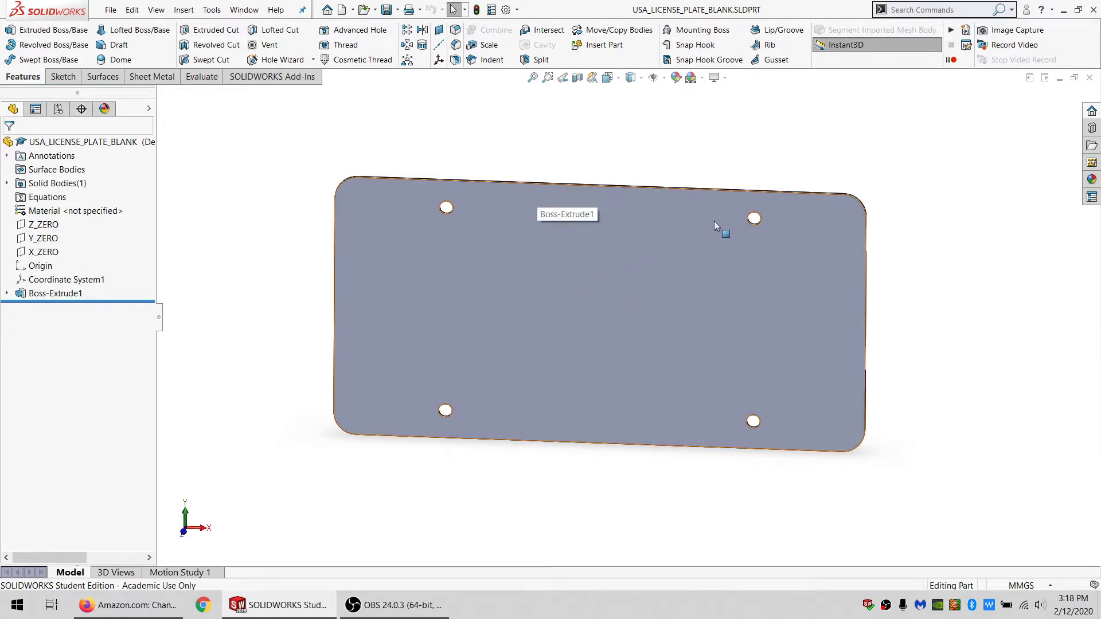
# Step: Start saving the part under a new name and create a LIGHTUP_LICENSE_PLATE folder on the Desktop
pyautogui.click(110, 10)
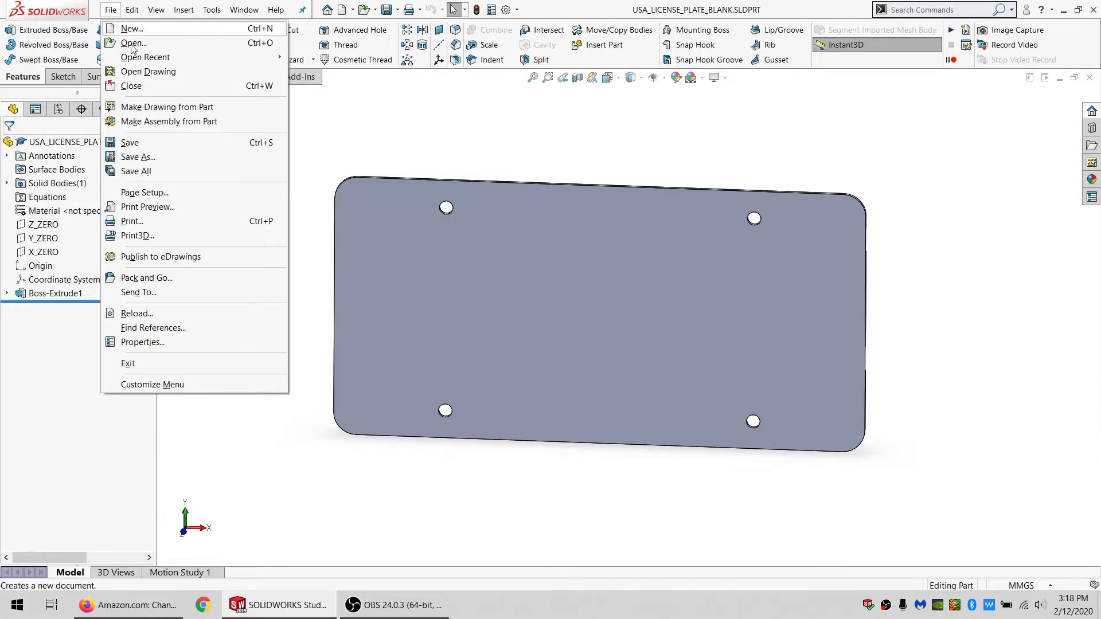
pyautogui.click(135, 159)
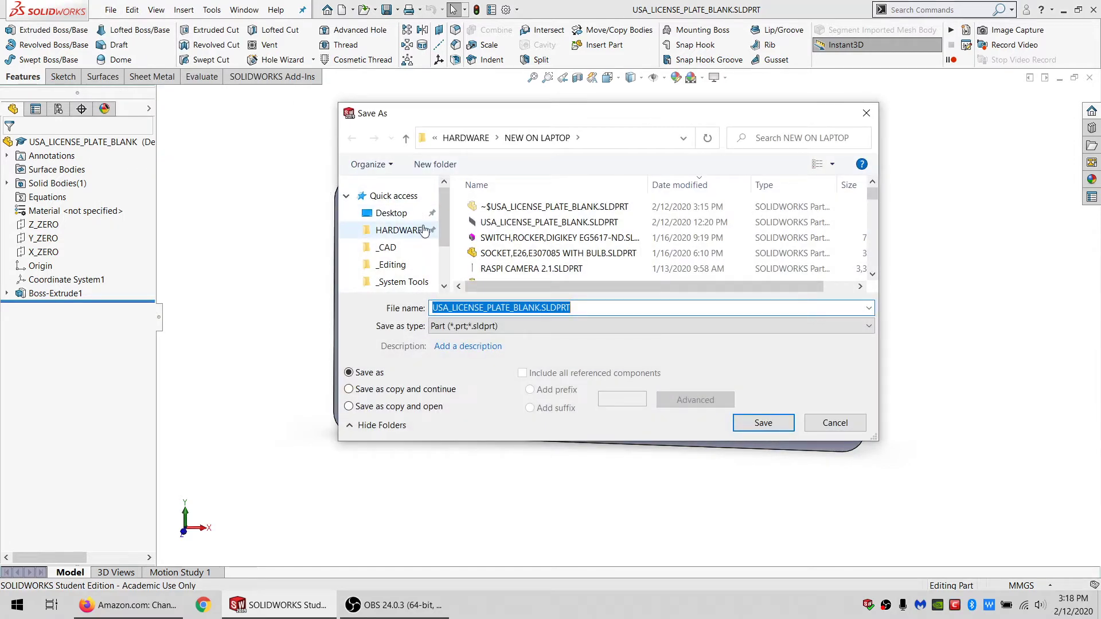
pyautogui.click(392, 214)
pyautogui.rightClick(505, 241)
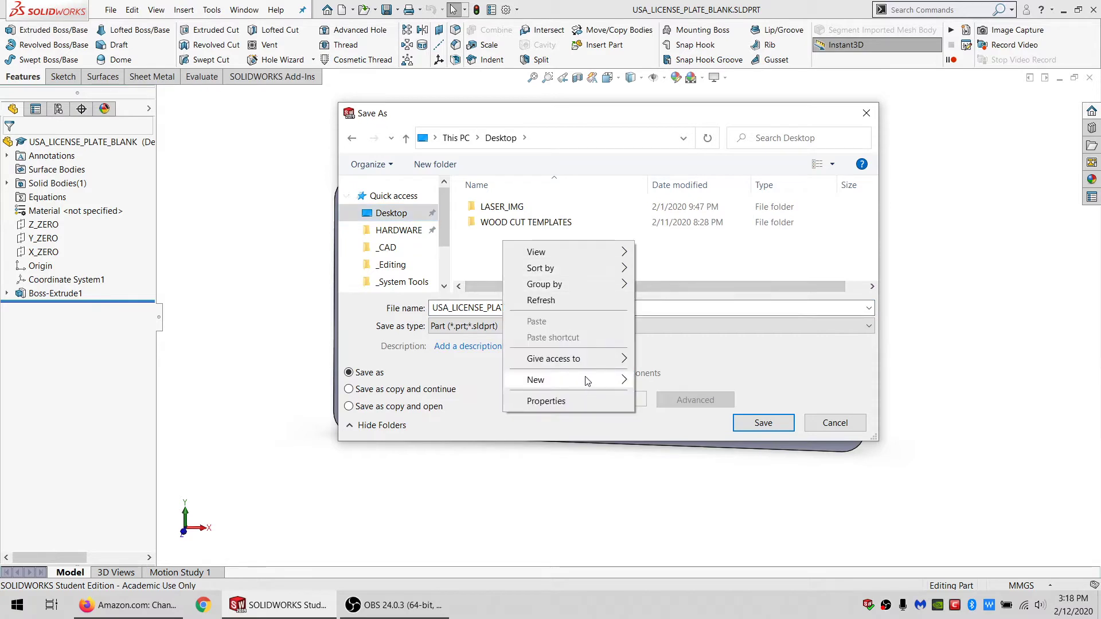
pyautogui.moveTo(587, 380)
pyautogui.click(652, 383)
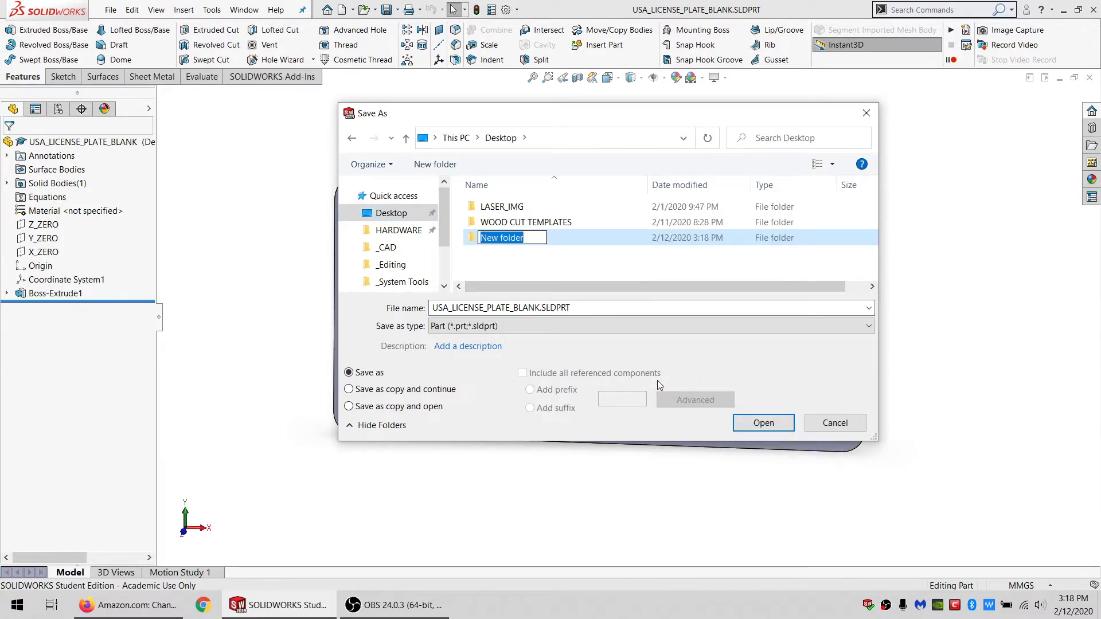
pyautogui.write('LIGHTU')
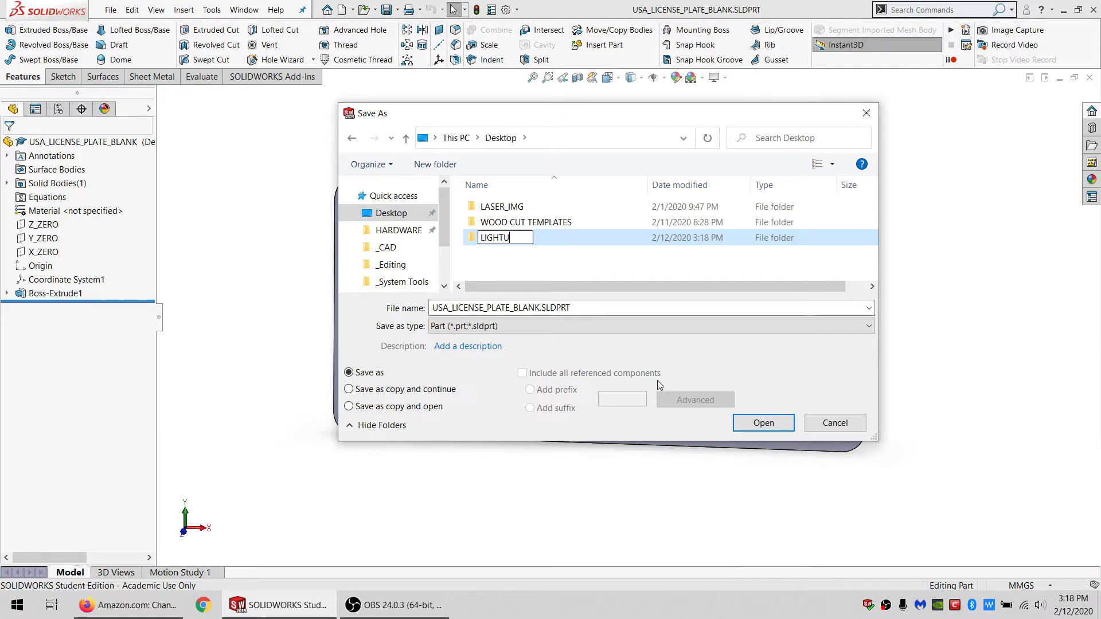
pyautogui.write('P_LICENSE_PLATE')
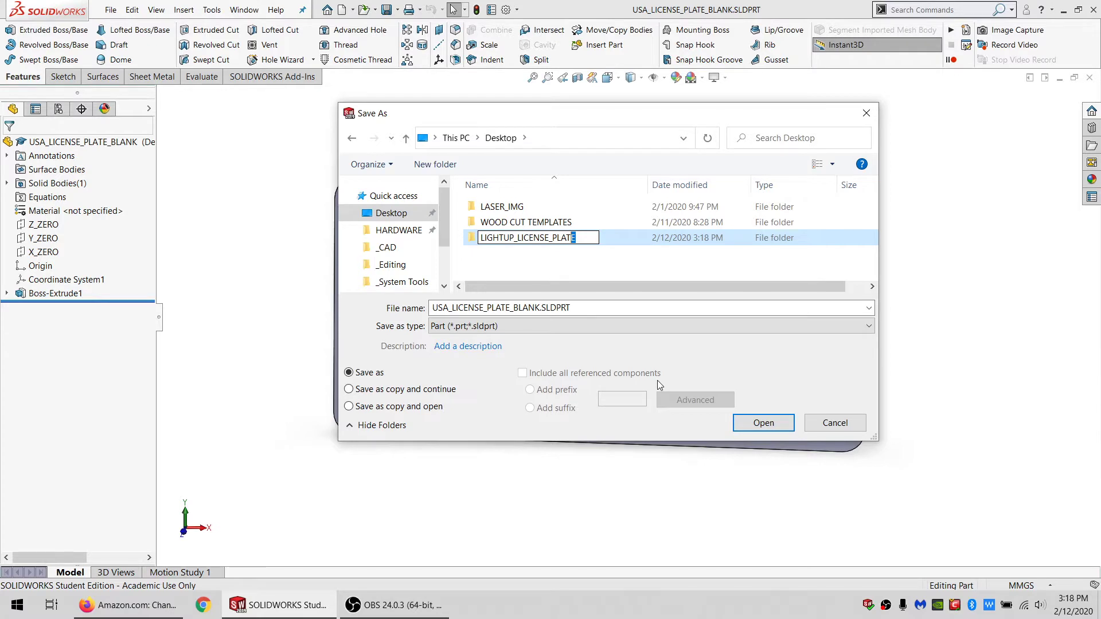
# Step: Copy the new folder's name and open the folder as the save location
pyautogui.hotkey('shift', 'Left')
pyautogui.hotkey('shift', 'Left')
pyautogui.hotkey('shift', 'Left')
pyautogui.hotkey('shift', 'Left')
pyautogui.hotkey('shift', 'Left')
pyautogui.hotkey('shift', 'Left')
pyautogui.hotkey('shift', 'Left')
pyautogui.hotkey('shift', 'Left')
pyautogui.hotkey('shift', 'Left')
pyautogui.hotkey('shift', 'Left')
pyautogui.hotkey('shift', 'Left')
pyautogui.hotkey('shift', 'Left')
pyautogui.hotkey('shift', 'Left')
pyautogui.hotkey('shift', 'Left')
pyautogui.hotkey('shift', 'Left')
pyautogui.hotkey('shift', 'Left')
pyautogui.hotkey('shift', 'Left')
pyautogui.hotkey('shift', 'Left')
pyautogui.hotkey('shift', 'Left')
pyautogui.hotkey('shift', 'Left')
pyautogui.hotkey('ctrl', 'c')
pyautogui.press('Return')
pyautogui.press('Return')
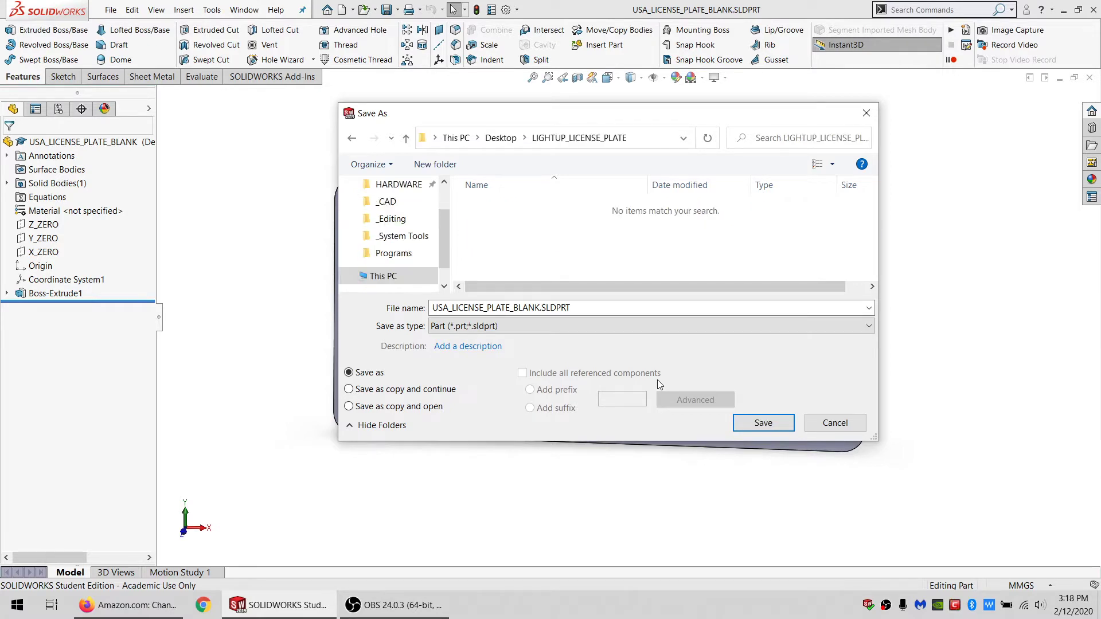
# Step: Save the part in this folder as LIGHTUP_LICENSE_PLATE_0.001, reusing the copied folder name
pyautogui.doubleClick(583, 308)
pyautogui.hotkey('ctrl', 'v')
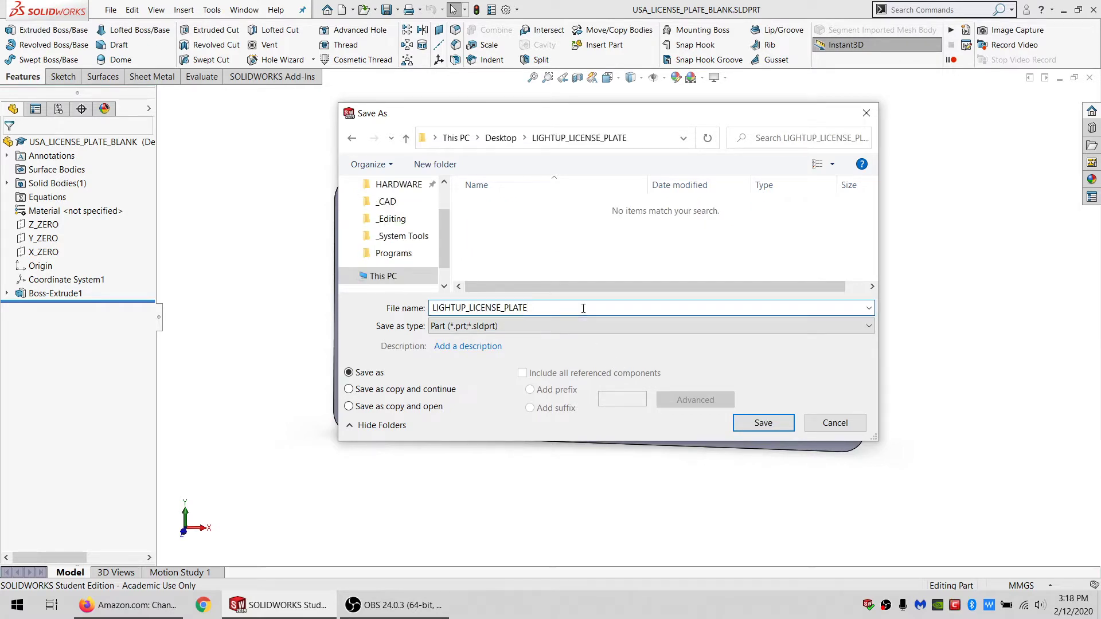
pyautogui.write('_0.001')
pyautogui.press('Return')
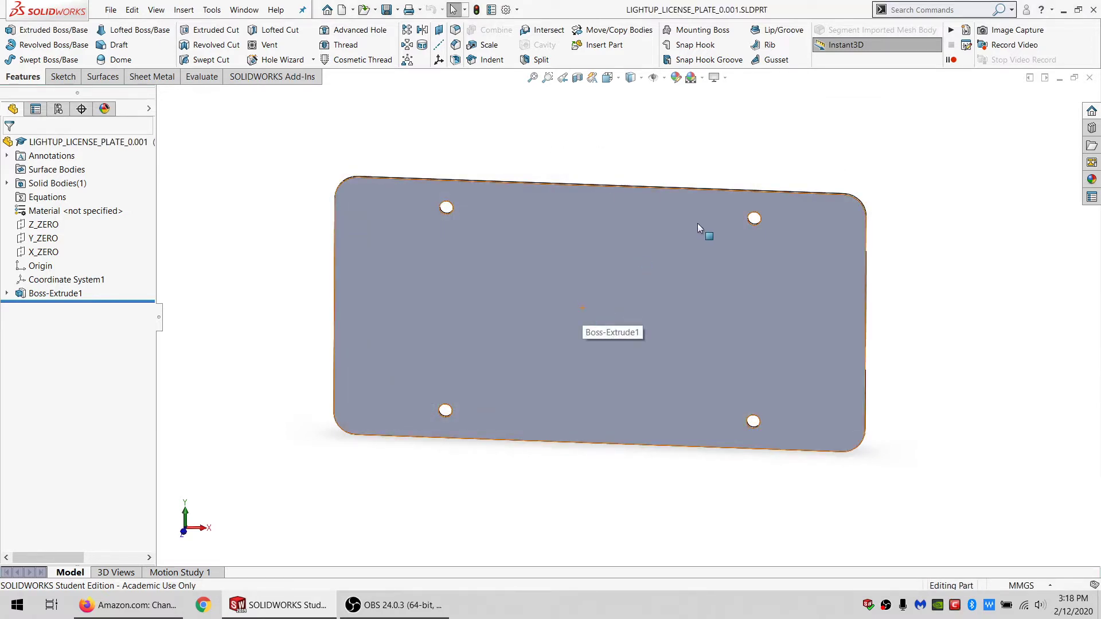
# Step: Open the part's file properties and add a configuration-specific property SURROUND_MATL_THK with the value 2.4
pyautogui.moveTo(569, 216); pyautogui.dragTo(586, 264, button='middle')
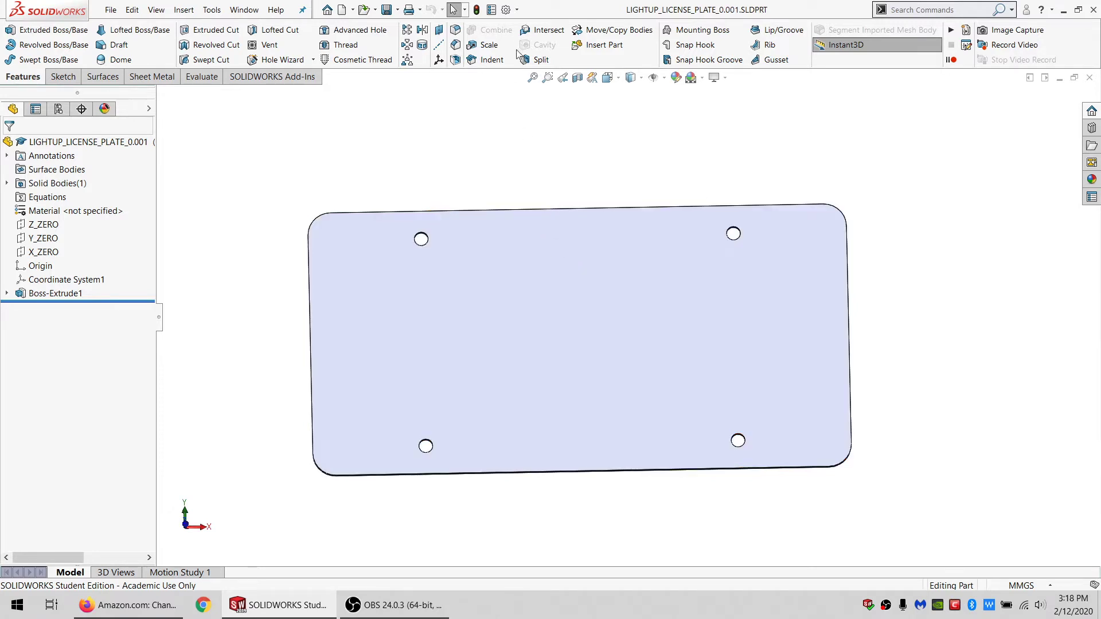
pyautogui.click(491, 10)
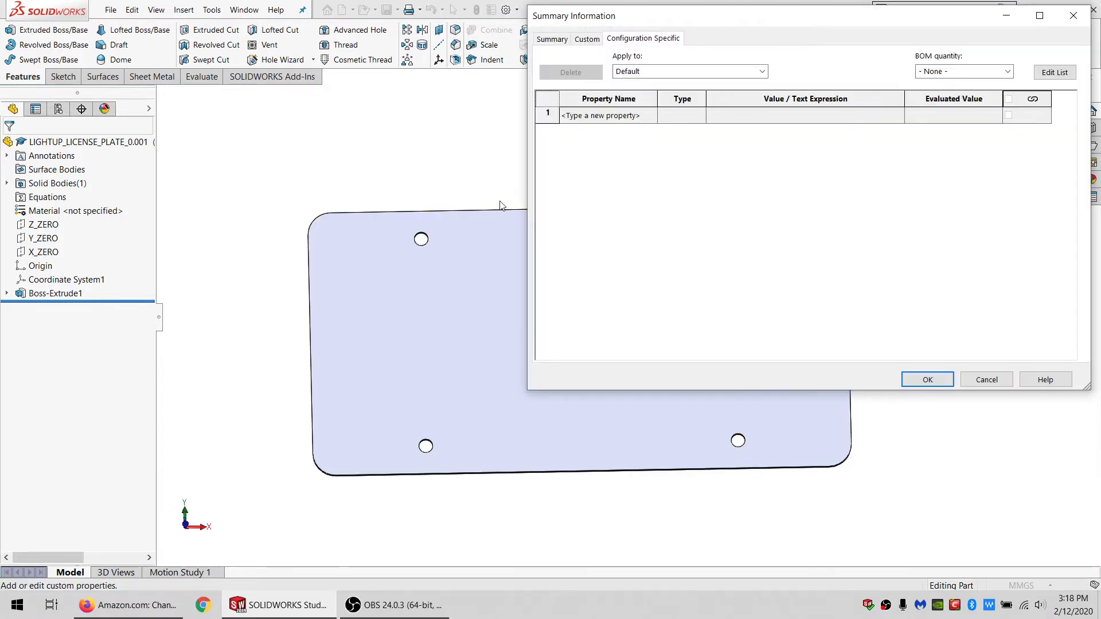
pyautogui.click(587, 121)
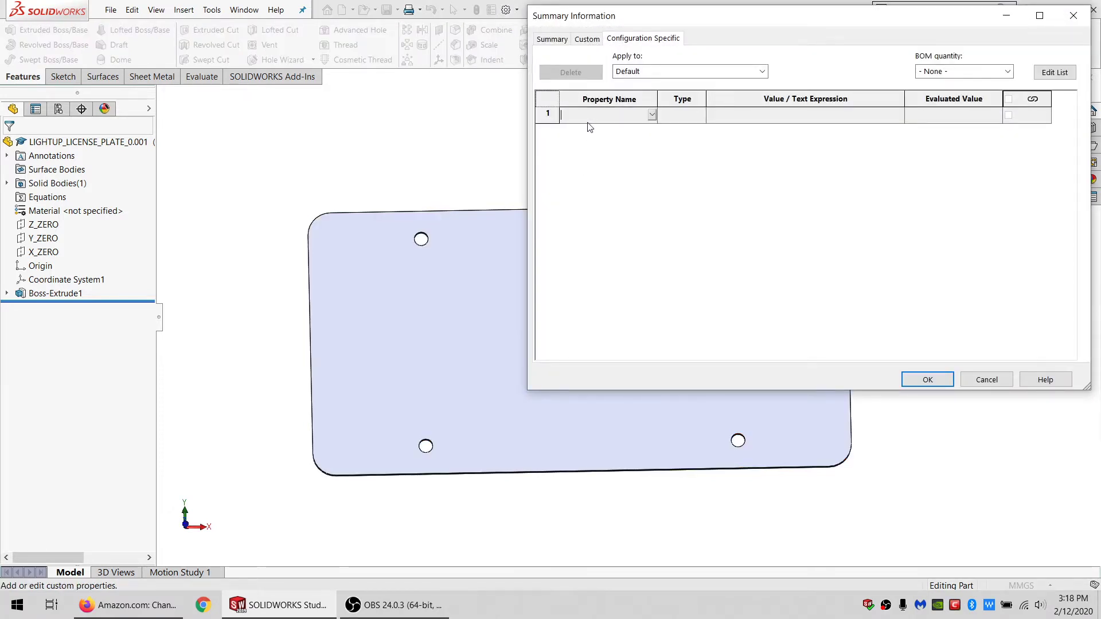
pyautogui.write('SURROUNT_')
pyautogui.press('BackSpace')
pyautogui.press('BackSpace')
pyautogui.write('D_MATL_THK')
pyautogui.click(726, 114)
pyautogui.write('2.')
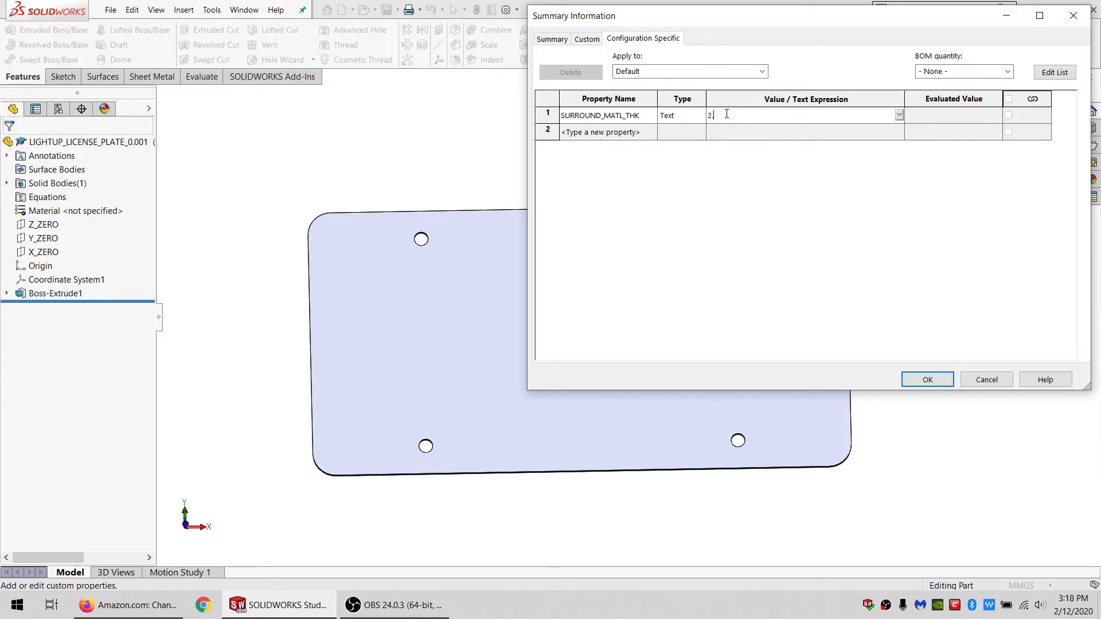
pyautogui.write('4')
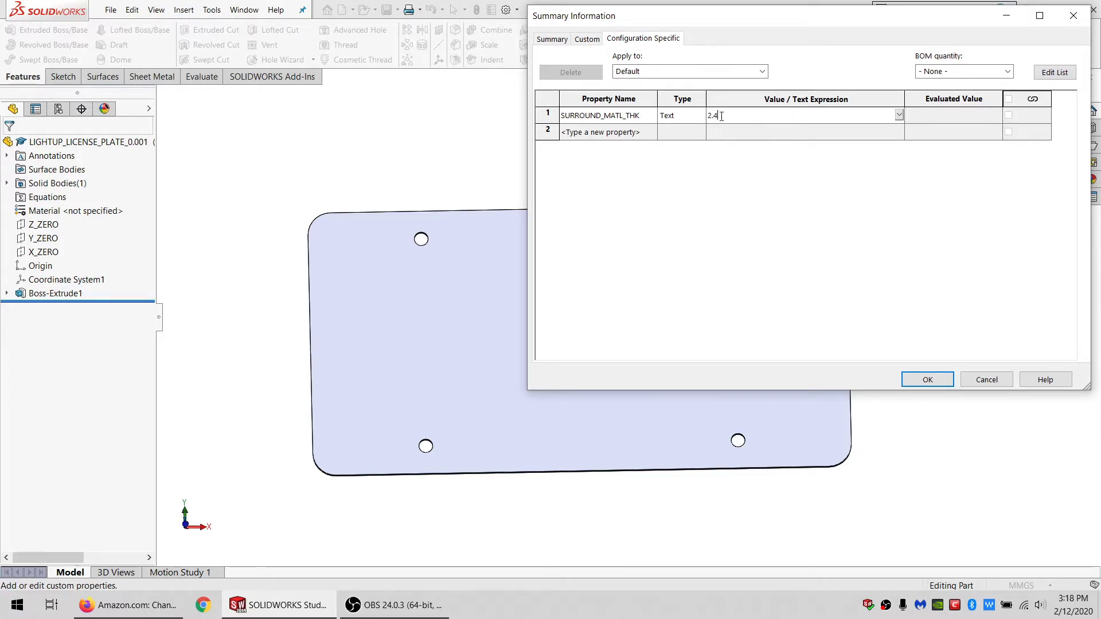
# Step: Add a configuration-specific property SURROUND_MATL_KERF with the value .12
pyautogui.click(601, 132)
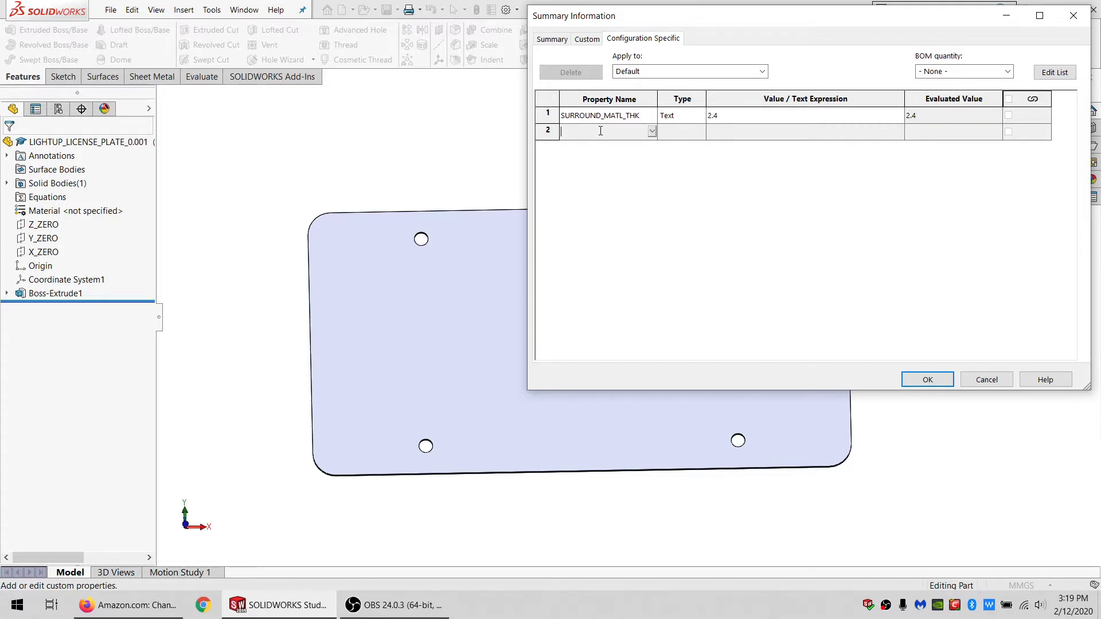
pyautogui.write('SURROUND_MATL_KERF')
pyautogui.click(720, 130)
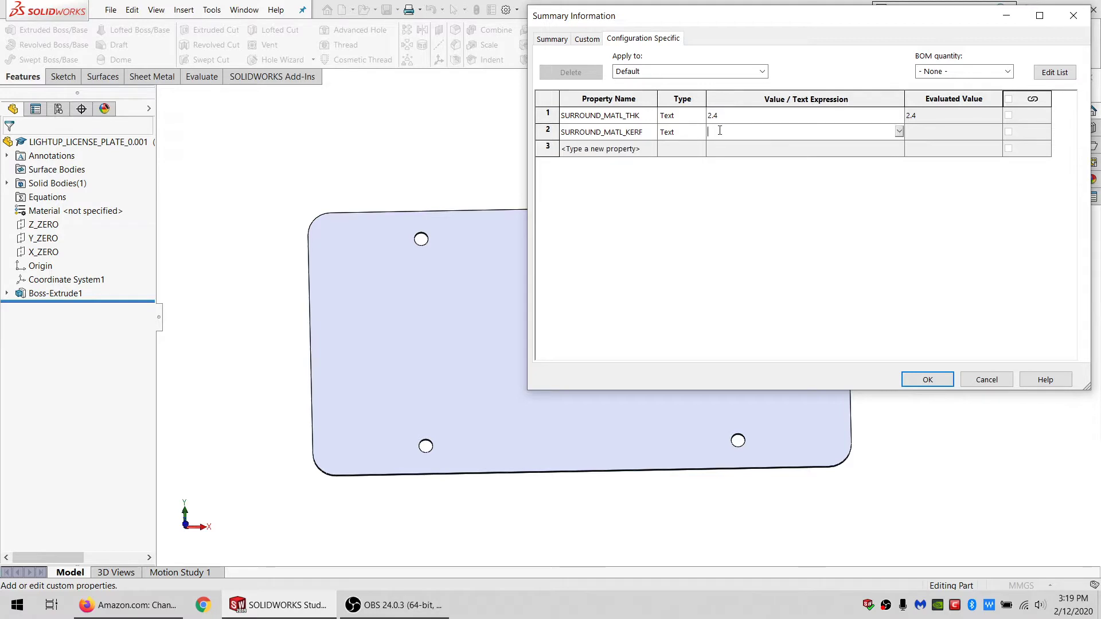
pyautogui.write('.12')
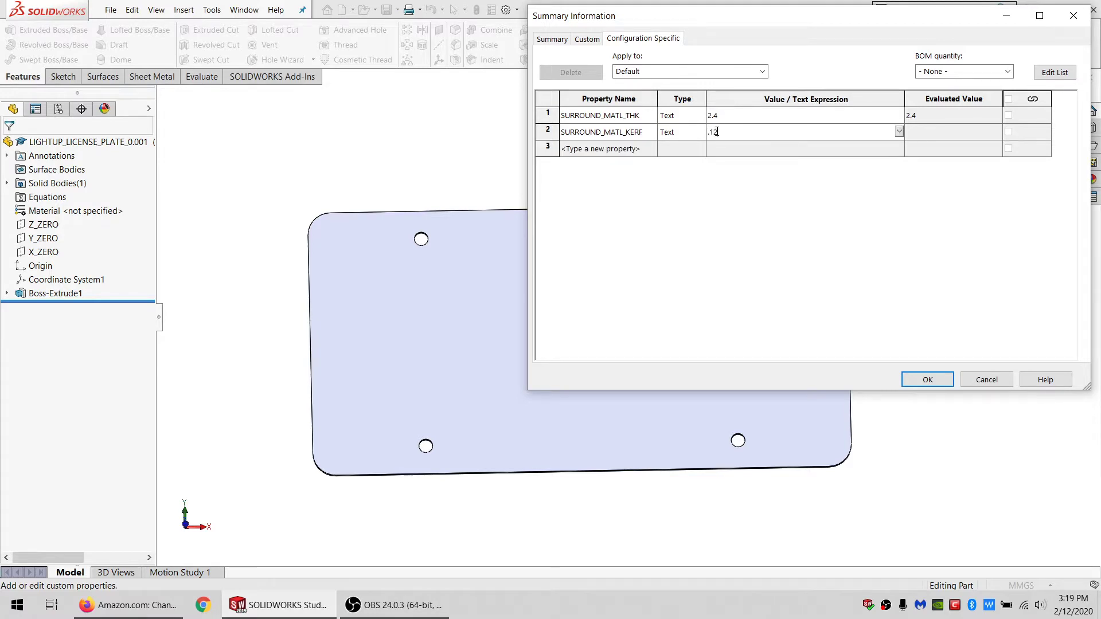
# Step: Add a configuration-specific property CLEAR_MATL_THK with the value 2.8
pyautogui.click(620, 148)
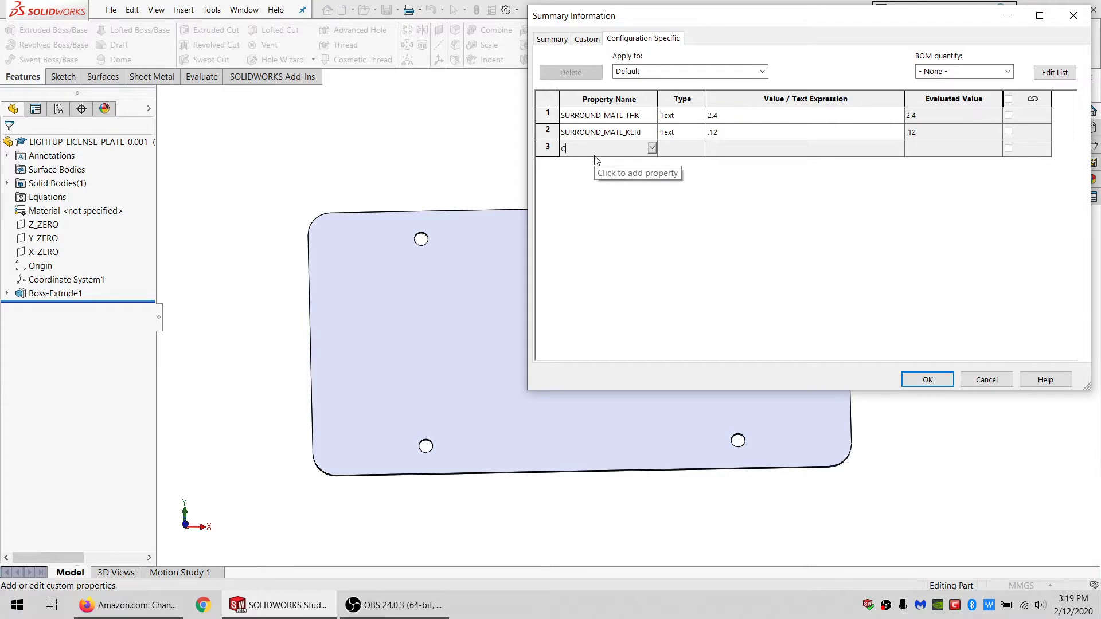
pyautogui.write('LAEAR_')
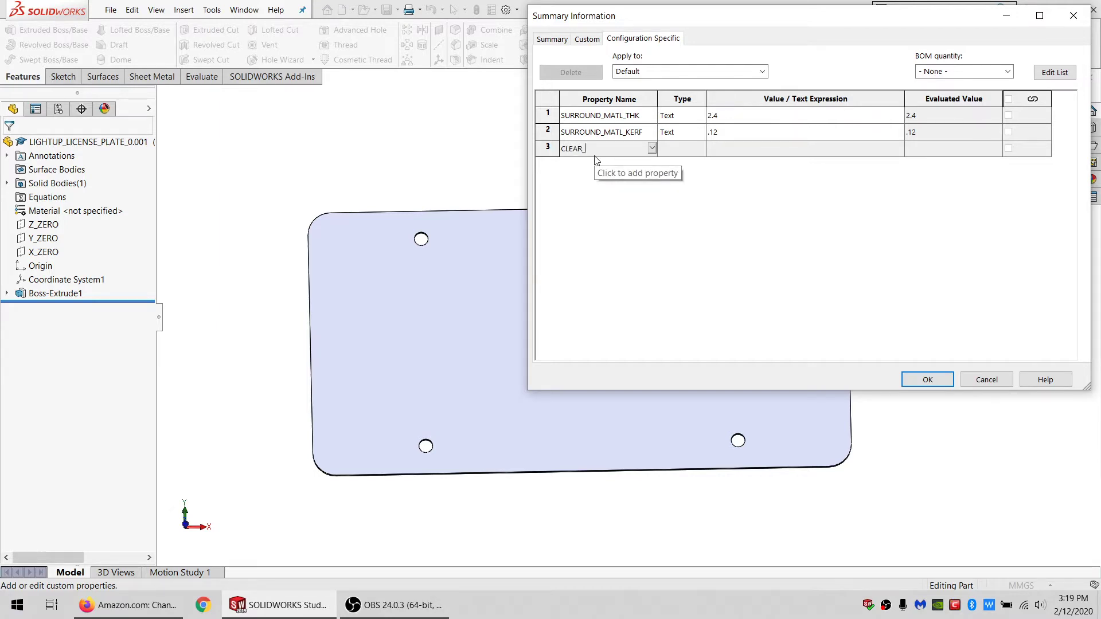
pyautogui.write('MATL_THK')
pyautogui.click(728, 153)
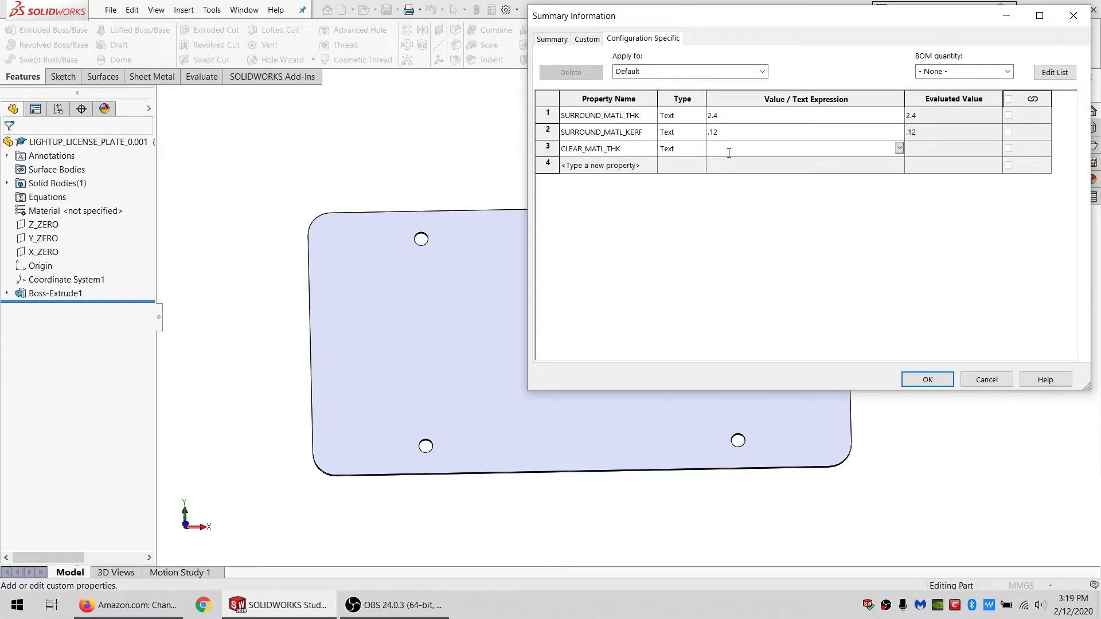
pyautogui.write('2.8')
# Step: Add a configuration-specific property CLEAR_MATL_KERF with the value .13
pyautogui.click(581, 167)
pyautogui.write('C')
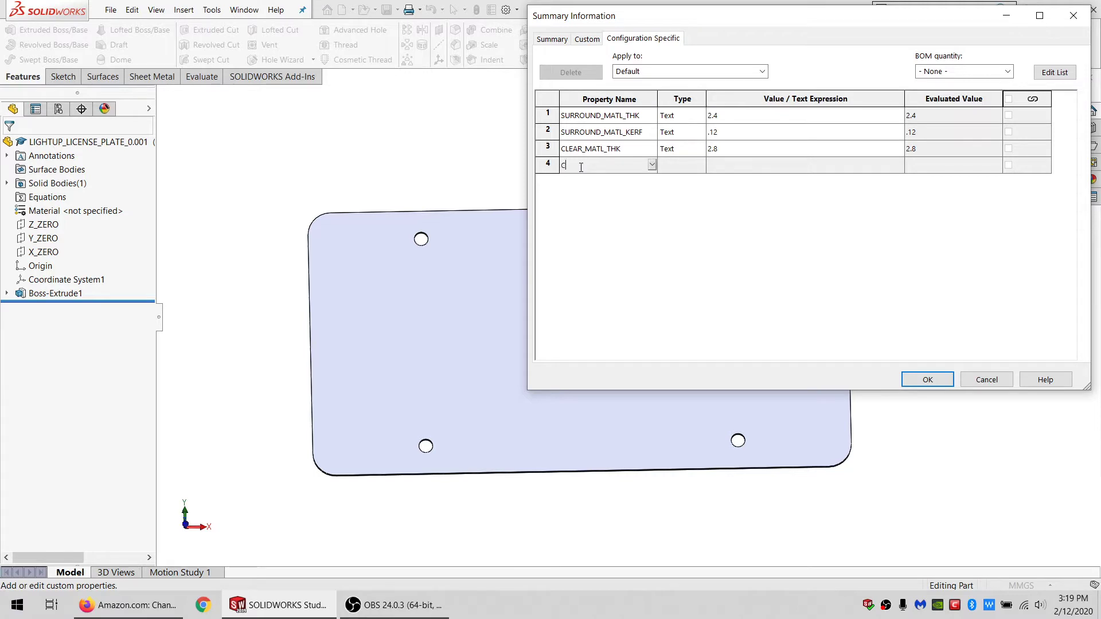
pyautogui.write('LEAR_MATL_KERF')
pyautogui.click(730, 165)
pyautogui.write('.13')
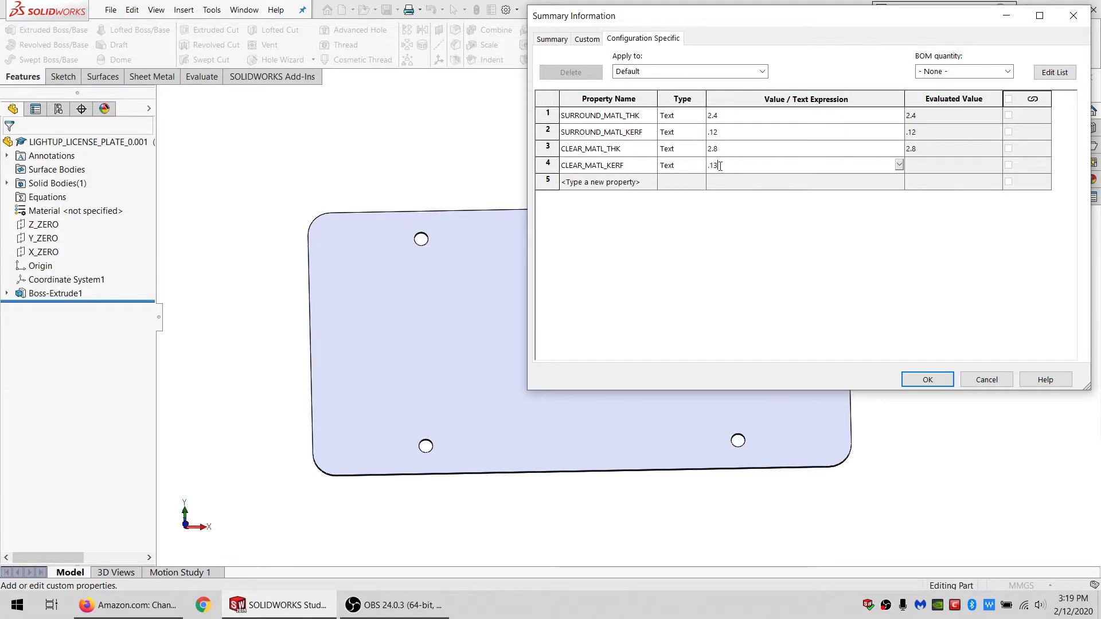
pyautogui.click(597, 166)
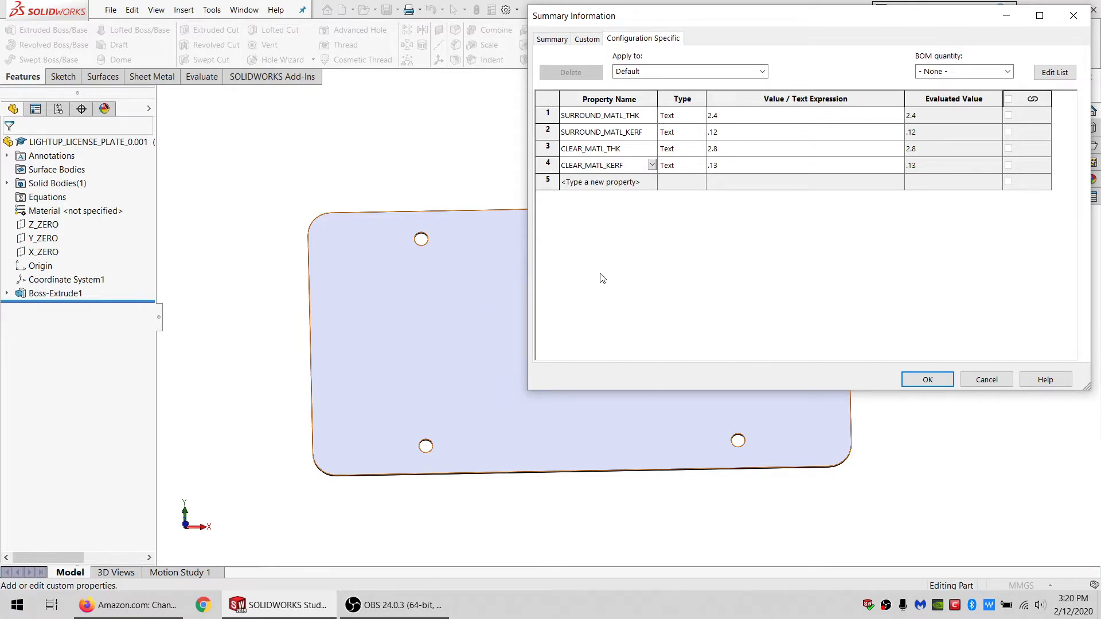
# Step: Add a configuration-specific property SAFE_DIST with the value 5
pyautogui.click(615, 187)
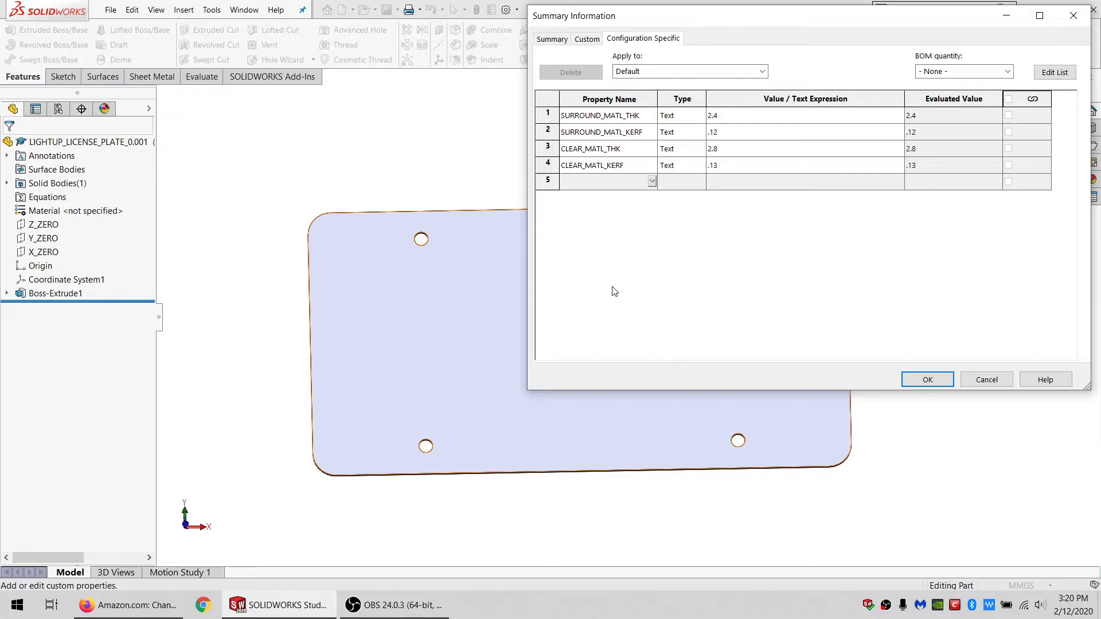
pyautogui.write('SAFE_DIST')
pyautogui.click(734, 182)
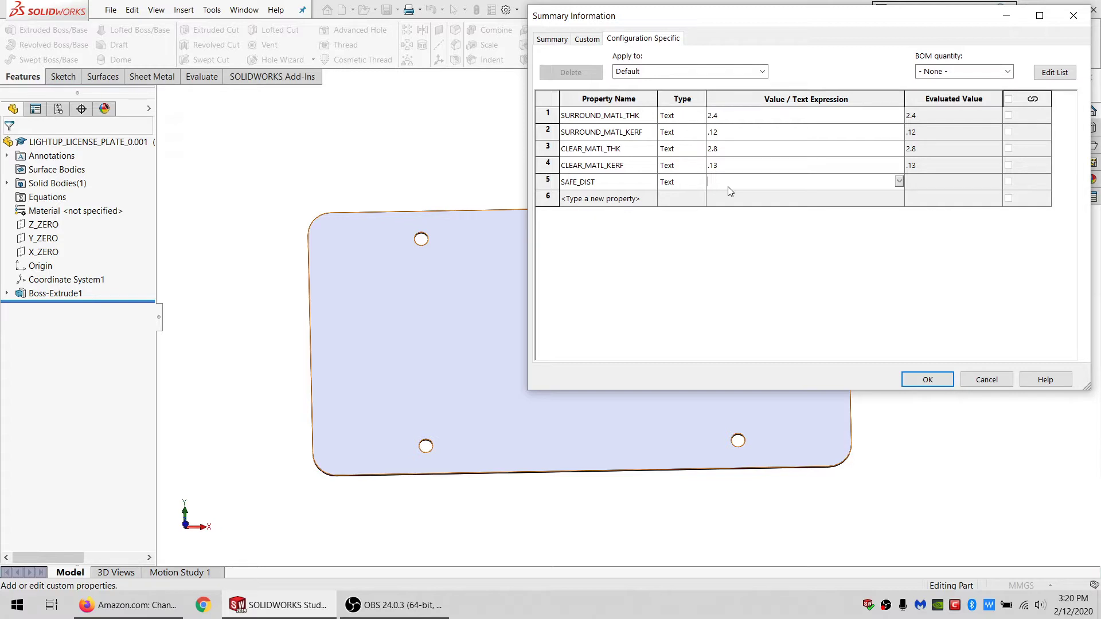
# Step: Check the LED's dimension drawing on the Amazon page in Firefox, and add a SOLIDWORKS property LED_NOM_DIAM with the value 3
pyautogui.click(612, 198)
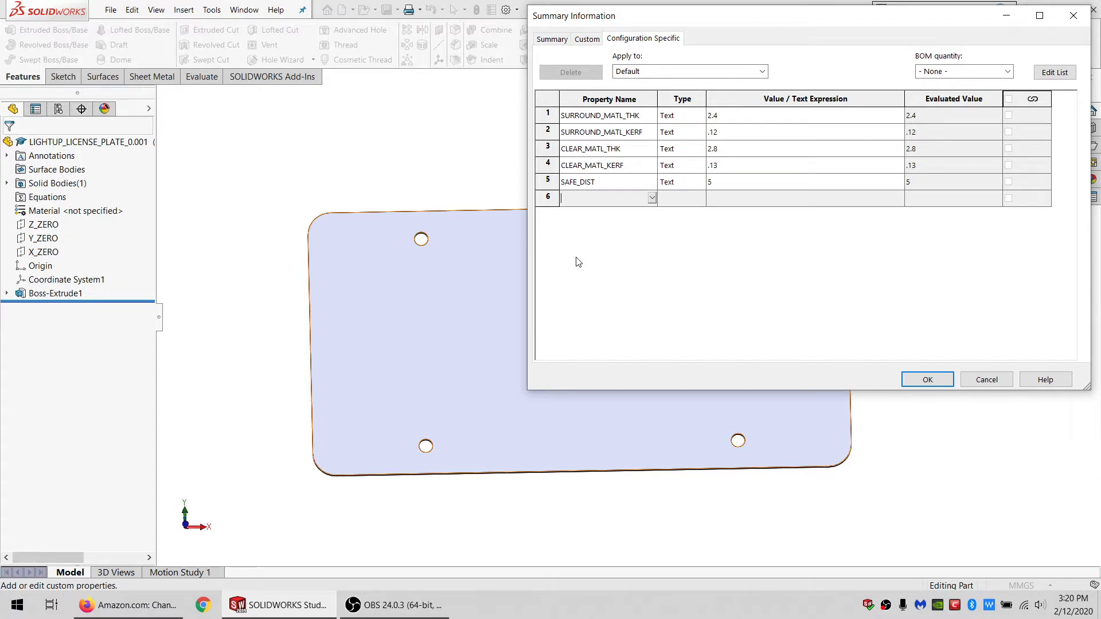
pyautogui.click(170, 616)
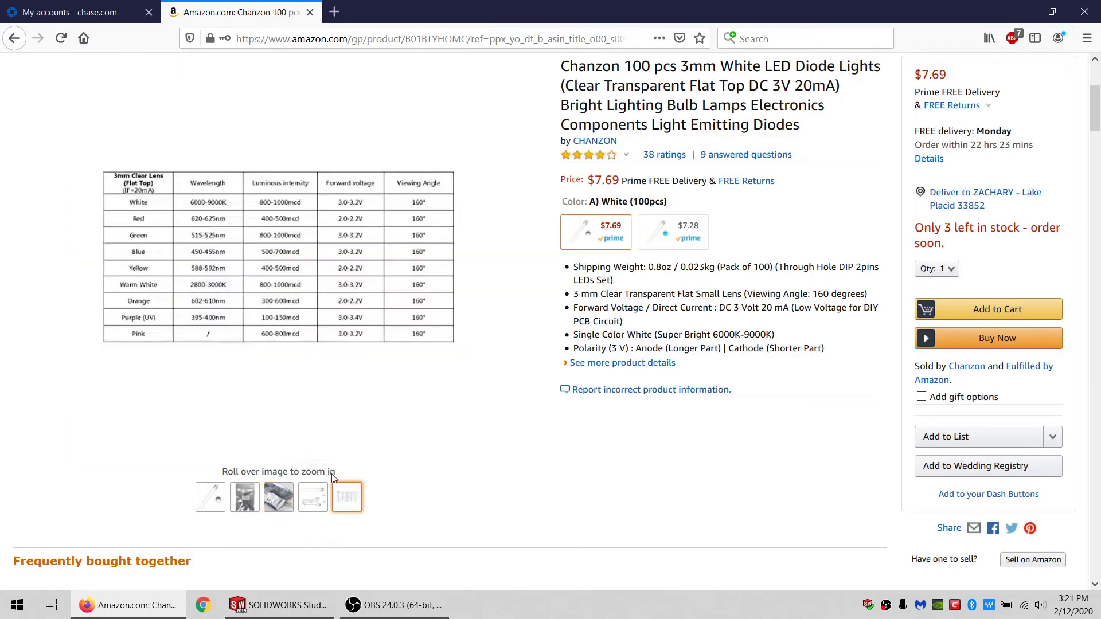
pyautogui.moveTo(317, 499)
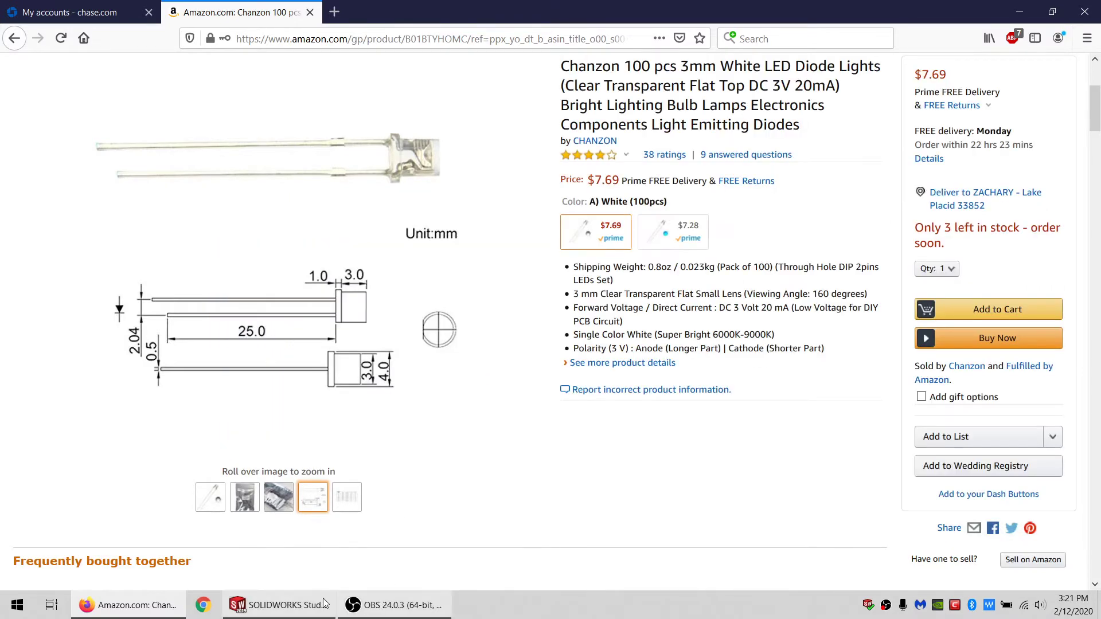
pyautogui.moveTo(336, 363)
pyautogui.click(286, 605)
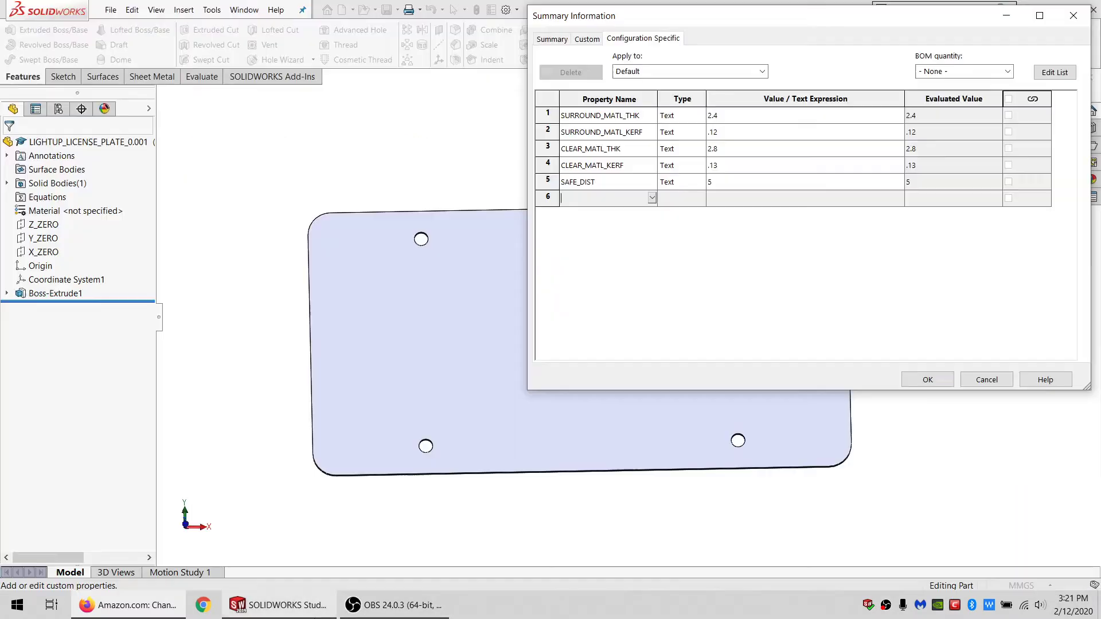
pyautogui.write('LED_NOM')
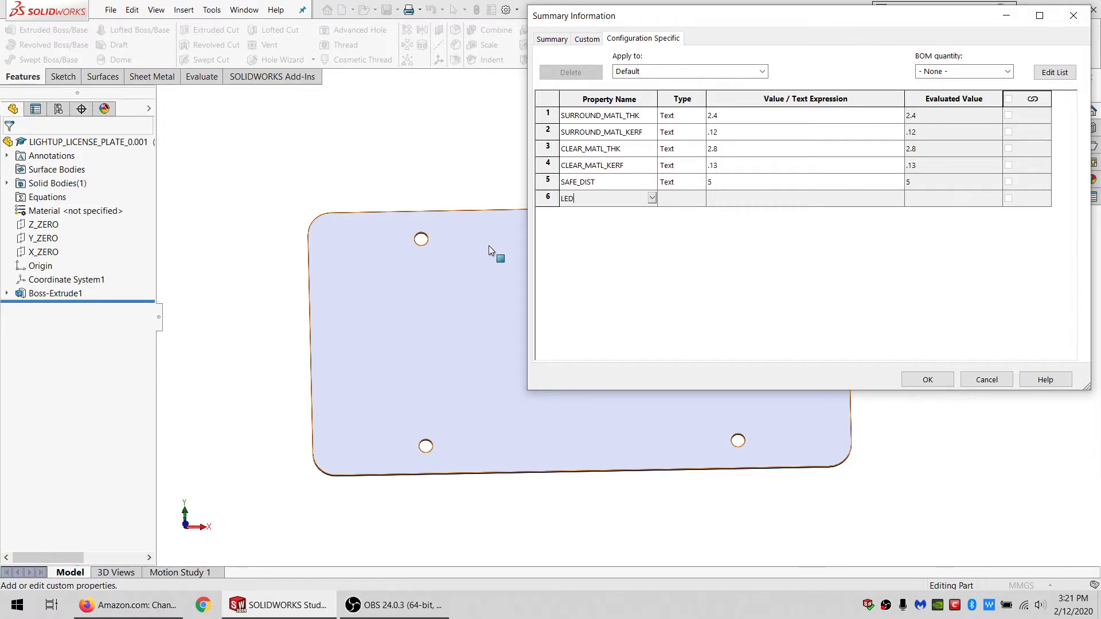
pyautogui.write('AM')
pyautogui.click(737, 197)
pyautogui.write('3')
# Step: Add a property LED_BASE_DIAM, check the LED's dimension drawing on the Amazon page in Firefox, and give it the value 4 in SOLIDWORKS
pyautogui.click(595, 217)
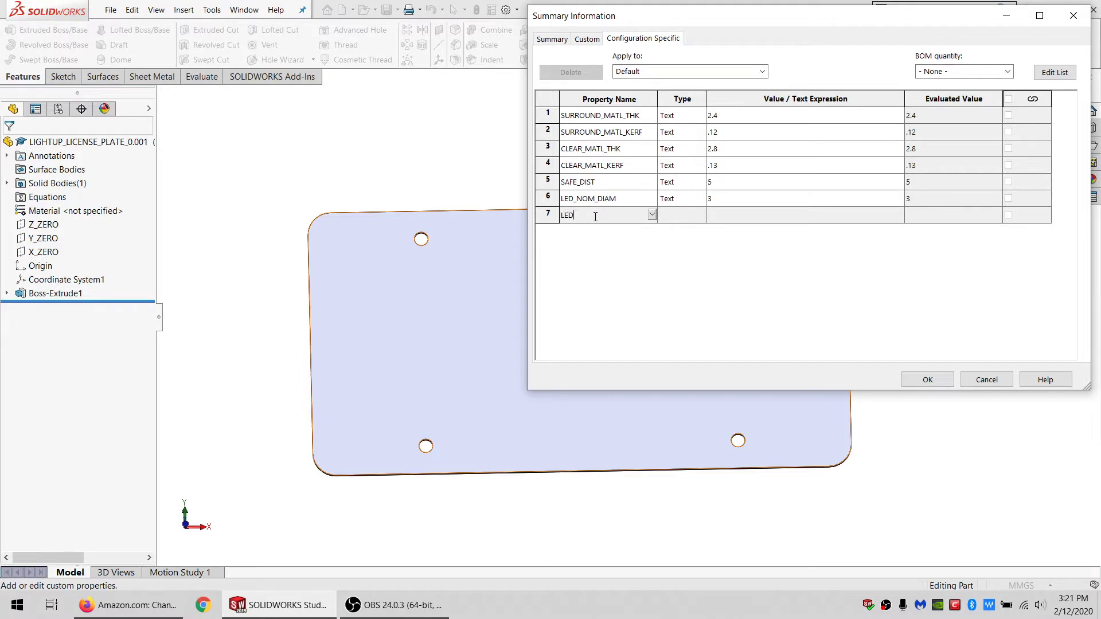
pyautogui.write('LED_BASE_DIAM')
pyautogui.click(126, 605)
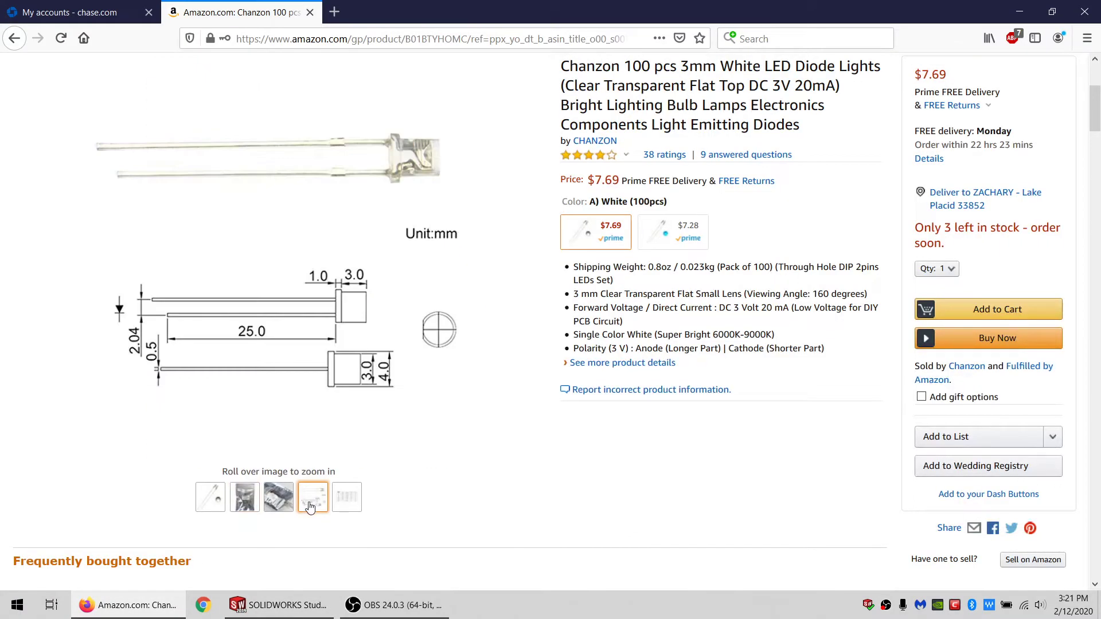
pyautogui.moveTo(364, 388)
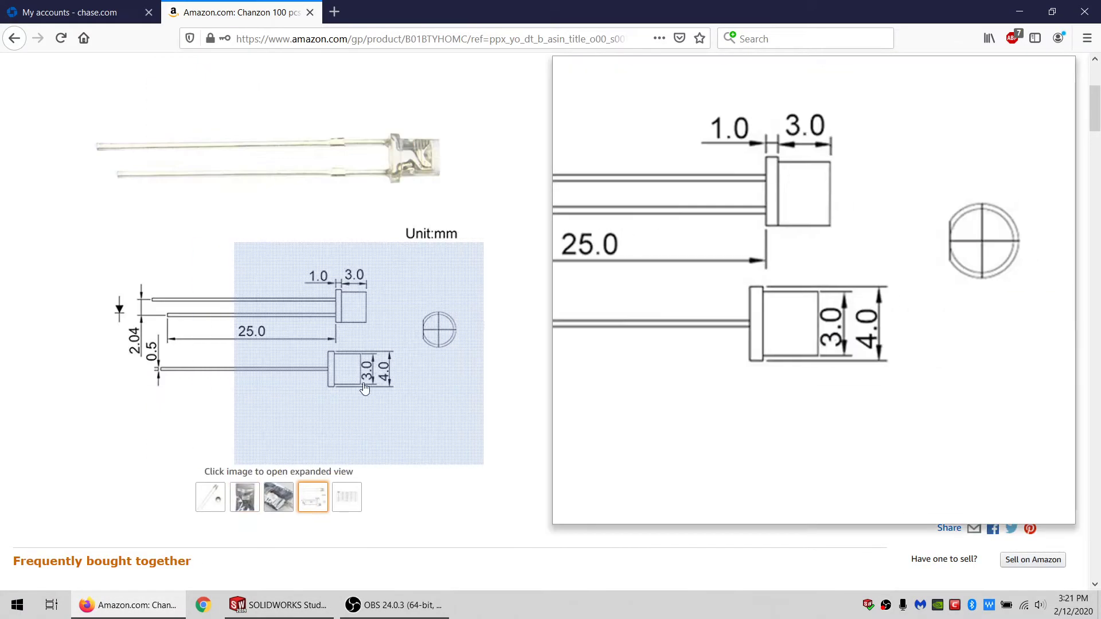
pyautogui.click(353, 602)
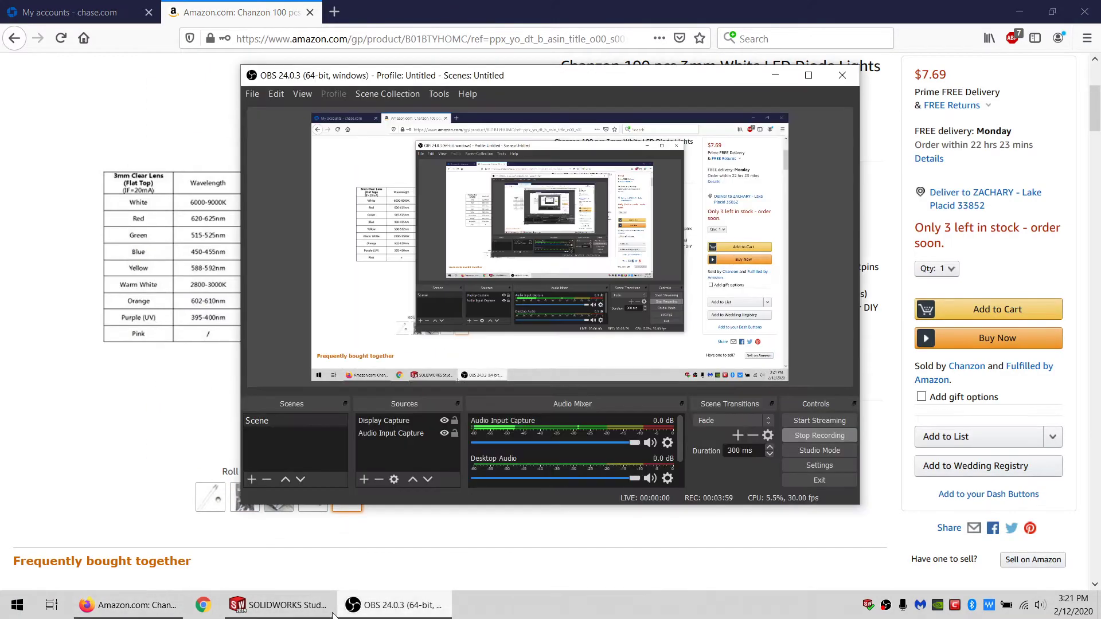
pyautogui.click(280, 605)
pyautogui.click(717, 213)
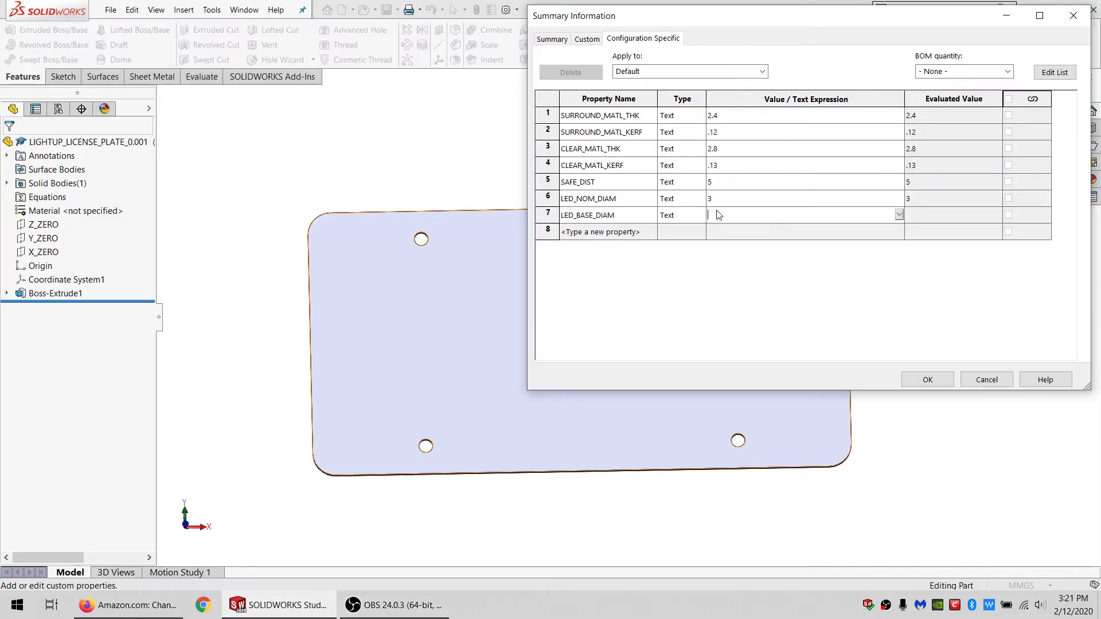
pyautogui.write('4')
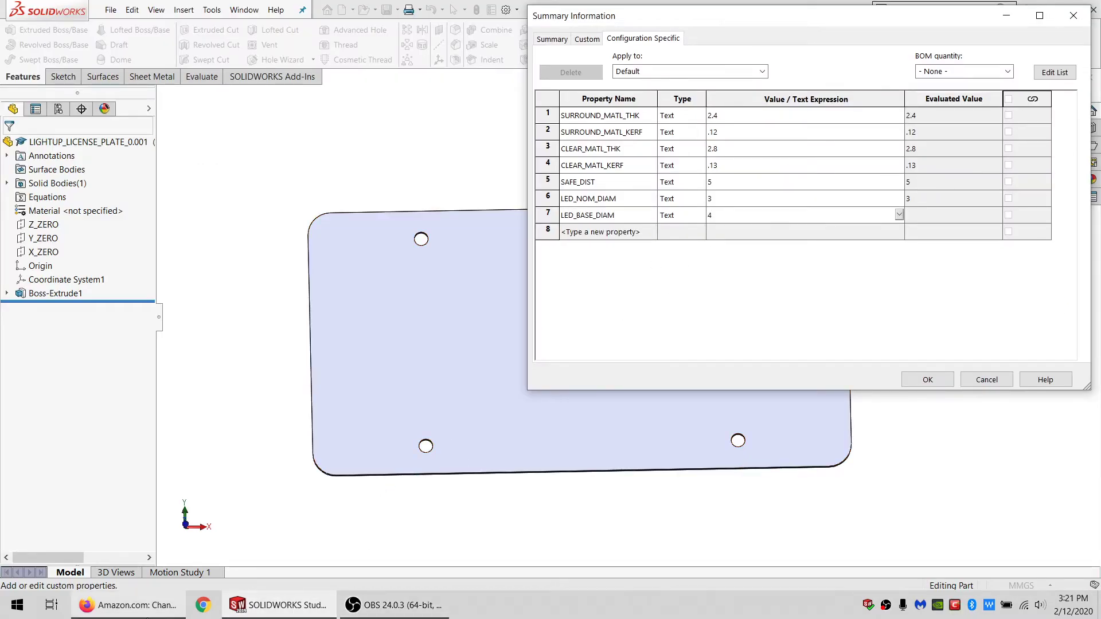
# Step: Add a configuration-specific property named LED_BODY_HT, and rename LED_NOM_DIAM to LED_BODY_DIAM
pyautogui.click(618, 228)
pyautogui.write('LE')
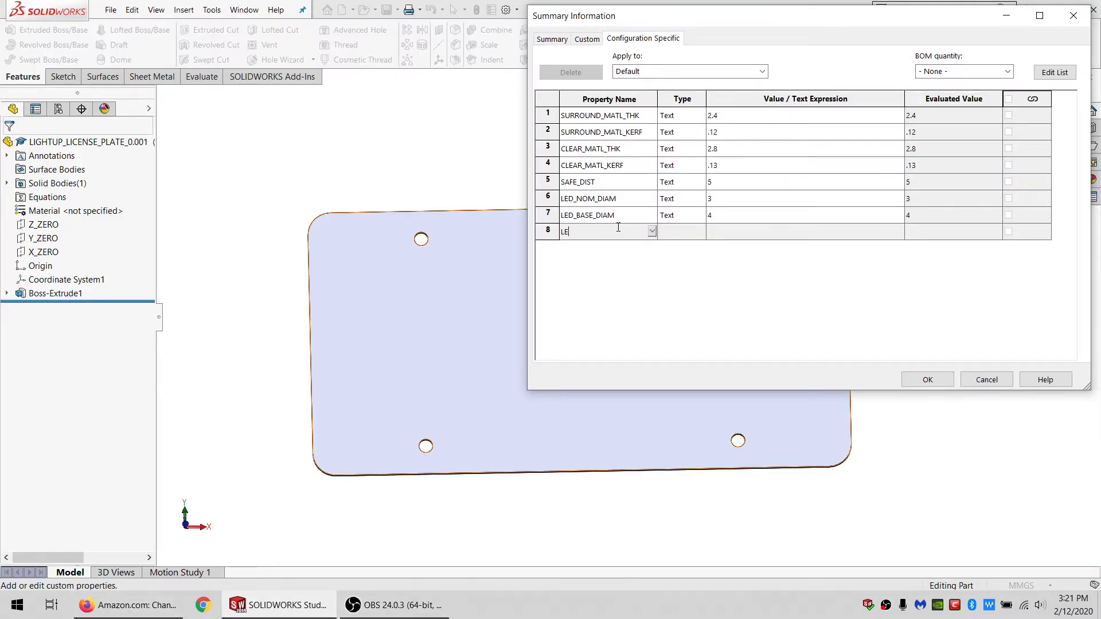
pyautogui.write('D_BODY_HT')
pyautogui.click(599, 199)
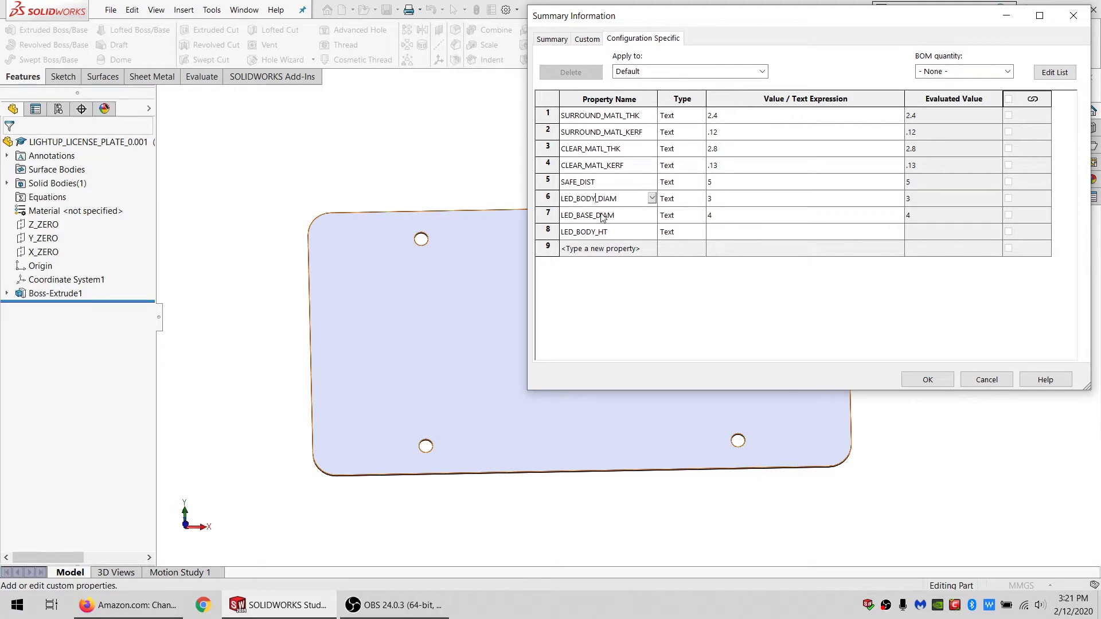
# Step: Add a property named LED_BASE_HT, check the LED drawing in Firefox, and set LED_BODY_HT to 3 in SOLIDWORKS
pyautogui.click(607, 248)
pyautogui.write('LED_BASE_HT')
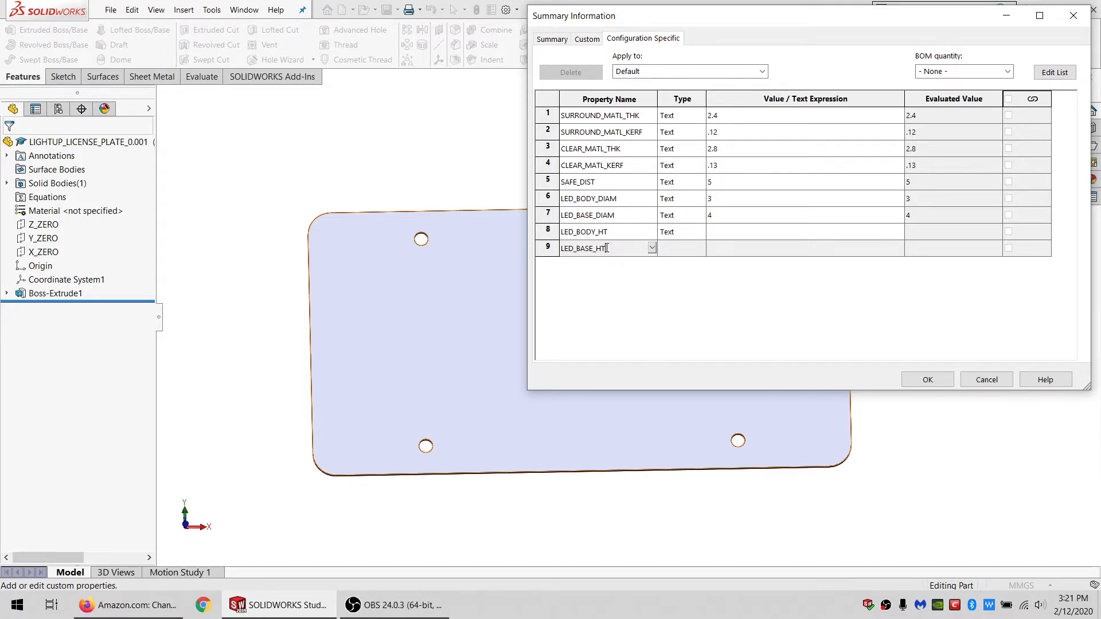
pyautogui.click(111, 608)
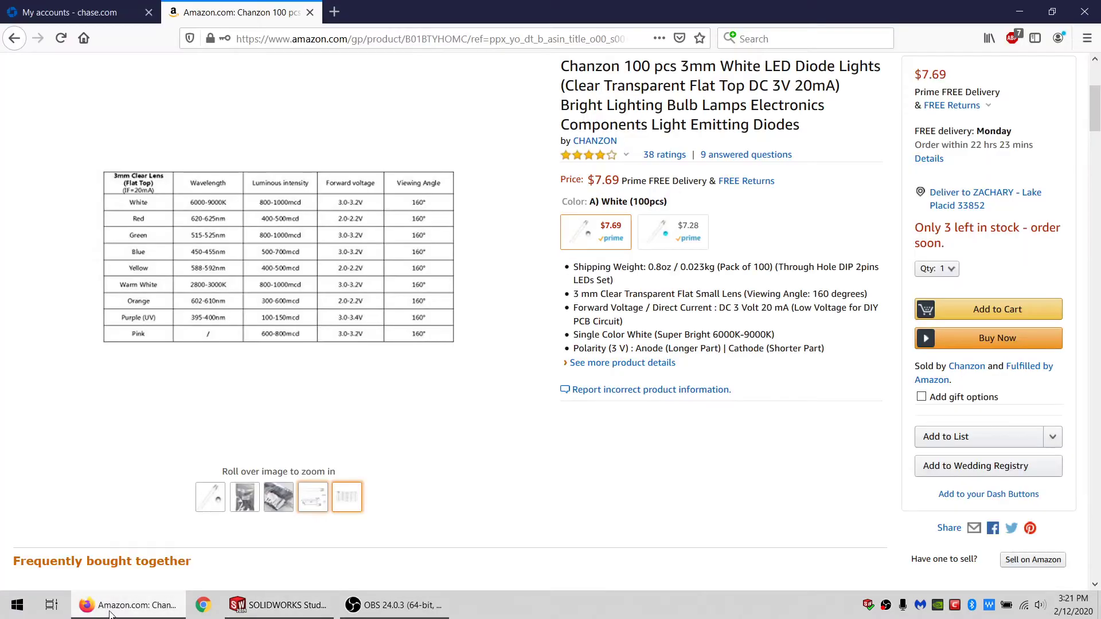
pyautogui.moveTo(306, 502)
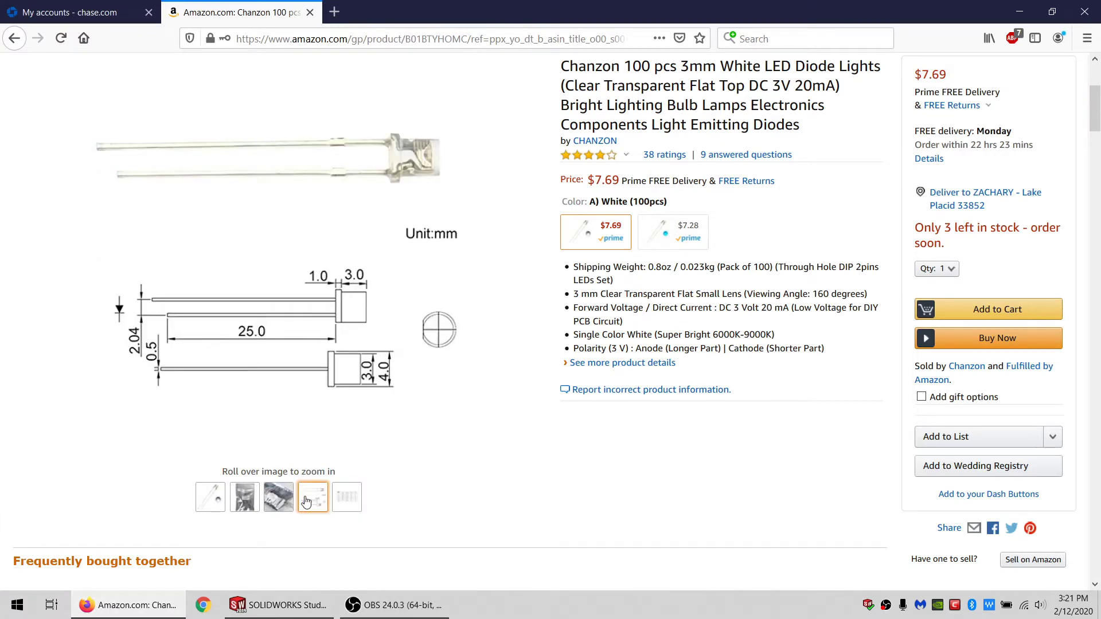
pyautogui.hotkey('alt', 'Tab')
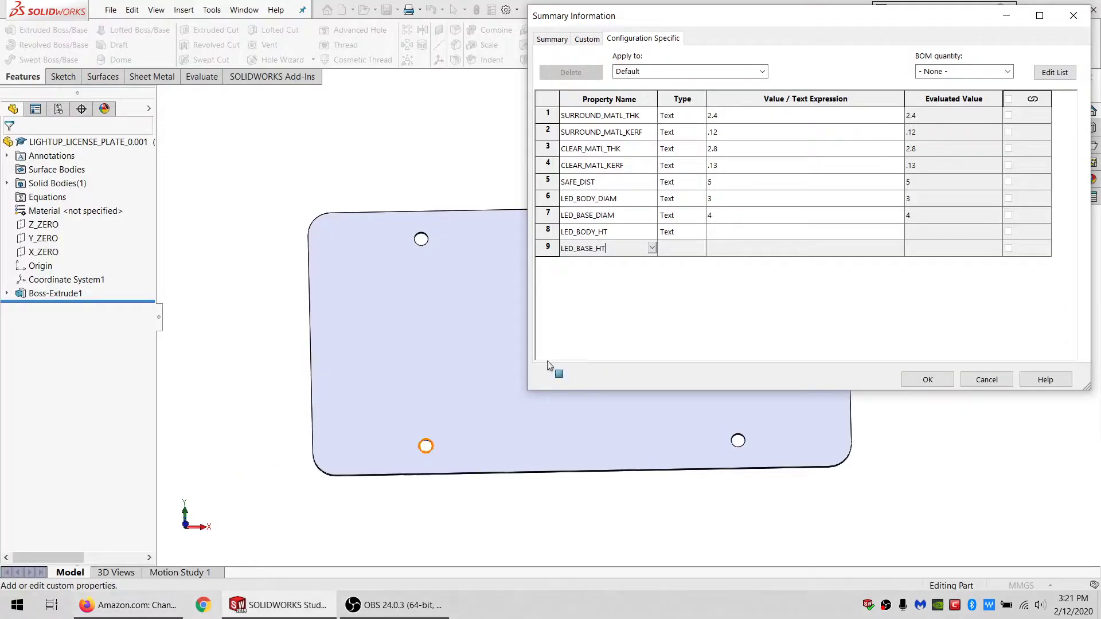
pyautogui.click(732, 231)
pyautogui.write('3')
# Step: Check the LED's base height on the drawing in Firefox, set LED_BASE_HT to 1 in SOLIDWORKS, and accept the properties
pyautogui.click(732, 249)
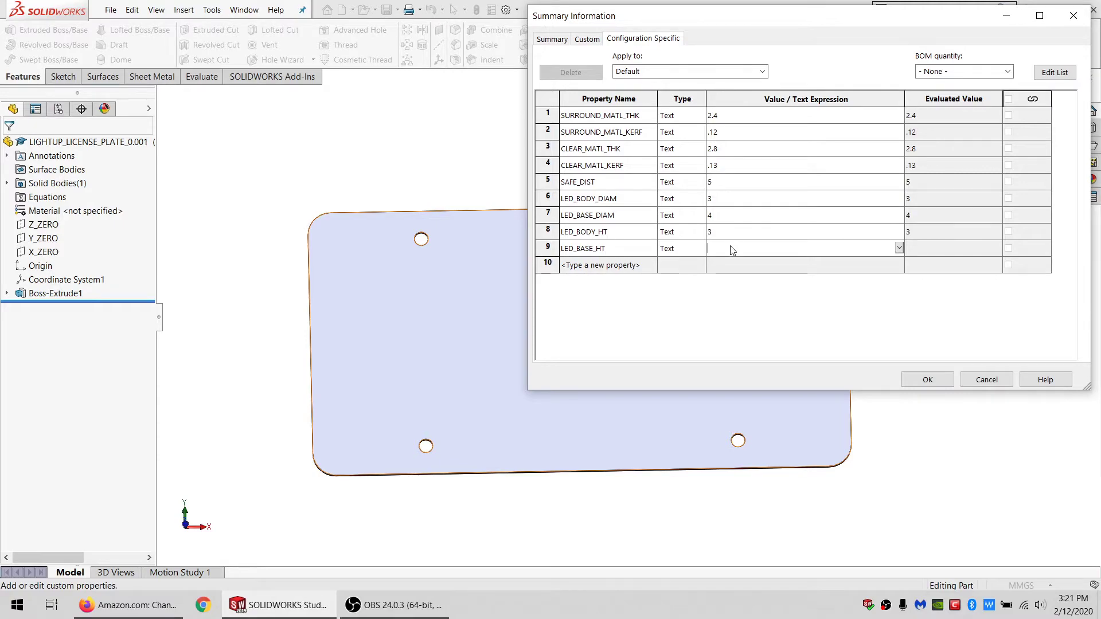
pyautogui.click(138, 605)
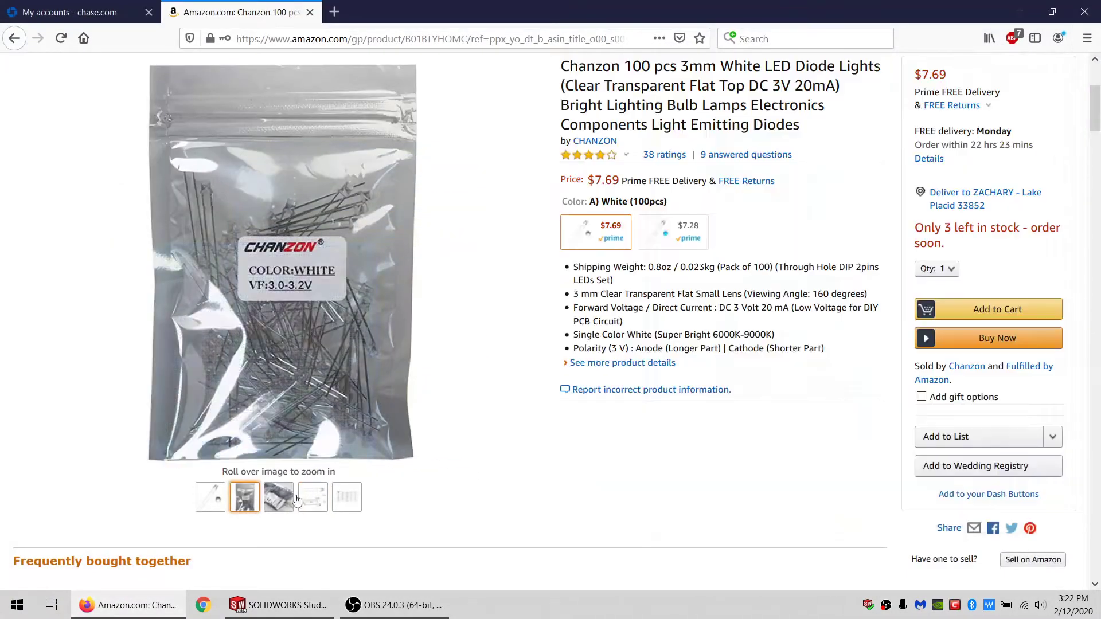
pyautogui.click(311, 500)
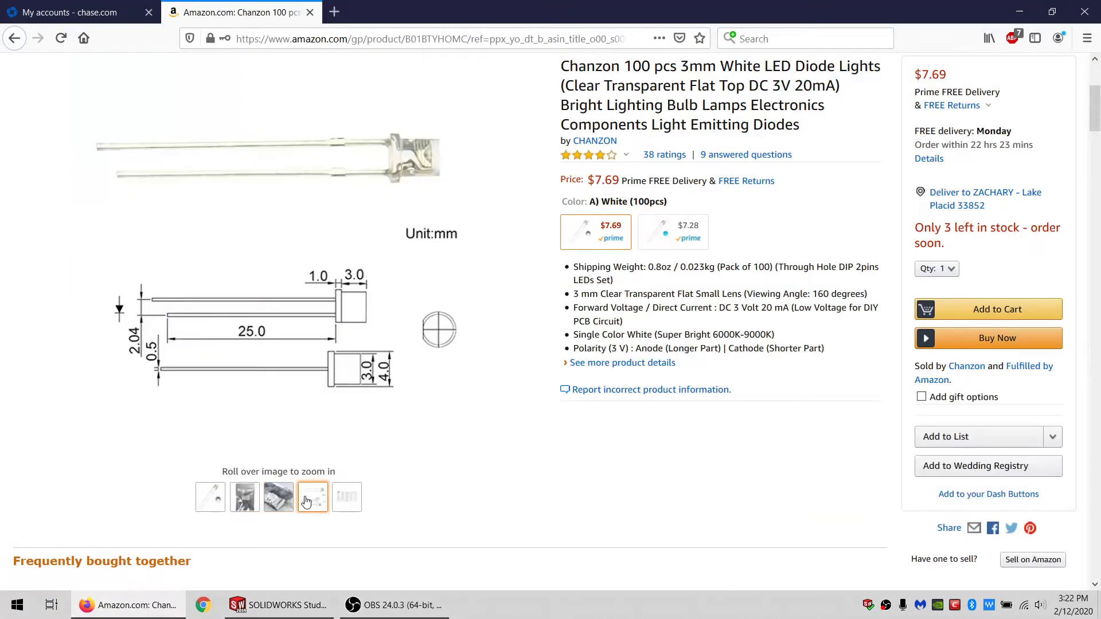
pyautogui.moveTo(367, 379)
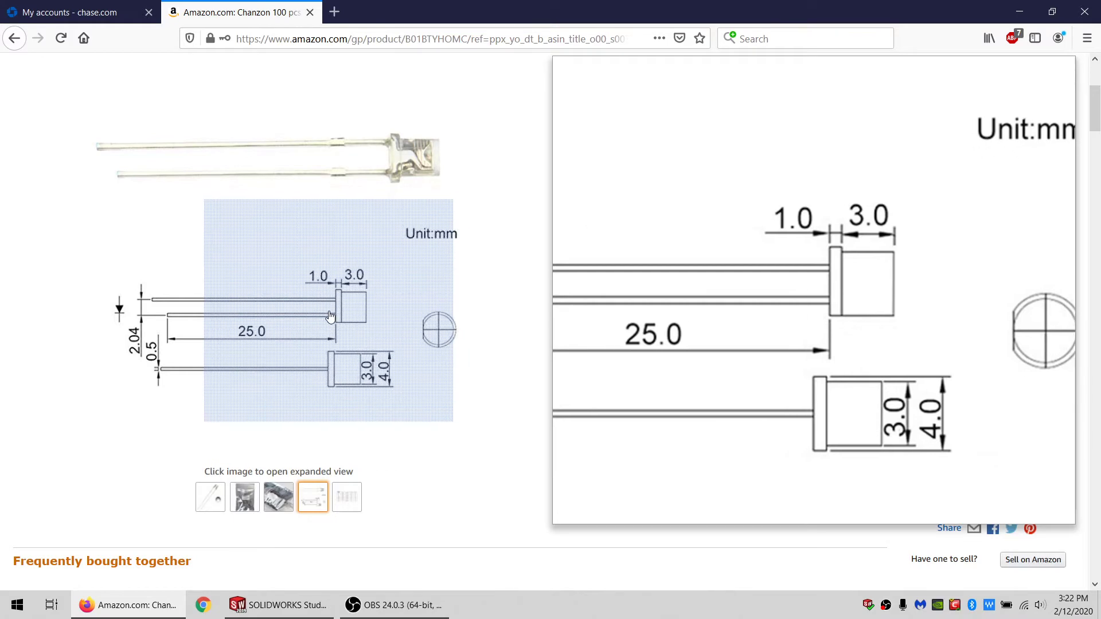
pyautogui.click(292, 607)
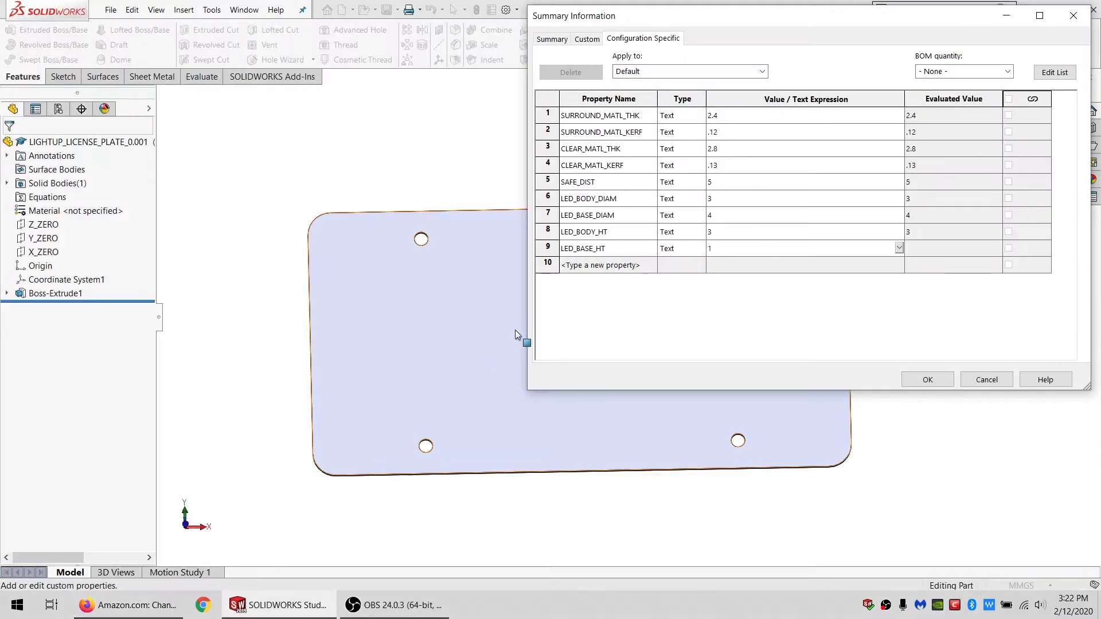
pyautogui.write('1')
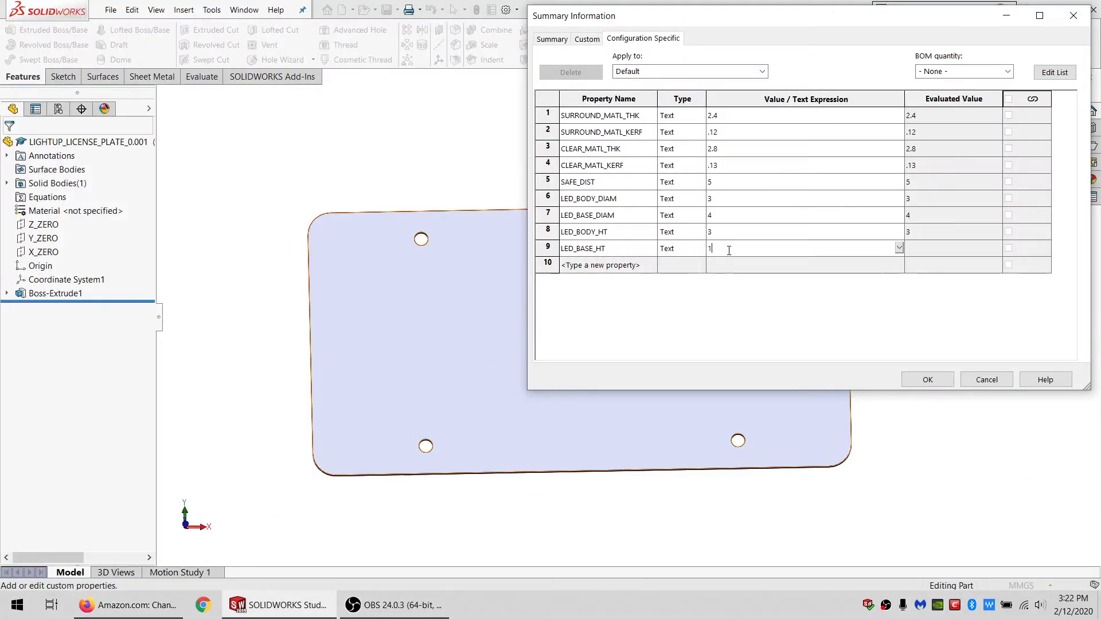
pyautogui.click(926, 380)
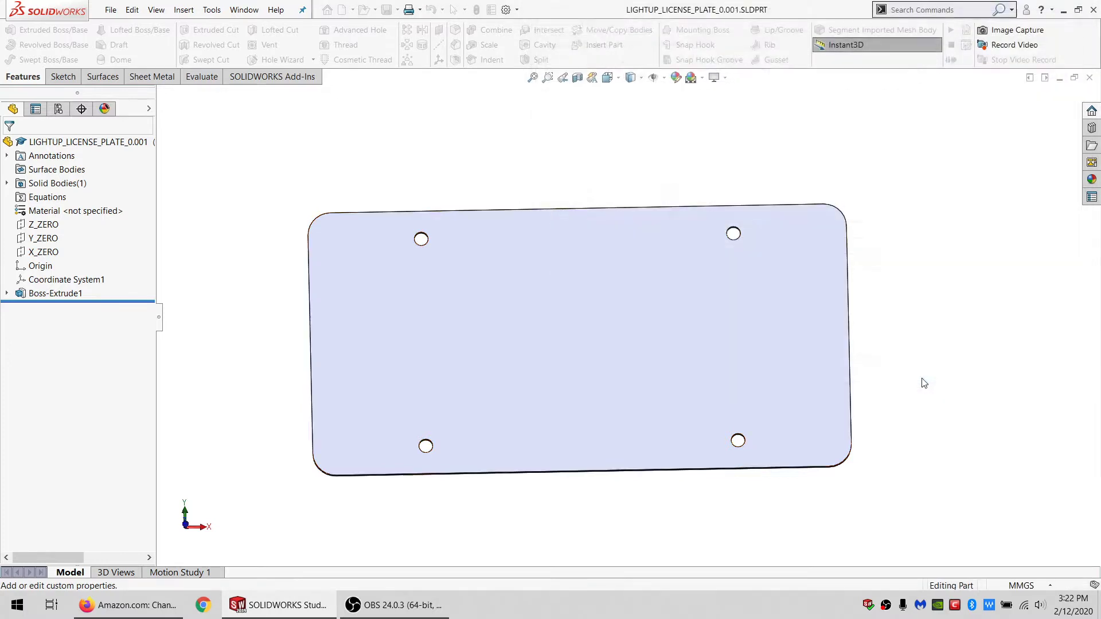
pyautogui.scroll(-2, 607, 336)
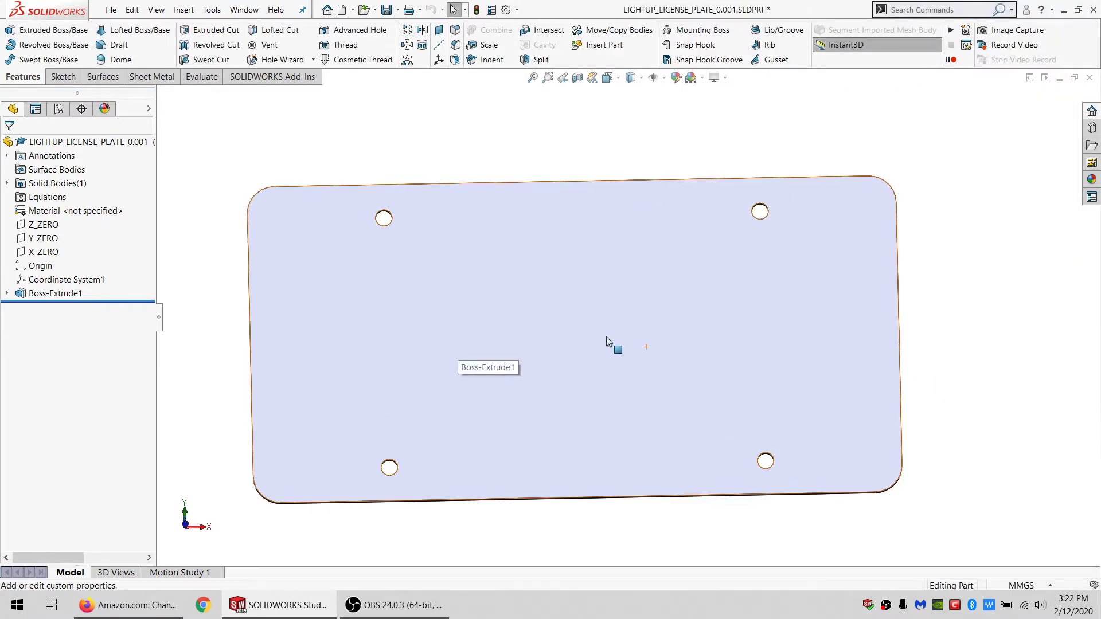
pyautogui.click(399, 301)
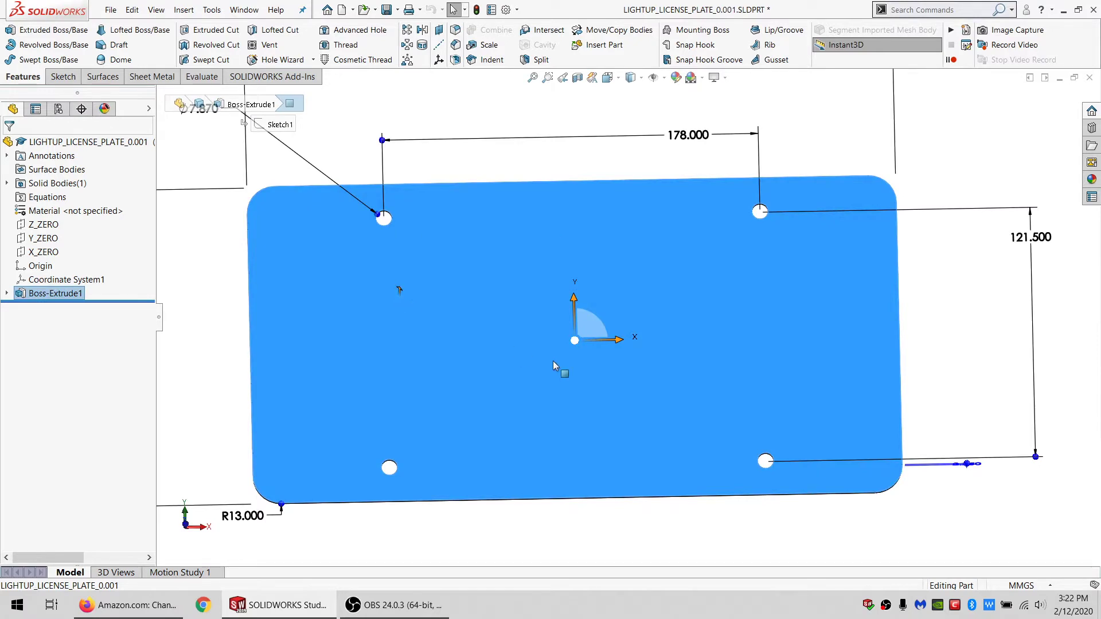
pyautogui.scroll(2, 565, 369)
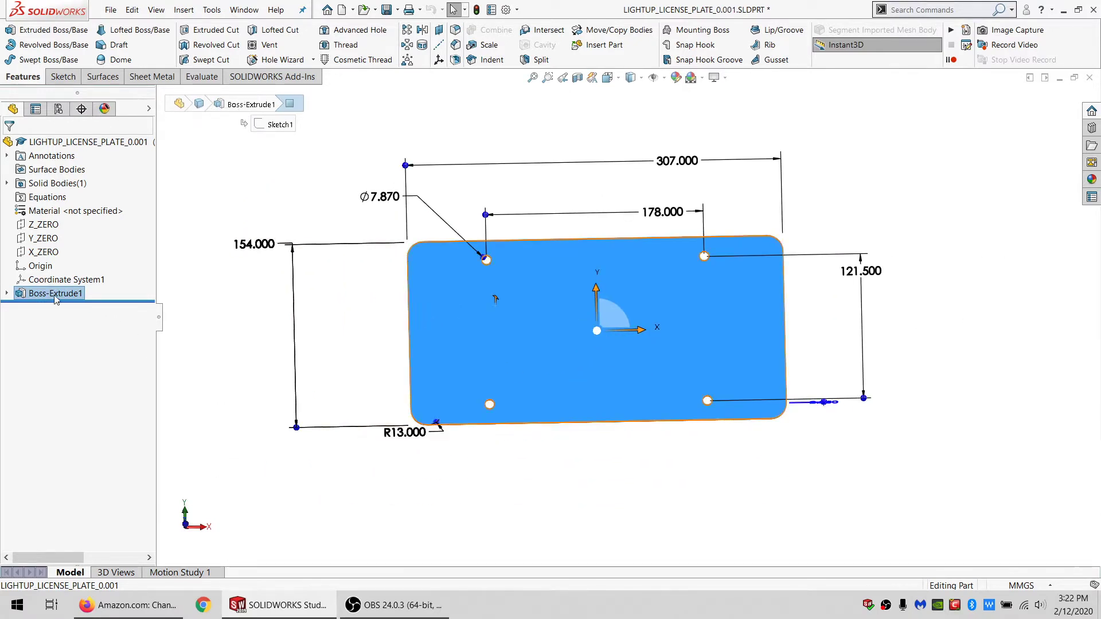
pyautogui.click(235, 308)
pyautogui.scroll(-1, 487, 315)
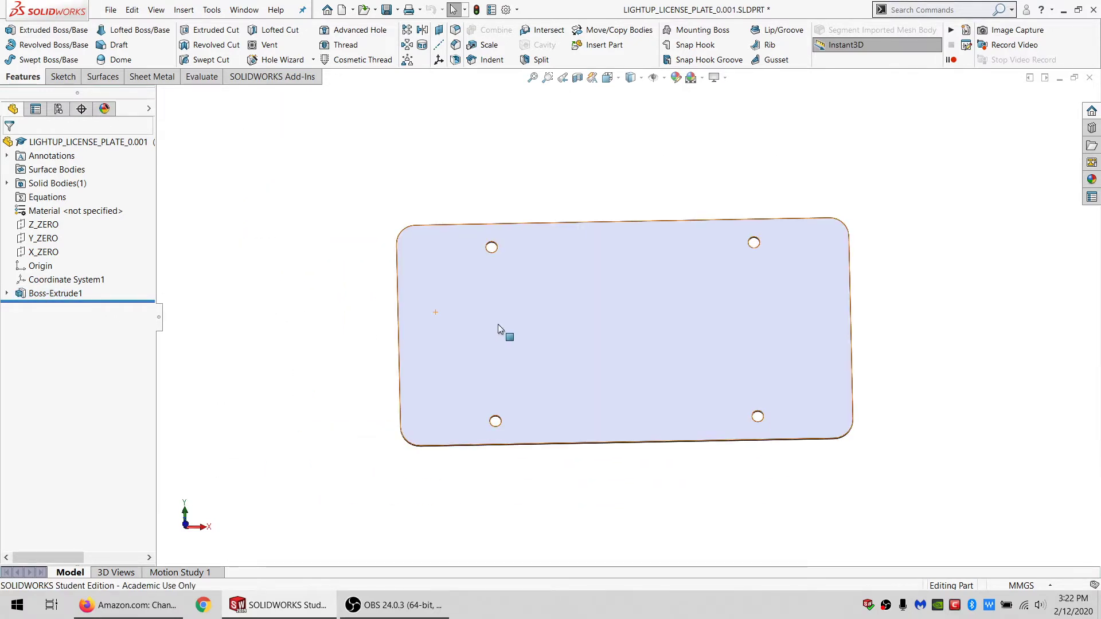
pyautogui.moveTo(497, 325); pyautogui.dragTo(527, 314, button='middle')
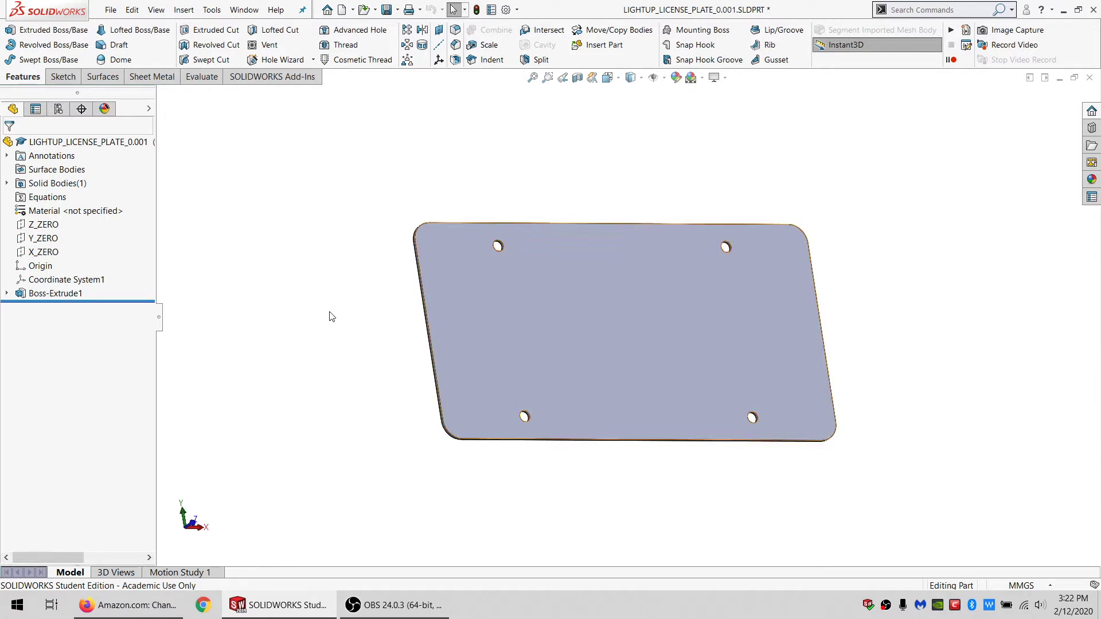
# Step: Edit the plate's Boss-Extrude1 so its blind depth is linked to the SURROUND_MATL_THK file property
pyautogui.click(55, 293)
pyautogui.click(63, 259)
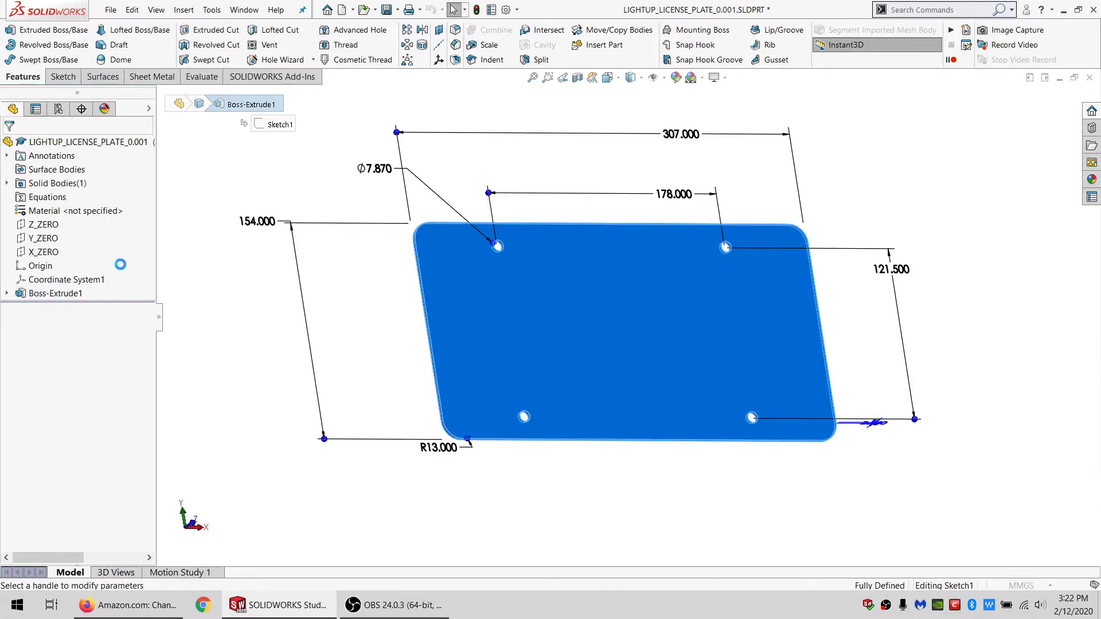
pyautogui.write('=')
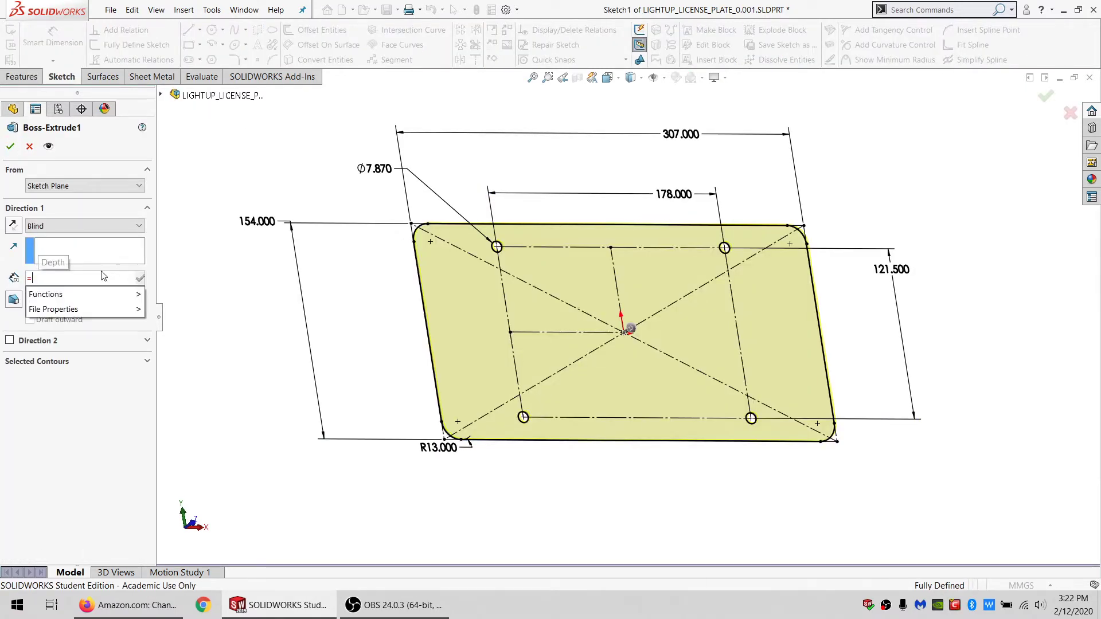
pyautogui.moveTo(92, 310)
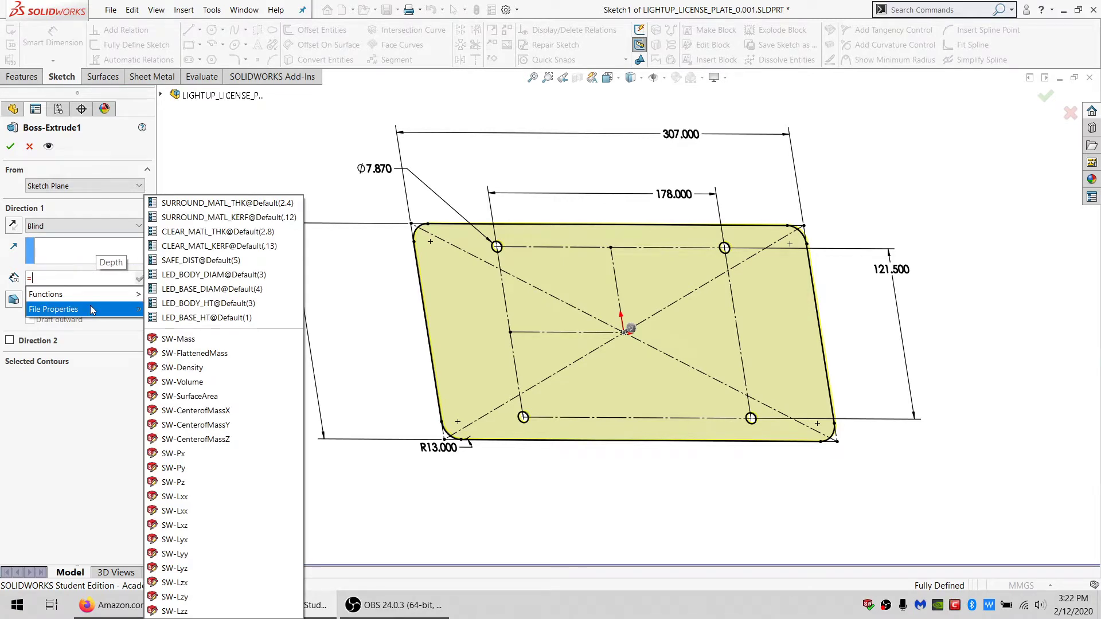
pyautogui.click(218, 205)
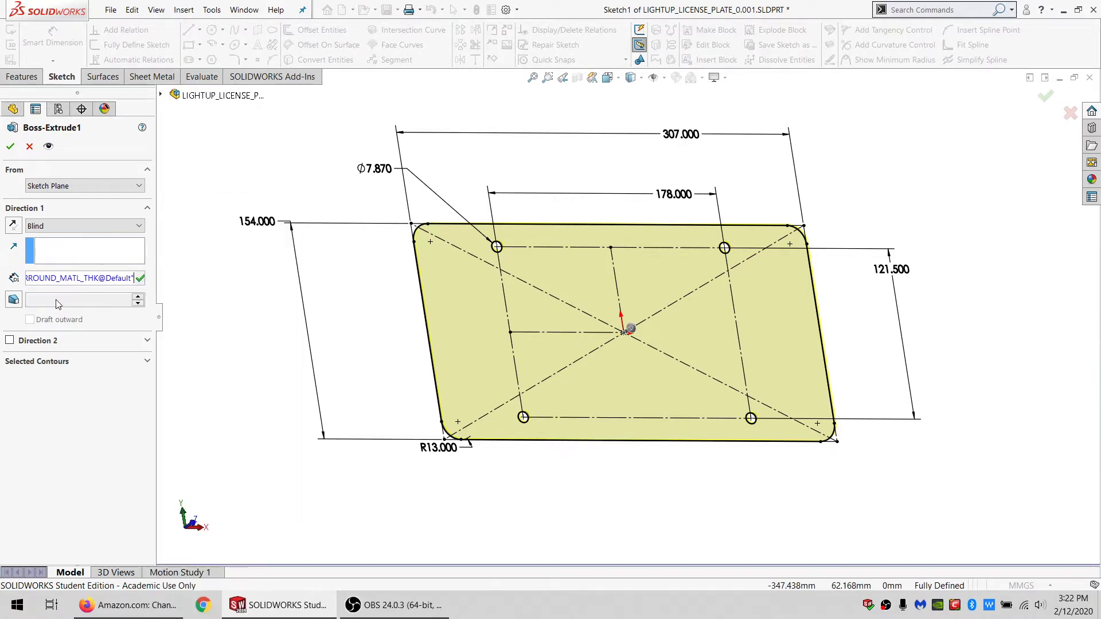
pyautogui.press('Return')
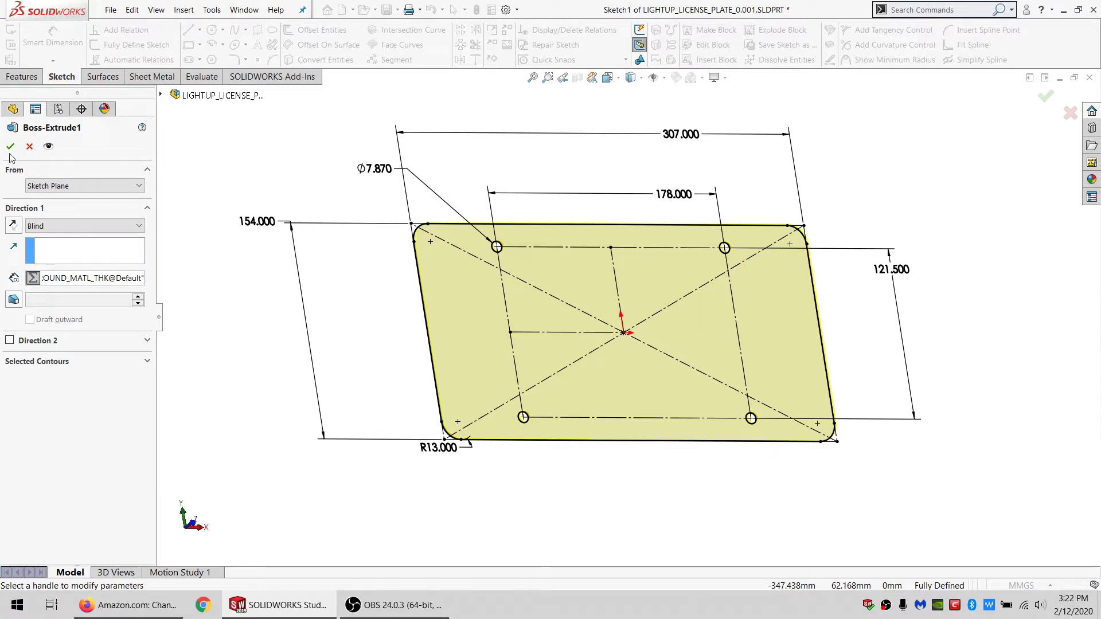
# Step: Start a new sketch on the front face of the plate
pyautogui.scroll(2, 744, 318)
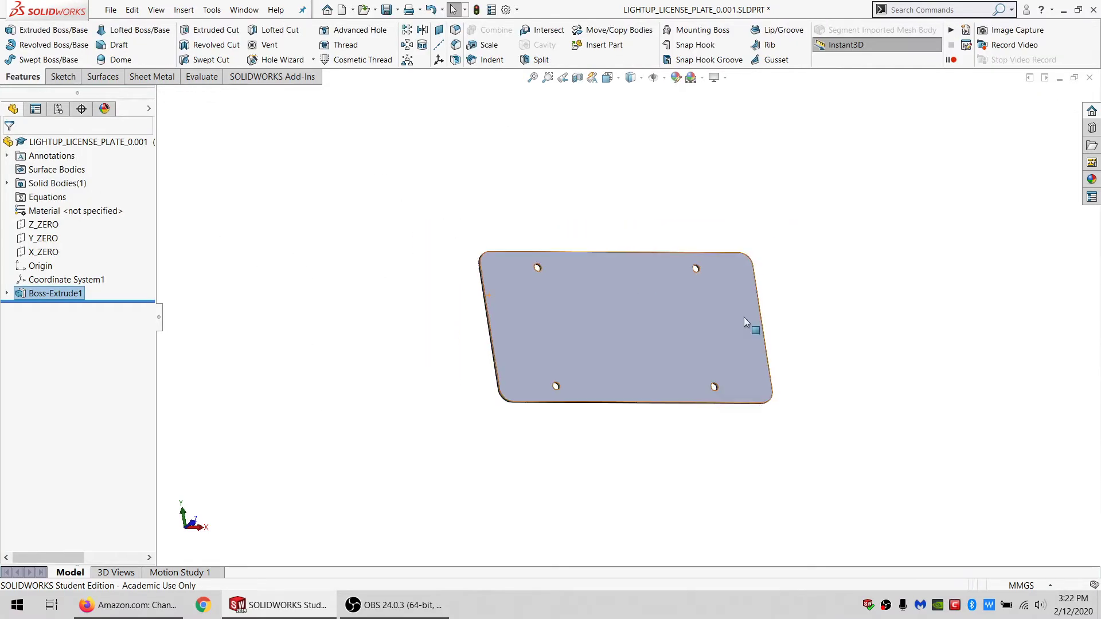
pyautogui.scroll(-1, 744, 318)
pyautogui.moveTo(627, 311); pyautogui.dragTo(604, 372, button='middle')
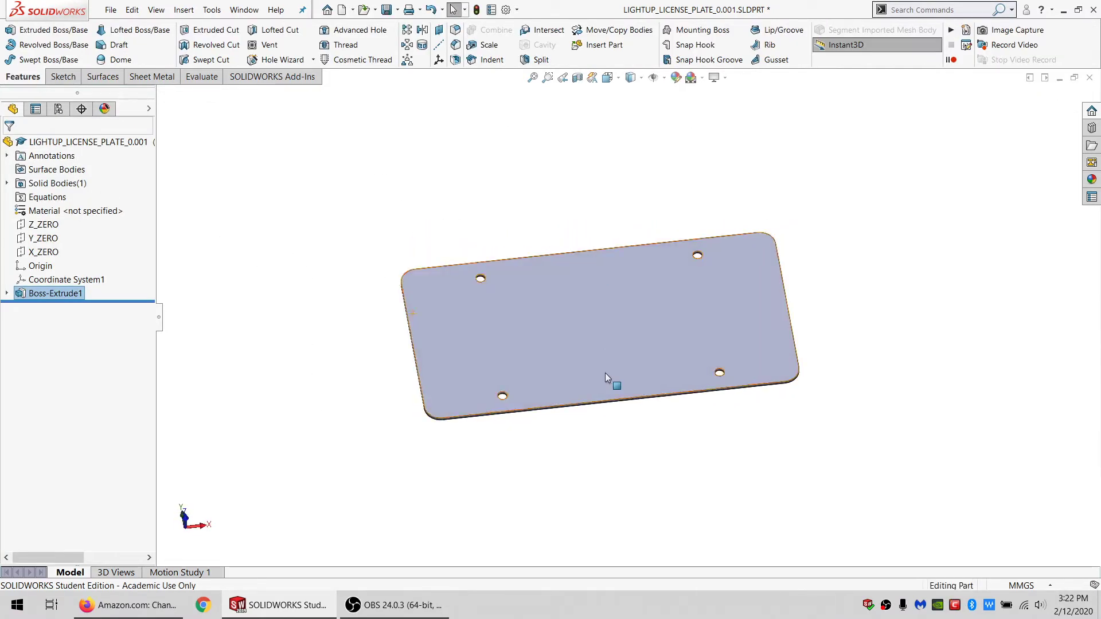
pyautogui.scroll(-2, 604, 378)
pyautogui.moveTo(535, 361); pyautogui.dragTo(538, 315, button='middle')
pyautogui.hotkey('ctrl', '1')
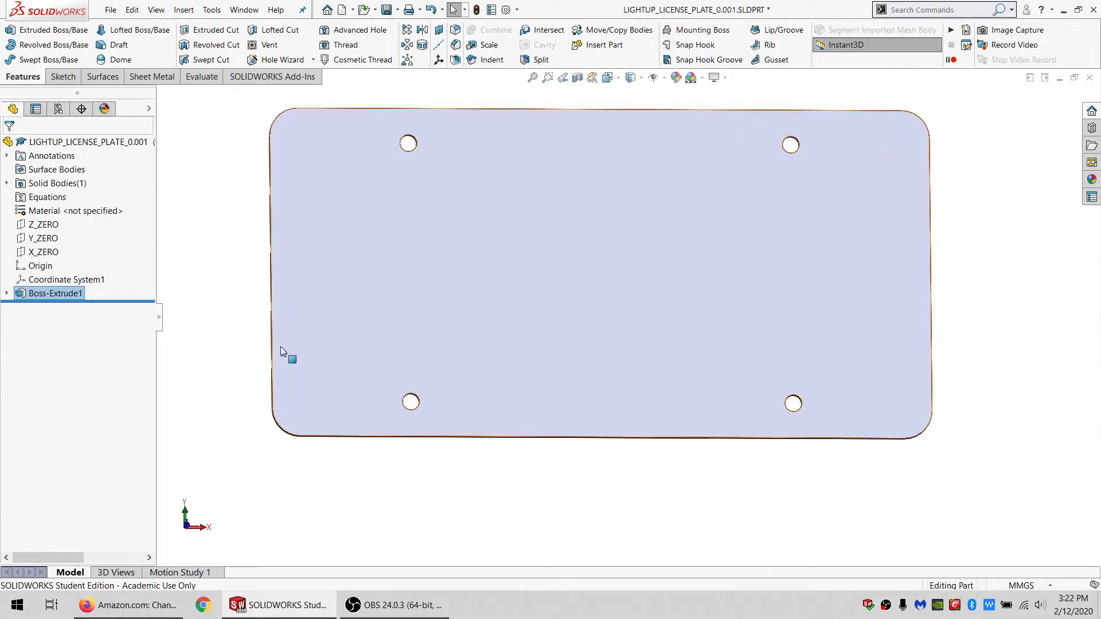
pyautogui.click(330, 259)
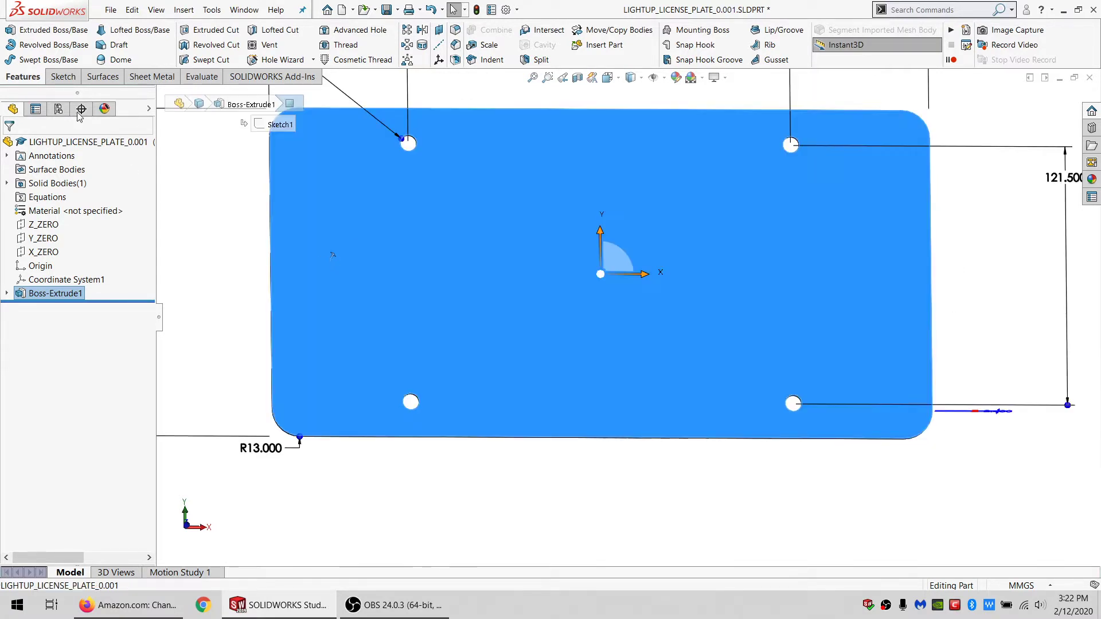
pyautogui.click(61, 76)
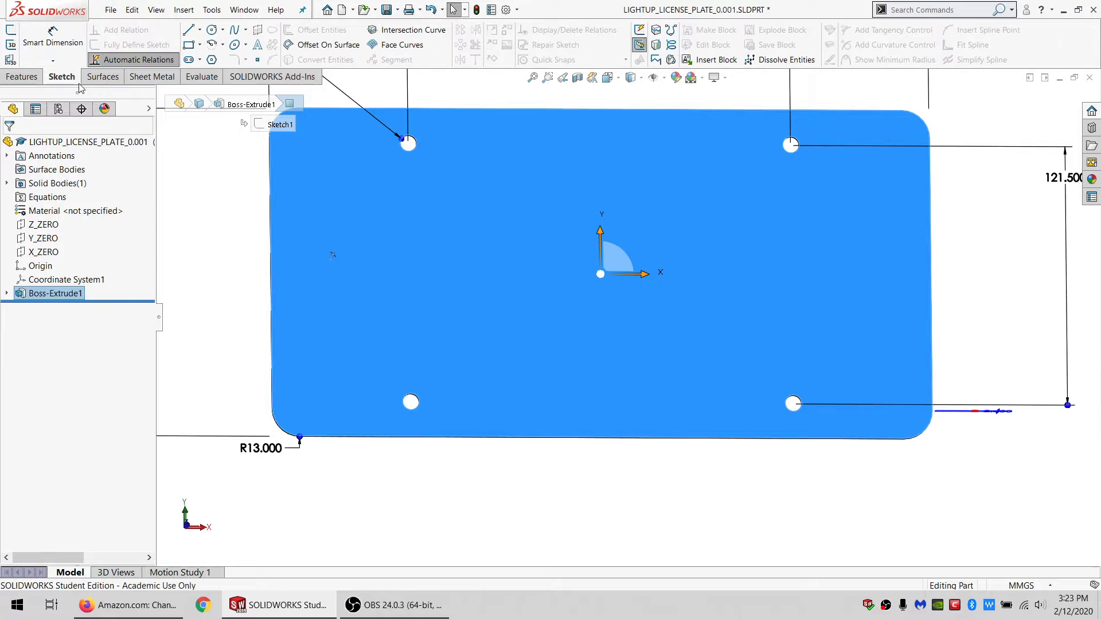
pyautogui.click(11, 32)
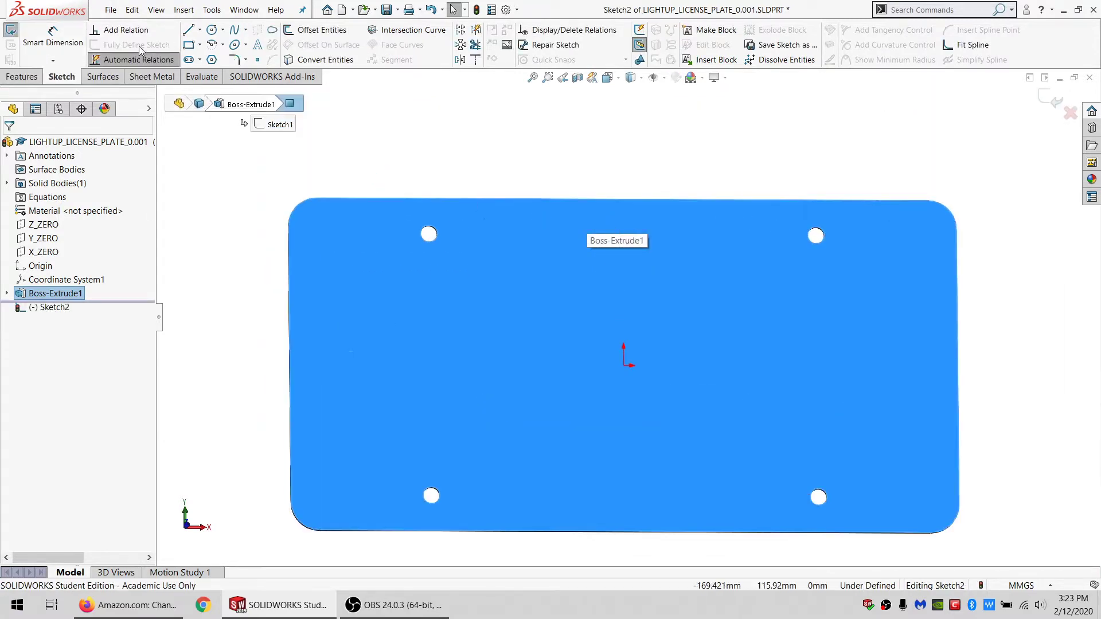
# Step: Sketch four narrow corner rectangles along the plate's straight edges, each starting at the end of a rounded corner
pyautogui.click(189, 45)
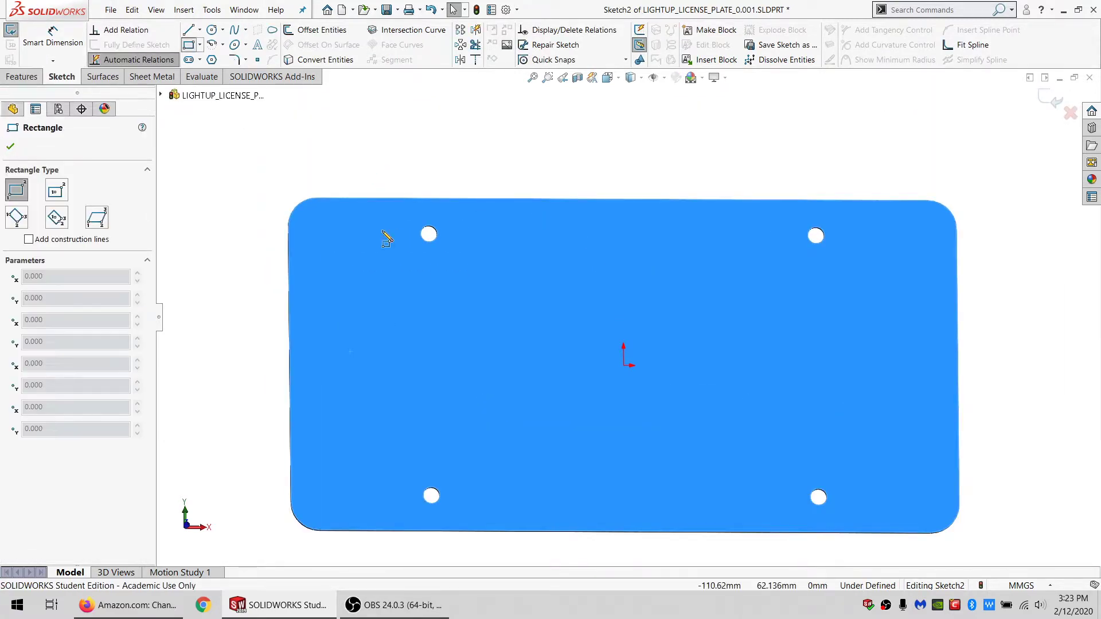
pyautogui.click(318, 199)
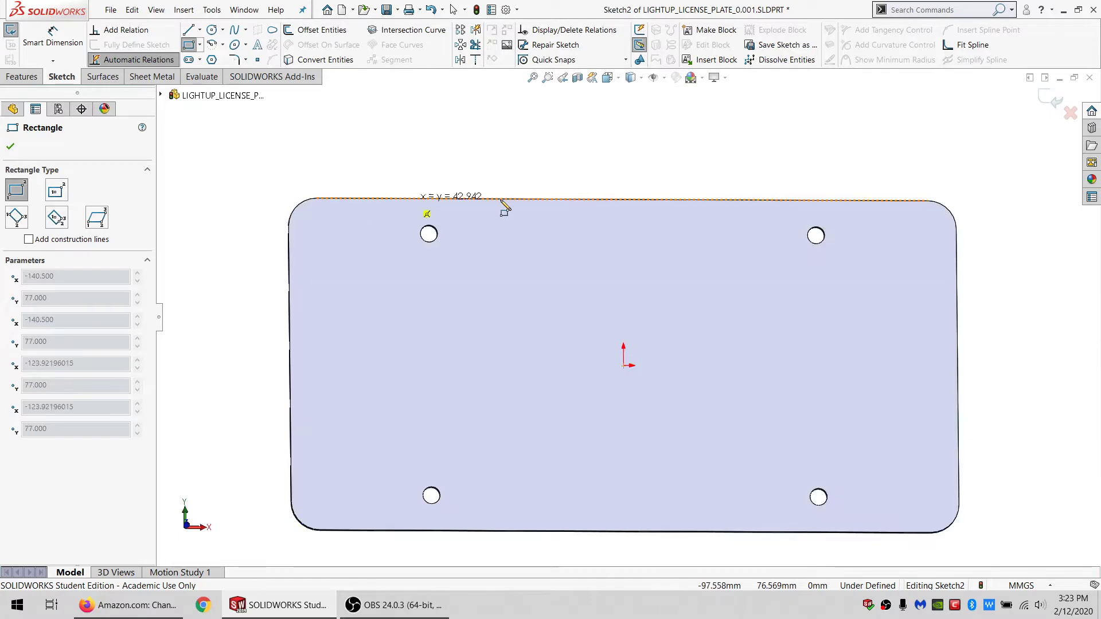
pyautogui.click(922, 216)
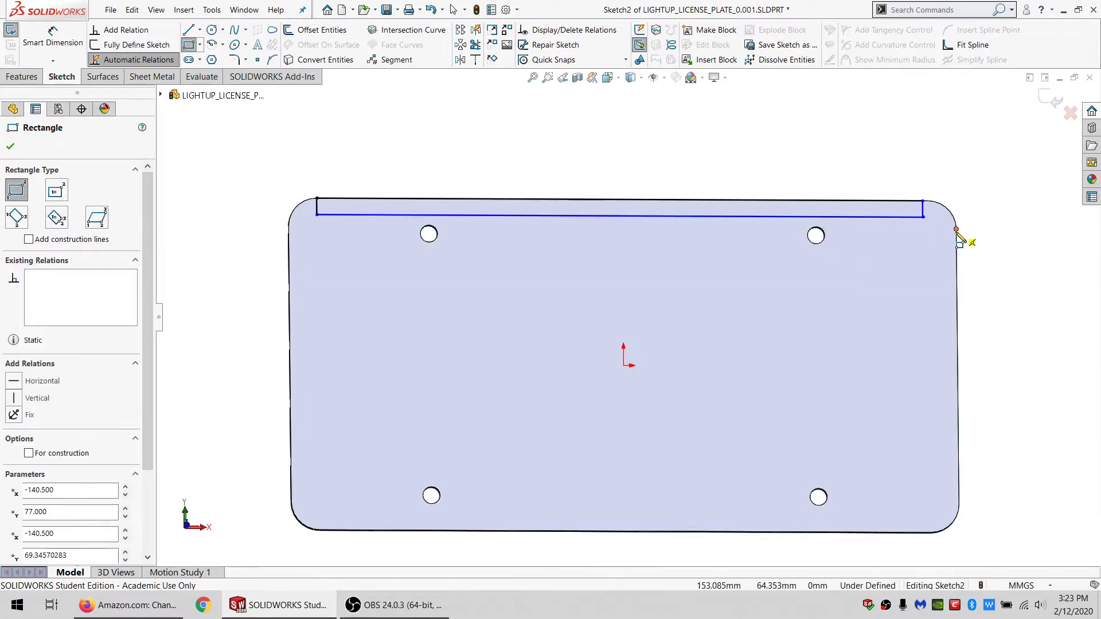
pyautogui.click(957, 230)
pyautogui.click(931, 503)
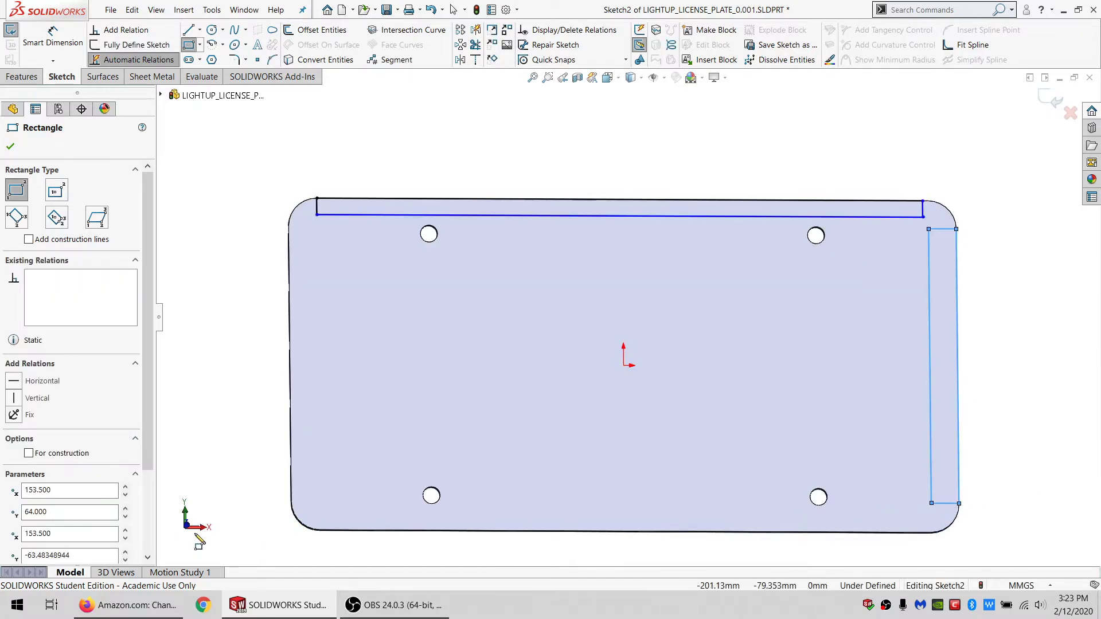
pyautogui.click(320, 531)
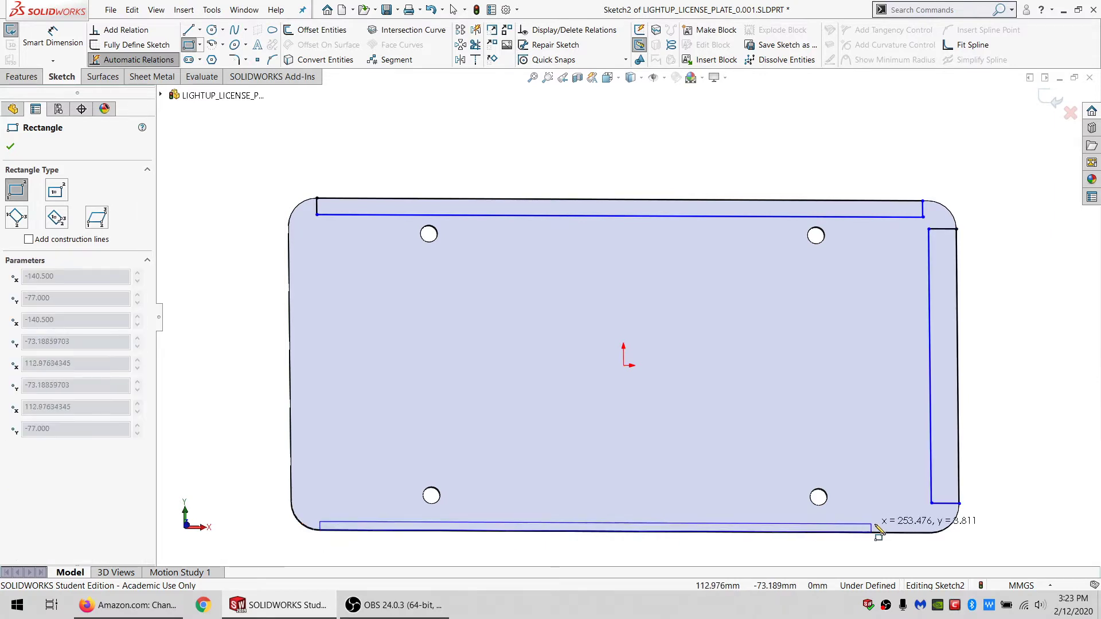
pyautogui.click(875, 515)
pyautogui.click(290, 227)
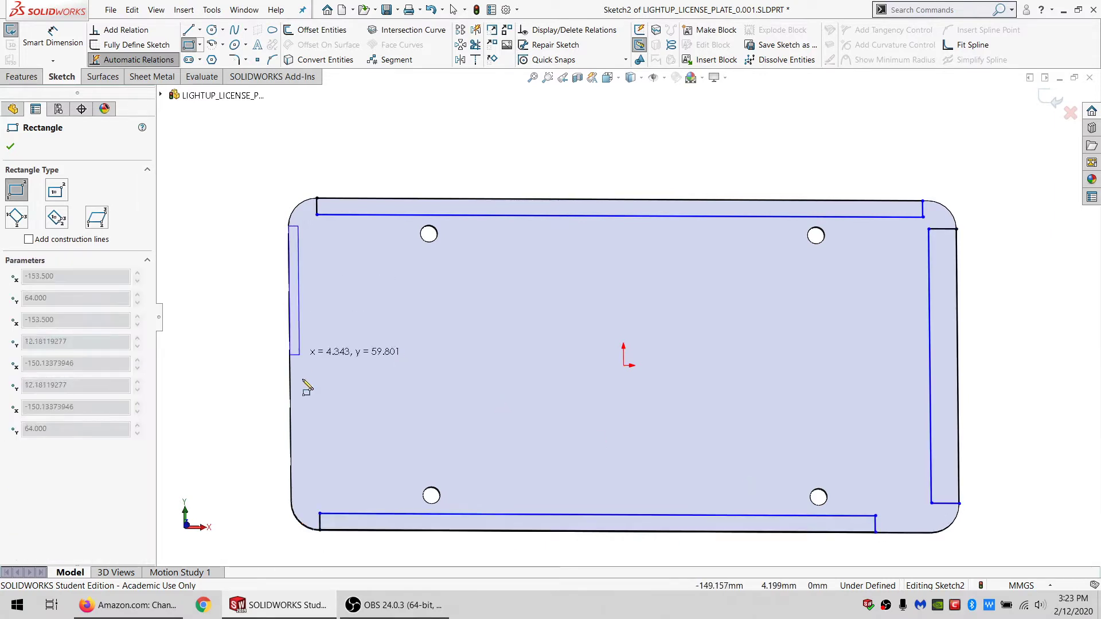
pyautogui.click(313, 494)
pyautogui.press('Escape')
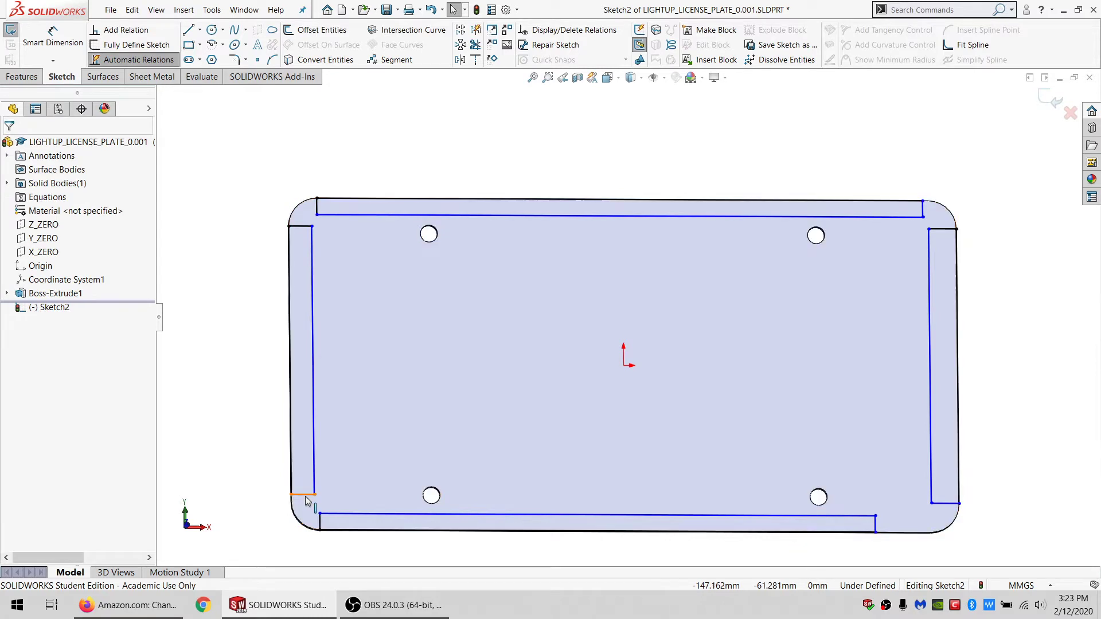
# Step: Make one short end line of each of the four rectangles equal in length
pyautogui.click(303, 494)
pyautogui.keyDown('ctrl'); pyautogui.click(319, 520); pyautogui.keyUp('ctrl')
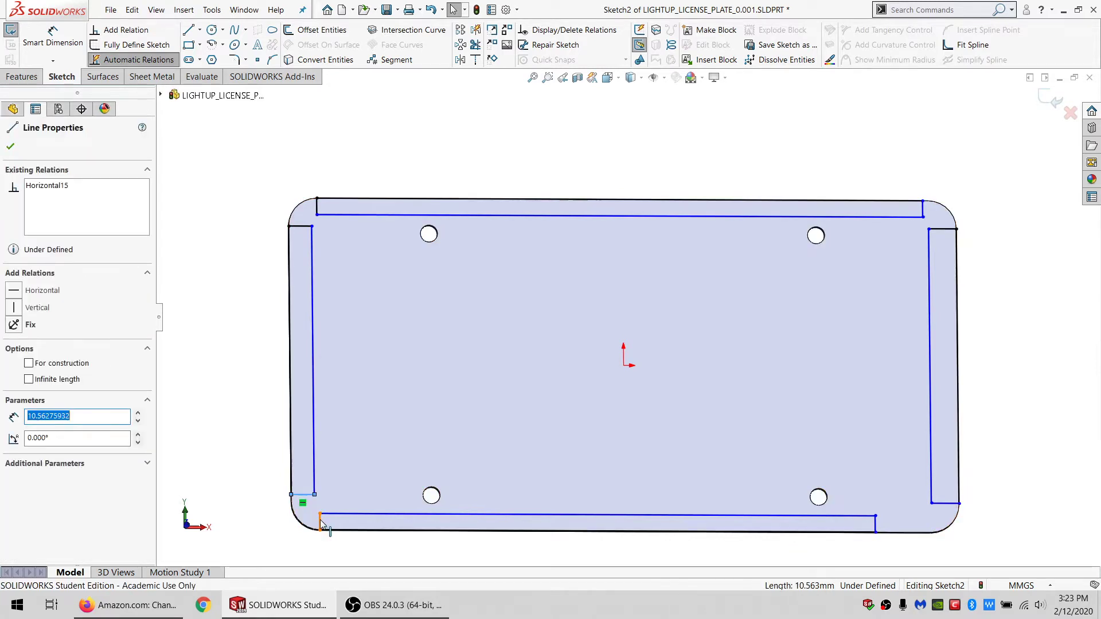
pyautogui.keyDown('ctrl'); pyautogui.click(949, 504); pyautogui.keyUp('ctrl')
pyautogui.keyDown('ctrl'); pyautogui.click(922, 210); pyautogui.keyUp('ctrl')
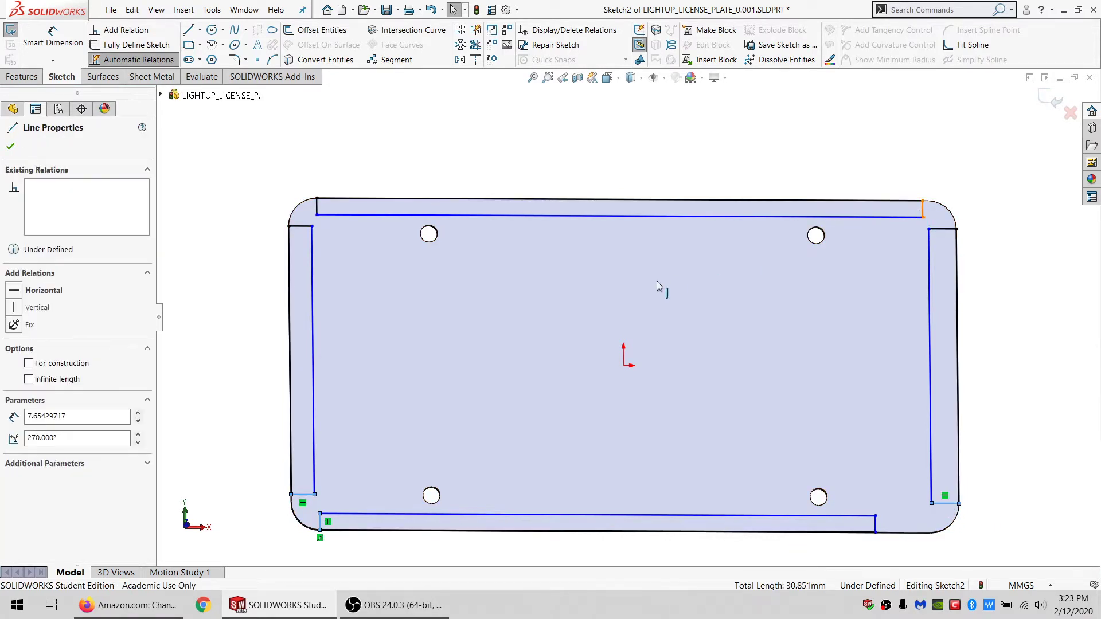
pyautogui.click(23, 441)
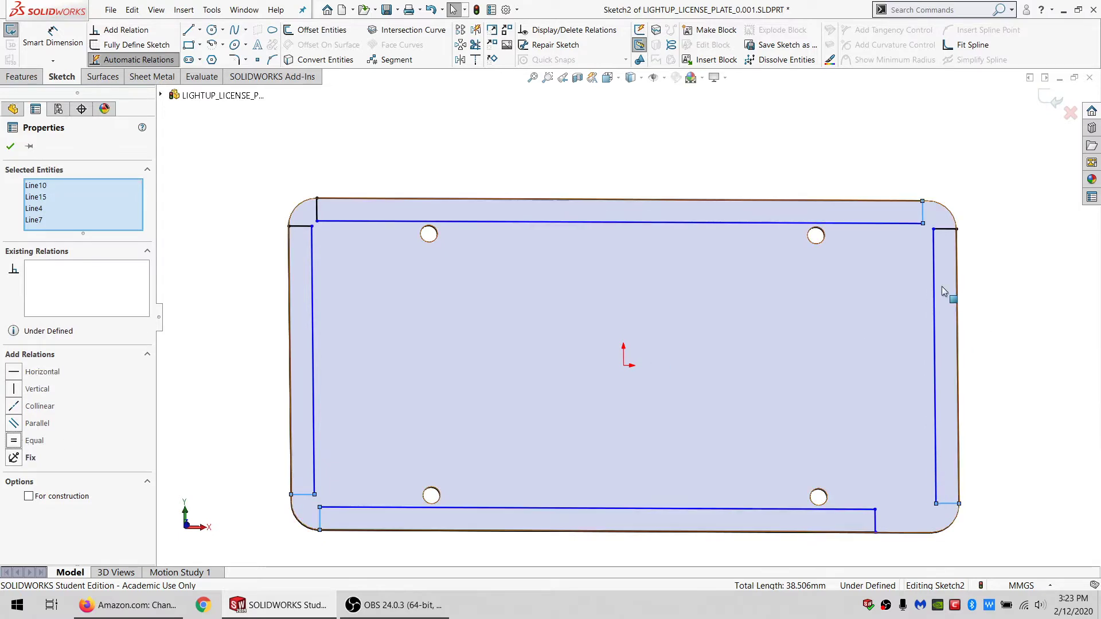
# Step: Make the inner long lines of the two side rectangles equal, and likewise those of the upper and lower rectangles
pyautogui.click(929, 283)
pyautogui.keyDown('ctrl'); pyautogui.click(312, 247); pyautogui.keyUp('ctrl')
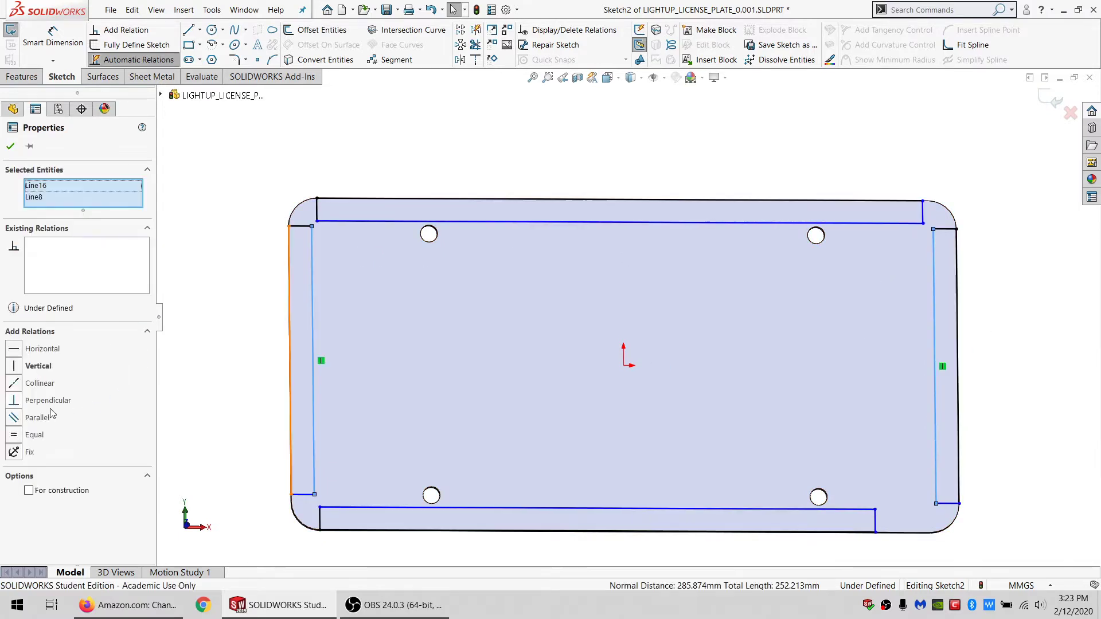
pyautogui.click(30, 439)
pyautogui.click(352, 507)
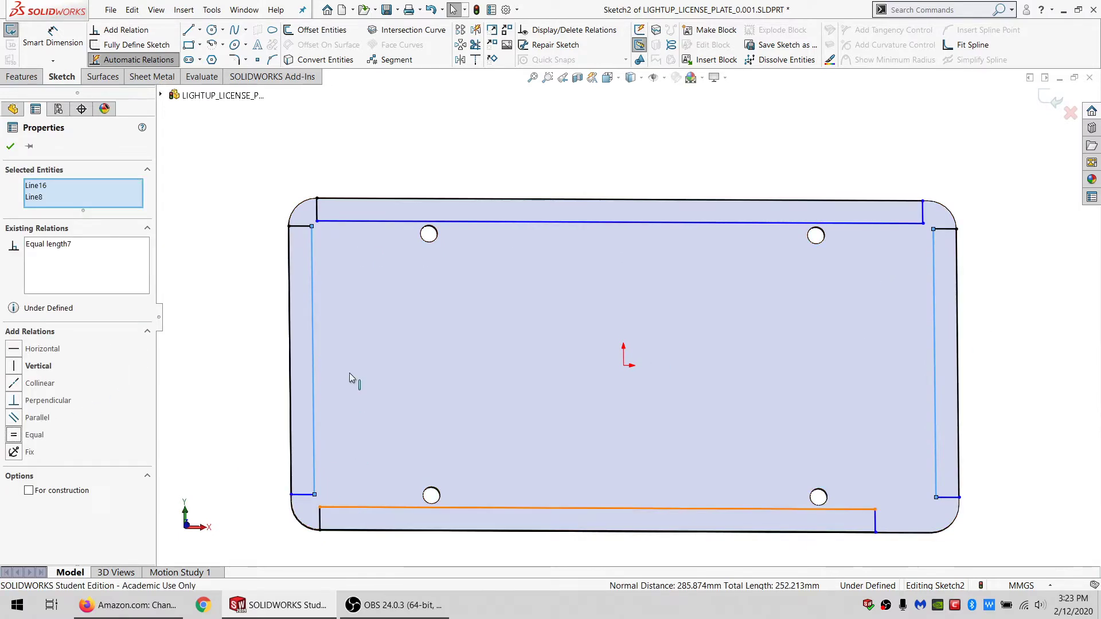
pyautogui.keyDown('ctrl'); pyautogui.click(338, 222); pyautogui.keyUp('ctrl')
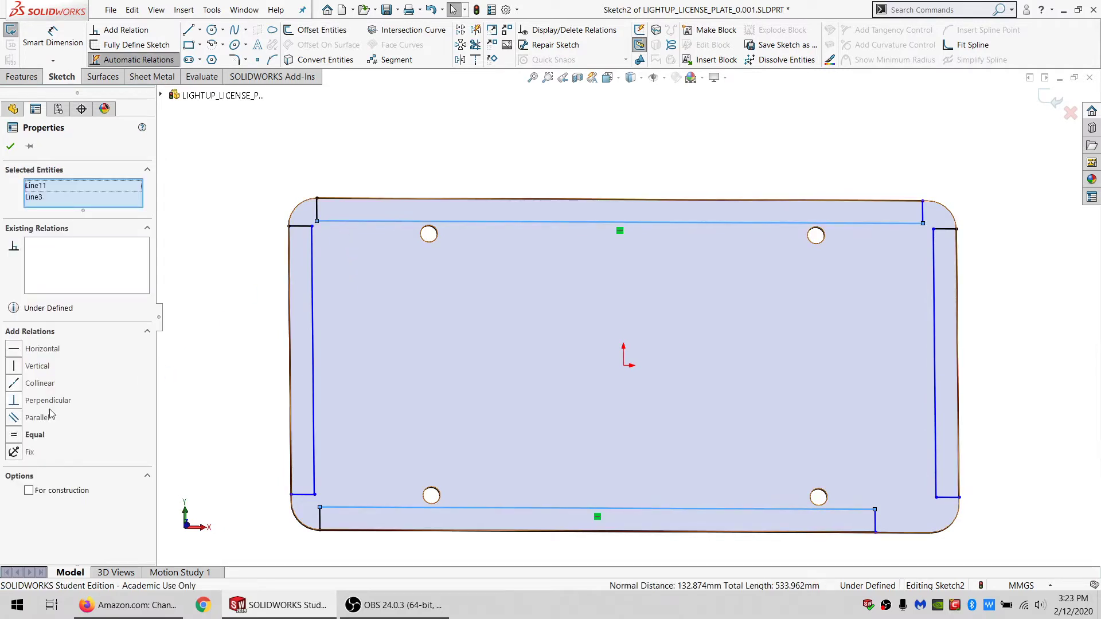
pyautogui.click(24, 436)
pyautogui.click(995, 541)
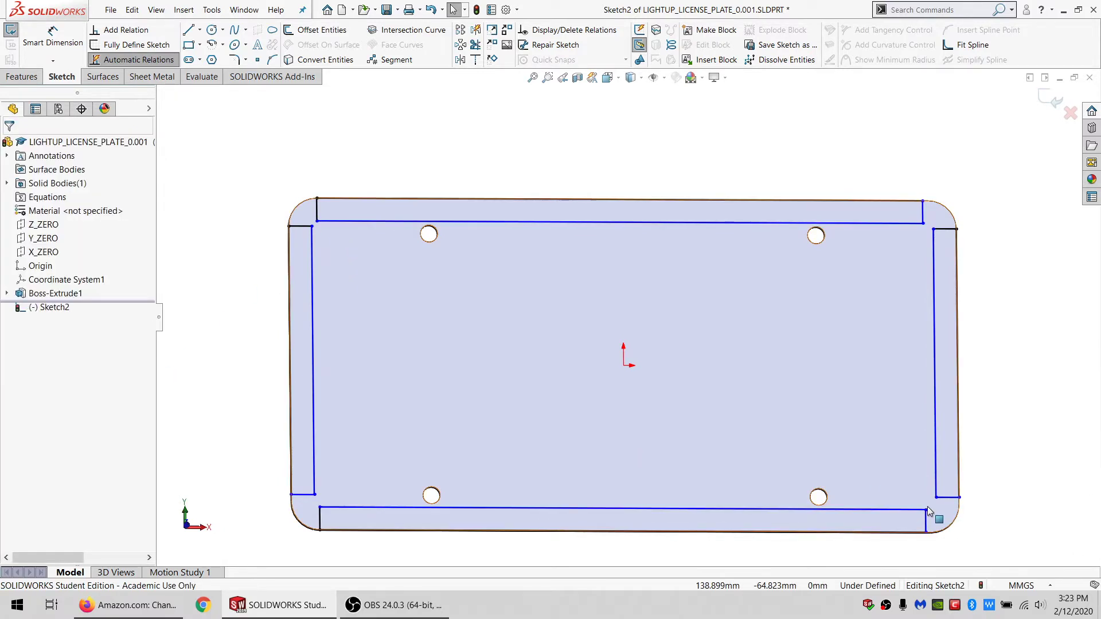
# Step: Pull the lower rectangle's free corner inward and make its right end line coincident with the start of the plate's lower-right corner arc
pyautogui.moveTo(926, 509); pyautogui.dragTo(785, 478)
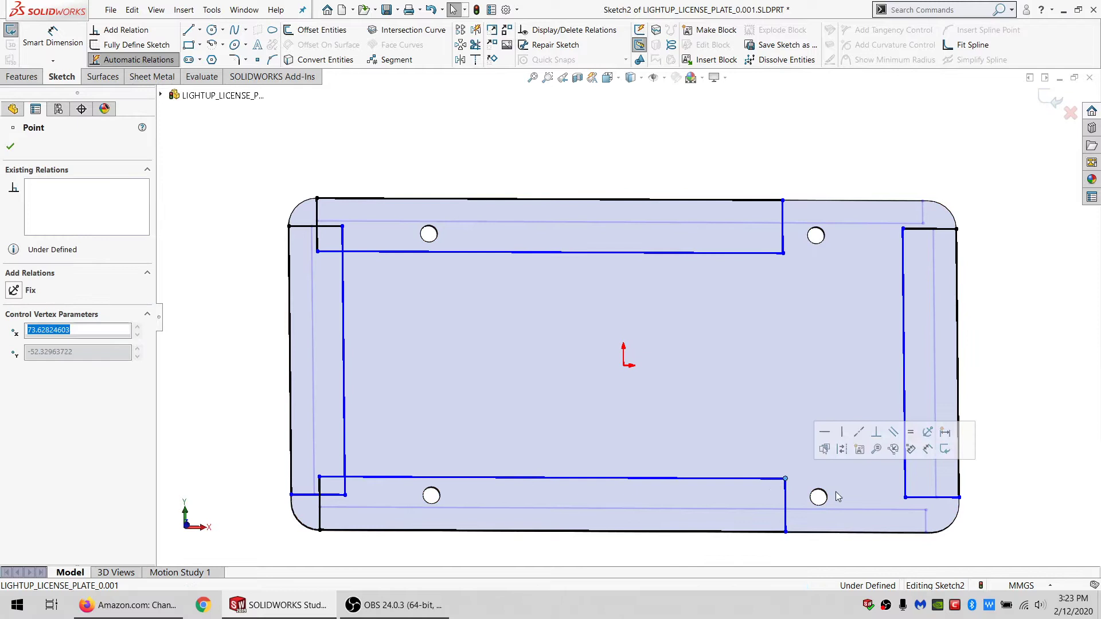
pyautogui.click(933, 540)
pyautogui.click(783, 516)
pyautogui.keyDown('ctrl'); pyautogui.click(930, 532); pyautogui.keyUp('ctrl')
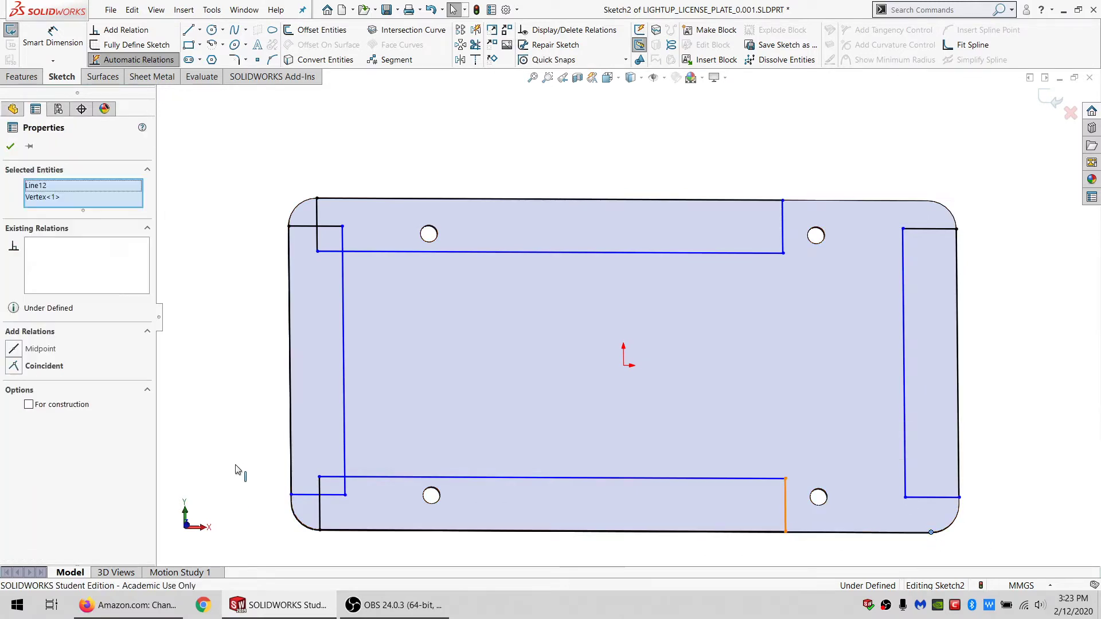
pyautogui.click(14, 366)
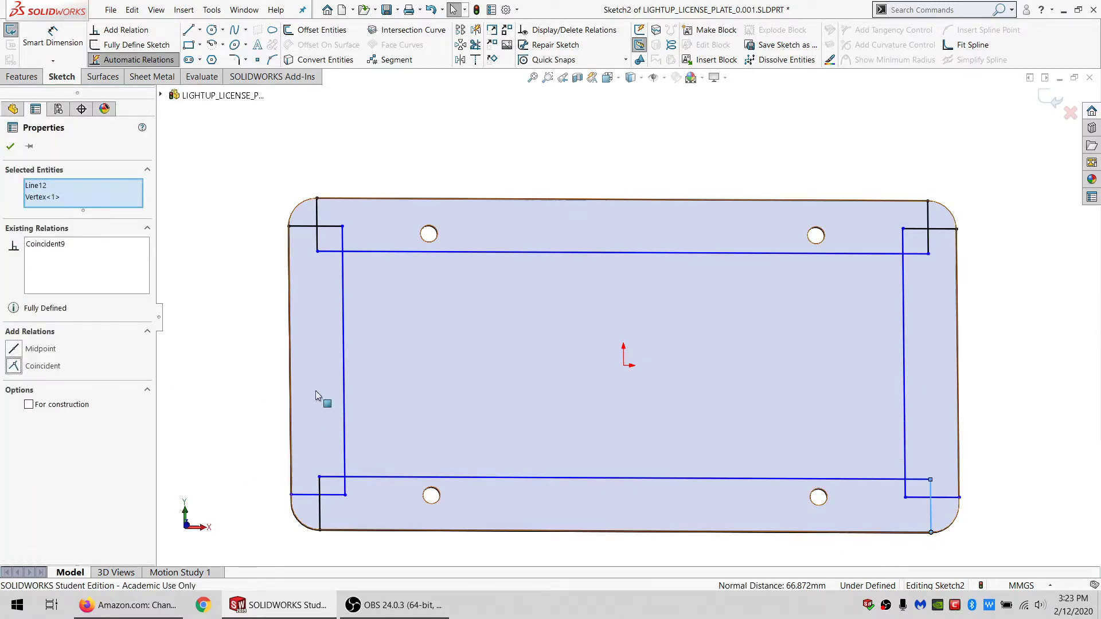
# Step: Pull up the left rectangle's lower corner and make its bottom line coincident with the upper end of the plate's lower-left corner arc
pyautogui.moveTo(344, 494); pyautogui.dragTo(353, 399)
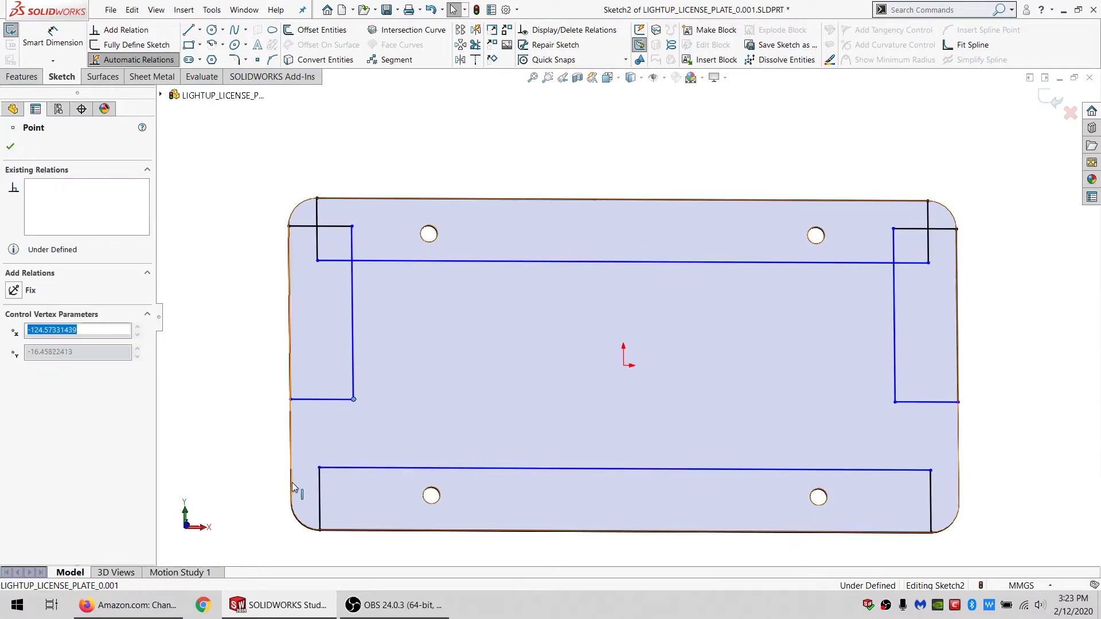
pyautogui.press('Escape')
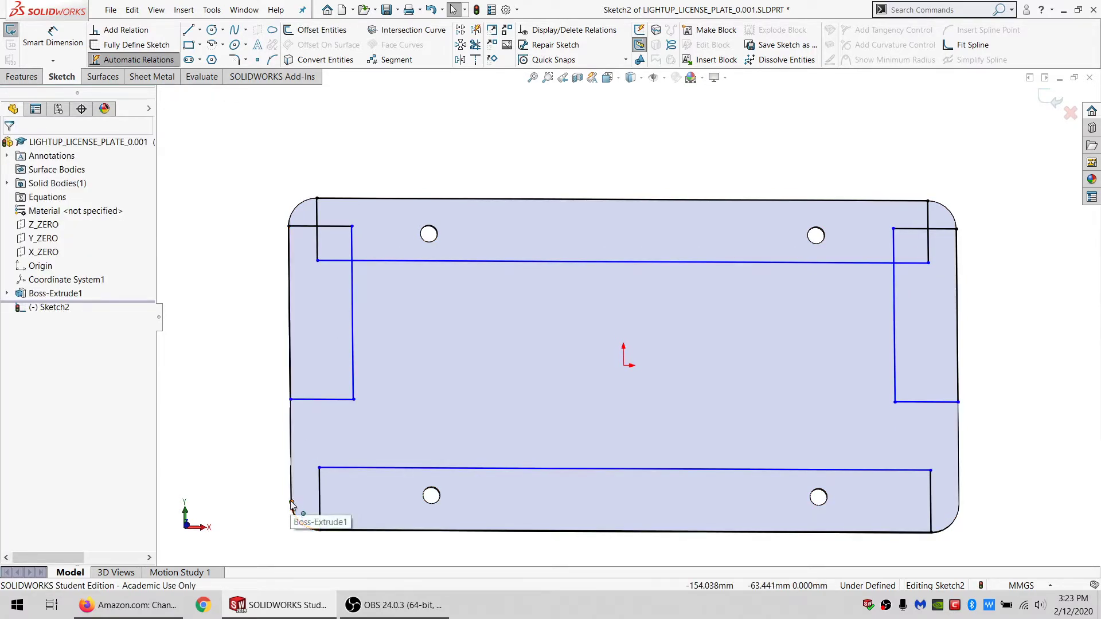
pyautogui.click(321, 399)
pyautogui.keyDown('ctrl'); pyautogui.click(291, 502); pyautogui.keyUp('ctrl')
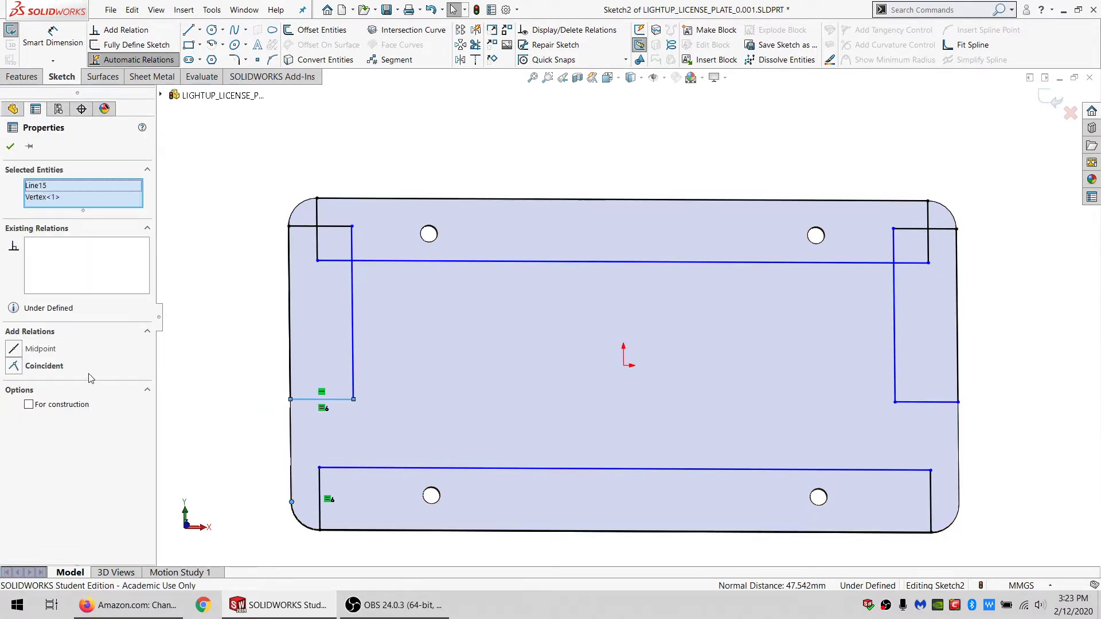
pyautogui.click(14, 366)
pyautogui.click(227, 312)
# Step: Dimension the left rectangle's width and link it to the SURROUND_MATL_THK file property
pyautogui.click(52, 37)
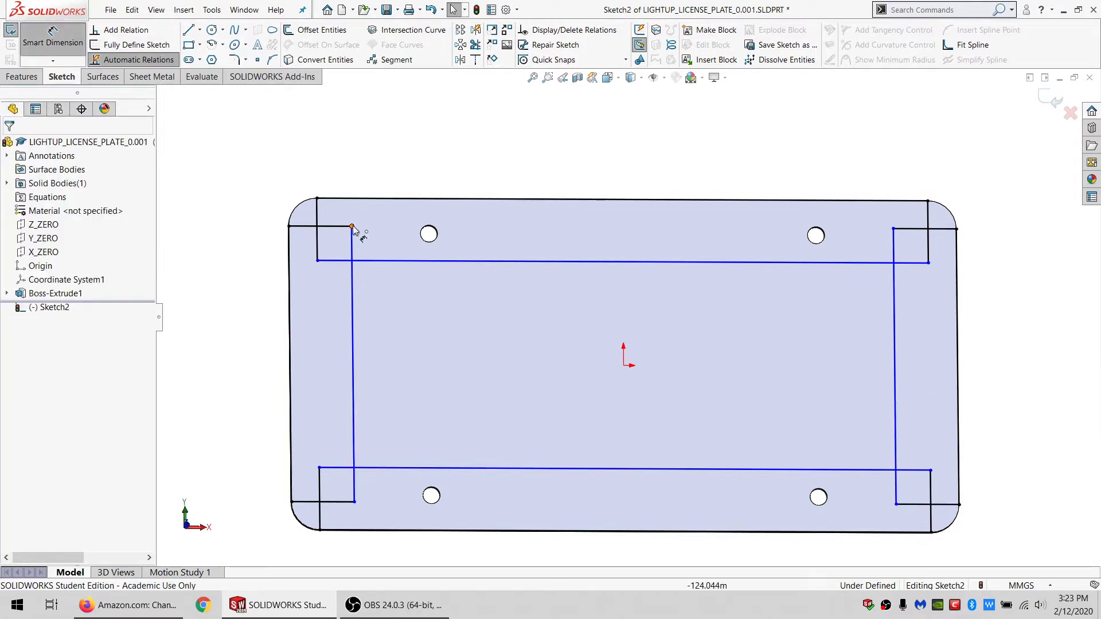
pyautogui.click(352, 227)
pyautogui.click(289, 240)
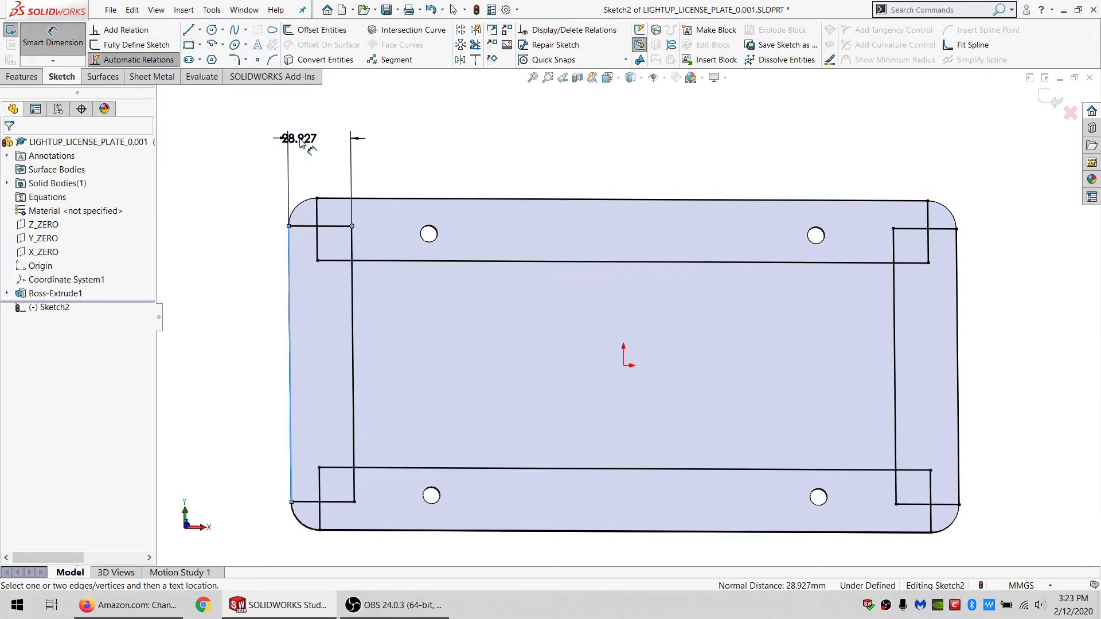
pyautogui.click(299, 141)
pyautogui.write('=')
pyautogui.moveTo(307, 187)
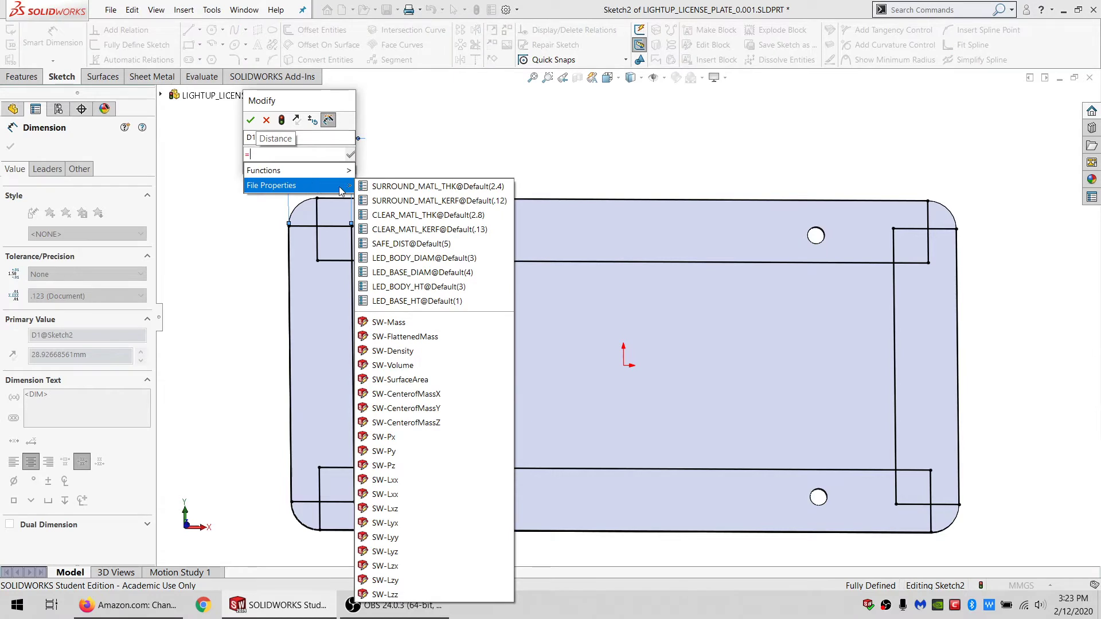
pyautogui.click(402, 186)
pyautogui.click(250, 120)
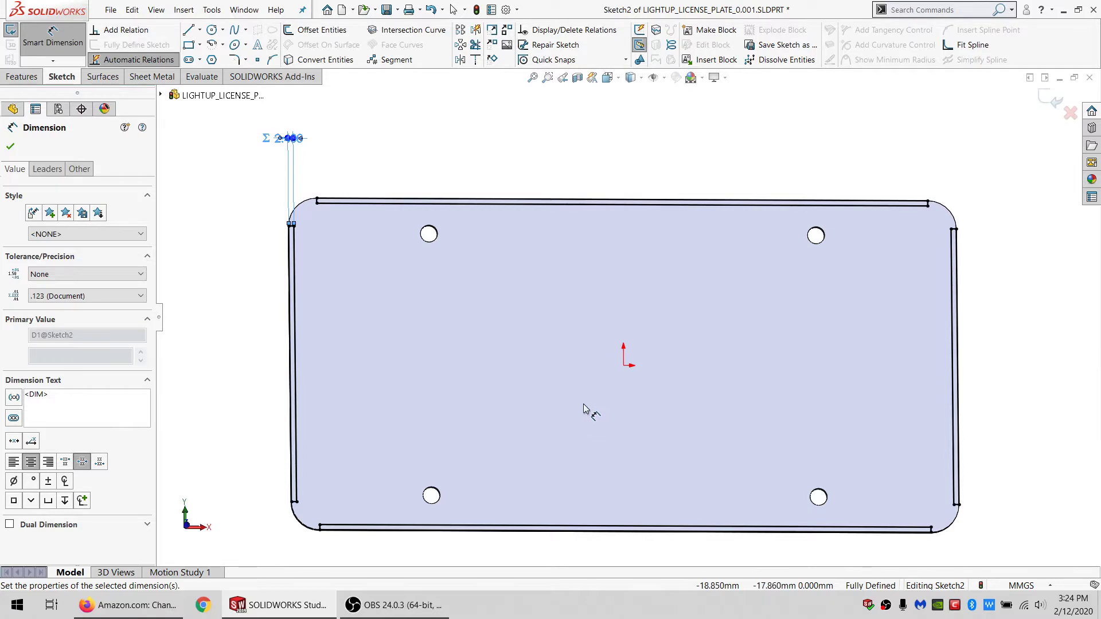
# Step: Start a blind boss extrusion of the four rectangles with its depth linked to the LED_BODY_DIAM file property
pyautogui.moveTo(584, 410); pyautogui.dragTo(579, 377, button='middle')
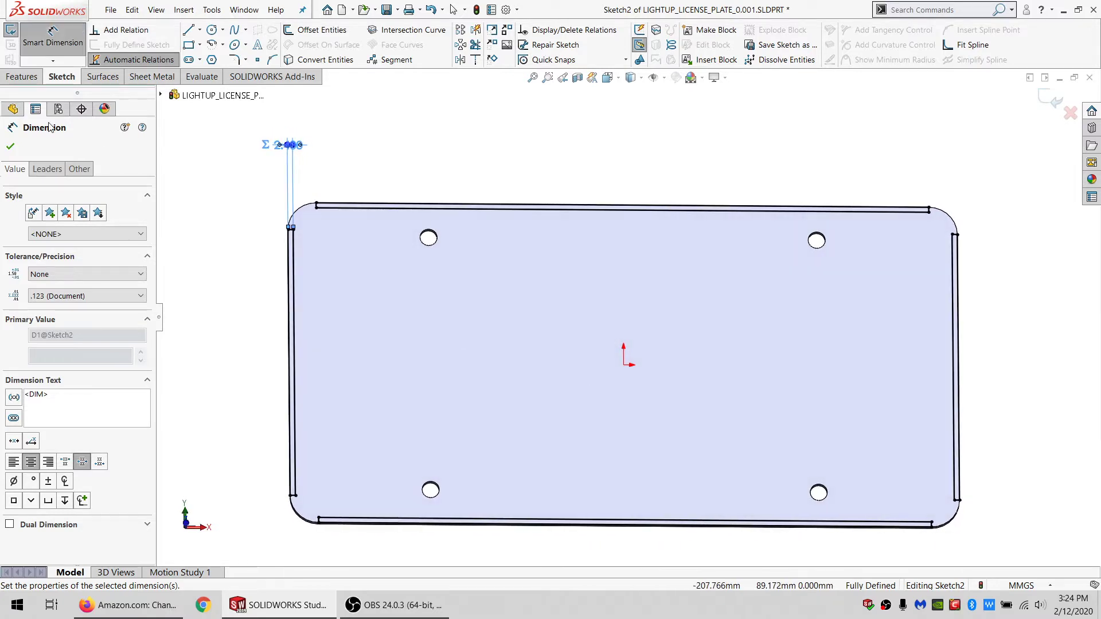
pyautogui.click(22, 78)
pyautogui.click(35, 30)
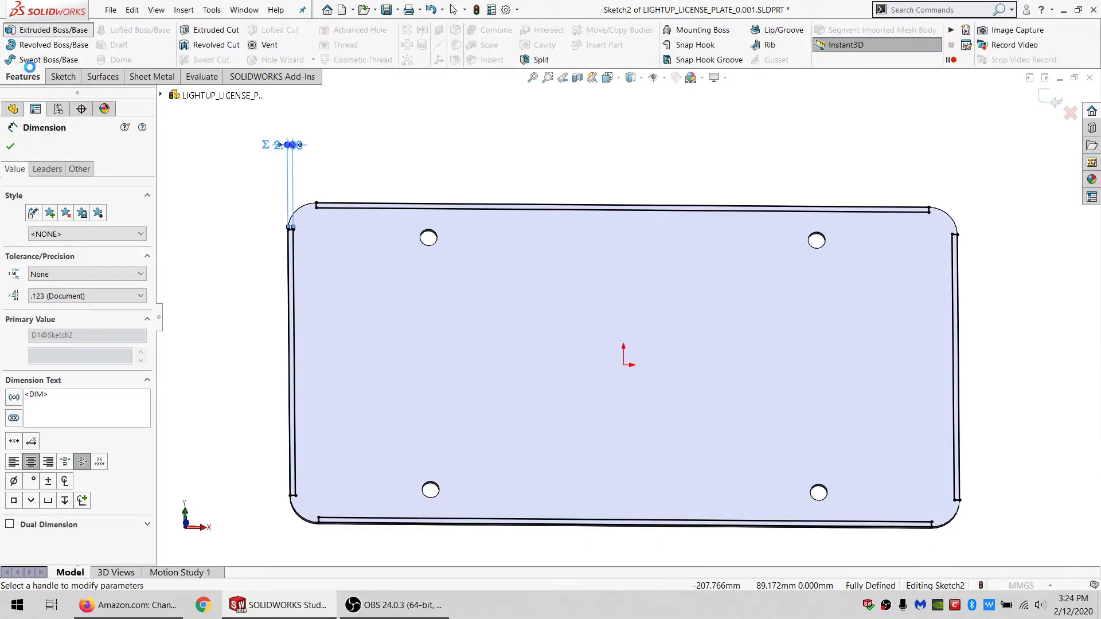
pyautogui.write('=')
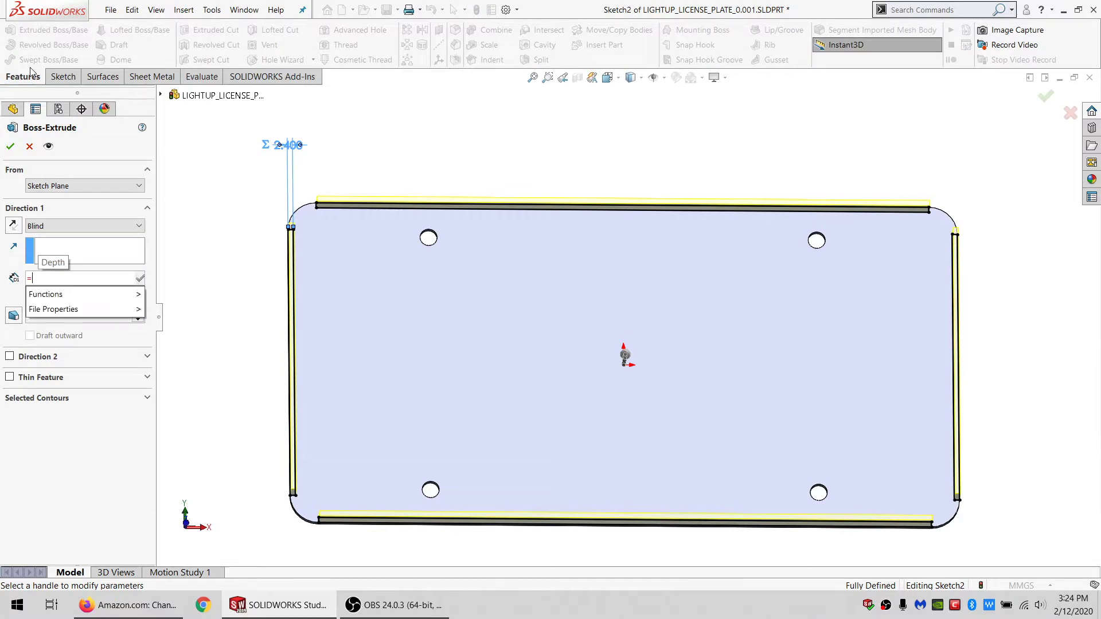
pyautogui.click(74, 309)
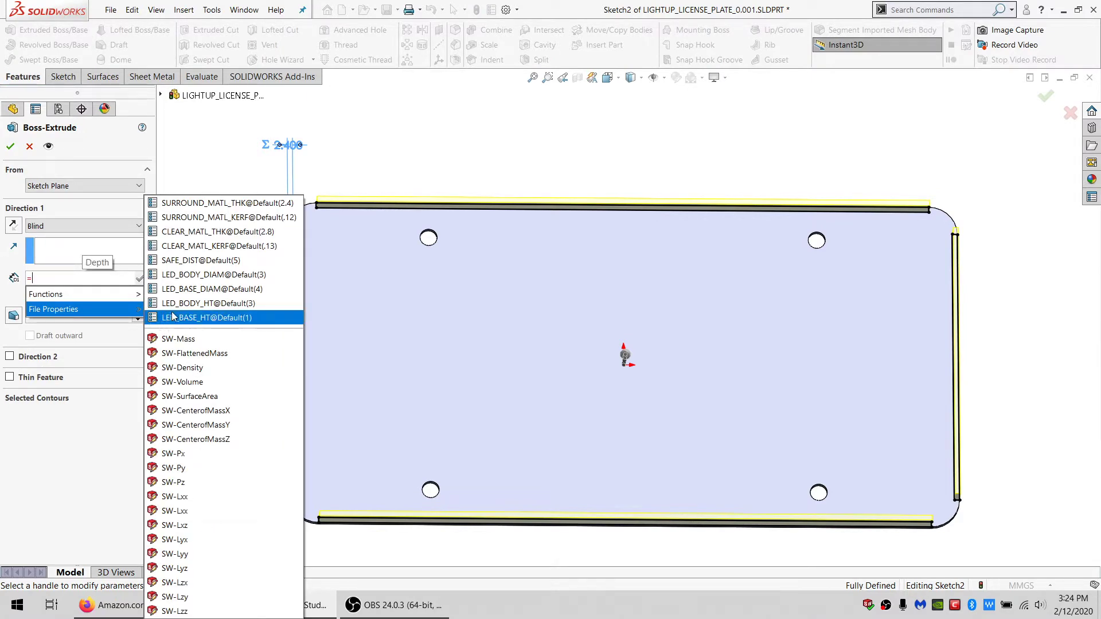
pyautogui.click(189, 275)
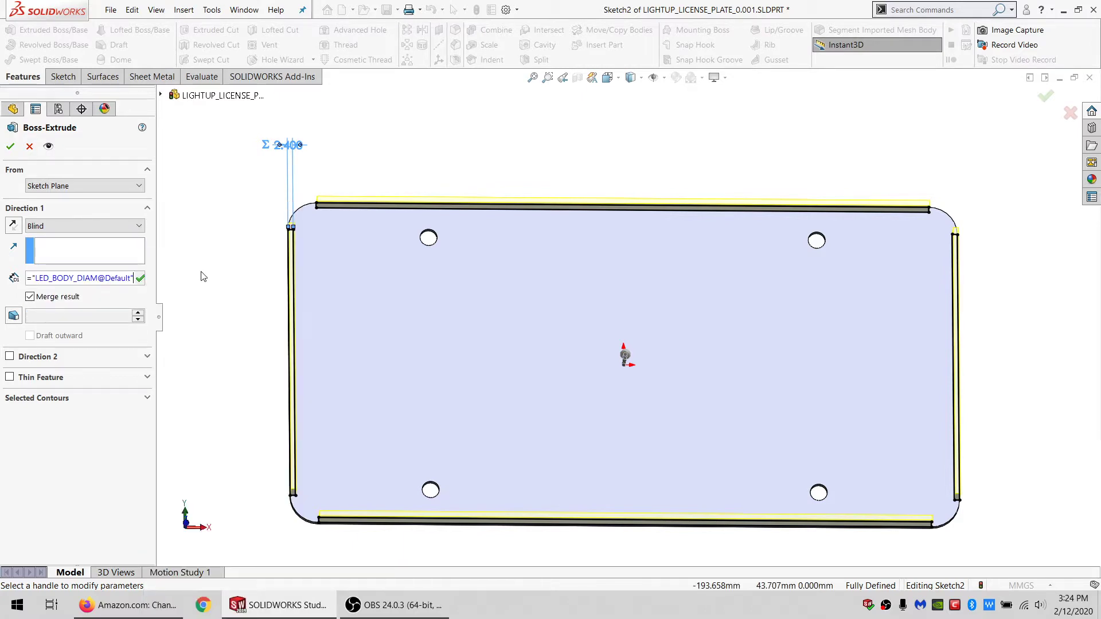
# Step: Add the SAFE_DIST property twice to the depth equation and complete the extrusion with Merge result off
pyautogui.write('+')
pyautogui.moveTo(136, 309)
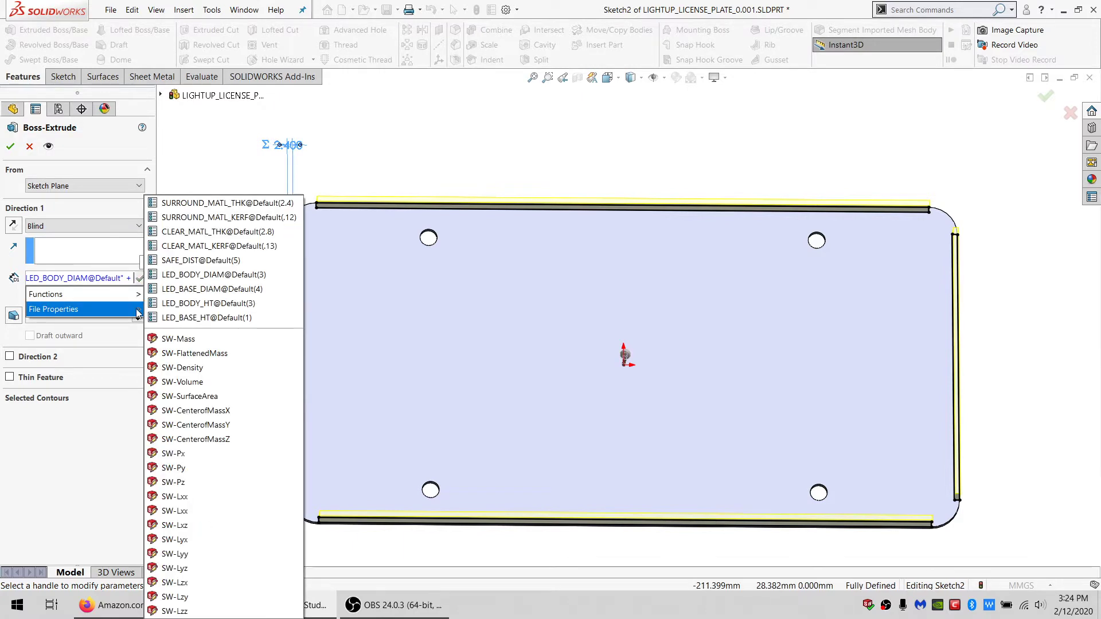
pyautogui.click(200, 262)
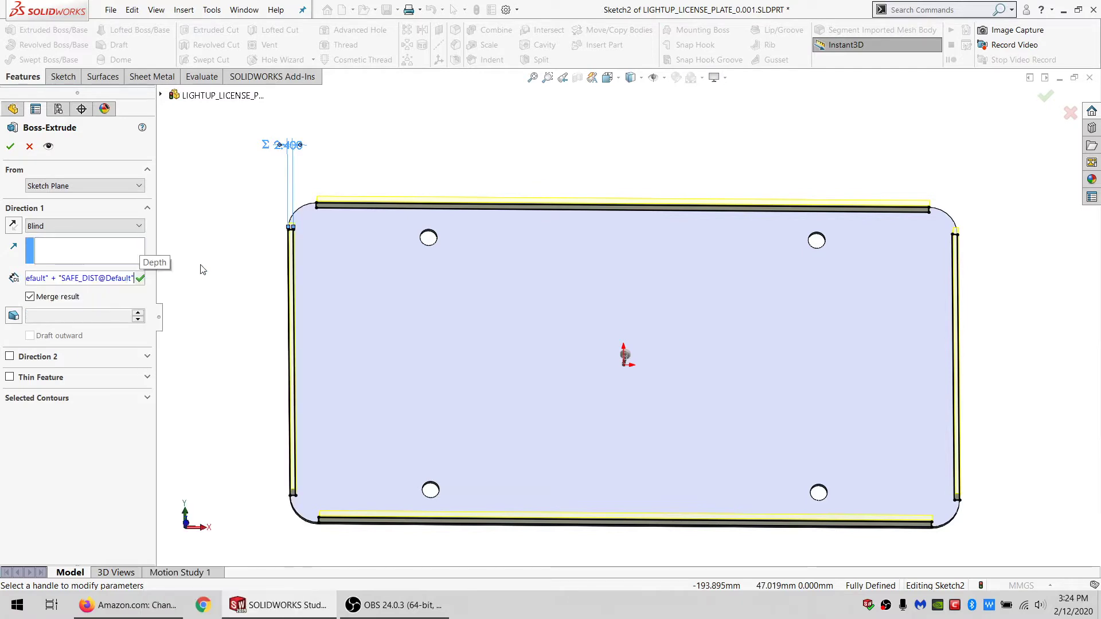
pyautogui.write('+')
pyautogui.moveTo(125, 313)
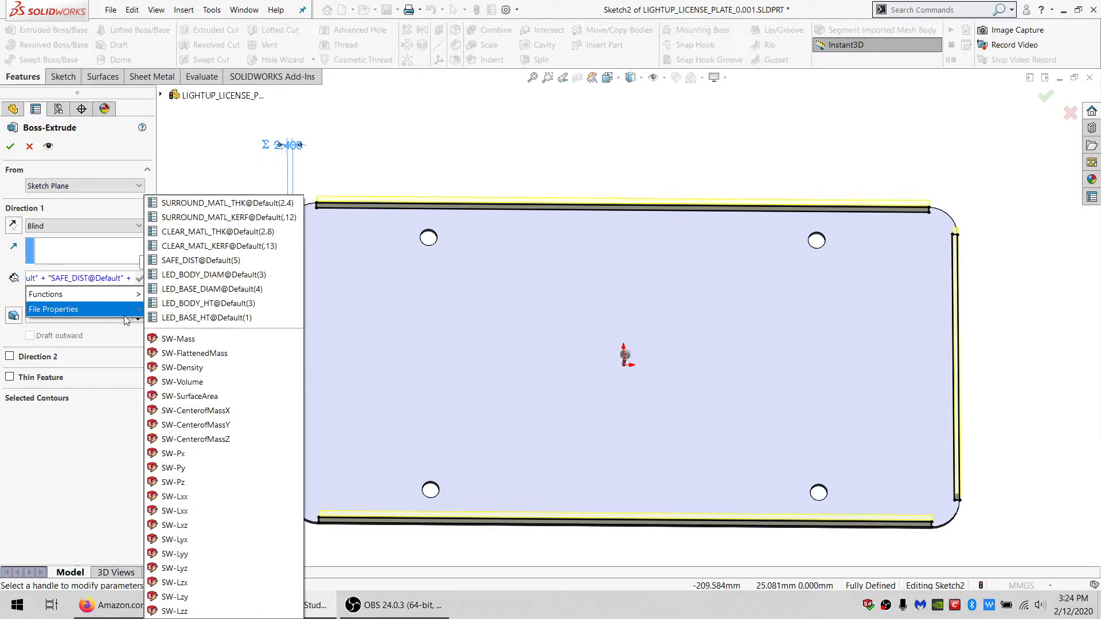
pyautogui.click(191, 259)
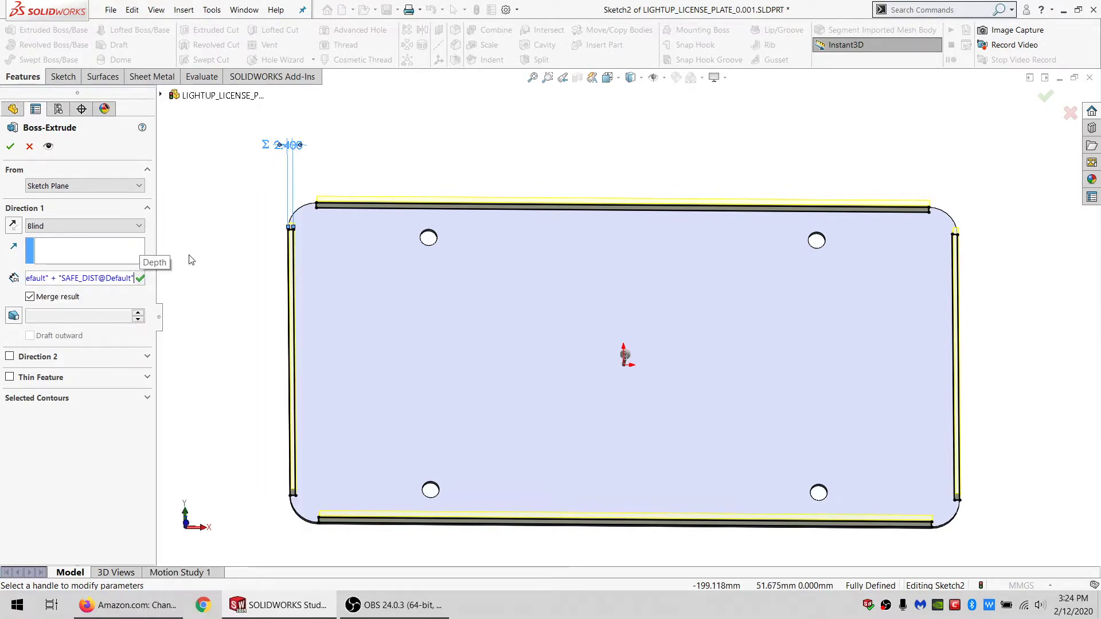
pyautogui.click(60, 298)
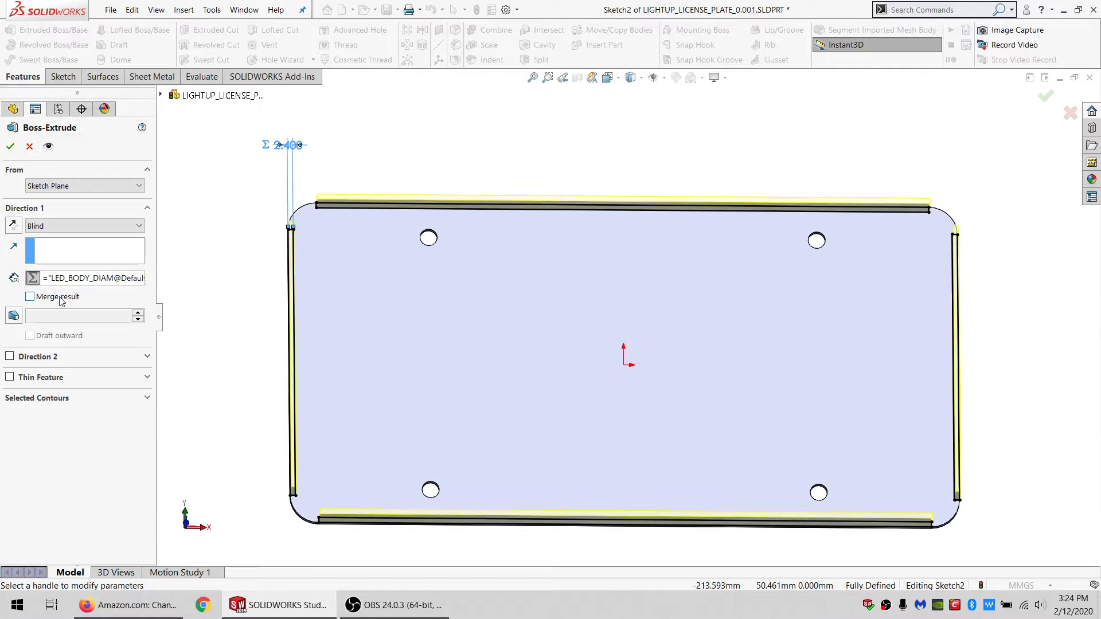
pyautogui.click(8, 146)
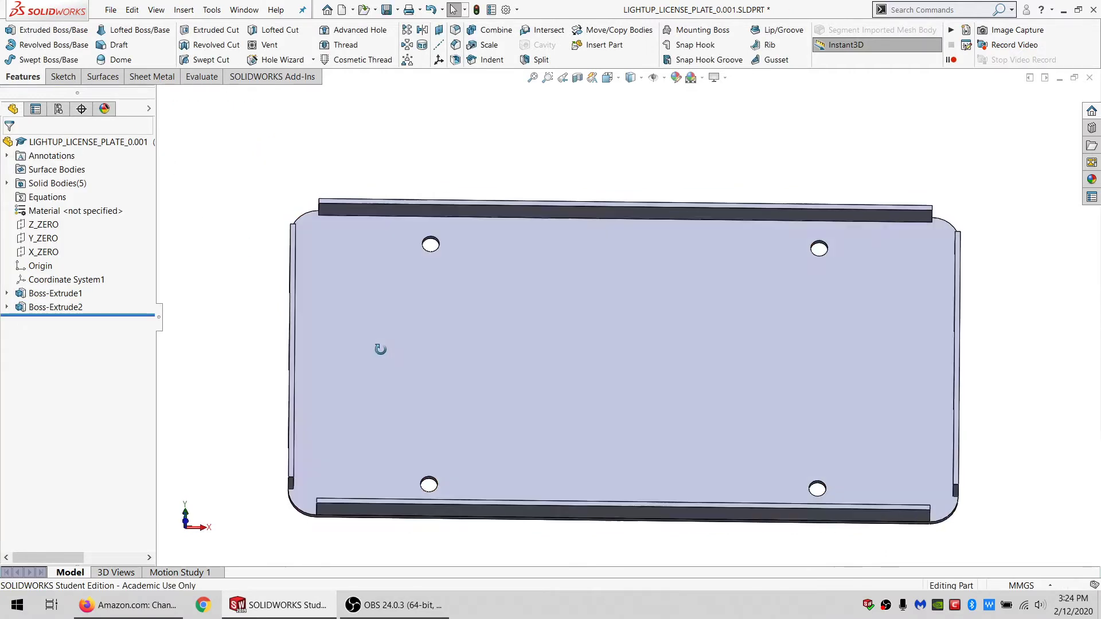
# Step: Start a sketch on the upper long wall's inner face and draw a rectangle about 3.4 mm high from its left end edge
pyautogui.moveTo(380, 349); pyautogui.dragTo(352, 317, button='middle')
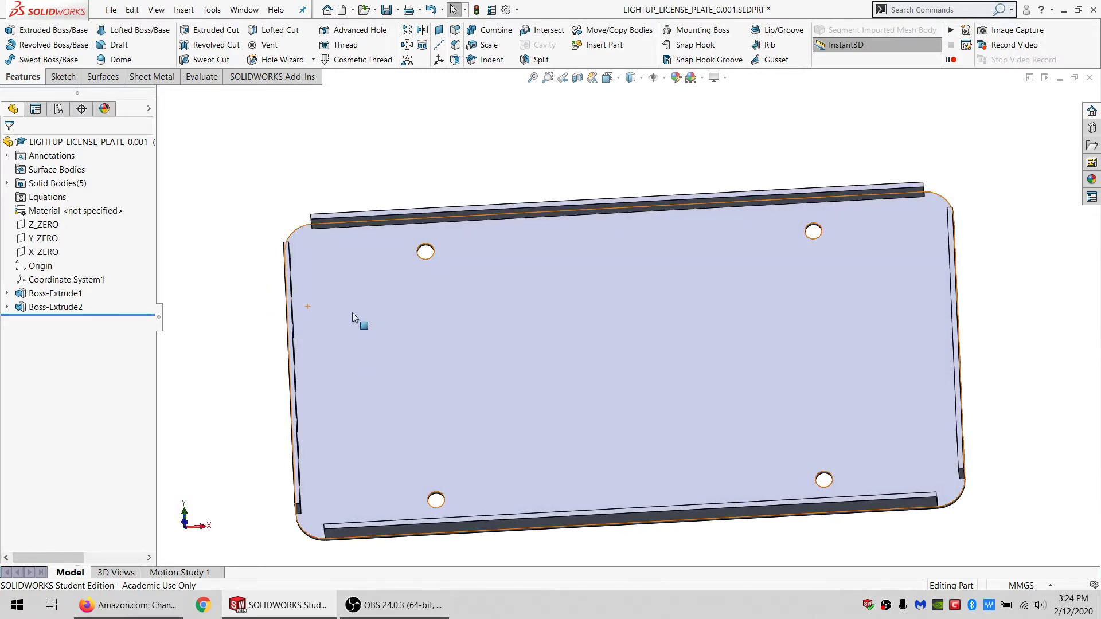
pyautogui.scroll(6, 354, 259)
pyautogui.moveTo(395, 273); pyautogui.dragTo(451, 216, button='middle')
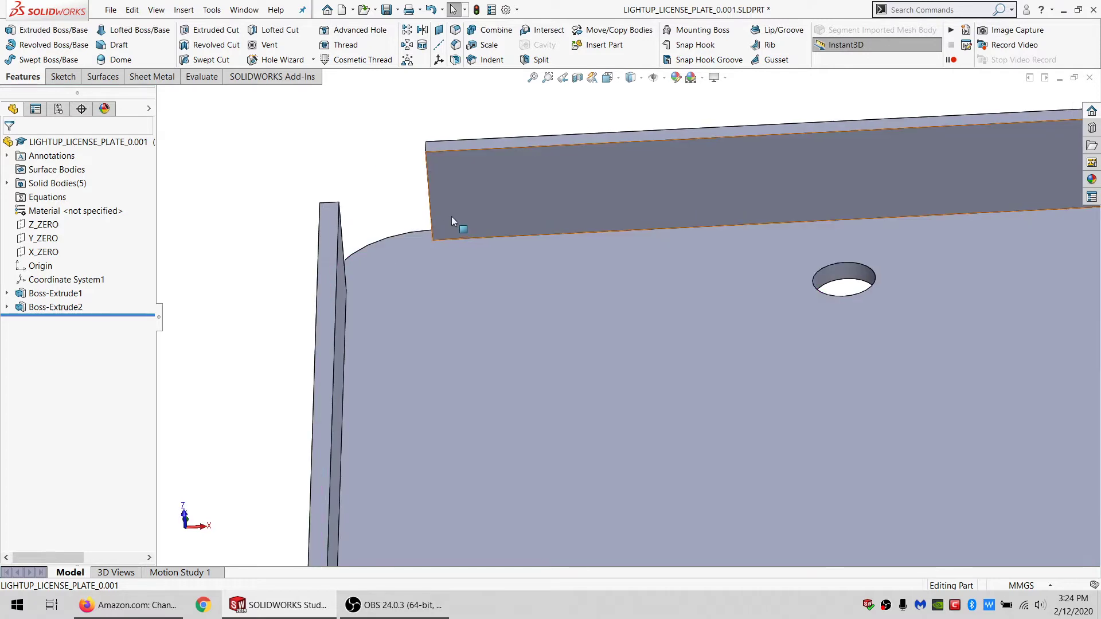
pyautogui.click(467, 207)
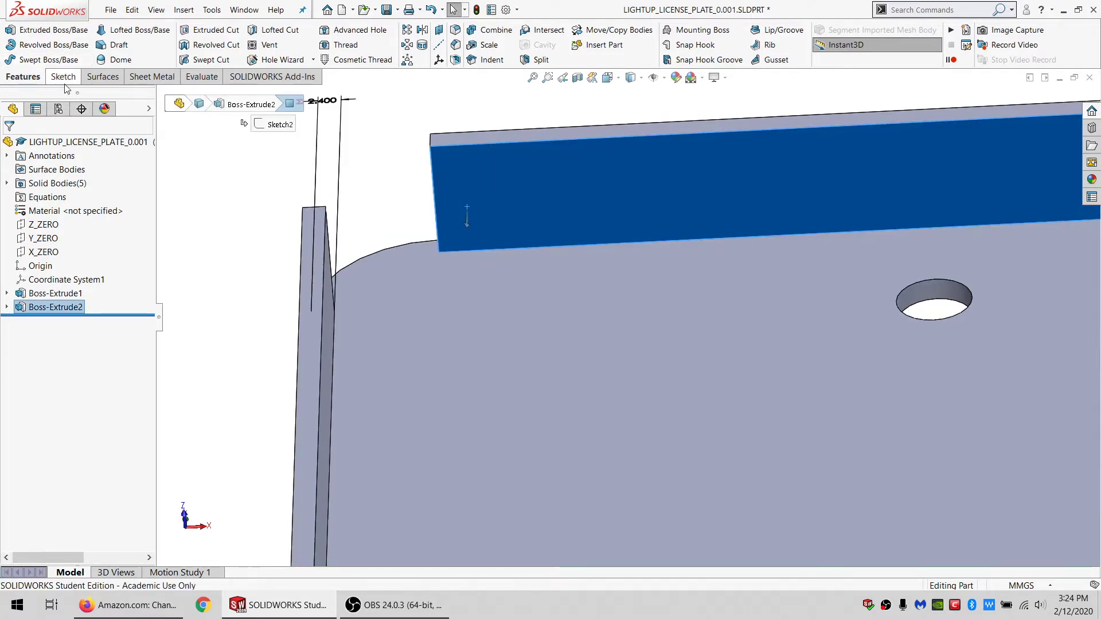
pyautogui.click(63, 77)
pyautogui.click(10, 30)
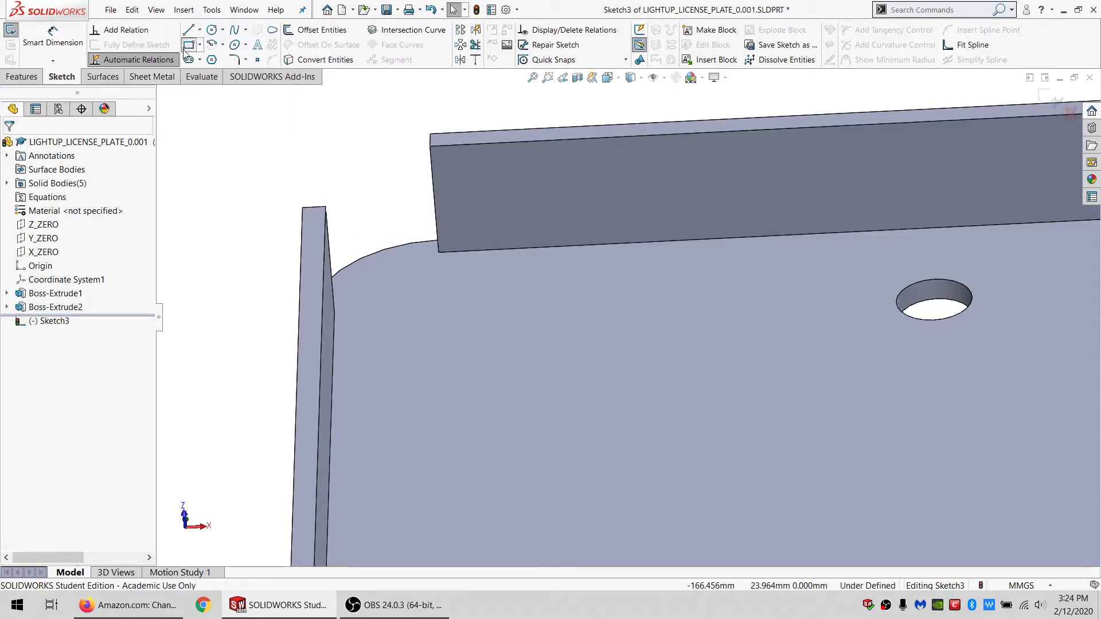
pyautogui.click(188, 46)
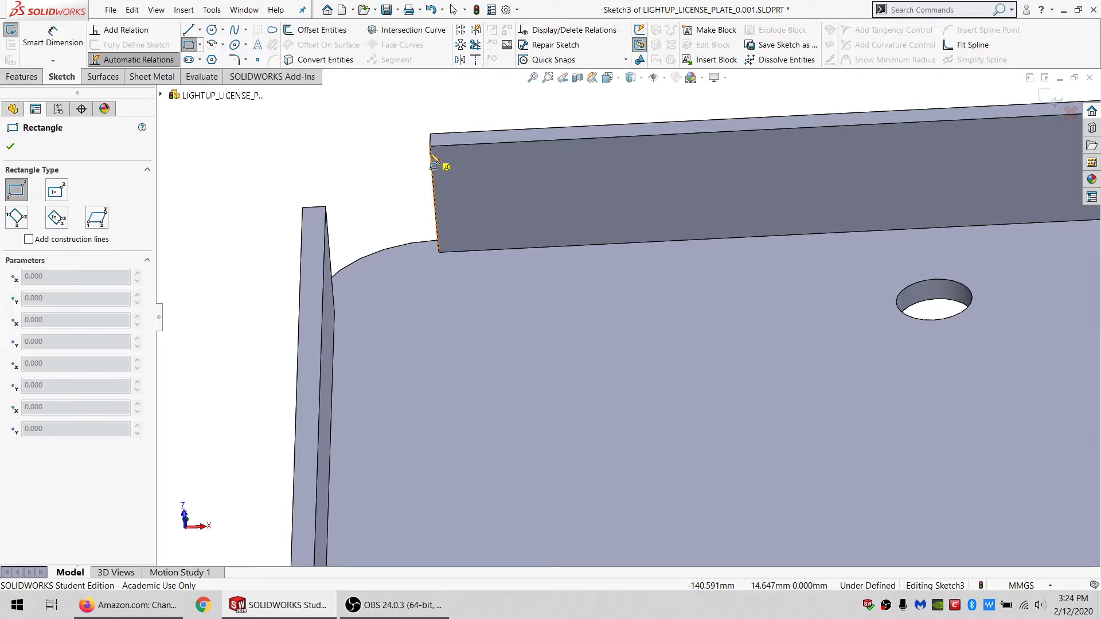
pyautogui.click(431, 153)
pyautogui.click(485, 181)
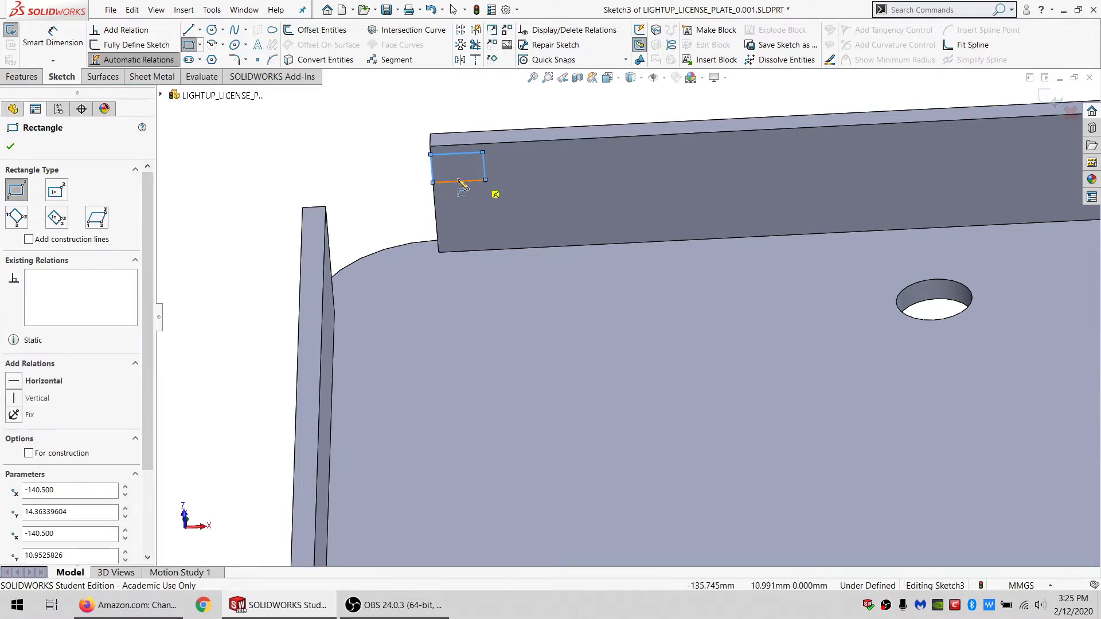
# Step: Make the rectangle's upper line equal in length to the left wall's top end edge
pyautogui.click(32, 40)
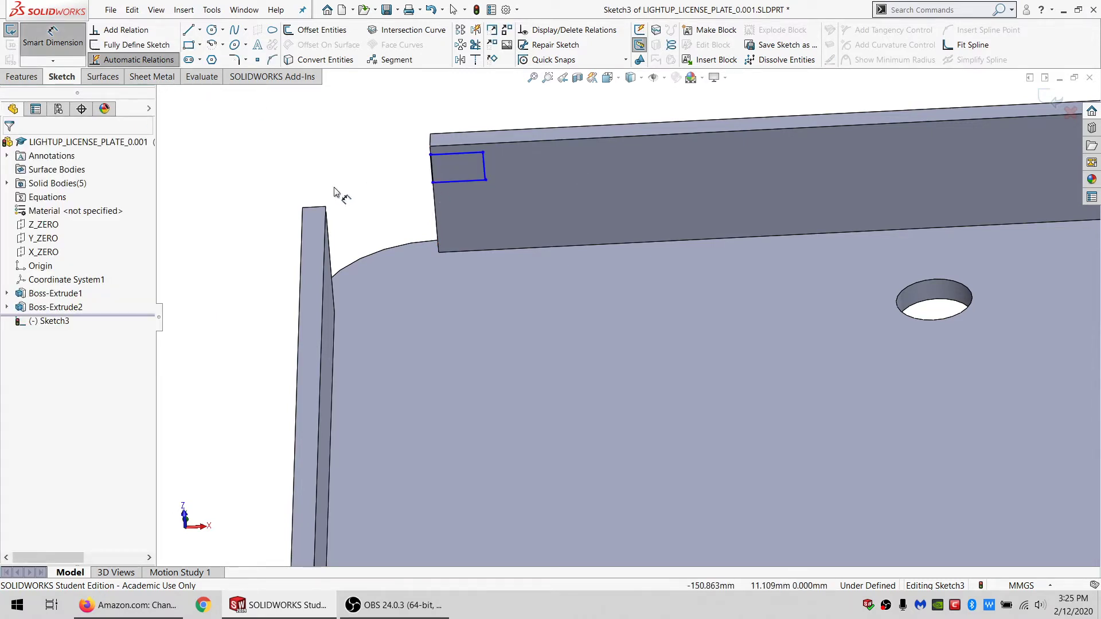
pyautogui.press('Escape')
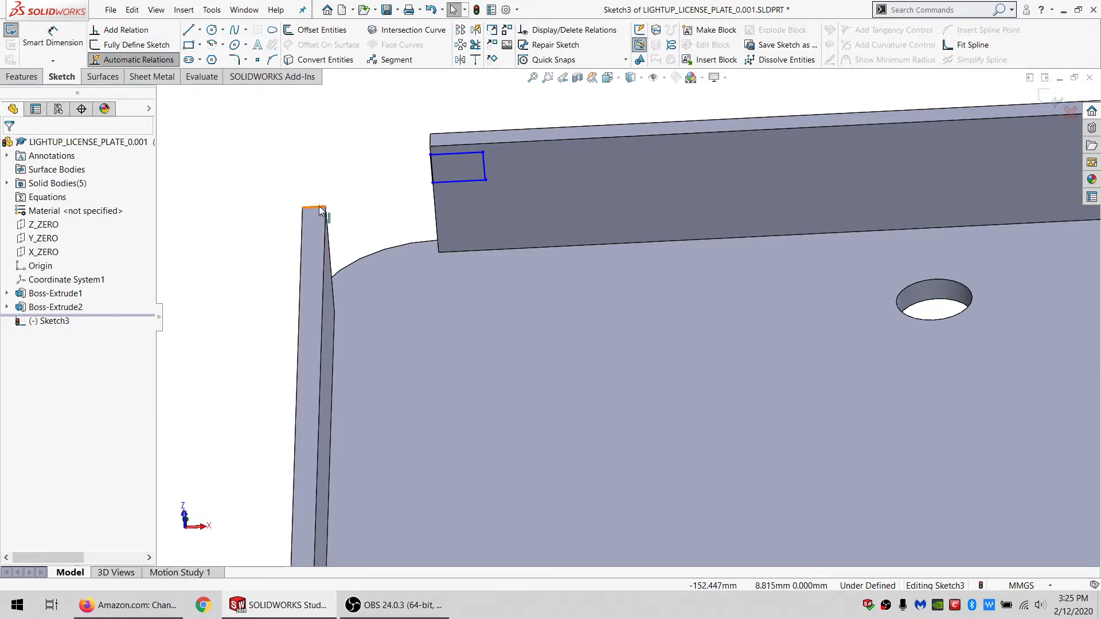
pyautogui.click(320, 210)
pyautogui.keyDown('ctrl'); pyautogui.click(446, 154); pyautogui.keyUp('ctrl')
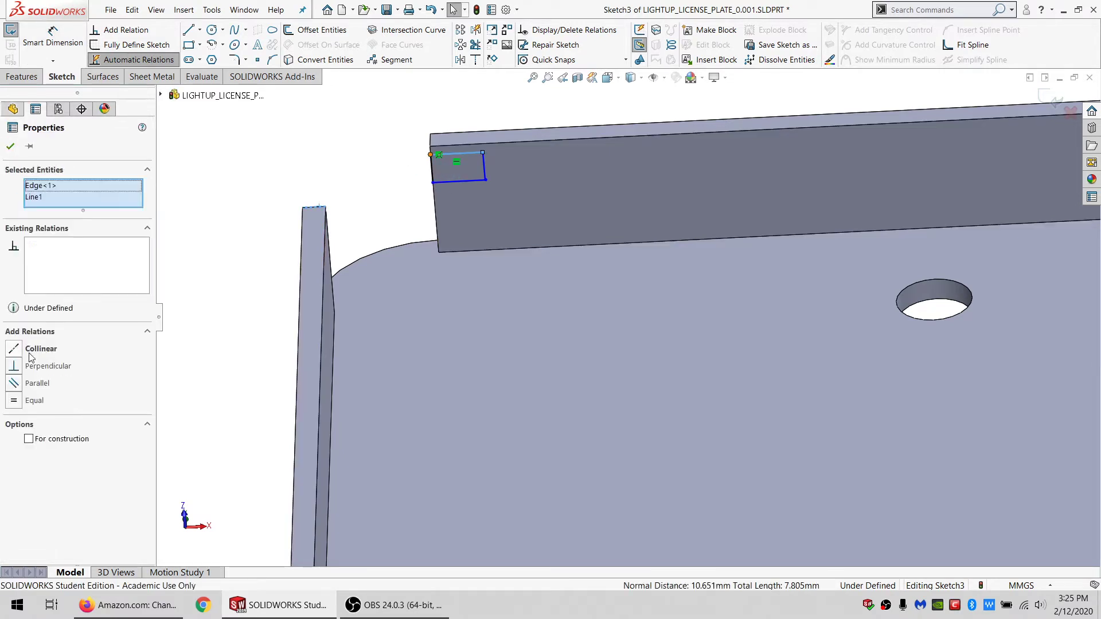
pyautogui.click(32, 400)
pyautogui.click(258, 169)
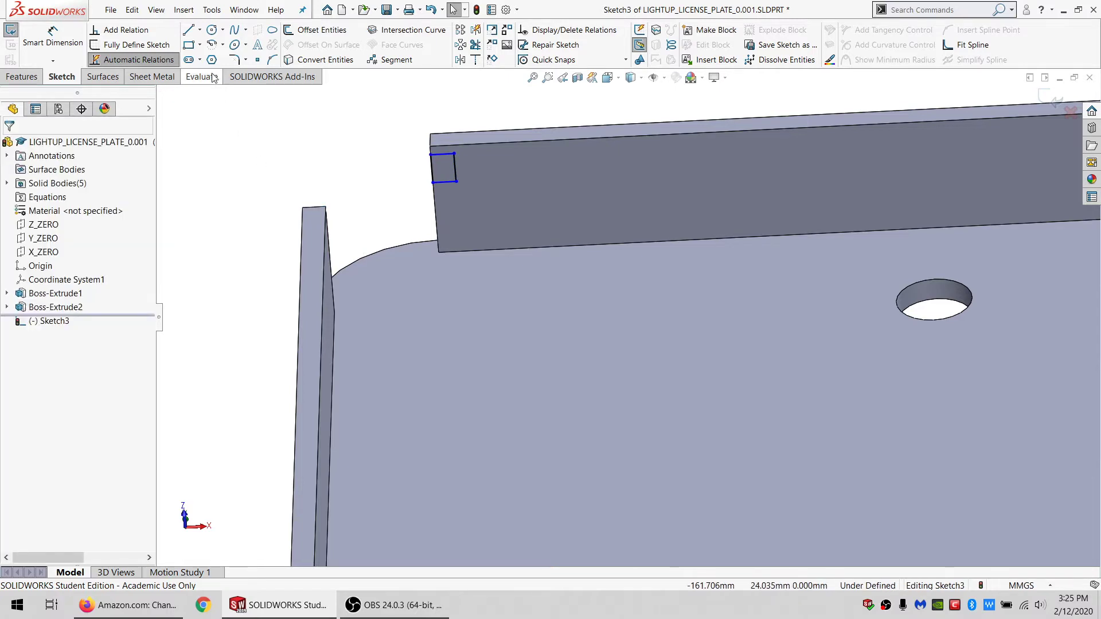
# Step: Add a point at the middle of the rectangle's left side, constrain it to the midpoint of the wall's end edge, and resize the rectangle
pyautogui.click(258, 60)
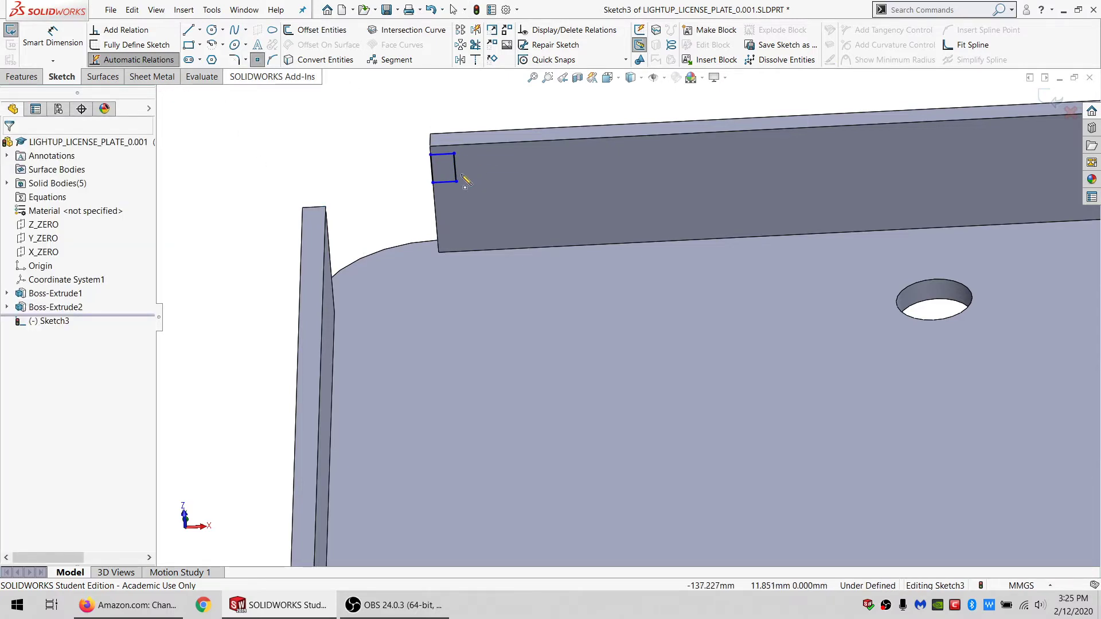
pyautogui.click(431, 169)
pyautogui.press('Escape')
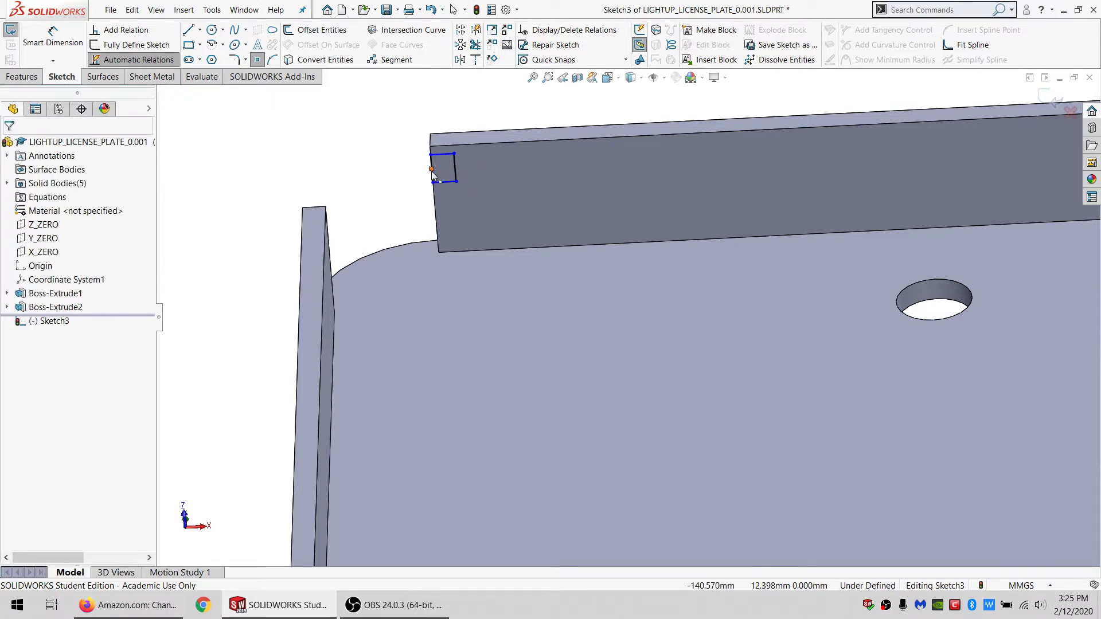
pyautogui.keyDown('ctrl'); pyautogui.click(432, 188); pyautogui.keyUp('ctrl')
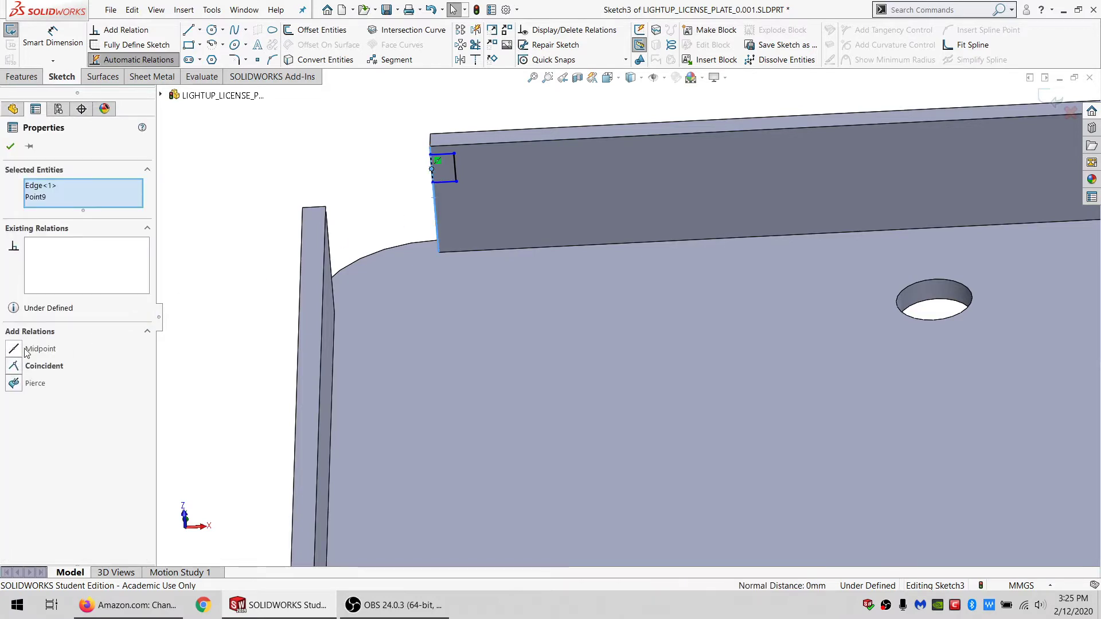
pyautogui.click(283, 143)
pyautogui.moveTo(462, 243); pyautogui.dragTo(463, 211)
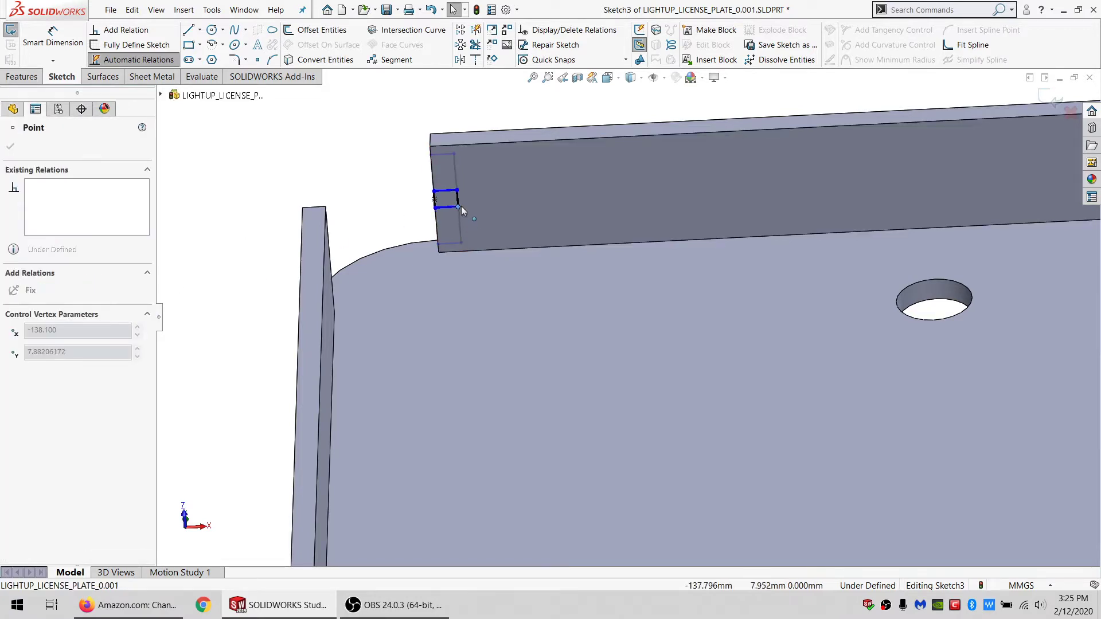
pyautogui.click(302, 164)
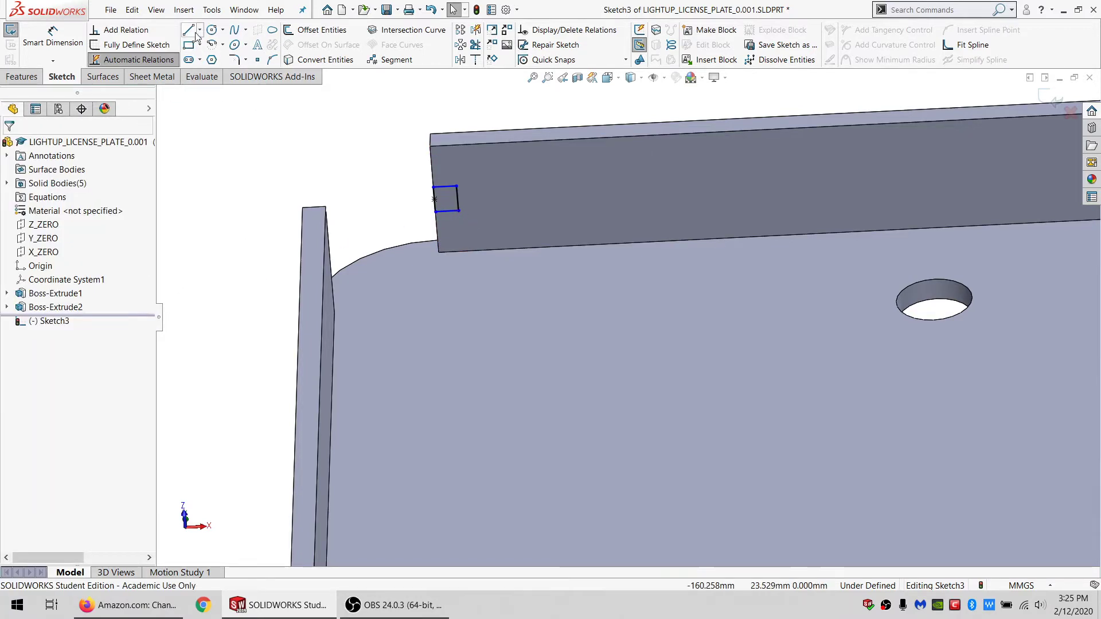
# Step: Draw a vertical line from the wall's upper left corner to the rectangle and make it equal to the rectangle's right side
pyautogui.click(194, 33)
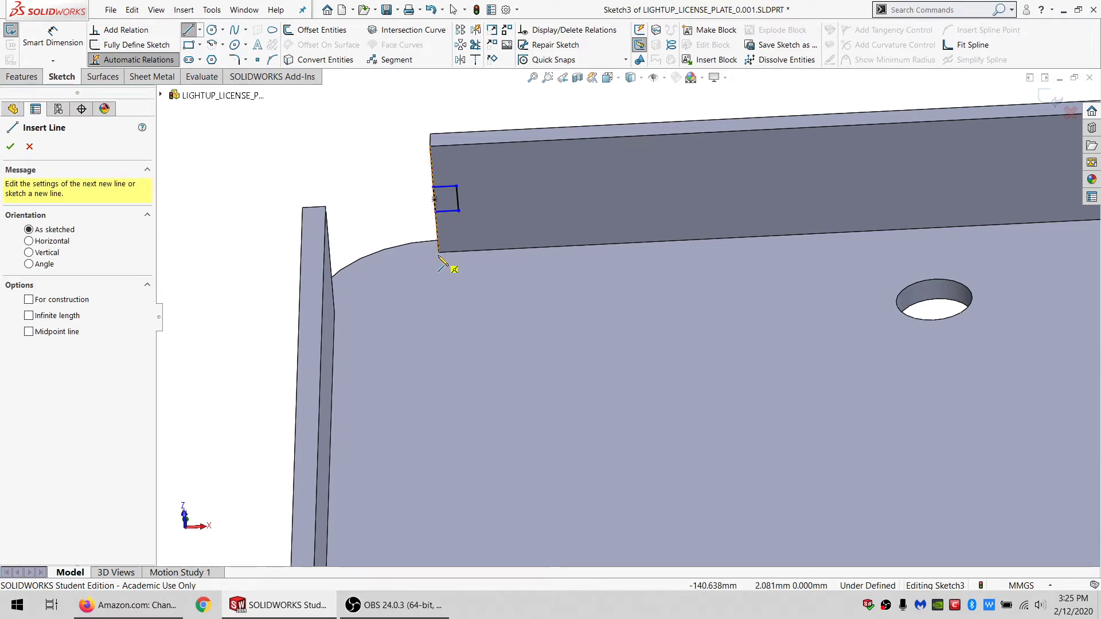
pyautogui.moveTo(430, 147); pyautogui.dragTo(433, 188)
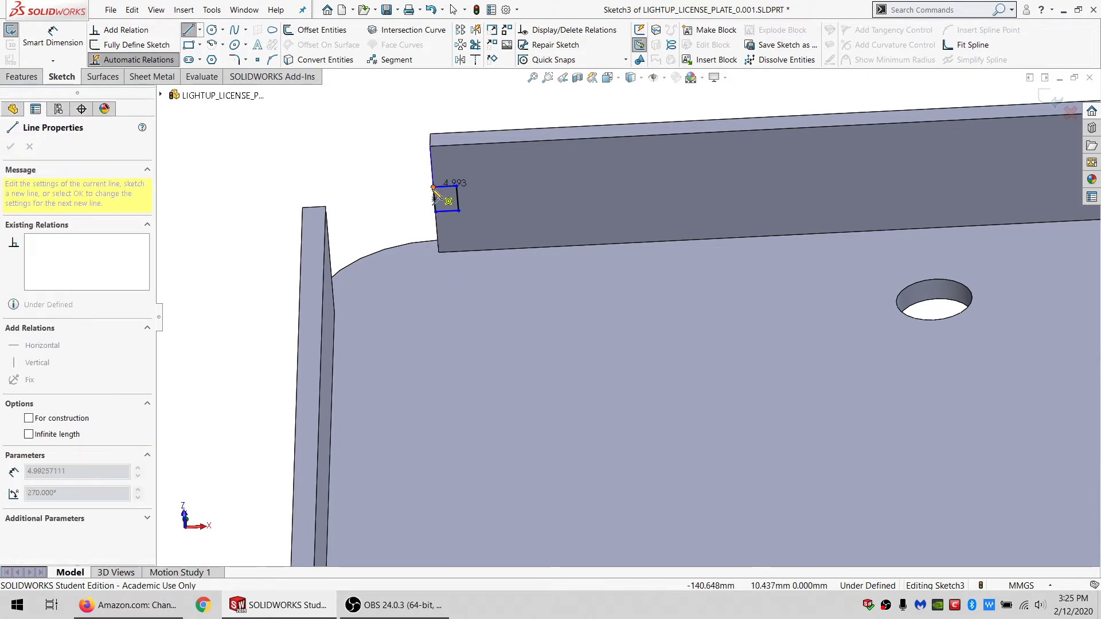
pyautogui.press('Escape')
pyautogui.press('Escape')
pyautogui.click(434, 180)
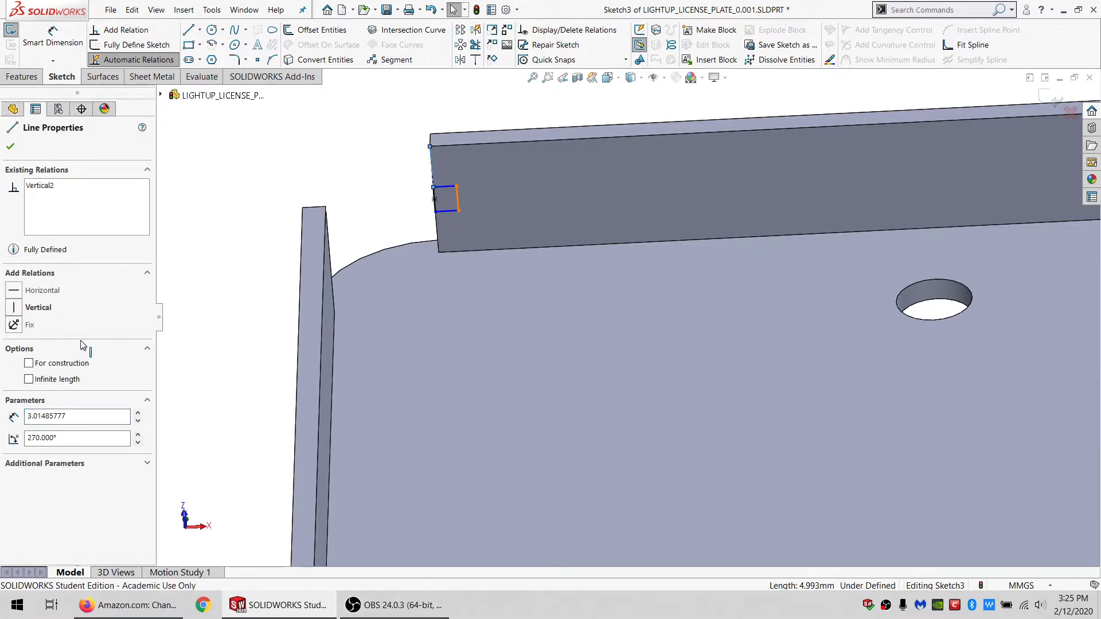
pyautogui.click(39, 439)
pyautogui.click(356, 210)
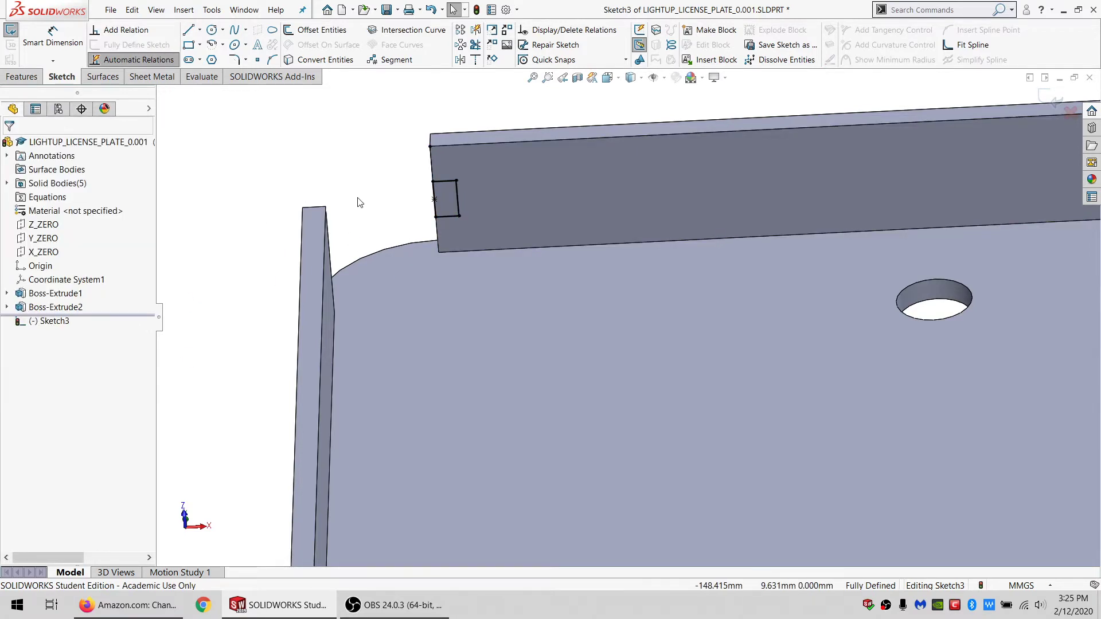
# Step: Draw a second rectangle about 6.3 by 7.4 mm on the same wall face, to the right of the first one
pyautogui.scroll(2, 548, 204)
pyautogui.scroll(2, 548, 204)
pyautogui.scroll(2, 741, 292)
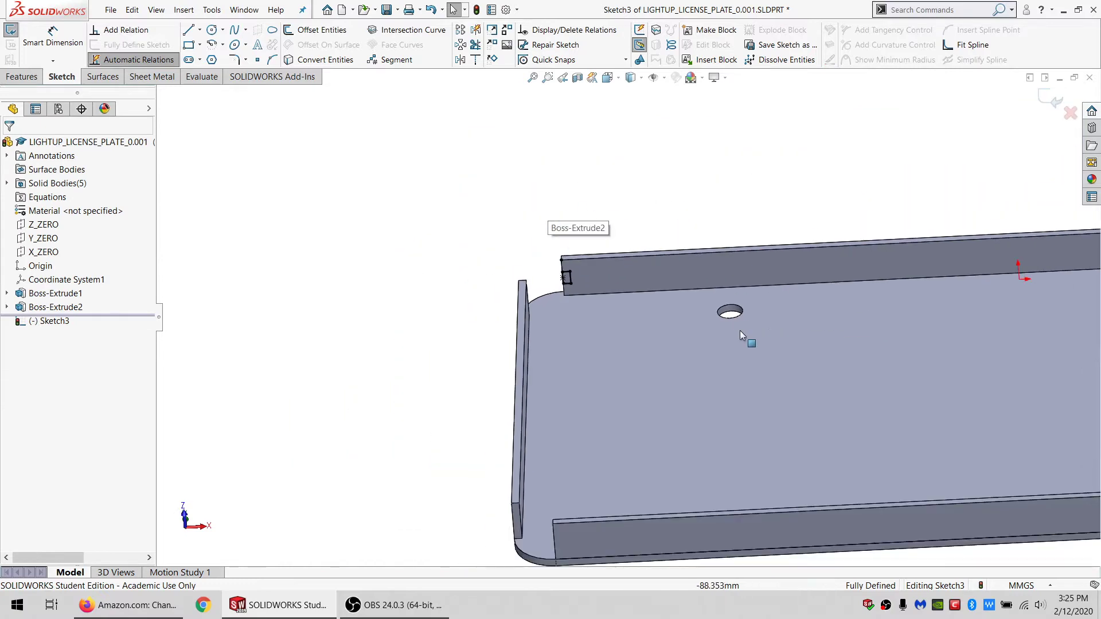
pyautogui.scroll(2, 814, 321)
pyautogui.scroll(1, 946, 287)
pyautogui.scroll(1, 975, 273)
pyautogui.scroll(-3, 366, 325)
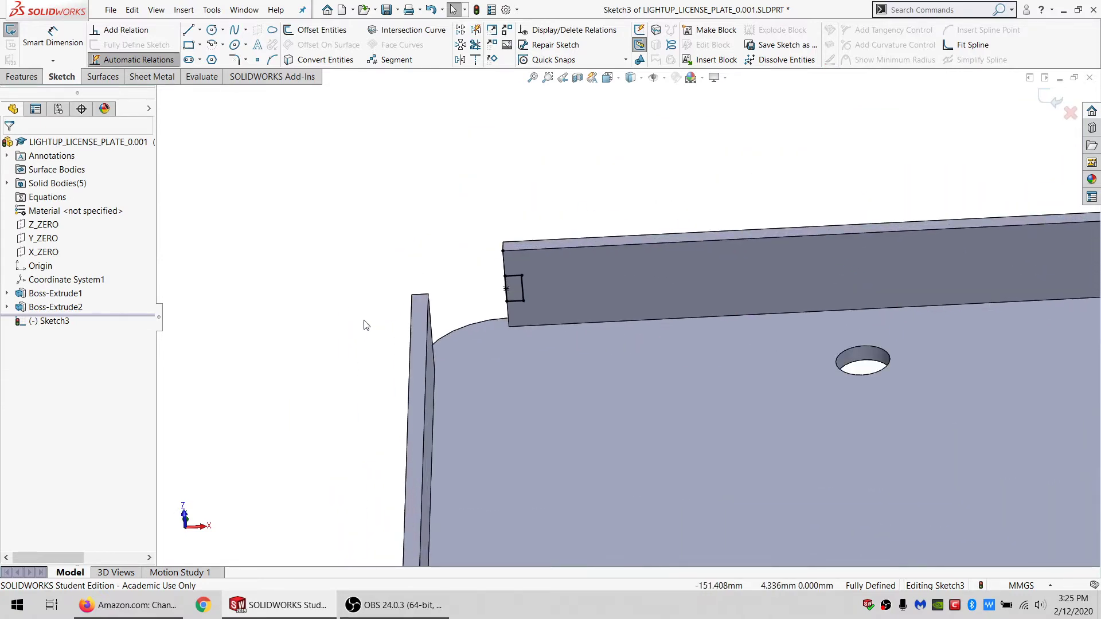
pyautogui.click(569, 268)
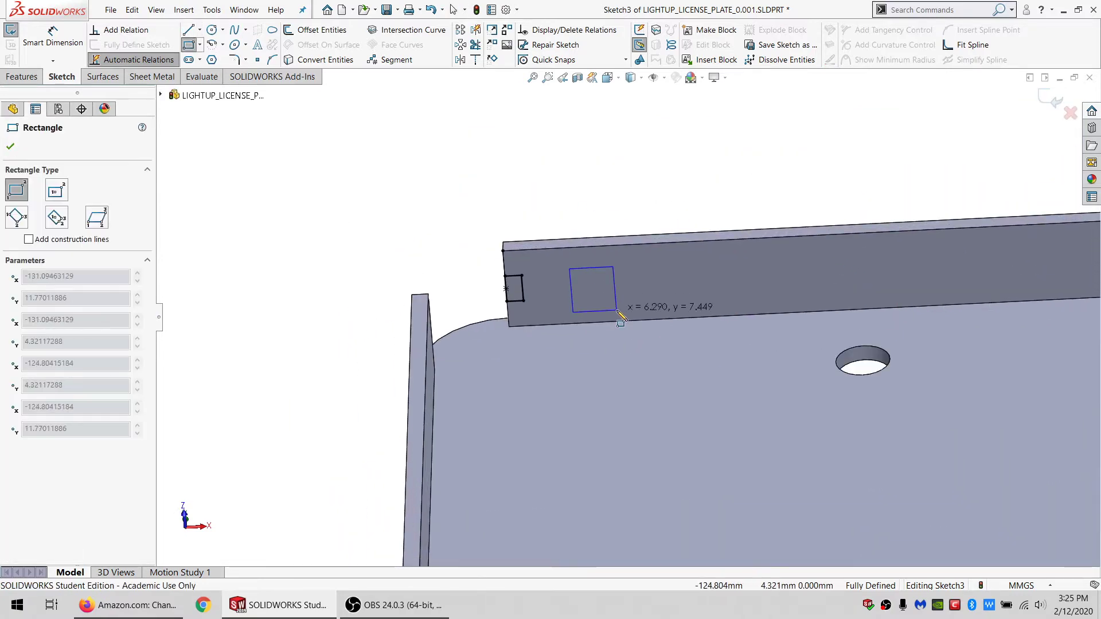
pyautogui.click(616, 310)
pyautogui.press('Escape')
# Step: Delete the horizontal relation of the second rectangle's upper line and make it collinear with and equal to the first rectangle's upper line
pyautogui.click(515, 276)
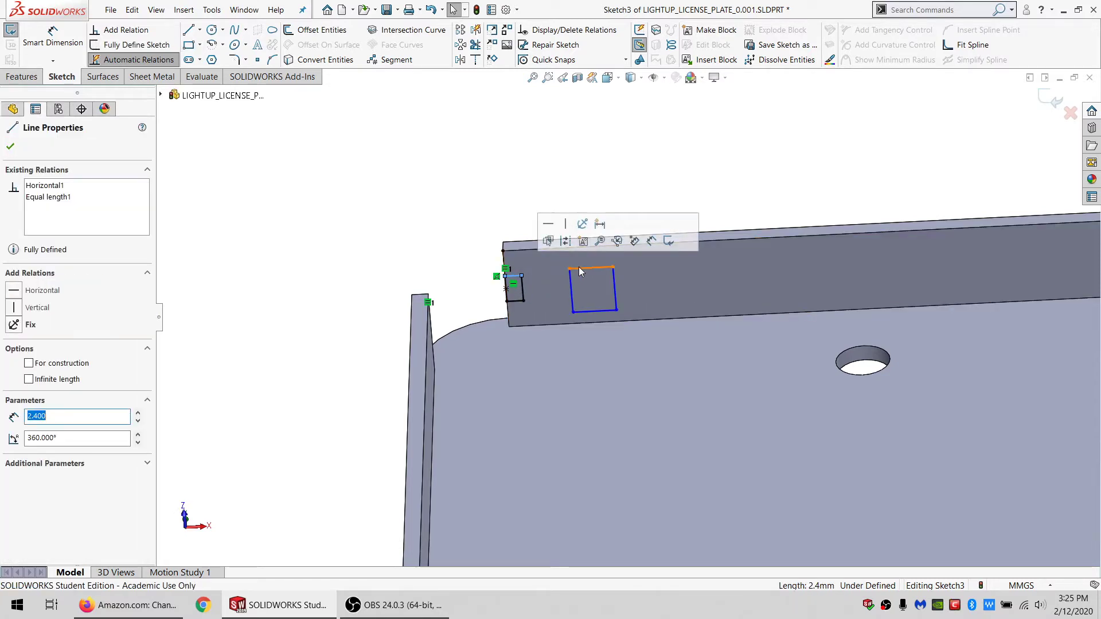
pyautogui.click(47, 188)
pyautogui.press('Delete')
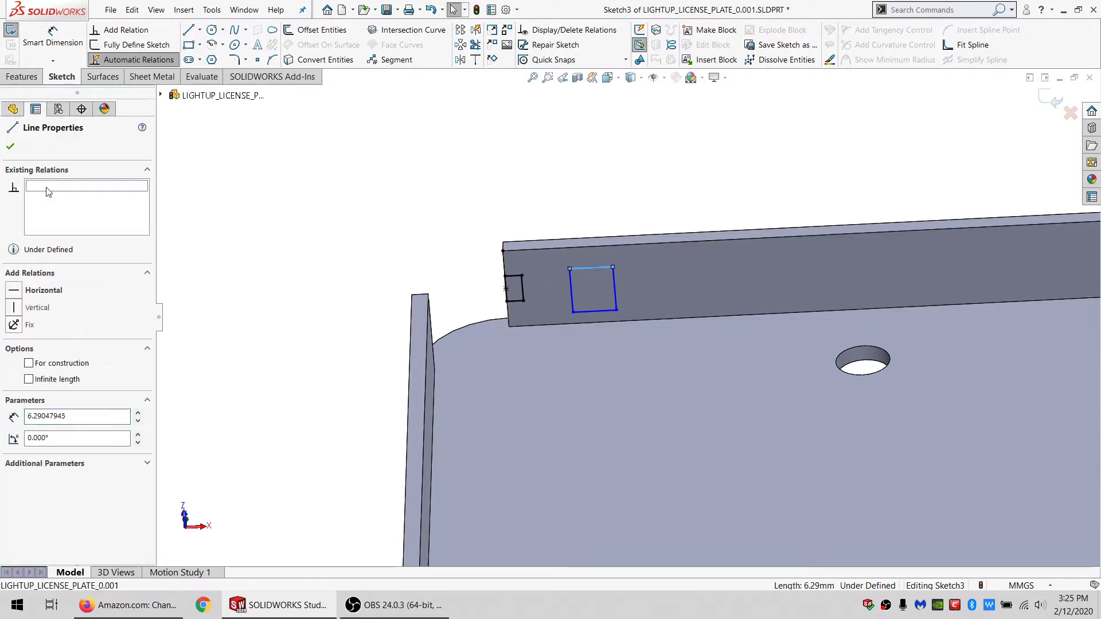
pyautogui.keyDown('ctrl'); pyautogui.click(514, 276); pyautogui.keyUp('ctrl')
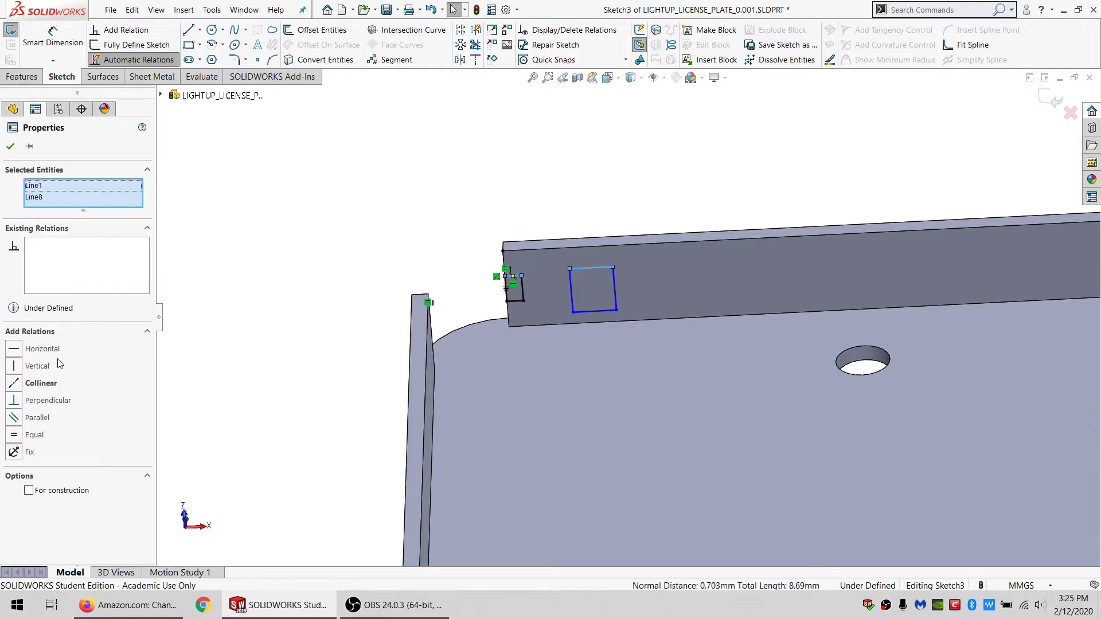
pyautogui.click(34, 386)
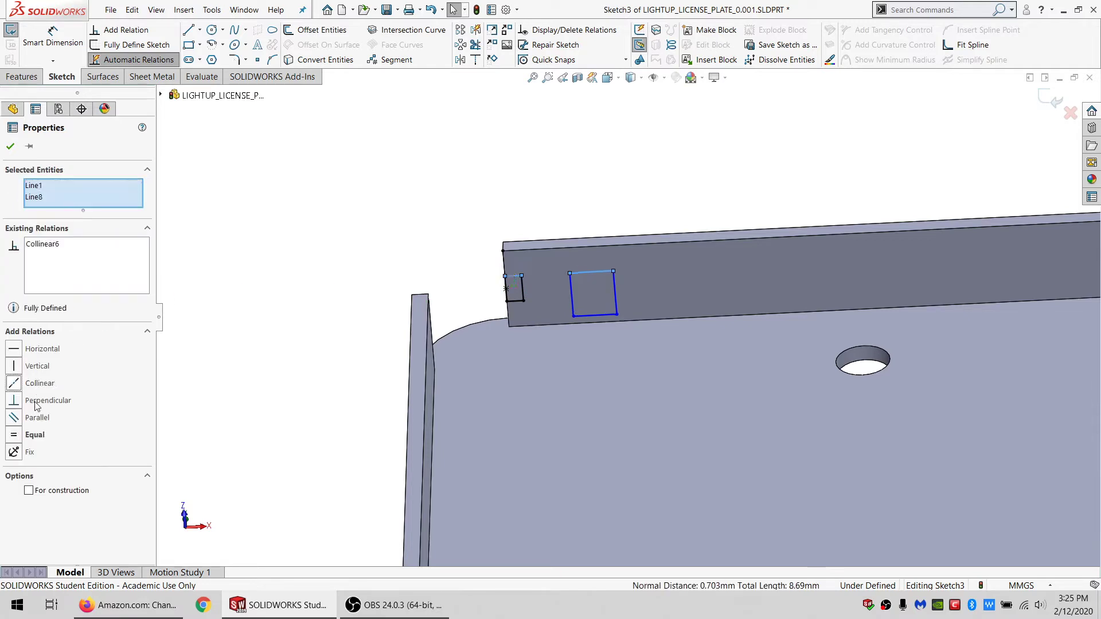
# Step: Make the second rectangle's lower line coincident with the first's lower right corner and its right corner coincident with the wall's right end edge
pyautogui.click(523, 300)
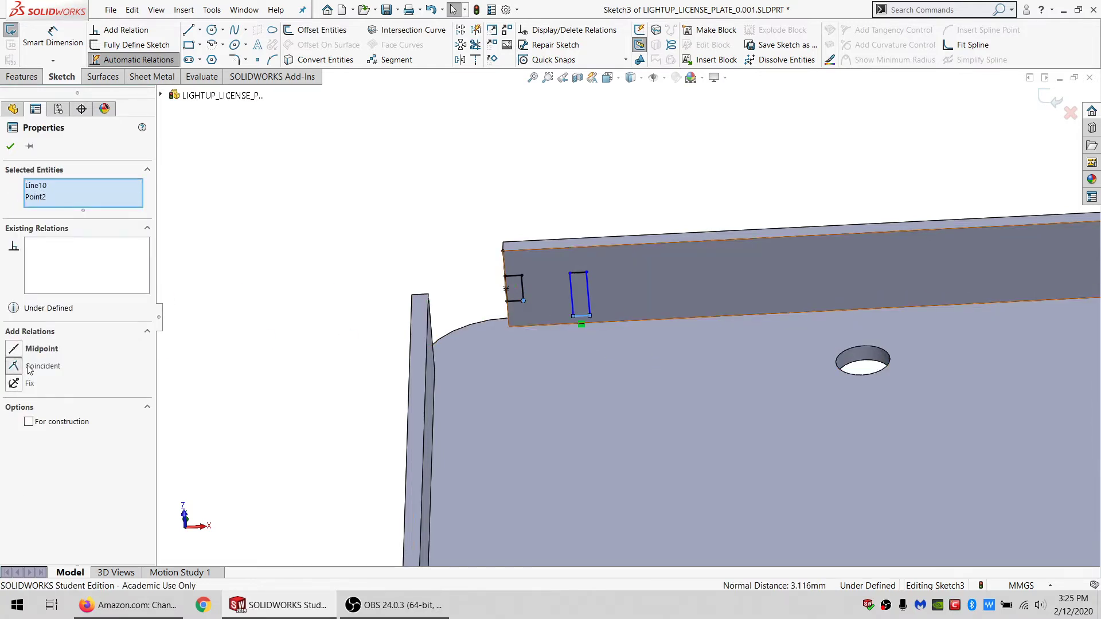
pyautogui.click(29, 366)
pyautogui.click(590, 297)
pyautogui.scroll(9, 974, 276)
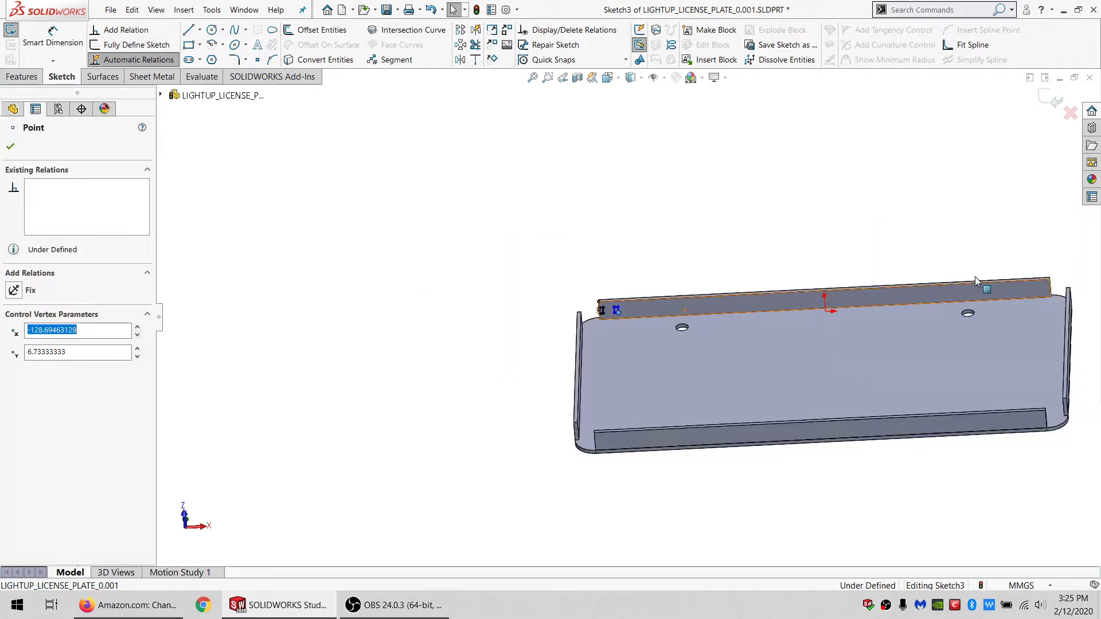
pyautogui.scroll(-3, 947, 294)
pyautogui.keyDown('ctrl'); pyautogui.click(946, 293); pyautogui.keyUp('ctrl')
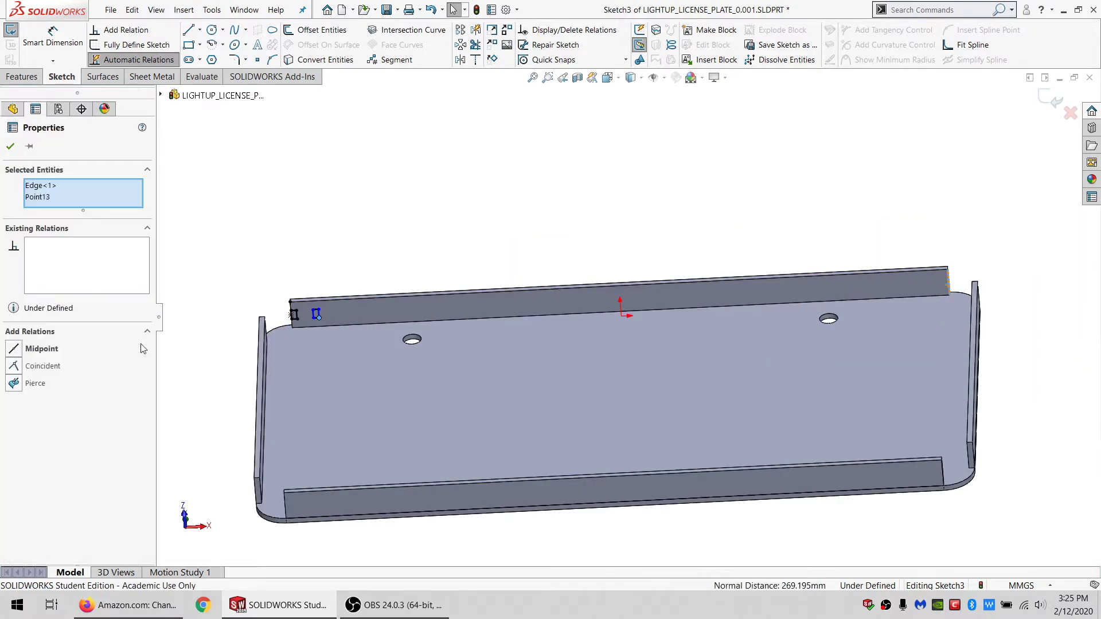
pyautogui.click(319, 239)
# Step: Extrude-cut the two end rectangles Through All - Both to notch the ends of both long walls
pyautogui.click(24, 78)
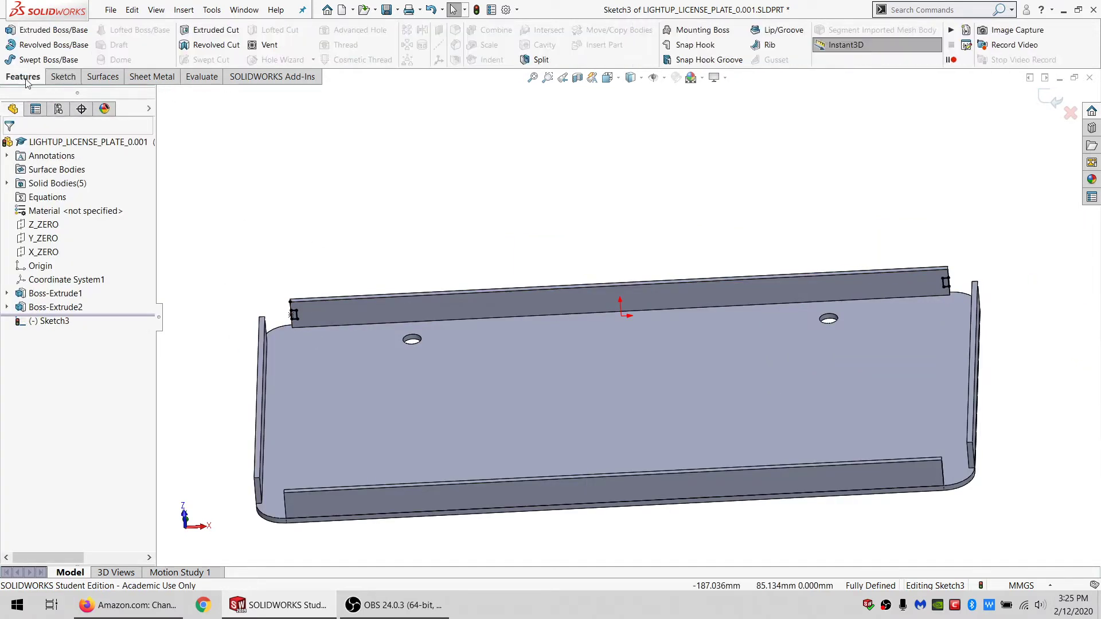
pyautogui.click(195, 31)
pyautogui.click(57, 226)
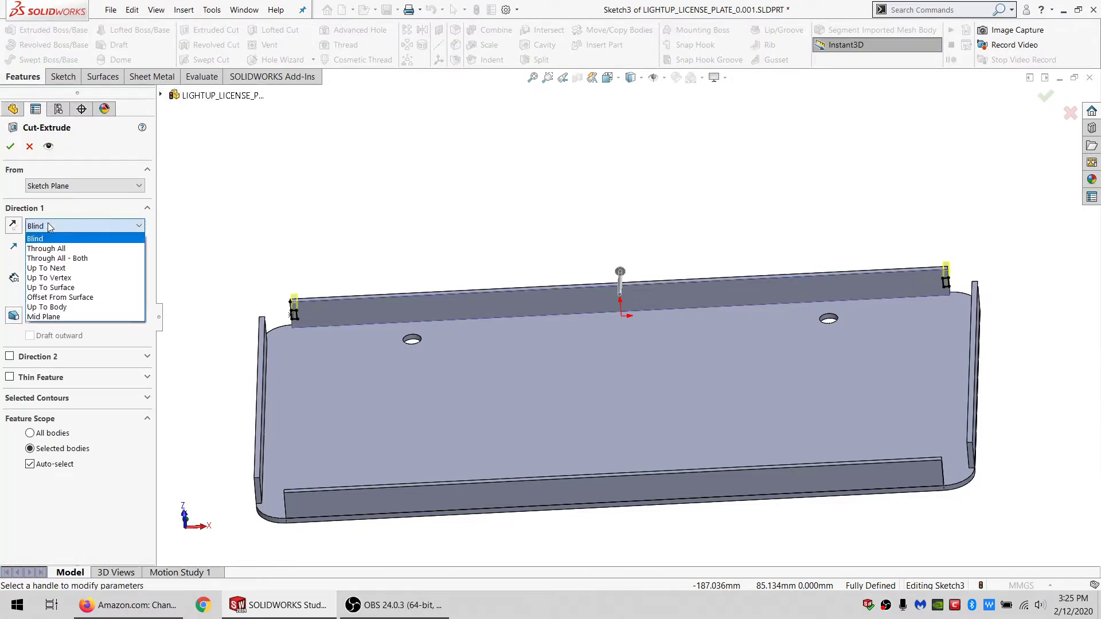
pyautogui.click(60, 258)
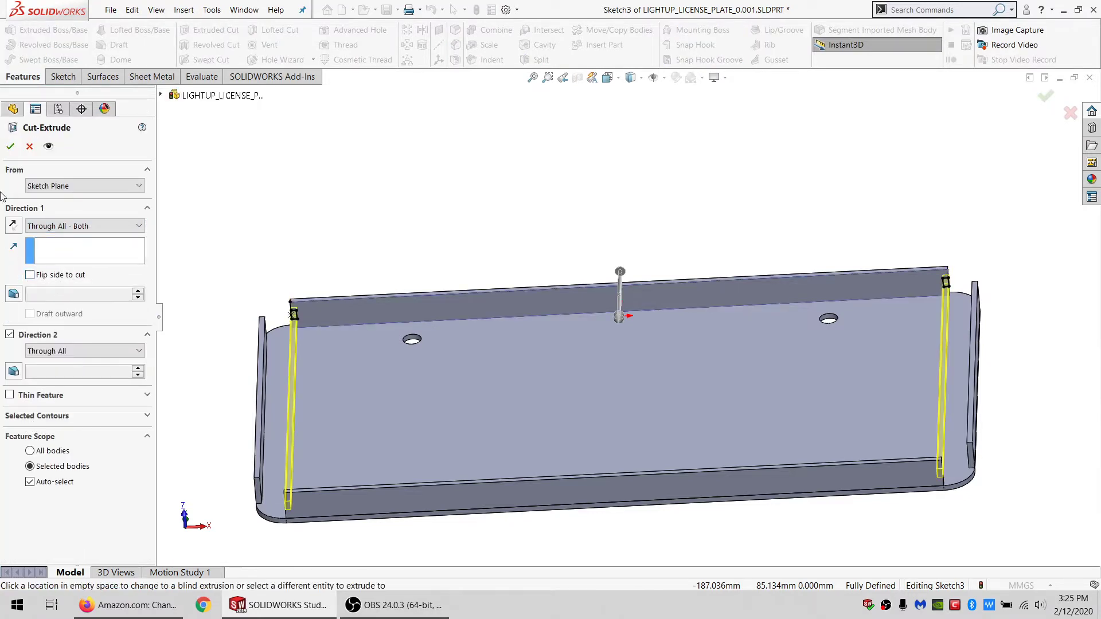
pyautogui.click(11, 147)
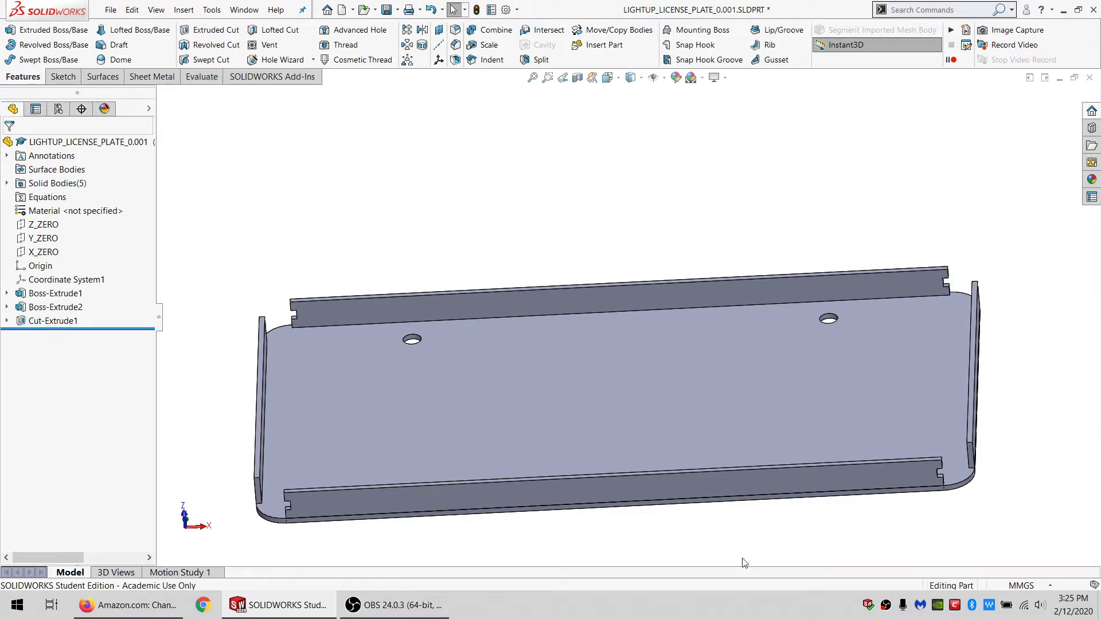
# Step: Sketch two rectangles on the near short wall's outer face, one from its left end edge and one about 11.8 mm long to its right
pyautogui.moveTo(479, 445); pyautogui.dragTo(609, 442, button='middle')
pyautogui.click(611, 466)
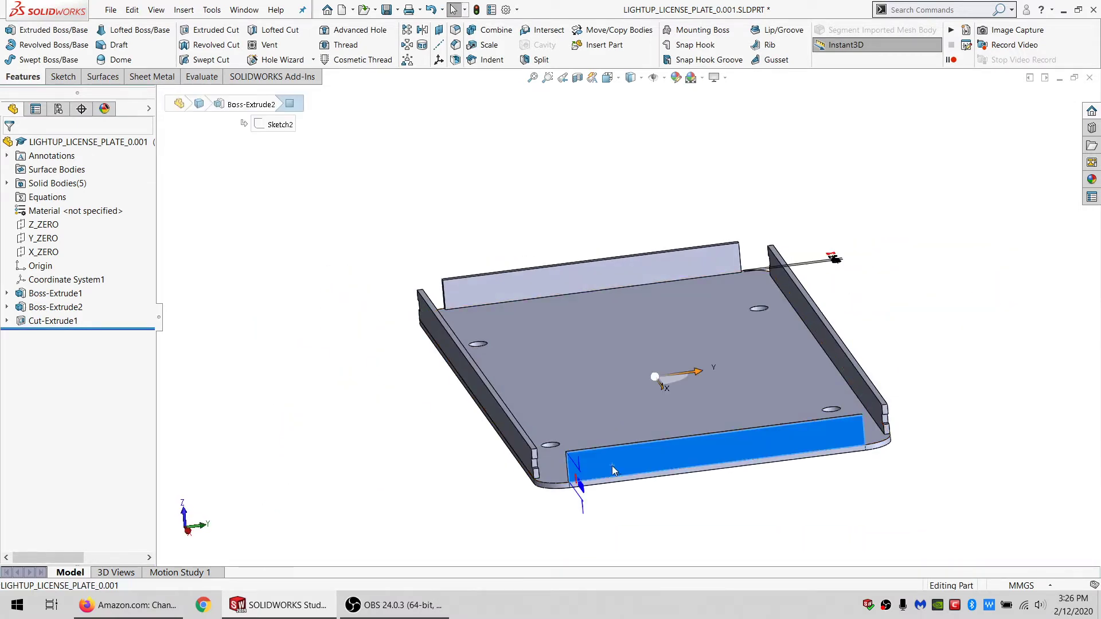
pyautogui.click(63, 77)
pyautogui.click(11, 30)
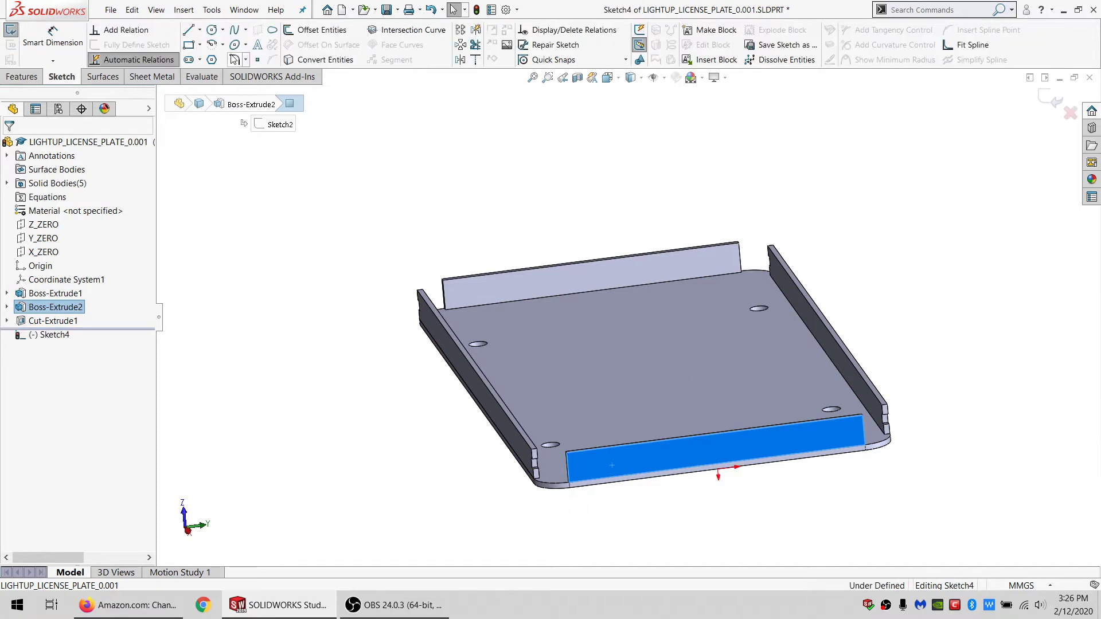
pyautogui.click(189, 45)
pyautogui.scroll(-3, 630, 487)
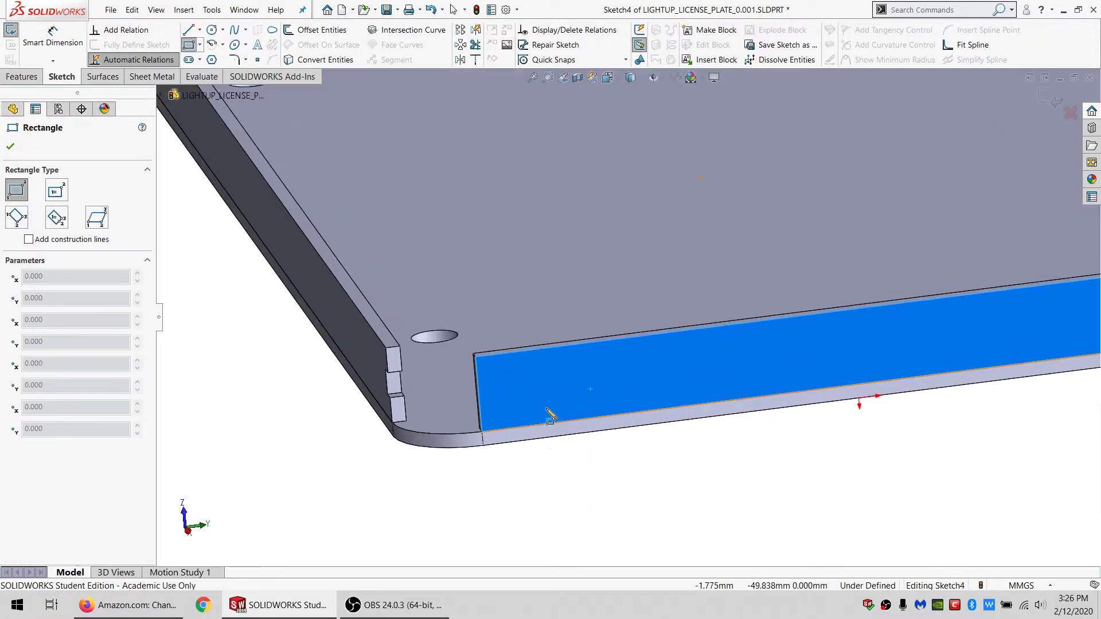
pyautogui.click(478, 365)
pyautogui.click(512, 386)
pyautogui.click(565, 356)
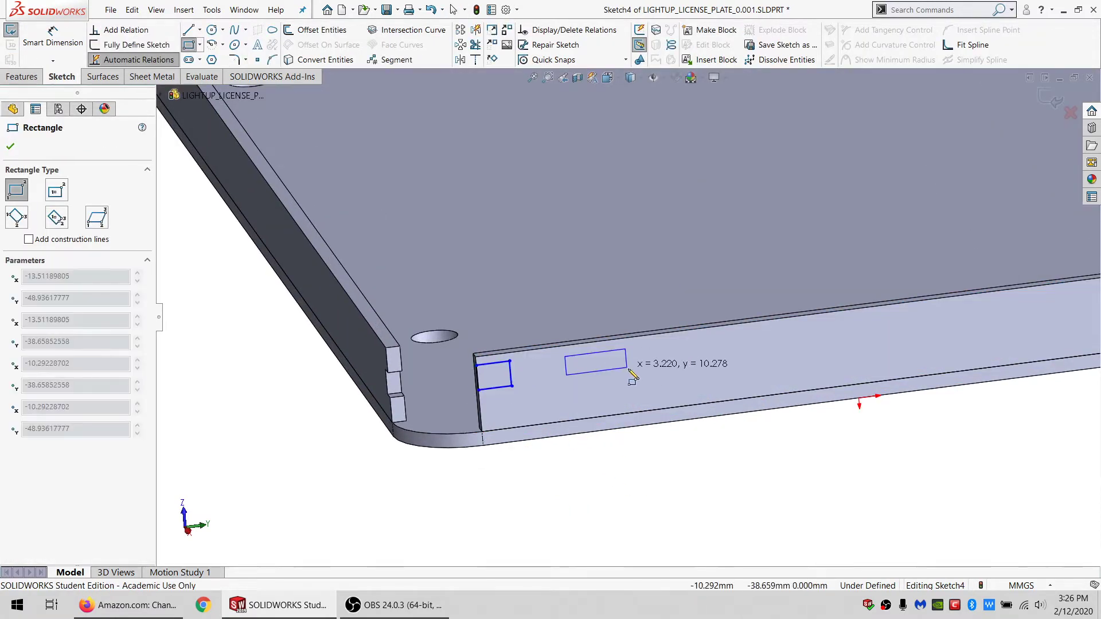
pyautogui.click(637, 384)
pyautogui.press('Escape')
# Step: Delete the vertical relation of the second rectangle's upper line and make it collinear with and equal to the first rectangle's upper line
pyautogui.click(599, 352)
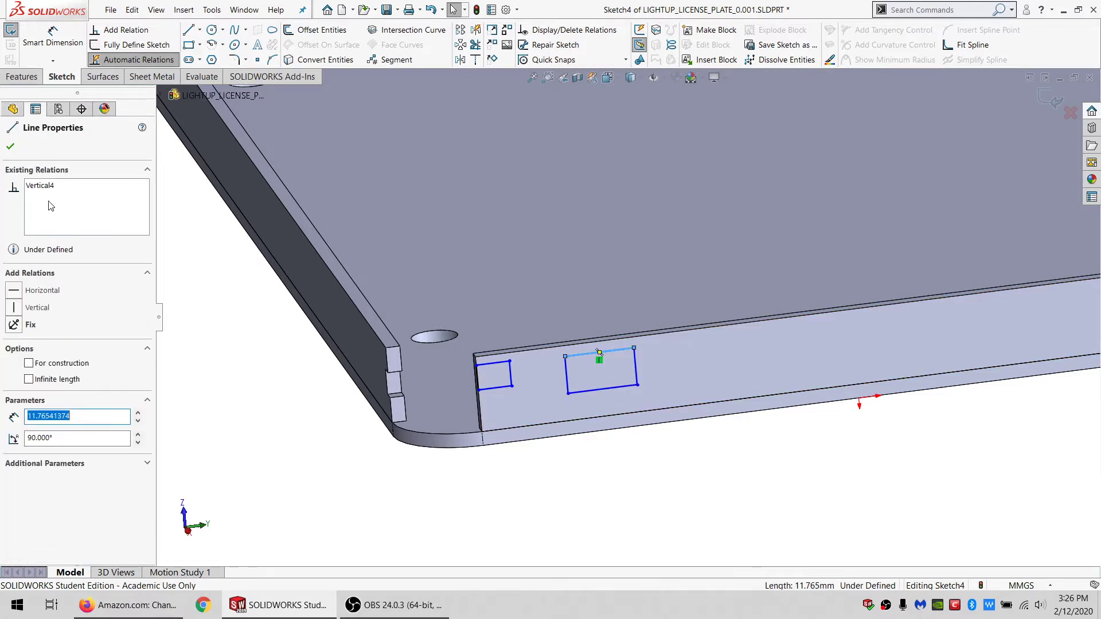
pyautogui.click(40, 185)
pyautogui.press('Delete')
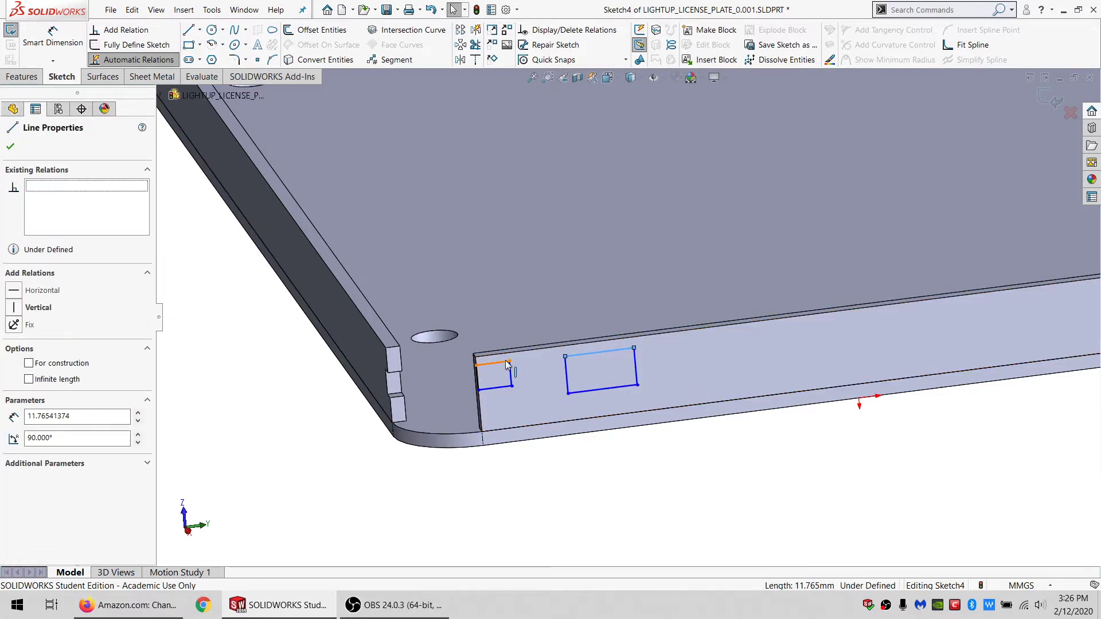
pyautogui.keyDown('ctrl'); pyautogui.click(506, 365); pyautogui.keyUp('ctrl')
pyautogui.click(38, 383)
pyautogui.click(35, 435)
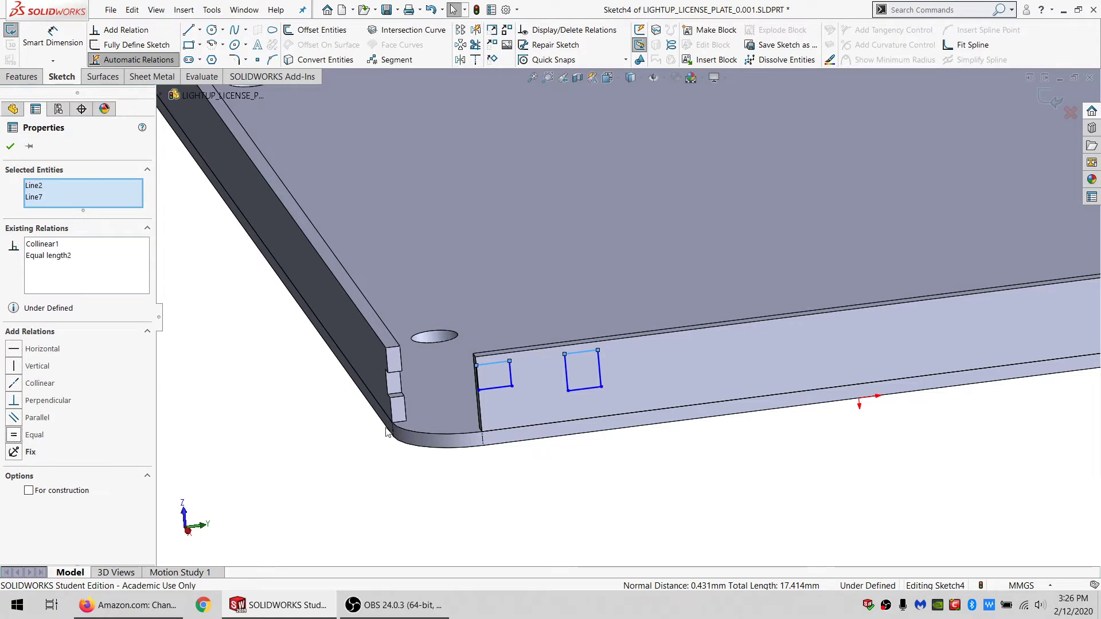
# Step: Make the second rectangle's lower line coincident with the first rectangle's lower right corner
pyautogui.click(512, 386)
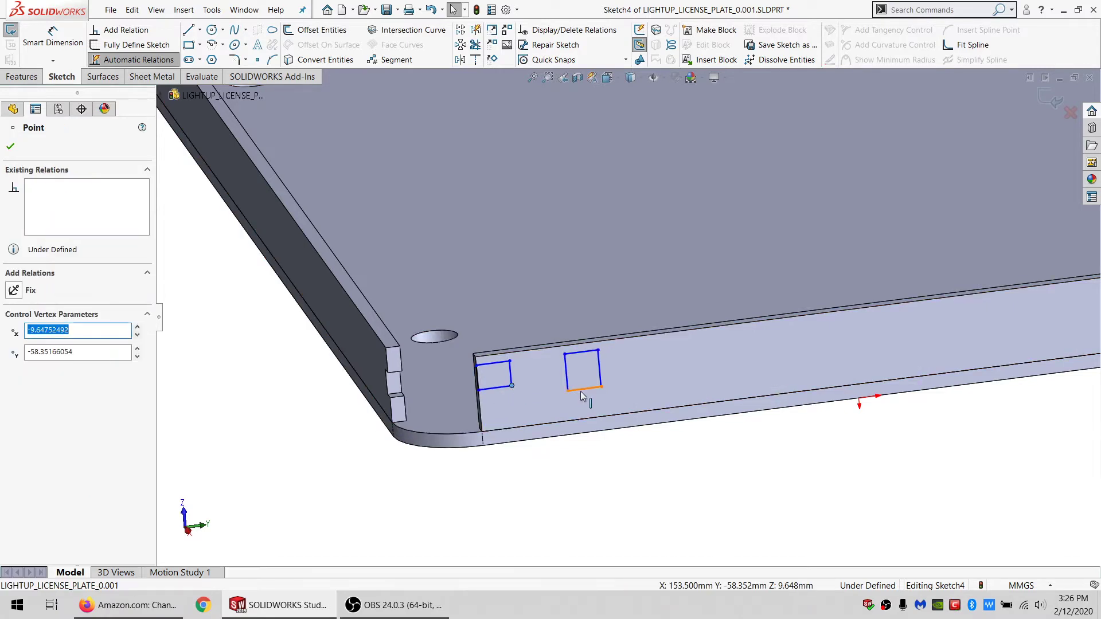
pyautogui.keyDown('ctrl'); pyautogui.click(583, 391); pyautogui.keyUp('ctrl')
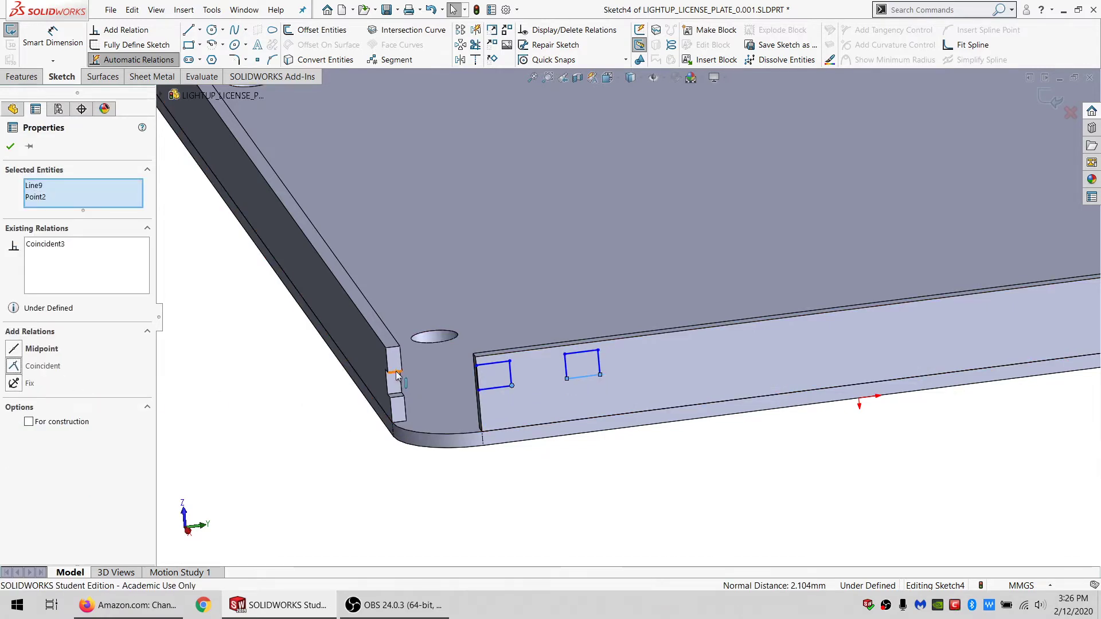
pyautogui.press('Escape')
# Step: Make the first rectangle's upper and lower left corners coincident with the upper and lower notch edges of the adjacent long wall
pyautogui.keyDown('ctrl'); pyautogui.click(474, 366); pyautogui.keyUp('ctrl')
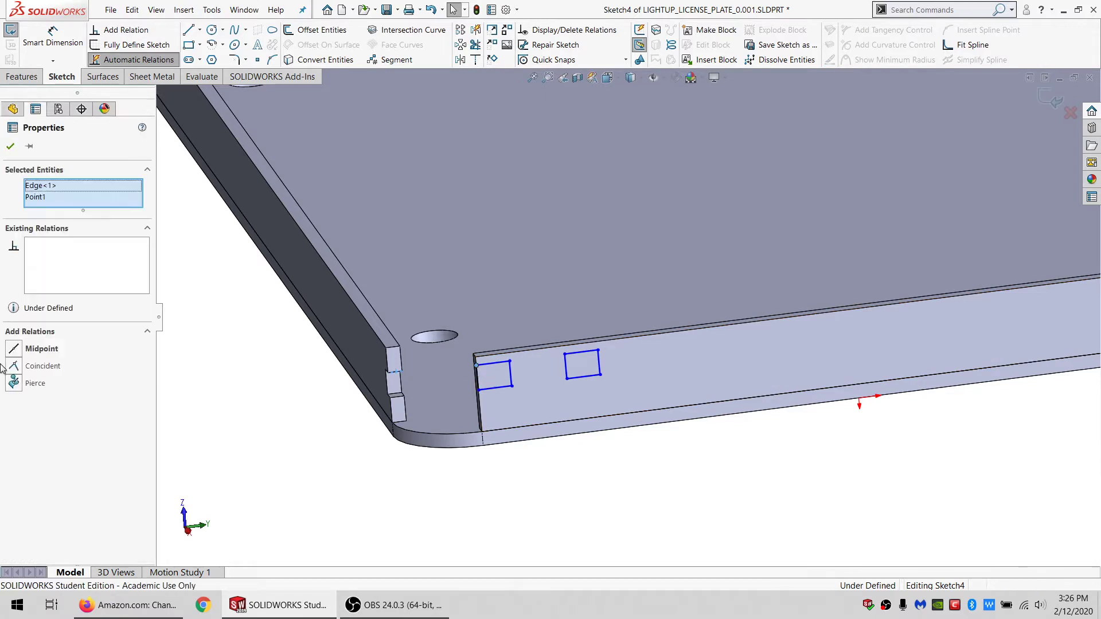
pyautogui.click(43, 366)
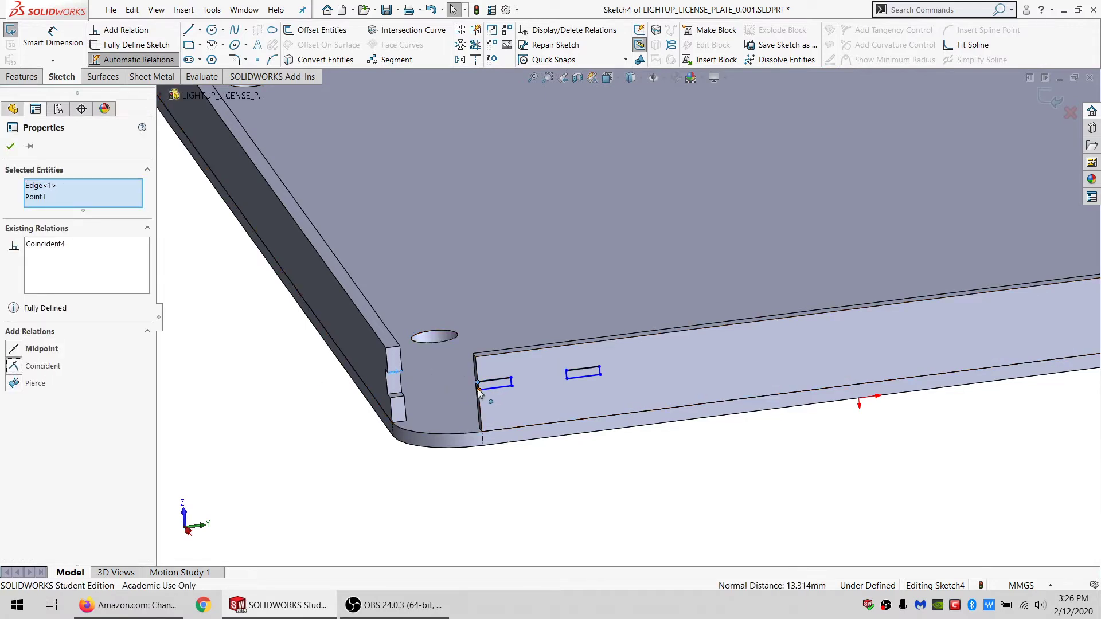
pyautogui.click(477, 389)
pyautogui.keyDown('ctrl'); pyautogui.click(378, 401); pyautogui.keyUp('ctrl')
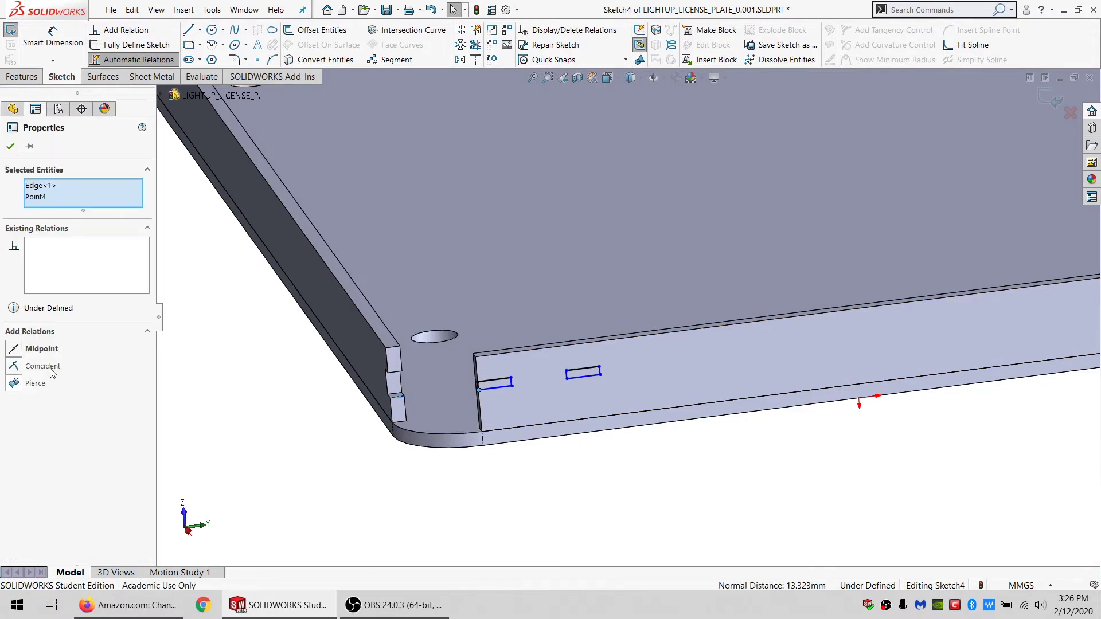
# Step: Make the first rectangle's upper line equal in length to the lower notch edge across the long wall's thickness
pyautogui.click(394, 397)
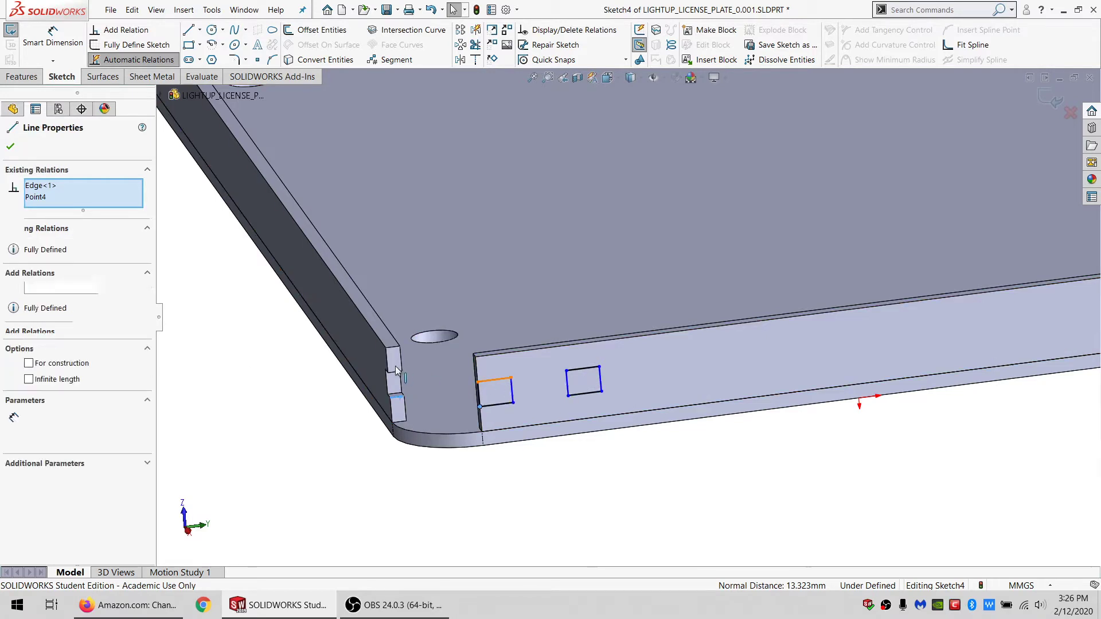
pyautogui.keyDown('ctrl'); pyautogui.click(396, 397); pyautogui.keyUp('ctrl')
pyautogui.click(27, 399)
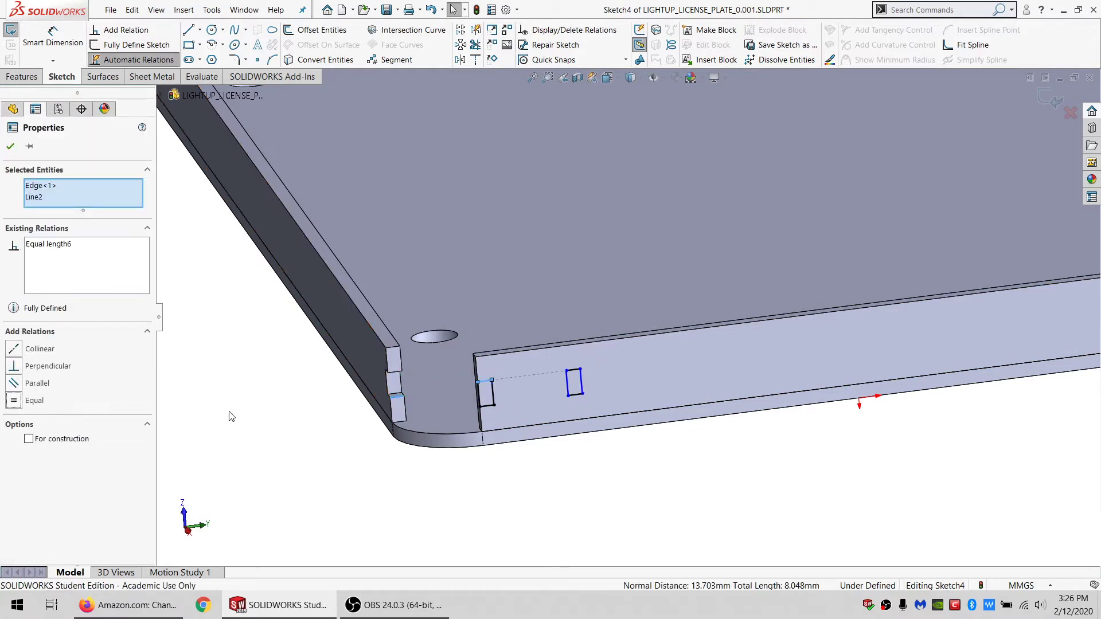
pyautogui.click(231, 414)
# Step: Make the second rectangle's upper right corner coincident with the short wall's right end edge
pyautogui.click(579, 368)
pyautogui.scroll(4, 613, 344)
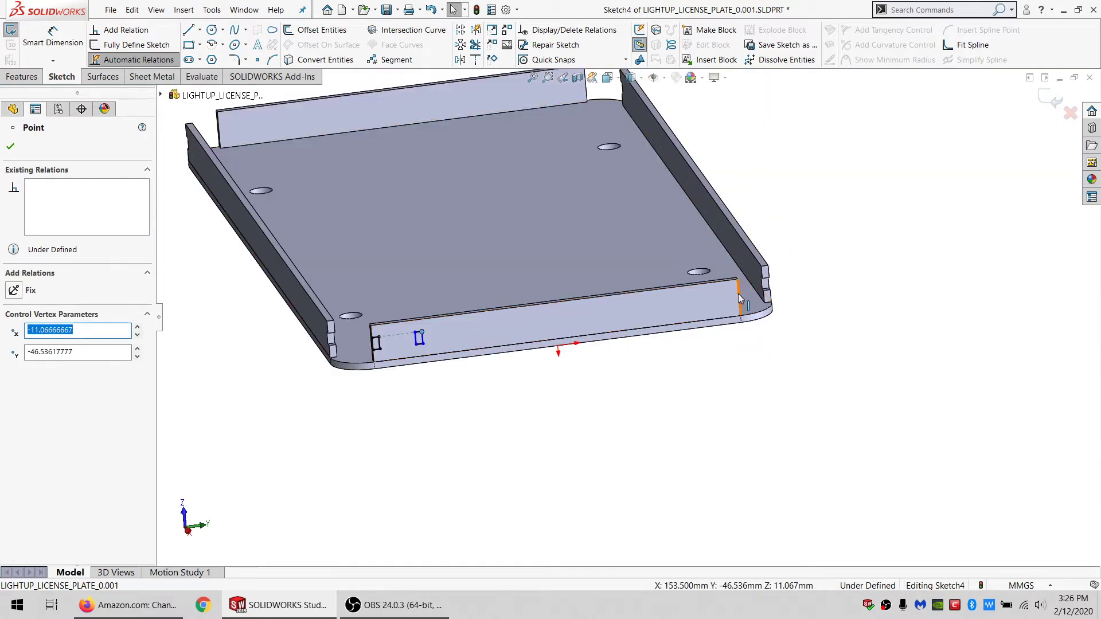
pyautogui.keyDown('ctrl'); pyautogui.click(730, 297); pyautogui.keyUp('ctrl')
pyautogui.click(51, 366)
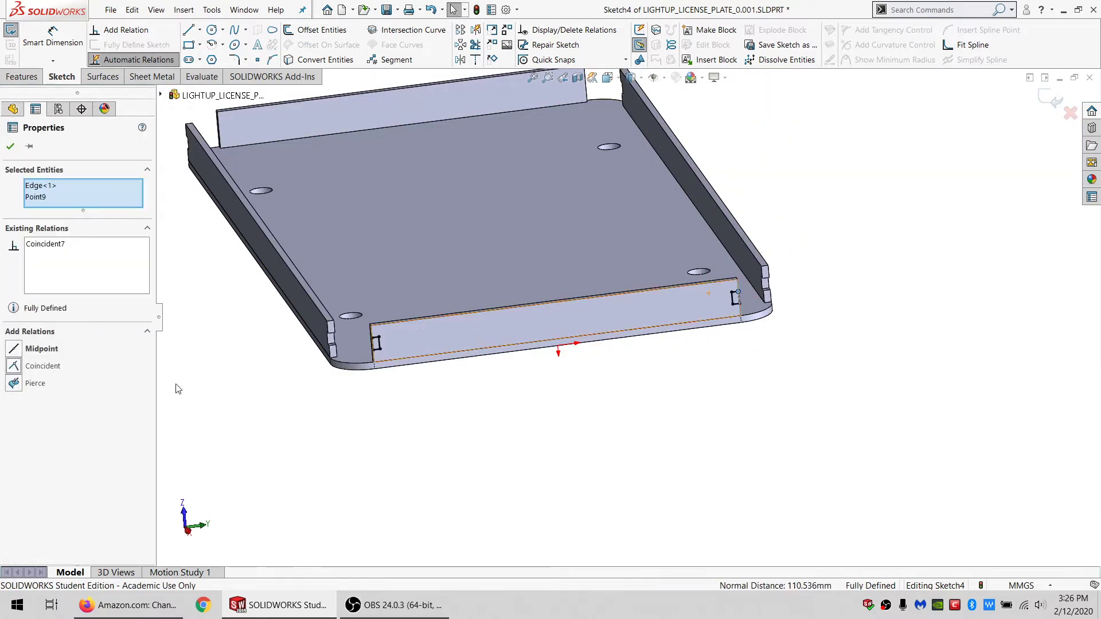
pyautogui.click(356, 410)
# Step: Extrude-cut the two end rectangles Through All to notch the ends of both short walls
pyautogui.click(22, 76)
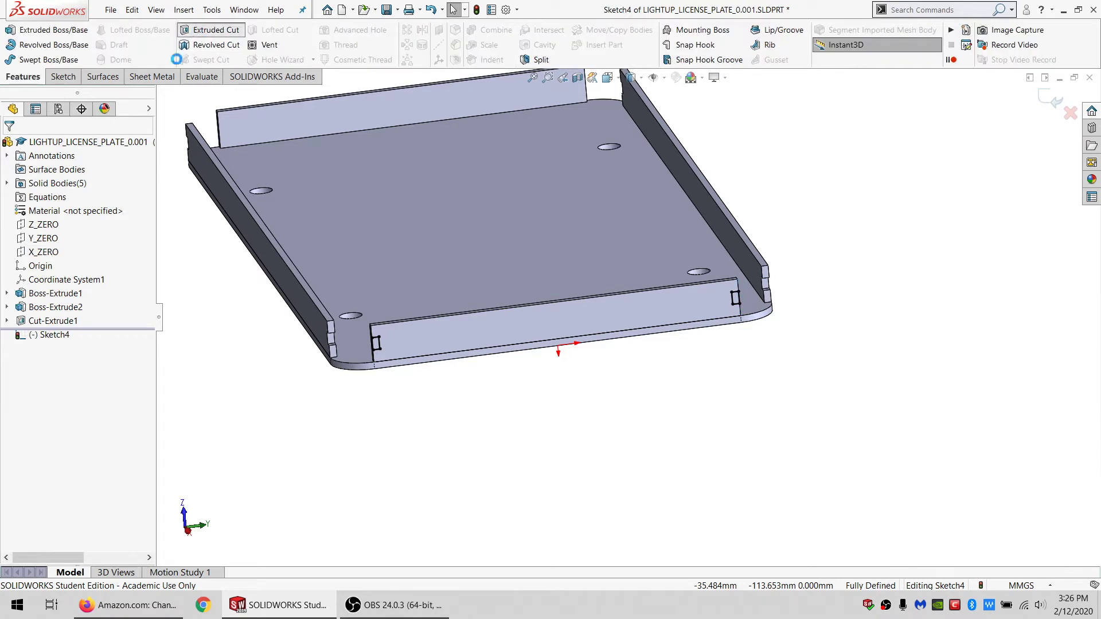
pyautogui.click(85, 226)
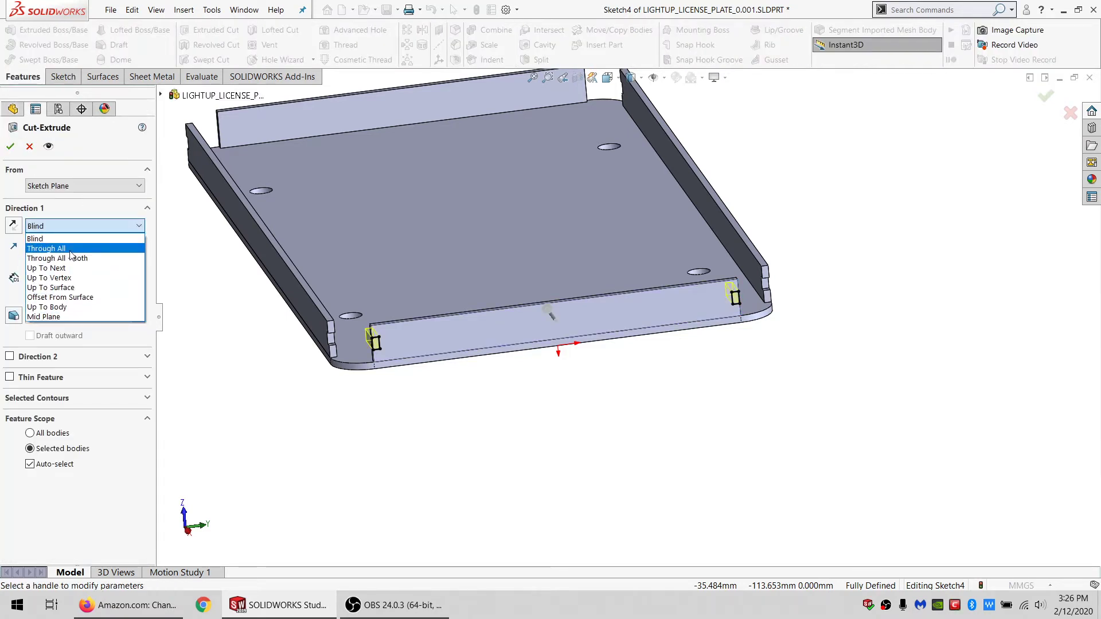
pyautogui.click(46, 249)
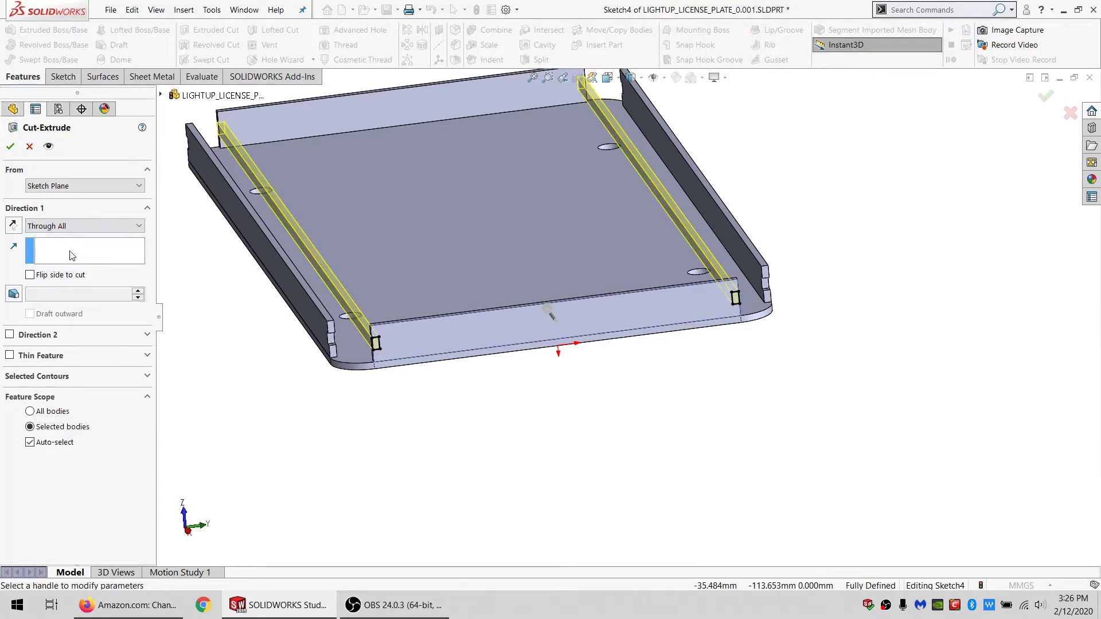
pyautogui.click(10, 148)
pyautogui.scroll(3, 540, 222)
pyautogui.scroll(-2, 524, 249)
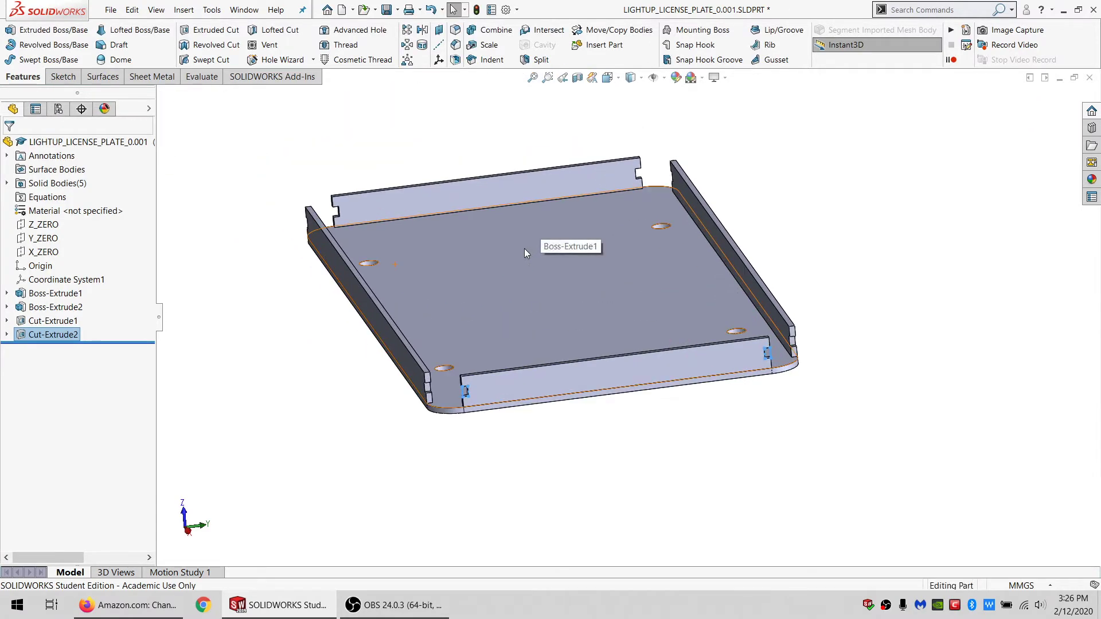
# Step: Start a sketch on the base plate's top face and draw a rectangle near the rounded corner between the left short wall and rear long wall
pyautogui.moveTo(524, 249); pyautogui.dragTo(355, 250, button='middle')
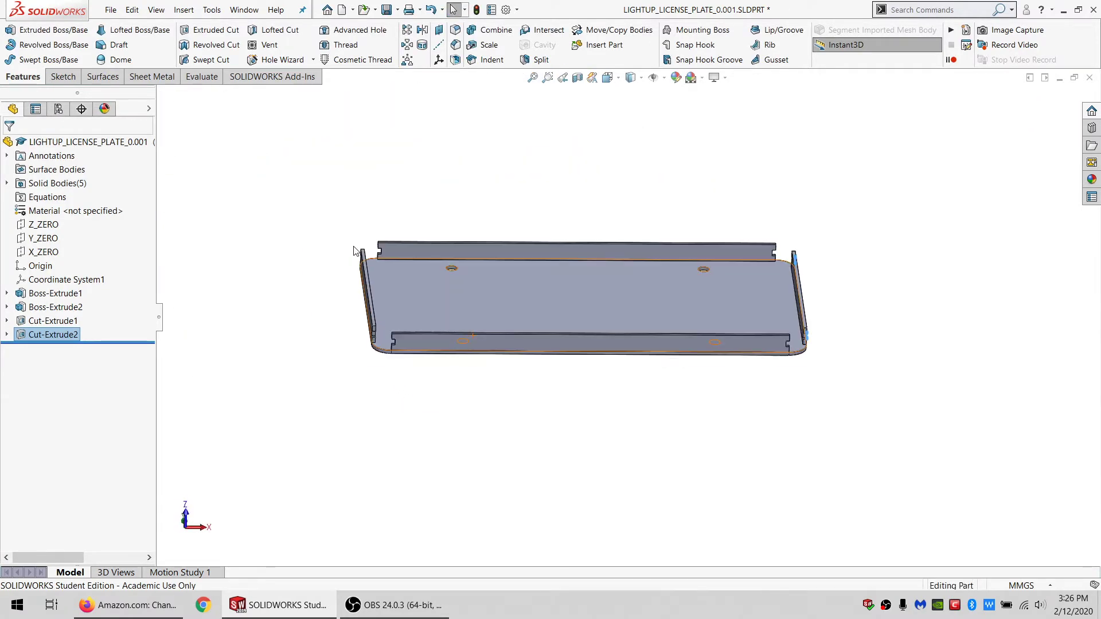
pyautogui.scroll(-6, 496, 267)
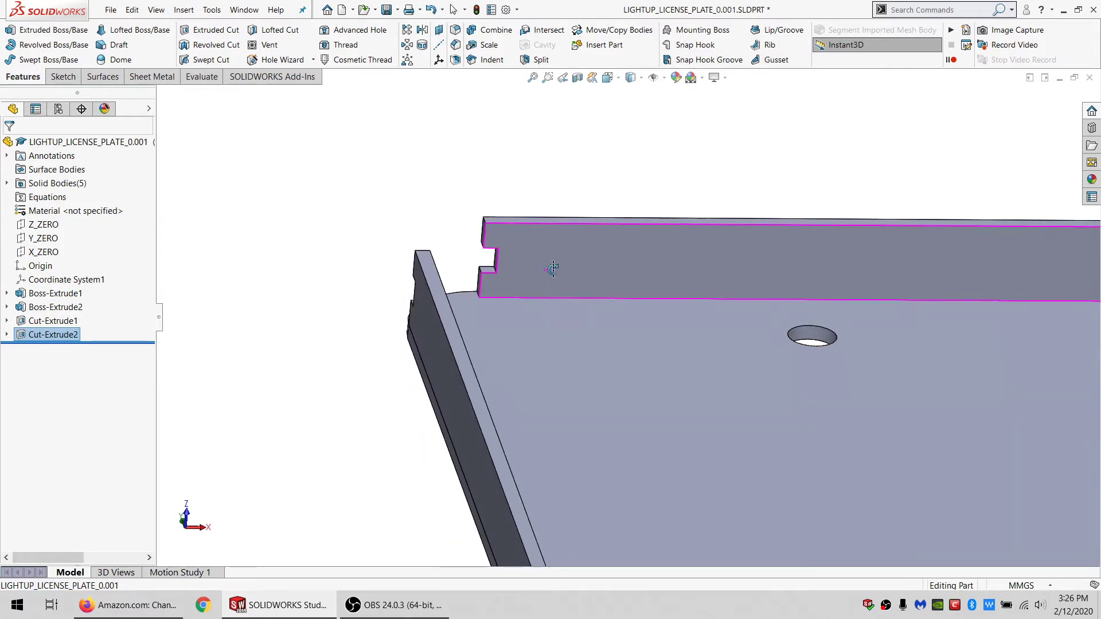
pyautogui.click(442, 231)
pyautogui.moveTo(547, 284); pyautogui.dragTo(500, 326, button='middle')
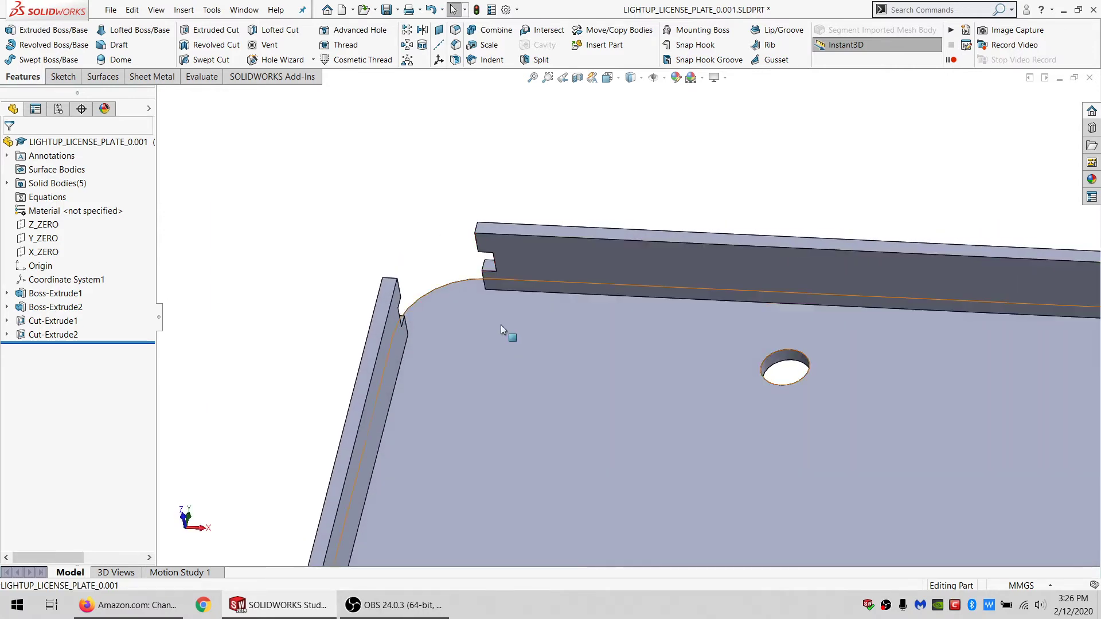
pyautogui.scroll(-2, 502, 309)
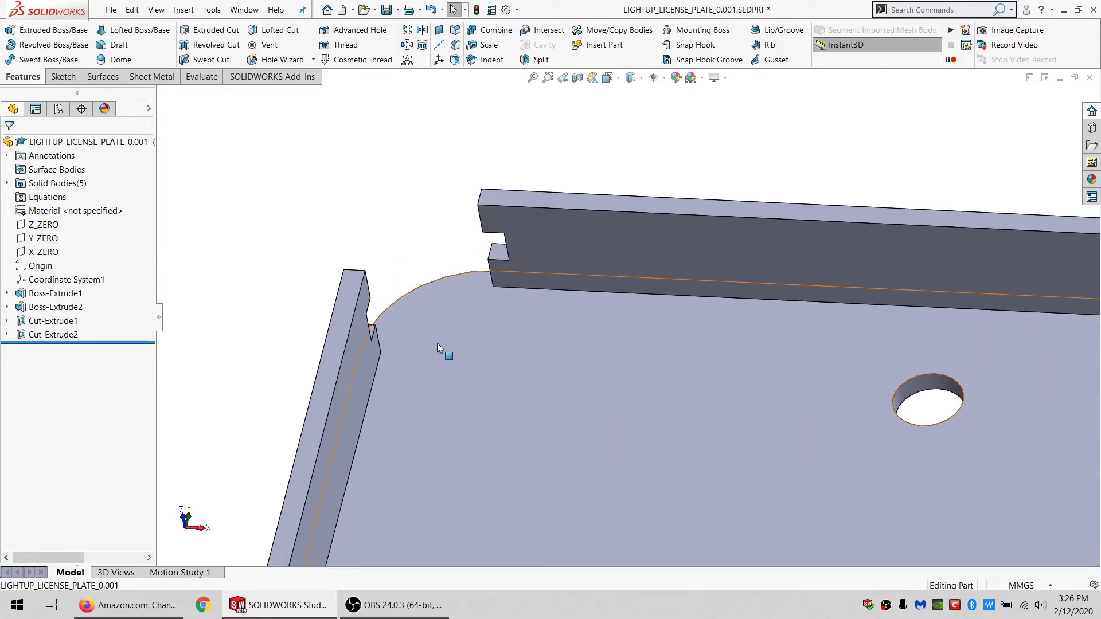
pyautogui.moveTo(427, 329)
pyautogui.mouseDown(button='middle')
pyautogui.moveTo(440, 356)
pyautogui.moveTo(436, 384)
pyautogui.moveTo(426, 385)
pyautogui.mouseUp(button='middle')
pyautogui.click(425, 385)
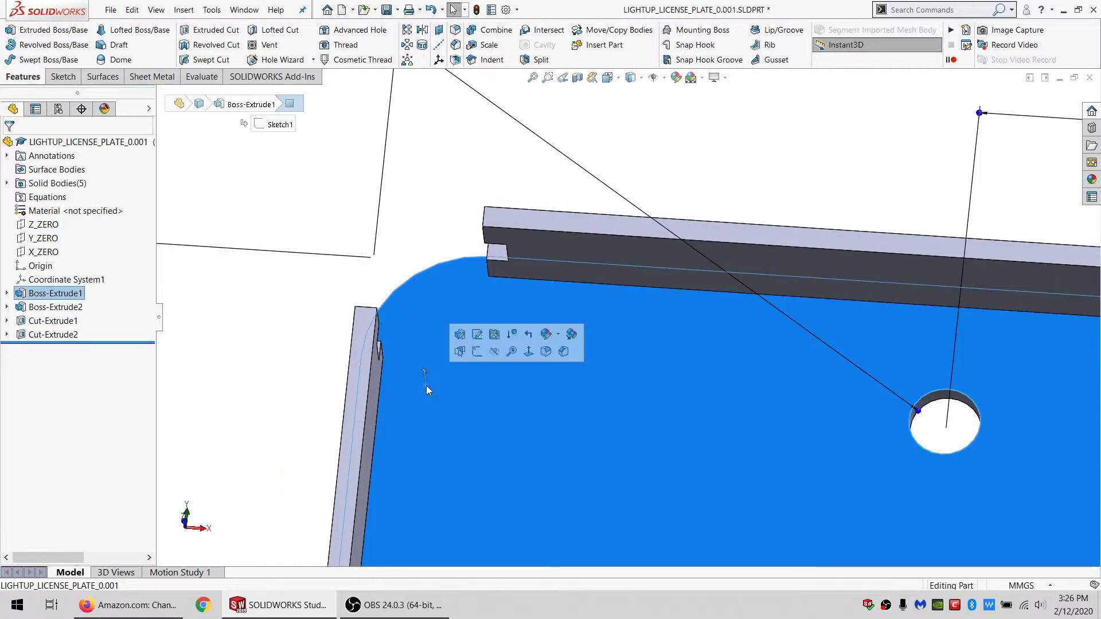
pyautogui.click(472, 355)
pyautogui.click(11, 32)
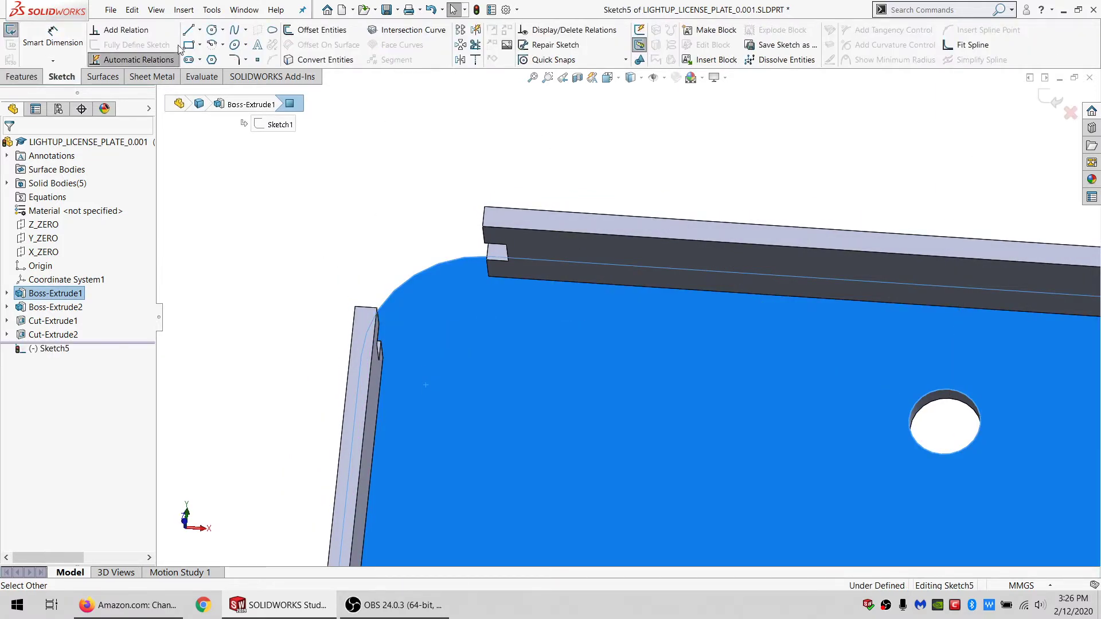
pyautogui.click(189, 46)
pyautogui.click(421, 336)
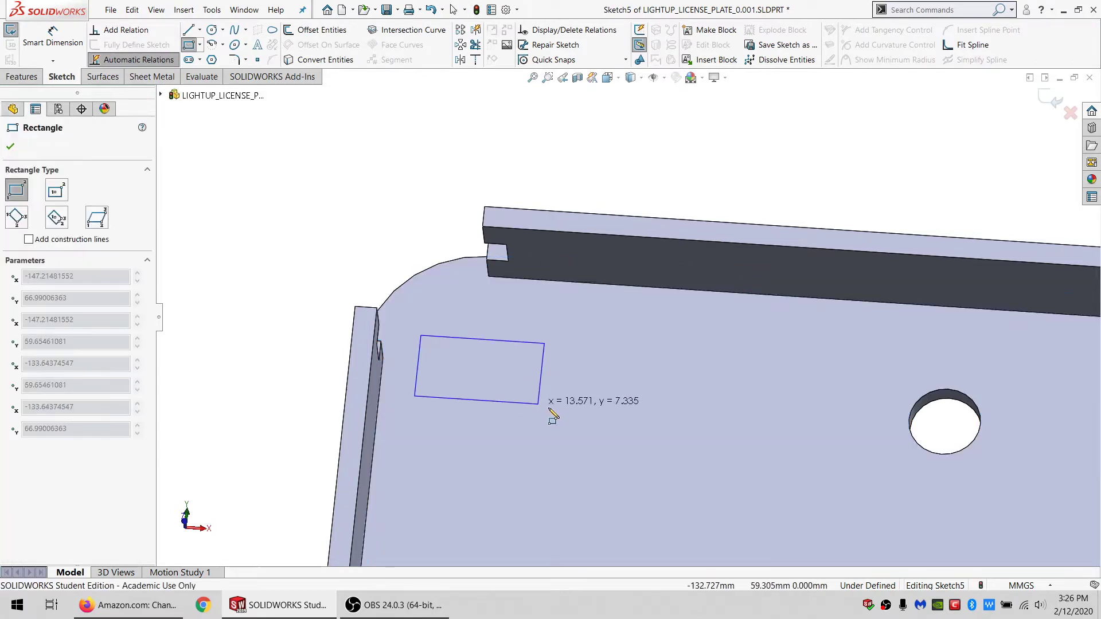
pyautogui.click(628, 392)
pyautogui.press('Escape')
# Step: Make the rectangle's left side equal to the short wall's notch depth edge and its upper left corner coincident with the wall's outer end vertex
pyautogui.moveTo(434, 349); pyautogui.dragTo(406, 436, button='middle')
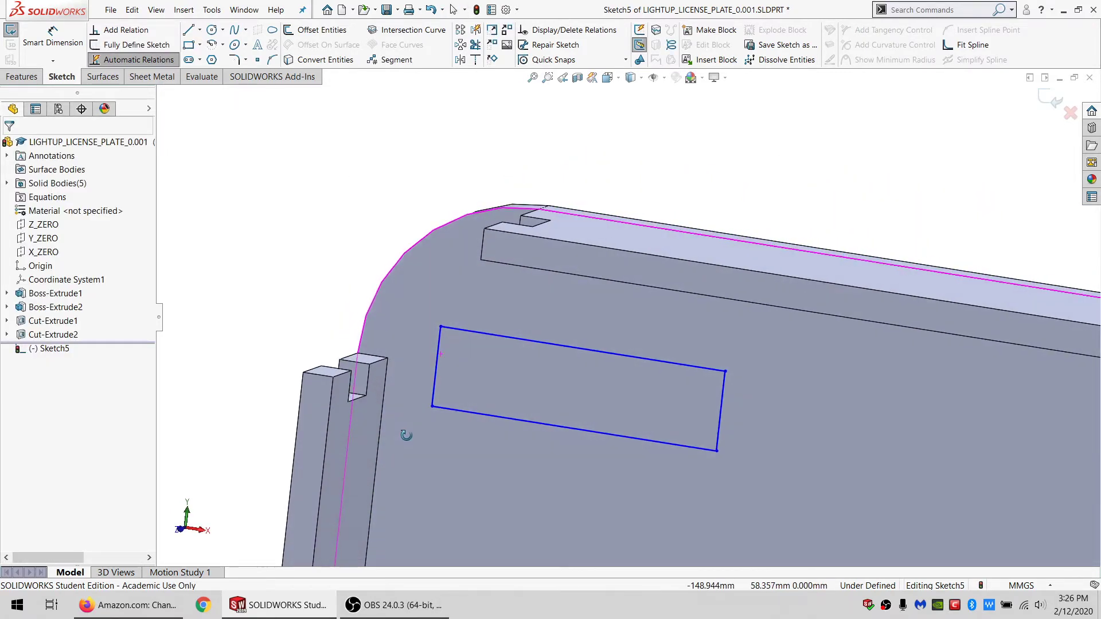
pyautogui.click(371, 376)
pyautogui.keyDown('ctrl'); pyautogui.click(438, 367); pyautogui.keyUp('ctrl')
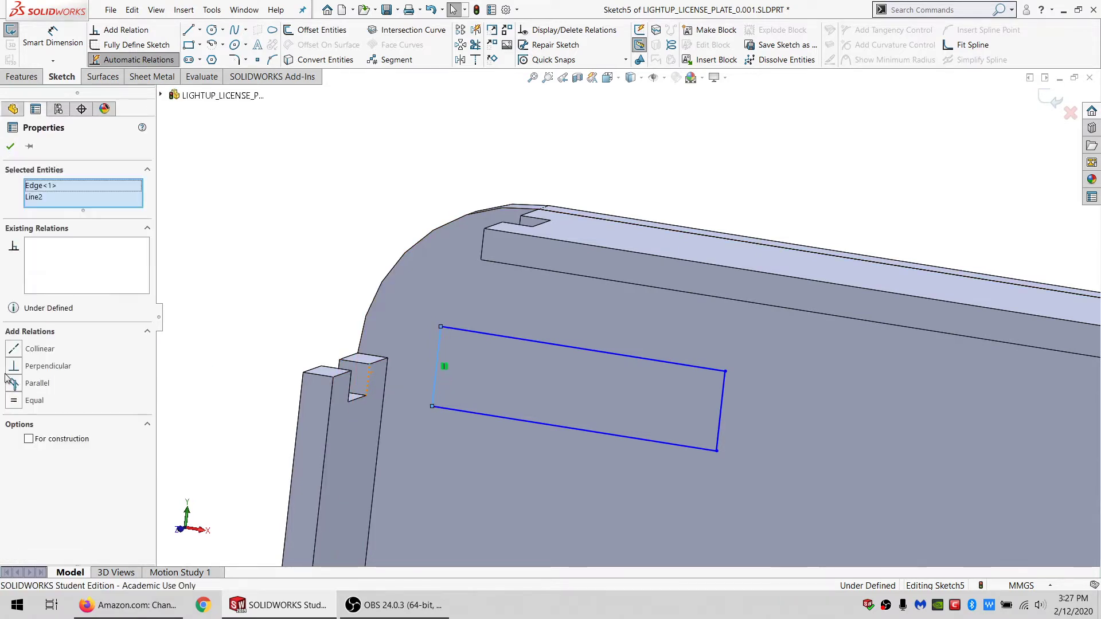
pyautogui.click(30, 398)
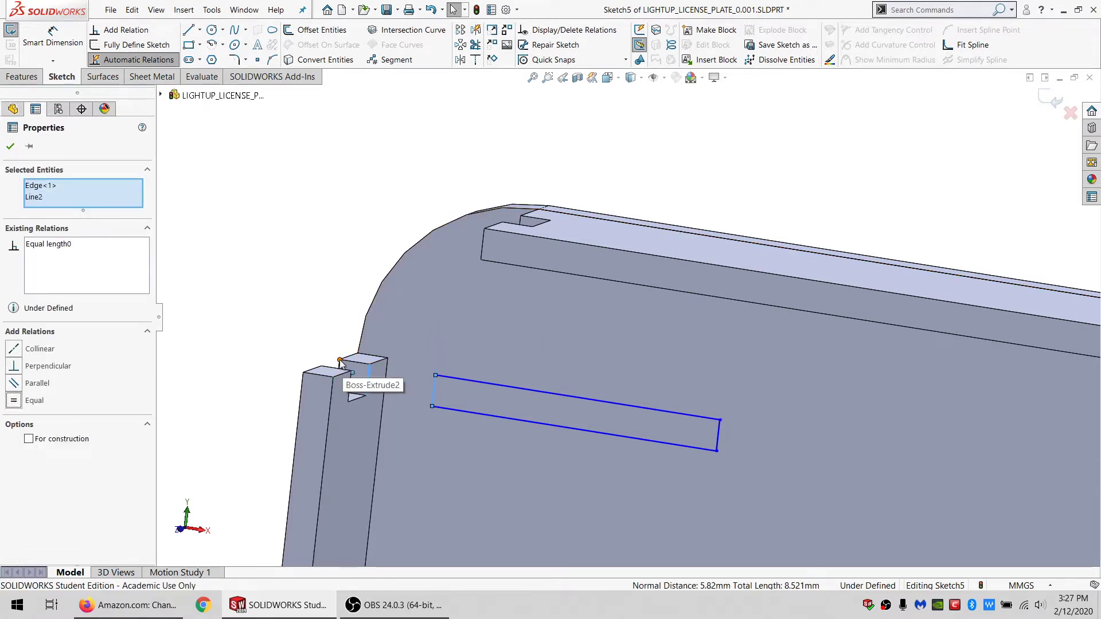
pyautogui.press('Escape')
pyautogui.click(435, 376)
pyautogui.keyDown('ctrl'); pyautogui.click(340, 360); pyautogui.keyUp('ctrl')
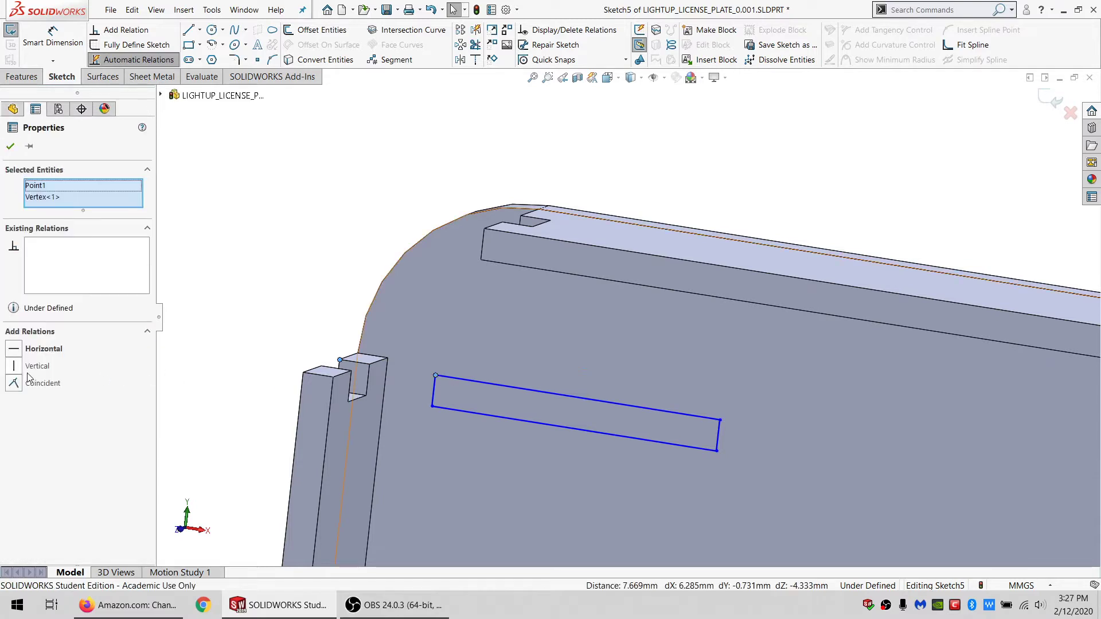
pyautogui.click(35, 383)
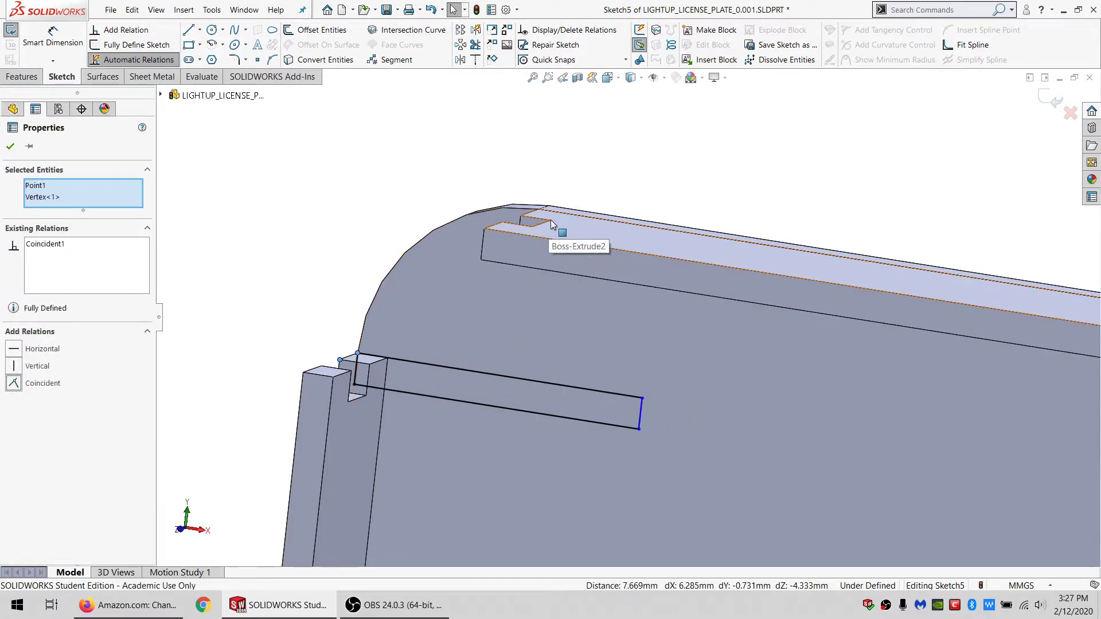
# Step: Make the rectangle's right side coincident with the inner notch corner of the rear long wall
pyautogui.moveTo(550, 221); pyautogui.dragTo(606, 208, button='middle')
pyautogui.press('Escape')
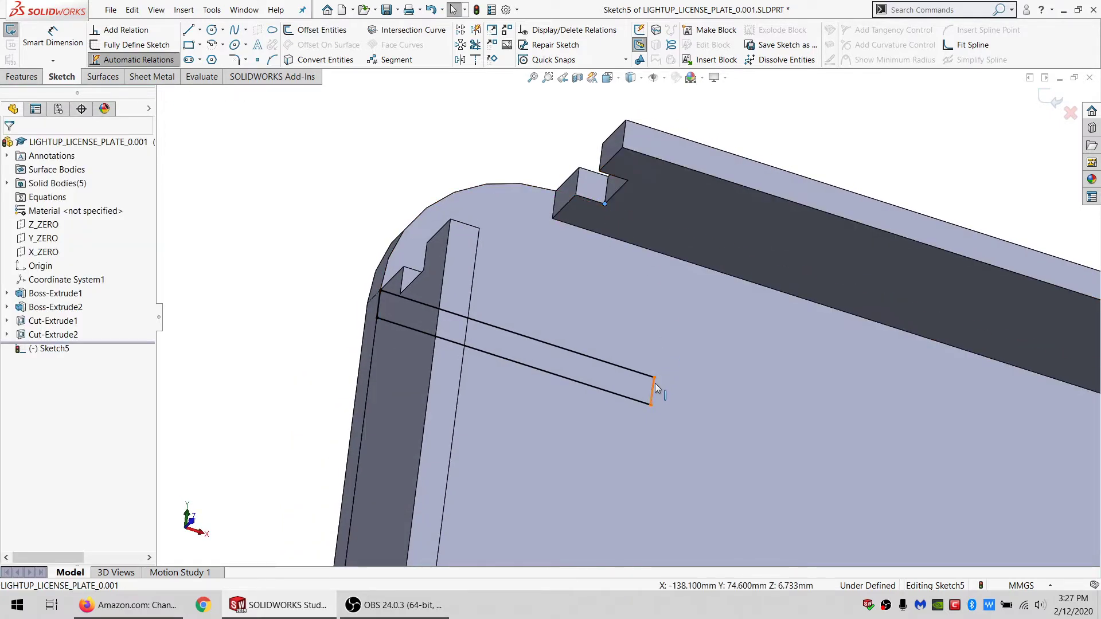
pyautogui.click(268, 240)
pyautogui.scroll(2, 607, 271)
pyautogui.moveTo(562, 334); pyautogui.dragTo(504, 315, button='middle')
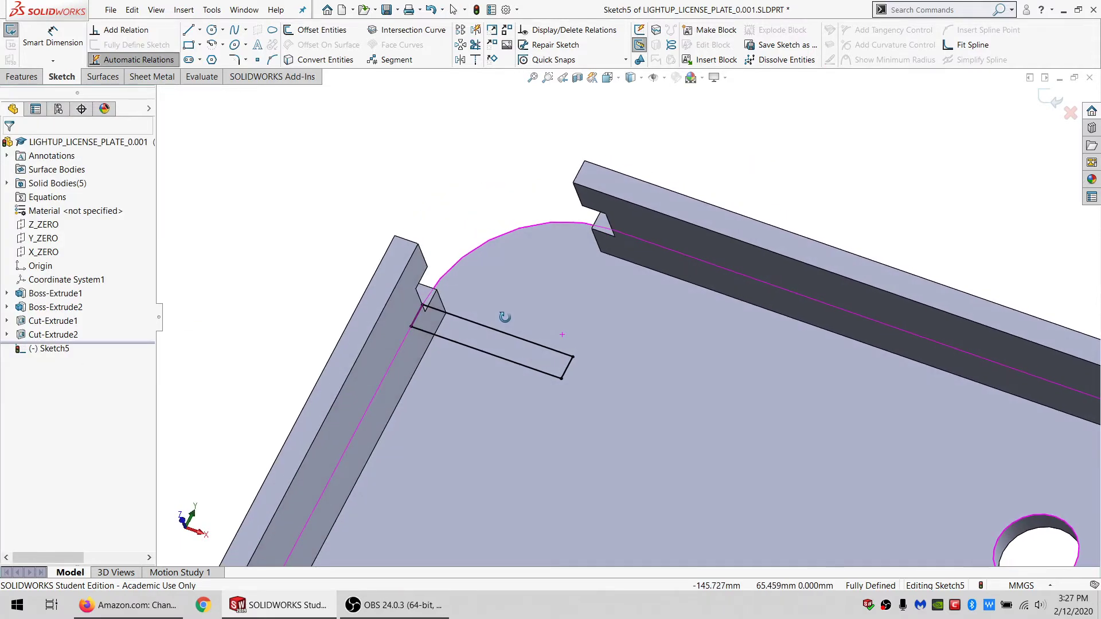
# Step: Extrude the corner rectangle Up To Surface to the left short wall's top face, with Merge result off
pyautogui.click(23, 76)
pyautogui.click(17, 34)
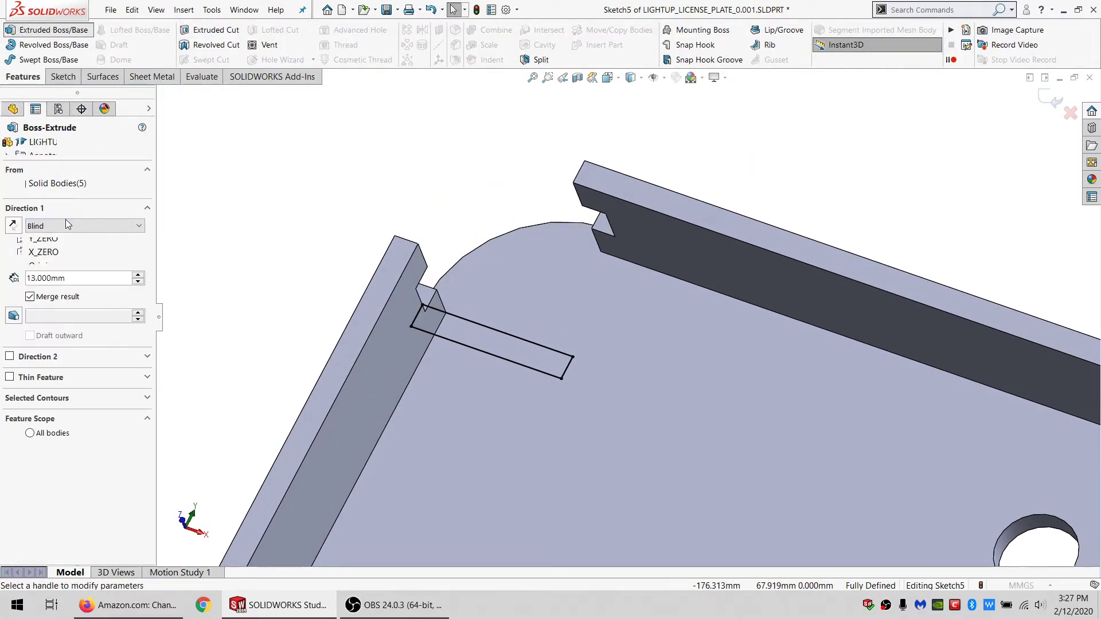
pyautogui.click(84, 226)
pyautogui.click(62, 278)
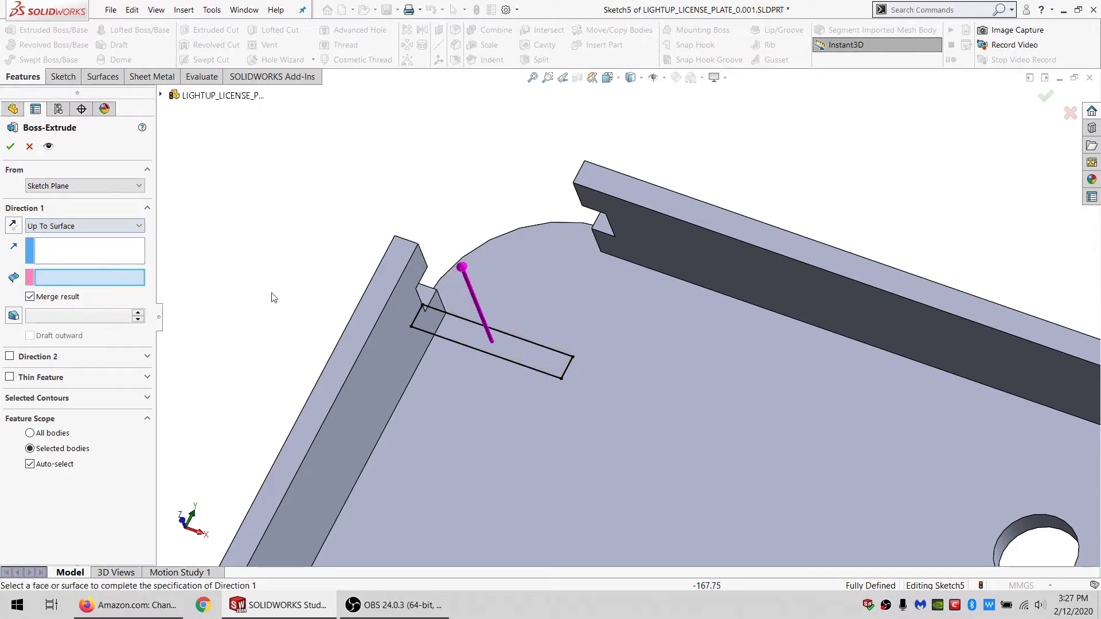
pyautogui.click(357, 286)
pyautogui.click(30, 297)
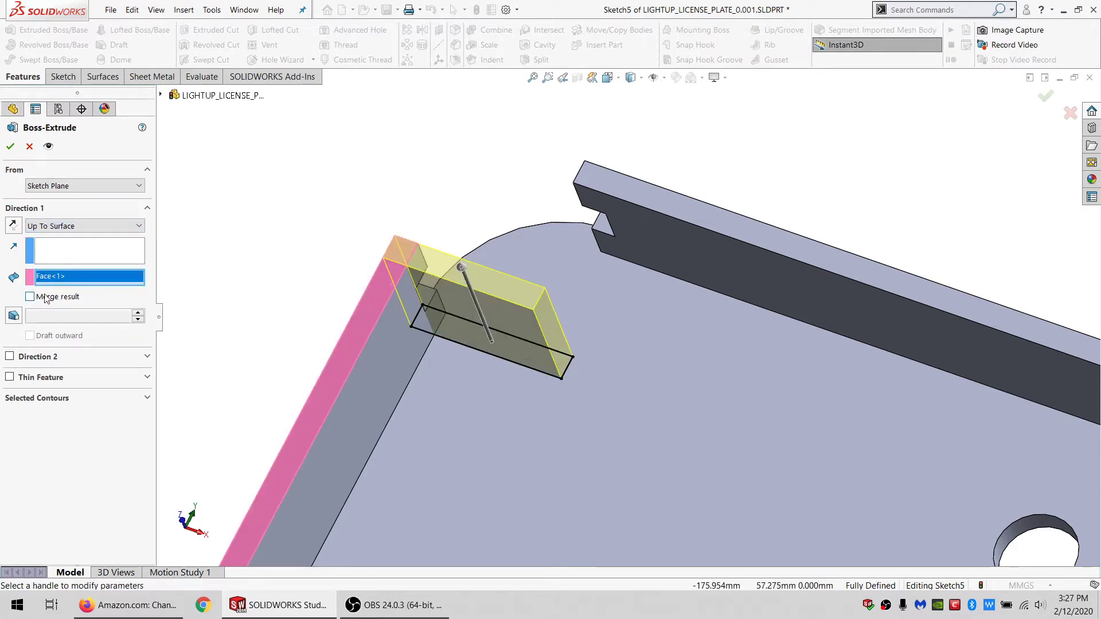
pyautogui.click(10, 148)
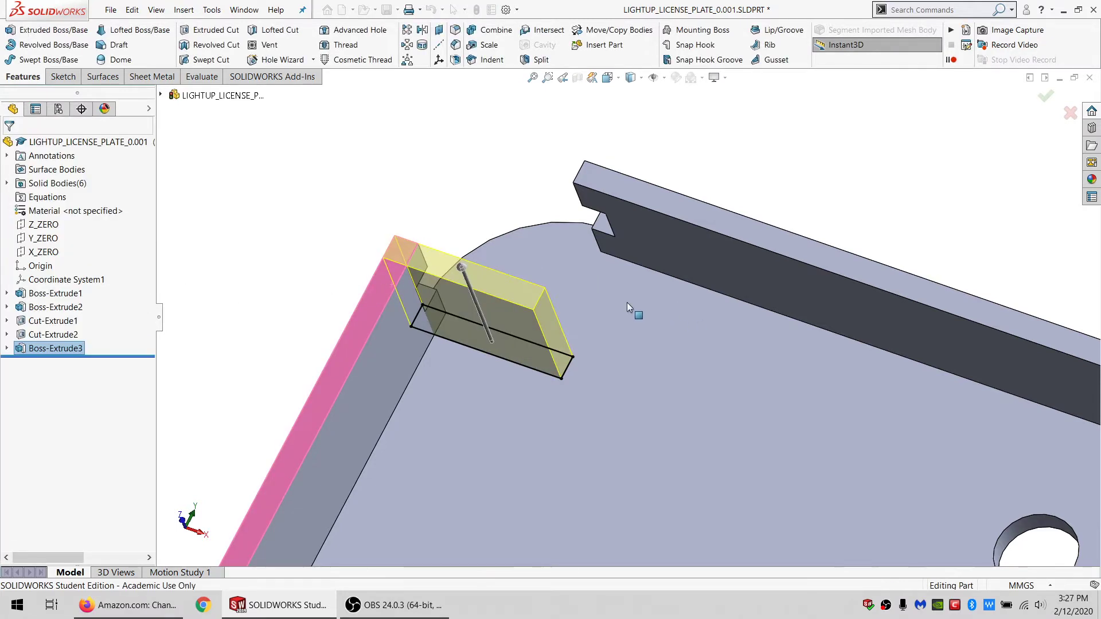
# Step: Start a sketch on the base plate's top face and draw an upright rectangle overlapping the free end of the new corner piece
pyautogui.moveTo(627, 302); pyautogui.dragTo(648, 333, button='middle')
pyautogui.click(648, 334)
pyautogui.click(61, 76)
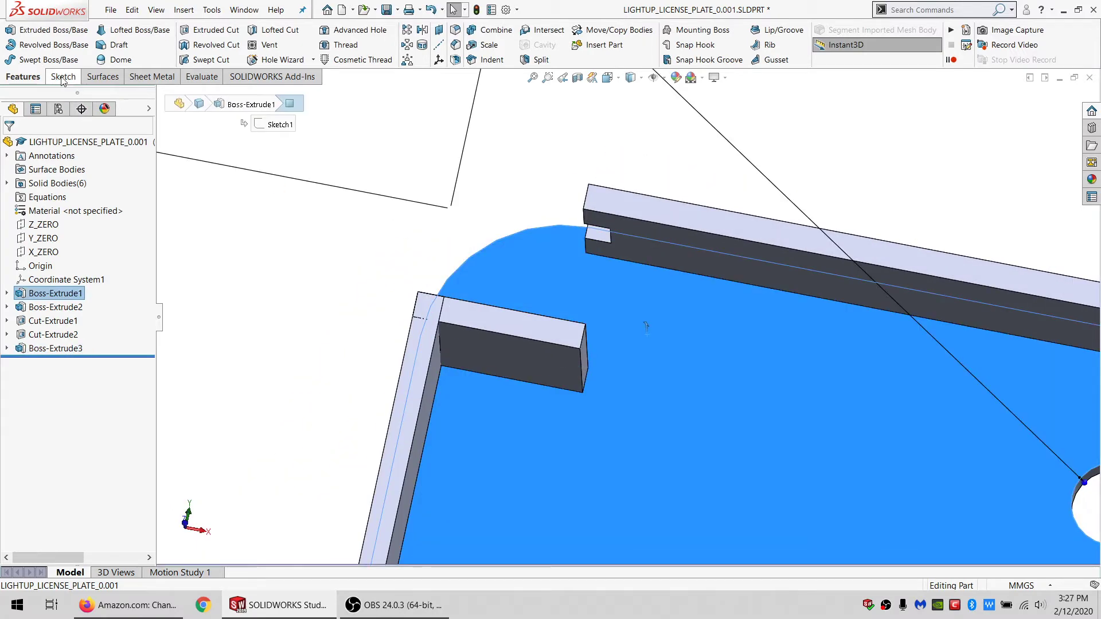
pyautogui.click(11, 34)
pyautogui.click(189, 45)
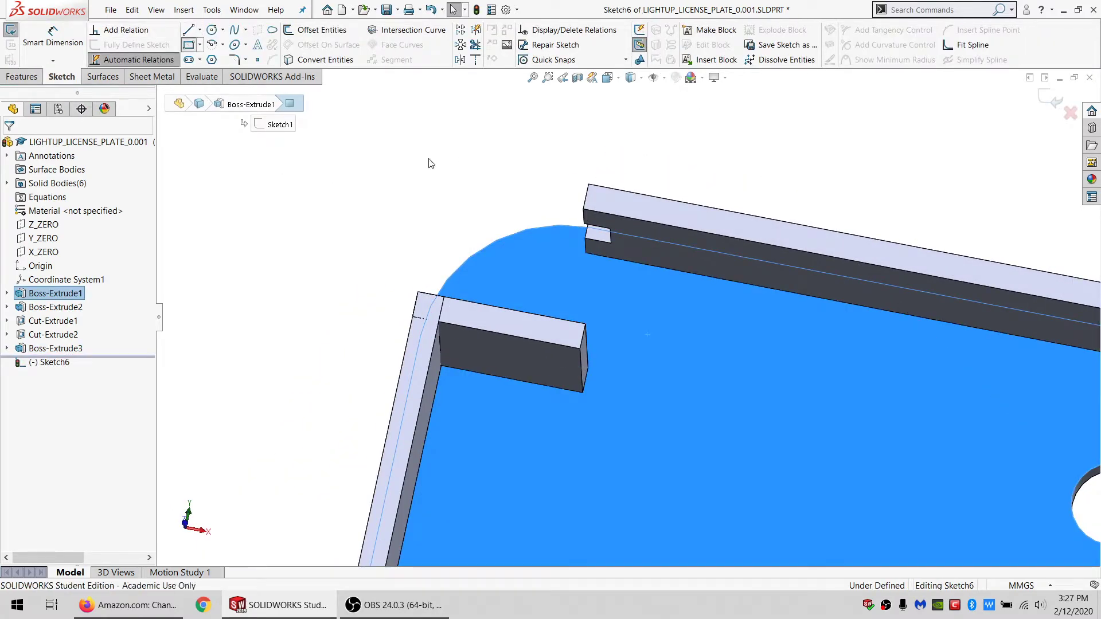
pyautogui.click(636, 280)
pyautogui.click(668, 433)
pyautogui.press('Escape')
# Step: Make the rectangle's upper left corner coincident with the rear long wall's outer end vertex and its top side equal to the wall's notch depth edge
pyautogui.moveTo(617, 291); pyautogui.dragTo(646, 315, button='middle')
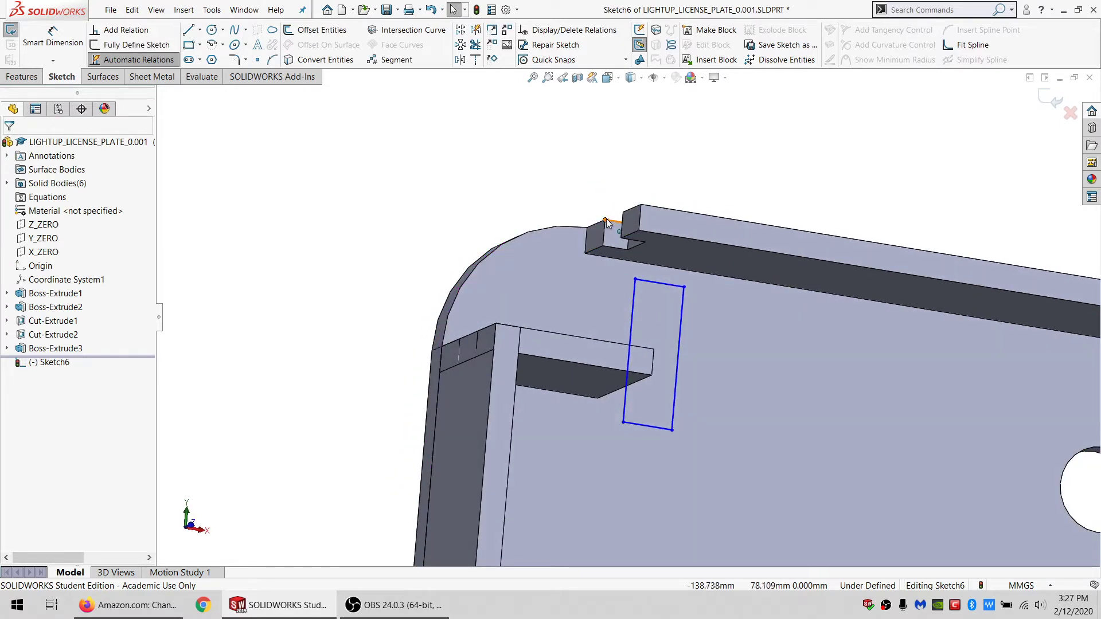
pyautogui.click(635, 281)
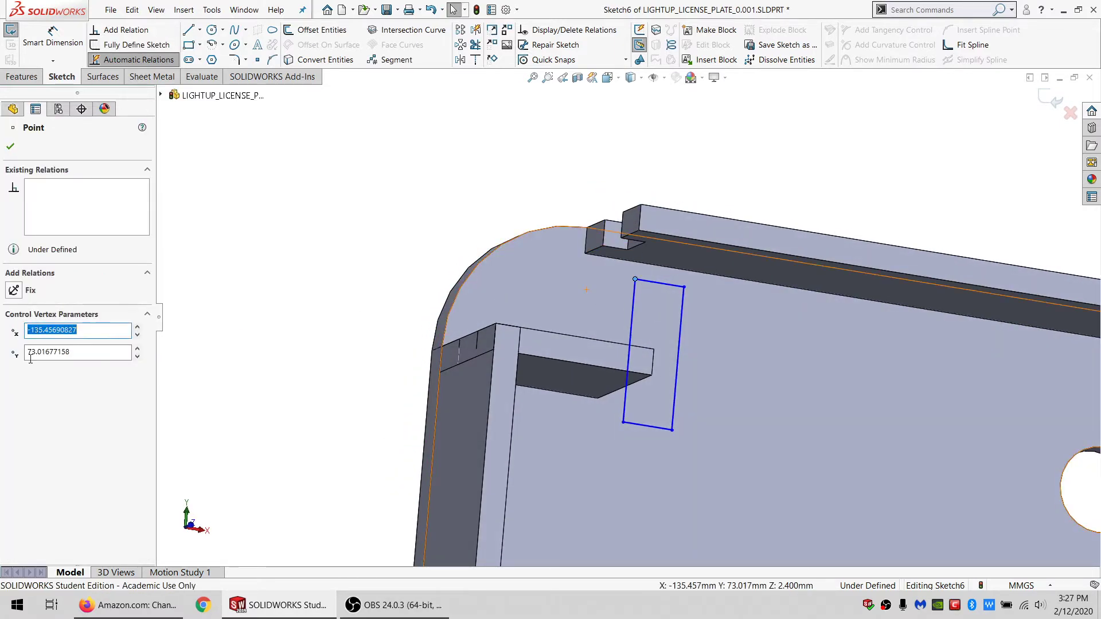
pyautogui.keyDown('ctrl'); pyautogui.click(605, 222); pyautogui.keyUp('ctrl')
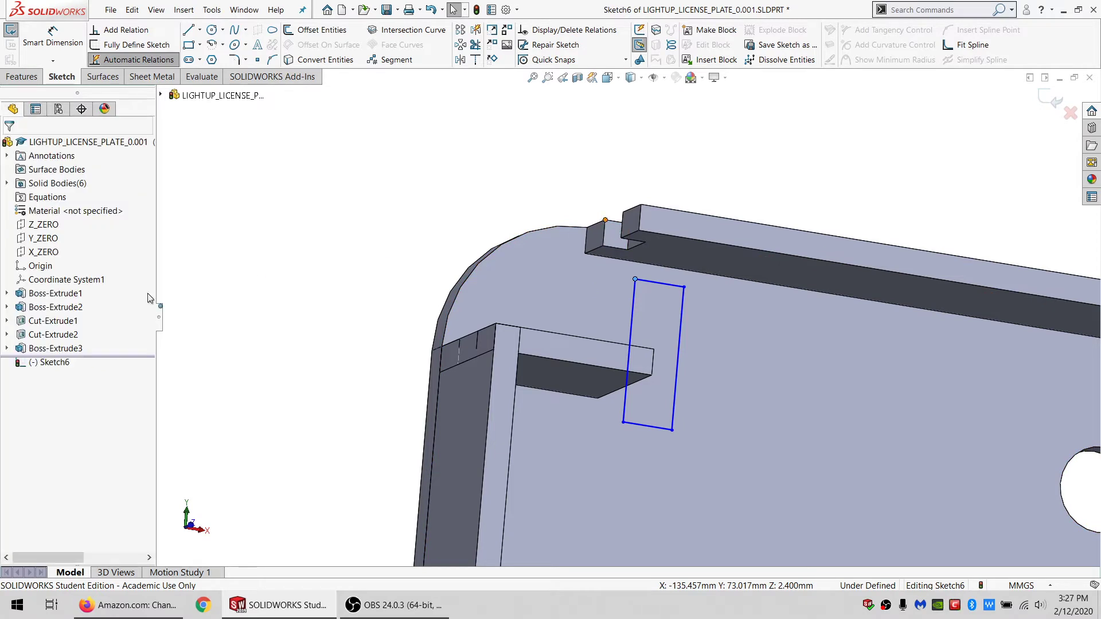
pyautogui.click(36, 383)
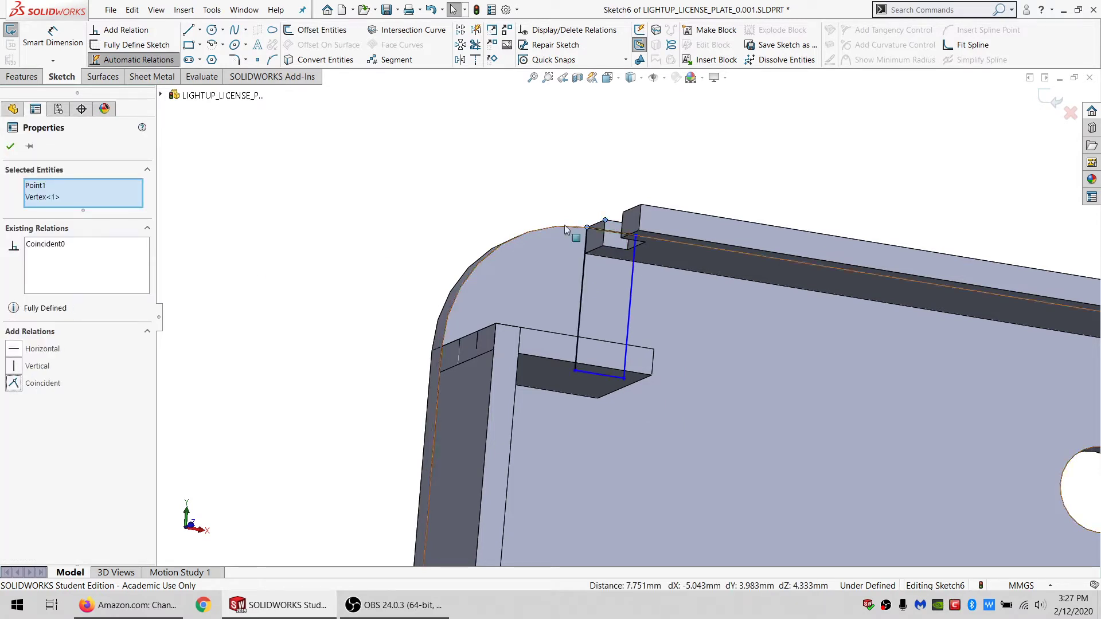
pyautogui.press('Escape')
pyautogui.keyDown('ctrl'); pyautogui.click(613, 235); pyautogui.keyUp('ctrl')
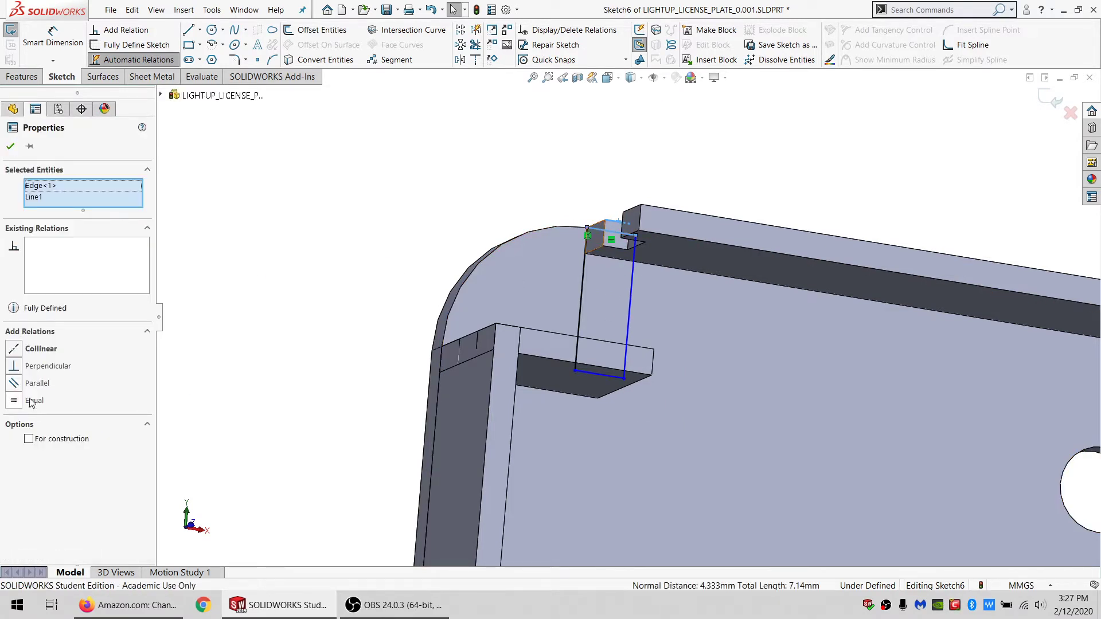
pyautogui.click(35, 404)
pyautogui.press('Escape')
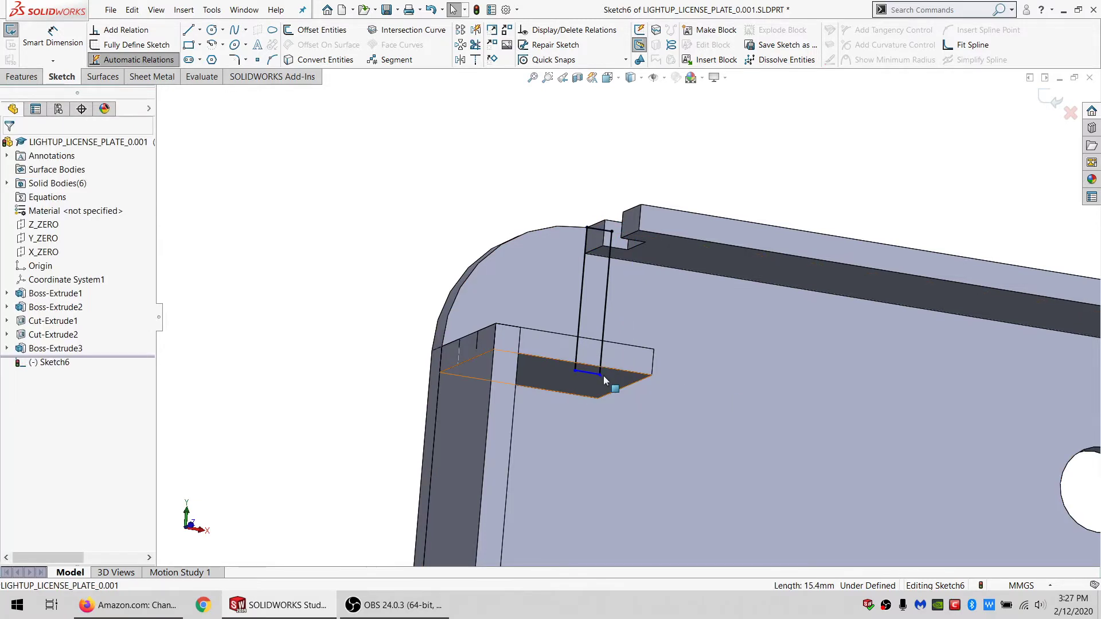
# Step: Make the rectangle's lower right corner coincident with the long inner edge of the first corner piece
pyautogui.click(600, 375)
pyautogui.keyDown('ctrl'); pyautogui.click(611, 369); pyautogui.keyUp('ctrl')
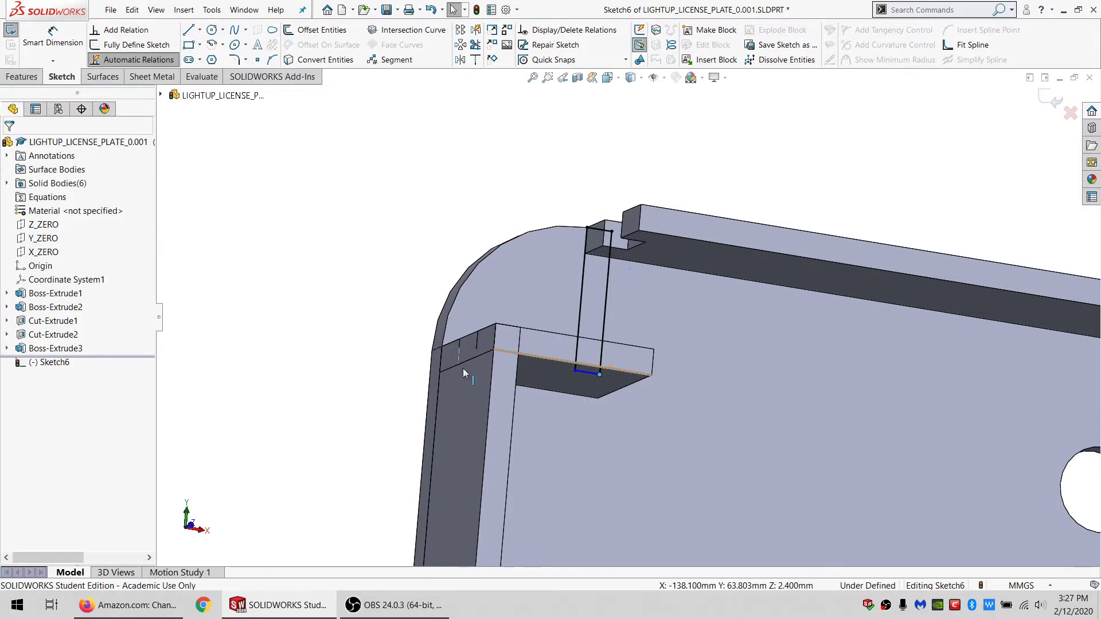
pyautogui.click(35, 368)
pyautogui.click(265, 370)
# Step: Extrude the second rectangle Up To Surface to the first corner piece's top face, with Merge result off
pyautogui.moveTo(653, 453)
pyautogui.mouseDown(button='middle')
pyautogui.moveTo(639, 410)
pyautogui.moveTo(545, 367)
pyautogui.mouseUp(button='middle')
pyautogui.click(23, 77)
pyautogui.click(46, 30)
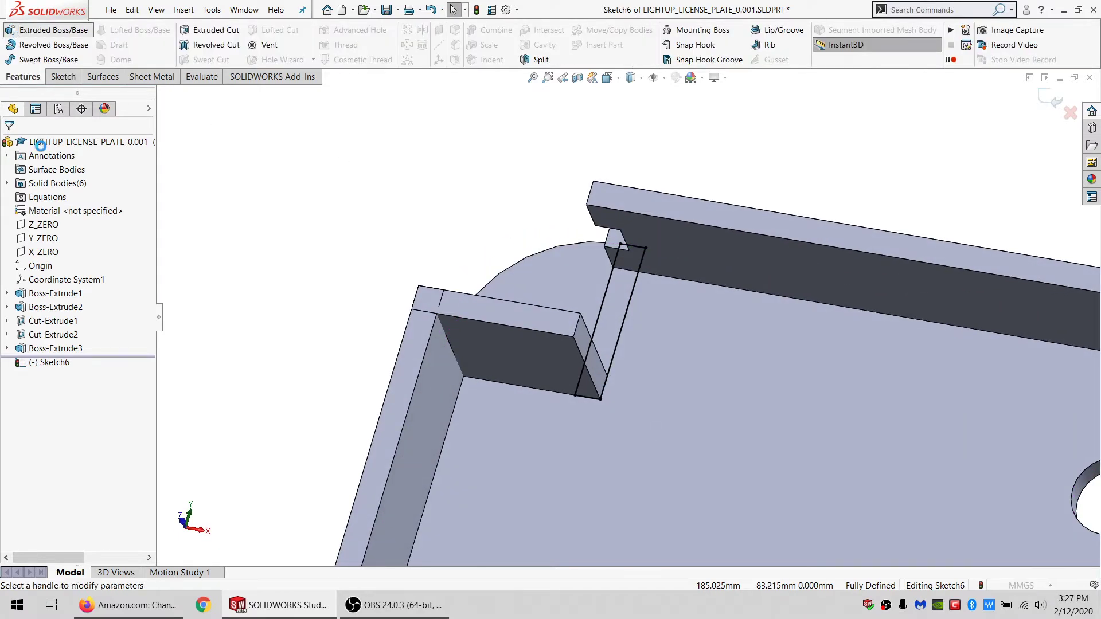
pyautogui.click(59, 226)
pyautogui.click(58, 275)
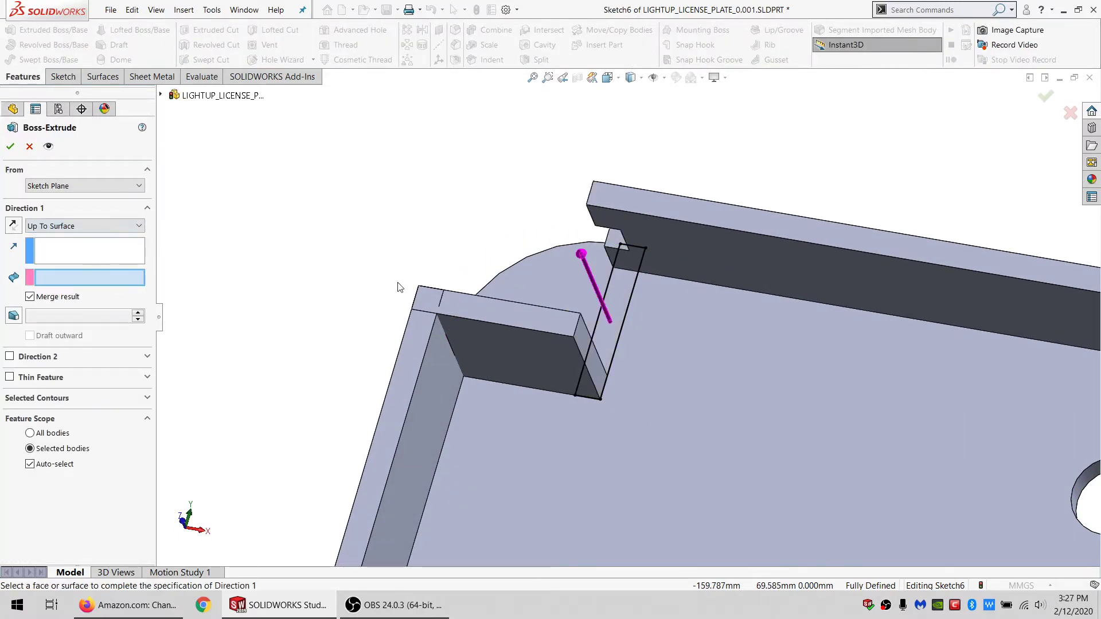
pyautogui.click(424, 303)
pyautogui.click(30, 297)
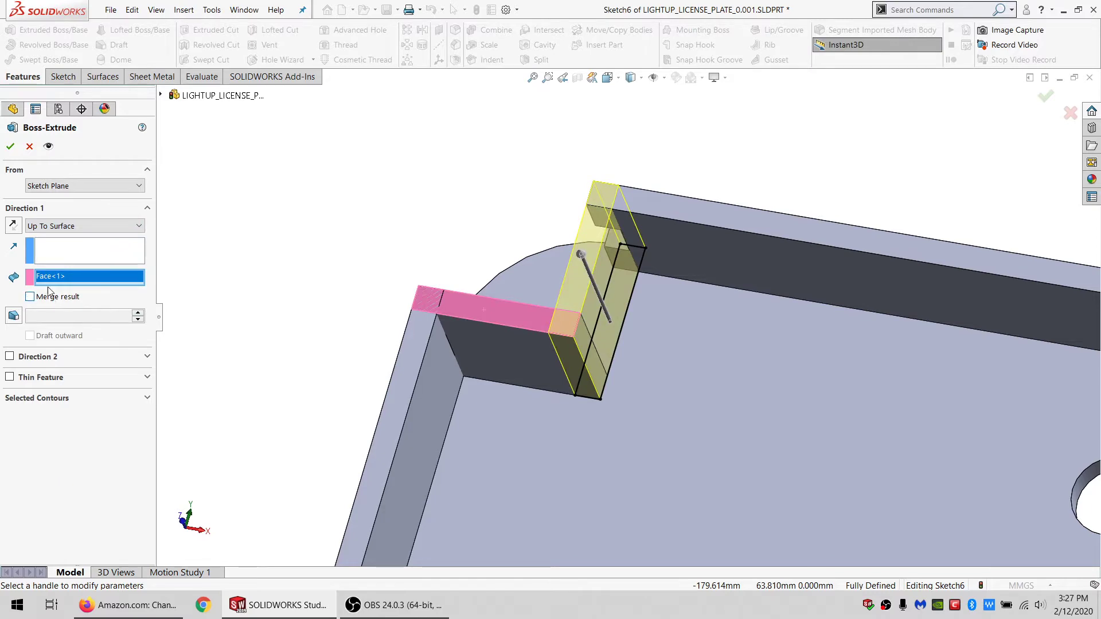
pyautogui.click(16, 146)
# Step: Start a sketch on the outer face of the first corner piece, where it meets the short wall, and hide that body
pyautogui.scroll(2, 523, 332)
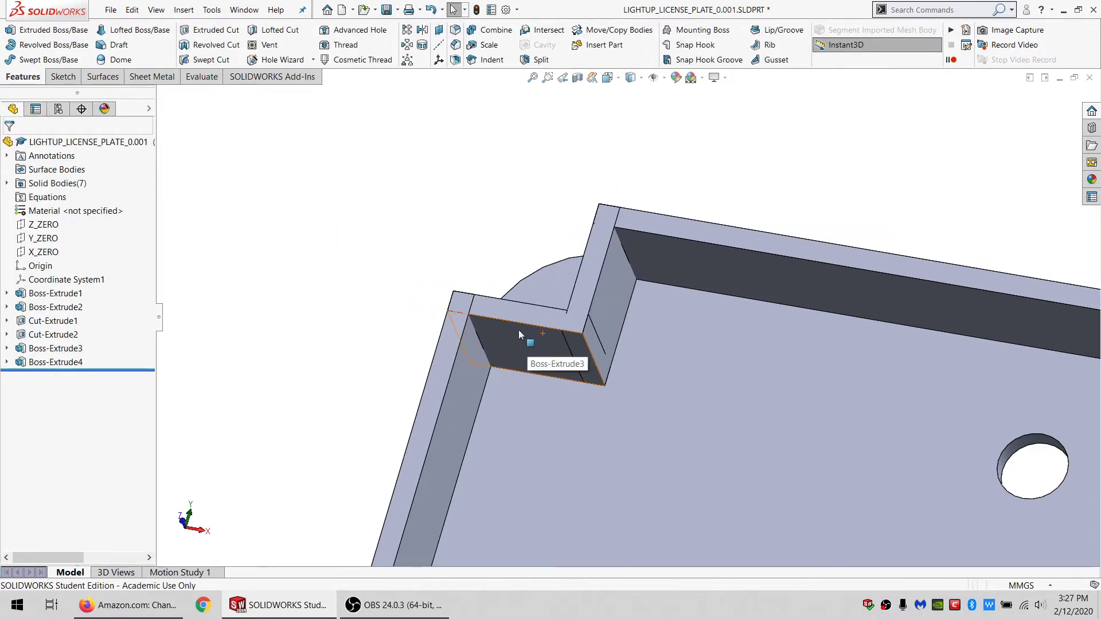
pyautogui.moveTo(523, 332)
pyautogui.mouseDown(button='middle')
pyautogui.moveTo(592, 263)
pyautogui.moveTo(686, 358)
pyautogui.moveTo(610, 408)
pyautogui.moveTo(596, 378)
pyautogui.moveTo(614, 373)
pyautogui.moveTo(526, 349)
pyautogui.mouseUp(button='middle')
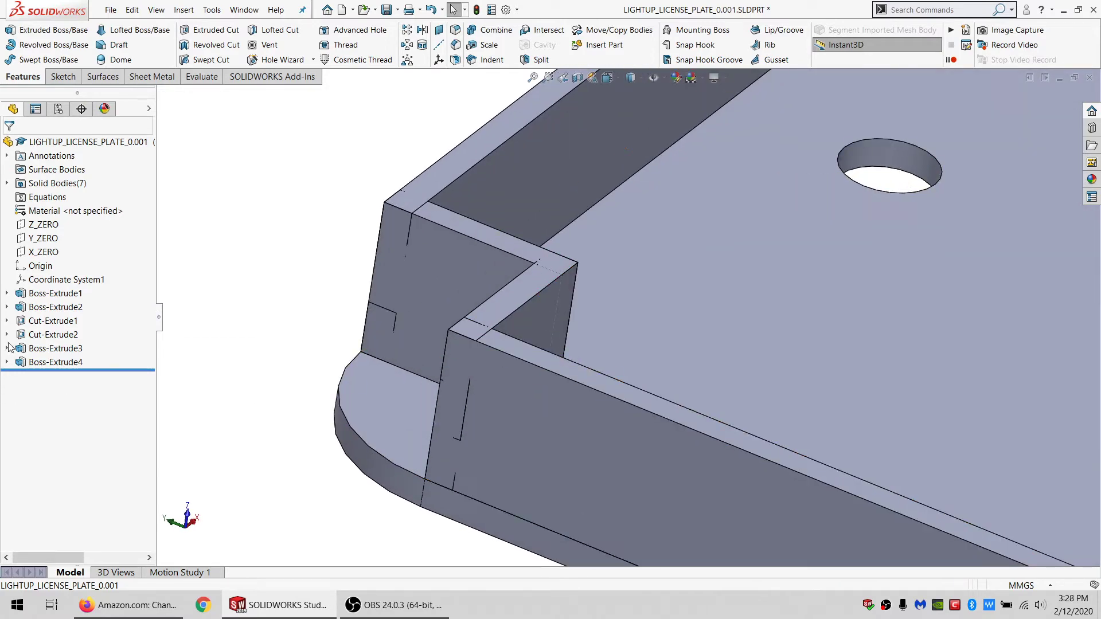
pyautogui.click(58, 324)
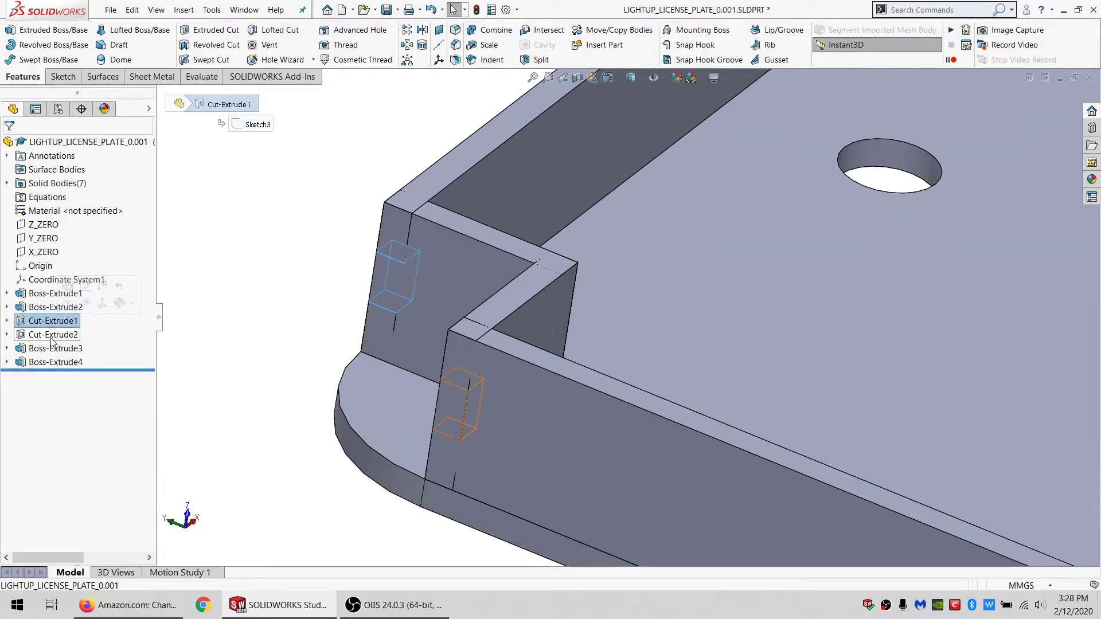
pyautogui.moveTo(568, 356); pyautogui.dragTo(527, 339, button='middle')
pyautogui.moveTo(390, 343); pyautogui.dragTo(528, 388, button='middle')
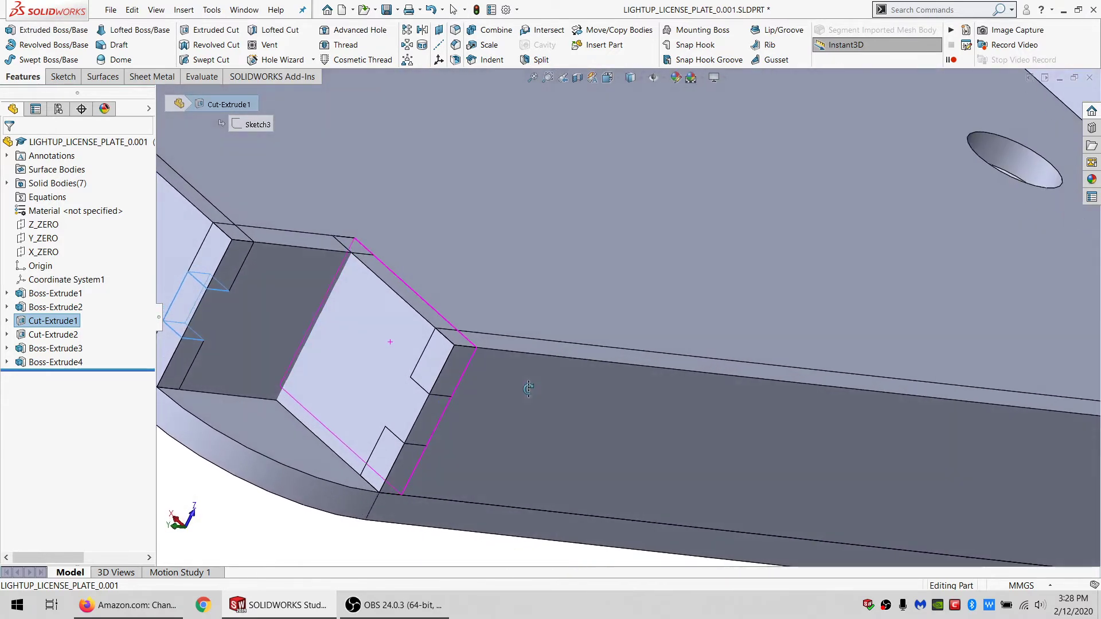
pyautogui.click(377, 341)
pyautogui.click(52, 79)
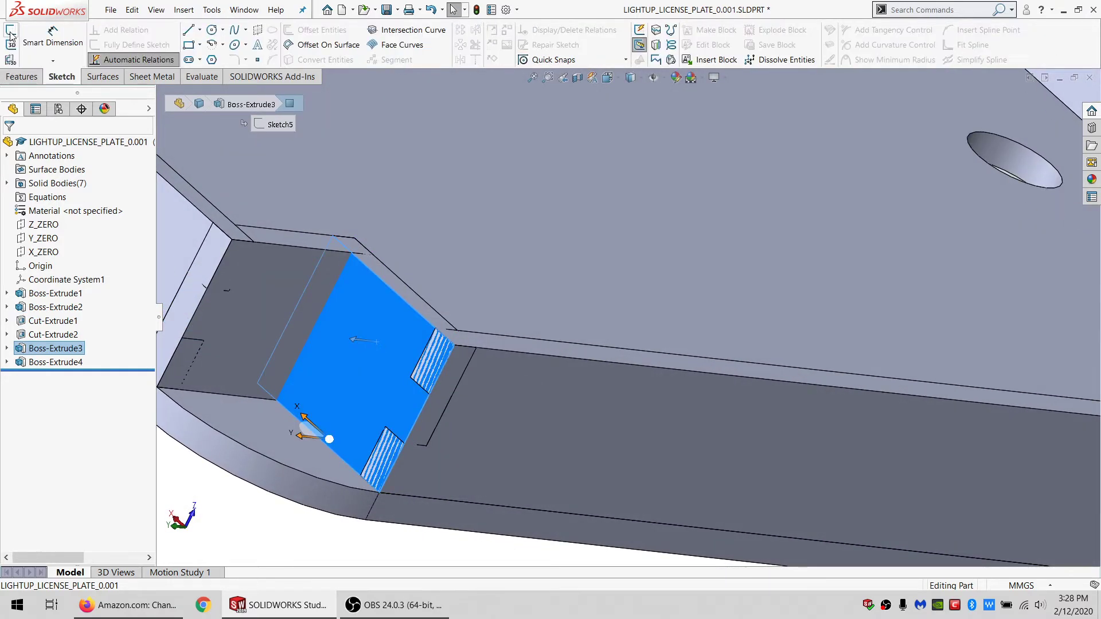
pyautogui.click(11, 31)
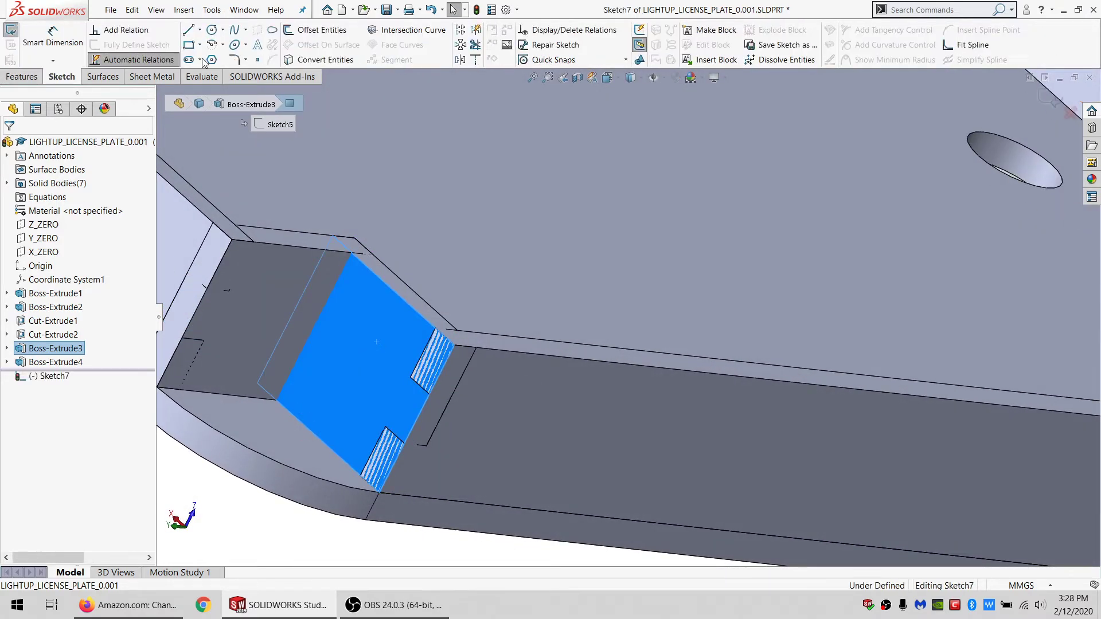
pyautogui.rightClick(345, 358)
pyautogui.click(370, 510)
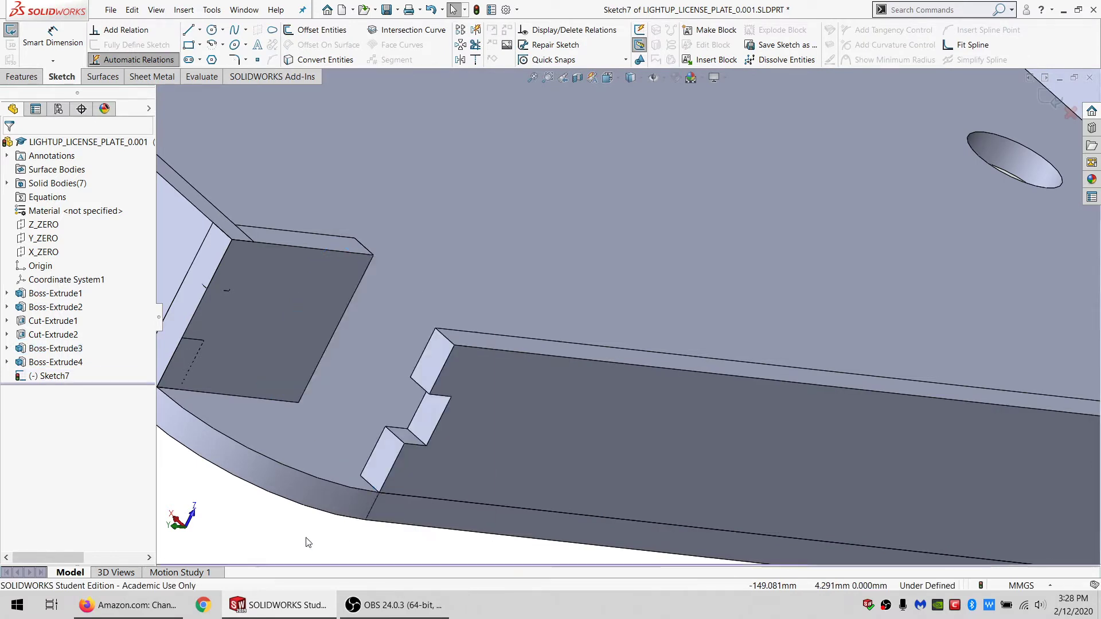
pyautogui.click(189, 46)
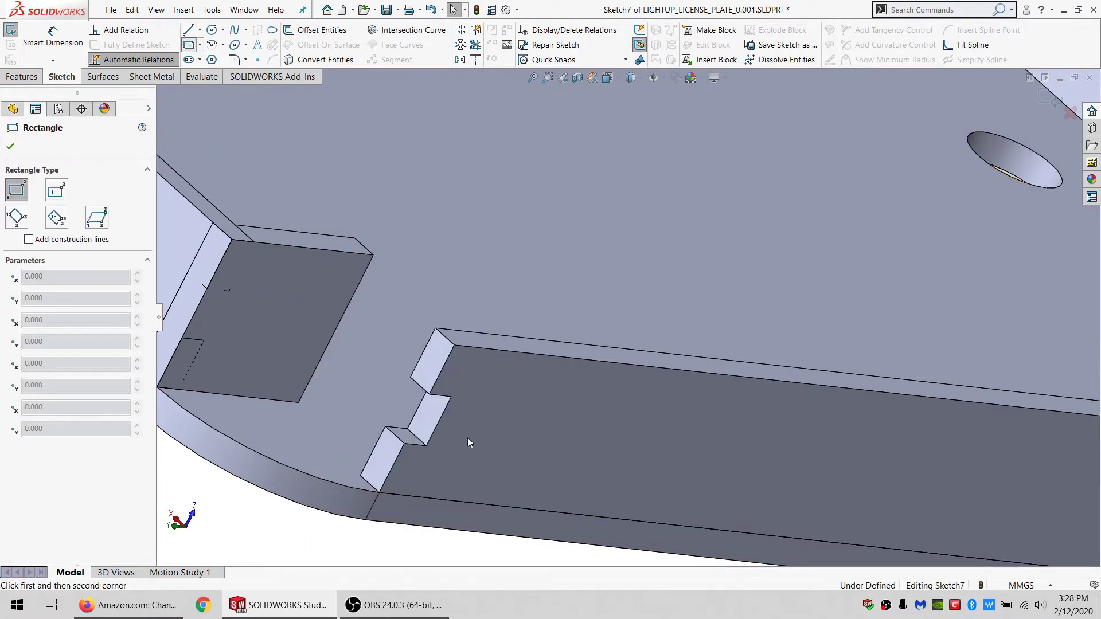
pyautogui.click(405, 443)
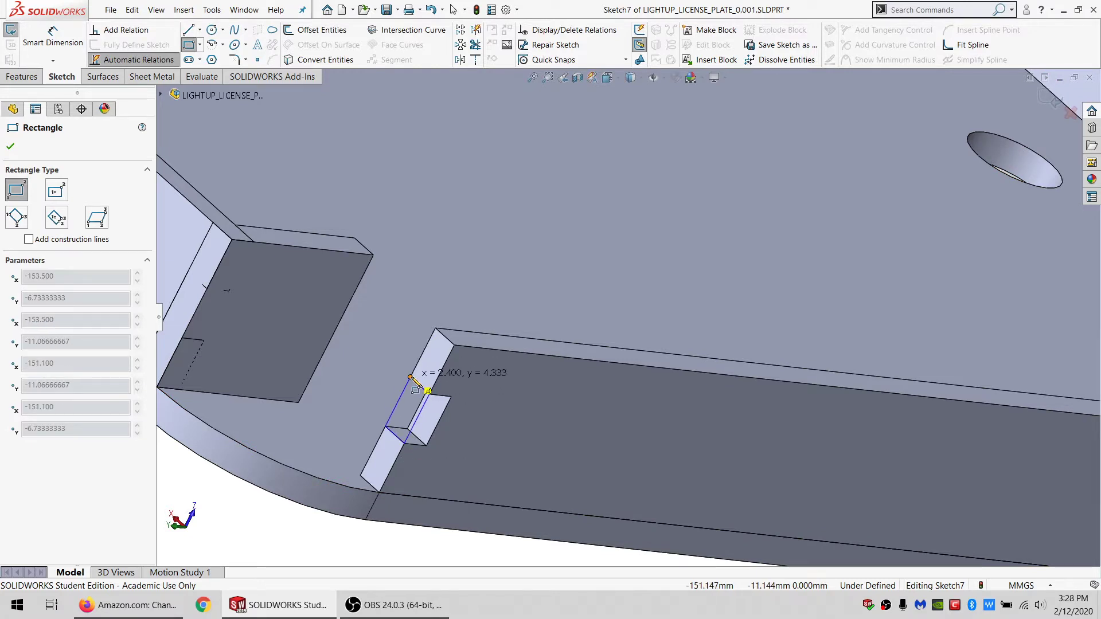
pyautogui.press('Escape')
# Step: Convert the short wall's two protruding end faces into sketch entities and show the hidden first corner piece again
pyautogui.click(383, 457)
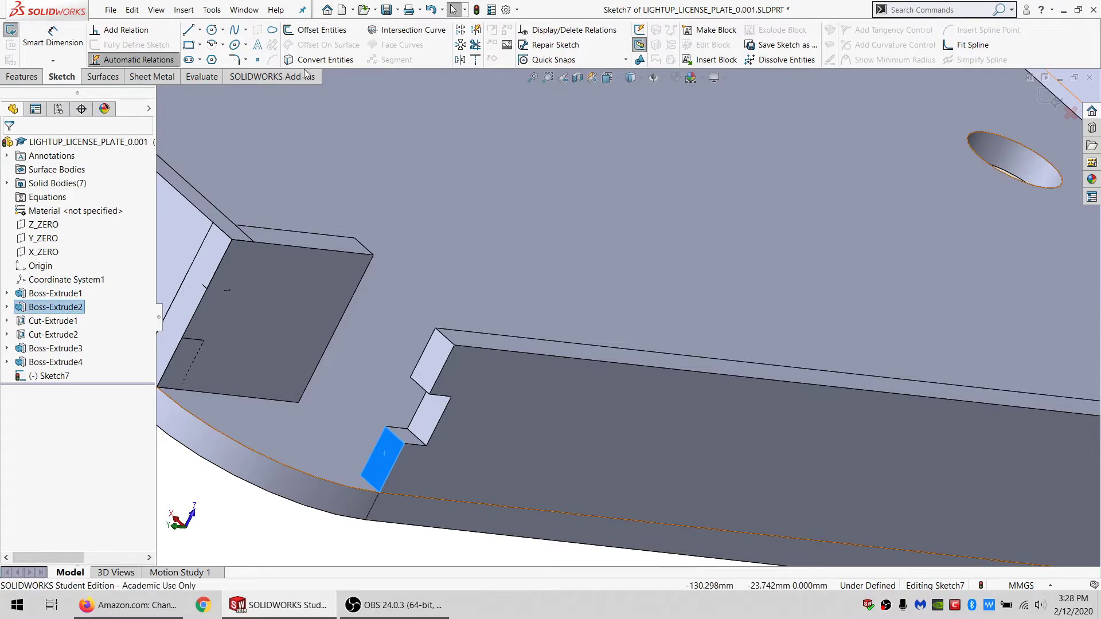
pyautogui.click(431, 360)
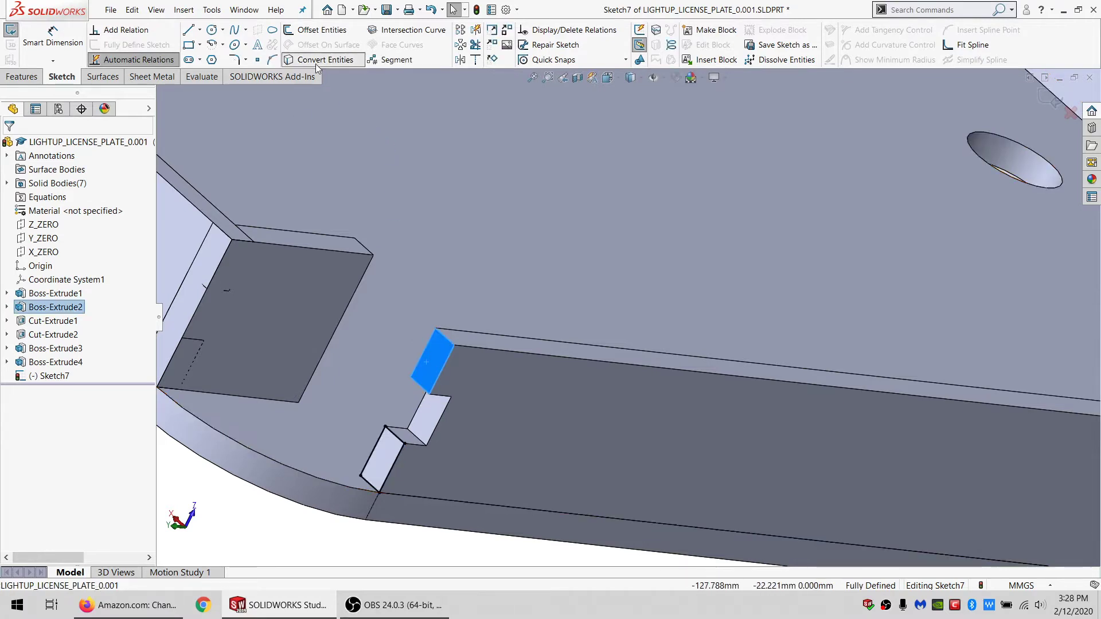
pyautogui.doubleClick(71, 184)
pyautogui.click(58, 266)
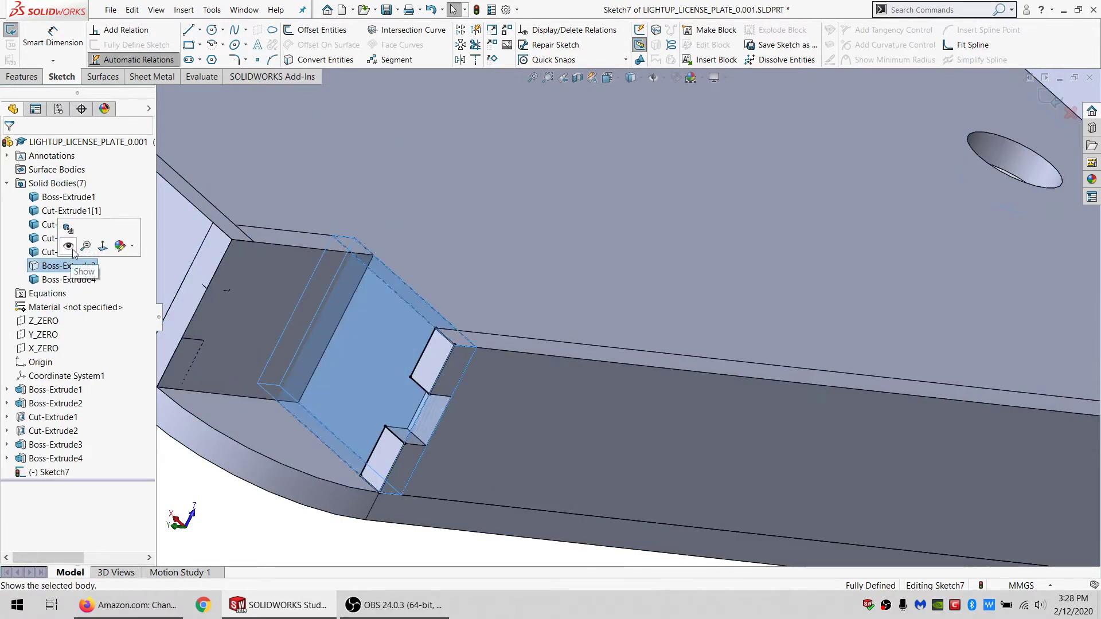
pyautogui.click(69, 247)
pyautogui.click(197, 490)
# Step: Hide the second corner piece and draw rectangles at the first piece's two free-end corners, the lower one about 5 mm tall
pyautogui.scroll(3, 424, 384)
pyautogui.moveTo(545, 328); pyautogui.dragTo(462, 401, button='middle')
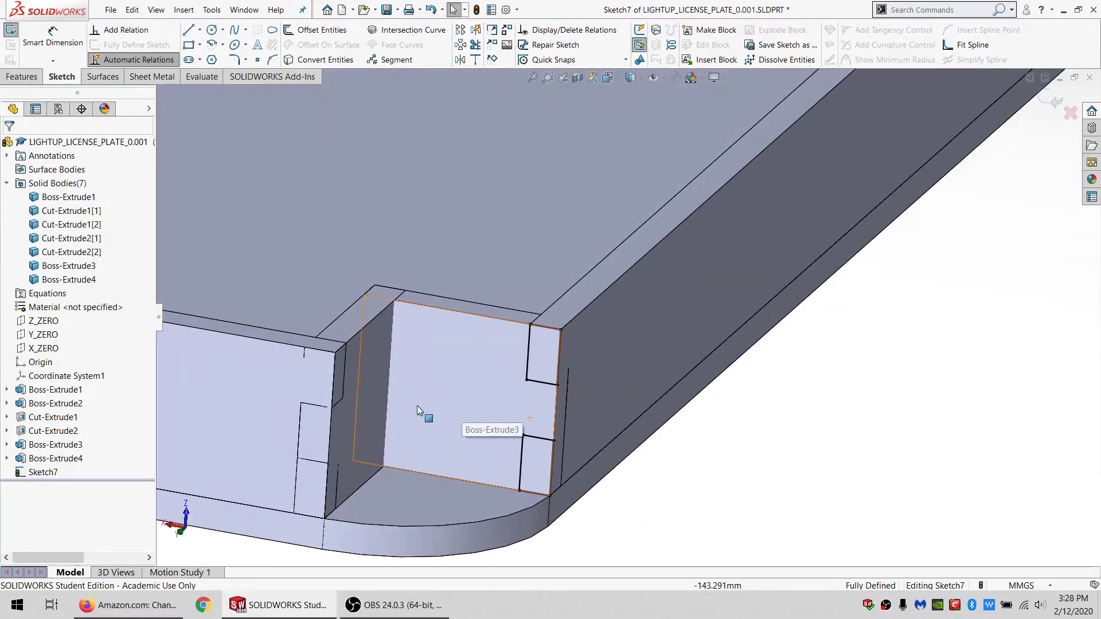
pyautogui.rightClick(352, 397)
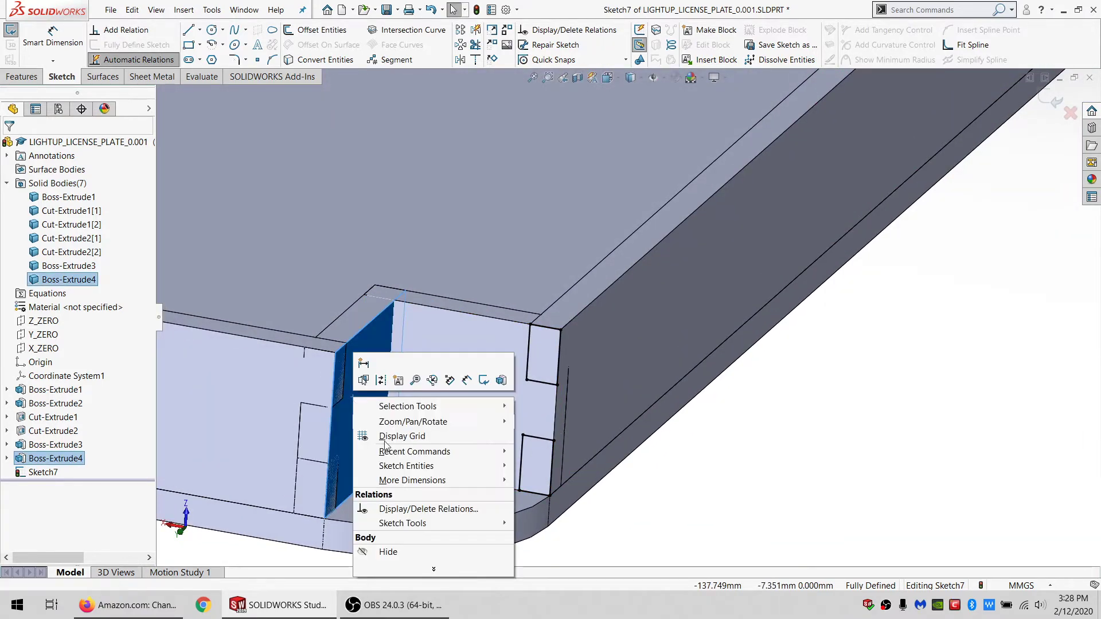
pyautogui.click(388, 552)
pyautogui.click(189, 44)
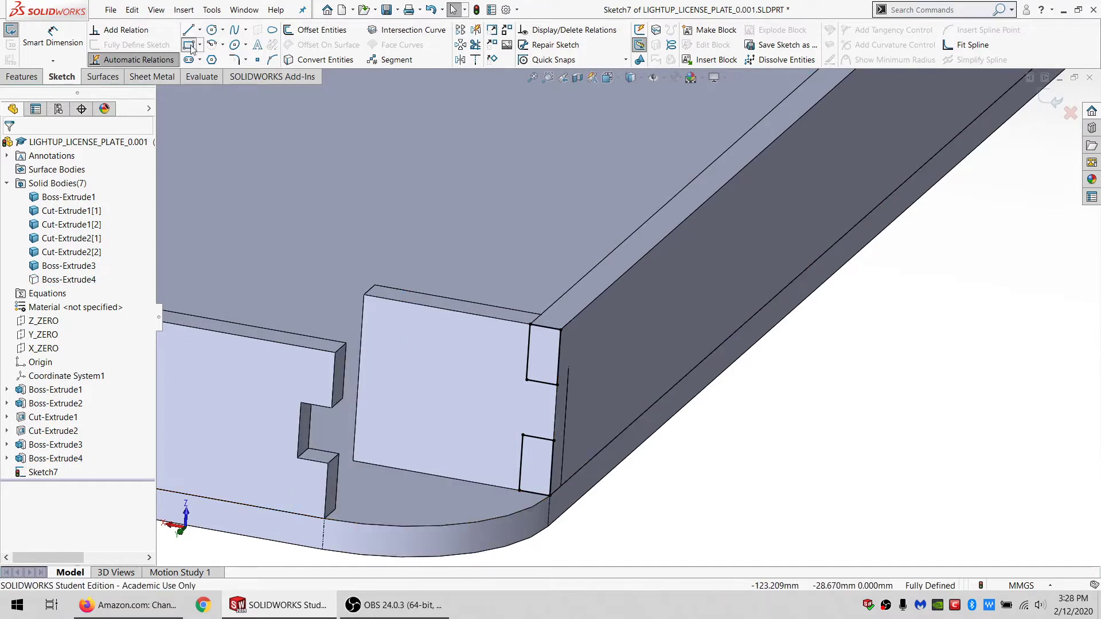
pyautogui.click(364, 294)
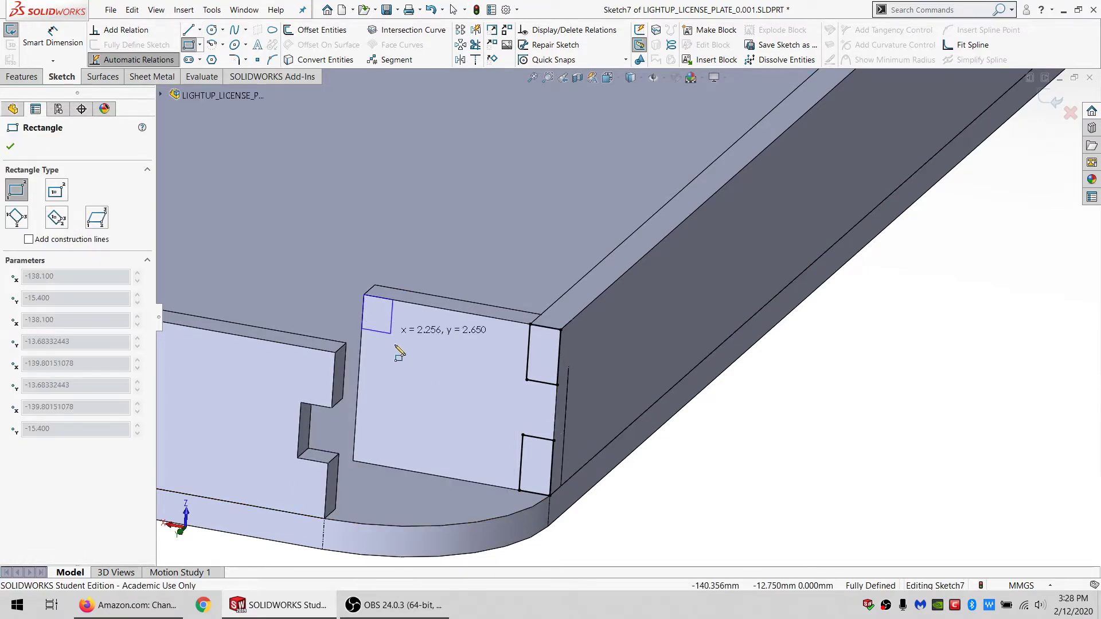
pyautogui.click(399, 350)
pyautogui.click(353, 461)
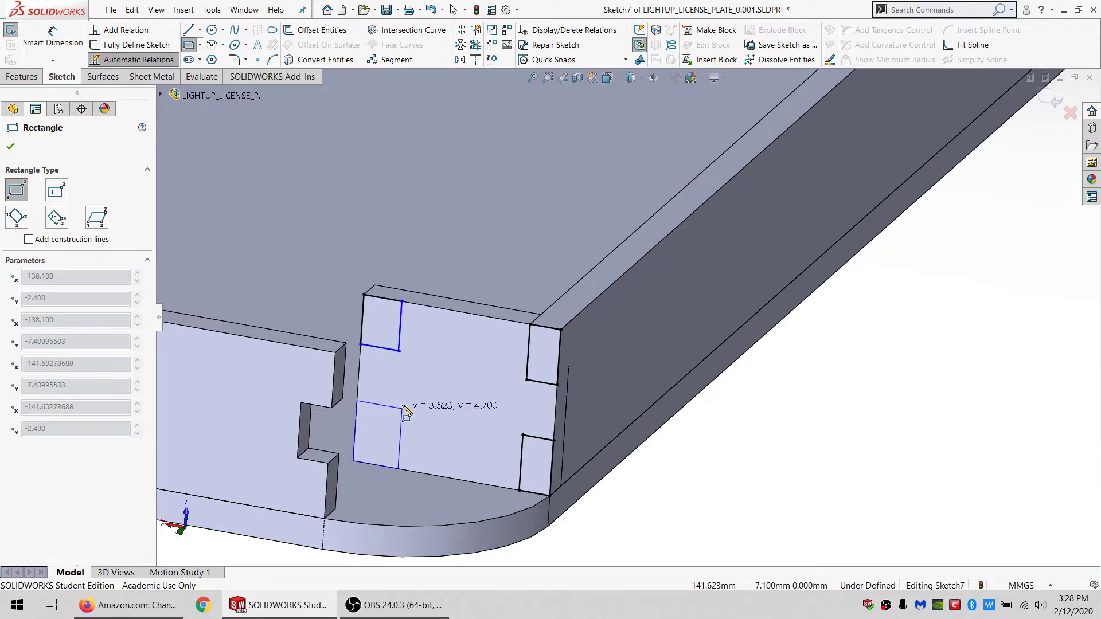
pyautogui.click(401, 404)
pyautogui.press('Escape')
# Step: Make the inner vertical sides of both new rectangles equal to the vertical side of the upper converted rectangle
pyautogui.click(400, 423)
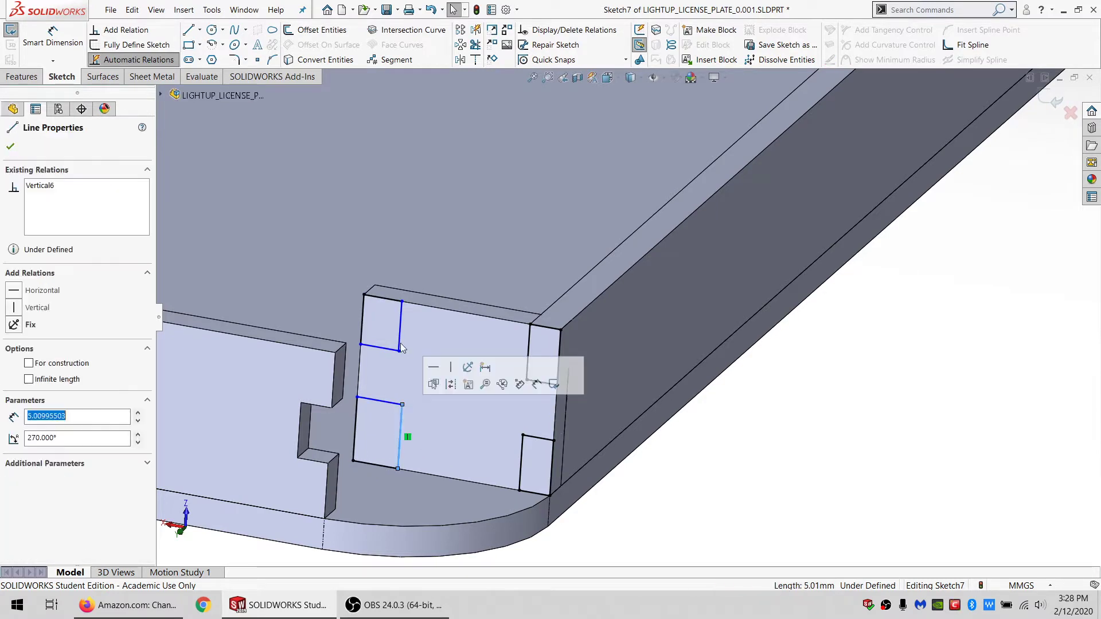
pyautogui.keyDown('ctrl'); pyautogui.click(399, 342); pyautogui.keyUp('ctrl')
pyautogui.keyDown('ctrl'); pyautogui.click(527, 361); pyautogui.keyUp('ctrl')
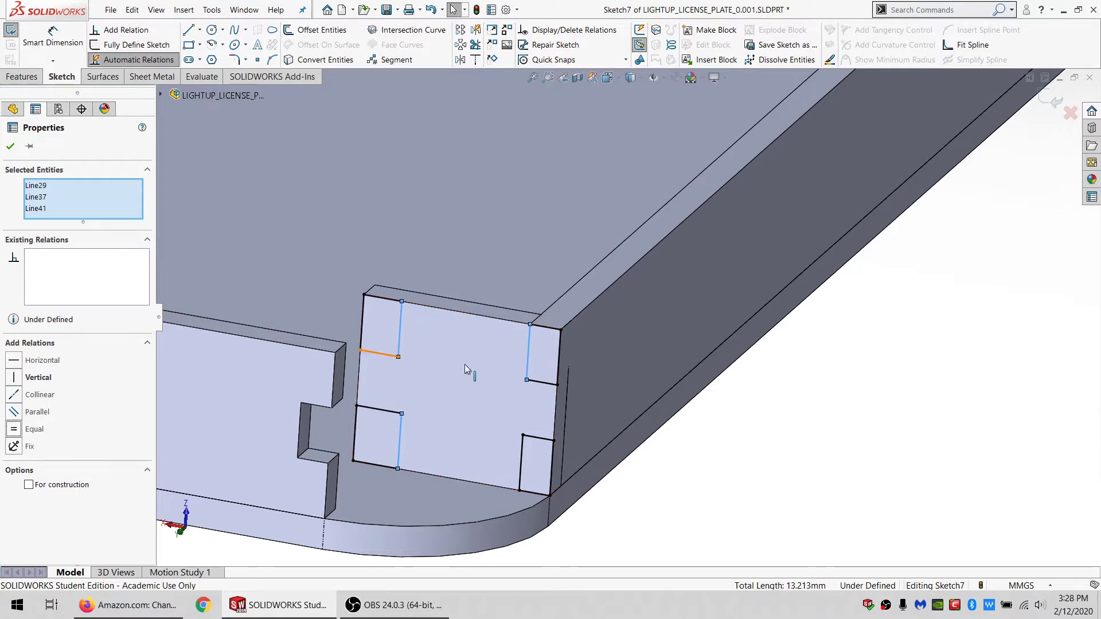
# Step: Make the horizontal inner sides of the two free-end rectangles equal to the horizontal side of the upper converted rectangle
pyautogui.click(380, 354)
pyautogui.keyDown('ctrl'); pyautogui.click(539, 382); pyautogui.keyUp('ctrl')
pyautogui.keyDown('ctrl'); pyautogui.click(393, 412); pyautogui.keyUp('ctrl')
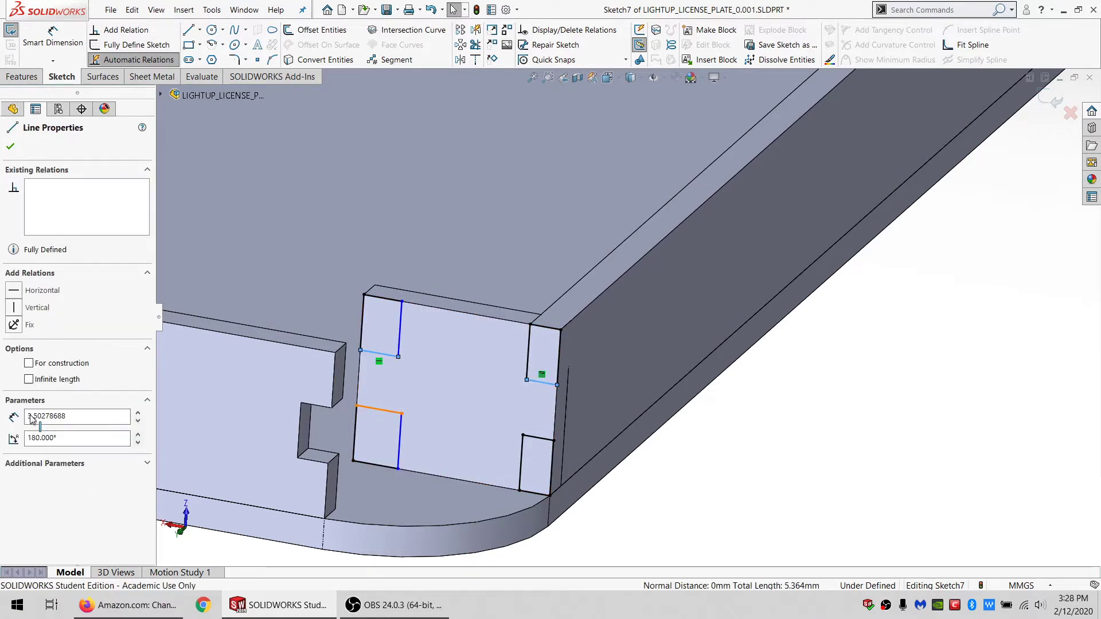
pyautogui.click(27, 429)
pyautogui.click(769, 476)
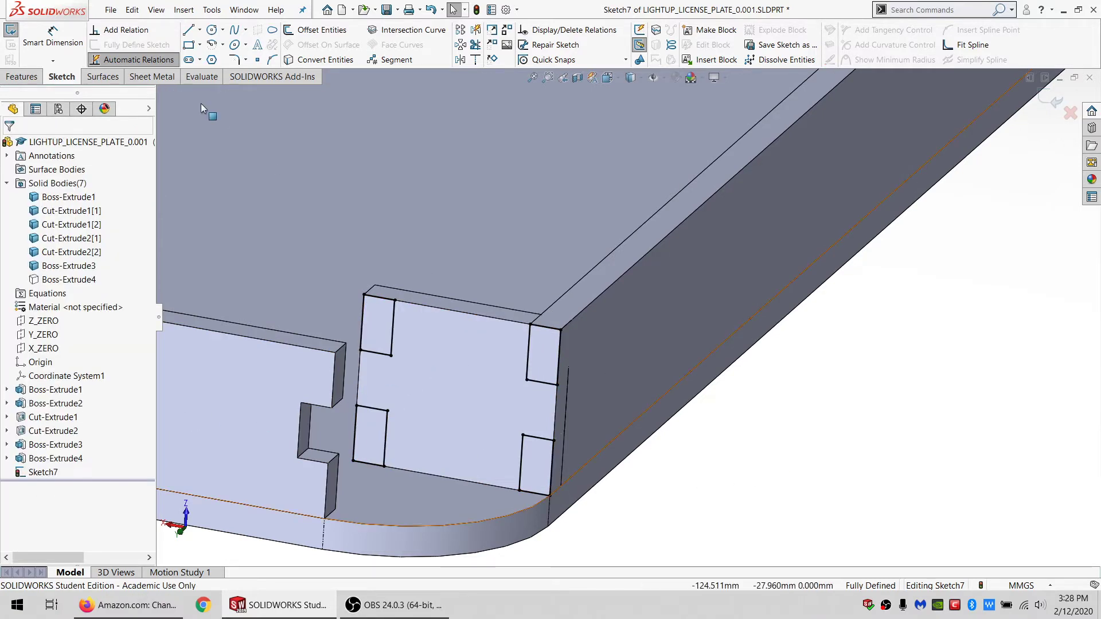
# Step: Cut the four corner rectangles Through All, limiting the cut to the first corner piece only
pyautogui.click(26, 78)
pyautogui.click(207, 30)
pyautogui.click(60, 226)
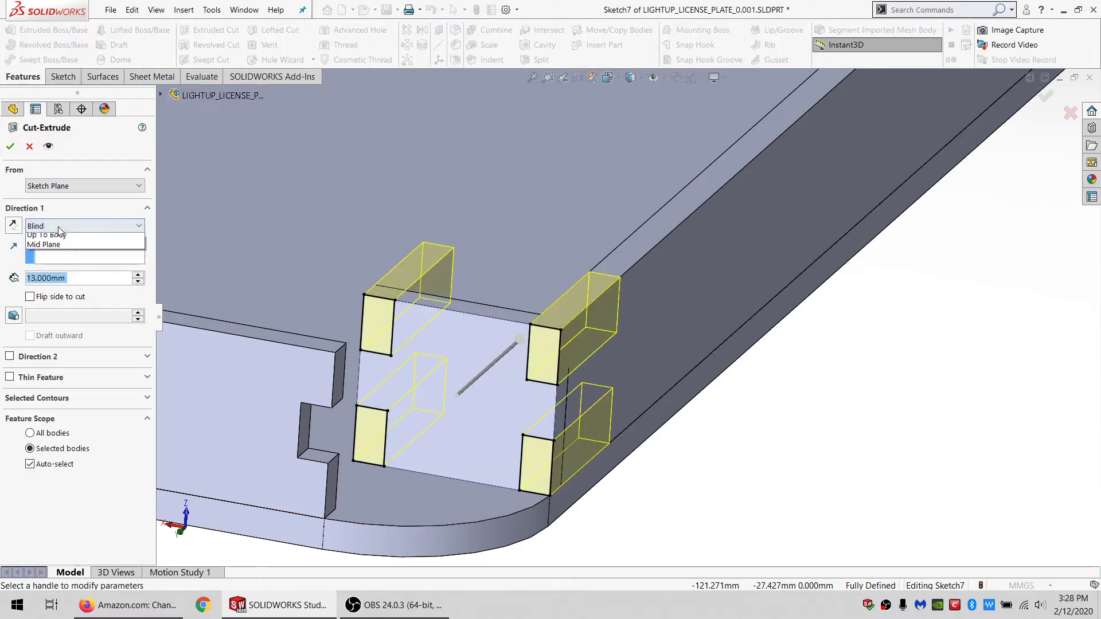
pyautogui.click(48, 235)
pyautogui.click(75, 442)
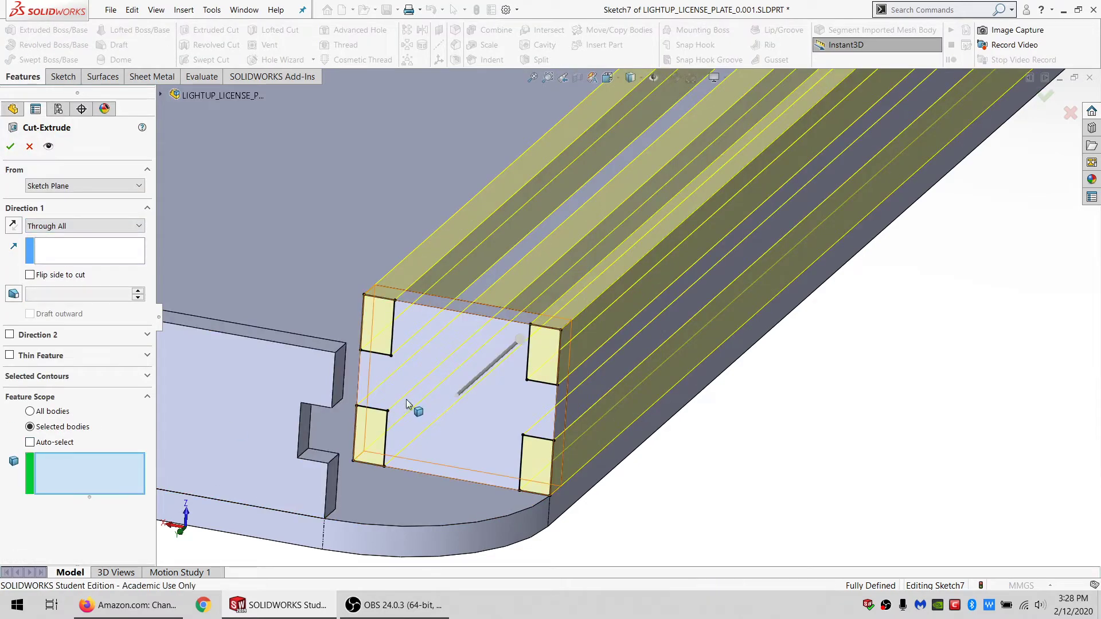
pyautogui.click(406, 399)
pyautogui.click(10, 148)
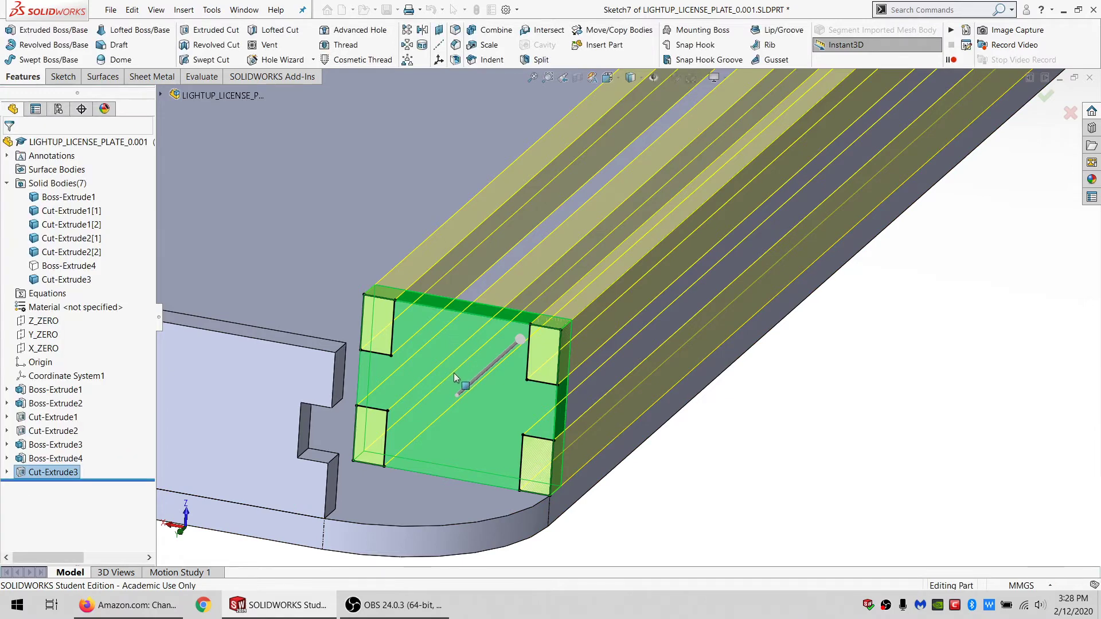
# Step: Show the second corner piece again and start a sketch on its outer face, where it meets the long wall
pyautogui.click(81, 265)
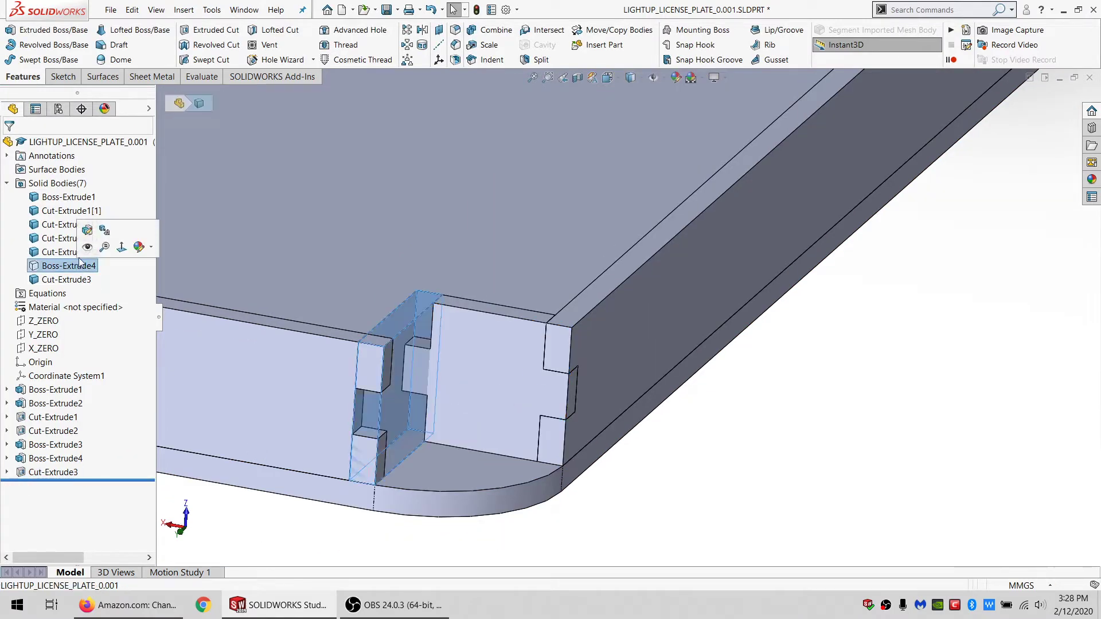
pyautogui.click(89, 246)
pyautogui.moveTo(418, 416)
pyautogui.mouseDown(button='middle')
pyautogui.moveTo(356, 404)
pyautogui.moveTo(375, 404)
pyautogui.mouseUp(button='middle')
pyautogui.scroll(-2, 386, 401)
pyautogui.click(415, 378)
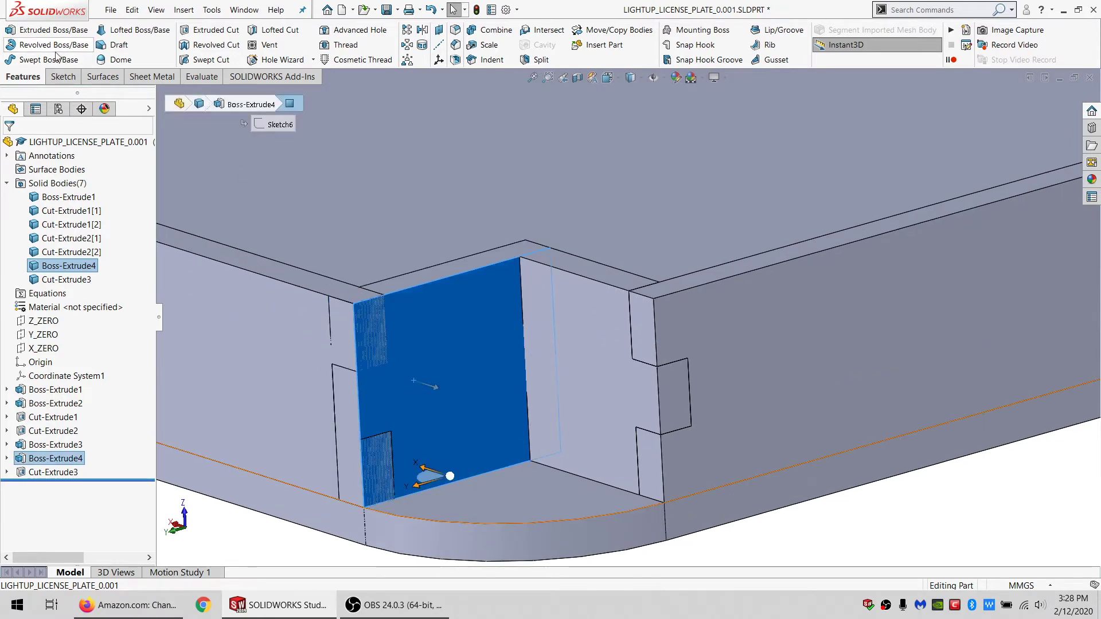
pyautogui.click(62, 76)
pyautogui.click(10, 34)
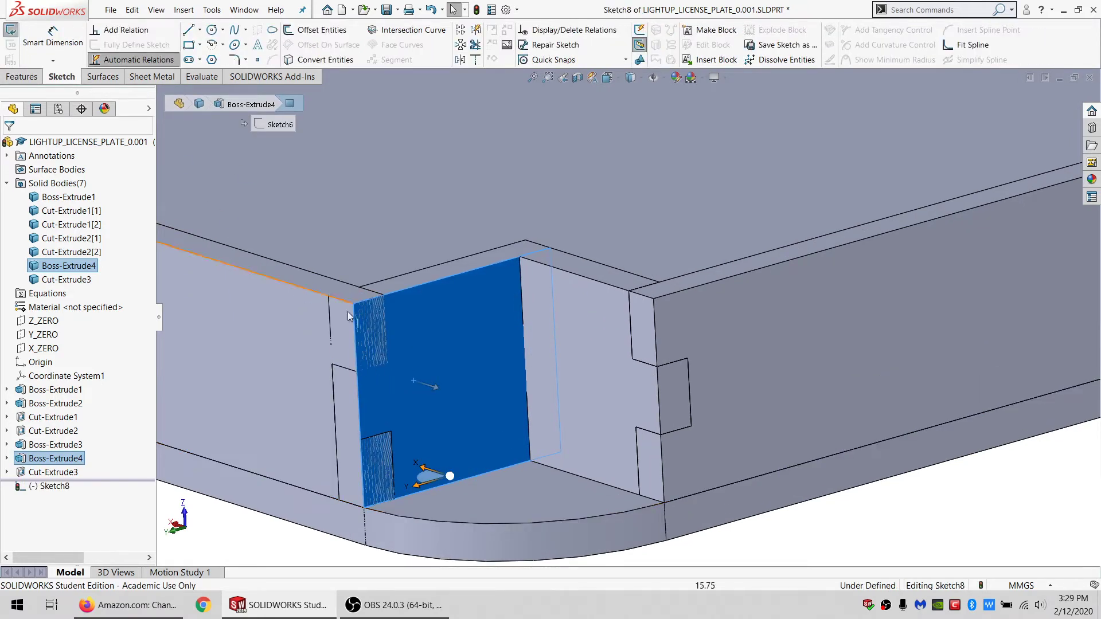
# Step: Hide the second corner piece and convert the long wall's two protruding end faces into sketch entities
pyautogui.rightClick(420, 336)
pyautogui.click(469, 493)
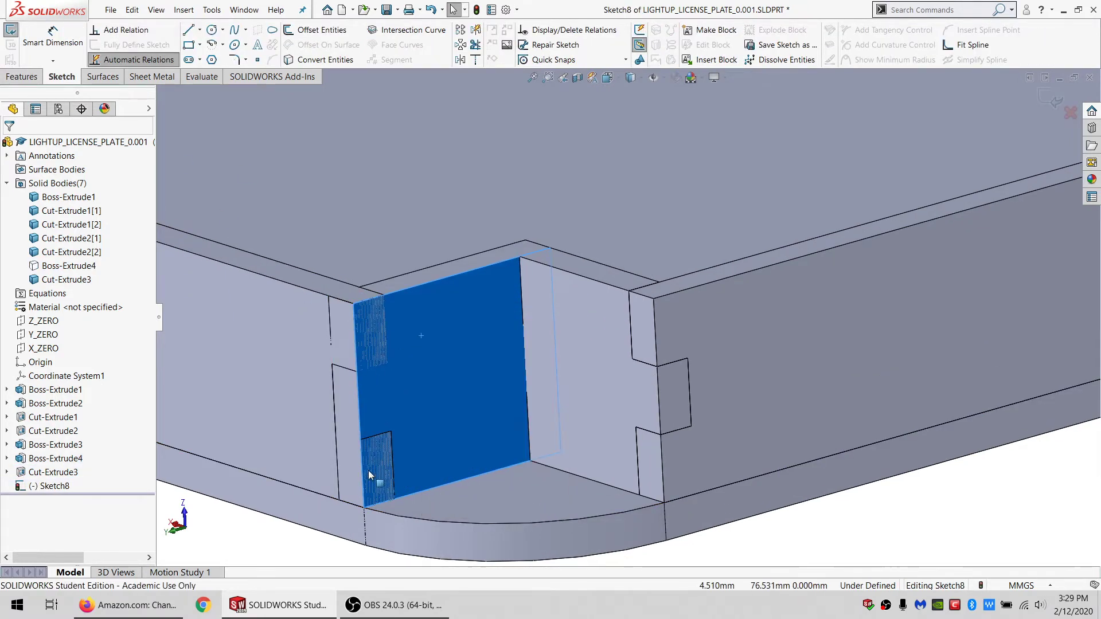
pyautogui.keyDown('ctrl'); pyautogui.click(377, 331); pyautogui.keyUp('ctrl')
pyautogui.click(321, 62)
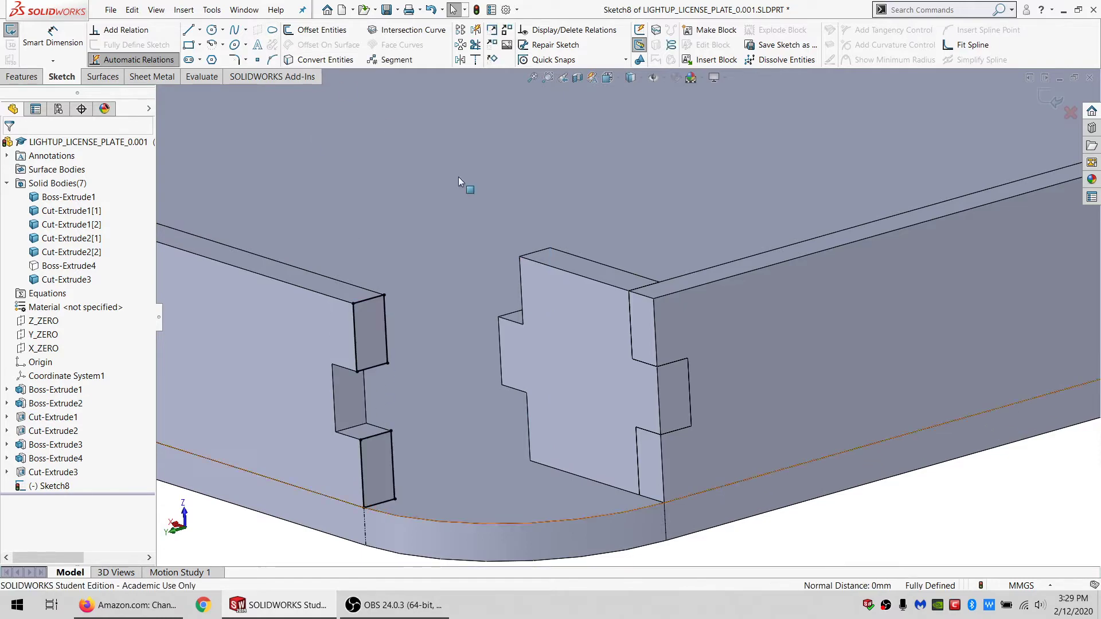
# Step: Convert the end face of the first corner piece's middle tab into sketch entities and show the second corner piece again
pyautogui.moveTo(525, 343)
pyautogui.mouseDown(button='middle')
pyautogui.moveTo(548, 386)
pyautogui.moveTo(543, 353)
pyautogui.moveTo(488, 330)
pyautogui.mouseUp(button='middle')
pyautogui.click(471, 323)
pyautogui.click(313, 60)
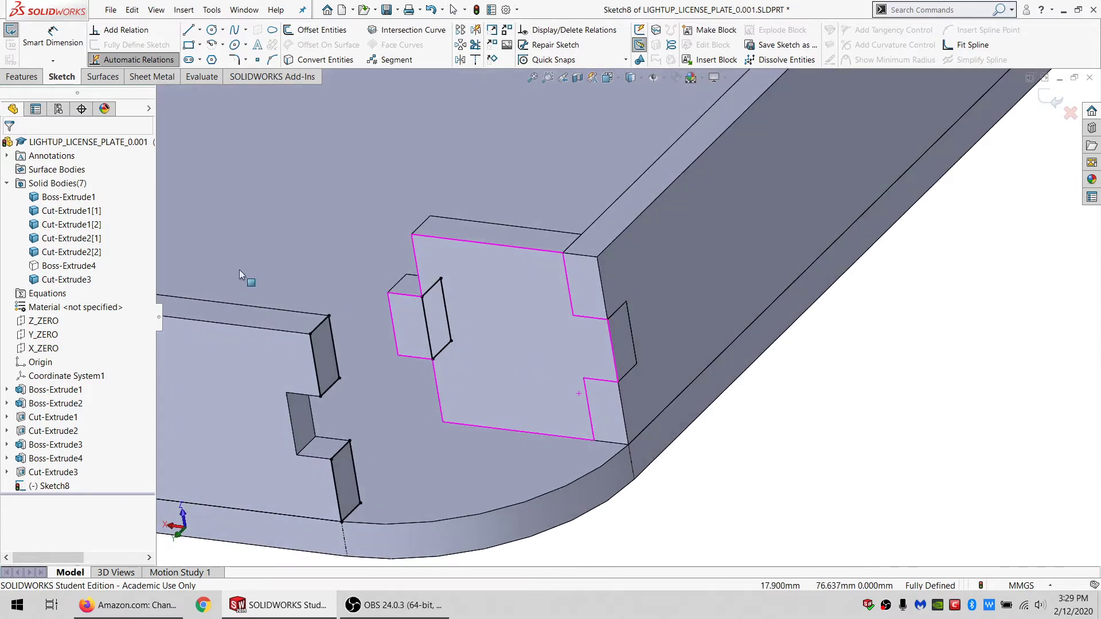
pyautogui.click(57, 266)
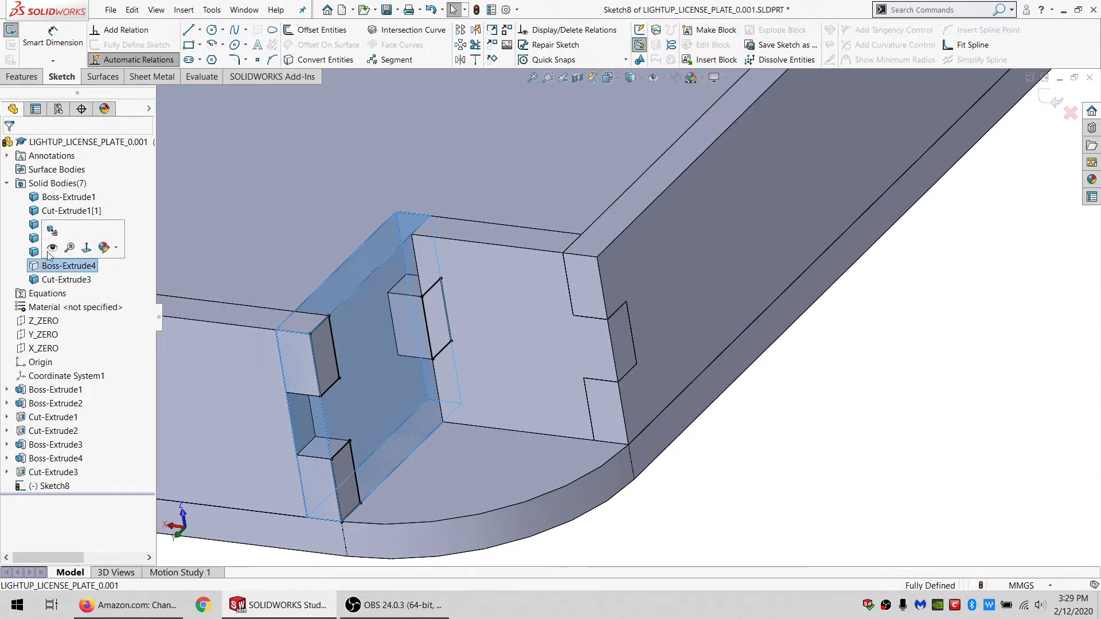
pyautogui.click(759, 390)
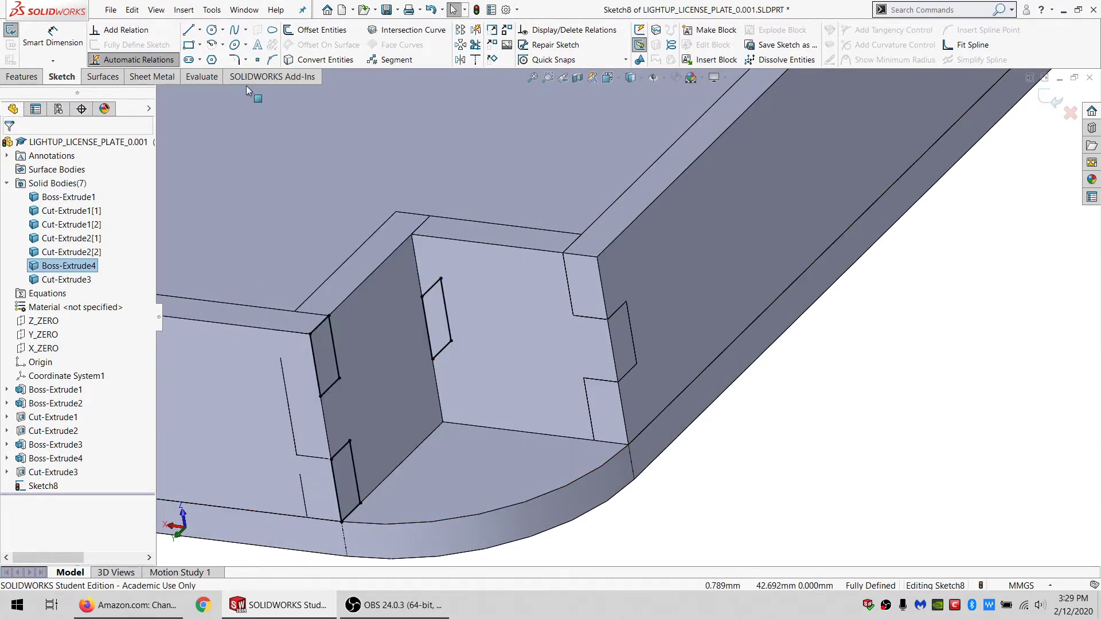
# Step: Cut the three sketched rectangles Through All, limiting the cut to the second corner piece only
pyautogui.click(21, 77)
pyautogui.click(209, 30)
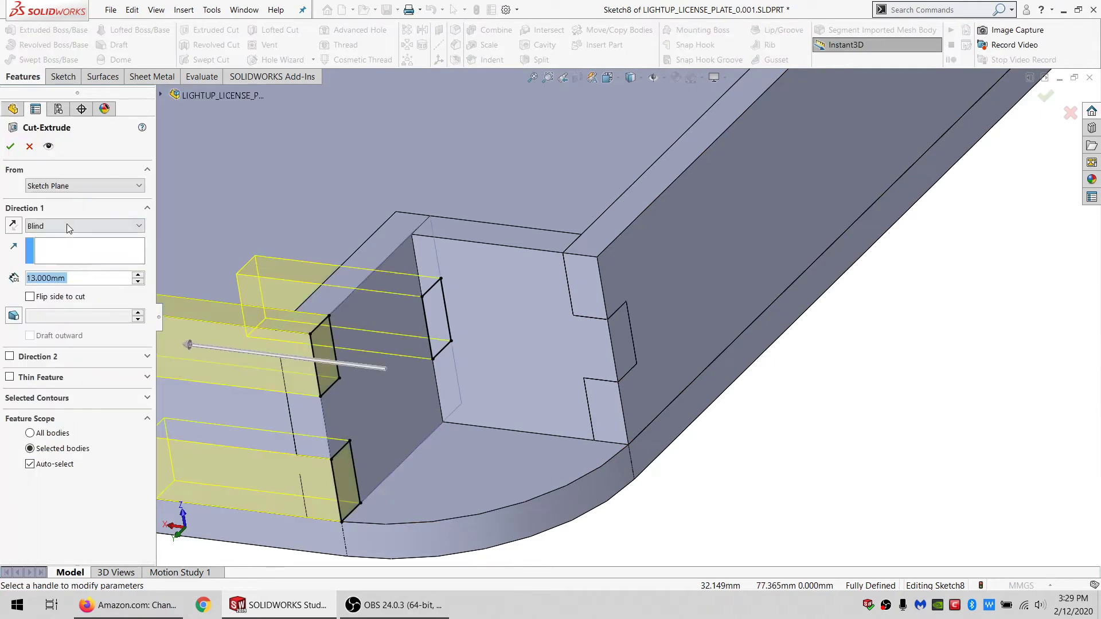
pyautogui.click(66, 226)
pyautogui.click(46, 245)
pyautogui.click(30, 442)
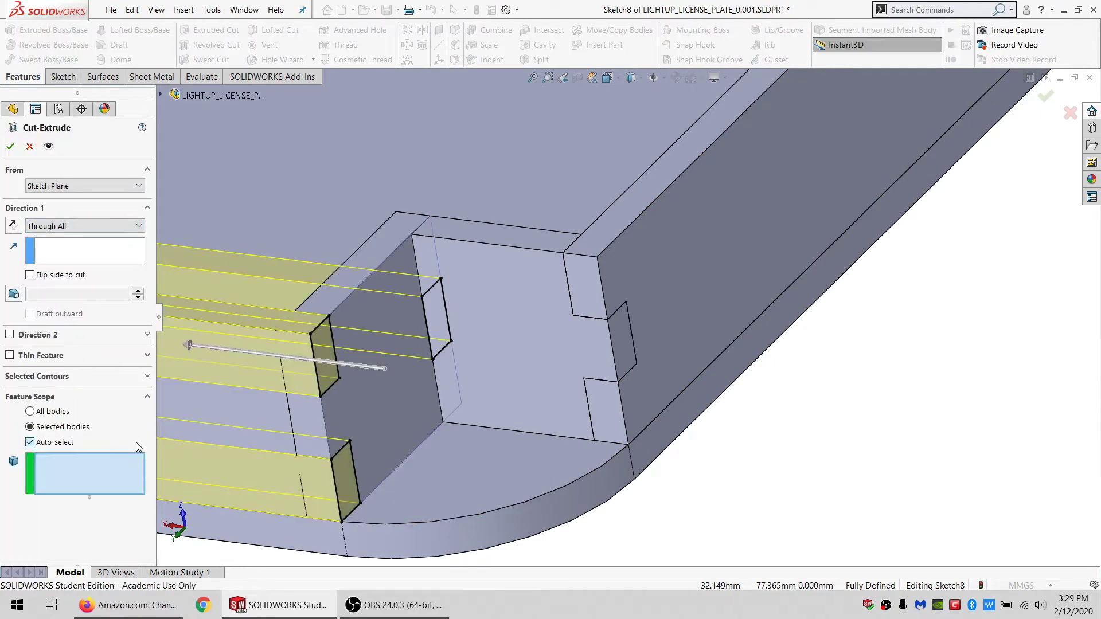
pyautogui.click(381, 418)
pyautogui.click(11, 144)
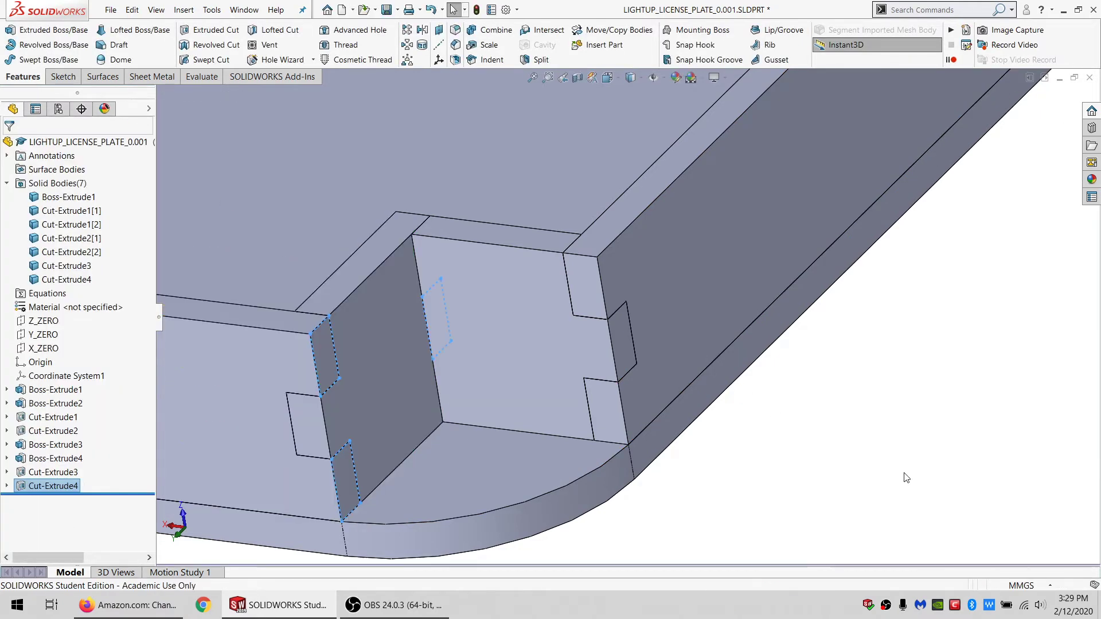
pyautogui.click(903, 478)
# Step: Examine the interlocking corner joint from inside and above, and compare it with the plate's other open corners
pyautogui.scroll(2, 426, 419)
pyautogui.moveTo(427, 422); pyautogui.dragTo(406, 429, button='middle')
pyautogui.scroll(4, 553, 356)
pyautogui.scroll(-4, 600, 338)
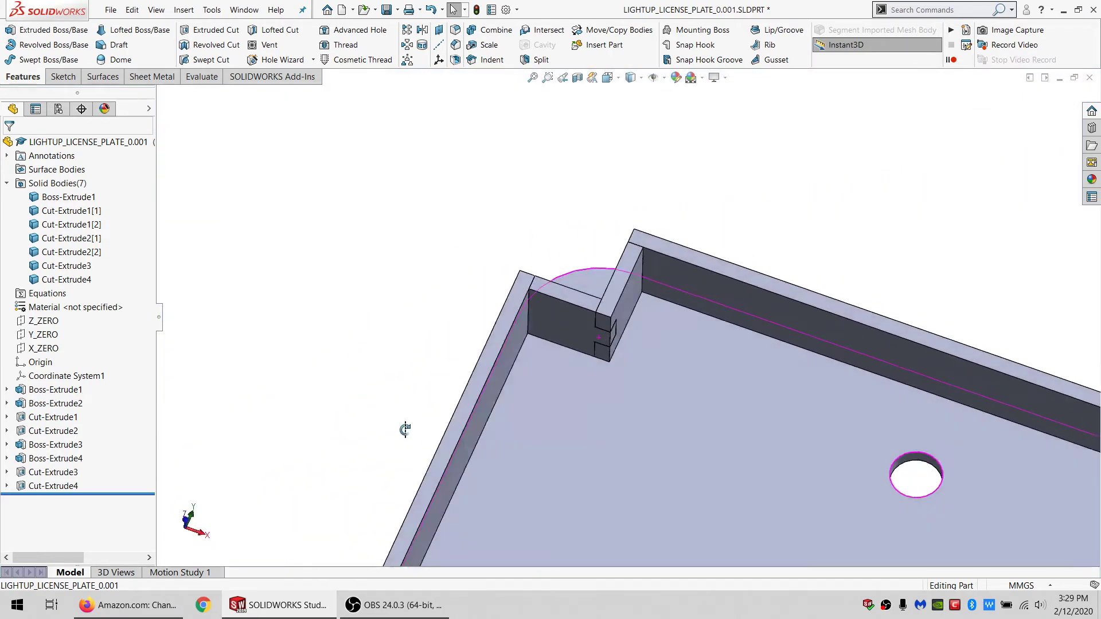
pyautogui.scroll(5, 695, 412)
pyautogui.moveTo(649, 345); pyautogui.dragTo(645, 445, button='middle')
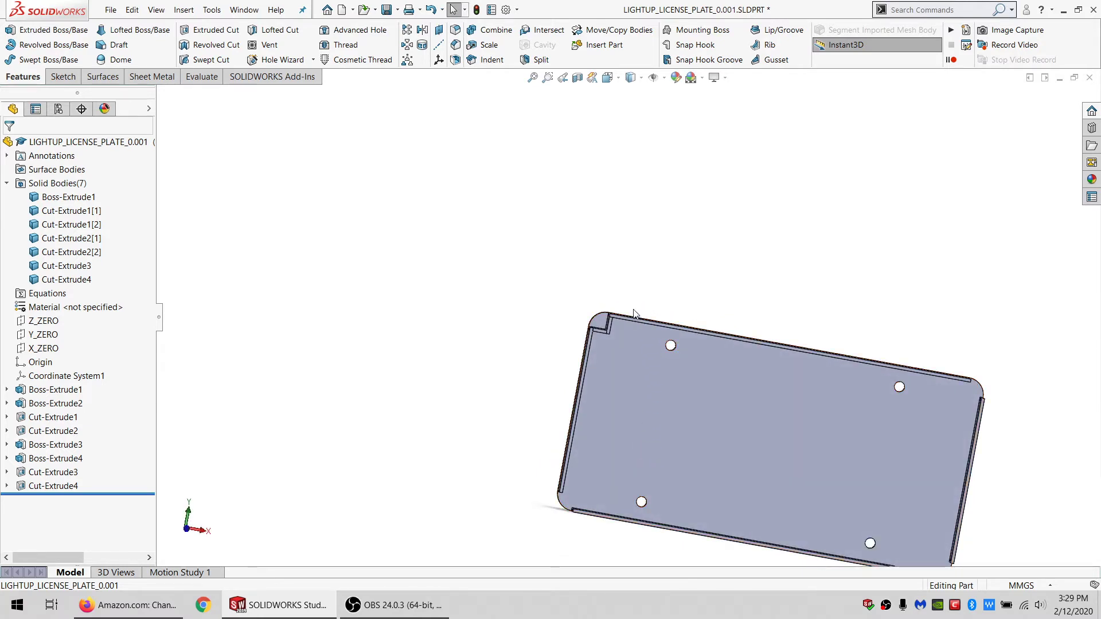
pyautogui.scroll(-5, 614, 331)
pyautogui.scroll(-3, 605, 311)
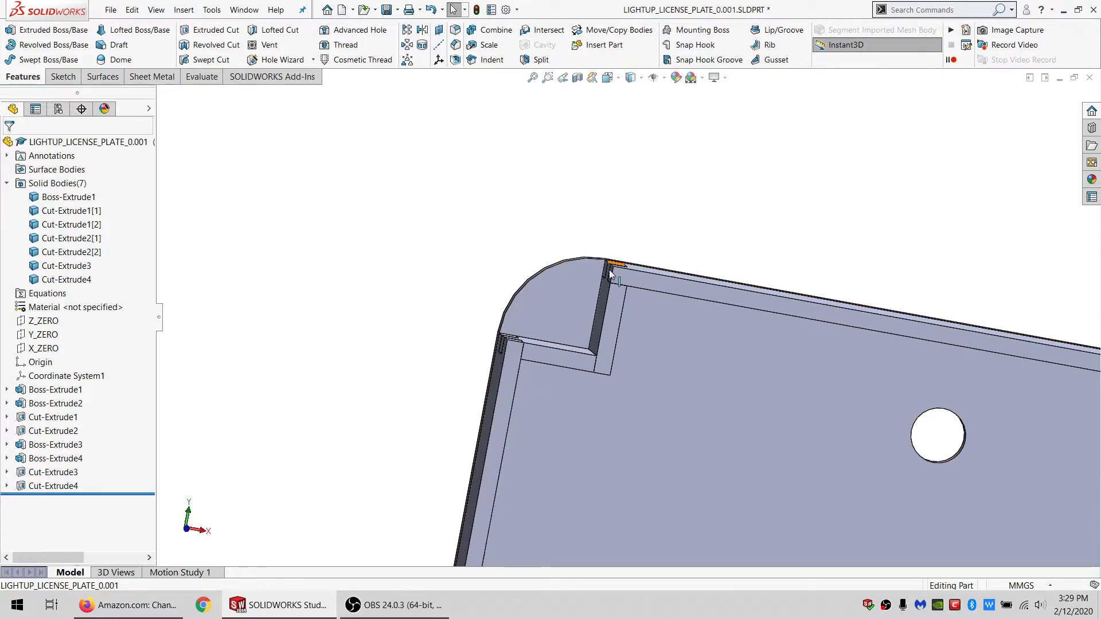
pyautogui.scroll(3, 636, 404)
pyautogui.moveTo(689, 442); pyautogui.dragTo(671, 384, button='middle')
pyautogui.scroll(5, 672, 384)
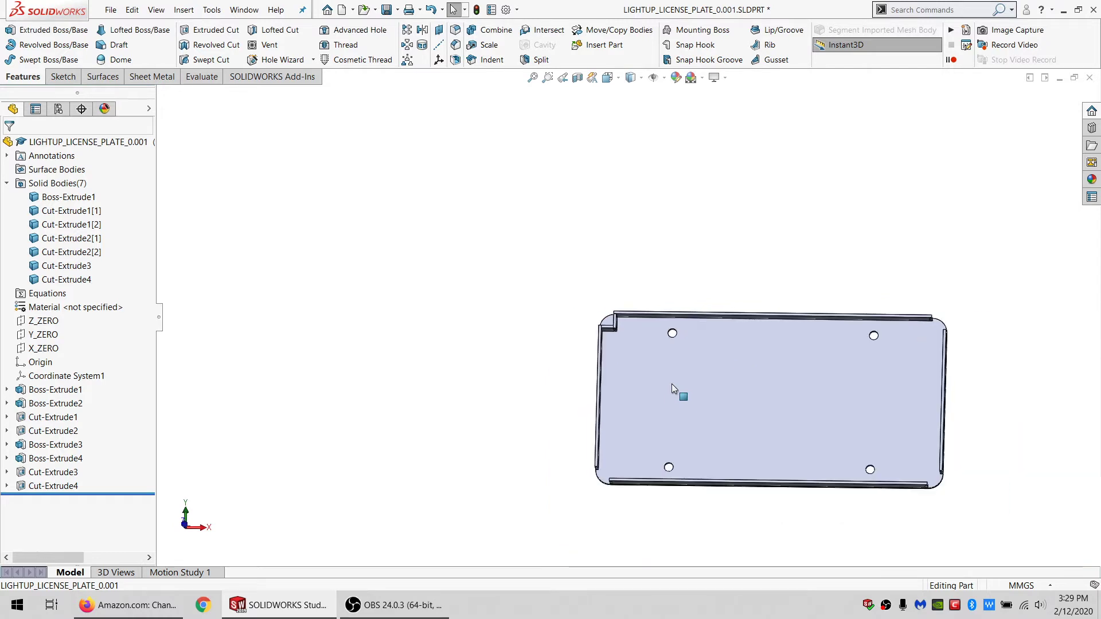
pyautogui.scroll(-5, 611, 477)
pyautogui.scroll(5, 619, 410)
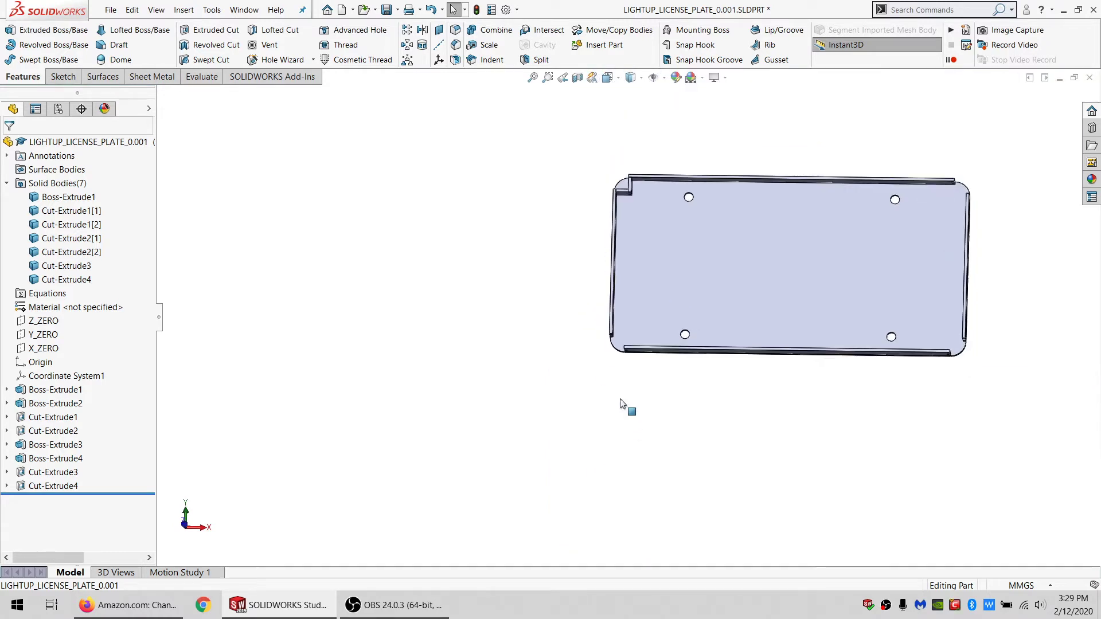
pyautogui.scroll(-5, 605, 244)
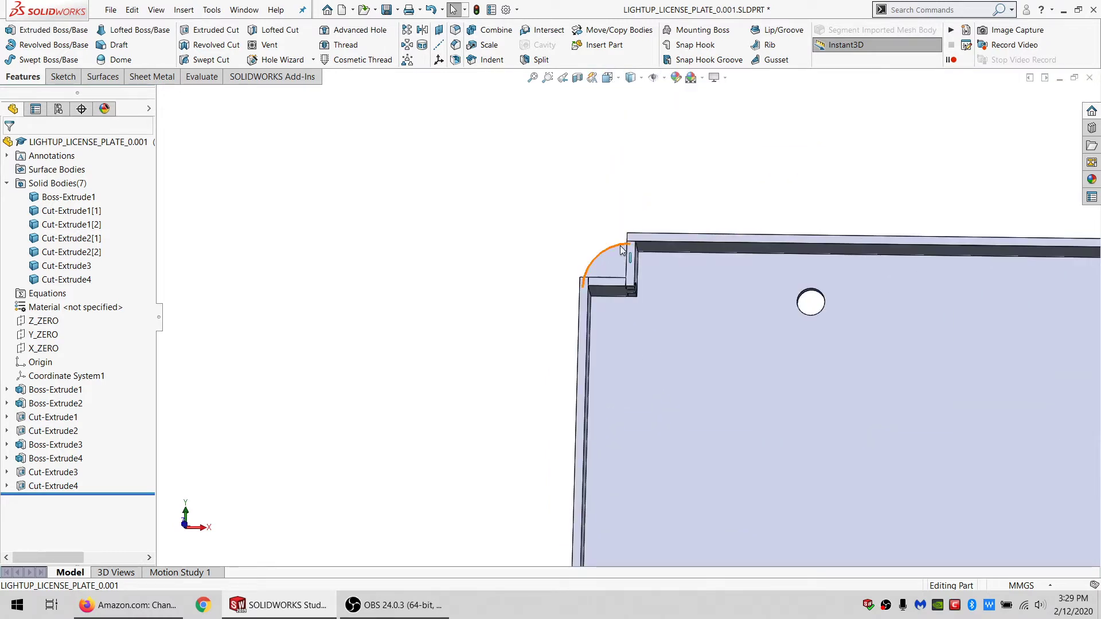
# Step: Examine the plate's rounded corner arc and how the corner pieces and walls sit against it
pyautogui.click(620, 250)
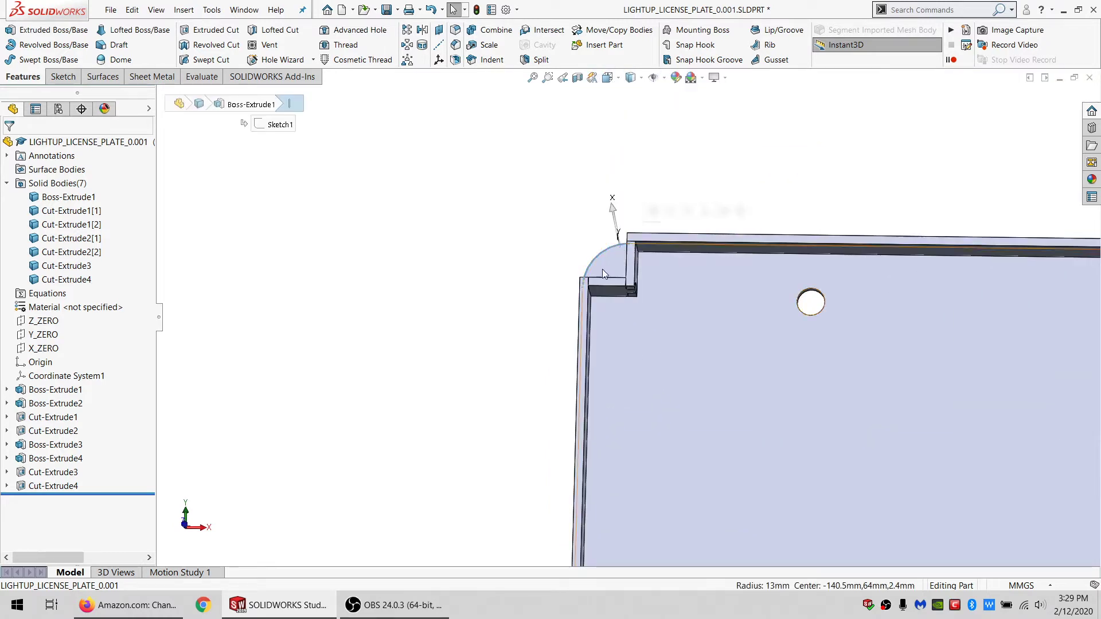
pyautogui.click(527, 248)
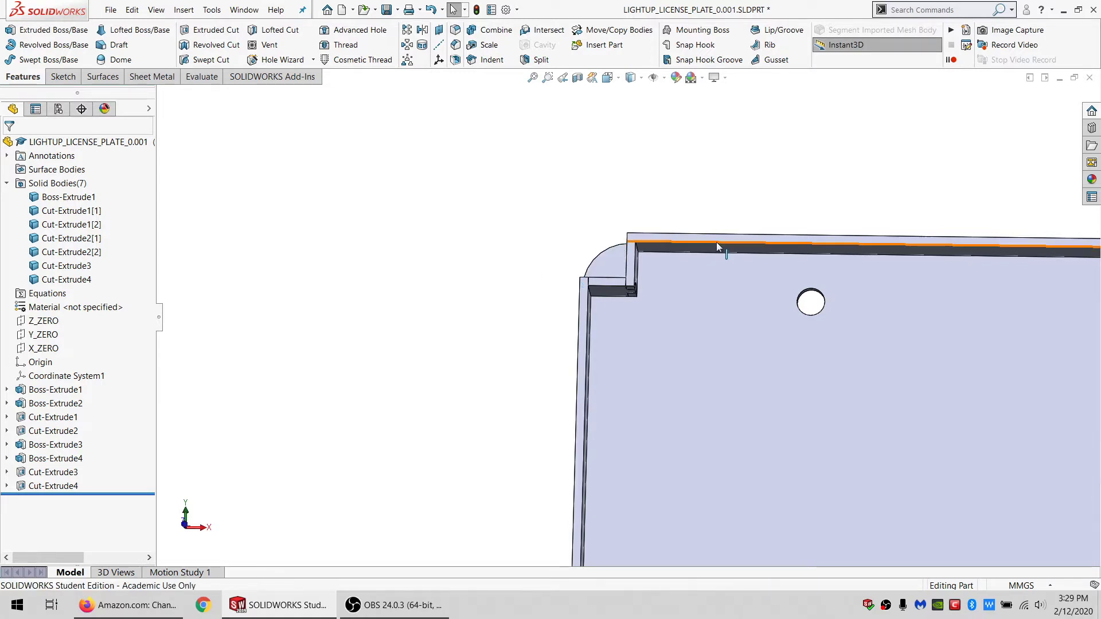
pyautogui.moveTo(631, 248)
pyautogui.mouseDown(button='middle')
pyautogui.moveTo(637, 344)
pyautogui.moveTo(638, 327)
pyautogui.moveTo(590, 302)
pyautogui.mouseUp(button='middle')
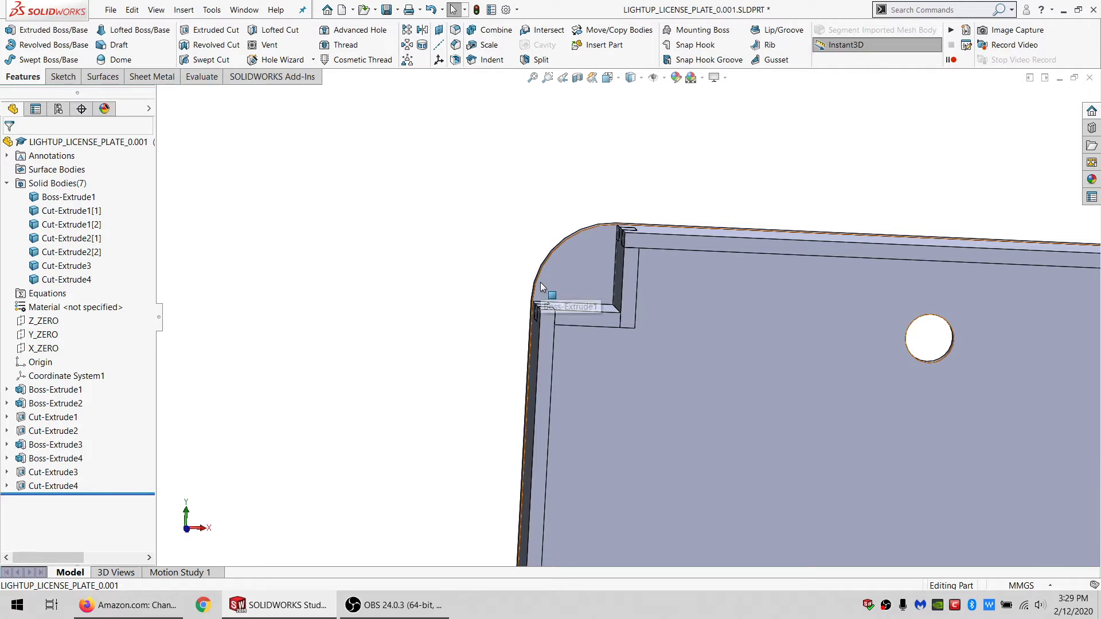
pyautogui.moveTo(683, 280); pyautogui.dragTo(633, 293, button='middle')
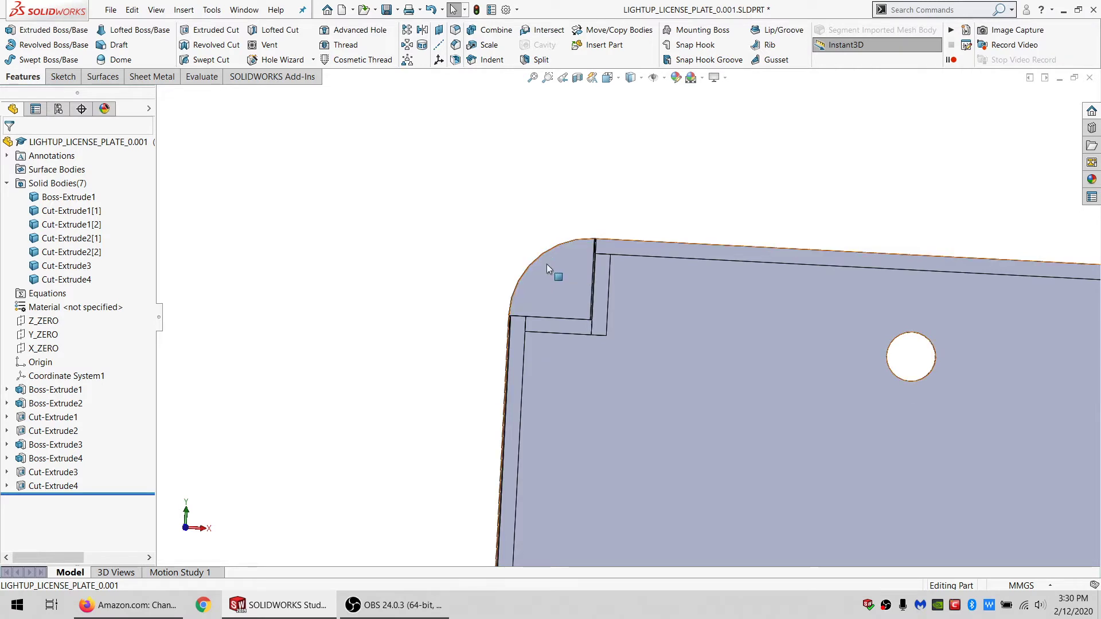
pyautogui.scroll(3, 630, 315)
pyautogui.scroll(2, 866, 373)
pyautogui.scroll(3, 848, 402)
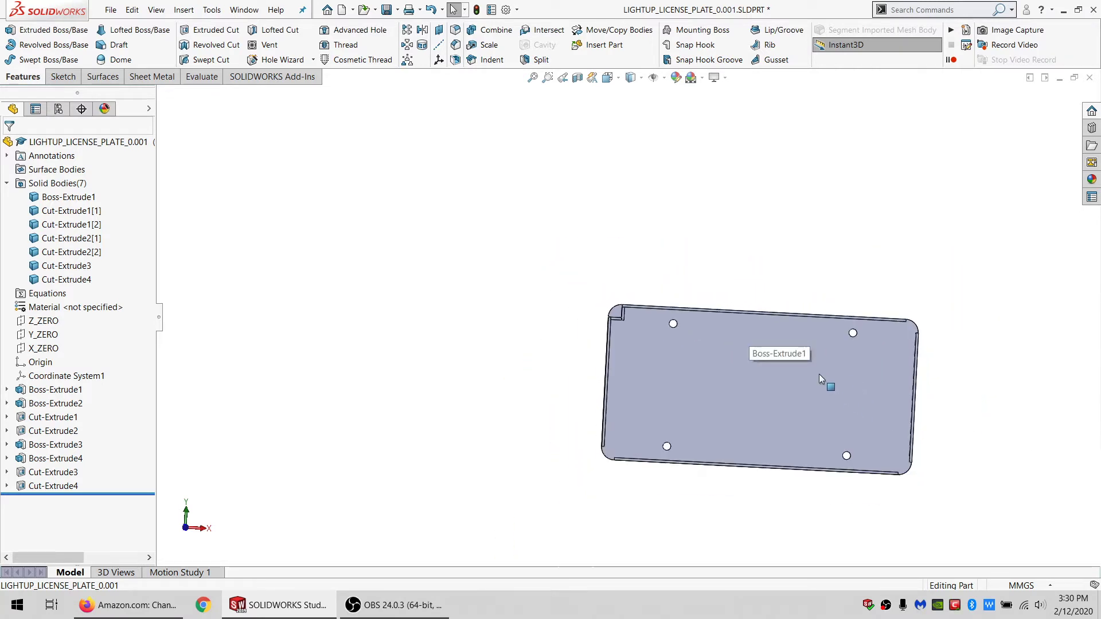
pyautogui.scroll(-2, 818, 374)
pyautogui.moveTo(742, 367)
pyautogui.mouseDown(button='middle')
pyautogui.moveTo(737, 338)
pyautogui.moveTo(752, 367)
pyautogui.mouseUp(button='middle')
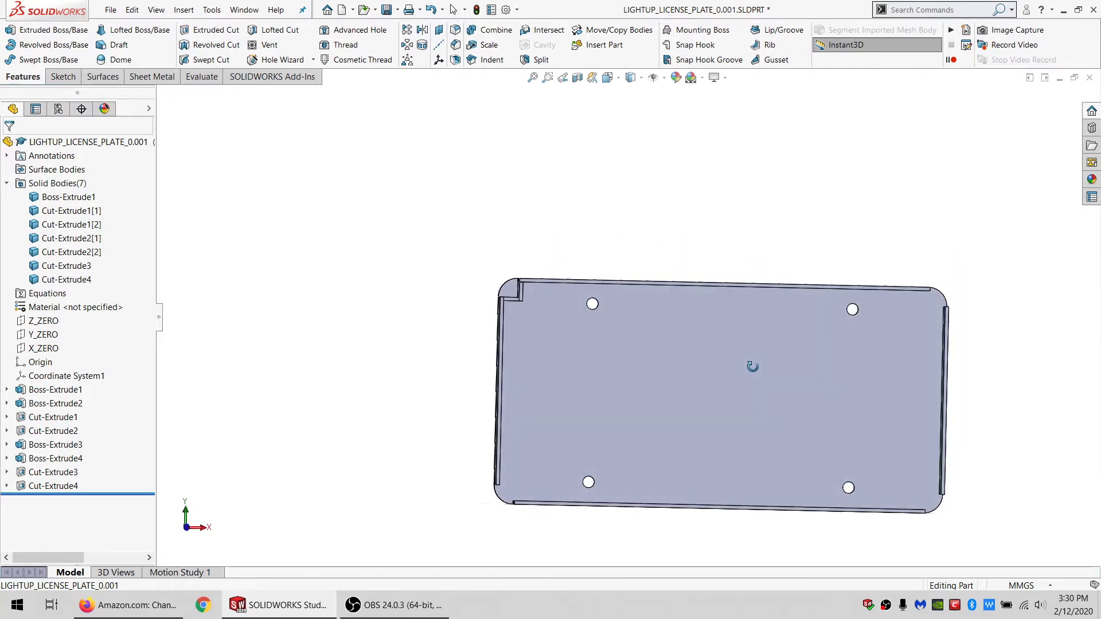
# Step: Start a sketch on the plate's face and place a point at the midpoint of the rounded corner arc
pyautogui.scroll(-5, 536, 298)
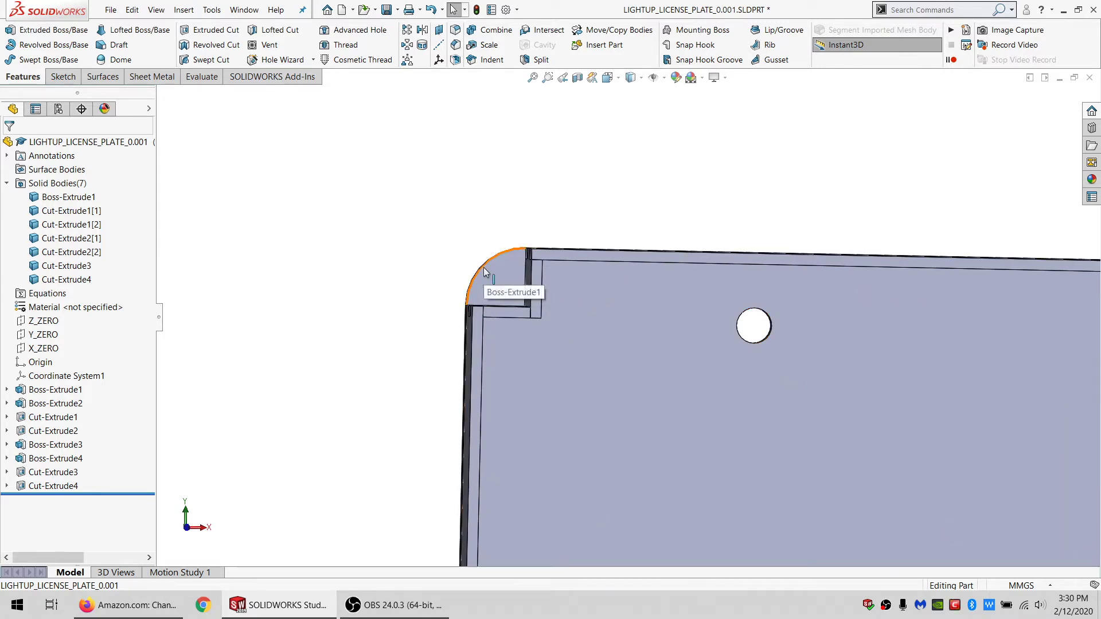
pyautogui.click(504, 281)
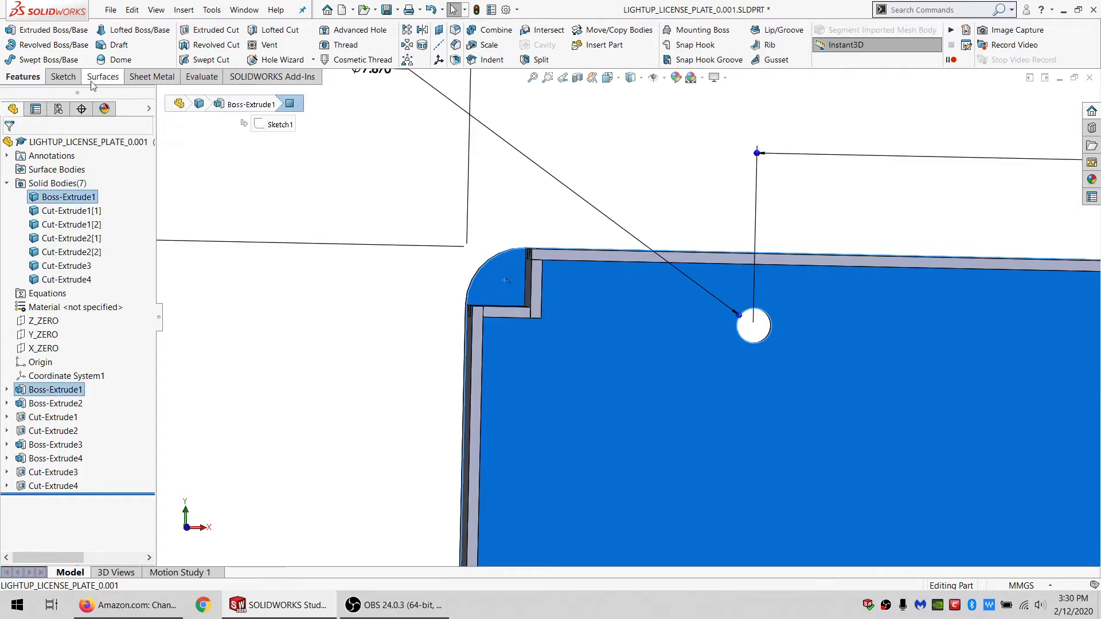
pyautogui.click(189, 45)
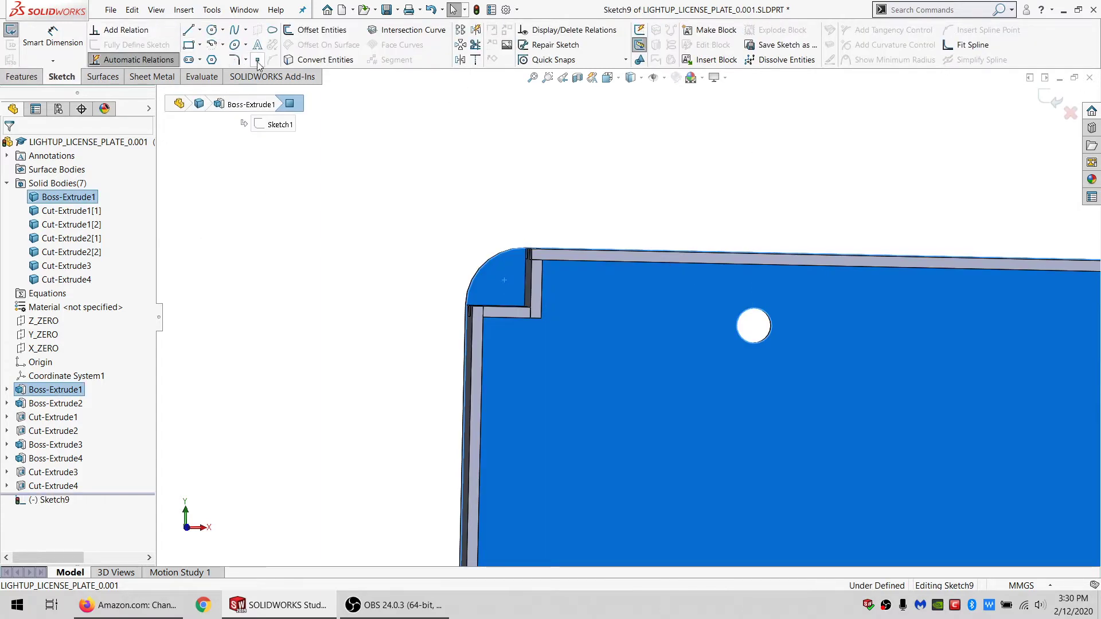
pyautogui.click(257, 61)
pyautogui.click(484, 263)
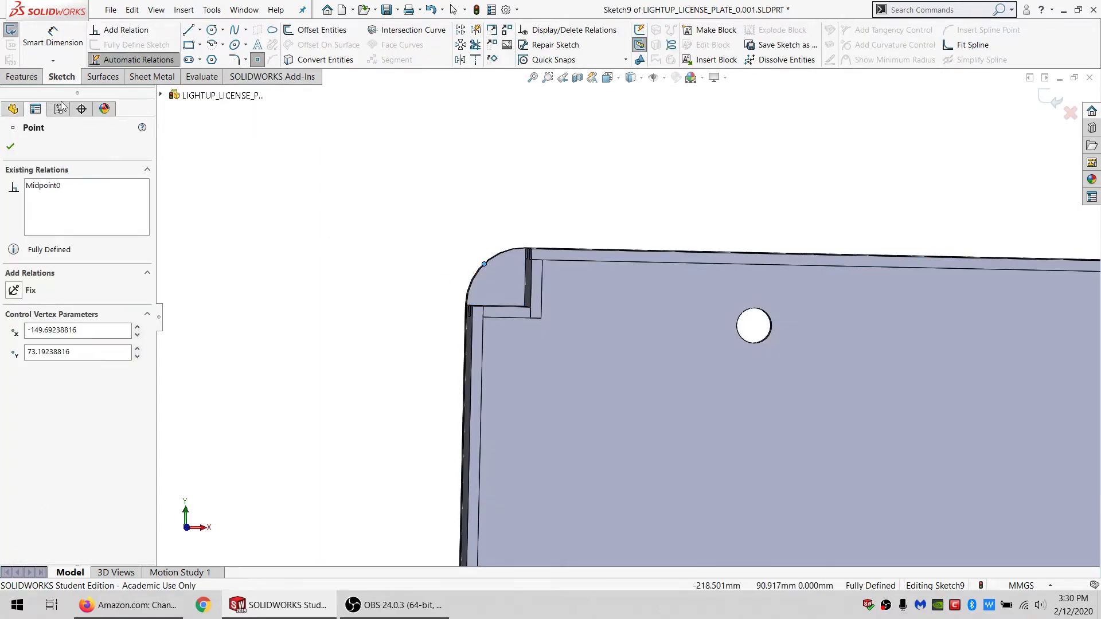
# Step: Check the distance from the arc's midpoint to the plate's upper edge with Smart Dimension, and exit the sketch without placing it
pyautogui.click(53, 60)
pyautogui.click(69, 75)
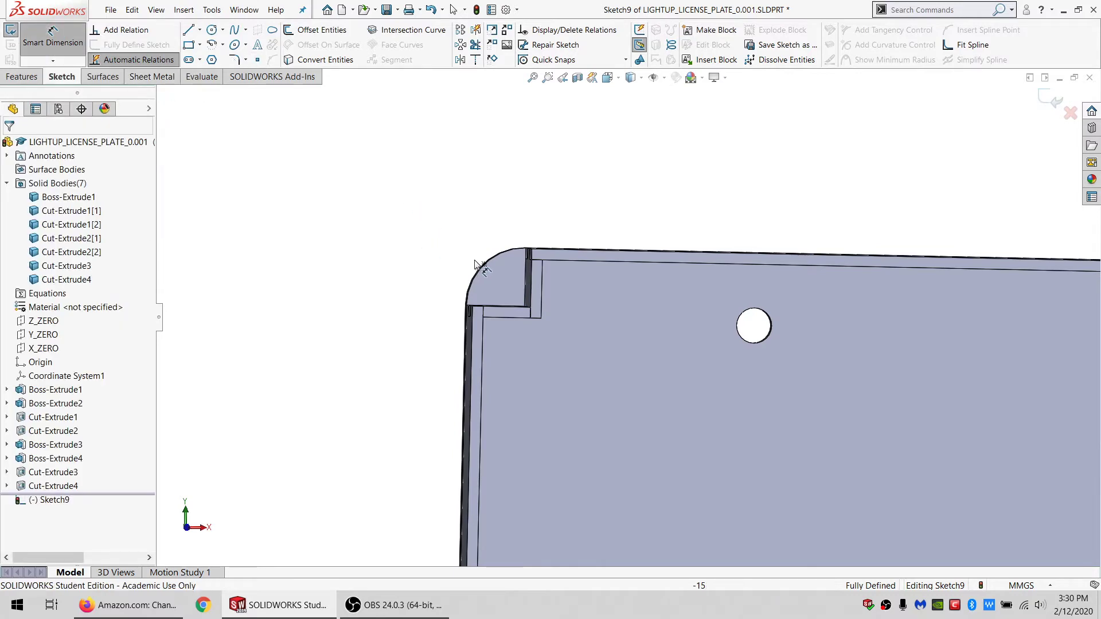
pyautogui.click(485, 265)
pyautogui.click(534, 251)
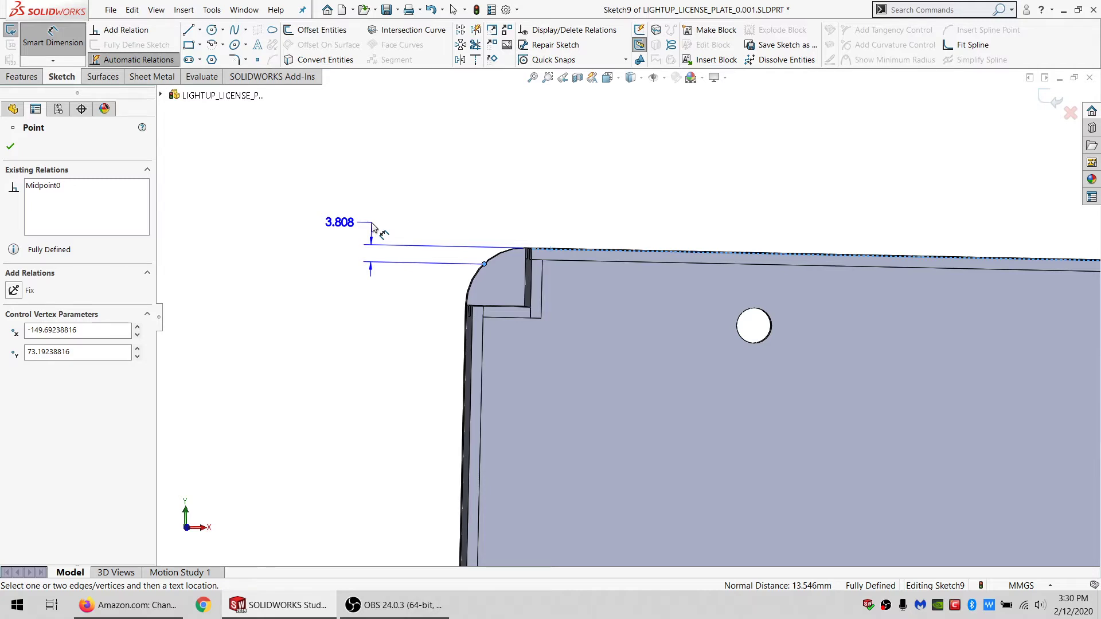
pyautogui.scroll(5, 378, 229)
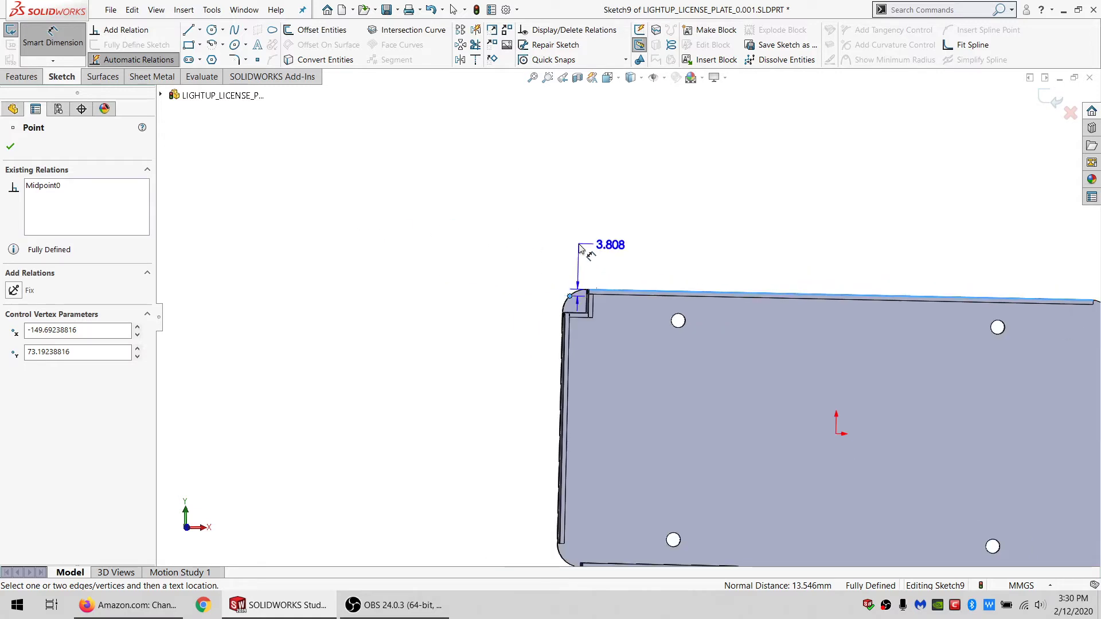
pyautogui.scroll(-5, 622, 349)
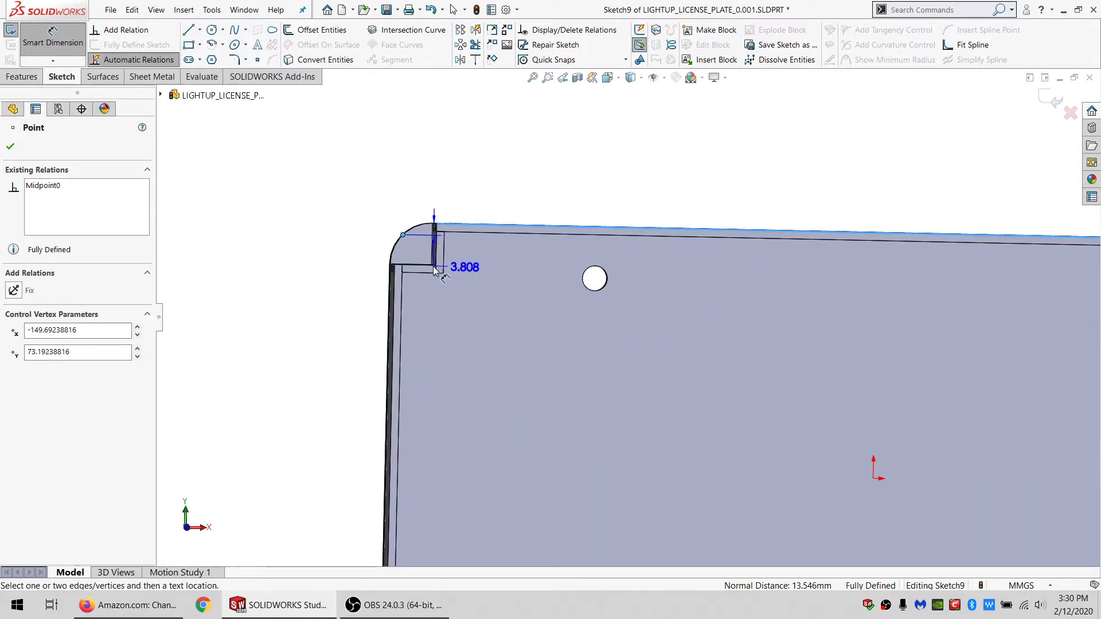
pyautogui.click(11, 31)
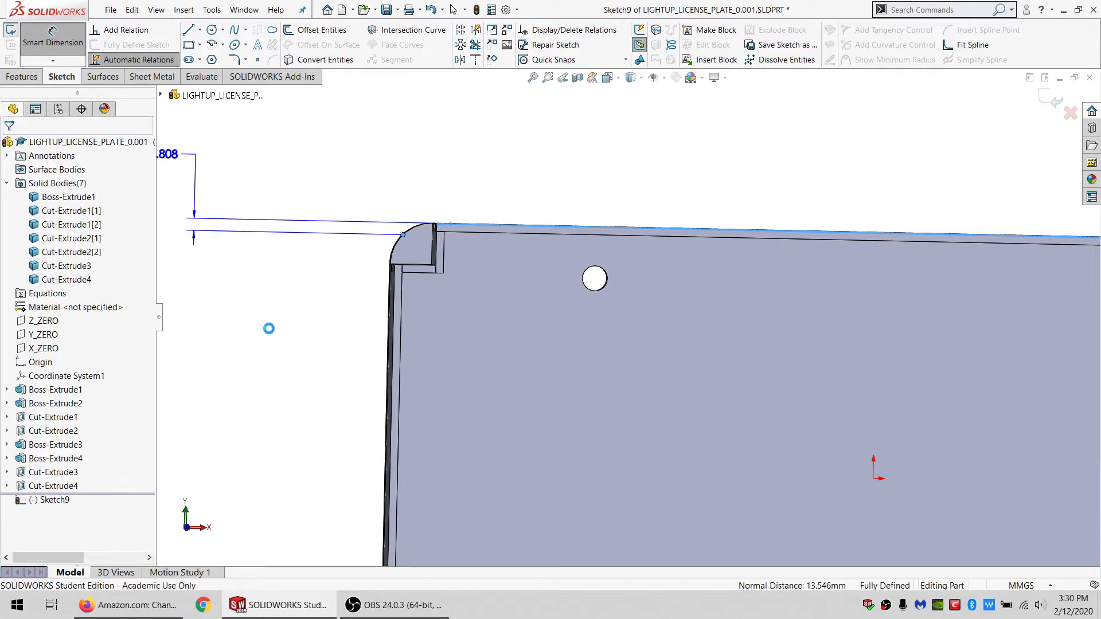
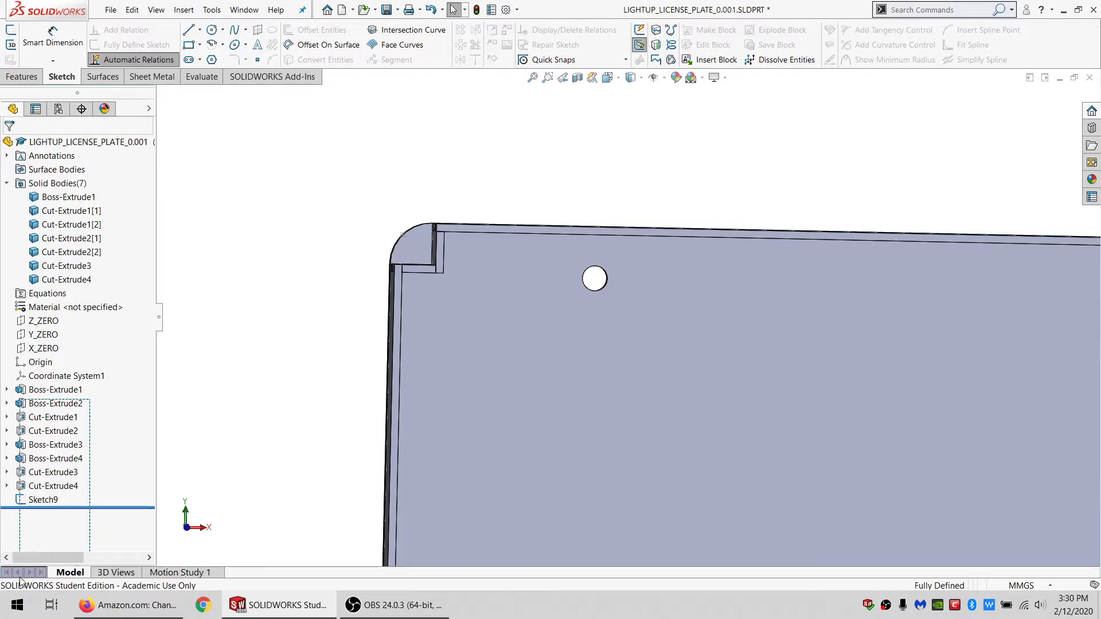
# Step: Delete the arc-midpoint sketch and Boss-Extrude2 together with all of its dependent wall and corner features
pyautogui.moveTo(19, 577); pyautogui.dragTo(20, 576)
pyautogui.press('Delete')
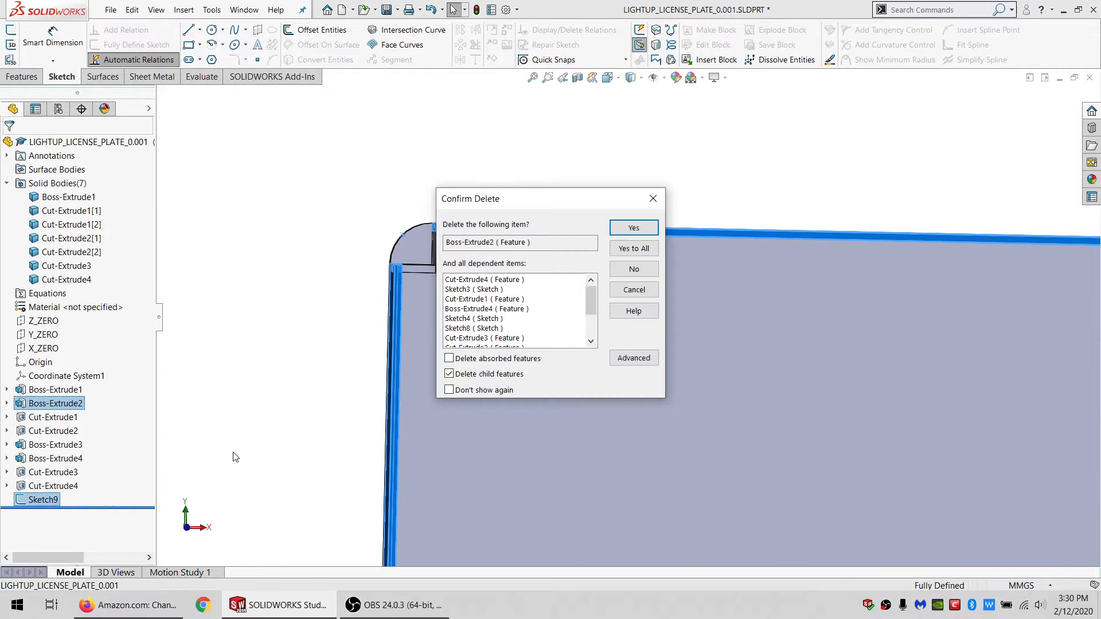
pyautogui.click(629, 249)
pyautogui.click(412, 128)
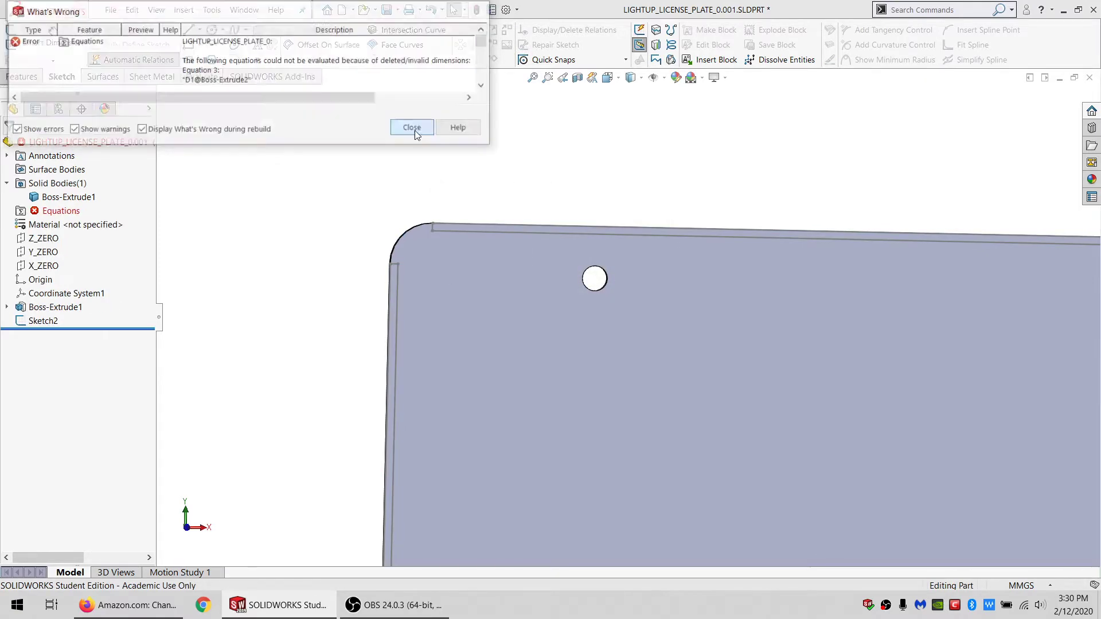
# Step: Remove the invalid "D1@Boss-Extrude2" equation from the part's equations
pyautogui.rightClick(59, 212)
pyautogui.click(86, 217)
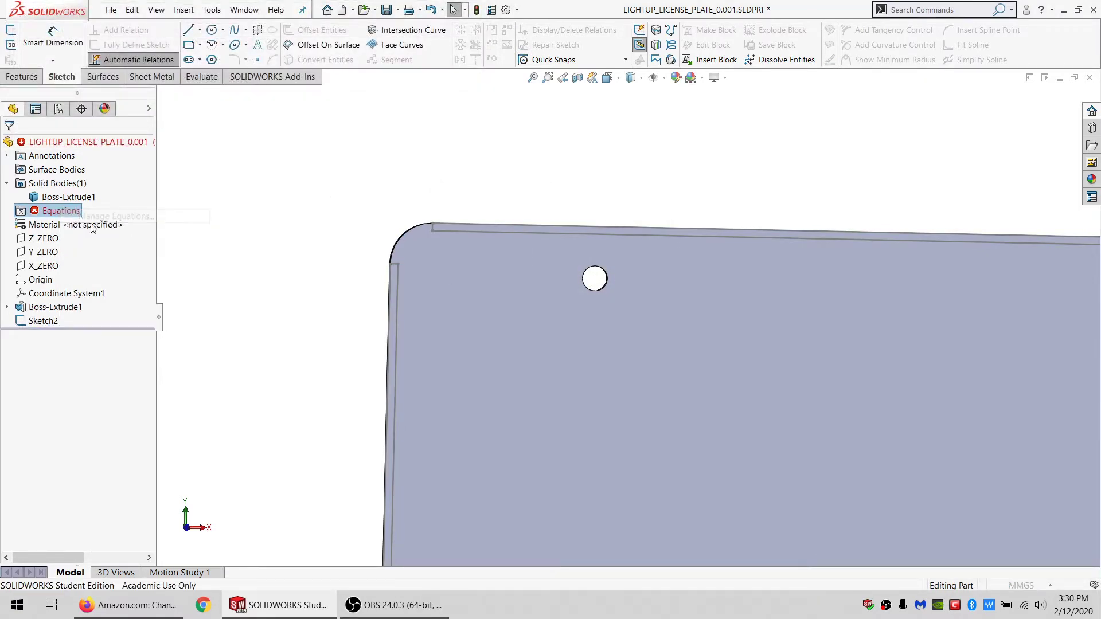
pyautogui.click(505, 58)
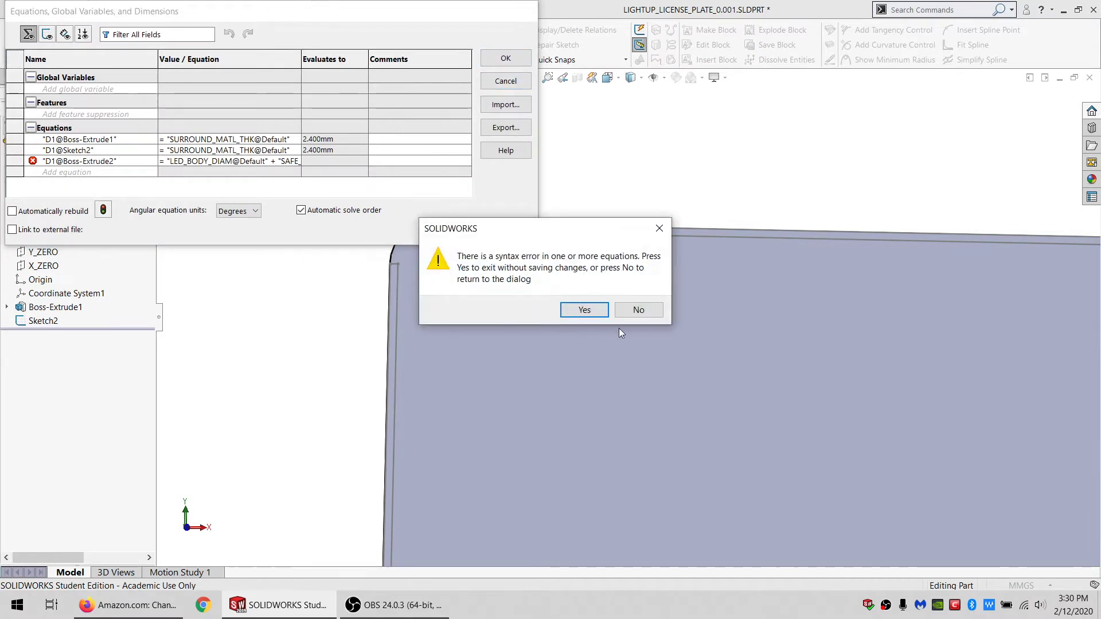
pyautogui.click(635, 308)
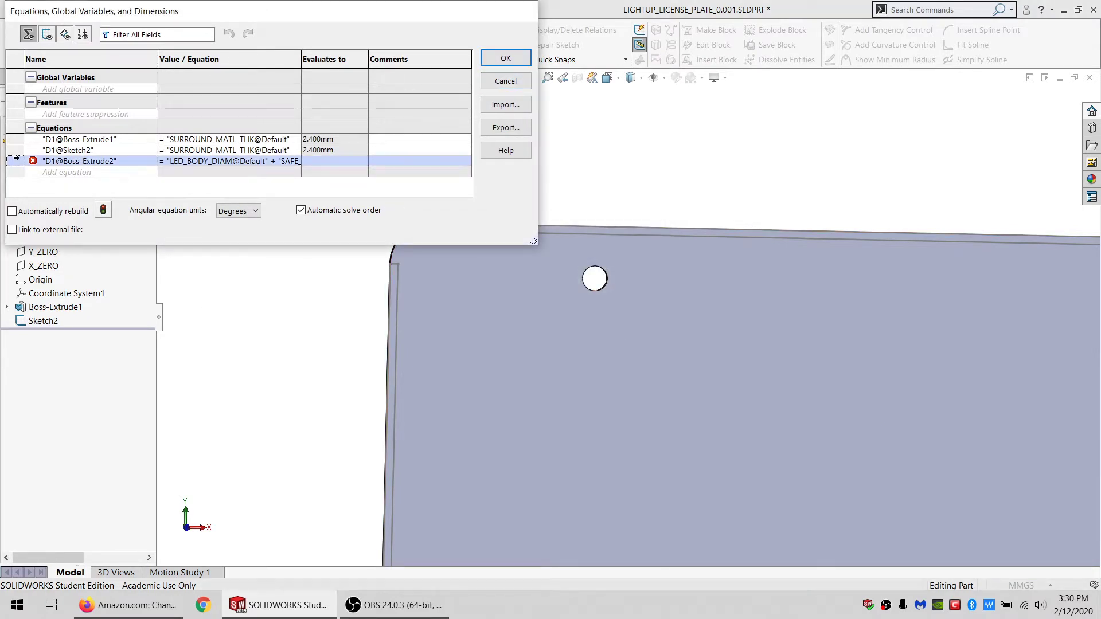
pyautogui.press('Delete')
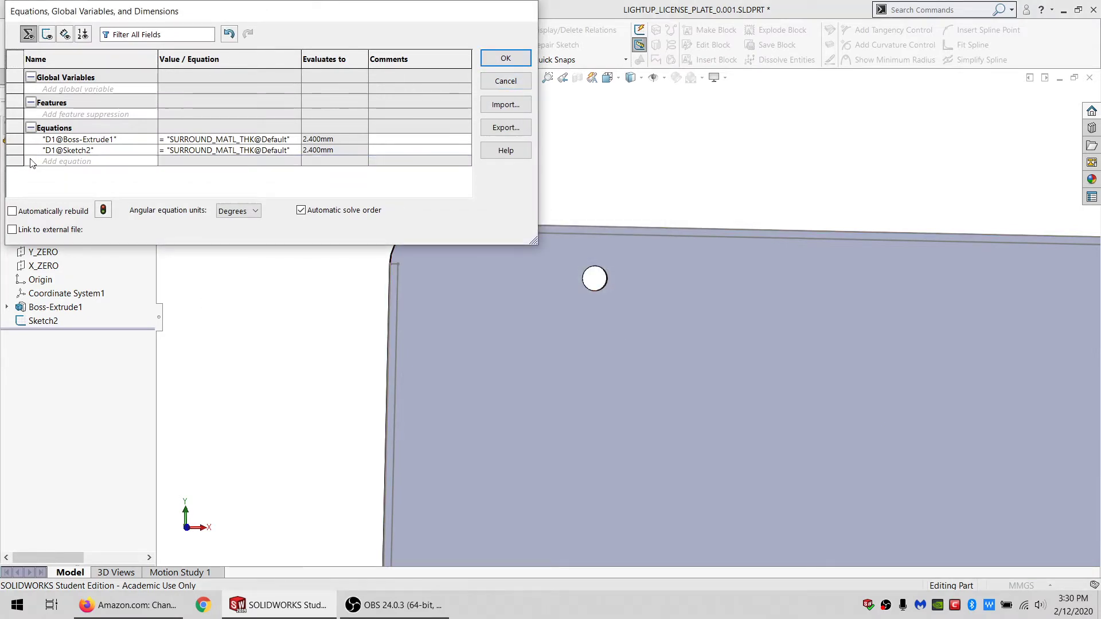
pyautogui.click(505, 57)
# Step: Delete Sketch2, the leftover wall outline sketch on the plate
pyautogui.click(41, 321)
pyautogui.press('Delete')
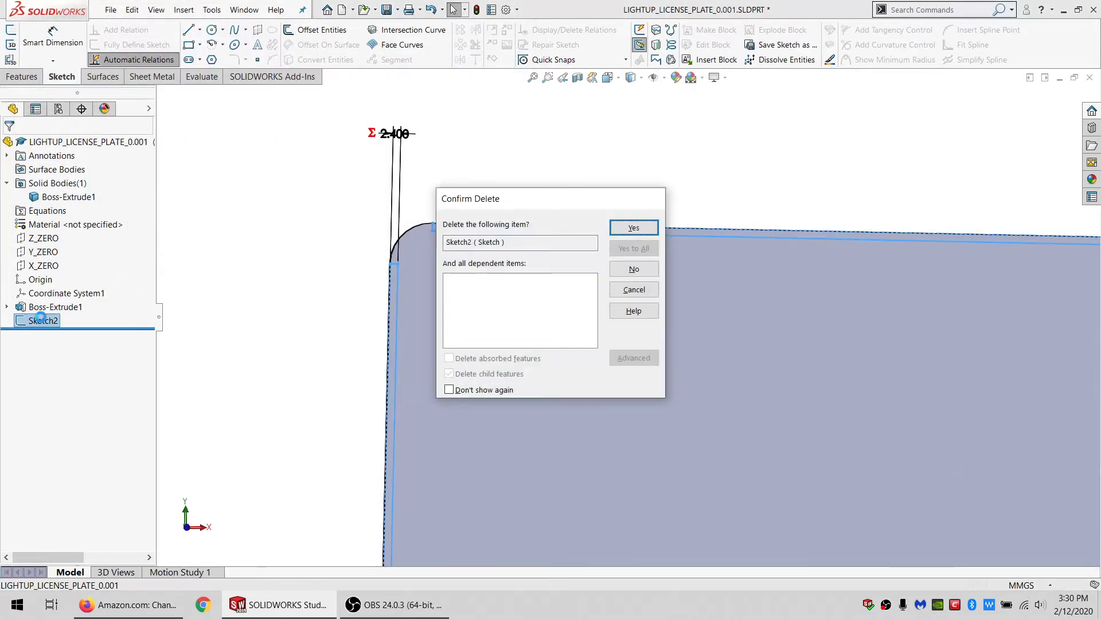
pyautogui.press('Return')
# Step: Remove the invalid "D1@Sketch2" equation from the part's equations
pyautogui.rightClick(65, 207)
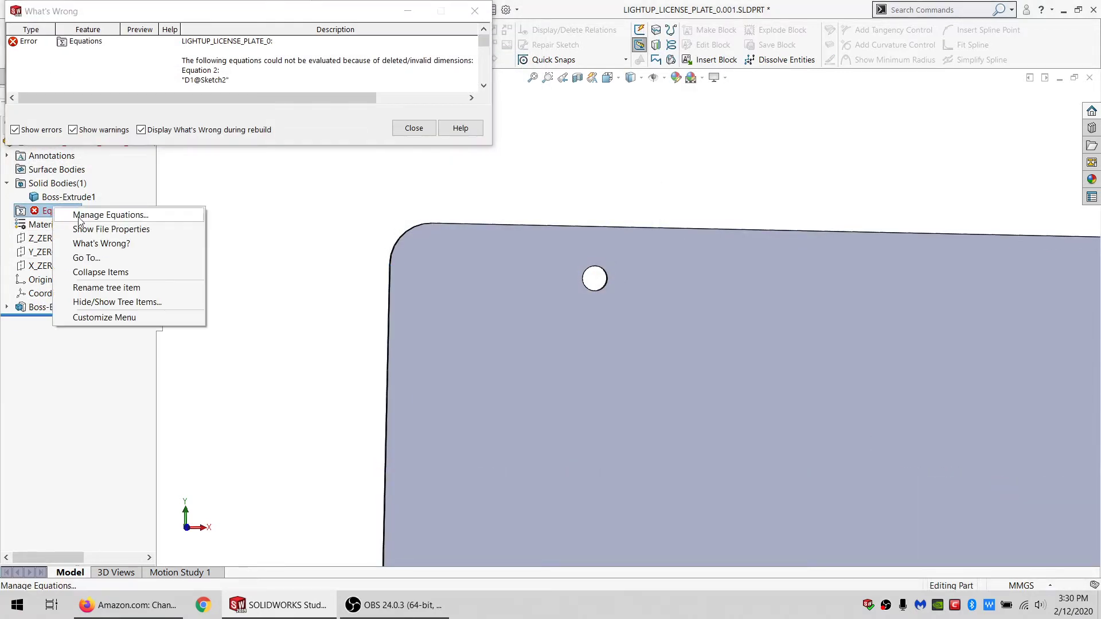
pyautogui.click(81, 217)
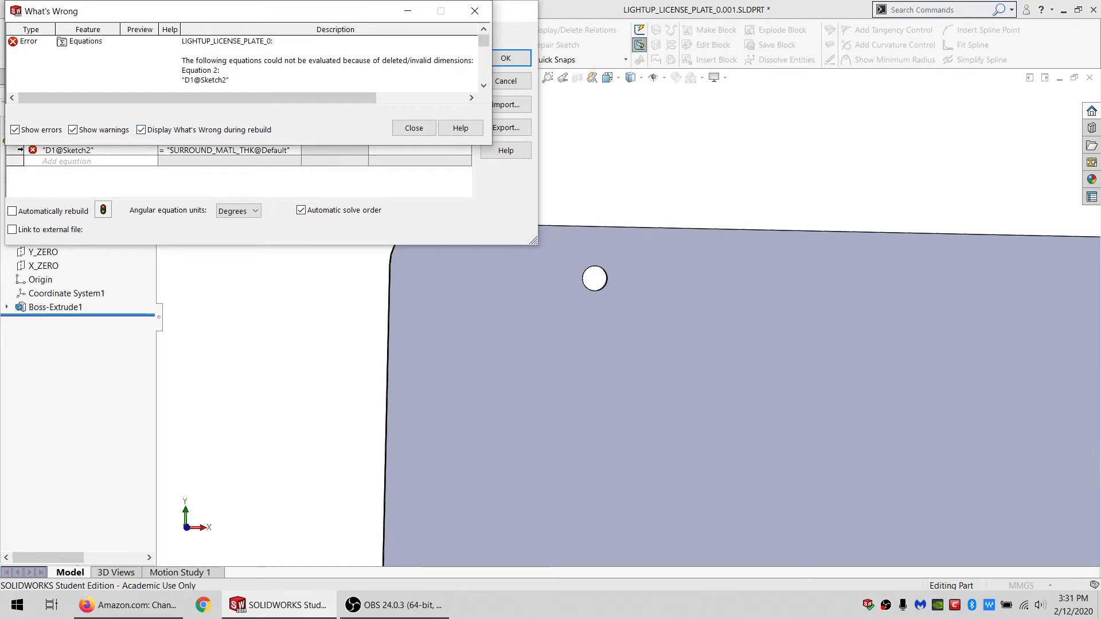
pyautogui.click(414, 128)
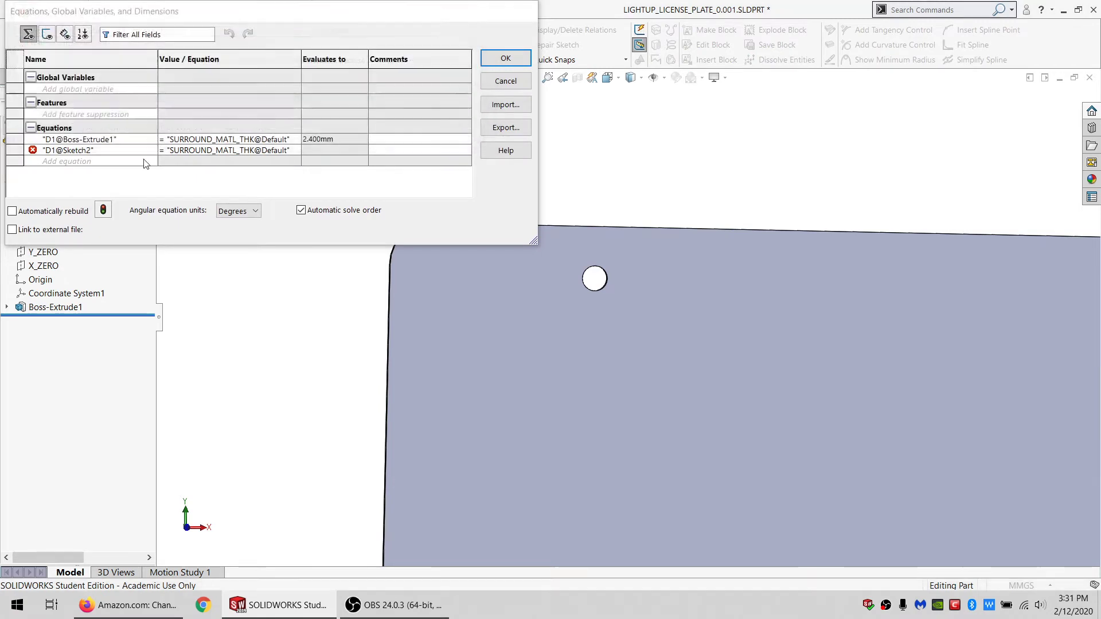
pyautogui.click(17, 148)
pyautogui.press('Delete')
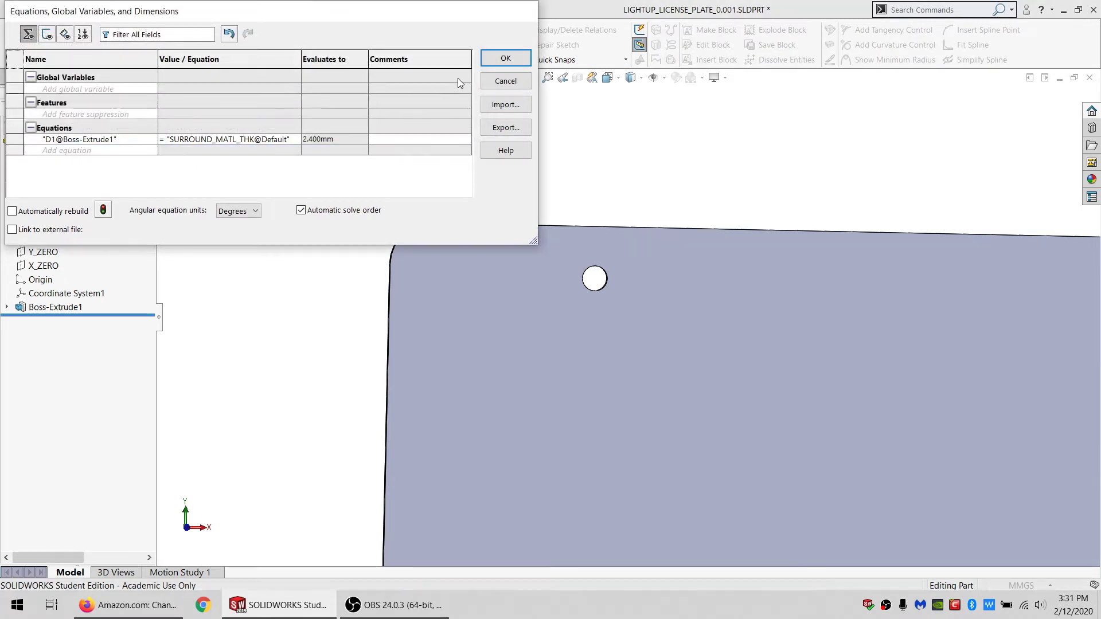
pyautogui.click(505, 60)
# Step: Sketch a corner rectangle on the plate's face between the arc midpoints of two diagonally opposite rounded corners
pyautogui.click(472, 291)
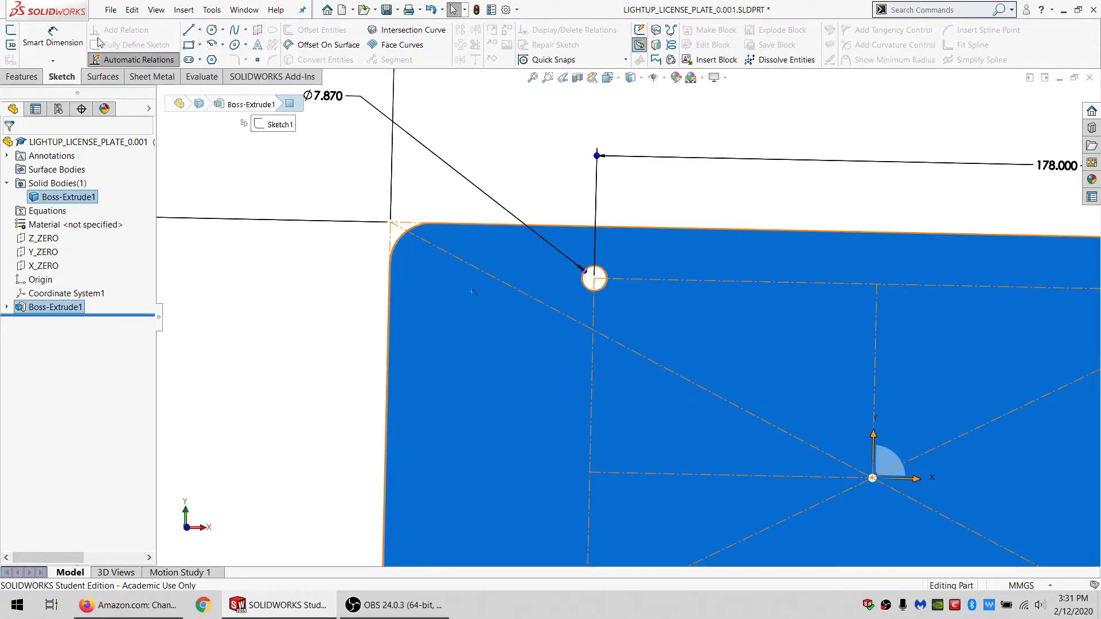
pyautogui.click(12, 30)
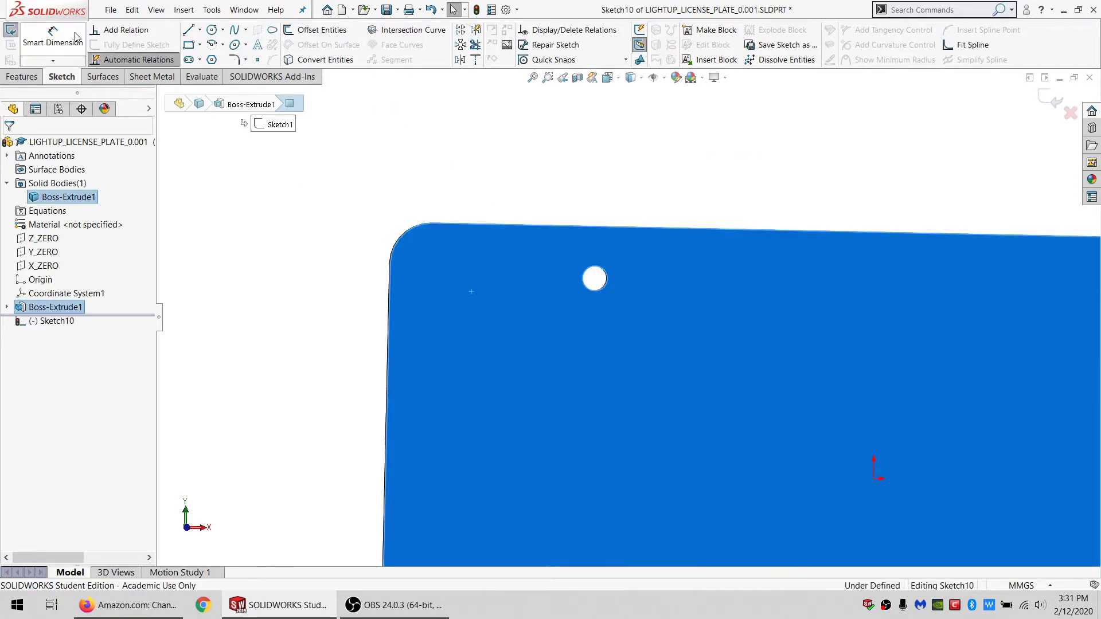
pyautogui.click(405, 236)
pyautogui.scroll(5, 605, 373)
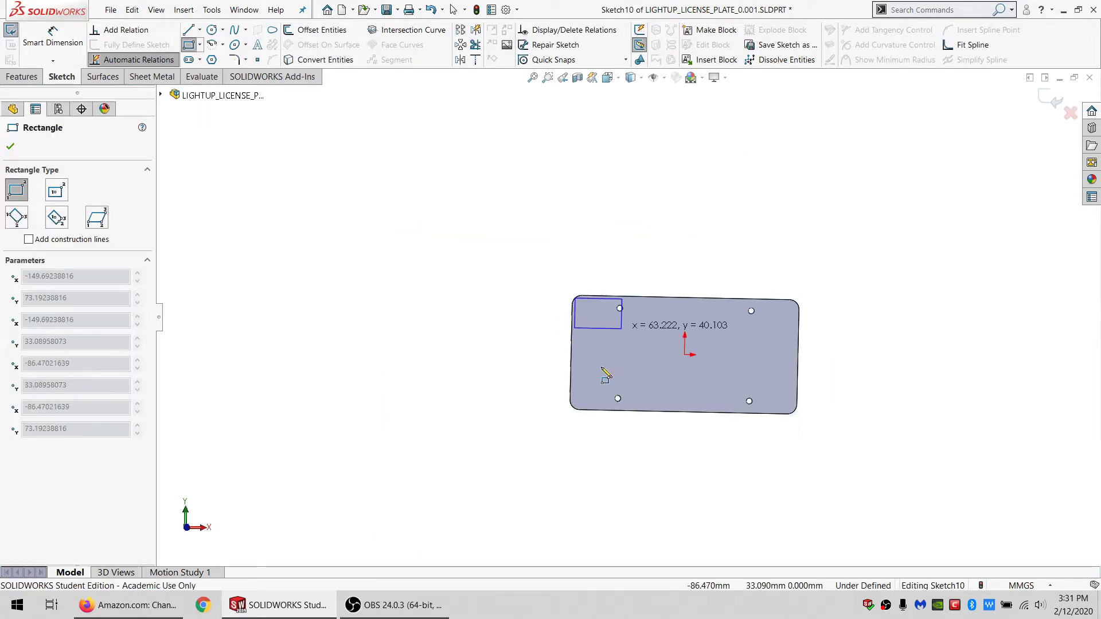
pyautogui.scroll(-5, 745, 402)
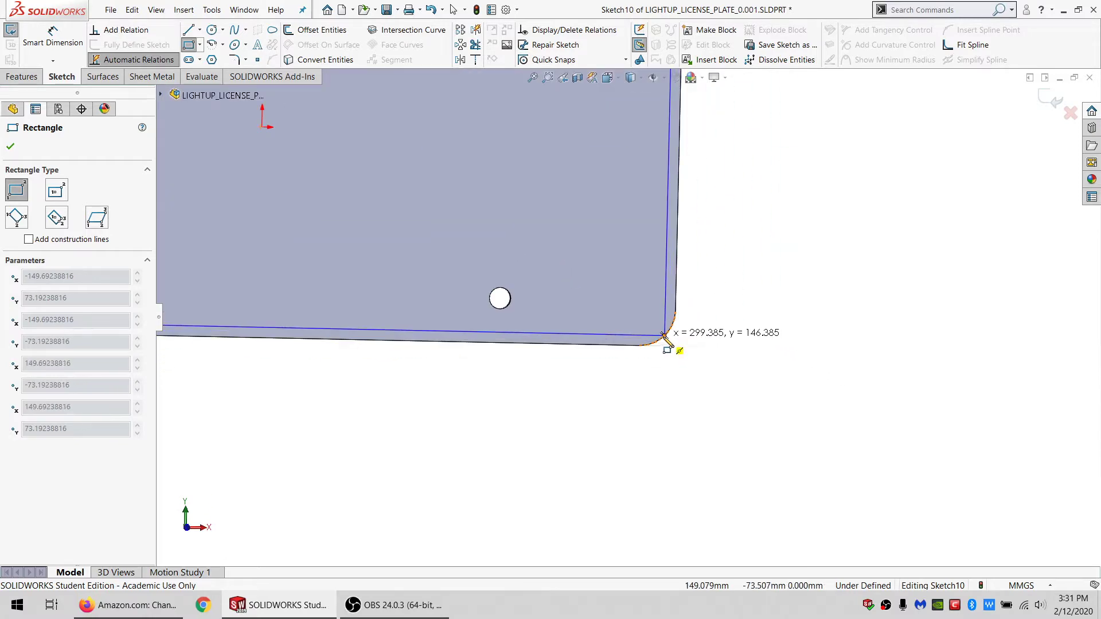
pyautogui.click(664, 347)
pyautogui.scroll(4, 536, 352)
pyautogui.scroll(-2, 549, 264)
pyautogui.press('Escape')
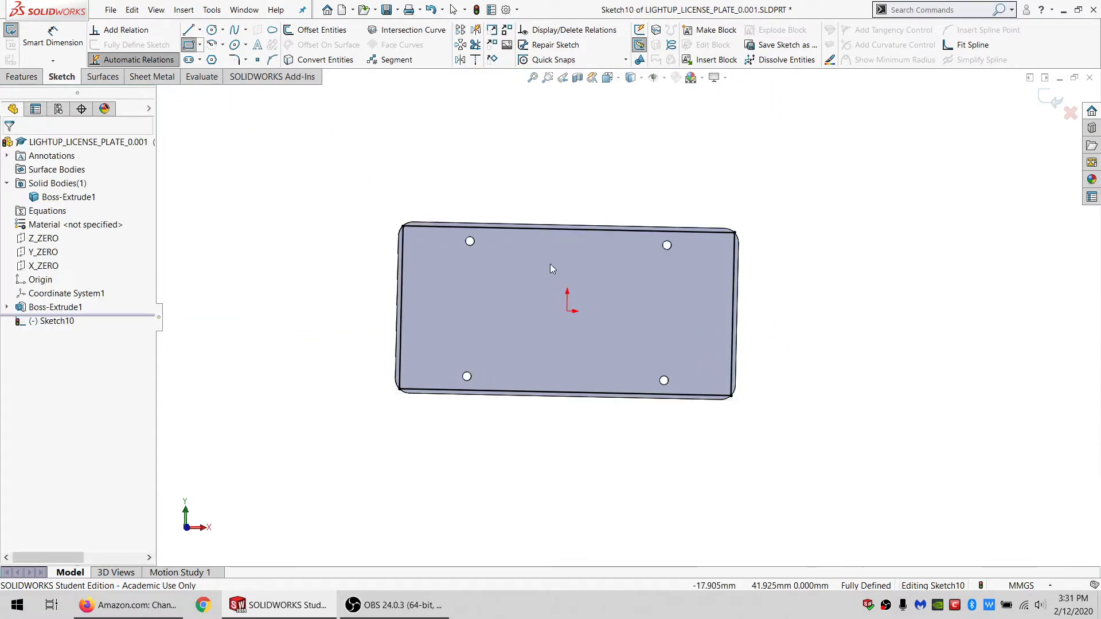
# Step: Offset the whole rectangle chain outward by 100 mm
pyautogui.click(620, 231)
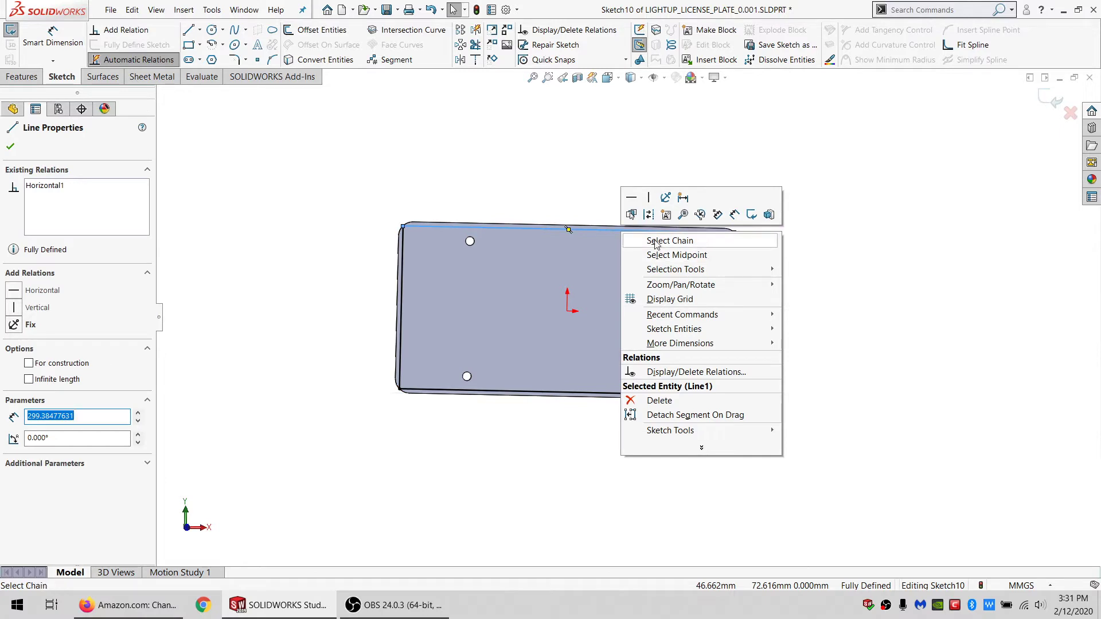
pyautogui.click(656, 241)
pyautogui.click(307, 35)
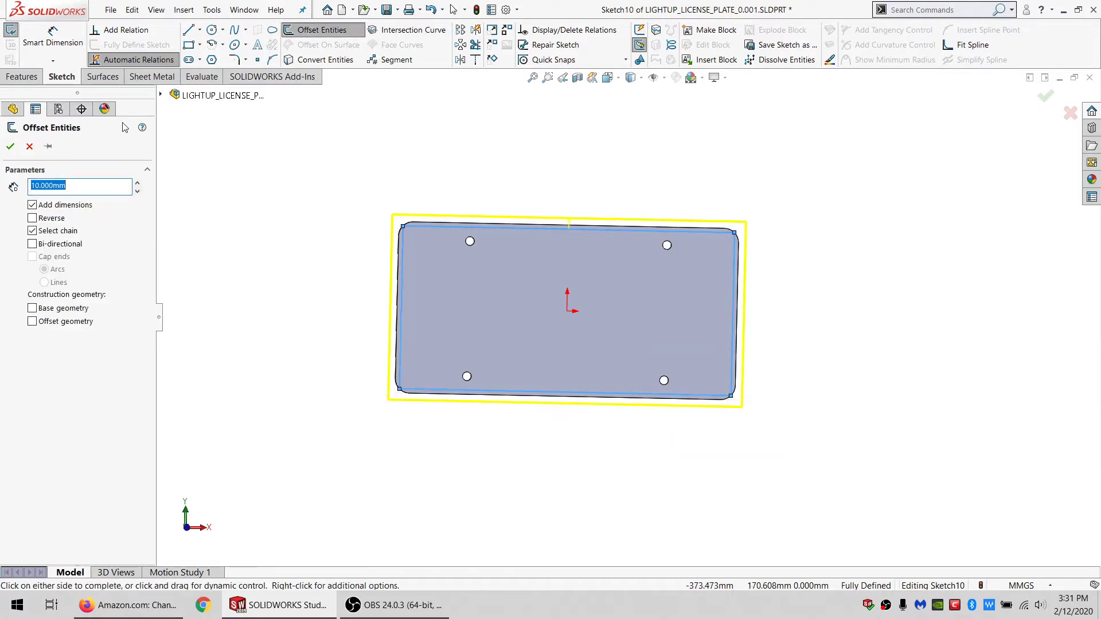
pyautogui.write('100')
pyautogui.press('Return')
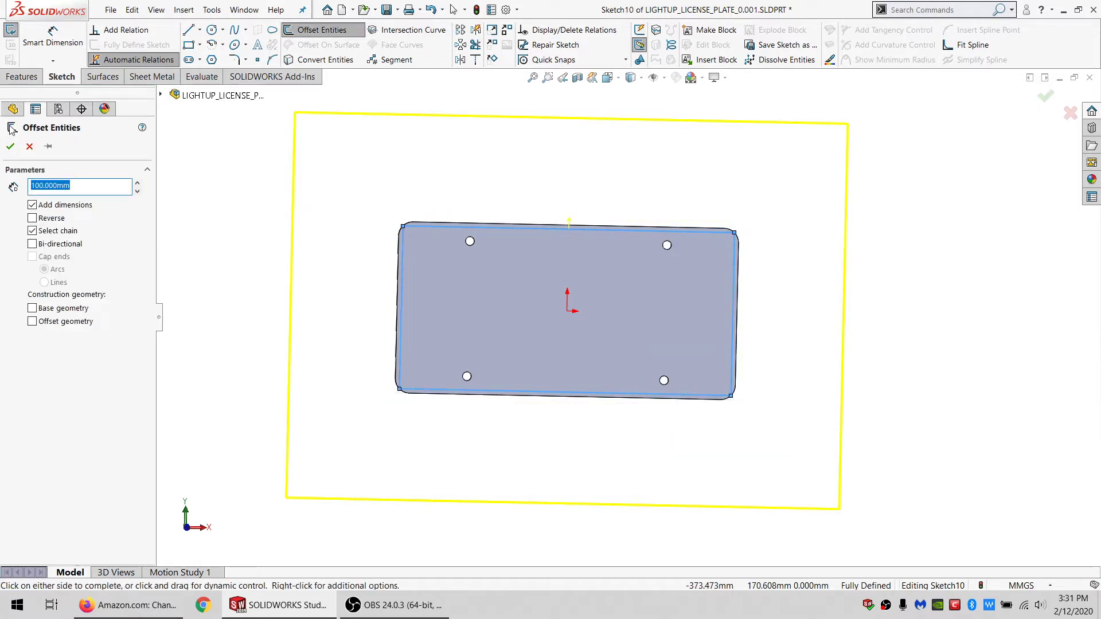
pyautogui.click(11, 146)
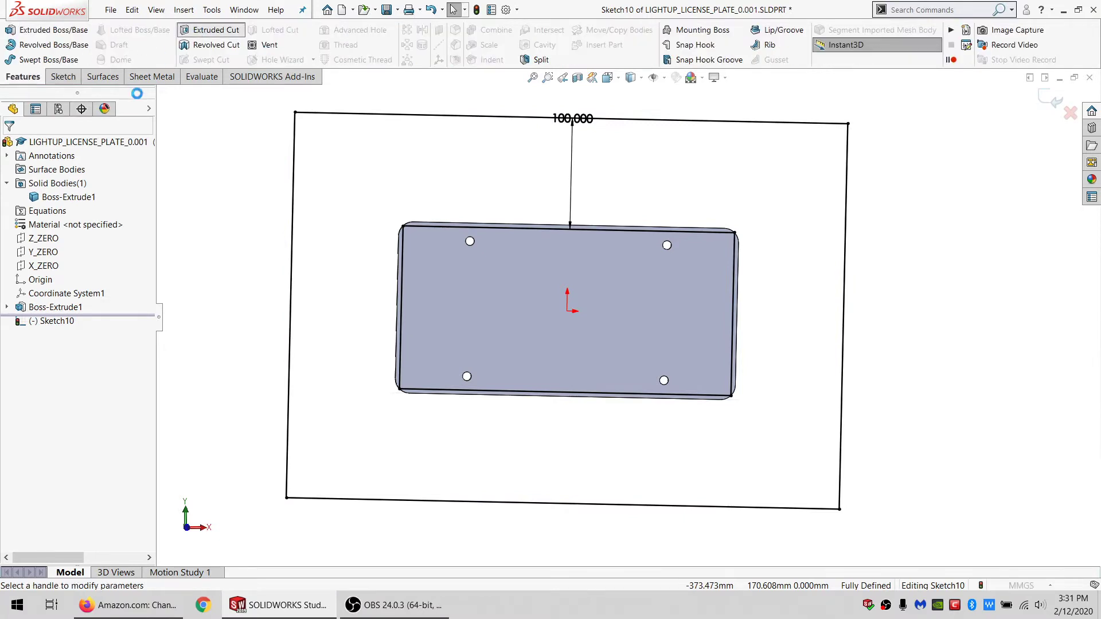
# Step: Cut the region between the two rectangles Through All to trim the plate to square corners
pyautogui.click(58, 226)
pyautogui.click(41, 243)
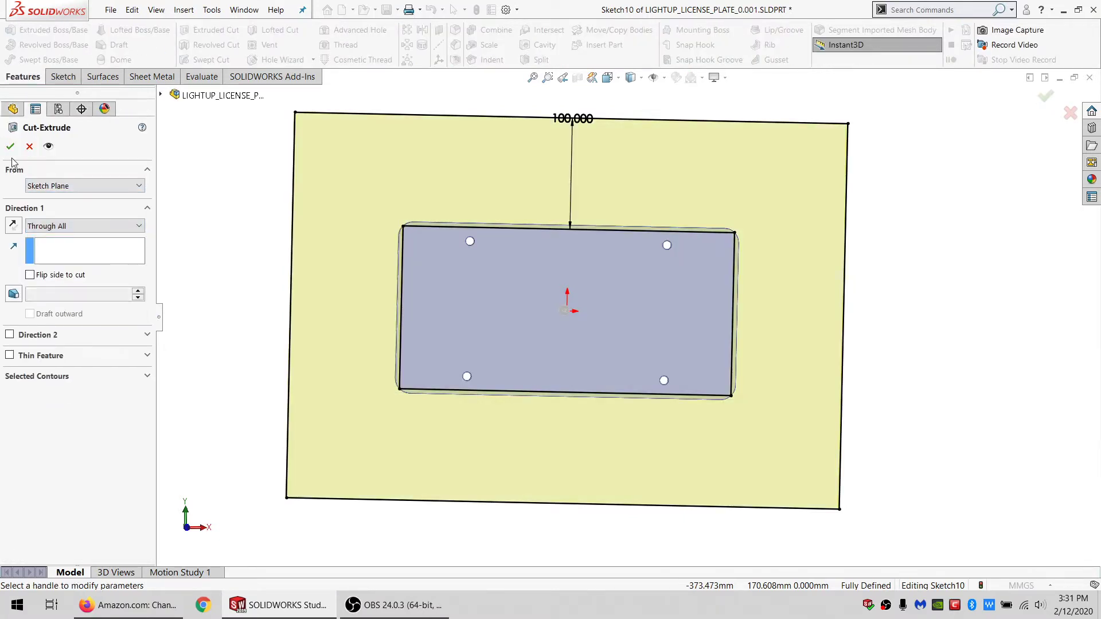
pyautogui.click(10, 146)
# Step: Sketch two full-width rectangles on the plate's face, one along the upper edge and one about 31 mm tall along the lower edge
pyautogui.scroll(-3, 575, 265)
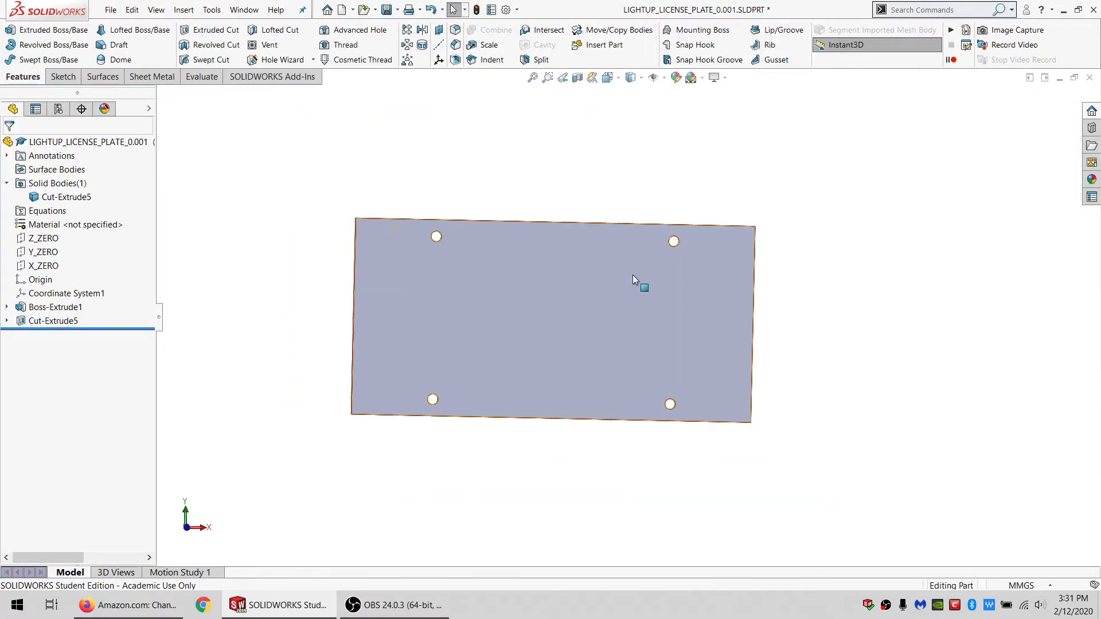
pyautogui.moveTo(428, 259)
pyautogui.mouseDown(button='middle')
pyautogui.moveTo(426, 304)
pyautogui.moveTo(424, 274)
pyautogui.mouseUp(button='middle')
pyautogui.moveTo(410, 226); pyautogui.dragTo(477, 293, button='middle')
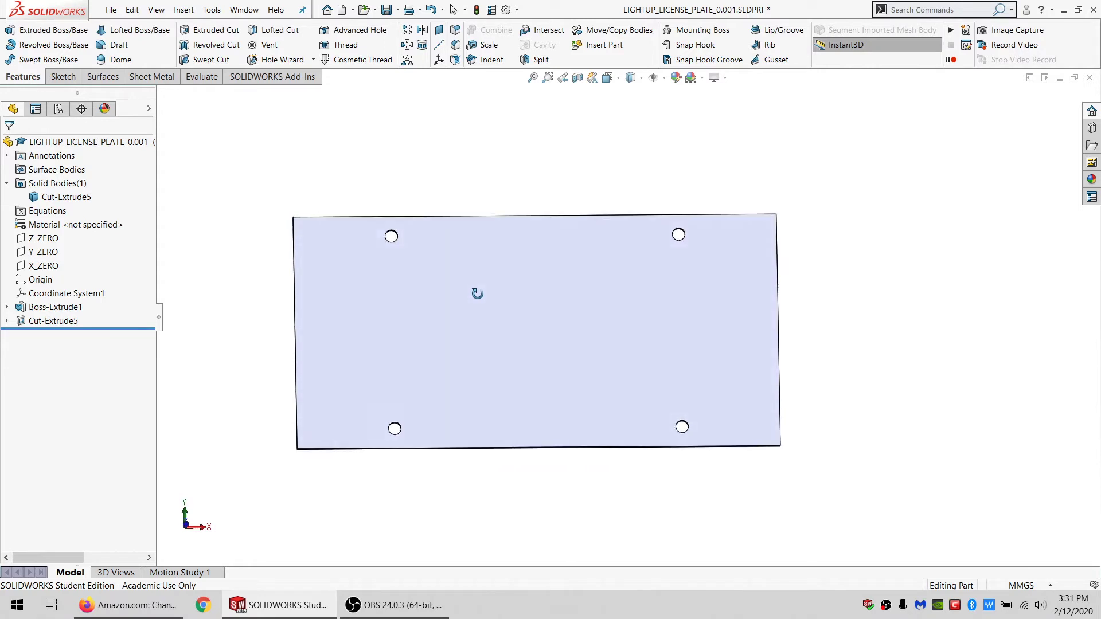
pyautogui.click(370, 297)
pyautogui.click(62, 76)
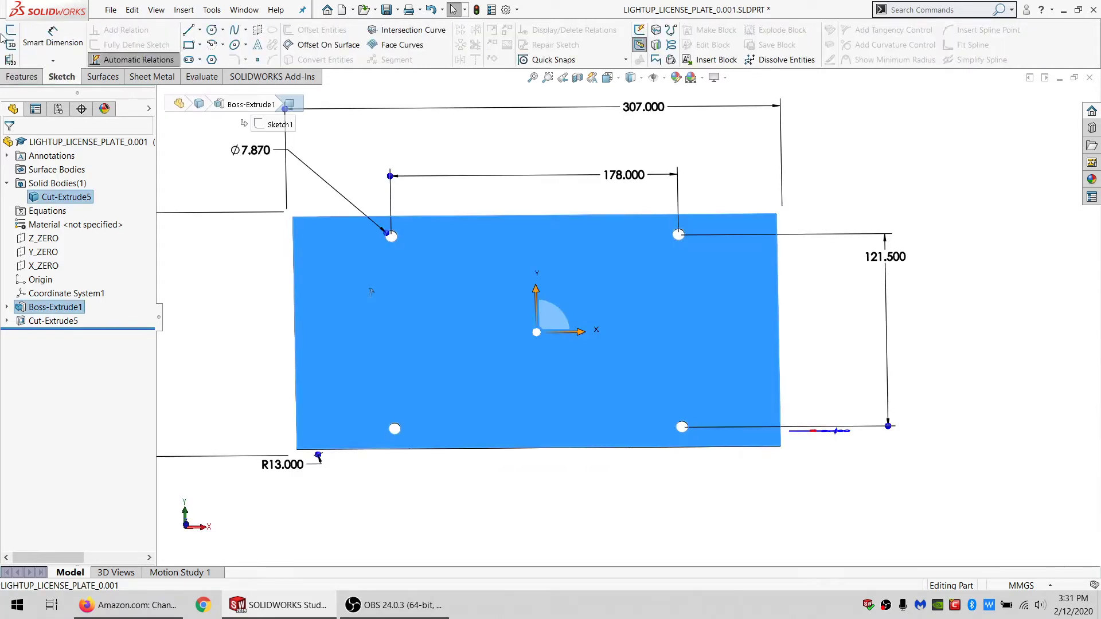
pyautogui.click(188, 45)
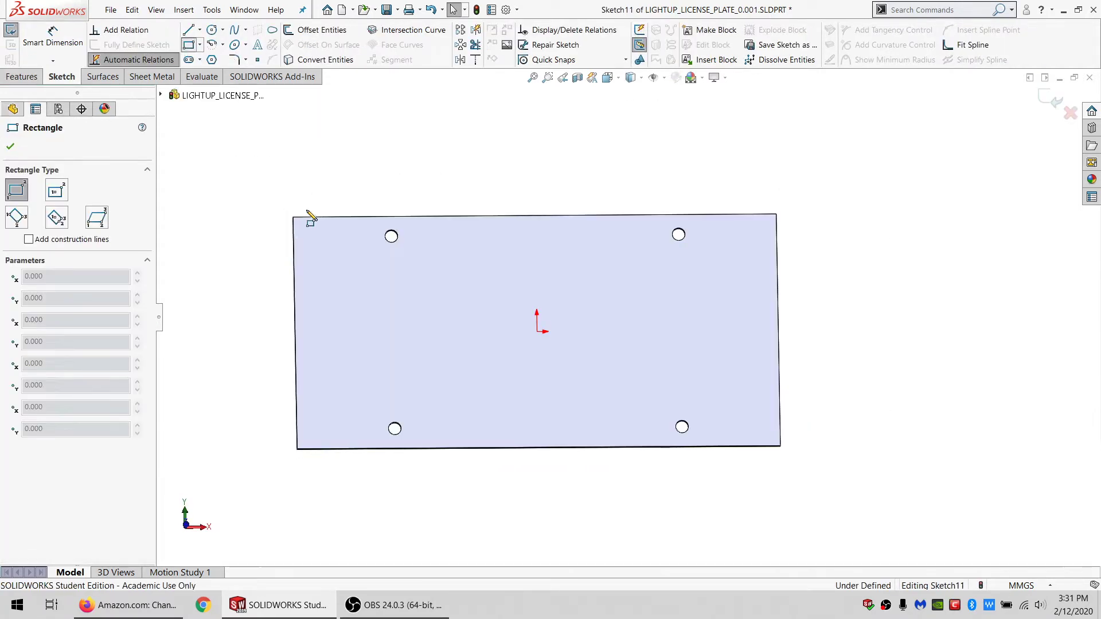
pyautogui.click(294, 218)
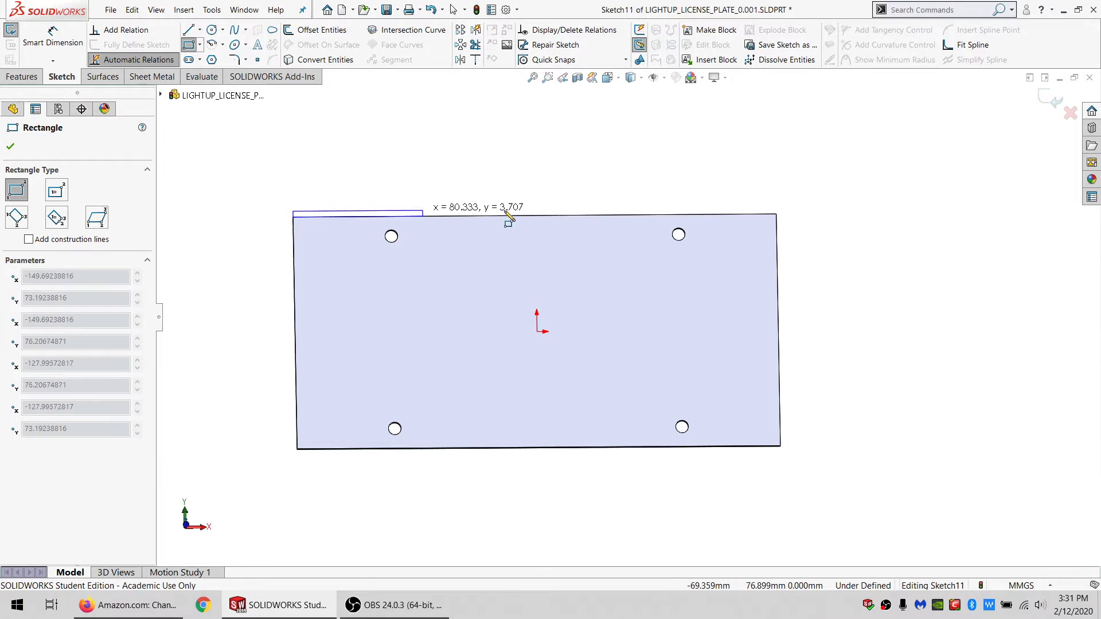
pyautogui.click(776, 233)
pyautogui.click(780, 446)
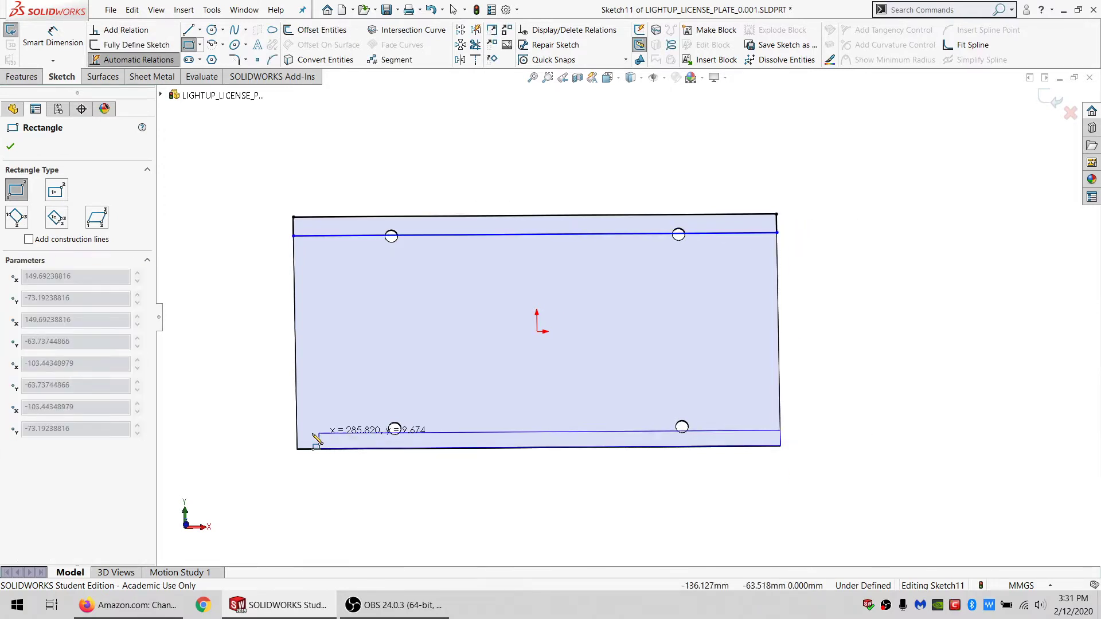
pyautogui.click(297, 399)
pyautogui.press('Escape')
# Step: Make the heights of the upper and lower rectangles equal
pyautogui.click(298, 415)
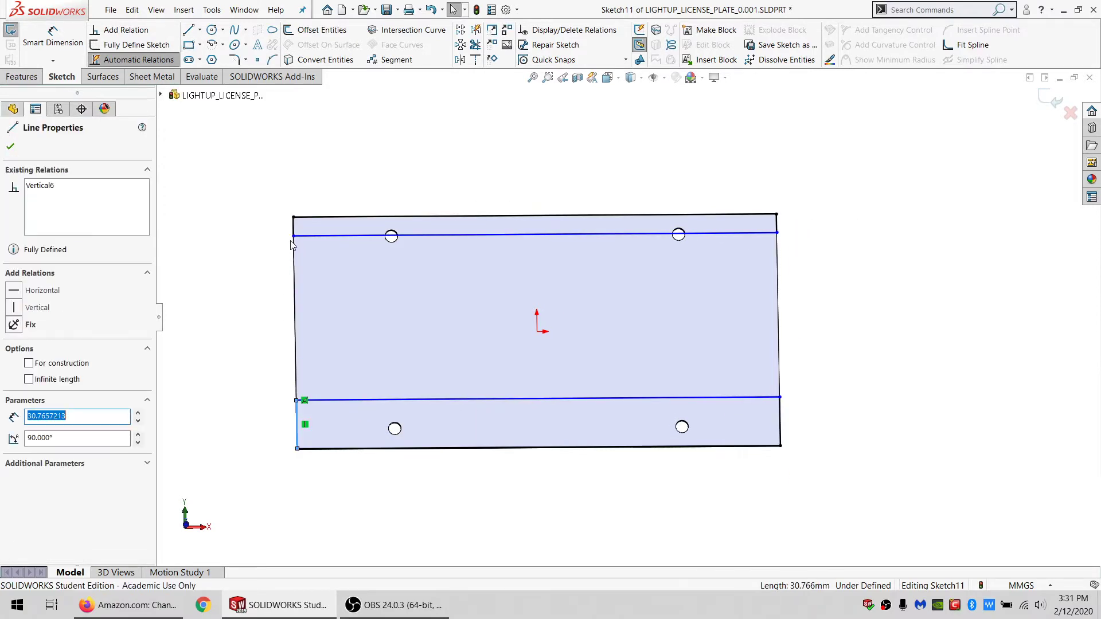
pyautogui.keyDown('ctrl'); pyautogui.click(294, 229); pyautogui.keyUp('ctrl')
pyautogui.click(38, 434)
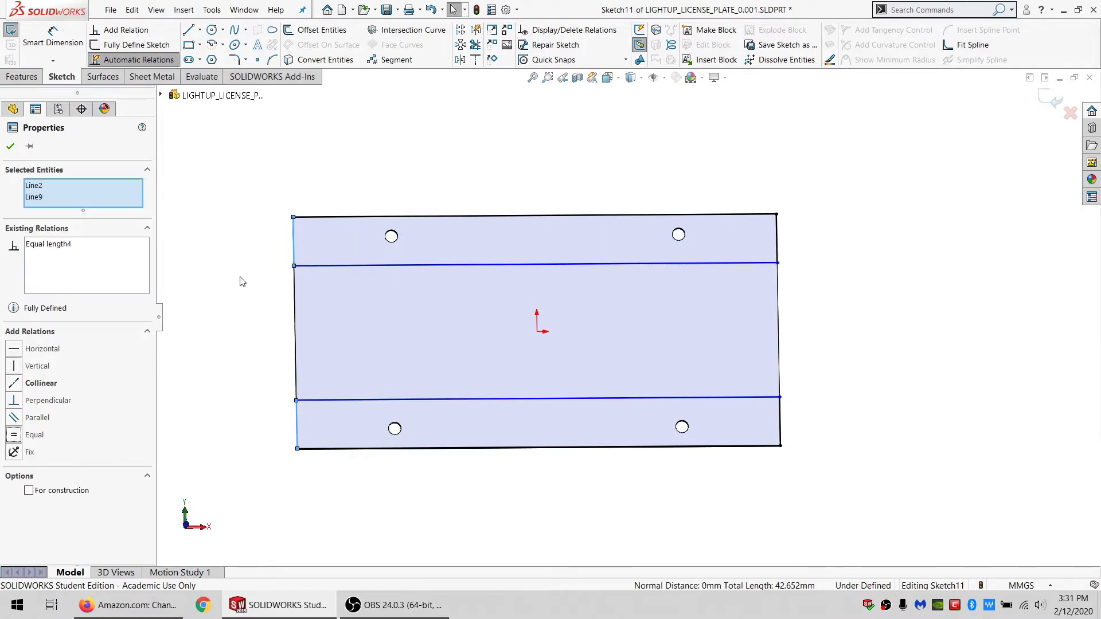
# Step: Dimension the upper rectangle's height and link it to the SURROUND_MATL_THK property
pyautogui.click(241, 279)
pyautogui.click(47, 43)
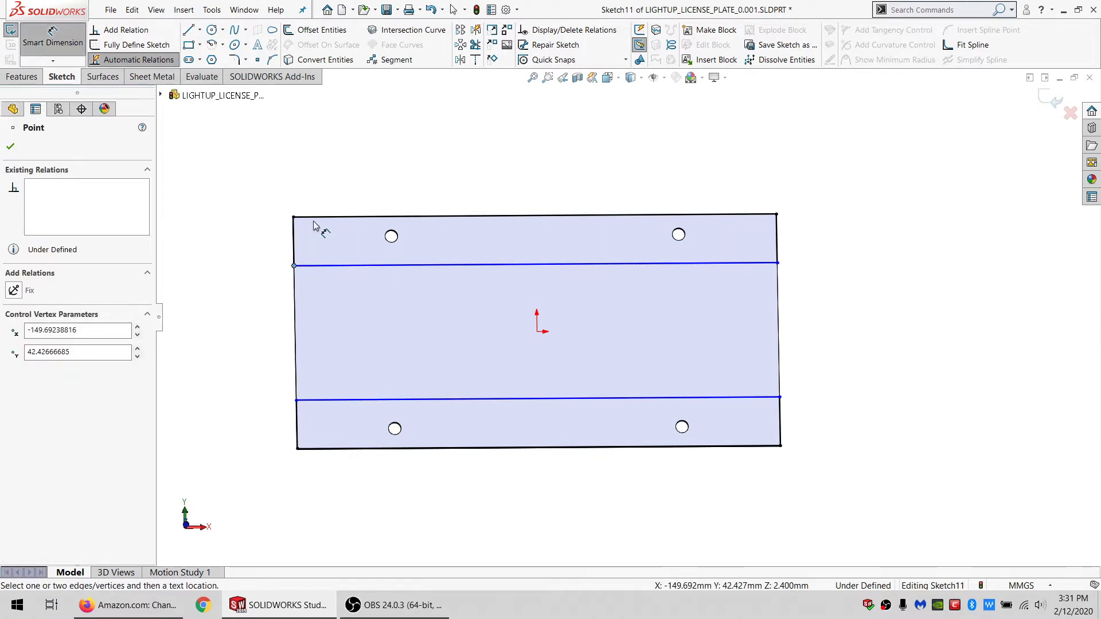
pyautogui.click(294, 230)
pyautogui.click(238, 226)
pyautogui.write('=s')
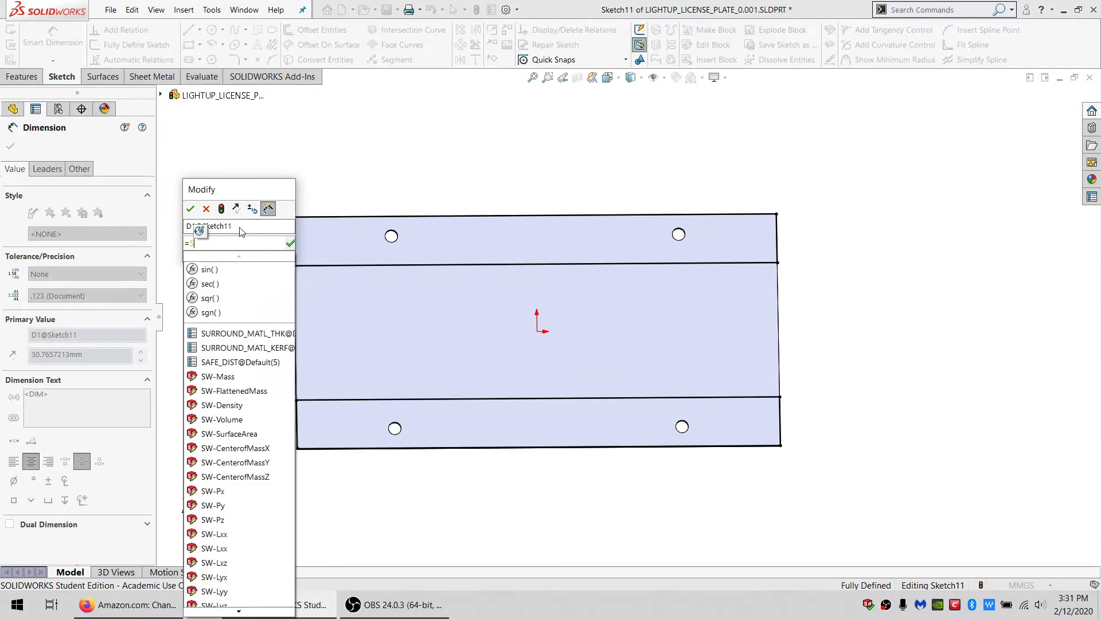
pyautogui.click(238, 334)
pyautogui.press('Return')
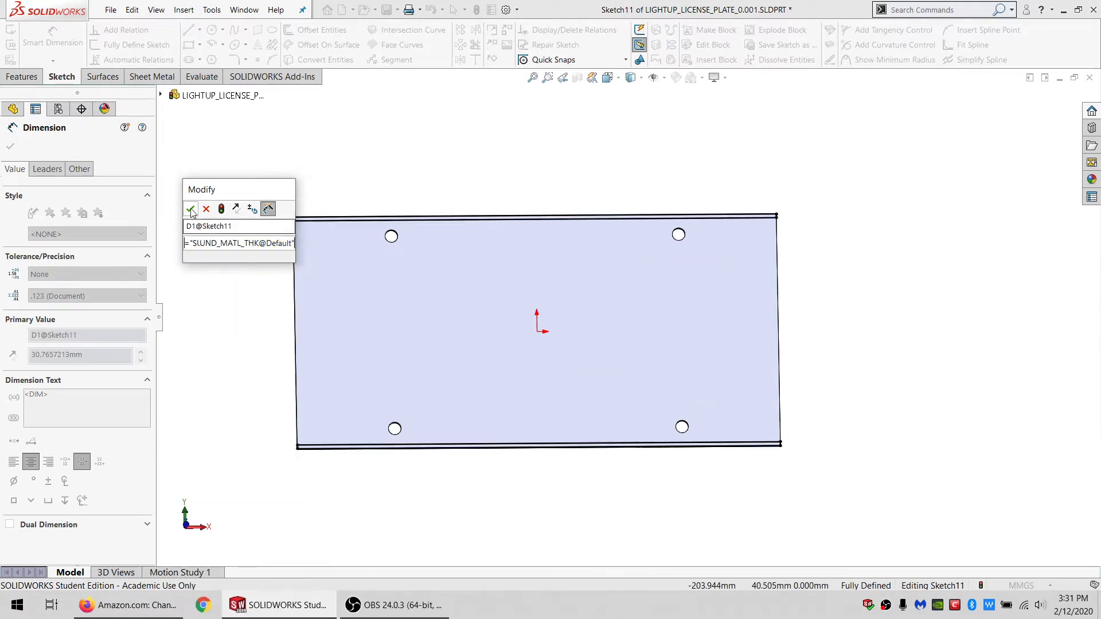
# Step: Extrude both strips as separate bodies to a Blind depth of LED_BODY_DIAM + SAFE_DIST + SAFE_DIST, with result merging off
pyautogui.click(22, 76)
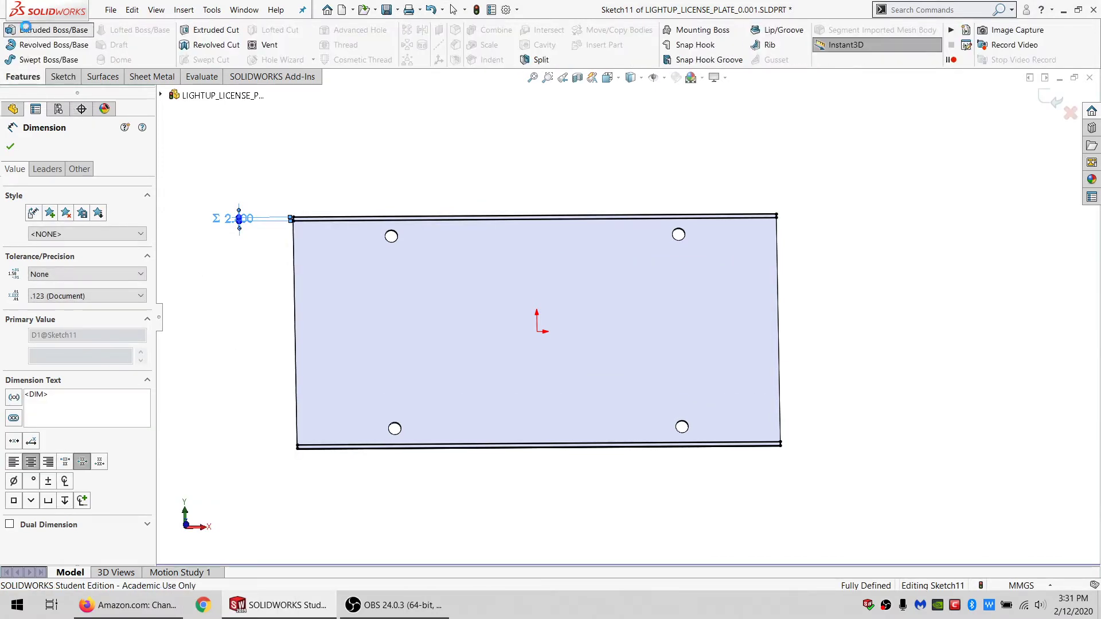
pyautogui.write('="')
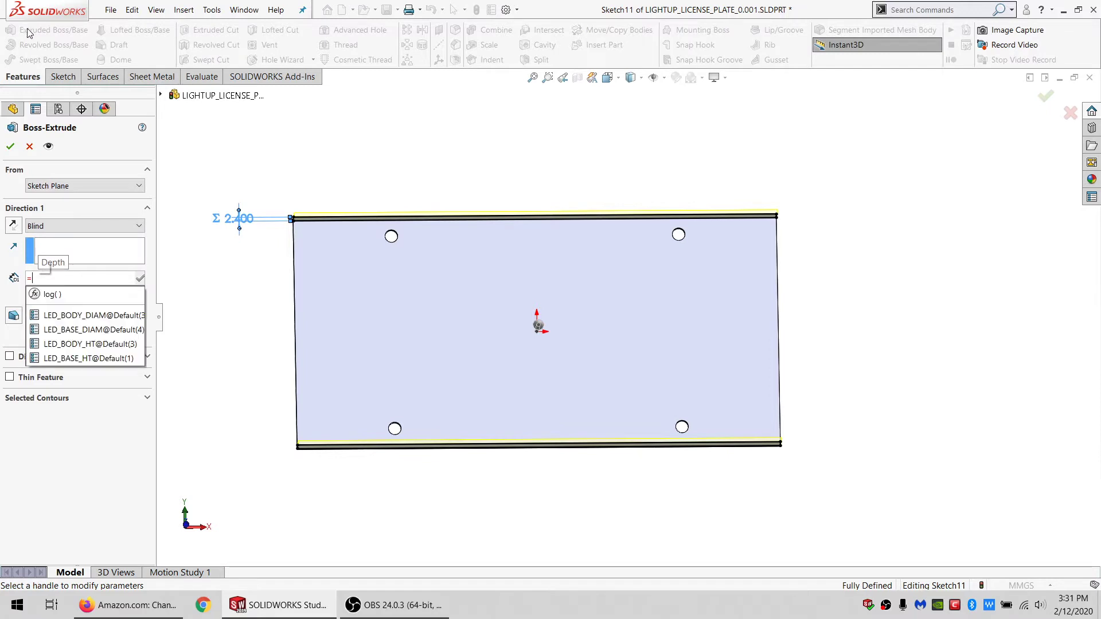
pyautogui.write('L')
pyautogui.click(80, 315)
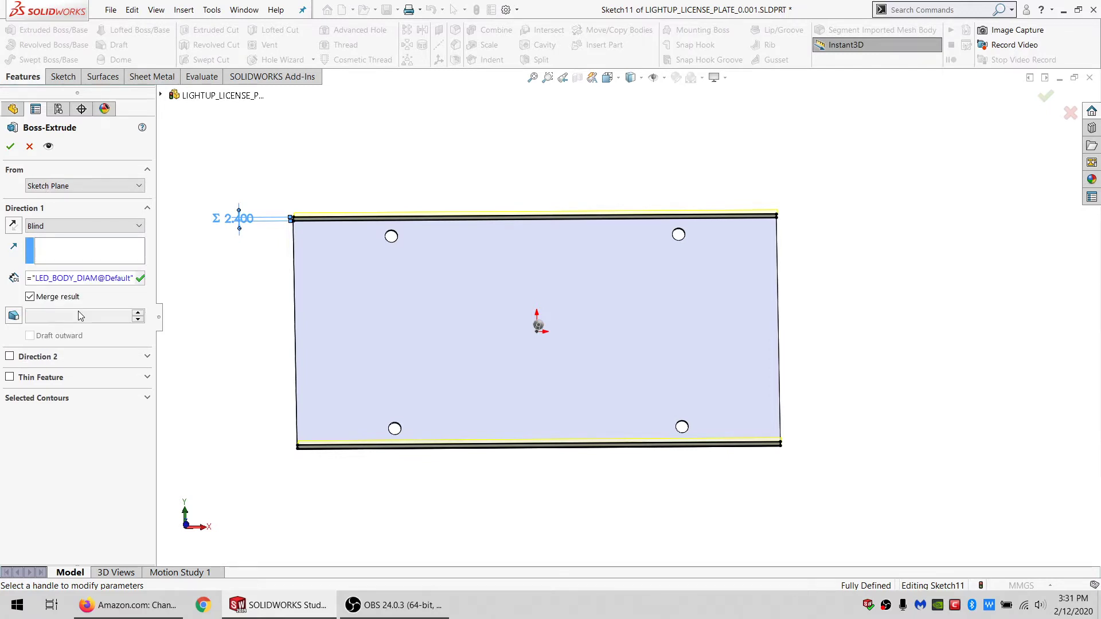
pyautogui.write('+ S')
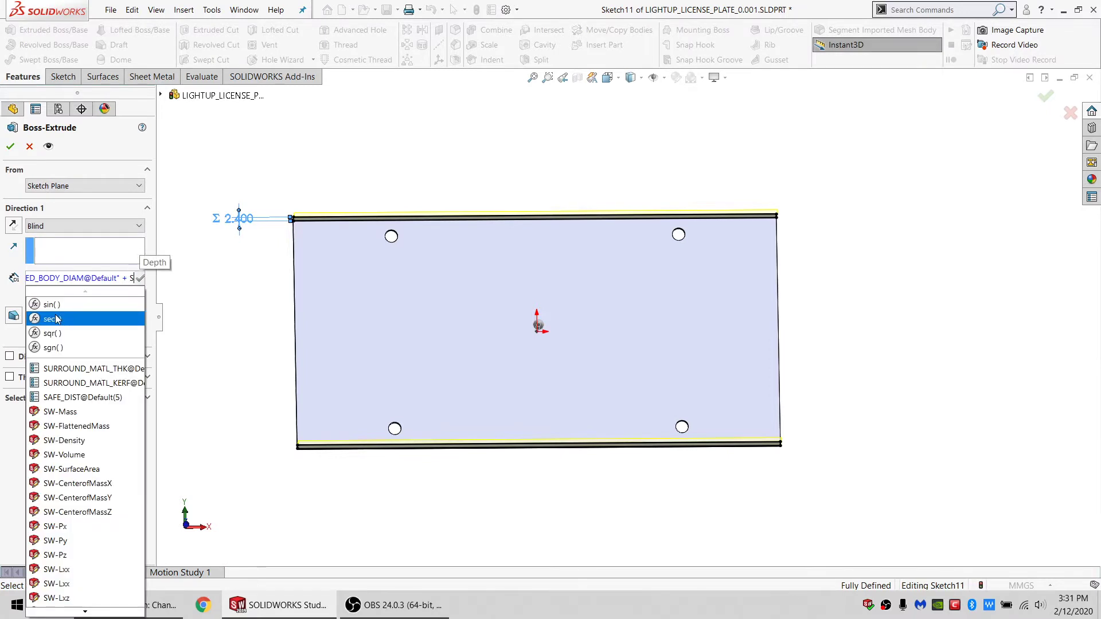
pyautogui.click(86, 400)
pyautogui.write('+ "SAF')
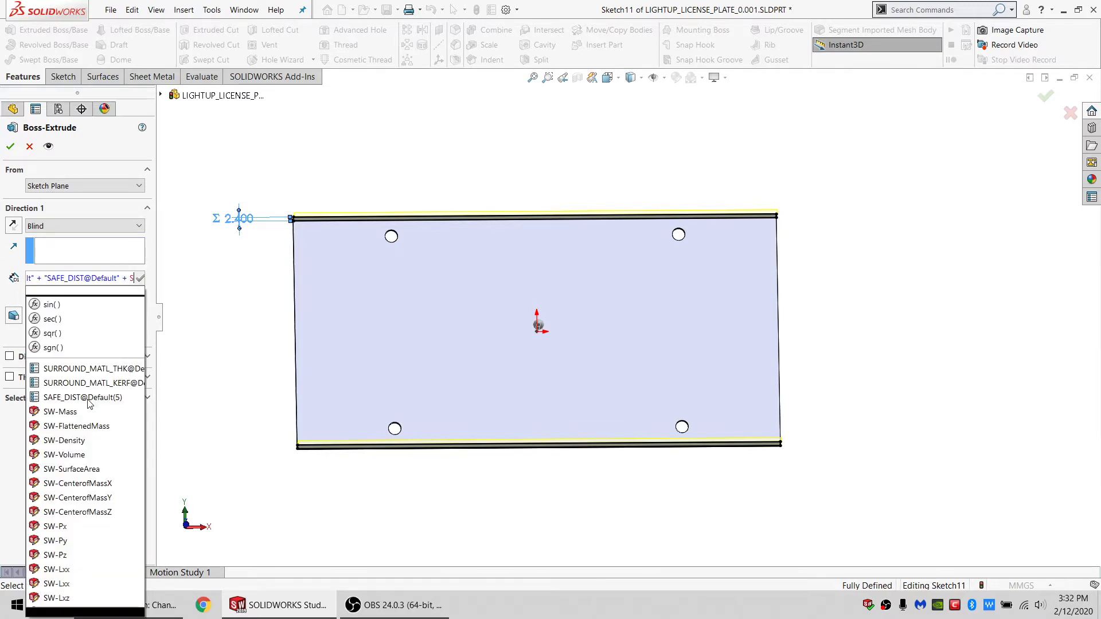
pyautogui.click(92, 397)
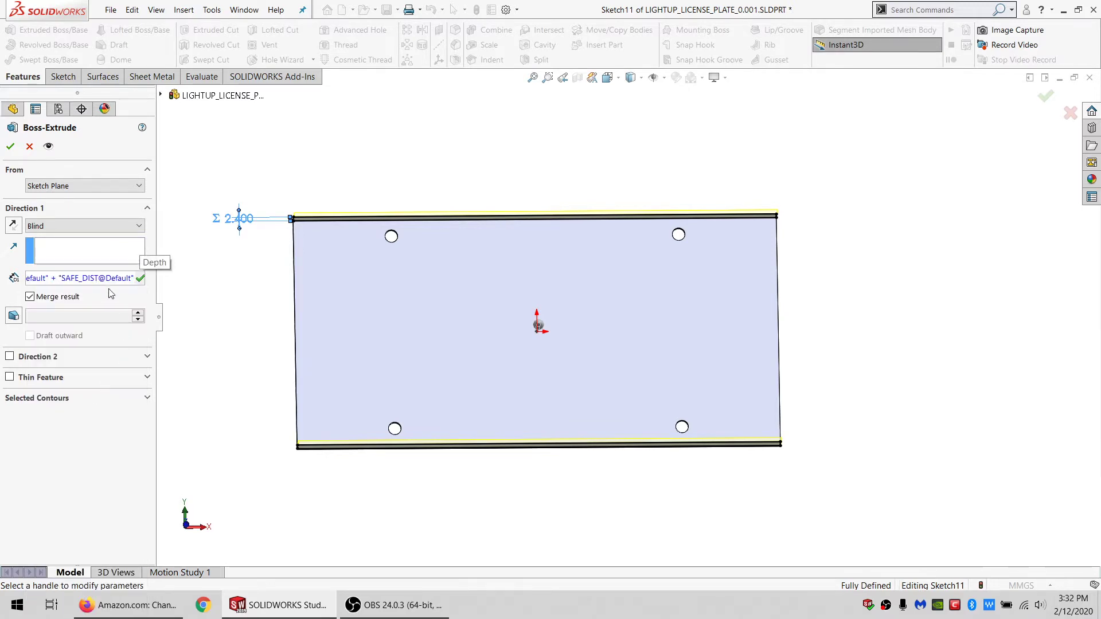
pyautogui.click(75, 302)
pyautogui.scroll(-1, 415, 278)
pyautogui.moveTo(415, 278); pyautogui.dragTo(410, 248, button='middle')
pyautogui.click(13, 147)
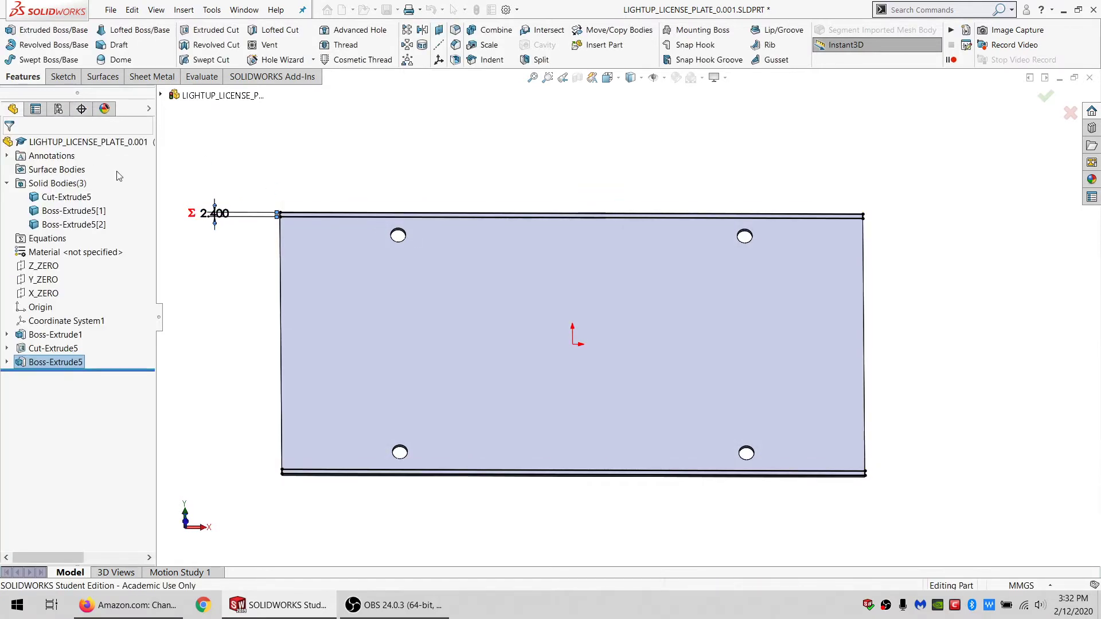
# Step: Sketch two rectangles on the plate's face: full-height, about 25 mm wide at the left end, and about 42 by 130 mm at the right
pyautogui.doubleClick(346, 245)
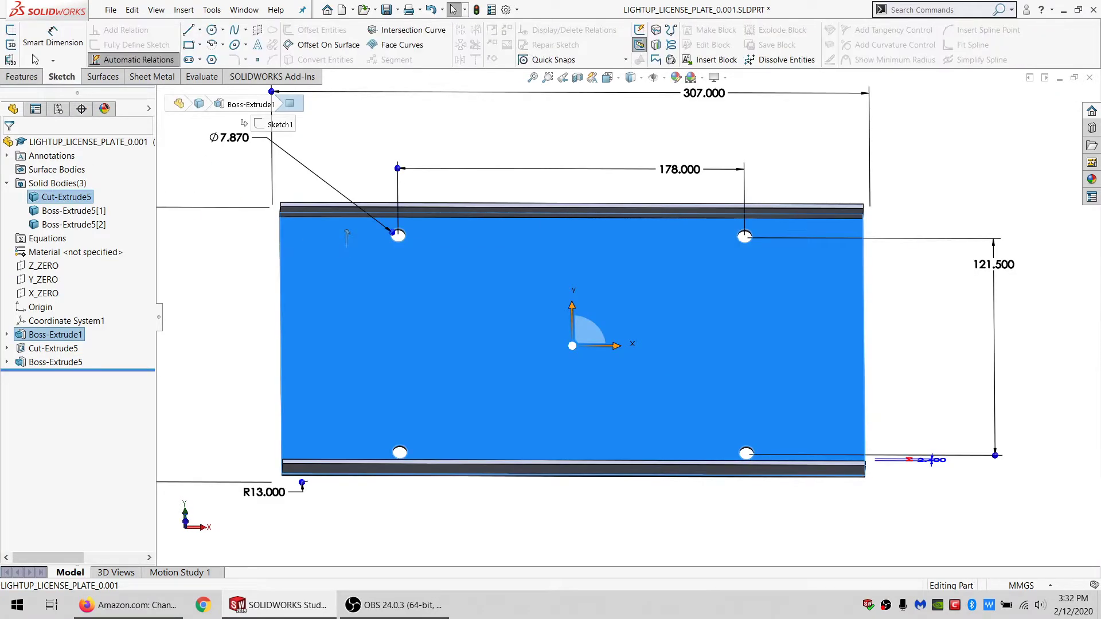
pyautogui.click(12, 31)
pyautogui.moveTo(293, 189); pyautogui.dragTo(347, 218, button='middle')
pyautogui.click(279, 216)
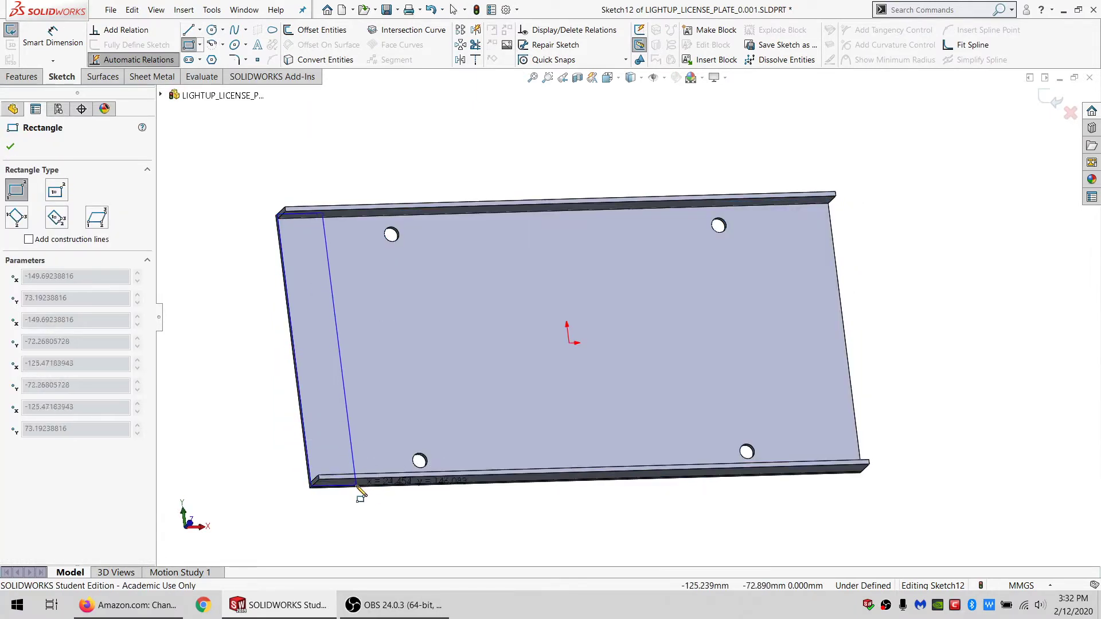
pyautogui.click(357, 486)
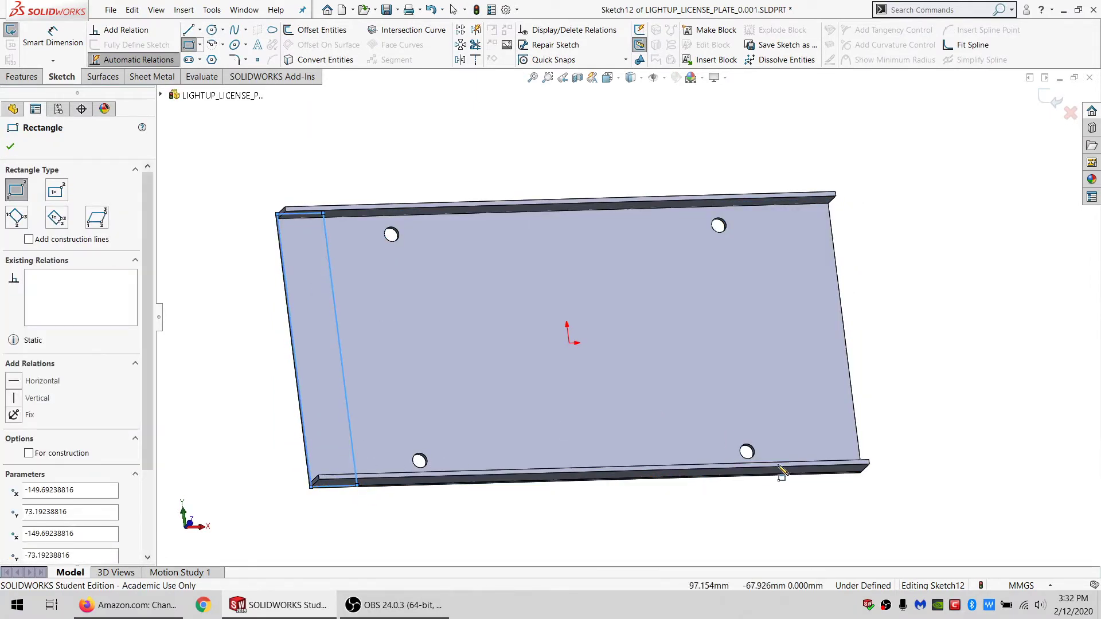
pyautogui.click(862, 473)
pyautogui.moveTo(799, 253); pyautogui.dragTo(772, 196, button='middle')
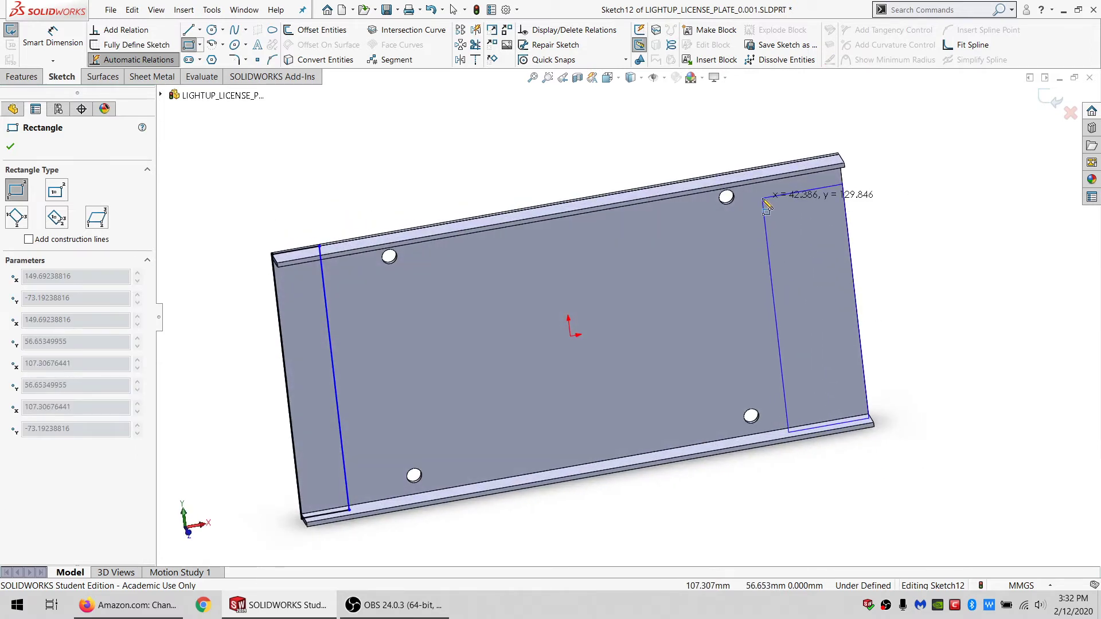
pyautogui.click(764, 200)
pyautogui.press('Escape')
# Step: Replace the horizontal relation on the right rectangle's upper line with collinear and equal relations to the left rectangle's upper line
pyautogui.click(786, 194)
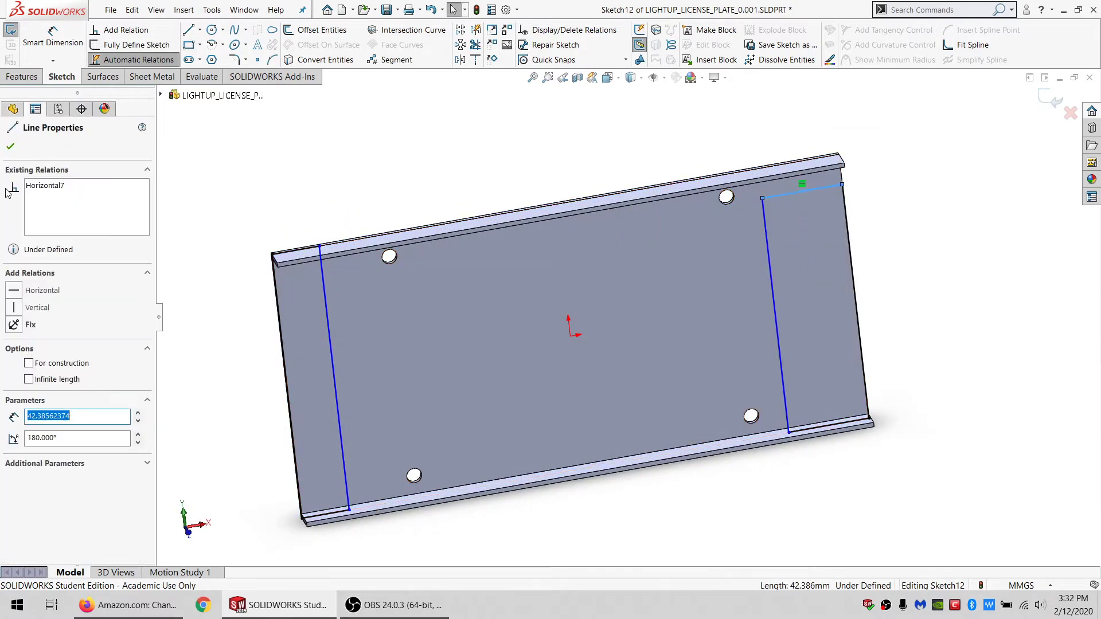
pyautogui.click(44, 185)
pyautogui.press('Delete')
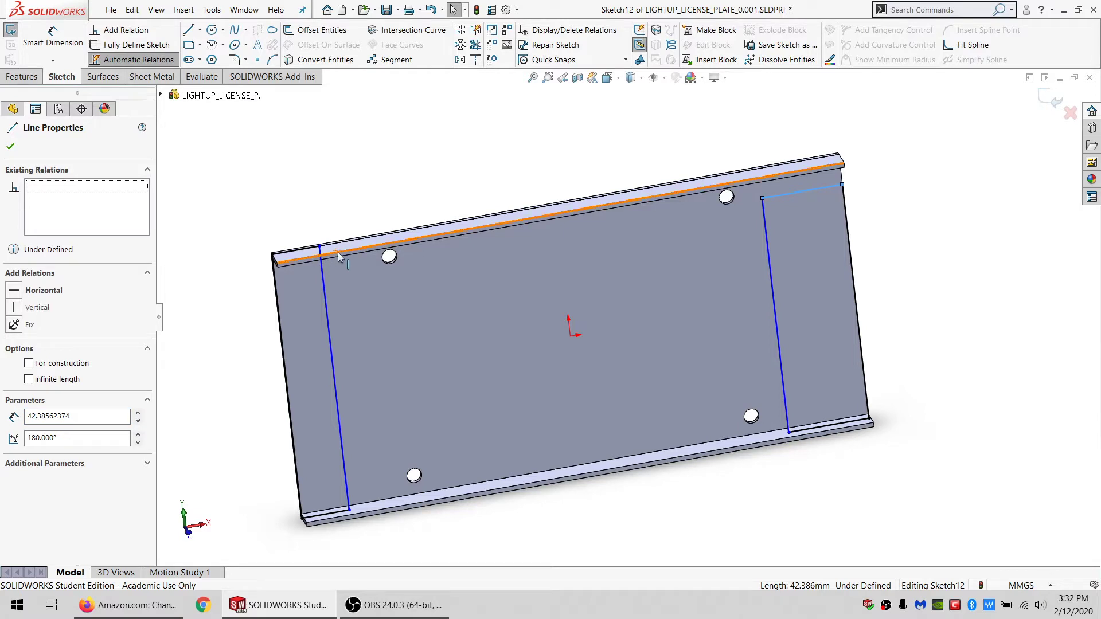
pyautogui.keyDown('ctrl'); pyautogui.click(315, 252); pyautogui.keyUp('ctrl')
pyautogui.click(46, 386)
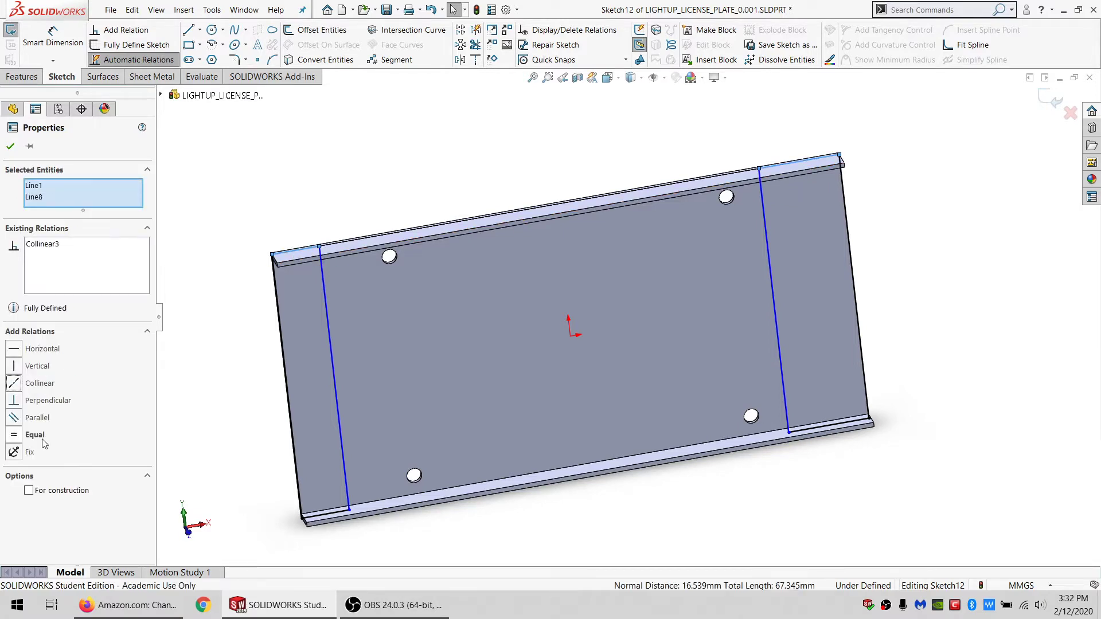
pyautogui.click(42, 440)
pyautogui.click(238, 328)
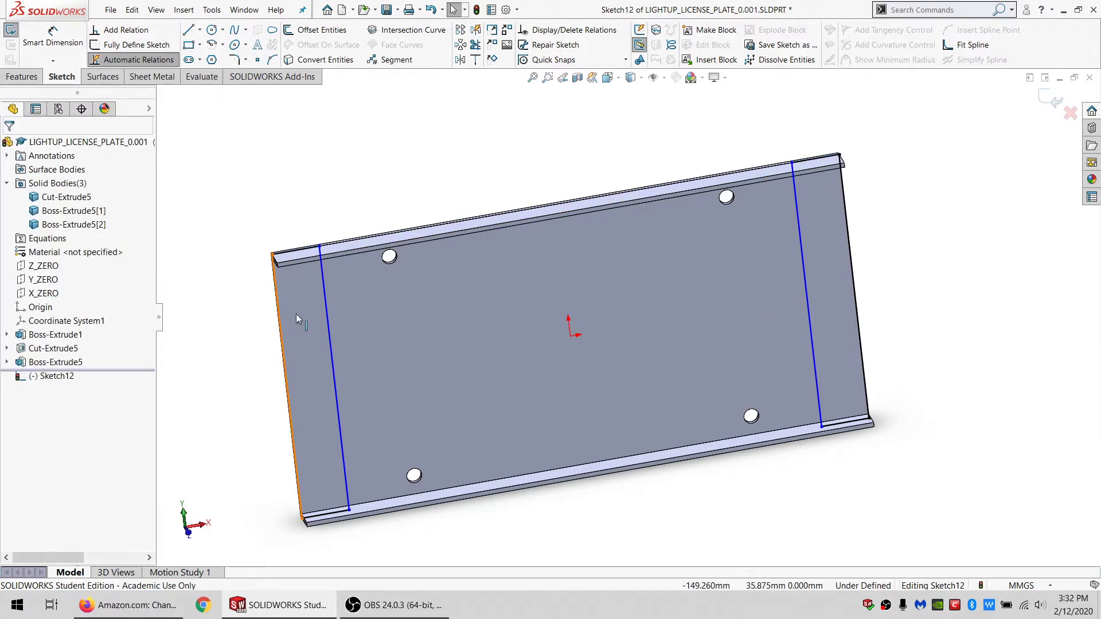
# Step: Make the left rectangle's width equal to the thickness edge at the end of the upper wall
pyautogui.scroll(-5, 295, 315)
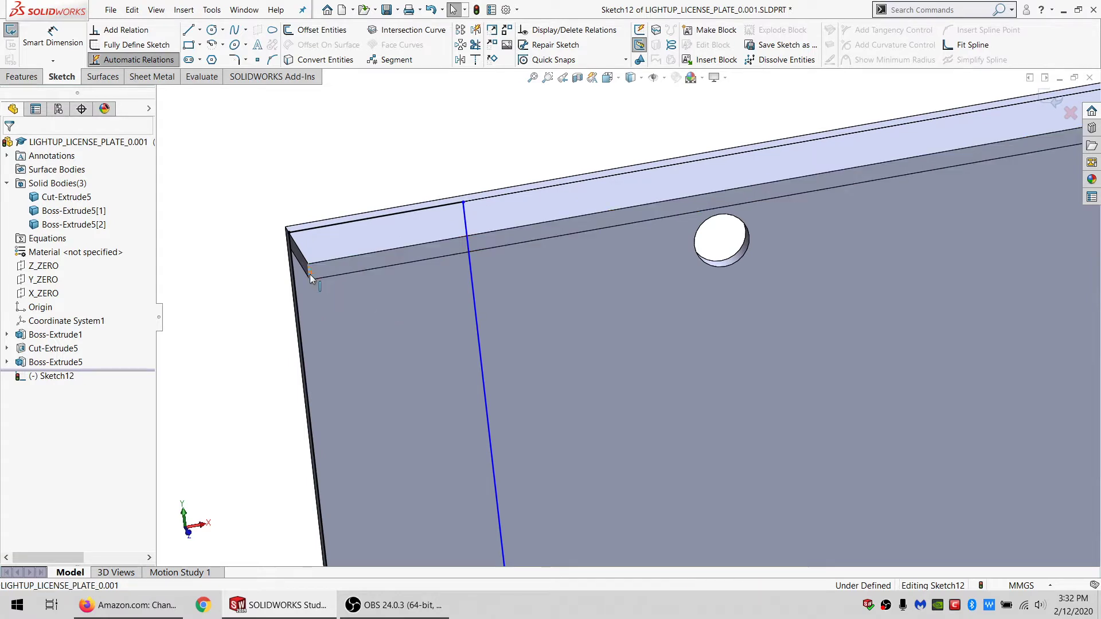
pyautogui.keyDown('ctrl'); pyautogui.click(310, 231); pyautogui.keyUp('ctrl')
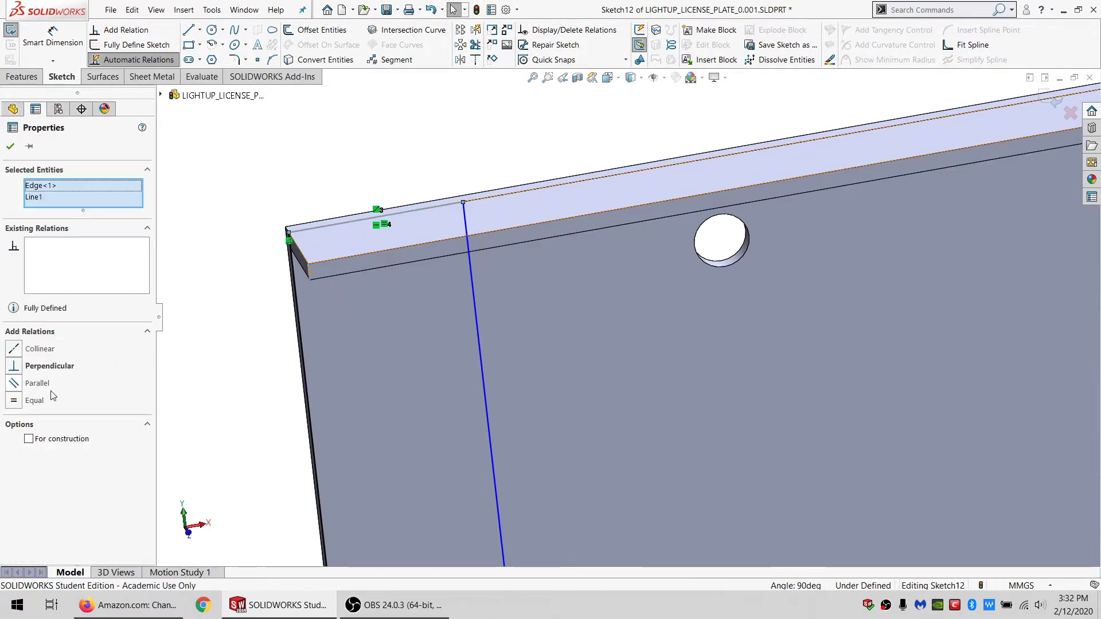
pyautogui.click(35, 403)
pyautogui.click(267, 335)
pyautogui.scroll(10, 674, 337)
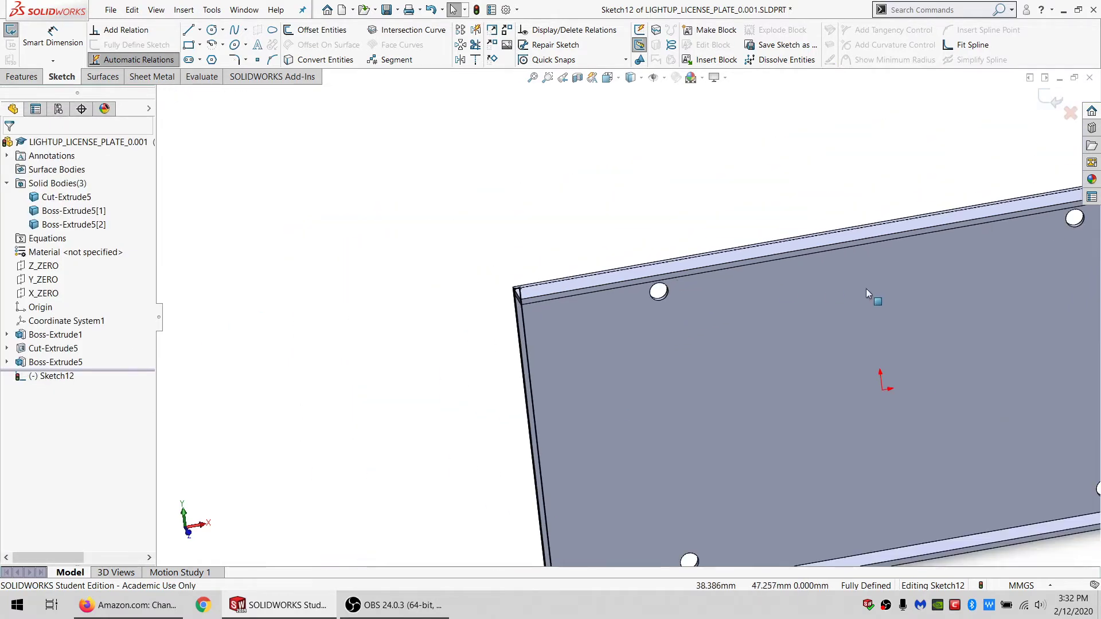
# Step: Extrude both end rectangles Up To Surface, ending at the lower wall's rim face, as separate bodies
pyautogui.scroll(-3, 761, 419)
pyautogui.moveTo(756, 408); pyautogui.dragTo(702, 212, button='middle')
pyautogui.scroll(-4, 397, 485)
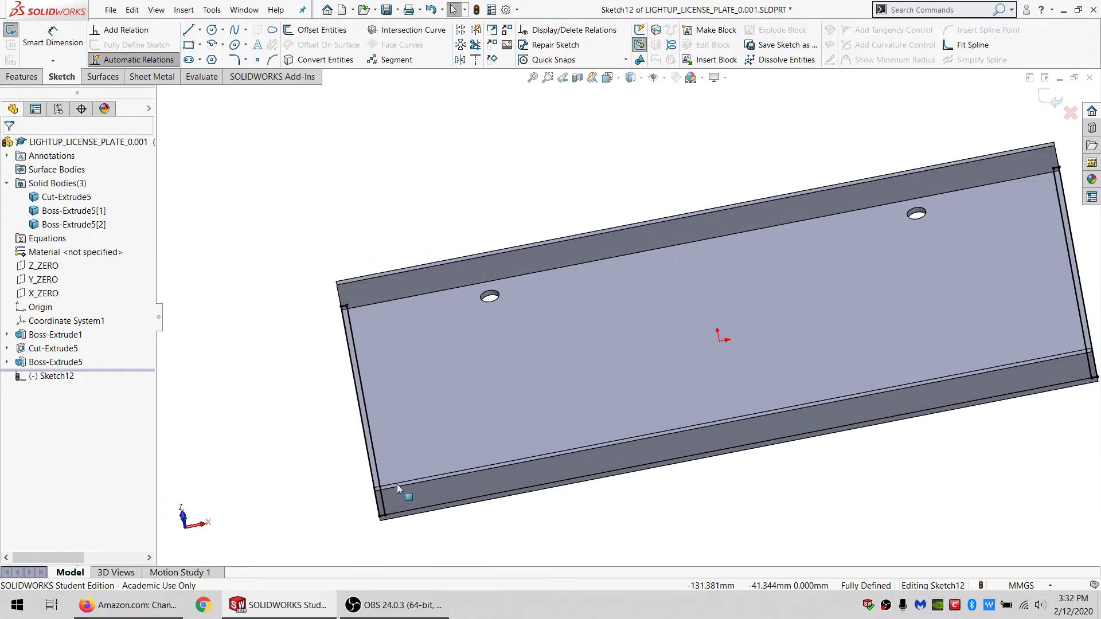
pyautogui.click(23, 76)
pyautogui.click(52, 30)
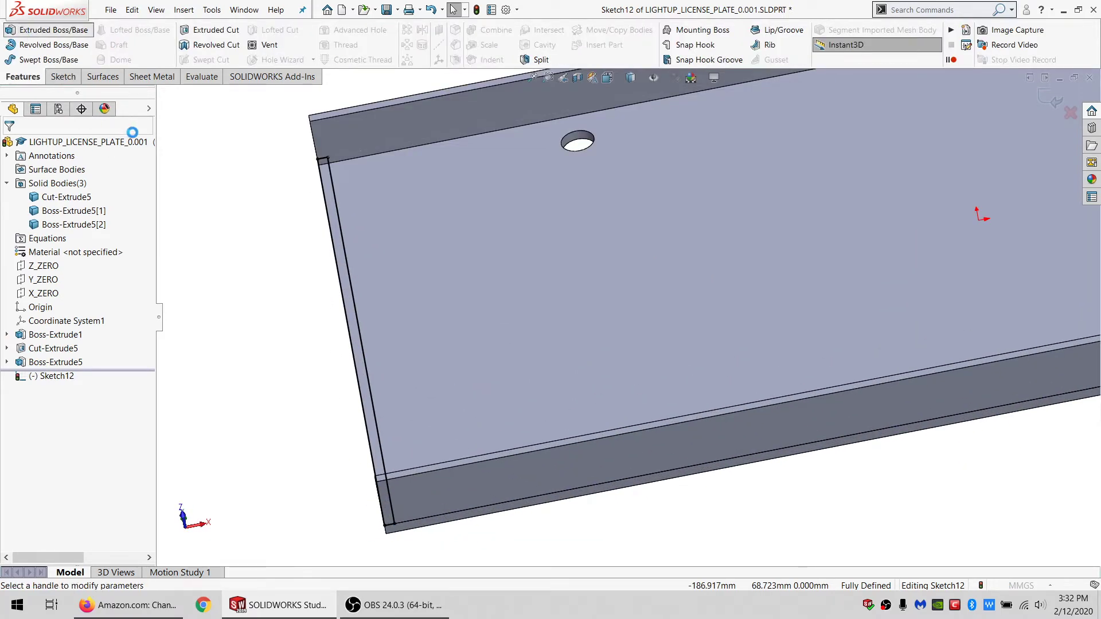
pyautogui.click(84, 225)
pyautogui.click(51, 268)
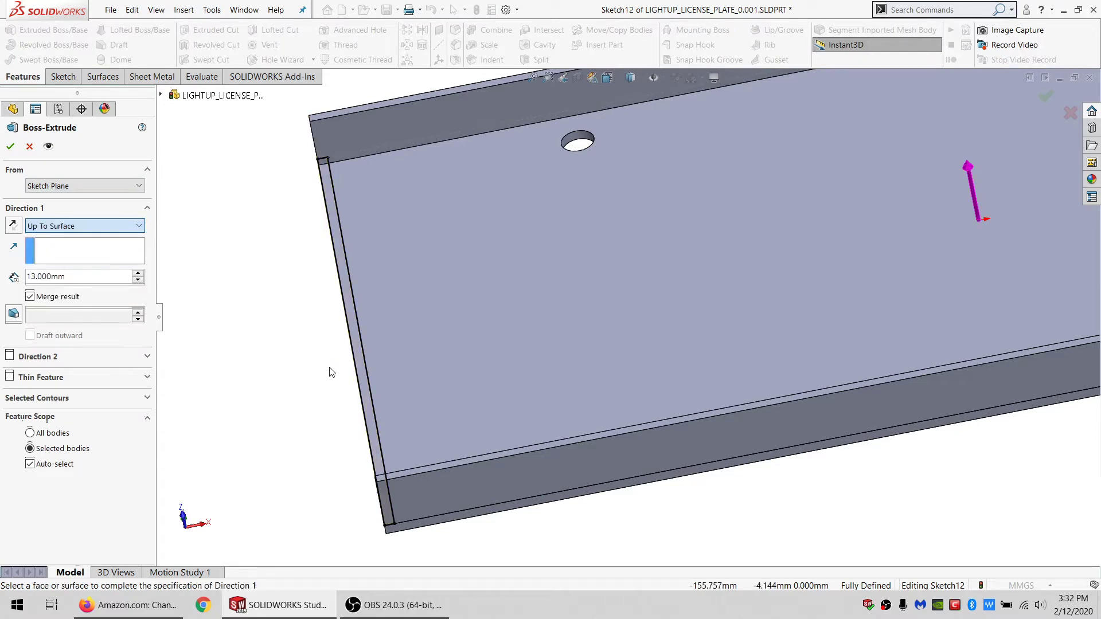
pyautogui.scroll(-3, 415, 473)
pyautogui.click(423, 449)
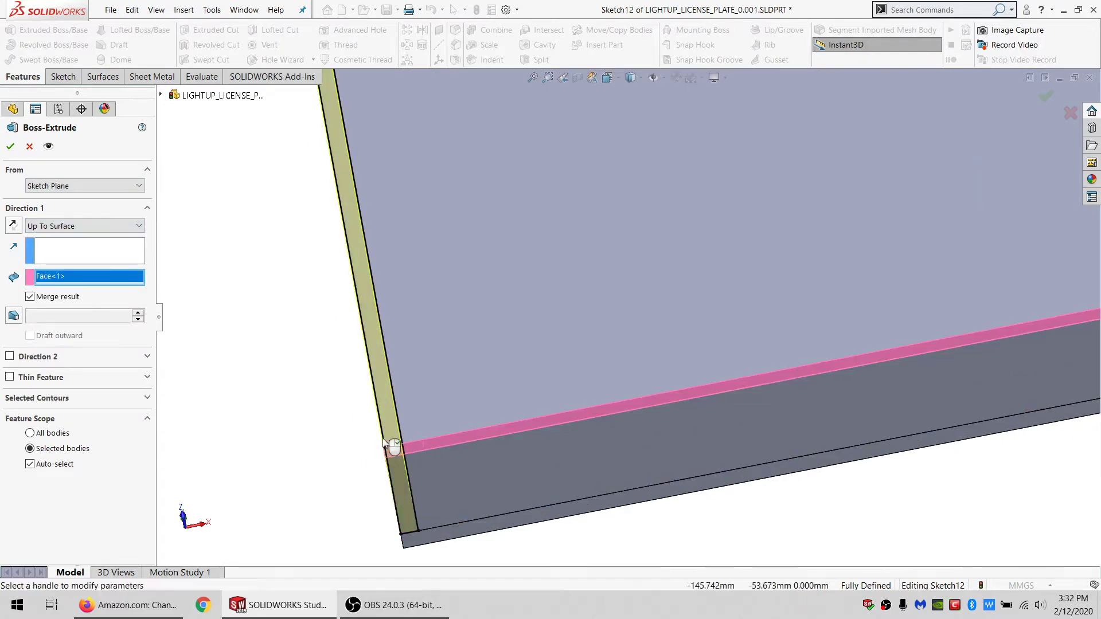
pyautogui.click(11, 146)
# Step: Hide the right end wall body at the lower-right corner of the surround
pyautogui.scroll(5, 799, 306)
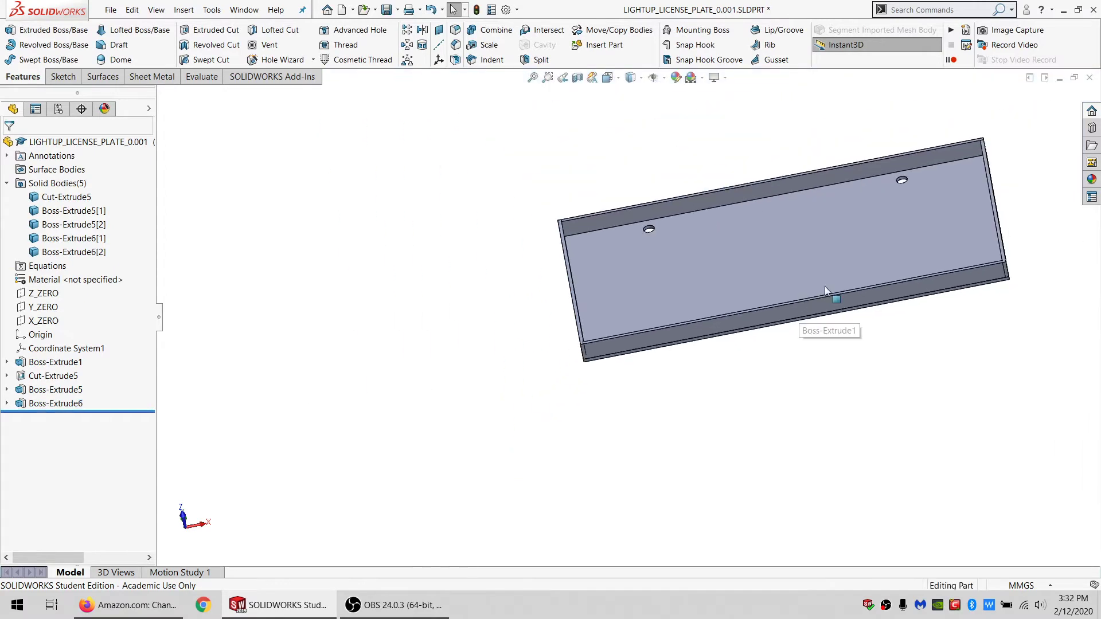
pyautogui.moveTo(882, 203); pyautogui.dragTo(840, 260, button='middle')
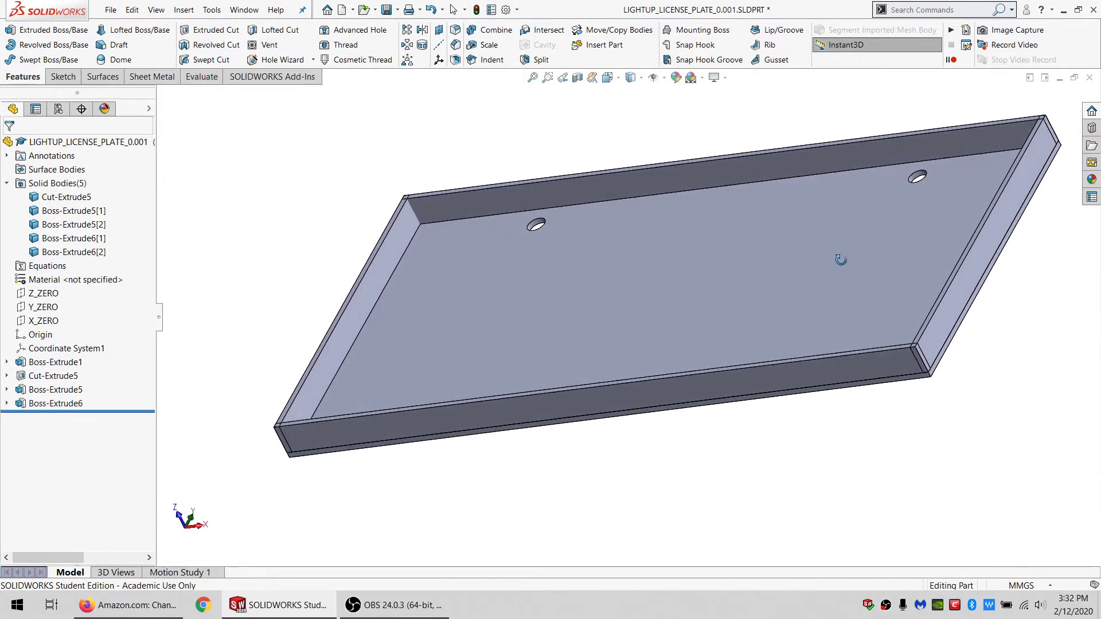
pyautogui.moveTo(915, 343); pyautogui.dragTo(869, 378, button='middle')
pyautogui.scroll(-4, 954, 364)
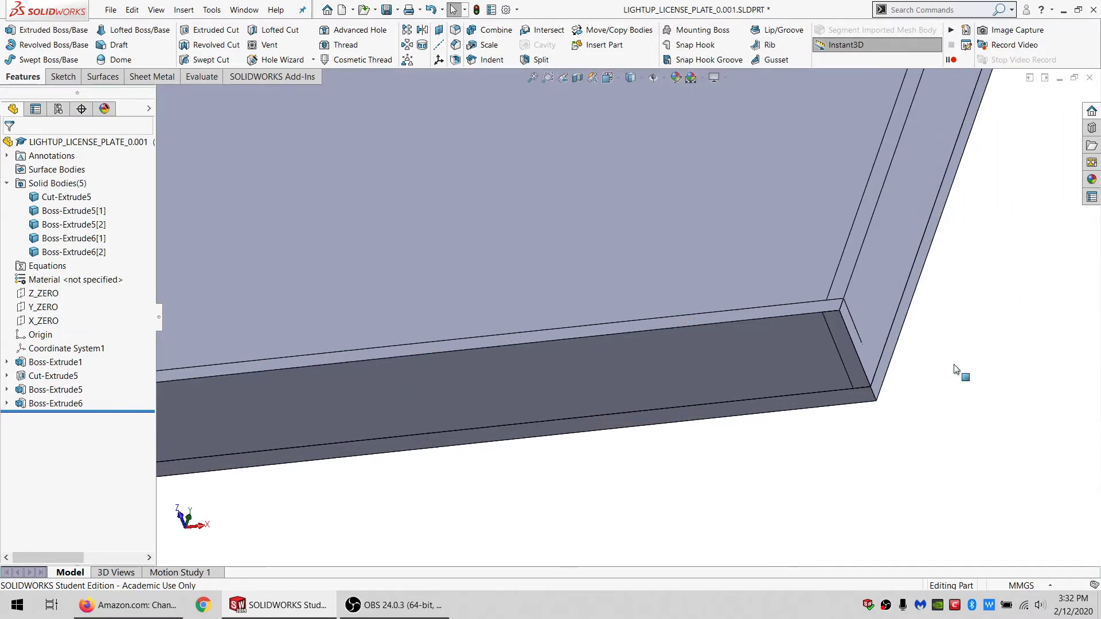
pyautogui.click(856, 280)
pyautogui.click(933, 252)
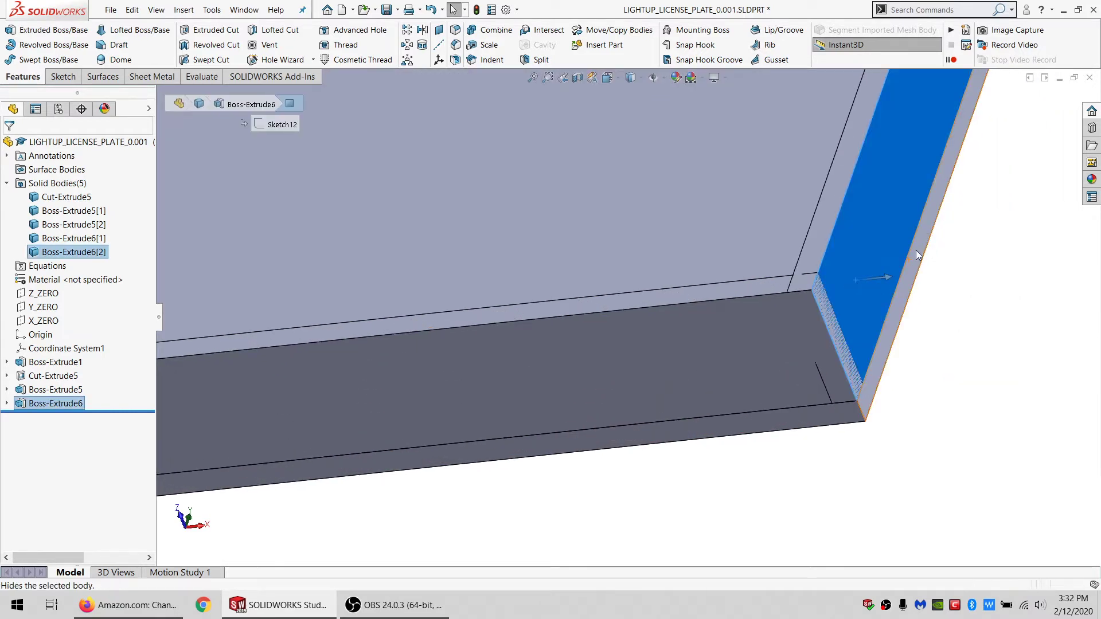
# Step: Sketch a rectangle about 5 mm tall on the lower wall's outer face, starting from its right end edge
pyautogui.click(68, 77)
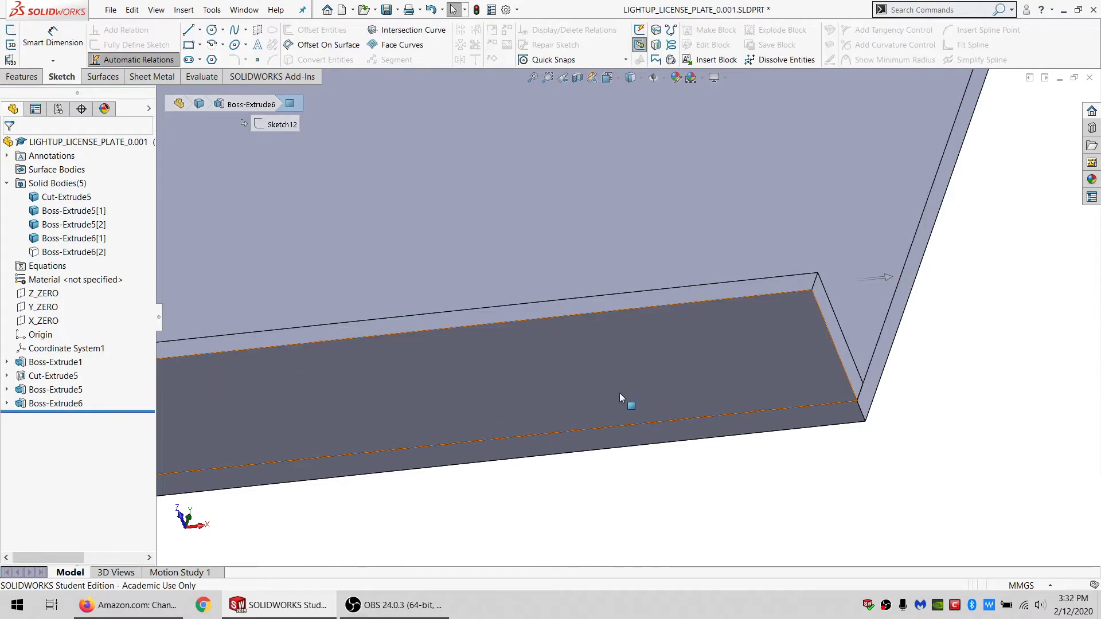
pyautogui.click(619, 393)
pyautogui.click(12, 31)
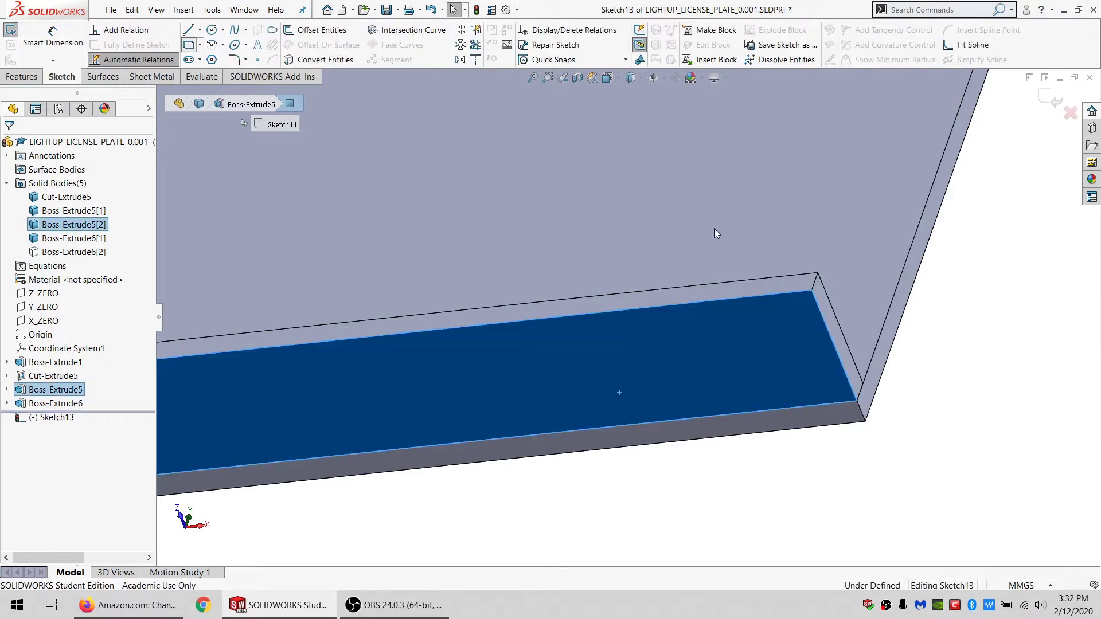
pyautogui.click(822, 314)
pyautogui.click(741, 368)
pyautogui.press('Escape')
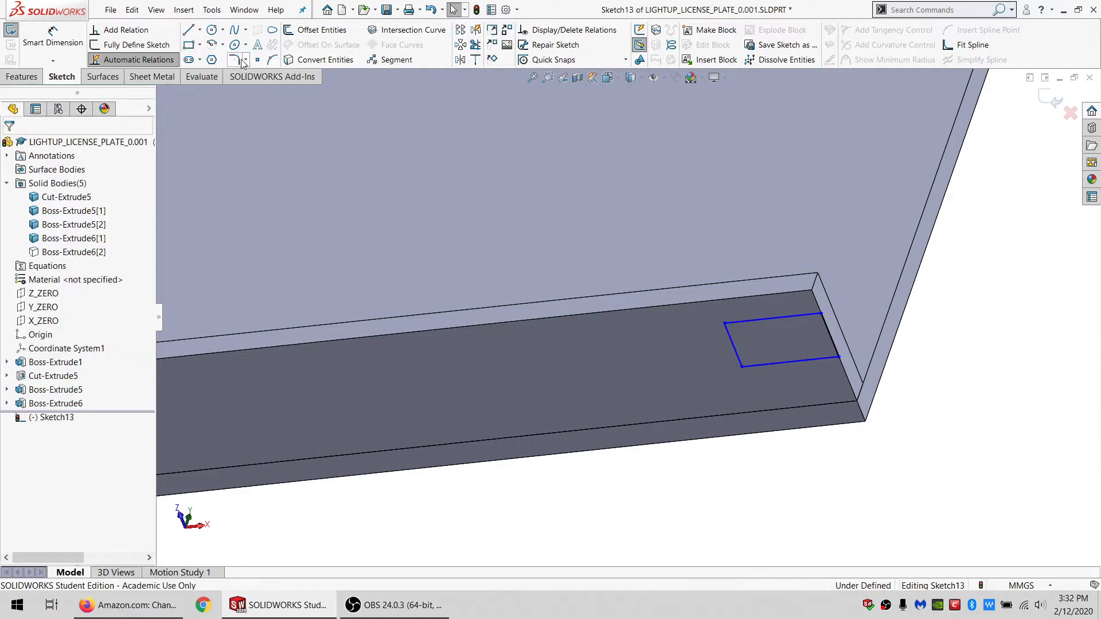
# Step: Draw two construction lines along the lower wall's right end edge, joining the face's corners to the nearest rectangle corners
pyautogui.click(258, 60)
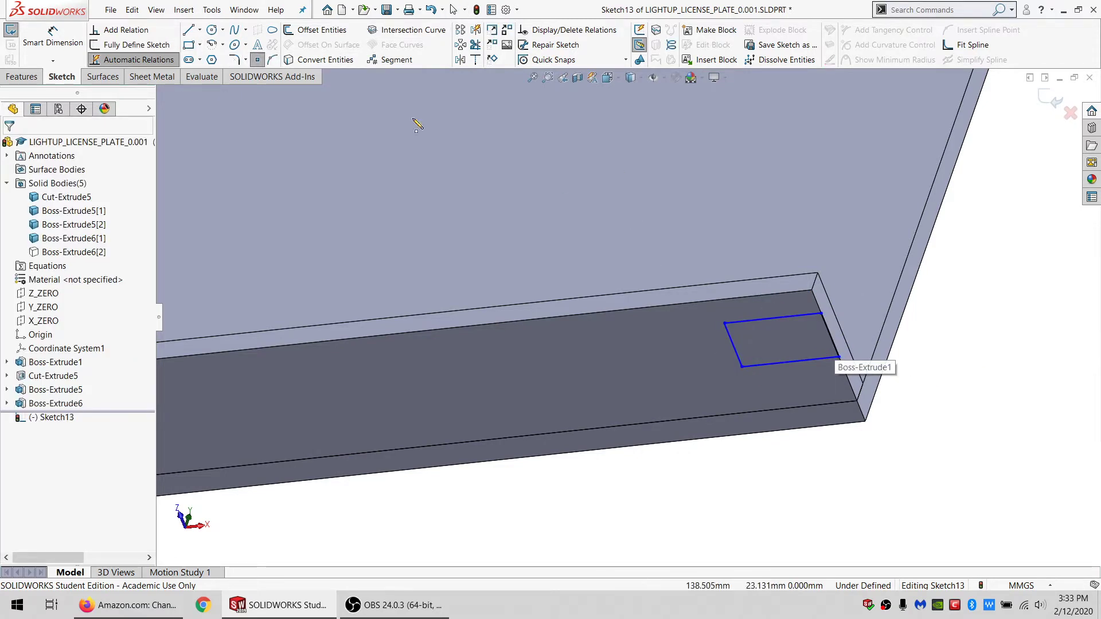
pyautogui.click(194, 32)
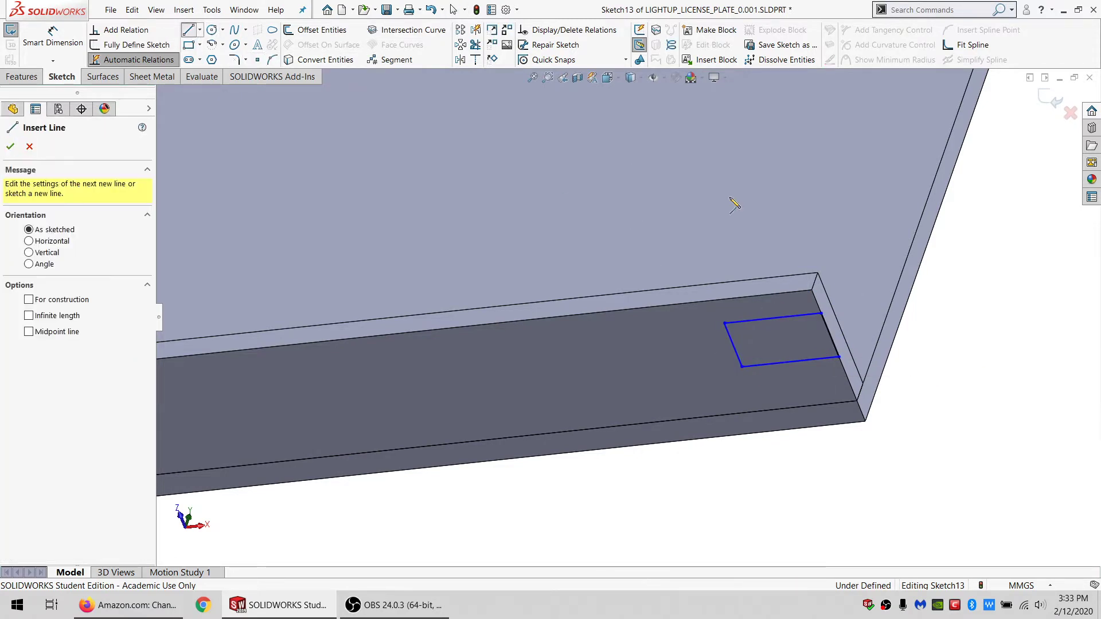
pyautogui.click(811, 290)
pyautogui.click(821, 314)
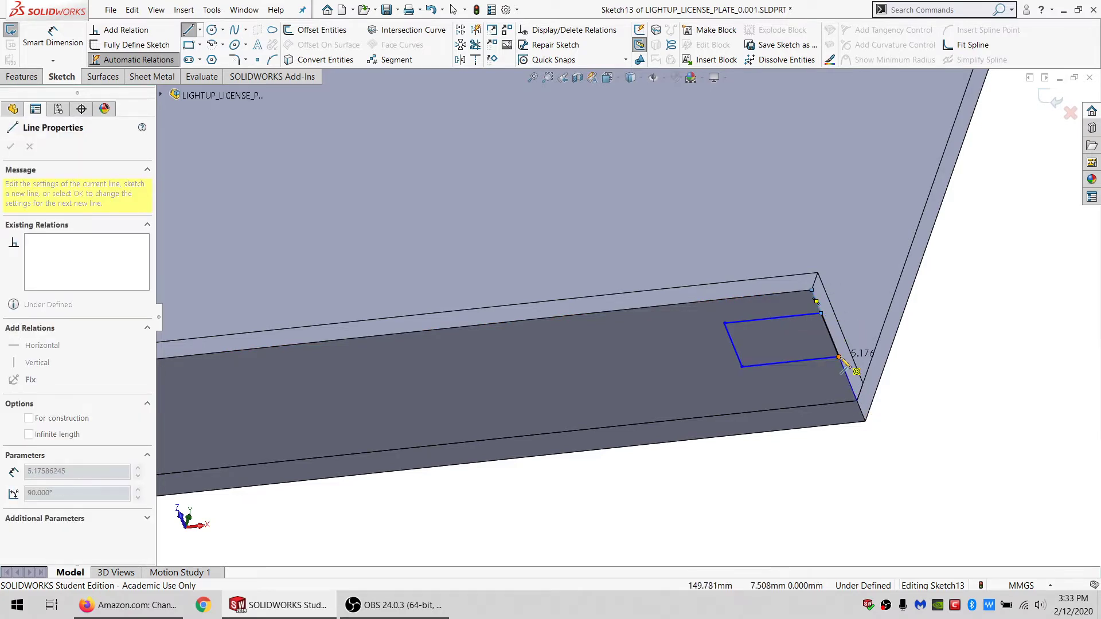
pyautogui.press('Escape')
pyautogui.click(820, 310)
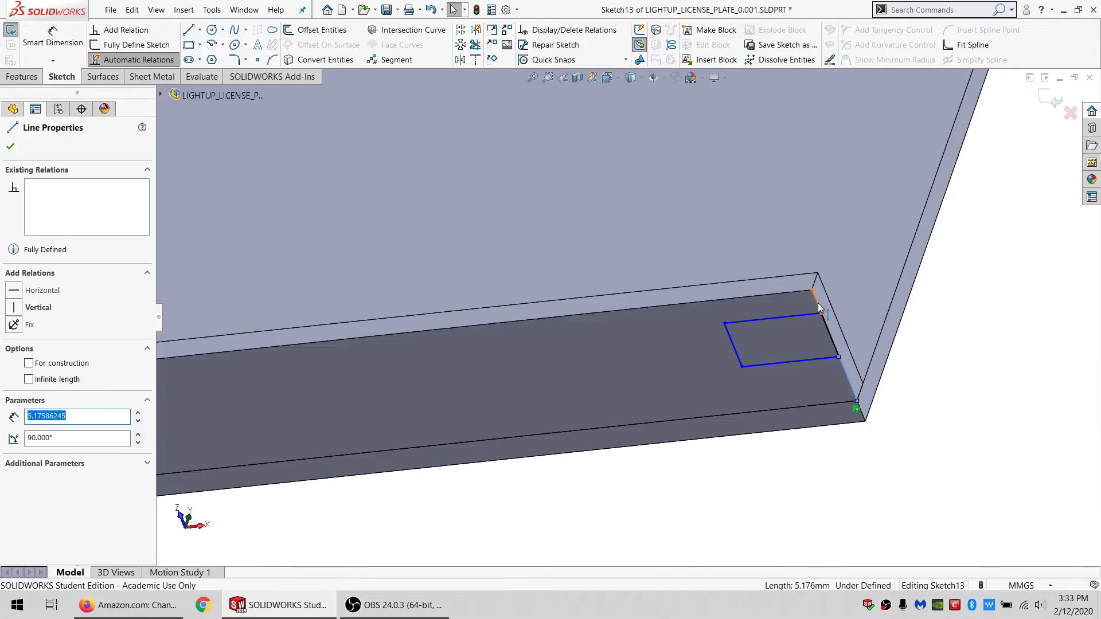
pyautogui.keyDown('ctrl'); pyautogui.click(337, 399); pyautogui.keyUp('ctrl')
pyautogui.click(45, 496)
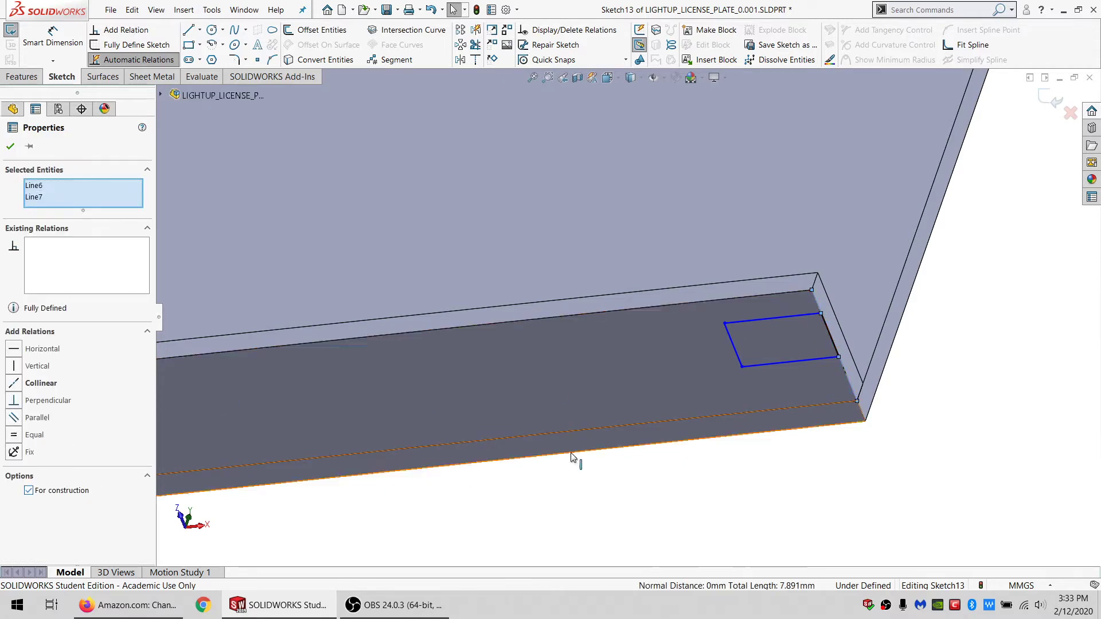
# Step: Make the two construction lines and the rectangle's right side equal in length
pyautogui.keyDown('ctrl'); pyautogui.click(827, 329); pyautogui.keyUp('ctrl')
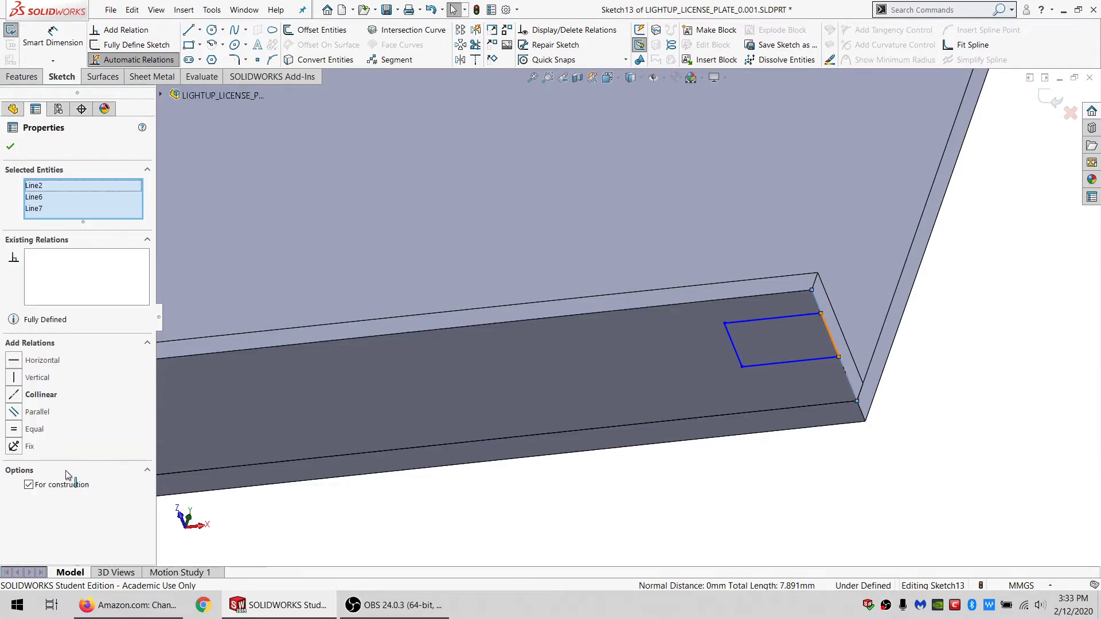
pyautogui.click(14, 428)
pyautogui.click(801, 483)
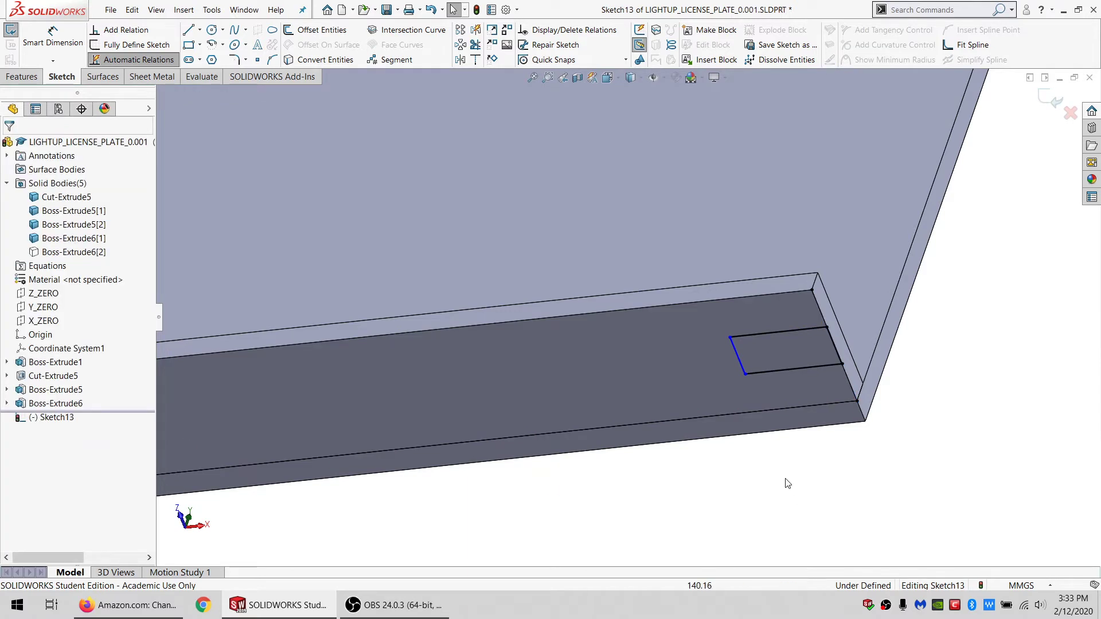
# Step: Dimension the rectangle's width with an equation linked to the SURROUND_MATL_THK property
pyautogui.click(59, 32)
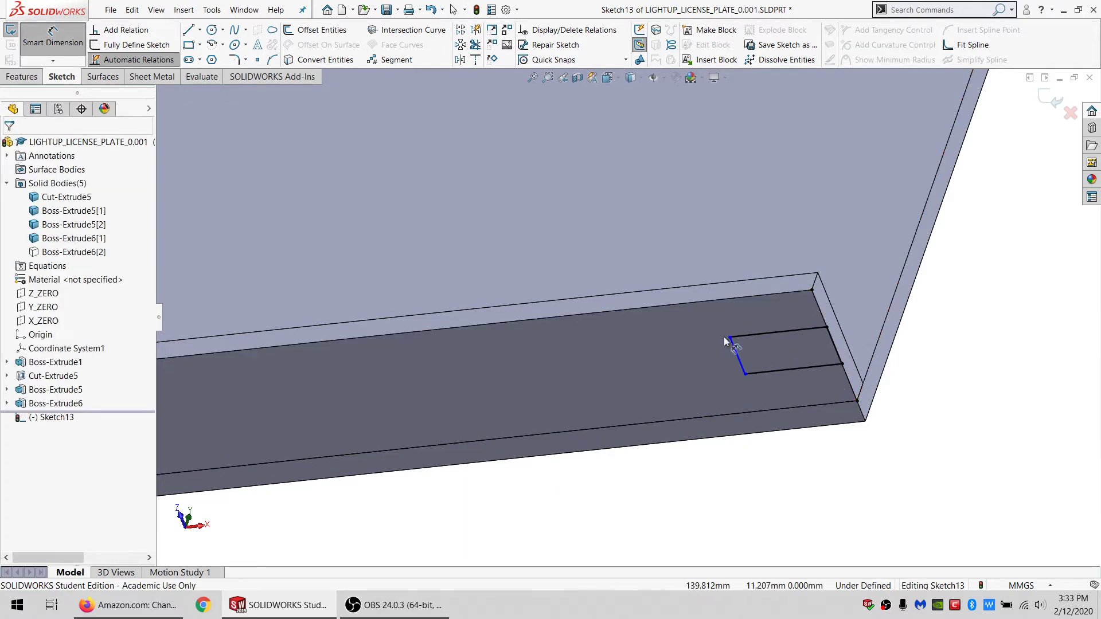
pyautogui.click(832, 346)
pyautogui.click(837, 485)
pyautogui.write('=')
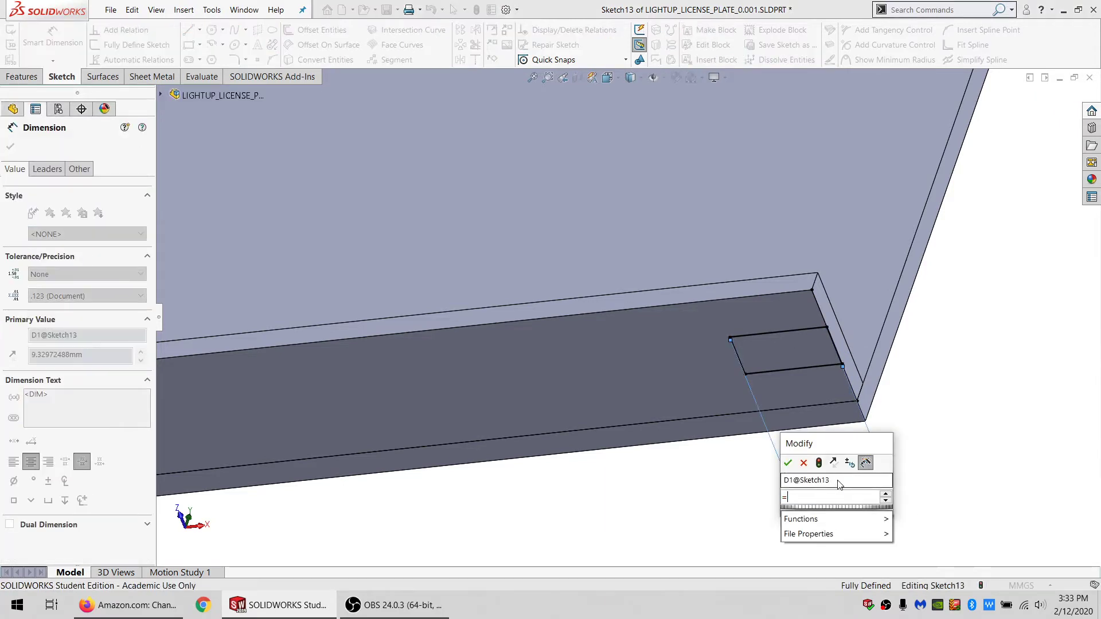
pyautogui.write('s')
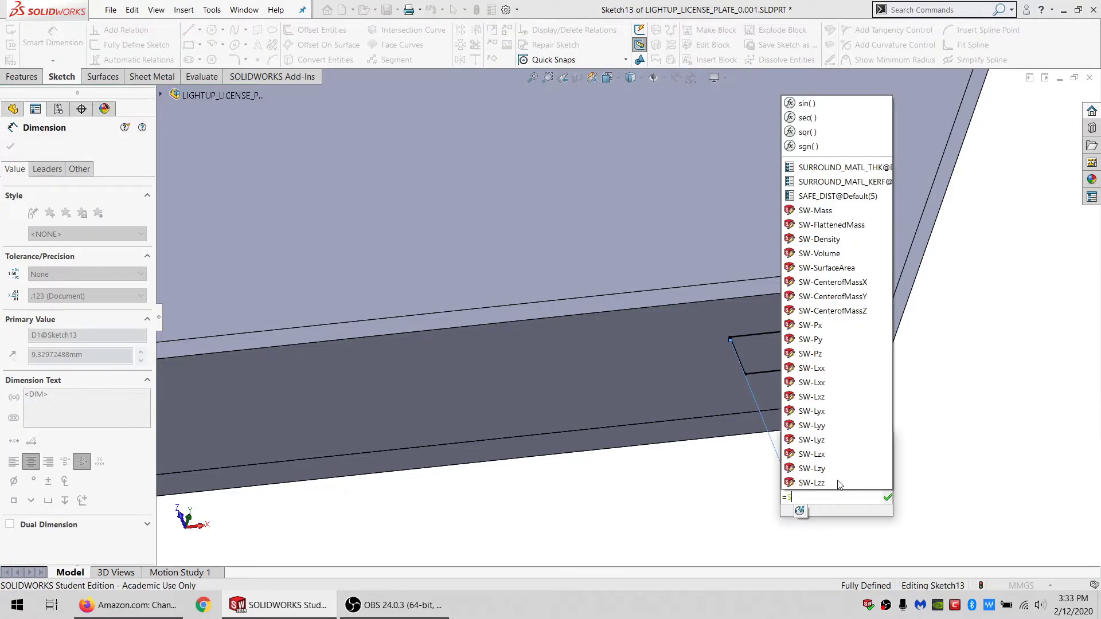
pyautogui.click(839, 167)
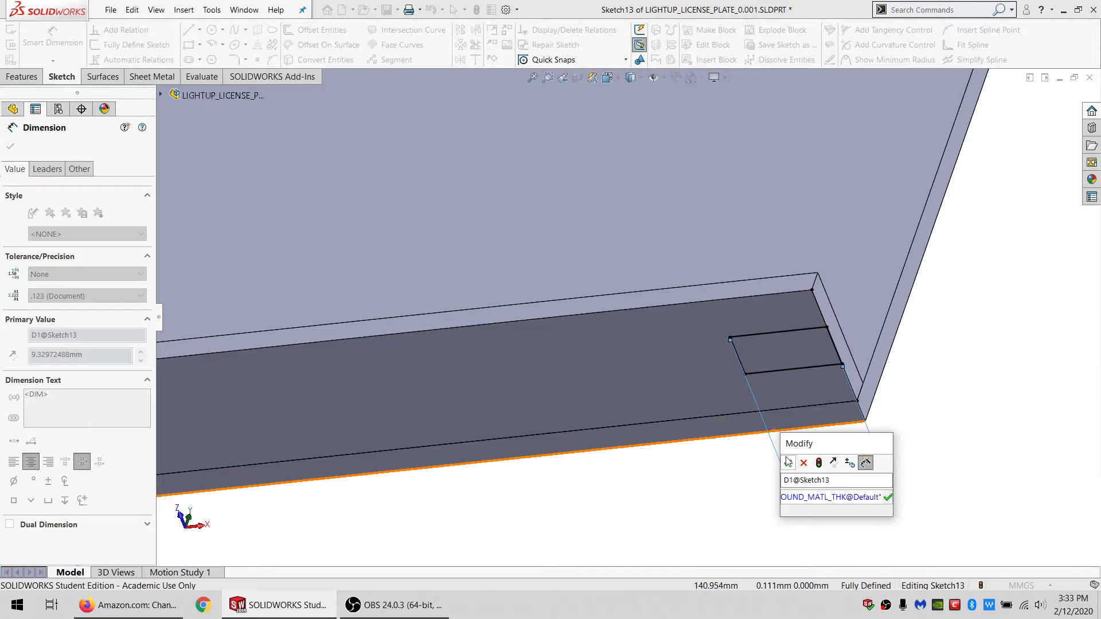
pyautogui.press('Return')
# Step: Sketch a second rectangle about 8.3 mm wide on the lower wall face, to the left of the first one
pyautogui.press('r')
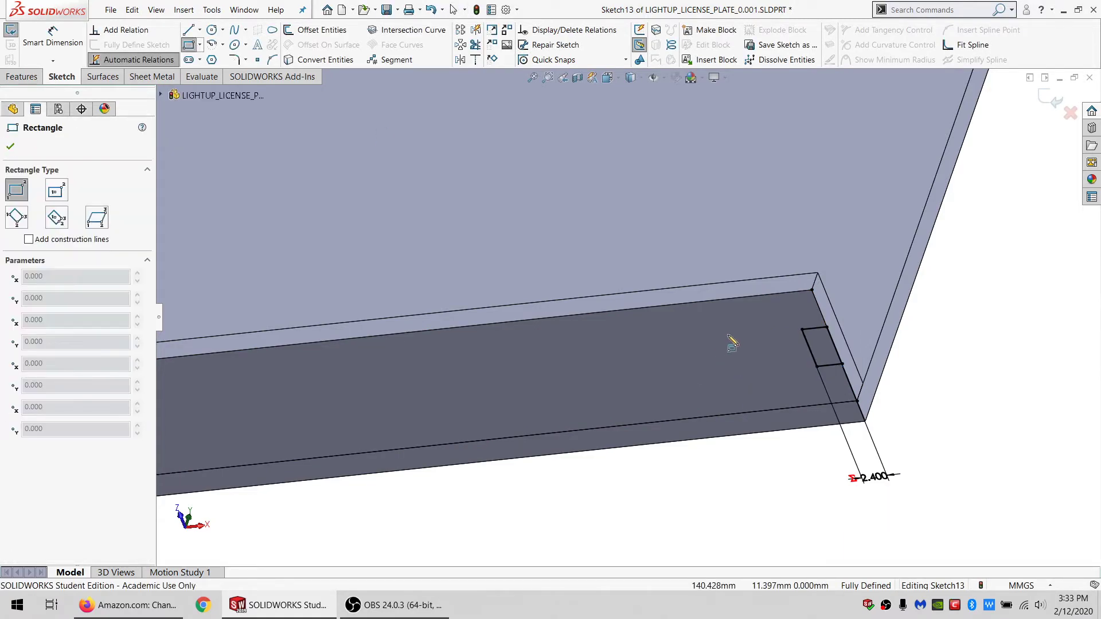
pyautogui.moveTo(730, 334); pyautogui.dragTo(667, 400)
pyautogui.press('Escape')
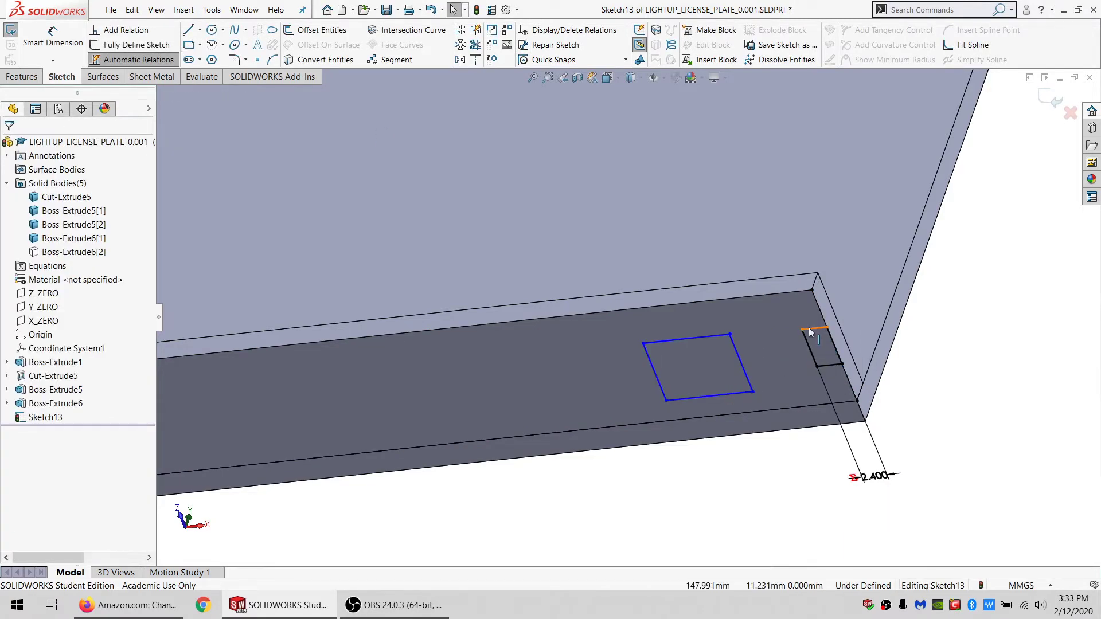
# Step: Replace the second rectangle's top-line horizontal relation with collinear to the first's top line, and make its lower-right corner coincident with the first's bottom line
pyautogui.click(711, 336)
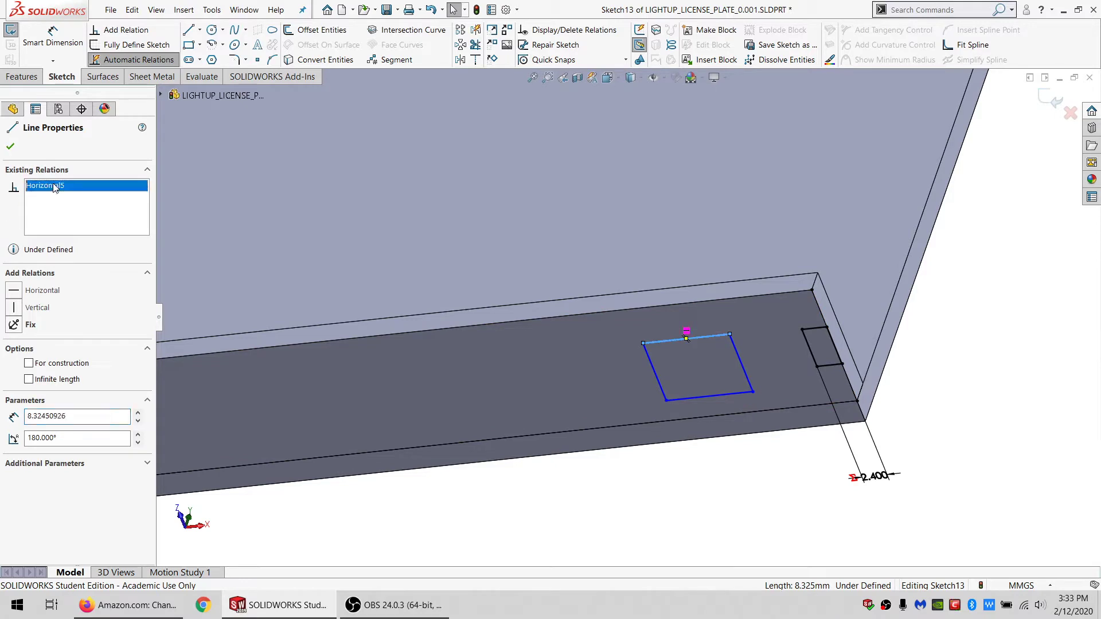
pyautogui.press('Delete')
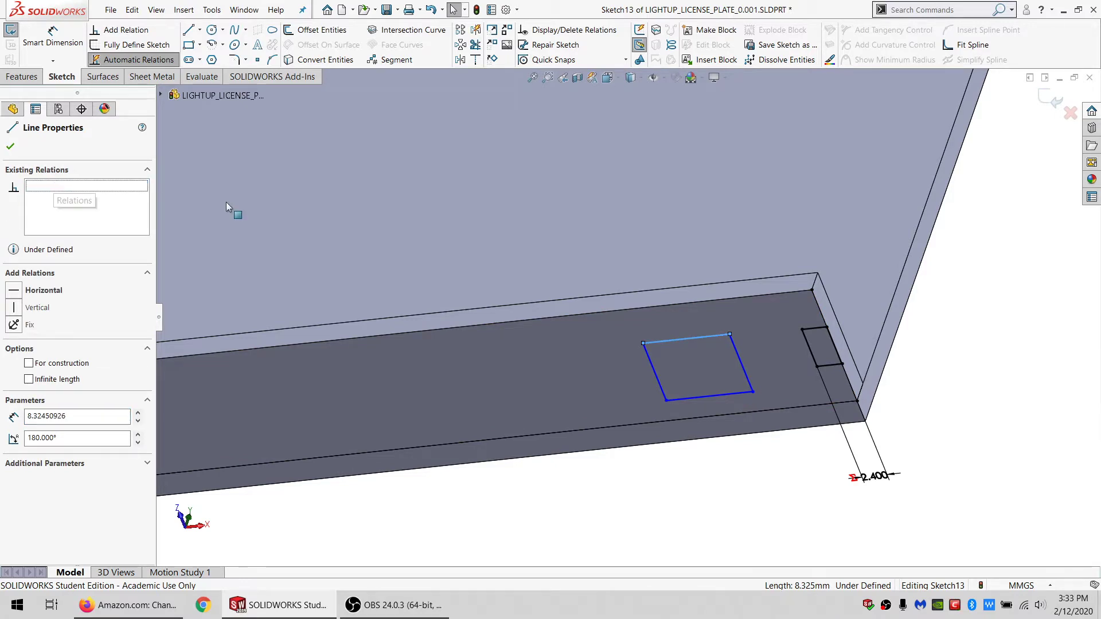
pyautogui.keyDown('ctrl'); pyautogui.click(809, 328); pyautogui.keyUp('ctrl')
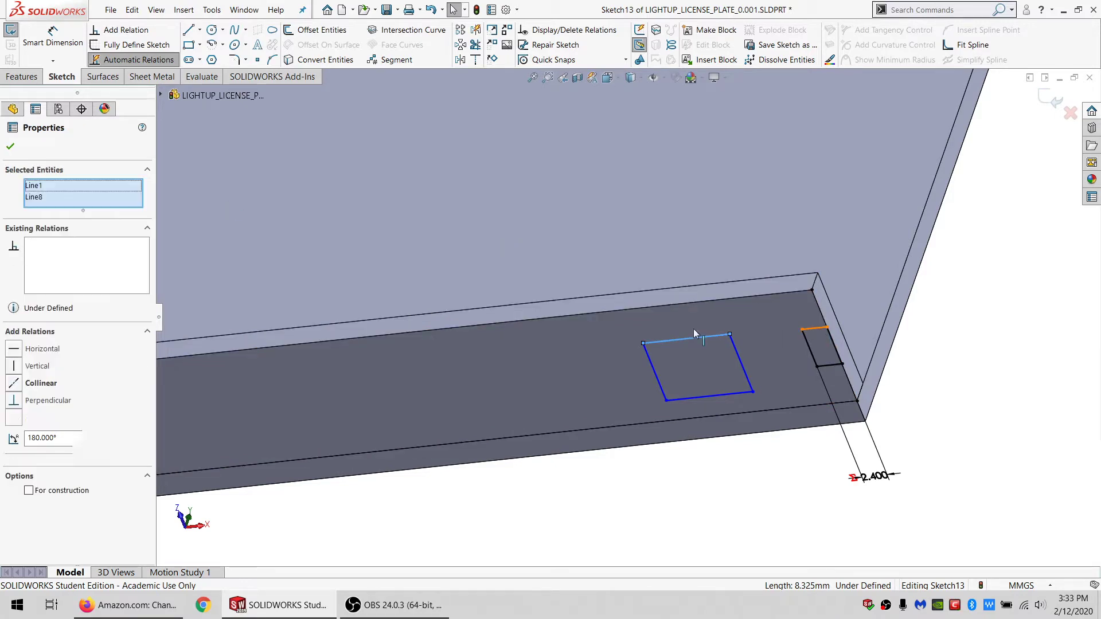
pyautogui.click(37, 387)
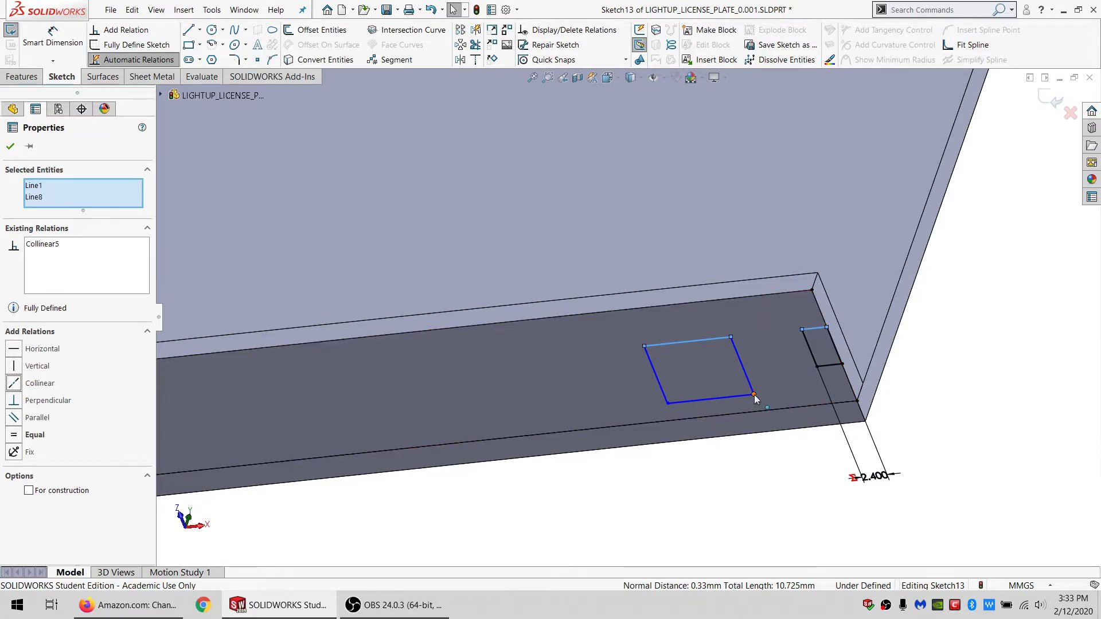
pyautogui.keyDown('ctrl'); pyautogui.click(825, 367); pyautogui.keyUp('ctrl')
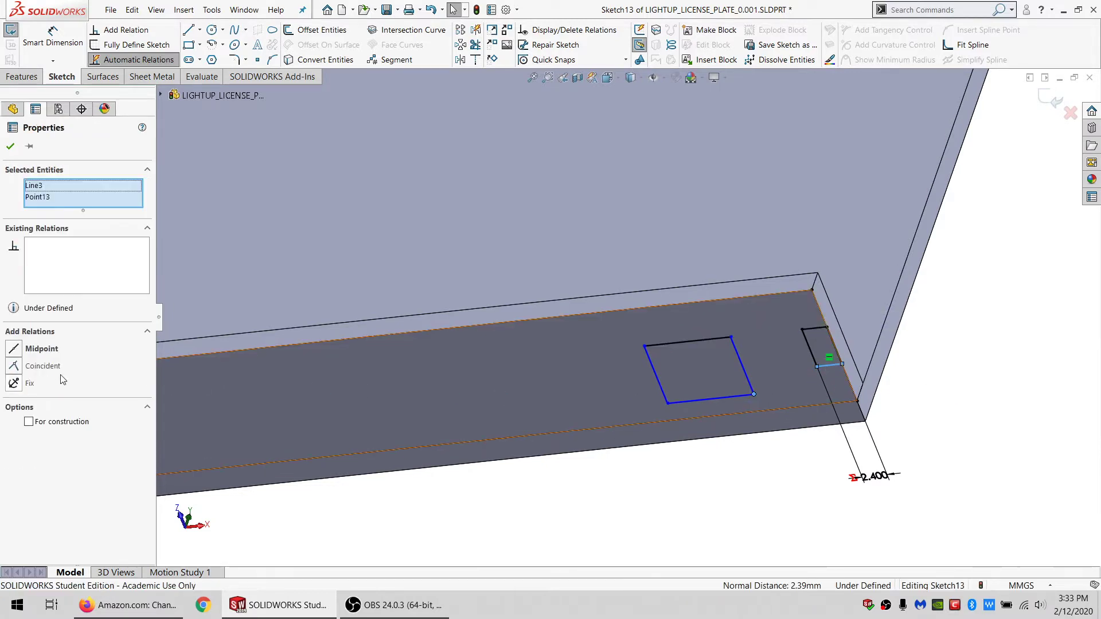
pyautogui.click(55, 370)
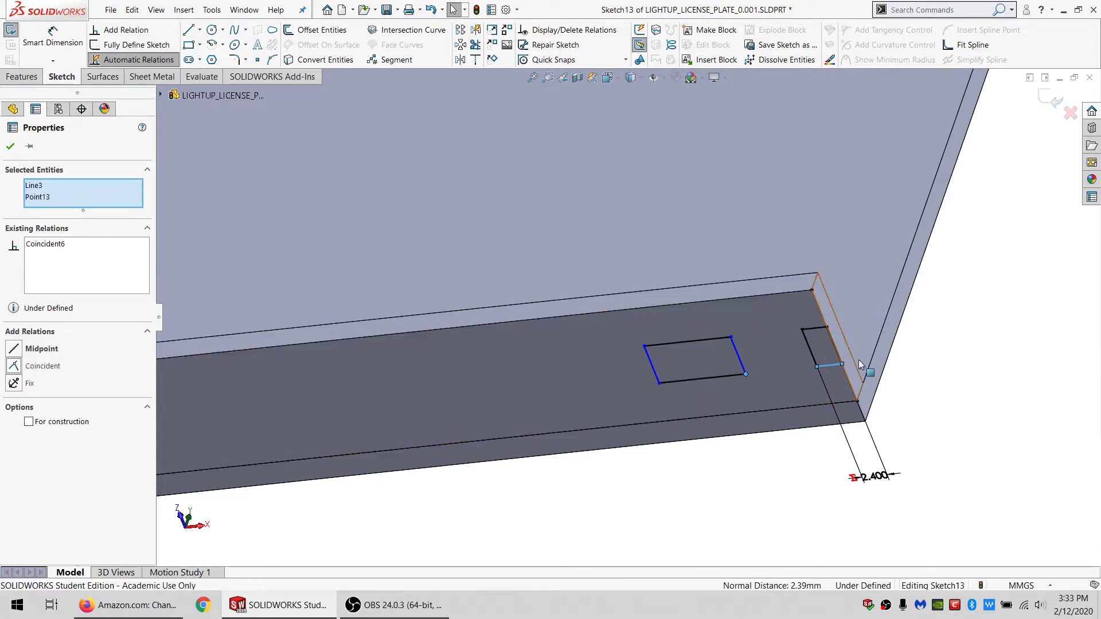
# Step: Make the top lines of the two rectangles equal in length
pyautogui.click(814, 329)
pyautogui.keyDown('ctrl'); pyautogui.click(714, 339); pyautogui.keyUp('ctrl')
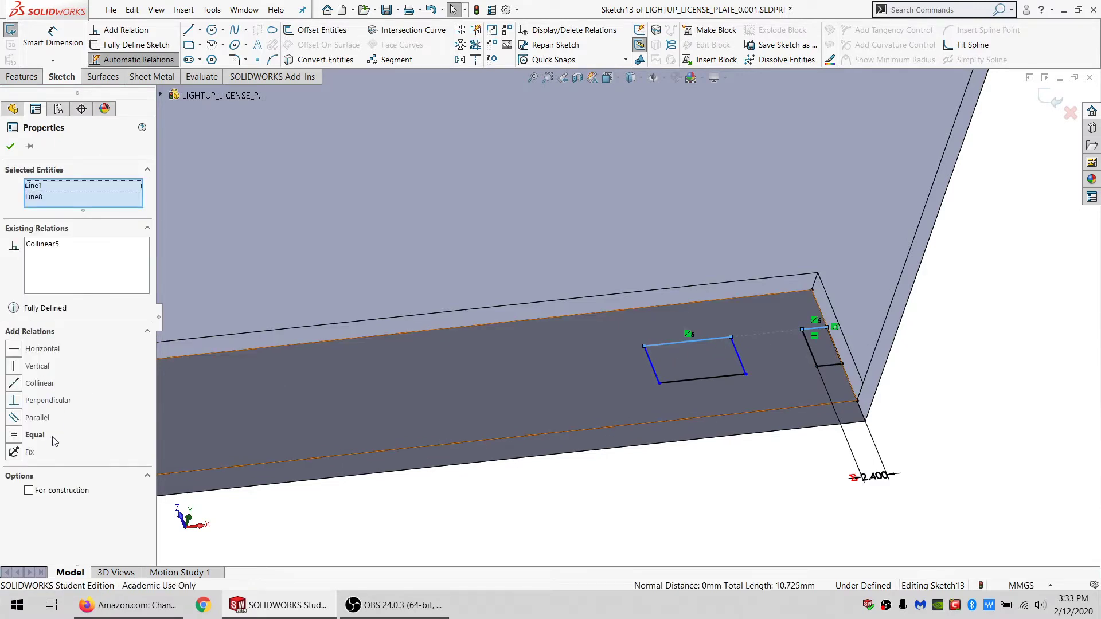
pyautogui.click(36, 433)
pyautogui.click(751, 505)
# Step: Make the second rectangle's upper-left corner coincident with the lower wall's left end edge
pyautogui.scroll(8, 392, 402)
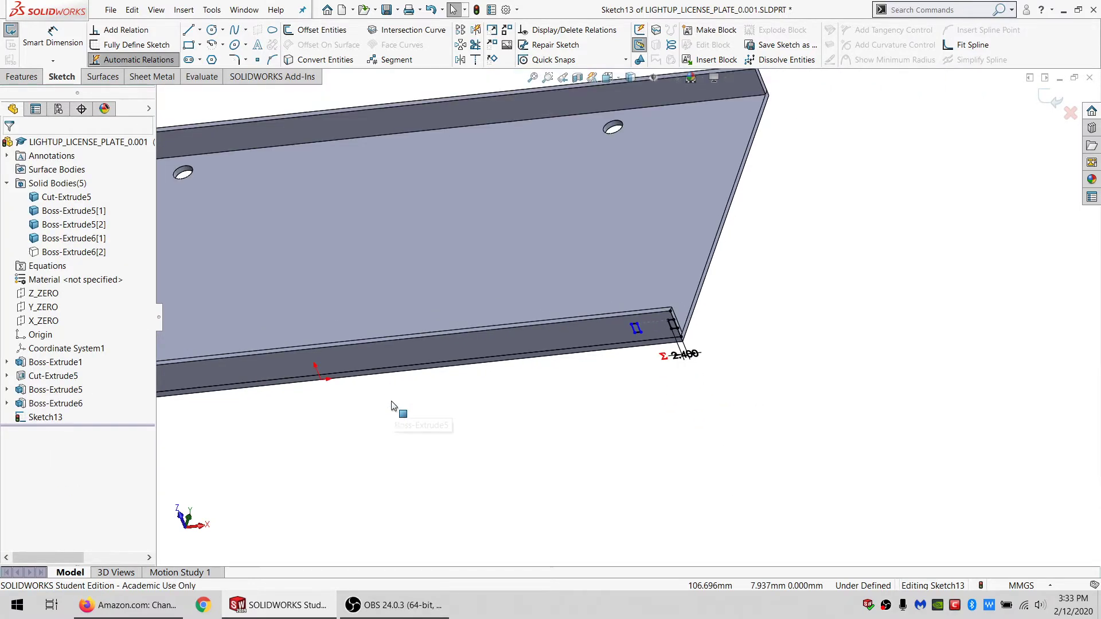
pyautogui.click(631, 323)
pyautogui.scroll(3, 630, 321)
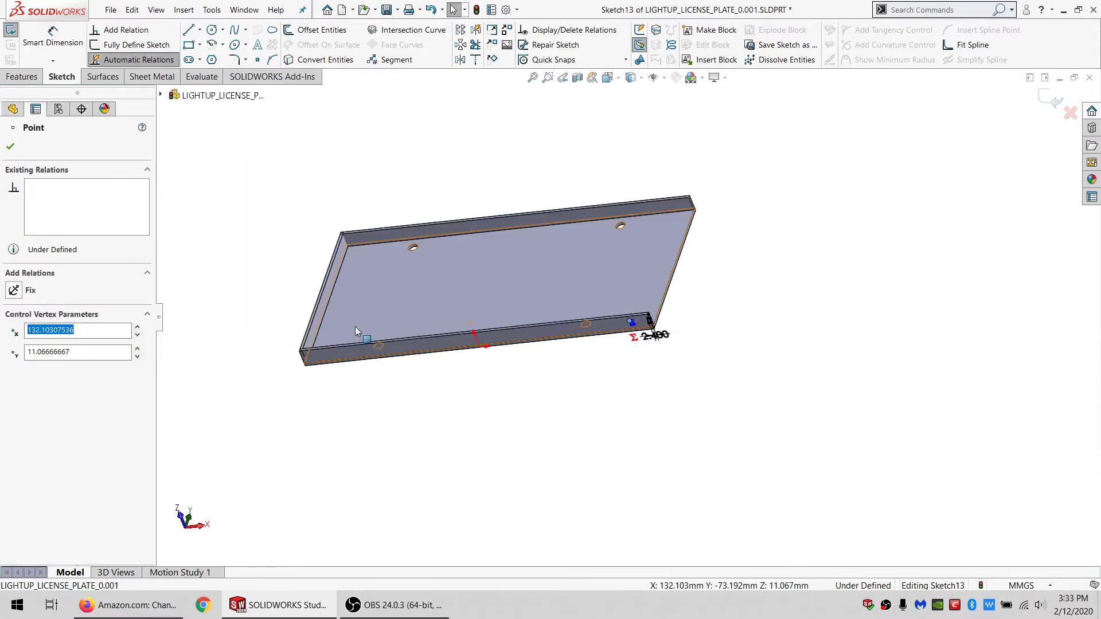
pyautogui.scroll(-4, 358, 354)
pyautogui.scroll(-4, 344, 361)
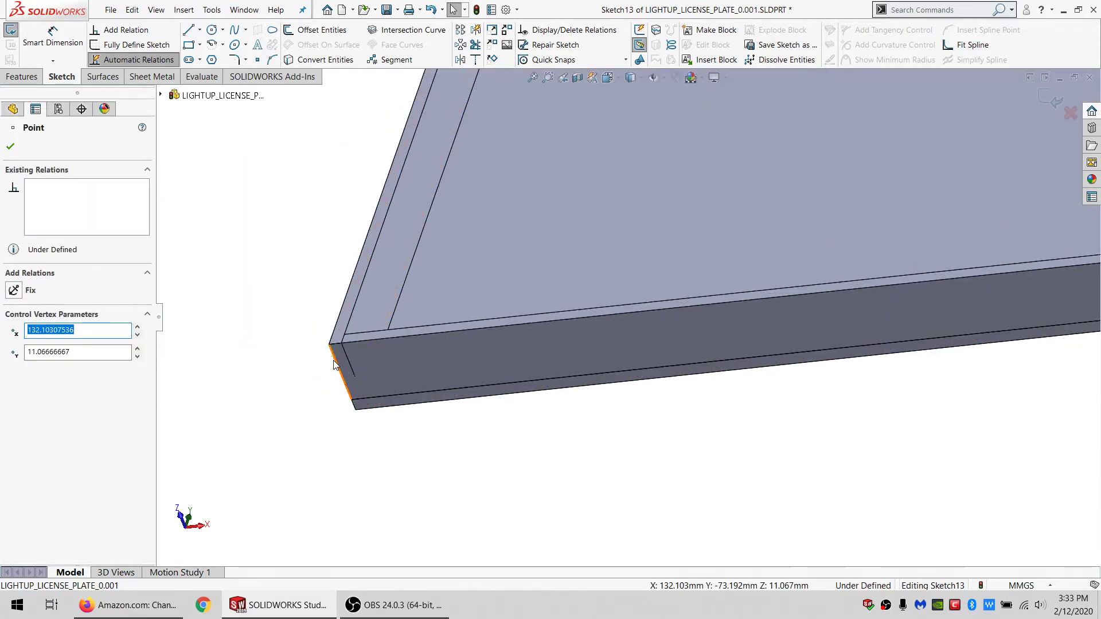
pyautogui.press('Escape')
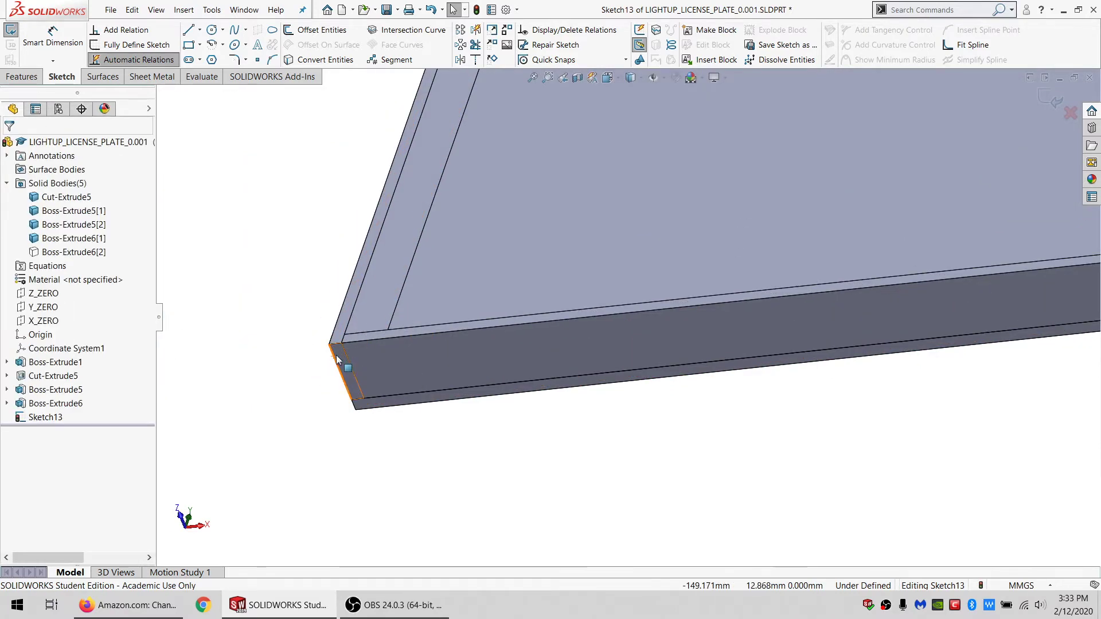
pyautogui.scroll(5, 337, 363)
pyautogui.scroll(-5, 909, 297)
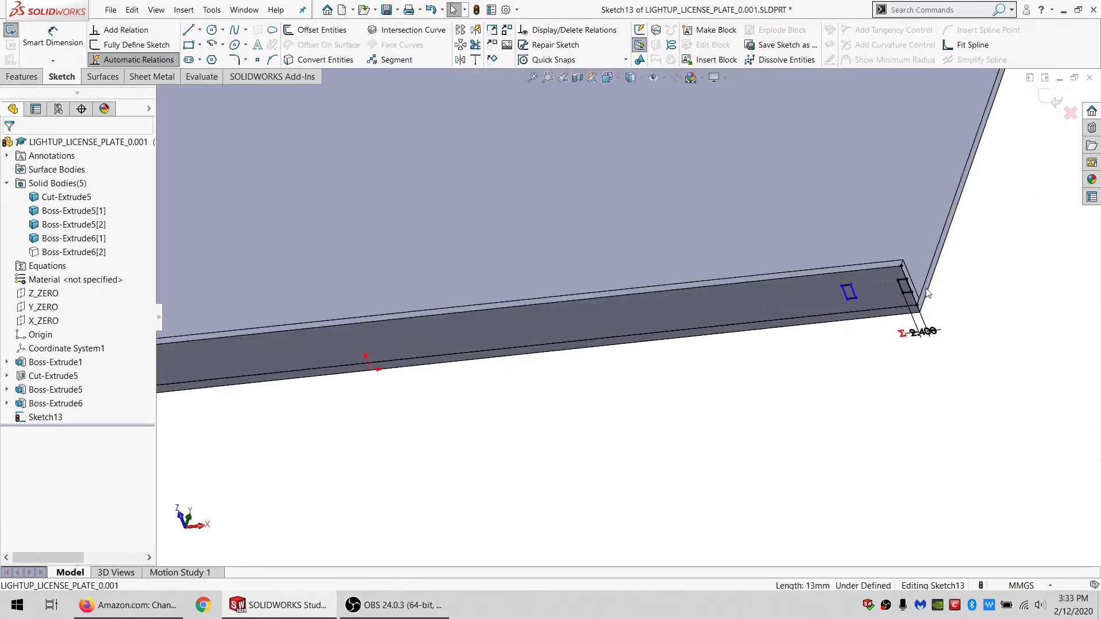
pyautogui.keyDown('ctrl'); pyautogui.click(776, 289); pyautogui.keyUp('ctrl')
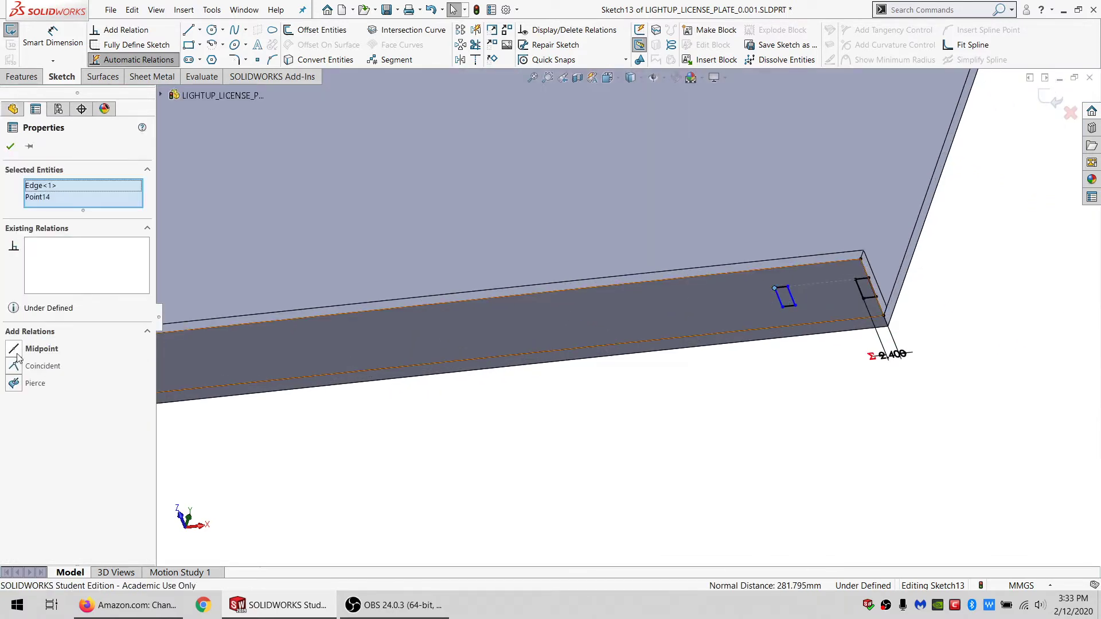
pyautogui.click(22, 365)
pyautogui.click(555, 401)
# Step: Extrude-cut both end rectangles Through All, limiting the feature scope to the long upper and lower wall bodies
pyautogui.scroll(3, 676, 287)
pyautogui.scroll(-4, 532, 246)
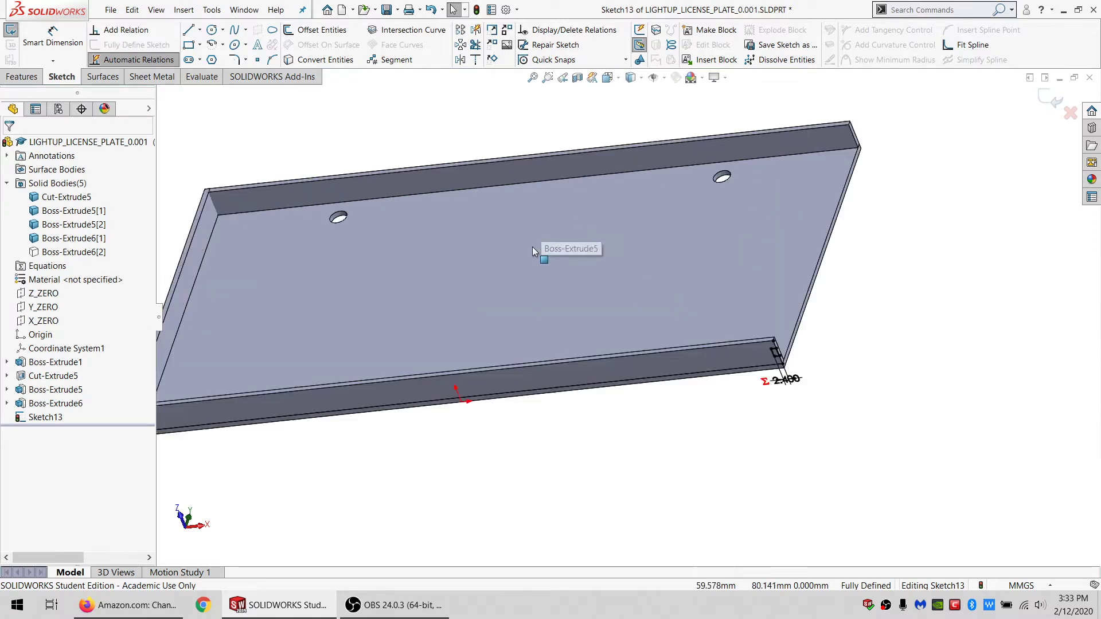
pyautogui.scroll(3, 459, 246)
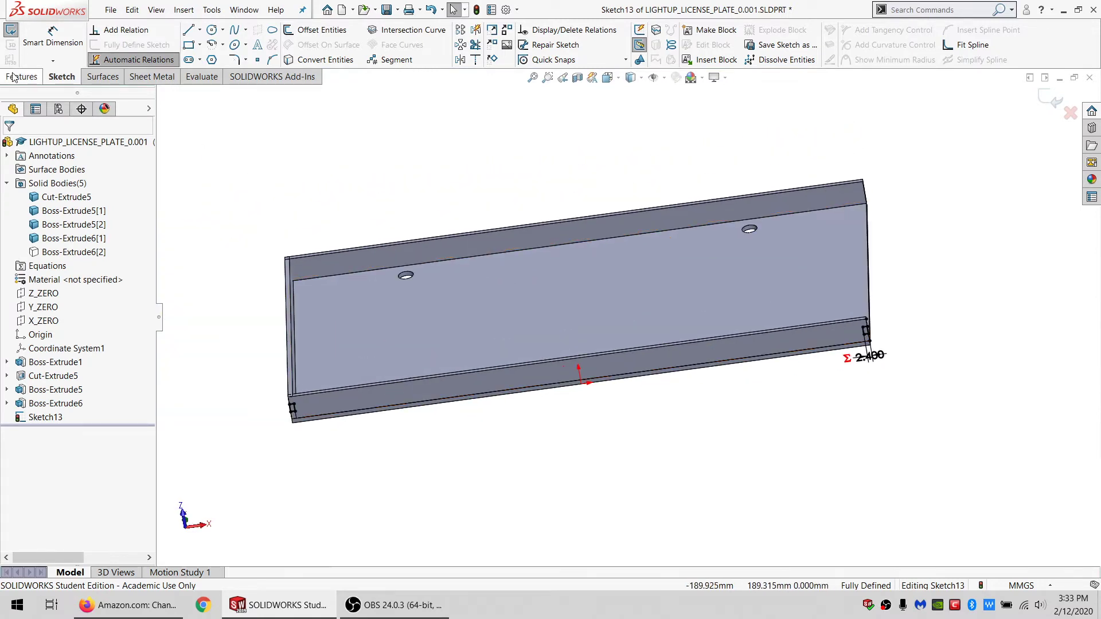
pyautogui.click(12, 77)
pyautogui.click(207, 30)
pyautogui.click(67, 228)
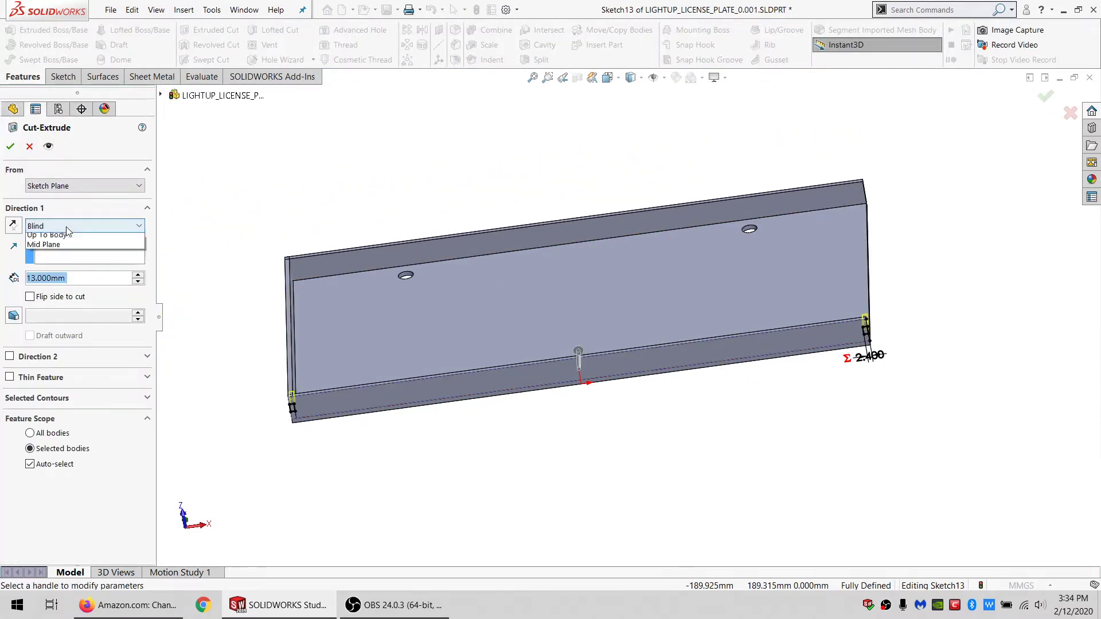
pyautogui.click(57, 244)
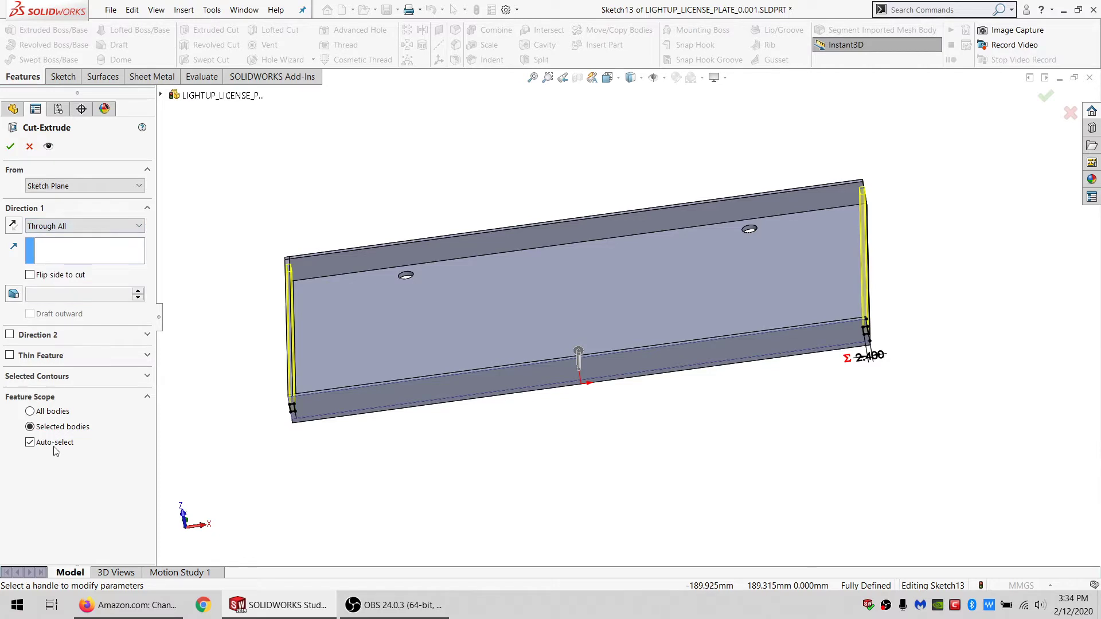
pyautogui.click(30, 441)
pyautogui.click(333, 370)
pyautogui.click(327, 266)
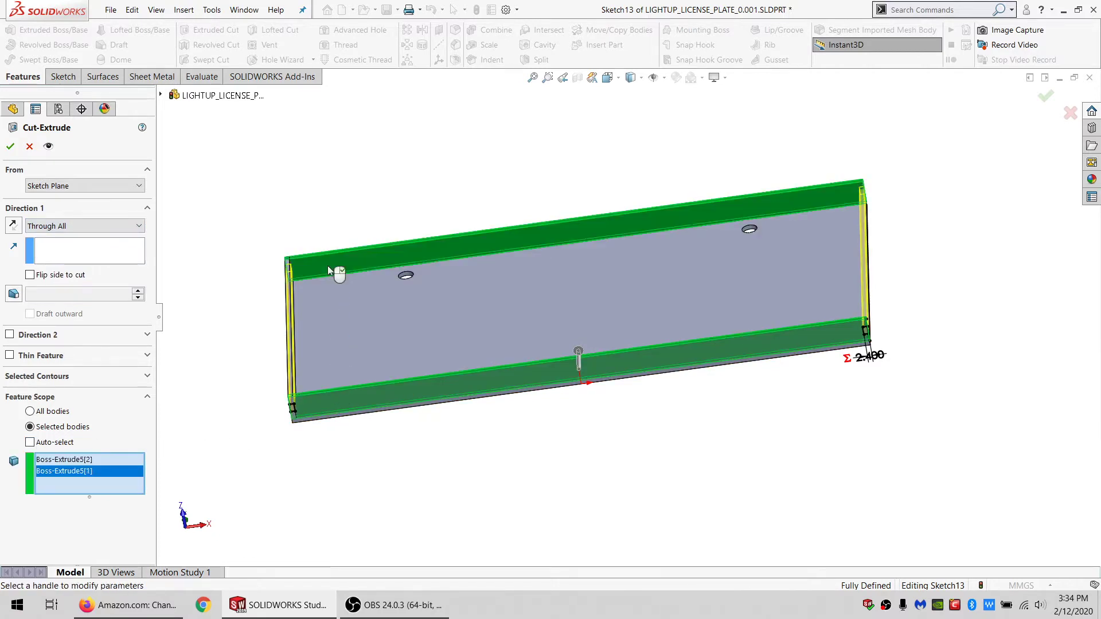
pyautogui.click(10, 147)
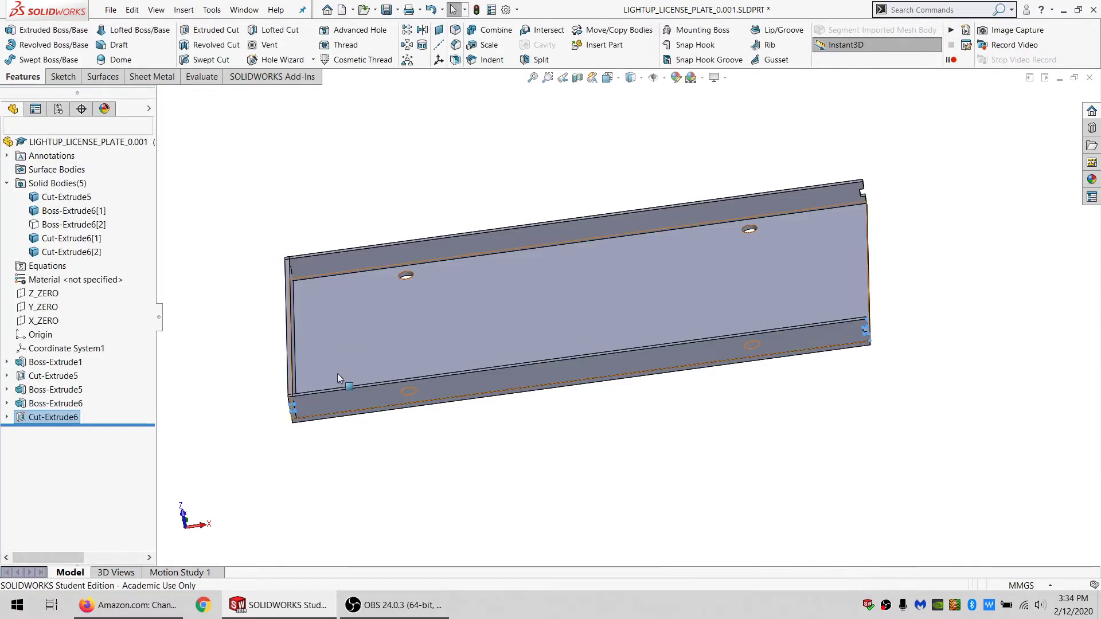
# Step: Hide the left end wall body and select the lower end face of the notched lower wall
pyautogui.scroll(-5, 337, 373)
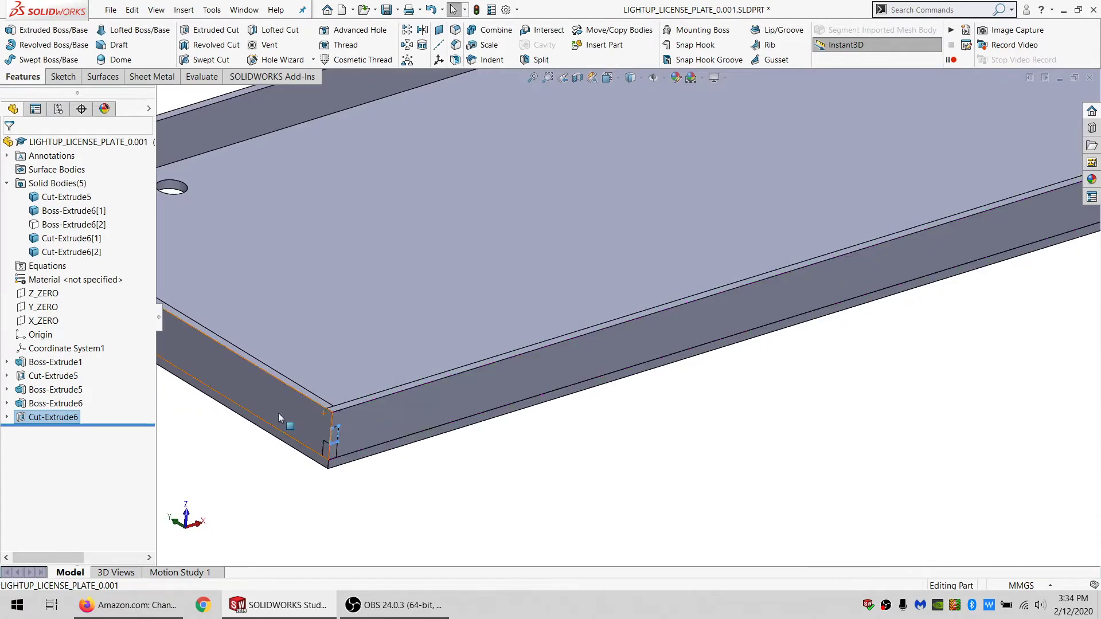
pyautogui.click(278, 413)
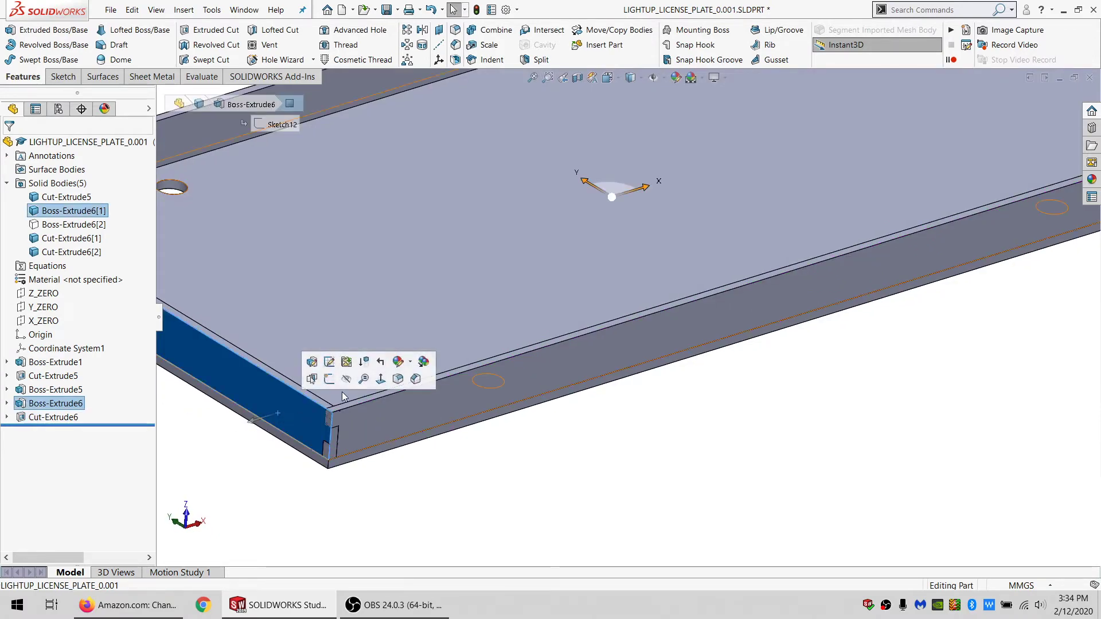
pyautogui.scroll(-3, 380, 440)
pyautogui.click(330, 429)
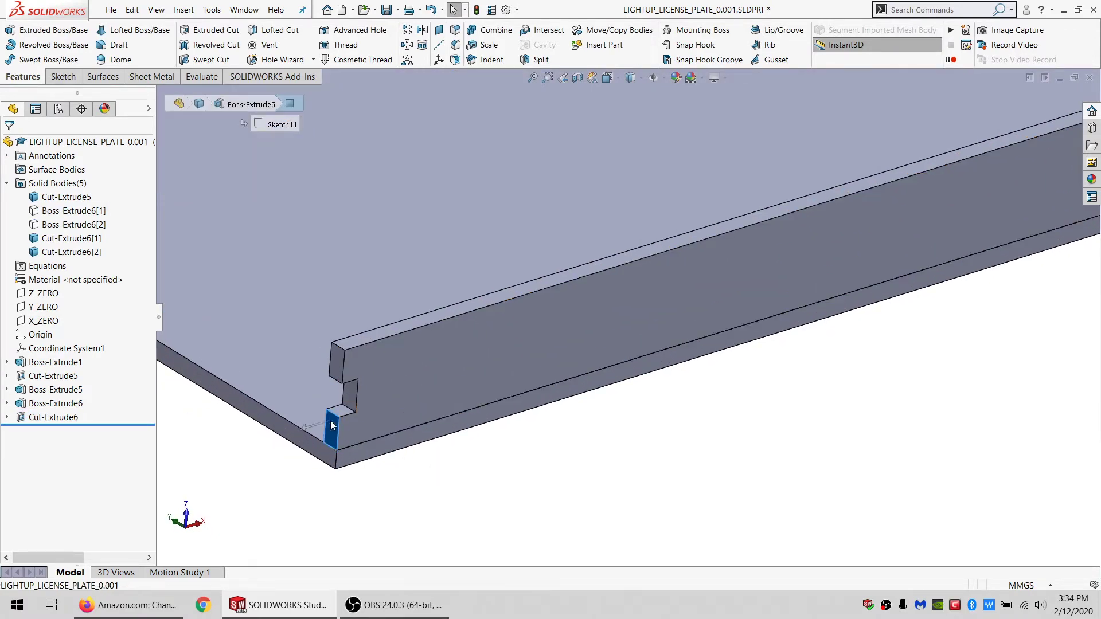
# Step: Start a sketch on the notched wall's end face and convert the end faces of both long walls into sketch outlines
pyautogui.click(62, 76)
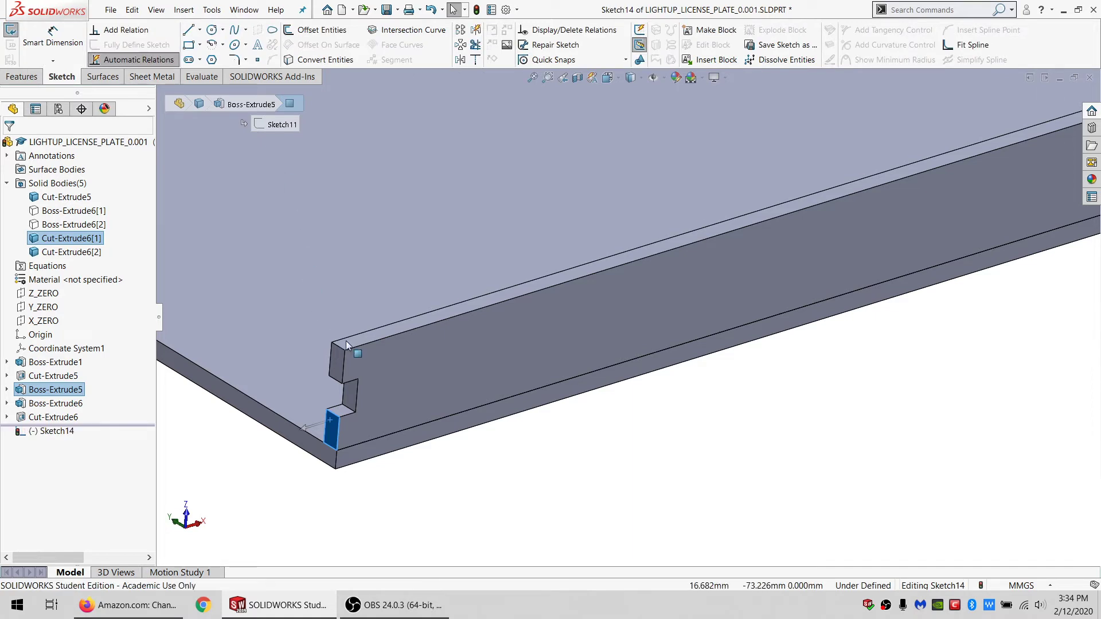
pyautogui.keyDown('ctrl'); pyautogui.click(336, 357); pyautogui.keyUp('ctrl')
pyautogui.keyDown('ctrl'); pyautogui.click(330, 420); pyautogui.keyUp('ctrl')
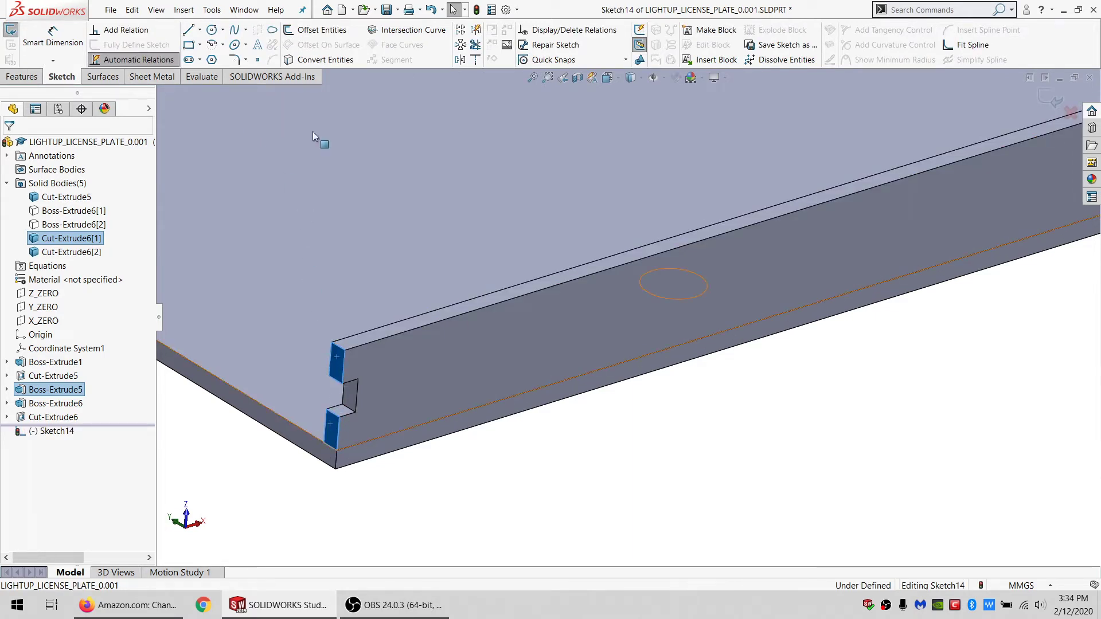
pyautogui.click(320, 60)
pyautogui.scroll(5, 344, 258)
pyautogui.scroll(-4, 372, 230)
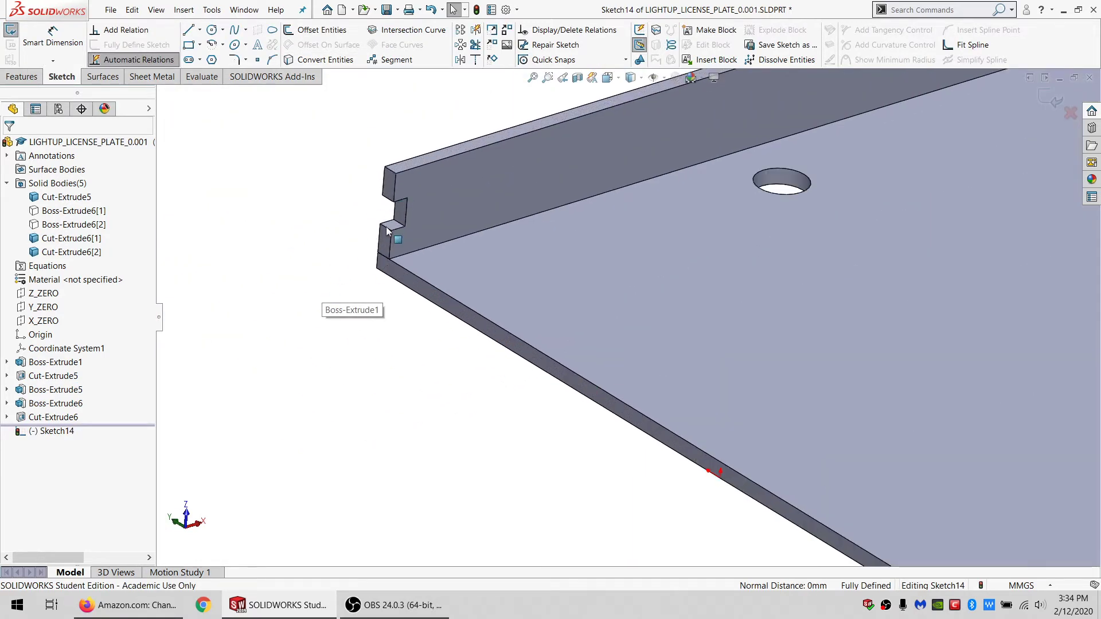
pyautogui.click(387, 237)
pyautogui.click(317, 60)
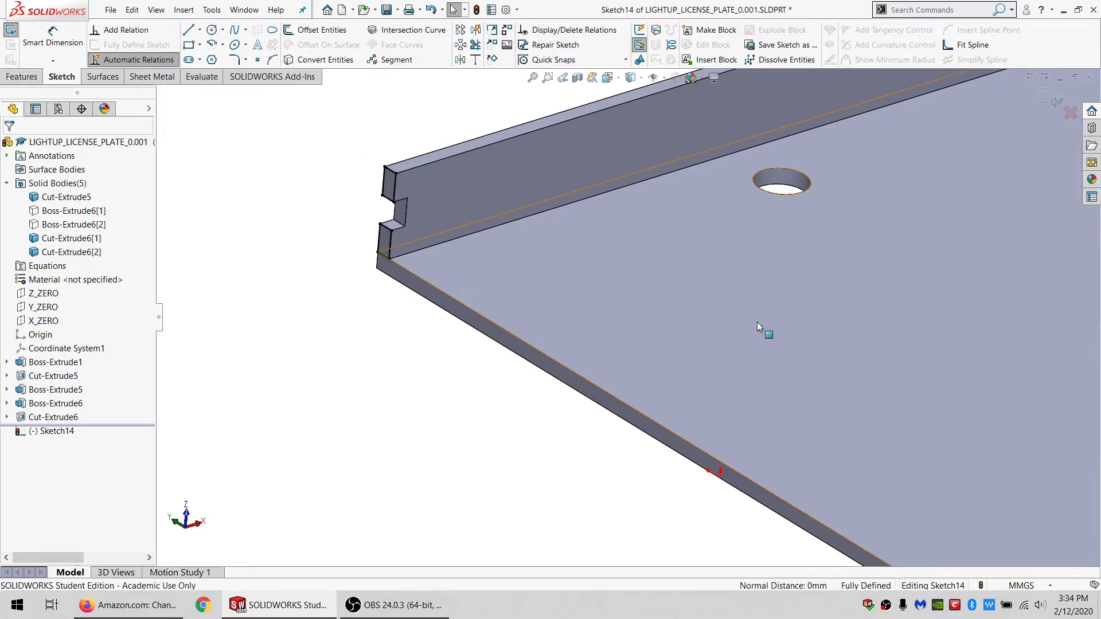
# Step: Show both hidden end wall bodies again
pyautogui.scroll(5, 756, 322)
pyautogui.click(52, 224)
pyautogui.keyDown('ctrl'); pyautogui.click(45, 212); pyautogui.keyUp('ctrl')
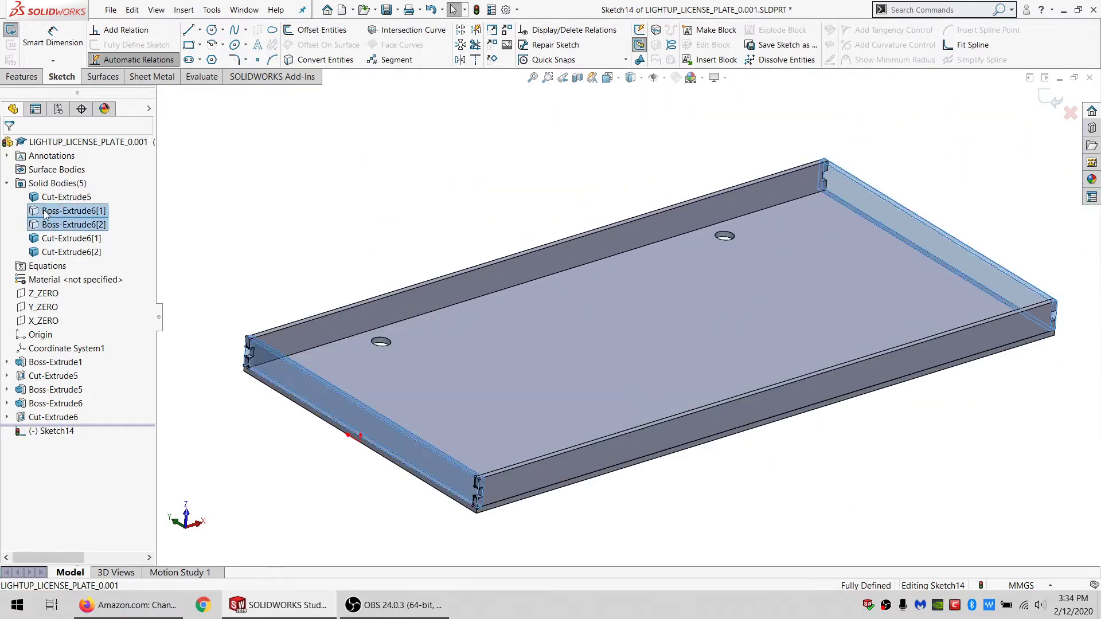
pyautogui.click(59, 199)
# Step: Extrude-cut the converted outlines Through All, limiting the feature scope to the two short end wall bodies
pyautogui.click(27, 78)
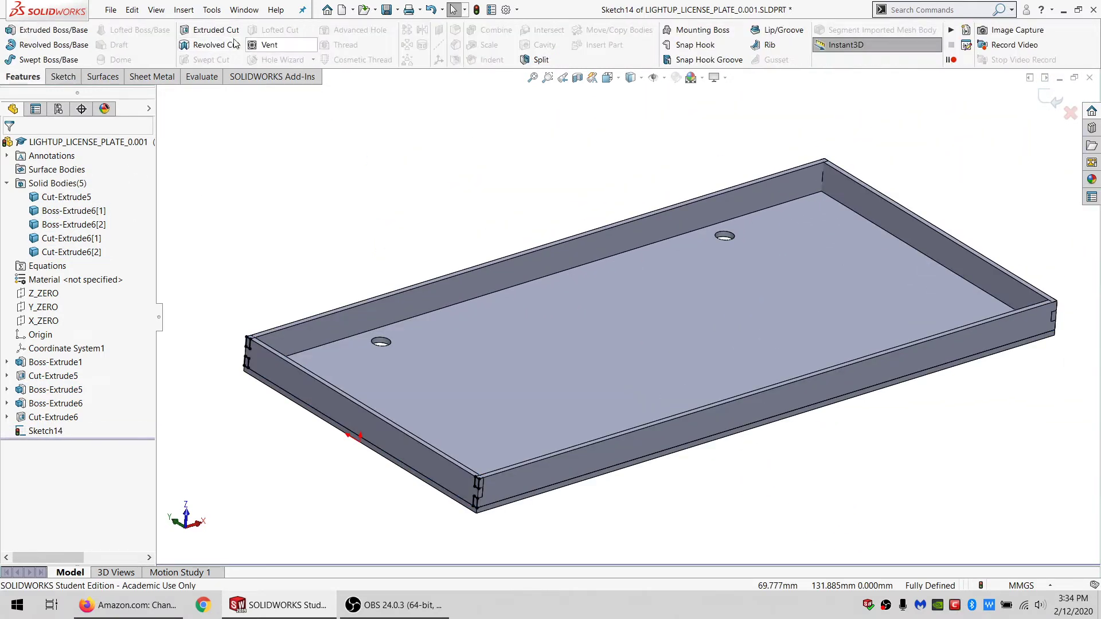
pyautogui.click(64, 225)
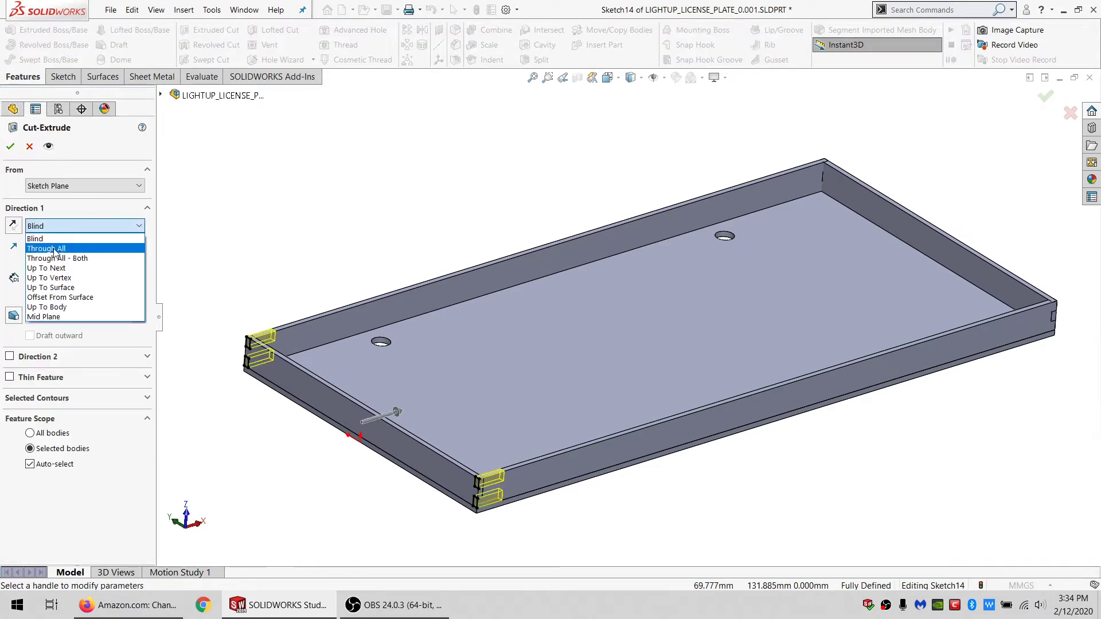
pyautogui.click(52, 247)
pyautogui.click(46, 443)
pyautogui.click(332, 412)
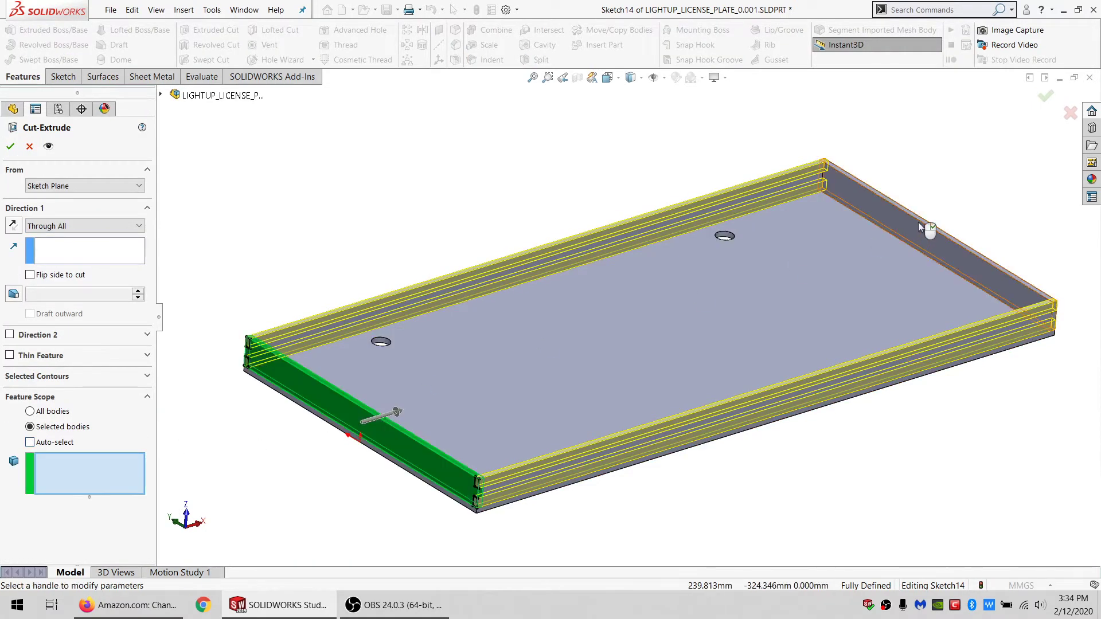
pyautogui.click(912, 236)
pyautogui.click(11, 150)
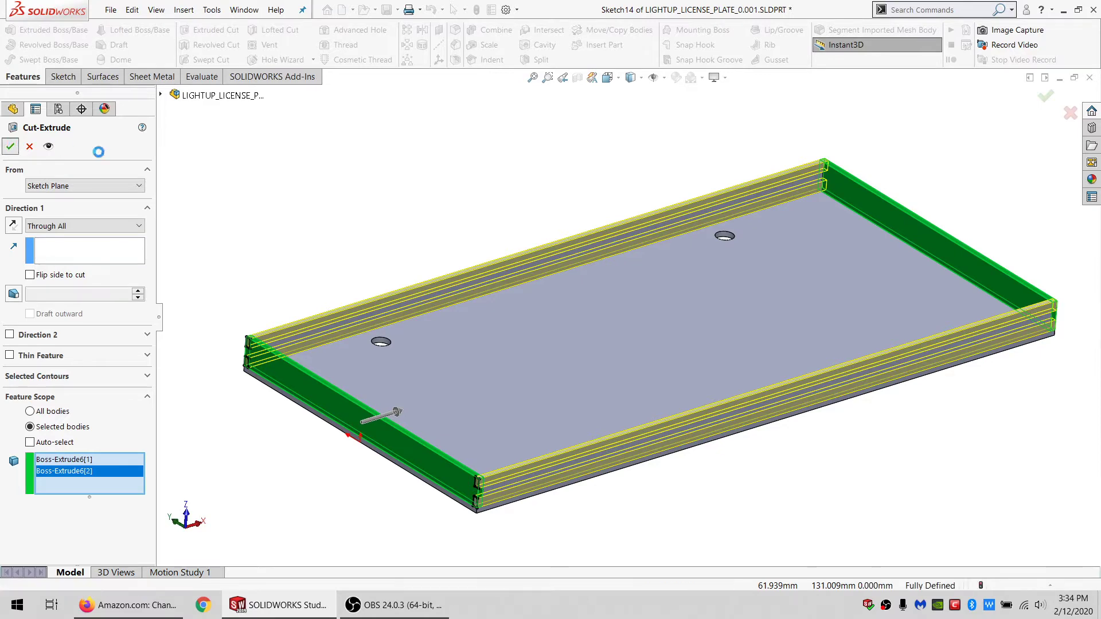
# Step: Examine the interlocking joints at the plate's corners from several angles
pyautogui.scroll(2, 482, 444)
pyautogui.scroll(-1, 498, 445)
pyautogui.scroll(-7, 531, 445)
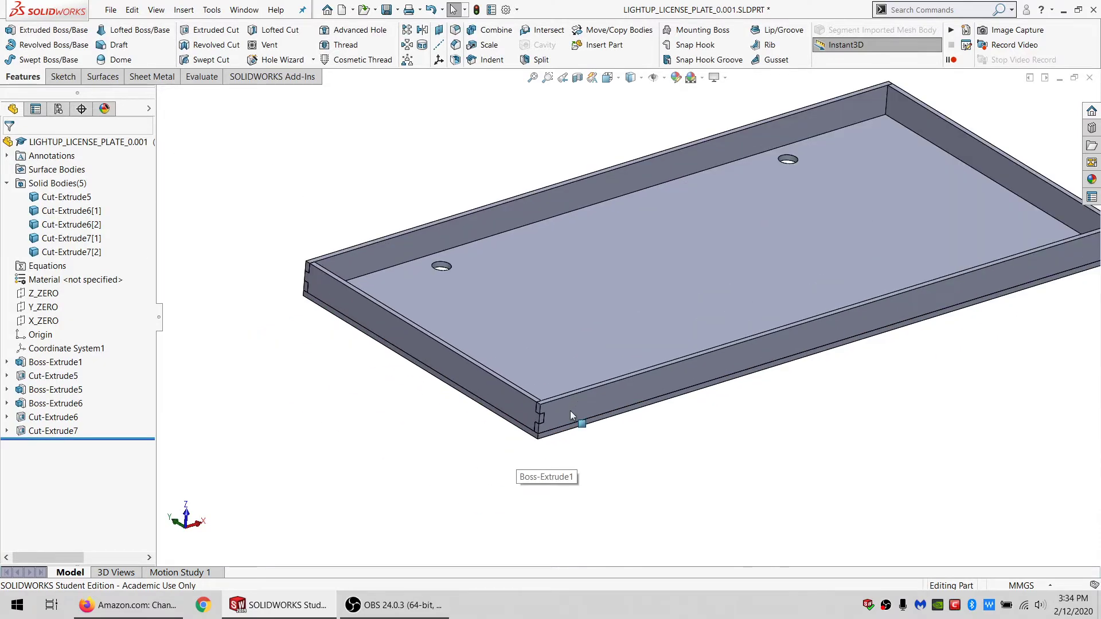
pyautogui.moveTo(523, 415); pyautogui.dragTo(538, 375, button='middle')
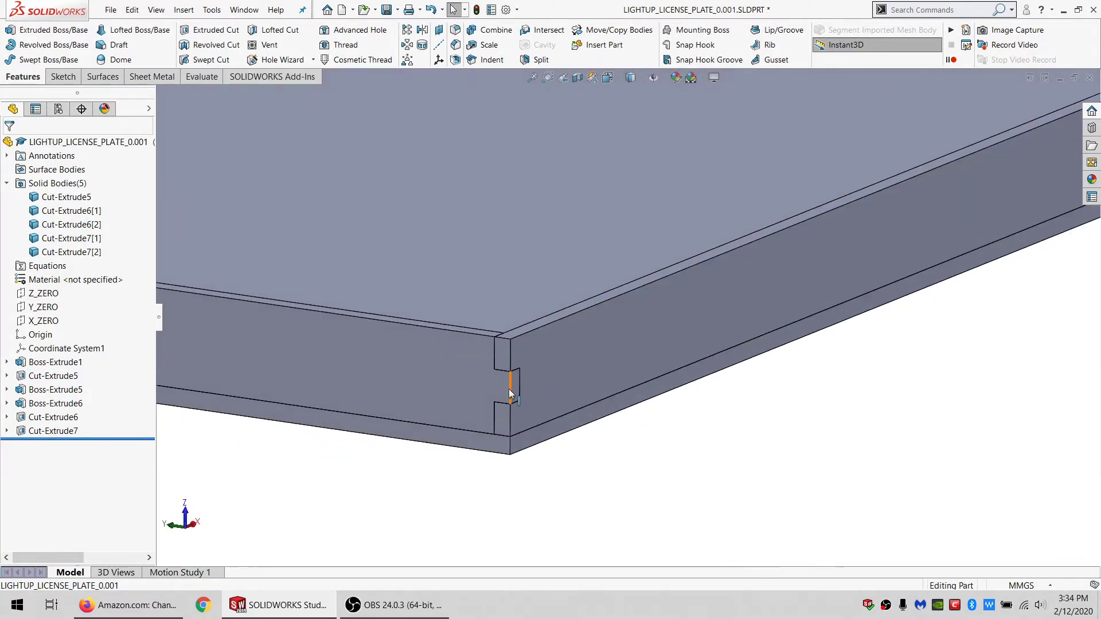
pyautogui.scroll(7, 509, 393)
pyautogui.scroll(-4, 448, 310)
pyautogui.moveTo(466, 311); pyautogui.dragTo(500, 309, button='middle')
pyautogui.scroll(4, 590, 312)
pyautogui.moveTo(805, 343); pyautogui.dragTo(782, 352, button='middle')
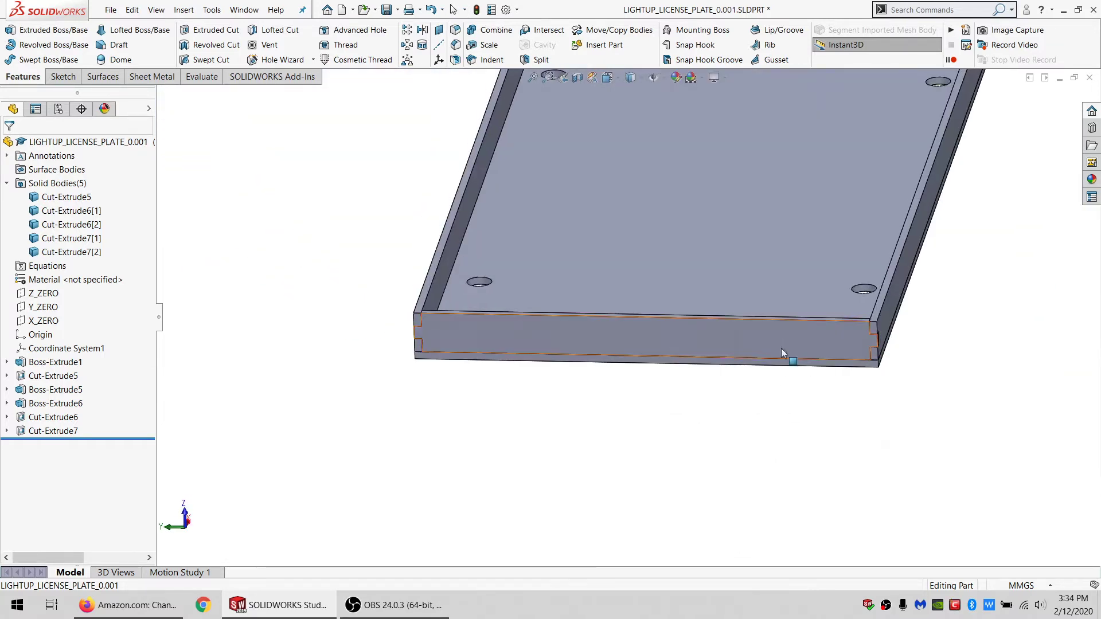
pyautogui.scroll(2, 650, 339)
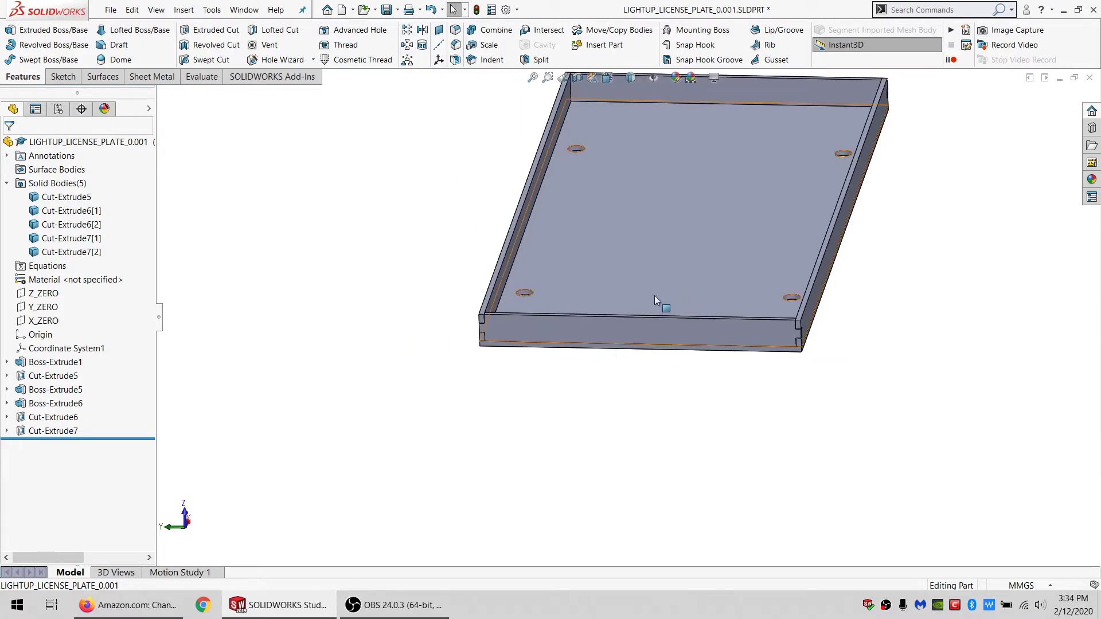
pyautogui.scroll(-2, 654, 295)
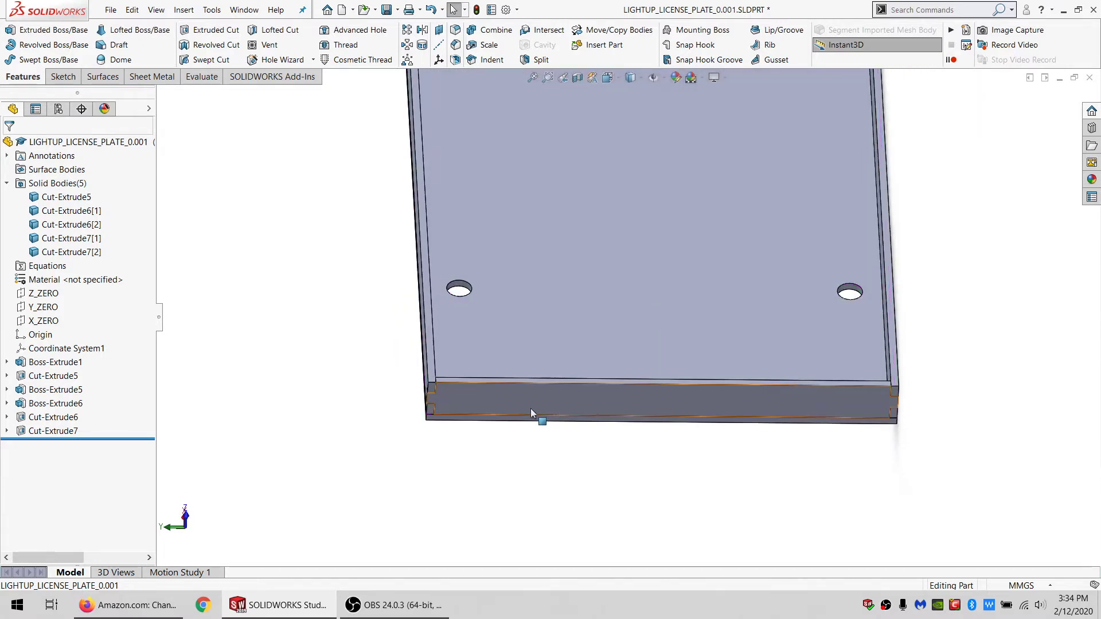
pyautogui.scroll(-3, 528, 421)
pyautogui.moveTo(517, 370)
pyautogui.mouseDown(button='middle')
pyautogui.moveTo(503, 308)
pyautogui.moveTo(476, 288)
pyautogui.moveTo(510, 388)
pyautogui.moveTo(535, 374)
pyautogui.moveTo(519, 369)
pyautogui.mouseUp(button='middle')
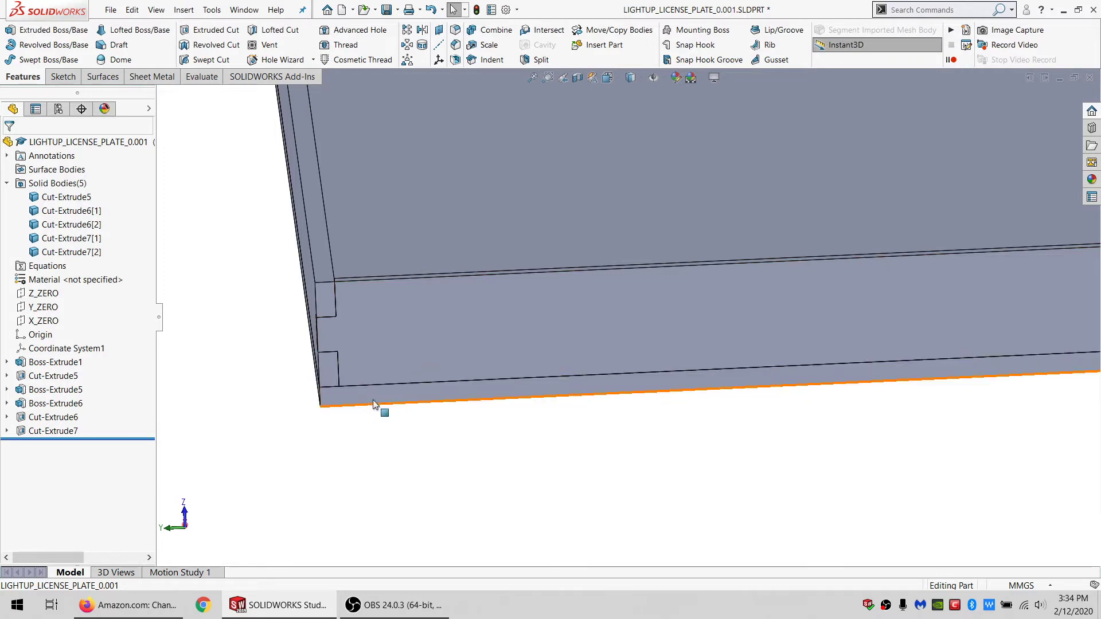
# Step: Start a sketch on the short end wall's outer face and draw a rectangle about 11.6 by 2.4 mm across the plate edge below it
pyautogui.scroll(5, 473, 334)
pyautogui.scroll(-3, 653, 249)
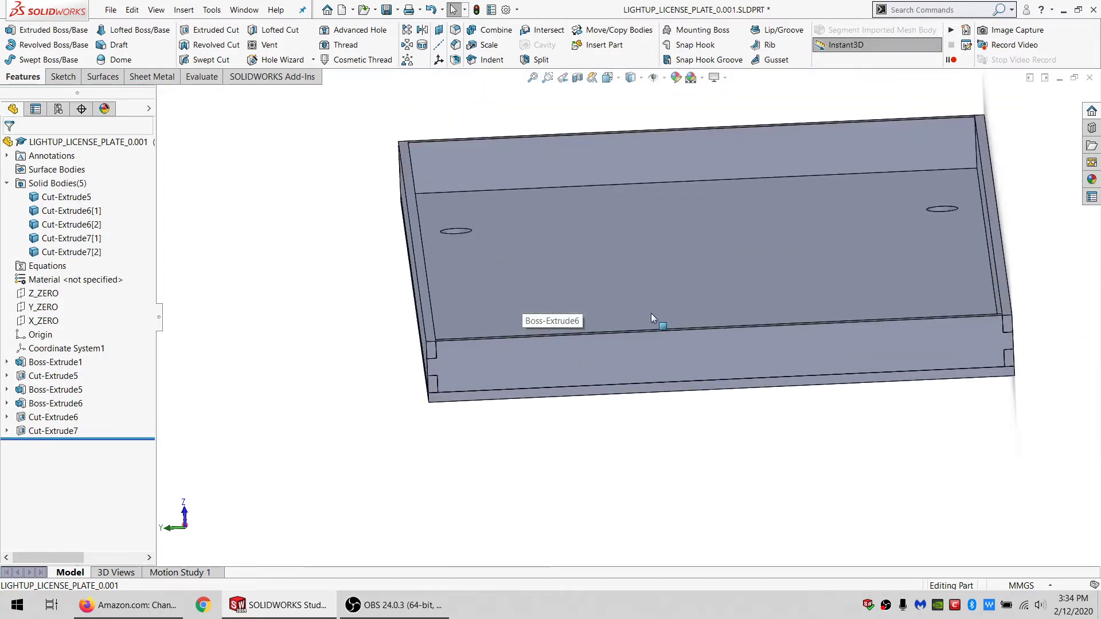
pyautogui.scroll(-5, 494, 375)
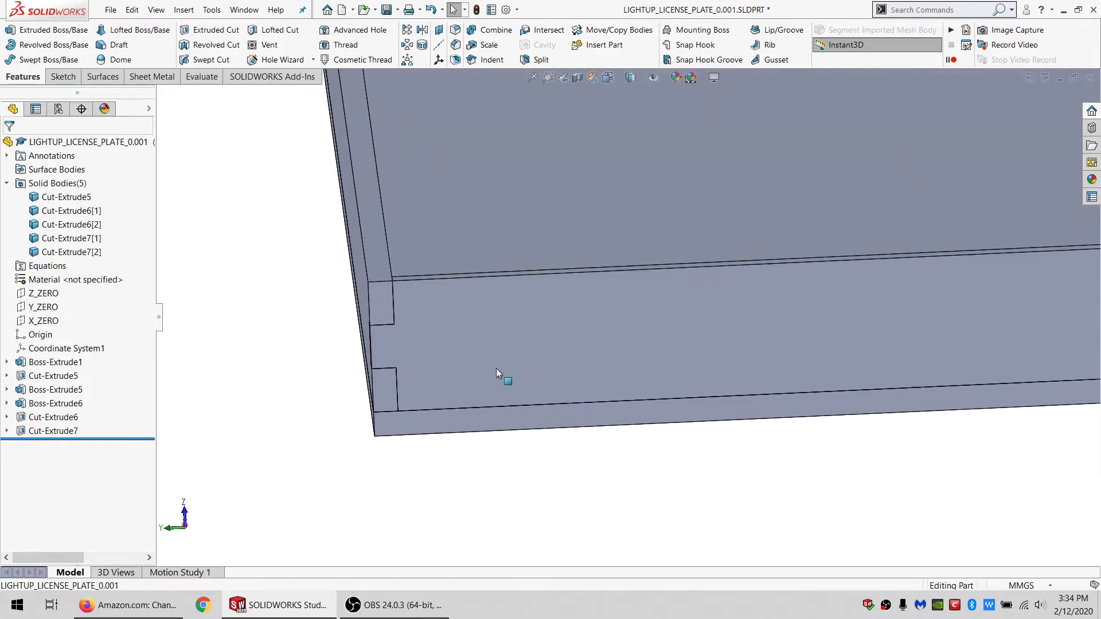
pyautogui.click(479, 339)
pyautogui.click(63, 76)
pyautogui.click(11, 33)
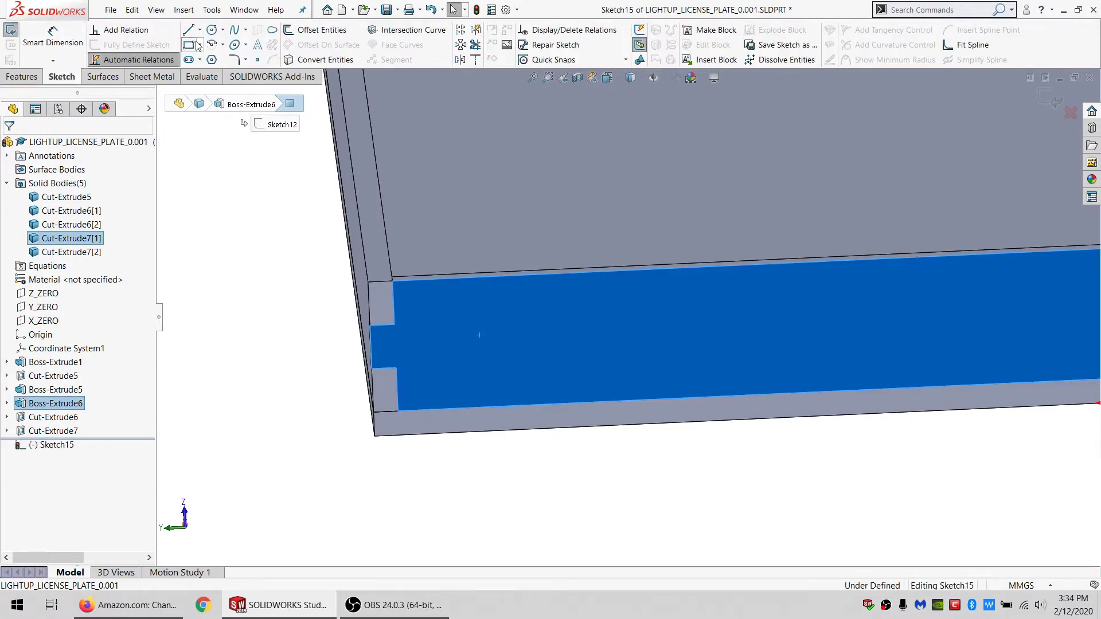
pyautogui.click(508, 407)
pyautogui.click(626, 424)
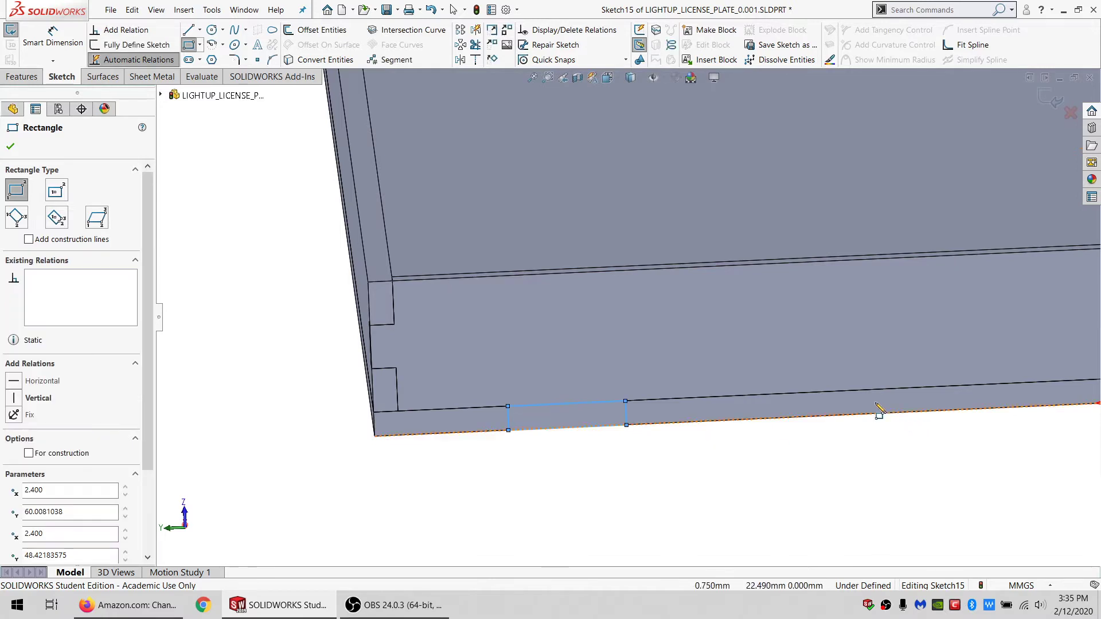
# Step: Draw two more 2.4 mm high rectangles on the plate edge, about 20.8 mm wide near the other end and 25.5 mm wide around the middle
pyautogui.scroll(3, 879, 412)
pyautogui.scroll(-3, 882, 359)
pyautogui.scroll(2, 872, 344)
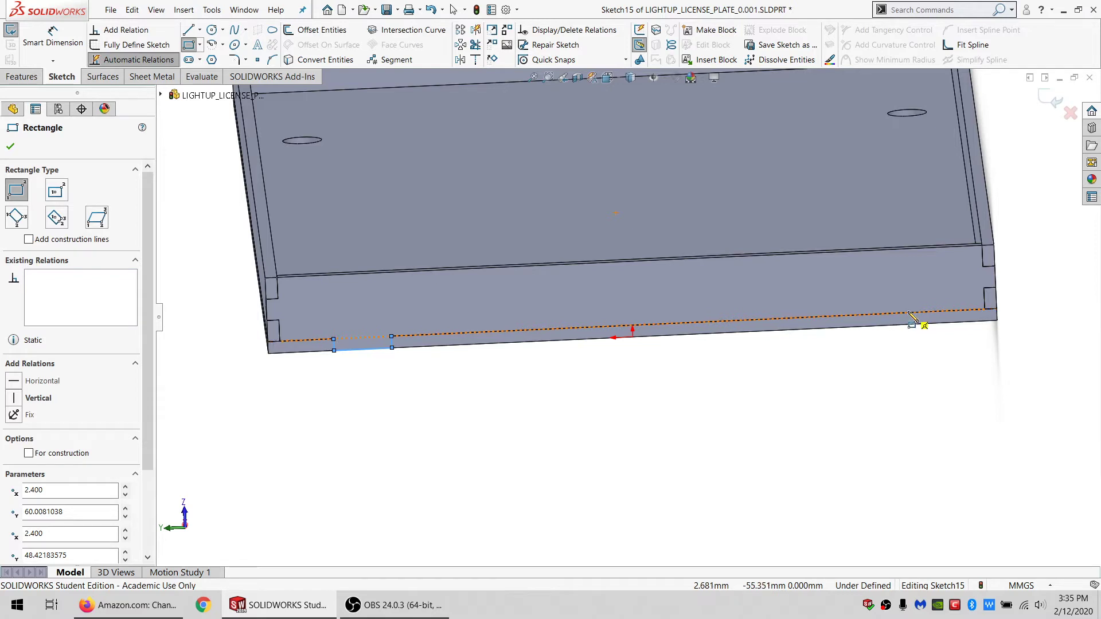
pyautogui.click(912, 318)
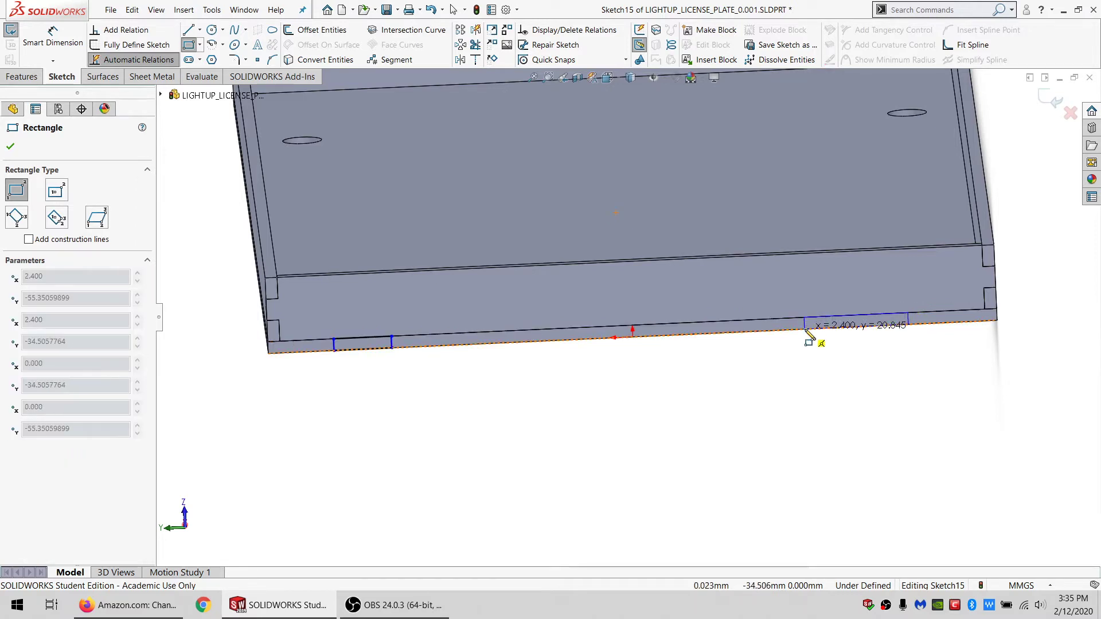
pyautogui.click(804, 330)
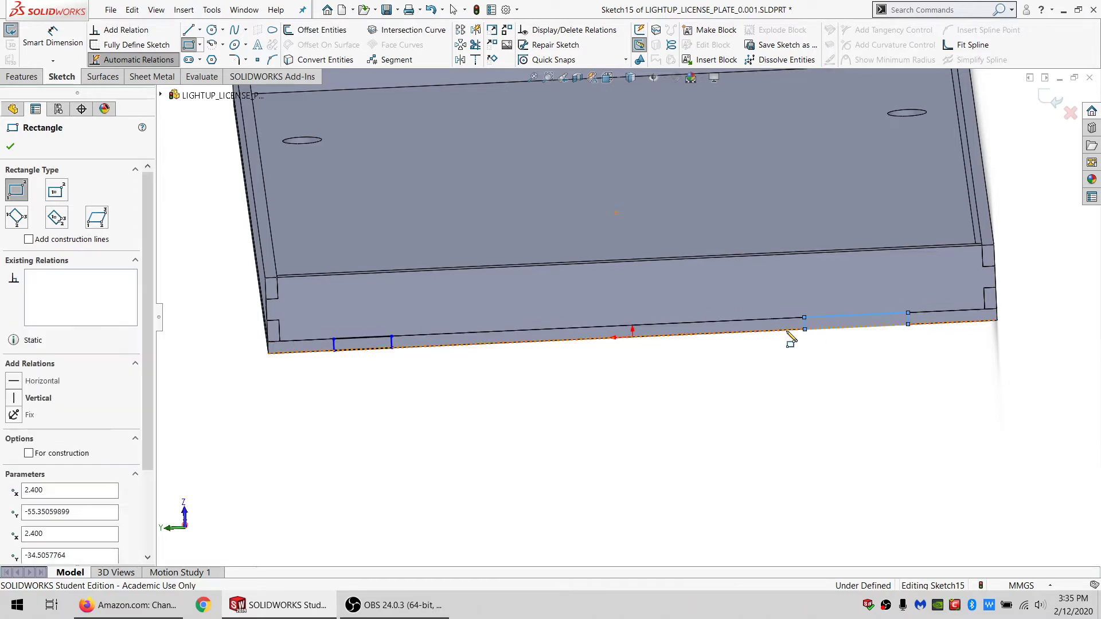
pyautogui.click(662, 325)
pyautogui.click(539, 347)
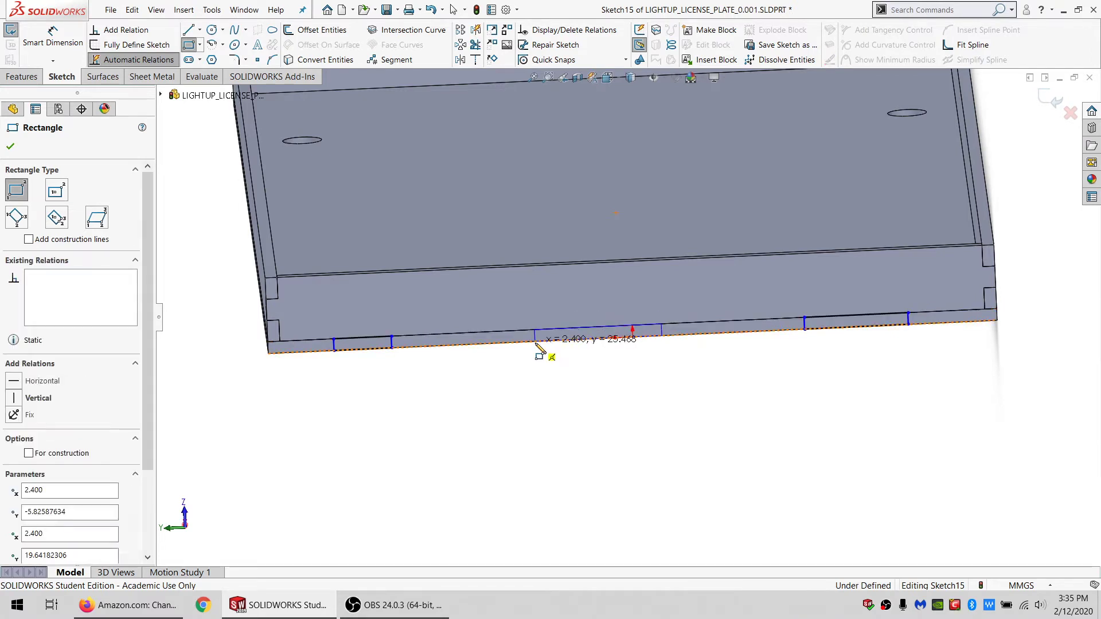
# Step: Draw construction lines along the plate's lower edge, filling the gaps between the rectangles and out to both plate corners
pyautogui.click(191, 32)
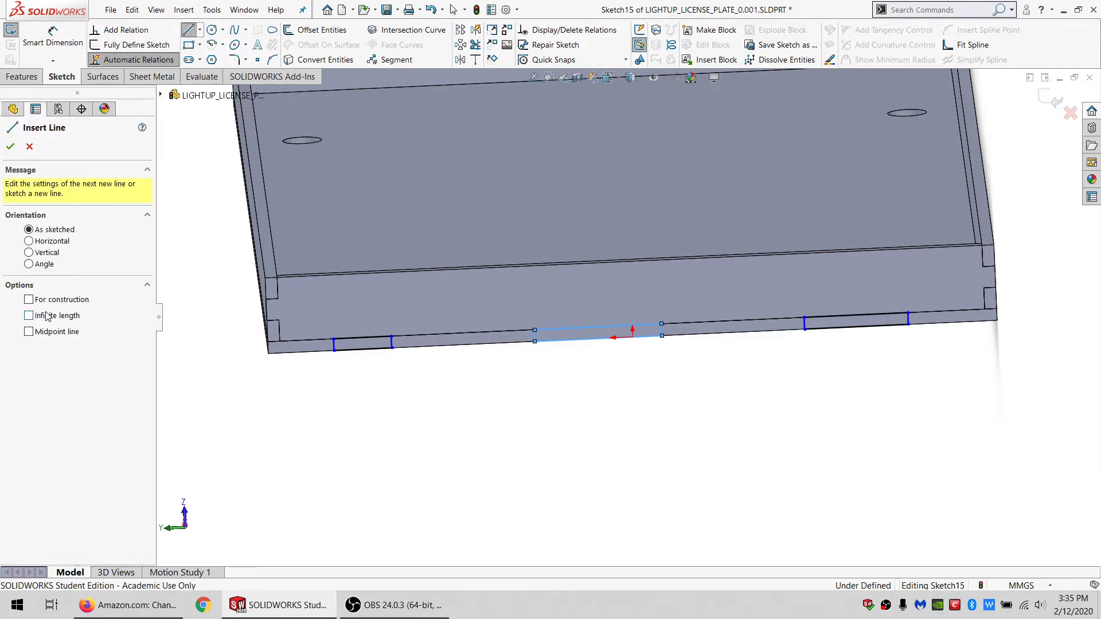
pyautogui.press('Escape')
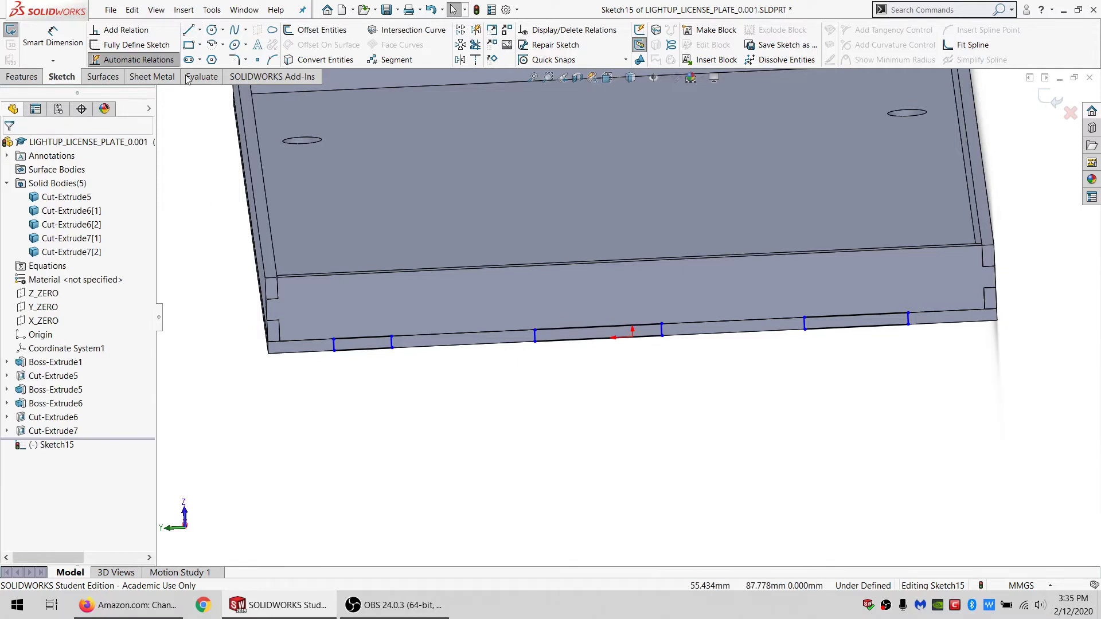
pyautogui.click(188, 31)
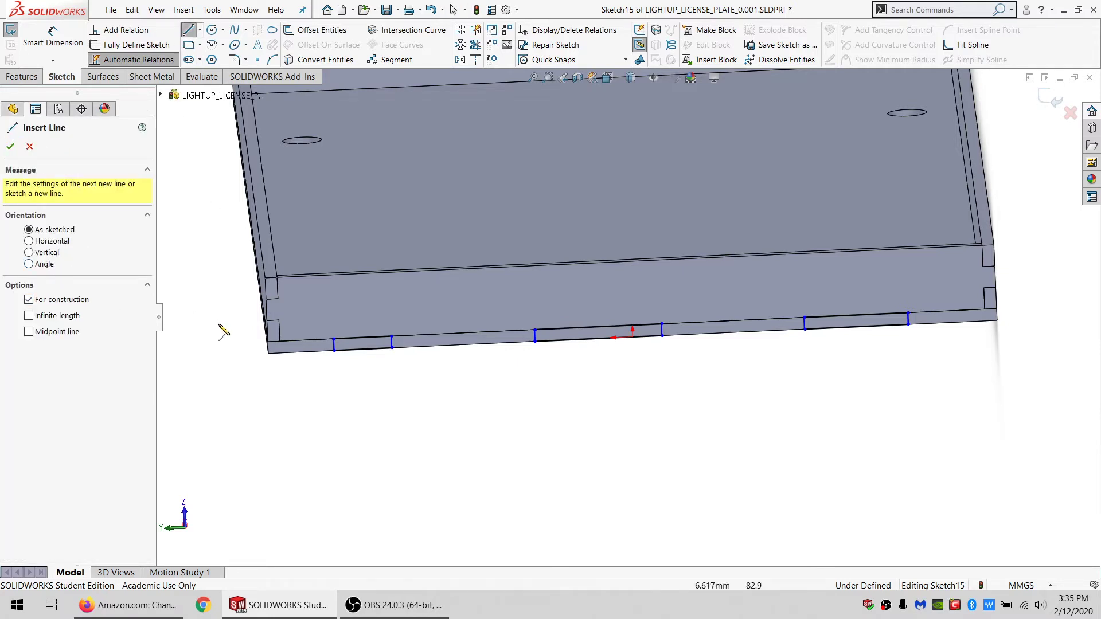
pyautogui.moveTo(270, 353); pyautogui.dragTo(535, 341)
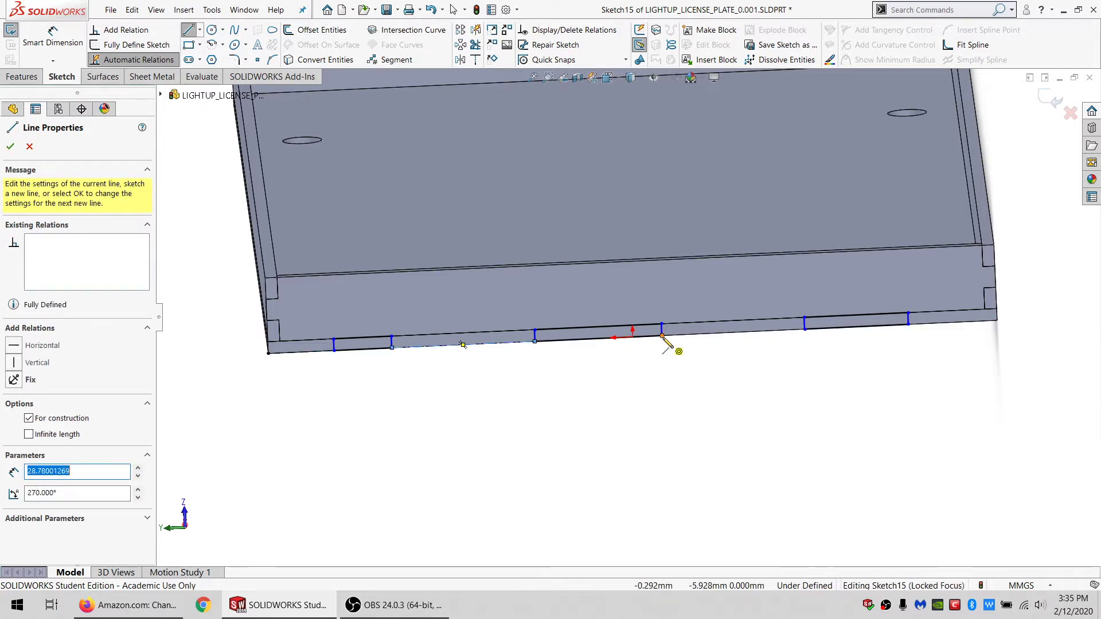
pyautogui.moveTo(662, 331); pyautogui.dragTo(804, 328)
pyautogui.moveTo(907, 324); pyautogui.dragTo(996, 320)
pyautogui.press('Escape')
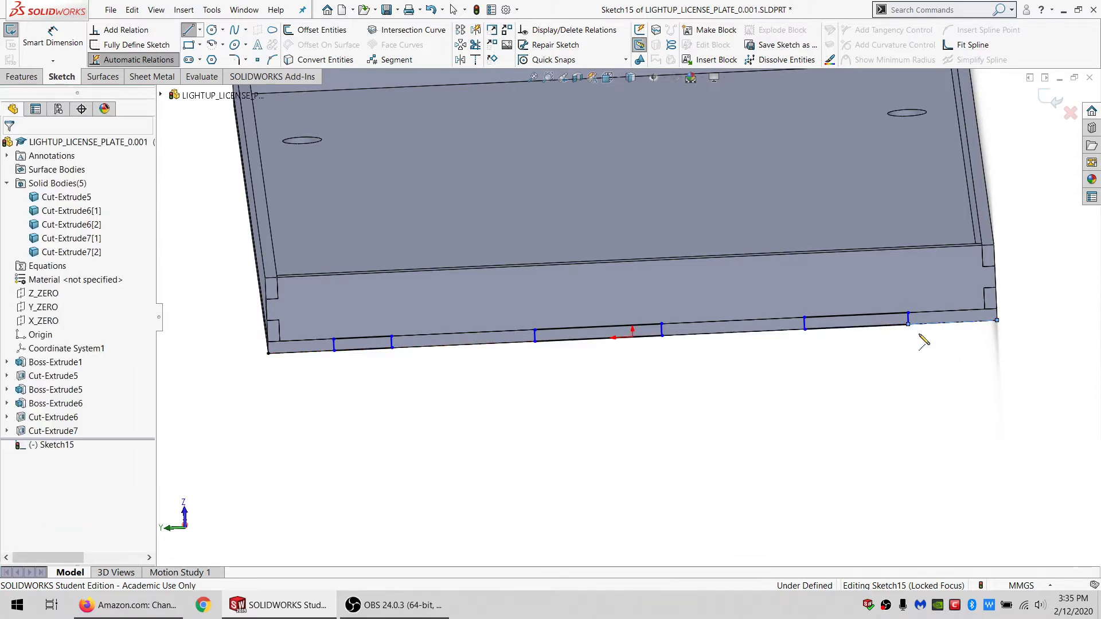
# Step: Make the four construction lines and the bottom lines of the three rectangles equal in length
pyautogui.click(920, 324)
pyautogui.click(807, 328)
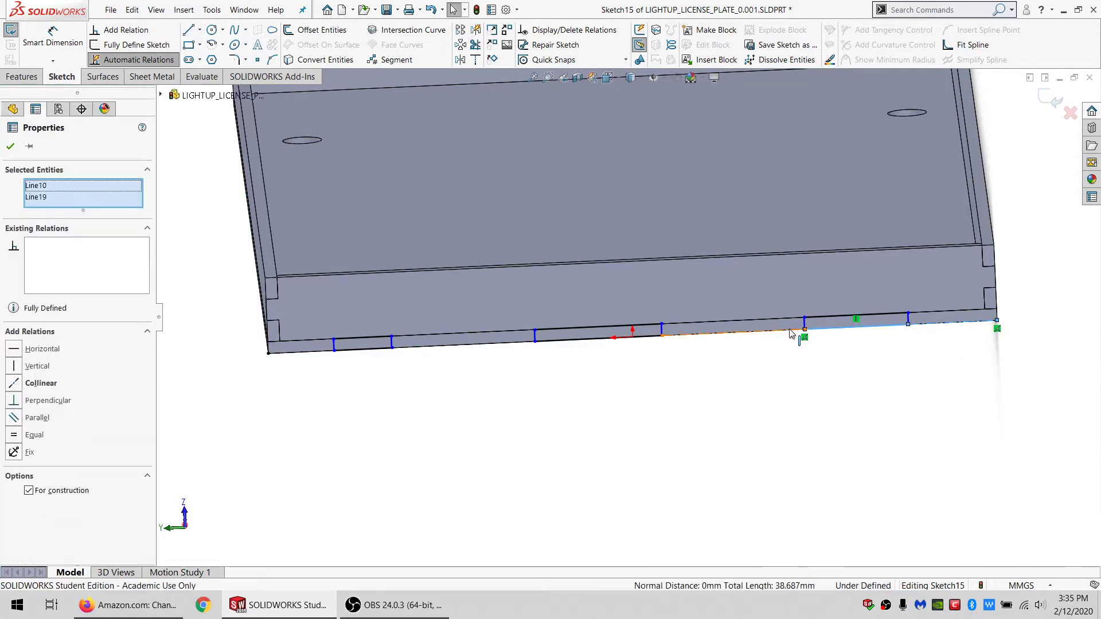
pyautogui.keyDown('ctrl'); pyautogui.click(676, 334); pyautogui.keyUp('ctrl')
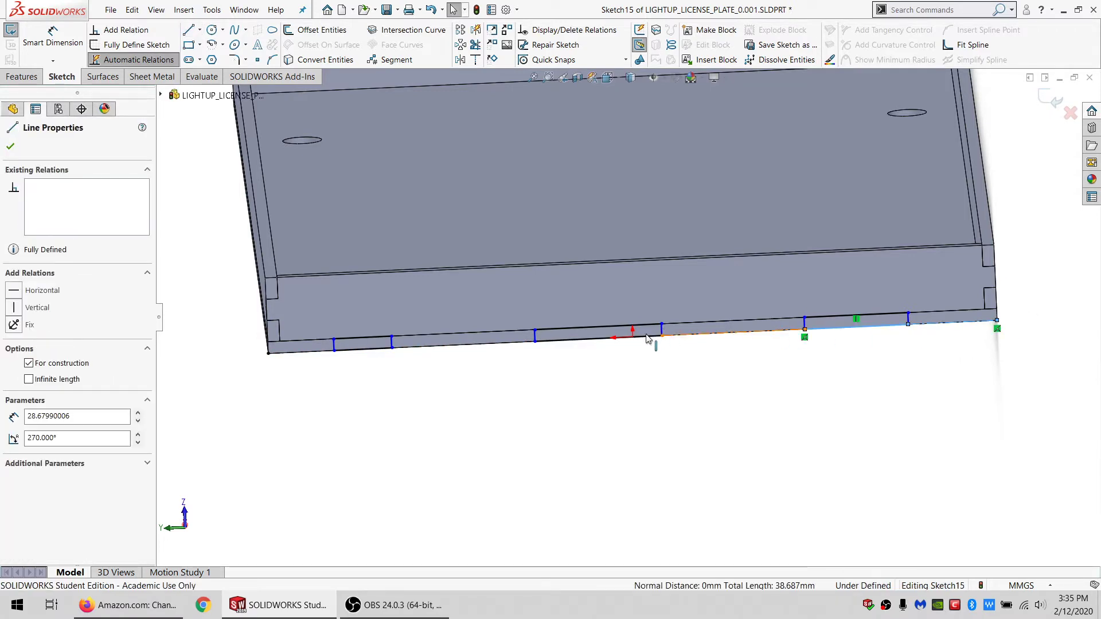
pyautogui.keyDown('ctrl'); pyautogui.click(517, 342); pyautogui.keyUp('ctrl')
pyautogui.keyDown('ctrl'); pyautogui.click(374, 349); pyautogui.keyUp('ctrl')
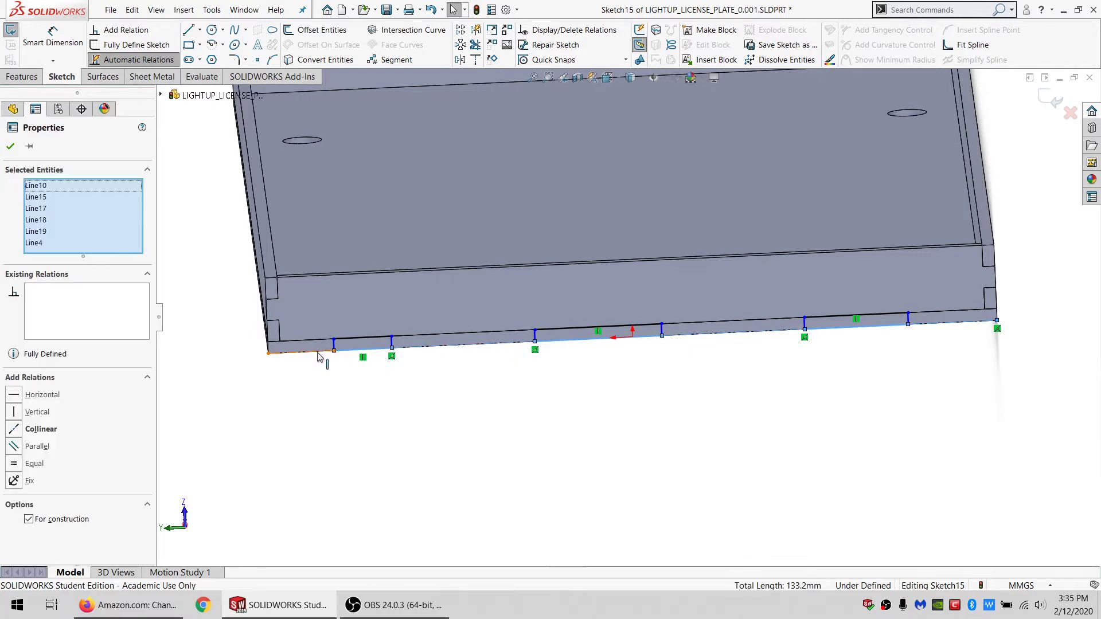
pyautogui.keyDown('ctrl'); pyautogui.click(312, 352); pyautogui.keyUp('ctrl')
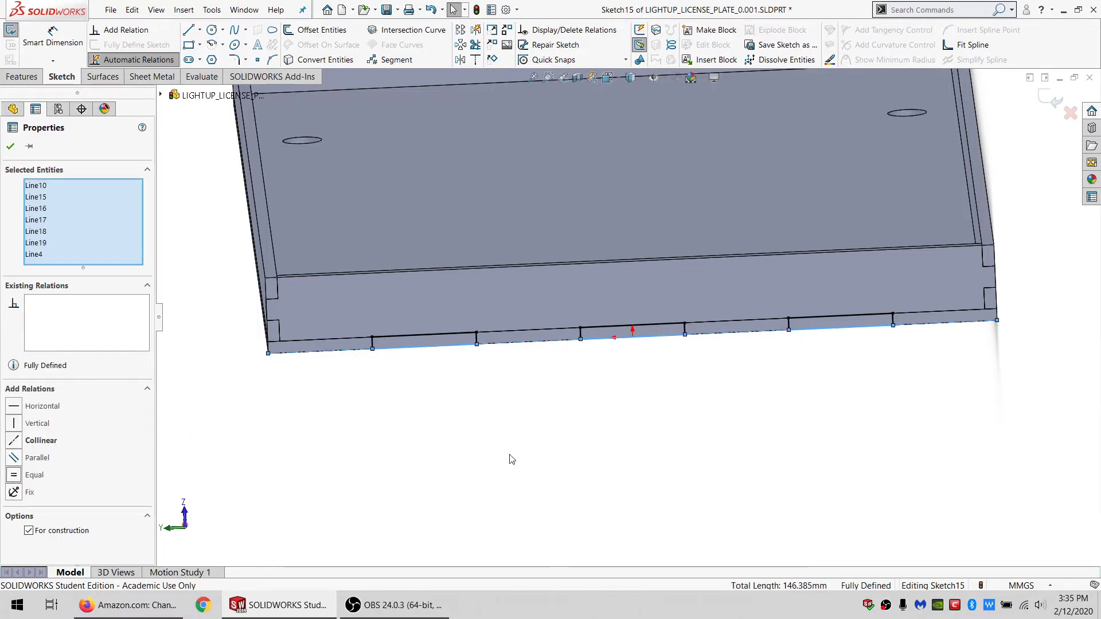
pyautogui.click(669, 440)
# Step: Extrude the three edge rectangles up to the end wall's inner face, merging the tabs only into that wall body
pyautogui.scroll(4, 659, 293)
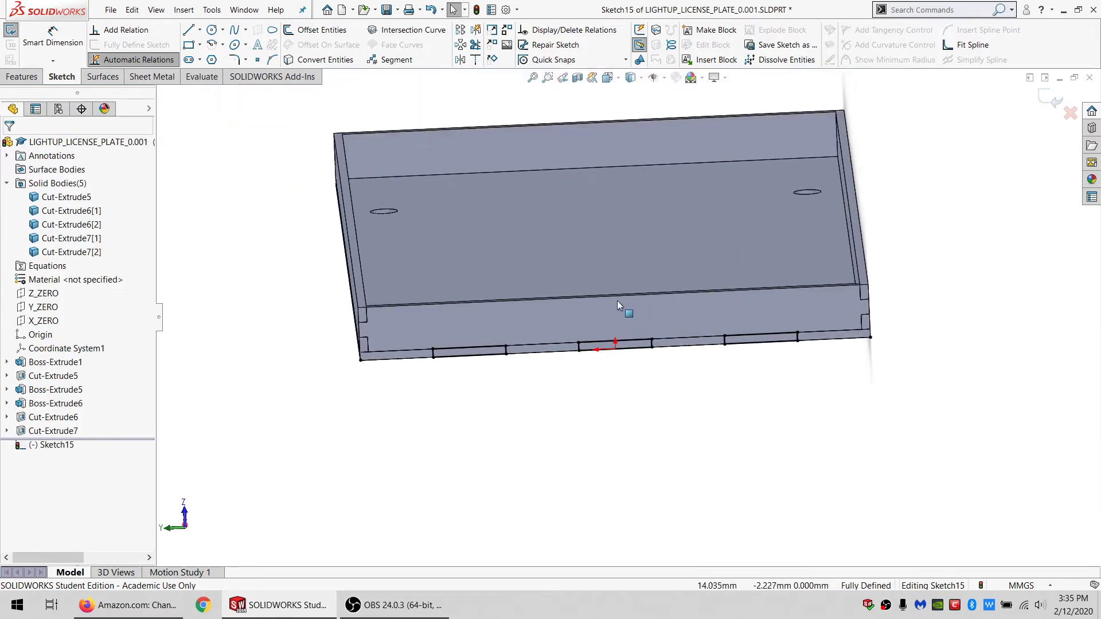
pyautogui.scroll(-1, 544, 295)
pyautogui.click(21, 77)
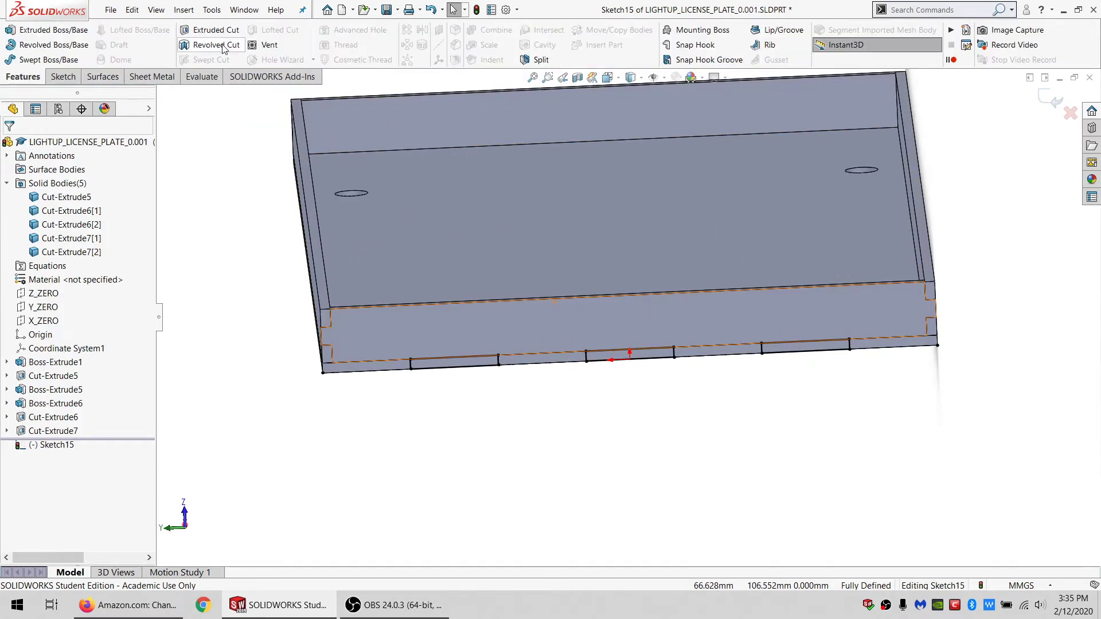
pyautogui.click(54, 29)
pyautogui.click(69, 226)
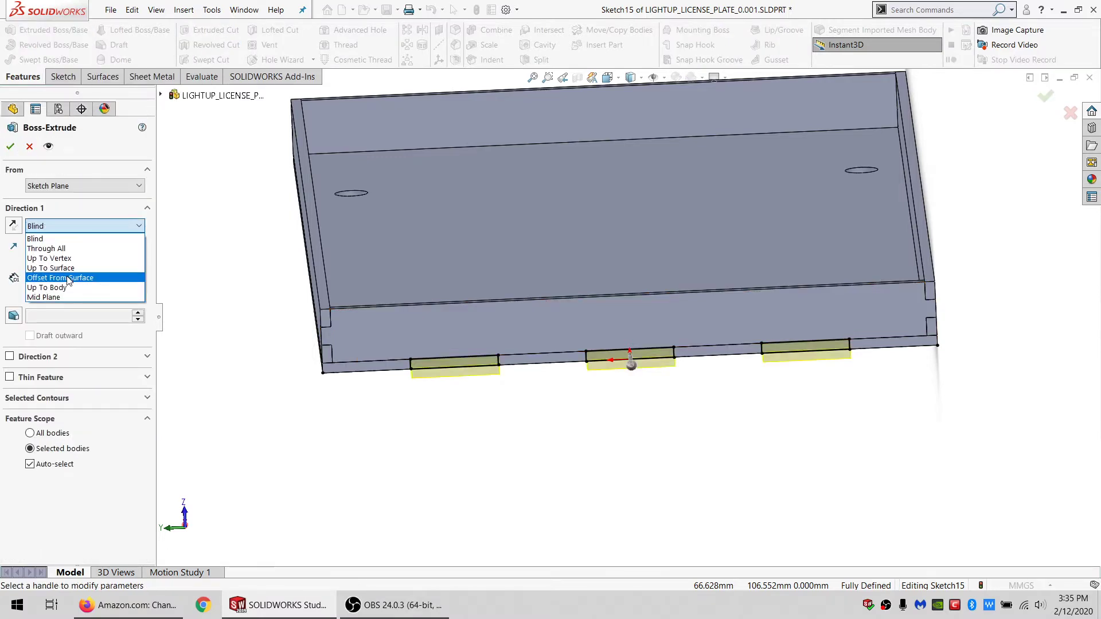
pyautogui.click(66, 268)
pyautogui.moveTo(518, 291); pyautogui.dragTo(195, 280, button='middle')
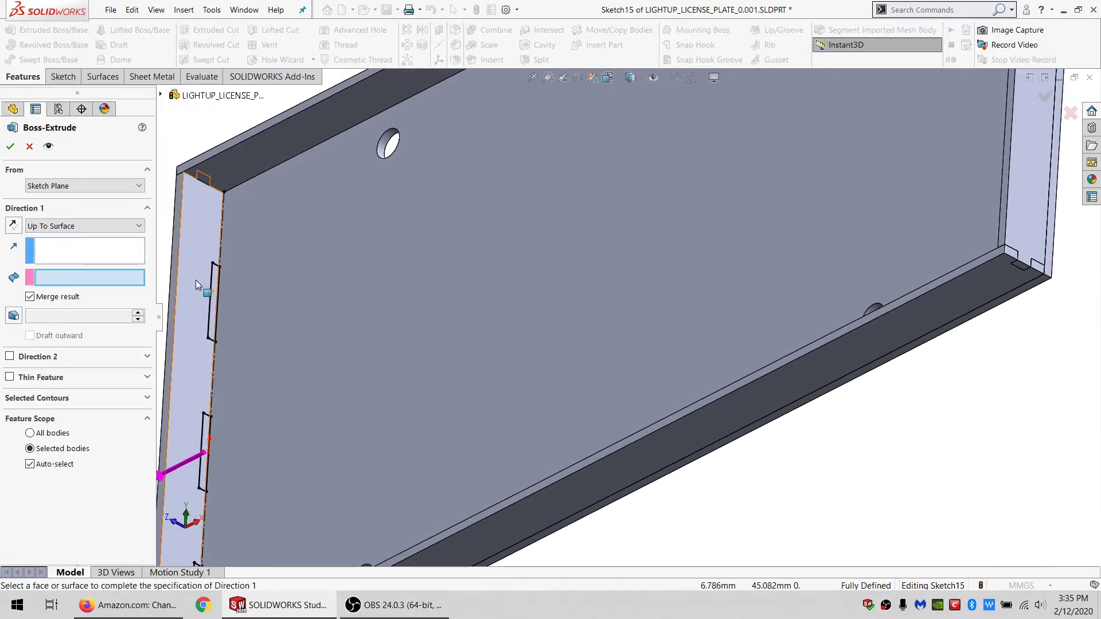
pyautogui.click(199, 303)
pyautogui.click(77, 462)
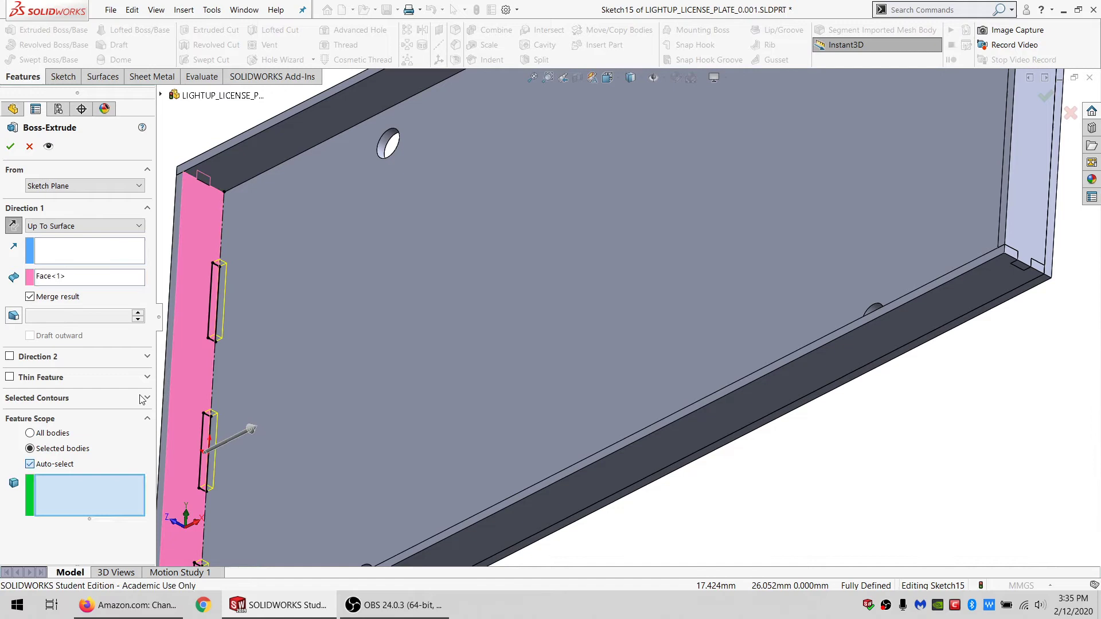
pyautogui.click(195, 357)
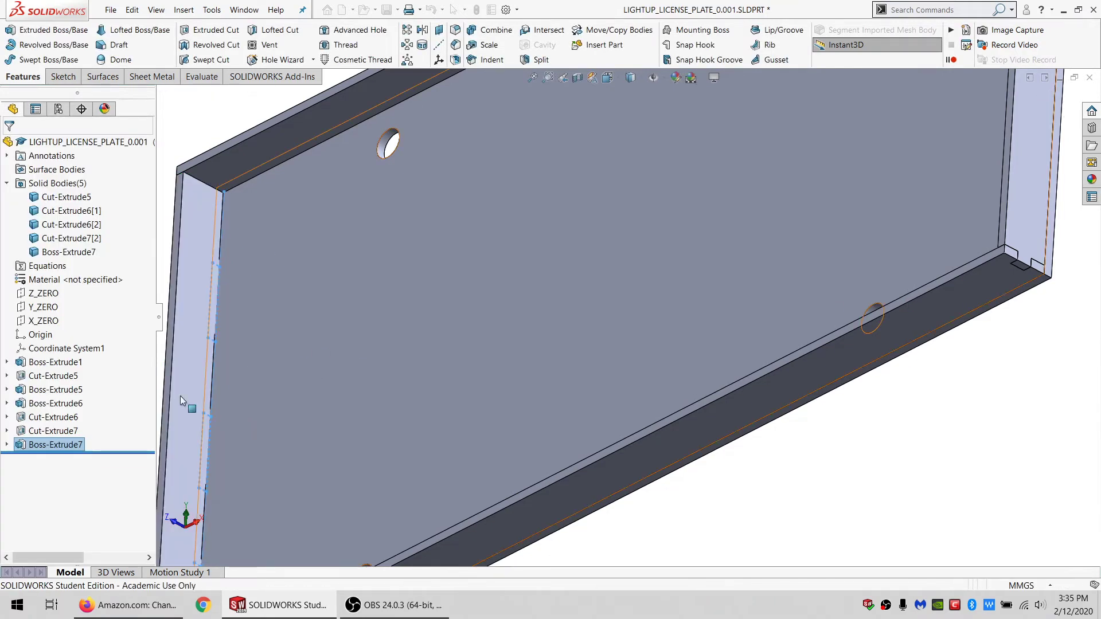
# Step: Start a second boss extrusion from the same tab sketch, beginning at the opposite short end wall's outer face
pyautogui.click(7, 445)
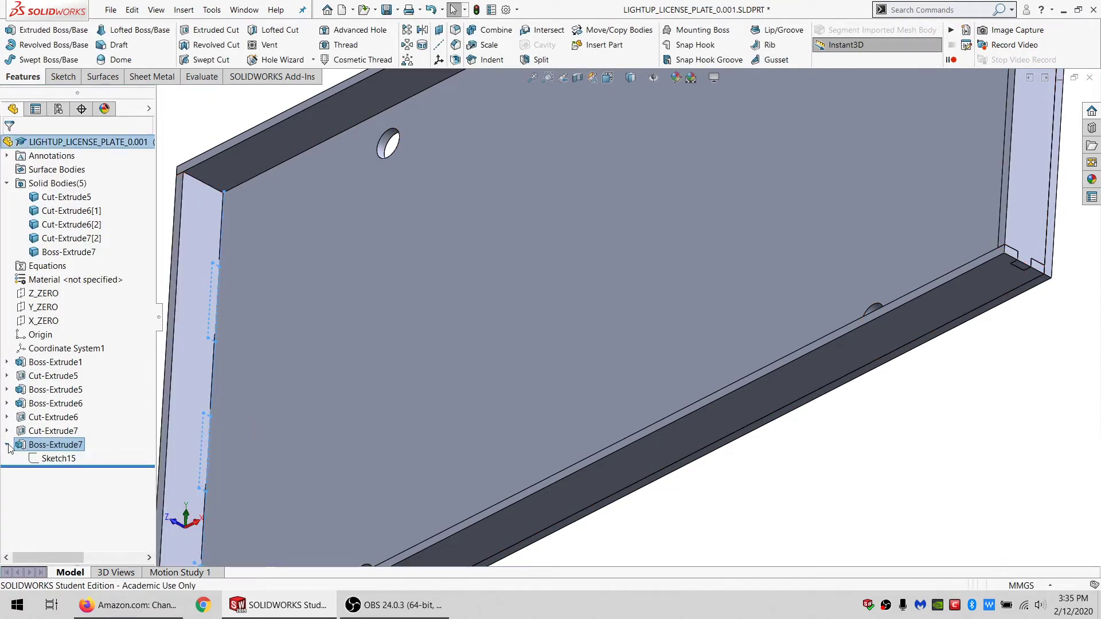
pyautogui.click(43, 459)
pyautogui.click(40, 32)
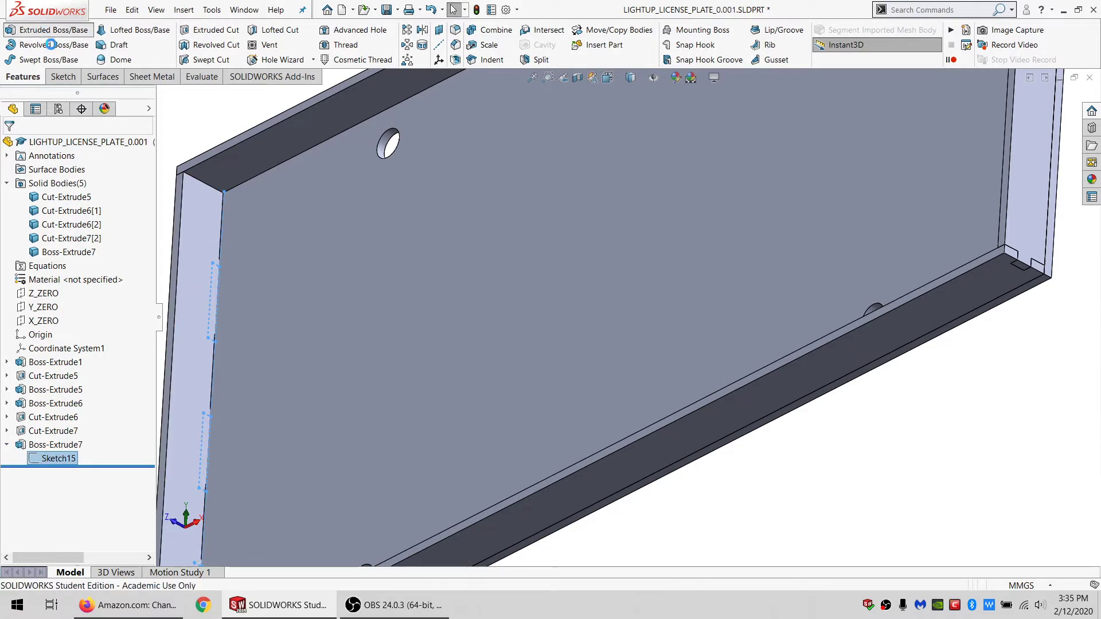
pyautogui.click(57, 186)
pyautogui.click(58, 208)
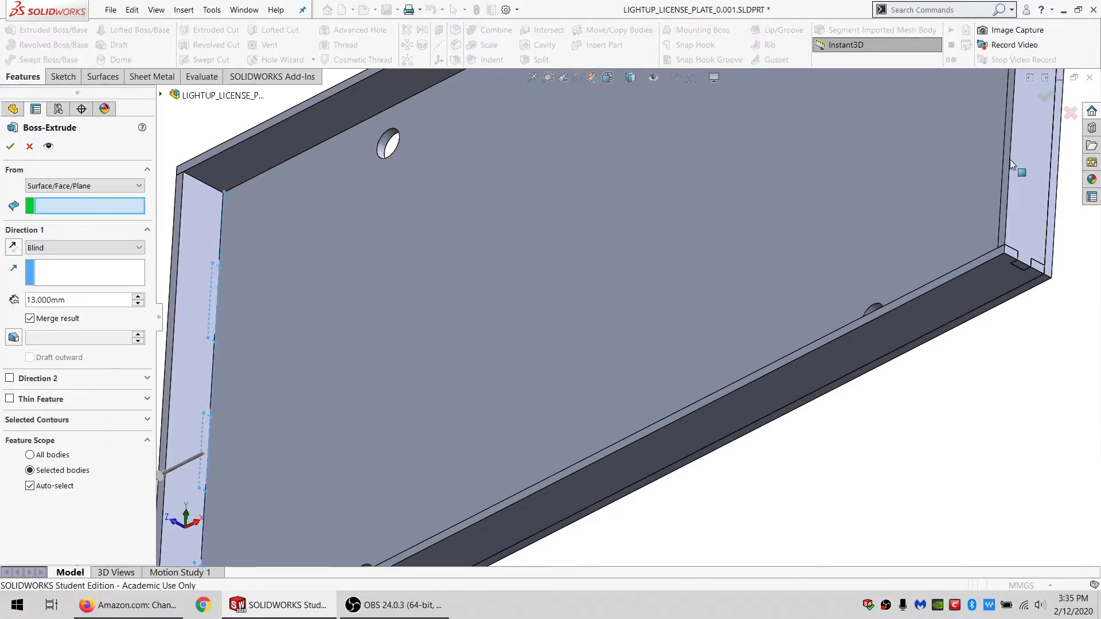
pyautogui.click(1012, 164)
# Step: Extrude the tabs up to the opposite end wall's inner face and merge them only into that wall body
pyautogui.click(43, 247)
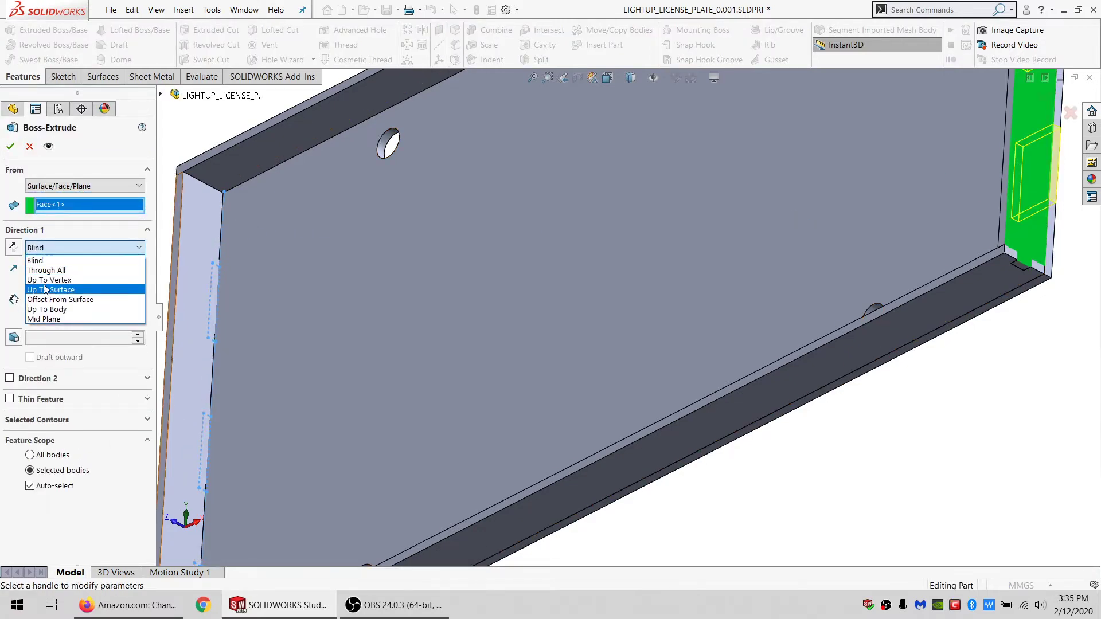
pyautogui.click(51, 289)
pyautogui.moveTo(831, 287); pyautogui.dragTo(896, 208, button='middle')
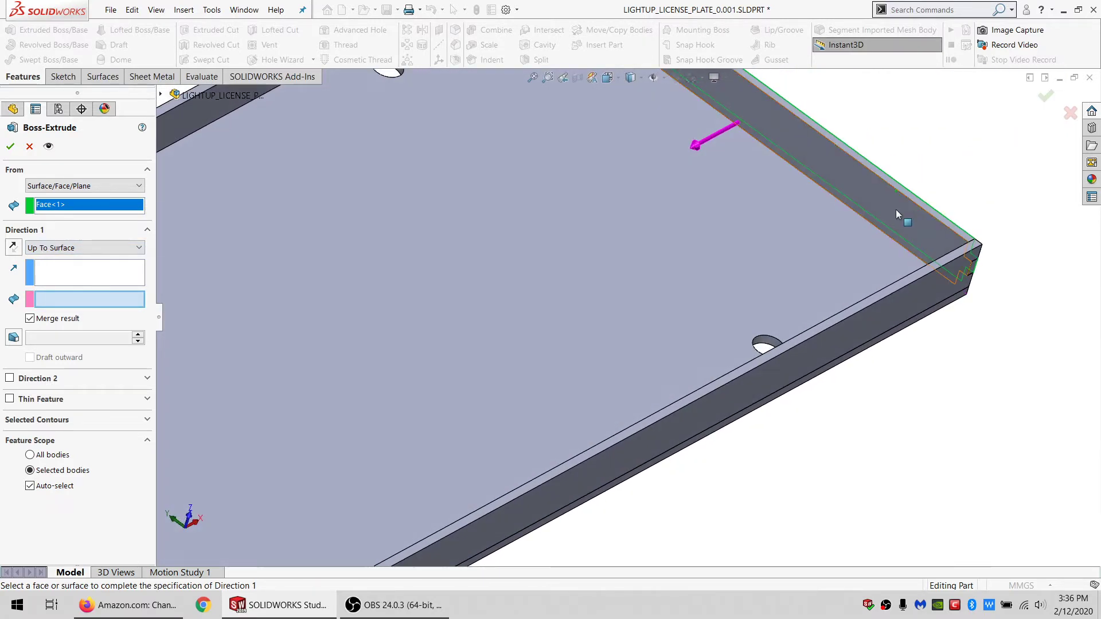
pyautogui.click(895, 209)
pyautogui.click(30, 486)
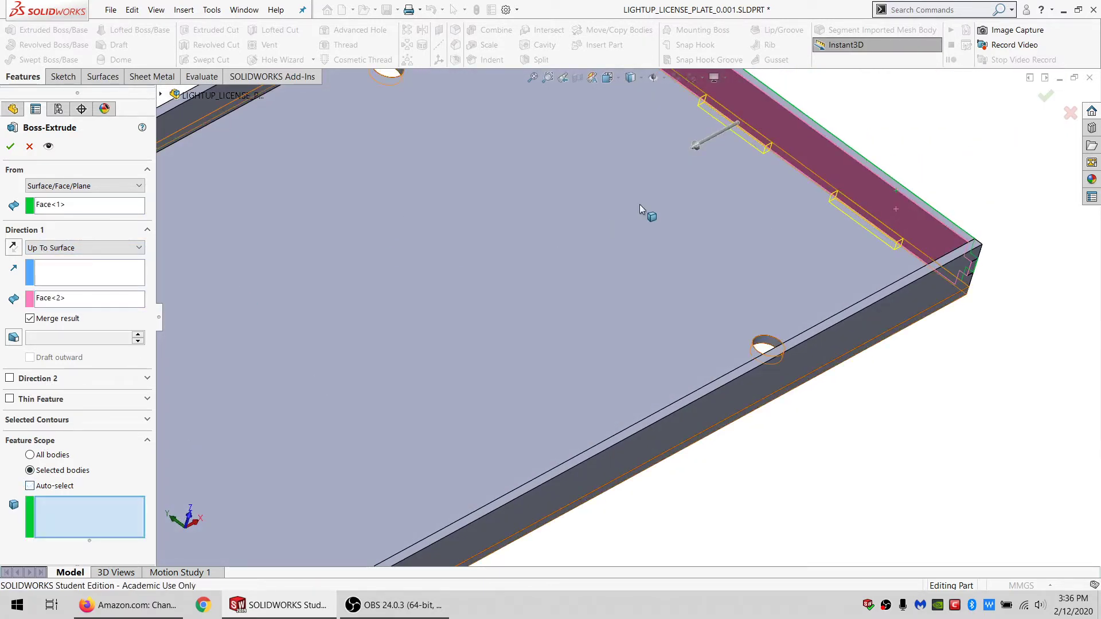
pyautogui.click(799, 137)
pyautogui.click(10, 146)
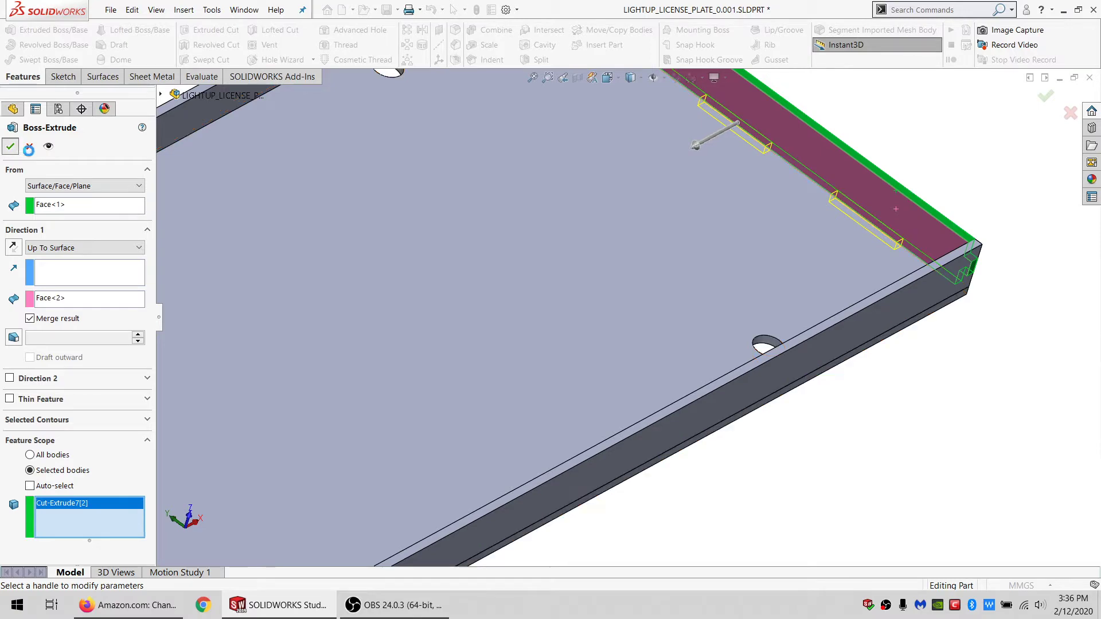
# Step: Start a new sketch on the inner face of the short end wall that received the first tabs
pyautogui.scroll(5, 452, 252)
pyautogui.scroll(-2, 520, 433)
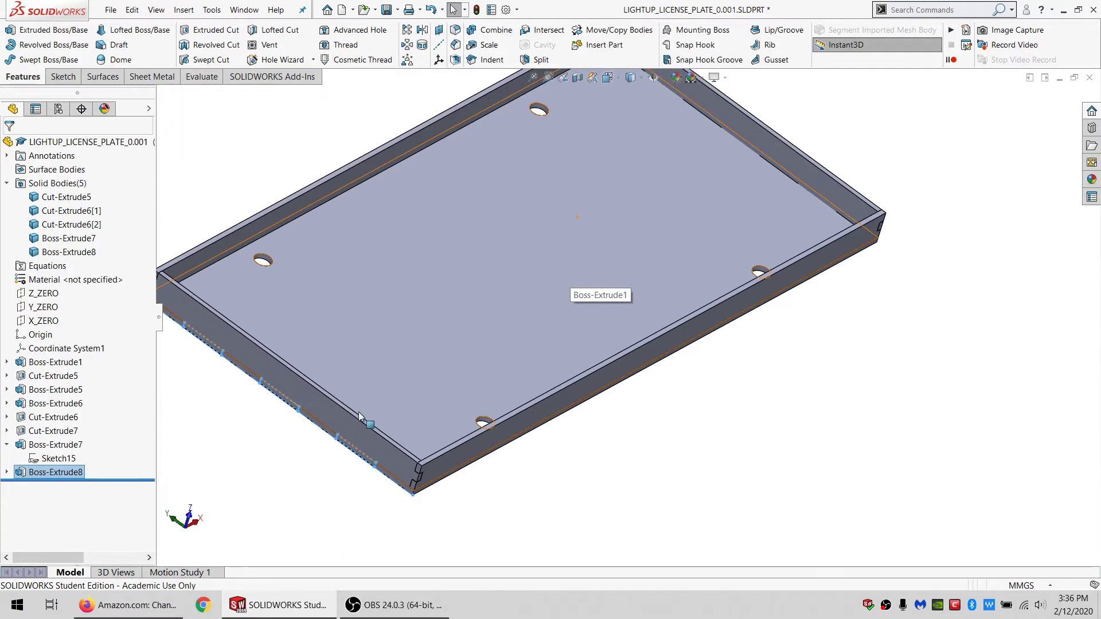
pyautogui.moveTo(339, 419)
pyautogui.mouseDown(button='middle')
pyautogui.moveTo(384, 432)
pyautogui.moveTo(378, 380)
pyautogui.moveTo(427, 395)
pyautogui.moveTo(355, 424)
pyautogui.mouseUp(button='middle')
pyautogui.click(355, 423)
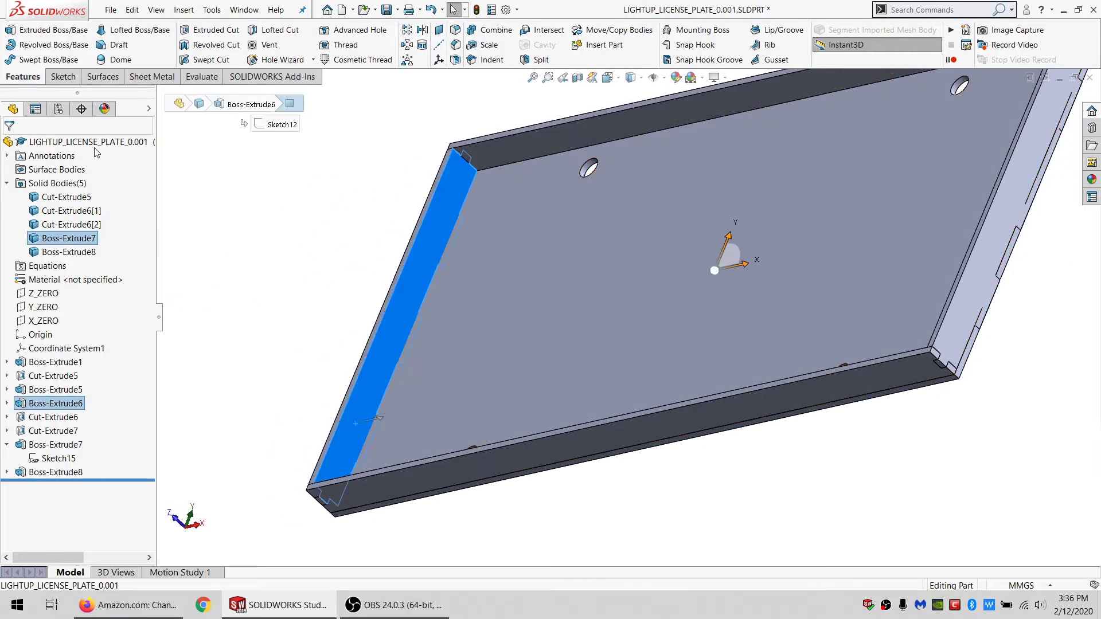
pyautogui.click(73, 82)
pyautogui.click(12, 29)
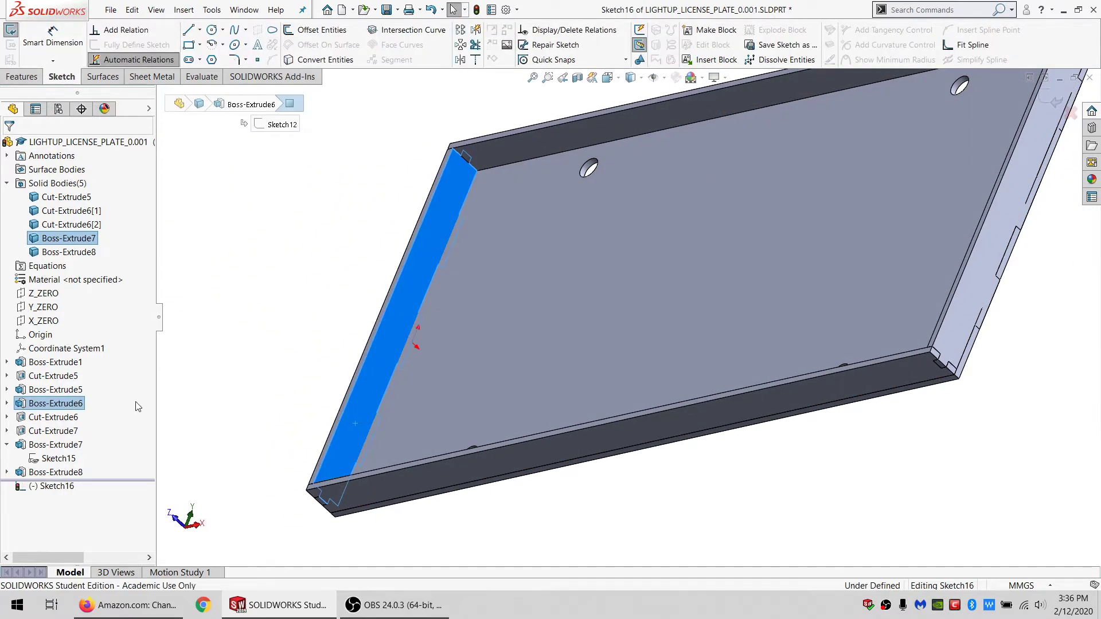
# Step: Leave the empty sketch and cut Sketch15's slots through all of the back plate only, starting from the left side wall's inner face
pyautogui.click(12, 30)
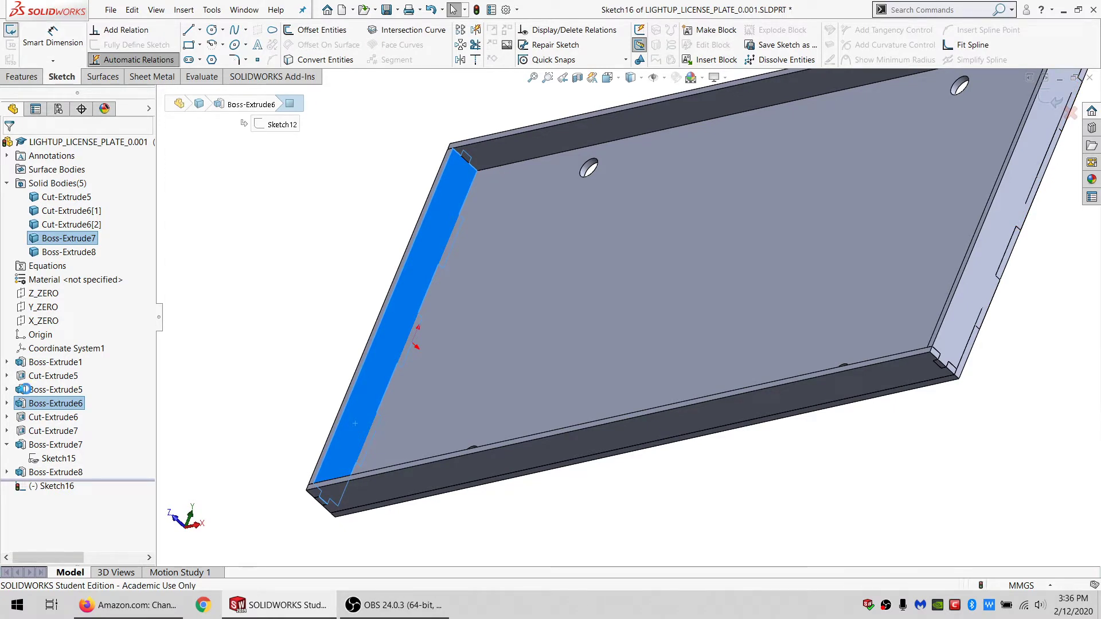
pyautogui.click(56, 459)
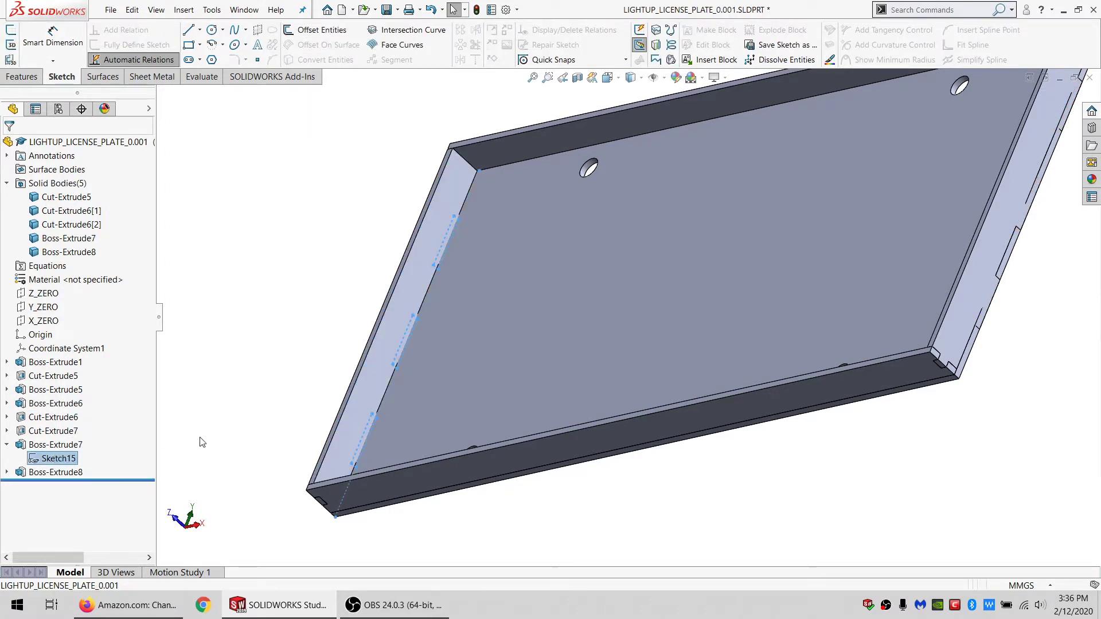
pyautogui.click(13, 77)
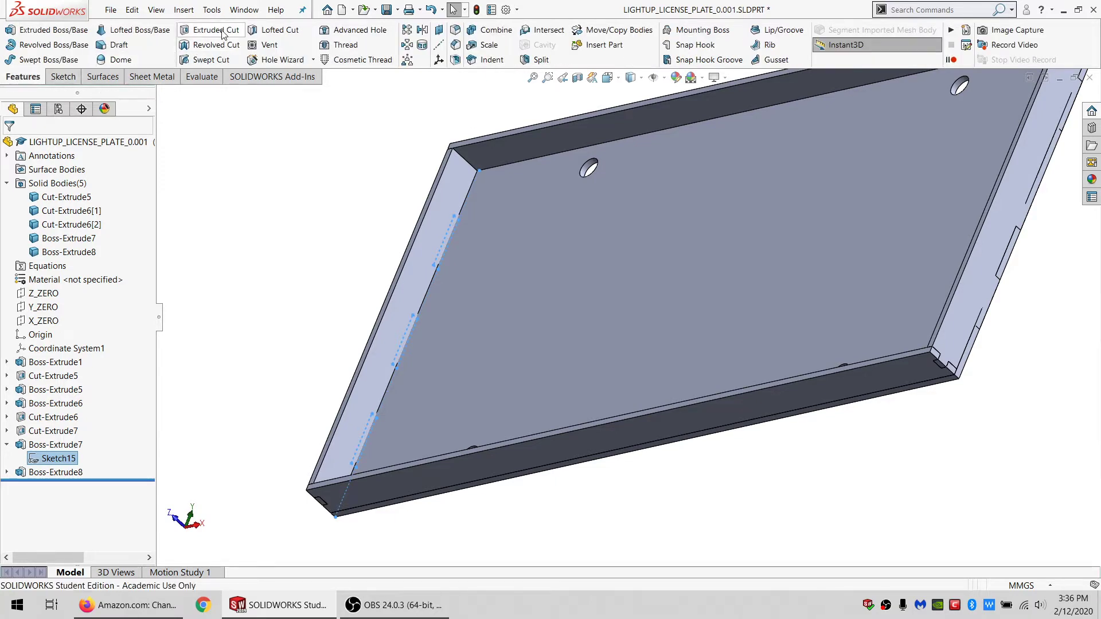
pyautogui.click(221, 32)
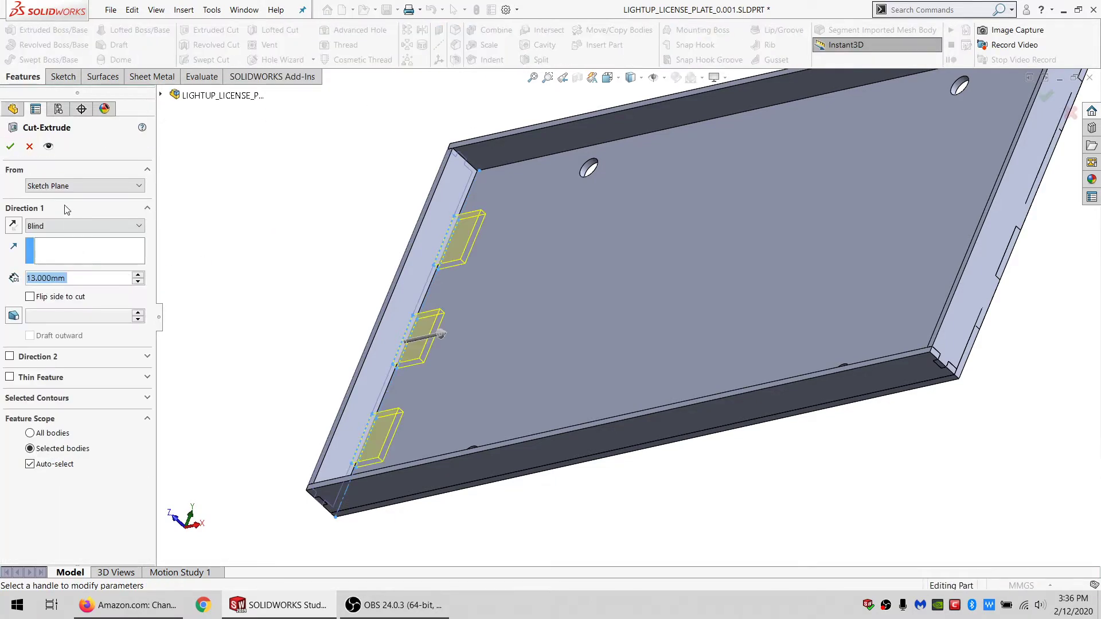
pyautogui.click(81, 186)
pyautogui.click(63, 196)
pyautogui.click(427, 222)
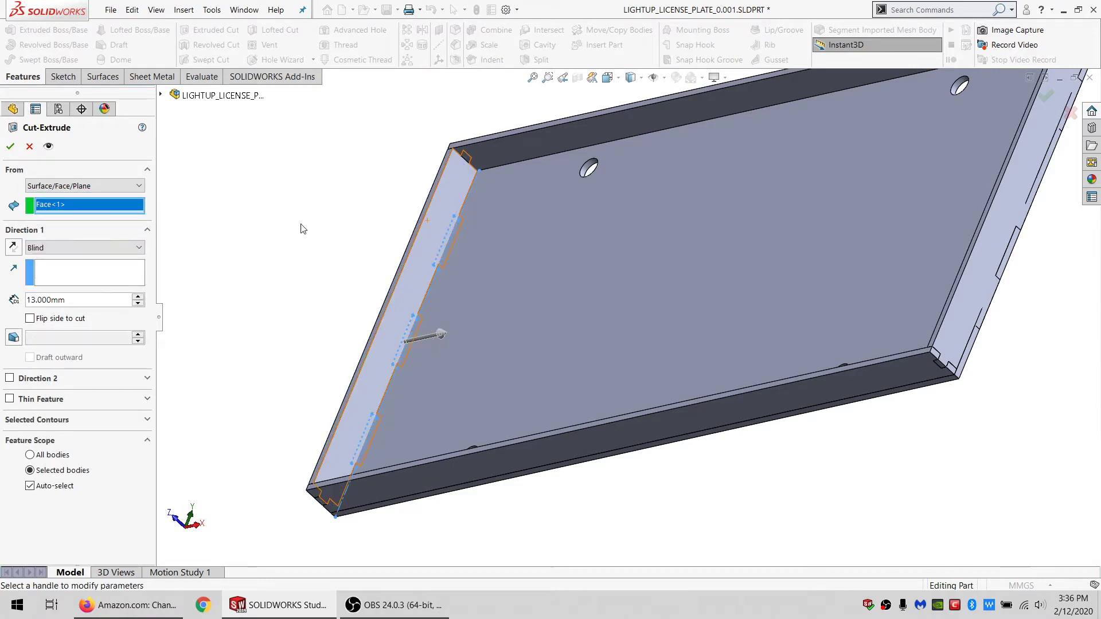
pyautogui.click(73, 247)
pyautogui.click(52, 267)
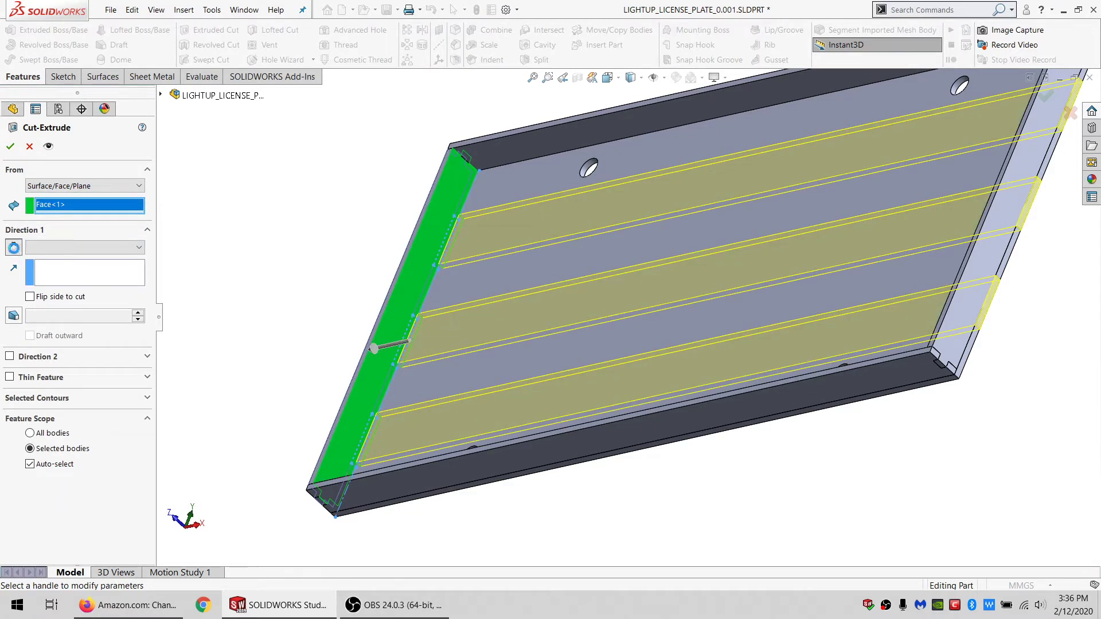
pyautogui.click(56, 468)
pyautogui.click(580, 352)
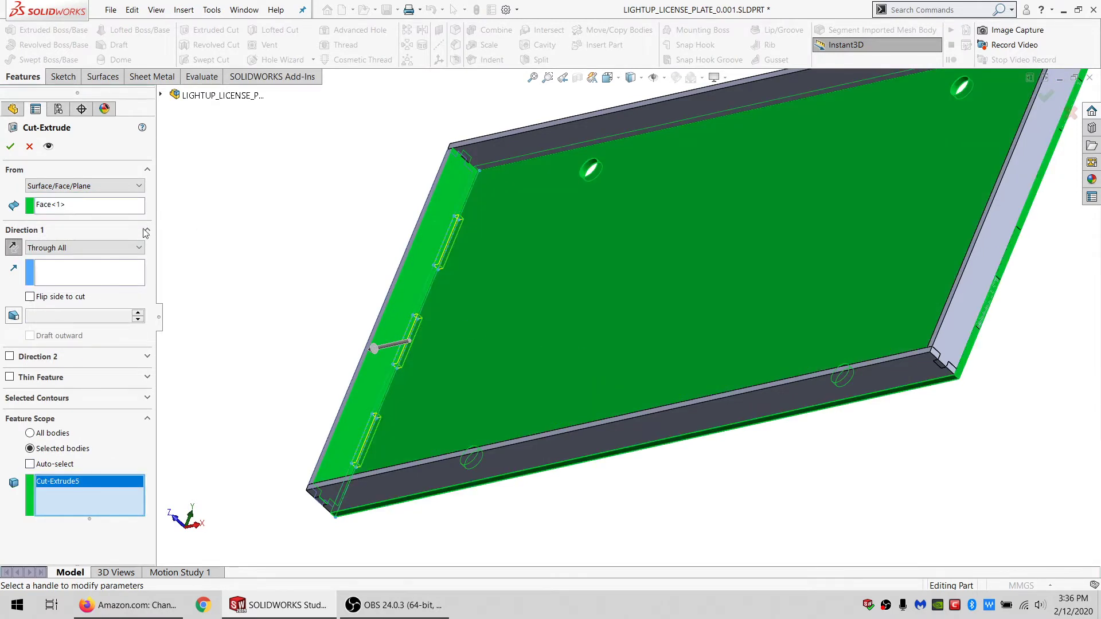
pyautogui.click(11, 147)
# Step: Cut Sketch15's slots through all of the back plate only, starting from the opposite side wall's inner face
pyautogui.hotkey('ctrl', '7')
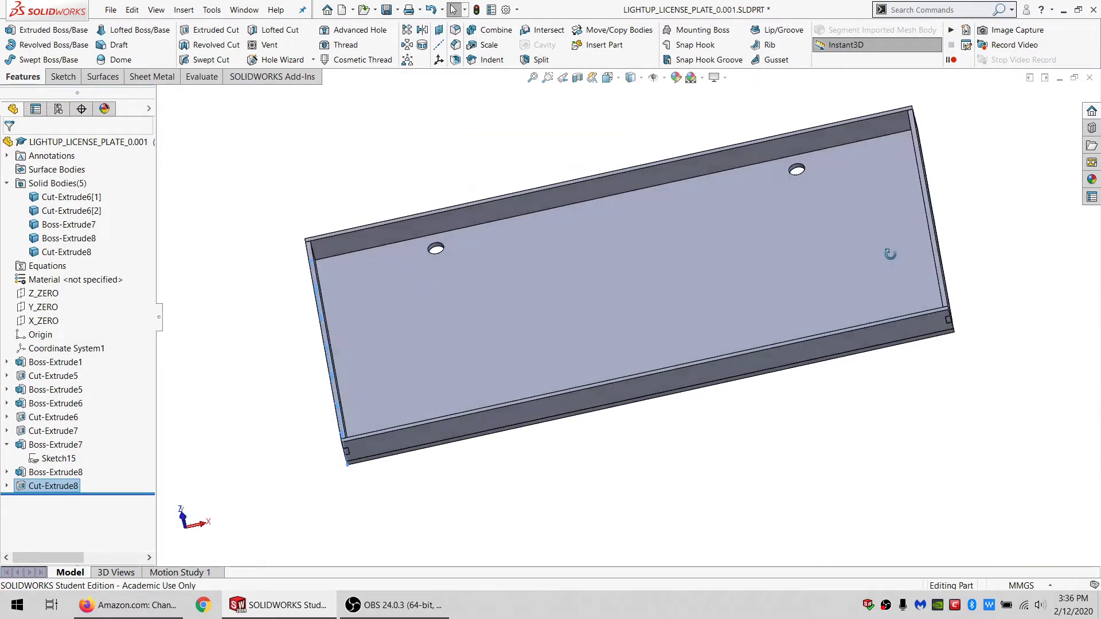
pyautogui.scroll(-3, 935, 265)
pyautogui.click(55, 458)
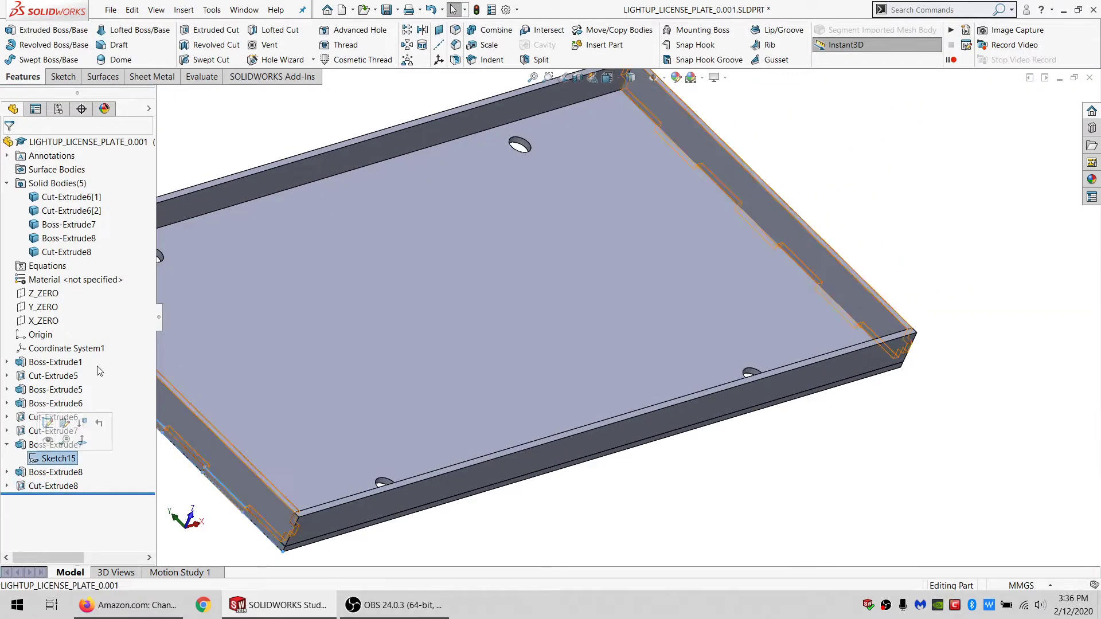
pyautogui.click(210, 30)
pyautogui.click(91, 186)
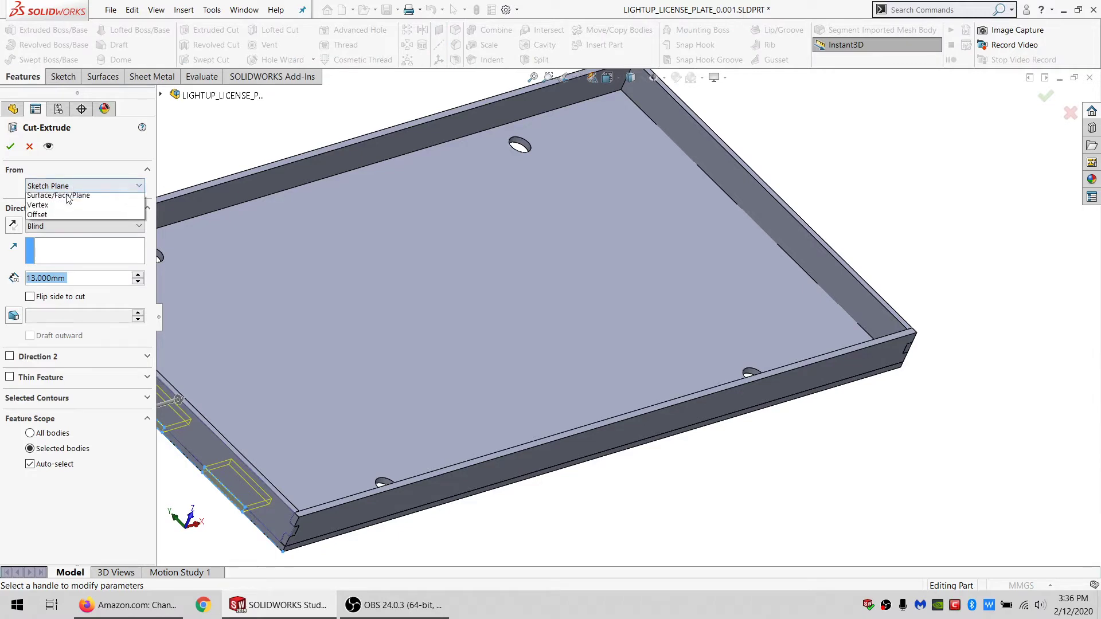
pyautogui.click(52, 202)
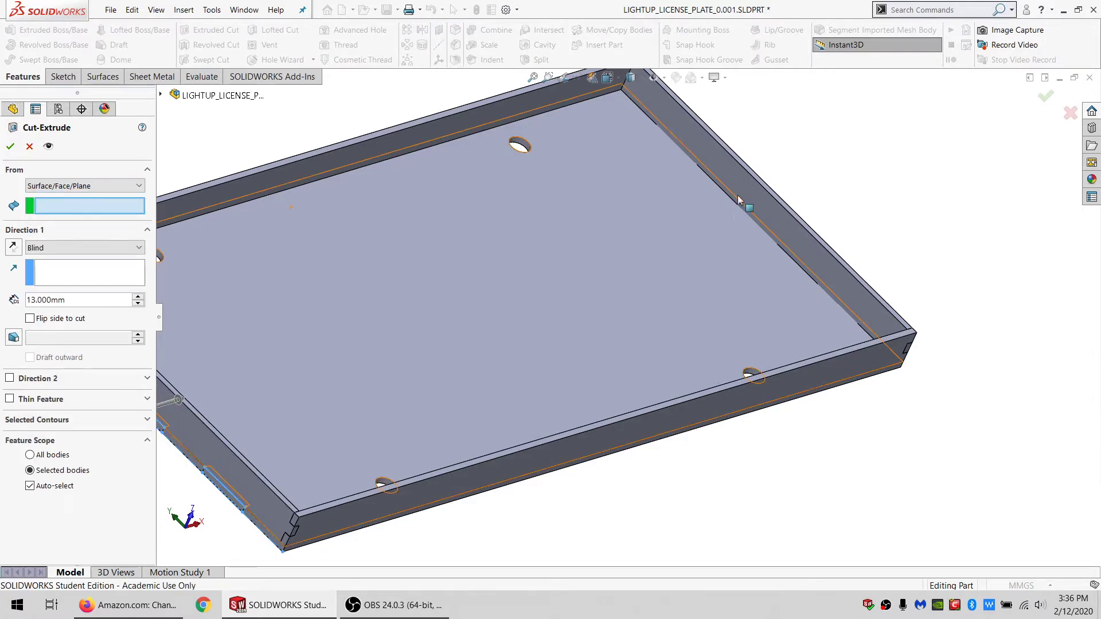
pyautogui.click(52, 248)
pyautogui.click(51, 266)
pyautogui.click(48, 465)
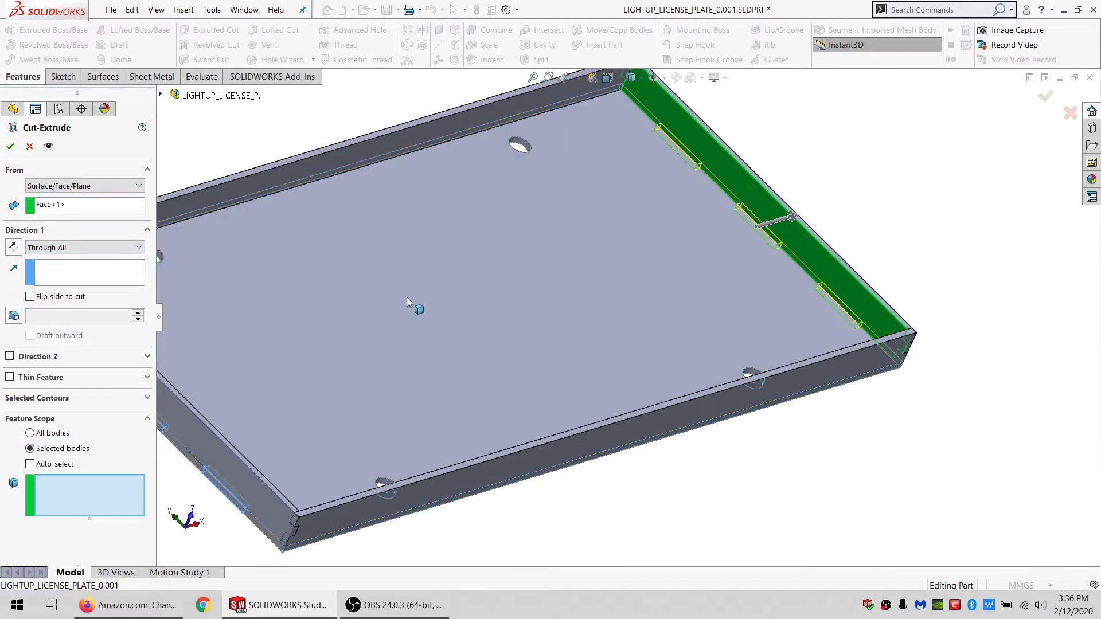
pyautogui.click(10, 146)
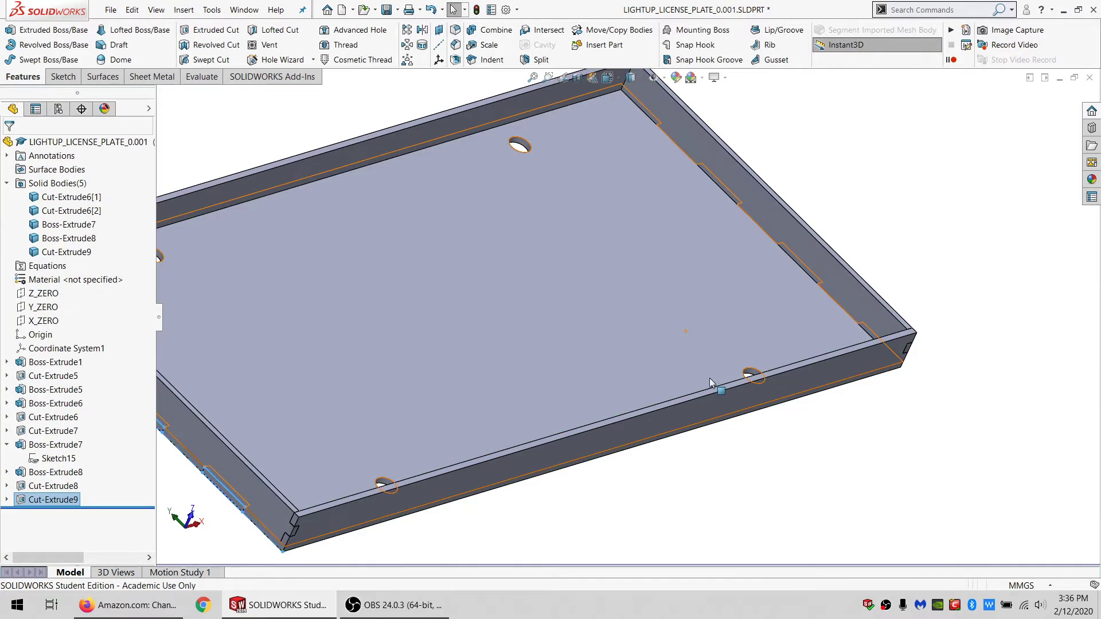
# Step: Start a sketch on the long front wall's outer face and draw a rectangle about 28 by 2.4 mm along its lower edge
pyautogui.scroll(3, 608, 356)
pyautogui.moveTo(608, 355); pyautogui.dragTo(491, 413, button='middle')
pyautogui.scroll(2, 384, 410)
pyautogui.scroll(1, 367, 413)
pyautogui.click(329, 368)
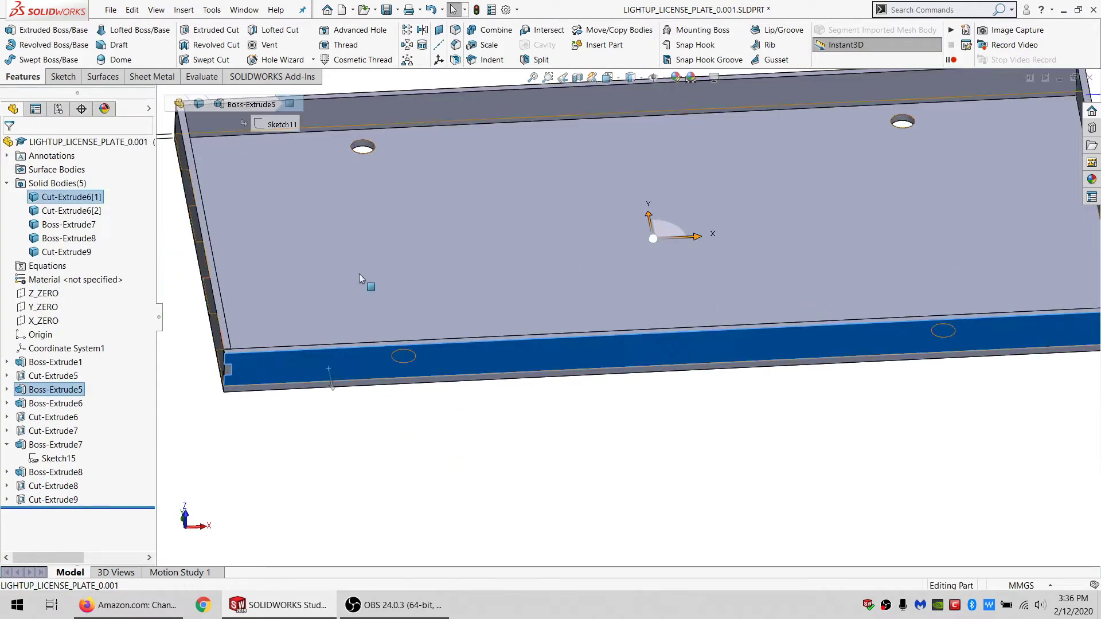
pyautogui.click(57, 77)
pyautogui.click(11, 30)
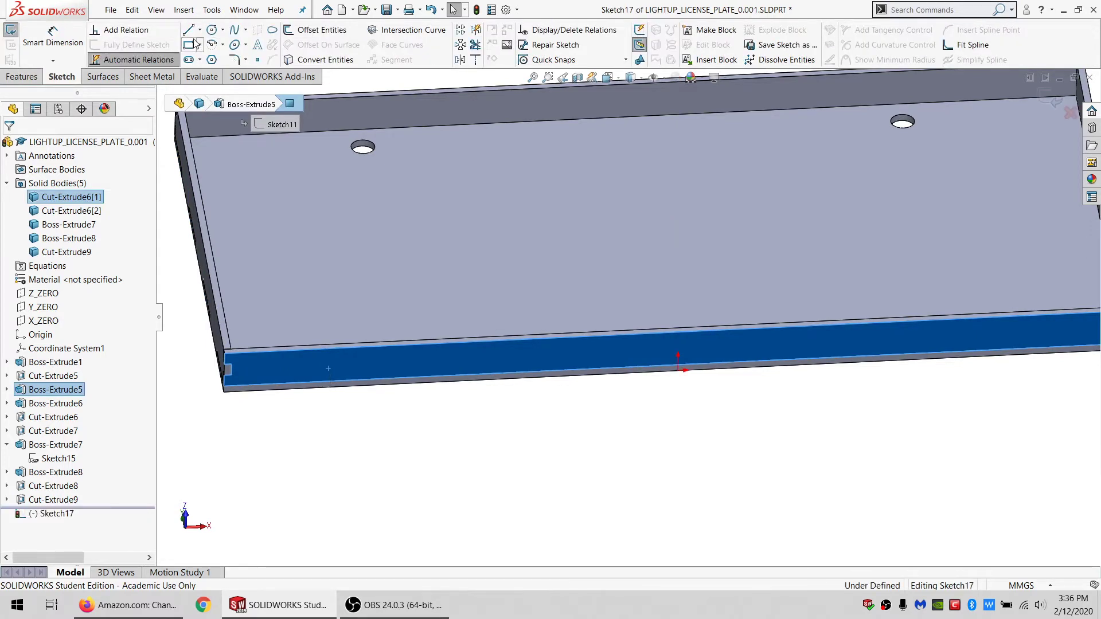
pyautogui.click(188, 45)
pyautogui.click(312, 384)
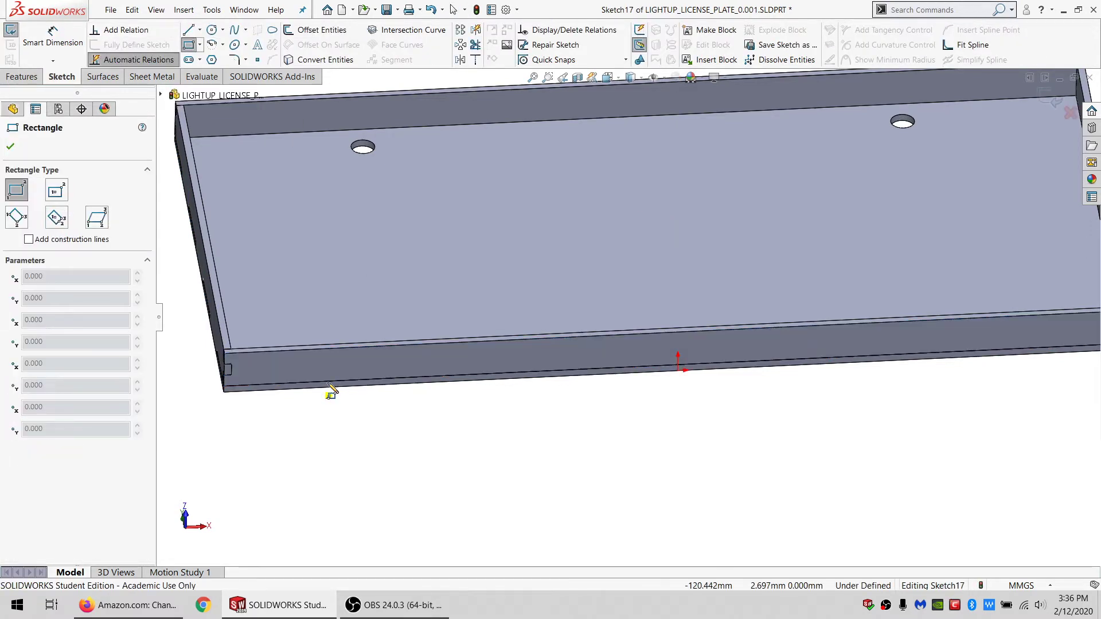
pyautogui.click(397, 380)
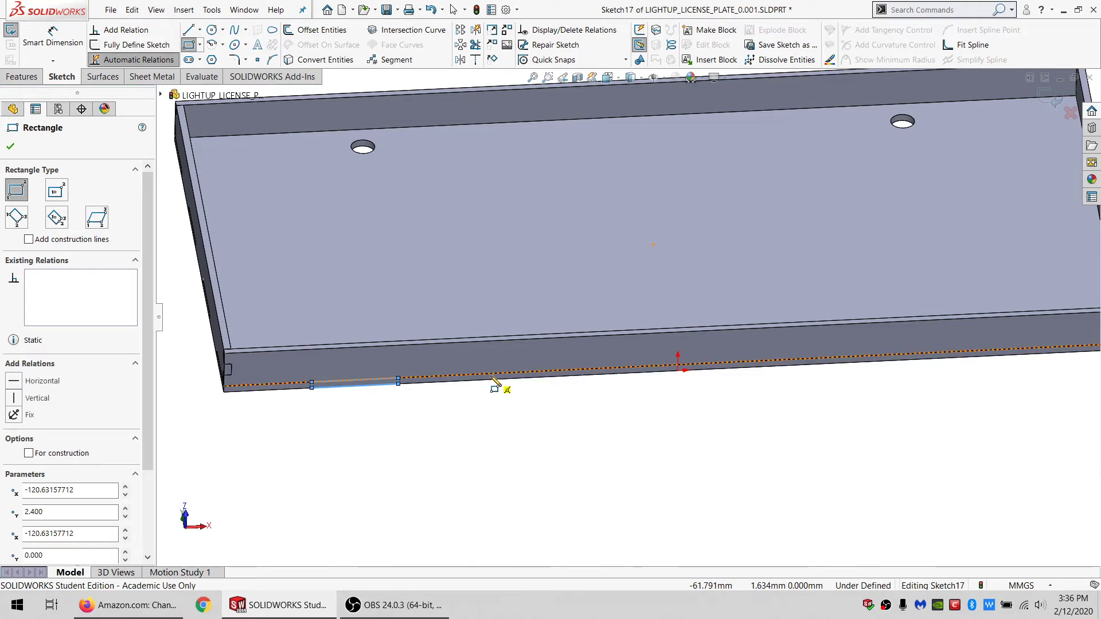
# Step: Draw four more 2.4 mm high rectangles spaced along the rest of the front wall's lower edge
pyautogui.click(490, 377)
pyautogui.click(569, 373)
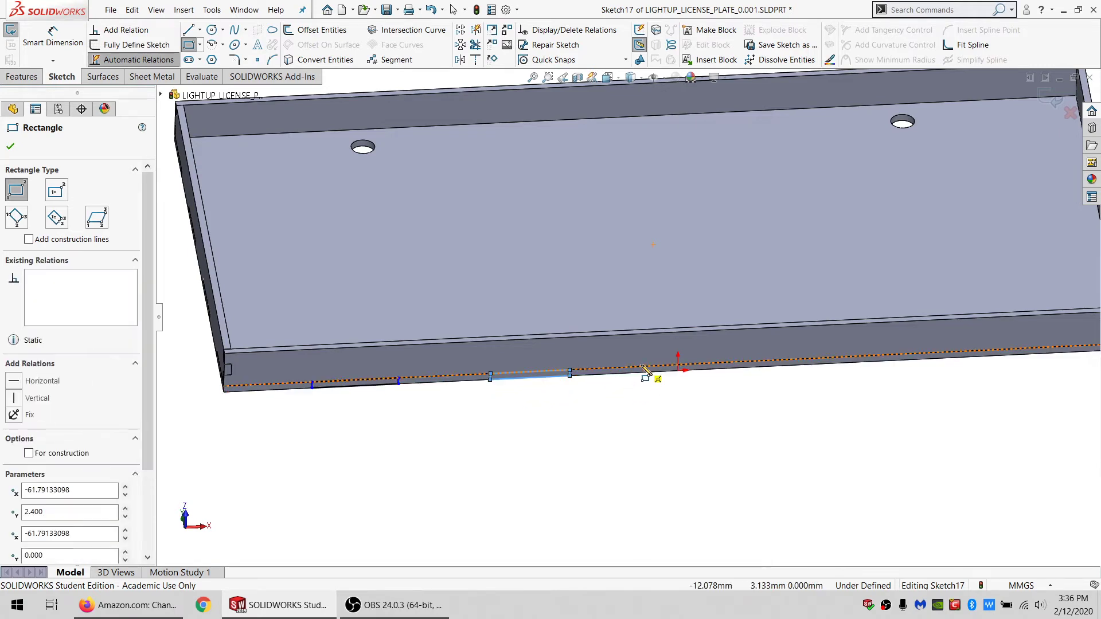
pyautogui.click(640, 368)
pyautogui.click(729, 370)
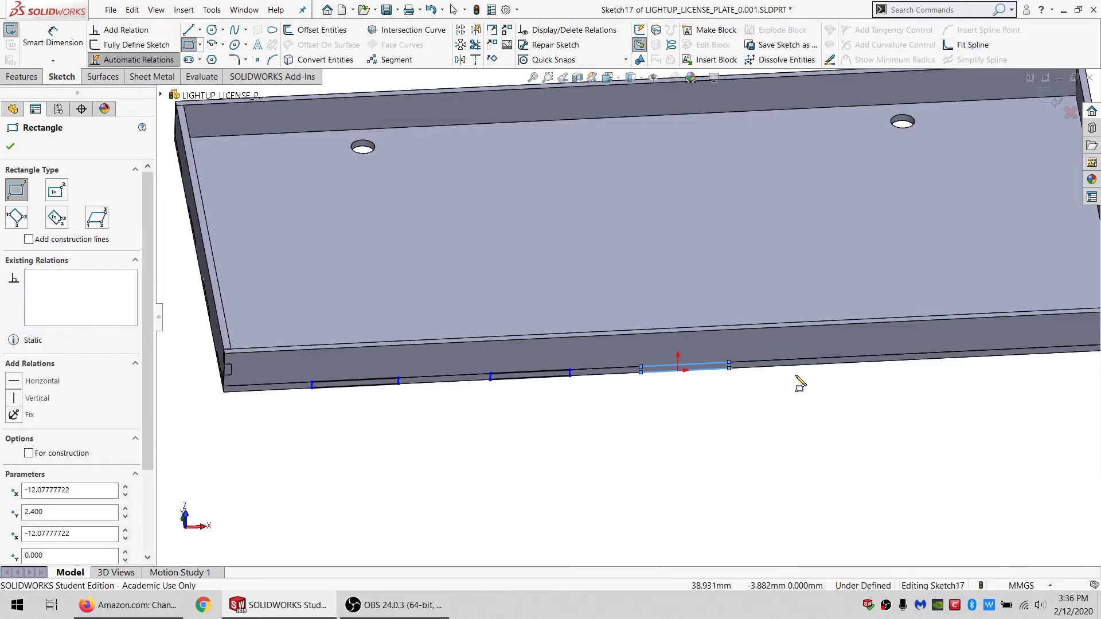
pyautogui.click(798, 362)
pyautogui.click(892, 361)
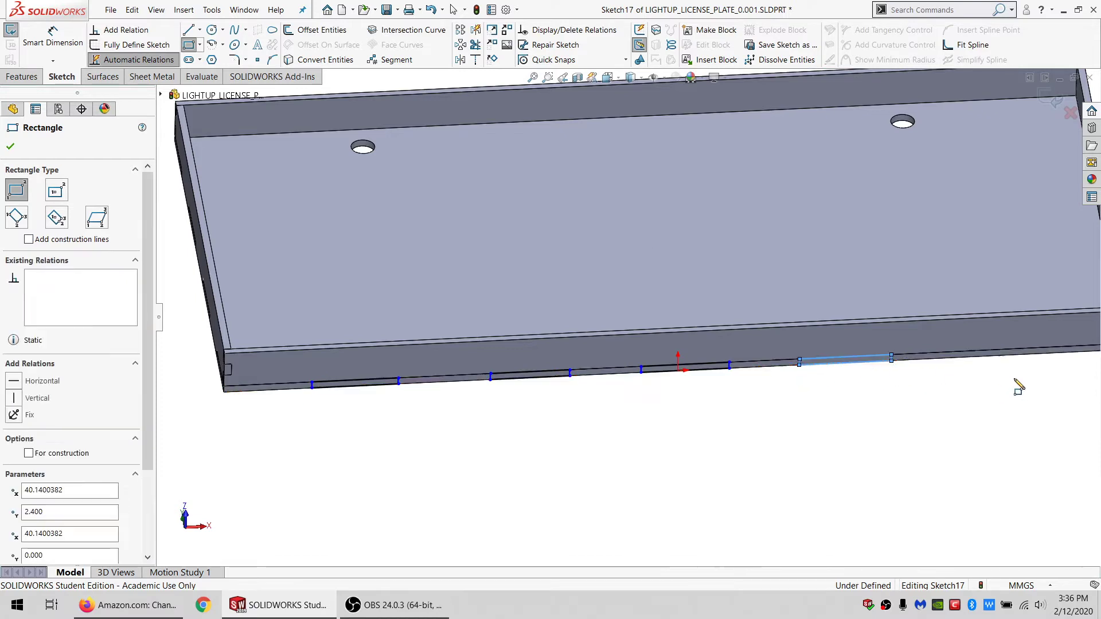
pyautogui.click(982, 351)
pyautogui.scroll(1, 983, 355)
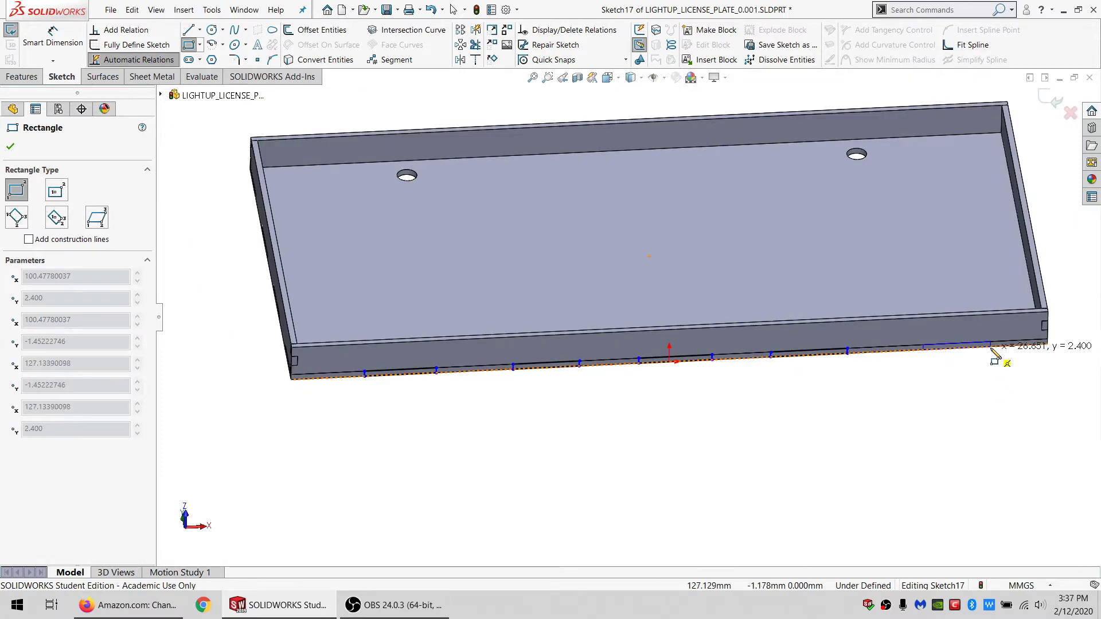
pyautogui.click(990, 345)
pyautogui.press('Escape')
# Step: Check the length of a joint tab edge on the left side wall
pyautogui.scroll(-6, 344, 338)
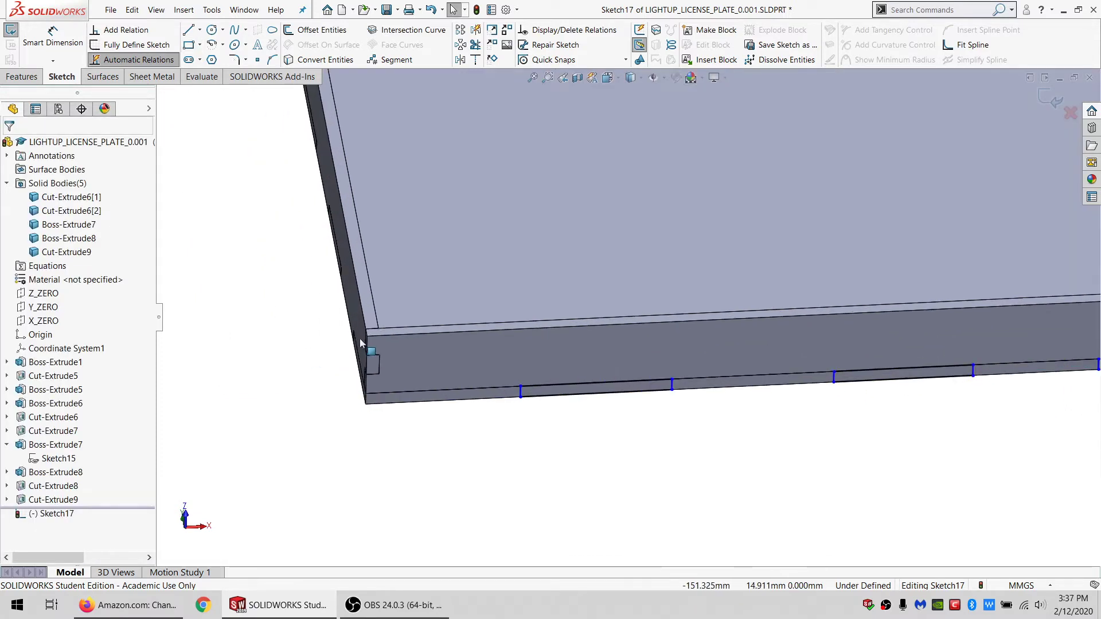
pyautogui.click(228, 278)
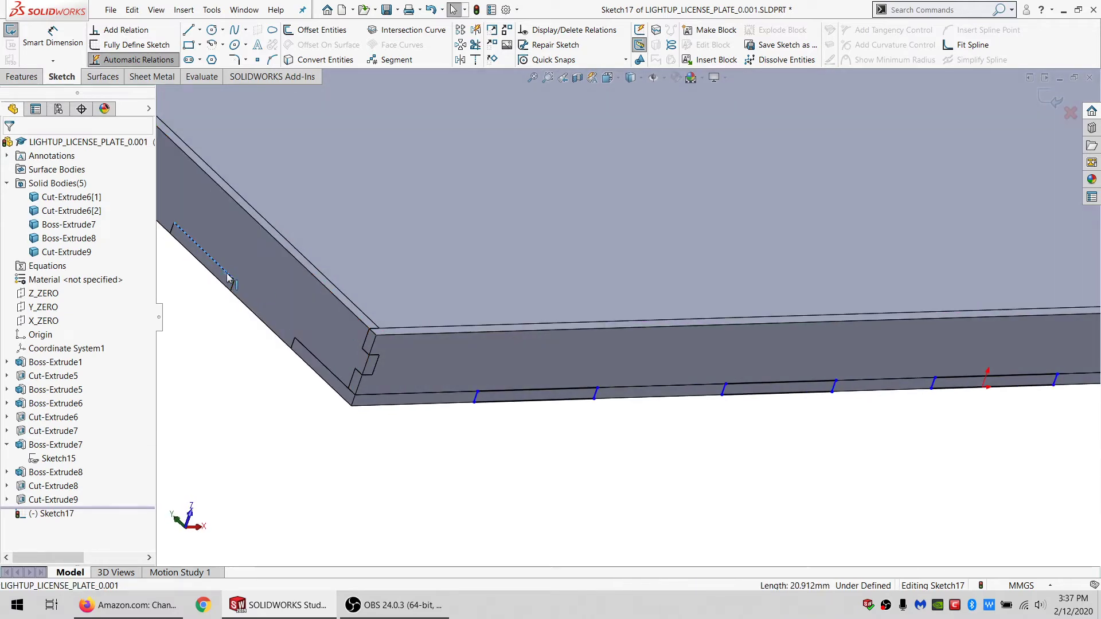
pyautogui.scroll(5, 687, 398)
pyautogui.moveTo(688, 398); pyautogui.dragTo(624, 450, button='middle')
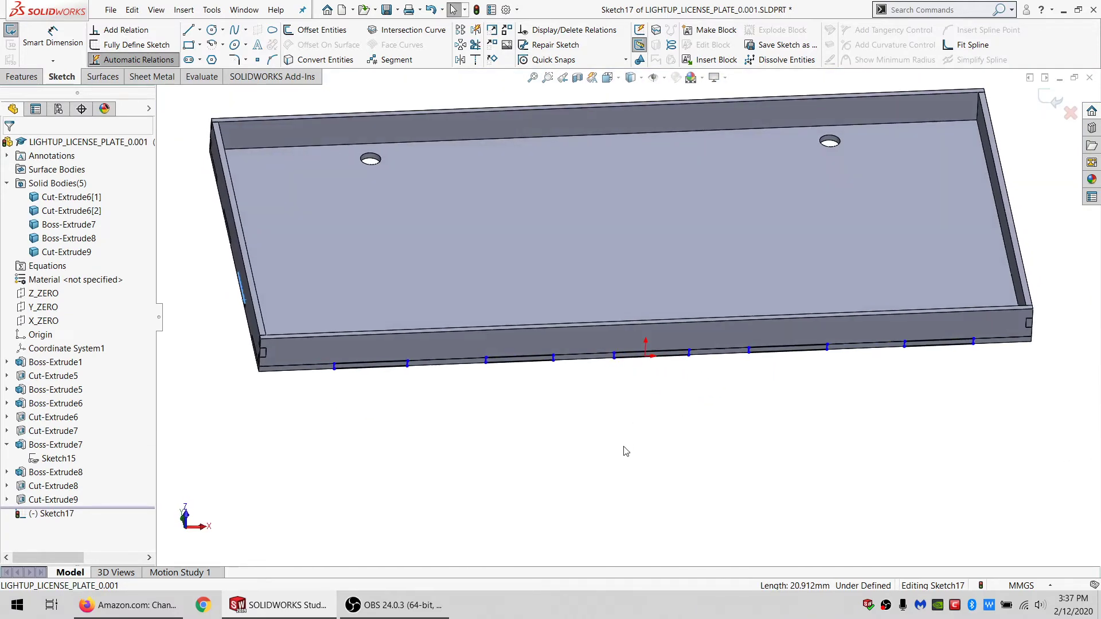
pyautogui.click(187, 31)
pyautogui.scroll(-2, 453, 360)
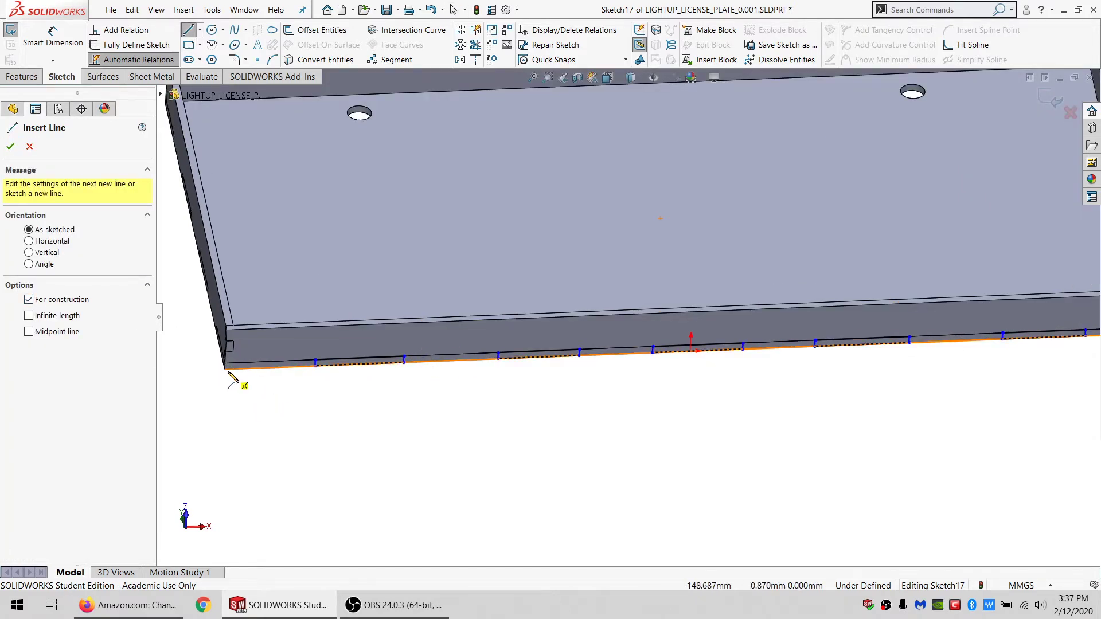
pyautogui.scroll(3, 616, 405)
pyautogui.press('Escape')
# Step: Delete the four additional rectangles along the front wall's lower edge, keeping only the first one
pyautogui.moveTo(931, 404)
pyautogui.mouseDown()
pyautogui.moveTo(621, 227)
pyautogui.moveTo(532, 375)
pyautogui.mouseUp()
pyautogui.press('Delete')
pyautogui.scroll(-2, 452, 353)
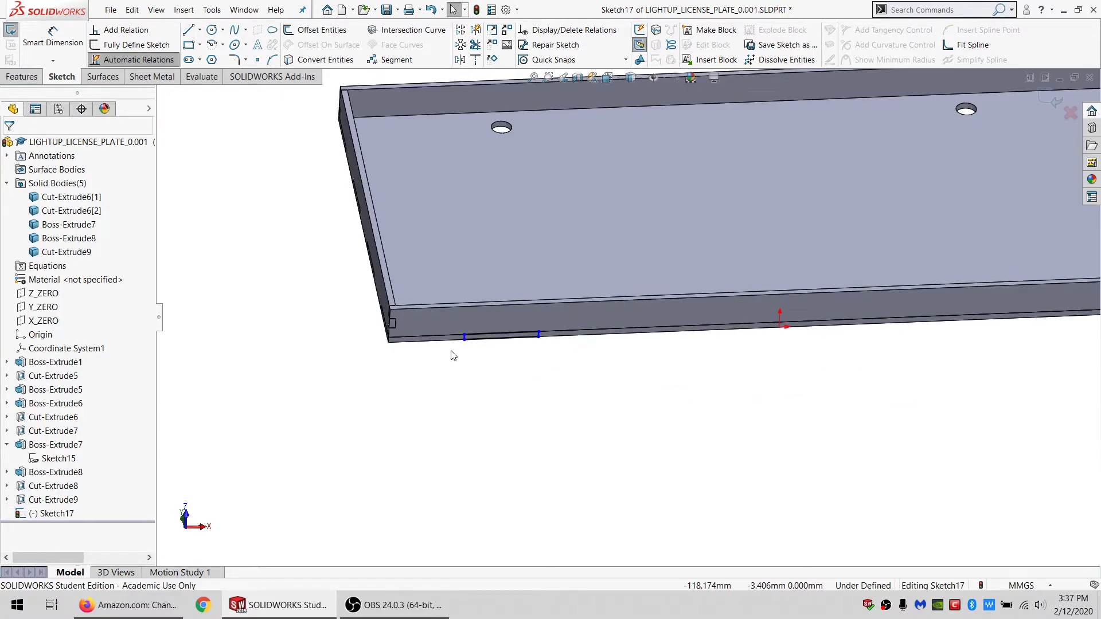
# Step: Draw a construction line about 29 mm long from the front wall's lower left corner to the rectangle's nearest lower corner
pyautogui.click(187, 31)
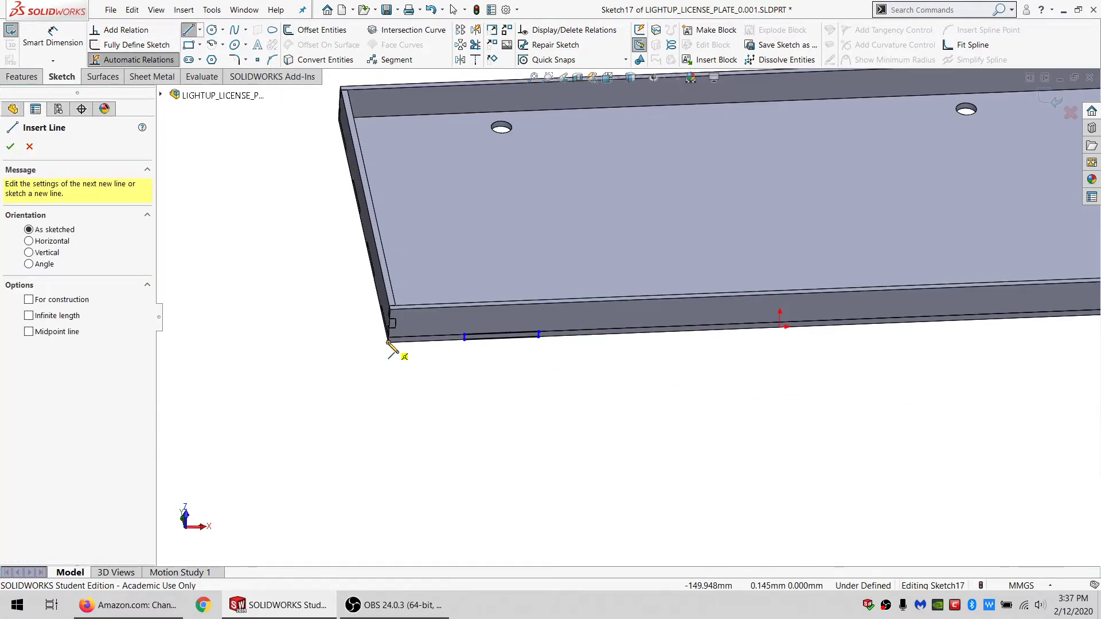
pyautogui.moveTo(389, 342); pyautogui.dragTo(464, 339)
pyautogui.press('Escape')
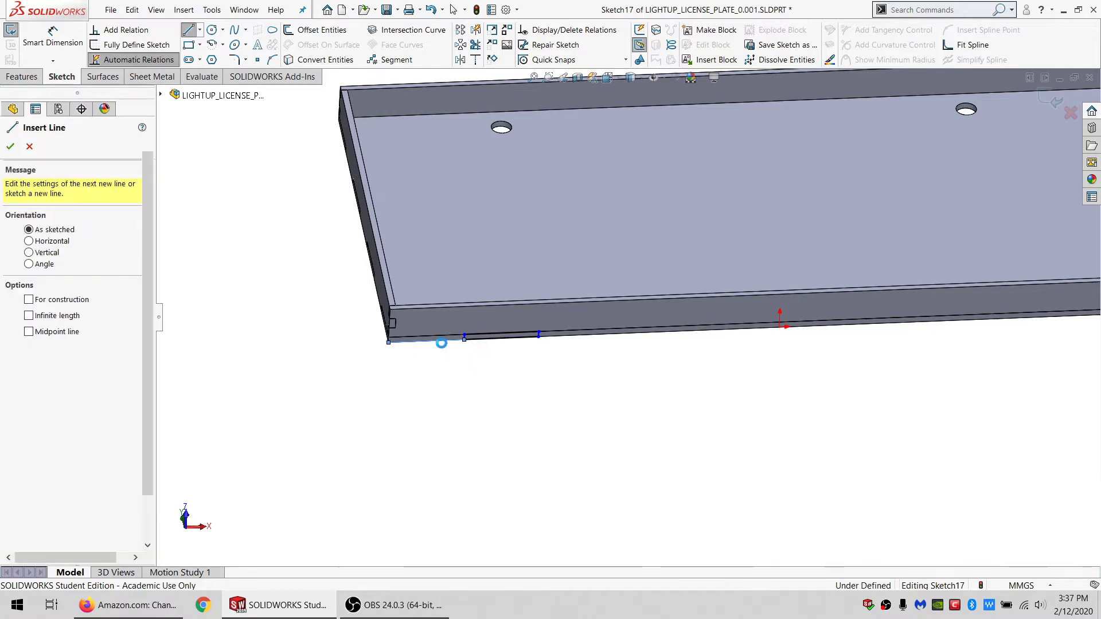
pyautogui.press('Escape')
pyautogui.click(444, 345)
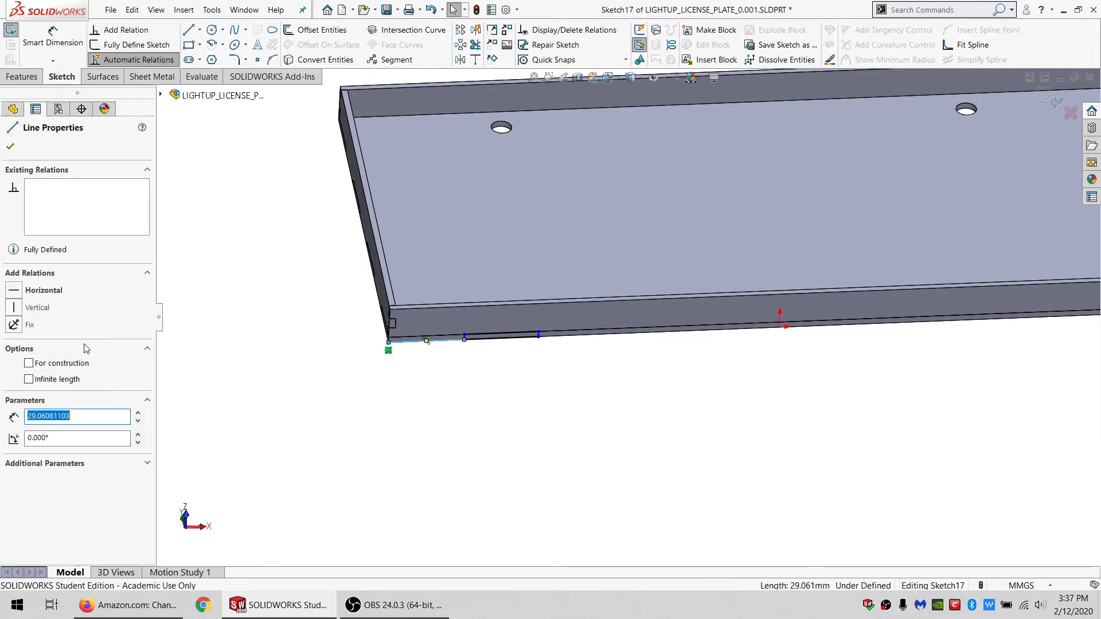
# Step: Make the construction line equal in length to the rectangle's lower edge
pyautogui.keyDown('ctrl'); pyautogui.click(492, 342); pyautogui.keyUp('ctrl')
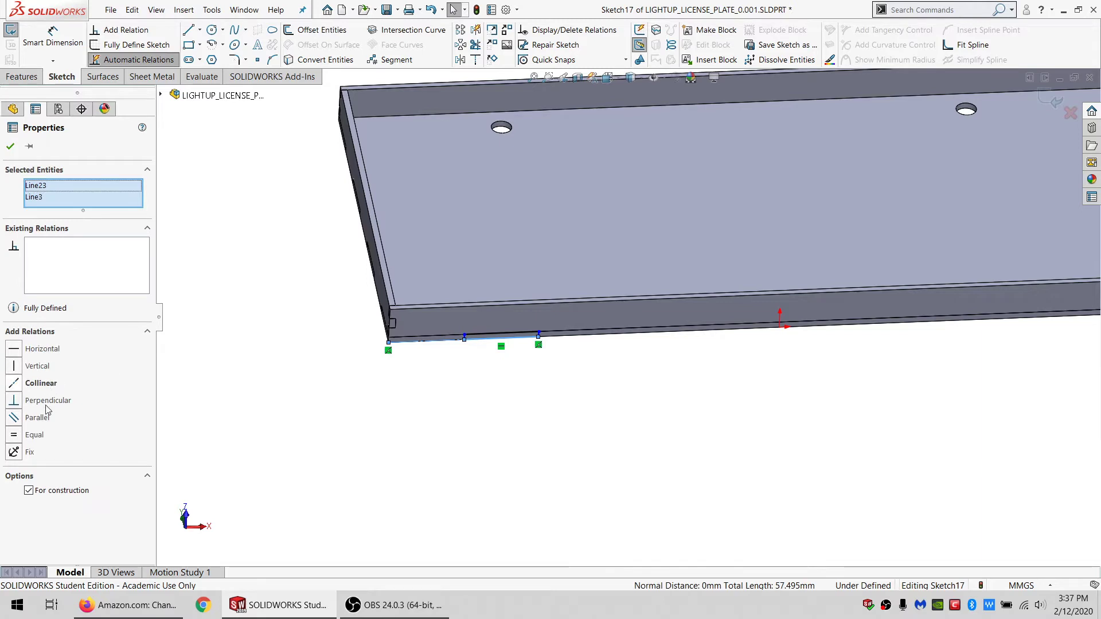
pyautogui.click(36, 438)
pyautogui.press('Escape')
# Step: Create a linear sketch pattern of the whole rectangle along the X-axis with 5 instances spaced 100 mm apart
pyautogui.rightClick(501, 335)
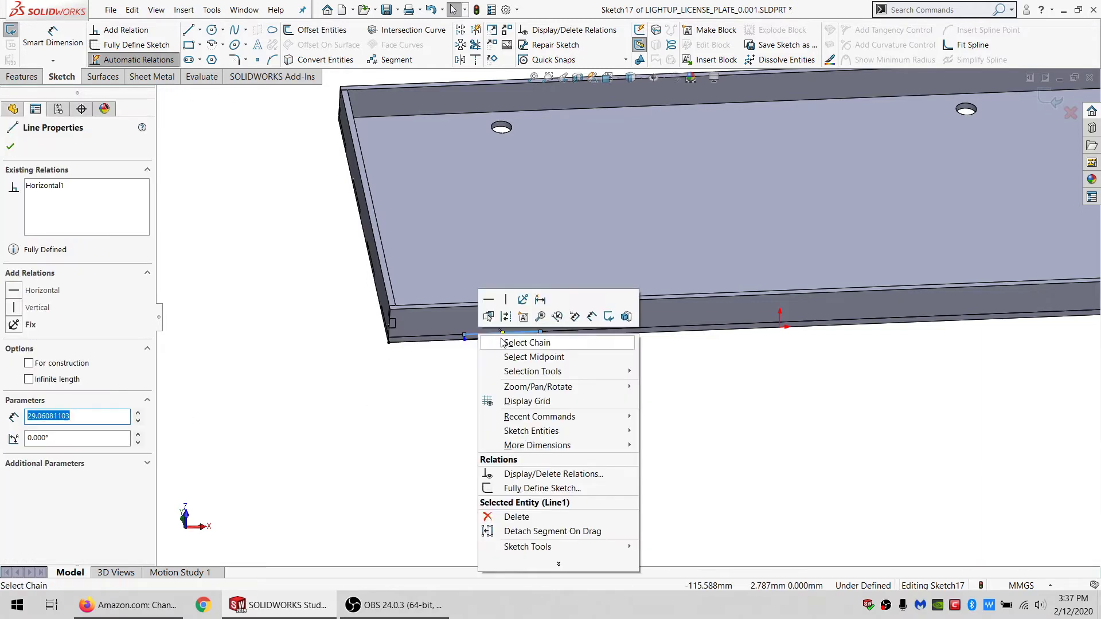
pyautogui.click(518, 343)
pyautogui.click(462, 29)
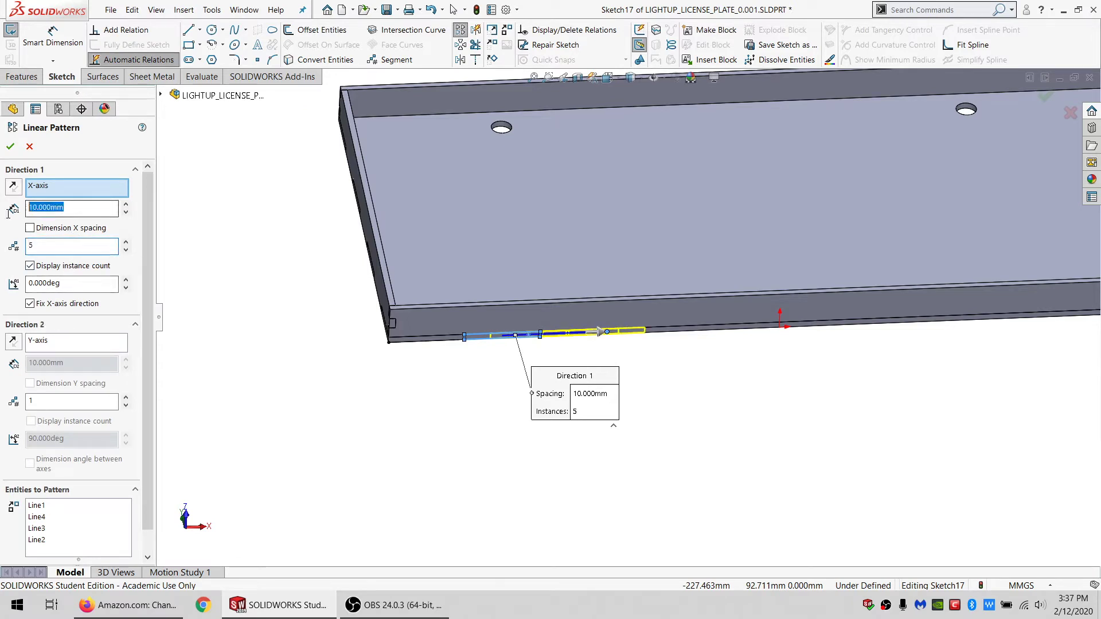
pyautogui.write('1')
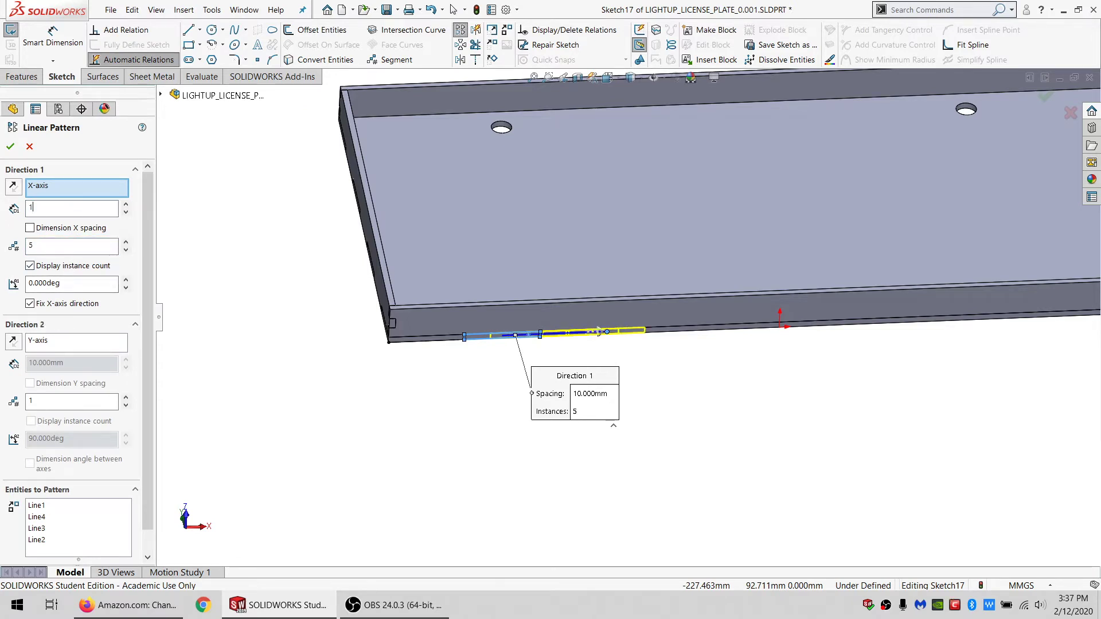
pyautogui.write('00')
pyautogui.press('Return')
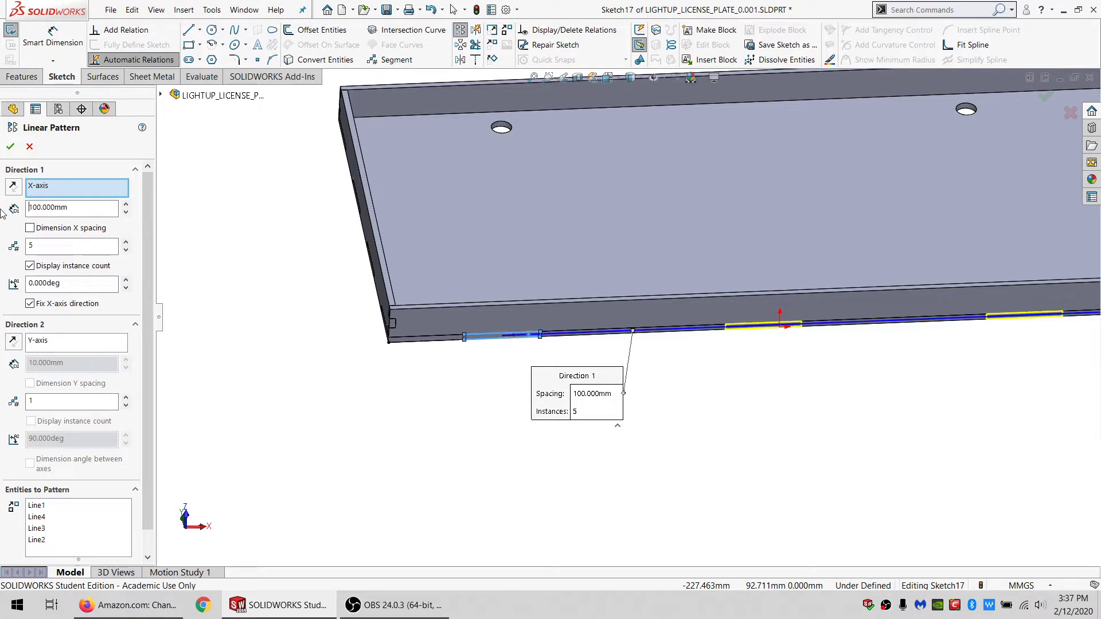
pyautogui.click(10, 147)
# Step: Draw a construction line between the facing lower corners of the first and second rectangles, and make it equal in length to the corner construction line
pyautogui.click(190, 31)
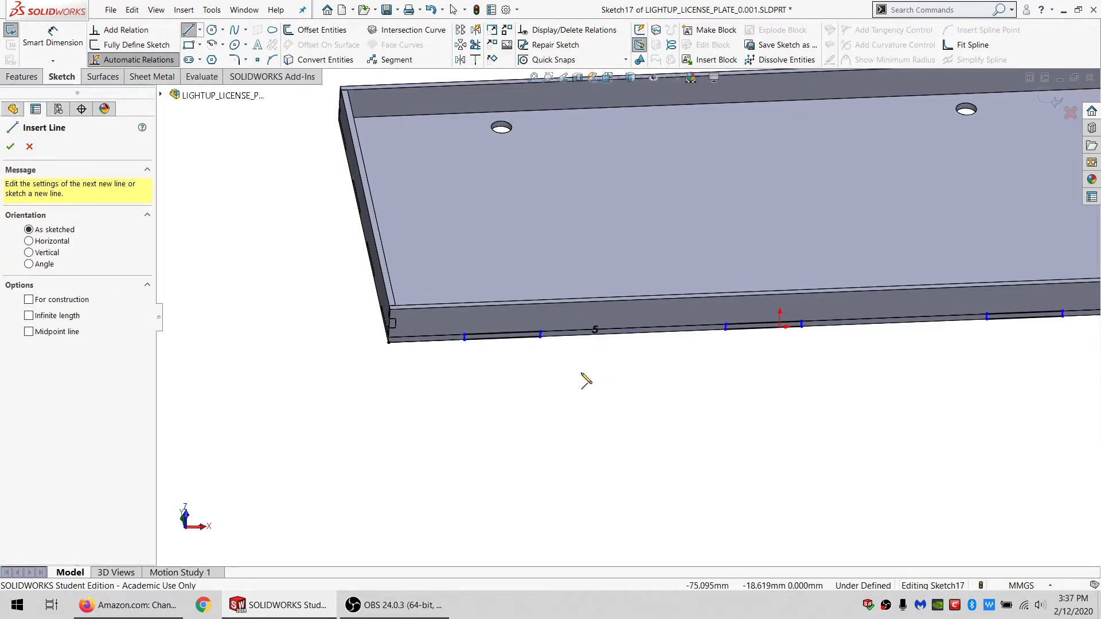
pyautogui.moveTo(540, 335)
pyautogui.mouseDown()
pyautogui.moveTo(555, 351)
pyautogui.moveTo(726, 329)
pyautogui.mouseUp()
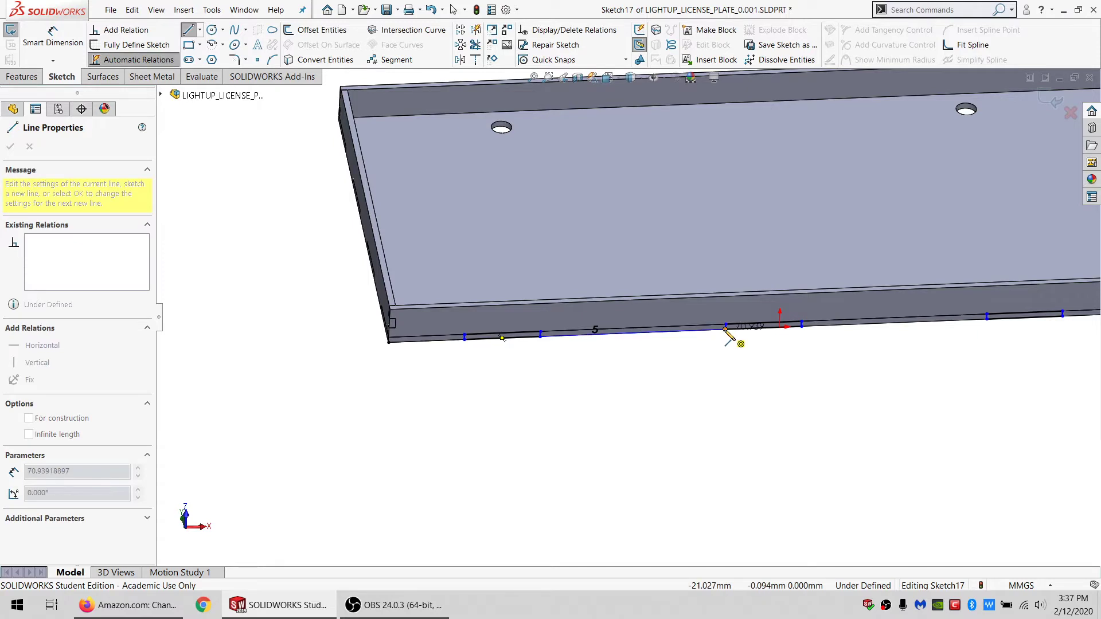
pyautogui.press('Escape')
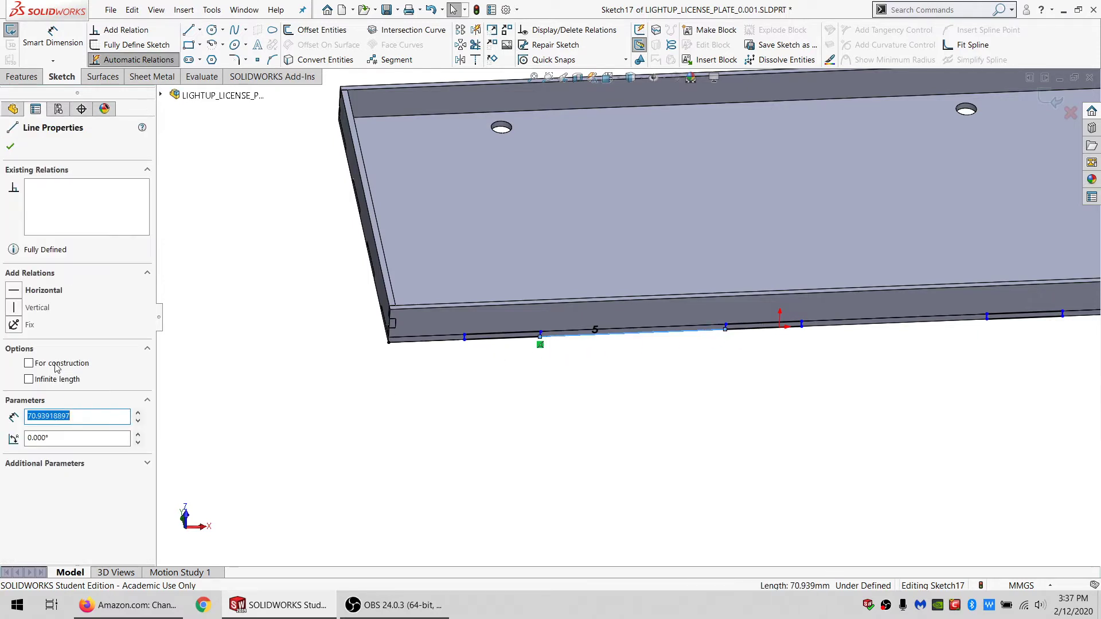
pyautogui.keyDown('ctrl'); pyautogui.click(448, 344); pyautogui.keyUp('ctrl')
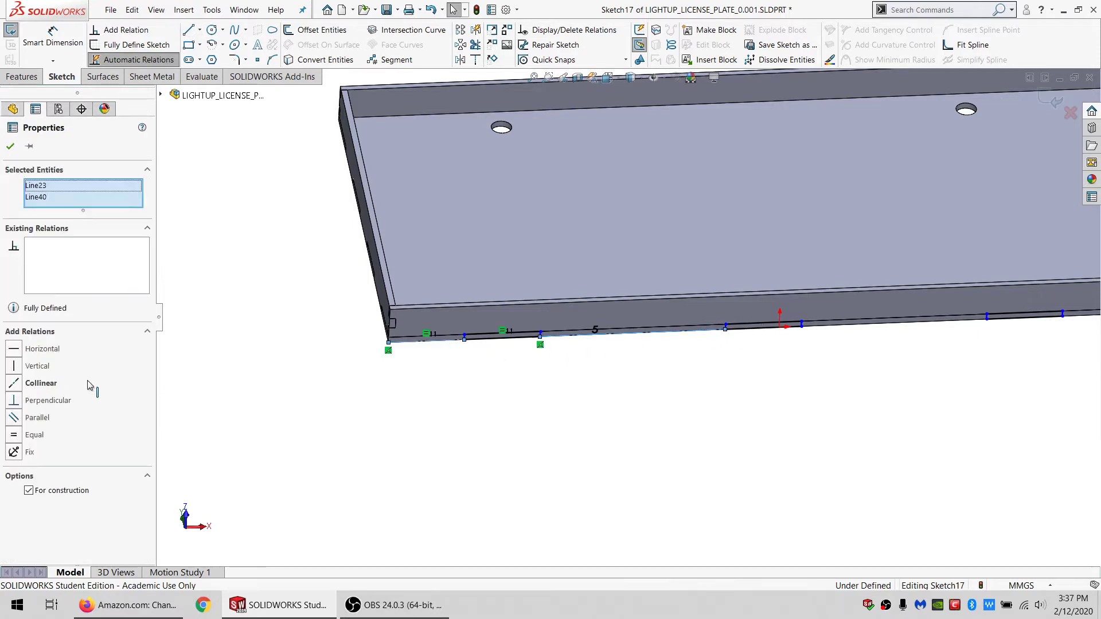
pyautogui.click(13, 434)
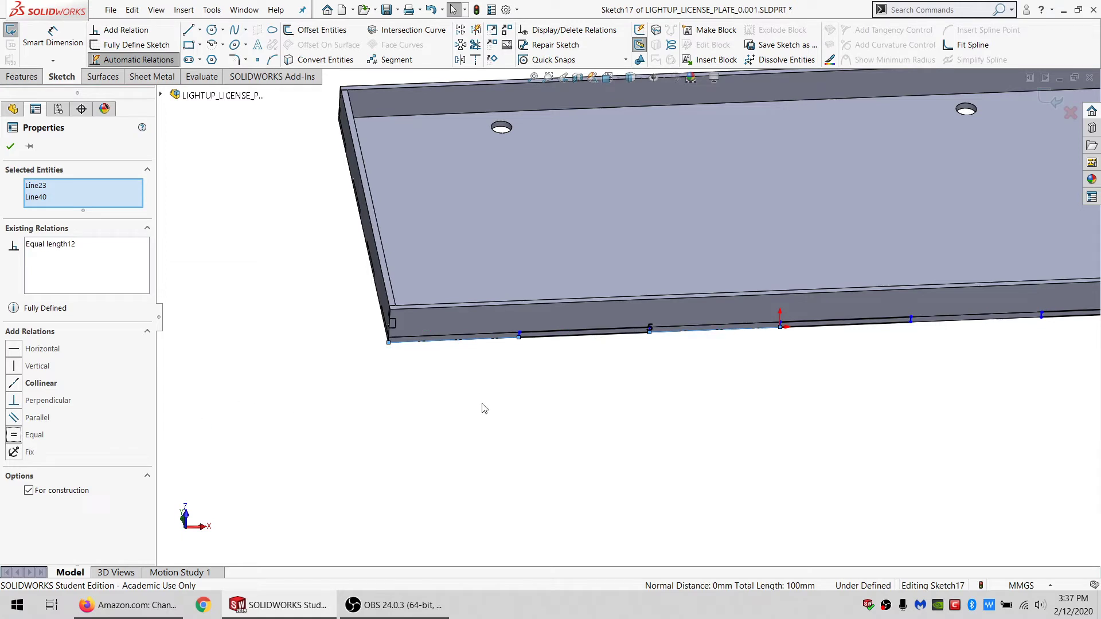
pyautogui.press('Escape')
# Step: Dimension the construction line at the front wall's lower left corner to 20 mm
pyautogui.scroll(-2, 466, 347)
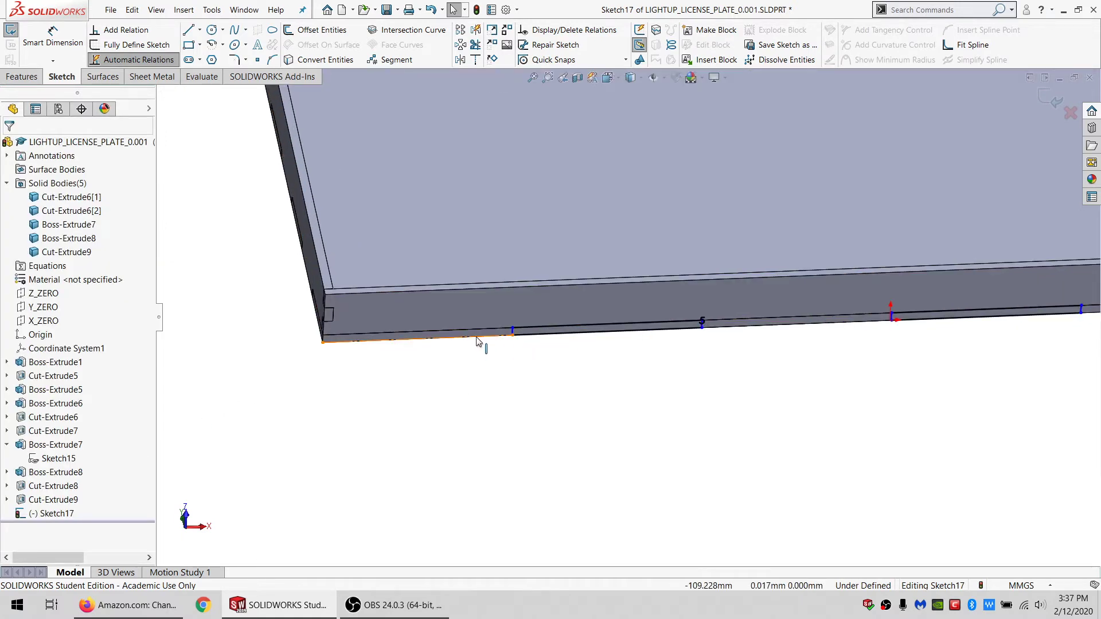
pyautogui.click(476, 337)
pyautogui.click(51, 41)
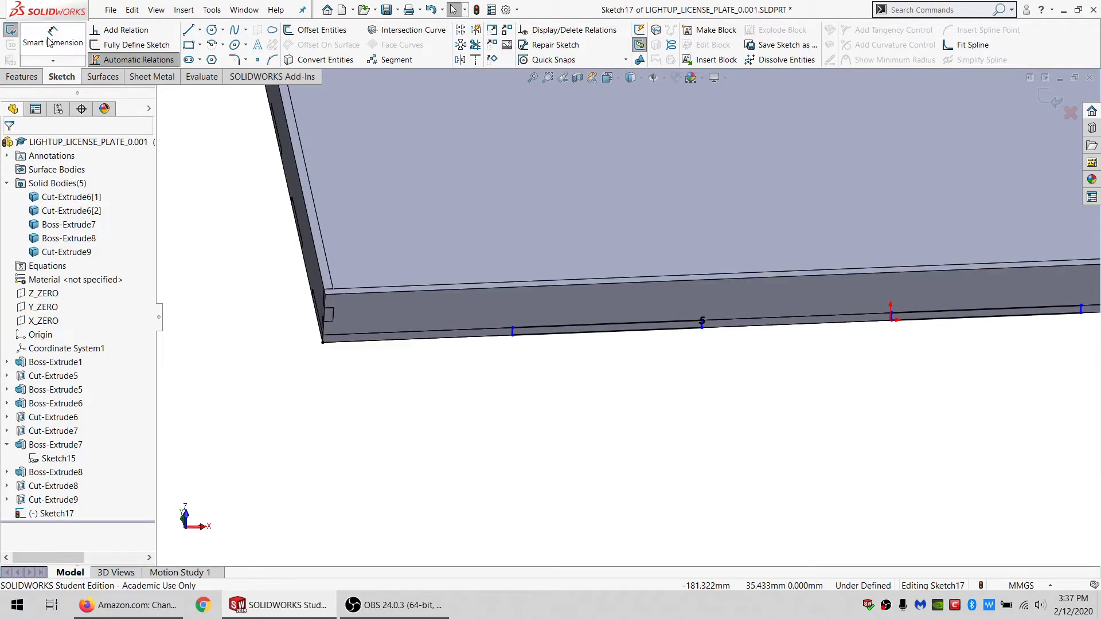
pyautogui.click(394, 342)
pyautogui.click(401, 410)
pyautogui.write('20')
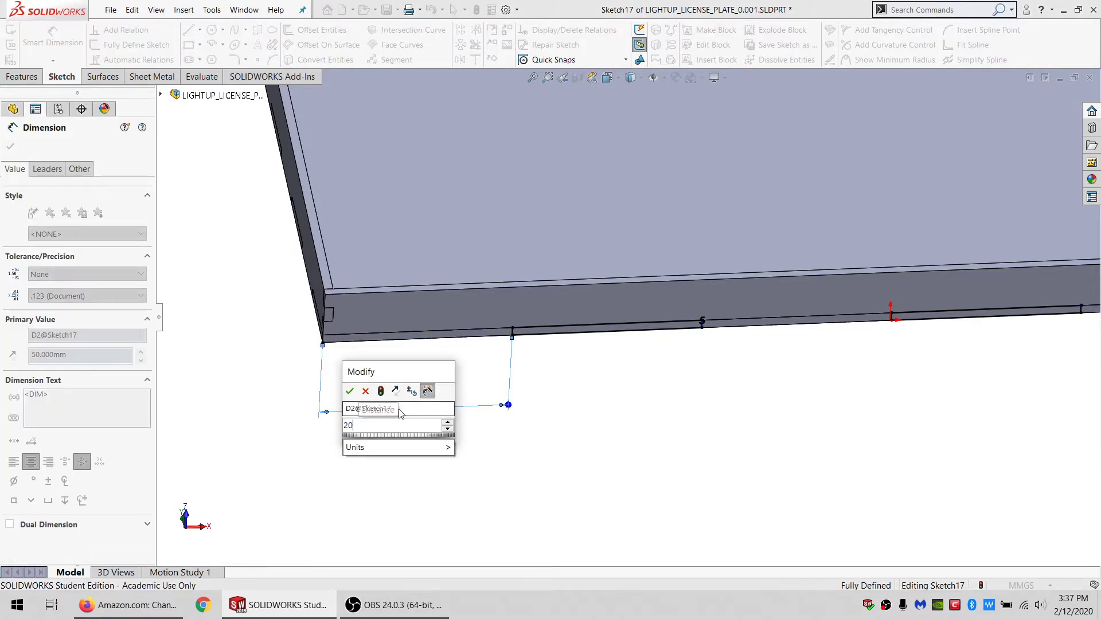
pyautogui.press('Return')
pyautogui.press('Escape')
# Step: Set the corner construction line's length dimension to 20.9 mm
pyautogui.scroll(4, 671, 373)
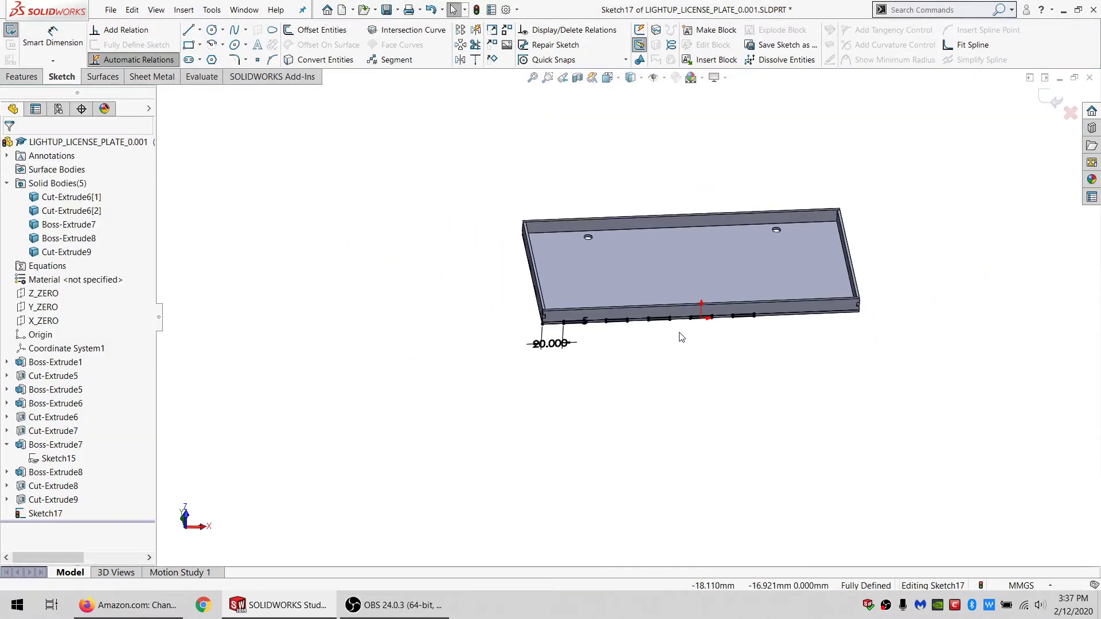
pyautogui.scroll(-4, 654, 337)
pyautogui.moveTo(431, 287); pyautogui.dragTo(221, 192, button='middle')
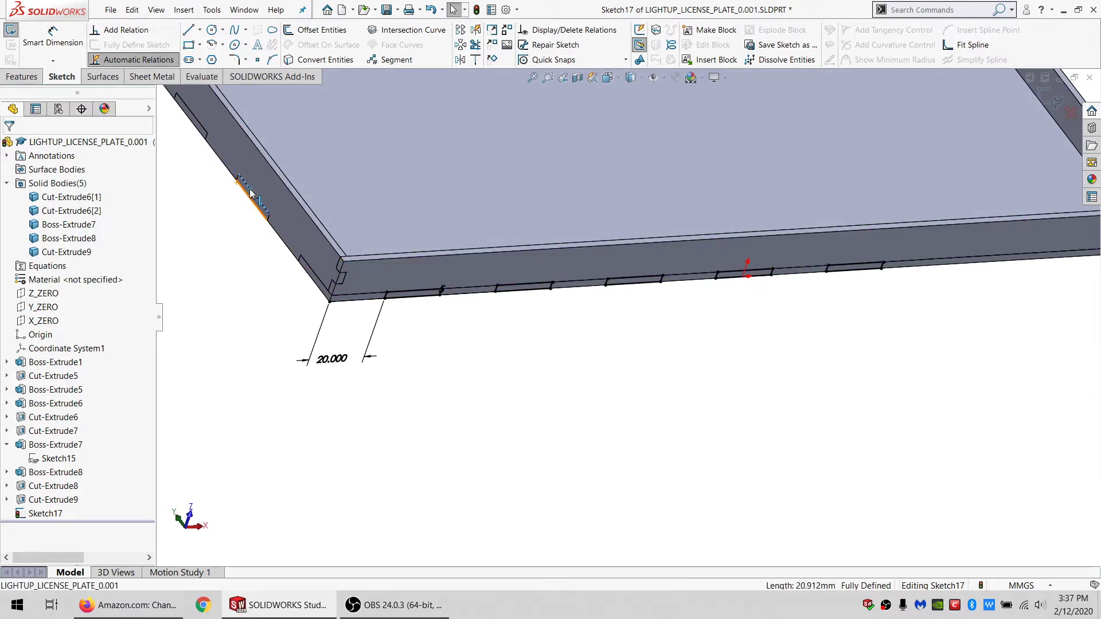
pyautogui.moveTo(500, 252); pyautogui.dragTo(434, 244, button='middle')
pyautogui.doubleClick(348, 365)
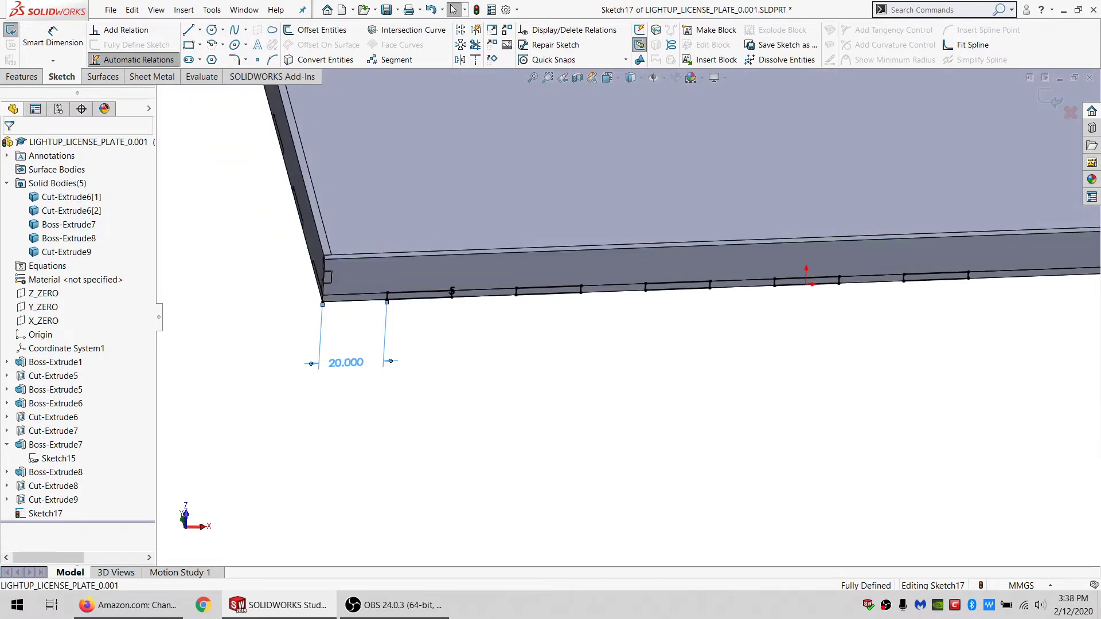
pyautogui.write('20.9')
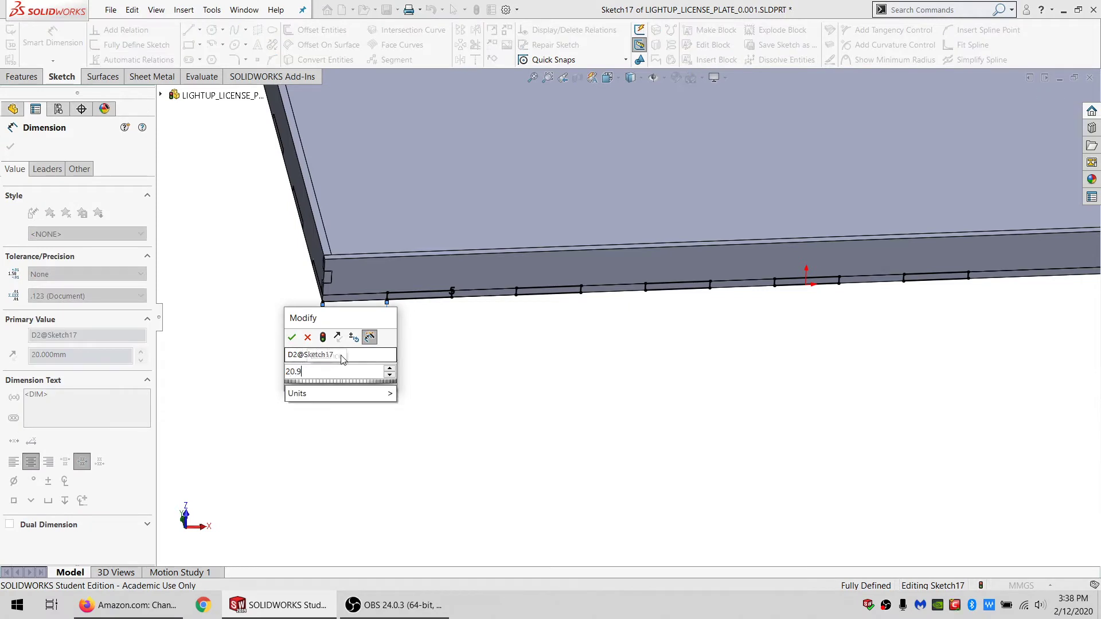
pyautogui.press('Return')
# Step: Move the pattern's instance count label below the front wall and set the number of rectangles to 6
pyautogui.scroll(4, 646, 339)
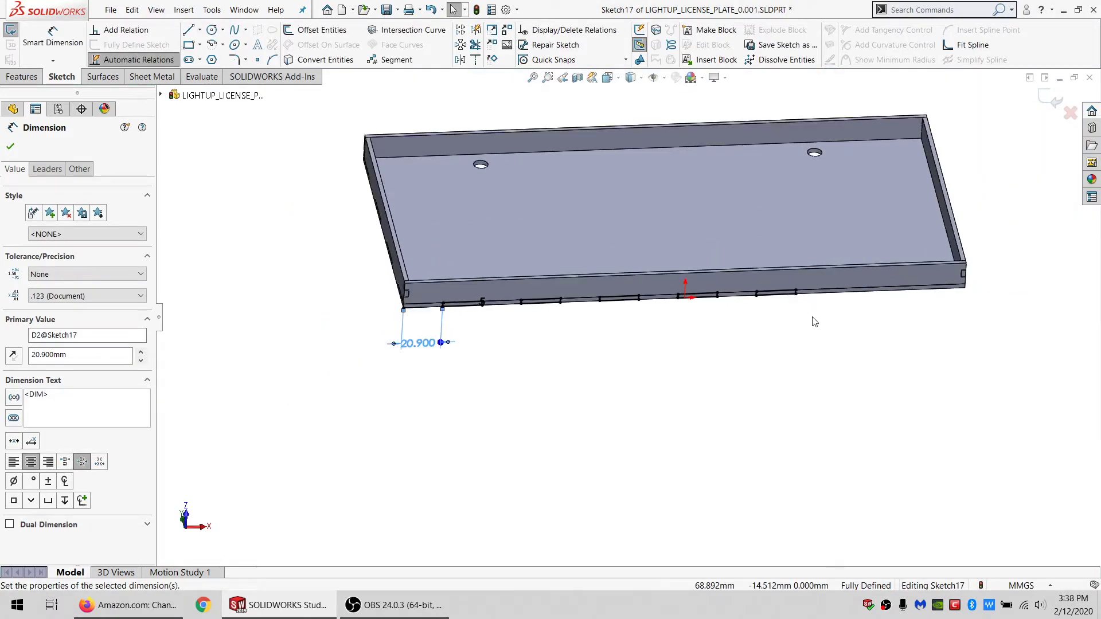
pyautogui.scroll(-1, 814, 322)
pyautogui.moveTo(405, 300); pyautogui.dragTo(447, 365)
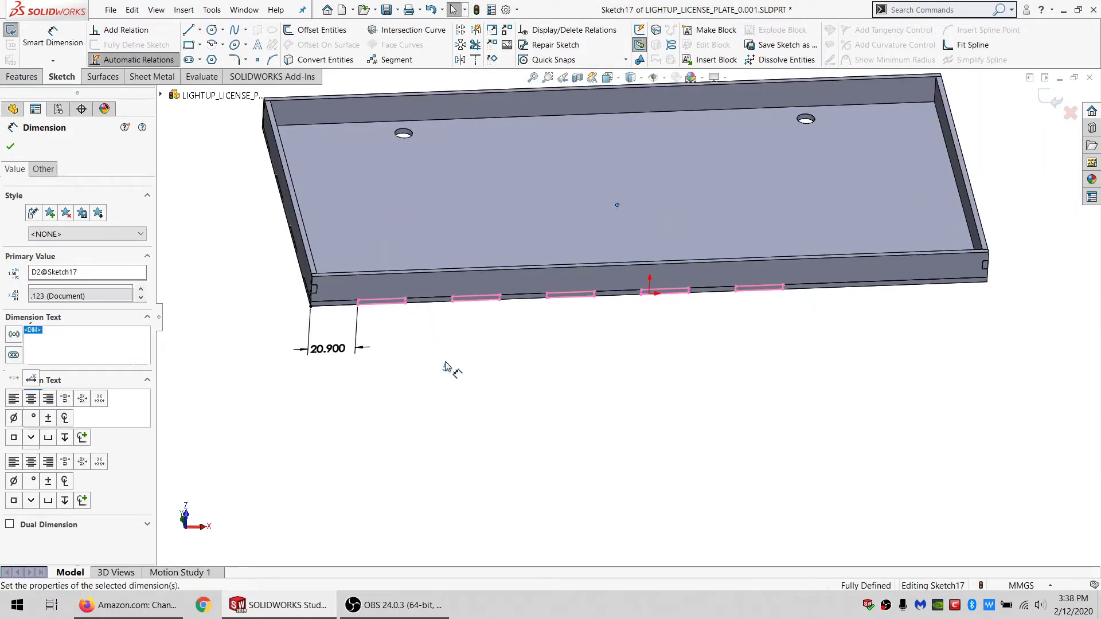
pyautogui.doubleClick(448, 371)
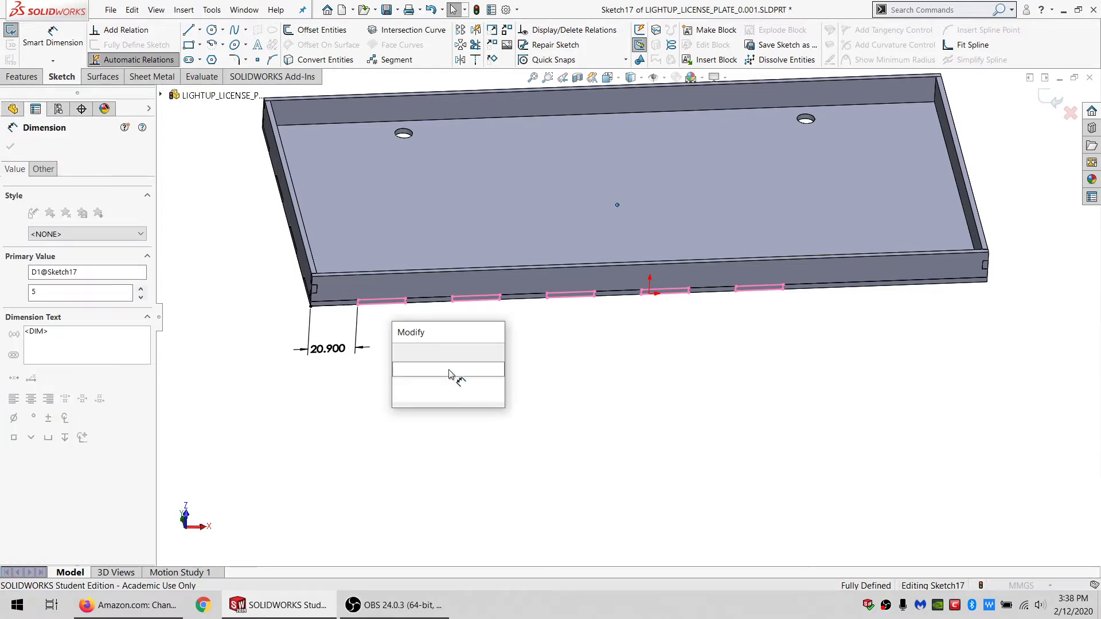
pyautogui.write('6')
pyautogui.press('Return')
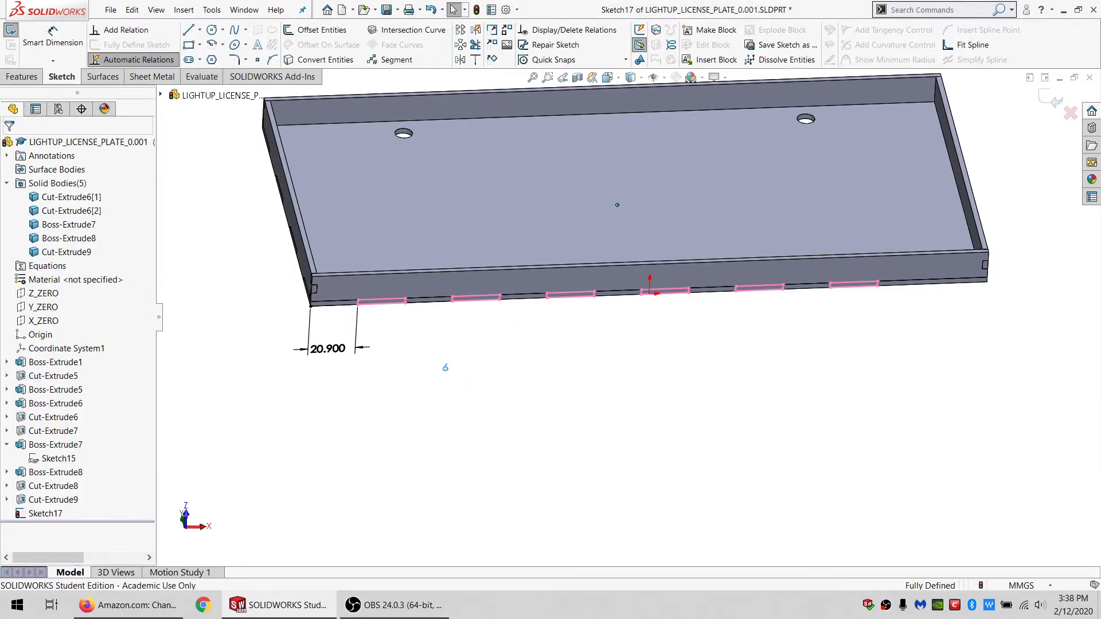
# Step: Try 7 instances in the rectangle pattern, and set the count back to 6
pyautogui.doubleClick(446, 369)
pyautogui.write('7')
pyautogui.press('Return')
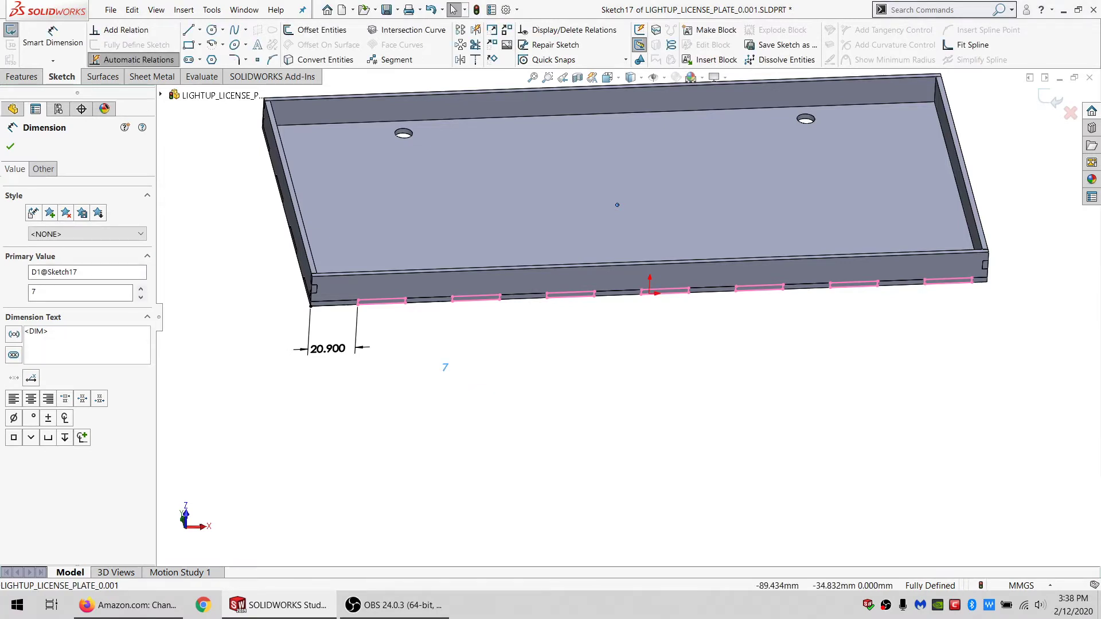
pyautogui.doubleClick(447, 369)
pyautogui.write('6')
pyautogui.press('Return')
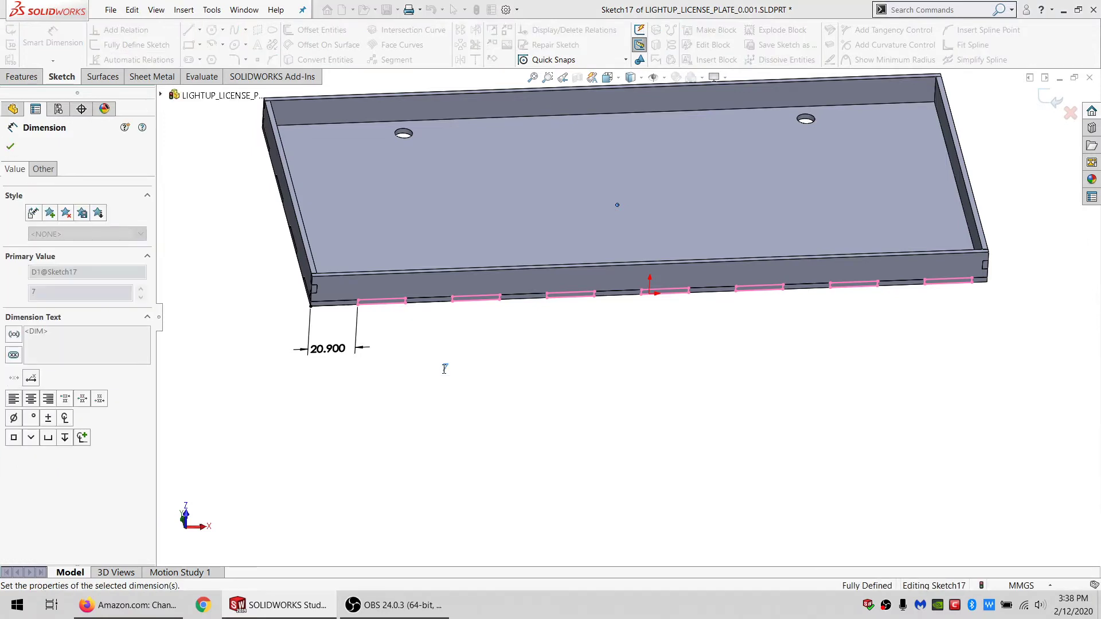
pyautogui.press('Escape')
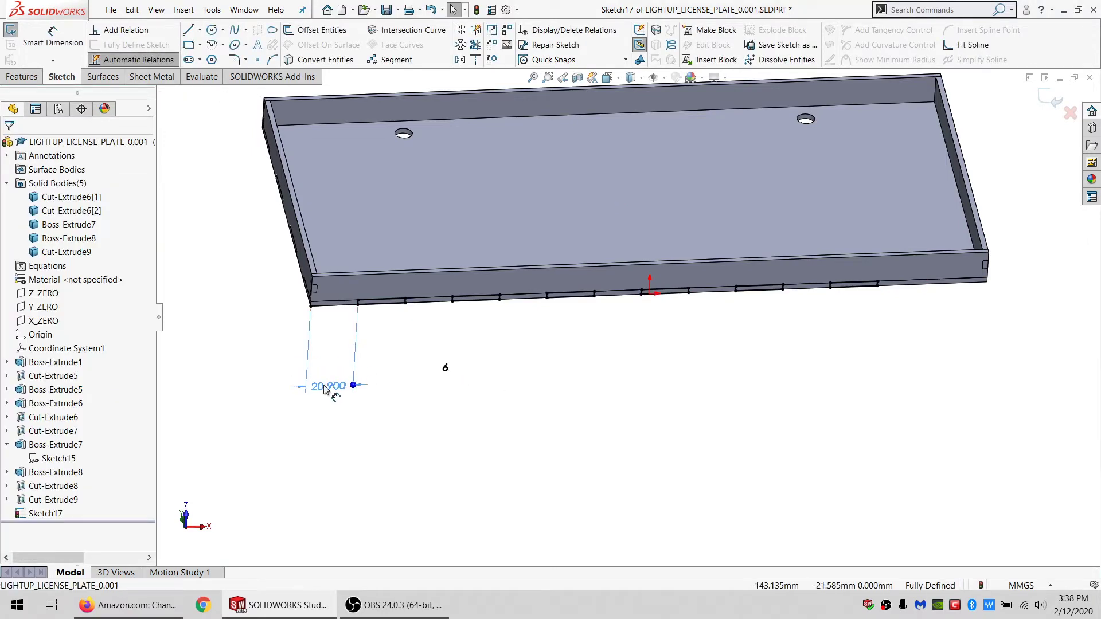
# Step: Delete the 20.9 mm dimension and draw a construction line from the last rectangle's lower corner to the front wall's lower right corner
pyautogui.click(327, 349)
pyautogui.press('Delete')
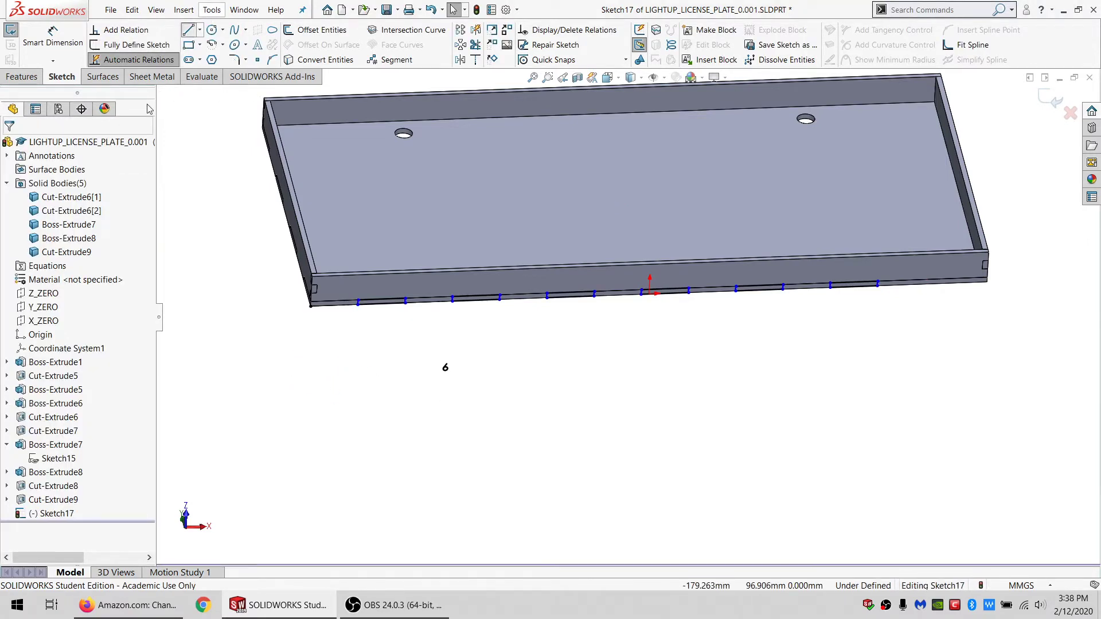
pyautogui.press('l')
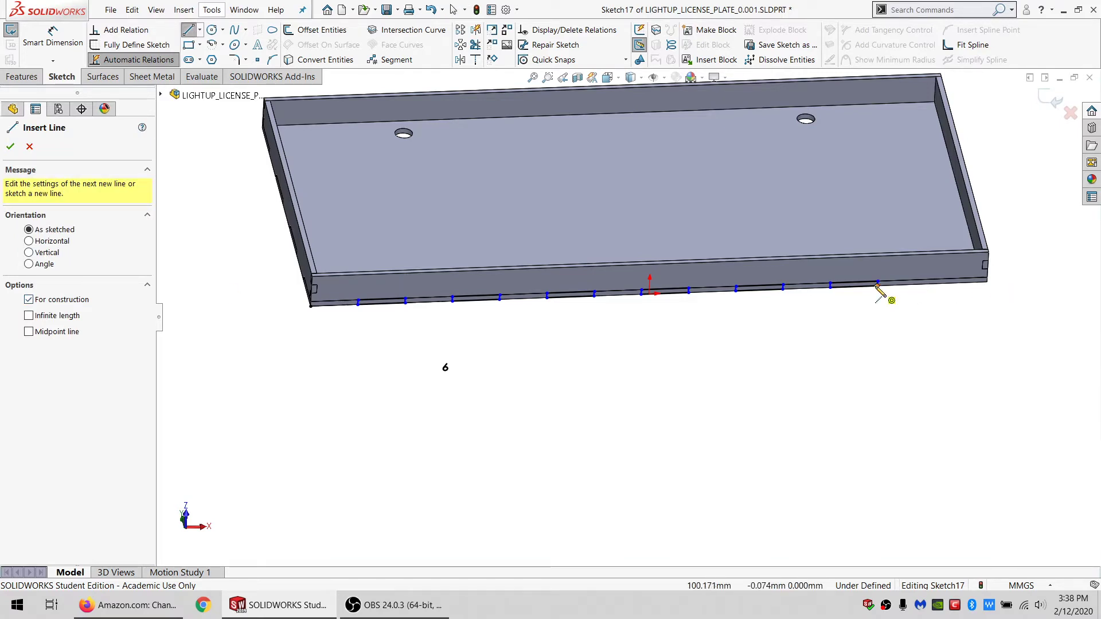
pyautogui.click(878, 284)
pyautogui.press('Escape')
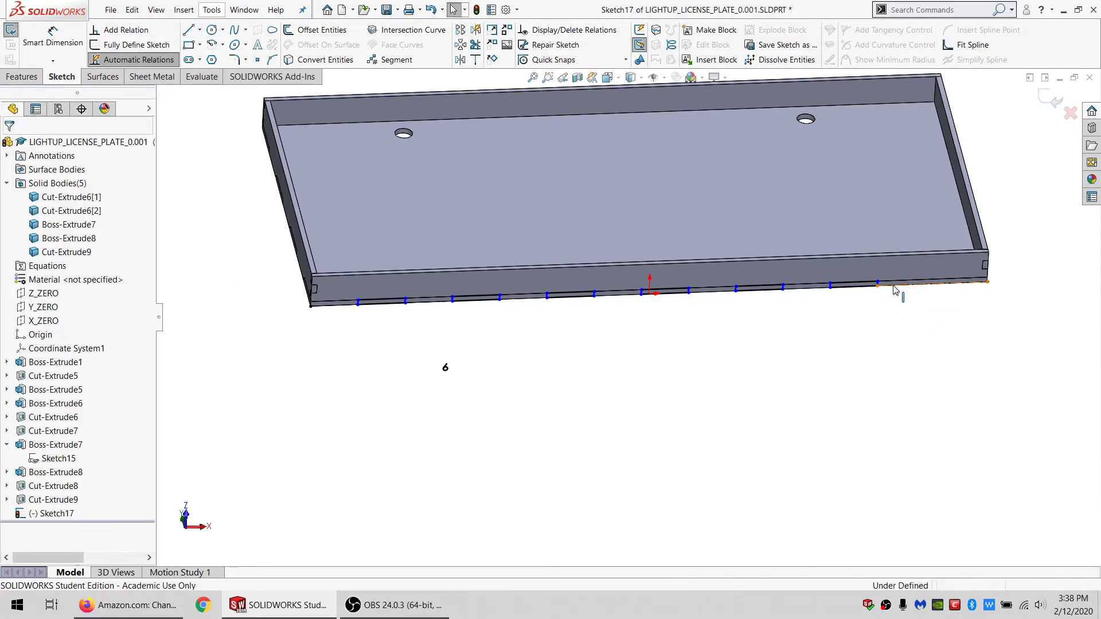
# Step: Make the construction lines at the front wall's two lower corners equal in length
pyautogui.click(338, 303)
pyautogui.keyDown('ctrl'); pyautogui.click(335, 298); pyautogui.keyUp('ctrl')
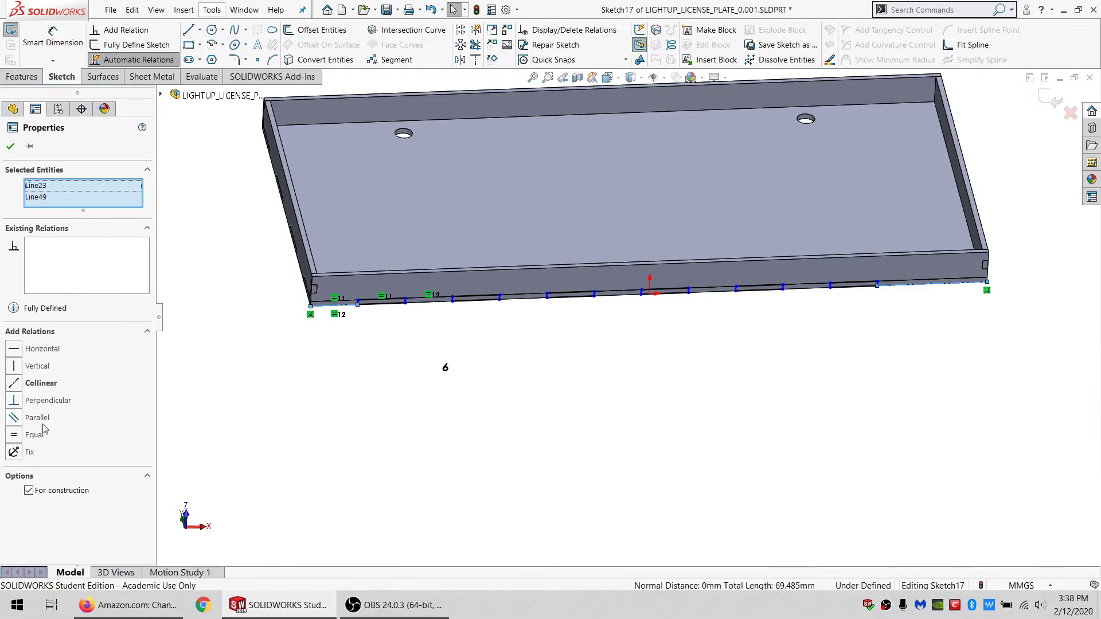
pyautogui.click(40, 435)
pyautogui.click(516, 344)
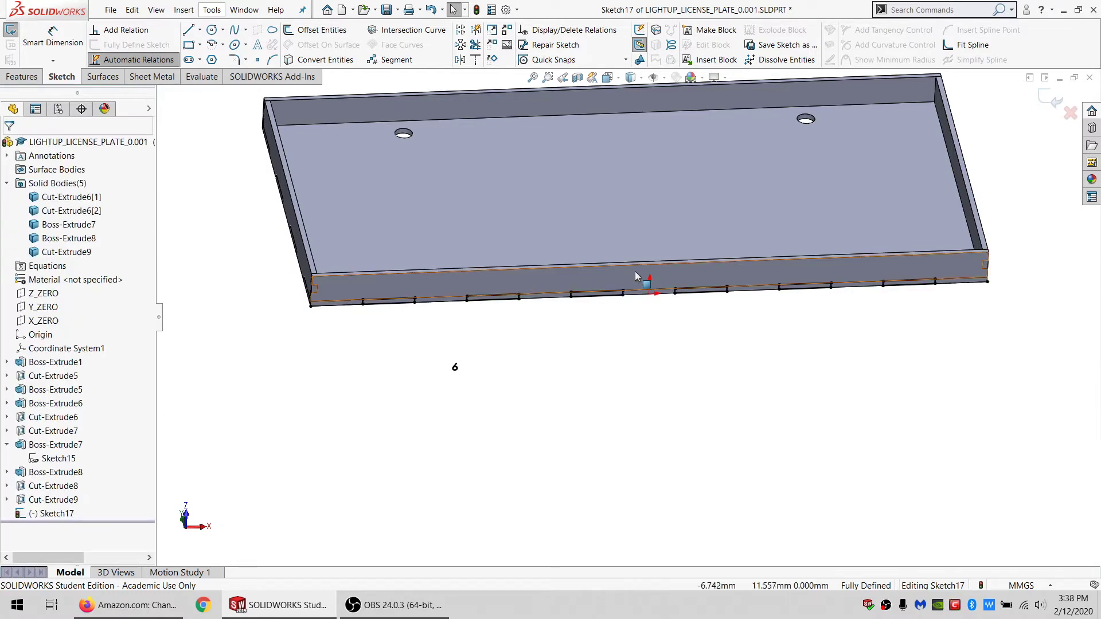
# Step: Extrude the six rectangles up to the front wall's inner face, with automatic body selection off and the result merged into the front wall
pyautogui.scroll(2, 635, 270)
pyautogui.scroll(-3, 642, 233)
pyautogui.click(22, 76)
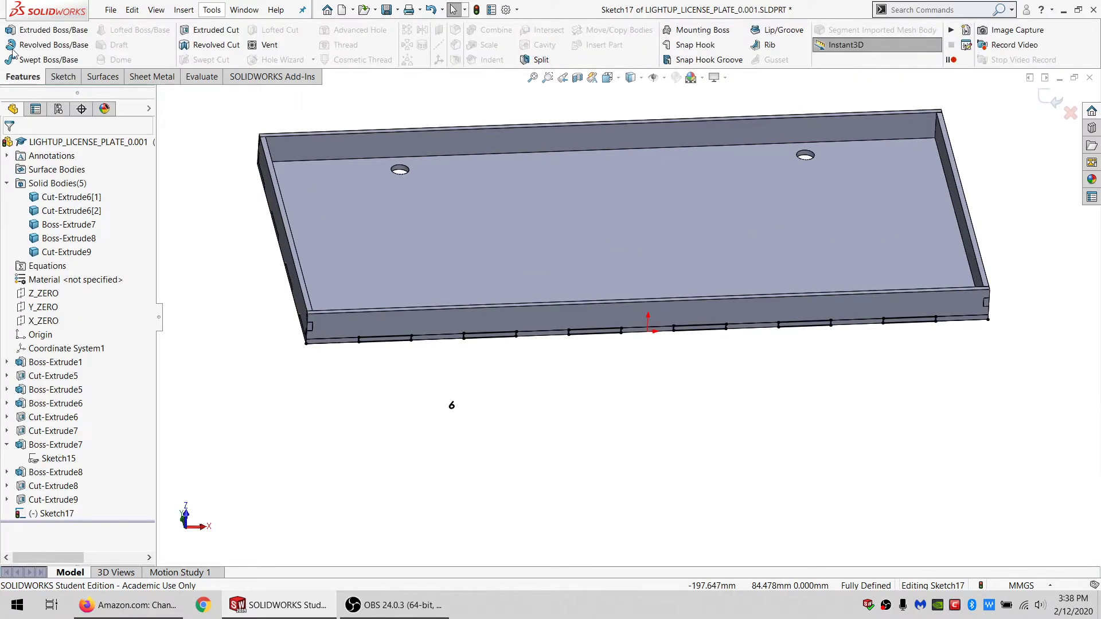
pyautogui.click(59, 226)
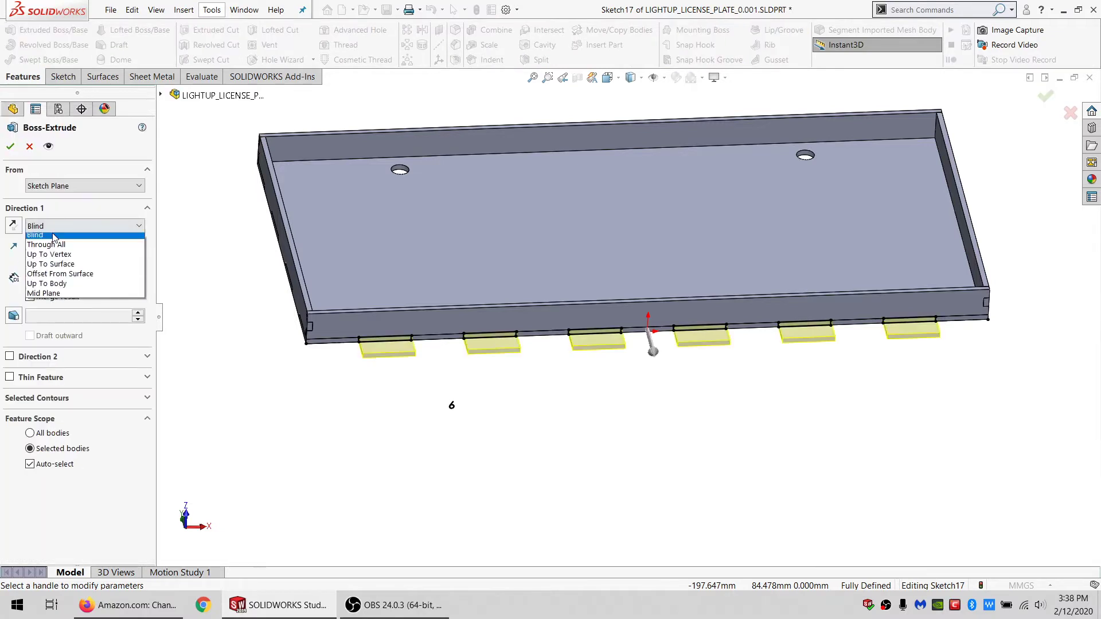
pyautogui.click(61, 268)
pyautogui.moveTo(440, 265); pyautogui.dragTo(398, 300, button='middle')
pyautogui.click(401, 270)
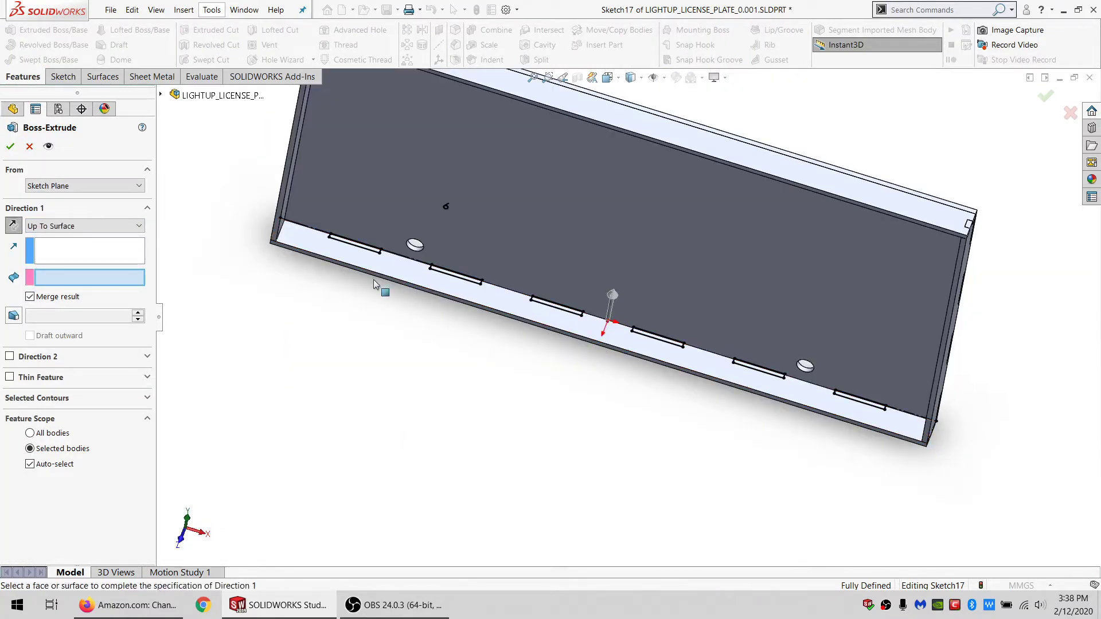
pyautogui.click(55, 465)
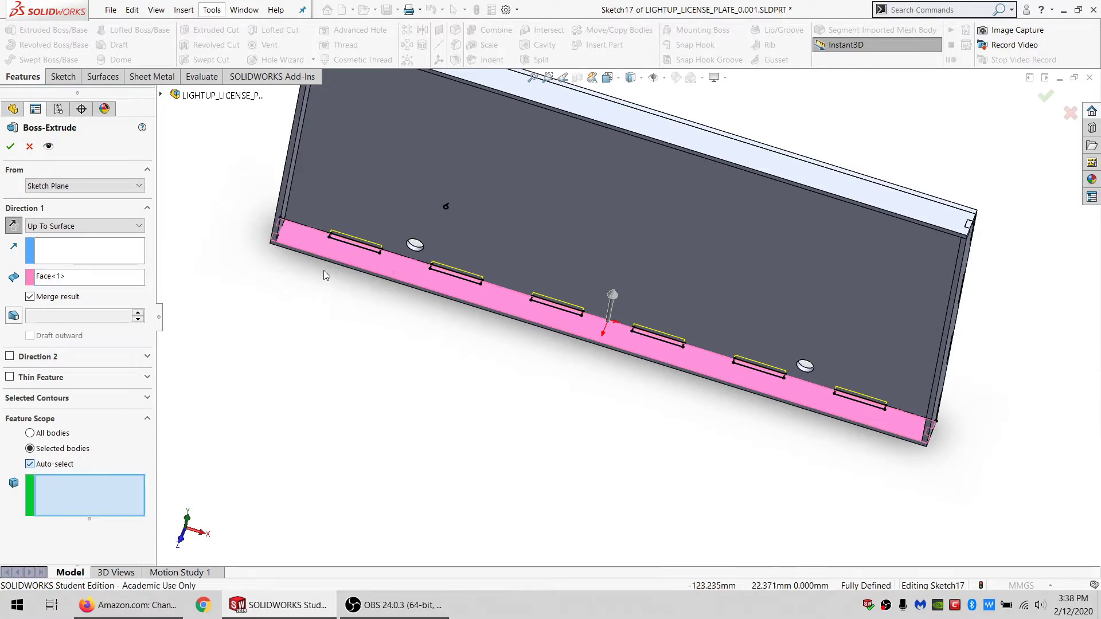
pyautogui.click(10, 148)
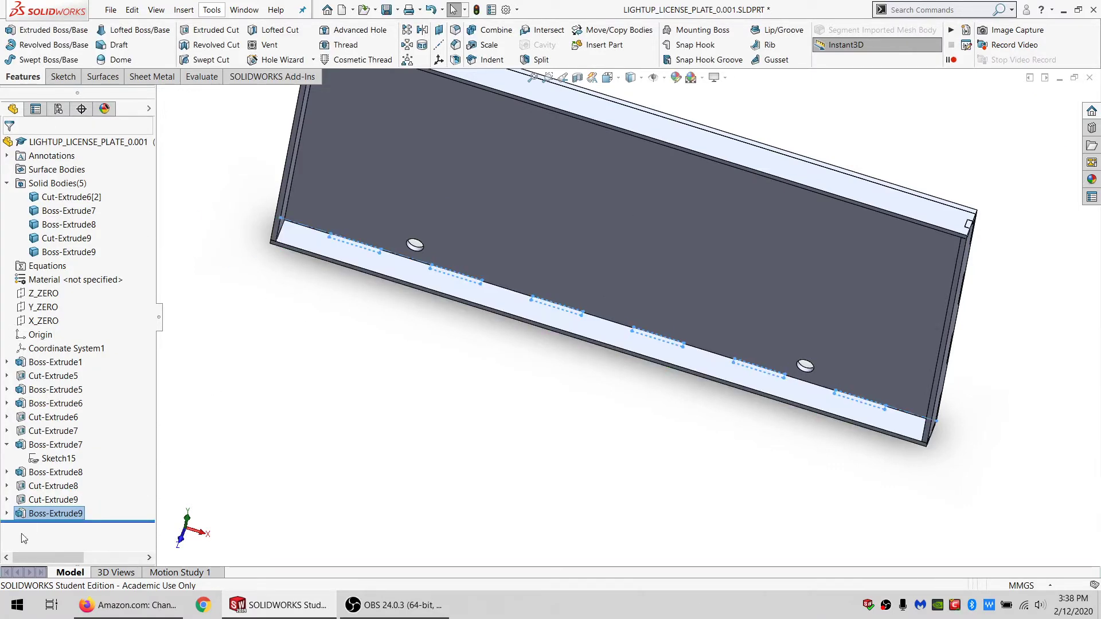
# Step: Reuse the rectangle sketch to cut through all from the front wall's inner face, limiting the cut to the back plate body
pyautogui.click(52, 527)
pyautogui.click(212, 30)
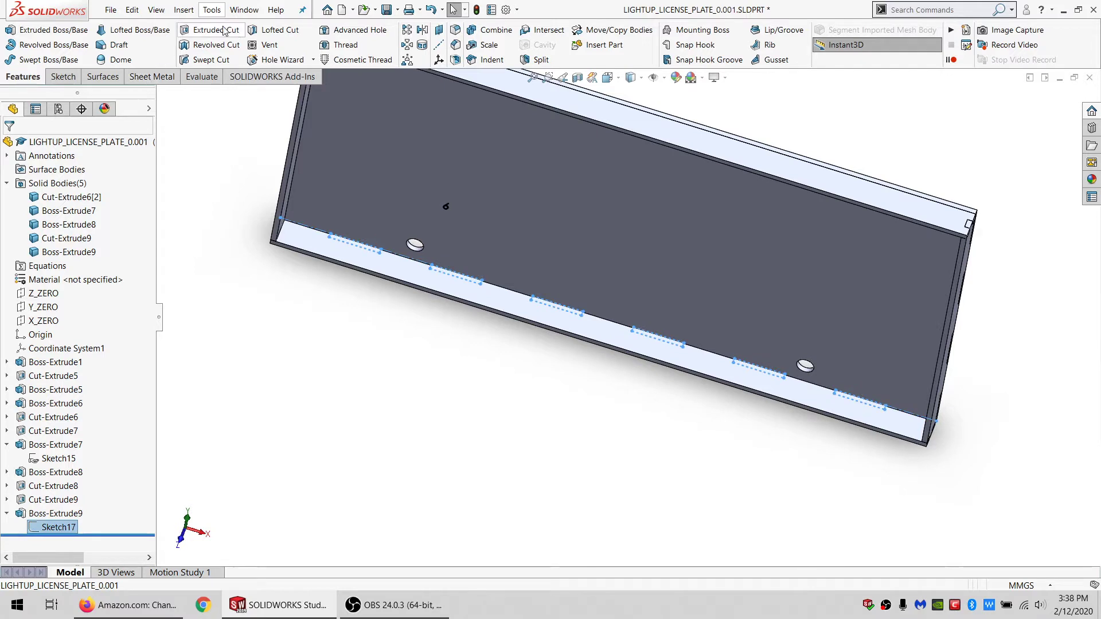
pyautogui.click(57, 187)
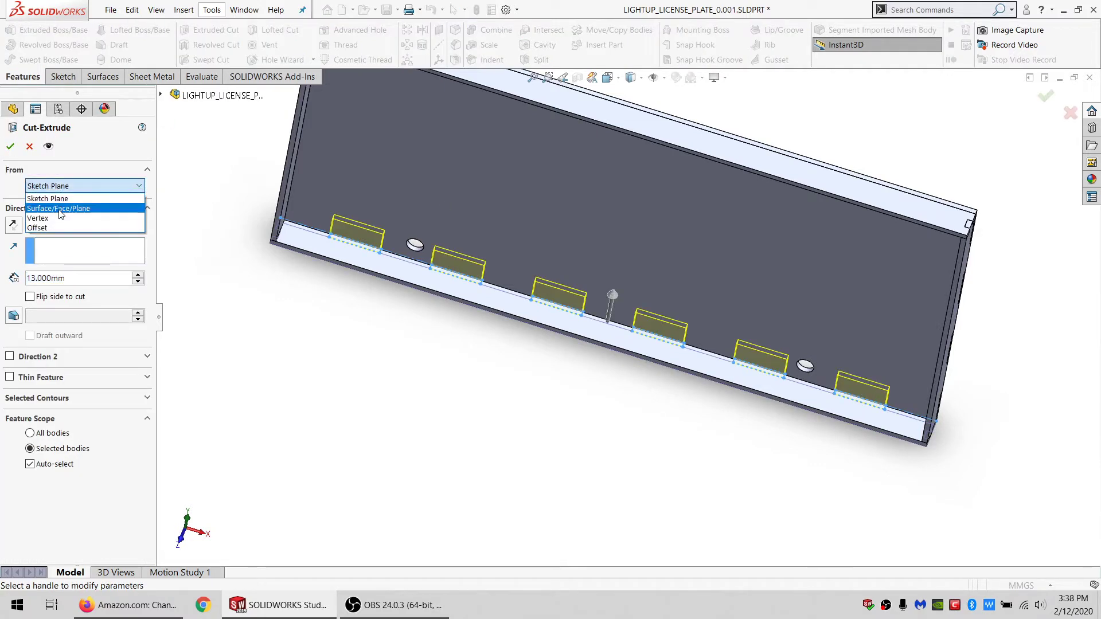
pyautogui.click(58, 209)
pyautogui.click(283, 238)
pyautogui.click(80, 247)
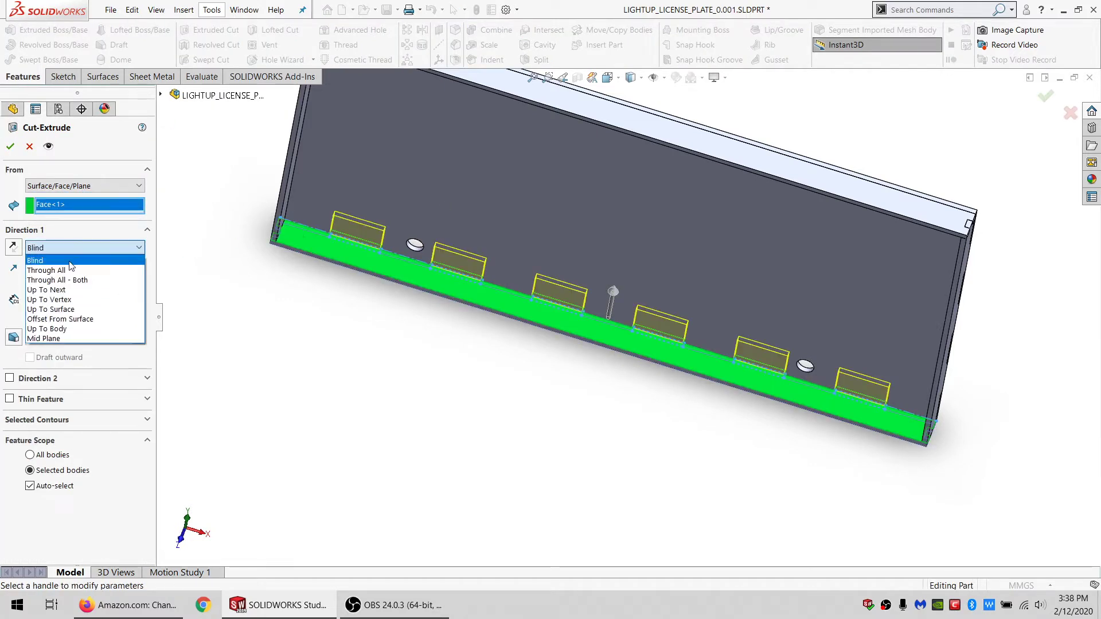
pyautogui.click(52, 261)
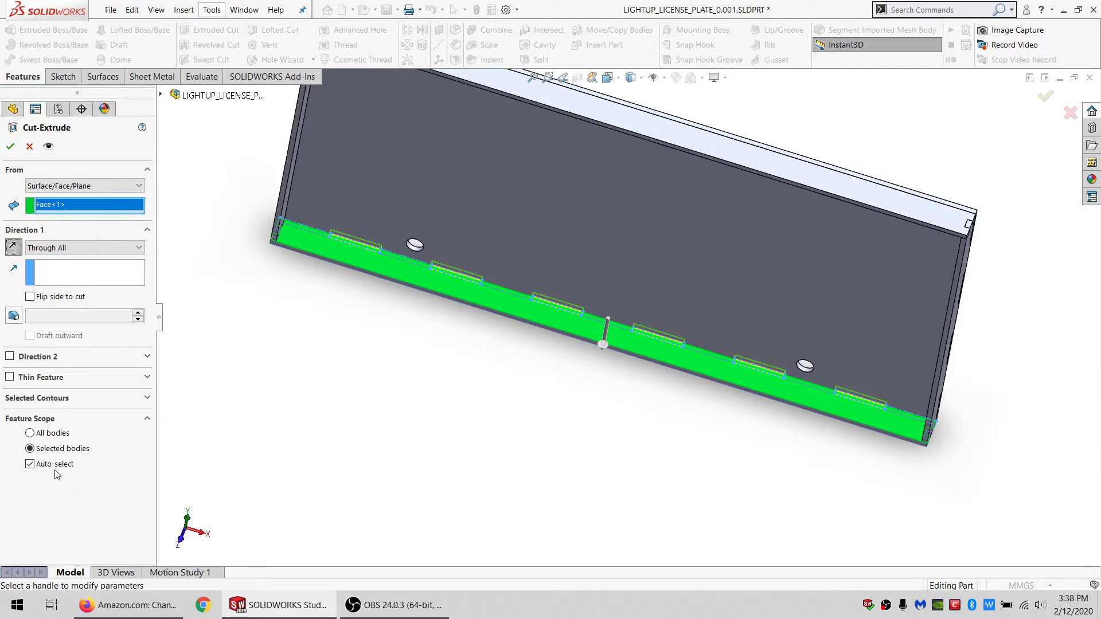
pyautogui.click(56, 469)
pyautogui.click(422, 133)
pyautogui.click(11, 146)
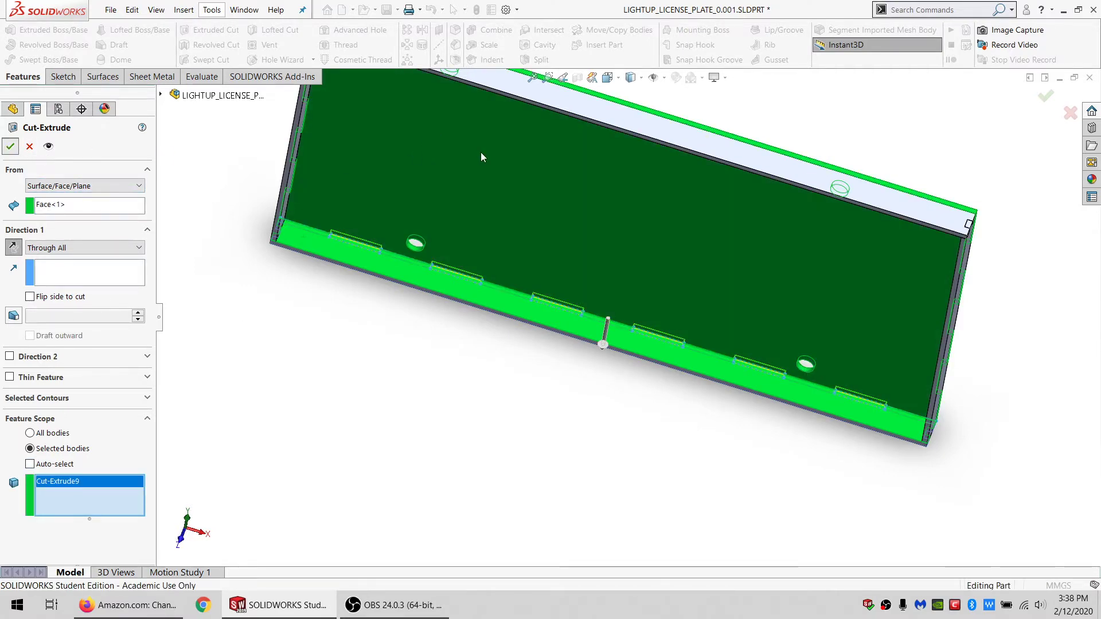
# Step: Reuse the six-rectangle sketch for a boss extrusion starting from the outer face of the wall opposite the front wall
pyautogui.click(612, 110)
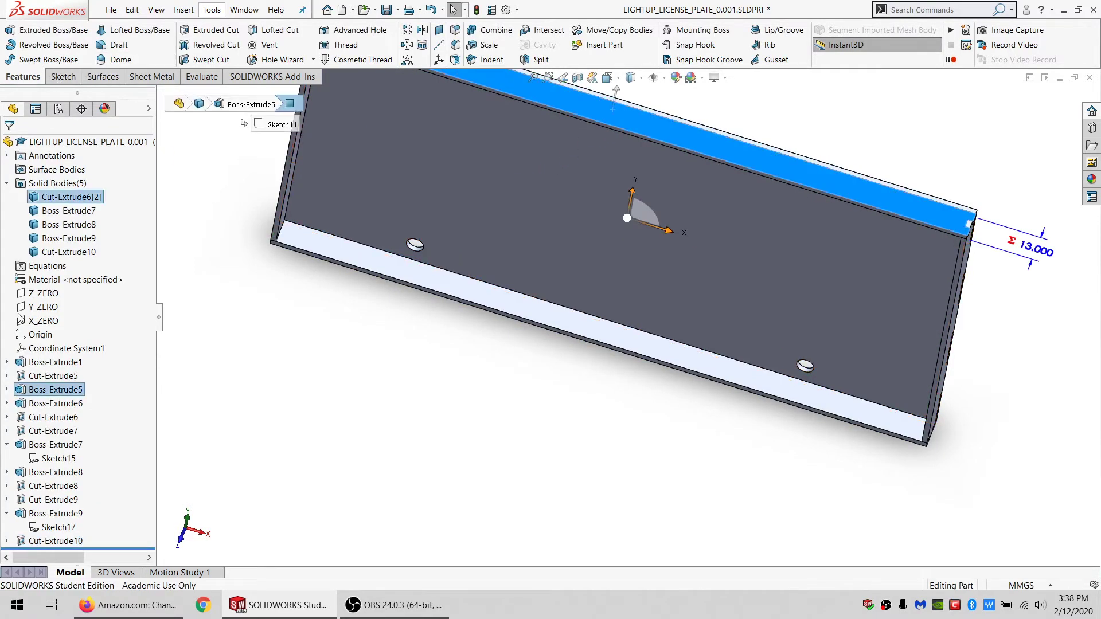
pyautogui.click(43, 527)
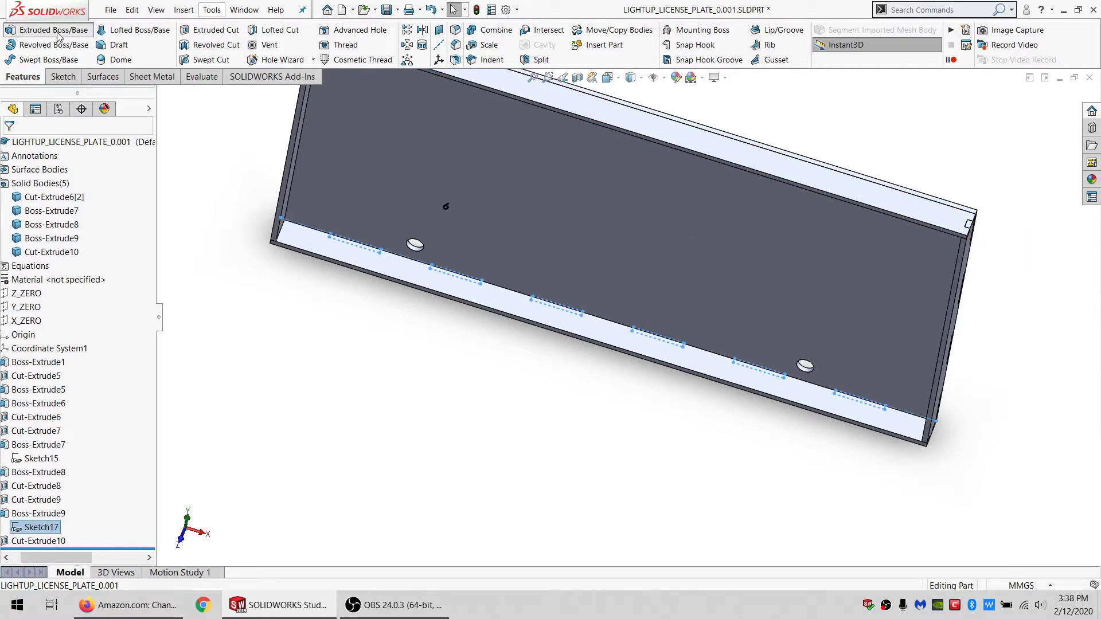
pyautogui.click(57, 33)
pyautogui.click(85, 186)
pyautogui.click(69, 209)
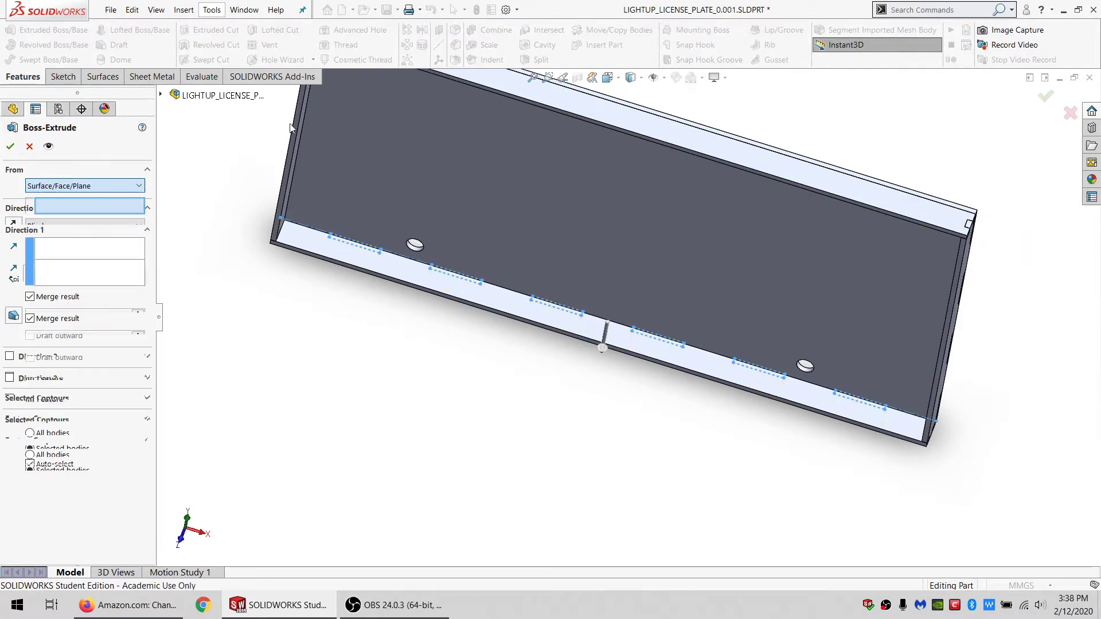
pyautogui.click(590, 108)
pyautogui.scroll(3, 642, 149)
pyautogui.scroll(-4, 673, 169)
pyautogui.moveTo(625, 235); pyautogui.dragTo(646, 2, button='middle')
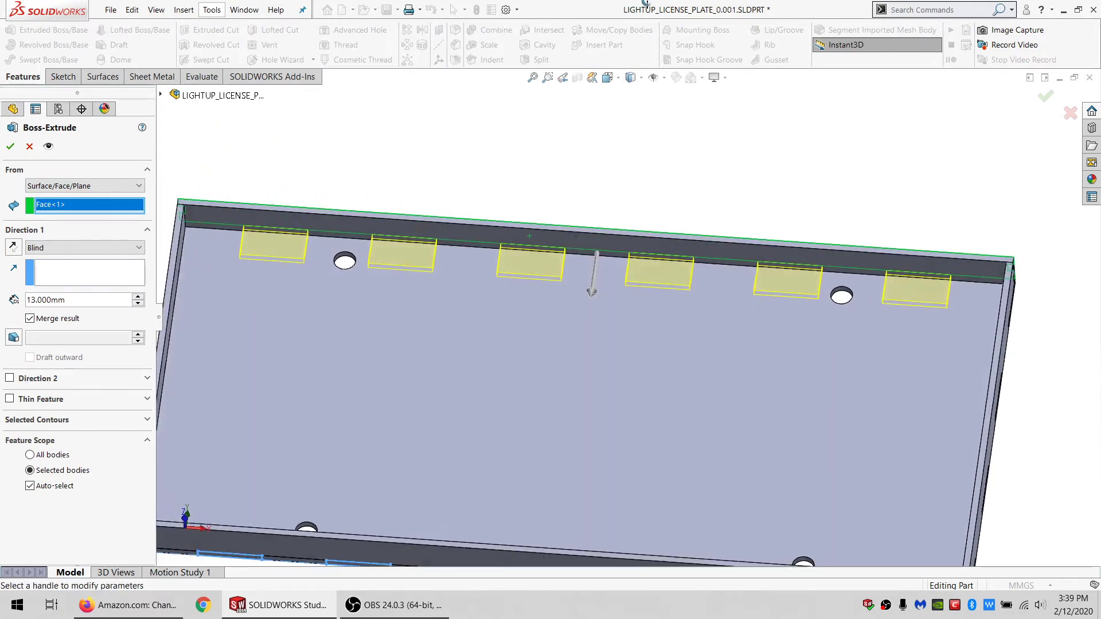
# Step: End the extrusion at that wall's inner face, with automatic body selection off and the result merged into that wall
pyautogui.click(86, 247)
pyautogui.click(63, 285)
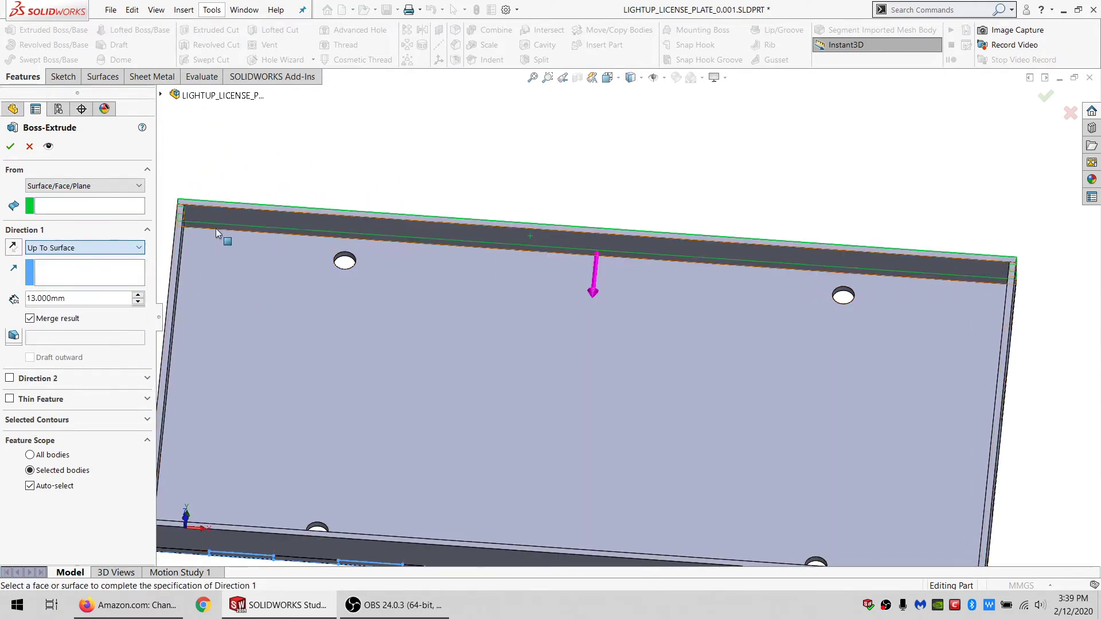
pyautogui.click(215, 228)
pyautogui.click(68, 485)
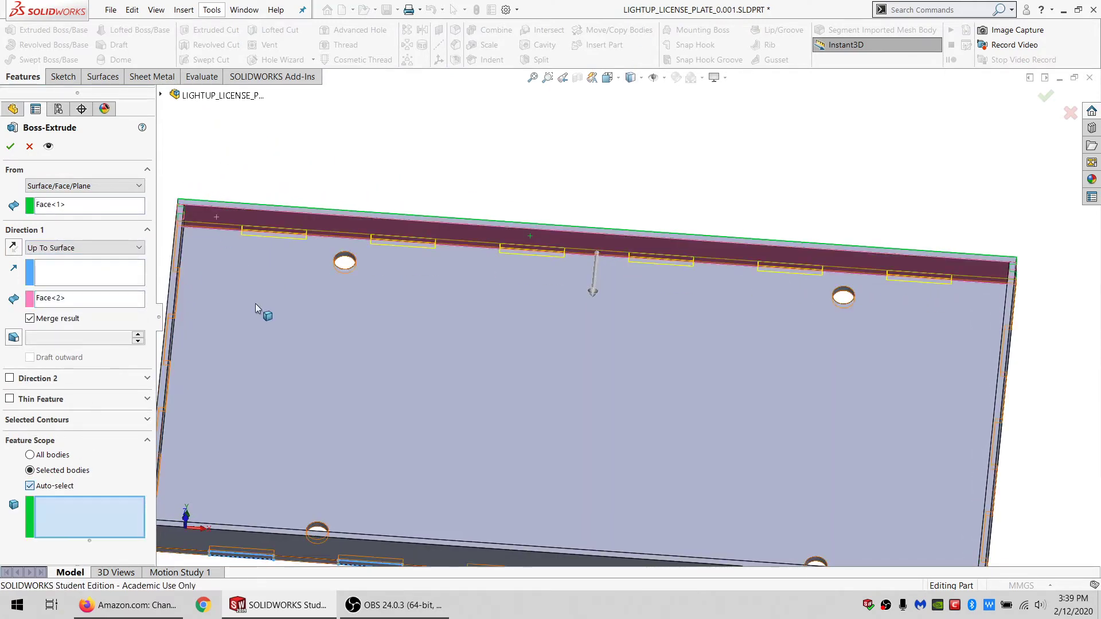
pyautogui.click(264, 227)
pyautogui.click(11, 147)
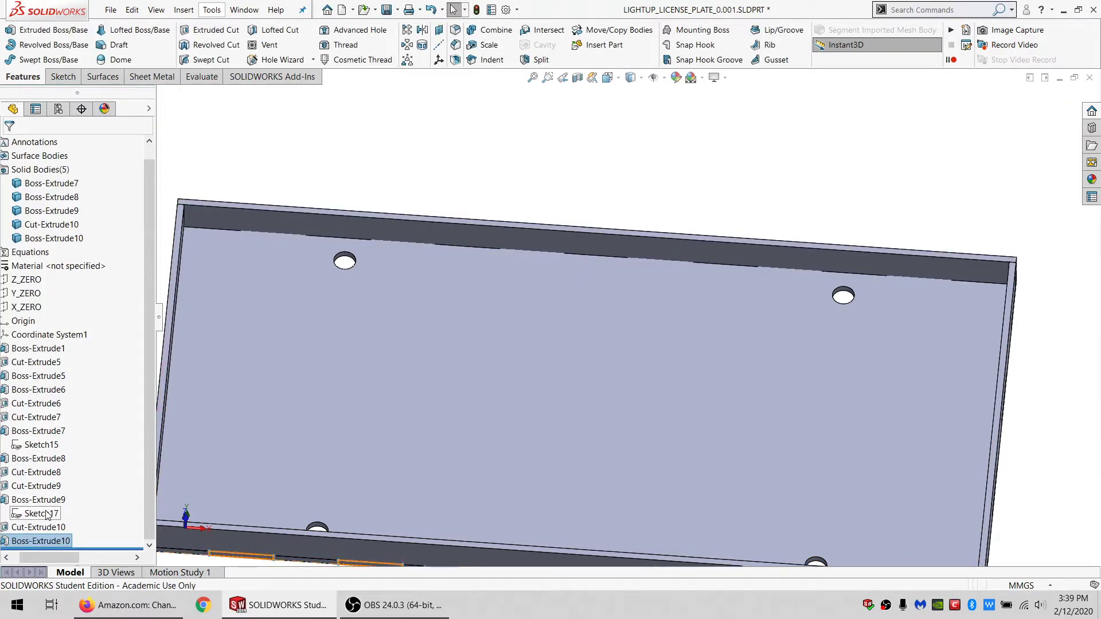
# Step: Reuse the rectangle sketch to cut through all from the opposite wall's inner face, limiting the cut to the back plate body
pyautogui.click(209, 30)
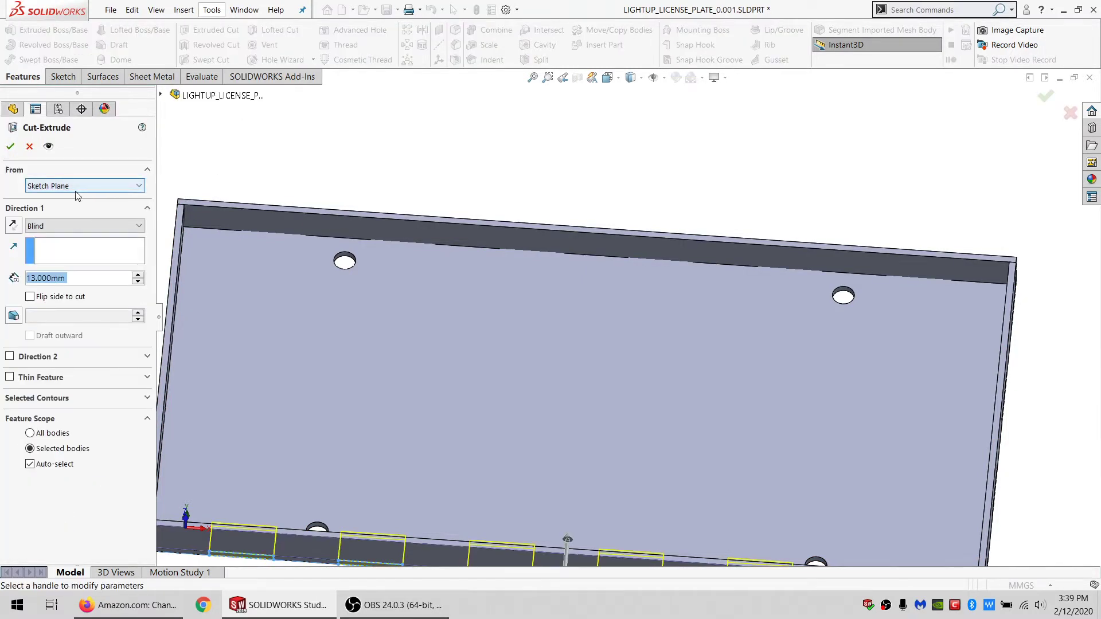
pyautogui.click(76, 186)
pyautogui.click(57, 204)
pyautogui.click(214, 212)
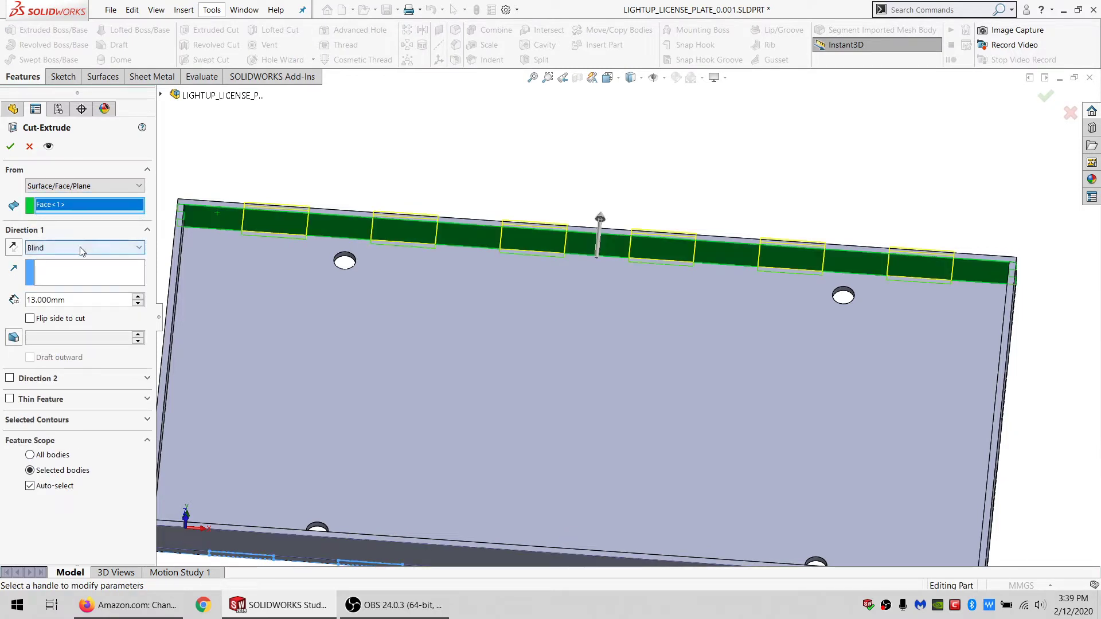
pyautogui.click(80, 247)
pyautogui.click(64, 261)
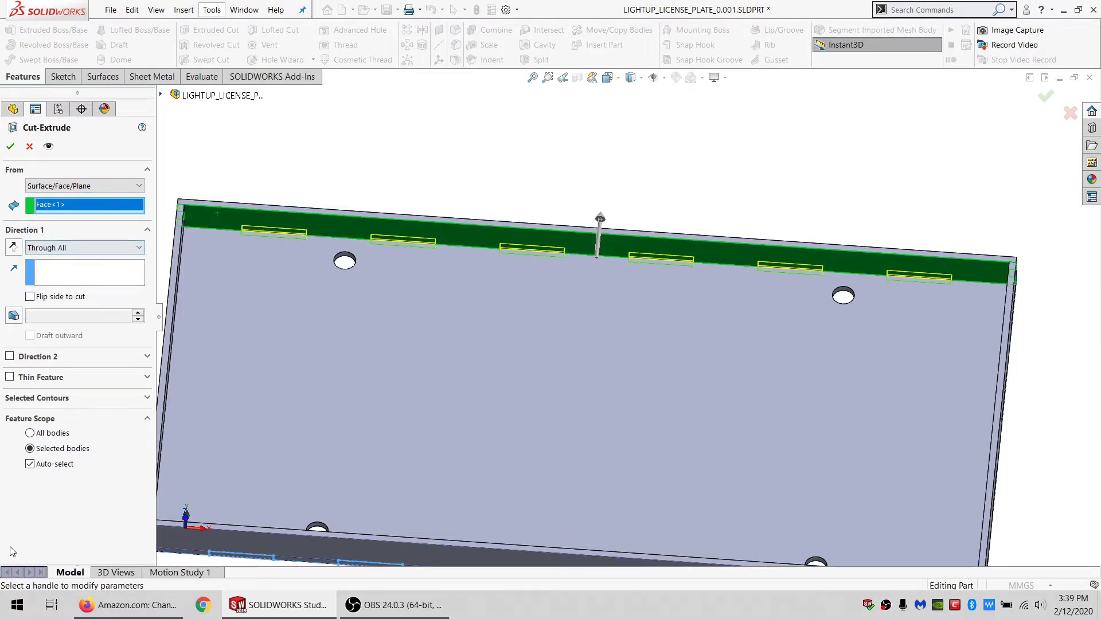
pyautogui.click(56, 465)
pyautogui.click(281, 372)
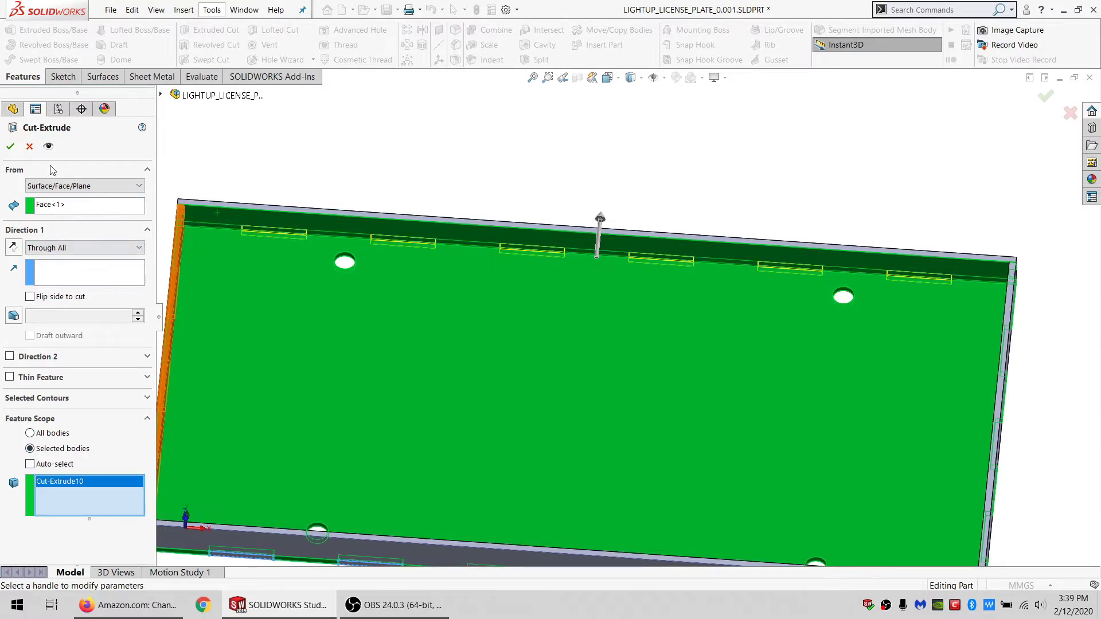
pyautogui.click(10, 147)
# Step: Start a new sketch on the inner face of the back plate
pyautogui.scroll(4, 591, 490)
pyautogui.scroll(-4, 659, 434)
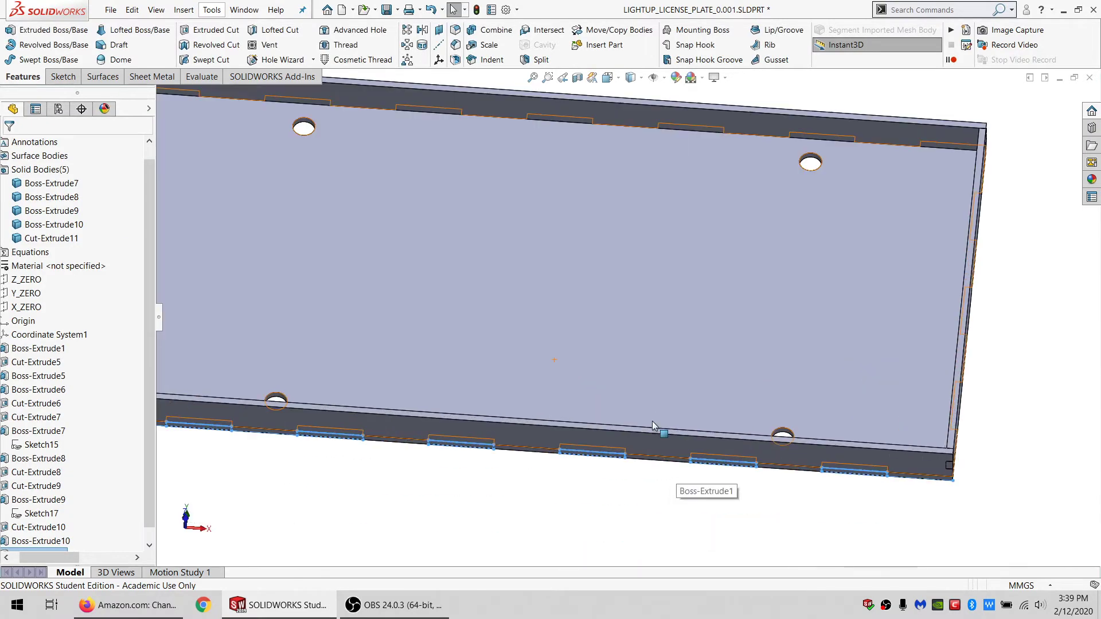
pyautogui.moveTo(660, 432); pyautogui.dragTo(645, 288, button='middle')
pyautogui.moveTo(570, 275); pyautogui.dragTo(555, 407, button='middle')
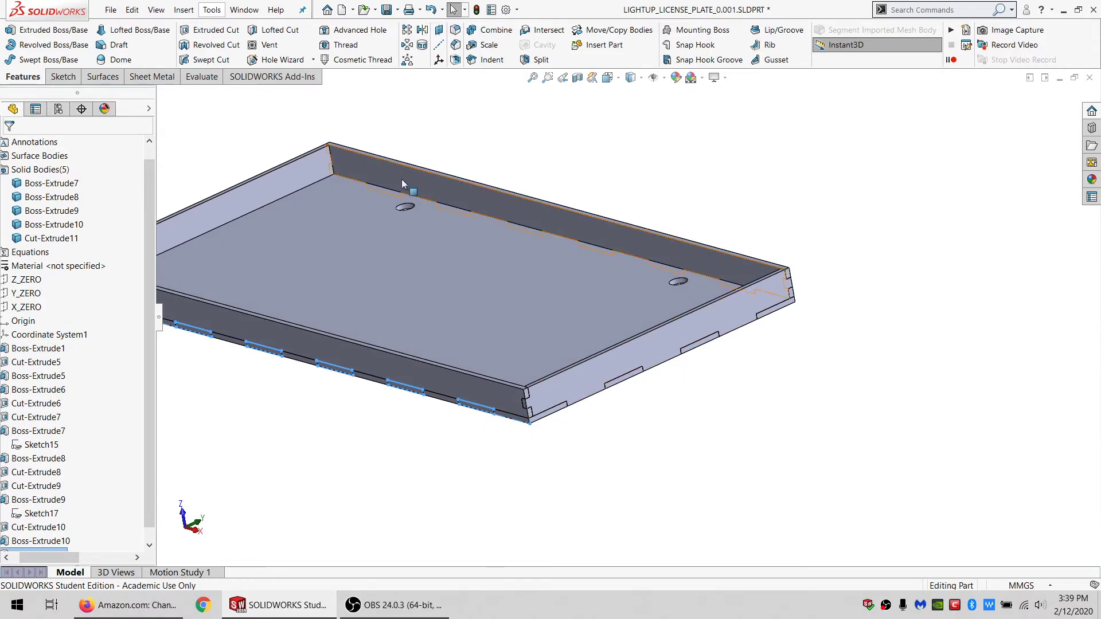
pyautogui.moveTo(457, 329); pyautogui.dragTo(483, 273, button='middle')
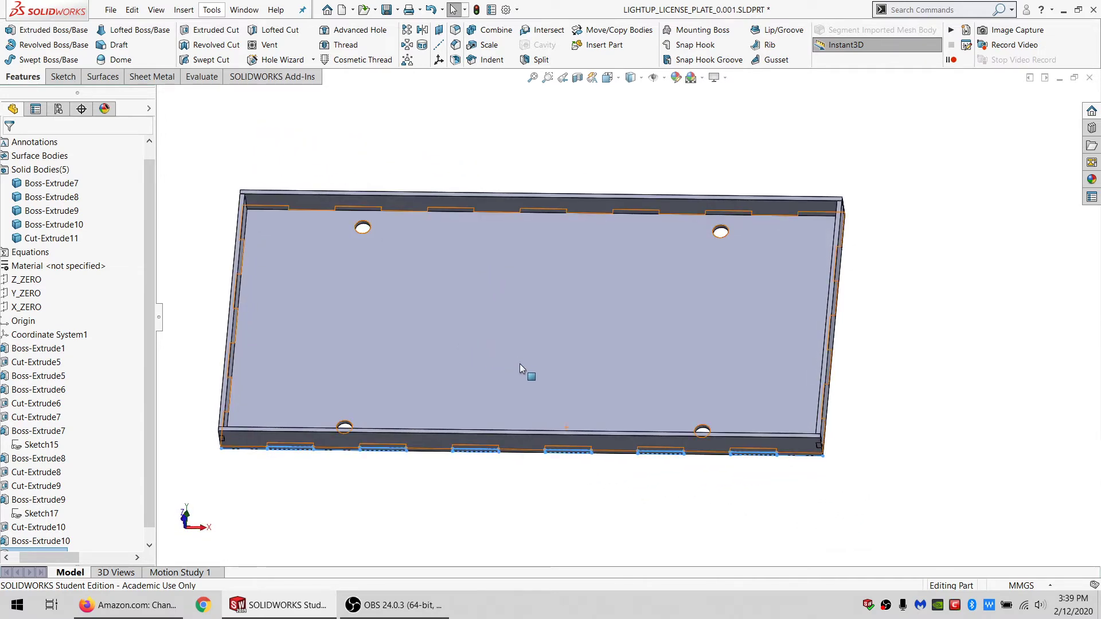
pyautogui.moveTo(520, 365); pyautogui.dragTo(533, 437, button='middle')
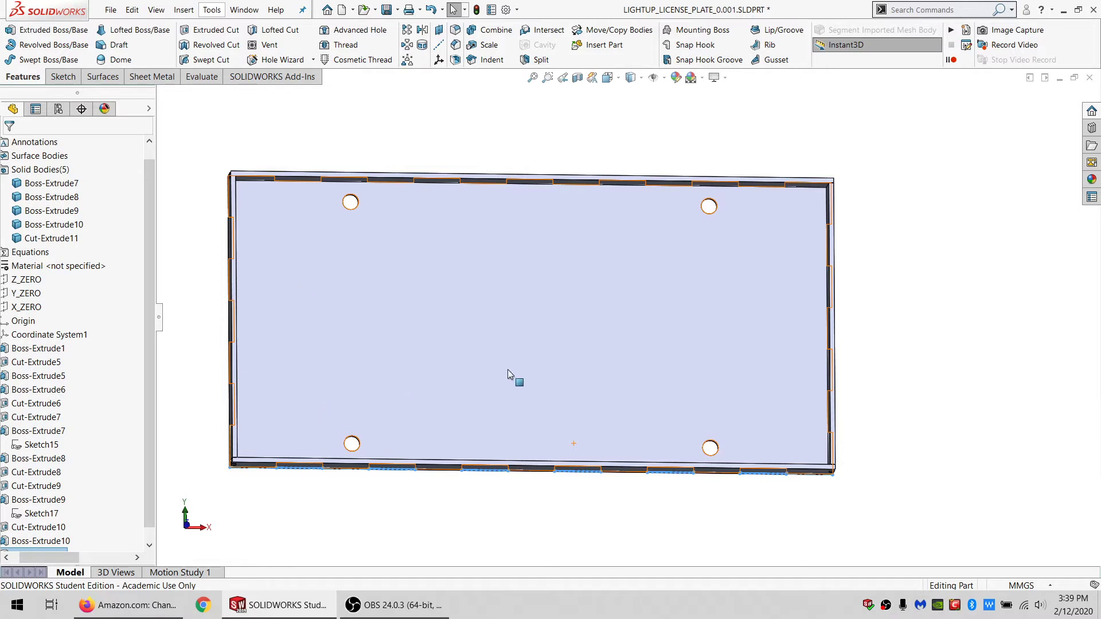
pyautogui.click(63, 78)
pyautogui.click(289, 285)
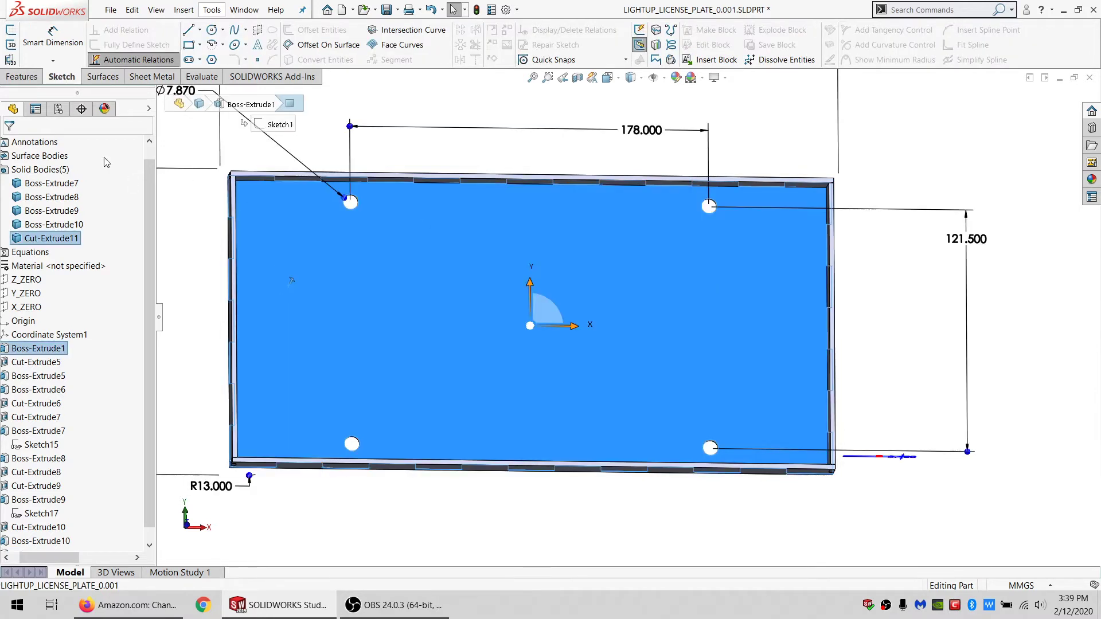
pyautogui.click(11, 31)
pyautogui.click(189, 45)
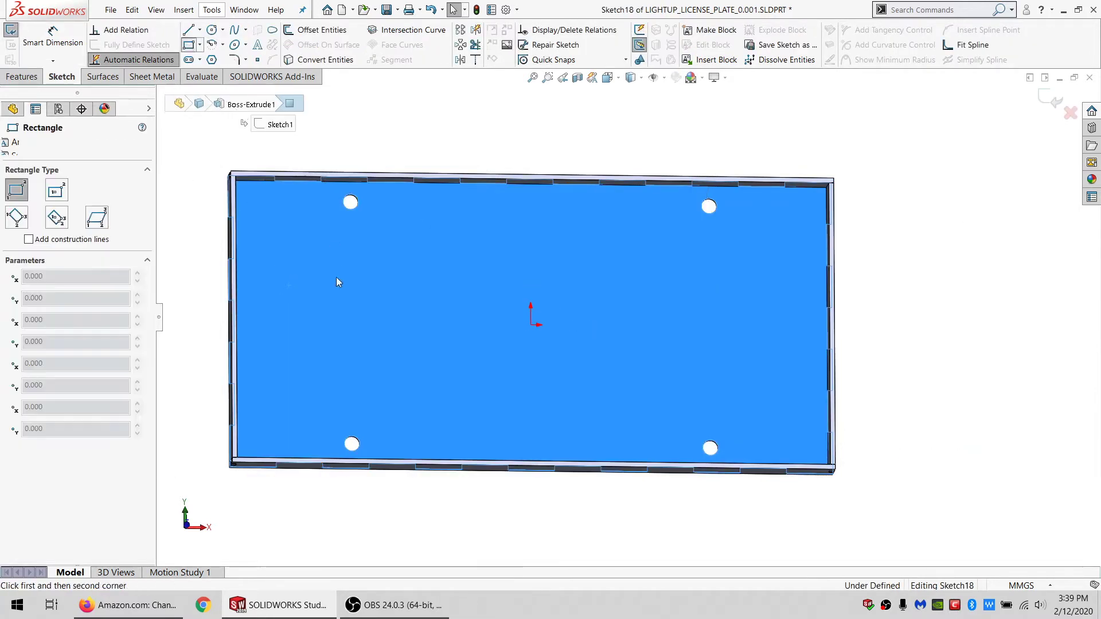
pyautogui.click(274, 234)
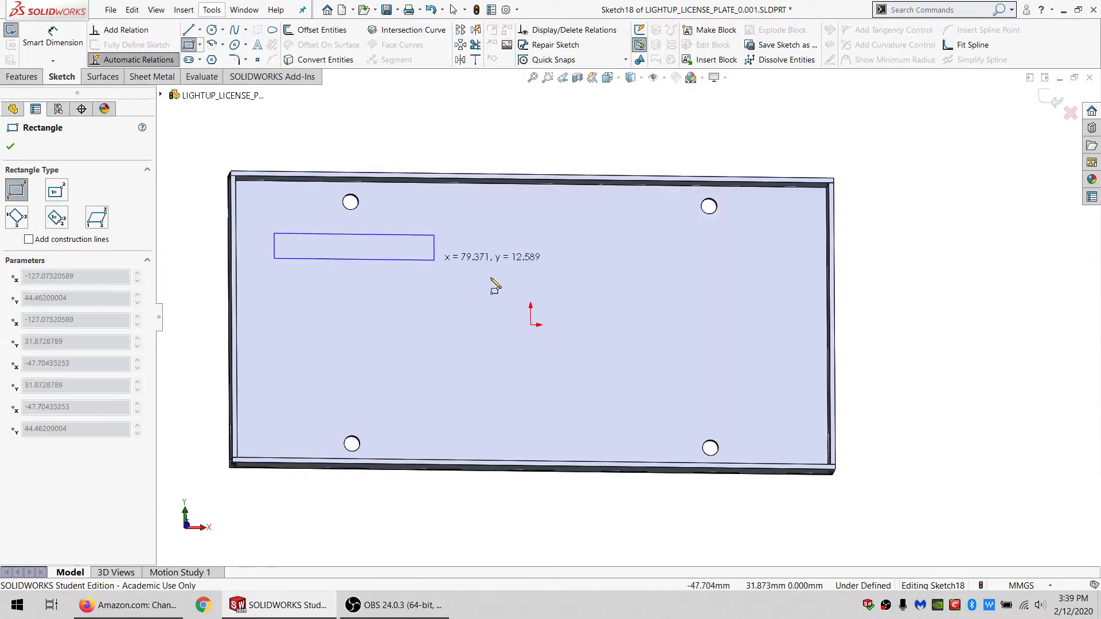
pyautogui.click(790, 417)
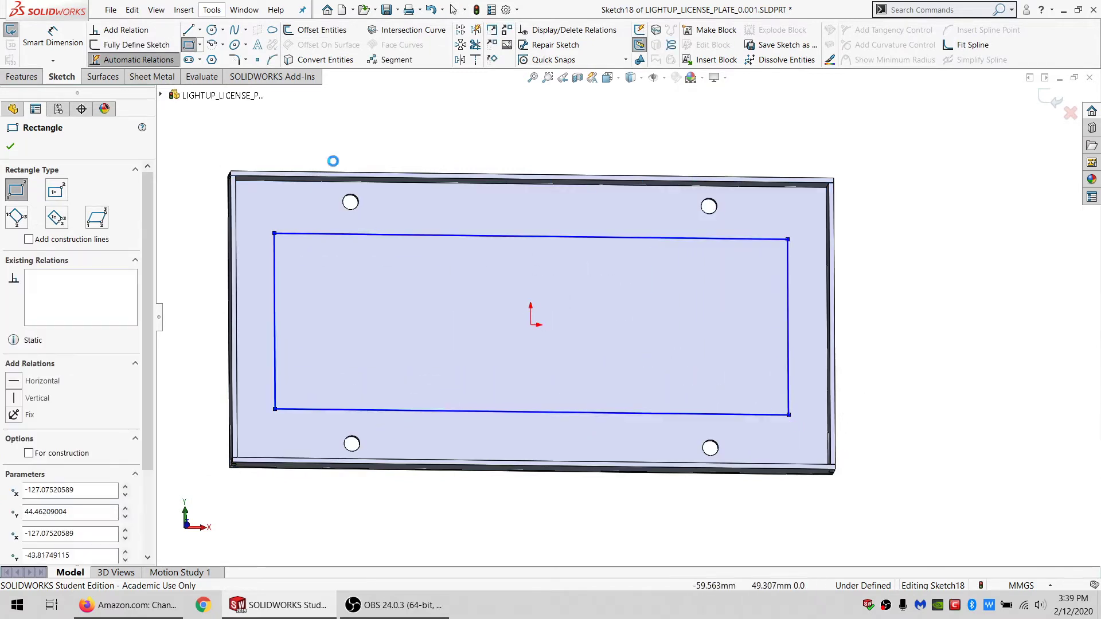
pyautogui.hotkey('ctrl', 'z')
# Step: Sketch a center rectangle about 247 by 75 mm centred on the origin of the back plate
pyautogui.click(199, 46)
pyautogui.click(233, 74)
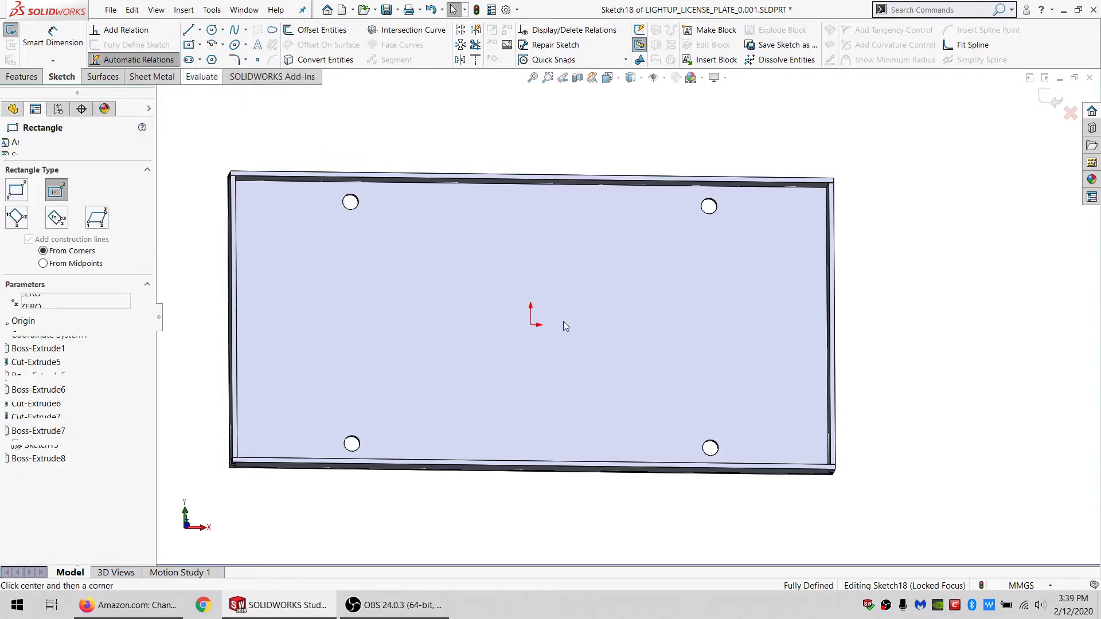
pyautogui.click(530, 325)
pyautogui.click(282, 396)
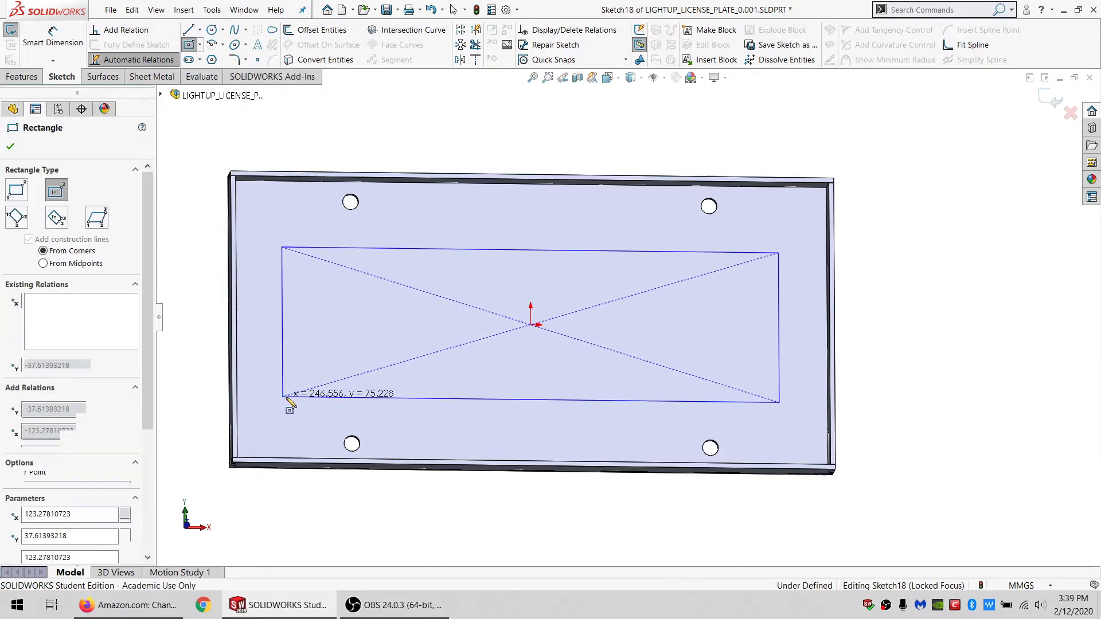
pyautogui.press('Escape')
# Step: Offset the rectangle's full chain of edges outward by 100 mm
pyautogui.rightClick(283, 380)
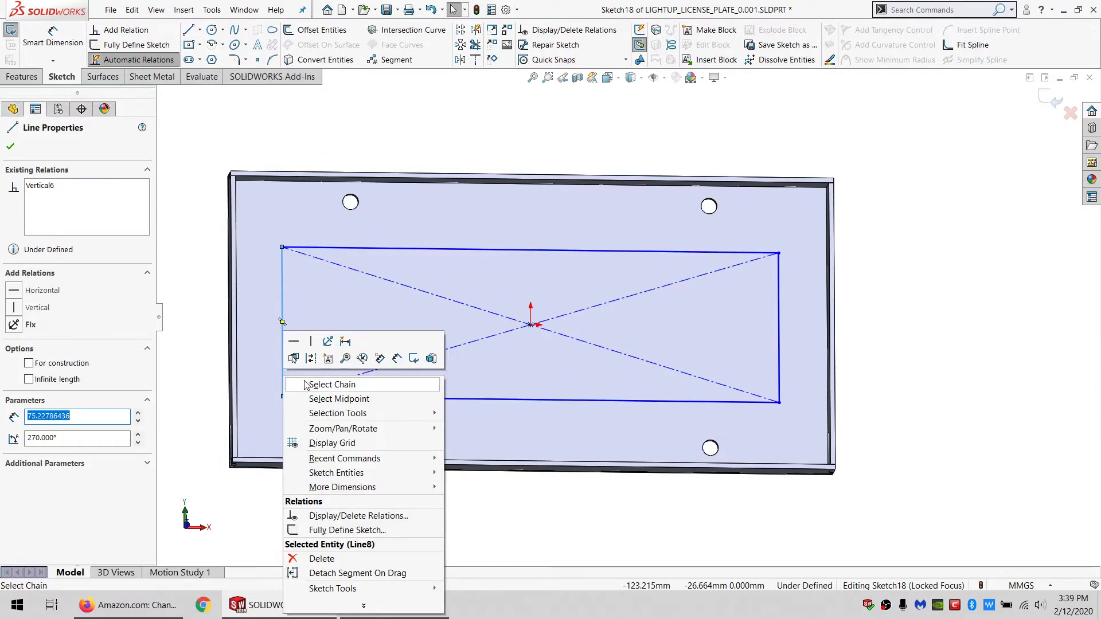
pyautogui.click(326, 383)
pyautogui.click(306, 35)
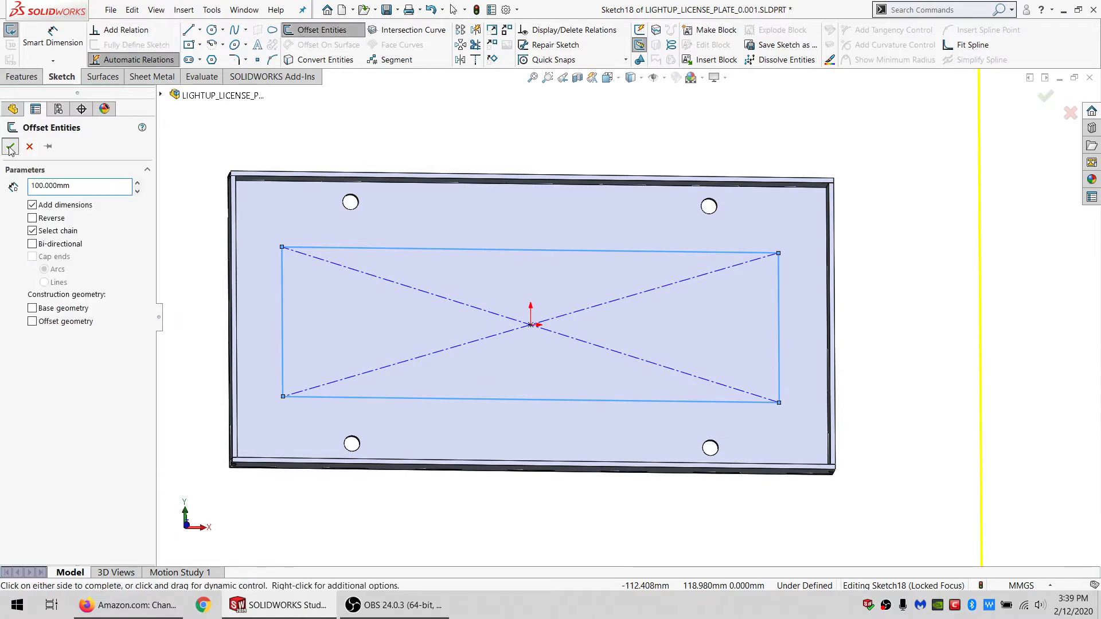
pyautogui.click(10, 147)
pyautogui.press('f')
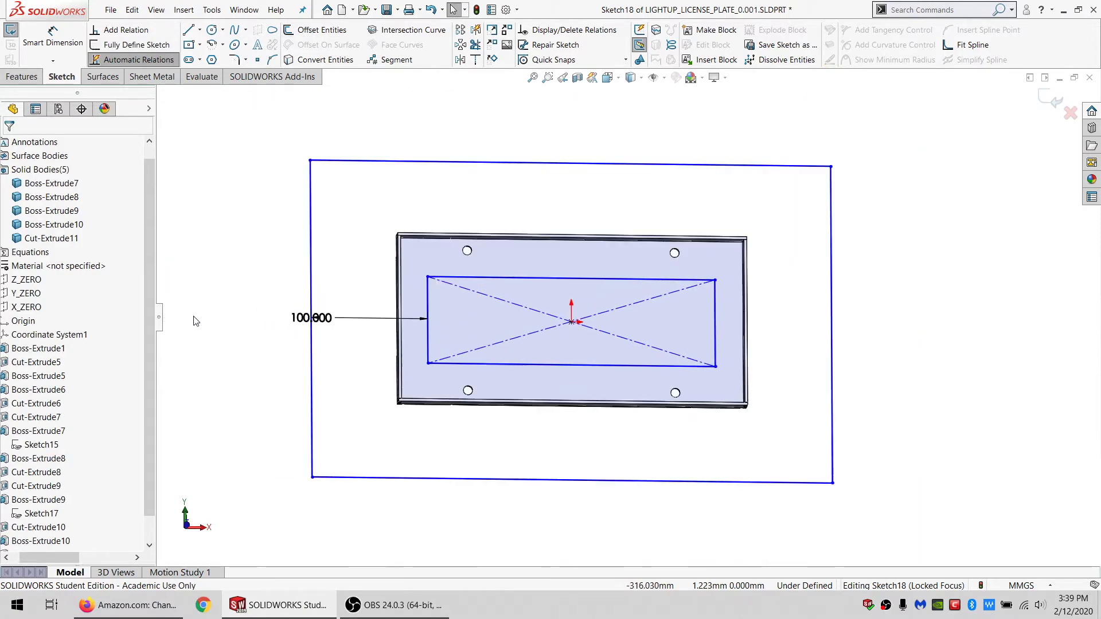
# Step: Link the rectangle's offset dimension to the surround material thickness variable
pyautogui.doubleClick(311, 318)
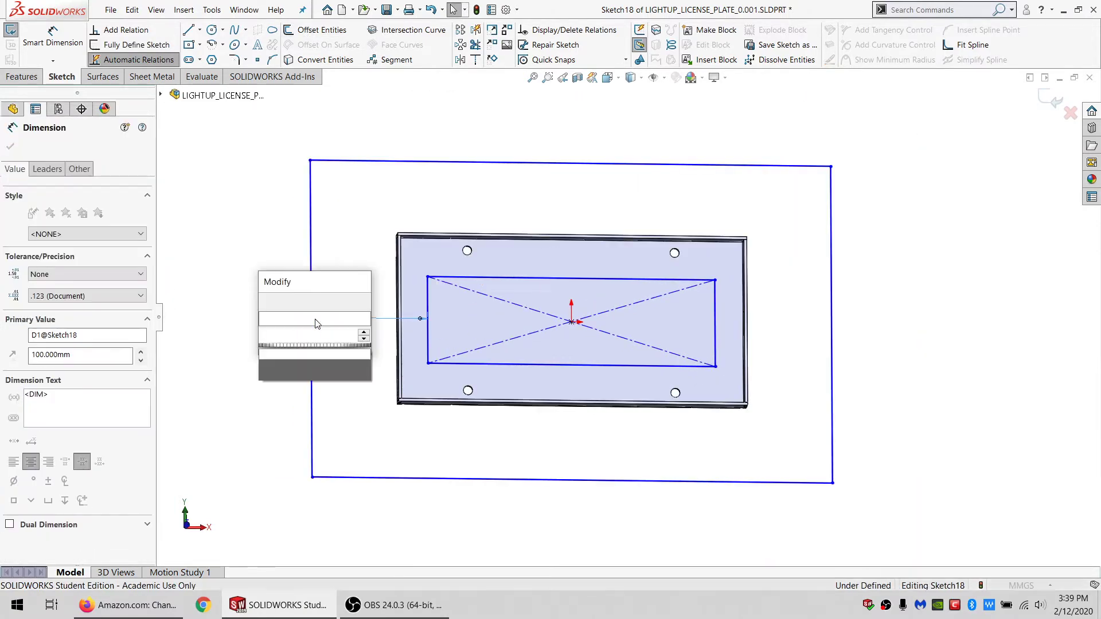
pyautogui.click(328, 68)
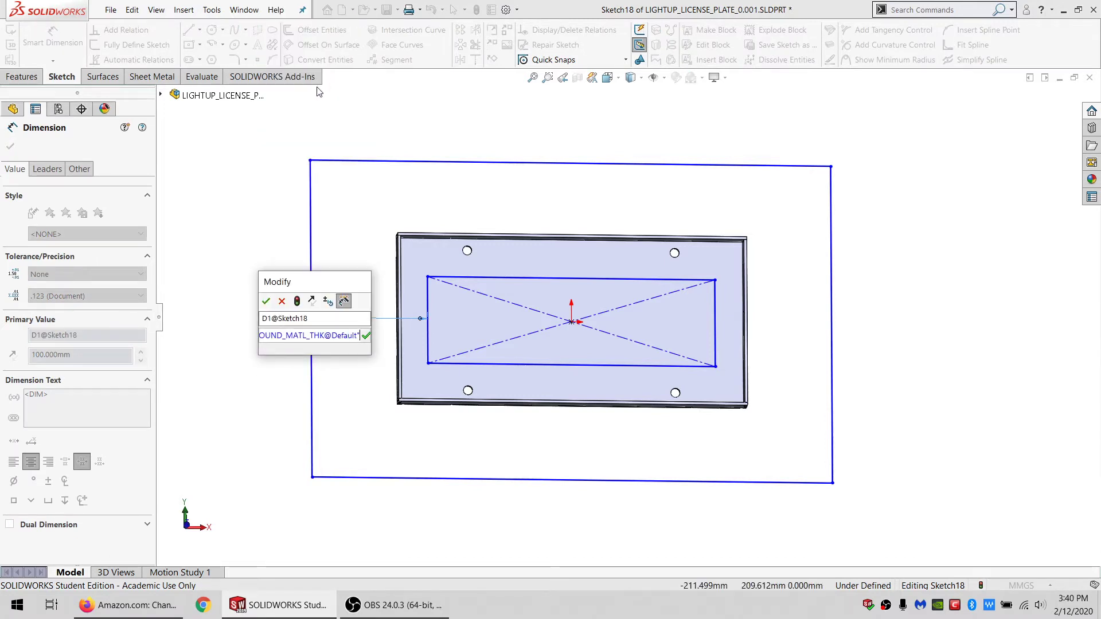
pyautogui.click(267, 302)
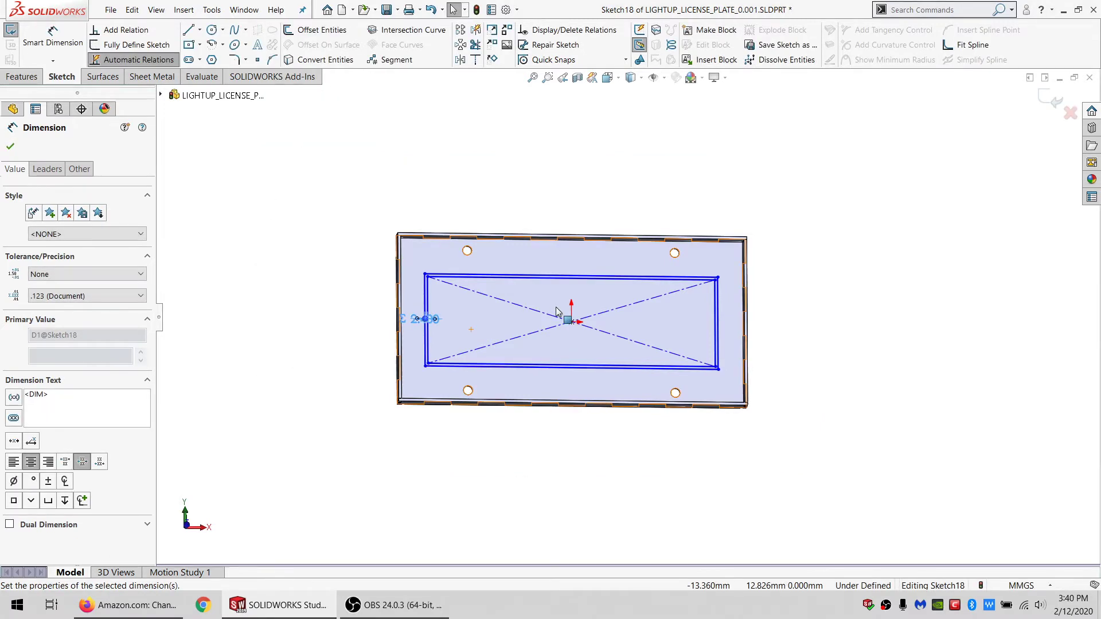
pyautogui.press('f')
pyautogui.press('Escape')
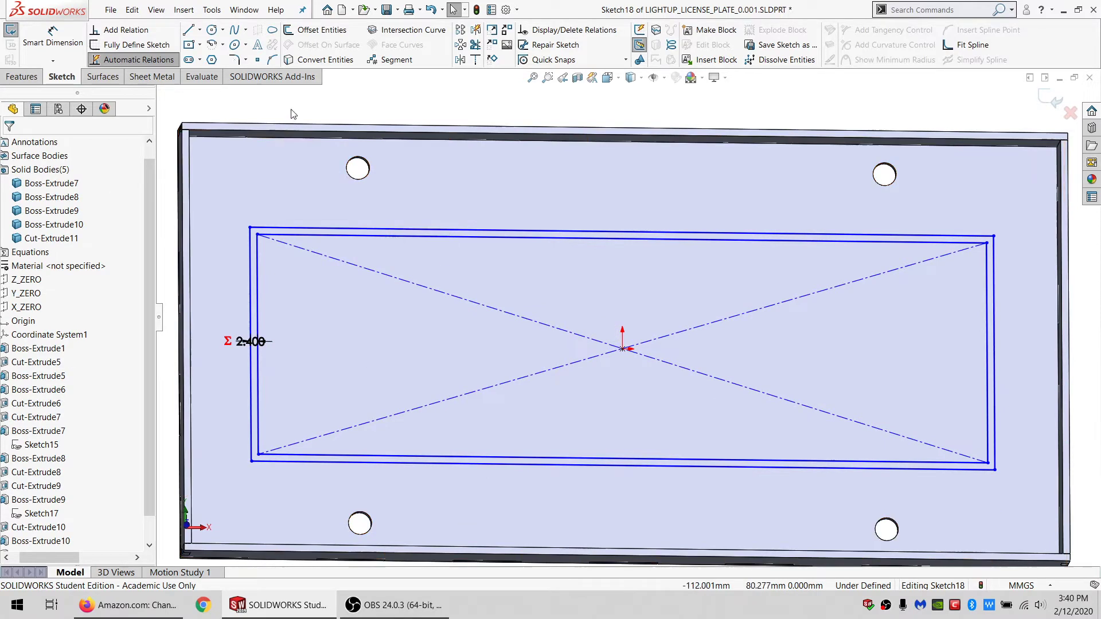
# Step: Offset the edge of the back plate's upper-left hole outward by 10 mm
pyautogui.click(368, 167)
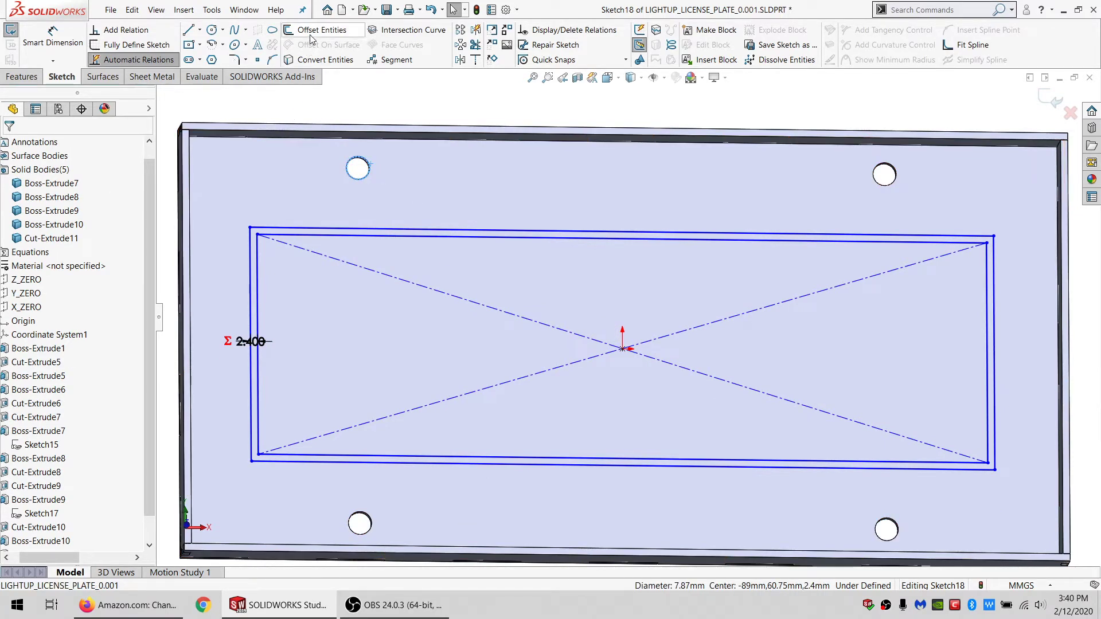
pyautogui.click(312, 33)
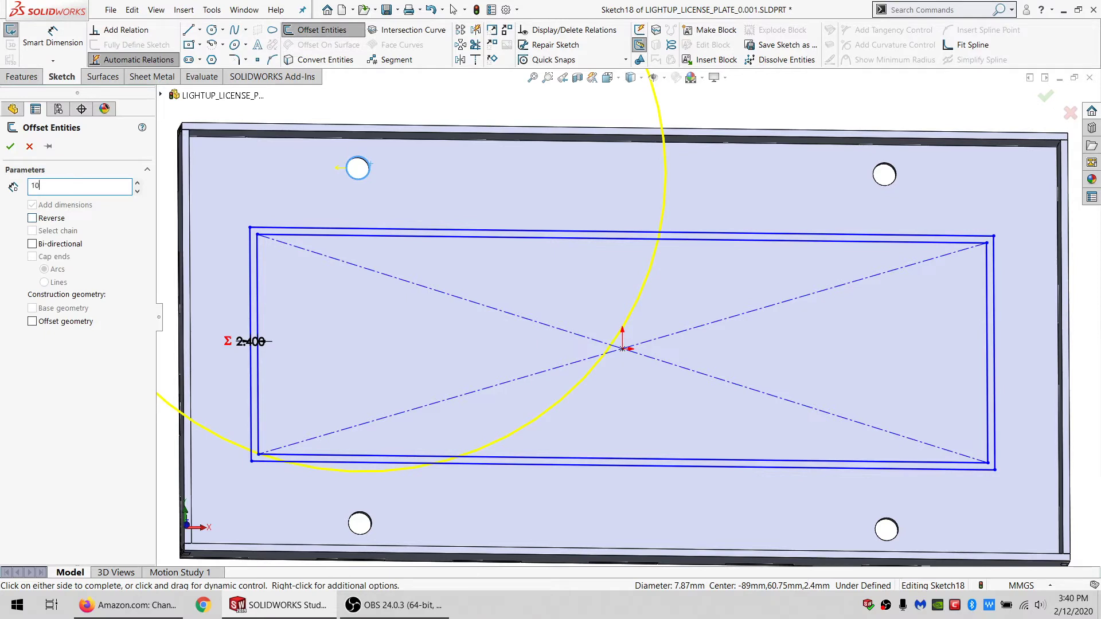
pyautogui.click(10, 147)
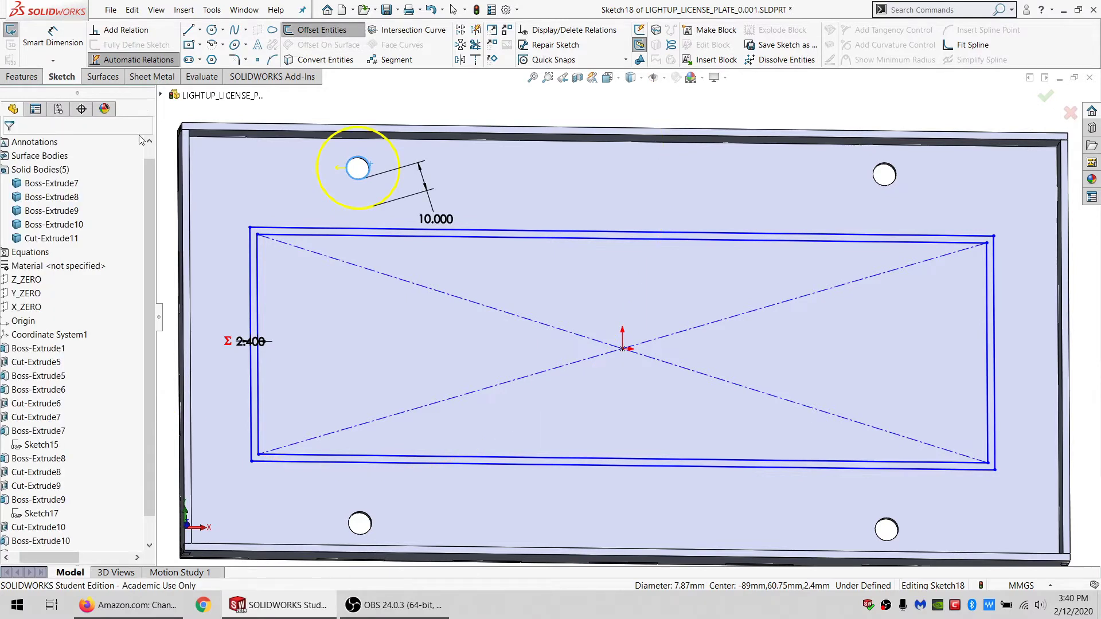
# Step: Link the hole's offset dimension to the SAFE_DIST variable
pyautogui.doubleClick(436, 216)
pyautogui.write('=SA')
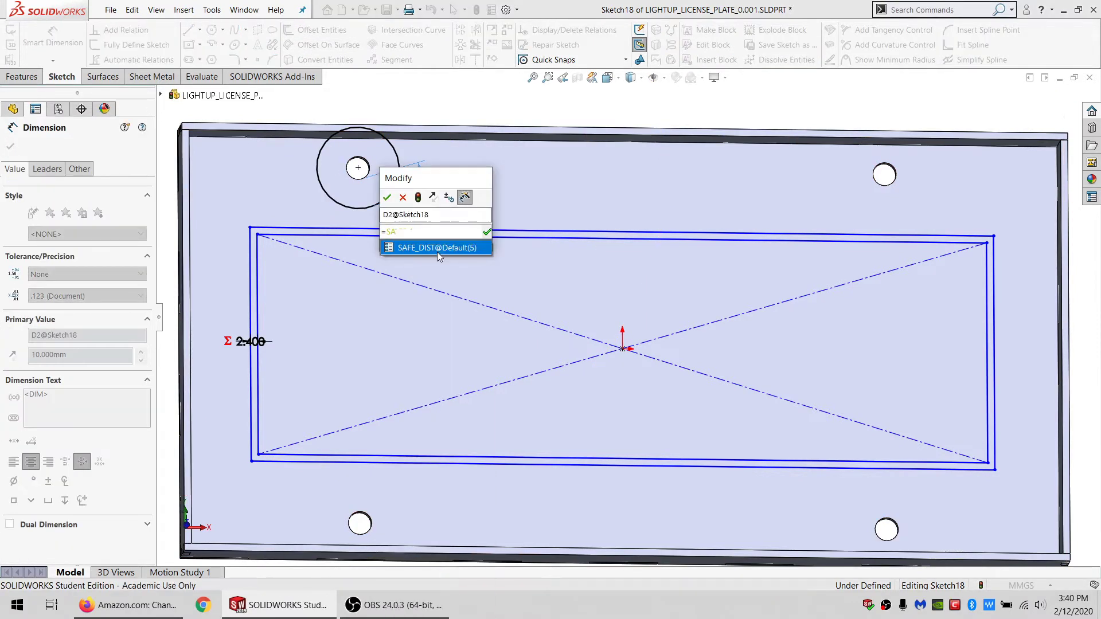
pyautogui.click(436, 242)
pyautogui.click(386, 198)
pyautogui.press('f')
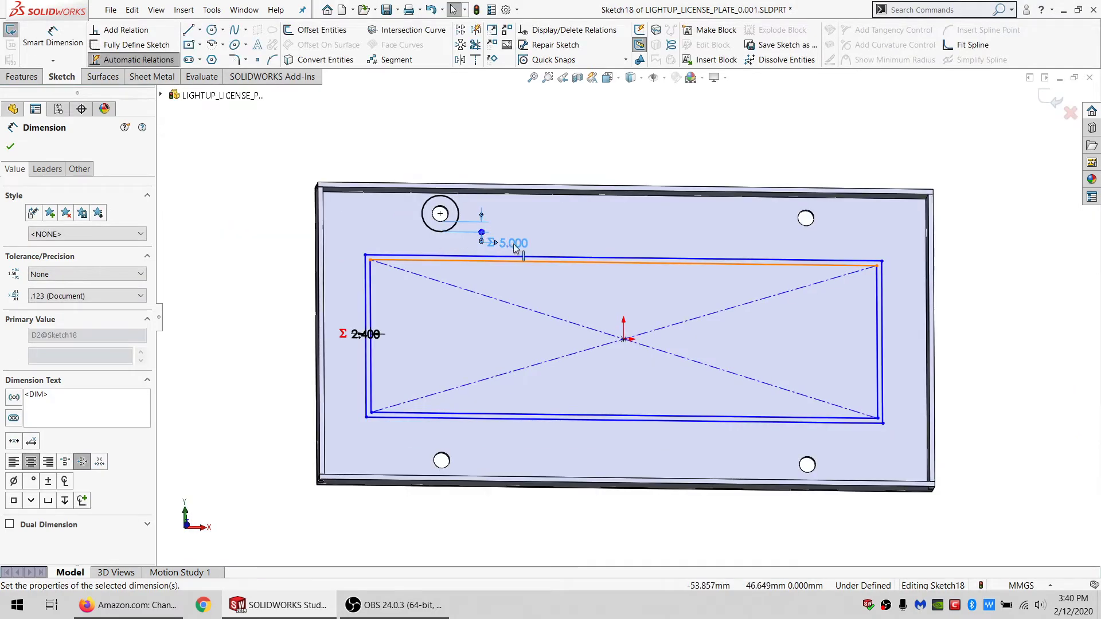
pyautogui.press('Escape')
# Step: Convert the hole's offset circle to construction geometry and make the outer rectangle's upper edge tangent to it
pyautogui.click(422, 231)
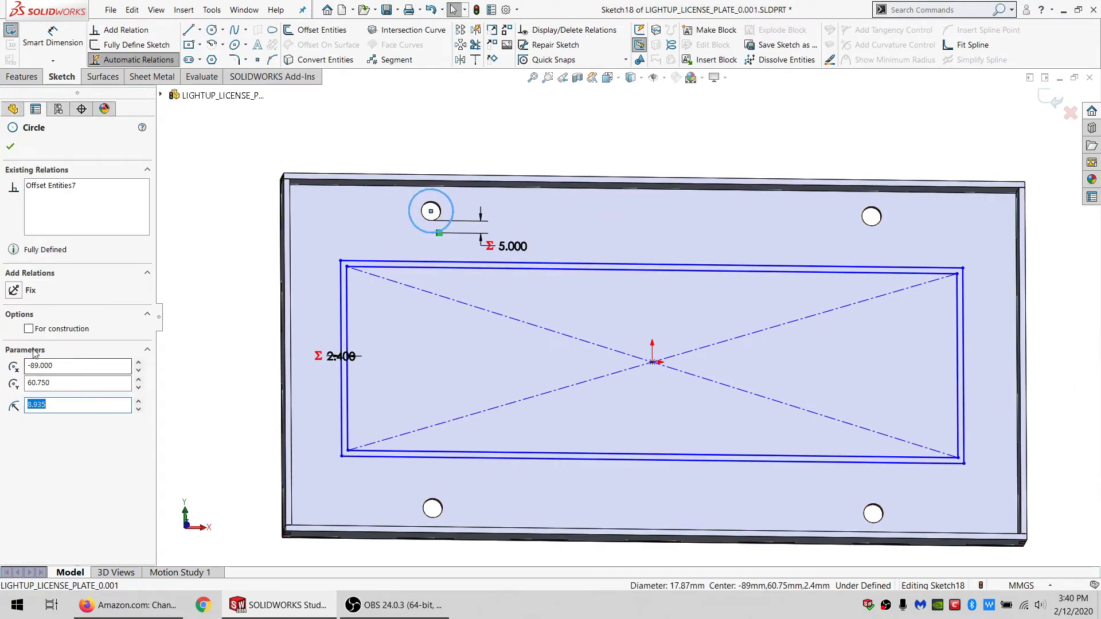
pyautogui.click(36, 328)
pyautogui.keyDown('ctrl'); pyautogui.click(378, 261); pyautogui.keyUp('ctrl')
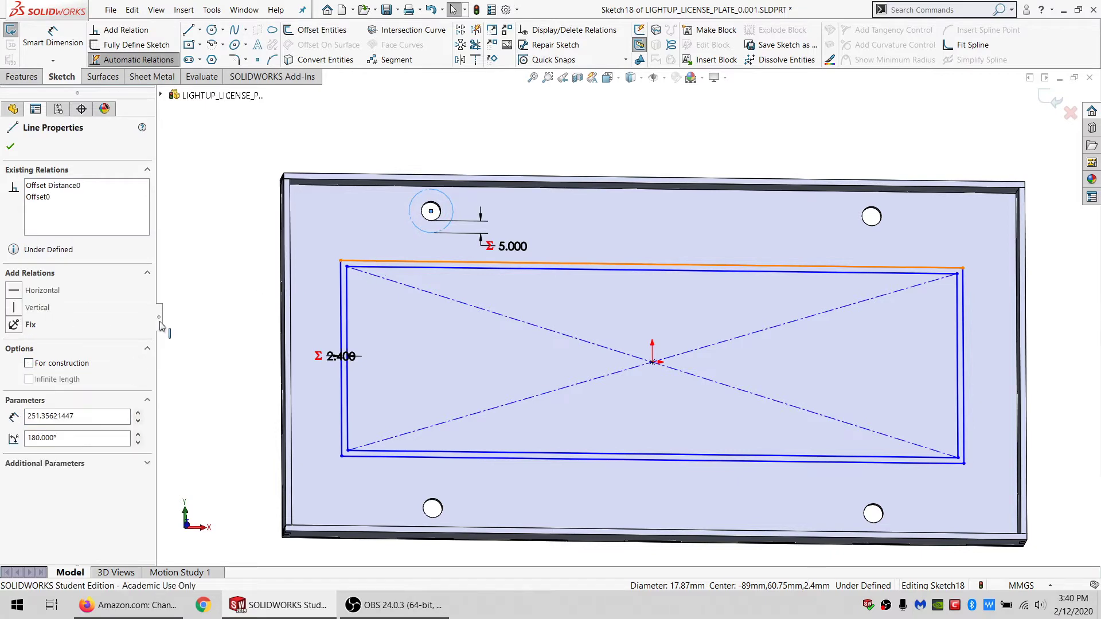
pyautogui.click(40, 349)
pyautogui.press('Escape')
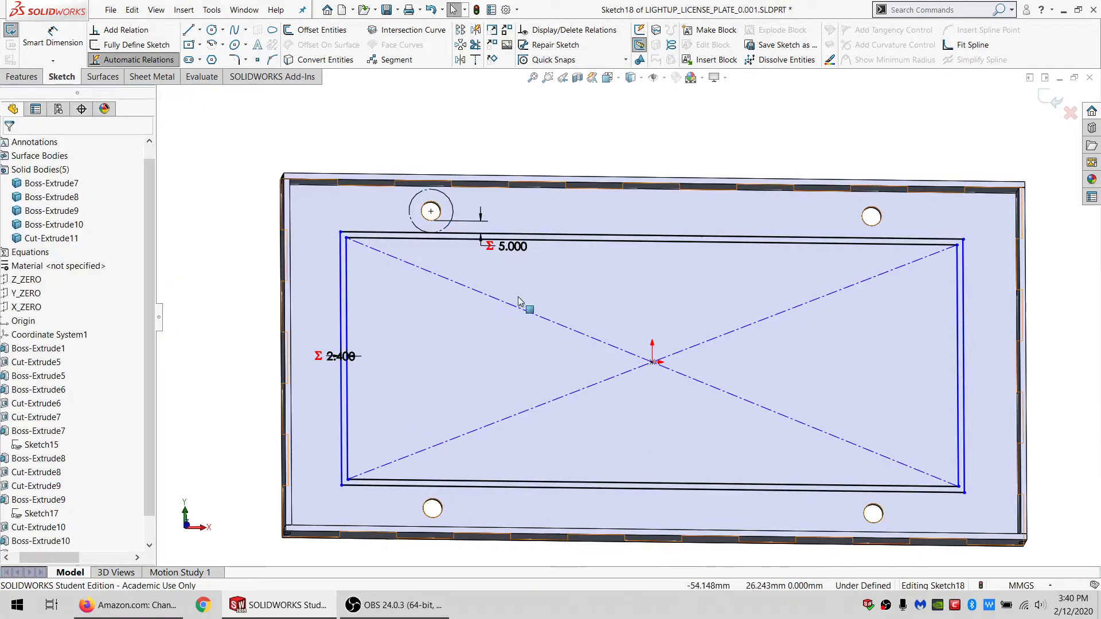
pyautogui.scroll(2, 653, 321)
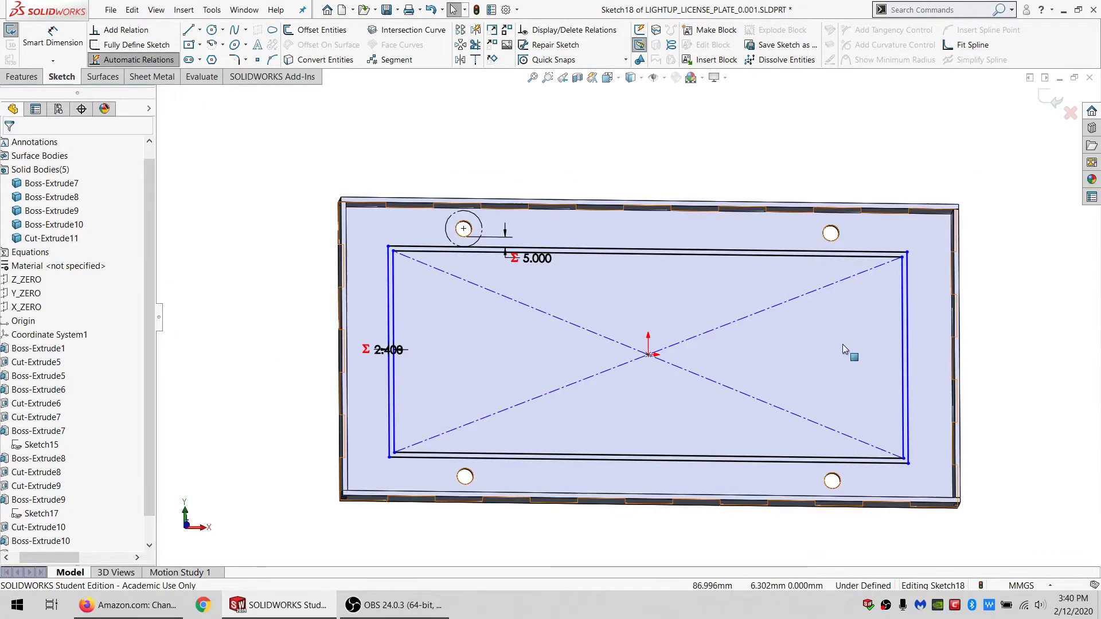
pyautogui.scroll(-2, 880, 377)
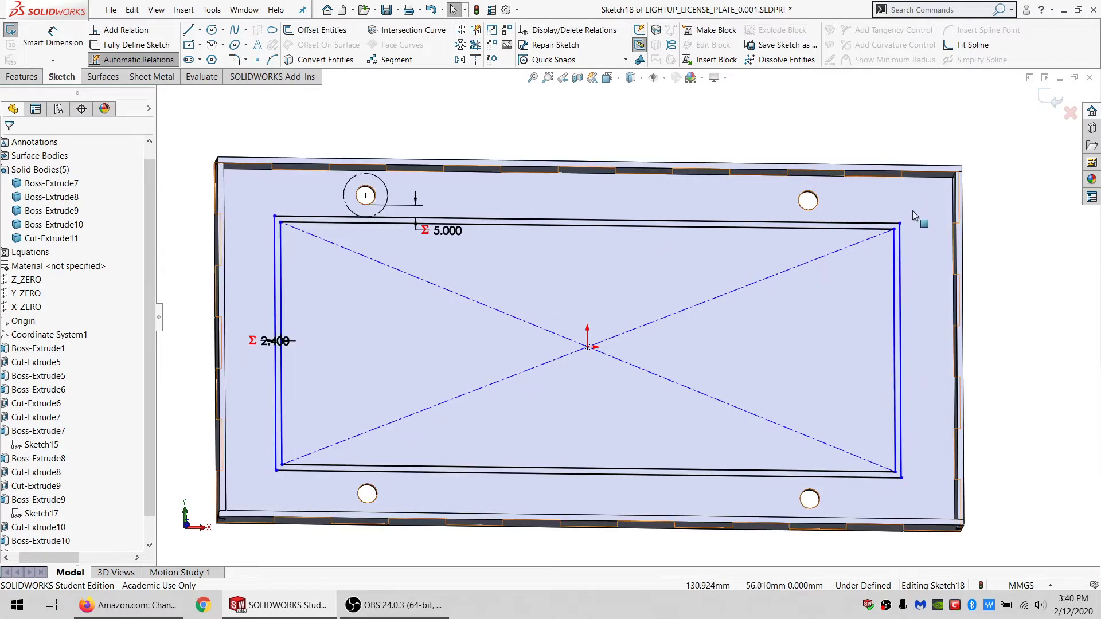
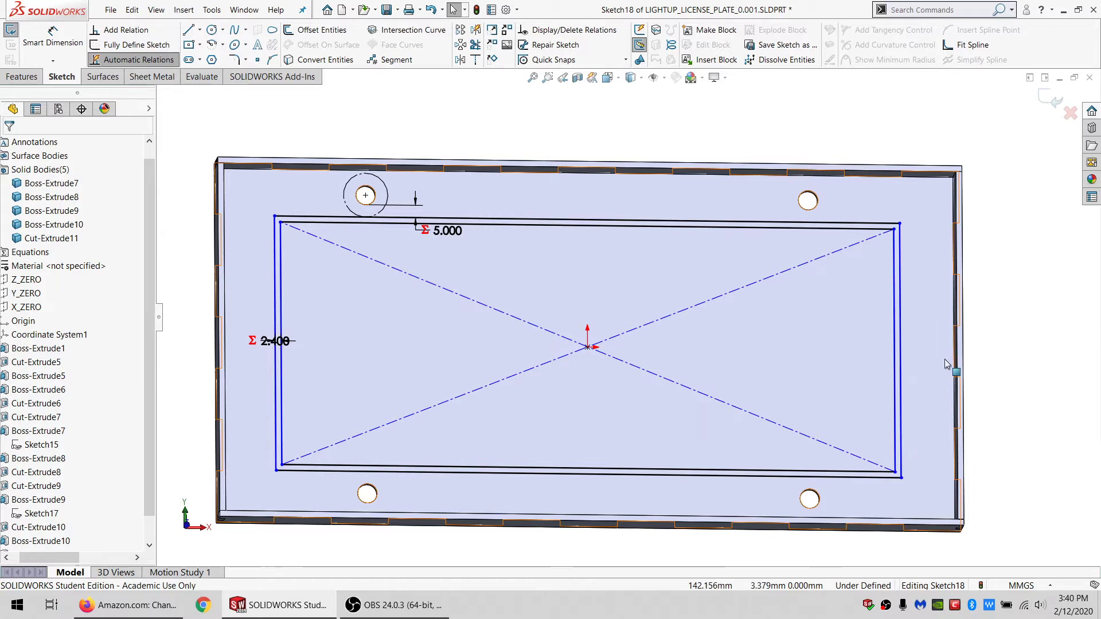
# Step: Dimension the horizontal distance from the outer rectangle's upper-right corner to the right wall's inner edge
pyautogui.press('f')
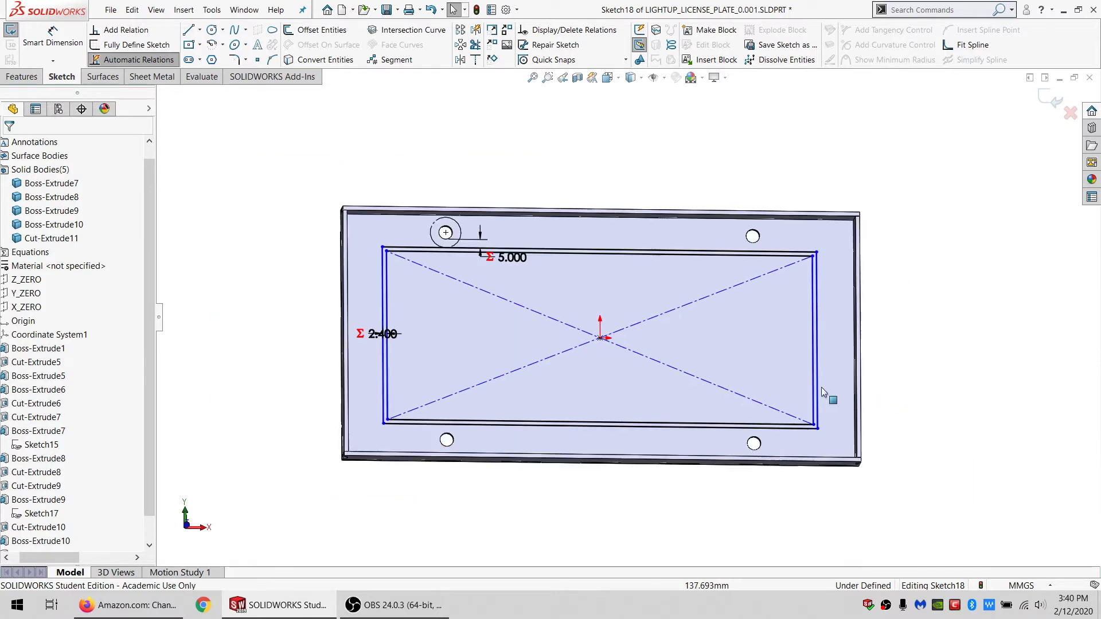
pyautogui.click(34, 45)
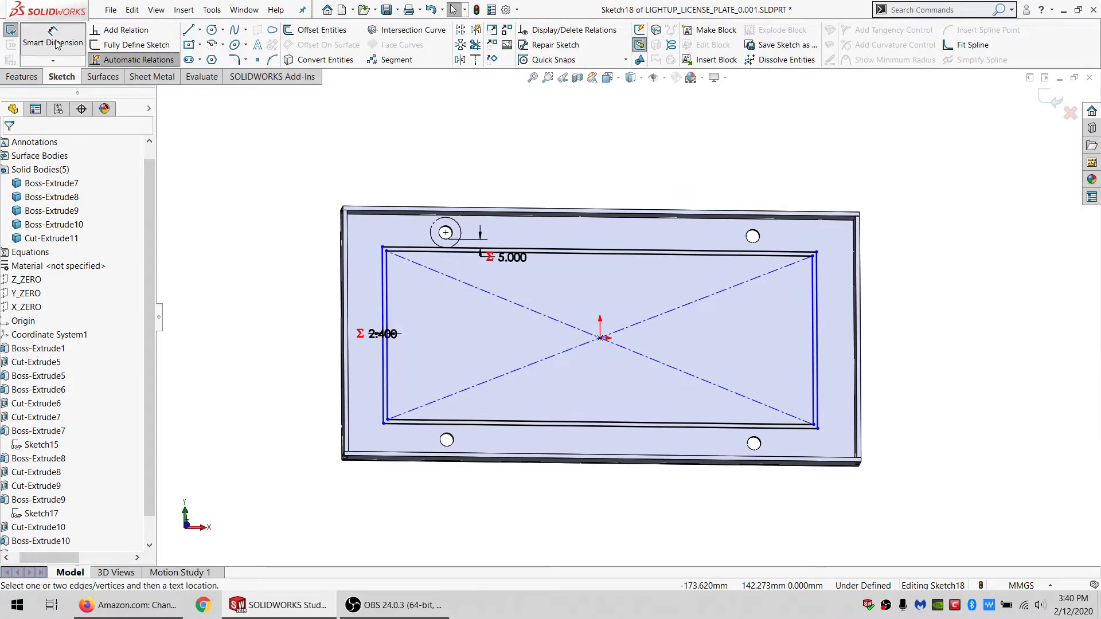
pyautogui.click(817, 252)
pyautogui.click(856, 258)
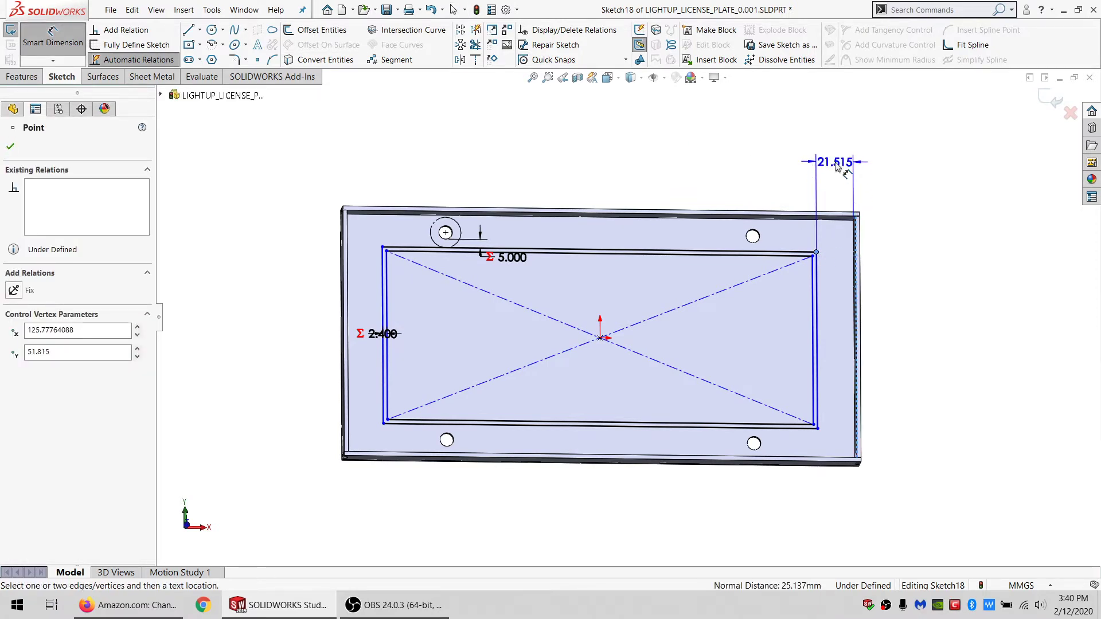
pyautogui.click(837, 166)
pyautogui.click(785, 145)
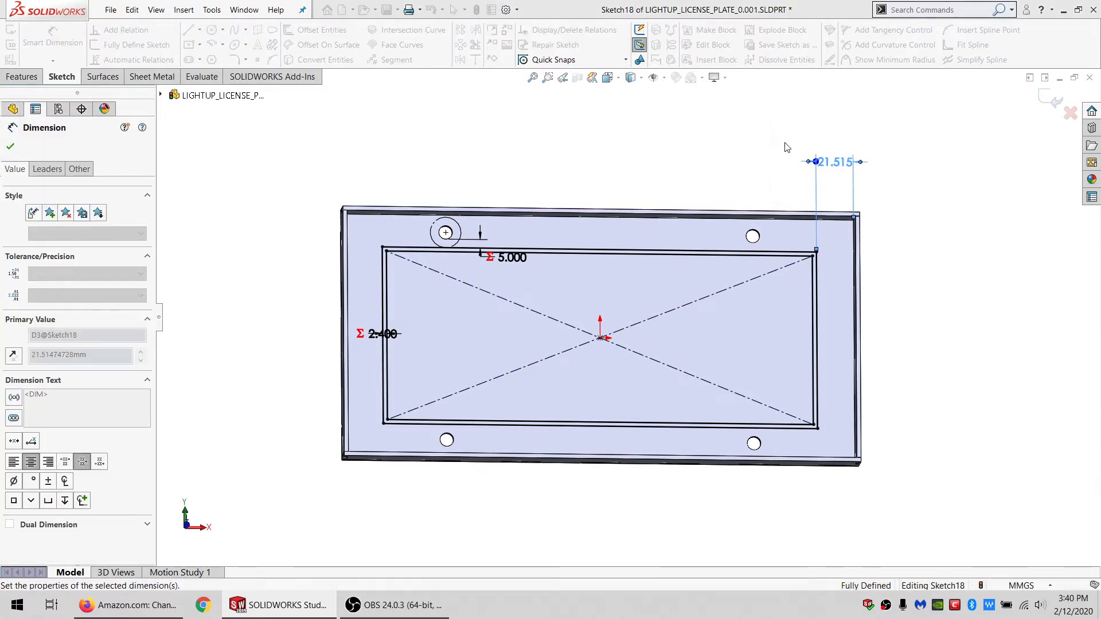
# Step: Add a configuration-specific property named SIDE_CHANEL_WIDE with the value 20
pyautogui.click(491, 10)
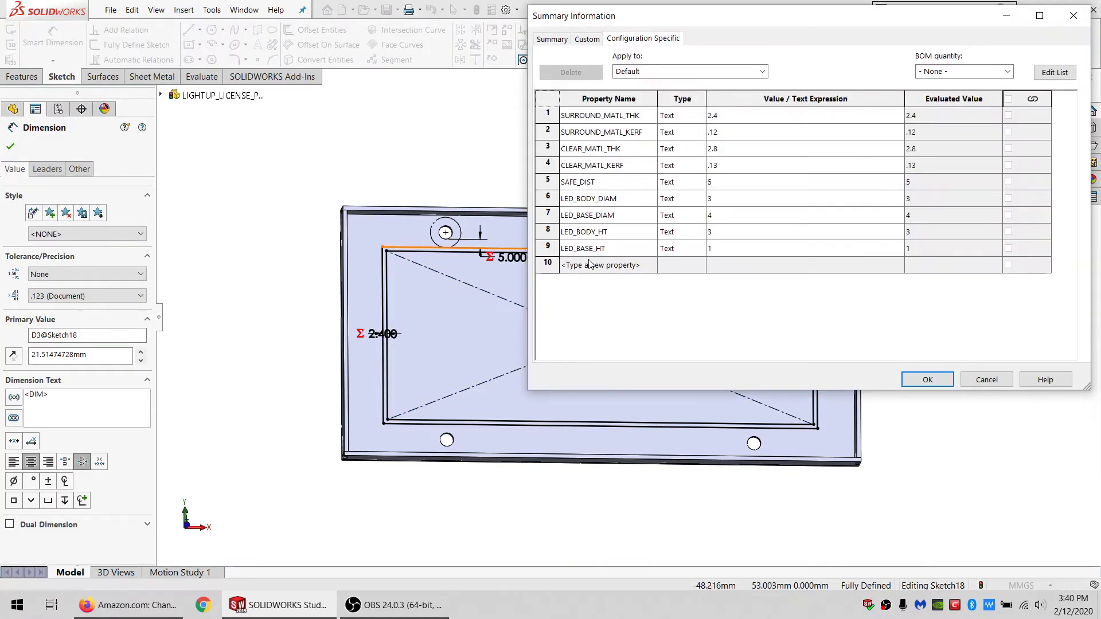
pyautogui.click(592, 264)
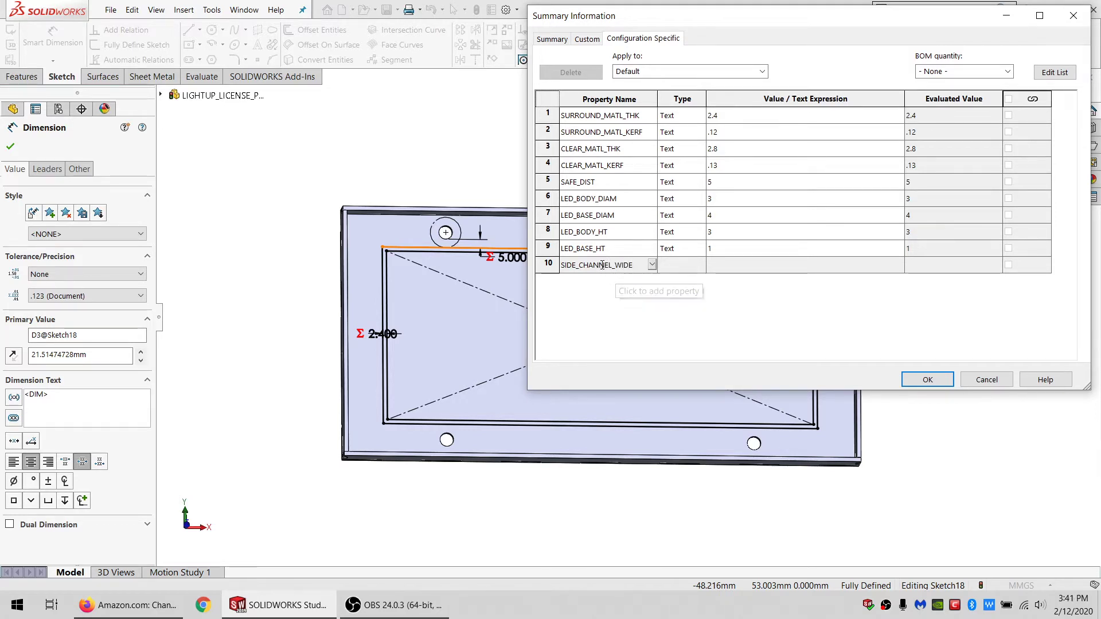
pyautogui.click(714, 267)
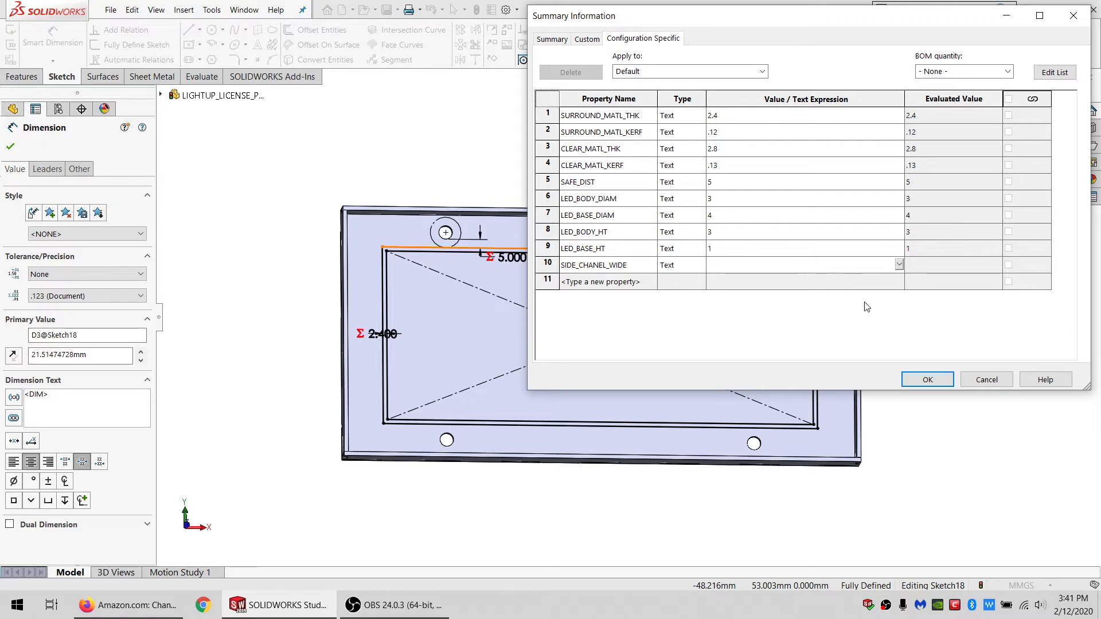
pyautogui.click(940, 379)
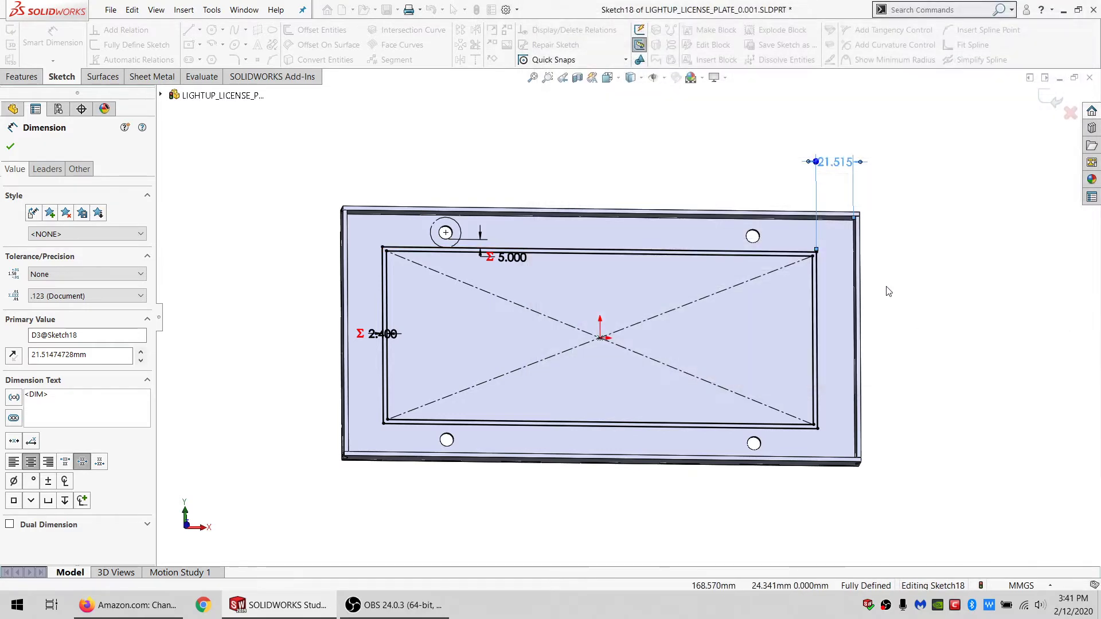
# Step: Link the rectangle's distance to the right wall to the SIDE_CHANEL_WIDE property
pyautogui.doubleClick(845, 165)
pyautogui.doubleClick(834, 160)
pyautogui.write('=SA')
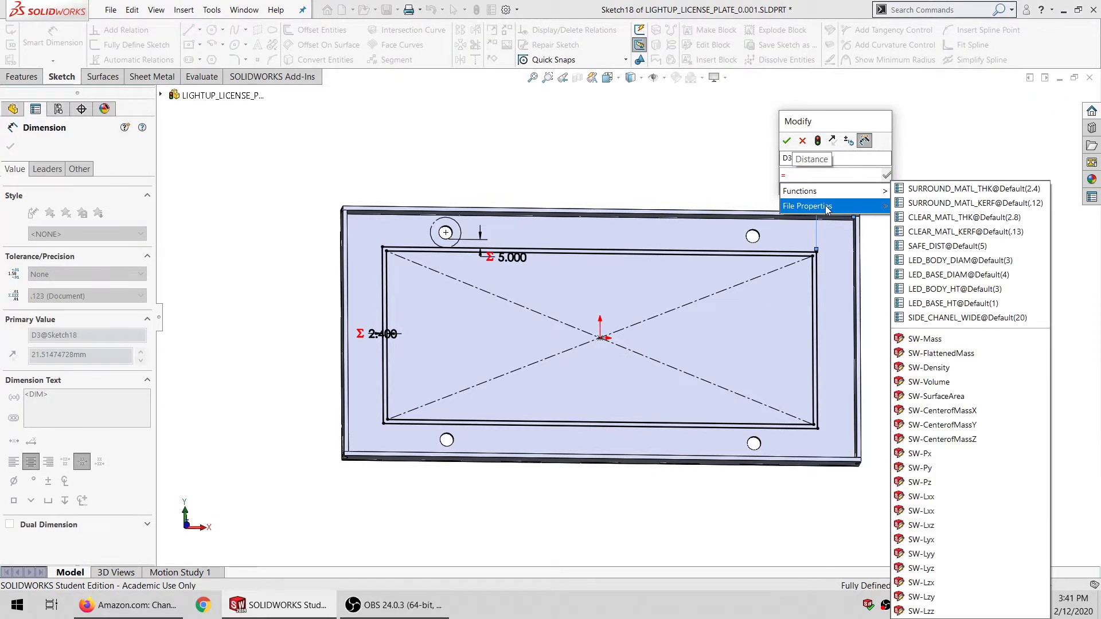
pyautogui.click(949, 317)
pyautogui.click(787, 141)
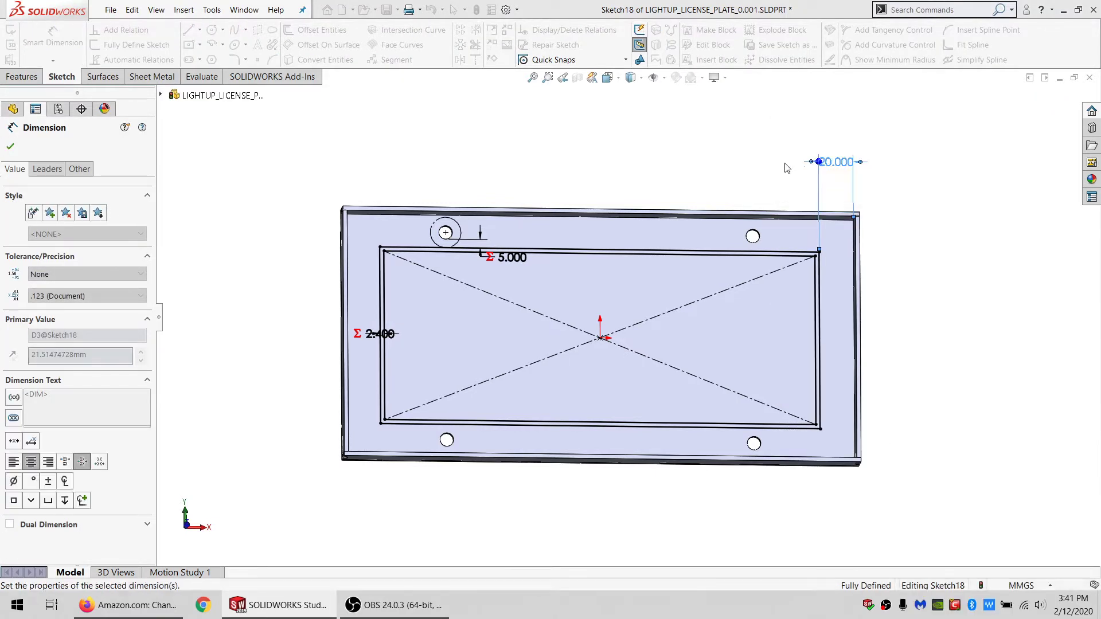
pyautogui.press('Escape')
# Step: Convert all the sketch's rectangle lines to construction geometry
pyautogui.scroll(-2, 456, 317)
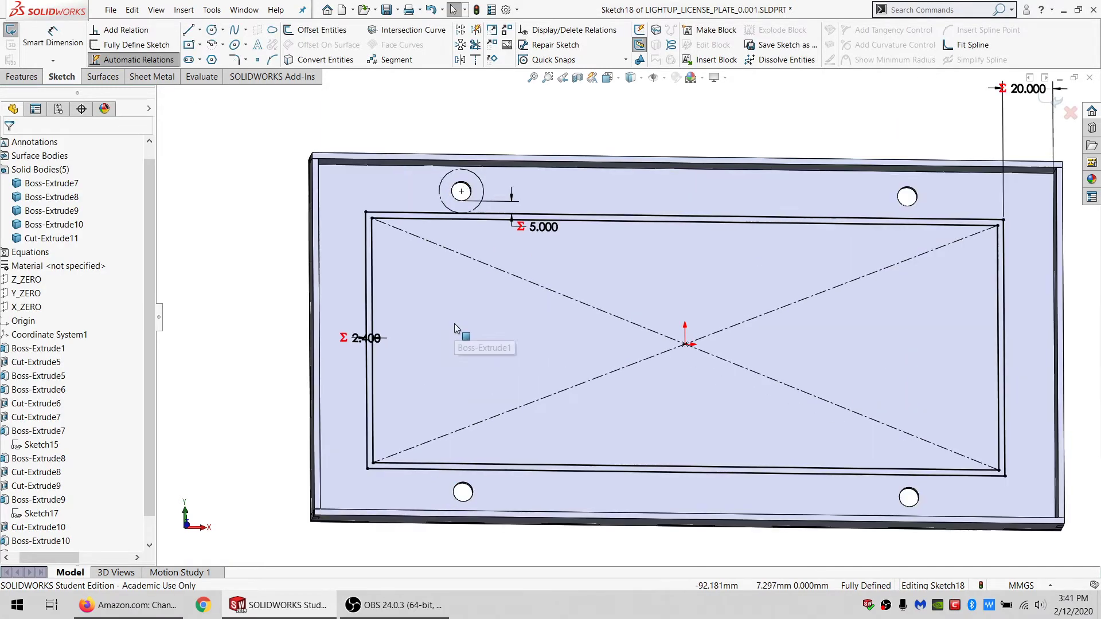
pyautogui.scroll(2, 745, 308)
pyautogui.moveTo(995, 282)
pyautogui.mouseDown()
pyautogui.moveTo(884, 147)
pyautogui.moveTo(228, 398)
pyautogui.moveTo(981, 536)
pyautogui.mouseUp()
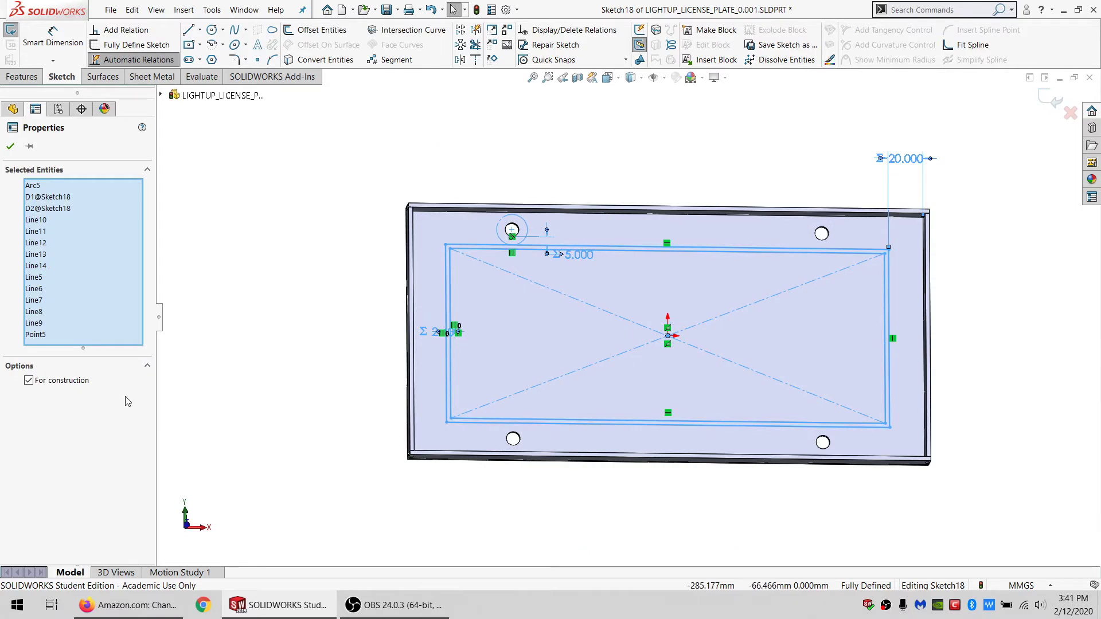
pyautogui.click(65, 384)
pyautogui.click(256, 284)
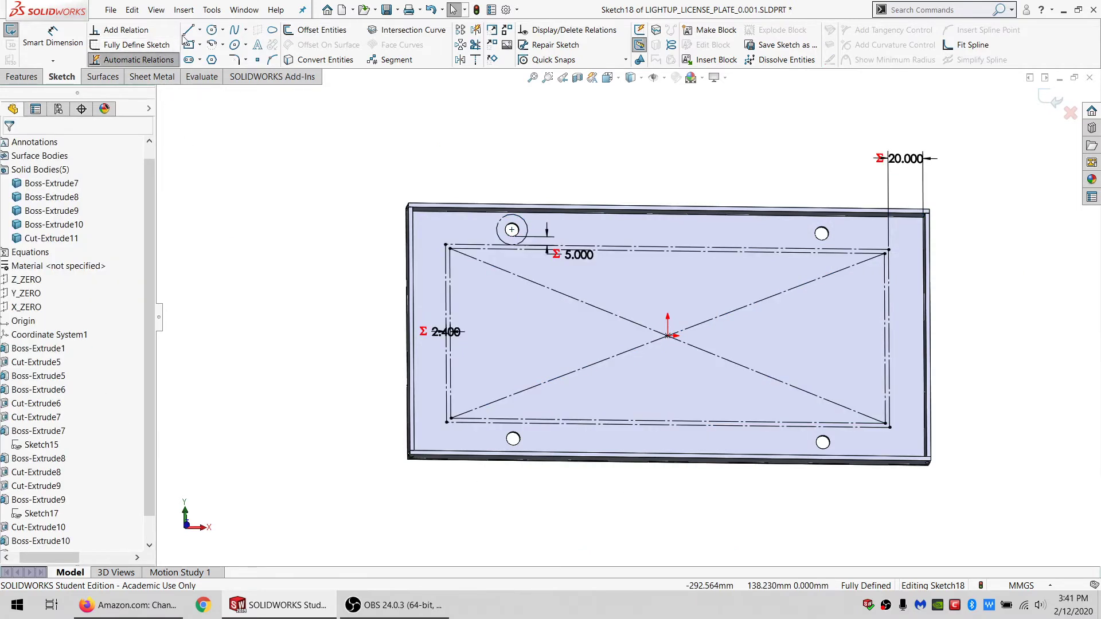
# Step: Draw two thin corner rectangles between the construction outlines, one from the upper-left outer corner and one from the lower-right outer corner
pyautogui.click(199, 45)
pyautogui.click(224, 58)
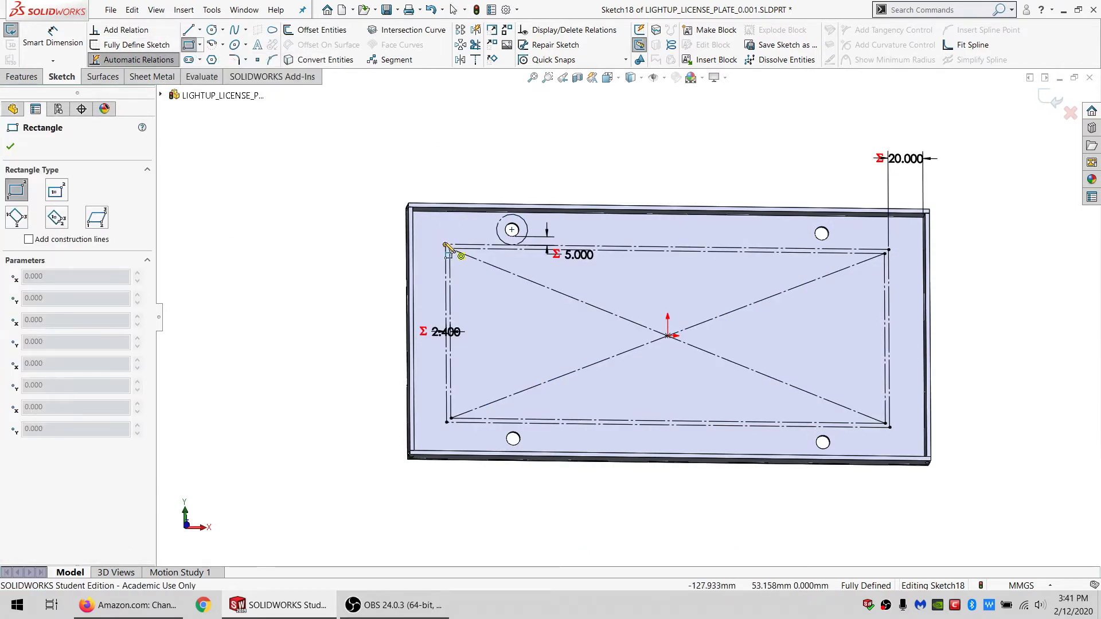
pyautogui.click(447, 247)
pyautogui.click(813, 251)
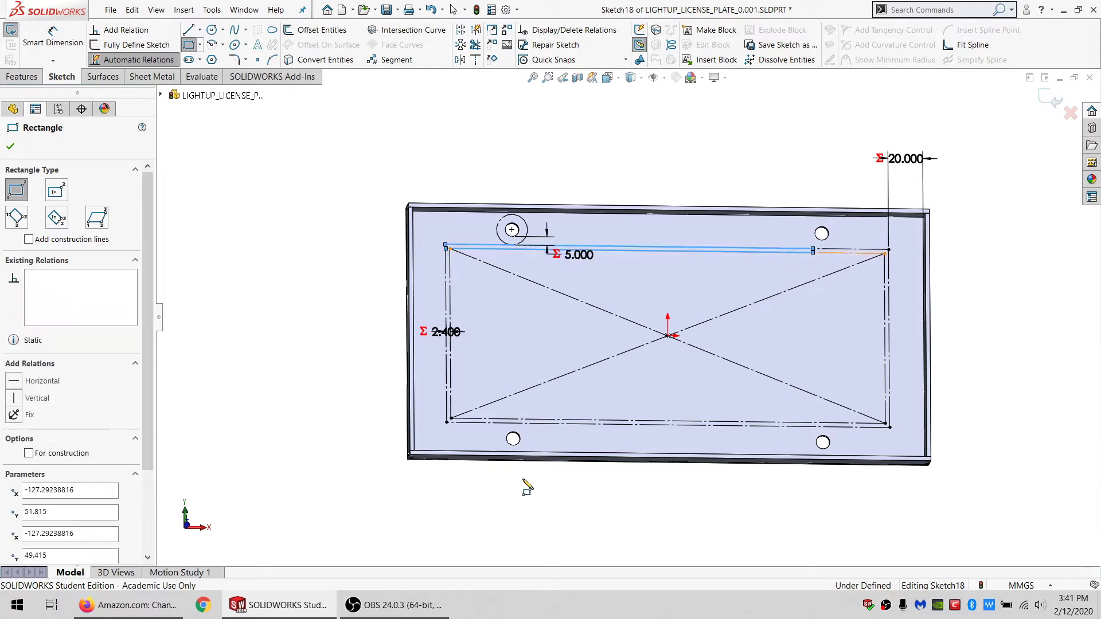
pyautogui.click(889, 427)
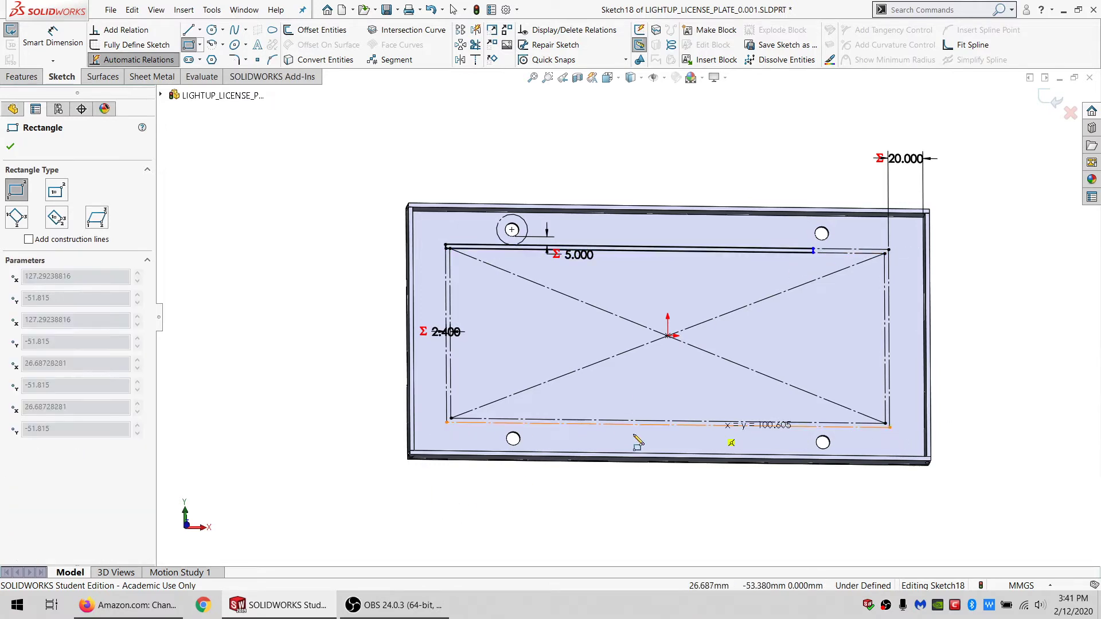
pyautogui.click(520, 422)
pyautogui.press('Escape')
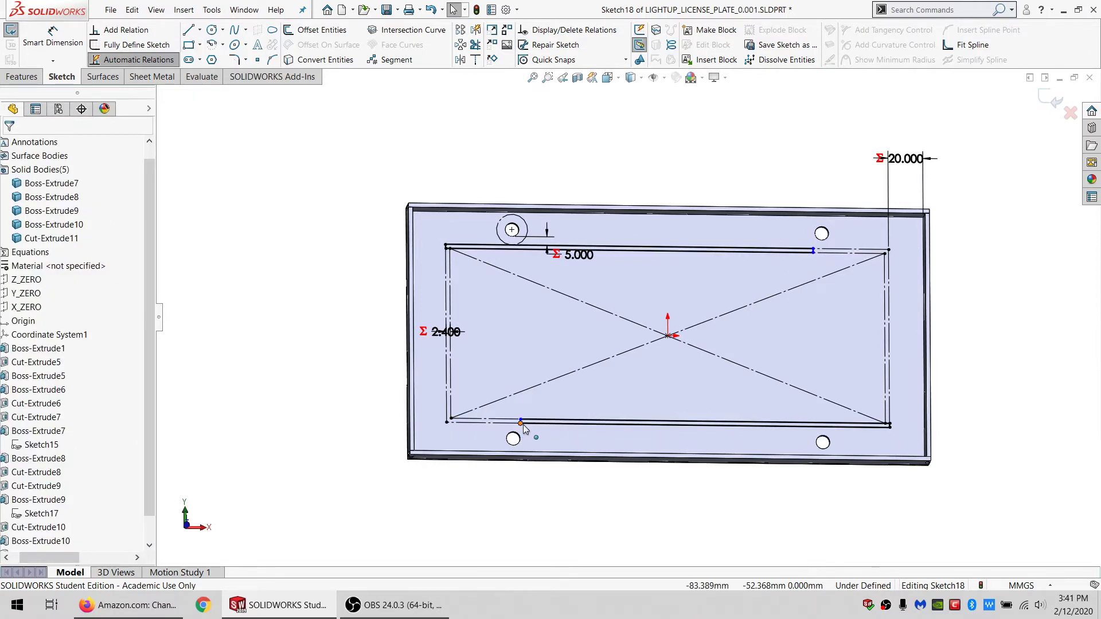
# Step: Make the lower strip's outer left corner coincident with the upper strip's short left edge
pyautogui.click(519, 421)
pyautogui.scroll(-3, 528, 327)
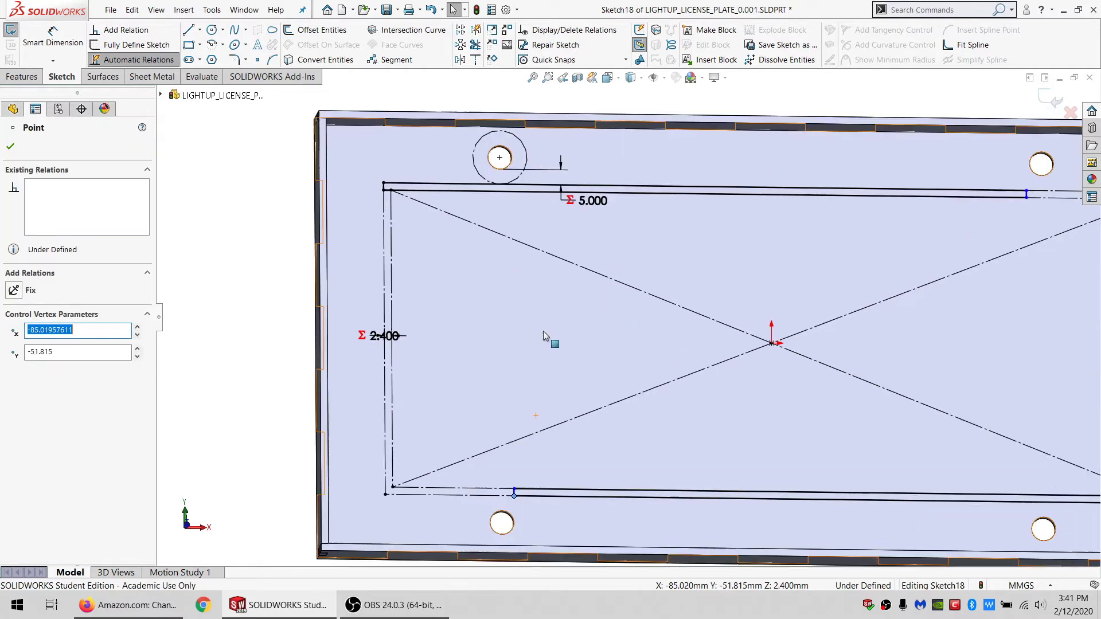
pyautogui.keyDown('ctrl'); pyautogui.click(383, 184); pyautogui.keyUp('ctrl')
pyautogui.scroll(-2, 384, 184)
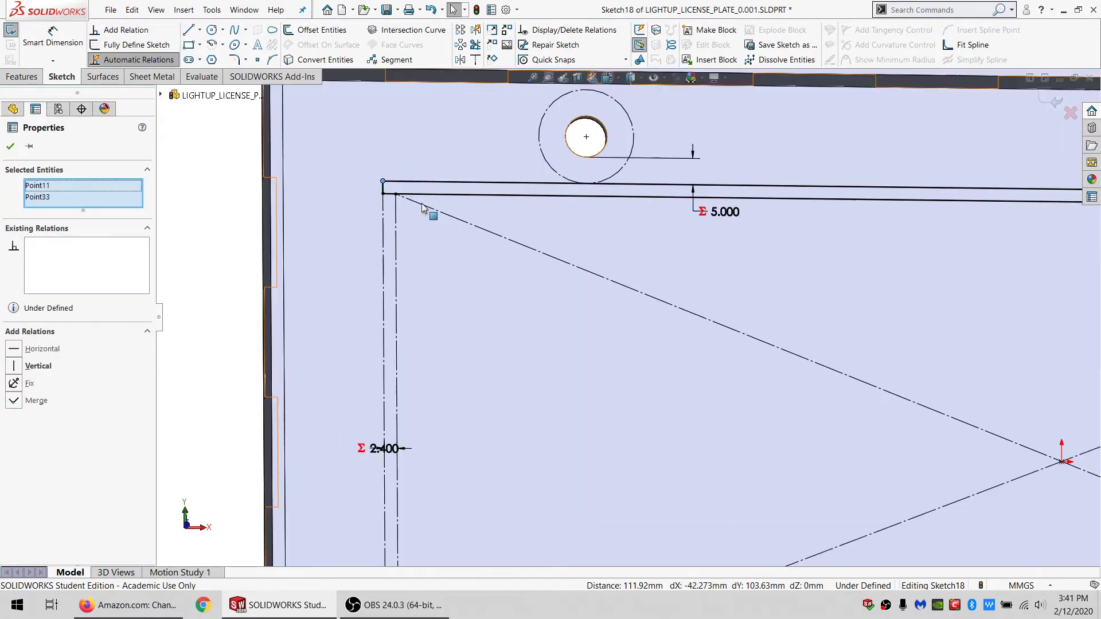
pyautogui.click(384, 192)
pyautogui.scroll(2, 642, 324)
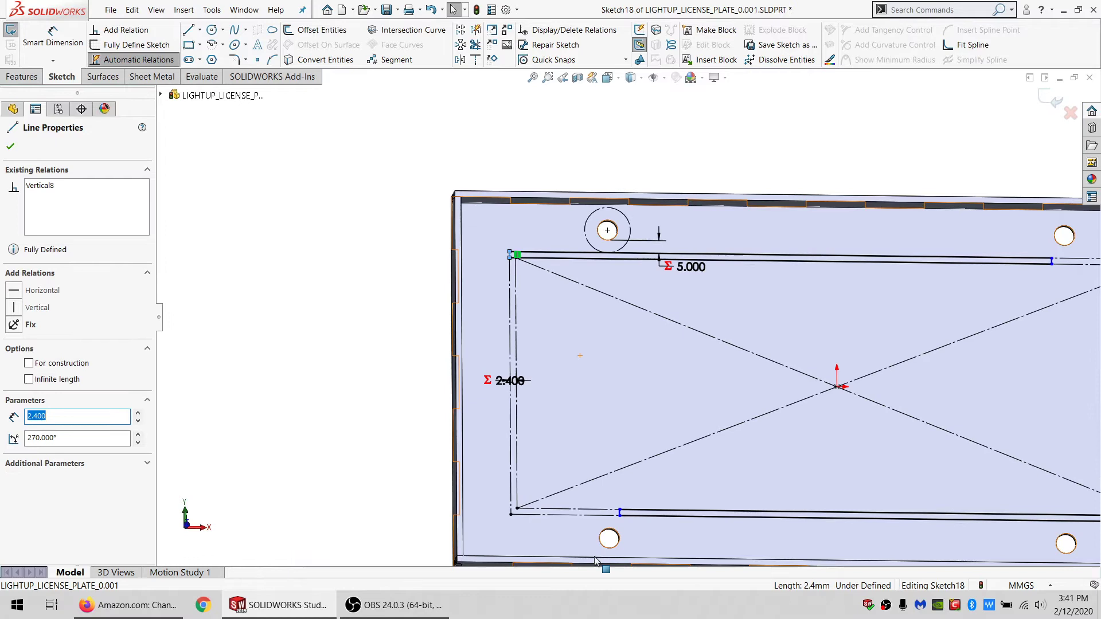
pyautogui.keyDown('ctrl'); pyautogui.click(621, 516); pyautogui.keyUp('ctrl')
pyautogui.click(41, 369)
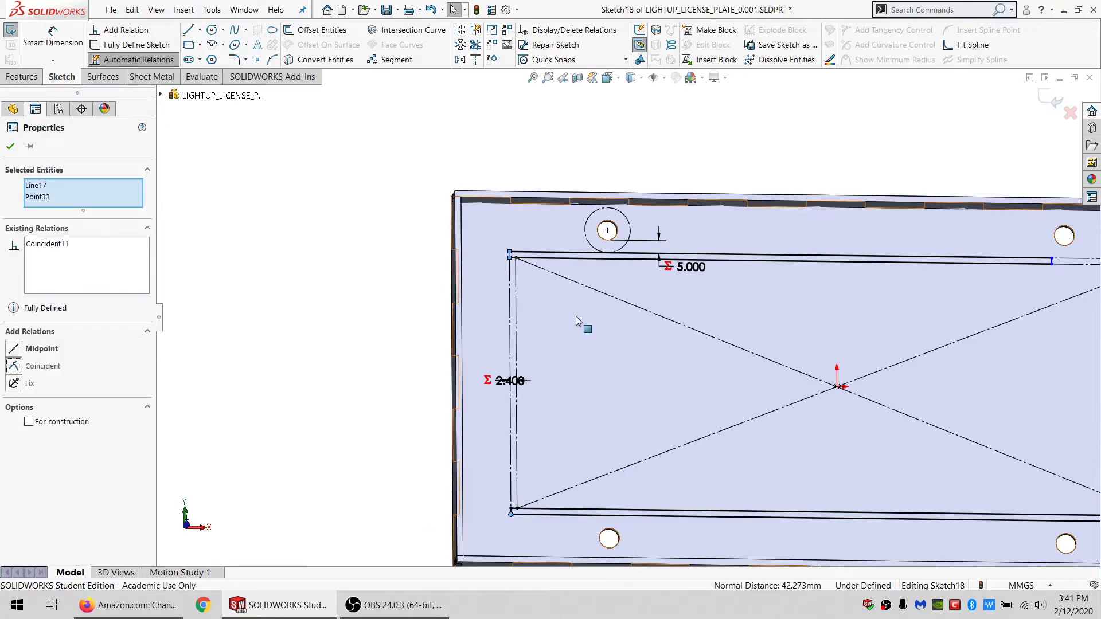
# Step: Make the inner long edges of the upper and lower strips equal in length
pyautogui.click(569, 259)
pyautogui.keyDown('ctrl'); pyautogui.click(485, 512); pyautogui.keyUp('ctrl')
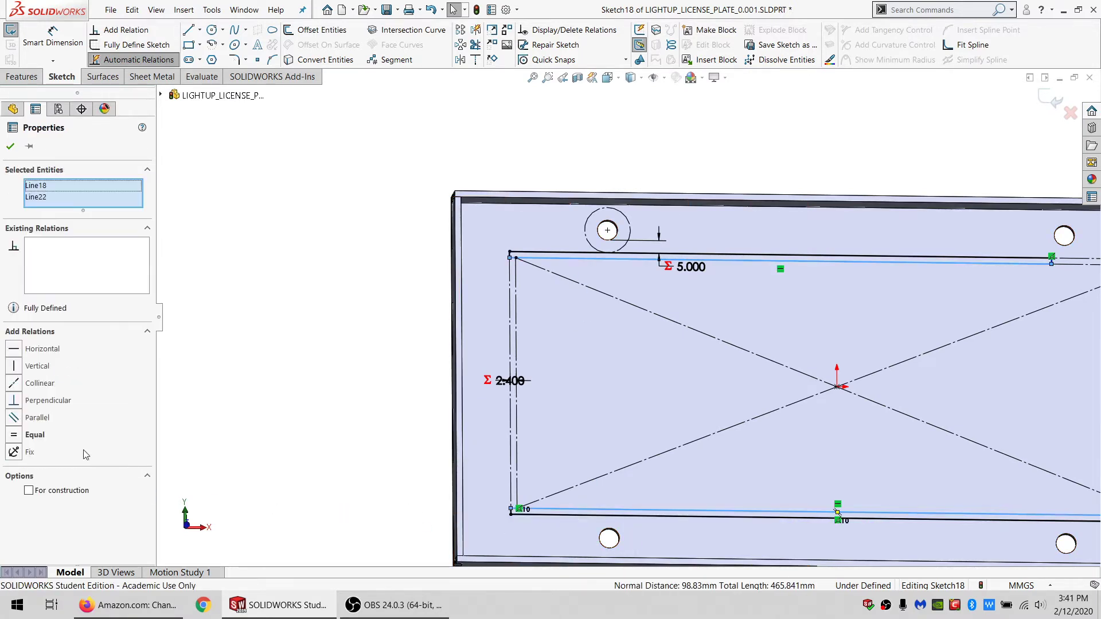
pyautogui.click(40, 438)
pyautogui.press('Escape')
pyautogui.scroll(3, 708, 368)
pyautogui.scroll(-2, 707, 392)
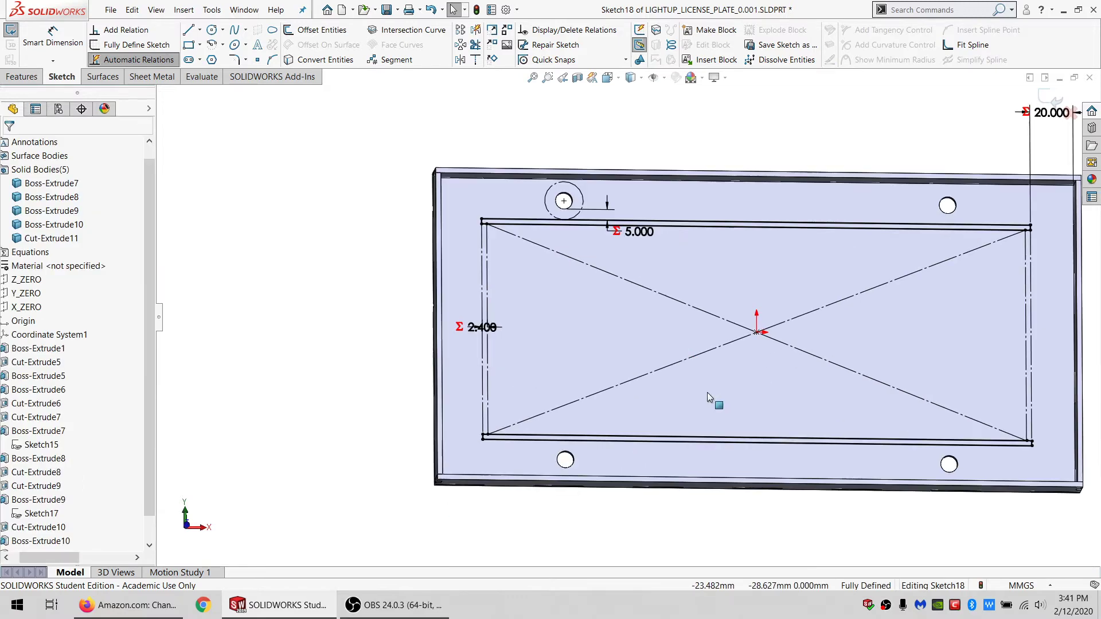
# Step: Extrude both strips up to the left wall's front rim face as separate bodies, without merging the result
pyautogui.moveTo(707, 392); pyautogui.dragTo(703, 304, button='middle')
pyautogui.scroll(-1, 643, 344)
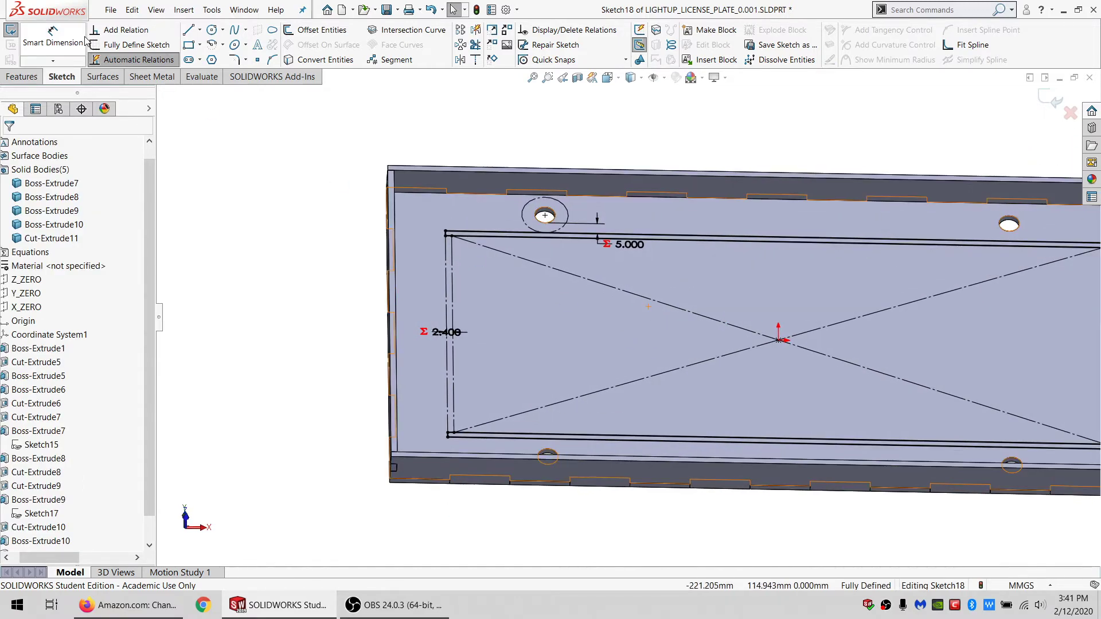
pyautogui.click(20, 77)
pyautogui.click(52, 30)
pyautogui.click(80, 225)
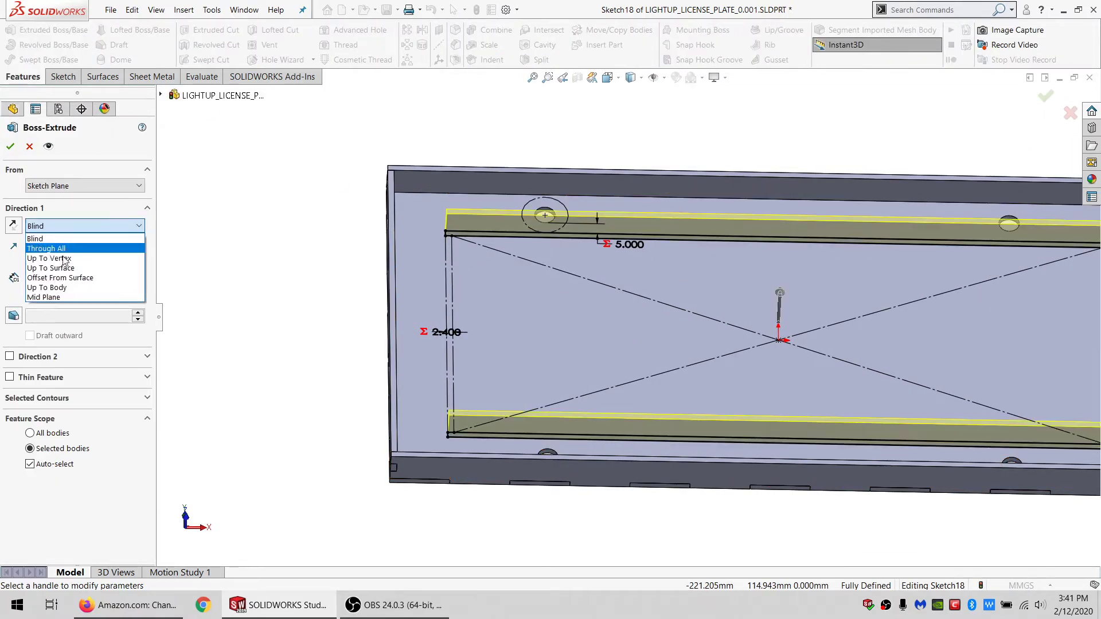
pyautogui.click(50, 268)
pyautogui.scroll(-3, 421, 279)
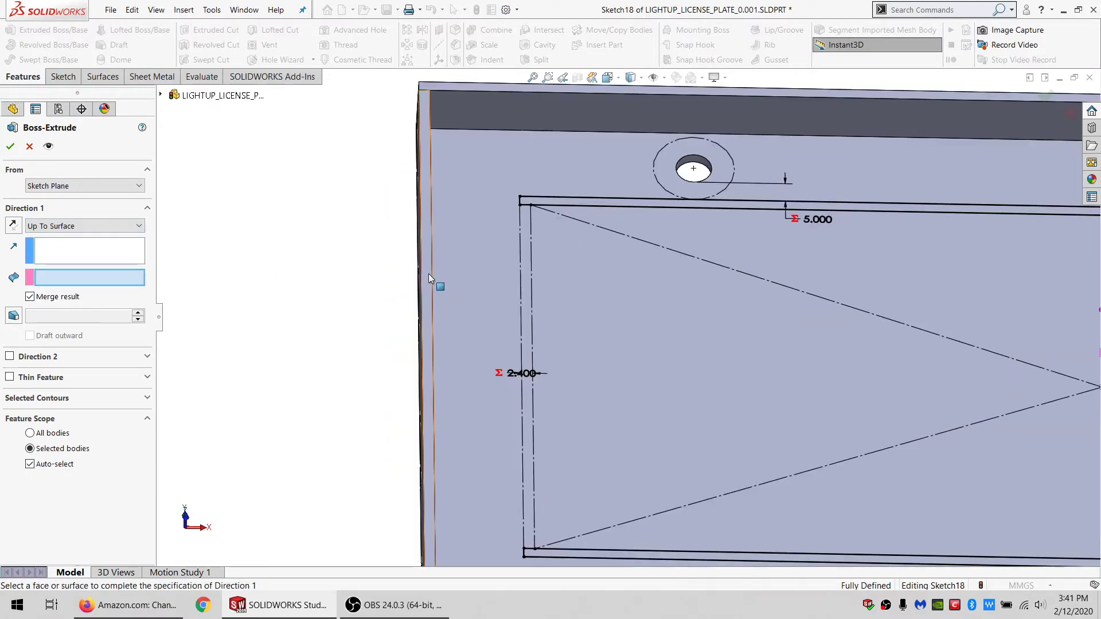
pyautogui.click(428, 275)
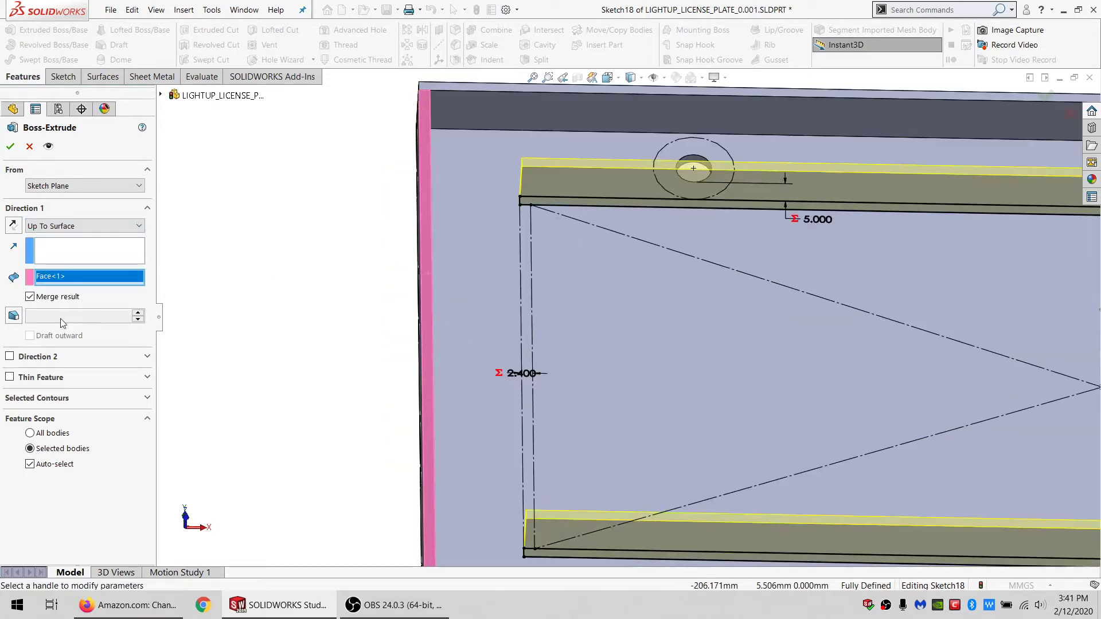
pyautogui.click(13, 149)
# Step: Show the sketch behind the upper and lower strips so its construction lines are available
pyautogui.moveTo(38, 558); pyautogui.dragTo(2, 564)
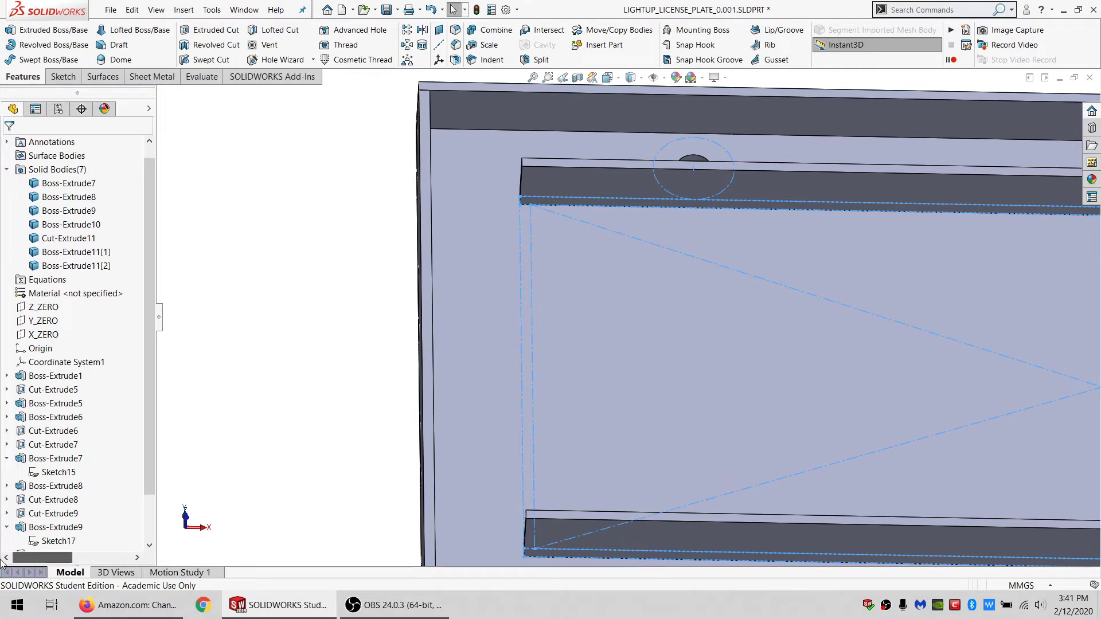
pyautogui.scroll(-2, 12, 541)
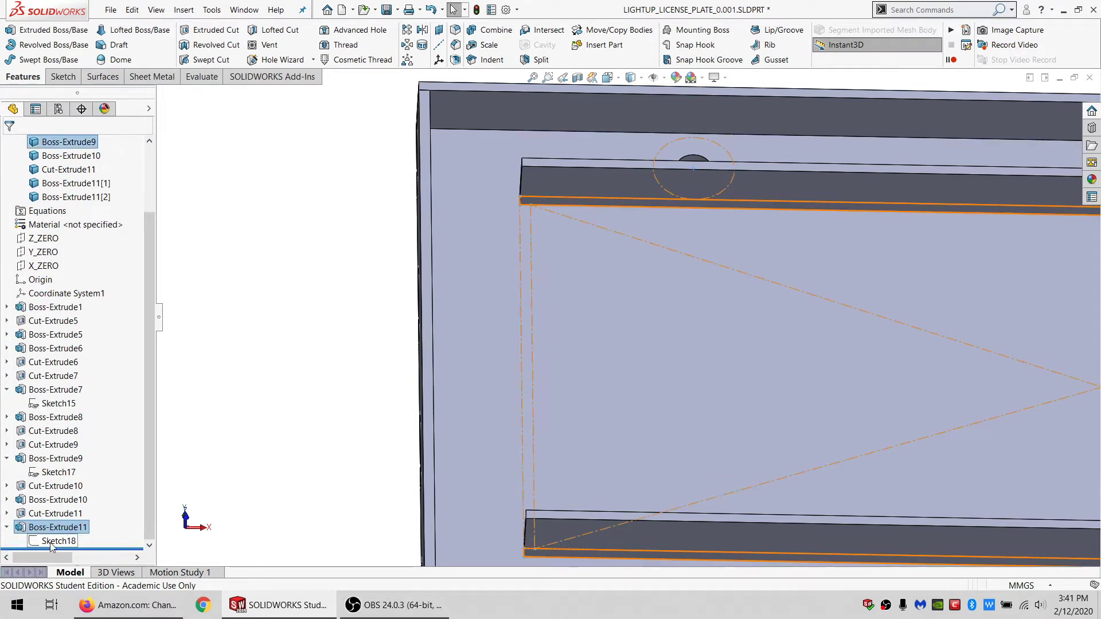
pyautogui.click(51, 542)
# Step: Start a sketch on the base's inner face and draw a rectangle about 77 mm long down from the upper strip's outer left corner
pyautogui.click(474, 280)
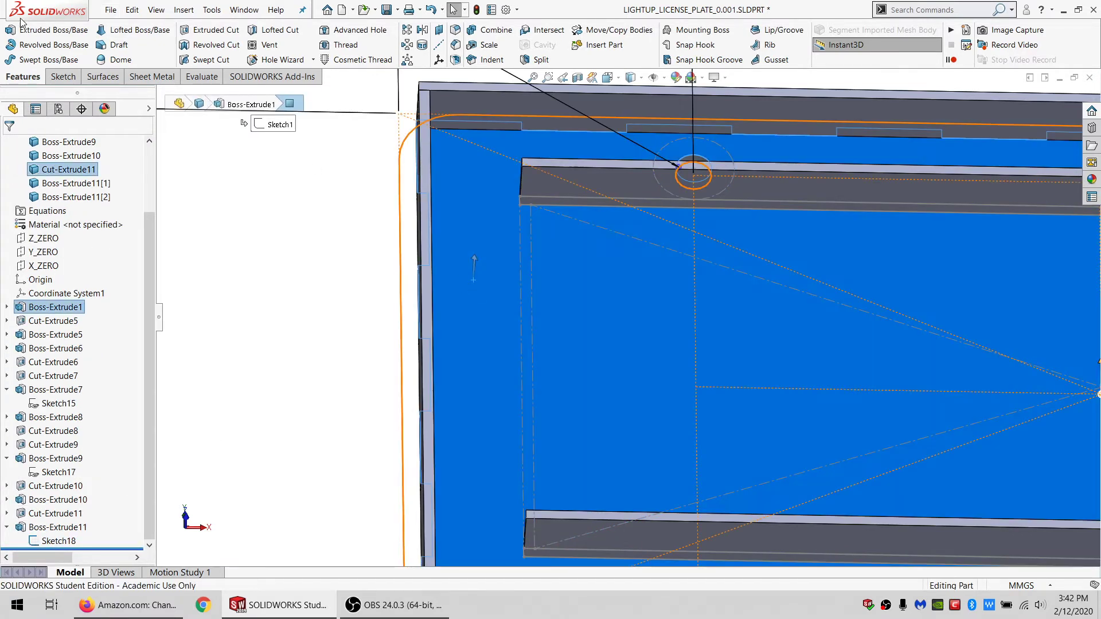
pyautogui.click(62, 76)
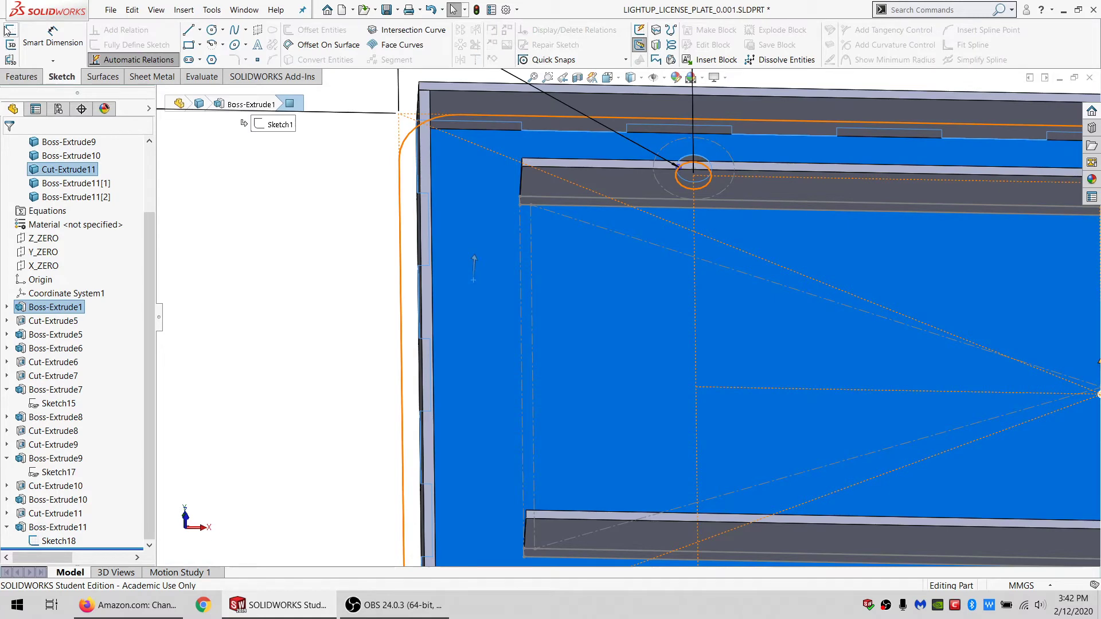
pyautogui.click(189, 45)
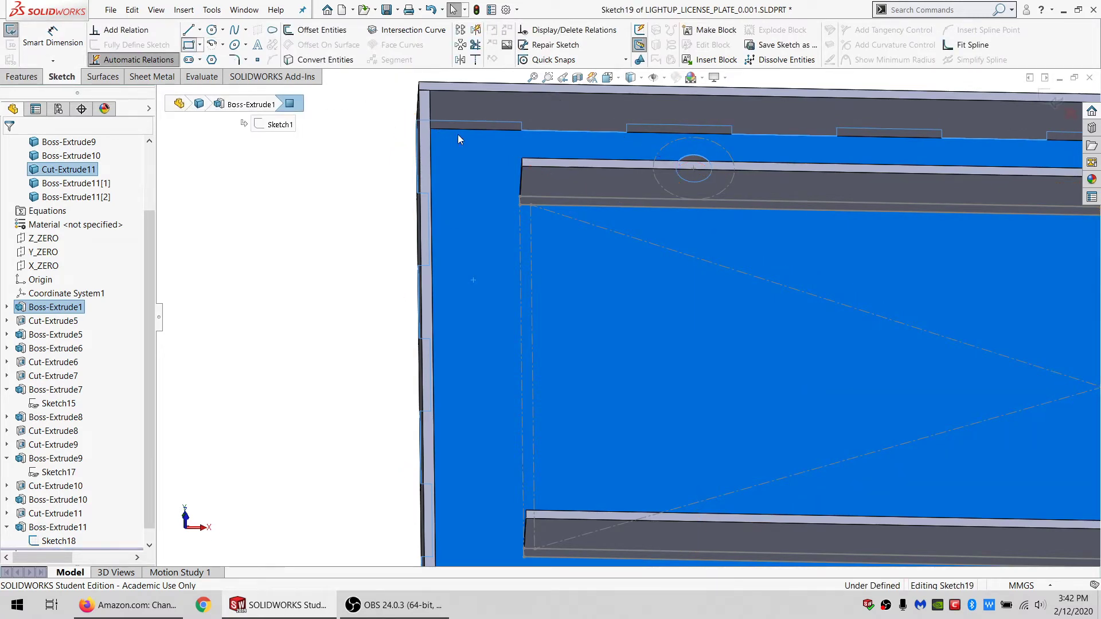
pyautogui.click(520, 198)
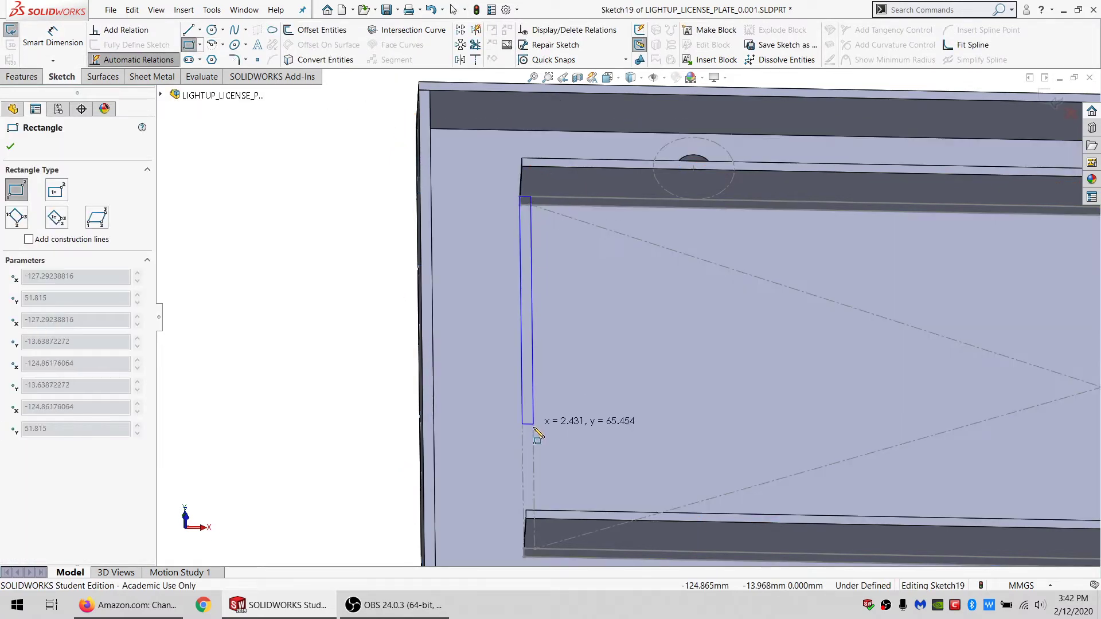
pyautogui.click(546, 465)
# Step: Draw a second rectangle about 14 by 62 mm upward from the lower strip's outer right corner
pyautogui.scroll(4, 766, 442)
pyautogui.scroll(1, 929, 352)
pyautogui.scroll(-1, 929, 351)
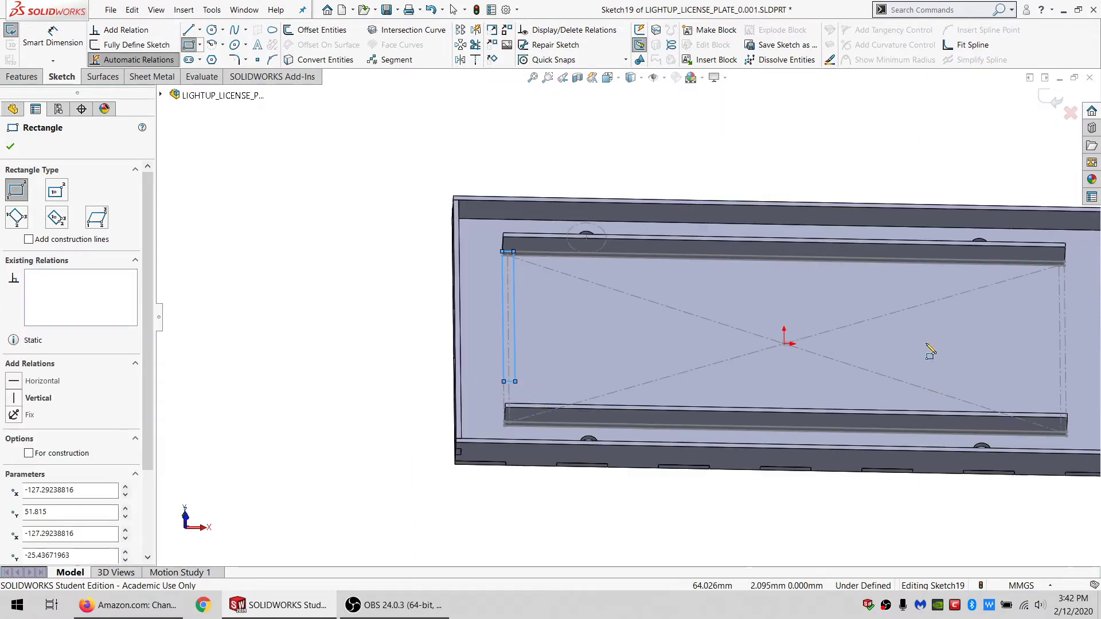
pyautogui.scroll(3, 943, 358)
pyautogui.scroll(-3, 946, 362)
pyautogui.scroll(-3, 785, 362)
pyautogui.click(844, 429)
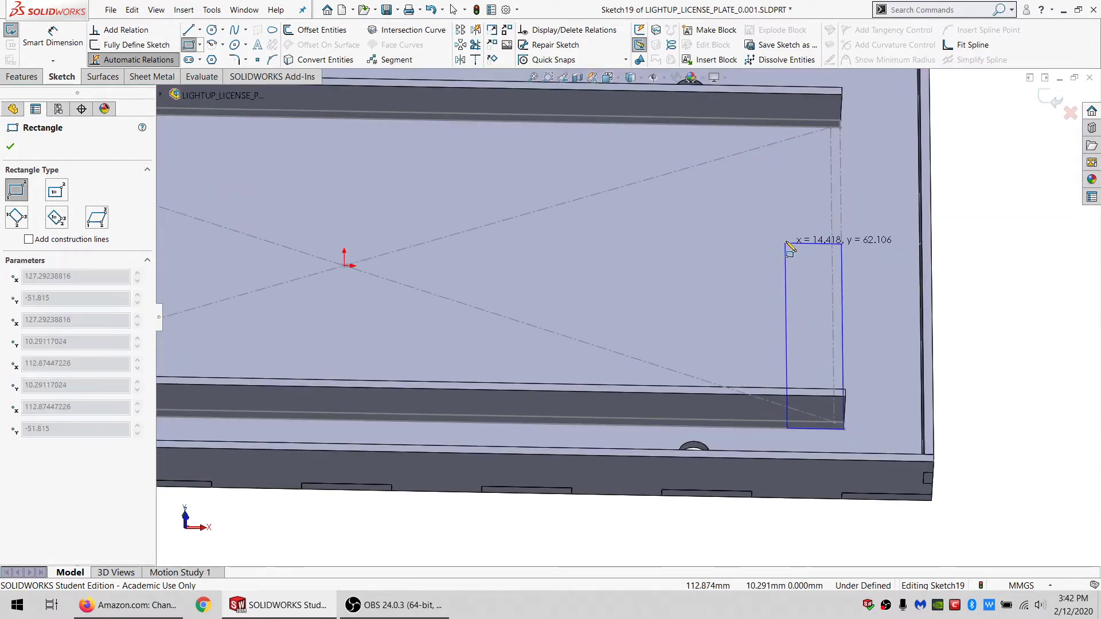
pyautogui.click(786, 241)
pyautogui.press('Escape')
# Step: Make the right rectangle's upper inner corner coincident with the inner vertical construction line
pyautogui.click(831, 229)
pyautogui.keyDown('ctrl'); pyautogui.click(786, 241); pyautogui.keyUp('ctrl')
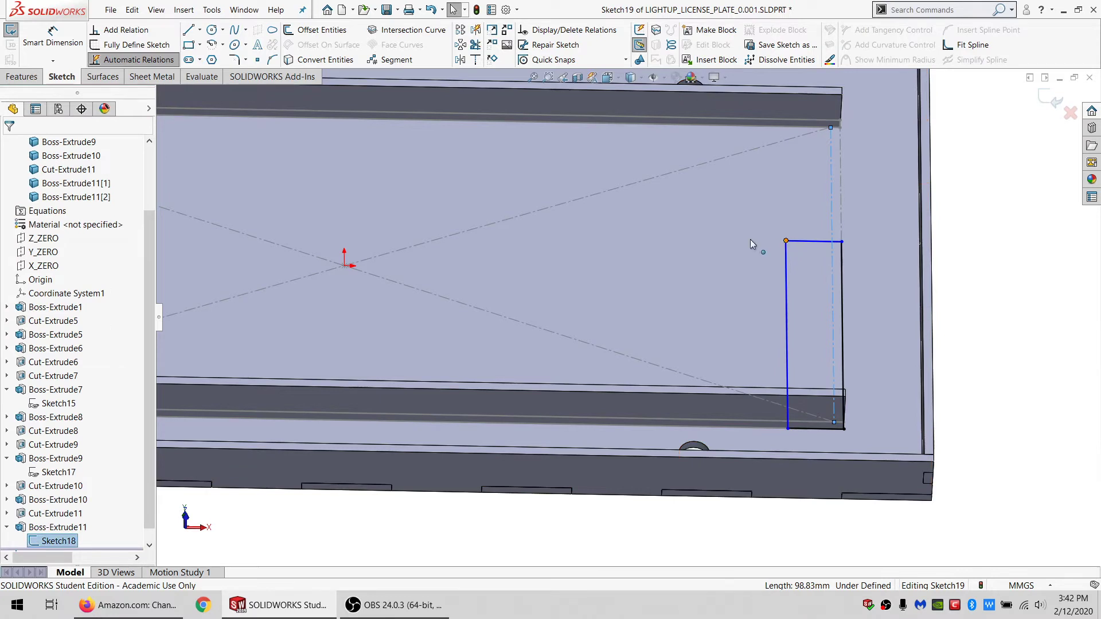
pyautogui.click(43, 366)
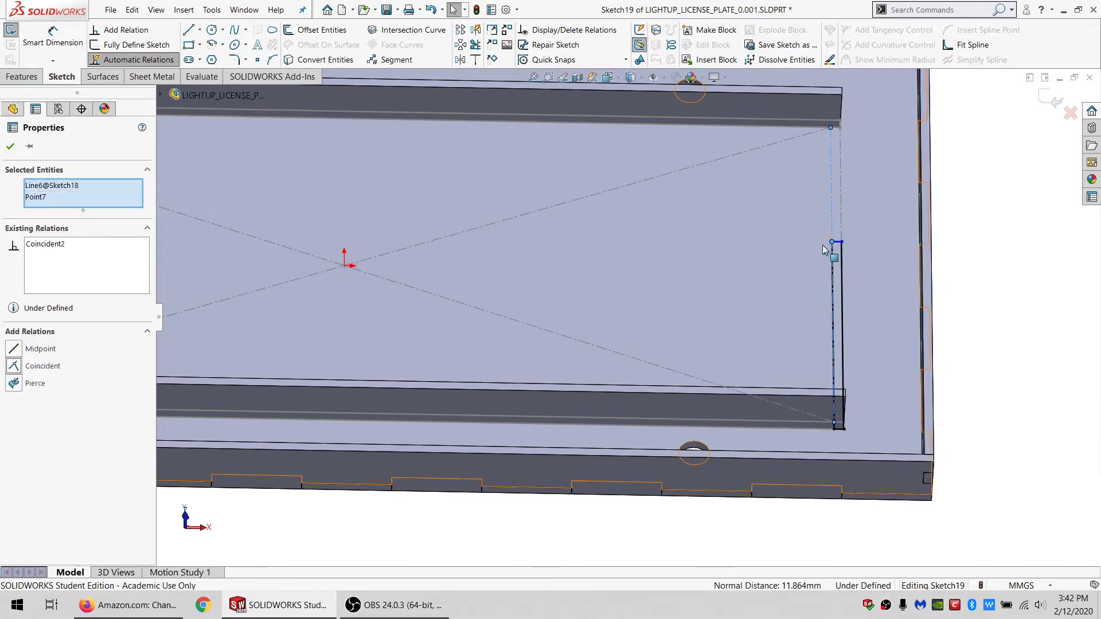
pyautogui.click(922, 253)
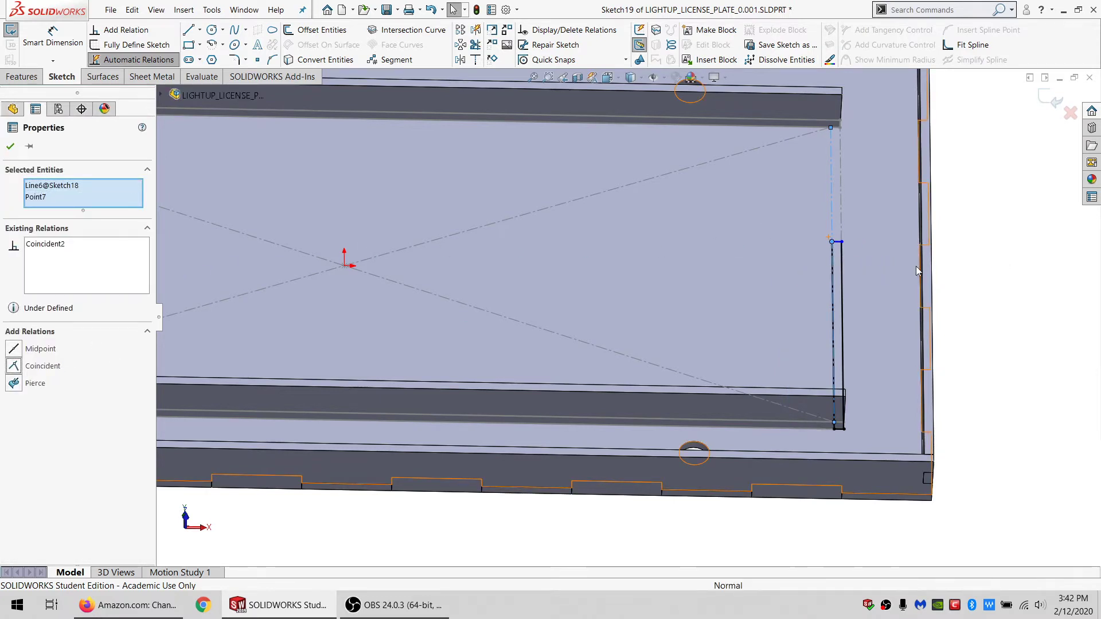
# Step: Delete the horizontal relation on the right rectangle's upper short edge and make it collinear and equal with the left rectangle's upper edge
pyautogui.scroll(-5, 873, 225)
pyautogui.click(778, 267)
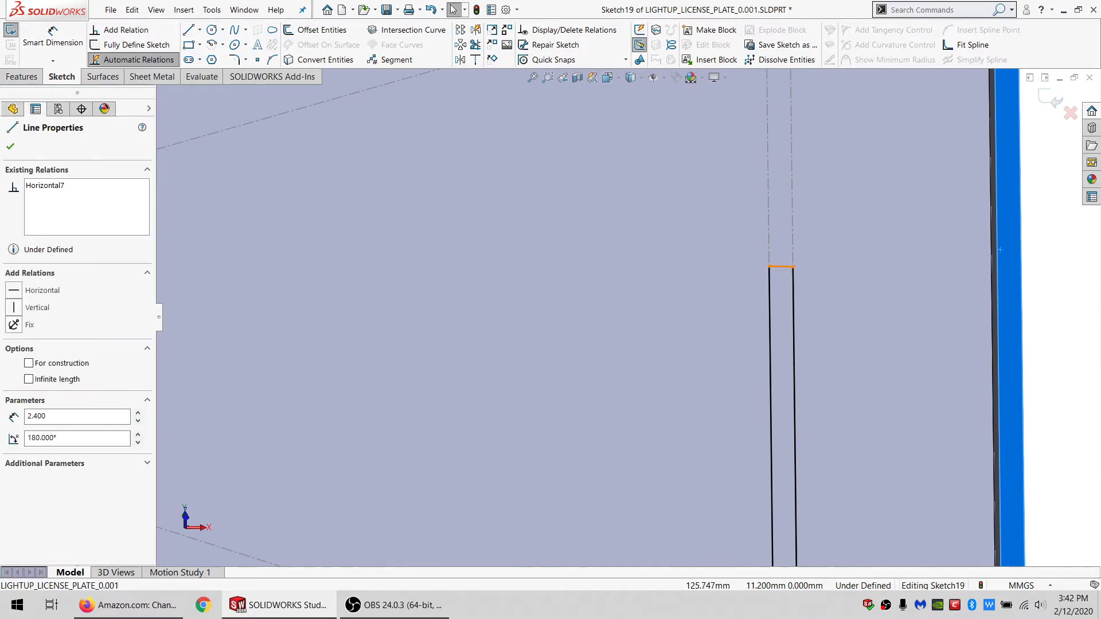
pyautogui.click(57, 187)
pyautogui.press('Delete')
pyautogui.scroll(6, 448, 354)
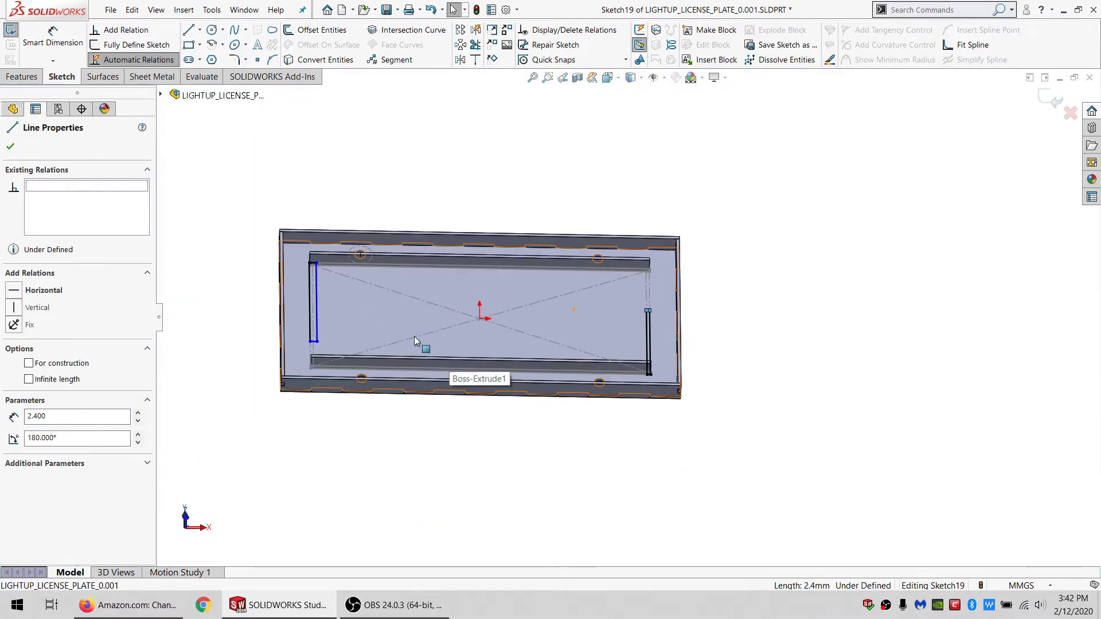
pyautogui.scroll(-3, 401, 344)
pyautogui.keyDown('ctrl'); pyautogui.click(315, 216); pyautogui.keyUp('ctrl')
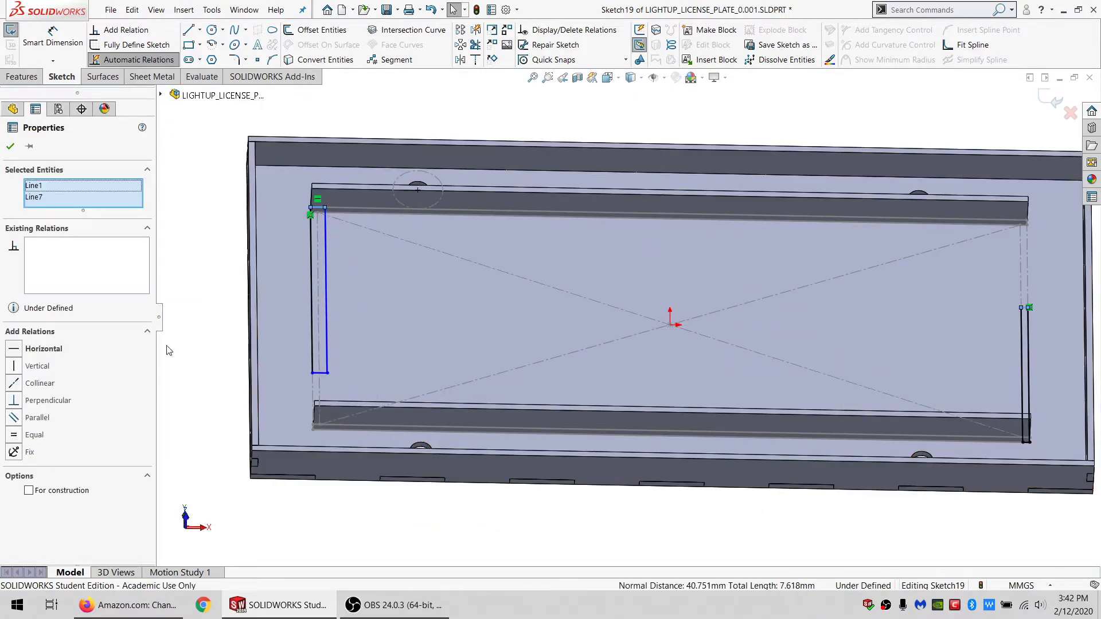
pyautogui.click(38, 383)
pyautogui.click(28, 435)
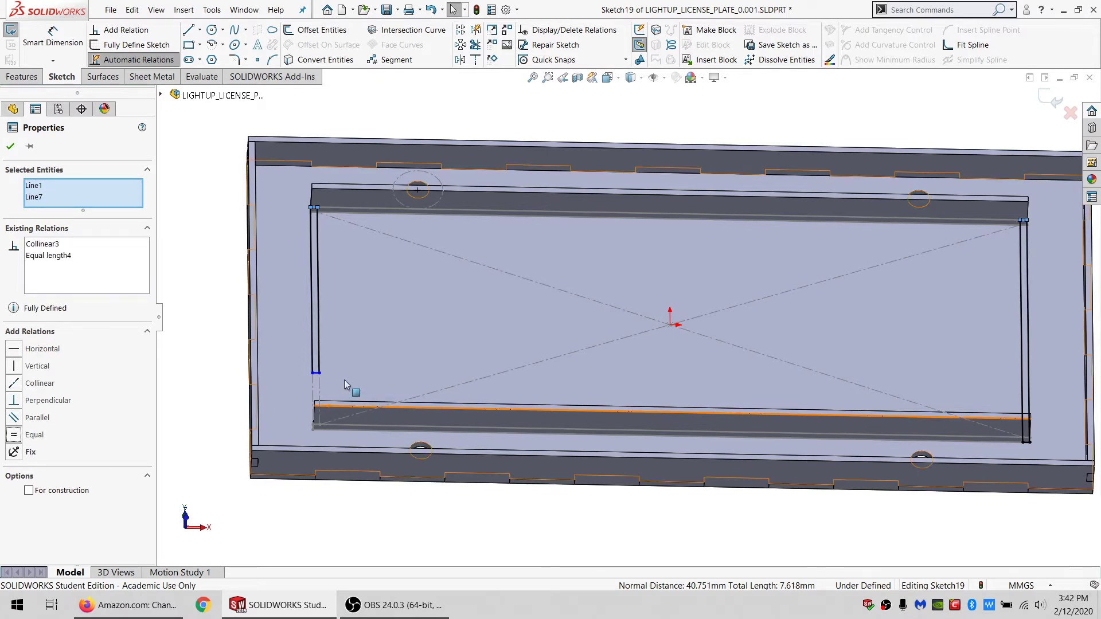
# Step: Make the inner long edges of the left and right rectangles equal in length
pyautogui.click(319, 370)
pyautogui.keyDown('ctrl'); pyautogui.click(1021, 346); pyautogui.keyUp('ctrl')
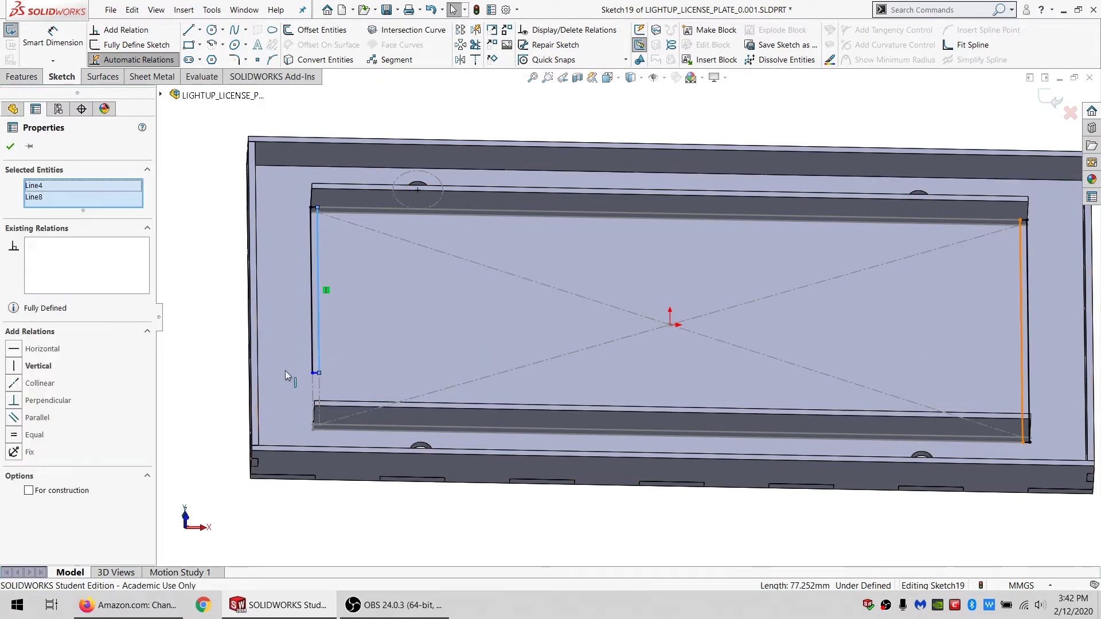
pyautogui.click(27, 436)
pyautogui.click(208, 284)
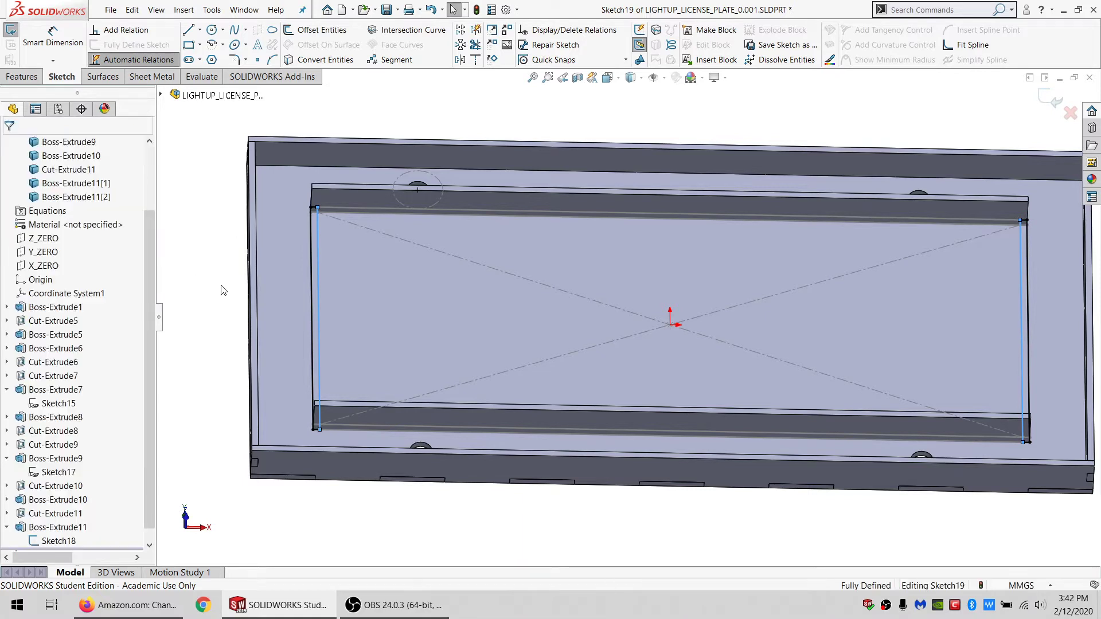
# Step: Extrude both side strips up to the upper strip's front rim face as separate bodies, without merging the result
pyautogui.click(23, 76)
pyautogui.click(27, 31)
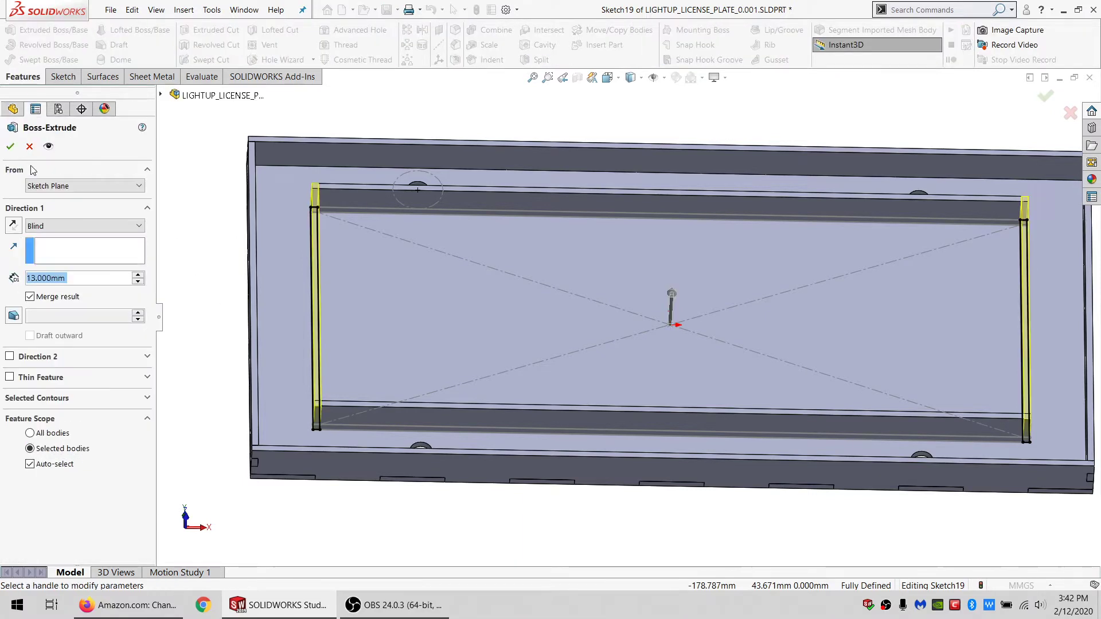
pyautogui.click(45, 226)
pyautogui.click(58, 277)
pyautogui.scroll(-5, 338, 197)
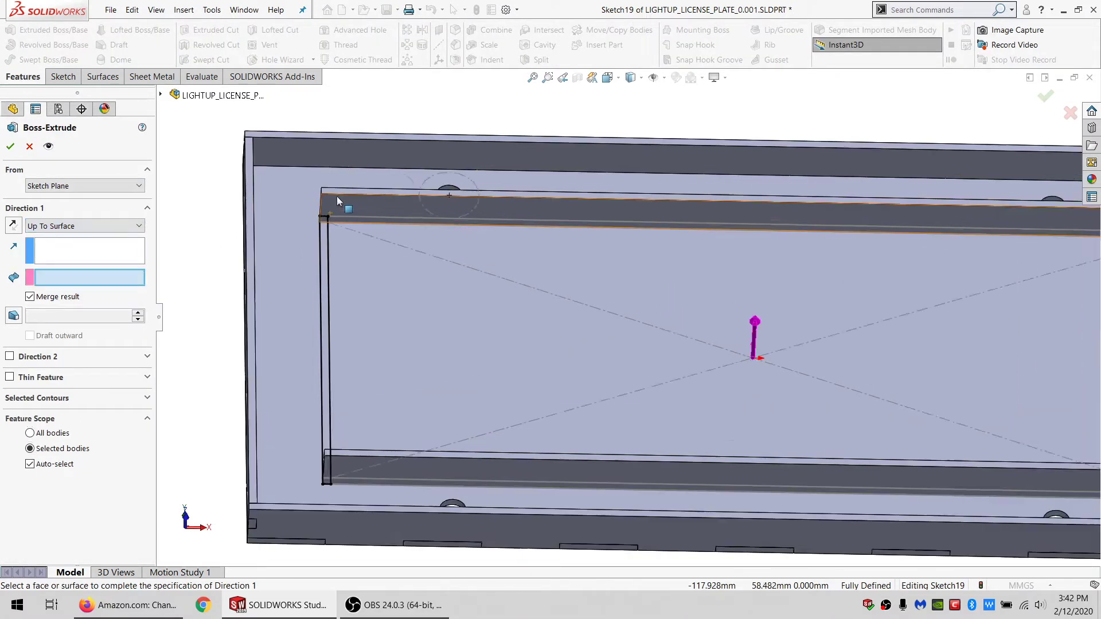
pyautogui.click(422, 230)
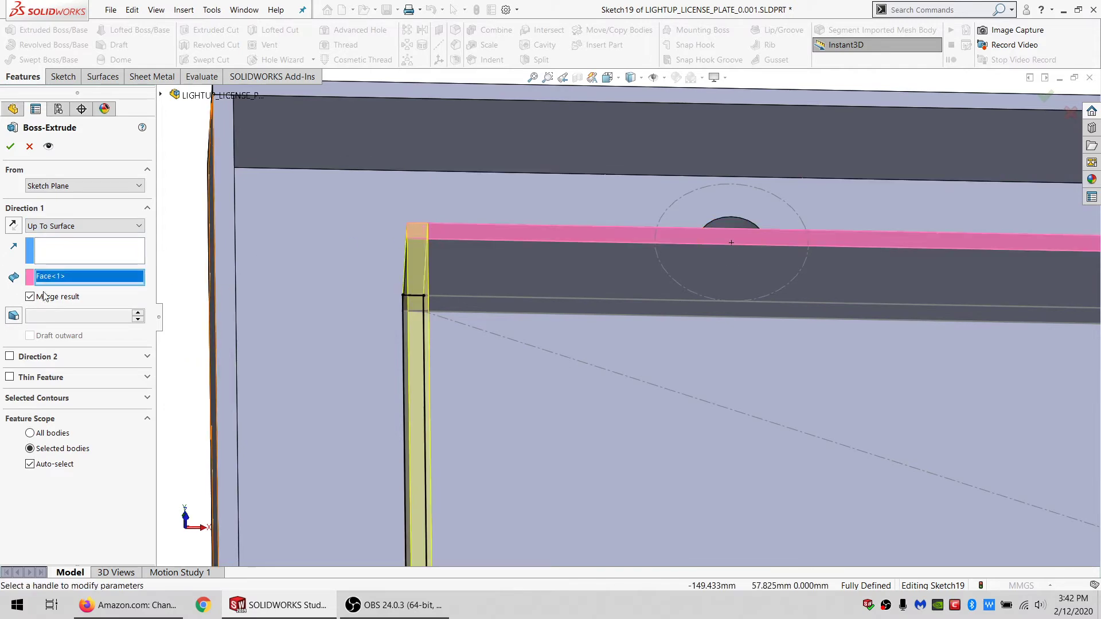
pyautogui.click(10, 147)
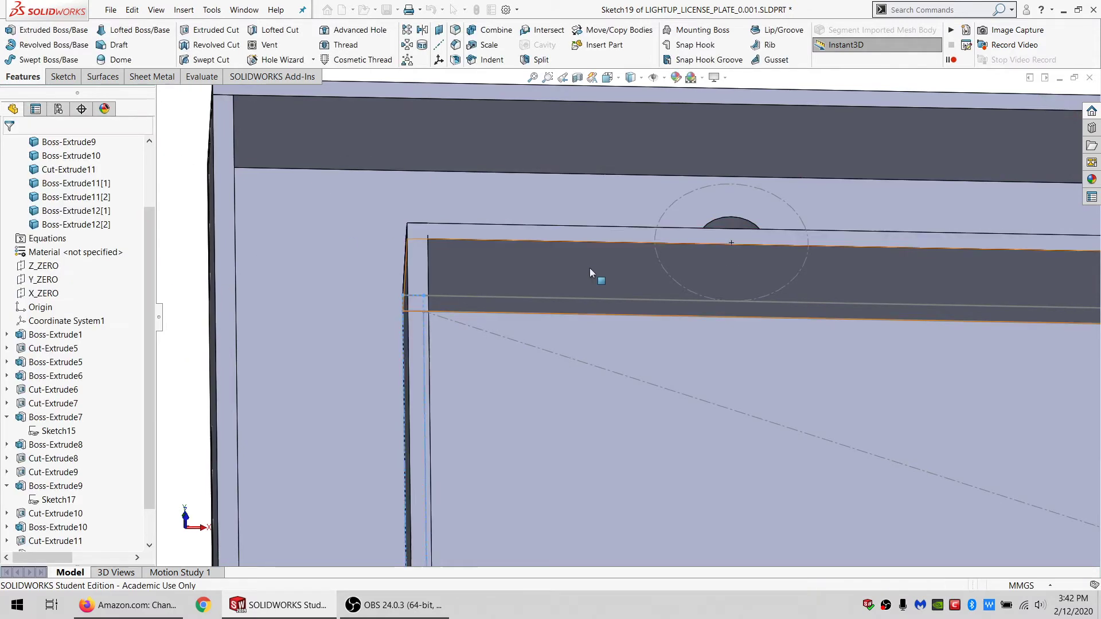
# Step: Start a sketch on the left side strip's outer face and draw a rectangle about 4 mm wide at its upper-strip end
pyautogui.scroll(5, 604, 284)
pyautogui.moveTo(717, 380); pyautogui.dragTo(744, 424, button='middle')
pyautogui.scroll(-4, 744, 424)
pyautogui.moveTo(704, 390); pyautogui.dragTo(717, 411, button='middle')
pyautogui.scroll(-5, 717, 413)
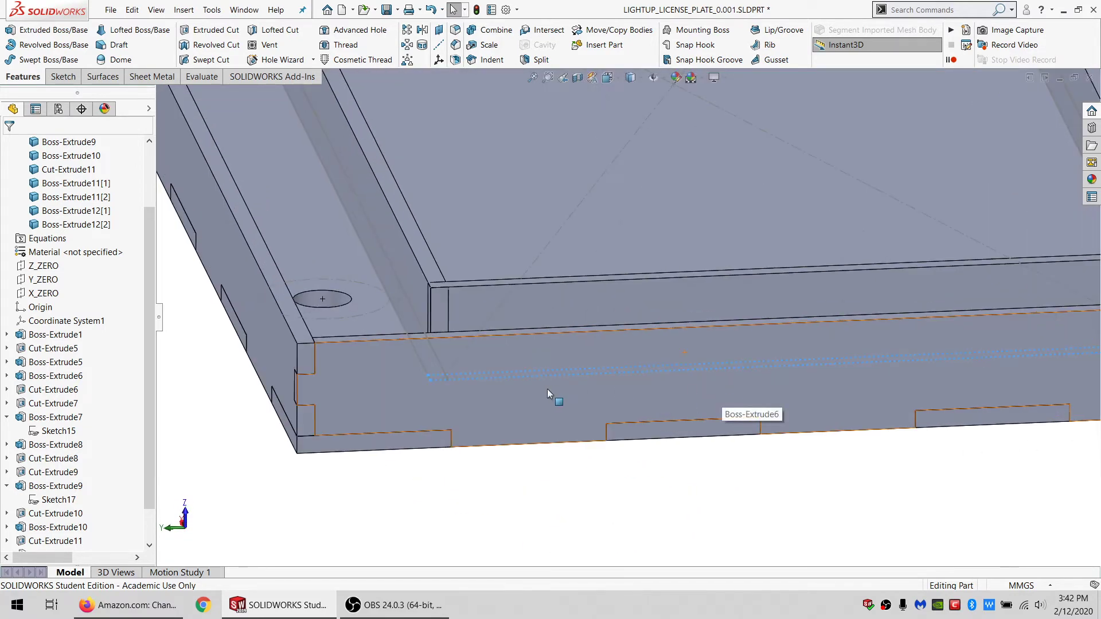
pyautogui.click(477, 299)
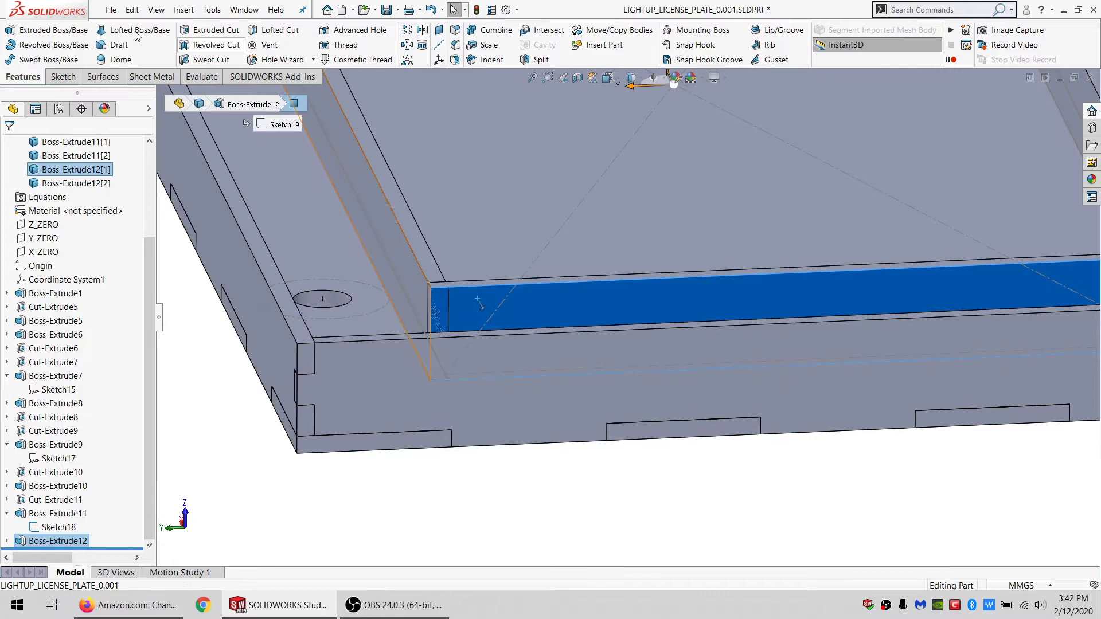
pyautogui.click(56, 78)
pyautogui.click(10, 34)
pyautogui.click(189, 45)
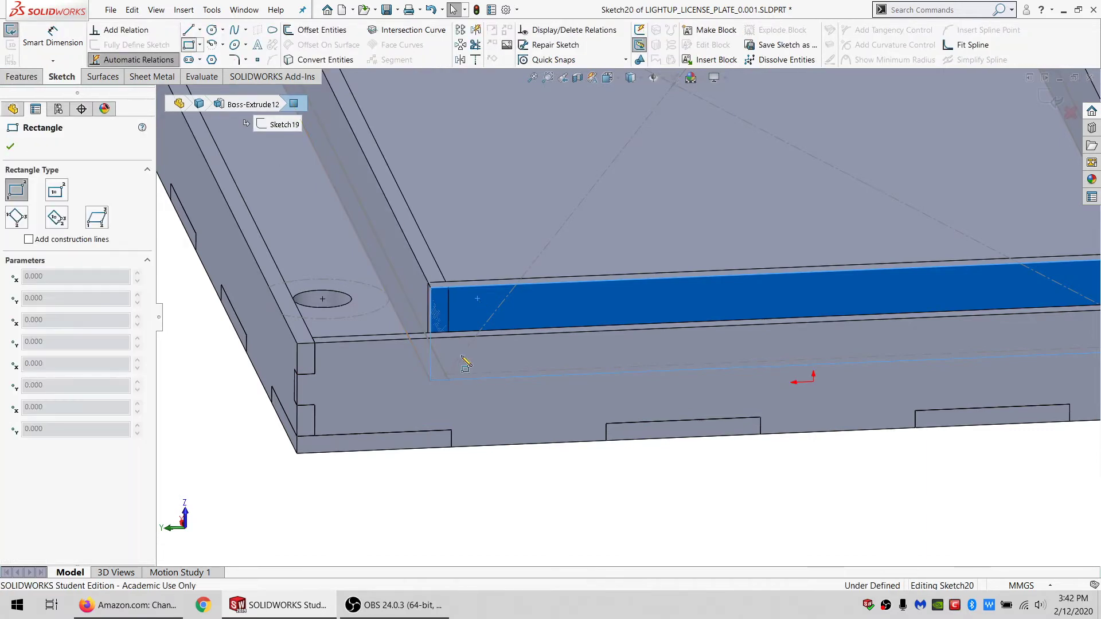
pyautogui.click(429, 303)
pyautogui.click(460, 352)
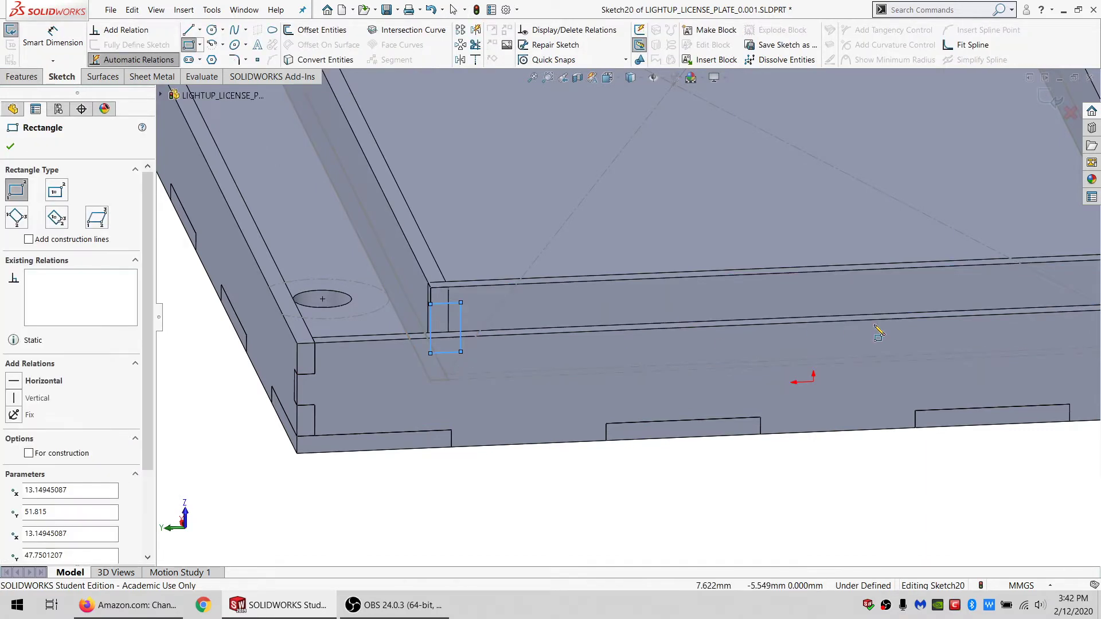
# Step: Draw a second rectangle about 6 mm wide from the outer edge at the opposite end of the side strip
pyautogui.scroll(2, 874, 325)
pyautogui.scroll(-1, 826, 312)
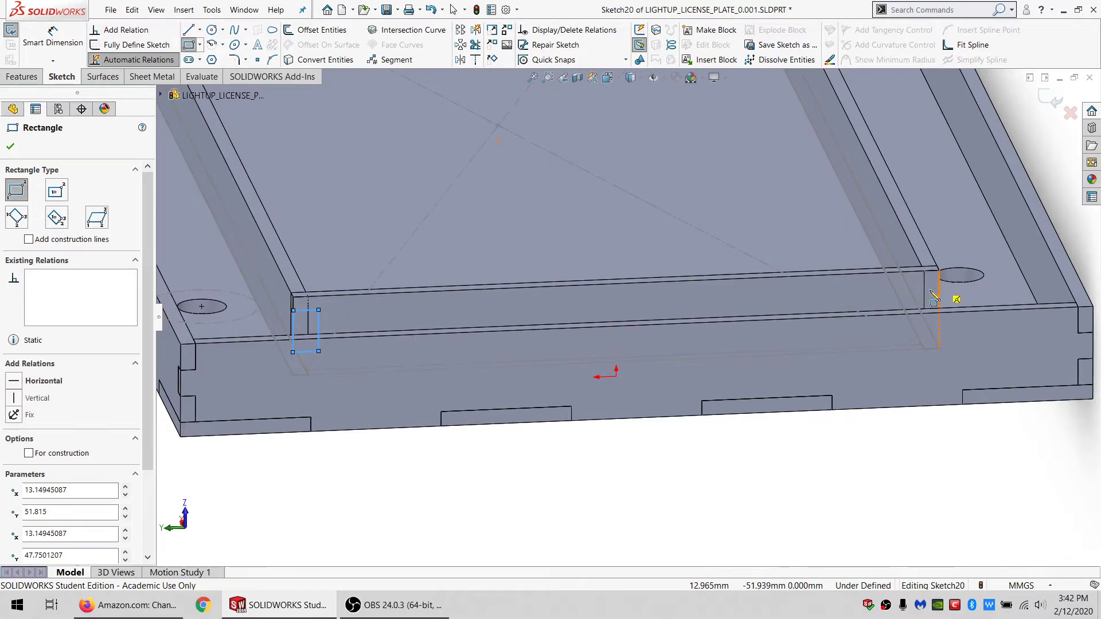
pyautogui.click(938, 286)
pyautogui.click(900, 326)
pyautogui.press('Escape')
# Step: Delete the vertical relations from the top edges of both end rectangles
pyautogui.click(1085, 333)
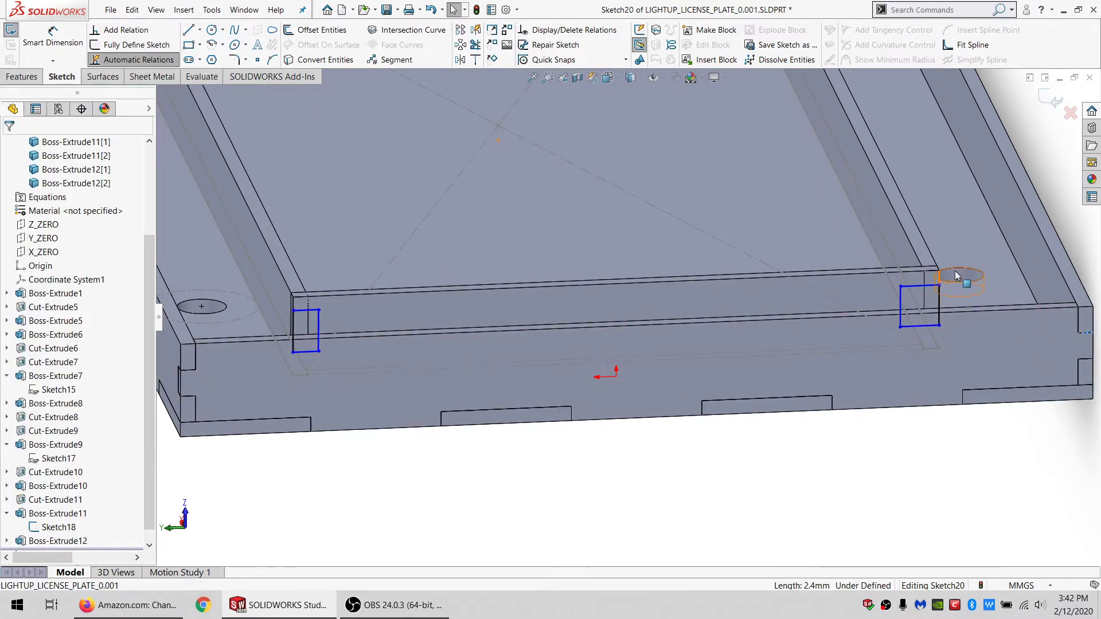
pyautogui.click(932, 288)
pyautogui.click(67, 189)
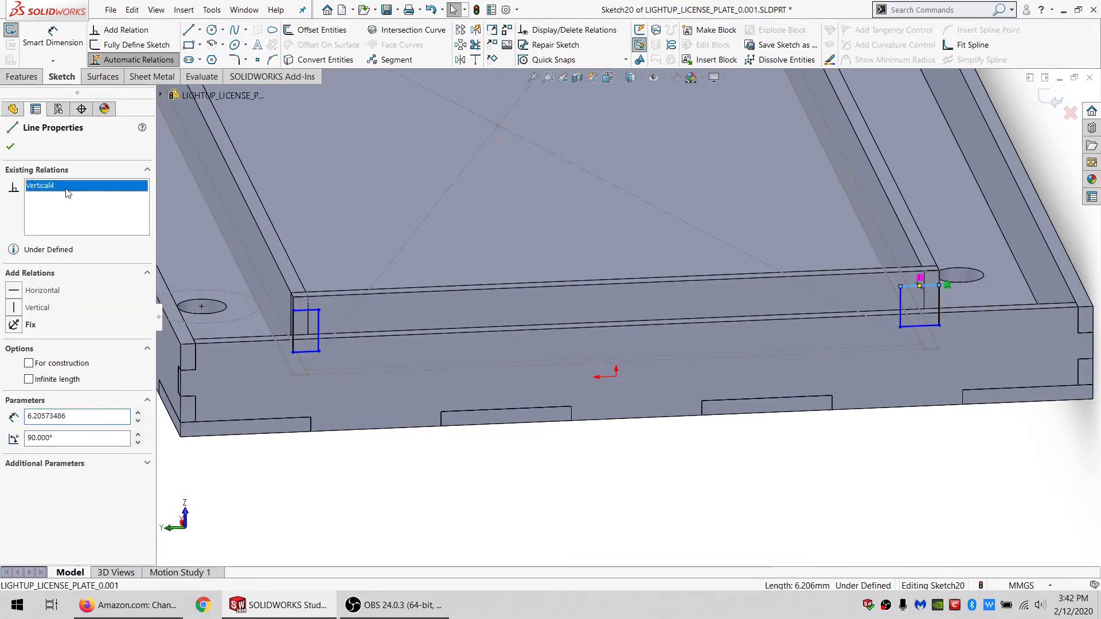
pyautogui.press('Delete')
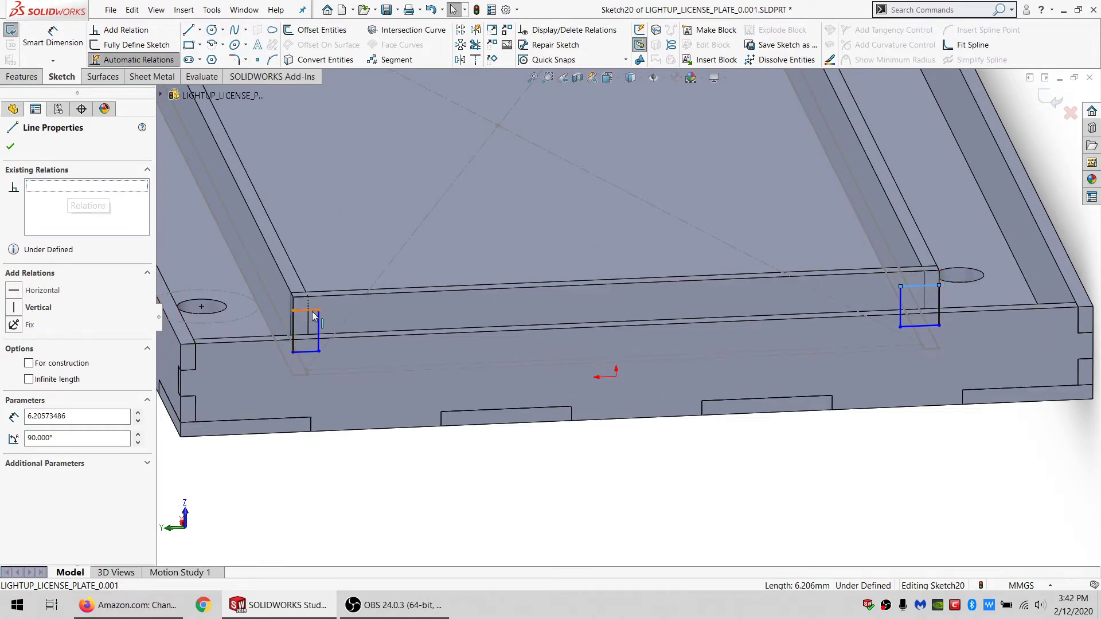
pyautogui.click(312, 311)
pyautogui.click(31, 188)
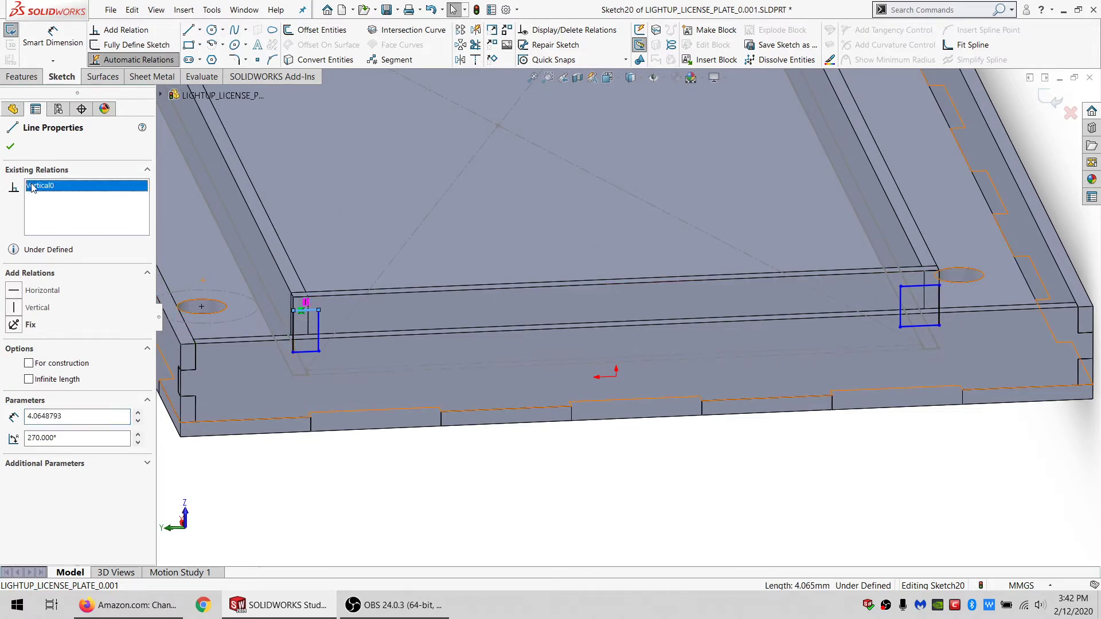
pyautogui.press('Delete')
# Step: Make both rectangles' top edges collinear and equal with the short notch edge of the box wall's corner finger joint
pyautogui.keyDown('ctrl'); pyautogui.click(919, 285); pyautogui.keyUp('ctrl')
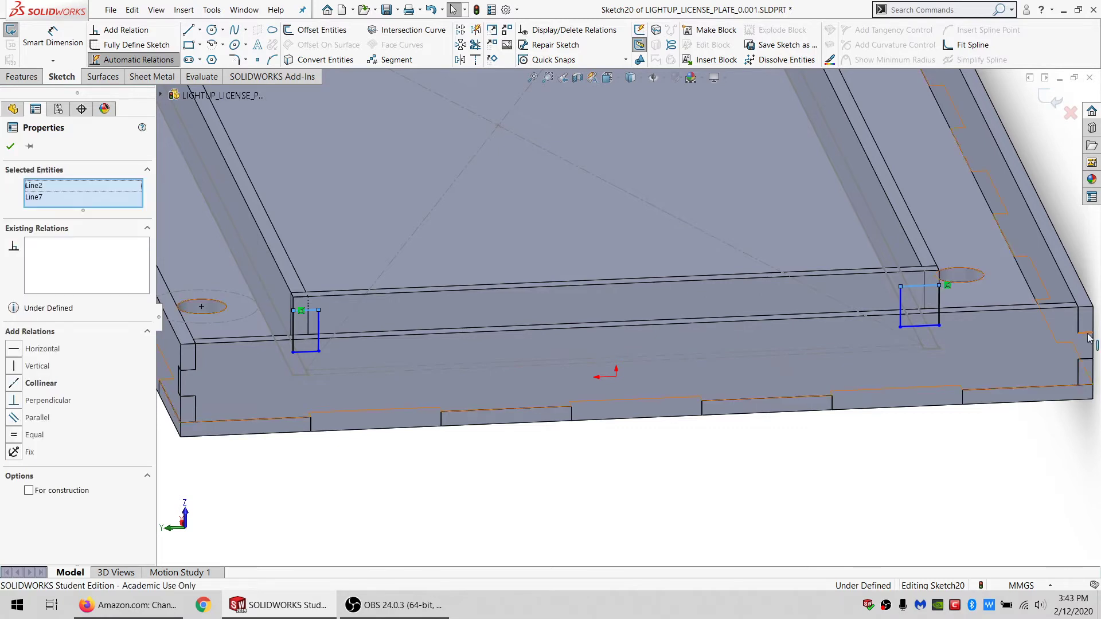
pyautogui.keyDown('ctrl'); pyautogui.click(1088, 336); pyautogui.keyUp('ctrl')
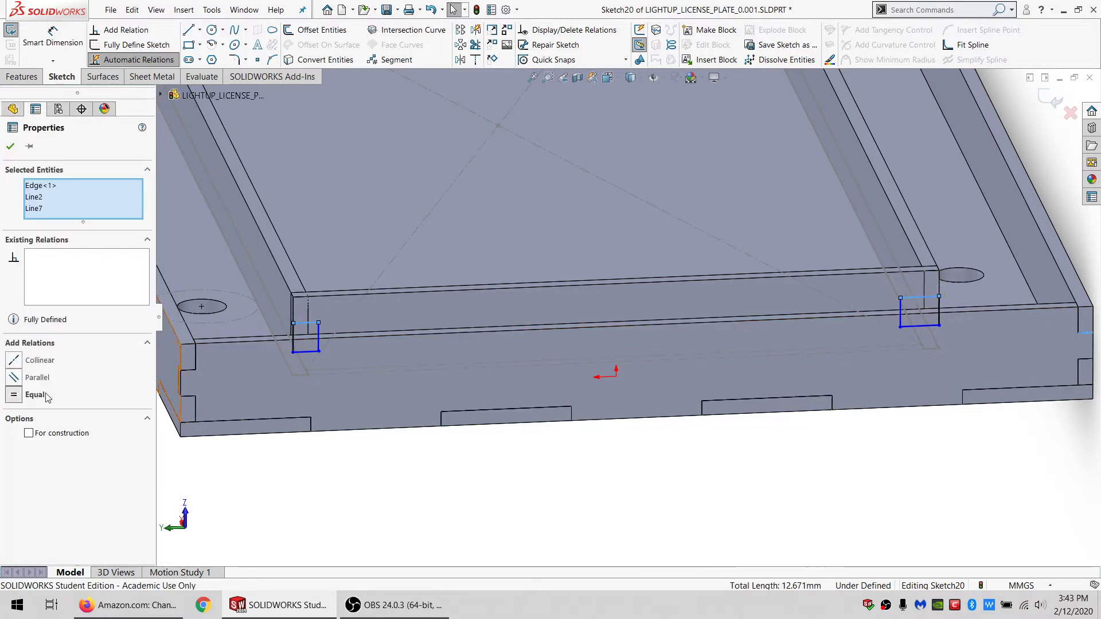
pyautogui.click(36, 394)
# Step: Make the inner side edges of both end rectangles equal to the outer edge of the box's corner finger joint
pyautogui.click(308, 338)
pyautogui.keyDown('ctrl'); pyautogui.click(924, 315); pyautogui.keyUp('ctrl')
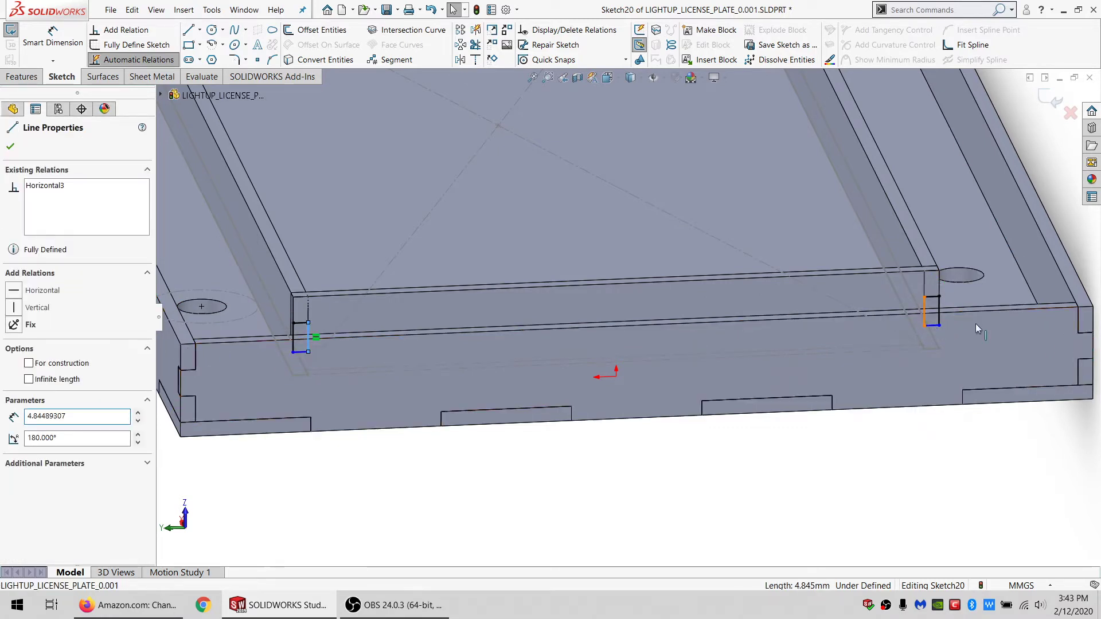
pyautogui.keyDown('ctrl'); pyautogui.click(1093, 347); pyautogui.keyUp('ctrl')
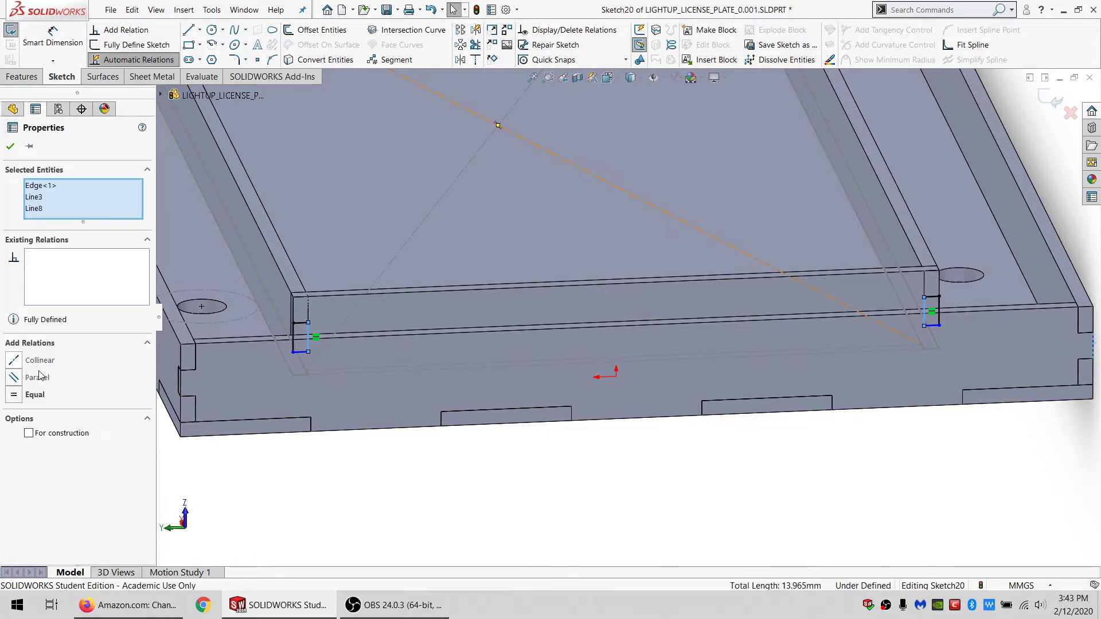
pyautogui.click(34, 394)
pyautogui.click(508, 494)
pyautogui.scroll(4, 509, 156)
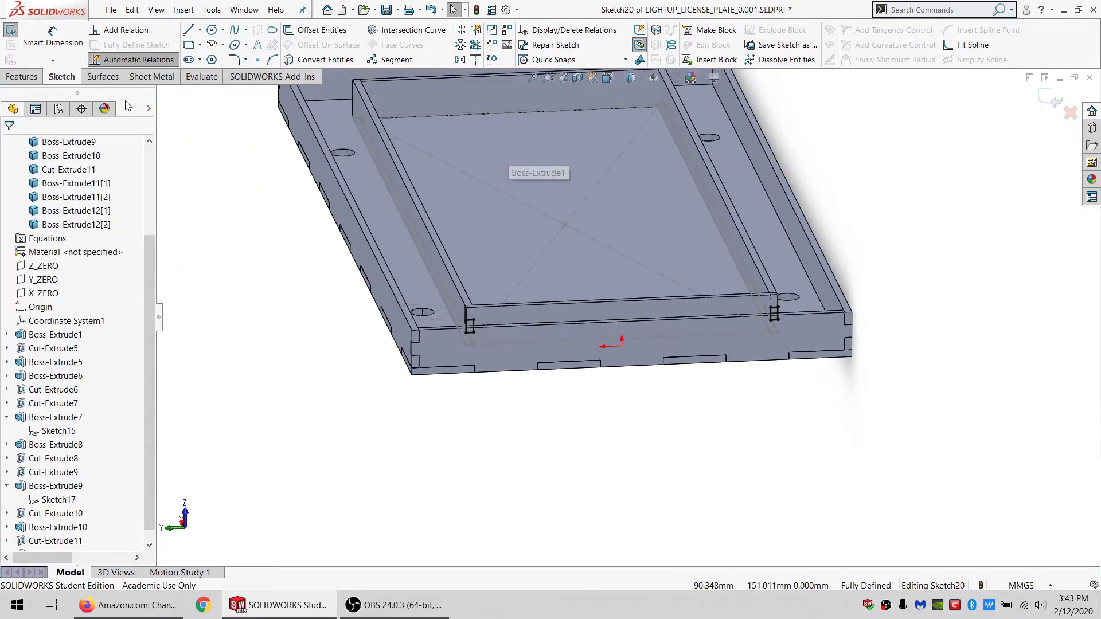
# Step: Cut the end rectangles Through All, limiting the feature scope to the two short inner strips, Boss-Extrude12[1] and Boss-Extrude12[2]
pyautogui.click(23, 78)
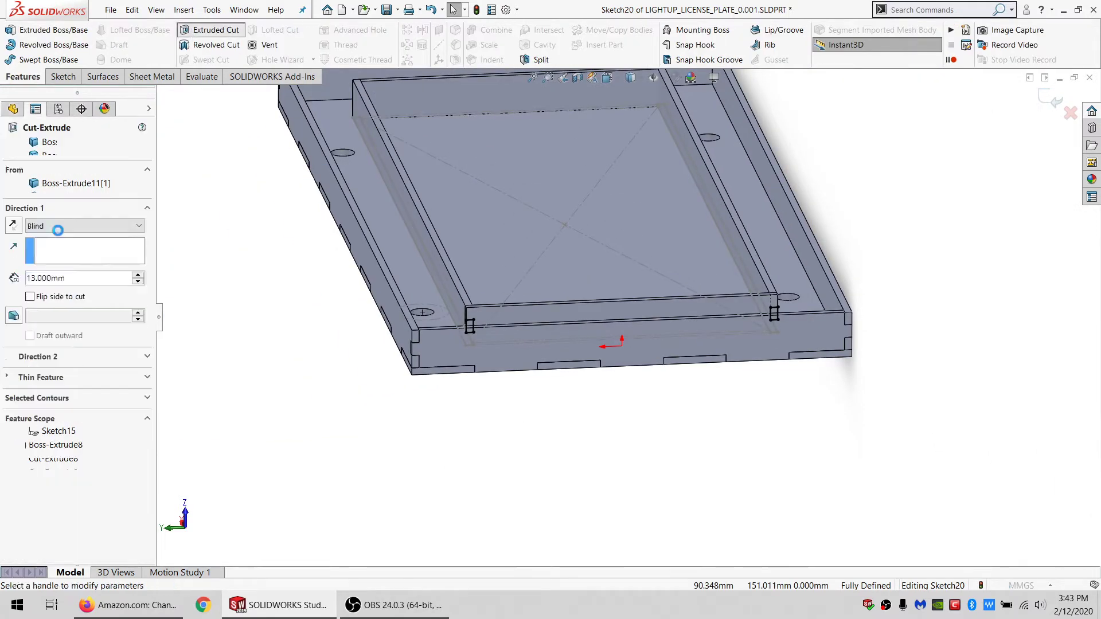
pyautogui.click(83, 226)
pyautogui.click(55, 242)
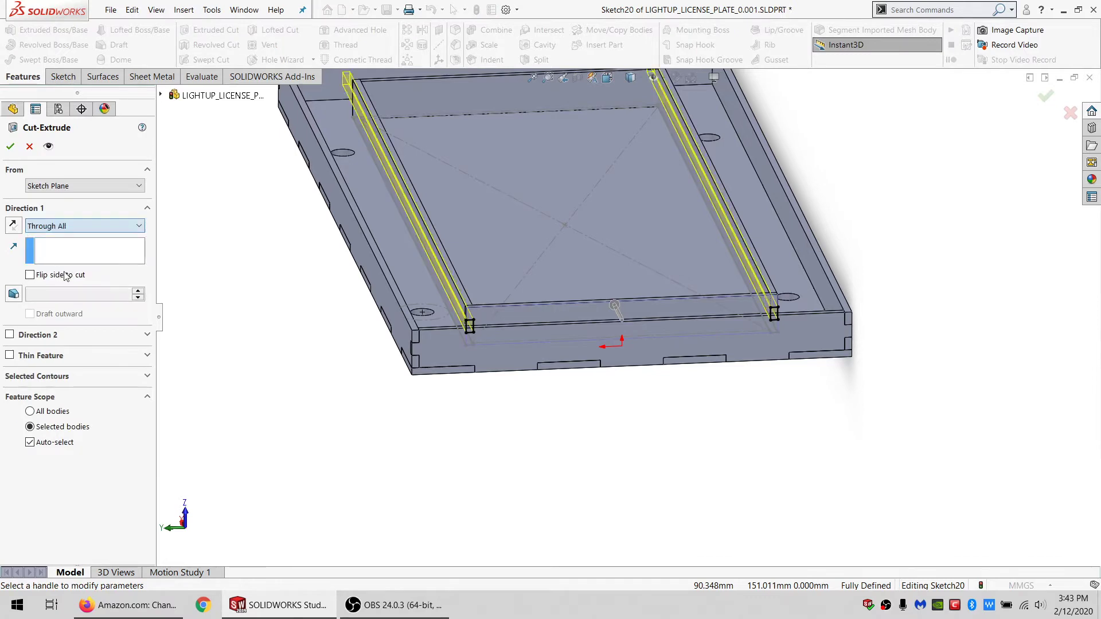
pyautogui.click(57, 443)
pyautogui.click(515, 315)
pyautogui.click(438, 102)
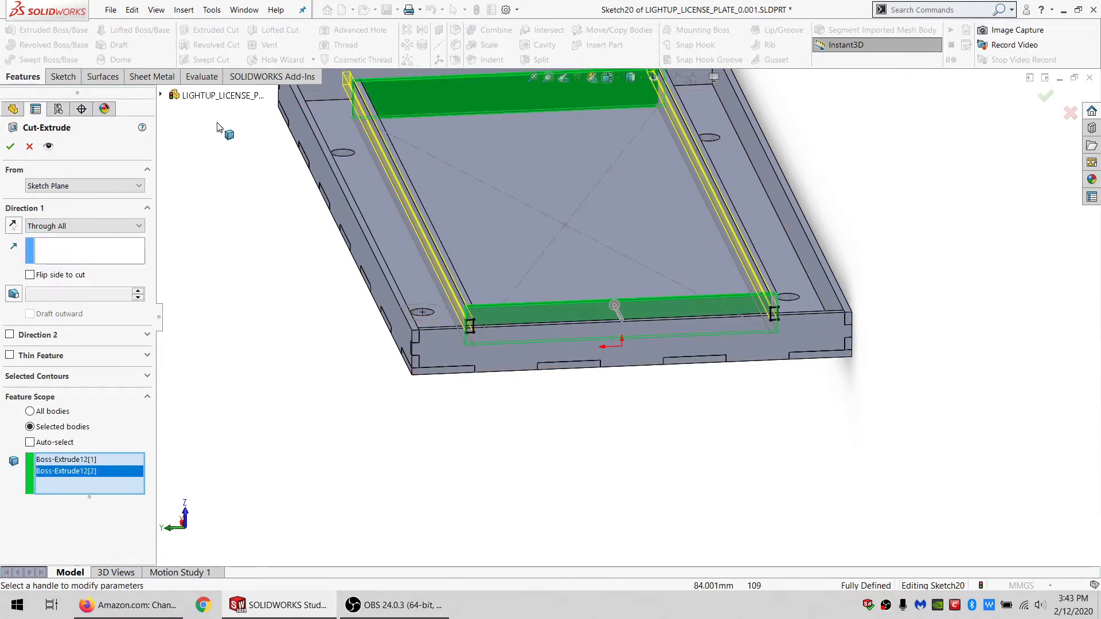
pyautogui.click(7, 142)
# Step: Hide the front long strip of the inner surround to expose the notched ends of the short strips
pyautogui.scroll(2, 630, 330)
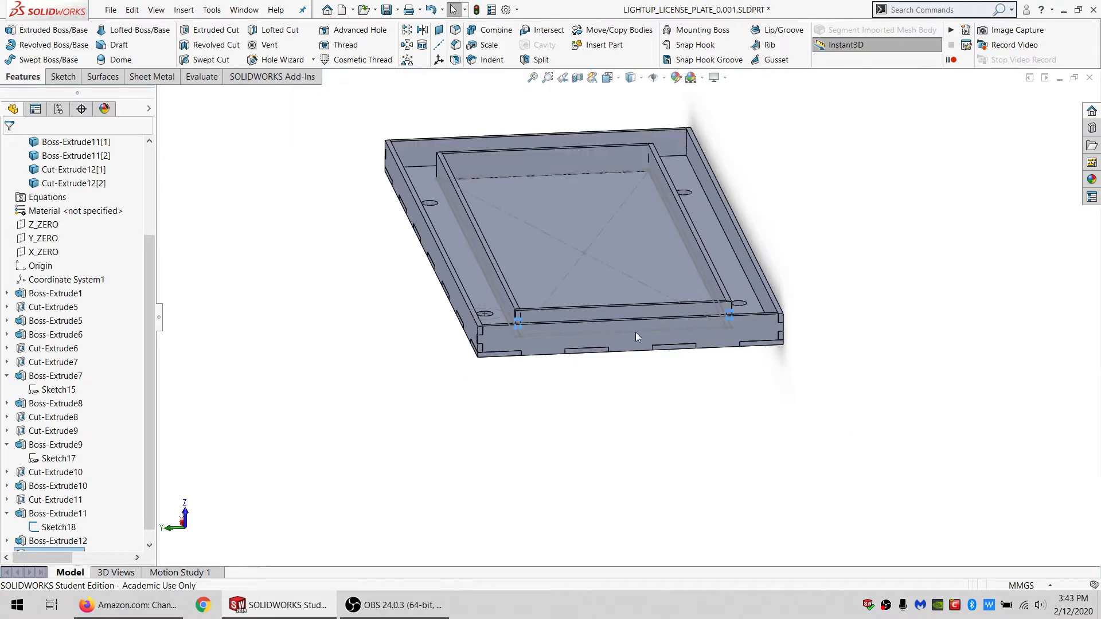
pyautogui.scroll(-2, 642, 335)
pyautogui.click(630, 415)
pyautogui.moveTo(469, 280)
pyautogui.mouseDown(button='middle')
pyautogui.moveTo(534, 261)
pyautogui.moveTo(619, 309)
pyautogui.mouseUp(button='middle')
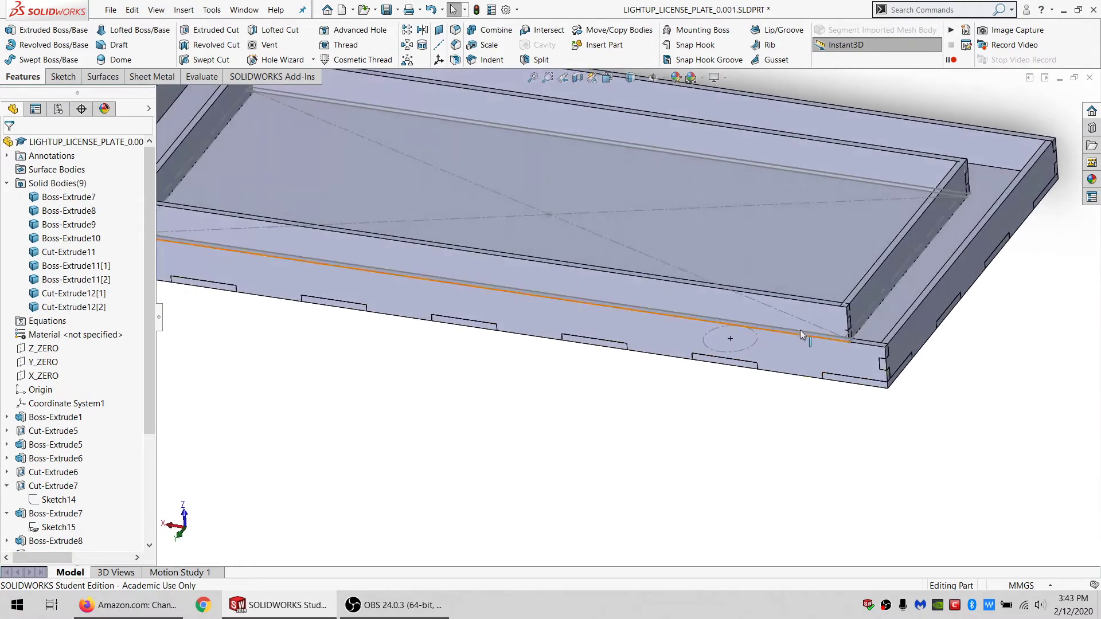
pyautogui.click(821, 311)
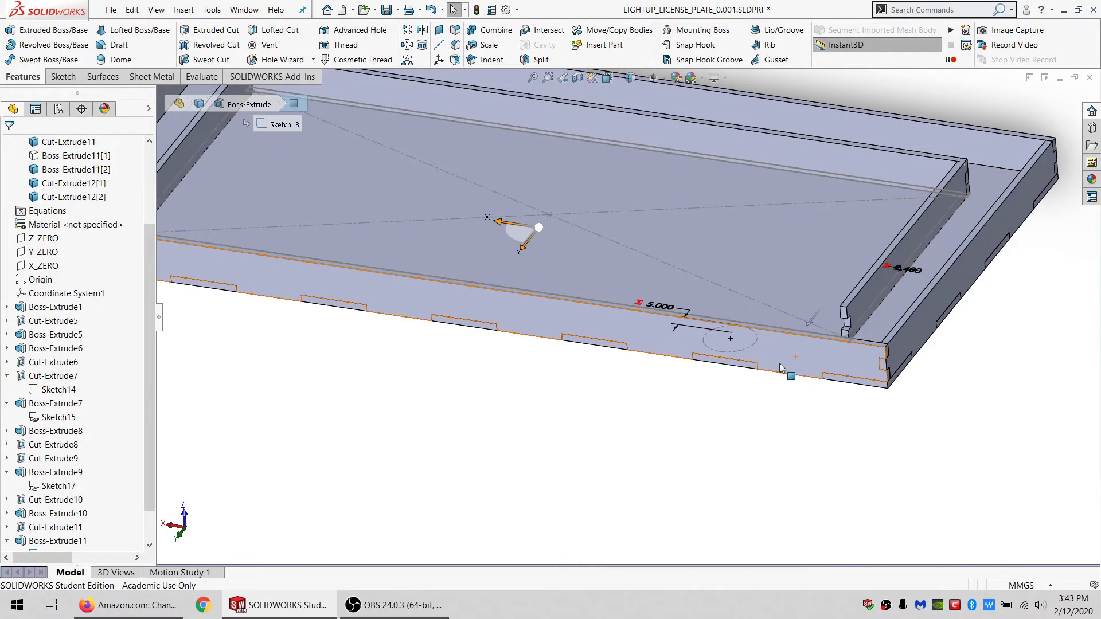
# Step: Start a sketch on the notched end of one short strip and convert its upper and lower finger faces into sketch outlines
pyautogui.scroll(-3, 820, 312)
pyautogui.scroll(-2, 819, 313)
pyautogui.click(799, 316)
pyautogui.click(51, 77)
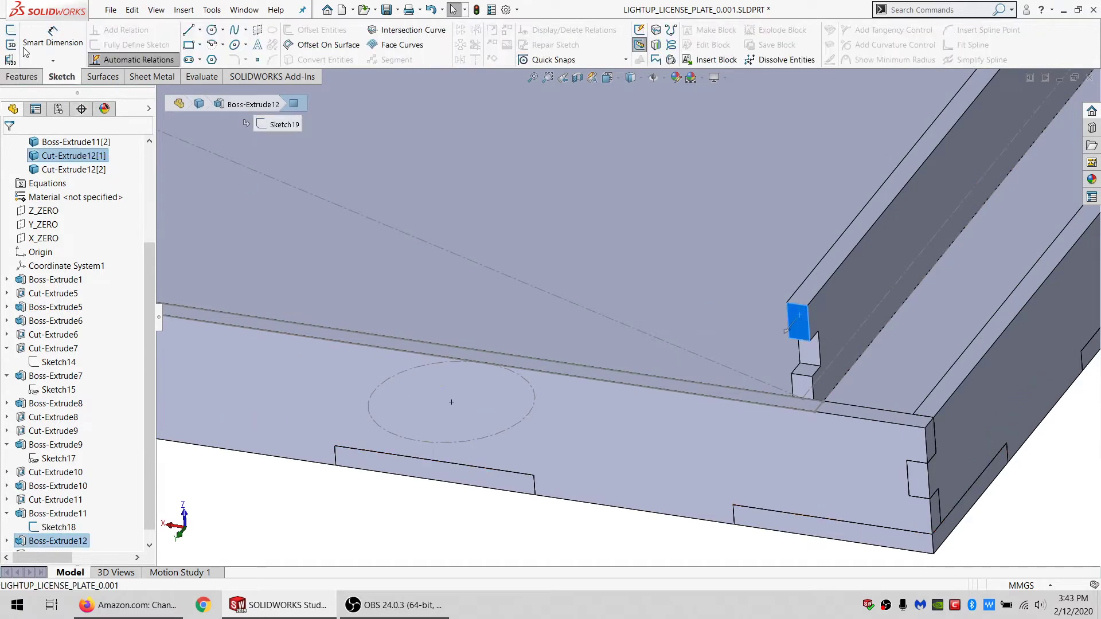
pyautogui.keyDown('ctrl'); pyautogui.click(802, 388); pyautogui.keyUp('ctrl')
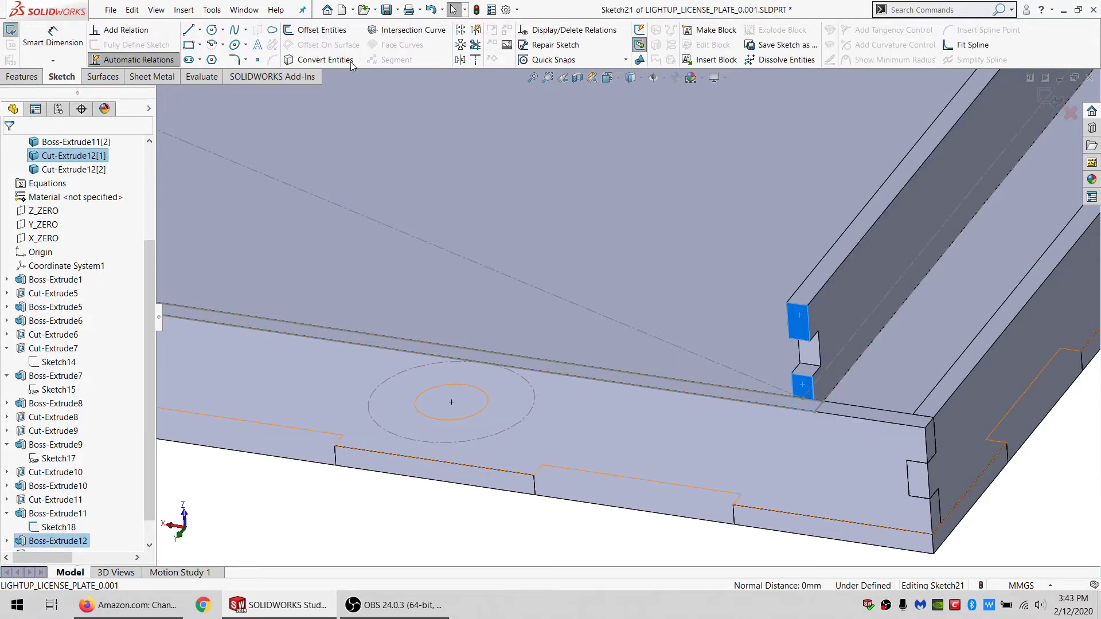
pyautogui.click(325, 60)
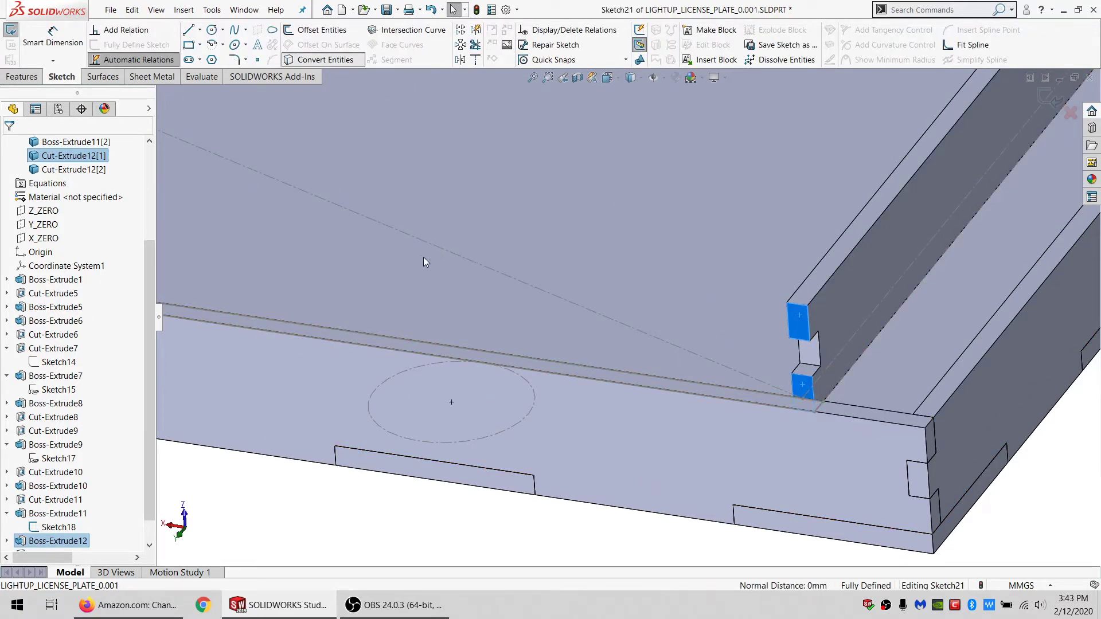
# Step: Convert the upper and lower finger faces at the other short strip's end into the same sketch
pyautogui.scroll(3, 423, 262)
pyautogui.scroll(-5, 275, 269)
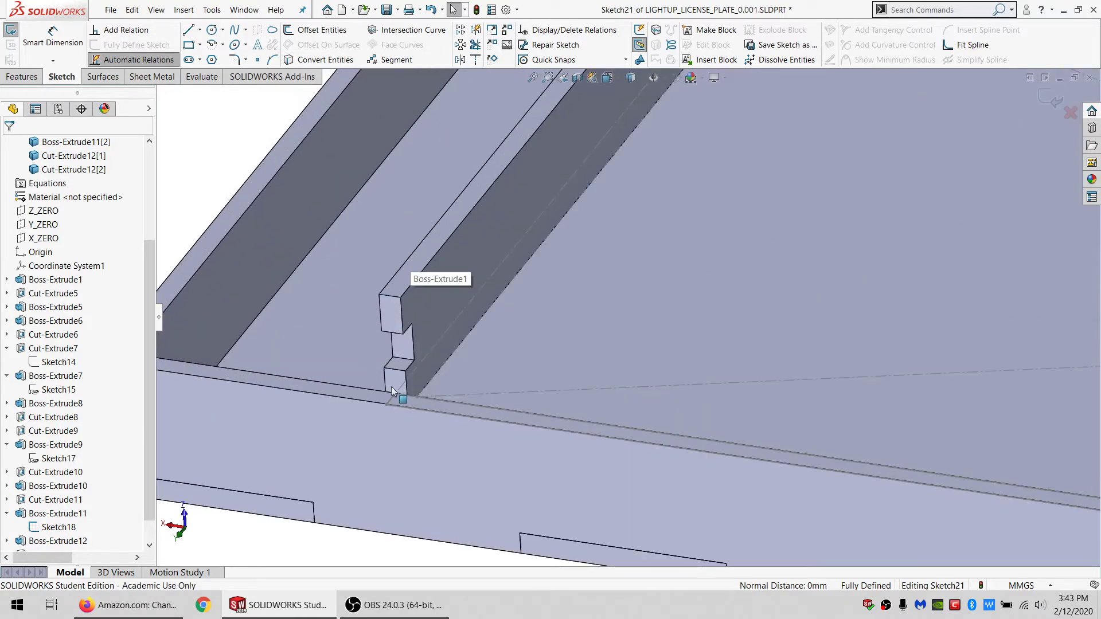
pyautogui.click(394, 375)
pyautogui.keyDown('ctrl'); pyautogui.click(391, 314); pyautogui.keyUp('ctrl')
pyautogui.click(325, 60)
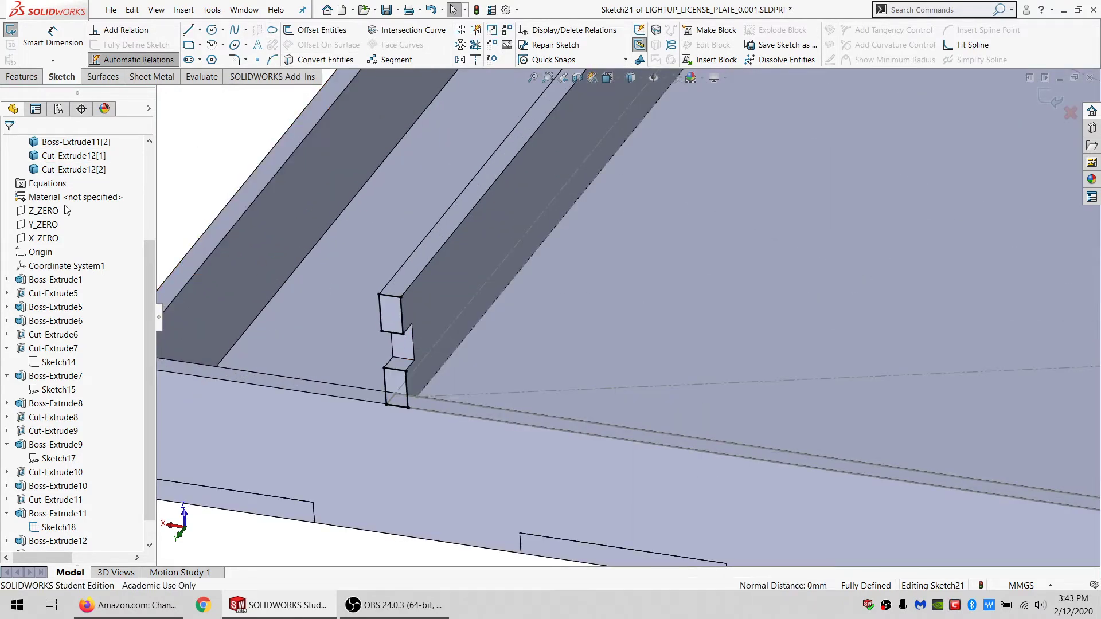
# Step: Show the hidden long strip body Boss-Extrude11[1] again
pyautogui.scroll(3, 66, 211)
pyautogui.click(80, 265)
pyautogui.press('f')
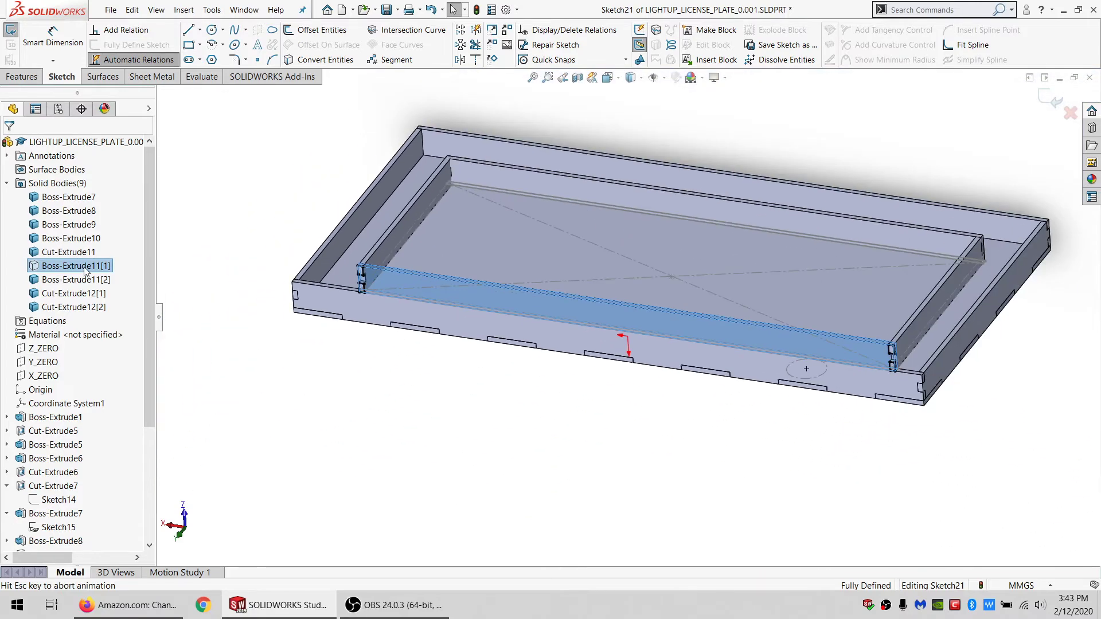
pyautogui.rightClick(84, 267)
pyautogui.click(95, 249)
# Step: Cut the converted finger outlines Through All, limiting the feature scope to the long strips Boss-Extrude11[1] and Boss-Extrude11[2]
pyautogui.click(24, 77)
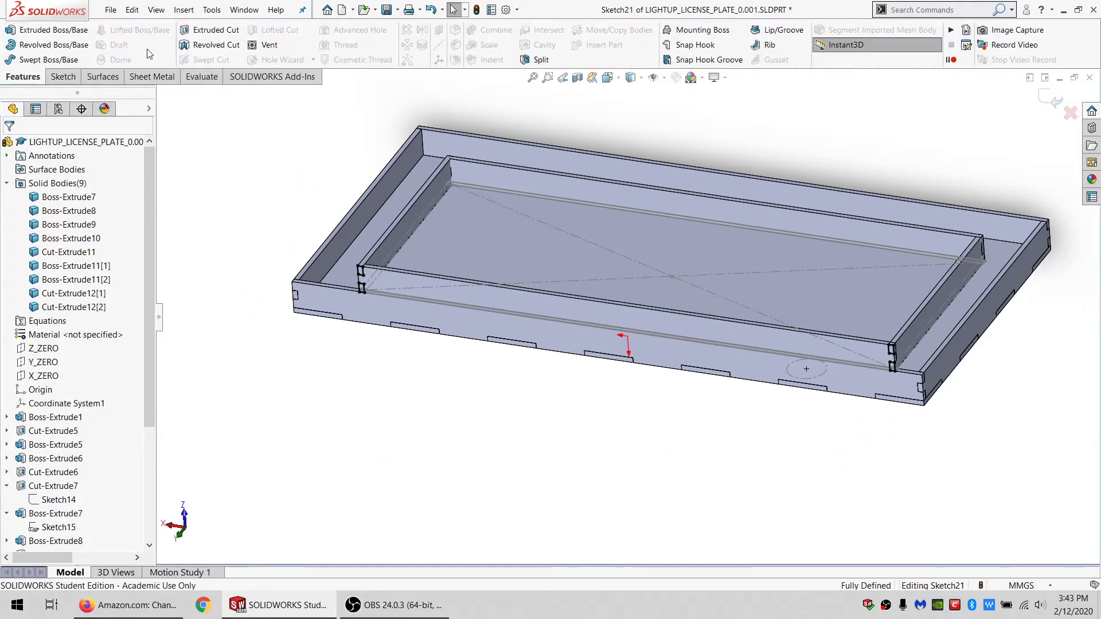
pyautogui.click(66, 226)
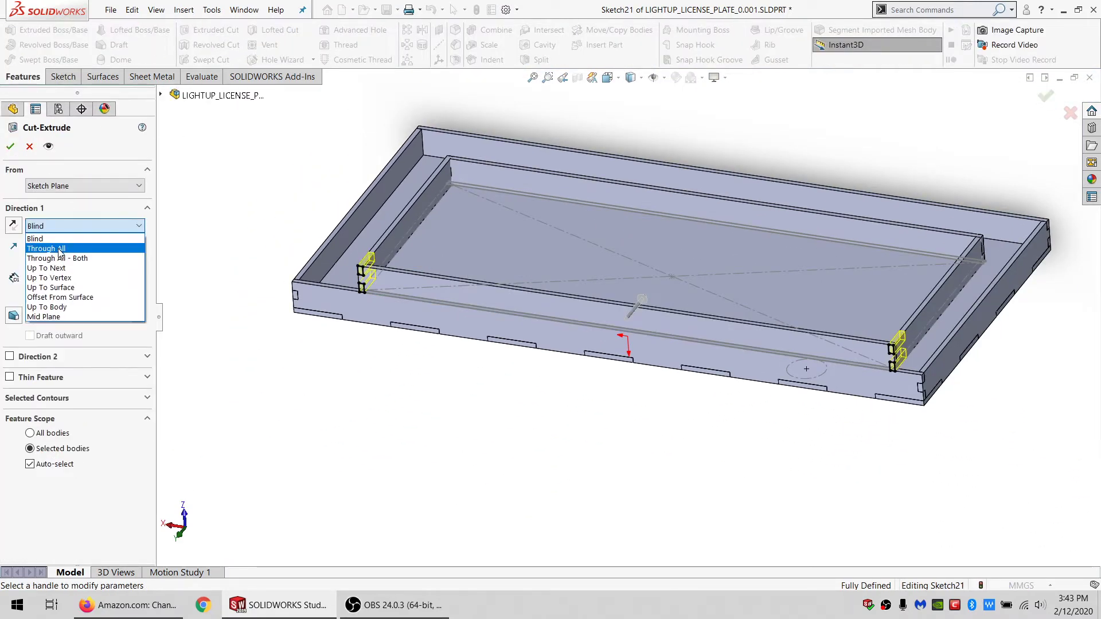
pyautogui.click(57, 245)
pyautogui.click(30, 442)
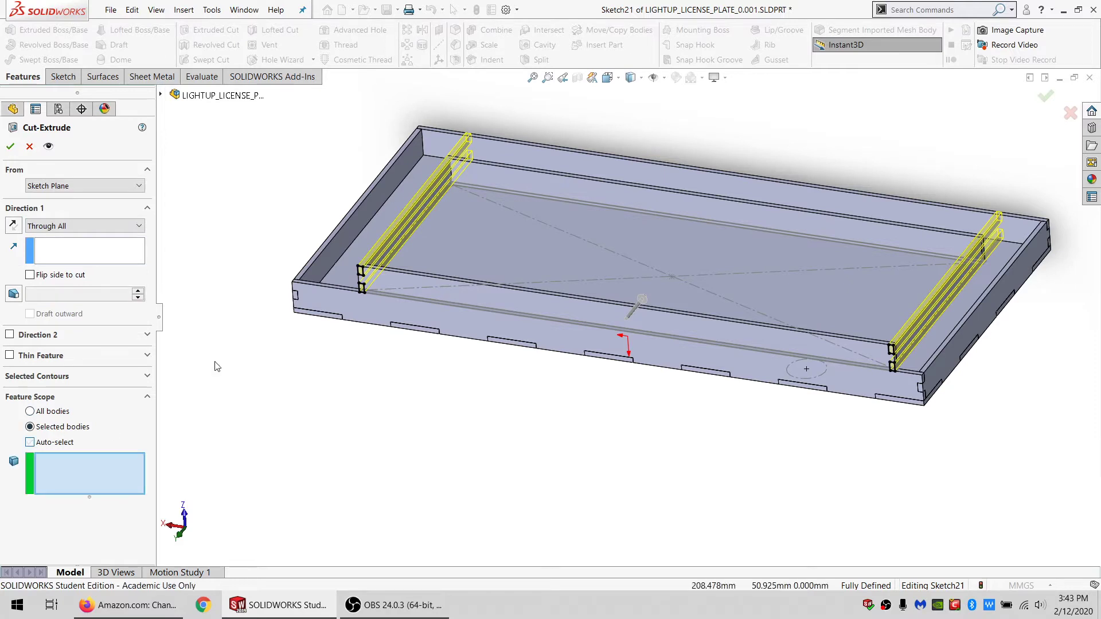
pyautogui.click(396, 279)
pyautogui.click(515, 171)
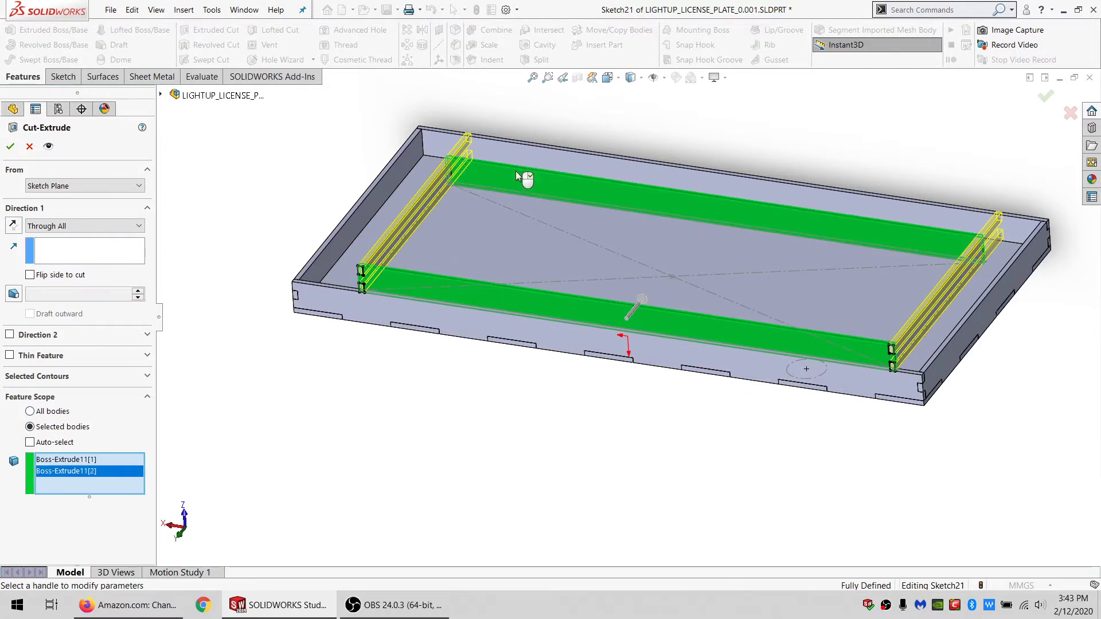
pyautogui.click(9, 148)
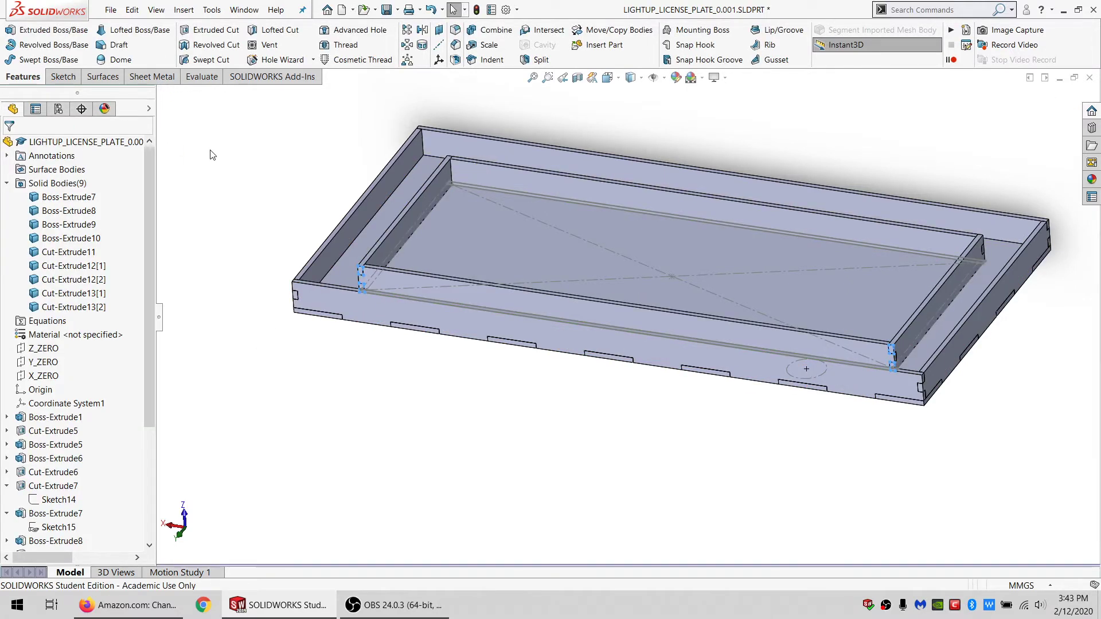
# Step: Hide the short outer box wall in front of the inner surround and hide the layout sketch Sketch18
pyautogui.scroll(-4, 876, 360)
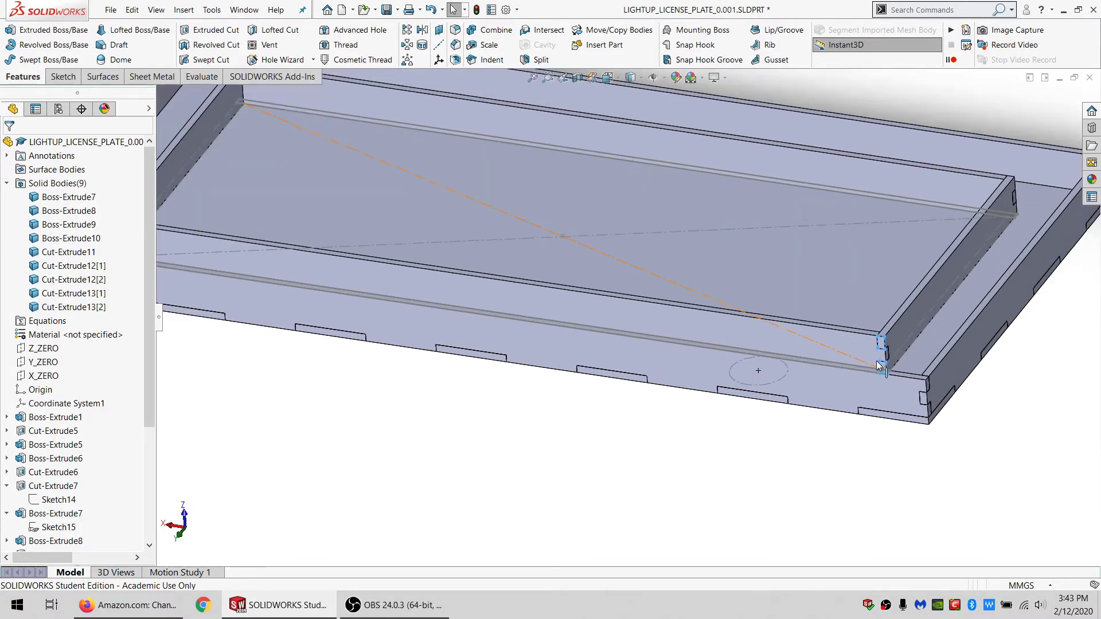
pyautogui.moveTo(902, 332); pyautogui.dragTo(875, 405, button='middle')
pyautogui.click(832, 383)
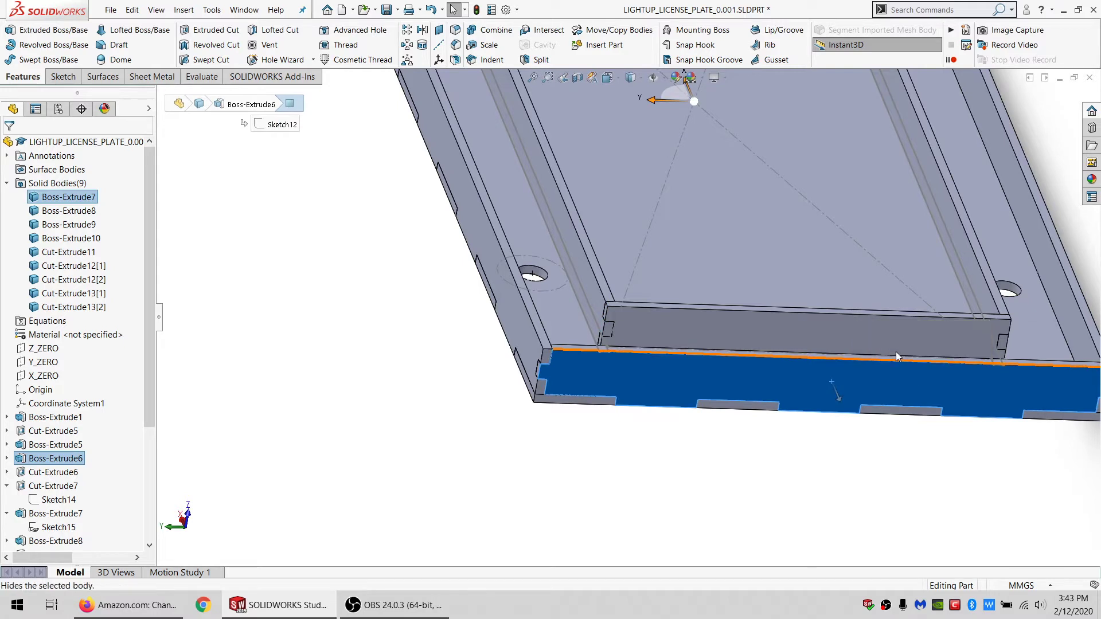
pyautogui.click(895, 352)
pyautogui.click(644, 243)
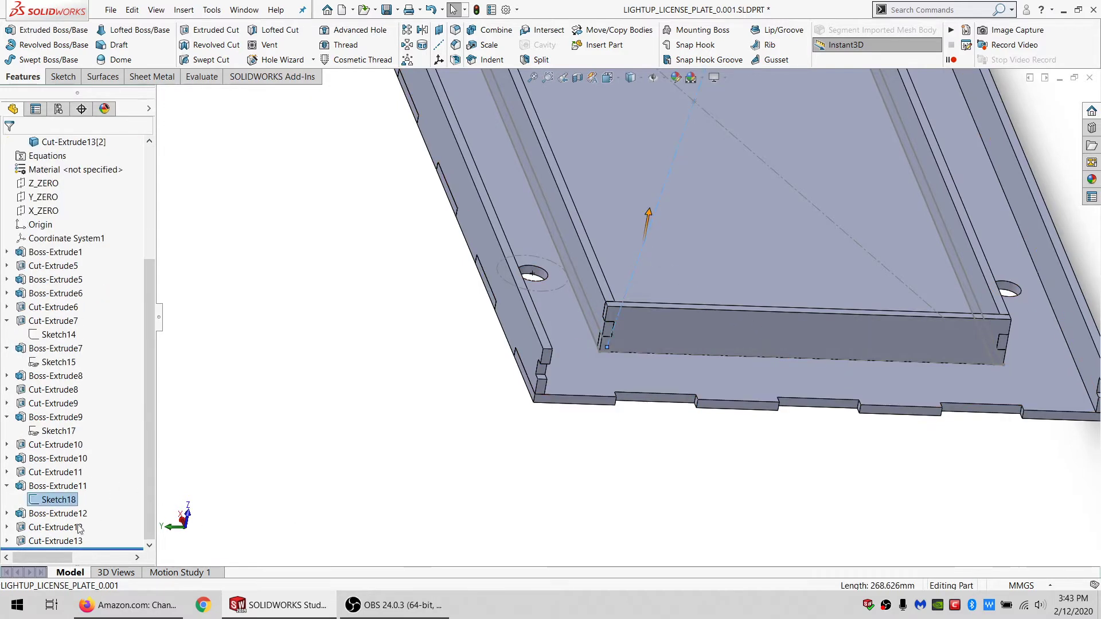
pyautogui.rightClick(58, 499)
pyautogui.click(86, 389)
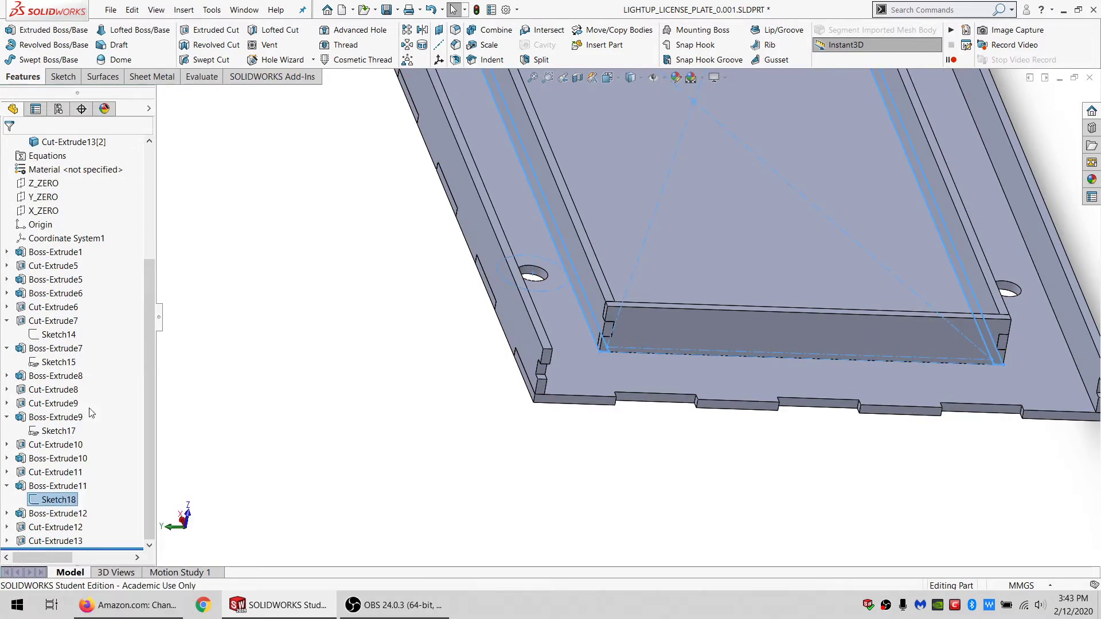
# Step: Hide the base plate body so the lower edge of the short inner strip is exposed
pyautogui.click(626, 369)
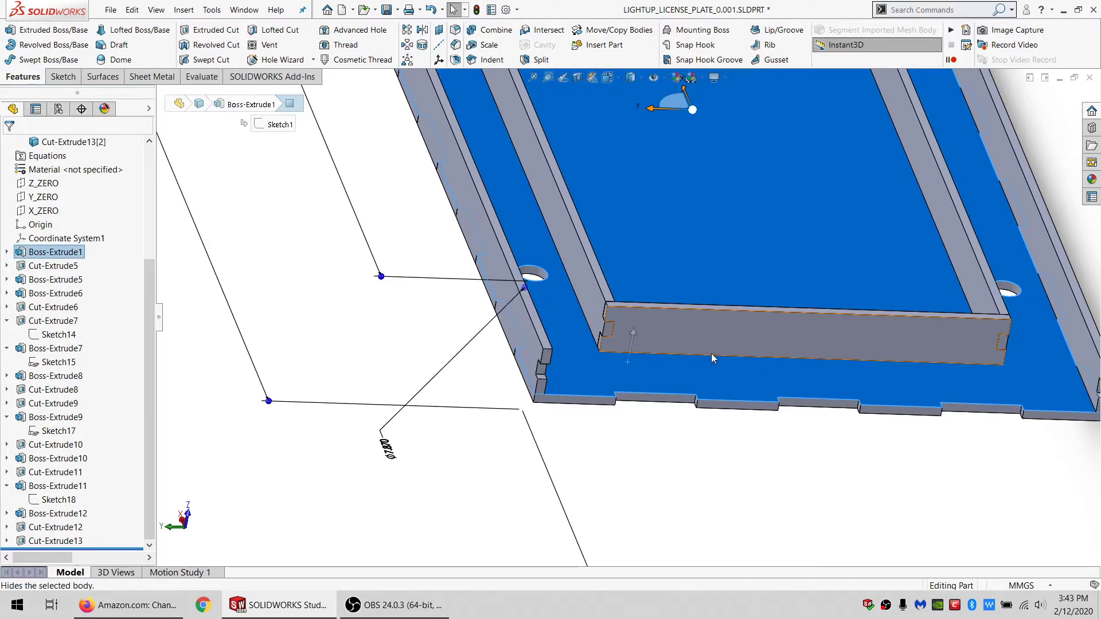
pyautogui.click(687, 338)
pyautogui.moveTo(720, 346)
pyautogui.mouseDown(button='middle')
pyautogui.moveTo(700, 308)
pyautogui.moveTo(723, 347)
pyautogui.mouseUp(button='middle')
pyautogui.click(741, 392)
pyautogui.scroll(-2, 823, 347)
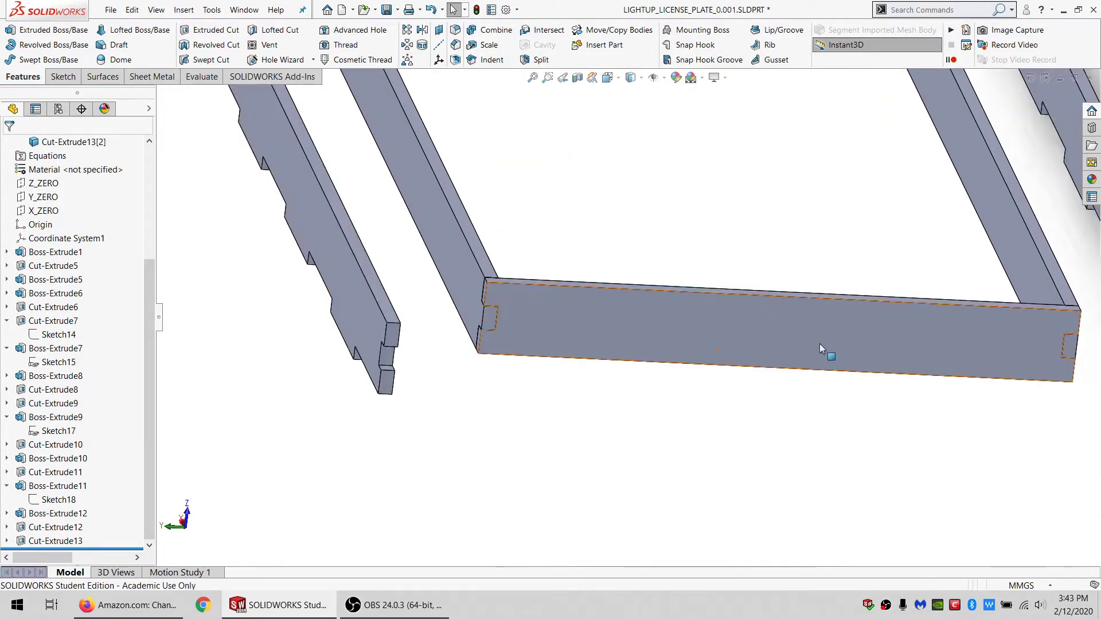
pyautogui.moveTo(819, 347); pyautogui.dragTo(796, 346, button='middle')
# Step: Start a sketch on the short inner strip's outer face and draw a rectangle about 21 mm wide down from its bottom edge
pyautogui.click(795, 340)
pyautogui.click(63, 76)
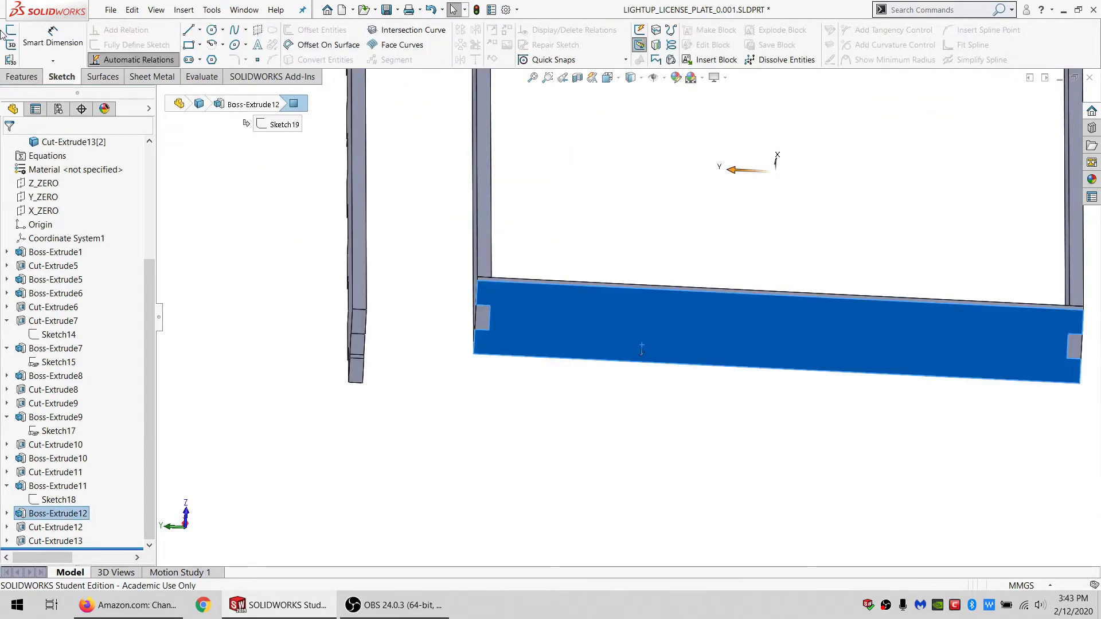
pyautogui.click(9, 30)
pyautogui.click(188, 45)
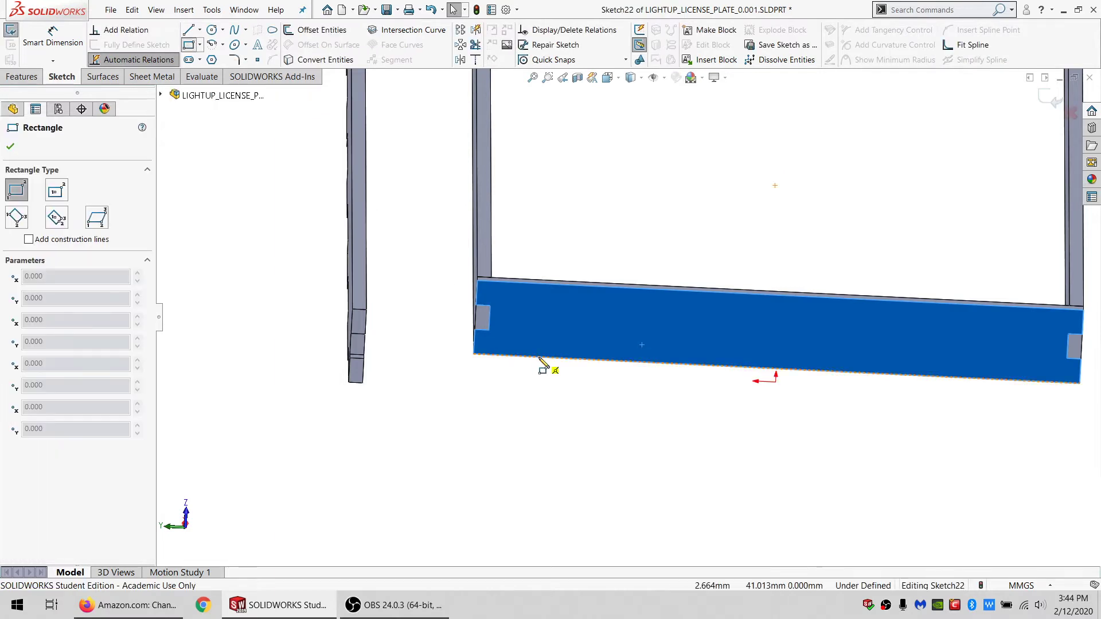
pyautogui.click(532, 358)
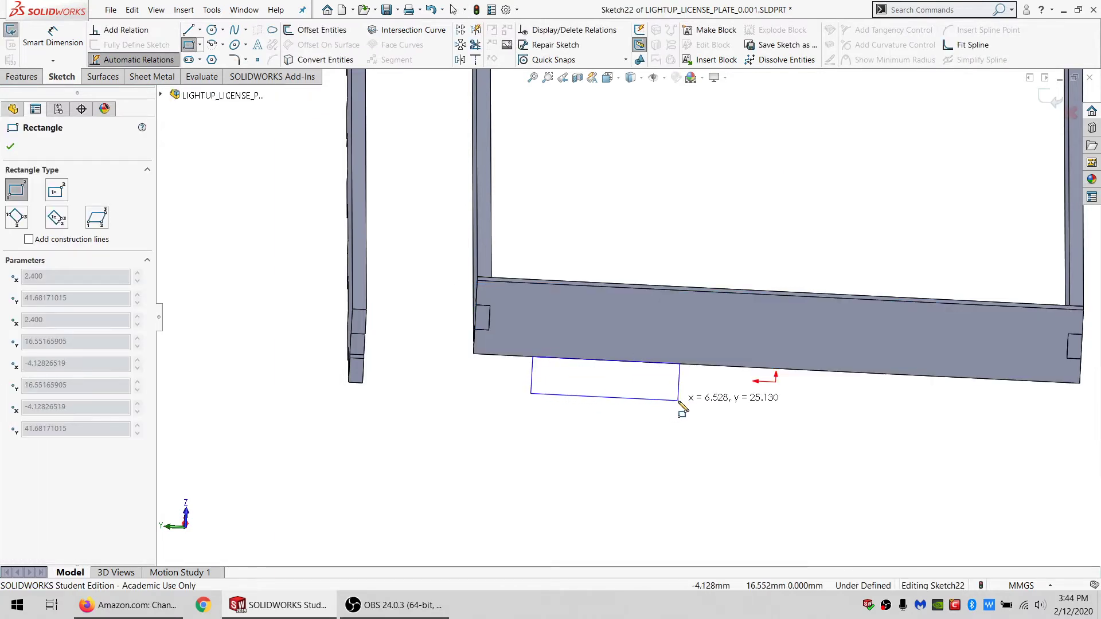
pyautogui.click(651, 399)
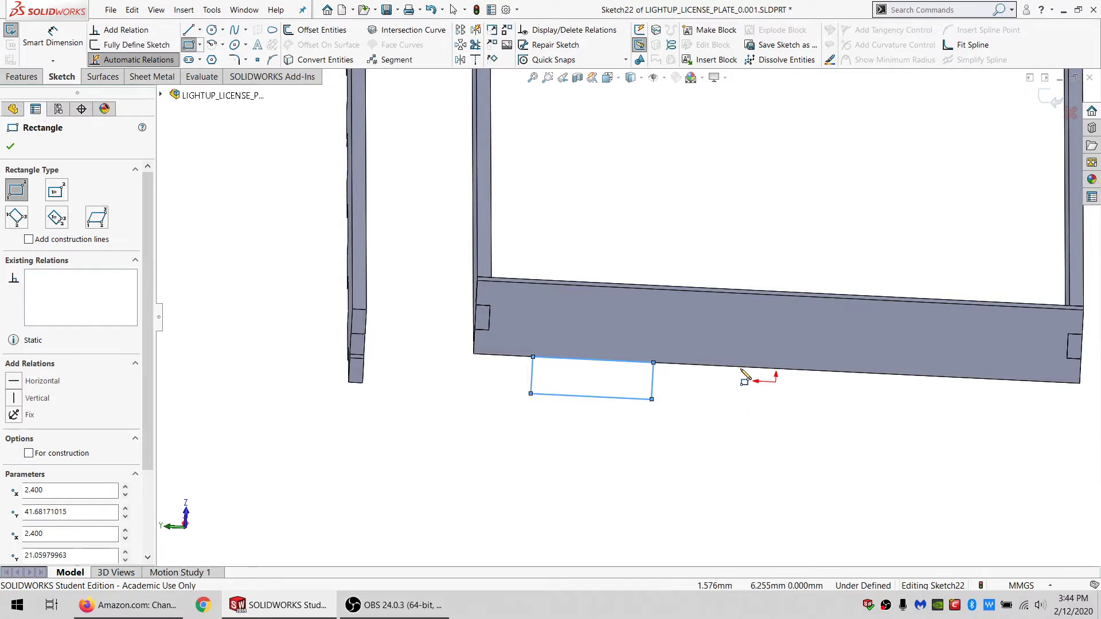
pyautogui.click(1005, 381)
pyautogui.click(858, 411)
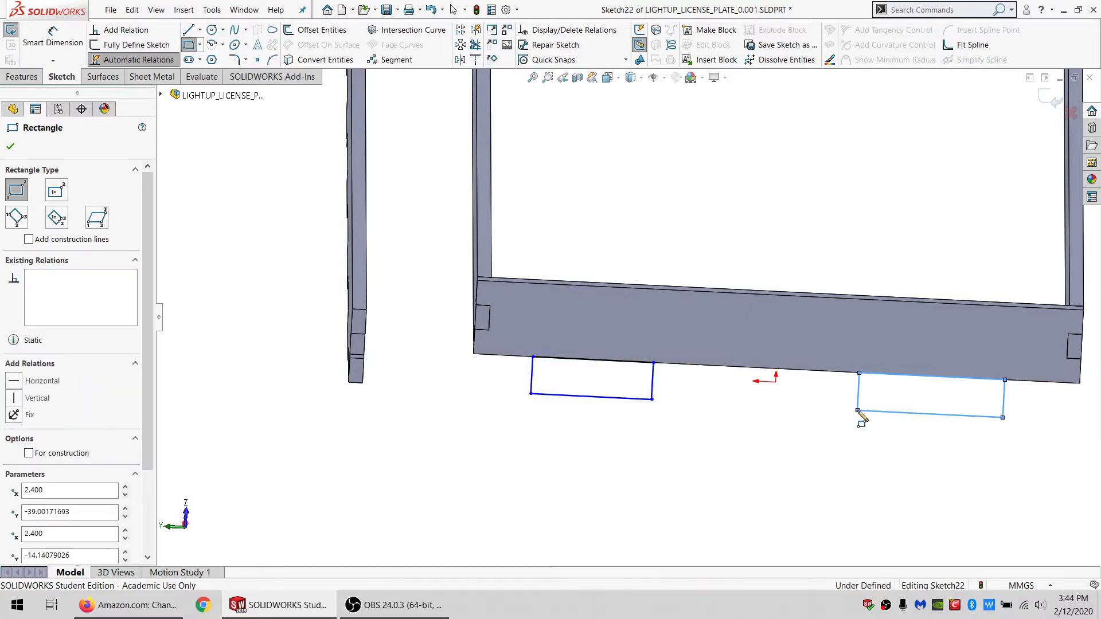
pyautogui.click(810, 370)
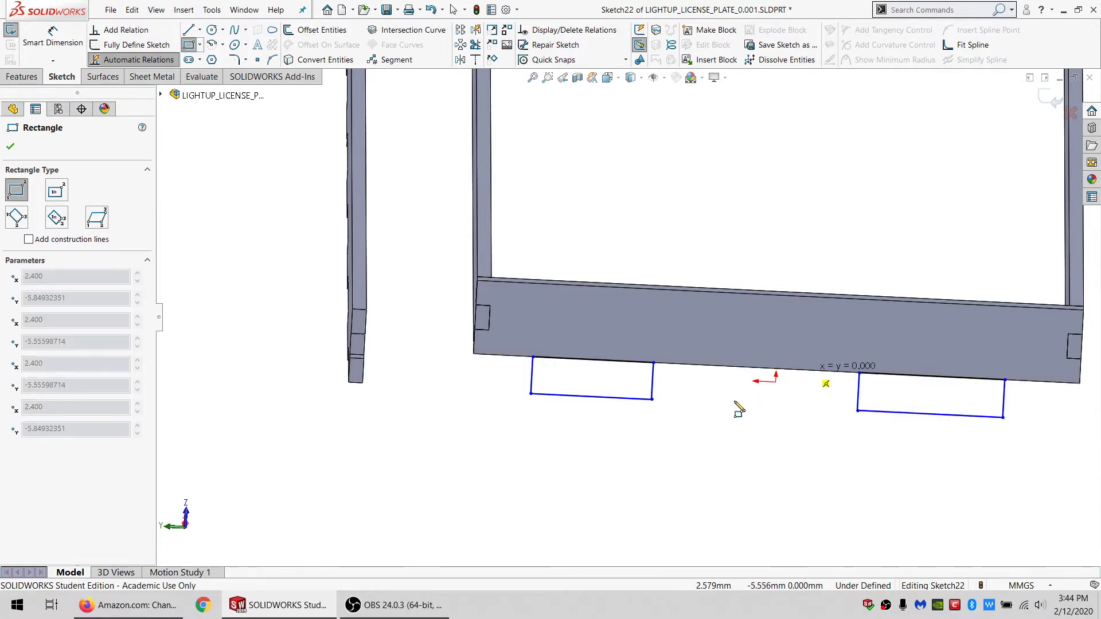
pyautogui.click(700, 421)
pyautogui.press('Escape')
pyautogui.scroll(2, 907, 363)
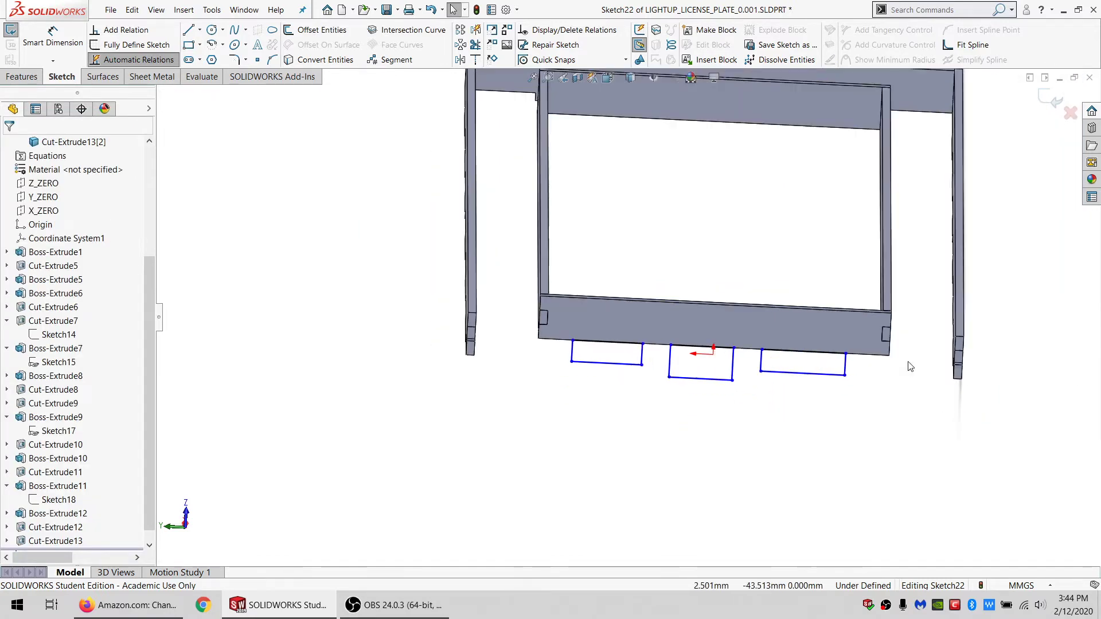
pyautogui.scroll(-3, 757, 373)
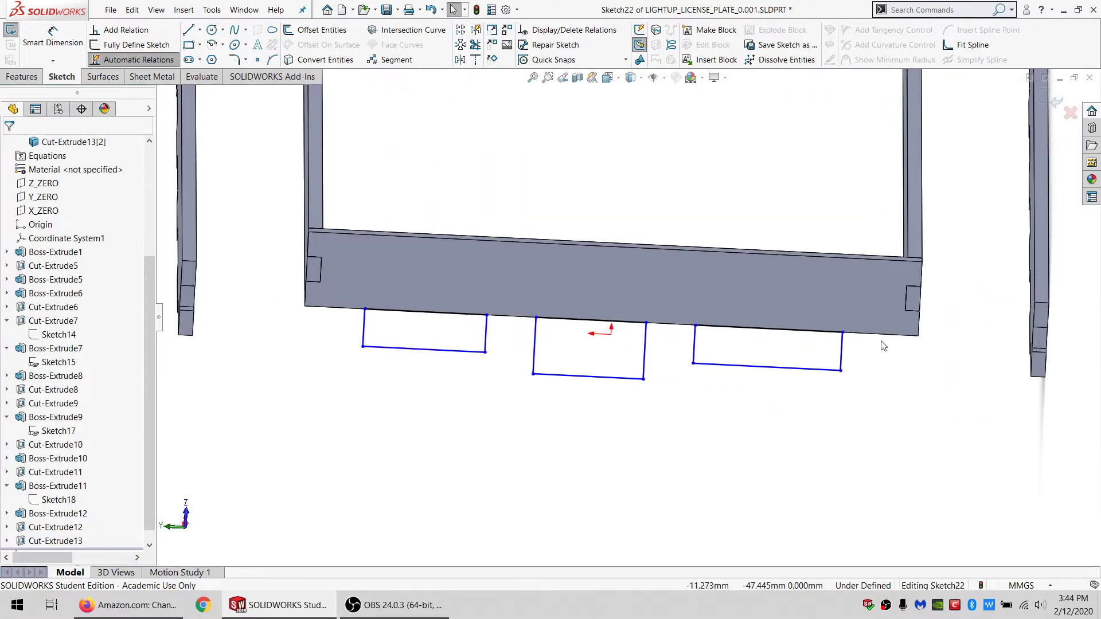
pyautogui.moveTo(882, 346)
pyautogui.mouseDown()
pyautogui.moveTo(745, 402)
pyautogui.moveTo(530, 421)
pyautogui.moveTo(264, 241)
pyautogui.moveTo(518, 437)
pyautogui.mouseUp()
pyautogui.press('Delete')
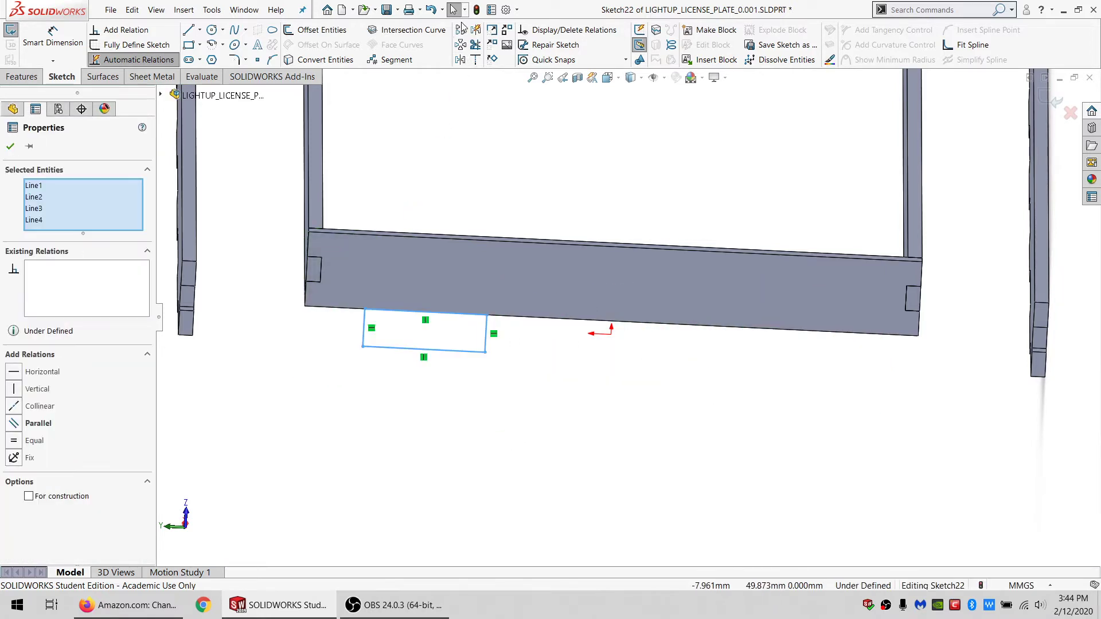
# Step: Linearly pattern the sketched rectangle along the short strip's bottom edge, with 3 instances spaced 30 mm apart
pyautogui.click(462, 32)
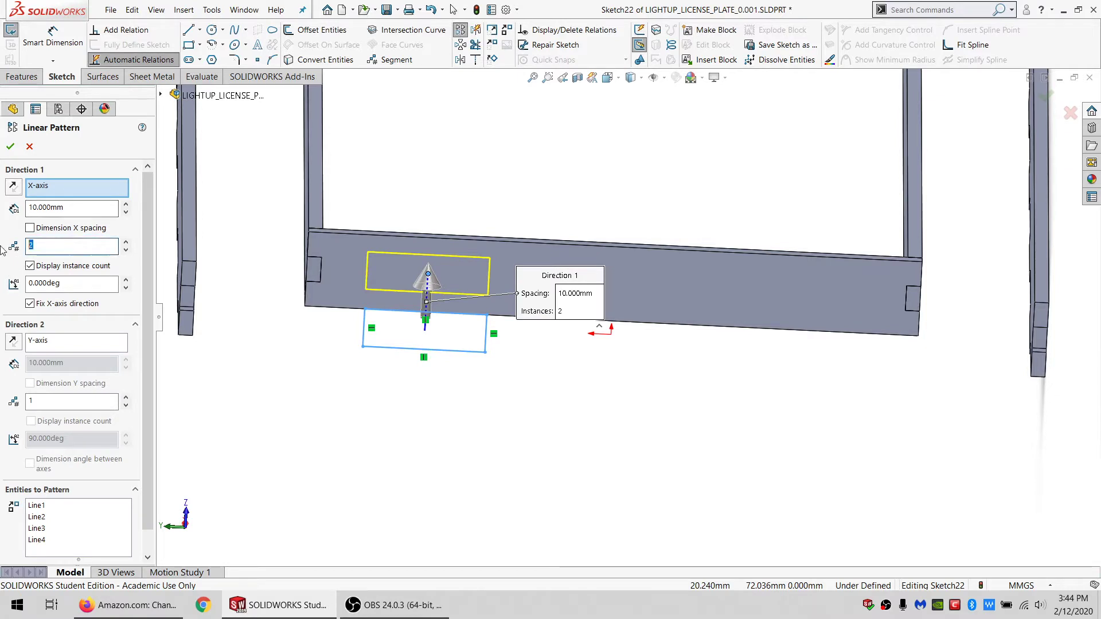
pyautogui.click(50, 400)
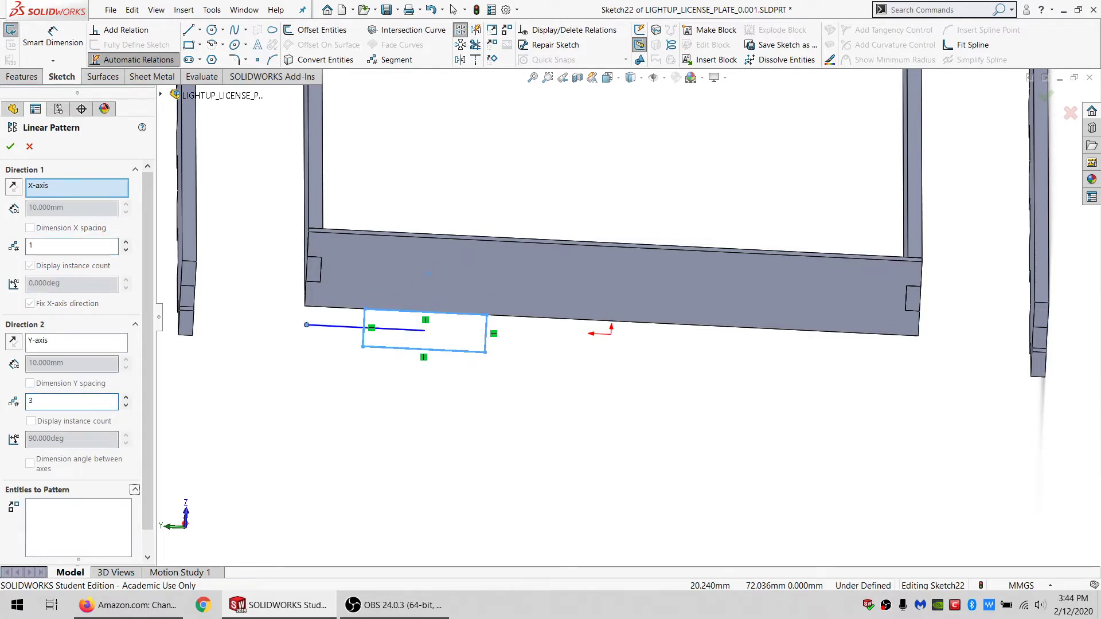
pyautogui.click(14, 344)
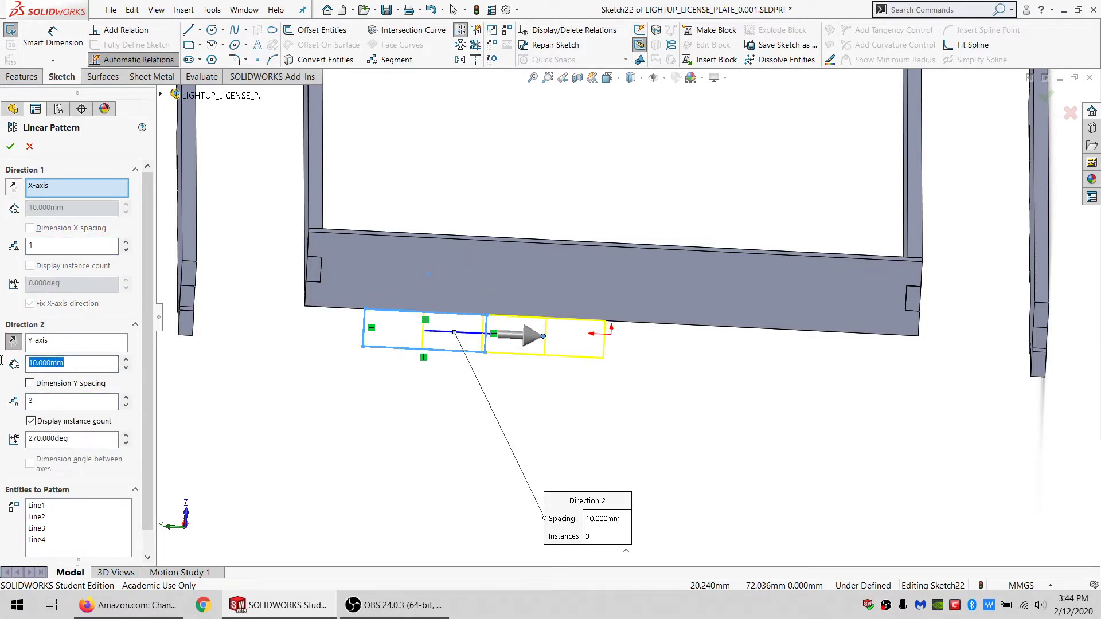
pyautogui.write('30')
pyautogui.press('Return')
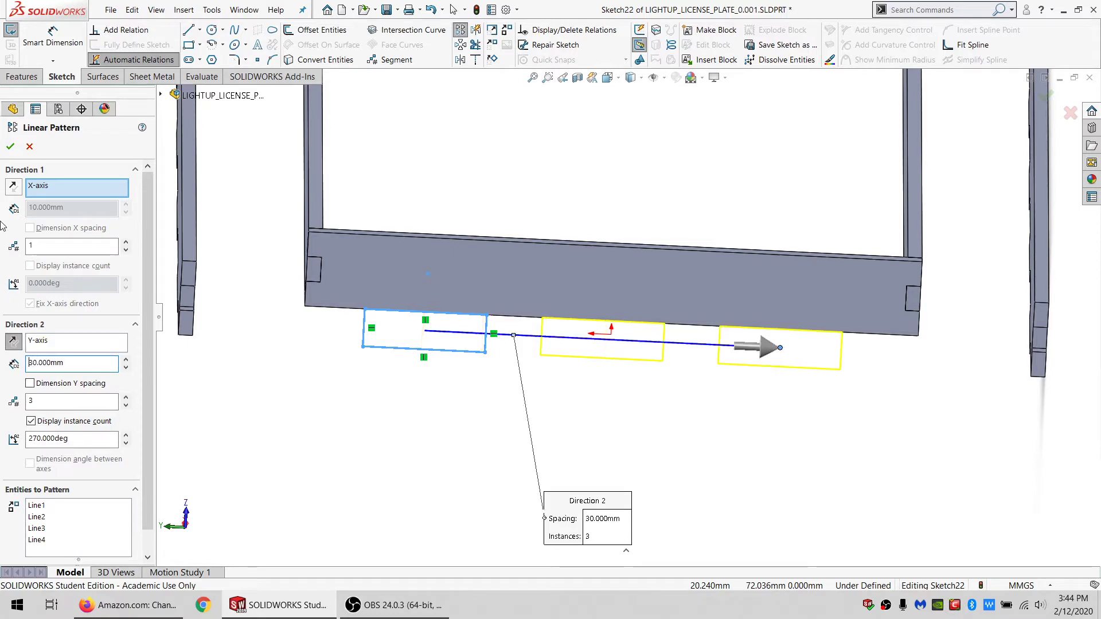
pyautogui.click(12, 147)
# Step: Draw construction lines along the bottom edge from each strip corner to the nearest rectangle and between the first two rectangles
pyautogui.click(189, 30)
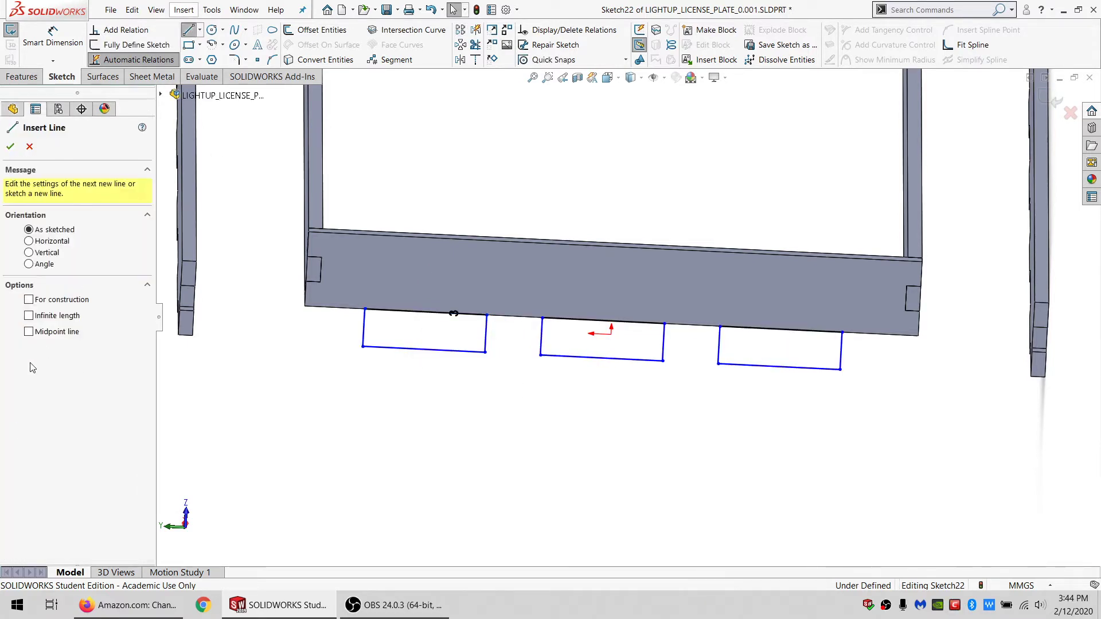
pyautogui.click(30, 299)
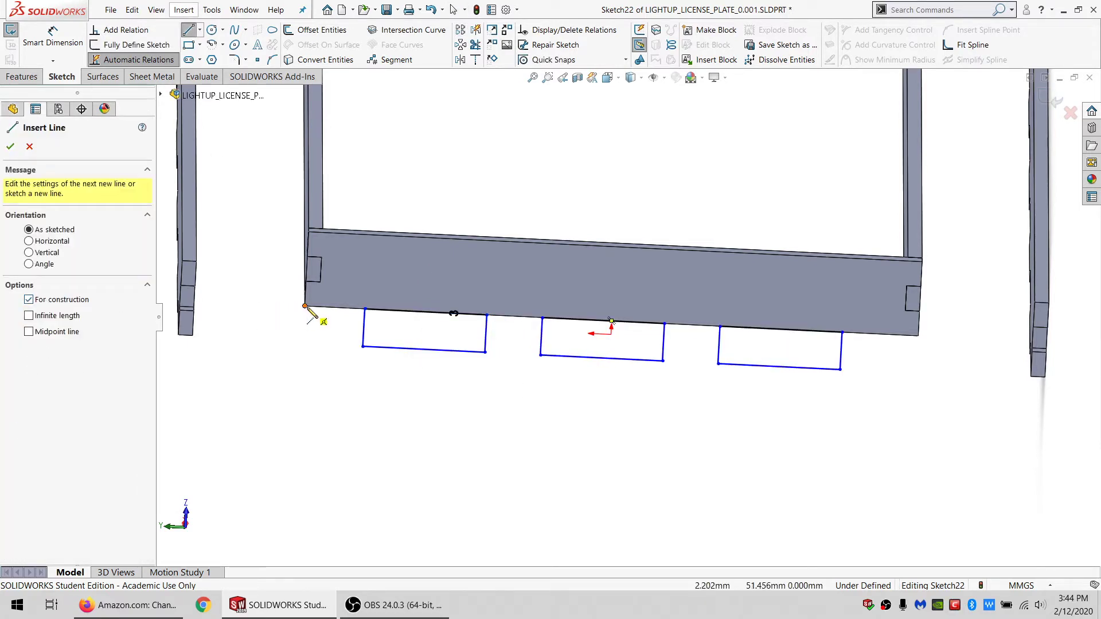
pyautogui.moveTo(305, 306)
pyautogui.mouseDown()
pyautogui.moveTo(385, 310)
pyautogui.moveTo(365, 309)
pyautogui.mouseUp()
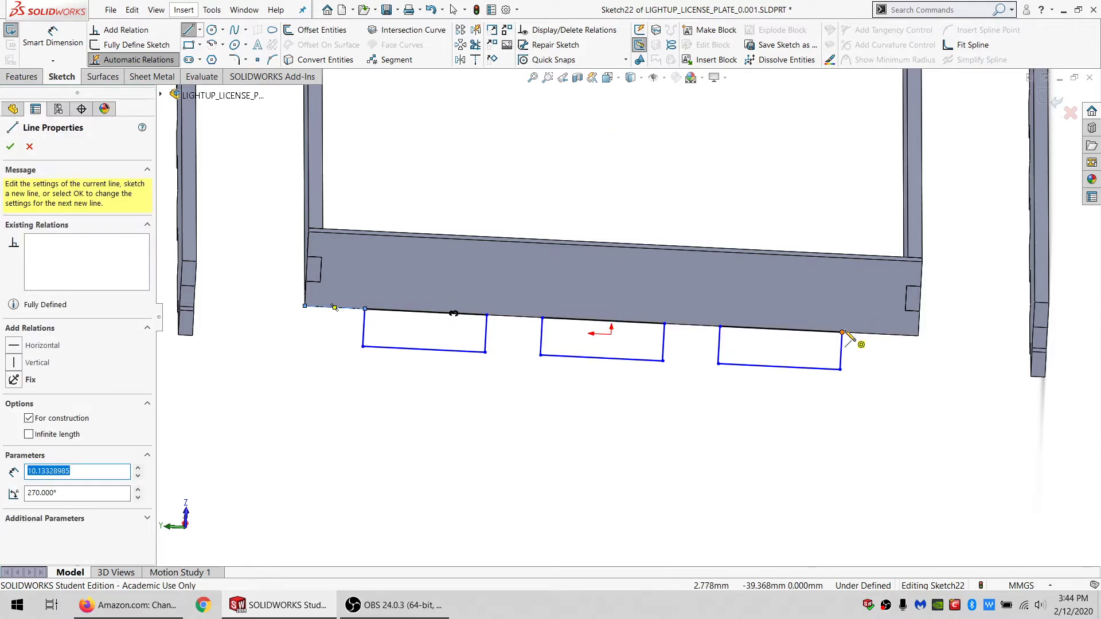
pyautogui.moveTo(843, 333); pyautogui.dragTo(918, 336)
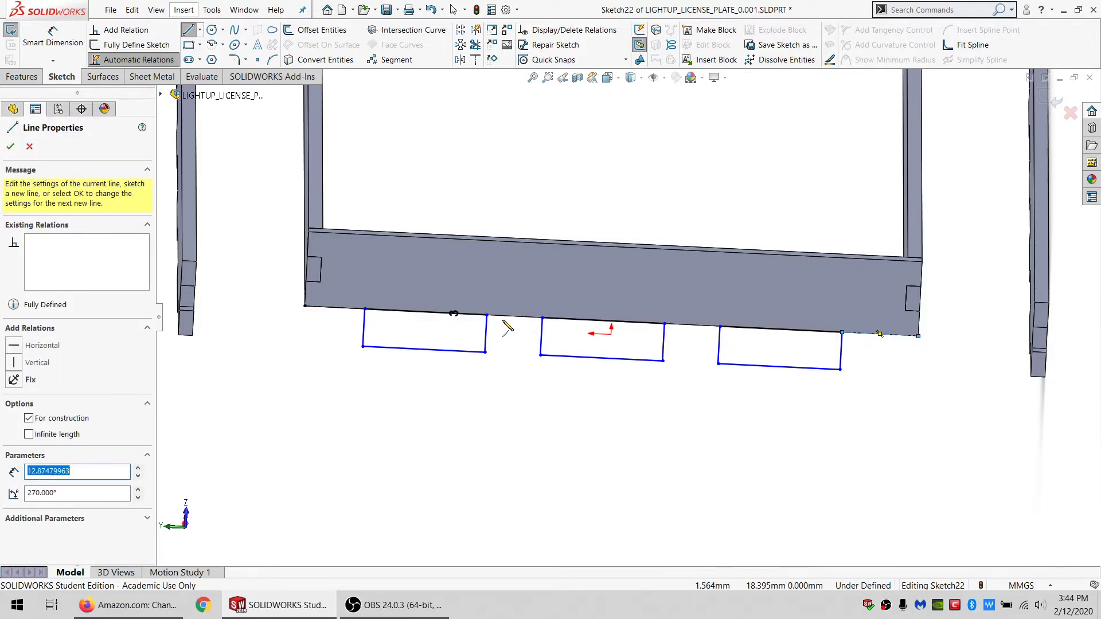
pyautogui.moveTo(487, 314); pyautogui.dragTo(544, 320)
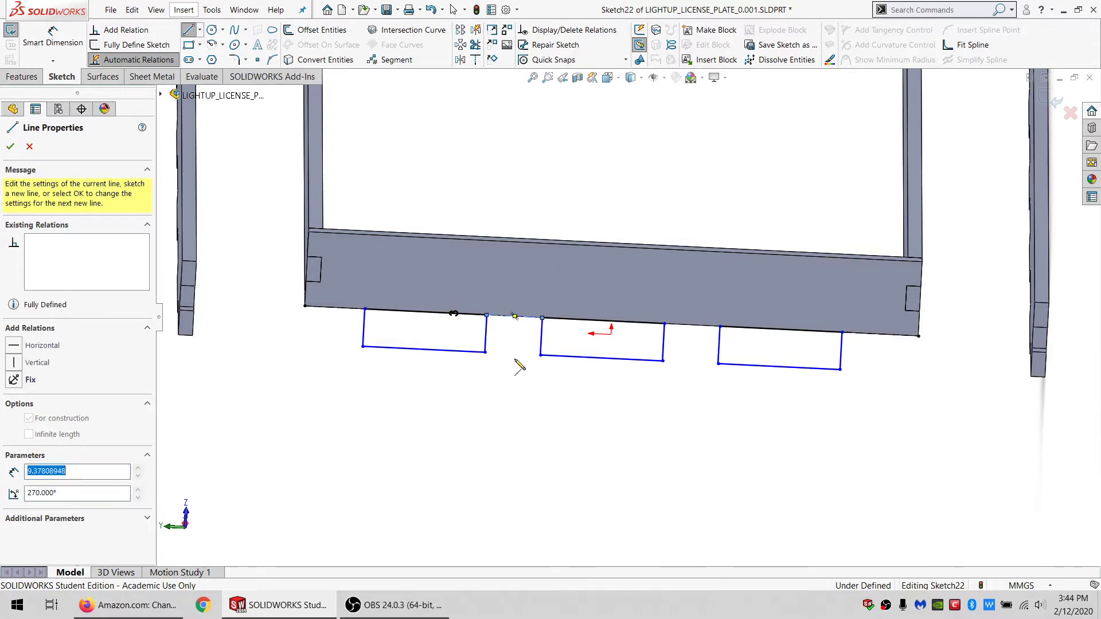
pyautogui.press('Escape')
# Step: Make the three construction gap lines and the first rectangle's top edge equal in length
pyautogui.click(501, 319)
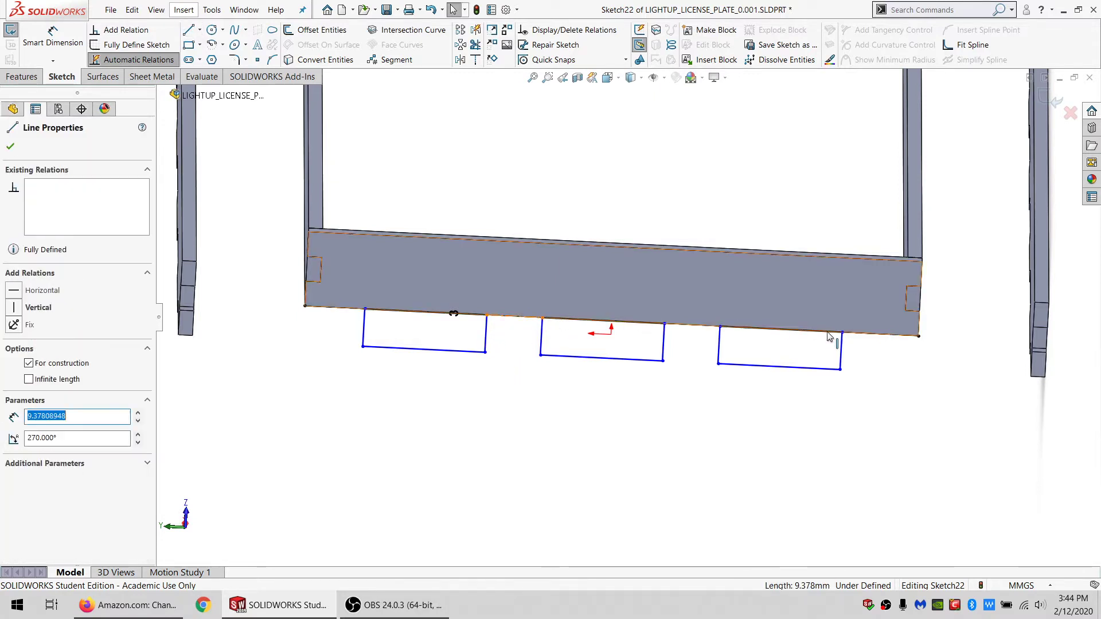
pyautogui.keyDown('ctrl'); pyautogui.click(872, 334); pyautogui.keyUp('ctrl')
pyautogui.keyDown('ctrl'); pyautogui.click(350, 308); pyautogui.keyUp('ctrl')
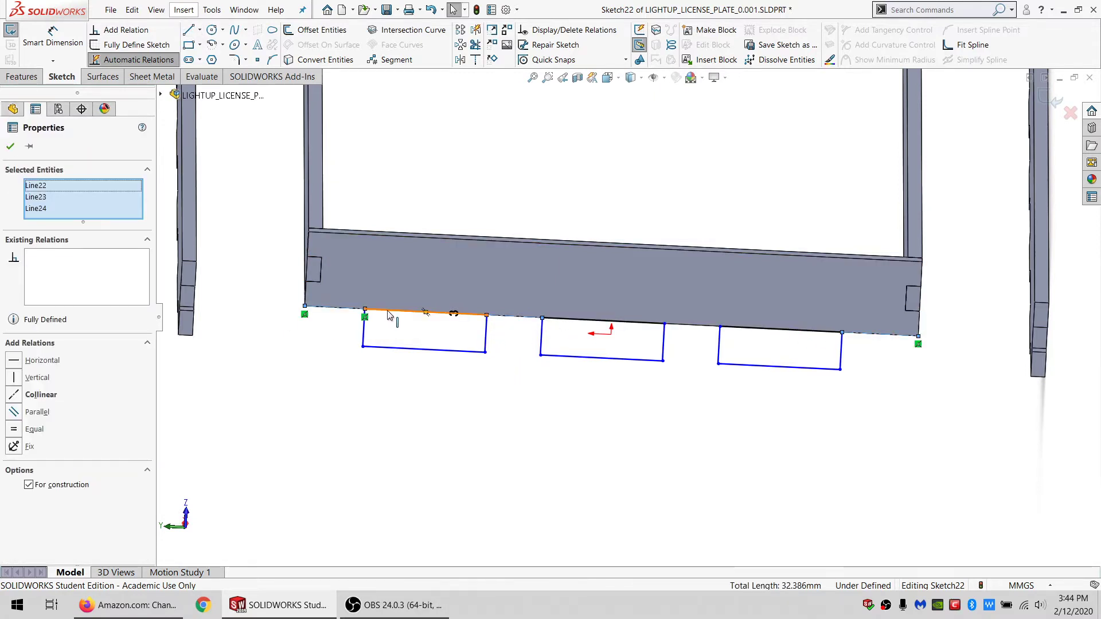
pyautogui.keyDown('ctrl'); pyautogui.click(388, 312); pyautogui.keyUp('ctrl')
pyautogui.click(33, 441)
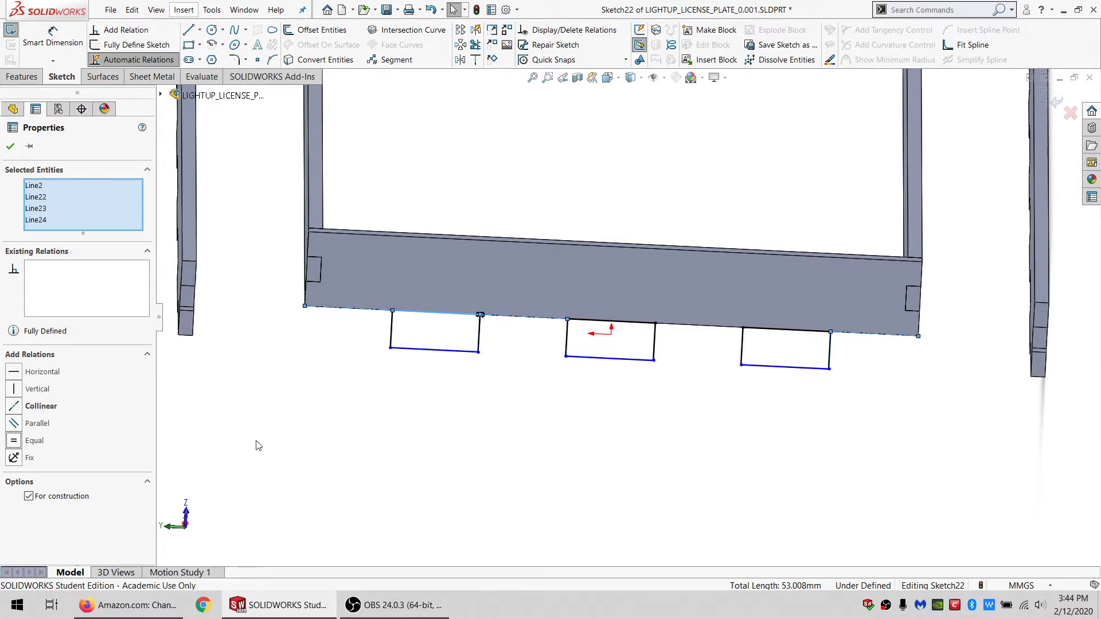
pyautogui.click(487, 449)
# Step: Make a bottom corner of the end rectangle coincident with the long outer wall's lower edge
pyautogui.scroll(2, 558, 326)
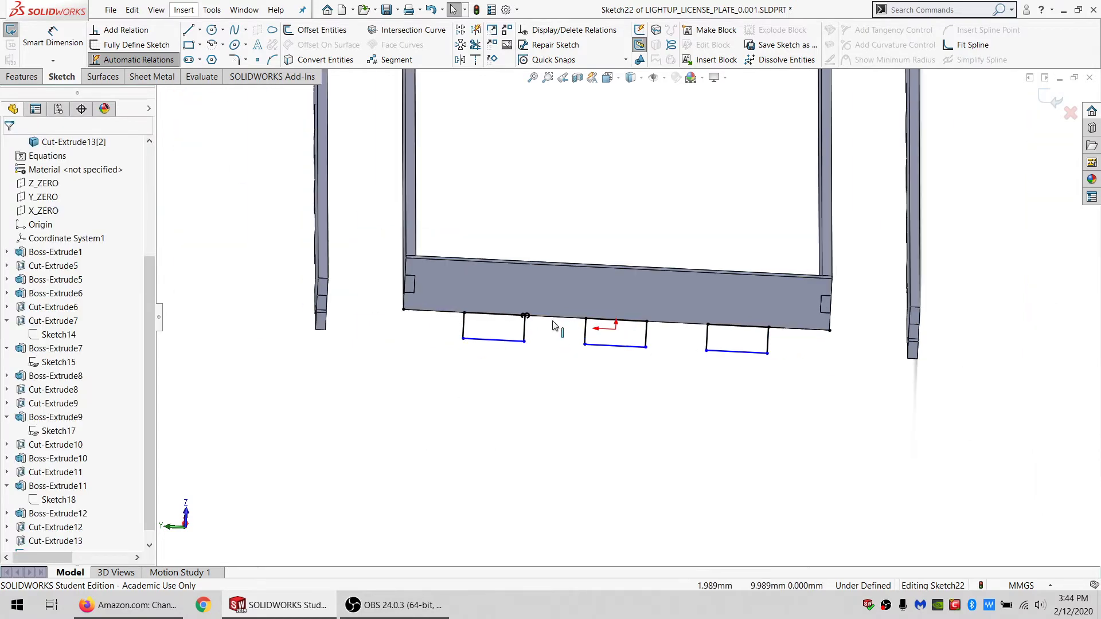
pyautogui.moveTo(665, 314); pyautogui.dragTo(700, 247, button='middle')
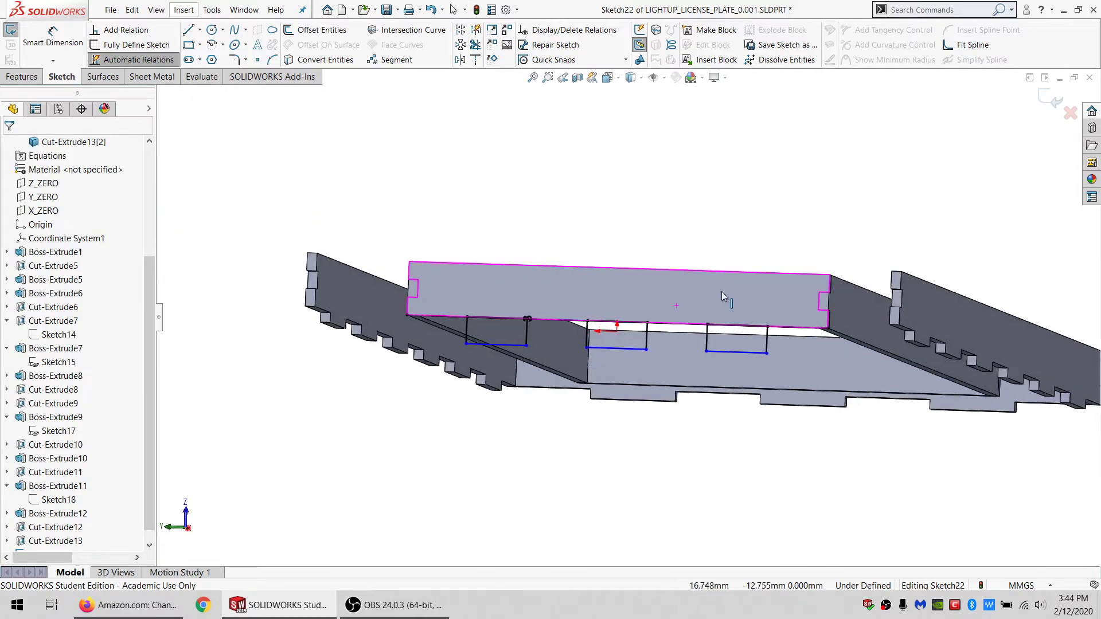
pyautogui.click(911, 343)
pyautogui.keyDown('ctrl'); pyautogui.click(766, 353); pyautogui.keyUp('ctrl')
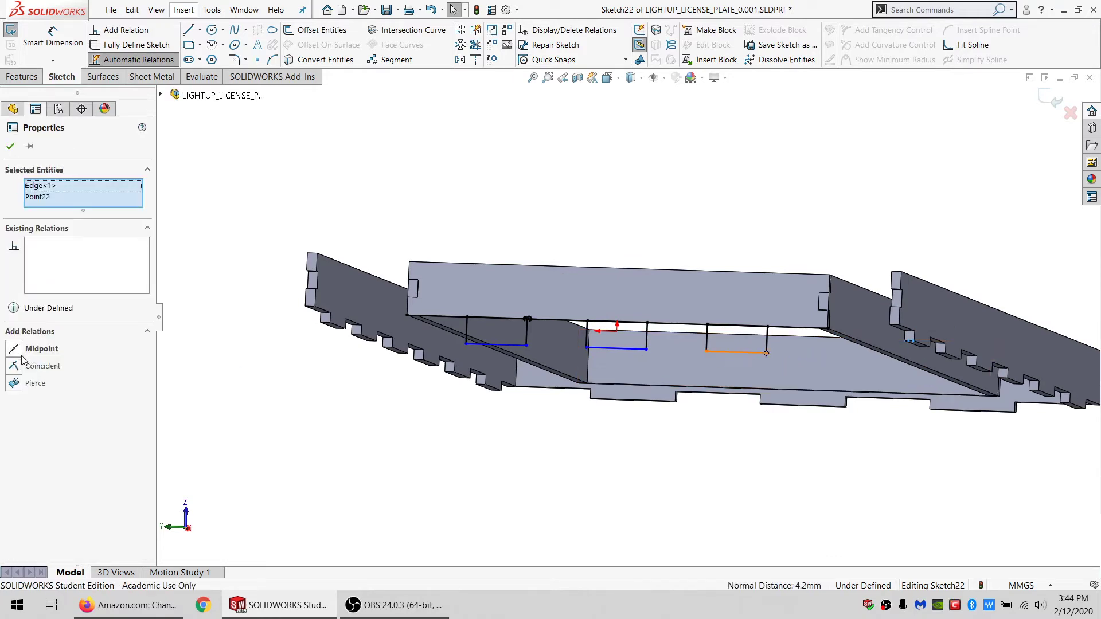
pyautogui.click(24, 367)
pyautogui.moveTo(630, 280); pyautogui.dragTo(594, 379, button='middle')
pyautogui.click(594, 380)
pyautogui.scroll(3, 681, 433)
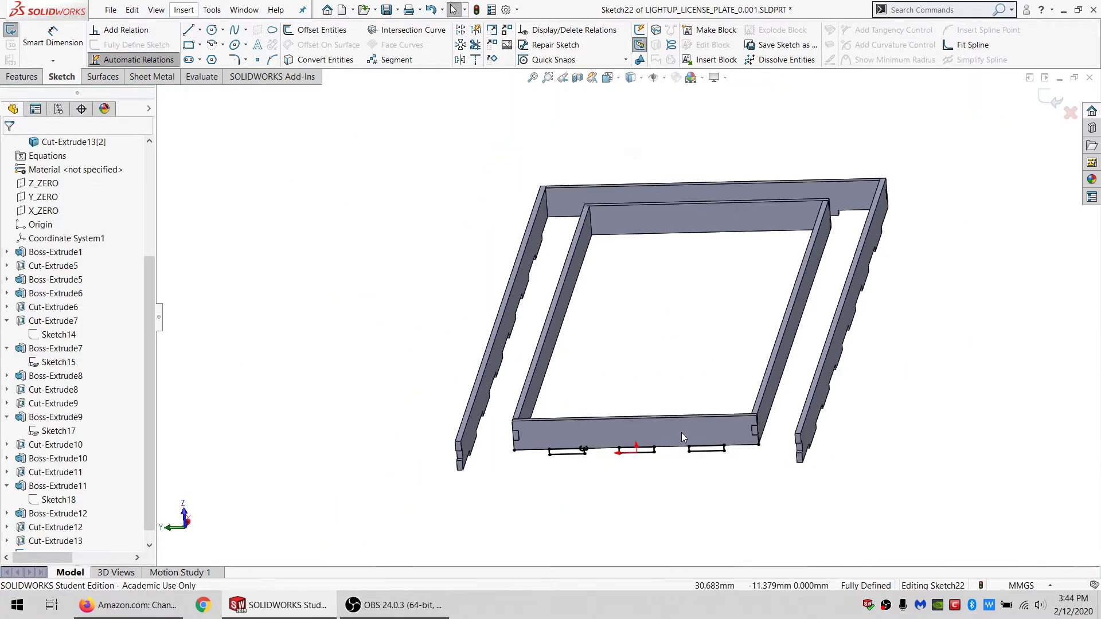
# Step: Extrude the three tab rectangles Up To Surface at the short strip's inner face, limiting the feature scope to Cut-Extrude12[1]
pyautogui.scroll(-2, 681, 437)
pyautogui.click(23, 76)
pyautogui.click(53, 30)
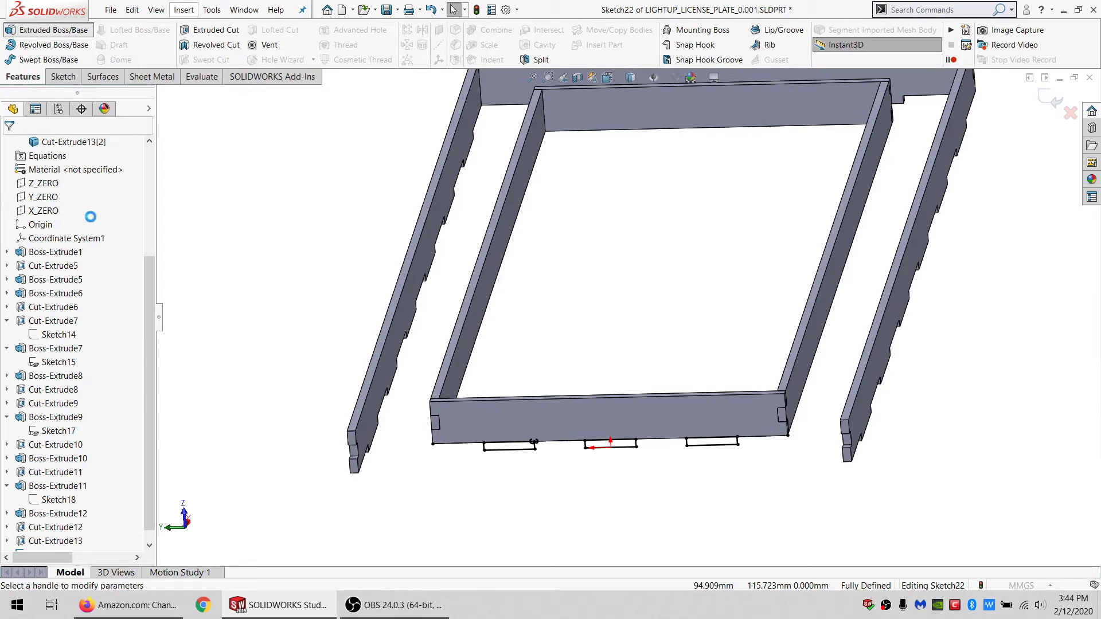
pyautogui.click(63, 226)
pyautogui.click(56, 268)
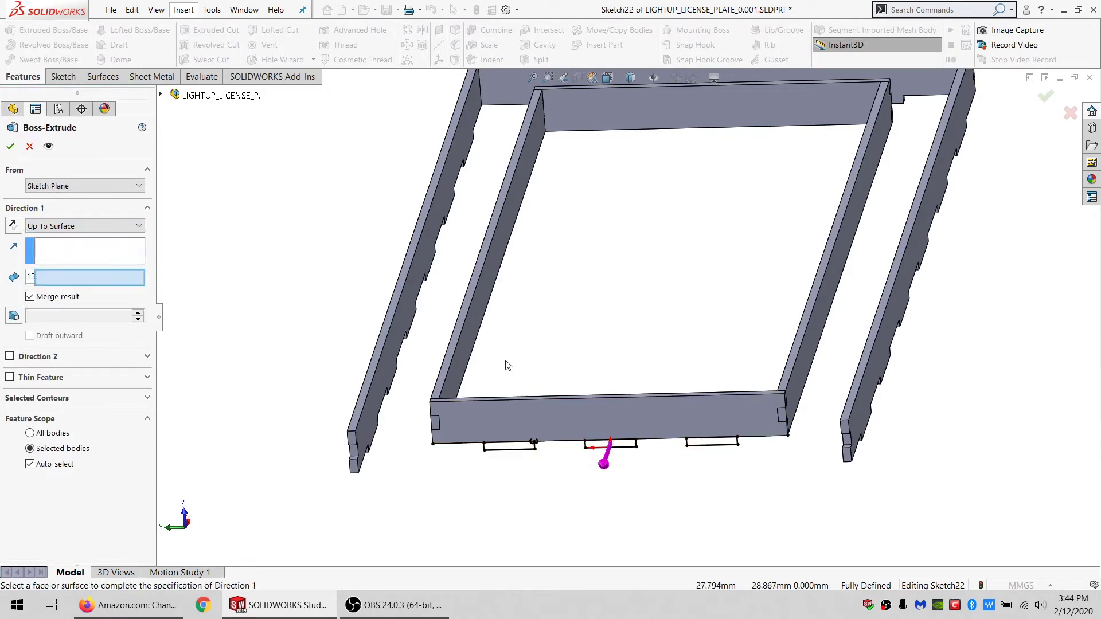
pyautogui.moveTo(506, 364); pyautogui.dragTo(385, 484, button='middle')
pyautogui.click(383, 479)
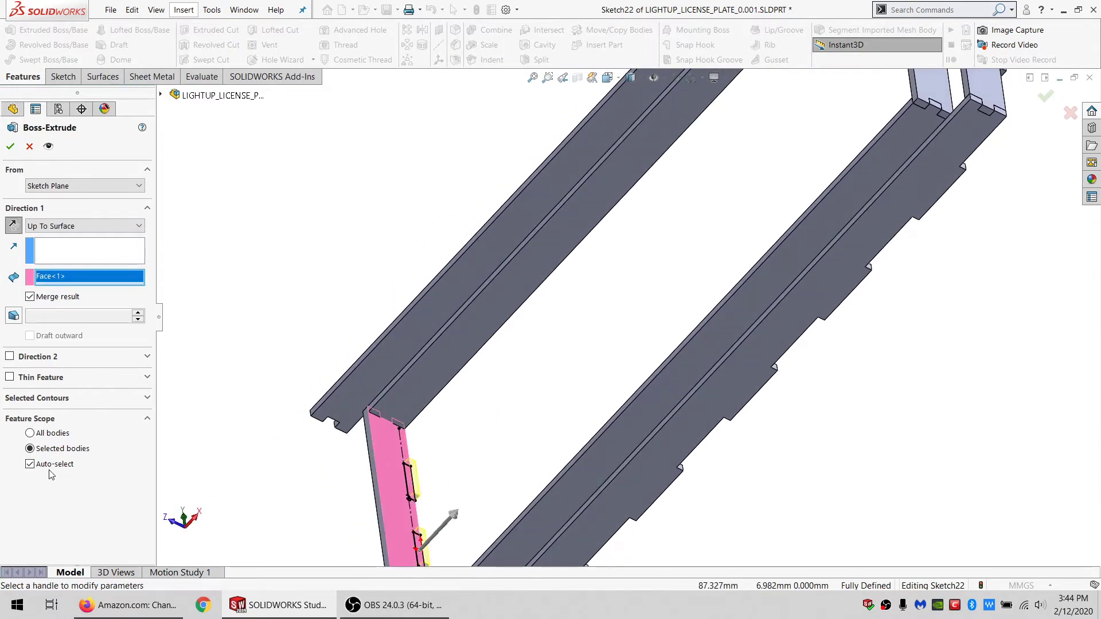
pyautogui.click(384, 445)
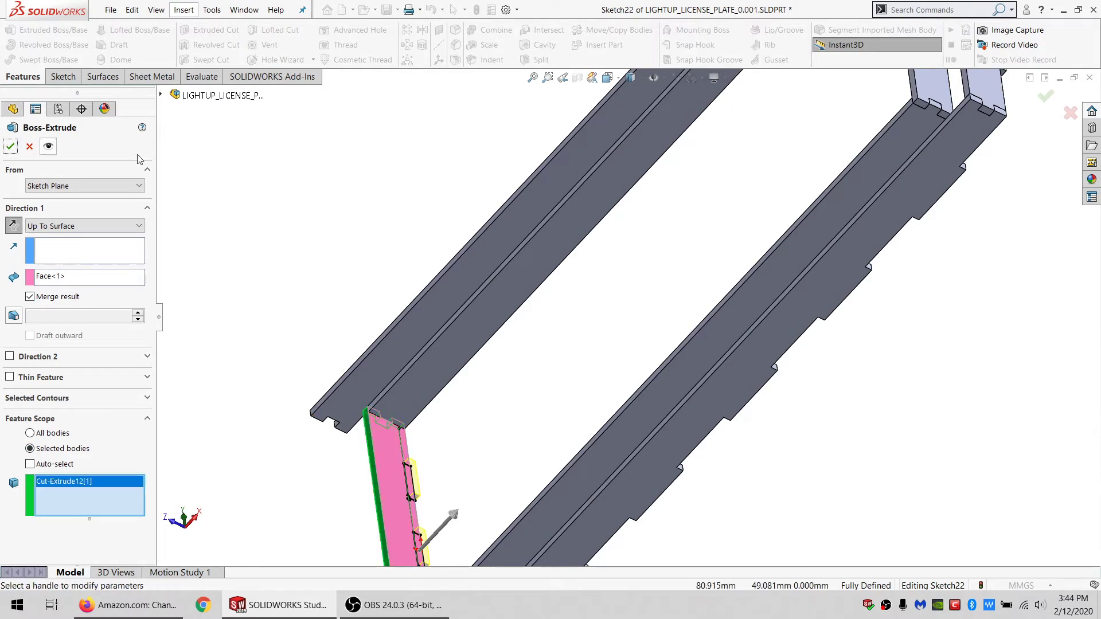
pyautogui.click(11, 145)
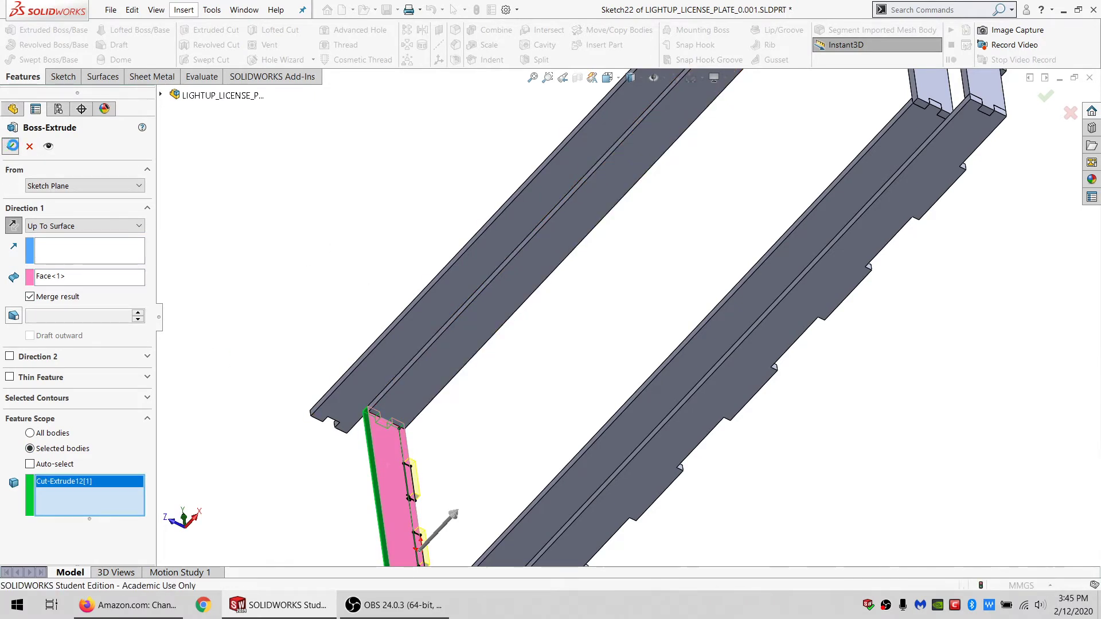
# Step: Extrude Sketch22 again from the opposite short strip's outer face up to its inner face, limiting the feature scope to Cut-Extrude12[2]
pyautogui.click(7, 540)
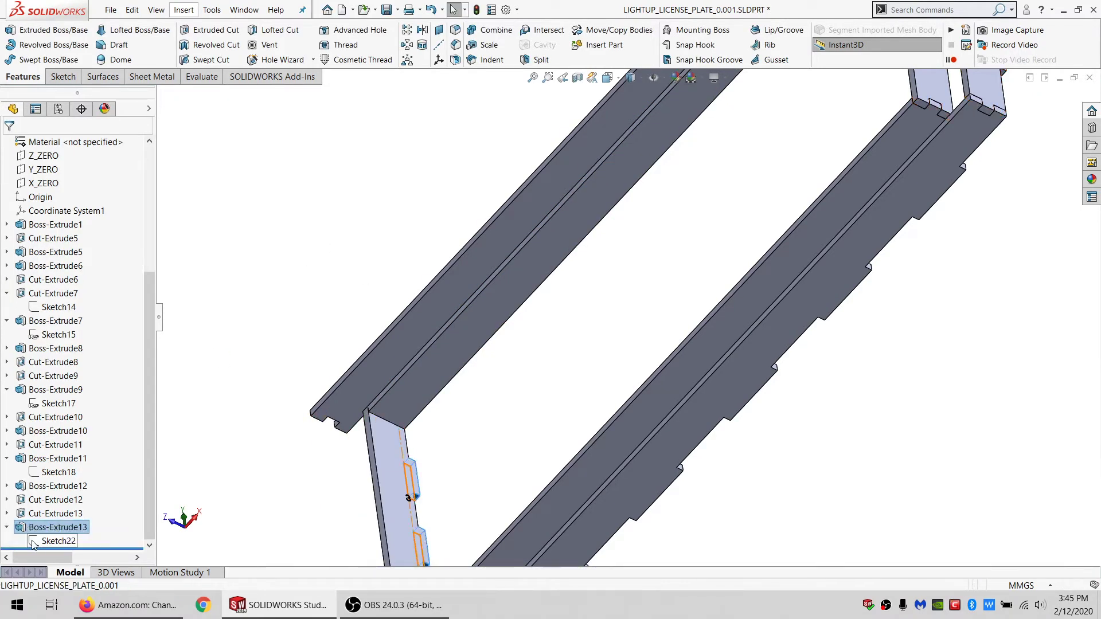
pyautogui.click(53, 541)
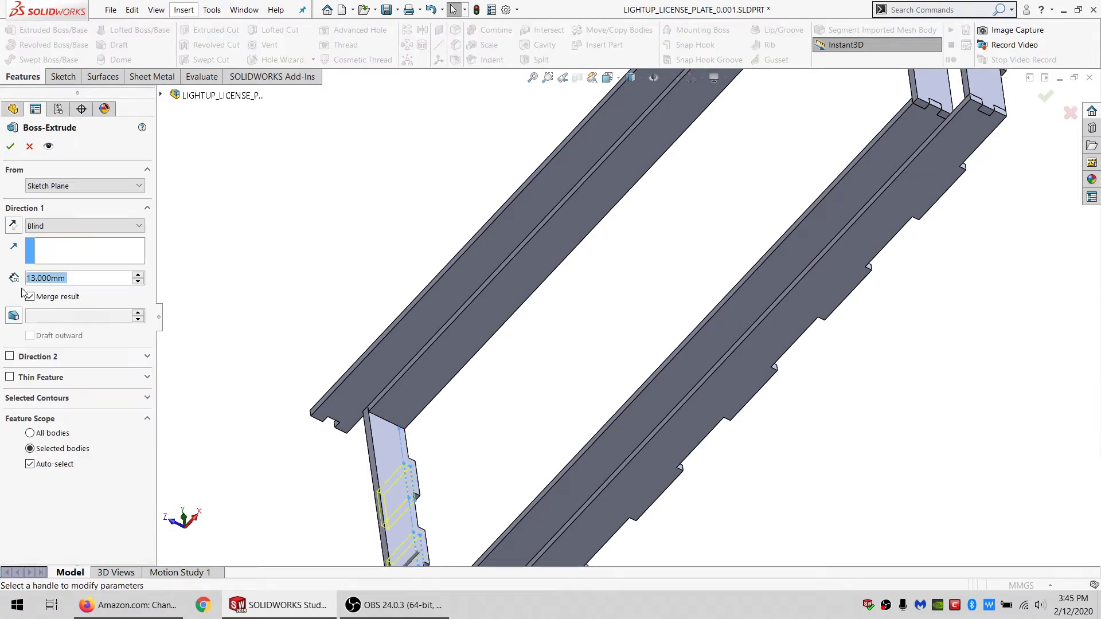
pyautogui.click(83, 186)
pyautogui.click(63, 208)
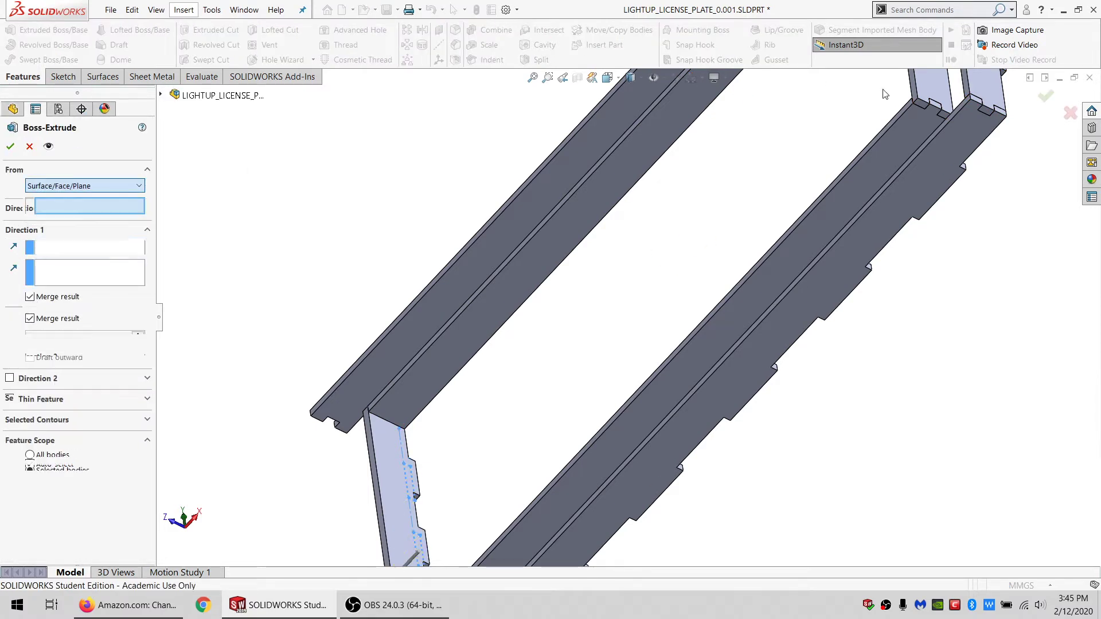
pyautogui.click(934, 86)
pyautogui.click(83, 247)
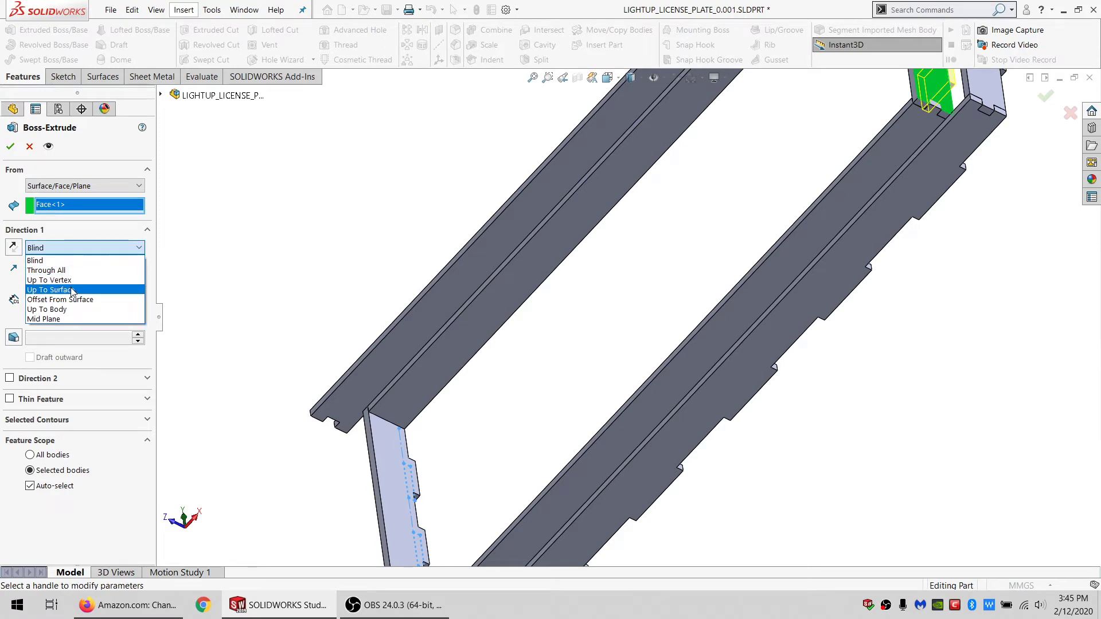
pyautogui.click(54, 285)
pyautogui.moveTo(900, 167); pyautogui.dragTo(783, 164, button='middle')
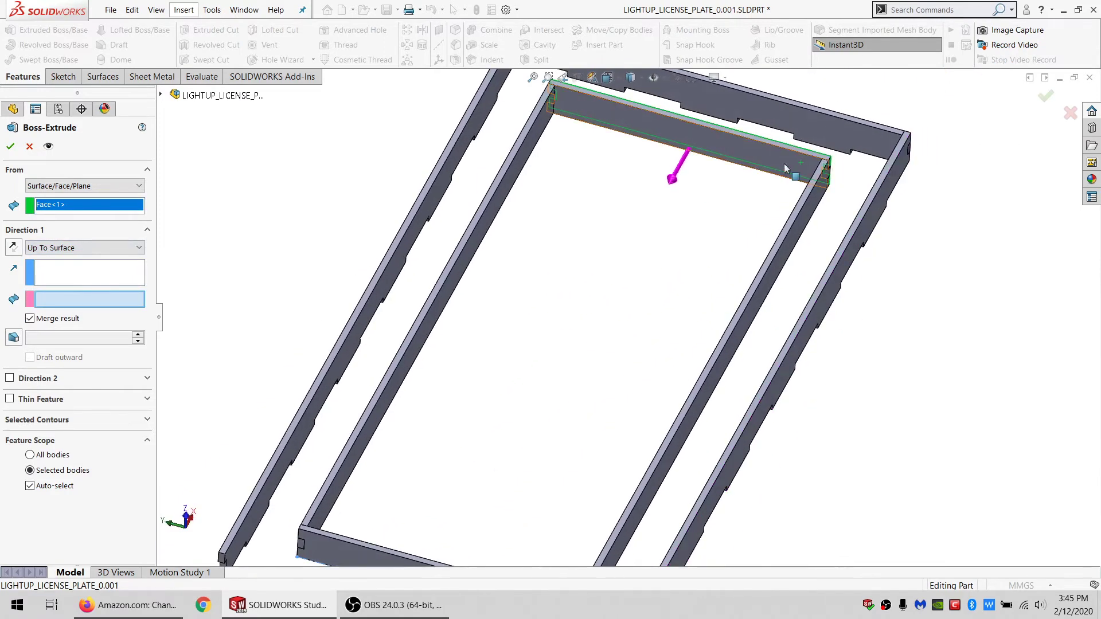
pyautogui.click(783, 163)
pyautogui.click(48, 486)
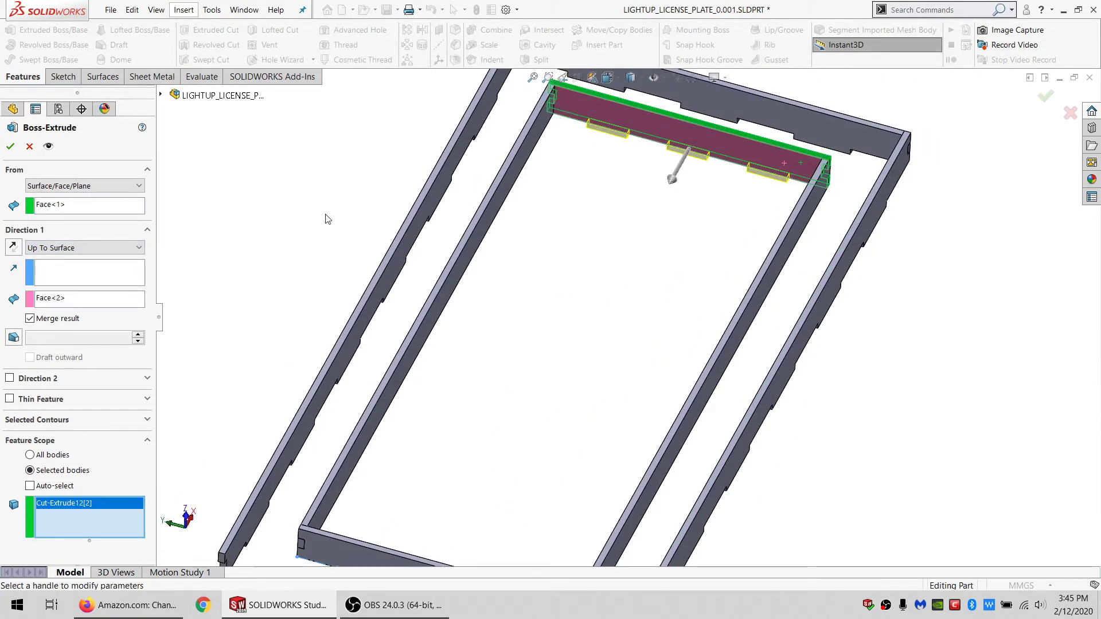
pyautogui.click(10, 147)
# Step: Hide the long outer box wall in front of the inner surround's long strip
pyautogui.scroll(3, 652, 405)
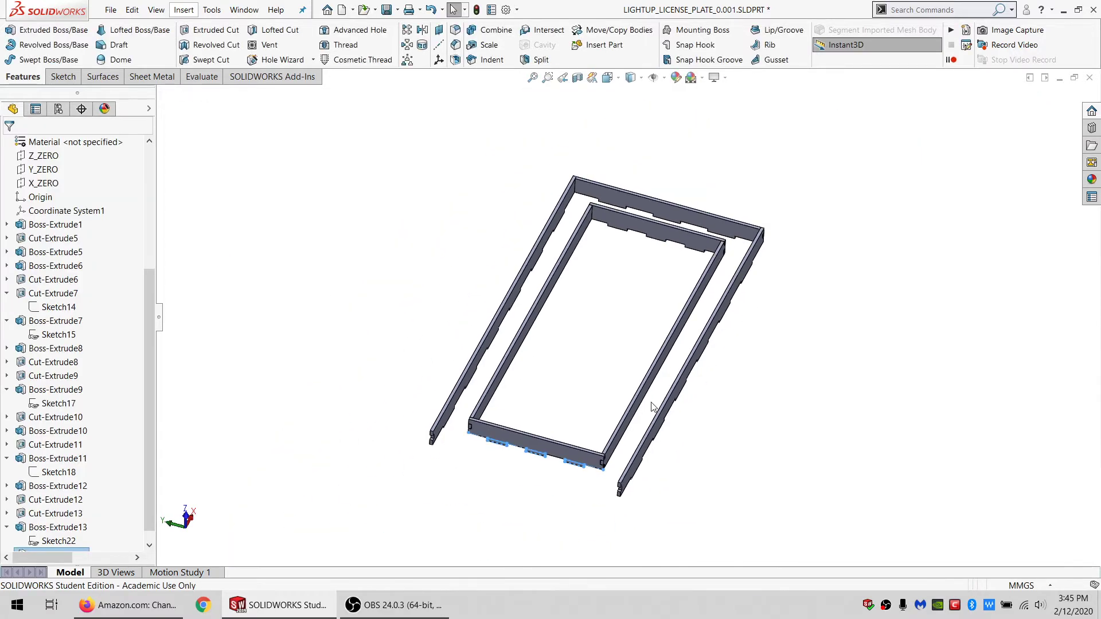
pyautogui.scroll(-4, 606, 467)
pyautogui.moveTo(628, 390); pyautogui.dragTo(528, 423, button='middle')
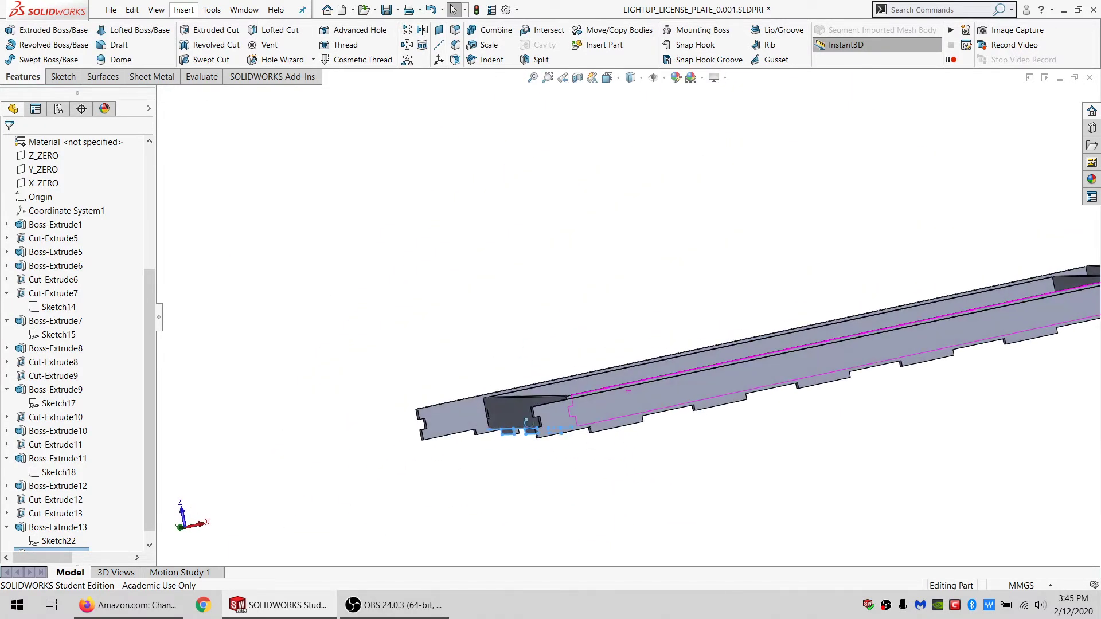
pyautogui.moveTo(758, 359); pyautogui.dragTo(857, 347, button='middle')
pyautogui.click(860, 347)
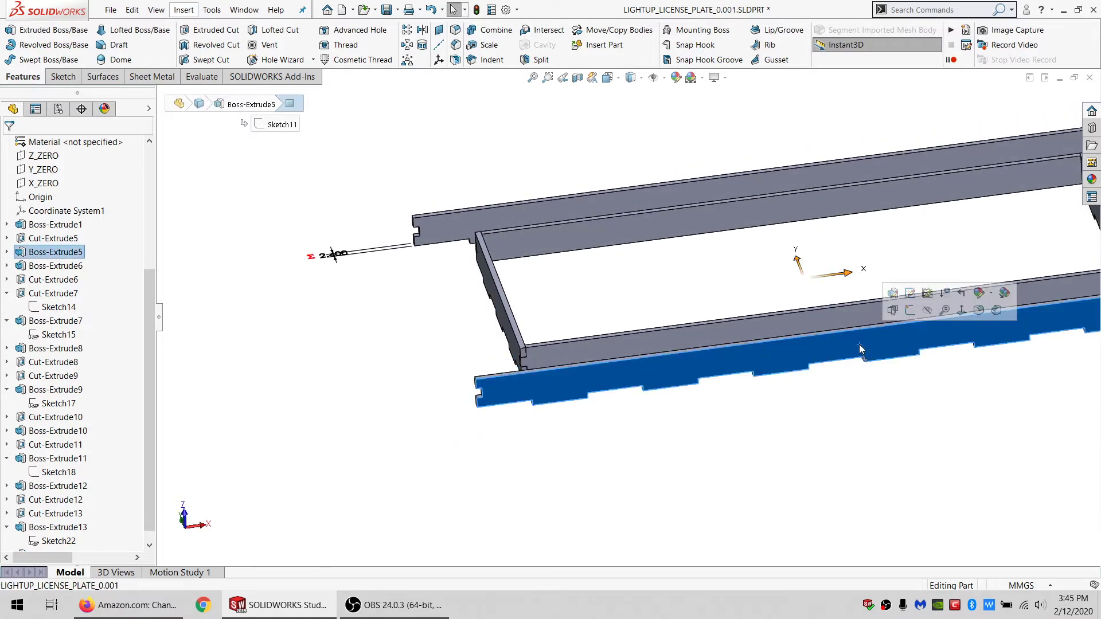
pyautogui.click(927, 310)
# Step: Start a sketch on the long inner strip's outer face and draw a rectangle about 10 mm tall down from its bottom edge
pyautogui.click(586, 352)
pyautogui.scroll(-1, 520, 367)
pyautogui.scroll(-2, 530, 356)
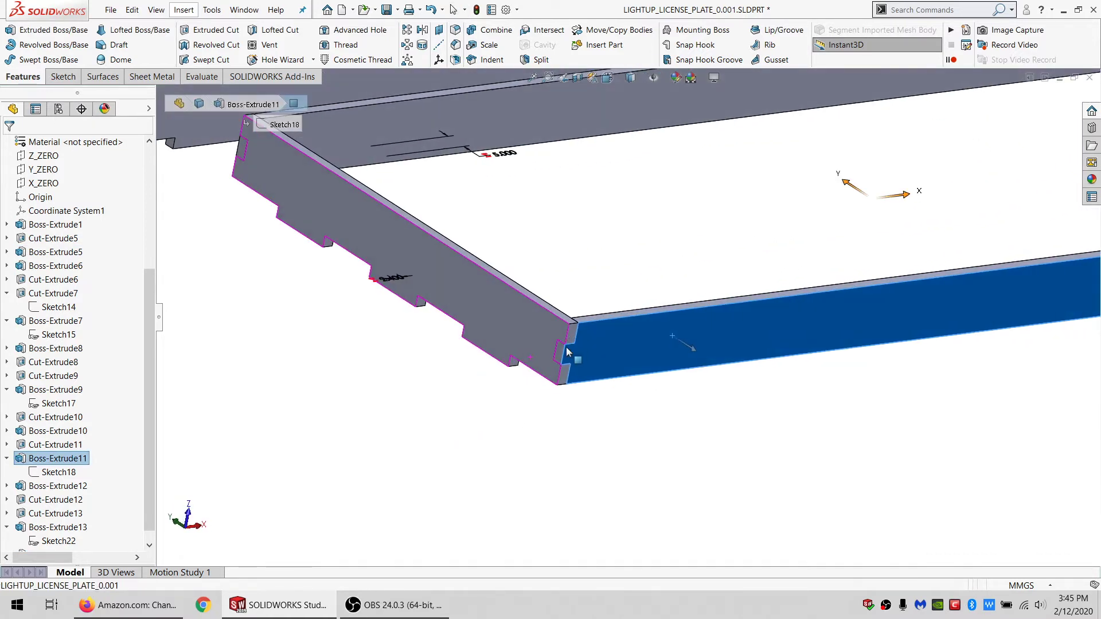
pyautogui.click(486, 350)
pyautogui.scroll(4, 692, 363)
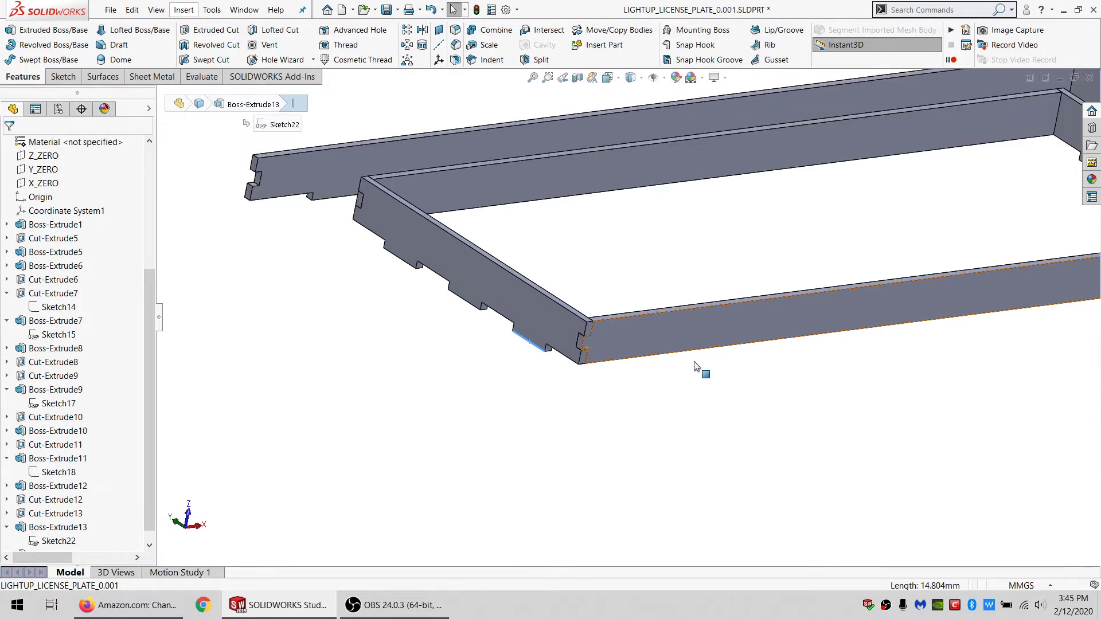
pyautogui.scroll(-2, 773, 311)
pyautogui.moveTo(772, 311); pyautogui.dragTo(726, 326, button='middle')
pyautogui.click(532, 332)
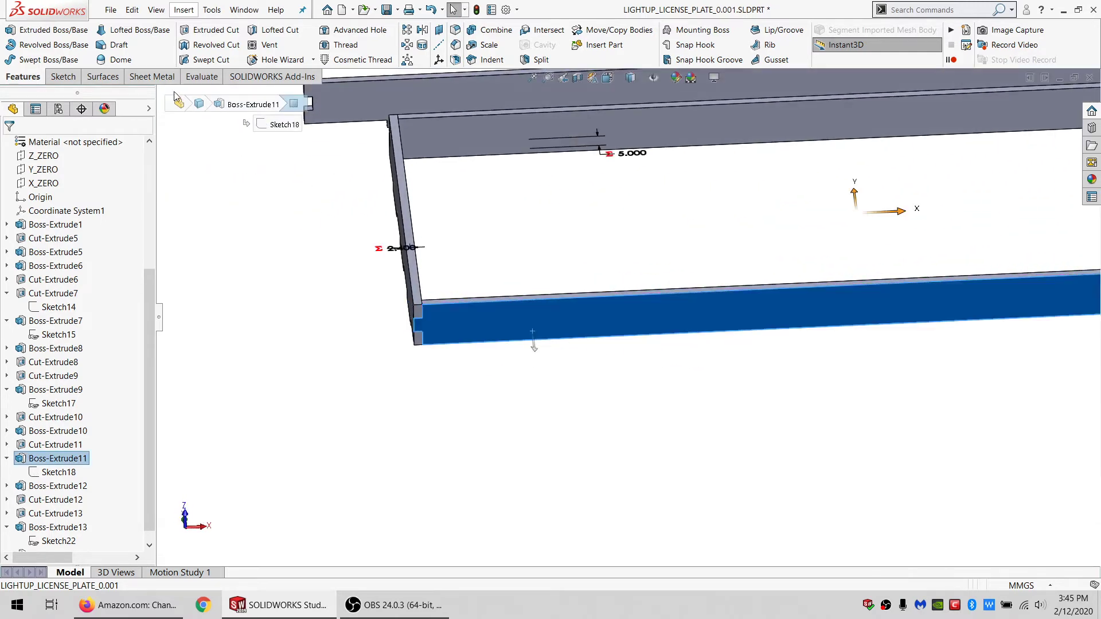
pyautogui.click(69, 74)
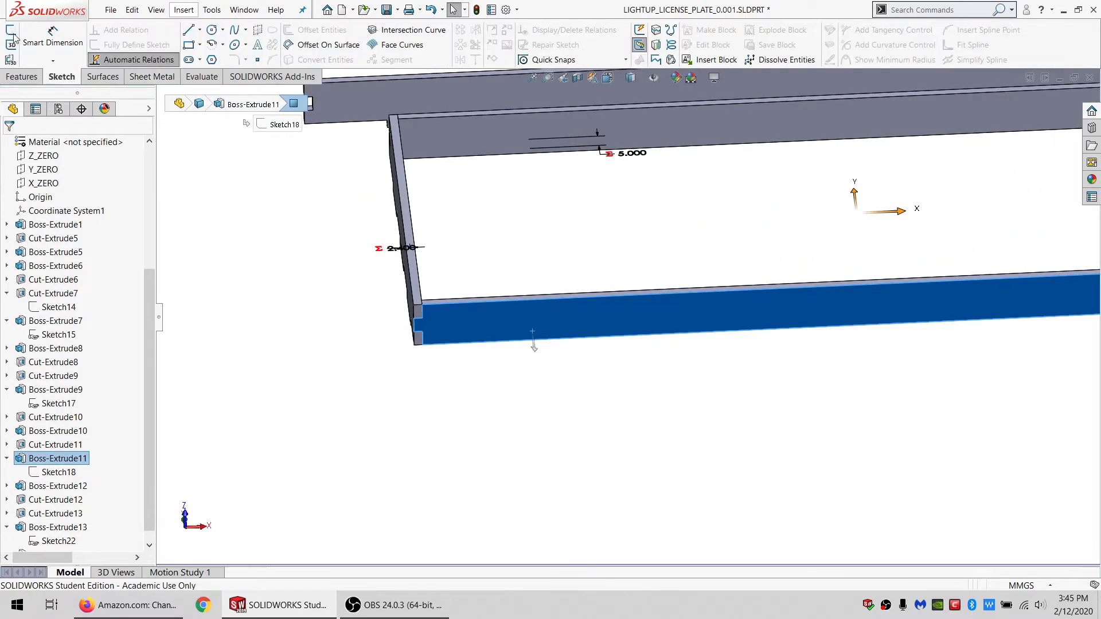
pyautogui.click(189, 44)
pyautogui.click(470, 343)
pyautogui.click(597, 369)
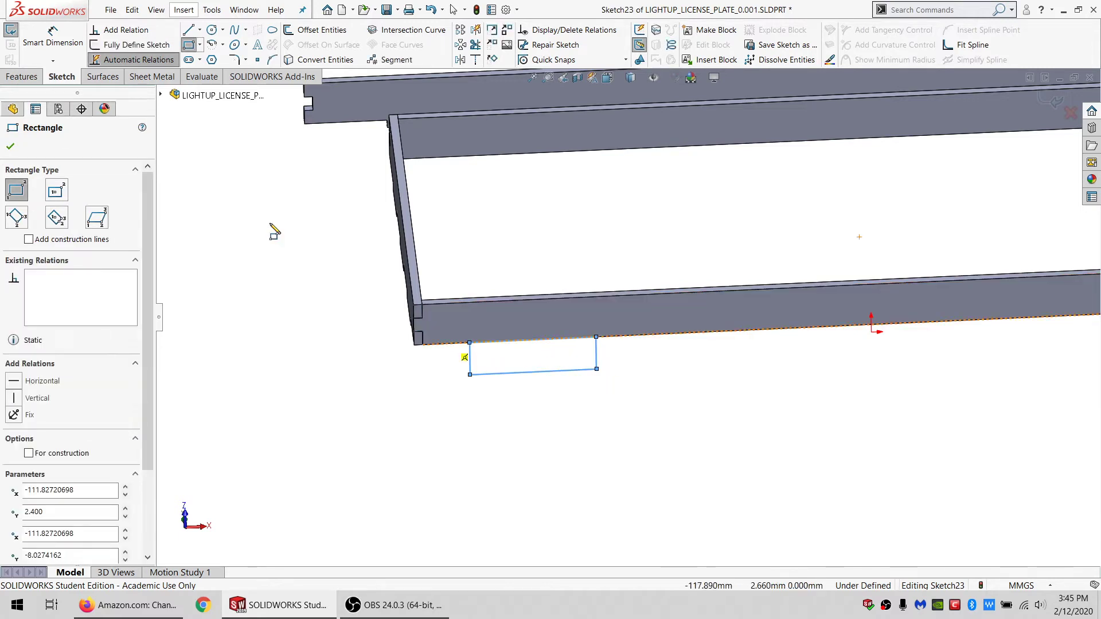
# Step: Make the rectangle's lower edge coincident with the bottom corner vertex of the nearest tab on the adjoining short strip
pyautogui.click(53, 37)
pyautogui.press('Escape')
pyautogui.moveTo(443, 325); pyautogui.dragTo(367, 352, button='middle')
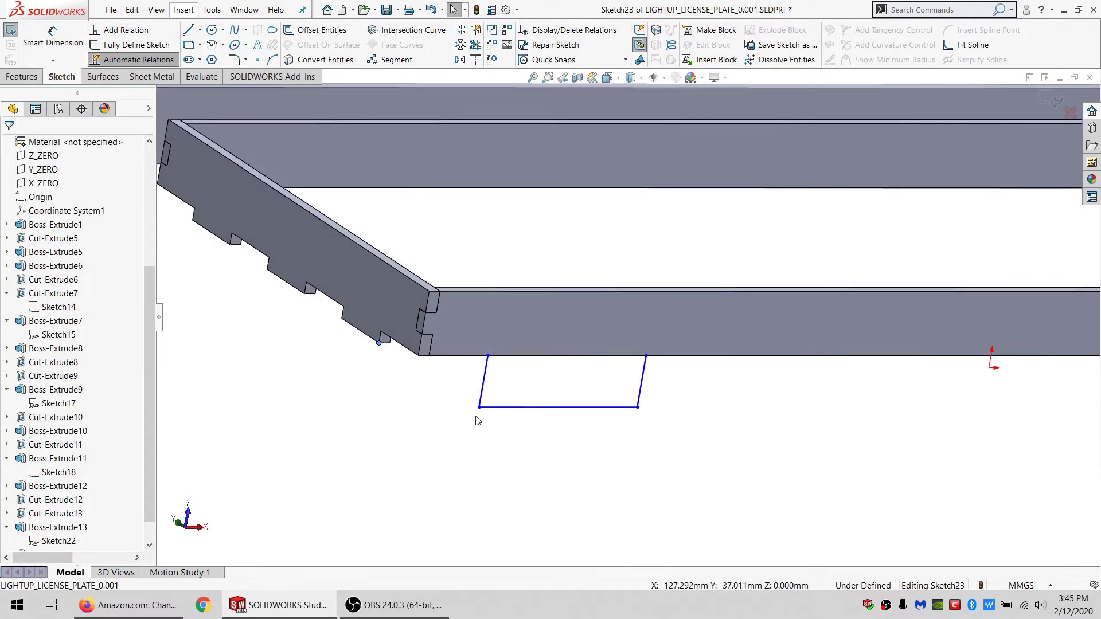
pyautogui.click(495, 407)
pyautogui.keyDown('ctrl'); pyautogui.click(379, 343); pyautogui.keyUp('ctrl')
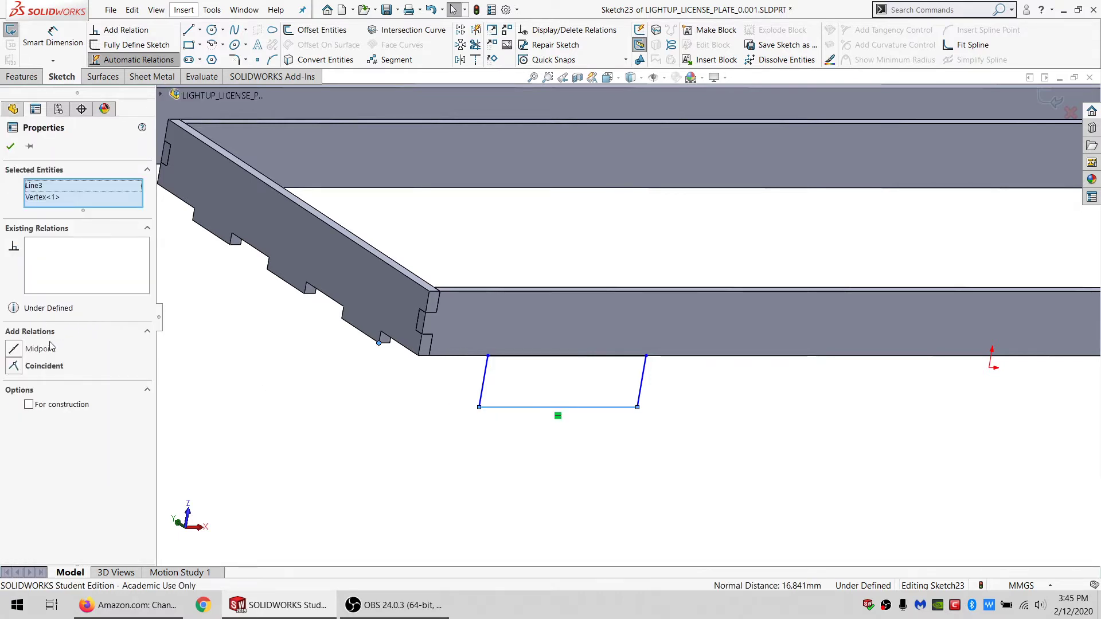
pyautogui.click(71, 370)
pyautogui.click(488, 391)
# Step: Draw a construction line from the long strip's bottom corner to the rectangle's near upper corner and make it equal to the rectangle's upper edge
pyautogui.moveTo(501, 317); pyautogui.dragTo(485, 334, button='middle')
pyautogui.click(188, 30)
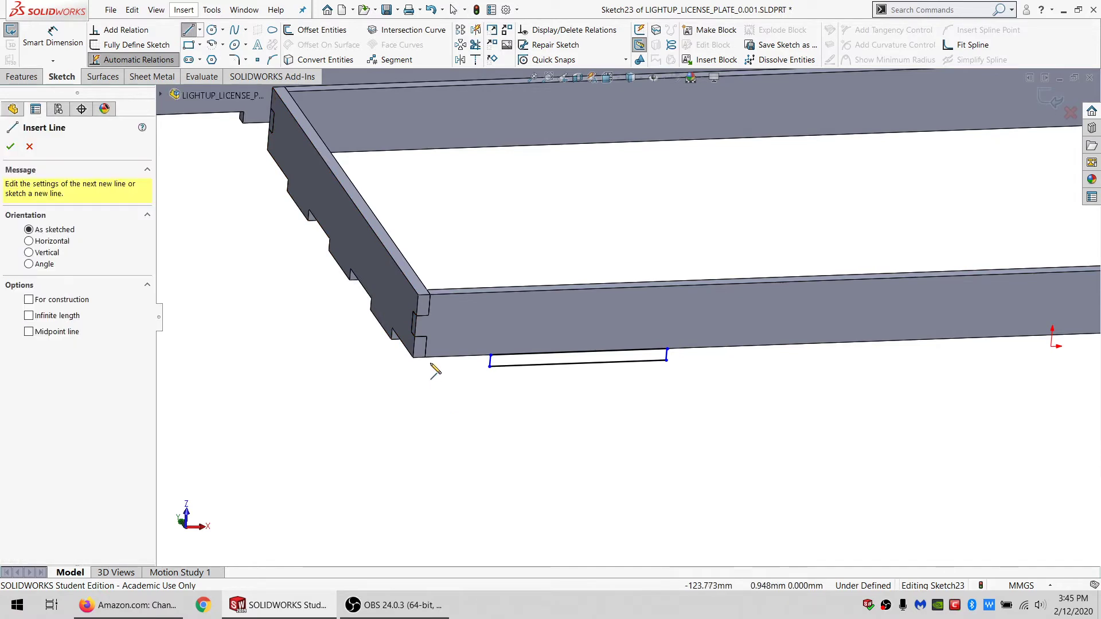
pyautogui.click(425, 357)
pyautogui.click(490, 355)
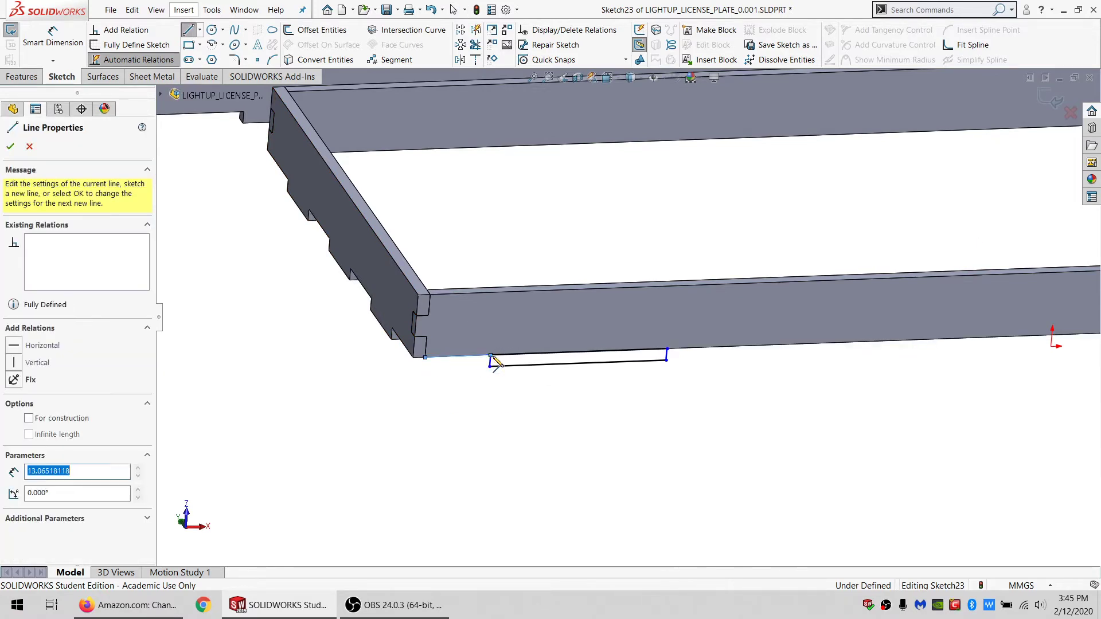
pyautogui.press('Escape')
pyautogui.press('Escape')
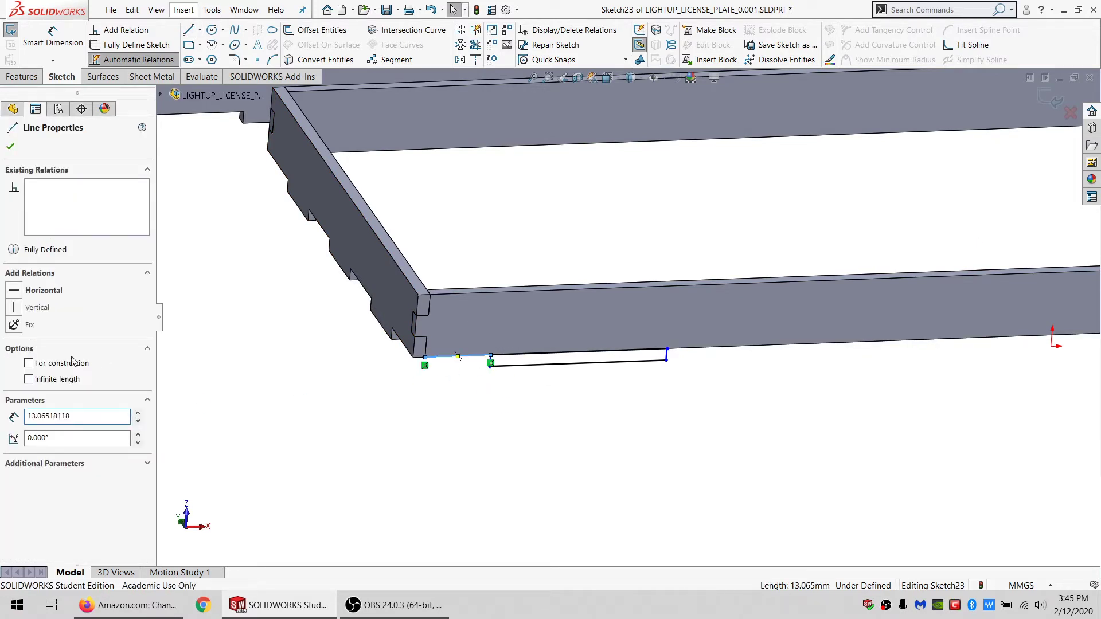
pyautogui.keyDown('ctrl'); pyautogui.click(509, 356); pyautogui.keyUp('ctrl')
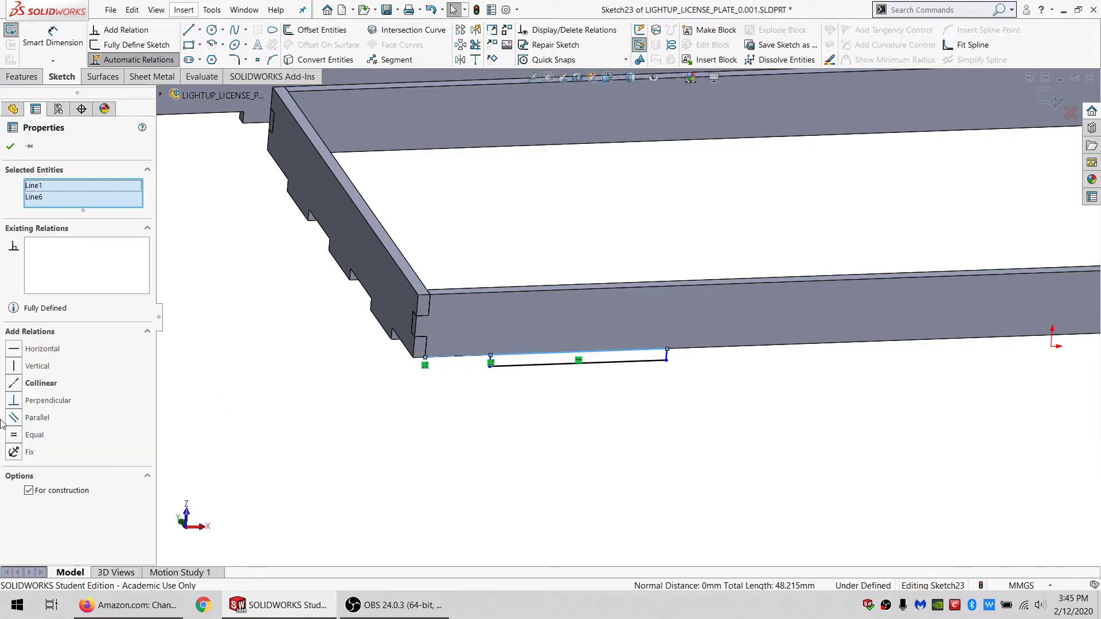
pyautogui.click(26, 435)
pyautogui.press('Escape')
# Step: Linear-pattern the whole rectangle chain along the X-axis with 5 instances at 30 mm spacing
pyautogui.rightClick(541, 365)
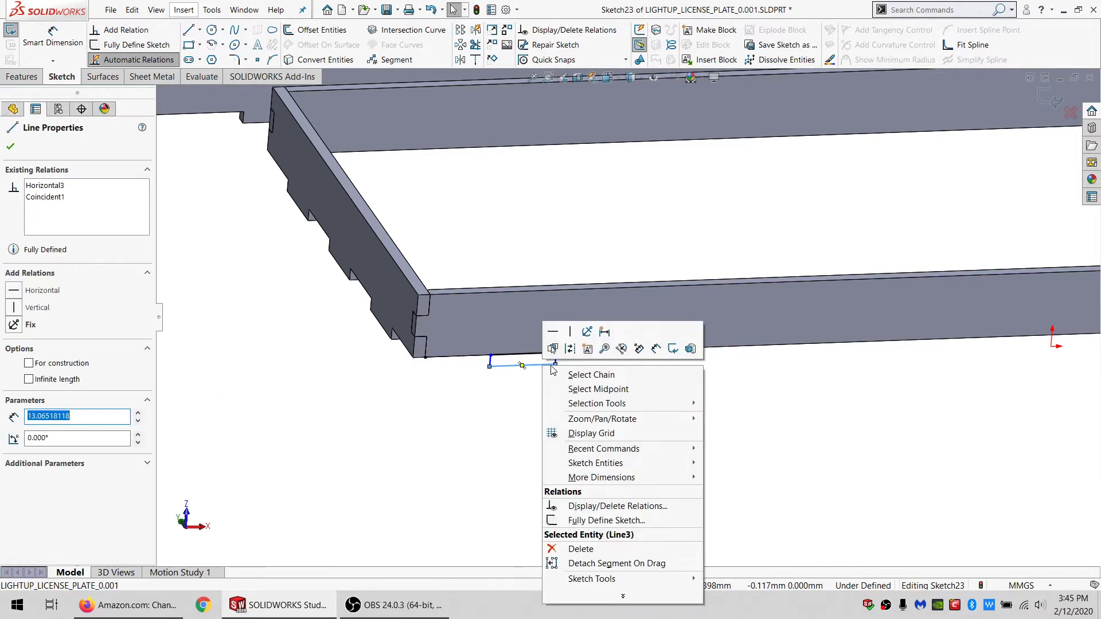
pyautogui.click(590, 374)
pyautogui.click(460, 29)
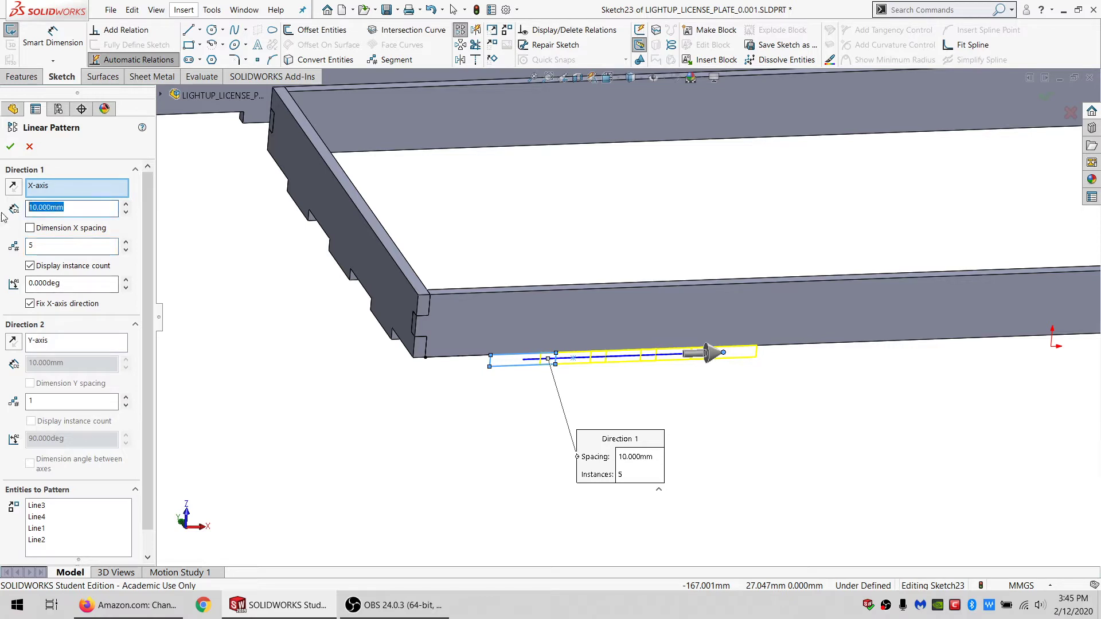
pyautogui.write('3')
pyautogui.press('Return')
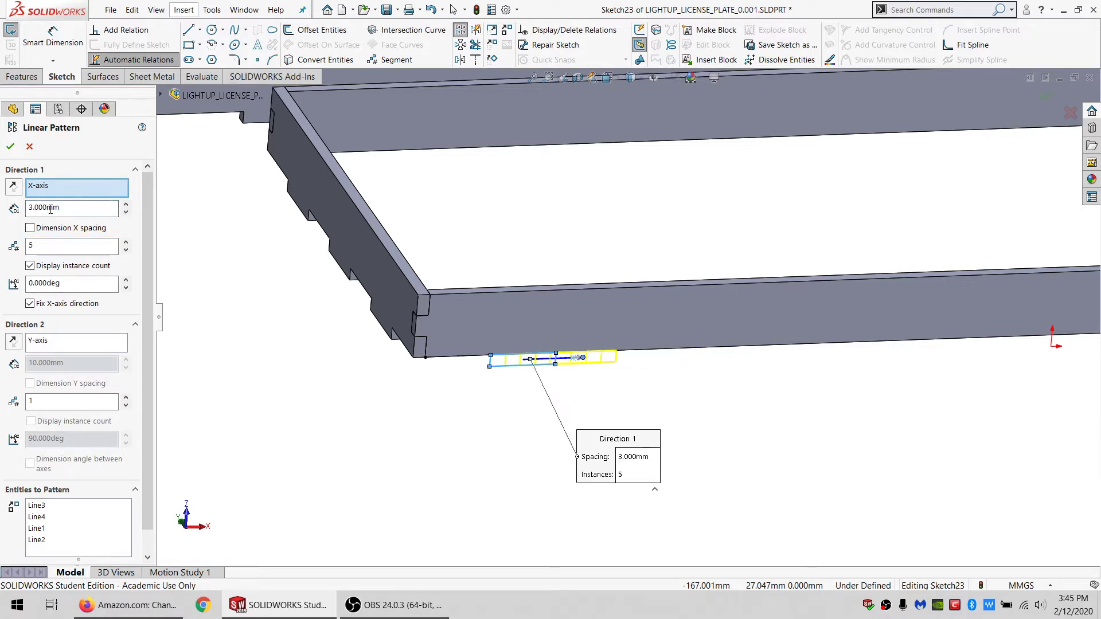
pyautogui.write('0')
pyautogui.press('Return')
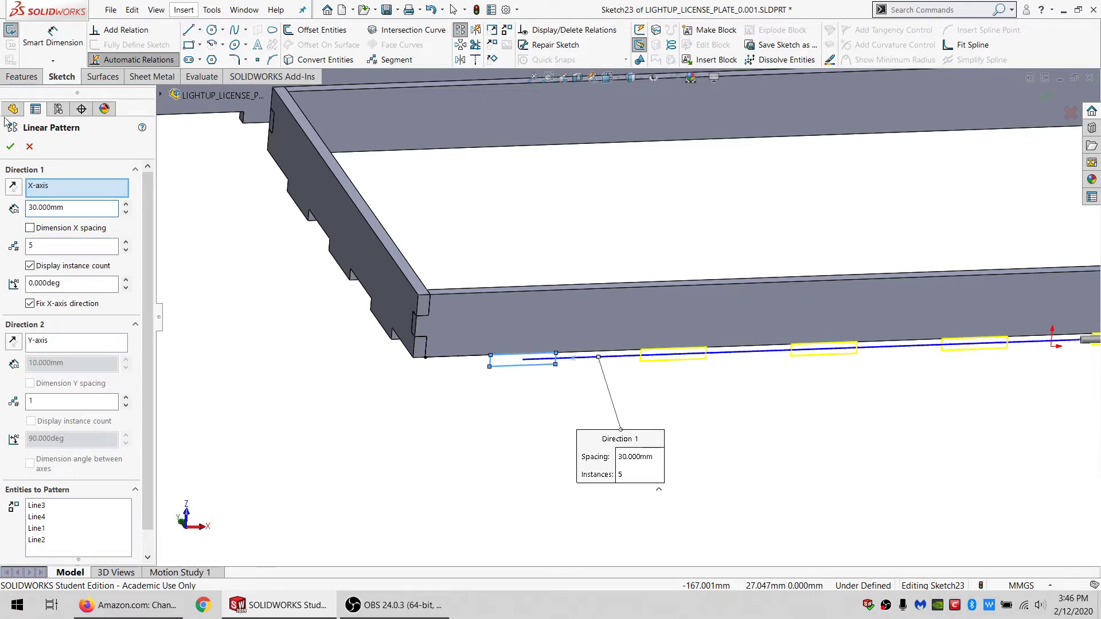
pyautogui.click(10, 146)
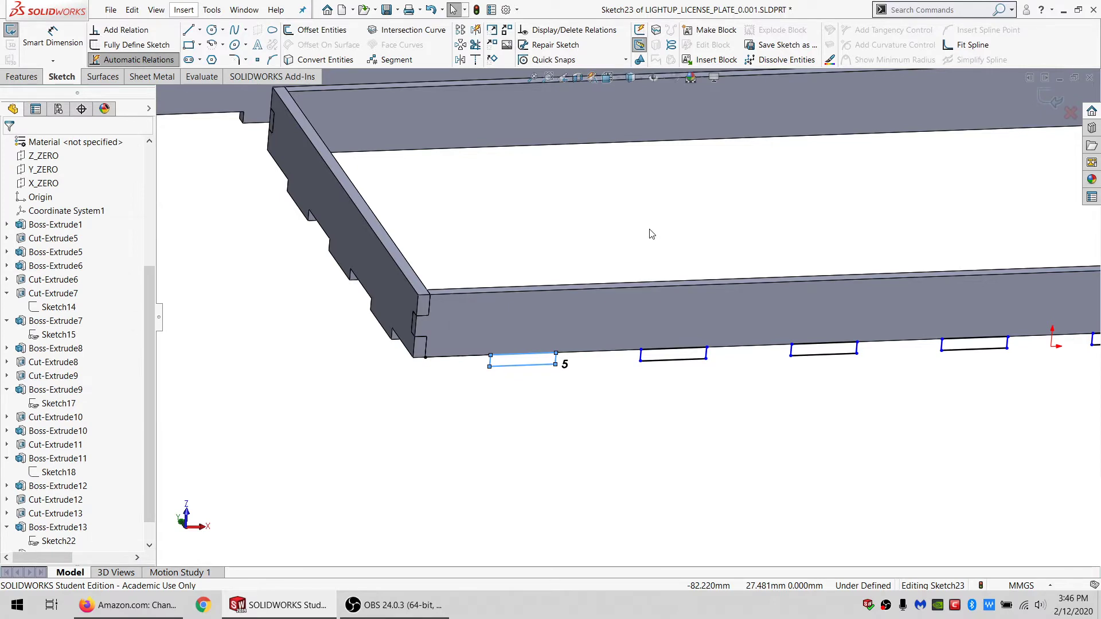
# Step: Draw a construction line between the first and second rectangles and make it equal to the first construction line
pyautogui.click(187, 31)
pyautogui.click(556, 356)
pyautogui.click(640, 350)
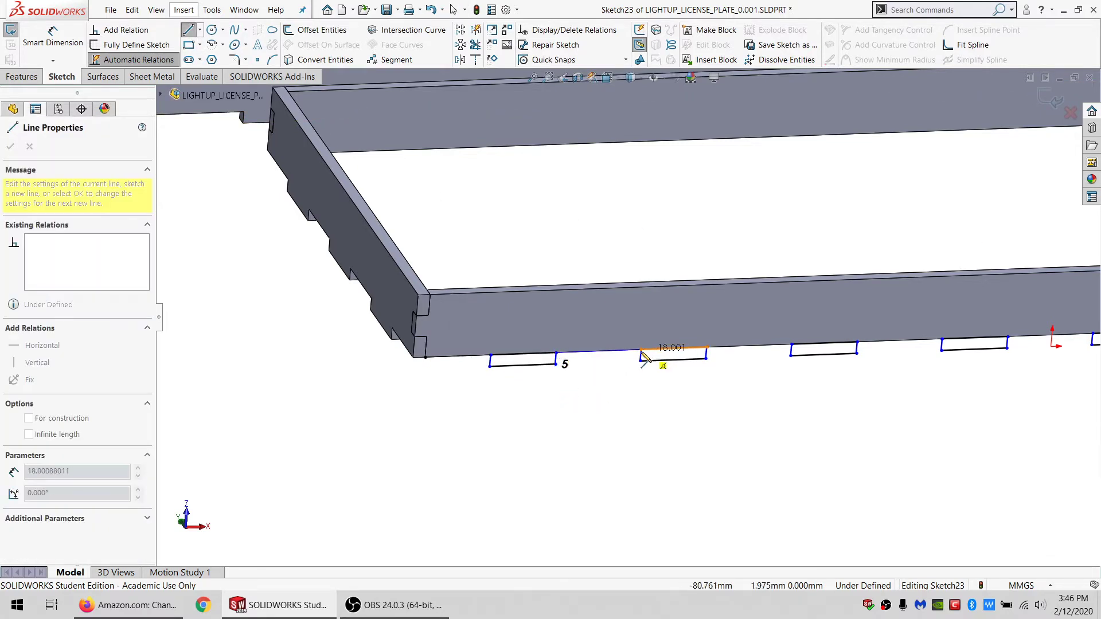
pyautogui.press('Escape')
pyautogui.click(627, 354)
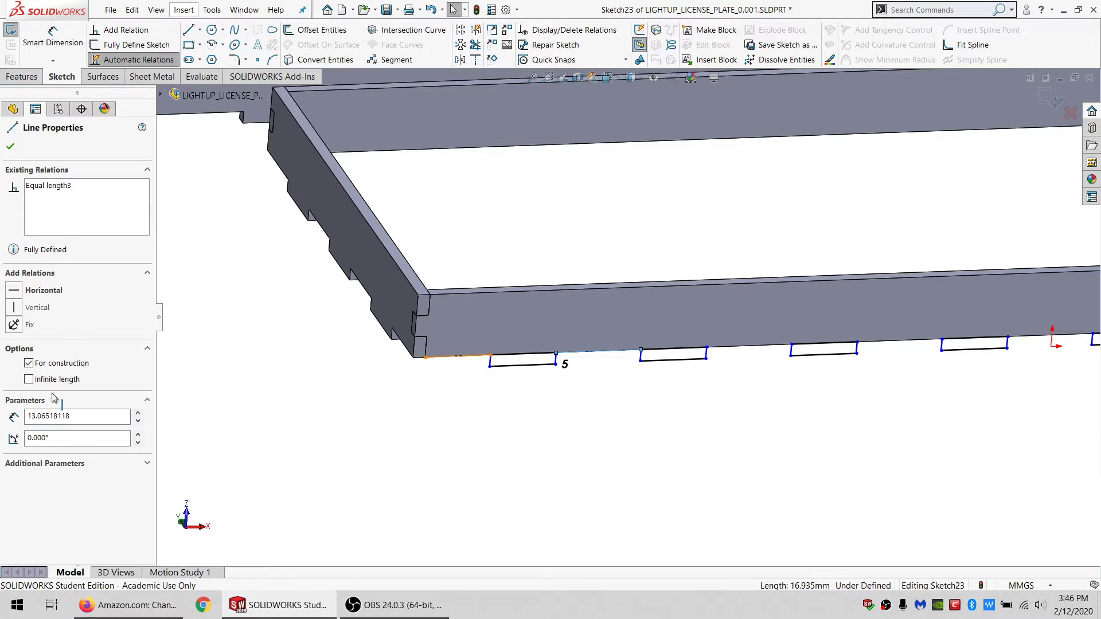
pyautogui.click(33, 434)
pyautogui.click(700, 445)
# Step: Check the tabs on the outer box walls and set the rectangle pattern's instance count to 6
pyautogui.scroll(6, 848, 383)
pyautogui.scroll(-1, 831, 338)
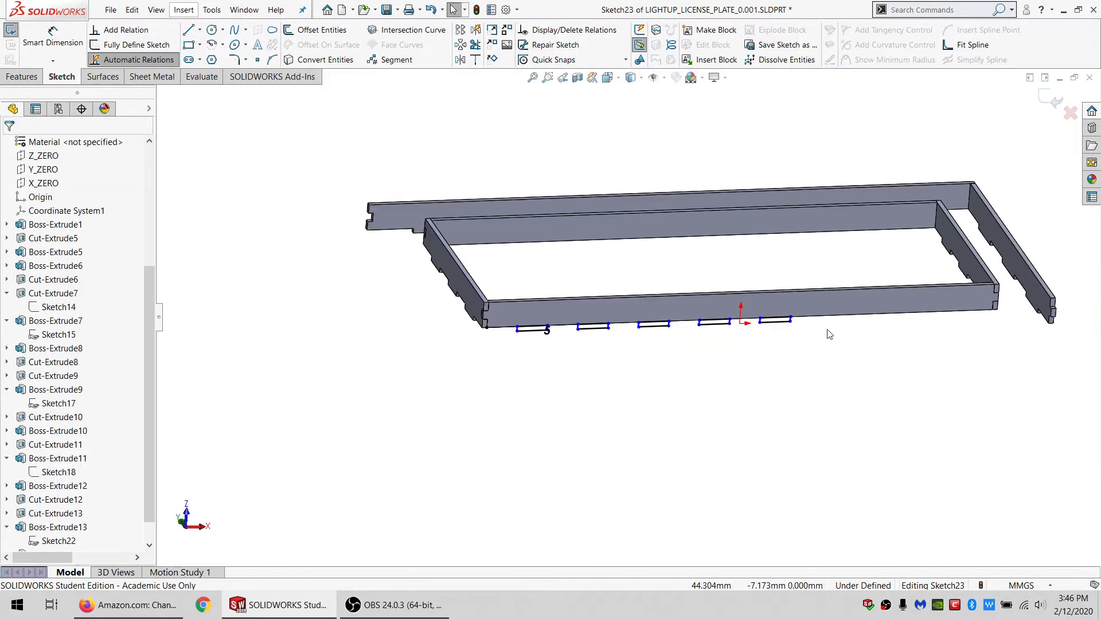
pyautogui.scroll(-2, 884, 324)
pyautogui.scroll(1, 885, 327)
pyautogui.scroll(-1, 774, 326)
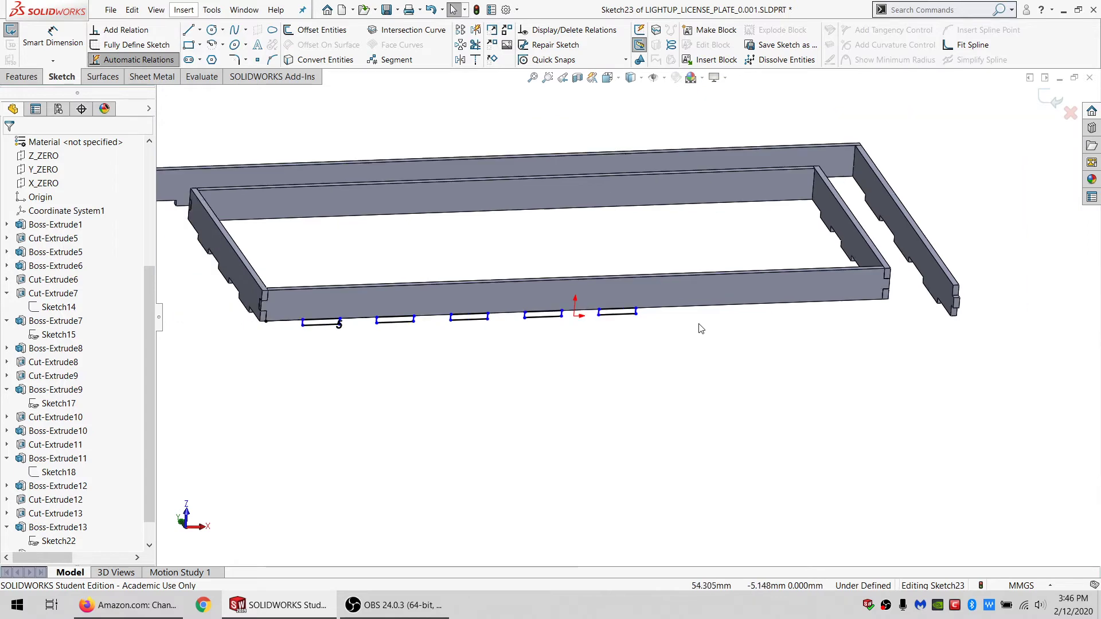
pyautogui.scroll(-1, 559, 331)
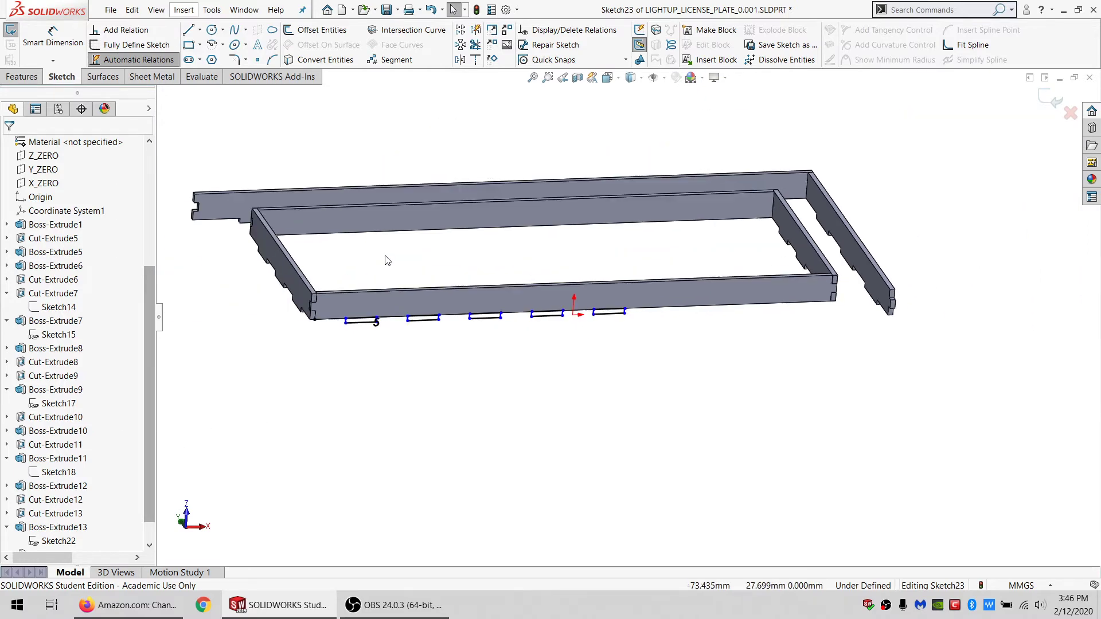
pyautogui.moveTo(386, 256); pyautogui.dragTo(370, 192, button='middle')
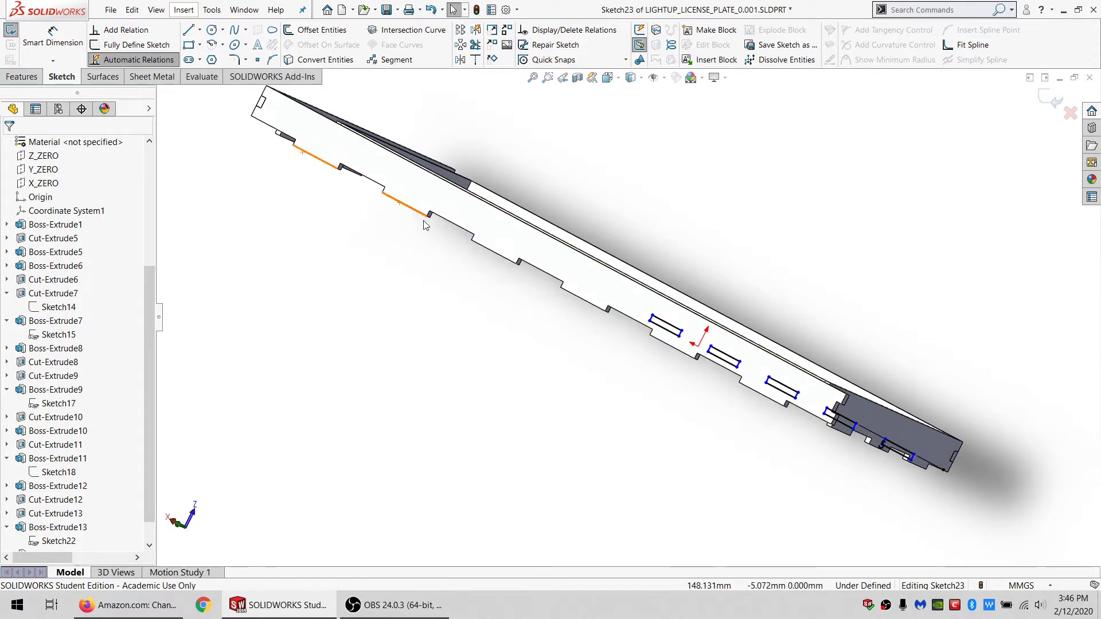
pyautogui.moveTo(676, 338); pyautogui.dragTo(484, 302, button='middle')
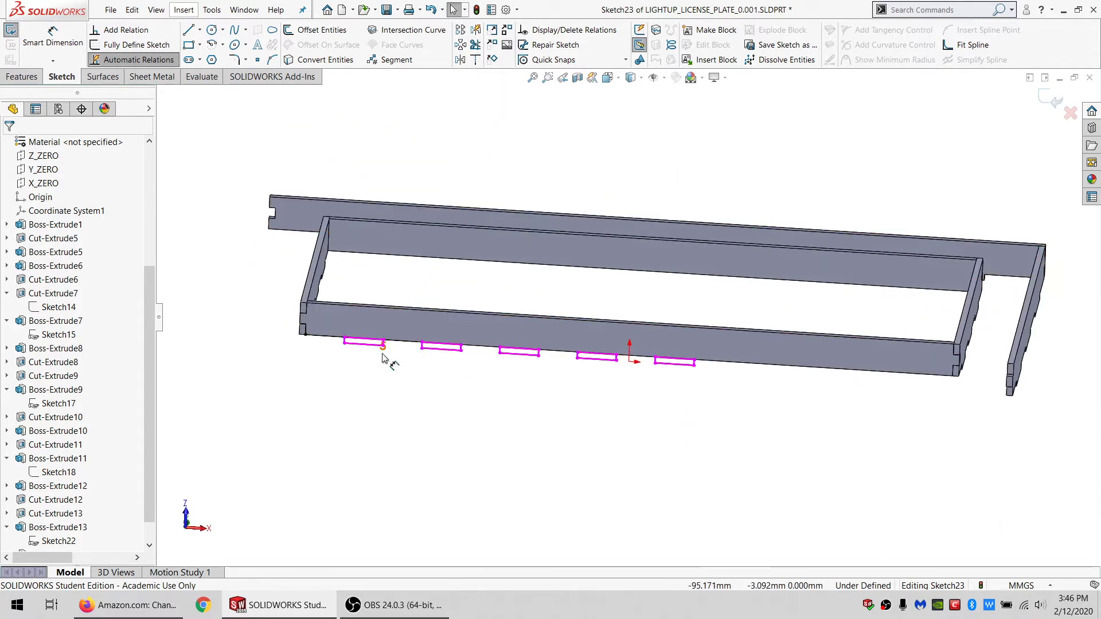
pyautogui.click(381, 352)
pyautogui.press('Return')
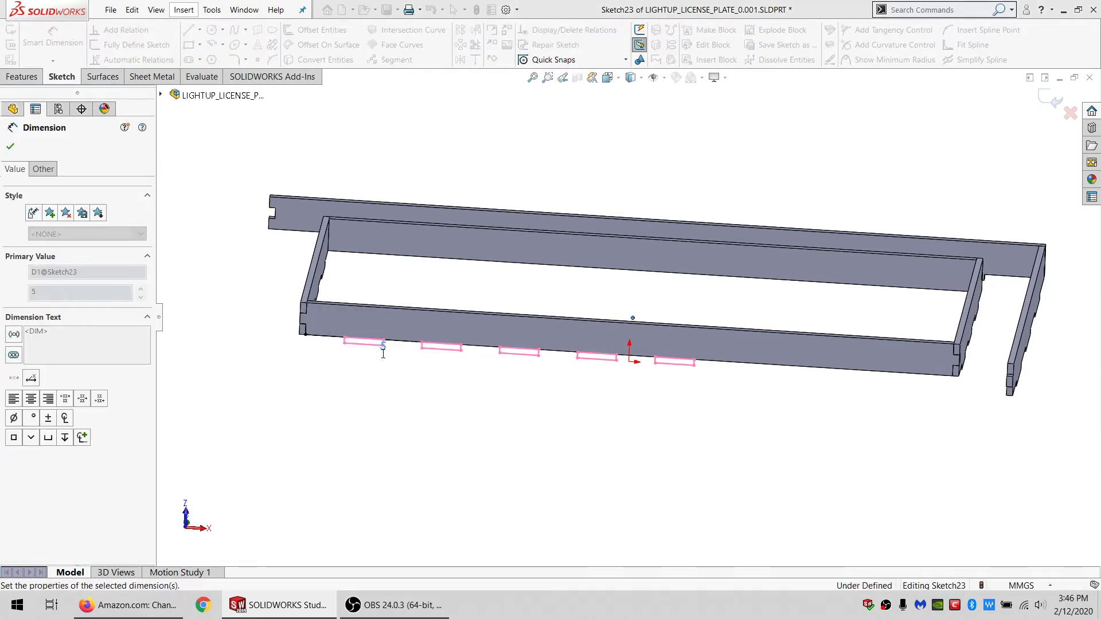
pyautogui.press('Escape')
# Step: Draw a construction line from the last rectangle to the strip's far bottom corner and make it equal to the first construction line
pyautogui.click(188, 30)
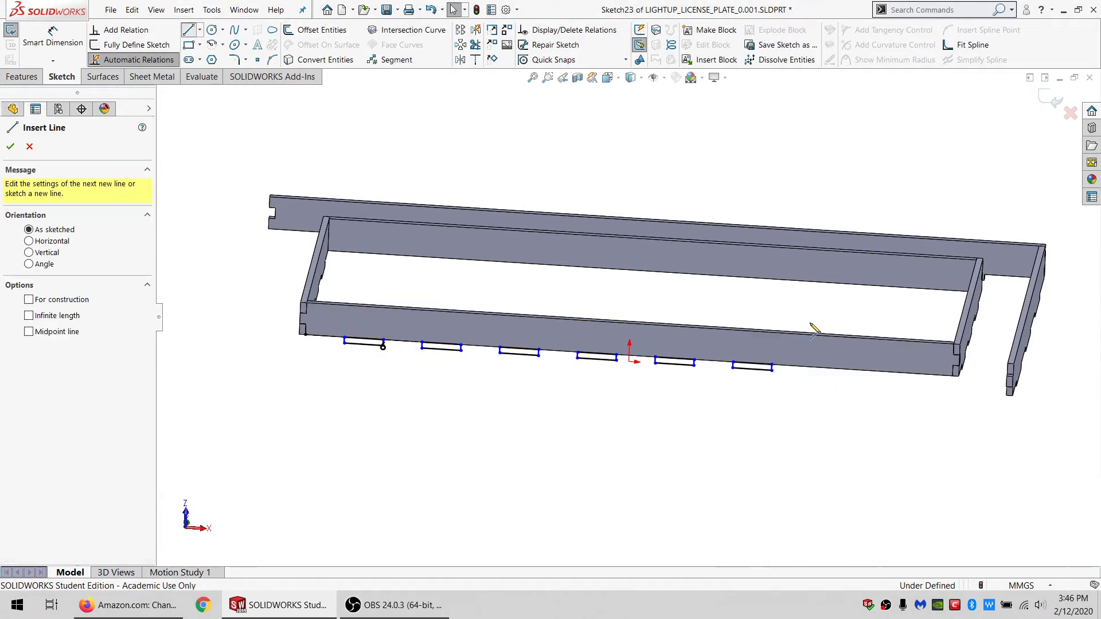
pyautogui.click(771, 367)
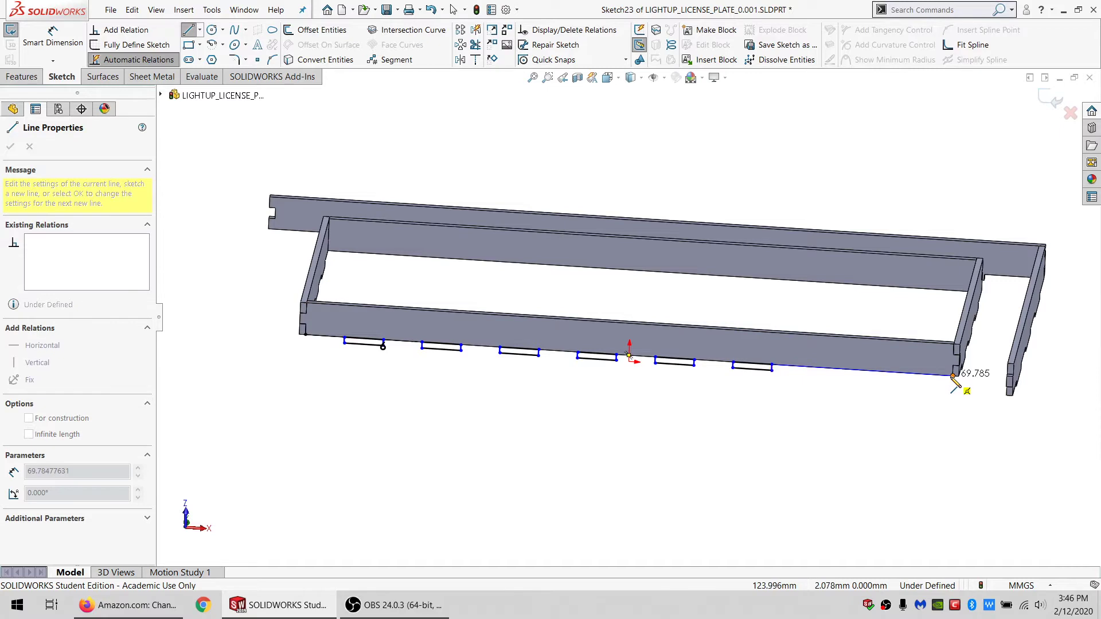
pyautogui.click(952, 376)
pyautogui.press('Escape')
pyautogui.click(786, 367)
pyautogui.click(28, 361)
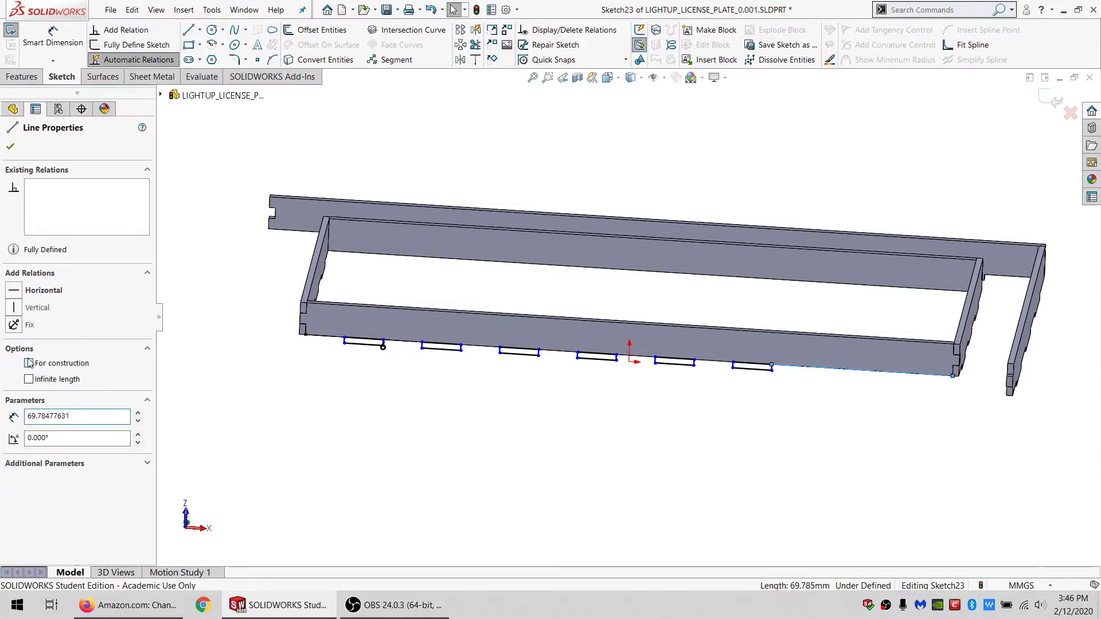
pyautogui.keyDown('ctrl'); pyautogui.click(334, 337); pyautogui.keyUp('ctrl')
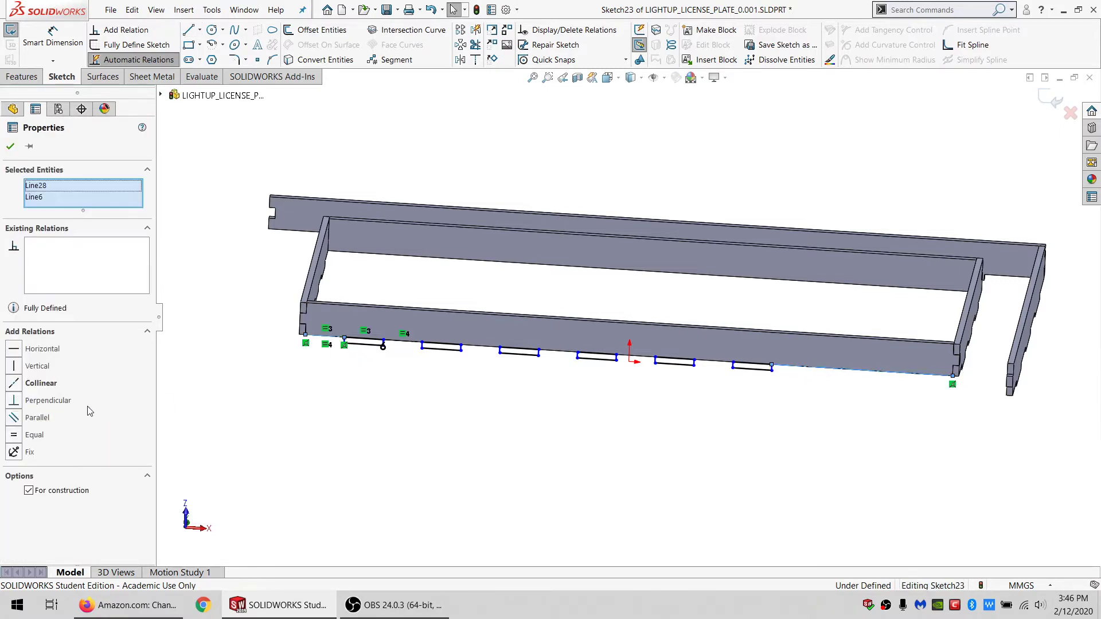
pyautogui.click(16, 438)
pyautogui.click(202, 438)
# Step: Extrude the six tab rectangles Up To Surface at the long strip's inner face, limiting the feature scope to Cut-Extrude13[2]
pyautogui.click(21, 77)
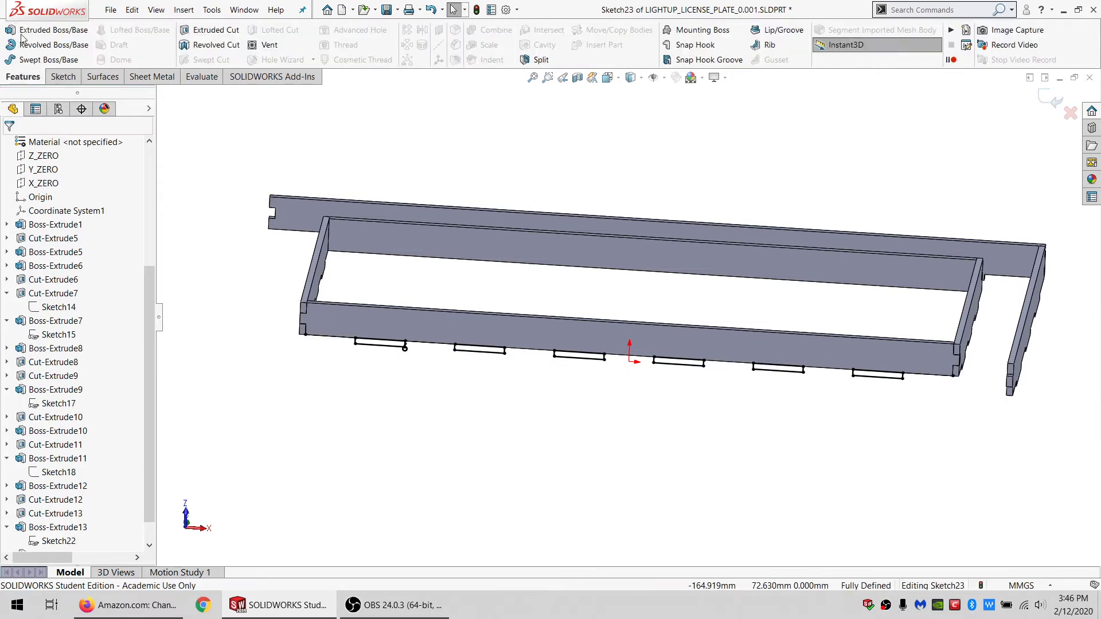
pyautogui.click(47, 30)
pyautogui.click(84, 225)
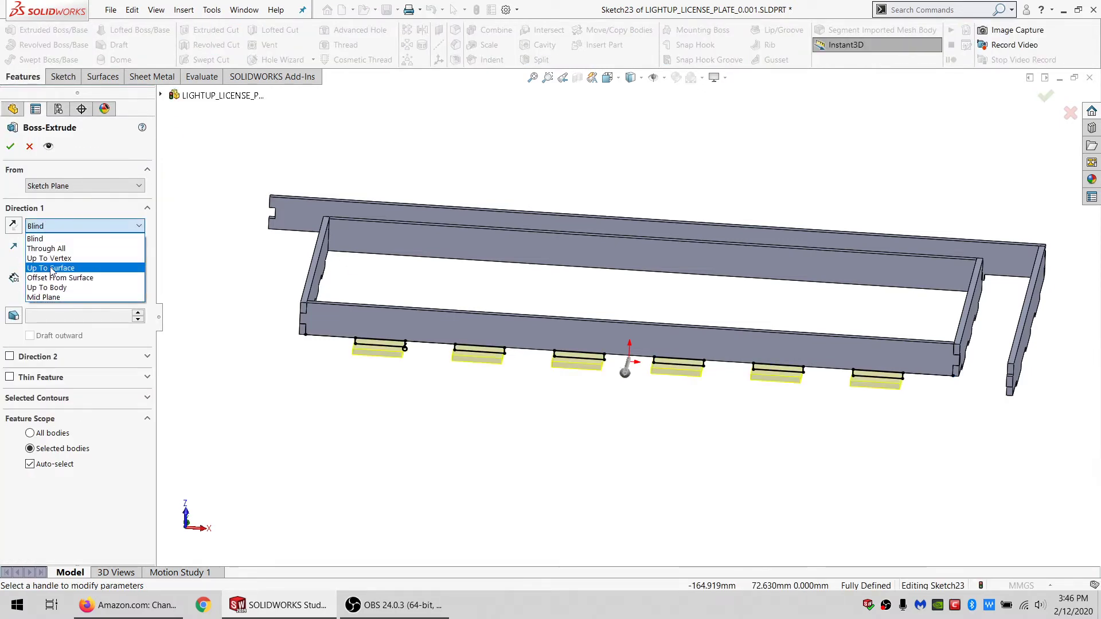
pyautogui.click(57, 270)
pyautogui.moveTo(374, 315); pyautogui.dragTo(507, 310, button='middle')
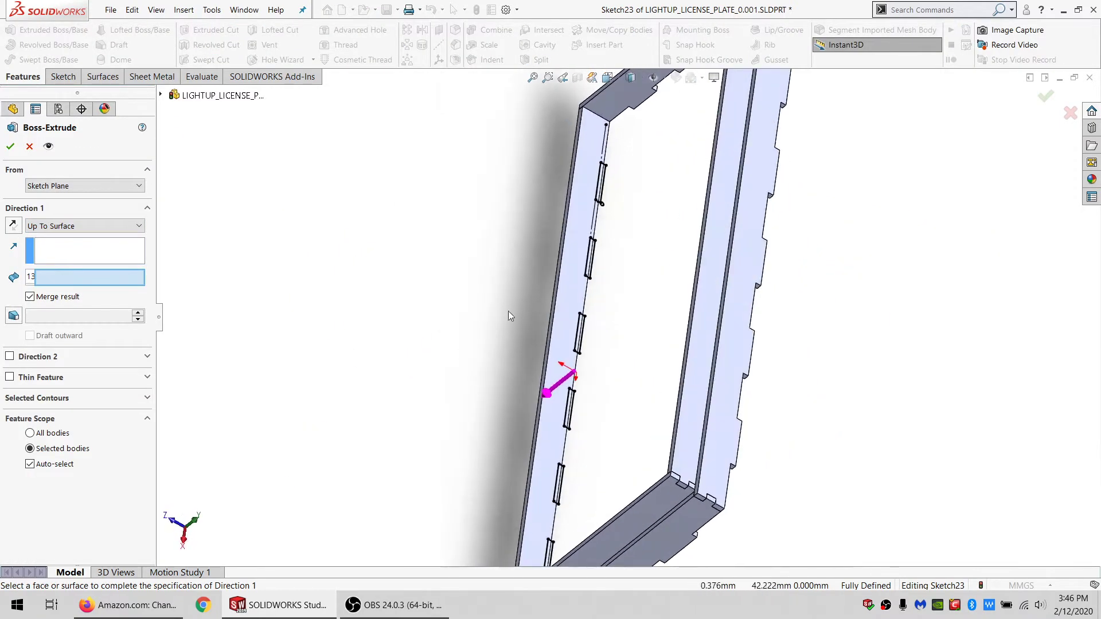
pyautogui.click(570, 281)
pyautogui.click(30, 464)
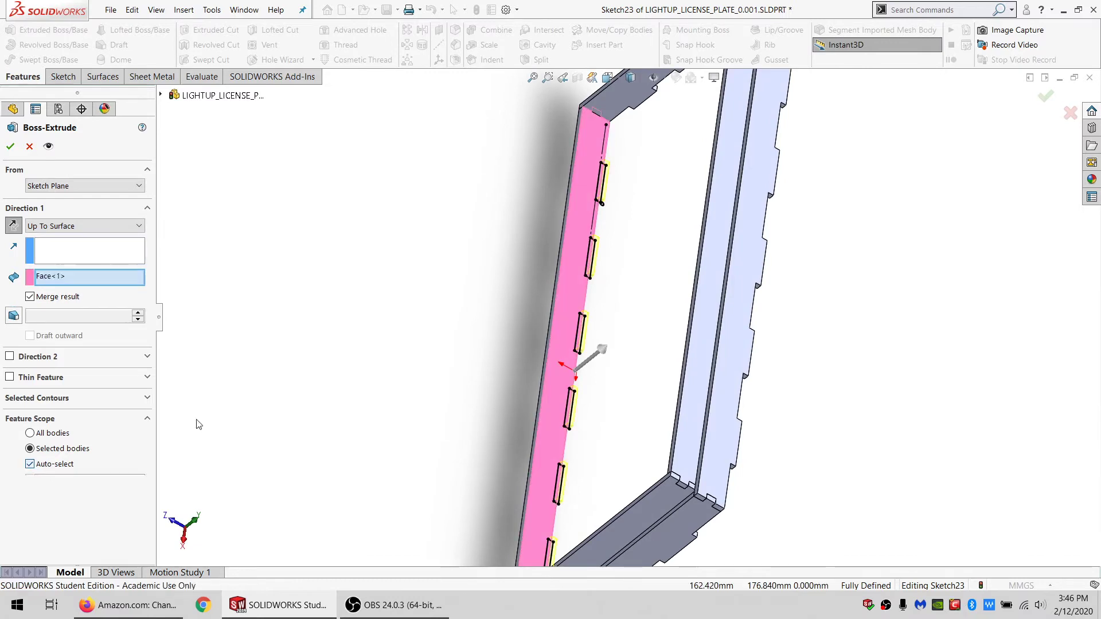
pyautogui.click(559, 408)
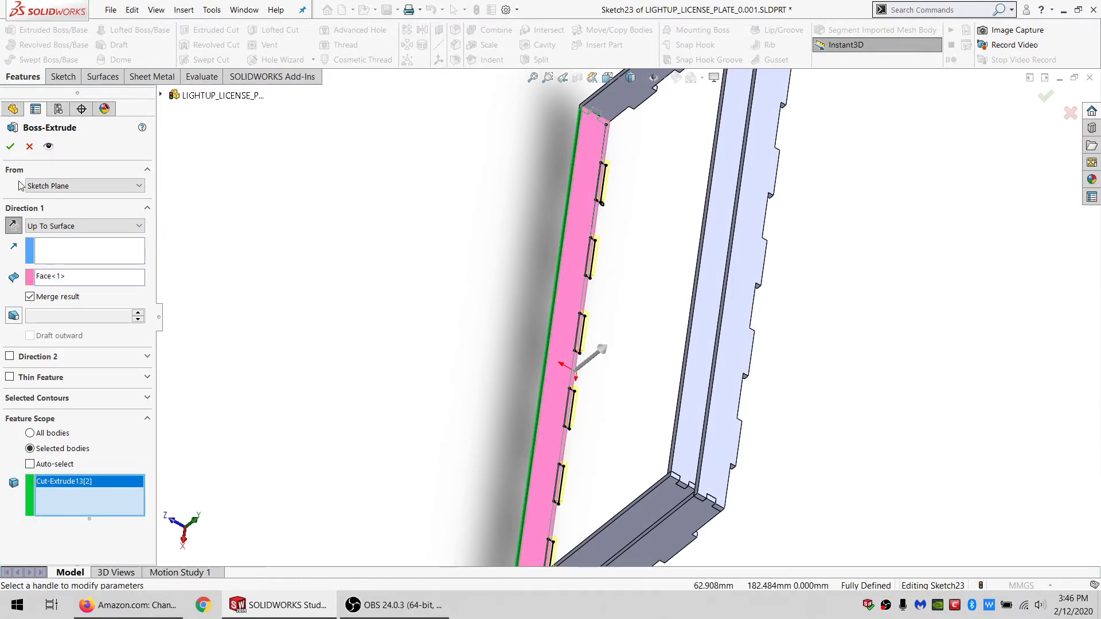
pyautogui.press('Return')
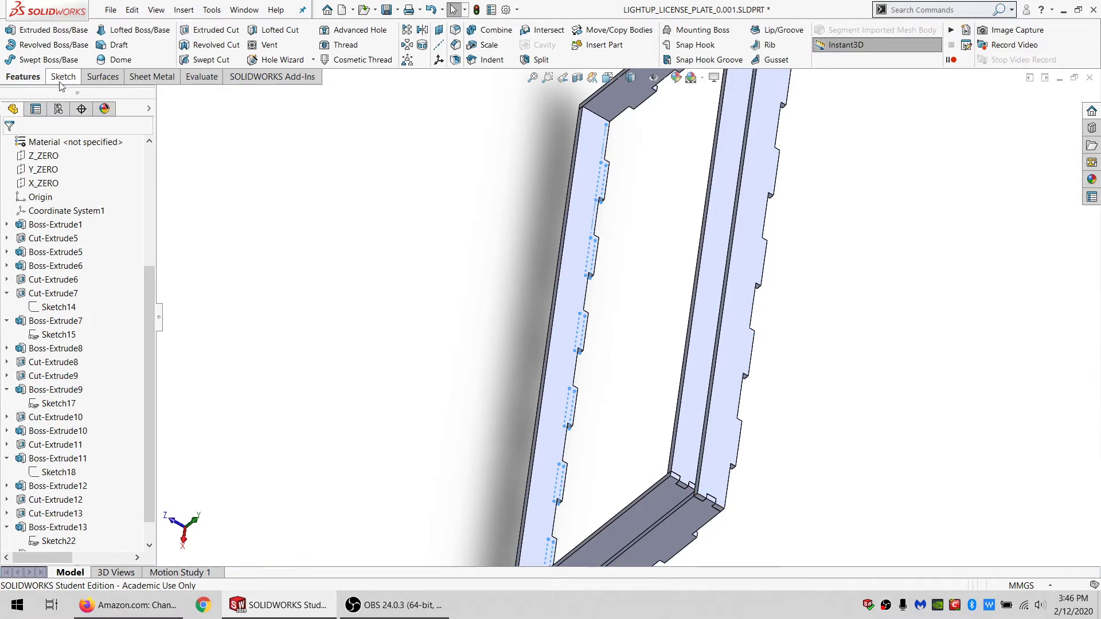
# Step: Start a boss extrude of the six-tab Sketch23 with its From condition set to the opposite long inner strip's outer face
pyautogui.doubleClick(49, 544)
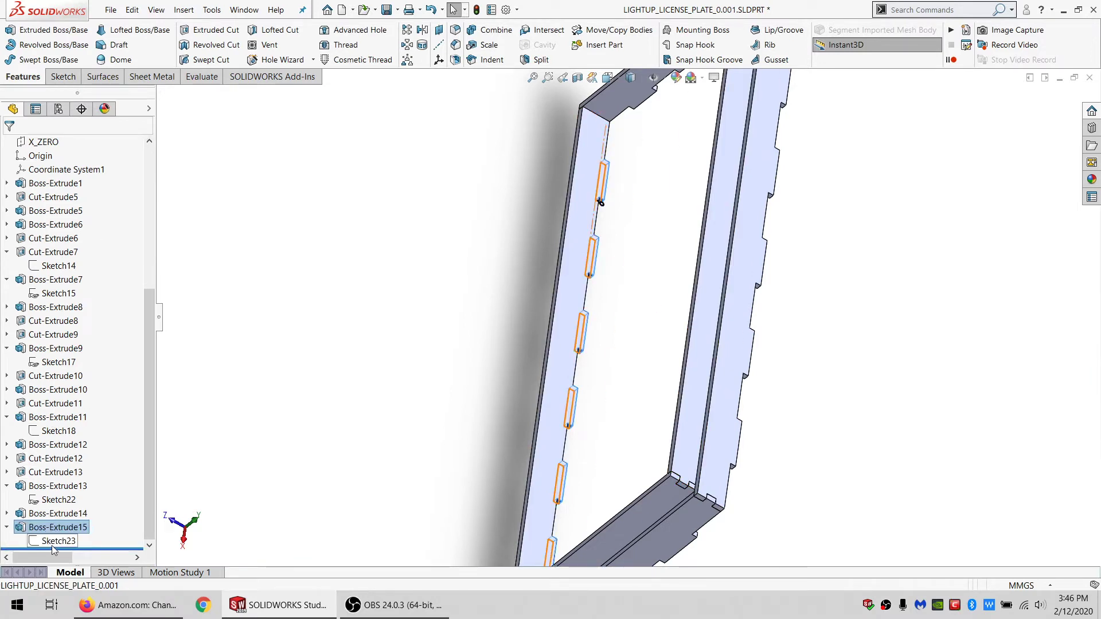
pyautogui.click(52, 545)
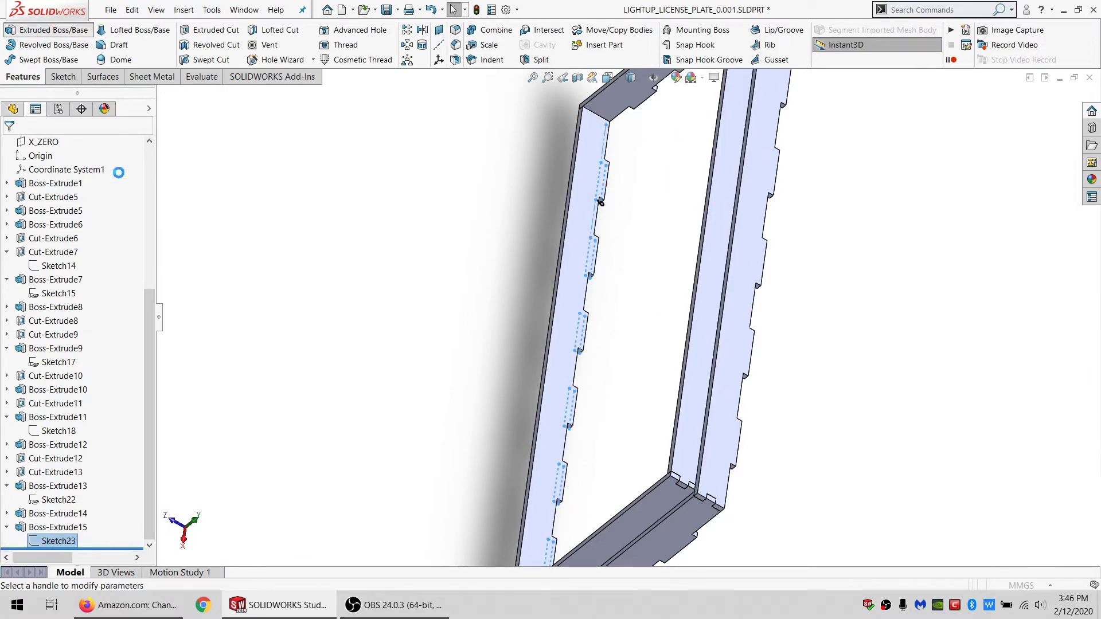
pyautogui.click(85, 185)
pyautogui.click(57, 207)
pyautogui.click(698, 271)
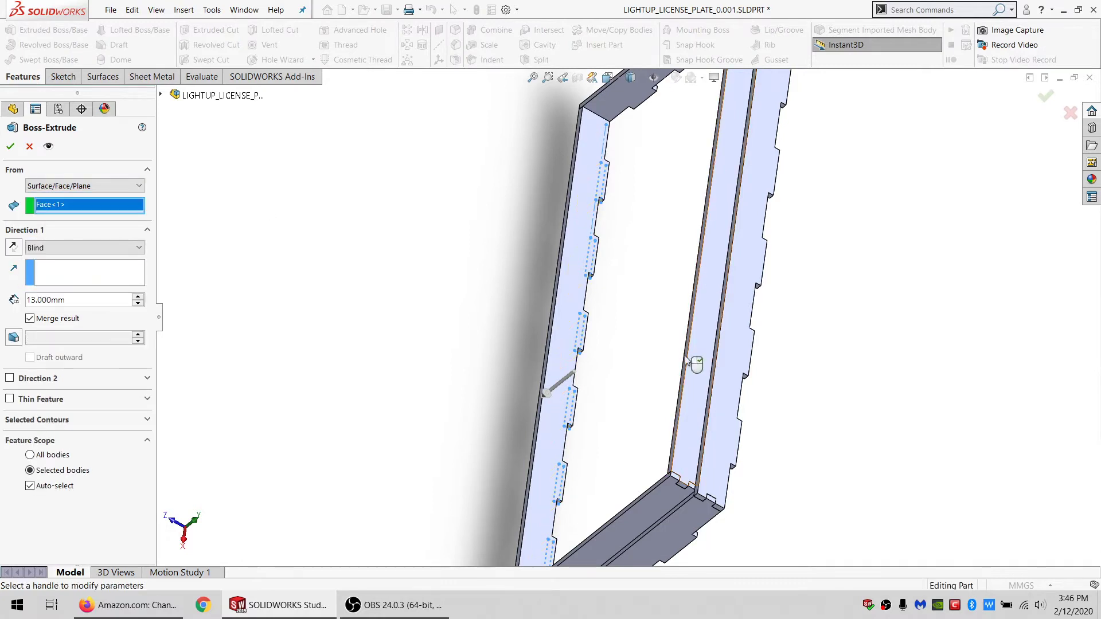
pyautogui.moveTo(696, 363); pyautogui.dragTo(797, 239, button='middle')
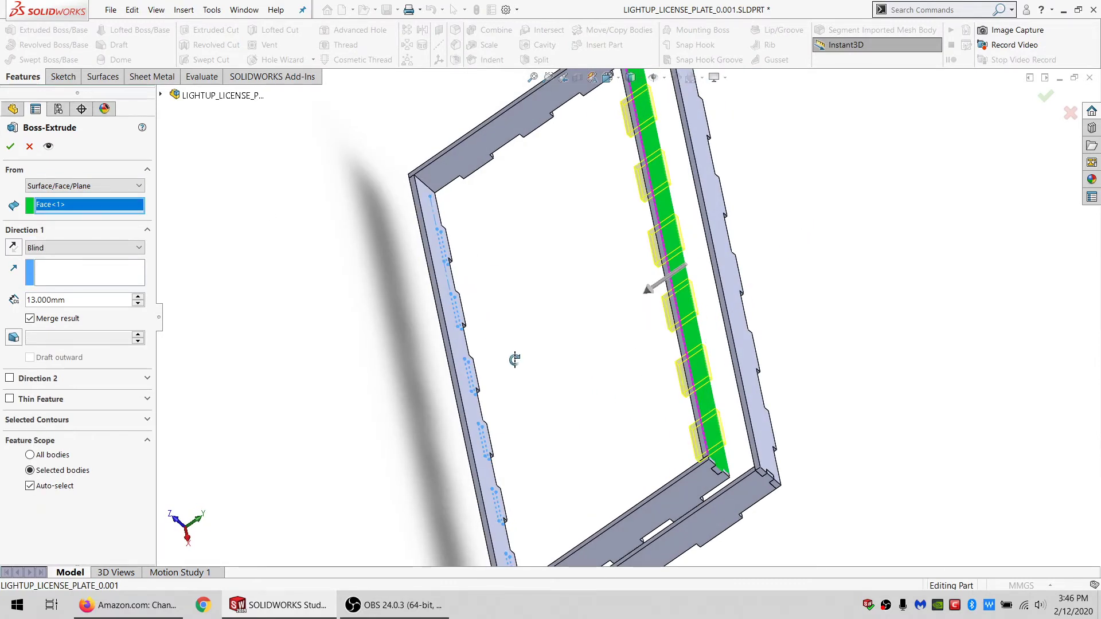
pyautogui.moveTo(514, 359); pyautogui.dragTo(519, 294, button='middle')
# Step: End the extrusion Up To Surface at the opposite strip's inner face and limit the feature scope to that strip
pyautogui.click(51, 248)
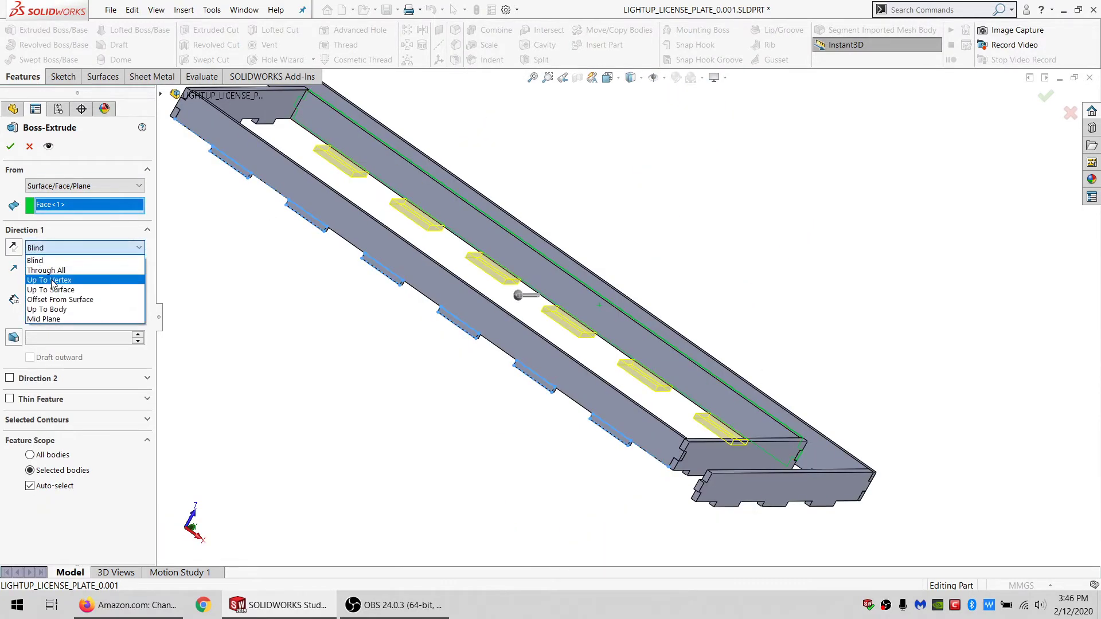
pyautogui.click(51, 289)
pyautogui.click(495, 233)
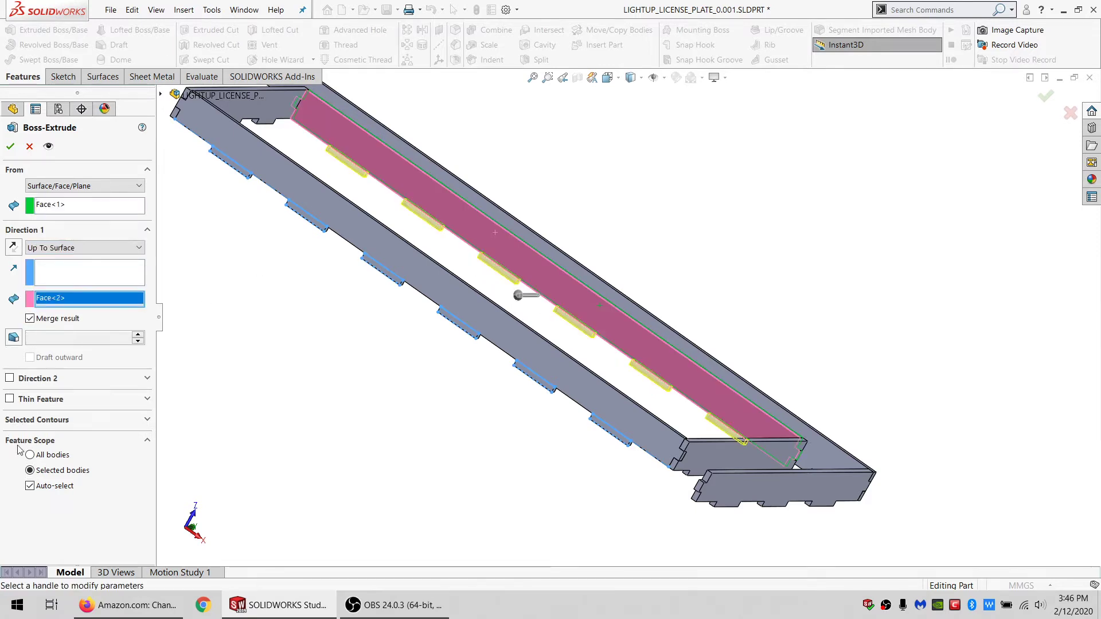
pyautogui.click(49, 485)
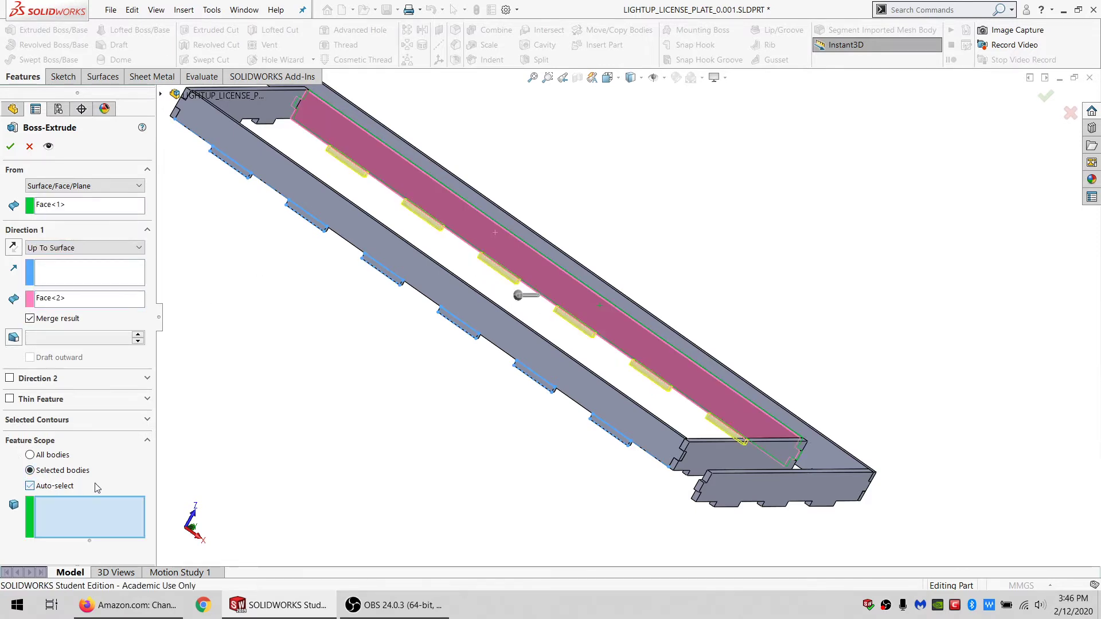
pyautogui.click(516, 273)
pyautogui.click(10, 147)
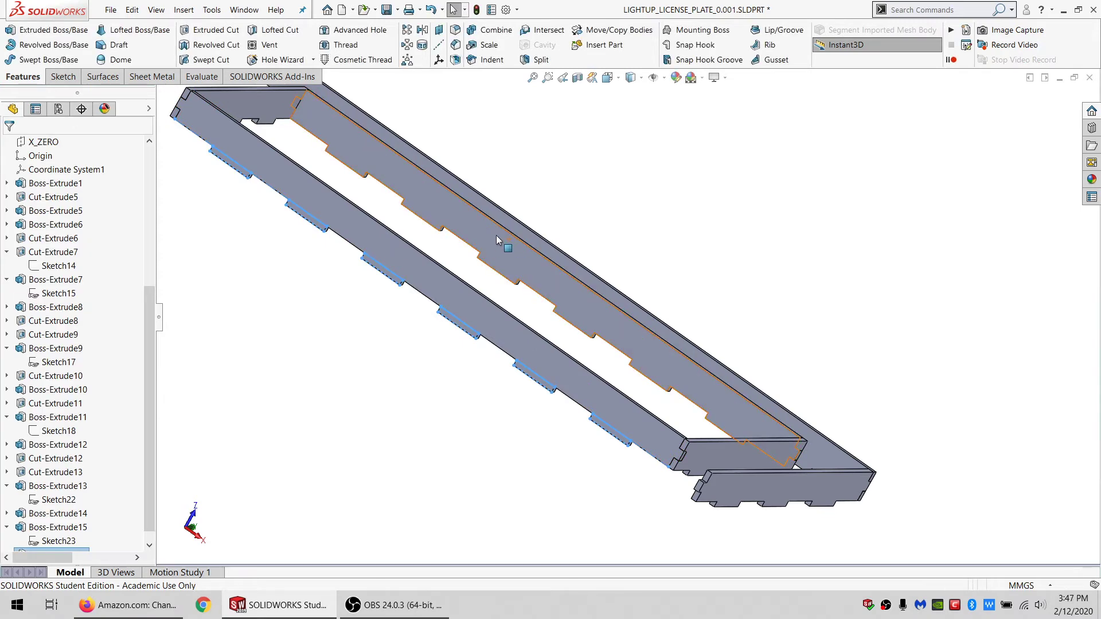
# Step: Make one in-place copy of the four inner surround strips with Move/Copy Body, keeping all translations at 0 mm
pyautogui.moveTo(496, 235); pyautogui.dragTo(474, 338, button='middle')
pyautogui.click(611, 30)
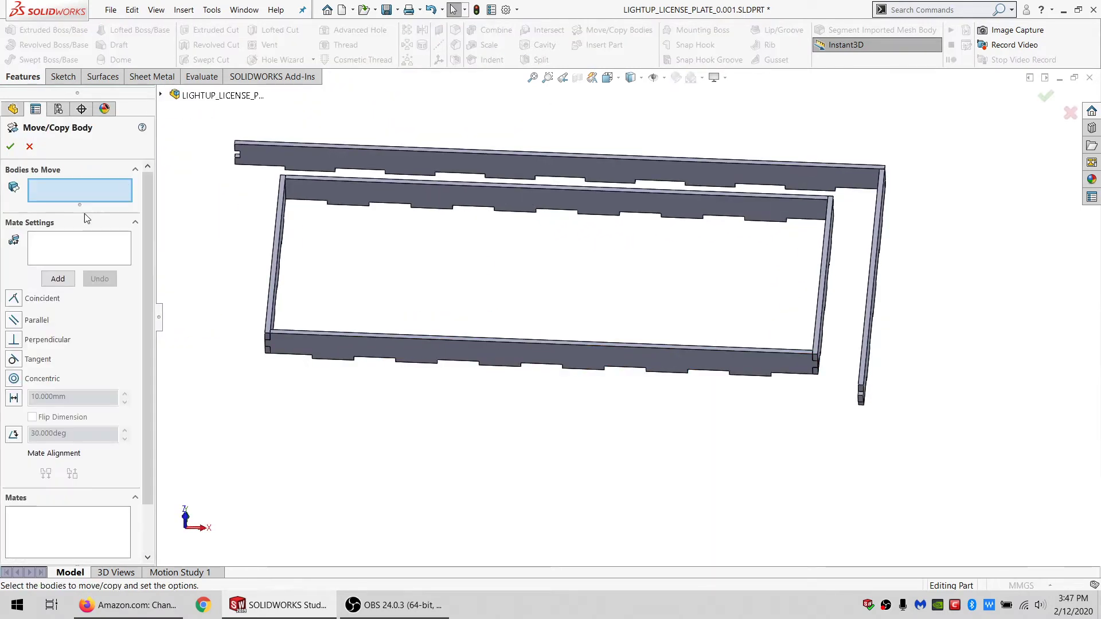
pyautogui.scroll(-1, 85, 375)
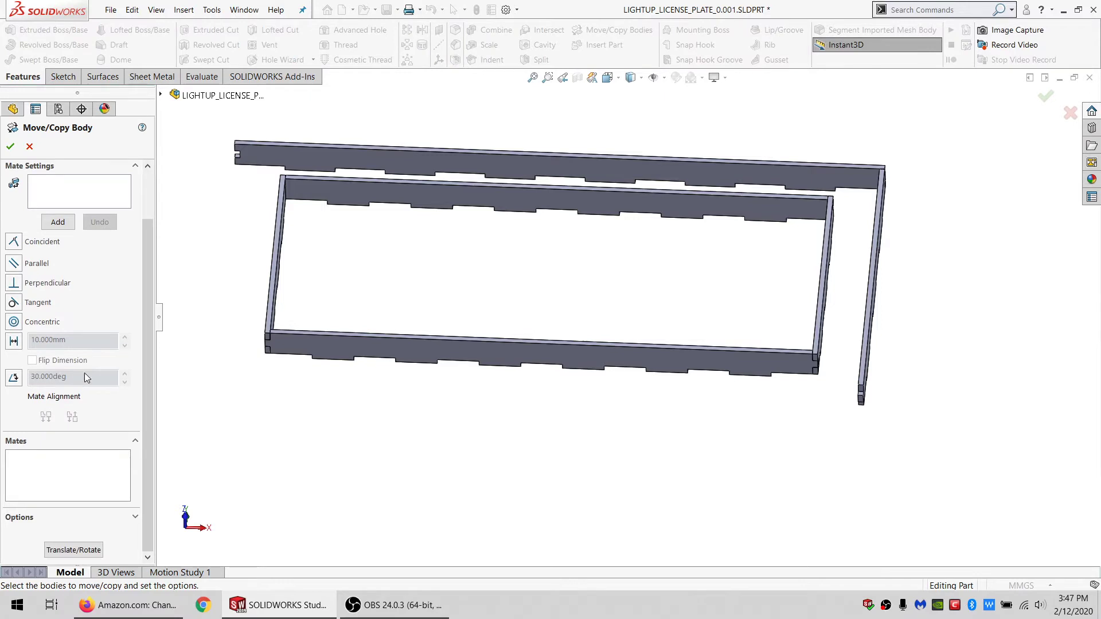
pyautogui.click(74, 549)
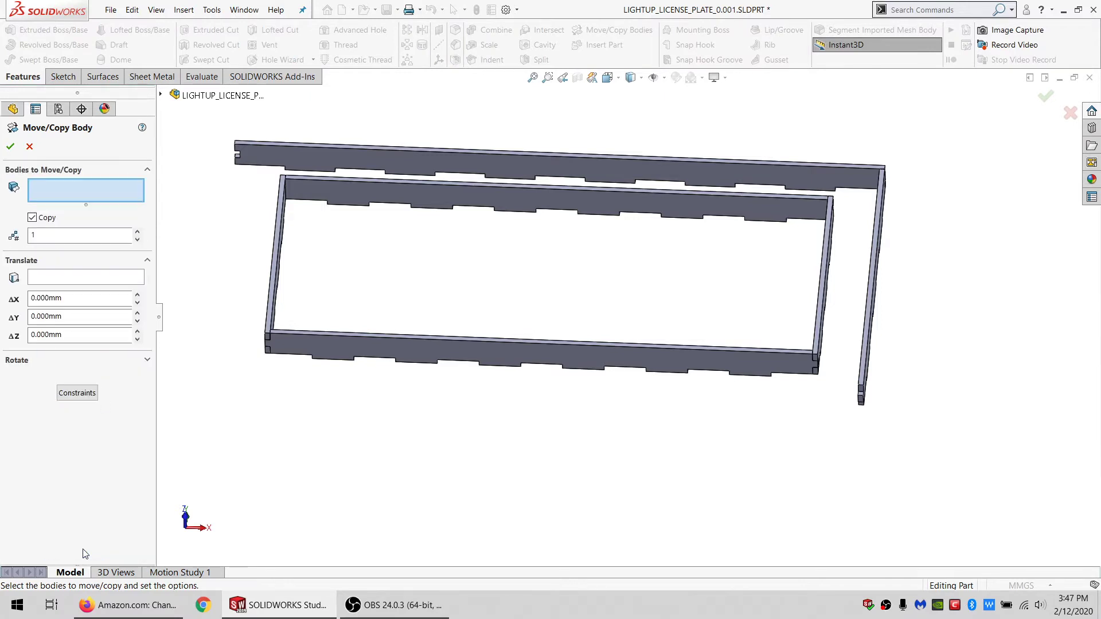
pyautogui.click(277, 228)
pyautogui.click(333, 198)
pyautogui.click(572, 355)
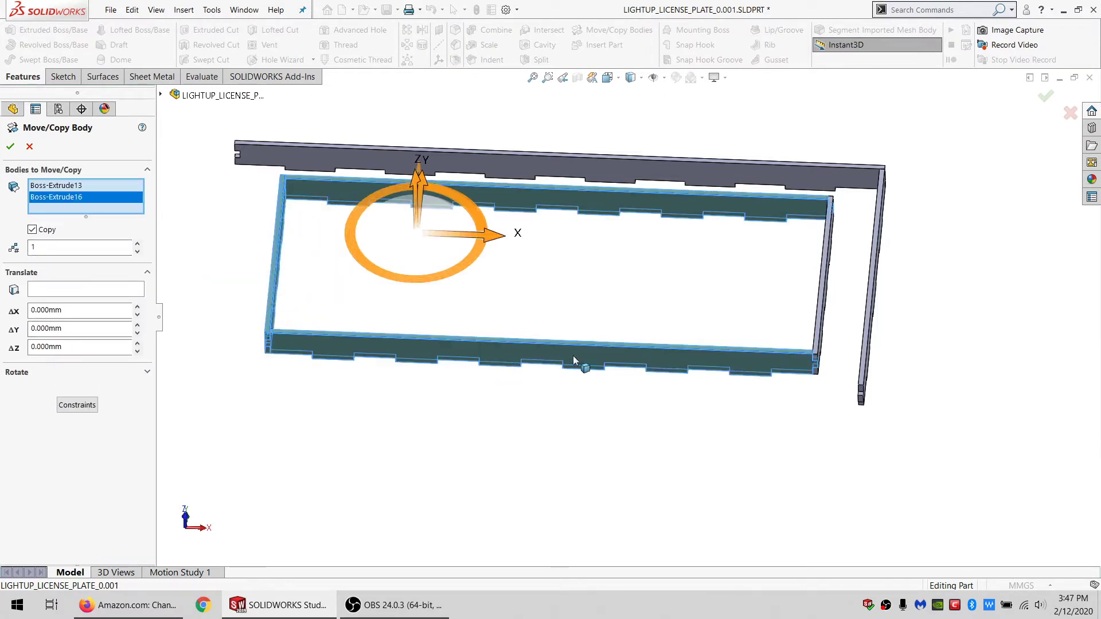
pyautogui.click(825, 336)
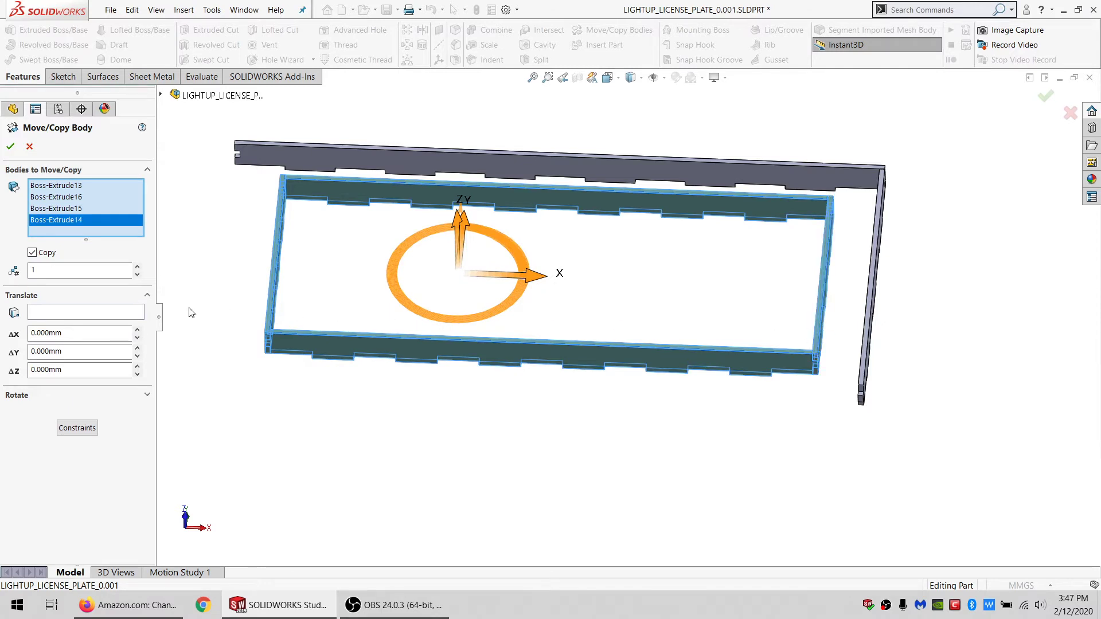
pyautogui.click(13, 147)
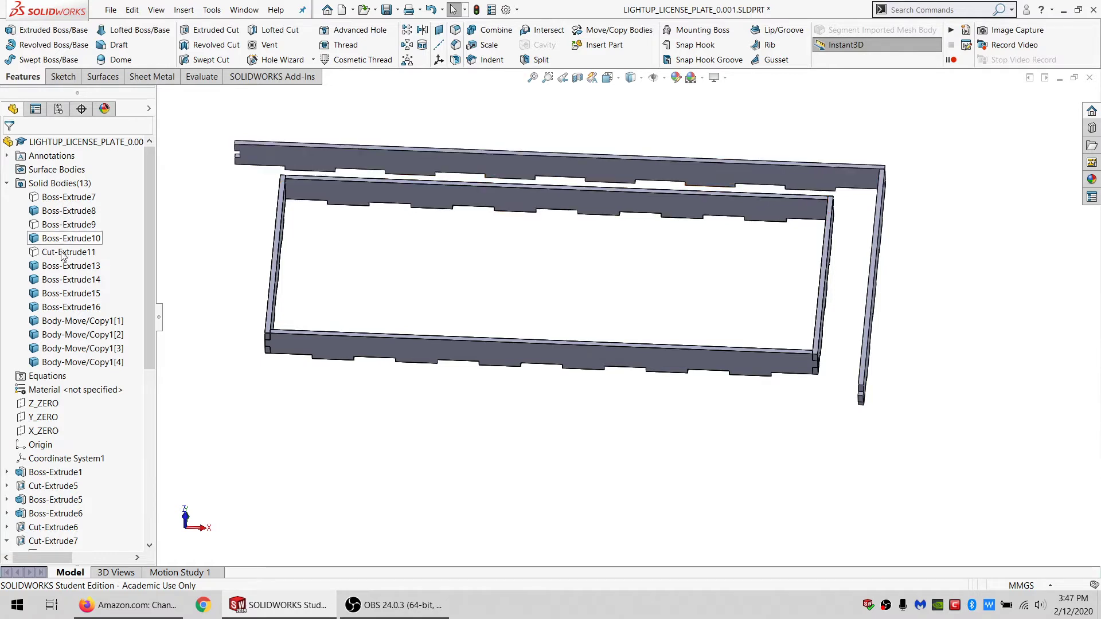
# Step: Hide the four original inner strip bodies, Boss-Extrude13 through Boss-Extrude16
pyautogui.click(63, 254)
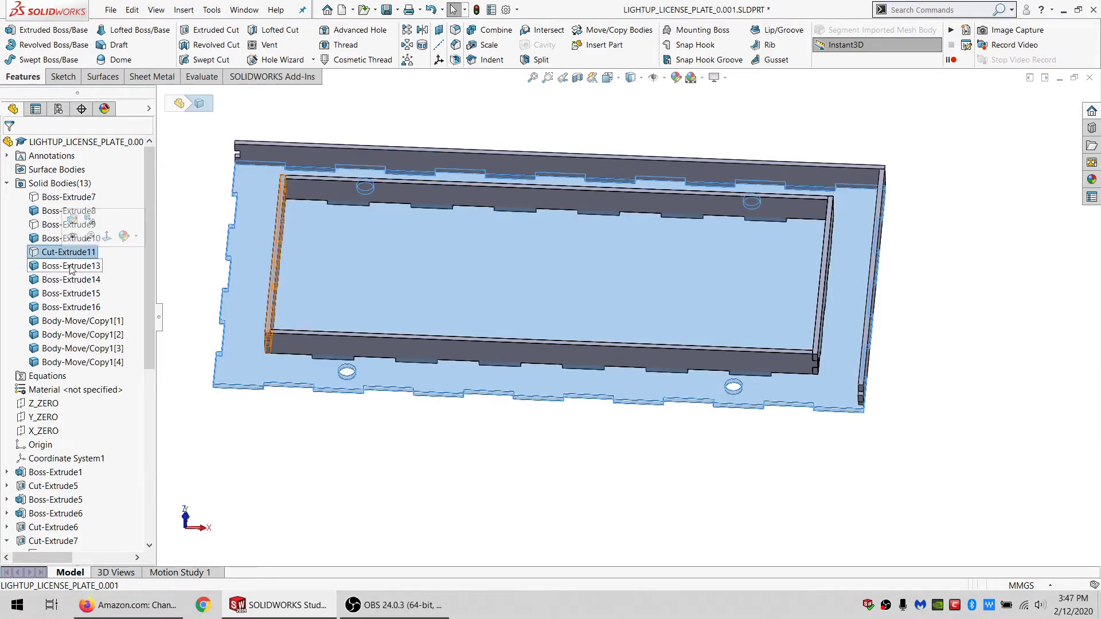
pyautogui.click(72, 236)
pyautogui.click(64, 265)
pyautogui.keyDown('shift'); pyautogui.click(89, 308); pyautogui.keyUp('shift')
pyautogui.click(103, 294)
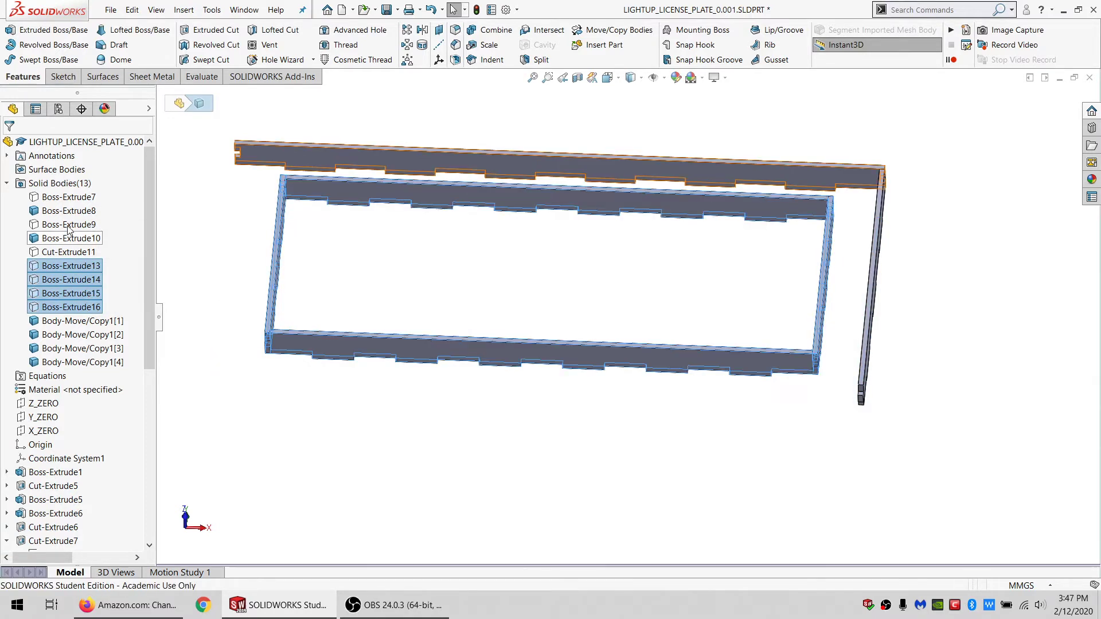
# Step: Show the base panel body Cut-Extrude11 and hide the outer wall bodies Boss-Extrude8 and Boss-Extrude10
pyautogui.click(68, 252)
pyautogui.click(79, 242)
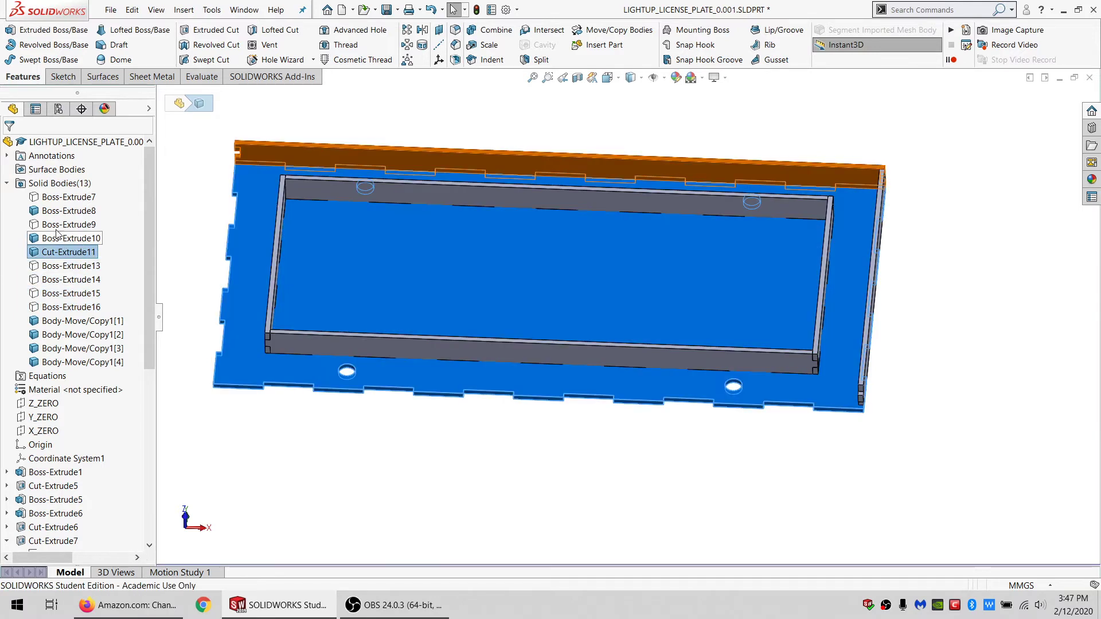
pyautogui.click(71, 238)
pyautogui.keyDown('ctrl'); pyautogui.click(68, 211); pyautogui.keyUp('ctrl')
pyautogui.click(179, 195)
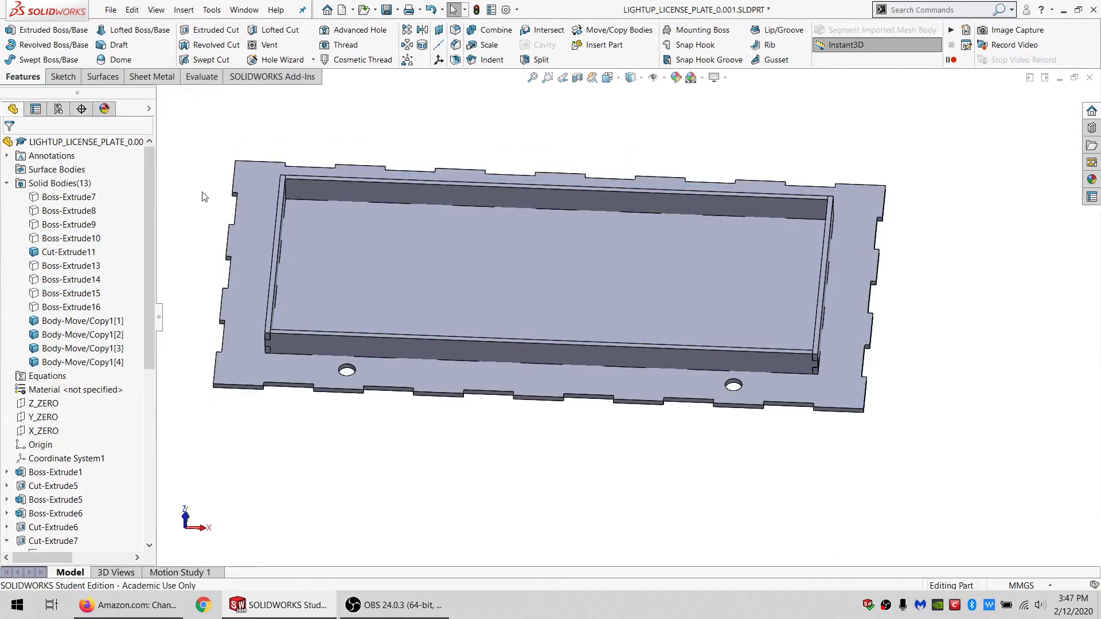
# Step: Subtract the four copied strip bodies from the base panel Cut-Extrude11 with Combine to cut the tab slots
pyautogui.click(497, 30)
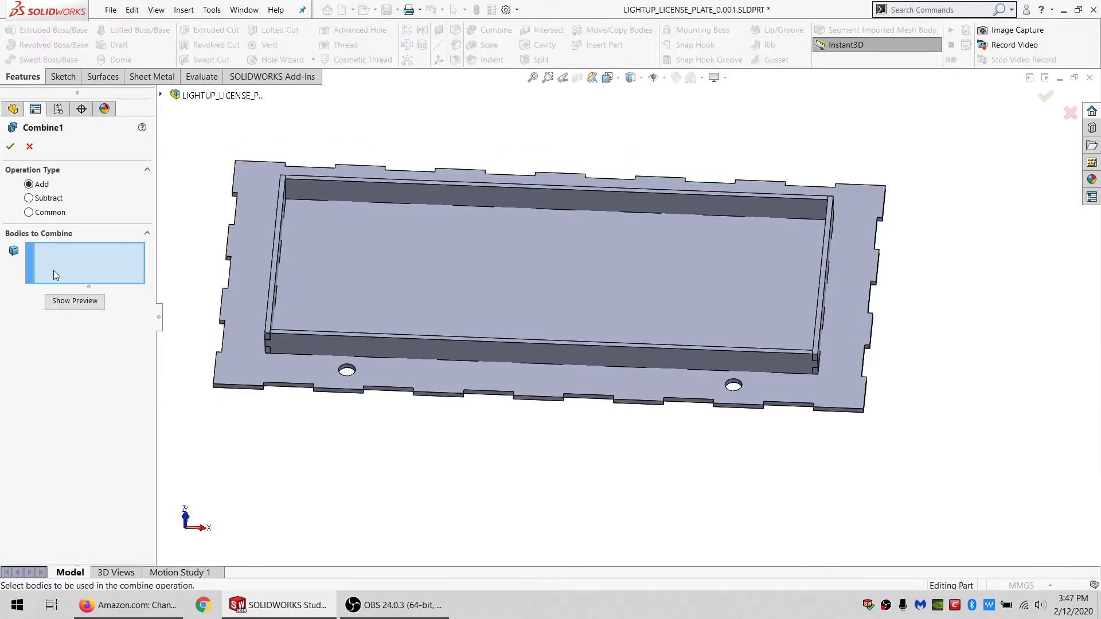
pyautogui.click(51, 199)
pyautogui.click(289, 212)
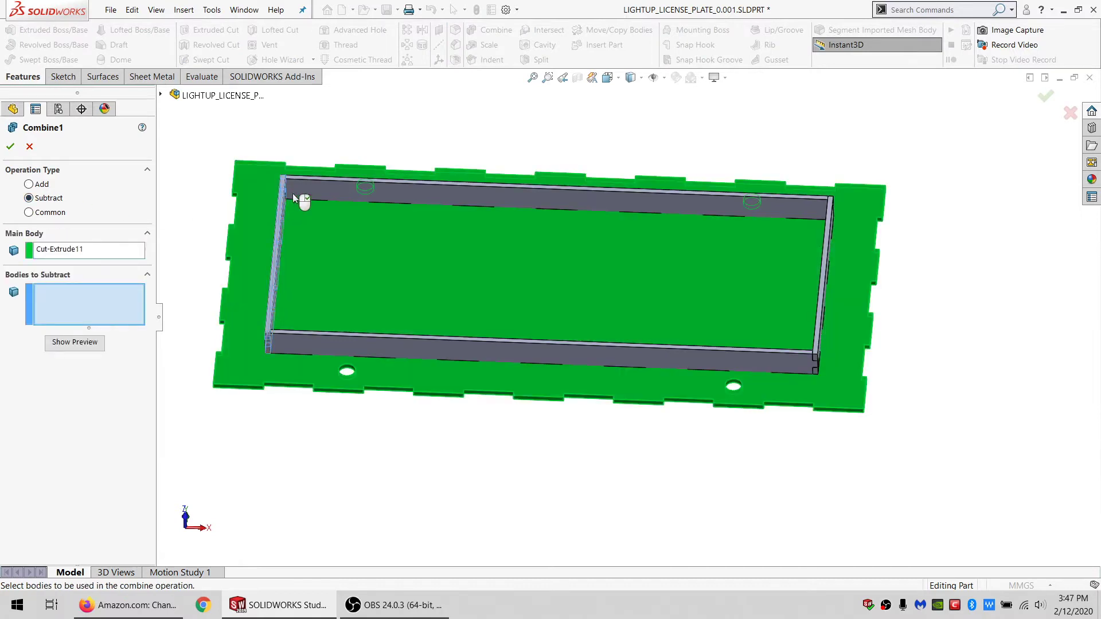
pyautogui.click(292, 194)
pyautogui.click(279, 246)
pyautogui.click(340, 323)
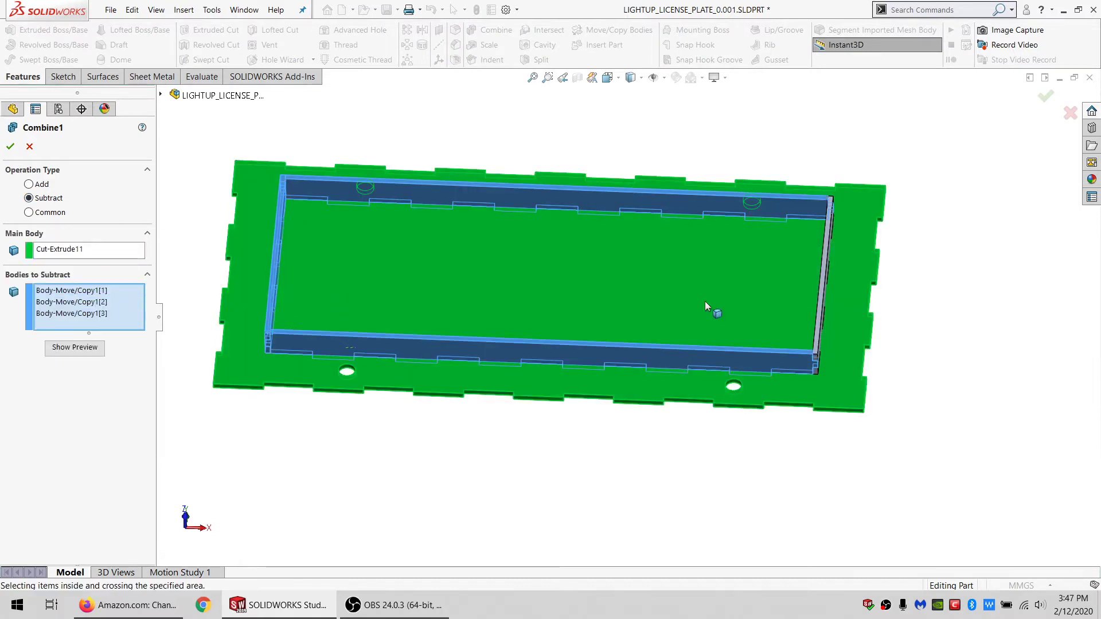
pyautogui.click(822, 303)
pyautogui.click(11, 145)
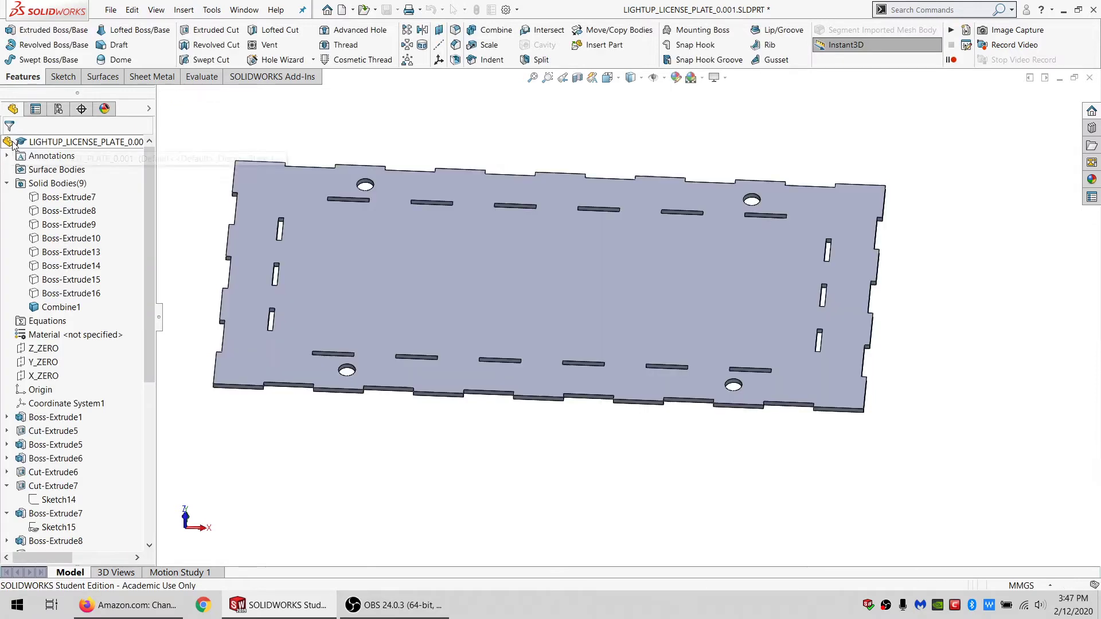
# Step: Show all solid bodies of the part again
pyautogui.click(47, 184)
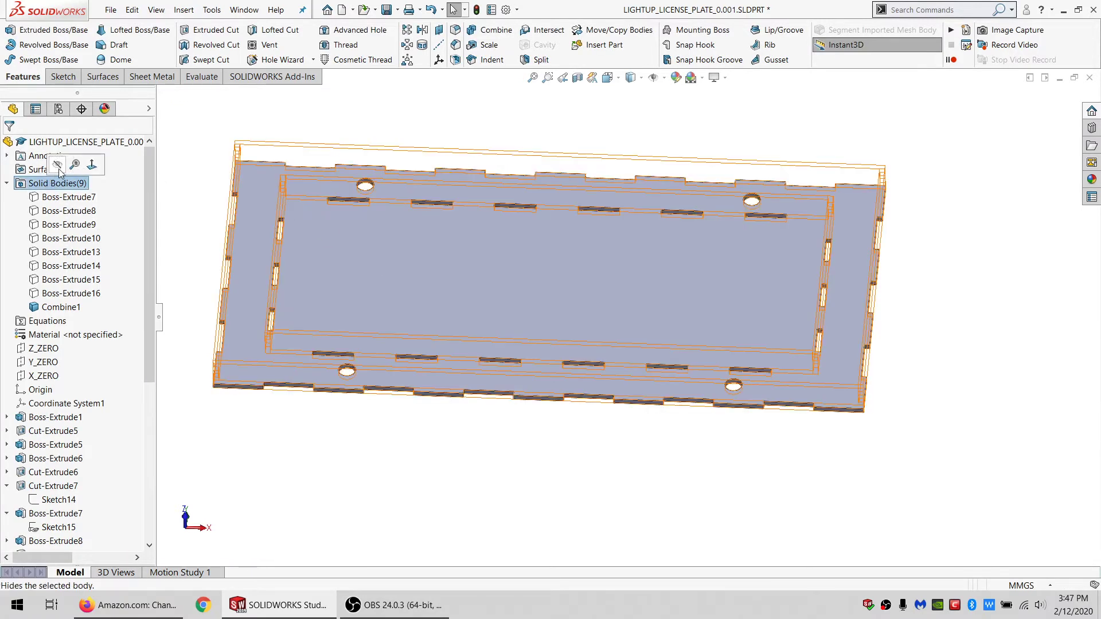
pyautogui.click(56, 166)
pyautogui.rightClick(56, 185)
pyautogui.click(68, 168)
pyautogui.click(310, 133)
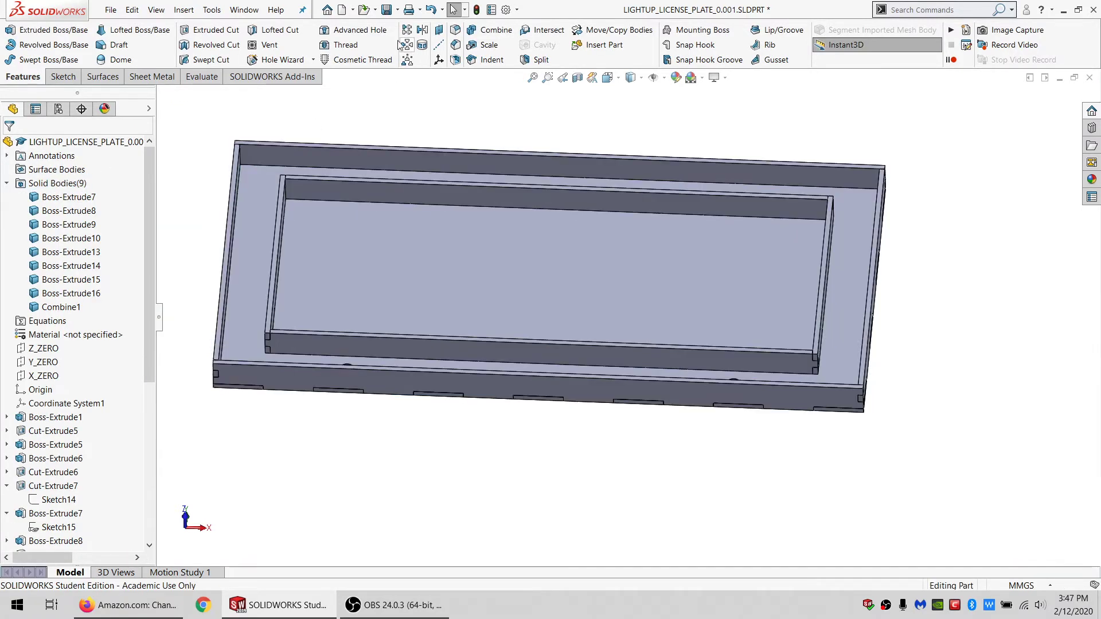
# Step: Examine the assembled box from several angles, including the inner surround, the outer walls and the gap at their corner
pyautogui.scroll(3, 500, 266)
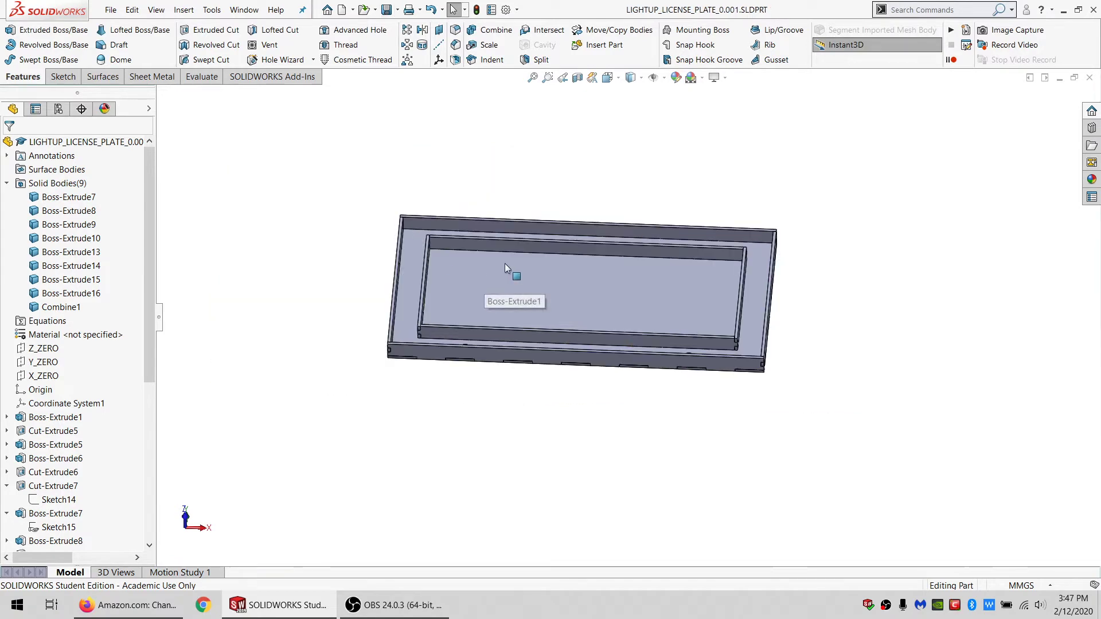
pyautogui.scroll(-2, 562, 259)
pyautogui.moveTo(563, 297); pyautogui.dragTo(646, 430, button='middle')
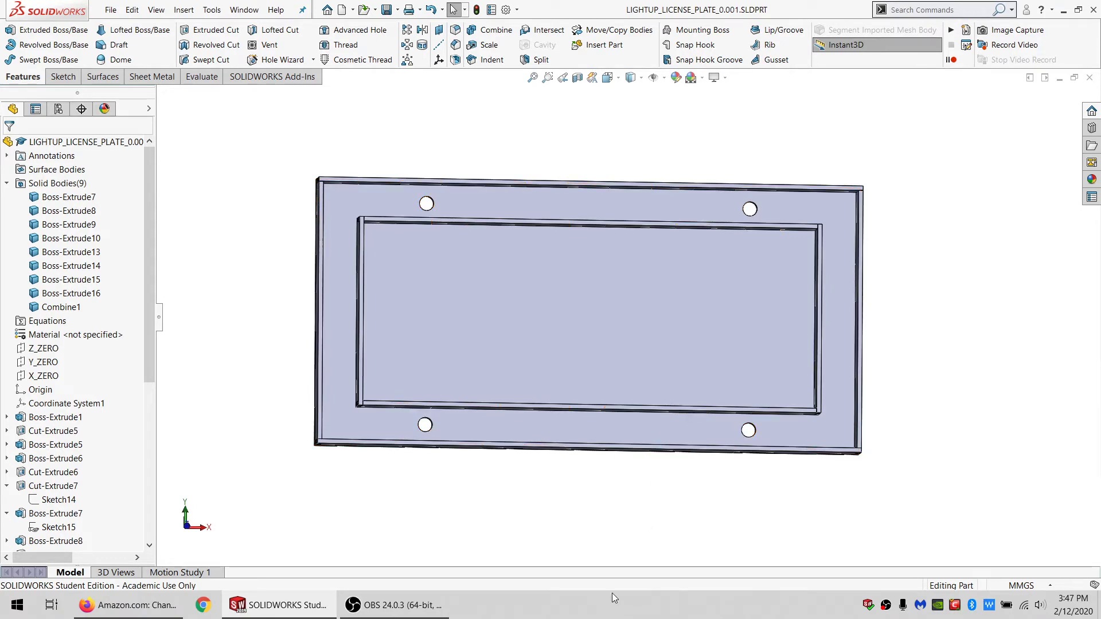
pyautogui.rightClick(792, 559)
pyautogui.moveTo(694, 497); pyautogui.dragTo(806, 330, button='middle')
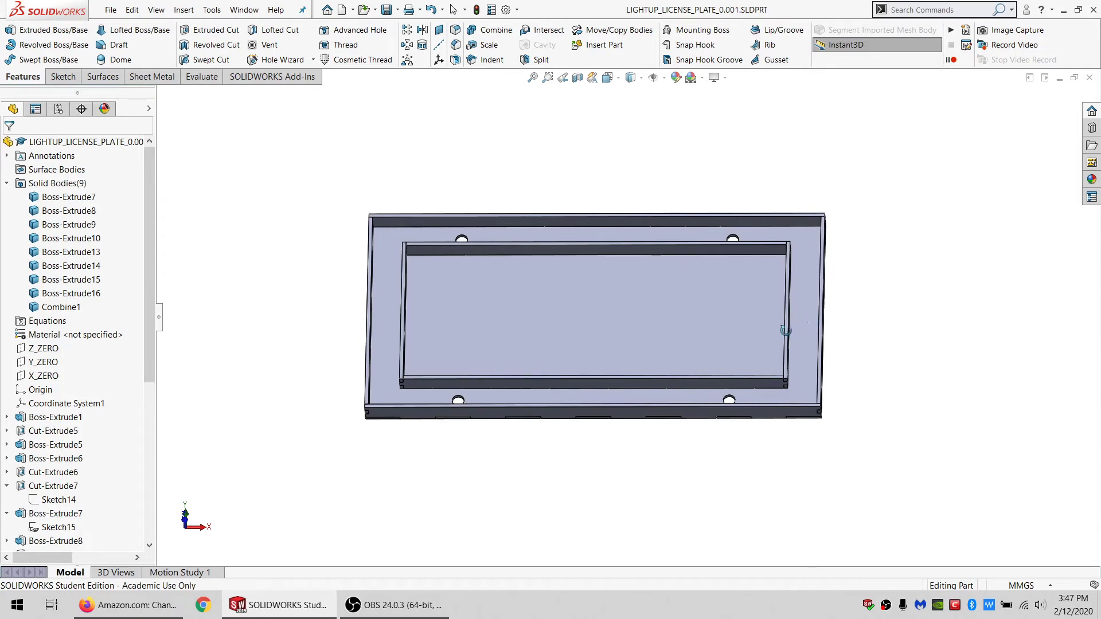
pyautogui.moveTo(444, 359); pyautogui.dragTo(452, 367, button='middle')
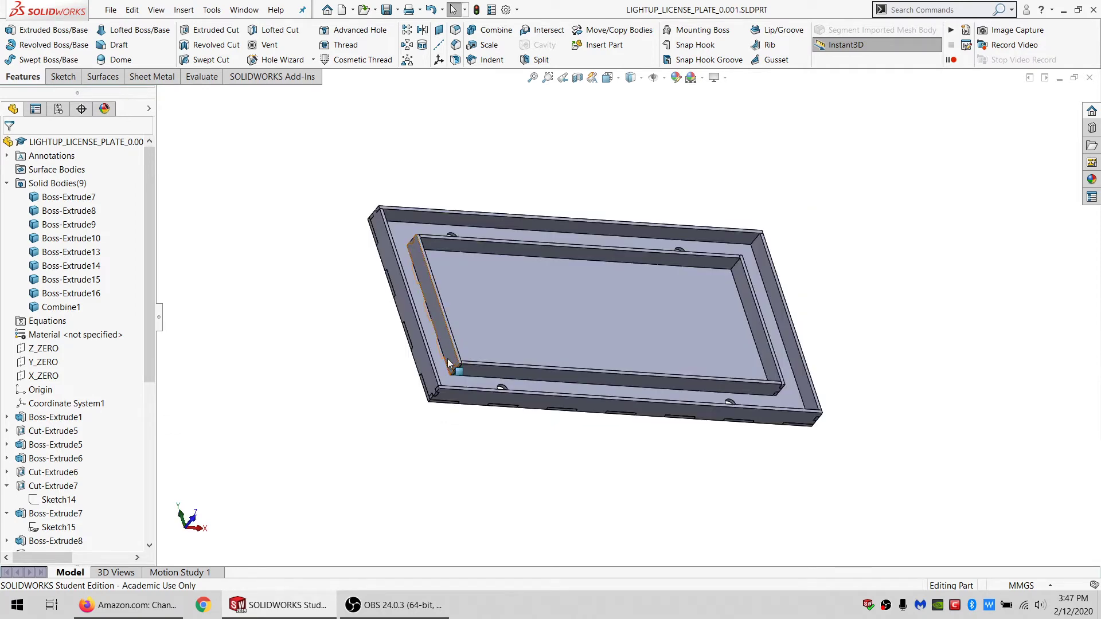
pyautogui.moveTo(584, 380); pyautogui.dragTo(532, 390, button='middle')
pyautogui.scroll(-3, 501, 352)
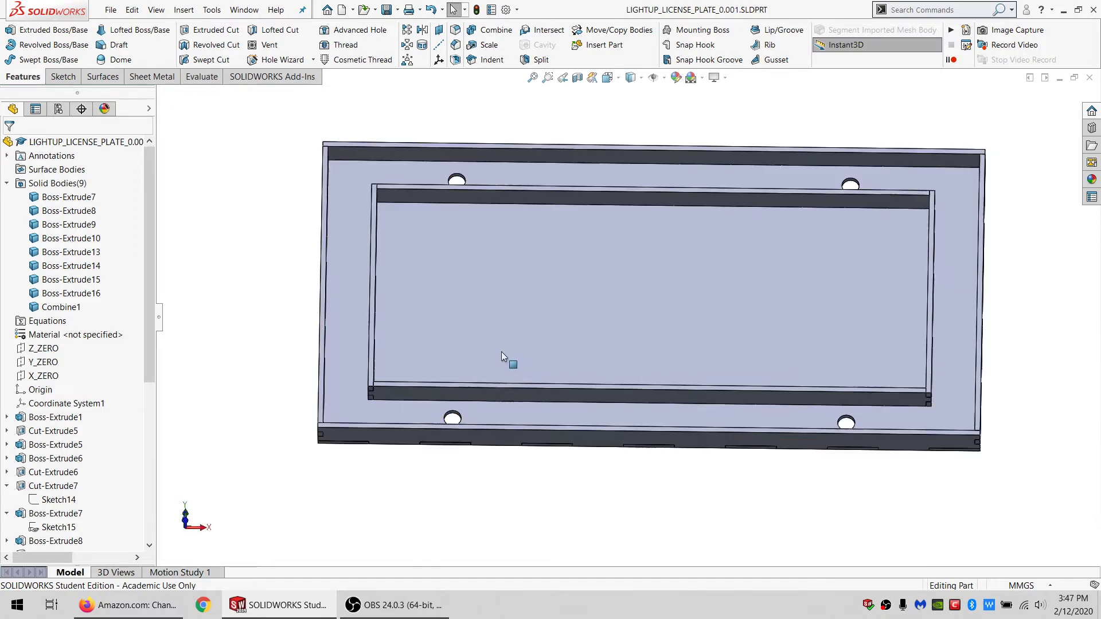
pyautogui.moveTo(495, 345); pyautogui.dragTo(468, 327, button='middle')
pyautogui.moveTo(468, 327); pyautogui.dragTo(522, 368, button='middle')
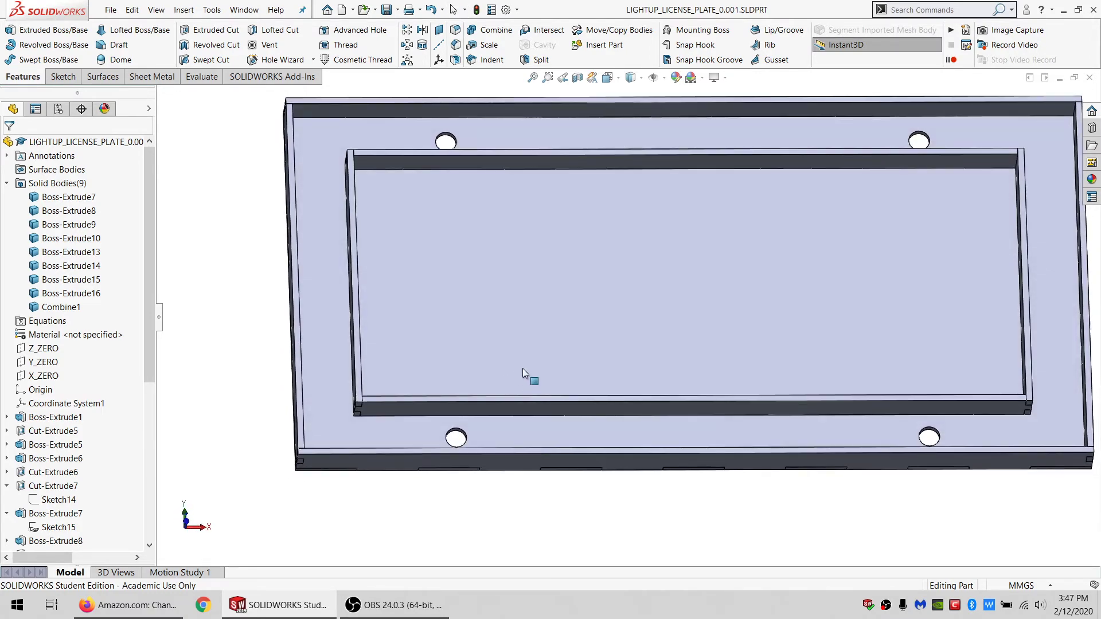
pyautogui.scroll(-5, 456, 430)
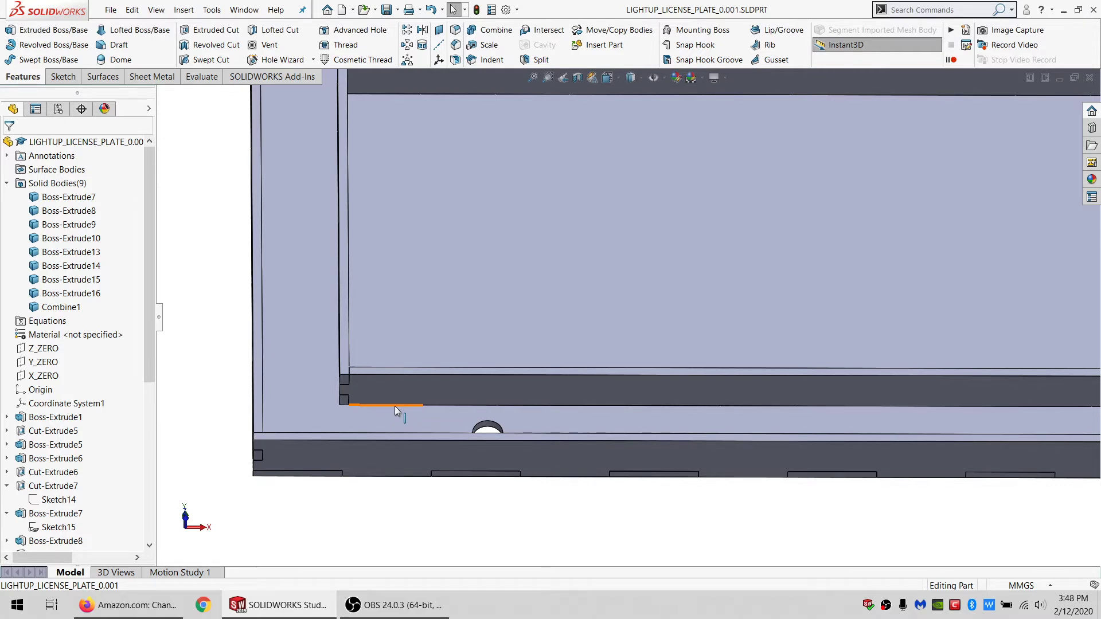
# Step: Switch to the Amazon page, check the 3mm LED's dimensions and forward voltage table, and open ESB Calculator
pyautogui.click(128, 605)
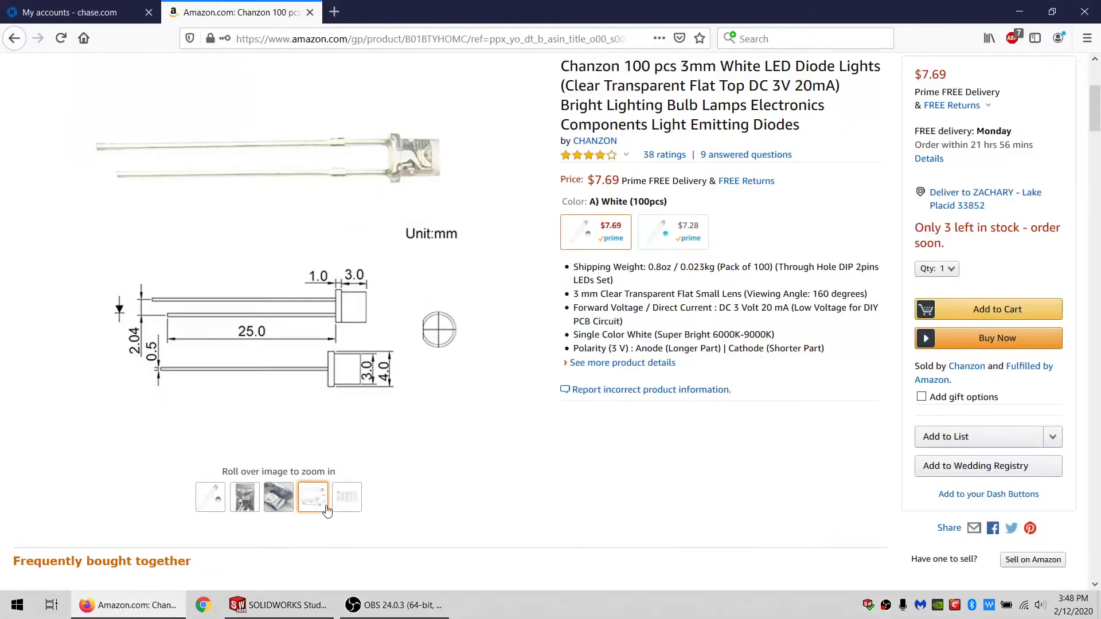
pyautogui.moveTo(347, 506)
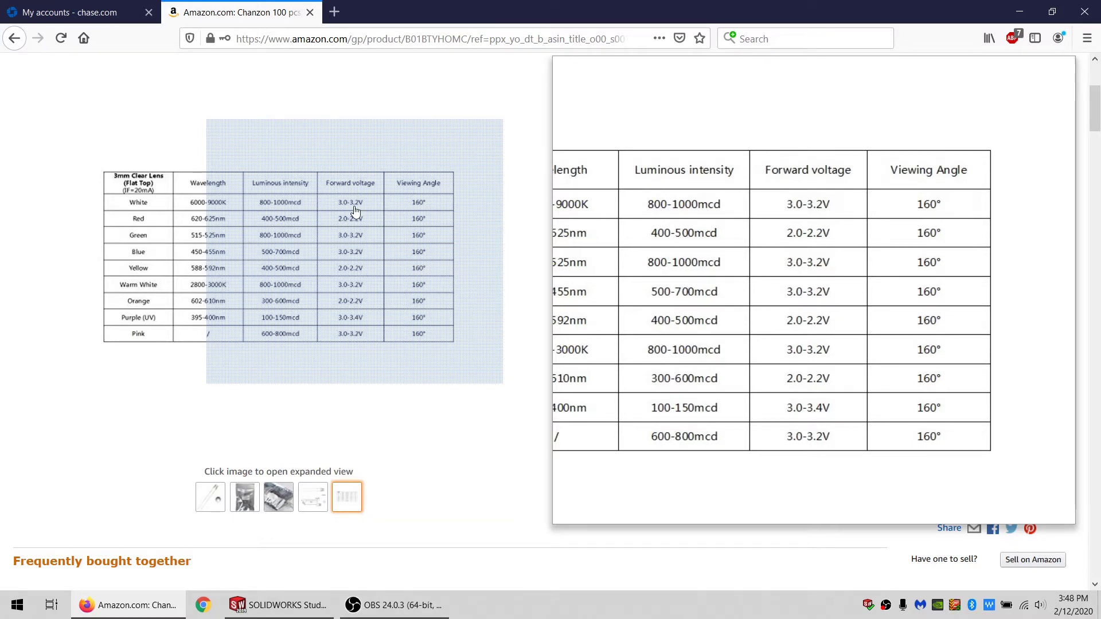
pyautogui.click(17, 605)
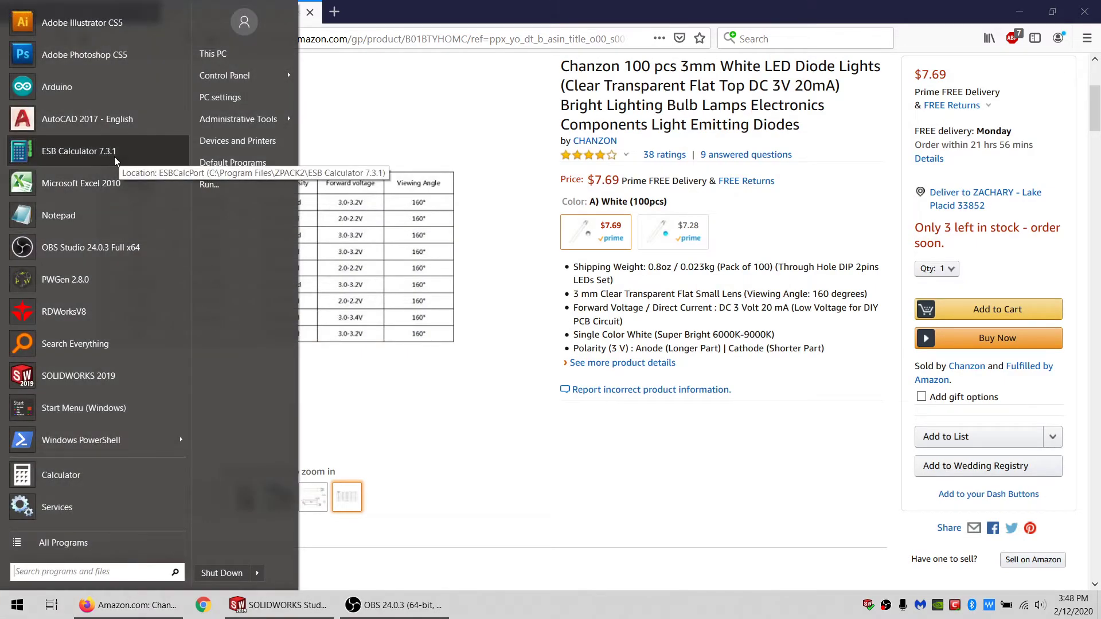
pyautogui.click(114, 152)
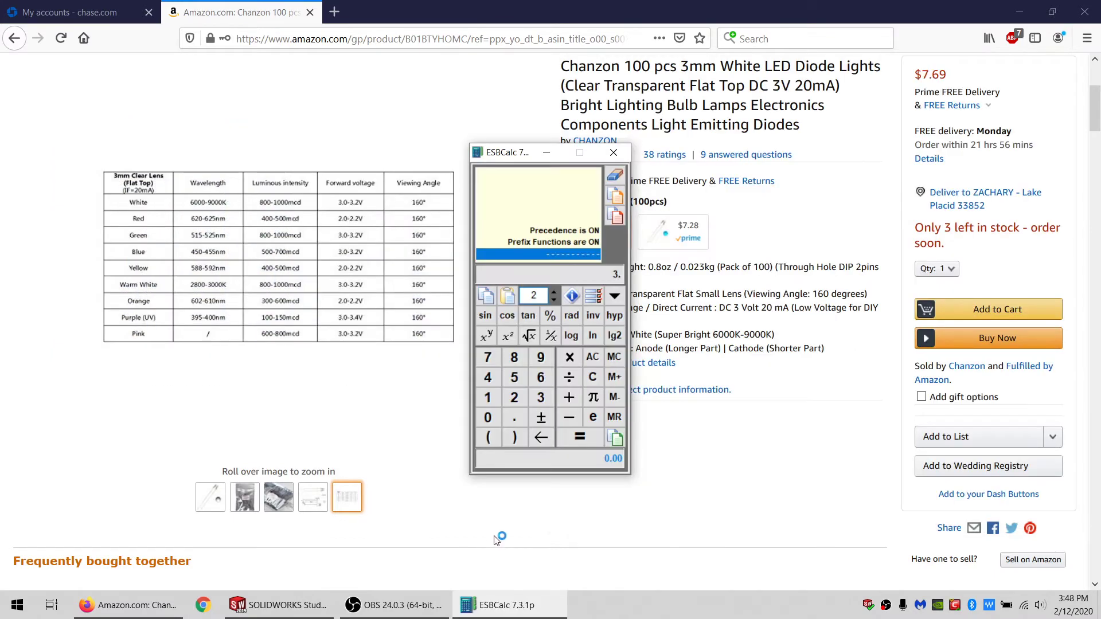
# Step: Enter 4 as the second value of the LED voltage calculation and evaluate it
pyautogui.write('4')
pyautogui.press('Return')
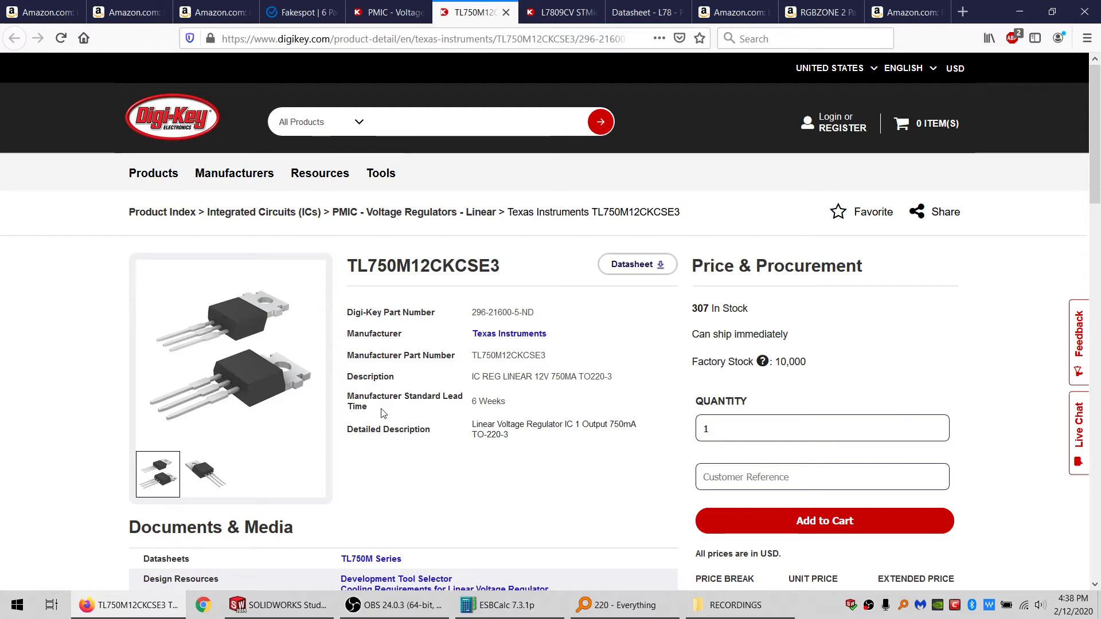
# Step: Review the product details and detailed description of the TL750M12CKCSE3 linear regulator on Digi-Key
pyautogui.scroll(-3, 384, 415)
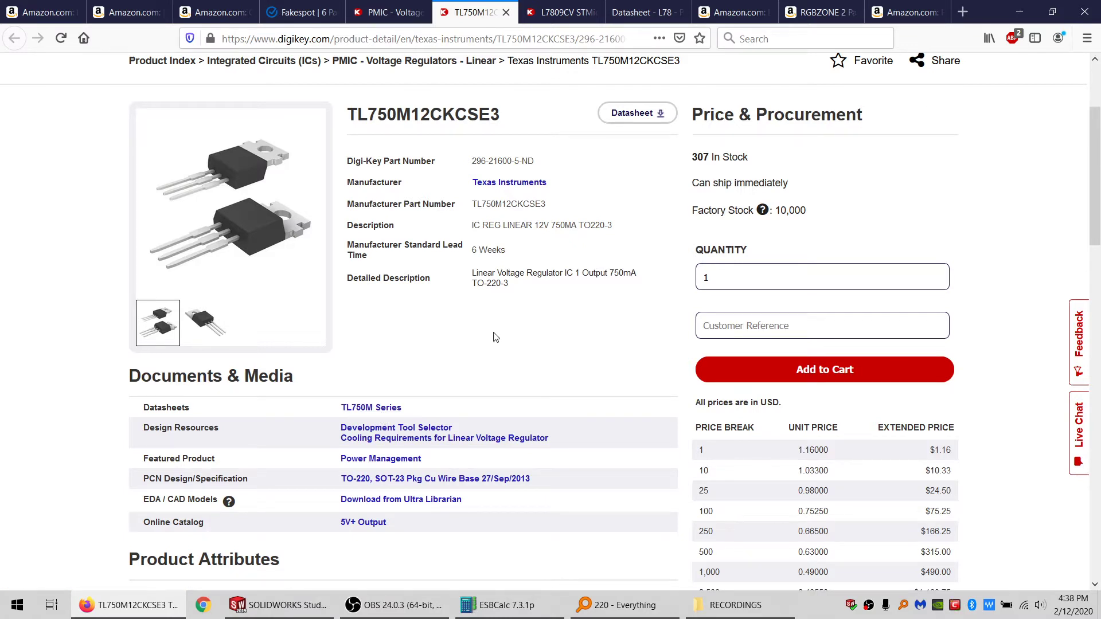
pyautogui.scroll(1, 453, 313)
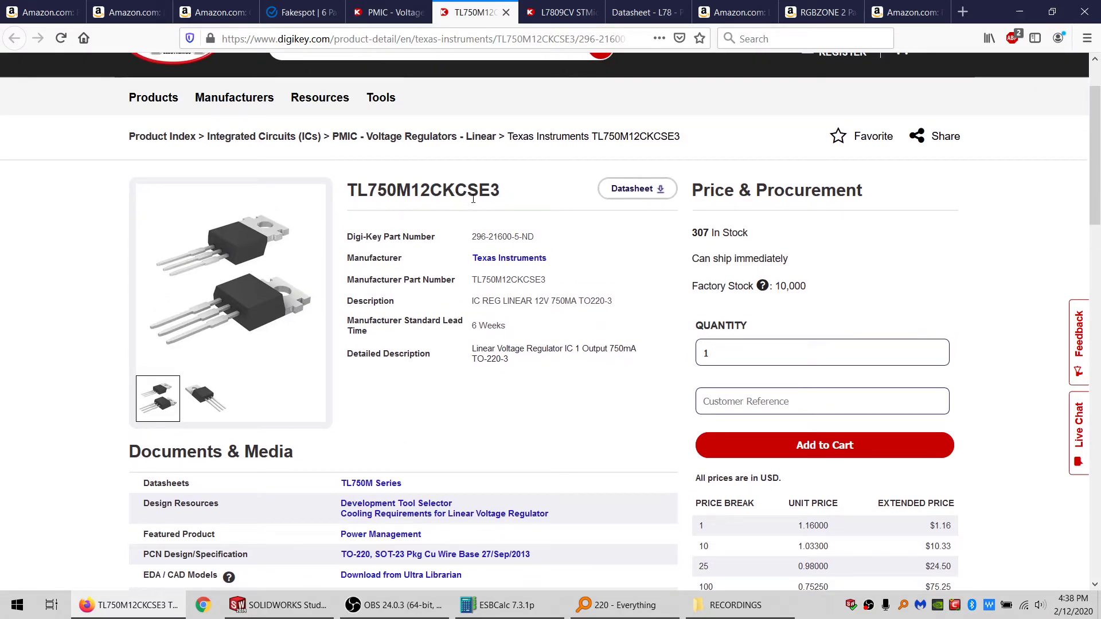
pyautogui.moveTo(463, 236)
pyautogui.scroll(-2, 463, 236)
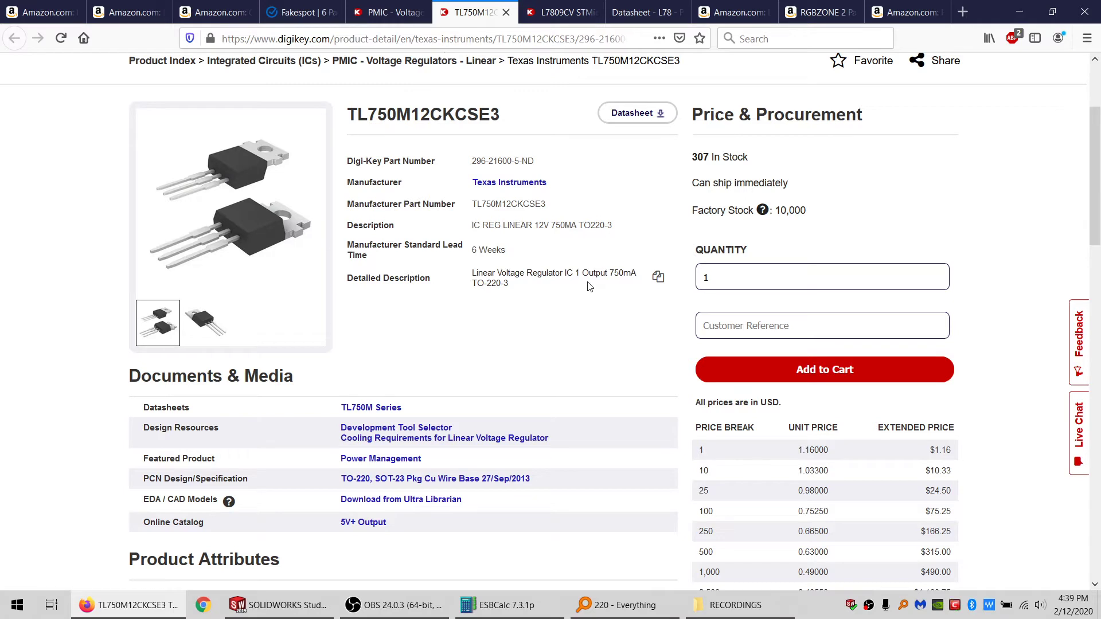
pyautogui.scroll(-6, 588, 286)
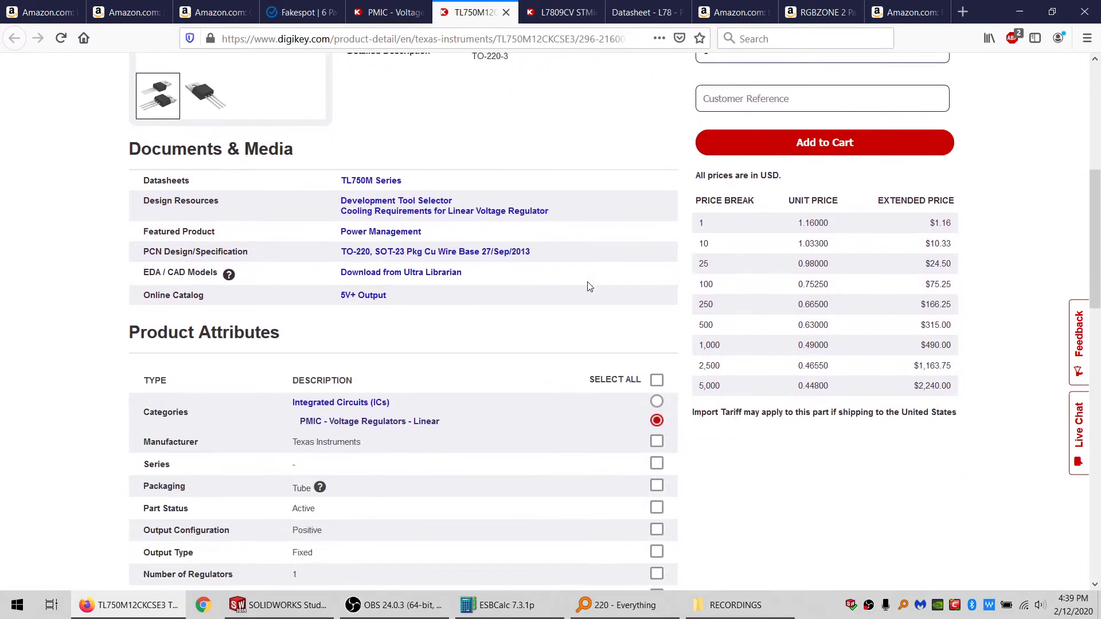
# Step: Check the regulator's product attributes for maximum input voltage, output voltage and voltage dropout, and compare them with the product description
pyautogui.scroll(-3, 589, 286)
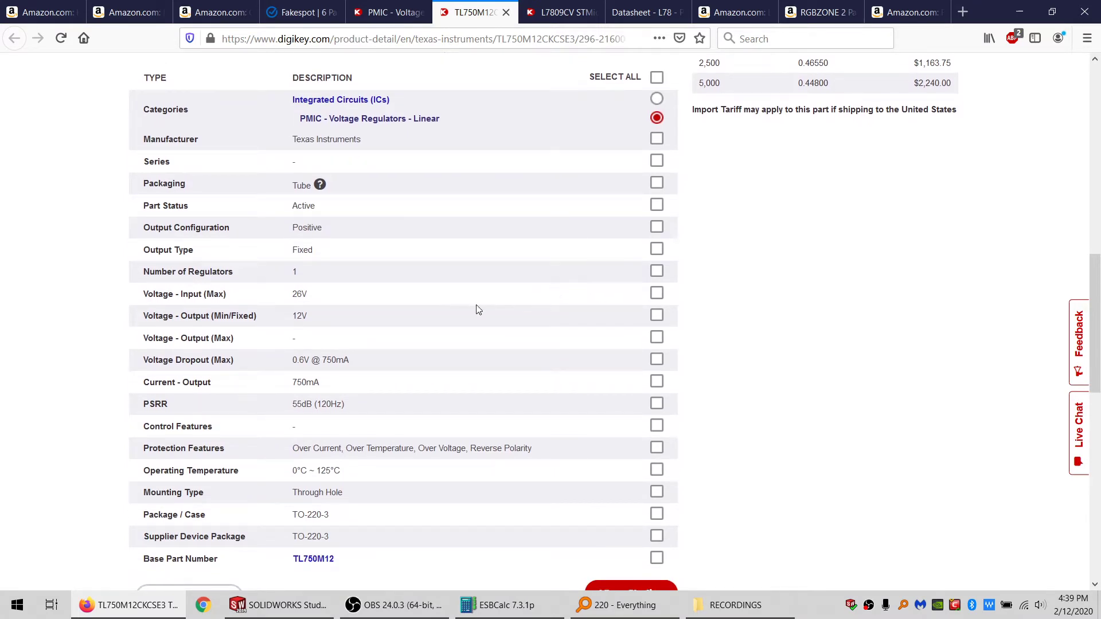
pyautogui.moveTo(310, 295); pyautogui.dragTo(286, 296)
pyautogui.click(316, 294)
pyautogui.moveTo(356, 360); pyautogui.dragTo(287, 361)
pyautogui.moveTo(330, 360); pyautogui.dragTo(286, 365)
pyautogui.moveTo(364, 361)
pyautogui.mouseDown()
pyautogui.moveTo(296, 362)
pyautogui.moveTo(369, 362)
pyautogui.mouseUp()
pyautogui.scroll(2, 367, 363)
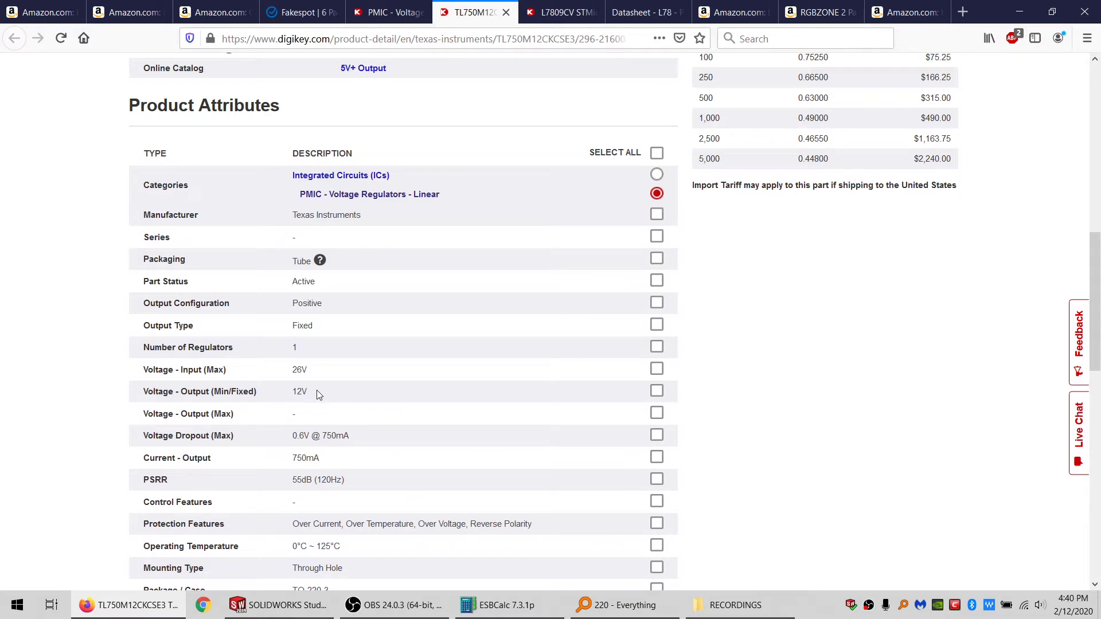
pyautogui.scroll(10, 372, 382)
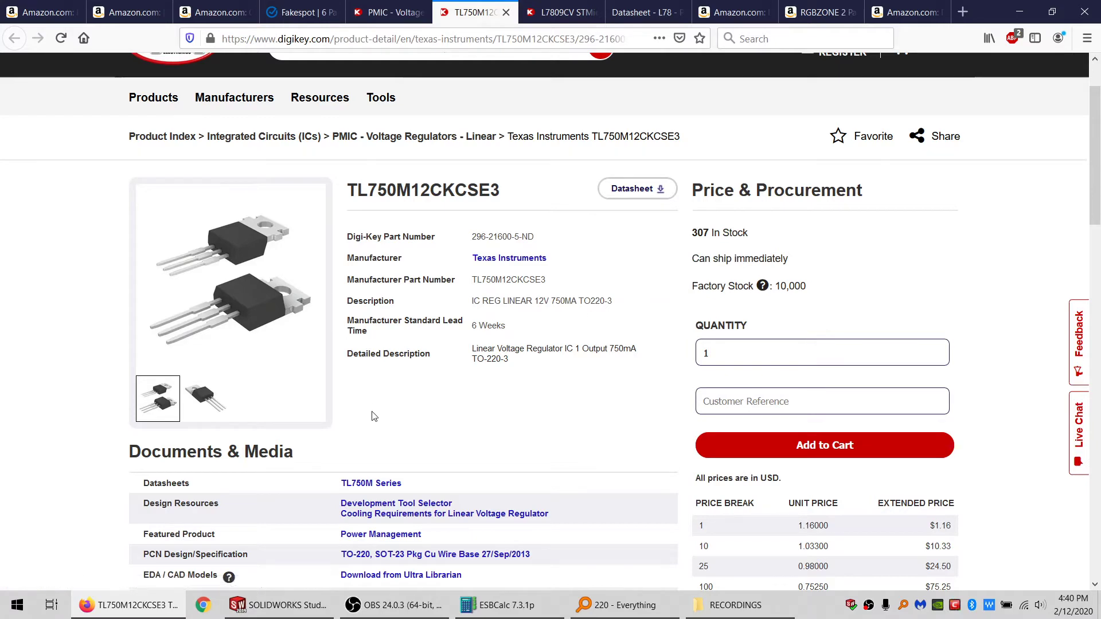
pyautogui.scroll(-3, 434, 401)
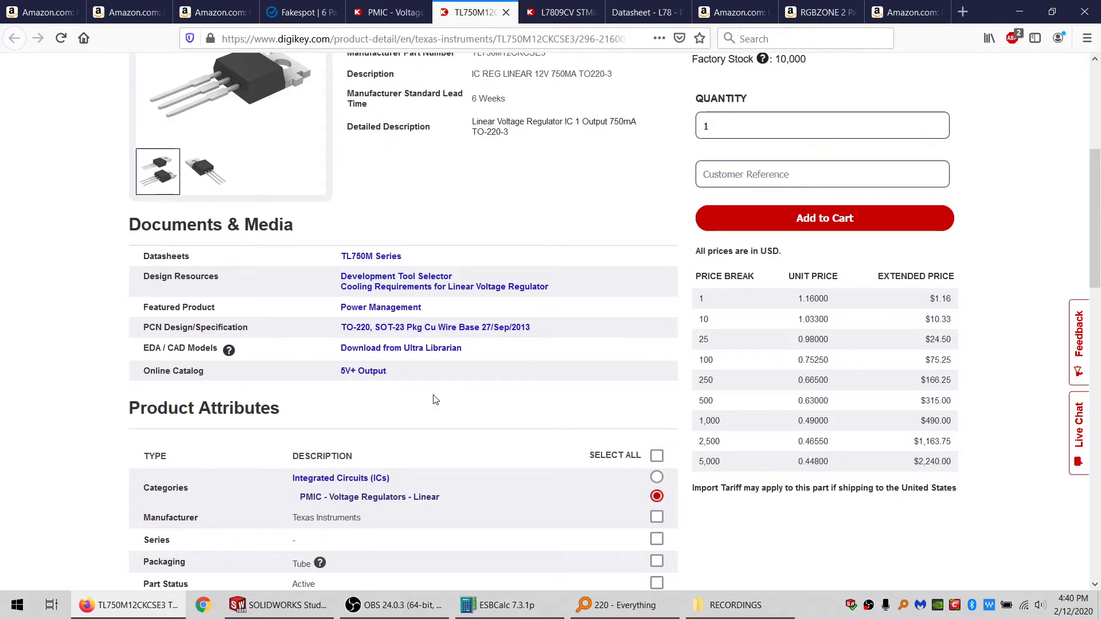
pyautogui.scroll(3, 434, 400)
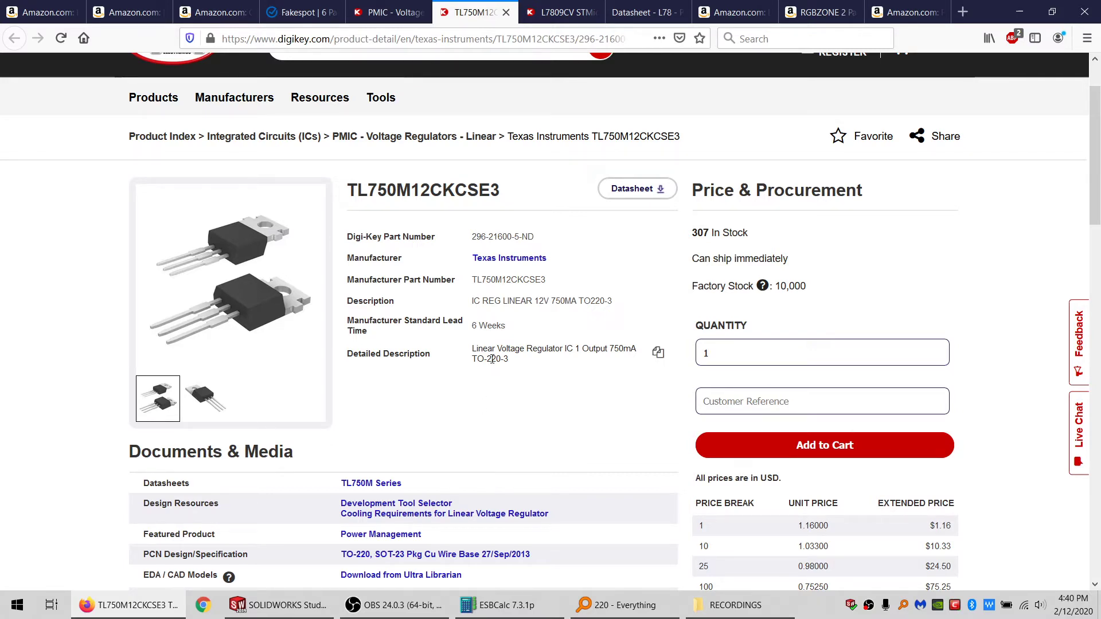
# Step: Switch to SOLIDWORKS and sketch a circle about 21.3 mm in diameter near the left end of the lower inner surround strip's face
pyautogui.click(294, 606)
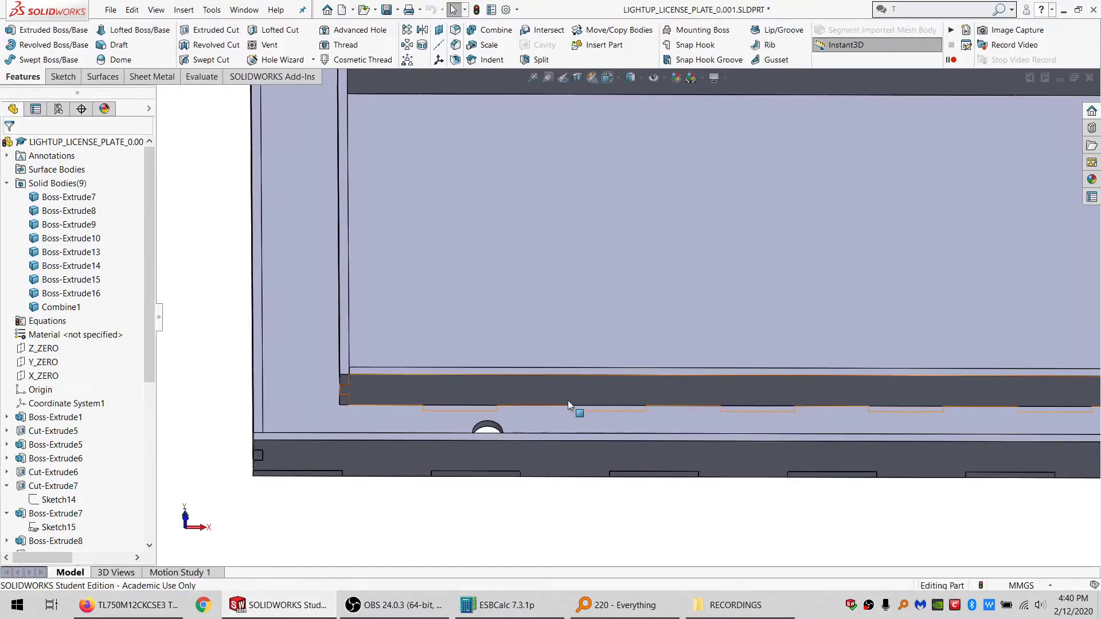
pyautogui.scroll(5, 596, 392)
pyautogui.scroll(-6, 734, 347)
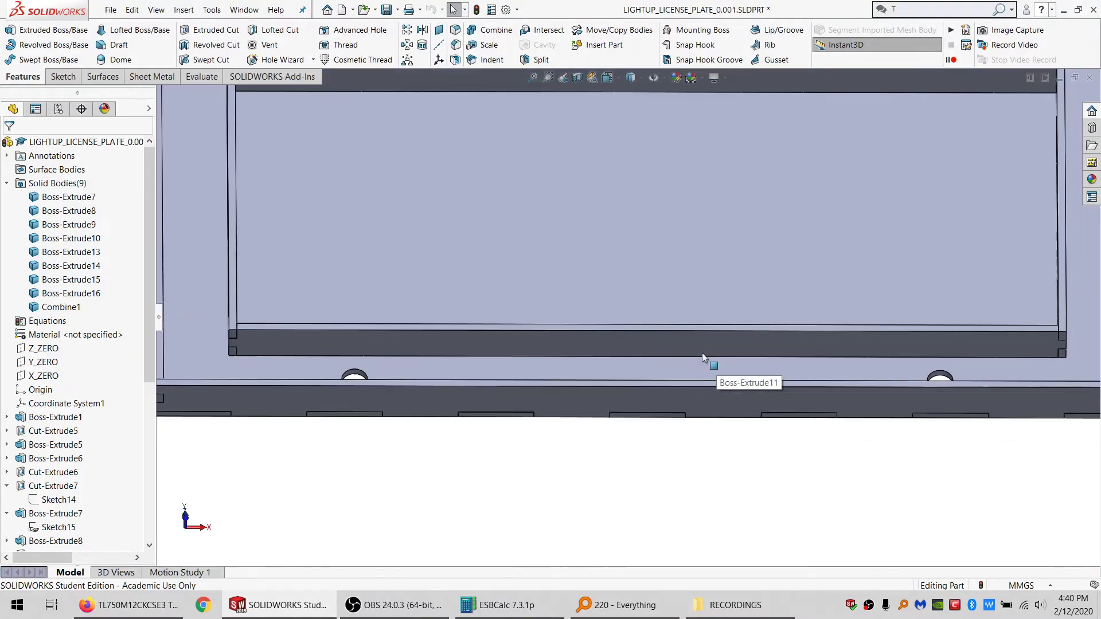
pyautogui.click(399, 346)
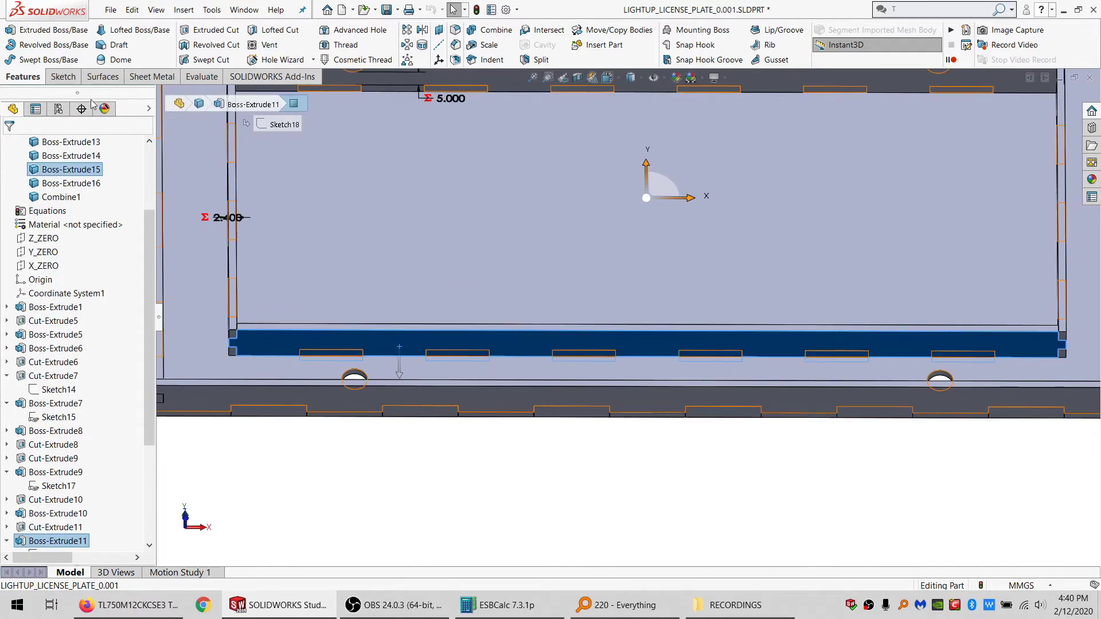
pyautogui.click(63, 77)
pyautogui.click(11, 35)
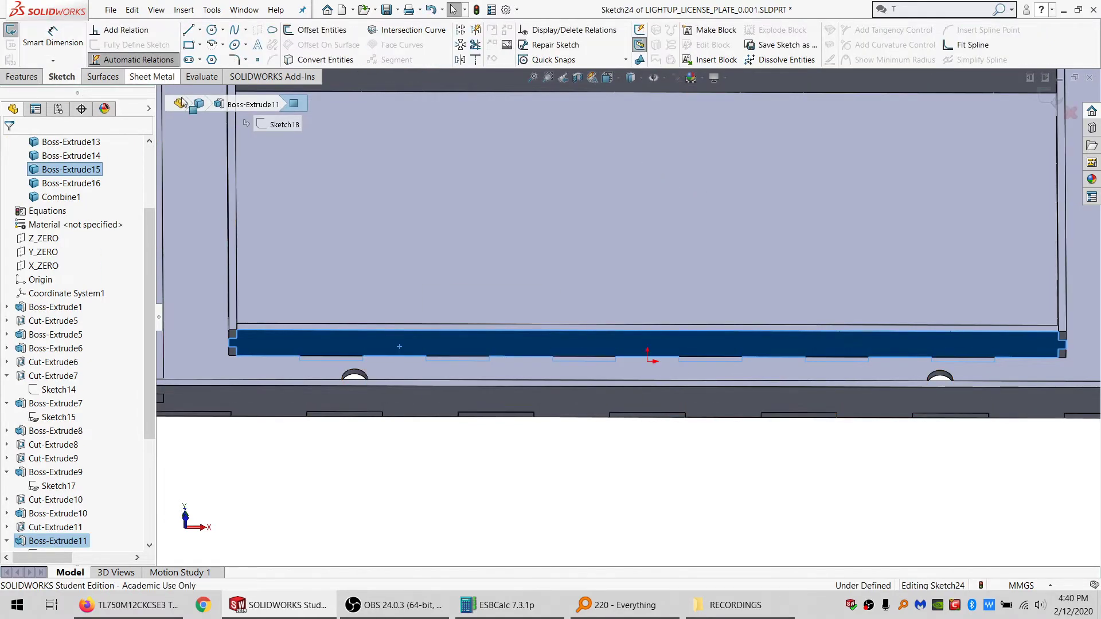
pyautogui.click(212, 29)
pyautogui.click(287, 342)
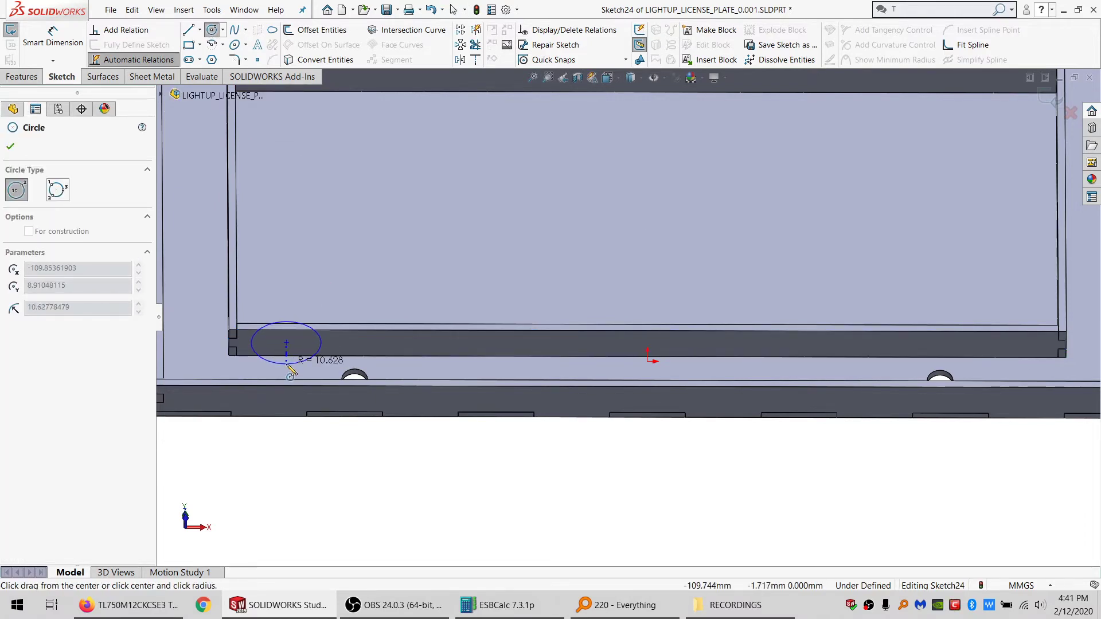
pyautogui.click(287, 365)
# Step: Dimension the circle's diameter and start an equation for its value
pyautogui.press('d')
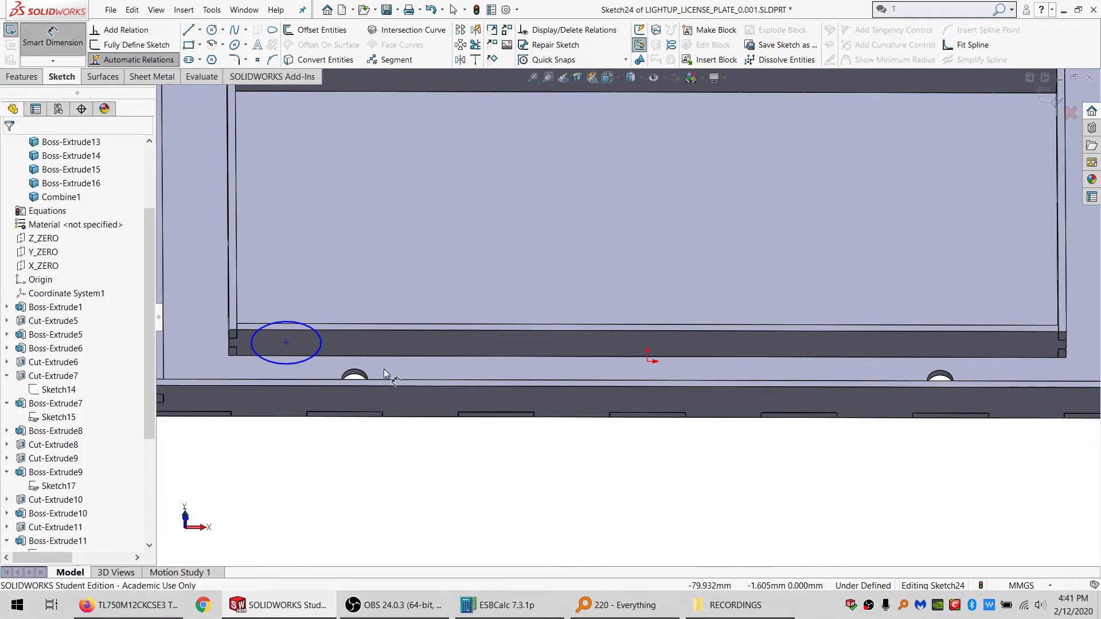
pyautogui.click(322, 343)
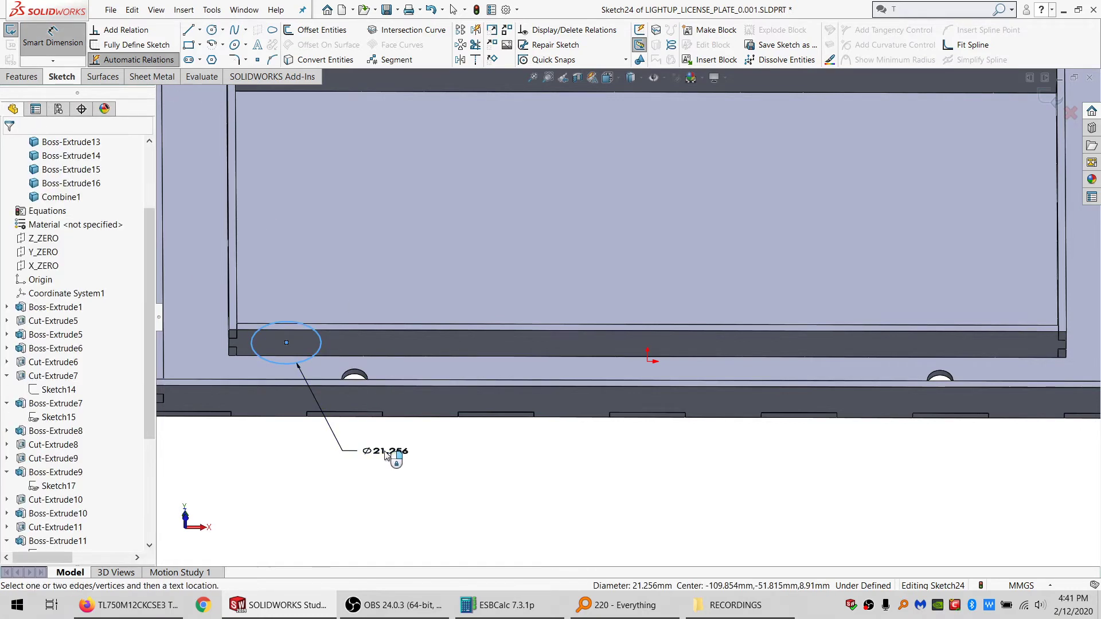
pyautogui.click(386, 455)
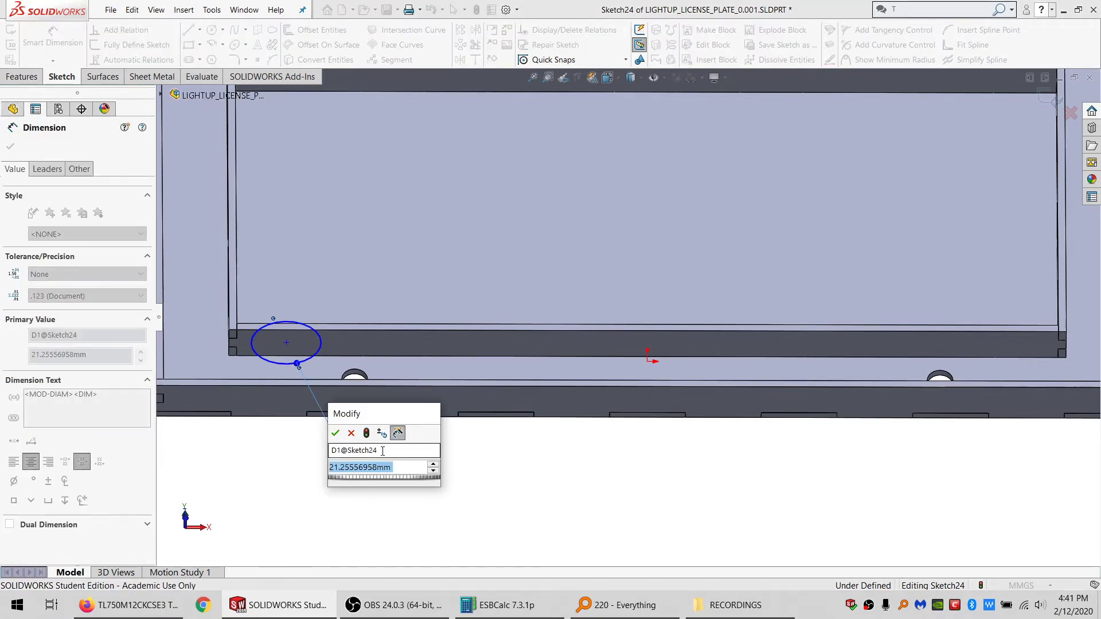
pyautogui.write('=')
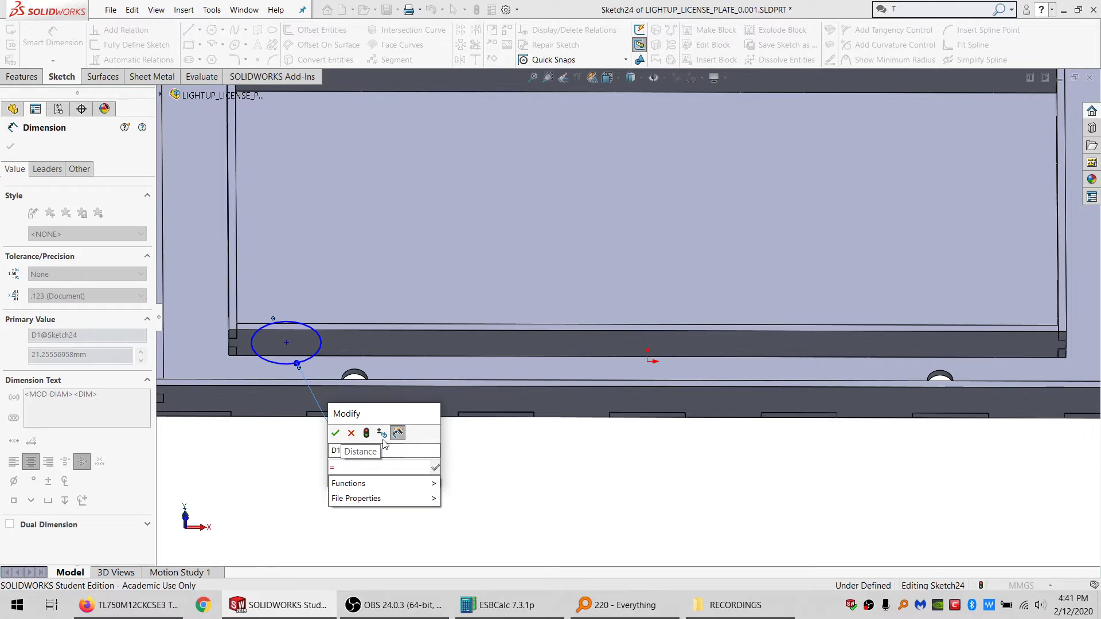
pyautogui.moveTo(394, 500)
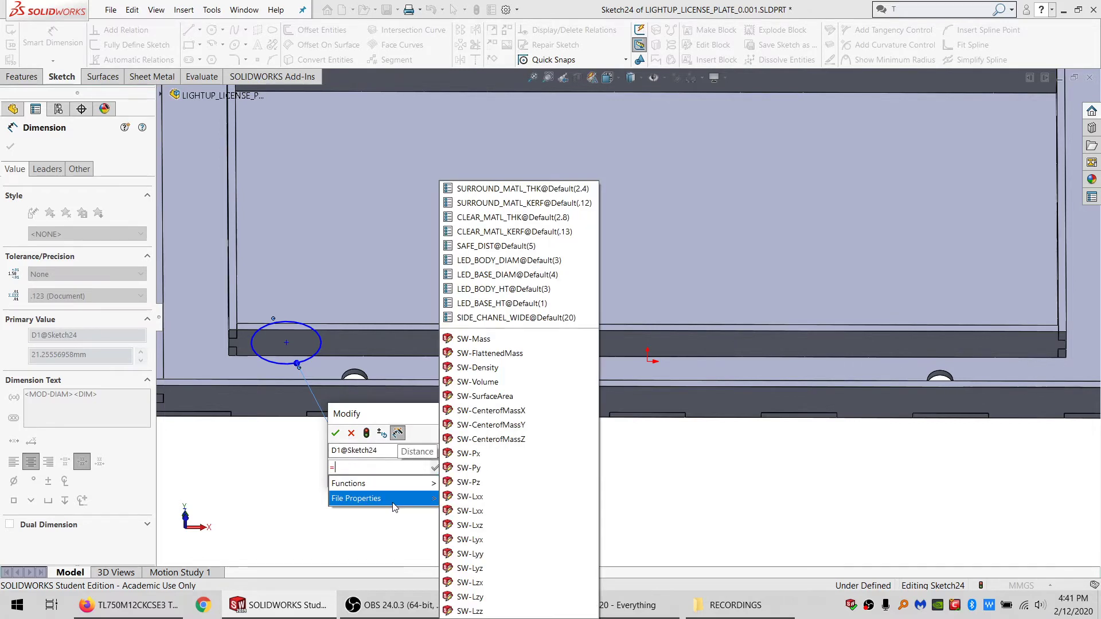
pyautogui.click(624, 528)
# Step: Switch to ESBCalc, clear it, calculate 750 / 2 * 4 / 20, and return to the SOLIDWORKS sketch
pyautogui.click(521, 607)
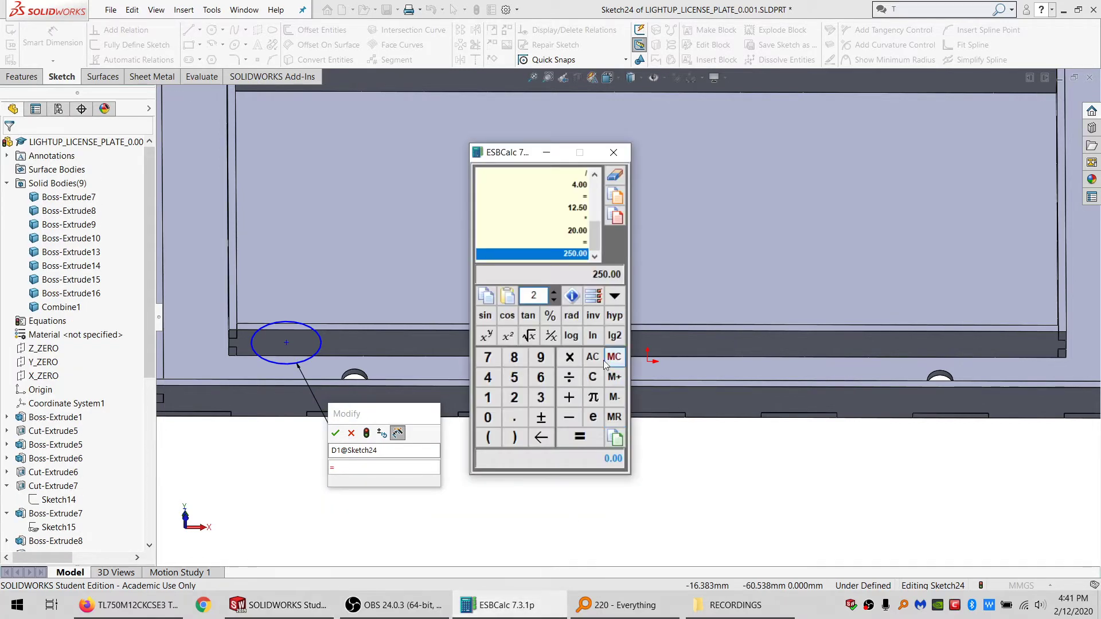
pyautogui.click(593, 358)
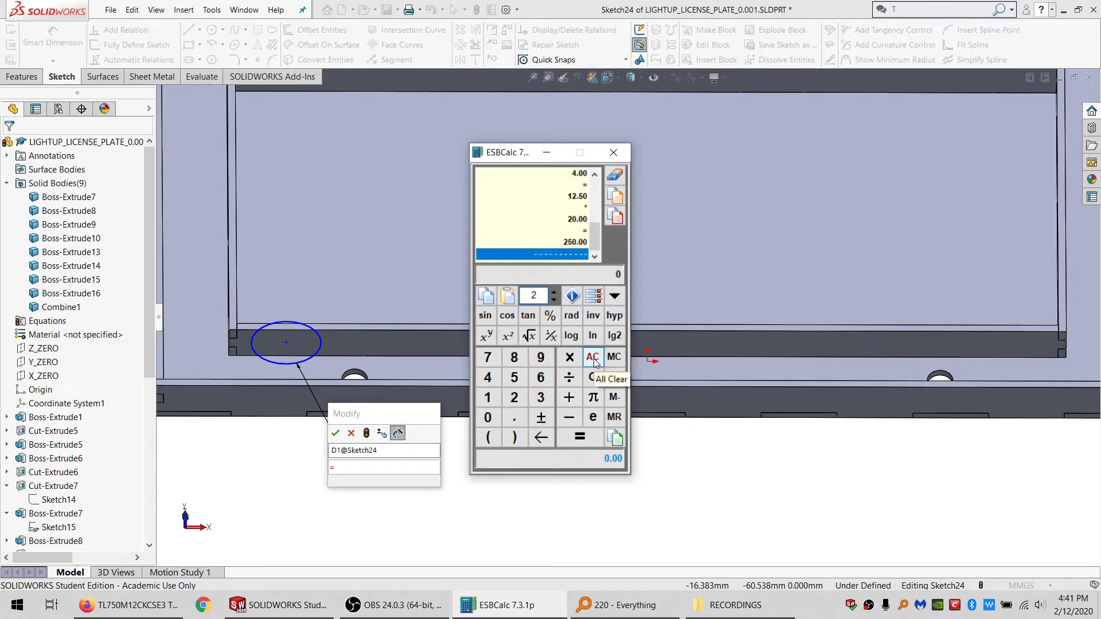
pyautogui.write('750.00 / 2')
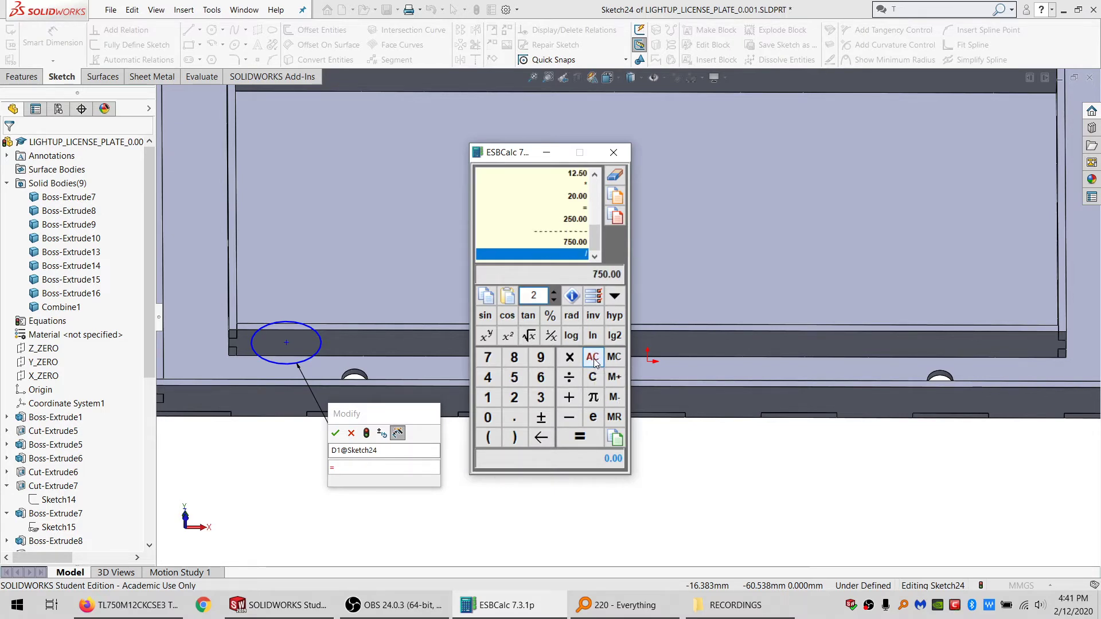
pyautogui.press('Return')
pyautogui.write('*4')
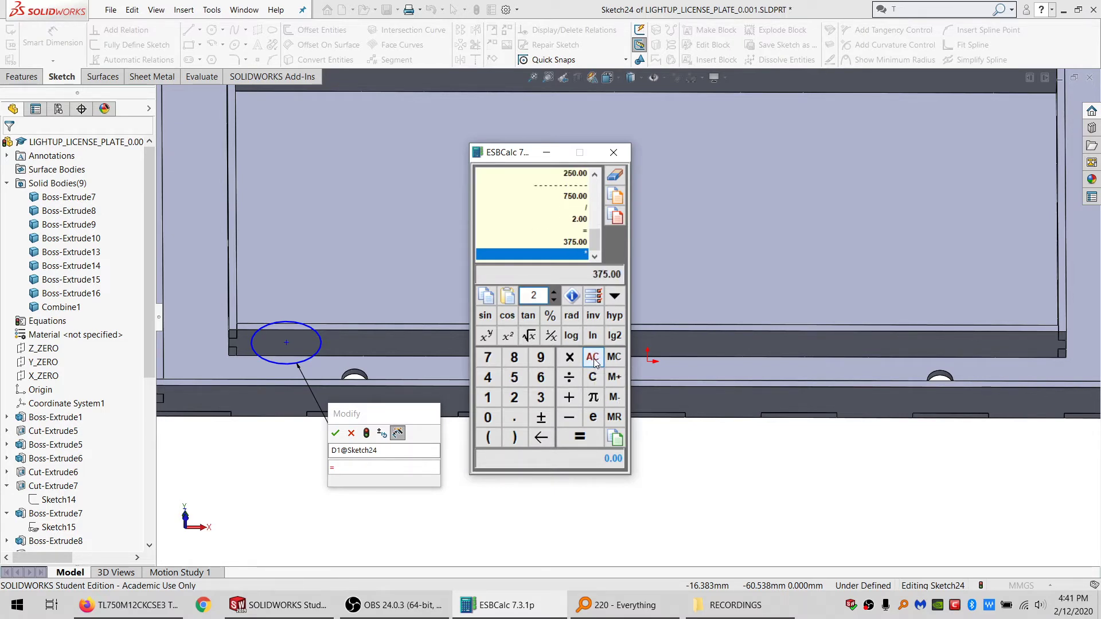
pyautogui.press('Return')
pyautogui.write('/ 20')
pyautogui.press('Return')
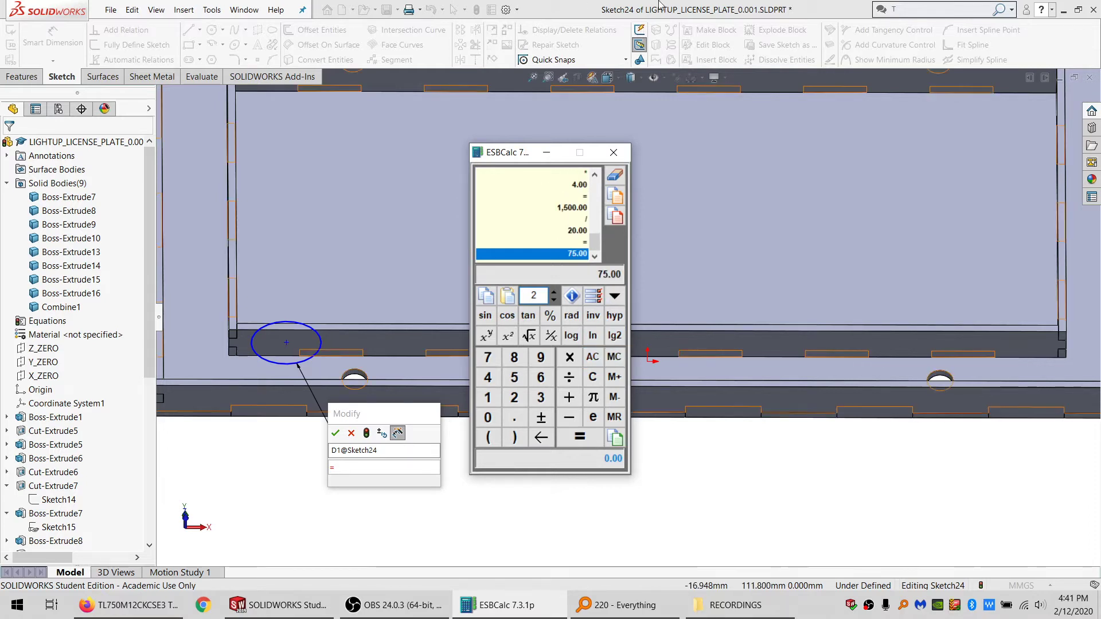
pyautogui.click(475, 103)
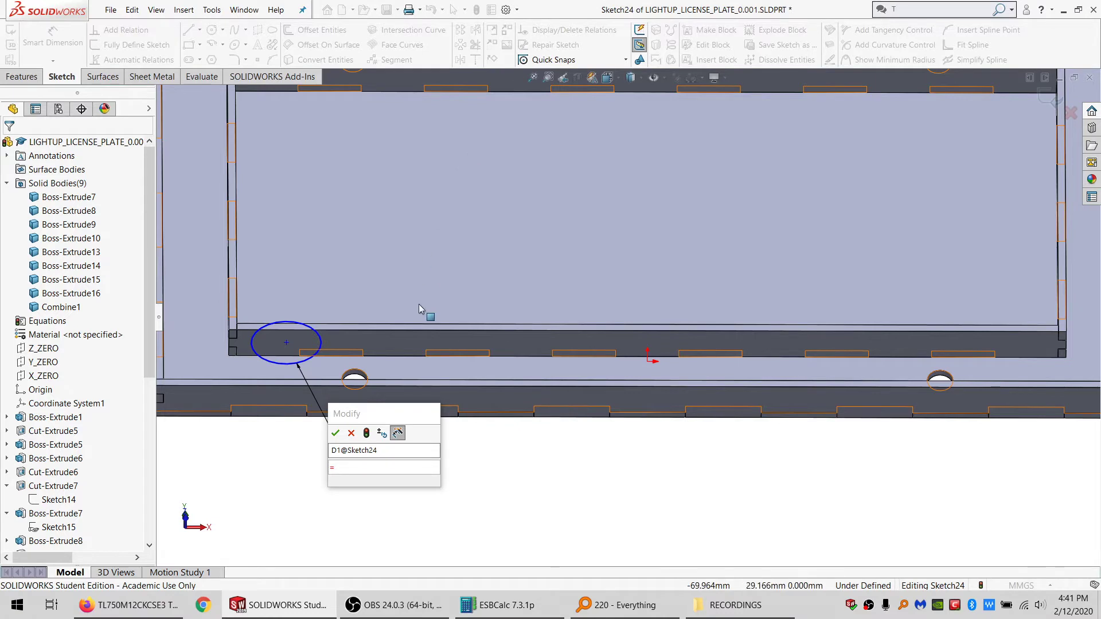
# Step: Link the circle's diameter to the LED_BODY_DIAM file property
pyautogui.click(363, 465)
pyautogui.moveTo(381, 498)
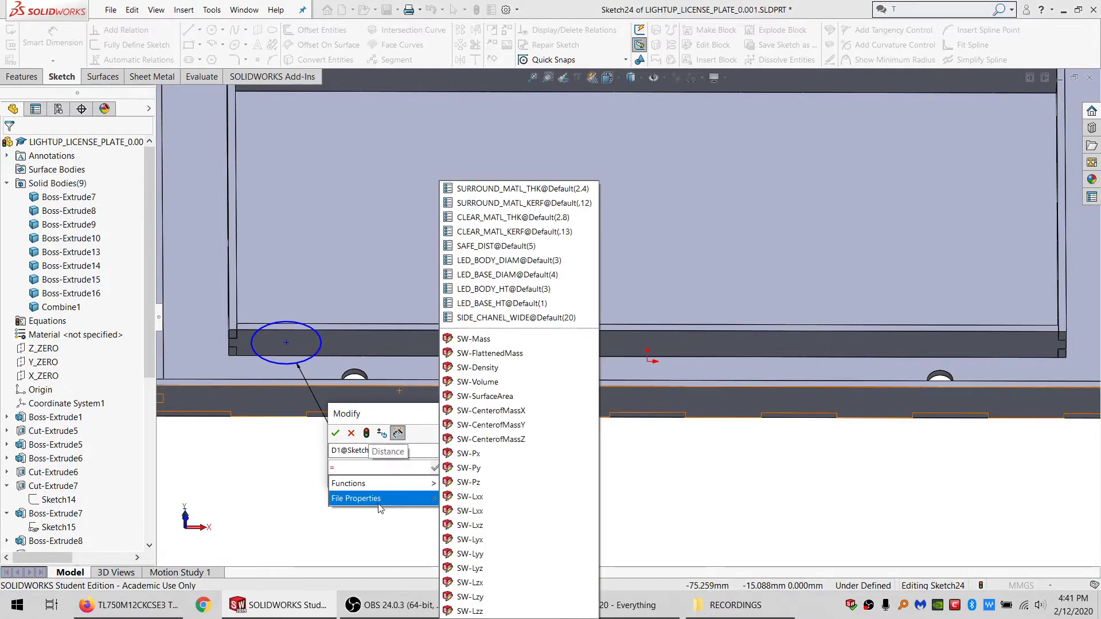
pyautogui.click(510, 261)
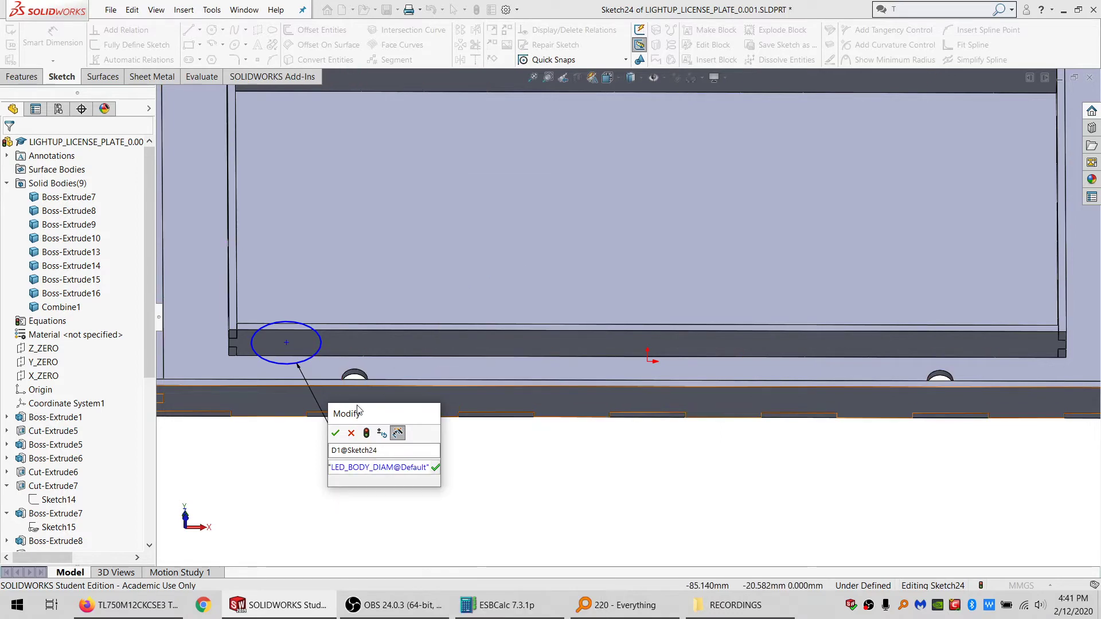
pyautogui.click(336, 434)
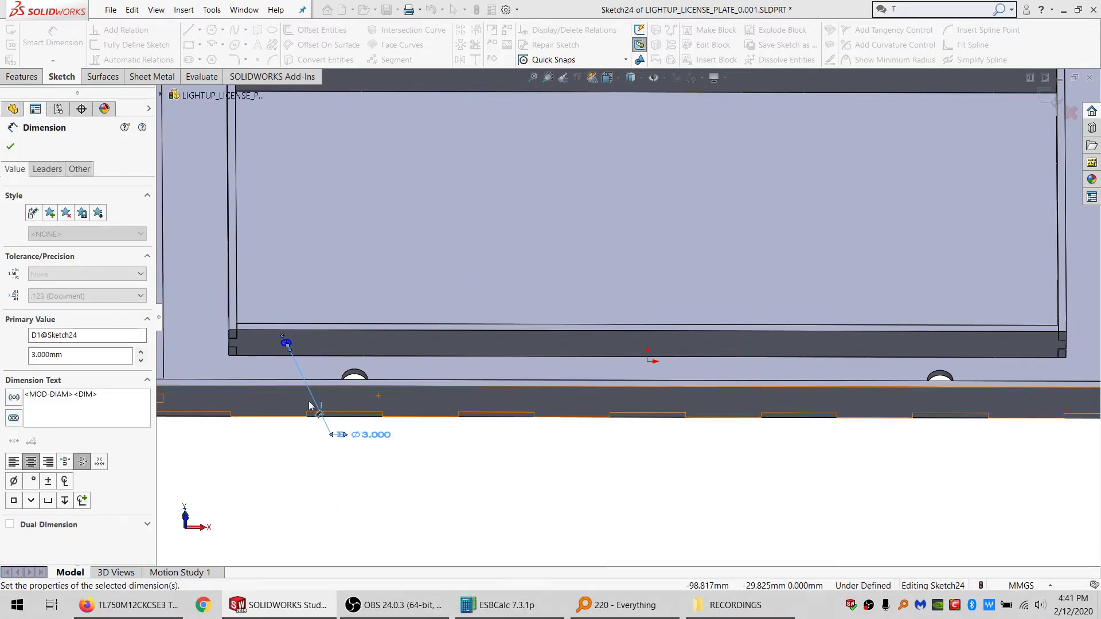
# Step: Examine the inner surround, the channel around it and the LED circle's position within the whole box
pyautogui.press('z')
pyautogui.moveTo(514, 310); pyautogui.dragTo(512, 350, button='middle')
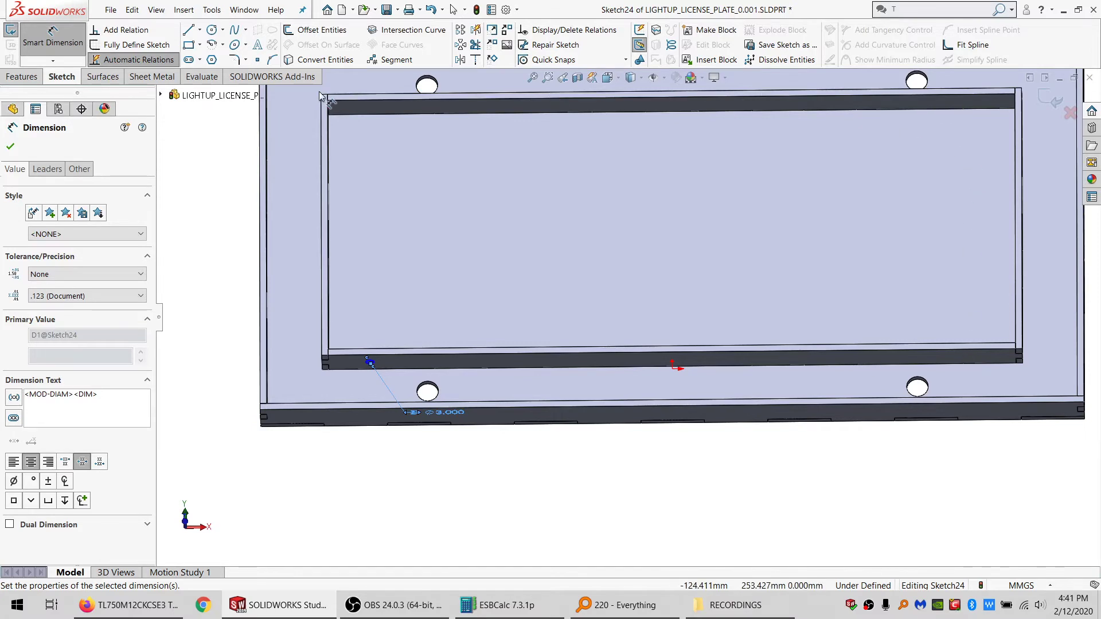
pyautogui.scroll(1, 542, 241)
pyautogui.scroll(-1, 542, 244)
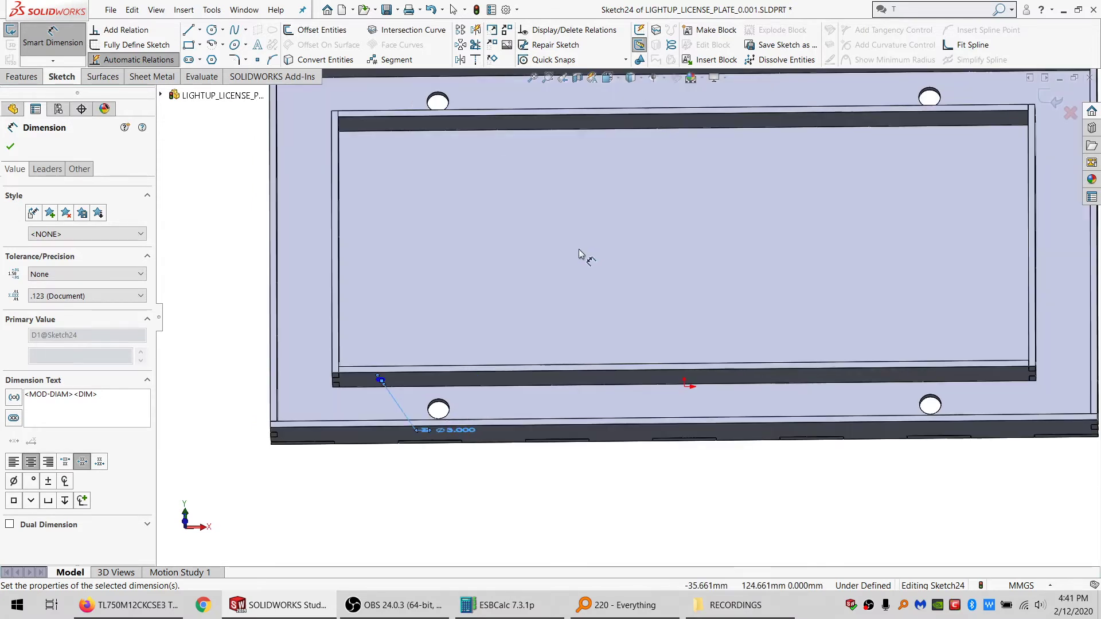
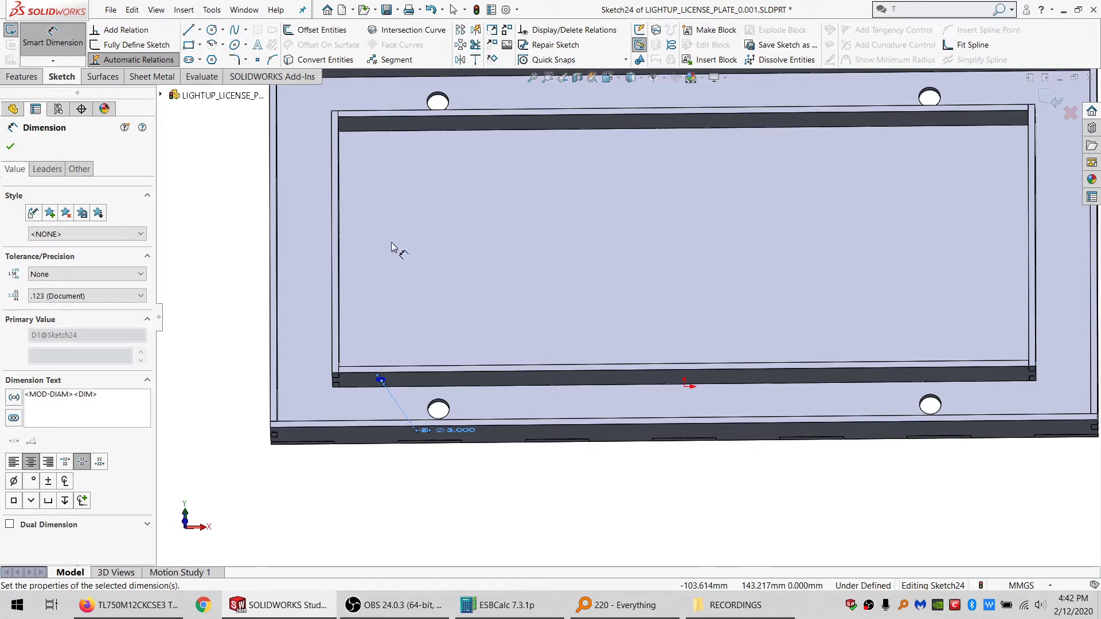
pyautogui.scroll(2, 732, 260)
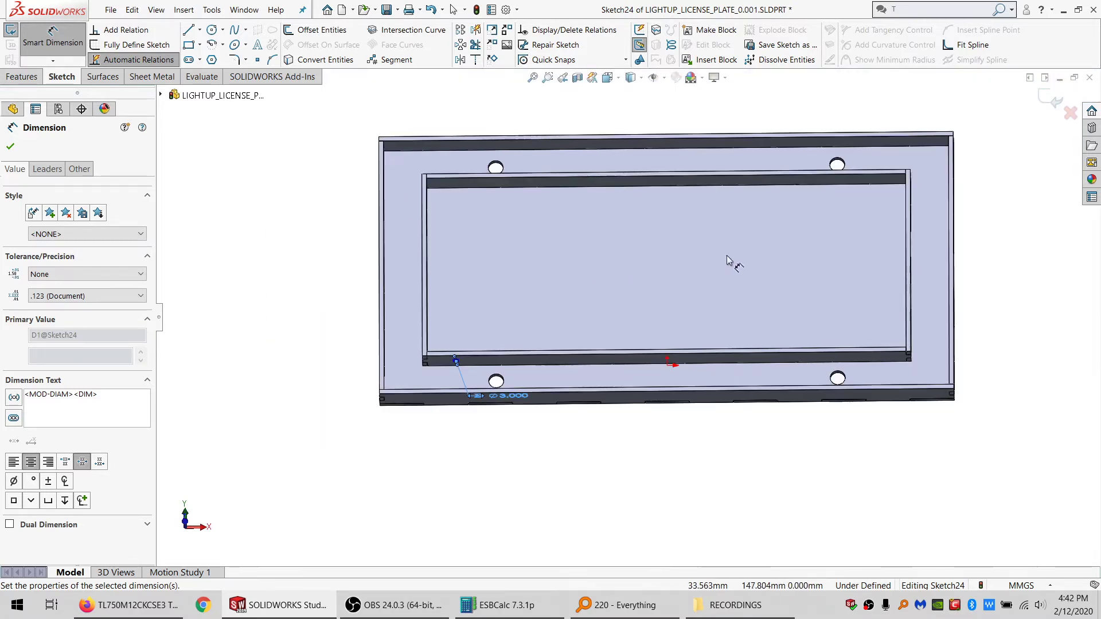
pyautogui.scroll(-2, 722, 269)
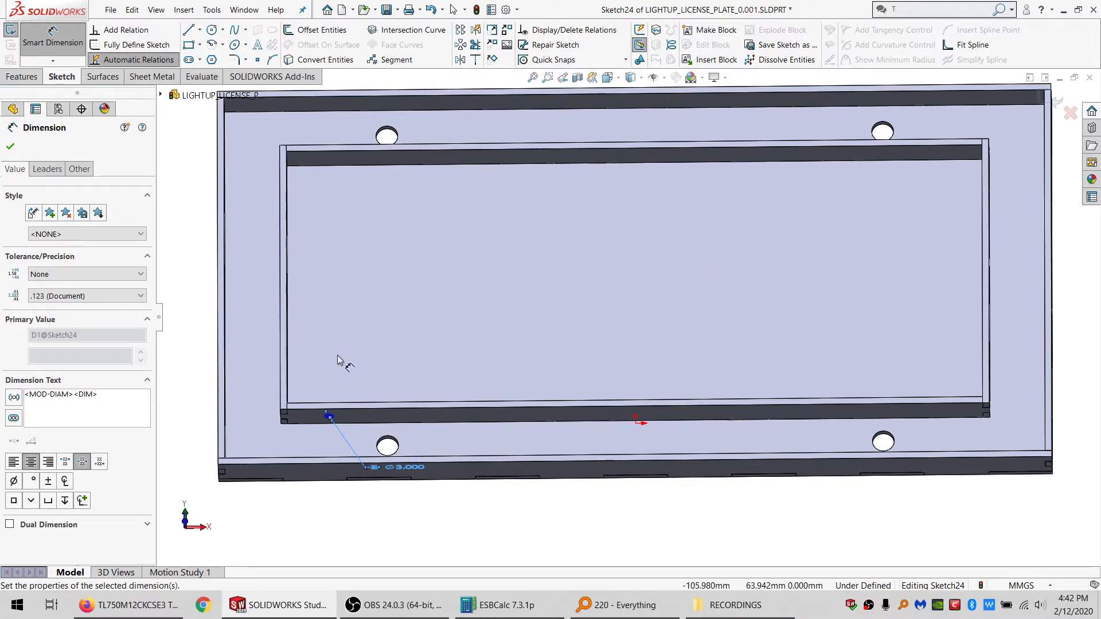
pyautogui.scroll(2, 336, 376)
pyautogui.scroll(-1, 474, 359)
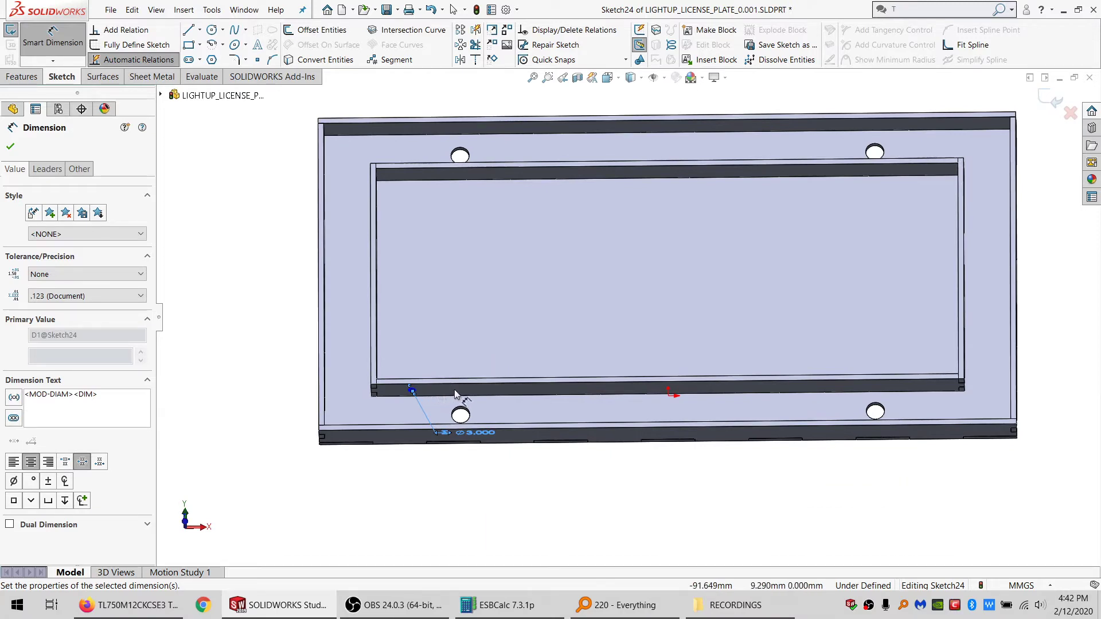
# Step: Sketch a larger circle concentric with the LED circle on the surround's lower wall, about 5.4 mm outside it
pyautogui.moveTo(456, 401); pyautogui.dragTo(375, 384, button='middle')
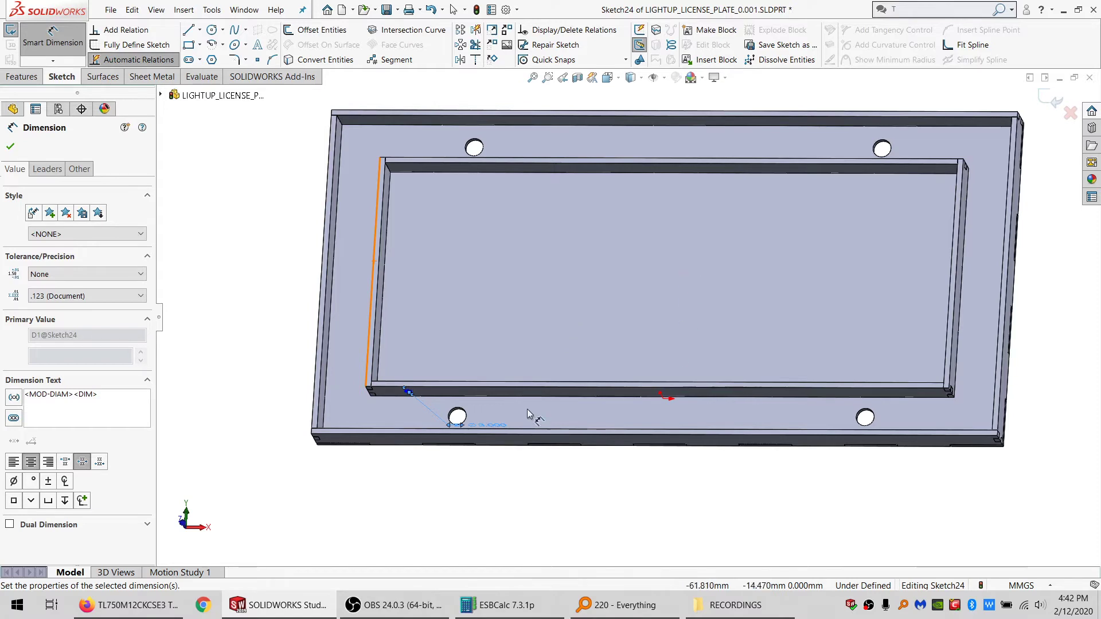
pyautogui.scroll(-3, 485, 417)
pyautogui.moveTo(484, 411); pyautogui.dragTo(491, 323, button='middle')
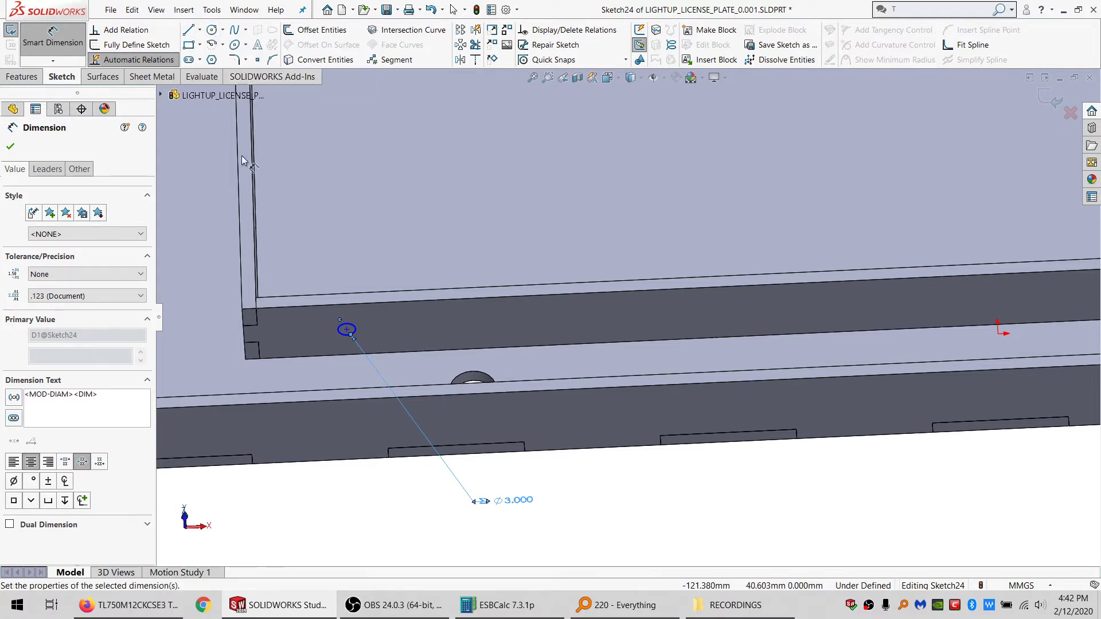
pyautogui.click(212, 29)
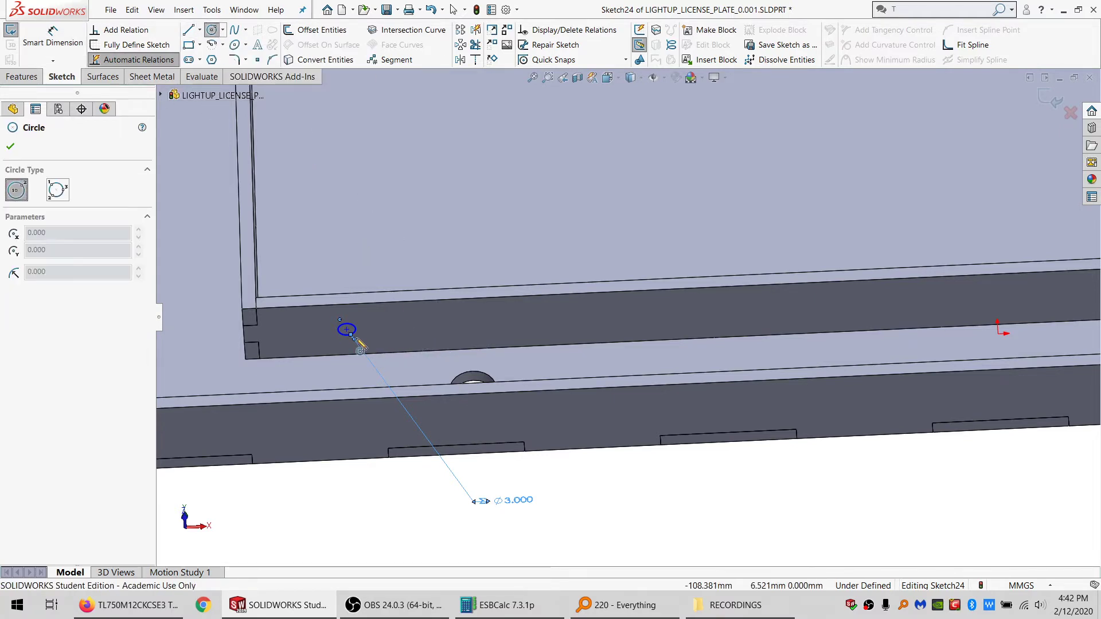
pyautogui.click(347, 330)
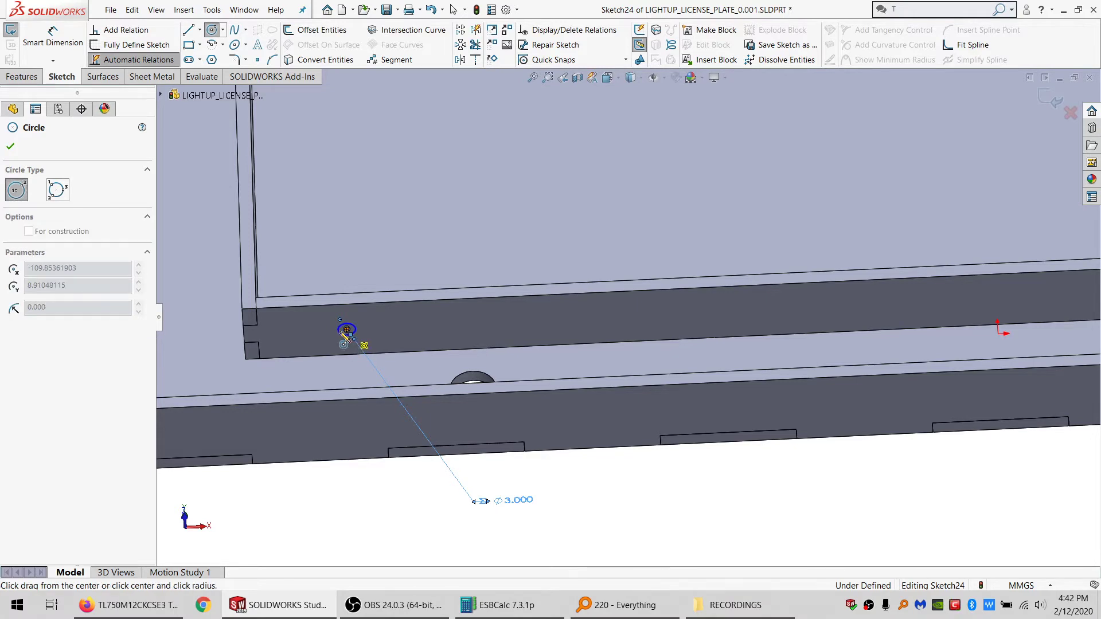
pyautogui.click(307, 328)
pyautogui.press('Escape')
# Step: Dimension the gap between the LED circle and the outer circle and link it to the SAFE_DIST file property
pyautogui.click(54, 42)
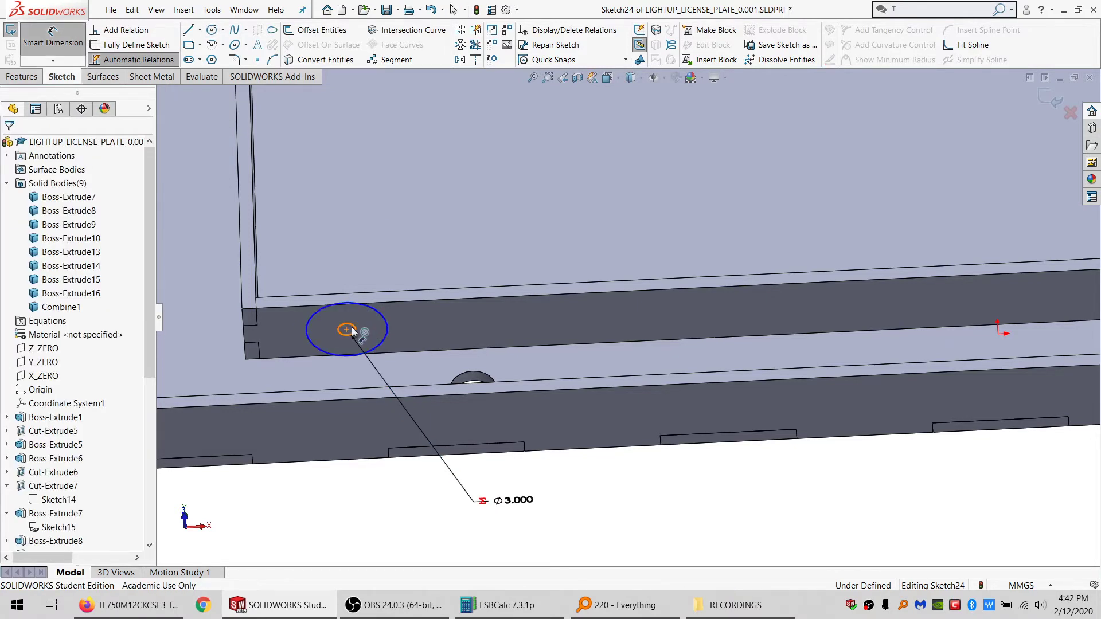
pyautogui.click(352, 327)
pyautogui.click(387, 321)
pyautogui.click(410, 211)
pyautogui.write('=SA')
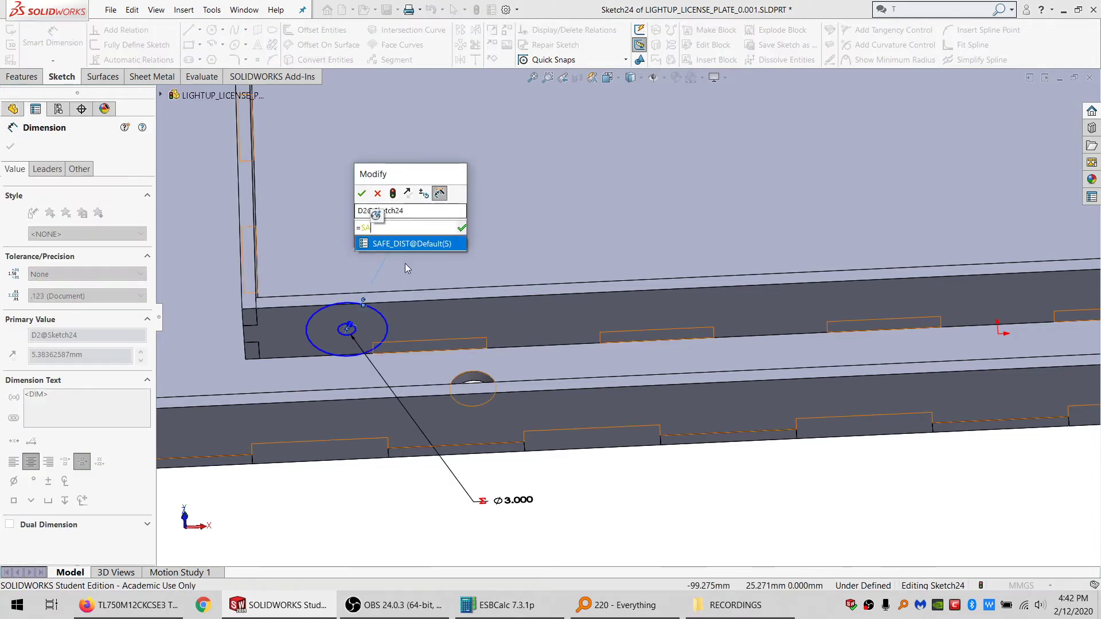
pyautogui.click(405, 273)
pyautogui.click(362, 194)
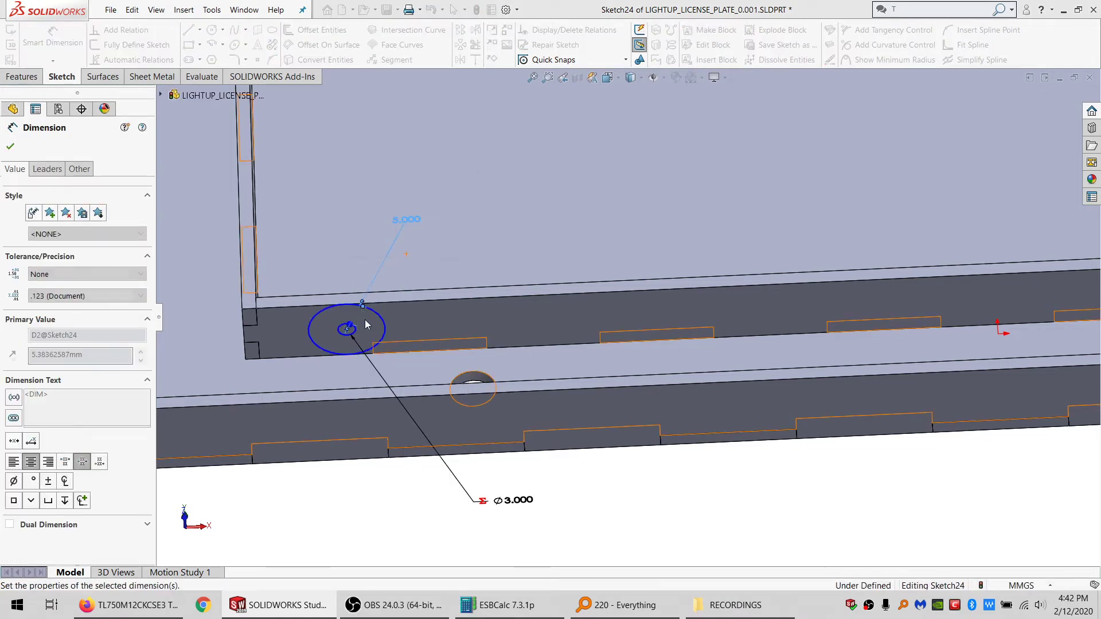
# Step: Make the outer circle tangent to the wall's long upper edge and to the short edge at the wall's end
pyautogui.click(387, 311)
pyautogui.keyDown('ctrl'); pyautogui.click(389, 304); pyautogui.keyUp('ctrl')
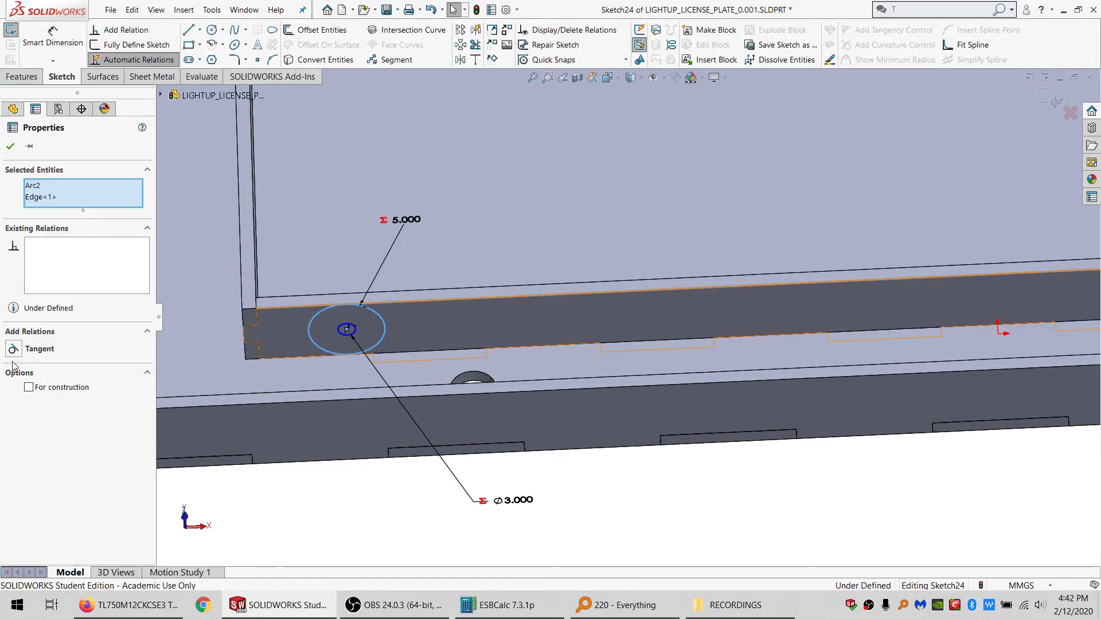
pyautogui.click(257, 319)
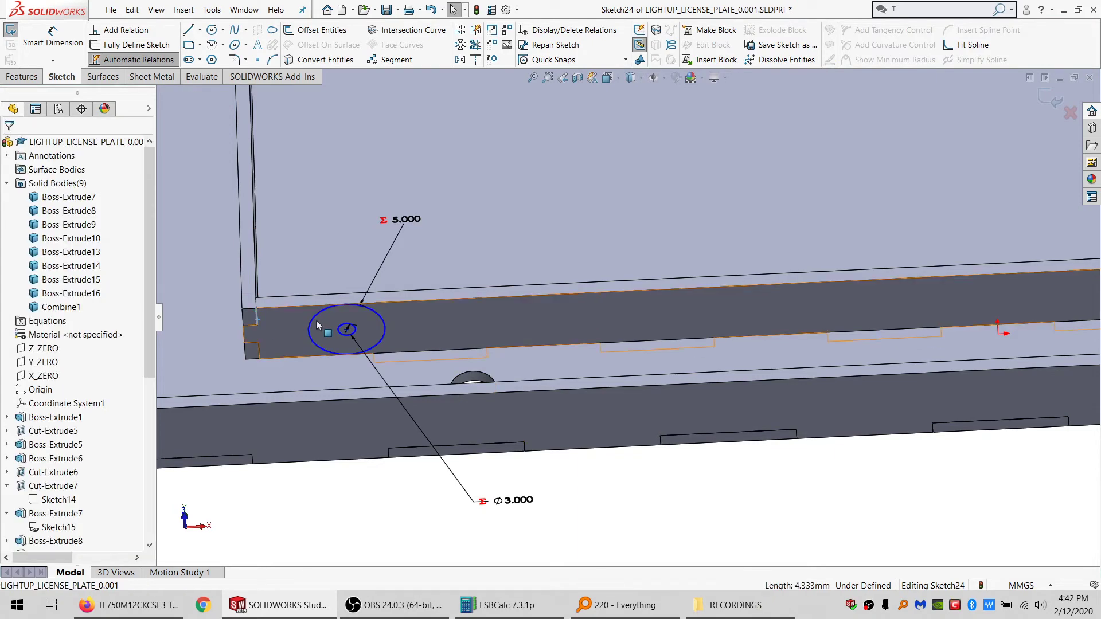
pyautogui.keyDown('ctrl'); pyautogui.click(314, 319); pyautogui.keyUp('ctrl')
pyautogui.click(38, 349)
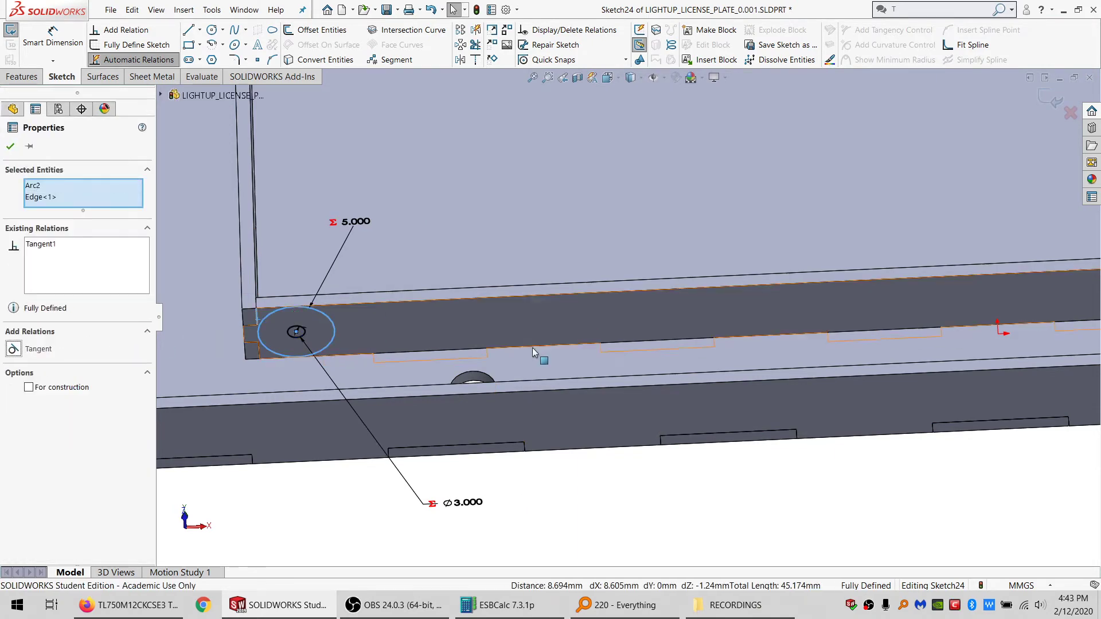
# Step: Convert the outer clearance circle to construction geometry
pyautogui.scroll(5, 621, 338)
pyautogui.scroll(-3, 690, 325)
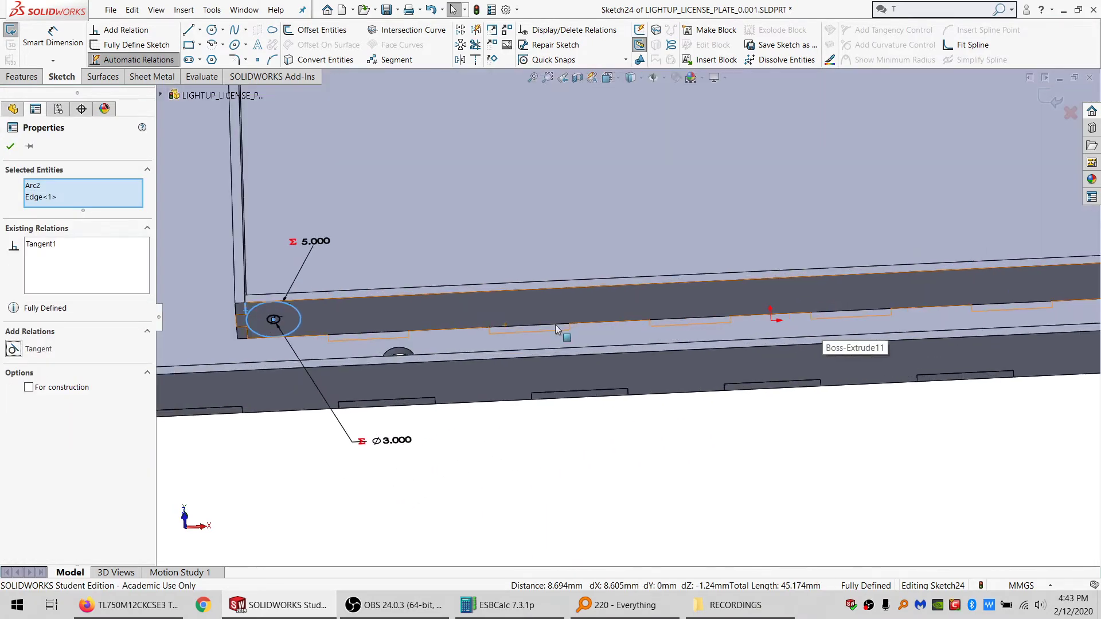
pyautogui.click(526, 488)
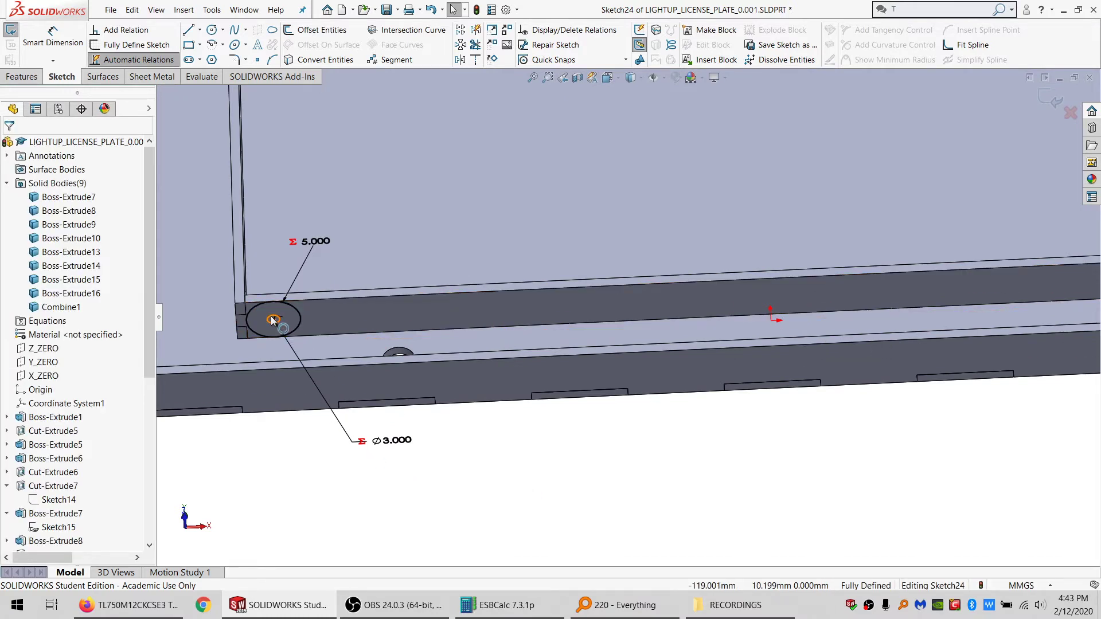
pyautogui.click(273, 320)
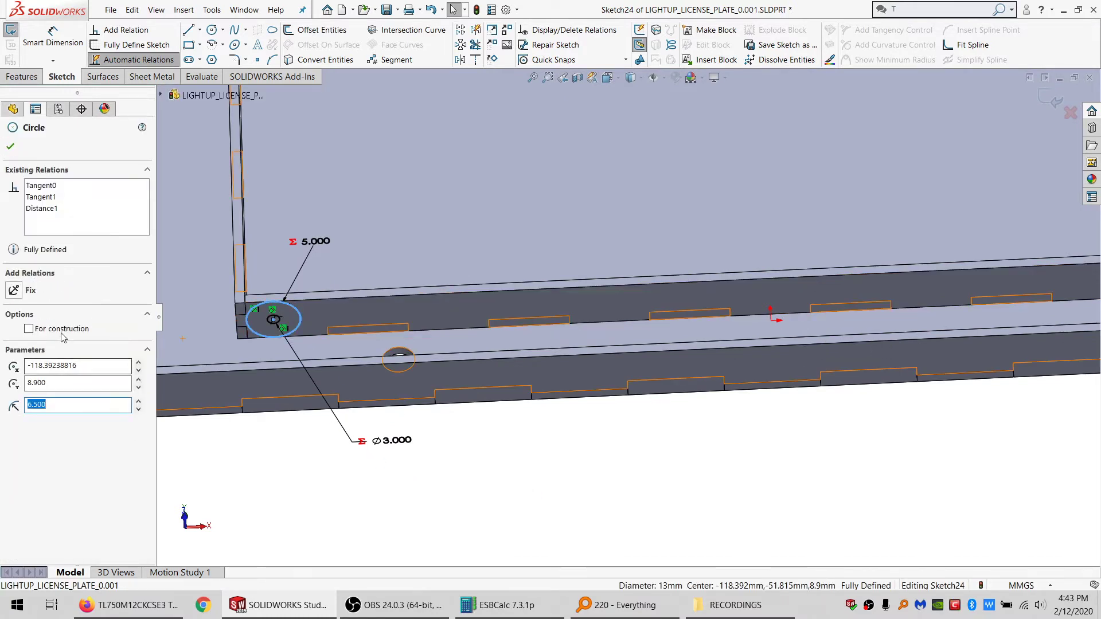
pyautogui.click(228, 456)
# Step: Create a linear sketch pattern of the LED circle along the X-axis with 20 instances at 10 mm spacing
pyautogui.click(274, 320)
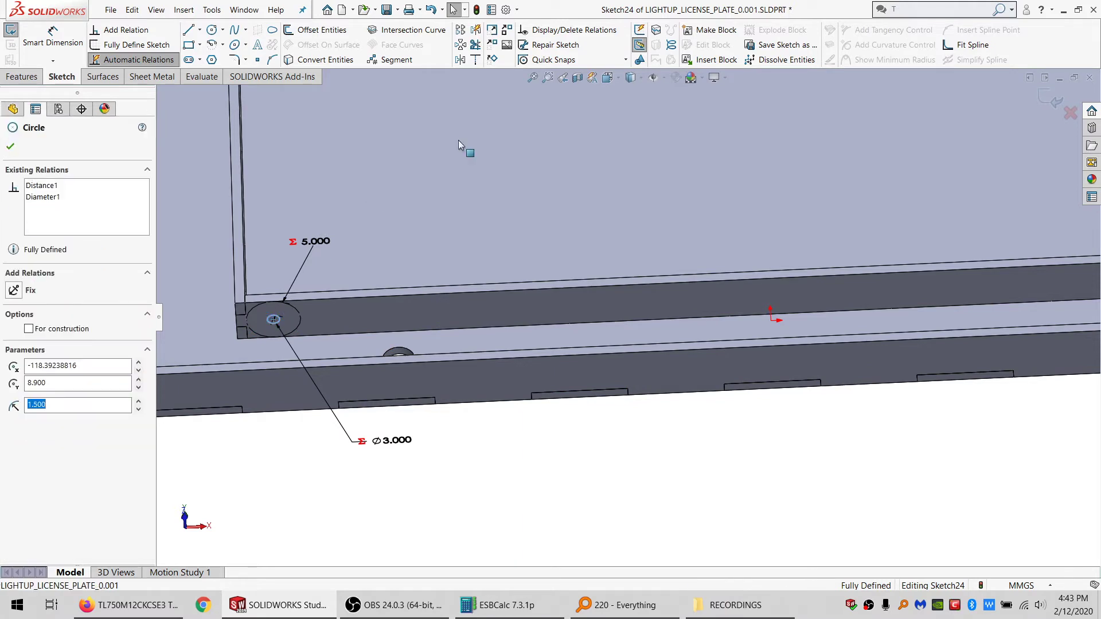
pyautogui.click(460, 30)
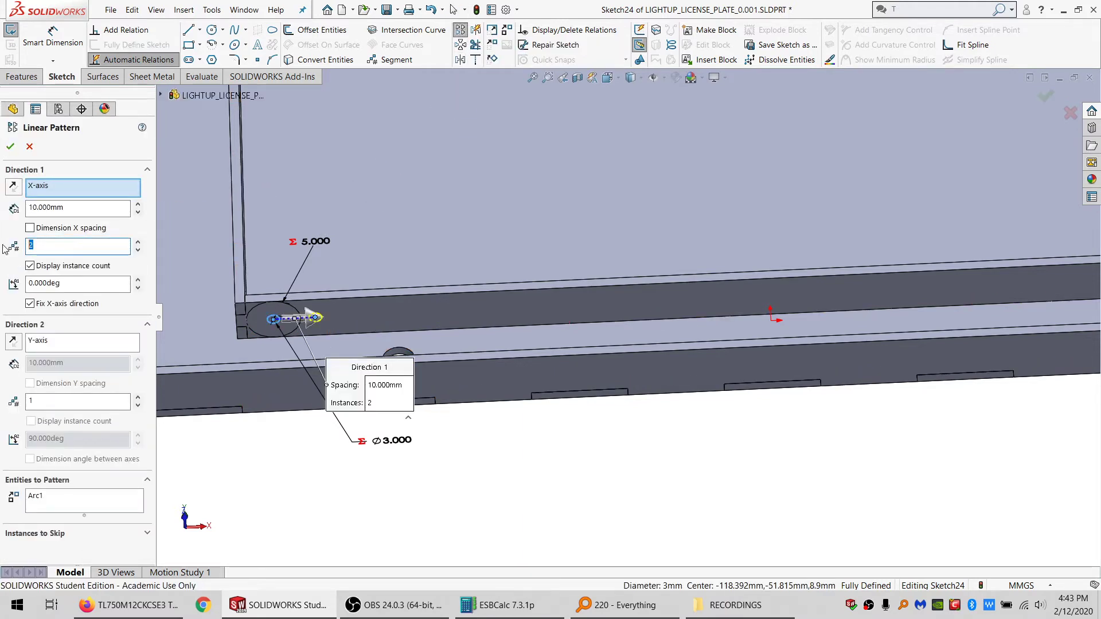
pyautogui.write('20')
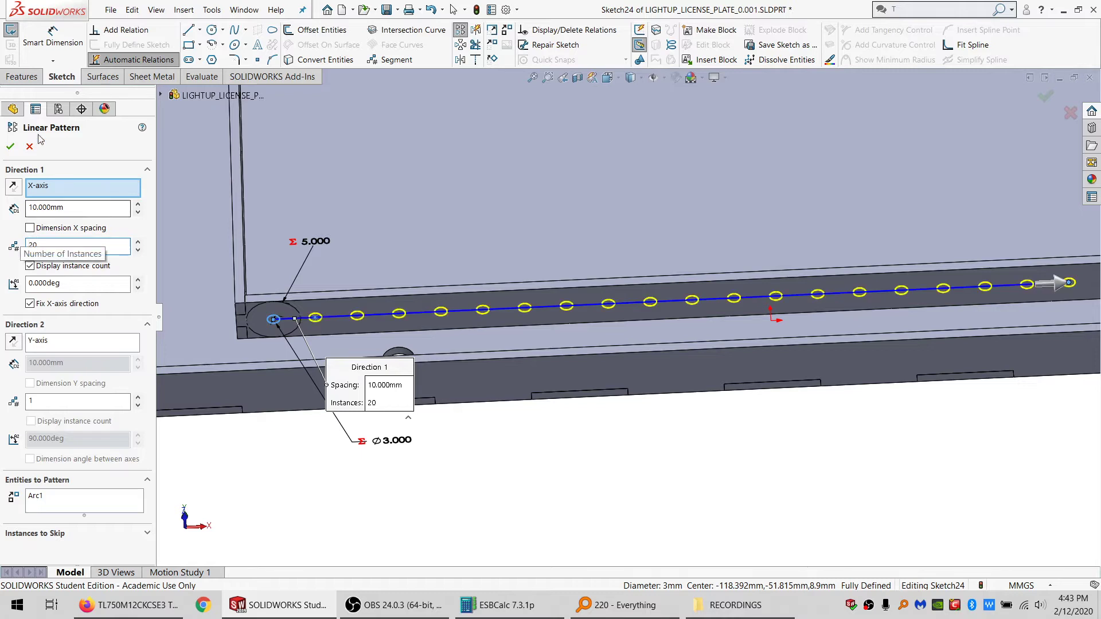
pyautogui.click(10, 146)
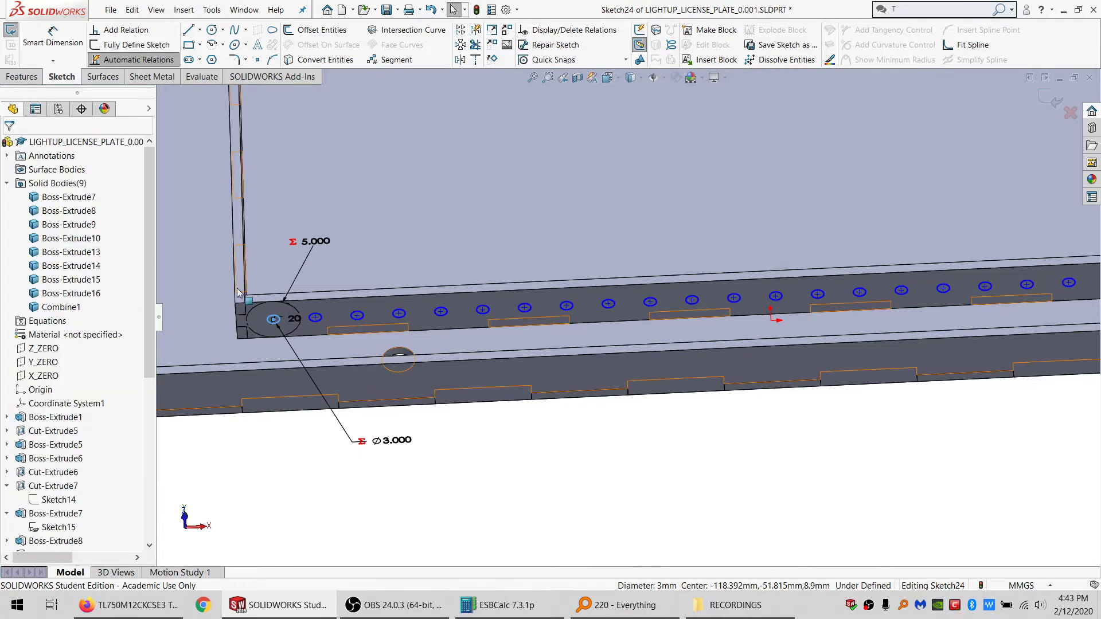
# Step: Make the second patterned LED circle tangent to the construction clearance circle
pyautogui.click(296, 328)
pyautogui.keyDown('ctrl'); pyautogui.click(317, 321); pyautogui.keyUp('ctrl')
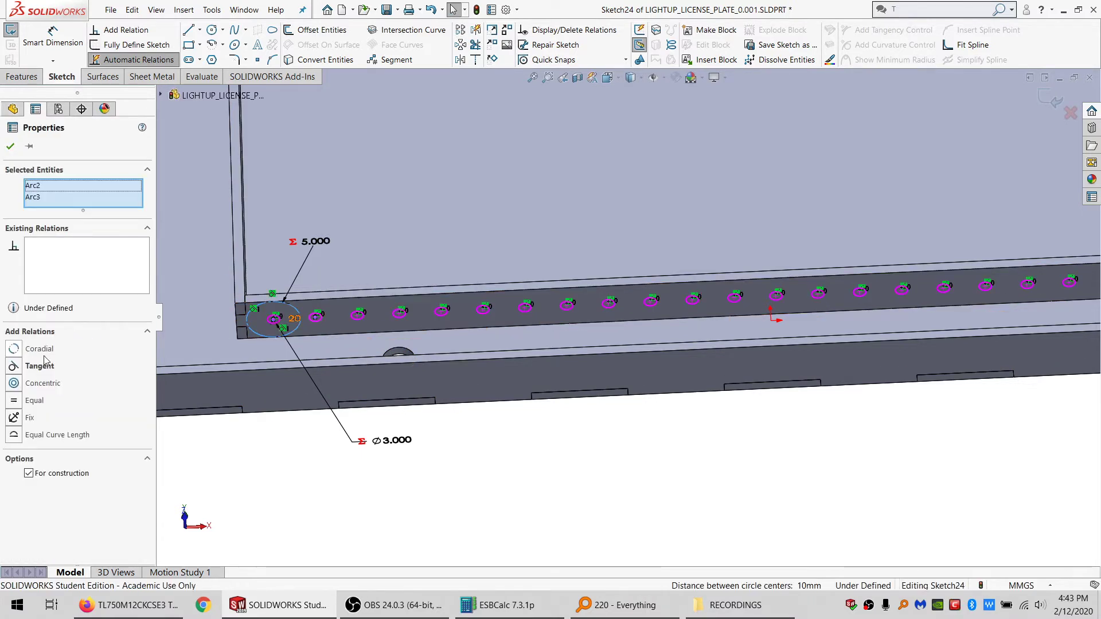
pyautogui.click(43, 366)
pyautogui.scroll(6, 910, 328)
pyautogui.scroll(-2, 910, 327)
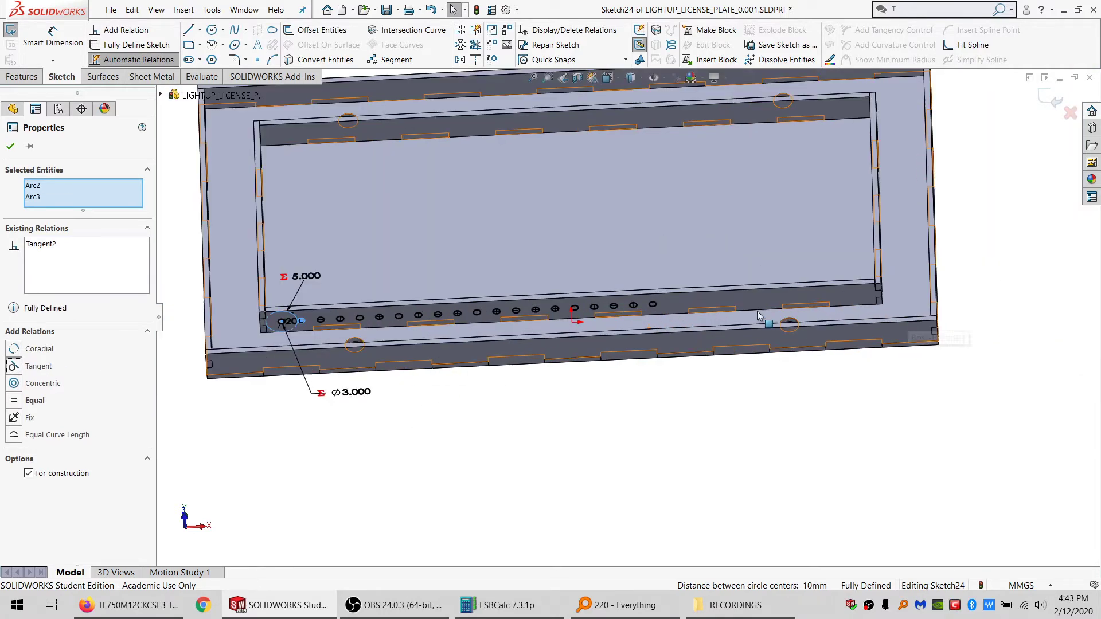
# Step: Move the pattern's instance count label clear of the box and set the count to 25
pyautogui.scroll(-2, 280, 321)
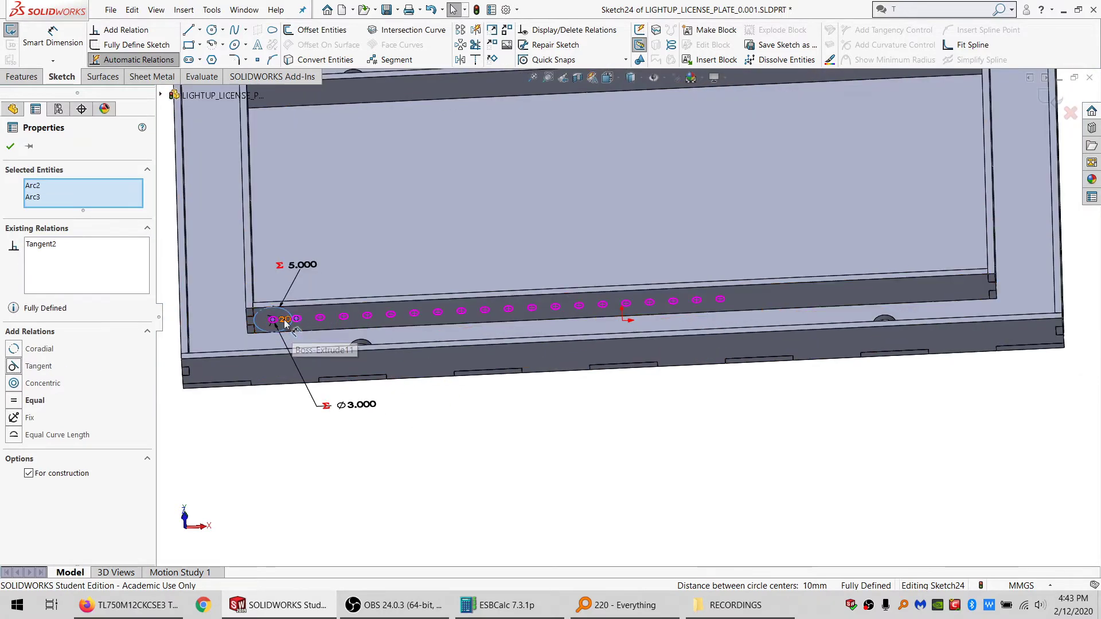
pyautogui.moveTo(284, 323); pyautogui.dragTo(411, 405)
pyautogui.doubleClick(451, 442)
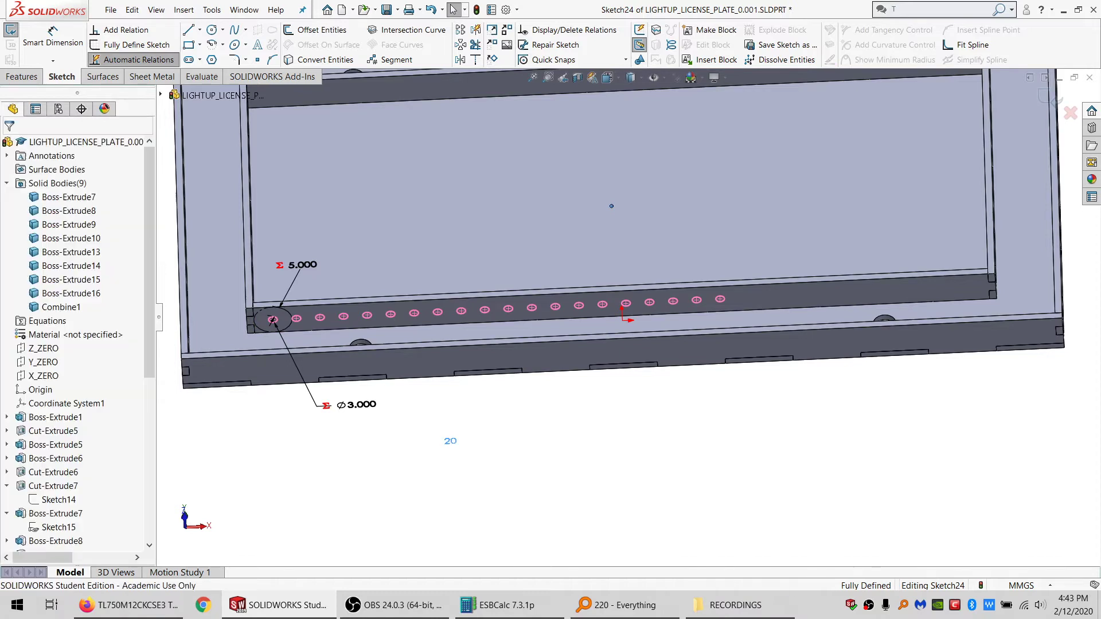
pyautogui.doubleClick(450, 441)
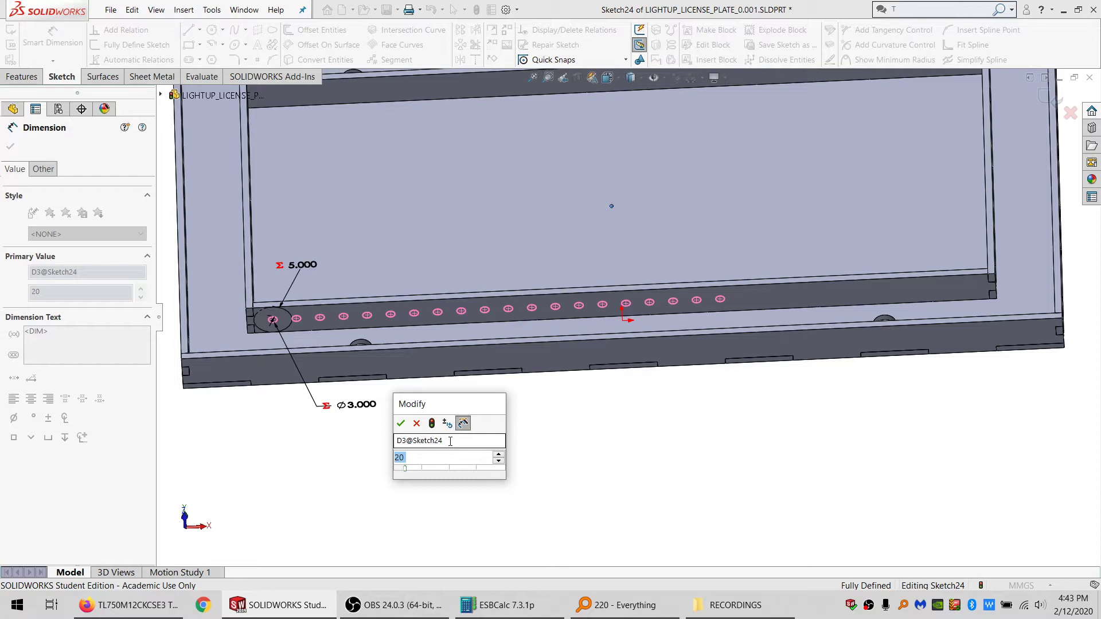
pyautogui.press('Return')
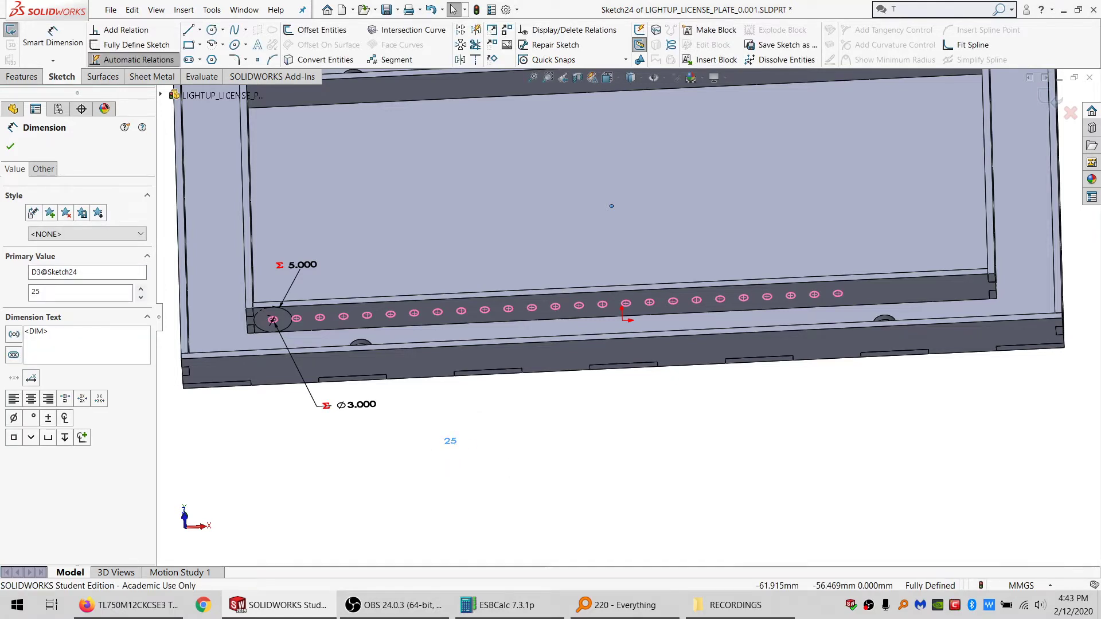
# Step: Set the LED circle pattern's instance count to 30
pyautogui.doubleClick(449, 441)
pyautogui.write('30')
pyautogui.press('Return')
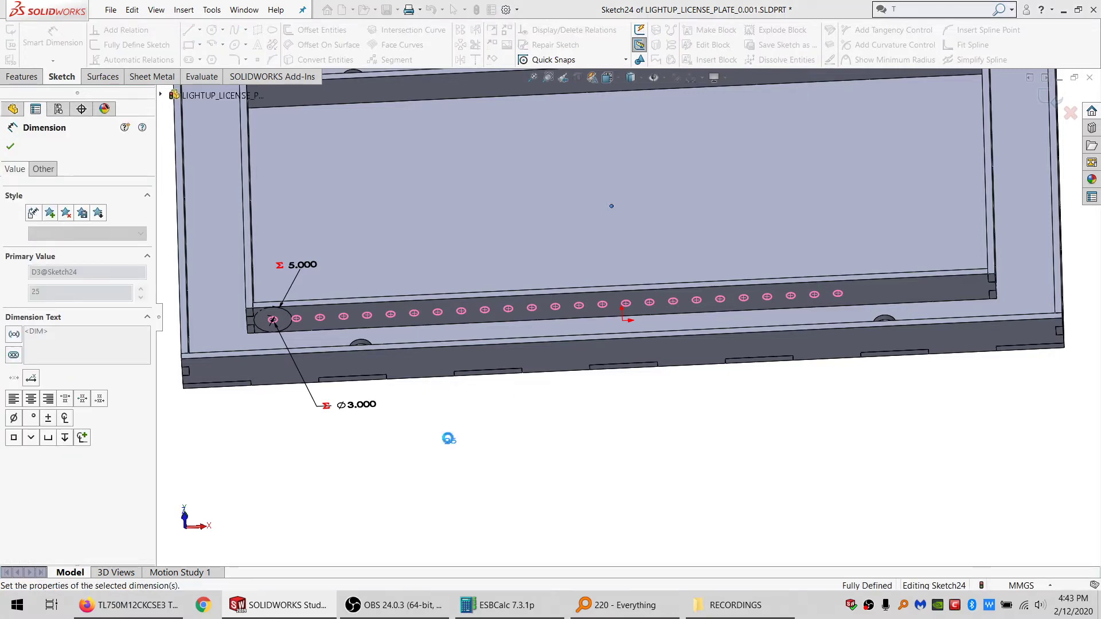
pyautogui.press('Escape')
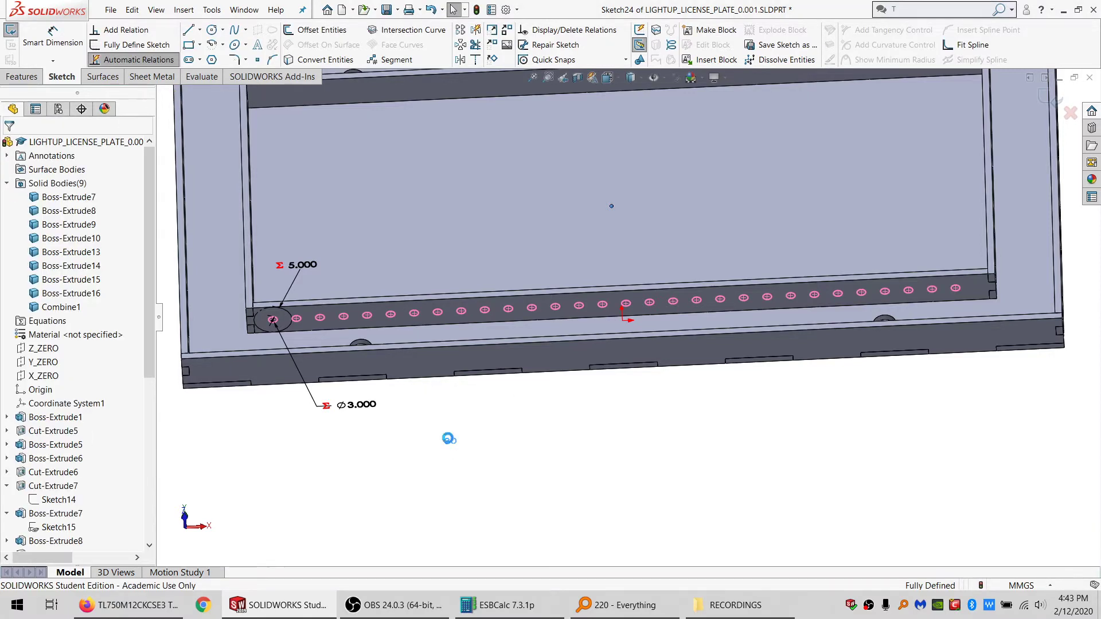
# Step: Try 31 instances in the LED circle pattern and return the count to 30
pyautogui.doubleClick(449, 441)
pyautogui.press('Return')
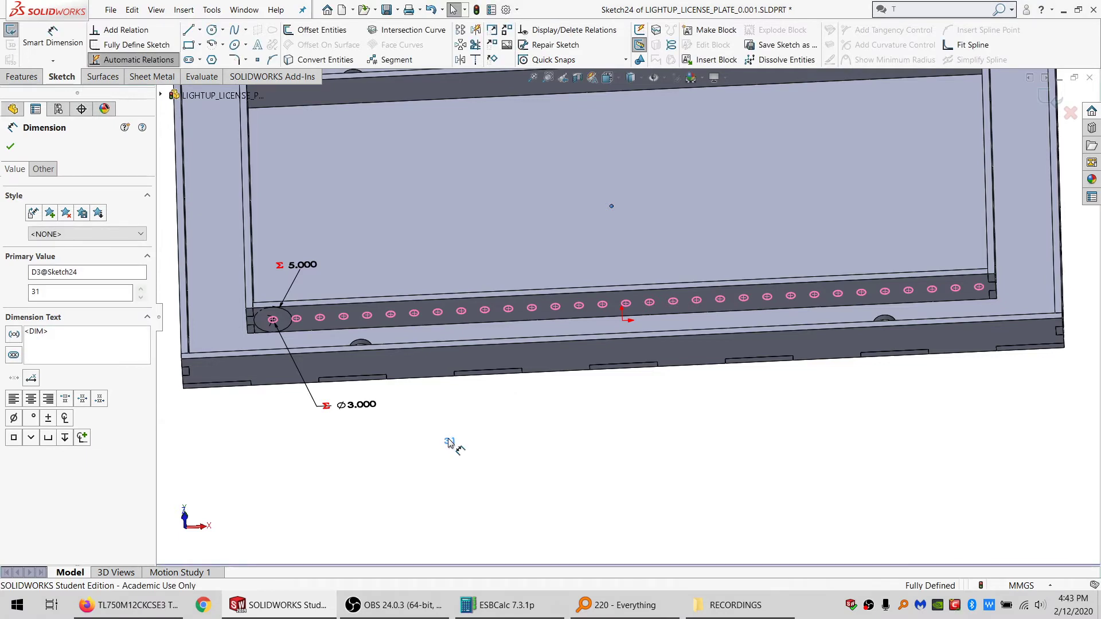
pyautogui.press('Escape')
pyautogui.doubleClick(448, 440)
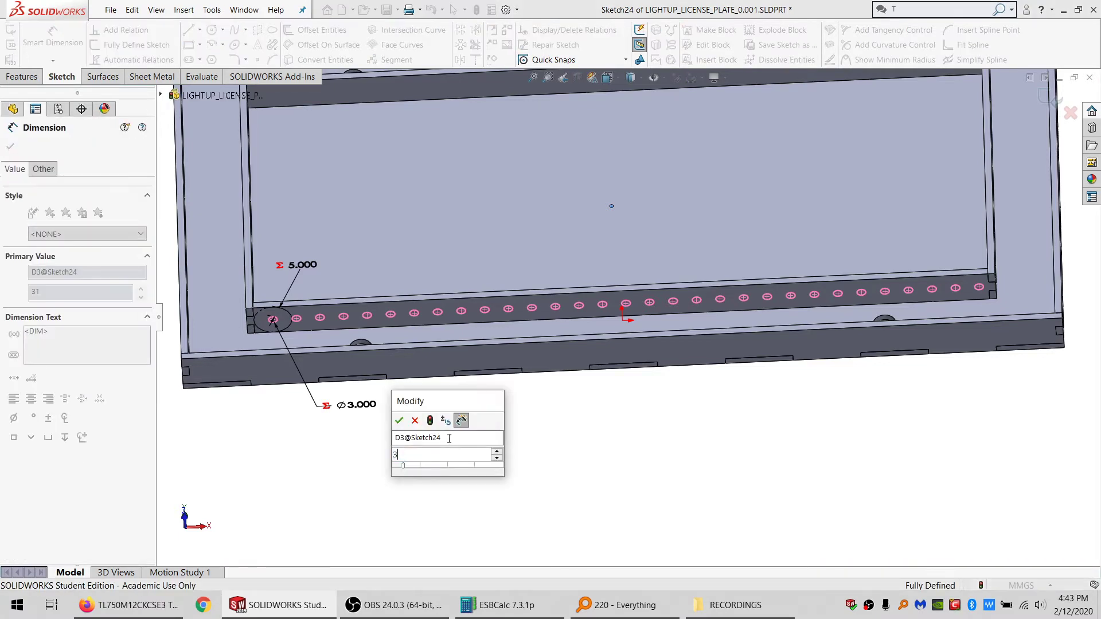
pyautogui.write('30')
pyautogui.press('Return')
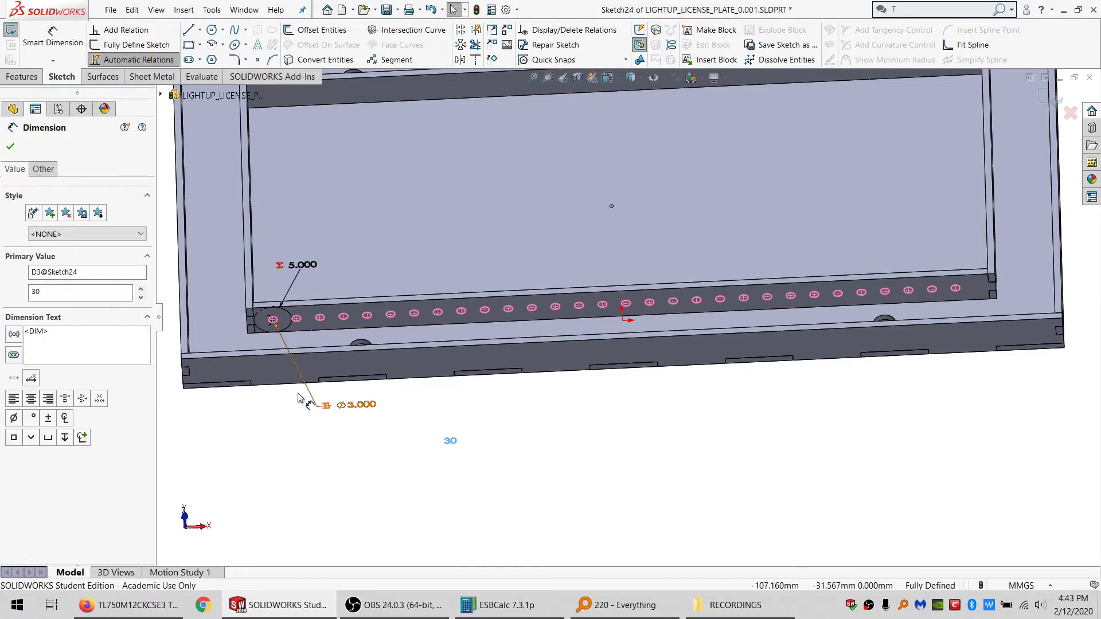
pyautogui.press('Escape')
# Step: Delete the tangent relation between the second LED circle and the construction clearance circle
pyautogui.click(301, 321)
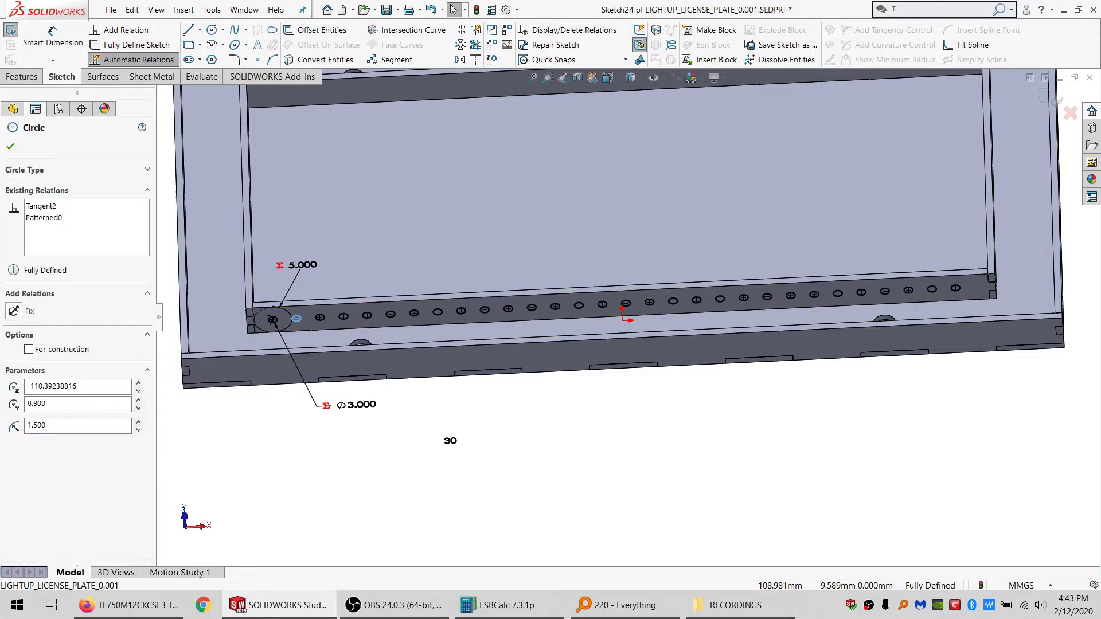
pyautogui.click(49, 186)
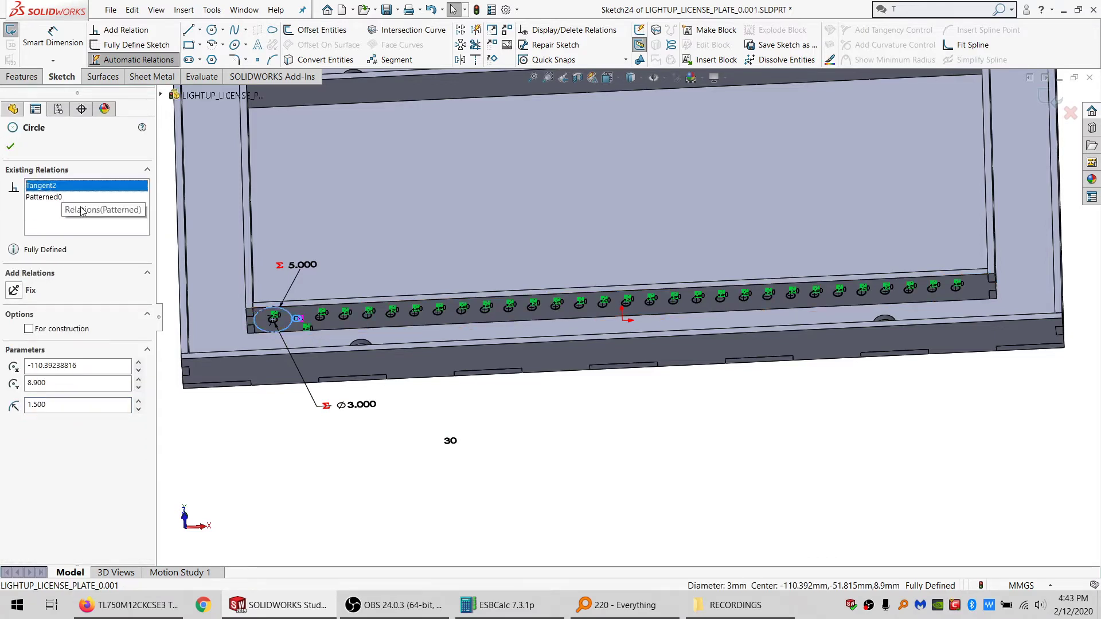
pyautogui.press('Delete')
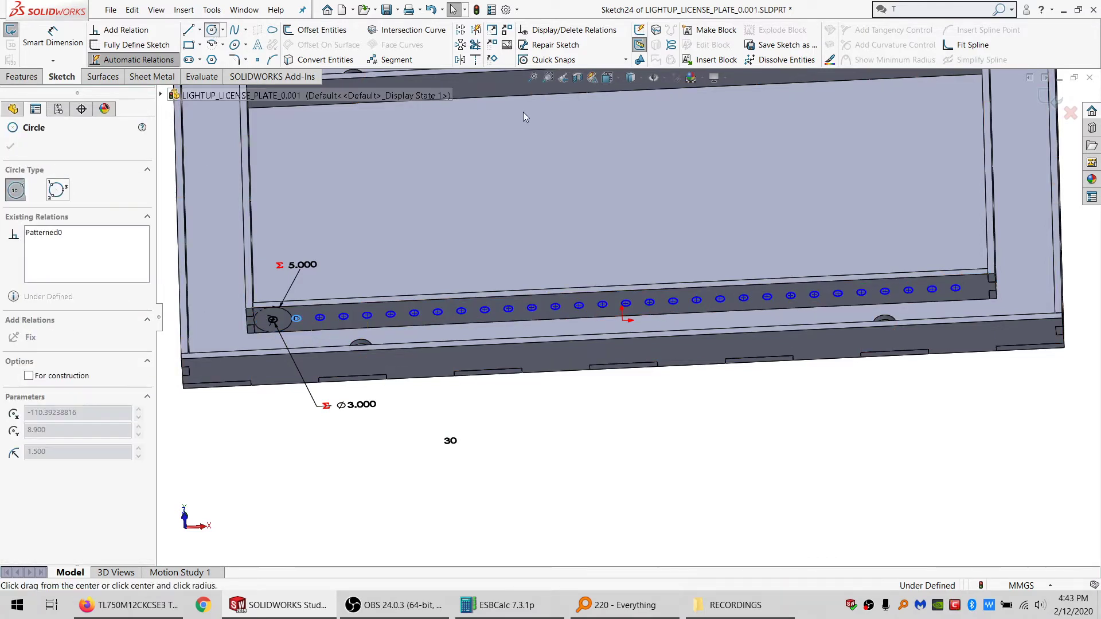
# Step: Sketch a construction circle centred on the last patterned LED circle and make it equal to the first clearance circle
pyautogui.click(955, 288)
pyautogui.press('Escape')
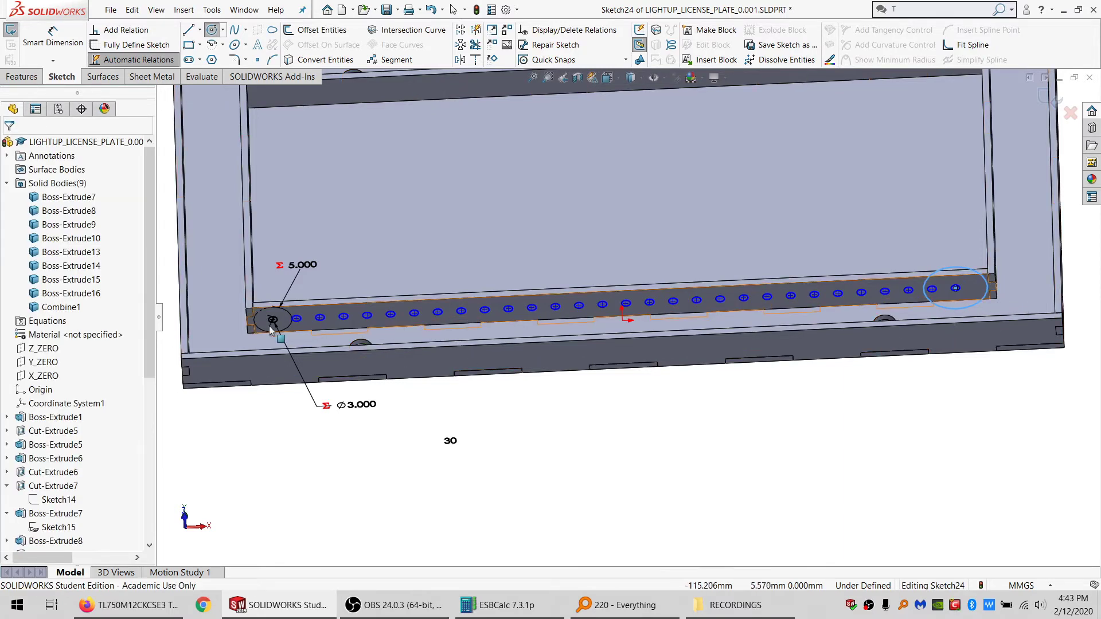
pyautogui.click(286, 328)
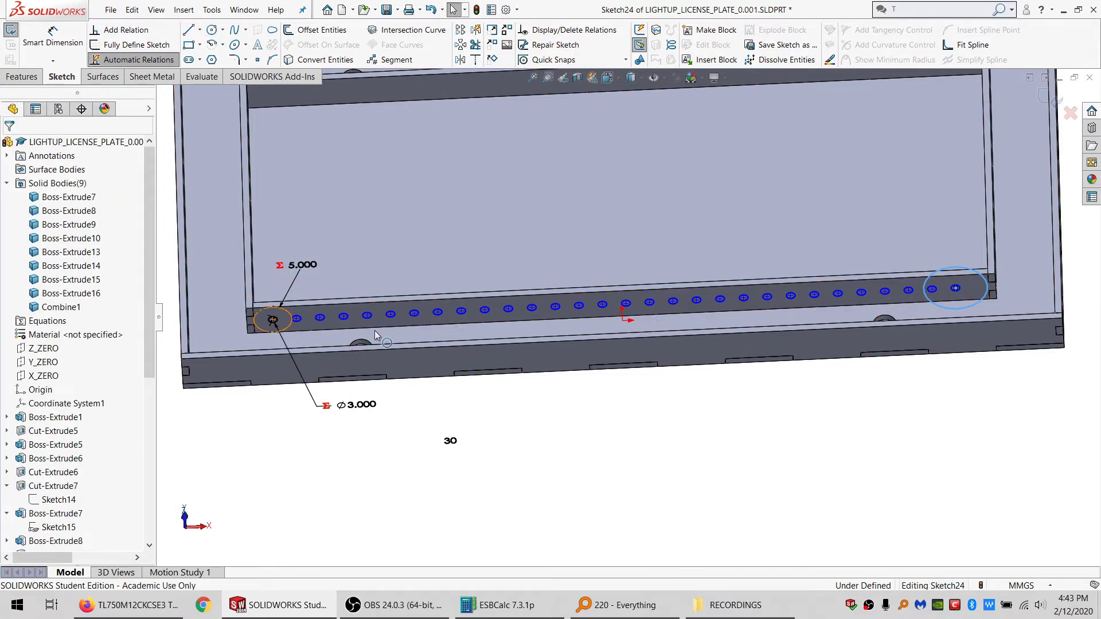
pyautogui.keyDown('ctrl'); pyautogui.click(974, 304); pyautogui.keyUp('ctrl')
pyautogui.click(36, 472)
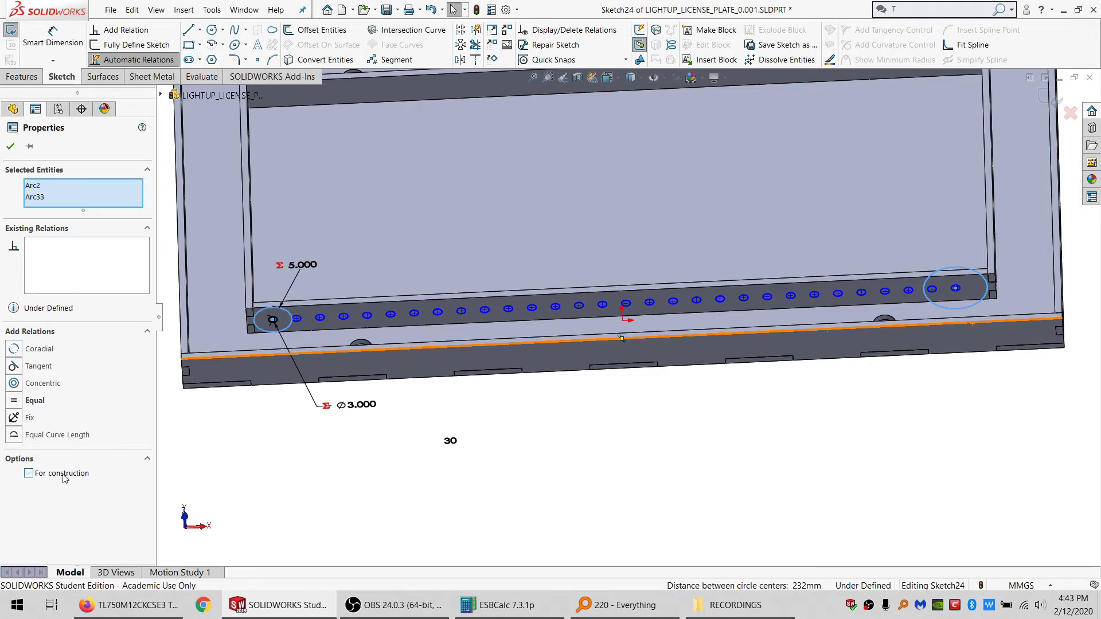
pyautogui.click(34, 400)
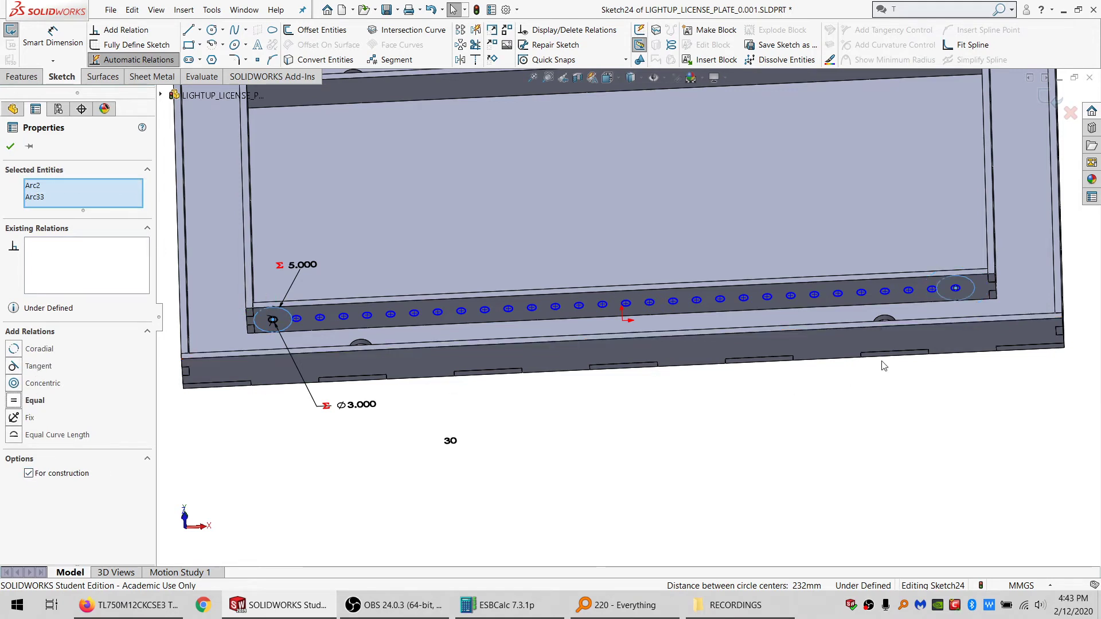
# Step: Make the second construction clearance circle tangent to the nearby end edge of the inner surround
pyautogui.press('Escape')
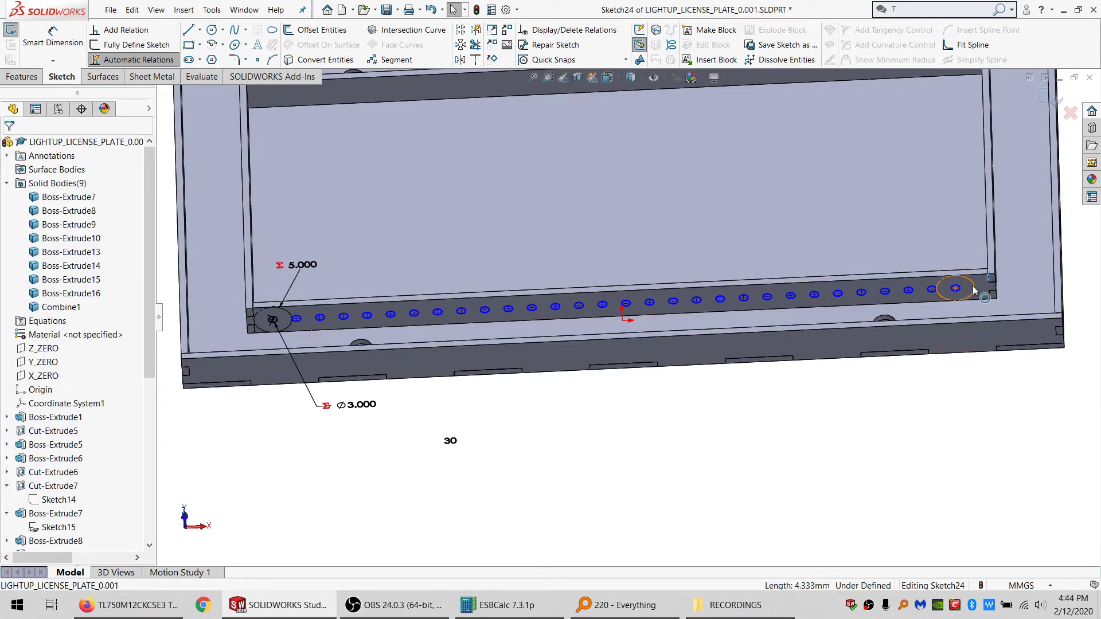
pyautogui.keyDown('ctrl'); pyautogui.click(973, 290); pyautogui.keyUp('ctrl')
pyautogui.click(36, 348)
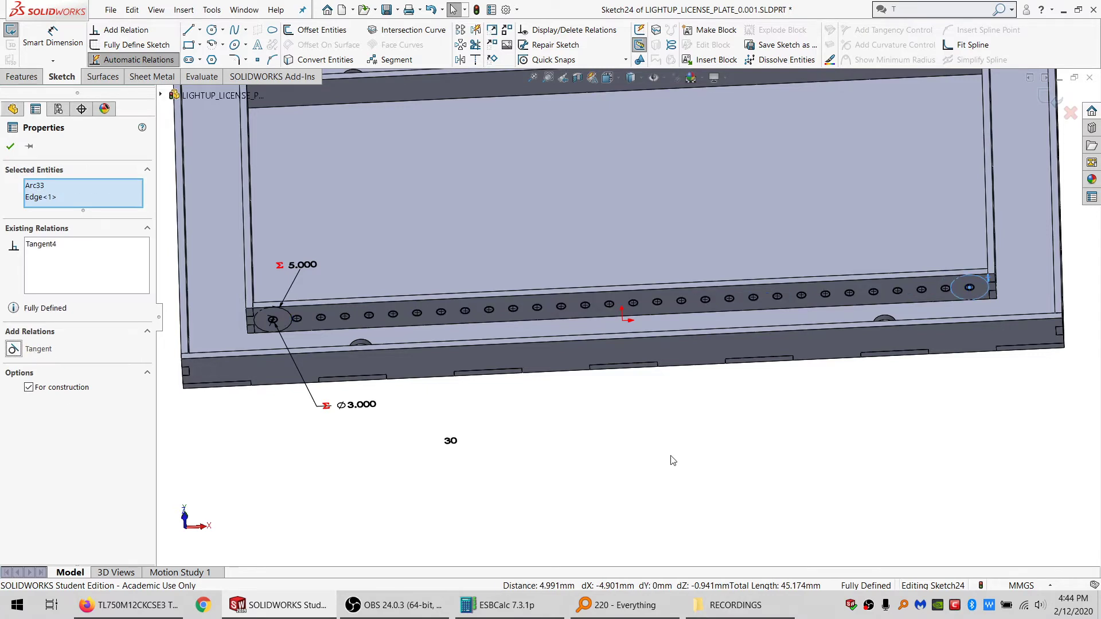
pyautogui.press('Escape')
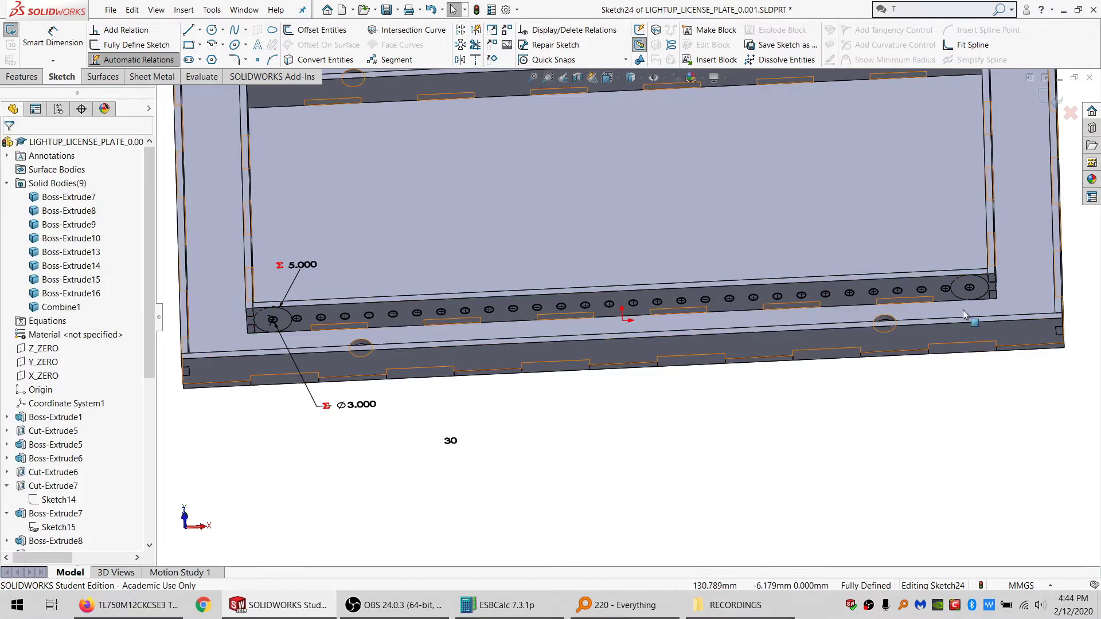
# Step: Switch to ESBCalc, clear the previous calculation and compute 60 / 4 × 20
pyautogui.press('f')
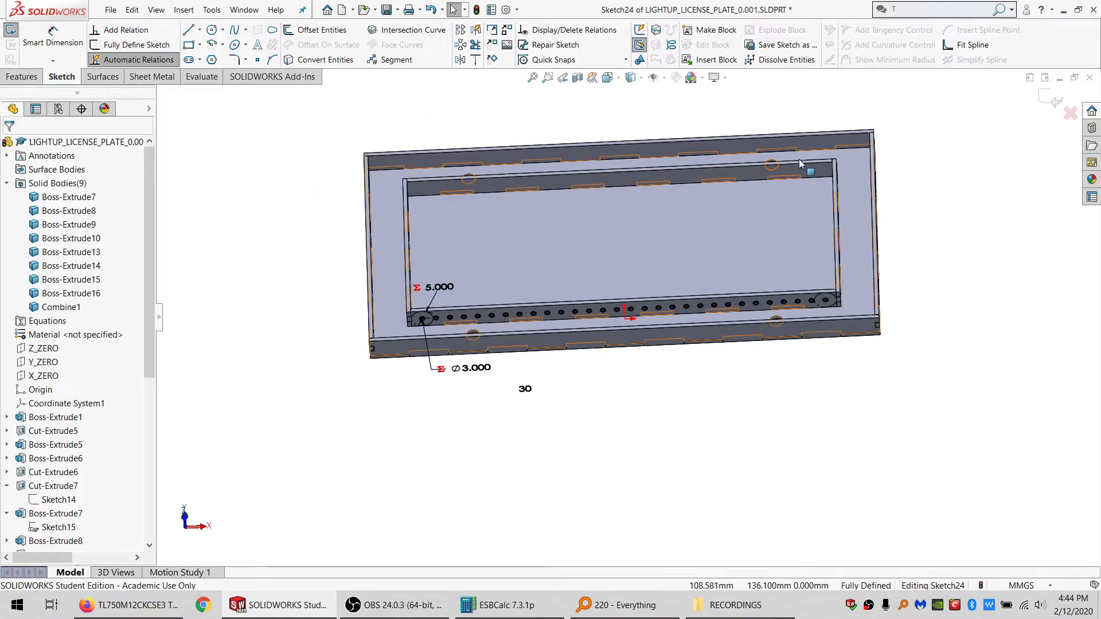
pyautogui.click(505, 604)
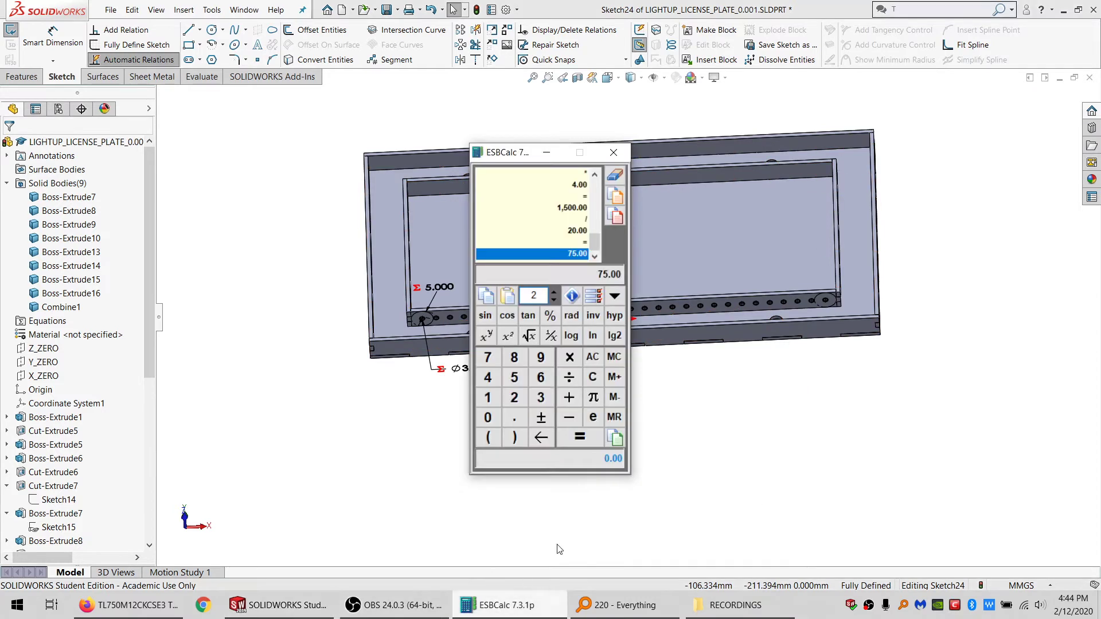
pyautogui.click(597, 365)
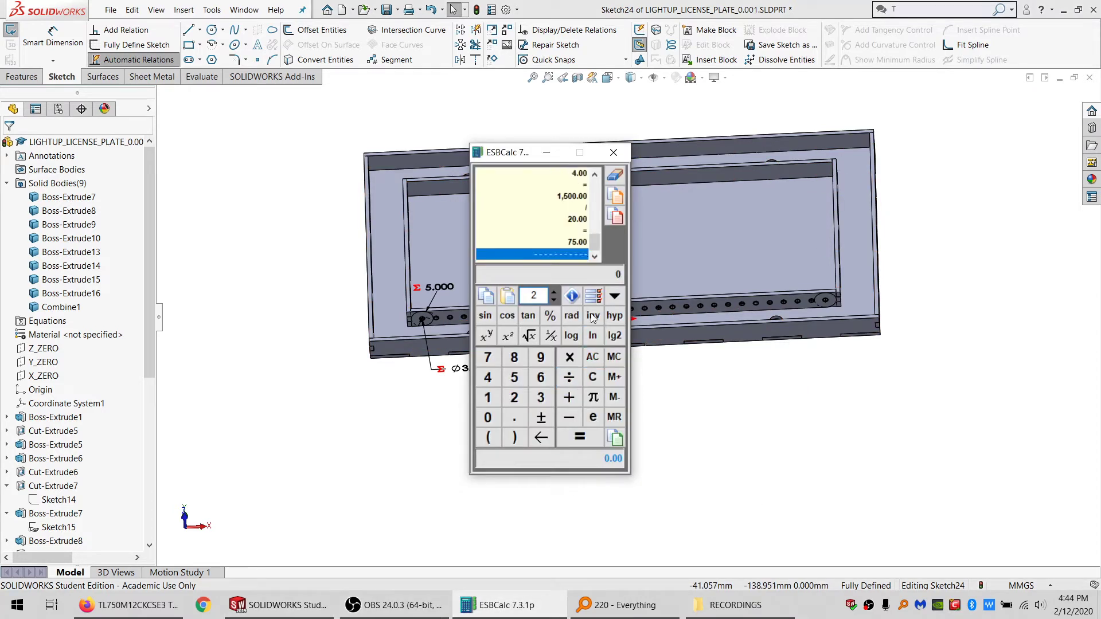
pyautogui.click(592, 356)
pyautogui.click(592, 357)
pyautogui.moveTo(510, 156); pyautogui.dragTo(745, 215)
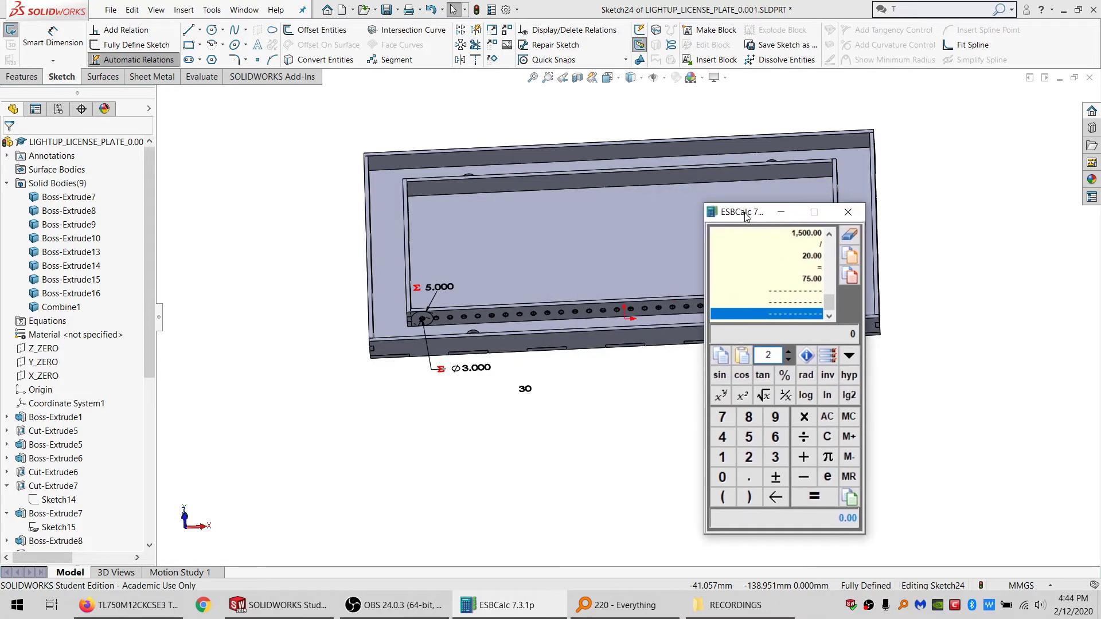
pyautogui.write('60')
pyautogui.press('/')
pyautogui.press('Return')
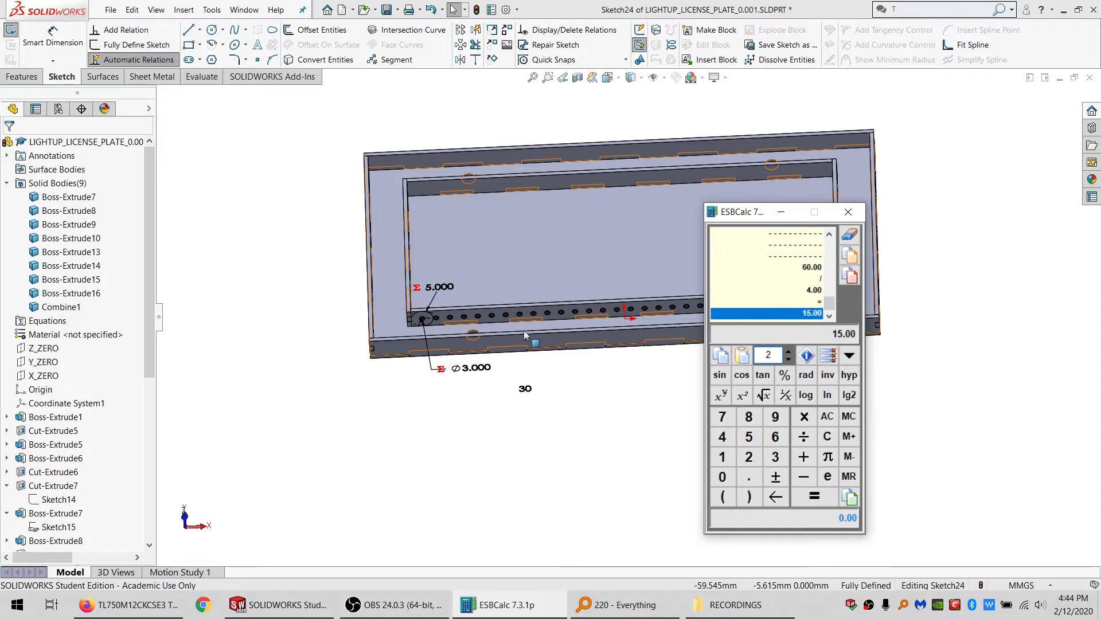
pyautogui.press('*')
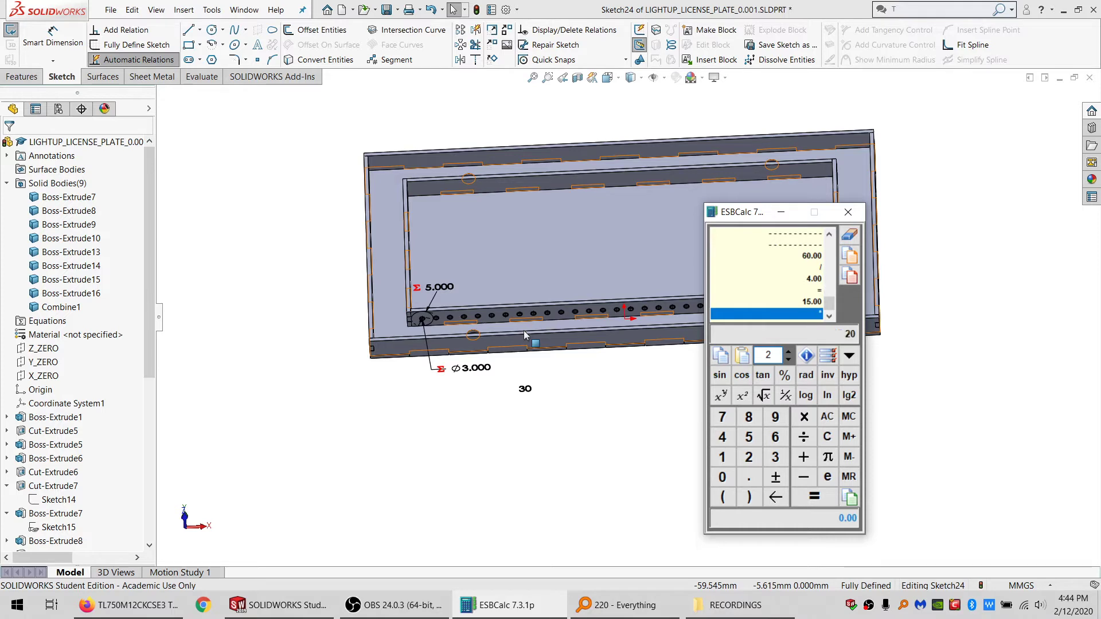
pyautogui.press('Return')
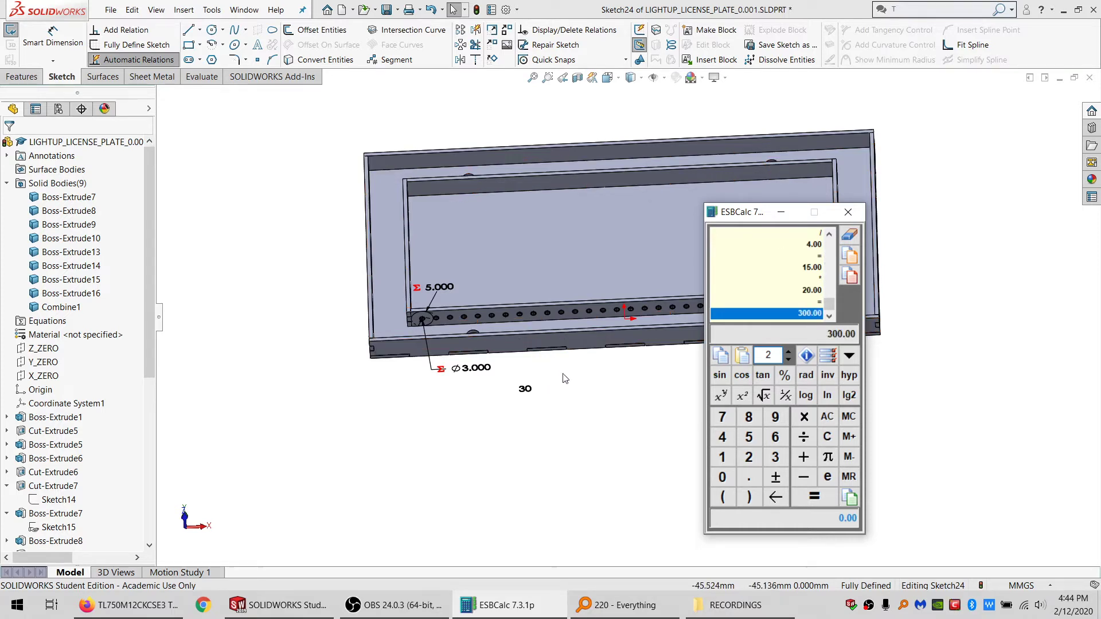
# Step: Return to SOLIDWORKS and open the LED circle pattern's instance count for editing
pyautogui.click(632, 388)
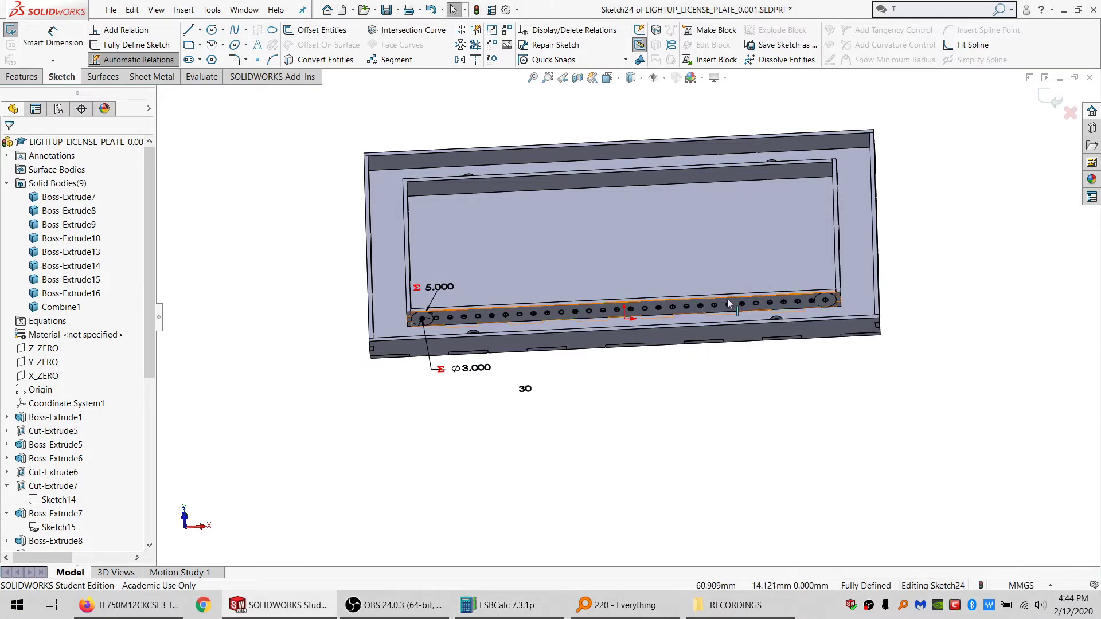
pyautogui.scroll(-1, 720, 308)
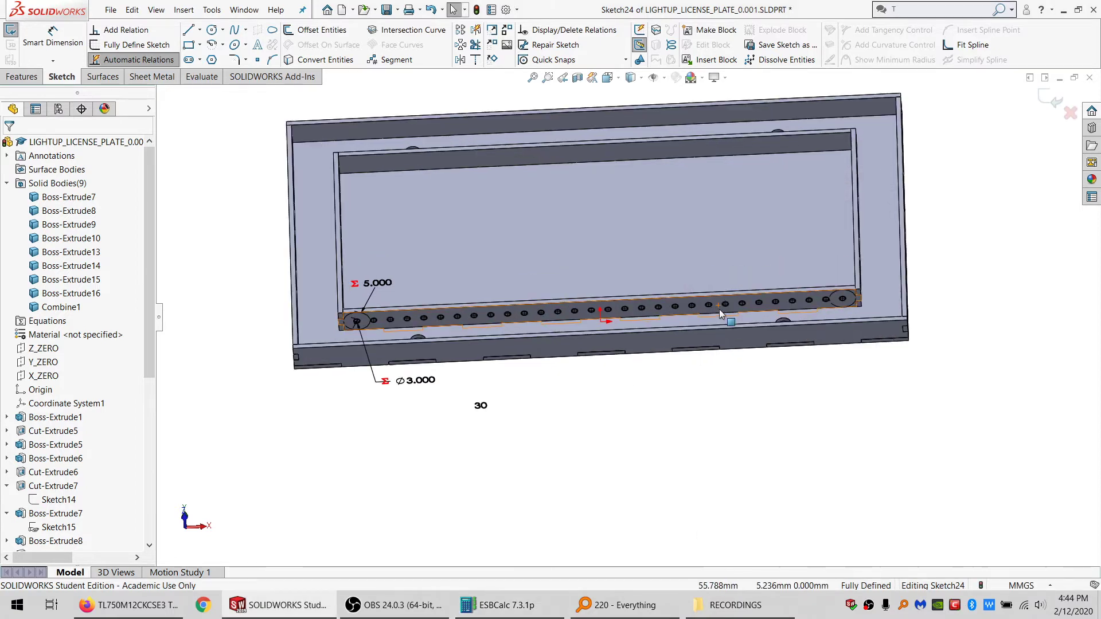
pyautogui.doubleClick(480, 406)
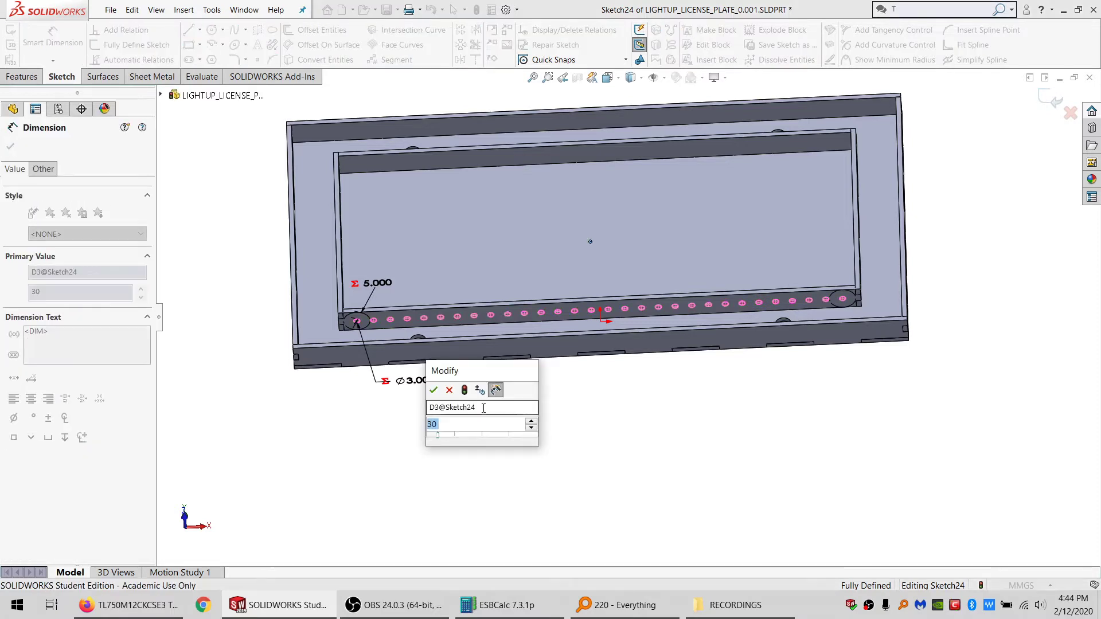
# Step: Set the hole pattern to 20 instances and make the last hole's centre concentric with the construction circle at the rail's far end
pyautogui.write('20')
pyautogui.press('Return')
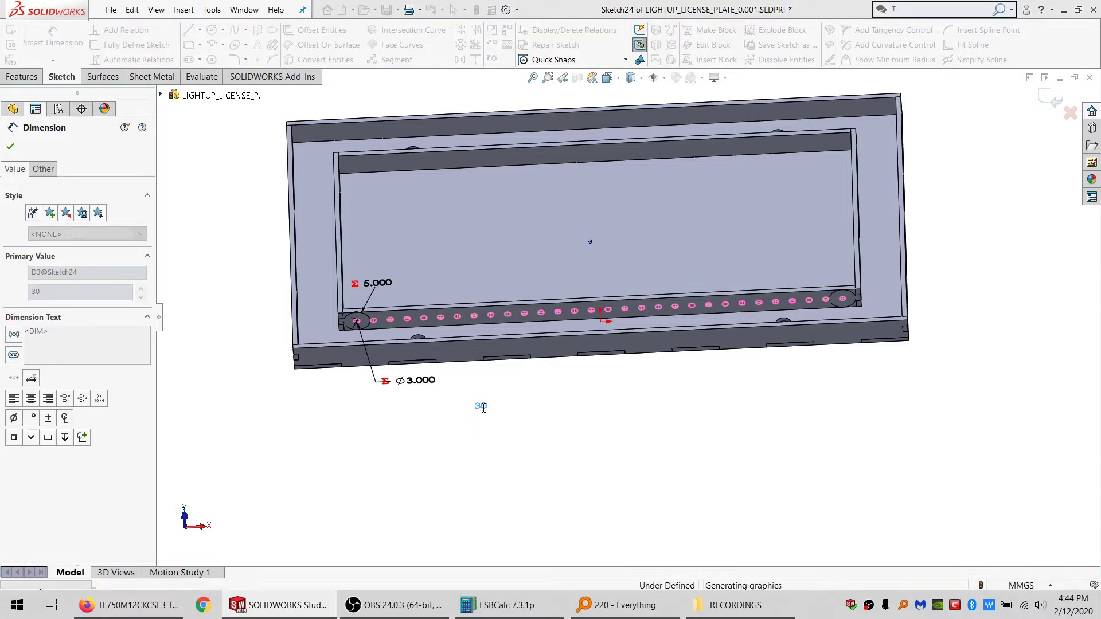
pyautogui.click(675, 306)
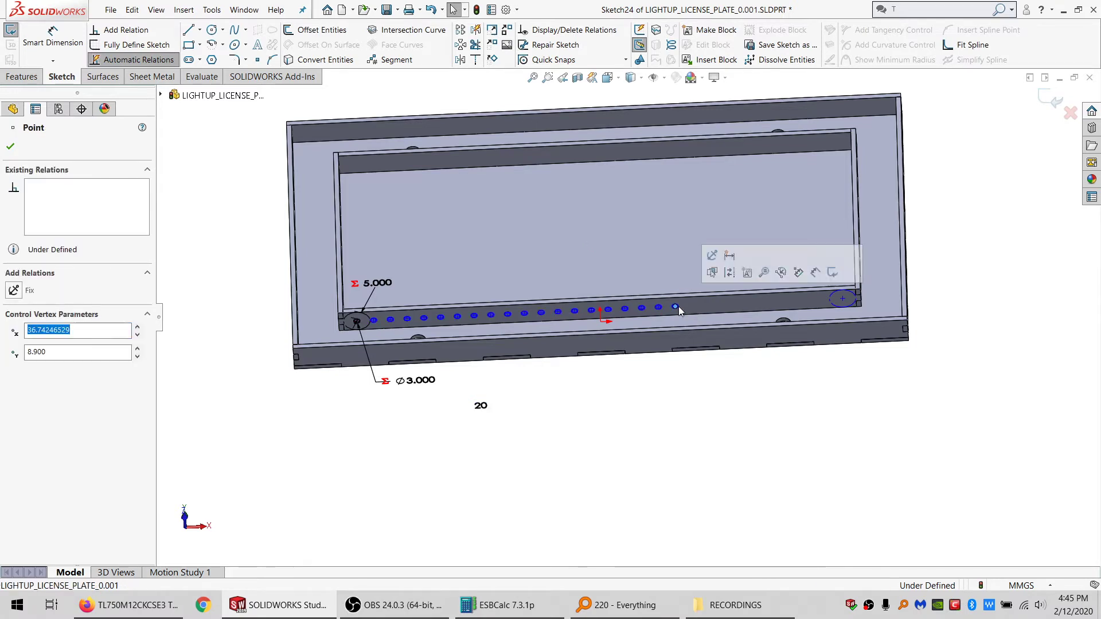
pyautogui.keyDown('ctrl'); pyautogui.click(849, 307); pyautogui.keyUp('ctrl')
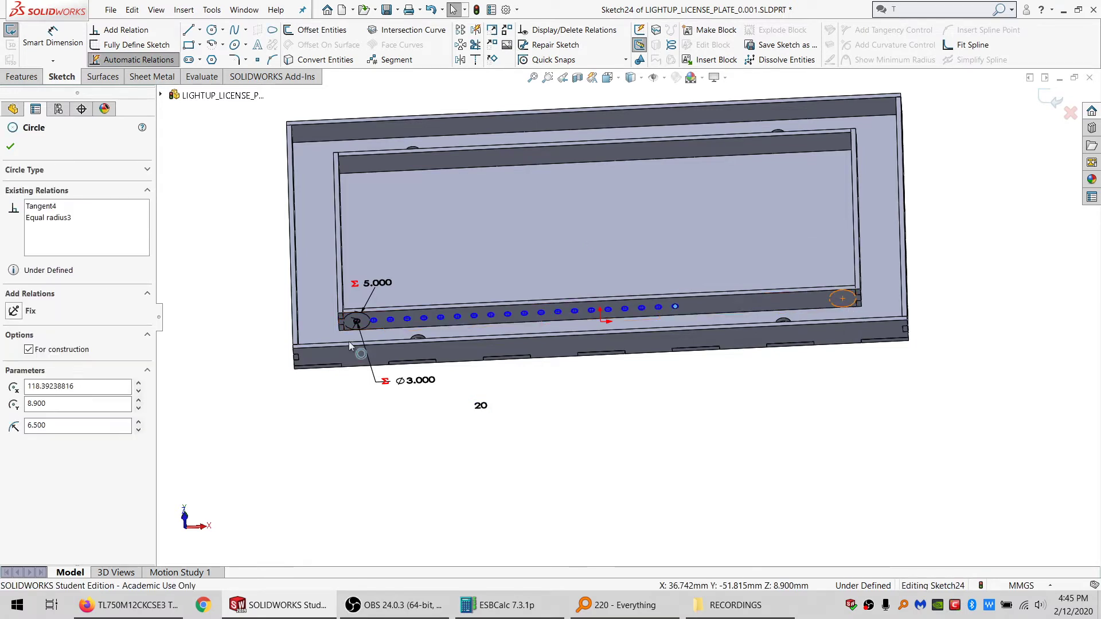
pyautogui.click(33, 348)
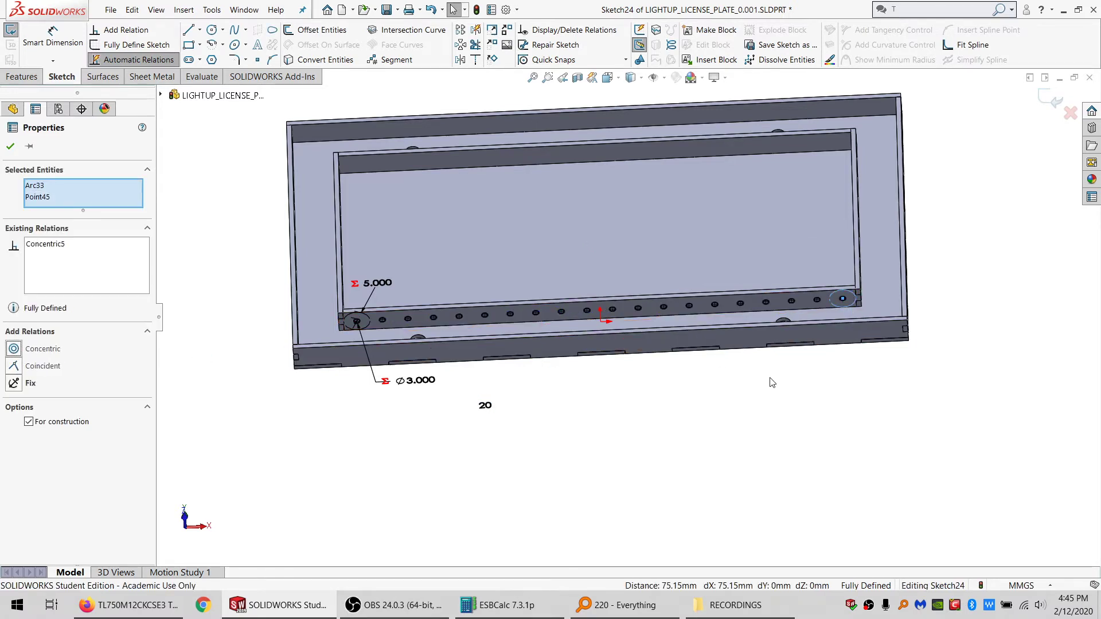
pyautogui.click(730, 393)
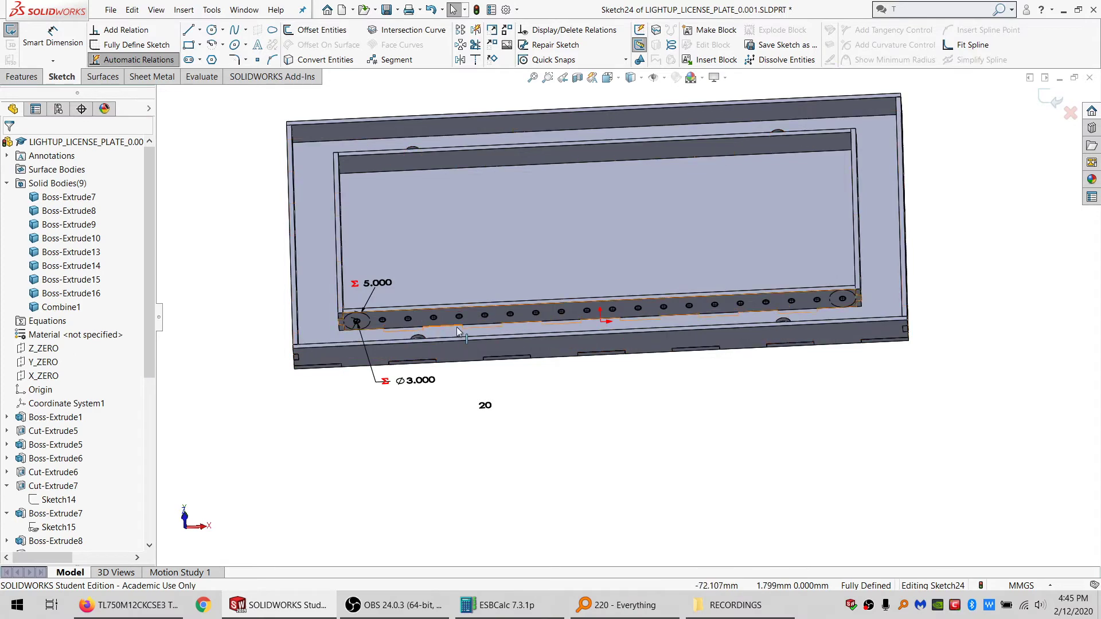
# Step: Start an extruded cut from the LED hole sketch along the lower inner rail
pyautogui.scroll(-3, 457, 327)
pyautogui.moveTo(455, 314); pyautogui.dragTo(457, 286, button='middle')
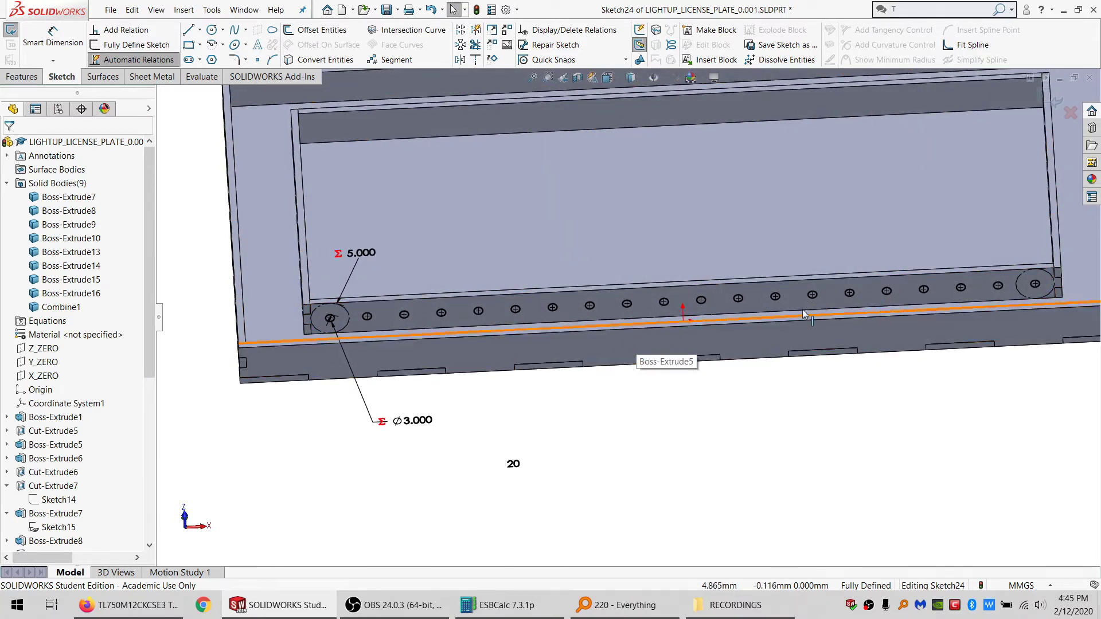
pyautogui.scroll(2, 755, 299)
pyautogui.scroll(2, 755, 294)
pyautogui.scroll(-2, 642, 220)
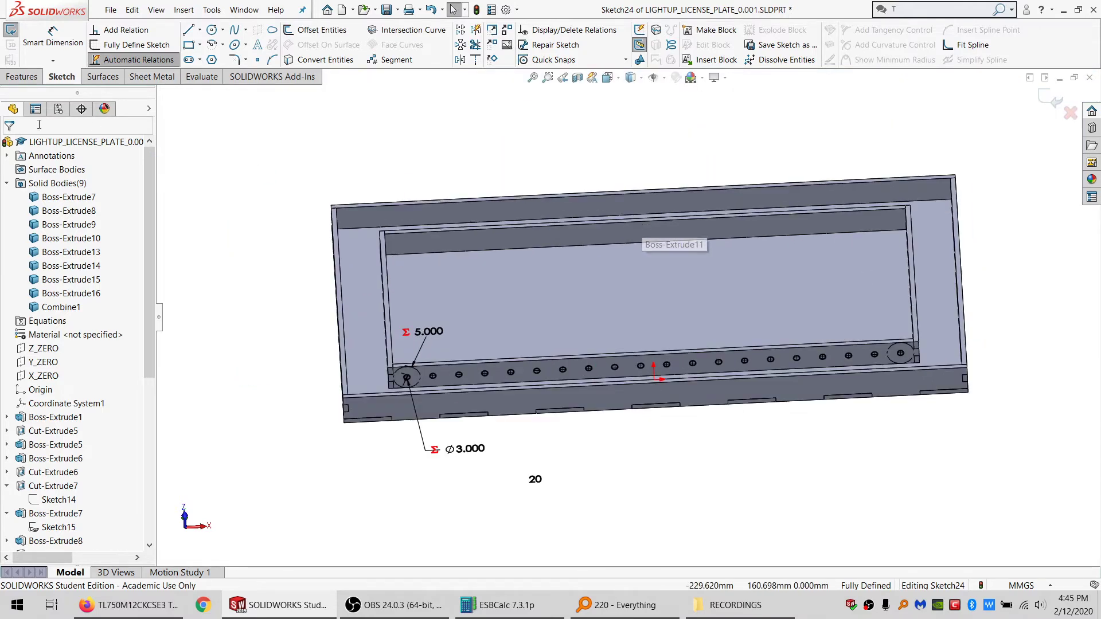
pyautogui.click(19, 76)
pyautogui.click(212, 32)
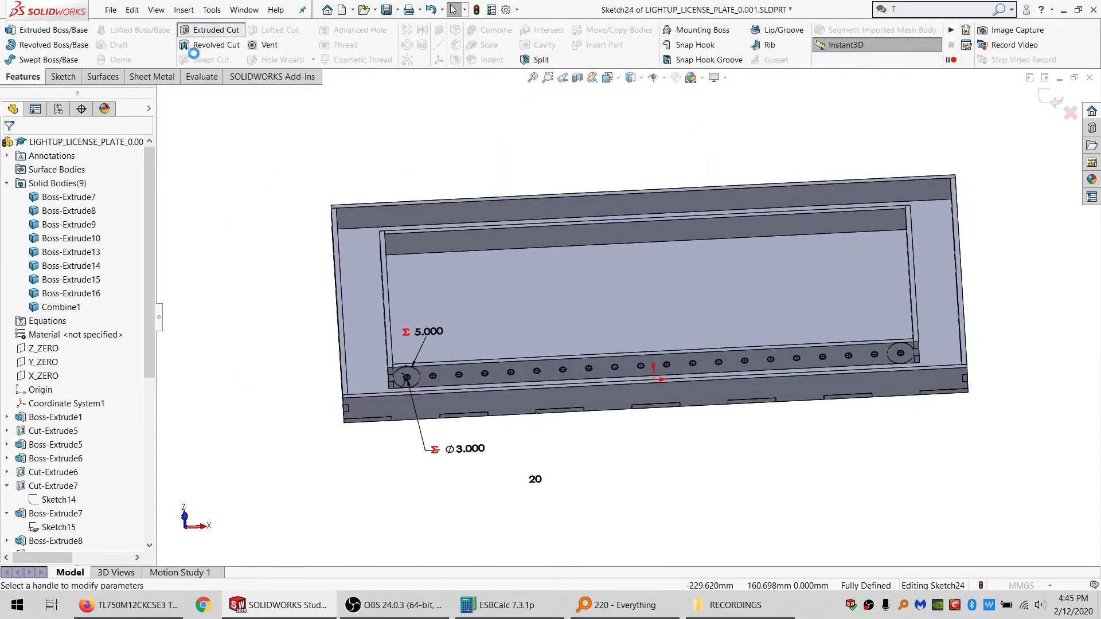
# Step: Switch to ESBCalc and calculate 20 + 20, divided by 4 and multiplied by 20
pyautogui.click(500, 605)
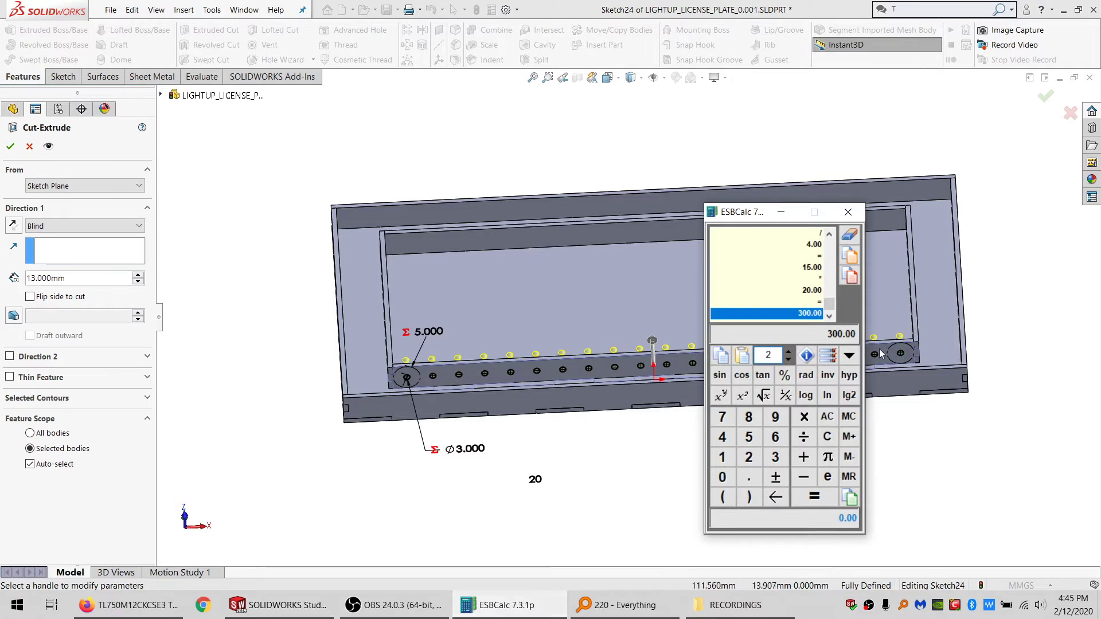
pyautogui.click(830, 421)
pyautogui.doubleClick(832, 425)
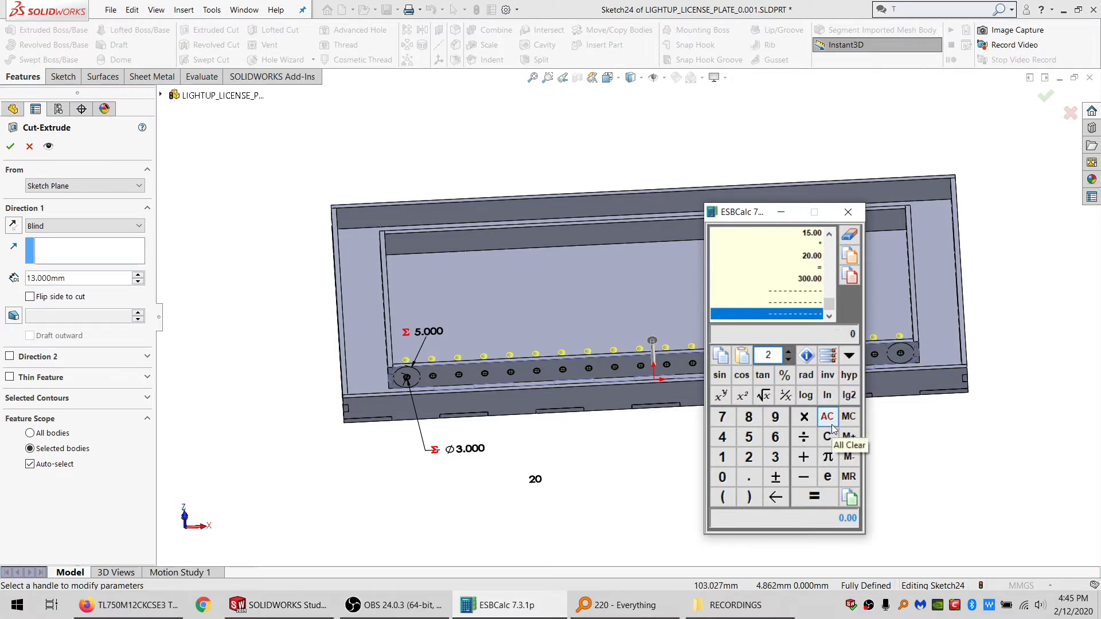
pyautogui.write('20+20')
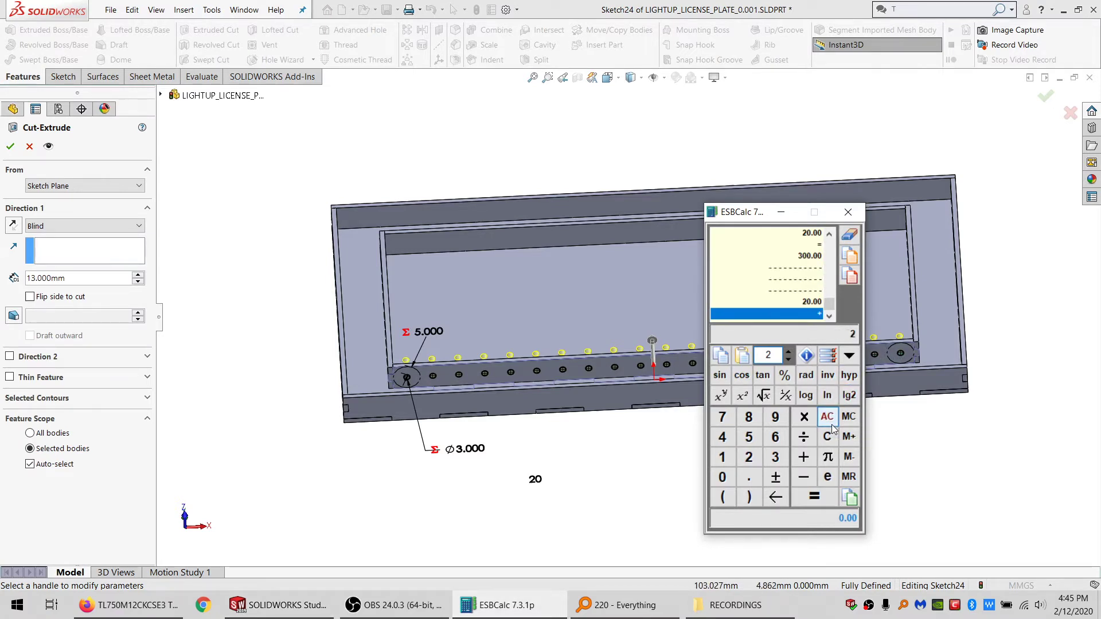
pyautogui.press('Return')
pyautogui.write('/4')
pyautogui.press('Return')
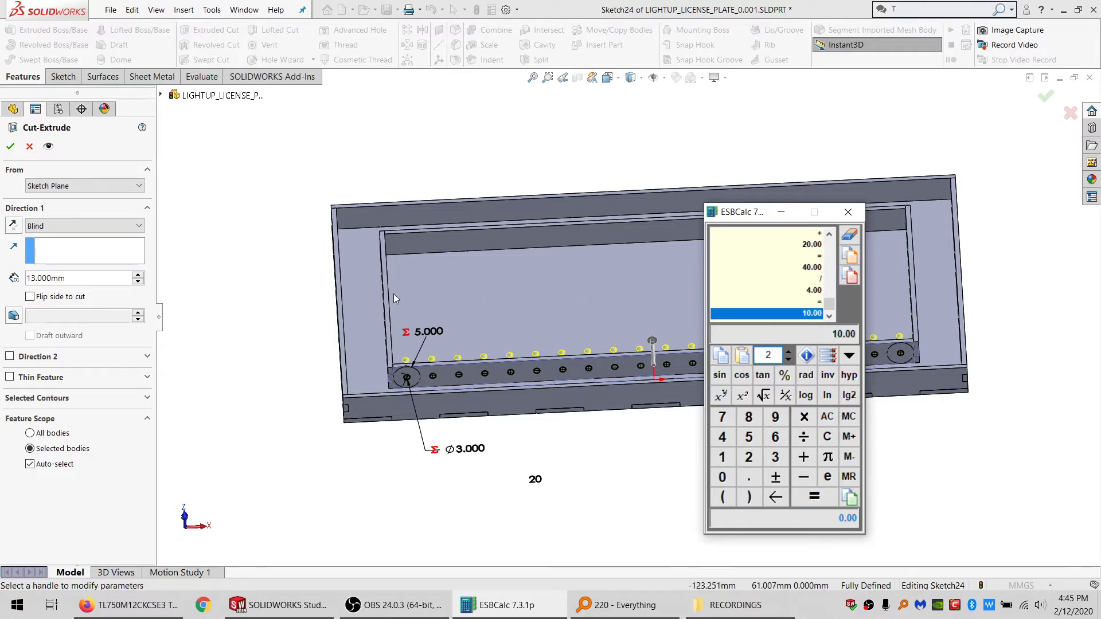
pyautogui.write('2')
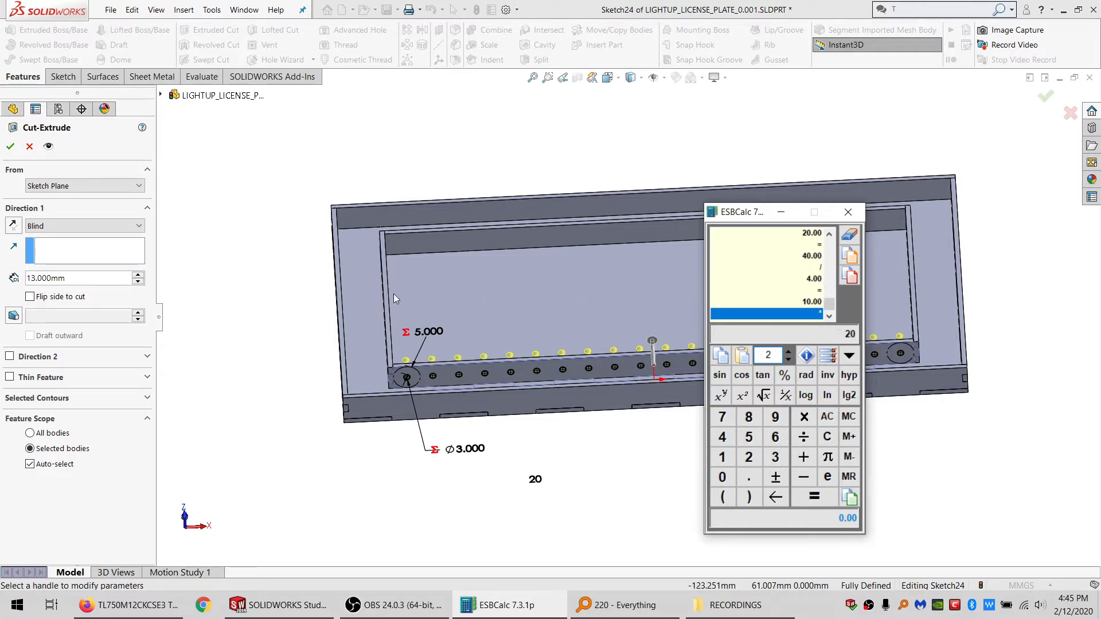
pyautogui.write('0')
pyautogui.press('Return')
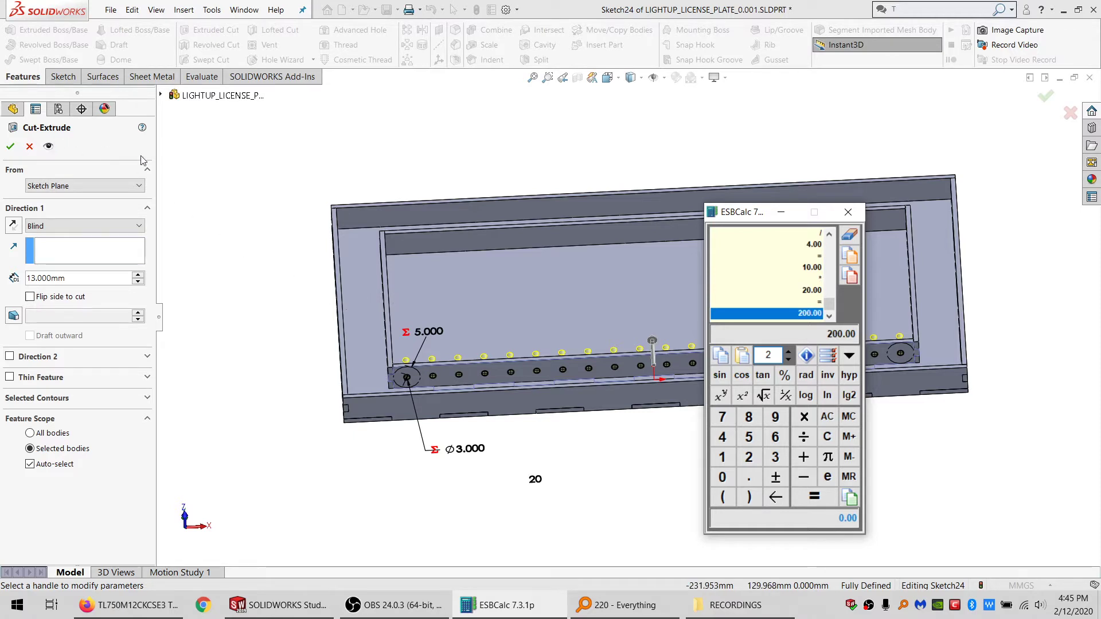
# Step: Cut the holes Through All, limiting the feature scope to the two long inner rail bodies with automatic body selection off
pyautogui.click(60, 224)
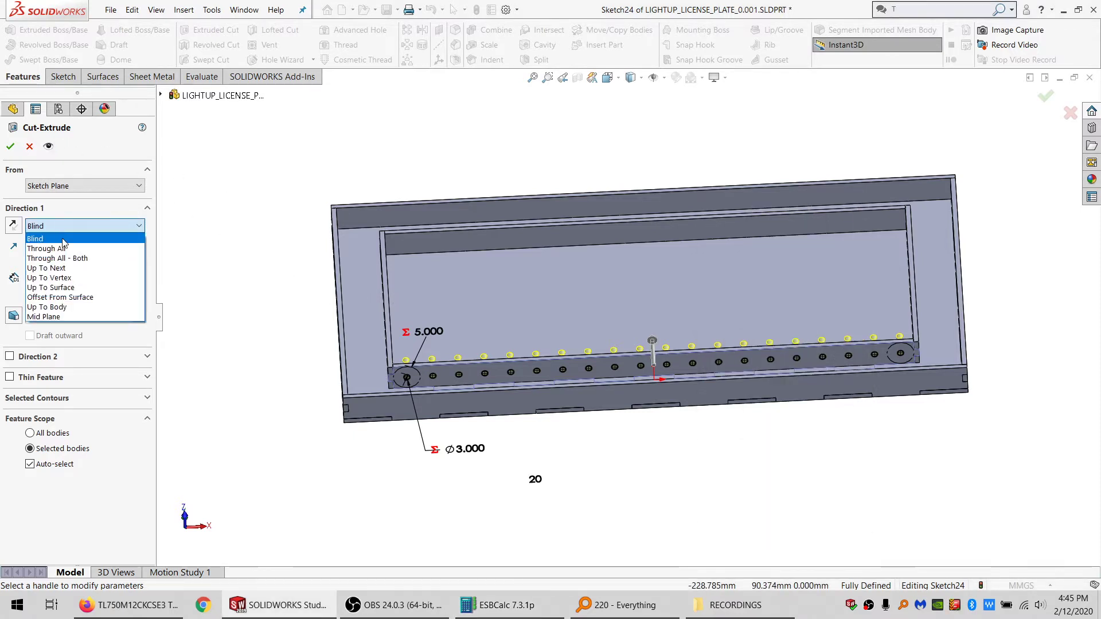
pyautogui.click(89, 249)
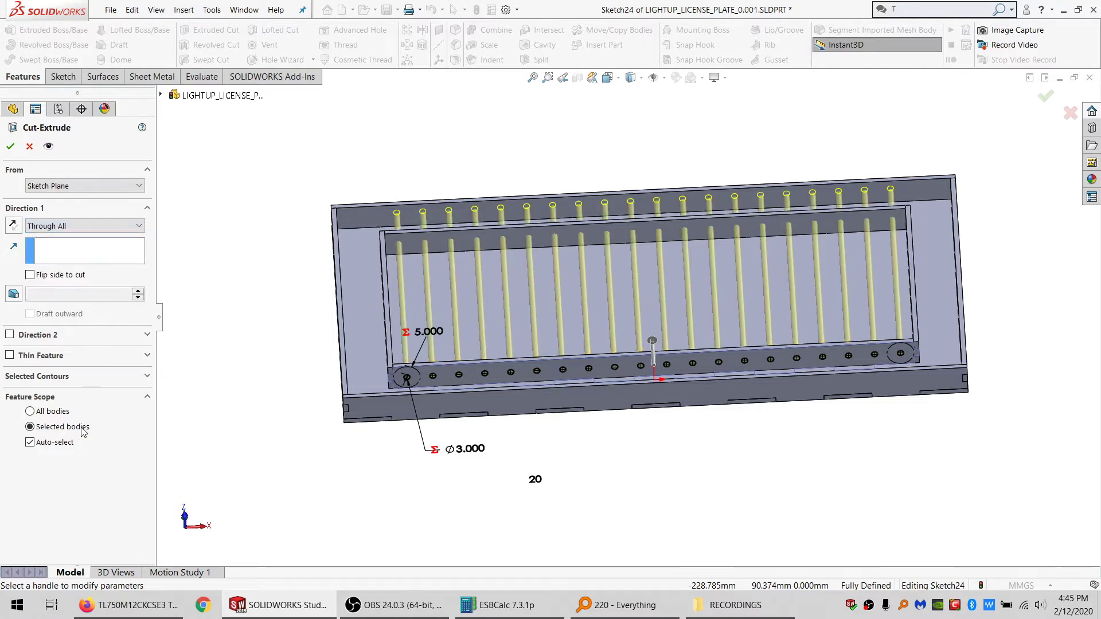
pyautogui.click(62, 448)
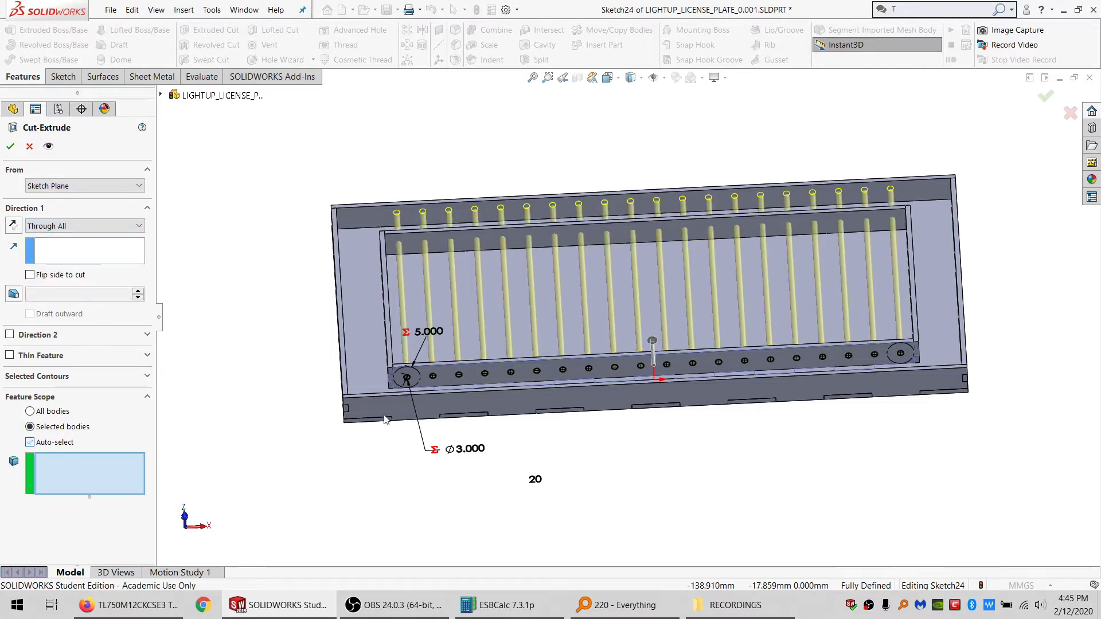
pyautogui.click(456, 365)
pyautogui.click(459, 238)
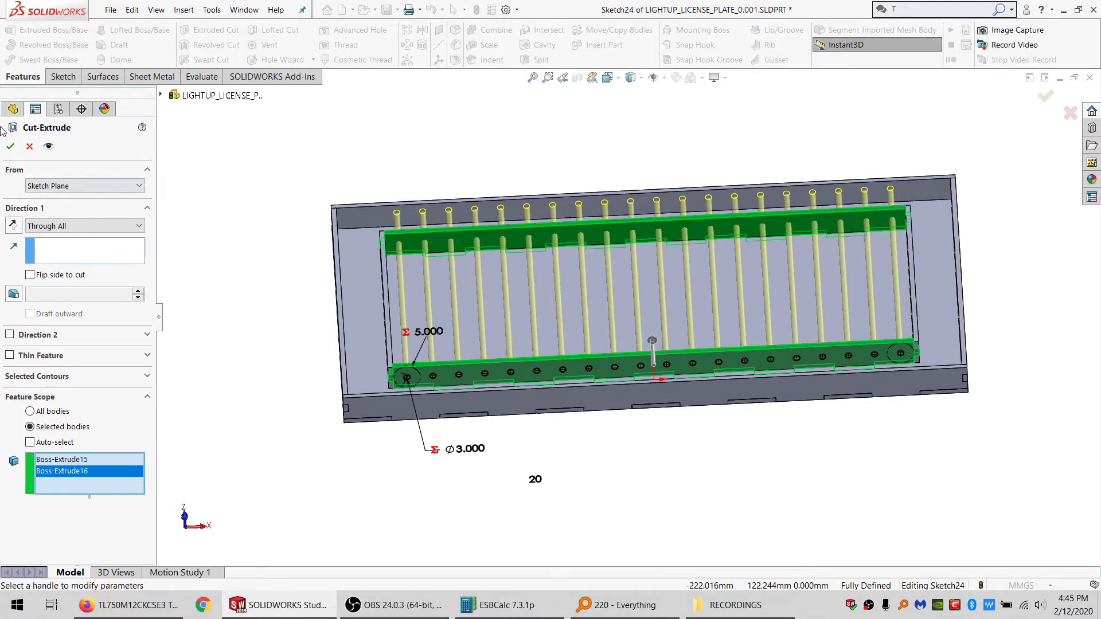
pyautogui.click(9, 146)
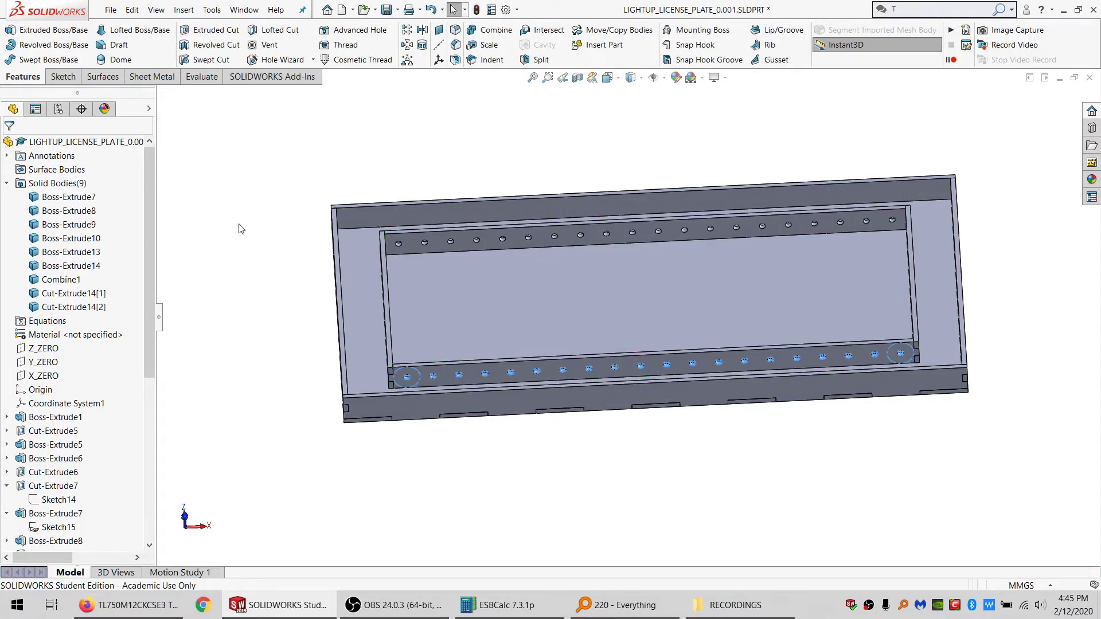
# Step: Examine the drilled inner rails, consult the TL750M12CKCSE3 regulator page in Firefox, and return to the SOLIDWORKS model
pyautogui.scroll(2, 656, 425)
pyautogui.scroll(-2, 652, 357)
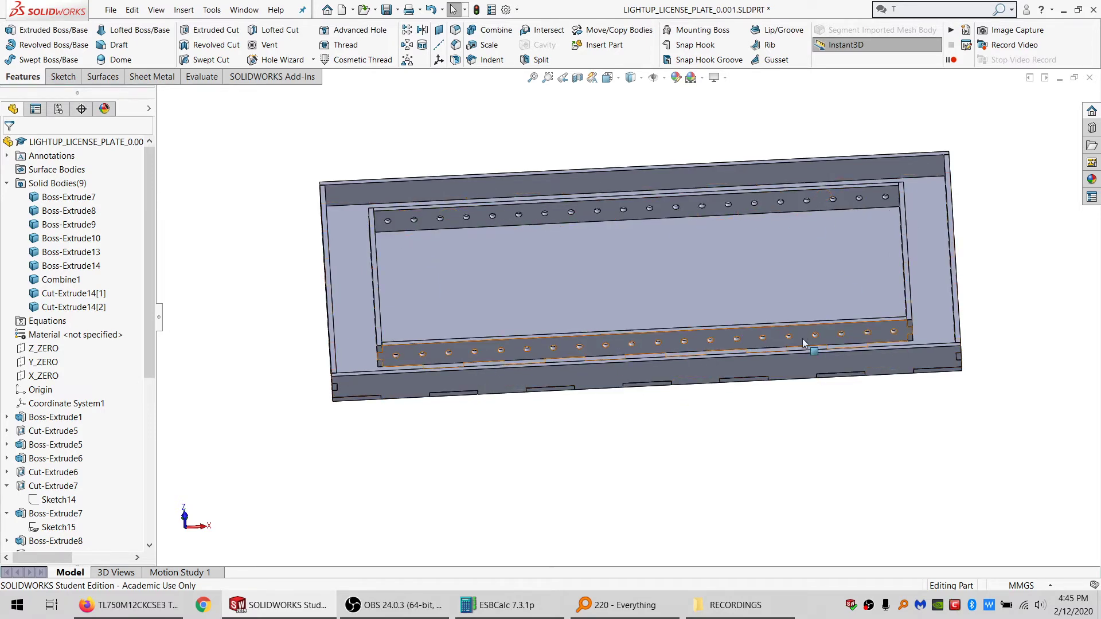
pyautogui.hotkey('ctrl', '1')
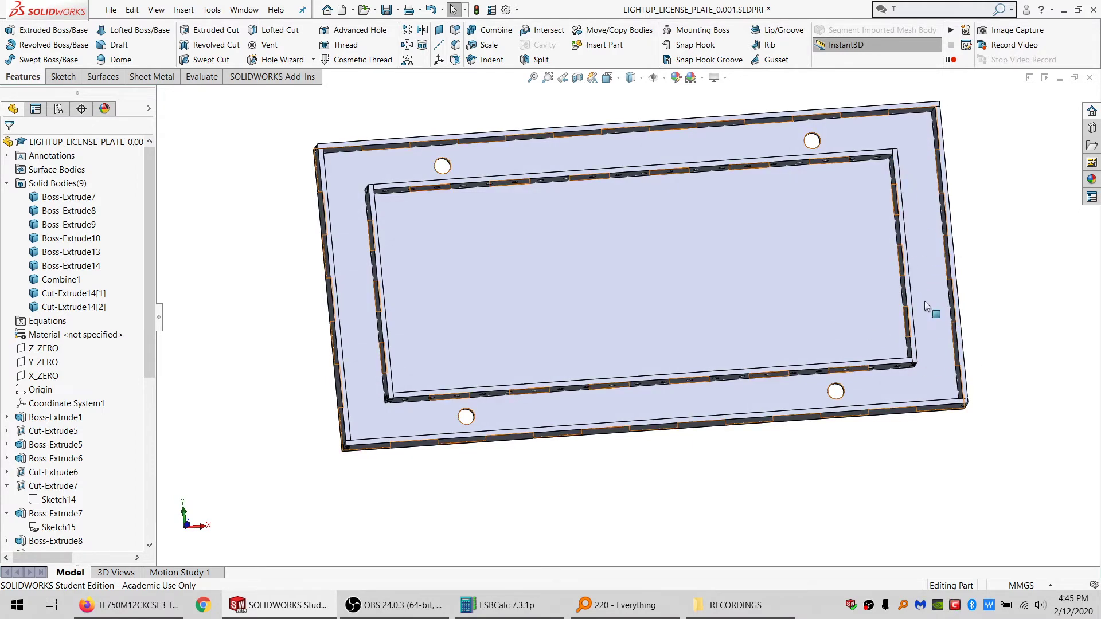
pyautogui.moveTo(889, 363)
pyautogui.mouseDown(button='middle')
pyautogui.moveTo(882, 297)
pyautogui.moveTo(872, 327)
pyautogui.moveTo(889, 341)
pyautogui.mouseUp(button='middle')
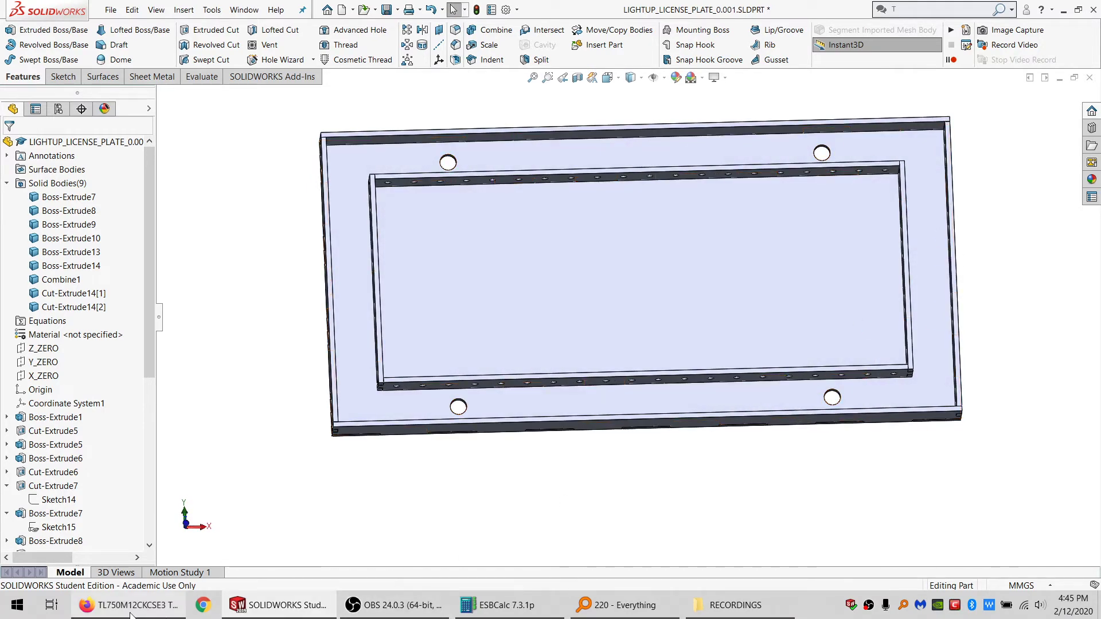
pyautogui.click(131, 612)
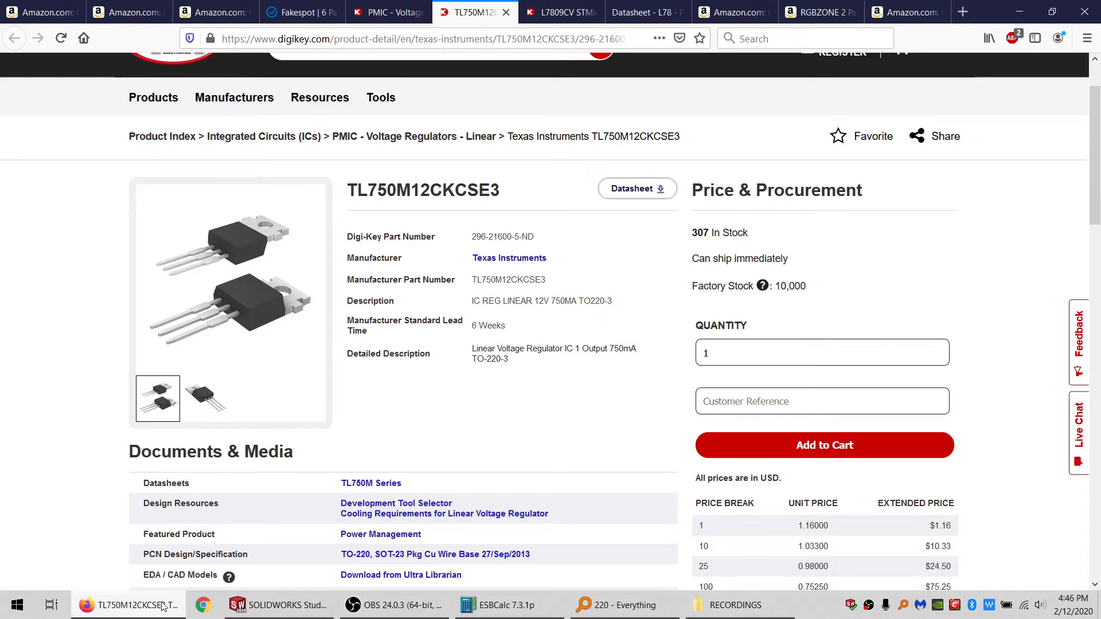
pyautogui.click(131, 605)
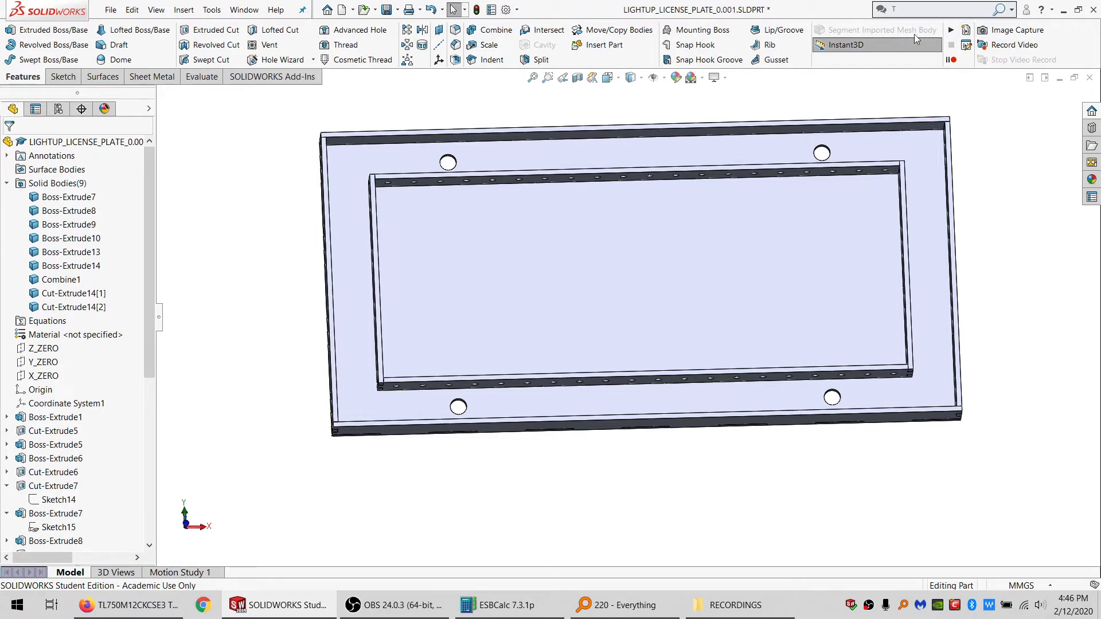
# Step: Set the configuration-specific property SIDE_CHANEL_WIDE to 12 and inspect the frame
pyautogui.click(492, 10)
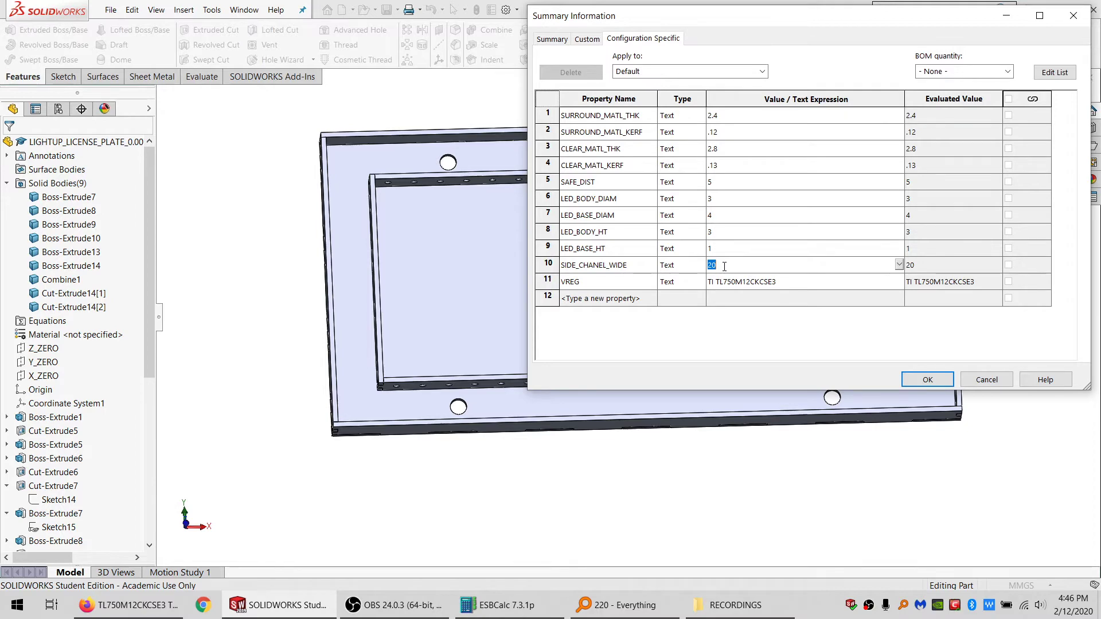
pyautogui.click(926, 381)
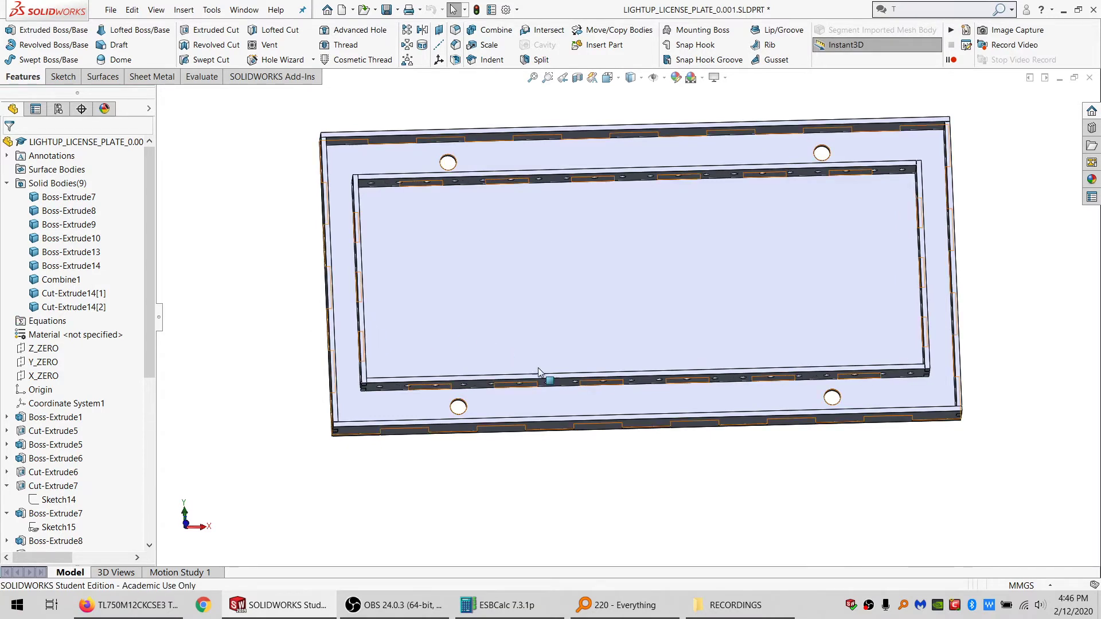
pyautogui.scroll(-3, 542, 374)
pyautogui.scroll(5, 539, 372)
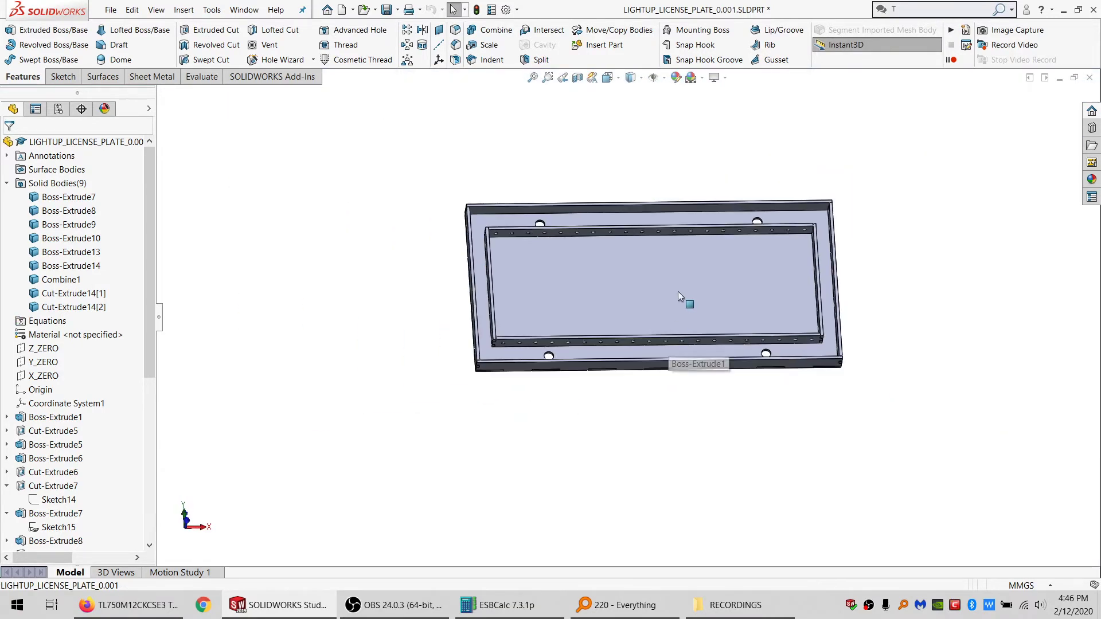
pyautogui.moveTo(668, 310); pyautogui.dragTo(597, 282, button='middle')
pyautogui.scroll(-2, 658, 280)
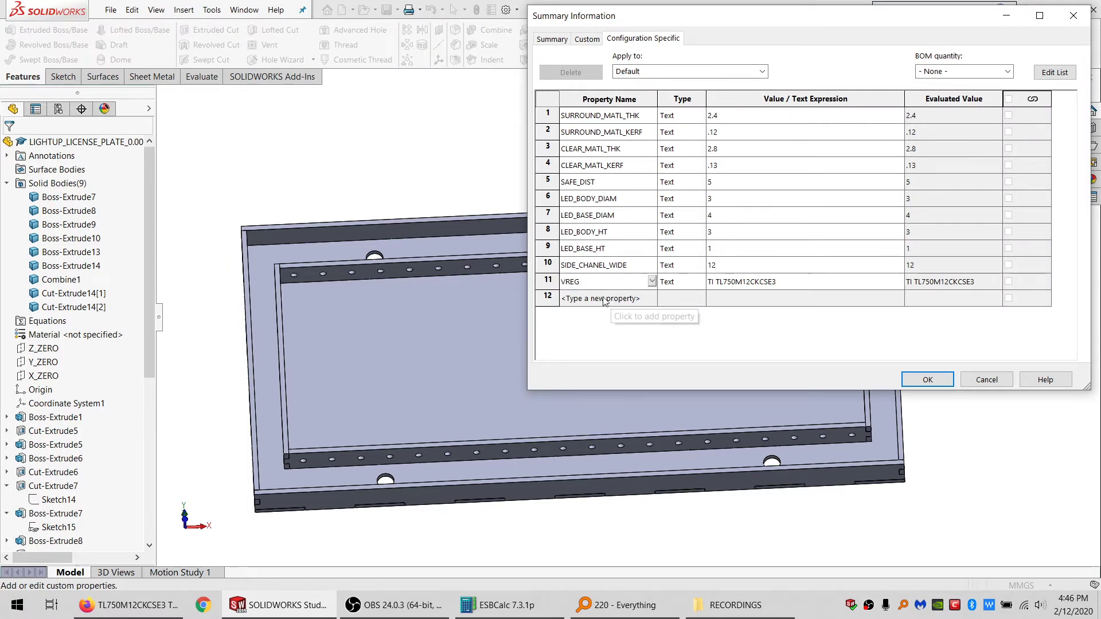
# Step: Review the VREG value in the configuration-specific properties and examine the inner frame
pyautogui.click(729, 282)
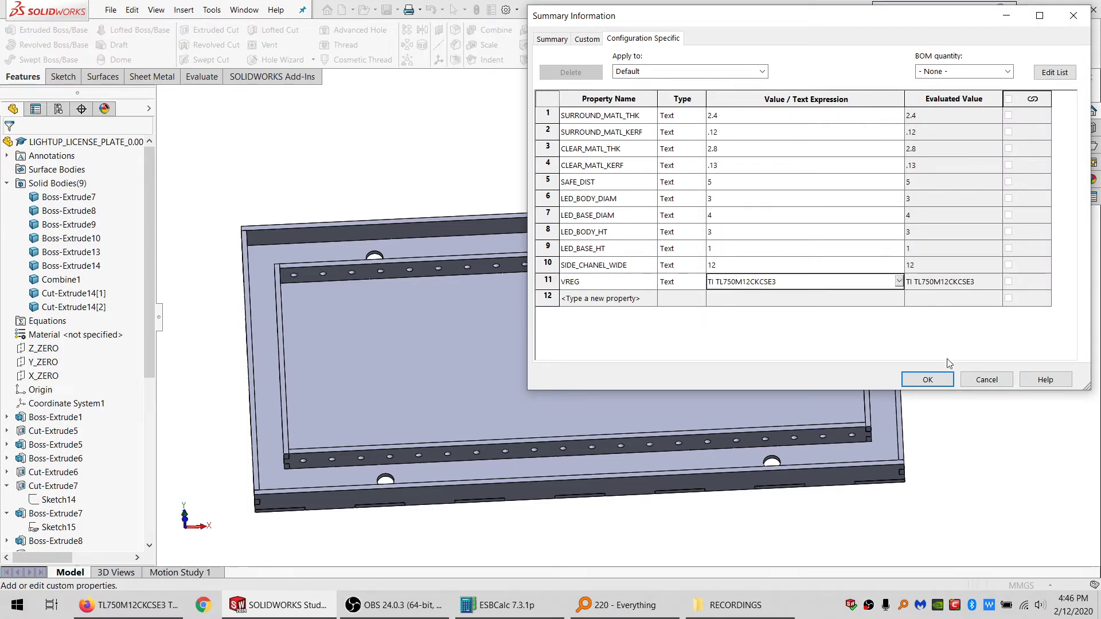
pyautogui.click(927, 381)
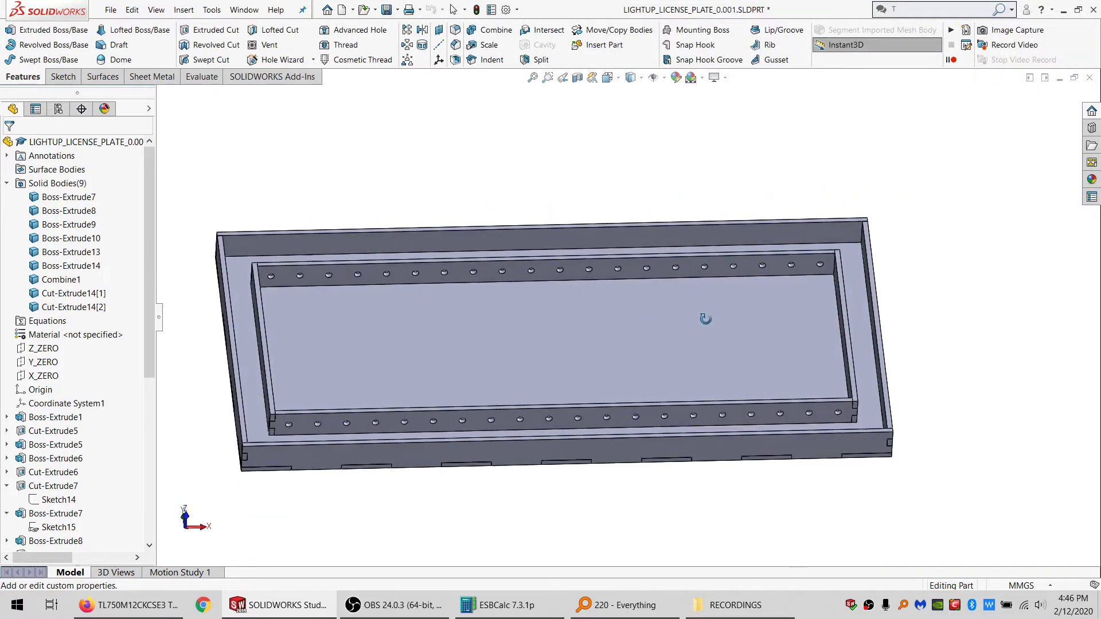
pyautogui.moveTo(645, 345); pyautogui.dragTo(508, 288, button='middle')
pyautogui.scroll(-2, 496, 369)
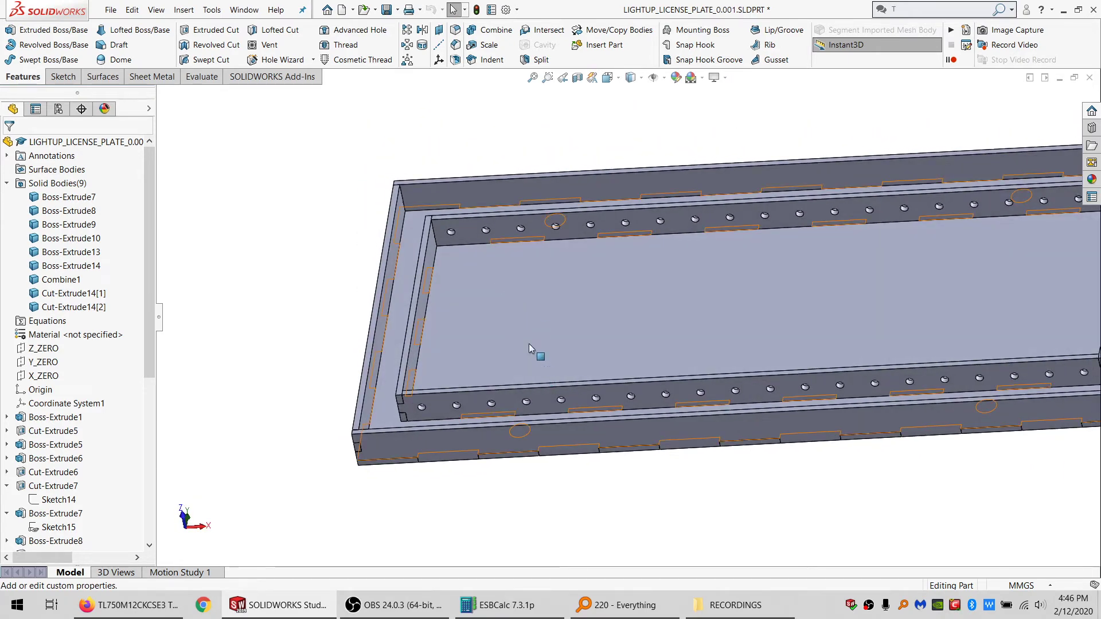
# Step: Show Sketch24, the hole sketch under Cut-Extrude14, in the model
pyautogui.click(447, 52)
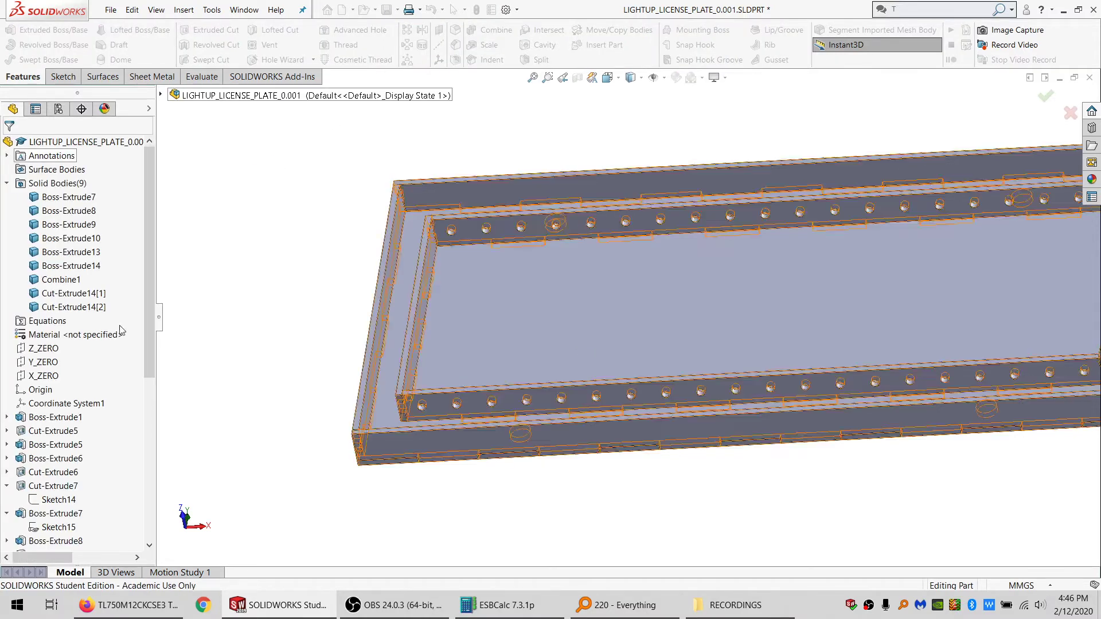
pyautogui.press('Escape')
pyautogui.scroll(-7, 75, 344)
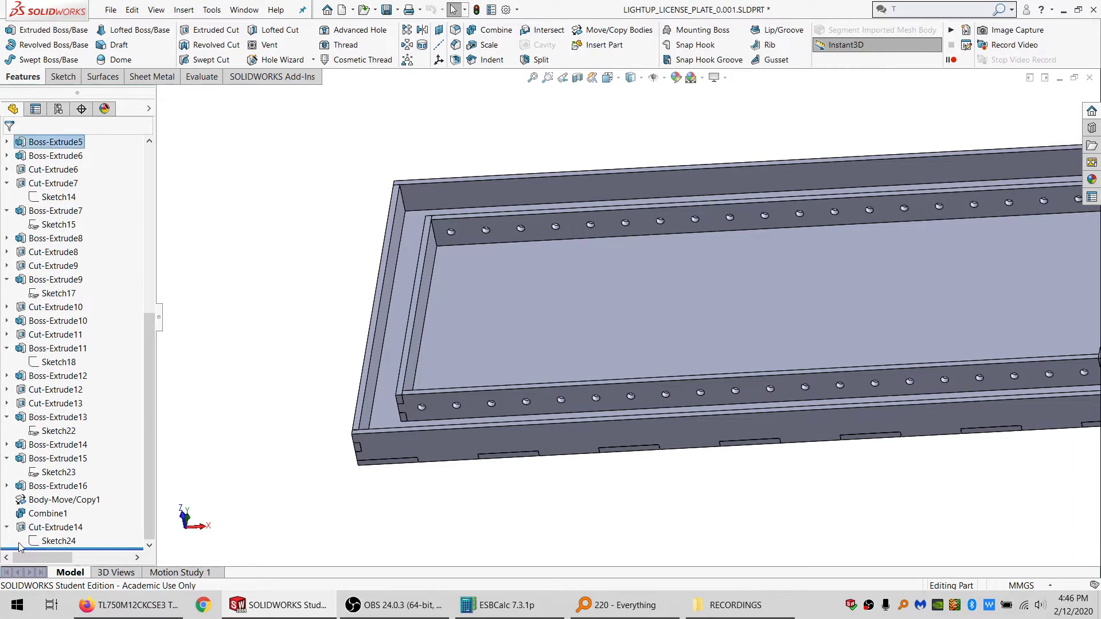
pyautogui.click(50, 542)
pyautogui.click(291, 370)
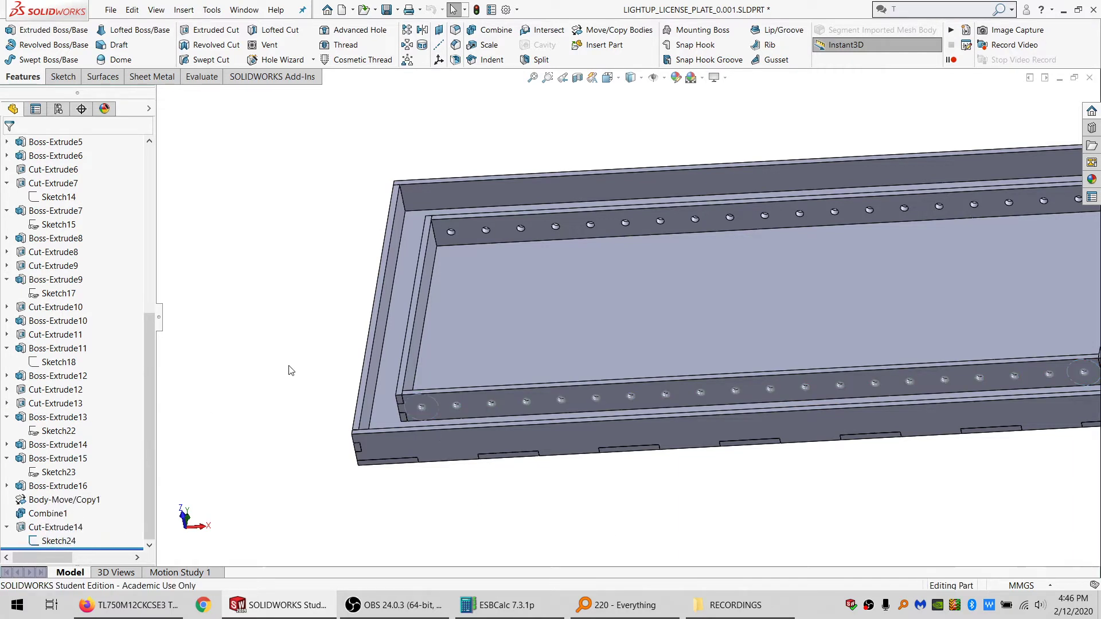
# Step: Create a reference plane parallel to the frame's floor face and coincident with the center point of the first LED hole
pyautogui.click(446, 29)
pyautogui.click(496, 287)
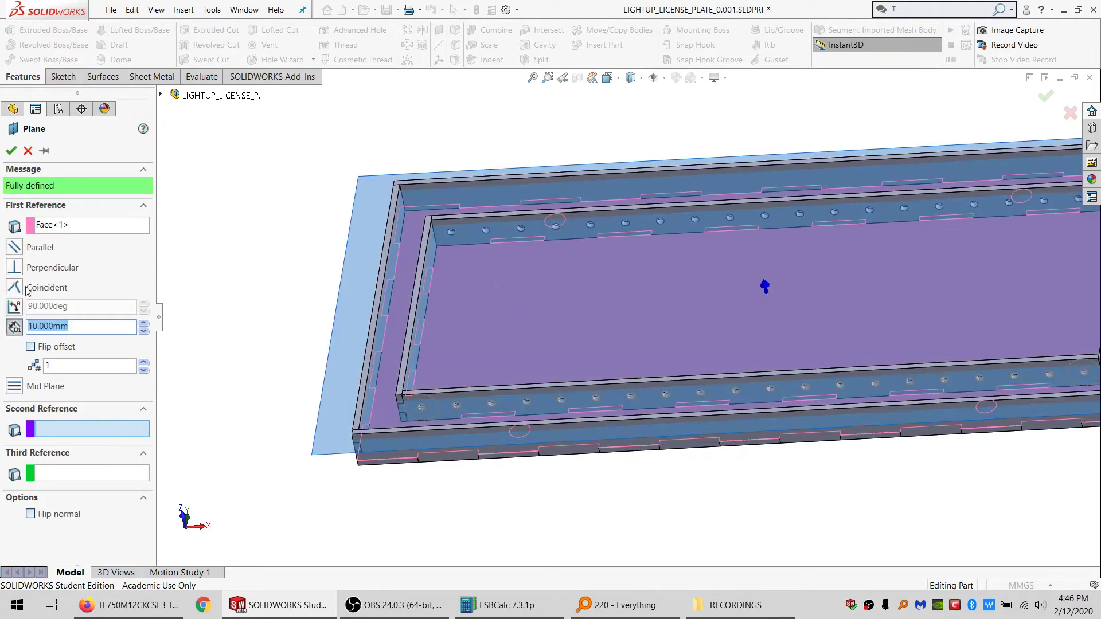
pyautogui.click(23, 251)
pyautogui.scroll(-5, 452, 413)
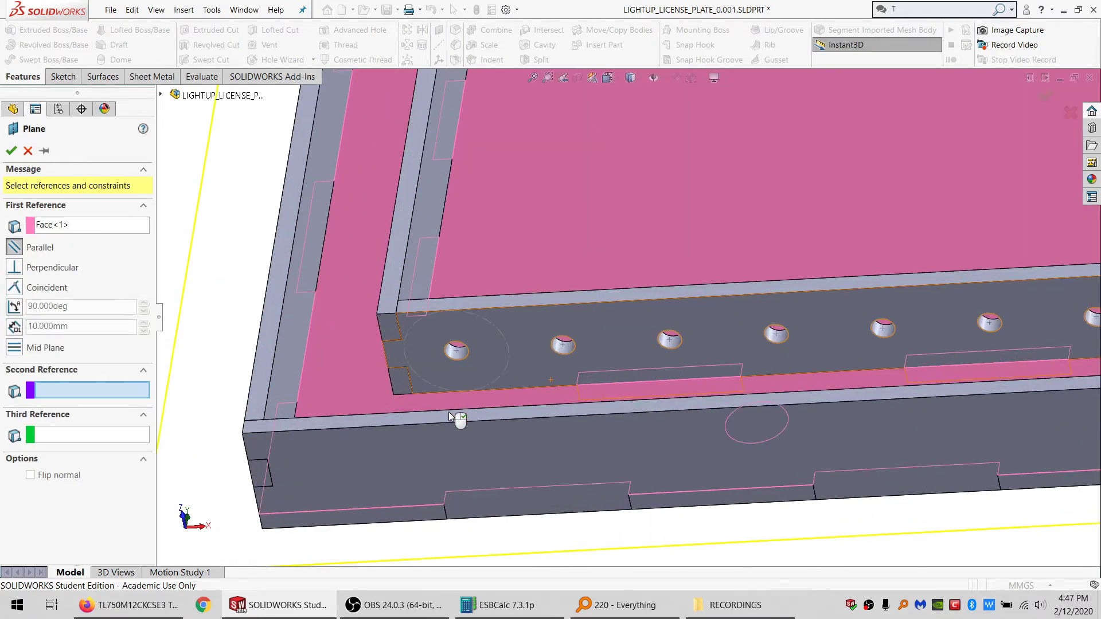
pyautogui.click(455, 350)
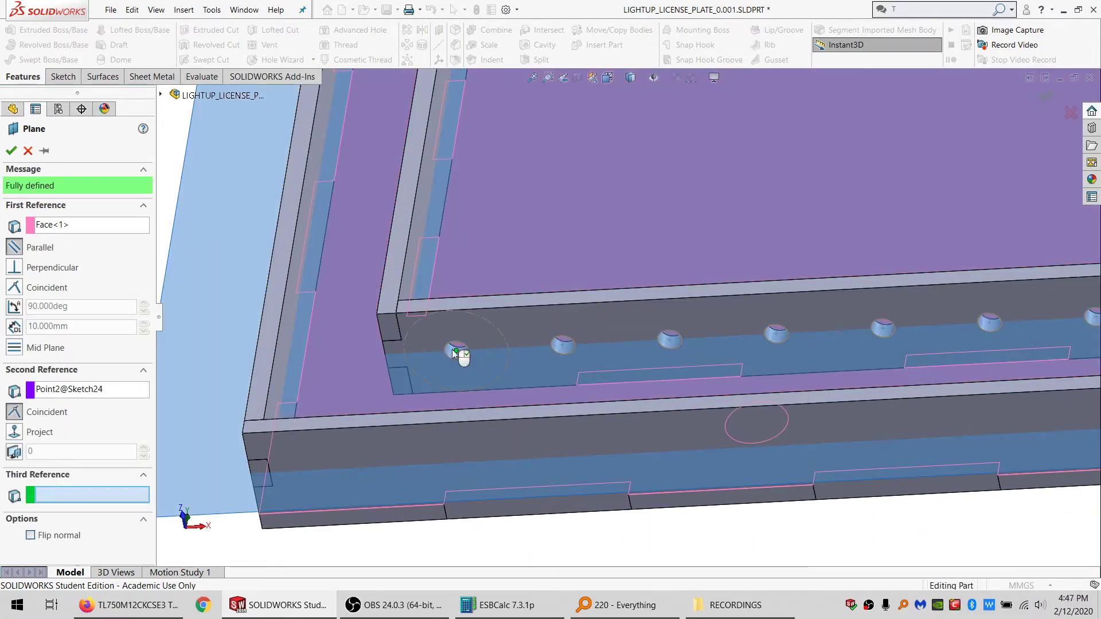
pyautogui.click(11, 151)
# Step: Start a sketch on the new plane and draw a corner rectangle inside the inner frame
pyautogui.scroll(8, 786, 291)
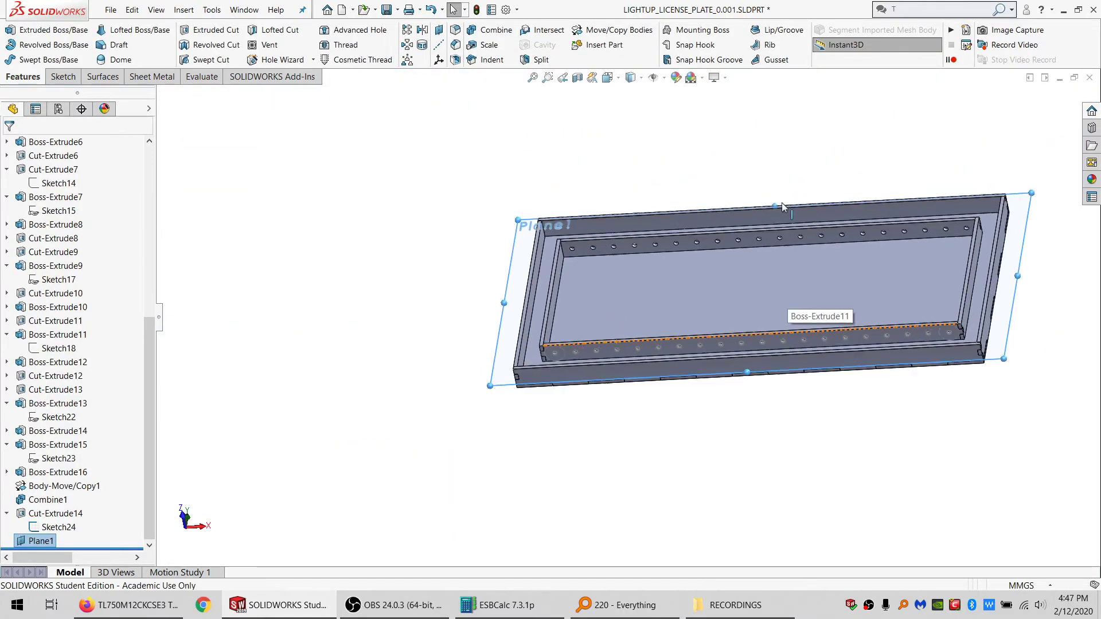
pyautogui.scroll(-2, 783, 203)
pyautogui.moveTo(771, 304); pyautogui.dragTo(797, 346, button='middle')
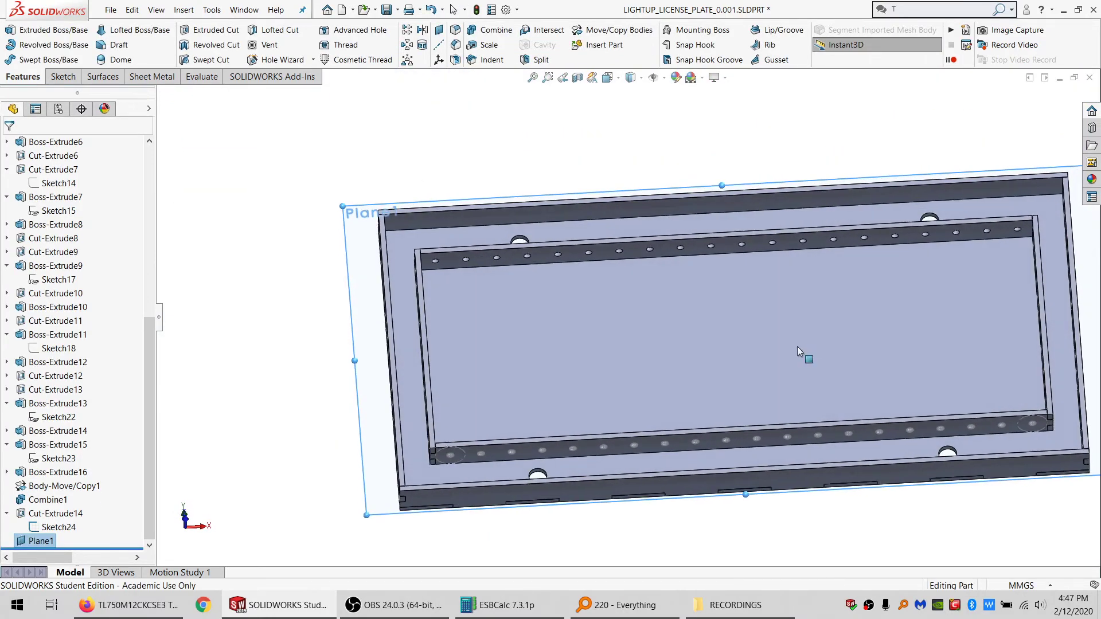
pyautogui.click(63, 78)
pyautogui.click(10, 31)
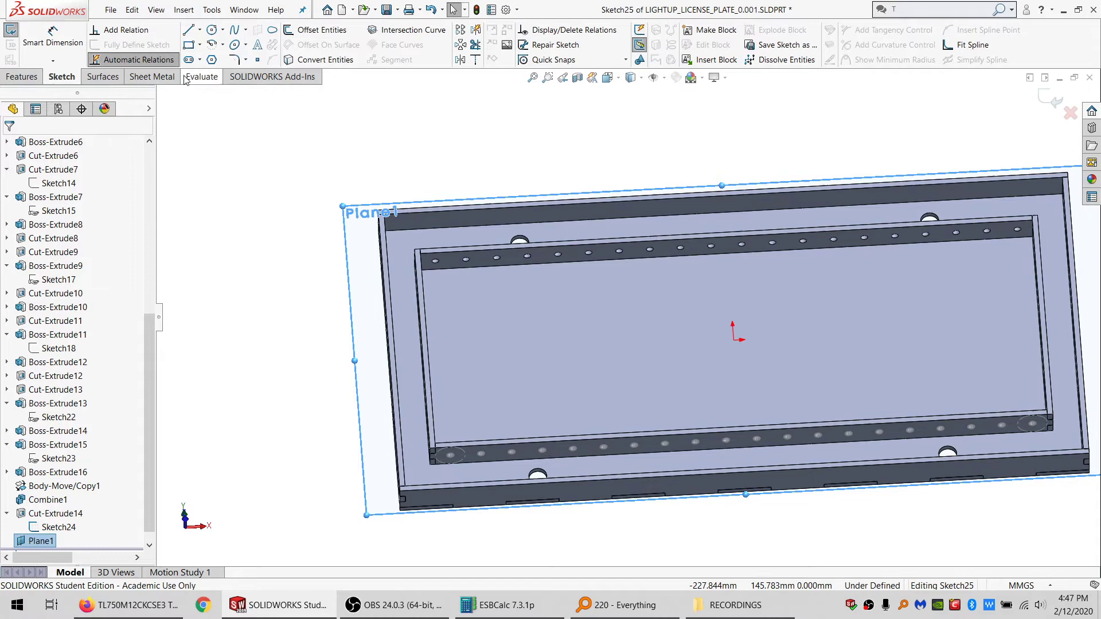
pyautogui.click(189, 45)
pyautogui.click(442, 280)
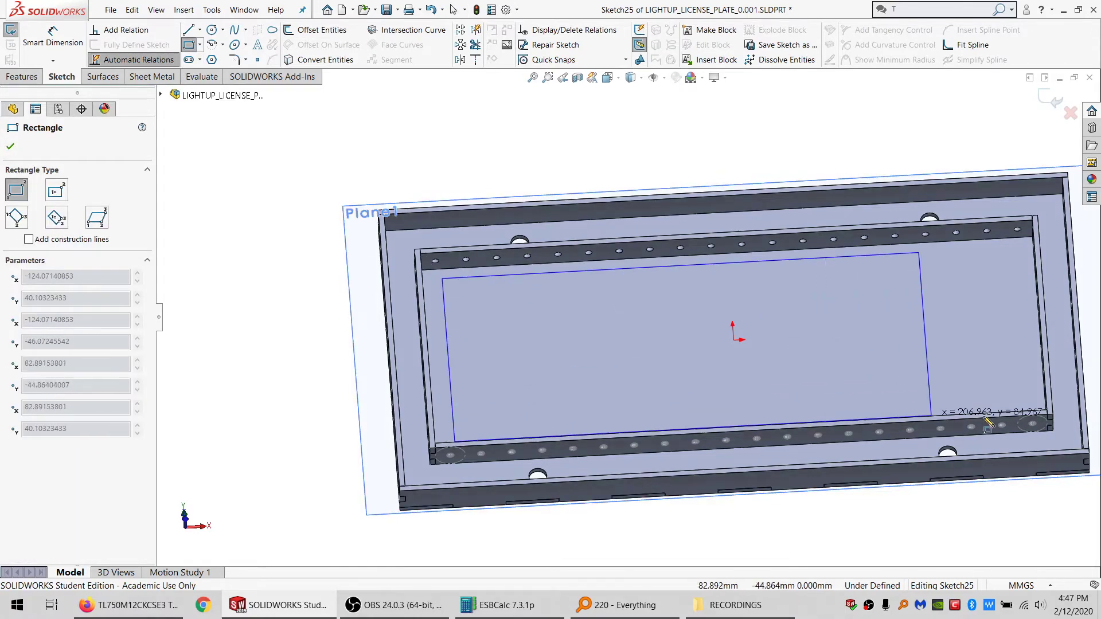
pyautogui.click(1008, 385)
pyautogui.press('Escape')
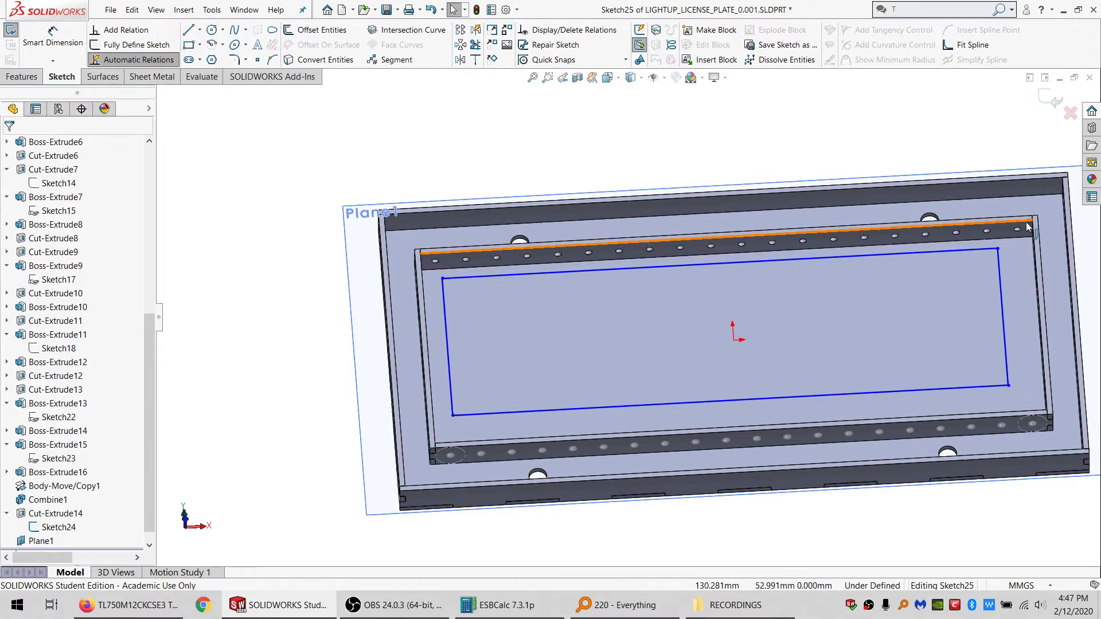
# Step: Make two opposite corners of the rectangle coincident with the inner edges of the two long inner rails
pyautogui.keyDown('ctrl'); pyautogui.click(997, 250); pyautogui.keyUp('ctrl')
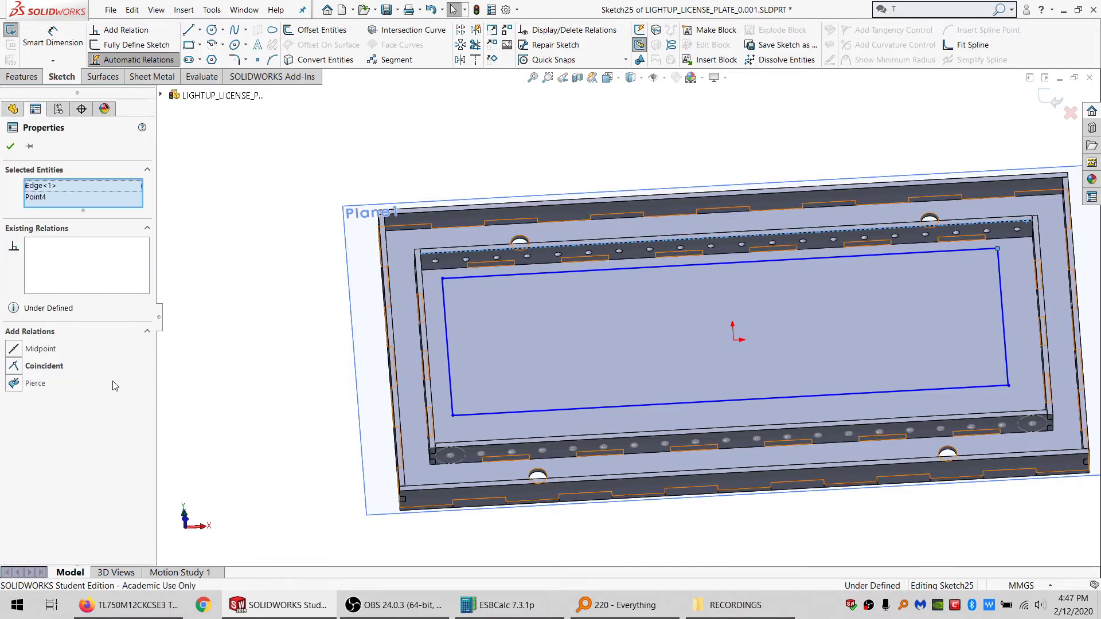
pyautogui.click(50, 370)
pyautogui.press('Escape')
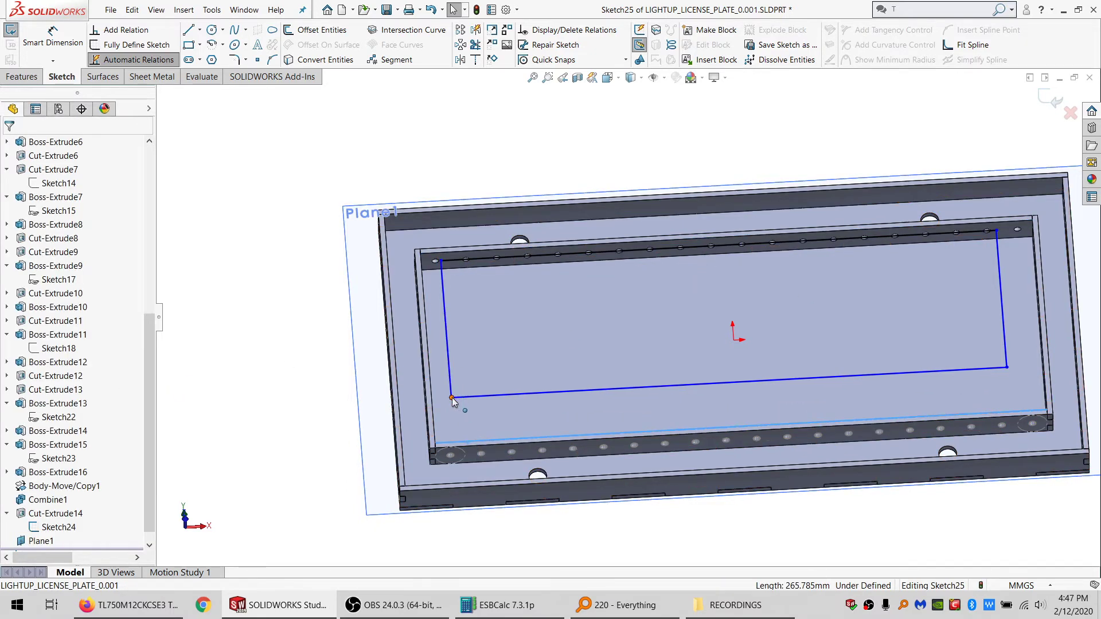
pyautogui.keyDown('ctrl'); pyautogui.click(451, 398); pyautogui.keyUp('ctrl')
pyautogui.click(14, 366)
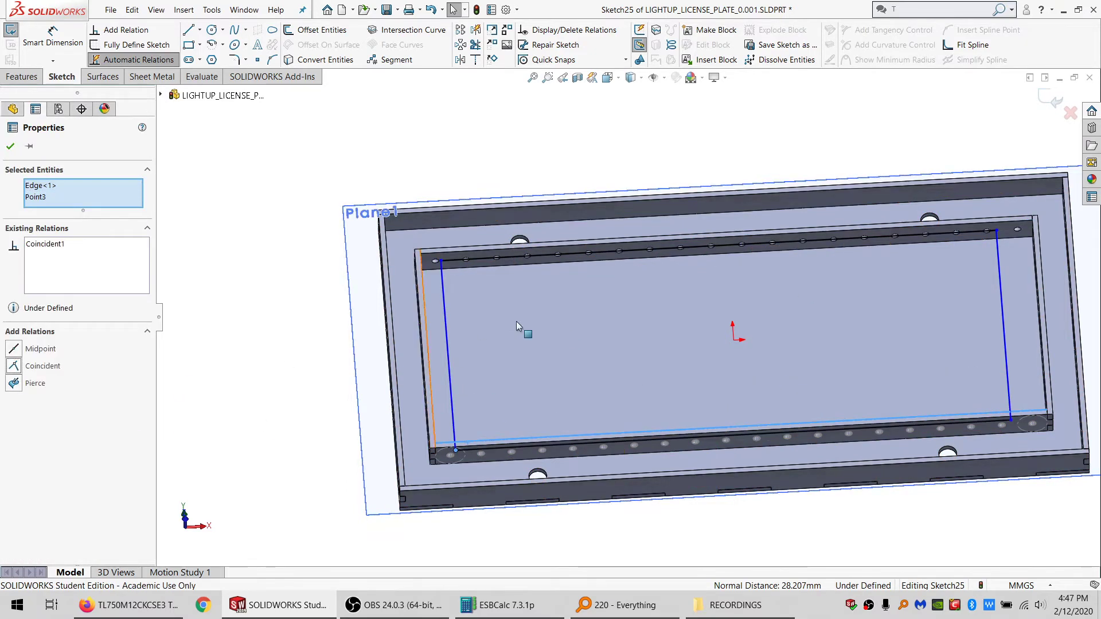
# Step: Make the rectangle's corners coincident with the inner edges of the two short inner rails to fully define the sketch
pyautogui.click(425, 321)
pyautogui.keyDown('ctrl'); pyautogui.click(440, 261); pyautogui.keyUp('ctrl')
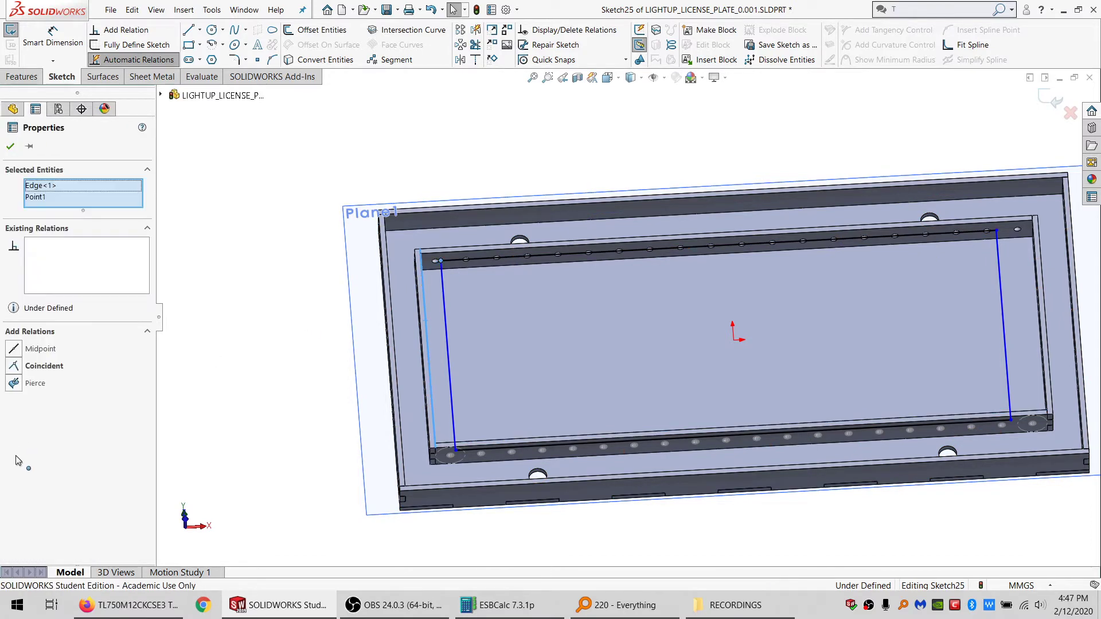
pyautogui.click(25, 368)
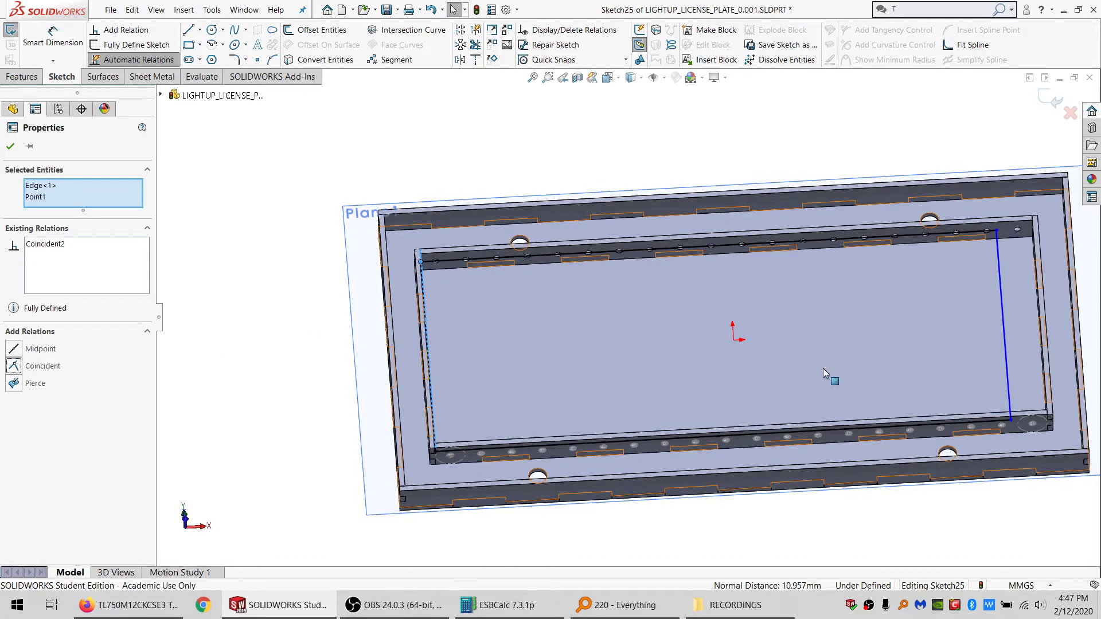
pyautogui.click(996, 232)
pyautogui.keyDown('ctrl'); pyautogui.click(1036, 257); pyautogui.keyUp('ctrl')
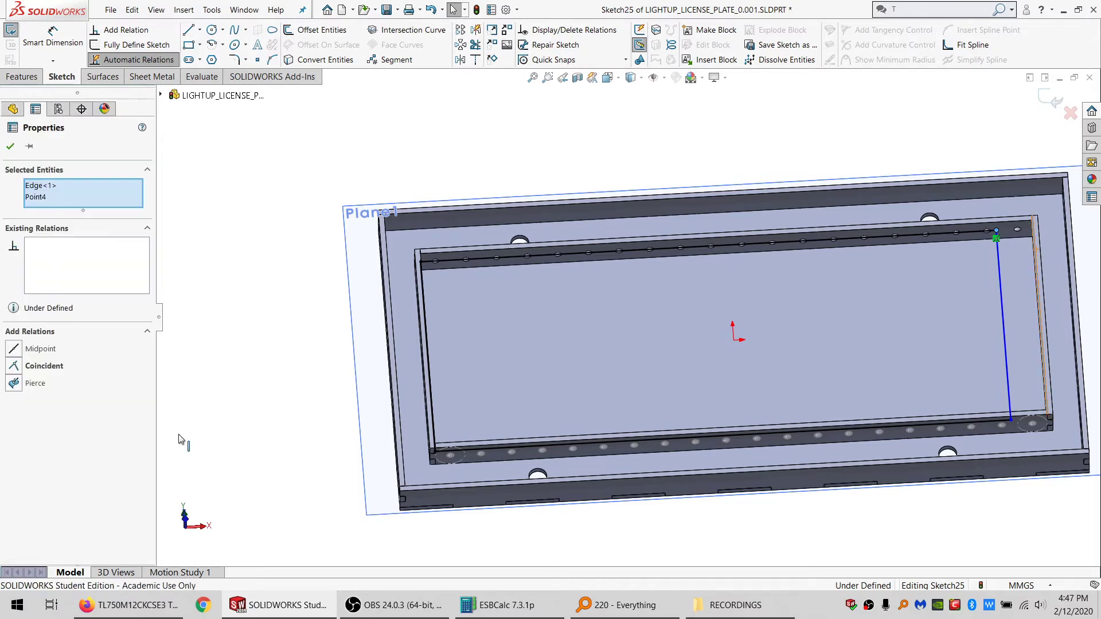
pyautogui.click(48, 369)
pyautogui.click(305, 365)
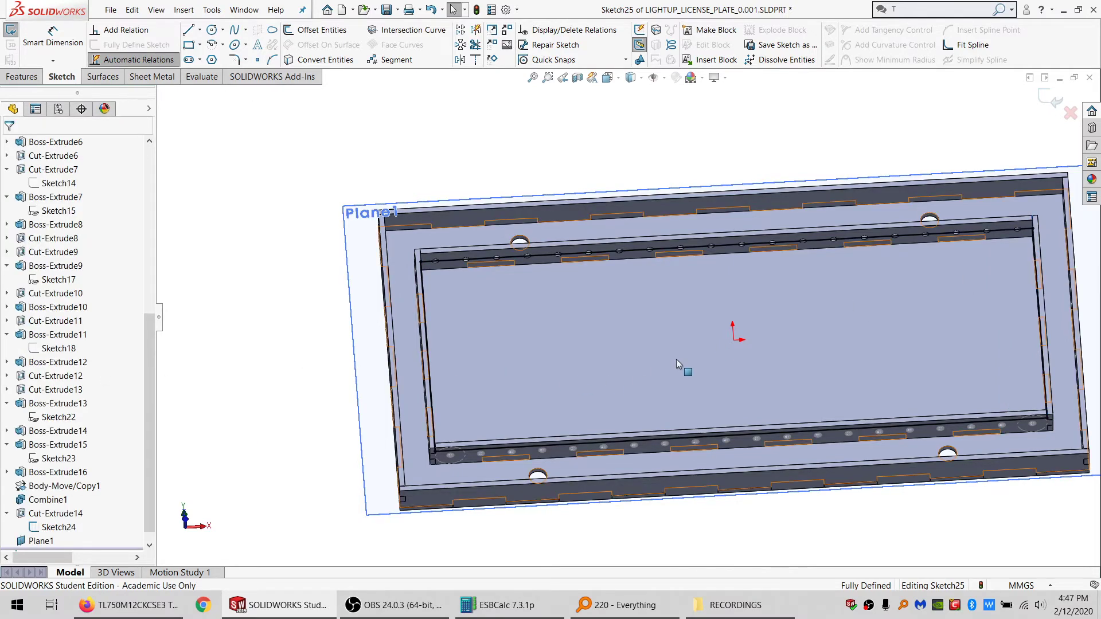
# Step: Extrude the rectangle as a separate, unmerged body using Mid Plane with the CLEAR_MATL_THK file property as its depth
pyautogui.scroll(2, 677, 359)
pyautogui.moveTo(778, 314); pyautogui.dragTo(526, 305, button='middle')
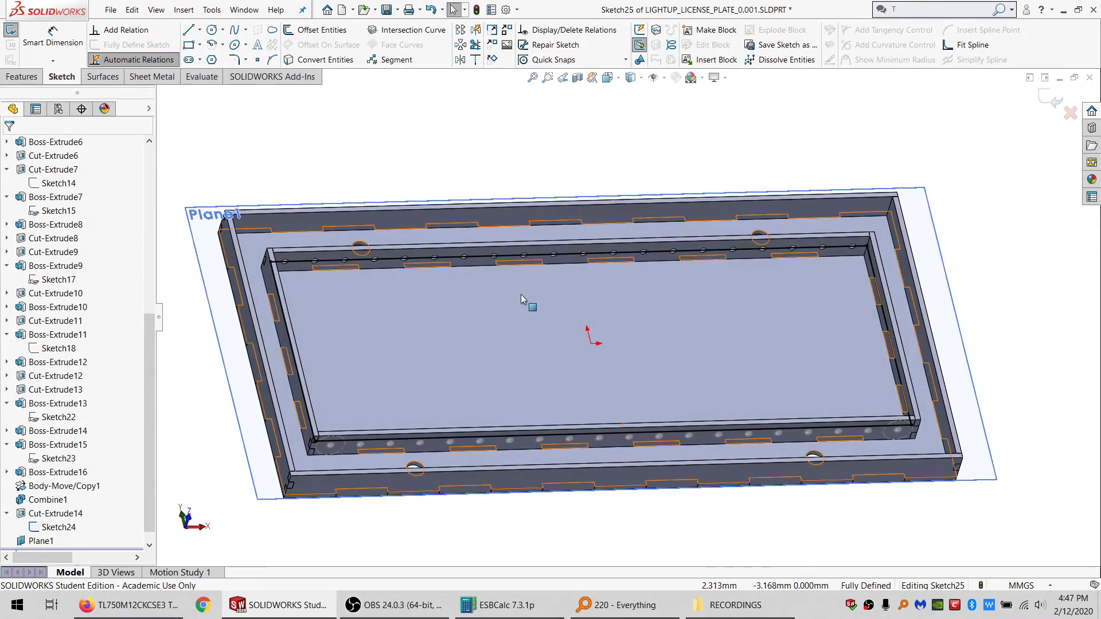
pyautogui.click(21, 77)
pyautogui.click(54, 30)
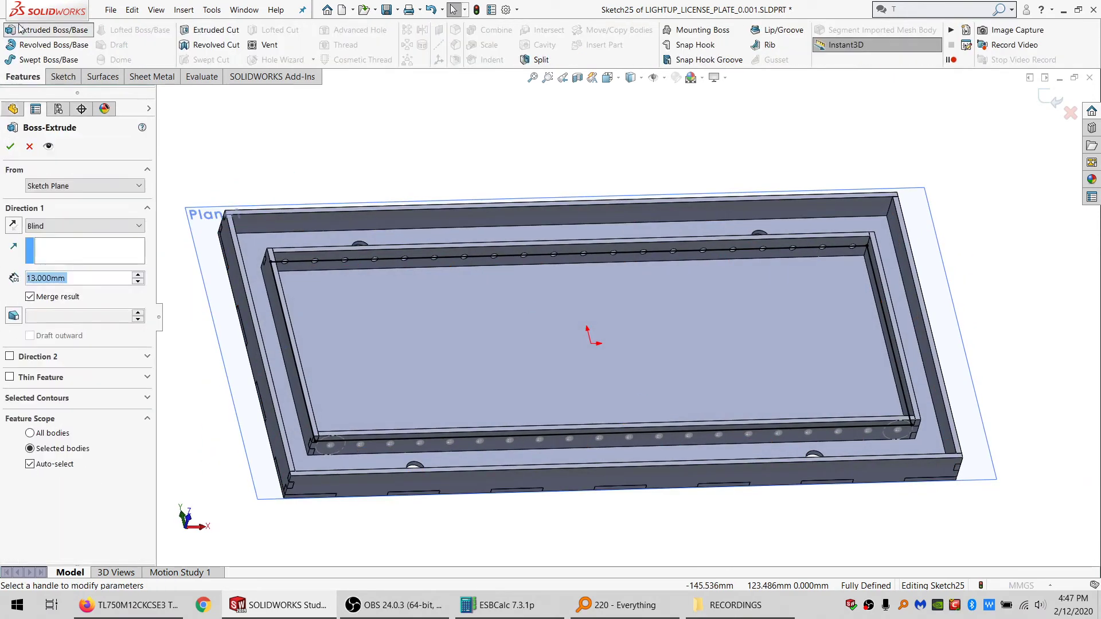
pyautogui.write('=')
pyautogui.moveTo(81, 309)
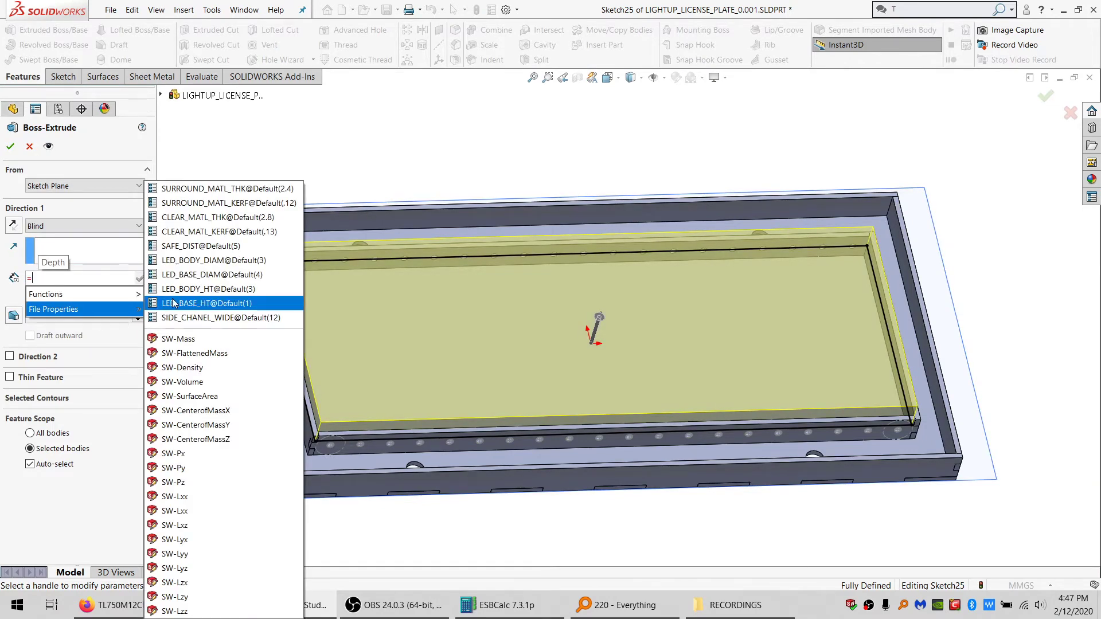
pyautogui.click(213, 218)
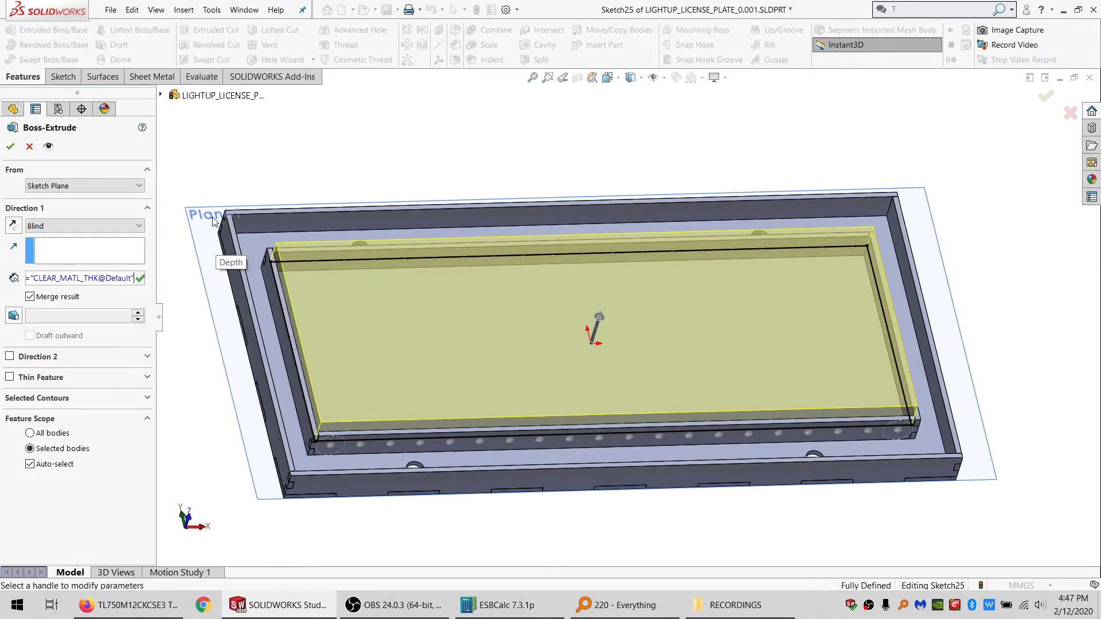
pyautogui.click(60, 299)
pyautogui.click(51, 227)
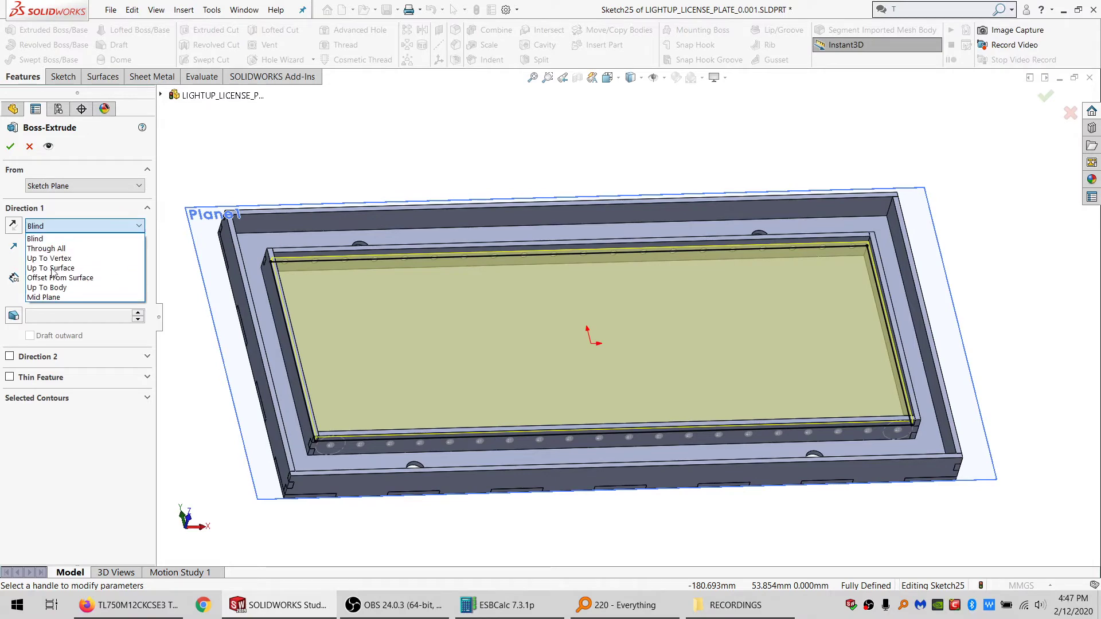
pyautogui.click(51, 297)
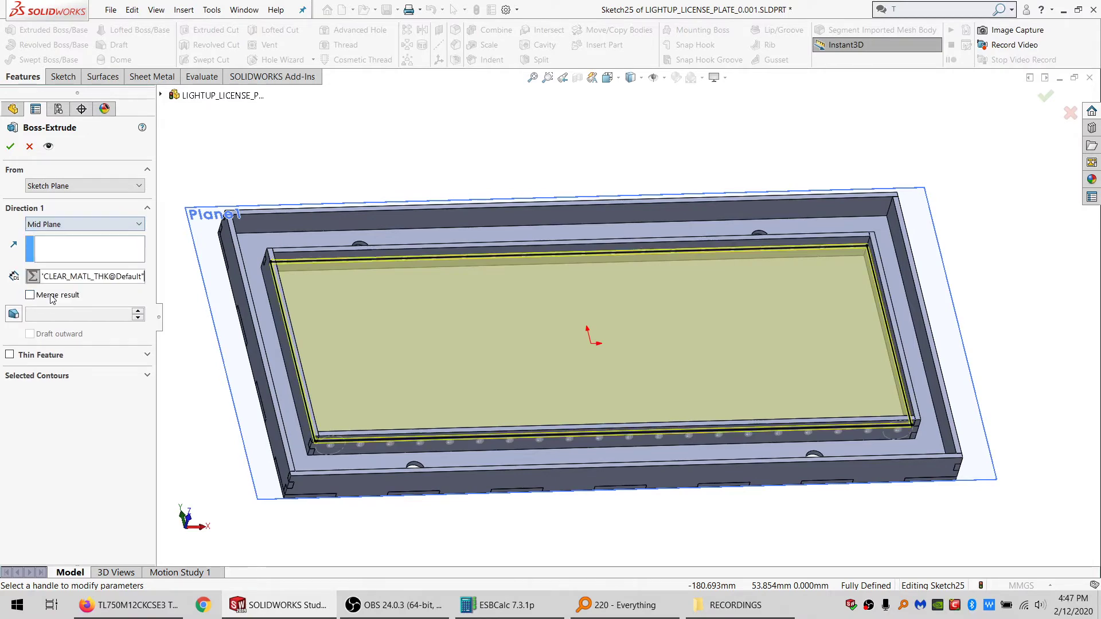
pyautogui.click(10, 146)
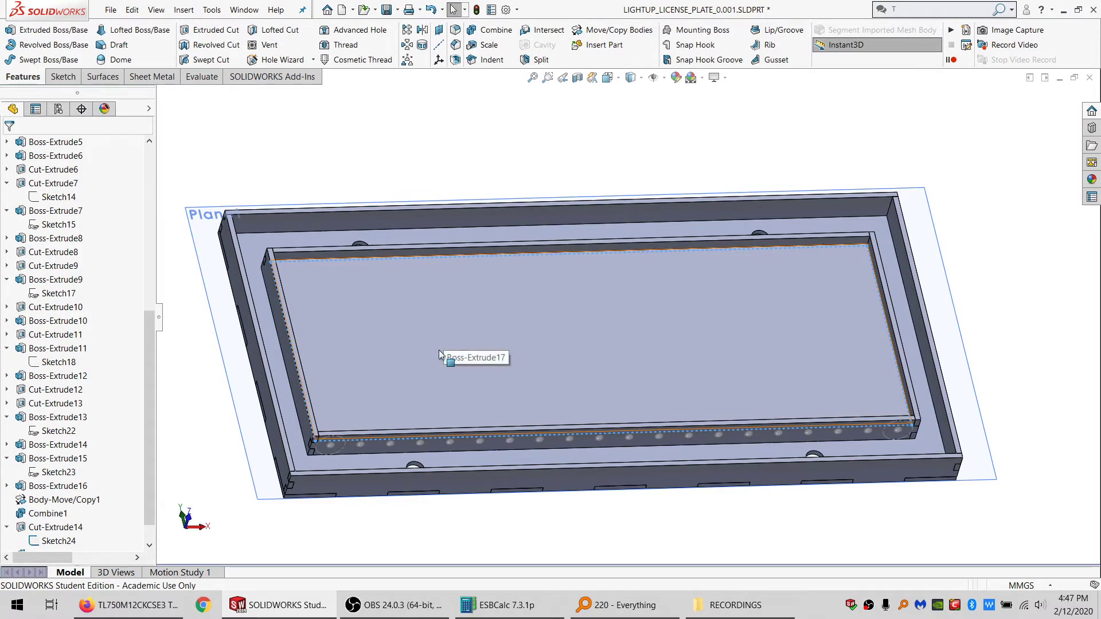
# Step: Examine the new panel against the front row of LED holes and inspect Sketch18 under Boss-Extrude11
pyautogui.scroll(-5, 381, 469)
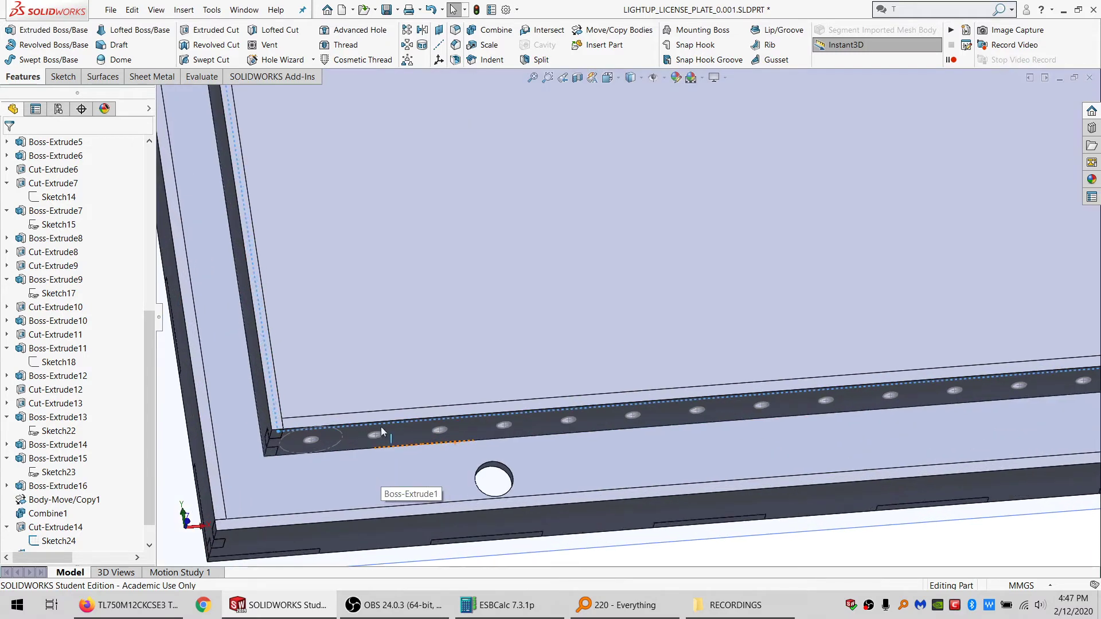
pyautogui.scroll(-4, 574, 392)
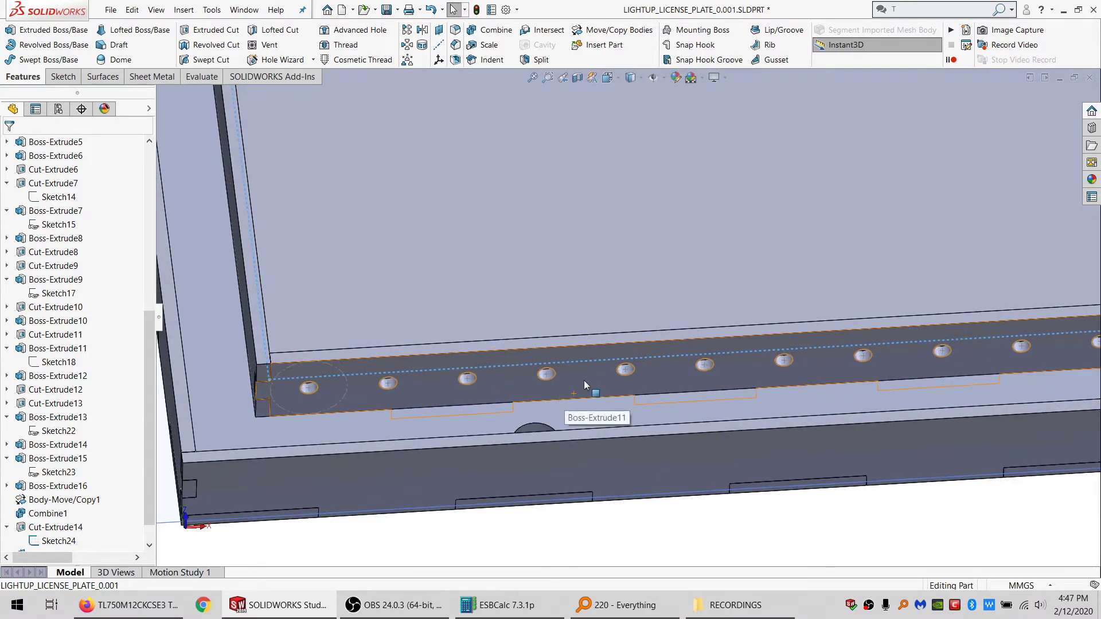
pyautogui.click(583, 381)
pyautogui.click(69, 362)
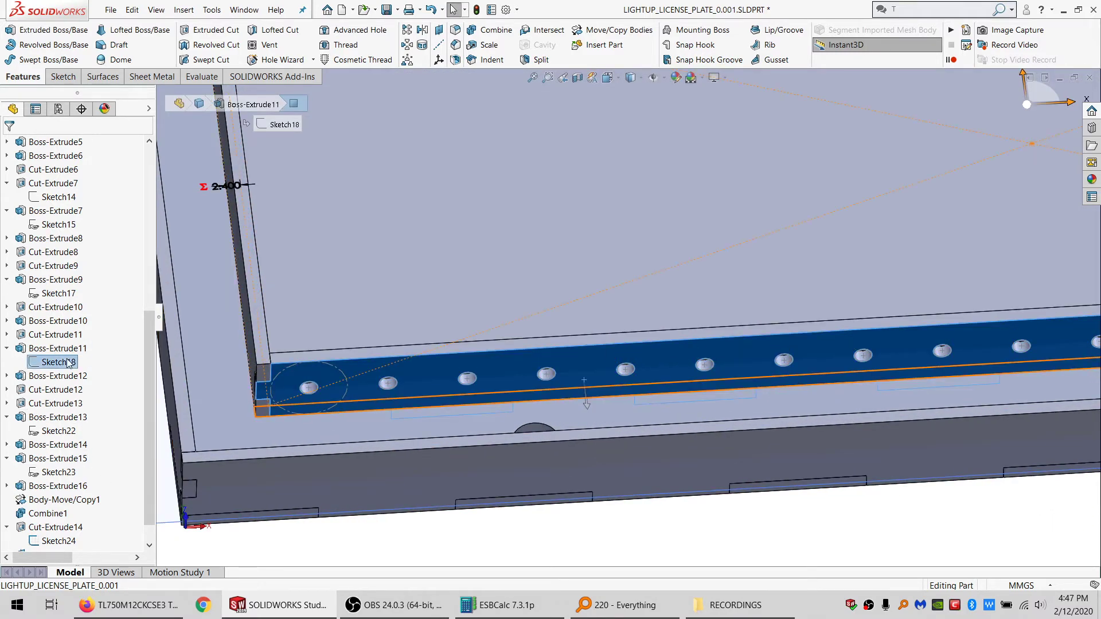
pyautogui.scroll(2, 367, 379)
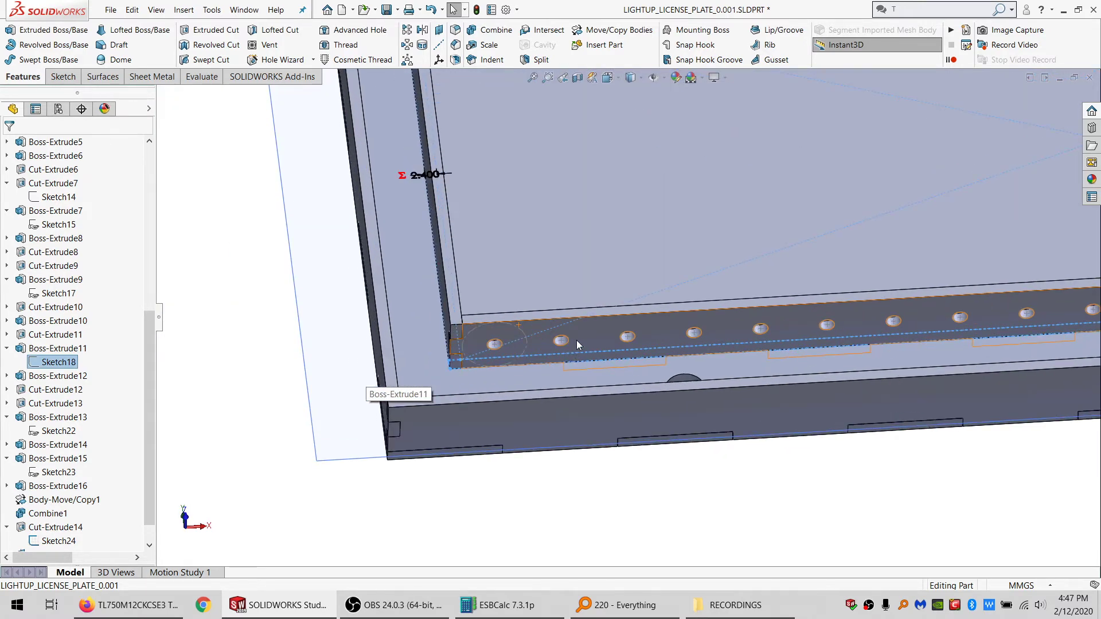
pyautogui.scroll(-2, 502, 365)
pyautogui.scroll(-2, 502, 365)
# Step: Hide the LED hole sketch, Sketch24, and the reference plane Plane1
pyautogui.click(539, 303)
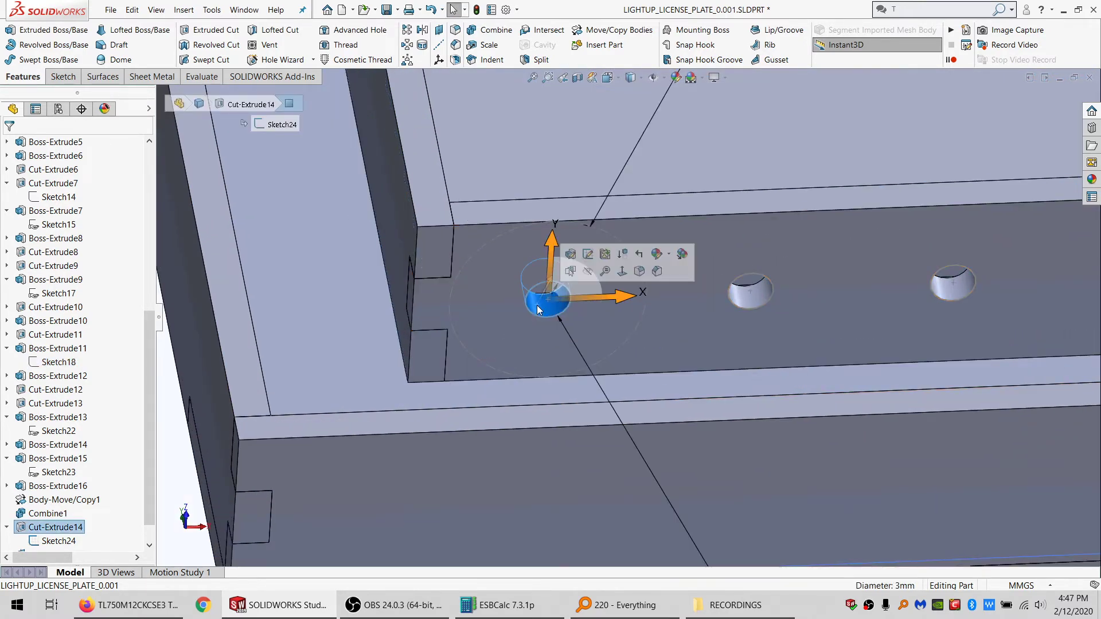
pyautogui.click(50, 541)
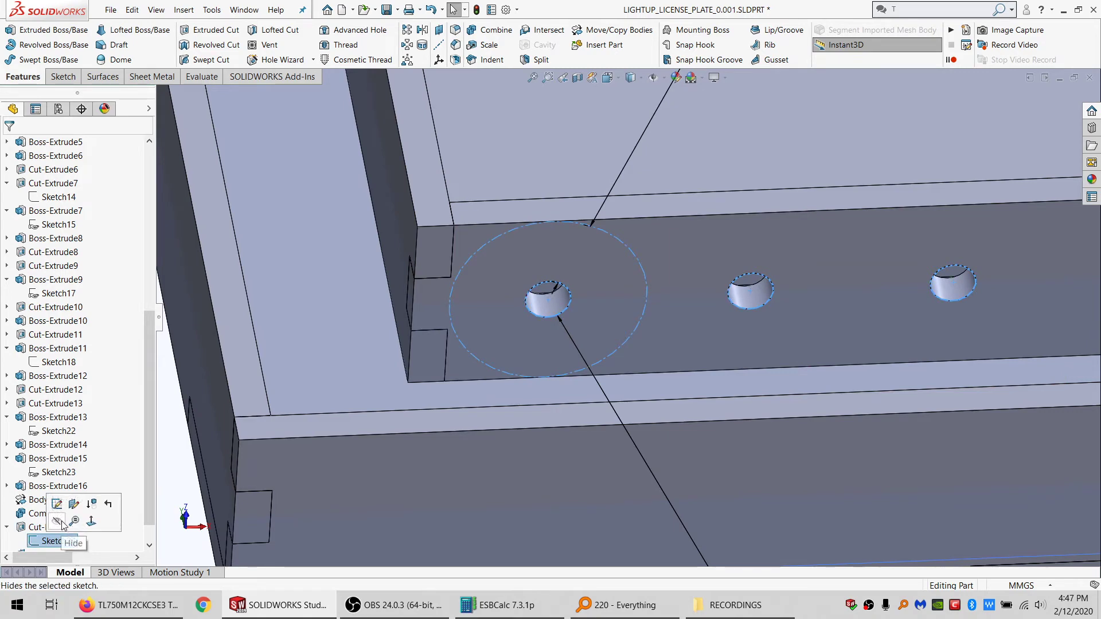
pyautogui.click(58, 521)
pyautogui.click(41, 552)
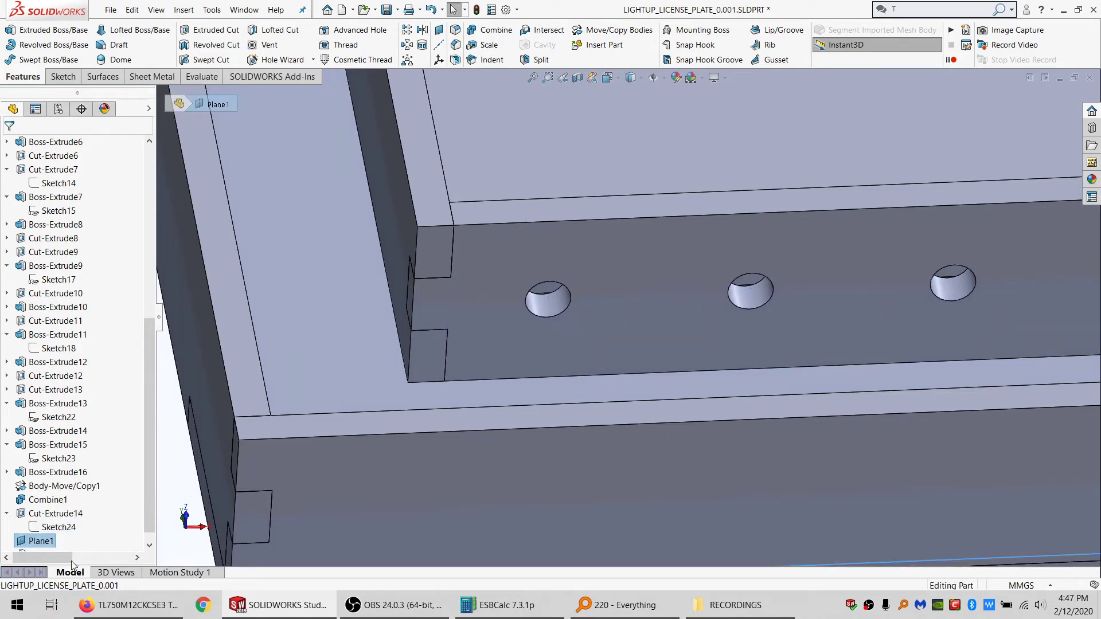
pyautogui.rightClick(40, 543)
pyautogui.click(81, 349)
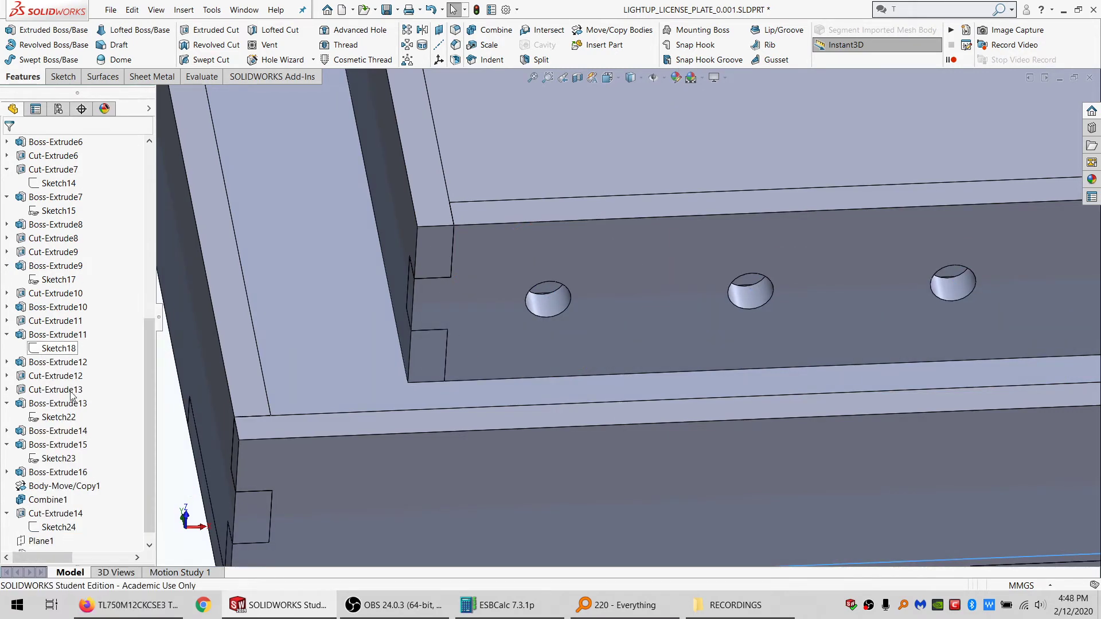
# Step: Review the dimensions of Sketch24 and measure the front inner rail's thickness between its upper edges
pyautogui.click(54, 532)
pyautogui.scroll(9, 597, 358)
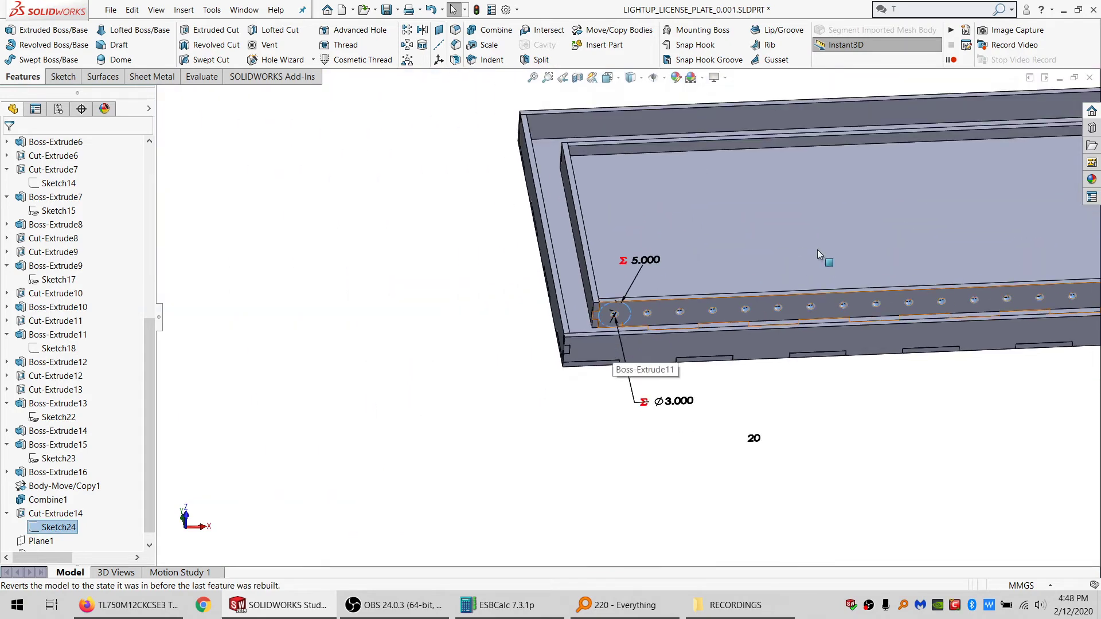
pyautogui.moveTo(816, 249); pyautogui.dragTo(757, 279, button='middle')
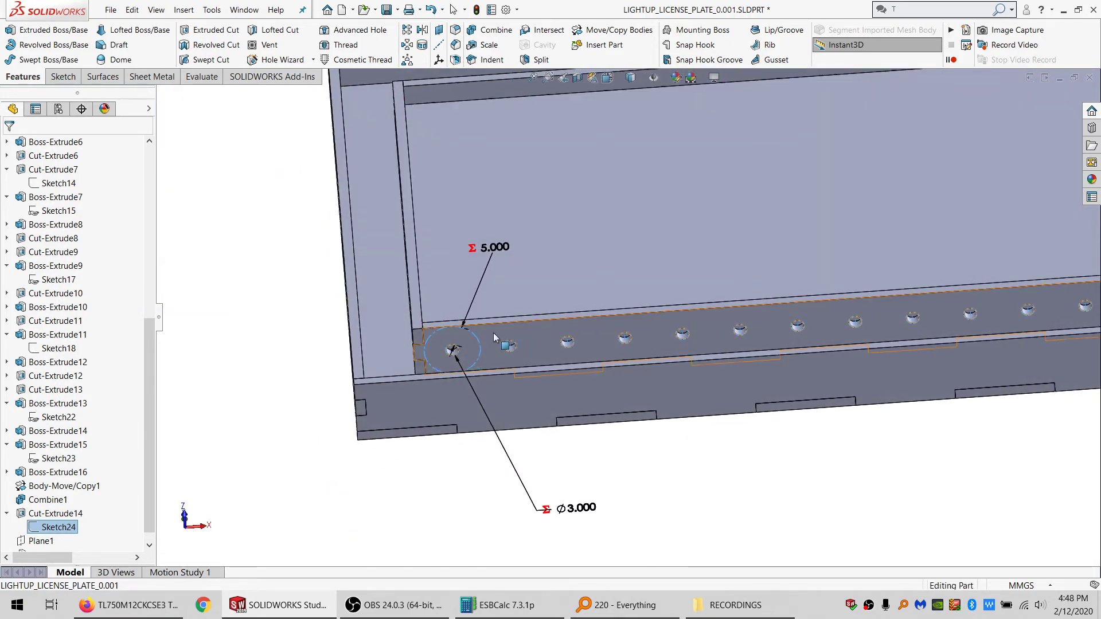
pyautogui.moveTo(541, 278); pyautogui.dragTo(541, 360, button='middle')
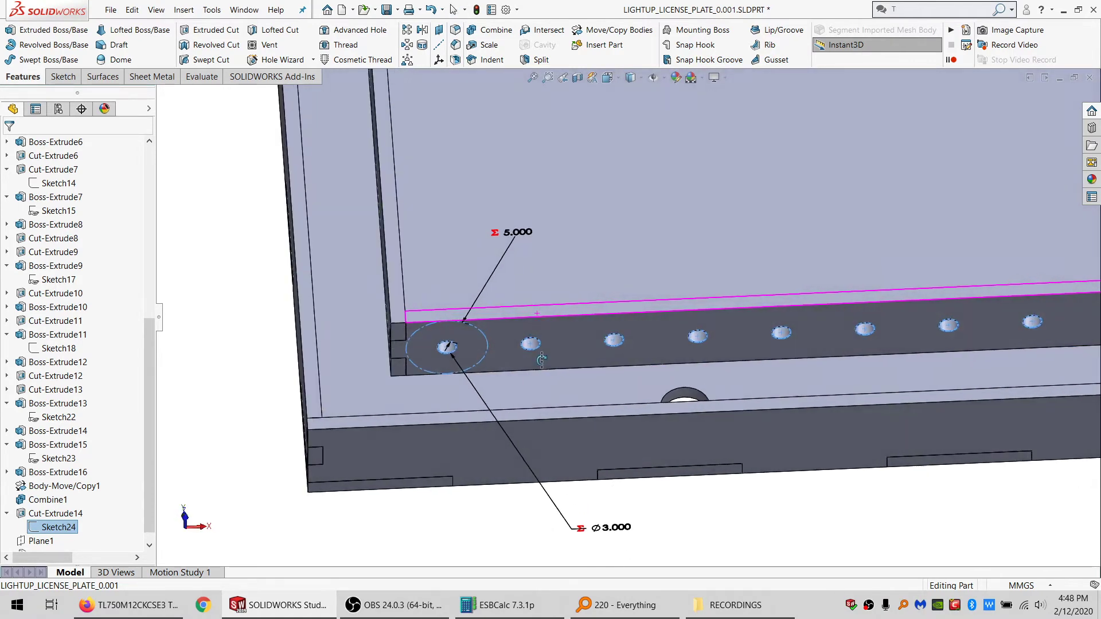
pyautogui.click(503, 309)
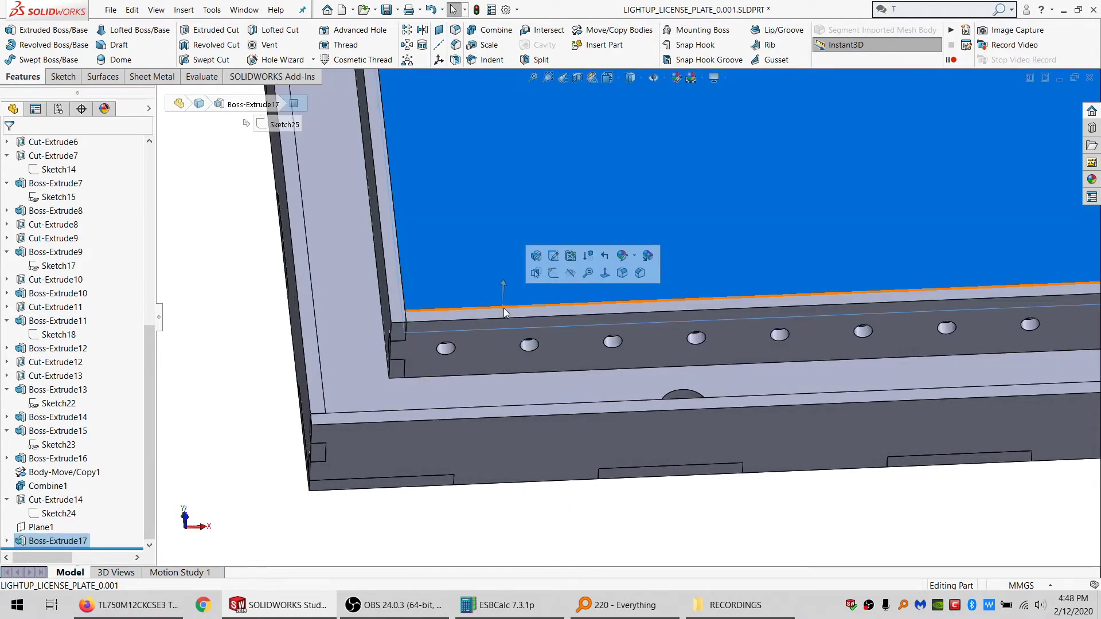
pyautogui.click(520, 318)
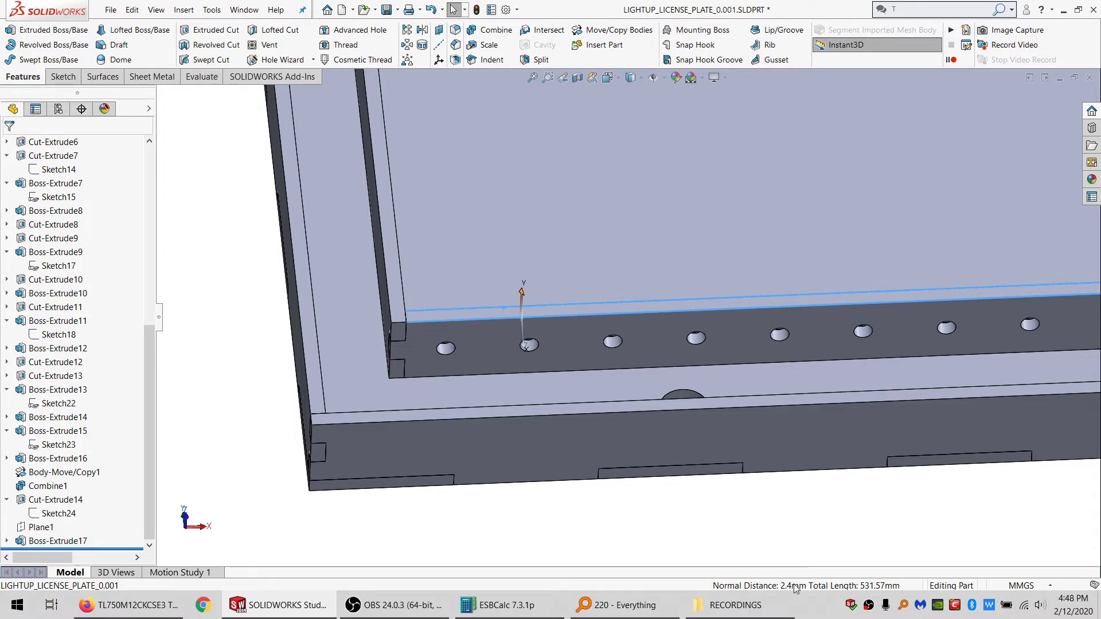
# Step: Review the configuration-specific file properties for material thicknesses and LED dimensions, and inspect the front inner rail
pyautogui.click(491, 10)
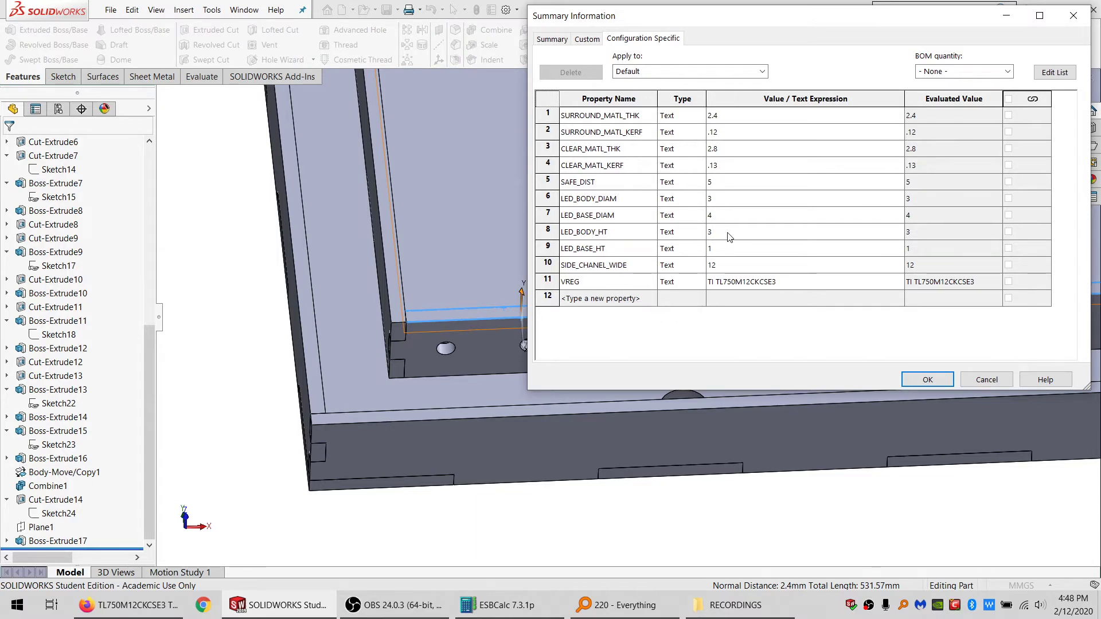
pyautogui.click(985, 380)
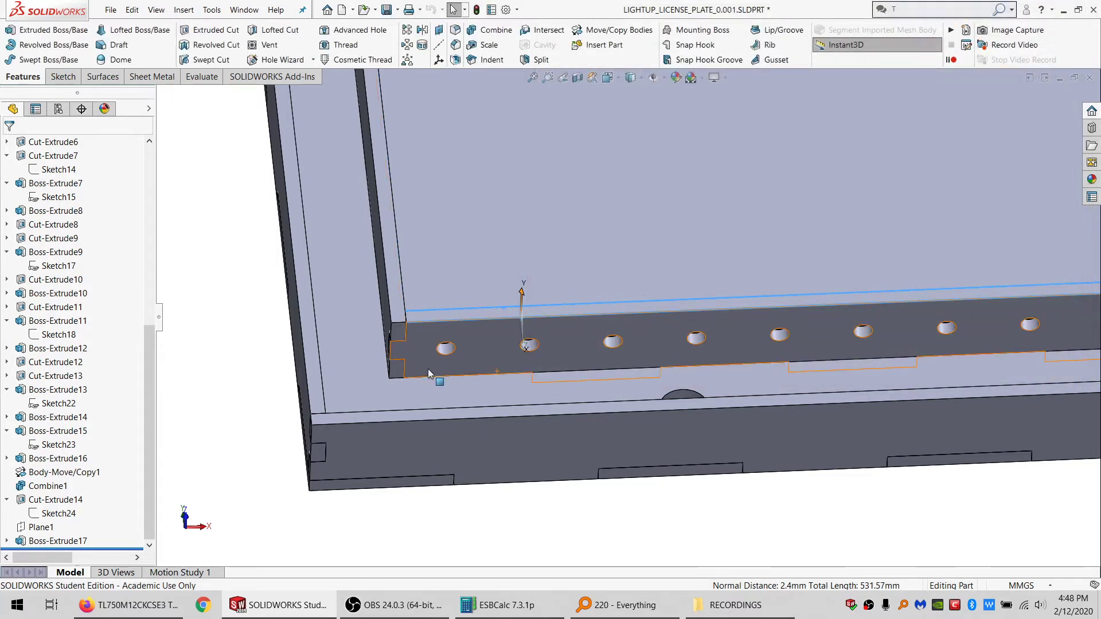
pyautogui.scroll(5, 648, 276)
pyautogui.scroll(-5, 754, 281)
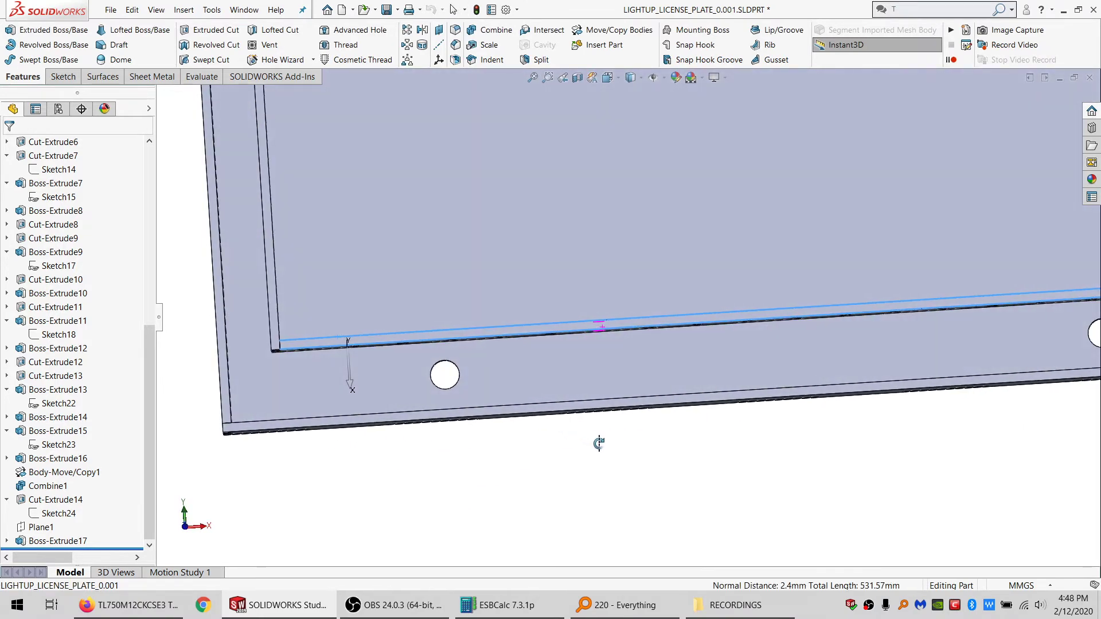
pyautogui.moveTo(596, 441); pyautogui.dragTo(609, 332, button='middle')
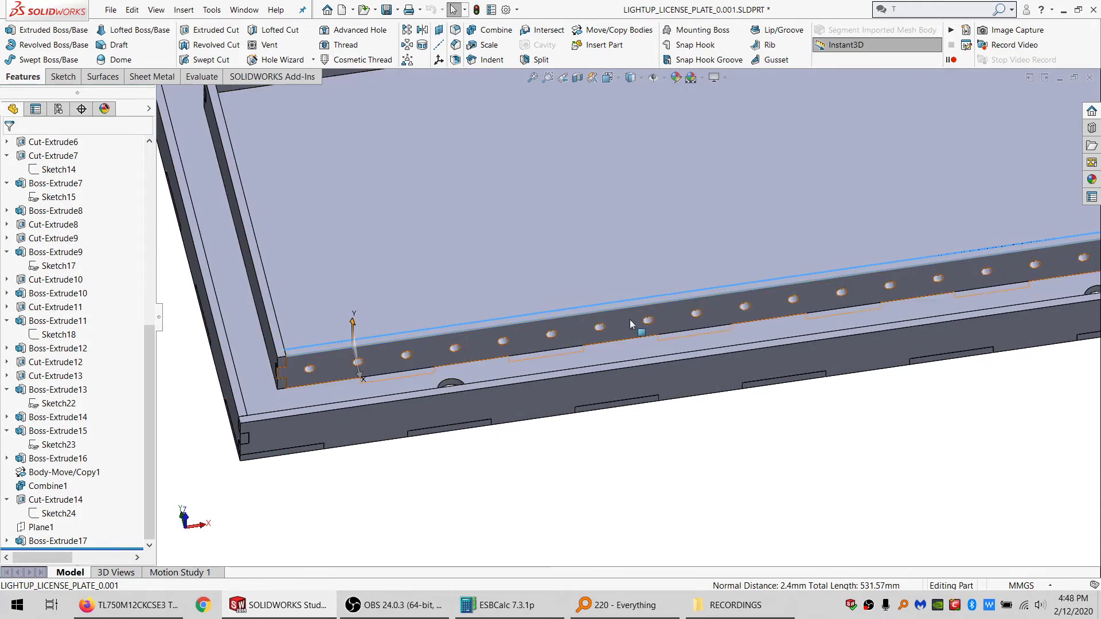
pyautogui.scroll(8, 703, 320)
pyautogui.scroll(-3, 694, 330)
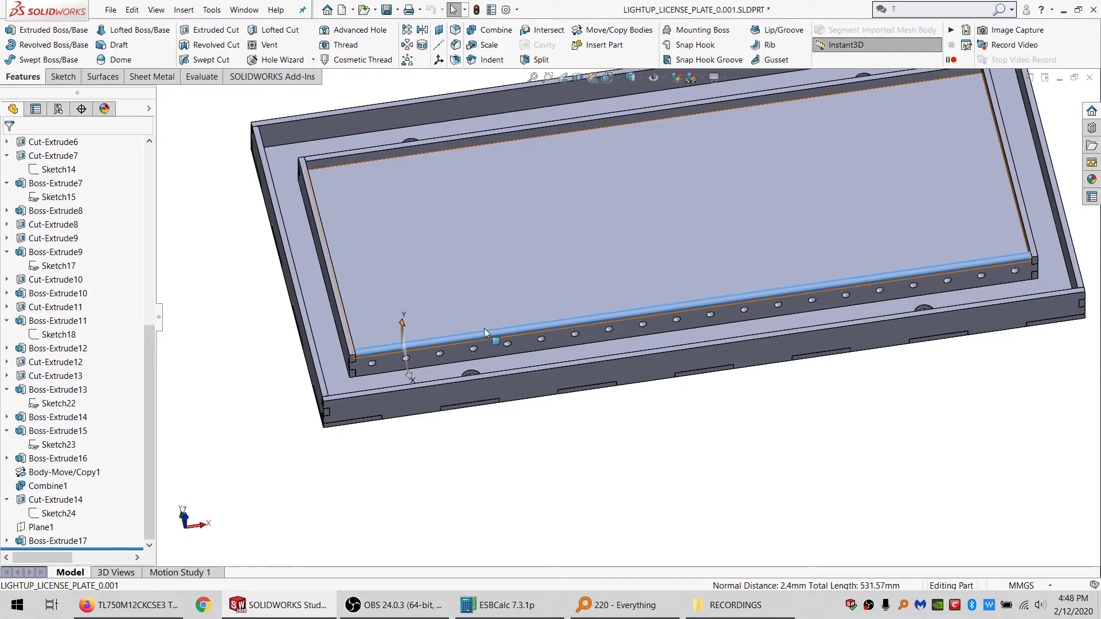
# Step: Examine the clear panel's fit inside the inner rails and its front edge along the row of LED holes
pyautogui.click(394, 219)
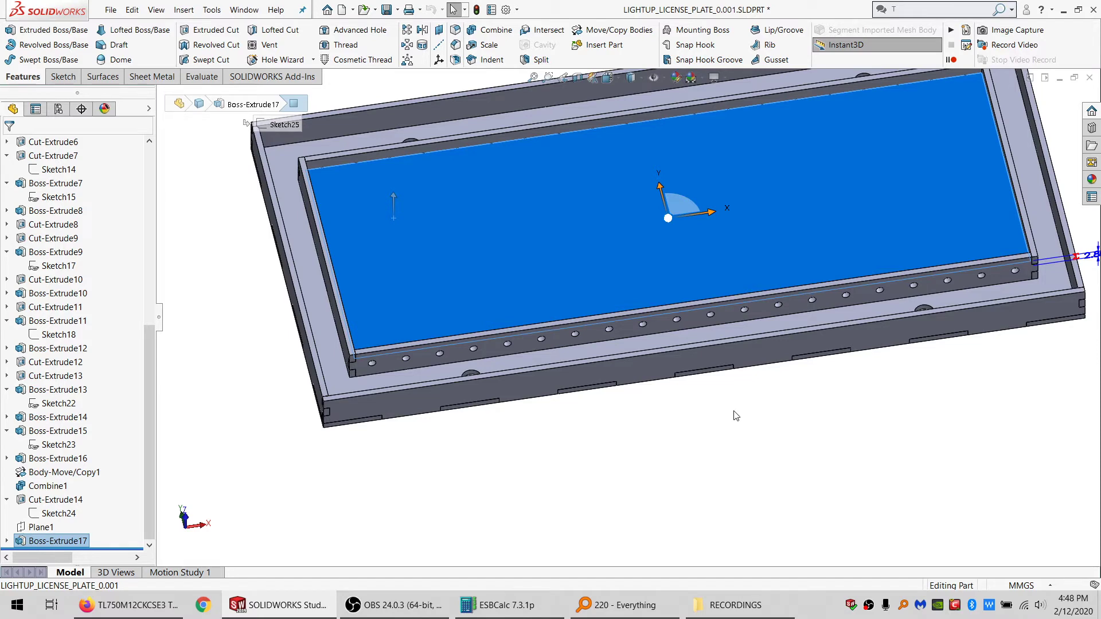
pyautogui.click(501, 477)
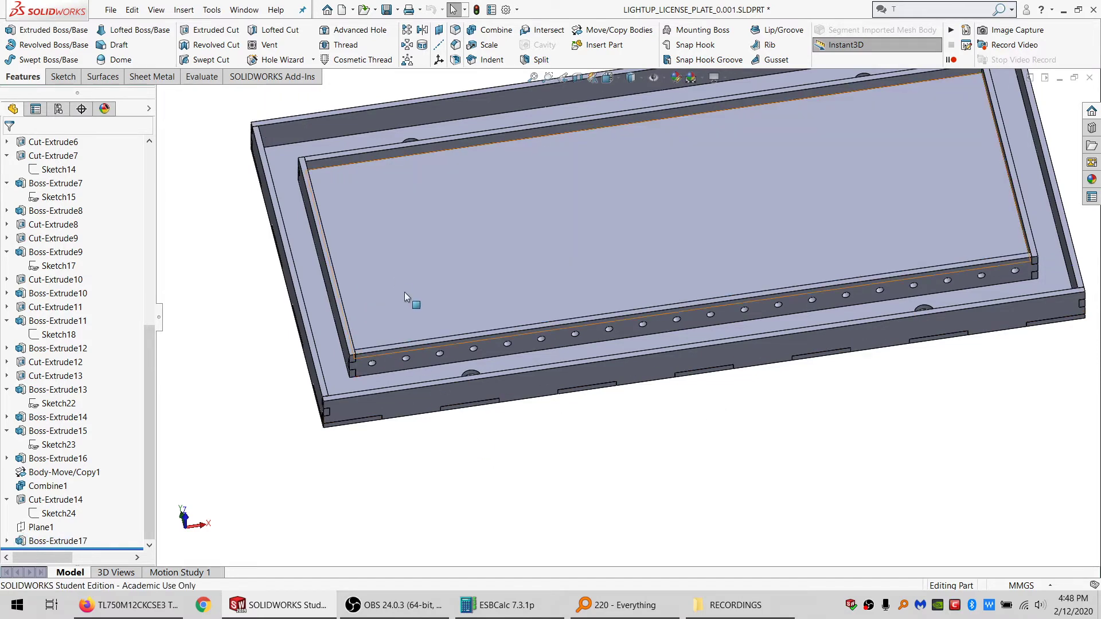
pyautogui.click(395, 280)
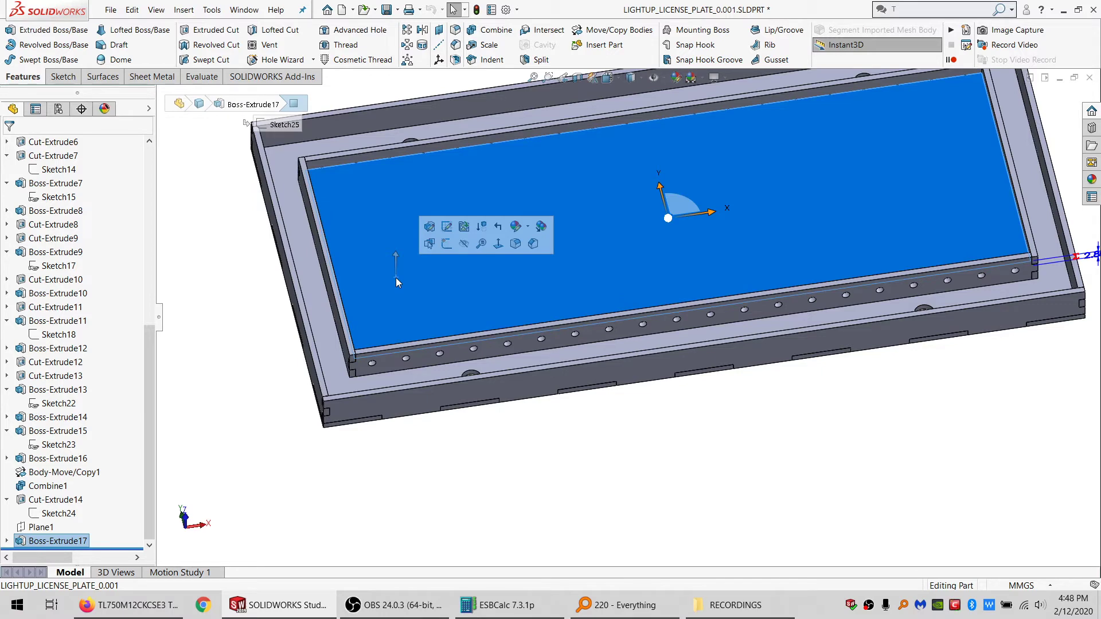
pyautogui.click(257, 318)
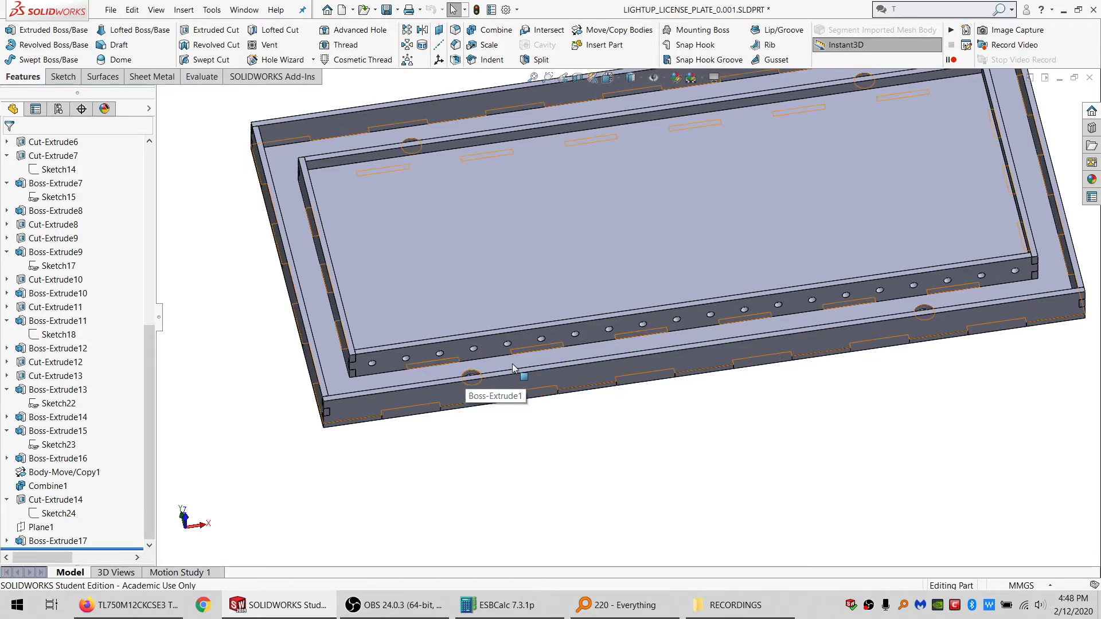
pyautogui.scroll(-4, 511, 362)
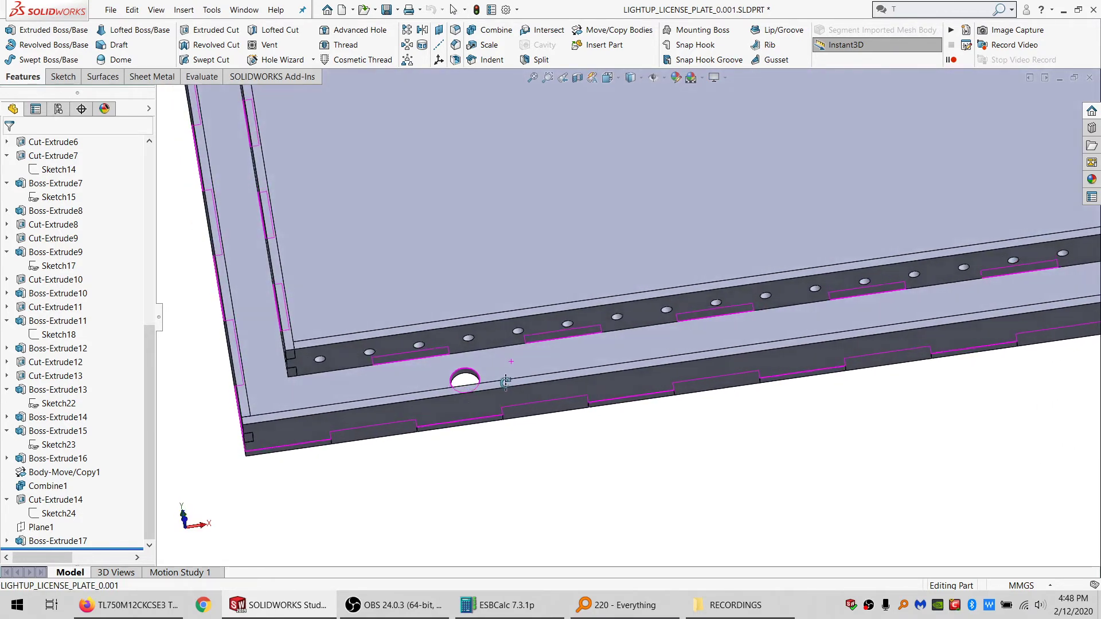
pyautogui.moveTo(505, 383)
pyautogui.mouseDown(button='middle')
pyautogui.moveTo(505, 330)
pyautogui.moveTo(496, 364)
pyautogui.mouseUp(button='middle')
pyautogui.scroll(6, 500, 352)
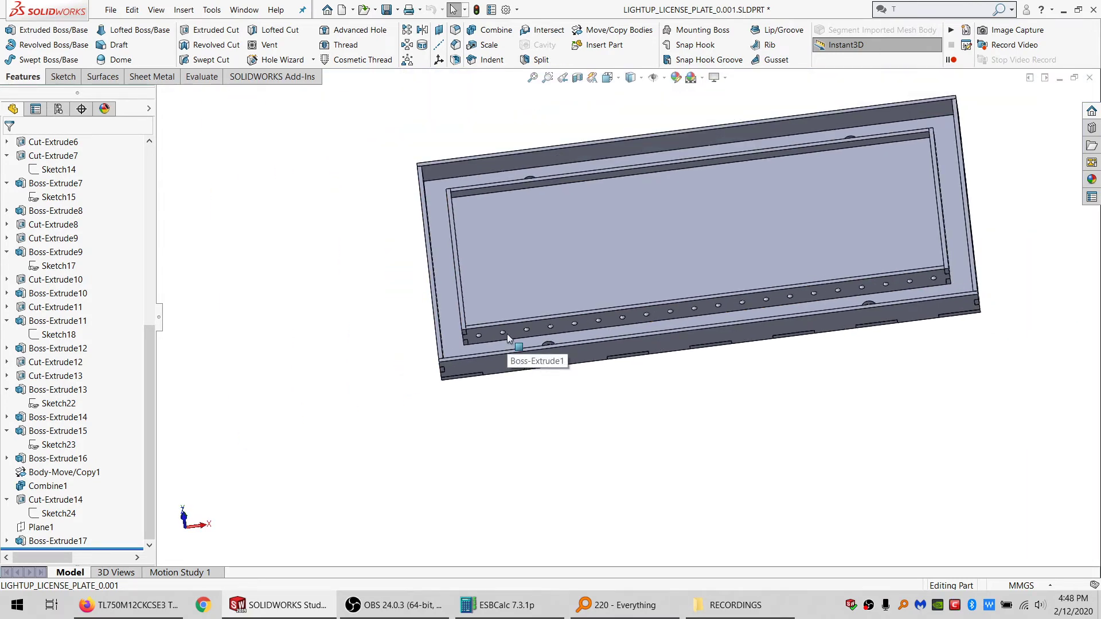
pyautogui.scroll(-4, 507, 335)
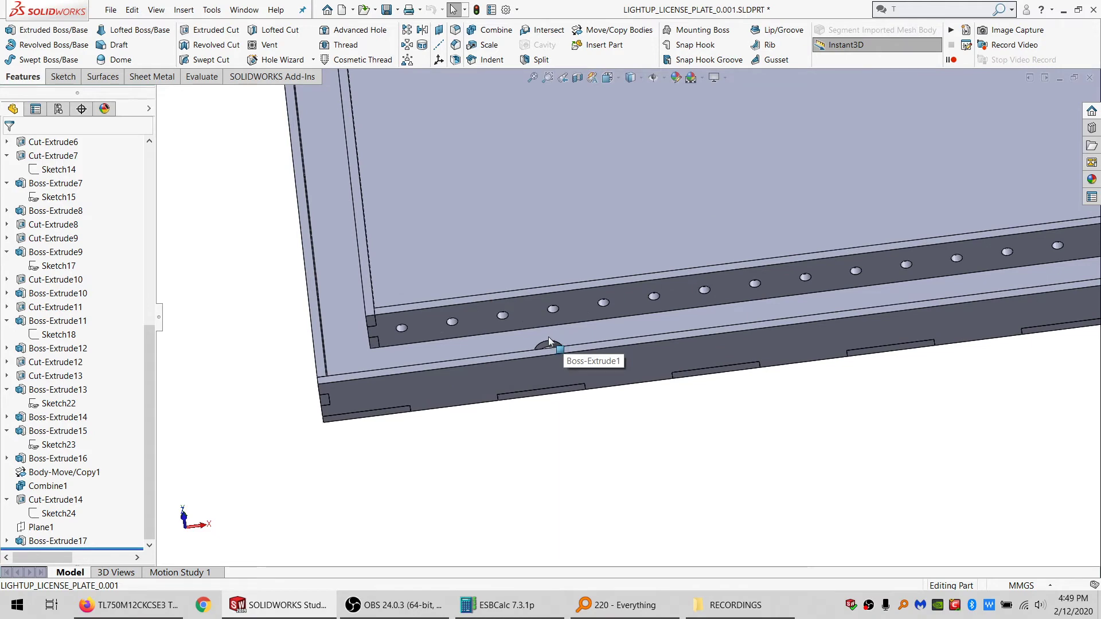
pyautogui.moveTo(548, 336); pyautogui.dragTo(453, 398, button='middle')
pyautogui.scroll(-5, 426, 327)
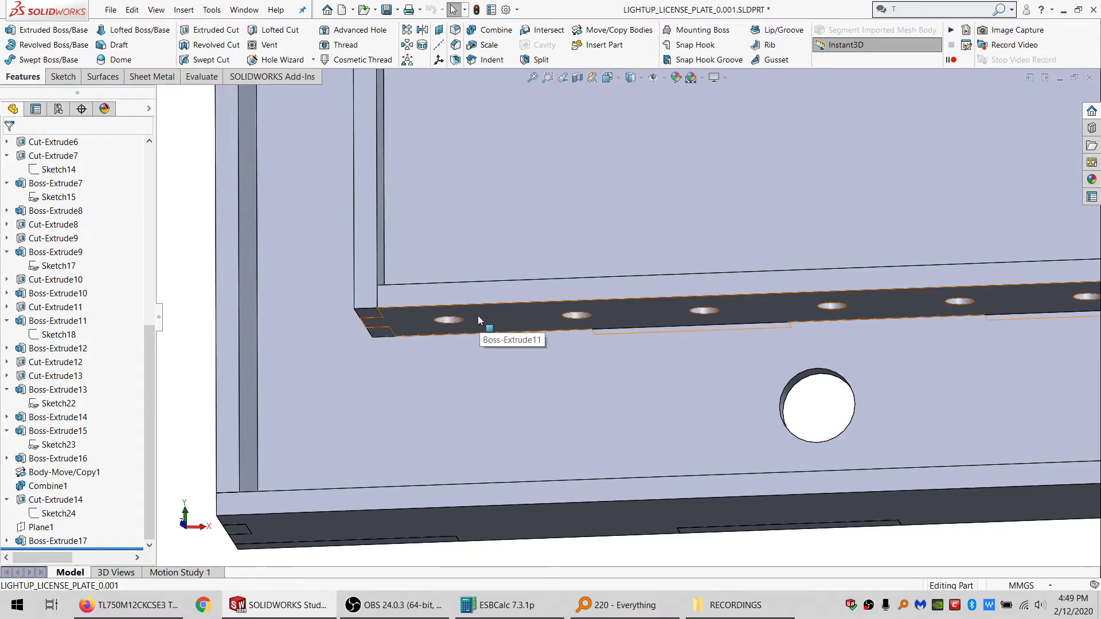
pyautogui.click(496, 297)
pyautogui.moveTo(496, 298)
pyautogui.mouseDown(button='middle')
pyautogui.moveTo(493, 349)
pyautogui.moveTo(499, 238)
pyautogui.mouseUp(button='middle')
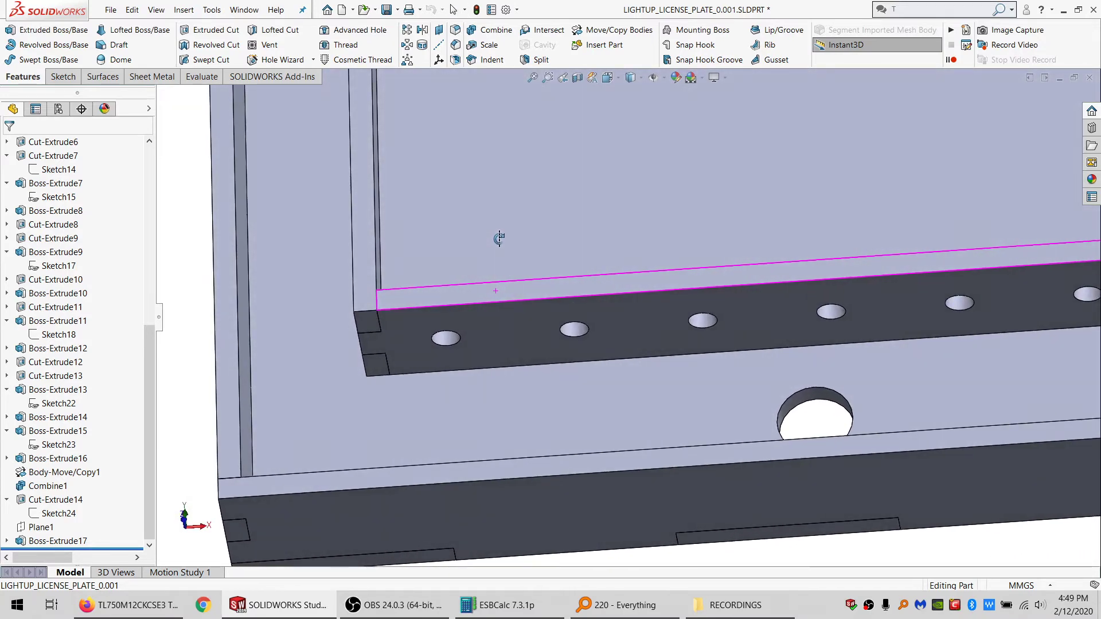
pyautogui.moveTo(454, 268); pyautogui.dragTo(458, 322, button='middle')
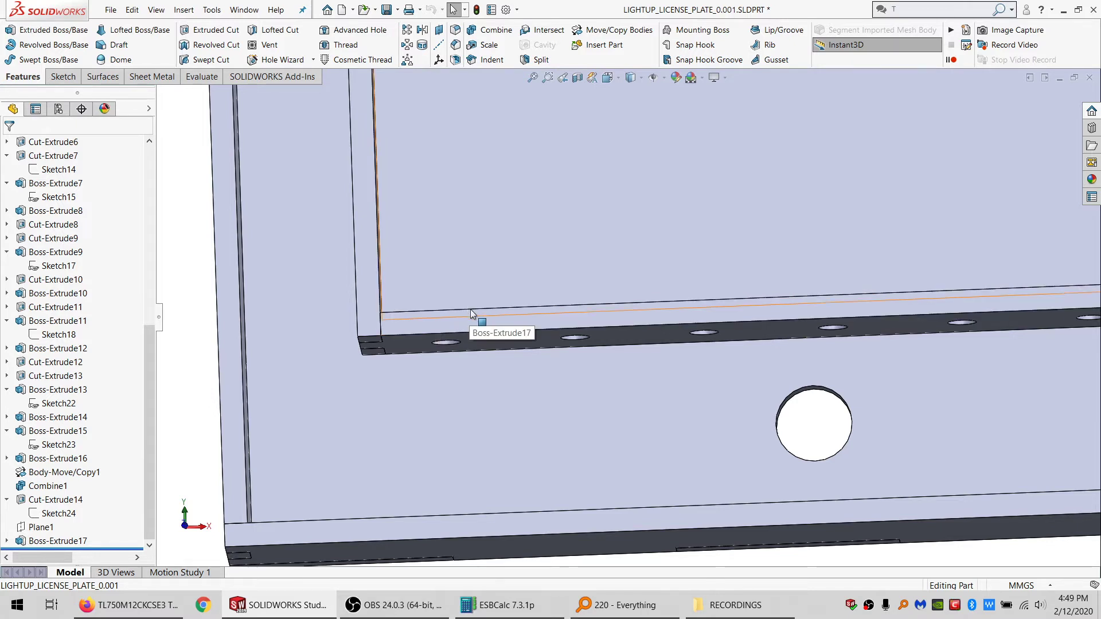
# Step: Sketch a corner rectangle on the clear panel's top face near the first LED hole, with a lower corner coincident with the panel's front edge
pyautogui.click(469, 274)
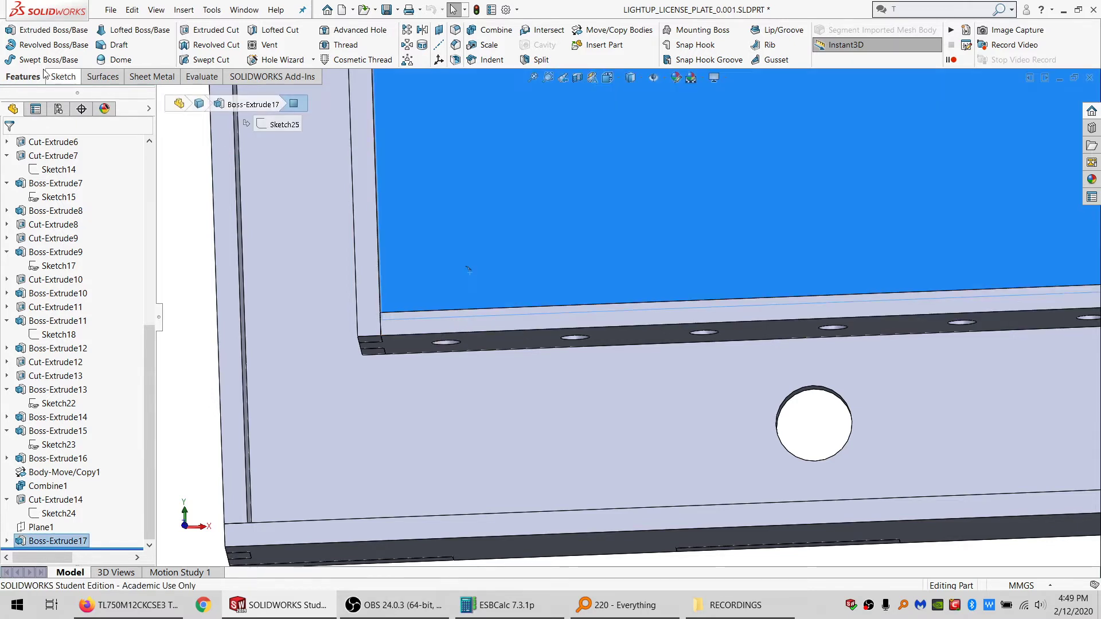
pyautogui.click(51, 79)
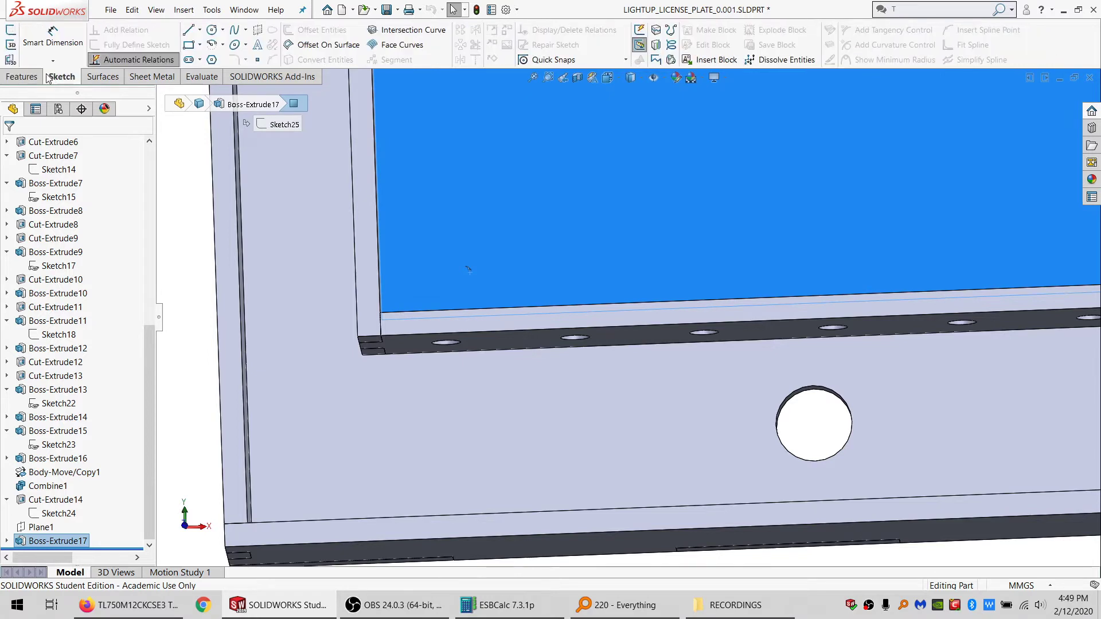
pyautogui.click(11, 31)
pyautogui.click(190, 48)
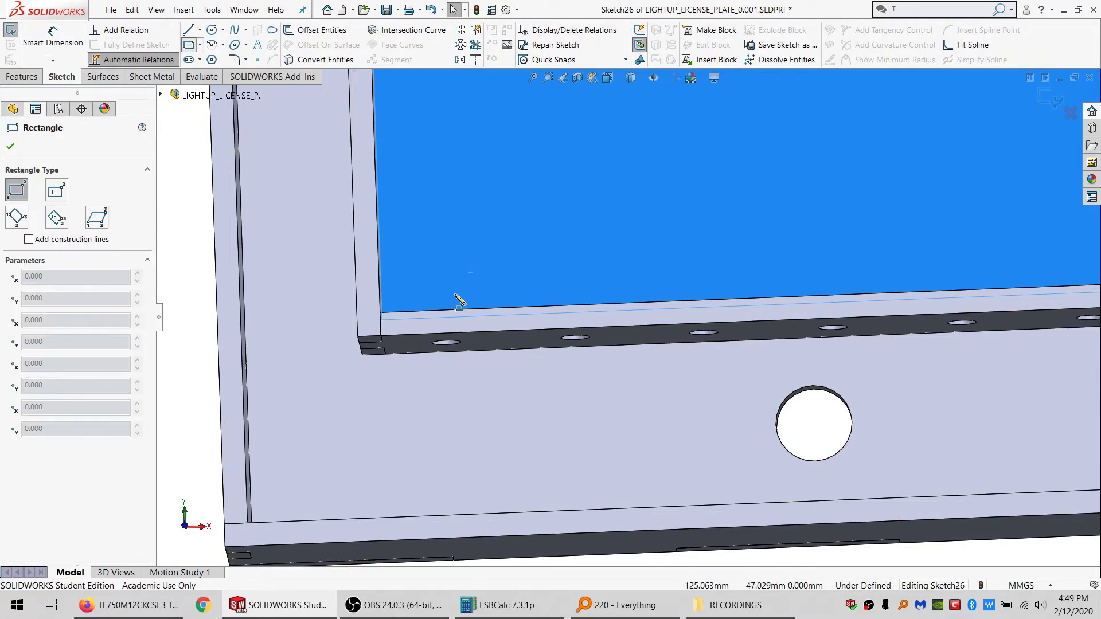
pyautogui.moveTo(441, 297); pyautogui.dragTo(494, 235)
pyautogui.press('Escape')
pyautogui.click(448, 311)
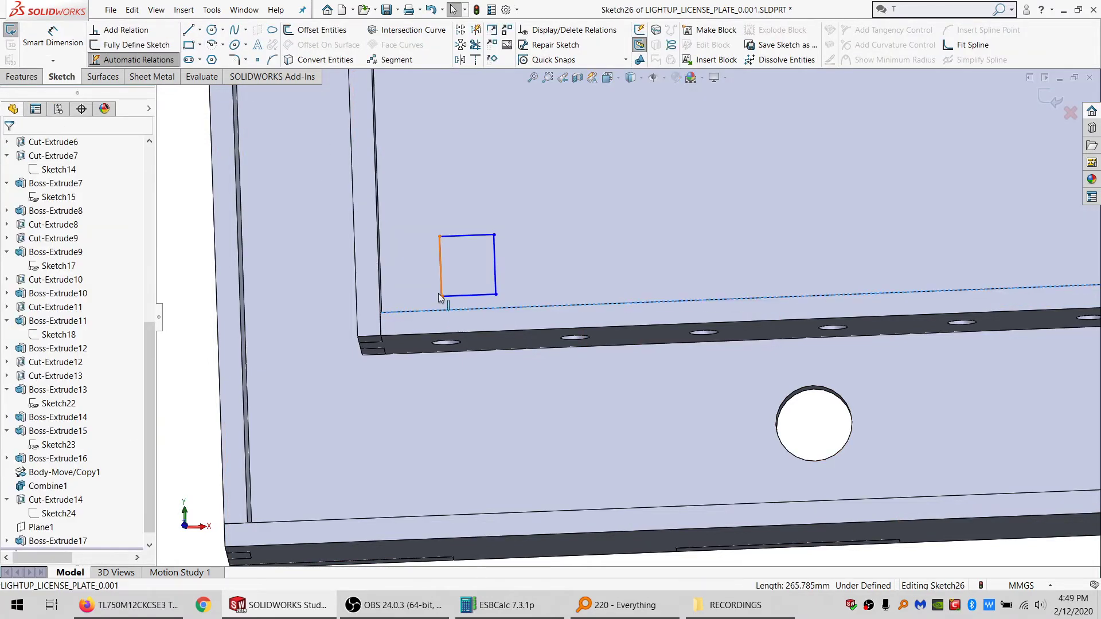
pyautogui.keyDown('ctrl'); pyautogui.click(441, 296); pyautogui.keyUp('ctrl')
pyautogui.click(31, 367)
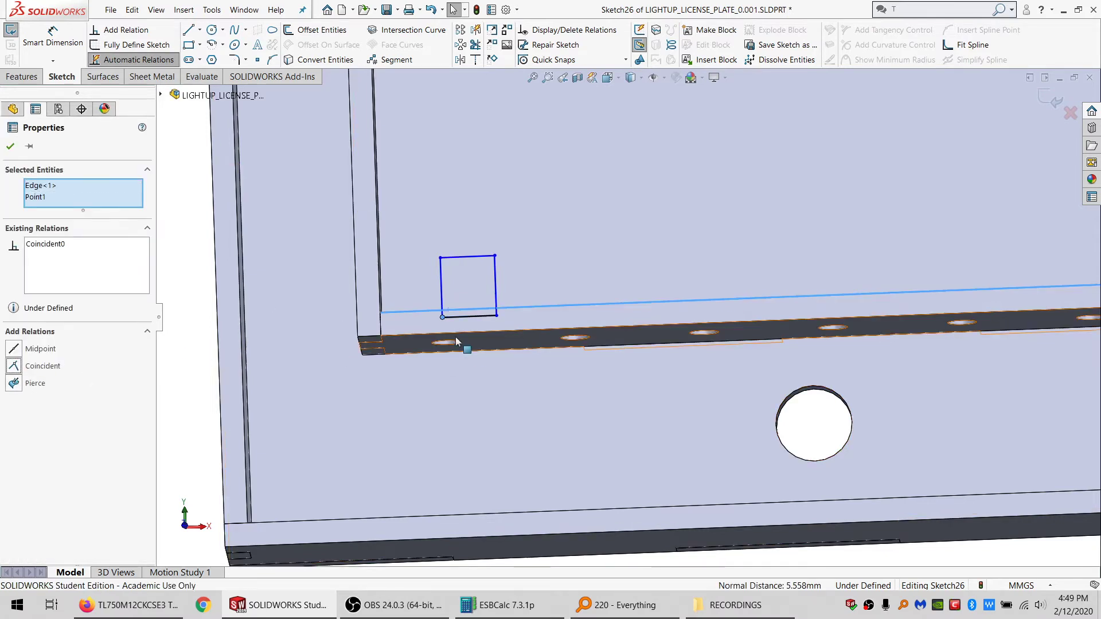
# Step: Convert the first LED hole into the sketch and make the rectangle's two vertical sides coincident with the converted line's endpoints
pyautogui.click(446, 343)
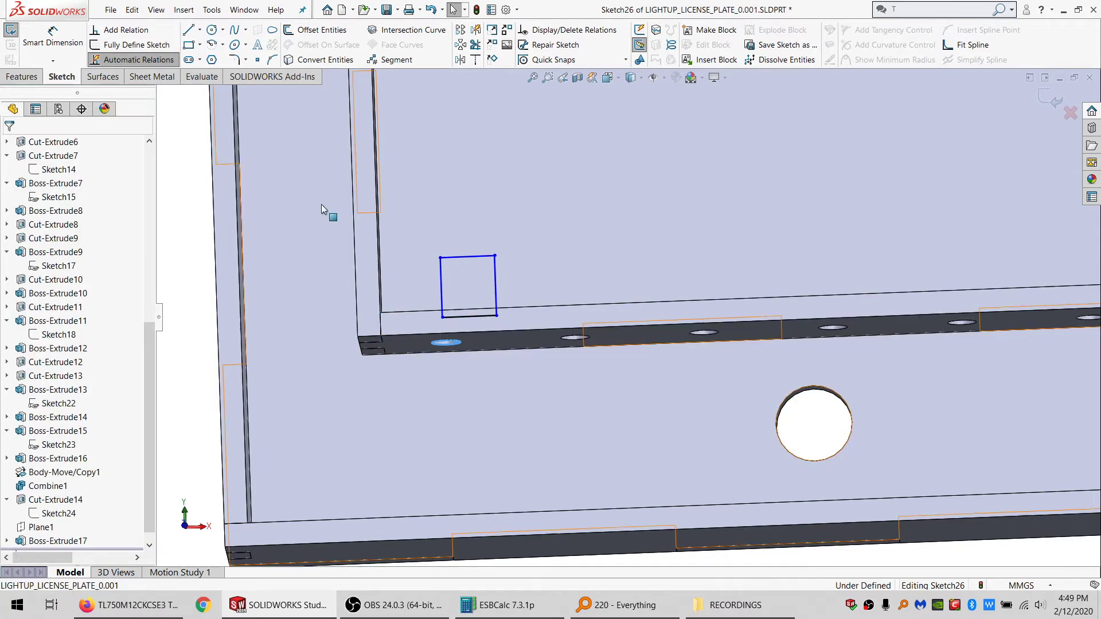
pyautogui.click(319, 59)
pyautogui.click(430, 341)
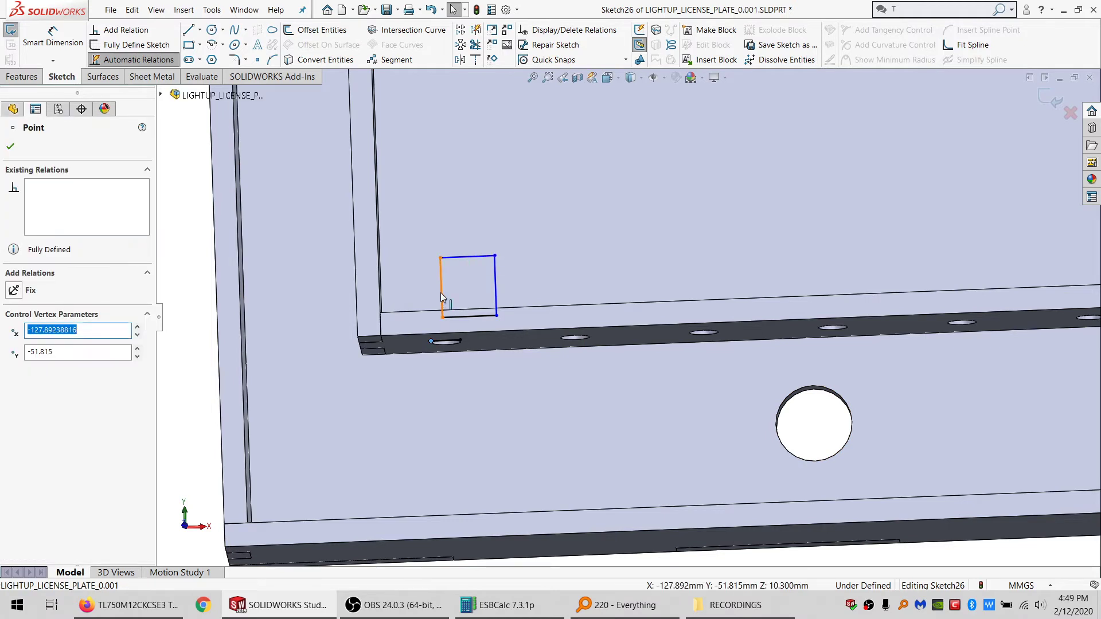
pyautogui.keyDown('ctrl'); pyautogui.click(441, 297); pyautogui.keyUp('ctrl')
pyautogui.click(44, 368)
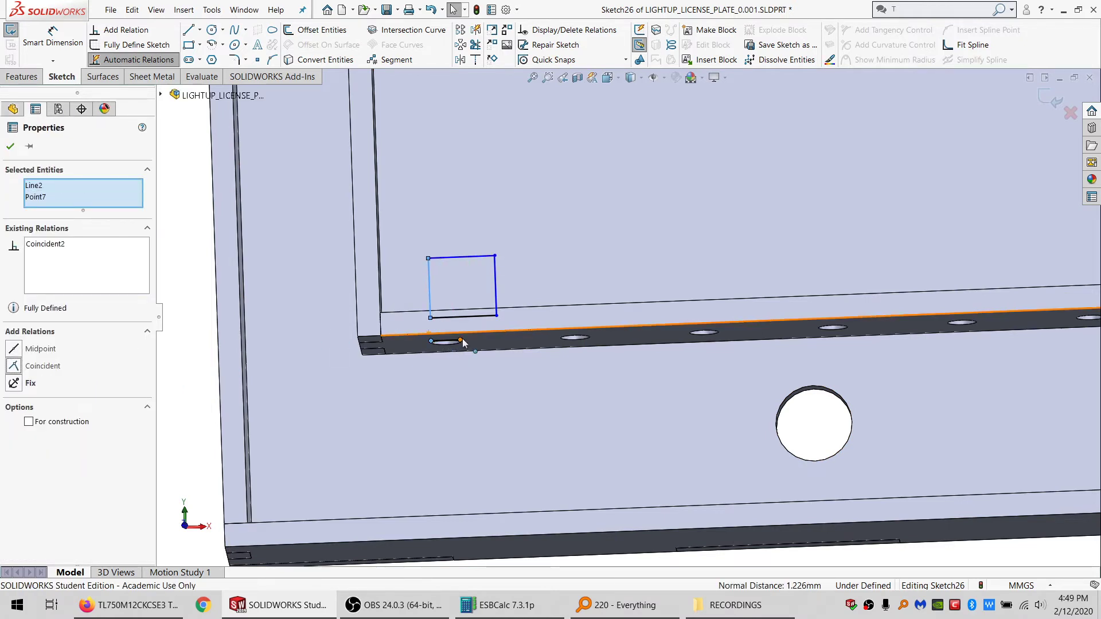
pyautogui.click(460, 341)
pyautogui.keyDown('ctrl'); pyautogui.click(497, 285); pyautogui.keyUp('ctrl')
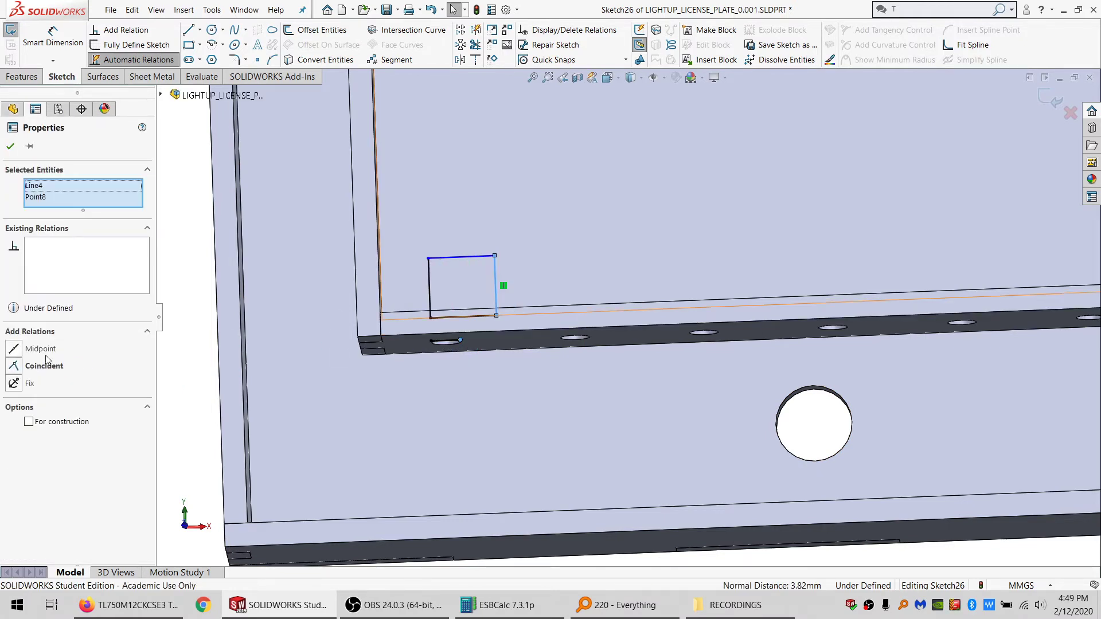
pyautogui.click(44, 362)
pyautogui.press('Escape')
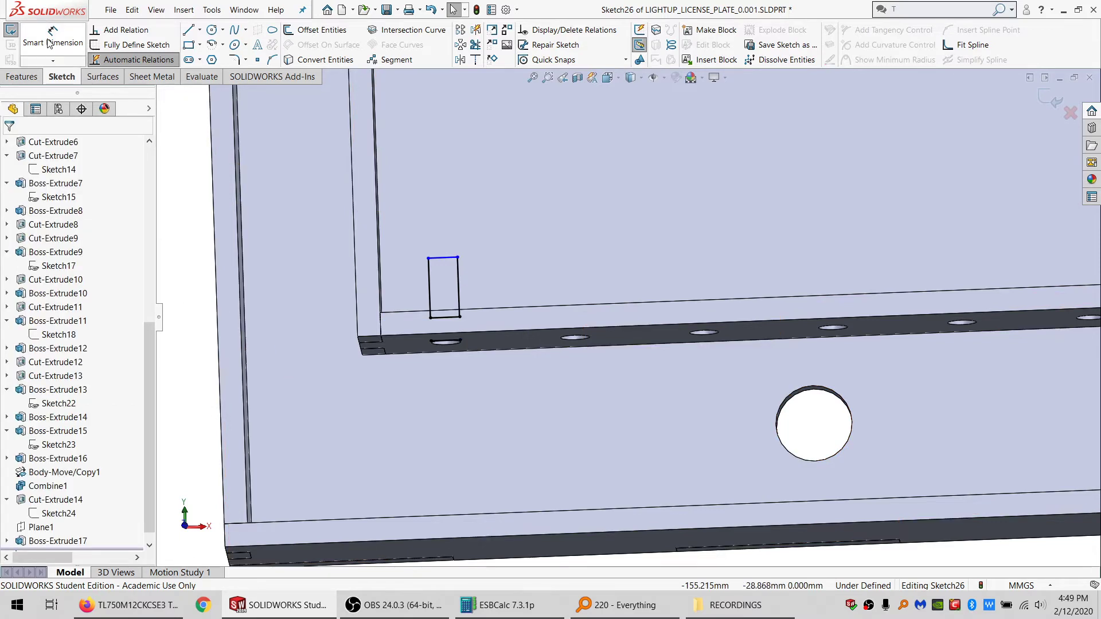
# Step: Dimension the rectangle's inner horizontal edge from the converted hole line as the LED_BODY_HT file property + .1
pyautogui.click(52, 35)
pyautogui.click(431, 342)
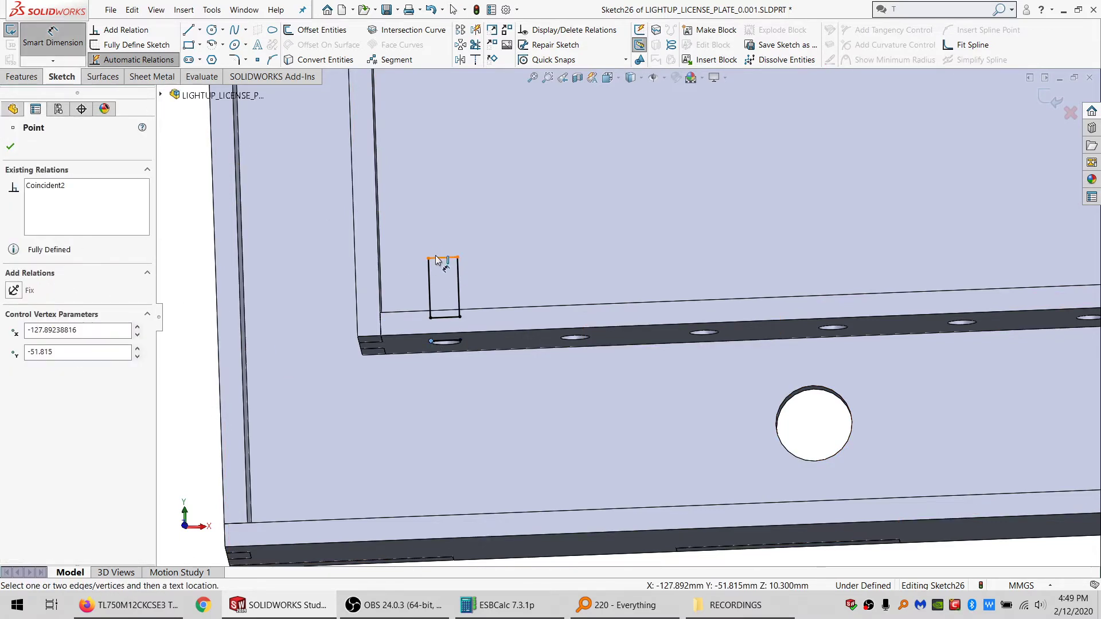
pyautogui.click(436, 260)
pyautogui.click(269, 298)
pyautogui.write('=')
pyautogui.moveTo(204, 354)
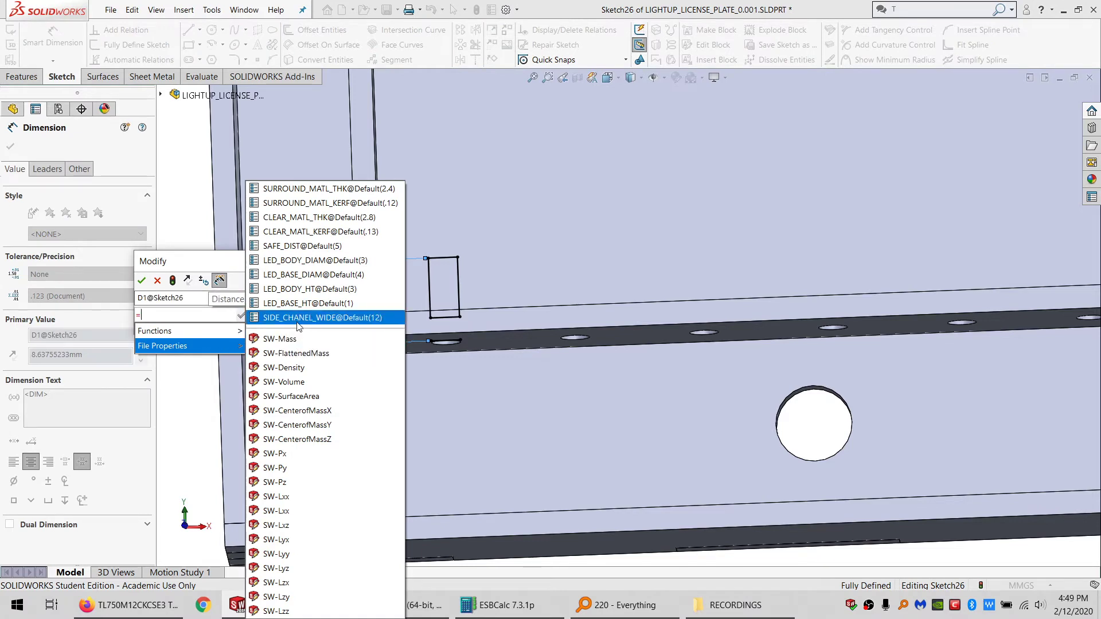
pyautogui.click(303, 290)
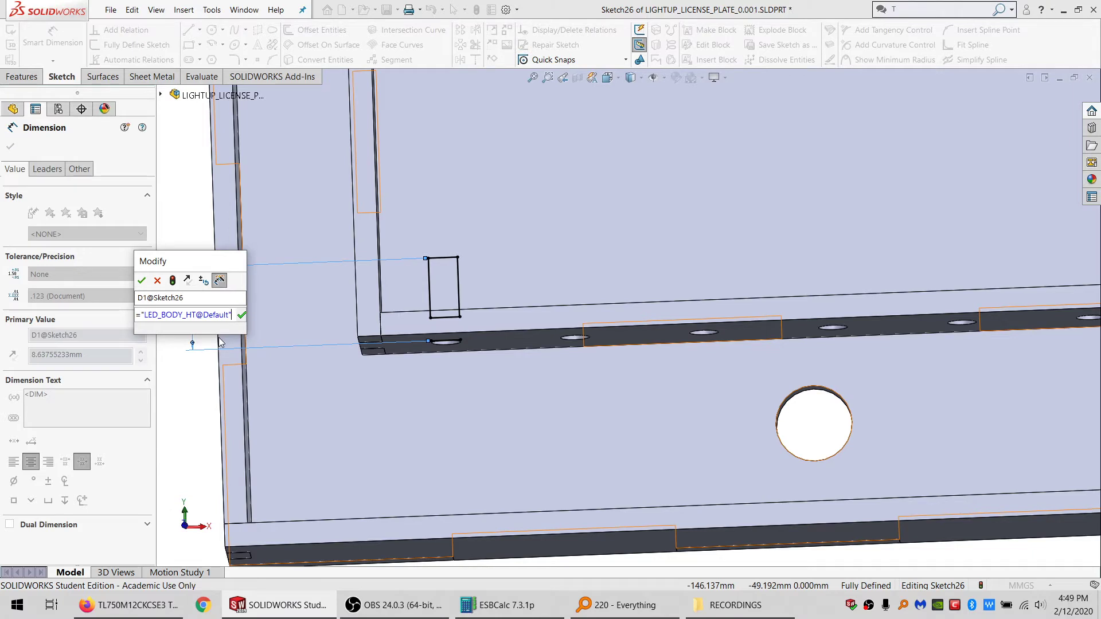
pyautogui.write('+ ')
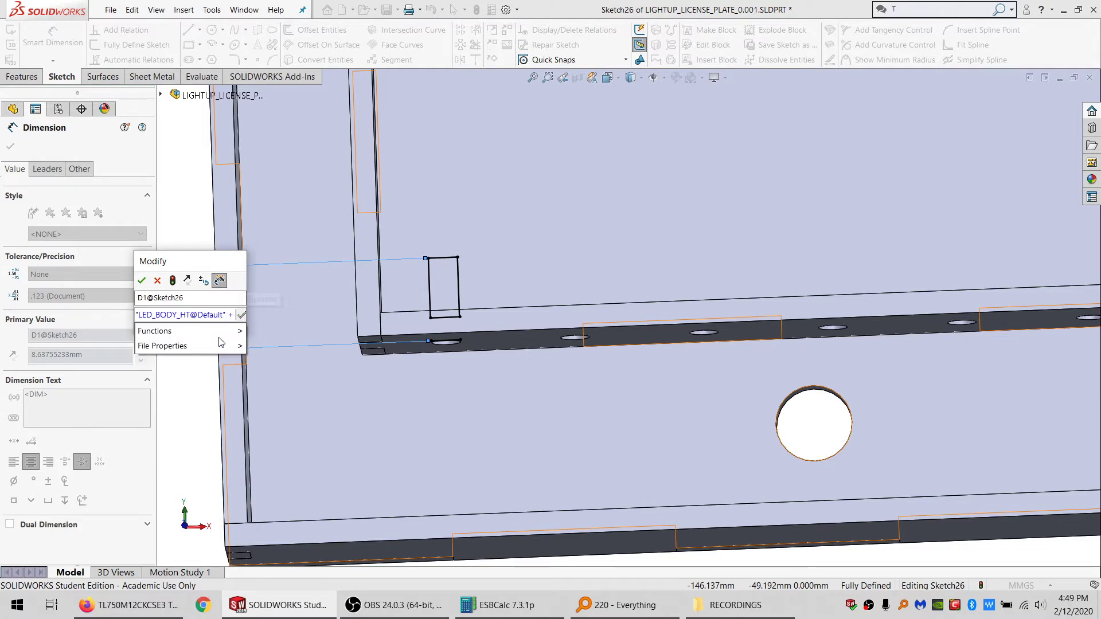
pyautogui.write('.1')
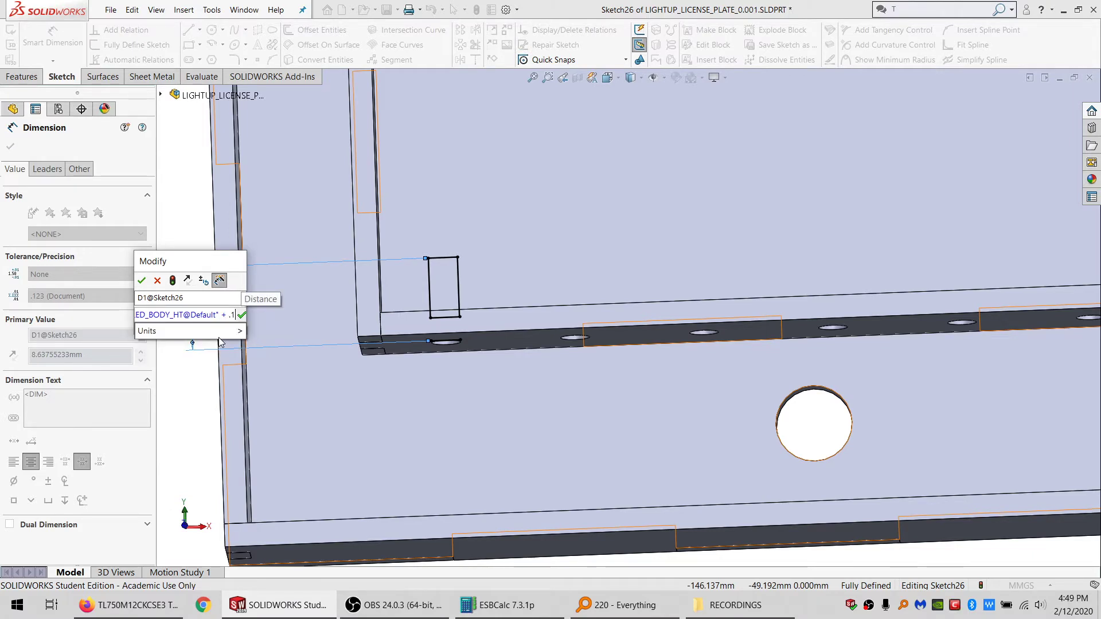
pyautogui.click(142, 280)
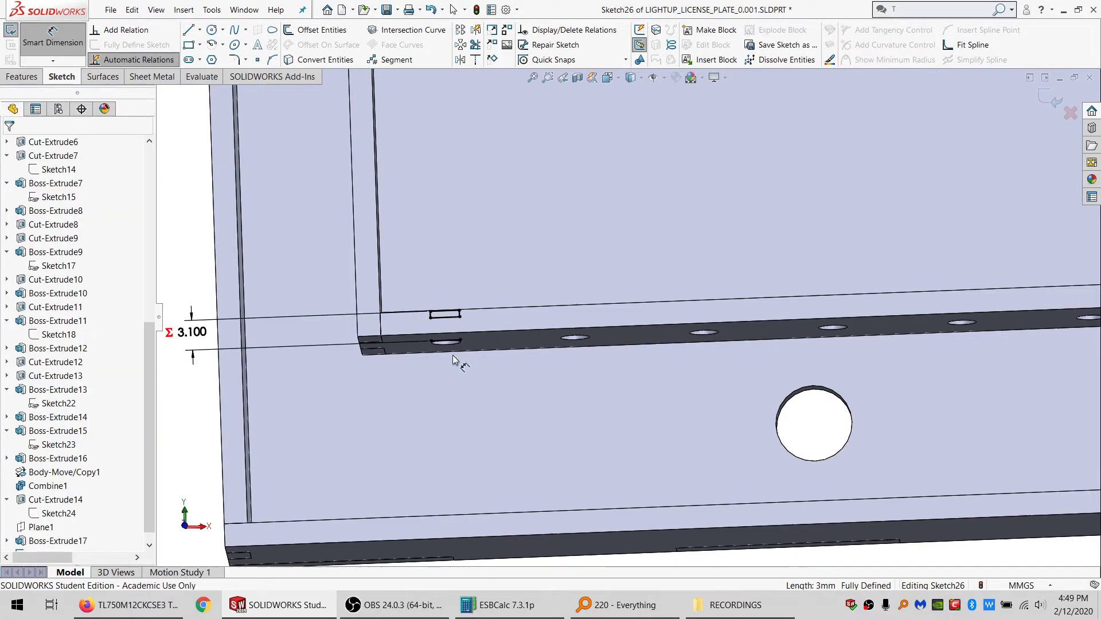
# Step: Change the converted LED hole line to construction geometry
pyautogui.press('Escape')
pyautogui.click(446, 341)
pyautogui.click(28, 363)
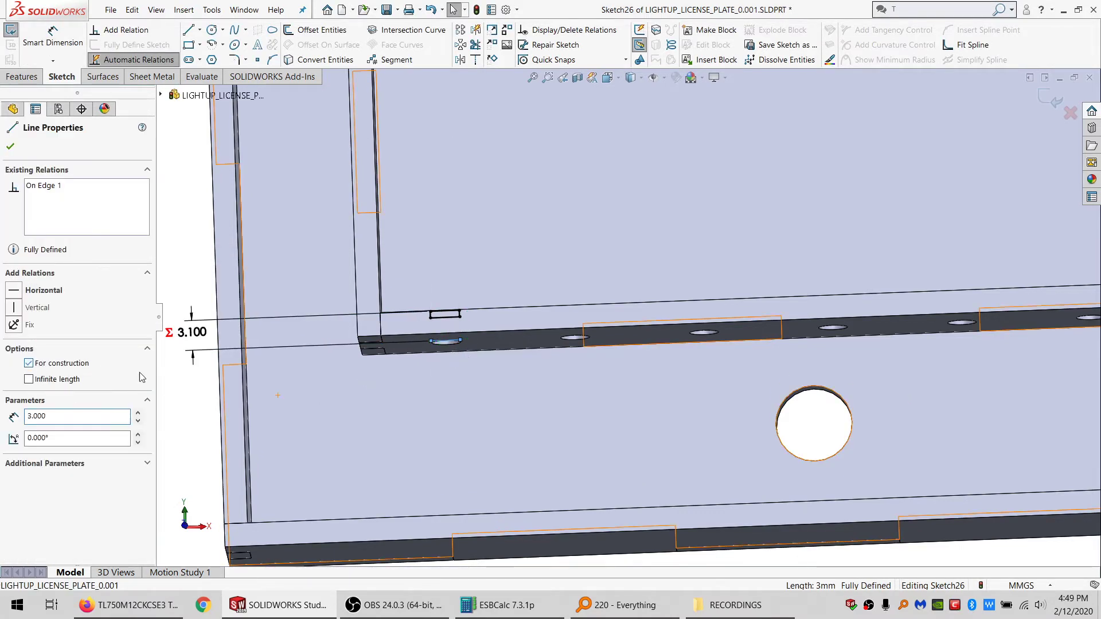
pyautogui.press('Escape')
# Step: Create a linear sketch pattern of the whole notch rectangle along the X-axis with 20 instances
pyautogui.rightClick(444, 321)
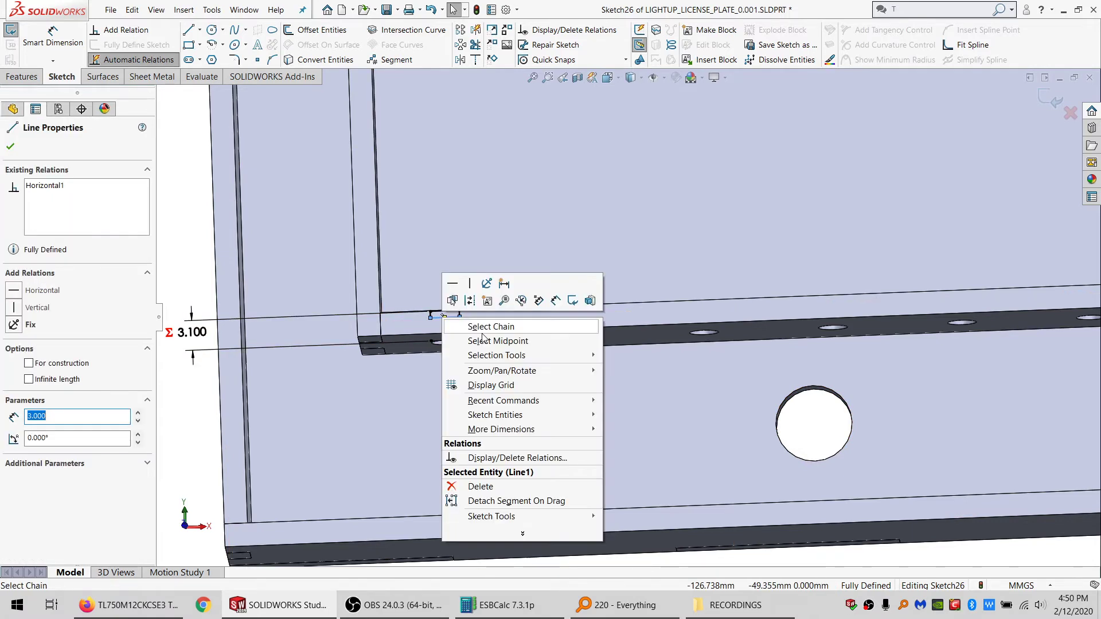
pyautogui.click(508, 331)
pyautogui.scroll(5, 645, 321)
pyautogui.scroll(-3, 917, 305)
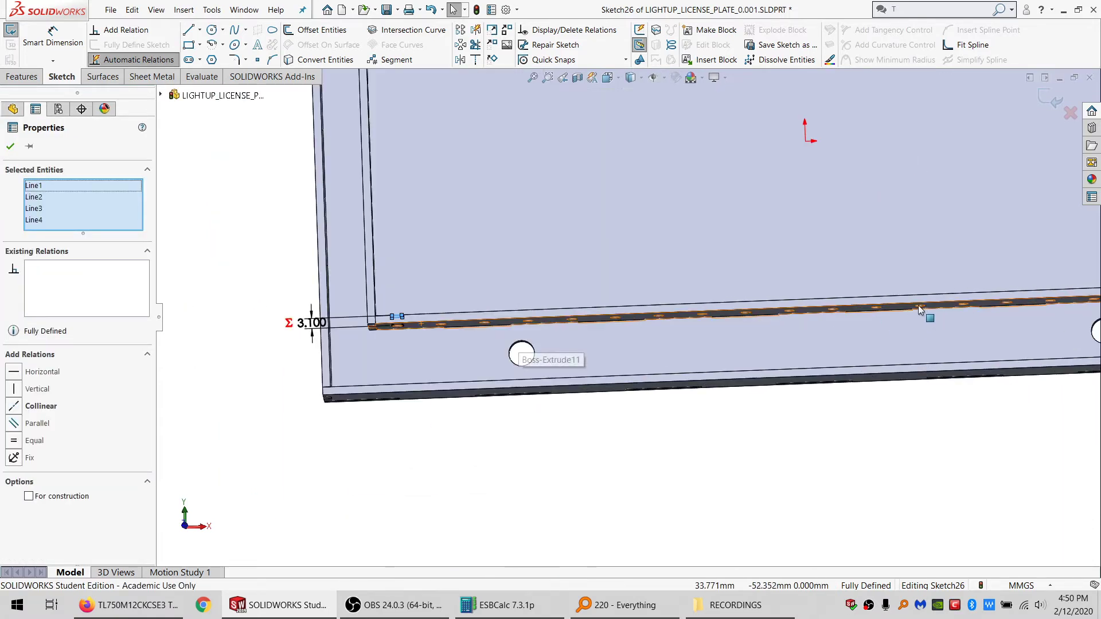
pyautogui.click(460, 30)
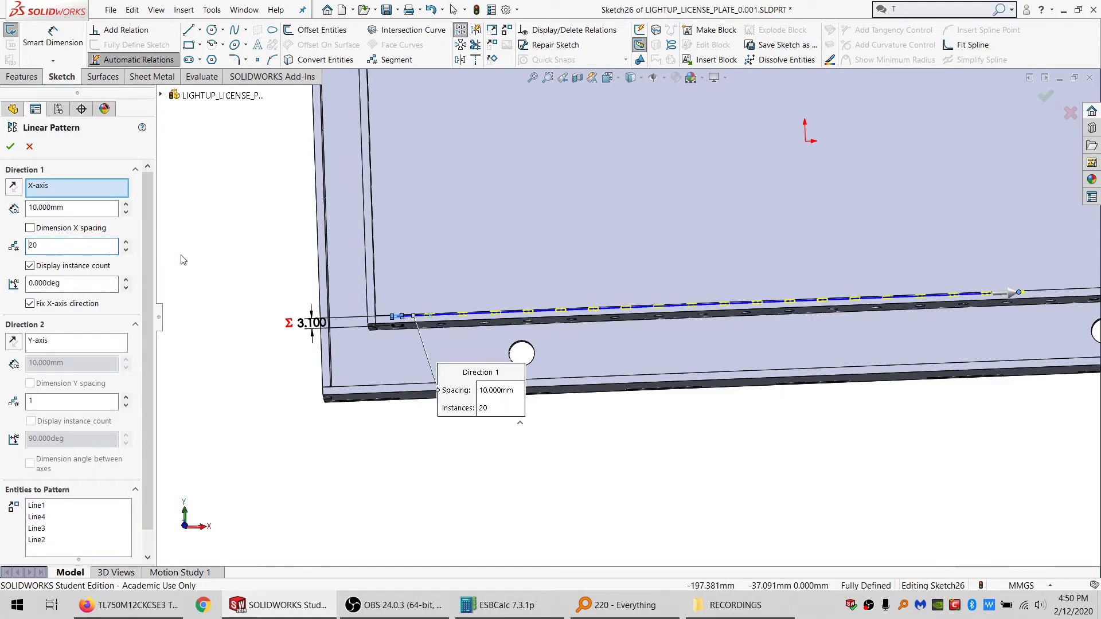
pyautogui.click(10, 146)
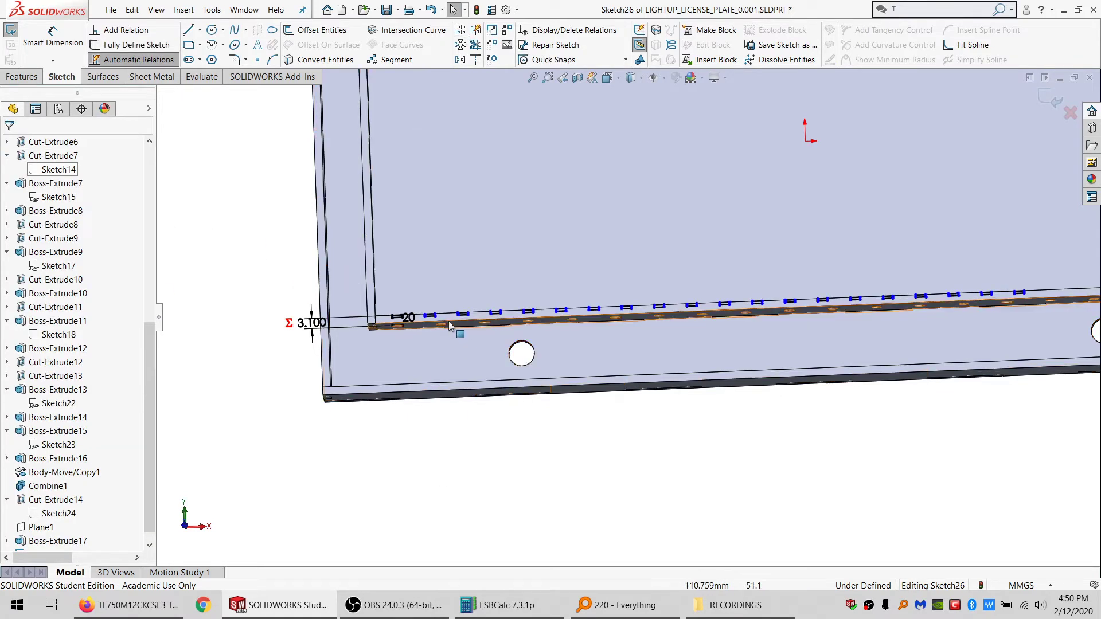
# Step: Convert the second LED hole into the sketch and make the second rectangle's vertical side coincident with the converted line's endpoint
pyautogui.scroll(-5, 448, 321)
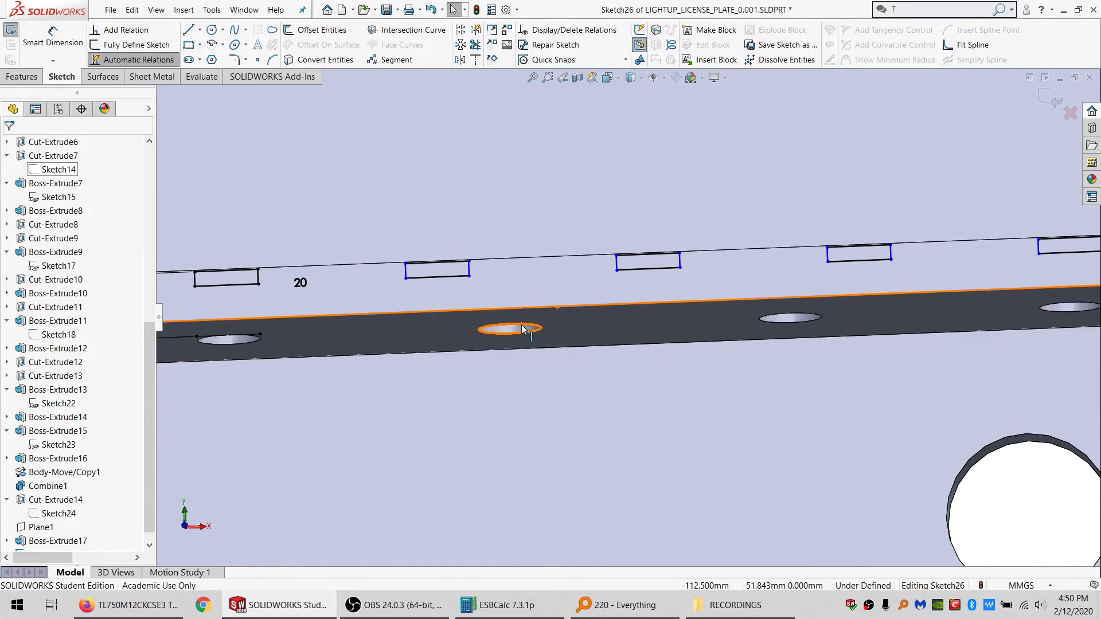
pyautogui.click(513, 332)
pyautogui.click(338, 65)
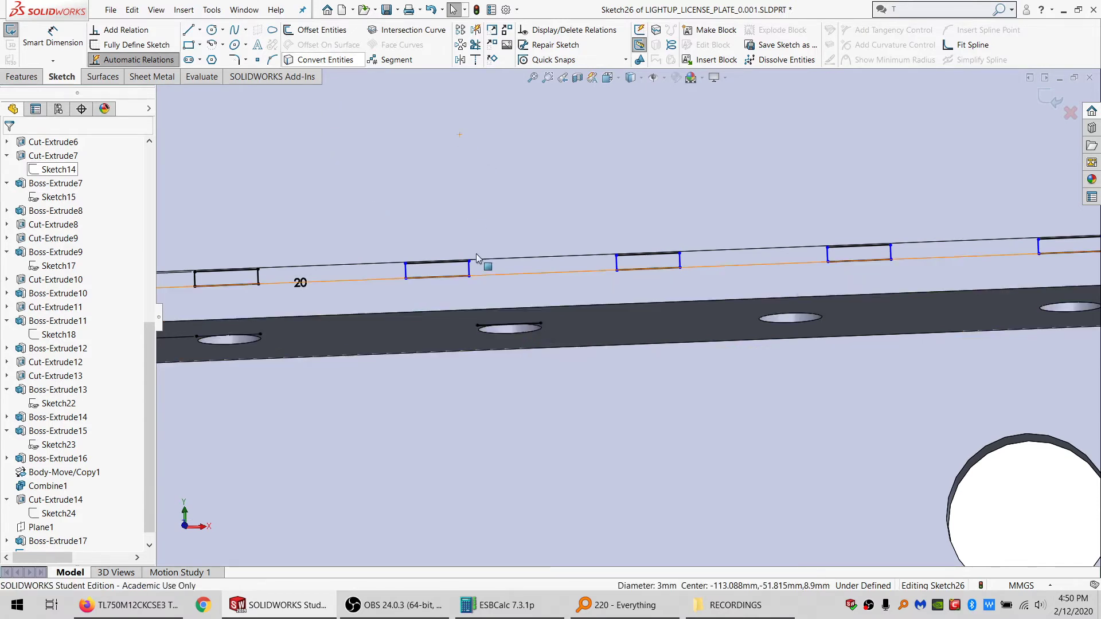
pyautogui.click(478, 326)
pyautogui.keyDown('ctrl'); pyautogui.click(404, 276); pyautogui.keyUp('ctrl')
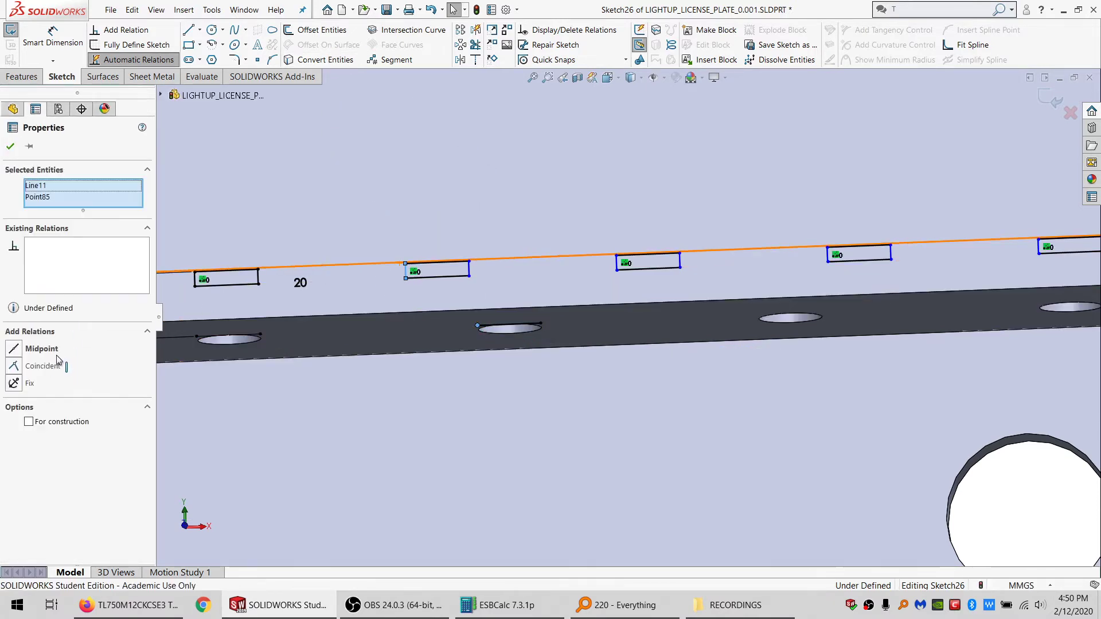
# Step: Change the converted line of the second LED hole to construction geometry
pyautogui.click(530, 325)
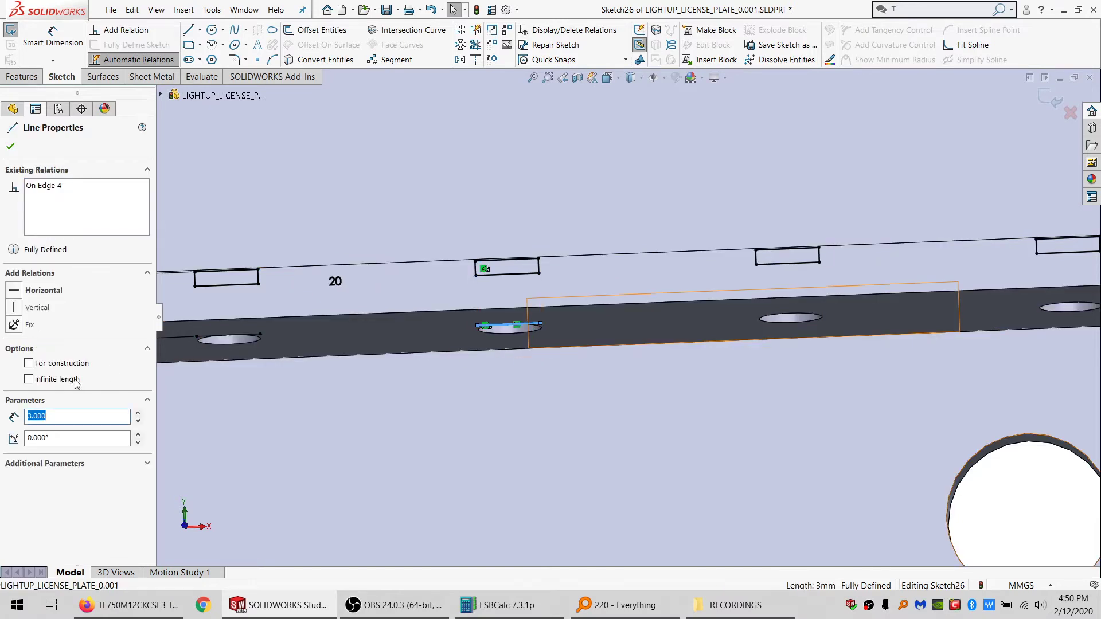
pyautogui.click(40, 365)
pyautogui.scroll(3, 641, 407)
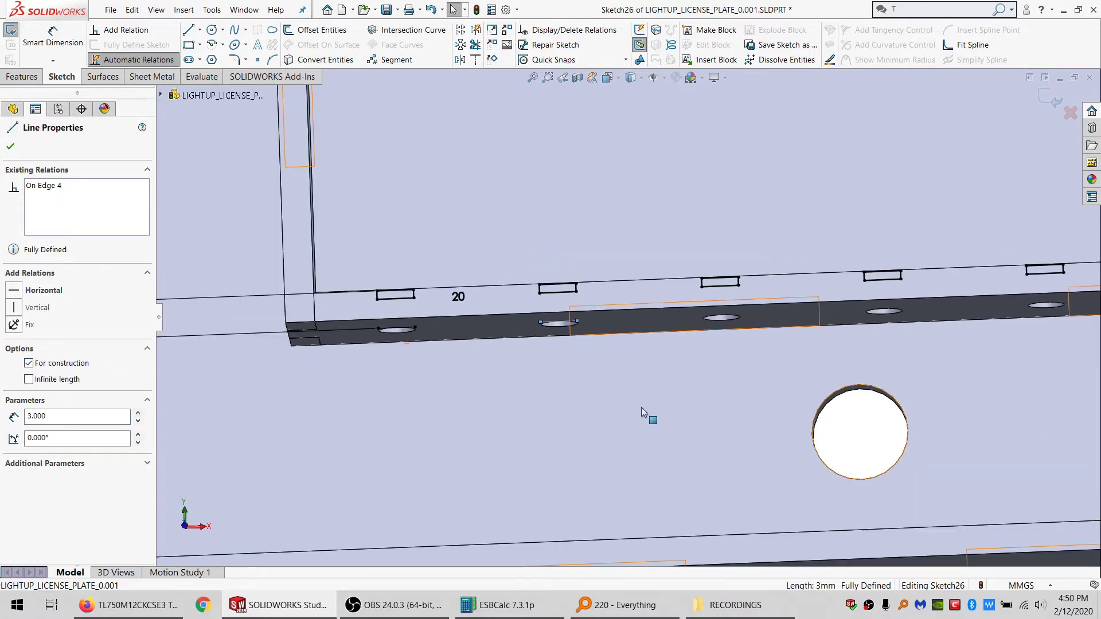
# Step: Edit the rectangles' linear pattern to add a second direction along the Y-axis with 2 instances
pyautogui.scroll(-4, 597, 318)
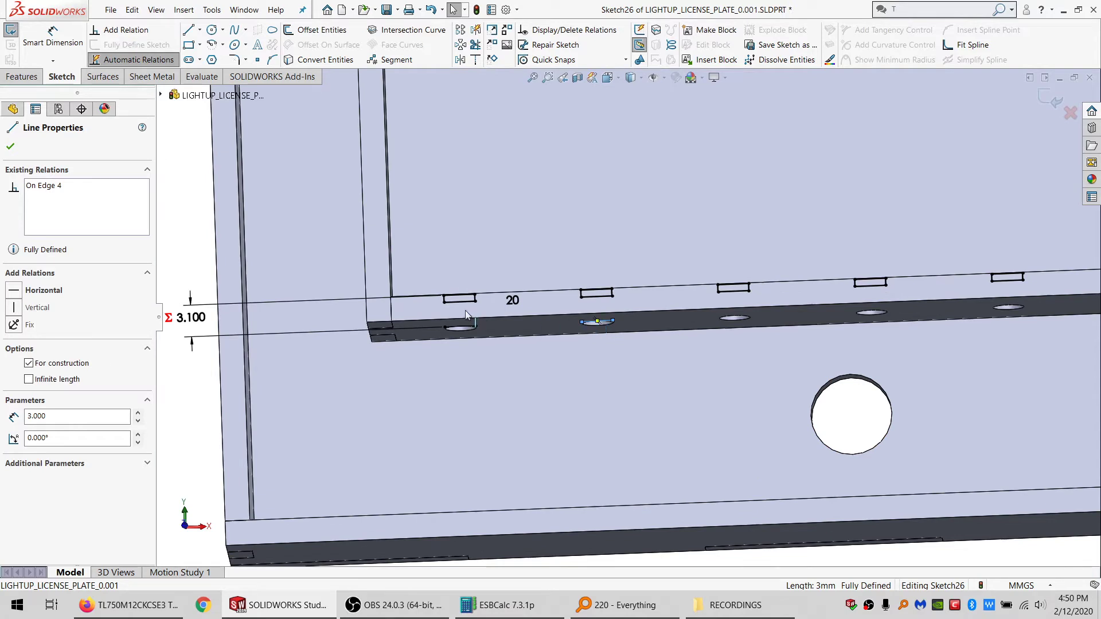
pyautogui.rightClick(599, 297)
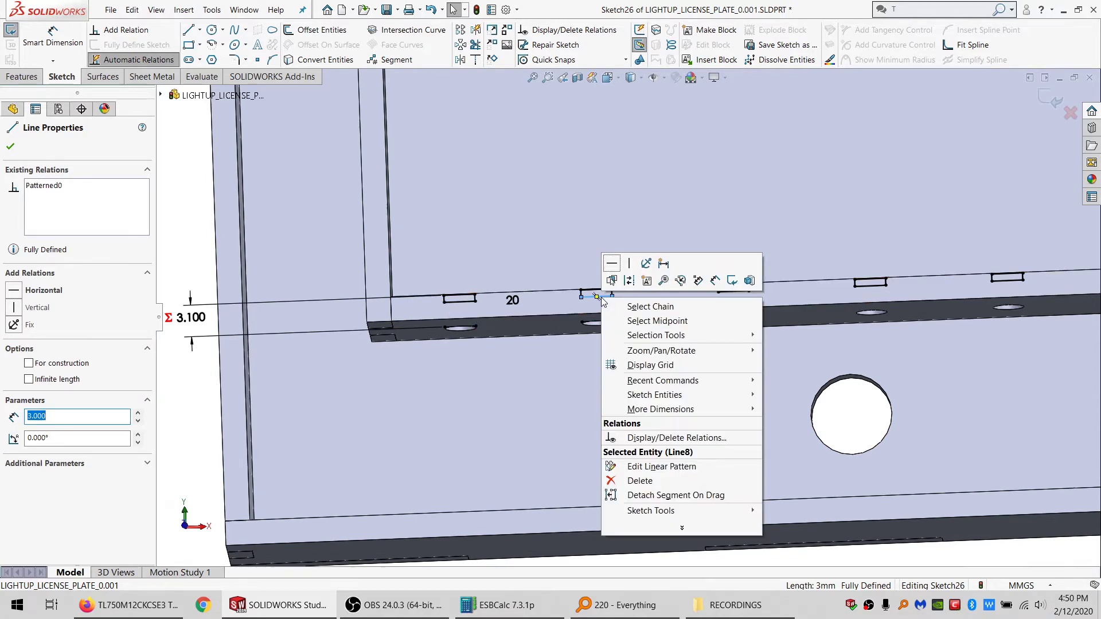
pyautogui.click(650, 307)
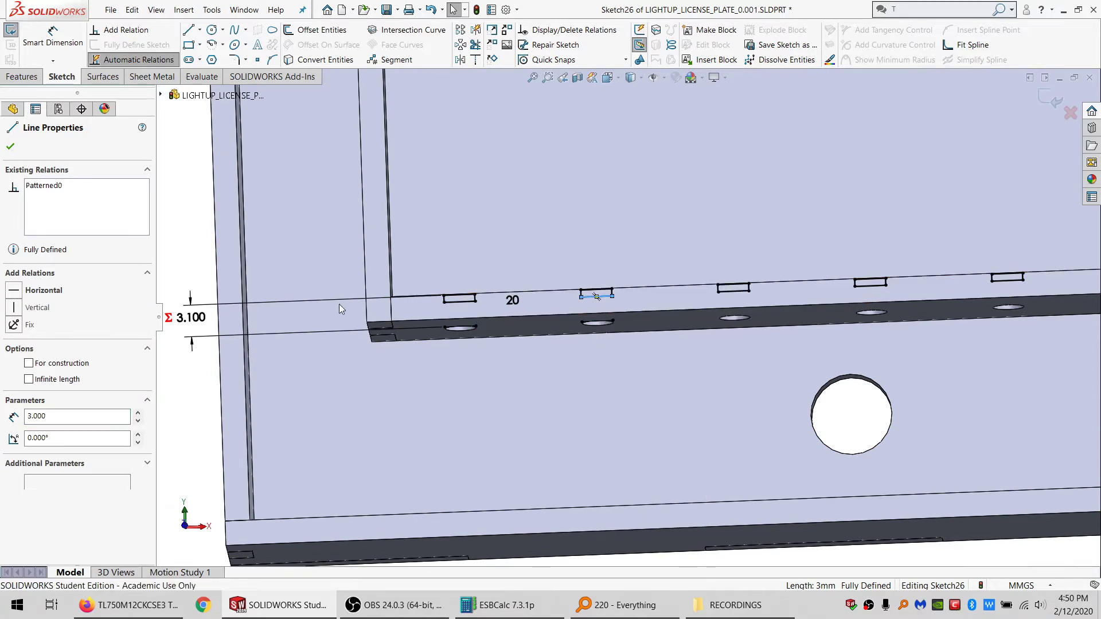
pyautogui.click(605, 374)
pyautogui.click(603, 290)
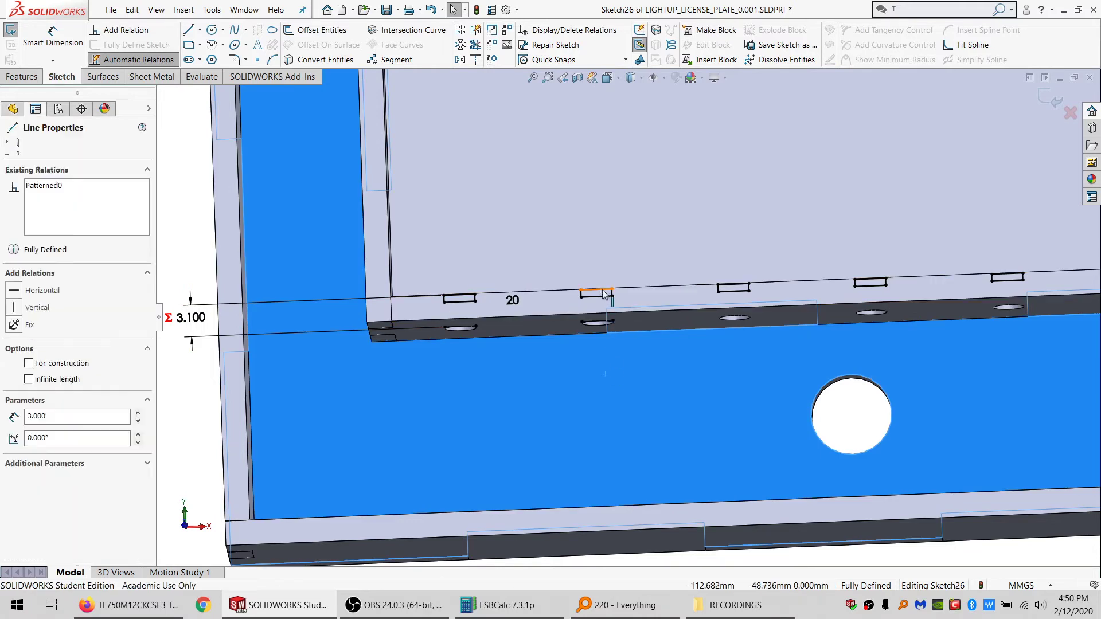
pyautogui.rightClick(604, 294)
pyautogui.click(625, 459)
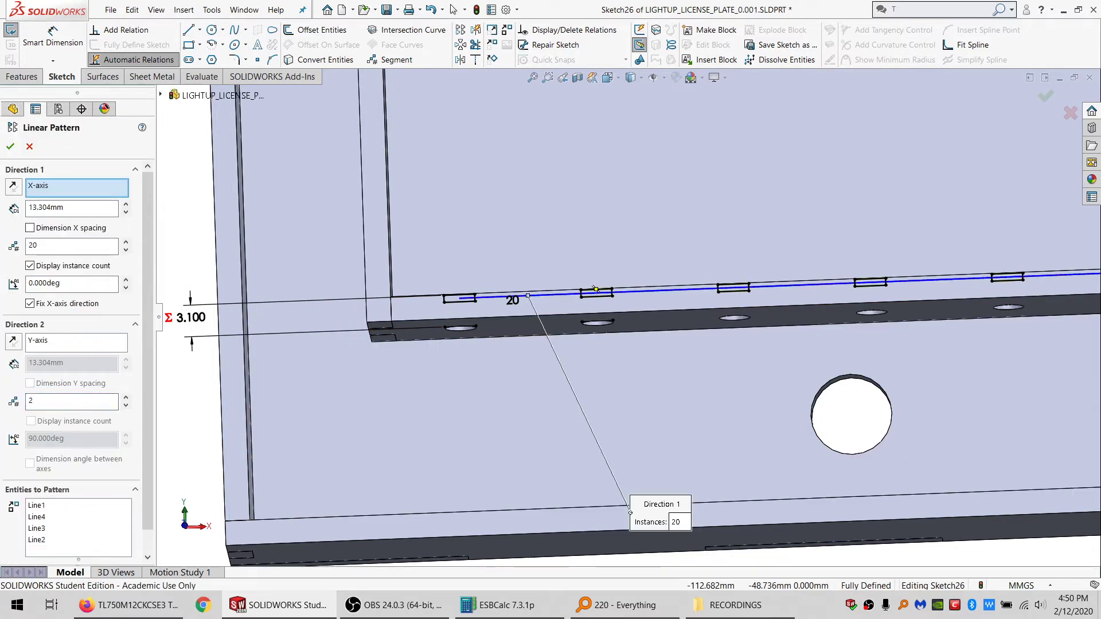
pyautogui.click(11, 145)
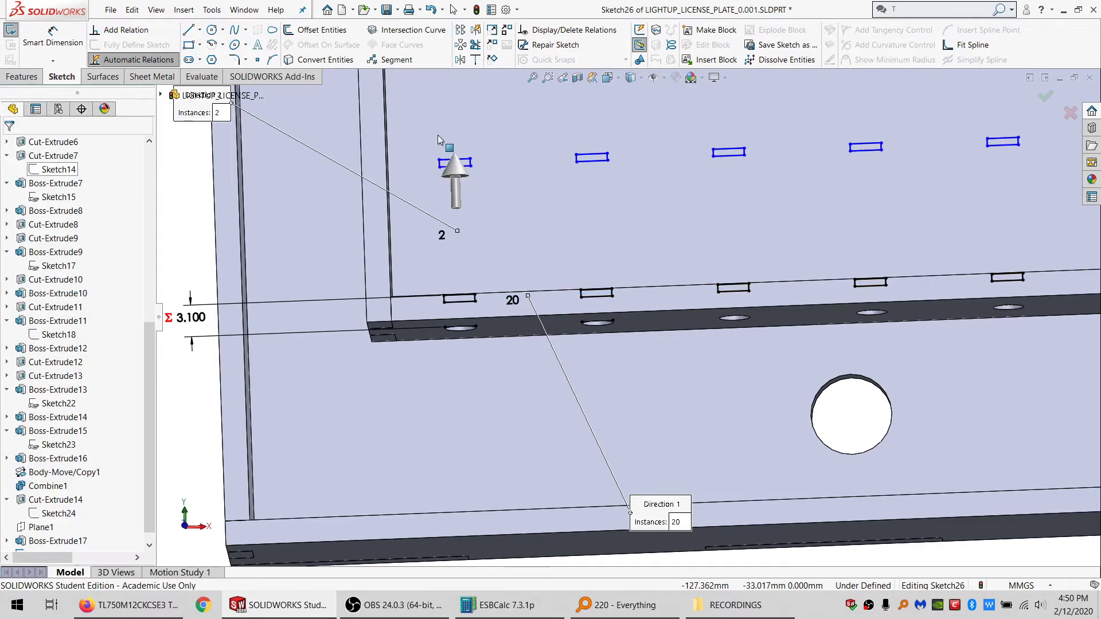
# Step: Make the upper corner of the second row's first rectangle coincident with the clear panel's upper edge
pyautogui.moveTo(439, 160); pyautogui.dragTo(433, 183)
pyautogui.scroll(5, 475, 193)
pyautogui.scroll(3, 475, 193)
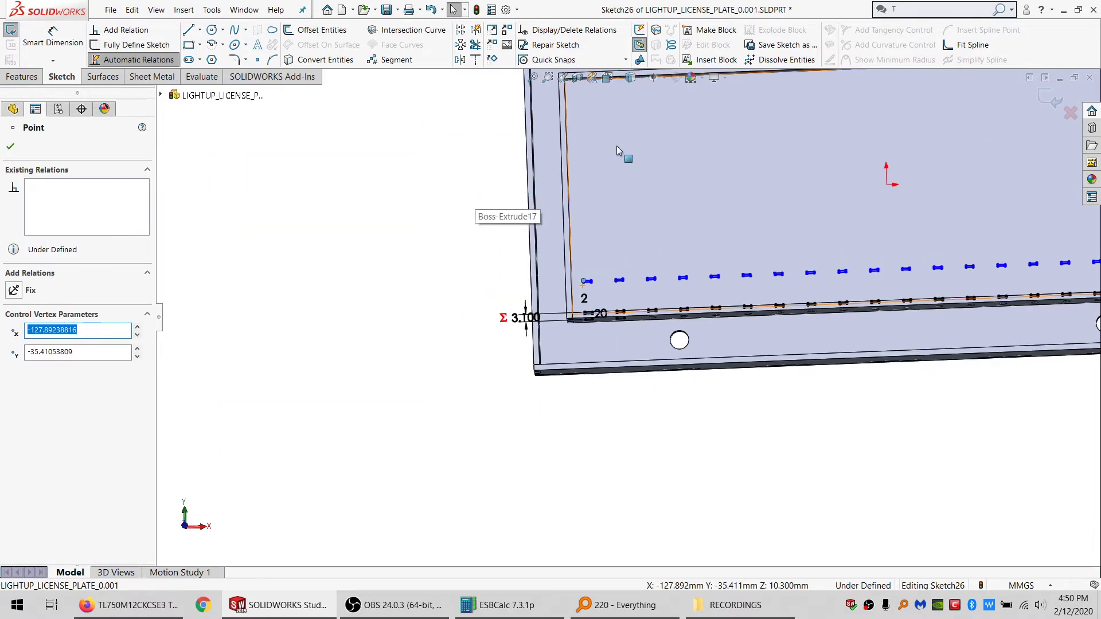
pyautogui.scroll(-3, 615, 146)
pyautogui.scroll(3, 615, 147)
pyautogui.scroll(-2, 615, 146)
pyautogui.scroll(-3, 572, 173)
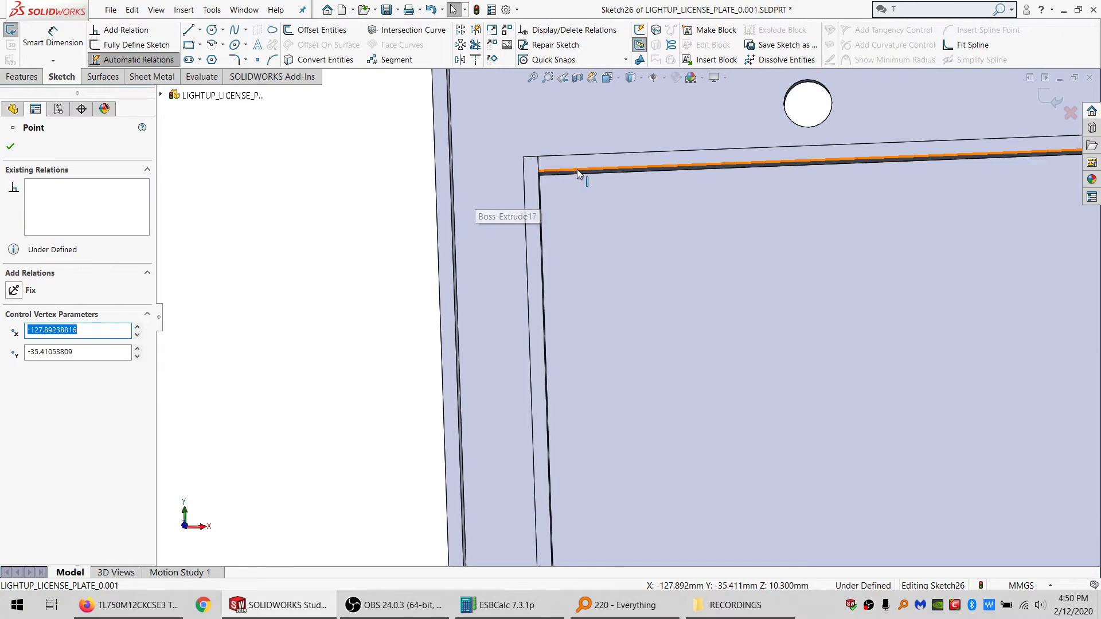
pyautogui.keyDown('ctrl'); pyautogui.click(577, 170); pyautogui.keyUp('ctrl')
pyautogui.click(327, 290)
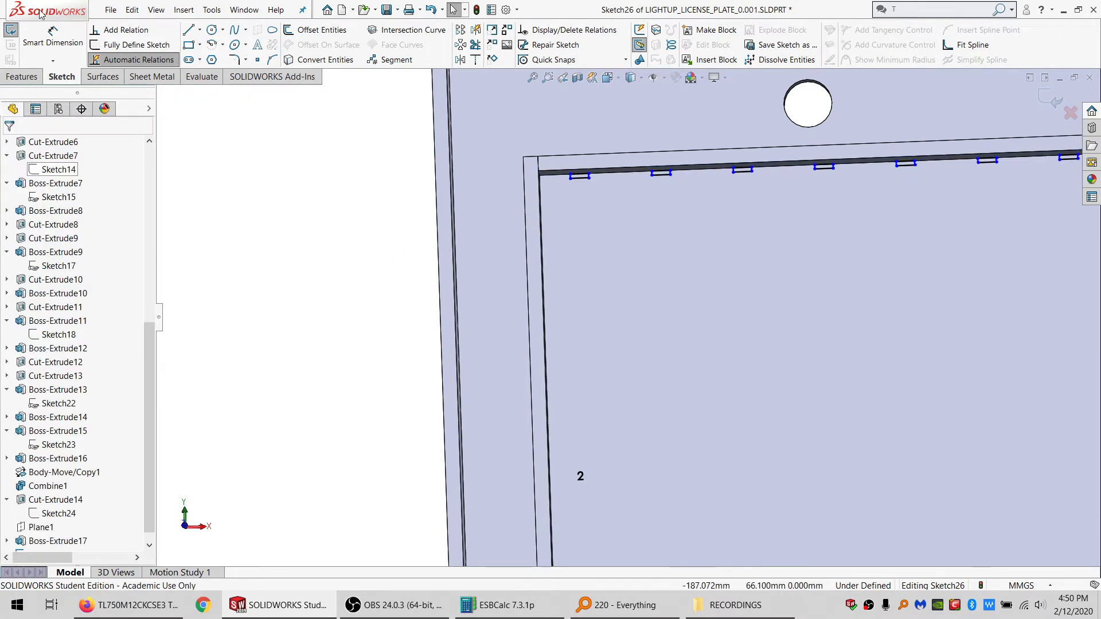
# Step: Make the outer vertical side of the upper row's first rectangle coincident with the matching corner of the lower row's first rectangle
pyautogui.scroll(-6, 584, 185)
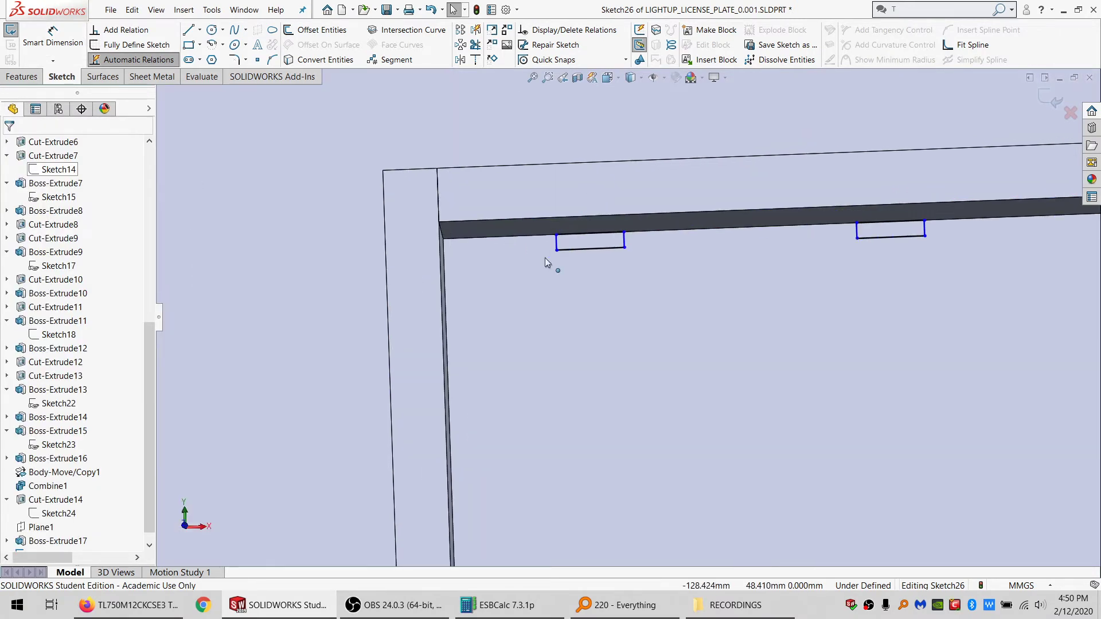
pyautogui.click(557, 242)
pyautogui.scroll(4, 559, 246)
pyautogui.scroll(5, 560, 252)
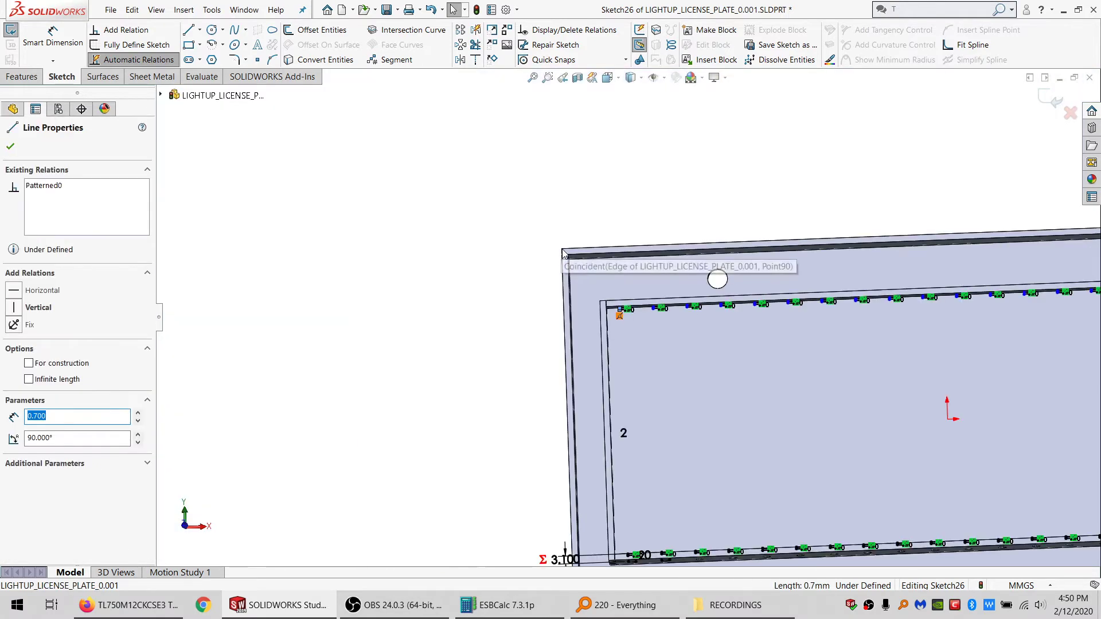
pyautogui.scroll(-5, 624, 493)
pyautogui.scroll(-3, 650, 503)
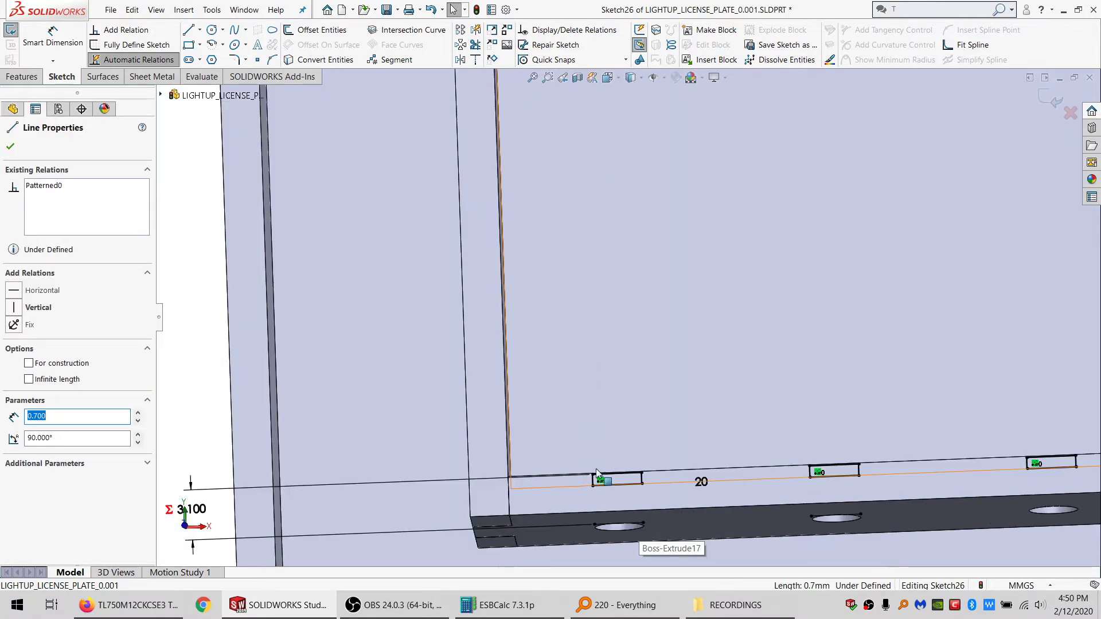
pyautogui.keyDown('ctrl'); pyautogui.click(592, 474); pyautogui.keyUp('ctrl')
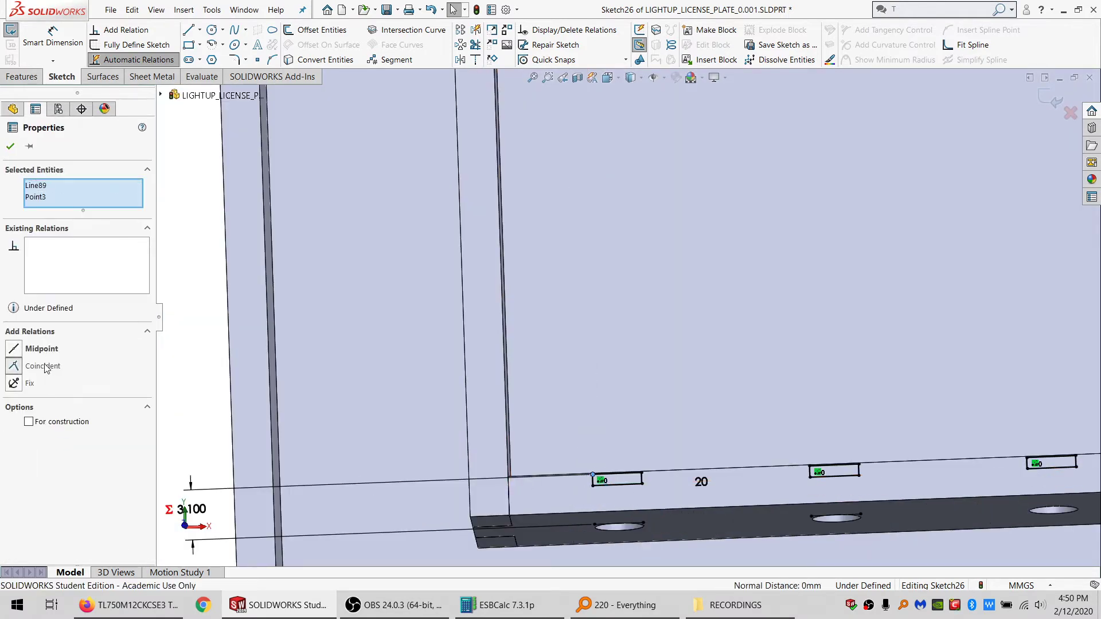
pyautogui.click(46, 367)
pyautogui.click(393, 344)
# Step: Cut-extrude the two rows of rectangles Through All, limiting the feature scope to the clear panel body
pyautogui.scroll(6, 476, 295)
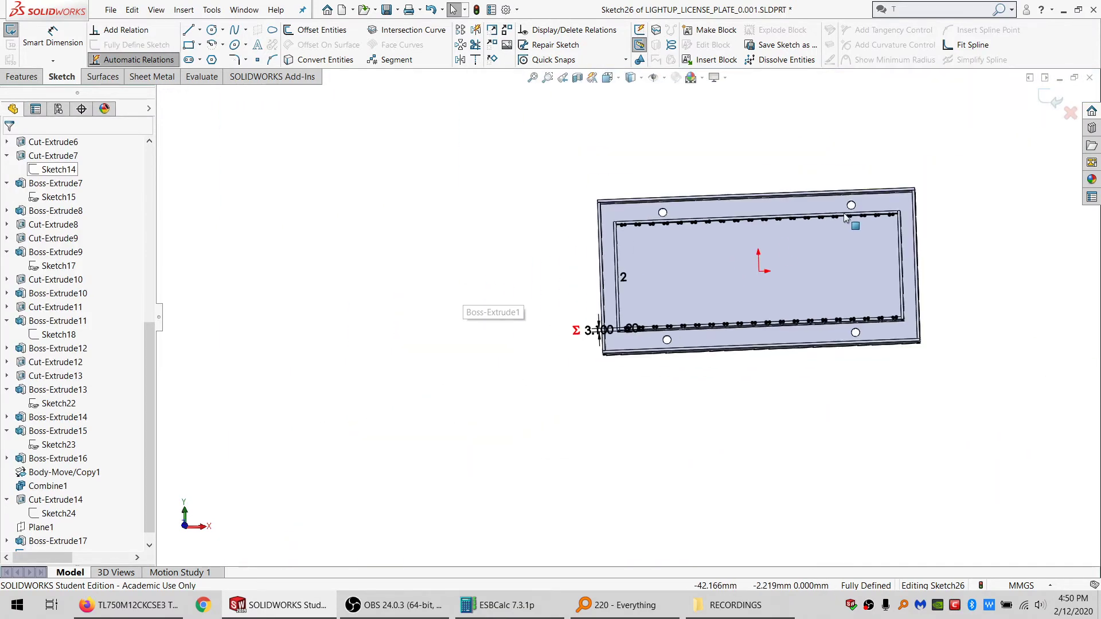
pyautogui.scroll(-3, 847, 217)
pyautogui.click(23, 76)
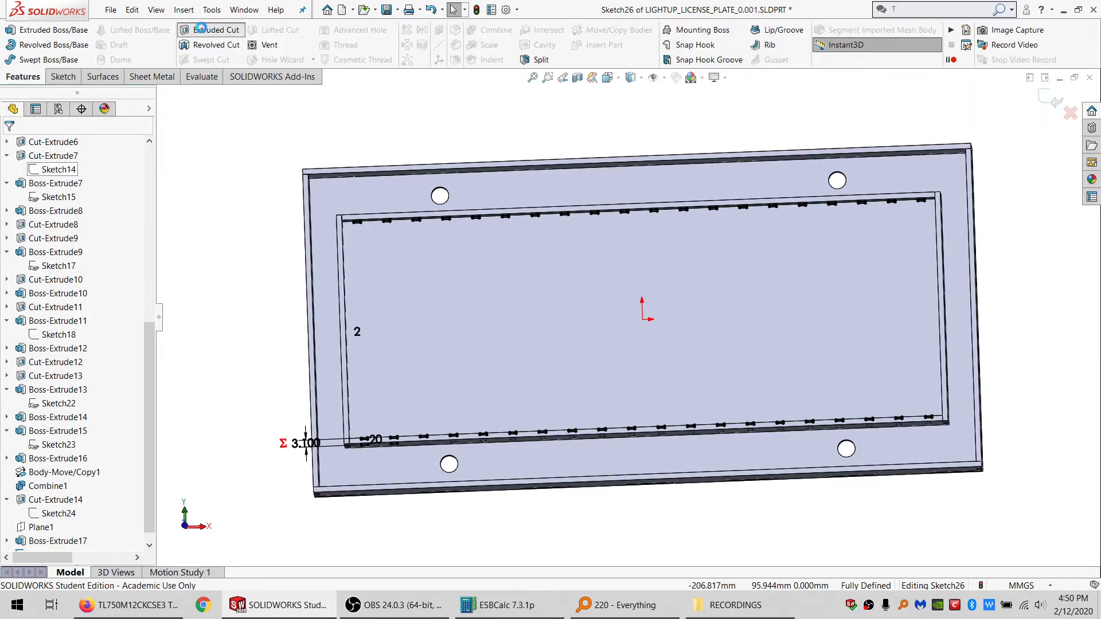
pyautogui.click(201, 27)
pyautogui.click(69, 225)
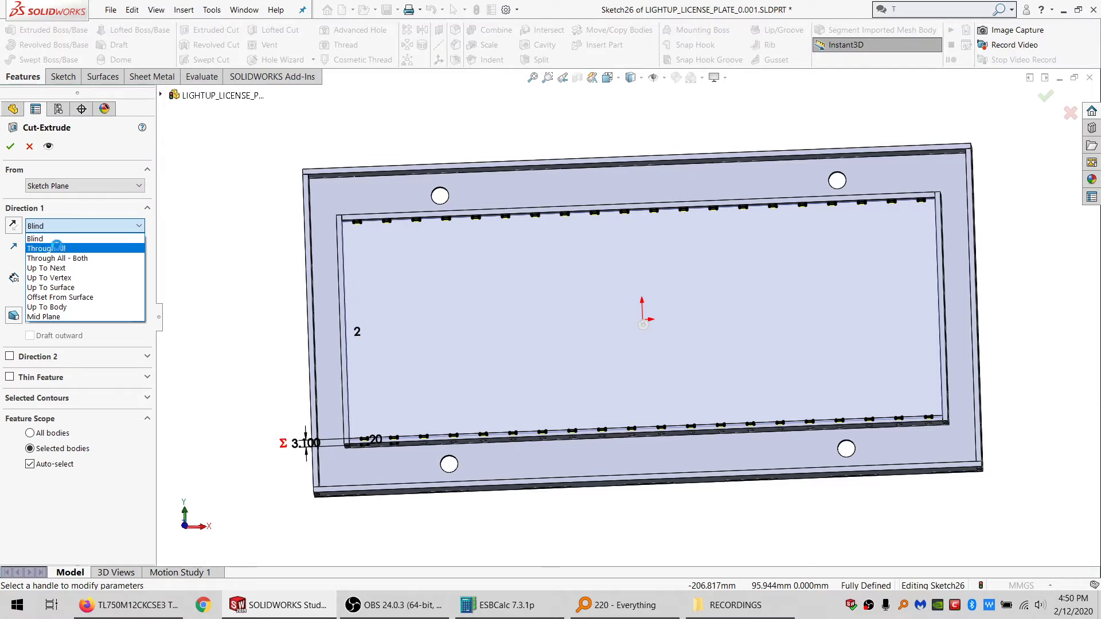
pyautogui.click(57, 247)
pyautogui.click(59, 442)
pyautogui.click(435, 307)
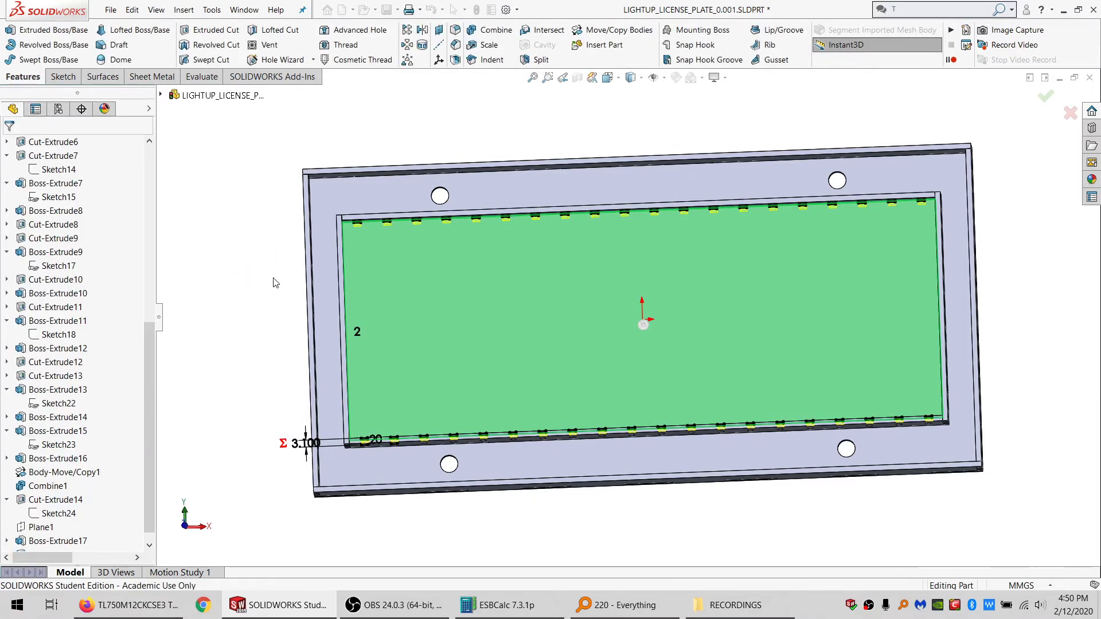
# Step: Examine how the panel's notches line up with the LED holes in the lower inner rail
pyautogui.scroll(-3, 407, 434)
pyautogui.scroll(-5, 407, 434)
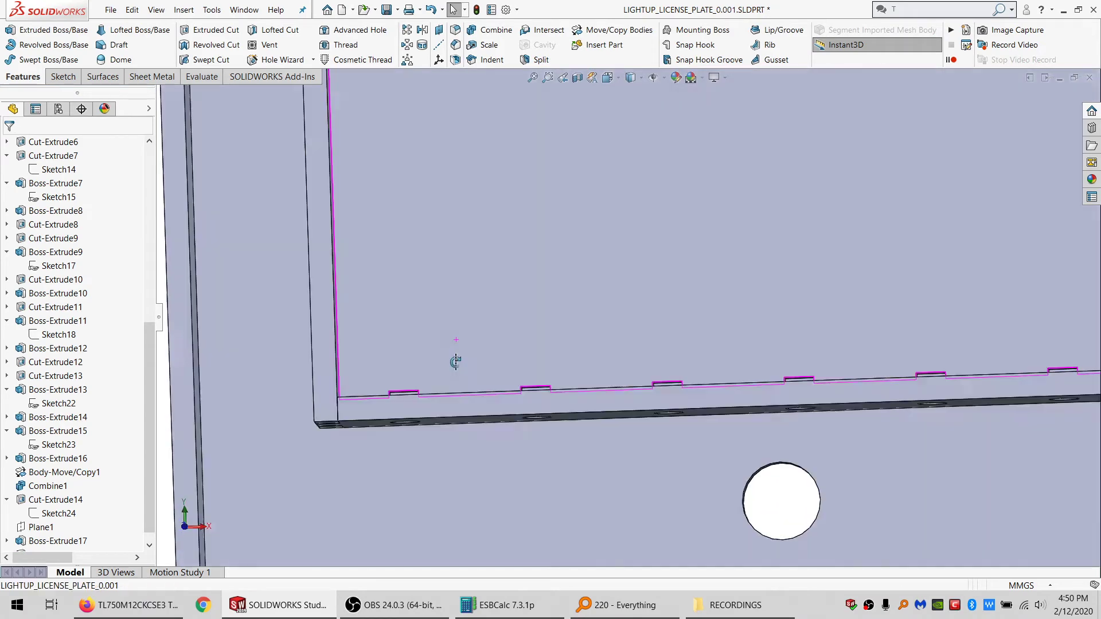
pyautogui.scroll(-3, 398, 405)
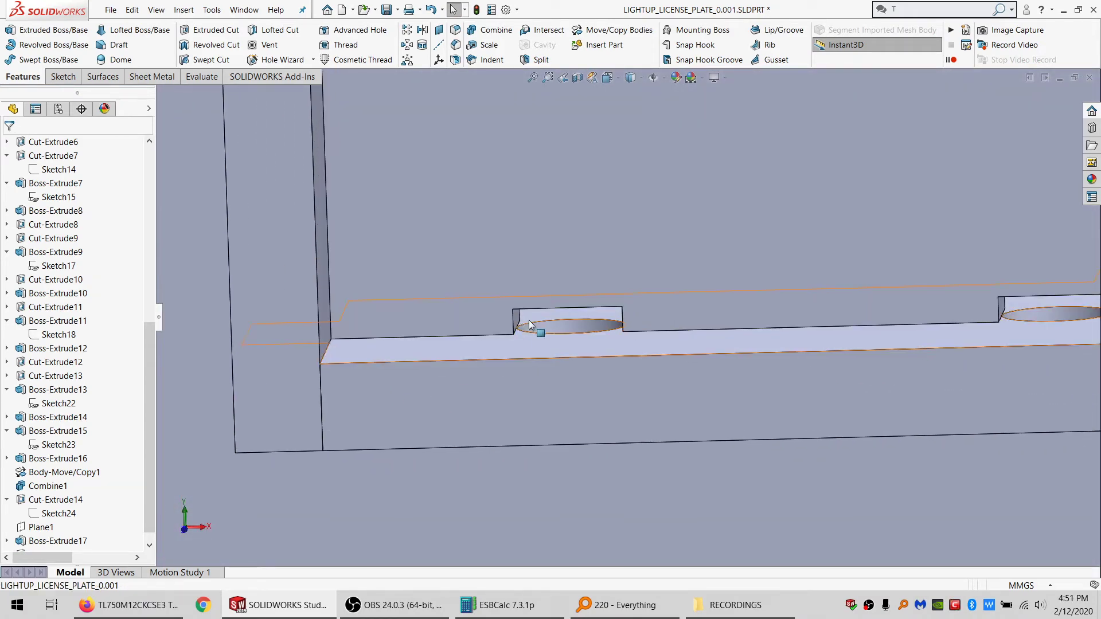
pyautogui.scroll(3, 607, 372)
pyautogui.scroll(-3, 607, 372)
pyautogui.moveTo(613, 350)
pyautogui.mouseDown(button='middle')
pyautogui.moveTo(606, 371)
pyautogui.moveTo(621, 354)
pyautogui.mouseUp(button='middle')
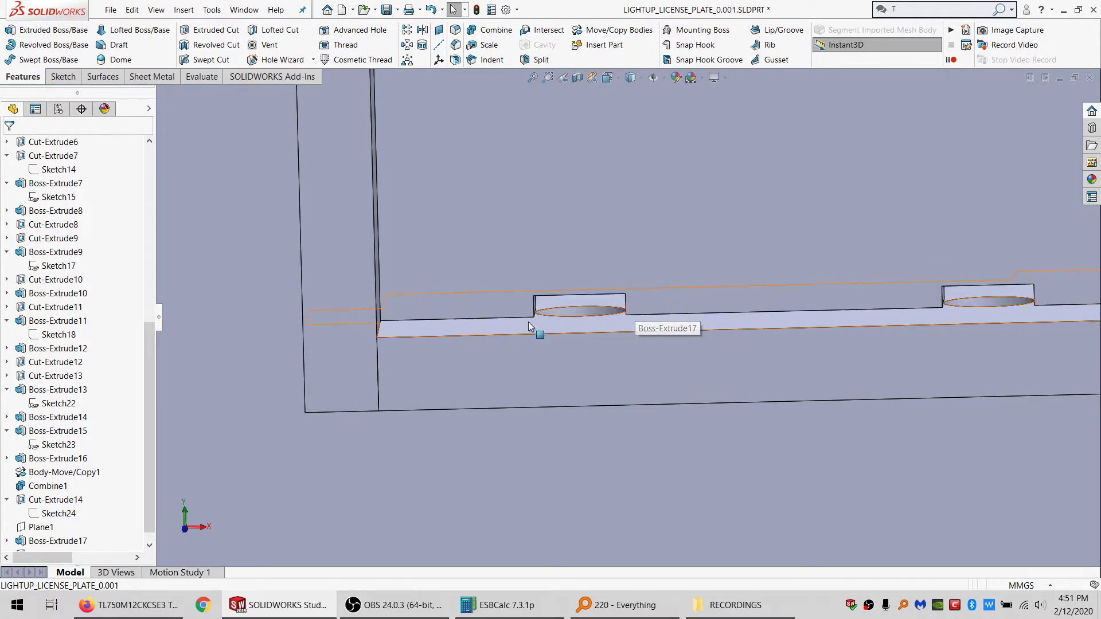
pyautogui.scroll(3, 641, 306)
pyautogui.moveTo(641, 301); pyautogui.dragTo(620, 288, button='middle')
pyautogui.moveTo(623, 332); pyautogui.dragTo(604, 307, button='middle')
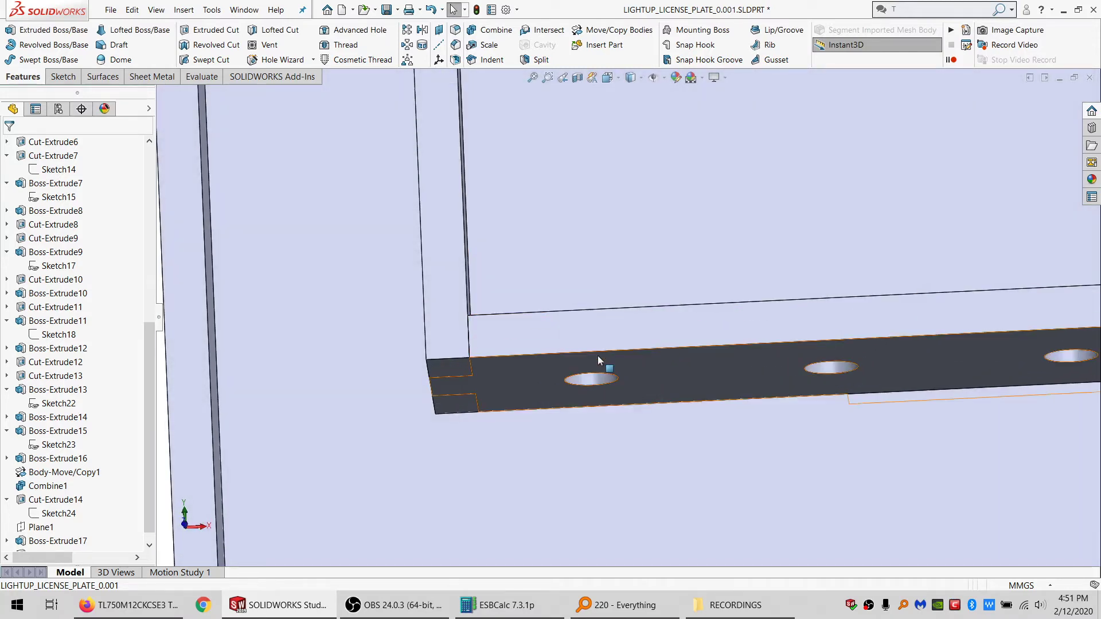
# Step: Examine the whole frame with the notched clear panel from several angles
pyautogui.scroll(12, 597, 355)
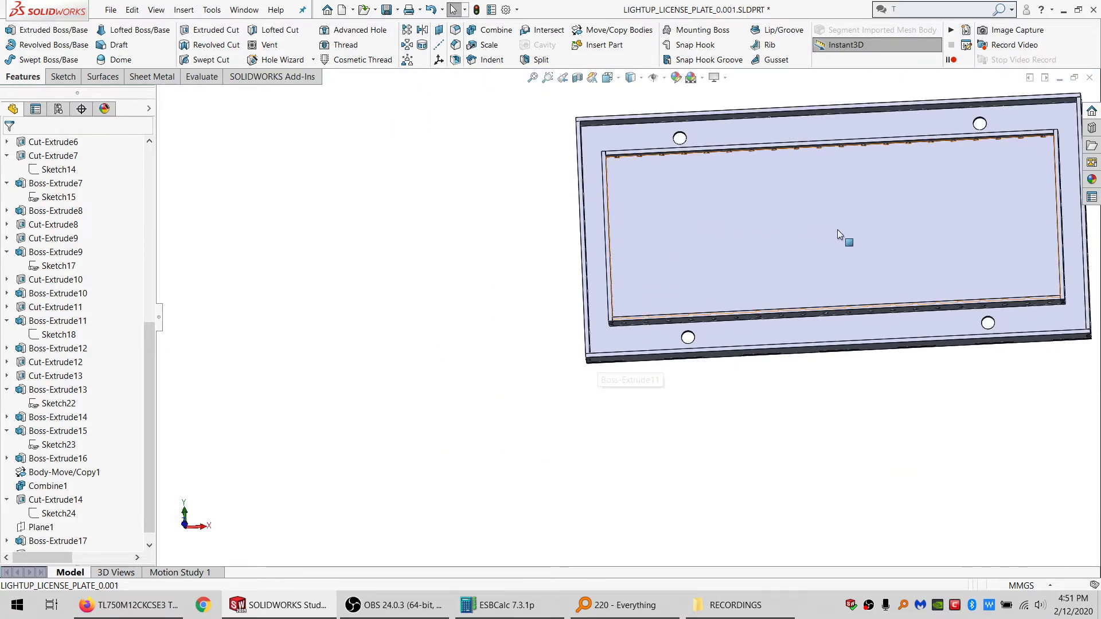
pyautogui.scroll(-1, 841, 231)
pyautogui.scroll(2, 847, 236)
pyautogui.scroll(-3, 847, 237)
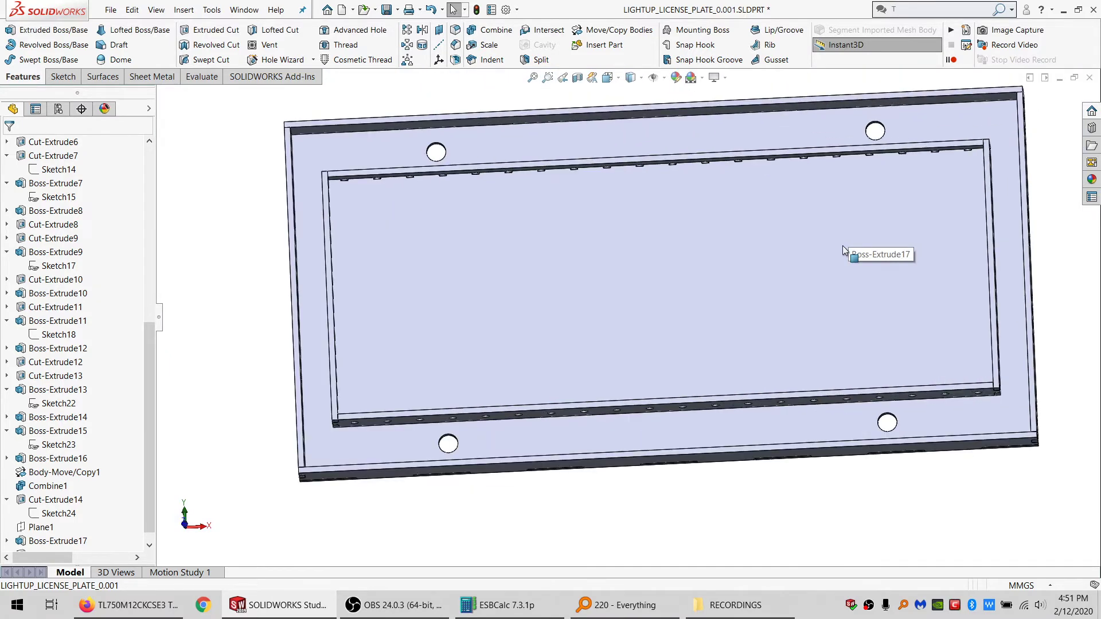
pyautogui.moveTo(842, 247)
pyautogui.mouseDown(button='middle')
pyautogui.moveTo(846, 290)
pyautogui.moveTo(849, 236)
pyautogui.mouseUp(button='middle')
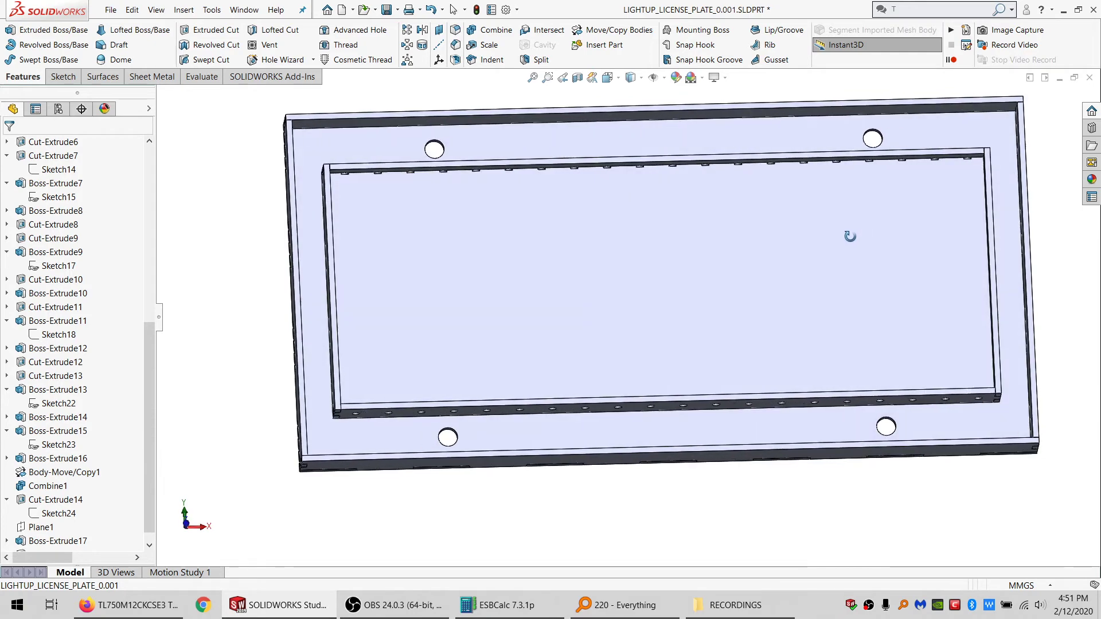
pyautogui.scroll(1, 903, 166)
pyautogui.scroll(-1, 666, 257)
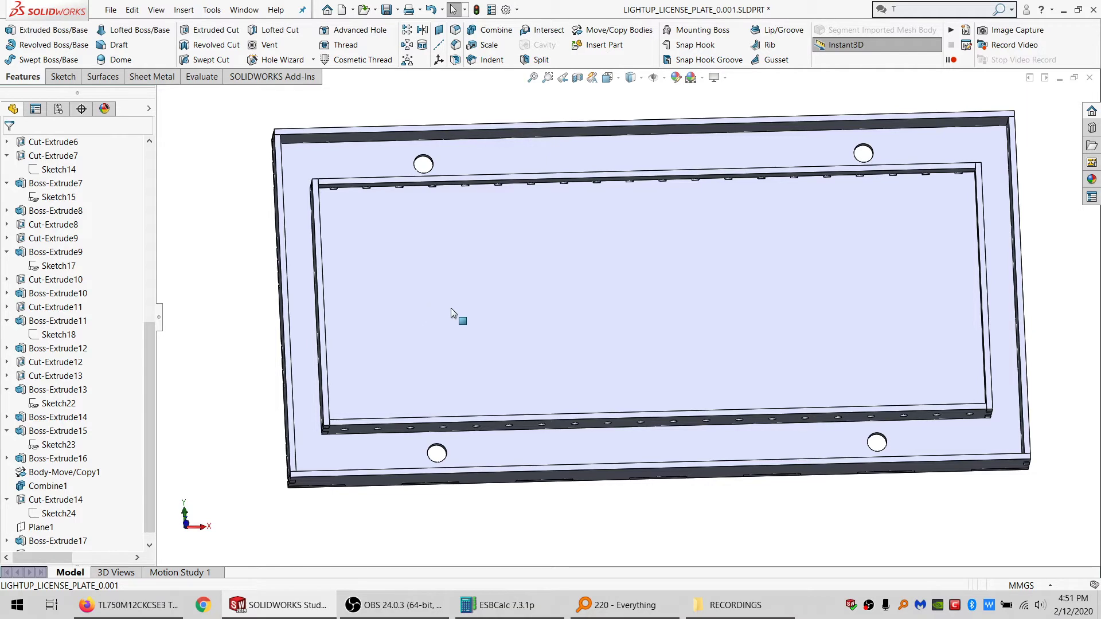
pyautogui.scroll(-2, 456, 309)
pyautogui.scroll(3, 425, 303)
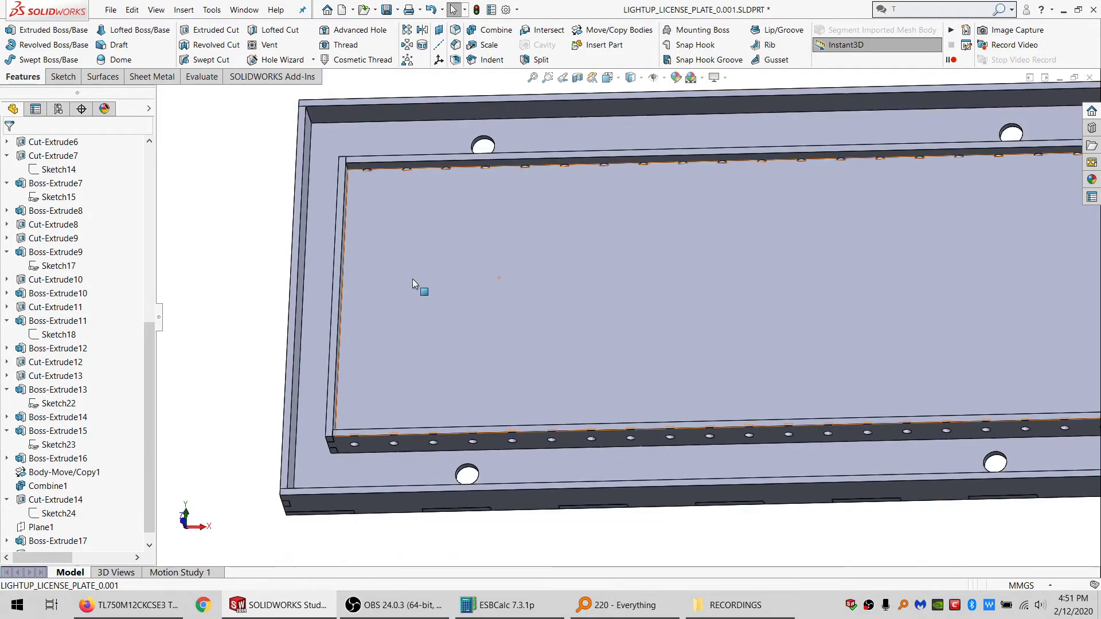
# Step: Examine the clear panel's notches against the LED holes near the right-hand corners of the lower and upper inner rails
pyautogui.click(460, 293)
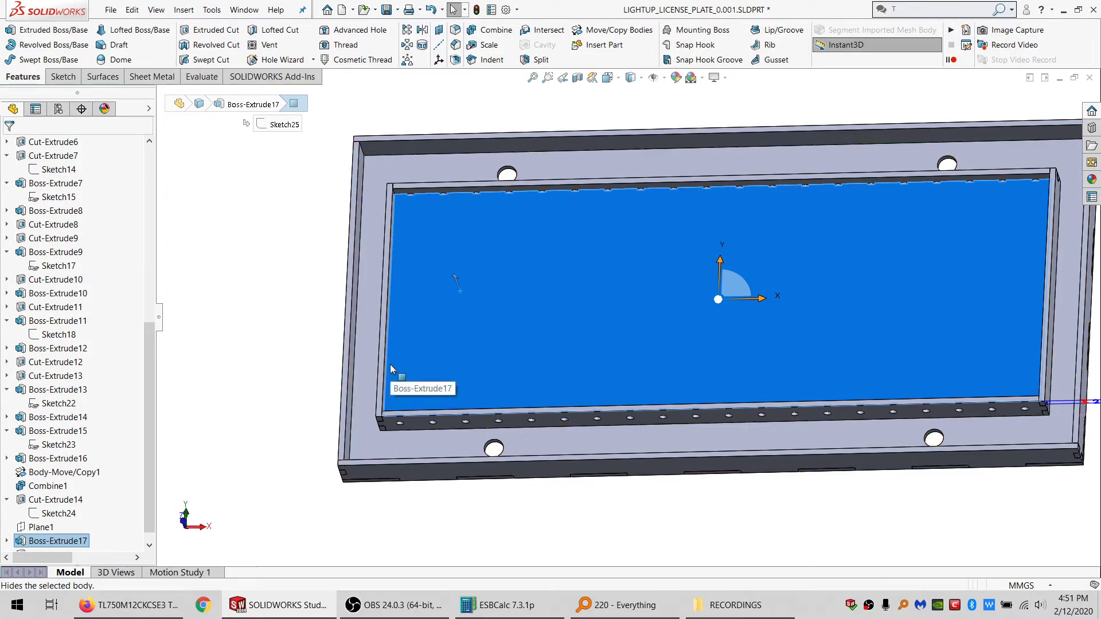
pyautogui.moveTo(904, 215); pyautogui.dragTo(806, 194, button='middle')
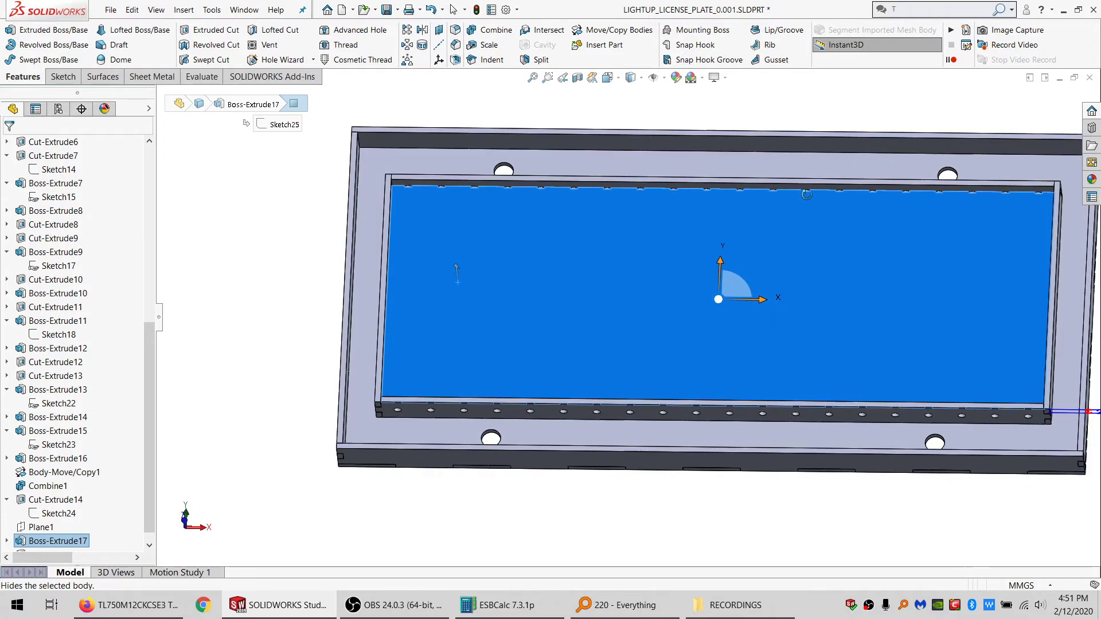
pyautogui.scroll(-3, 1009, 396)
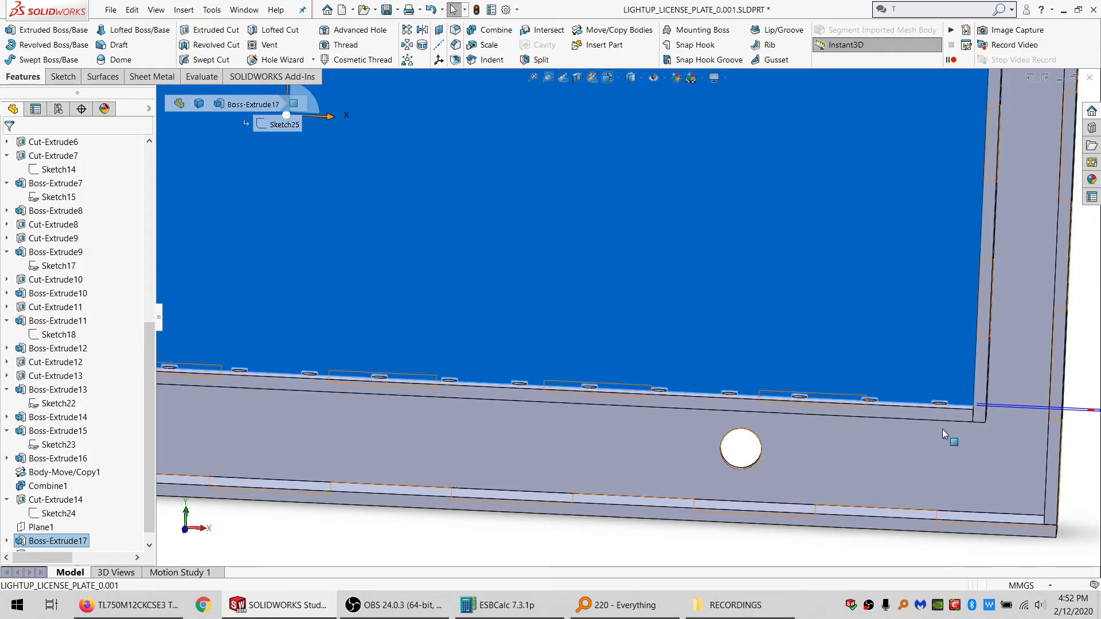
pyautogui.moveTo(948, 436); pyautogui.dragTo(945, 362, button='middle')
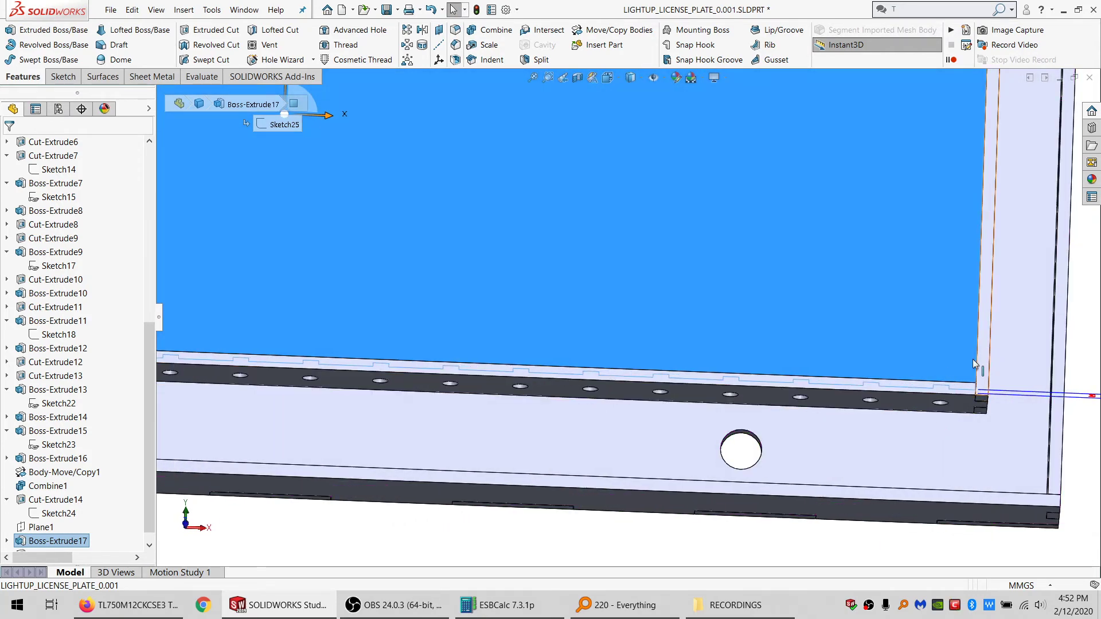
pyautogui.scroll(3, 934, 336)
pyautogui.scroll(3, 932, 336)
pyautogui.scroll(-5, 677, 236)
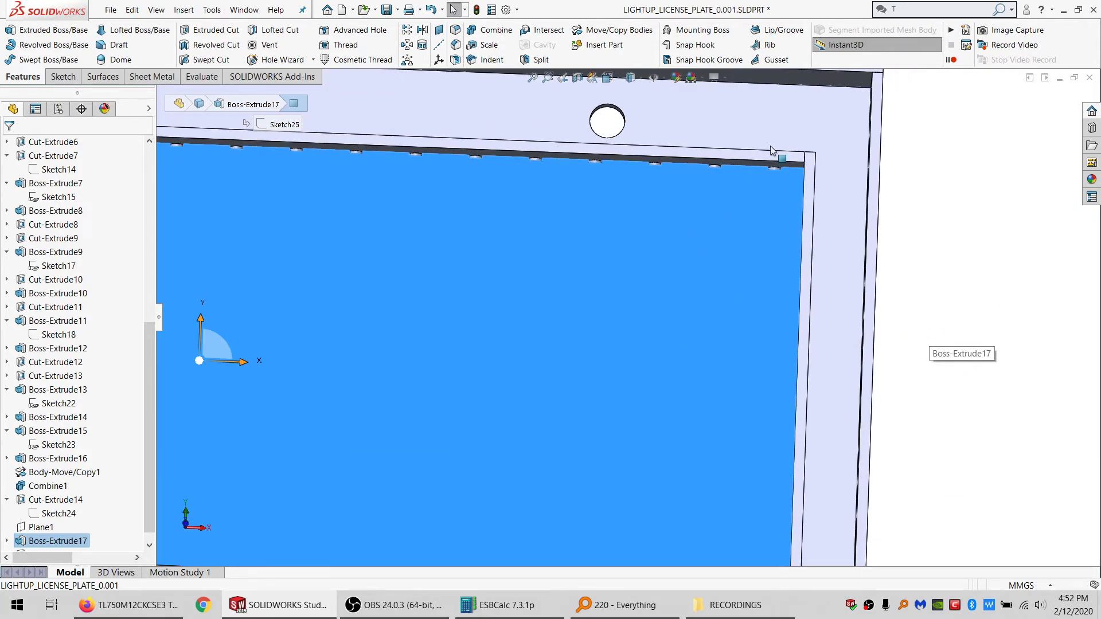
pyautogui.scroll(-3, 774, 188)
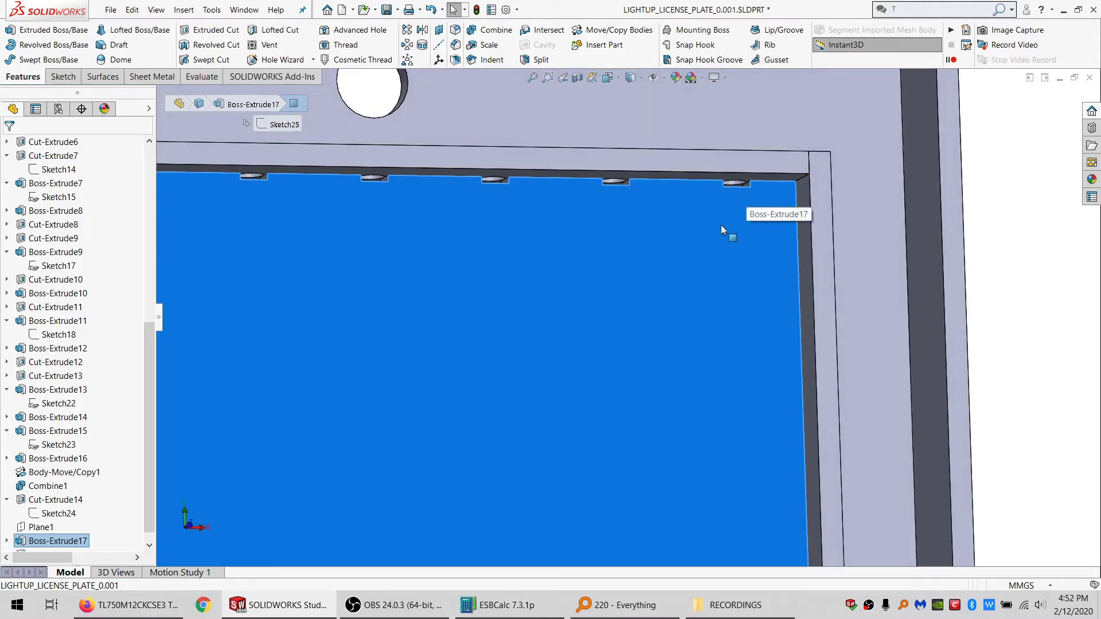
pyautogui.click(999, 226)
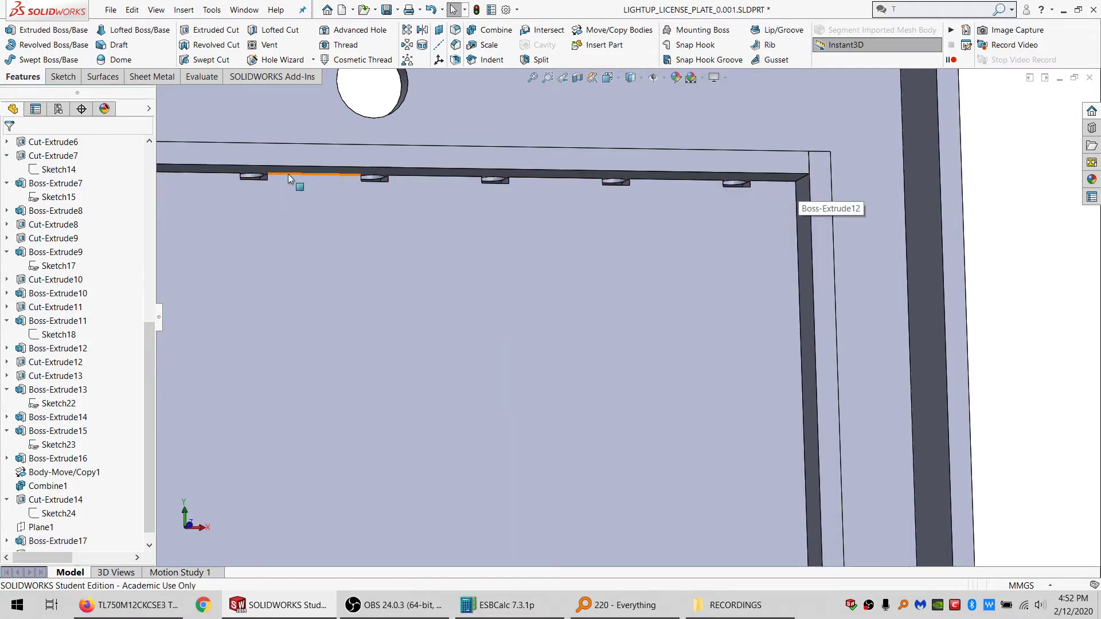
# Step: Examine the fit of the clear panel inside the inner frame from several angles, including the notches along the lower rail
pyautogui.scroll(4, 746, 287)
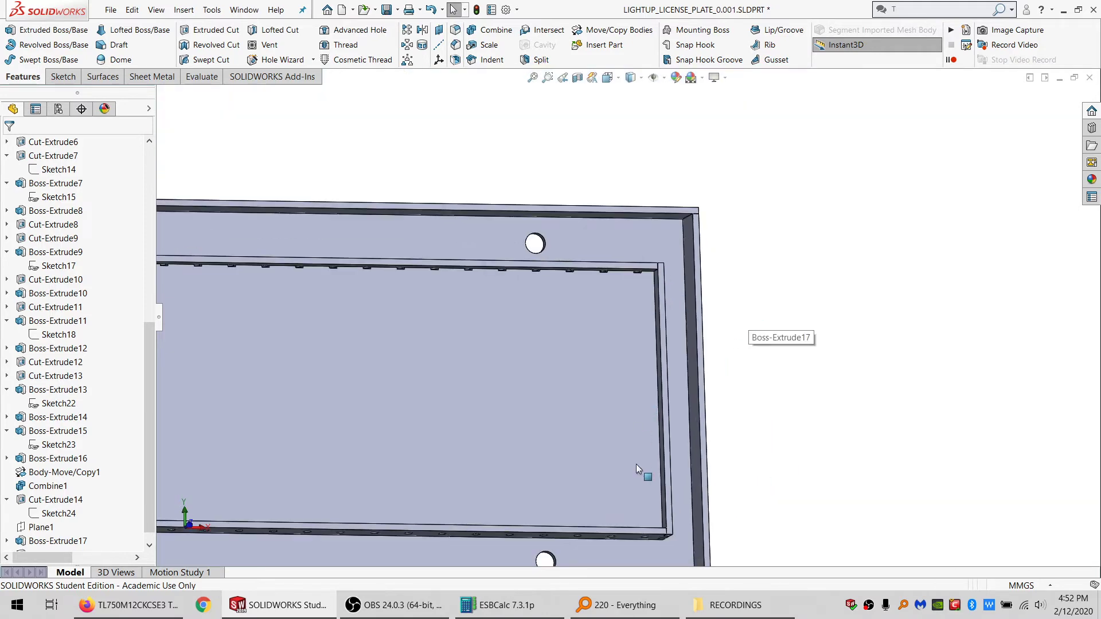
pyautogui.moveTo(635, 464); pyautogui.dragTo(486, 532, button='middle')
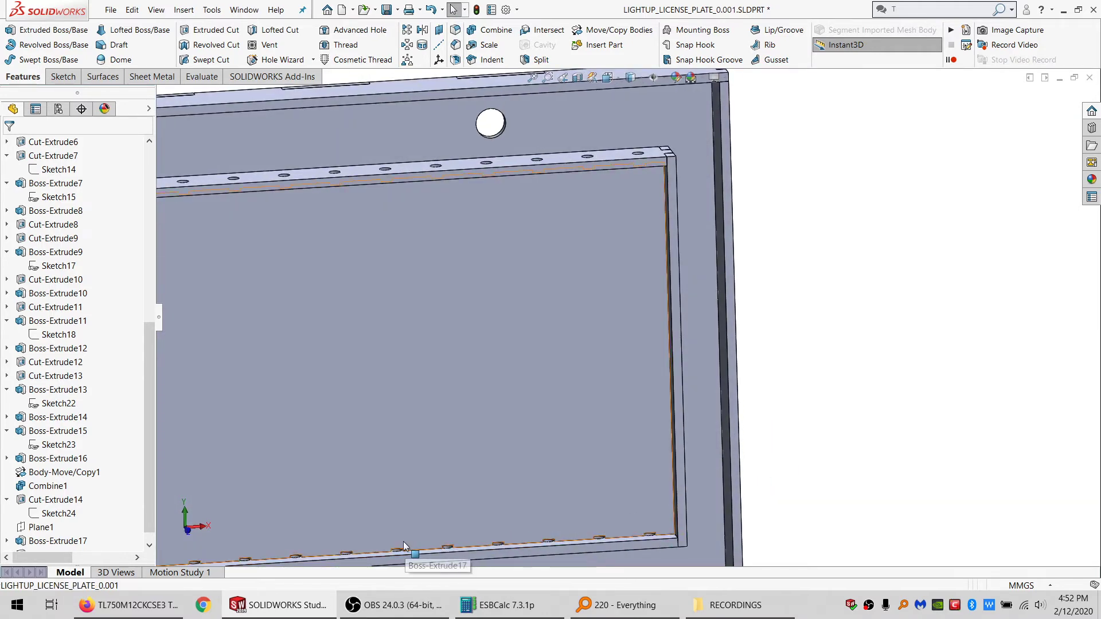
pyautogui.scroll(4, 477, 504)
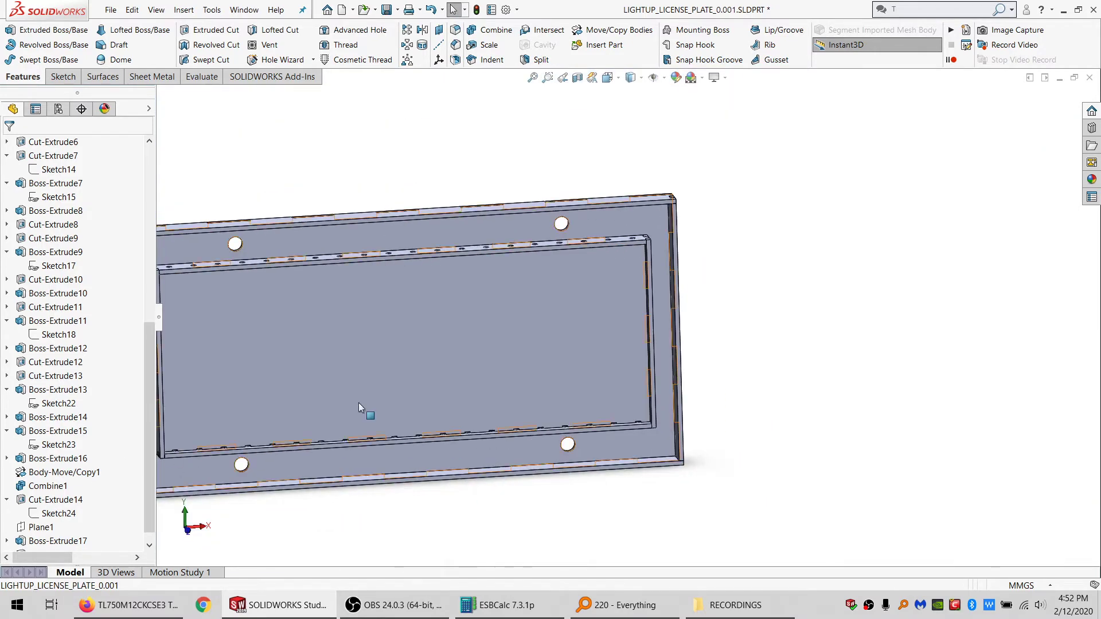
pyautogui.scroll(-1, 585, 393)
pyautogui.scroll(-3, 658, 417)
pyautogui.moveTo(659, 417); pyautogui.dragTo(650, 352, button='middle')
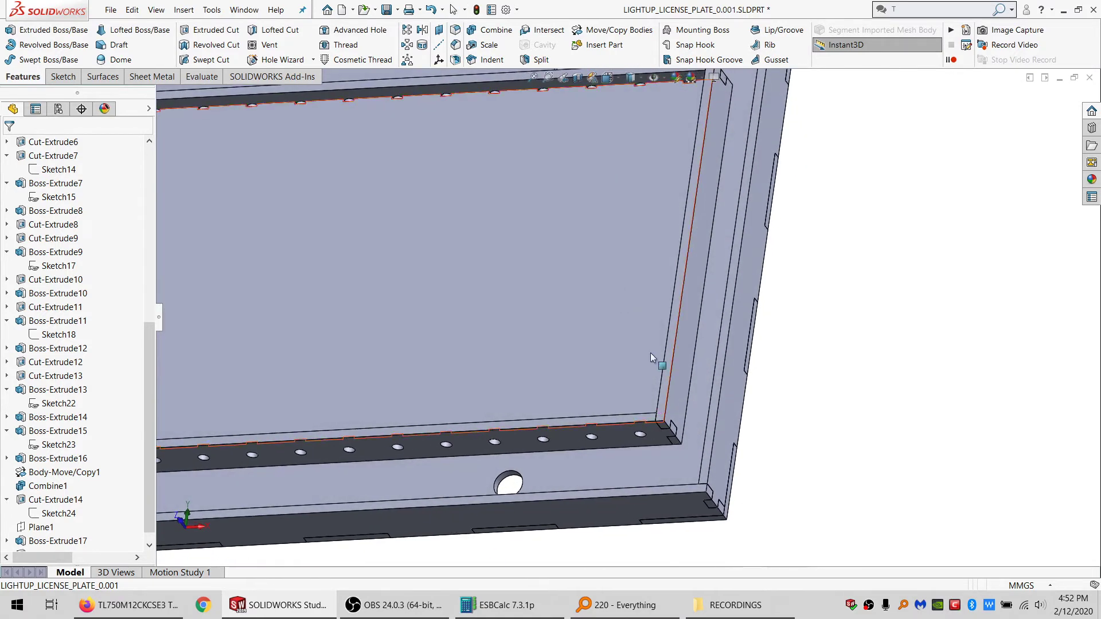
pyautogui.click(573, 246)
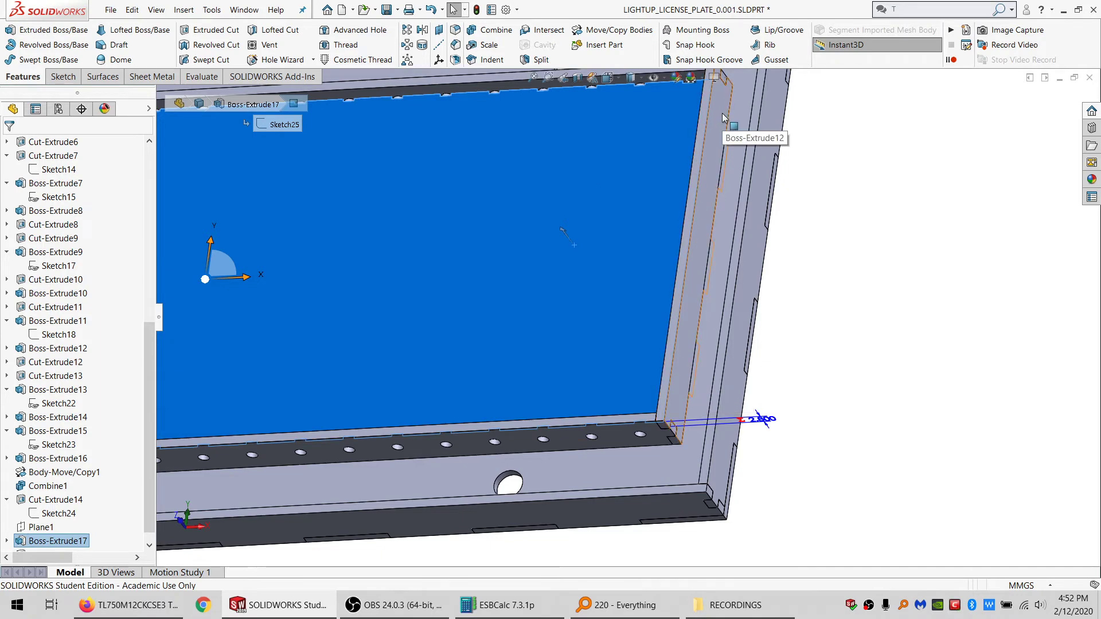
pyautogui.scroll(6, 644, 367)
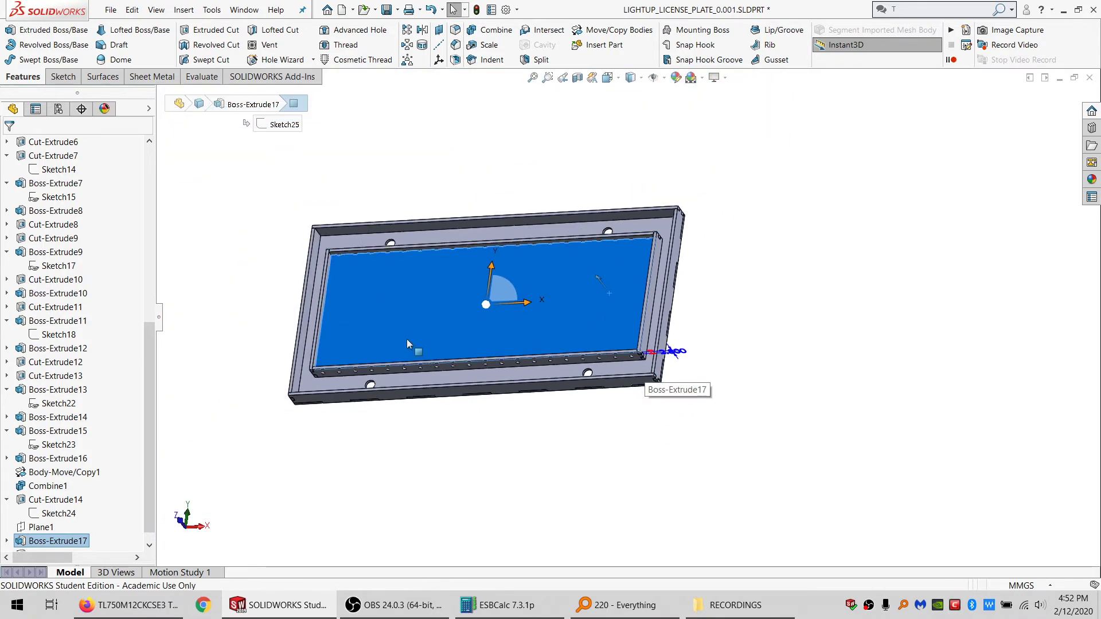
pyautogui.scroll(-5, 406, 345)
pyautogui.moveTo(406, 343); pyautogui.dragTo(274, 403, button='middle')
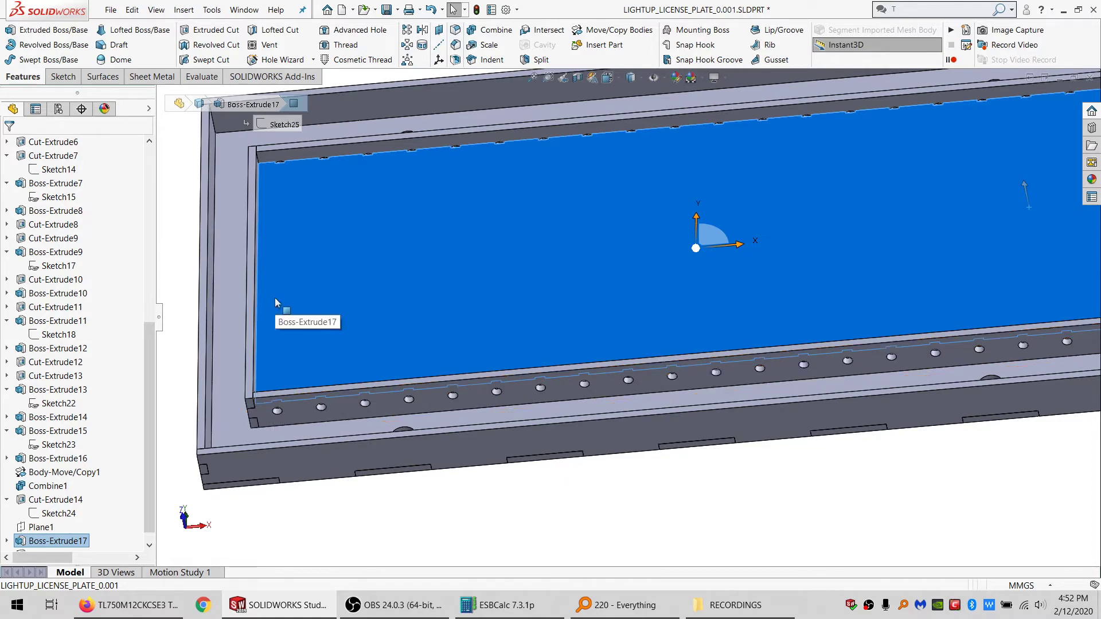
pyautogui.moveTo(414, 306); pyautogui.dragTo(425, 430, button='middle')
pyautogui.scroll(-5, 360, 428)
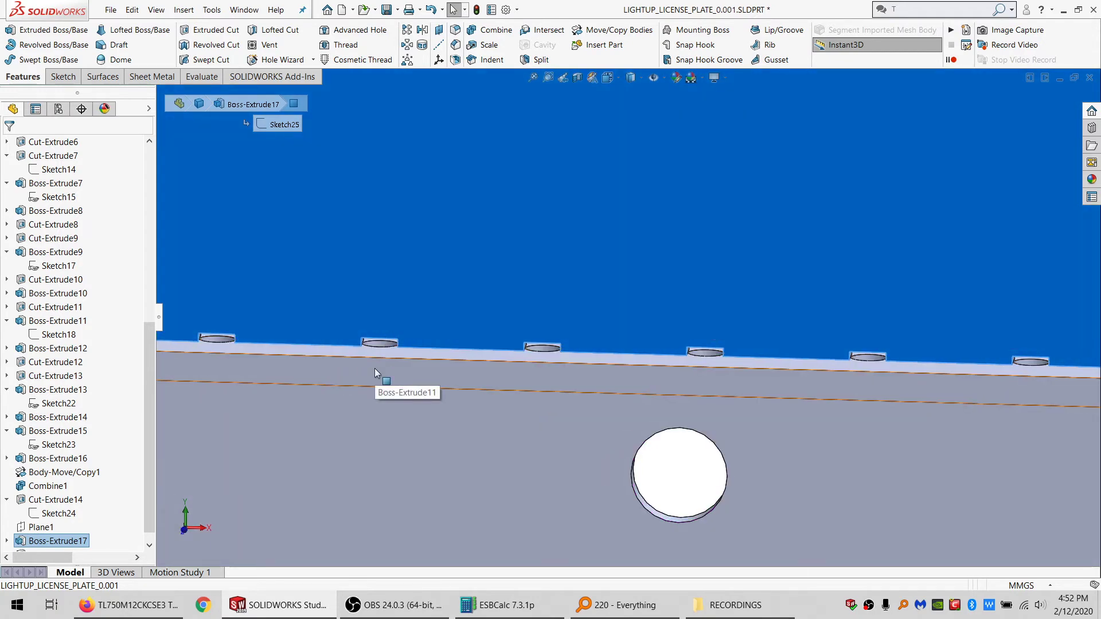
pyautogui.moveTo(373, 368); pyautogui.dragTo(373, 337, button='middle')
pyautogui.scroll(5, 405, 388)
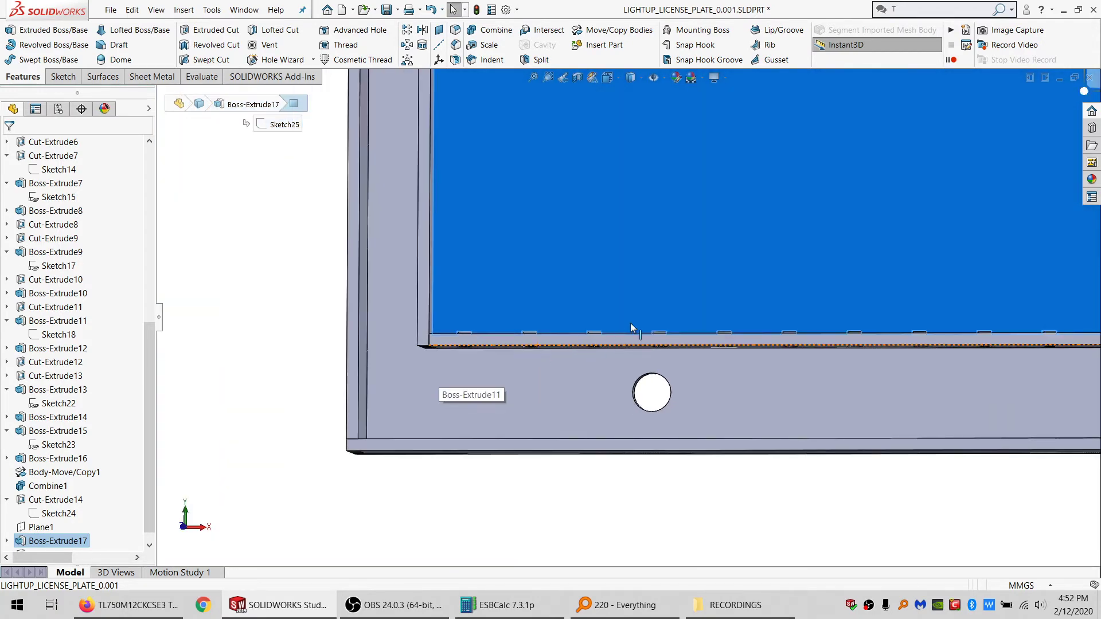
pyautogui.scroll(5, 630, 322)
pyautogui.scroll(-3, 796, 266)
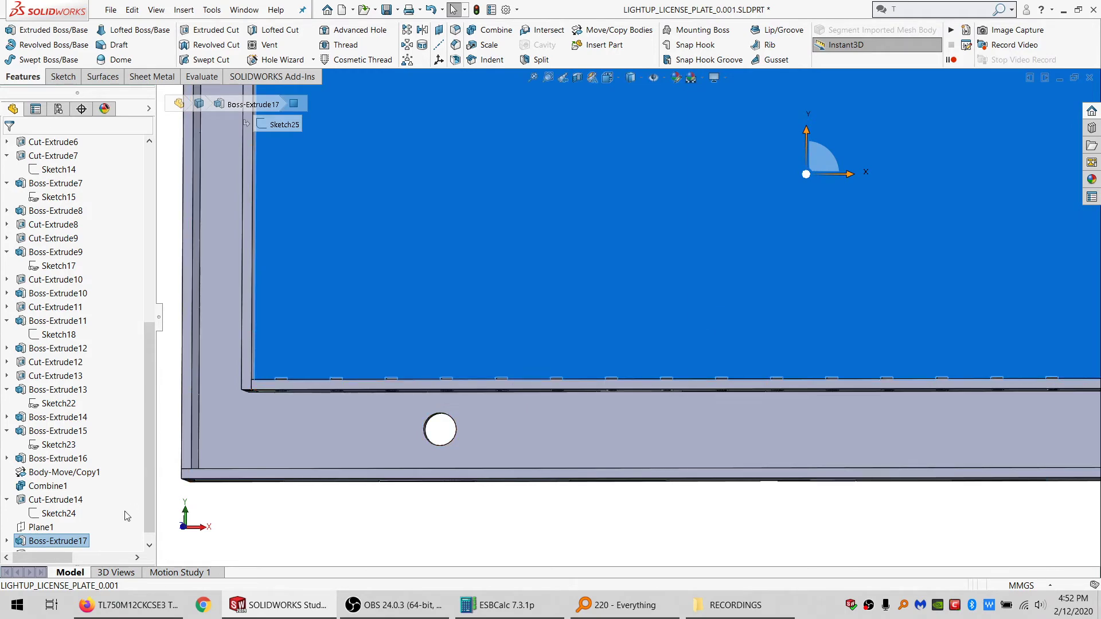
# Step: Delete the LED notch cut Cut-Extrude15 from the clear panel, together with its sketch Sketch26
pyautogui.scroll(-1, 104, 537)
pyautogui.click(41, 542)
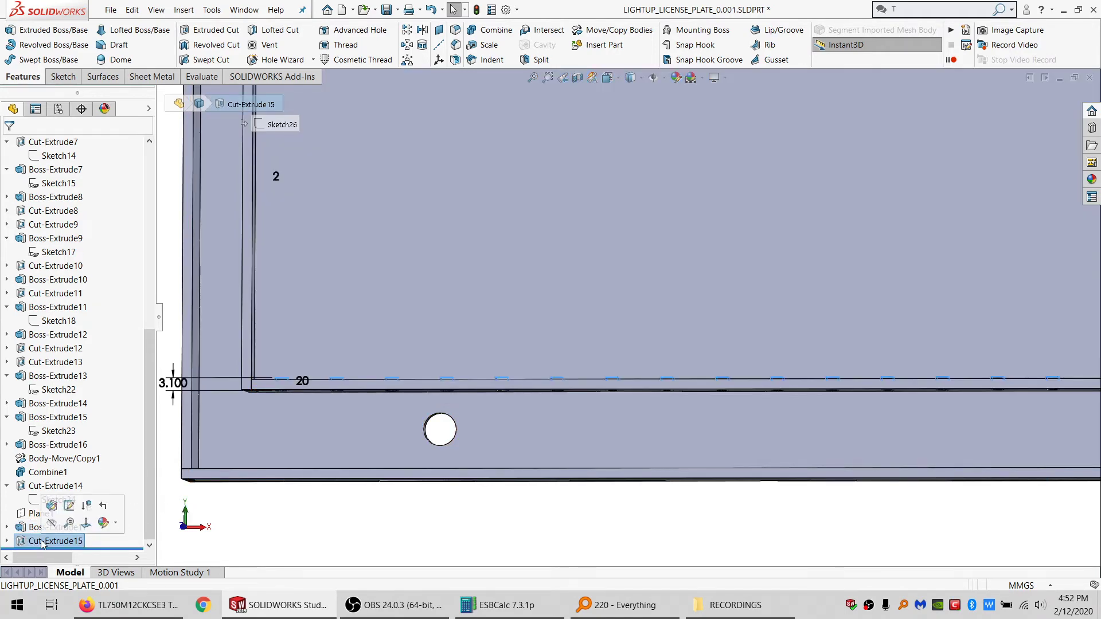
pyautogui.press('Delete')
pyautogui.press('Return')
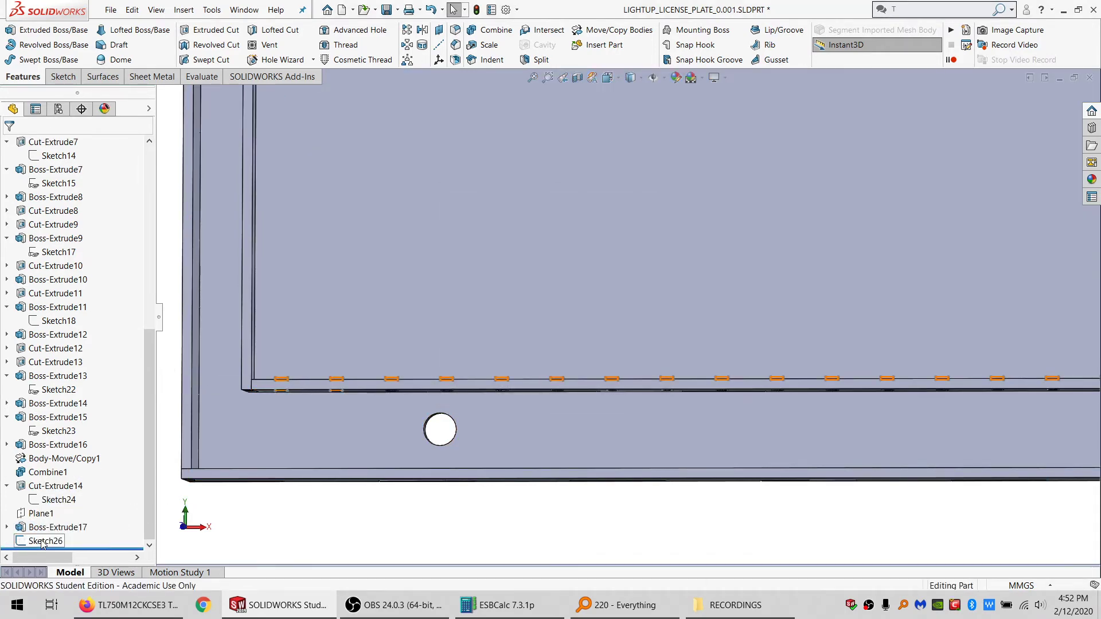
pyautogui.click(45, 542)
pyautogui.press('Delete')
pyautogui.press('Return')
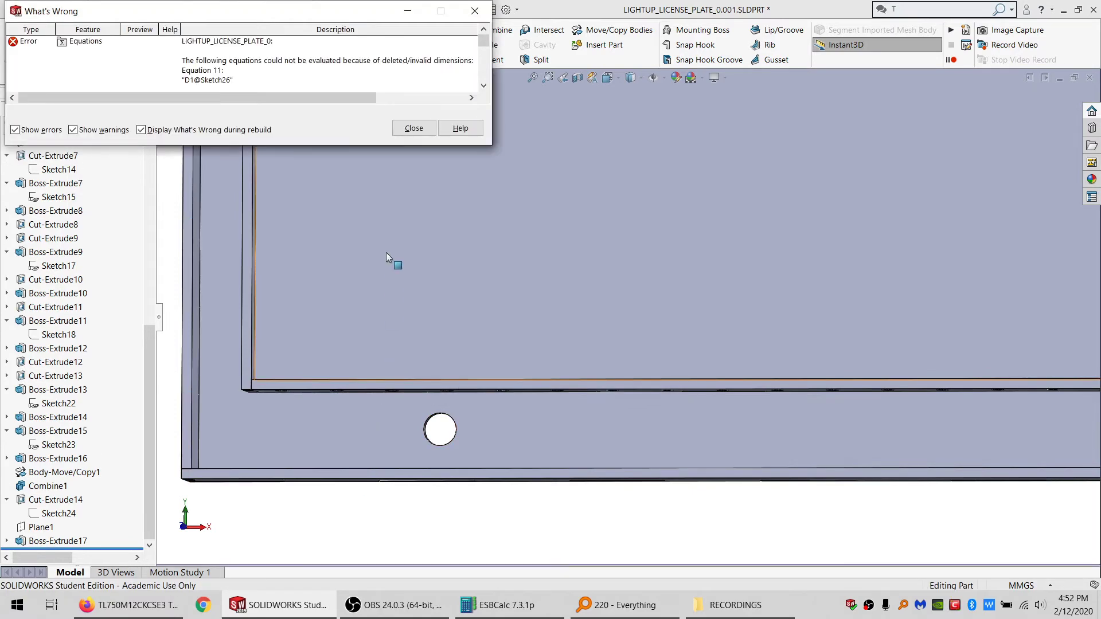
pyautogui.press('Return')
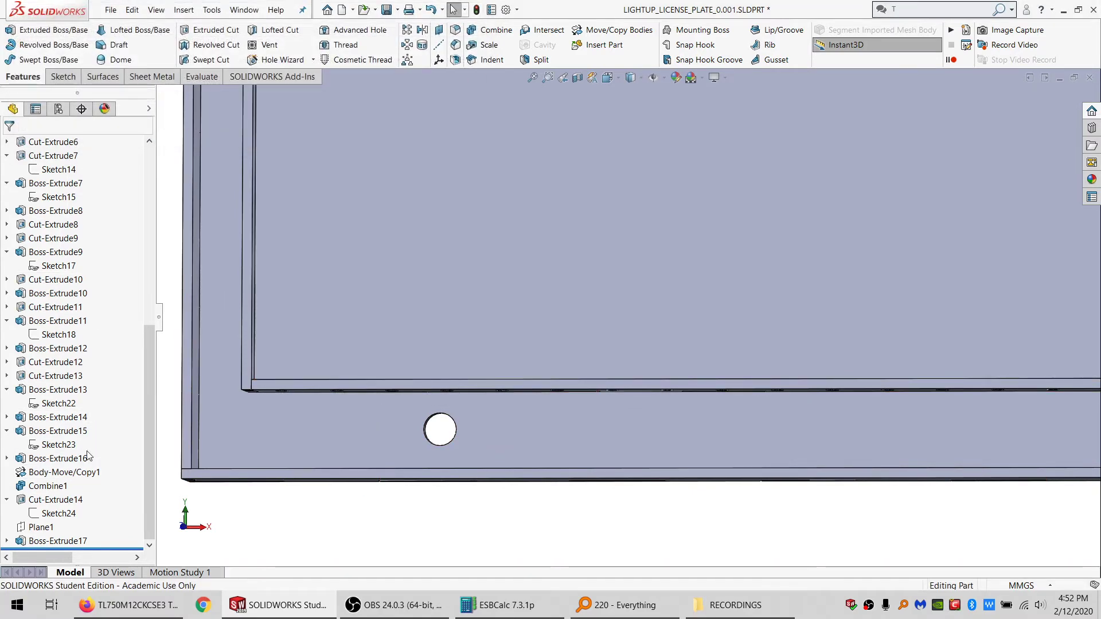
# Step: Undo the deletion of Sketch26 and delete the sketch again
pyautogui.hotkey('ctrl', 'z')
pyautogui.click(50, 542)
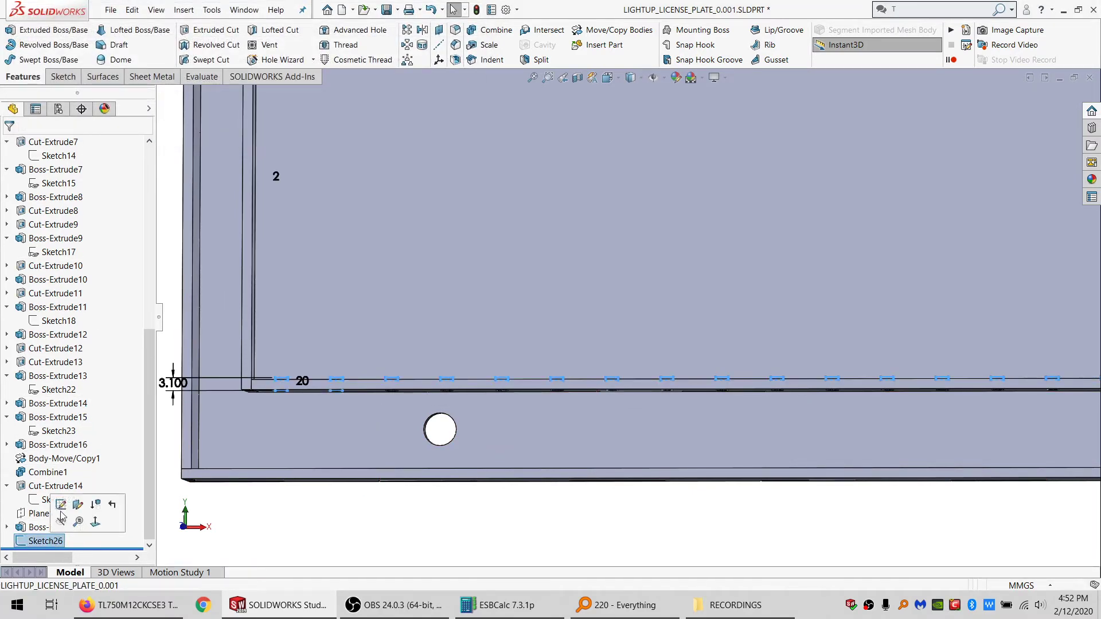
pyautogui.press('Delete')
pyautogui.press('Return')
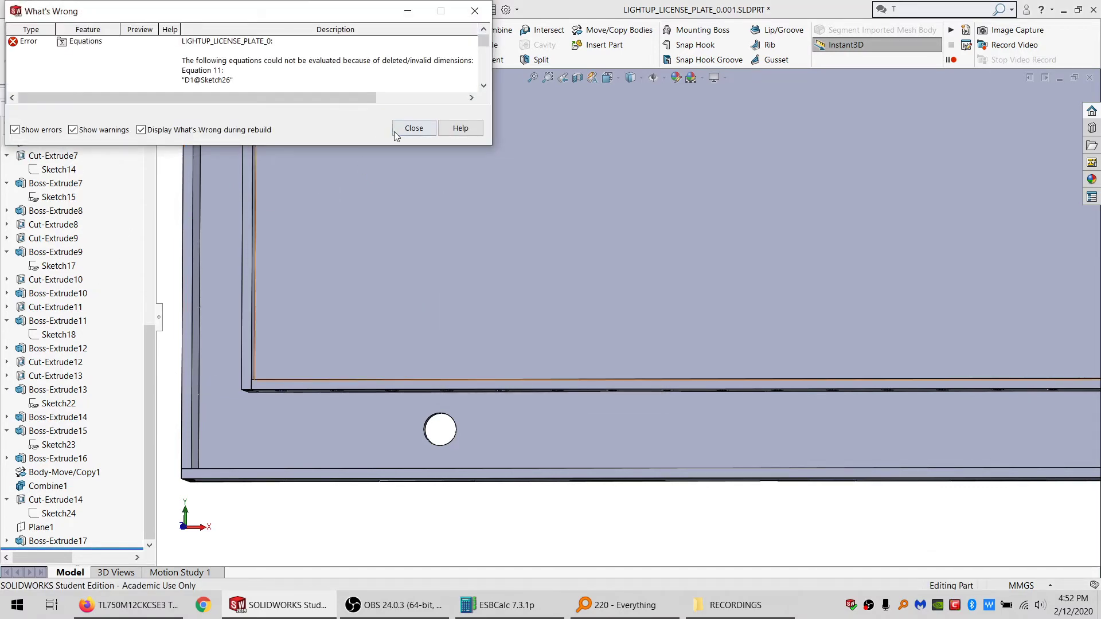
pyautogui.click(413, 128)
# Step: Delete the broken "D1@Sketch26" equation from the part's equations
pyautogui.scroll(7, 66, 296)
pyautogui.rightClick(58, 279)
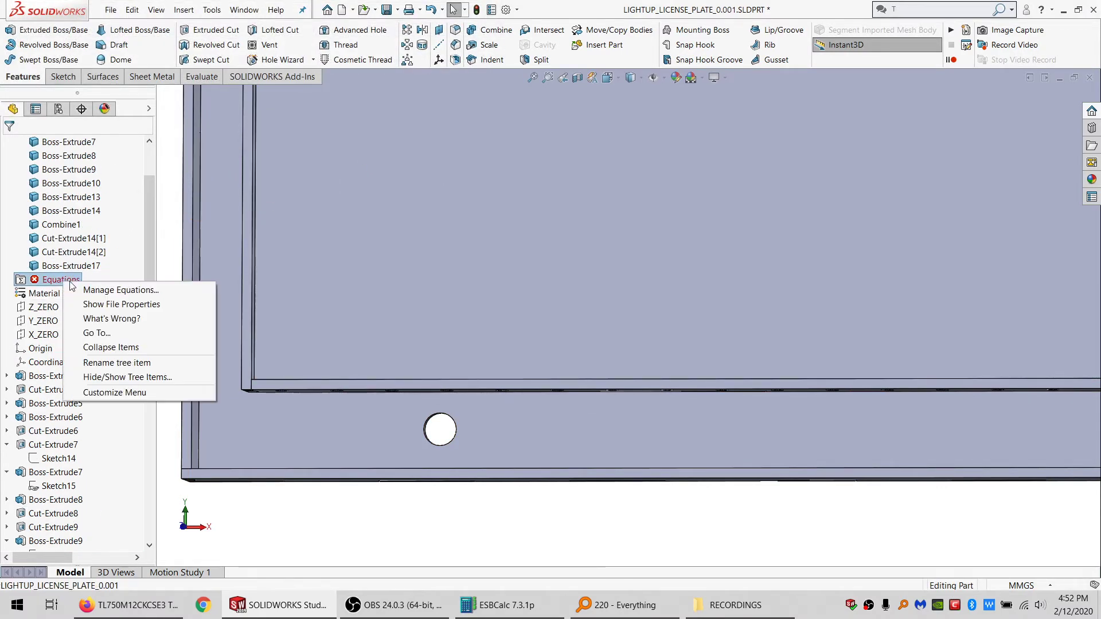
pyautogui.click(86, 288)
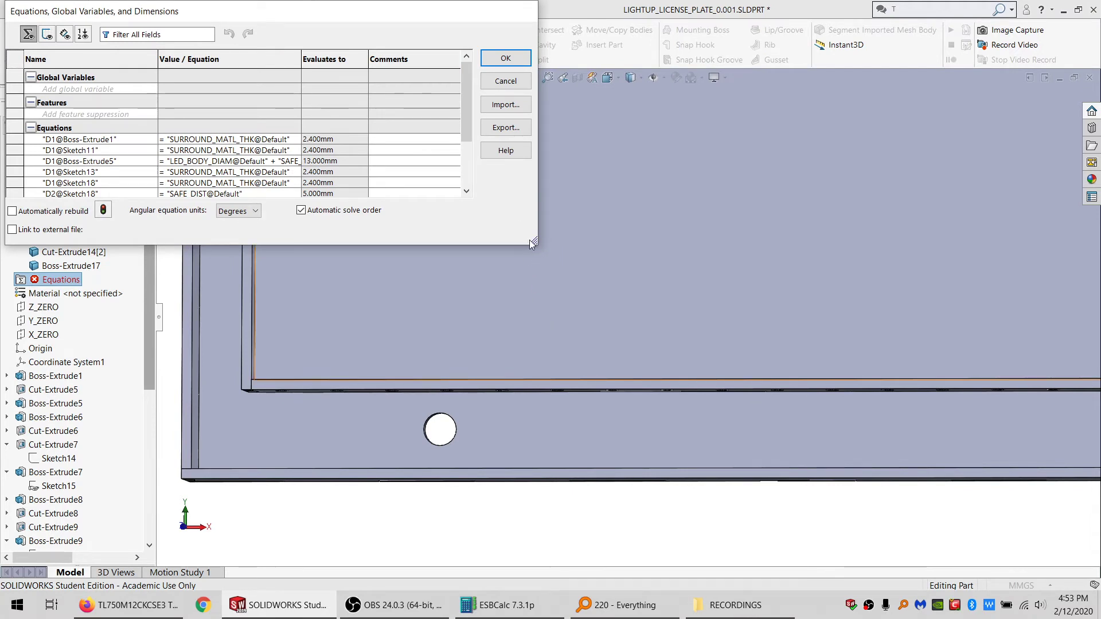
pyautogui.moveTo(535, 245); pyautogui.dragTo(556, 493)
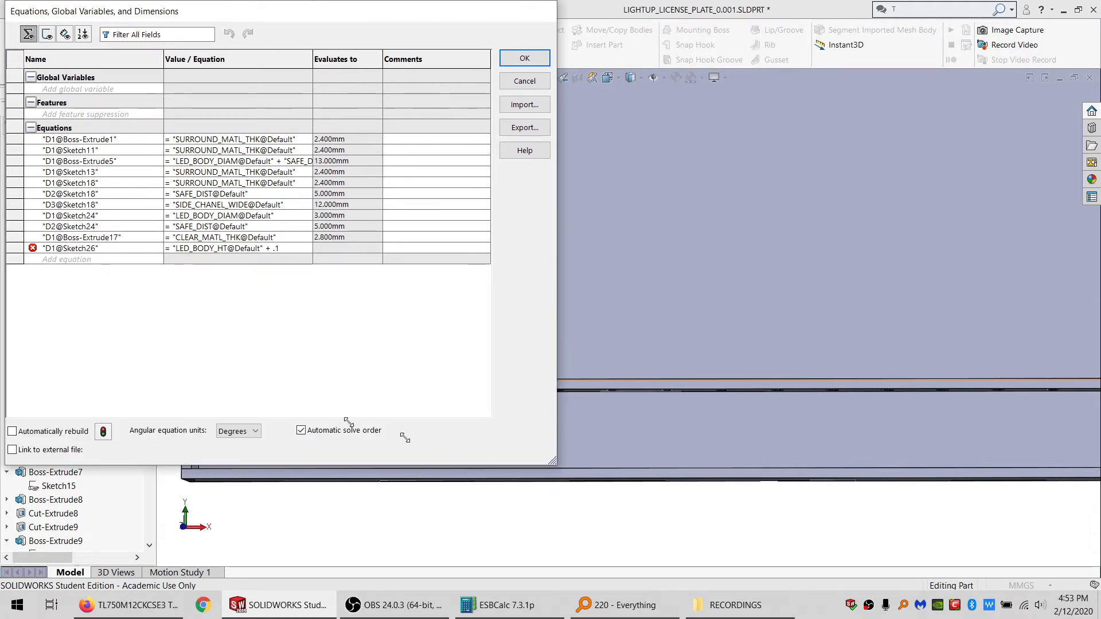
pyautogui.click(15, 248)
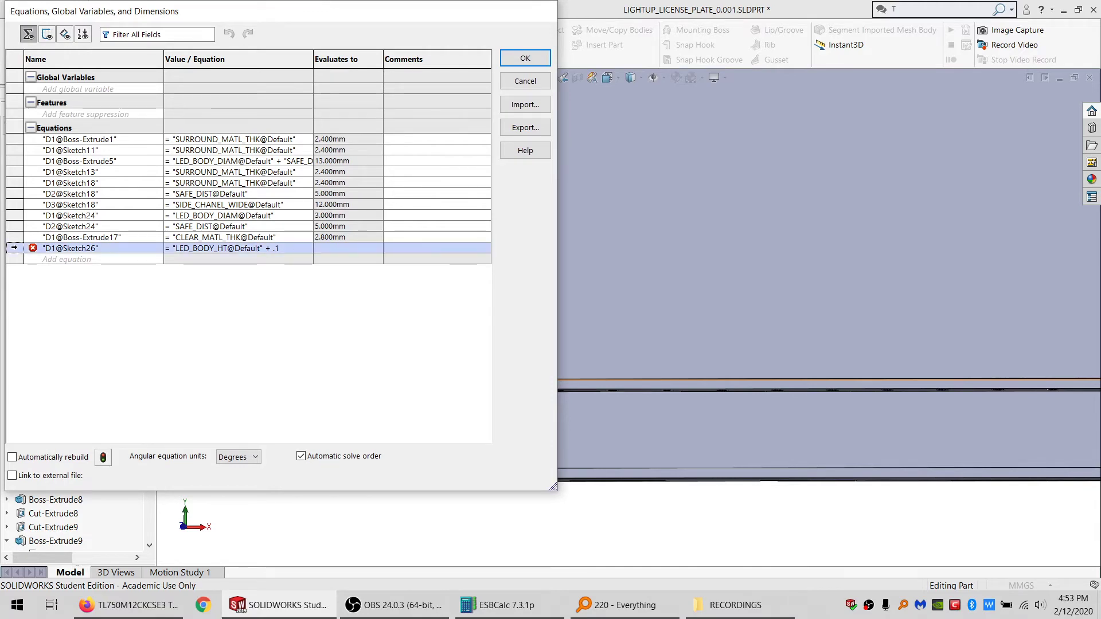
pyautogui.press('Delete')
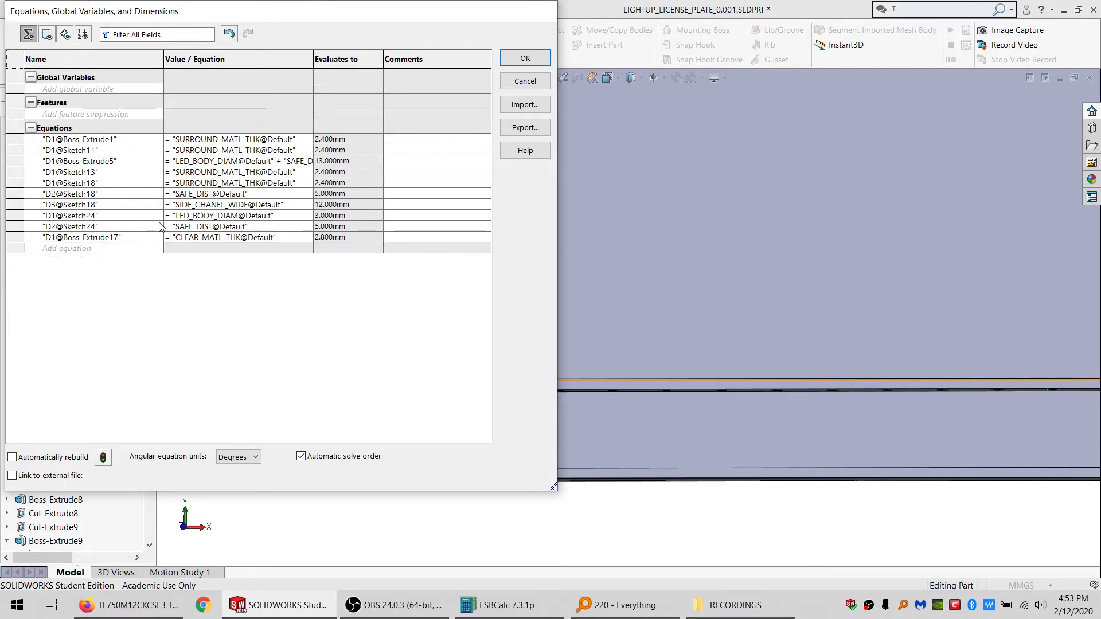
pyautogui.click(524, 59)
# Step: Start a new sketch on the clear panel's front face
pyautogui.press('f')
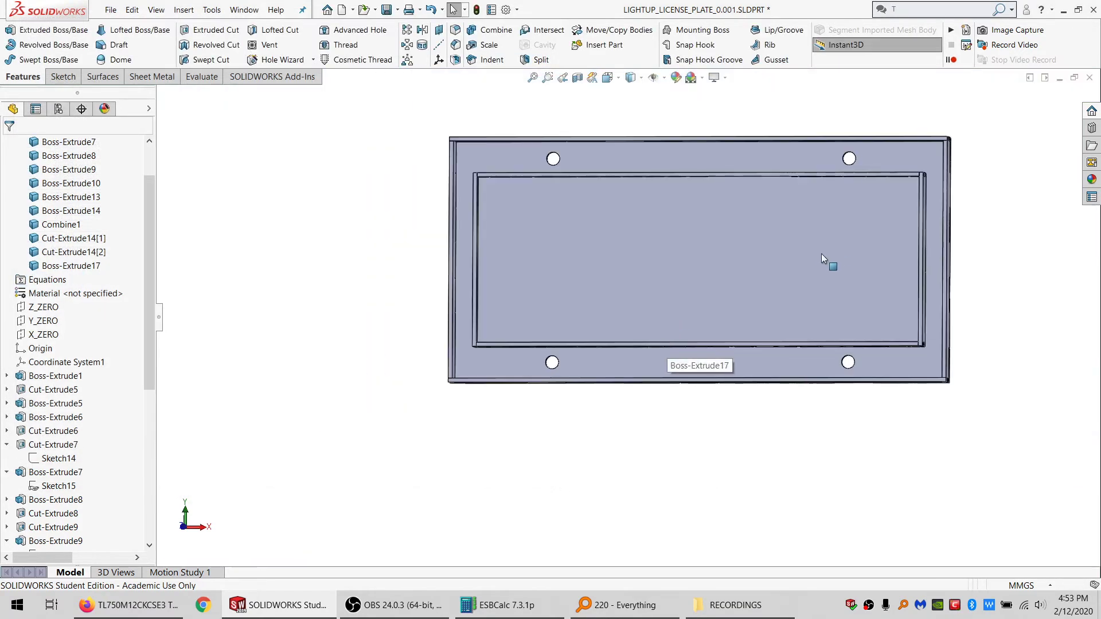
pyautogui.moveTo(821, 253); pyautogui.dragTo(761, 275, button='middle')
pyautogui.click(850, 257)
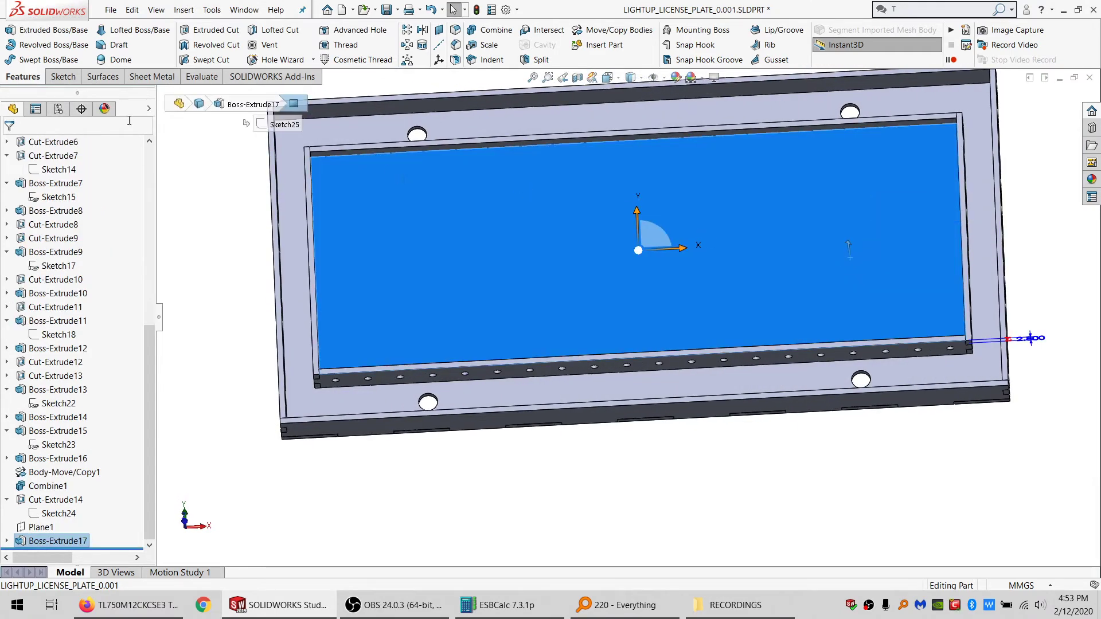
pyautogui.click(59, 76)
pyautogui.click(12, 34)
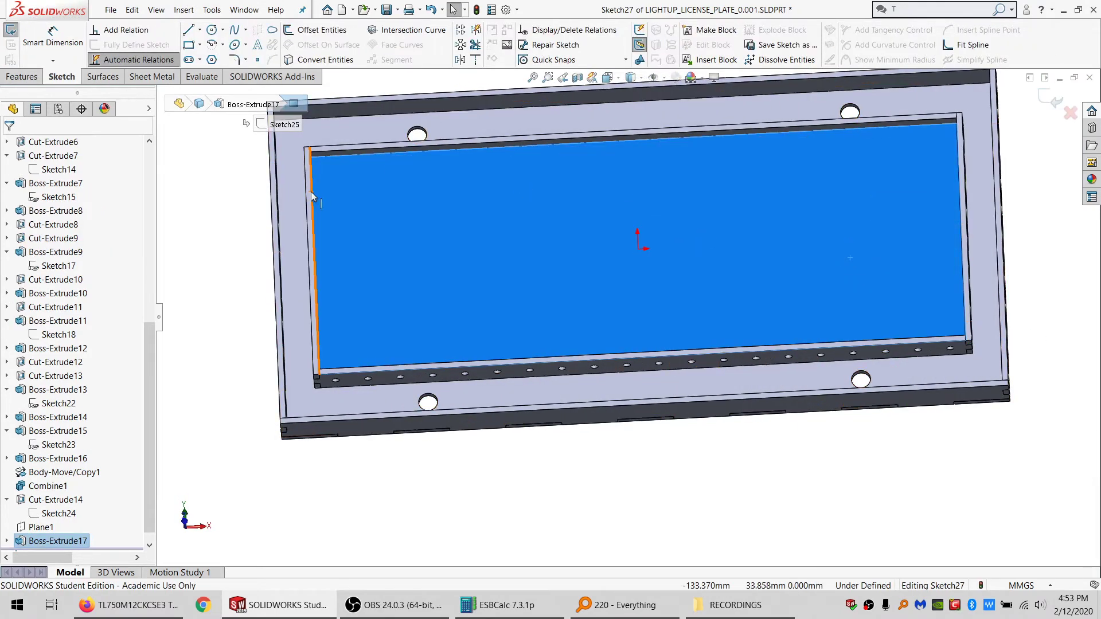
# Step: Hide the left and right vertical rails of the inner frame to expose the panel's short edges
pyautogui.rightClick(311, 192)
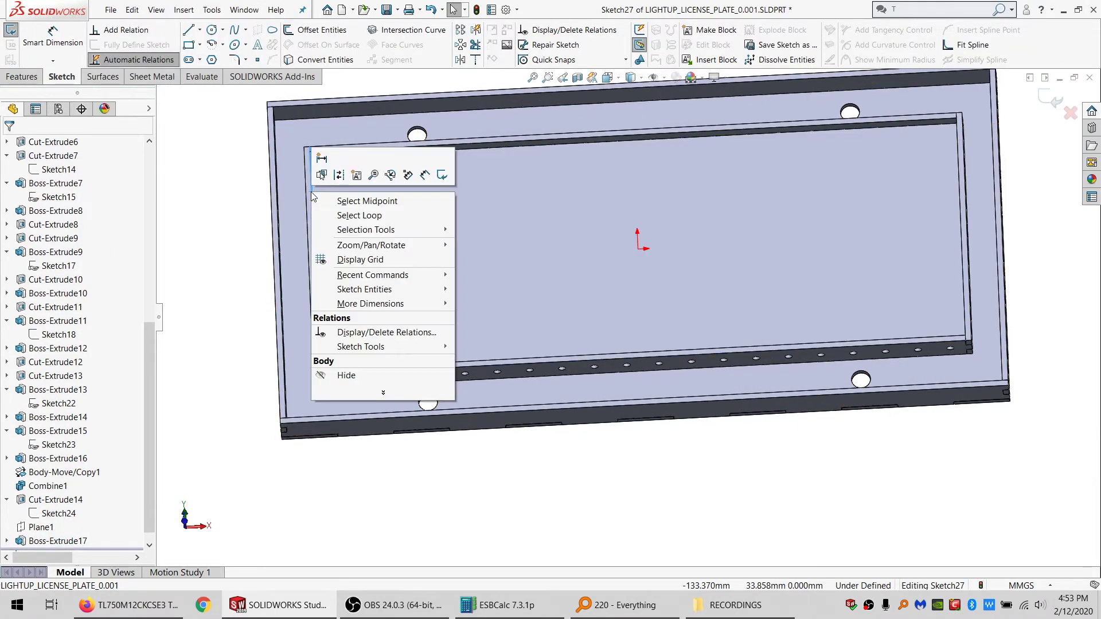
pyautogui.rightClick(961, 168)
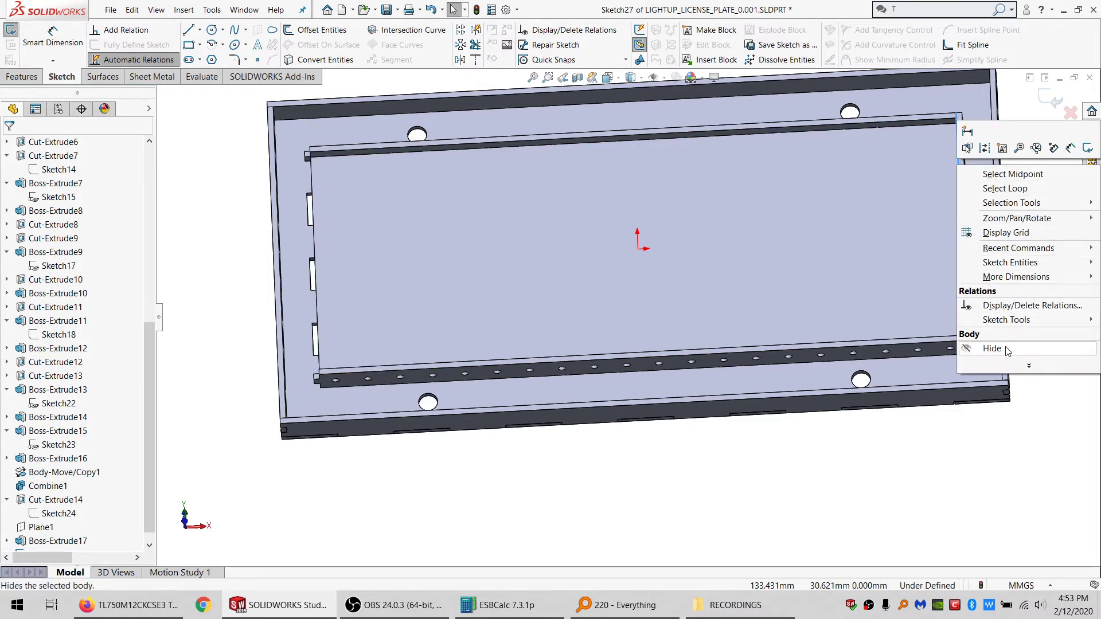
pyautogui.click(1047, 351)
# Step: Sketch a corner rectangle about 22 mm tall outward from the panel's left edge, overlapping the uppermost slot
pyautogui.scroll(-2, 596, 242)
pyautogui.click(418, 204)
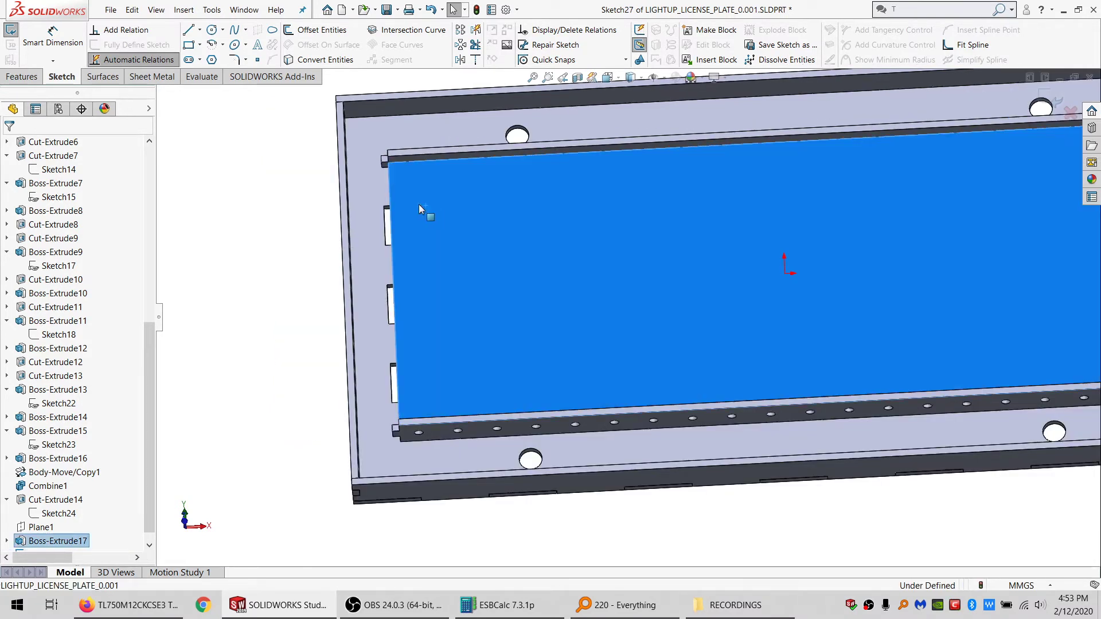
pyautogui.click(389, 177)
pyautogui.click(370, 236)
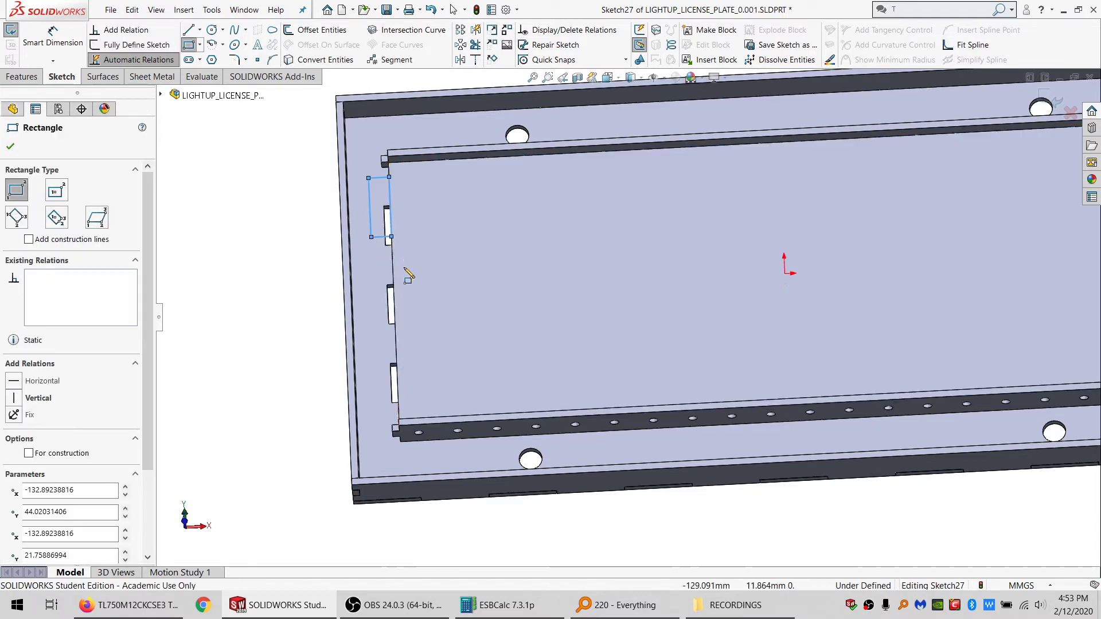
# Step: Sketch two more corner rectangles outward from the panel's left edge over the middle and lower slots, about 28 mm and 21 mm tall
pyautogui.click(392, 259)
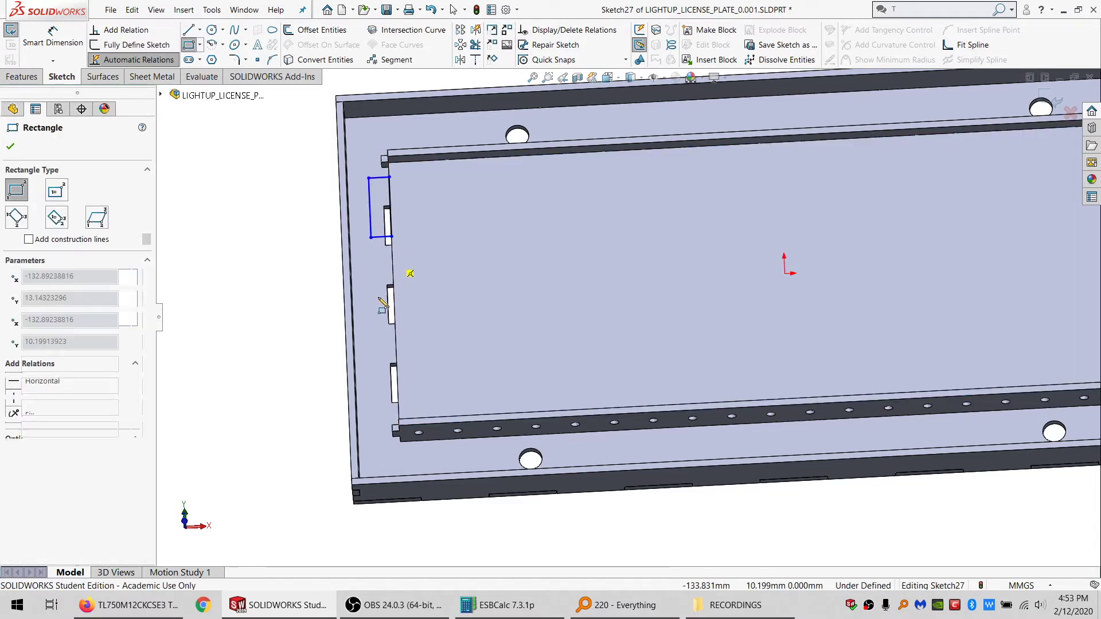
pyautogui.click(372, 335)
pyautogui.click(396, 349)
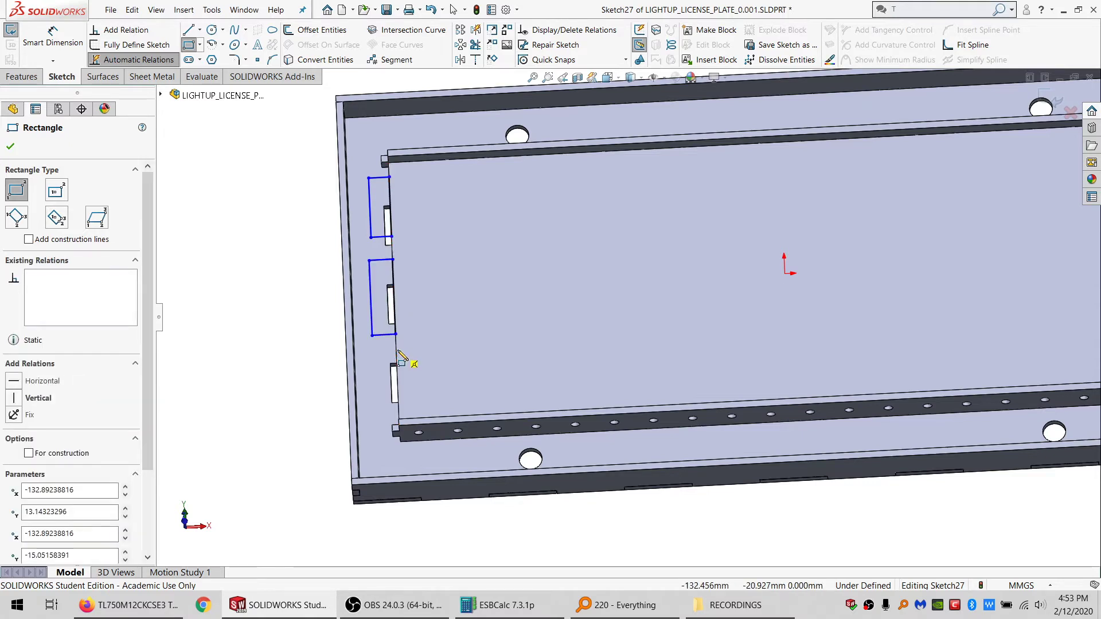
pyautogui.click(380, 404)
pyautogui.press('Escape')
# Step: Make the outer vertical sides of the three edge rectangles collinear and equal in length
pyautogui.scroll(-2, 414, 319)
pyautogui.scroll(-2, 414, 319)
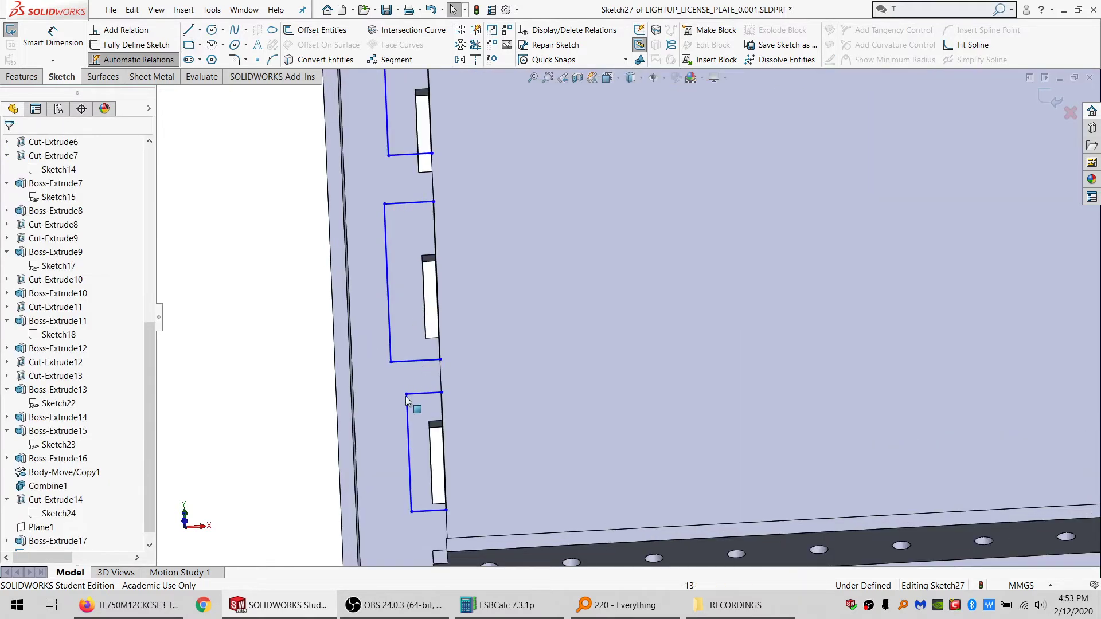
pyautogui.click(387, 338)
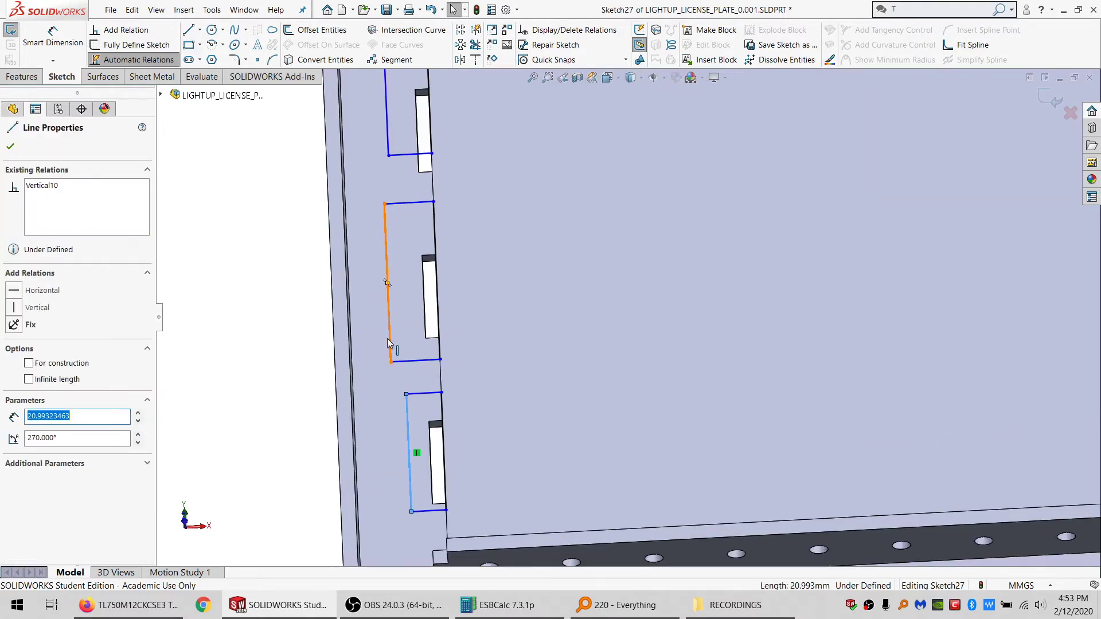
pyautogui.keyDown('ctrl'); pyautogui.click(388, 141); pyautogui.keyUp('ctrl')
pyautogui.click(38, 396)
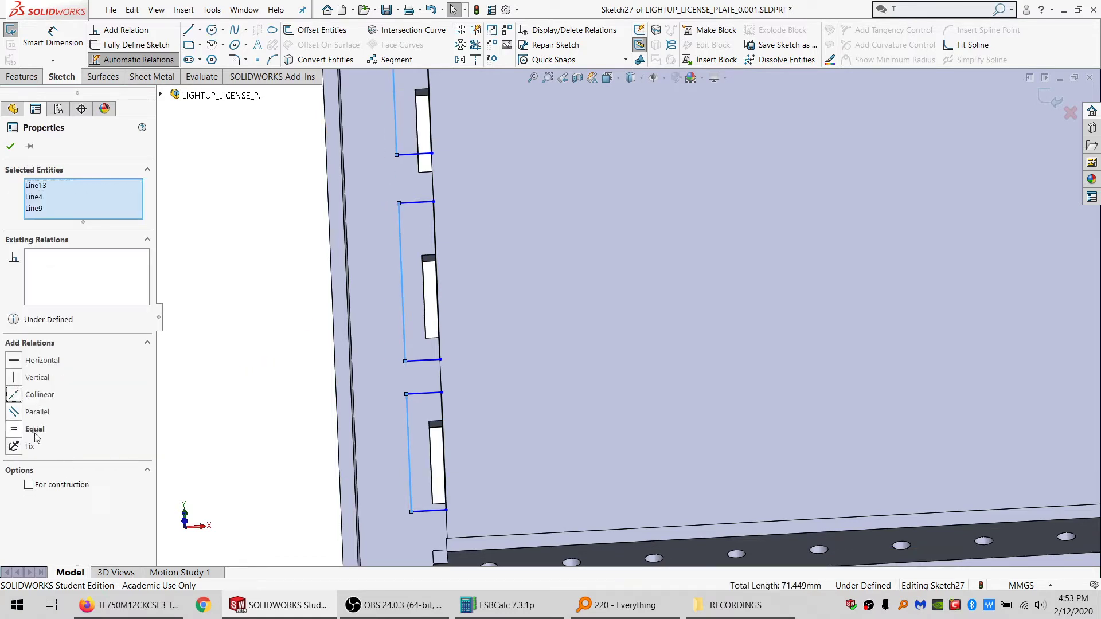
pyautogui.click(267, 395)
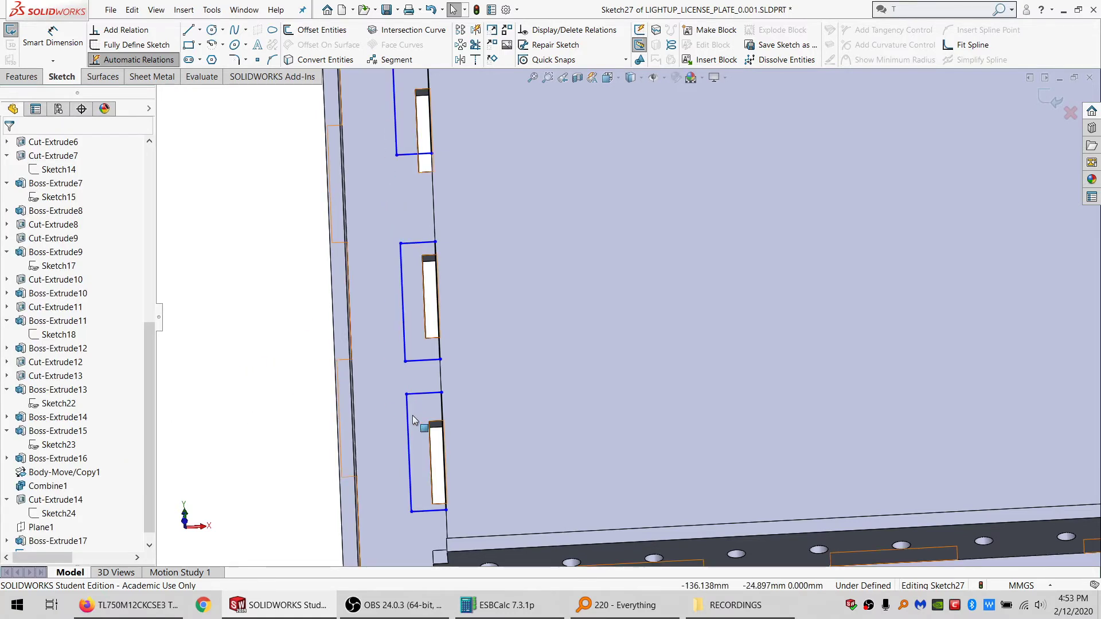
# Step: Delete the redundant vertical relations from the outer sides of the lower and middle rectangles
pyautogui.click(407, 413)
pyautogui.click(48, 186)
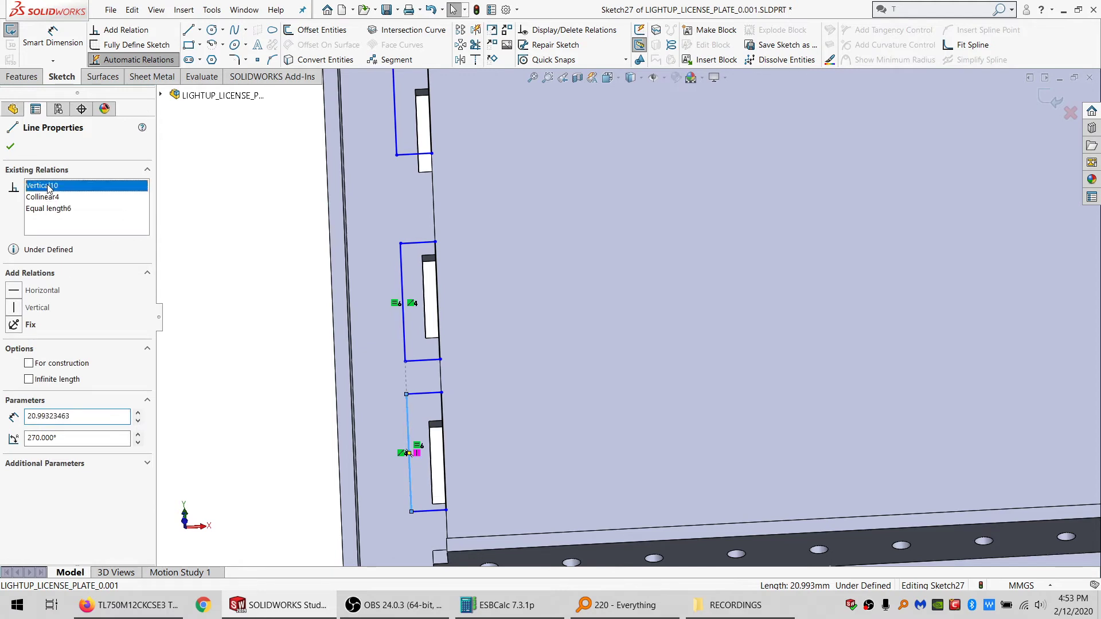
pyautogui.press('Delete')
pyautogui.click(402, 268)
pyautogui.click(51, 185)
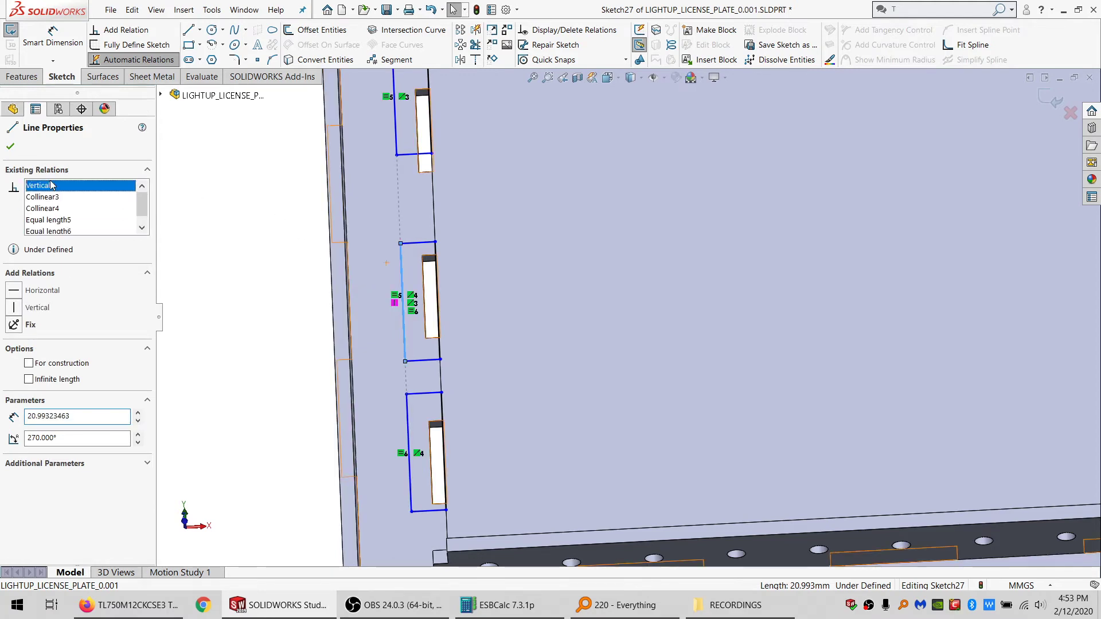
pyautogui.press('Delete')
pyautogui.click(241, 234)
# Step: Draw construction lines along the panel's left edge from its upper corner to the first rectangle and across both gaps between rectangles
pyautogui.scroll(2, 502, 289)
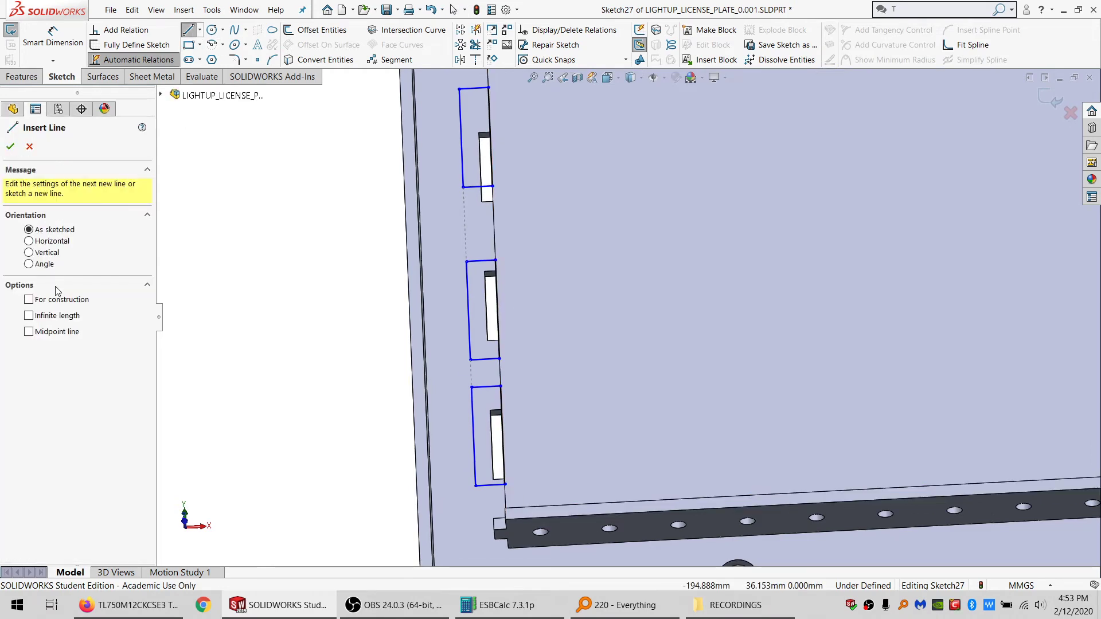
pyautogui.scroll(3, 391, 241)
pyautogui.scroll(-3, 524, 158)
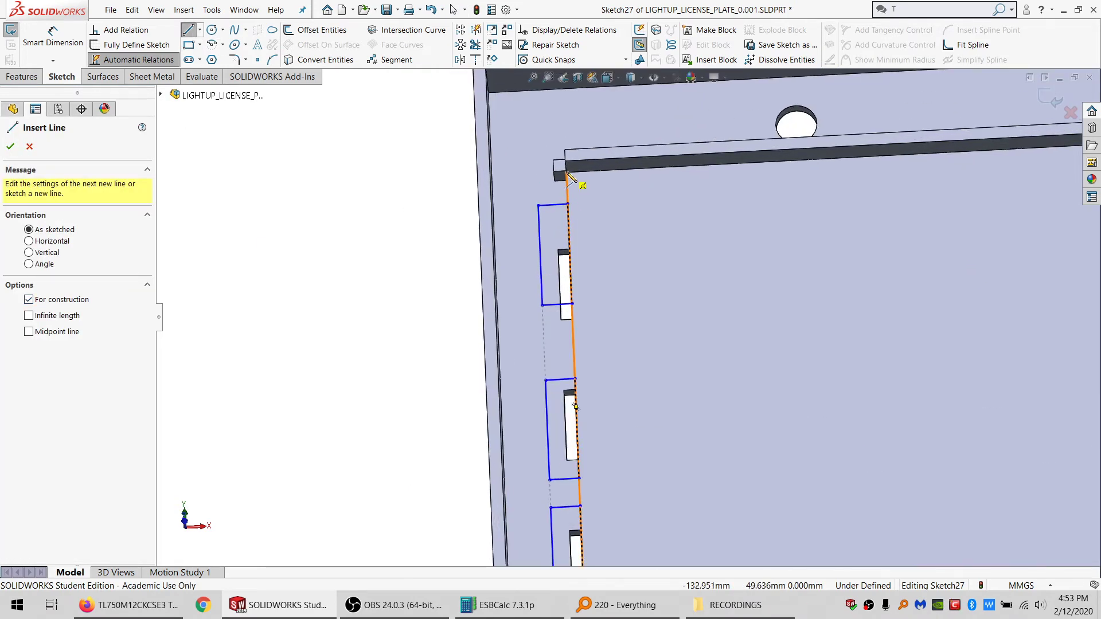
pyautogui.click(566, 172)
pyautogui.click(567, 204)
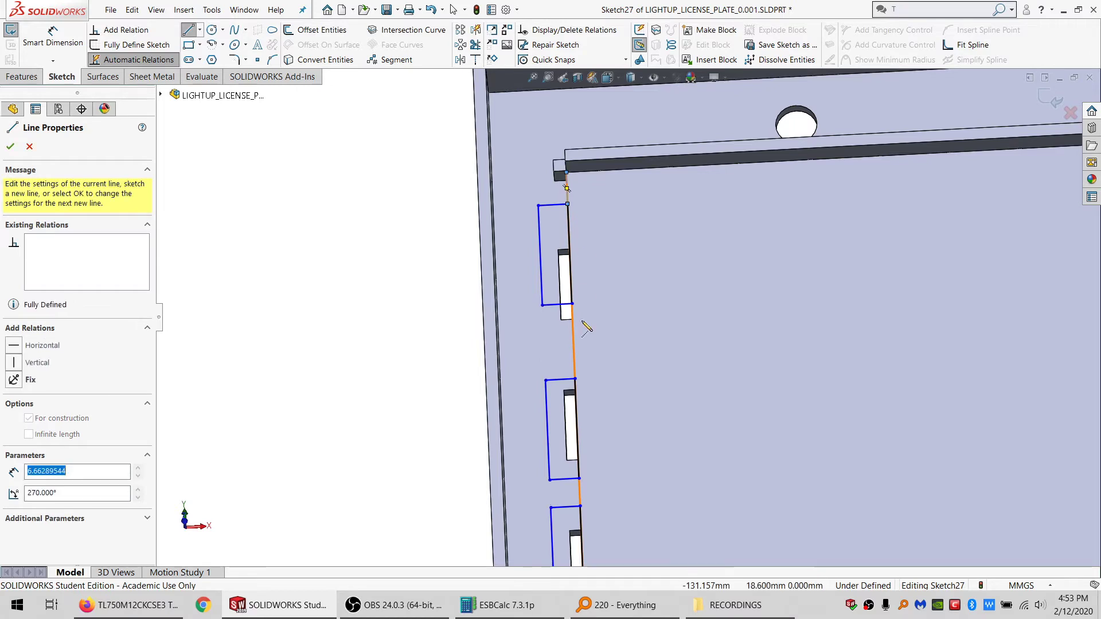
pyautogui.click(571, 303)
pyautogui.click(575, 379)
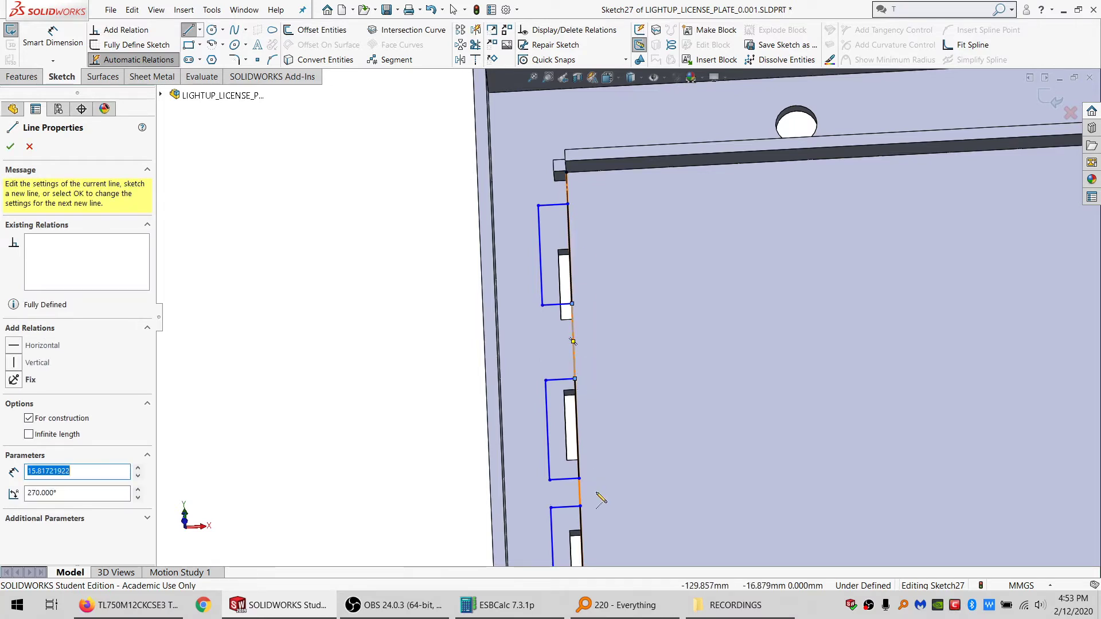
pyautogui.click(580, 508)
pyautogui.click(579, 478)
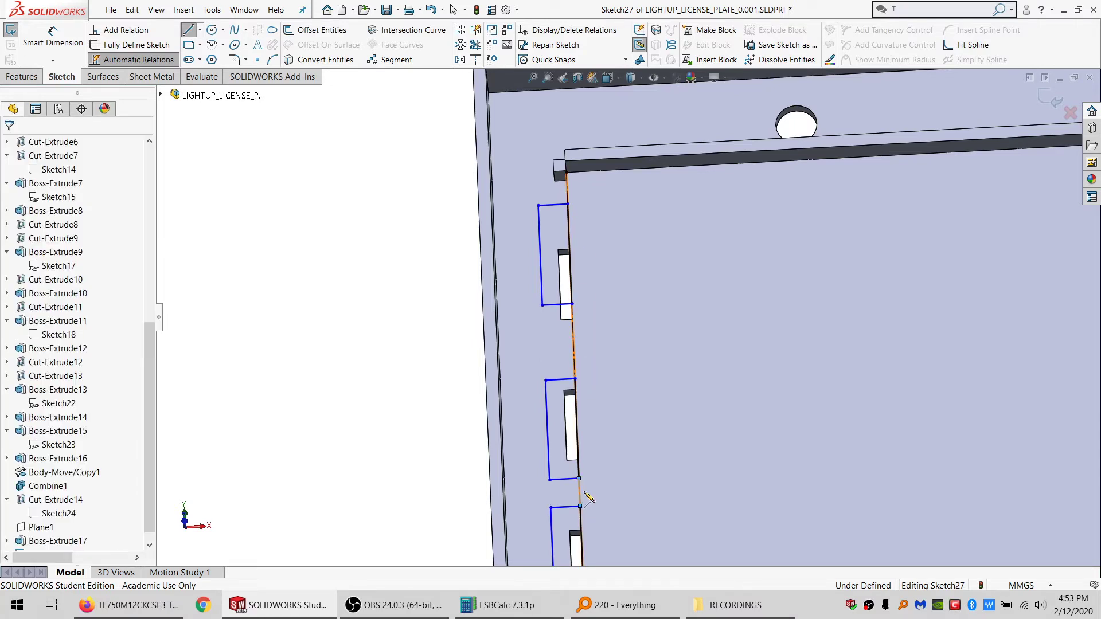
pyautogui.press('Escape')
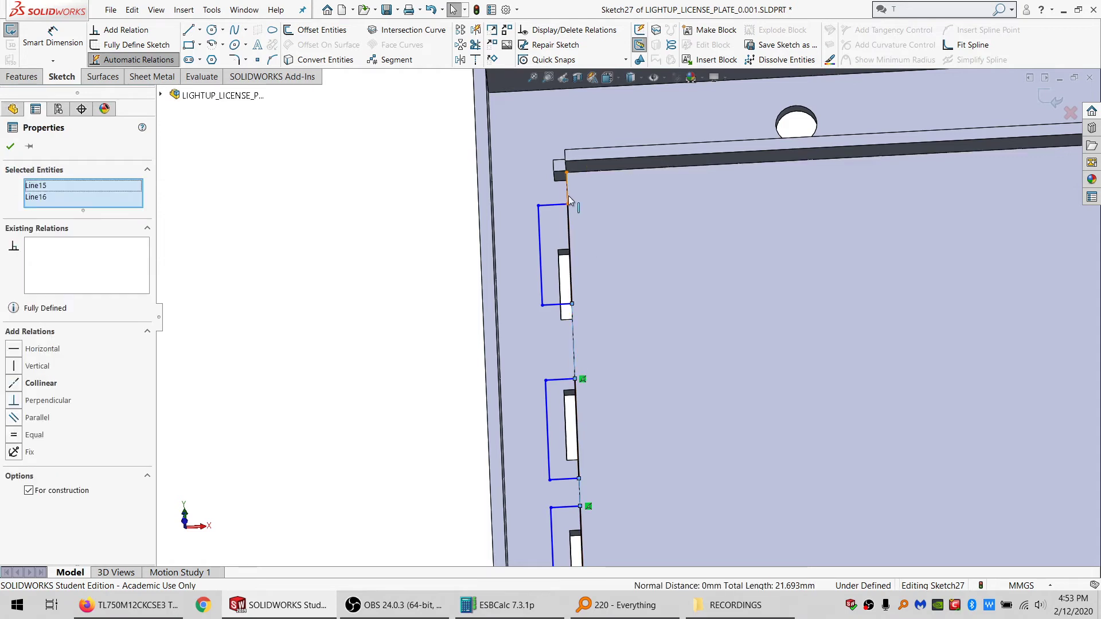
# Step: Try to make the three construction lines equal in length to the upper rectangle's inner side, checking by moving the rectangle's outer corner
pyautogui.keyDown('ctrl'); pyautogui.click(566, 191); pyautogui.keyUp('ctrl')
pyautogui.keyDown('ctrl'); pyautogui.click(568, 218); pyautogui.keyUp('ctrl')
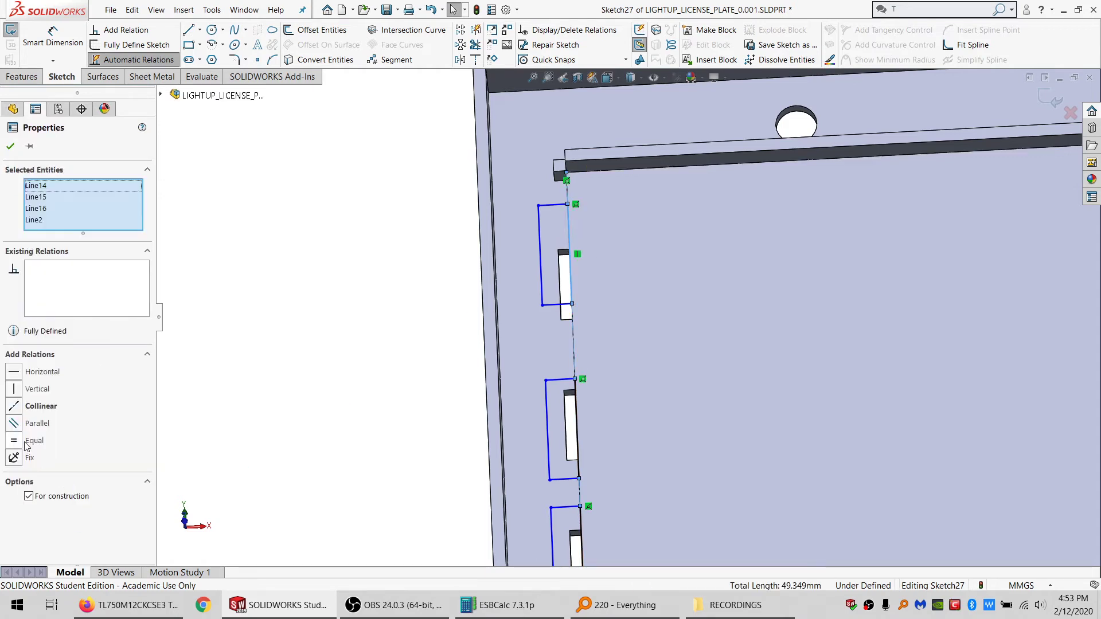
pyautogui.press('Delete')
pyautogui.click(541, 273)
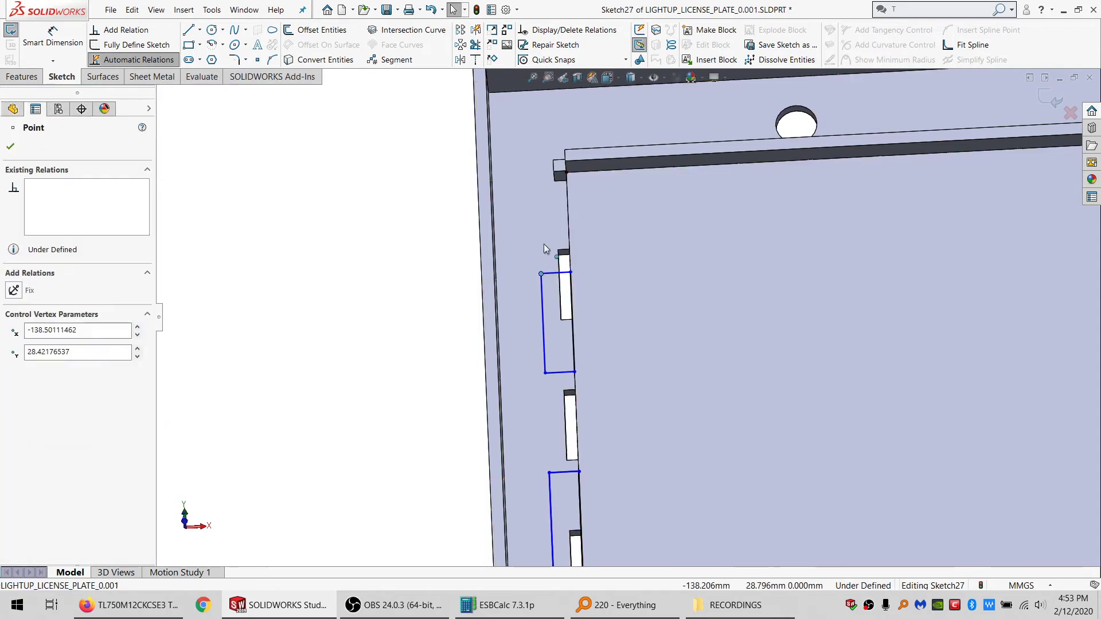
pyautogui.scroll(5, 596, 264)
pyautogui.scroll(-3, 614, 476)
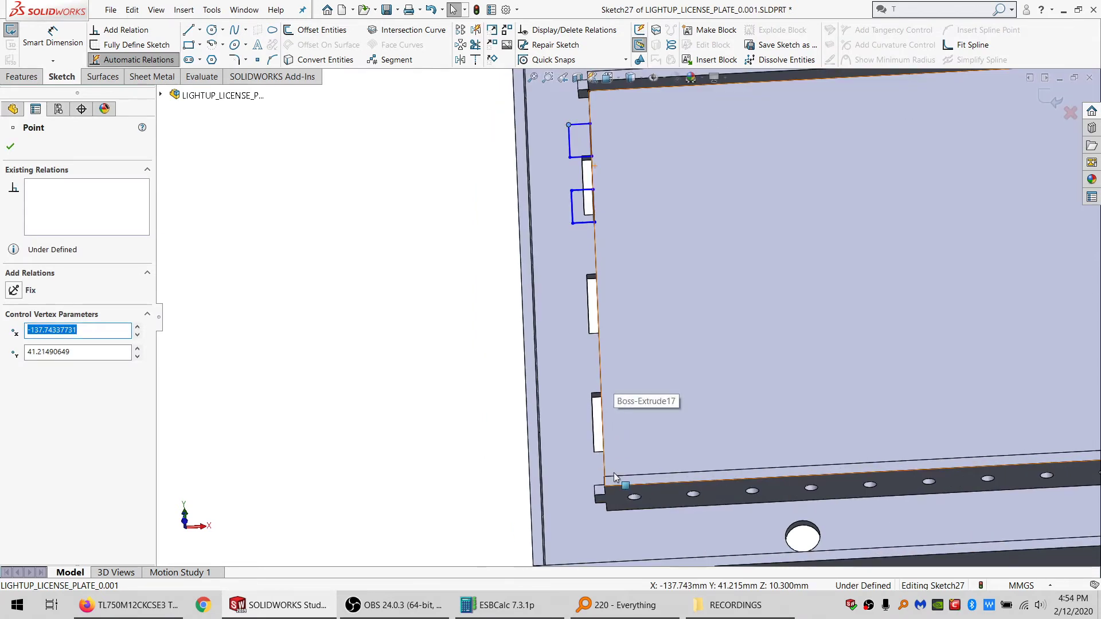
# Step: Undo the corner moves and the equal-length relation on the construction lines and the upper rectangle
pyautogui.hotkey('ctrl', 'z')
pyautogui.hotkey('ctrl', 'z')
pyautogui.hotkey('ctrl', 'z')
pyautogui.hotkey('ctrl', 'z')
pyautogui.hotkey('ctrl', 'z')
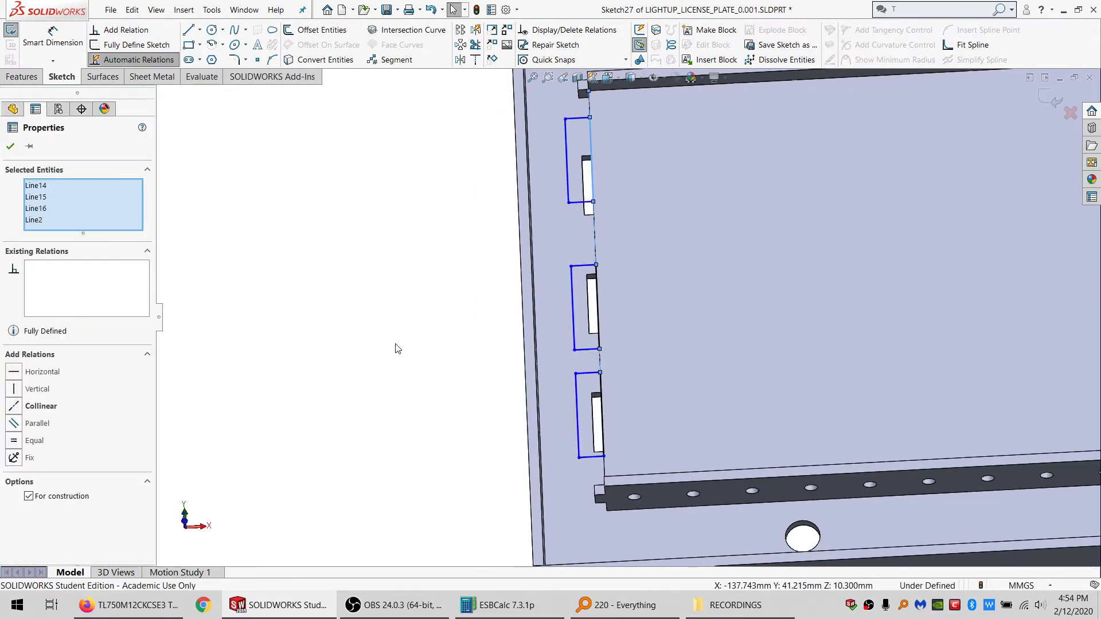
# Step: Set the construction line between the upper and middle rectangles equal in length to the one above the upper rectangle
pyautogui.click(595, 253)
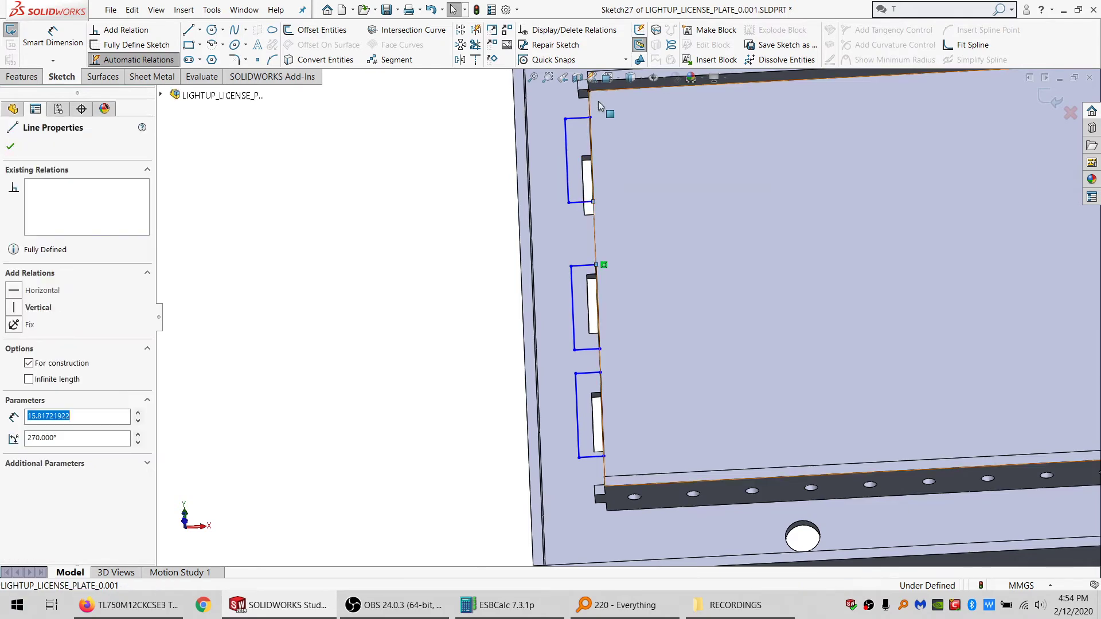
pyautogui.keyDown('ctrl'); pyautogui.click(590, 107); pyautogui.keyUp('ctrl')
pyautogui.click(32, 434)
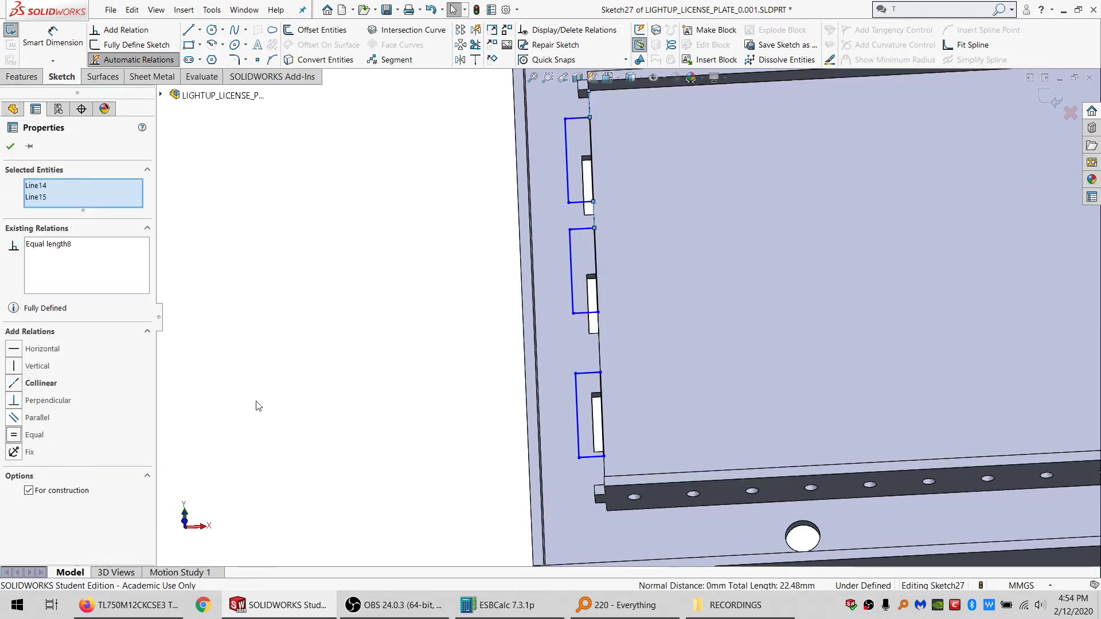
pyautogui.press('Escape')
# Step: Set the uppermost construction line equal to the upper rectangle's inner side, and move that rectangle's outer corner up toward the panel's corner
pyautogui.click(591, 137)
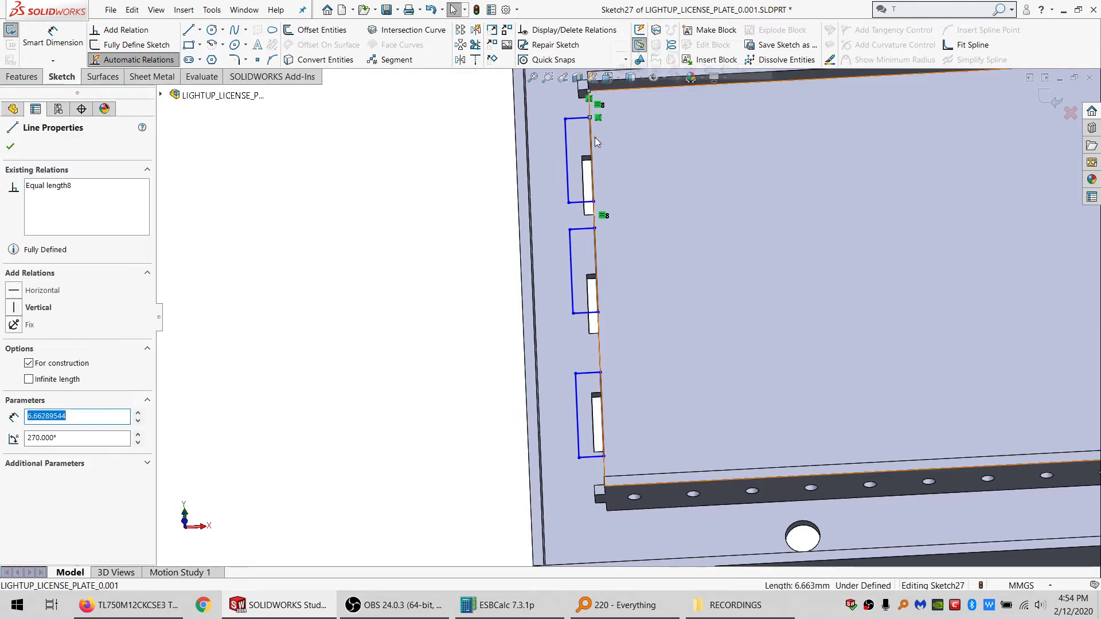
pyautogui.keyDown('ctrl'); pyautogui.click(519, 176); pyautogui.keyUp('ctrl')
pyautogui.click(35, 435)
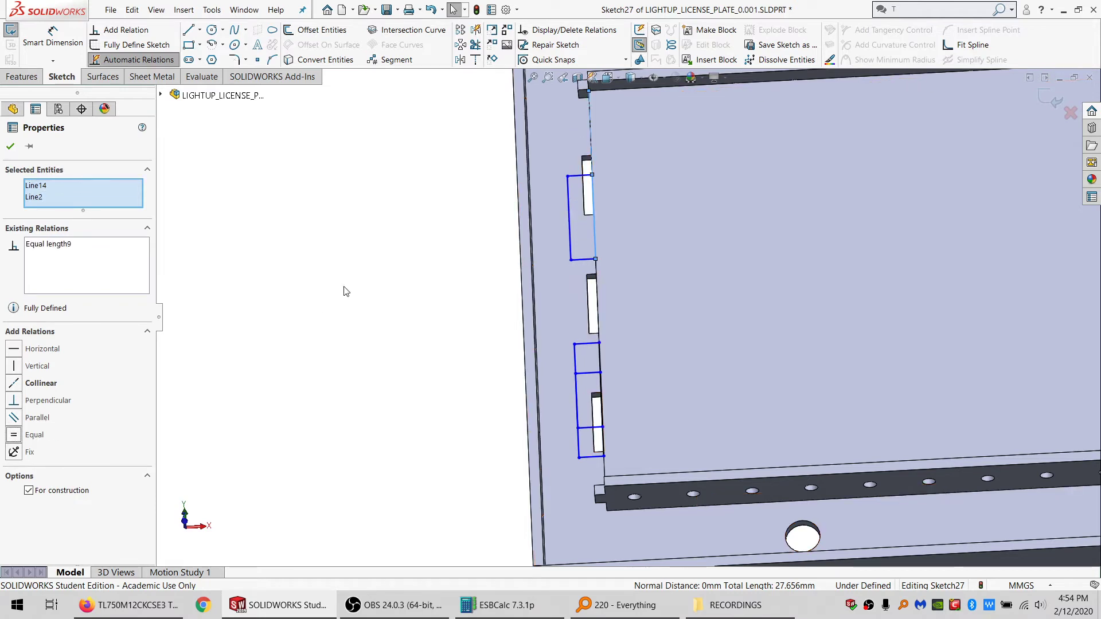
pyautogui.press('Escape')
pyautogui.moveTo(568, 176); pyautogui.dragTo(565, 121)
pyautogui.click(265, 309)
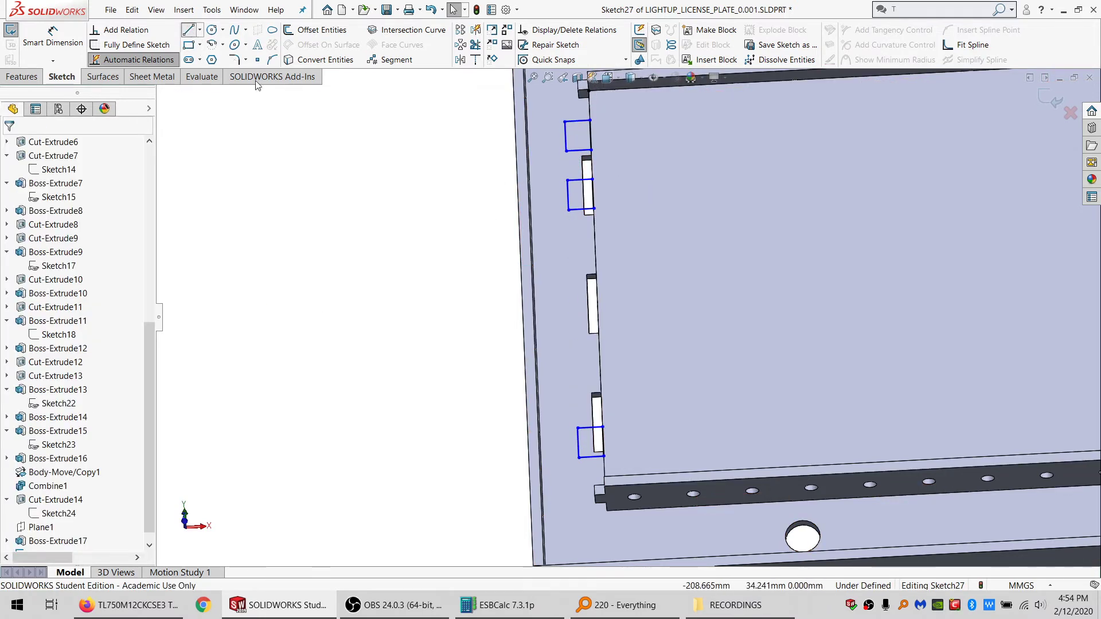
# Step: Set the construction line above the lowest rectangle equal in length to the uppermost construction line
pyautogui.press('l')
pyautogui.press('Escape')
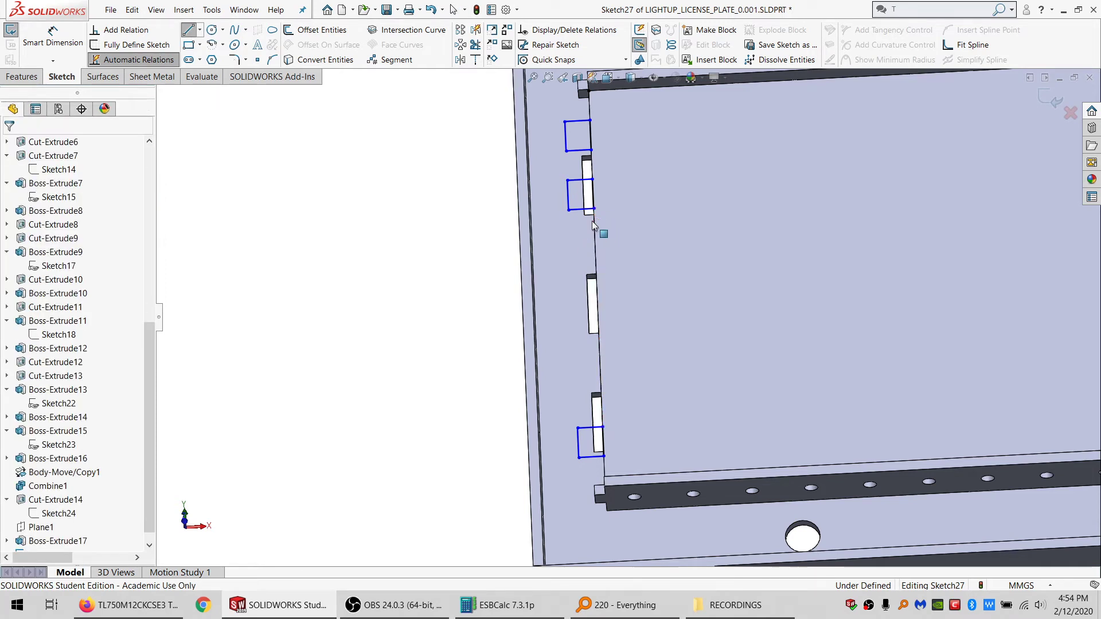
pyautogui.click(591, 115)
pyautogui.click(86, 363)
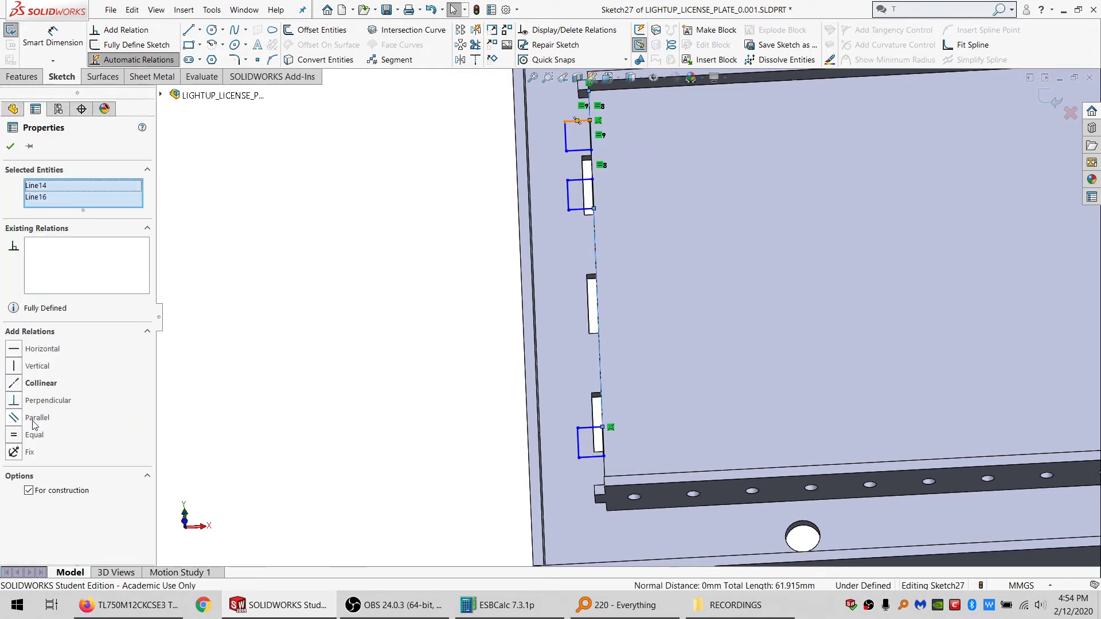
pyautogui.click(34, 434)
pyautogui.press('Escape')
# Step: Draw a line along the panel's left edge from its lower corner up to the lowest rectangle's inner corner
pyautogui.click(200, 31)
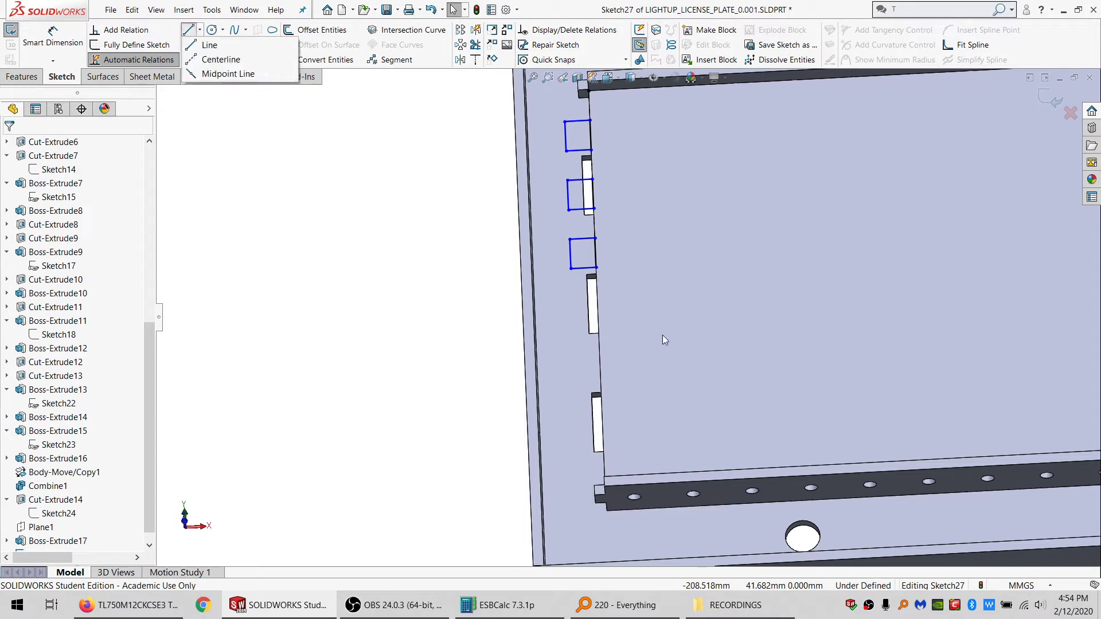
pyautogui.click(252, 29)
pyautogui.moveTo(555, 256); pyautogui.dragTo(590, 427, button='middle')
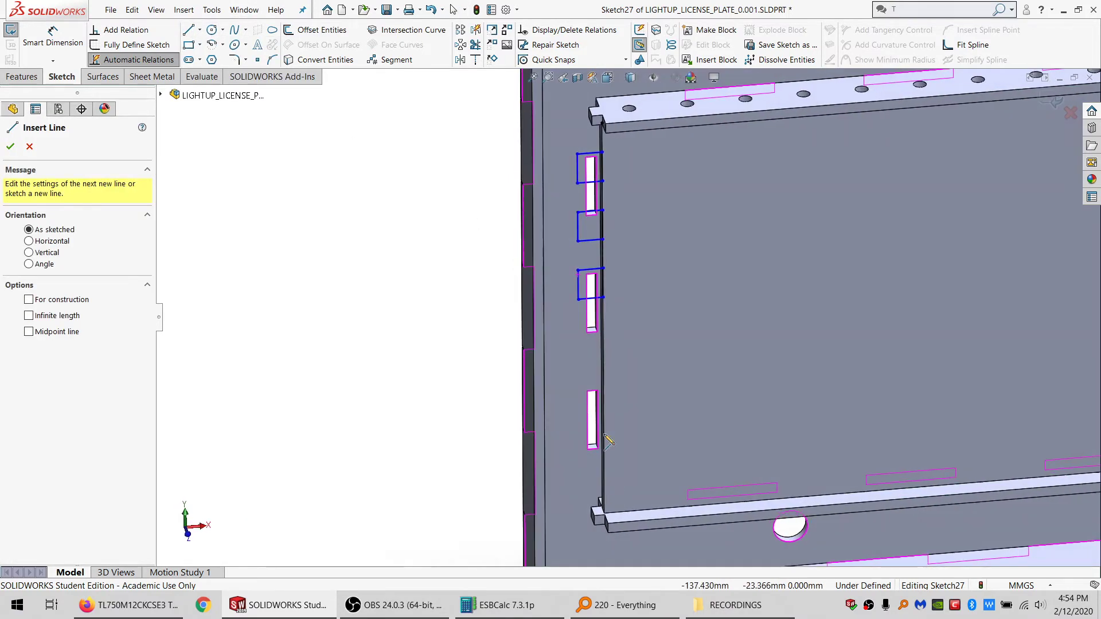
pyautogui.click(604, 513)
pyautogui.click(603, 298)
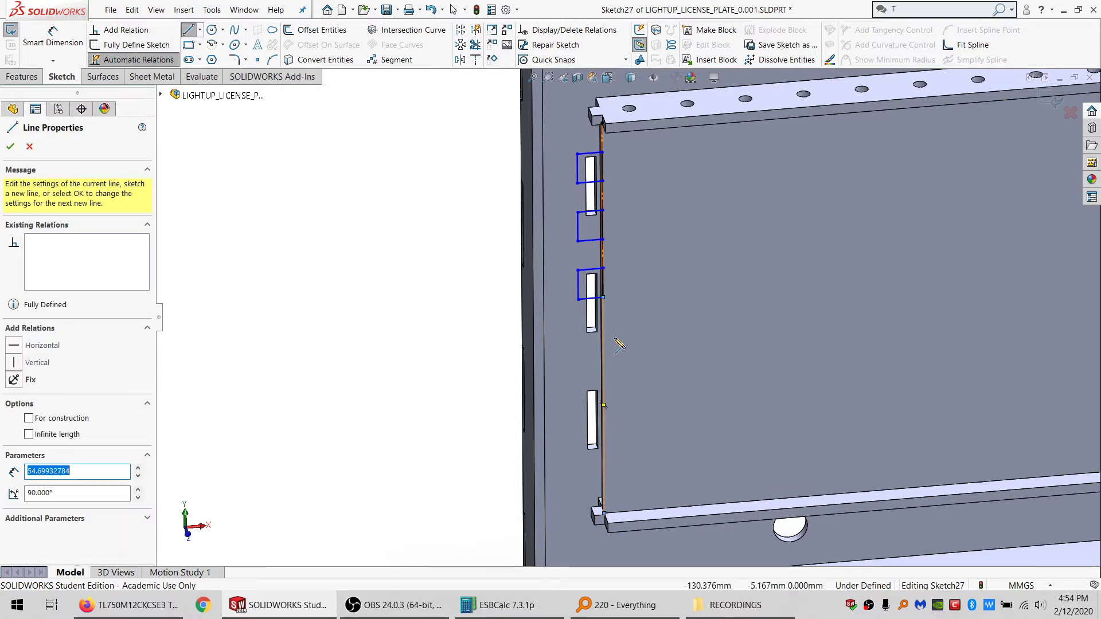
pyautogui.press('Escape')
pyautogui.press('Escape')
# Step: Convert the new lower edge line to construction and make it equal in length to the construction line between the lower two rectangles
pyautogui.click(604, 311)
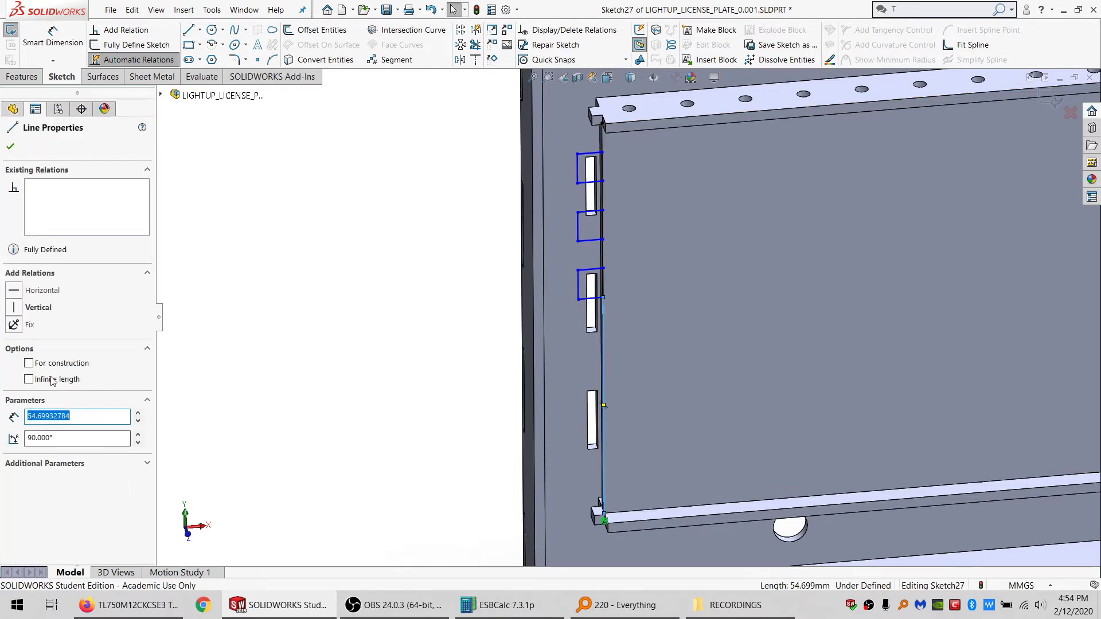
pyautogui.keyDown('ctrl'); pyautogui.click(602, 248); pyautogui.keyUp('ctrl')
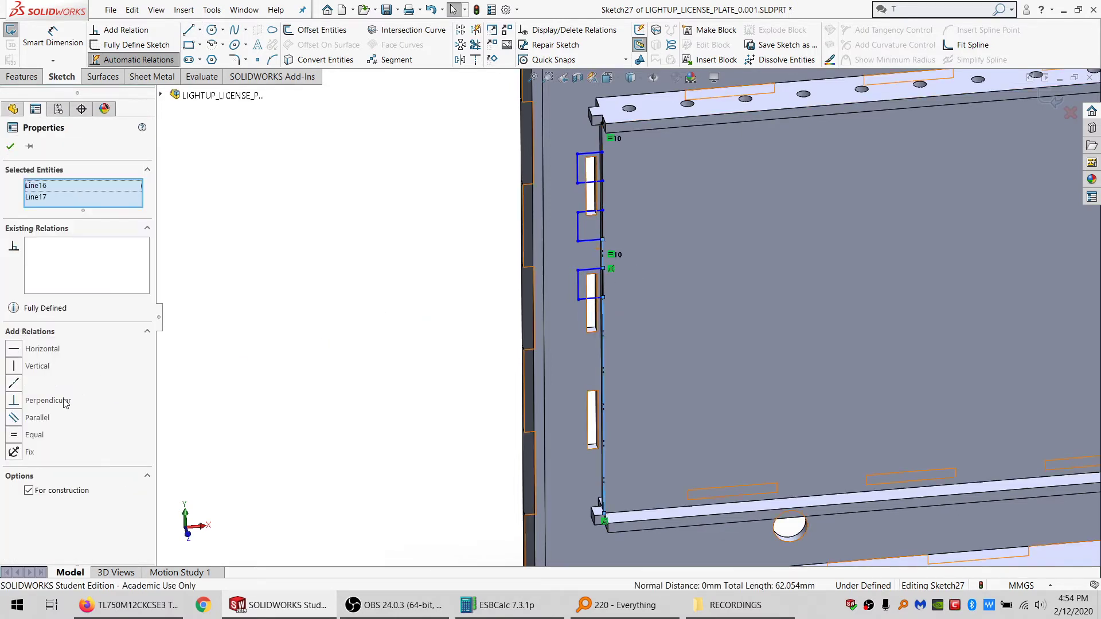
pyautogui.click(40, 436)
pyautogui.scroll(3, 655, 319)
pyautogui.scroll(-1, 708, 327)
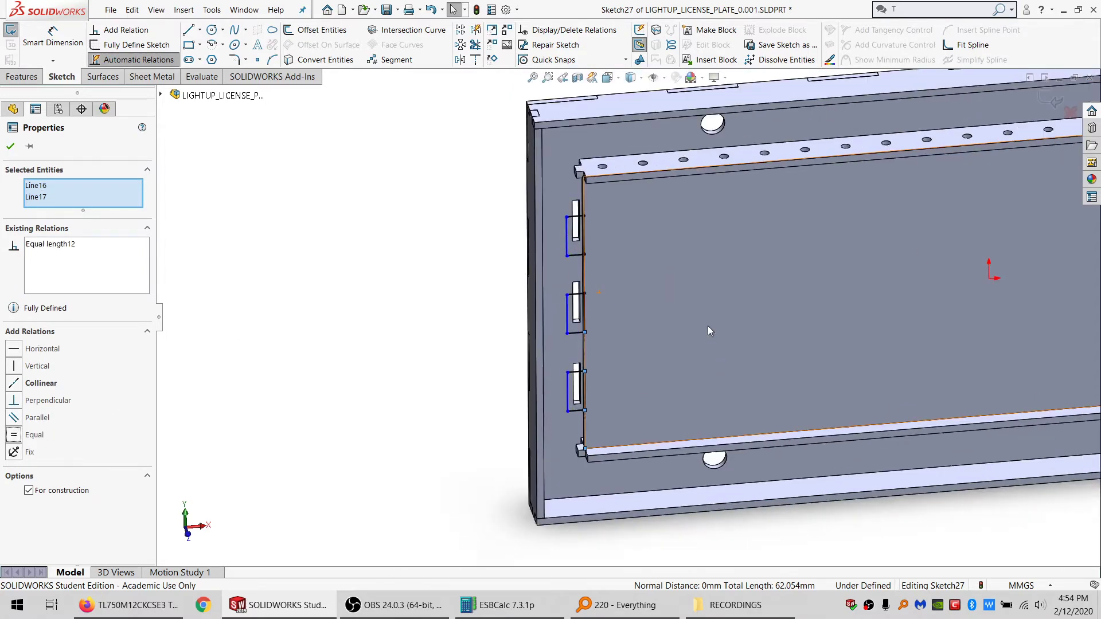
pyautogui.moveTo(708, 327); pyautogui.dragTo(709, 170, button='middle')
pyautogui.moveTo(698, 304); pyautogui.dragTo(659, 312, button='middle')
pyautogui.click(261, 206)
pyautogui.scroll(-2, 593, 294)
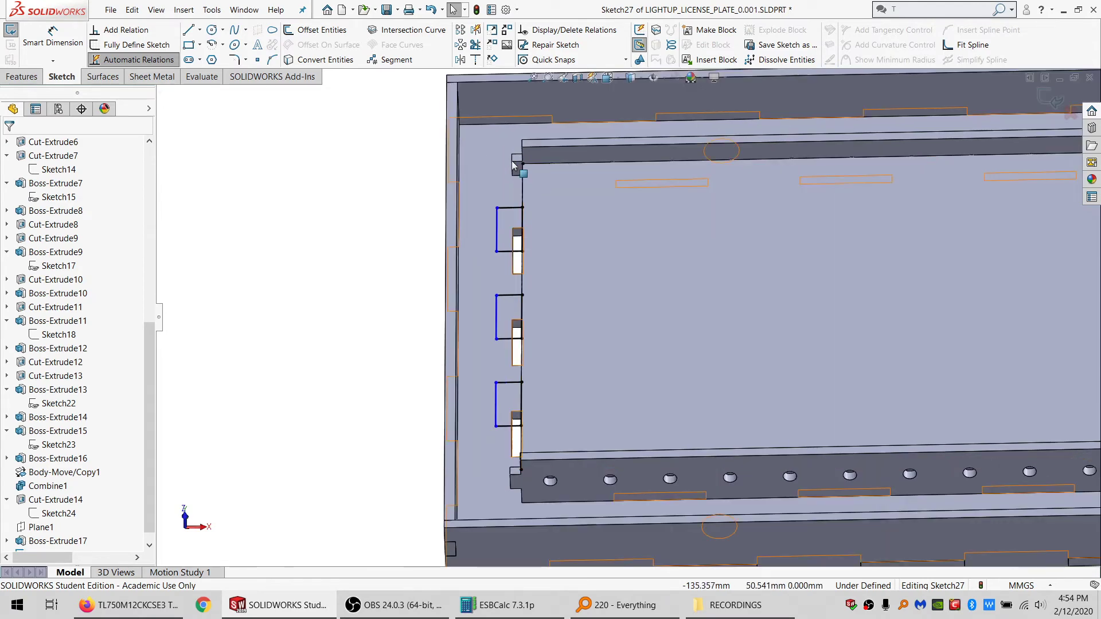
pyautogui.click(53, 38)
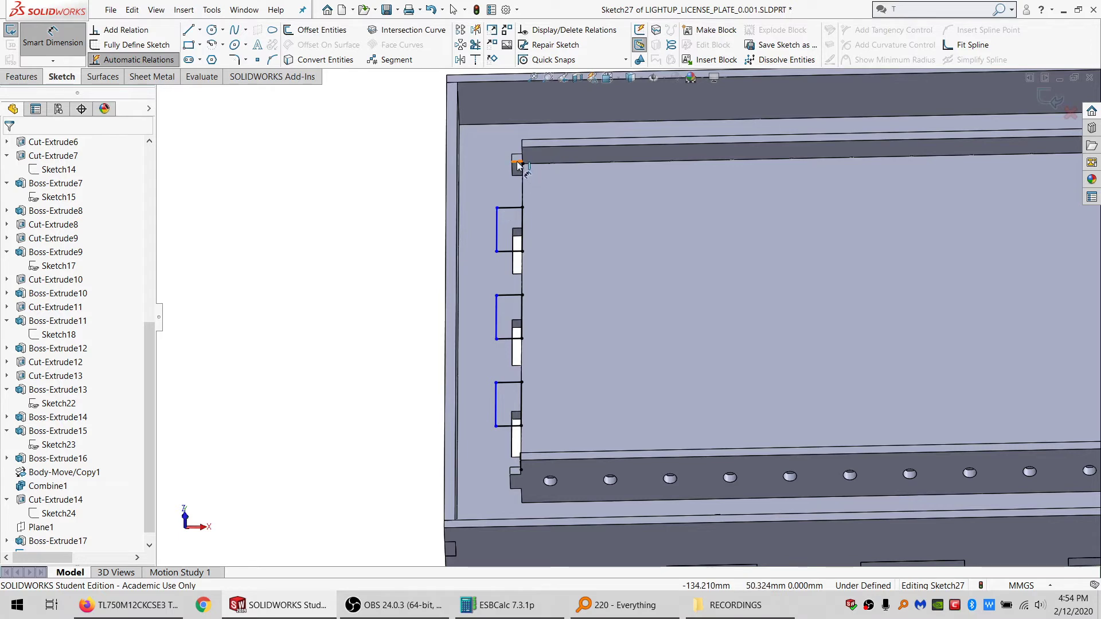
pyautogui.press('Escape')
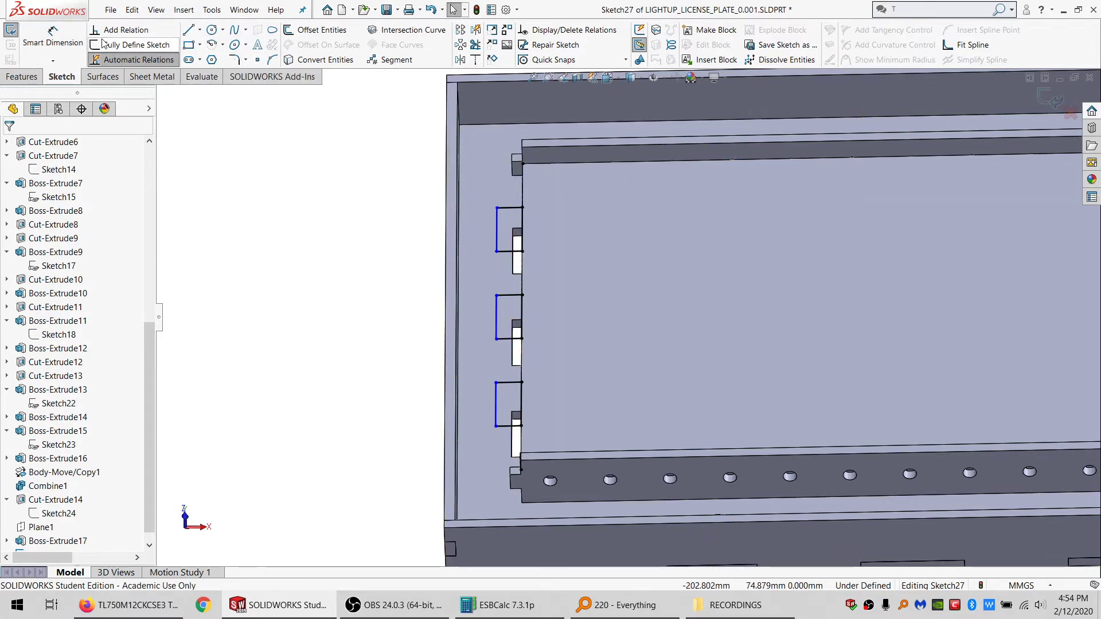
pyautogui.click(52, 37)
pyautogui.click(497, 210)
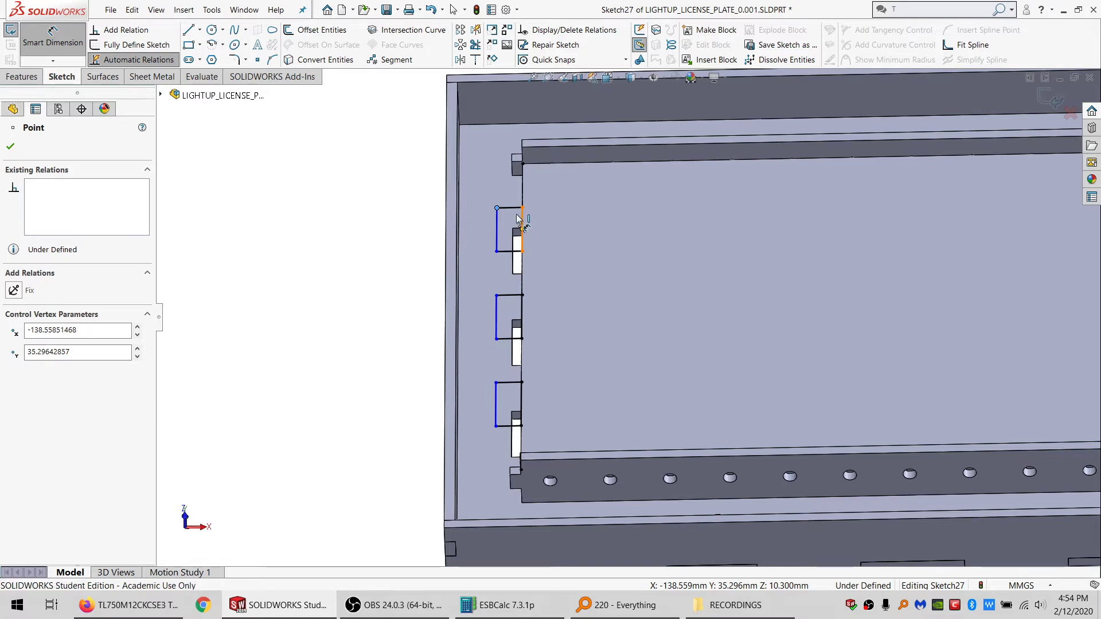
pyautogui.click(521, 226)
pyautogui.click(50, 42)
# Step: Dimension the uppermost rectangle's outer corner 1 mm horizontally from the outer edge of the upper strip's left end tab
pyautogui.click(50, 43)
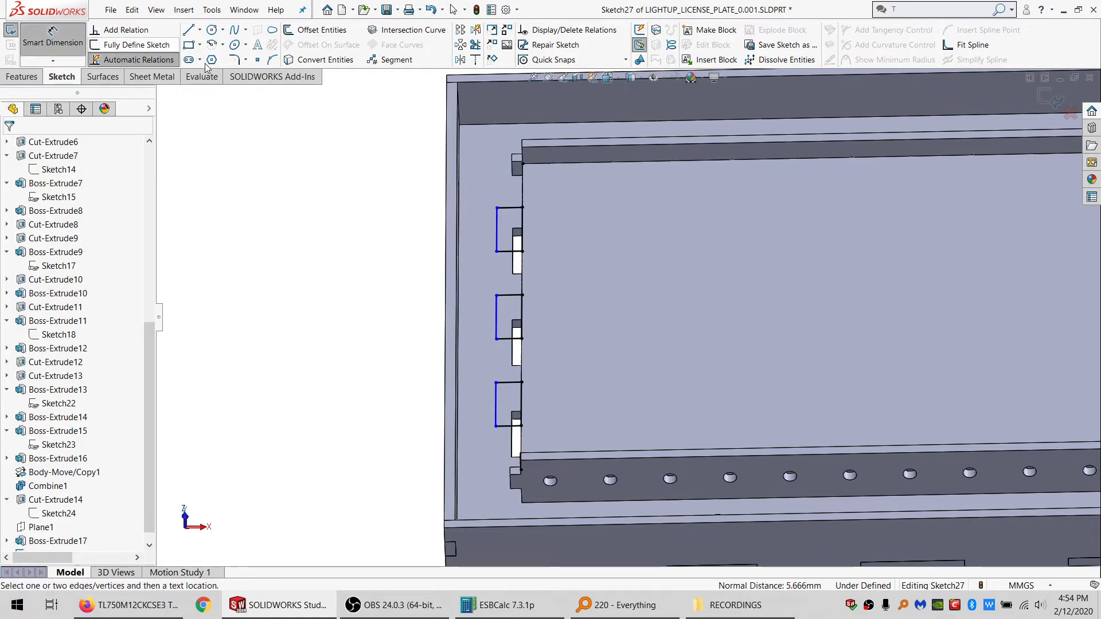
pyautogui.click(514, 164)
pyautogui.click(497, 209)
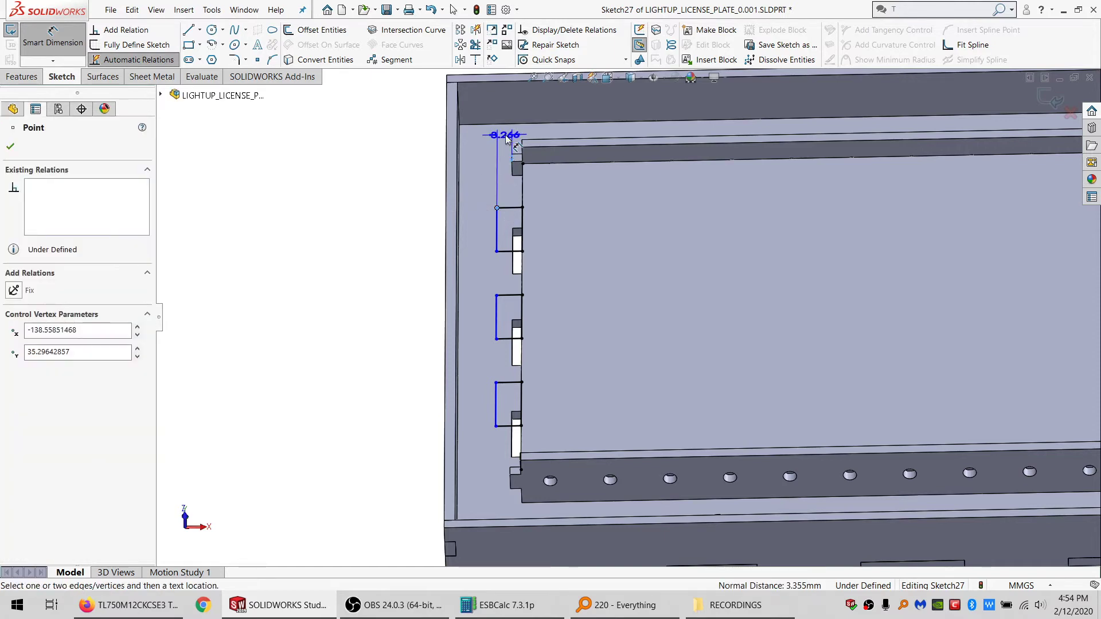
pyautogui.click(505, 138)
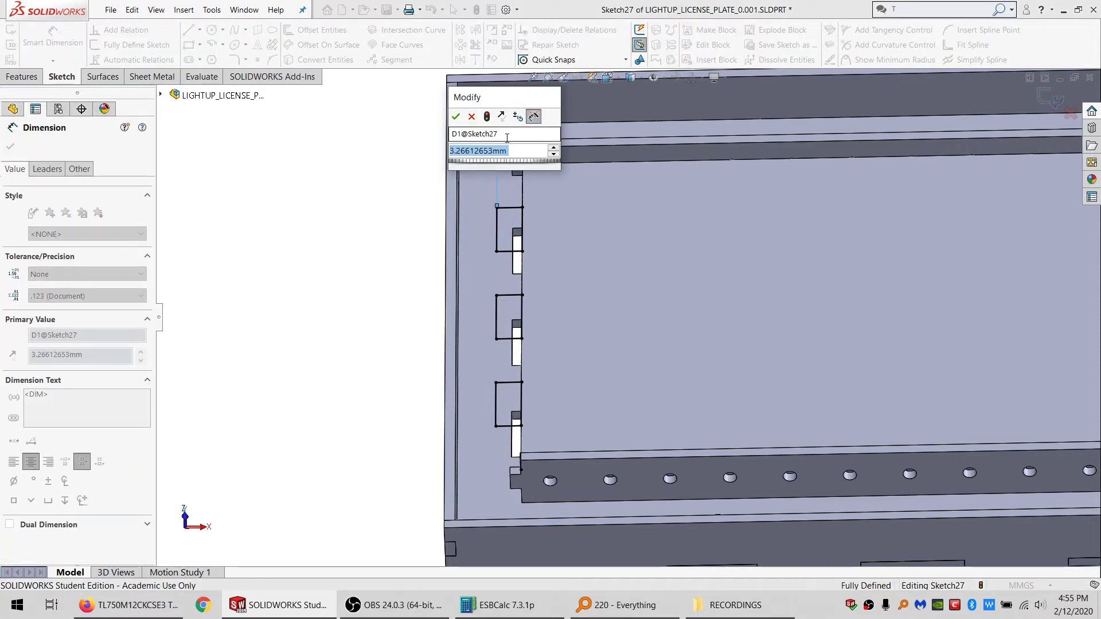
pyautogui.write('1')
pyautogui.press('Return')
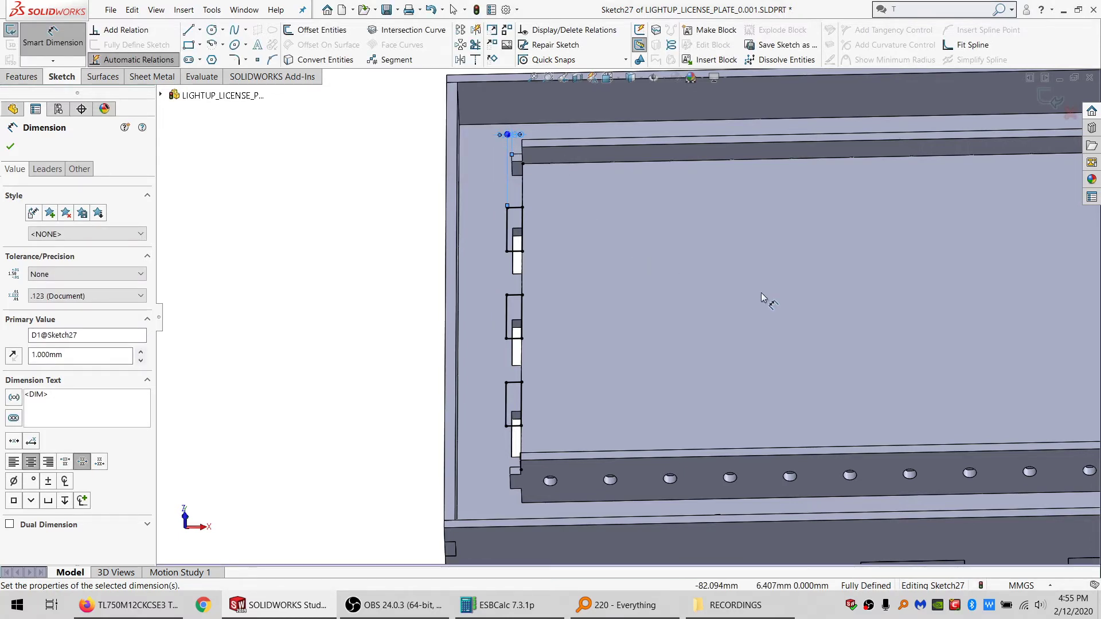
pyautogui.press('Escape')
pyautogui.scroll(5, 803, 291)
pyautogui.scroll(-1, 1006, 289)
pyautogui.moveTo(1006, 289); pyautogui.dragTo(1008, 335, button='middle')
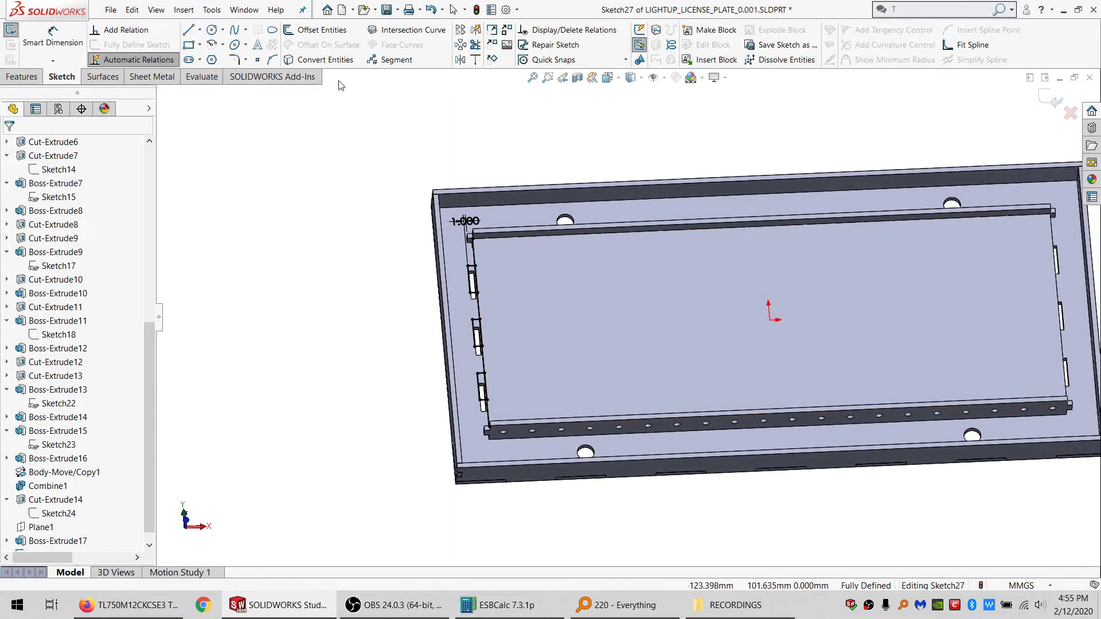
pyautogui.click(189, 45)
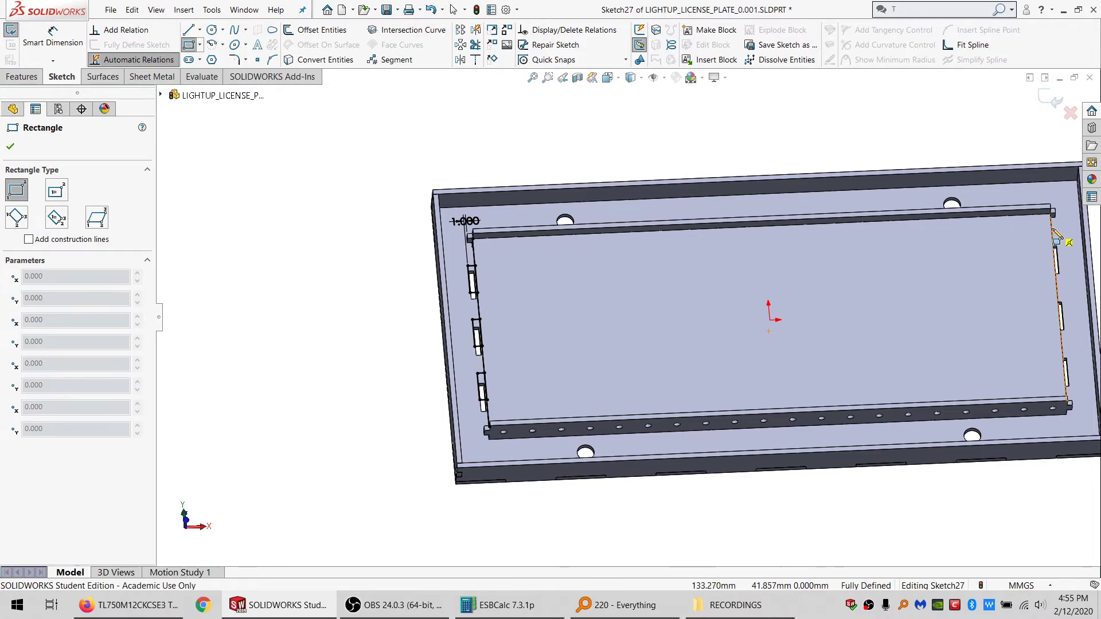
pyautogui.click(1073, 264)
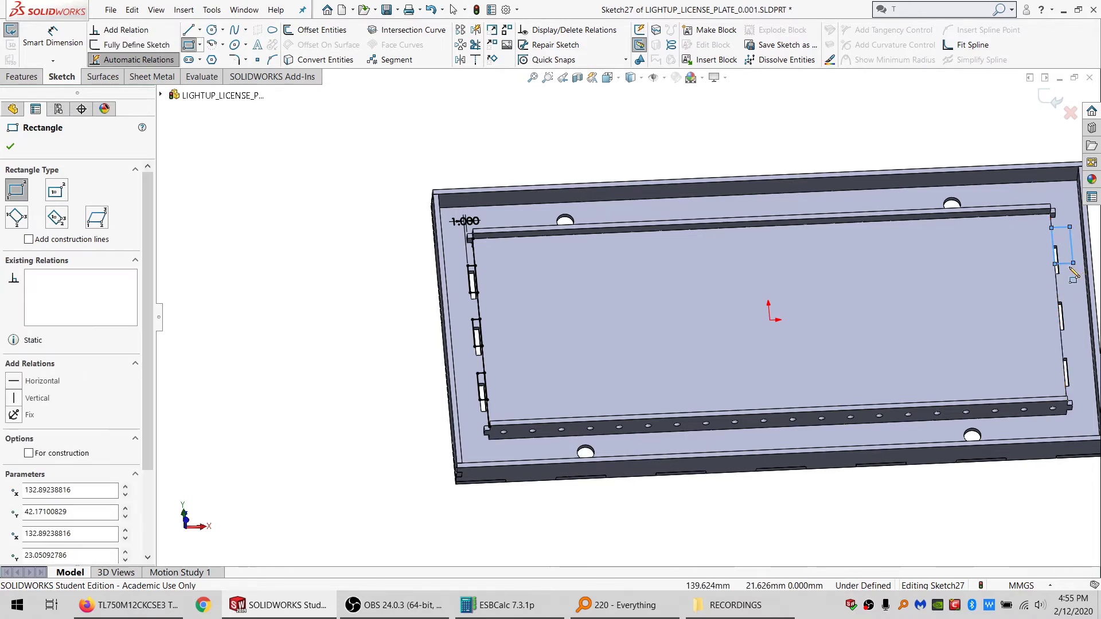
pyautogui.hotkey('ctrl', 'z')
# Step: Sketch a line about 59 mm long down from the clear panel's upper edge and make it perpendicular to that edge
pyautogui.press('l')
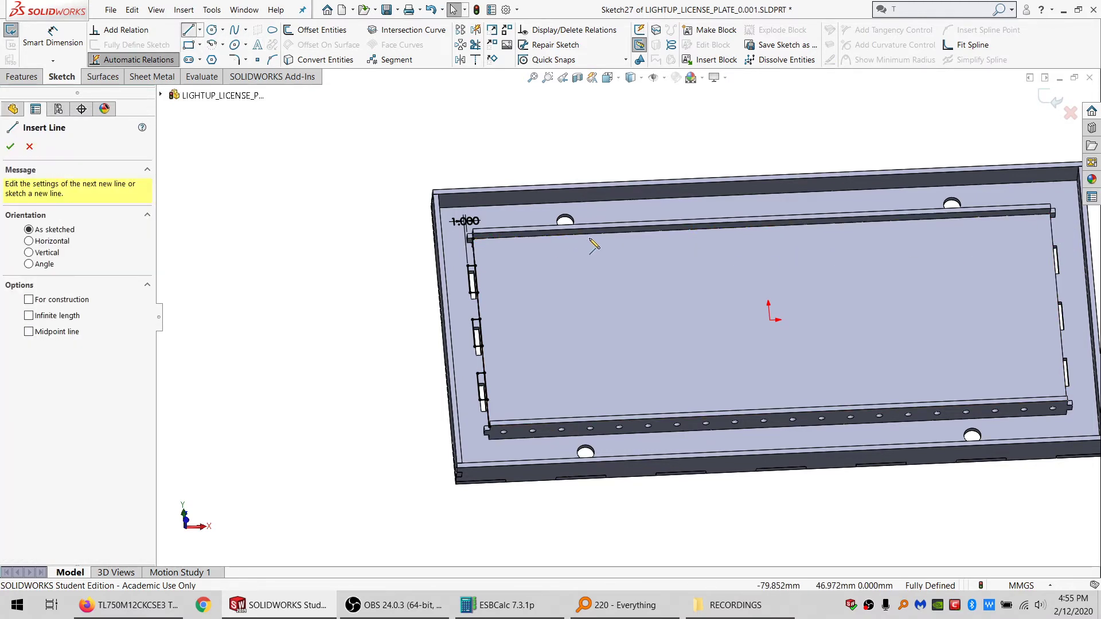
pyautogui.click(589, 227)
pyautogui.click(591, 346)
pyautogui.press('Escape')
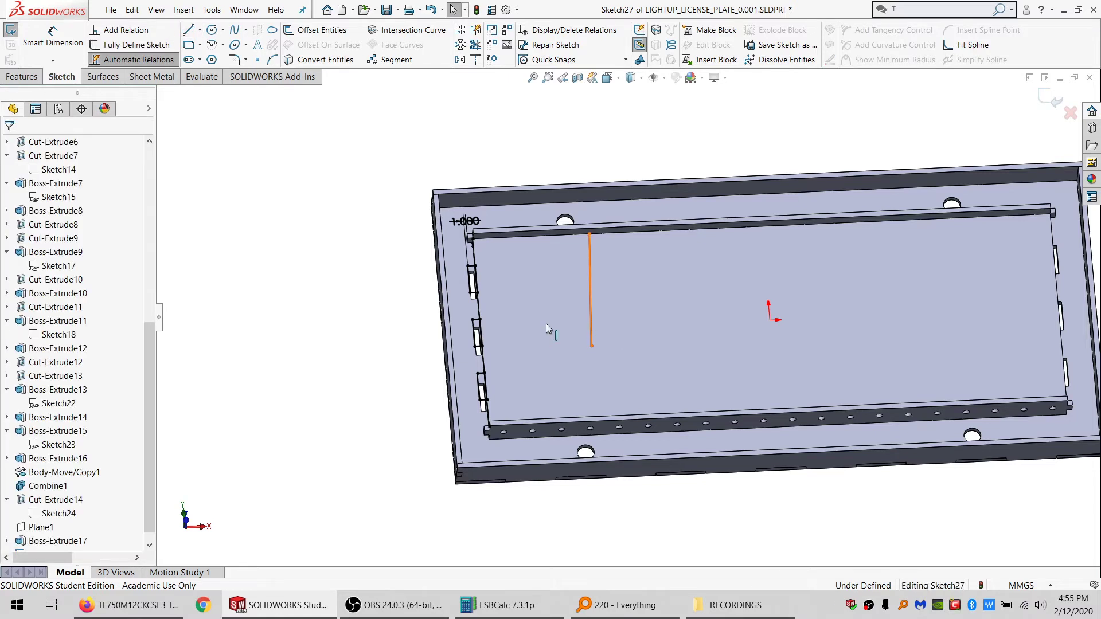
pyautogui.click(590, 324)
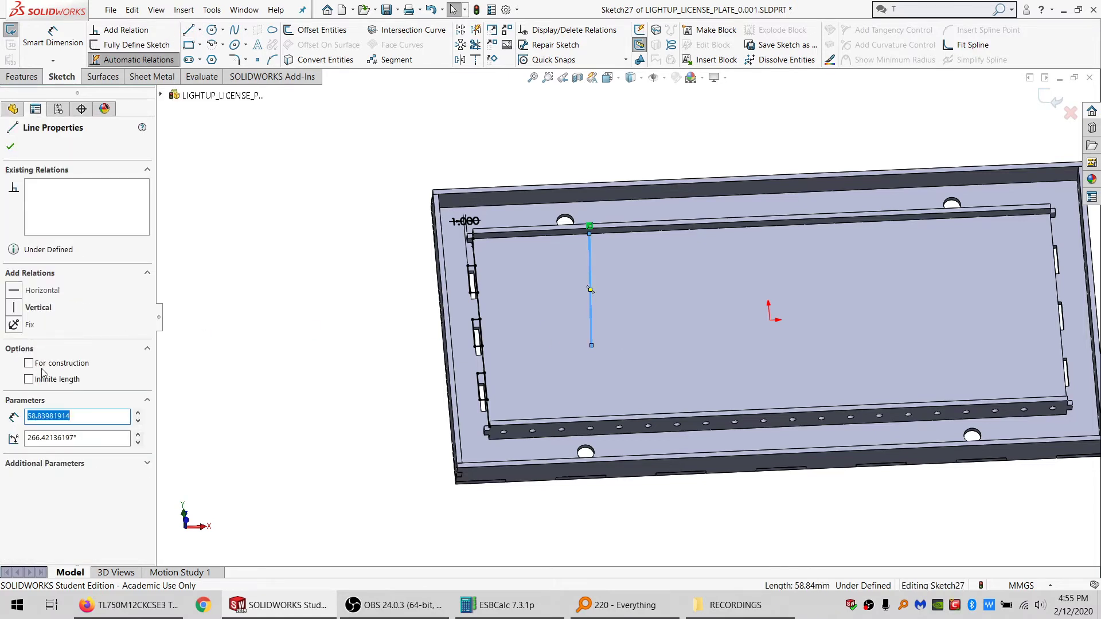
pyautogui.keyDown('ctrl'); pyautogui.click(524, 238); pyautogui.keyUp('ctrl')
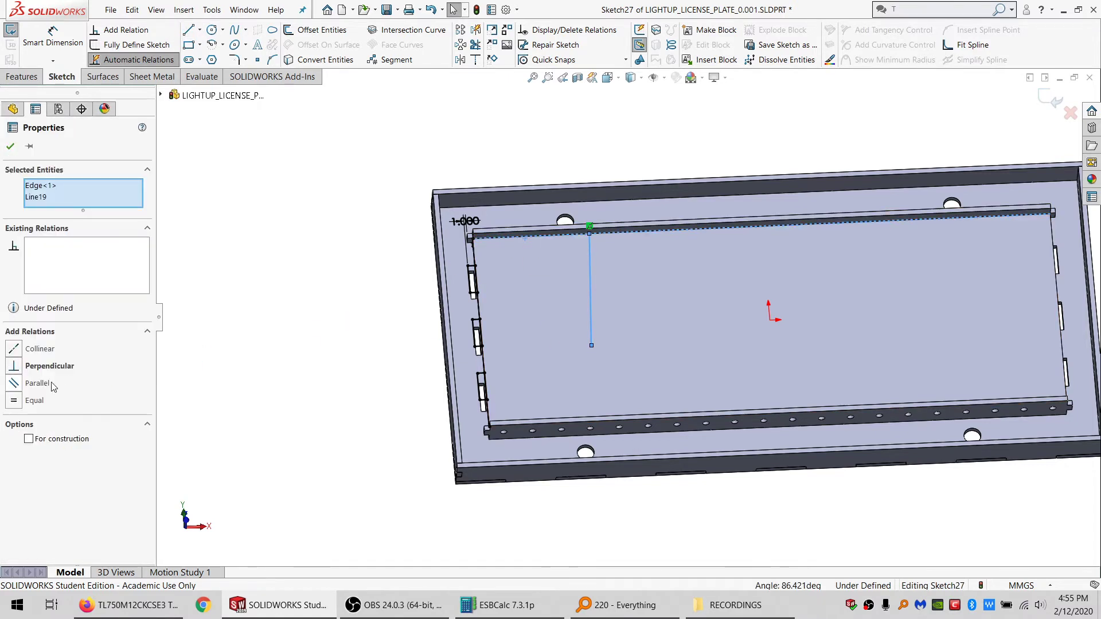
pyautogui.click(41, 369)
pyautogui.click(405, 344)
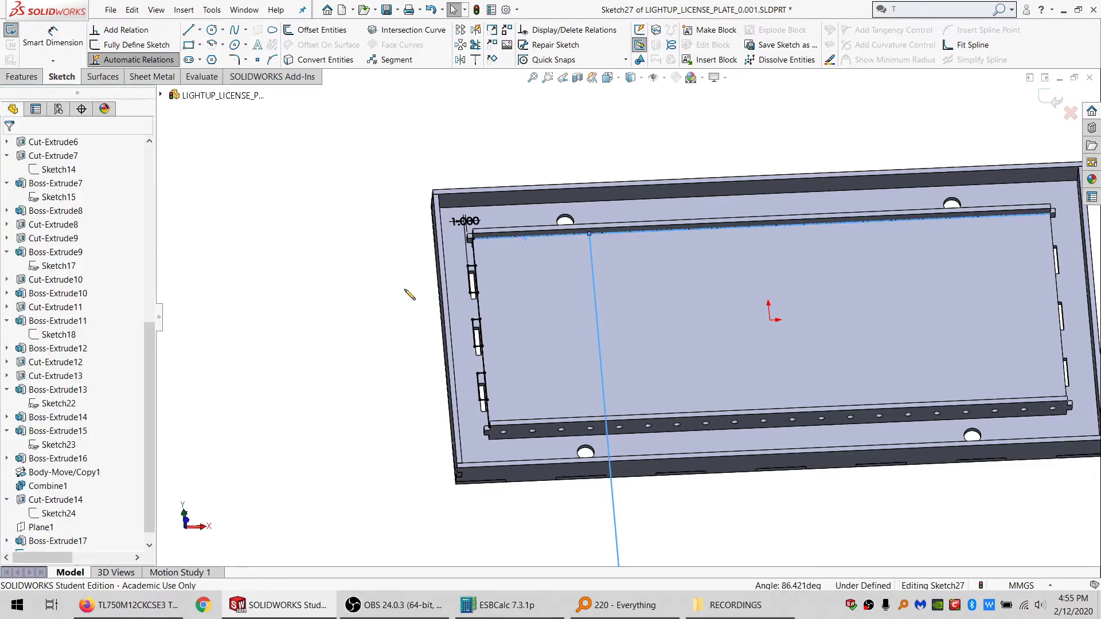
# Step: Mirror the three tab rectangles and their construction lines about the new perpendicular line
pyautogui.moveTo(508, 269); pyautogui.dragTo(457, 218)
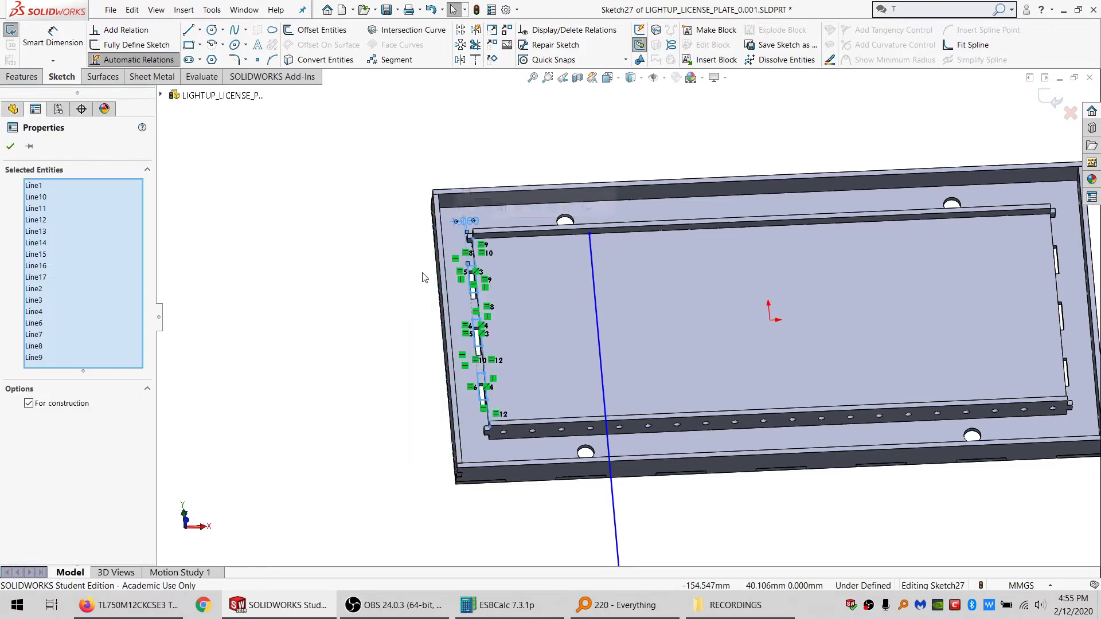
pyautogui.click(460, 59)
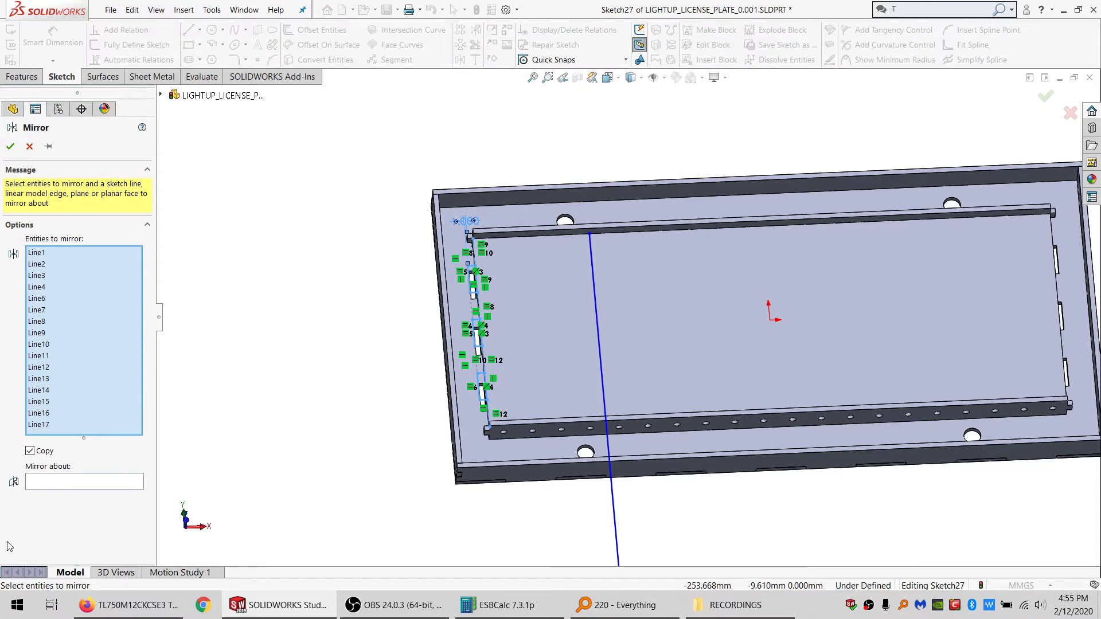
pyautogui.click(60, 485)
pyautogui.click(597, 329)
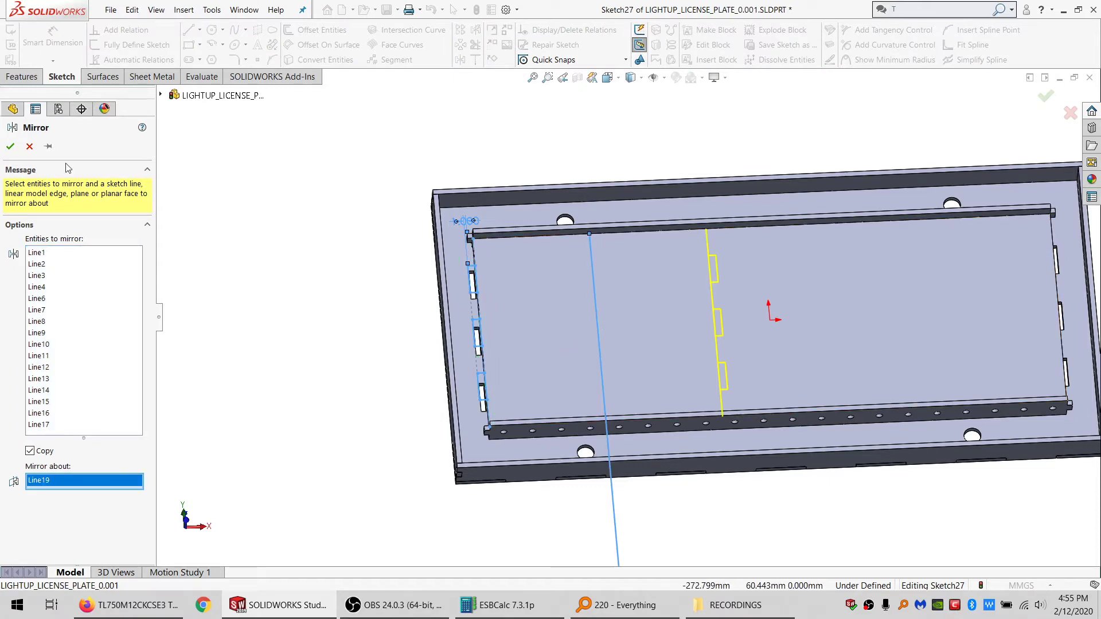
pyautogui.click(10, 146)
# Step: Convert the mirror line to construction and make the uppermost mirrored rectangle's inner corner coincident with the panel's right edge
pyautogui.click(615, 493)
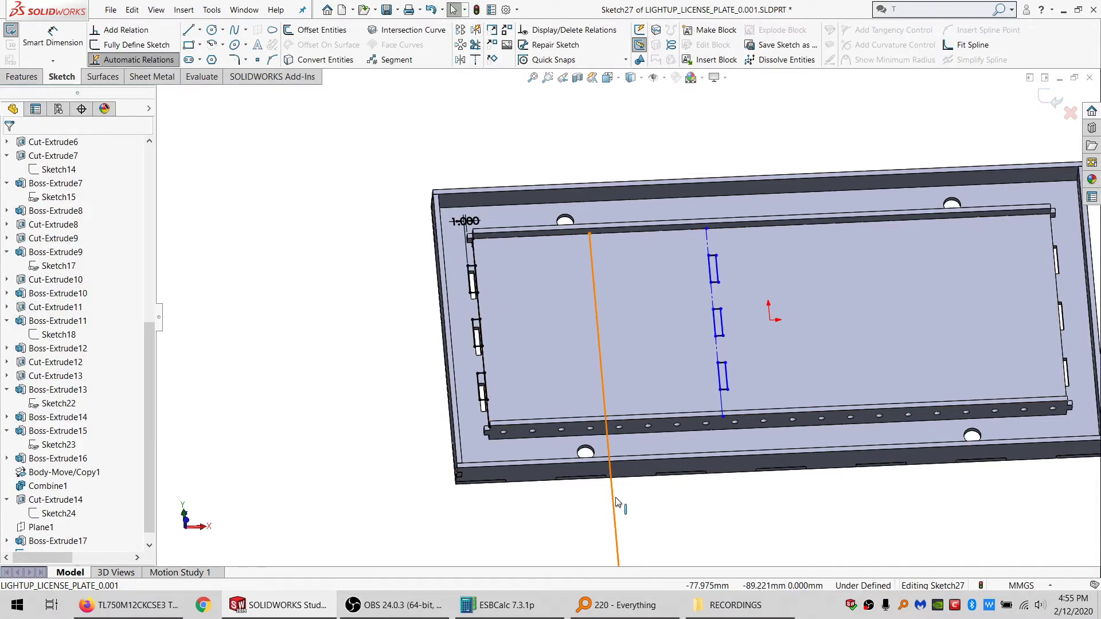
pyautogui.click(324, 359)
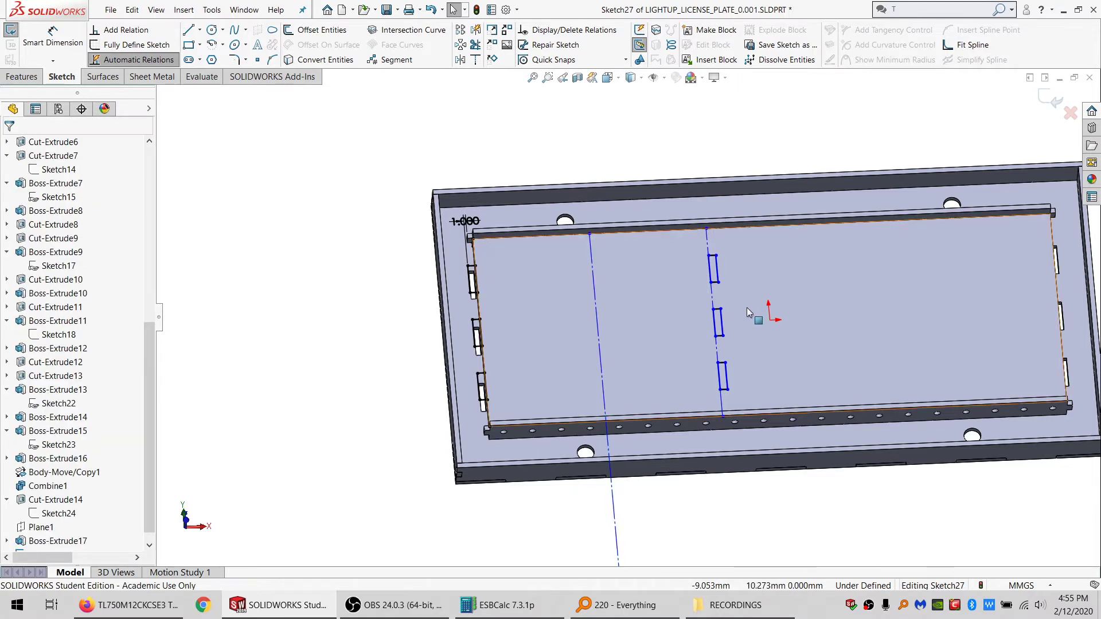
pyautogui.click(656, 240)
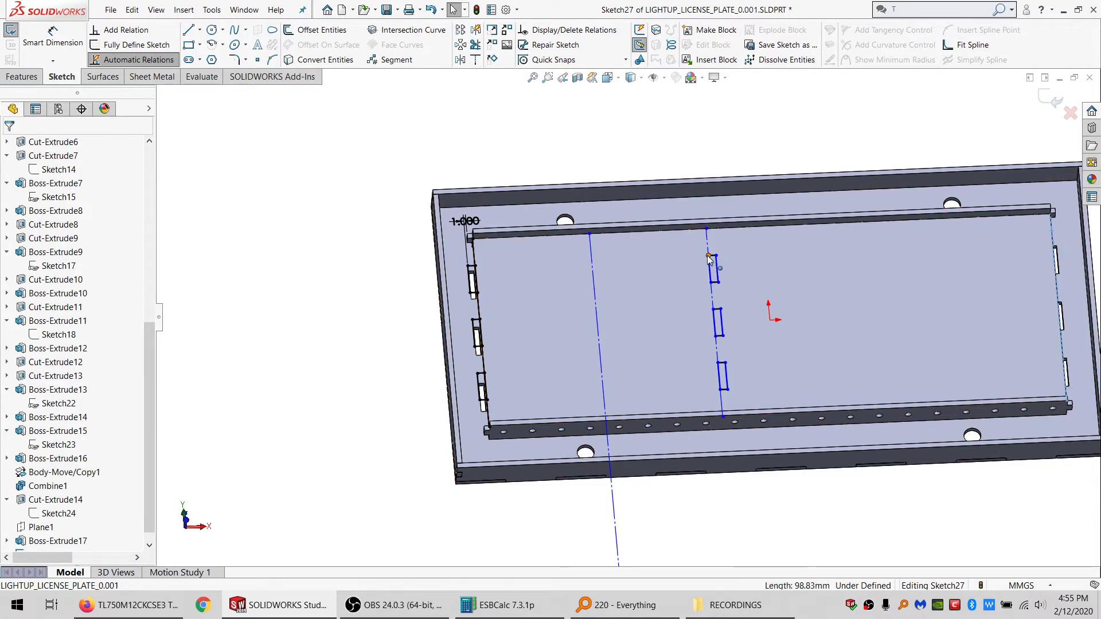
pyautogui.click(709, 256)
pyautogui.click(34, 365)
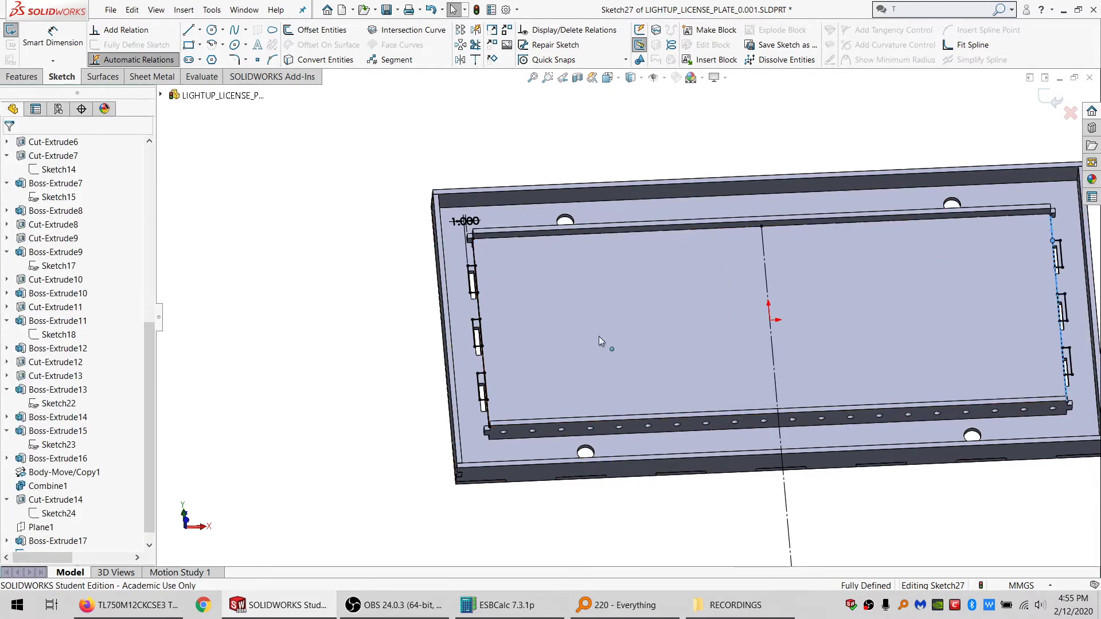
# Step: Hide the frame's left side wall body
pyautogui.scroll(-3, 480, 431)
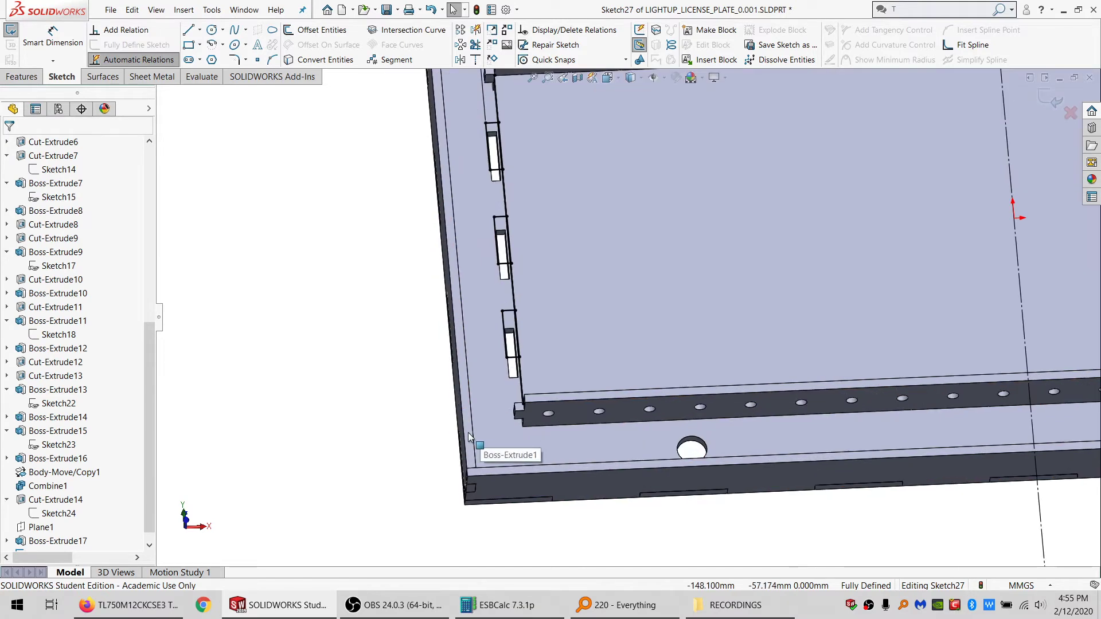
pyautogui.rightClick(468, 432)
pyautogui.click(500, 589)
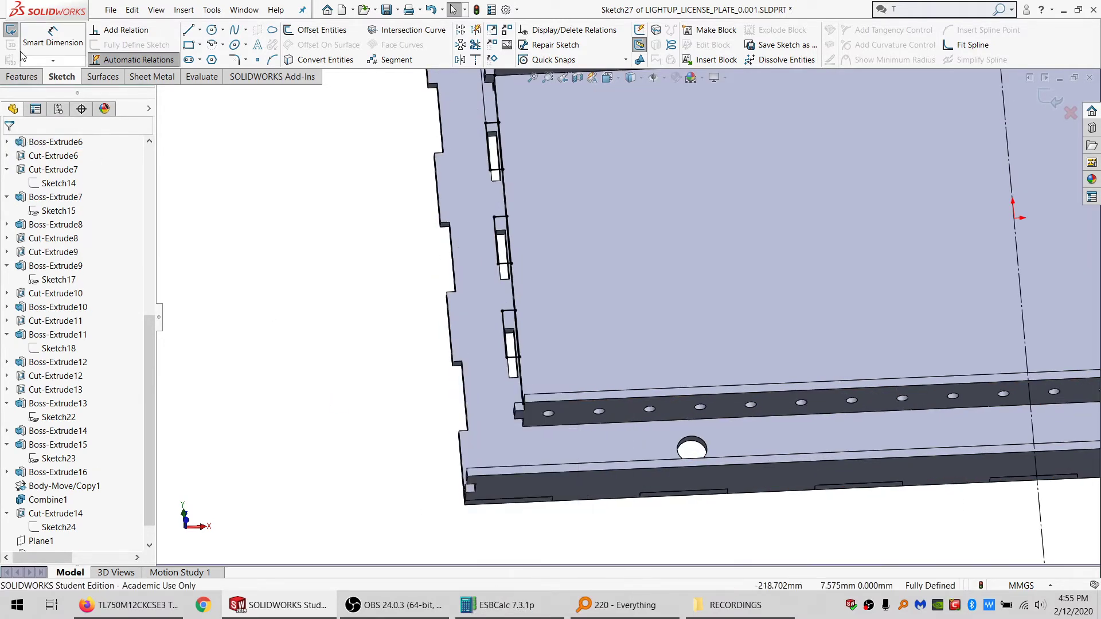
# Step: Extrude the tab rectangles up to the clear panel's opposite face, merging them only with the panel body
pyautogui.click(21, 77)
pyautogui.click(48, 31)
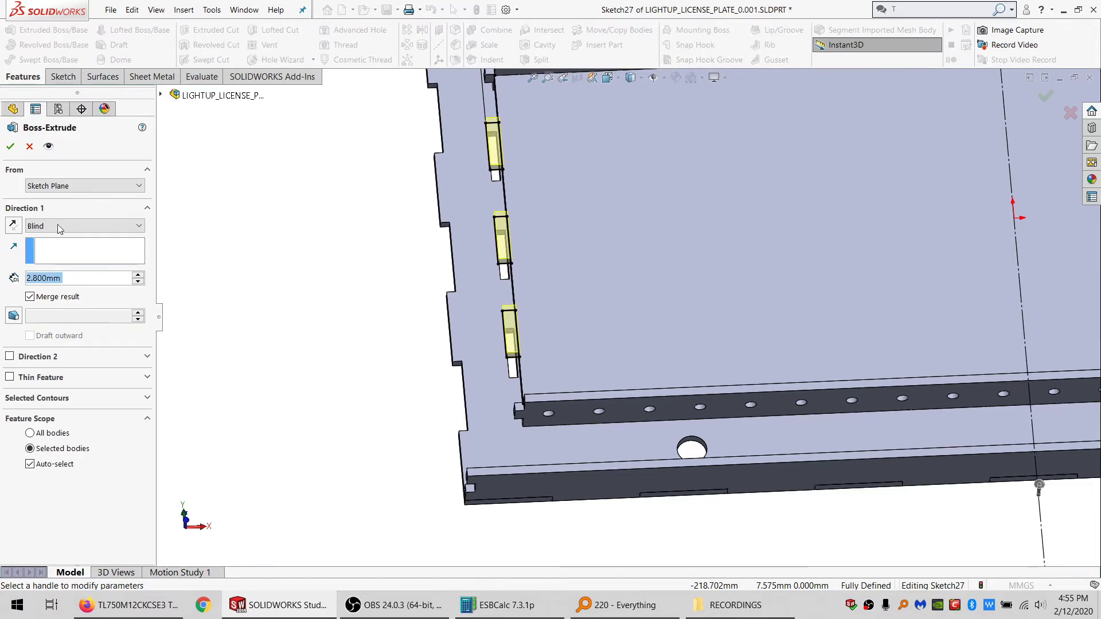
pyautogui.click(60, 227)
pyautogui.click(60, 271)
pyautogui.moveTo(545, 354); pyautogui.dragTo(664, 283, button='middle')
pyautogui.click(617, 383)
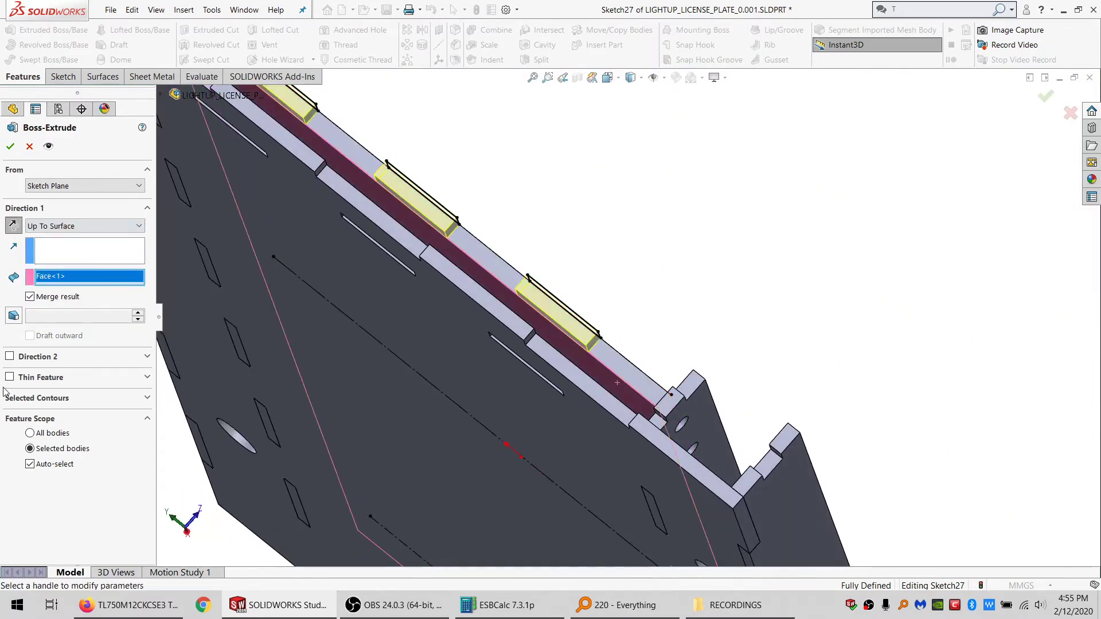
pyautogui.click(57, 465)
pyautogui.click(11, 146)
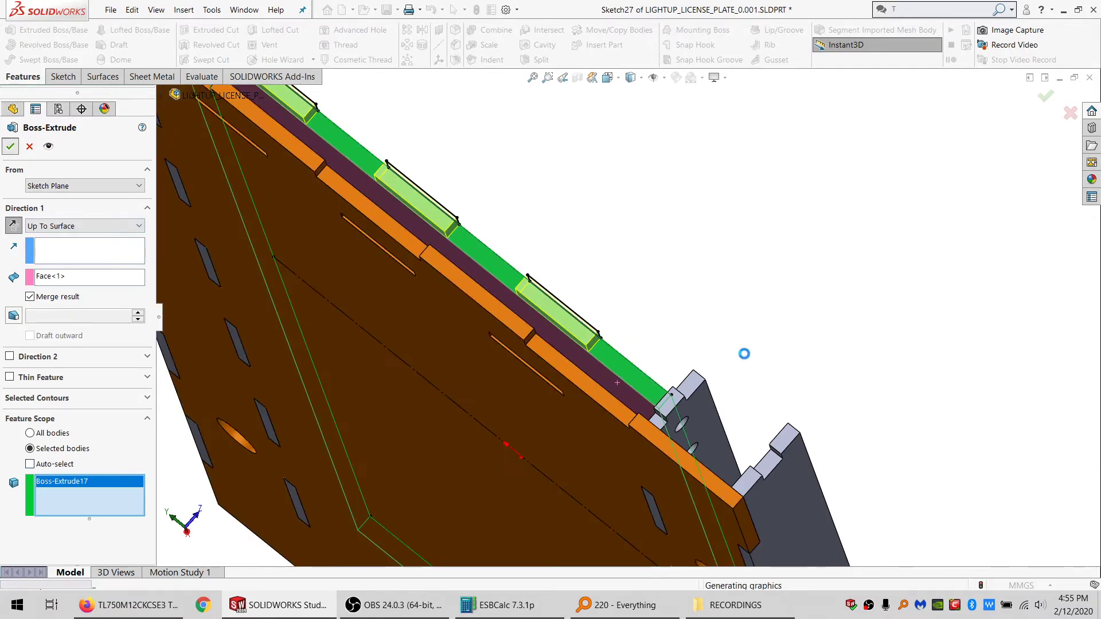
# Step: Examine the extruded tabs along both short edges of the clear panel and their fit in the frame
pyautogui.scroll(-5, 780, 374)
pyautogui.scroll(5, 796, 367)
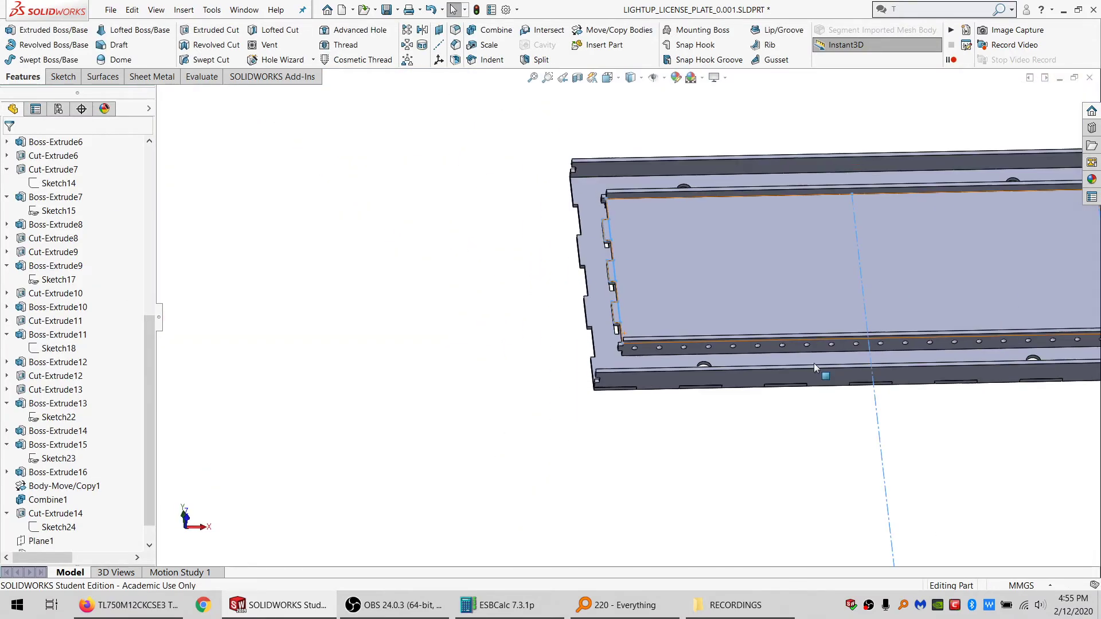
pyautogui.scroll(-3, 845, 296)
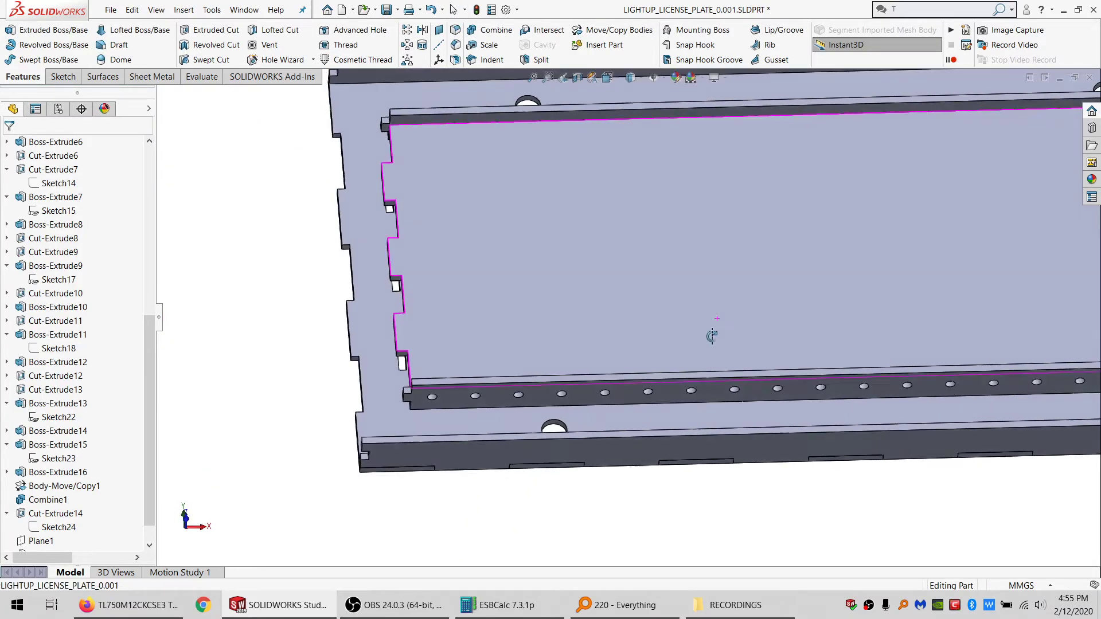
pyautogui.scroll(4, 762, 307)
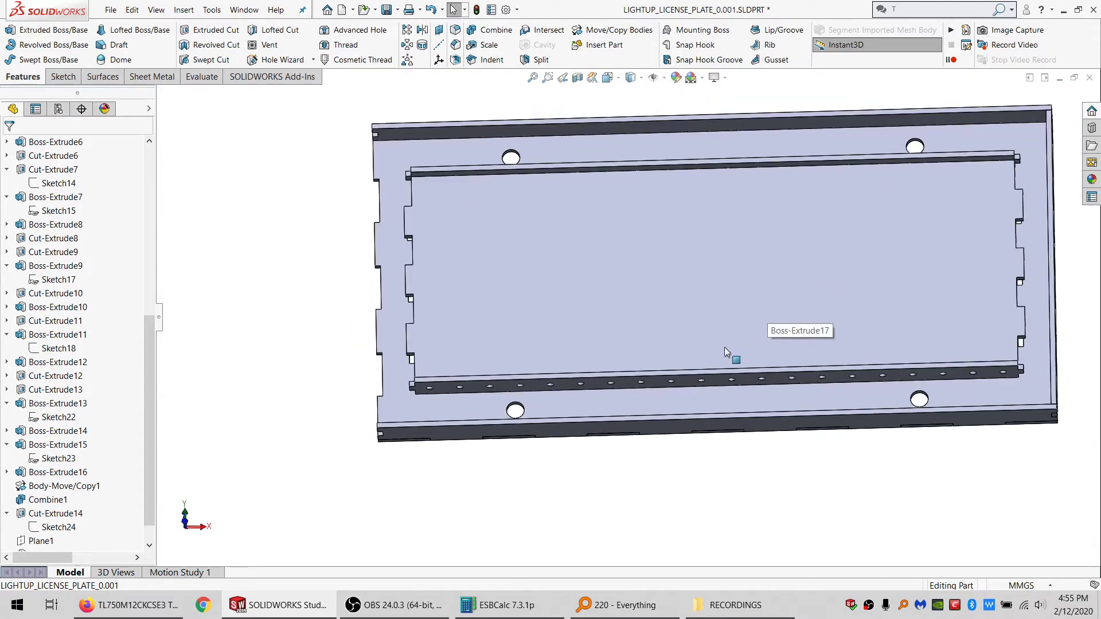
pyautogui.moveTo(705, 284); pyautogui.dragTo(706, 393, button='middle')
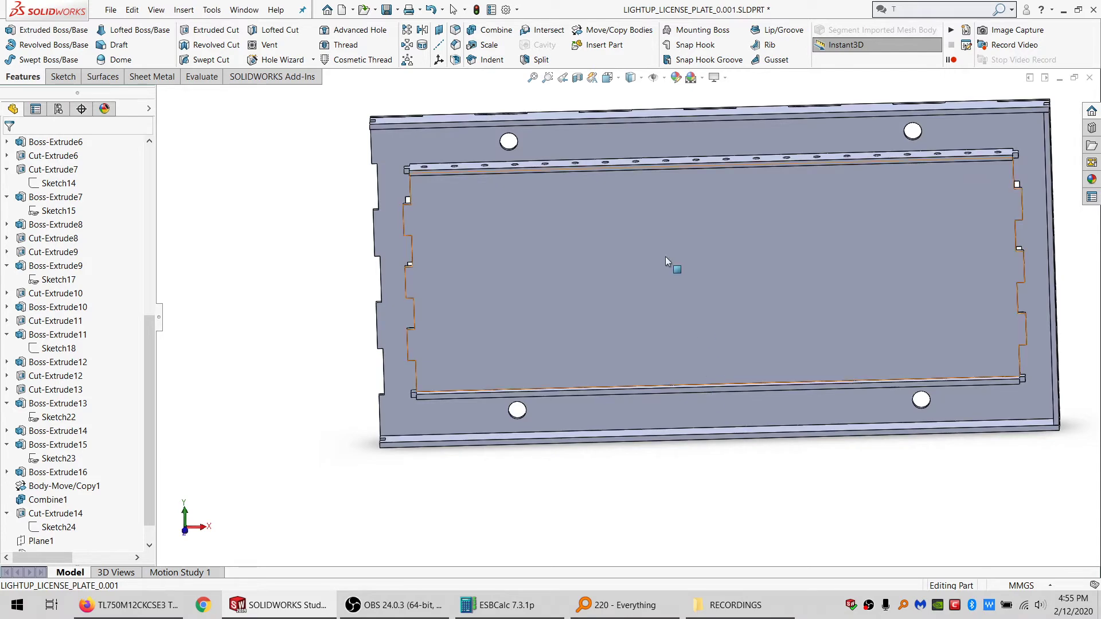
pyautogui.moveTo(649, 229); pyautogui.dragTo(643, 272, button='middle')
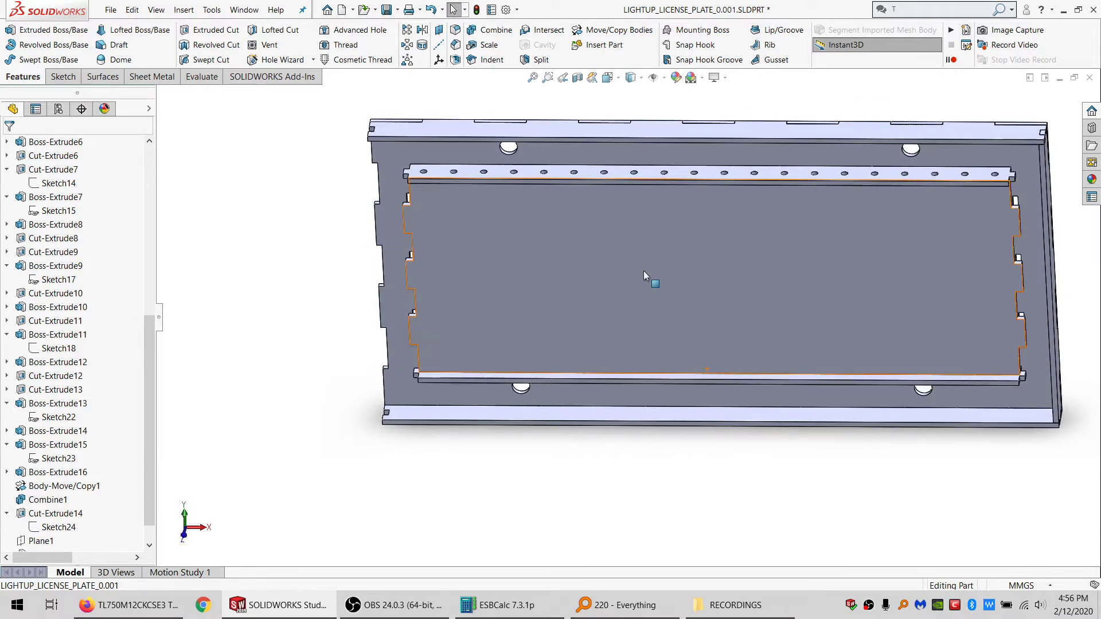
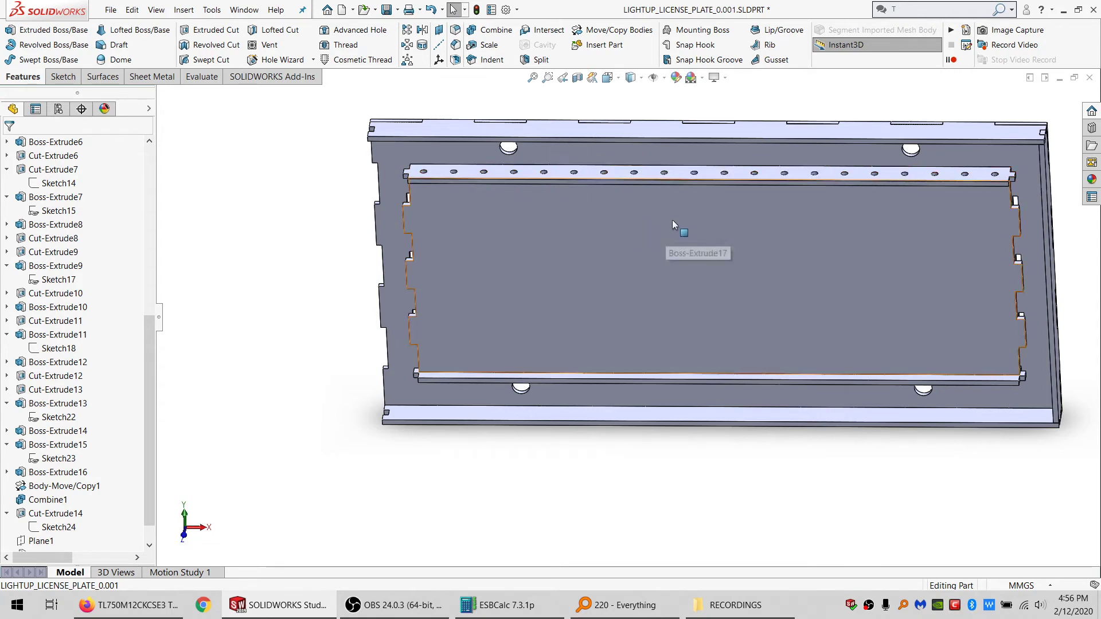
pyautogui.scroll(3, 682, 190)
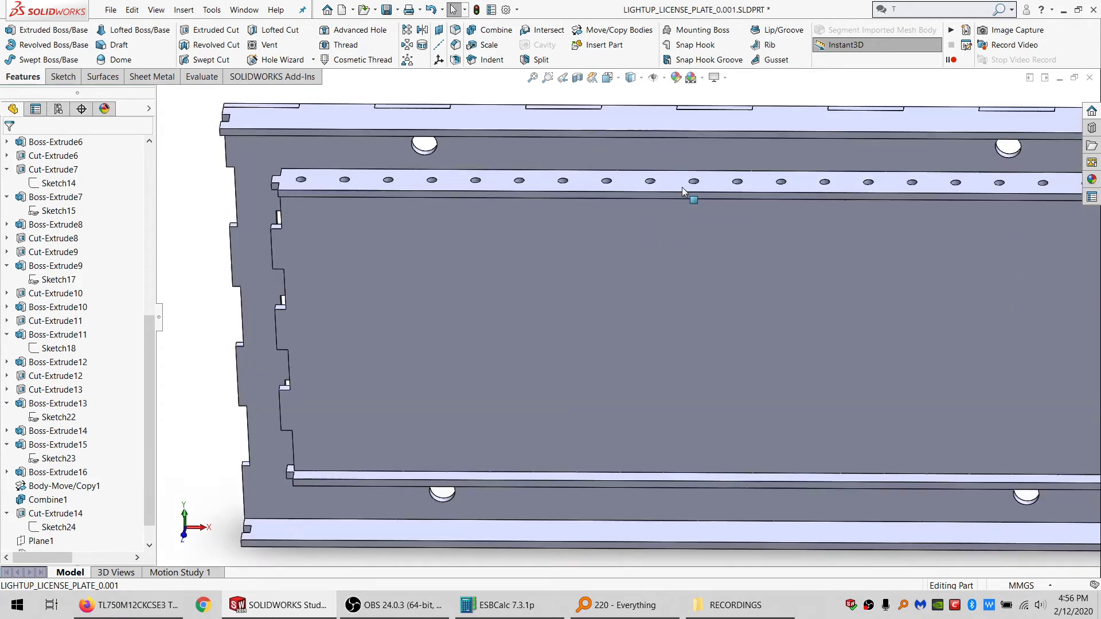
# Step: Roll the model back to just after the LED hole cut and open that cut's sketch for editing
pyautogui.scroll(2, 683, 190)
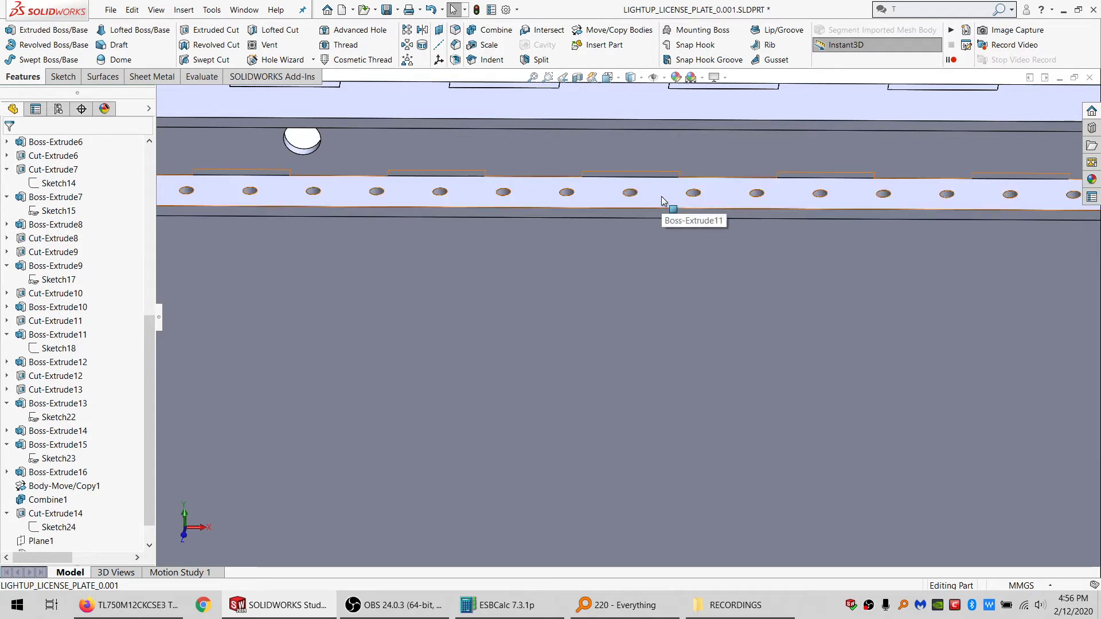
pyautogui.scroll(-5, 658, 200)
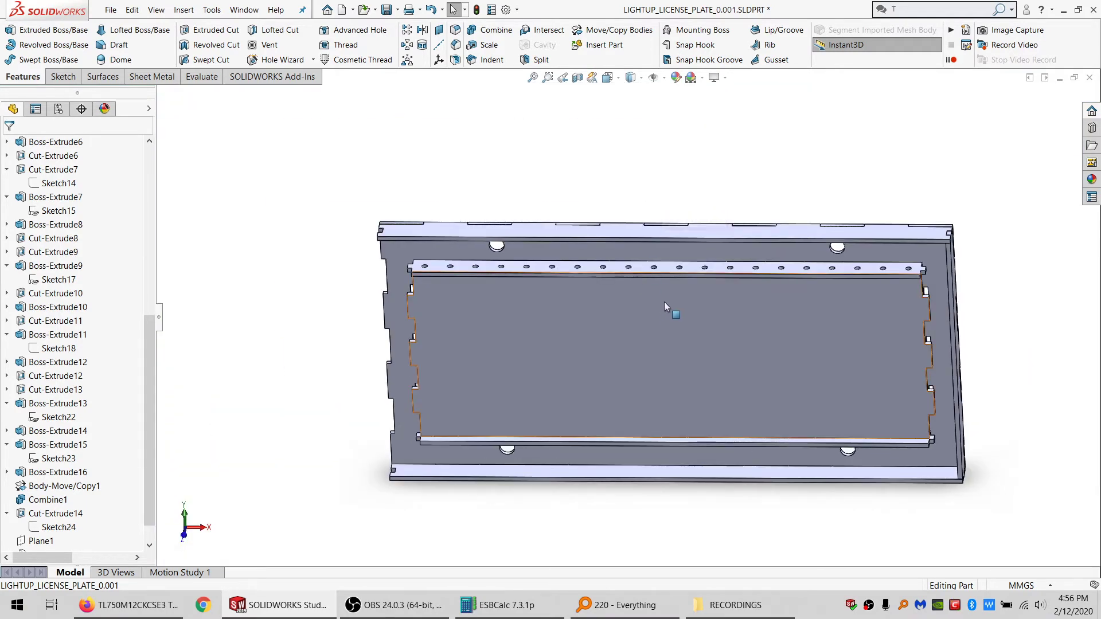
pyautogui.scroll(4, 669, 275)
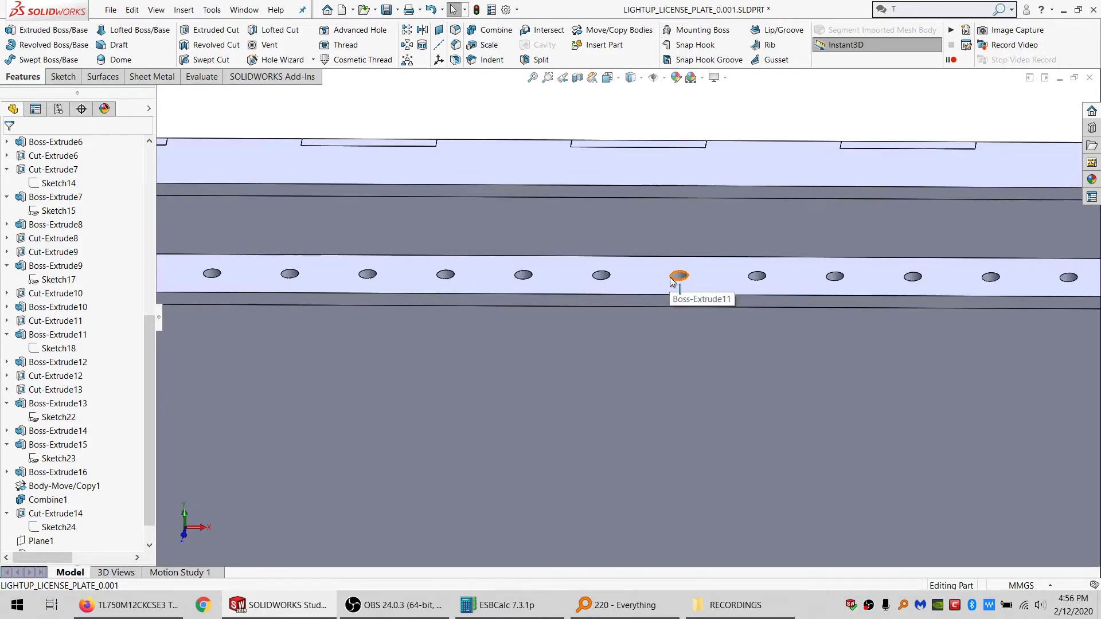
pyautogui.scroll(-5, 528, 304)
pyautogui.moveTo(560, 352); pyautogui.dragTo(596, 199, button='middle')
pyautogui.scroll(2, 583, 352)
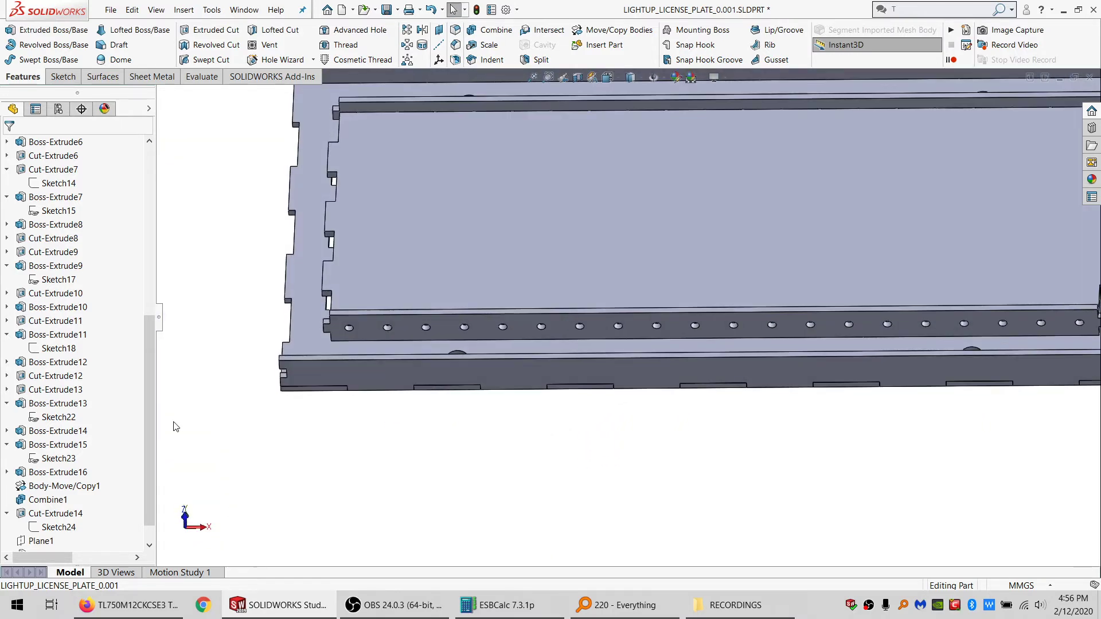
pyautogui.scroll(-1, 114, 484)
pyautogui.moveTo(104, 549); pyautogui.dragTo(112, 503)
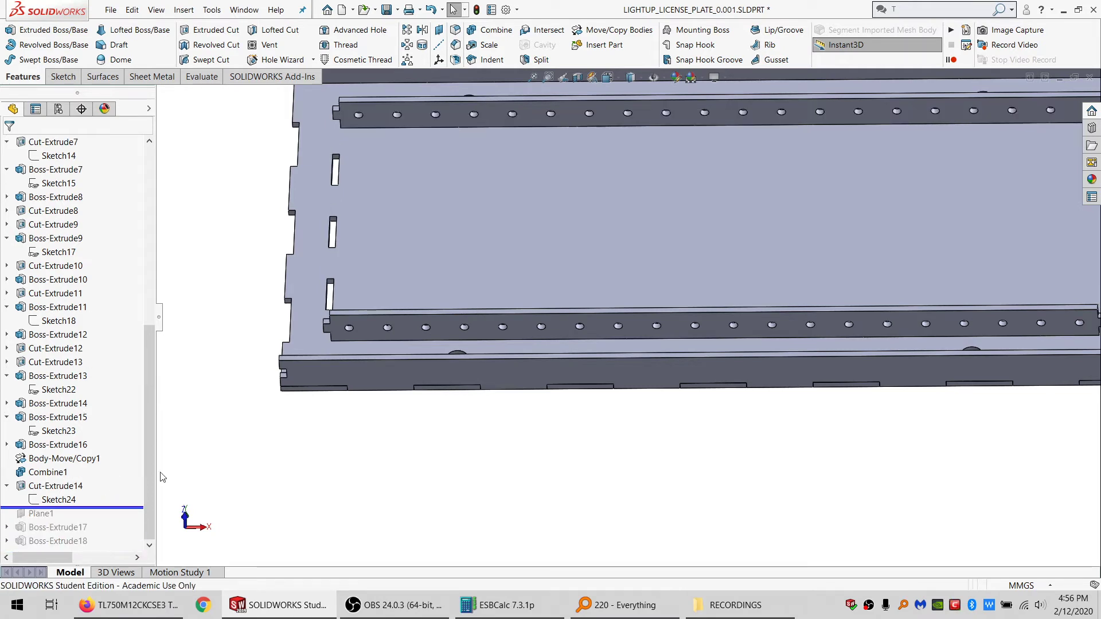
pyautogui.click(72, 500)
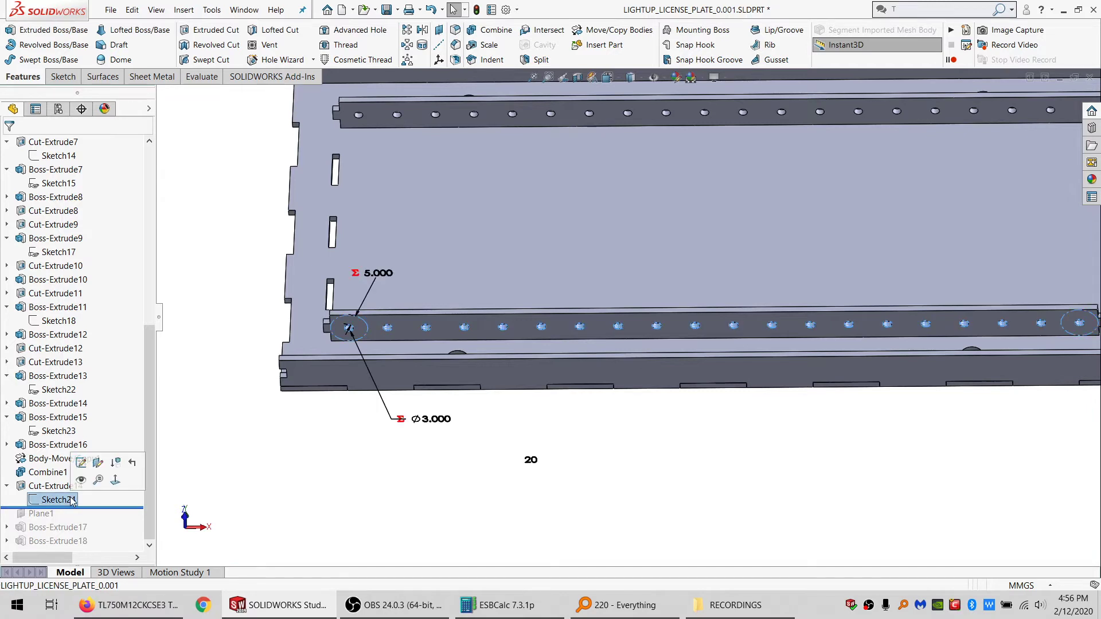
pyautogui.click(86, 465)
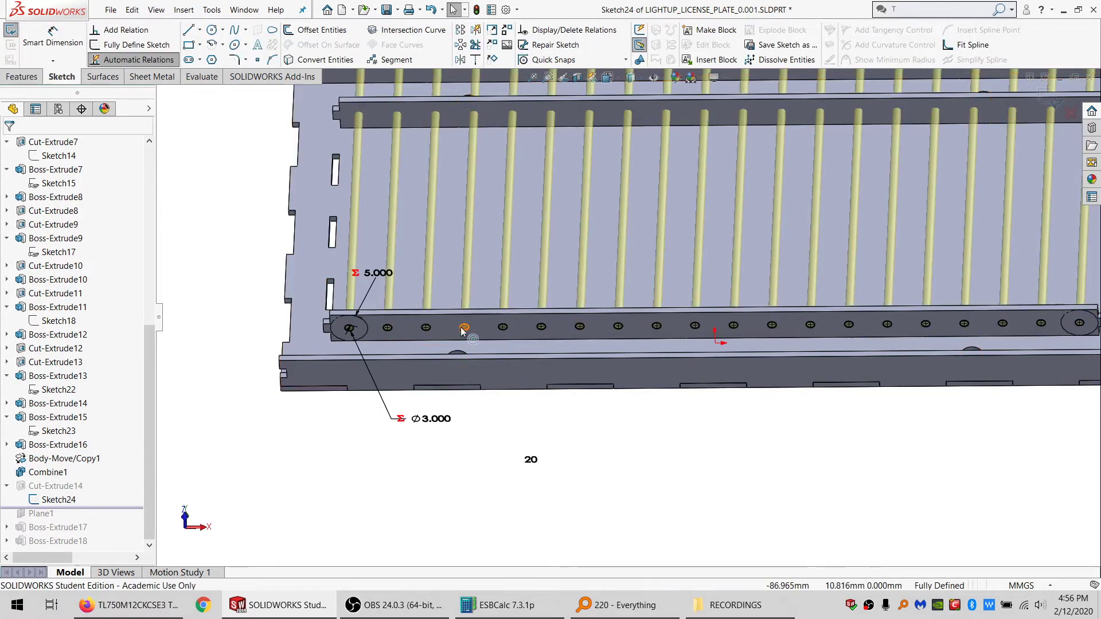
# Step: Draw a circle of about 9.5 mm radius centred on the second LED hole and dimension its distance from that hole
pyautogui.click(211, 29)
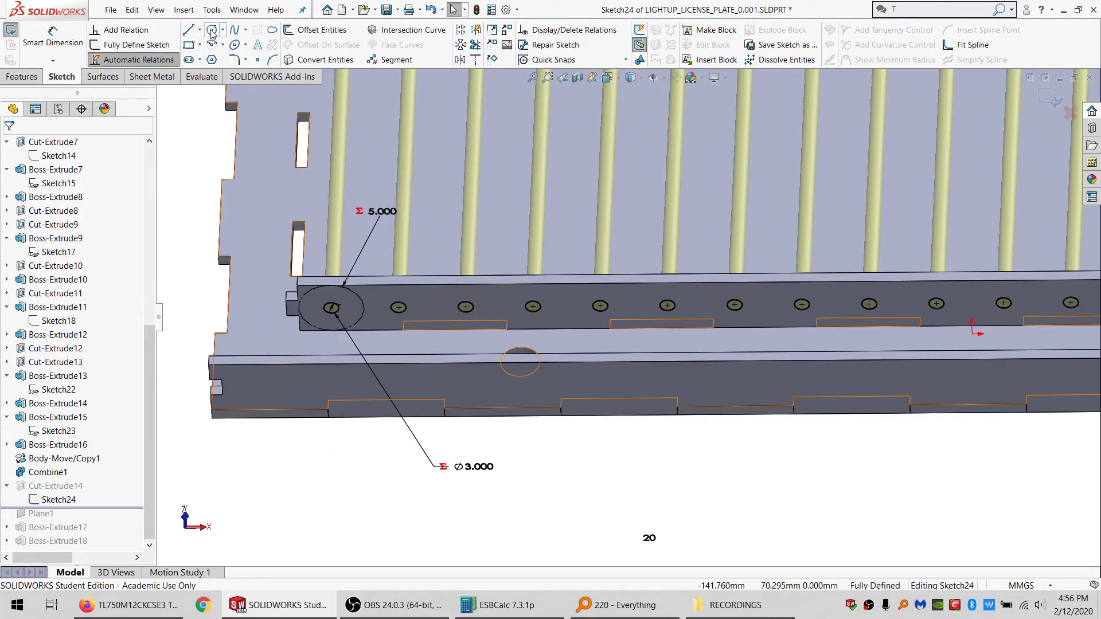
pyautogui.click(398, 307)
pyautogui.click(401, 341)
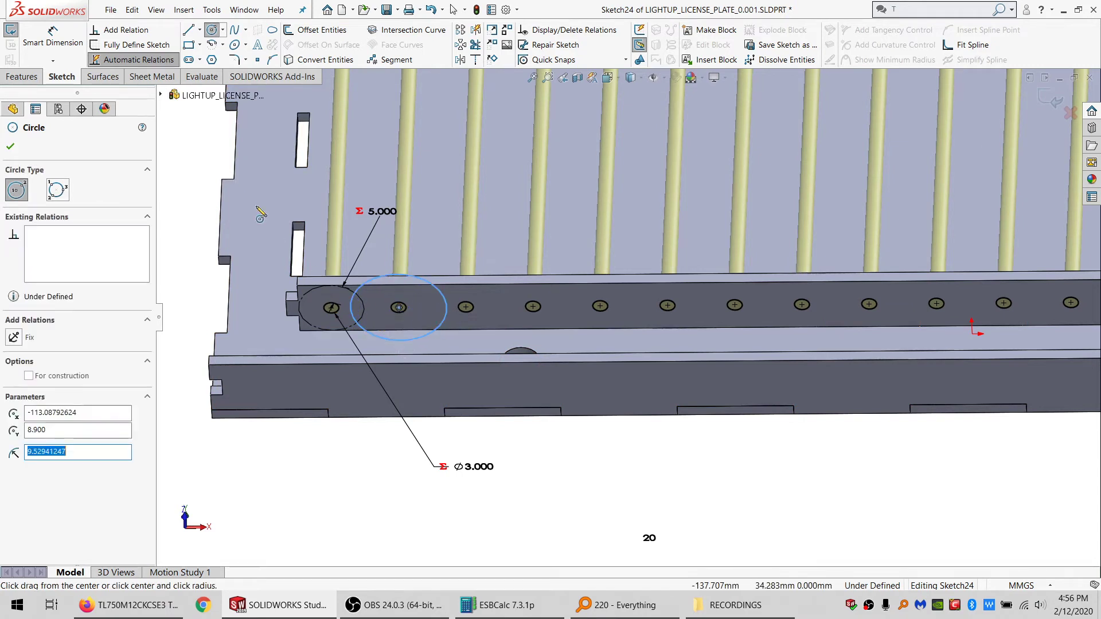
pyautogui.click(63, 36)
pyautogui.click(402, 306)
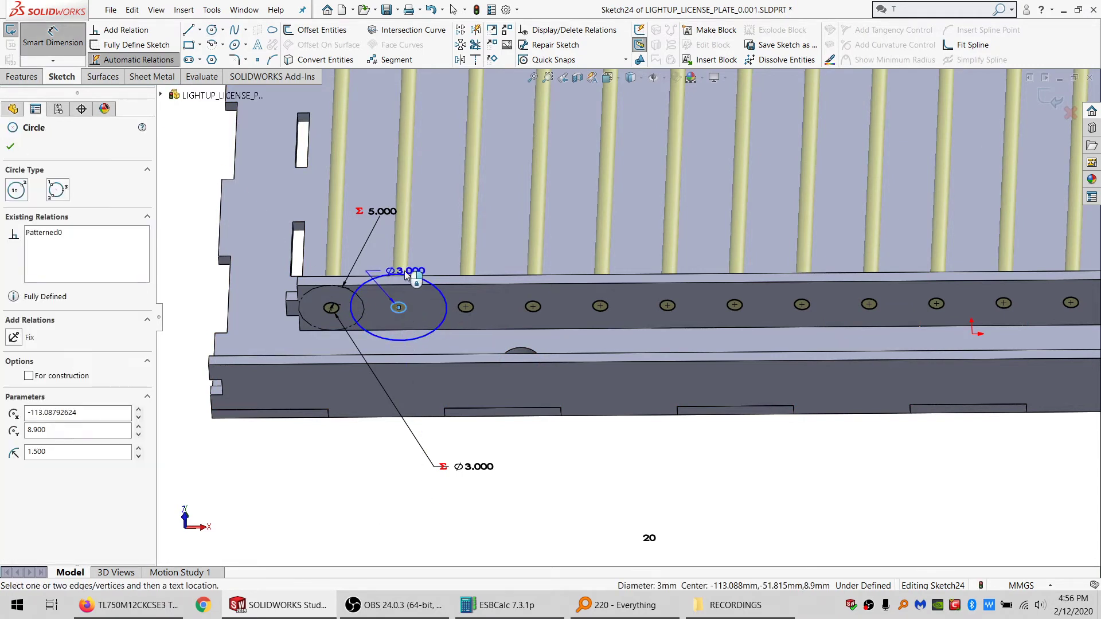
pyautogui.click(405, 273)
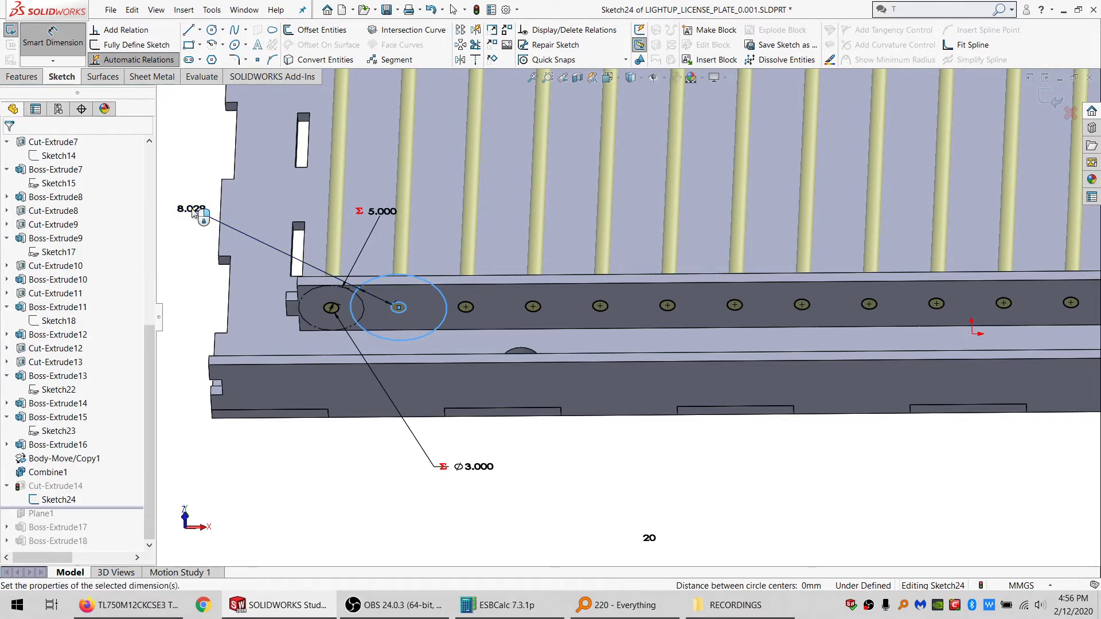
pyautogui.click(195, 213)
# Step: Set the distance between the second LED hole and its surrounding circle to the equation "SAFE_DIST@Default" *3
pyautogui.write('=s')
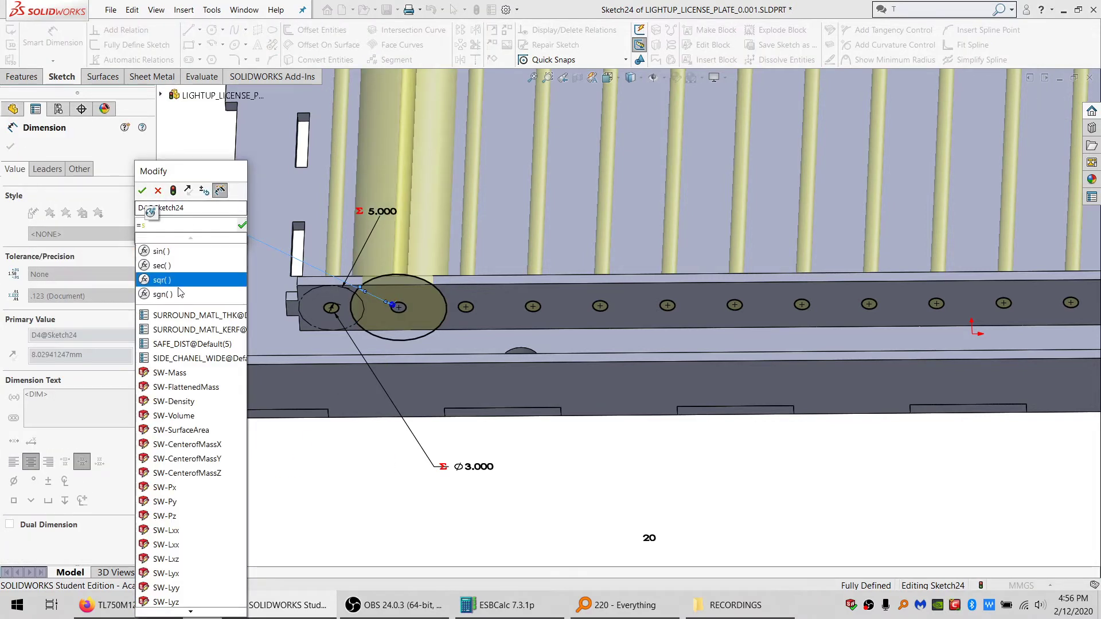
pyautogui.click(187, 343)
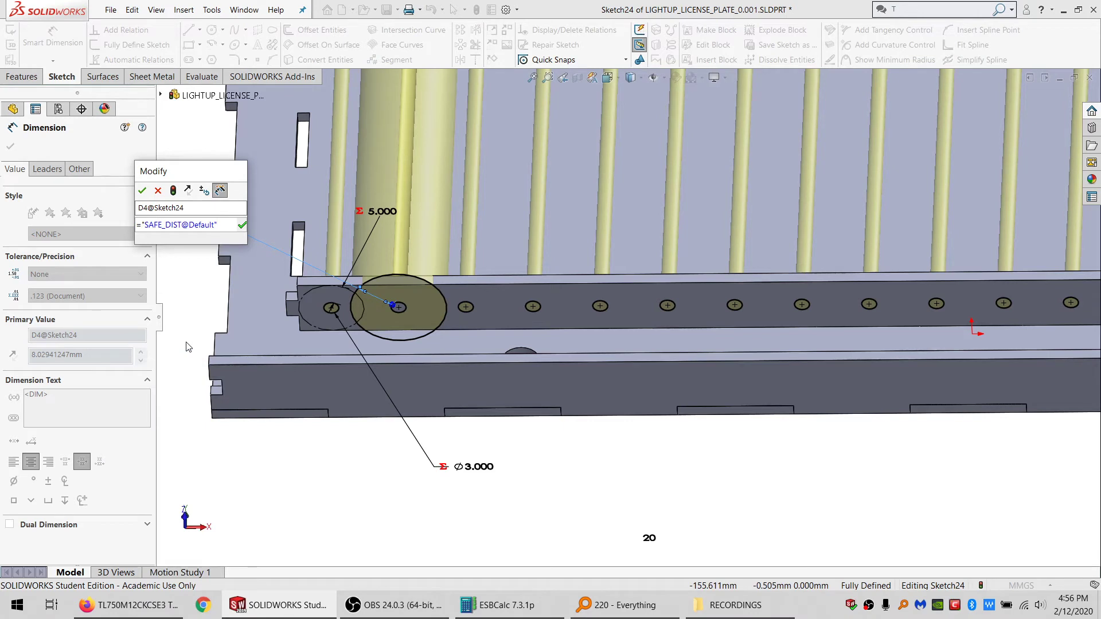
pyautogui.write('+')
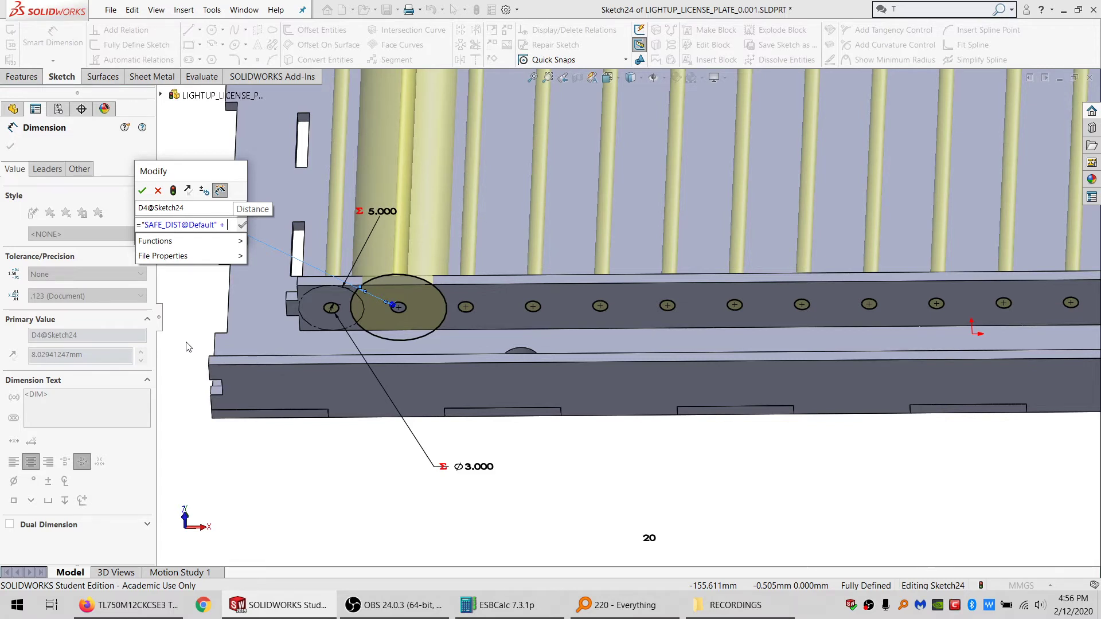
pyautogui.press('BackSpace')
pyautogui.press('BackSpace')
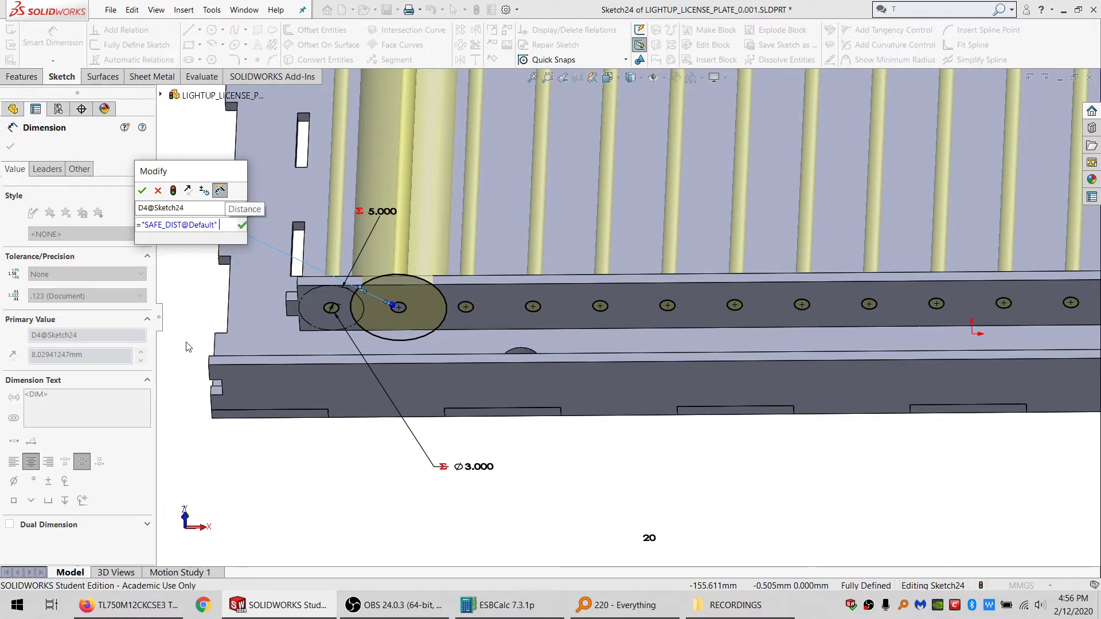
pyautogui.write('-')
pyautogui.press('BackSpace')
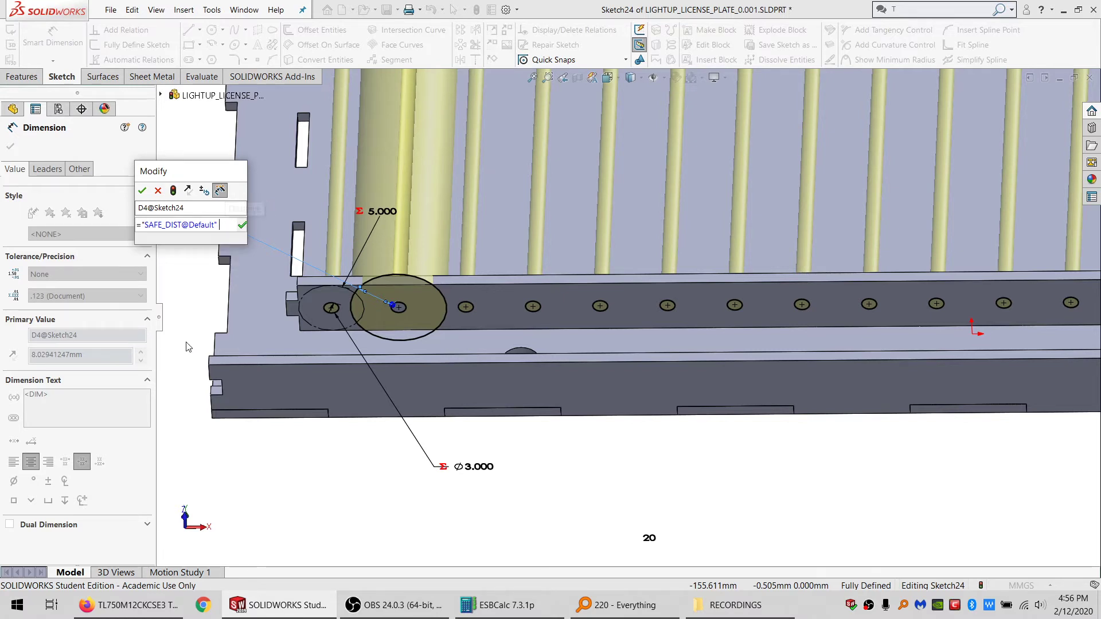
pyautogui.write('*3')
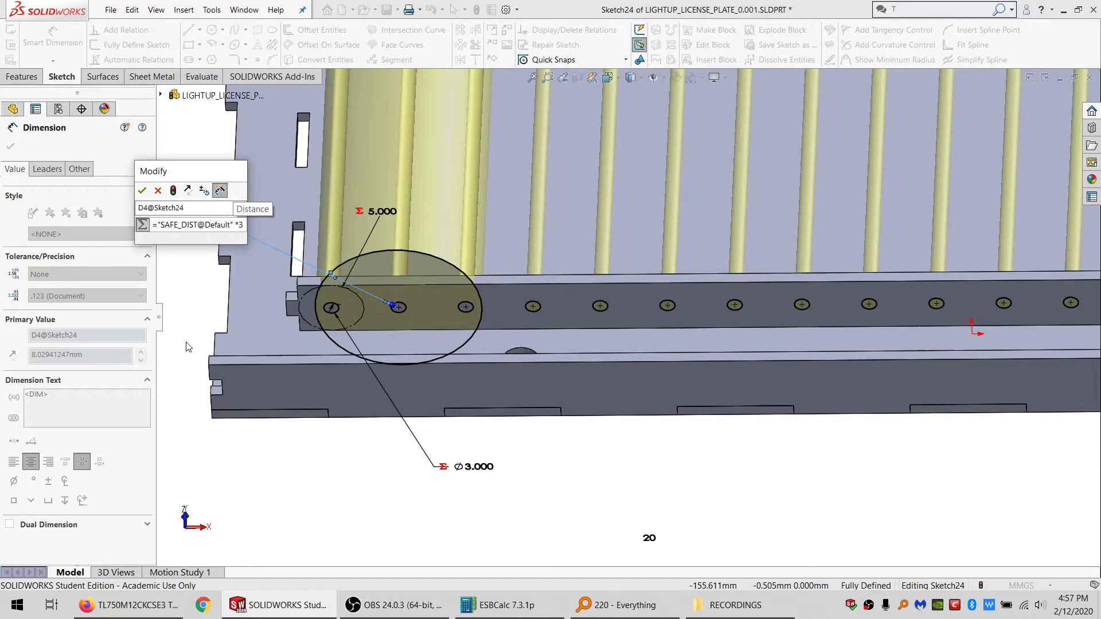
pyautogui.press('Return')
pyautogui.press('Escape')
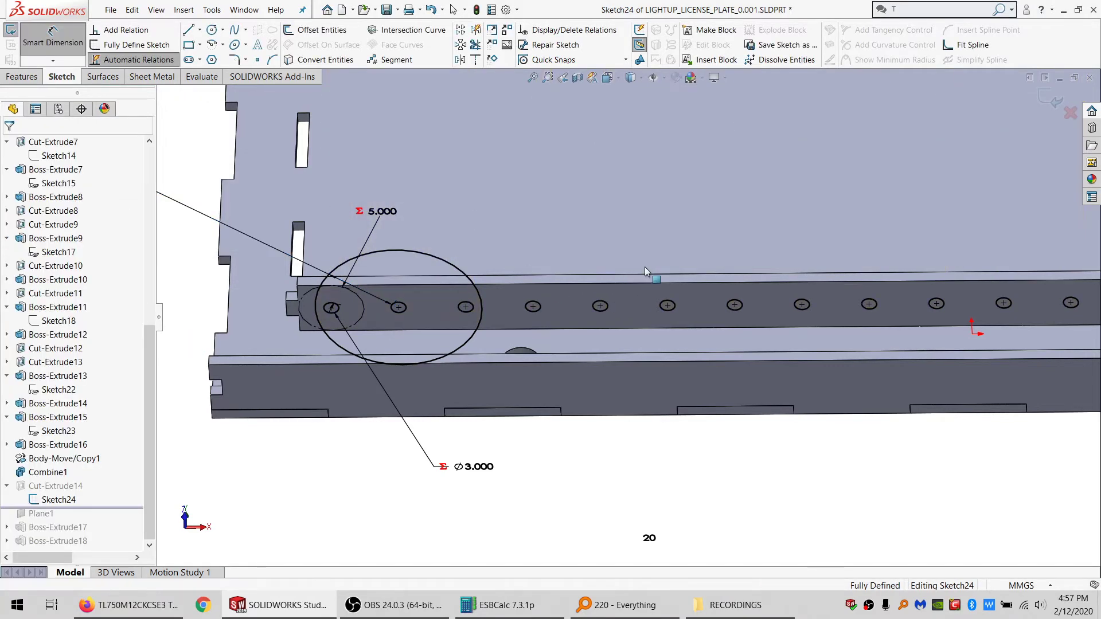
# Step: Set the LED hole pattern's instance count to 15
pyautogui.scroll(7, 666, 252)
pyautogui.scroll(-4, 905, 331)
pyautogui.scroll(2, 510, 304)
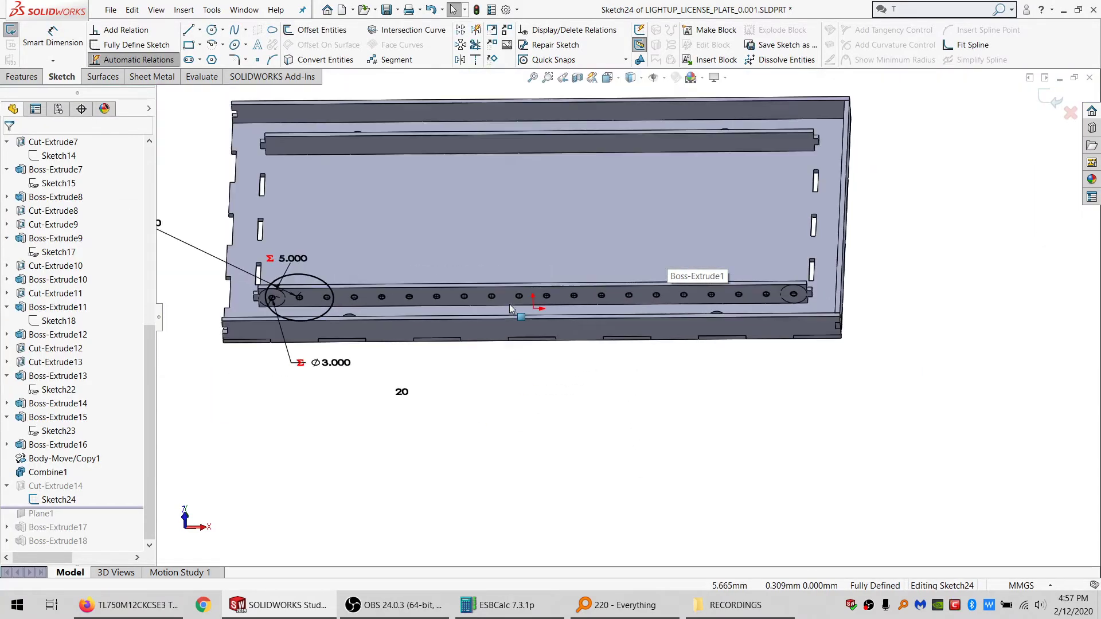
pyautogui.doubleClick(403, 394)
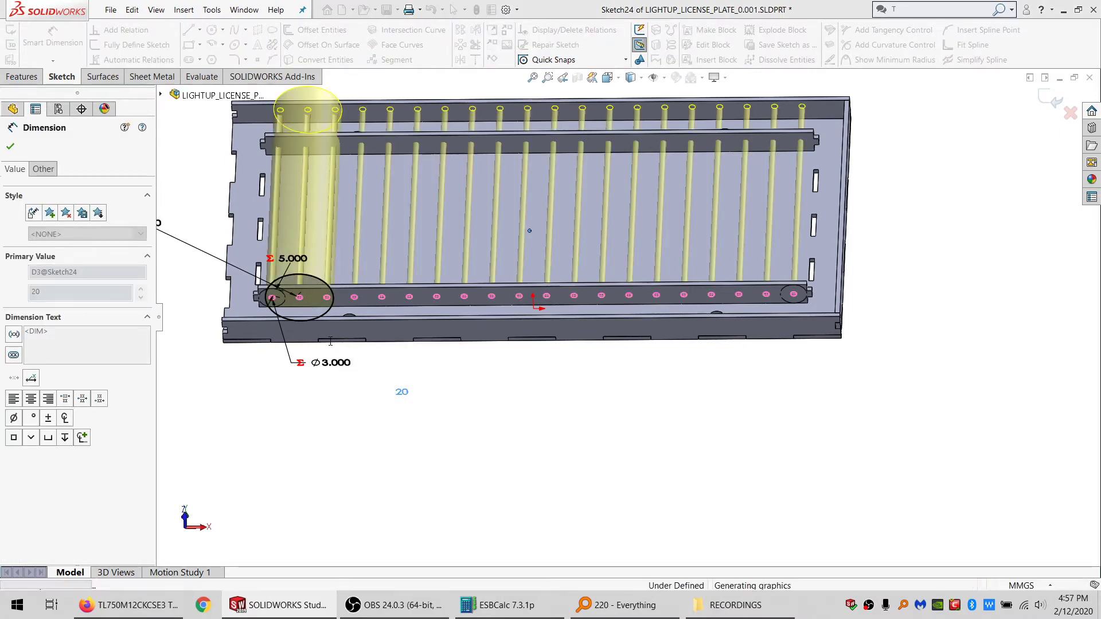
pyautogui.press('Escape')
# Step: Make the large circle around the second LED hole tangent to the first hole and convert it to construction geometry
pyautogui.scroll(-5, 331, 324)
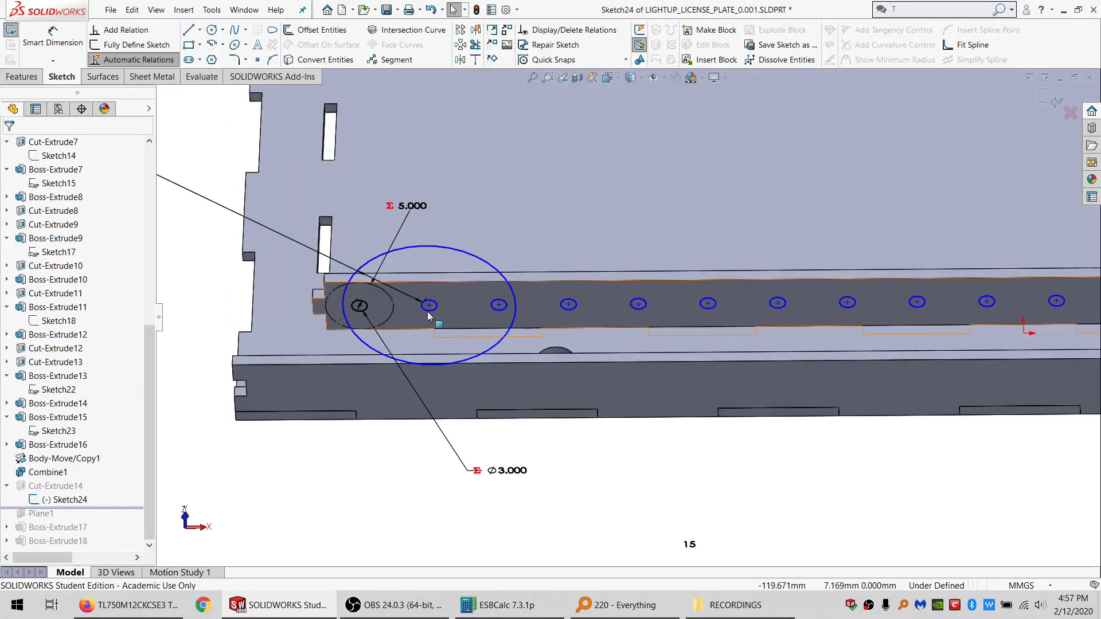
pyautogui.moveTo(427, 304); pyautogui.dragTo(486, 304)
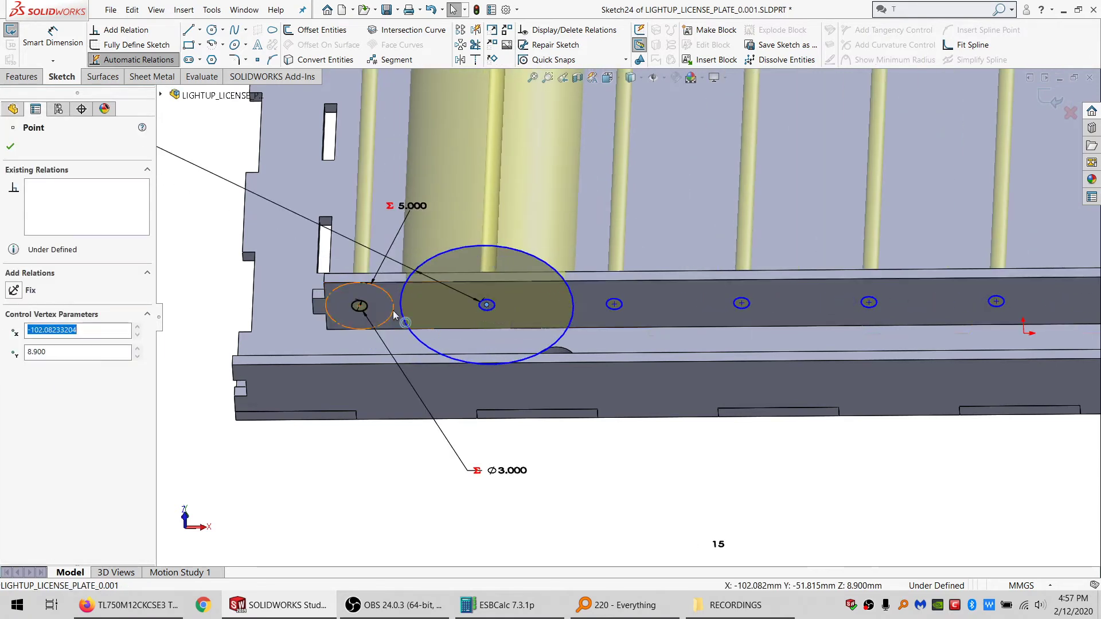
pyautogui.click(410, 331)
pyautogui.click(410, 331)
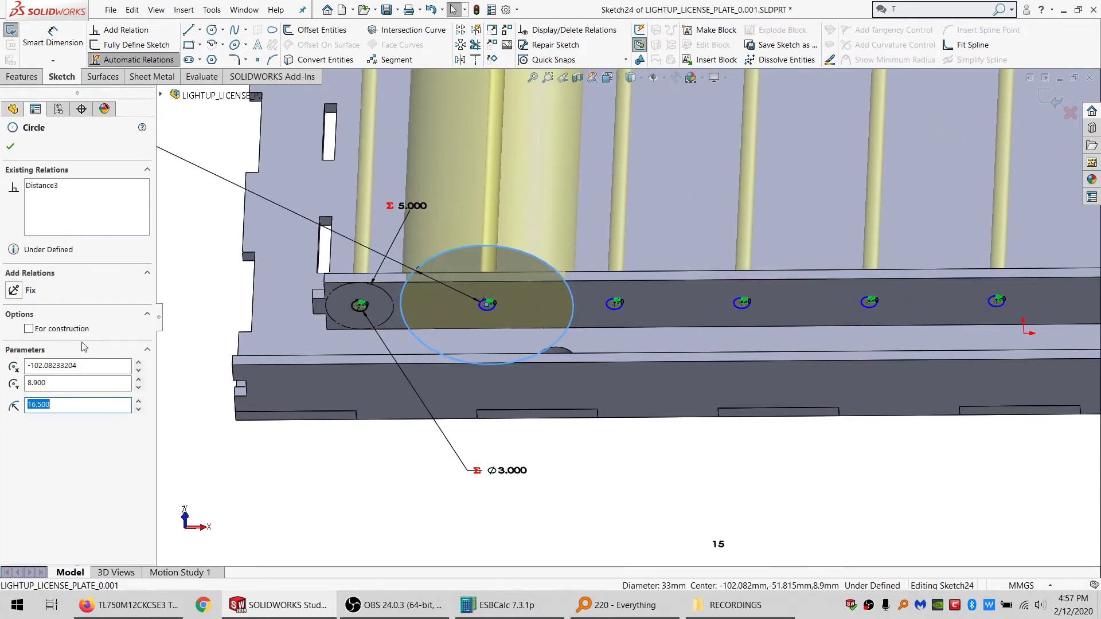
pyautogui.keyDown('ctrl'); pyautogui.click(360, 308); pyautogui.keyUp('ctrl')
pyautogui.click(33, 367)
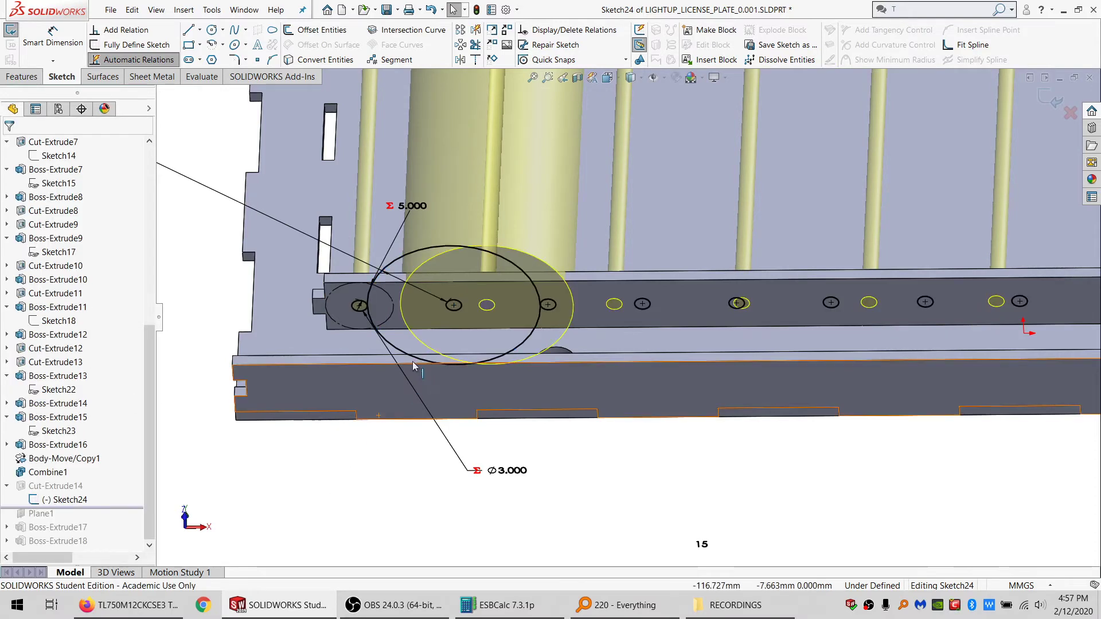
pyautogui.click(28, 329)
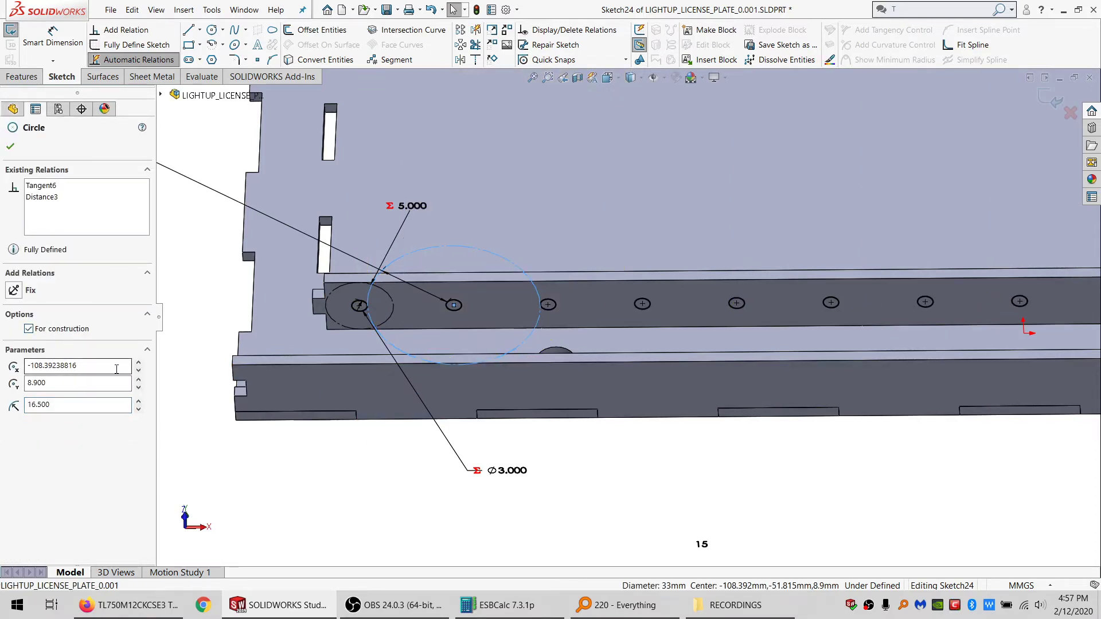
# Step: Delete the tangent relation between the large construction circle and the first LED hole
pyautogui.scroll(5, 778, 303)
pyautogui.scroll(-4, 917, 324)
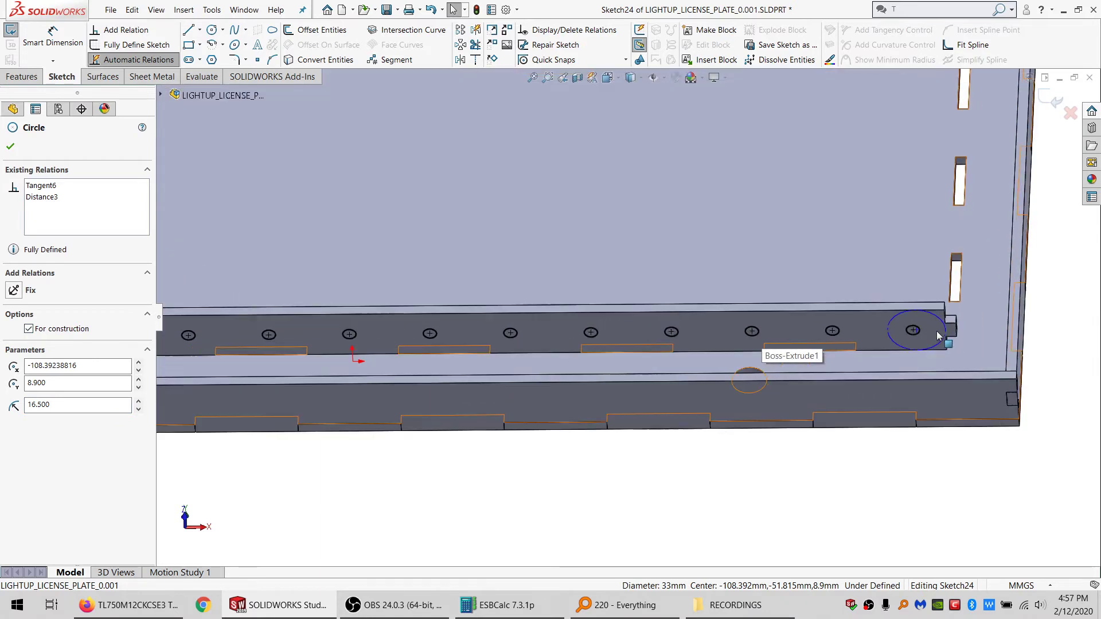
pyautogui.scroll(-3, 893, 338)
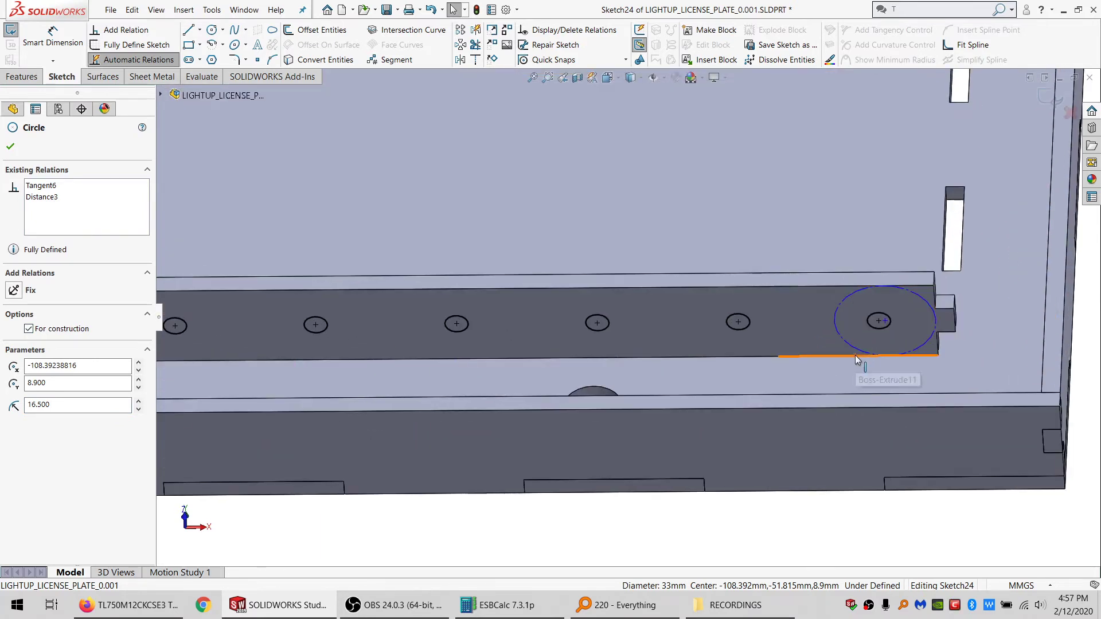
pyautogui.scroll(8, 426, 322)
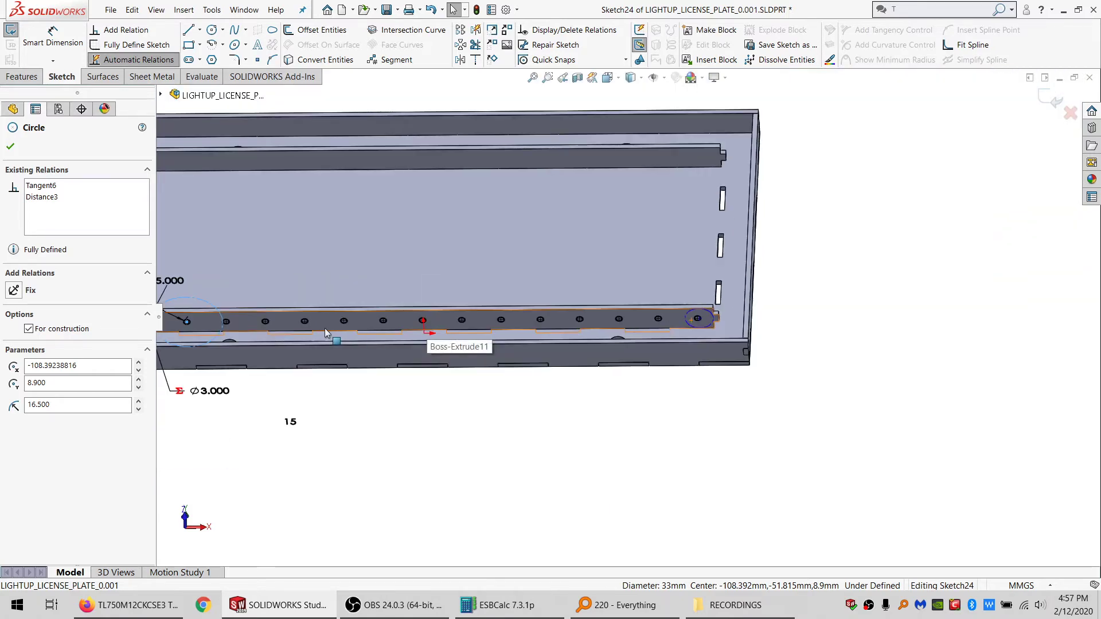
pyautogui.click(470, 279)
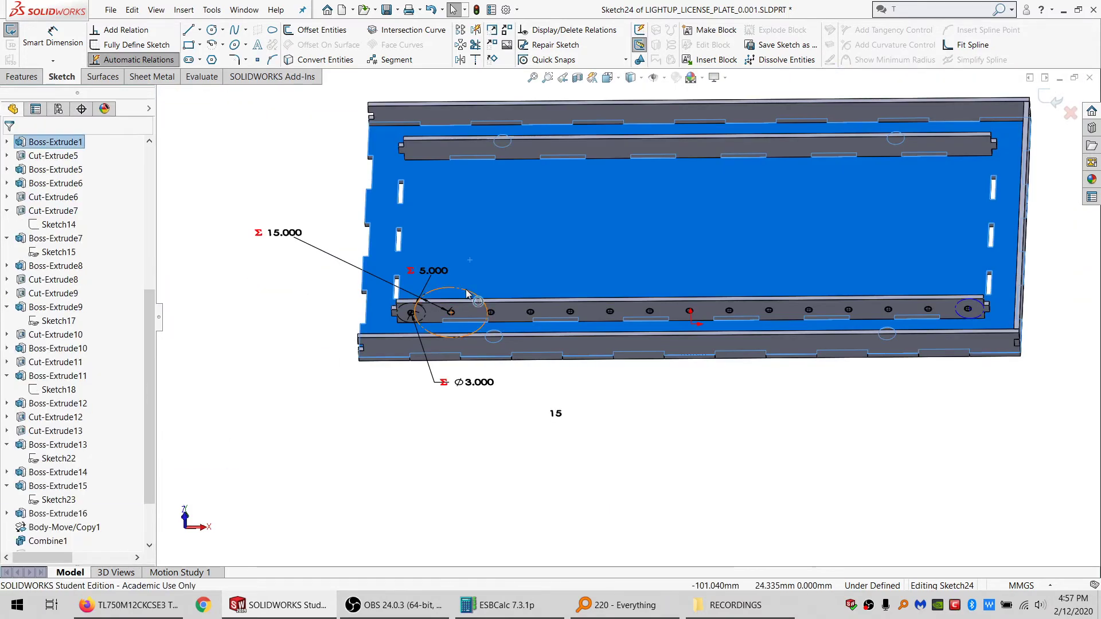
pyautogui.click(467, 289)
pyautogui.click(45, 188)
pyautogui.press('Delete')
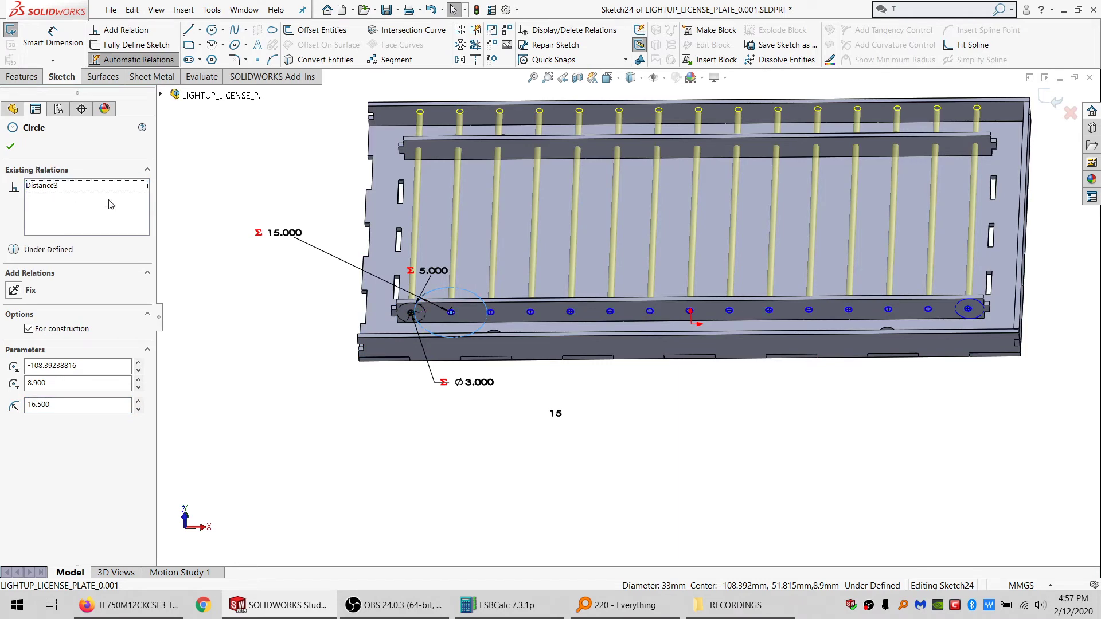
# Step: Make the last LED hole's centre concentric with the construction circle at the strip's far end
pyautogui.click(960, 442)
pyautogui.scroll(-4, 987, 342)
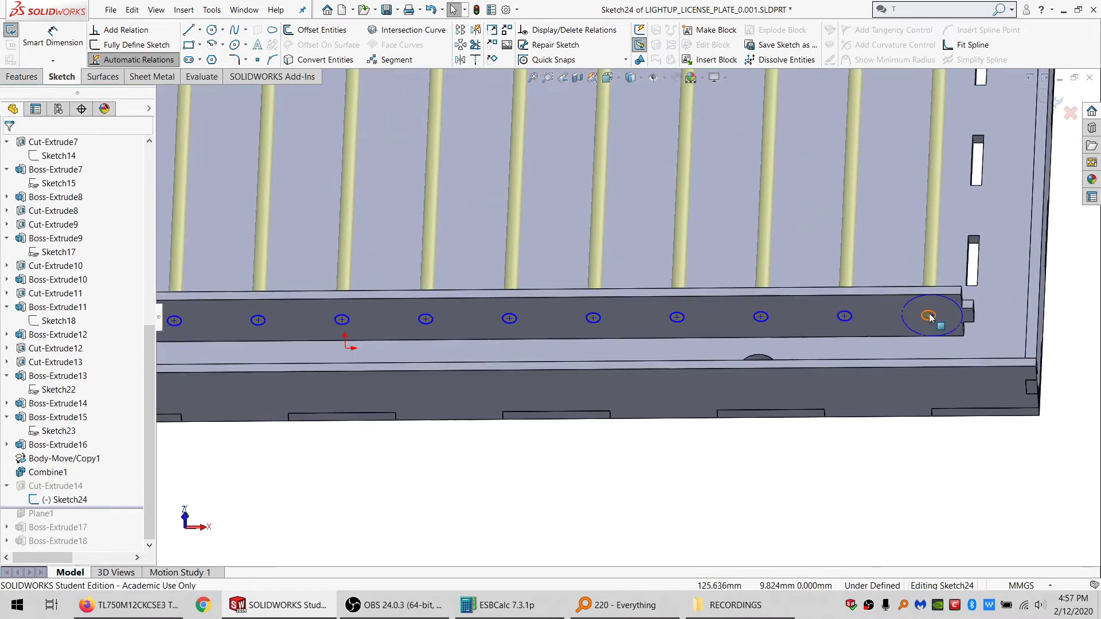
pyautogui.keyDown('ctrl'); pyautogui.click(928, 315); pyautogui.keyUp('ctrl')
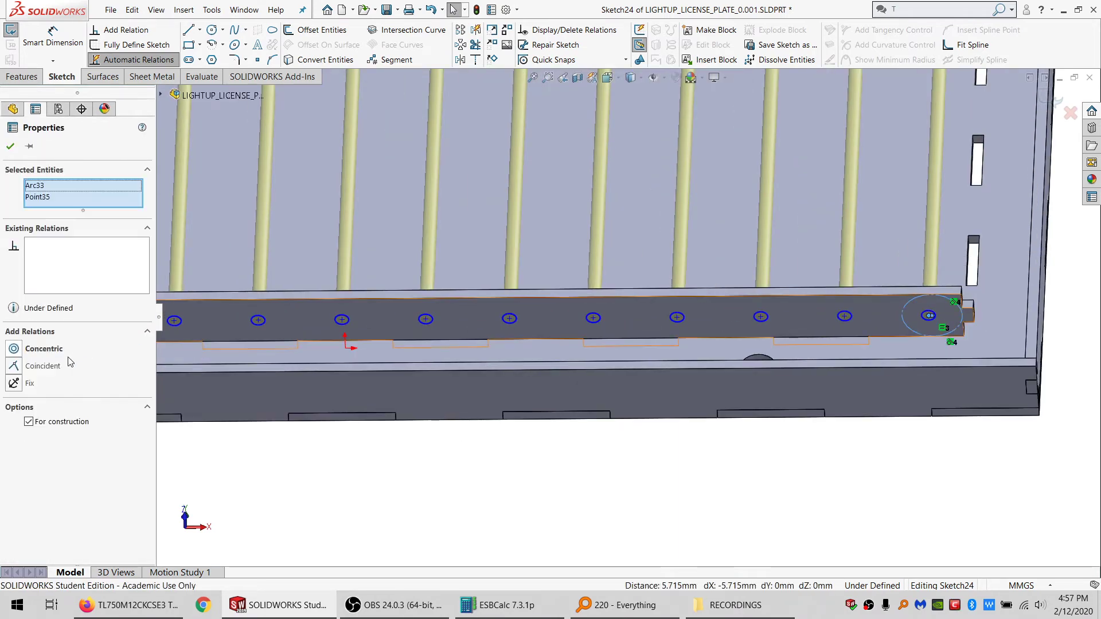
pyautogui.click(43, 348)
pyautogui.click(547, 456)
# Step: Switch to the ESBCalc calculator and compute 30 divided by 4, and 7 times 4
pyautogui.scroll(5, 576, 474)
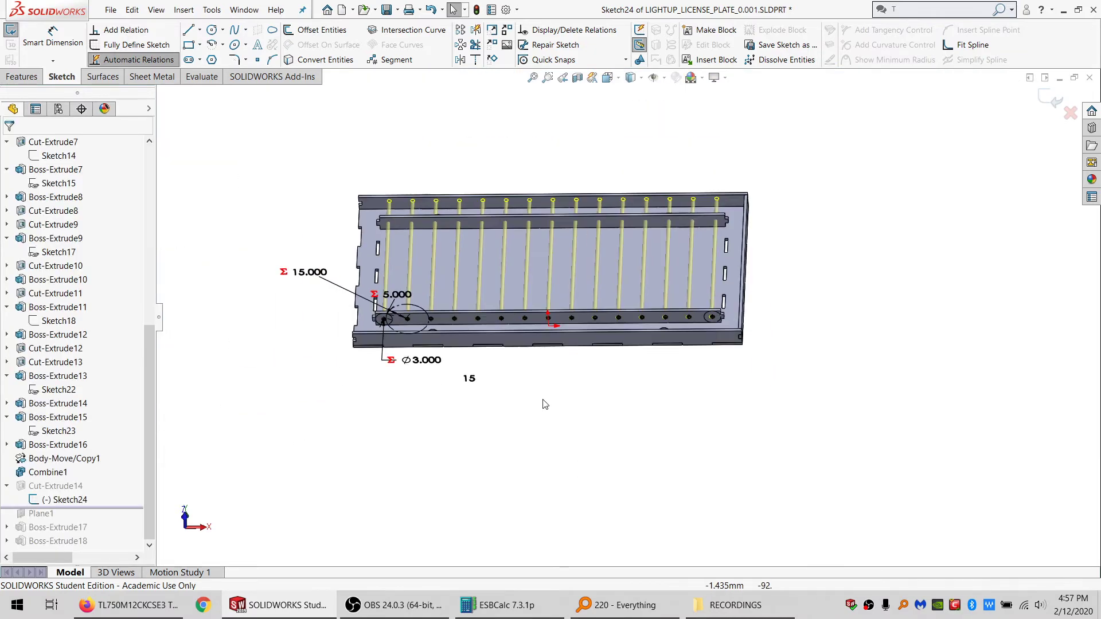
pyautogui.scroll(-4, 560, 266)
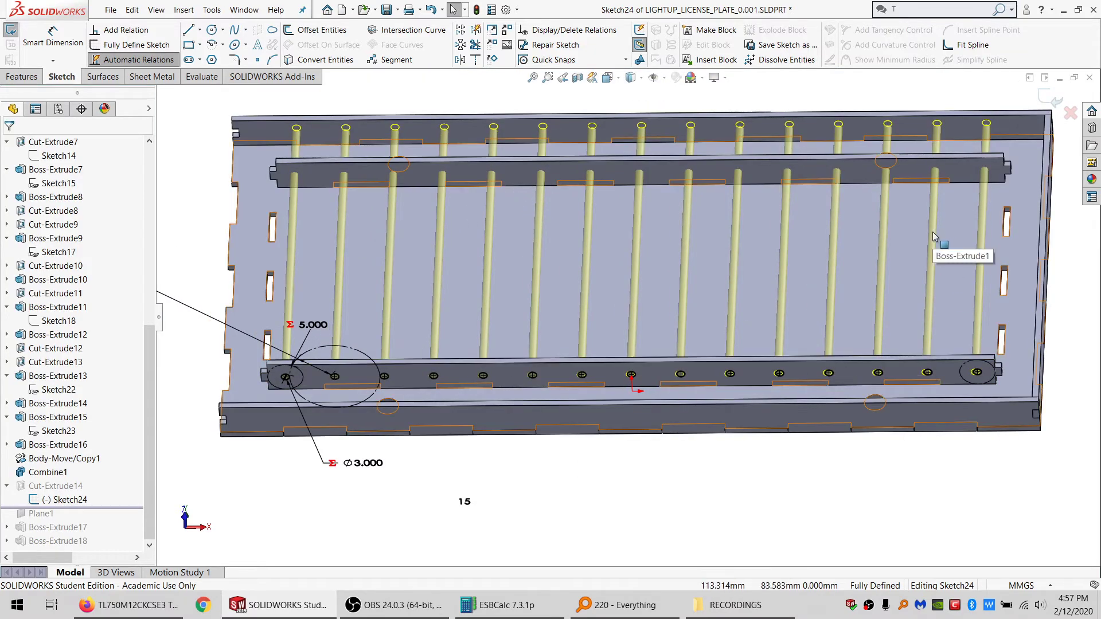
pyautogui.click(506, 607)
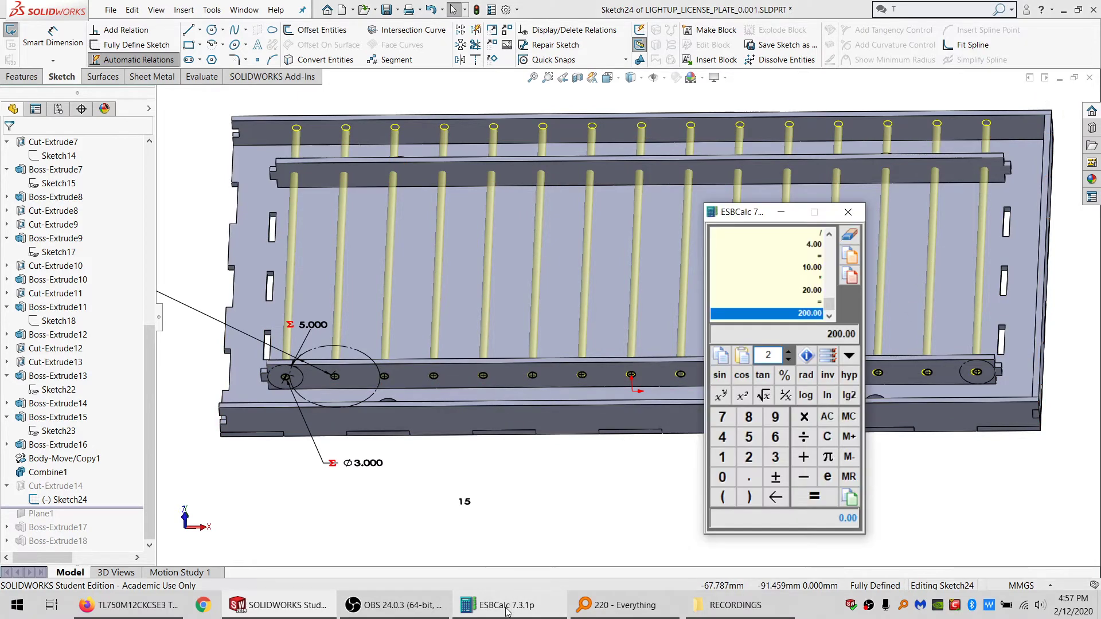
pyautogui.click(826, 417)
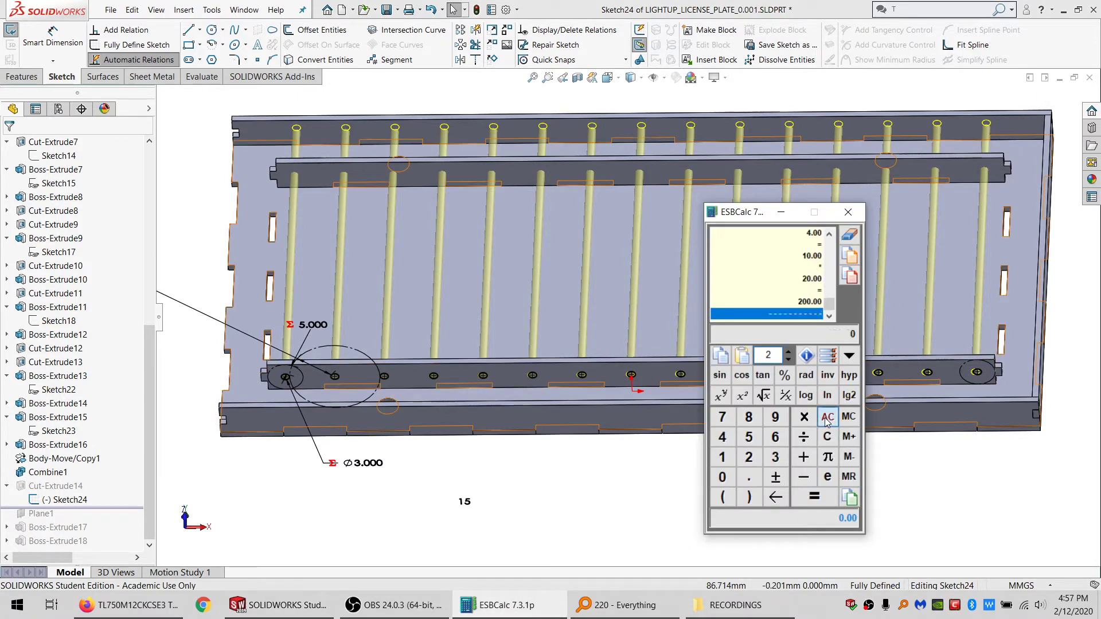
pyautogui.write('30')
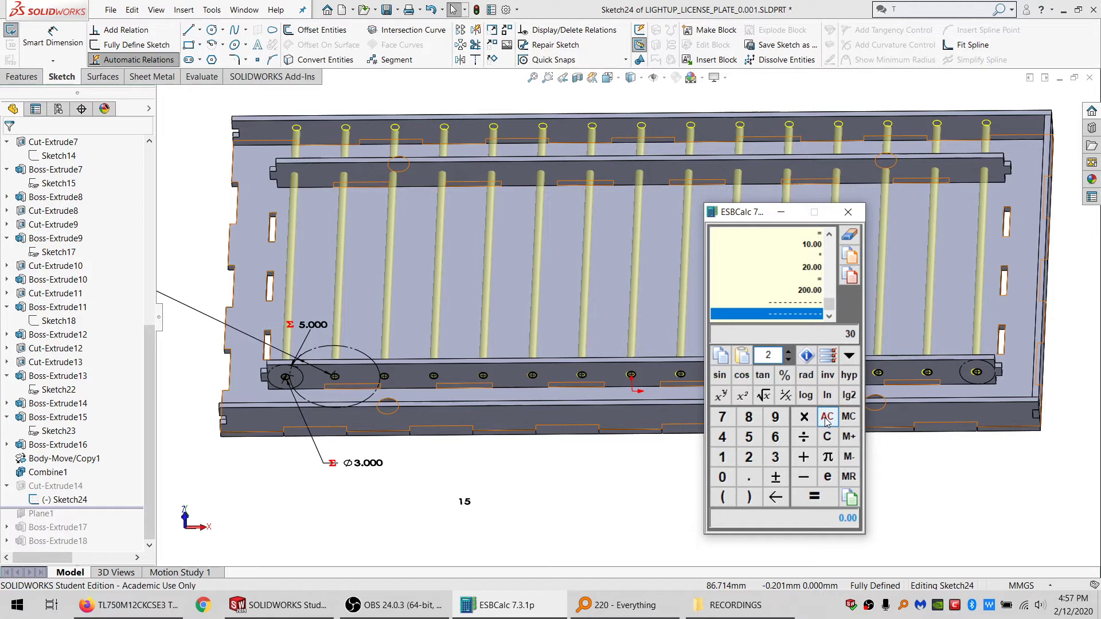
pyautogui.write('/4')
pyautogui.press('Return')
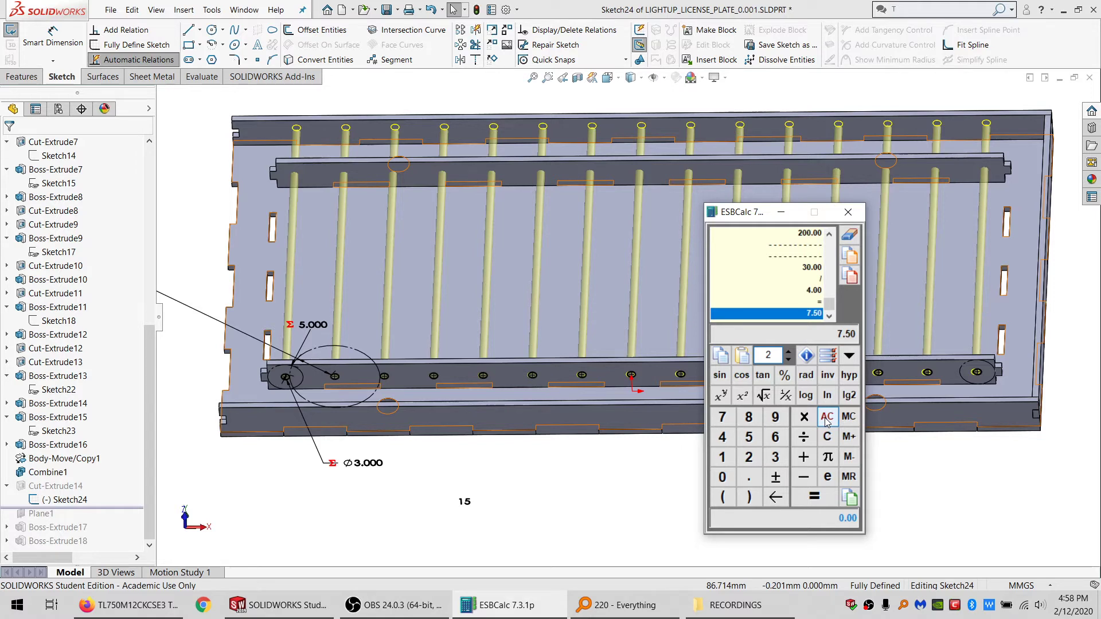
pyautogui.click(826, 416)
pyautogui.write('7*4')
pyautogui.press('Return')
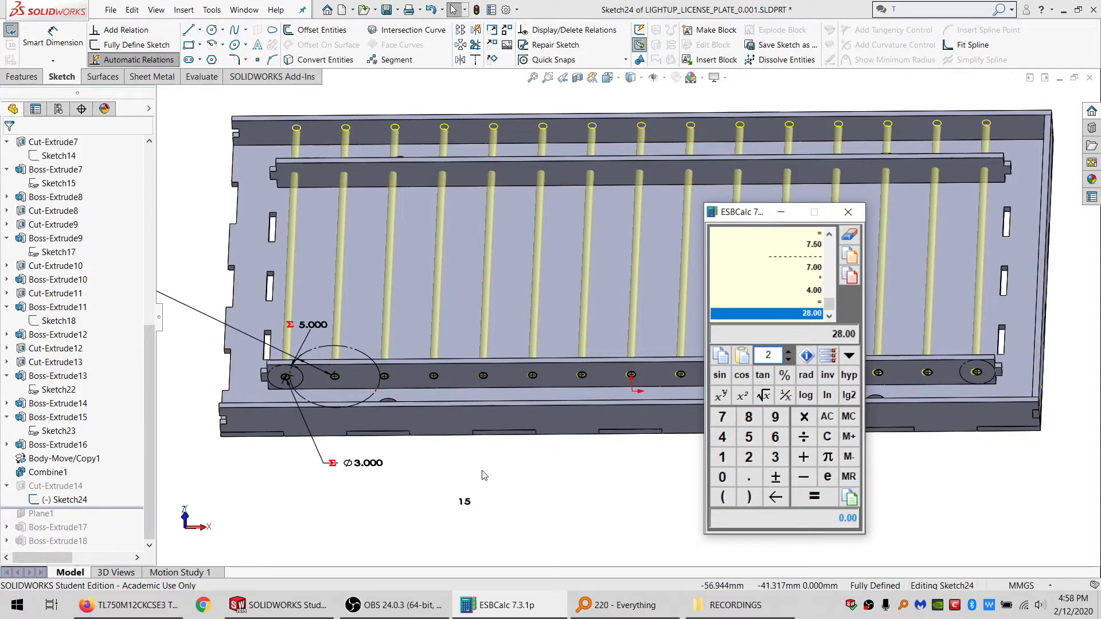
# Step: Set the LED hole pattern's instance count to 14
pyautogui.click(464, 505)
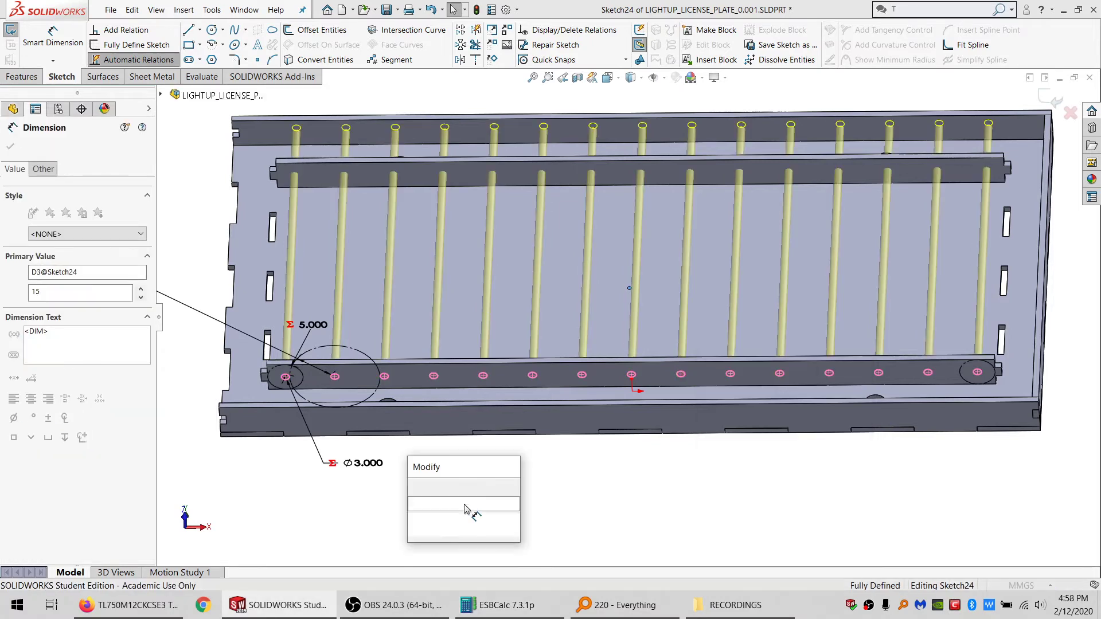
pyautogui.write('14')
pyautogui.press('Return')
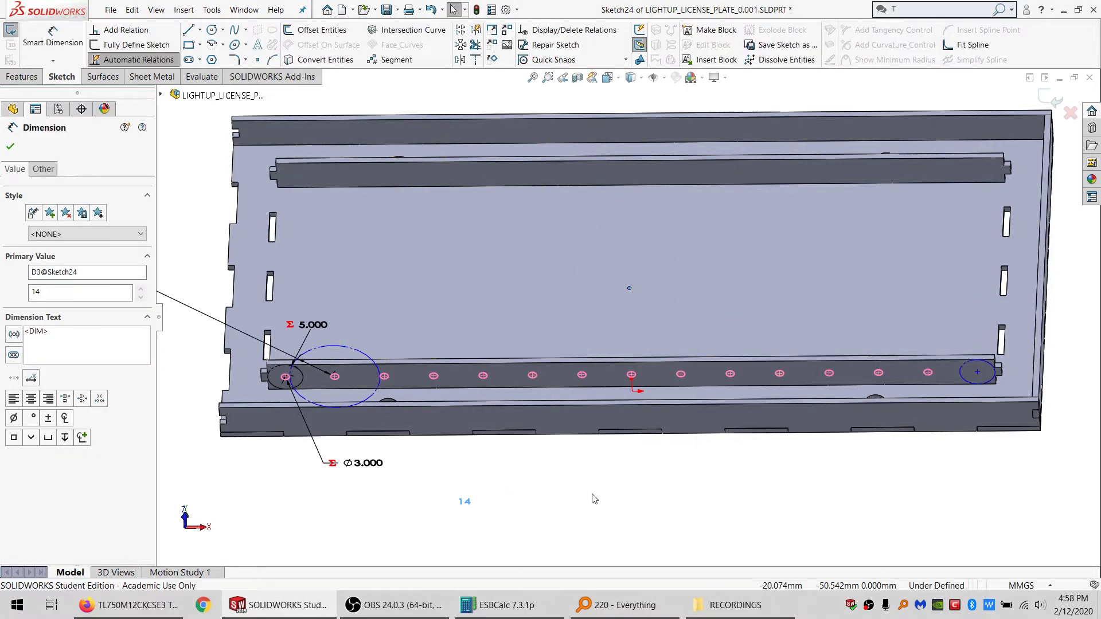
# Step: In ESBCalc, add 14 and 14, divide the sum by 3, and clear the calculator
pyautogui.click(505, 604)
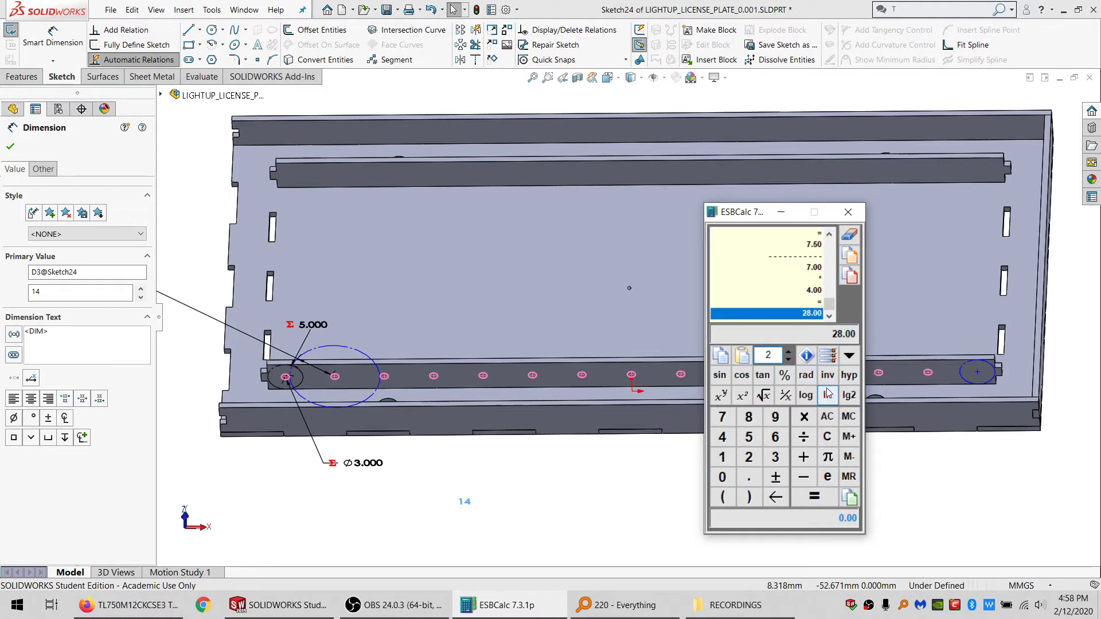
pyautogui.click(827, 417)
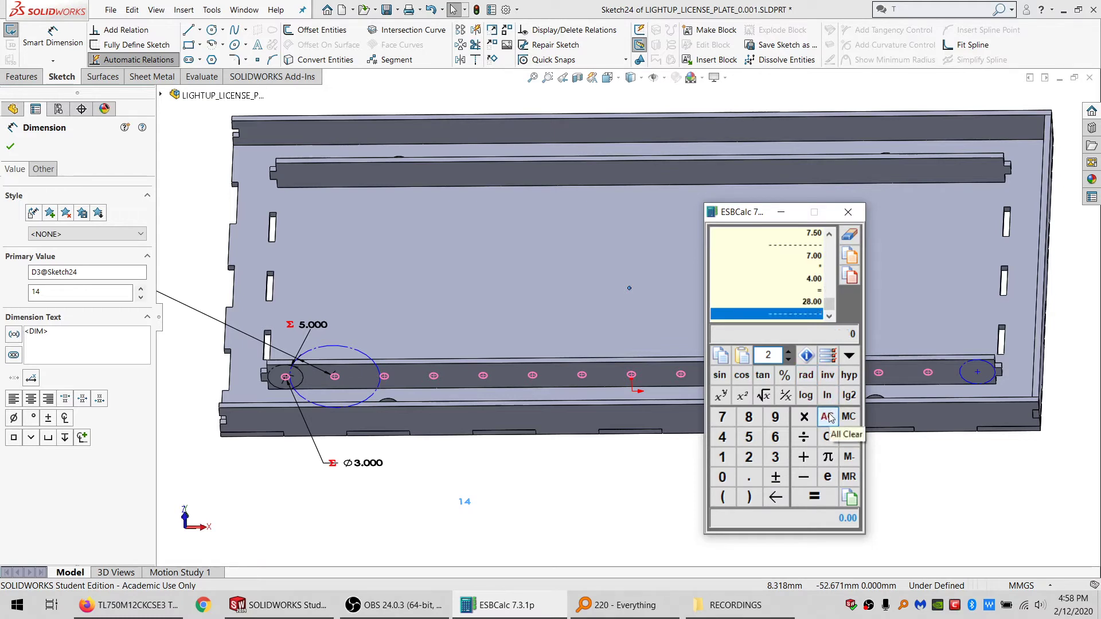
pyautogui.write('14')
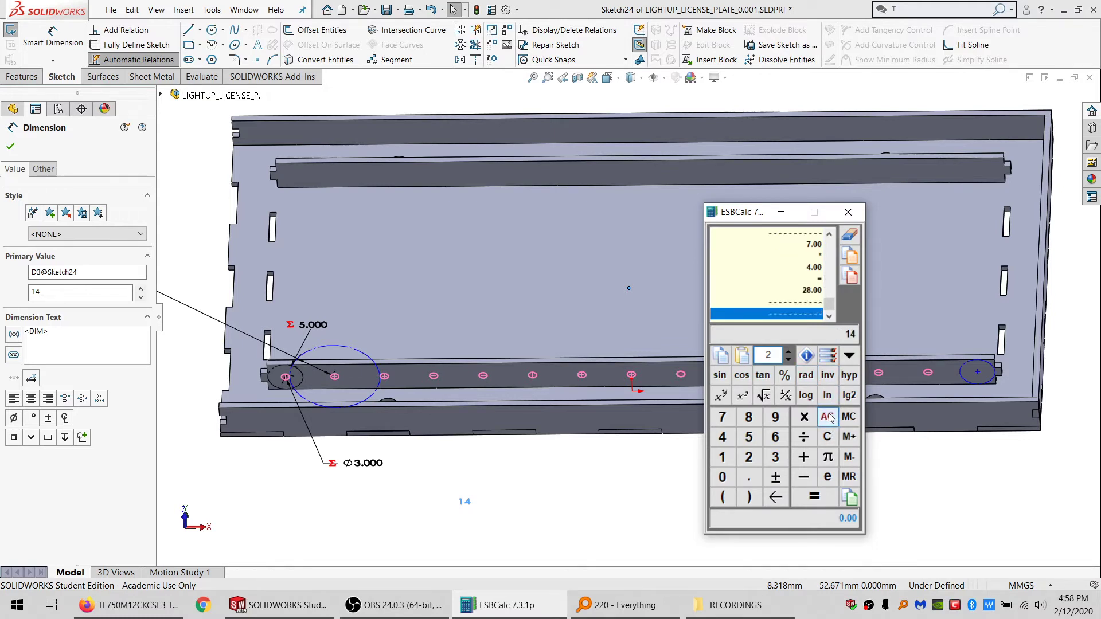
pyautogui.write('+14')
pyautogui.press('Return')
pyautogui.write('/3')
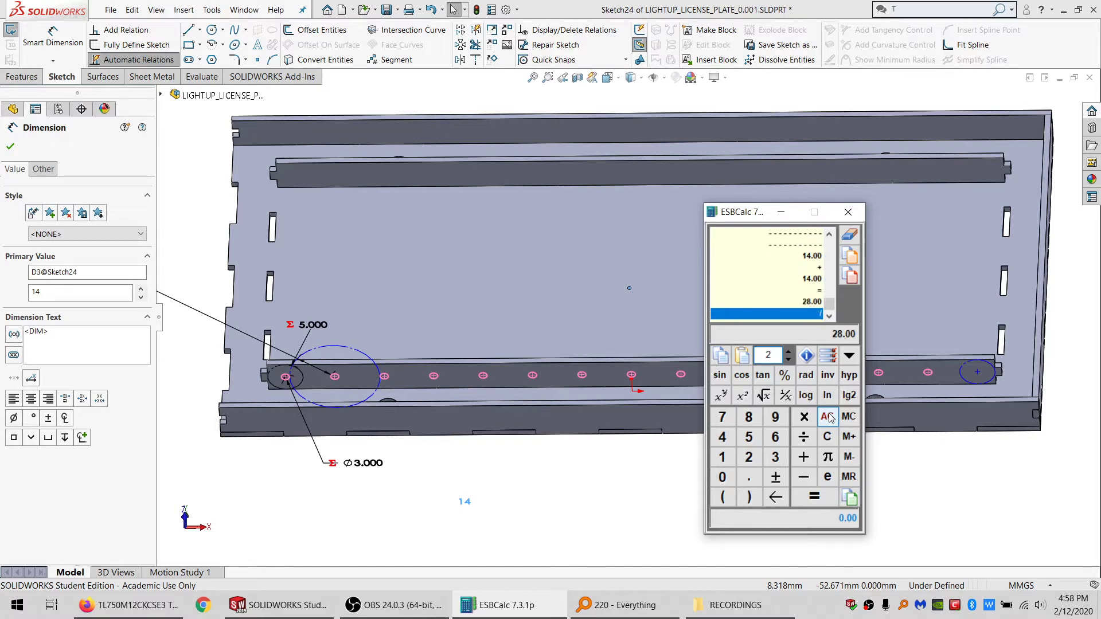
pyautogui.press('Return')
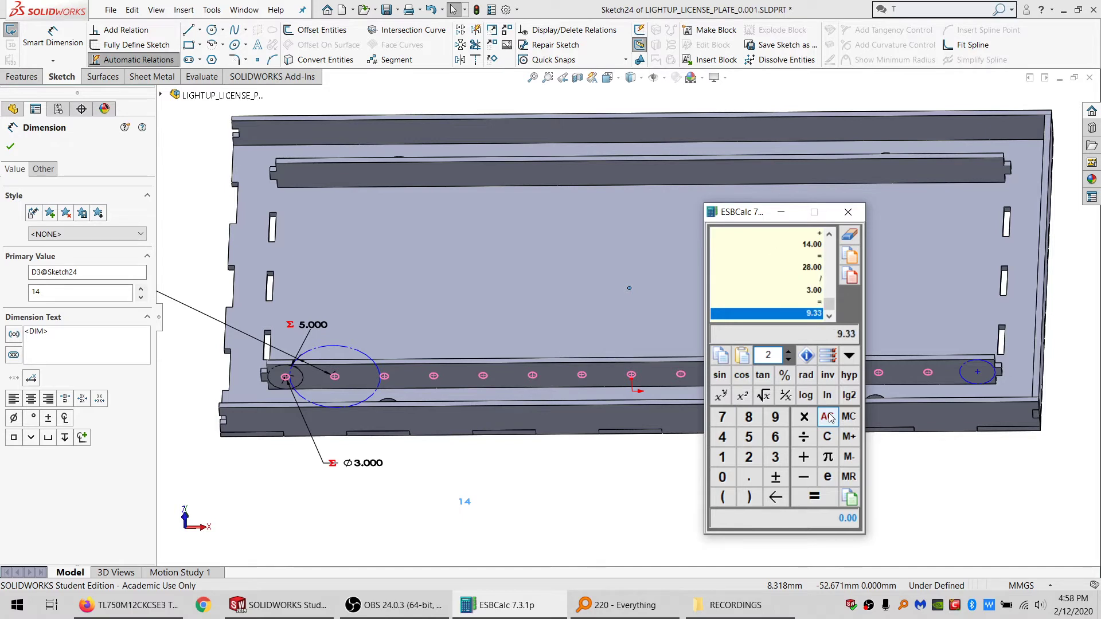
pyautogui.click(827, 417)
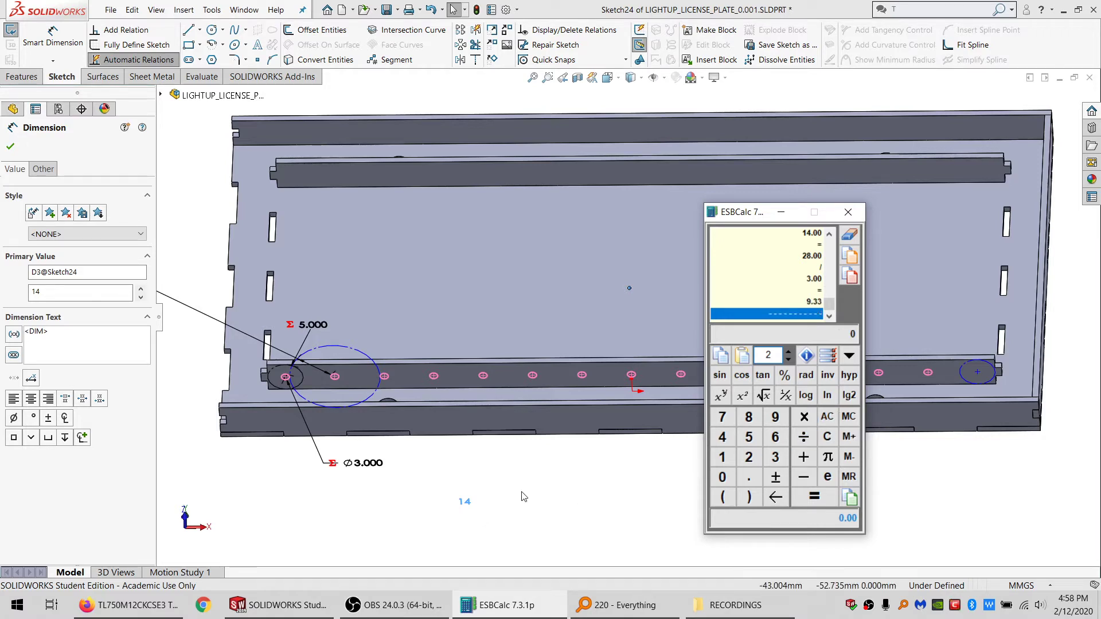
# Step: Make the last LED hole concentric with the construction circle at the strip's far end
pyautogui.click(465, 518)
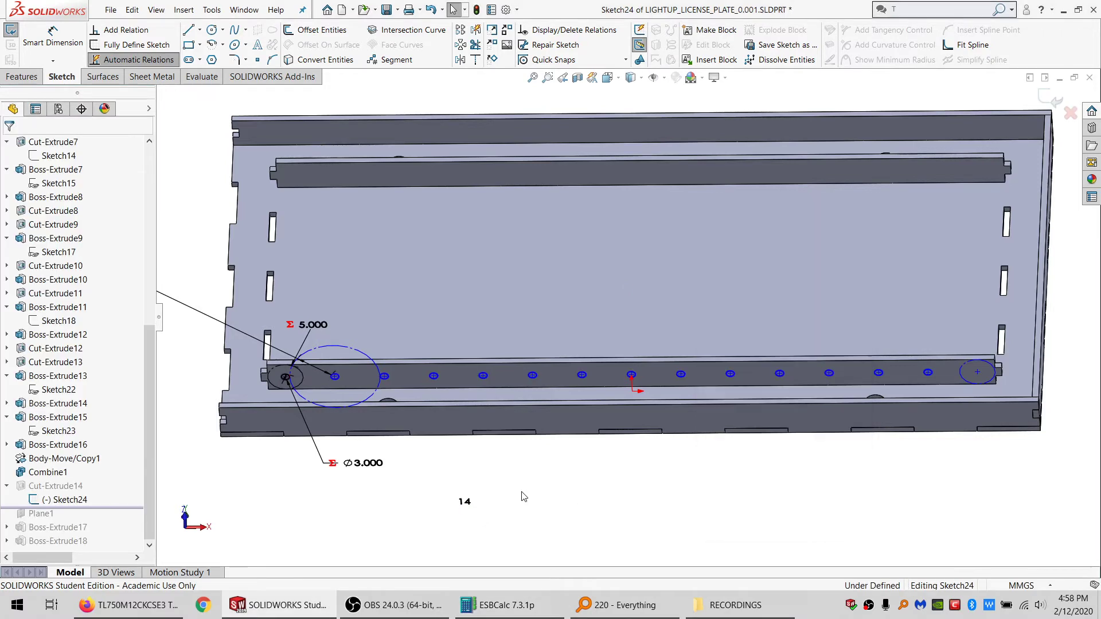
pyautogui.click(929, 373)
pyautogui.keyDown('ctrl'); pyautogui.click(960, 377); pyautogui.keyUp('ctrl')
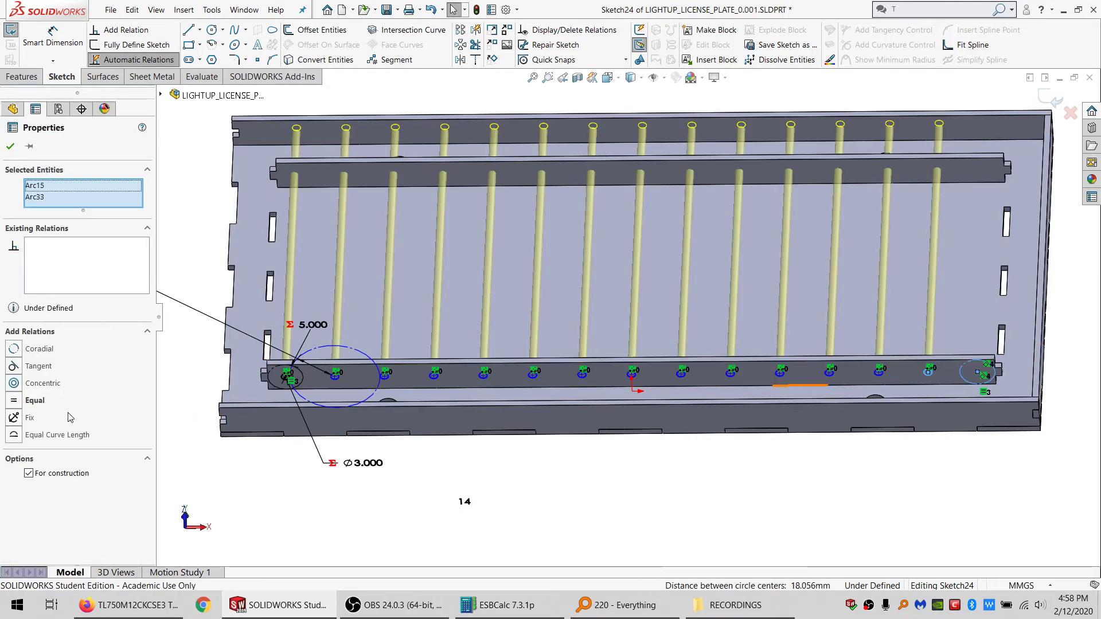
pyautogui.click(40, 390)
pyautogui.click(658, 501)
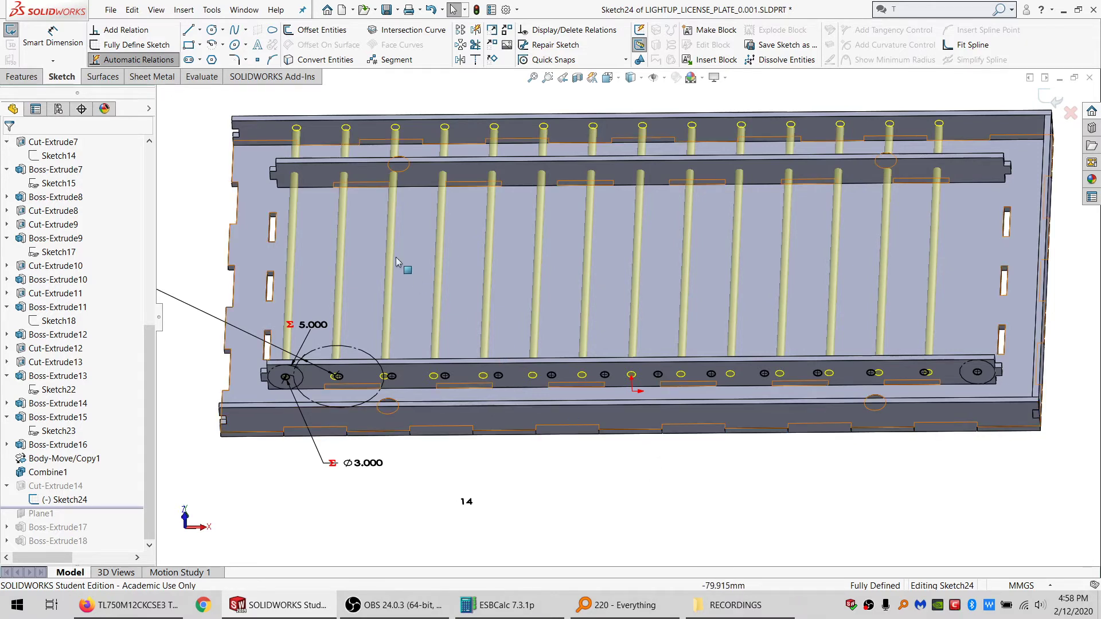
# Step: Measure the distance between the centres of the second and third LED holes
pyautogui.scroll(2, 413, 267)
pyautogui.scroll(-1, 563, 253)
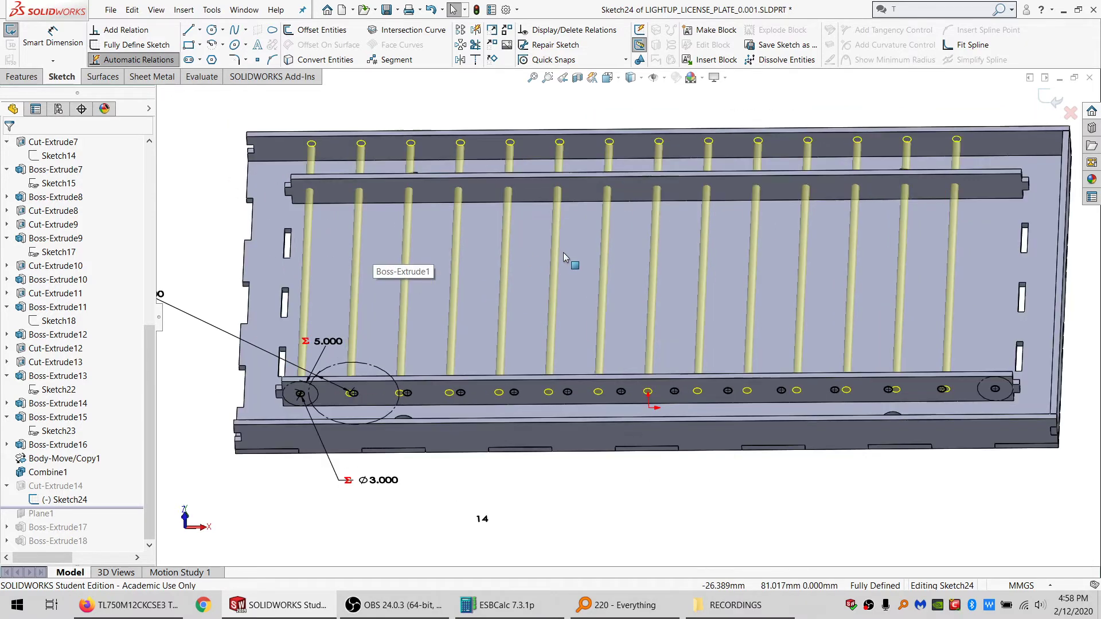
pyautogui.scroll(1, 563, 252)
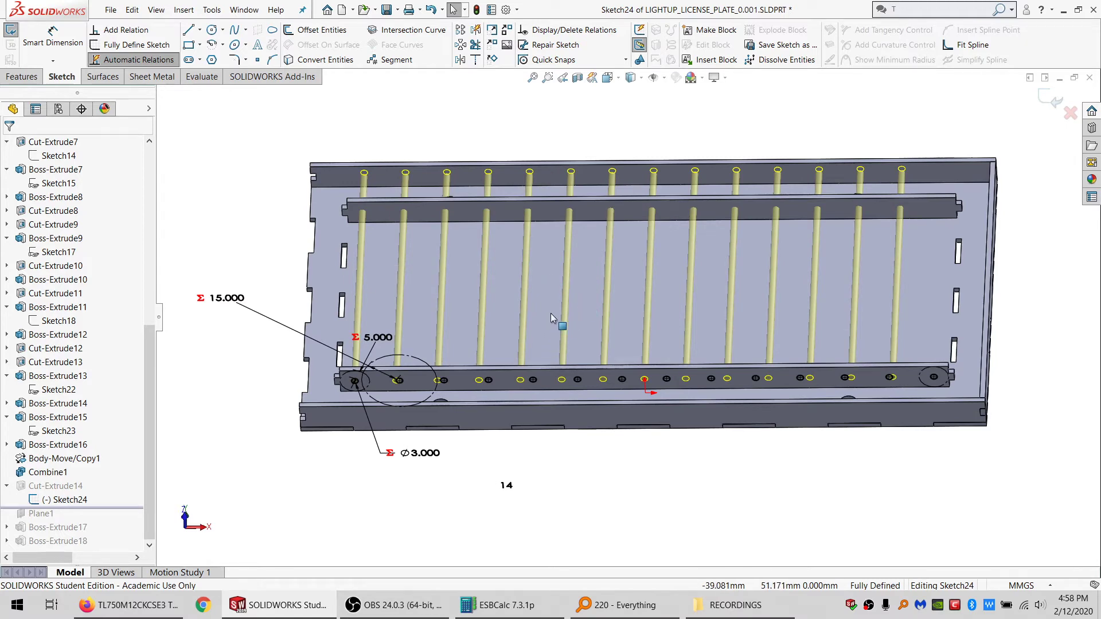
pyautogui.scroll(-1, 551, 313)
pyautogui.scroll(-3, 436, 394)
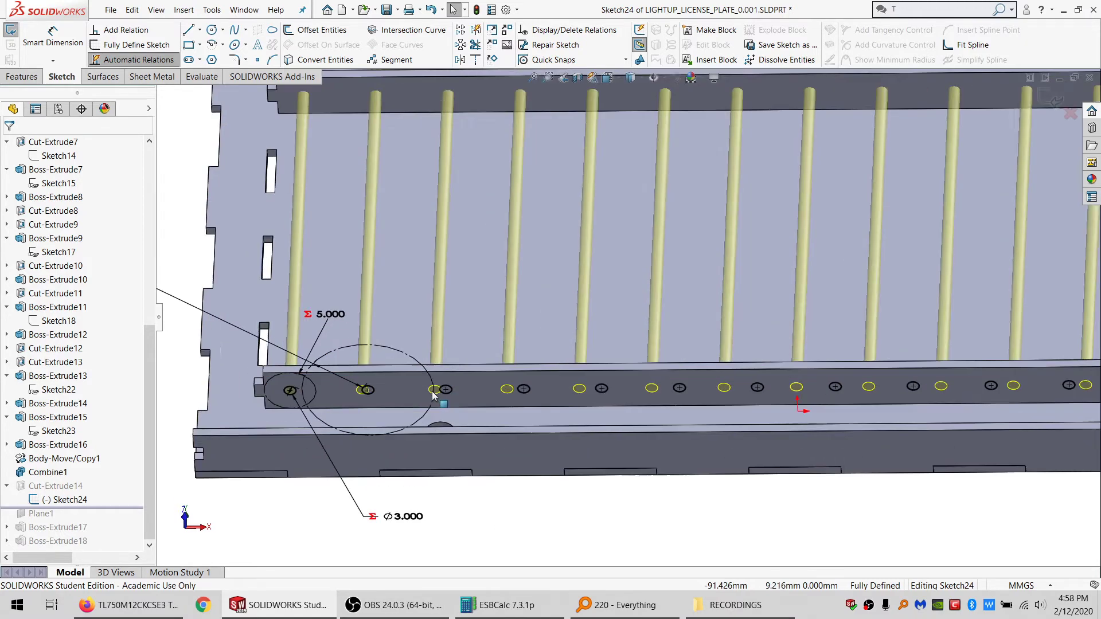
pyautogui.click(475, 381)
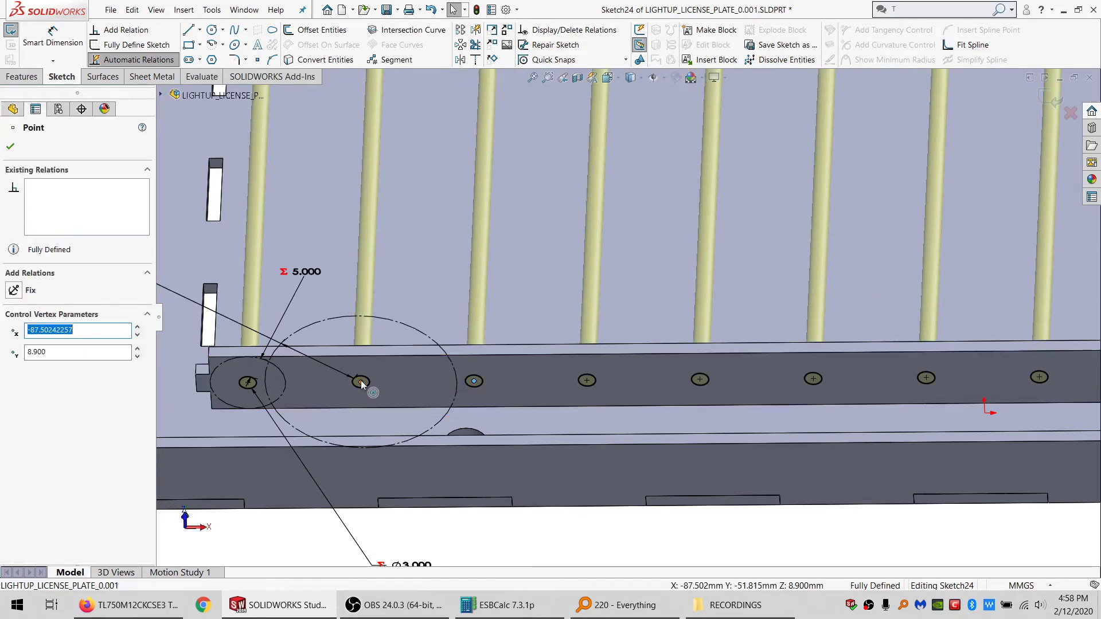
pyautogui.keyDown('ctrl'); pyautogui.click(360, 381); pyautogui.keyUp('ctrl')
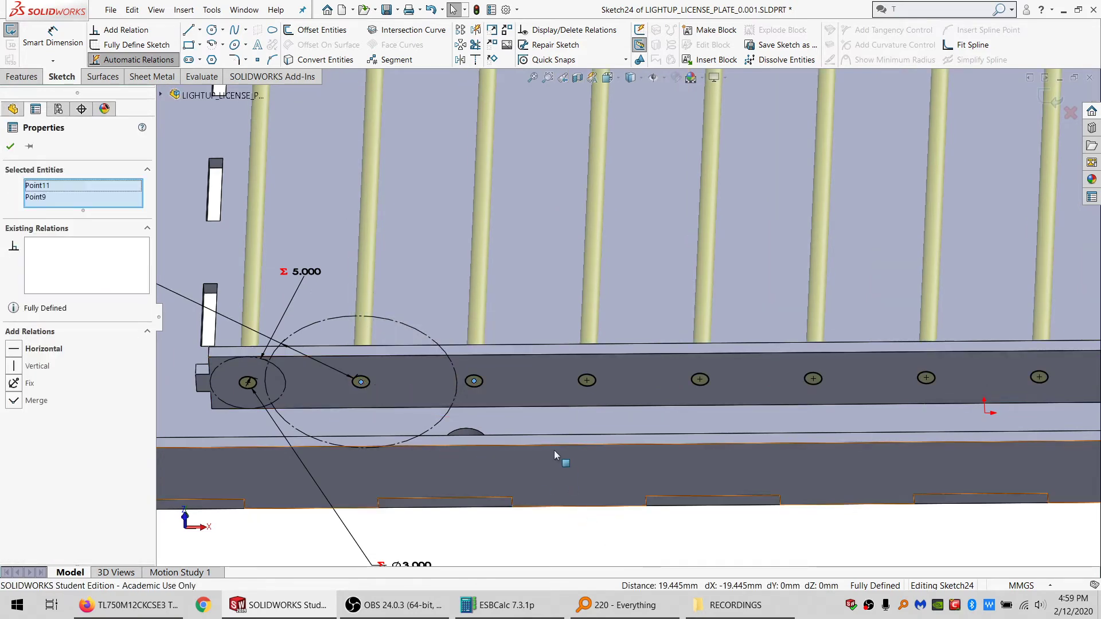
pyautogui.scroll(2, 554, 453)
pyautogui.scroll(2, 554, 454)
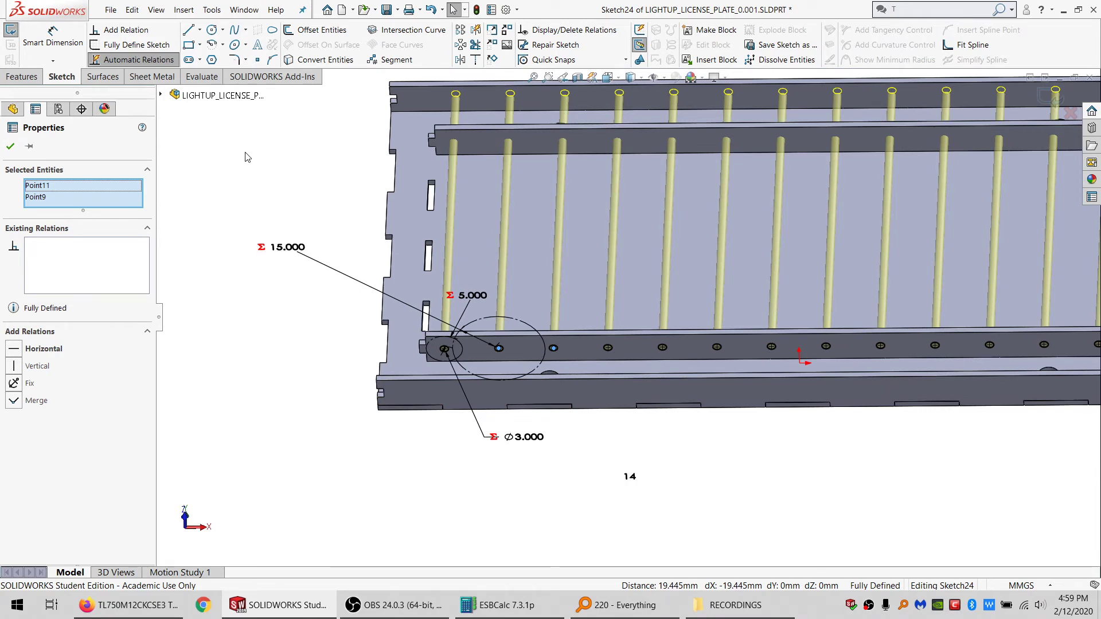
pyautogui.press('Escape')
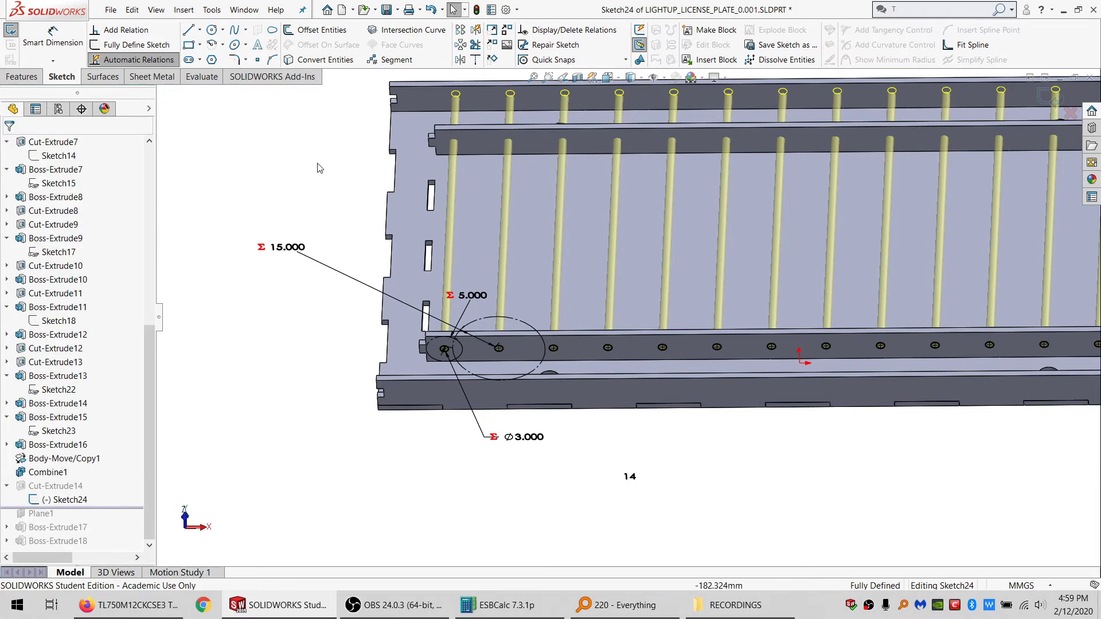
# Step: Exit the LED hole sketch and roll the feature history forward to the end
pyautogui.scroll(3, 883, 307)
pyautogui.scroll(-2, 894, 310)
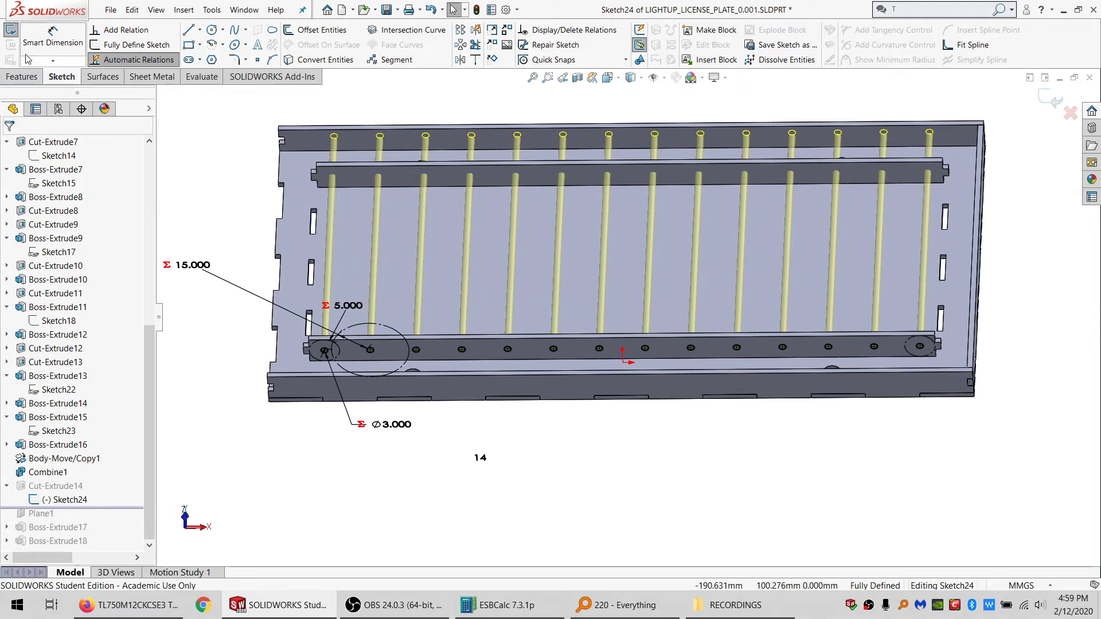
pyautogui.click(10, 30)
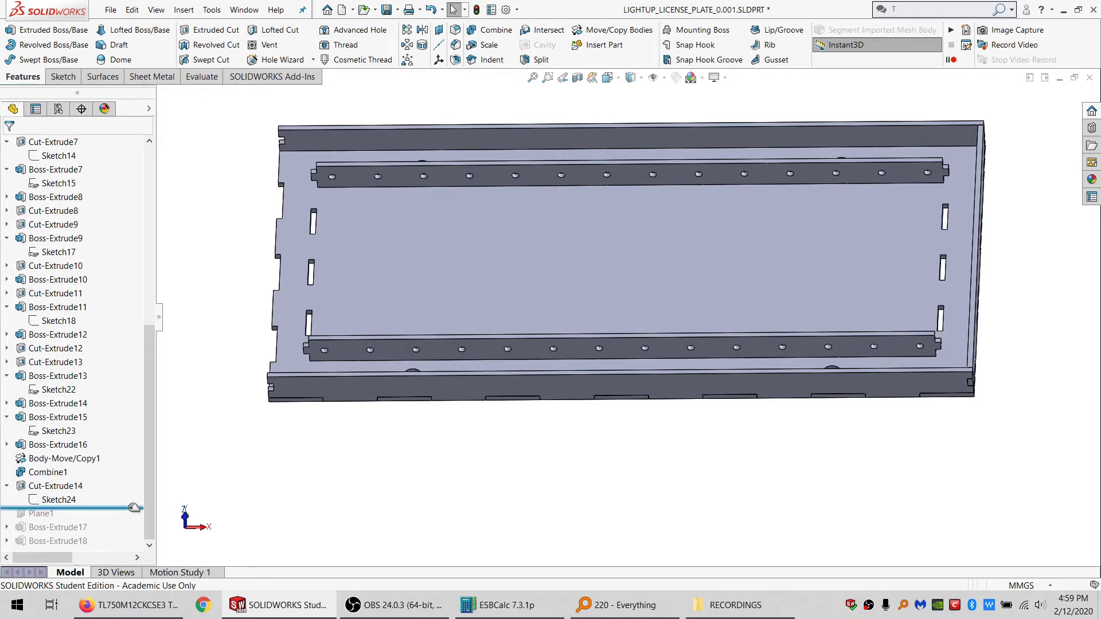
pyautogui.moveTo(134, 508); pyautogui.dragTo(129, 549)
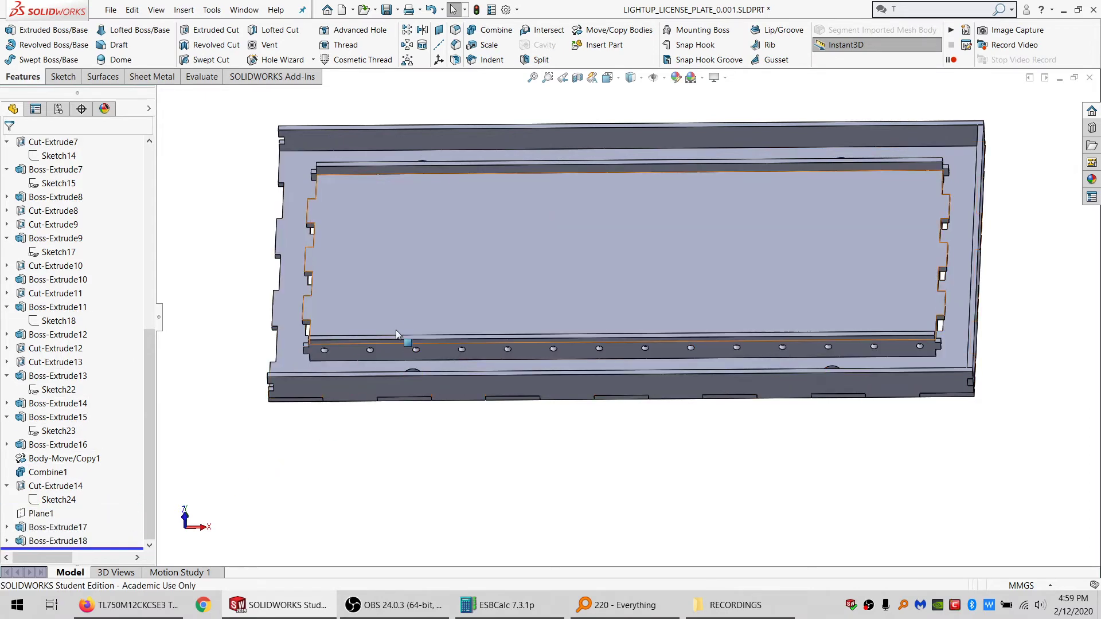
# Step: Start a sketch on the lower LED strip's front face and draw a rectangle about 7 mm tall between the first two holes
pyautogui.scroll(-4, 395, 329)
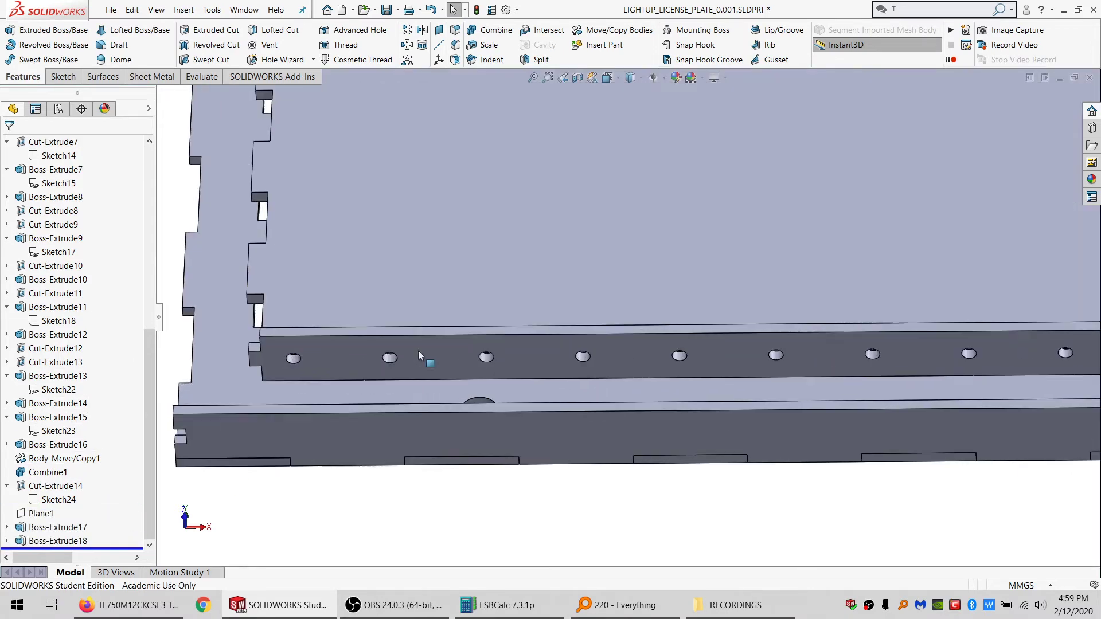
pyautogui.click(346, 356)
pyautogui.click(61, 76)
pyautogui.click(17, 36)
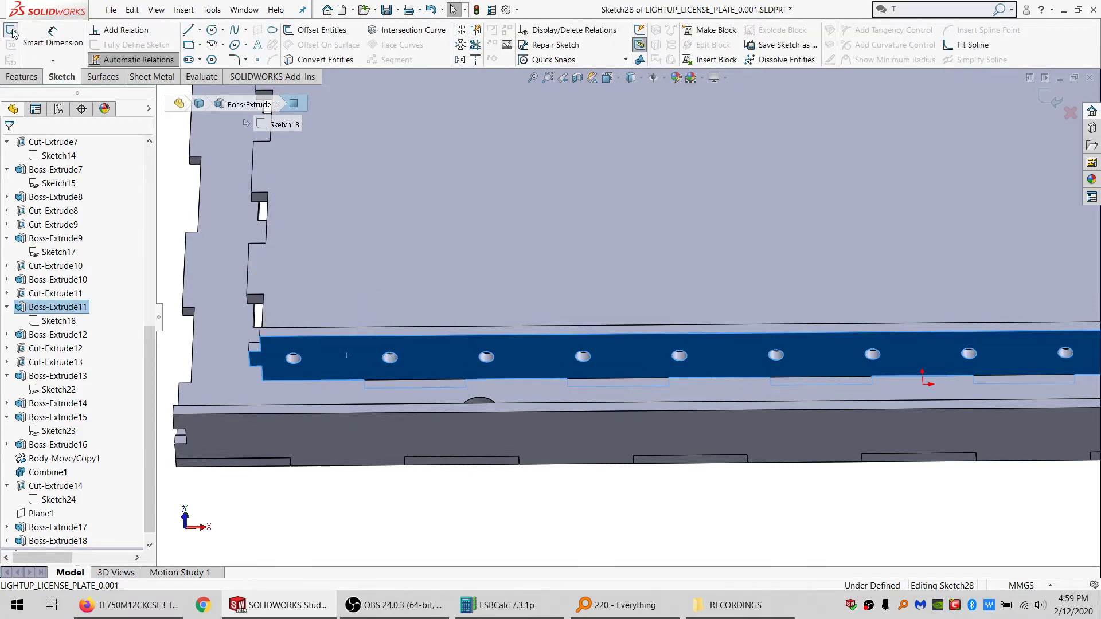
pyautogui.click(186, 46)
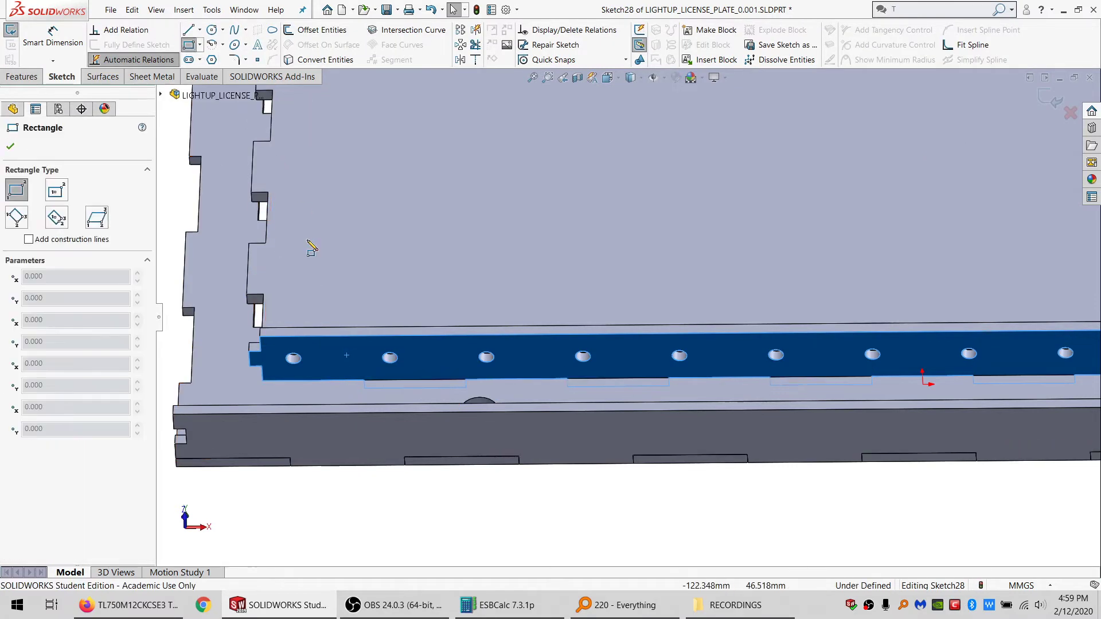
pyautogui.click(353, 369)
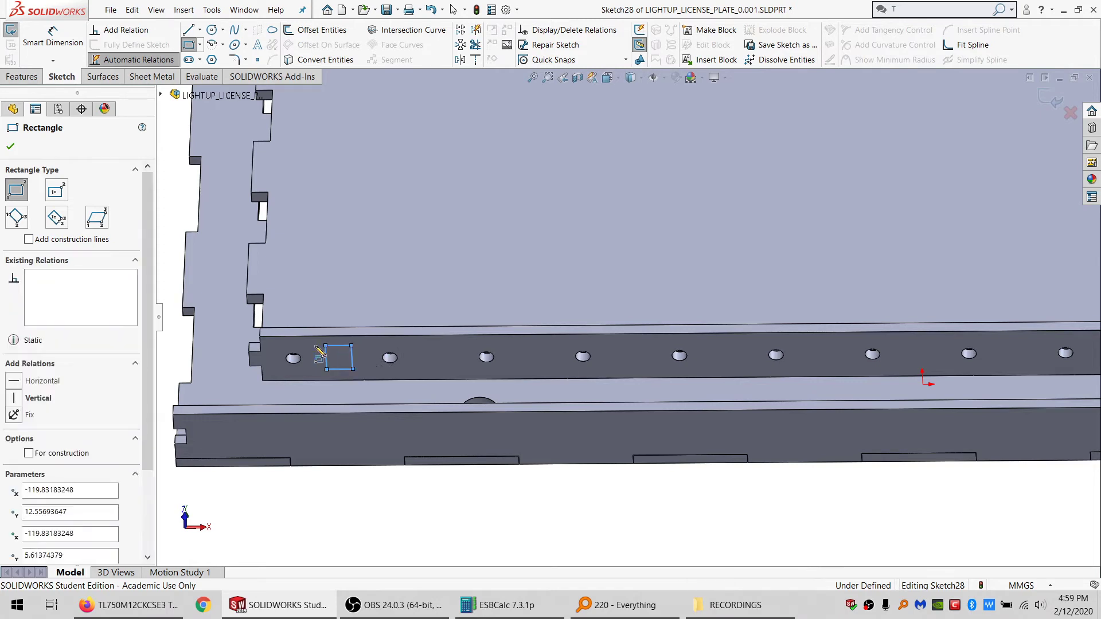
pyautogui.press('Escape')
# Step: Make the rectangle's upper and lower corners near the first hole coincident with the two thickness edges of the inner panel's lowest tab
pyautogui.keyDown('ctrl'); pyautogui.click(325, 347); pyautogui.keyUp('ctrl')
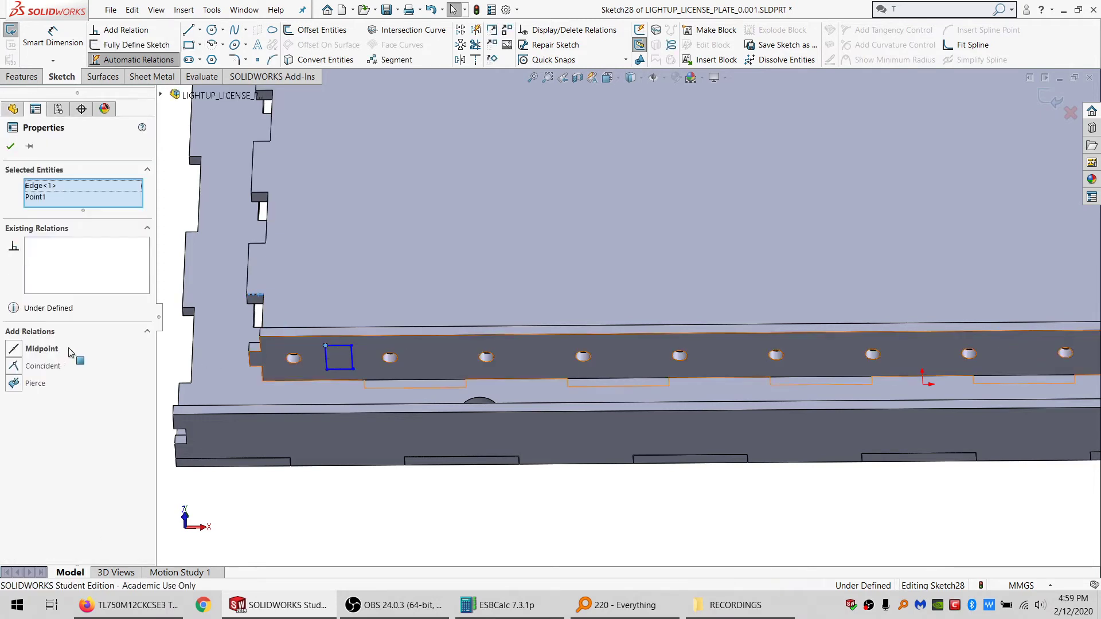
pyautogui.click(43, 367)
pyautogui.click(253, 302)
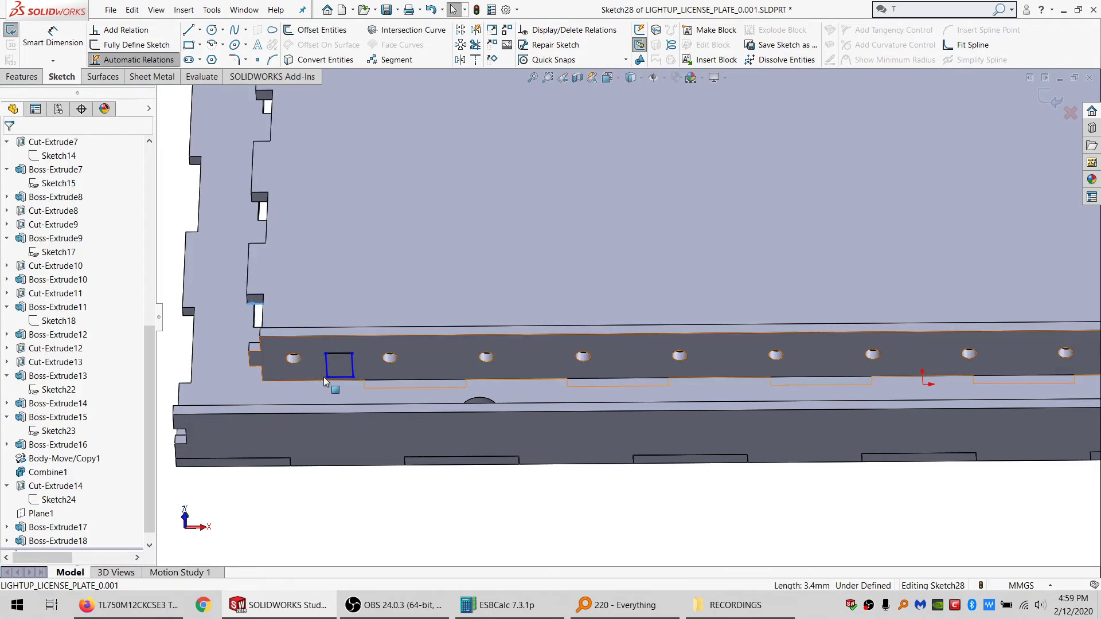
pyautogui.keyDown('ctrl'); pyautogui.click(327, 377); pyautogui.keyUp('ctrl')
pyautogui.click(41, 367)
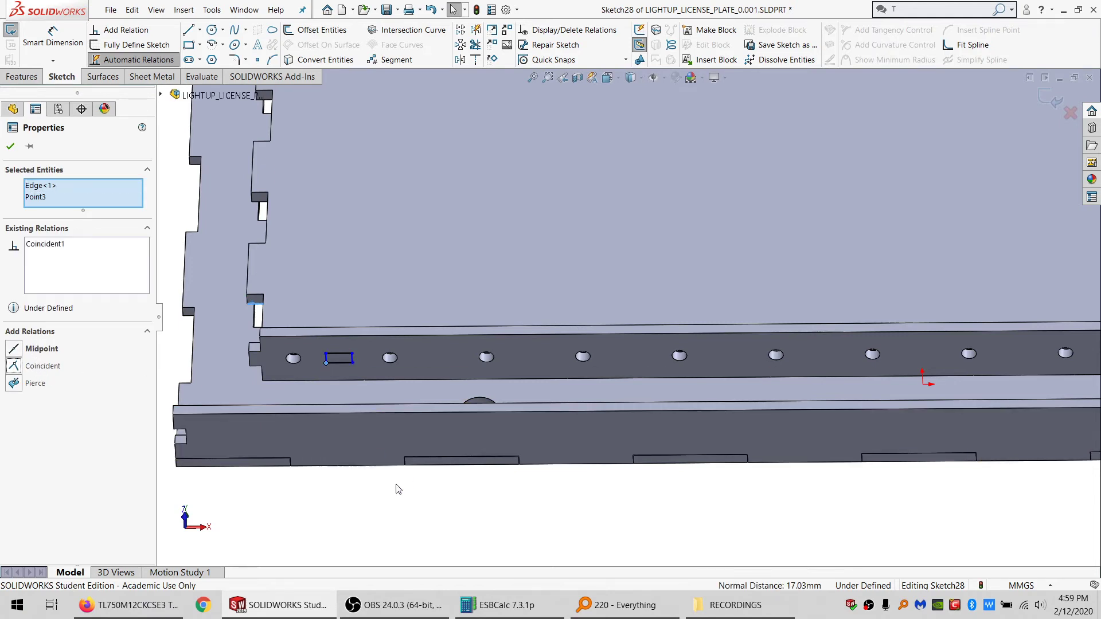
# Step: Draw two rectangles flanking the sketched rectangle, sharing its end edges, and stretch their outer ends past the first and second LED holes
pyautogui.click(368, 504)
pyautogui.scroll(-3, 423, 356)
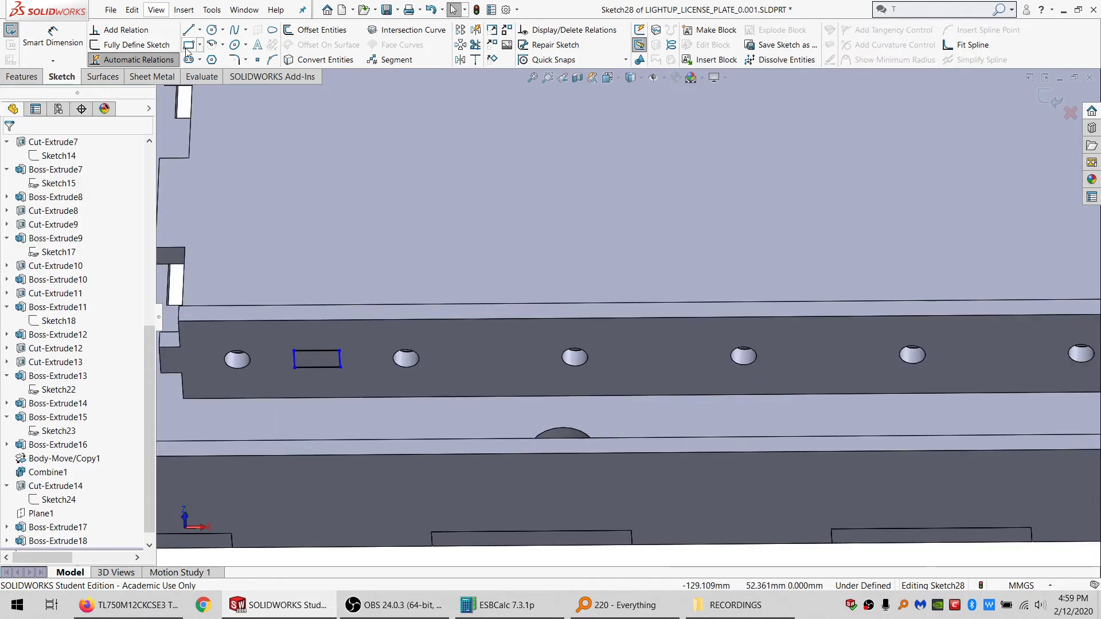
pyautogui.scroll(-2, 287, 266)
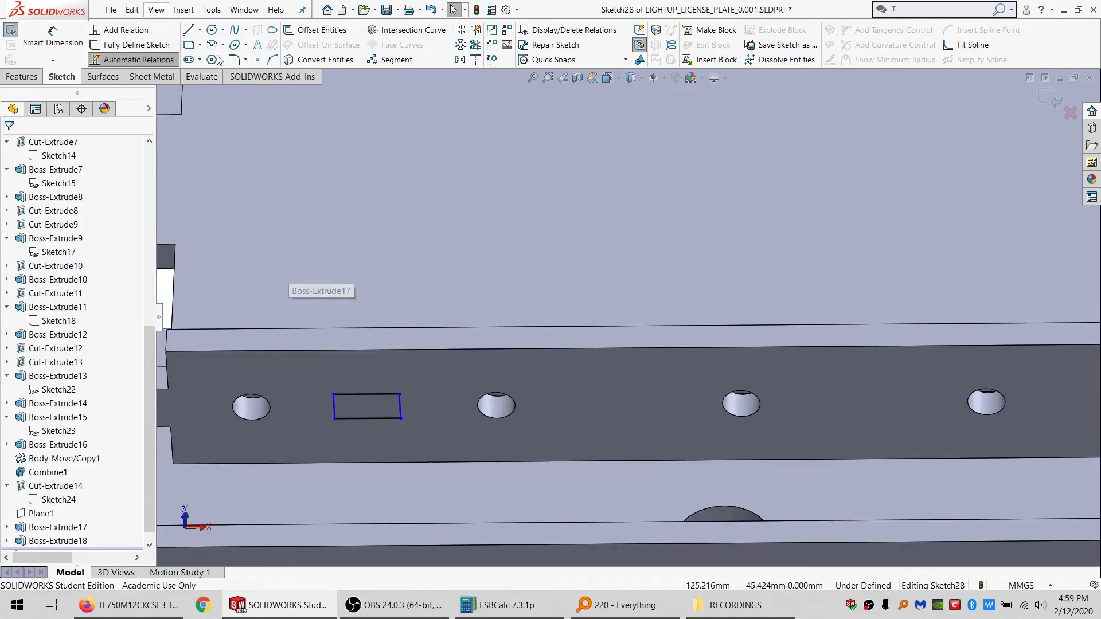
pyautogui.click(189, 45)
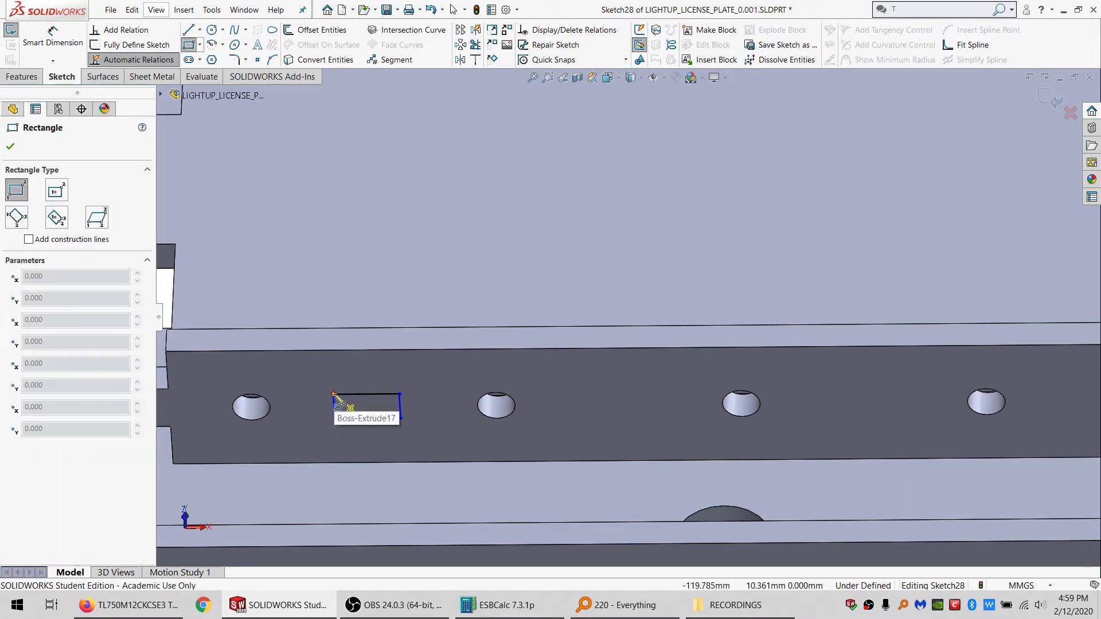
pyautogui.click(334, 394)
pyautogui.click(348, 419)
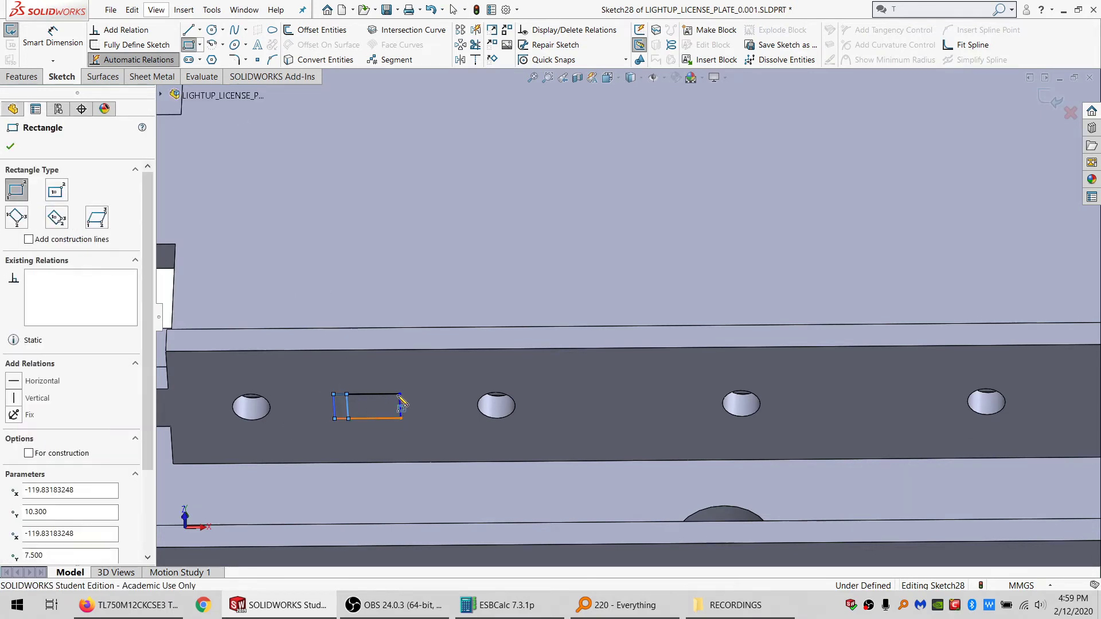
pyautogui.click(400, 394)
pyautogui.click(384, 419)
pyautogui.press('Escape')
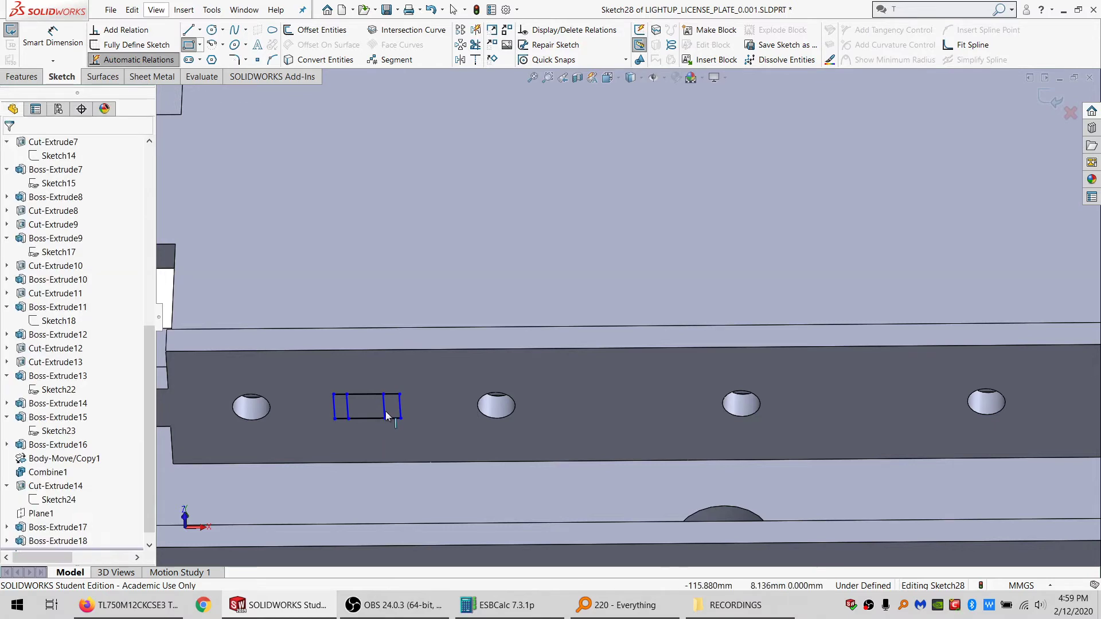
pyautogui.moveTo(414, 418); pyautogui.dragTo(577, 414)
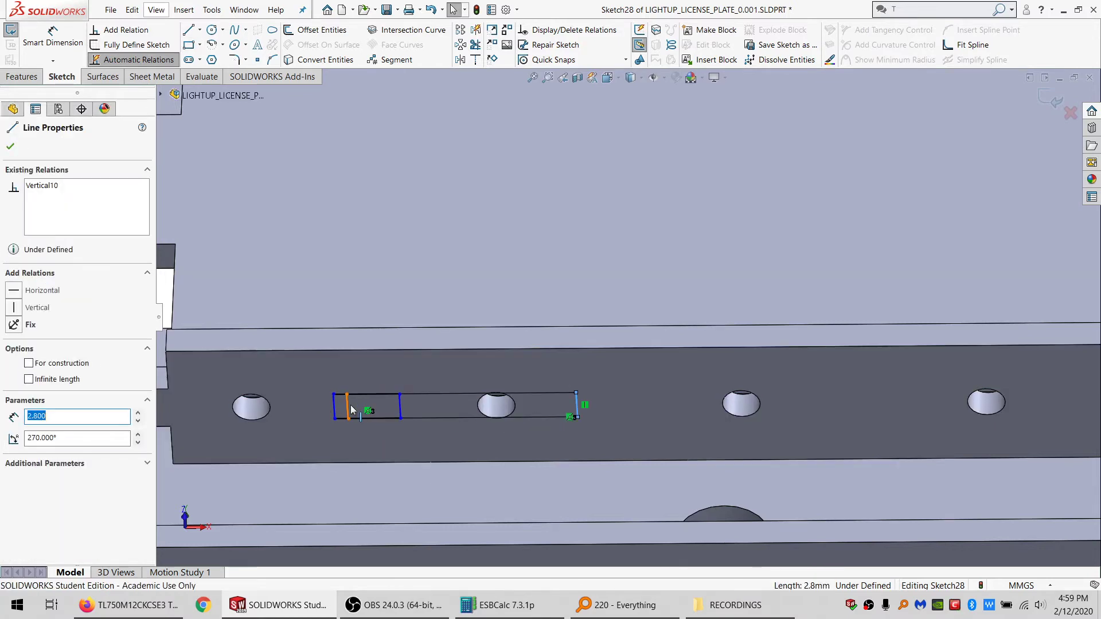
pyautogui.moveTo(348, 406); pyautogui.dragTo(185, 408)
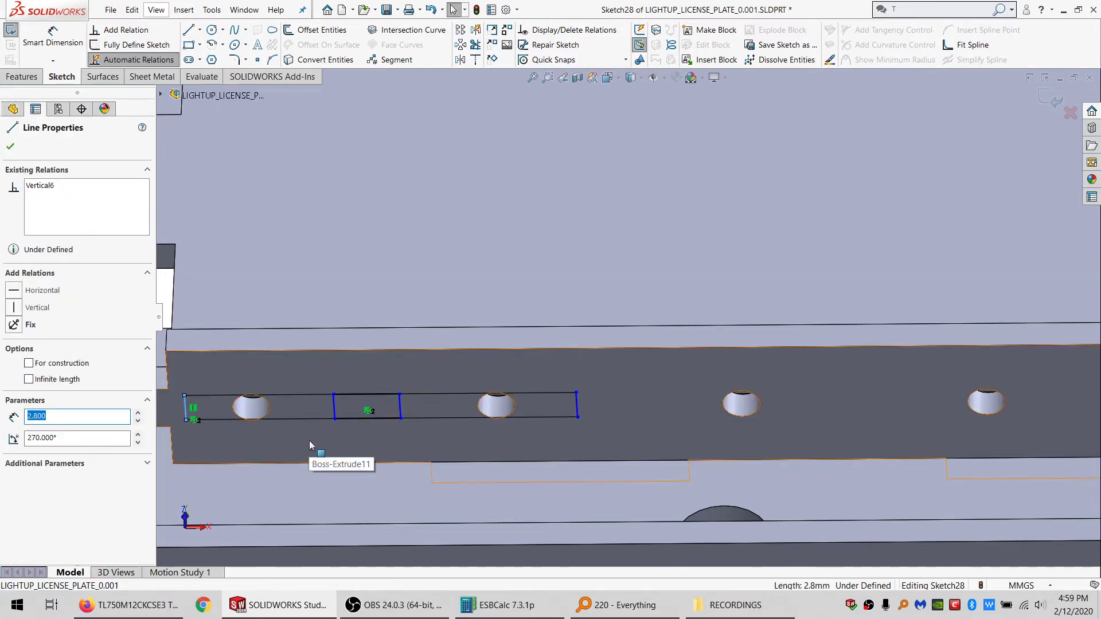
# Step: Convert all lines of the three adjoining rectangles to construction geometry
pyautogui.scroll(3, 428, 467)
pyautogui.moveTo(648, 367)
pyautogui.mouseDown()
pyautogui.moveTo(567, 220)
pyautogui.moveTo(247, 453)
pyautogui.moveTo(218, 408)
pyautogui.mouseUp()
pyautogui.click(64, 539)
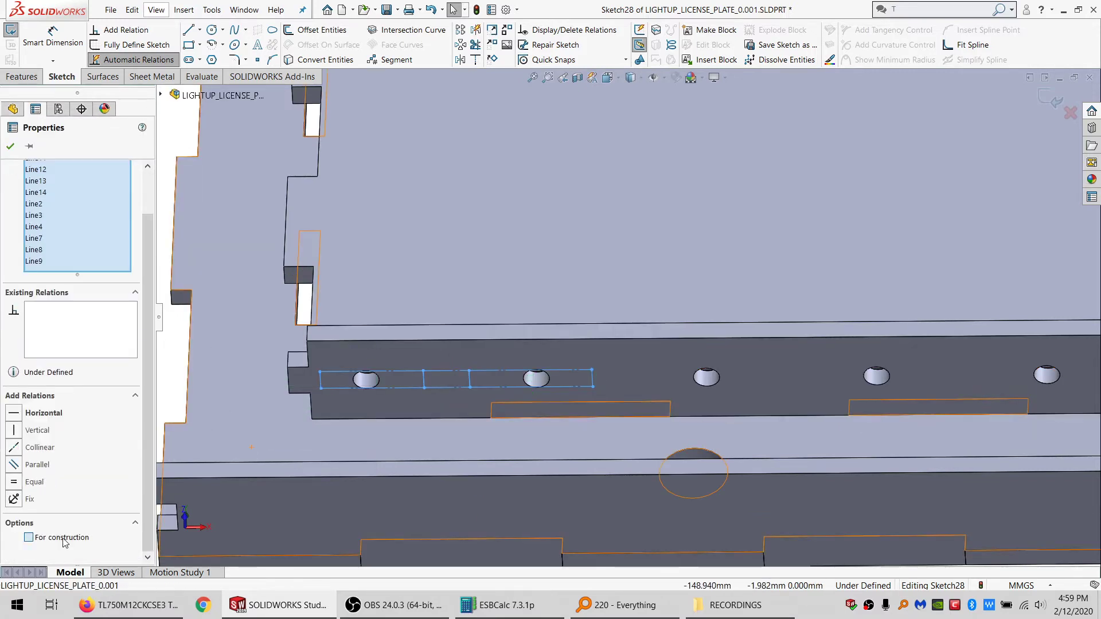
# Step: Make the upper edges of the three adjoining rectangles equal in length
pyautogui.click(417, 381)
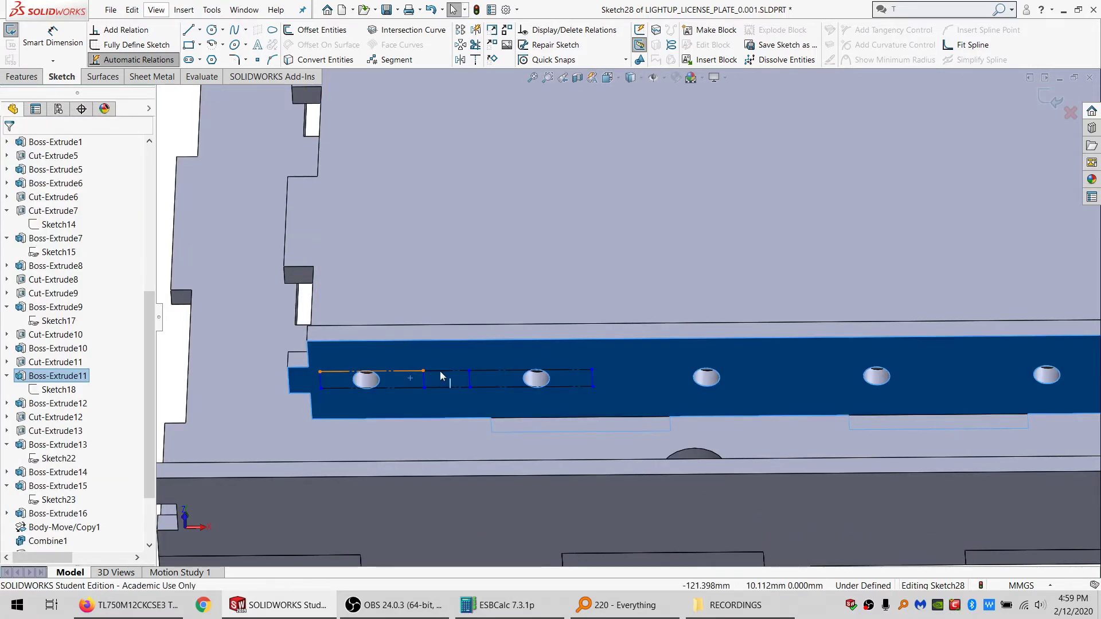
pyautogui.click(442, 373)
pyautogui.keyDown('ctrl'); pyautogui.click(497, 373); pyautogui.keyUp('ctrl')
pyautogui.keyDown('ctrl'); pyautogui.click(496, 370); pyautogui.keyUp('ctrl')
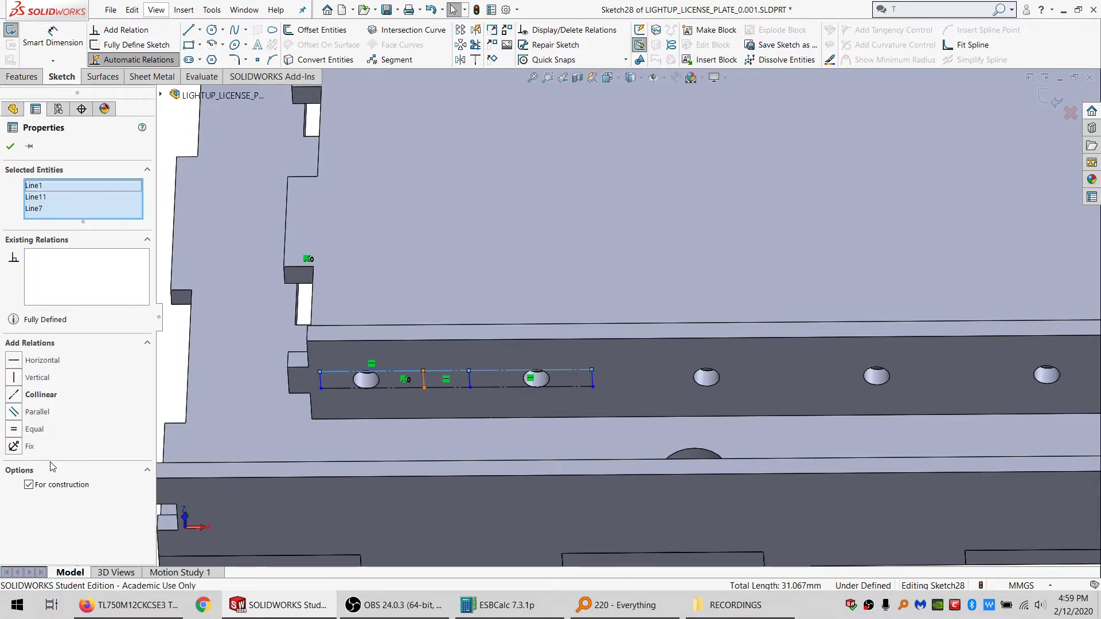
pyautogui.click(35, 429)
pyautogui.click(409, 400)
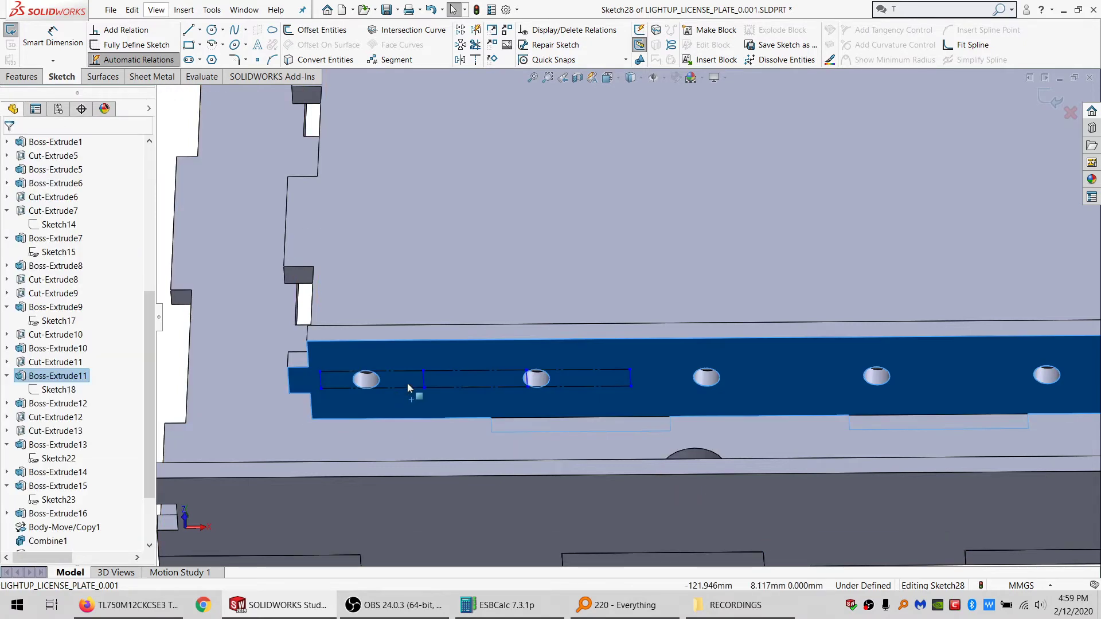
# Step: Turn the four edges of the middle rectangle back into regular sketch lines
pyautogui.click(423, 377)
pyautogui.keyDown('ctrl'); pyautogui.click(438, 372); pyautogui.keyUp('ctrl')
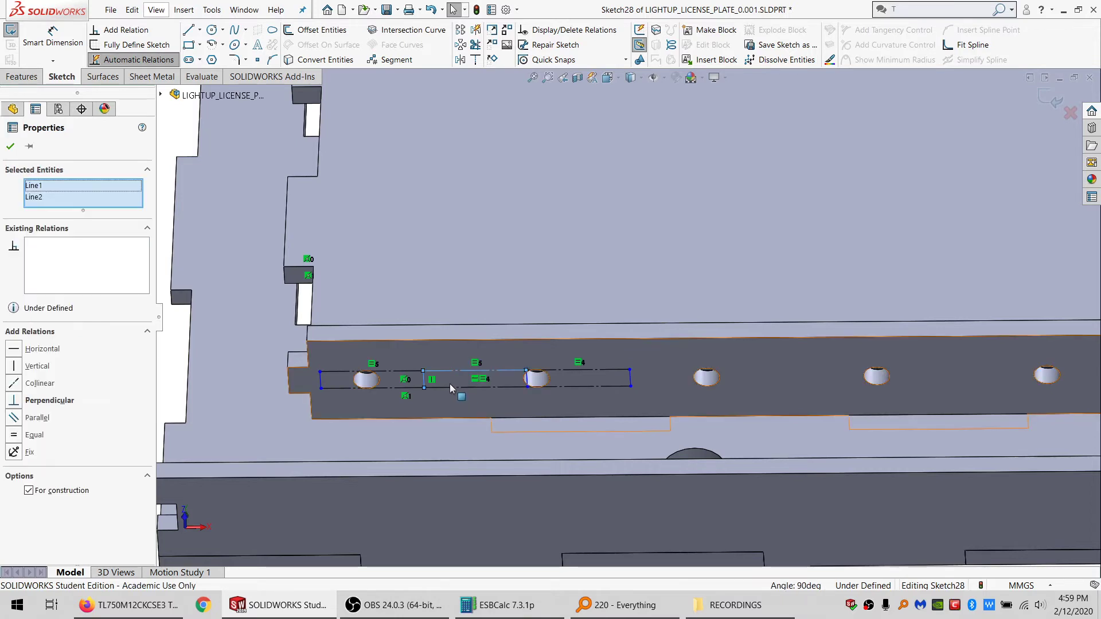
pyautogui.keyDown('ctrl'); pyautogui.click(451, 388); pyautogui.keyUp('ctrl')
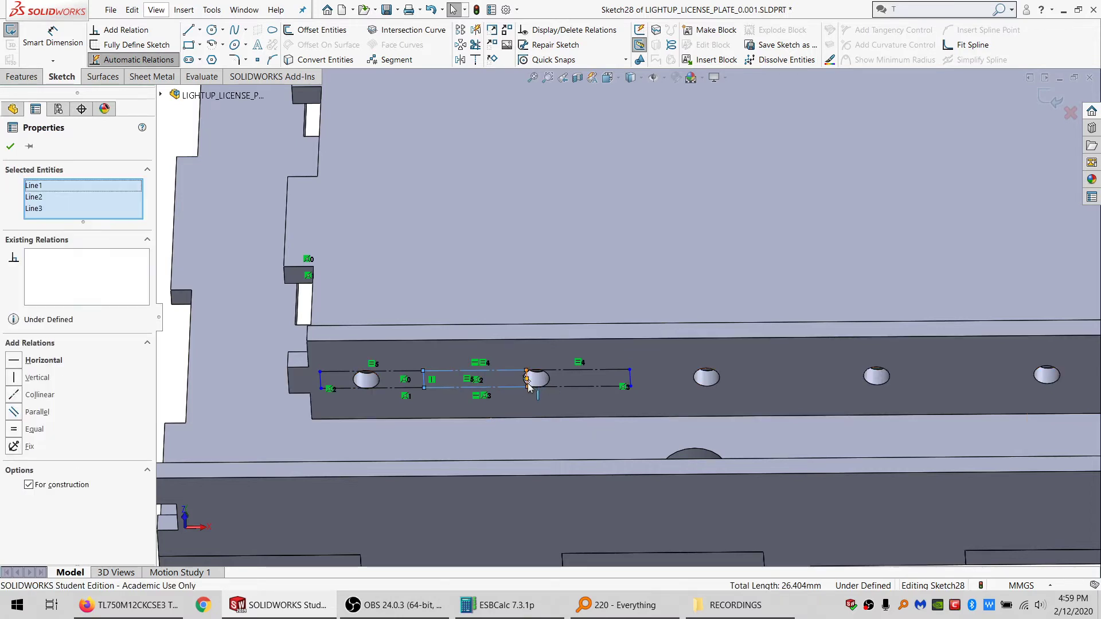
pyautogui.scroll(-3, 530, 384)
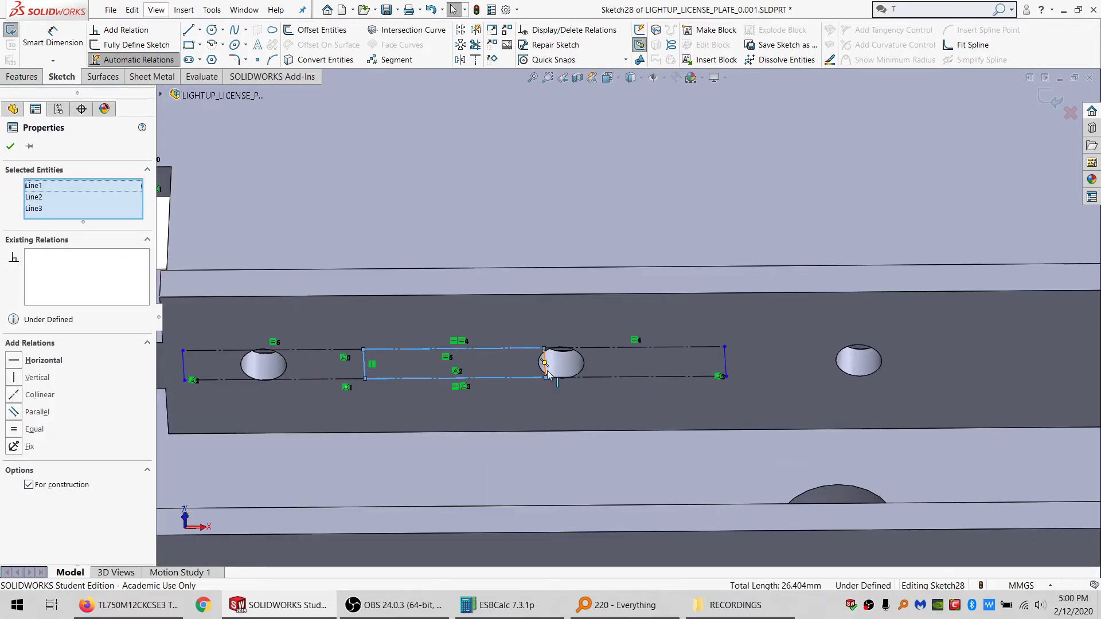
pyautogui.keyDown('ctrl'); pyautogui.click(552, 375); pyautogui.keyUp('ctrl')
pyautogui.scroll(-2, 553, 373)
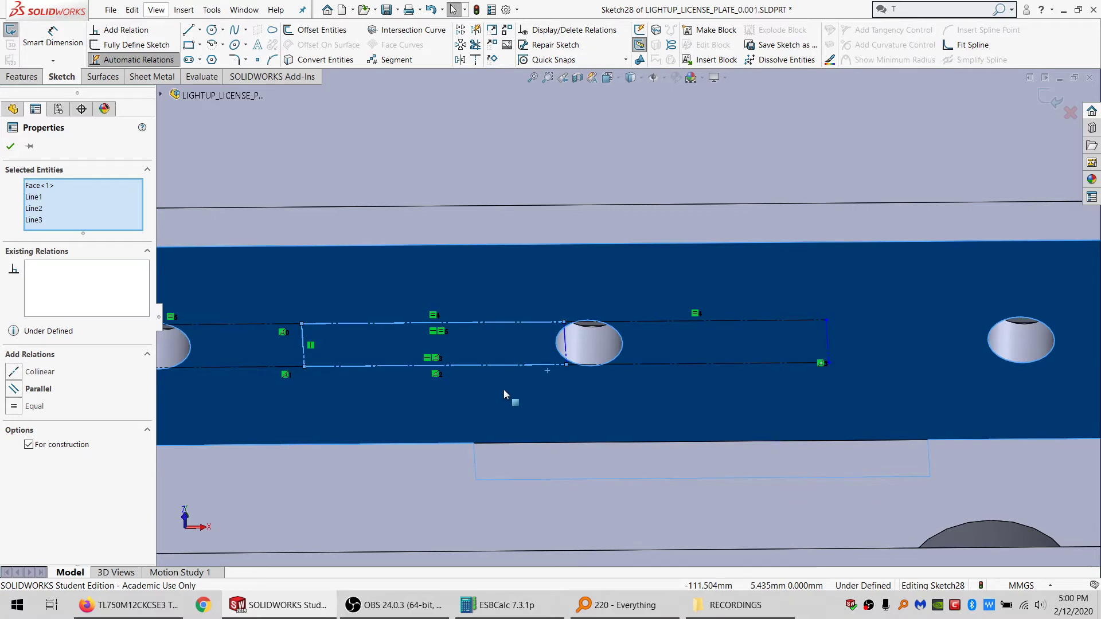
pyautogui.keyDown('ctrl'); pyautogui.click(566, 358); pyautogui.keyUp('ctrl')
pyautogui.keyDown('ctrl'); pyautogui.click(544, 397); pyautogui.keyUp('ctrl')
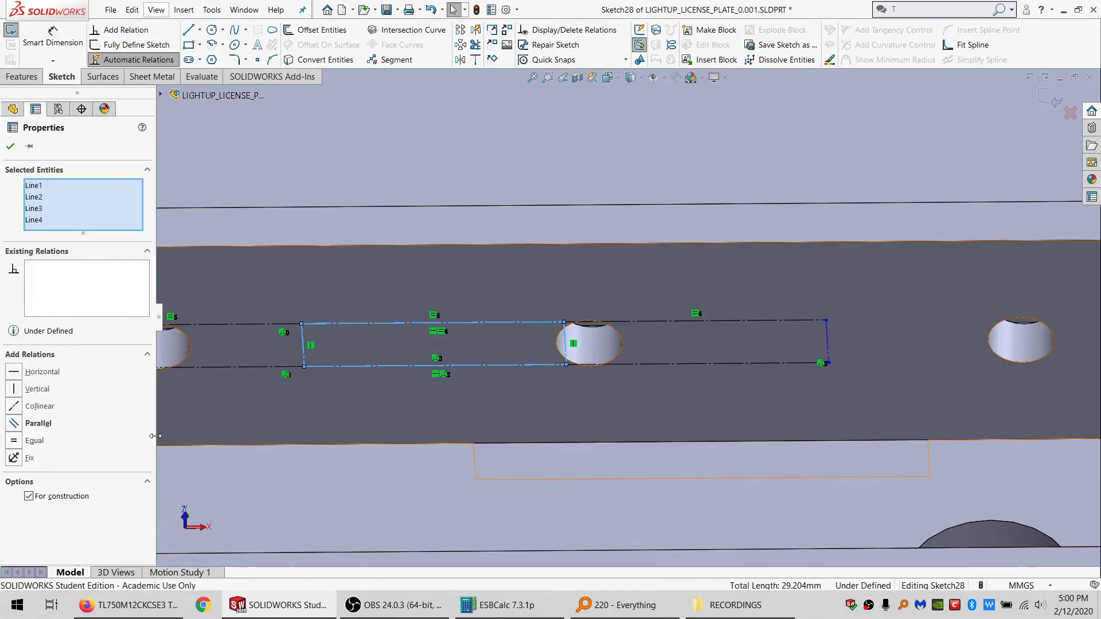
pyautogui.click(55, 493)
pyautogui.press('Escape')
# Step: Make the outer vertical line of the flanking rectangle by the first LED hole tangent to that hole's inner side
pyautogui.scroll(3, 376, 359)
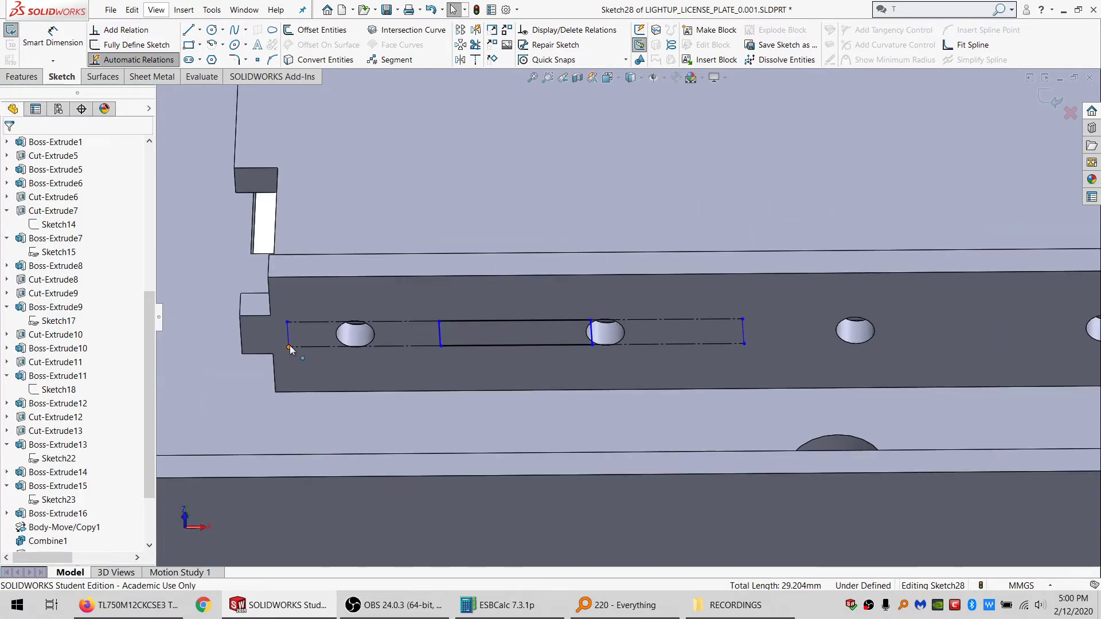
pyautogui.moveTo(290, 348); pyautogui.dragTo(398, 345)
pyautogui.press('Escape')
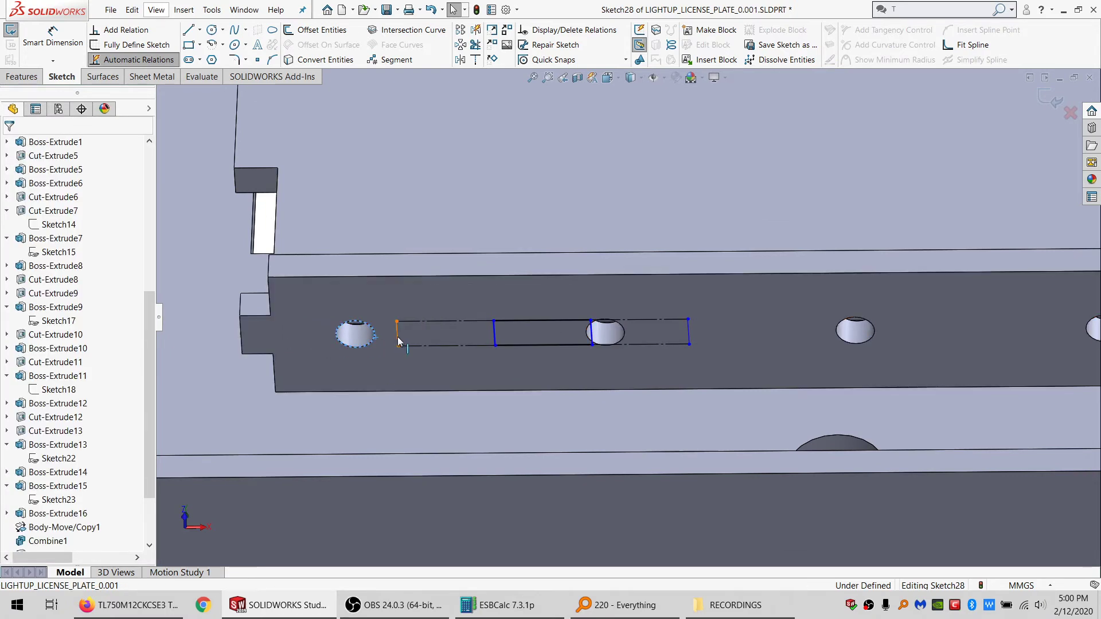
pyautogui.keyDown('ctrl'); pyautogui.click(398, 337); pyautogui.keyUp('ctrl')
pyautogui.click(65, 347)
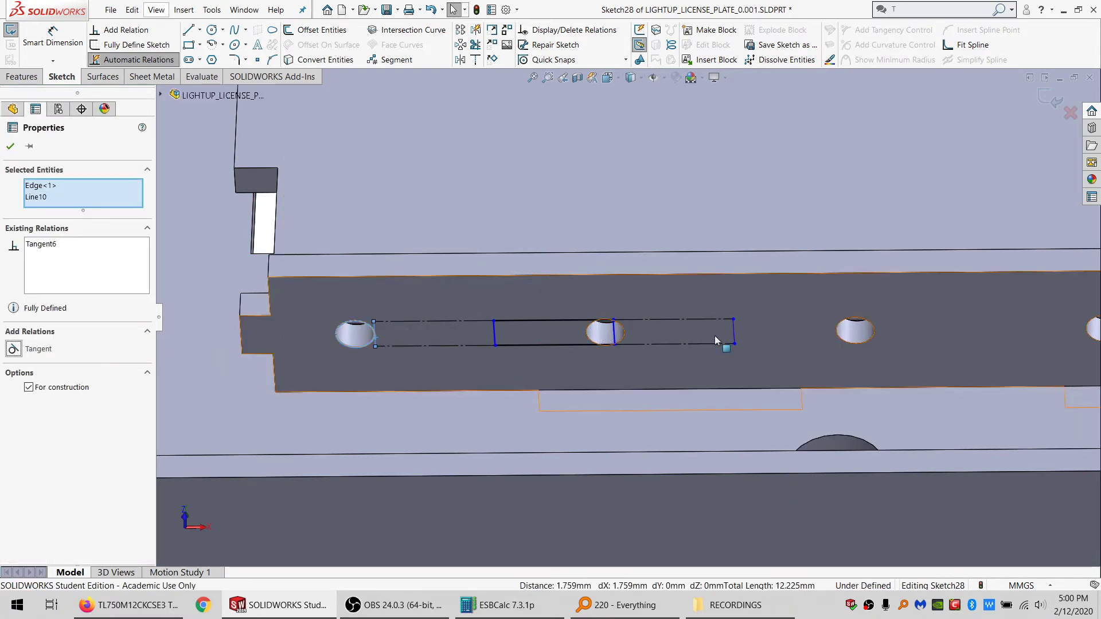
# Step: Make the outer vertical line of the other flanking rectangle tangent to the near side of the second LED hole
pyautogui.moveTo(734, 344); pyautogui.dragTo(572, 343)
pyautogui.click(572, 337)
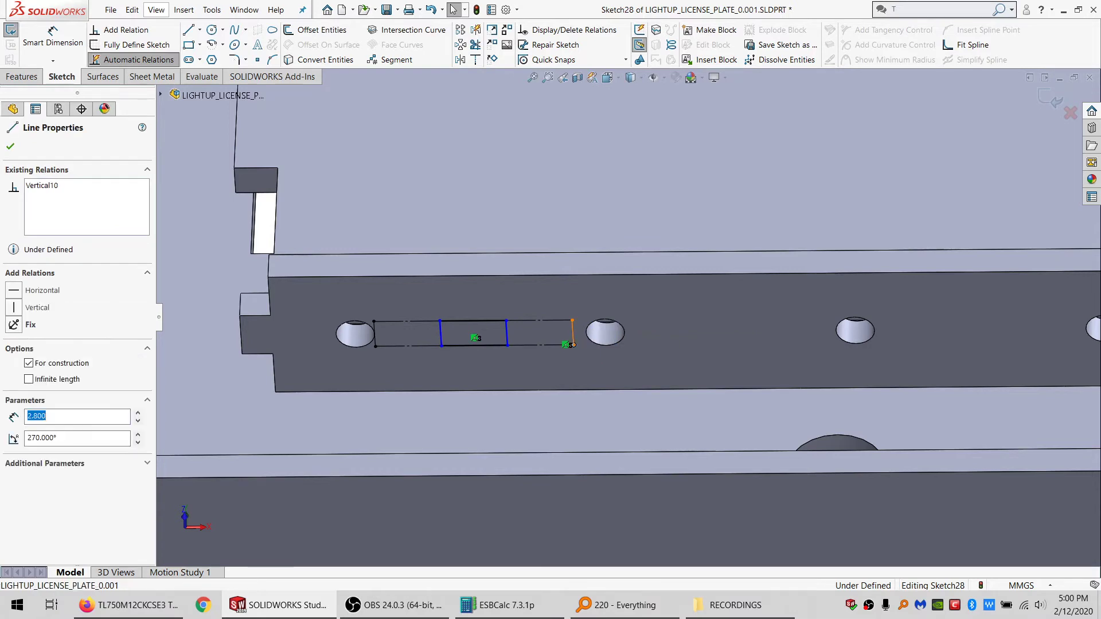
pyautogui.keyDown('ctrl'); pyautogui.click(596, 343); pyautogui.keyUp('ctrl')
pyautogui.click(14, 349)
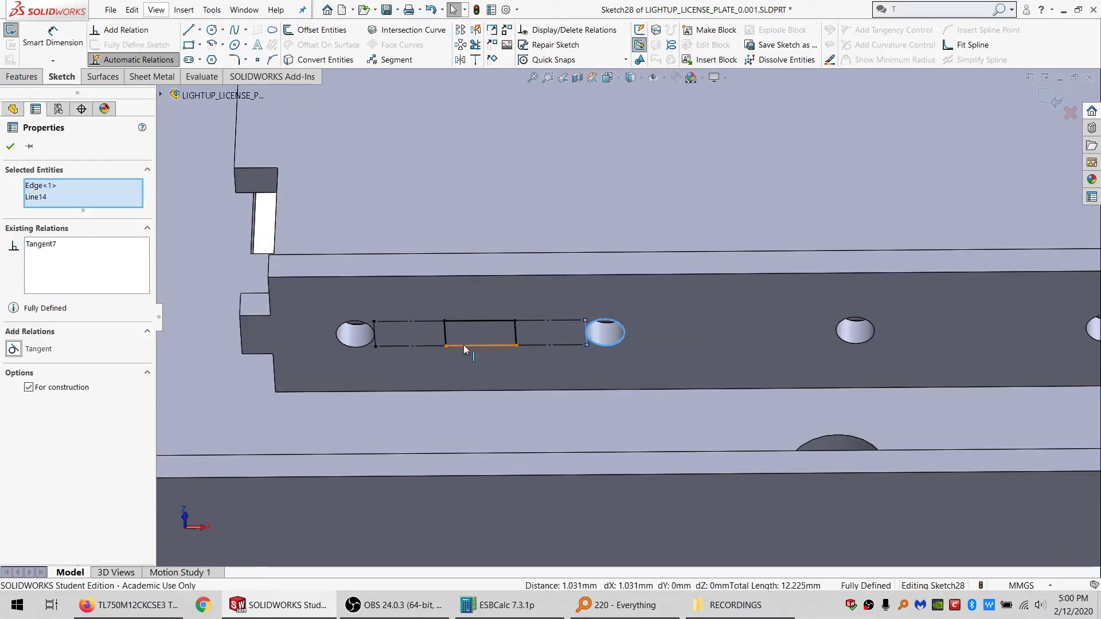
# Step: Linearly pattern the middle rectangle and the construction line at the first hole along the X-axis, with 19 instances spaced 50 mm
pyautogui.click(464, 347)
pyautogui.rightClick(464, 346)
pyautogui.click(492, 351)
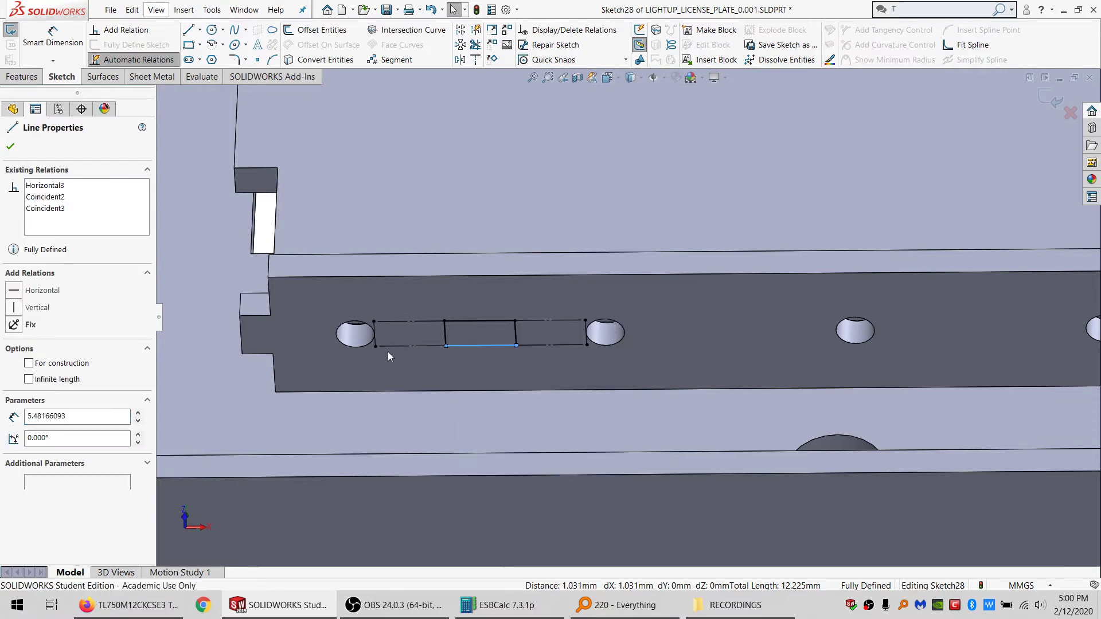
pyautogui.keyDown('ctrl'); pyautogui.click(376, 343); pyautogui.keyUp('ctrl')
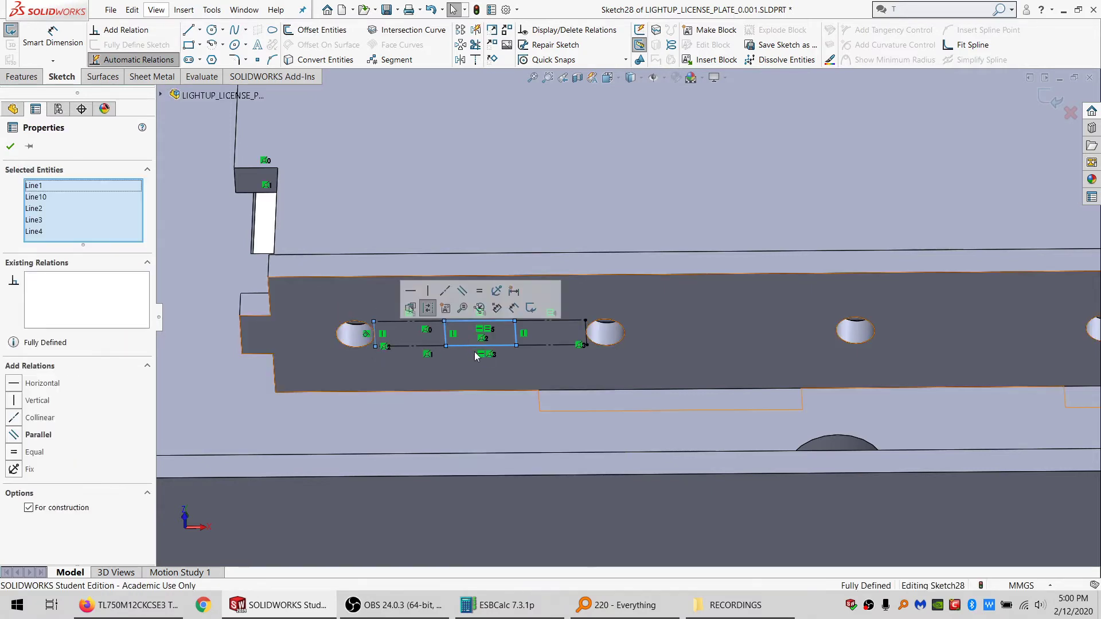
pyautogui.click(461, 45)
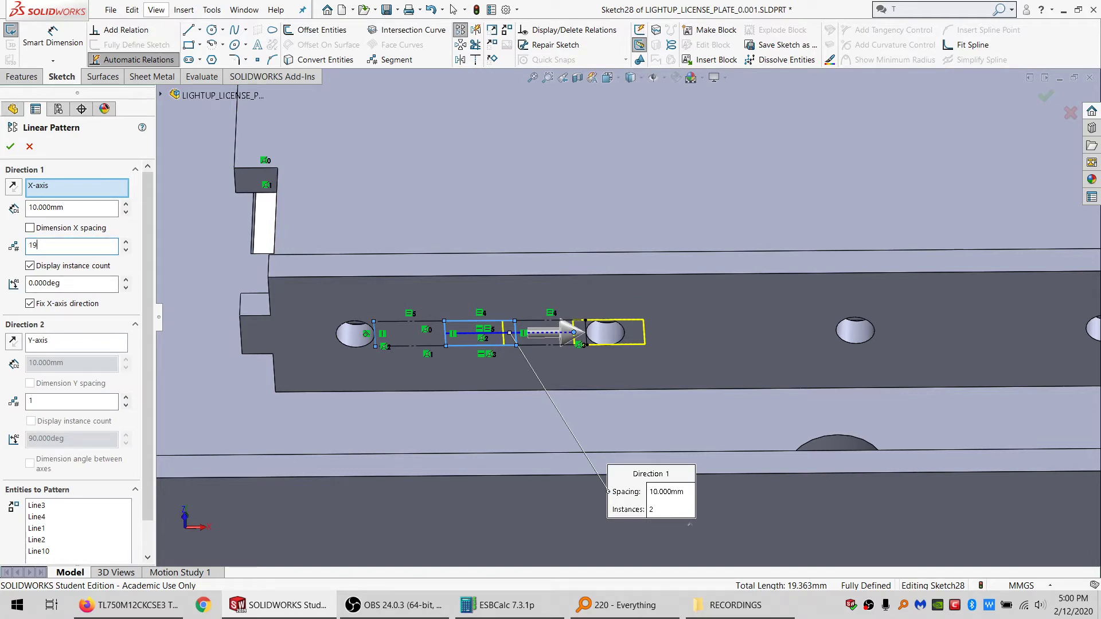
pyautogui.click(68, 209)
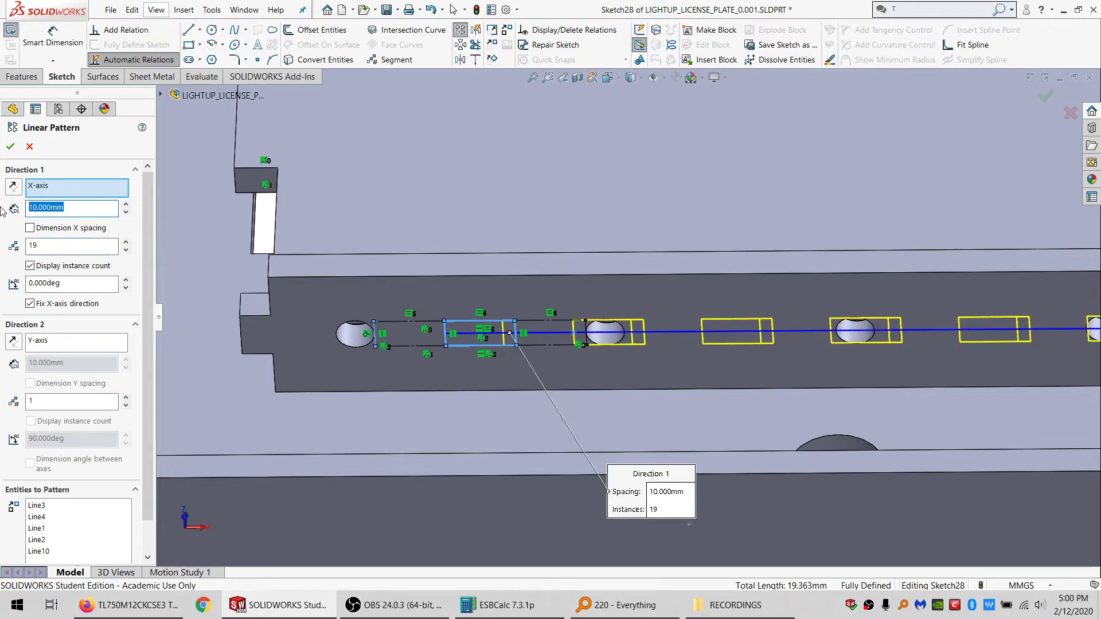
pyautogui.write('50')
pyautogui.press('Return')
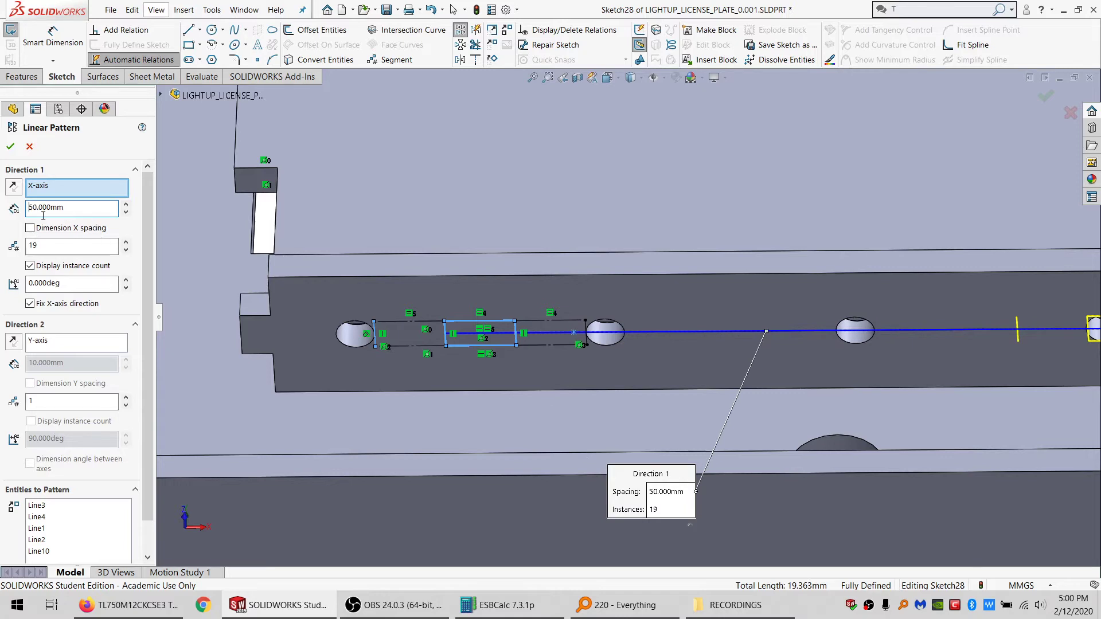
pyautogui.click(10, 147)
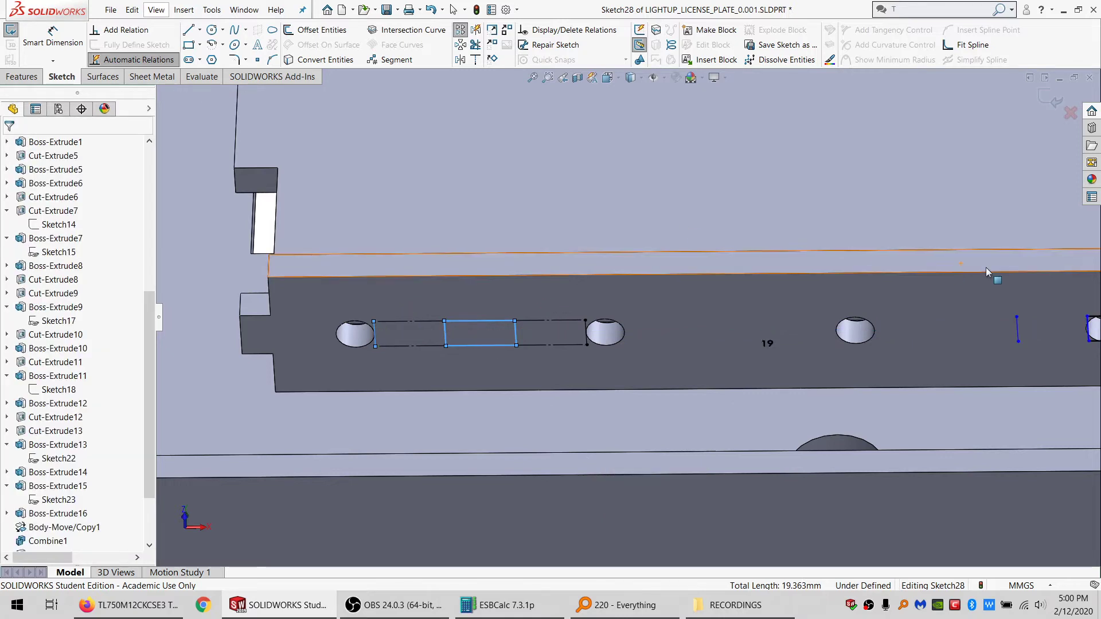
# Step: Make the first patterned construction line tangent to the second LED hole so the pattern spacing follows the holes
pyautogui.click(1017, 324)
pyautogui.keyDown('ctrl'); pyautogui.click(622, 338); pyautogui.keyUp('ctrl')
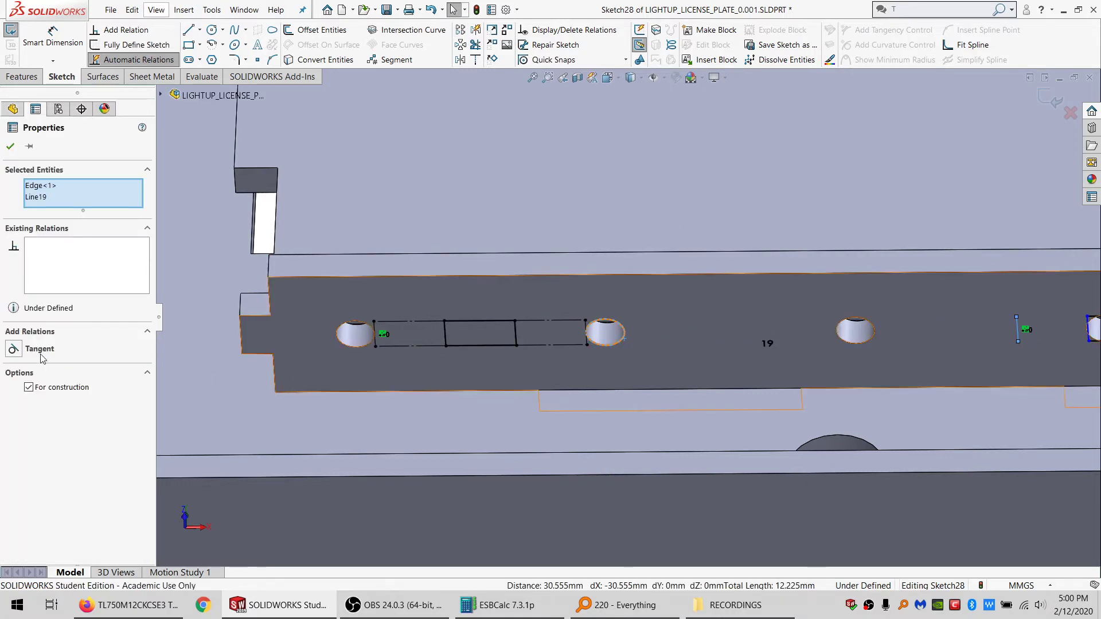
pyautogui.click(13, 347)
# Step: Set the rectangle pattern's instance count to 13
pyautogui.scroll(12, 941, 330)
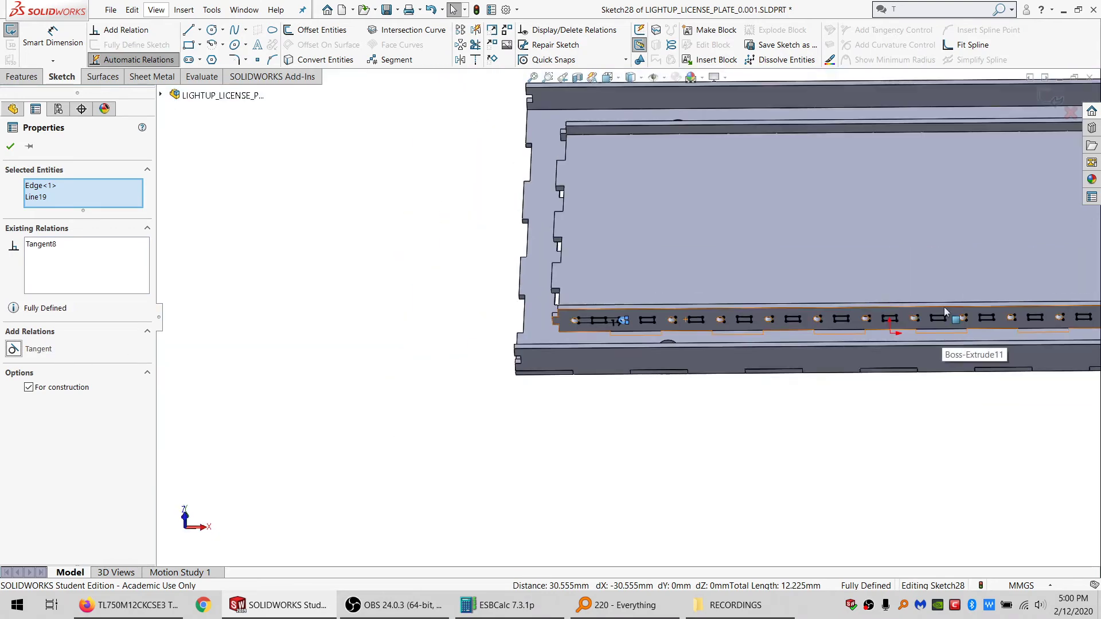
pyautogui.scroll(-5, 990, 323)
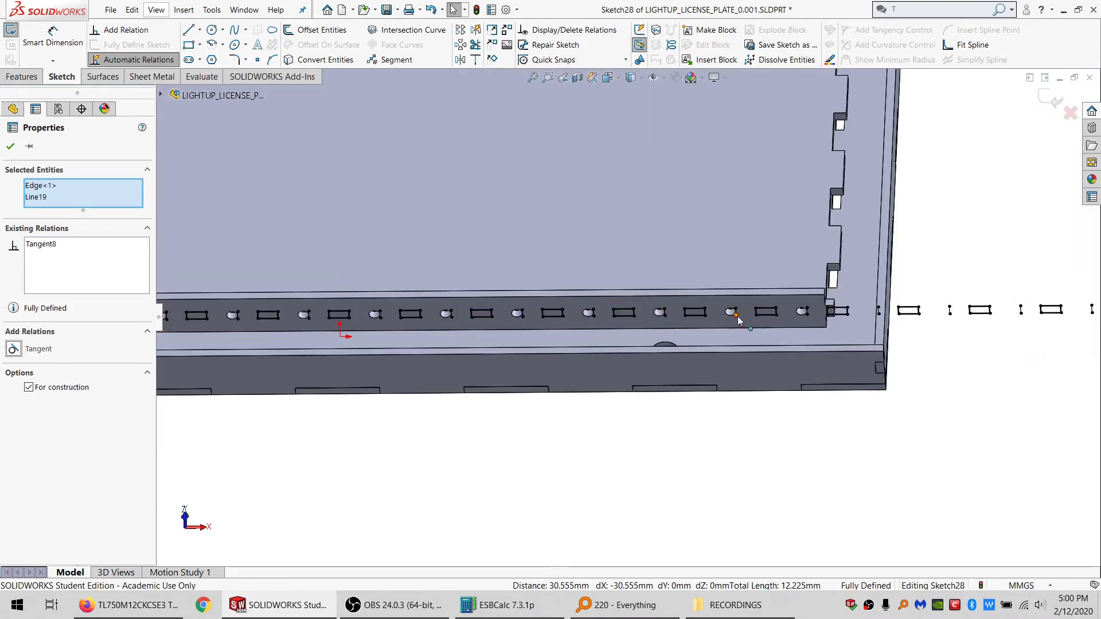
pyautogui.scroll(4, 737, 315)
pyautogui.scroll(3, 515, 319)
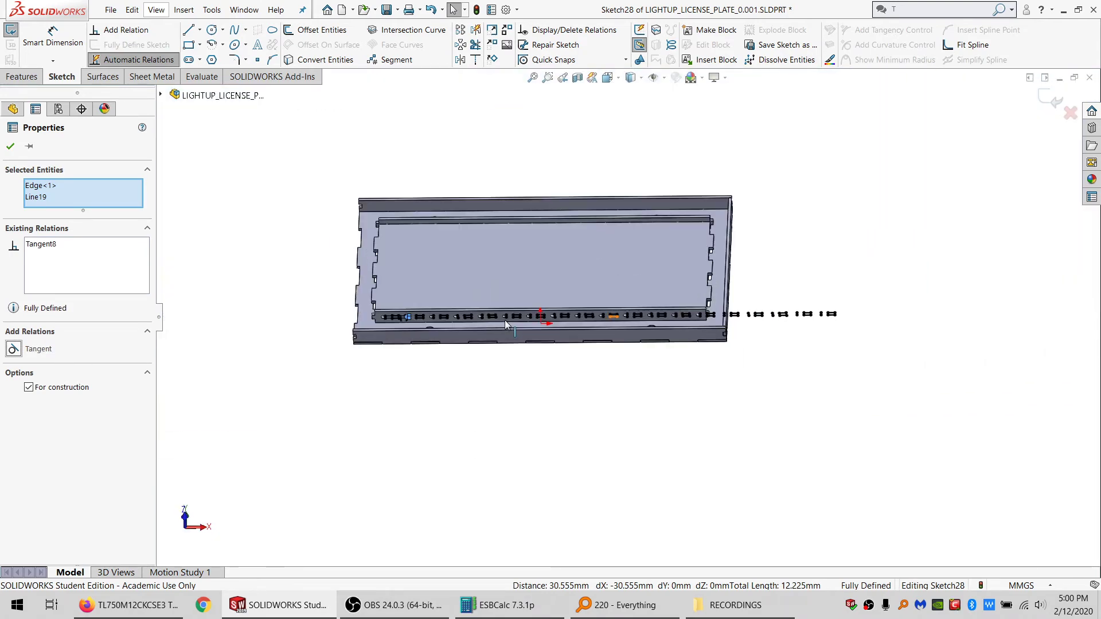
pyautogui.scroll(-8, 425, 335)
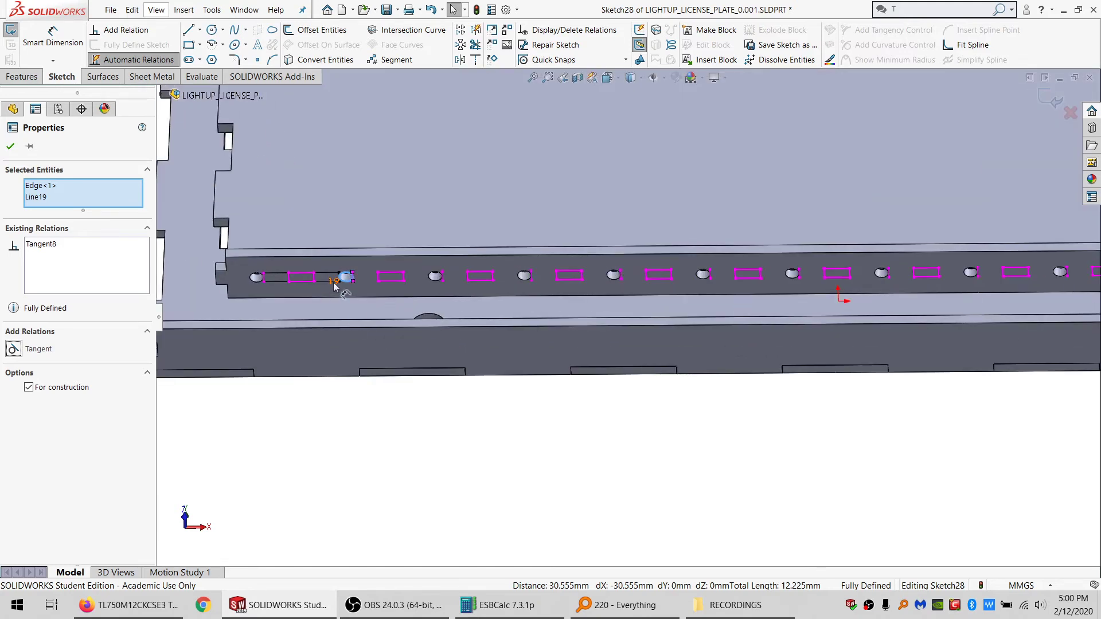
pyautogui.doubleClick(362, 429)
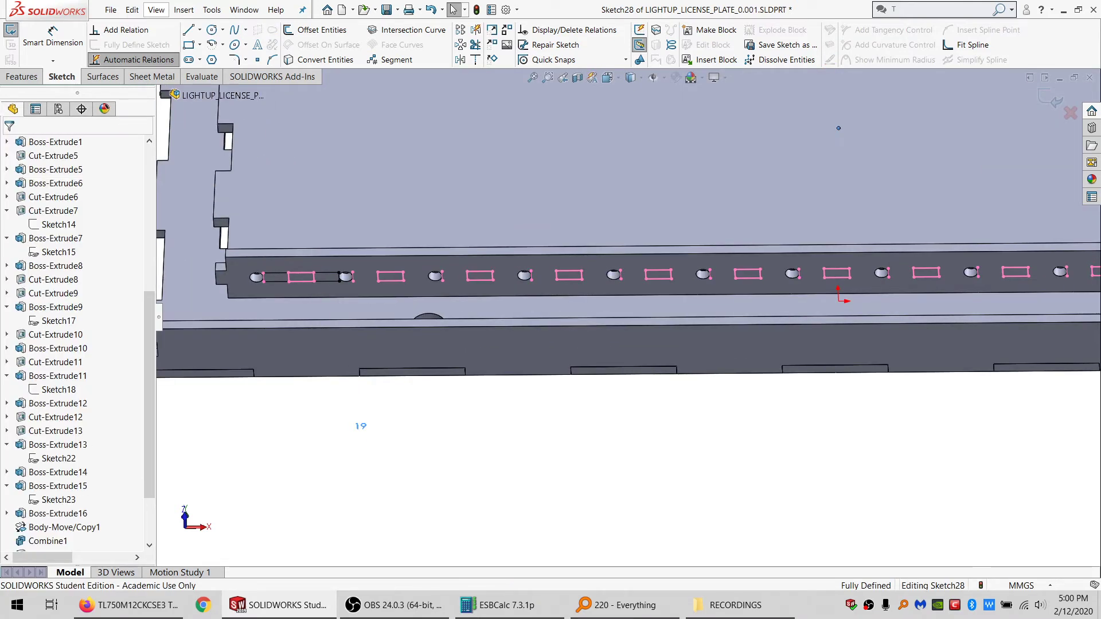
pyautogui.write('13')
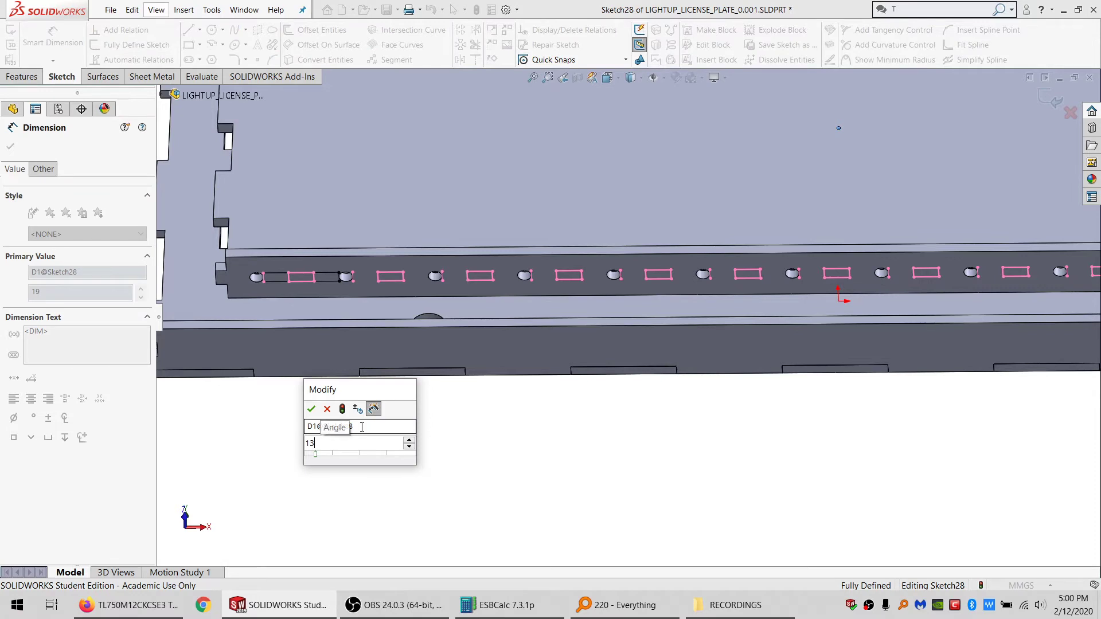
pyautogui.press('Return')
pyautogui.scroll(4, 790, 319)
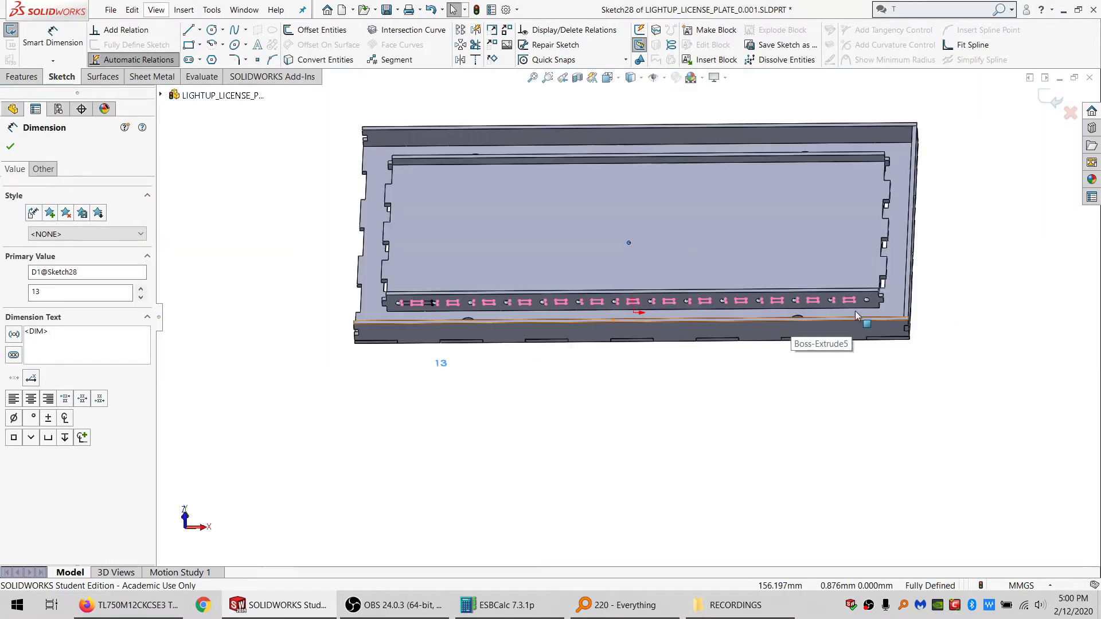
# Step: Cut the 13 patterned rectangles Through All, limiting the feature scope to the two LED strip bodies
pyautogui.scroll(-5, 748, 298)
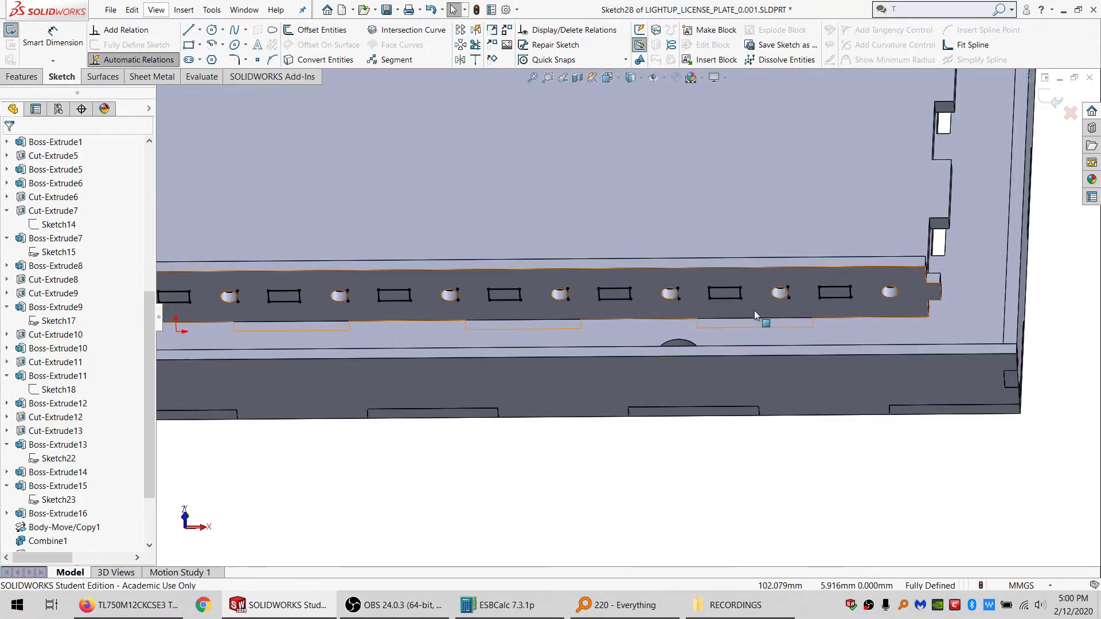
pyautogui.scroll(6, 756, 318)
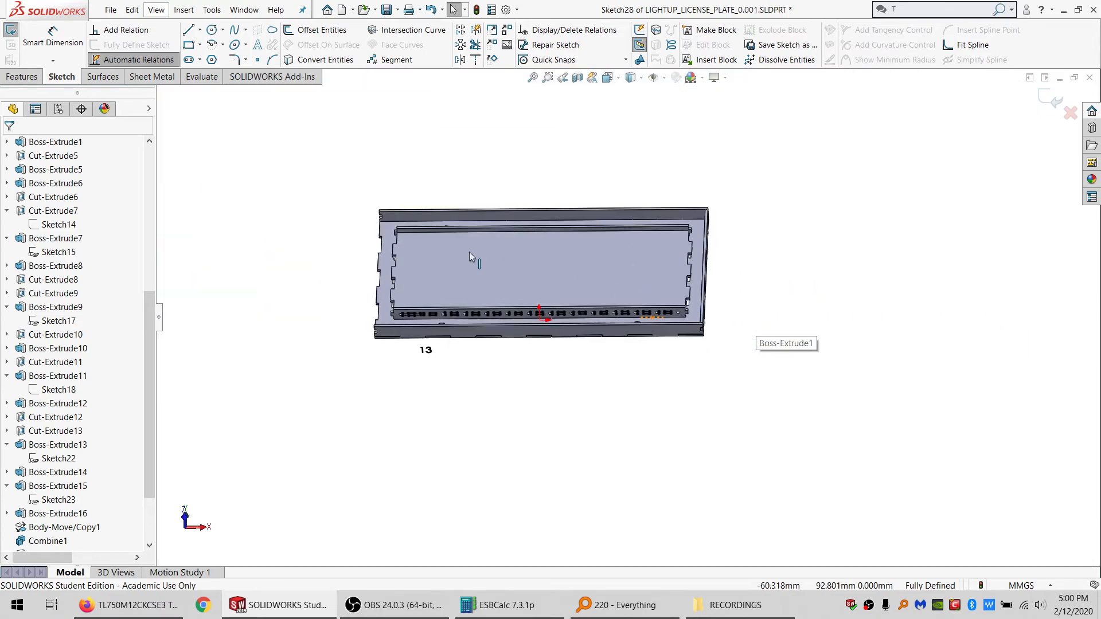
pyautogui.scroll(-3, 469, 255)
pyautogui.click(24, 77)
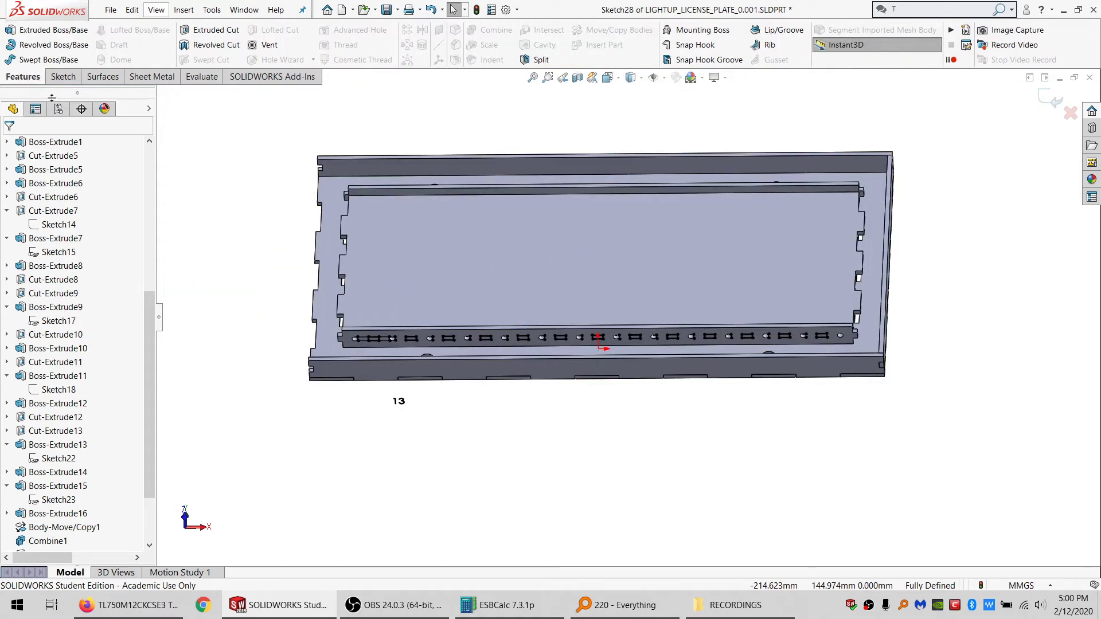
pyautogui.click(210, 30)
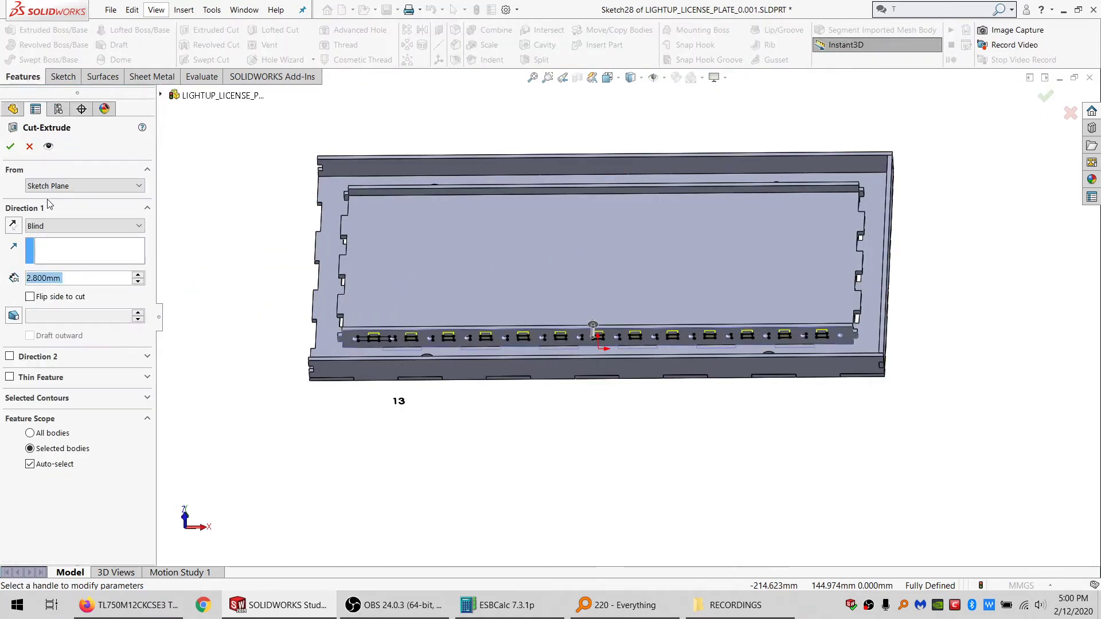
pyautogui.click(55, 225)
pyautogui.click(54, 248)
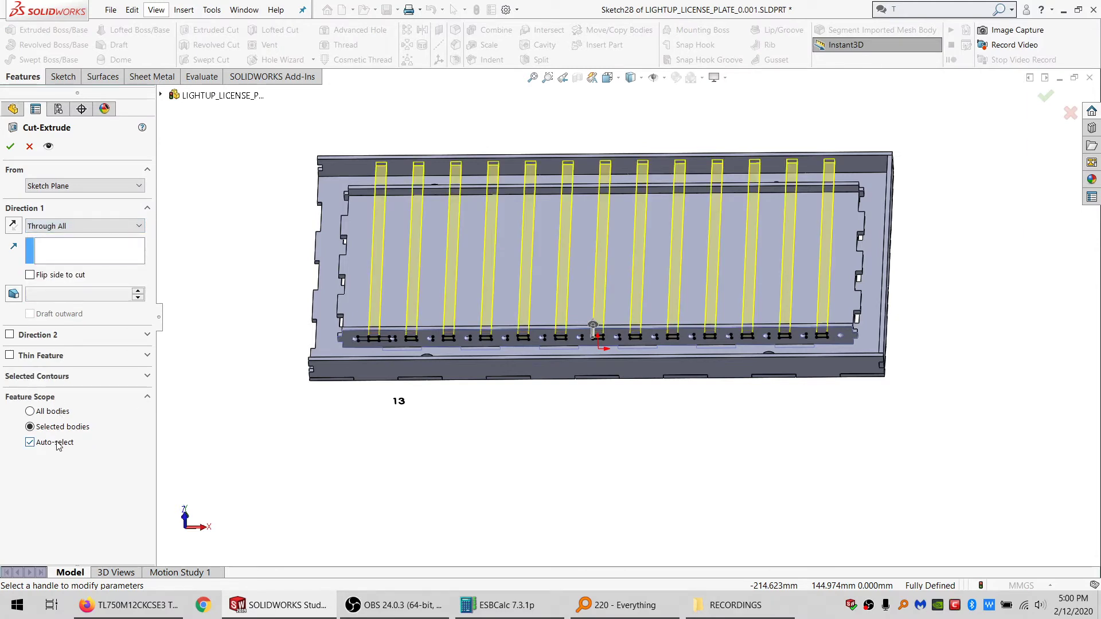
pyautogui.click(30, 442)
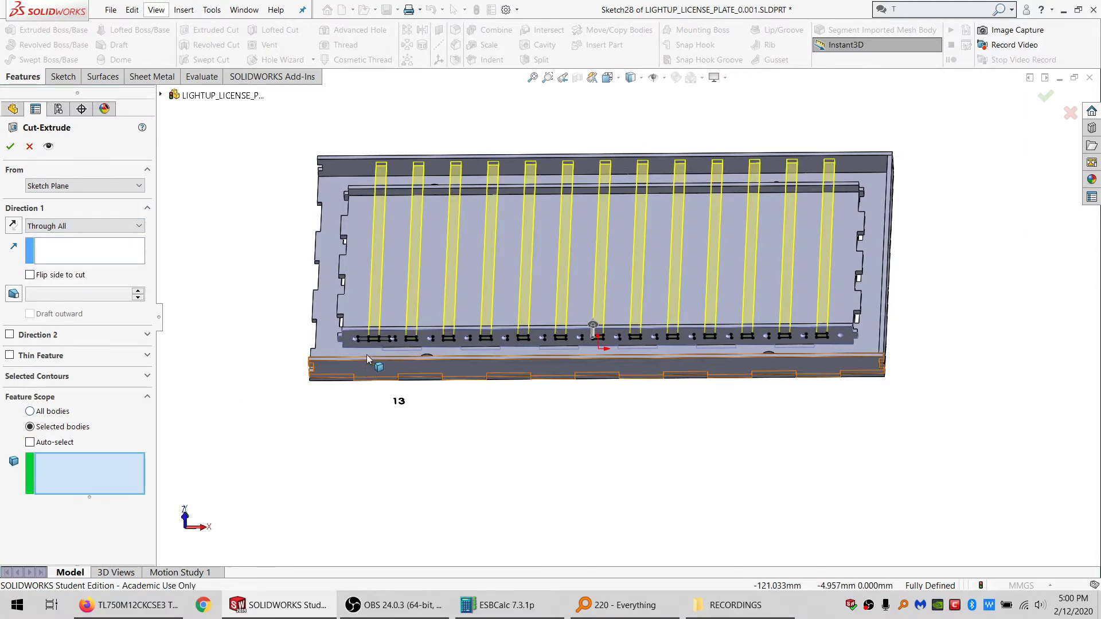
pyautogui.click(361, 196)
pyautogui.press('Return')
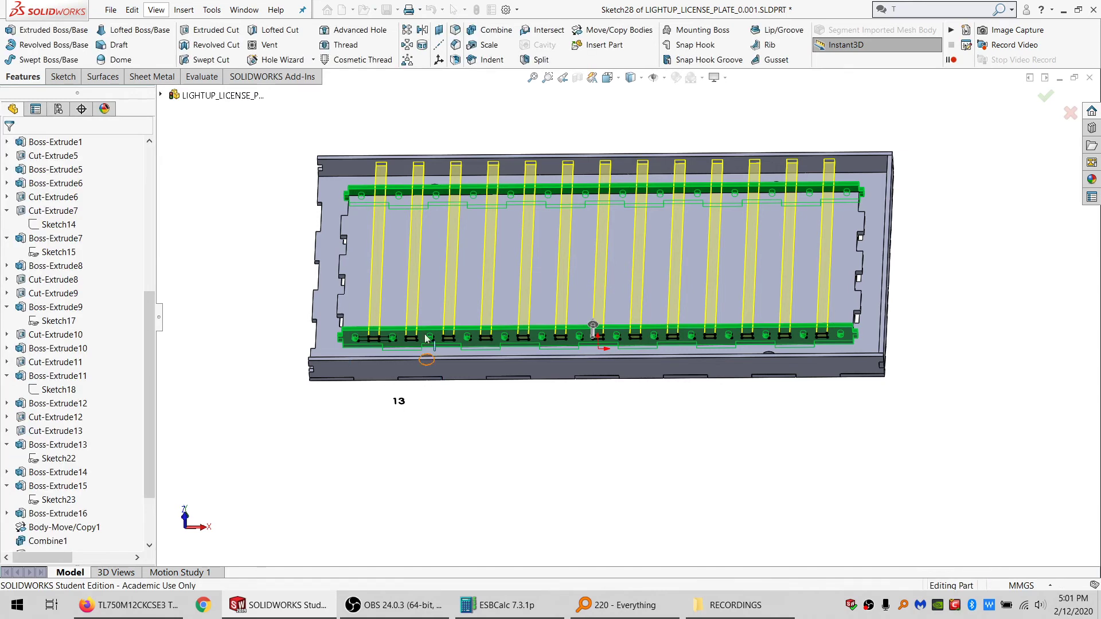
# Step: Start a Boss-Extrude from the slot cut's sketch with a 1 mm Blind depth in Direction 1
pyautogui.scroll(3, 448, 309)
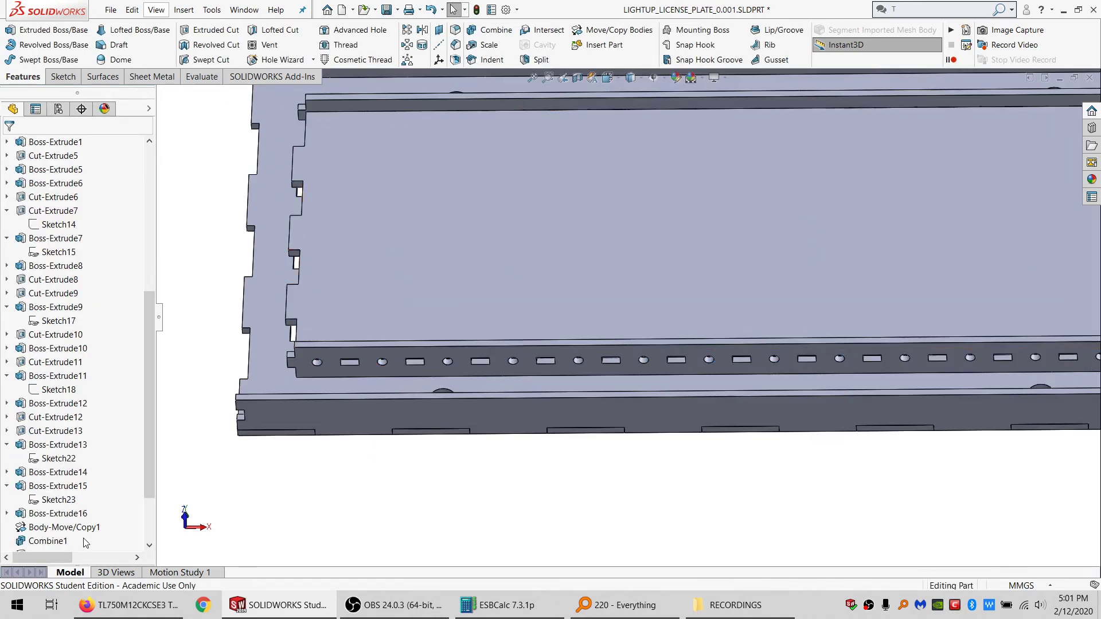
pyautogui.scroll(-2, 82, 542)
pyautogui.click(50, 542)
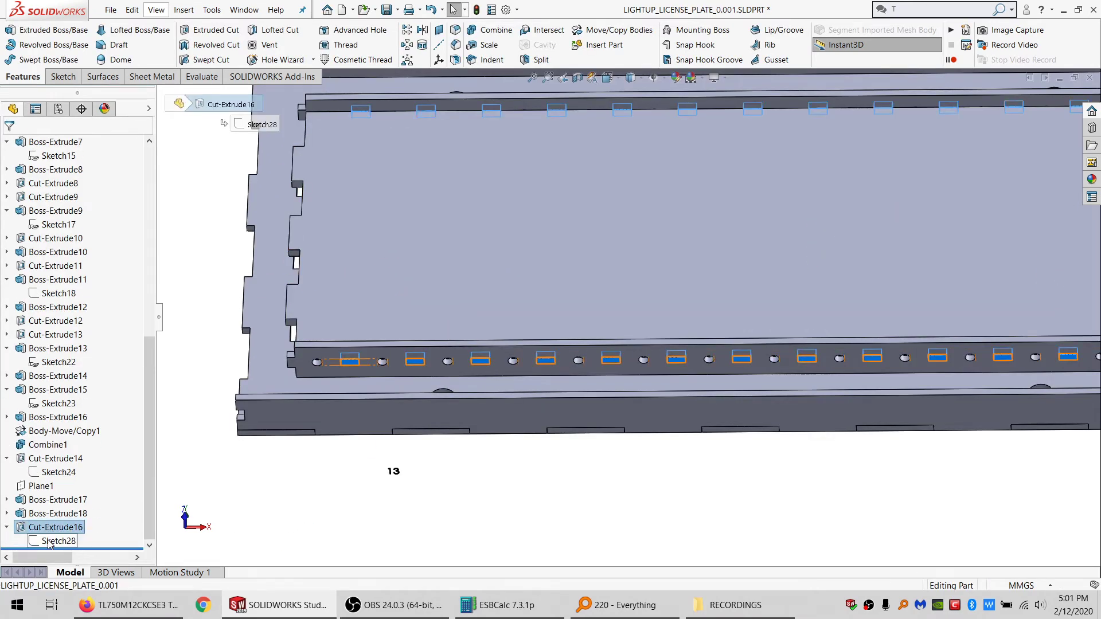
pyautogui.click(49, 542)
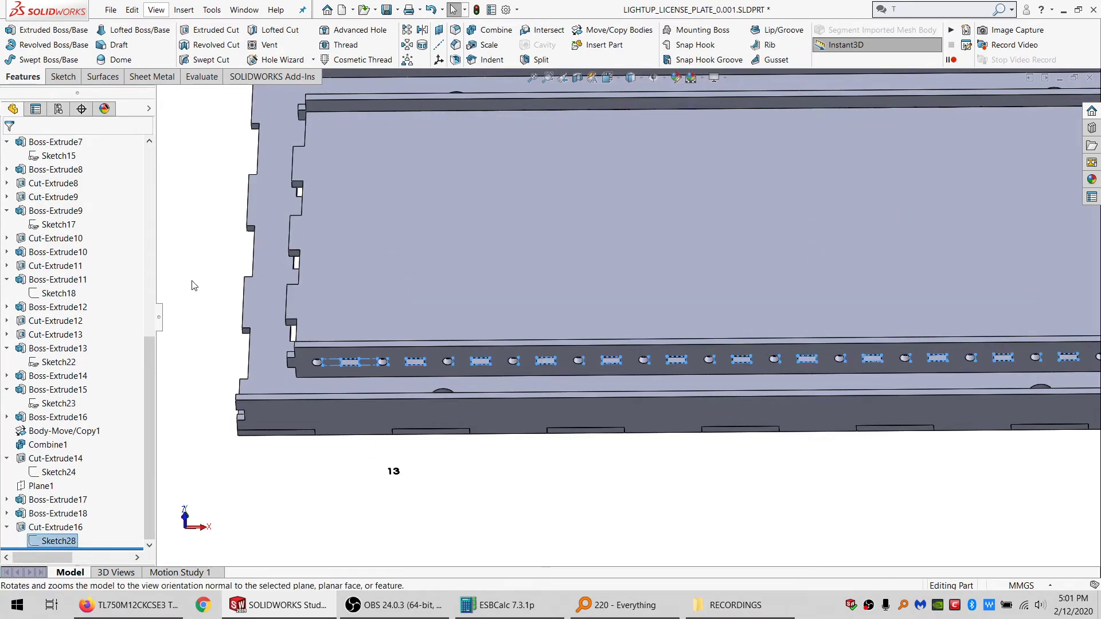
pyautogui.click(44, 32)
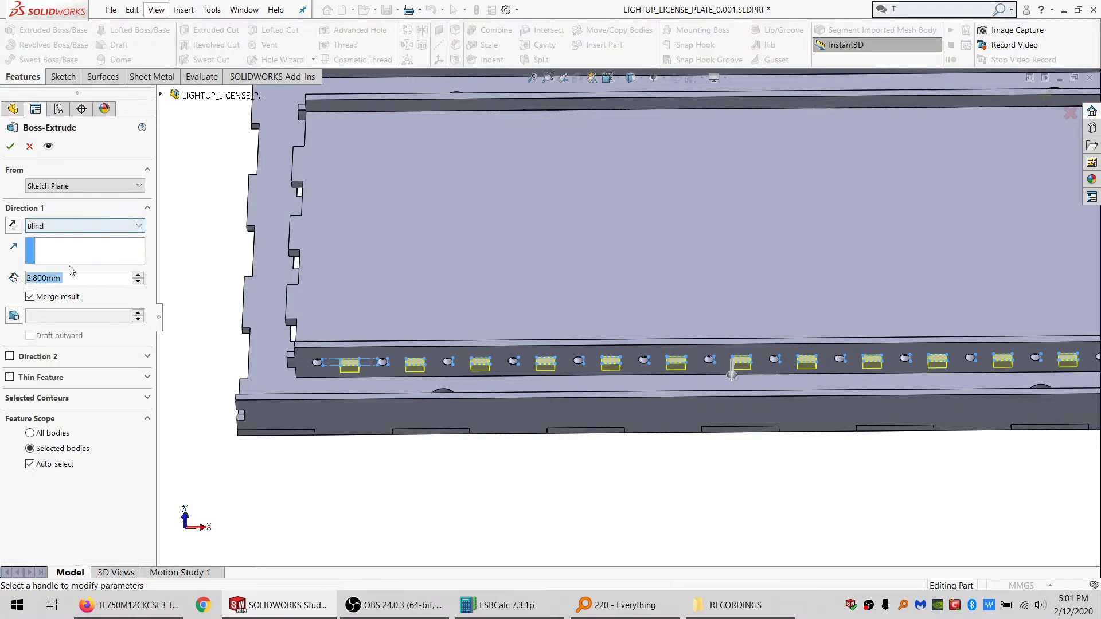
pyautogui.write('1')
pyautogui.press('Return')
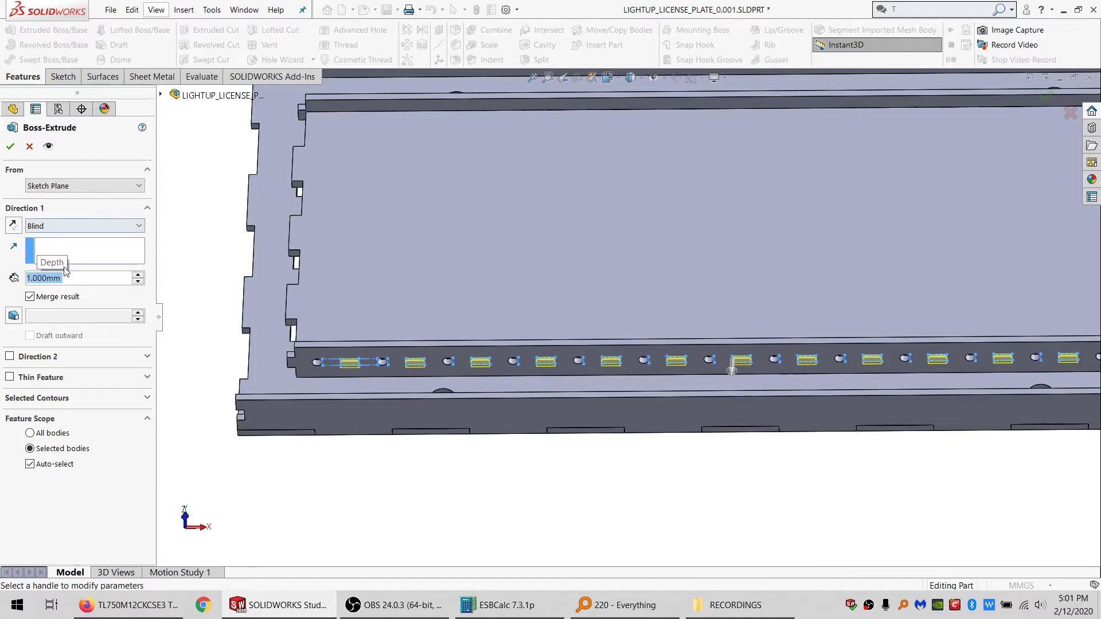
# Step: Set Direction 2 to Offset From Surface, 1 mm beyond the opposite LED strip's outer face with the offset reversed
pyautogui.click(10, 357)
pyautogui.click(85, 372)
pyautogui.click(69, 431)
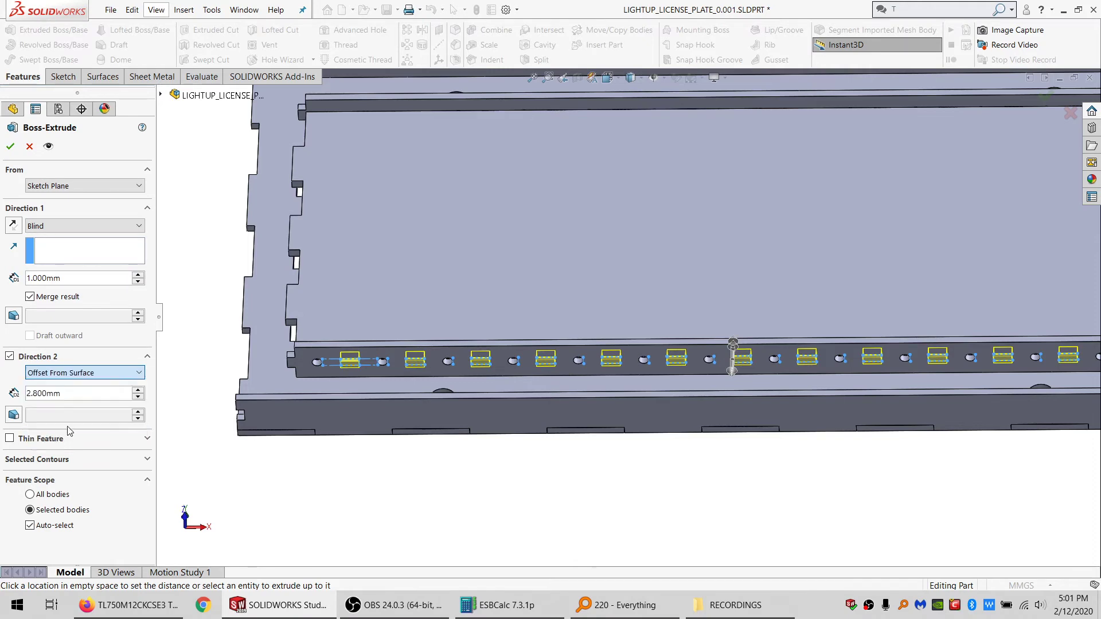
pyautogui.moveTo(394, 121); pyautogui.dragTo(355, 108, button='middle')
pyautogui.click(346, 101)
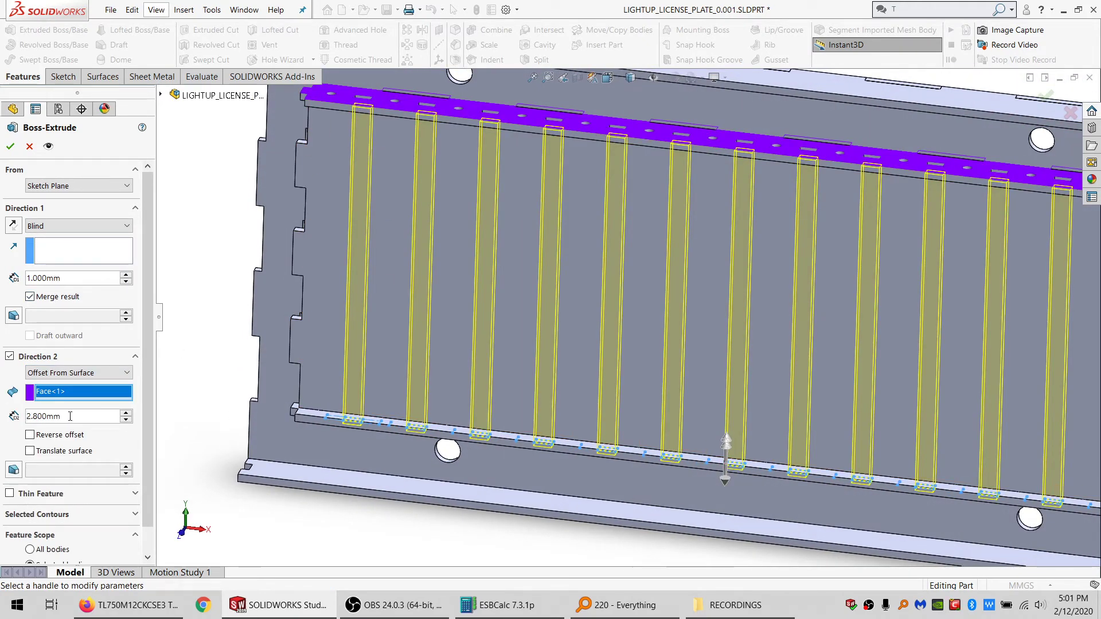
pyautogui.write('1')
pyautogui.press('Return')
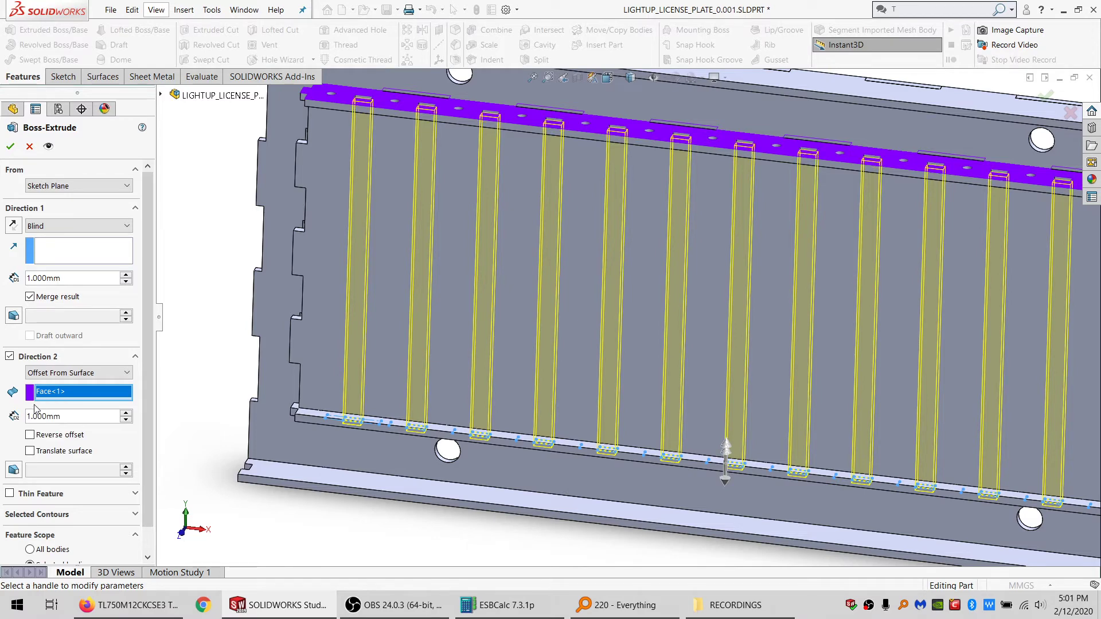
pyautogui.click(46, 437)
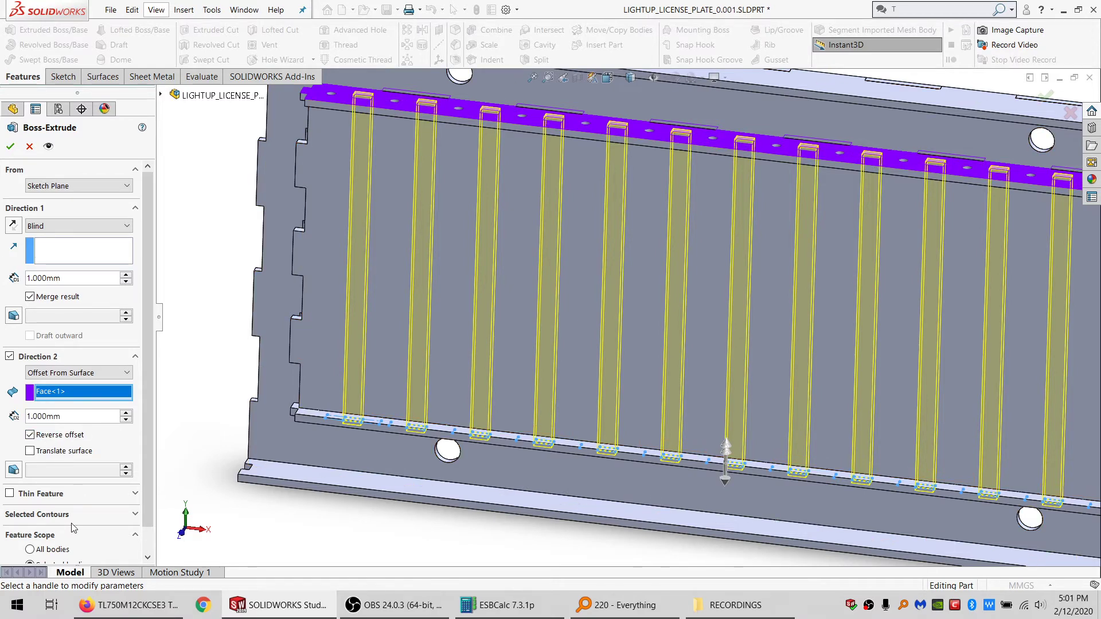
# Step: Limit the tab extrusion's feature scope to the middle panel body and complete the feature
pyautogui.scroll(-1, 79, 557)
pyautogui.click(59, 548)
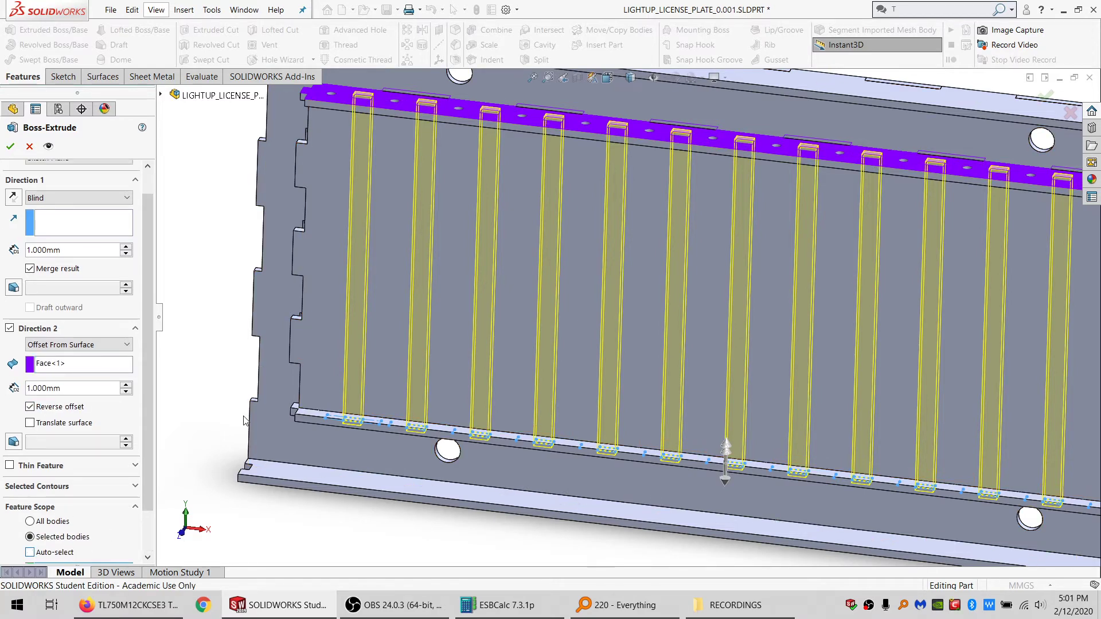
pyautogui.click(316, 319)
pyautogui.click(11, 147)
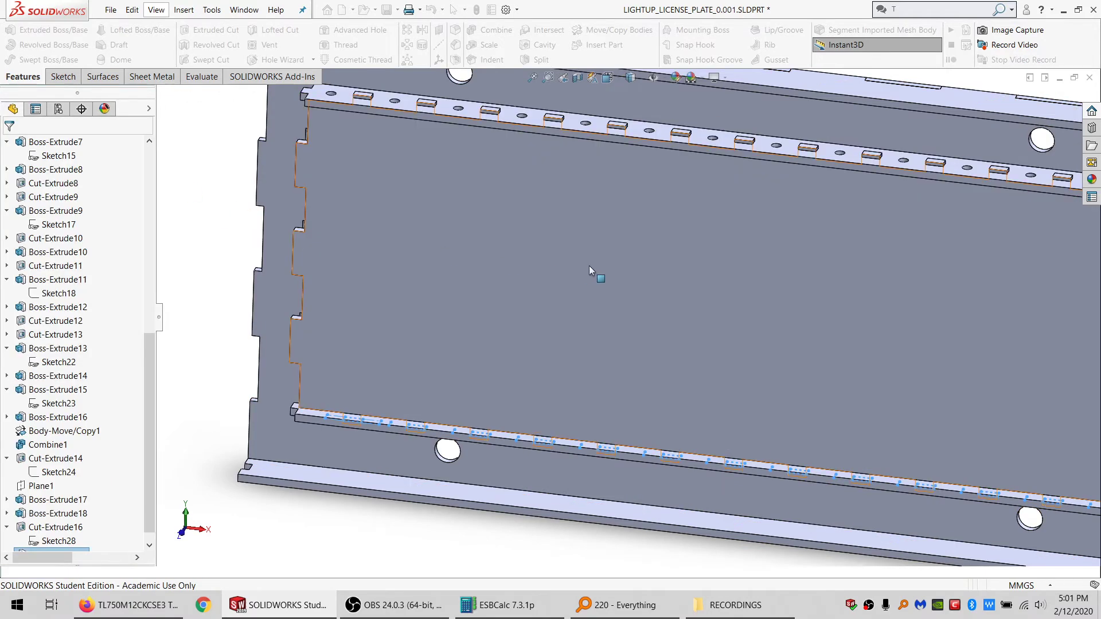
pyautogui.moveTo(589, 266); pyautogui.dragTo(704, 244, button='middle')
pyautogui.scroll(2, 704, 244)
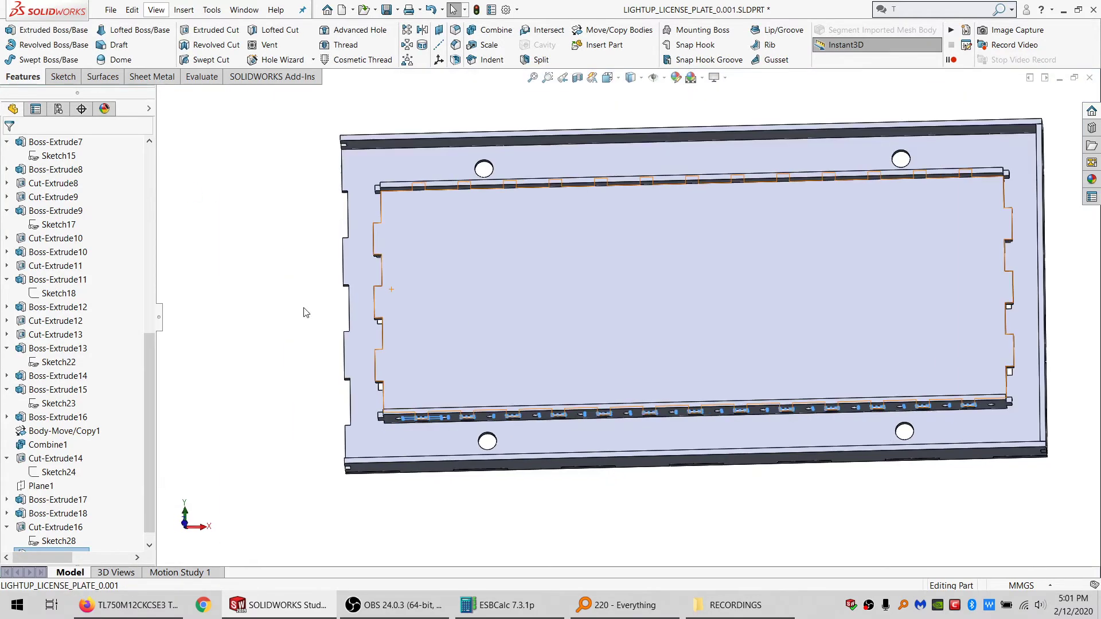
# Step: Show all the solid bodies of the frame and save the part
pyautogui.click(150, 175)
pyautogui.click(69, 183)
pyautogui.click(79, 163)
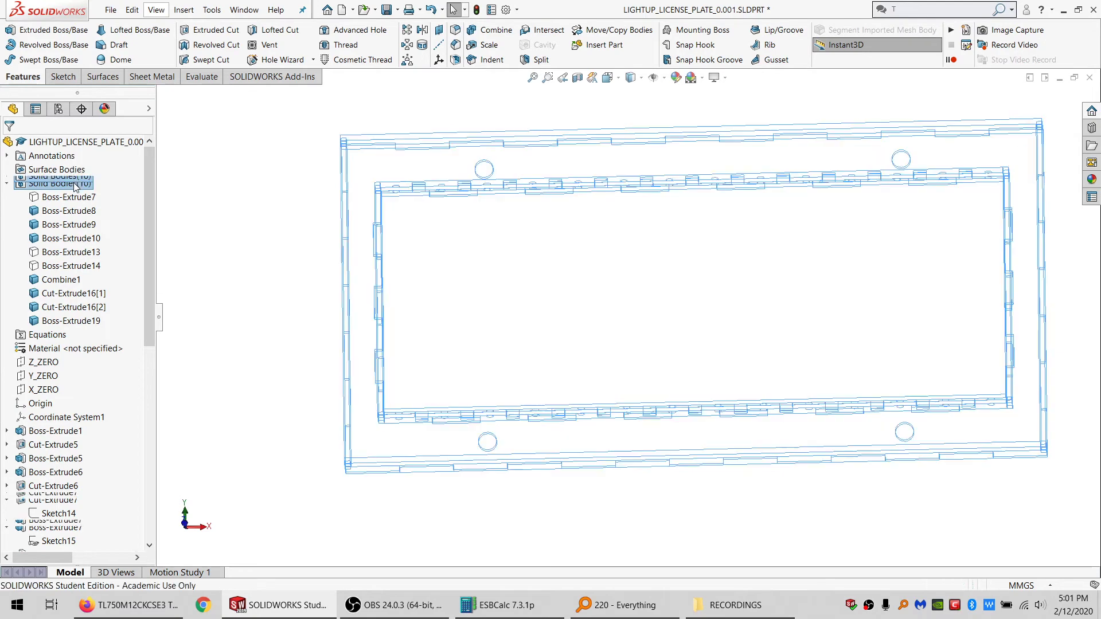
pyautogui.rightClick(74, 183)
pyautogui.click(84, 167)
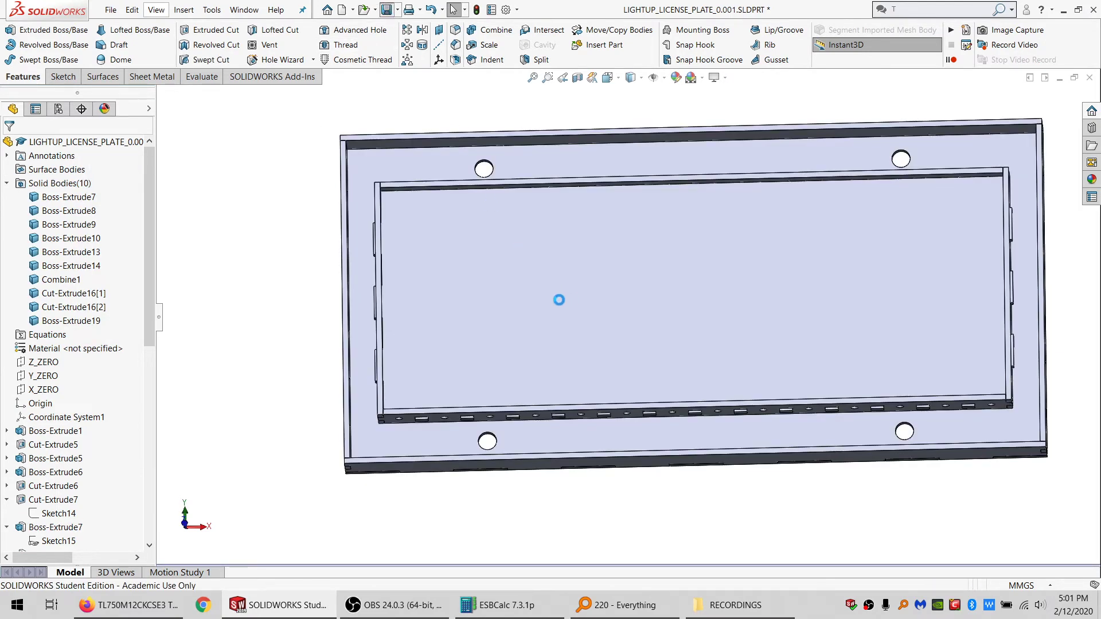
# Step: Examine the complete frame, its outer wall and the middle panel with its new tabs from several angles
pyautogui.scroll(2, 767, 311)
pyautogui.scroll(-2, 771, 314)
pyautogui.moveTo(772, 314); pyautogui.dragTo(777, 271, button='middle')
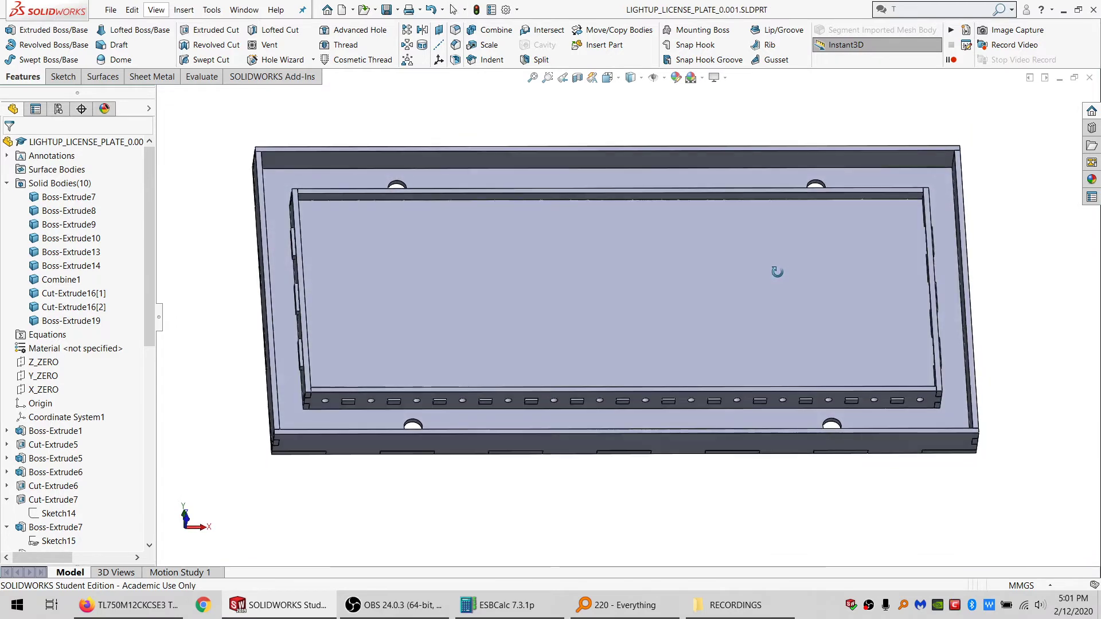
pyautogui.click(811, 314)
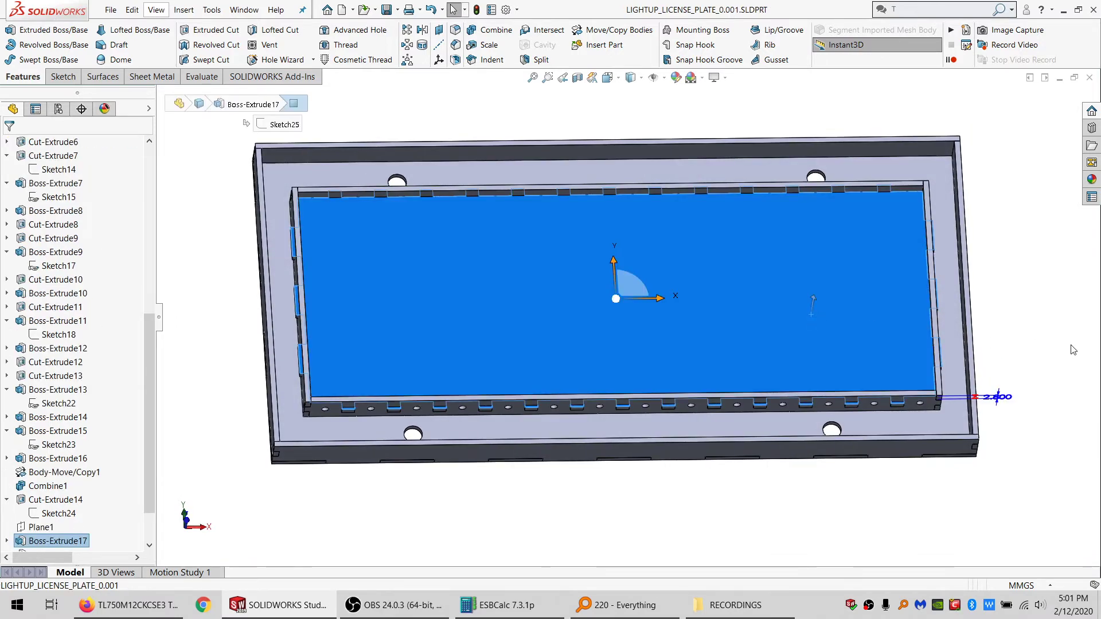
pyautogui.click(1073, 349)
pyautogui.moveTo(899, 356)
pyautogui.mouseDown(button='middle')
pyautogui.moveTo(872, 397)
pyautogui.moveTo(885, 406)
pyautogui.mouseUp(button='middle')
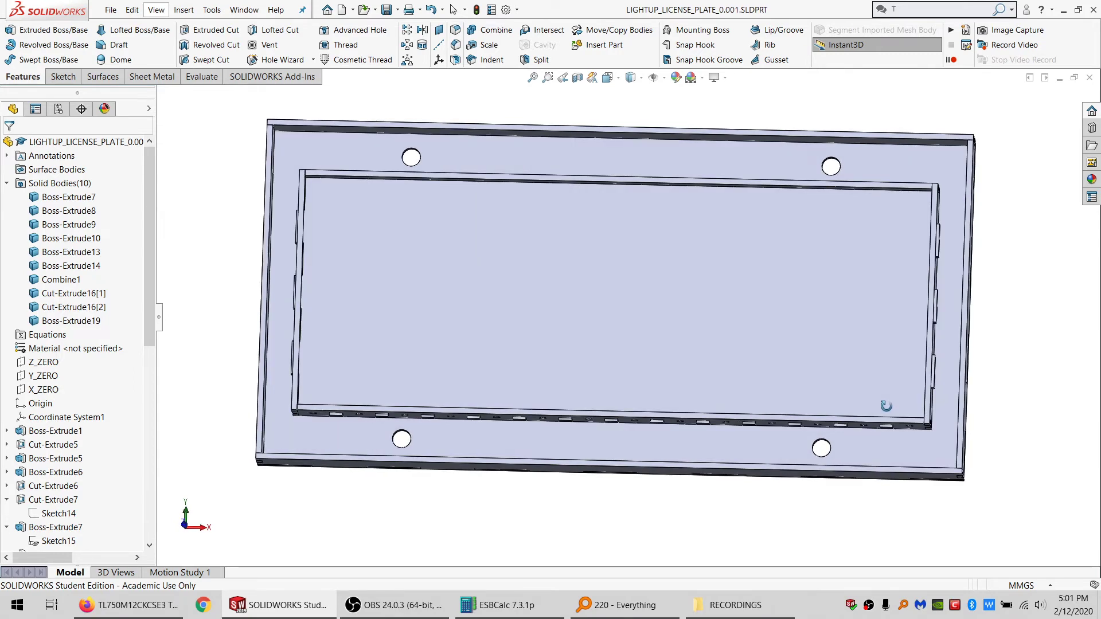
pyautogui.click(726, 133)
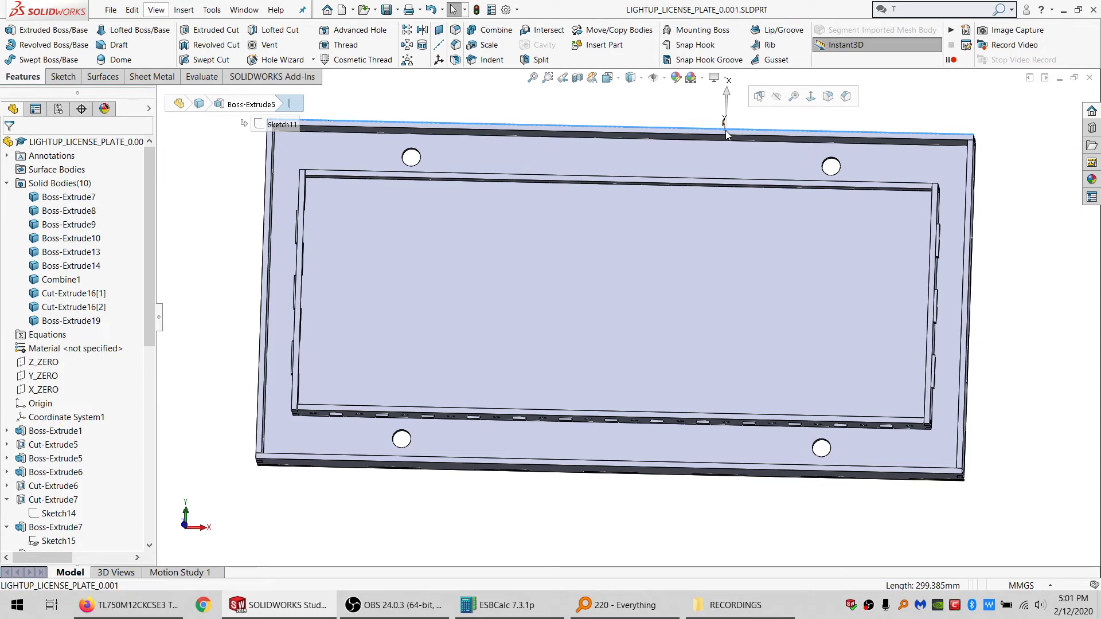
pyautogui.click(590, 108)
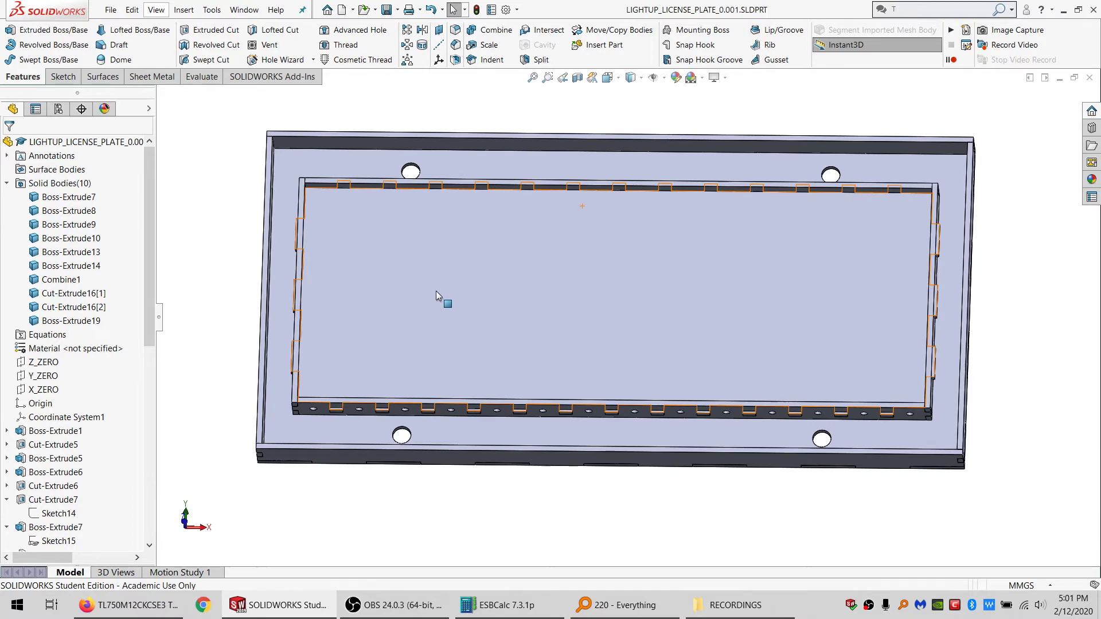
pyautogui.scroll(-2, 430, 310)
pyautogui.click(423, 326)
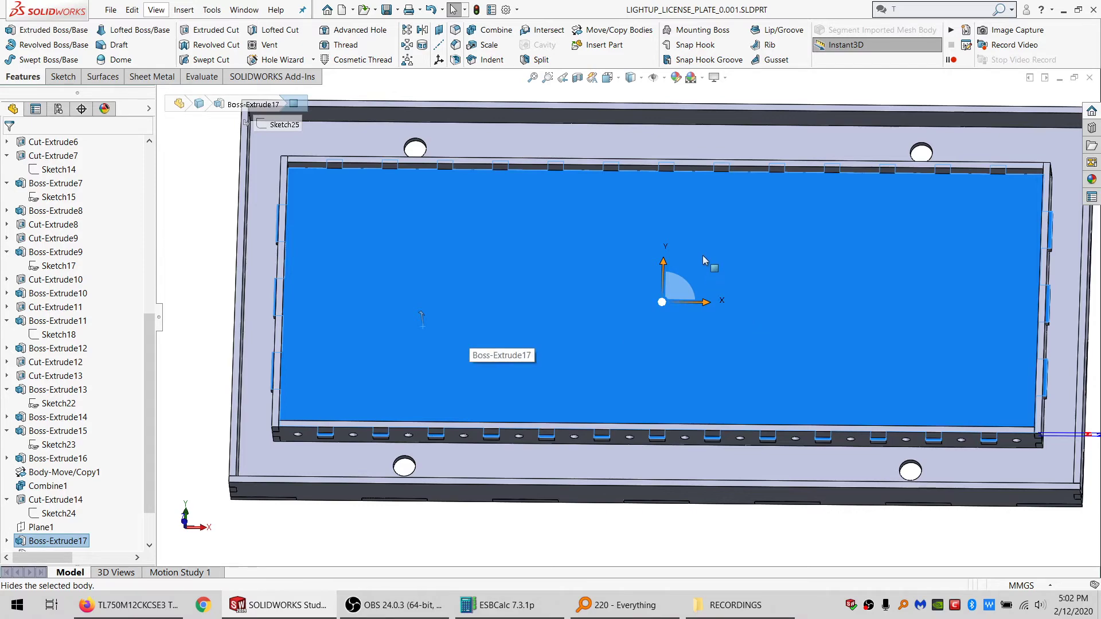
pyautogui.moveTo(703, 255); pyautogui.dragTo(676, 319, button='middle')
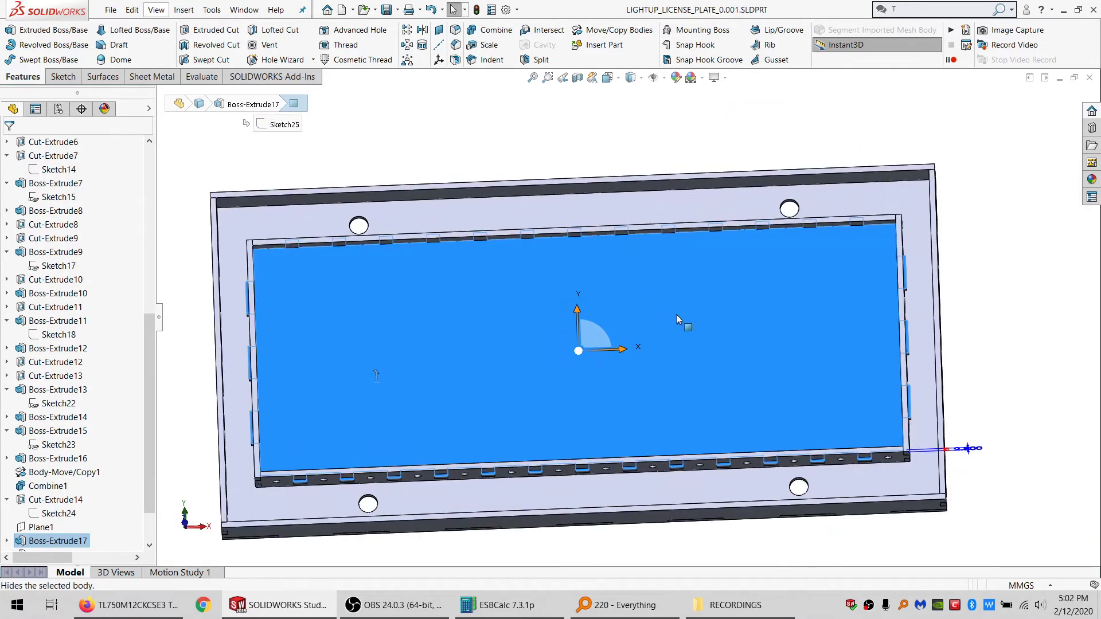
pyautogui.click(451, 119)
# Step: Examine the whole frame again, focusing on the lower LED strip's tabs and holes near the mounting hole
pyautogui.scroll(2, 651, 367)
pyautogui.moveTo(596, 335); pyautogui.dragTo(569, 360, button='middle')
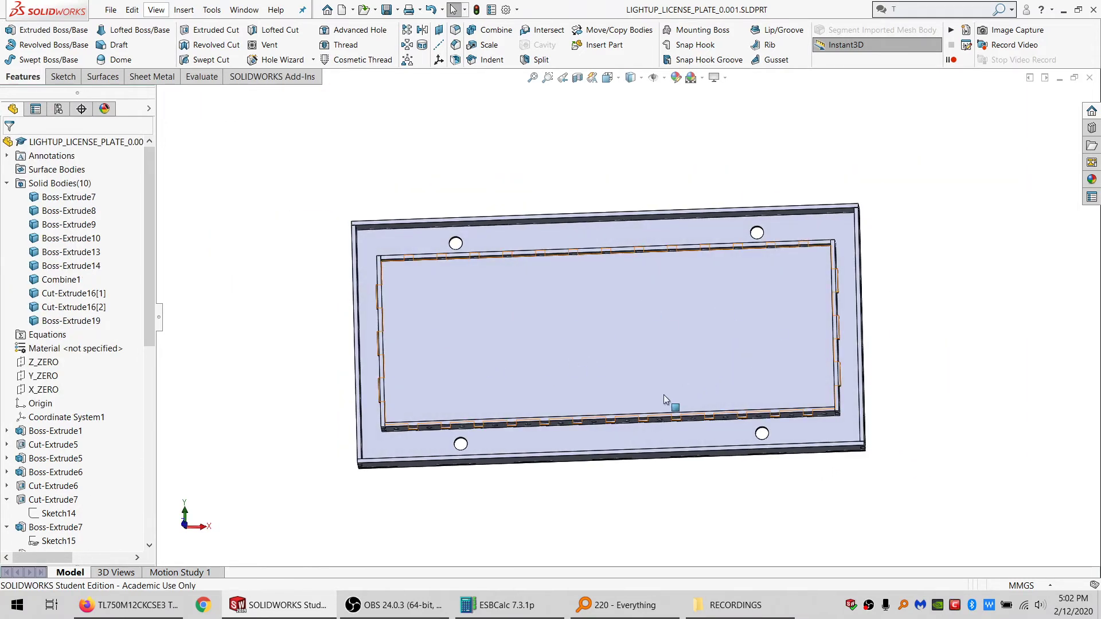
pyautogui.scroll(-2, 664, 400)
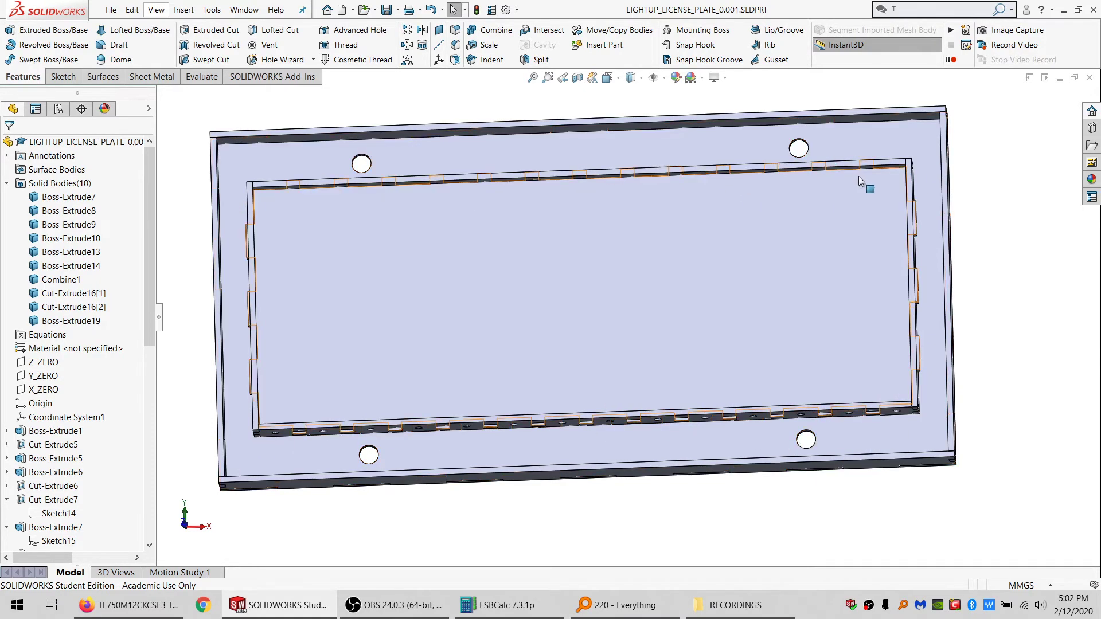
pyautogui.press('f')
pyautogui.moveTo(741, 284)
pyautogui.mouseDown(button='middle')
pyautogui.moveTo(724, 346)
pyautogui.moveTo(712, 352)
pyautogui.moveTo(753, 286)
pyautogui.mouseUp(button='middle')
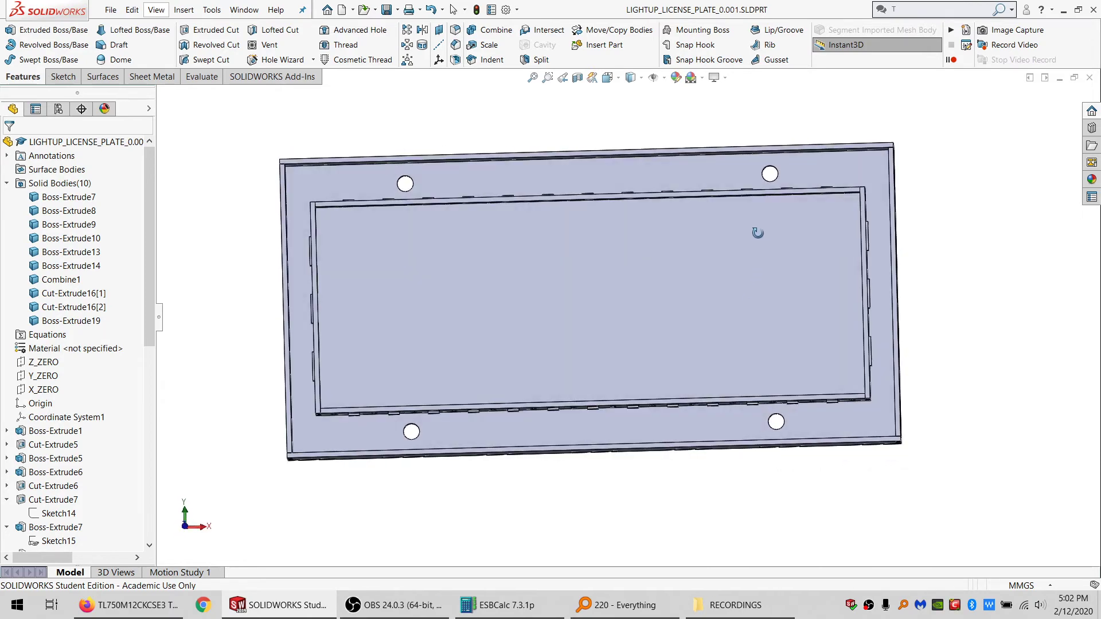
pyautogui.moveTo(674, 271); pyautogui.dragTo(594, 281, button='middle')
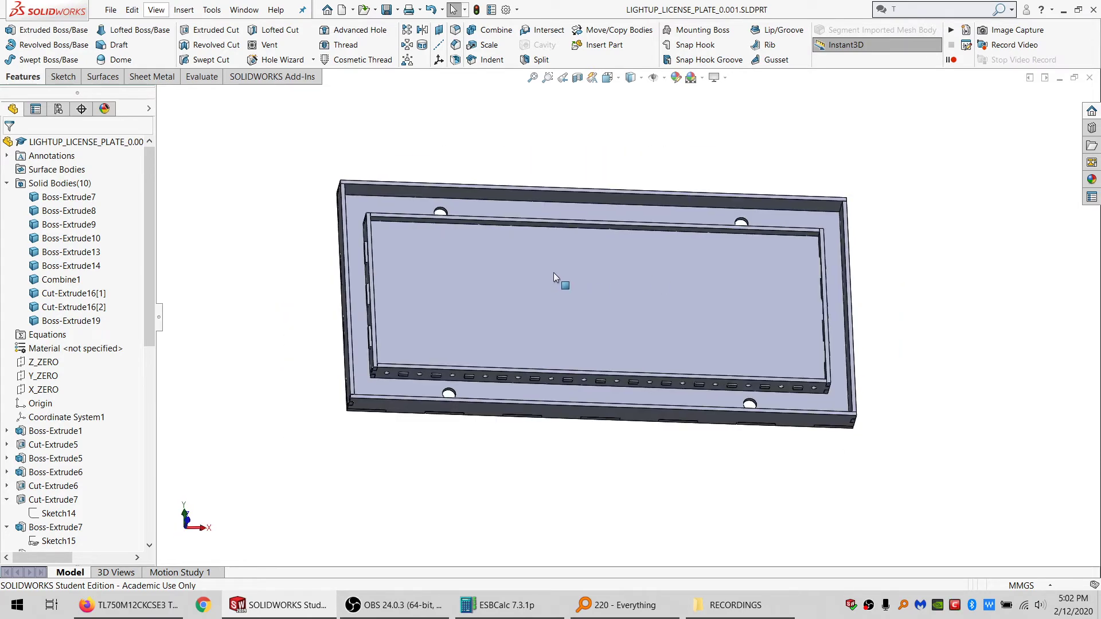
pyautogui.scroll(-3, 499, 367)
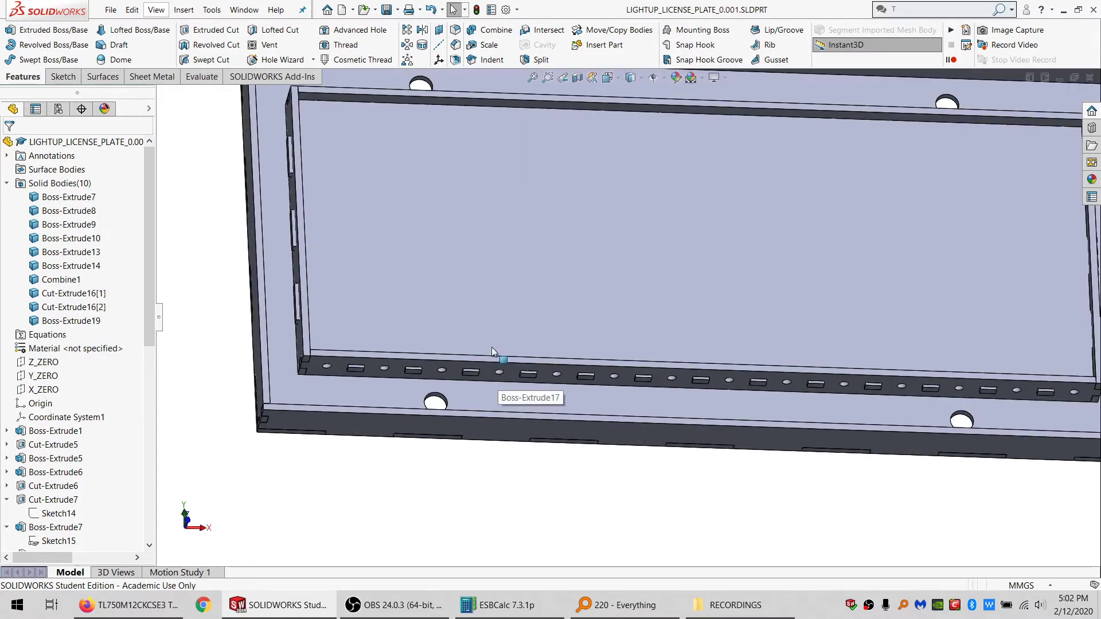
pyautogui.moveTo(491, 347); pyautogui.dragTo(467, 378, button='middle')
pyautogui.scroll(-2, 468, 438)
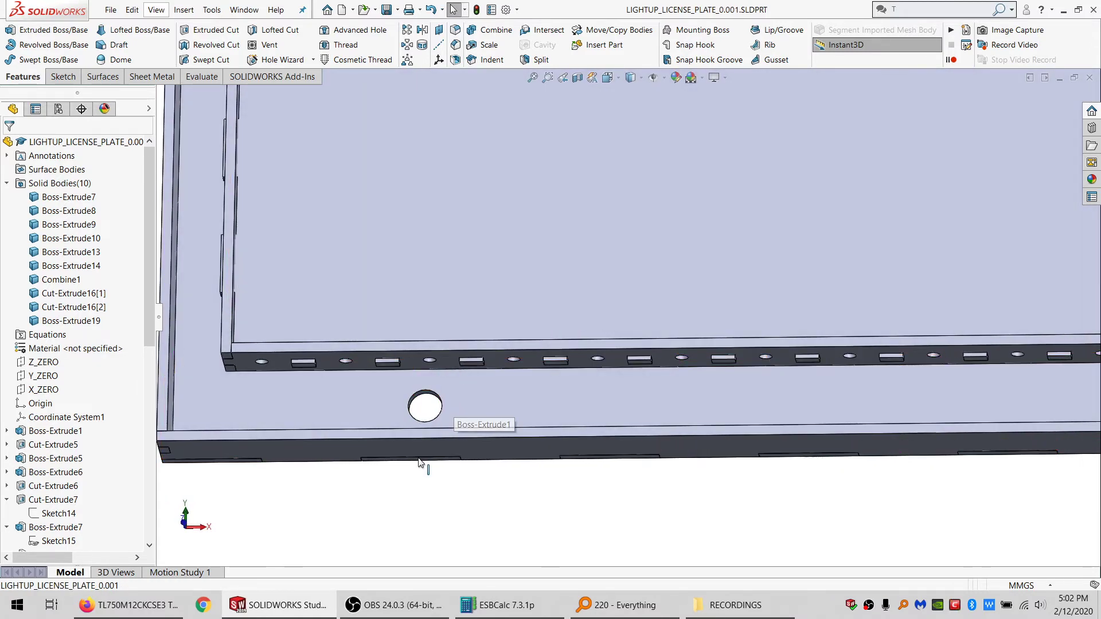
pyautogui.scroll(-2, 458, 392)
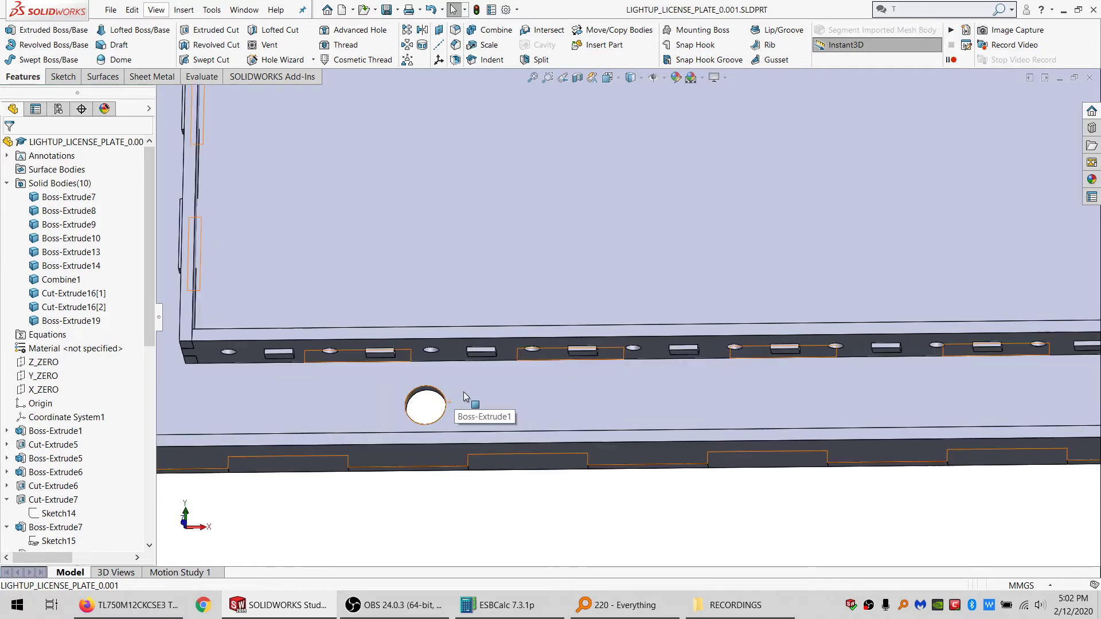
# Step: Examine the mounting hole's position relative to the nearest LED hole and tabs on the lower strip from several angles
pyautogui.moveTo(463, 391); pyautogui.dragTo(486, 362, button='middle')
pyautogui.click(435, 334)
pyautogui.click(528, 511)
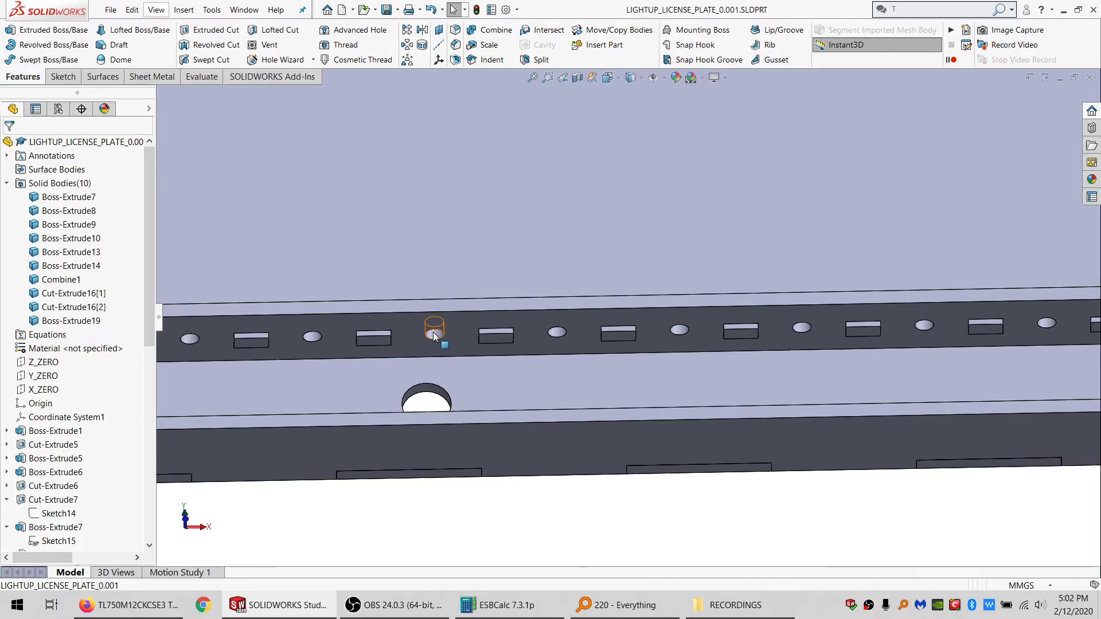
pyautogui.scroll(3, 433, 332)
pyautogui.scroll(-1, 530, 326)
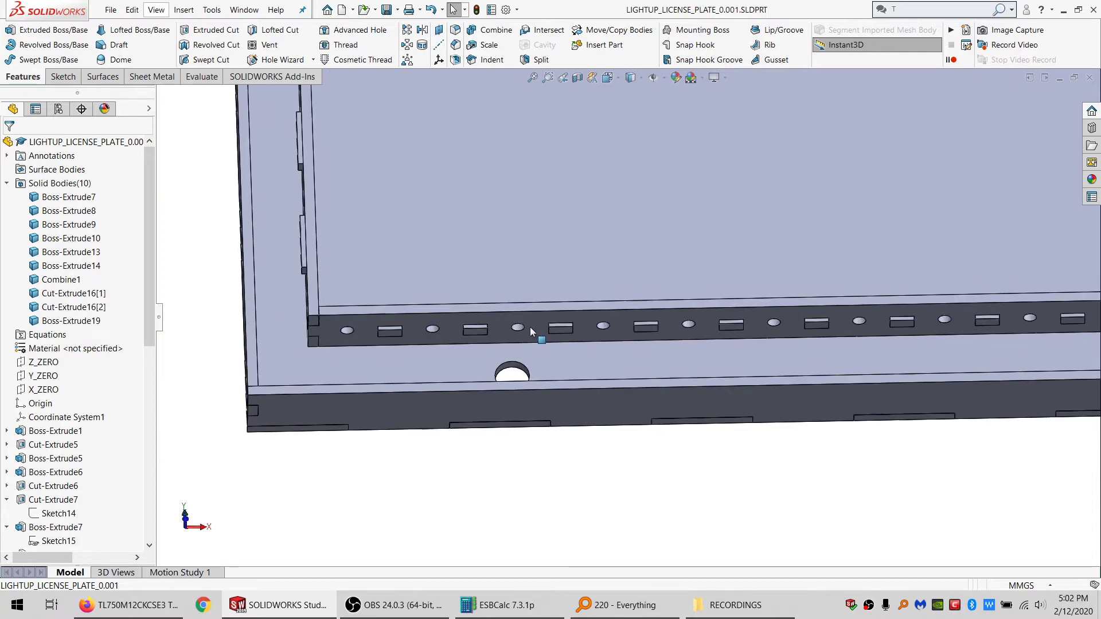
pyautogui.moveTo(530, 327); pyautogui.dragTo(540, 369, button='middle')
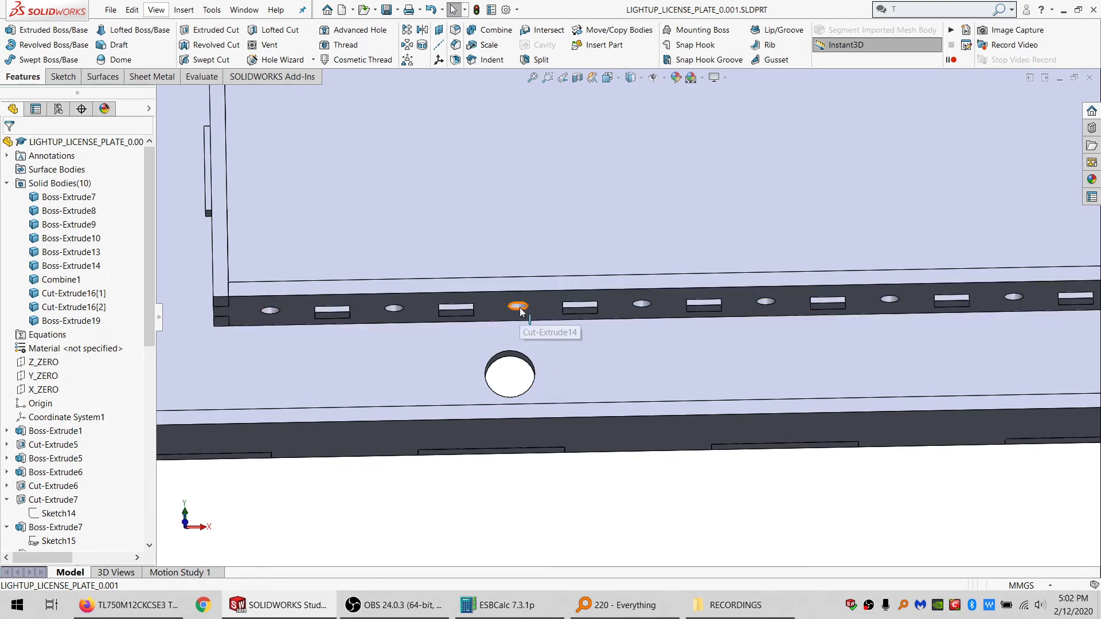
pyautogui.click(504, 356)
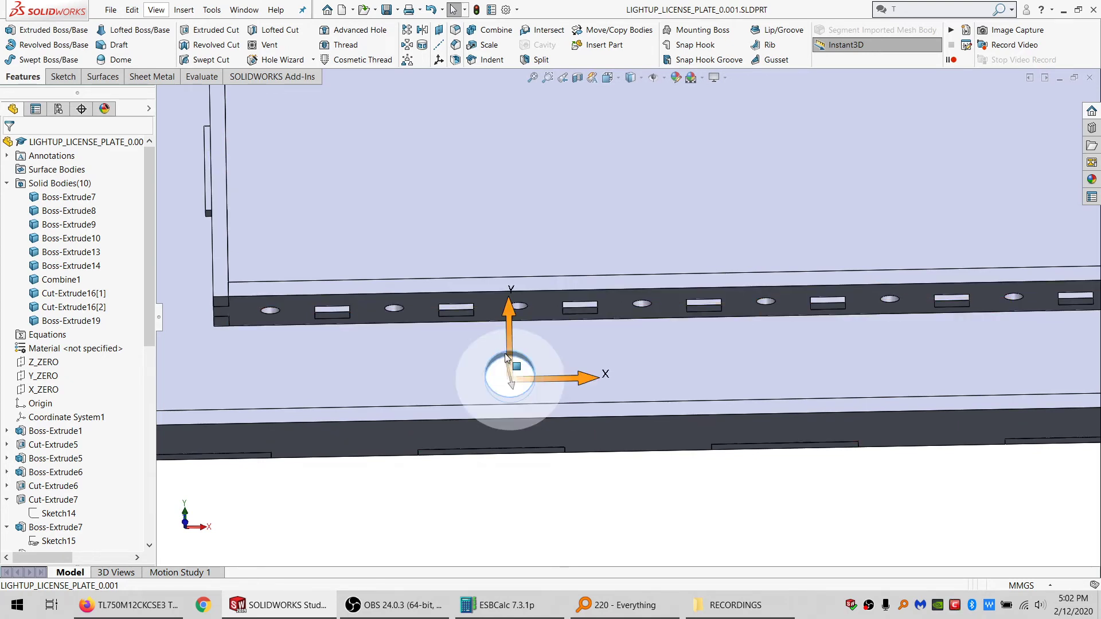
pyautogui.click(510, 498)
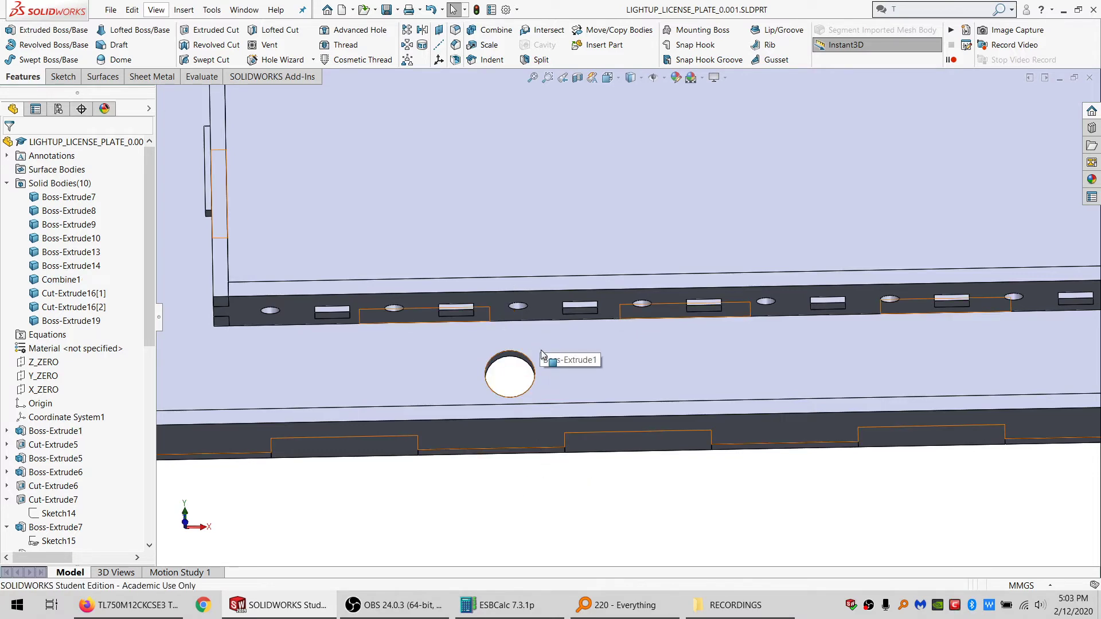
pyautogui.moveTo(533, 333)
pyautogui.mouseDown(button='middle')
pyautogui.moveTo(531, 393)
pyautogui.moveTo(532, 317)
pyautogui.moveTo(538, 351)
pyautogui.mouseUp(button='middle')
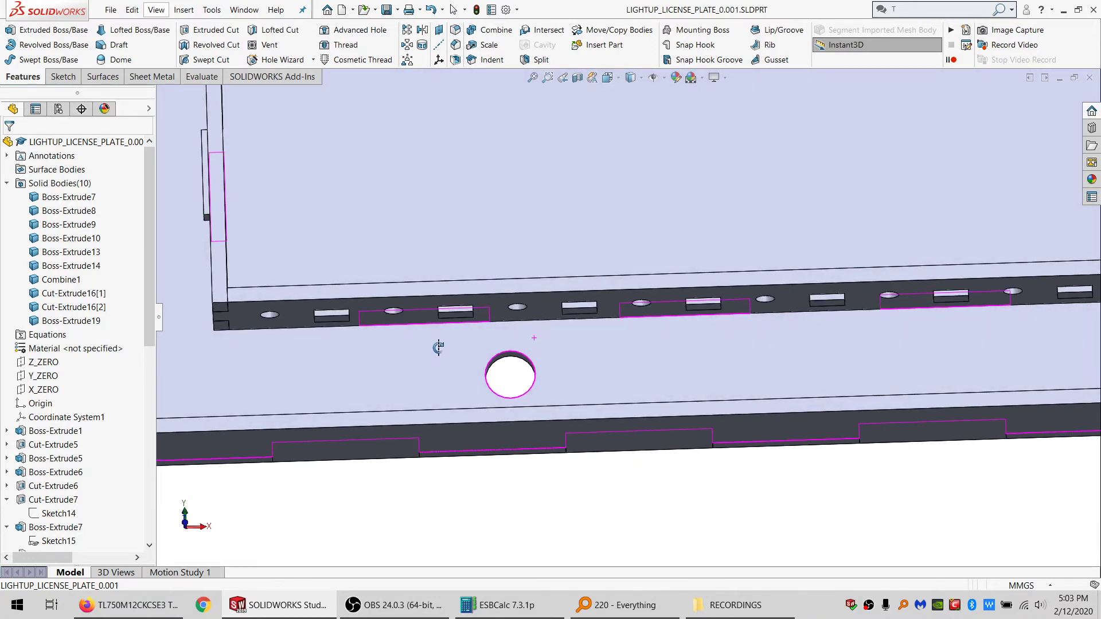
pyautogui.moveTo(597, 397); pyautogui.dragTo(575, 491, button='middle')
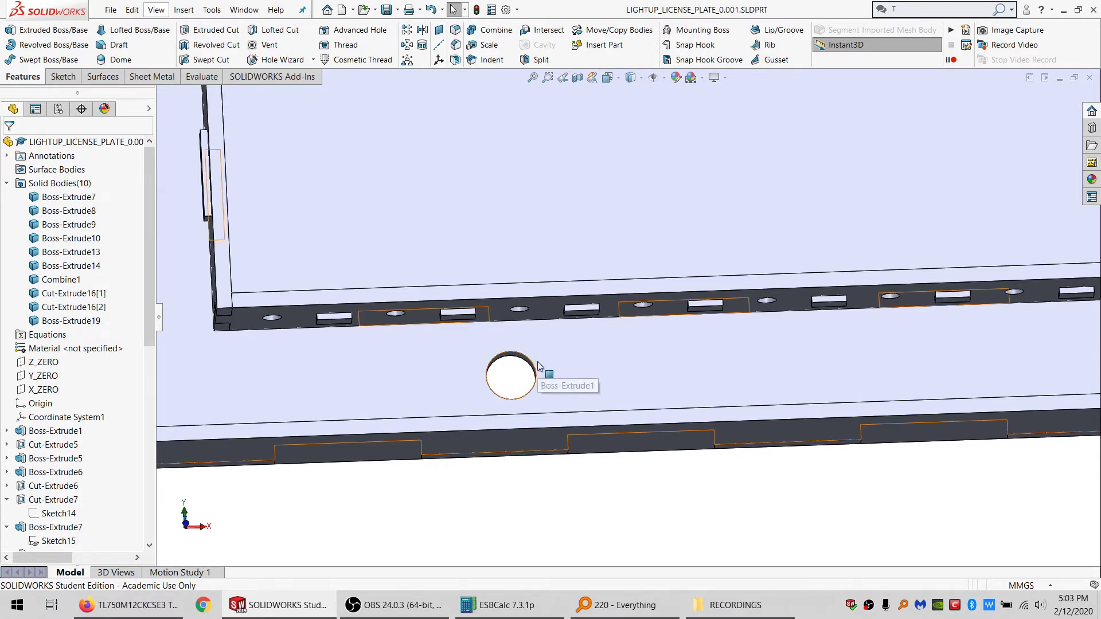
pyautogui.scroll(3, 539, 372)
pyautogui.scroll(-3, 600, 328)
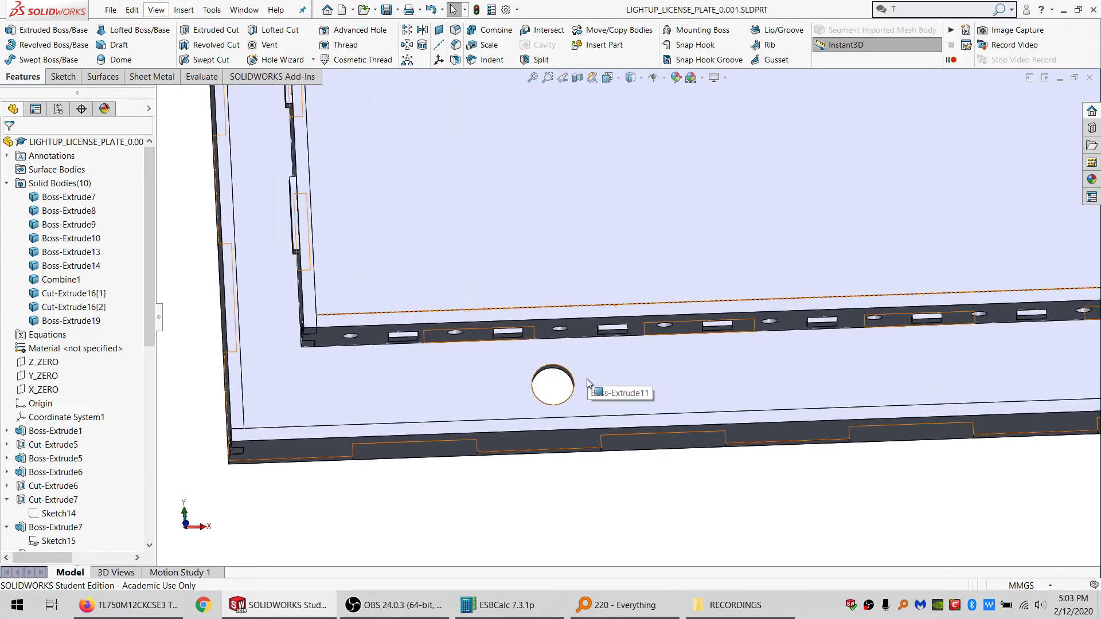
pyautogui.scroll(-1, 587, 383)
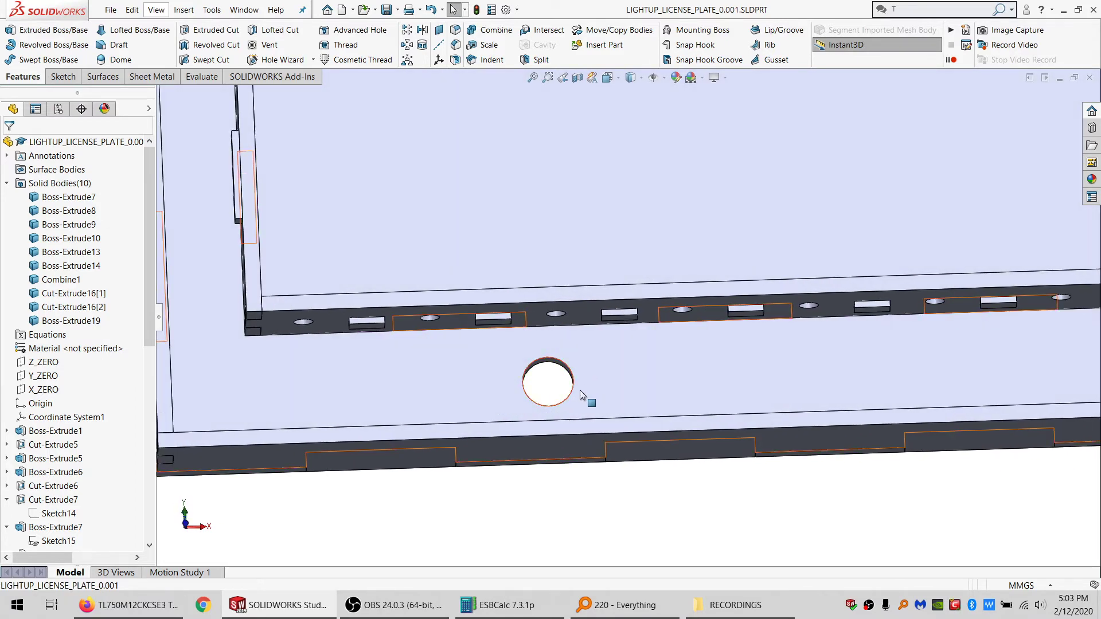
pyautogui.scroll(-1, 573, 373)
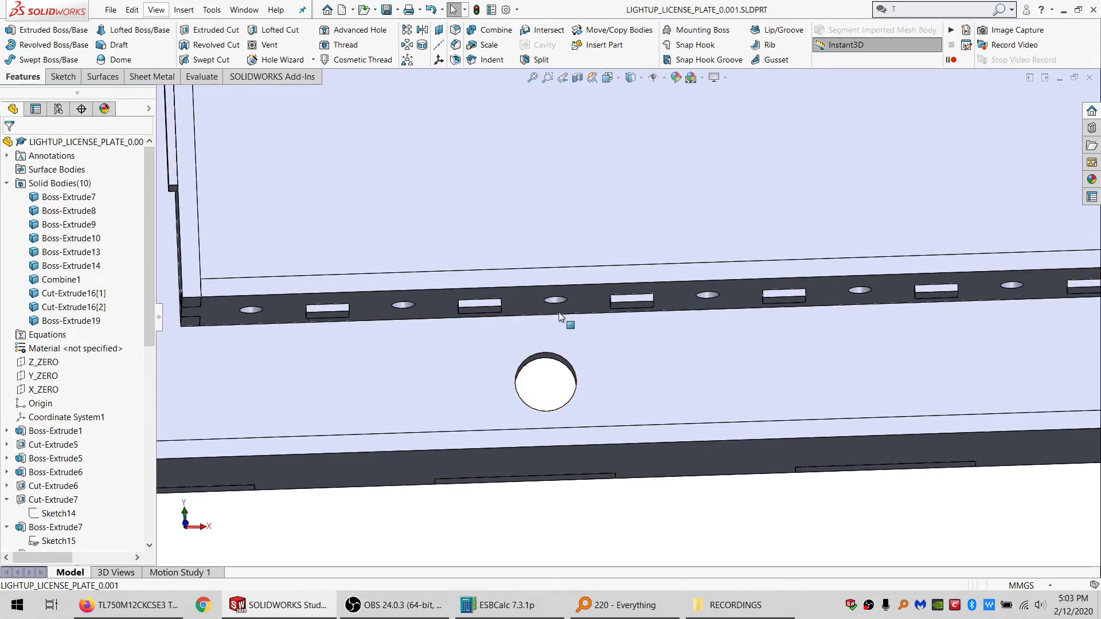
# Step: Examine the plate's lower strip around the lower-left mounting hole and the nearby row of slots
pyautogui.scroll(5, 594, 310)
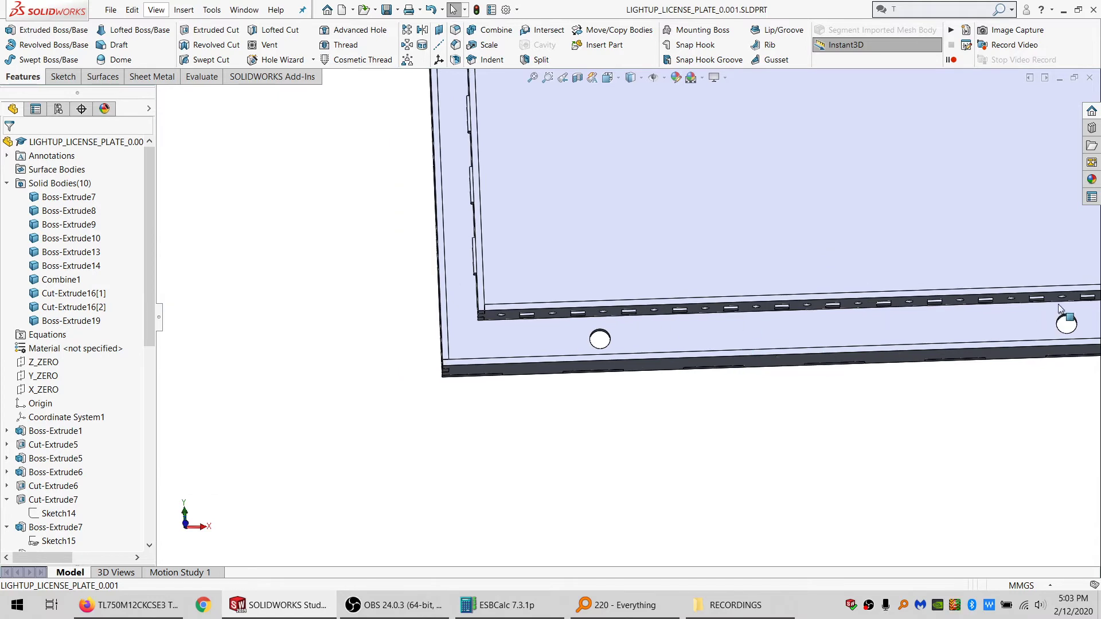
pyautogui.scroll(-4, 627, 327)
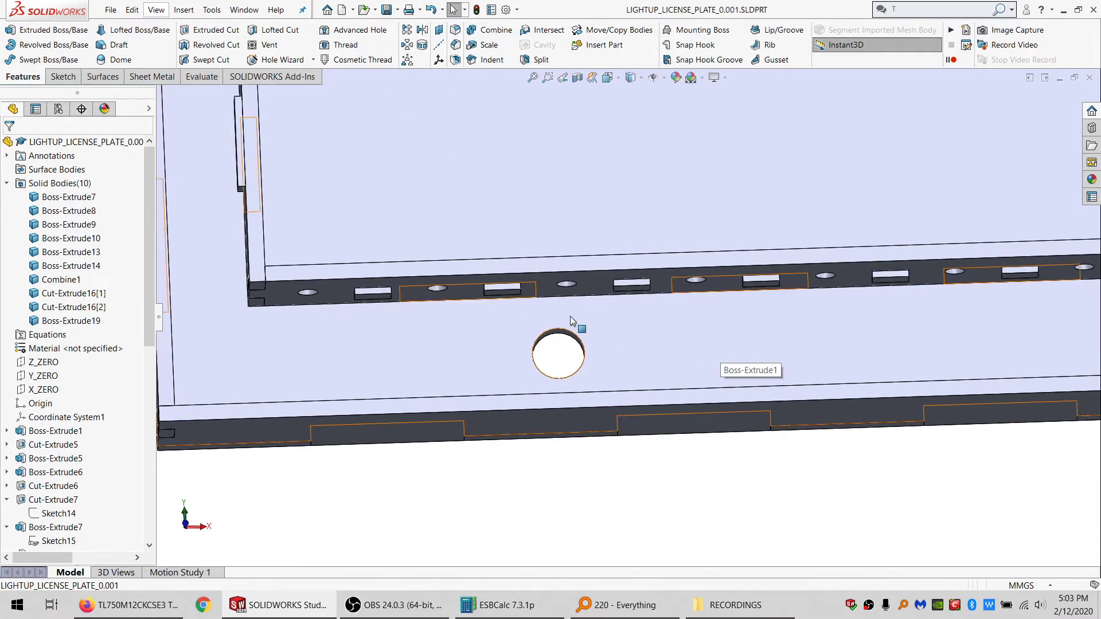
pyautogui.moveTo(587, 326); pyautogui.dragTo(579, 364, button='middle')
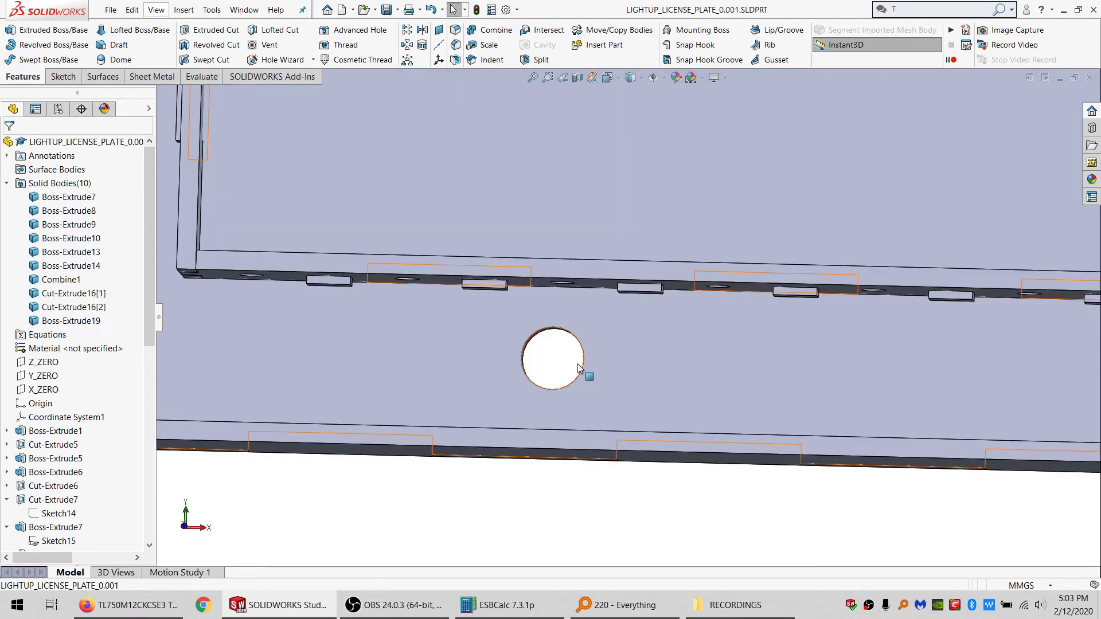
pyautogui.scroll(-1, 593, 405)
pyautogui.moveTo(593, 406); pyautogui.dragTo(600, 369, button='middle')
pyautogui.moveTo(577, 298)
pyautogui.mouseDown(button='middle')
pyautogui.moveTo(574, 313)
pyautogui.moveTo(574, 299)
pyautogui.mouseUp(button='middle')
pyautogui.scroll(-1, 575, 370)
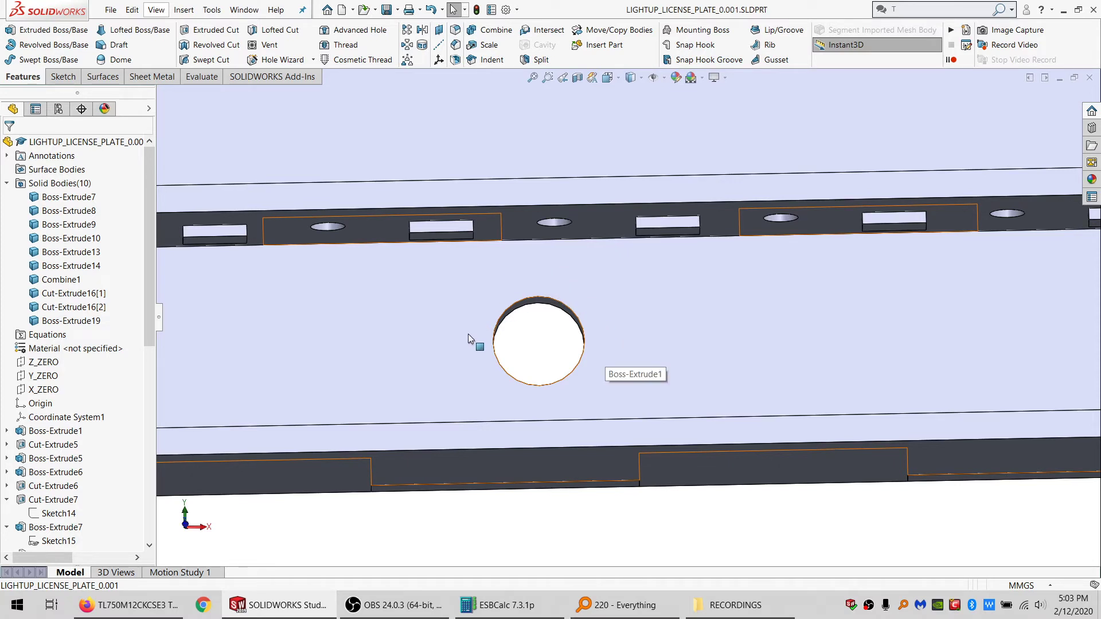
pyautogui.moveTo(562, 390); pyautogui.dragTo(567, 365, button='middle')
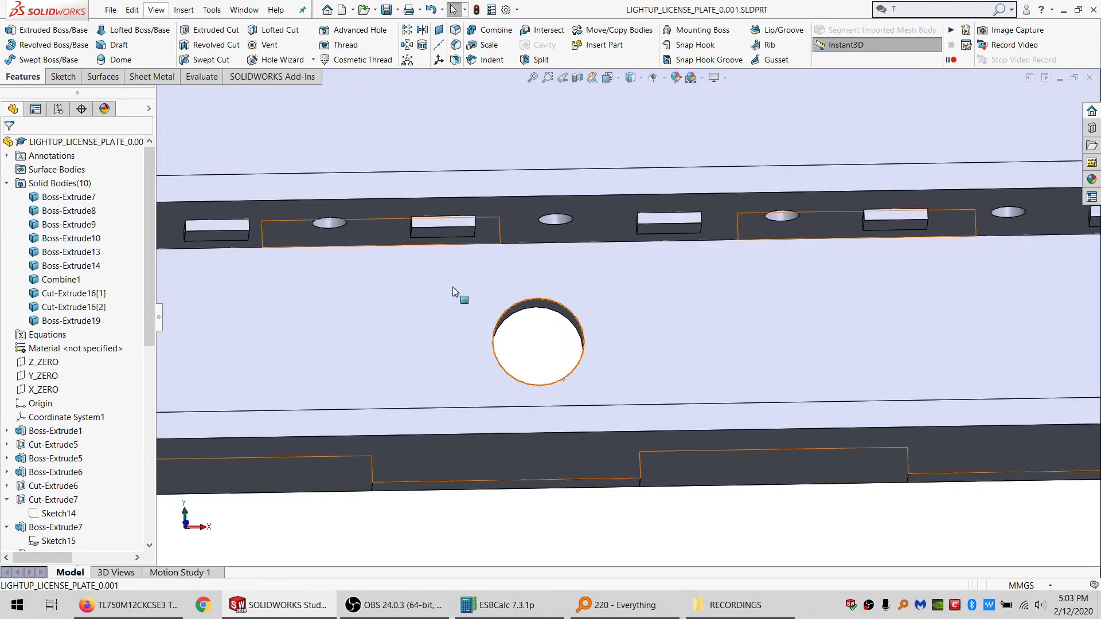
# Step: Start a sketch on the plate face around the lower-left mounting hole and draw a 3 Point Center Rectangle centred on the hole
pyautogui.click(62, 76)
pyautogui.click(11, 29)
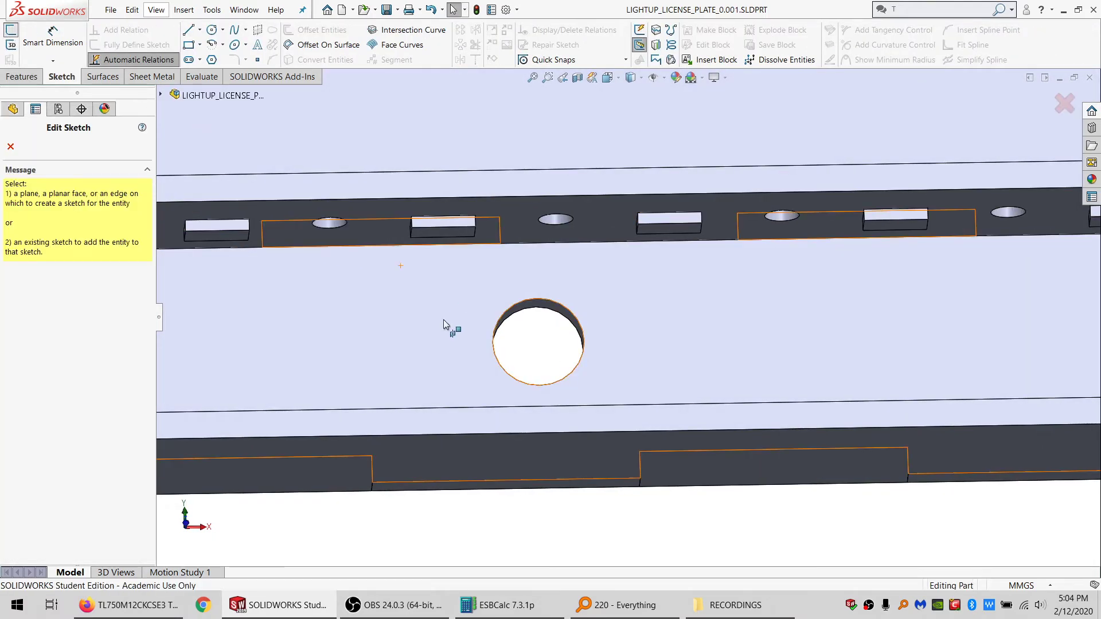
pyautogui.click(432, 330)
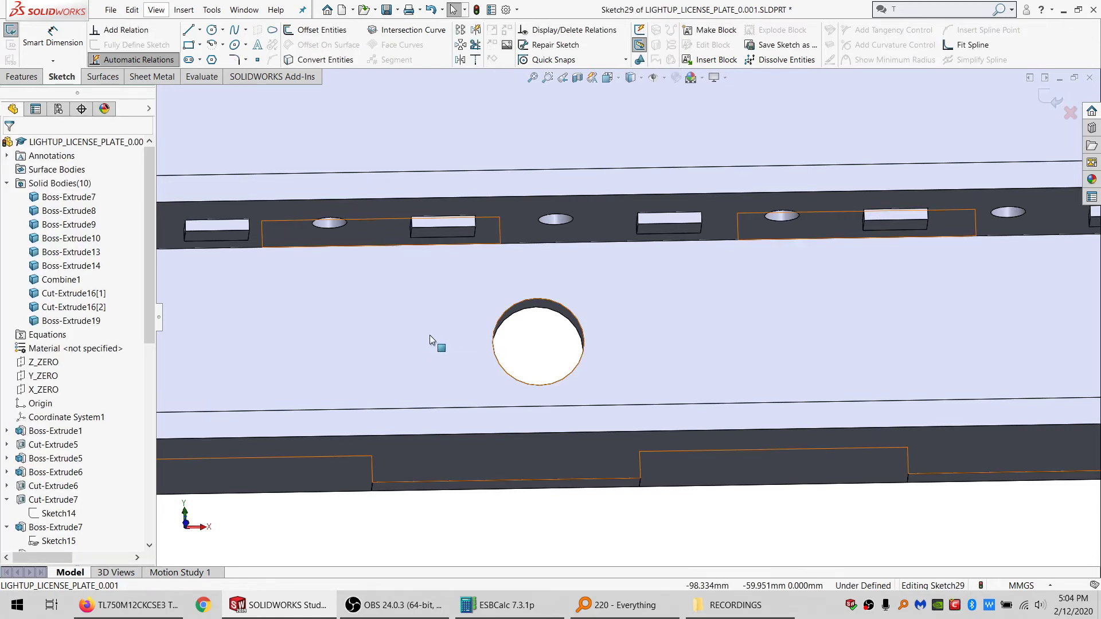
pyautogui.click(415, 325)
pyautogui.click(199, 45)
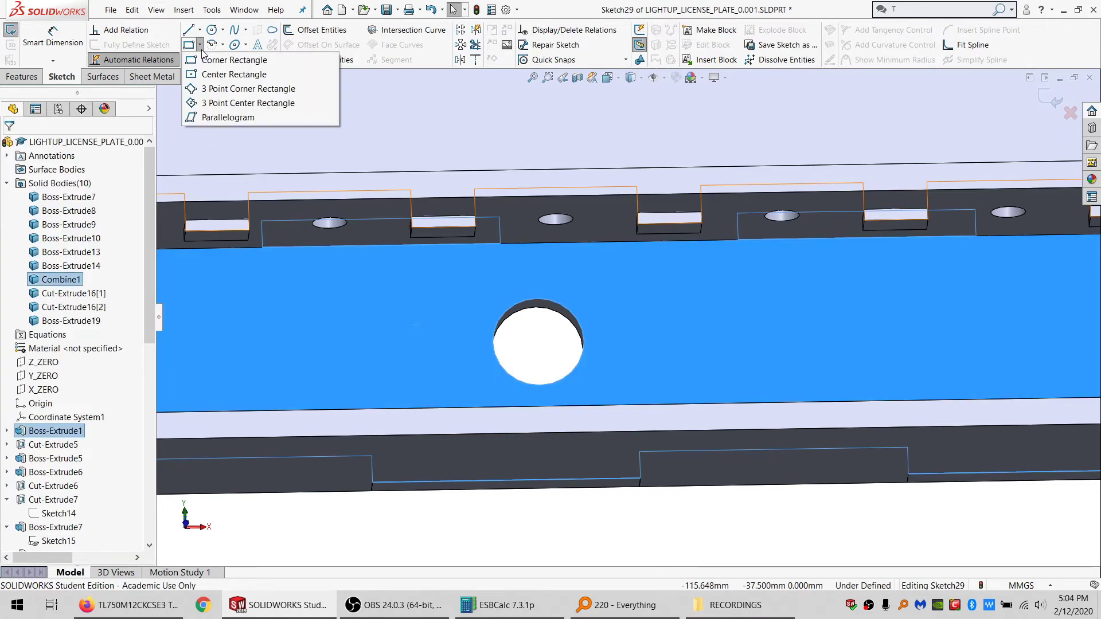
pyautogui.click(212, 104)
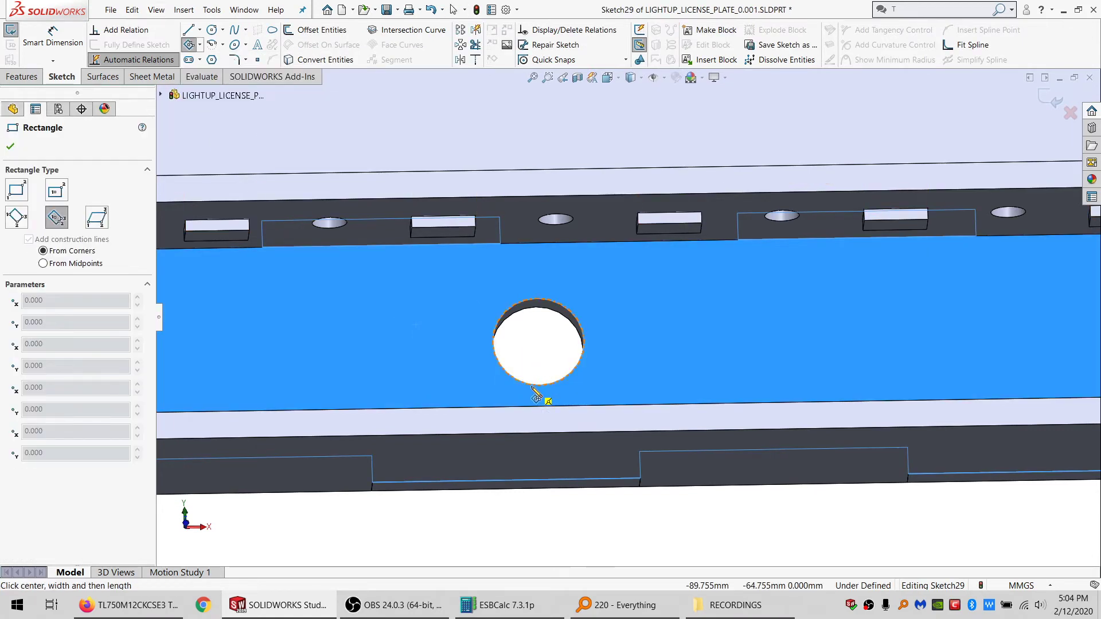
pyautogui.click(538, 343)
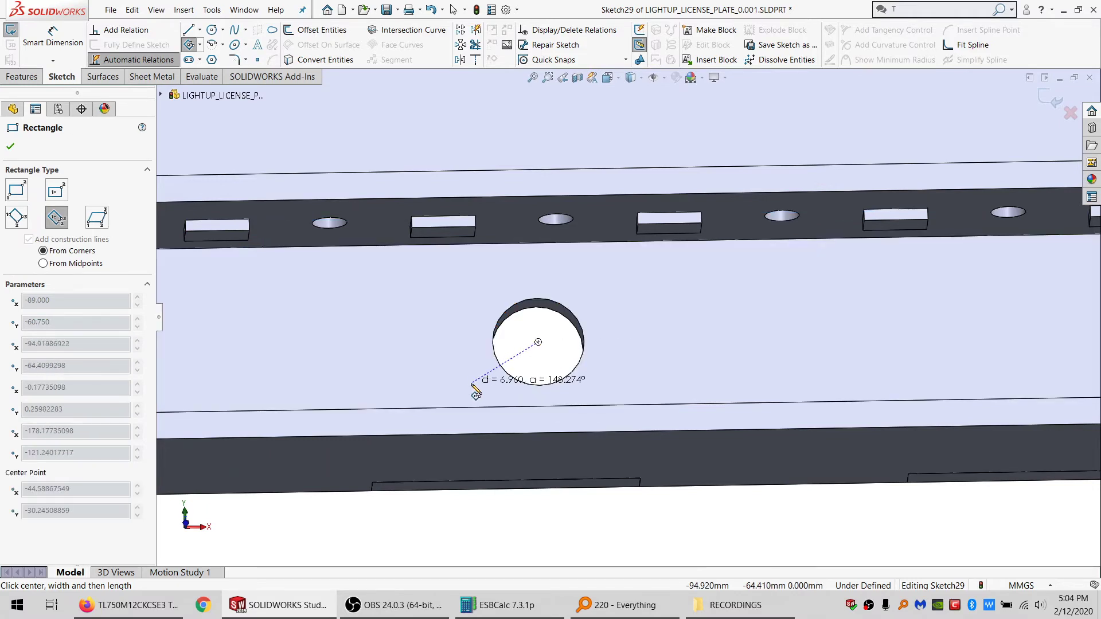
pyautogui.click(430, 344)
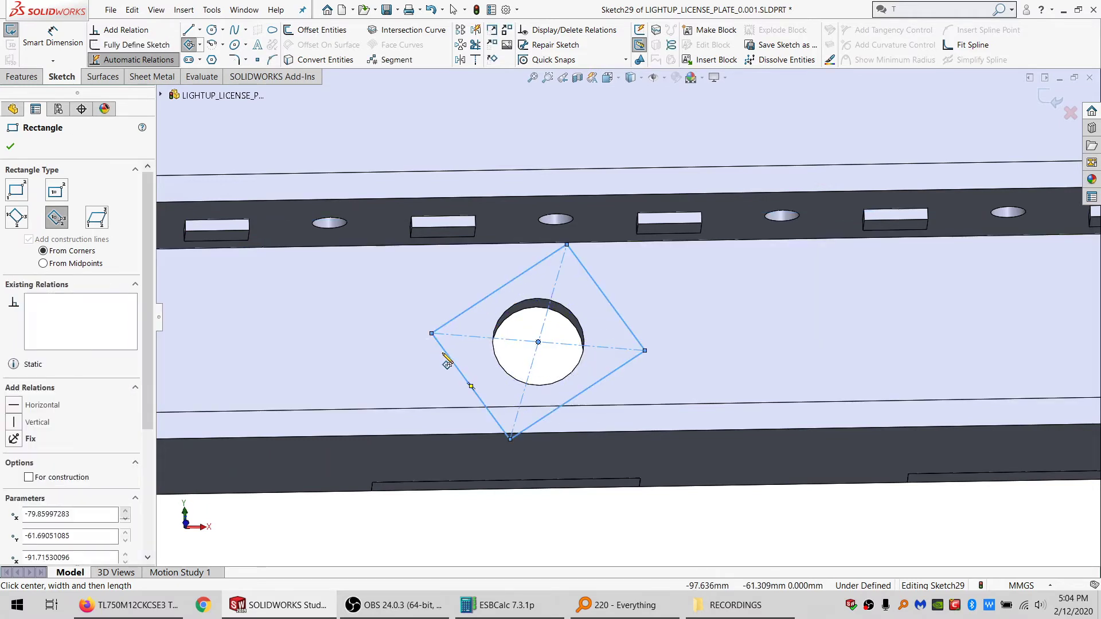
pyautogui.press('Escape')
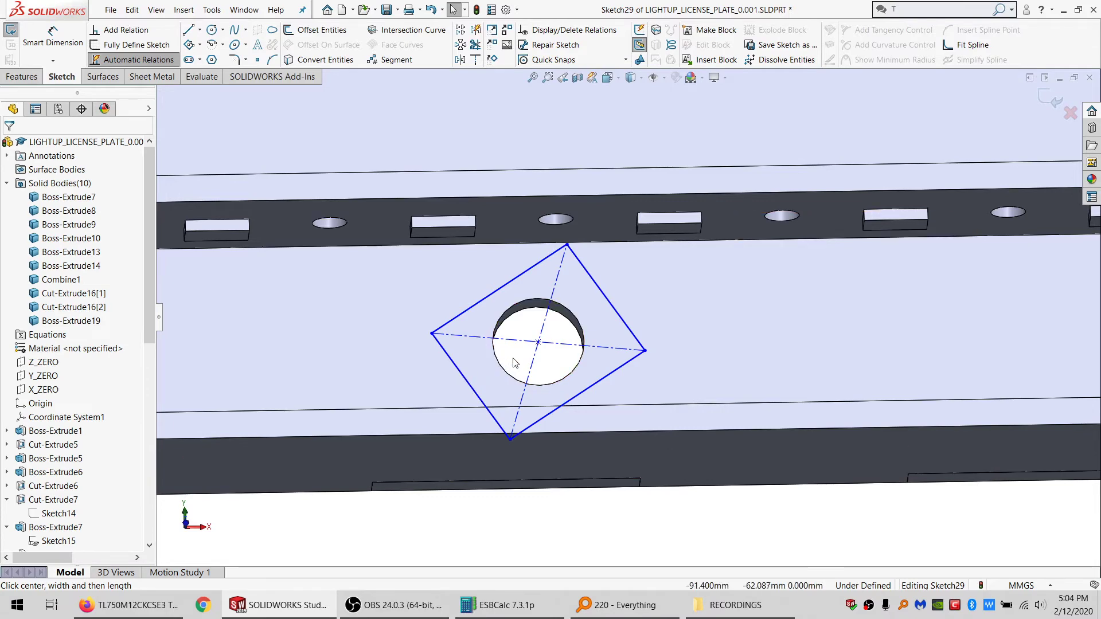
# Step: Offset the mounting hole's edge outward and link the offset distance to the SAFE_DIST variable
pyautogui.click(513, 308)
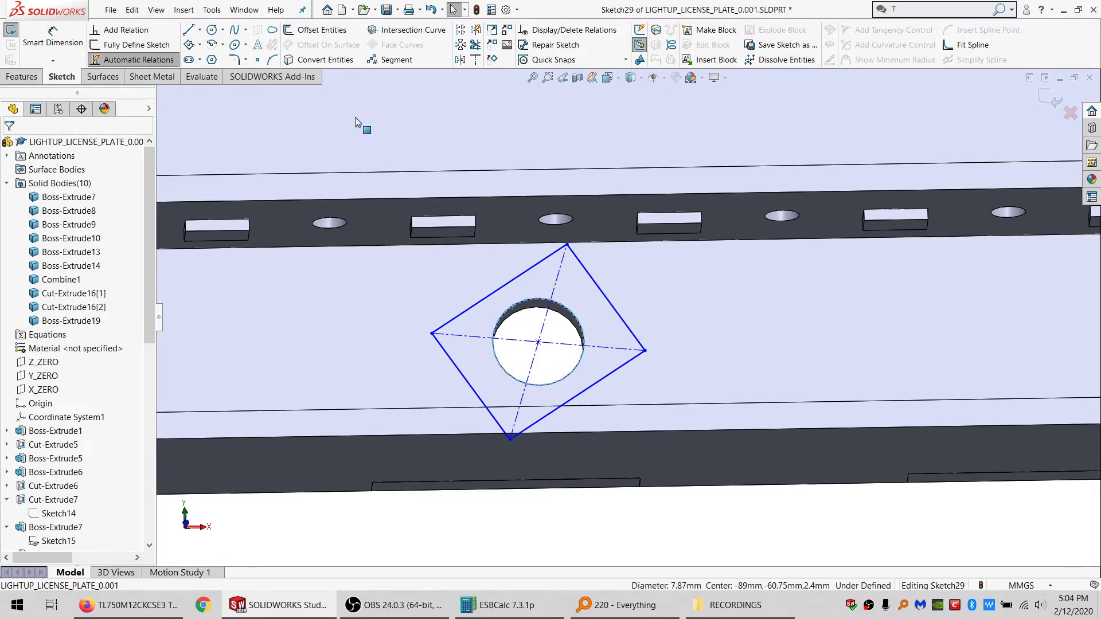
pyautogui.click(321, 30)
pyautogui.click(11, 145)
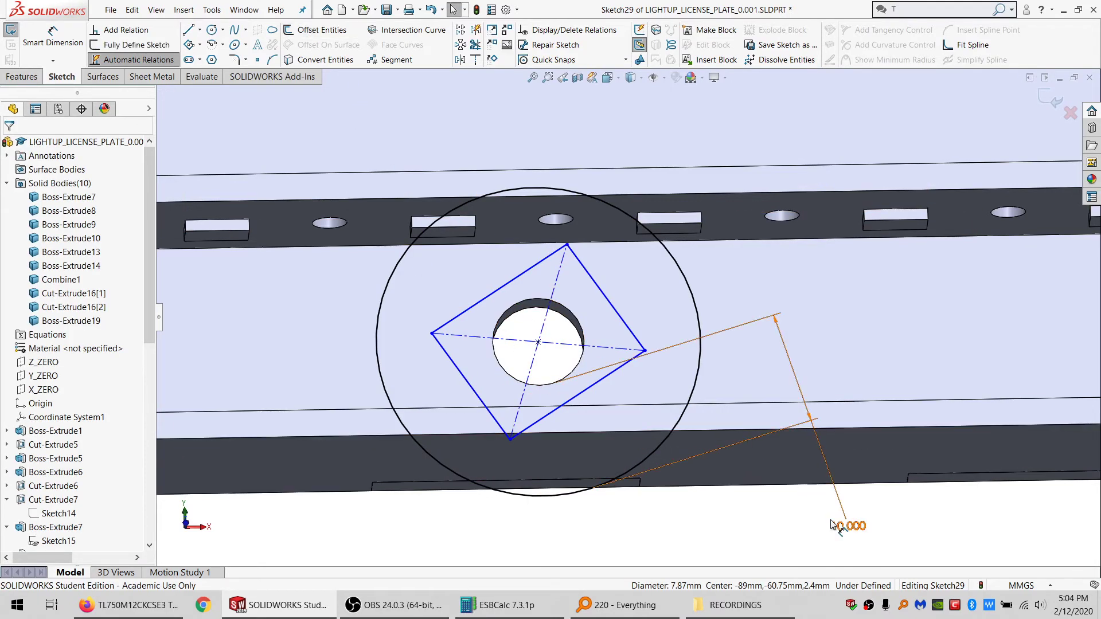
pyautogui.write('=sa')
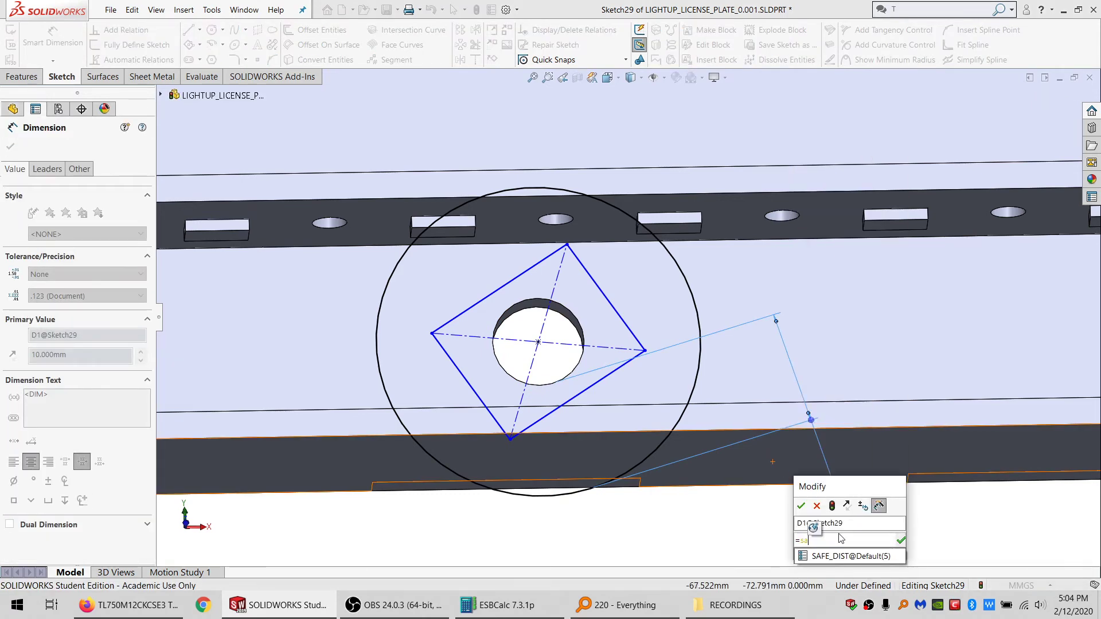
pyautogui.click(846, 559)
pyautogui.press('Return')
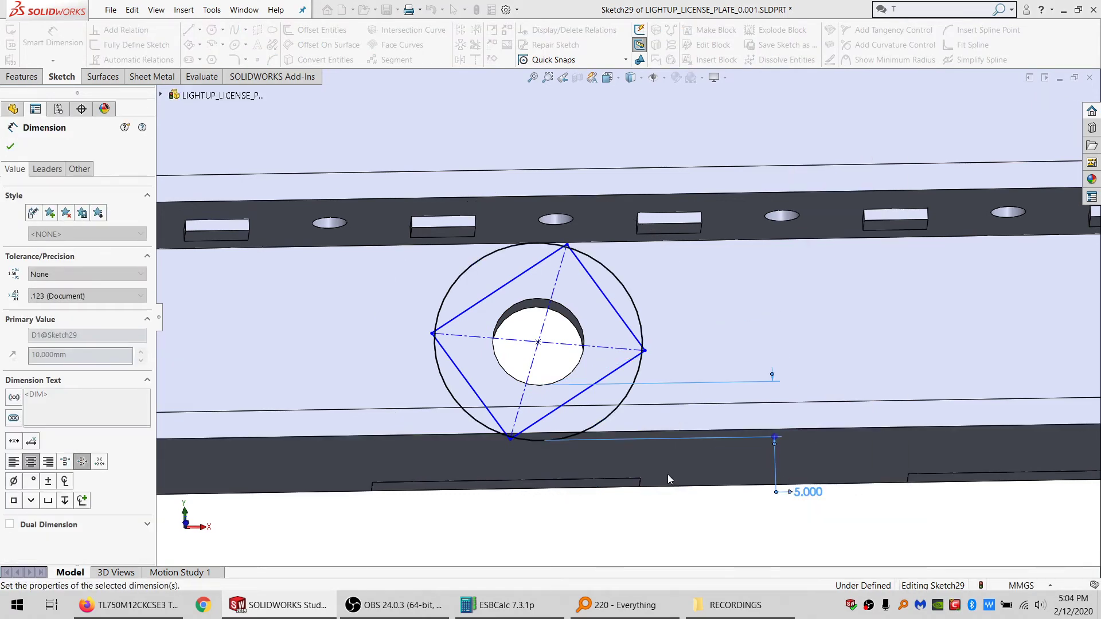
pyautogui.press('Escape')
# Step: Examine how the rectangle and offset circle fit between the slotted wall and the plate's outer edge
pyautogui.moveTo(614, 339)
pyautogui.mouseDown(button='middle')
pyautogui.moveTo(606, 394)
pyautogui.moveTo(606, 346)
pyautogui.moveTo(618, 354)
pyautogui.moveTo(634, 342)
pyautogui.moveTo(609, 331)
pyautogui.moveTo(623, 357)
pyautogui.moveTo(619, 344)
pyautogui.mouseUp(button='middle')
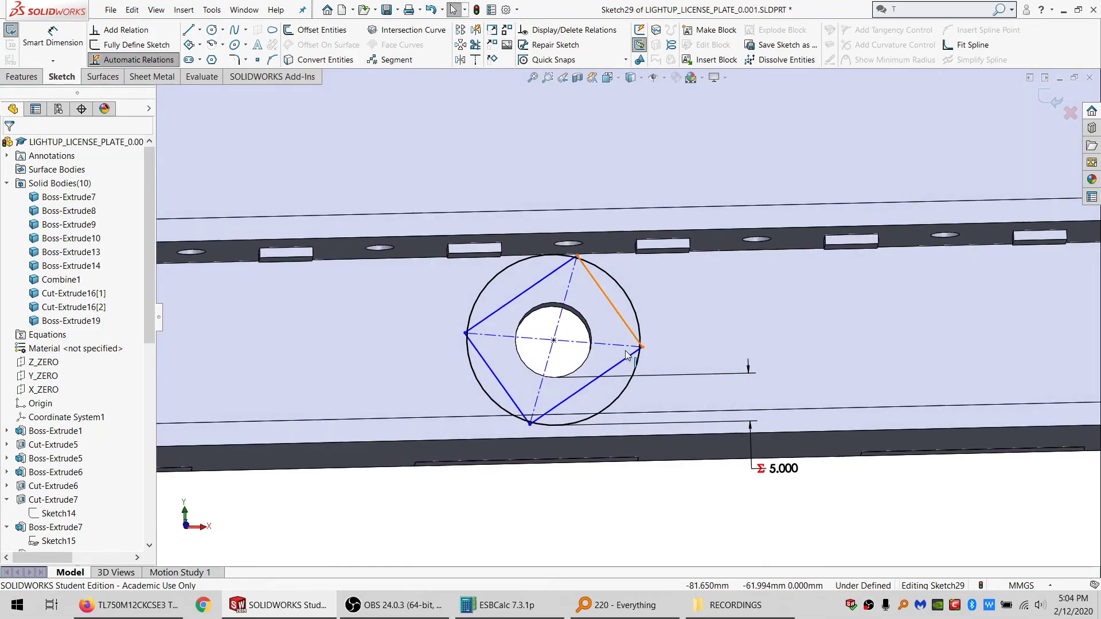
pyautogui.rightClick(536, 268)
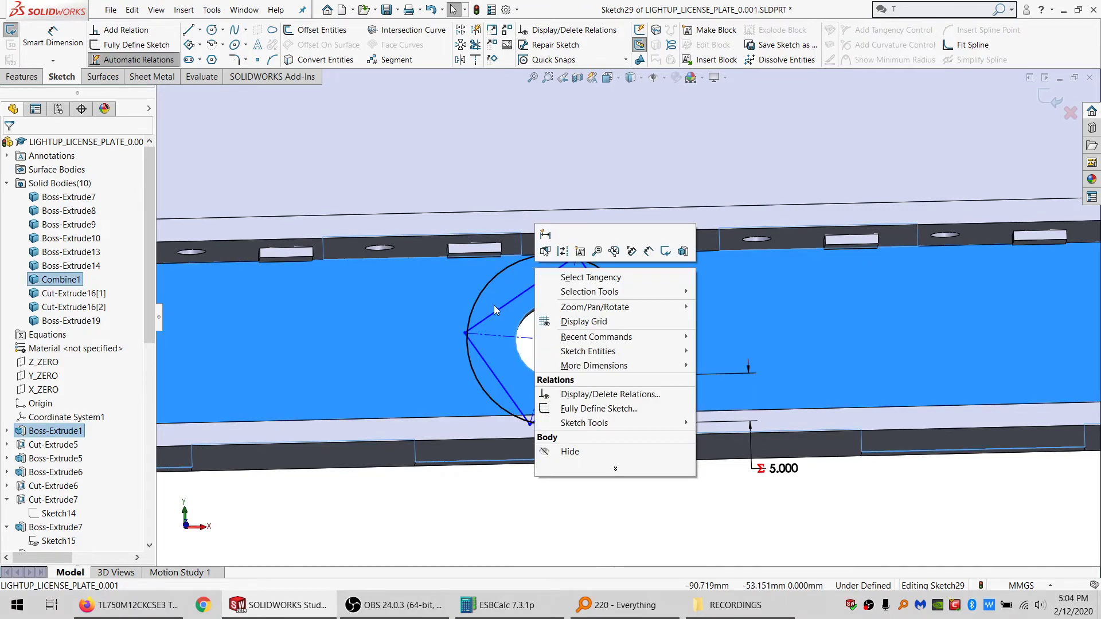
pyautogui.click(432, 514)
pyautogui.scroll(5, 534, 335)
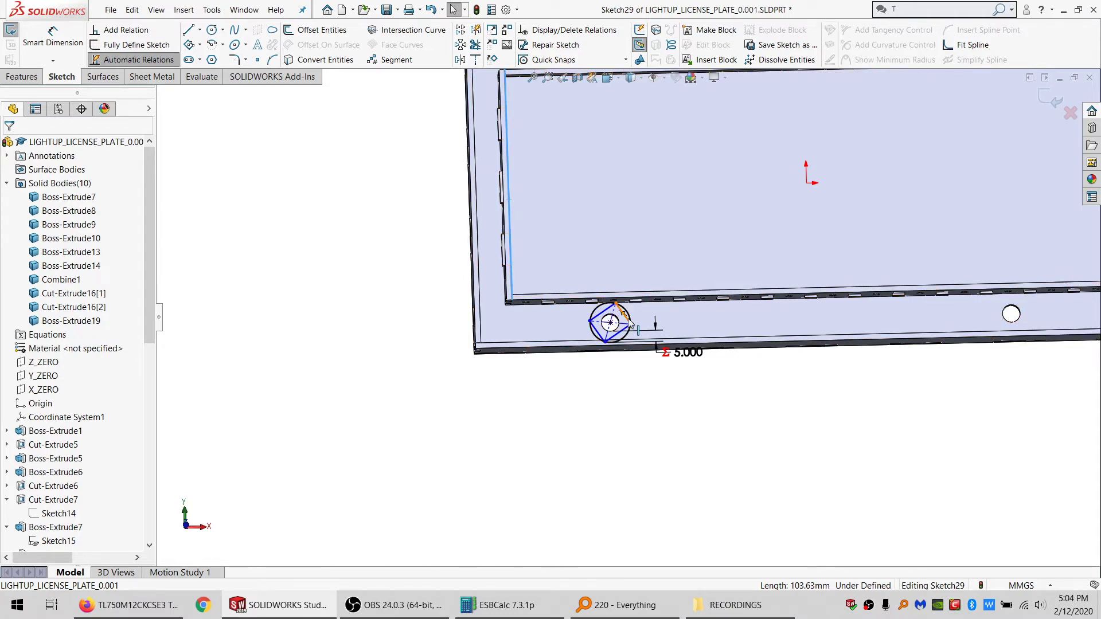
pyautogui.scroll(3, 721, 256)
pyautogui.scroll(-3, 720, 256)
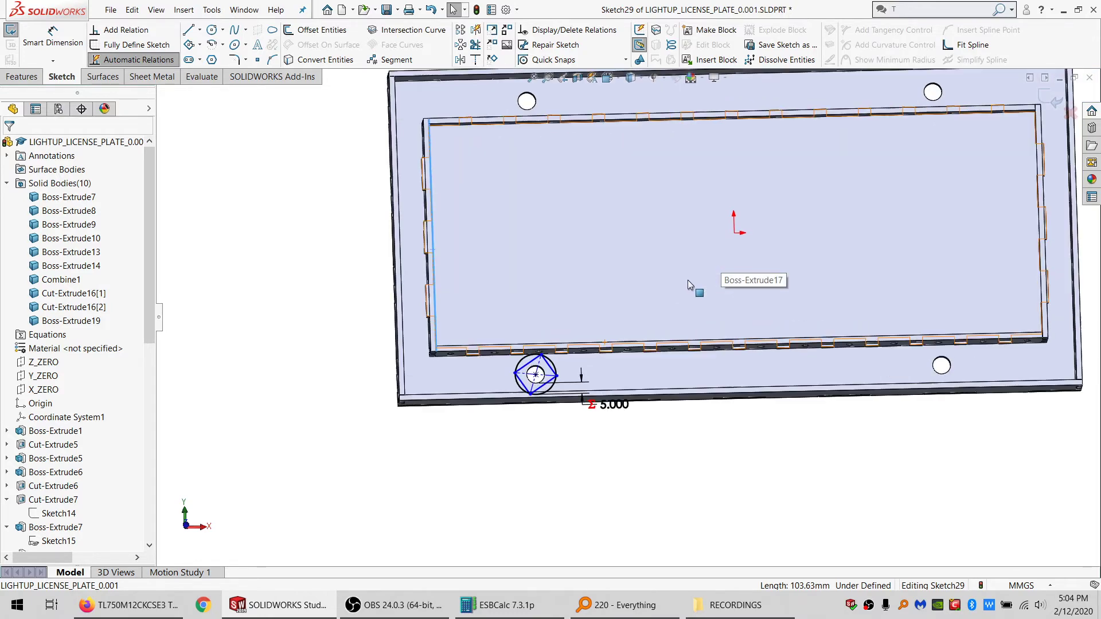
pyautogui.scroll(-2, 537, 392)
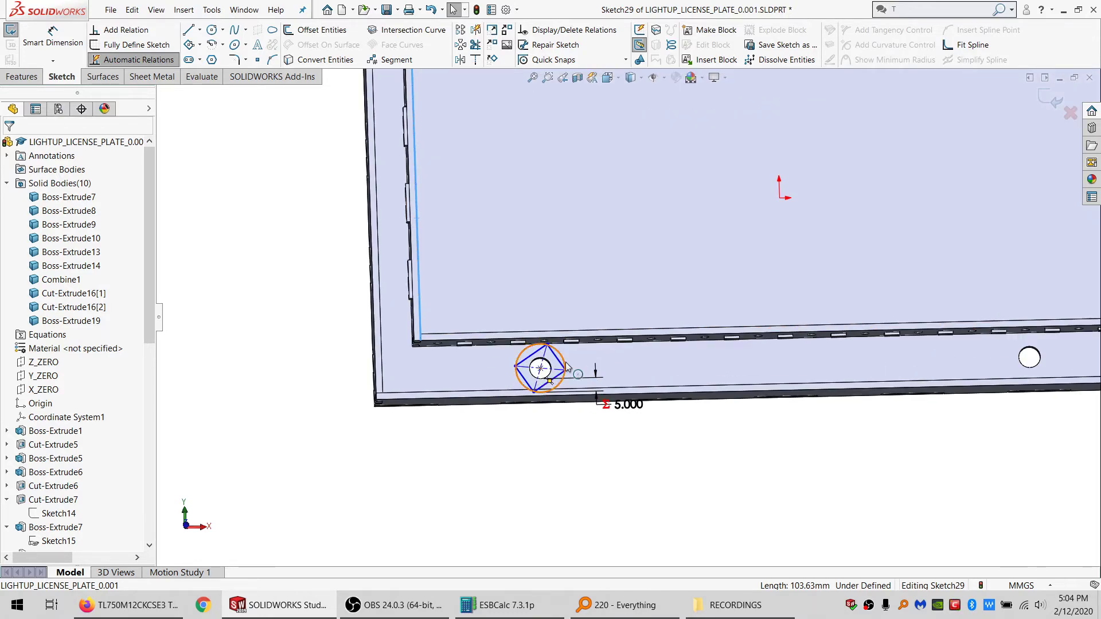
pyautogui.scroll(-3, 535, 390)
pyautogui.moveTo(566, 370); pyautogui.dragTo(589, 378, button='middle')
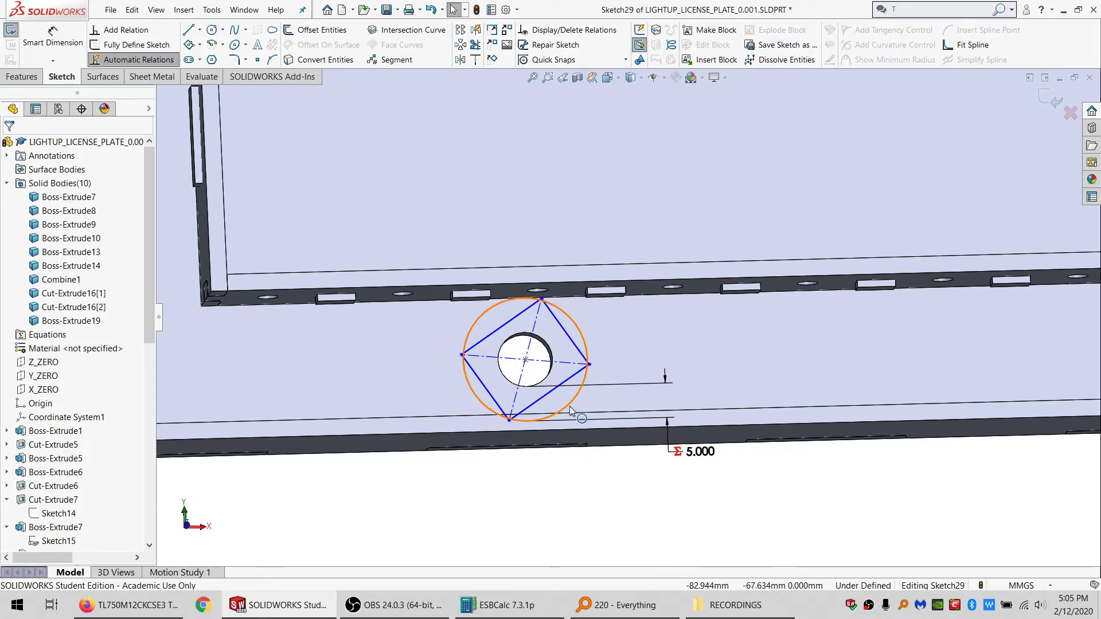
pyautogui.moveTo(569, 406); pyautogui.dragTo(573, 353, button='middle')
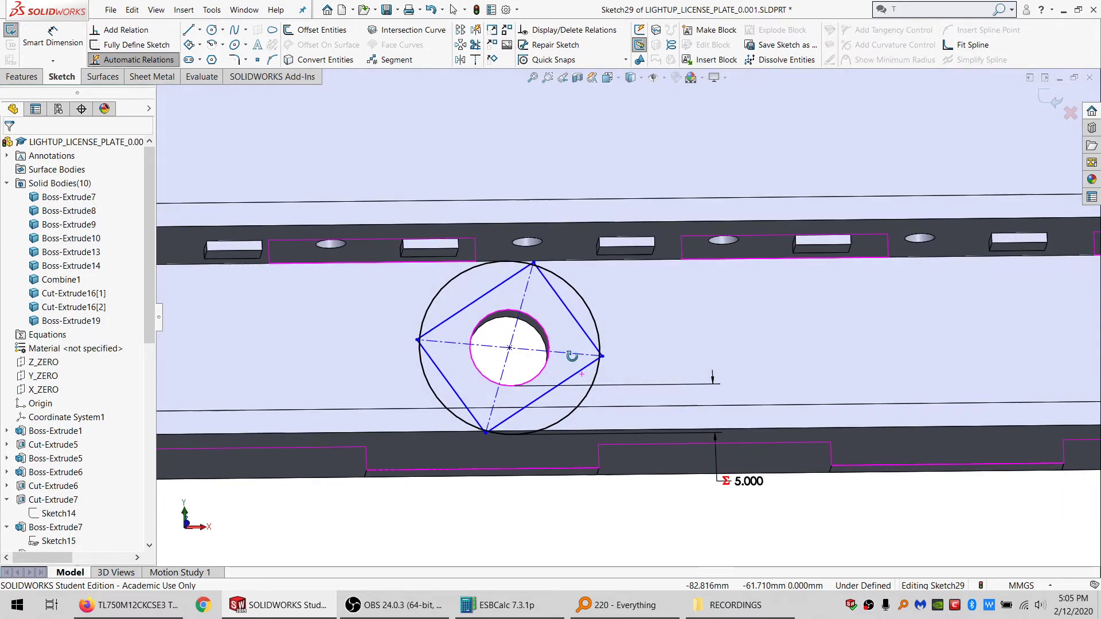
pyautogui.moveTo(611, 416)
pyautogui.mouseDown(button='middle')
pyautogui.moveTo(555, 401)
pyautogui.moveTo(548, 412)
pyautogui.moveTo(546, 360)
pyautogui.moveTo(510, 403)
pyautogui.moveTo(521, 374)
pyautogui.moveTo(540, 393)
pyautogui.mouseUp(button='middle')
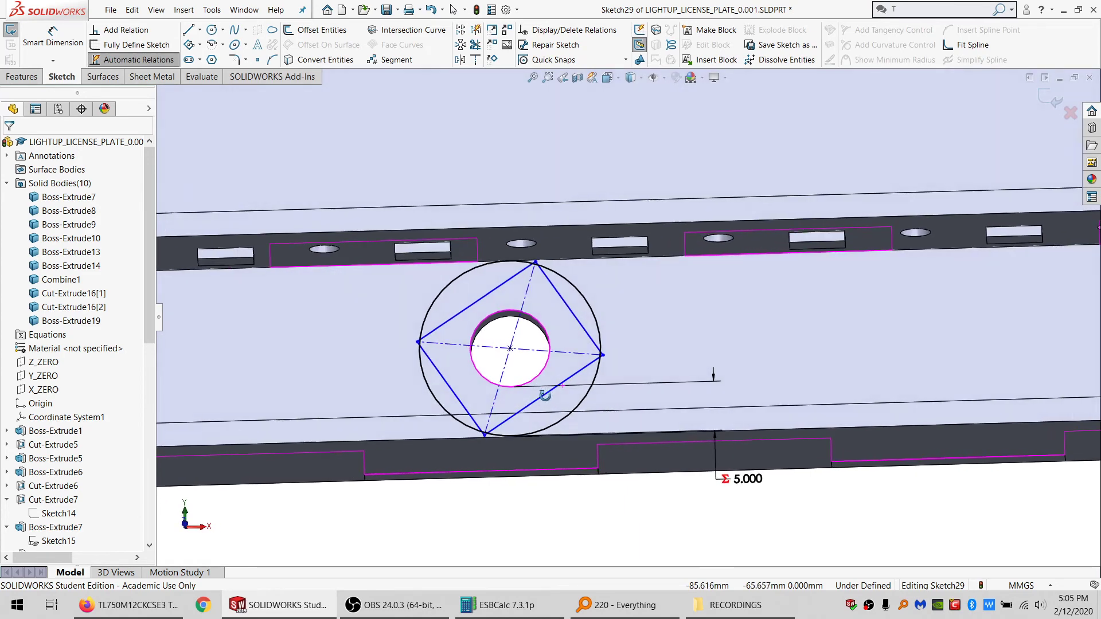
# Step: Discard the current sketch and start a new one on the same plate face
pyautogui.click(1070, 112)
pyautogui.click(568, 311)
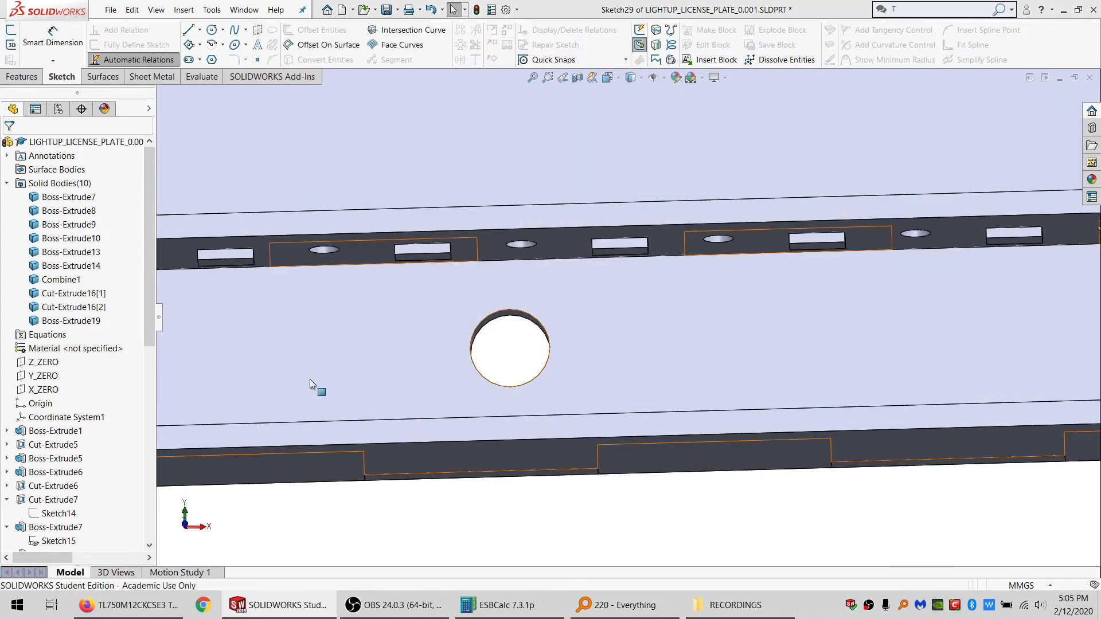
pyautogui.click(321, 367)
pyautogui.click(9, 31)
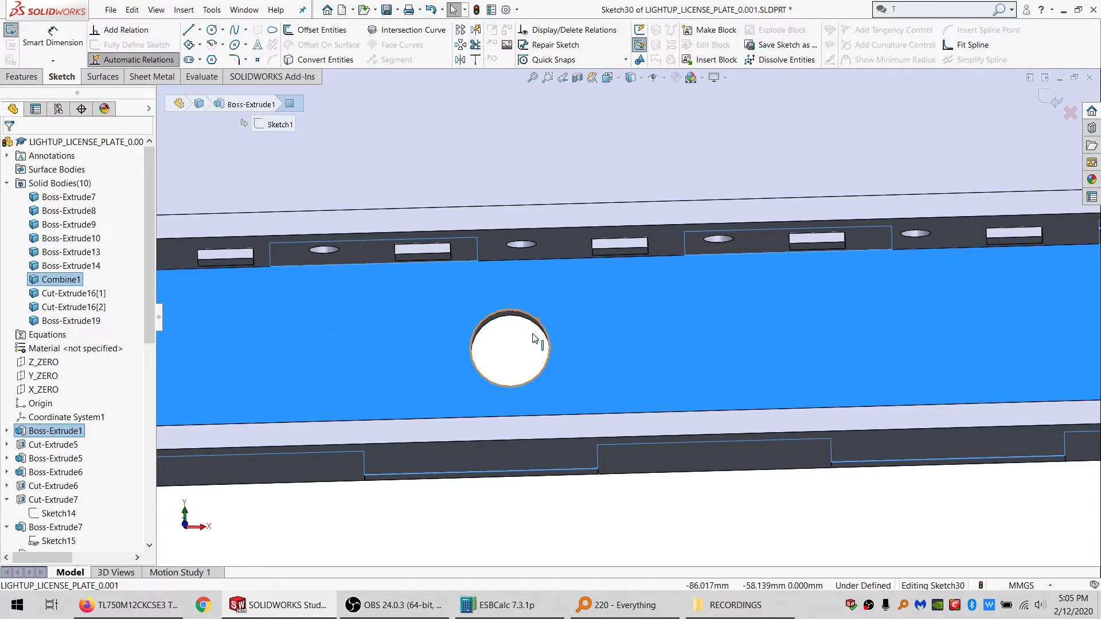
pyautogui.click(517, 513)
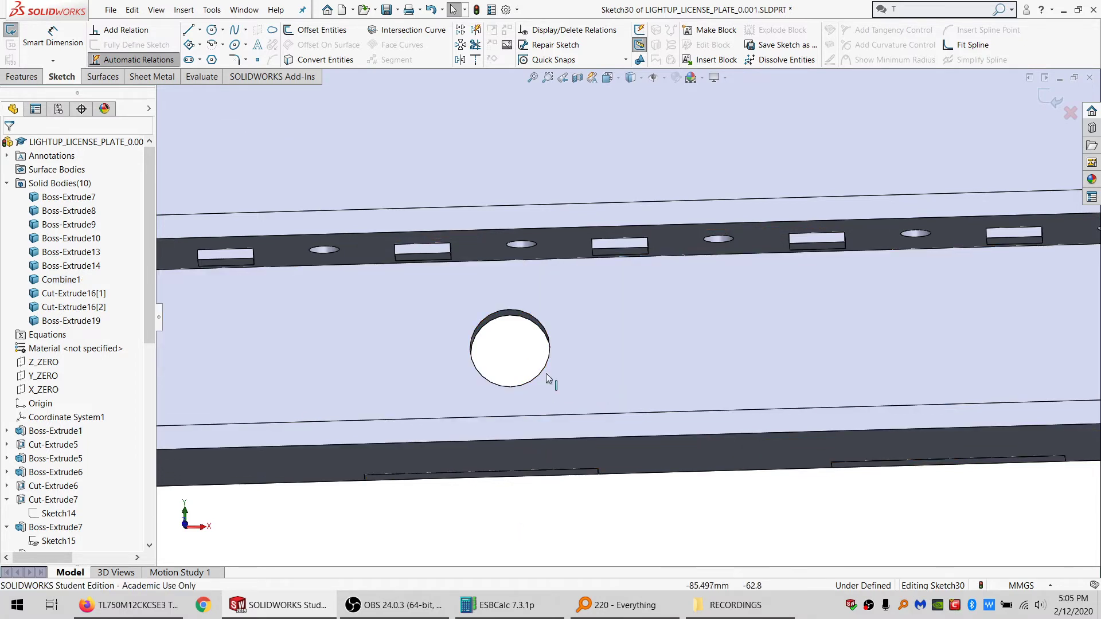
# Step: Sketch a center rectangle of about 12.7 by 10.4 mm, centred on the lower-left mounting hole
pyautogui.click(190, 46)
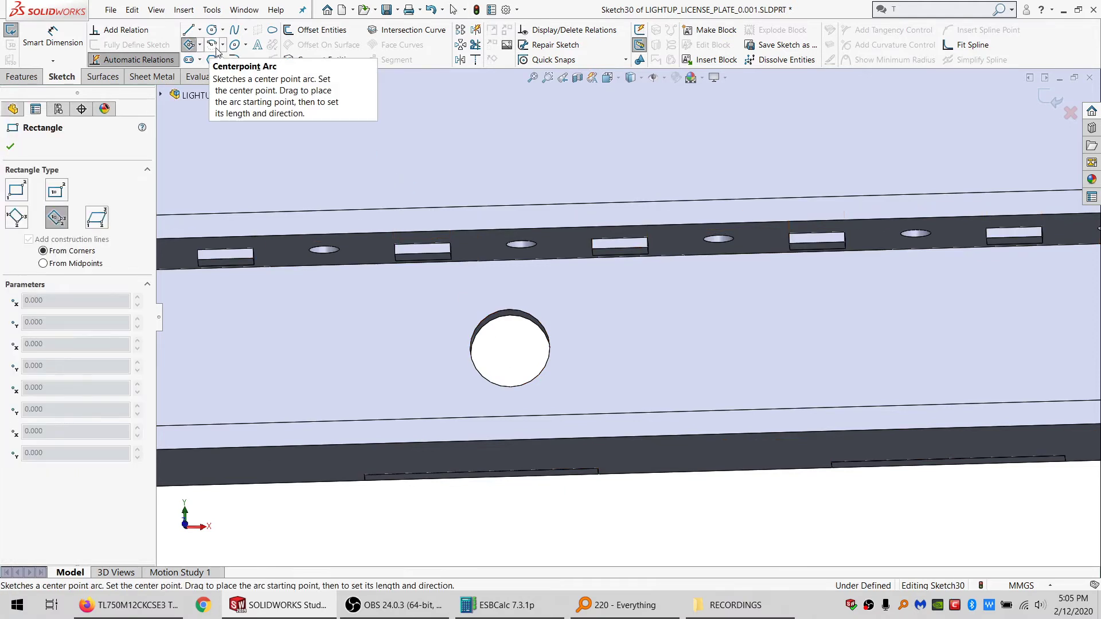
pyautogui.click(199, 45)
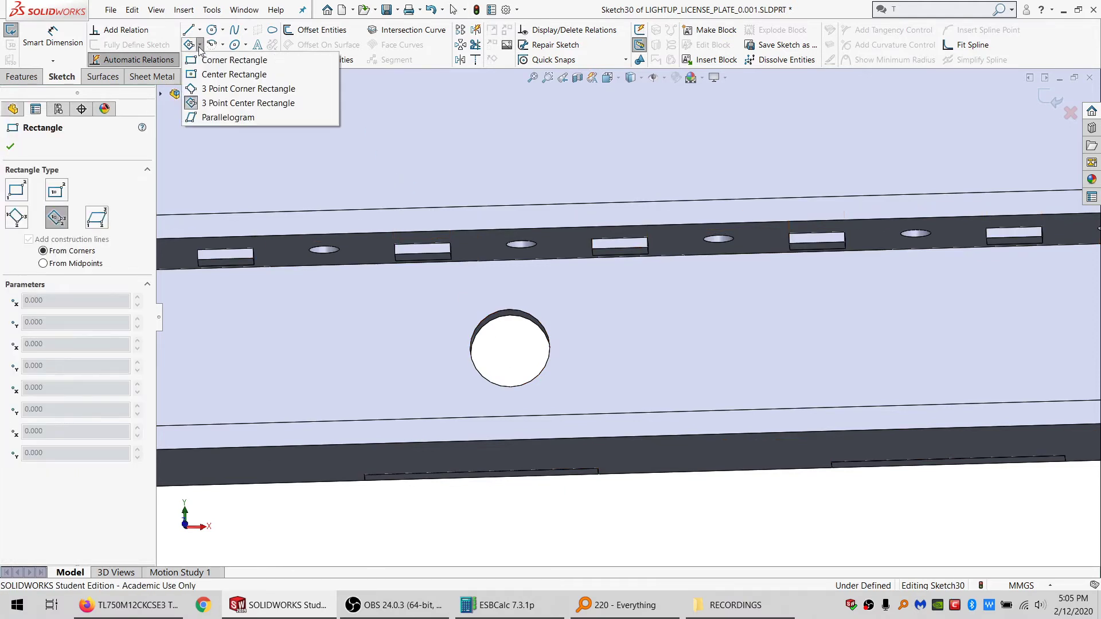
pyautogui.click(218, 74)
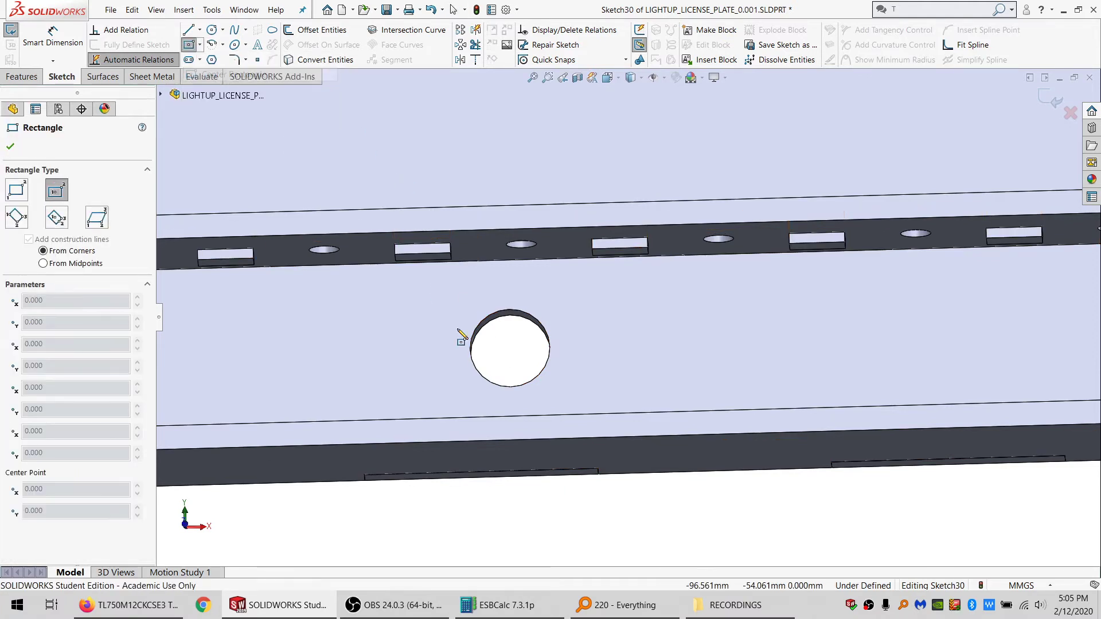
pyautogui.click(510, 349)
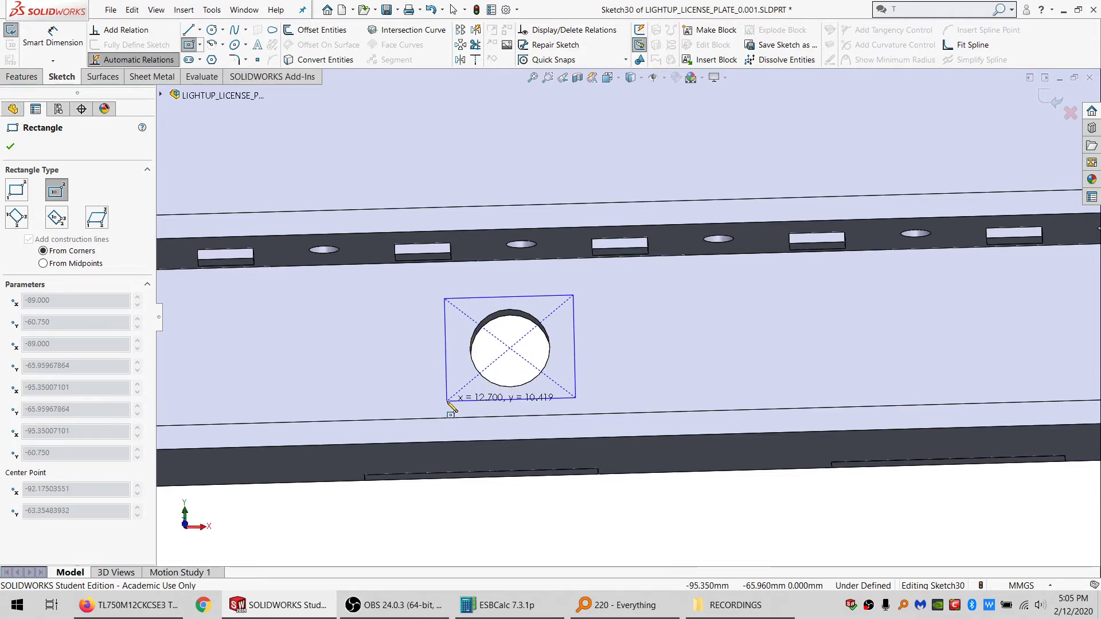
pyautogui.click(447, 400)
pyautogui.press('Escape')
pyautogui.press('Escape')
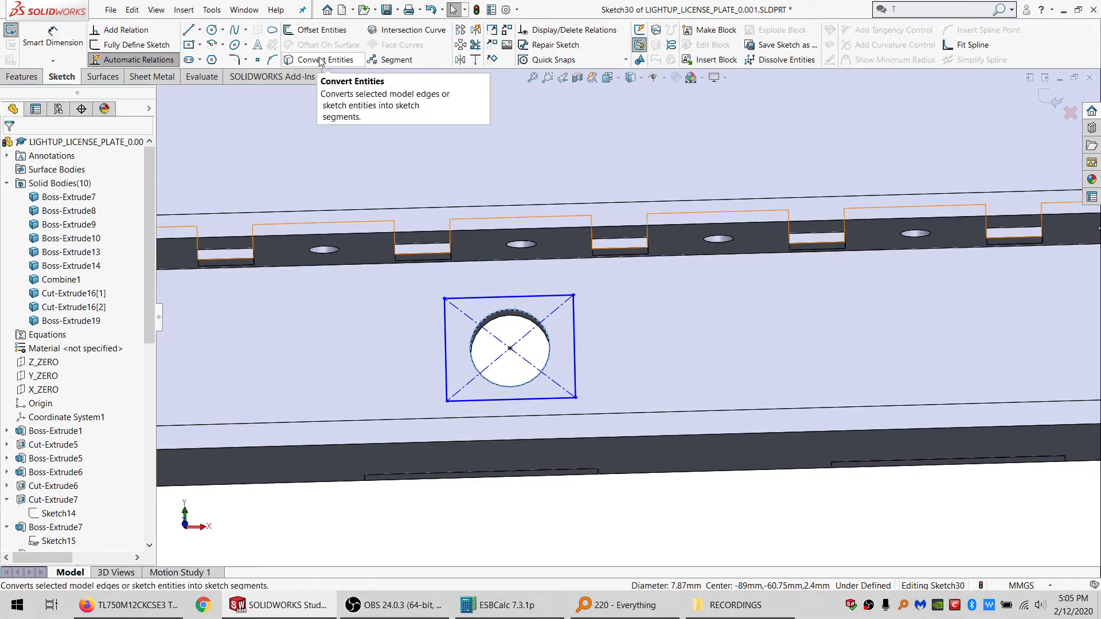
# Step: Offset the mounting hole's edge outward by 1.5 mm and make the offset circle construction geometry
pyautogui.click(519, 311)
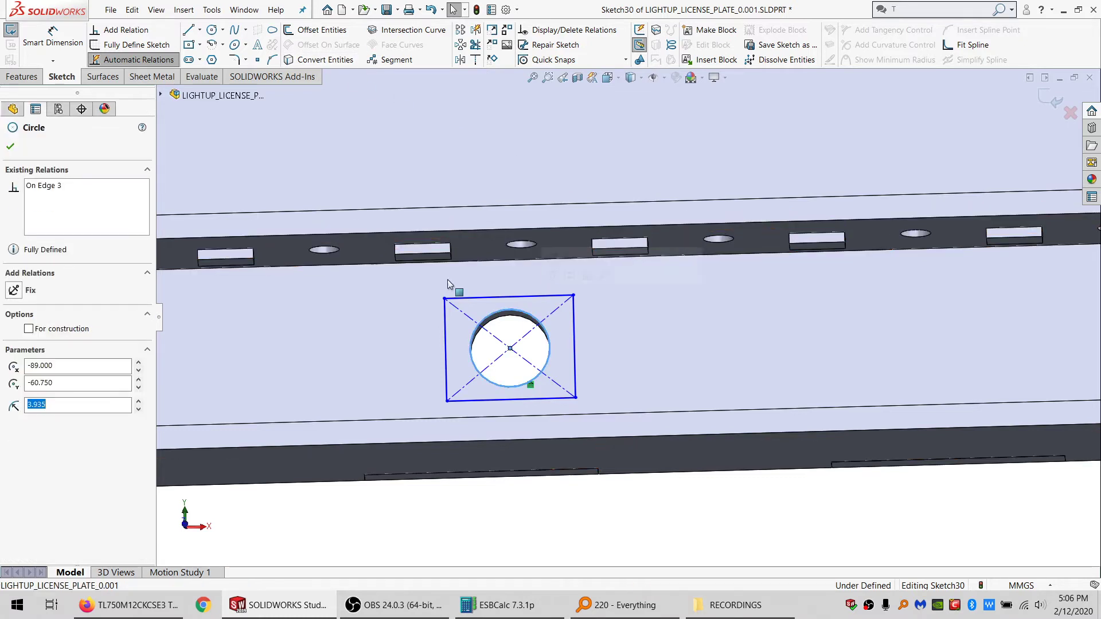
pyautogui.click(303, 32)
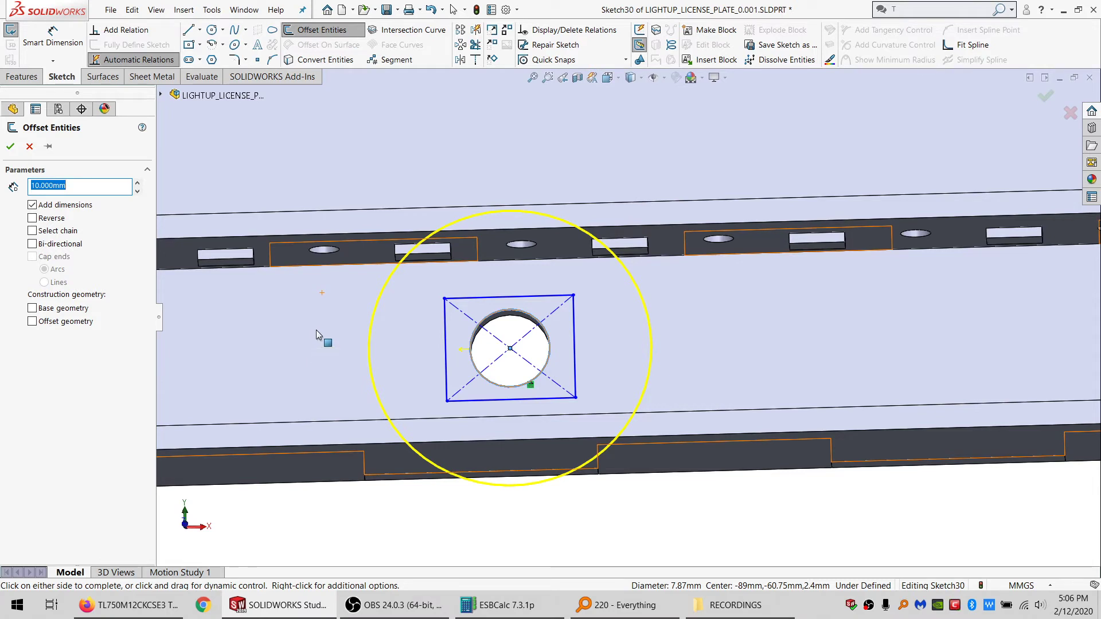
pyautogui.press('Return')
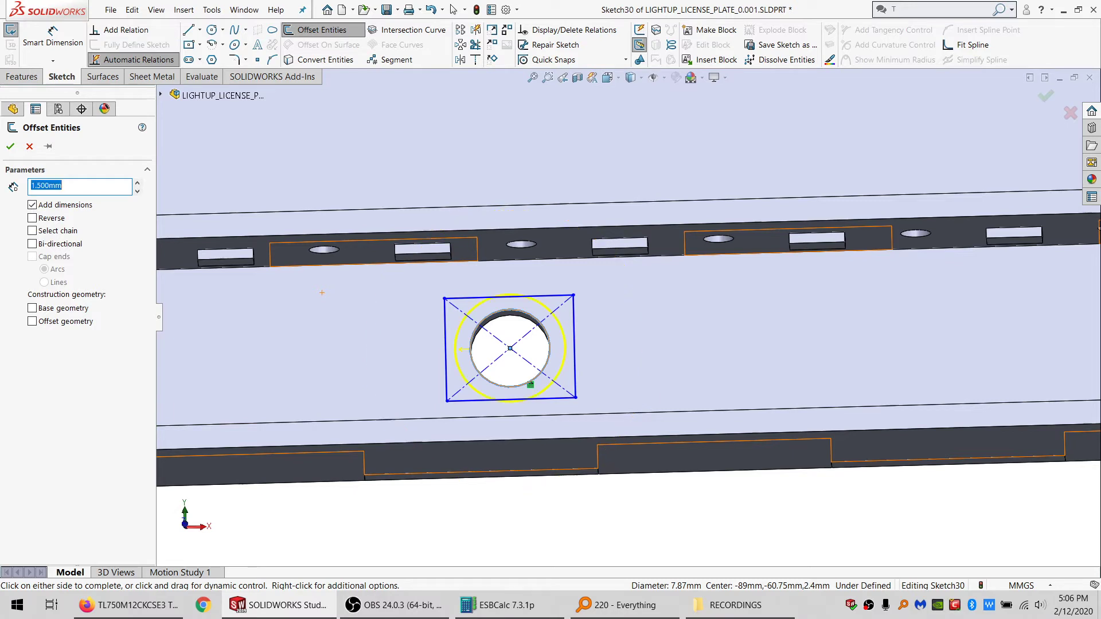
pyautogui.press('Return')
pyautogui.click(564, 337)
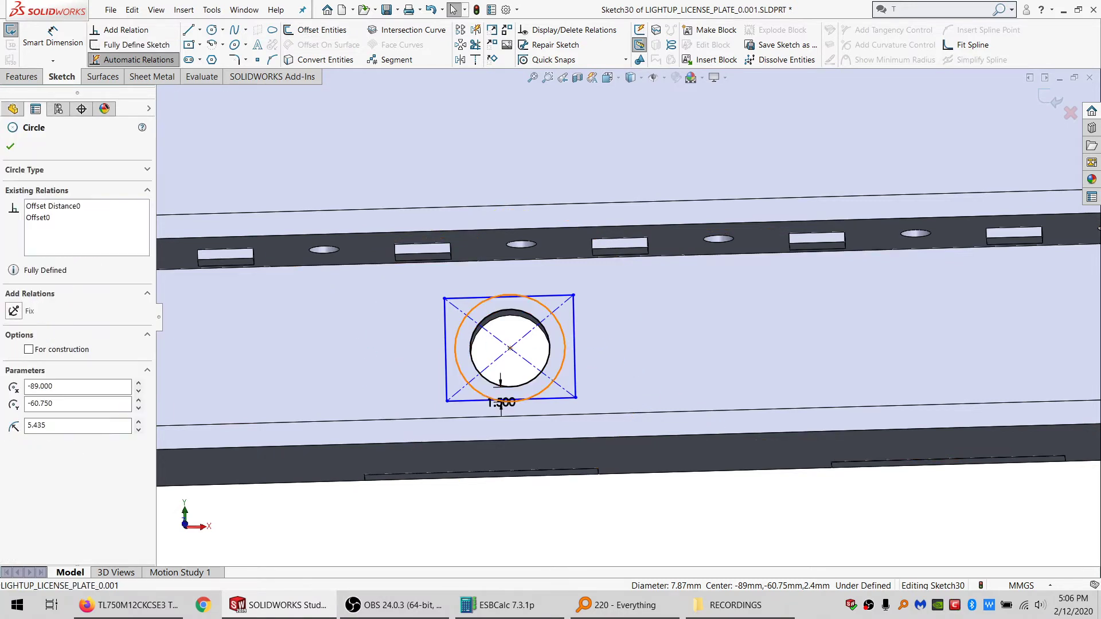
# Step: Make the rectangle's upper side tangent to the construction circle and its adjacent sides equal
pyautogui.click(461, 298)
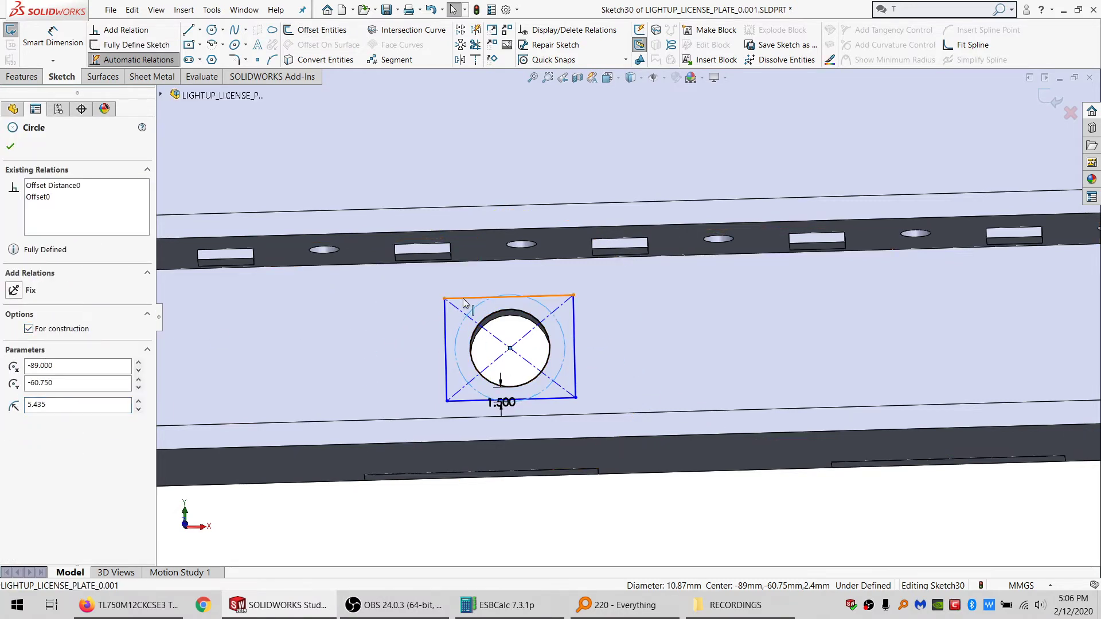
pyautogui.click(13, 349)
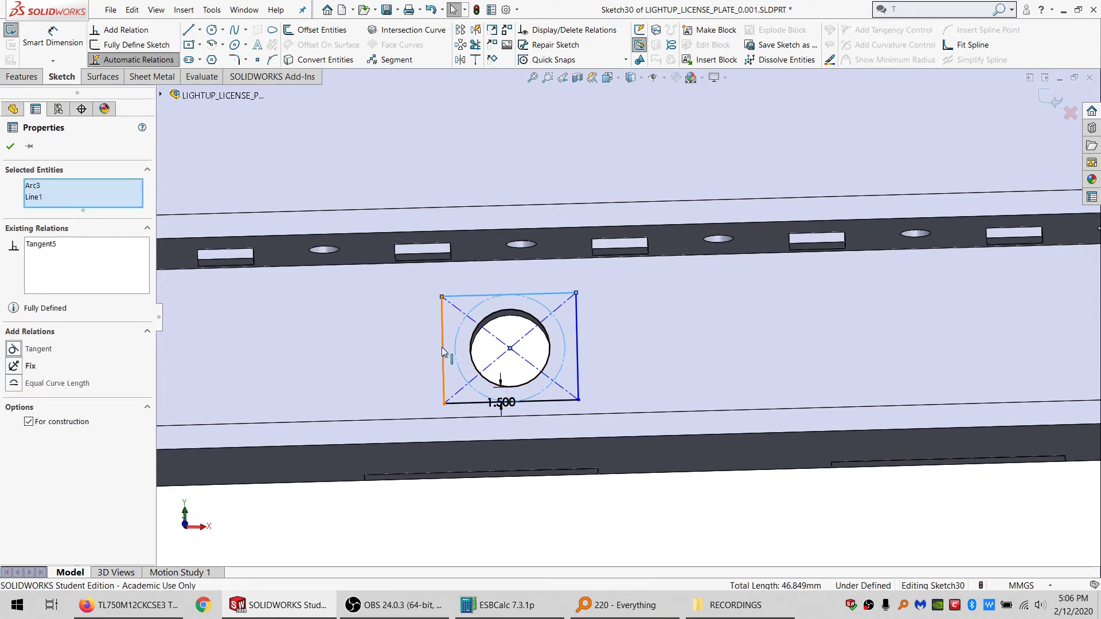
pyautogui.click(443, 302)
pyautogui.keyDown('ctrl'); pyautogui.click(451, 297); pyautogui.keyUp('ctrl')
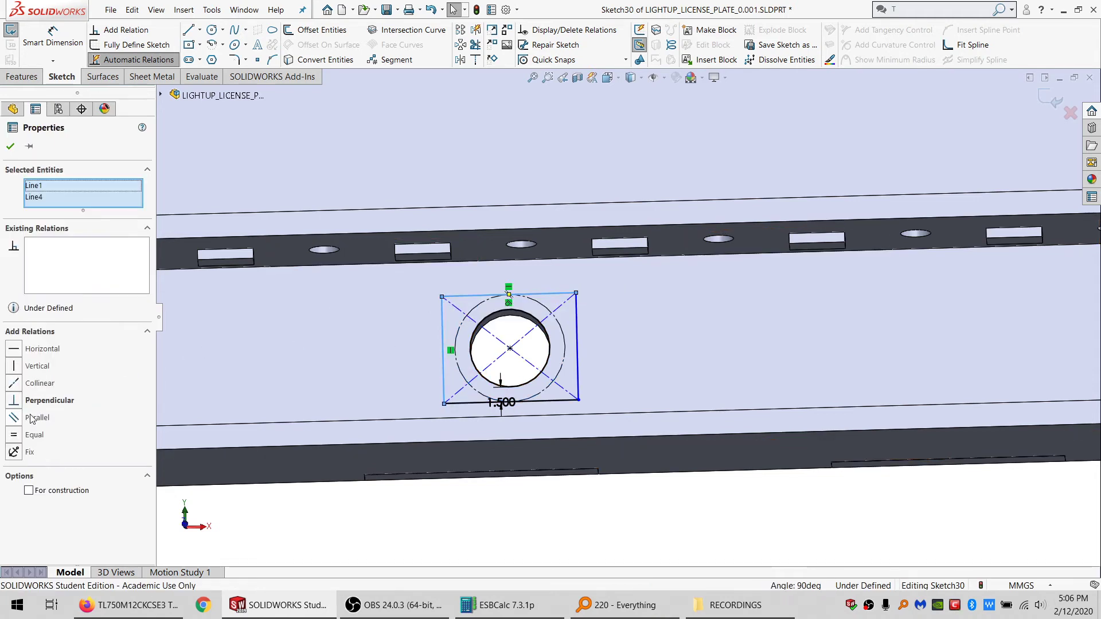
pyautogui.click(33, 437)
pyautogui.click(467, 544)
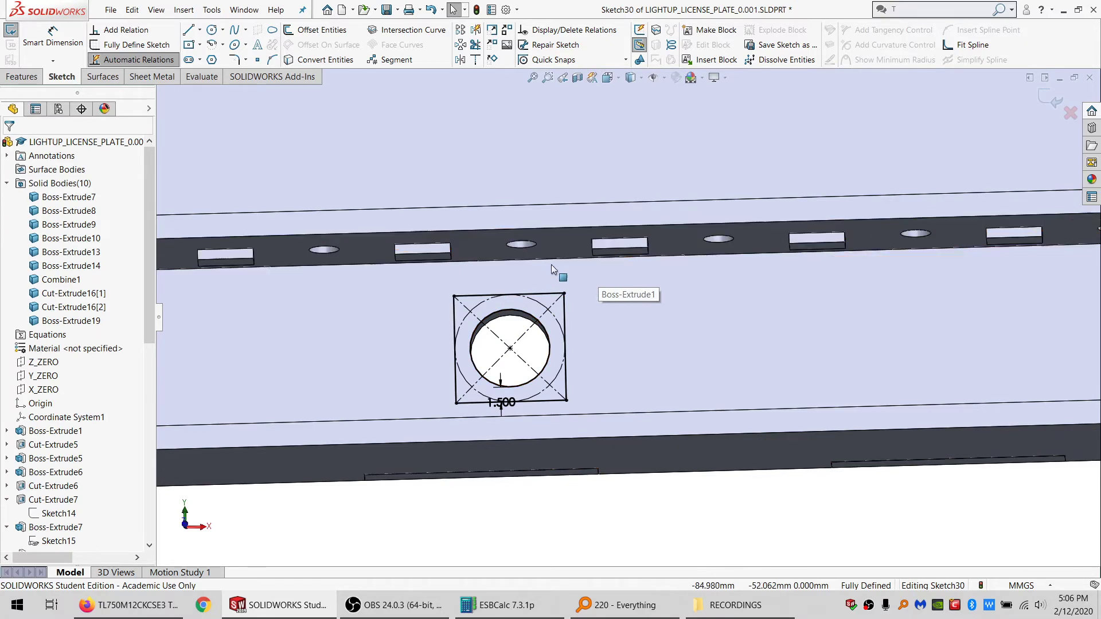
# Step: Convert the edges of the other three mounting holes into sketch entities
pyautogui.moveTo(576, 376)
pyautogui.mouseDown(button='middle')
pyautogui.moveTo(555, 397)
pyautogui.moveTo(549, 351)
pyautogui.moveTo(552, 381)
pyautogui.mouseUp(button='middle')
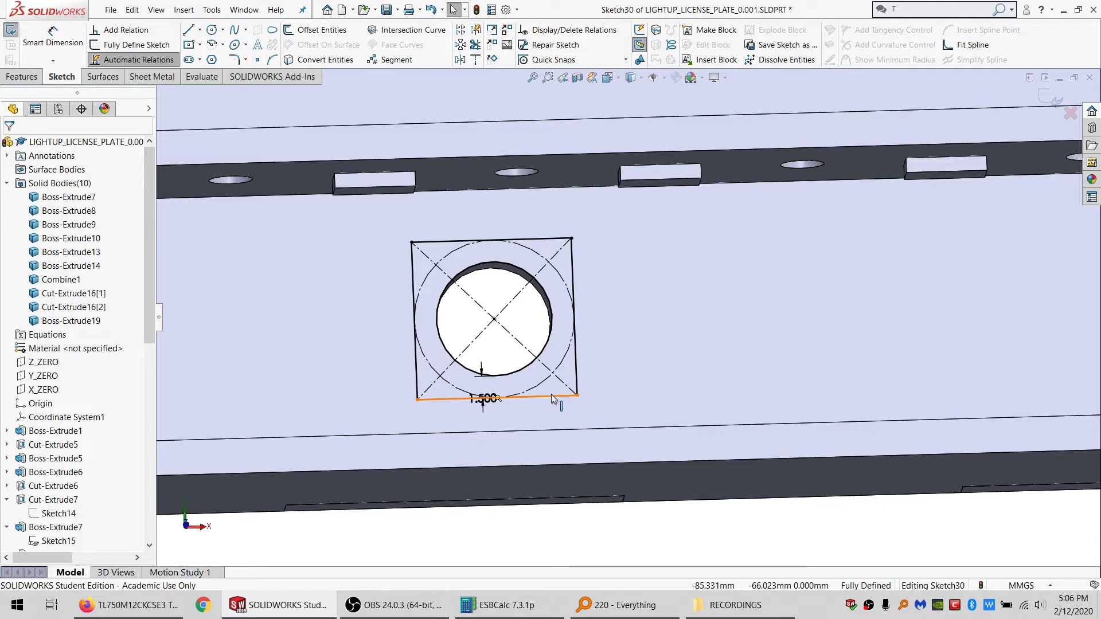
pyautogui.moveTo(553, 399)
pyautogui.mouseDown(button='middle')
pyautogui.moveTo(578, 329)
pyautogui.moveTo(568, 270)
pyautogui.mouseUp(button='middle')
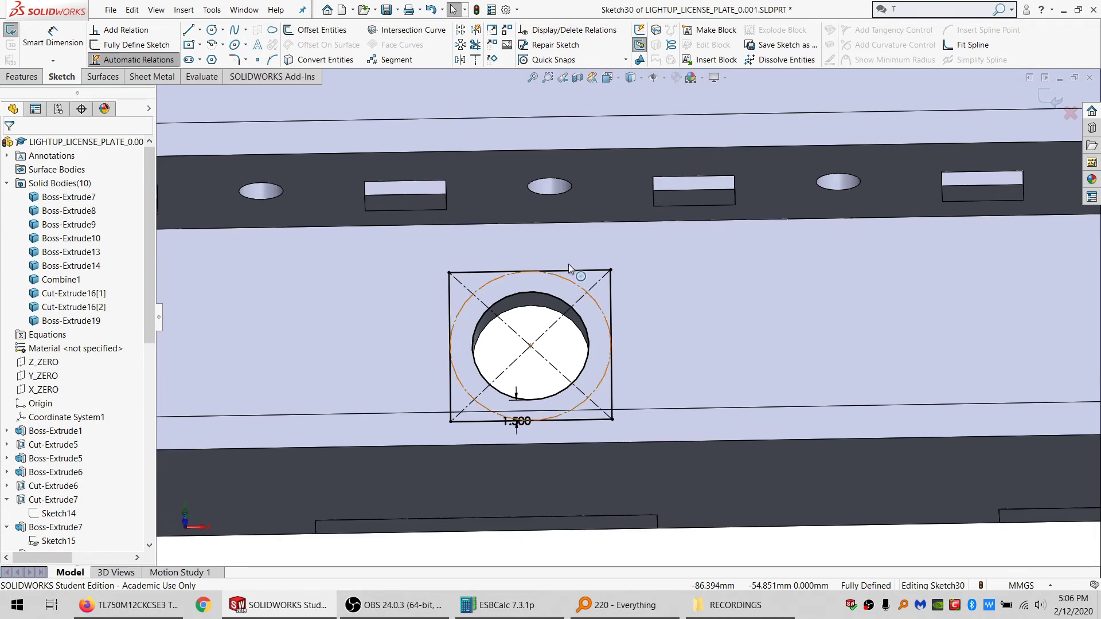
pyautogui.scroll(5, 605, 303)
pyautogui.scroll(-3, 608, 310)
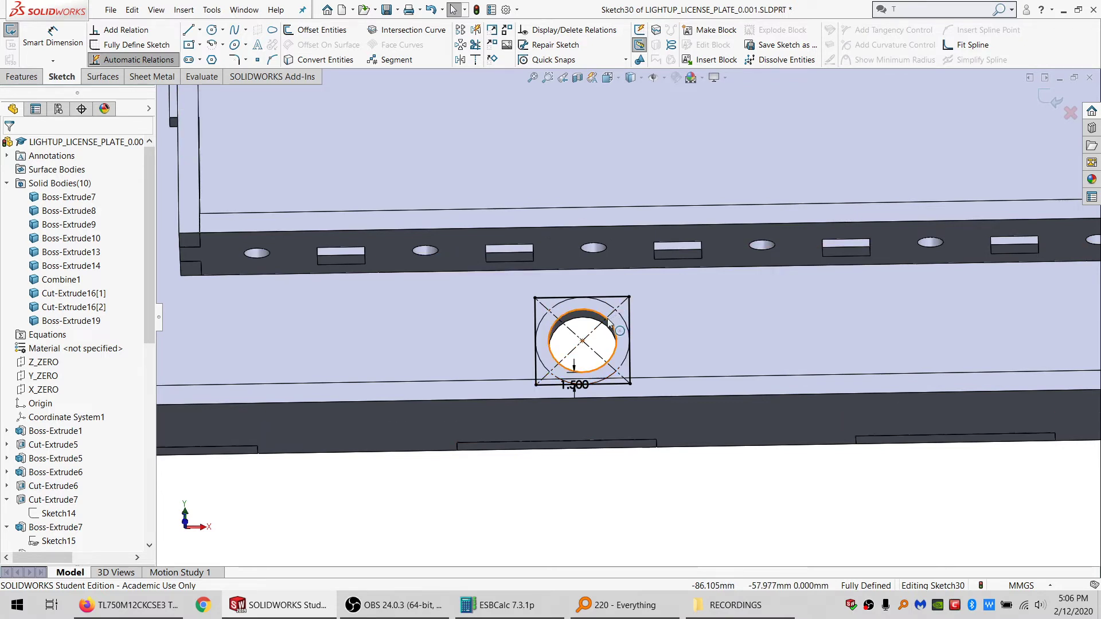
pyautogui.scroll(-2, 612, 309)
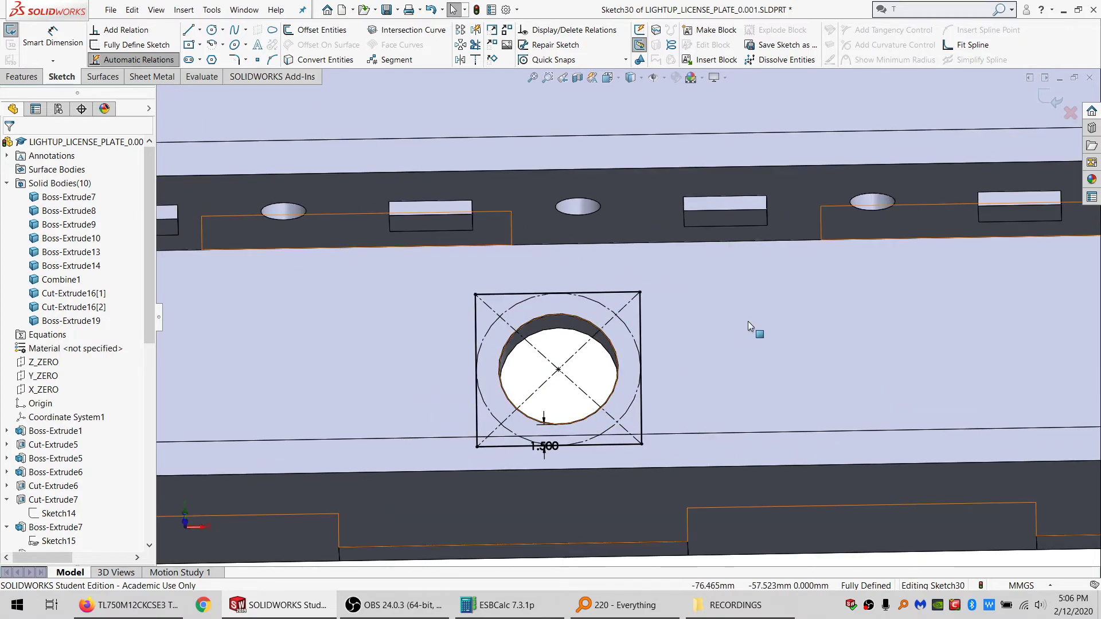
pyautogui.scroll(10, 1050, 347)
pyautogui.scroll(-3, 963, 321)
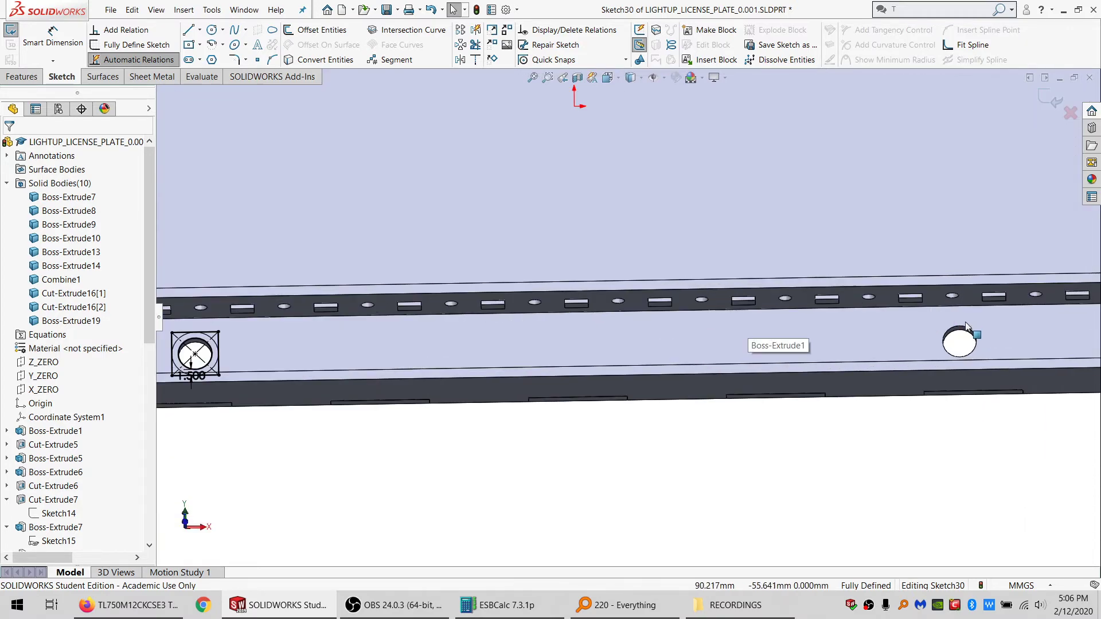
pyautogui.scroll(5, 613, 238)
pyautogui.scroll(-2, 616, 244)
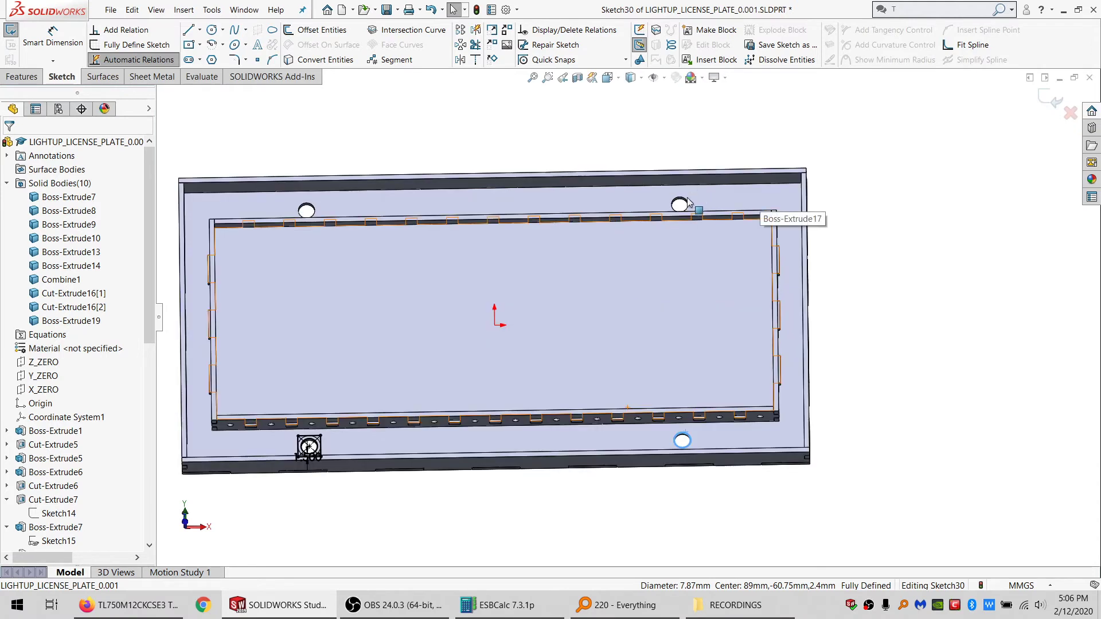
pyautogui.keyDown('ctrl'); pyautogui.click(682, 204); pyautogui.keyUp('ctrl')
pyautogui.keyDown('ctrl'); pyautogui.click(307, 210); pyautogui.keyUp('ctrl')
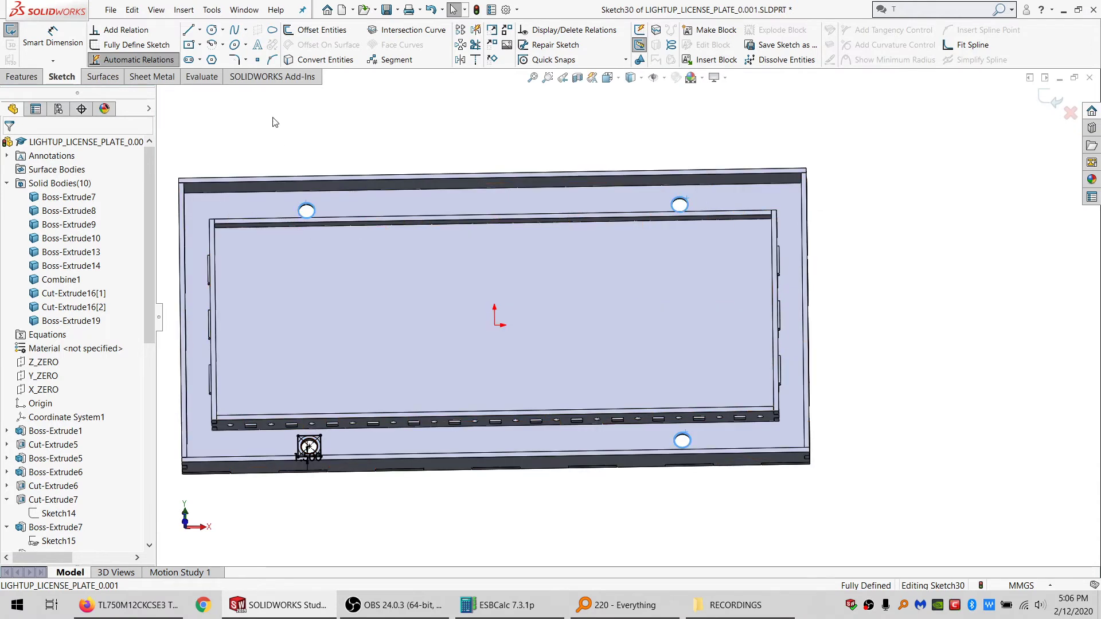
pyautogui.click(310, 60)
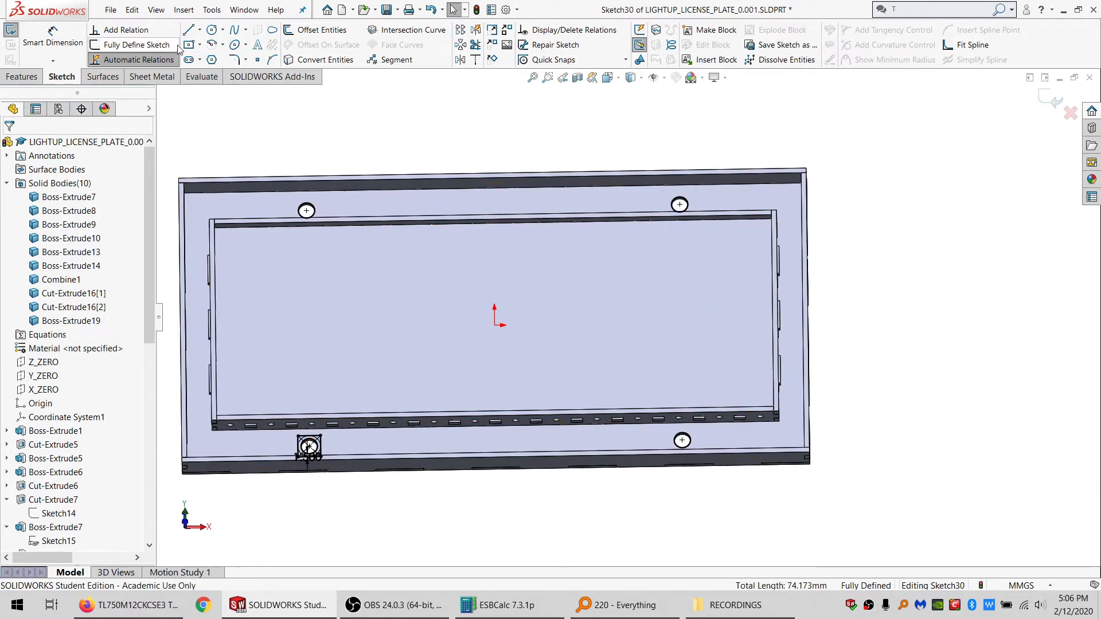
# Step: Sketch a center rectangle on each of the other three mounting holes, the upper-left one about 50 by 53 mm
pyautogui.click(306, 210)
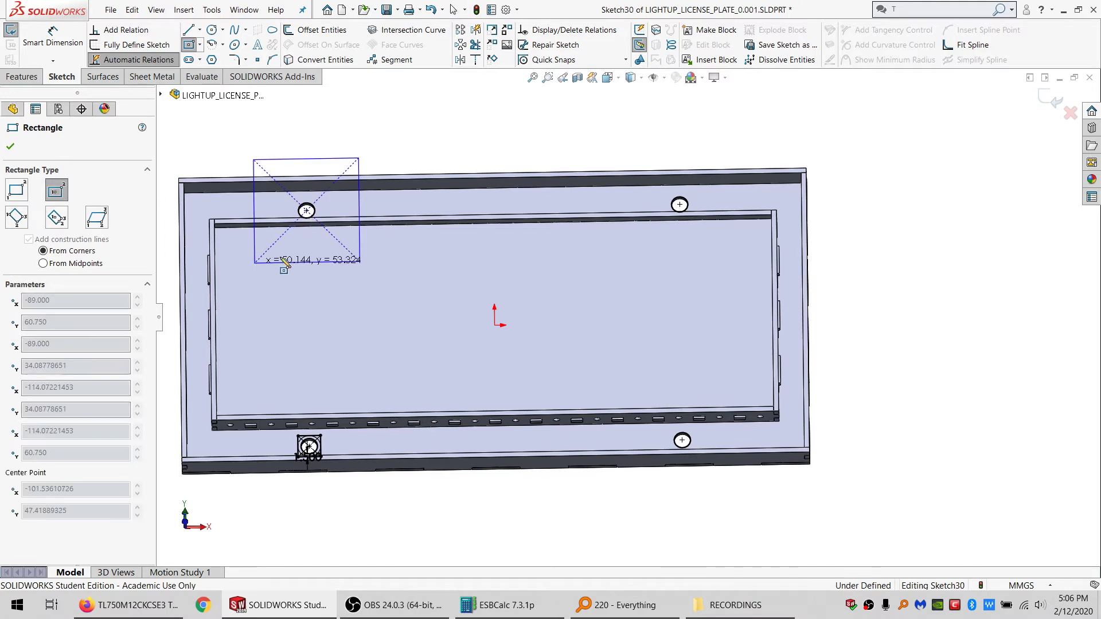
pyautogui.click(360, 262)
pyautogui.click(679, 204)
pyautogui.click(602, 278)
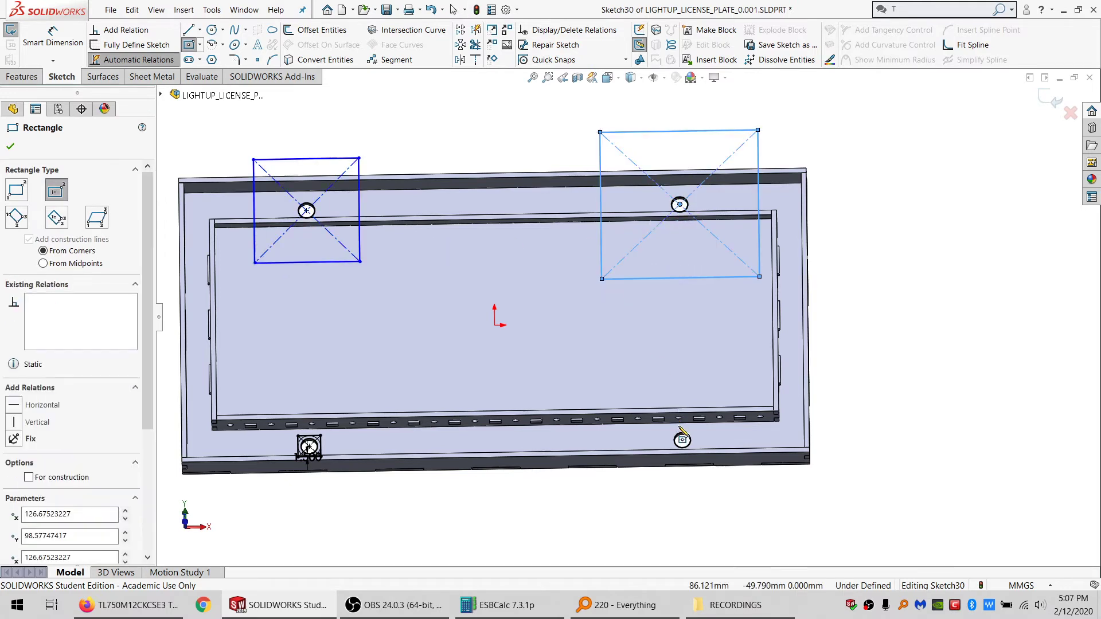
pyautogui.click(682, 441)
pyautogui.click(601, 360)
pyautogui.press('Escape')
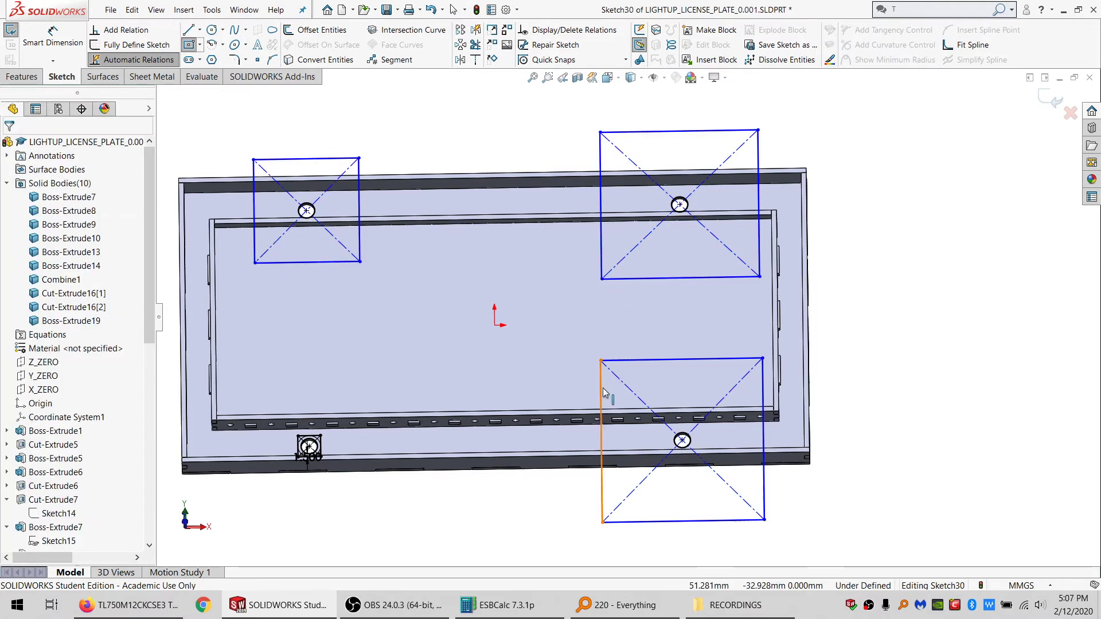
# Step: Make two adjacent sides of each new rectangle equal to the upper side of the lower-left hole's square
pyautogui.click(612, 364)
pyautogui.keyDown('ctrl'); pyautogui.click(619, 369); pyautogui.keyUp('ctrl')
pyautogui.keyDown('ctrl'); pyautogui.click(619, 280); pyautogui.keyUp('ctrl')
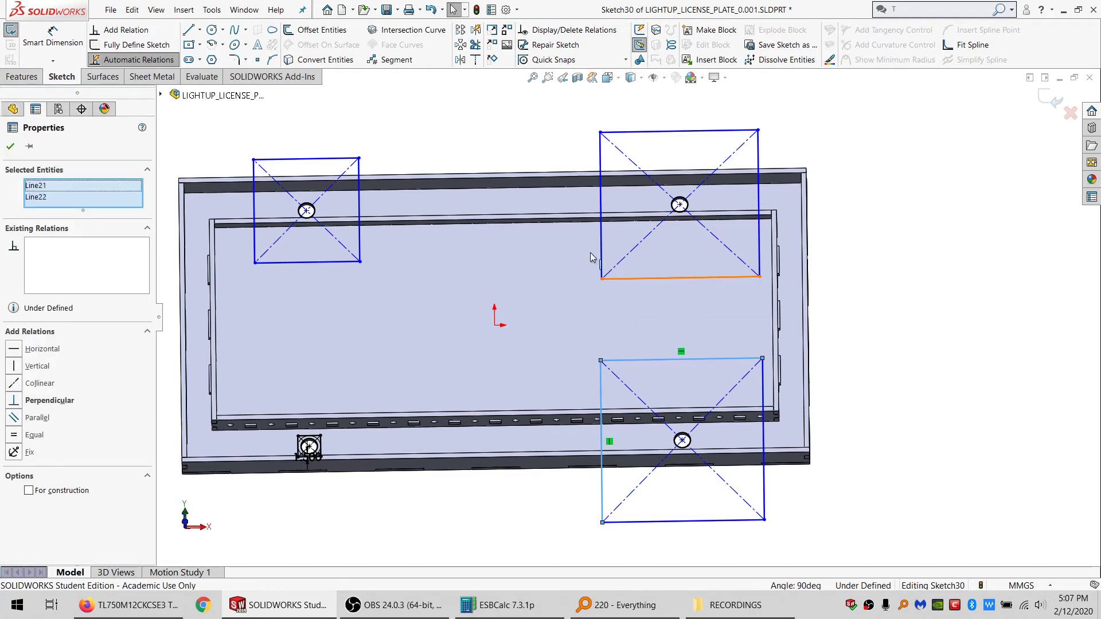
pyautogui.keyDown('ctrl'); pyautogui.click(601, 259); pyautogui.keyUp('ctrl')
pyautogui.keyDown('ctrl'); pyautogui.click(359, 246); pyautogui.keyUp('ctrl')
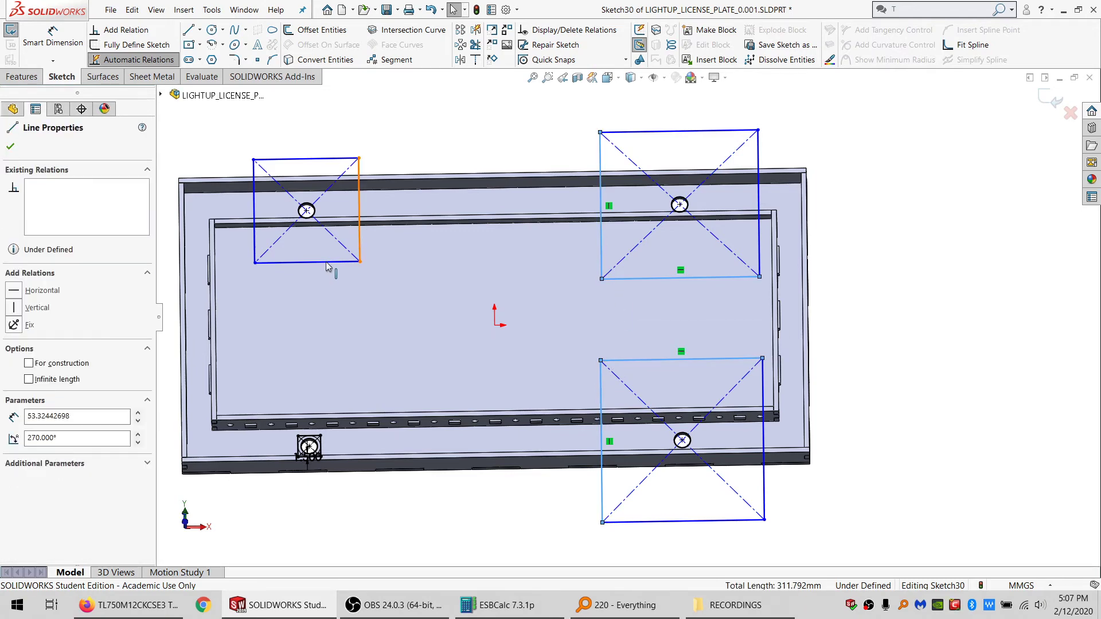
pyautogui.keyDown('ctrl'); pyautogui.click(327, 262); pyautogui.keyUp('ctrl')
pyautogui.scroll(-5, 283, 458)
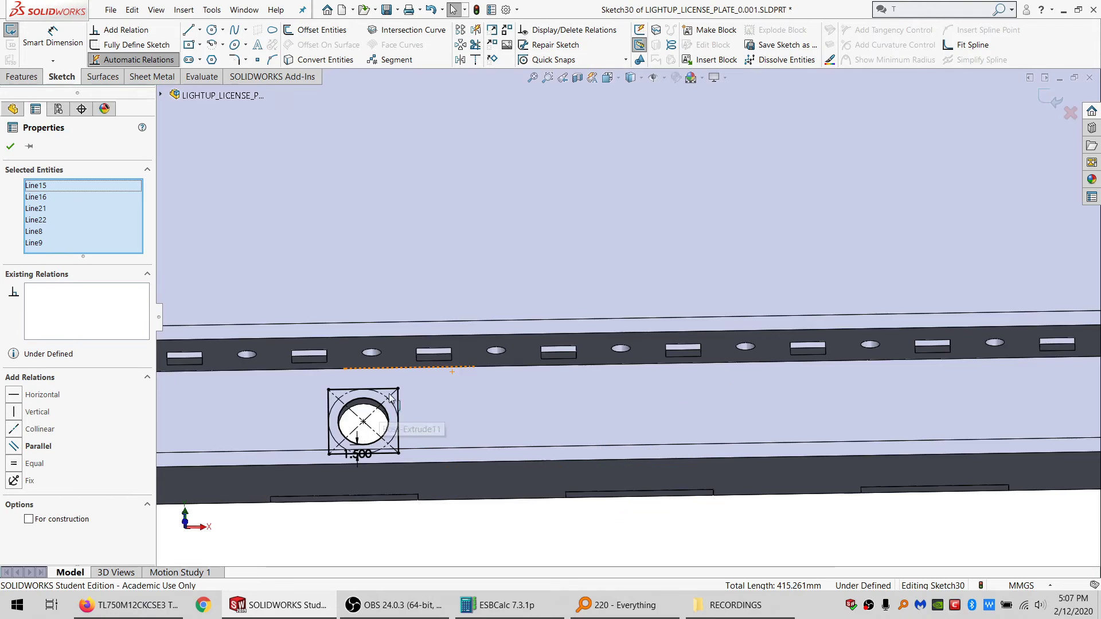
pyautogui.keyDown('ctrl'); pyautogui.click(390, 390); pyautogui.keyUp('ctrl')
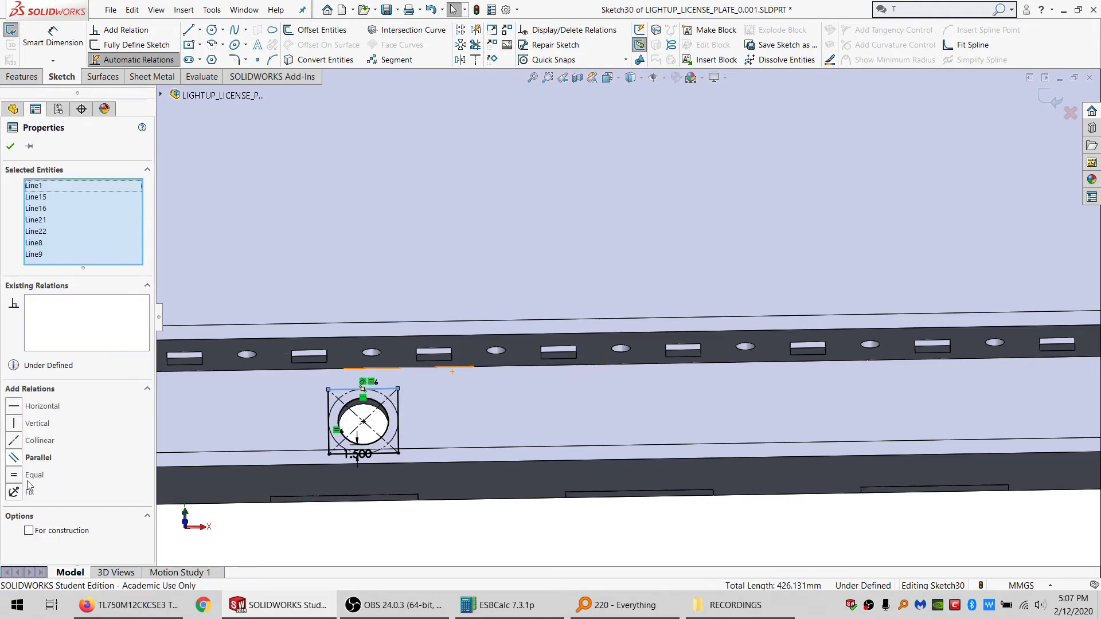
pyautogui.click(33, 476)
pyautogui.scroll(6, 450, 366)
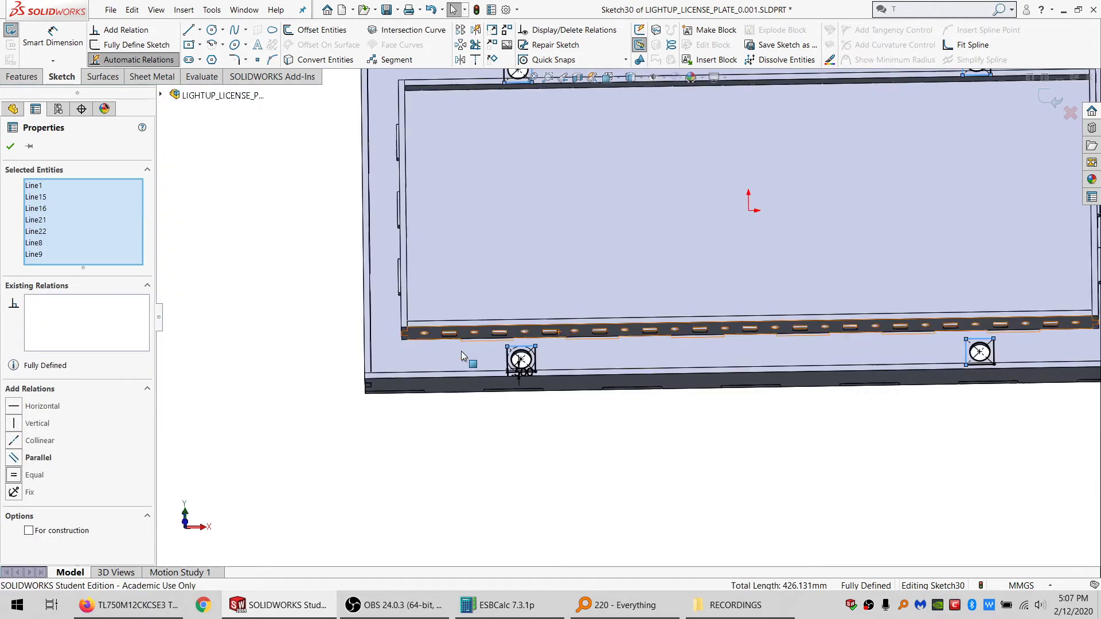
pyautogui.click(512, 441)
# Step: Examine how the square around the lower-left hole fits between the slotted wall and the plate's outer edge
pyautogui.scroll(-4, 544, 360)
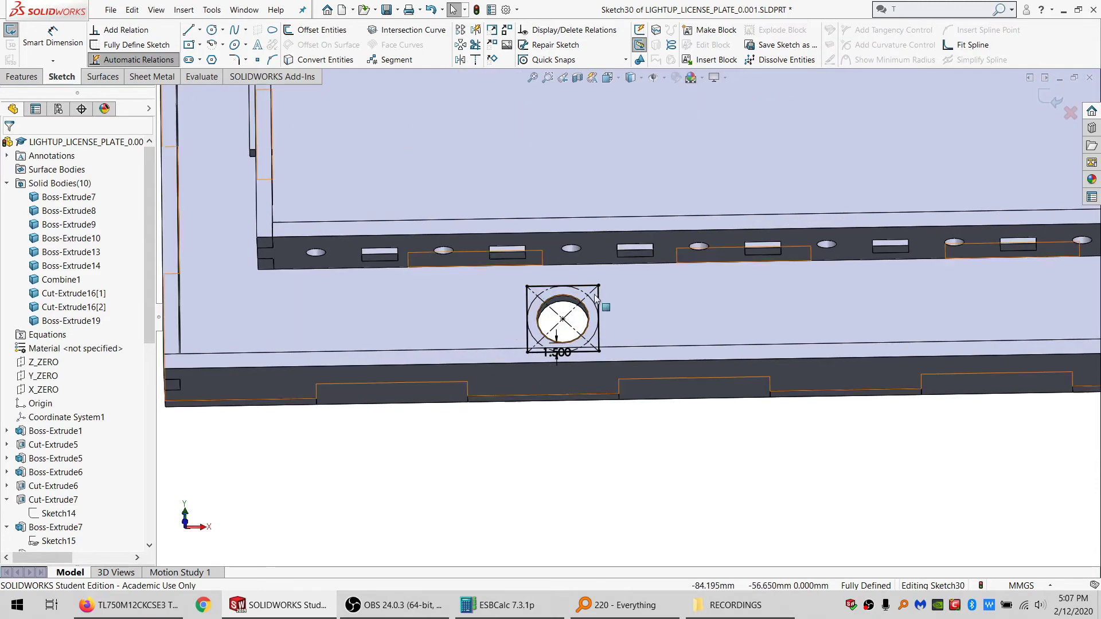
pyautogui.scroll(2, 628, 301)
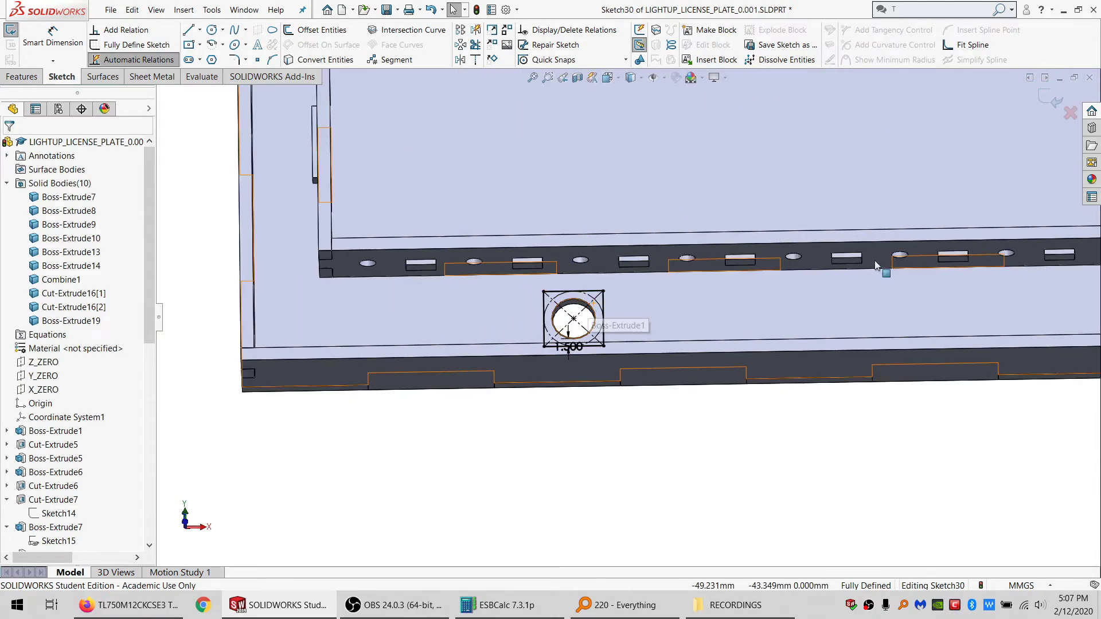
pyautogui.scroll(2, 632, 326)
pyautogui.scroll(-2, 622, 276)
pyautogui.moveTo(608, 346)
pyautogui.mouseDown(button='middle')
pyautogui.moveTo(582, 308)
pyautogui.moveTo(579, 341)
pyautogui.mouseUp(button='middle')
pyautogui.hotkey('ctrl', '8')
pyautogui.scroll(-3, 582, 343)
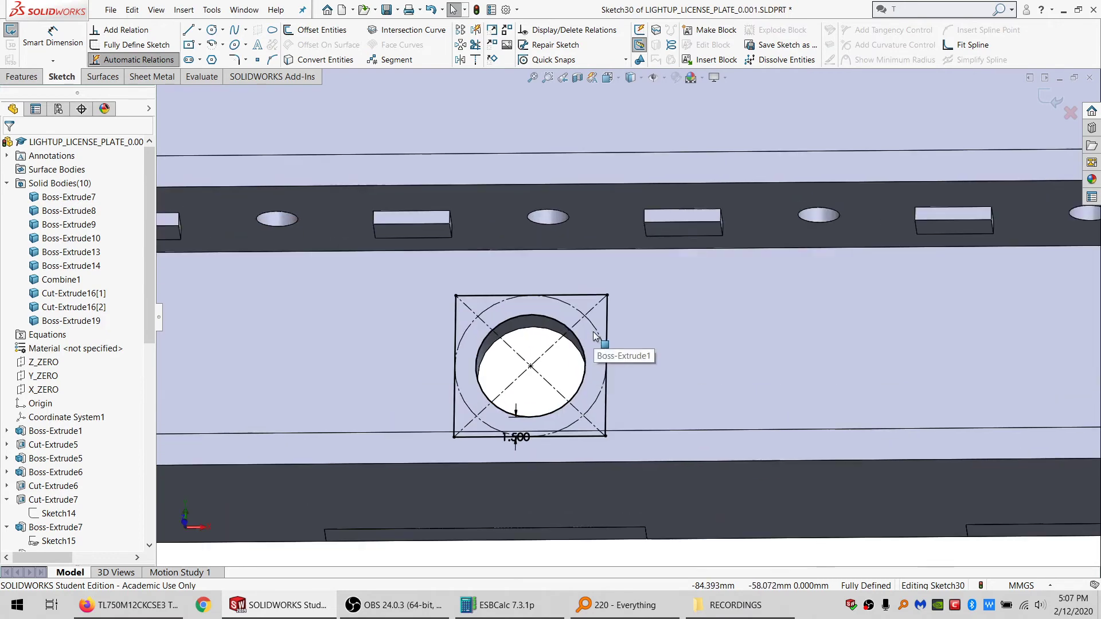
pyautogui.scroll(5, 661, 317)
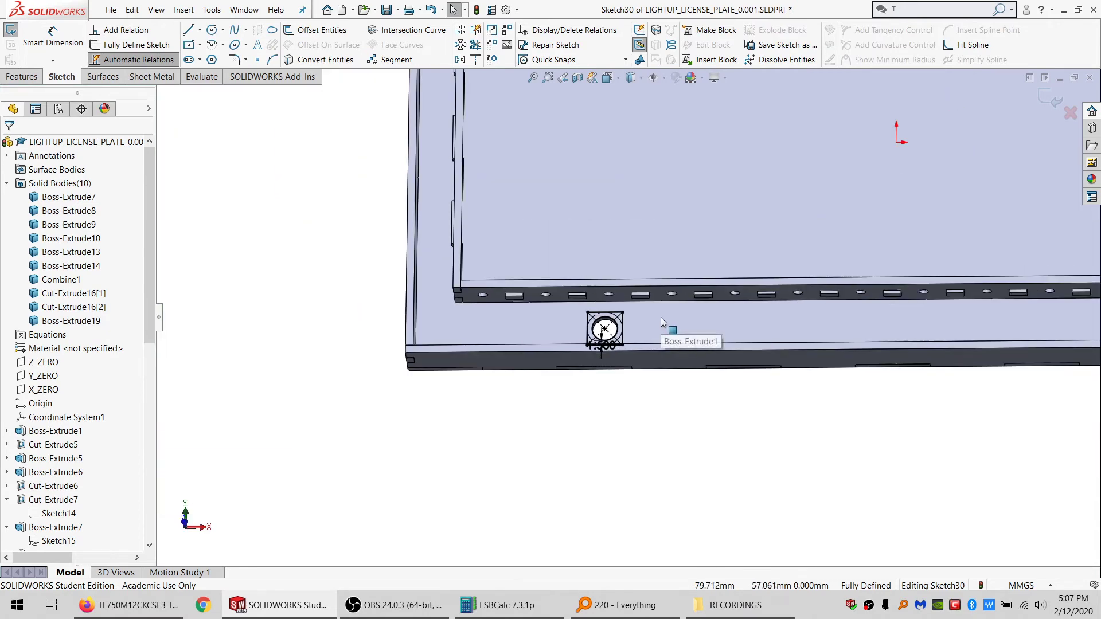
pyautogui.scroll(-5, 624, 320)
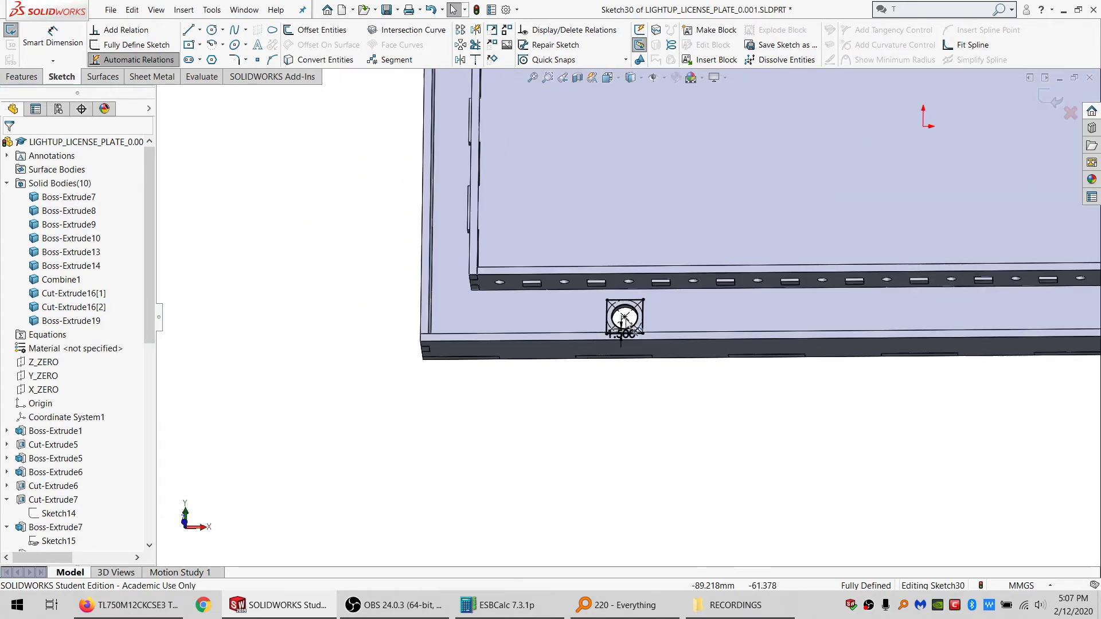
pyautogui.scroll(-3, 631, 319)
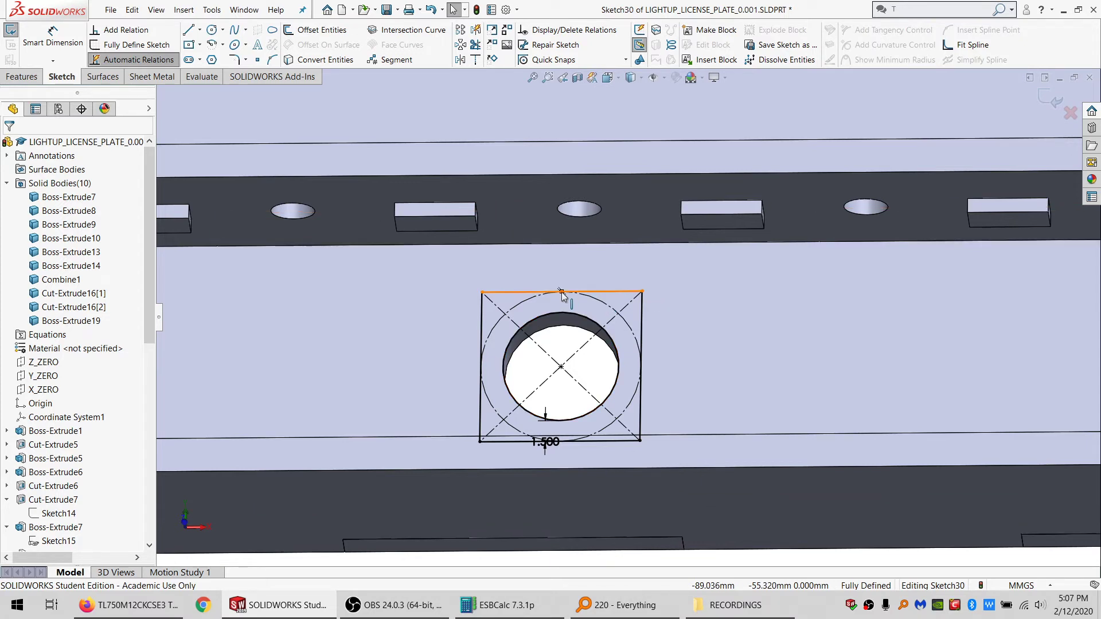
pyautogui.scroll(3, 630, 343)
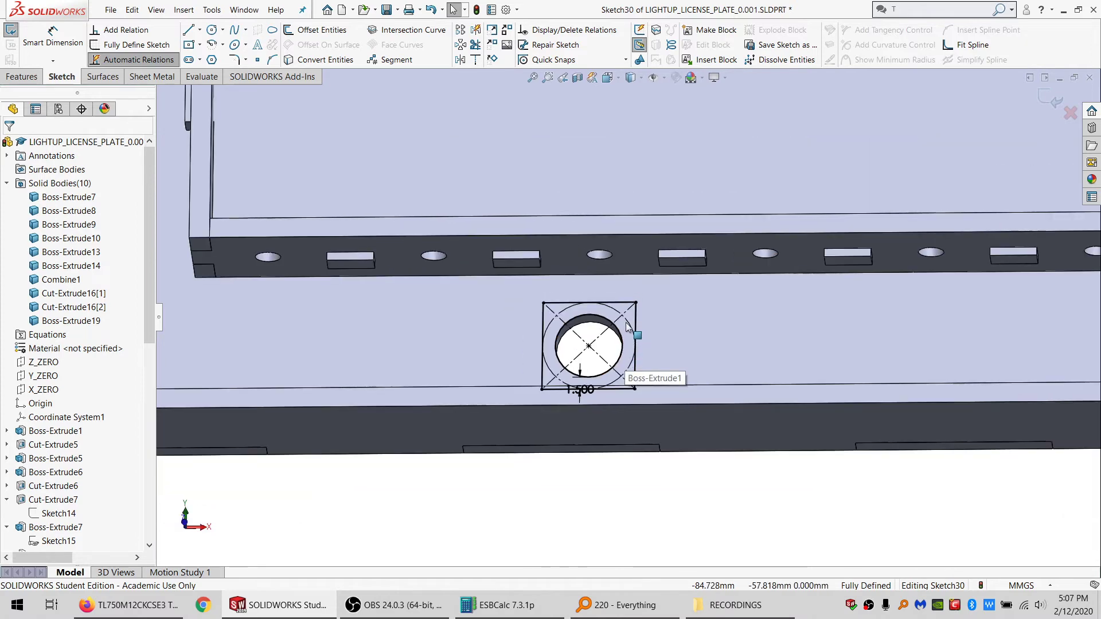
pyautogui.scroll(-1, 625, 322)
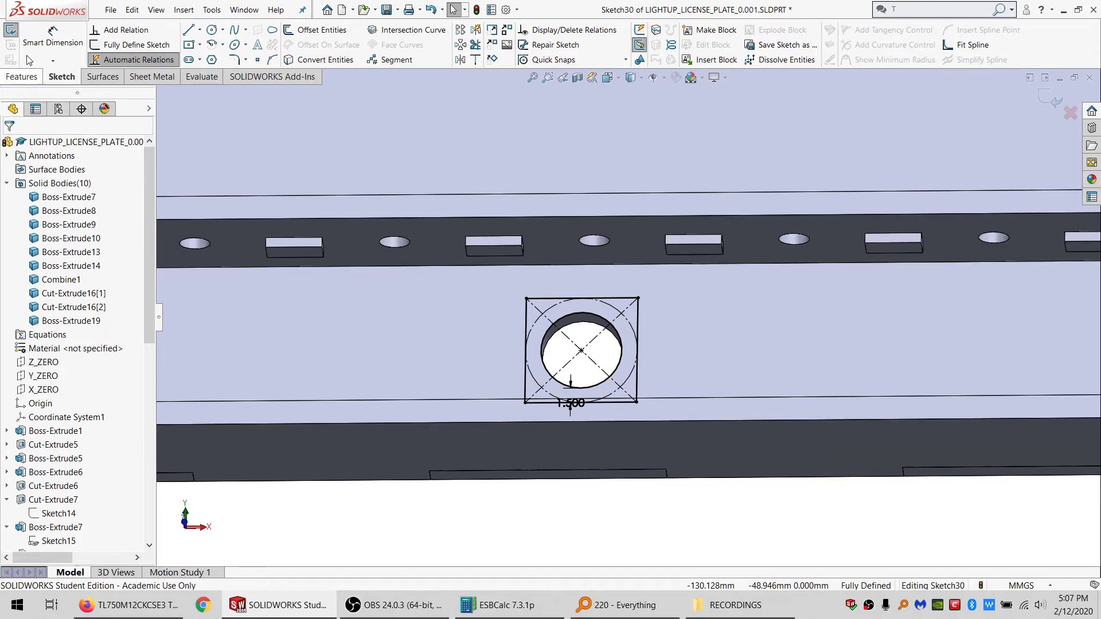
# Step: Start a new sketch on the plate's flange face and convert the mounting-hole square sketch into it
pyautogui.click(11, 32)
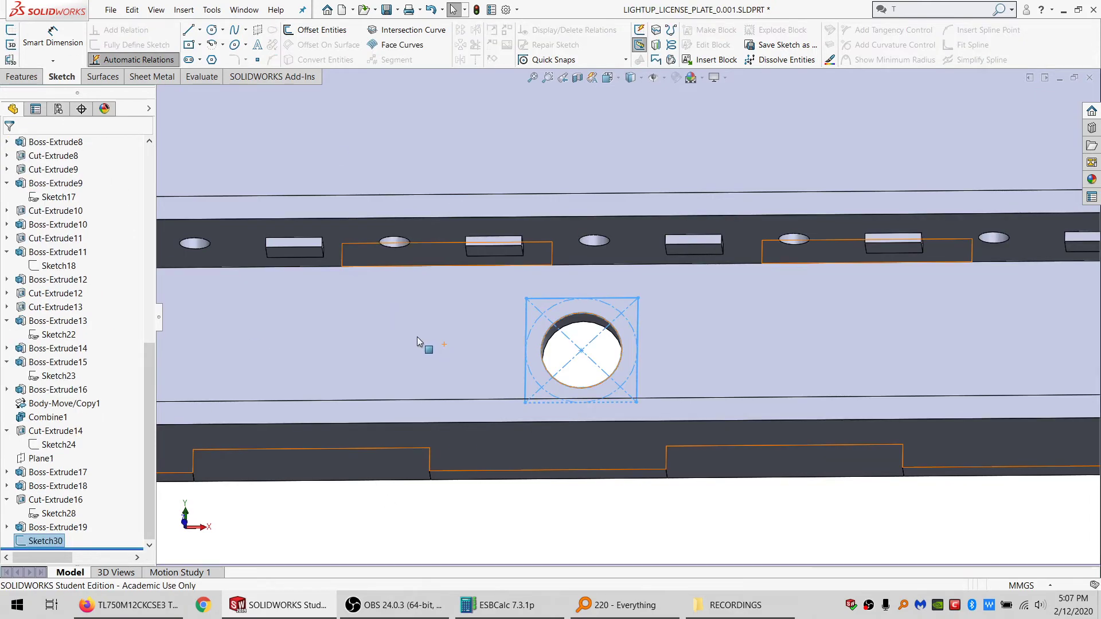
pyautogui.click(416, 332)
pyautogui.click(11, 30)
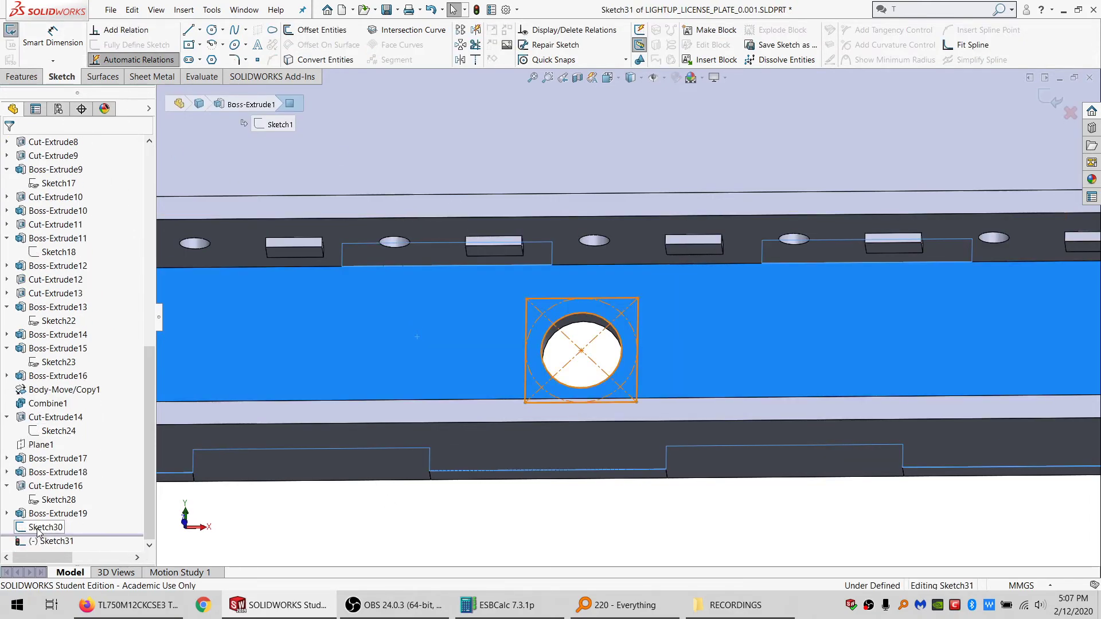
pyautogui.click(39, 527)
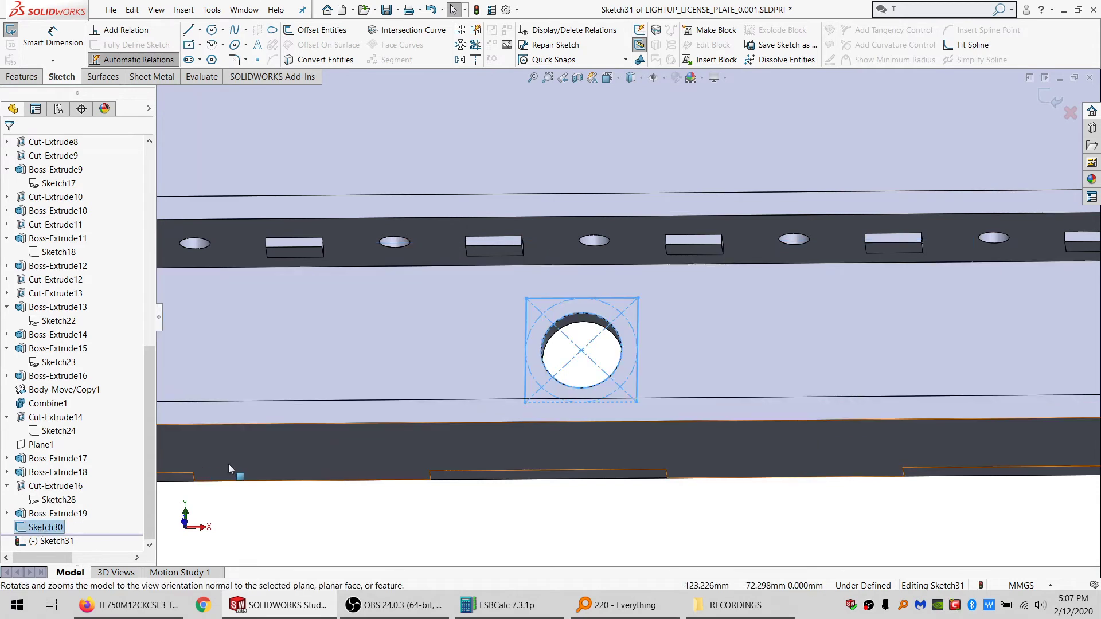
pyautogui.click(322, 60)
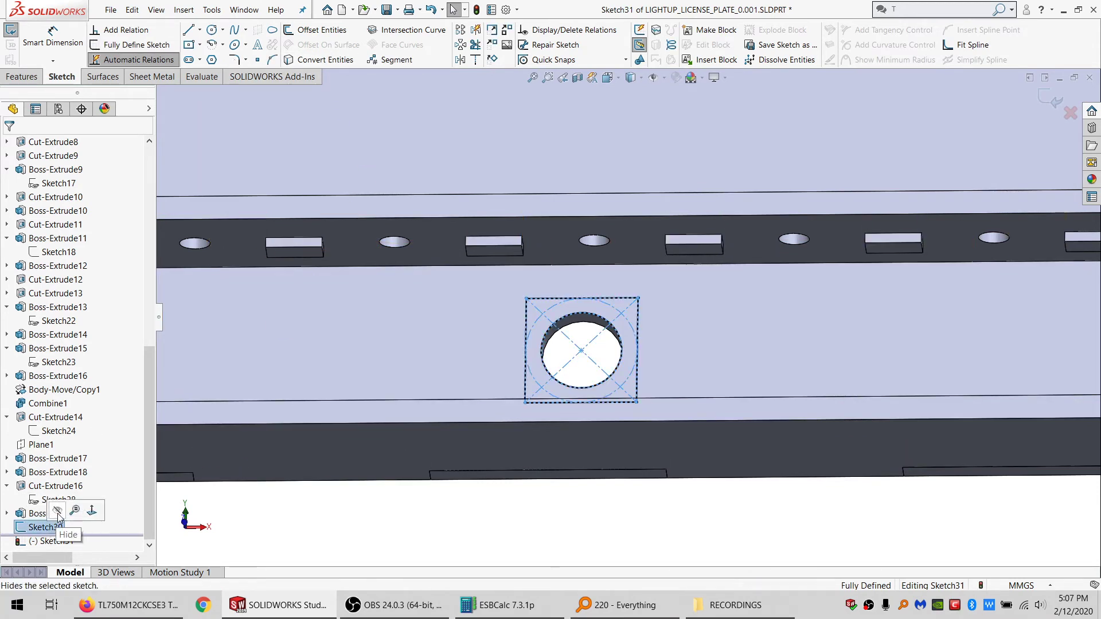
# Step: Try to fillet the four corners of the lower-left hole's square with a 2 mm radius
pyautogui.click(233, 59)
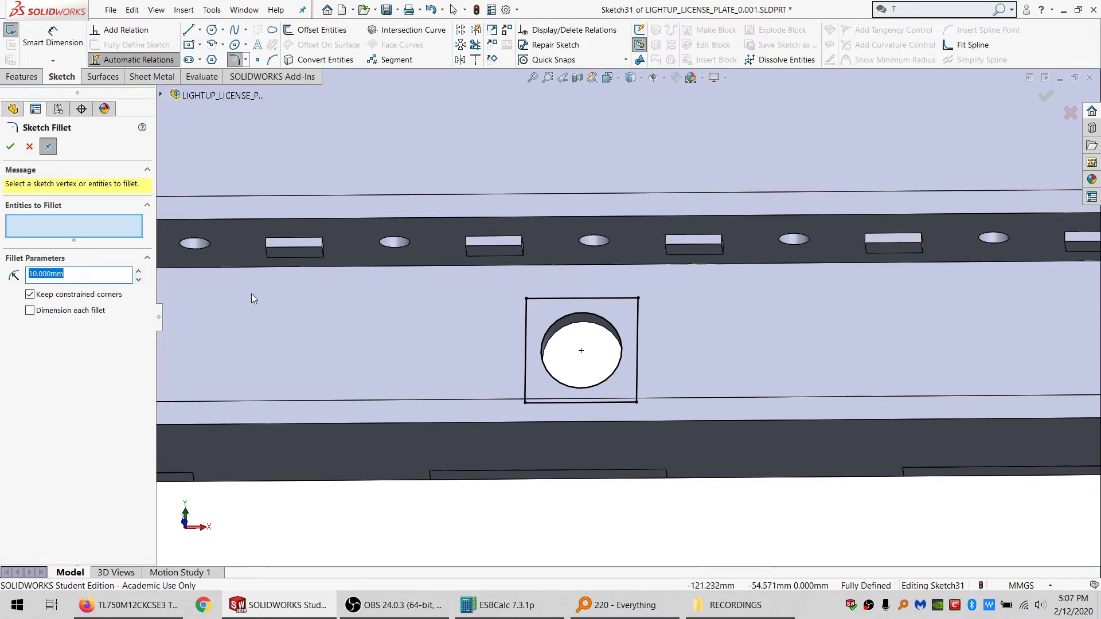
pyautogui.write('2')
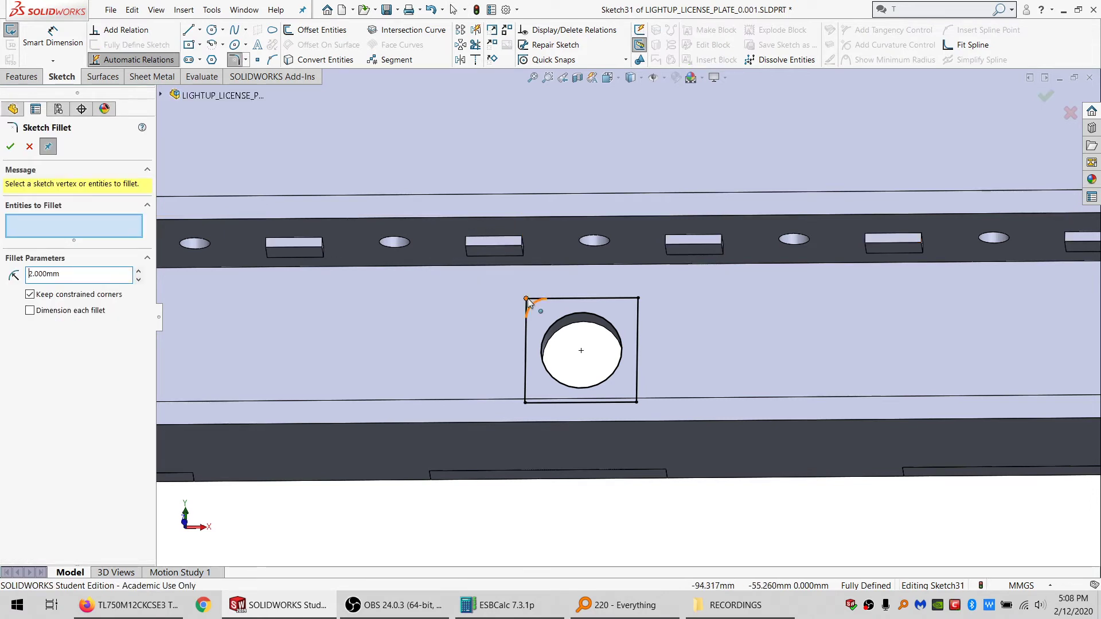
pyautogui.click(528, 302)
pyautogui.click(638, 299)
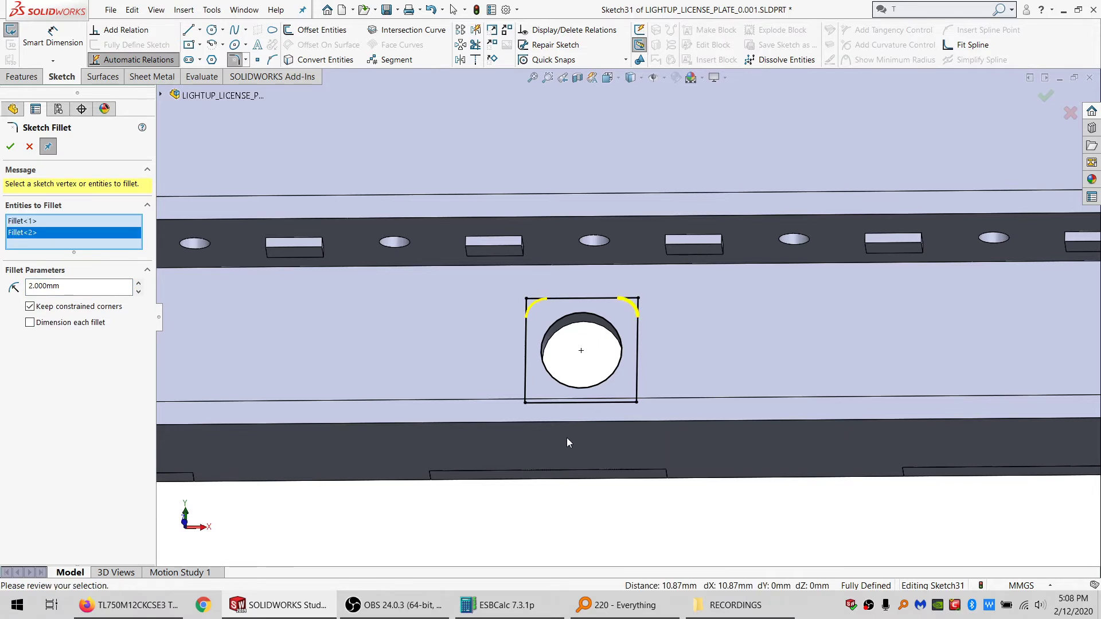
pyautogui.click(636, 403)
pyautogui.click(526, 402)
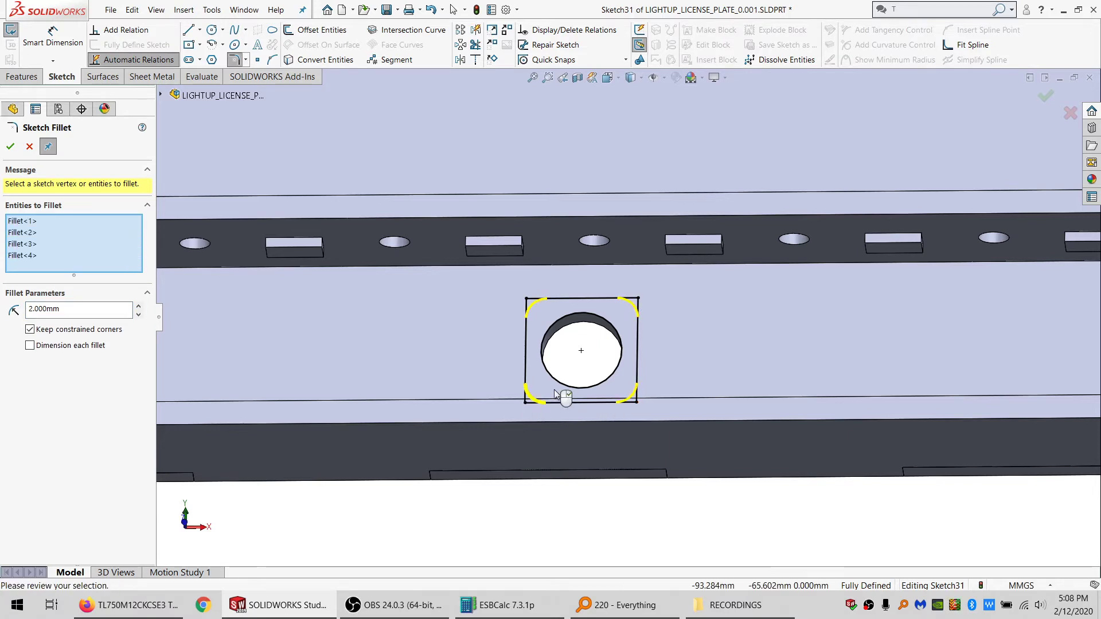
pyautogui.scroll(5, 645, 377)
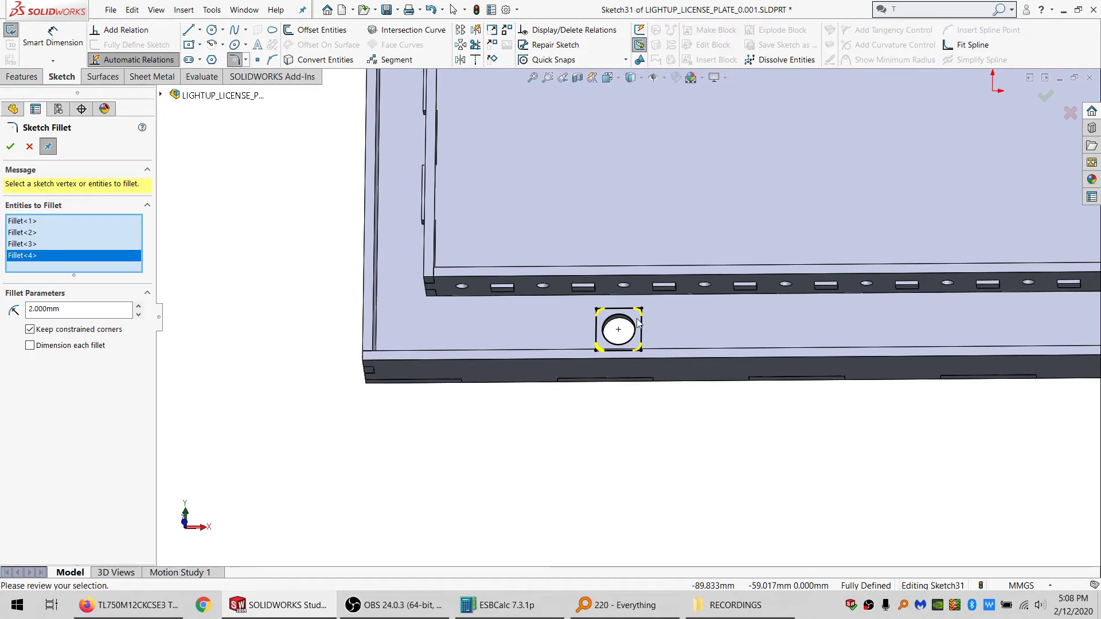
pyautogui.scroll(-6, 638, 323)
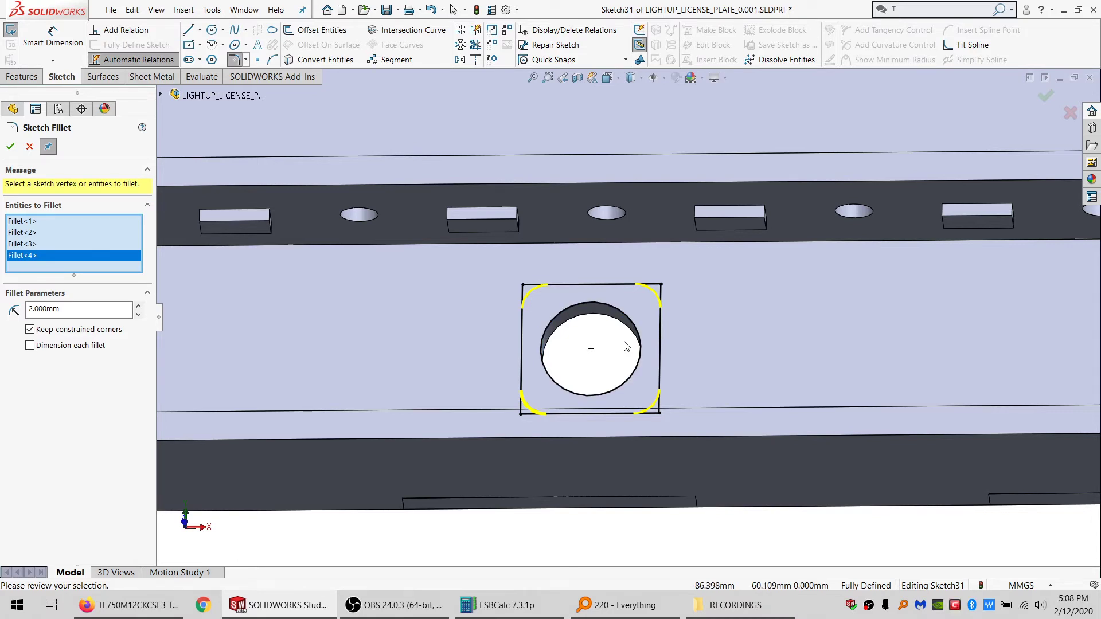
pyautogui.scroll(8, 626, 346)
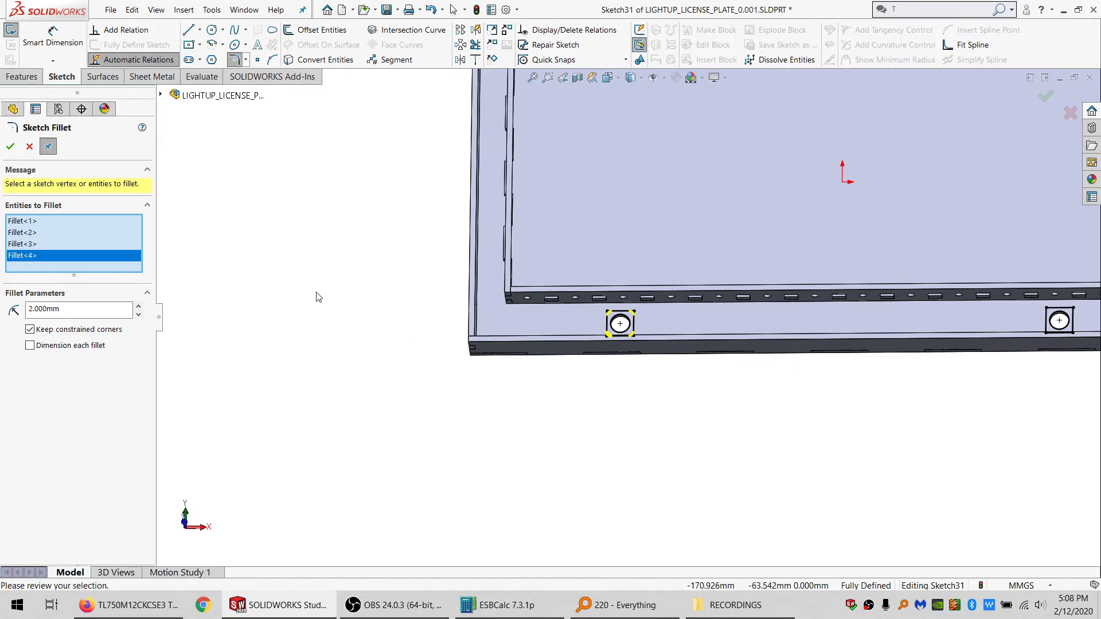
pyautogui.click(29, 147)
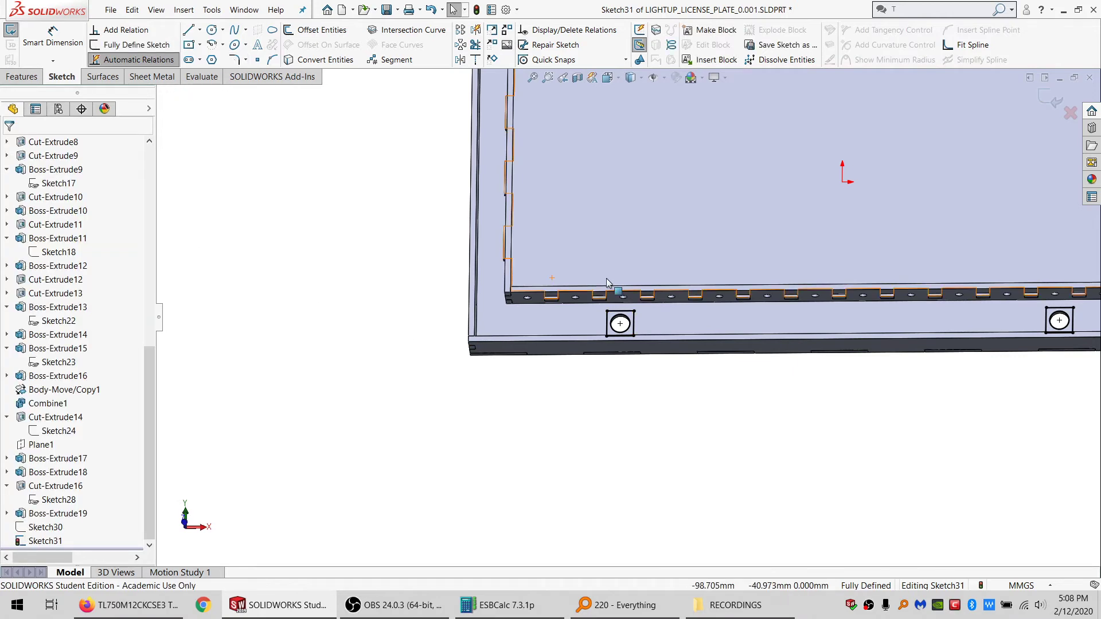
# Step: Close and delete the new sketch containing the converted hole profiles
pyautogui.click(9, 29)
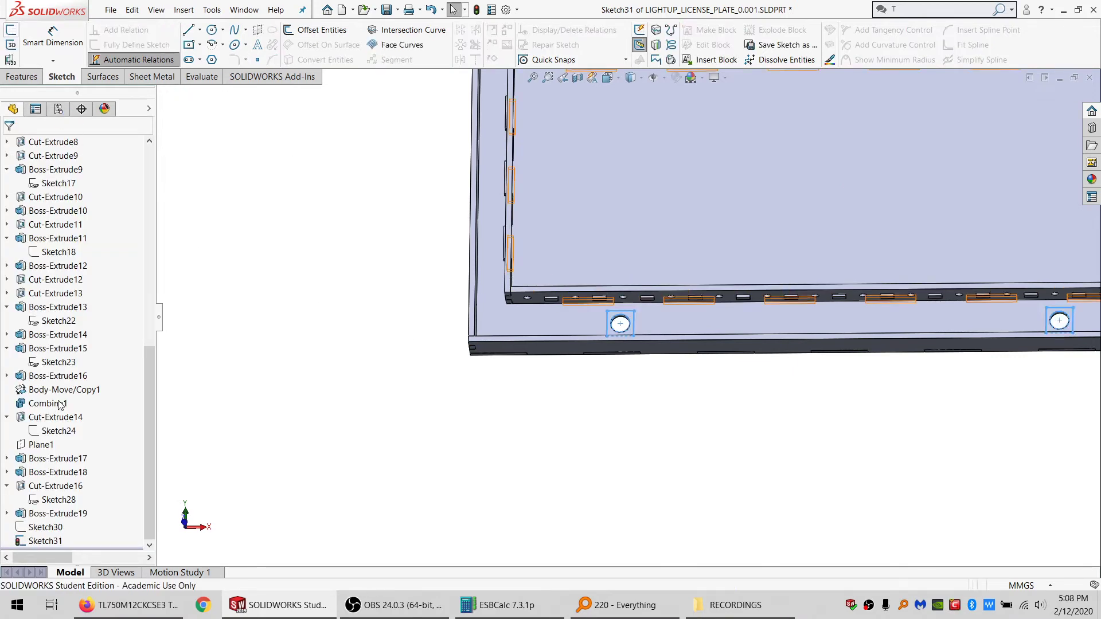
pyautogui.click(46, 540)
pyautogui.press('Delete')
pyautogui.press('Return')
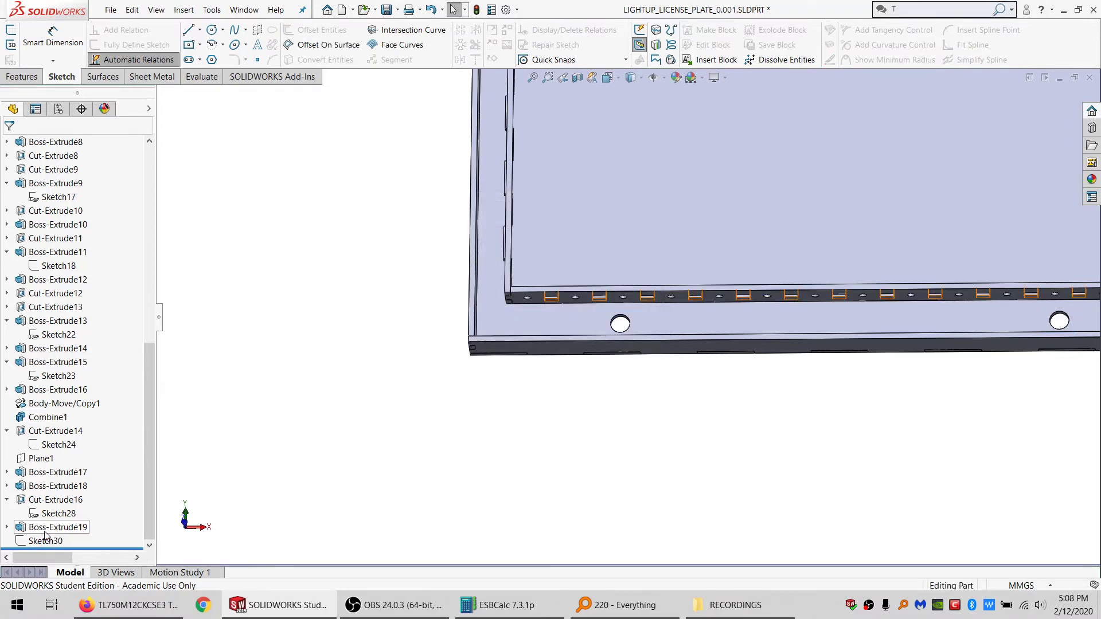
# Step: Reopen the original mounting-hole sketch and turn all of its entities into construction geometry
pyautogui.click(46, 540)
pyautogui.click(56, 510)
pyautogui.scroll(6, 717, 306)
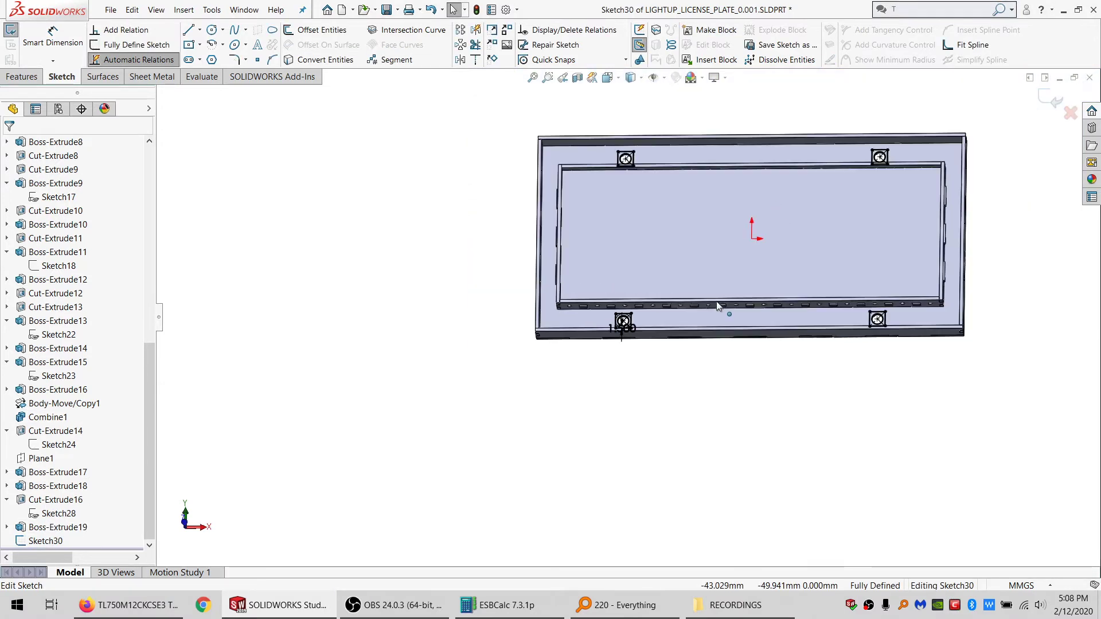
pyautogui.scroll(-4, 710, 273)
pyautogui.moveTo(627, 472)
pyautogui.mouseDown()
pyautogui.moveTo(954, 446)
pyautogui.moveTo(455, 69)
pyautogui.moveTo(463, 576)
pyautogui.mouseUp()
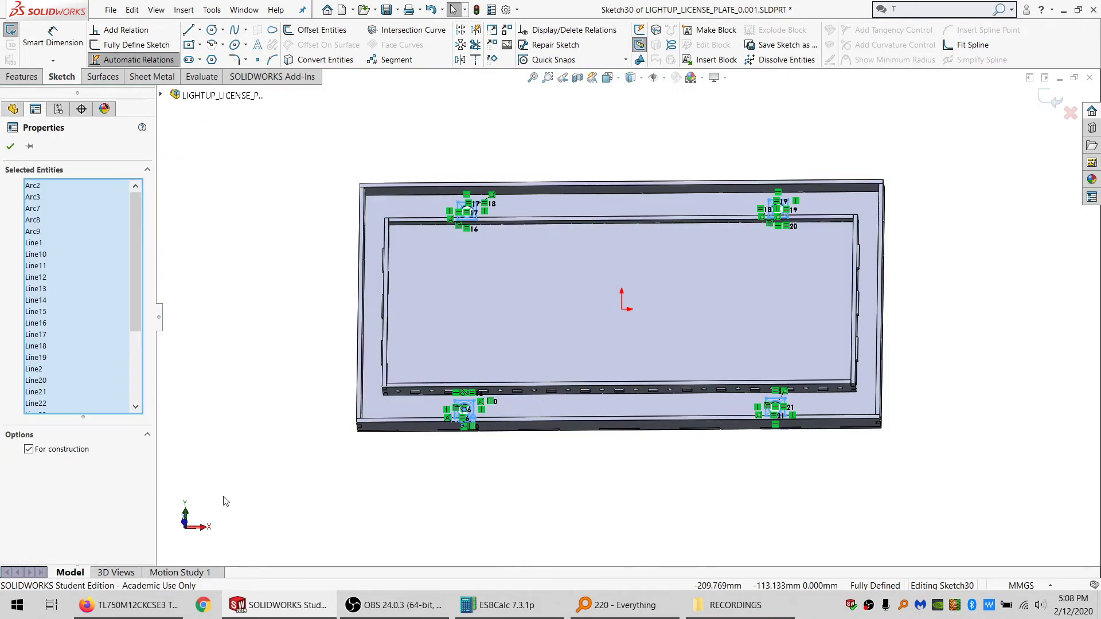
pyautogui.click(68, 450)
pyautogui.press('Escape')
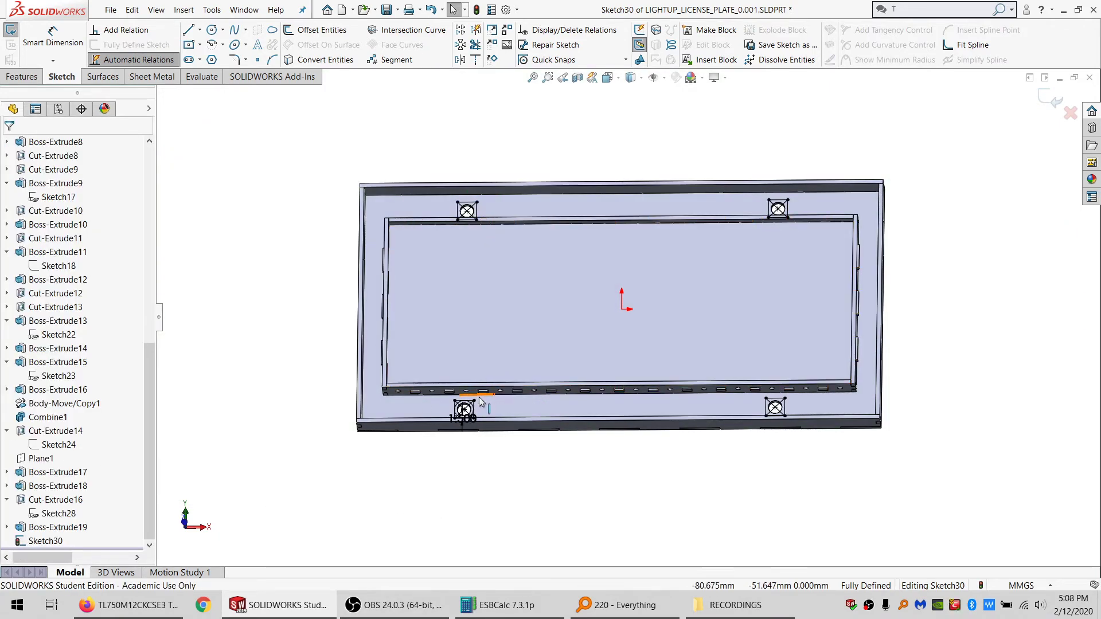
# Step: Switch the converted hole circles at all four mounting holes from construction back to regular sketch geometry
pyautogui.scroll(-4, 485, 404)
pyautogui.click(492, 392)
pyautogui.scroll(4, 831, 388)
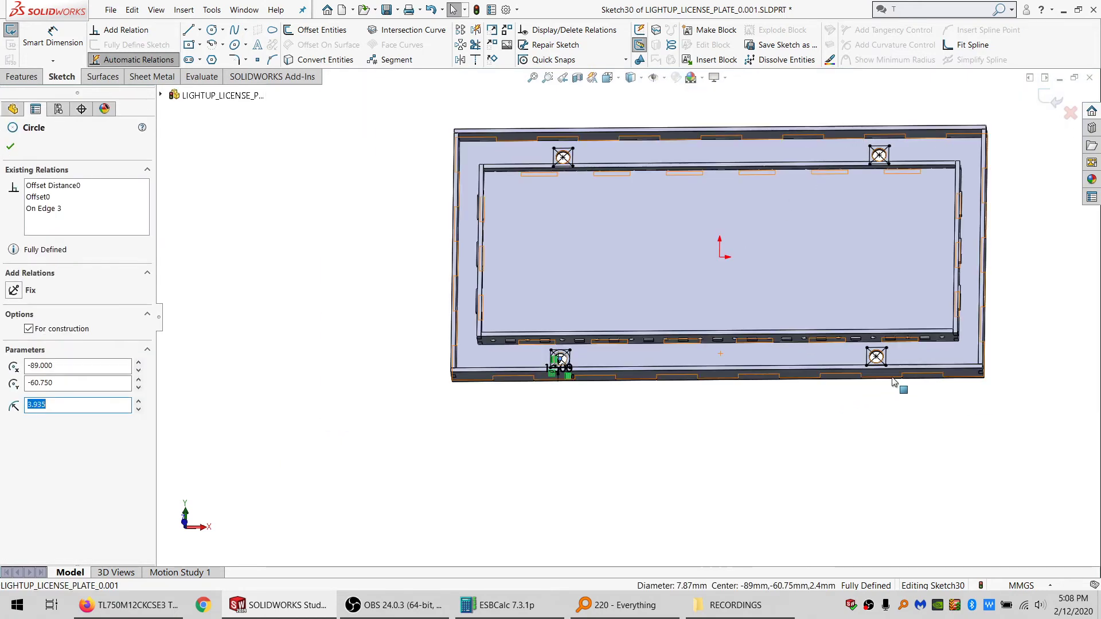
pyautogui.scroll(-4, 898, 385)
pyautogui.keyDown('ctrl'); pyautogui.click(688, 318); pyautogui.keyUp('ctrl')
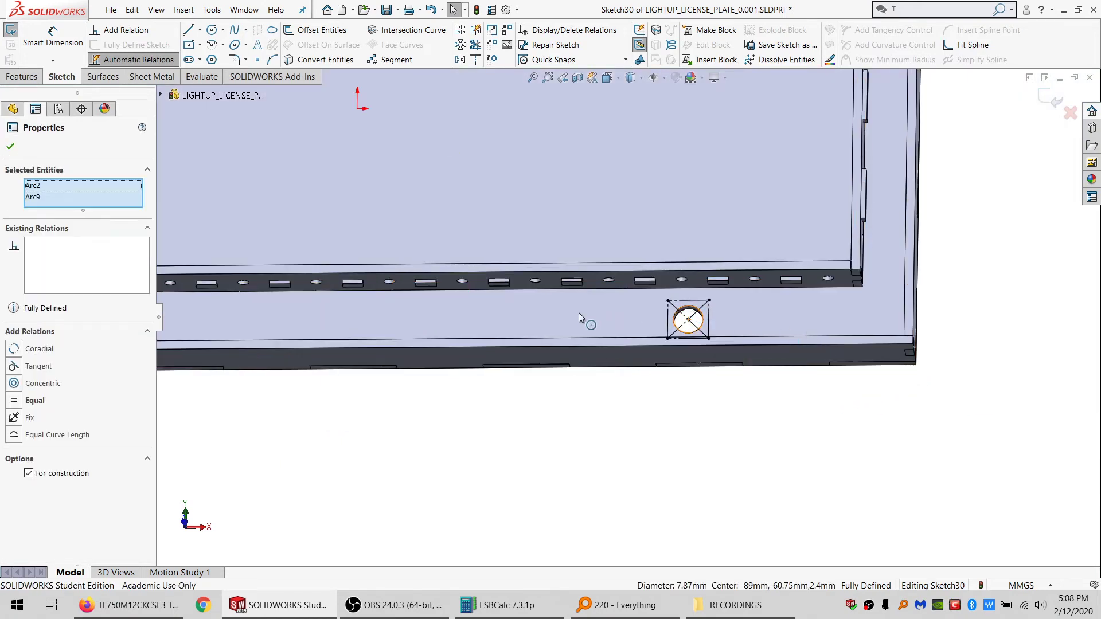
pyautogui.scroll(4, 579, 312)
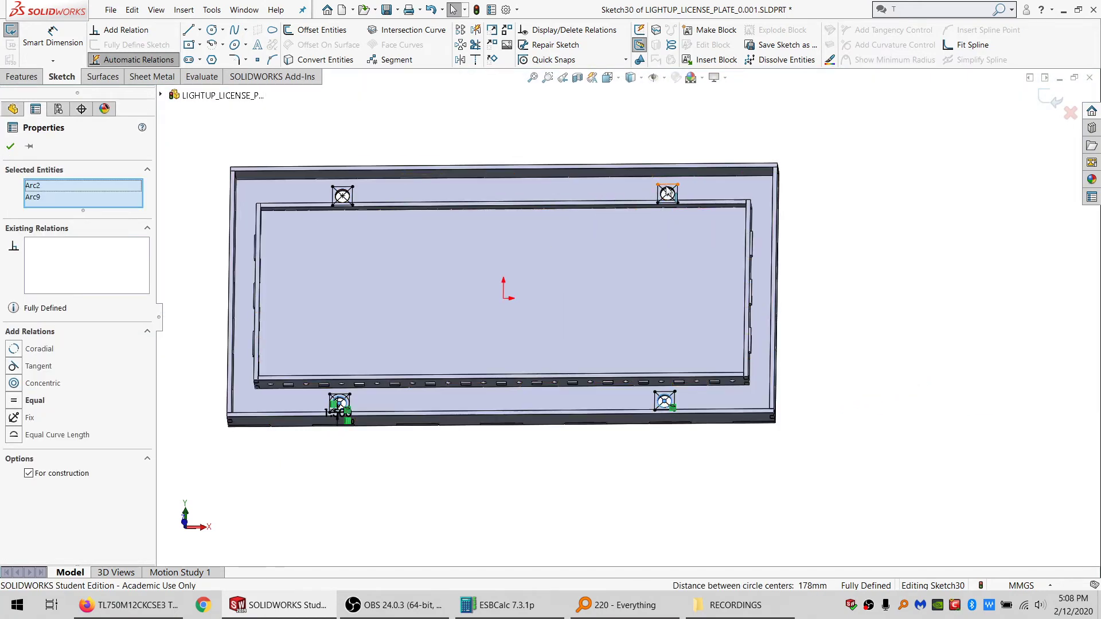
pyautogui.keyDown('ctrl'); pyautogui.click(666, 194); pyautogui.keyUp('ctrl')
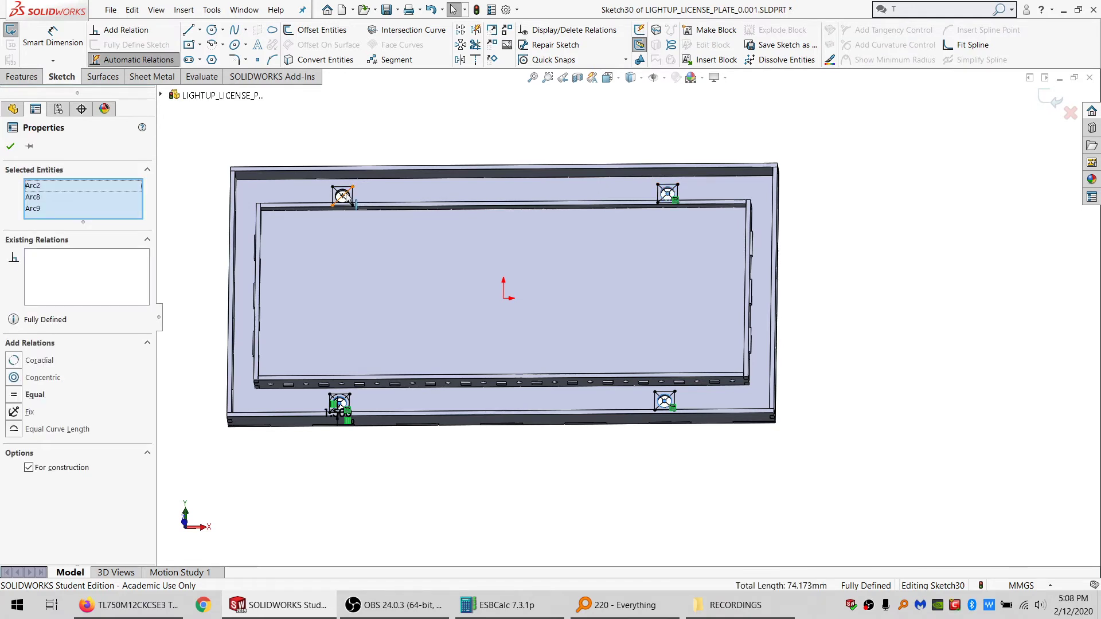
pyautogui.keyDown('ctrl'); pyautogui.click(347, 198); pyautogui.keyUp('ctrl')
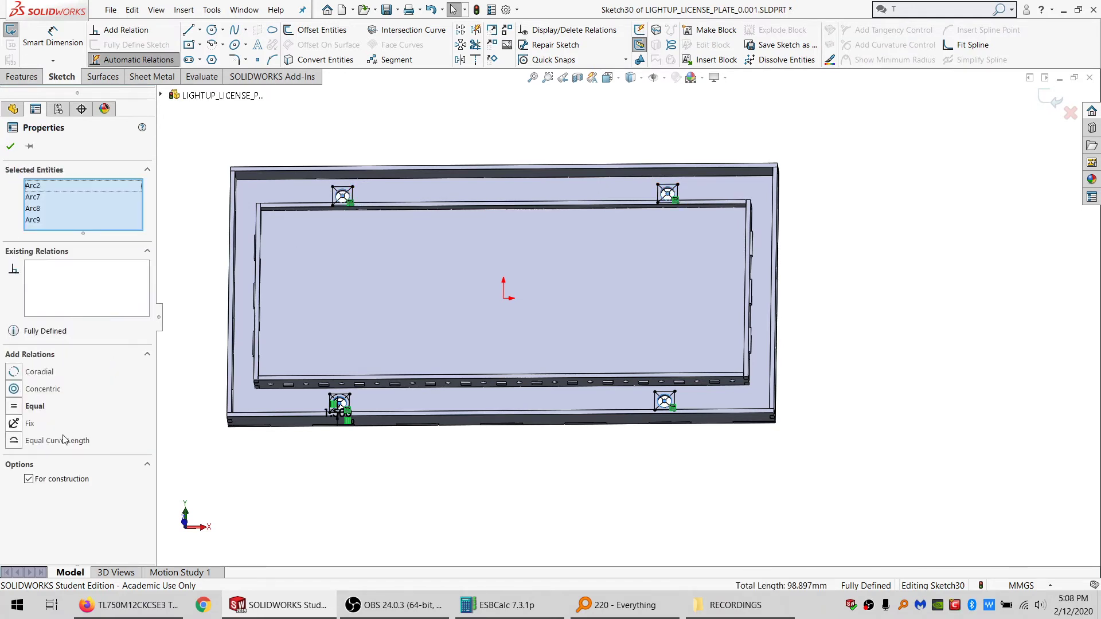
pyautogui.click(209, 368)
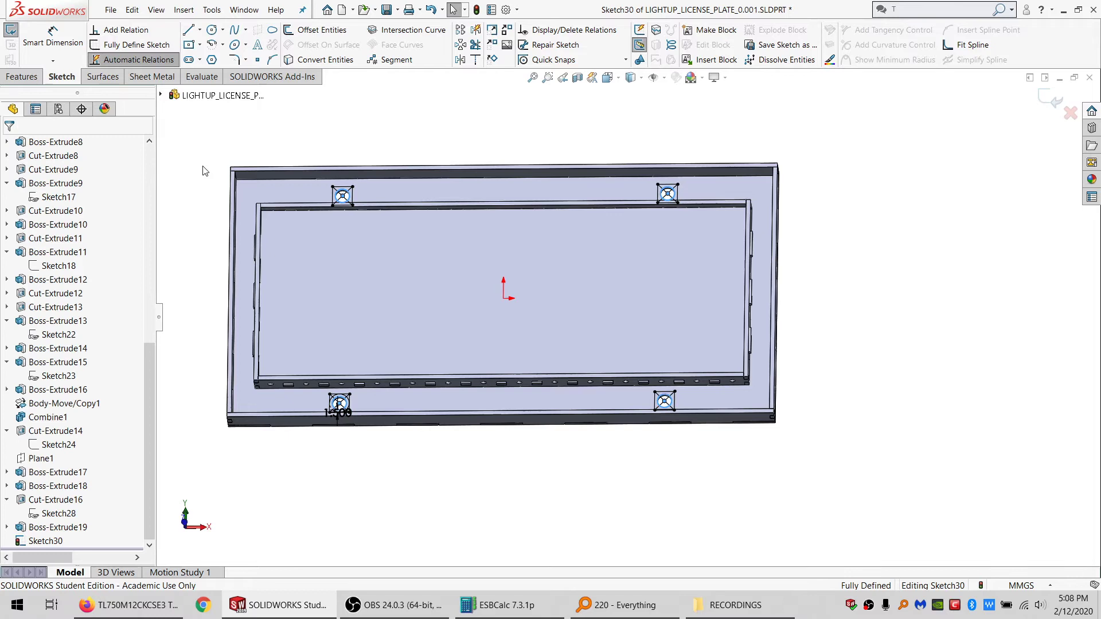
# Step: Sketch an eight-sided polygon centred on the lower-left mounting hole, with an inscribed circle about 41 mm in diameter
pyautogui.click(212, 60)
pyautogui.scroll(-5, 287, 395)
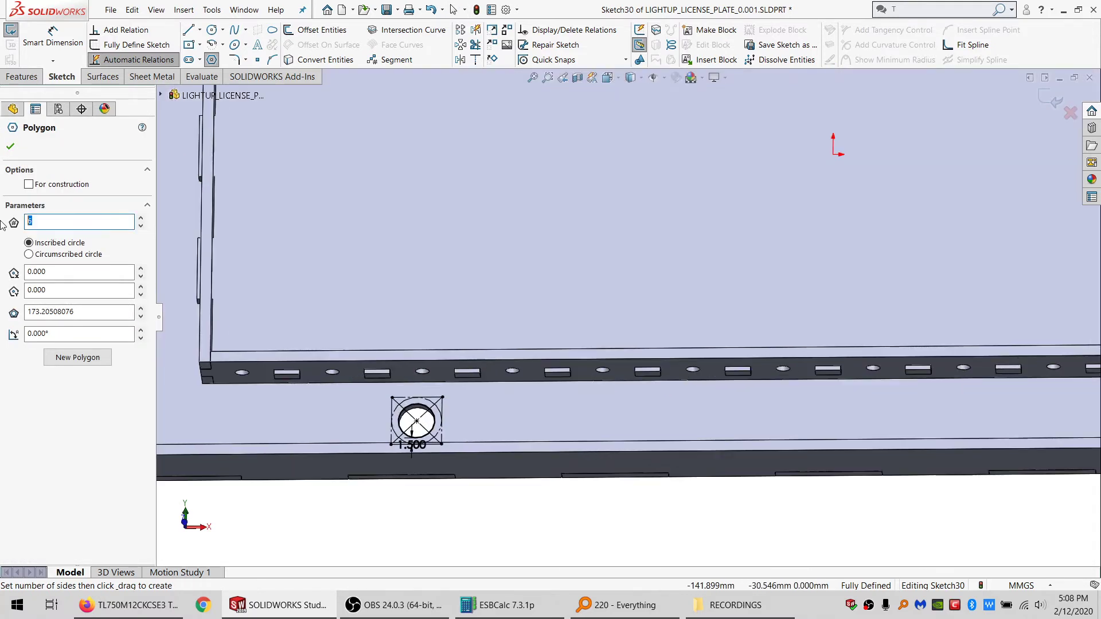
pyautogui.click(417, 421)
pyautogui.click(388, 514)
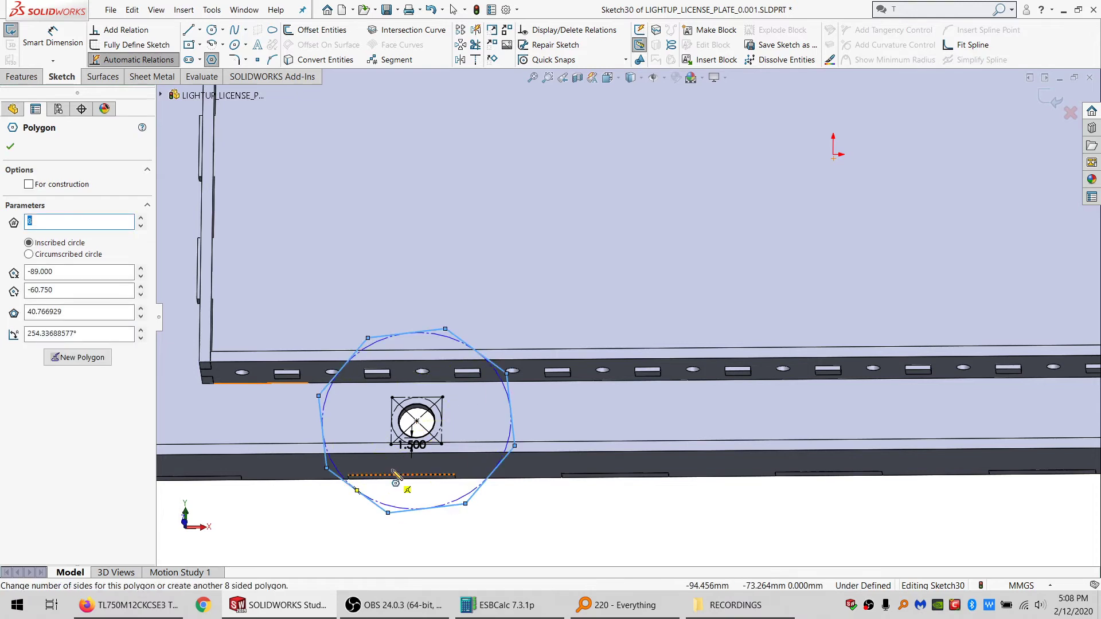
pyautogui.press('Escape')
# Step: Make the octagon's left side collinear with the left side of the construction square around the lower-left hole
pyautogui.click(391, 439)
pyautogui.keyDown('ctrl'); pyautogui.click(322, 429); pyautogui.keyUp('ctrl')
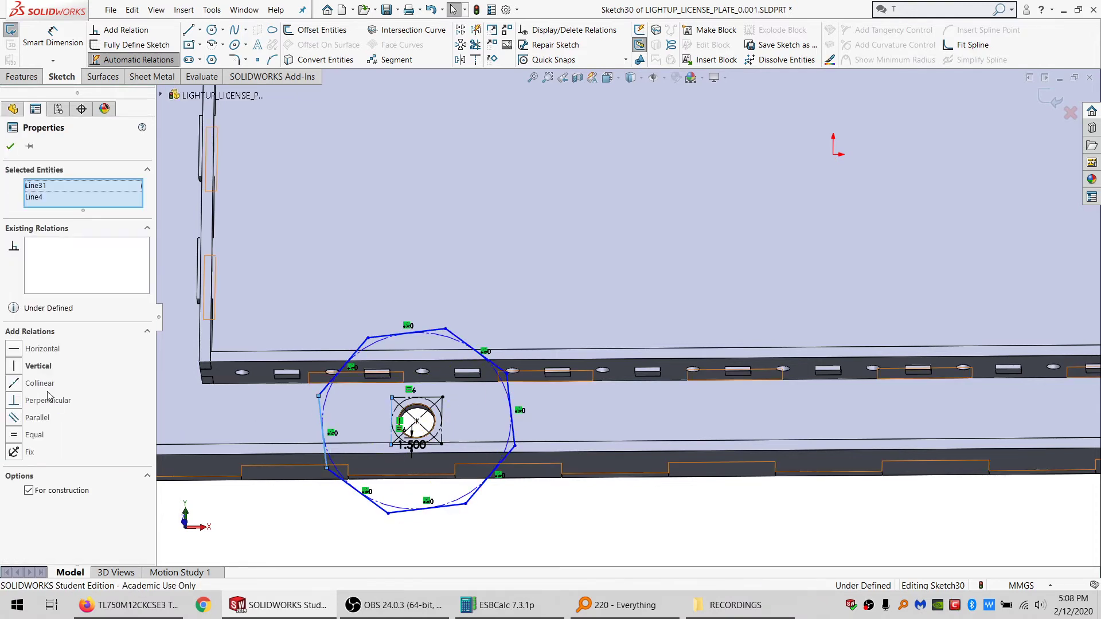
pyautogui.click(38, 384)
pyautogui.click(405, 548)
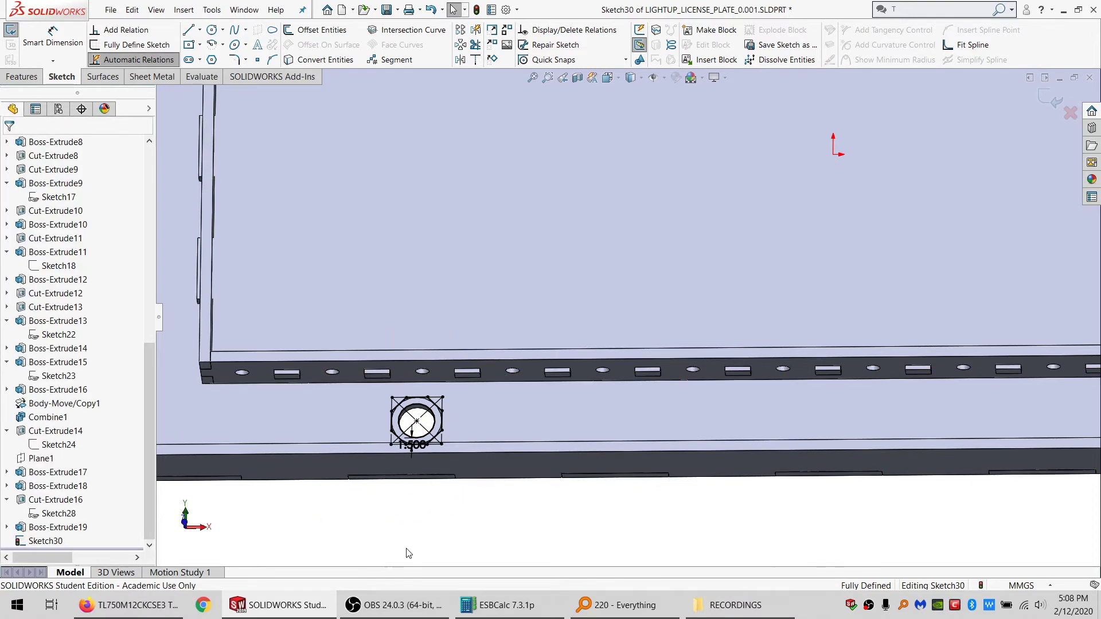
pyautogui.scroll(-3, 494, 442)
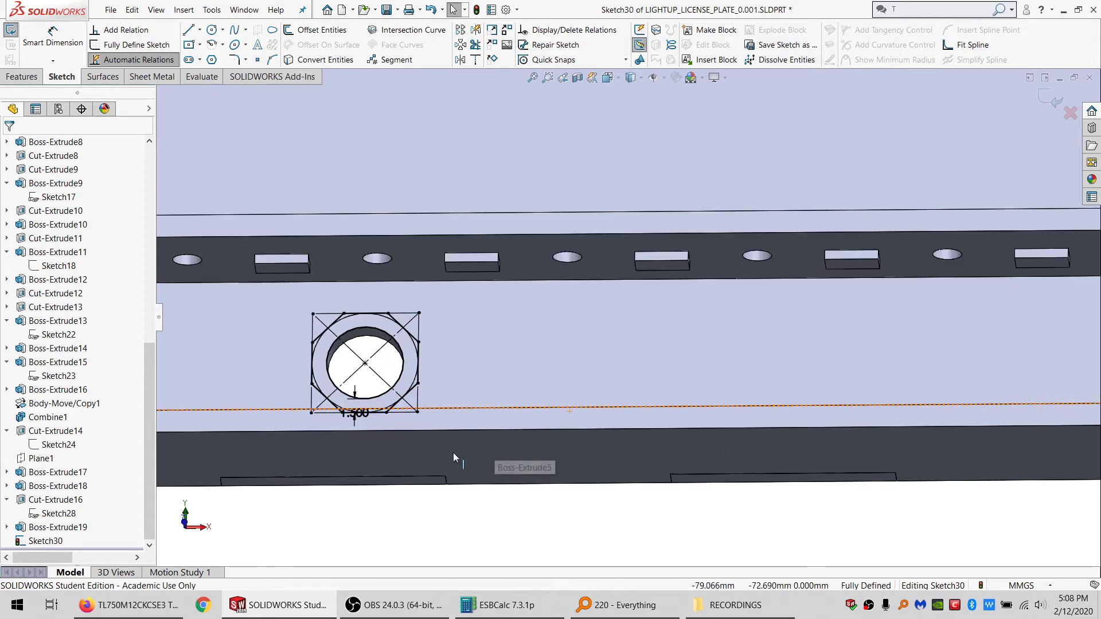
# Step: Sketch eight-sided polygons centred on the other three mounting holes, the lower-right one with an inscribed circle about 77 mm in diameter
pyautogui.click(211, 59)
pyautogui.scroll(5, 985, 287)
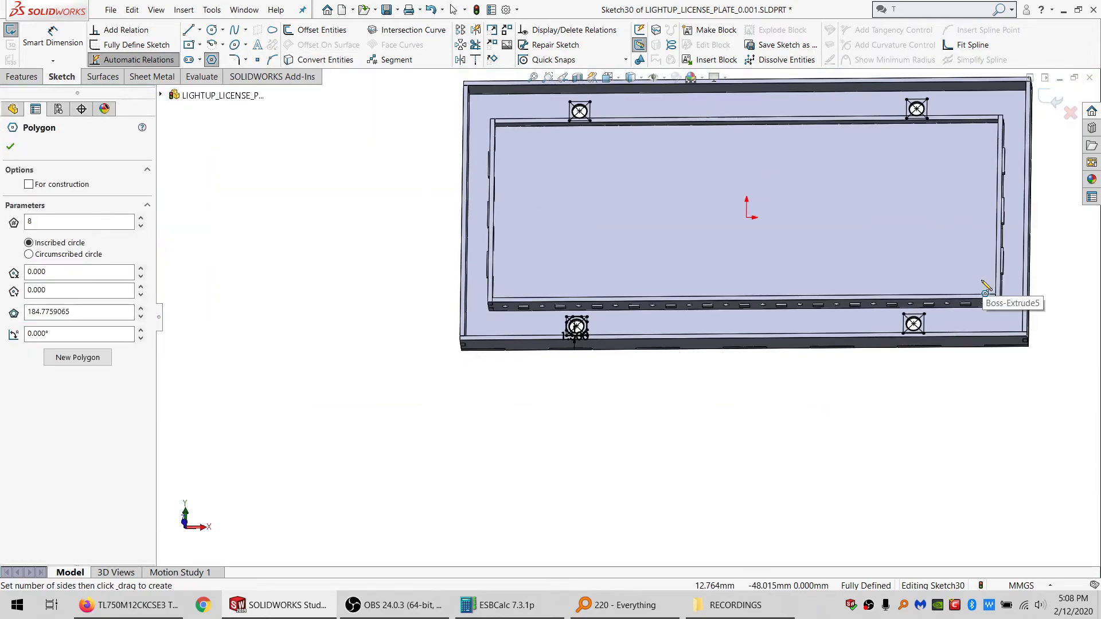
pyautogui.moveTo(916, 327); pyautogui.dragTo(881, 392)
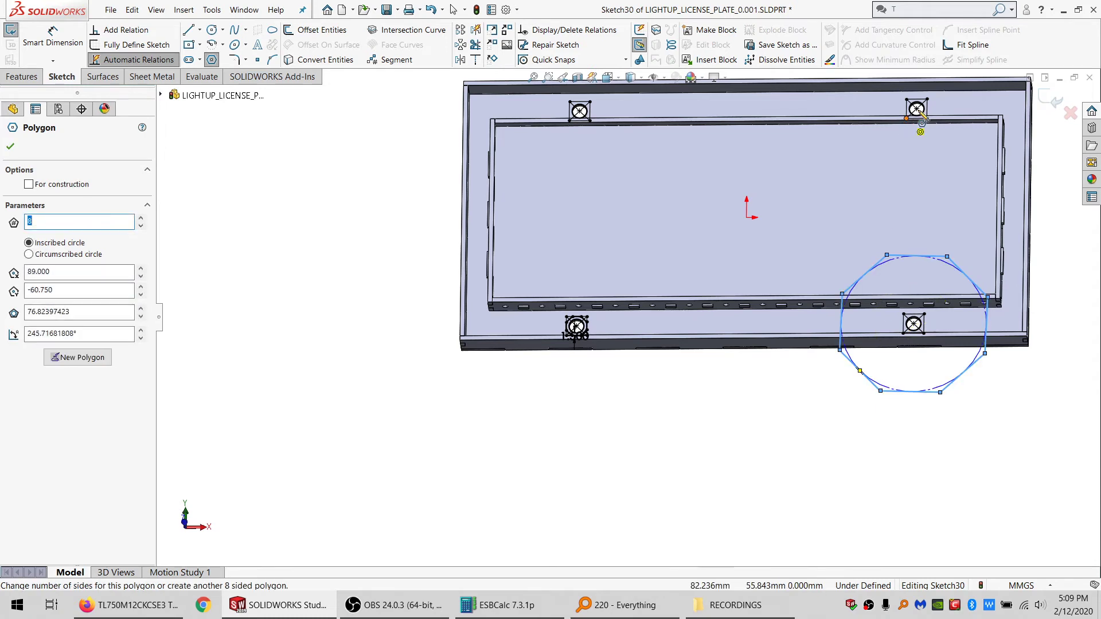
pyautogui.moveTo(916, 109); pyautogui.dragTo(589, 163)
pyautogui.moveTo(584, 122); pyautogui.dragTo(582, 187)
pyautogui.press('Escape')
# Step: Make one left-hand side of each new octagon equal in length and direction to the lower-left octagon's left side
pyautogui.click(520, 159)
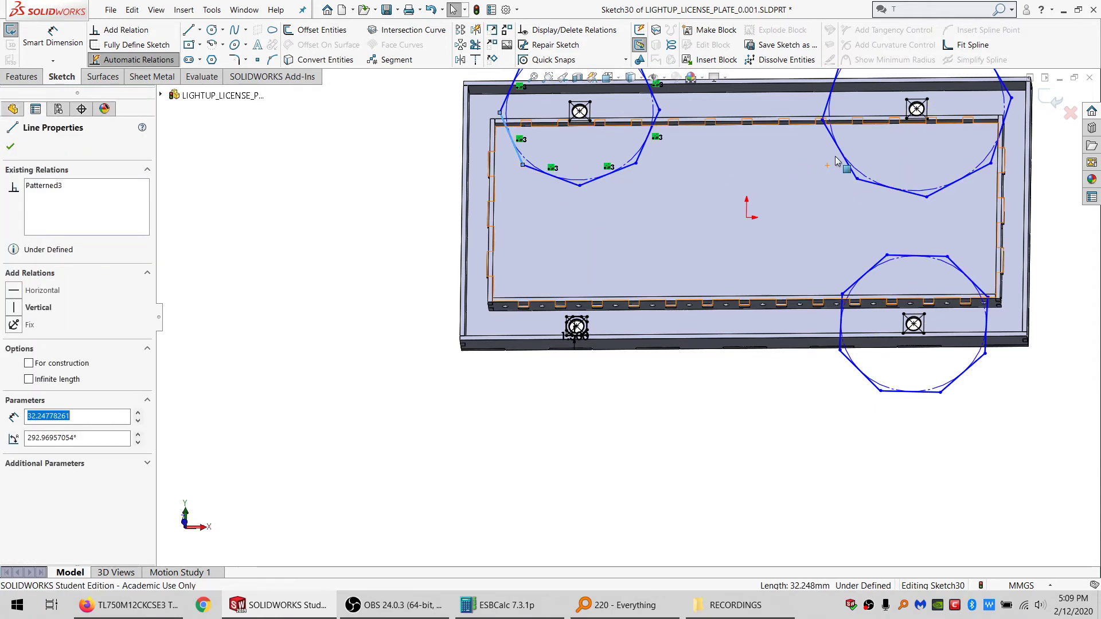
pyautogui.keyDown('ctrl'); pyautogui.click(840, 150); pyautogui.keyUp('ctrl')
pyautogui.keyDown('ctrl'); pyautogui.click(841, 296); pyautogui.keyUp('ctrl')
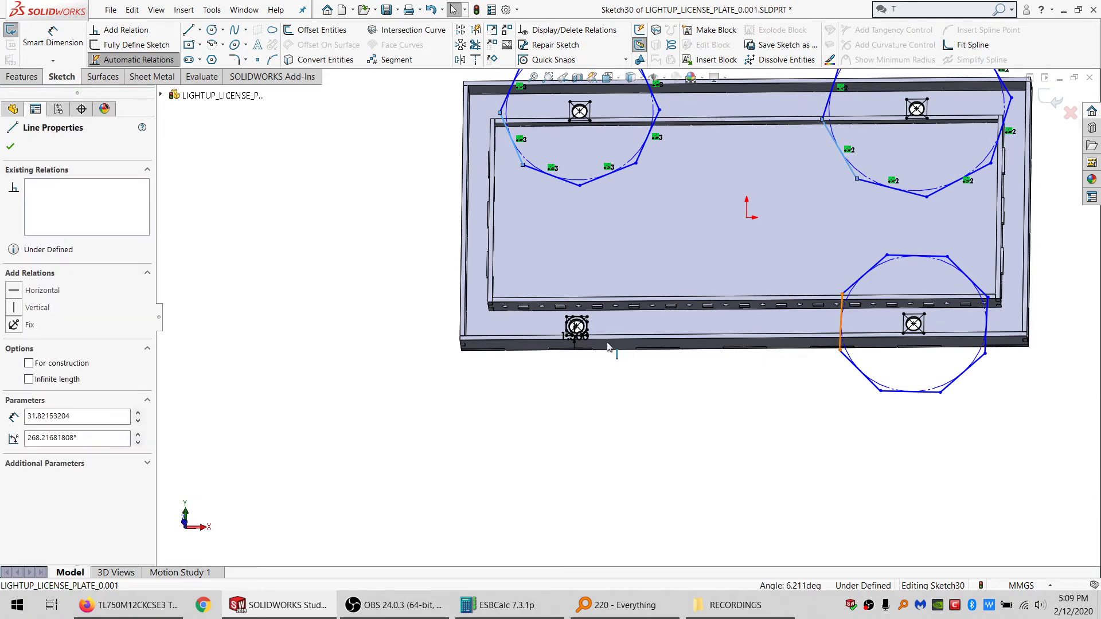
pyautogui.scroll(5, 576, 325)
pyautogui.scroll(3, 553, 339)
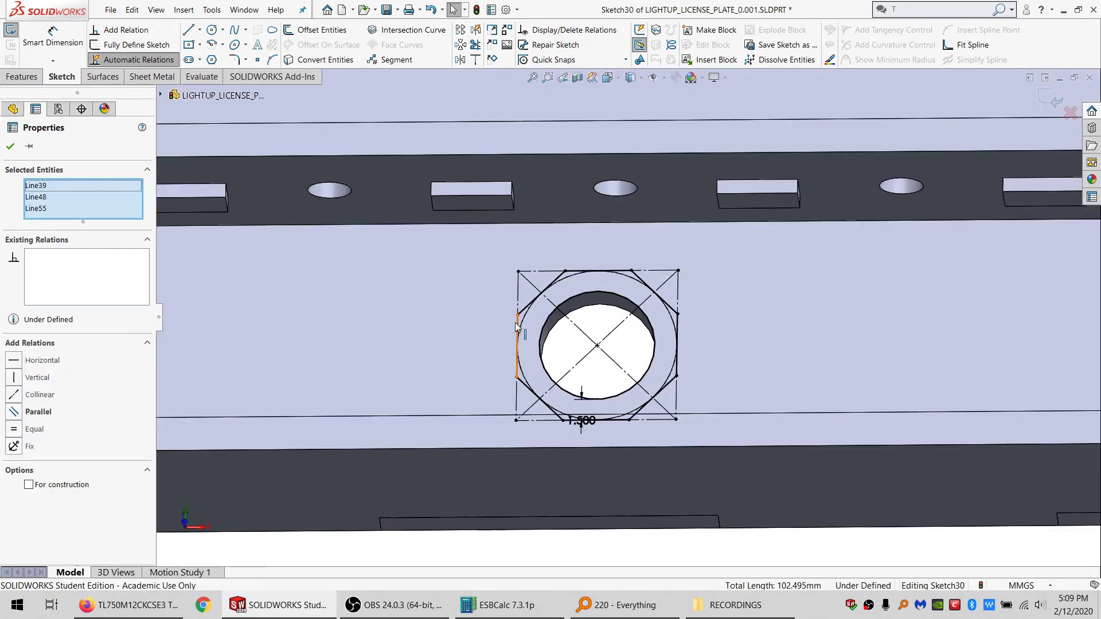
pyautogui.keyDown('ctrl'); pyautogui.click(517, 327); pyautogui.keyUp('ctrl')
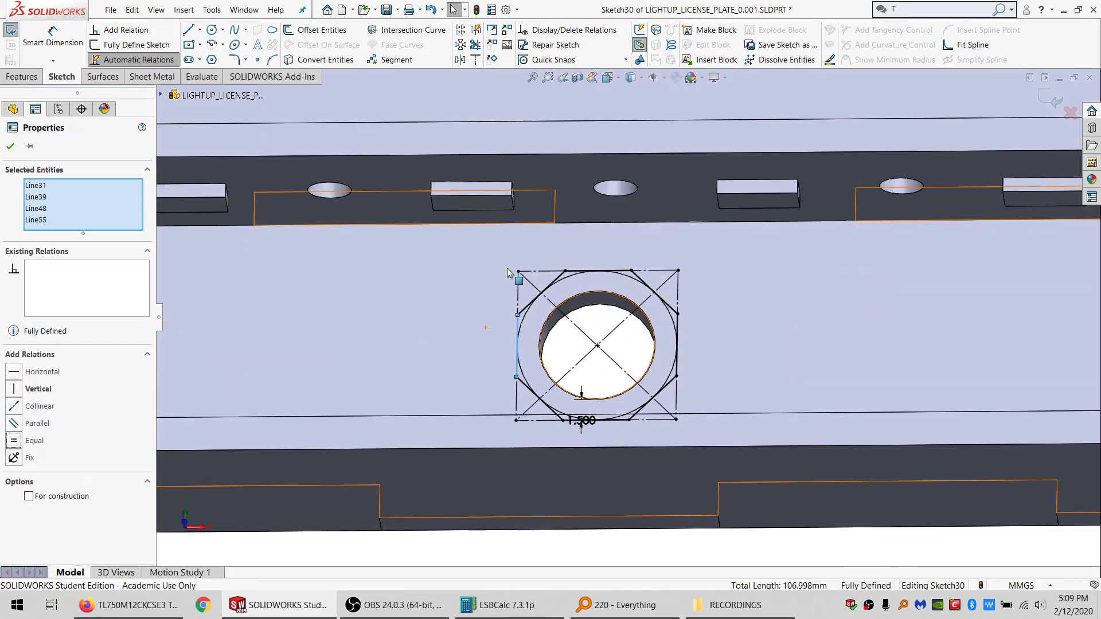
pyautogui.scroll(-8, 508, 273)
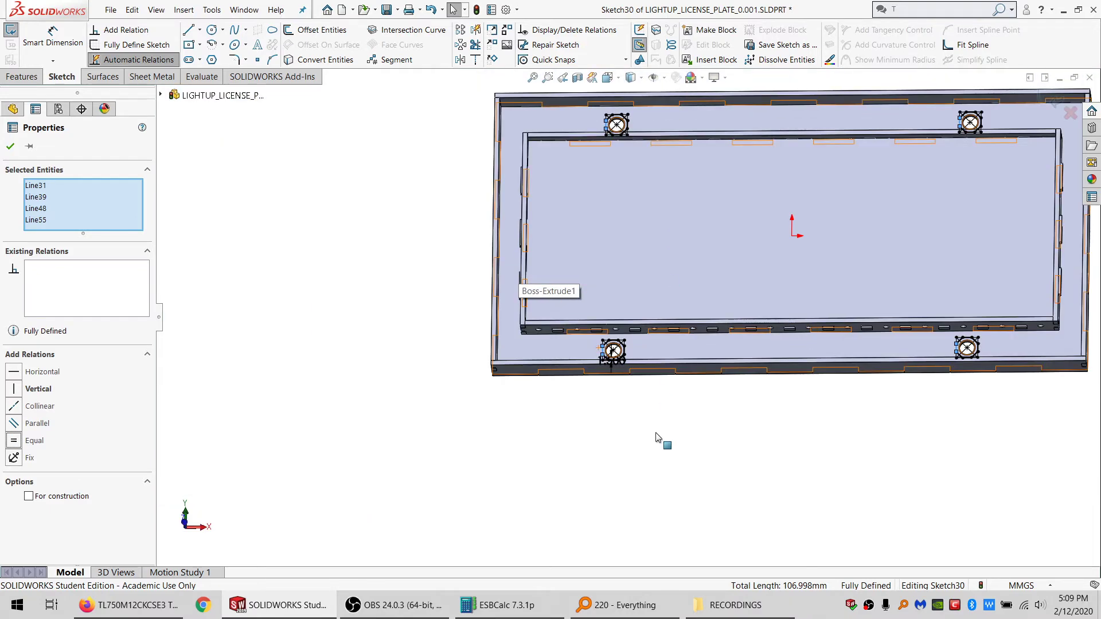
# Step: Extrude the four octagonal ring profiles up to the top face of the inner frame's wall, with Merge result off
pyautogui.click(658, 437)
pyautogui.scroll(6, 610, 346)
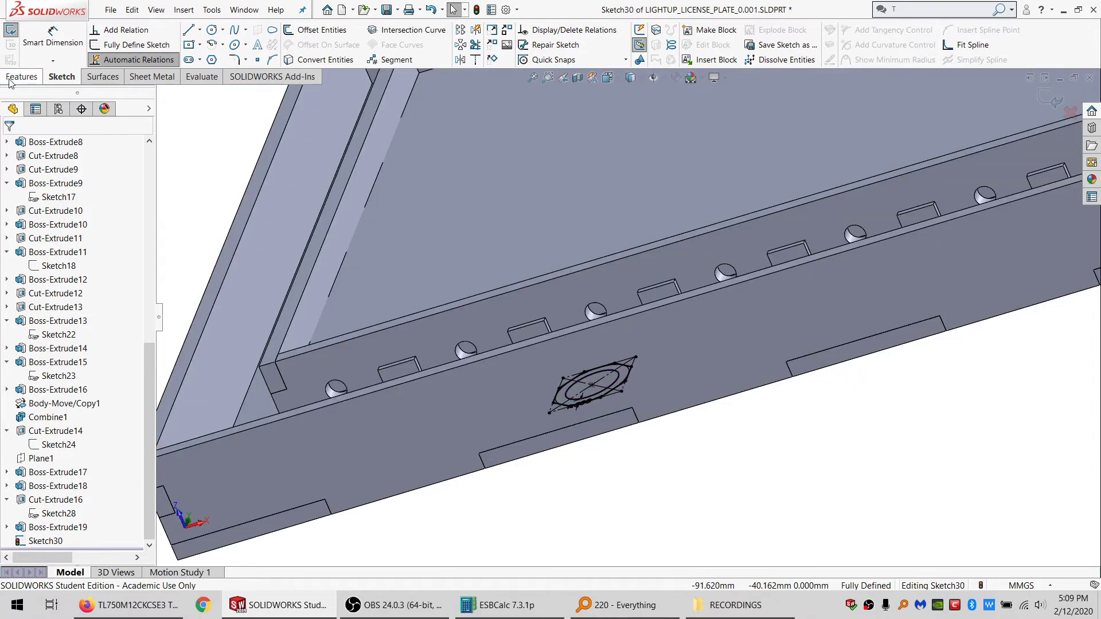
pyautogui.click(10, 77)
pyautogui.click(21, 32)
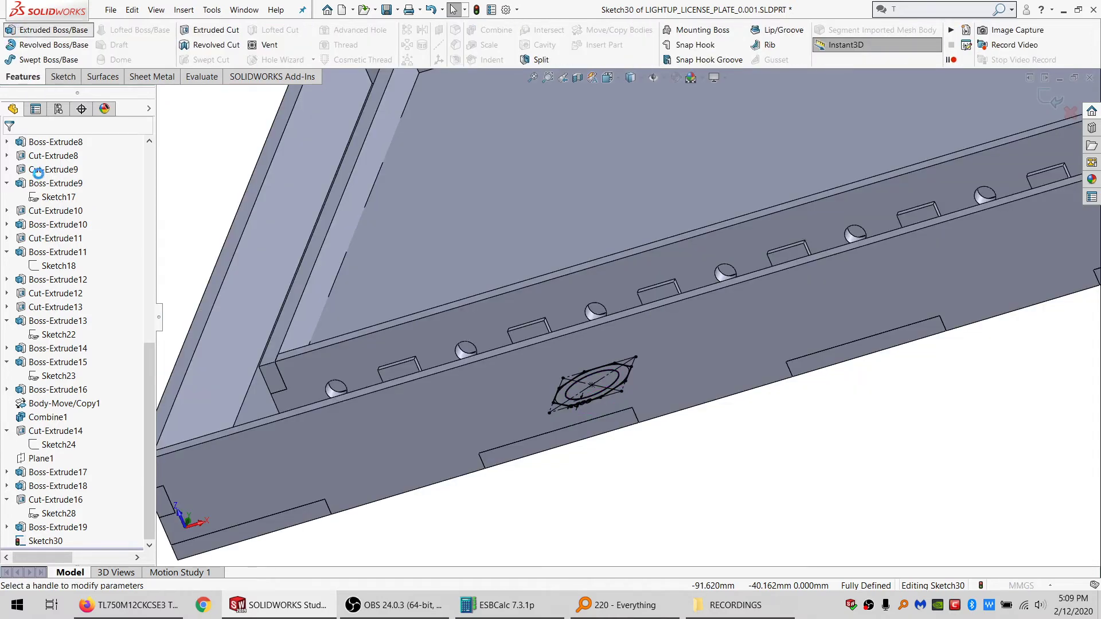
pyautogui.click(86, 225)
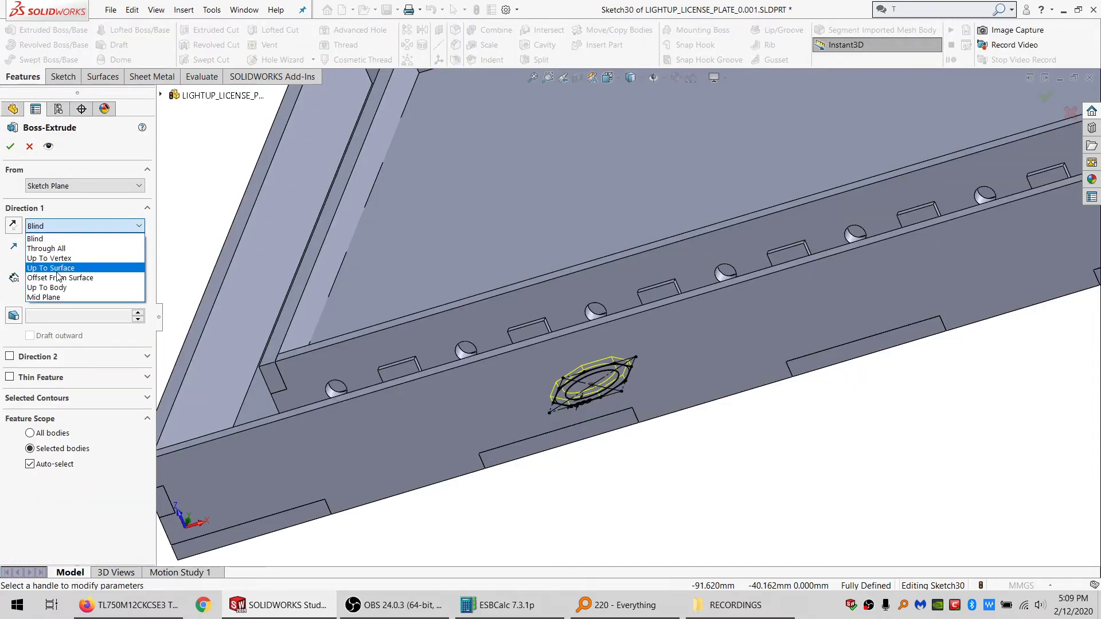
pyautogui.click(57, 272)
pyautogui.click(270, 354)
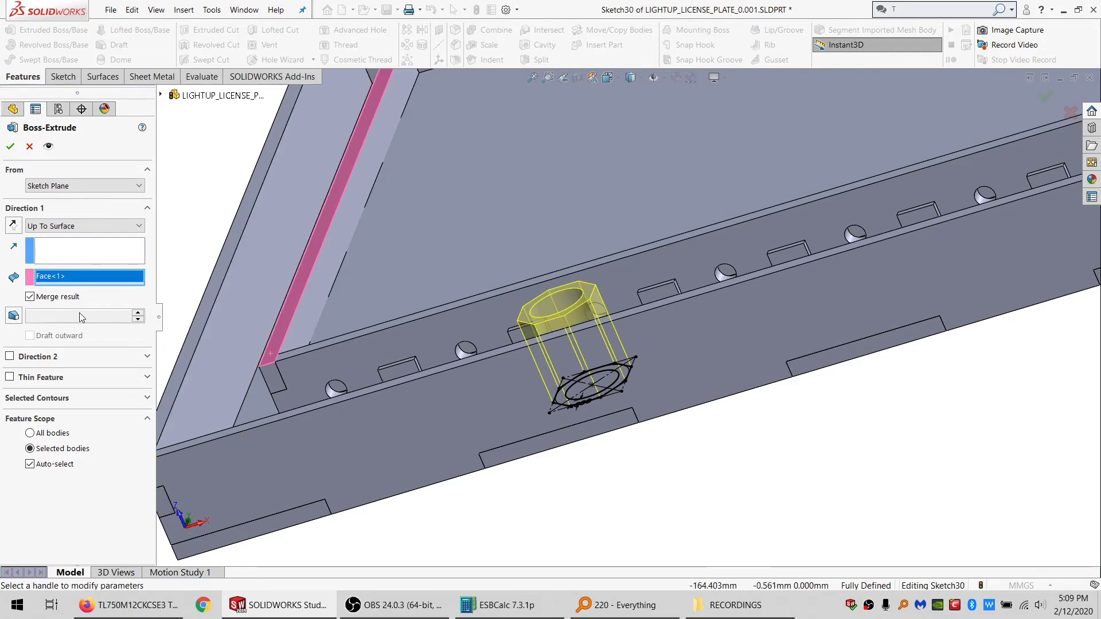
pyautogui.click(63, 297)
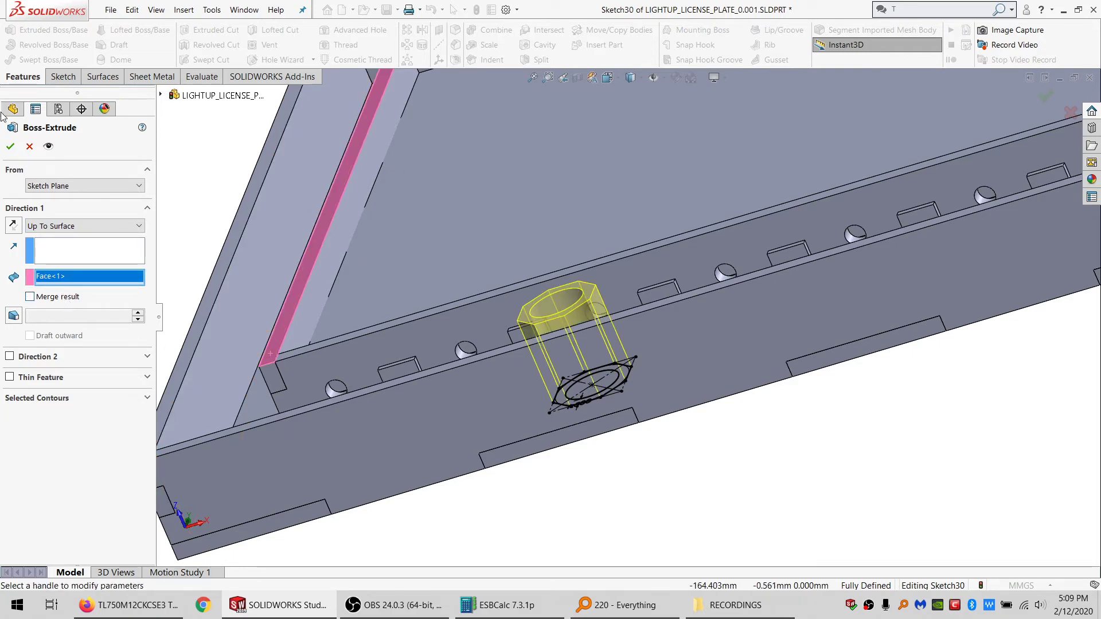
pyautogui.click(10, 147)
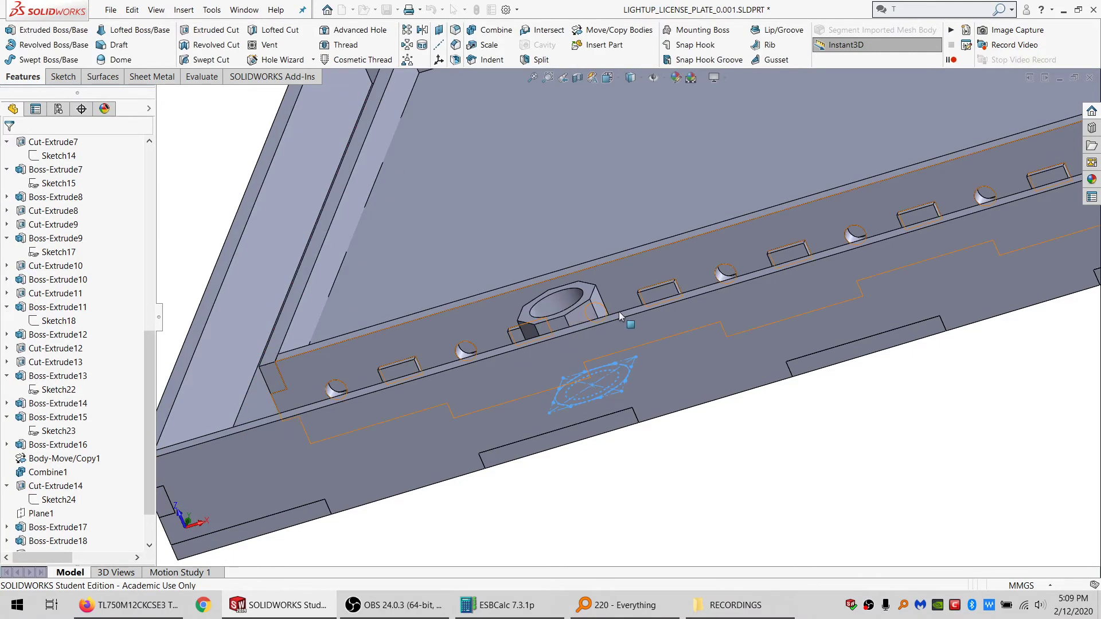
# Step: Examine the four octagonal standoffs and their clearance between the inner and outer frame walls from several angles
pyautogui.moveTo(622, 277); pyautogui.dragTo(643, 400, button='middle')
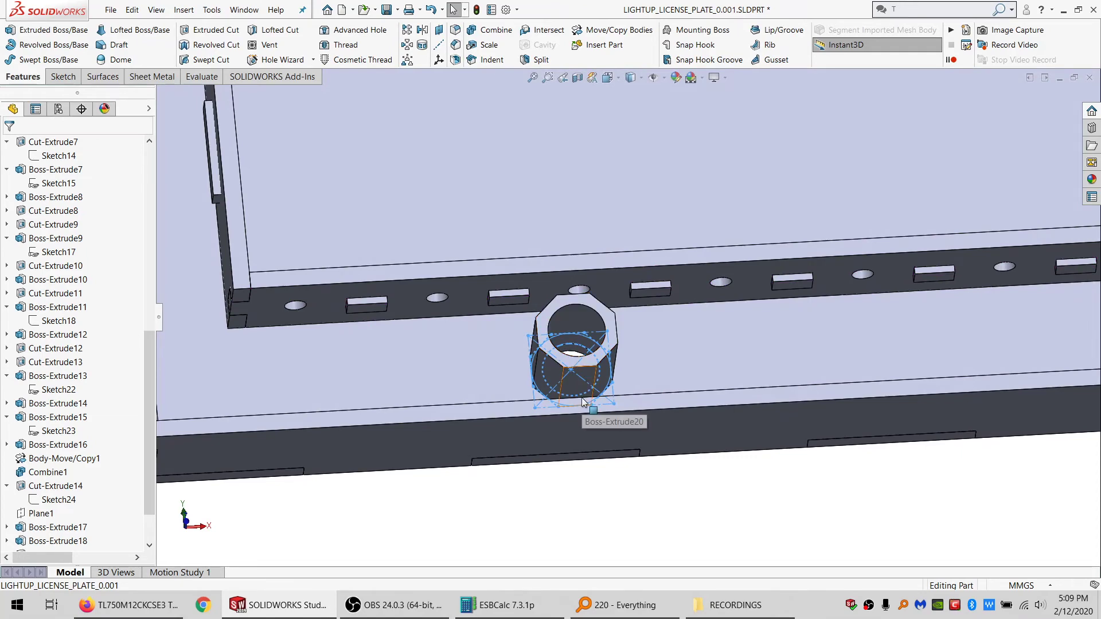
pyautogui.click(672, 364)
pyautogui.scroll(6, 672, 364)
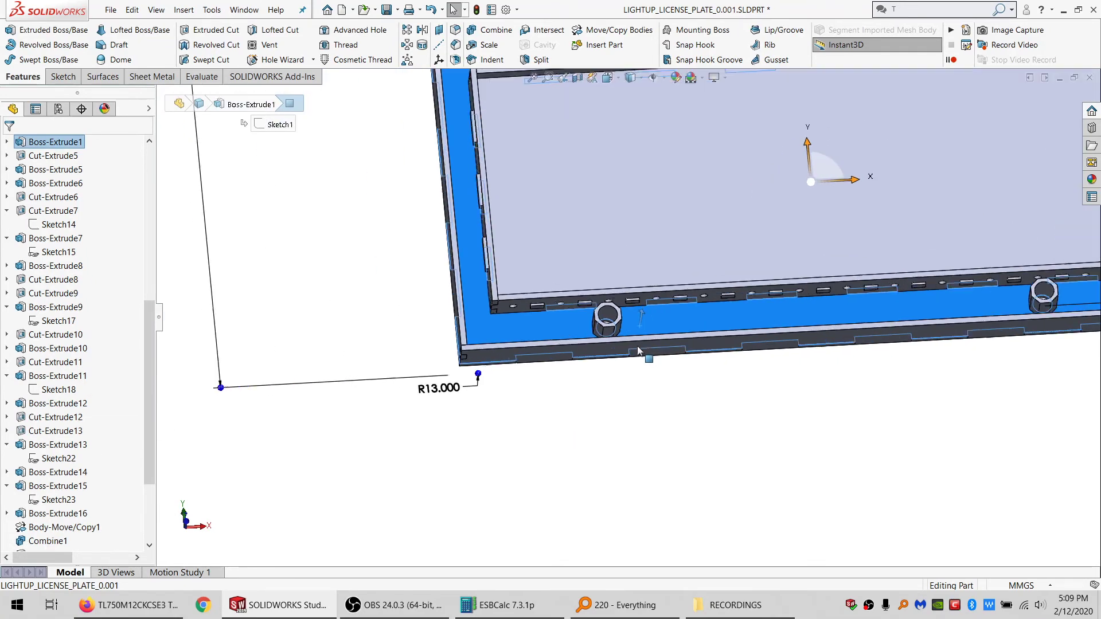
pyautogui.scroll(-3, 638, 351)
pyautogui.moveTo(638, 351); pyautogui.dragTo(622, 362, button='middle')
pyautogui.scroll(5, 633, 313)
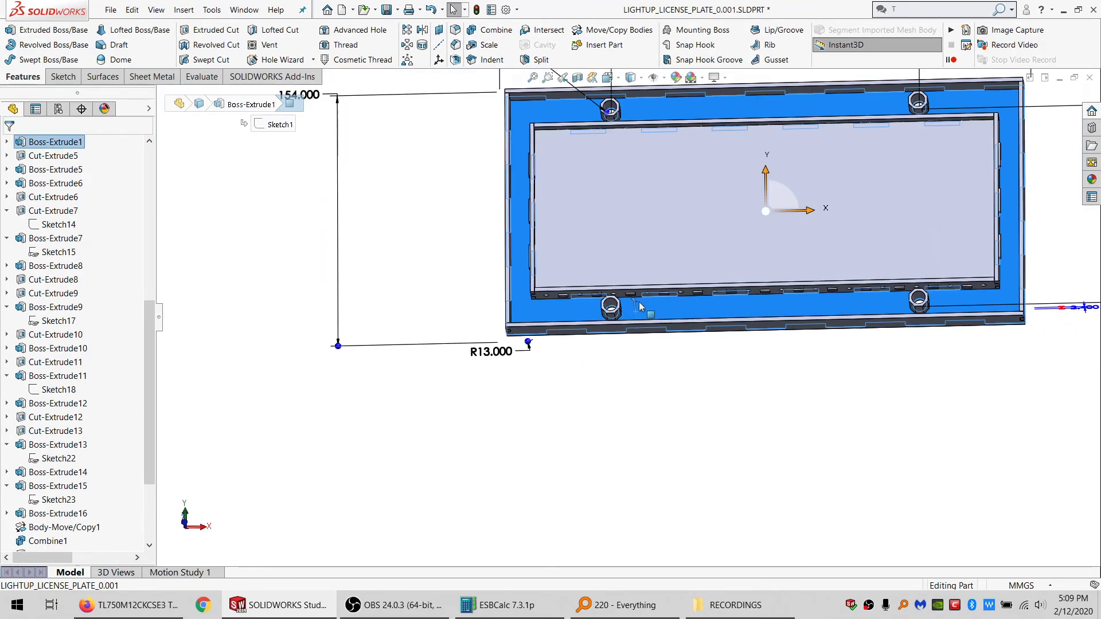
pyautogui.scroll(-2, 630, 311)
pyautogui.scroll(5, 656, 312)
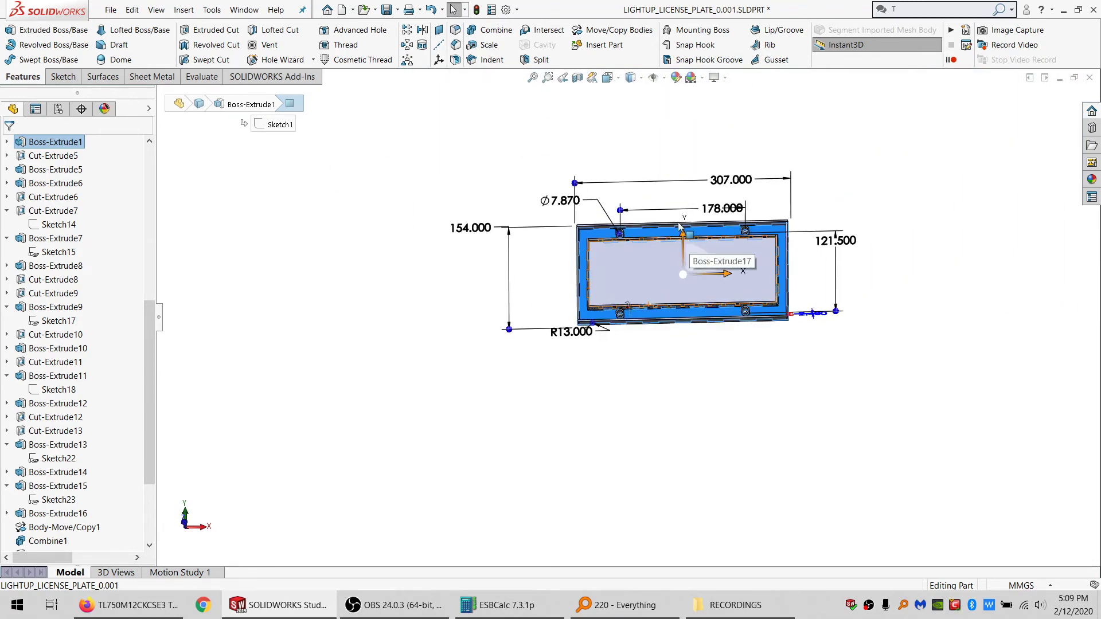
pyautogui.scroll(-4, 656, 312)
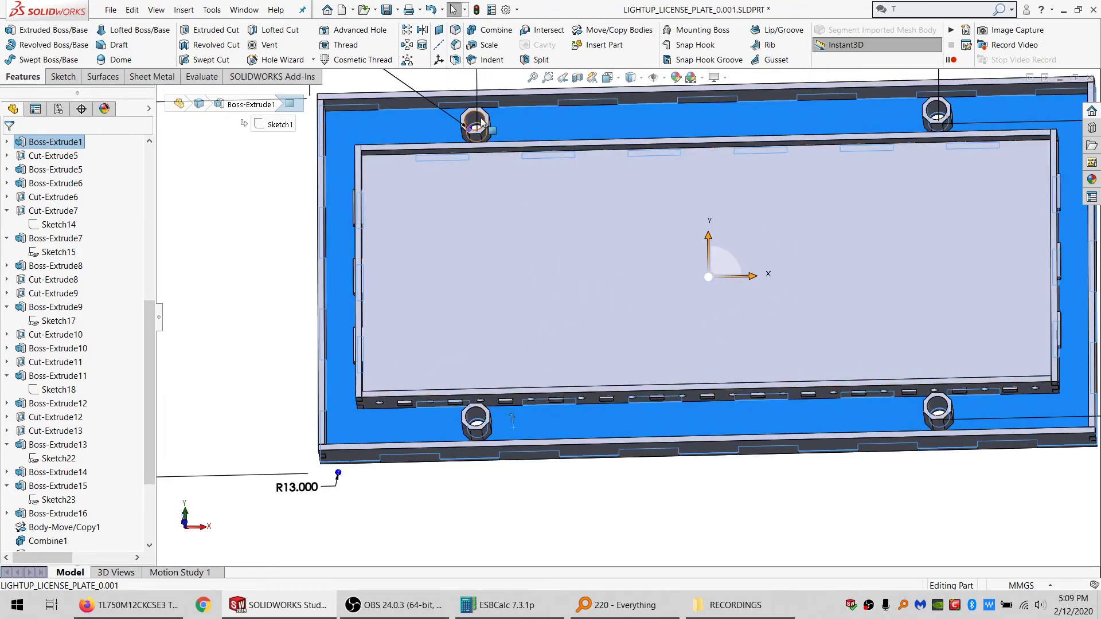
pyautogui.scroll(3, 569, 273)
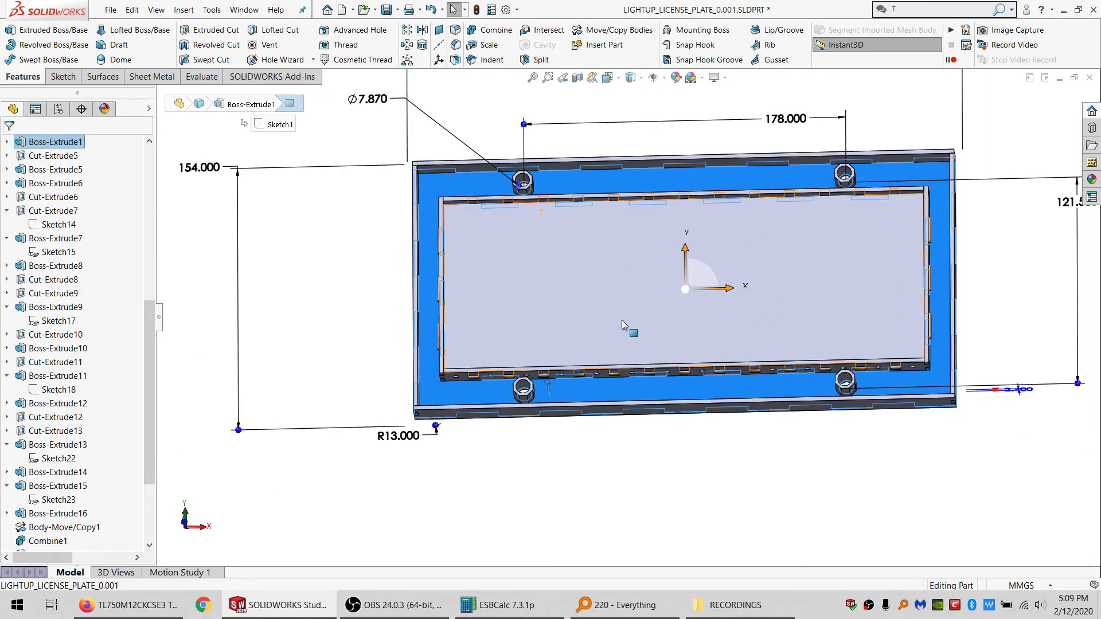
pyautogui.moveTo(622, 320); pyautogui.dragTo(622, 270, button='middle')
pyautogui.scroll(-2, 564, 295)
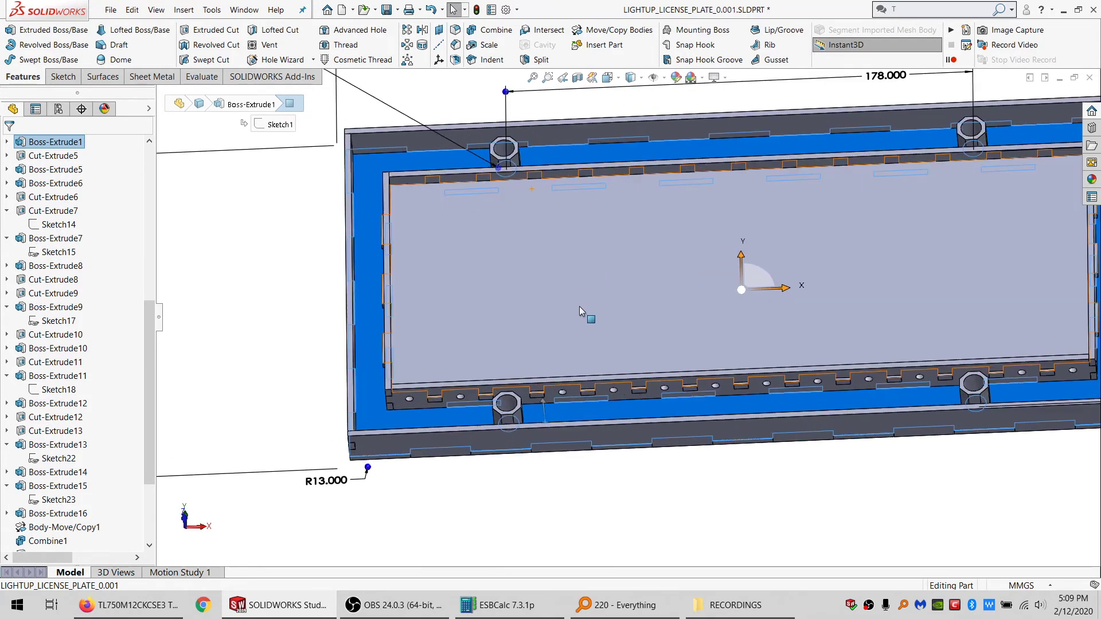
pyautogui.moveTo(579, 306); pyautogui.dragTo(583, 280, button='middle')
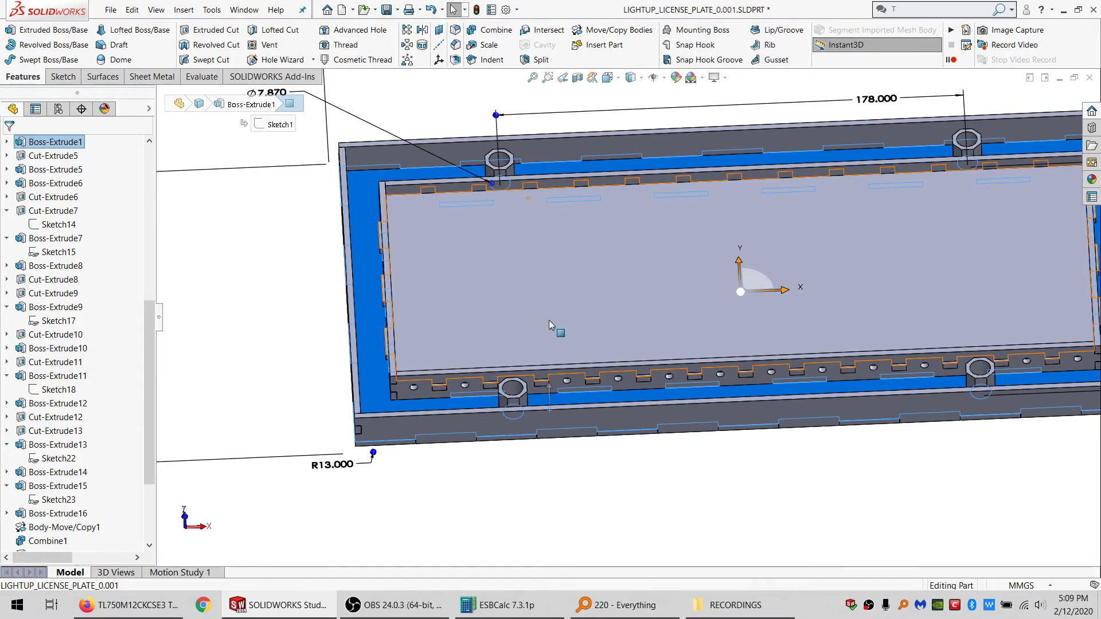
pyautogui.scroll(-1, 549, 324)
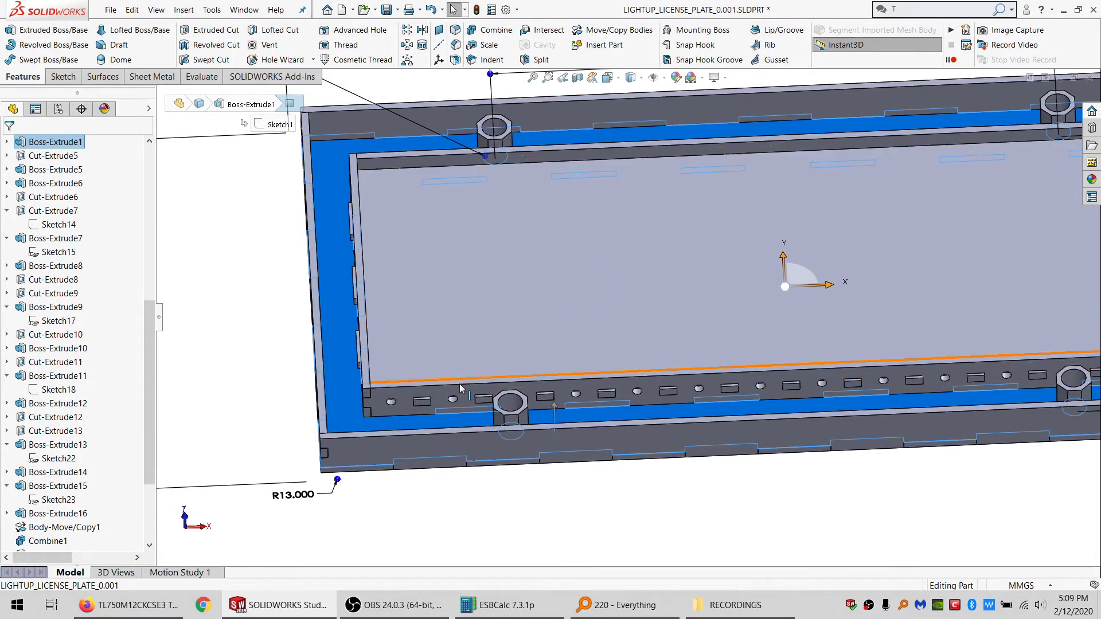
pyautogui.moveTo(524, 337); pyautogui.dragTo(437, 384, button='middle')
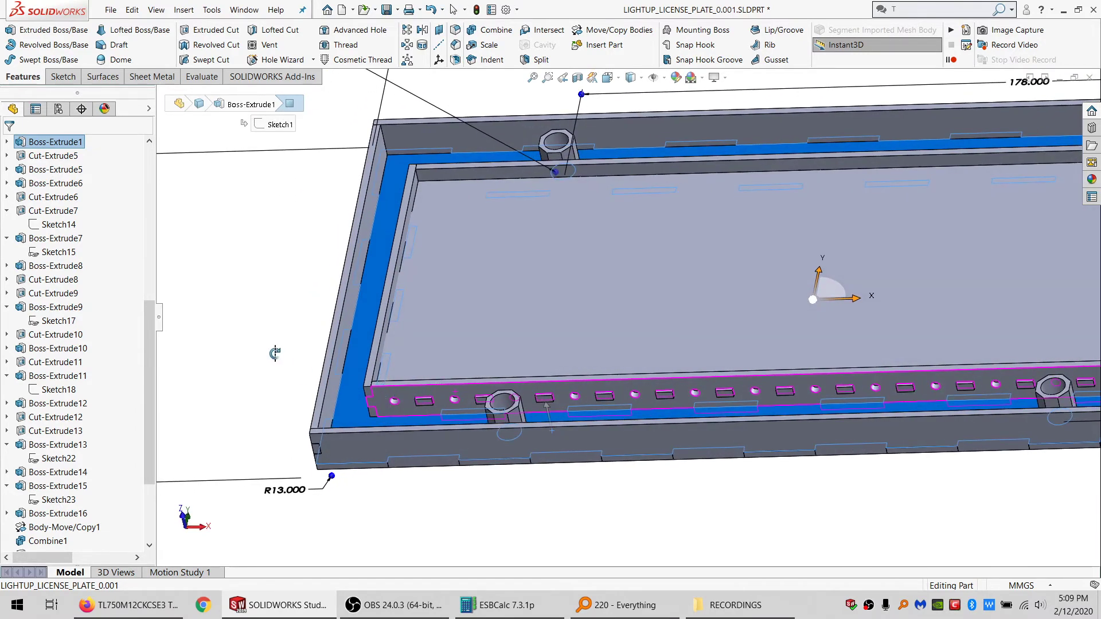
pyautogui.moveTo(616, 151); pyautogui.dragTo(624, 159, button='middle')
pyautogui.press('Escape')
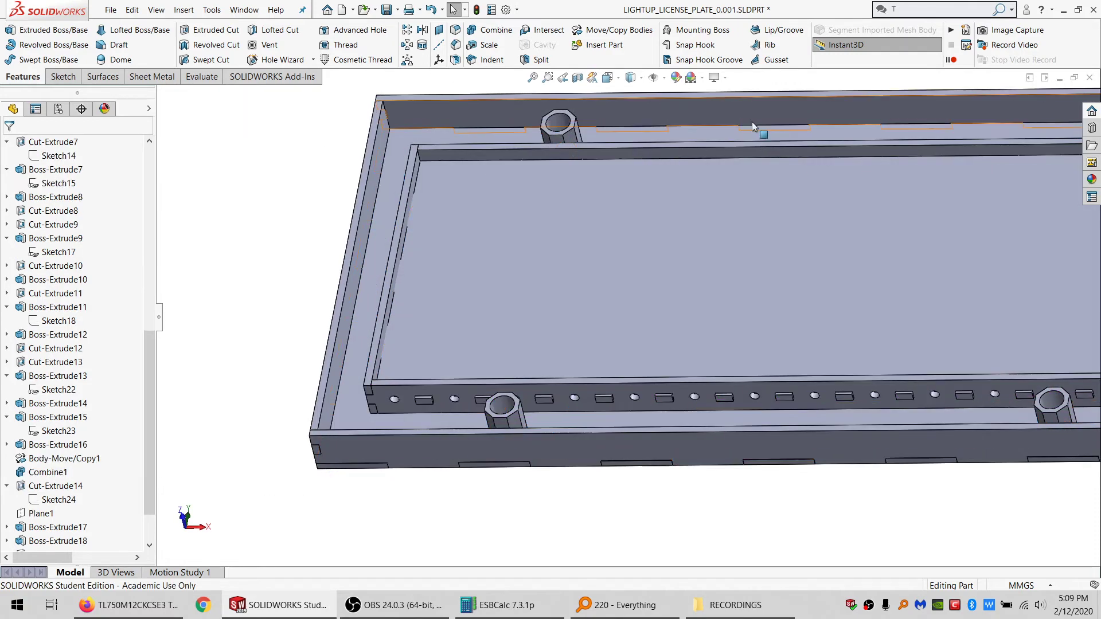
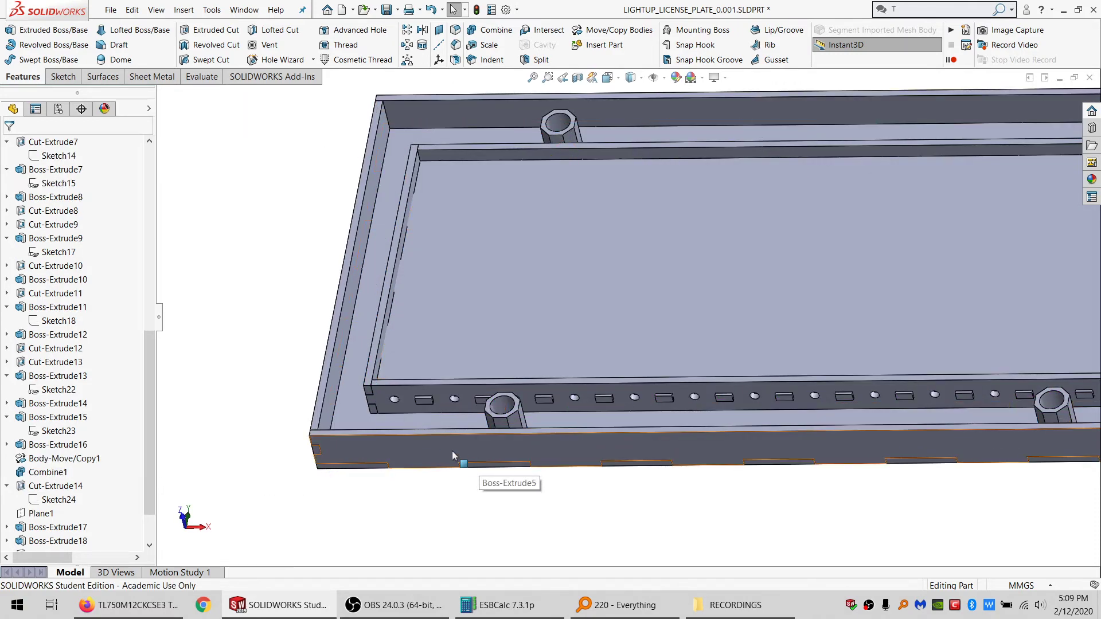
# Step: On the outer wall's top face, sketch one corner rectangle around the outer frame's outside corners and another around the inner frame's inside corners
pyautogui.moveTo(452, 450)
pyautogui.mouseDown(button='middle')
pyautogui.moveTo(493, 355)
pyautogui.moveTo(446, 449)
pyautogui.mouseUp(button='middle')
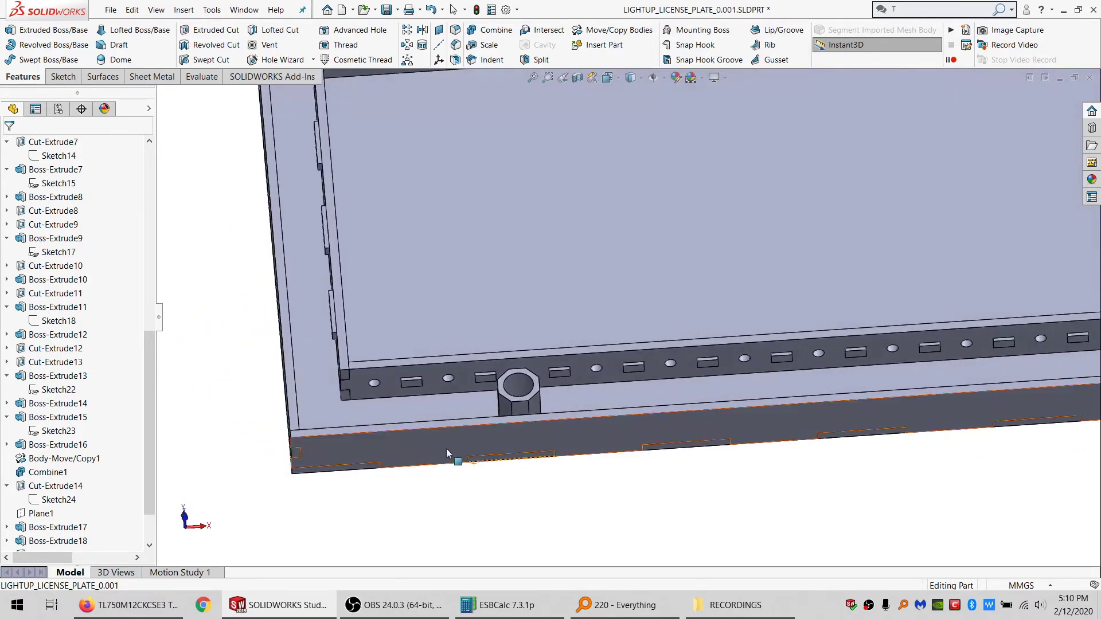
pyautogui.scroll(-4, 303, 442)
pyautogui.click(318, 418)
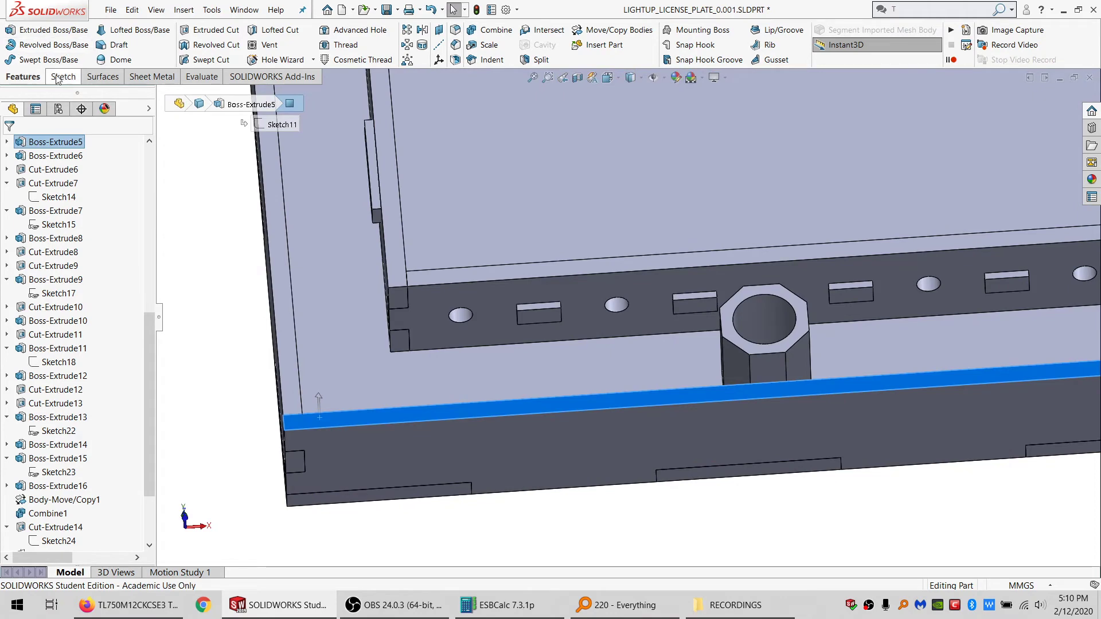
pyautogui.click(61, 76)
pyautogui.click(11, 30)
pyautogui.click(199, 45)
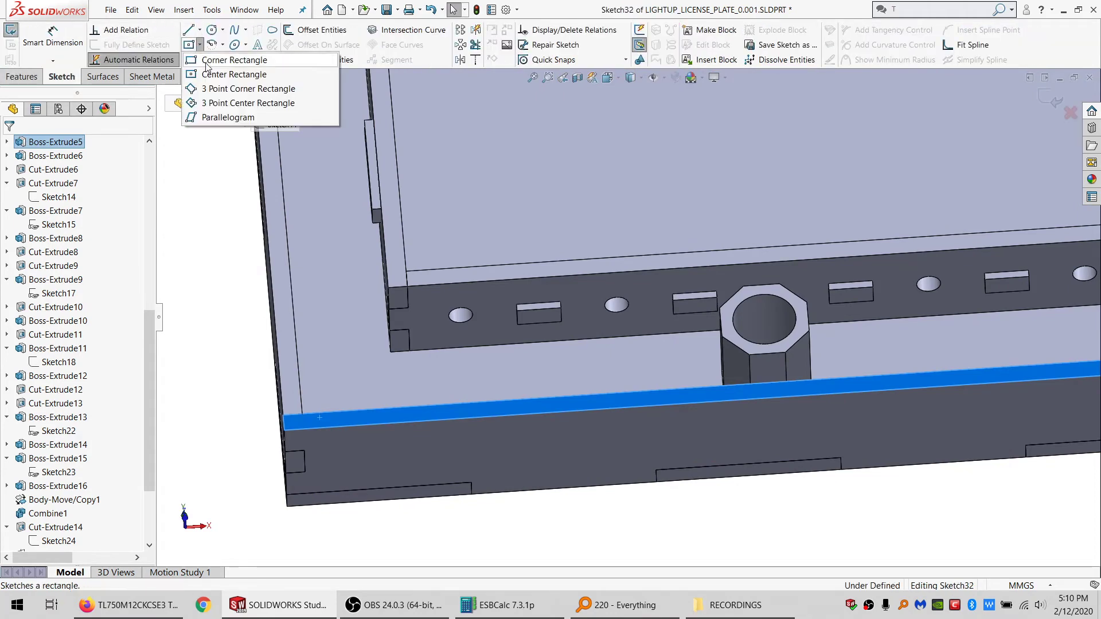
pyautogui.click(220, 74)
pyautogui.click(285, 430)
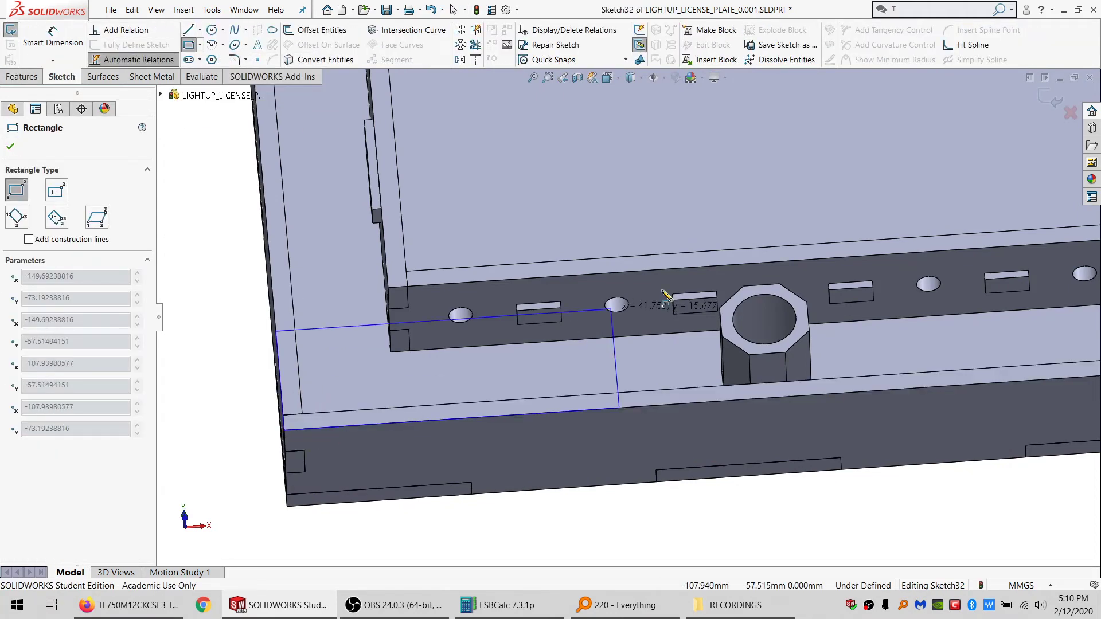
pyautogui.scroll(5, 651, 272)
pyautogui.scroll(-2, 1026, 172)
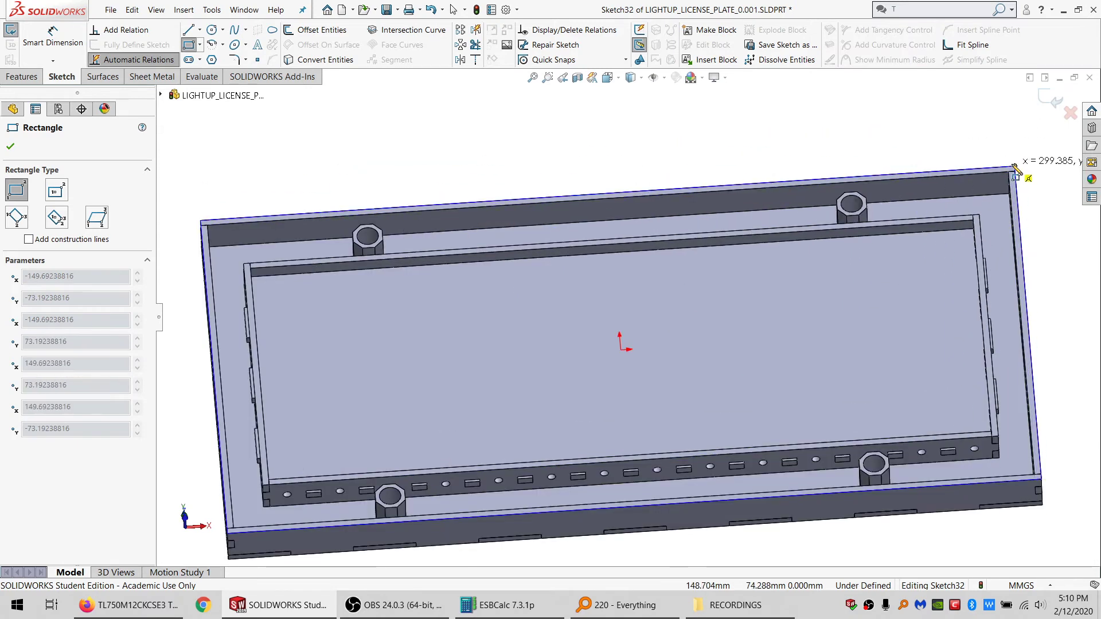
pyautogui.click(1024, 175)
pyautogui.click(250, 268)
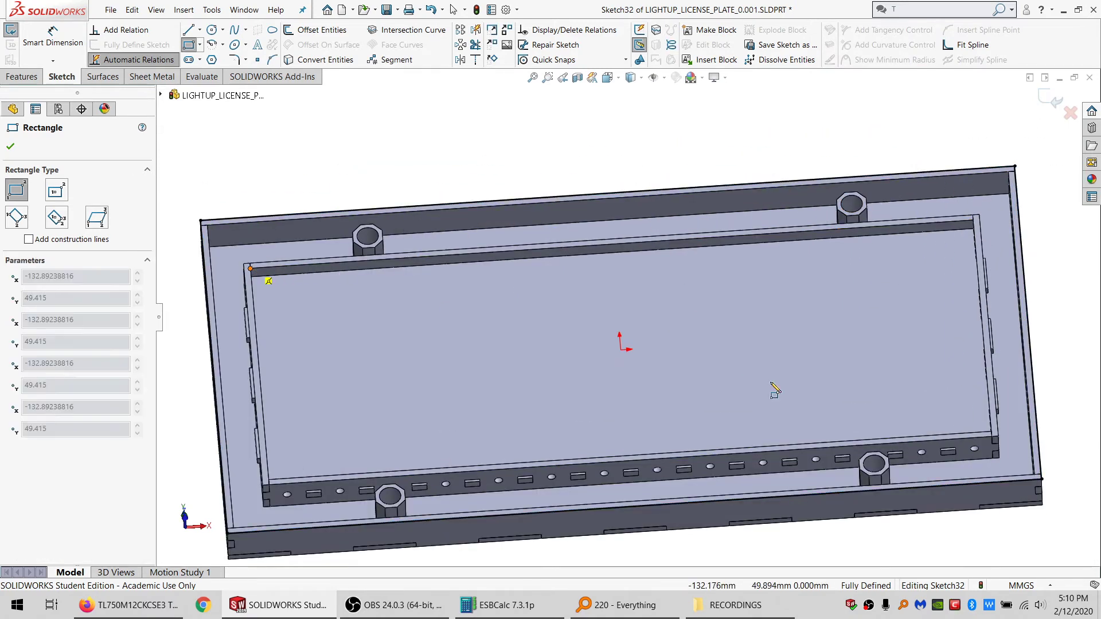
pyautogui.click(992, 435)
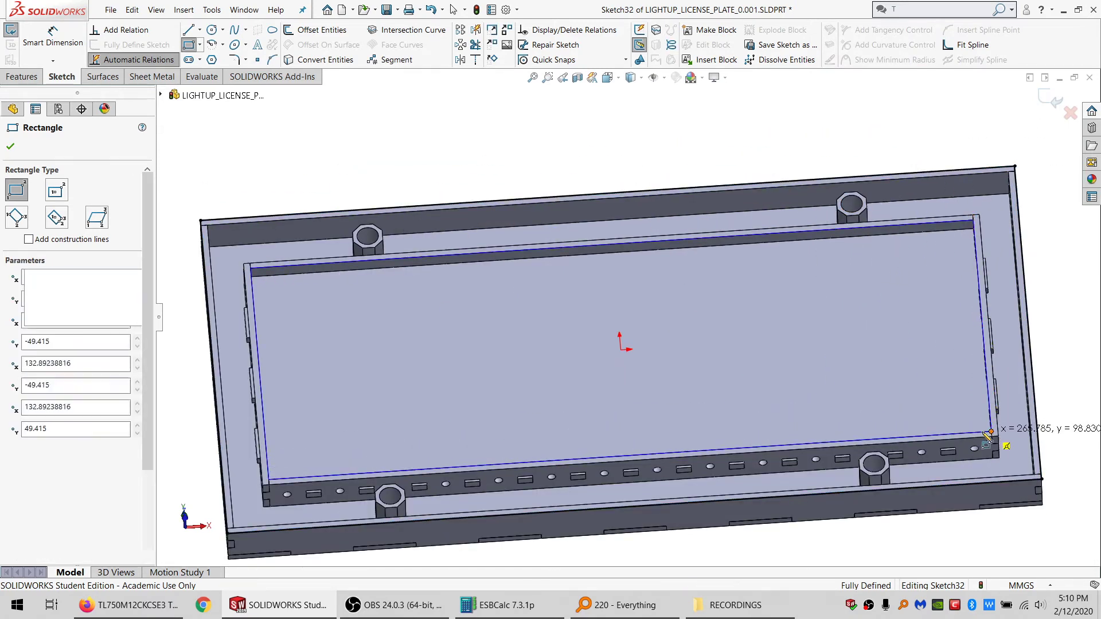
# Step: Extrude the rectangular frame profile Blind by the SURROUND_MATL_THK variable, with Merge result off
pyautogui.scroll(2, 553, 385)
pyautogui.scroll(-5, 408, 437)
pyautogui.moveTo(396, 423); pyautogui.dragTo(370, 312, button='middle')
pyautogui.click(23, 78)
pyautogui.click(26, 32)
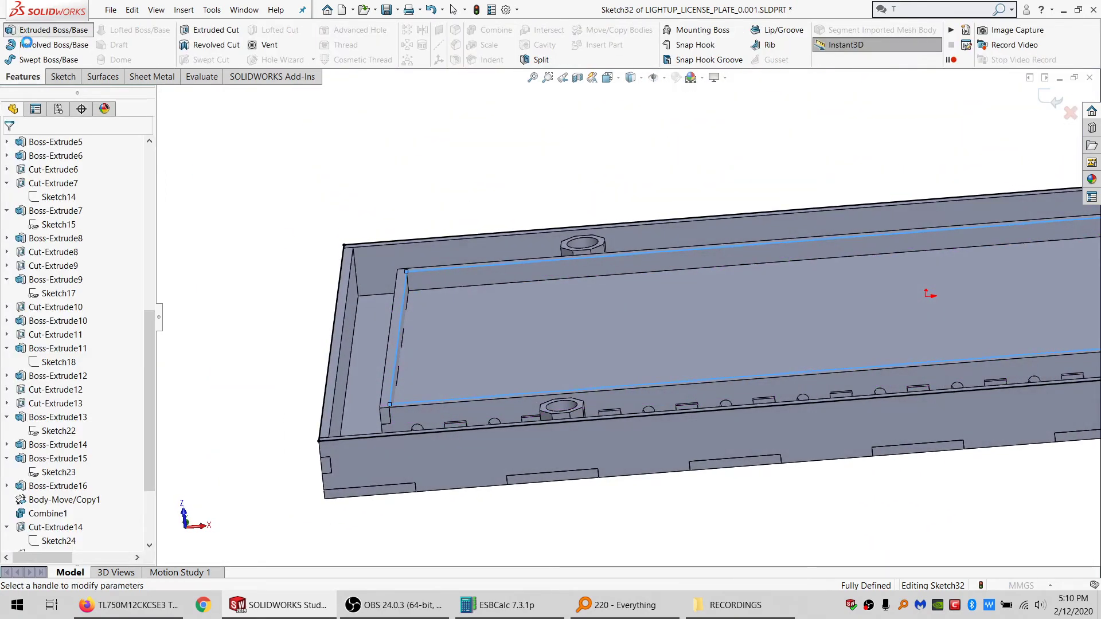
pyautogui.write('=')
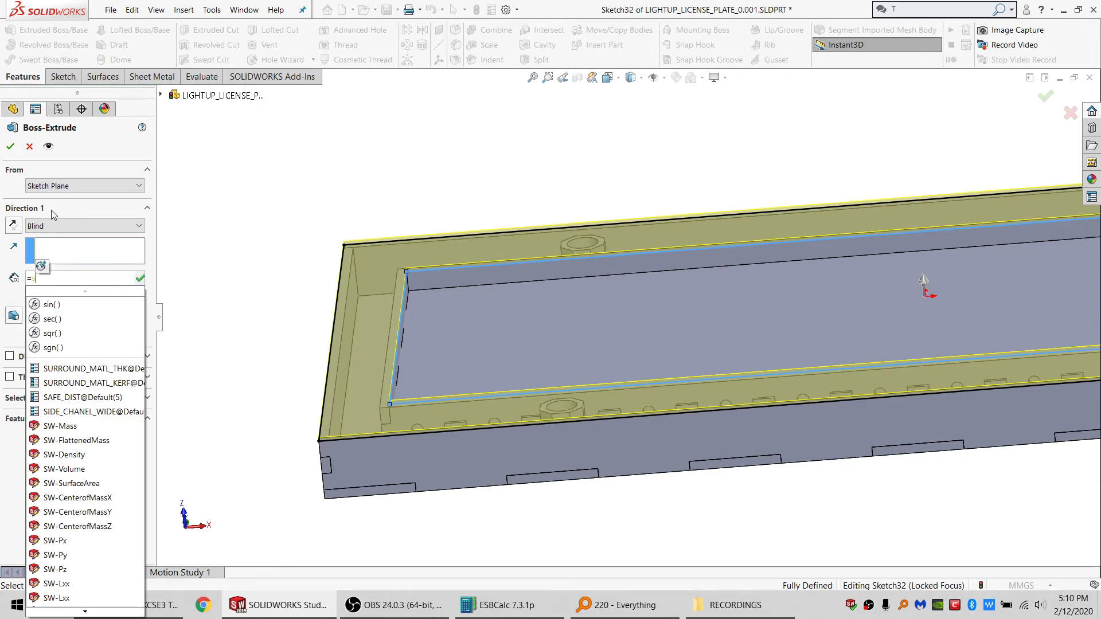
pyautogui.write('s')
pyautogui.click(95, 369)
pyautogui.click(59, 297)
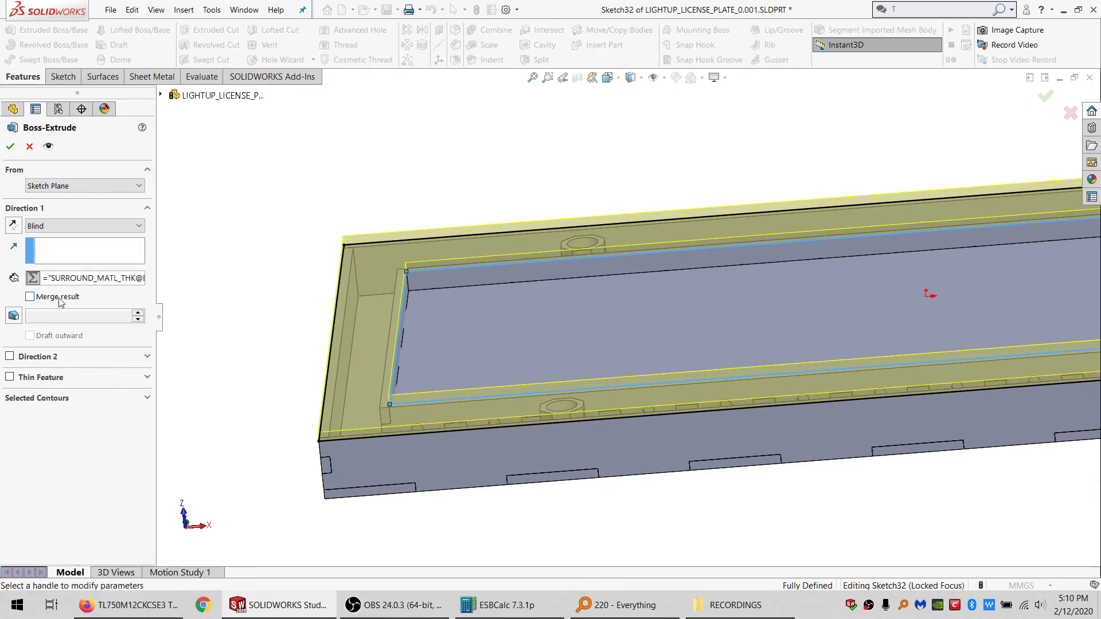
pyautogui.click(11, 146)
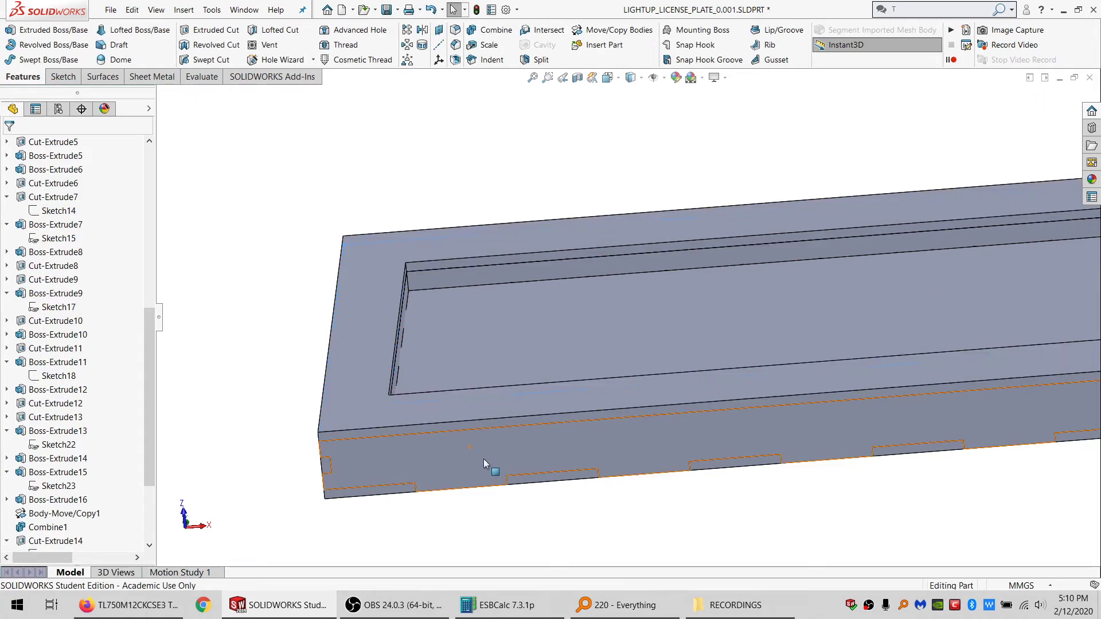
pyautogui.moveTo(483, 459); pyautogui.dragTo(487, 406, button='middle')
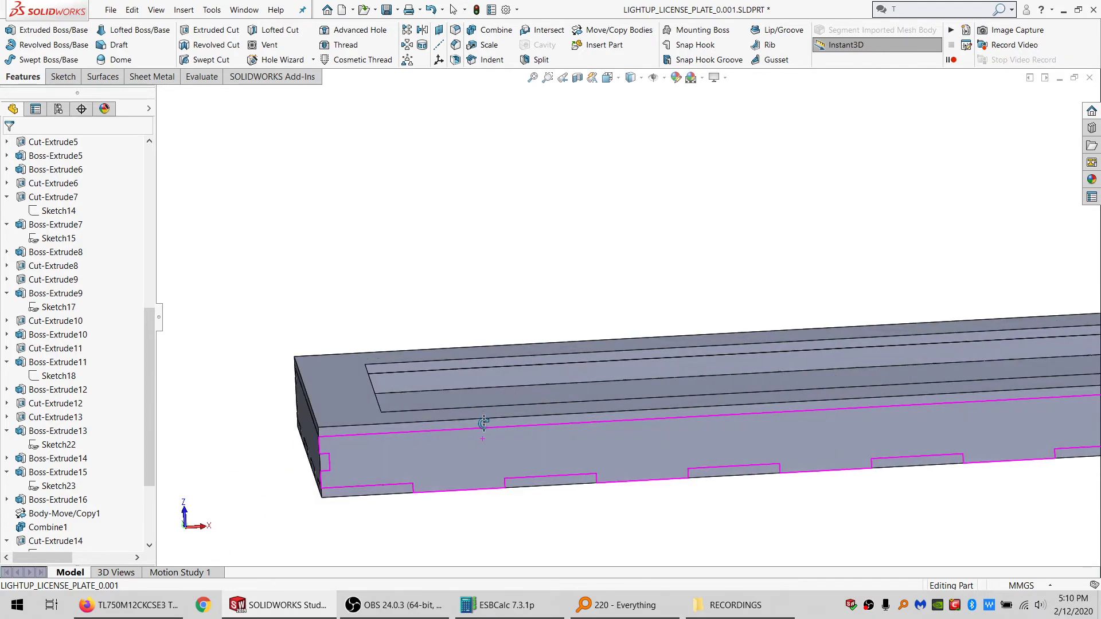
pyautogui.moveTo(483, 423); pyautogui.dragTo(511, 408, button='middle')
pyautogui.click(512, 387)
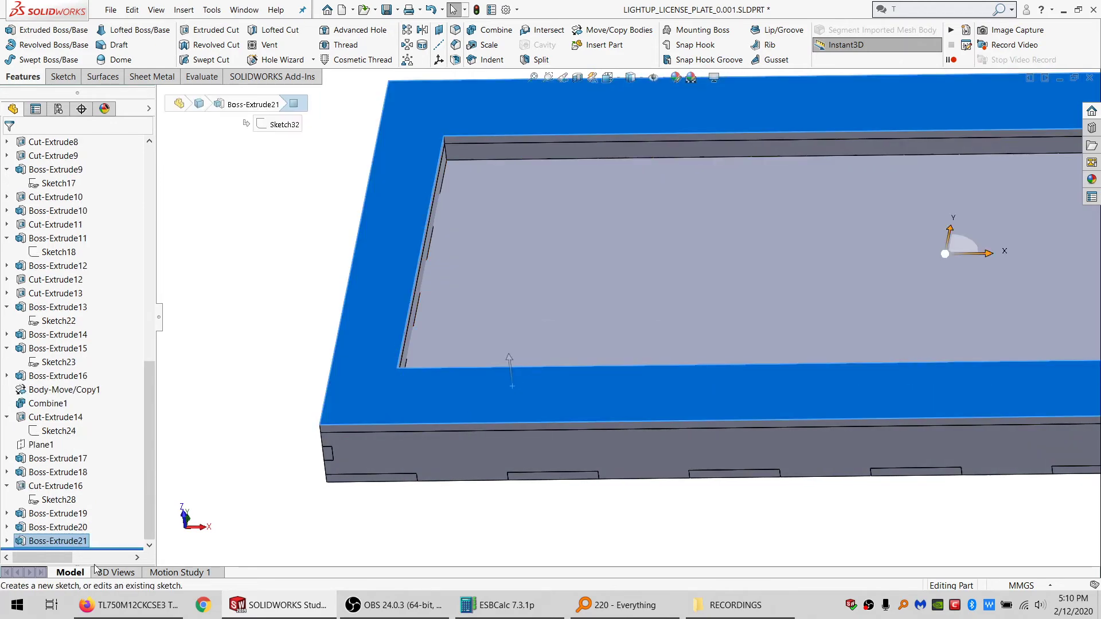
pyautogui.click(7, 527)
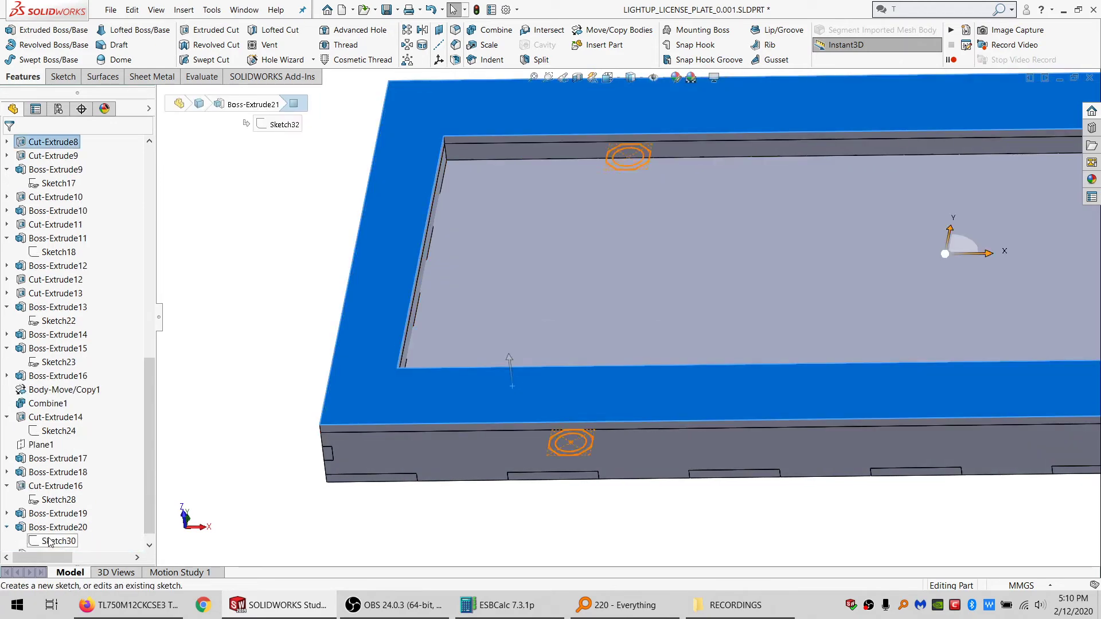
pyautogui.click(59, 541)
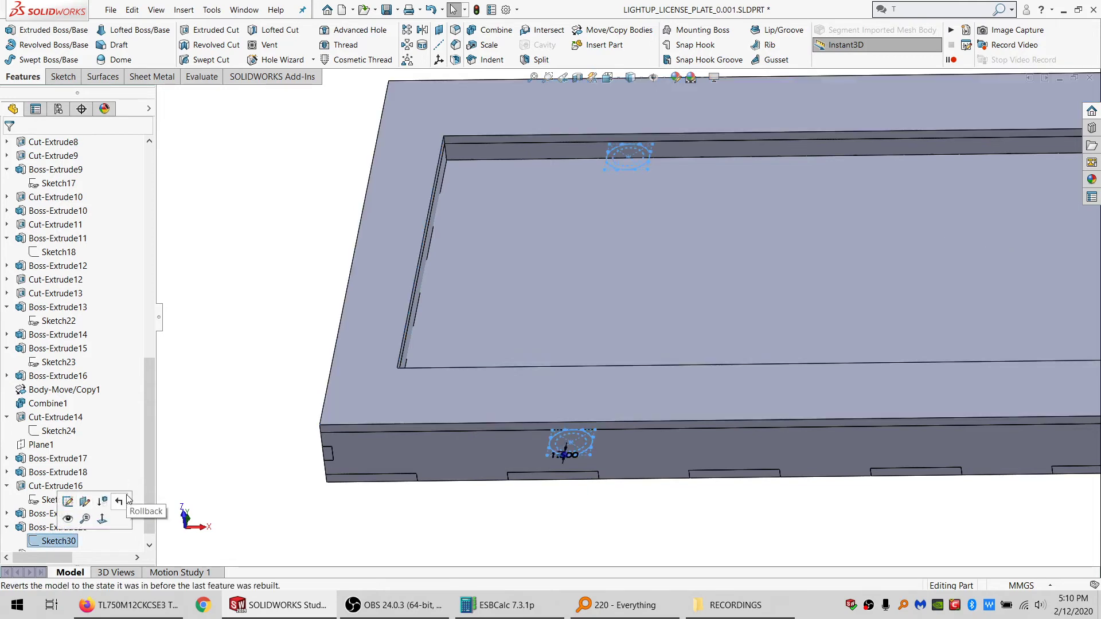
pyautogui.click(206, 29)
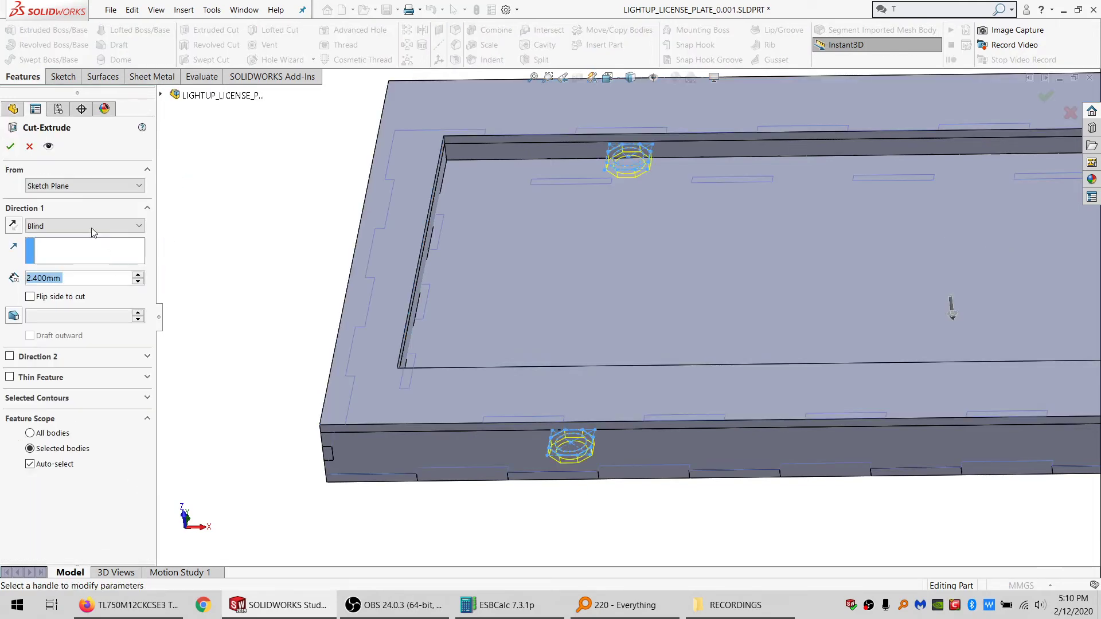
pyautogui.click(80, 185)
pyautogui.click(74, 205)
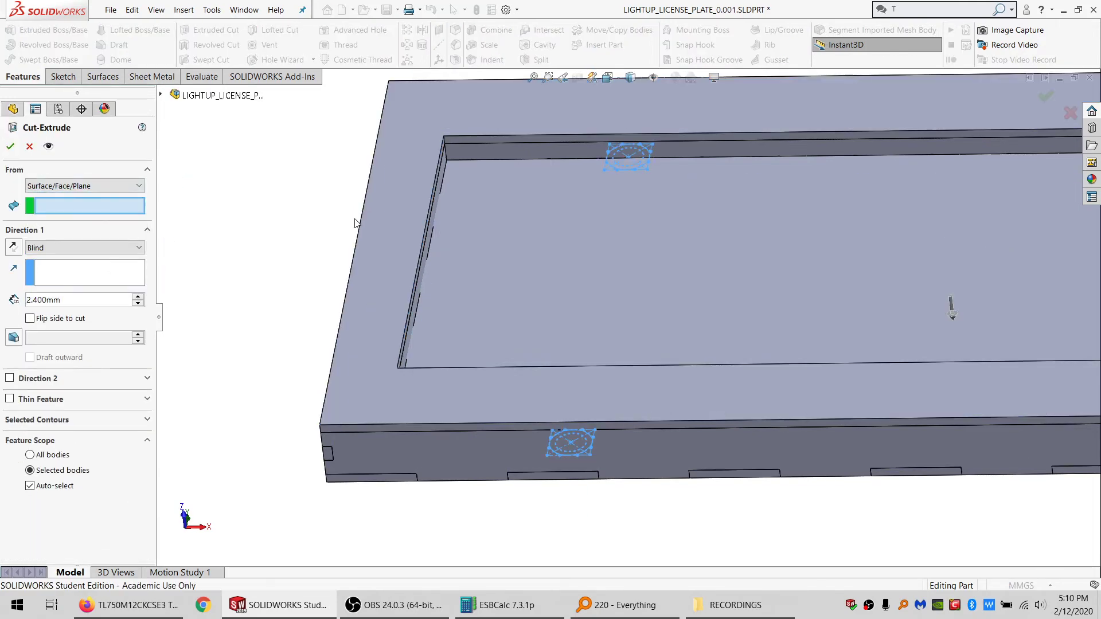
pyautogui.click(85, 247)
pyautogui.click(64, 279)
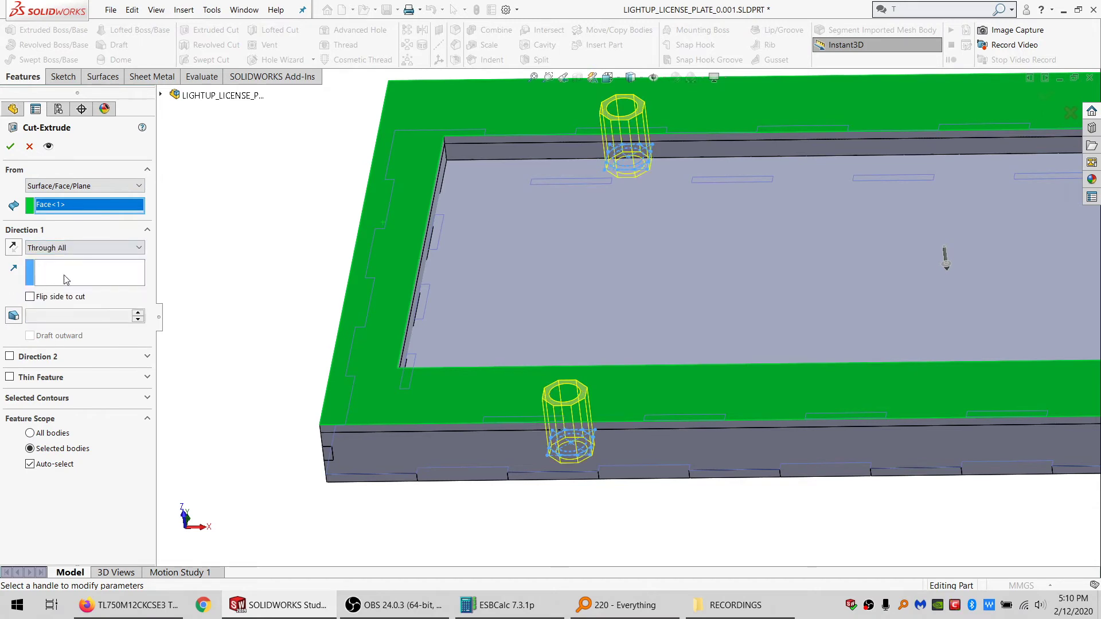
pyautogui.click(44, 467)
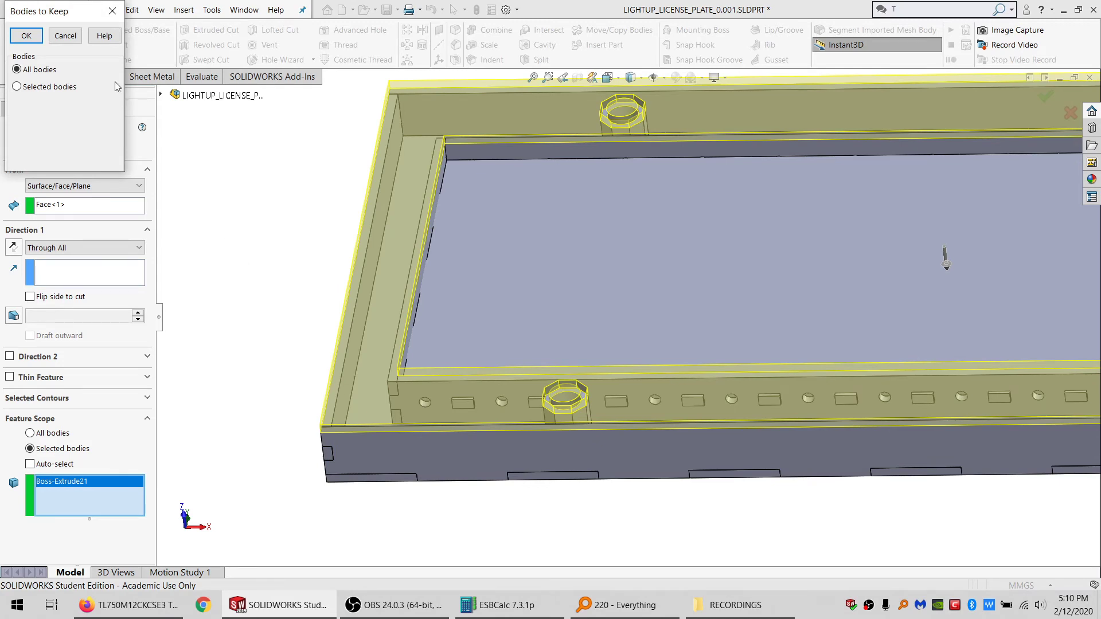
pyautogui.click(65, 35)
pyautogui.click(29, 147)
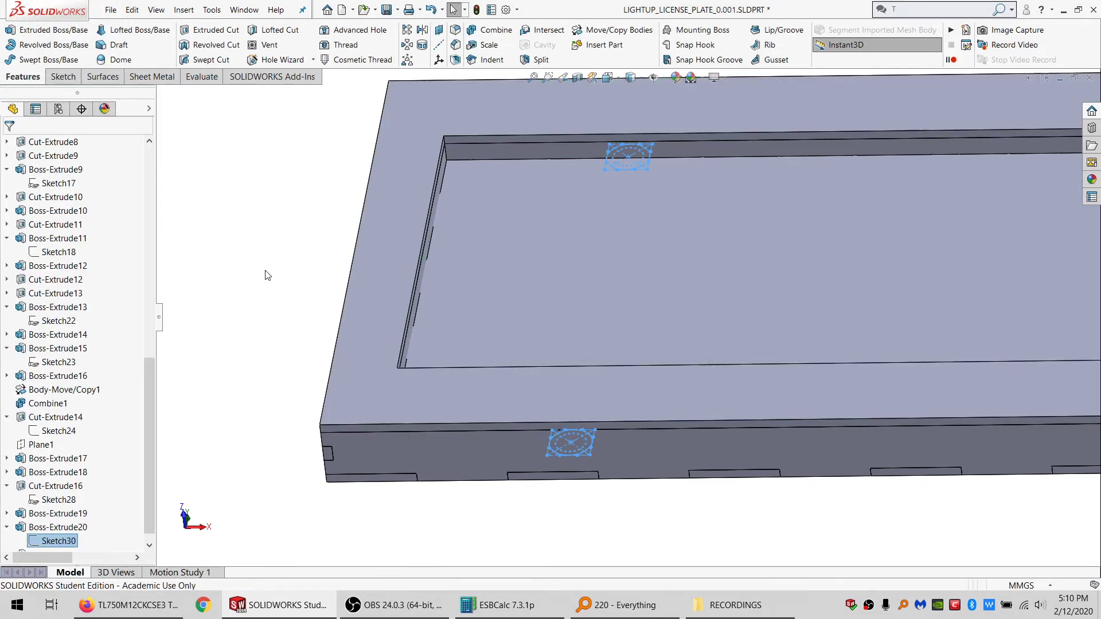
# Step: Start a sketch on the cover frame's top face and convert the standoff profile sketch's entities into it
pyautogui.click(359, 278)
pyautogui.click(62, 76)
pyautogui.click(13, 33)
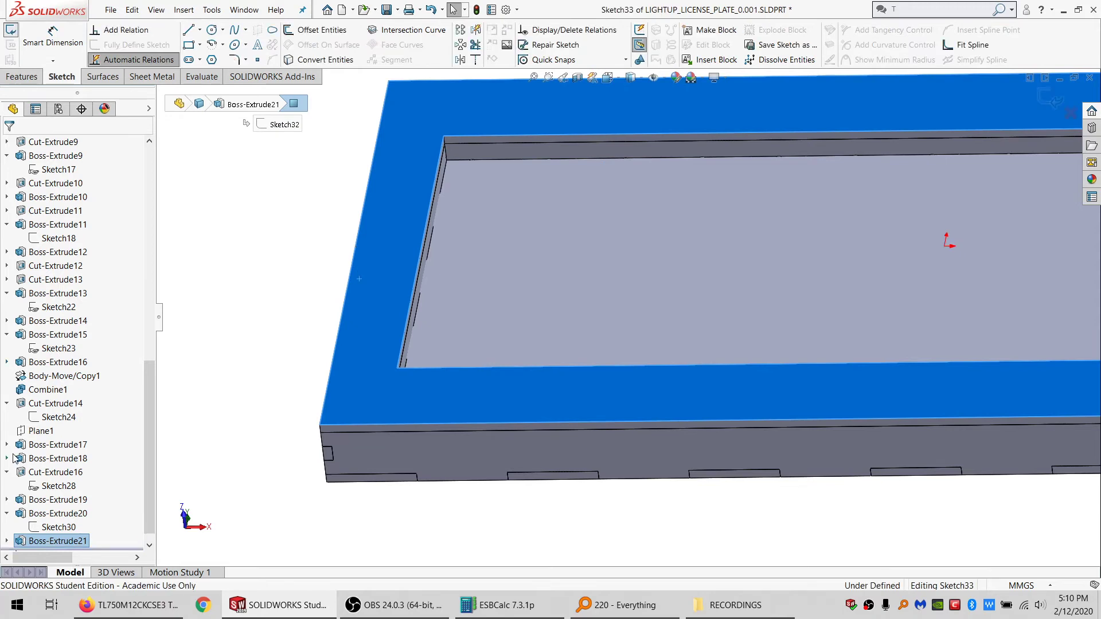
pyautogui.click(58, 526)
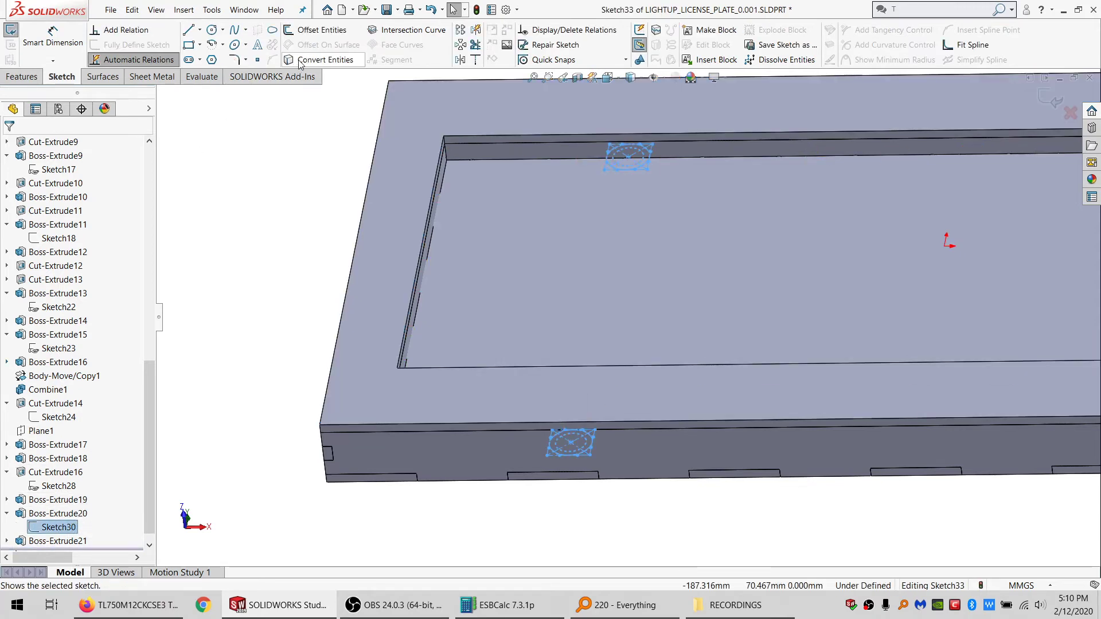
pyautogui.click(318, 60)
# Step: Delete the four converted circles inside the octagons so that only the octagonal outlines remain in the sketch
pyautogui.click(618, 119)
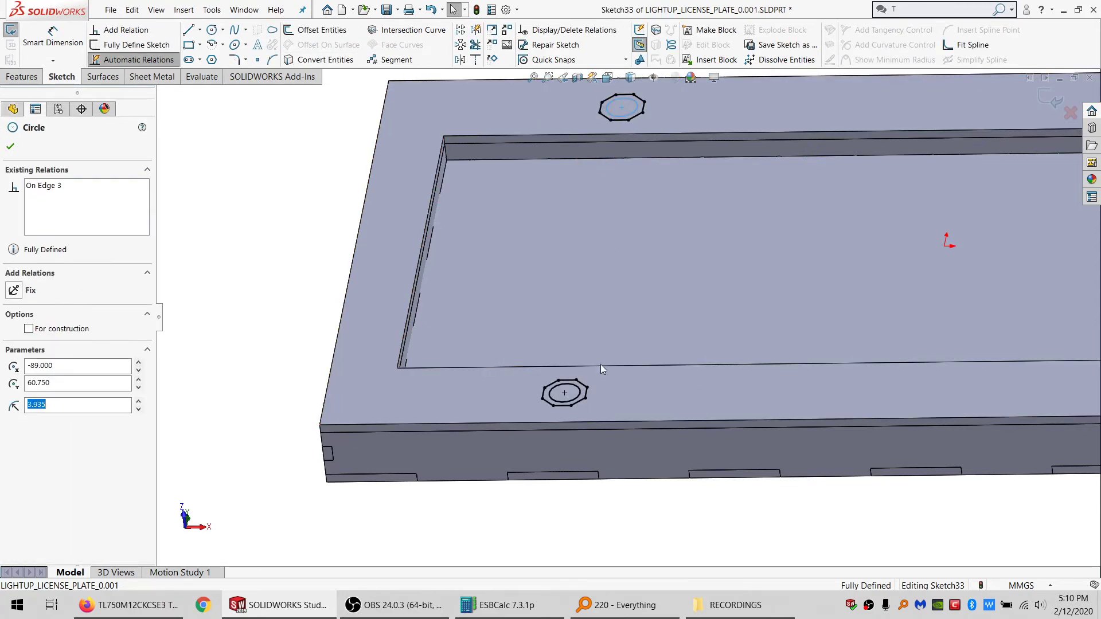
pyautogui.keyDown('ctrl'); pyautogui.click(581, 393); pyautogui.keyUp('ctrl')
pyautogui.scroll(5, 789, 310)
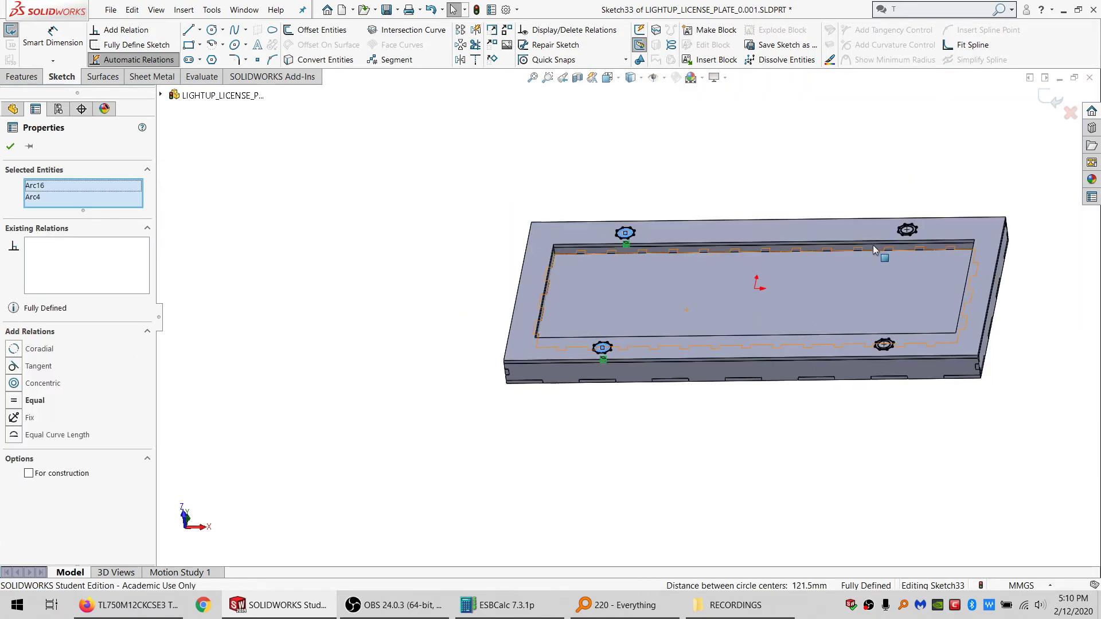
pyautogui.scroll(-3, 911, 230)
pyautogui.keyDown('ctrl'); pyautogui.click(894, 238); pyautogui.keyUp('ctrl')
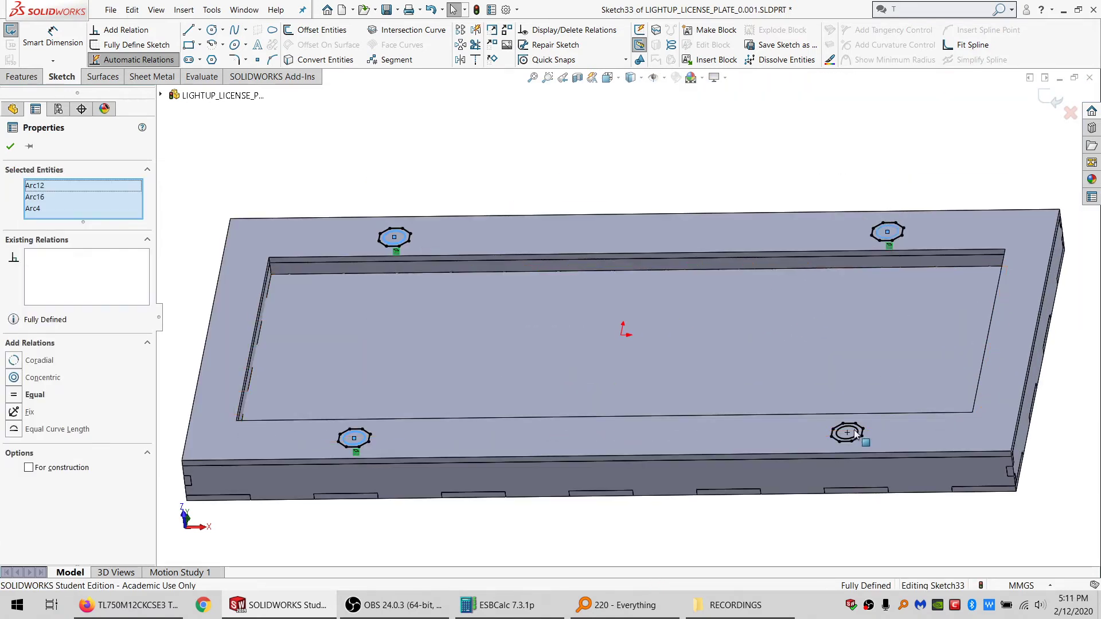
pyautogui.keyDown('ctrl'); pyautogui.click(849, 434); pyautogui.keyUp('ctrl')
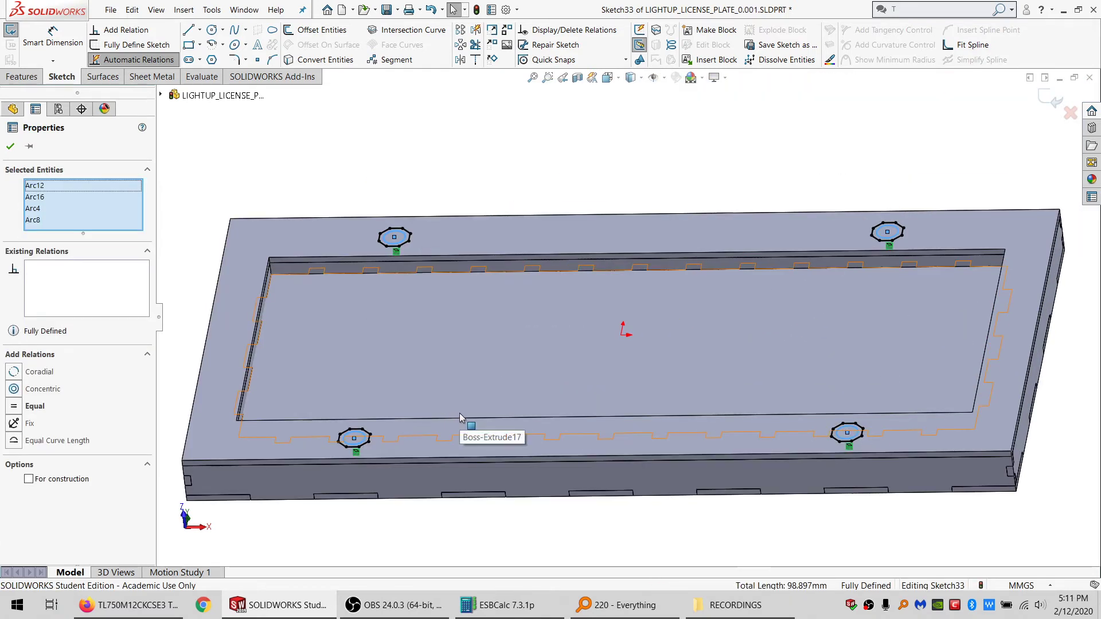
pyautogui.press('Escape')
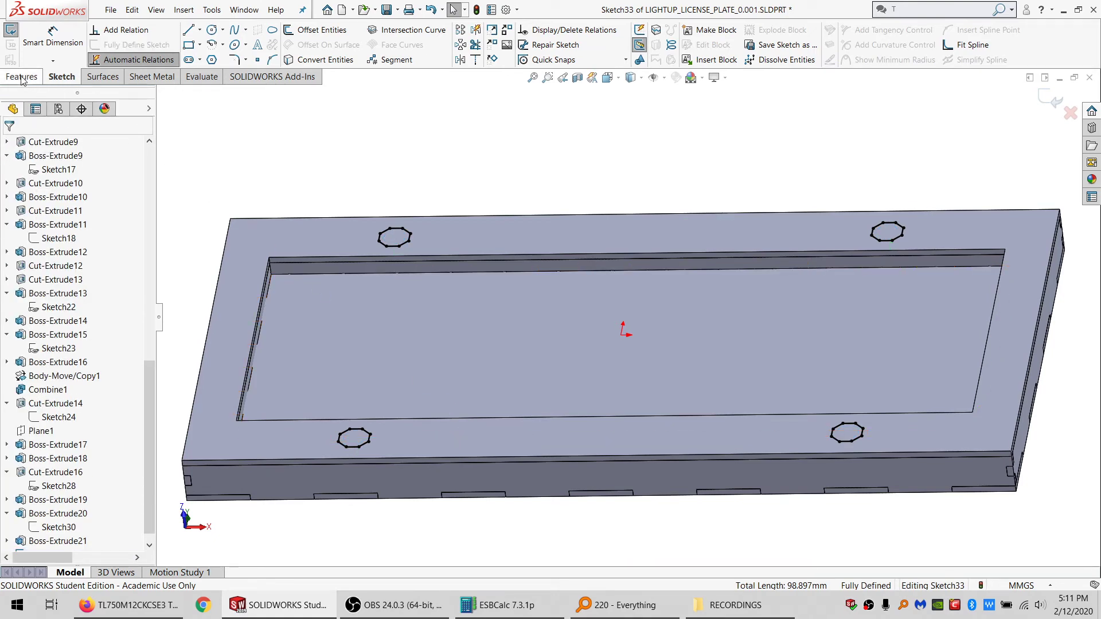
# Step: Cut-extrude the four octagons Through All, with auto-select off and only the cover frame body in the feature scope
pyautogui.click(21, 78)
pyautogui.scroll(2, 454, 280)
pyautogui.scroll(-4, 454, 279)
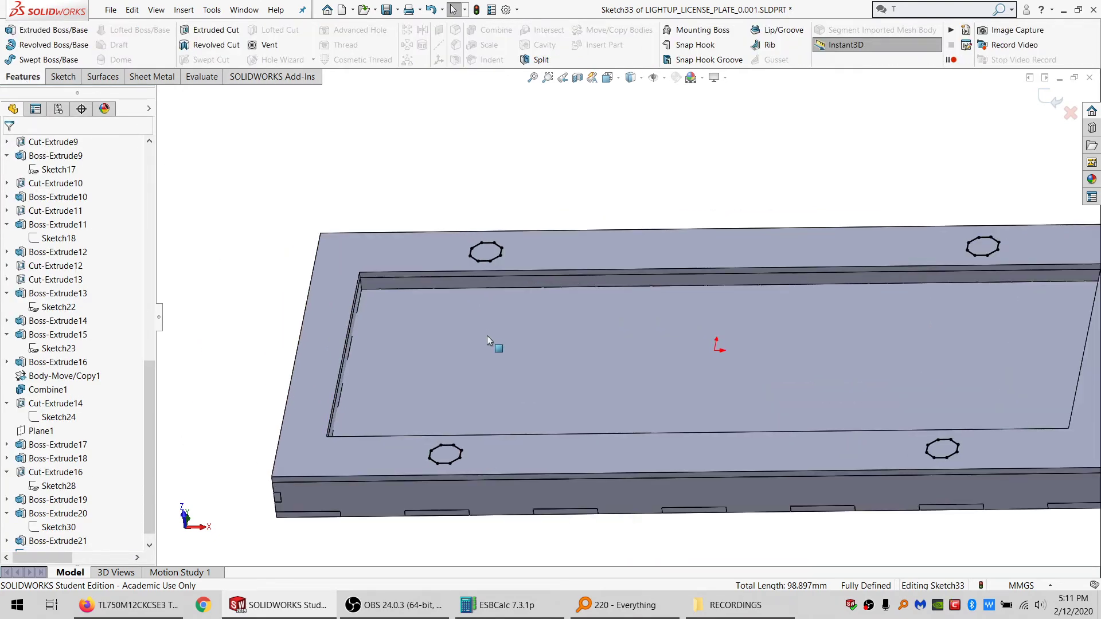
pyautogui.scroll(2, 490, 269)
pyautogui.scroll(-2, 449, 270)
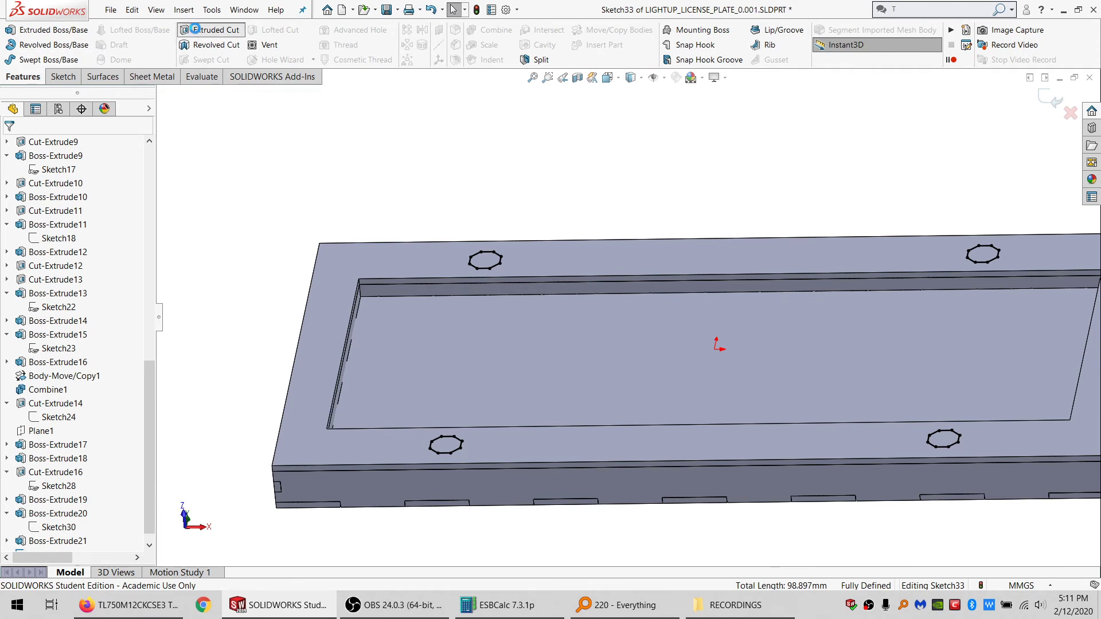
pyautogui.click(60, 224)
pyautogui.click(52, 246)
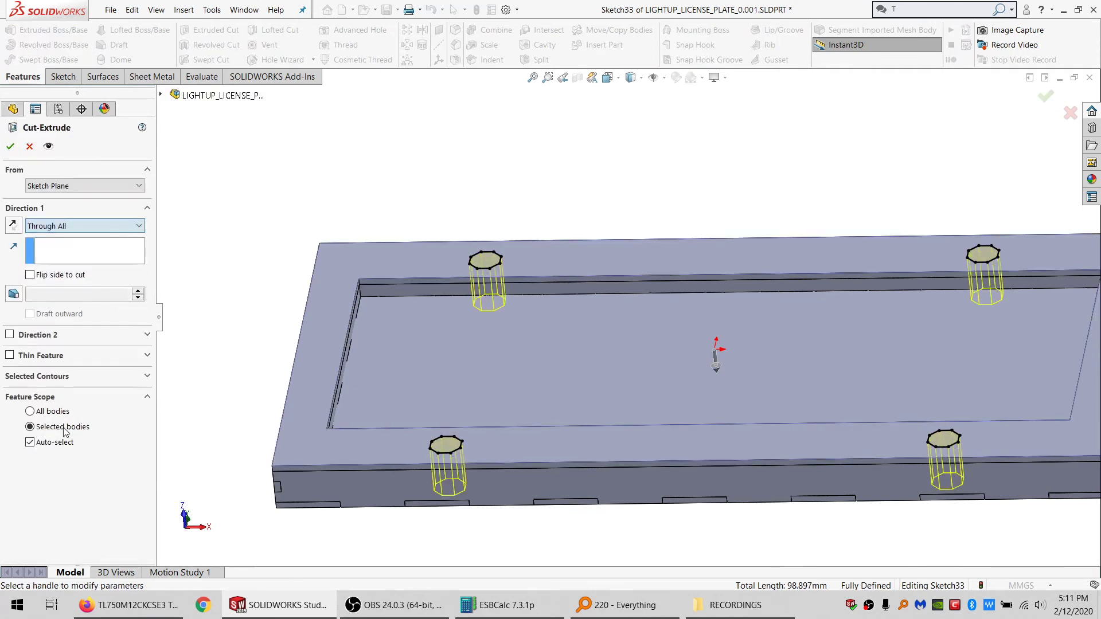
pyautogui.click(51, 444)
pyautogui.click(297, 396)
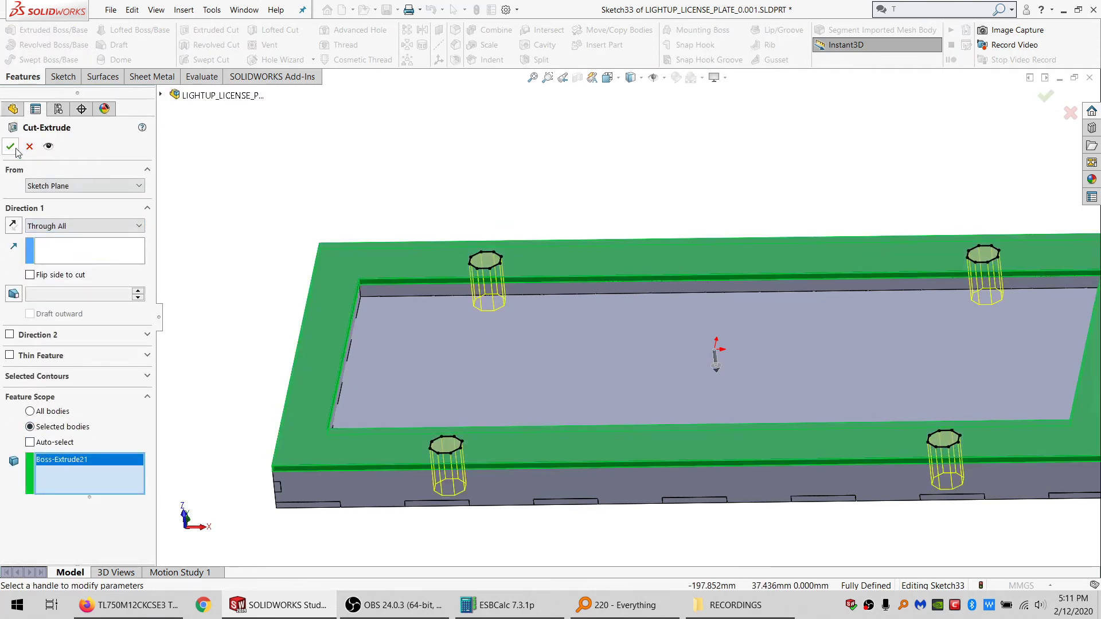
pyautogui.click(10, 146)
# Step: Edit the octagonal standoffs' extrusion to end Offset From Surface, with Reverse offset on
pyautogui.scroll(2, 551, 355)
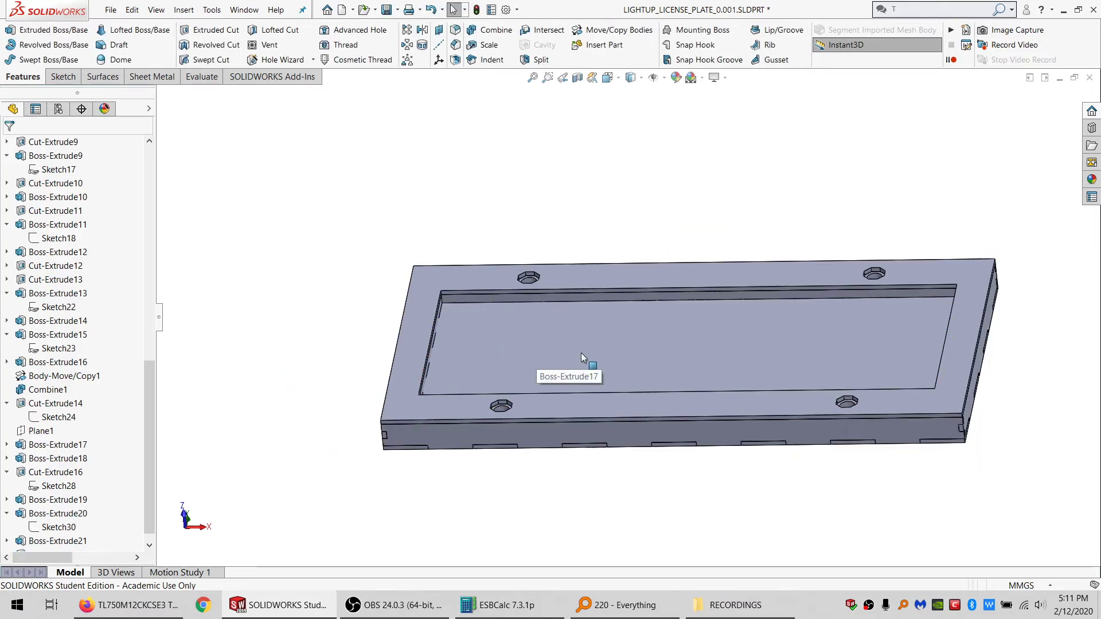
pyautogui.scroll(-3, 581, 355)
pyautogui.moveTo(510, 256); pyautogui.dragTo(522, 489, button='middle')
pyautogui.scroll(-5, 517, 487)
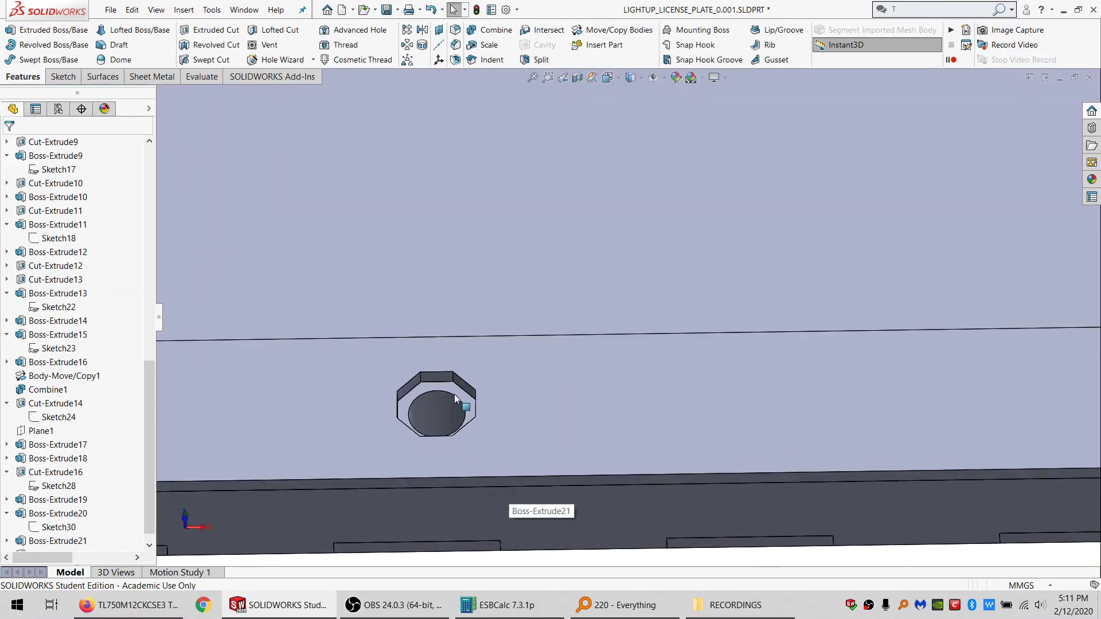
pyautogui.click(455, 395)
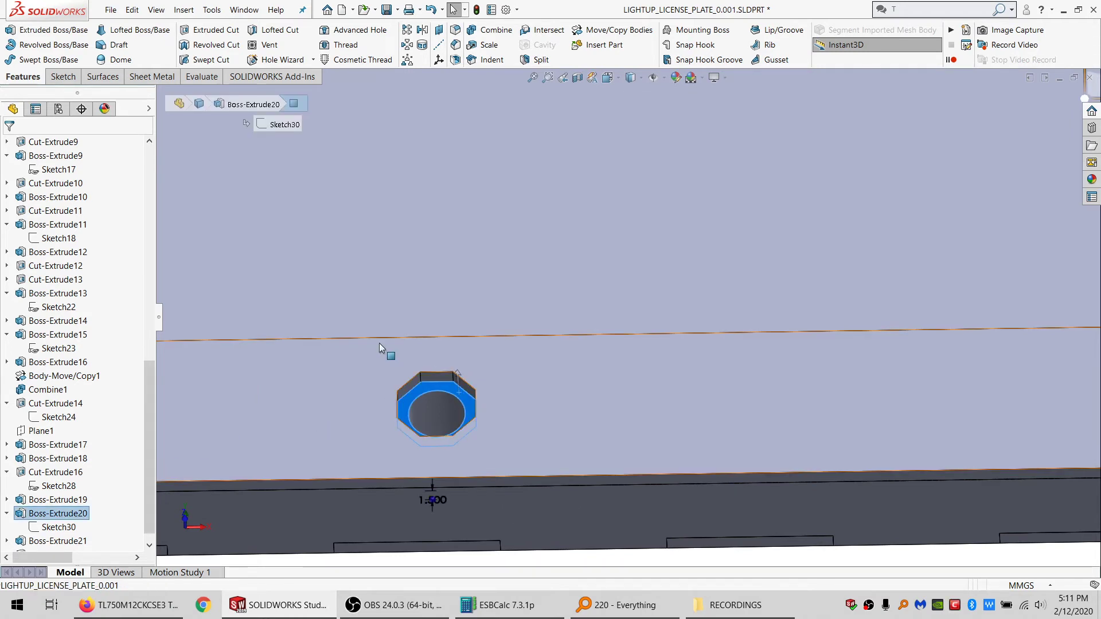
pyautogui.scroll(2, 250, 423)
pyautogui.rightClick(39, 513)
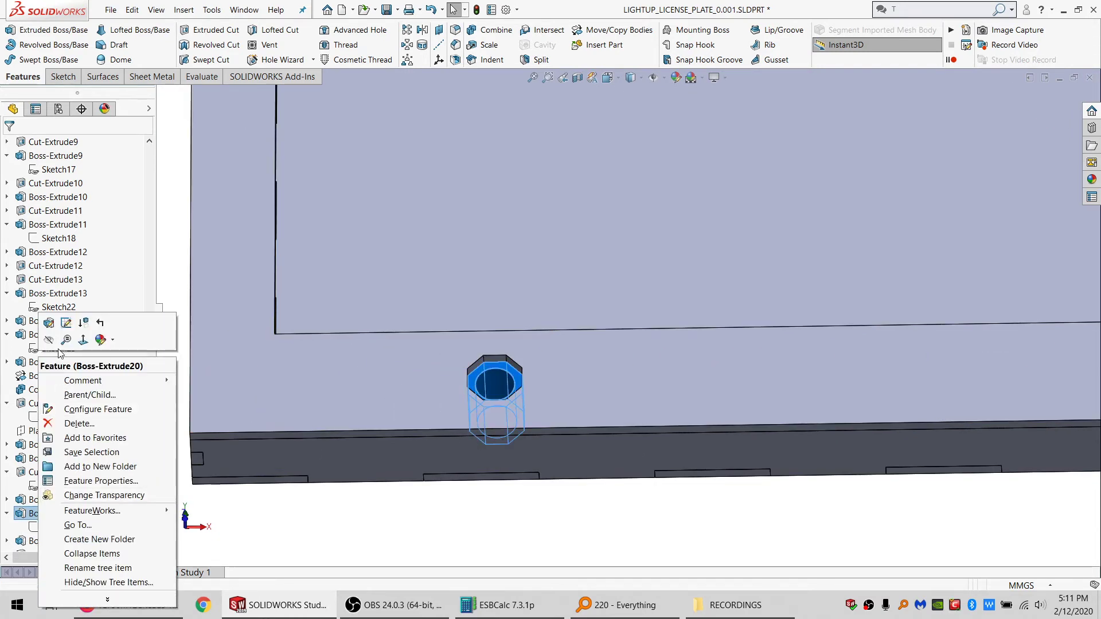
pyautogui.click(61, 321)
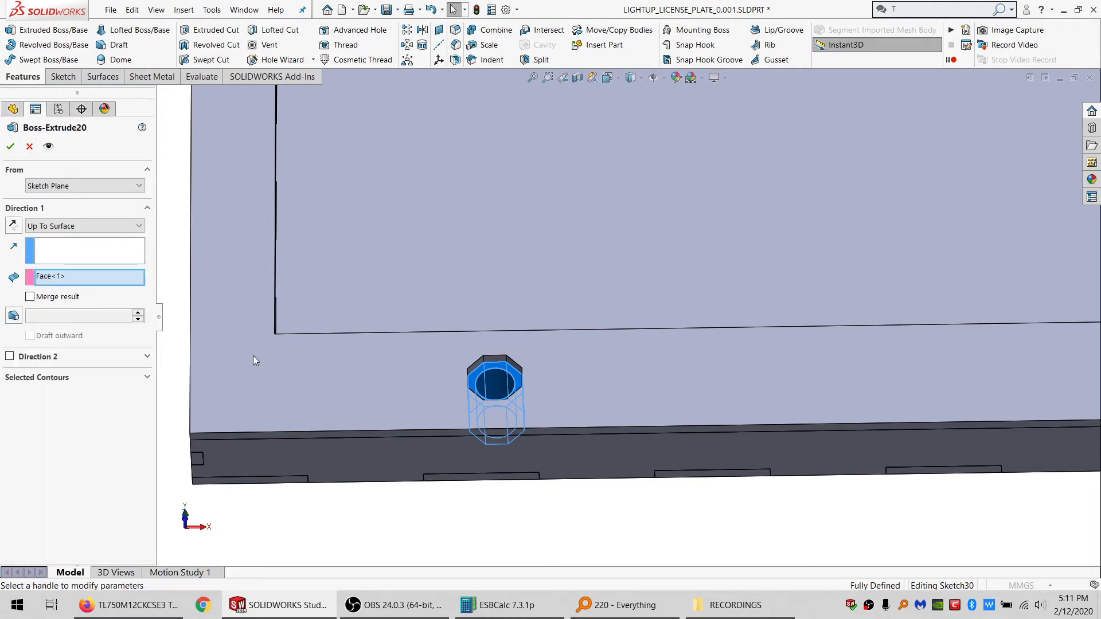
pyautogui.click(77, 226)
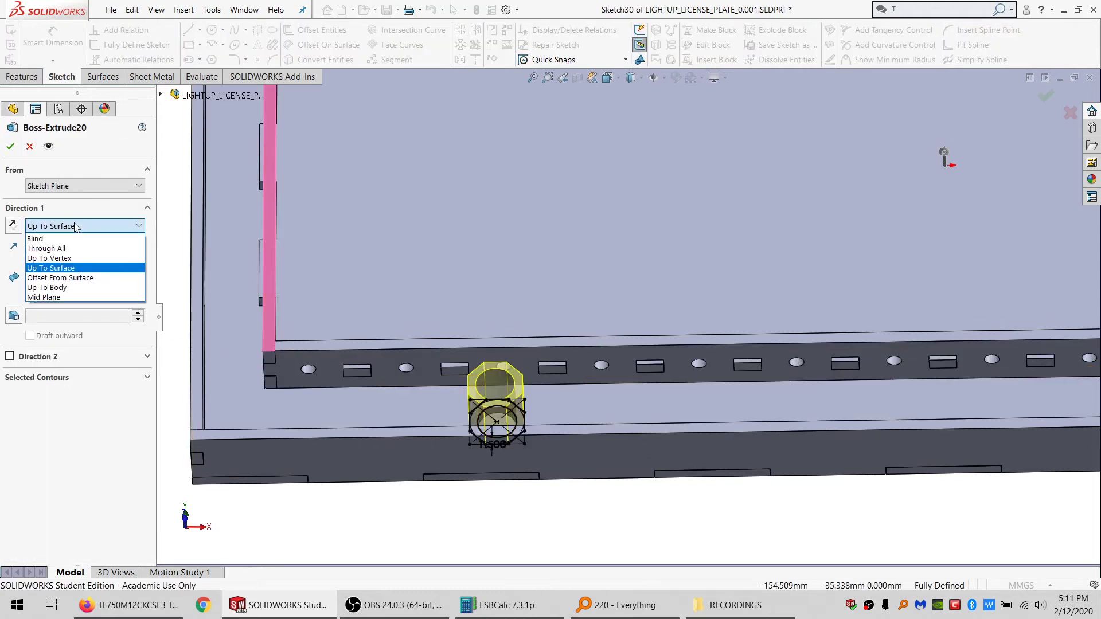
pyautogui.click(70, 278)
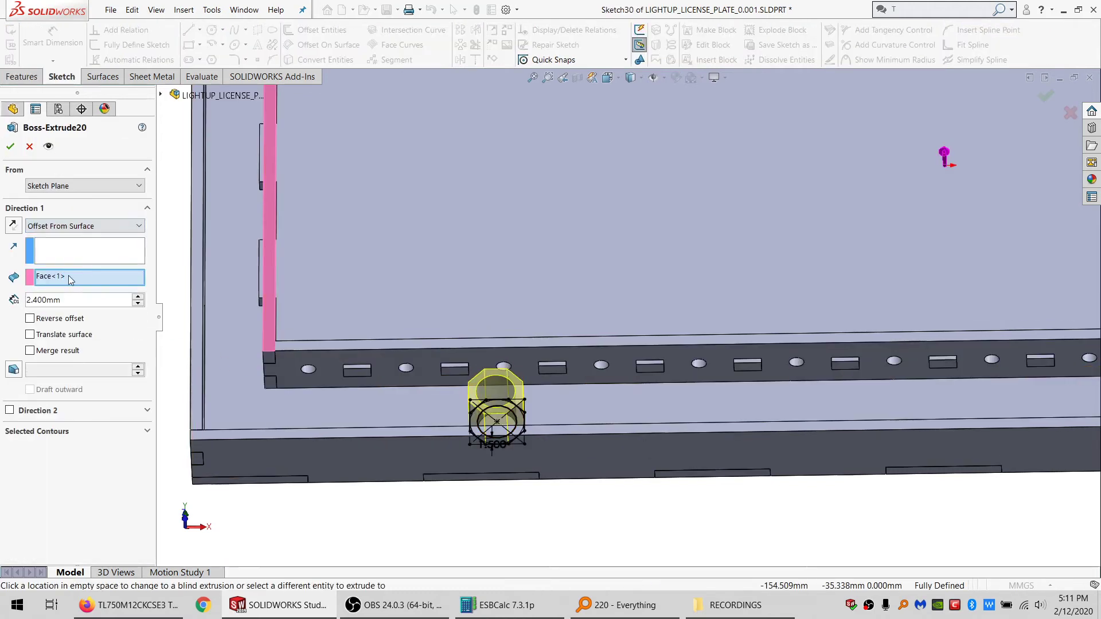
pyautogui.click(30, 319)
# Step: Link the standoffs' offset distance to the SURROUND_MATL_THK file property and apply the extrusion edit
pyautogui.write('=')
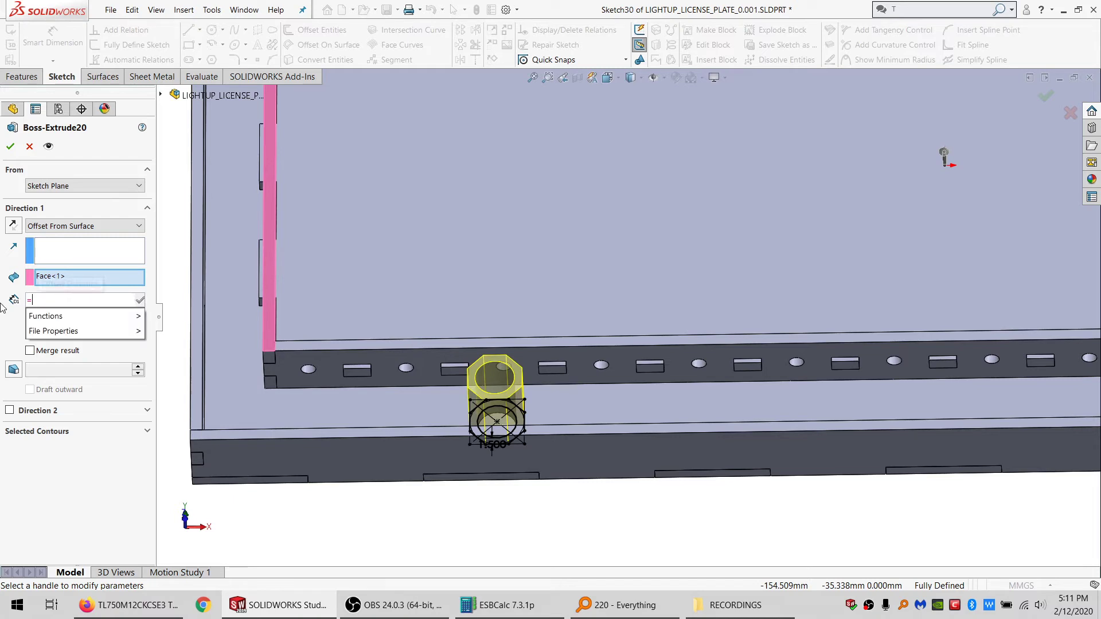
pyautogui.click(60, 332)
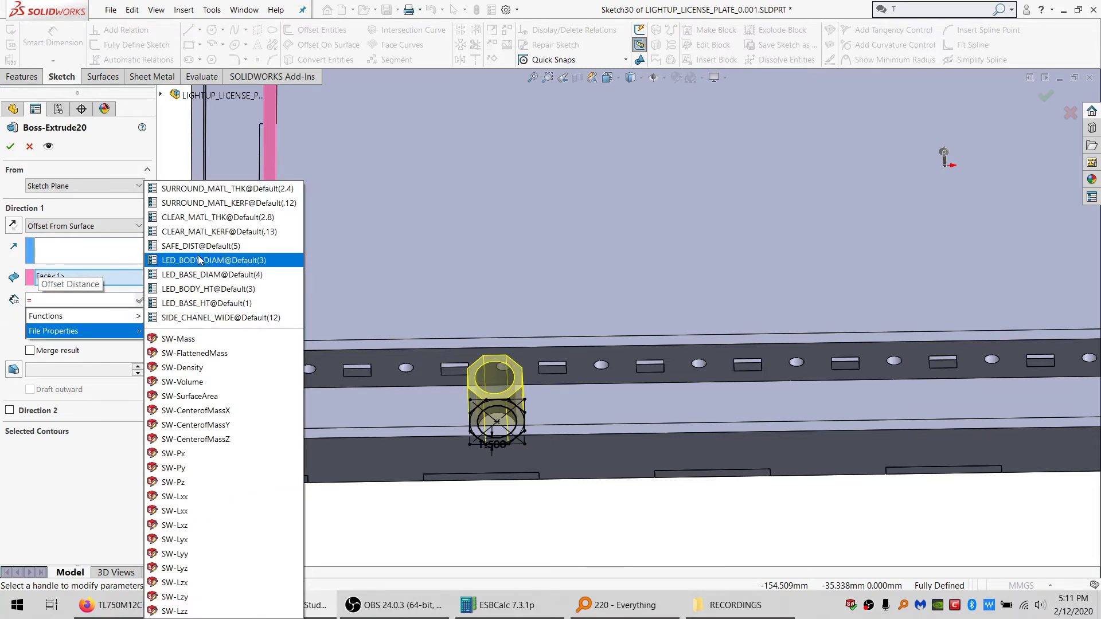
pyautogui.click(190, 188)
pyautogui.press('Return')
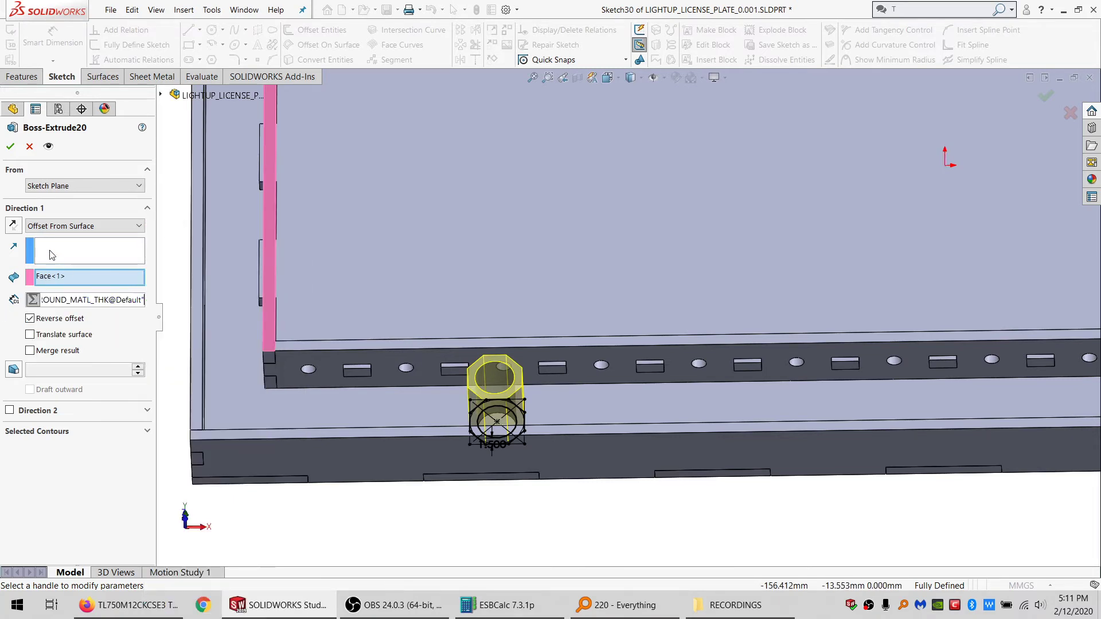
pyautogui.click(10, 146)
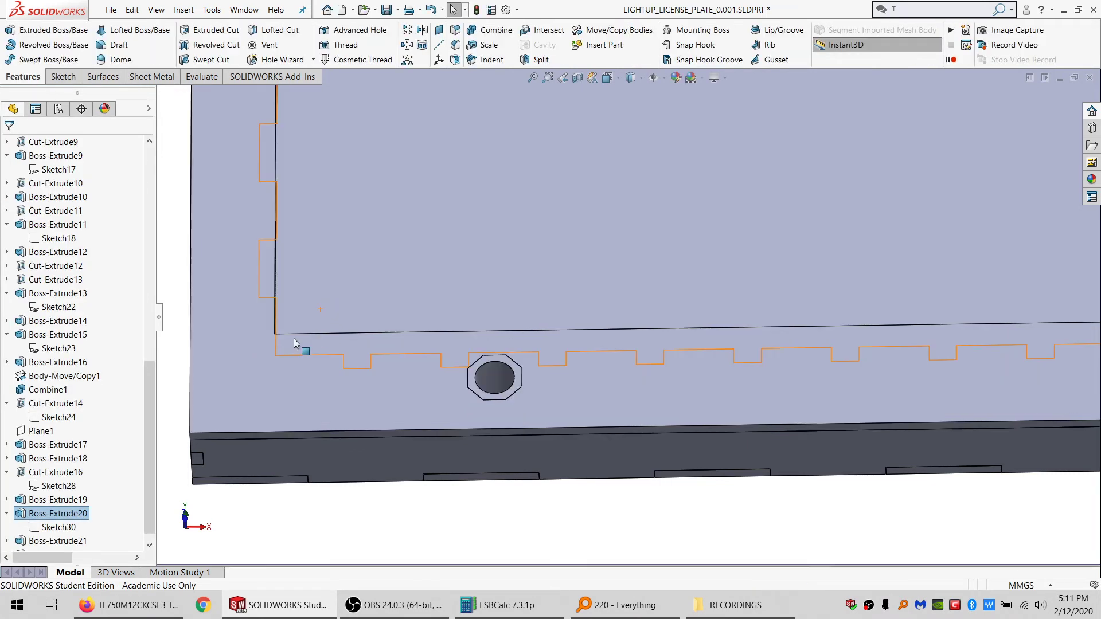
# Step: Inspect how the extended standoffs sit in the cover frame's octagonal openings, up close and from several angles
pyautogui.scroll(4, 497, 374)
pyautogui.scroll(-5, 593, 334)
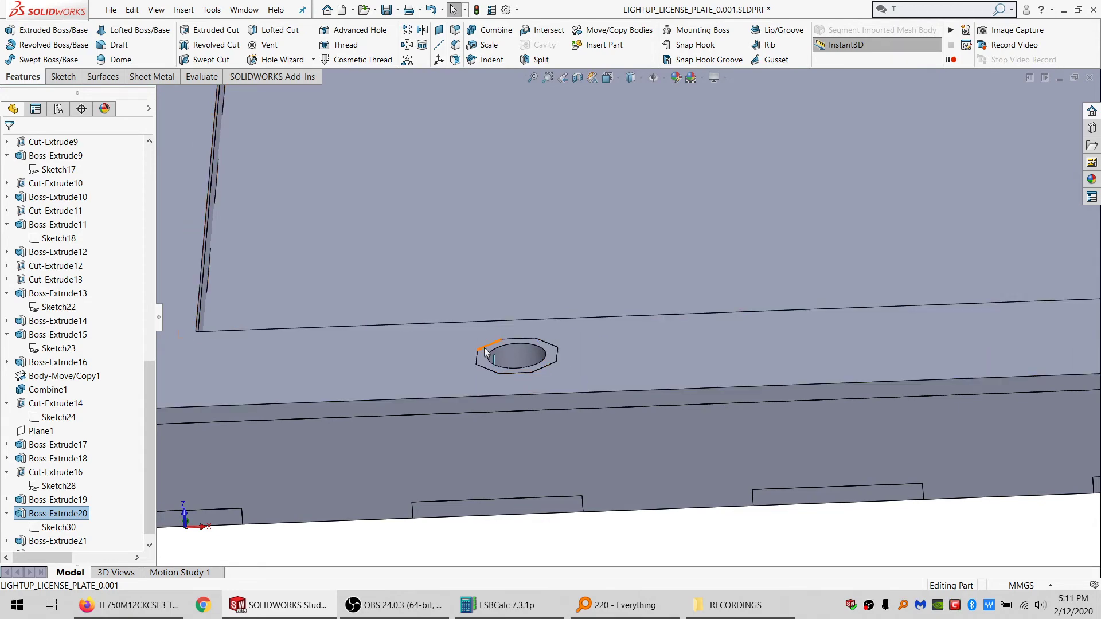
pyautogui.scroll(5, 579, 370)
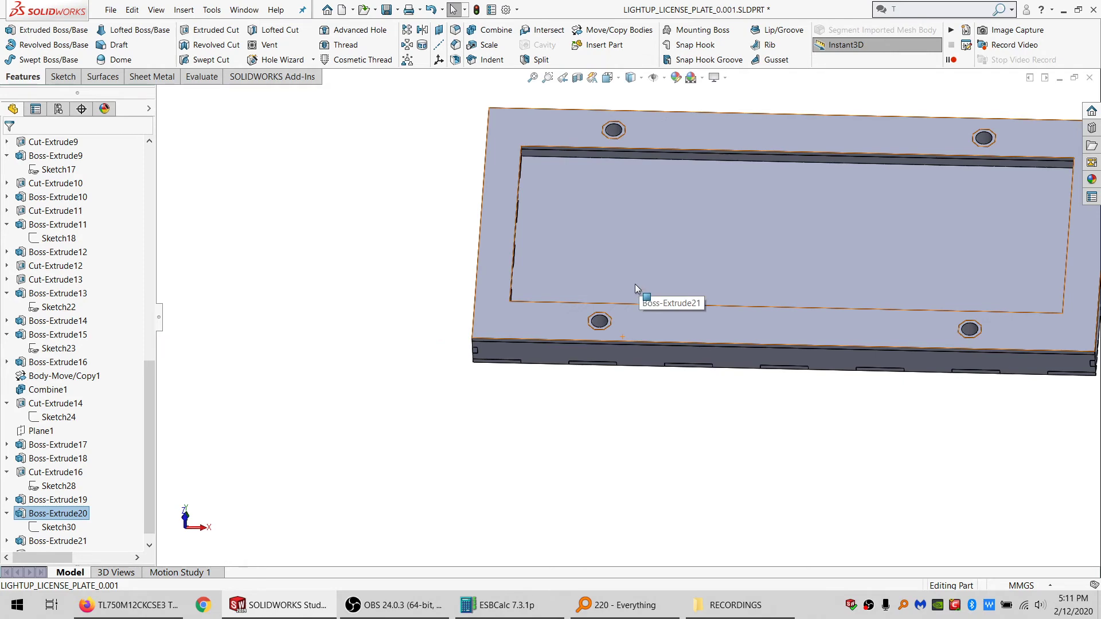
pyautogui.moveTo(632, 297); pyautogui.dragTo(755, 320, button='middle')
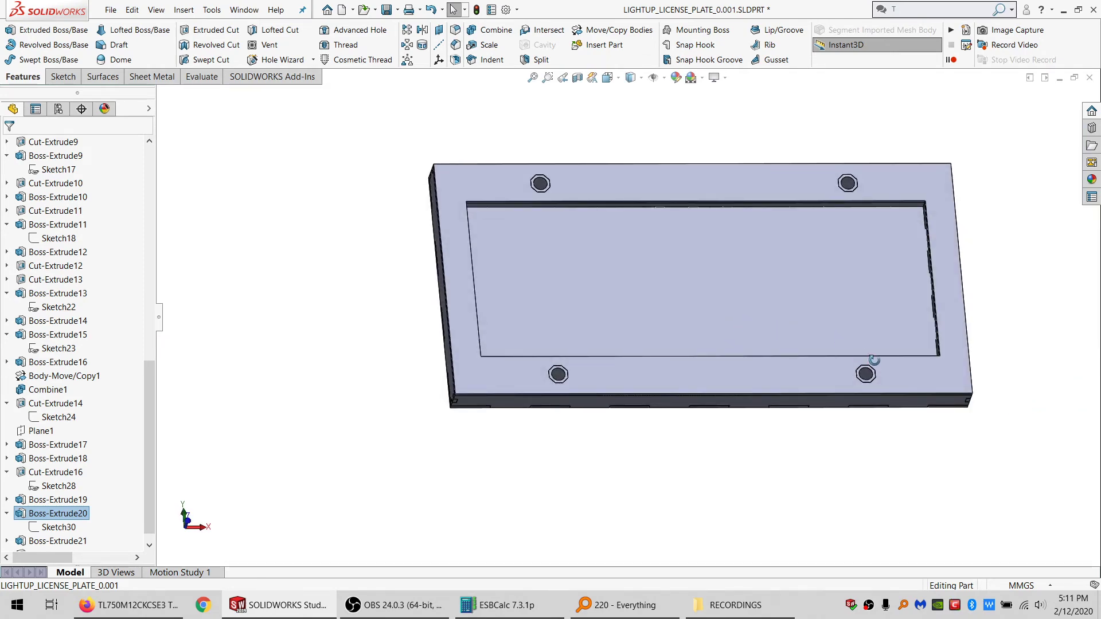
pyautogui.moveTo(632, 324); pyautogui.dragTo(560, 285, button='middle')
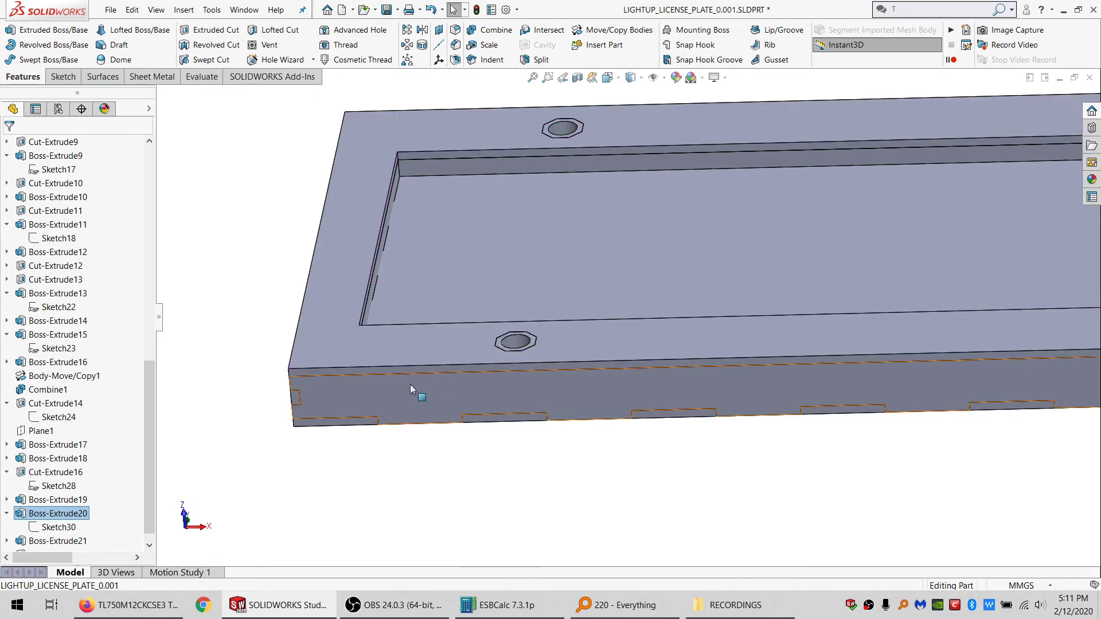
# Step: Examine the tabs along the long front side wall and the edge of the cover frame above it
pyautogui.scroll(-3, 393, 384)
pyautogui.scroll(-2, 393, 383)
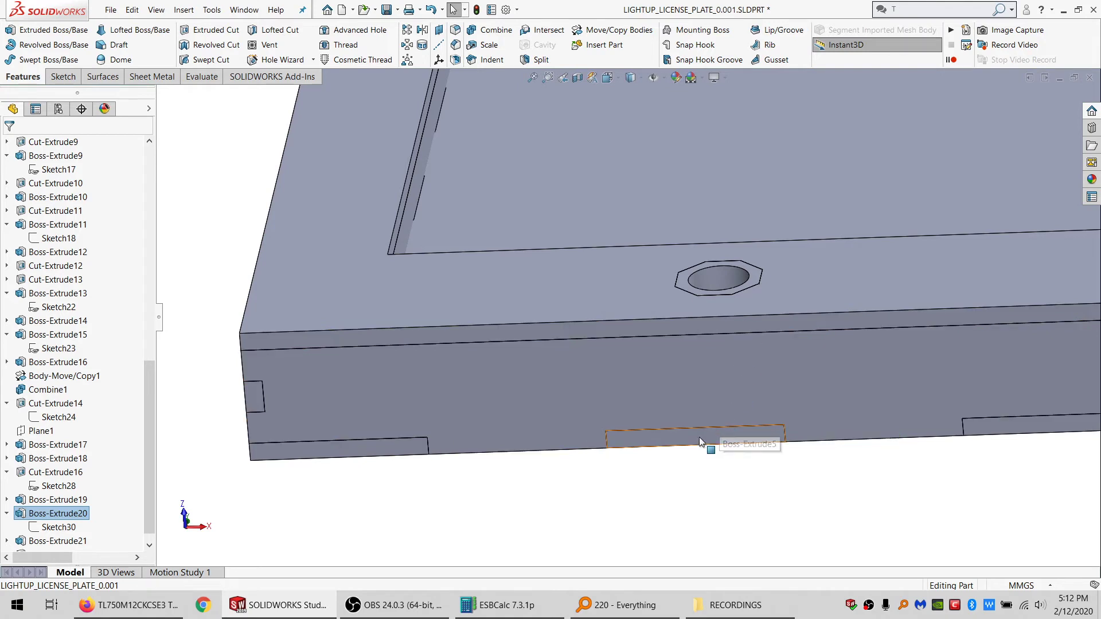
pyautogui.click(250, 434)
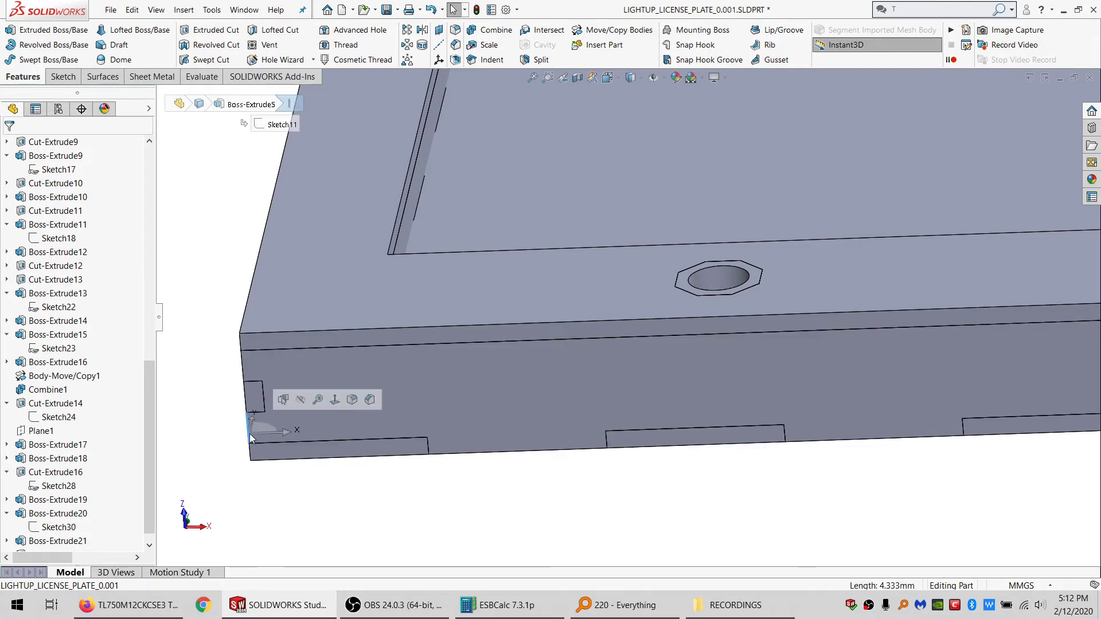
pyautogui.click(242, 369)
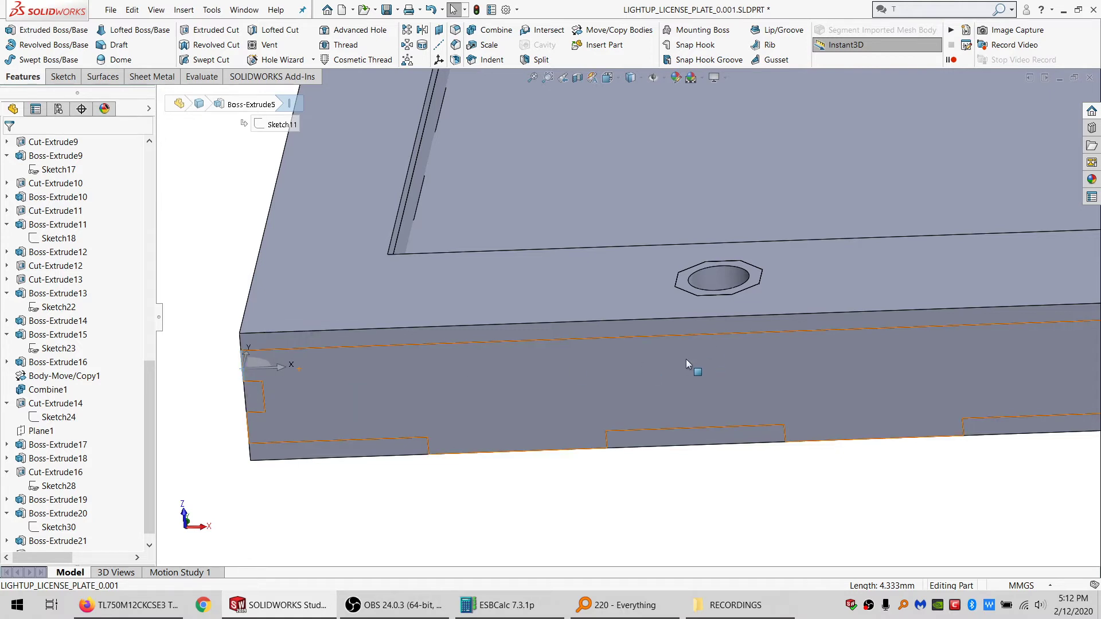
pyautogui.scroll(3, 685, 361)
pyautogui.scroll(-5, 686, 370)
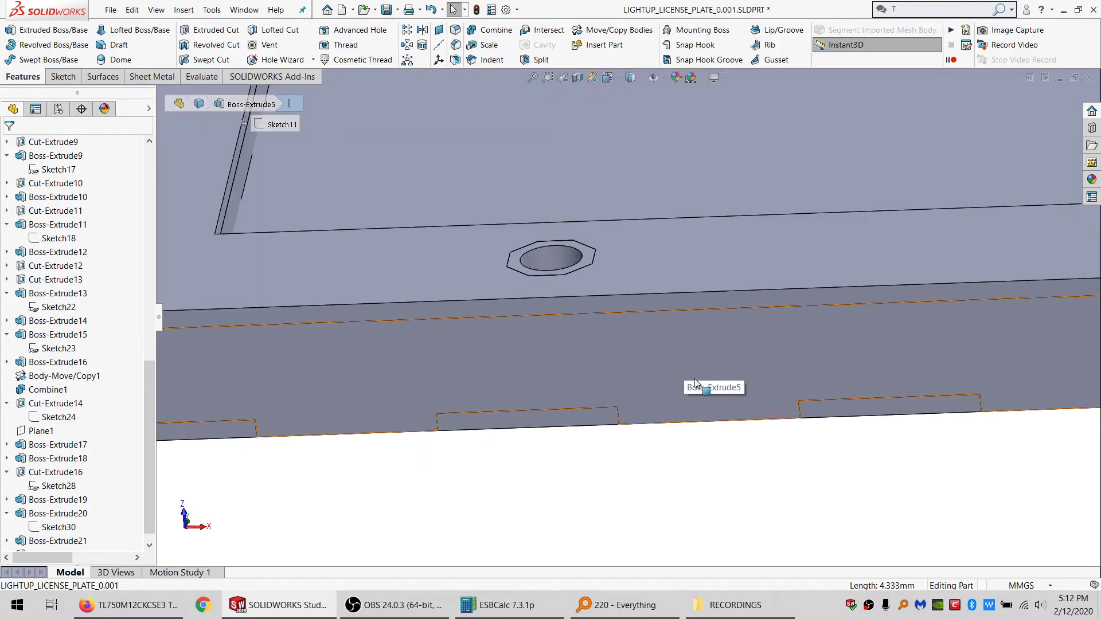
# Step: Start a sketch on the long front side wall's outer face and draw a corner rectangle across the cover frame edge's 2.4 mm thickness
pyautogui.click(359, 424)
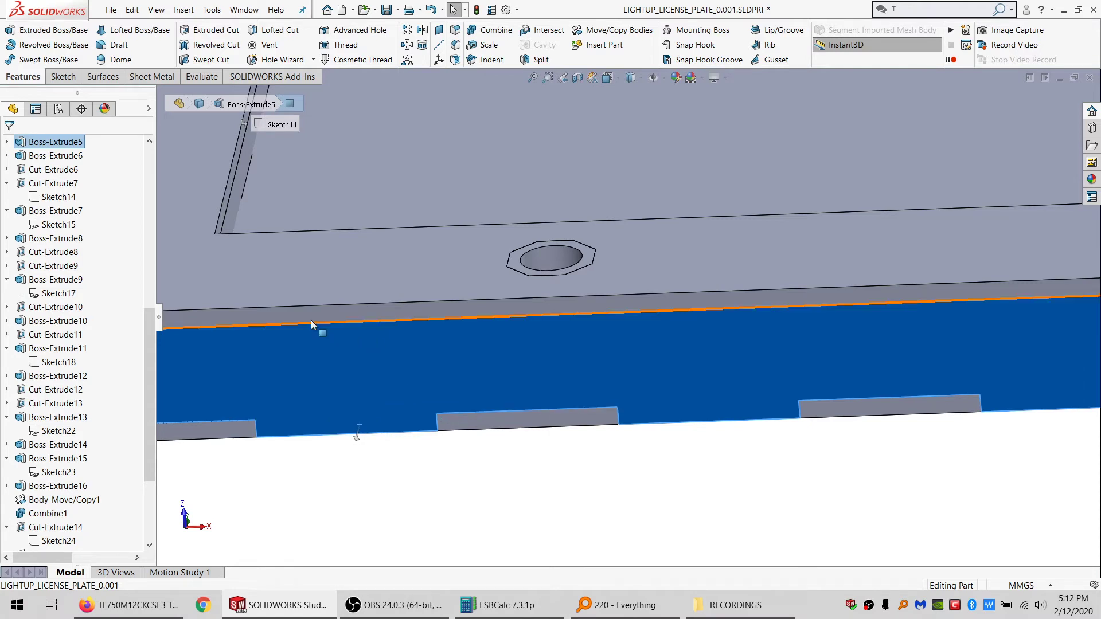
pyautogui.scroll(3, 438, 317)
pyautogui.scroll(-2, 522, 337)
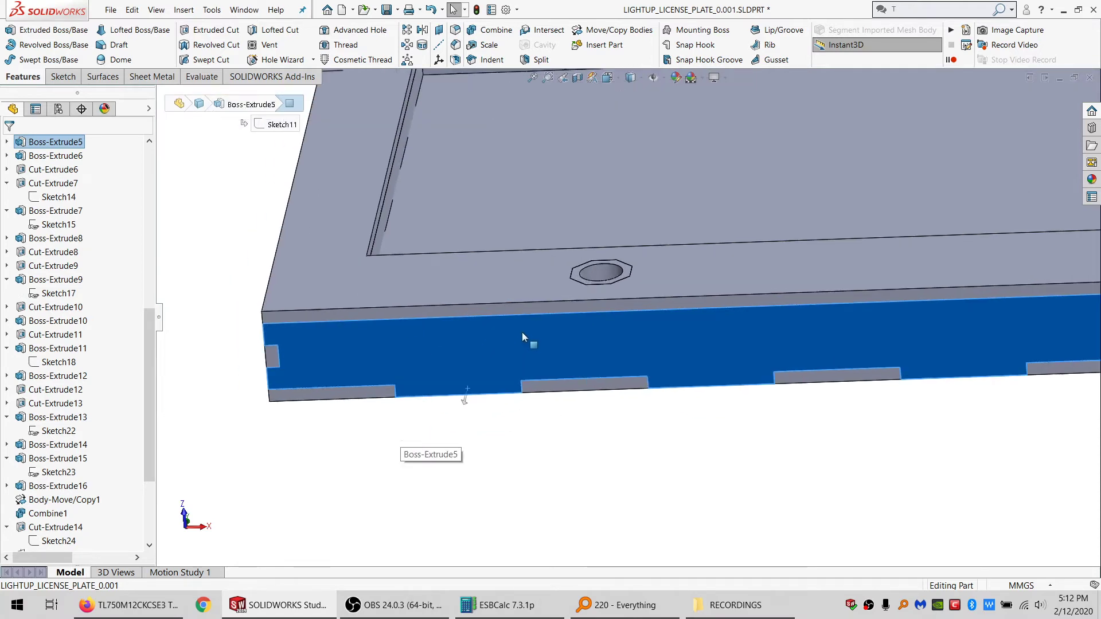
pyautogui.scroll(-2, 485, 351)
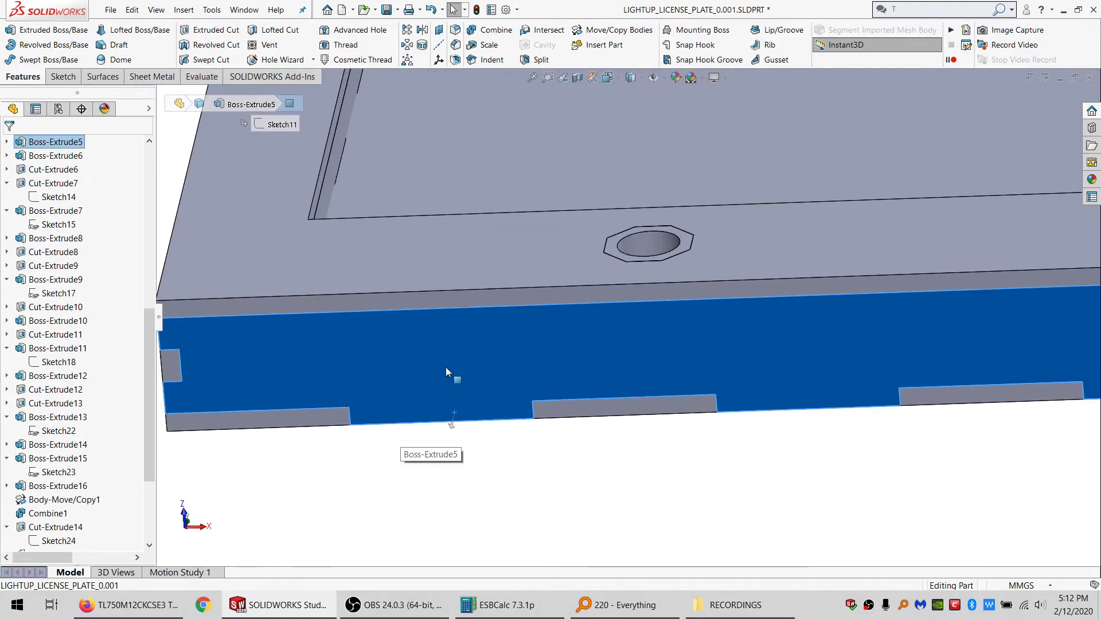
pyautogui.click(61, 77)
pyautogui.click(11, 32)
pyautogui.click(189, 45)
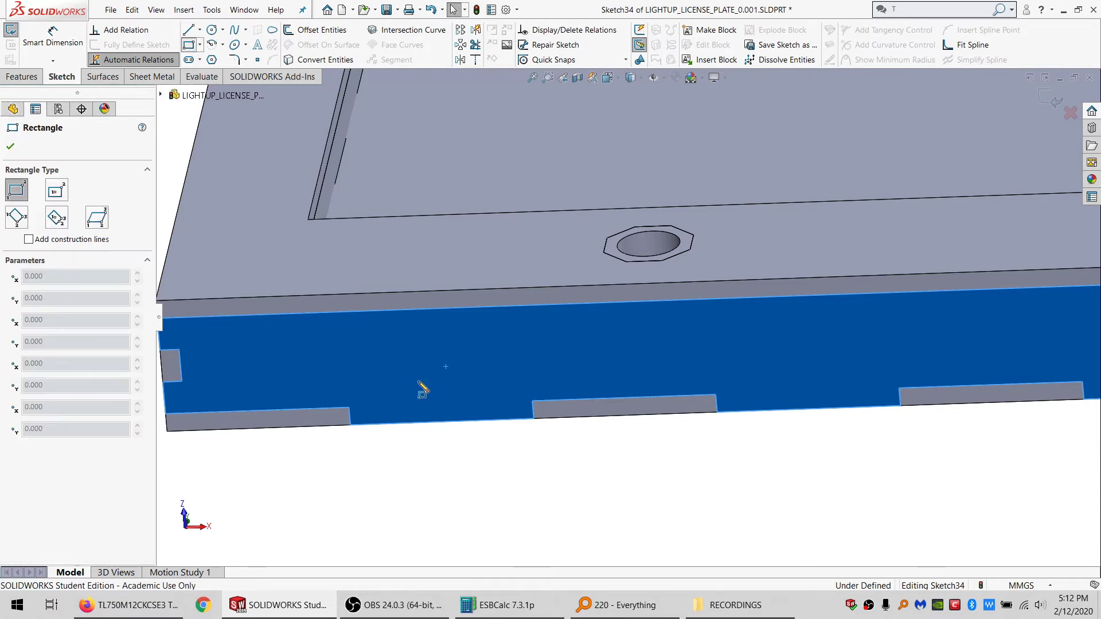
pyautogui.click(344, 295)
pyautogui.click(499, 307)
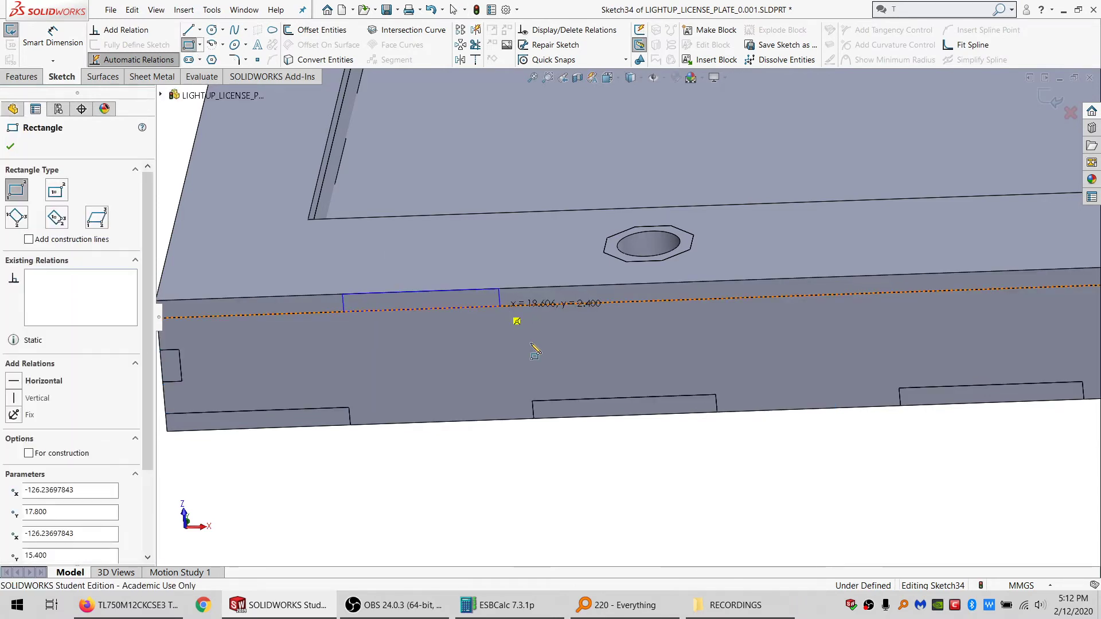
# Step: Make the rectangle's two short sides coincident with the facing corners of the first two lower tabs
pyautogui.press('Escape')
pyautogui.click(532, 401)
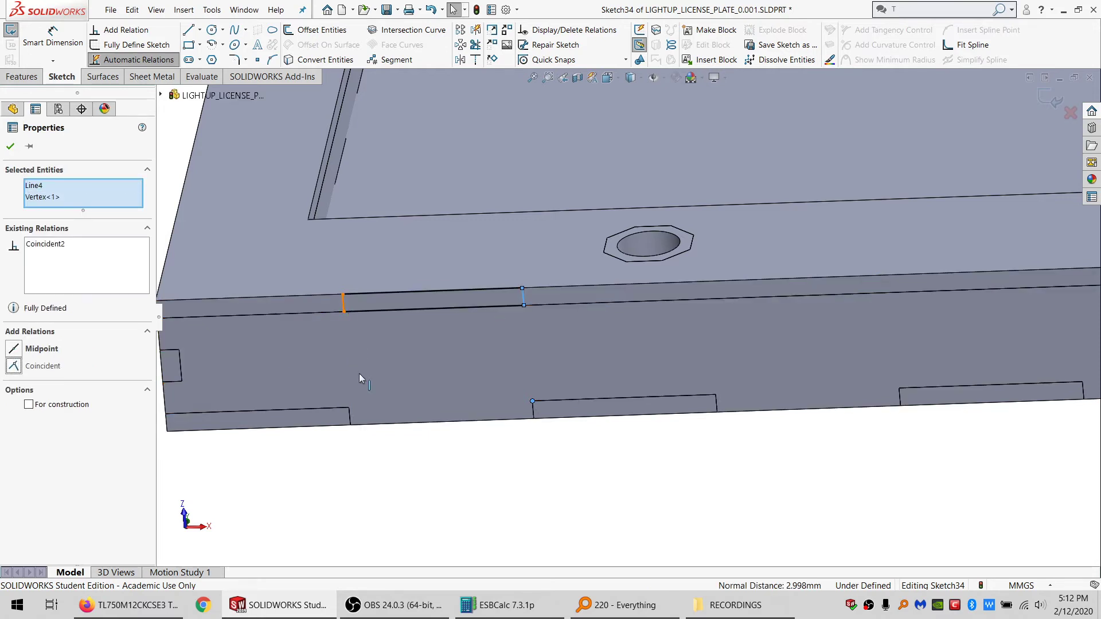
pyautogui.click(343, 302)
pyautogui.keyDown('ctrl'); pyautogui.click(348, 407); pyautogui.keyUp('ctrl')
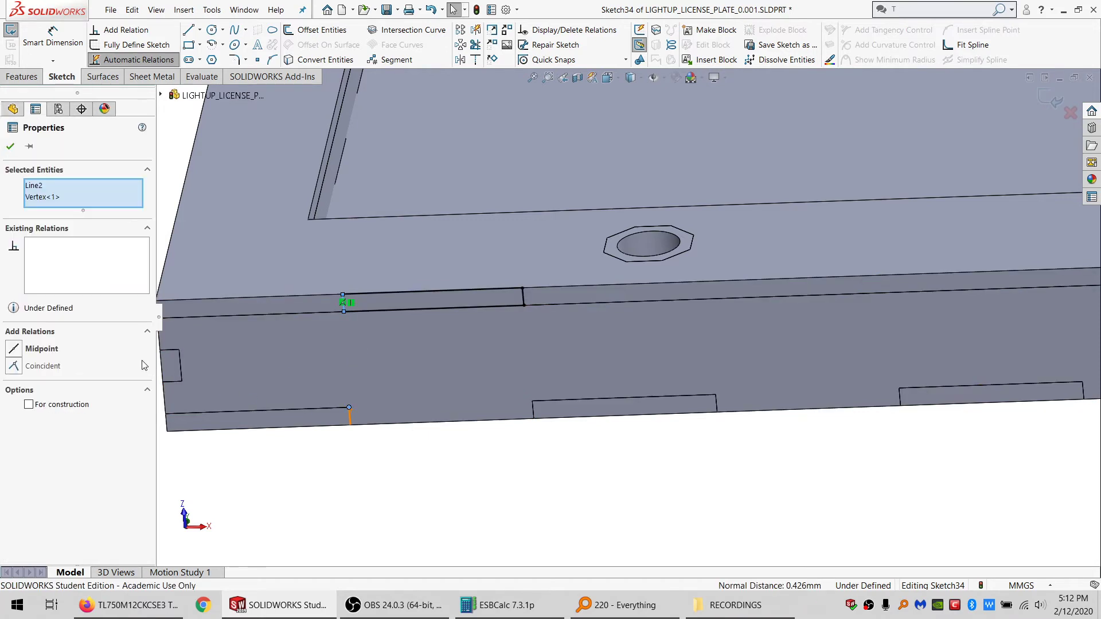
pyautogui.click(61, 367)
# Step: Linear-pattern the rectangle along the X-axis with 7 instances at 100 mm spacing
pyautogui.moveTo(539, 487)
pyautogui.mouseDown()
pyautogui.moveTo(180, 248)
pyautogui.moveTo(287, 401)
pyautogui.mouseUp()
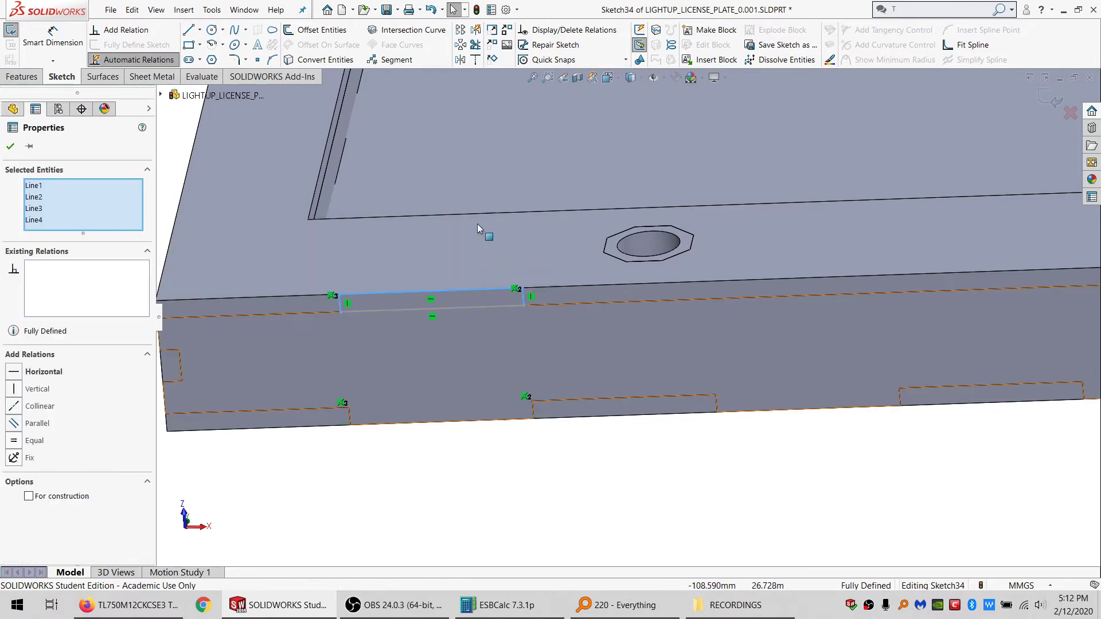
pyautogui.click(459, 30)
pyautogui.scroll(5, 779, 346)
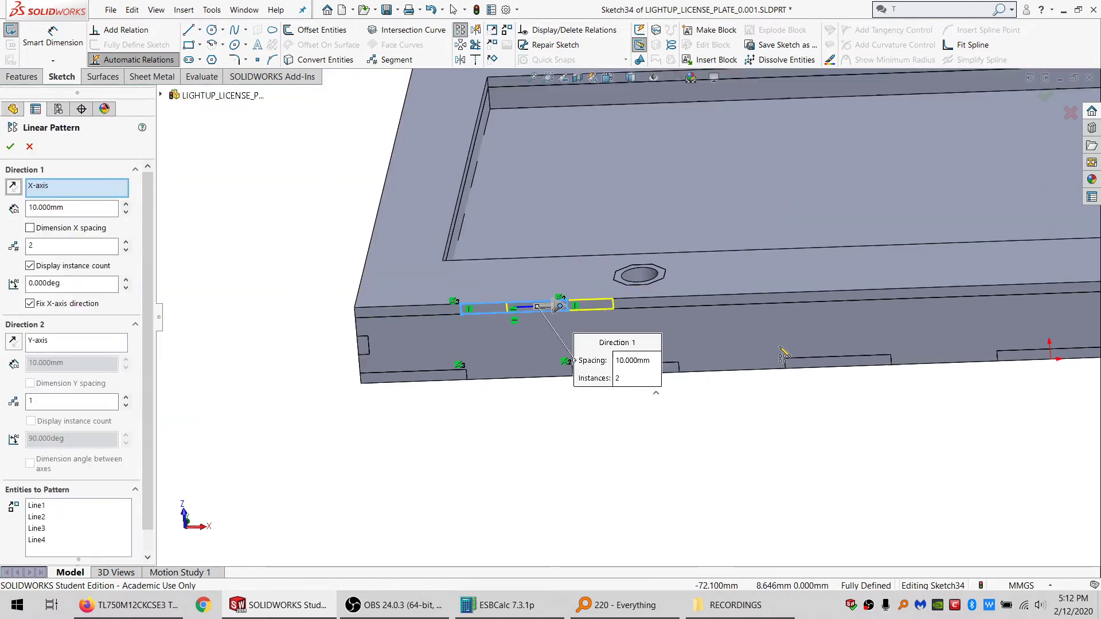
pyautogui.scroll(-4, 823, 338)
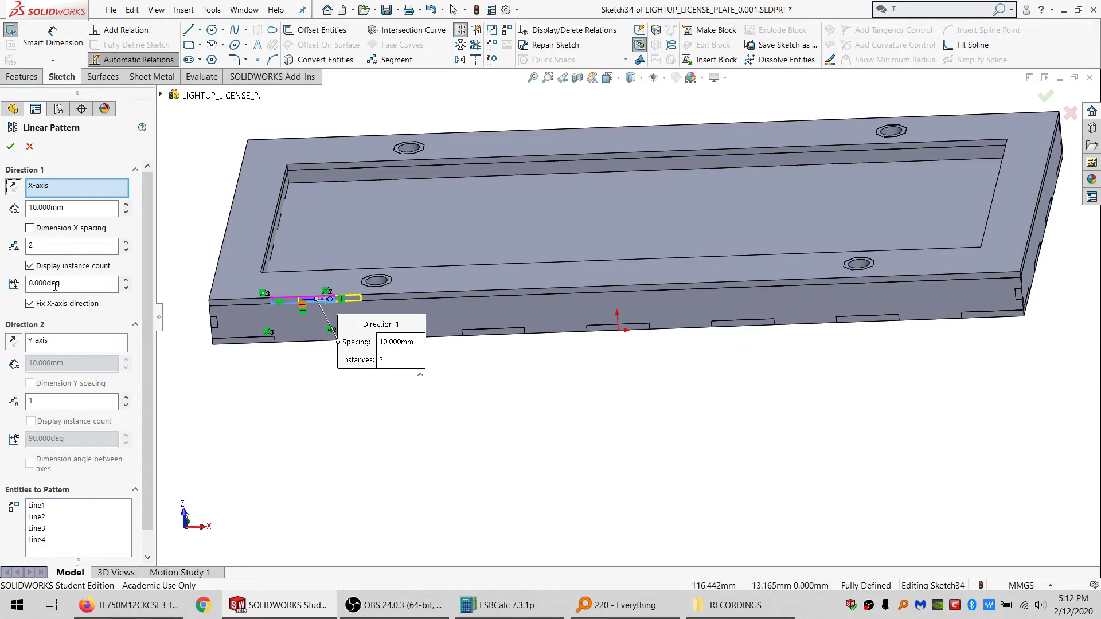
pyautogui.write('7')
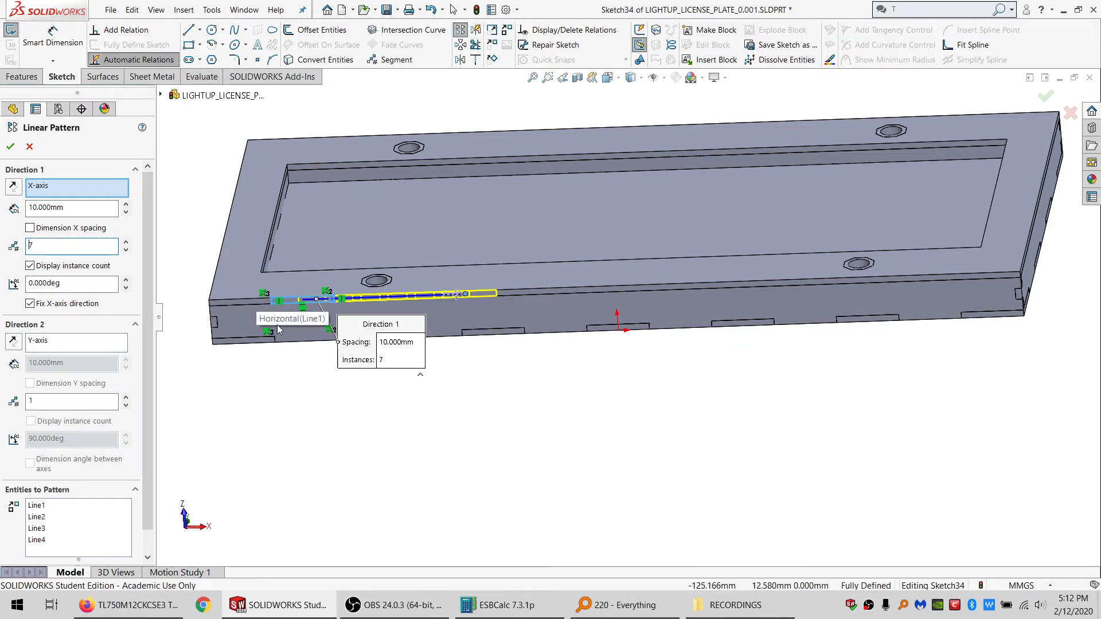
pyautogui.write('100')
pyautogui.press('Return')
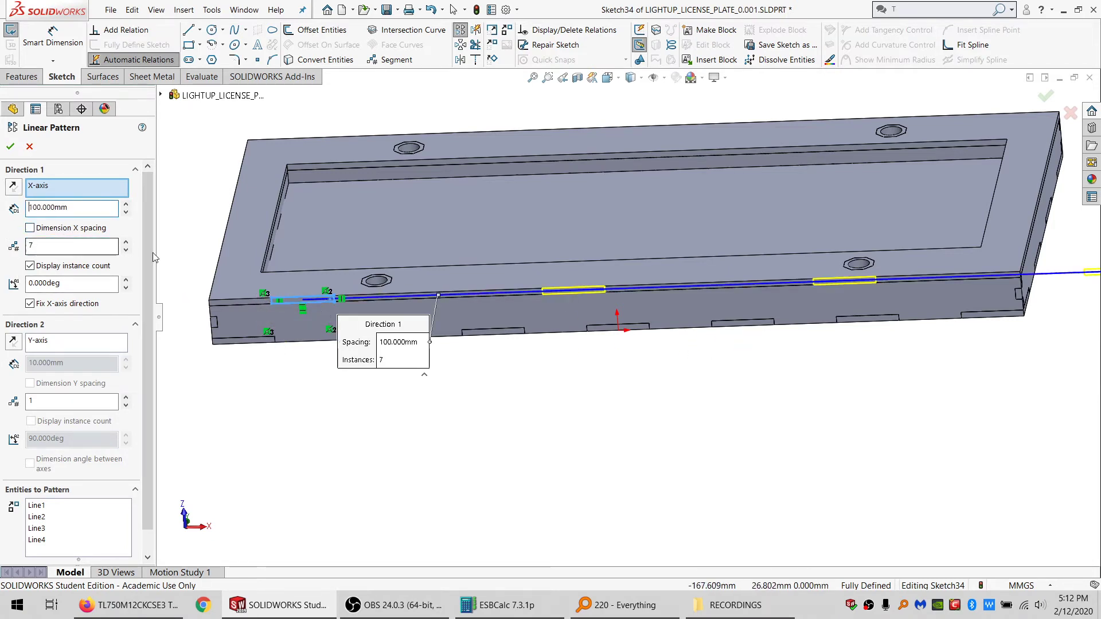
pyautogui.click(11, 147)
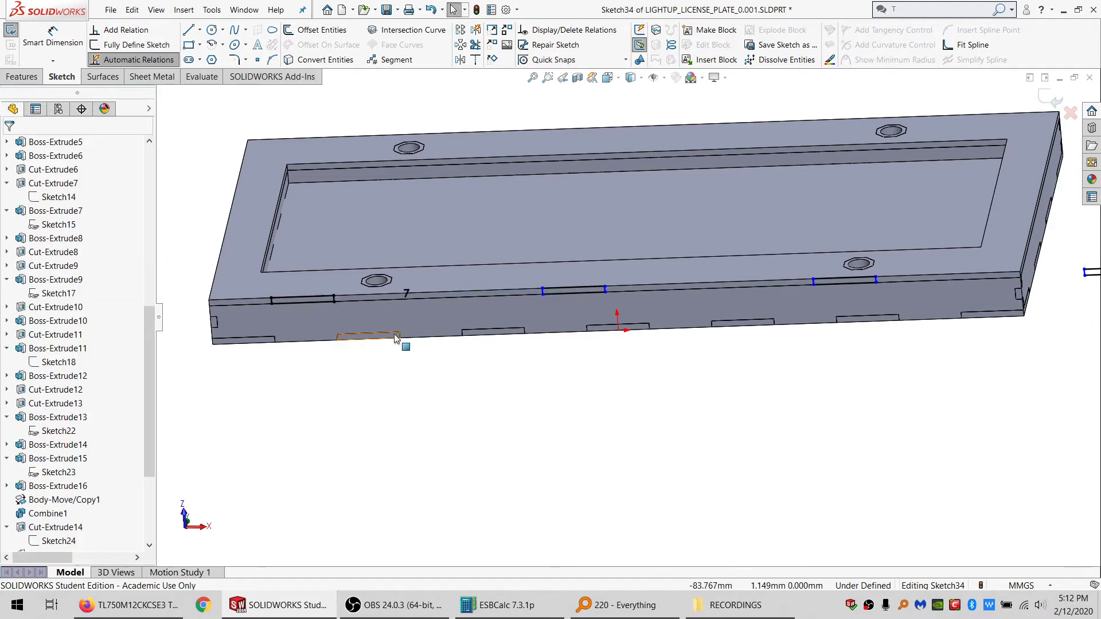
# Step: Try to make the far short side of the second rectangle coincident with the second lower tab's corner
pyautogui.scroll(-5, 596, 296)
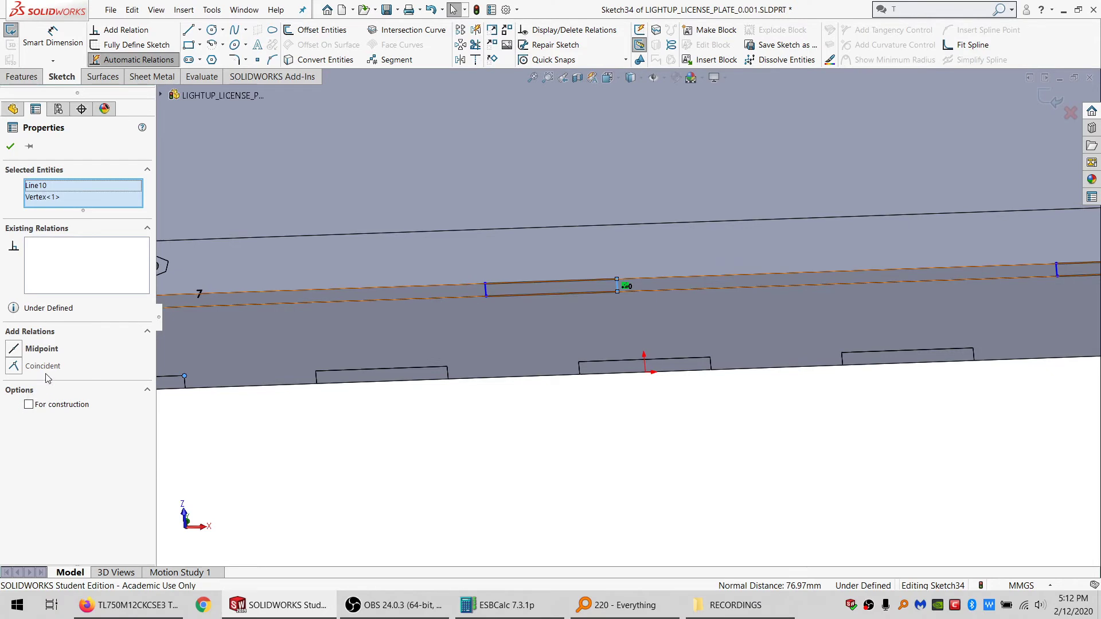
pyautogui.click(15, 366)
pyautogui.press('f')
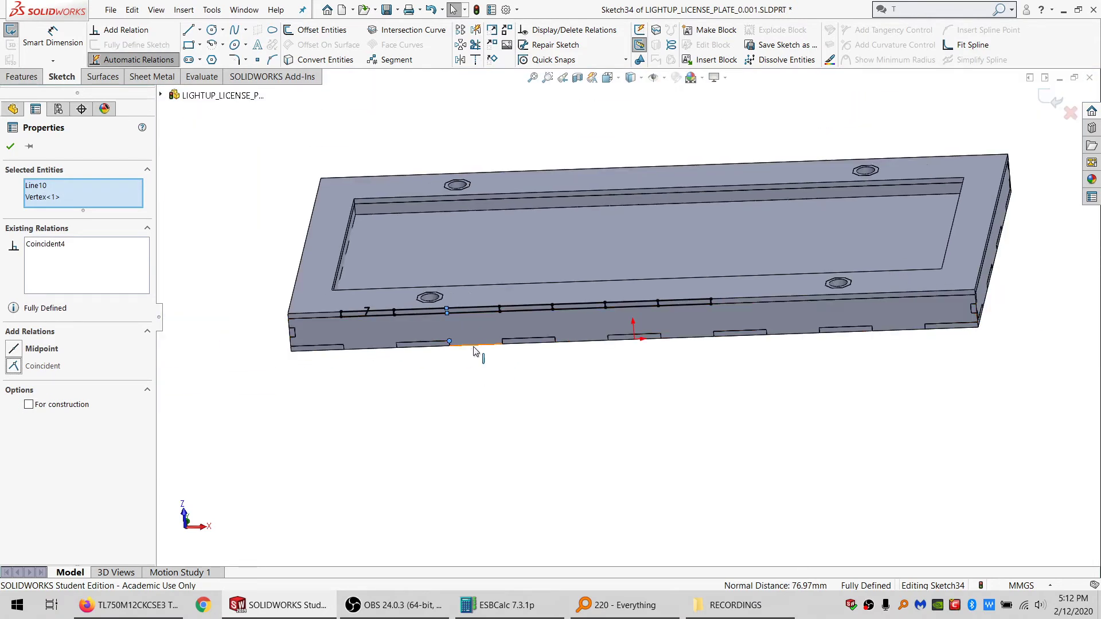
pyautogui.scroll(-2, 476, 351)
pyautogui.press('Escape')
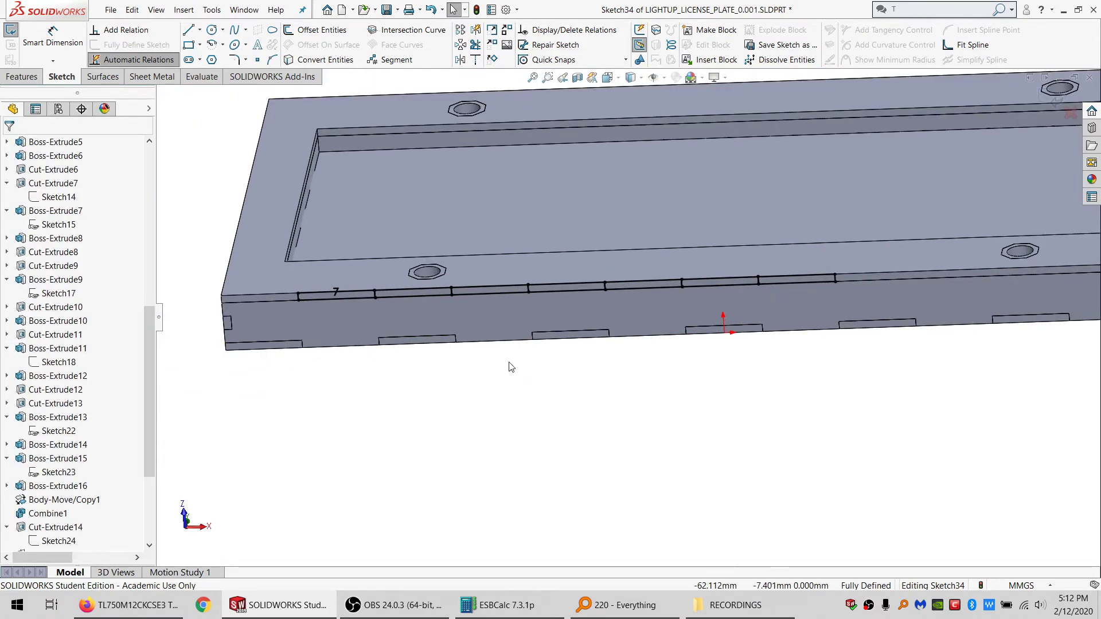
pyautogui.hotkey('ctrl', 'z')
pyautogui.press('Escape')
# Step: Make the near short side of the second rectangle coincident with the second lower tab's far corner to fix the pattern spacing
pyautogui.scroll(-4, 623, 294)
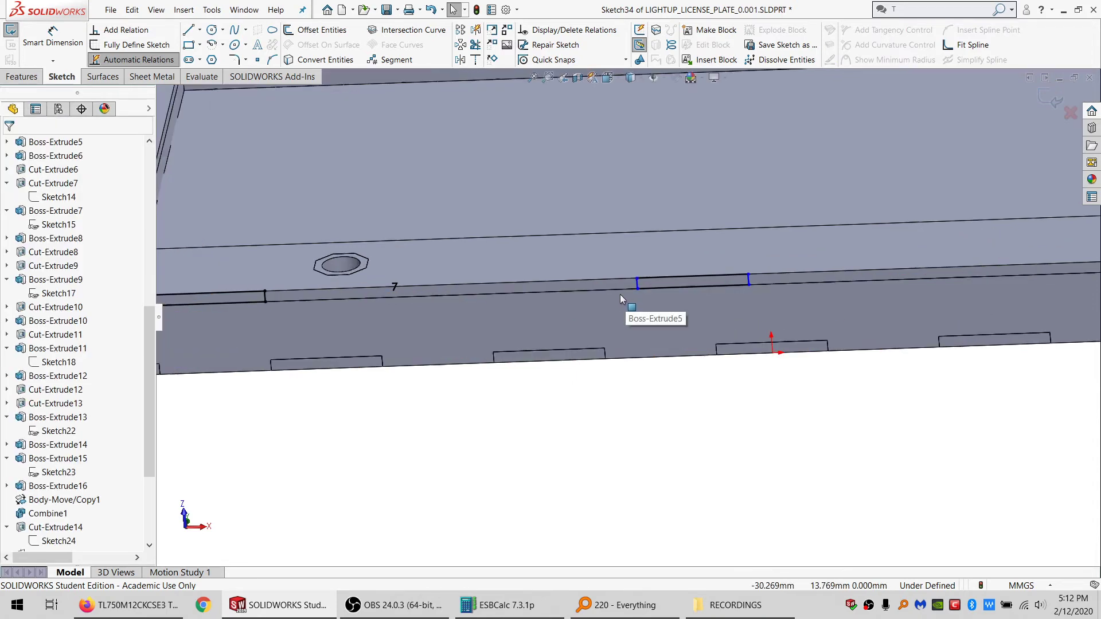
pyautogui.scroll(3, 488, 308)
pyautogui.scroll(-3, 395, 335)
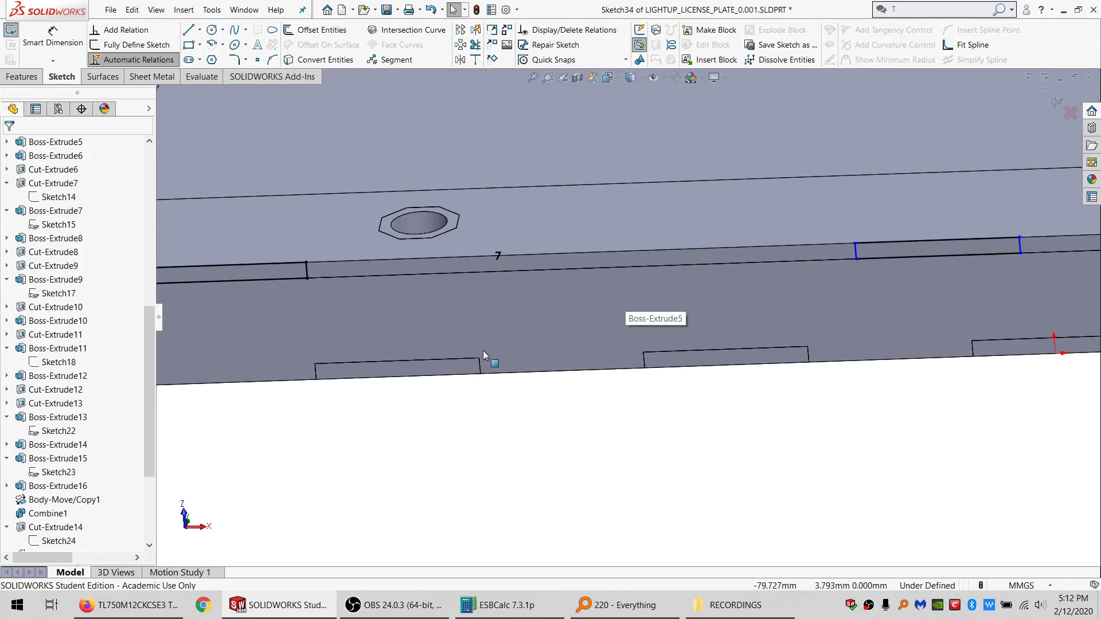
pyautogui.click(480, 361)
pyautogui.keyDown('ctrl'); pyautogui.click(855, 252); pyautogui.keyUp('ctrl')
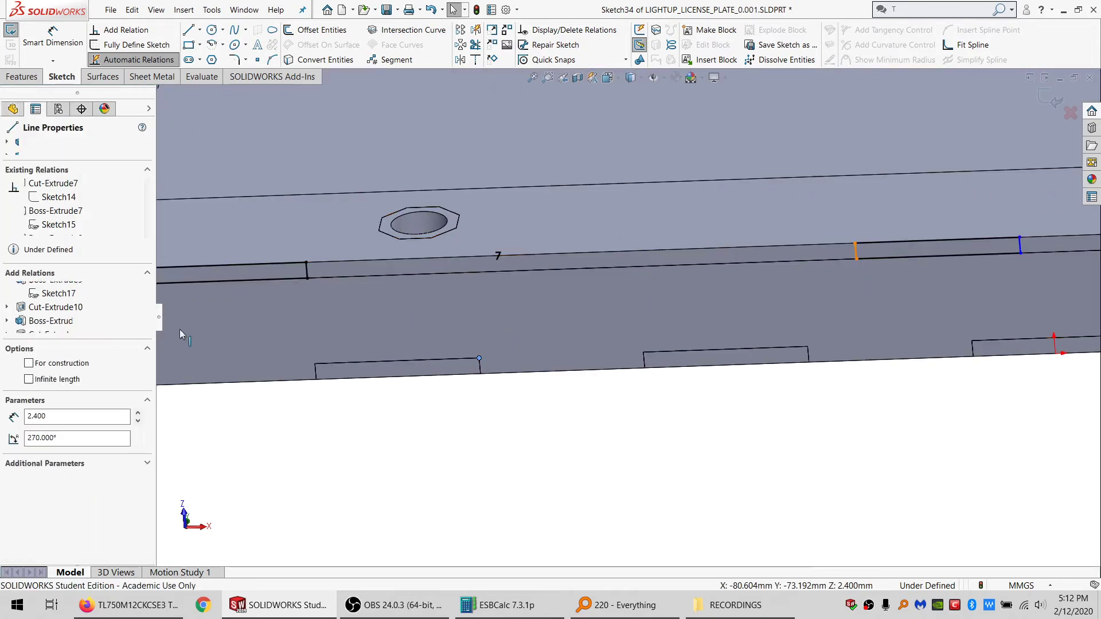
pyautogui.click(43, 366)
pyautogui.press('Escape')
# Step: Set the rectangle pattern's instance count to 6
pyautogui.scroll(5, 695, 394)
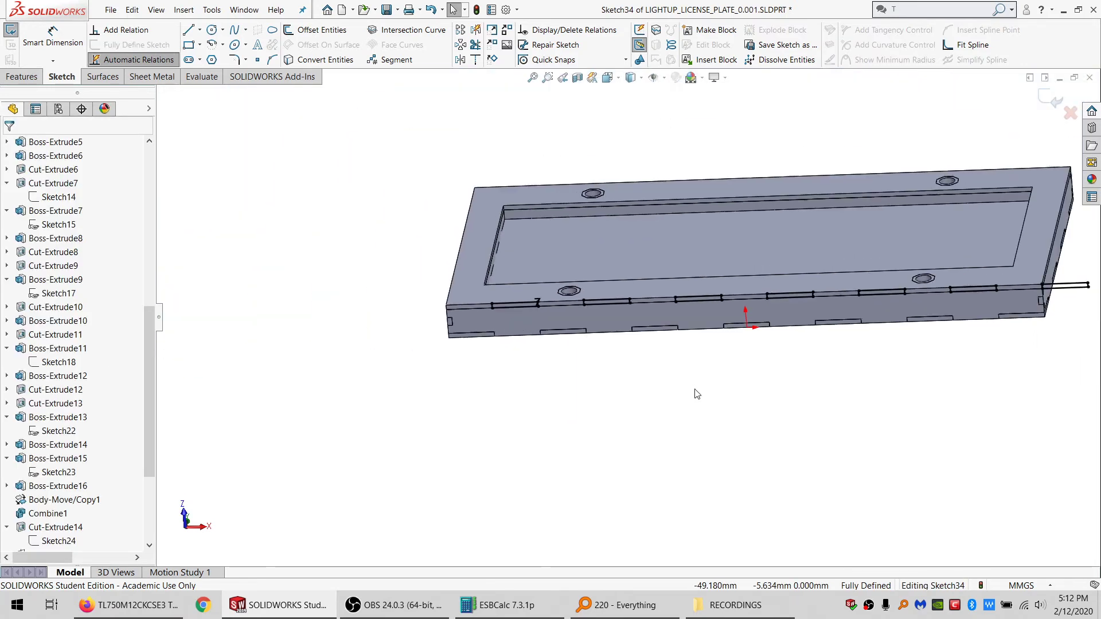
pyautogui.scroll(-2, 888, 311)
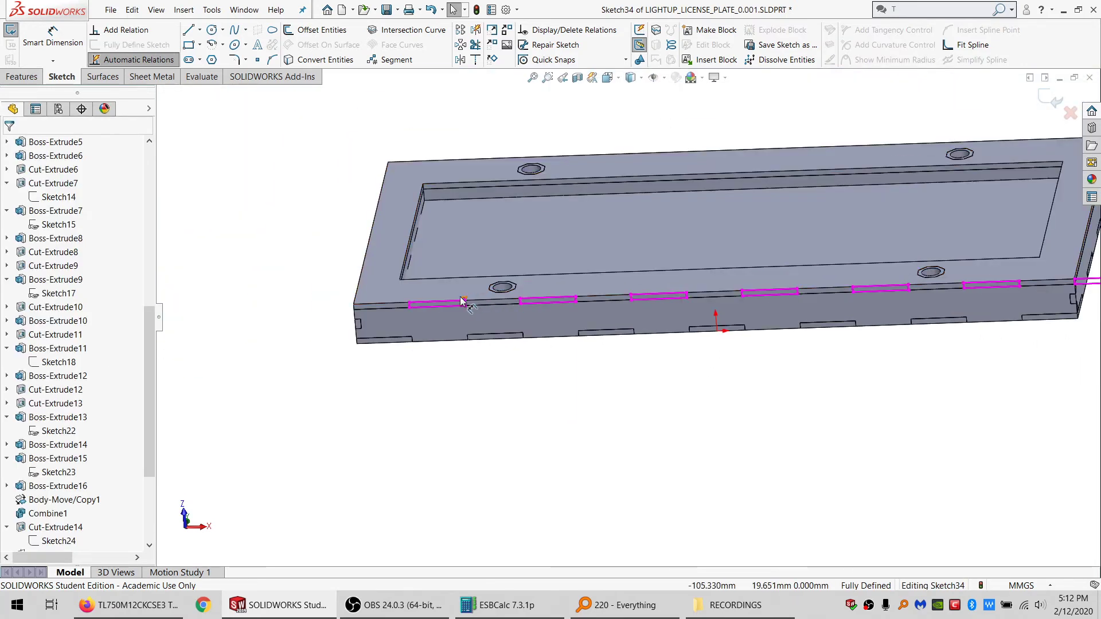
pyautogui.doubleClick(510, 406)
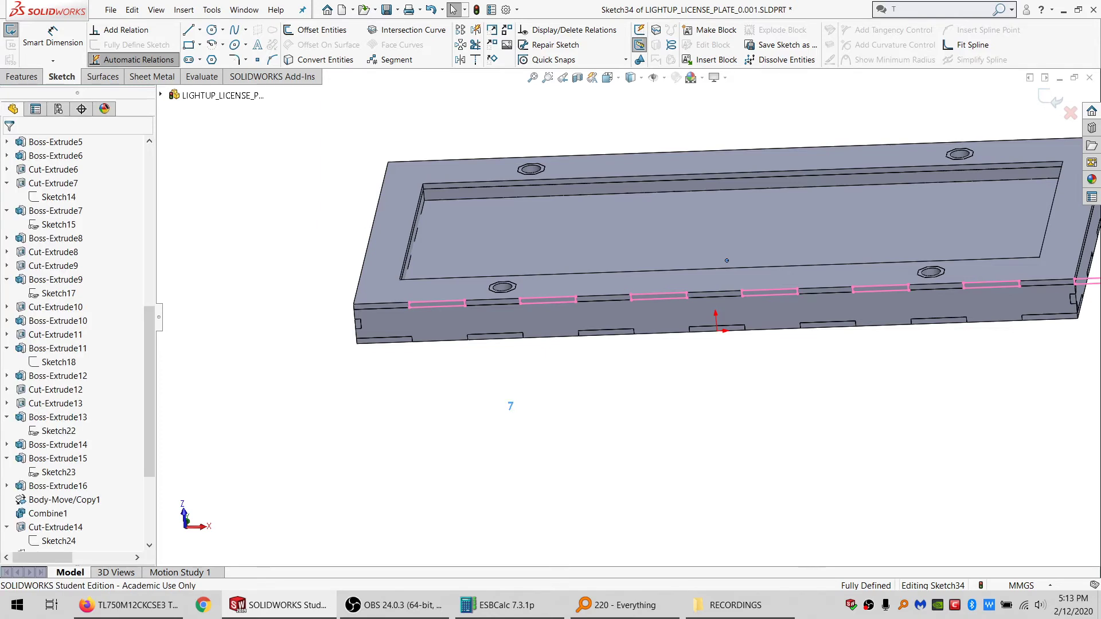
pyautogui.write('6')
pyautogui.press('Return')
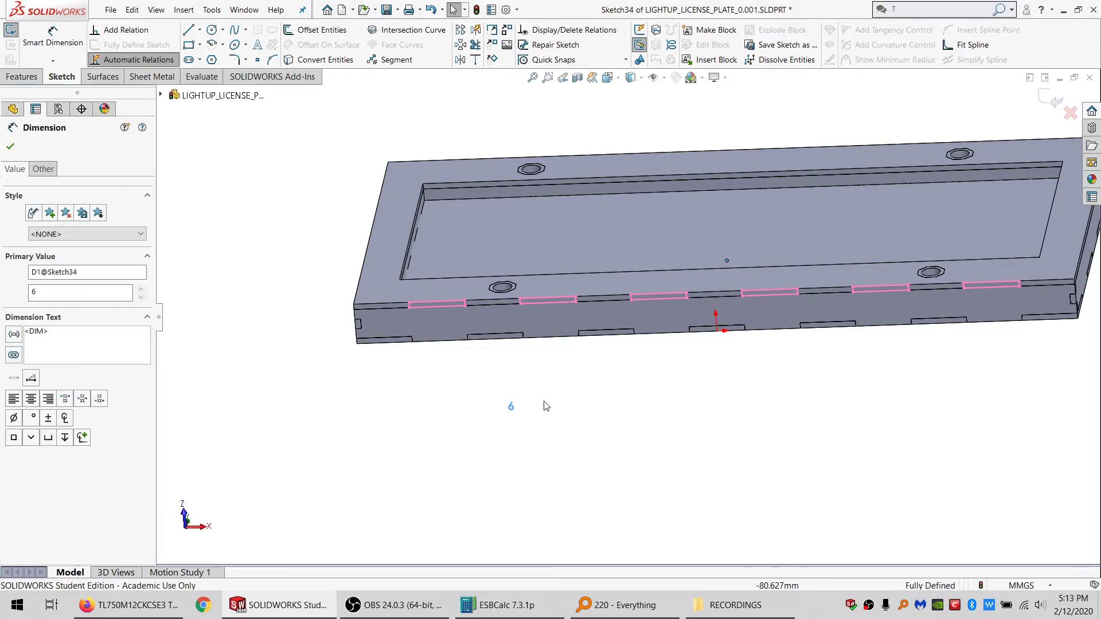
pyautogui.press('Escape')
# Step: Hide the cover frame body to expose the side walls beneath the sketched rectangles
pyautogui.scroll(-2, 457, 327)
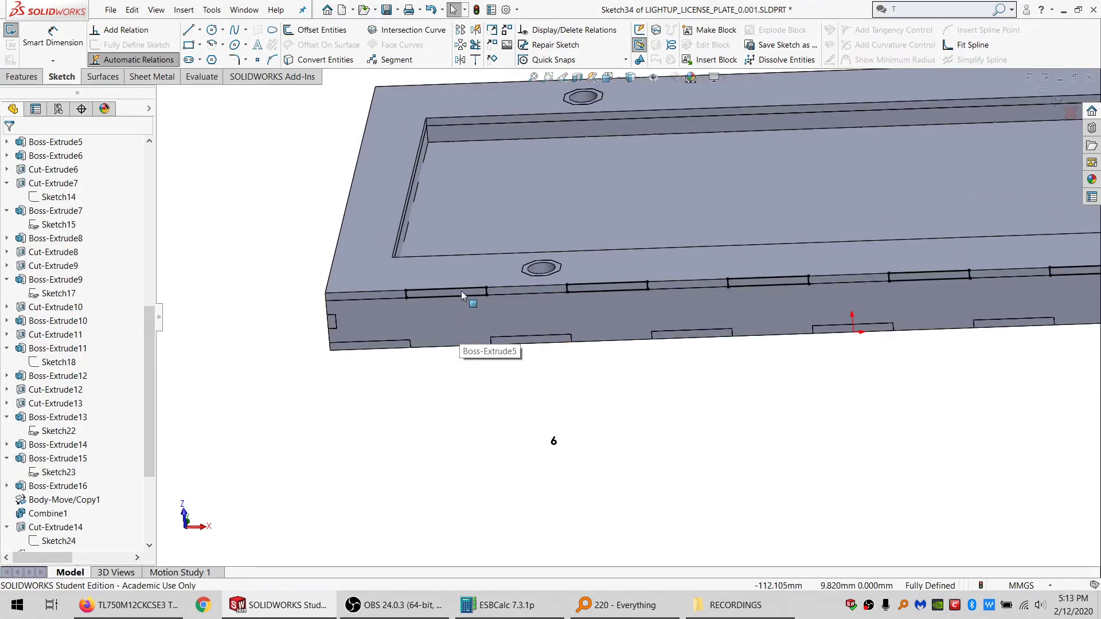
pyautogui.rightClick(384, 256)
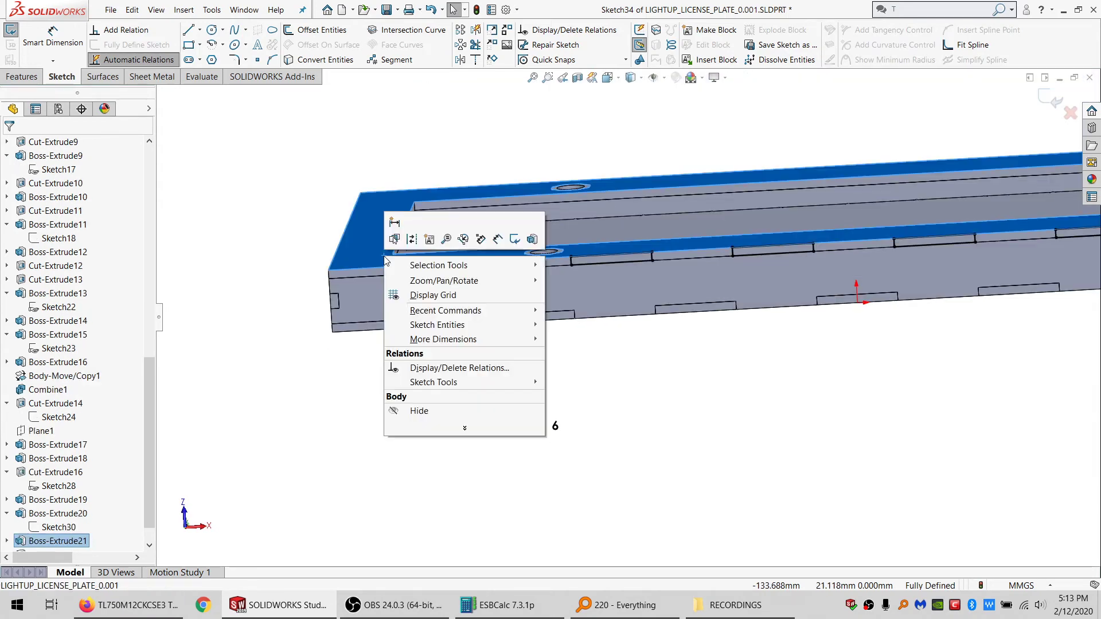
pyautogui.click(430, 413)
pyautogui.moveTo(499, 285); pyautogui.dragTo(356, 432, button='middle')
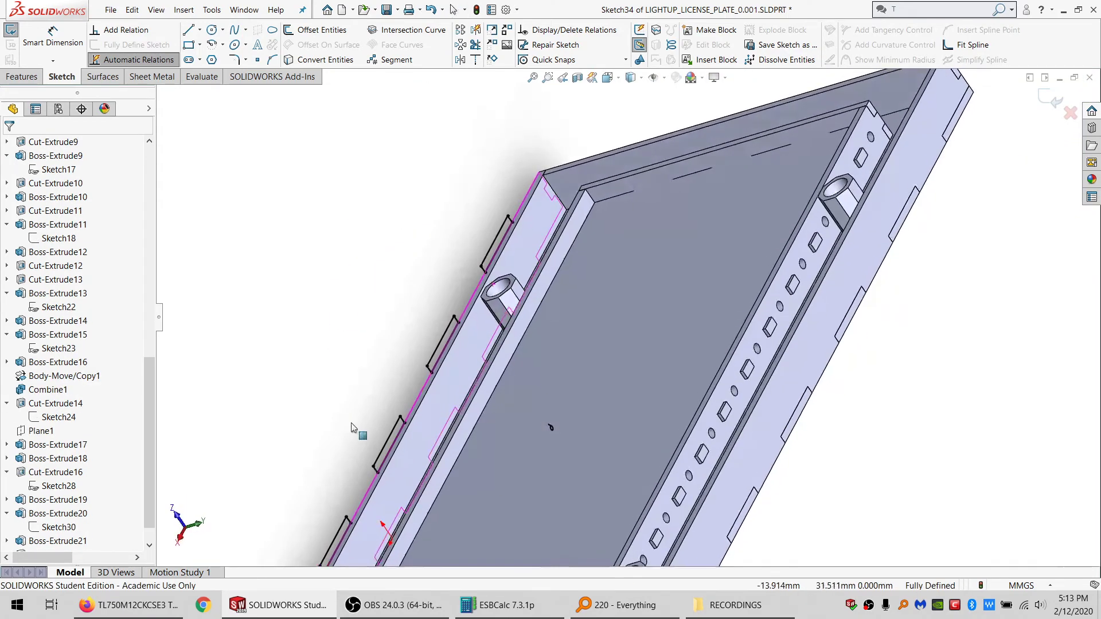
pyautogui.click(21, 76)
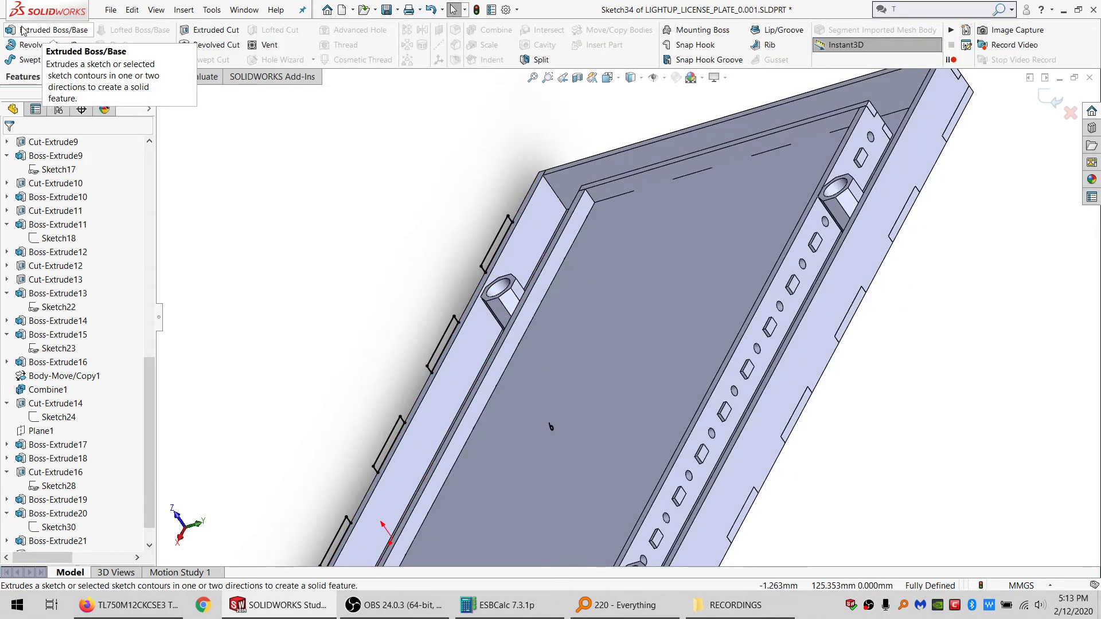
pyautogui.click(21, 30)
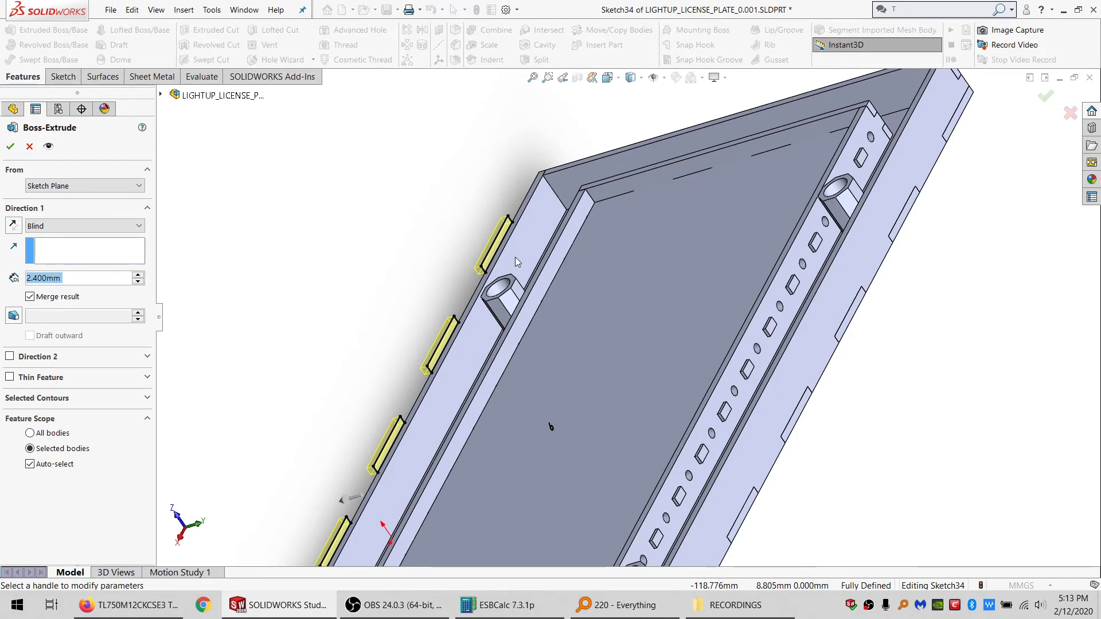
pyautogui.moveTo(514, 257); pyautogui.dragTo(590, 241, button='middle')
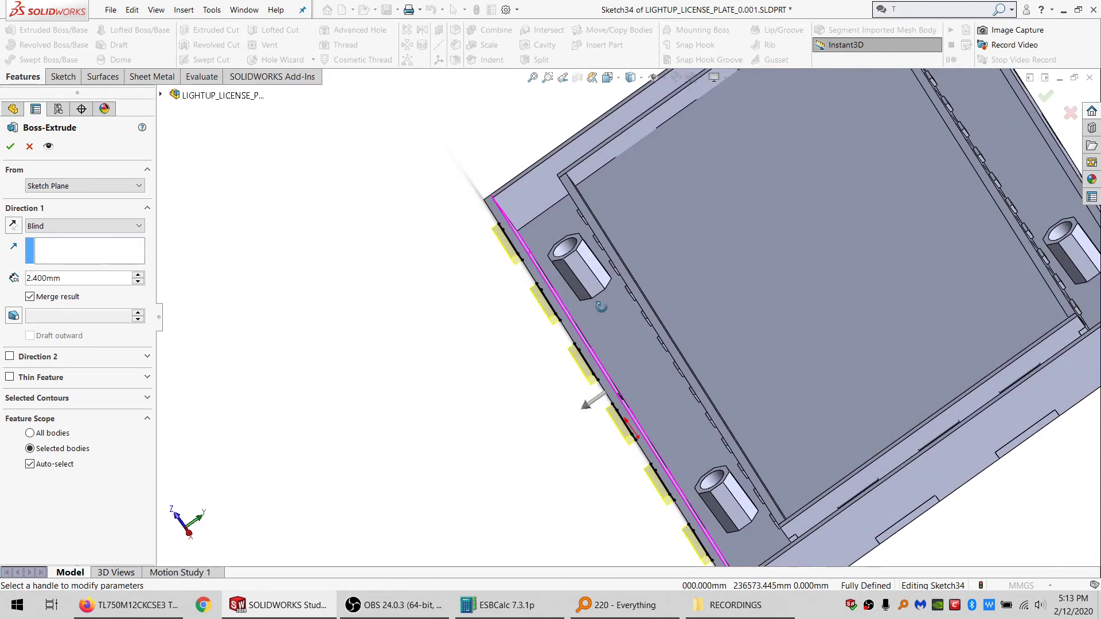
pyautogui.moveTo(600, 308); pyautogui.dragTo(602, 313, button='middle')
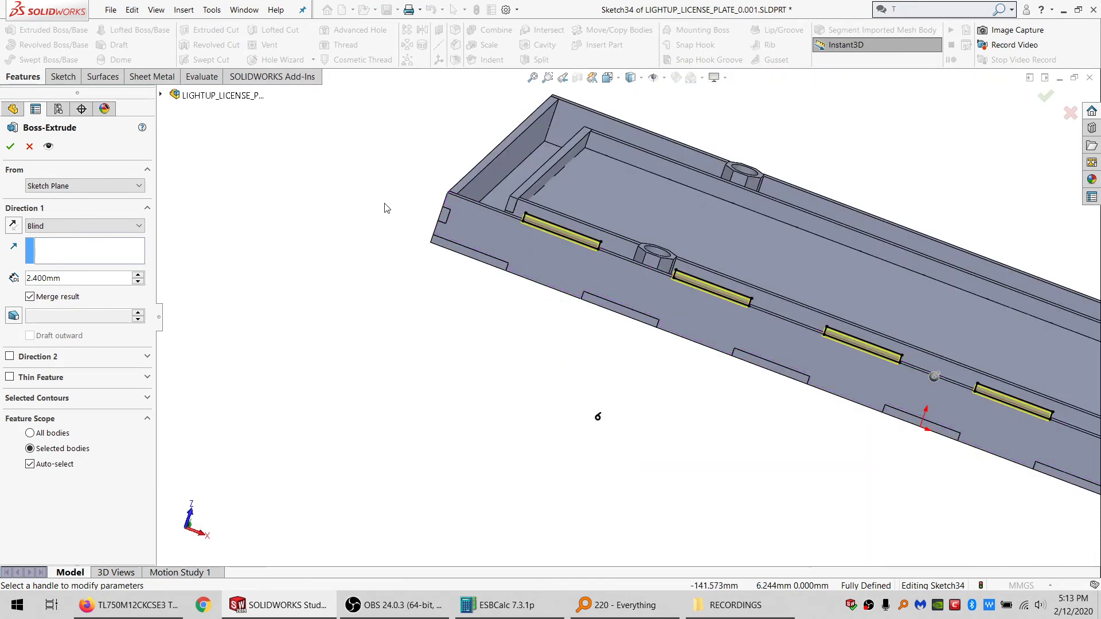
pyautogui.click(29, 147)
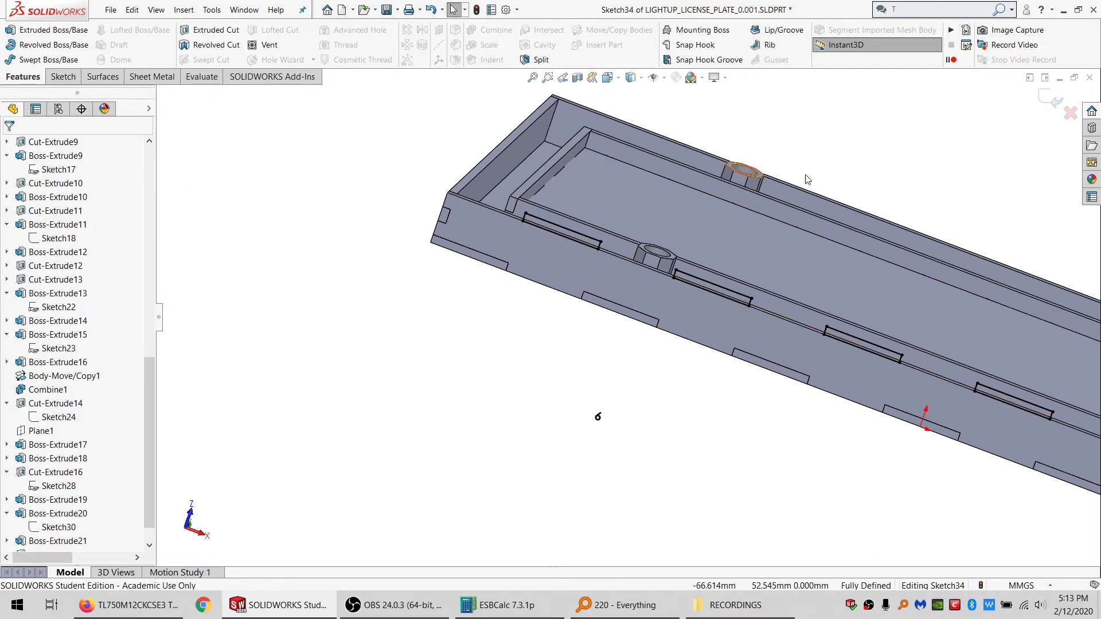
# Step: Exit the rectangle pattern sketch discarding its changes, and hide the cover frame body
pyautogui.click(1070, 117)
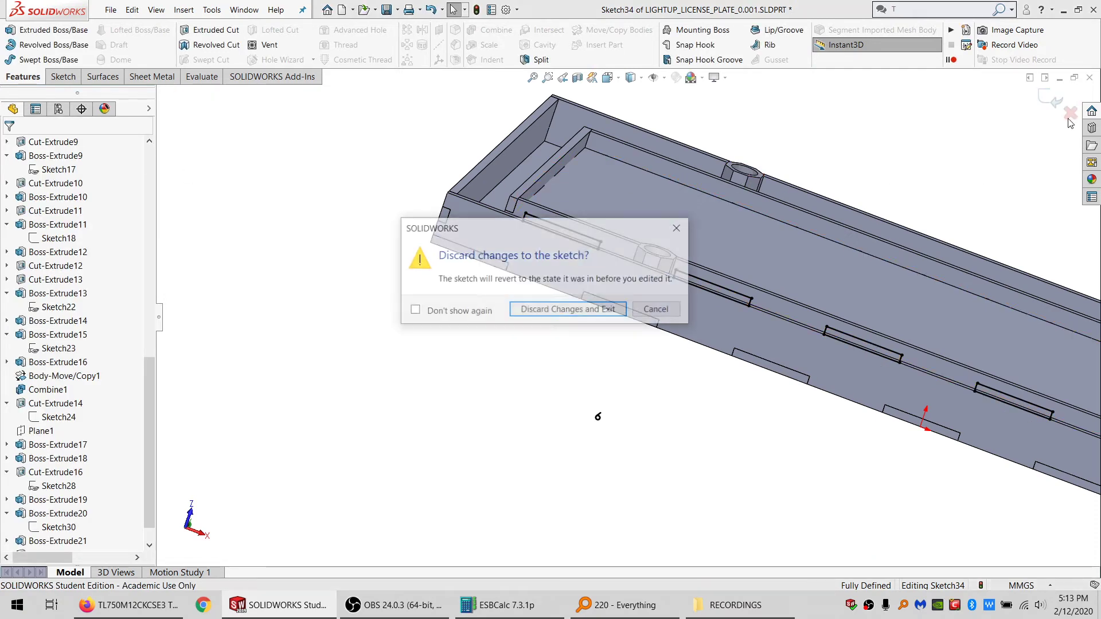
pyautogui.click(568, 315)
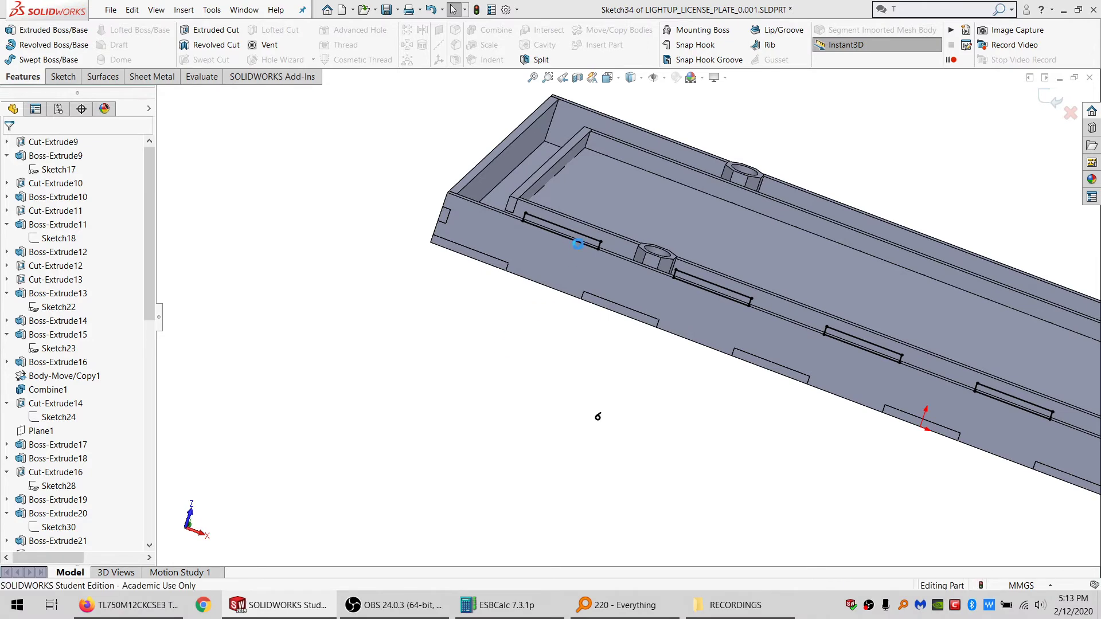
pyautogui.moveTo(598, 416)
pyautogui.mouseDown(button='middle')
pyautogui.moveTo(569, 229)
pyautogui.moveTo(596, 241)
pyautogui.mouseUp(button='middle')
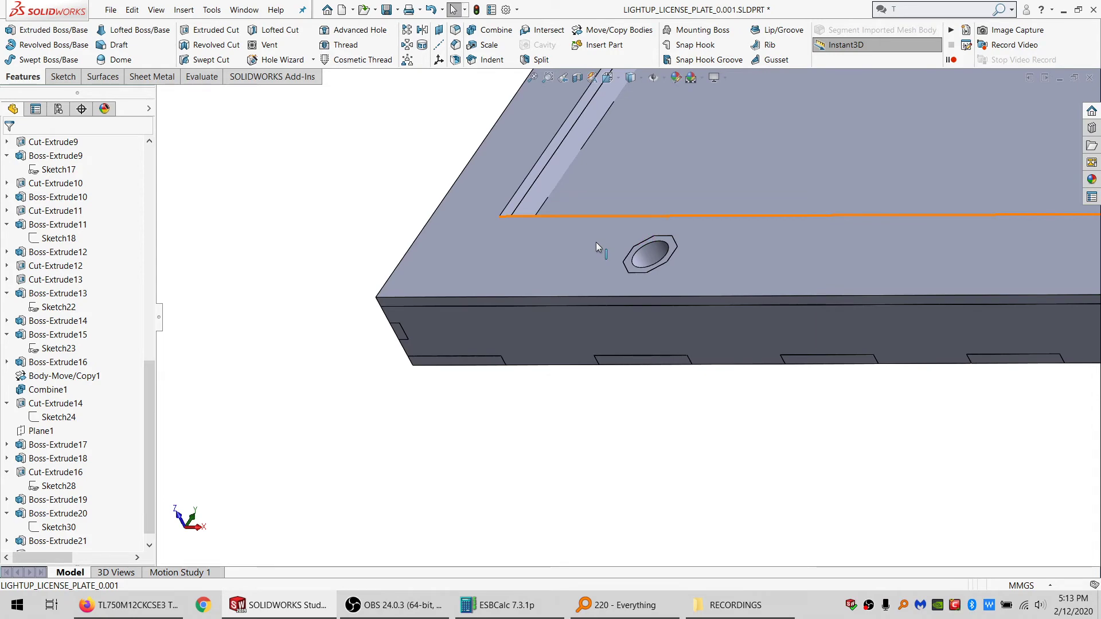
pyautogui.moveTo(539, 228)
pyautogui.mouseDown(button='middle')
pyautogui.moveTo(525, 236)
pyautogui.moveTo(489, 312)
pyautogui.mouseUp(button='middle')
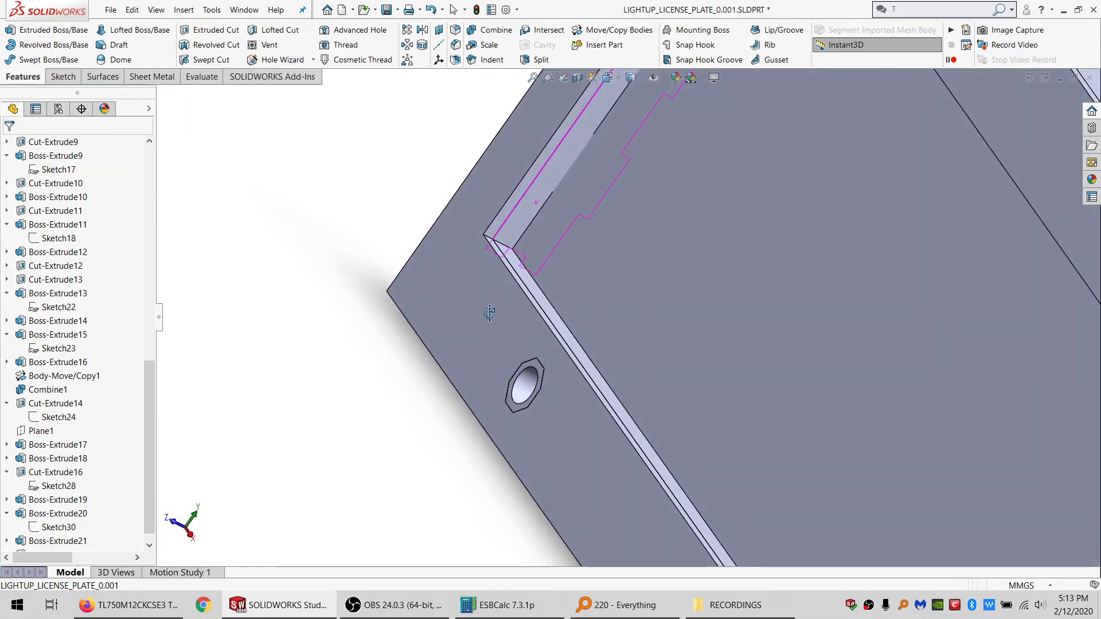
pyautogui.moveTo(488, 269); pyautogui.dragTo(487, 269, button='middle')
pyautogui.click(487, 269)
pyautogui.click(555, 236)
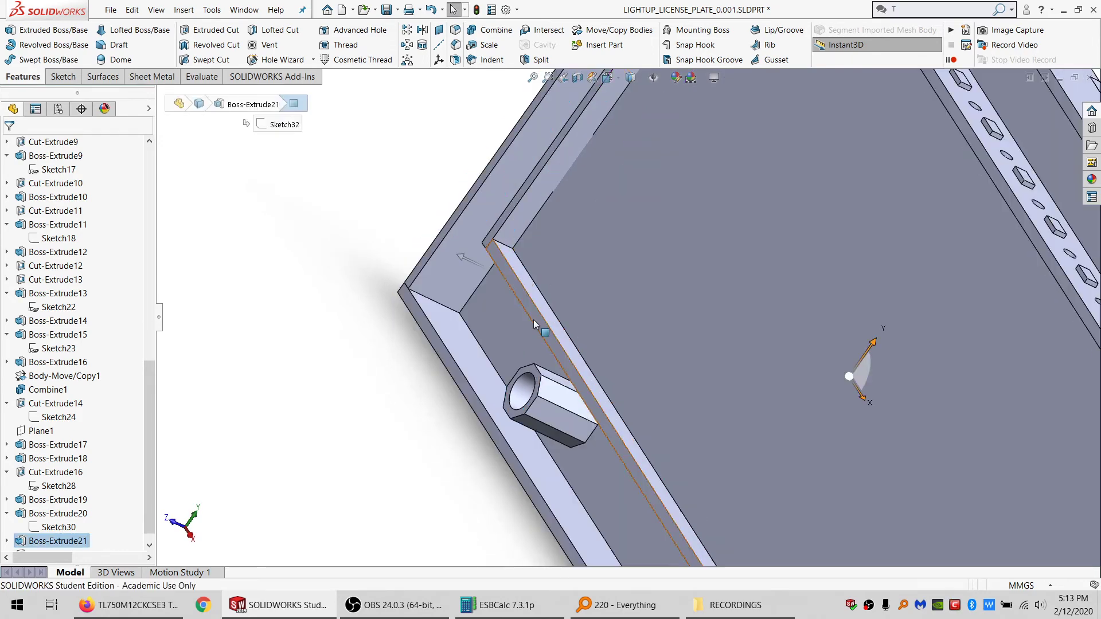
# Step: Examine the inner walls, standoffs and base plate slots from above and below
pyautogui.moveTo(533, 324); pyautogui.dragTo(533, 519, button='middle')
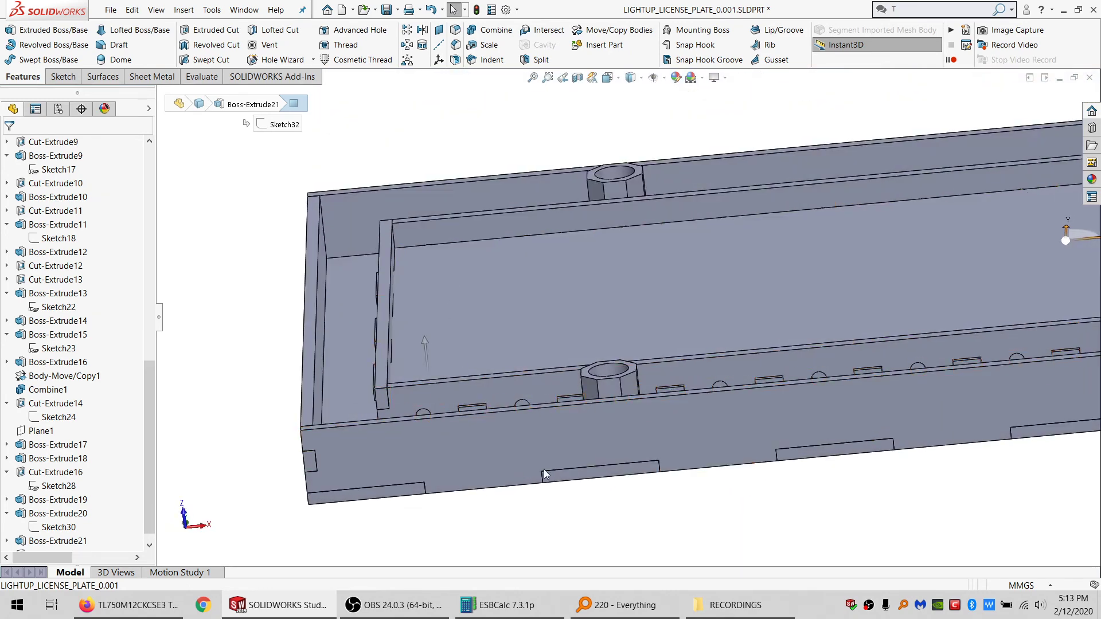
pyautogui.moveTo(544, 474); pyautogui.dragTo(558, 369, button='middle')
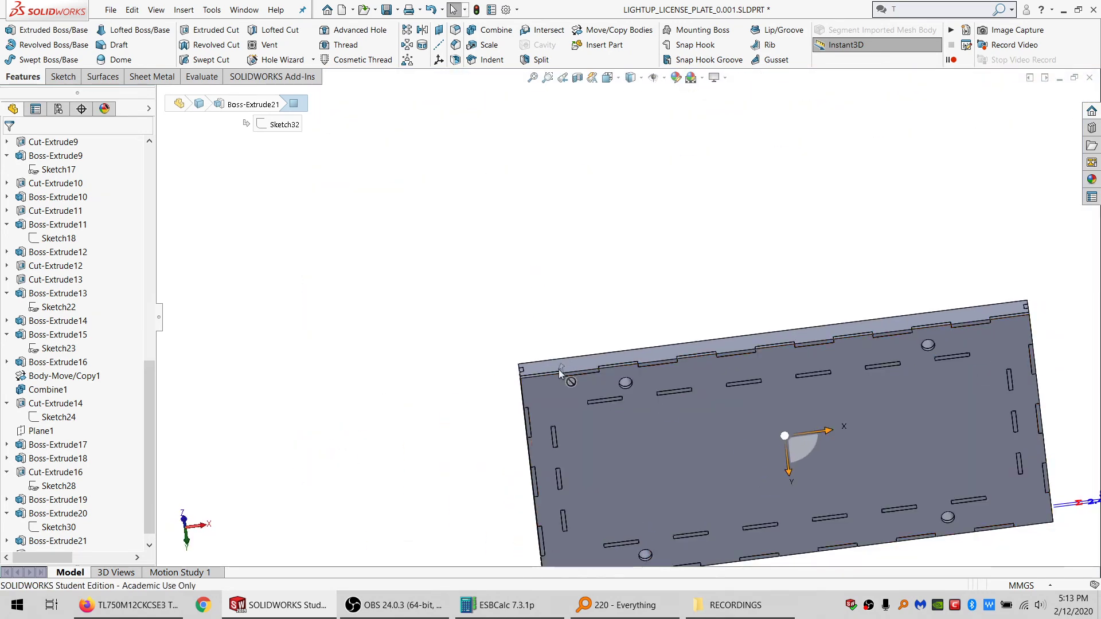
pyautogui.moveTo(727, 354); pyautogui.dragTo(701, 514, button='middle')
pyautogui.scroll(2, 730, 452)
pyautogui.moveTo(769, 395); pyautogui.dragTo(779, 505, button='middle')
pyautogui.moveTo(700, 441); pyautogui.dragTo(669, 425, button='middle')
pyautogui.scroll(-5, 577, 478)
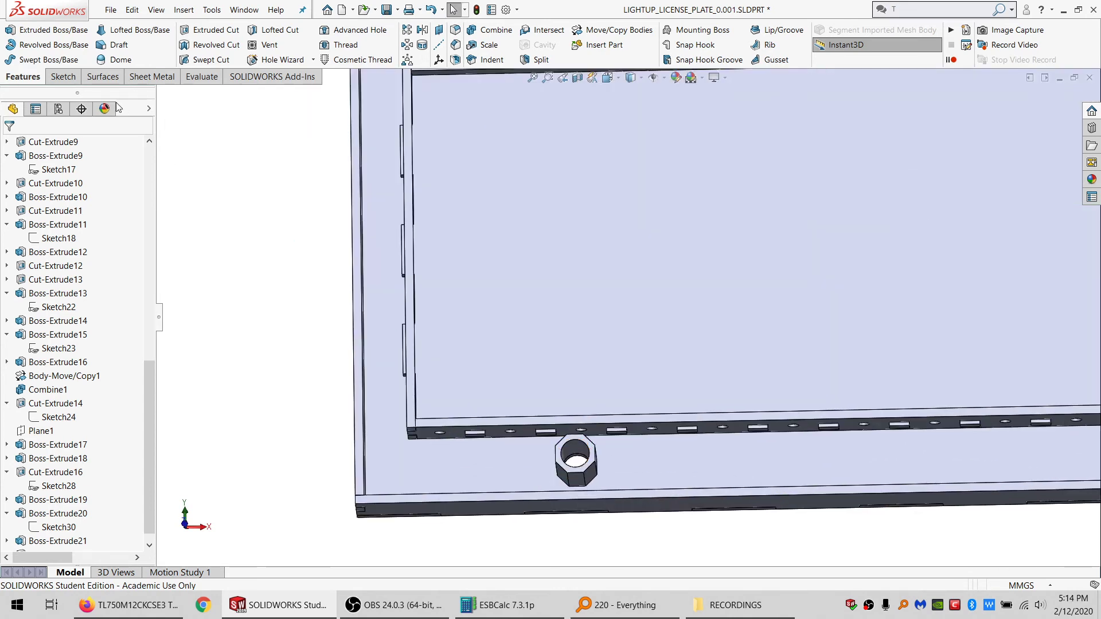
# Step: On the top face of a short inner wall, sketch a rectangle between opposite outer corners of the inner wall frame, about 270.59 by 103.63 mm
pyautogui.click(62, 76)
pyautogui.click(11, 31)
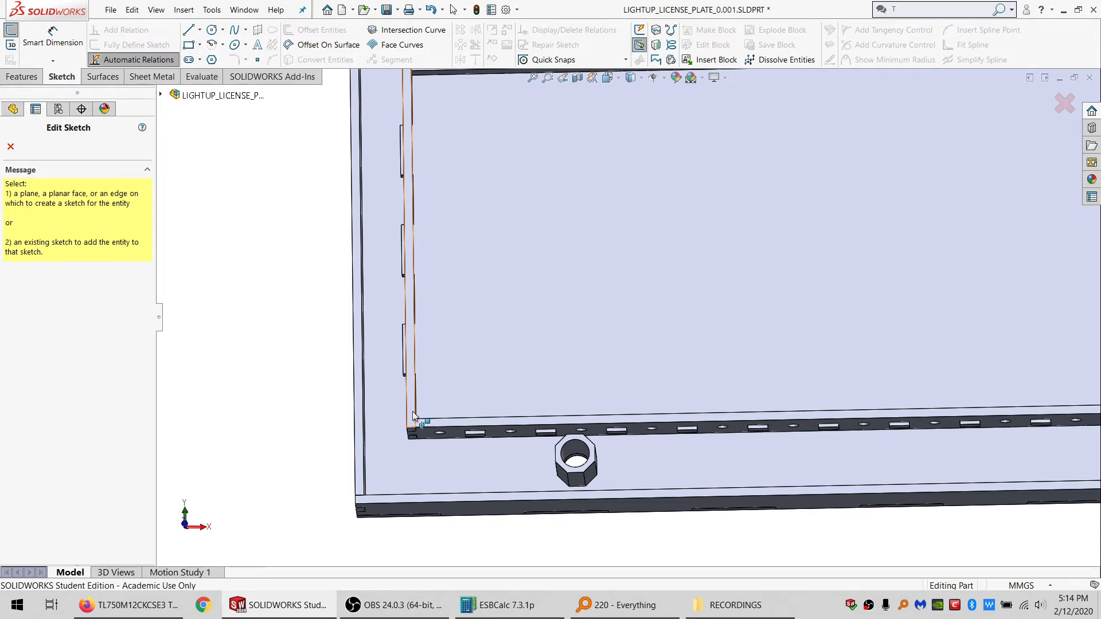
pyautogui.click(412, 411)
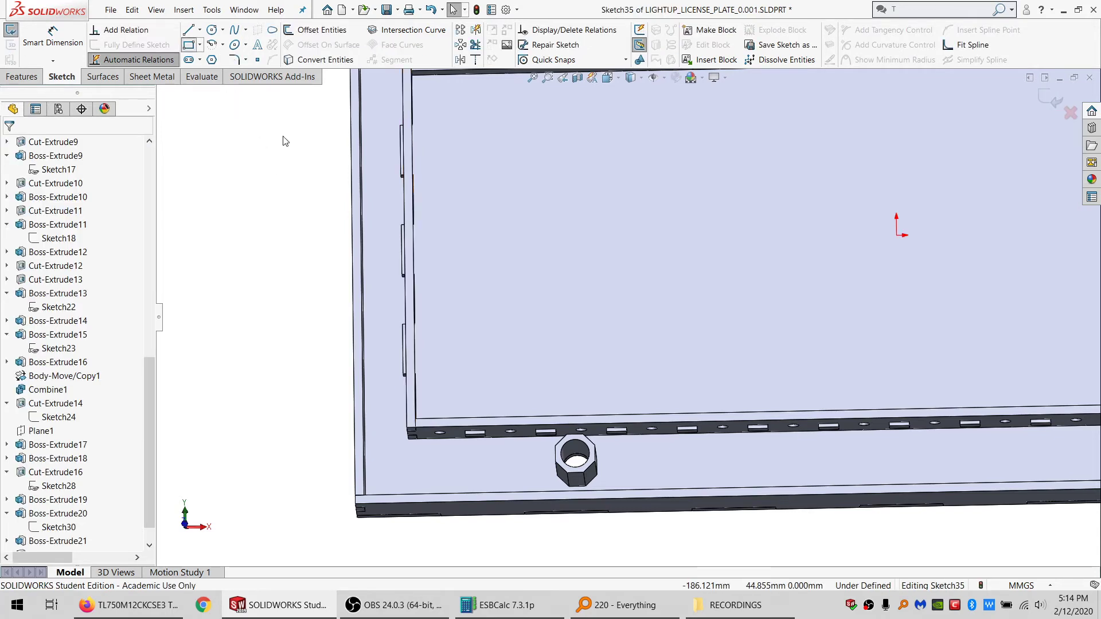
pyautogui.click(188, 45)
pyautogui.click(409, 430)
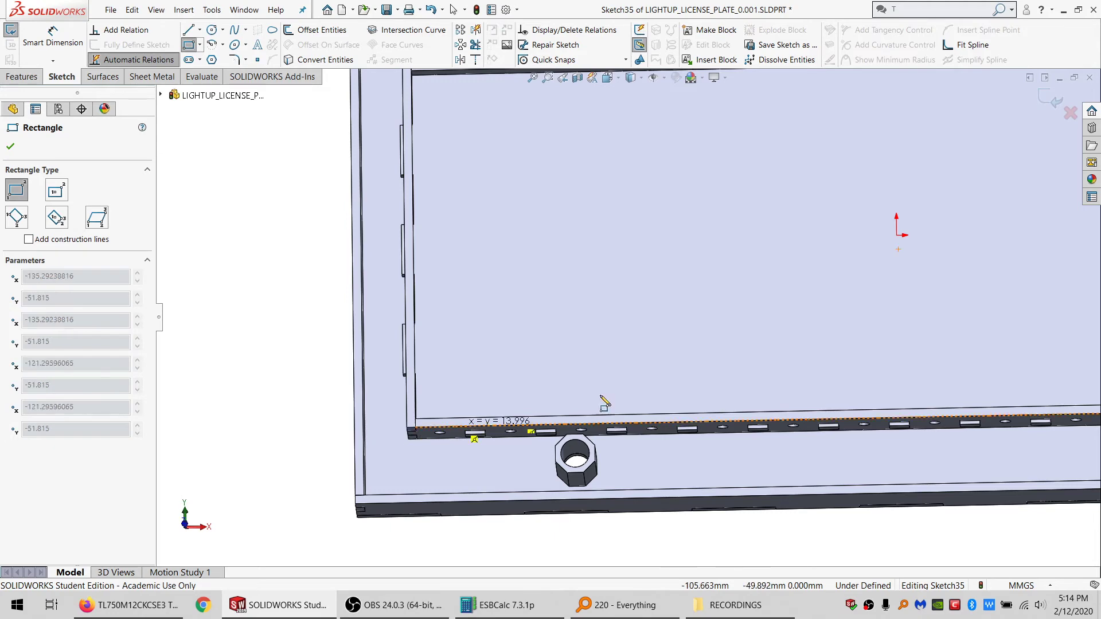
pyautogui.scroll(4, 769, 362)
pyautogui.scroll(-3, 843, 248)
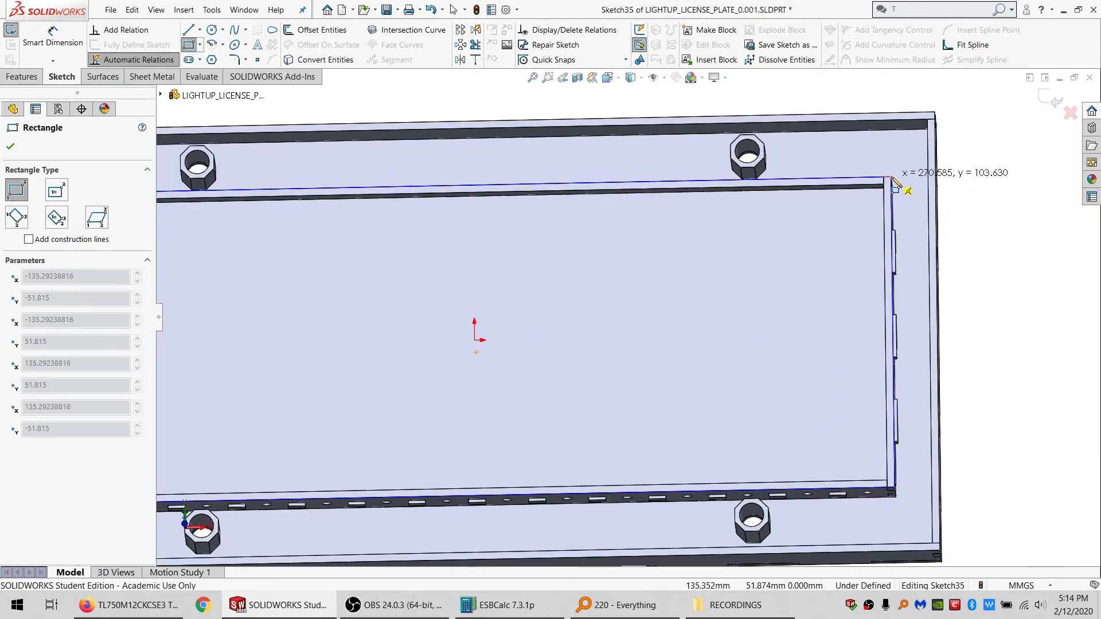
pyautogui.scroll(-3, 891, 180)
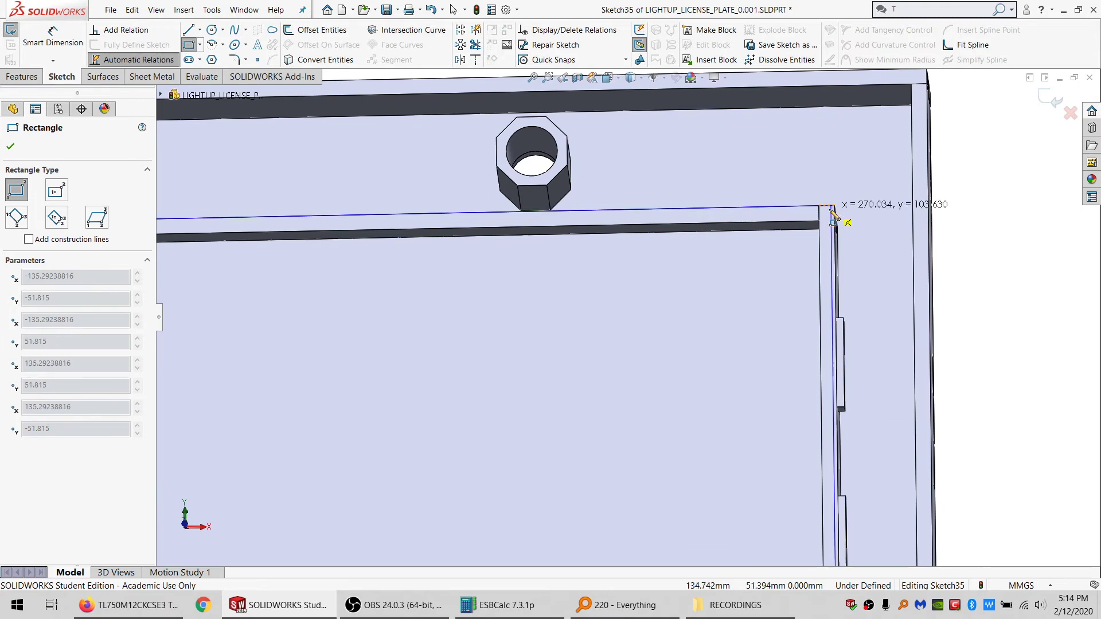
pyautogui.moveTo(833, 214); pyautogui.dragTo(852, 192, button='middle')
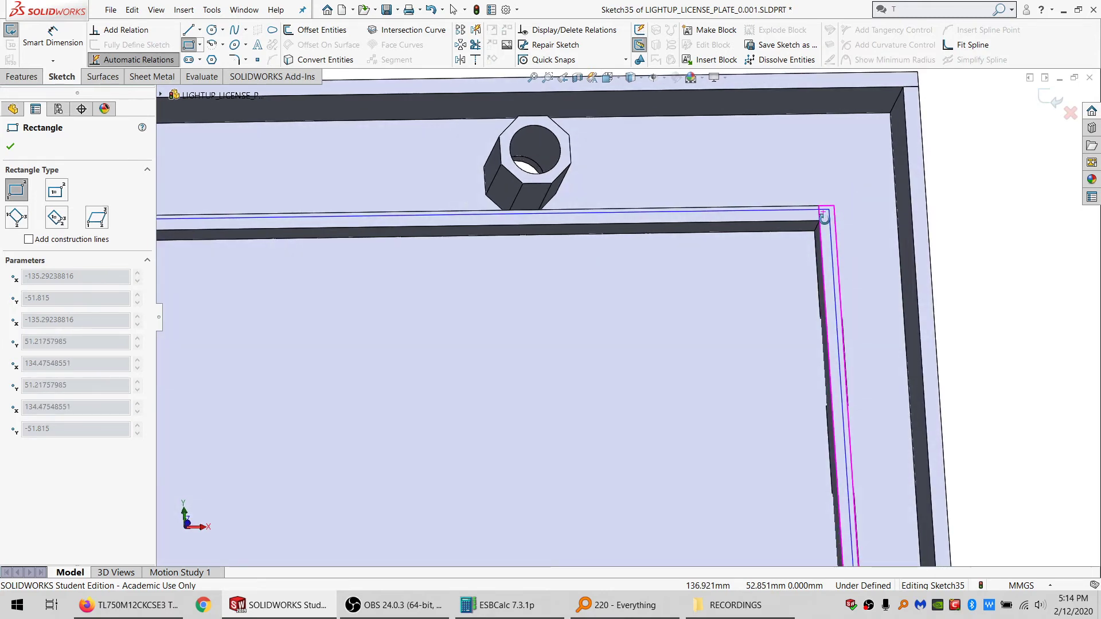
pyautogui.moveTo(823, 217); pyautogui.dragTo(834, 213, button='middle')
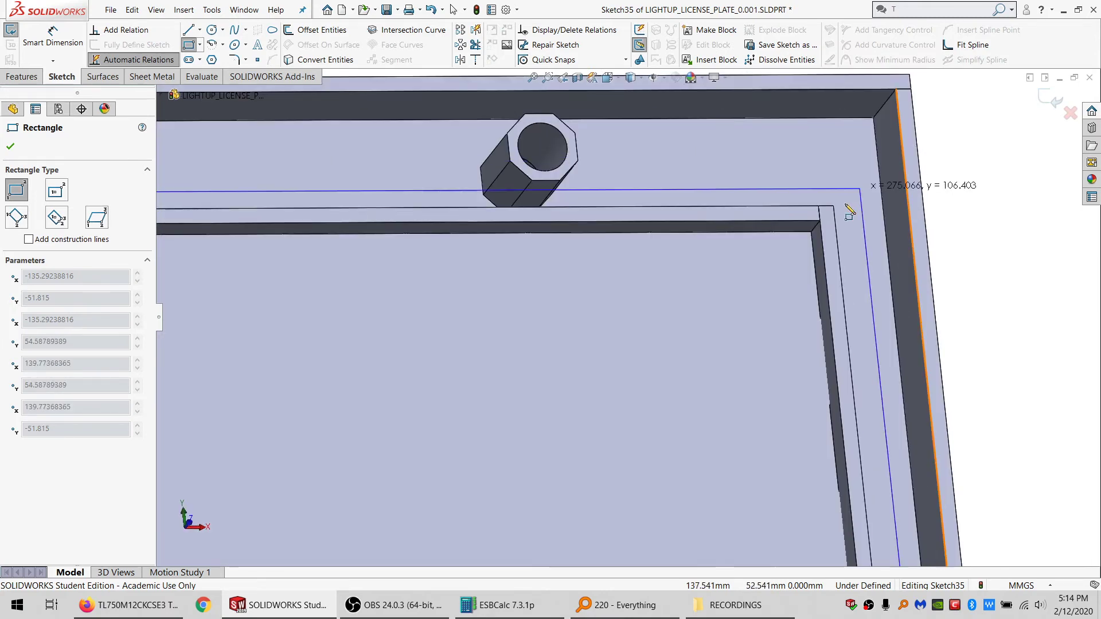
pyautogui.click(833, 205)
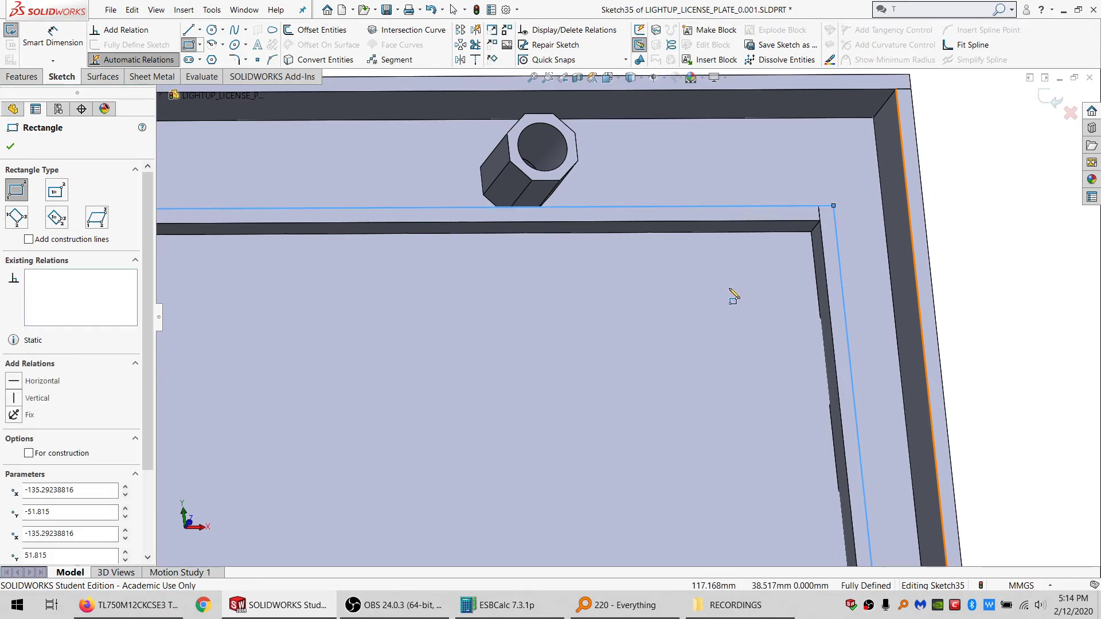
pyautogui.press('Escape')
# Step: Show the hidden cover frame body again above the inner walls
pyautogui.scroll(5, 380, 388)
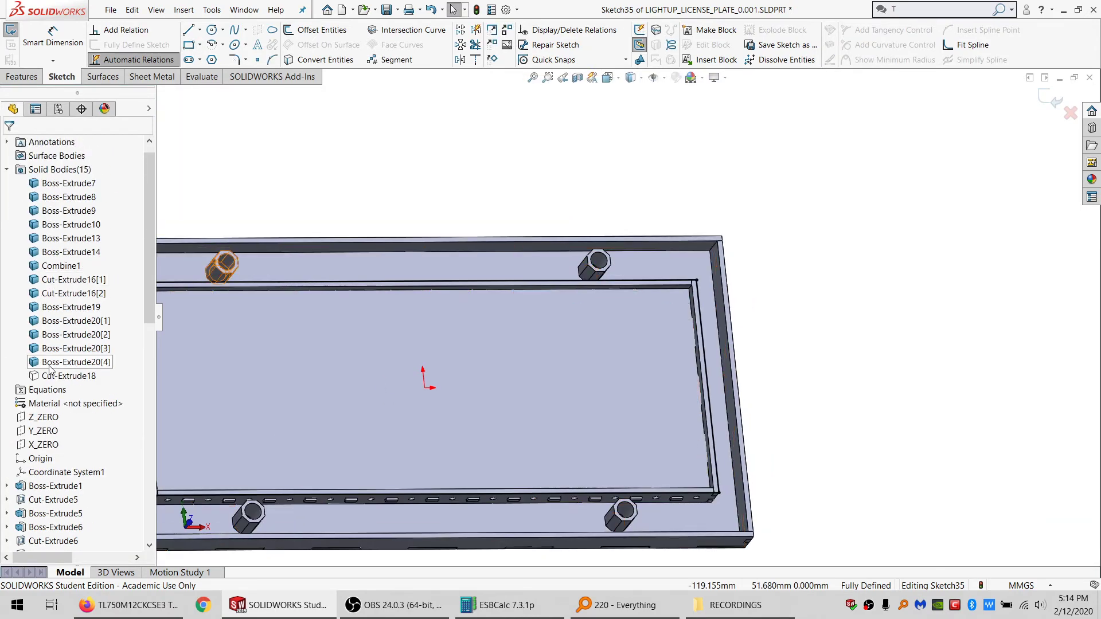
pyautogui.click(69, 375)
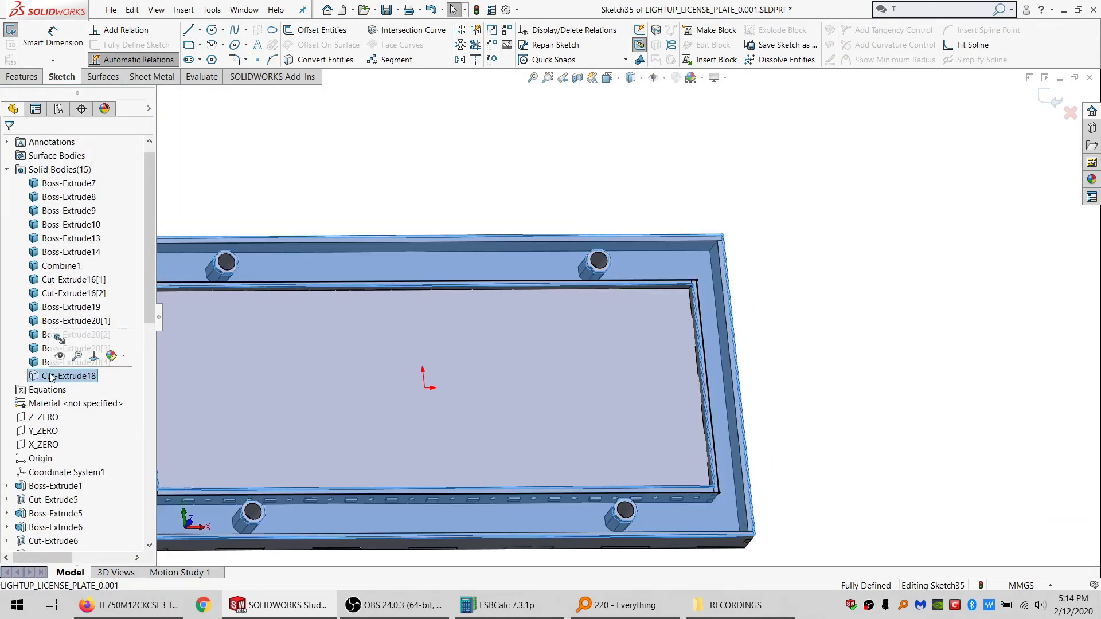
pyautogui.click(576, 188)
pyautogui.scroll(1, 504, 342)
pyautogui.scroll(-2, 424, 346)
pyautogui.moveTo(365, 349); pyautogui.dragTo(298, 271, button='middle')
pyautogui.scroll(3, 360, 352)
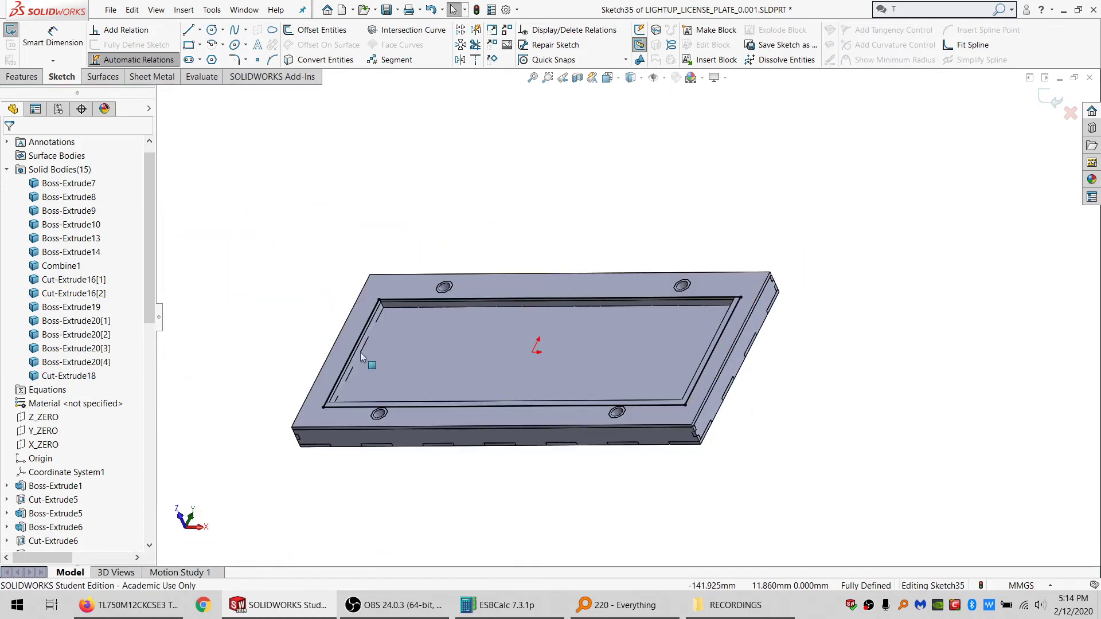
# Step: Cut the sketched rectangle 0.2 mm blind into the underside of the cover frame with the direction reversed
pyautogui.scroll(-2, 361, 355)
pyautogui.moveTo(418, 386); pyautogui.dragTo(458, 331, button='middle')
pyautogui.scroll(-2, 432, 376)
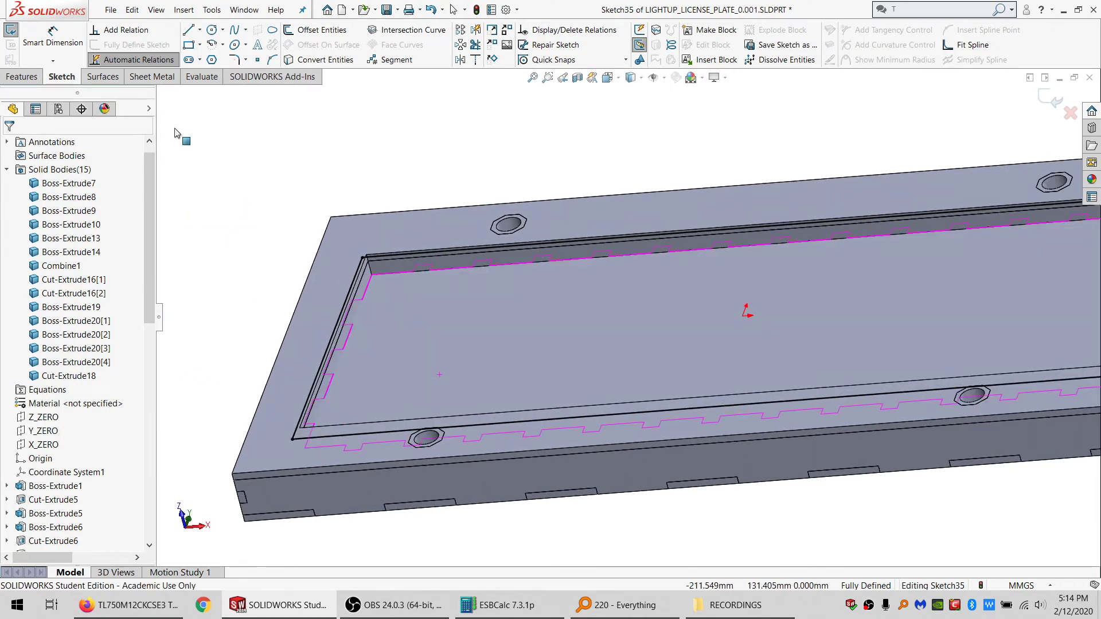
pyautogui.click(23, 77)
pyautogui.click(211, 29)
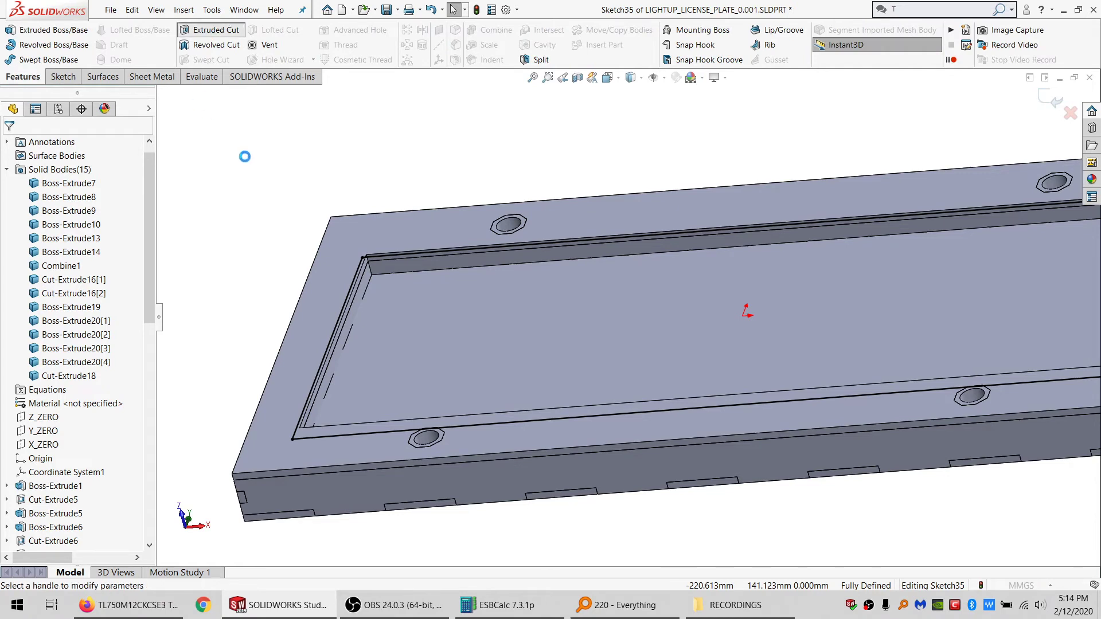
pyautogui.click(13, 225)
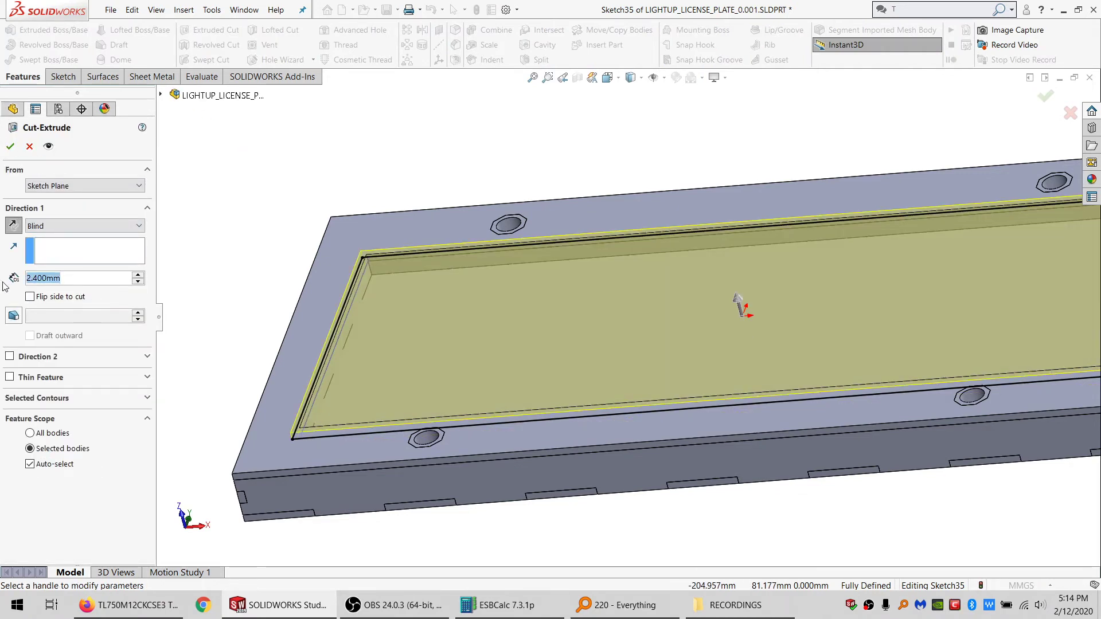
pyautogui.write('.2')
pyautogui.press('Return')
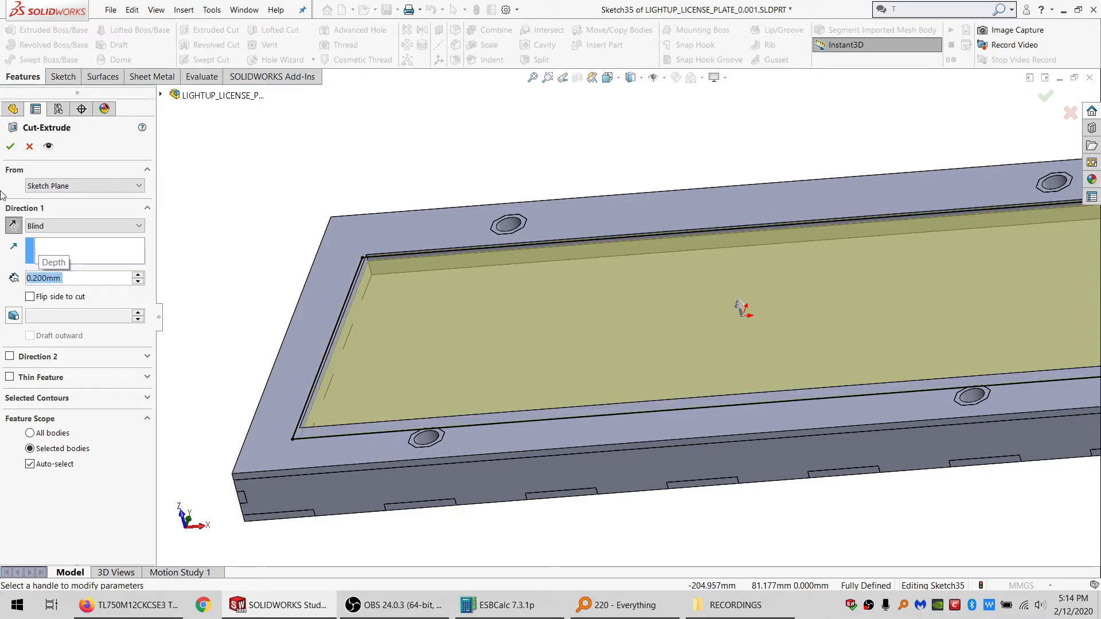
pyautogui.click(10, 147)
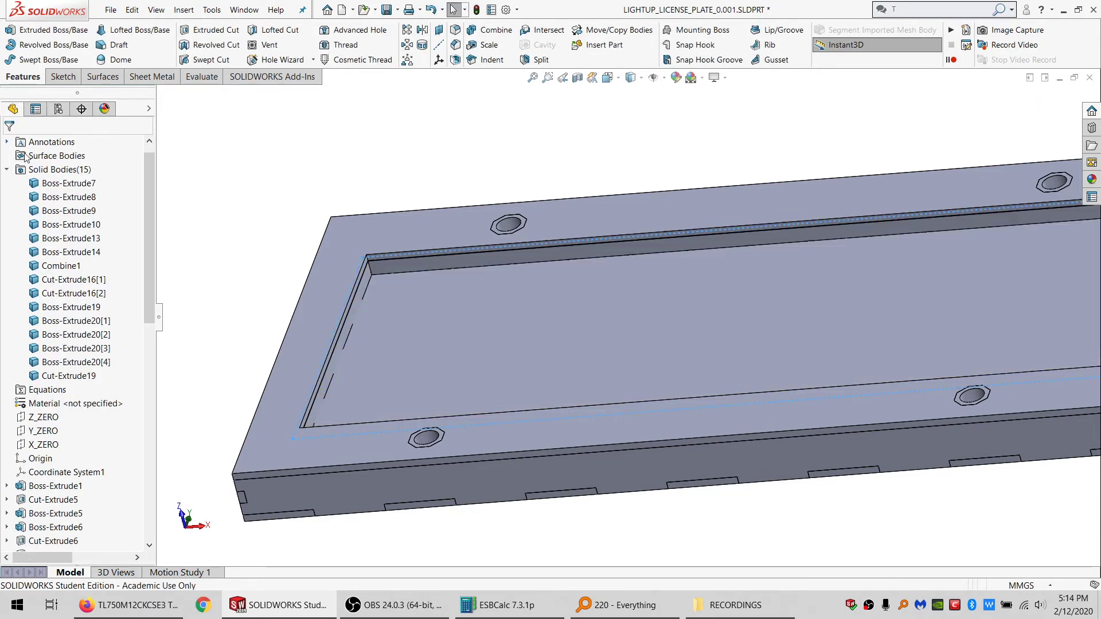
# Step: Hide the cover frame body and convert the top faces of both short inner walls into a new sketch
pyautogui.click(332, 307)
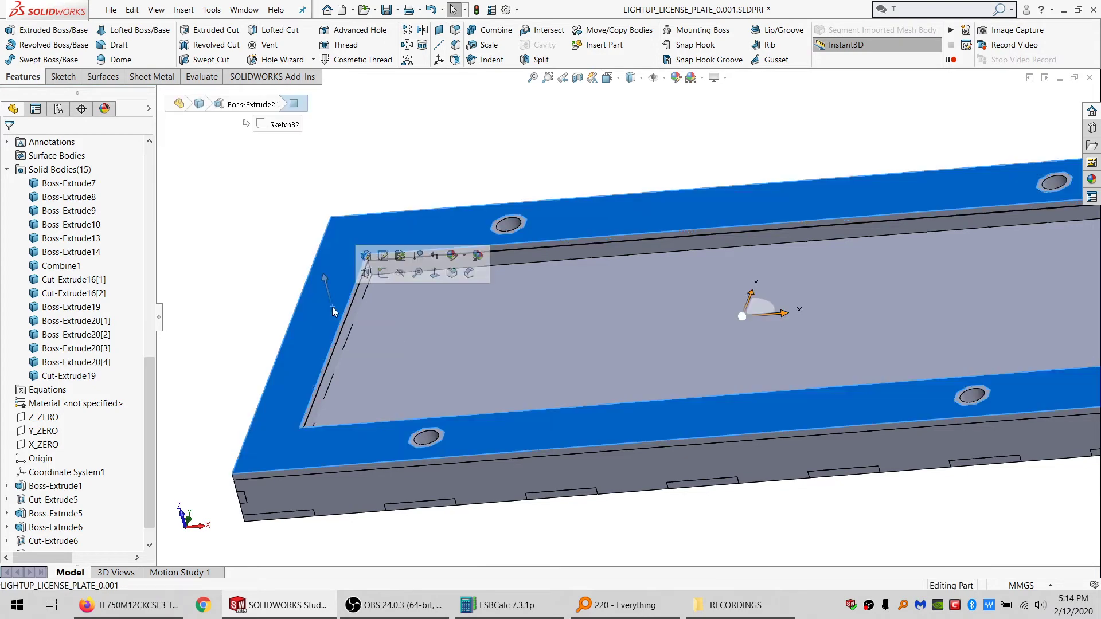
pyautogui.click(401, 274)
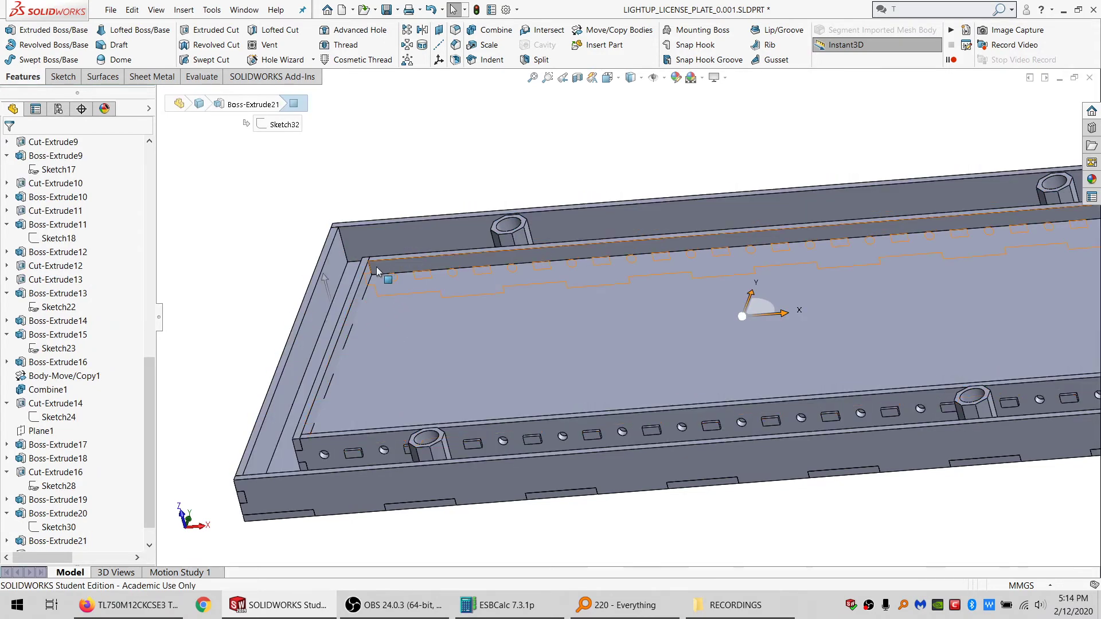
pyautogui.scroll(-5, 432, 310)
pyautogui.click(440, 310)
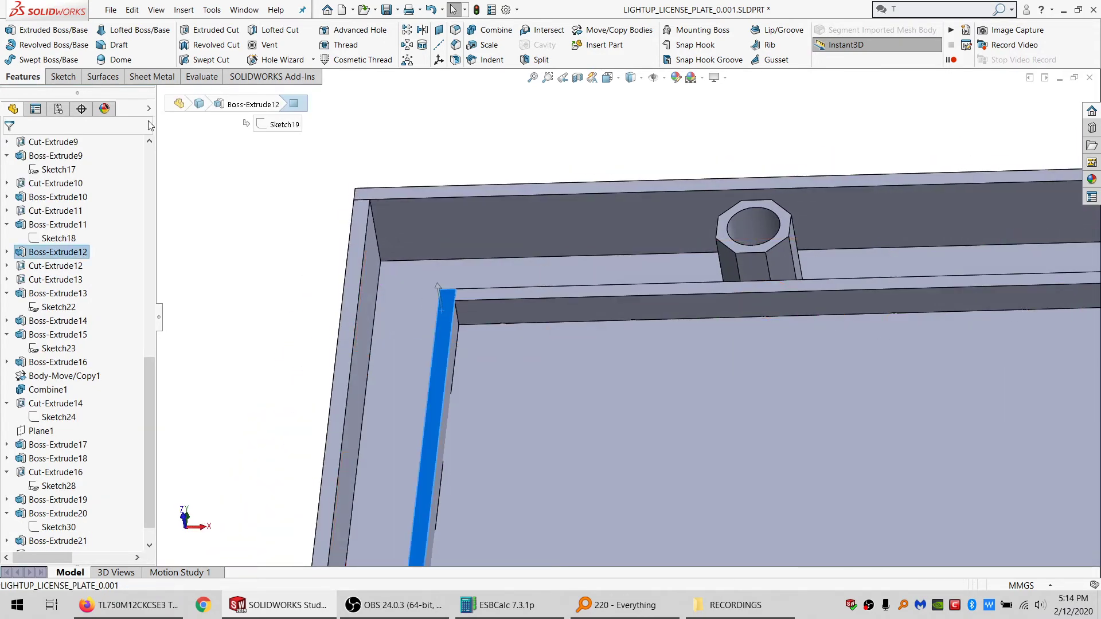
pyautogui.click(68, 80)
pyautogui.click(11, 33)
pyautogui.click(322, 60)
pyautogui.scroll(5, 862, 344)
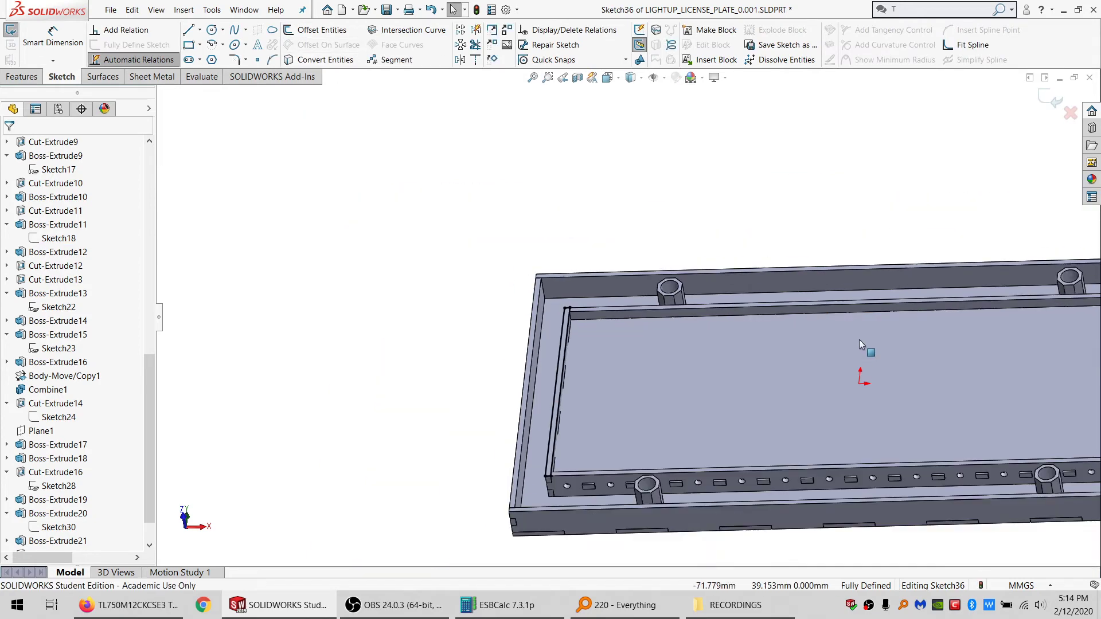
pyautogui.scroll(-5, 969, 310)
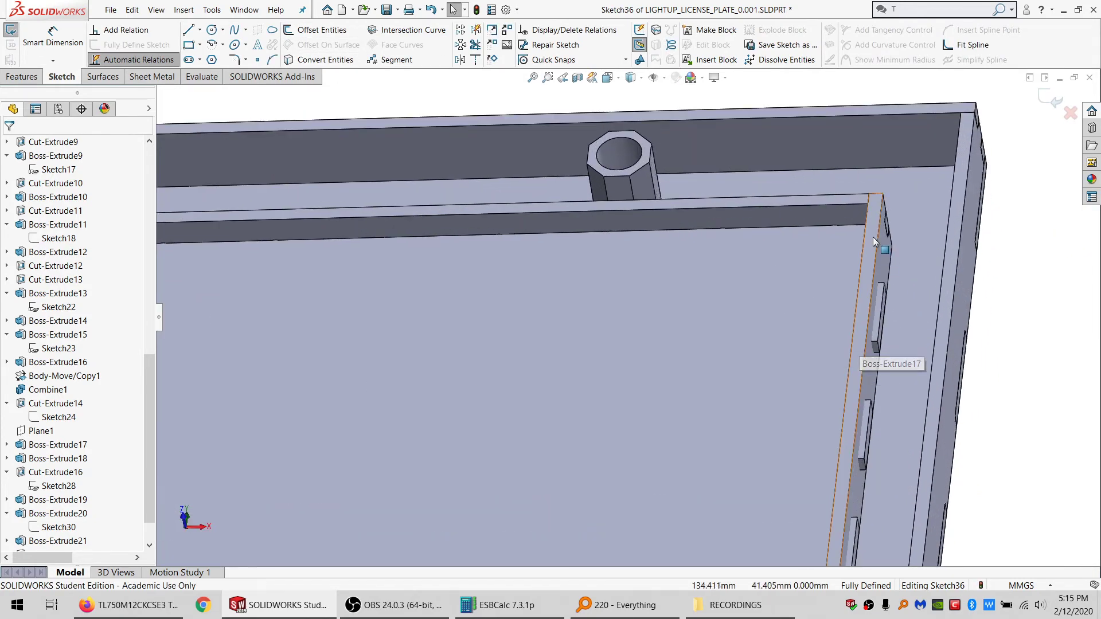
pyautogui.click(868, 310)
pyautogui.click(336, 62)
# Step: Extrude the short wall outlines 0.2 mm, merging only with the two short inner wall bodies
pyautogui.click(22, 76)
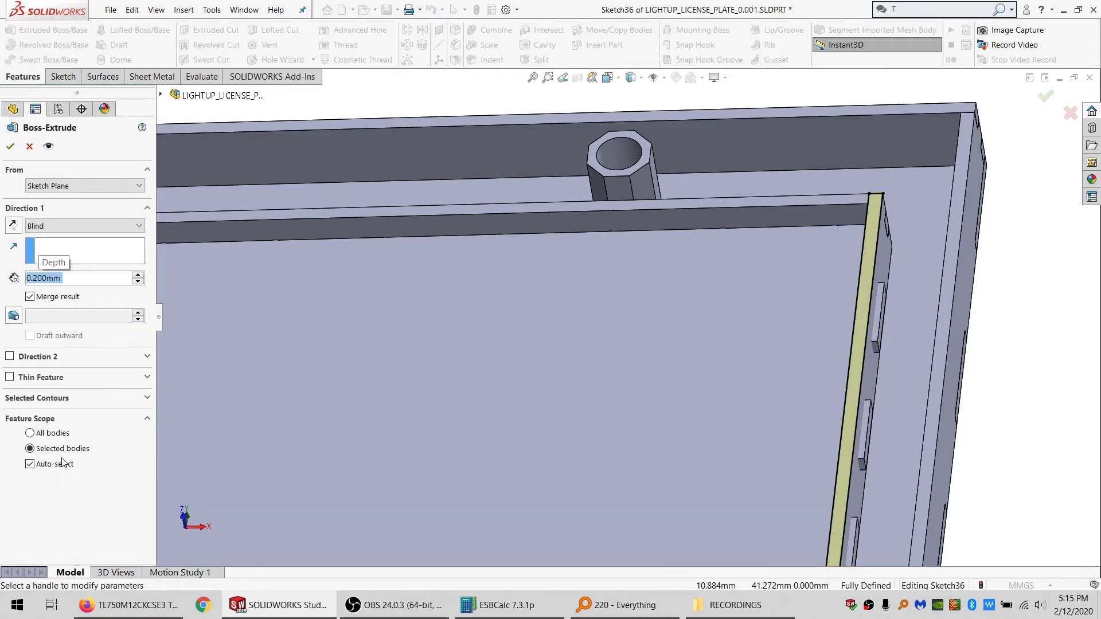
pyautogui.click(30, 463)
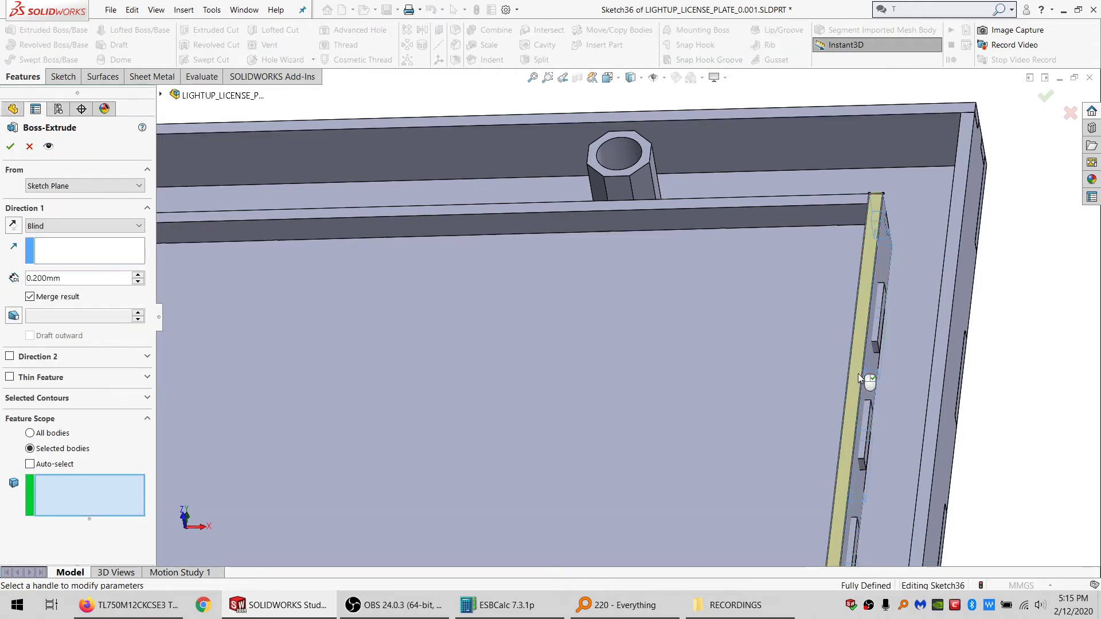
pyautogui.scroll(1, 531, 358)
pyautogui.scroll(3, 530, 356)
pyautogui.scroll(-5, 349, 345)
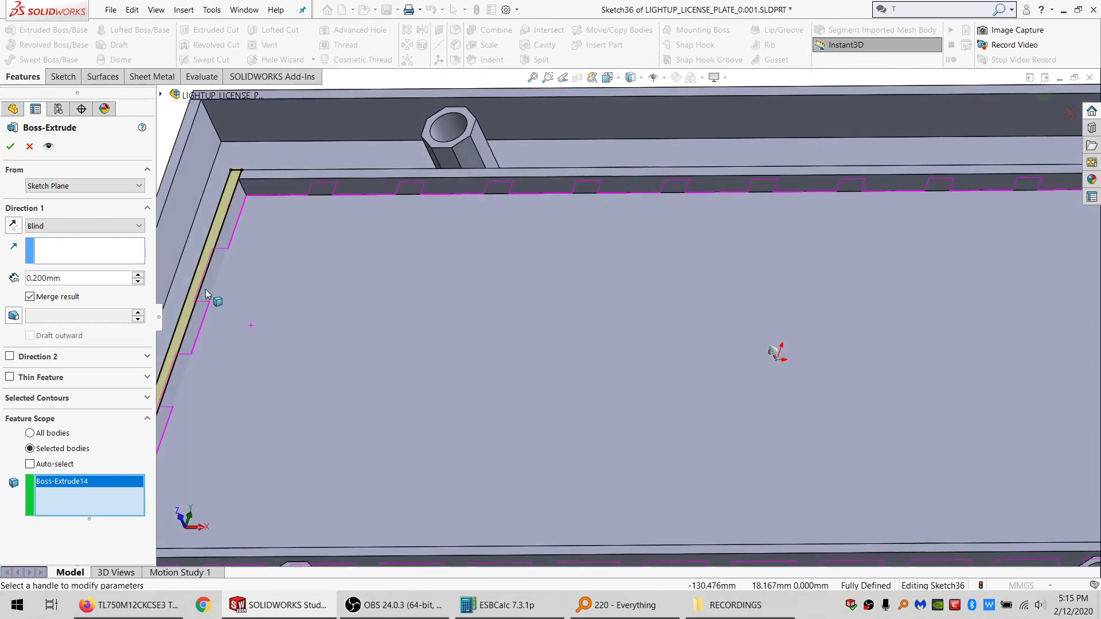
pyautogui.click(216, 277)
pyautogui.click(11, 146)
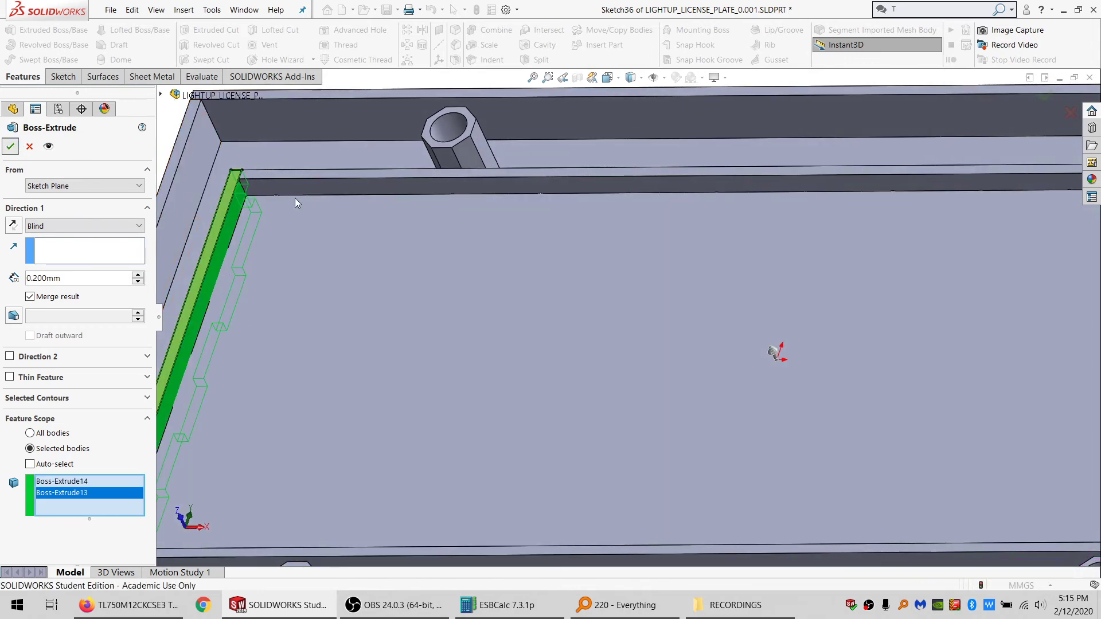
# Step: Convert the top faces of both long inner walls into a new sketch and dismiss the firewall alert
pyautogui.click(263, 174)
pyautogui.click(54, 78)
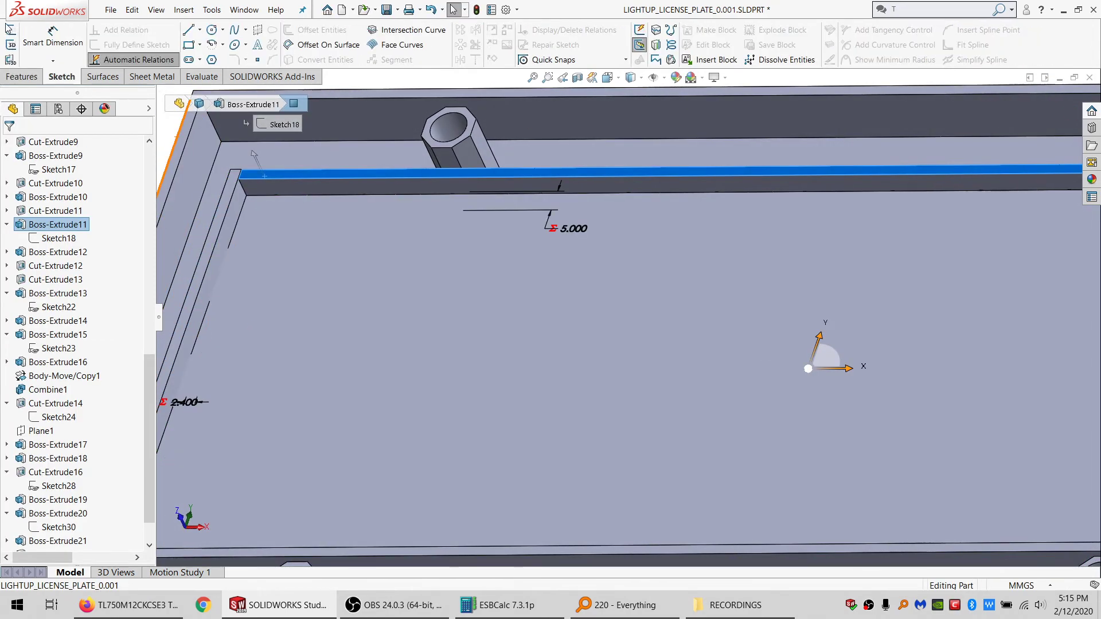
pyautogui.click(314, 62)
pyautogui.scroll(2, 391, 356)
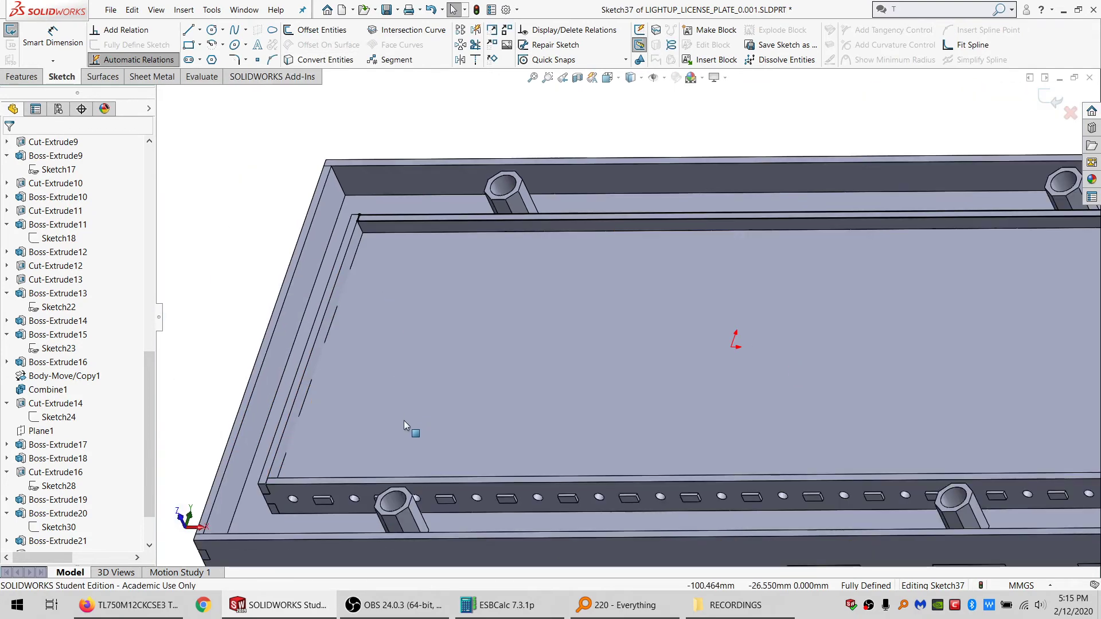
pyautogui.scroll(-3, 344, 423)
pyautogui.click(252, 518)
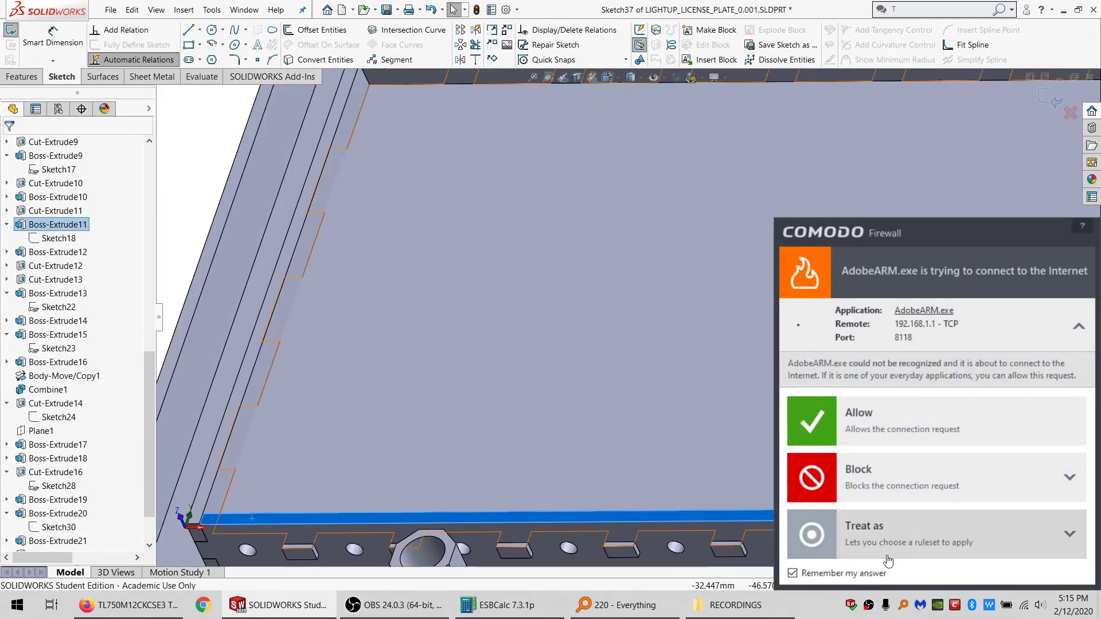
pyautogui.click(878, 530)
pyautogui.click(849, 459)
pyautogui.click(405, 423)
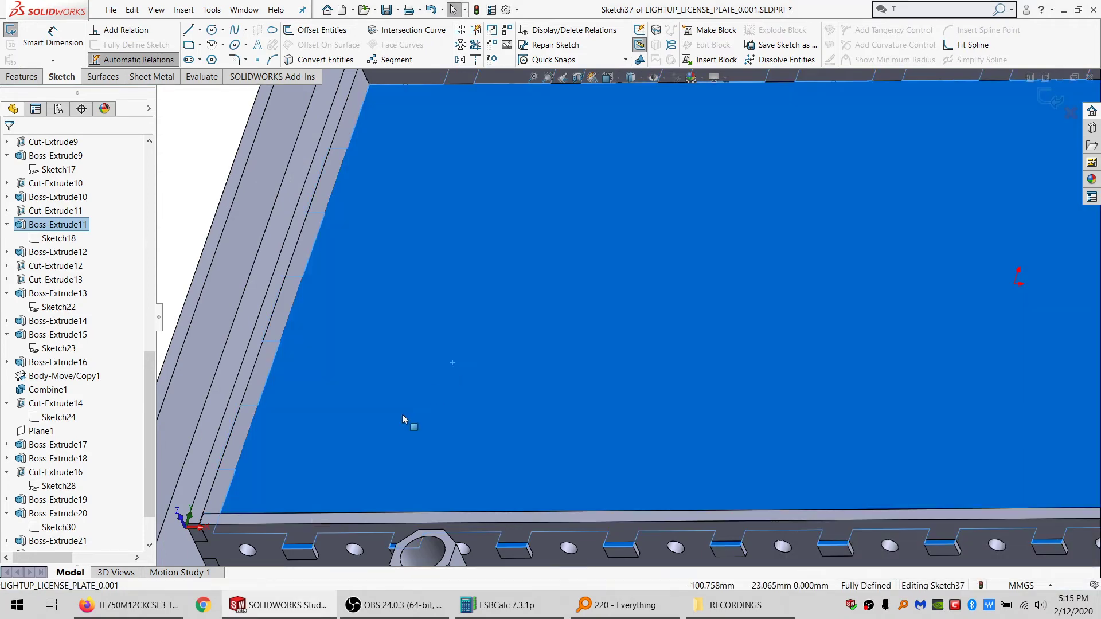
pyautogui.click(301, 518)
pyautogui.click(311, 60)
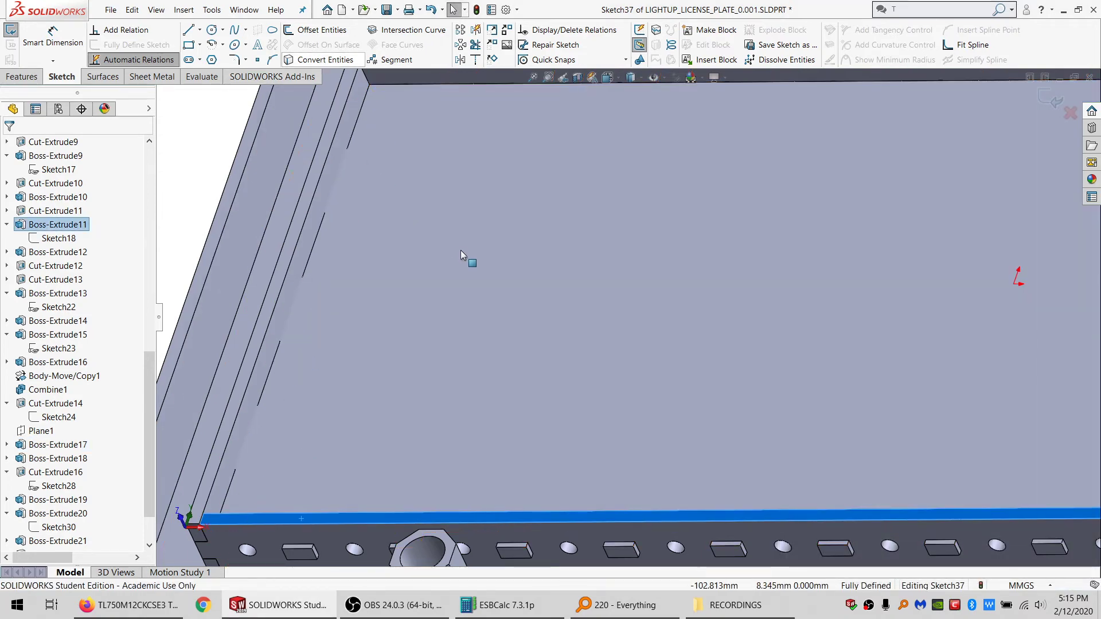
# Step: Extrude the long wall outlines up to the raised short wall's top face, merging only with the two long inner wall bodies
pyautogui.scroll(3, 480, 245)
pyautogui.scroll(-2, 253, 260)
pyautogui.click(22, 77)
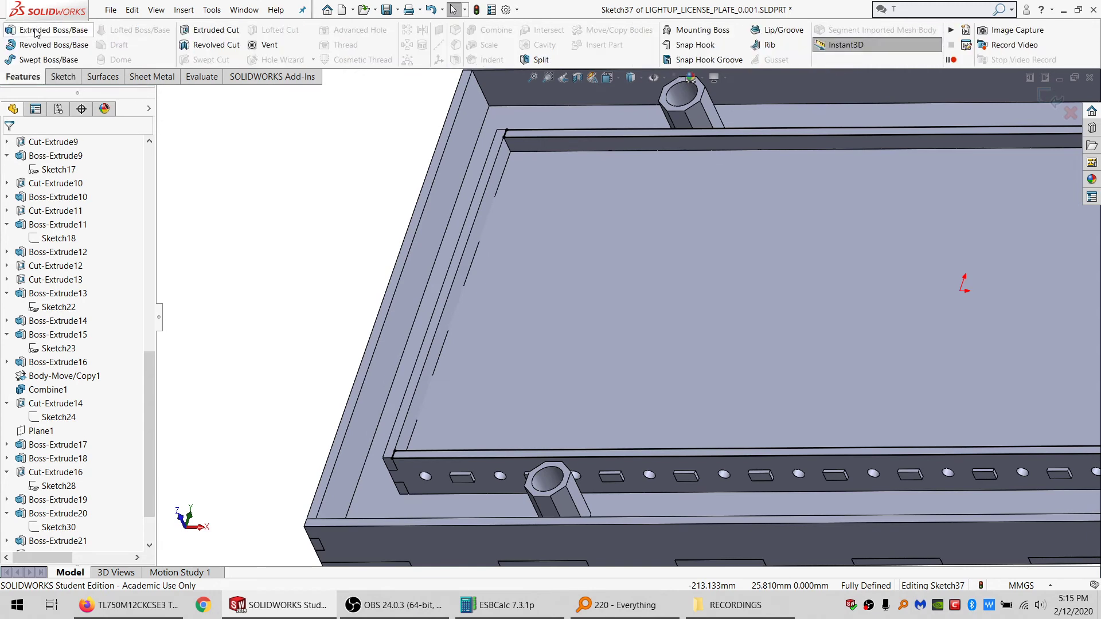
pyautogui.click(49, 226)
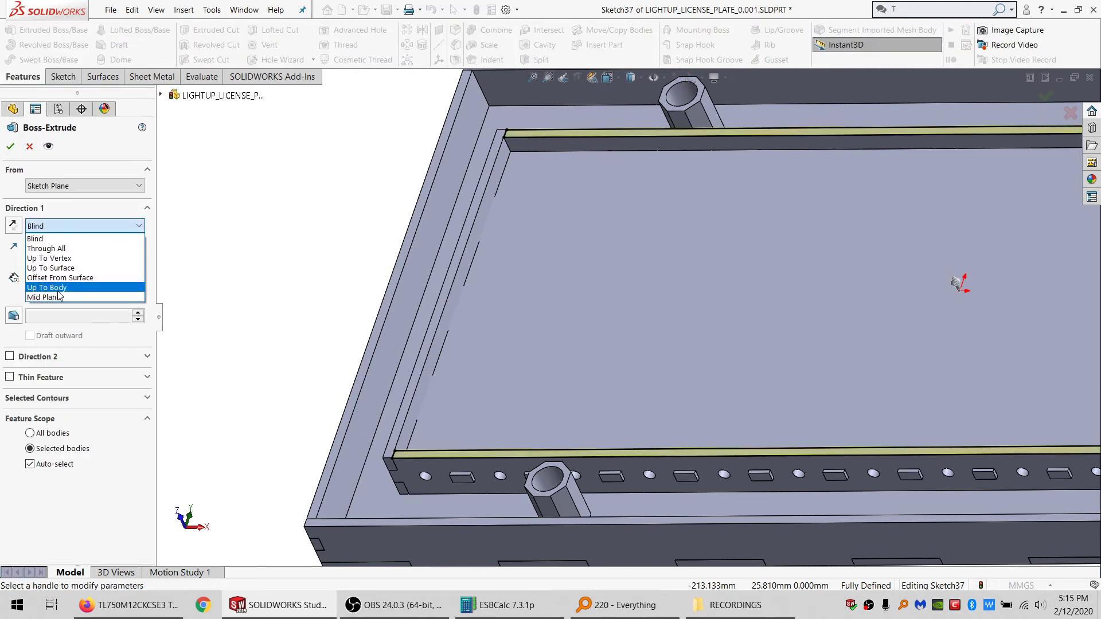
pyautogui.click(51, 255)
pyautogui.click(403, 414)
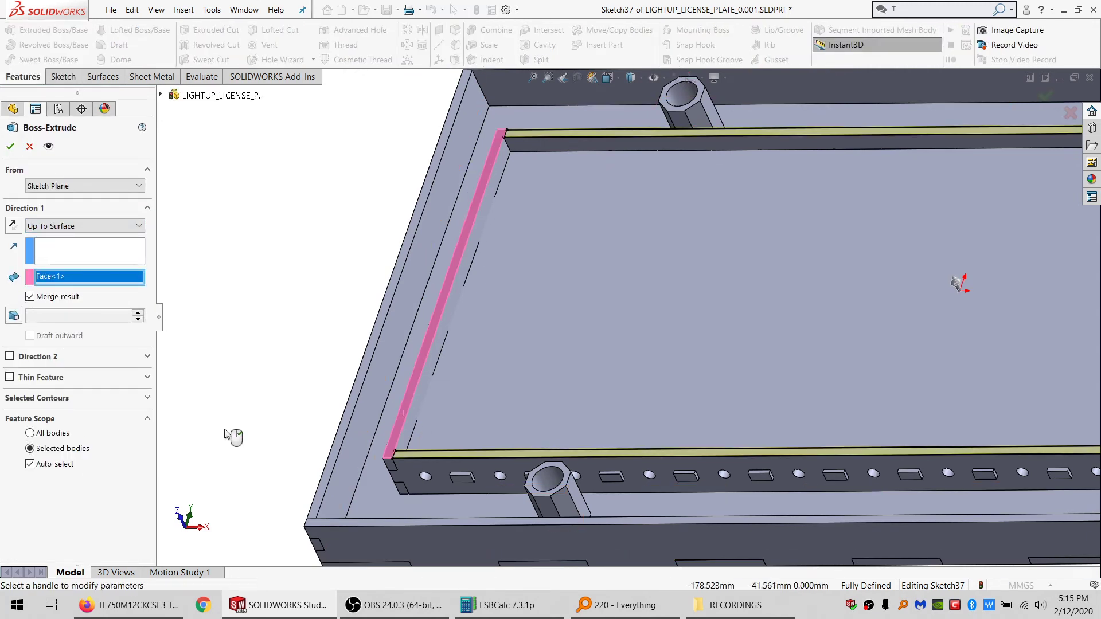
pyautogui.click(55, 464)
pyautogui.click(434, 481)
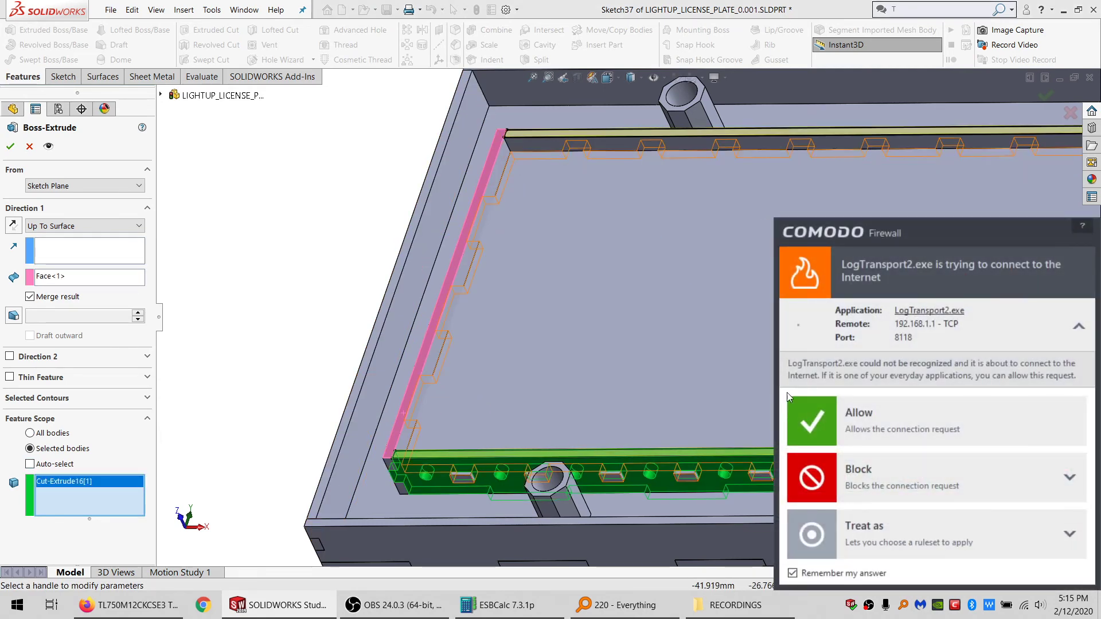
pyautogui.click(853, 534)
pyautogui.click(834, 465)
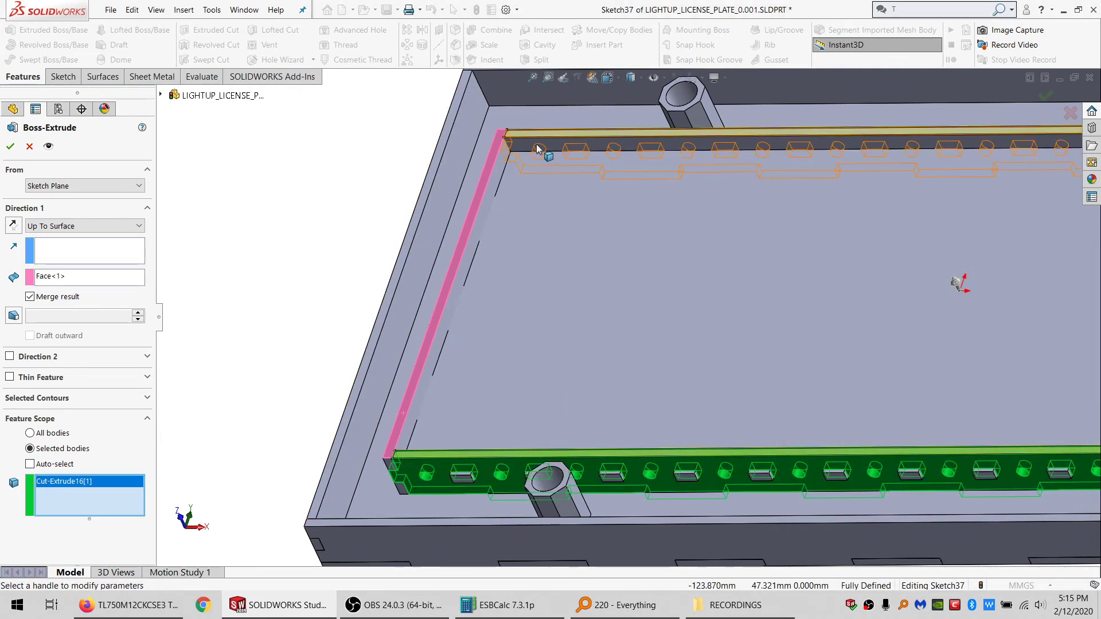
pyautogui.click(536, 145)
pyautogui.click(11, 147)
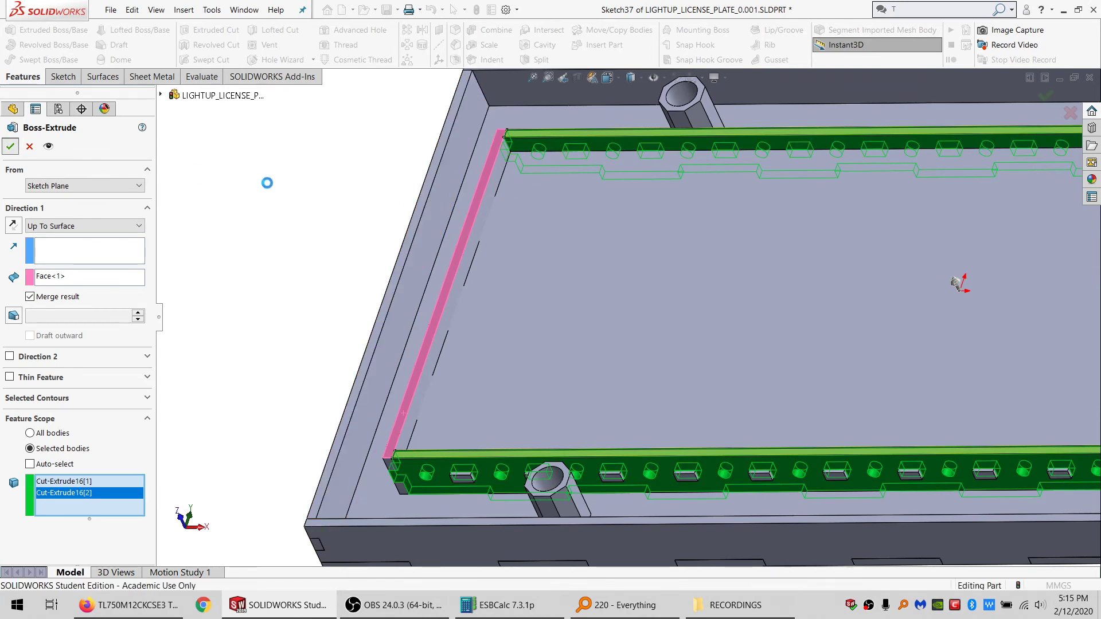
# Step: Show the hidden cover frame body again on top of the enclosure
pyautogui.scroll(6, 721, 333)
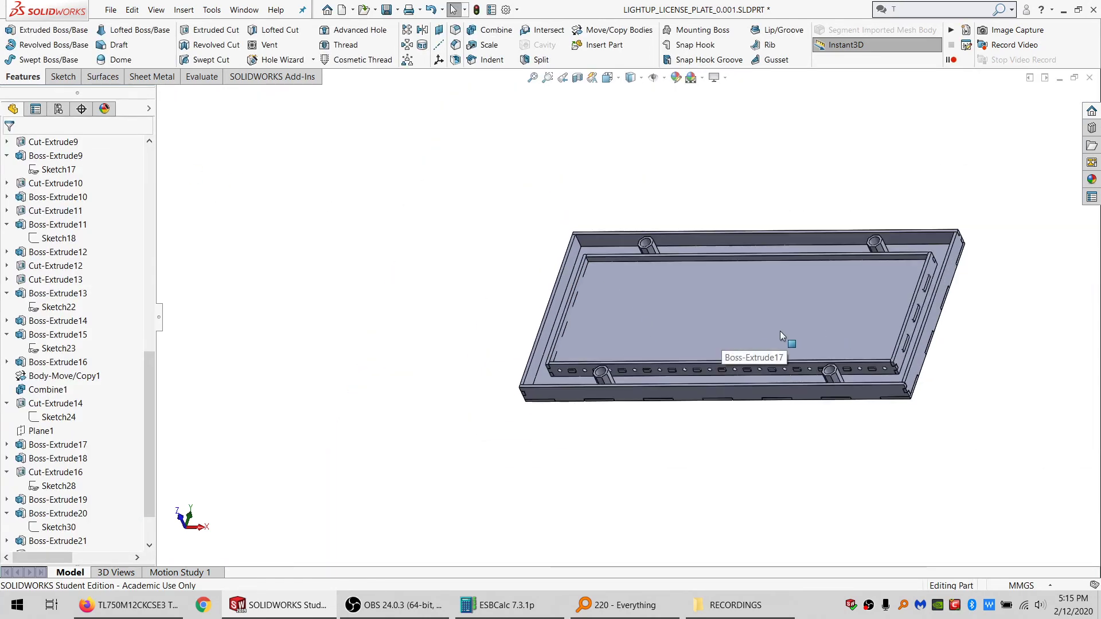
pyautogui.scroll(-3, 780, 332)
pyautogui.moveTo(734, 323); pyautogui.dragTo(771, 322, button='middle')
pyautogui.scroll(6, 105, 289)
pyautogui.scroll(7, 107, 294)
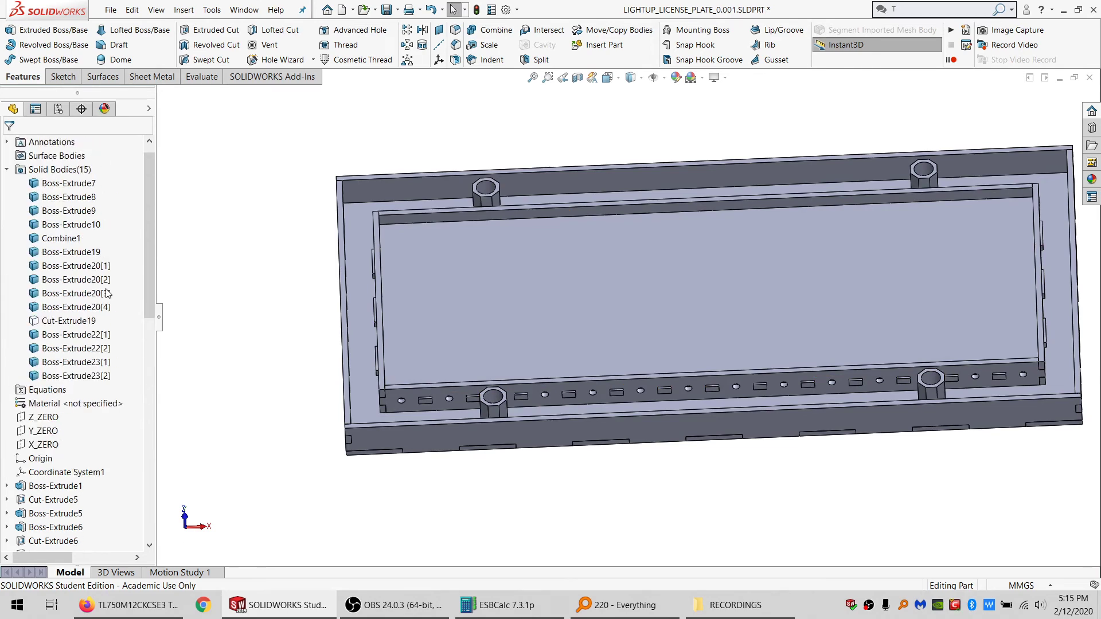
pyautogui.click(68, 322)
pyautogui.click(75, 307)
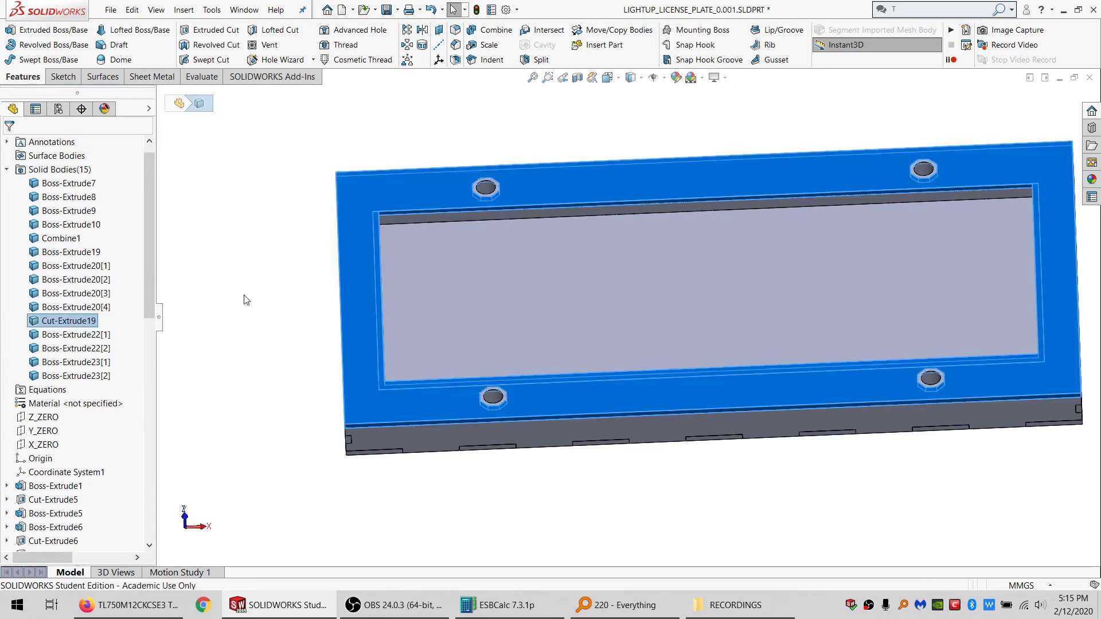
# Step: Examine how the cover frame sits on the enclosure walls around the window opening and mounting holes
pyautogui.scroll(-3, 418, 310)
pyautogui.moveTo(408, 341); pyautogui.dragTo(397, 252, button='middle')
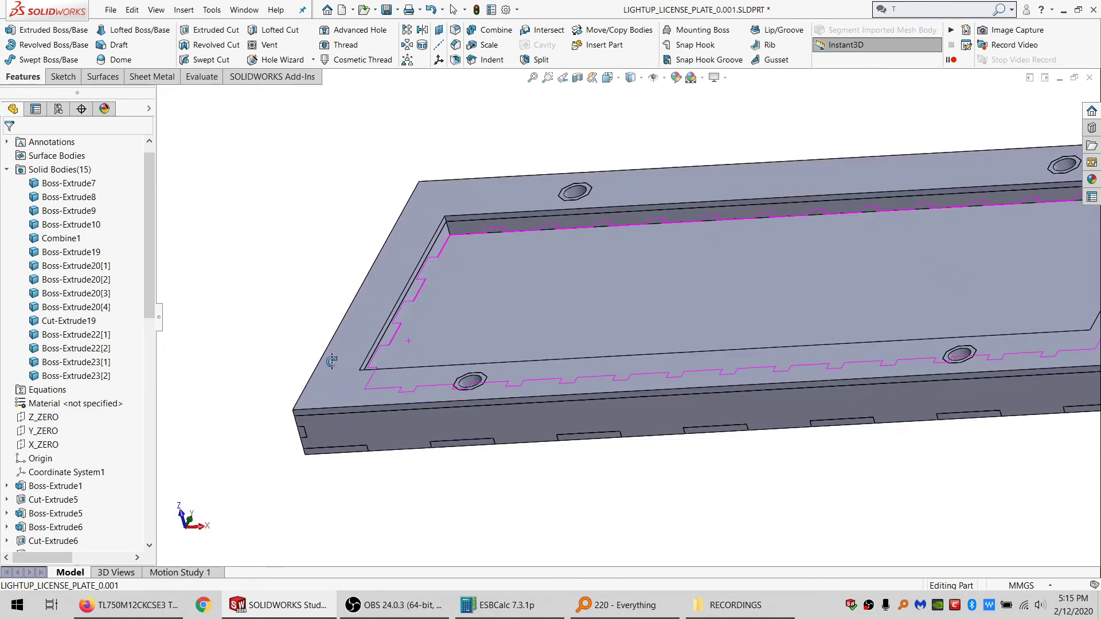
pyautogui.moveTo(528, 419); pyautogui.dragTo(410, 421, button='middle')
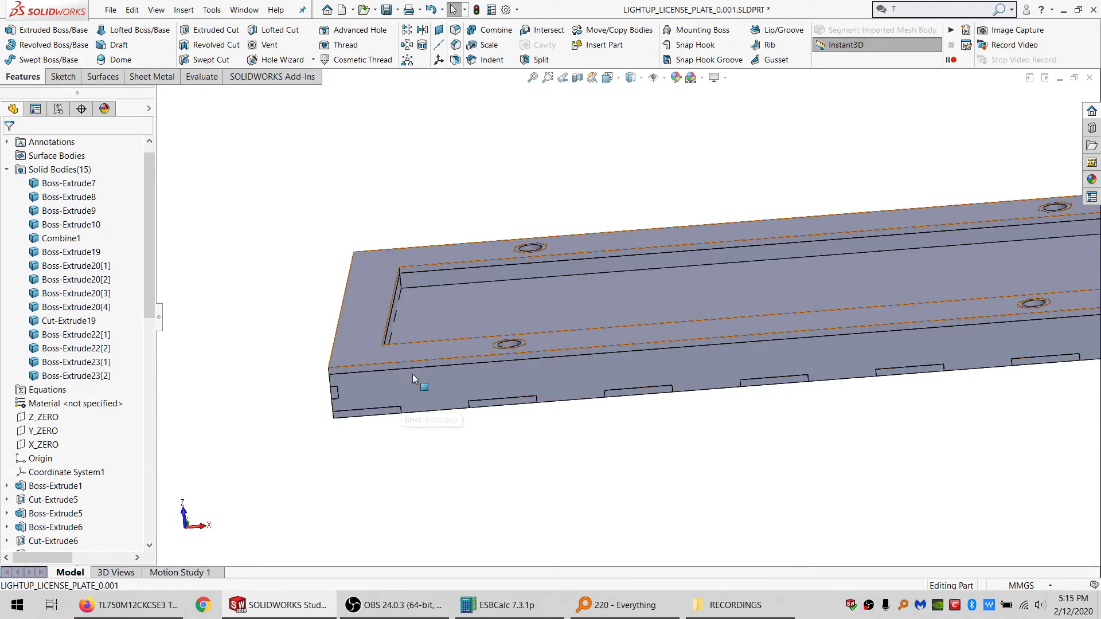
pyautogui.moveTo(412, 378); pyautogui.dragTo(405, 450, button='middle')
pyautogui.scroll(3, 513, 382)
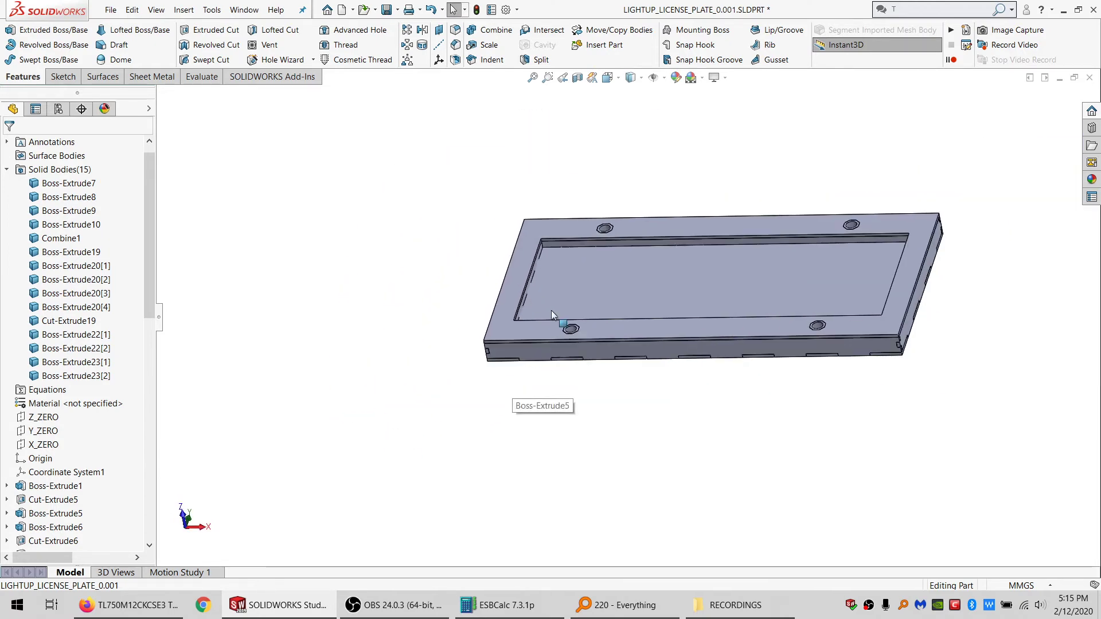
pyautogui.scroll(-4, 493, 373)
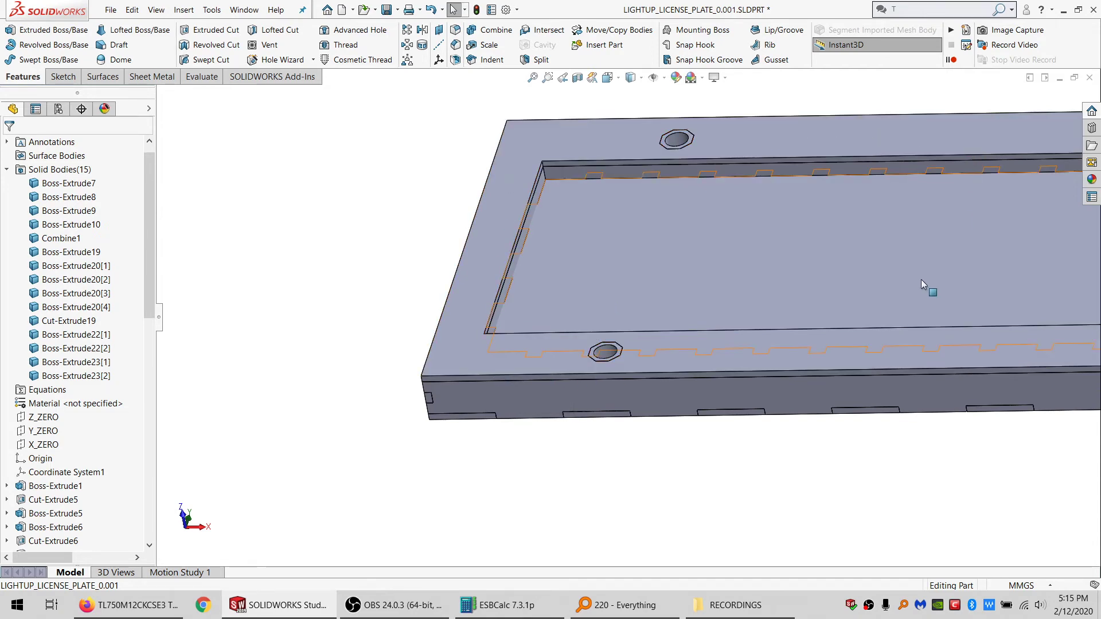
pyautogui.scroll(3, 789, 288)
pyautogui.scroll(-3, 833, 278)
pyautogui.moveTo(834, 279)
pyautogui.mouseDown(button='middle')
pyautogui.moveTo(861, 328)
pyautogui.moveTo(902, 322)
pyautogui.moveTo(900, 336)
pyautogui.moveTo(877, 342)
pyautogui.moveTo(853, 371)
pyautogui.moveTo(847, 289)
pyautogui.mouseUp(button='middle')
pyautogui.moveTo(853, 256); pyautogui.dragTo(862, 319, button='middle')
pyautogui.scroll(1, 558, 368)
pyautogui.scroll(-2, 566, 365)
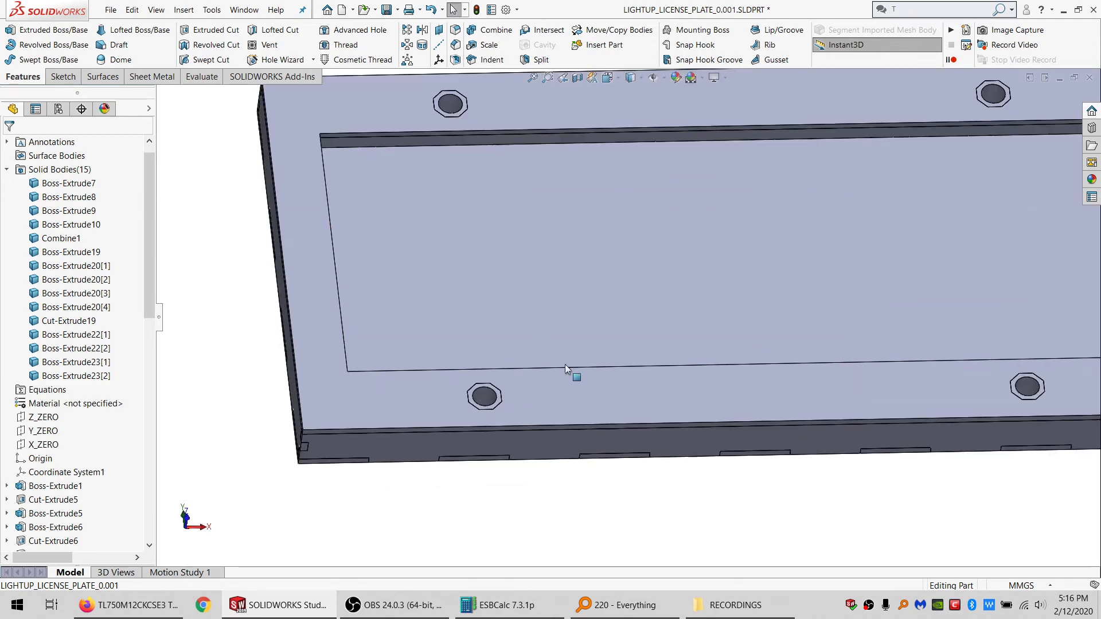
pyautogui.scroll(4, 718, 277)
pyautogui.scroll(-2, 689, 252)
pyautogui.moveTo(689, 254); pyautogui.dragTo(681, 346, button='middle')
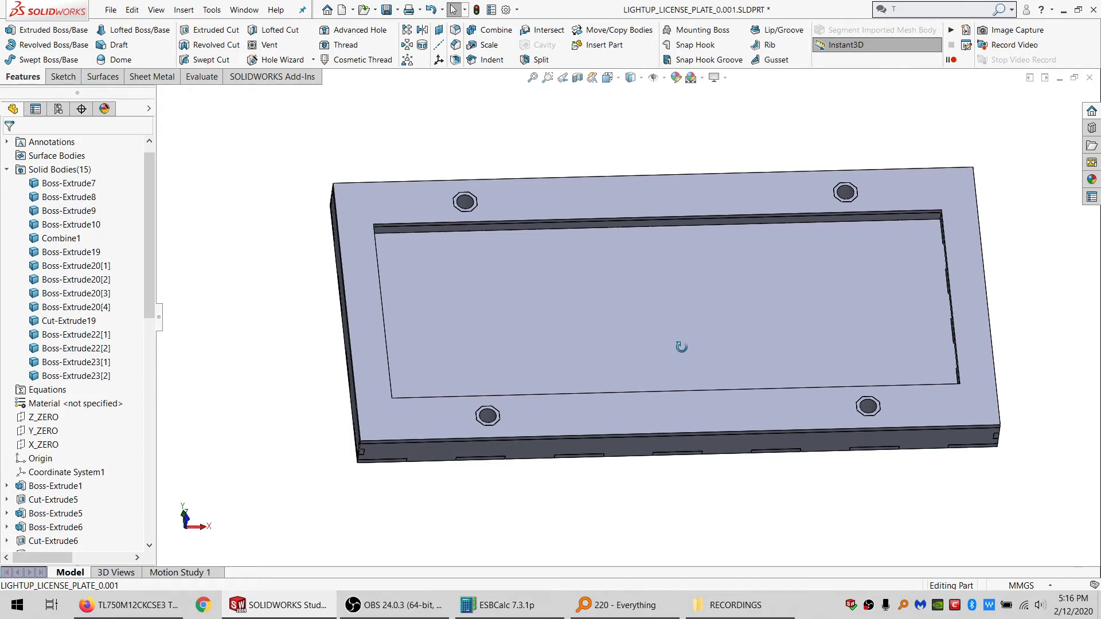
pyautogui.moveTo(681, 347); pyautogui.dragTo(616, 370, button='middle')
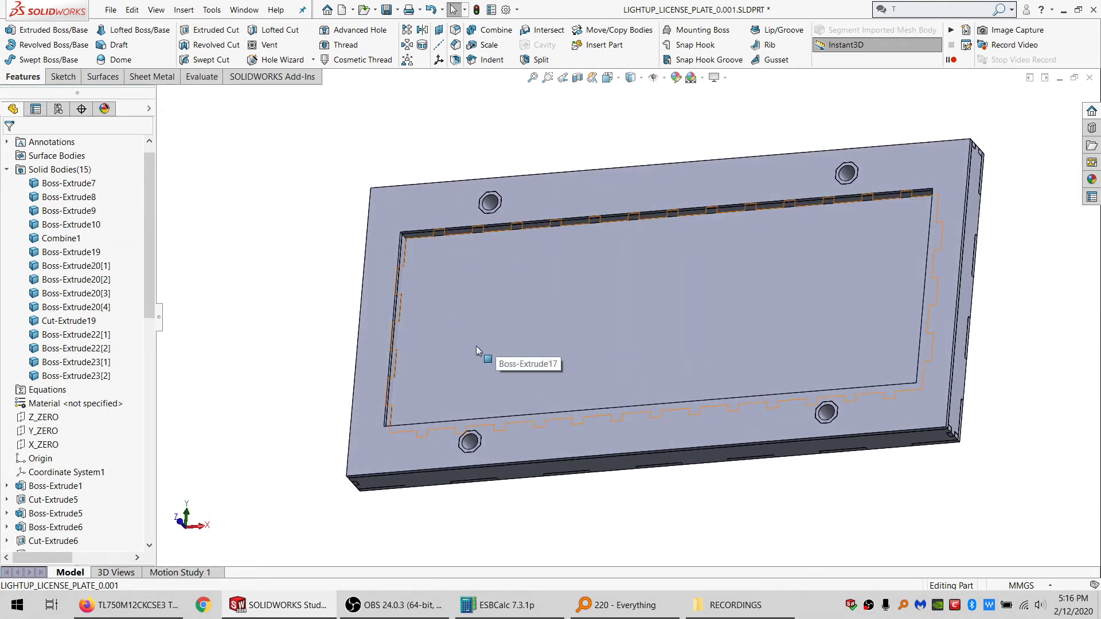
pyautogui.moveTo(475, 346); pyautogui.dragTo(540, 363, button='middle')
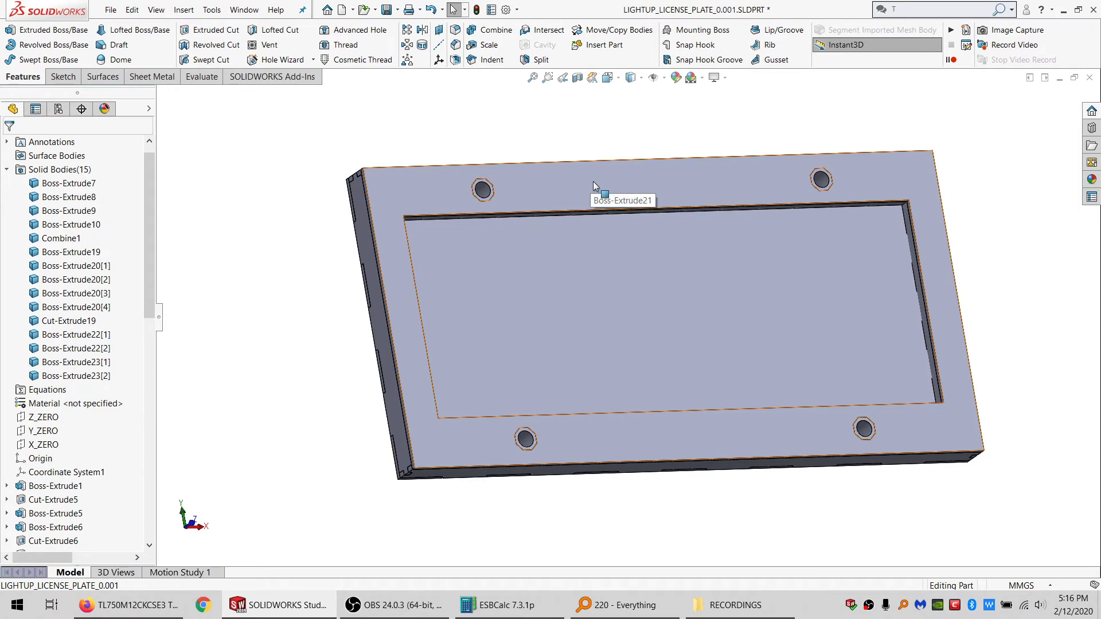
# Step: Inspect the closed enclosure from both sides, comparing the cover frame with the slotted back plate
pyautogui.click(542, 186)
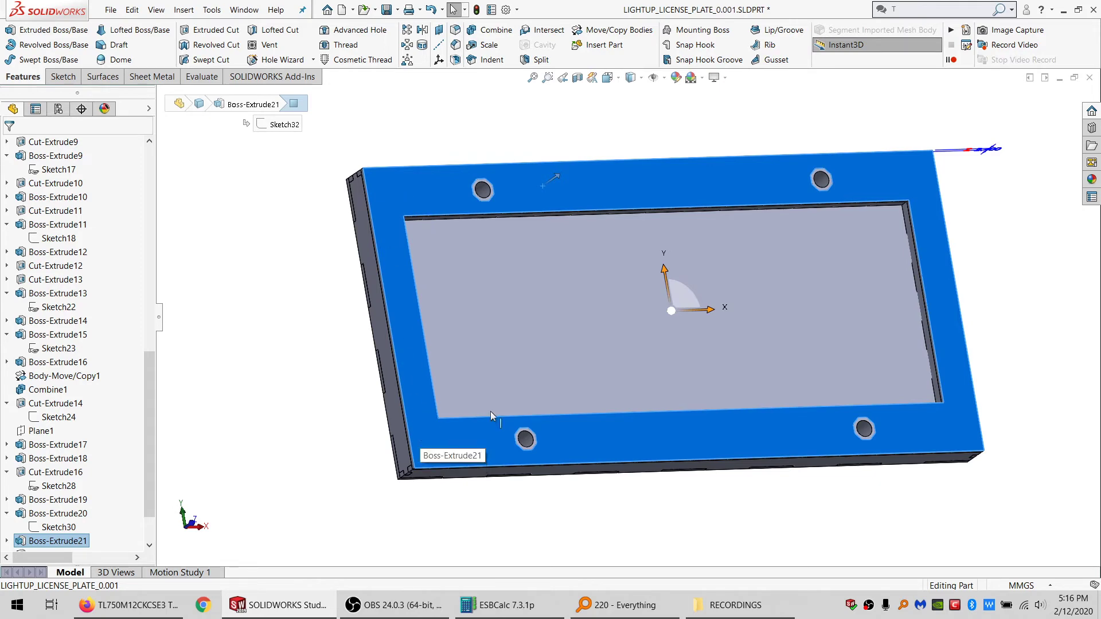
pyautogui.scroll(3, 763, 308)
pyautogui.scroll(-2, 761, 315)
pyautogui.moveTo(761, 316)
pyautogui.mouseDown(button='middle')
pyautogui.moveTo(720, 342)
pyautogui.moveTo(600, 365)
pyautogui.mouseUp(button='middle')
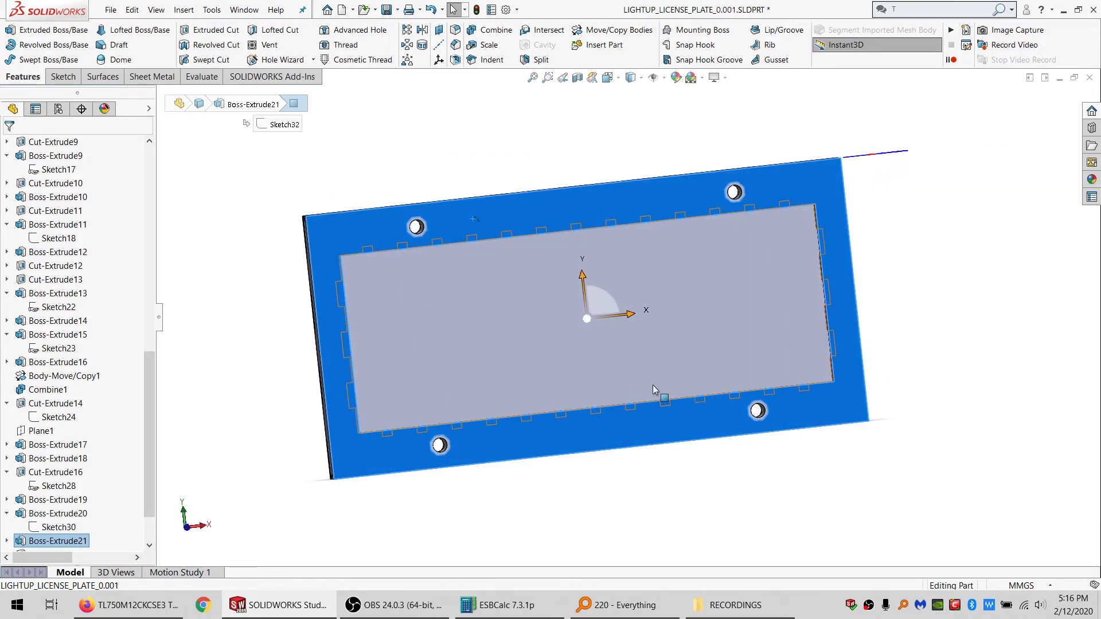
pyautogui.moveTo(614, 384)
pyautogui.mouseDown(button='middle')
pyautogui.moveTo(603, 385)
pyautogui.moveTo(801, 347)
pyautogui.mouseUp(button='middle')
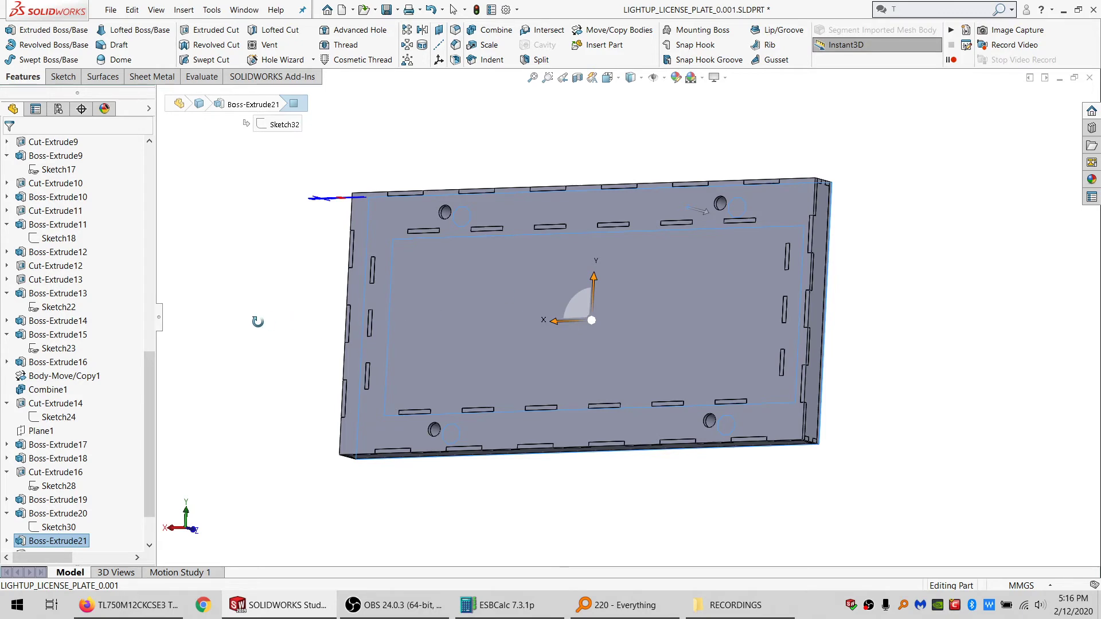
pyautogui.moveTo(257, 322); pyautogui.dragTo(258, 326, button='middle')
pyautogui.click(258, 326)
pyautogui.moveTo(481, 235); pyautogui.dragTo(451, 296, button='middle')
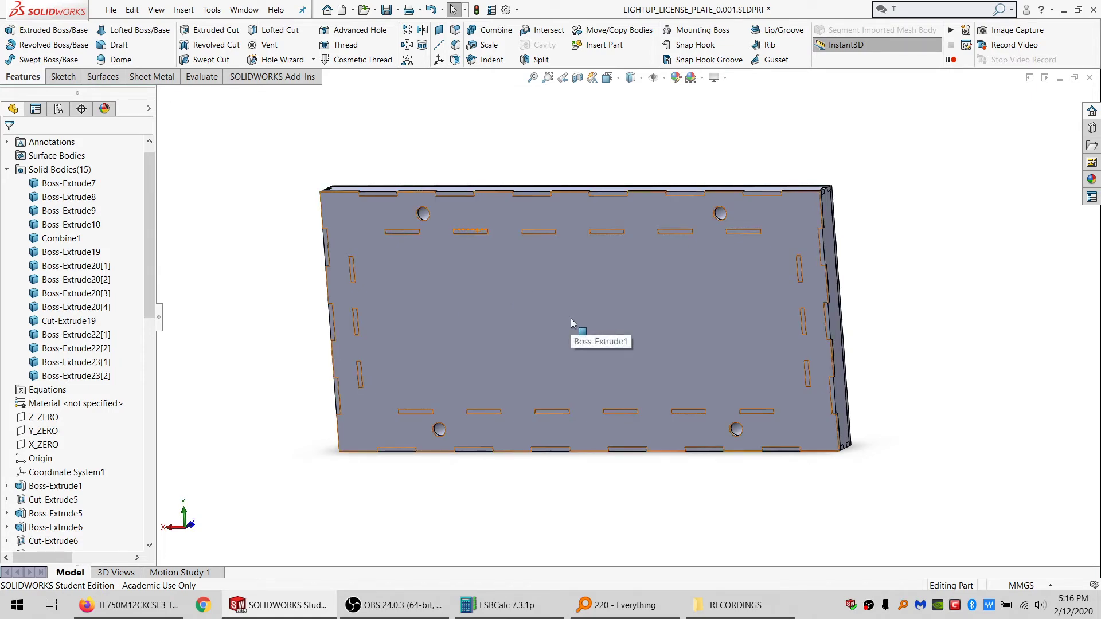
pyautogui.moveTo(608, 305); pyautogui.dragTo(481, 342, button='middle')
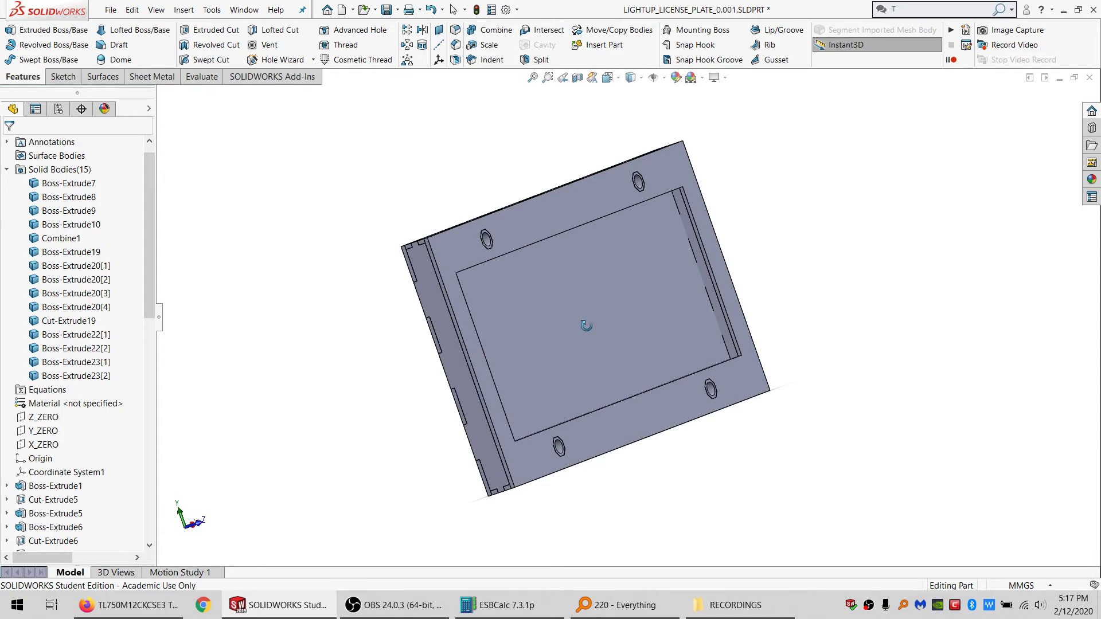
pyautogui.click(566, 296)
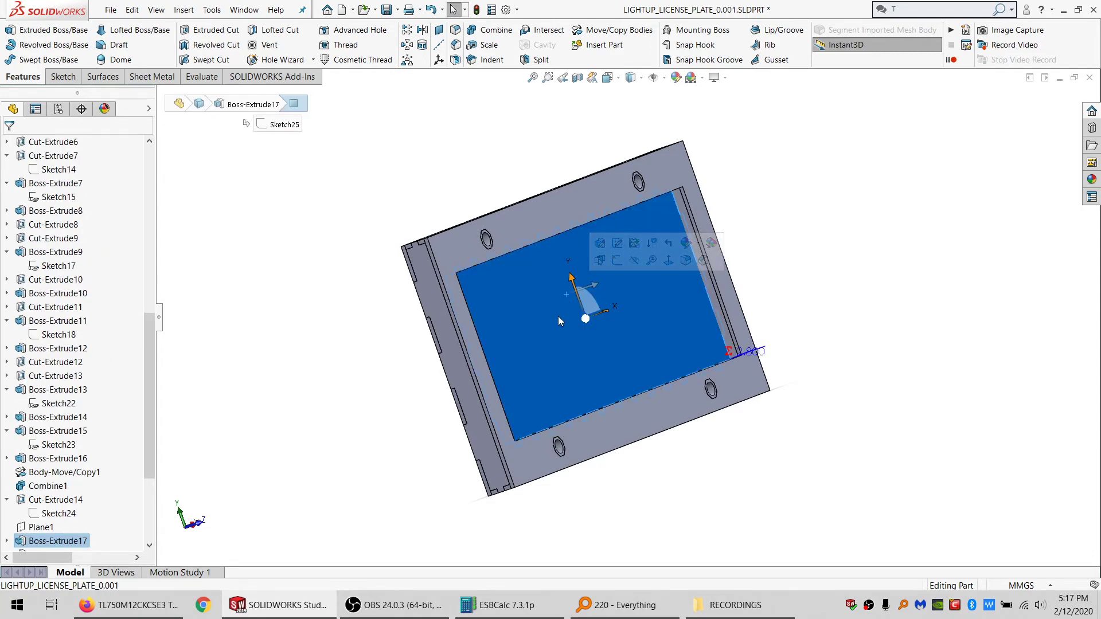
pyautogui.moveTo(560, 321); pyautogui.dragTo(704, 272, button='middle')
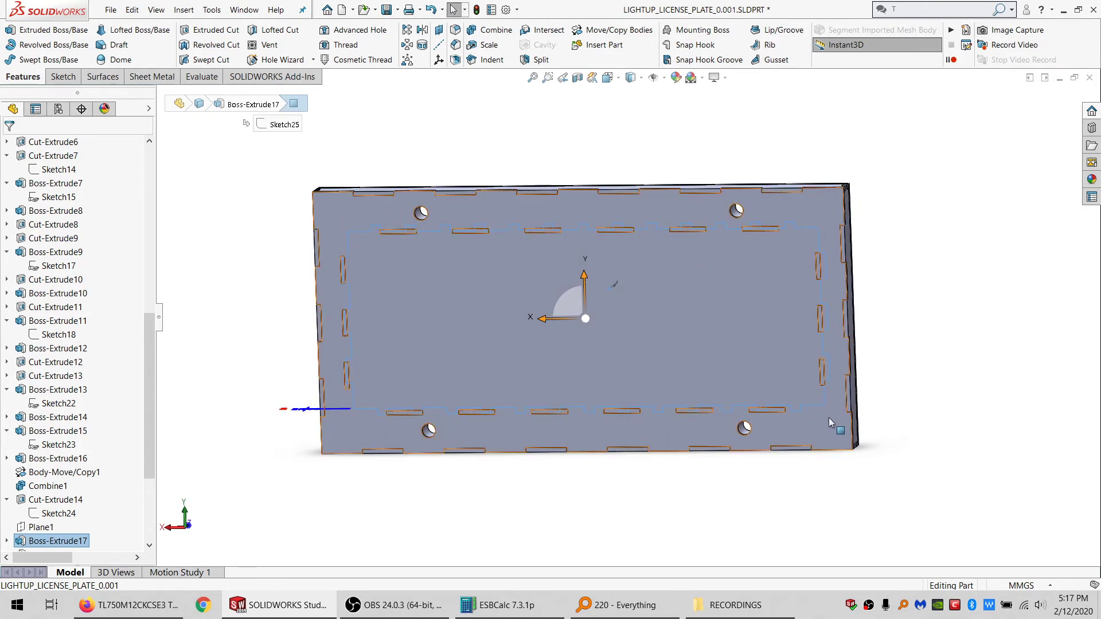
# Step: Sketch two concentric circles on the back plate between the two upper mounting holes, the outer one about 11.7 mm in radius
pyautogui.click(632, 217)
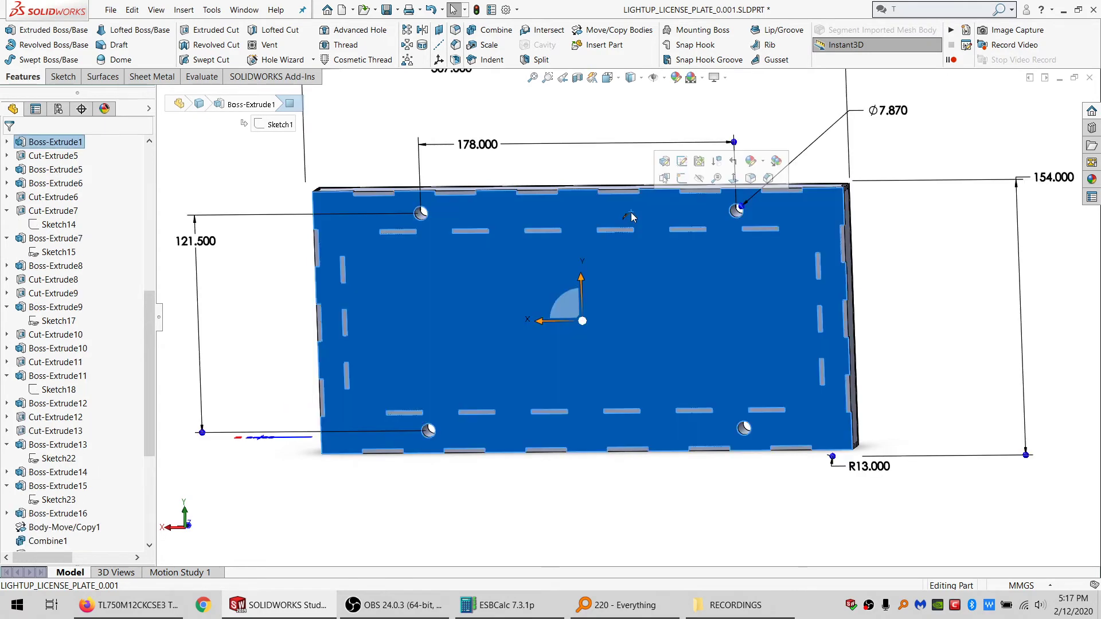
pyautogui.rightClick(631, 215)
pyautogui.click(516, 210)
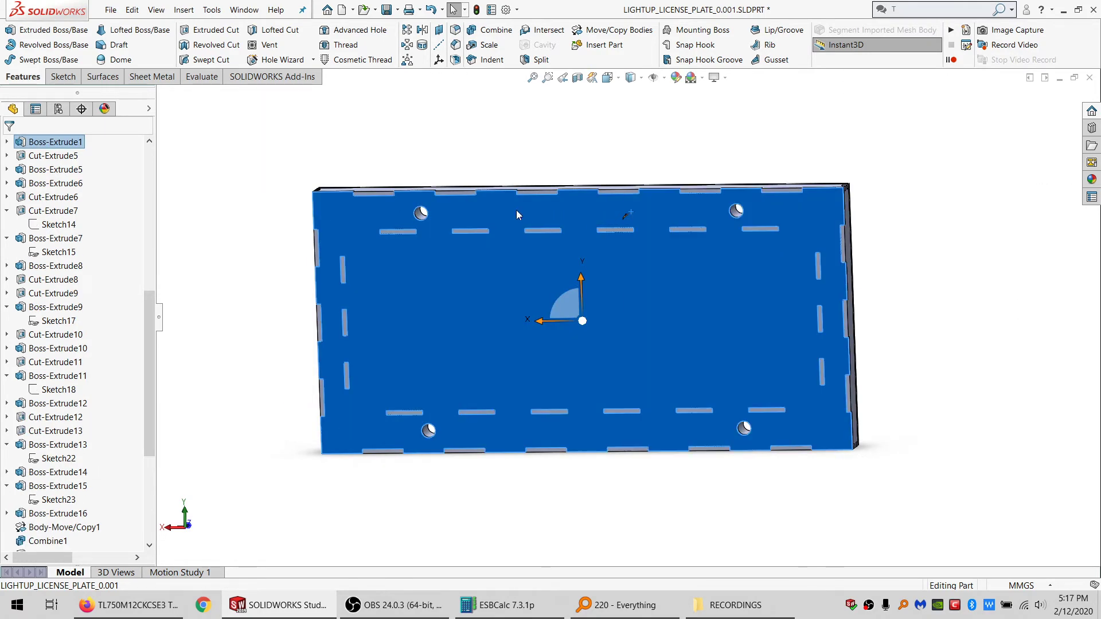
pyautogui.click(436, 123)
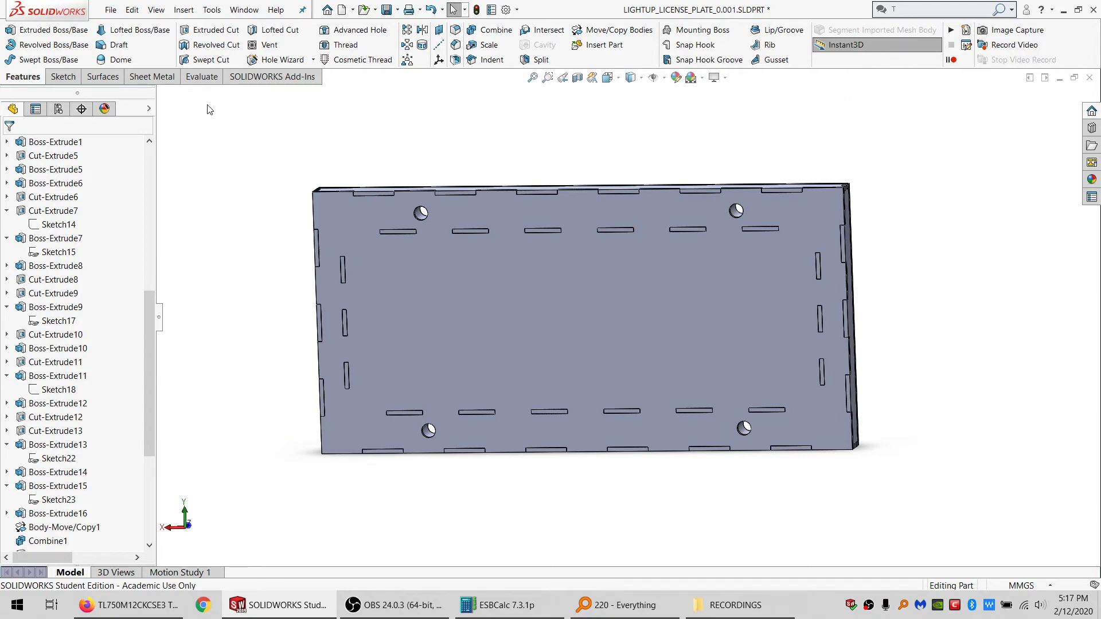
pyautogui.click(63, 76)
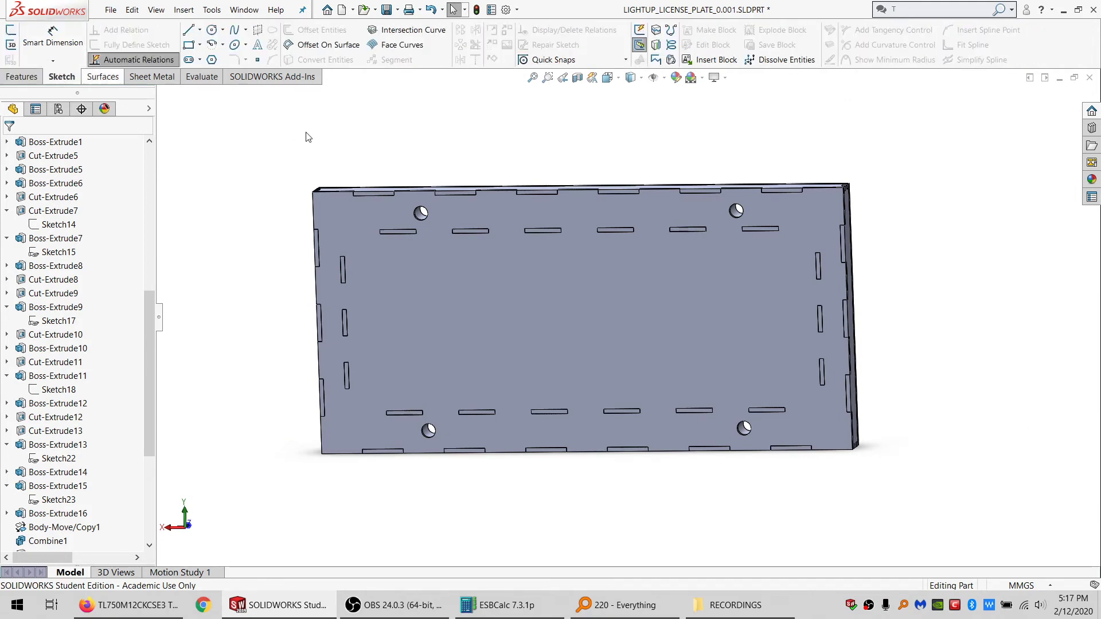
pyautogui.click(487, 212)
pyautogui.click(11, 30)
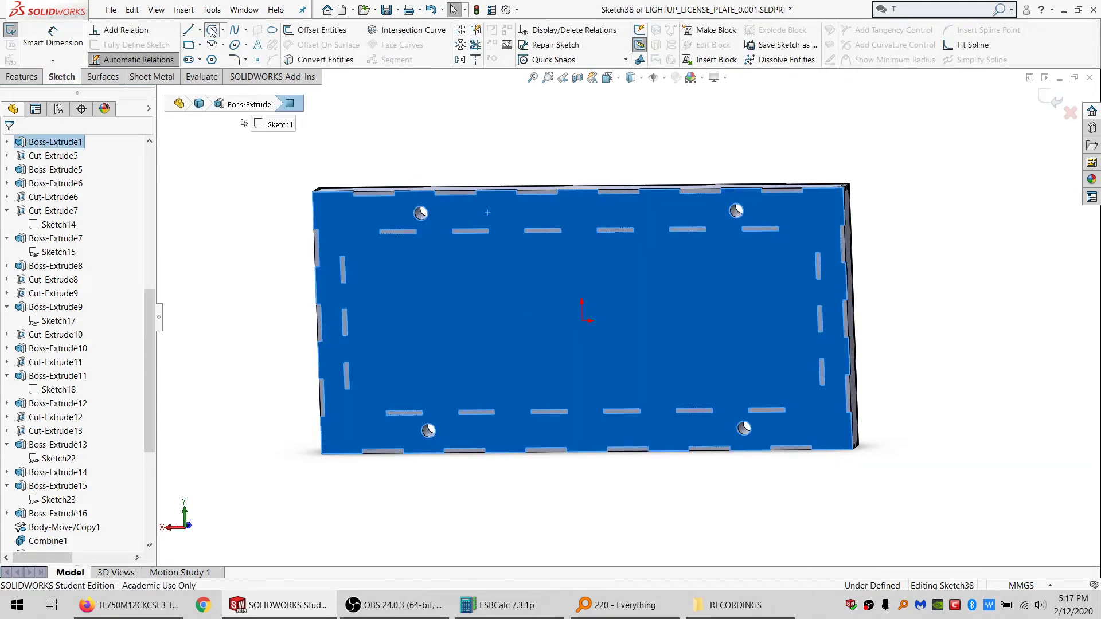
pyautogui.click(211, 30)
pyautogui.scroll(-3, 583, 216)
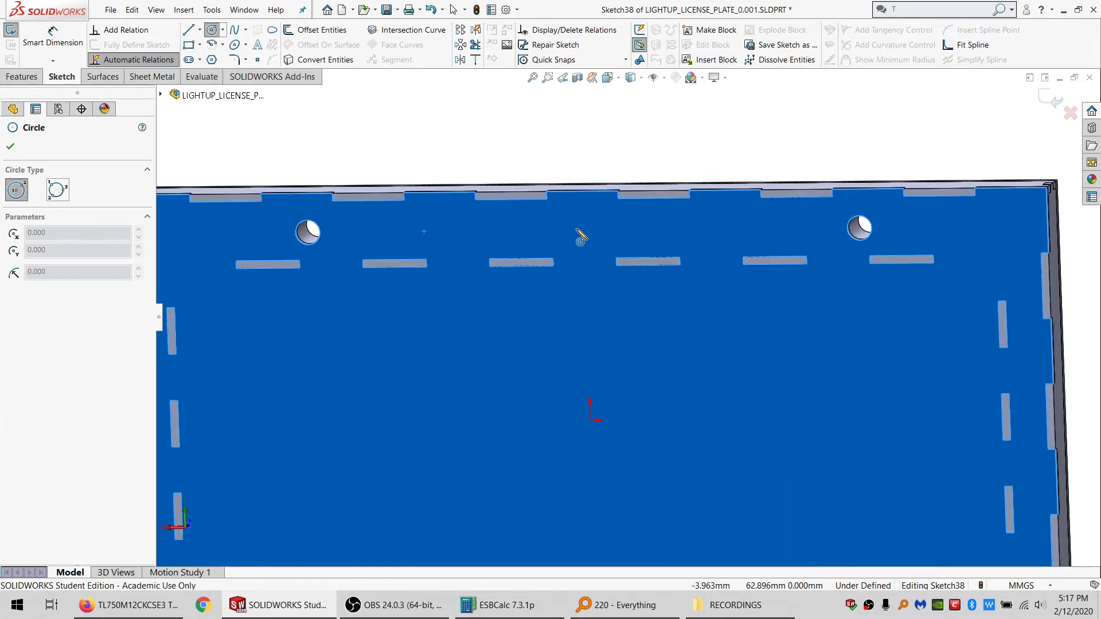
pyautogui.click(580, 227)
pyautogui.click(594, 228)
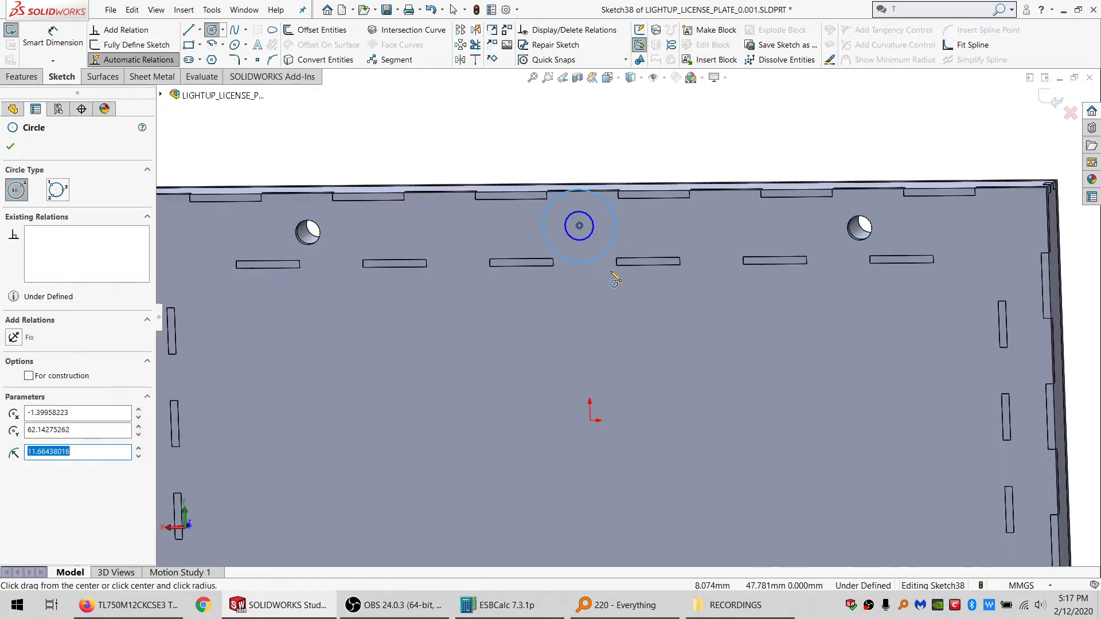
# Step: Make the outer circle tangent to the nearby inner slot edge and upper notch edge, and convert it to construction geometry
pyautogui.press('Escape')
pyautogui.keyDown('ctrl'); pyautogui.click(623, 262); pyautogui.keyUp('ctrl')
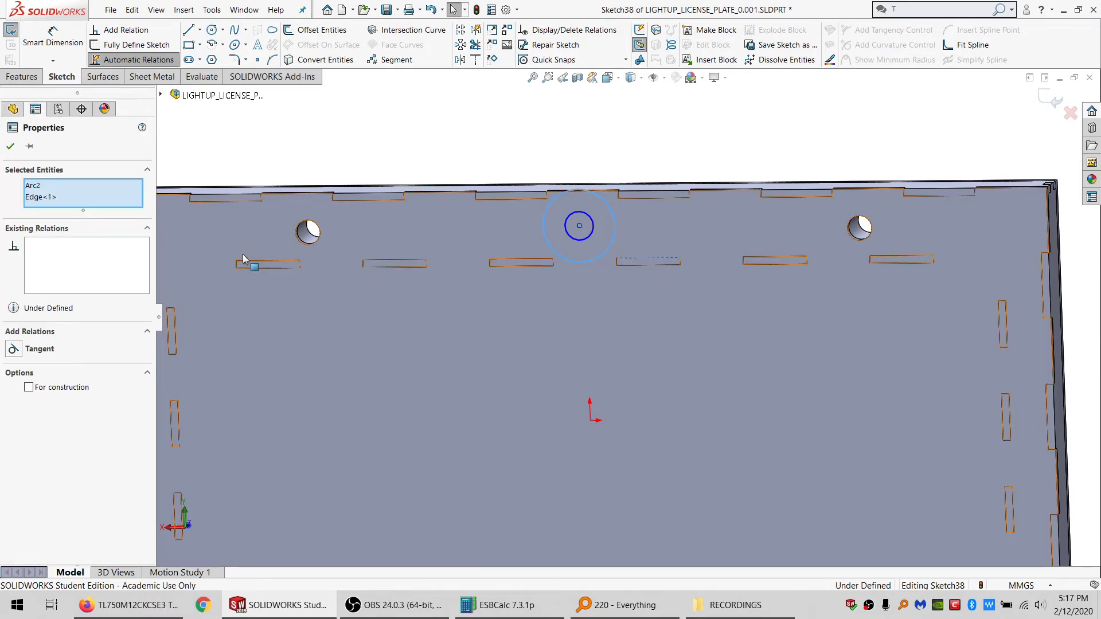
pyautogui.click(40, 350)
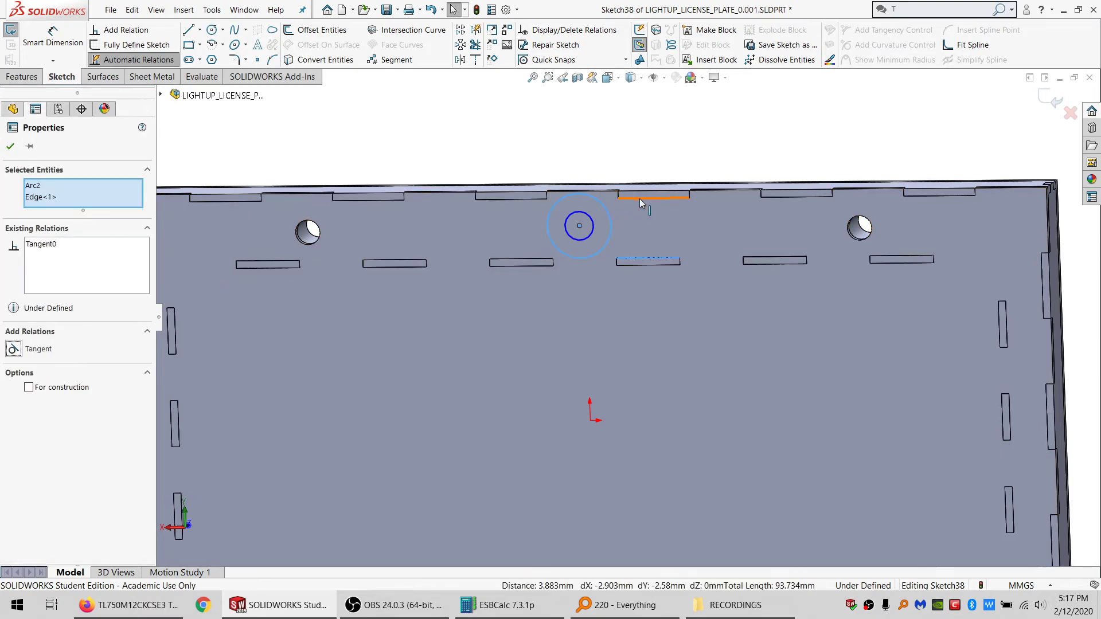
pyautogui.press('Escape')
pyautogui.keyDown('ctrl'); pyautogui.click(603, 207); pyautogui.keyUp('ctrl')
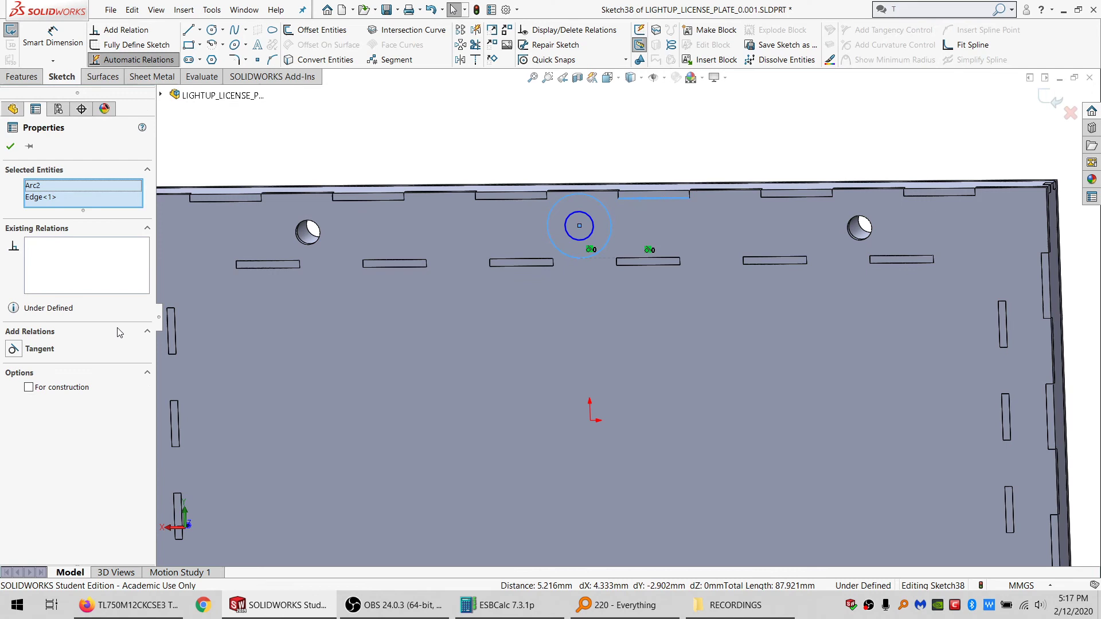
pyautogui.click(40, 349)
pyautogui.press('Escape')
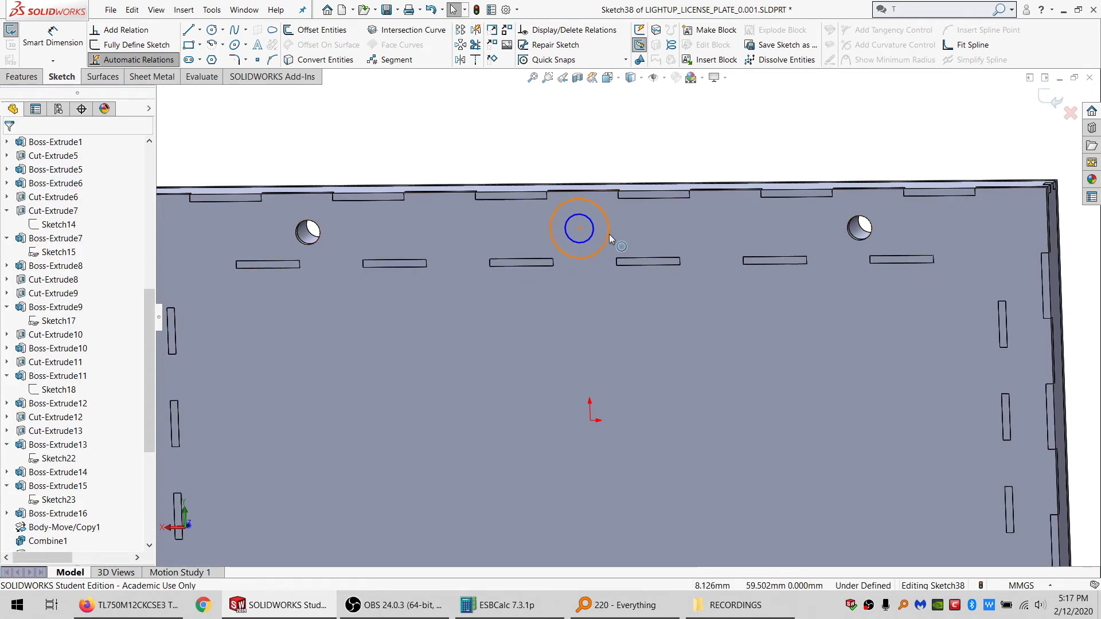
pyautogui.click(609, 236)
pyautogui.click(408, 139)
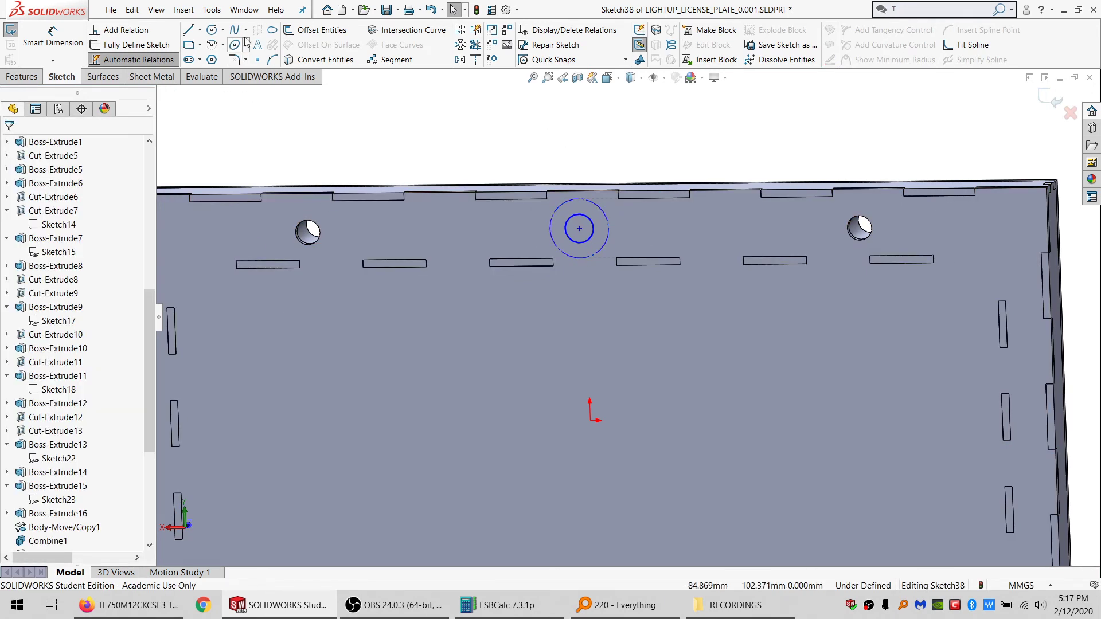
# Step: Dimension the radial gap between the two circles and link it to the global variable SAFE_DIST
pyautogui.click(53, 40)
pyautogui.click(593, 226)
pyautogui.click(605, 217)
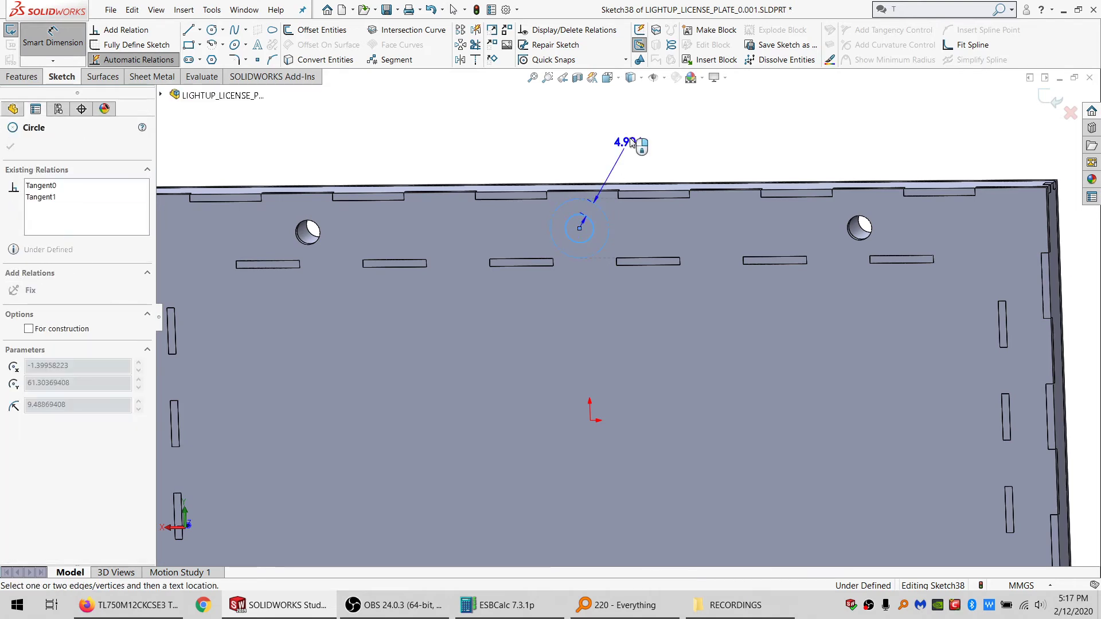
pyautogui.click(634, 141)
pyautogui.write('=sa')
pyautogui.click(614, 168)
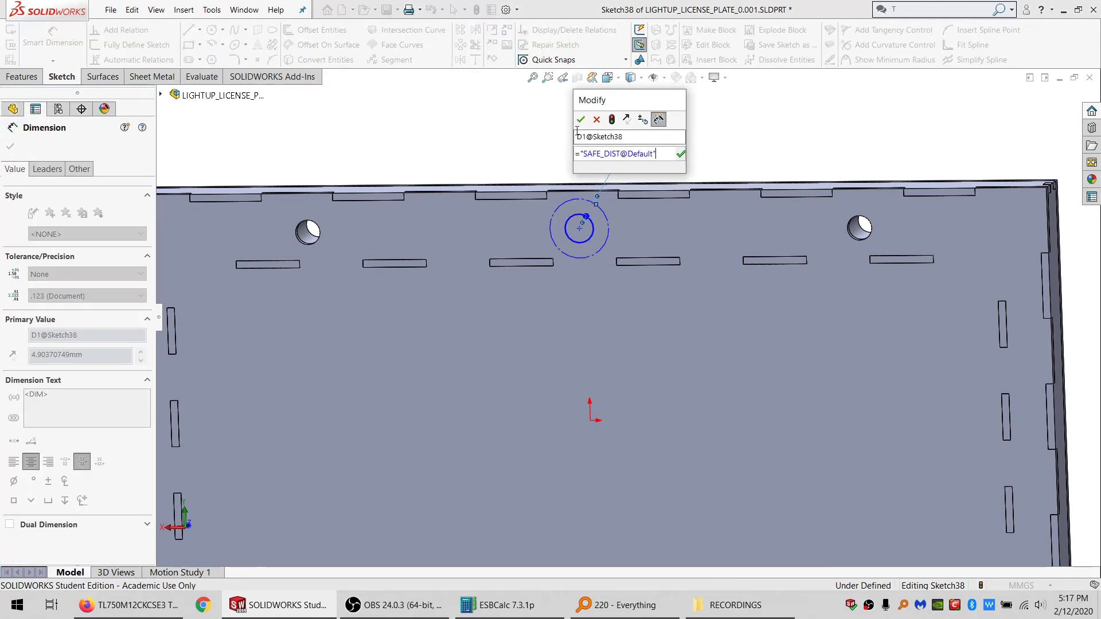
pyautogui.click(580, 119)
pyautogui.press('Escape')
pyautogui.click(592, 238)
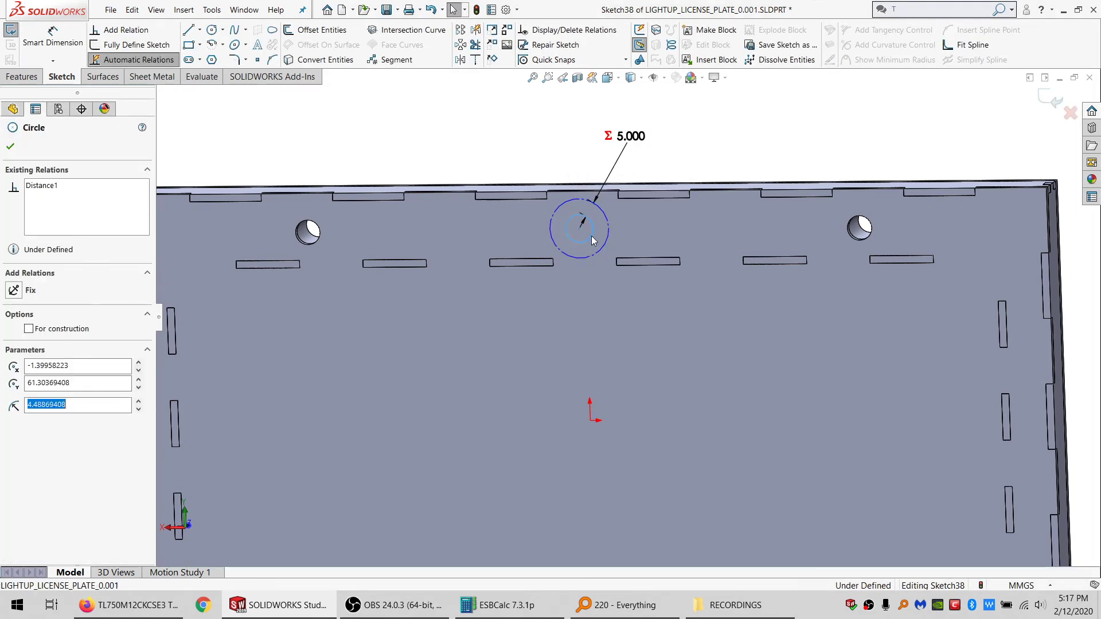
pyautogui.scroll(1, 591, 236)
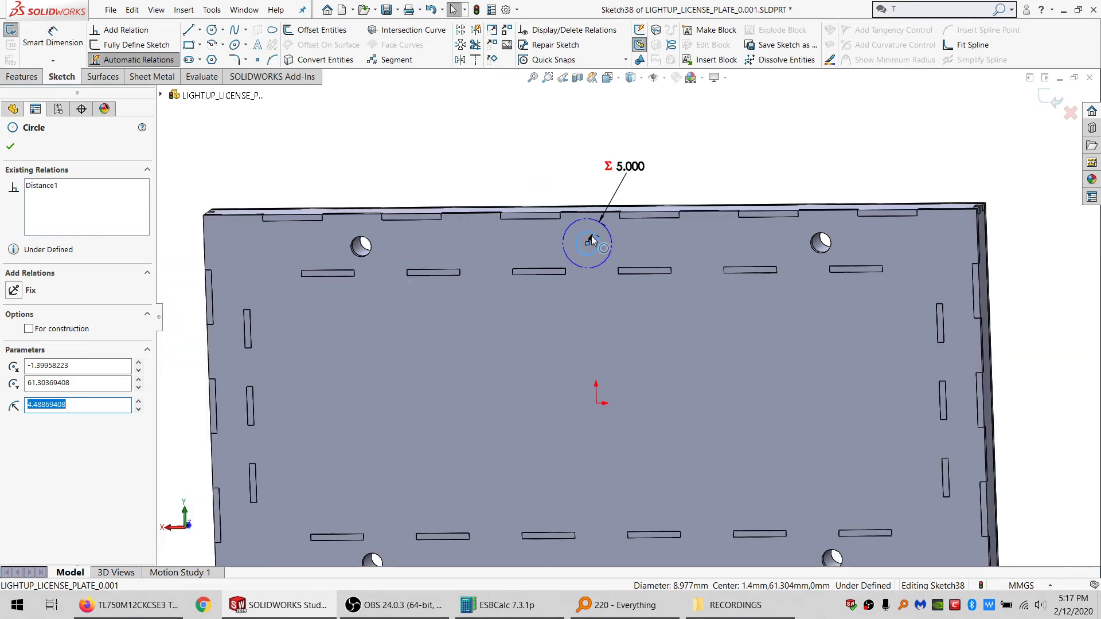
pyautogui.scroll(1, 445, 165)
pyautogui.click(446, 165)
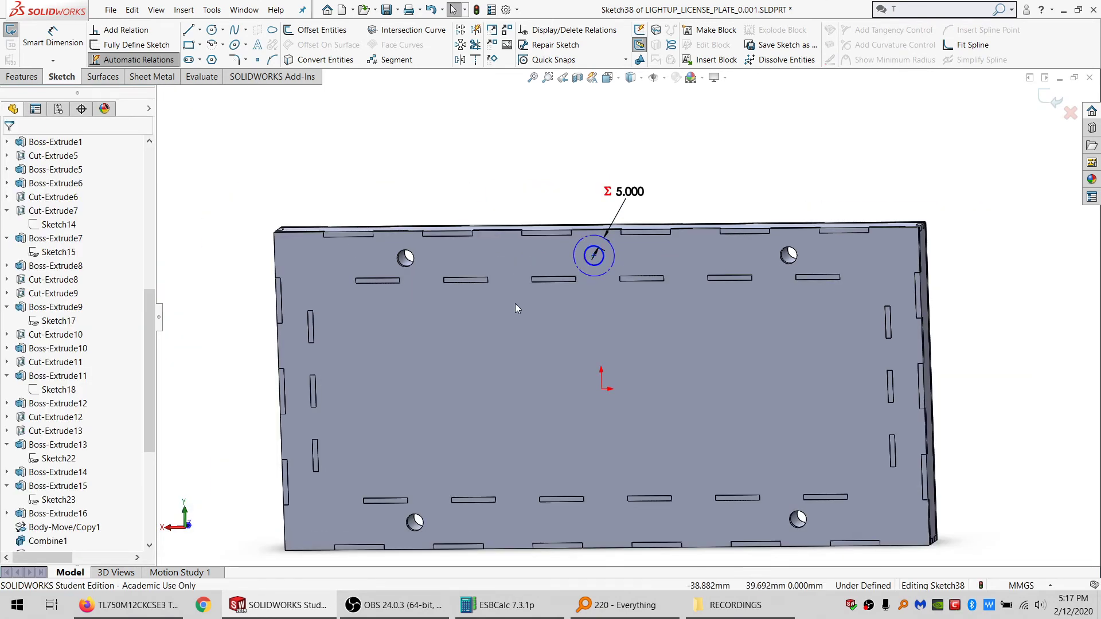
# Step: Add a construction line from the circles' centre to the origin and make it parallel to the plate's short side edge
pyautogui.press('l')
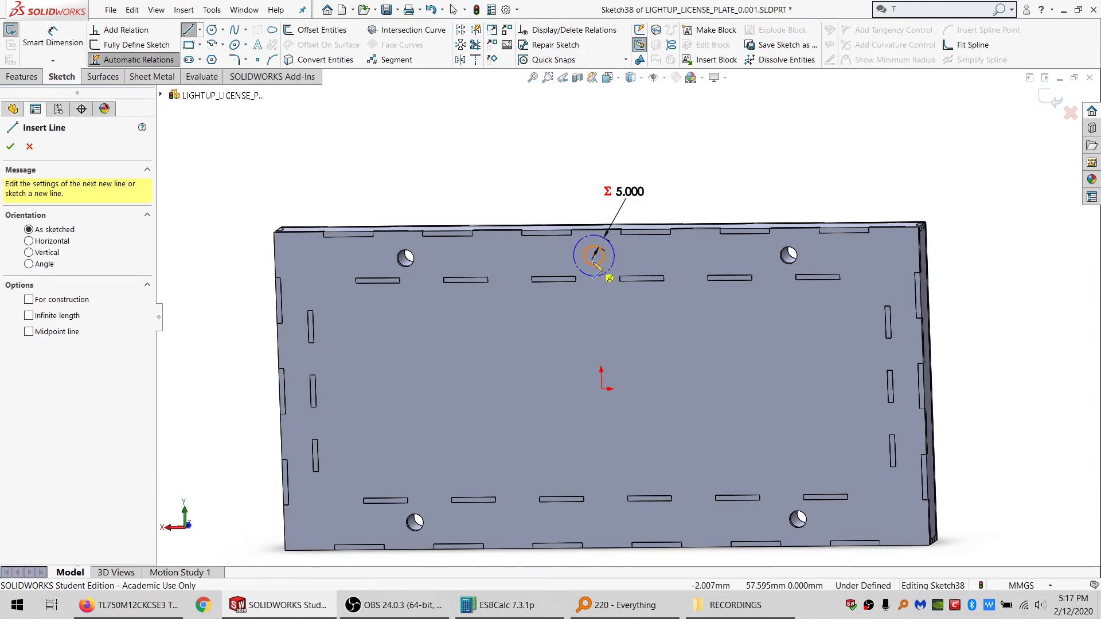
pyautogui.click(594, 256)
pyautogui.click(600, 388)
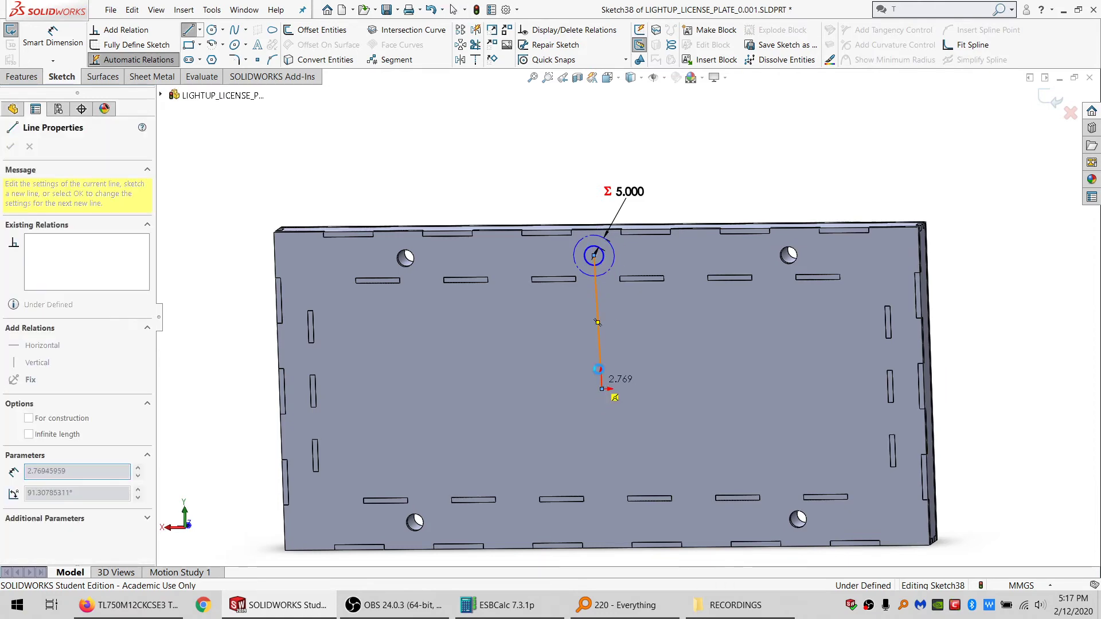
pyautogui.press('Escape')
pyautogui.click(598, 352)
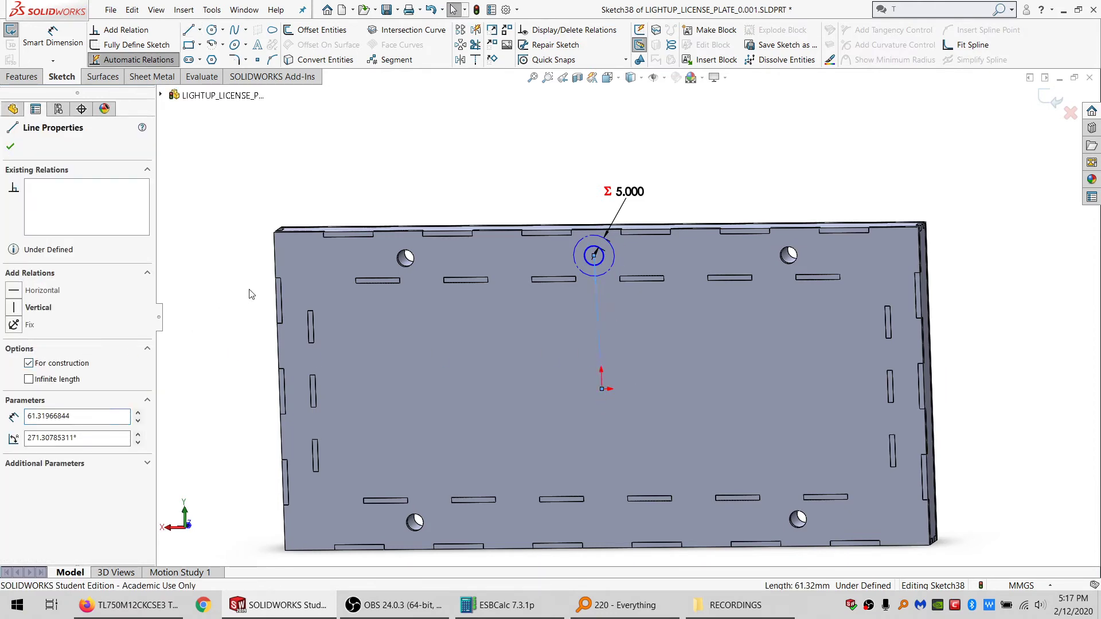
pyautogui.keyDown('ctrl'); pyautogui.click(277, 266); pyautogui.keyUp('ctrl')
pyautogui.click(33, 382)
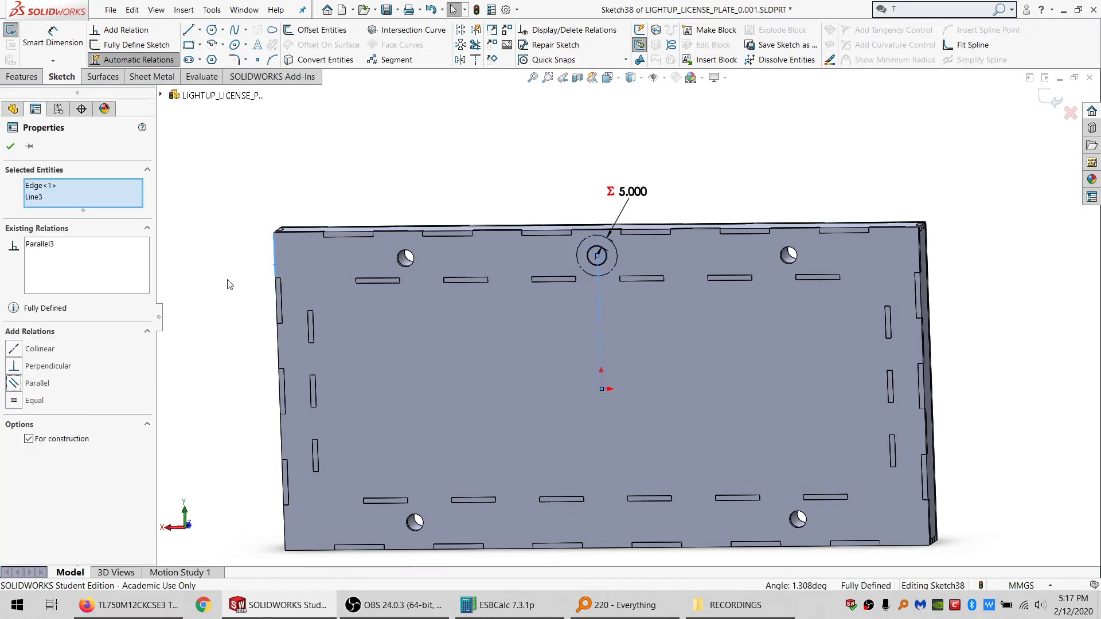
pyautogui.click(228, 280)
# Step: Cut the inner circle with Extruded Cut set to Through All, limiting the feature scope to the back plate body
pyautogui.click(23, 76)
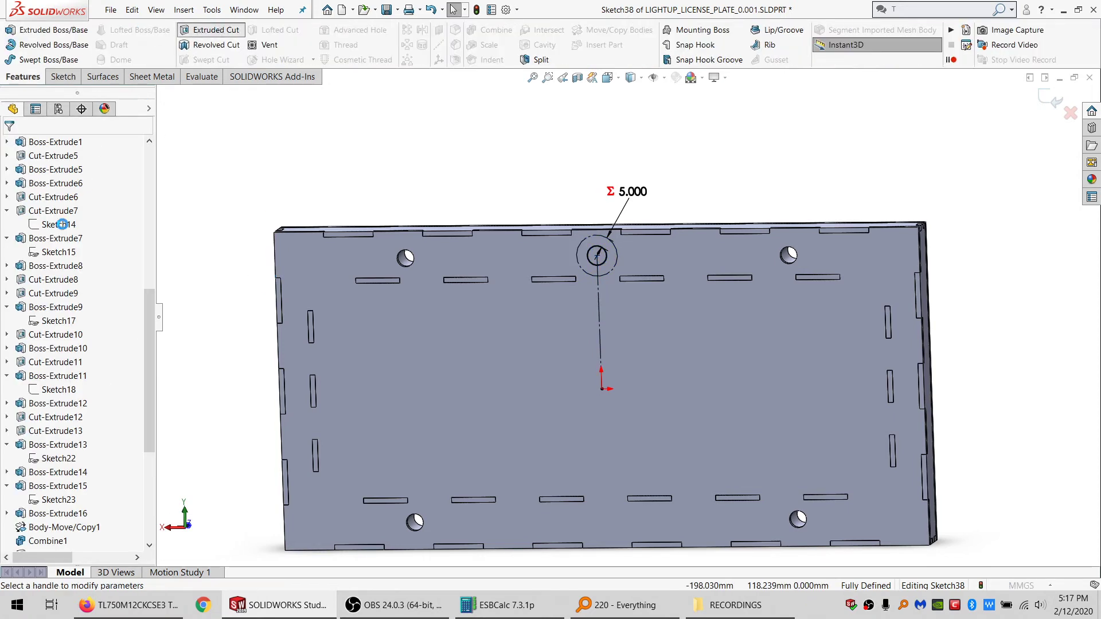
pyautogui.click(205, 30)
pyautogui.click(68, 225)
pyautogui.click(62, 249)
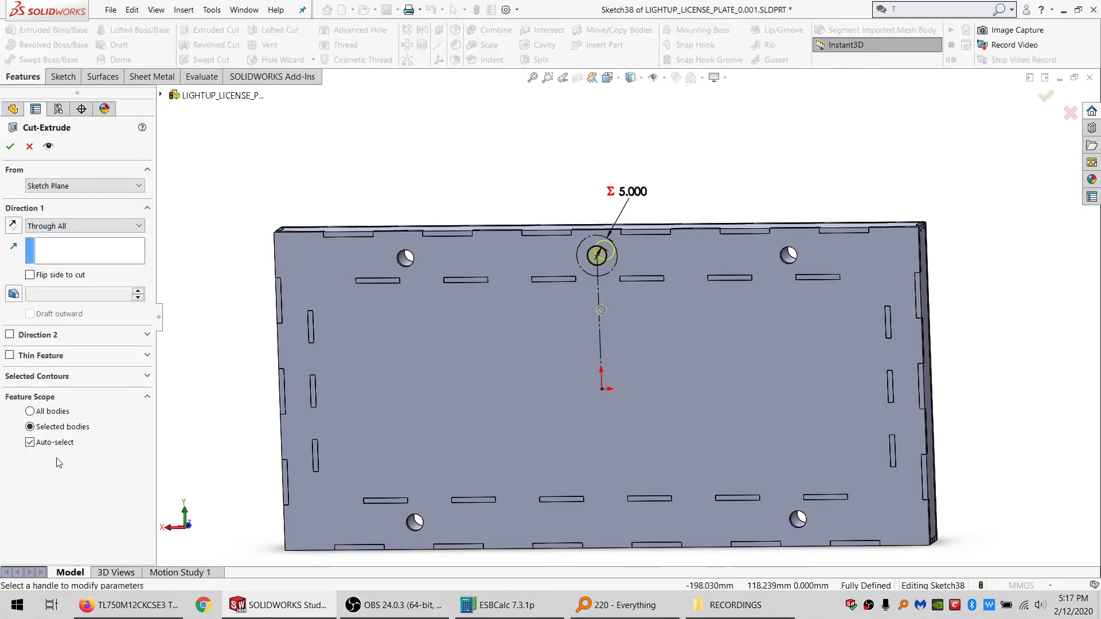
pyautogui.click(56, 444)
pyautogui.click(383, 379)
pyautogui.click(10, 144)
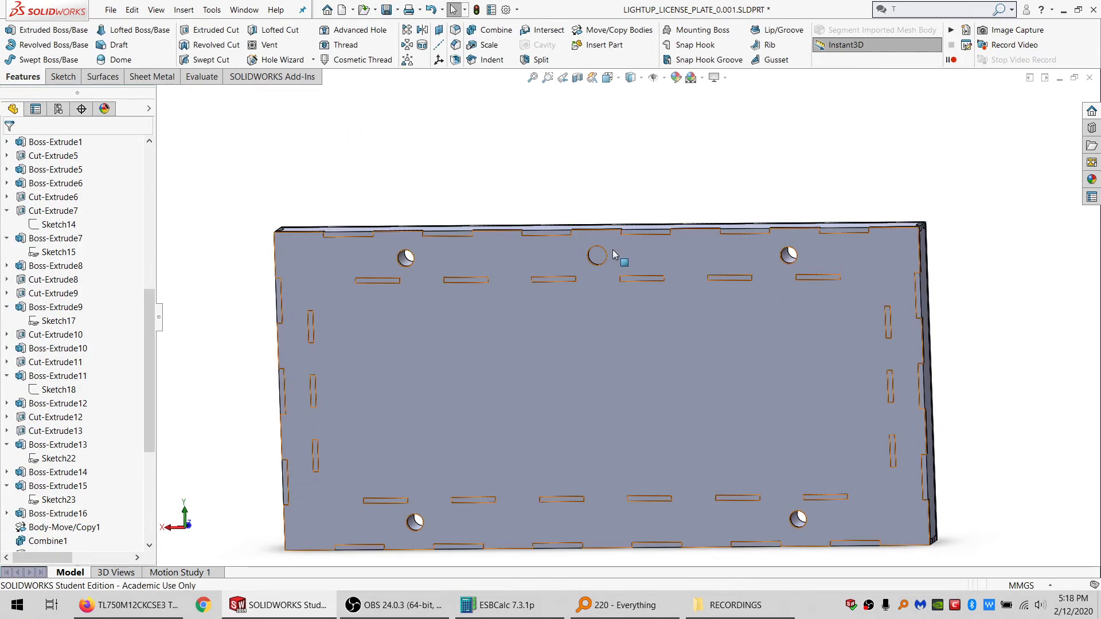
# Step: Hide the long outer wall along the upper edge of the enclosure, next to the new hole
pyautogui.moveTo(617, 255); pyautogui.dragTo(596, 195, button='middle')
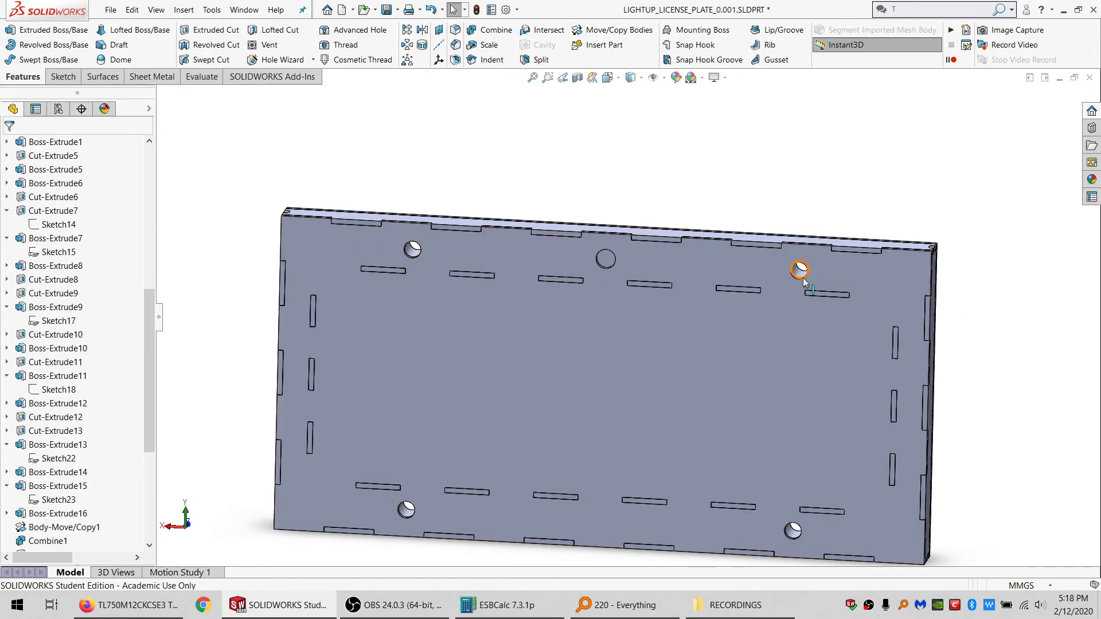
pyautogui.moveTo(803, 281); pyautogui.dragTo(607, 425, button='middle')
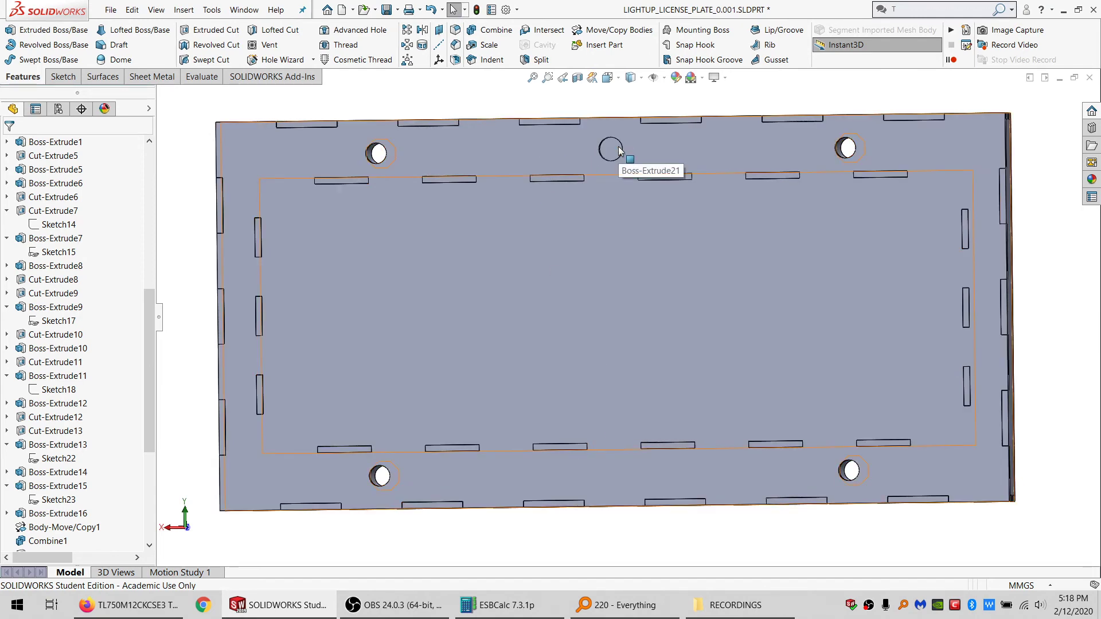
pyautogui.moveTo(608, 152); pyautogui.dragTo(619, 201, button='middle')
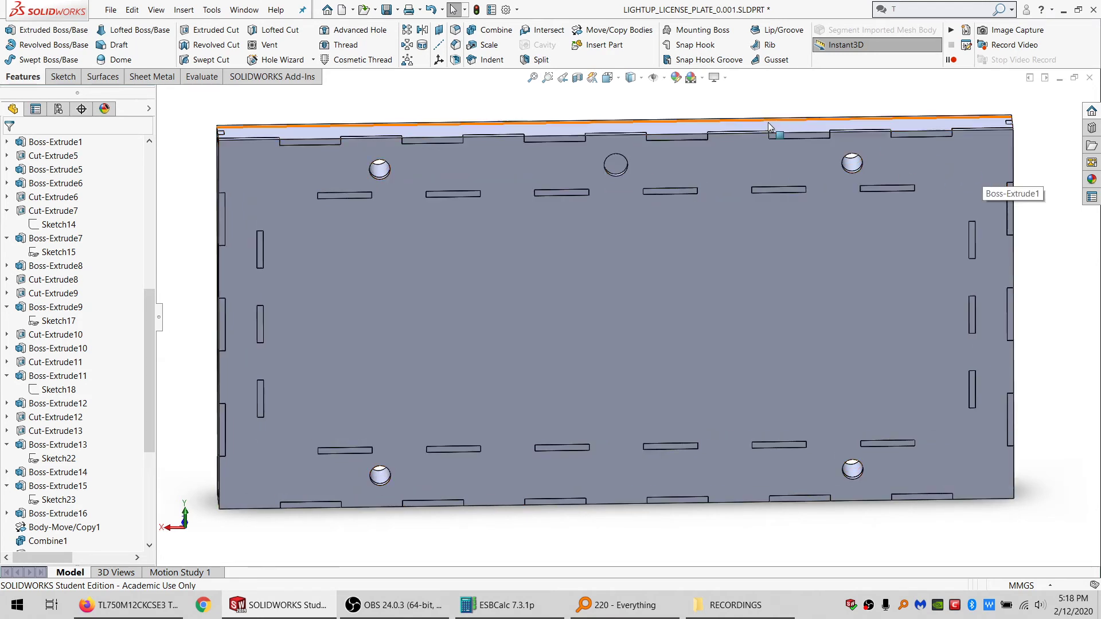
pyautogui.click(858, 125)
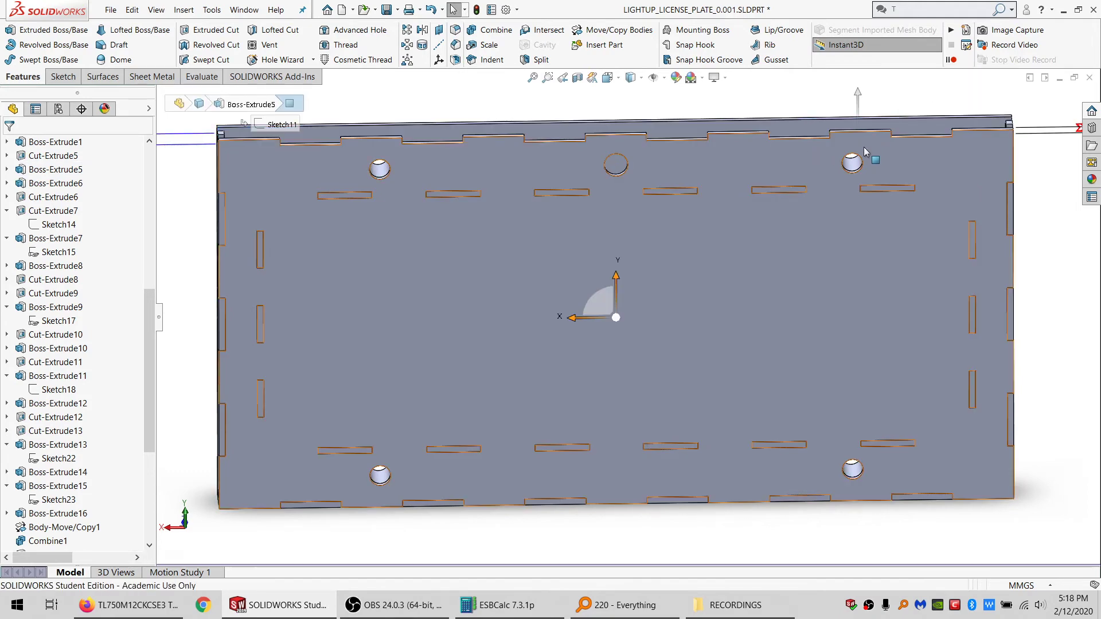
# Step: Examine the new hole from behind and the opened cavity between the cover frame and back plate, including the perforated inner wall and standoffs
pyautogui.moveTo(865, 152); pyautogui.dragTo(852, 188, button='middle')
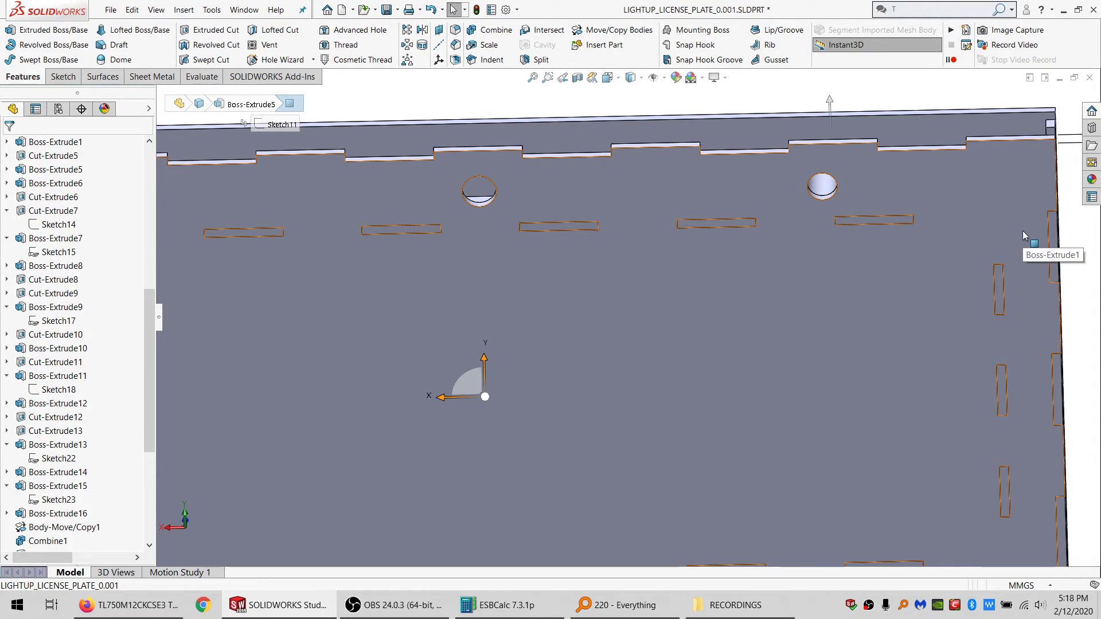
pyautogui.scroll(2, 1023, 230)
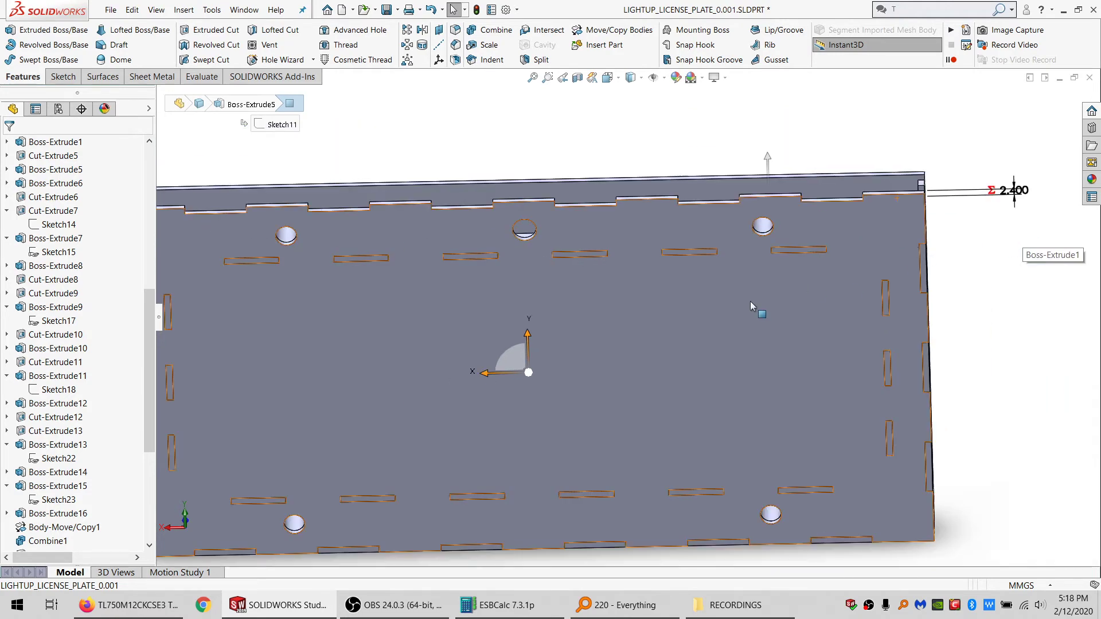
pyautogui.scroll(2, 608, 314)
pyautogui.scroll(-2, 582, 314)
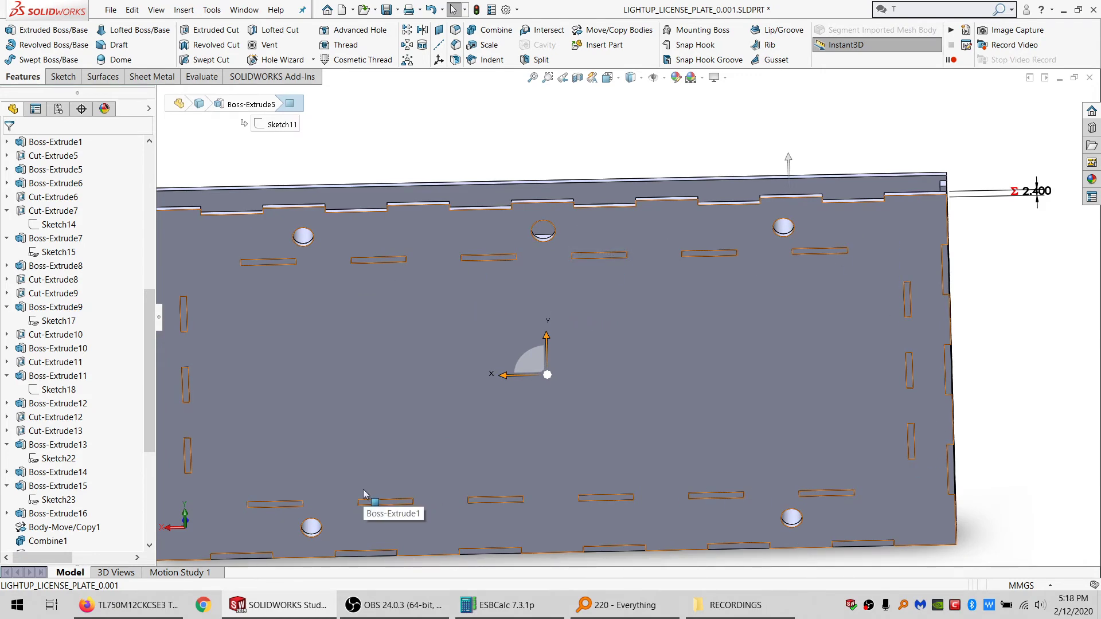
pyautogui.scroll(2, 626, 316)
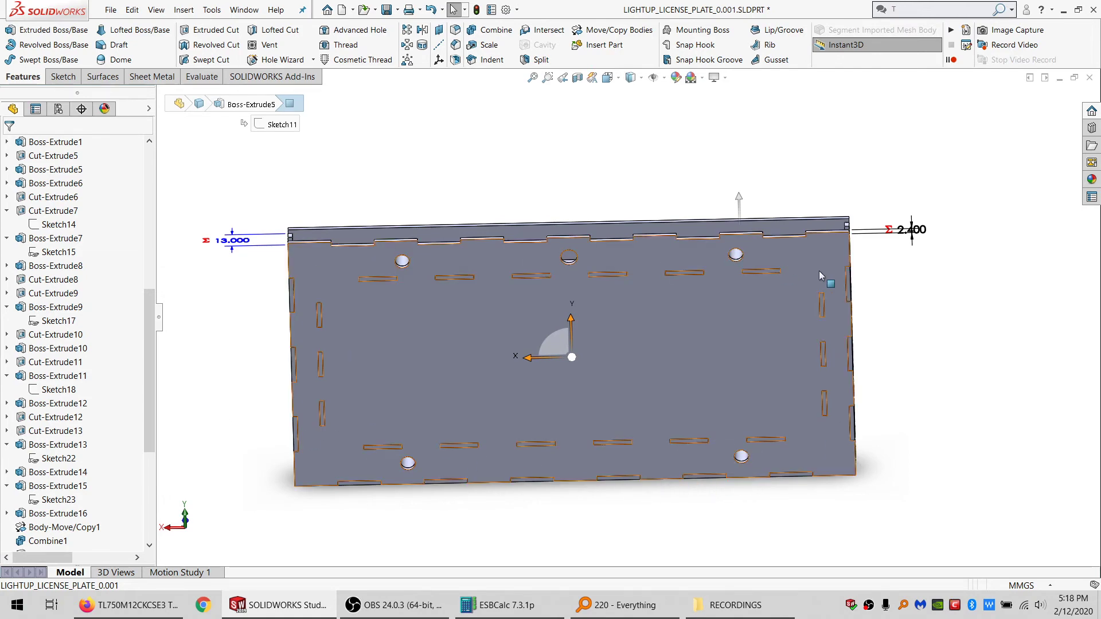
pyautogui.moveTo(492, 272); pyautogui.dragTo(447, 390, button='middle')
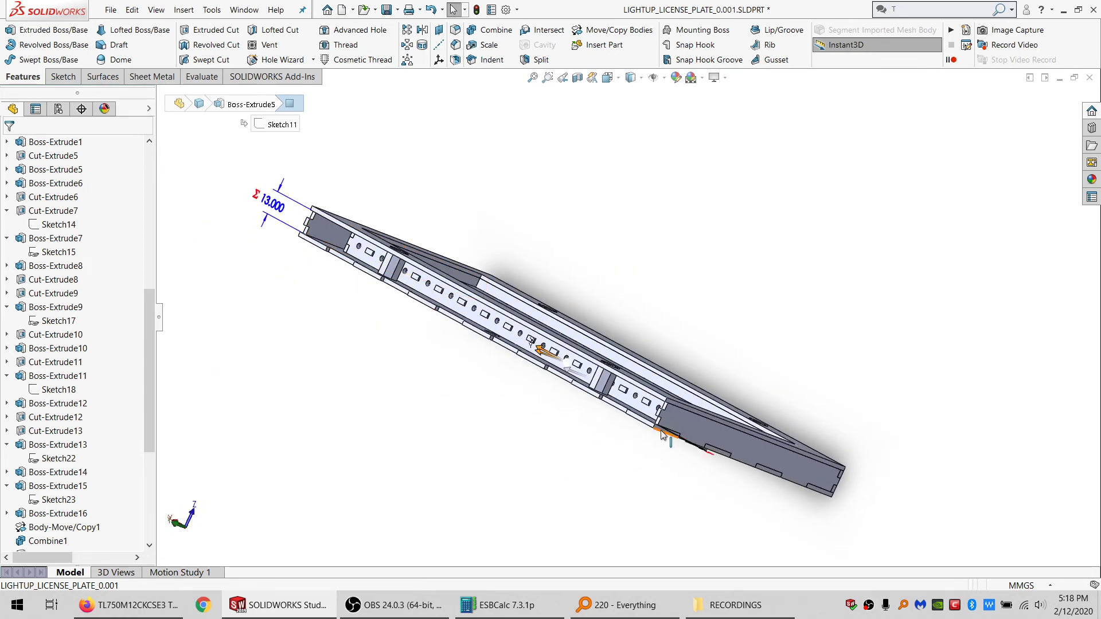
pyautogui.scroll(-2, 636, 422)
pyautogui.moveTo(674, 401); pyautogui.dragTo(705, 485, button='middle')
pyautogui.click(705, 485)
pyautogui.click(536, 472)
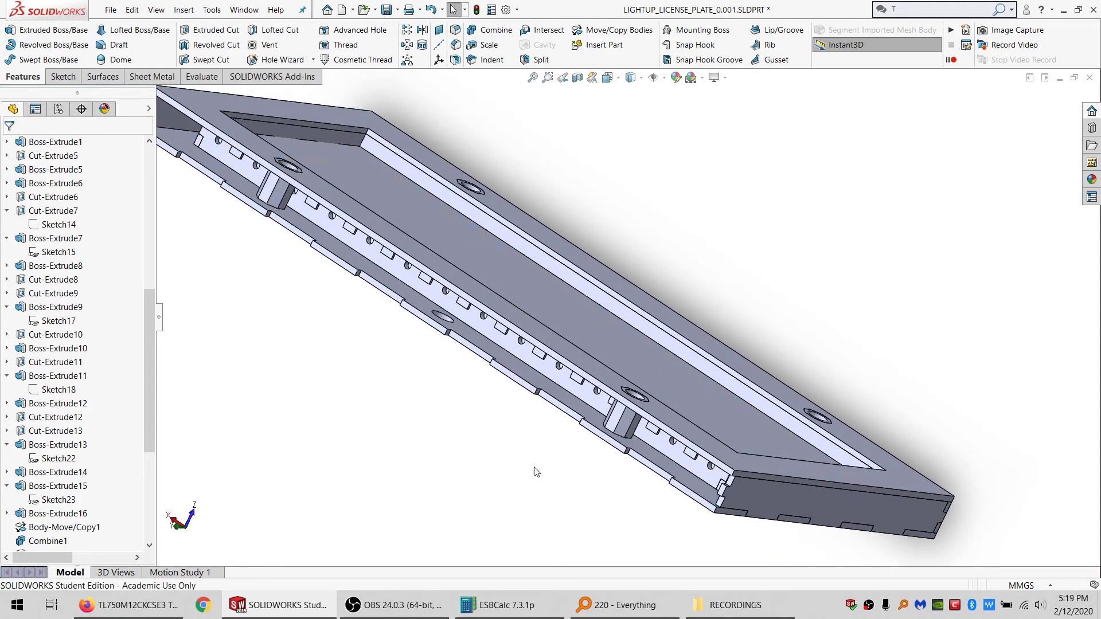
pyautogui.scroll(-2, 653, 467)
pyautogui.moveTo(658, 446); pyautogui.dragTo(666, 381, button='middle')
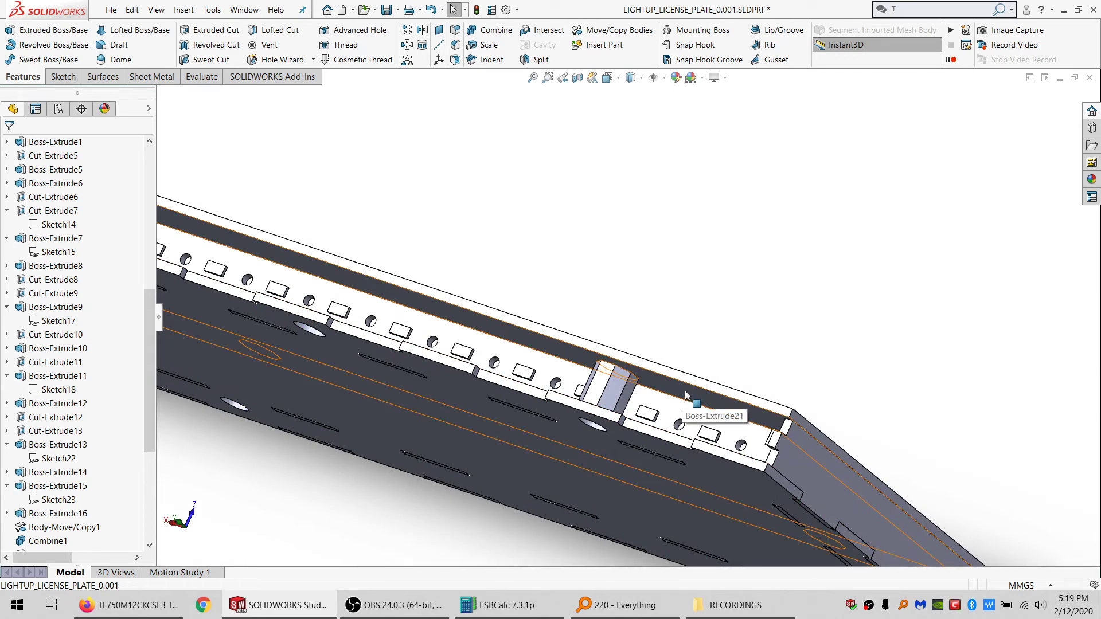
# Step: Show the hidden long outer wall body, Boss-Extrude10, again
pyautogui.moveTo(686, 395); pyautogui.dragTo(659, 475, button='middle')
pyautogui.click(748, 343)
pyautogui.scroll(6, 662, 339)
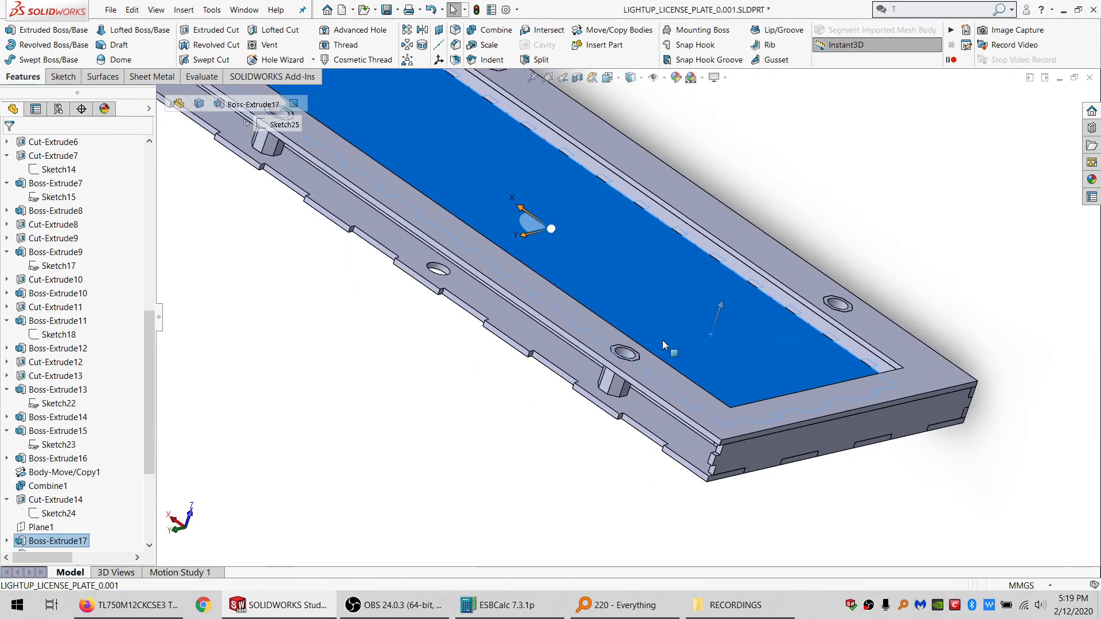
pyautogui.scroll(-3, 519, 214)
pyautogui.moveTo(510, 269); pyautogui.dragTo(488, 360, button='middle')
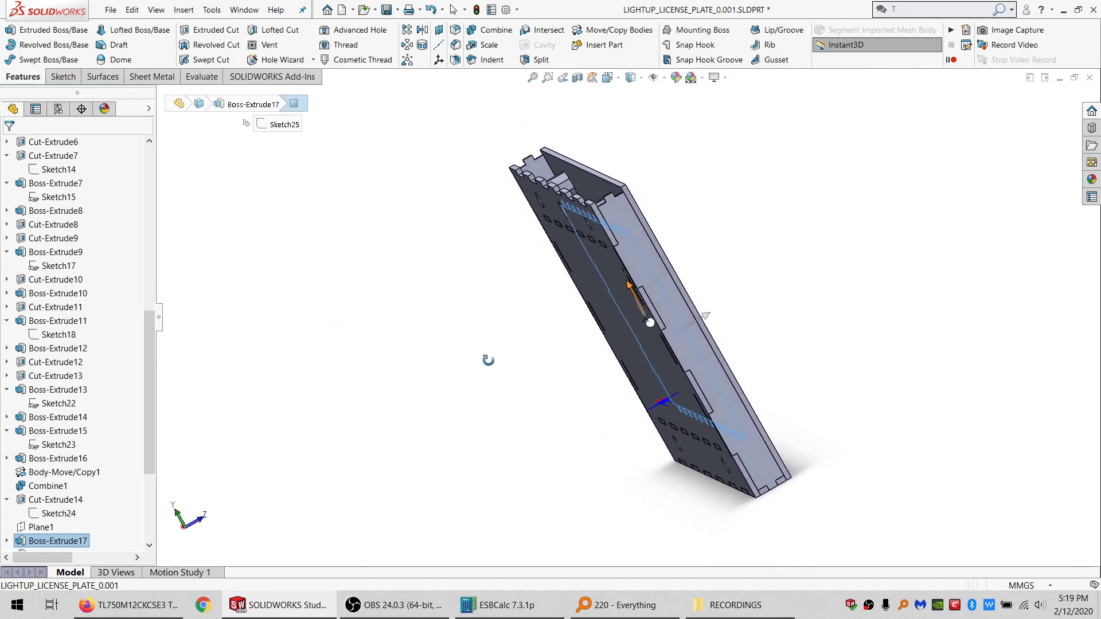
pyautogui.scroll(10, 146, 195)
pyautogui.click(64, 224)
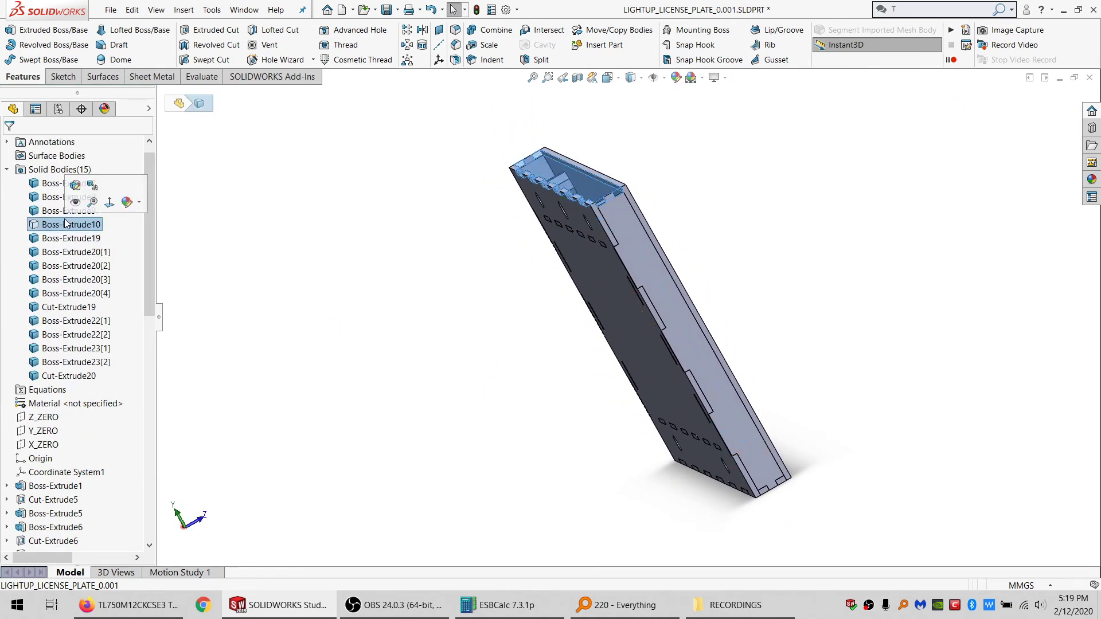
# Step: Examine the closed enclosure from the front, including how the standoffs sit in the cover frame's octagonal holes
pyautogui.moveTo(644, 274); pyautogui.dragTo(535, 296, button='middle')
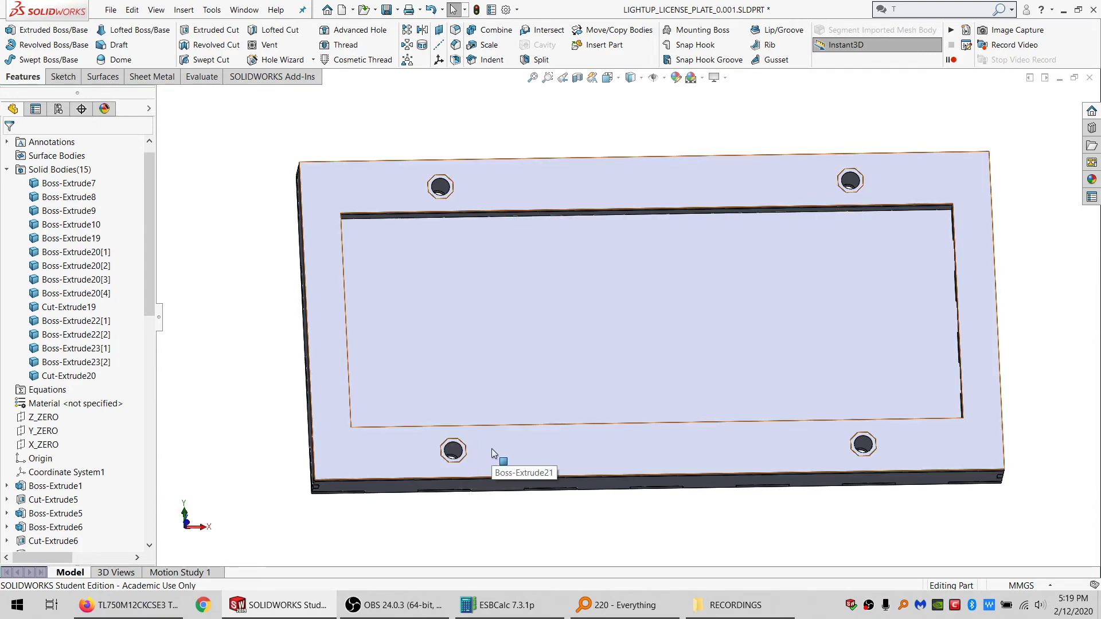
pyautogui.scroll(-5, 483, 449)
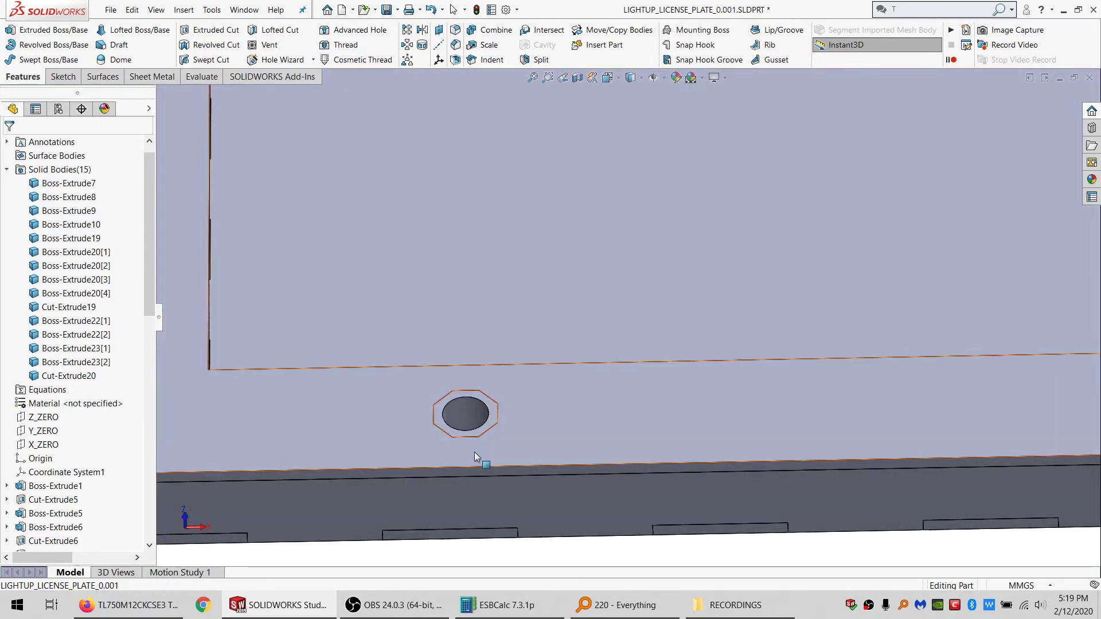
pyautogui.scroll(-3, 474, 453)
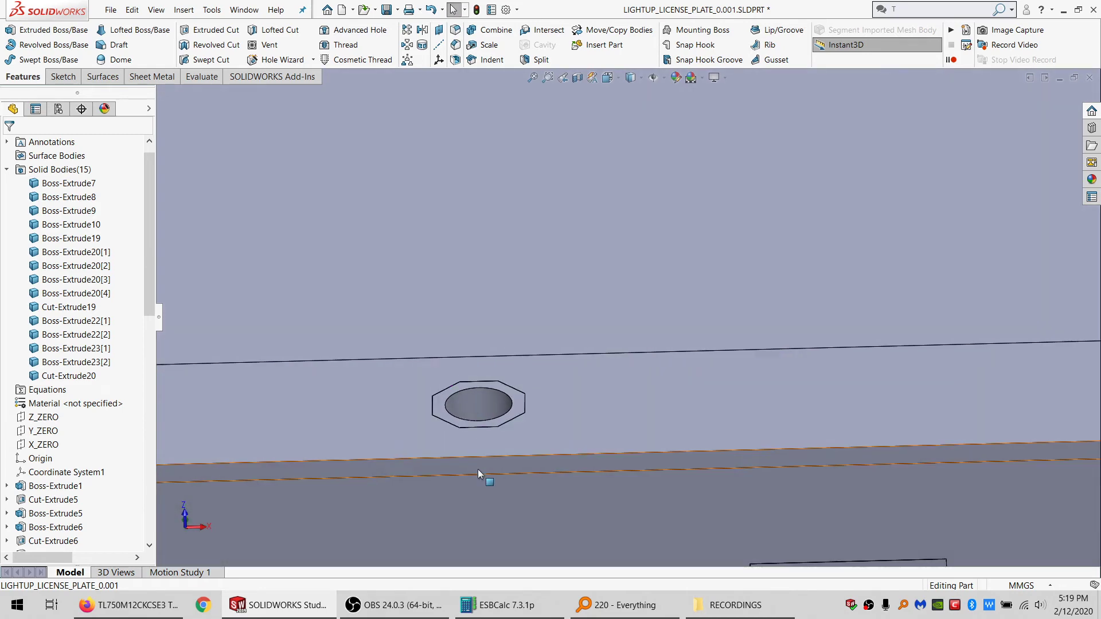
pyautogui.scroll(5, 498, 446)
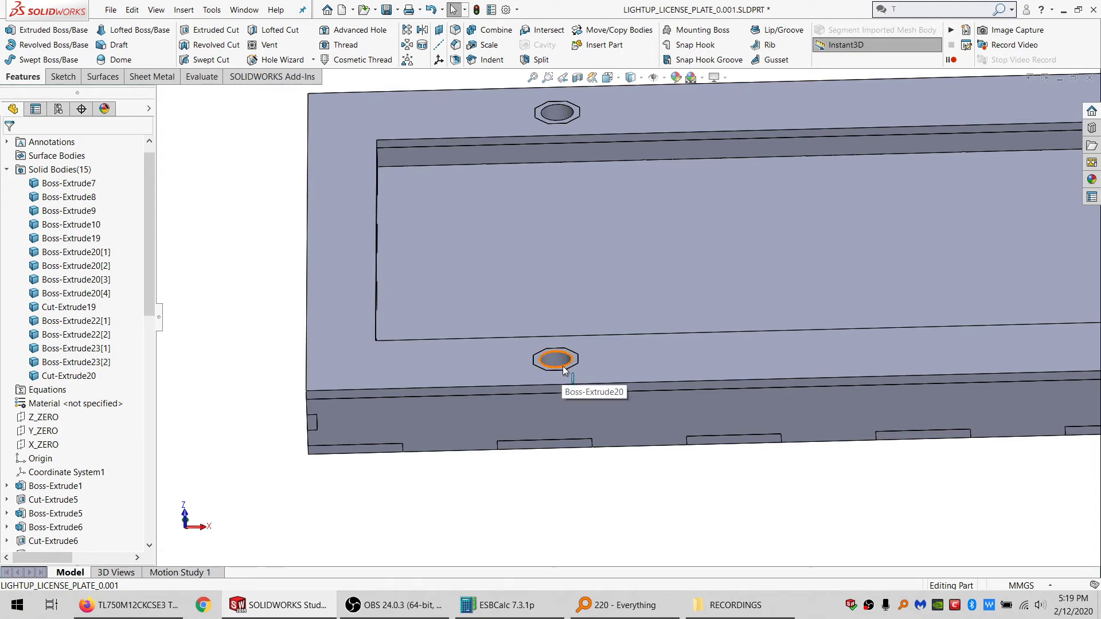
pyautogui.scroll(5, 580, 337)
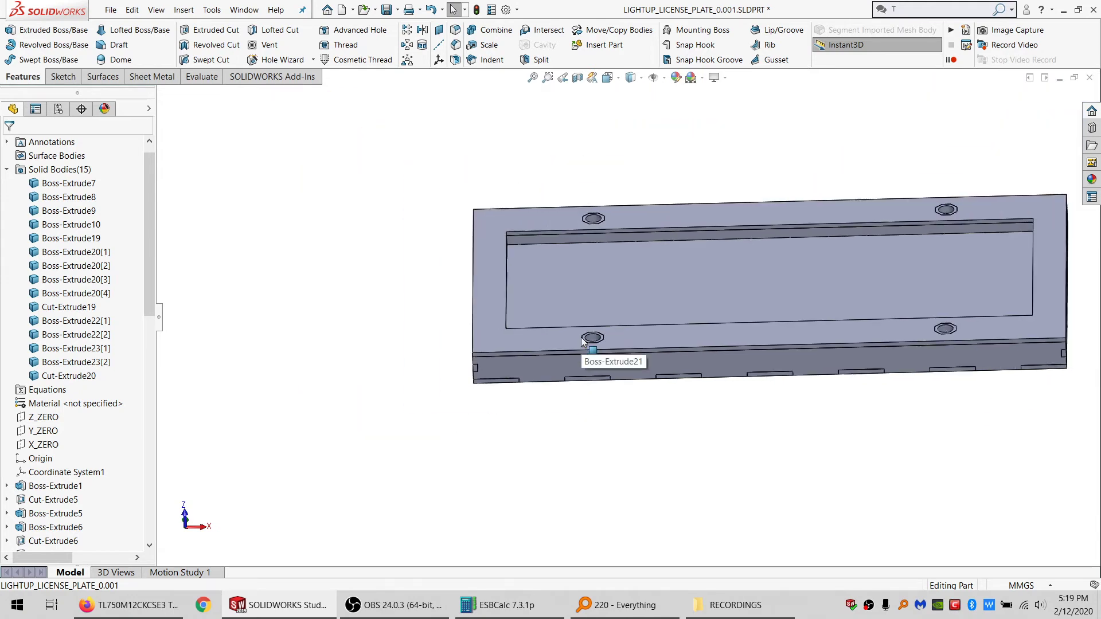
pyautogui.moveTo(737, 246); pyautogui.dragTo(803, 347, button='middle')
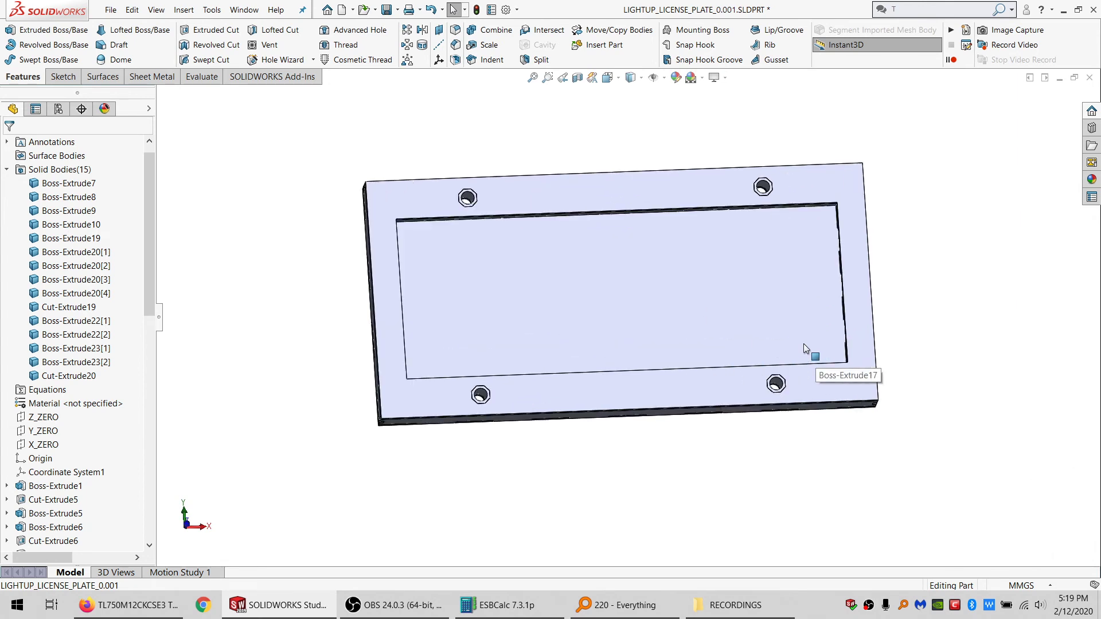
# Step: Group all features from Boss-Extrude1 through Cut-Extrude20 into a new folder named MODEL and save the part
pyautogui.click(55, 486)
pyautogui.scroll(-5, 60, 488)
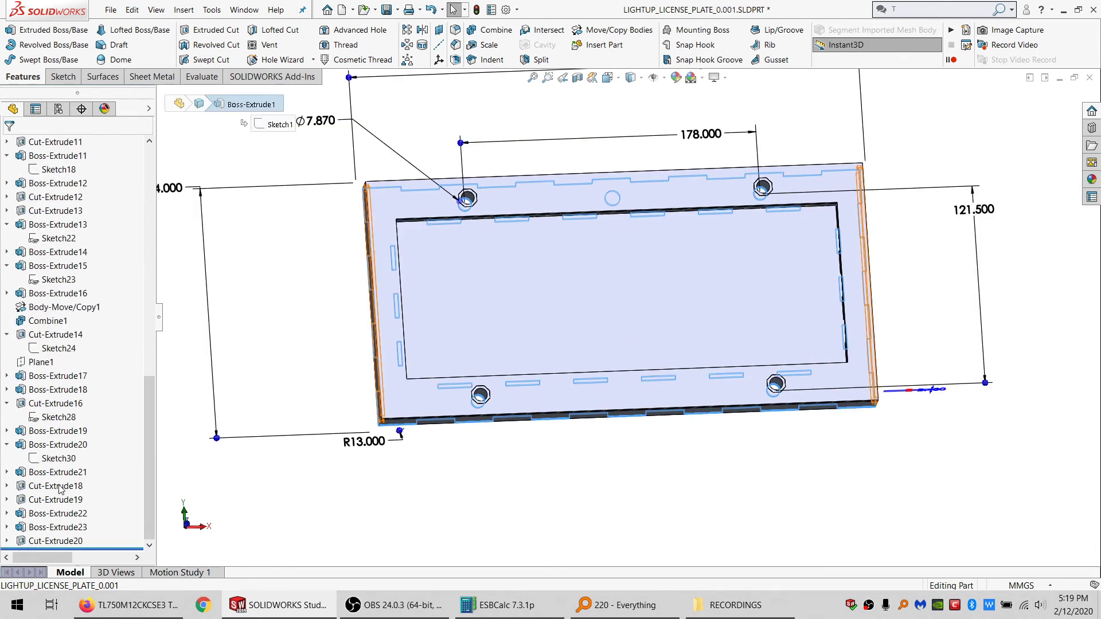
pyautogui.keyDown('shift'); pyautogui.click(57, 542); pyautogui.keyUp('shift')
pyautogui.rightClick(51, 290)
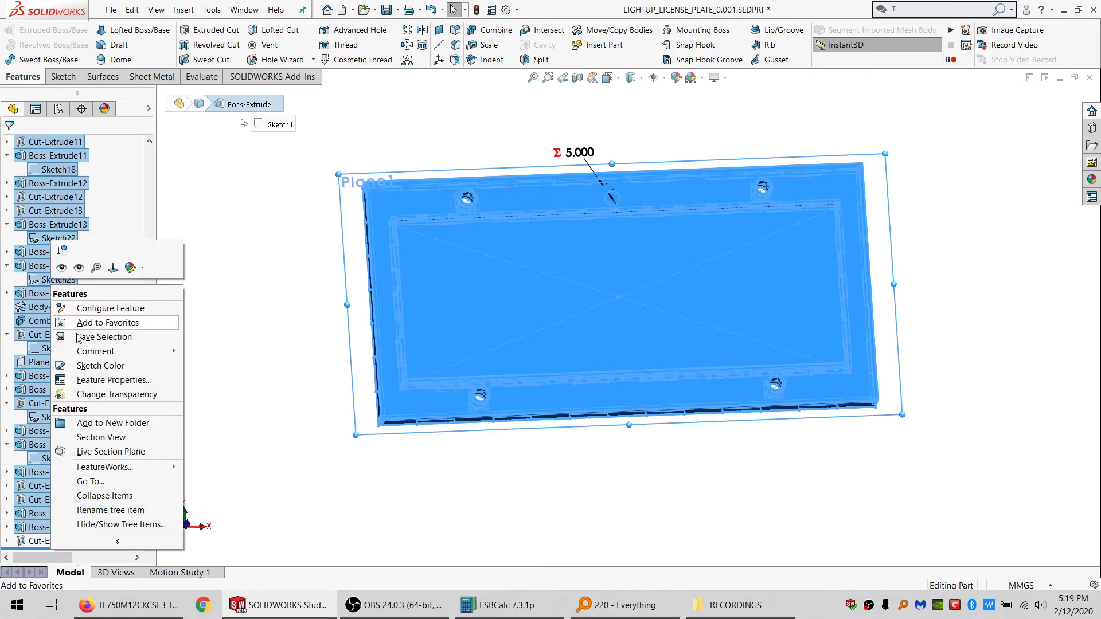
pyautogui.click(98, 424)
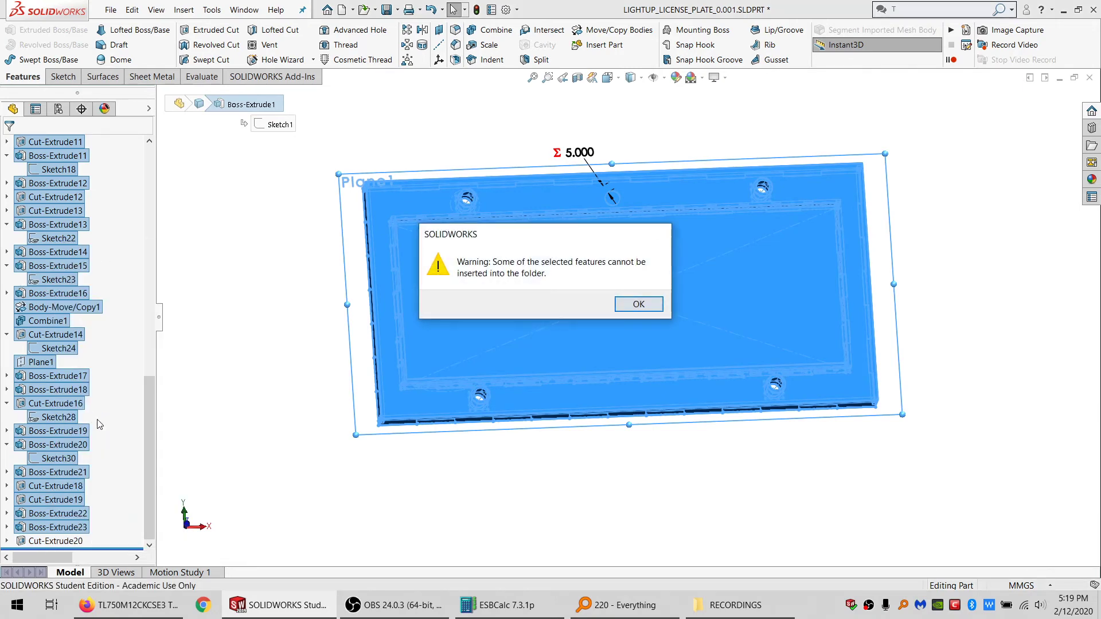
pyautogui.press('Return')
pyautogui.write('MODEL')
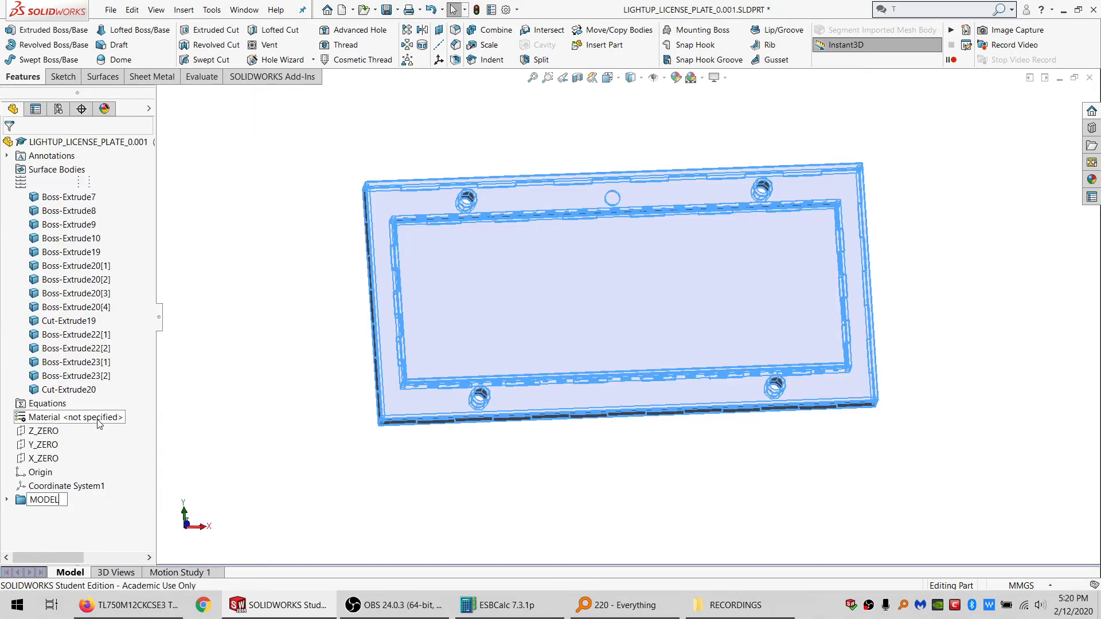
pyautogui.click(246, 174)
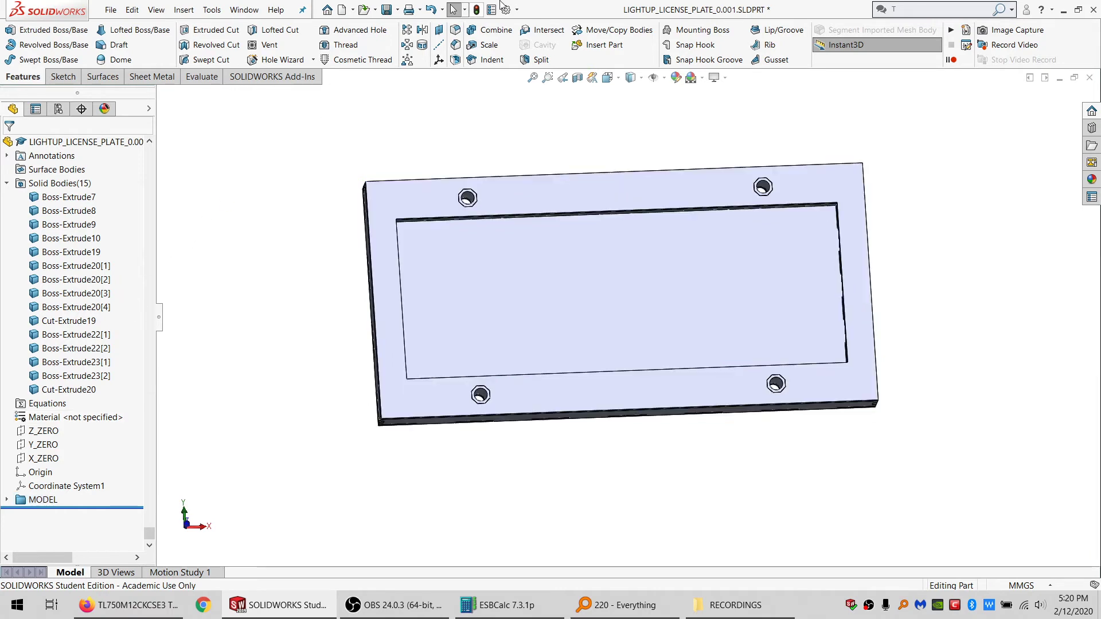
pyautogui.click(386, 11)
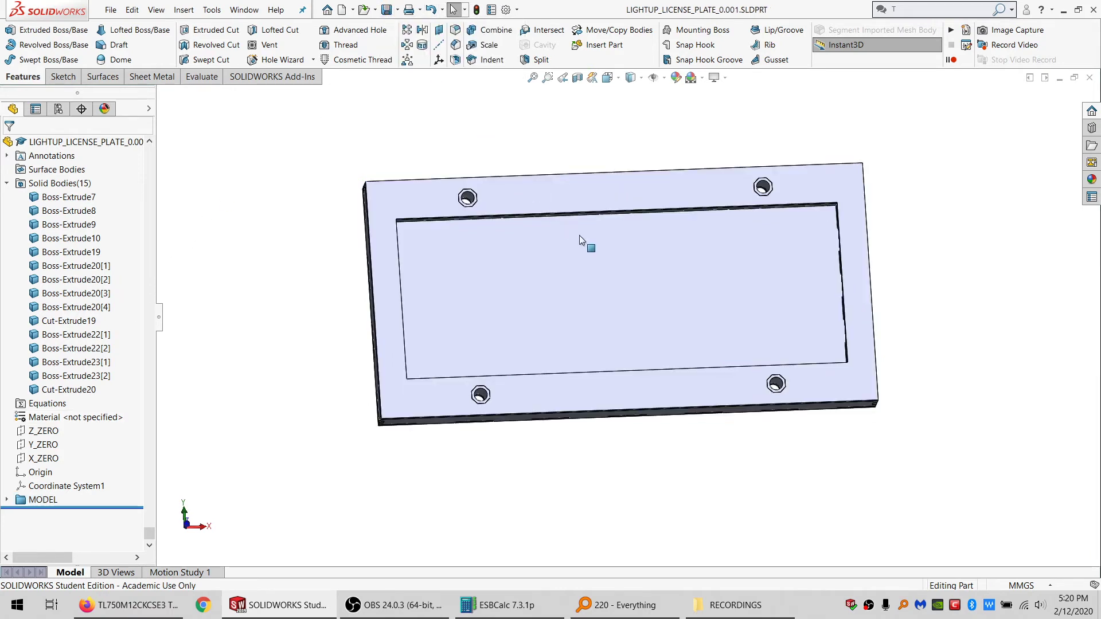
# Step: Hide all solid bodies and show only the short end wall body, Boss-Extrude7
pyautogui.scroll(3, 656, 226)
pyautogui.scroll(-3, 668, 329)
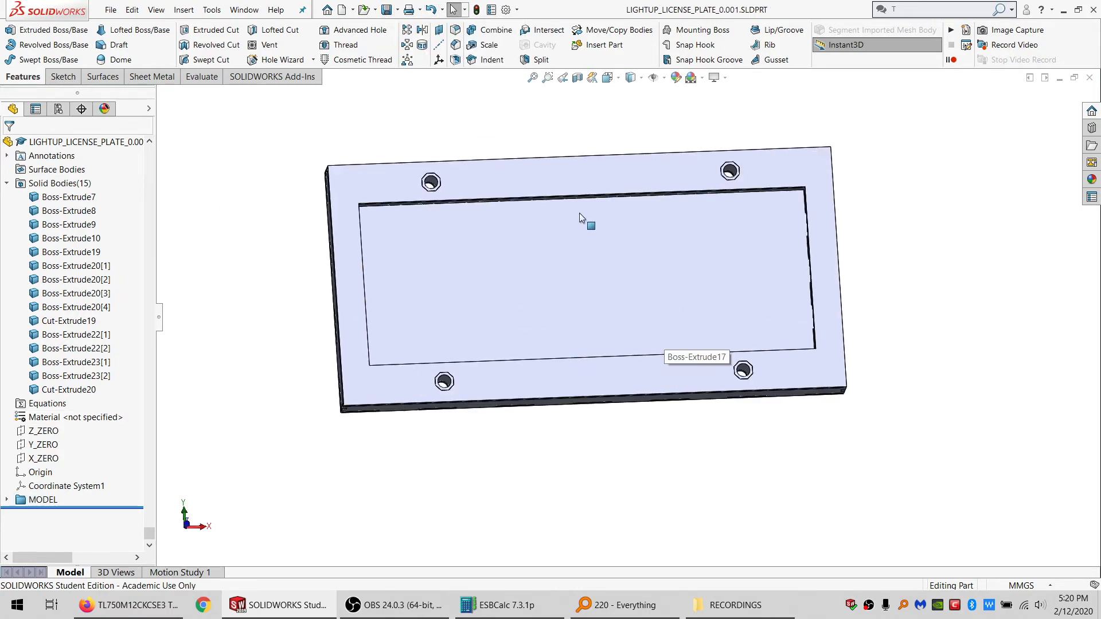
pyautogui.moveTo(579, 212); pyautogui.dragTo(570, 149, button='middle')
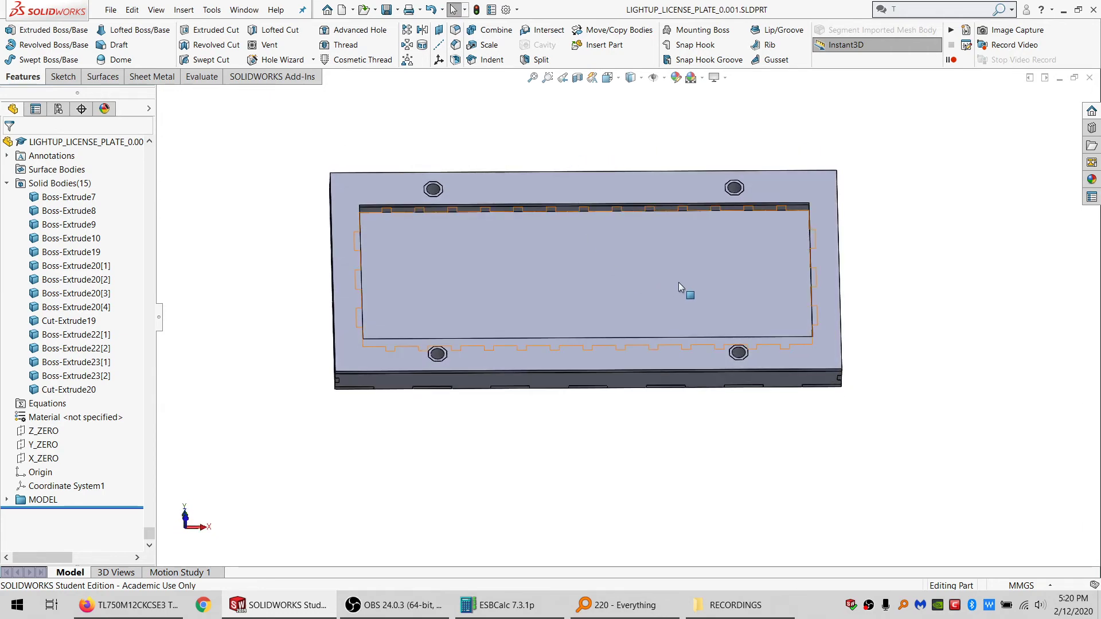
pyautogui.moveTo(610, 280); pyautogui.dragTo(597, 329, button='middle')
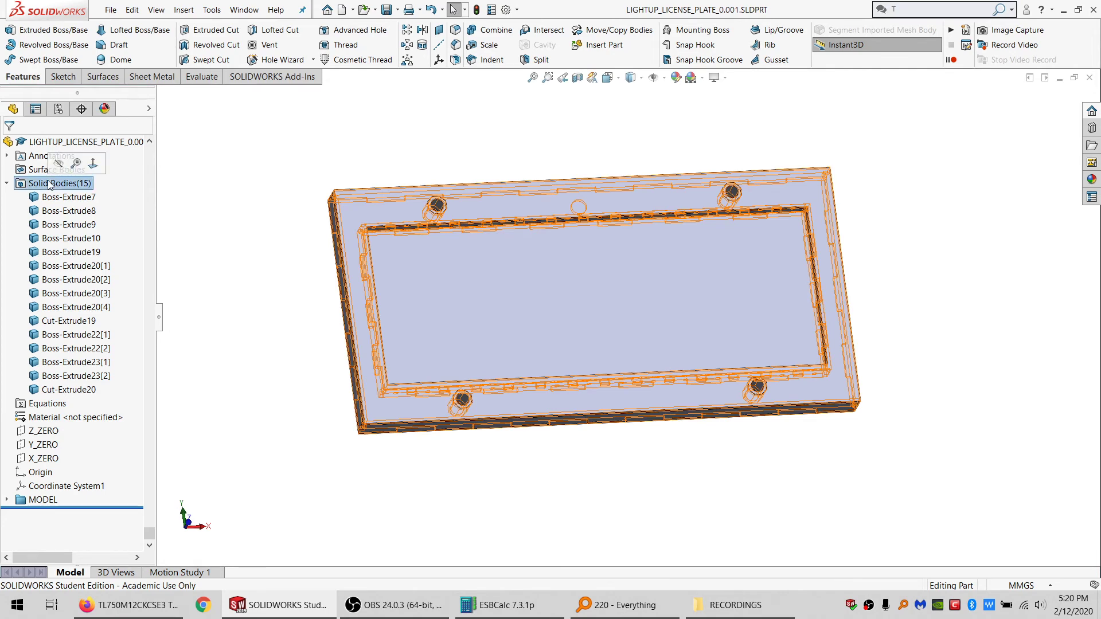
pyautogui.click(66, 196)
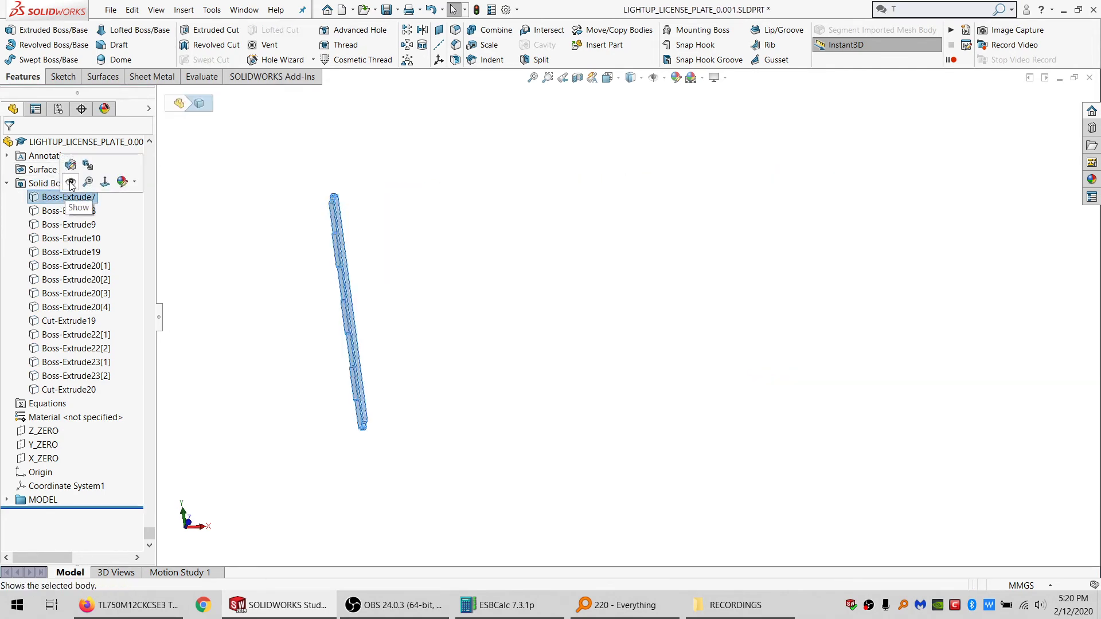
pyautogui.click(71, 183)
# Step: Start a sketch on the large outer face of the end wall and offset its outline outward by 0.1 mm
pyautogui.moveTo(391, 379); pyautogui.dragTo(473, 216, button='middle')
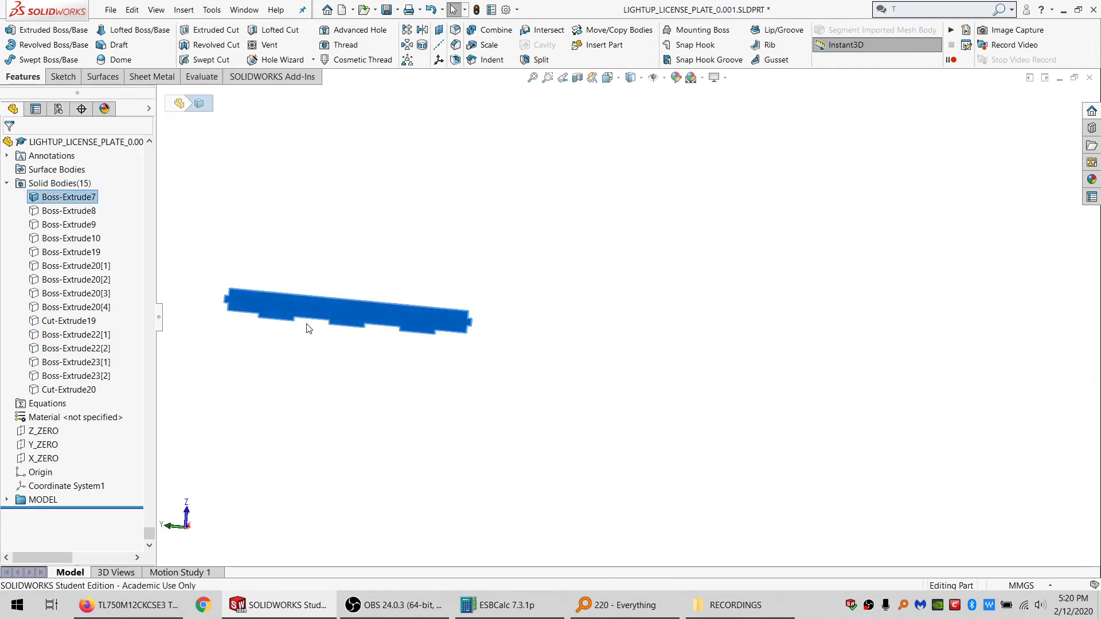
pyautogui.click(294, 300)
pyautogui.click(244, 204)
pyautogui.click(262, 308)
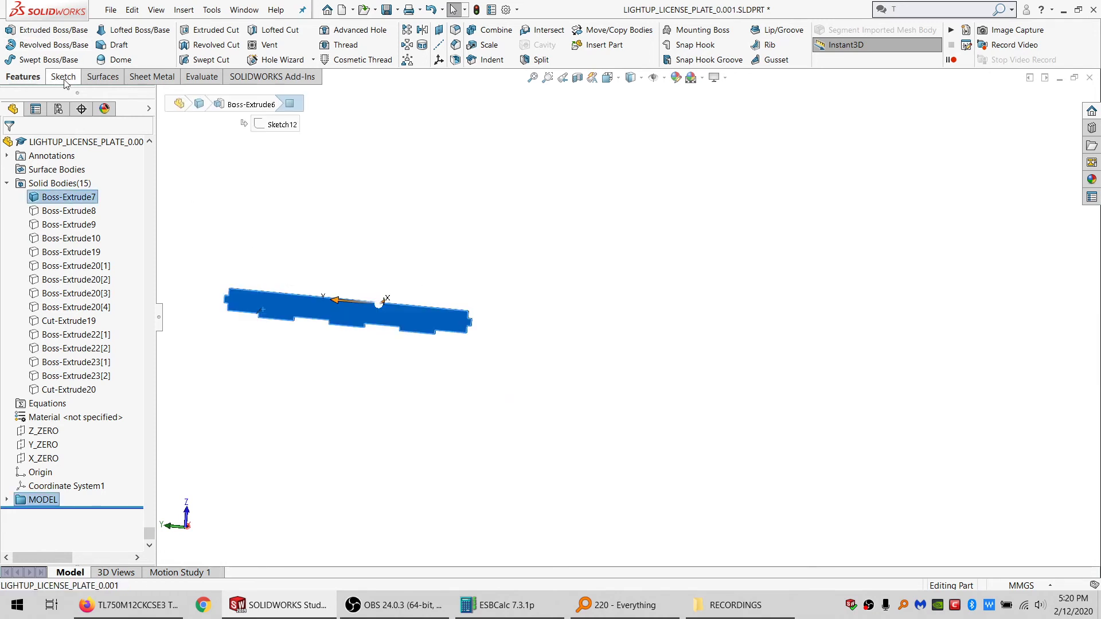
pyautogui.click(63, 77)
pyautogui.click(12, 33)
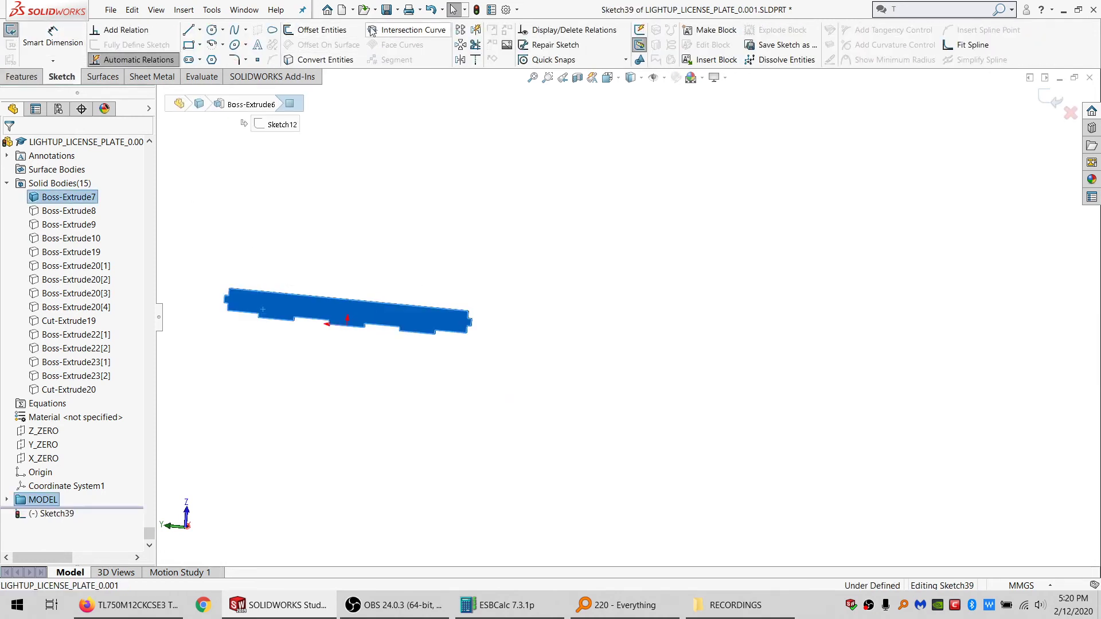
pyautogui.click(321, 30)
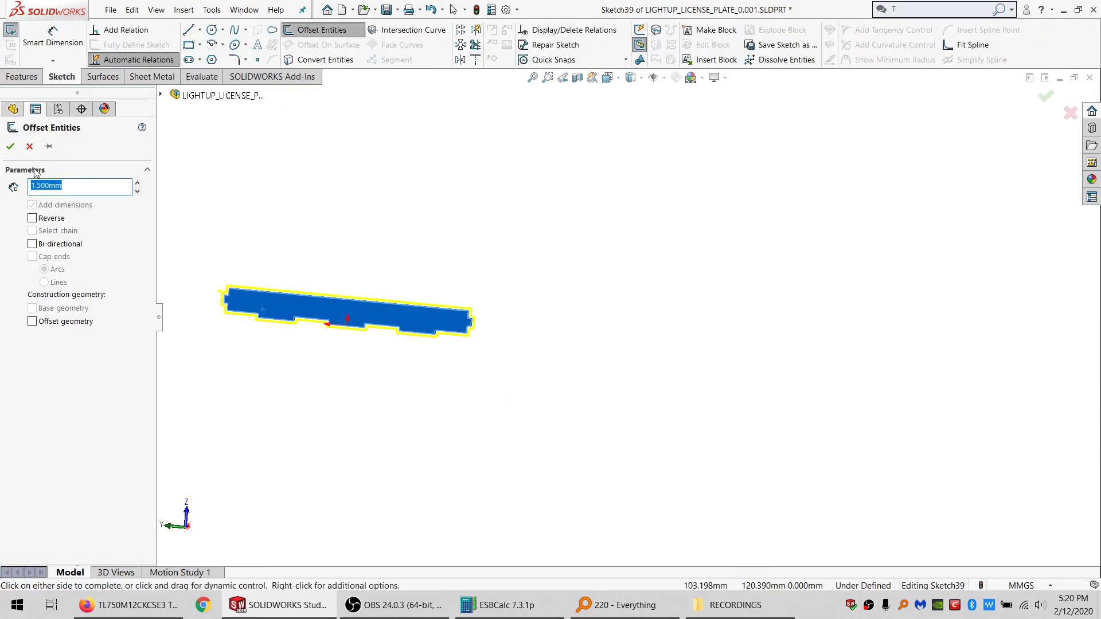
pyautogui.write('.1')
pyautogui.press('Return')
pyautogui.click(11, 146)
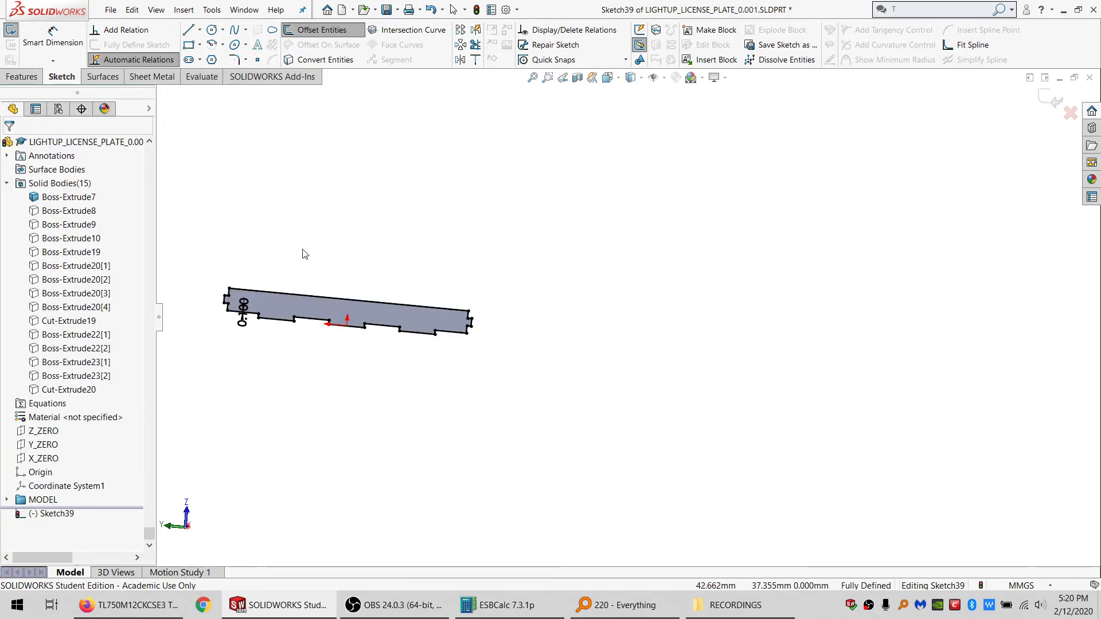
# Step: Set the offset dimension to the equation "SURROUND_MATL_KERF" / 2 and copy that expression for reuse
pyautogui.doubleClick(243, 312)
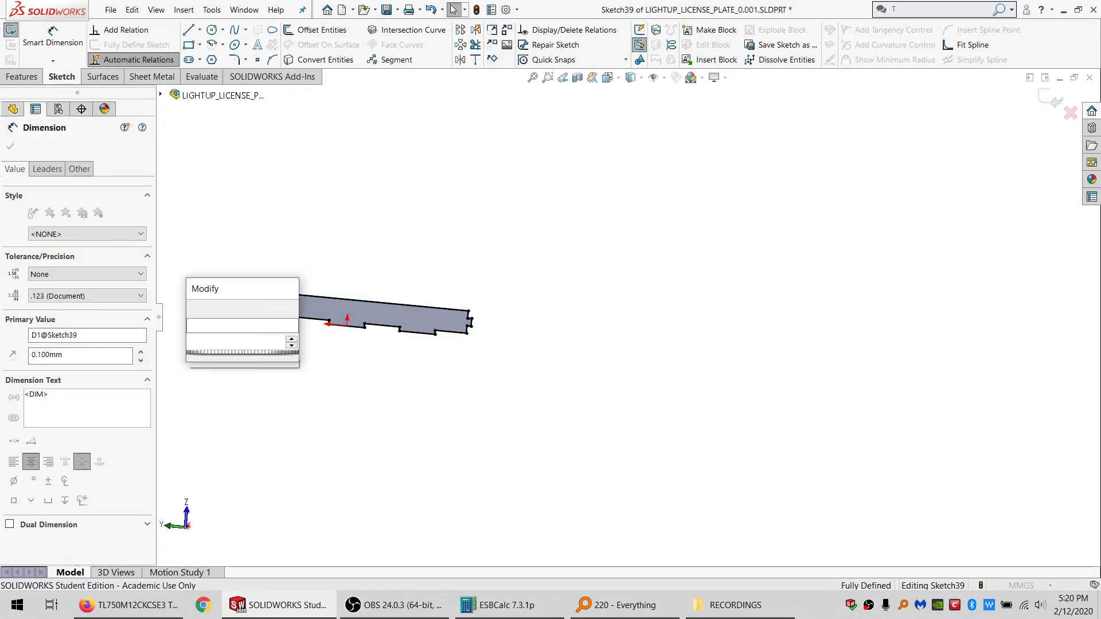
pyautogui.write('=')
pyautogui.moveTo(251, 377)
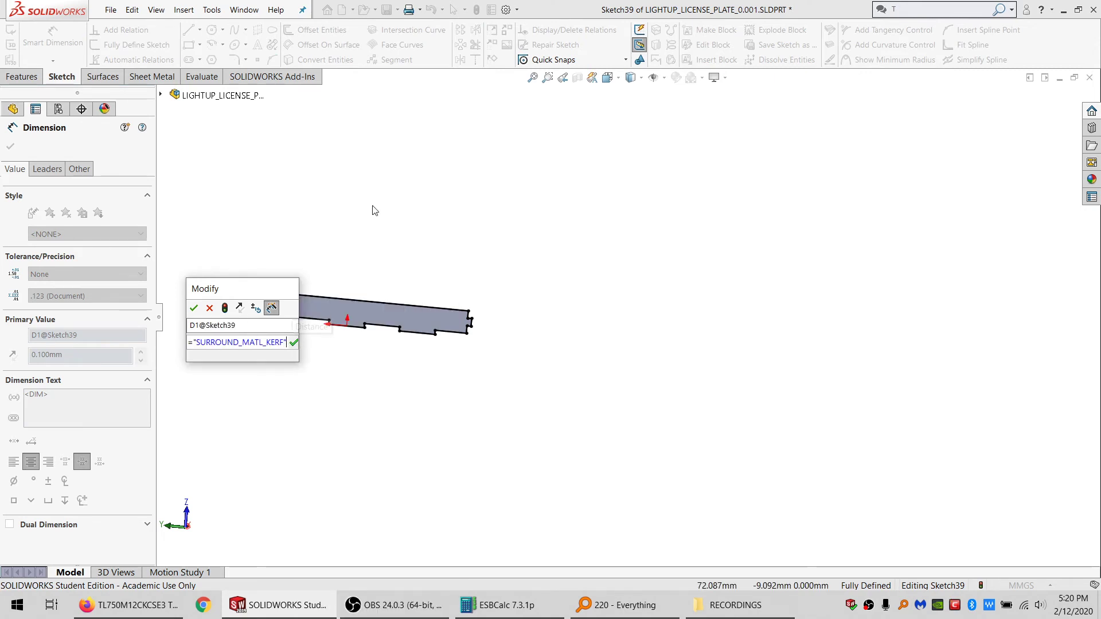
pyautogui.write('/ 2')
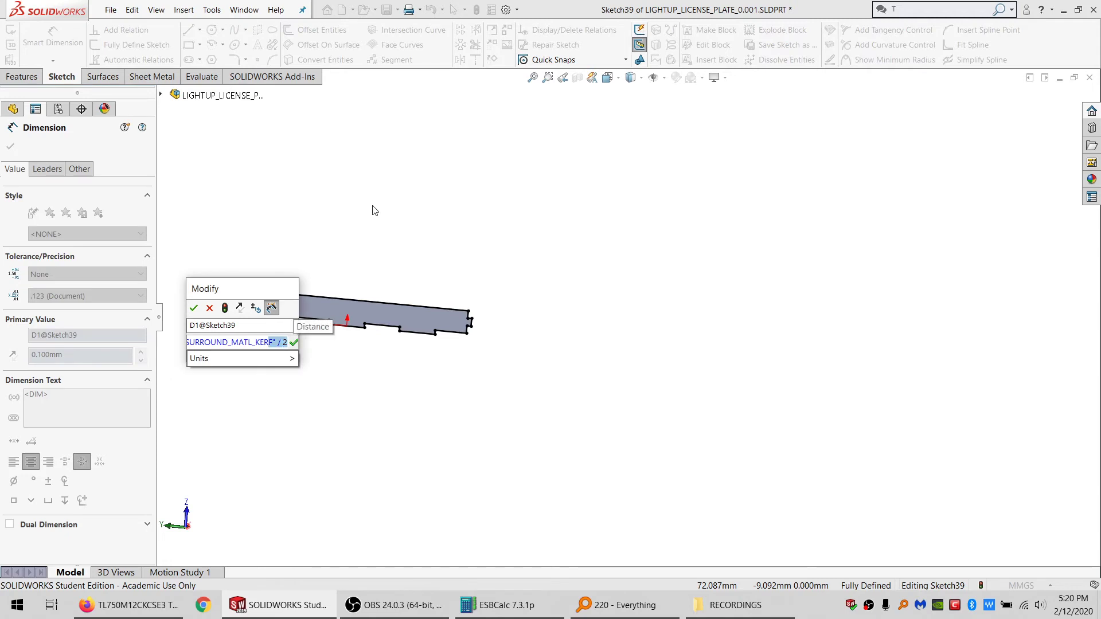
pyautogui.press('Home')
pyautogui.hotkey('shift', 'End')
pyautogui.hotkey('ctrl', 'c')
pyautogui.press('Return')
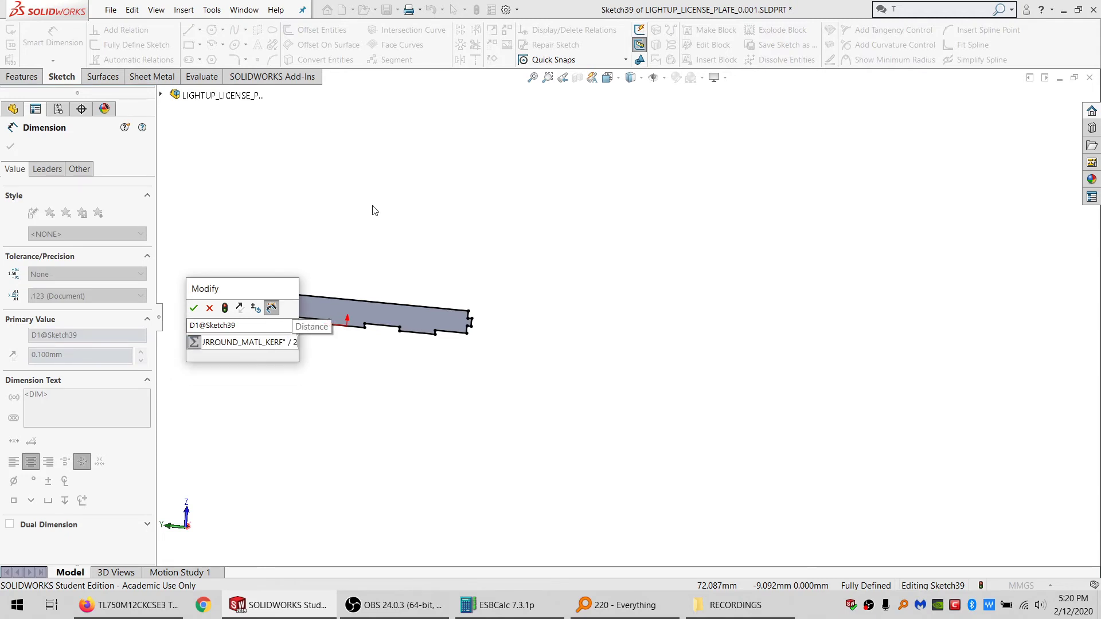
pyautogui.press('Return')
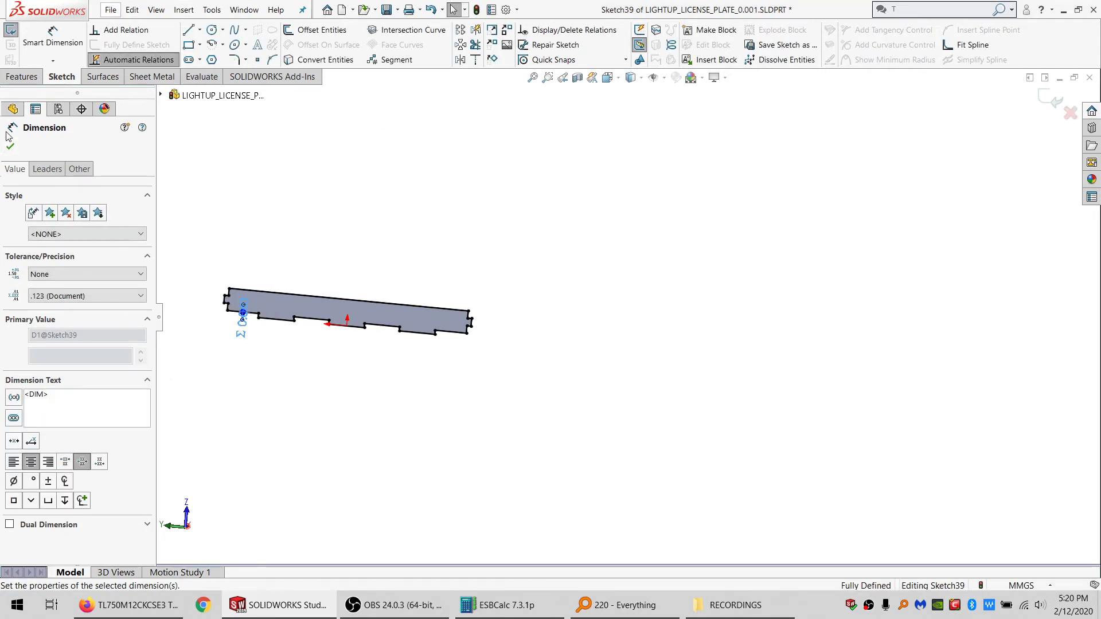
# Step: Extrude the offset outline Up To Surface to the wall's opposite face, merging it only with the Boss-Extrude7 body
pyautogui.click(22, 77)
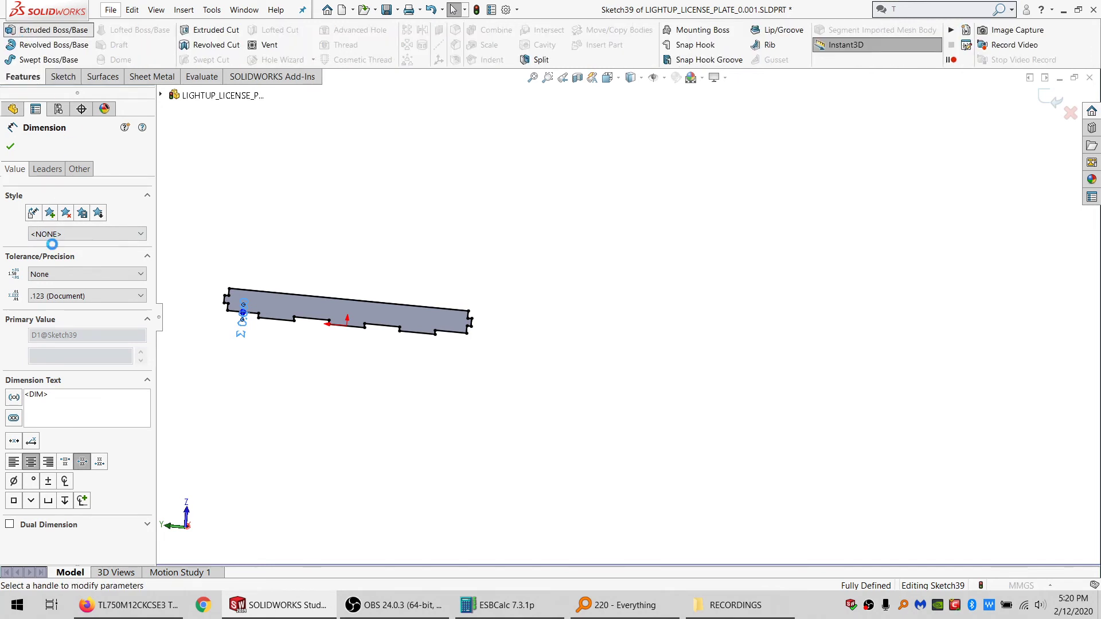
pyautogui.click(60, 226)
pyautogui.click(62, 270)
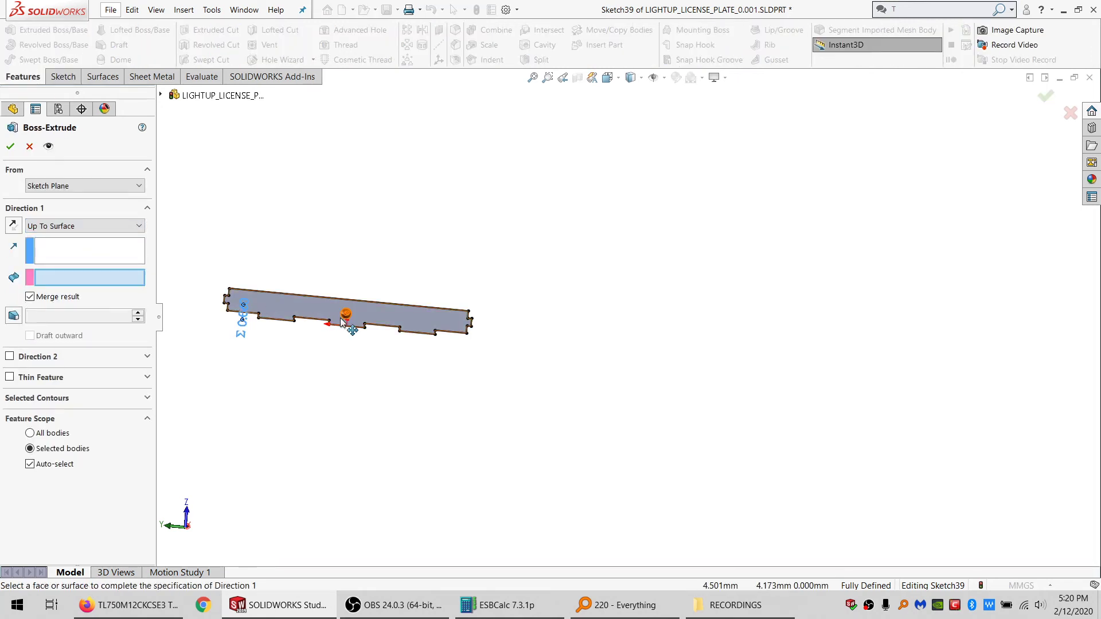
pyautogui.moveTo(342, 321)
pyautogui.mouseDown(button='middle')
pyautogui.moveTo(265, 326)
pyautogui.moveTo(346, 327)
pyautogui.mouseUp(button='middle')
pyautogui.click(384, 284)
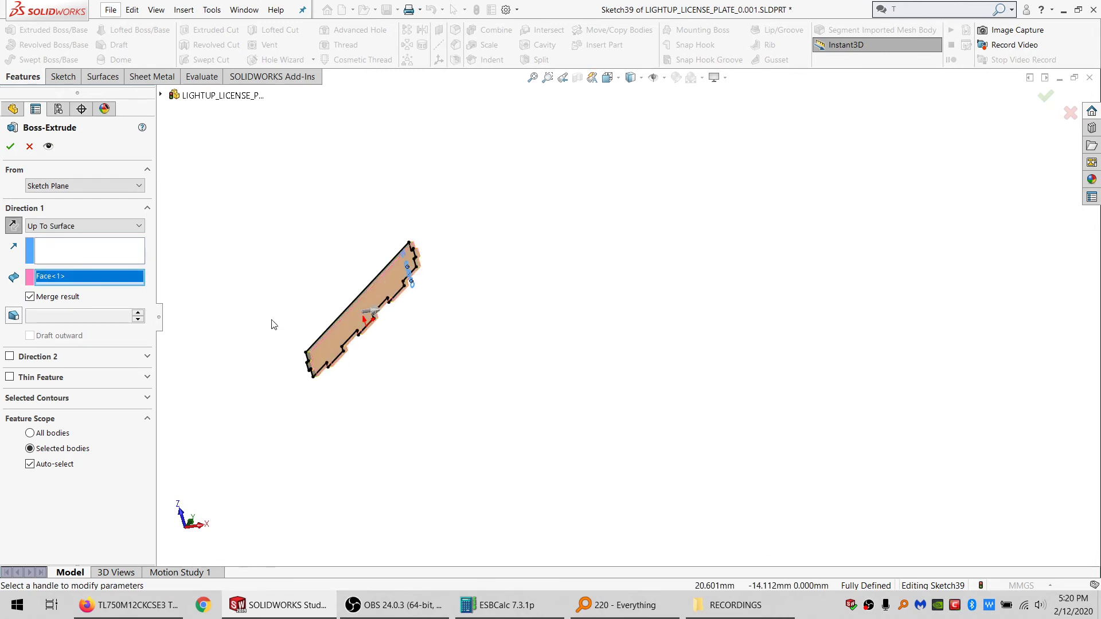
pyautogui.click(57, 450)
pyautogui.click(323, 358)
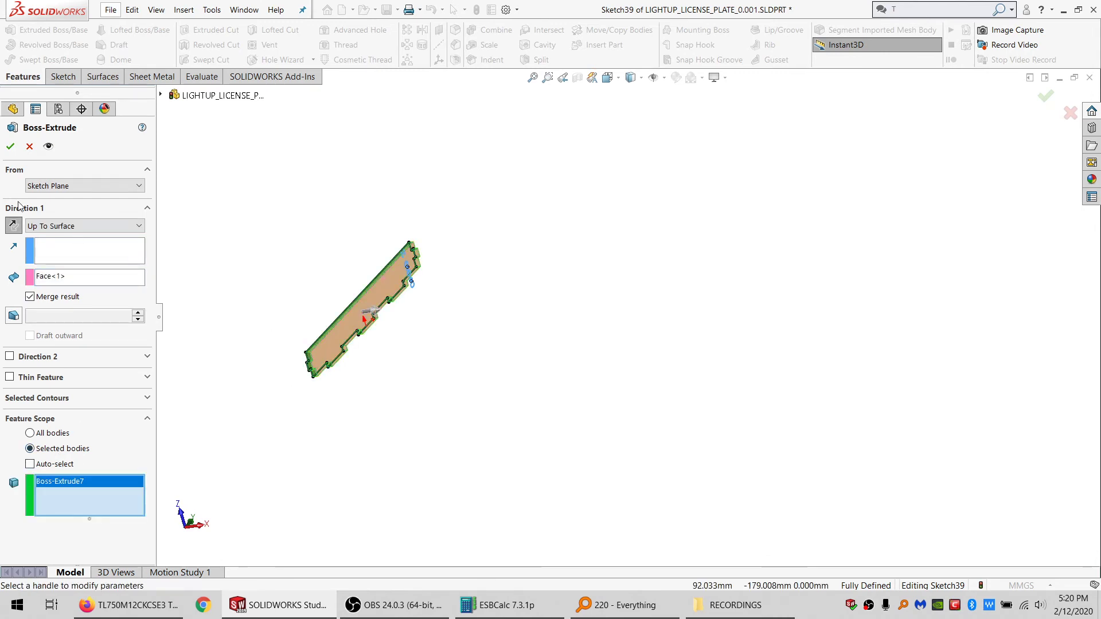
pyautogui.click(11, 148)
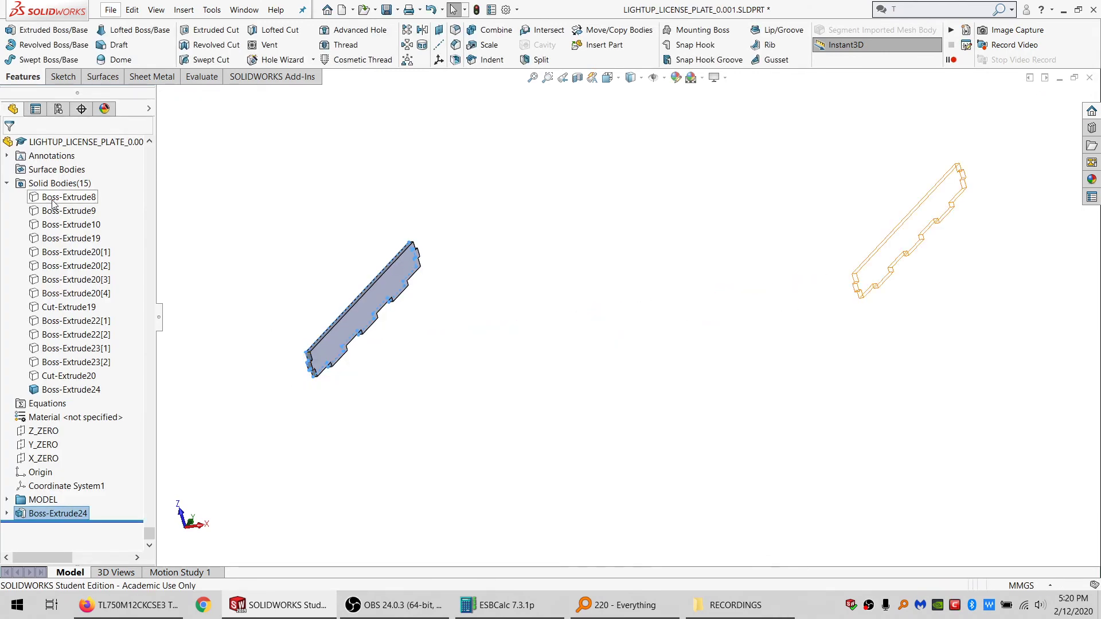
# Step: Show the opposite short end wall, Boss-Extrude8, and start a boss extrusion of Sketch39 from that wall's large face
pyautogui.click(67, 197)
pyautogui.click(68, 188)
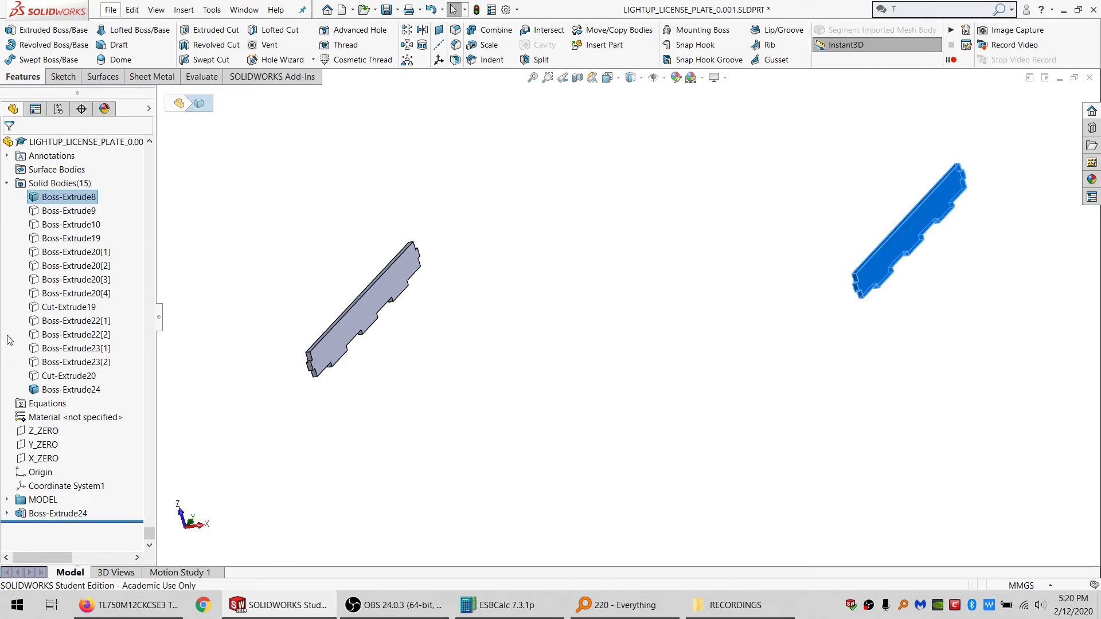
pyautogui.click(7, 514)
pyautogui.click(51, 527)
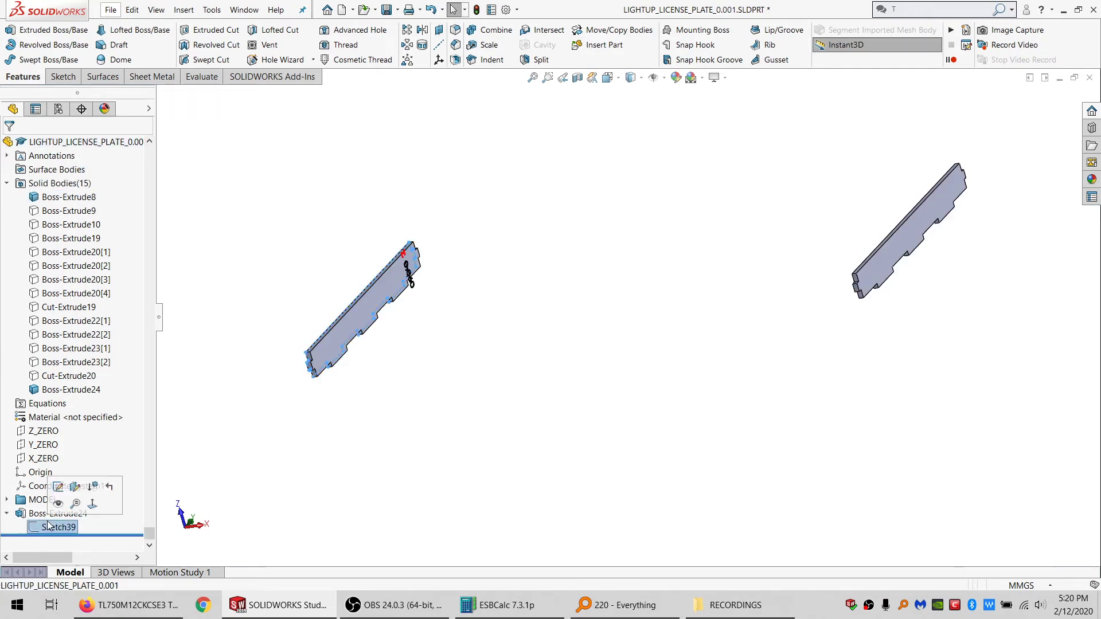
pyautogui.click(50, 35)
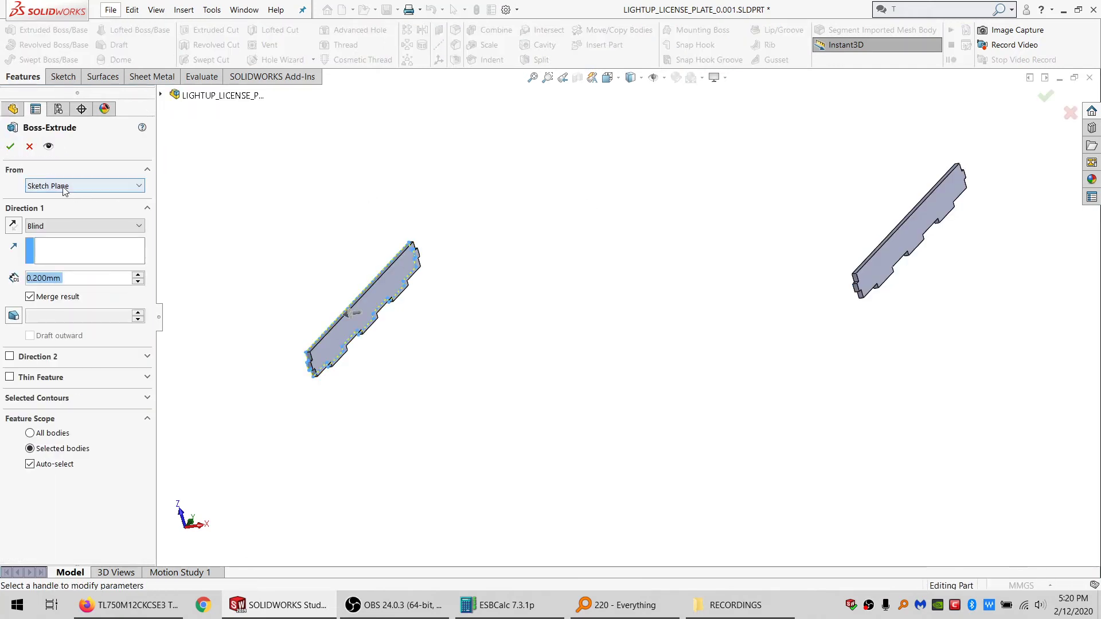
pyautogui.click(85, 185)
pyautogui.click(57, 209)
pyautogui.click(926, 245)
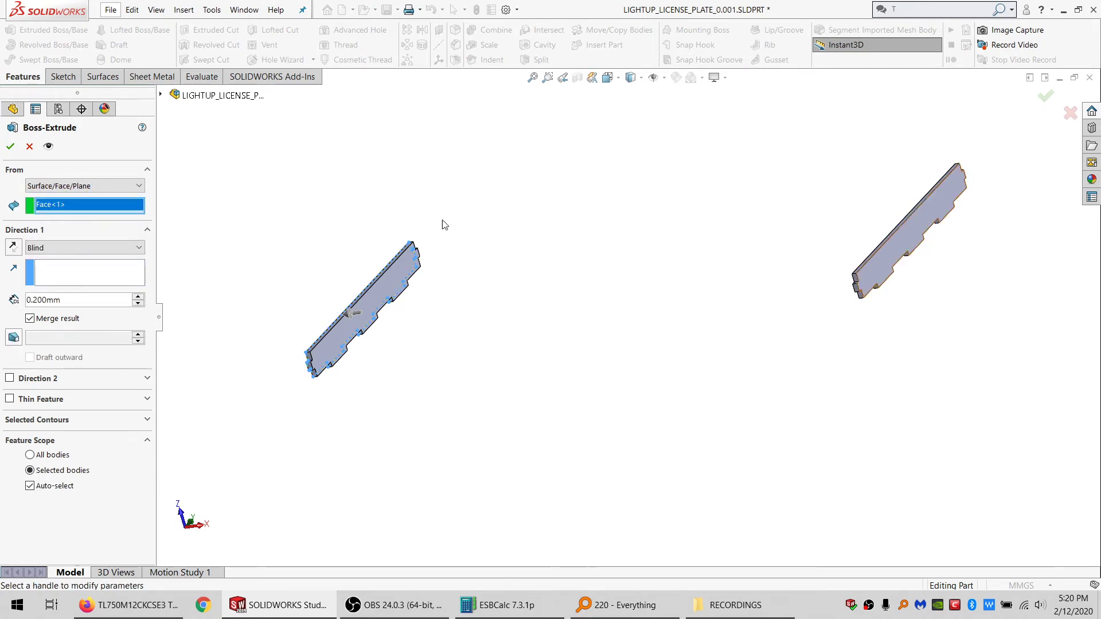
# Step: Extrude Up To Surface to the end wall's opposite face, merging only with the Boss-Extrude8 body
pyautogui.click(67, 247)
pyautogui.click(66, 290)
pyautogui.moveTo(917, 256); pyautogui.dragTo(1000, 224, button='middle')
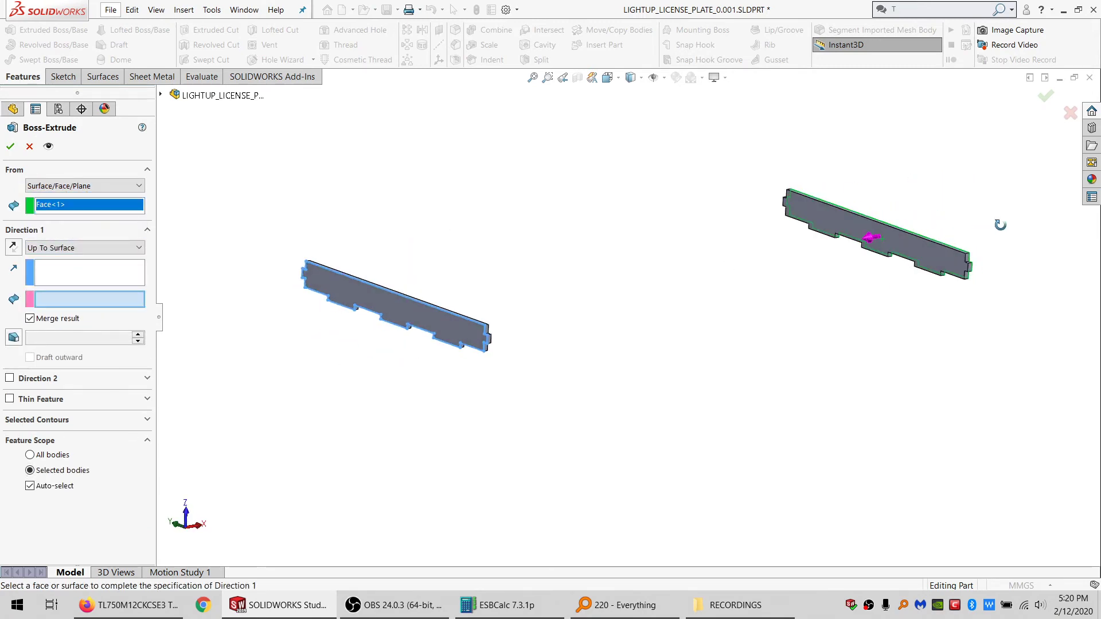
pyautogui.click(924, 255)
pyautogui.click(67, 486)
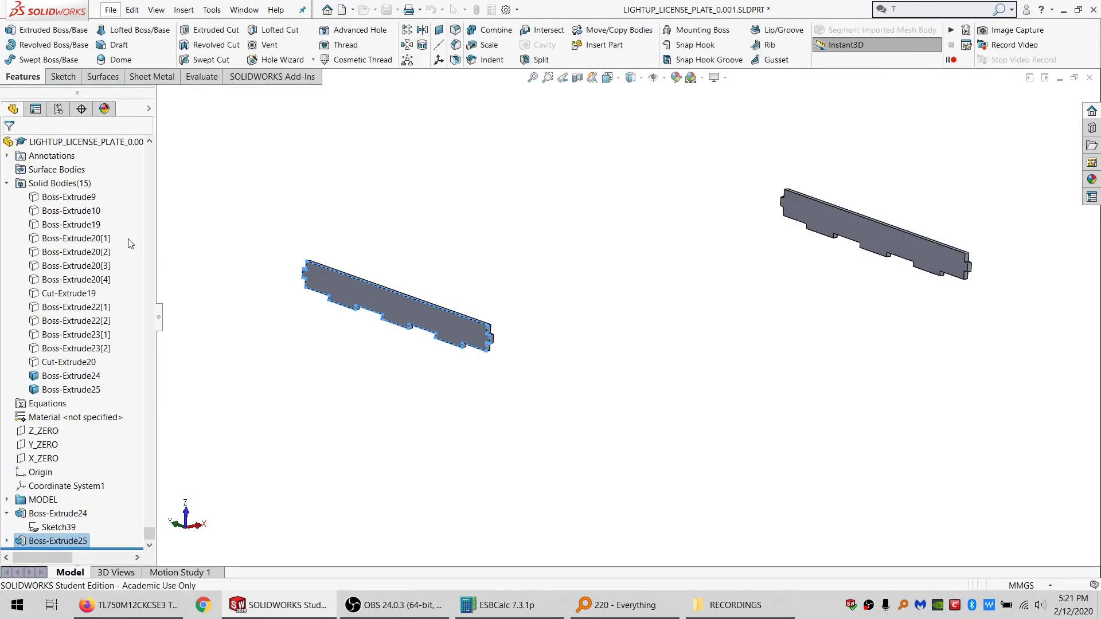
# Step: Show the long wall body Boss-Extrude9 and hide the finished end walls, Boss-Extrude24 and Boss-Extrude25
pyautogui.click(64, 198)
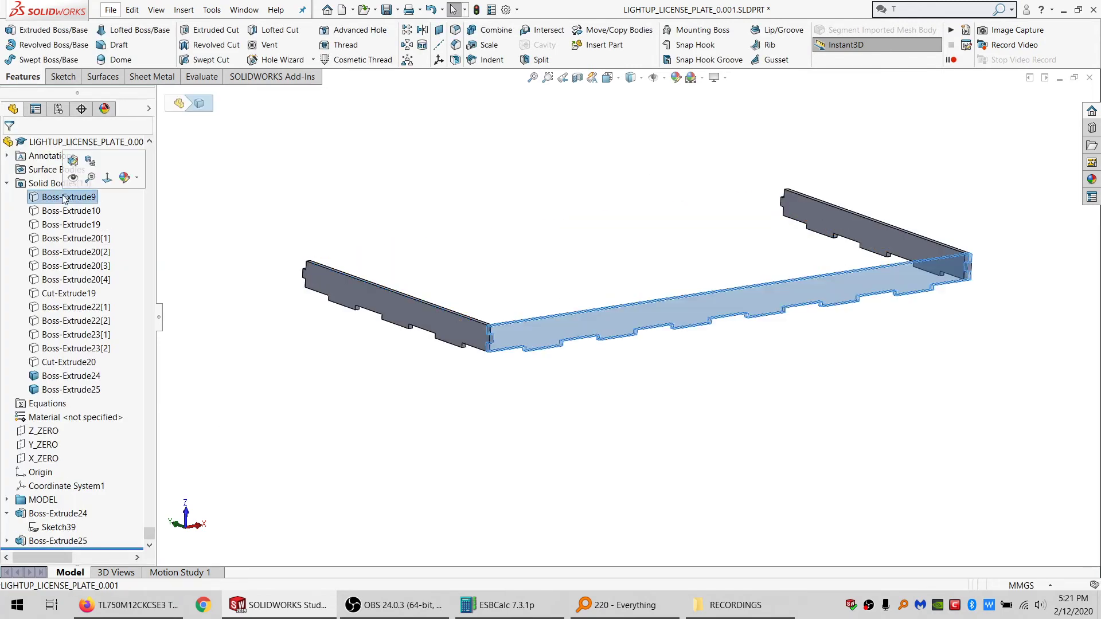
pyautogui.click(63, 375)
pyautogui.keyDown('ctrl'); pyautogui.click(63, 389); pyautogui.keyUp('ctrl')
pyautogui.click(73, 368)
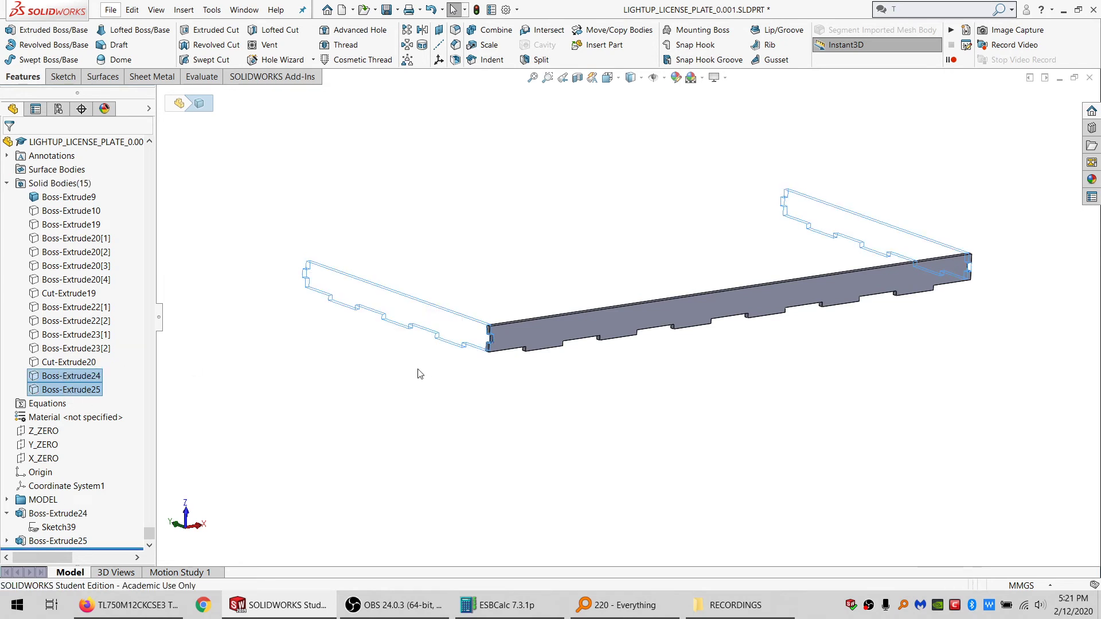
# Step: Offset the long wall's outline outward in a new sketch on its large face, setting the offset to "SURROUND_MATL_KERF" / 2
pyautogui.click(515, 338)
pyautogui.click(59, 76)
pyautogui.click(10, 32)
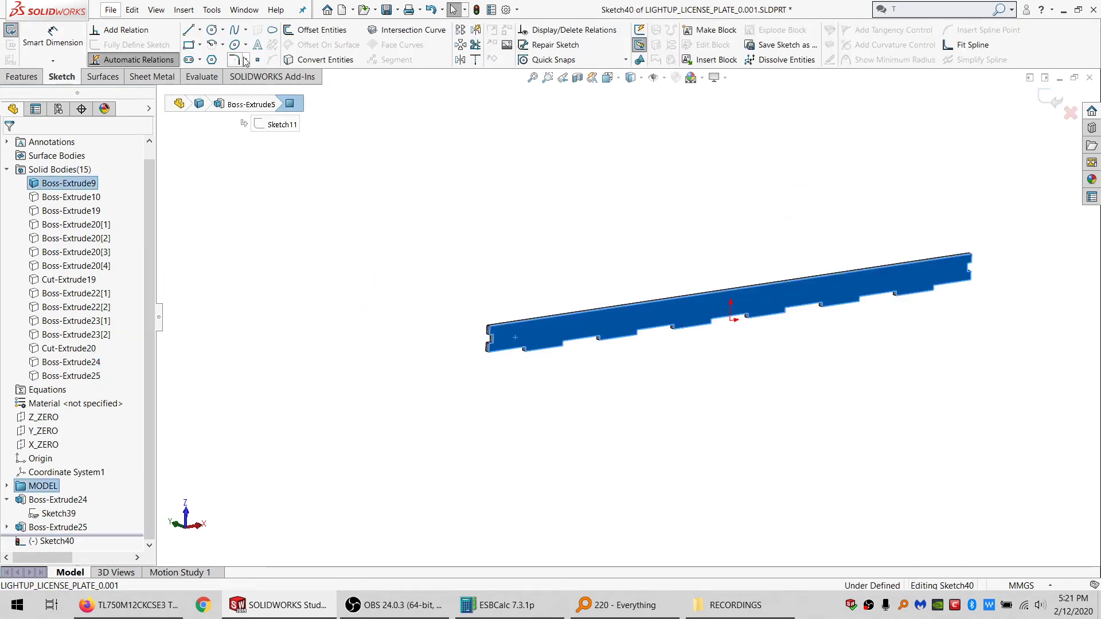
pyautogui.click(306, 32)
pyautogui.click(10, 147)
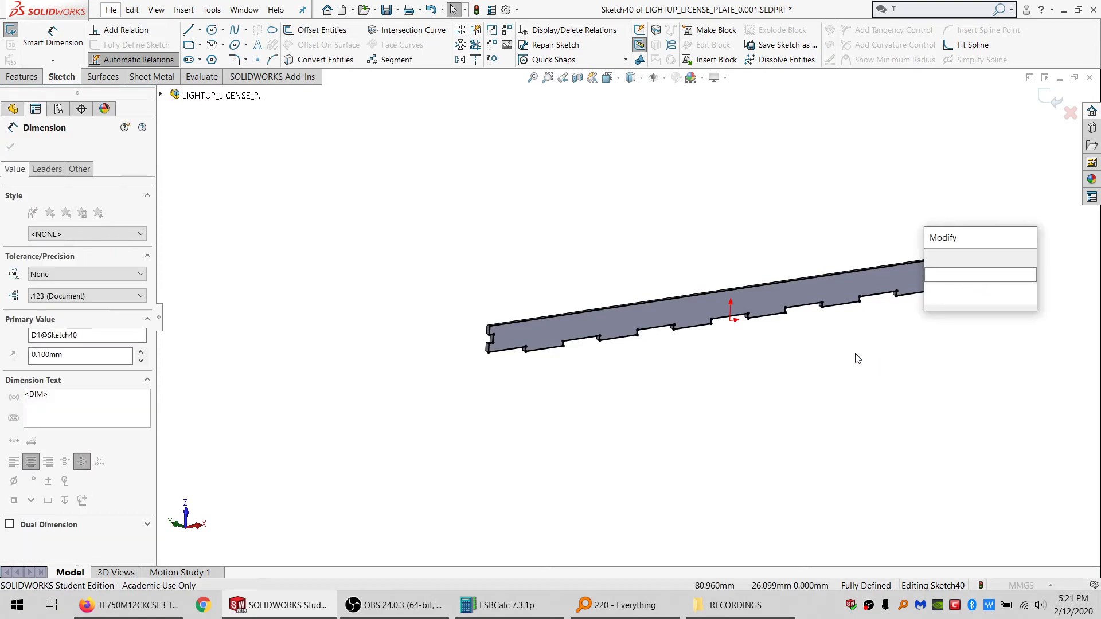
pyautogui.hotkey('ctrl', 'v')
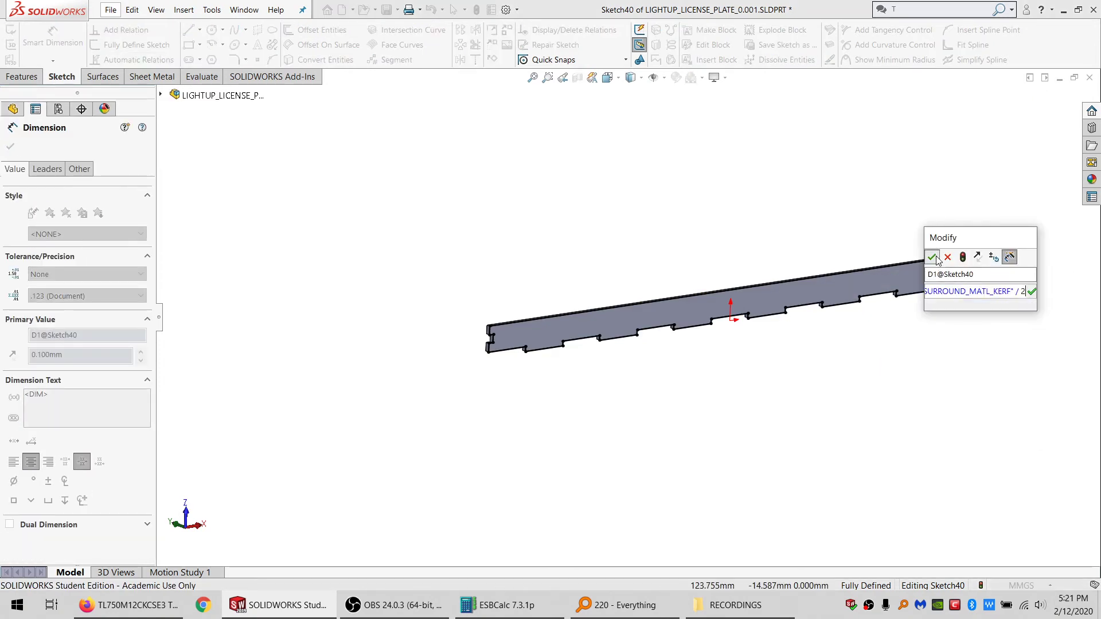
pyautogui.click(932, 257)
# Step: Extrude the offset outline Up To Surface to the long wall's opposite face, merging it only with the Boss-Extrude9 body
pyautogui.click(11, 80)
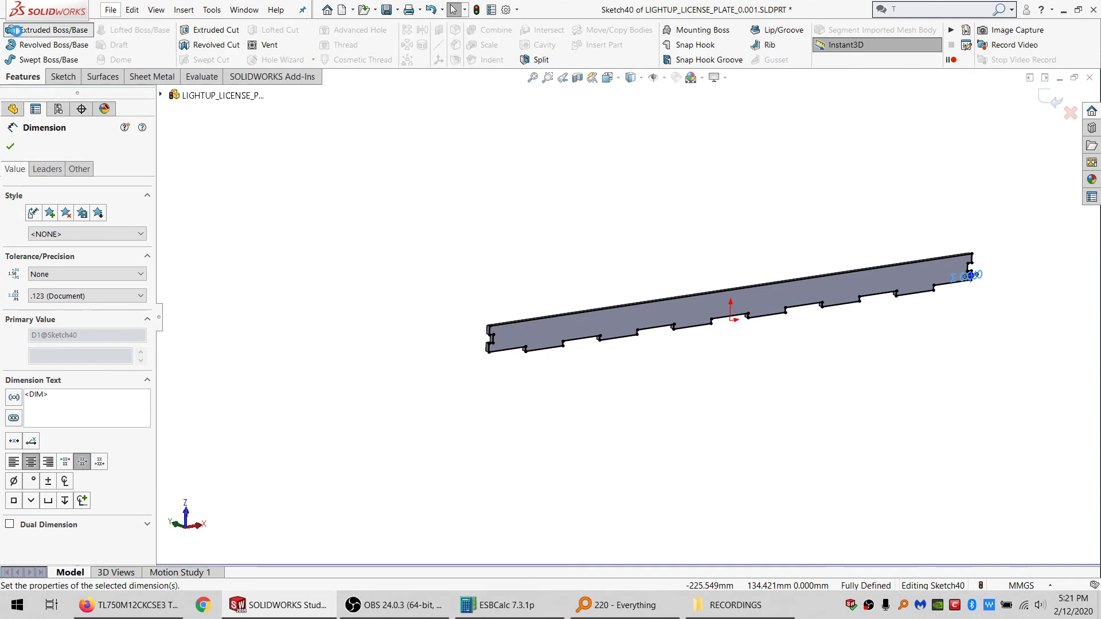
pyautogui.click(48, 30)
pyautogui.click(85, 226)
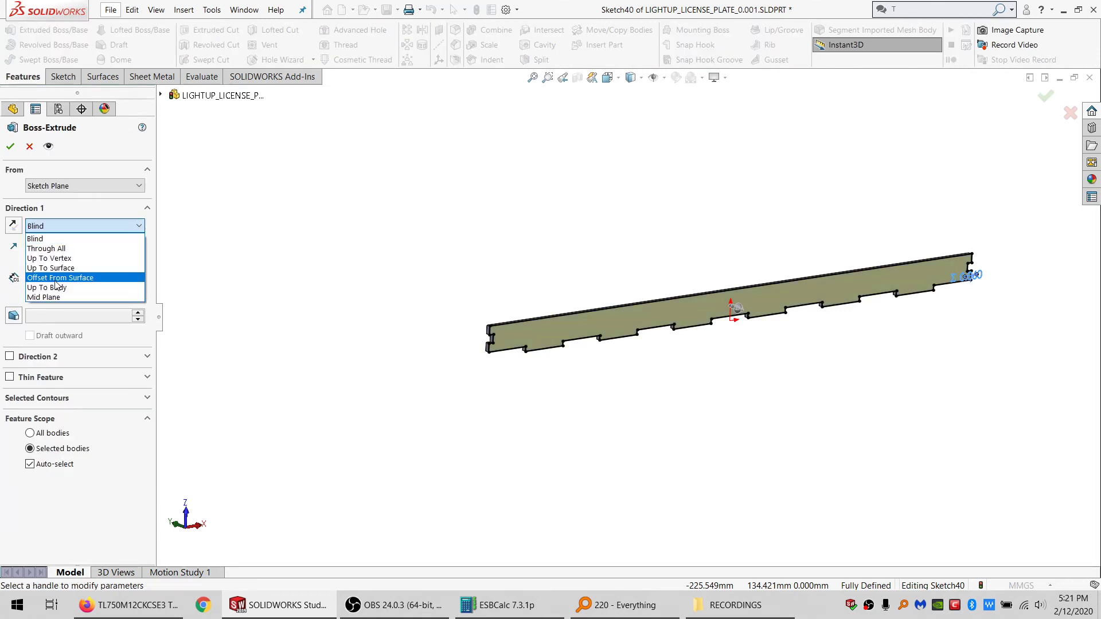
pyautogui.click(56, 268)
pyautogui.moveTo(659, 310); pyautogui.dragTo(610, 267, button='middle')
pyautogui.click(610, 267)
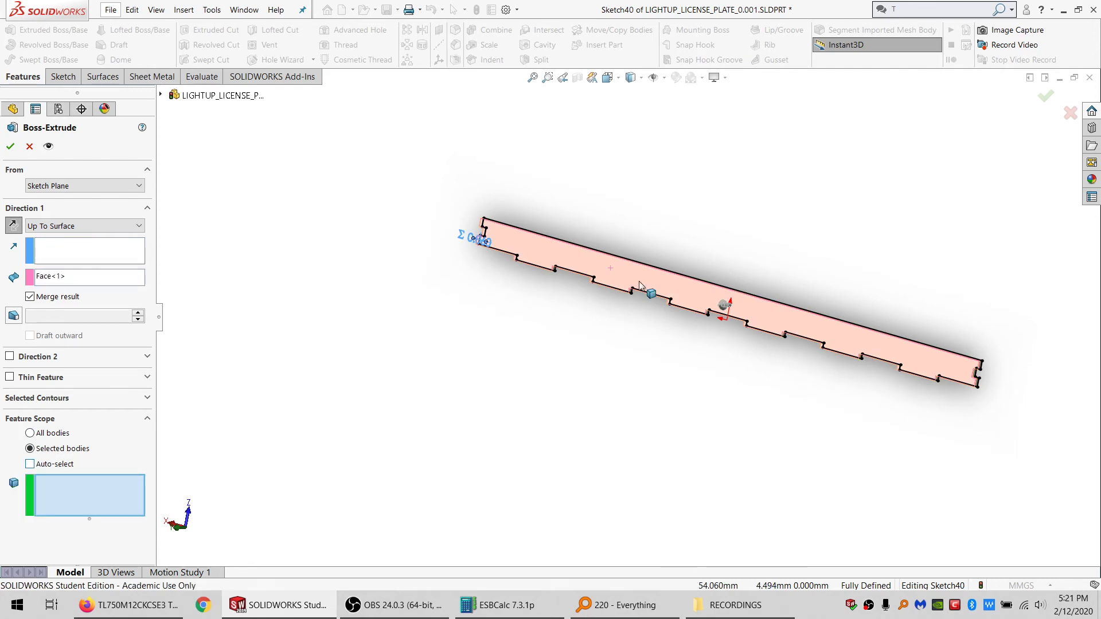
pyautogui.click(618, 263)
pyautogui.press('Return')
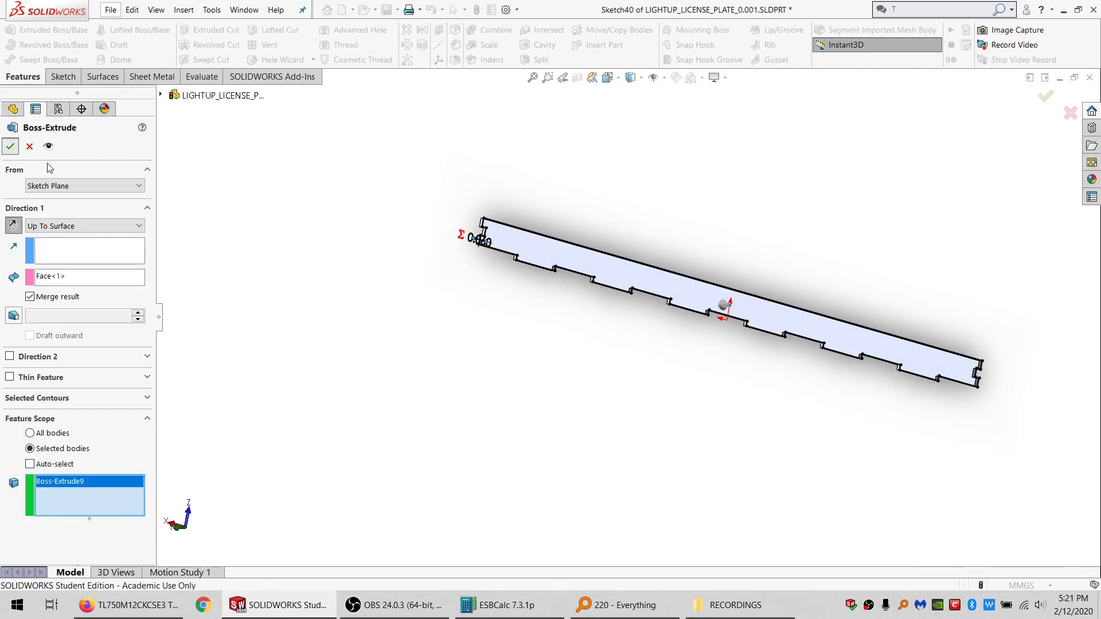
# Step: Show the other long wall, Boss-Extrude10, and start a boss extrusion of Sketch40 with the Surface/Face/Plane start condition
pyautogui.click(72, 182)
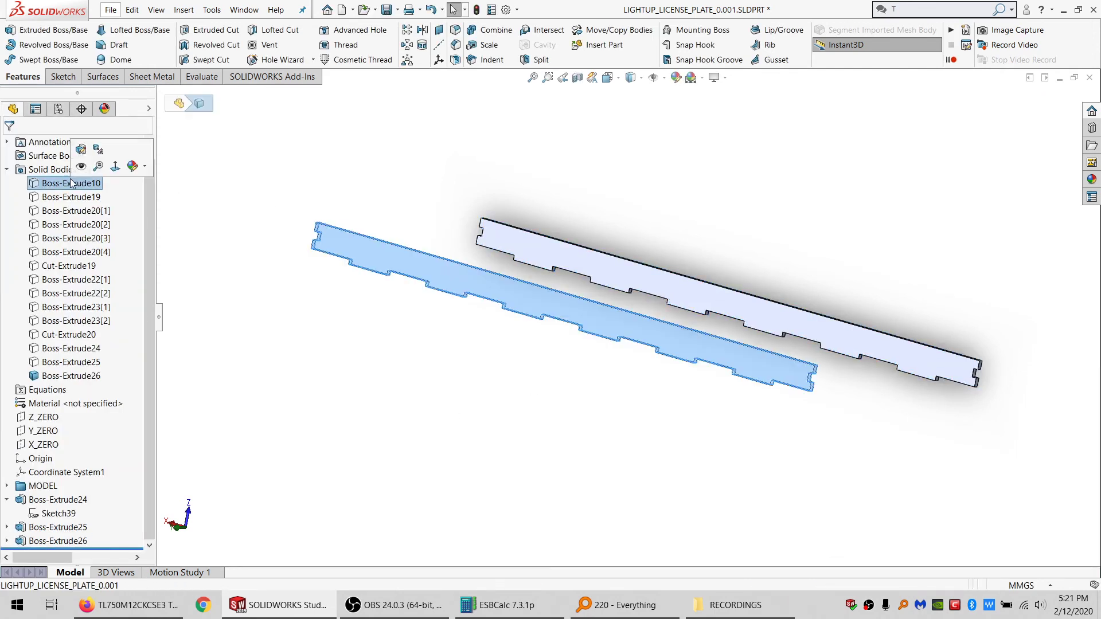
pyautogui.doubleClick(55, 541)
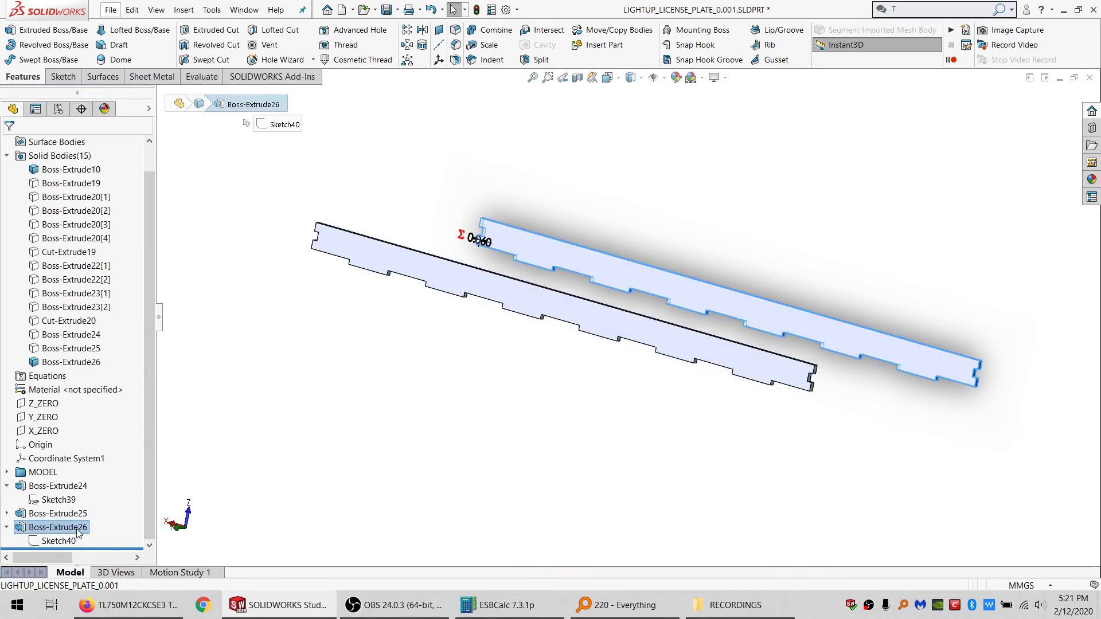
pyautogui.click(58, 540)
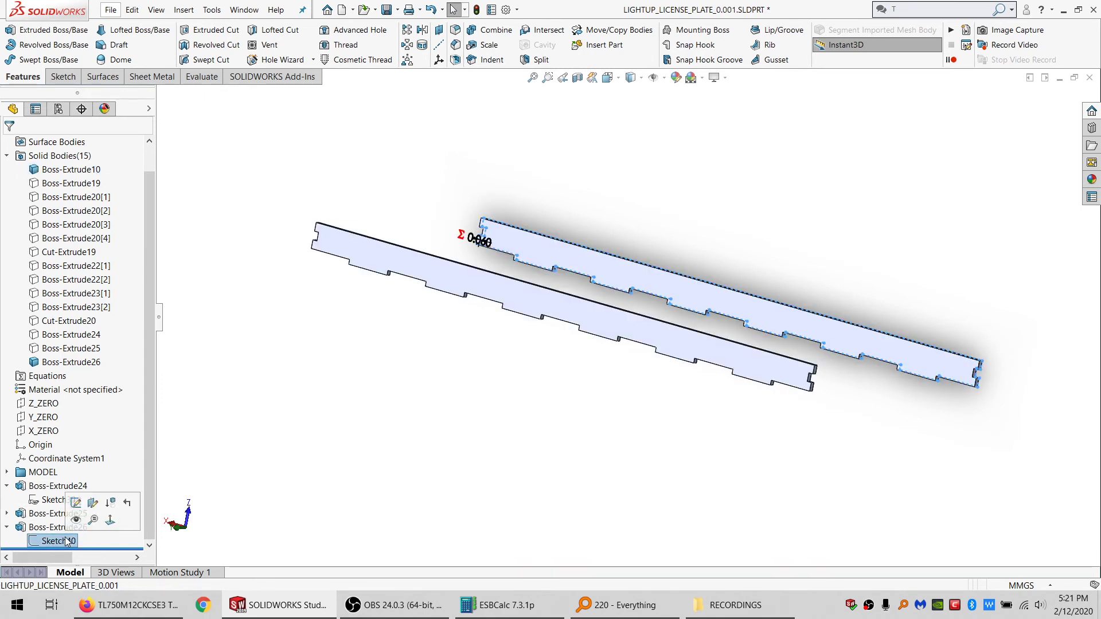
pyautogui.click(37, 31)
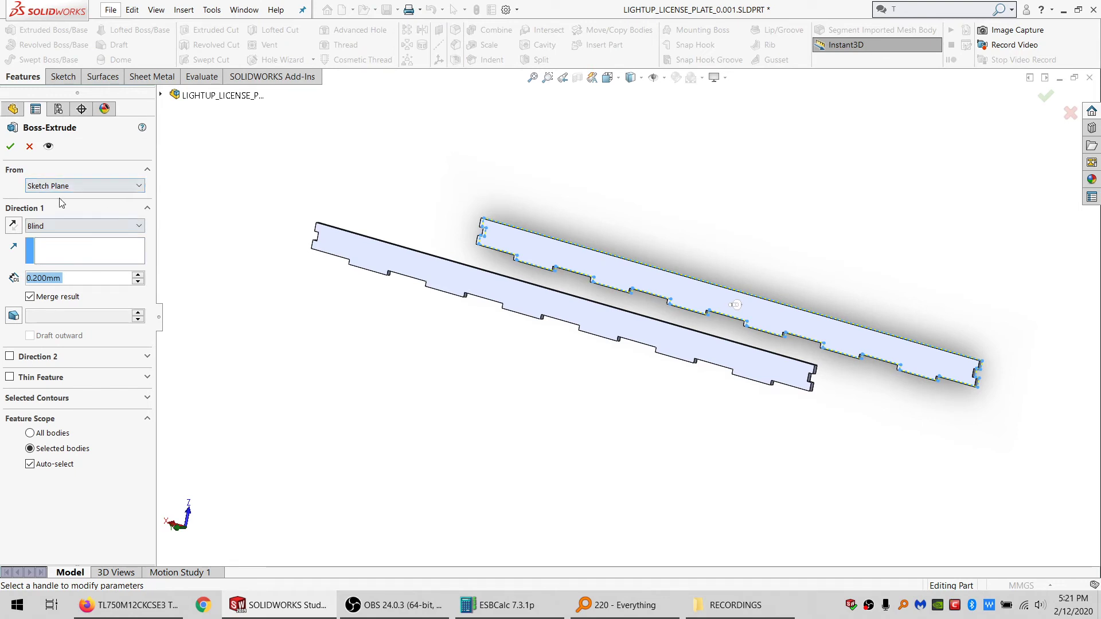
pyautogui.click(63, 185)
pyautogui.click(80, 204)
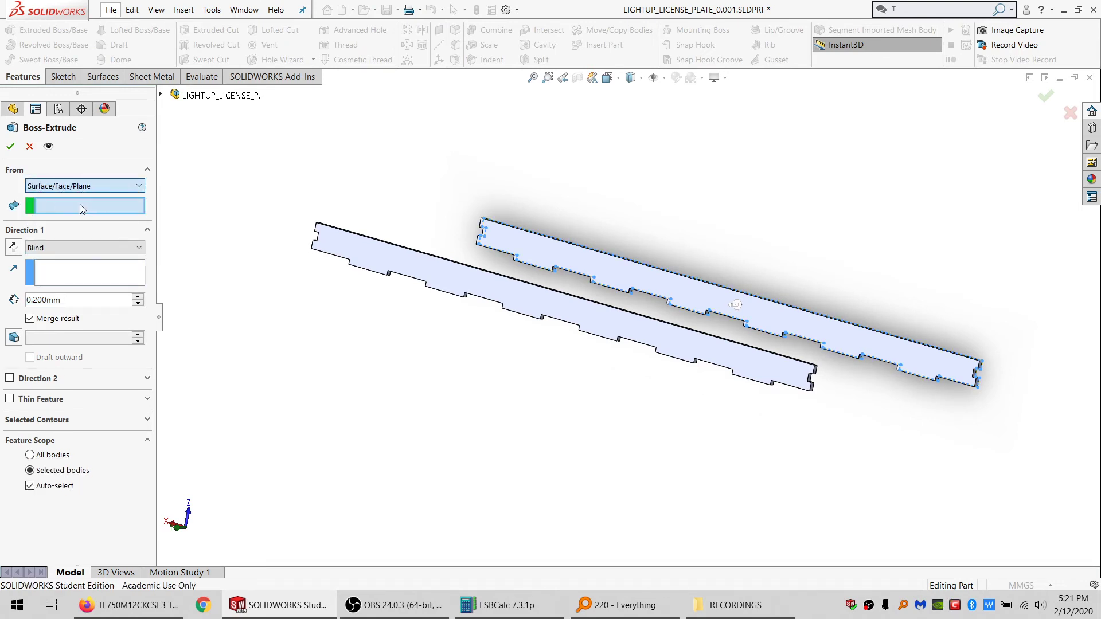
# Step: Extrude from the second long wall's face Up To Surface to its opposite face, merging only with the Boss-Extrude10 body
pyautogui.click(61, 247)
pyautogui.click(58, 292)
pyautogui.moveTo(344, 298); pyautogui.dragTo(425, 290, button='middle')
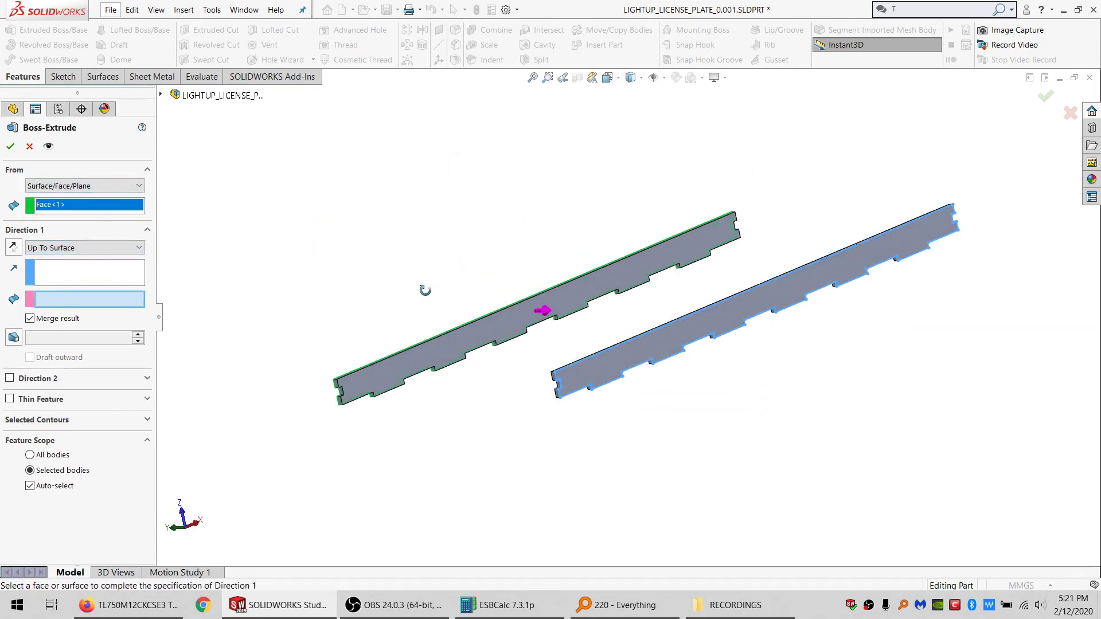
pyautogui.click(479, 324)
pyautogui.click(59, 487)
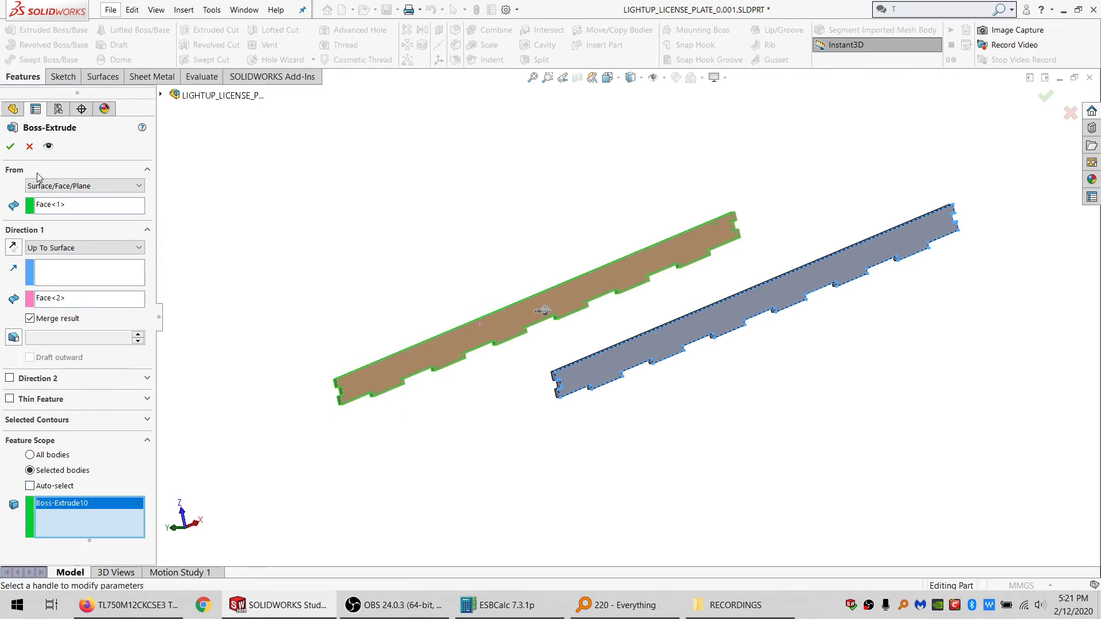
pyautogui.click(10, 147)
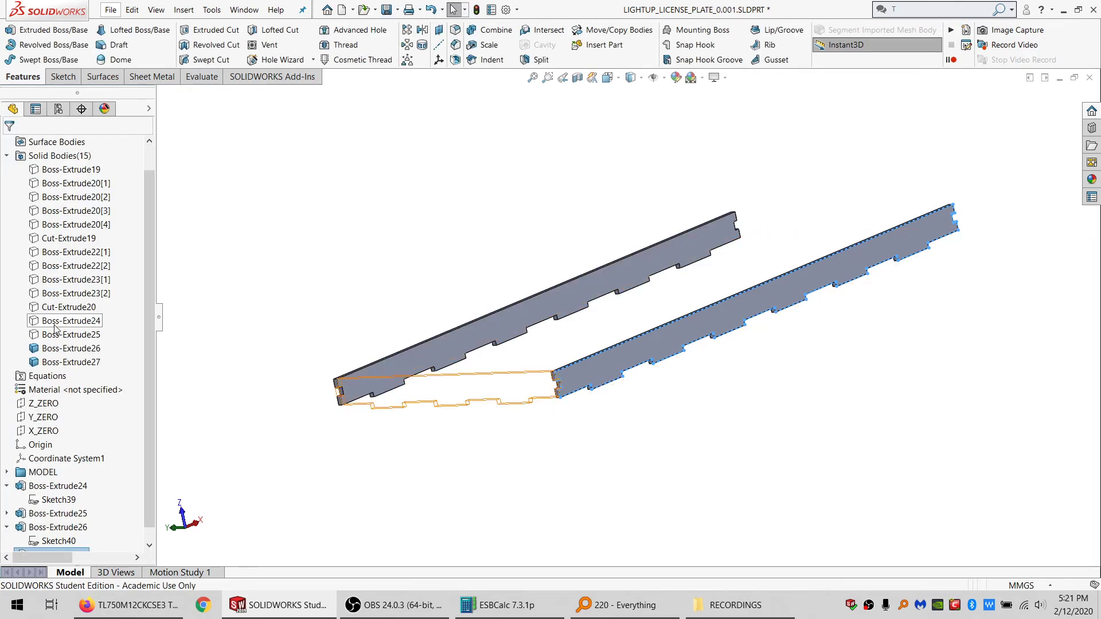
# Step: Hide the finished long walls, Boss-Extrude26 and Boss-Extrude27, and show only the tabbed plate body Boss-Extrude19
pyautogui.click(55, 353)
pyautogui.keyDown('ctrl'); pyautogui.click(55, 364); pyautogui.keyUp('ctrl')
pyautogui.click(66, 346)
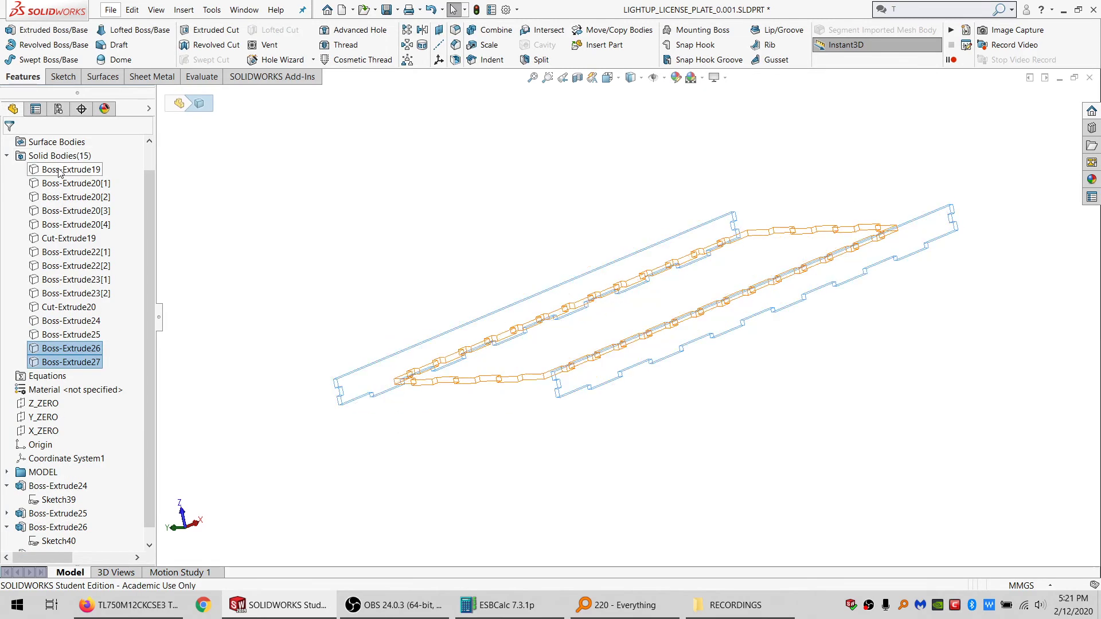
pyautogui.click(58, 169)
pyautogui.click(69, 152)
pyautogui.hotkey('ctrl', '1')
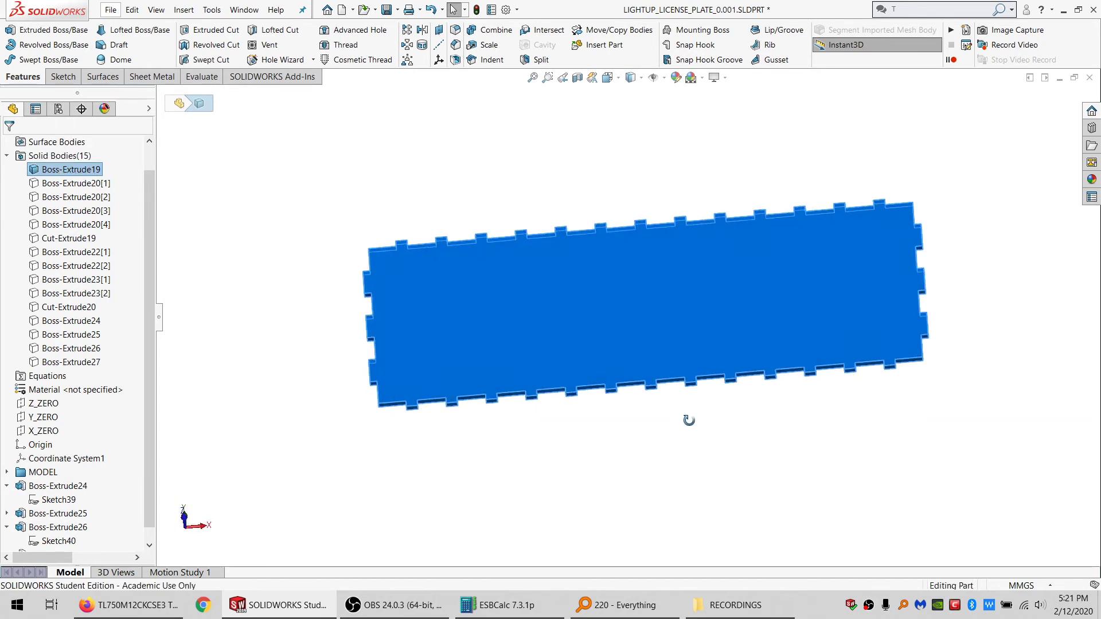
# Step: Start a sketch on the large face of the tabbed plate and offset its outline outward by 0.1 mm
pyautogui.click(573, 359)
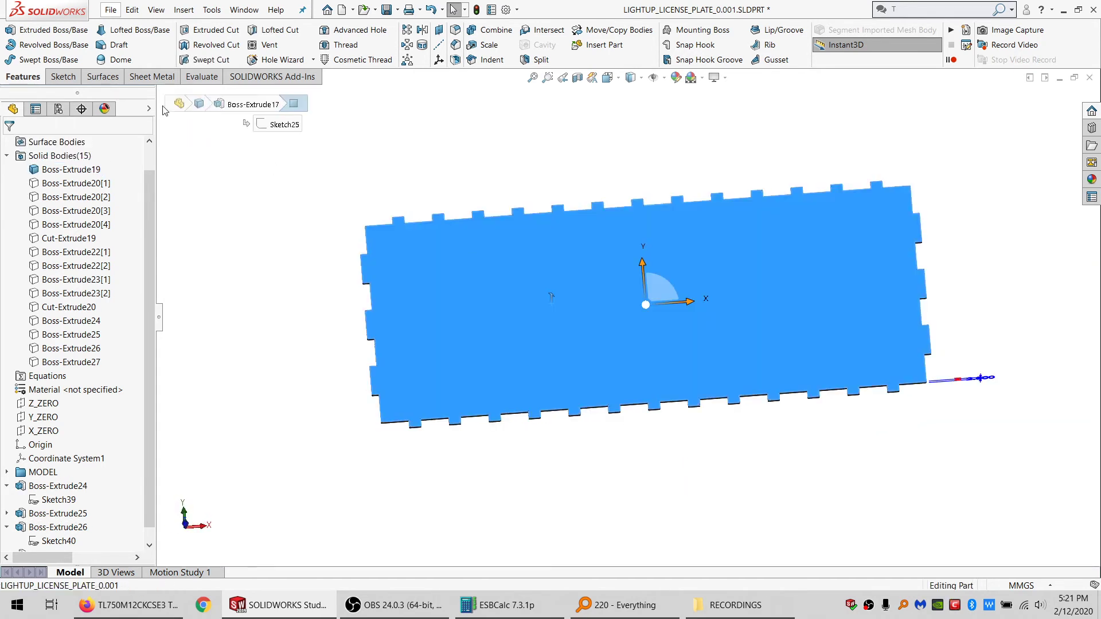
pyautogui.click(64, 78)
pyautogui.click(11, 30)
pyautogui.click(299, 32)
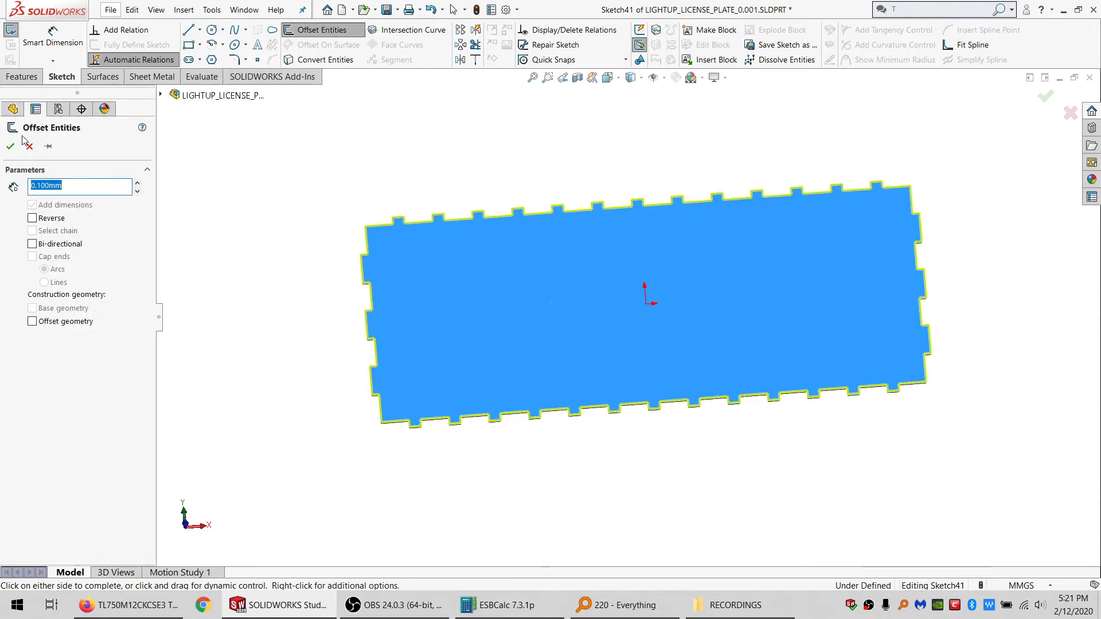
pyautogui.click(17, 147)
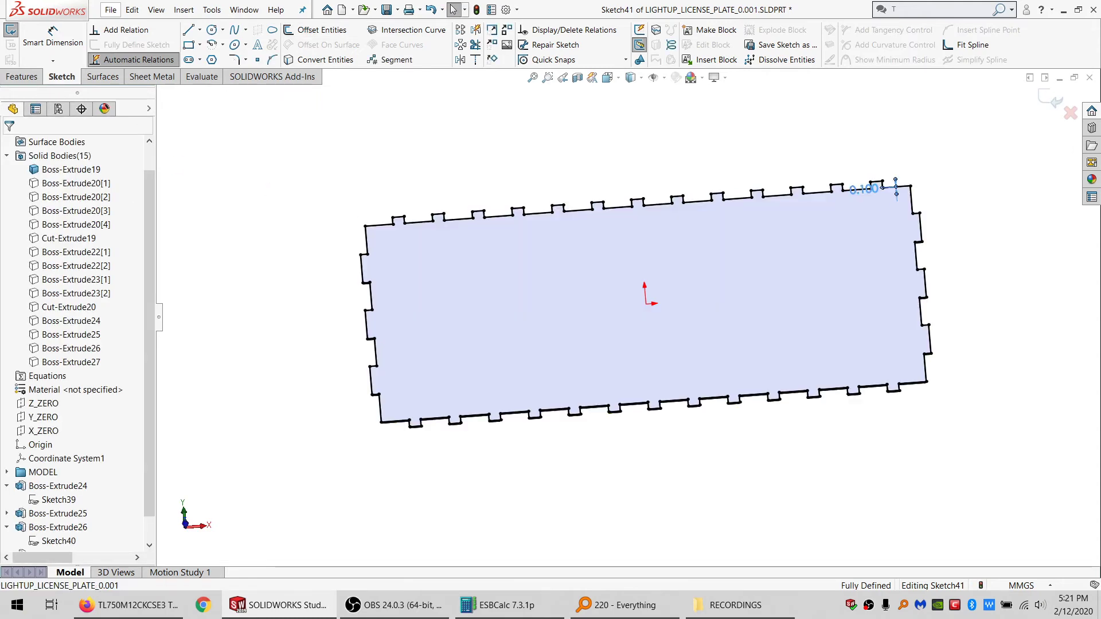
# Step: Set the plate's offset dimension to the CLEAR_MATL_KERF file property divided by 2
pyautogui.doubleClick(870, 192)
pyautogui.write('=')
pyautogui.moveTo(872, 241)
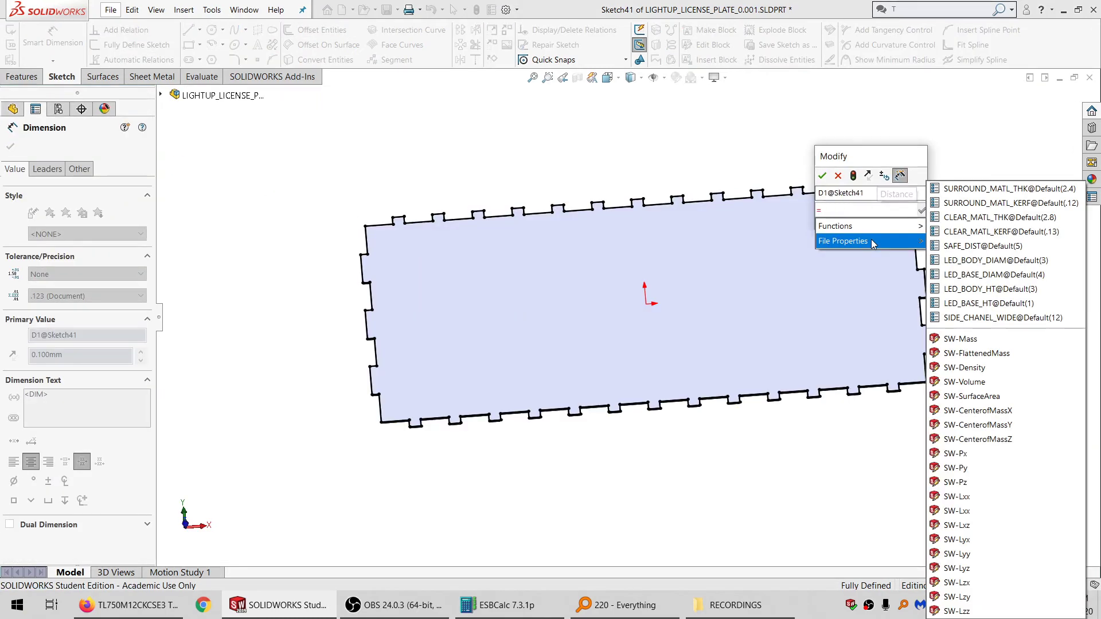
pyautogui.click(982, 238)
pyautogui.write('/ 2')
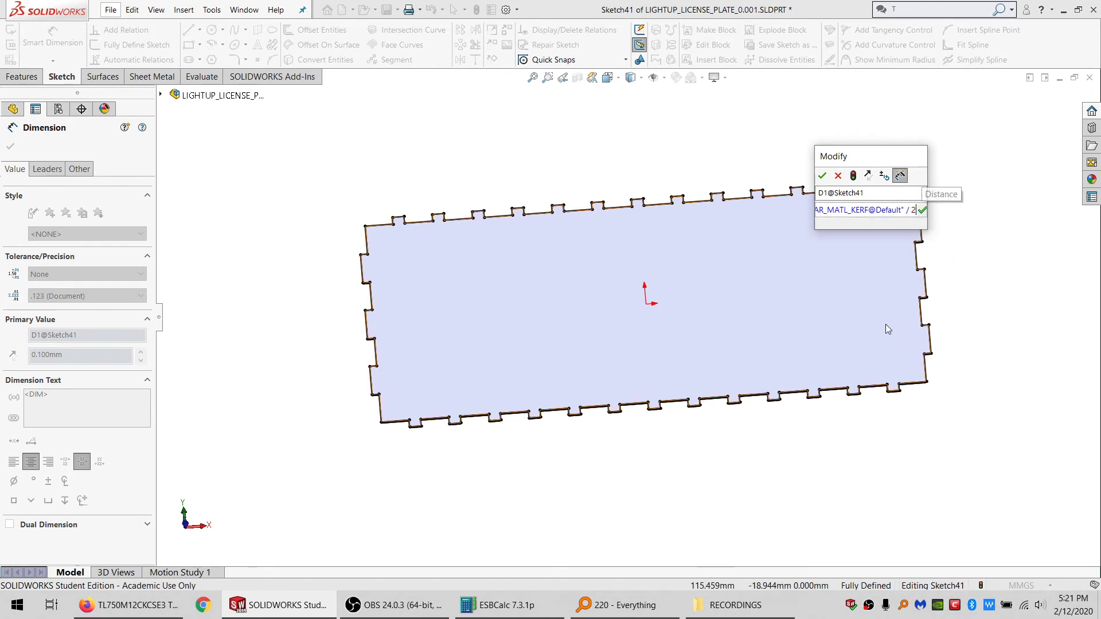
pyautogui.press('Return')
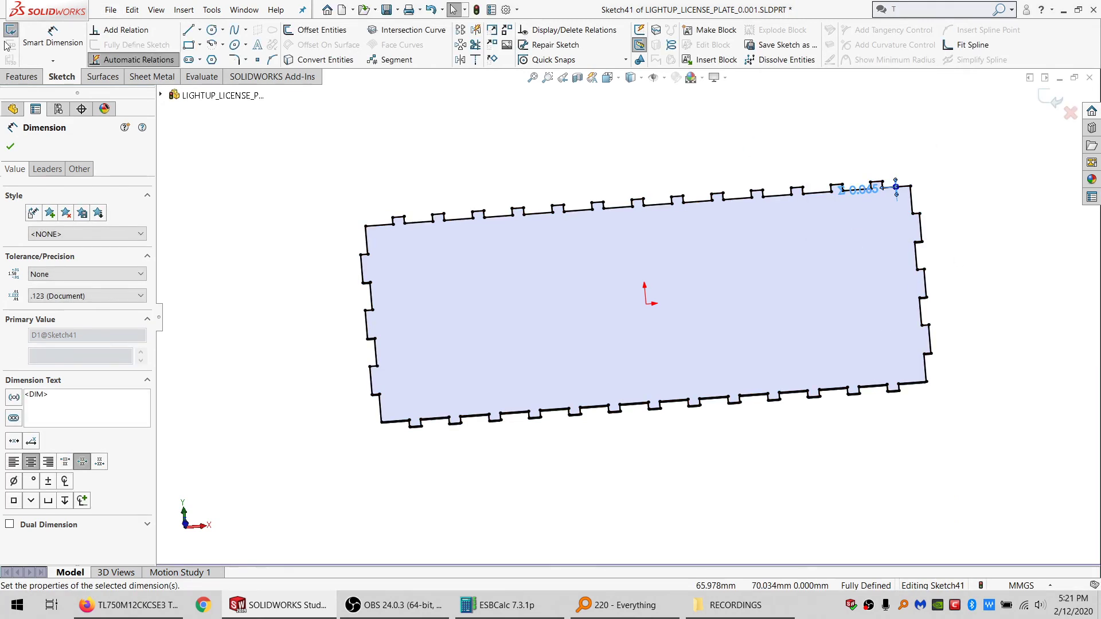
pyautogui.click(23, 77)
pyautogui.click(21, 33)
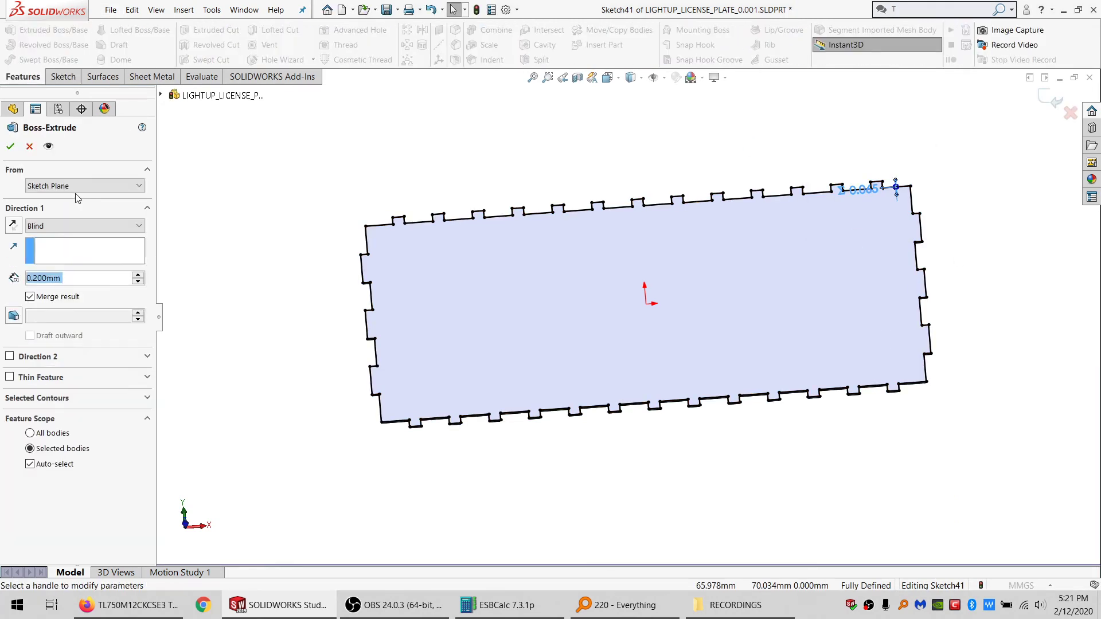
pyautogui.click(83, 226)
pyautogui.click(55, 275)
pyautogui.click(432, 282)
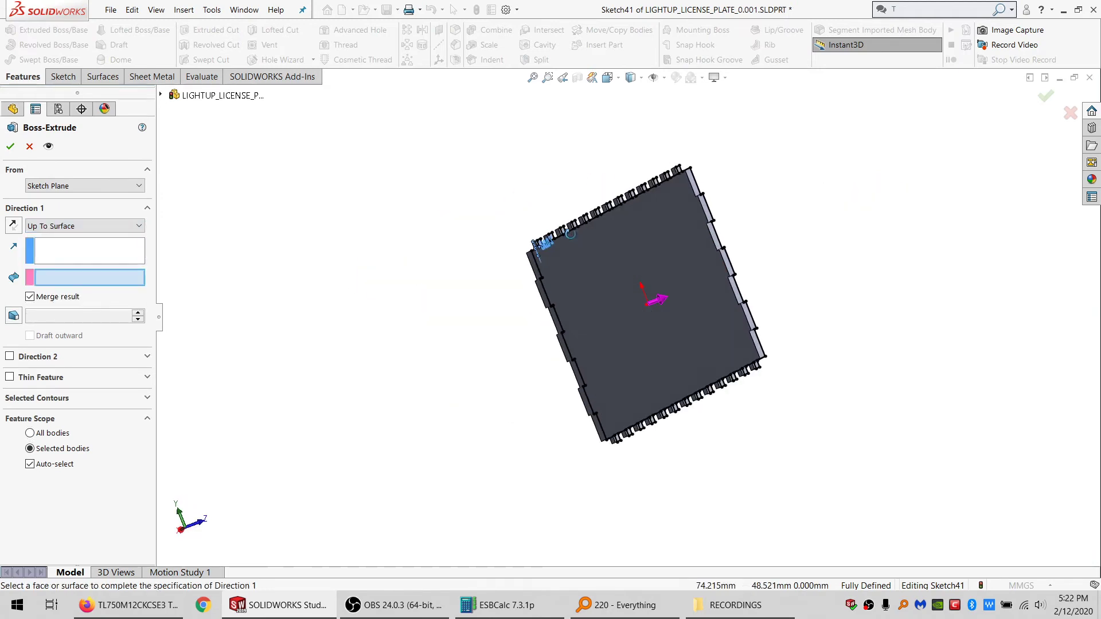
pyautogui.click(29, 464)
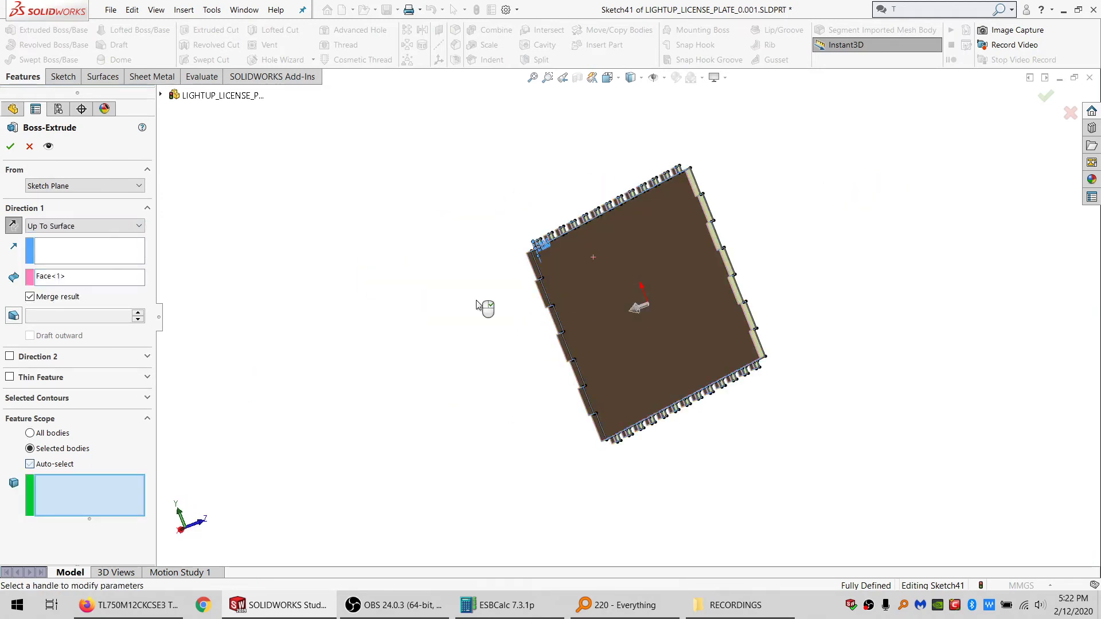
pyautogui.click(565, 292)
pyautogui.click(29, 148)
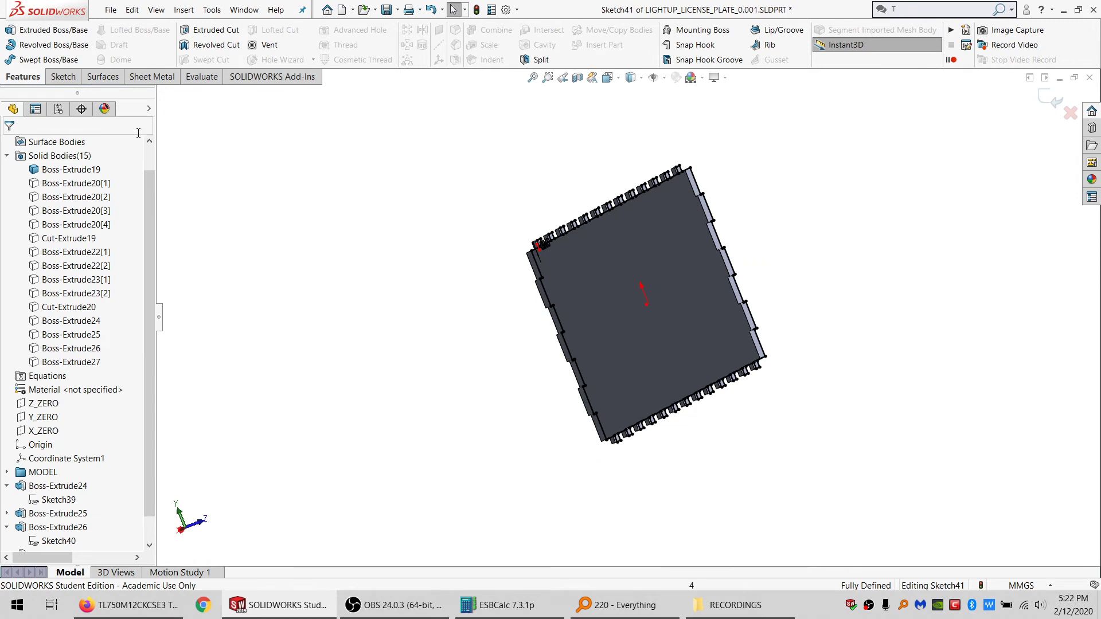
# Step: Extrude the plate's offset sketch Up To Surface to its opposite face, with auto-select off and merging only with the tabbed plate body
pyautogui.click(46, 31)
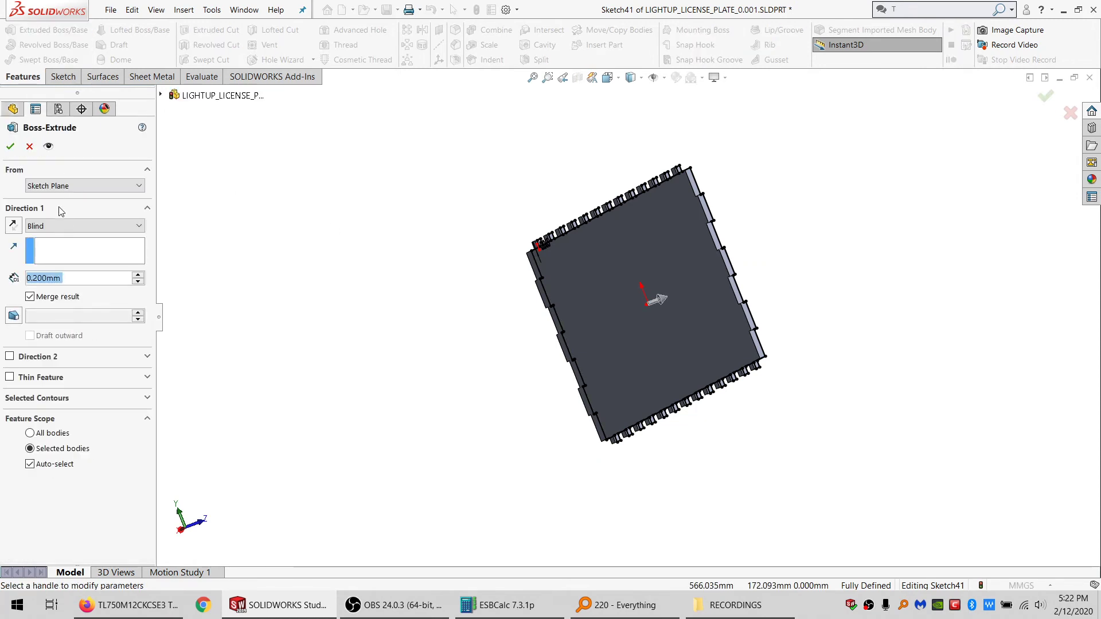
pyautogui.click(57, 225)
pyautogui.click(58, 277)
pyautogui.click(55, 227)
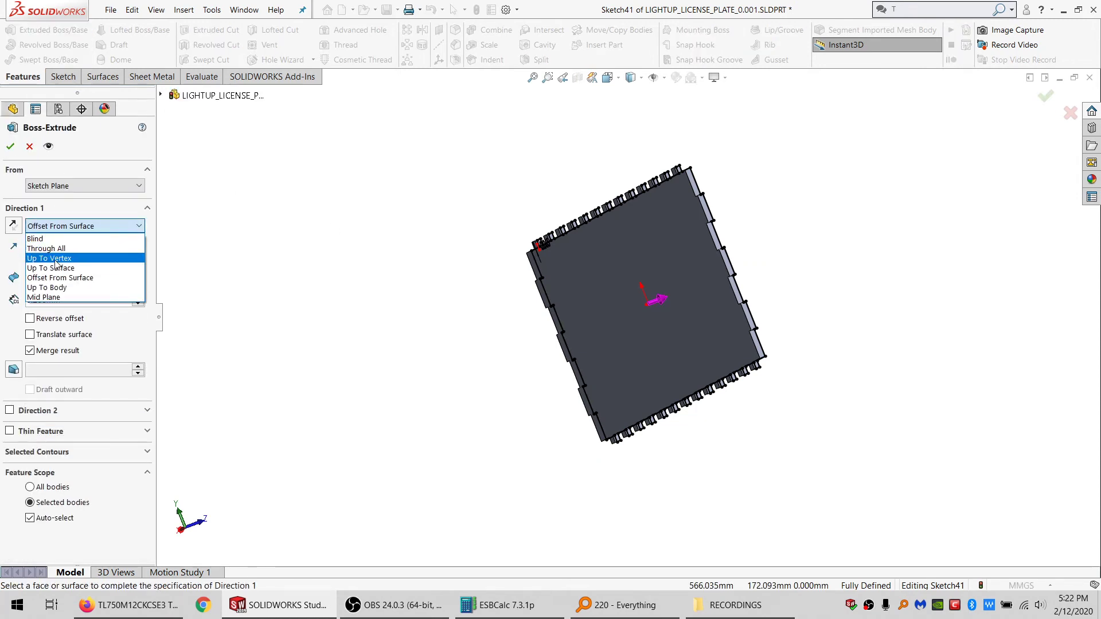
pyautogui.click(54, 269)
pyautogui.click(591, 260)
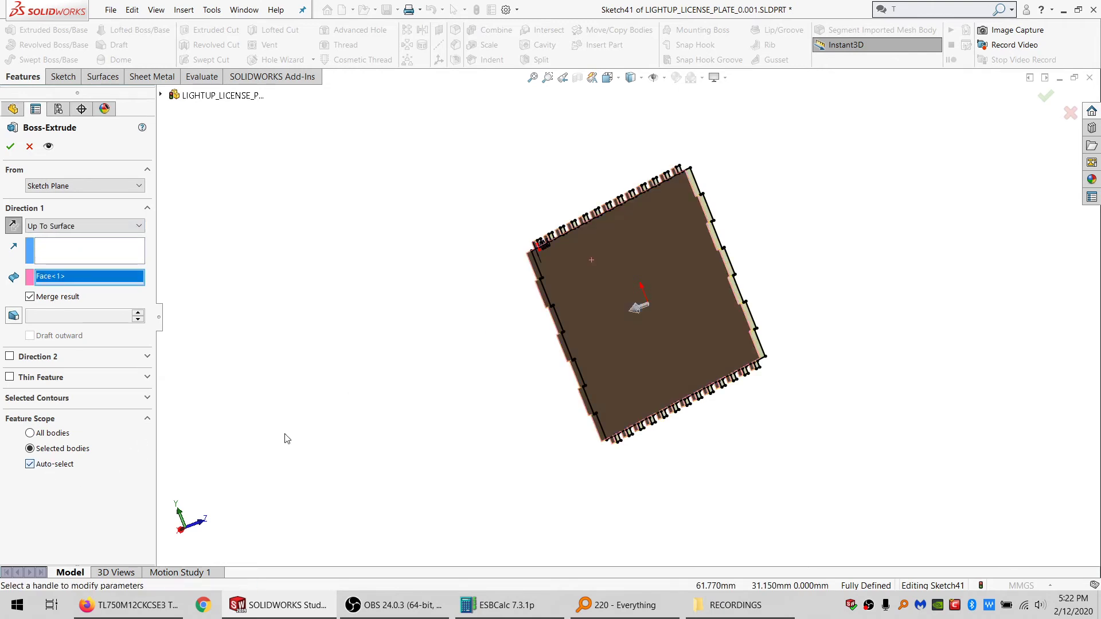
pyautogui.click(29, 464)
pyautogui.click(660, 391)
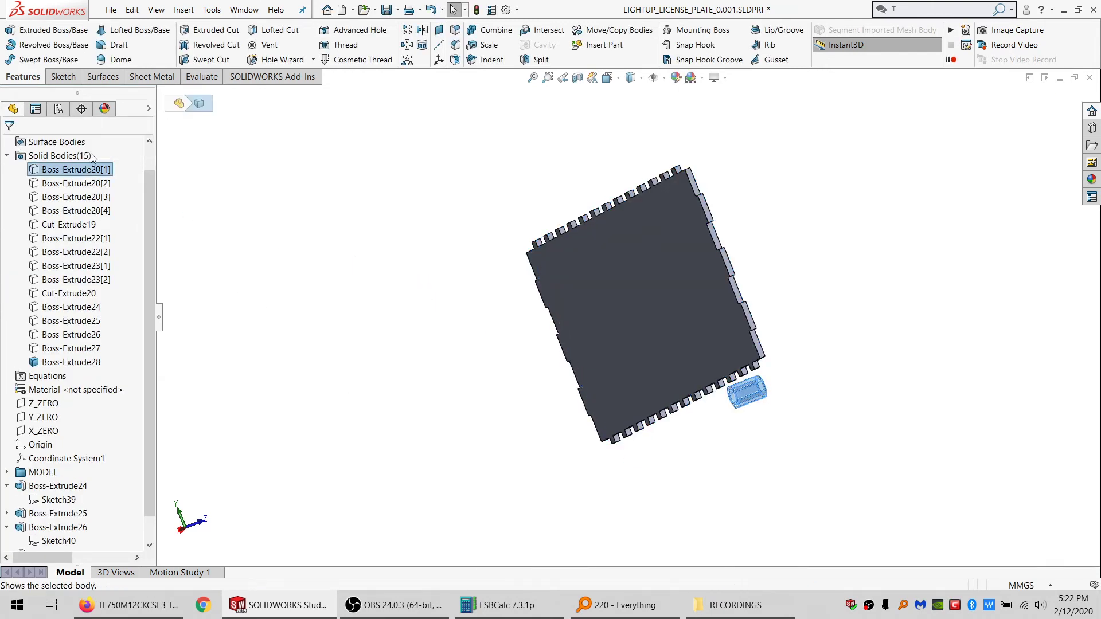
# Step: Hide the finished plate body Boss-Extrude28 and show the four hexagonal standoffs, Boss-Extrude20[1] to Boss-Extrude20[4]
pyautogui.click(72, 362)
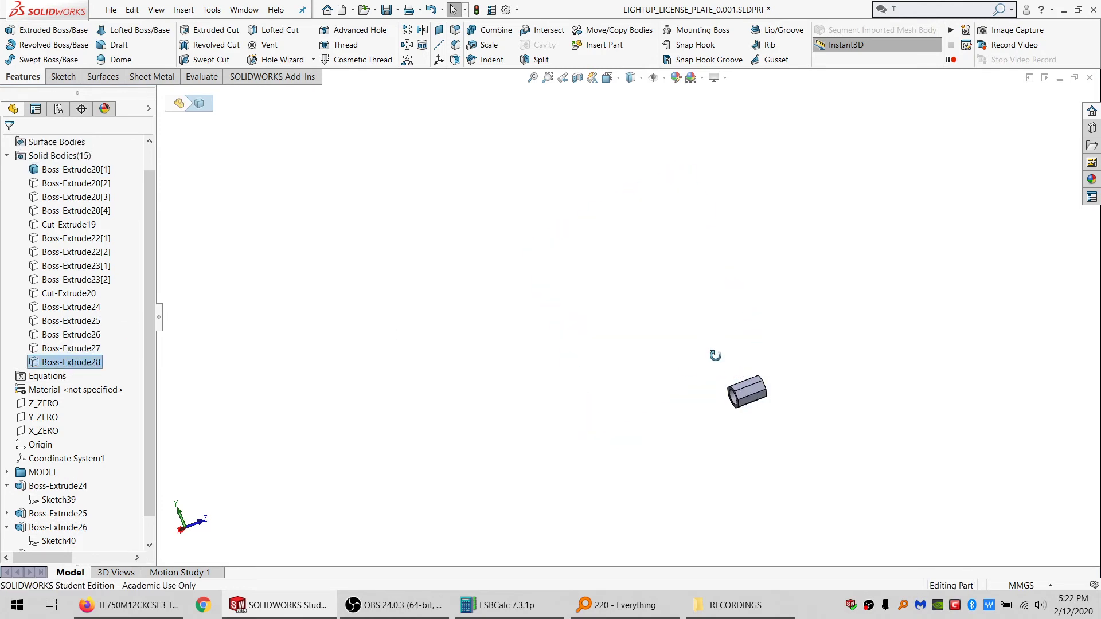
pyautogui.click(77, 183)
pyautogui.keyDown('shift'); pyautogui.click(81, 212); pyautogui.keyUp('shift')
pyautogui.click(88, 176)
pyautogui.click(303, 226)
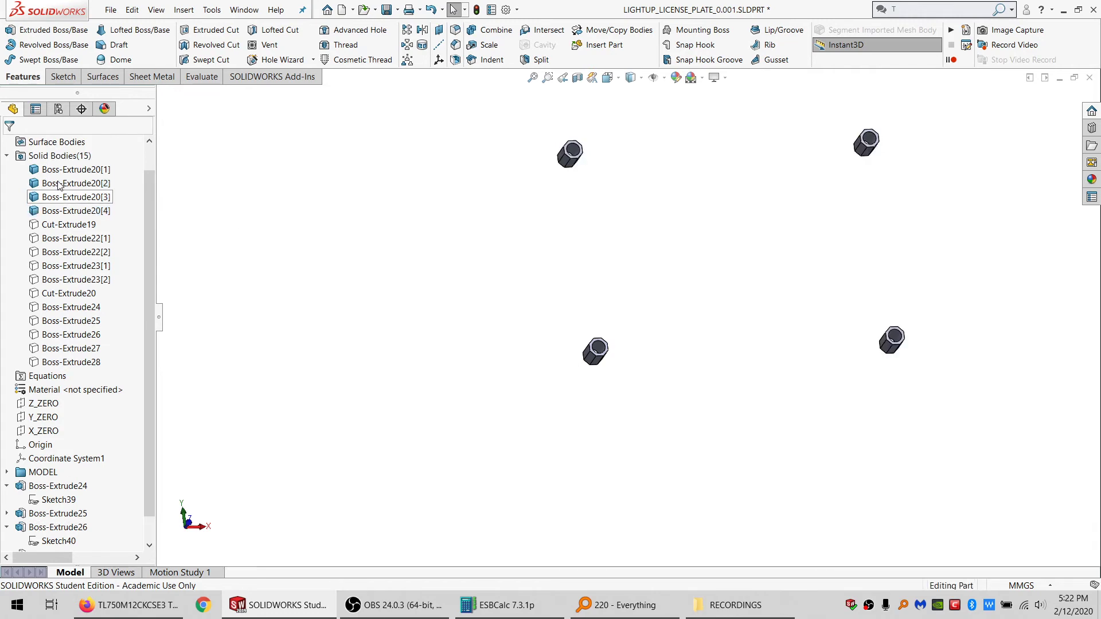
# Step: Group the four Boss-Extrude20 standoff bodies into a new body folder named 3D_PRINT
pyautogui.click(57, 170)
pyautogui.keyDown('shift'); pyautogui.click(58, 197); pyautogui.keyUp('shift')
pyautogui.rightClick(55, 172)
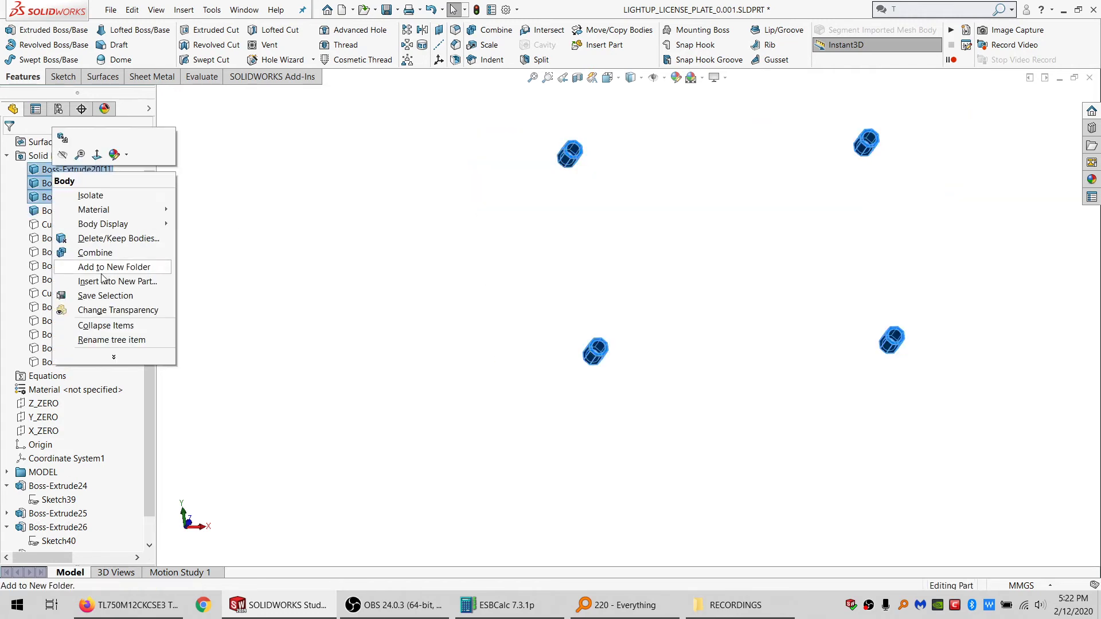
pyautogui.click(109, 267)
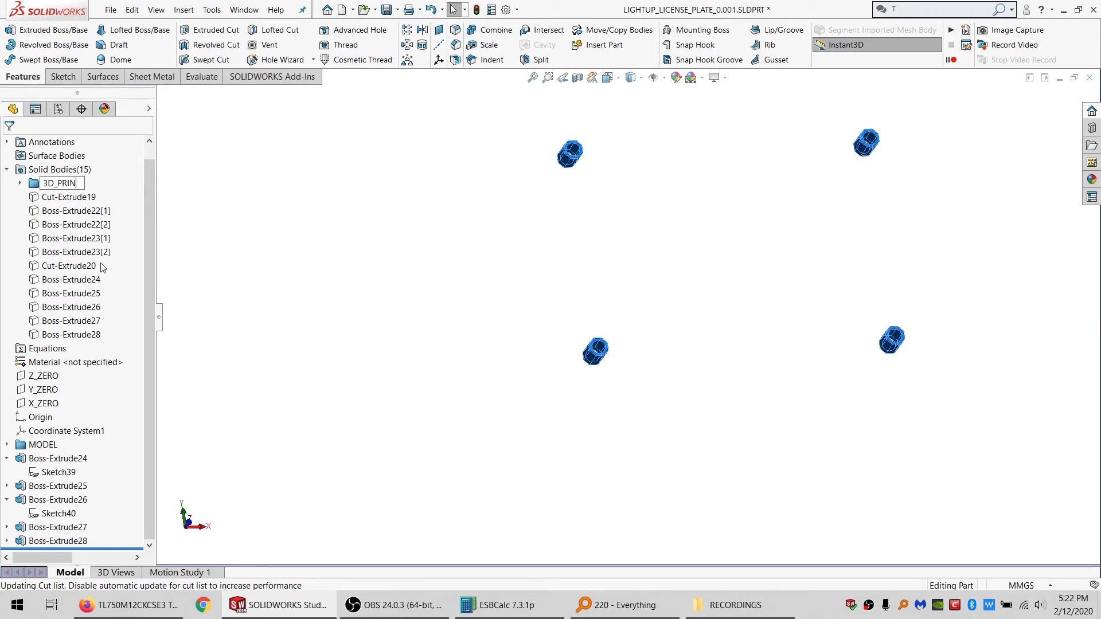
pyautogui.write('3D_PRINT')
pyautogui.press('Return')
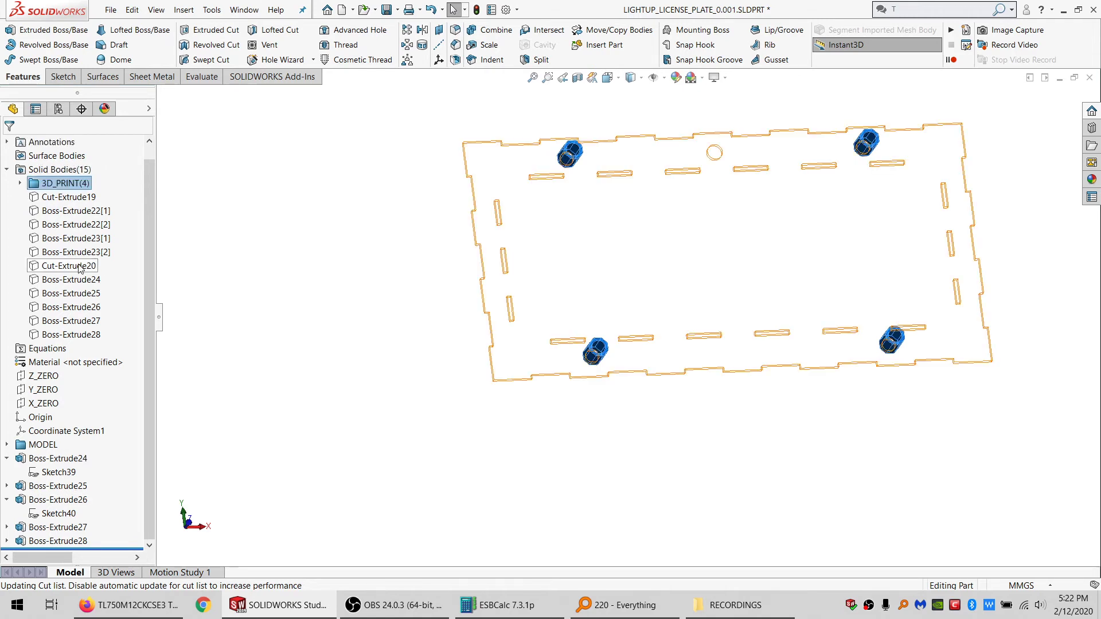
# Step: Hide the bodies in the 3D_PRINT folder and show only the frame body Cut-Extrude19
pyautogui.click(201, 189)
pyautogui.rightClick(37, 184)
pyautogui.click(65, 209)
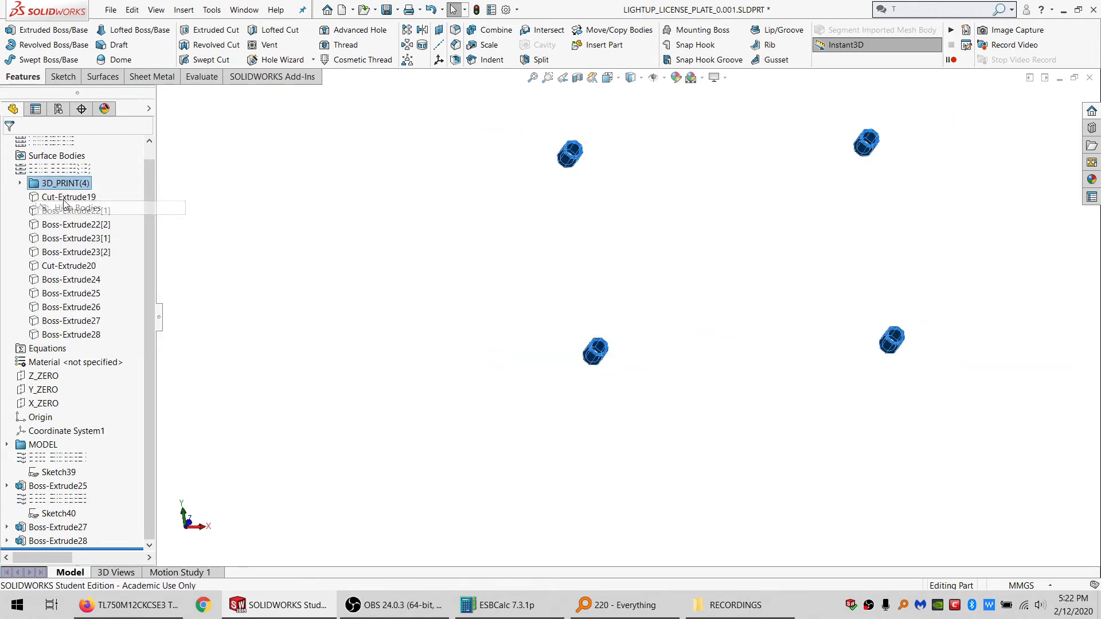
pyautogui.click(67, 198)
pyautogui.click(73, 183)
pyautogui.scroll(-2, 700, 213)
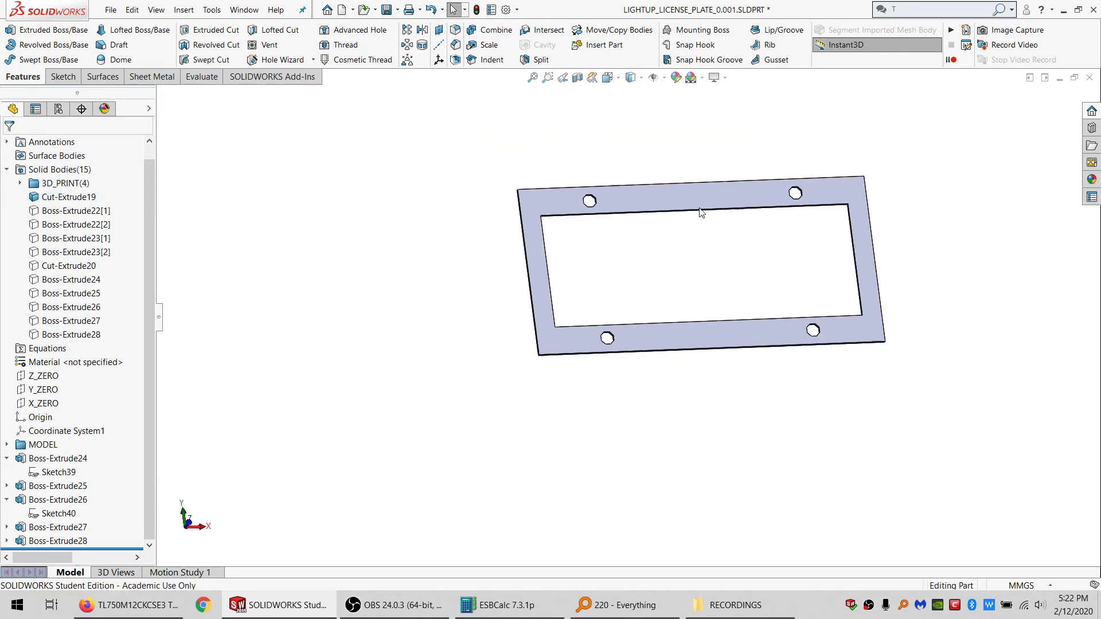
# Step: Start a sketch on the frame's large face on the recessed side and select the recessed ledge around the window opening
pyautogui.moveTo(701, 213); pyautogui.dragTo(754, 150, button='middle')
pyautogui.scroll(-4, 730, 172)
pyautogui.middleClick(711, 231)
pyautogui.moveTo(710, 231); pyautogui.dragTo(698, 147, button='middle')
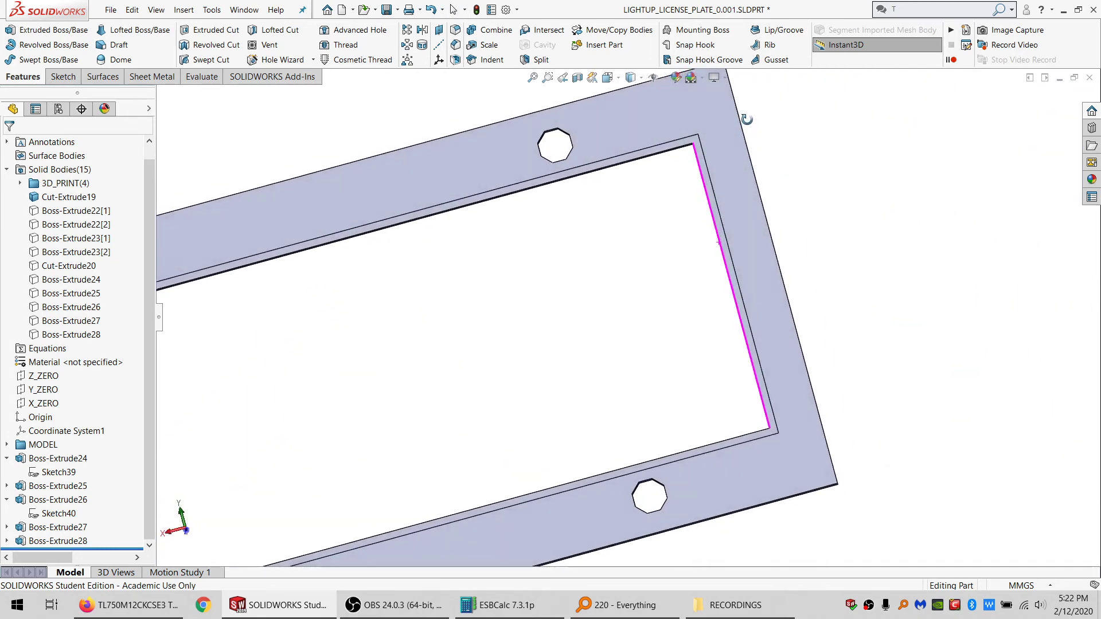
pyautogui.middleClick(702, 161)
pyautogui.moveTo(702, 161)
pyautogui.mouseDown(button='middle')
pyautogui.moveTo(731, 156)
pyautogui.moveTo(712, 147)
pyautogui.moveTo(707, 155)
pyautogui.mouseUp(button='middle')
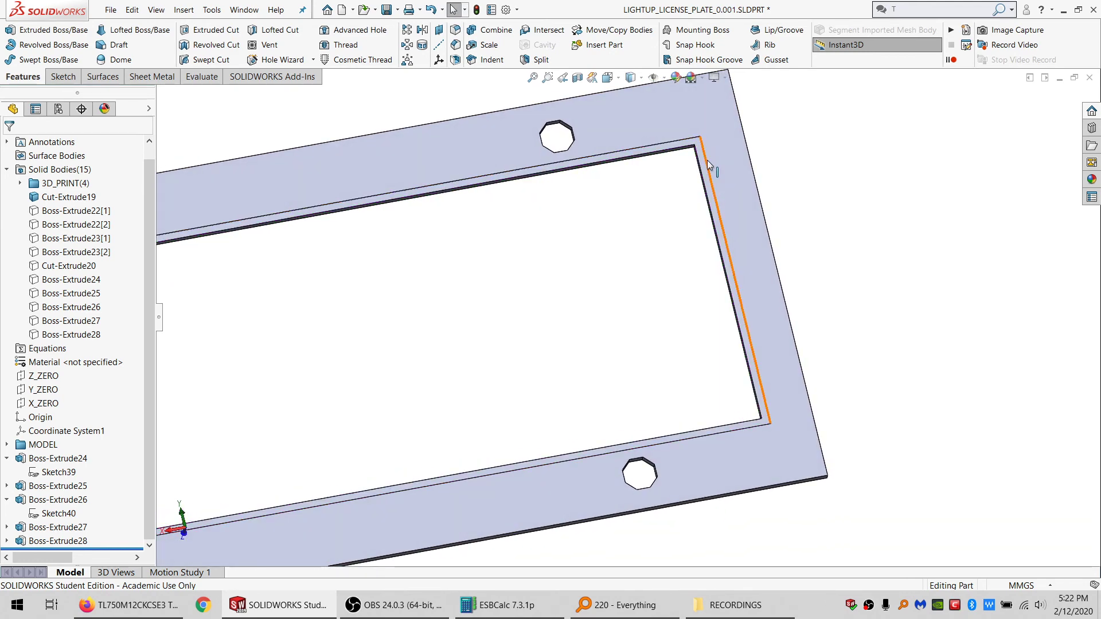
pyautogui.click(63, 77)
pyautogui.click(11, 31)
pyautogui.scroll(-3, 653, 163)
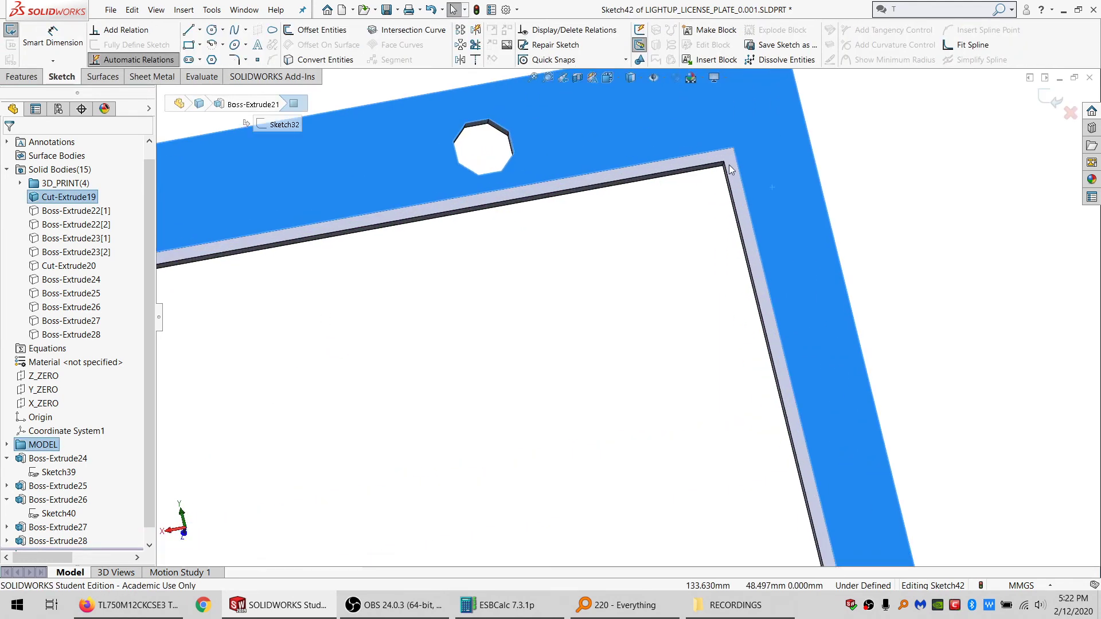
pyautogui.scroll(6, 731, 169)
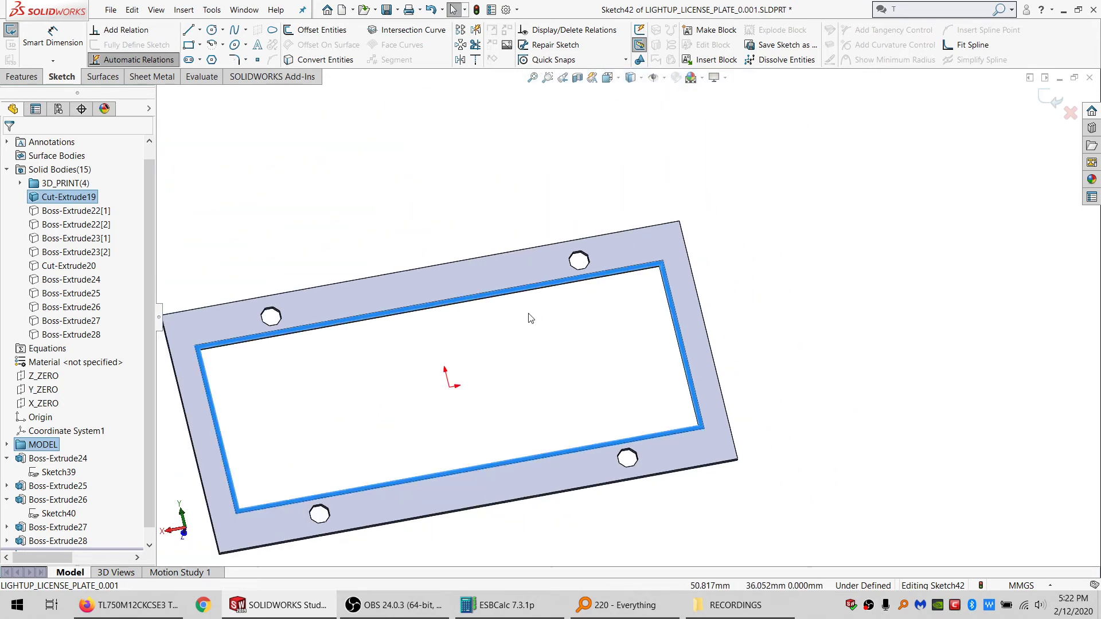
pyautogui.scroll(2, 530, 318)
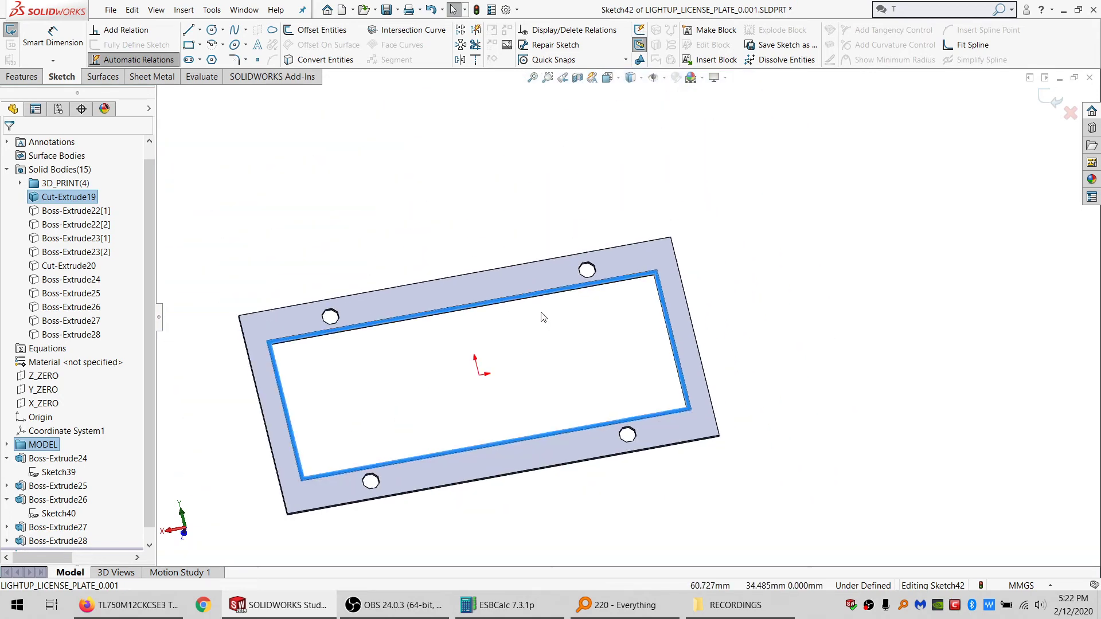
# Step: Add a configuration-specific file property SURROUND_MATL_ENG_KERF with the value .7
pyautogui.click(493, 11)
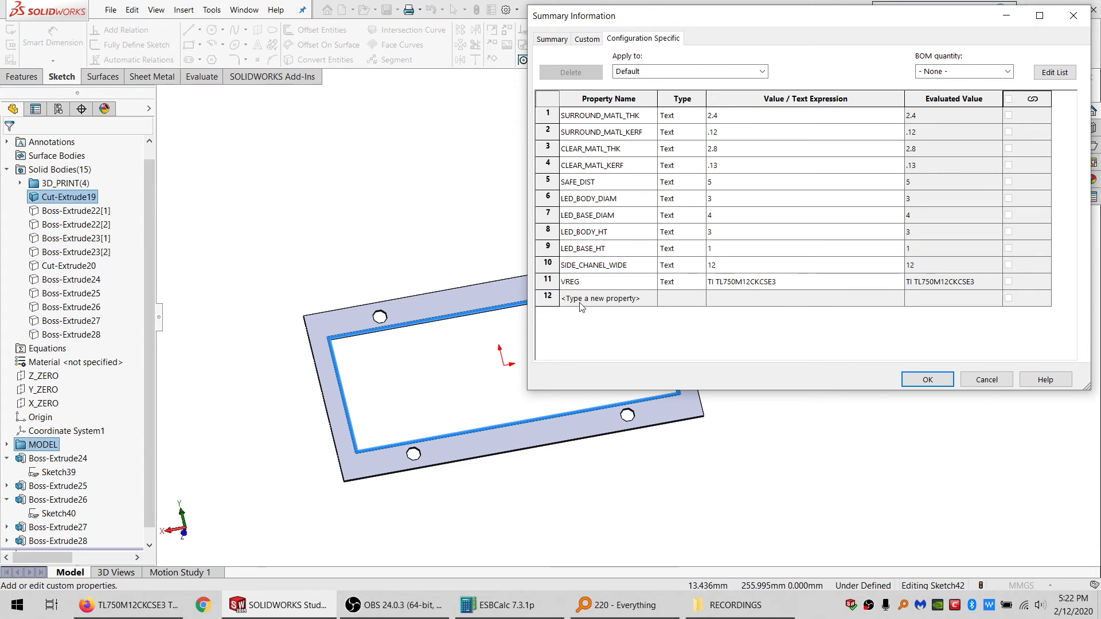
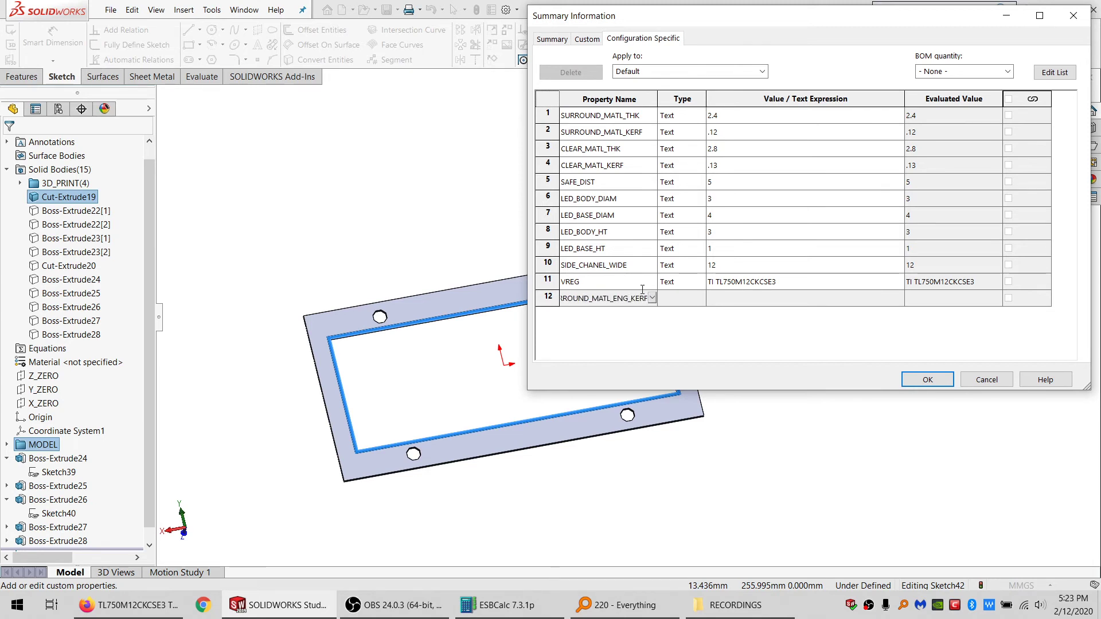
pyautogui.click(720, 298)
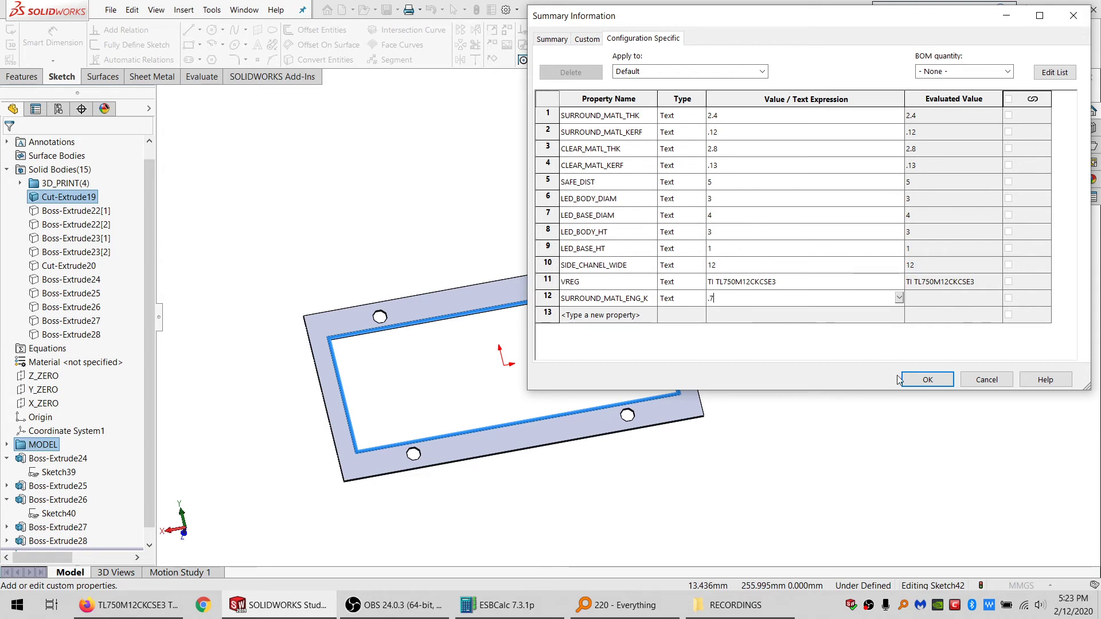
# Step: Save the configuration-specific properties with the SURROUND_MATL_ENG_KERF value of .7
pyautogui.click(924, 379)
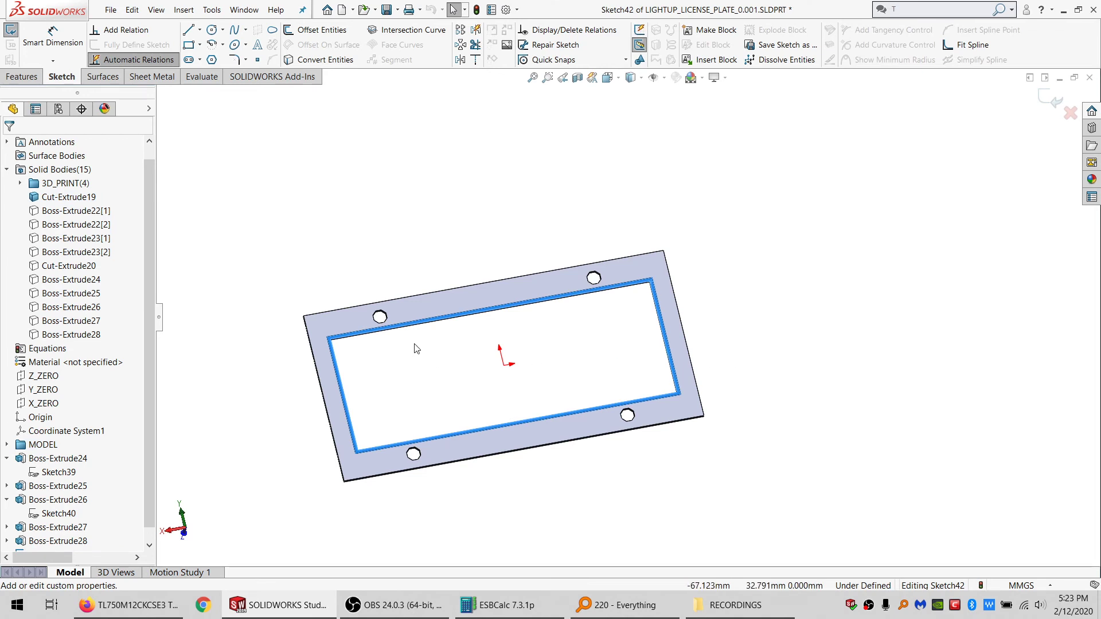
# Step: Offset the outline of the narrow ledge face around the frame's inner opening by 0.1 mm in the open sketch
pyautogui.scroll(-1, 350, 377)
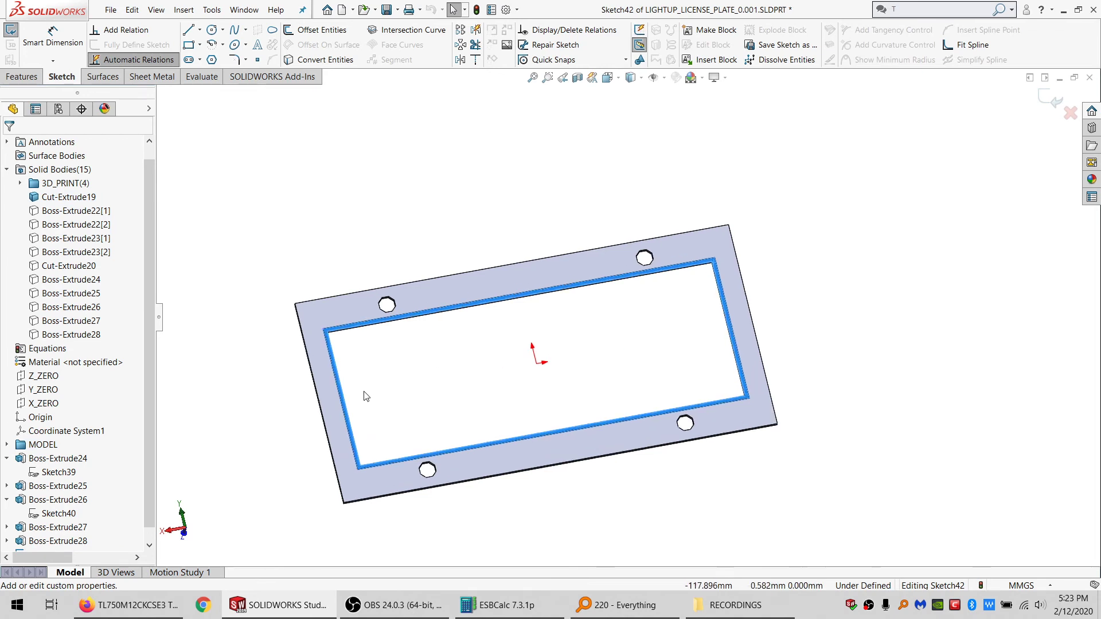
pyautogui.moveTo(363, 390); pyautogui.dragTo(325, 365, button='middle')
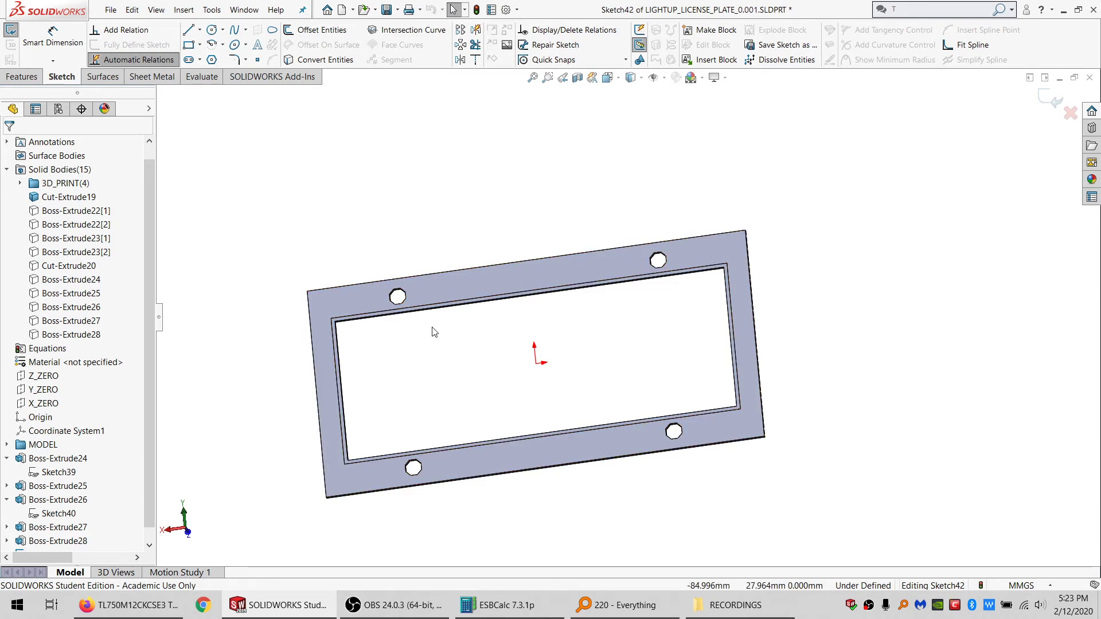
pyautogui.moveTo(433, 333); pyautogui.dragTo(277, 339, button='middle')
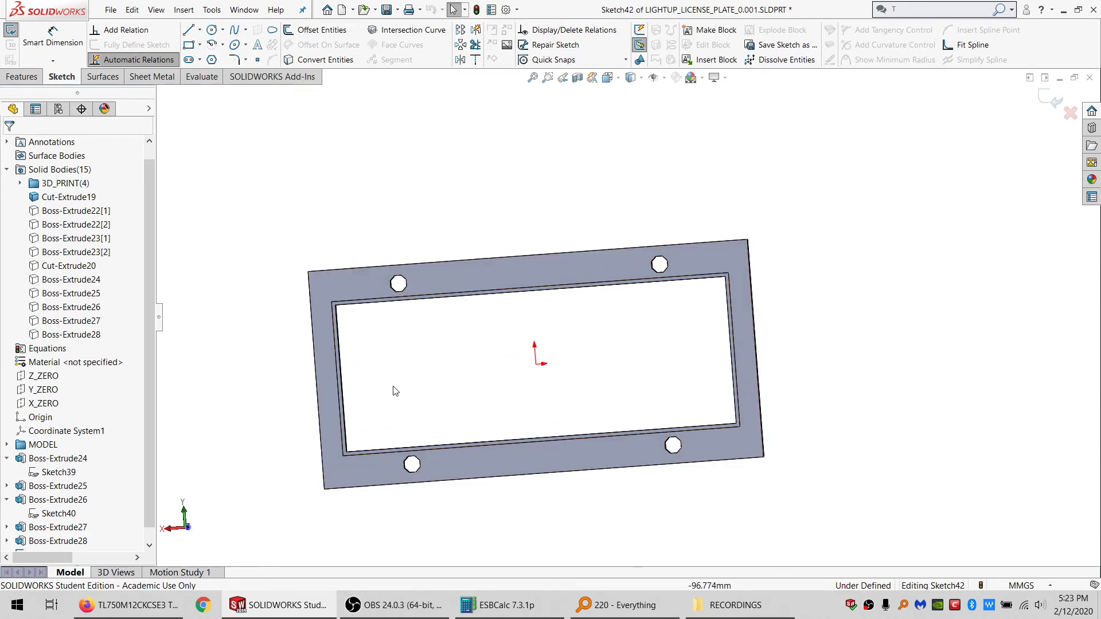
pyautogui.scroll(-3, 344, 321)
pyautogui.scroll(-2, 359, 241)
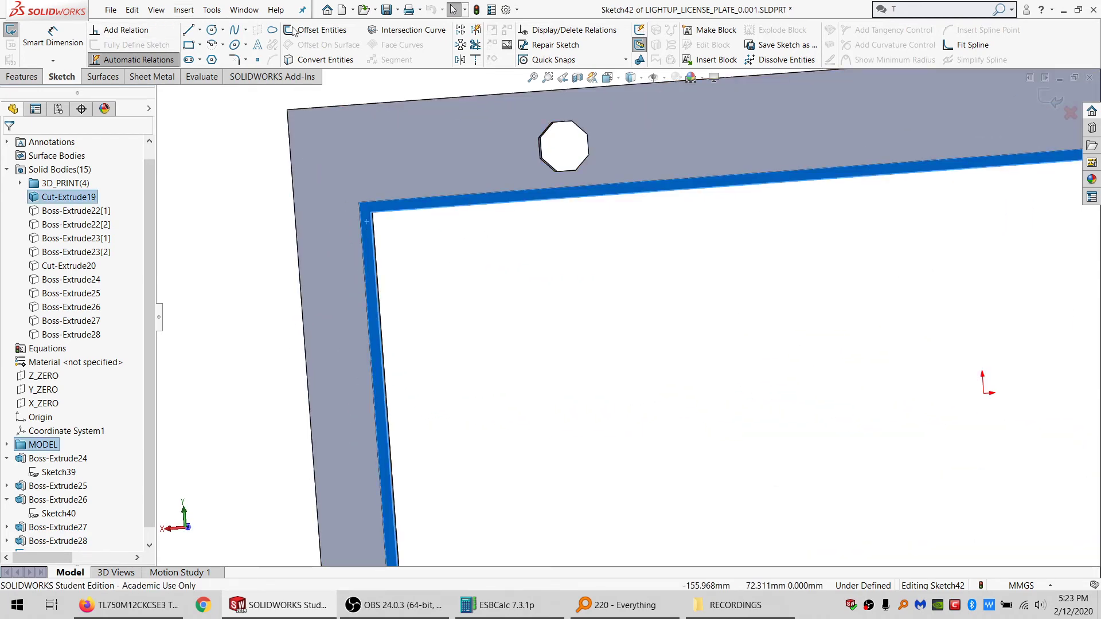
pyautogui.click(310, 35)
pyautogui.click(11, 148)
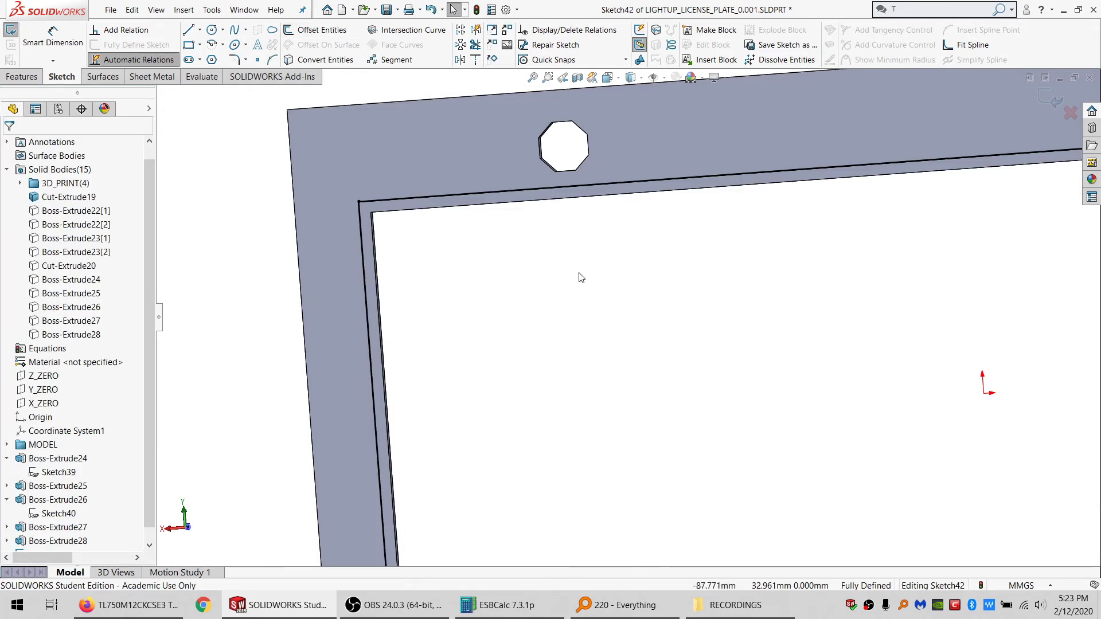
# Step: Link the ledge offset dimension to half of the SURROUND_MATL_ENG_KERF file property
pyautogui.scroll(5, 726, 301)
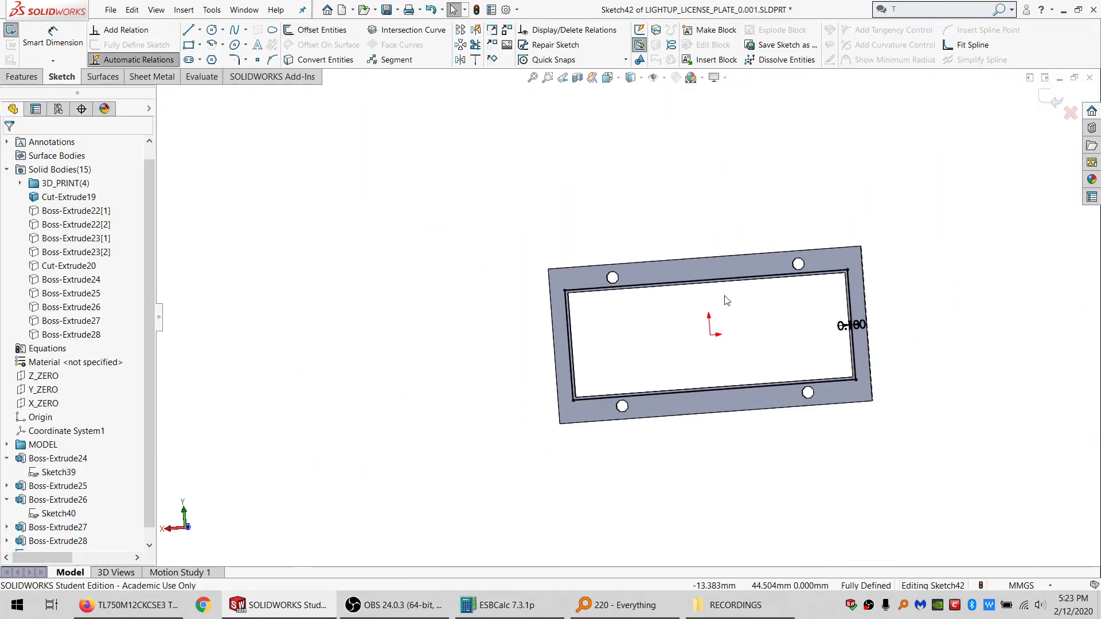
pyautogui.doubleClick(852, 325)
pyautogui.write('=')
pyautogui.moveTo(842, 370)
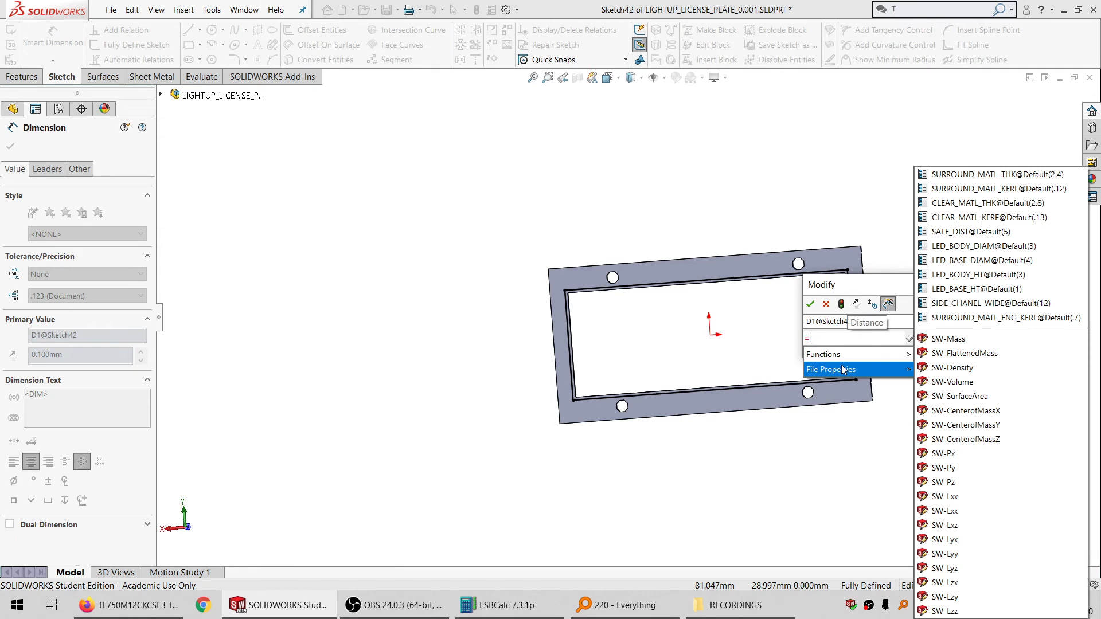
pyautogui.click(982, 319)
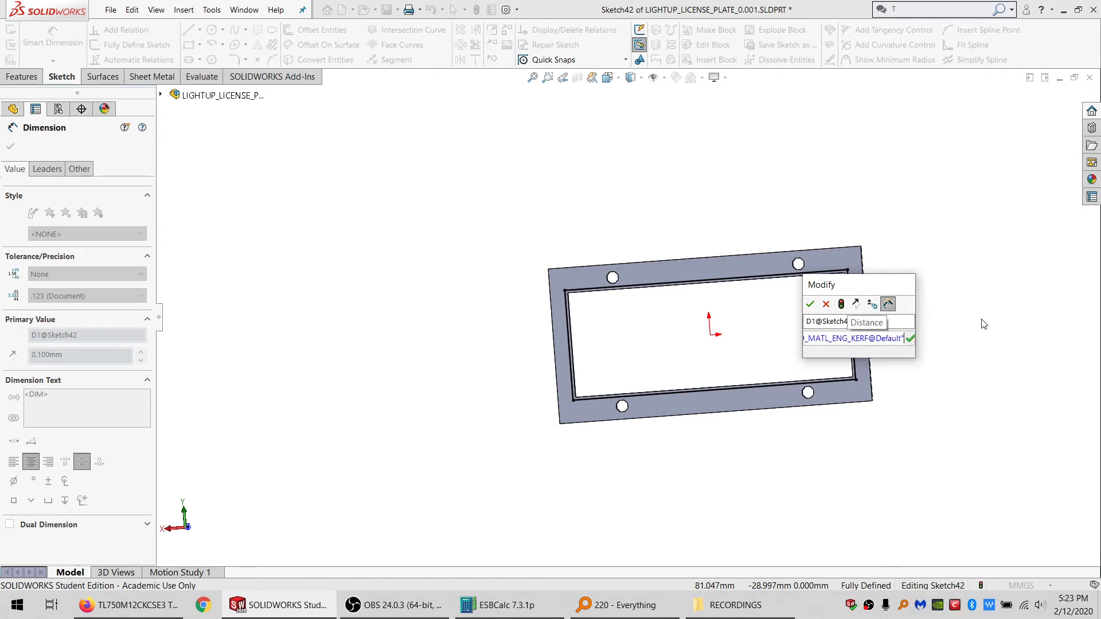
pyautogui.press('Return')
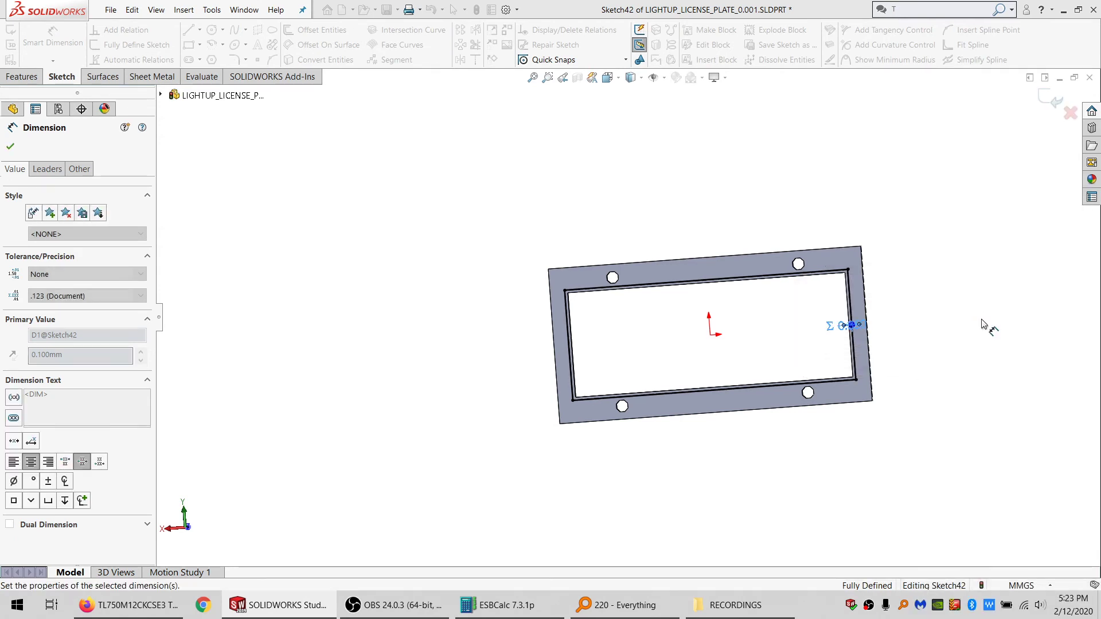
# Step: Cut-extrude the offset profile up to the ledge face, limiting the feature scope to the Cut-Extrude19 body
pyautogui.scroll(-5, 871, 206)
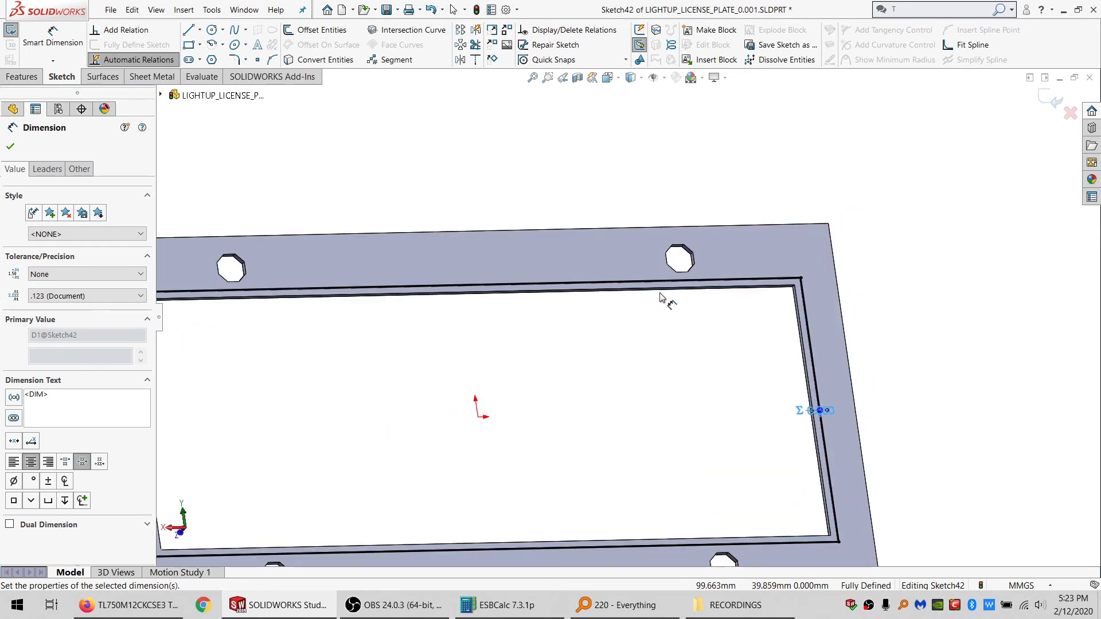
pyautogui.click(20, 79)
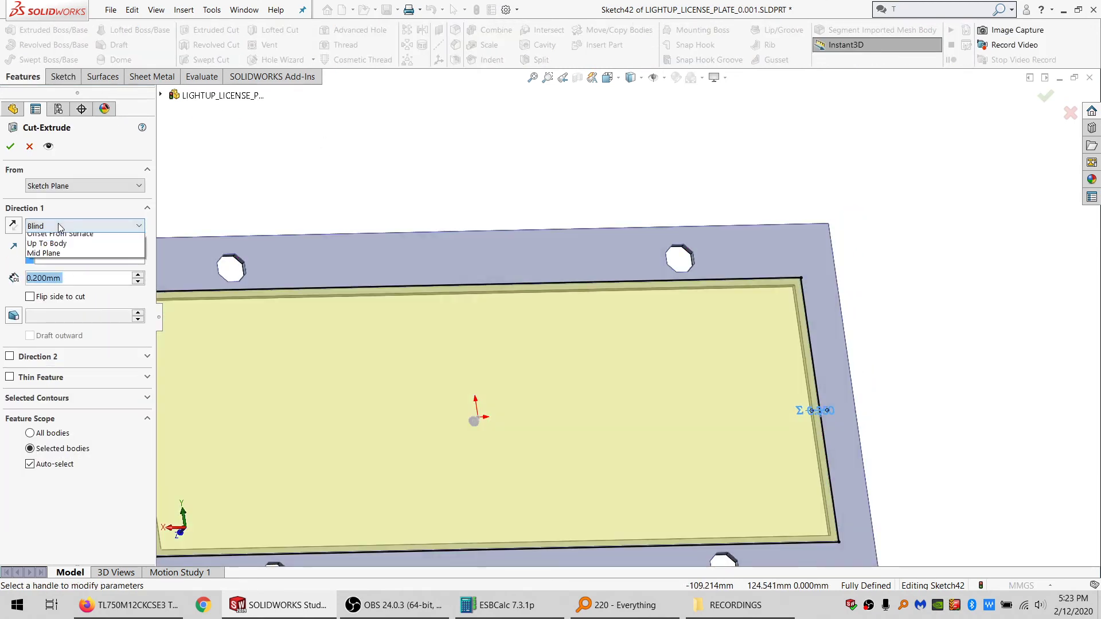
pyautogui.click(49, 284)
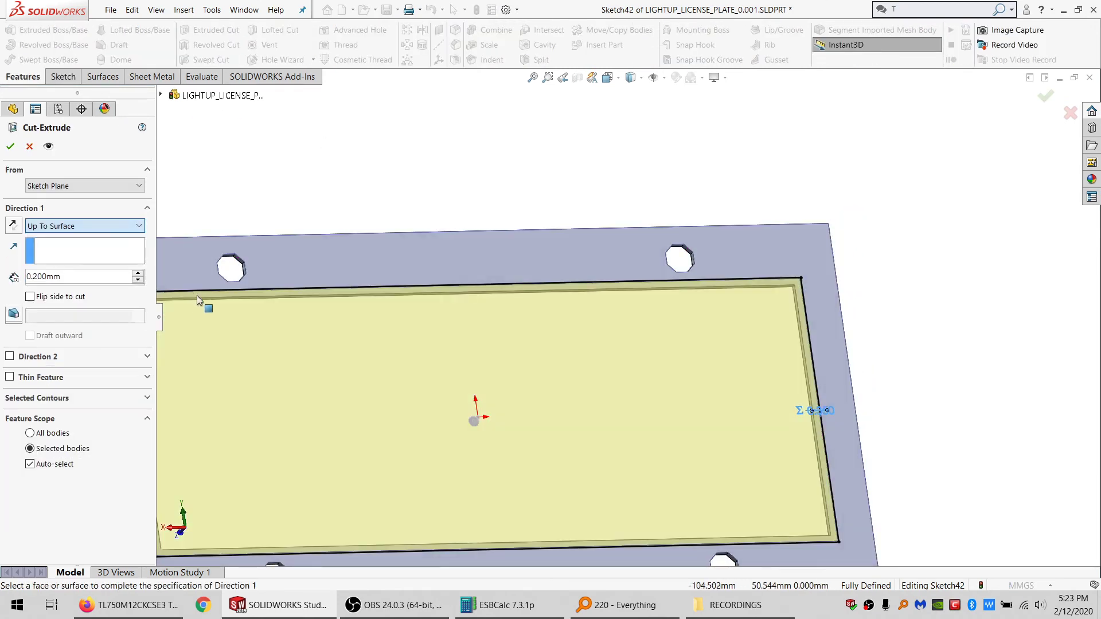
pyautogui.click(209, 307)
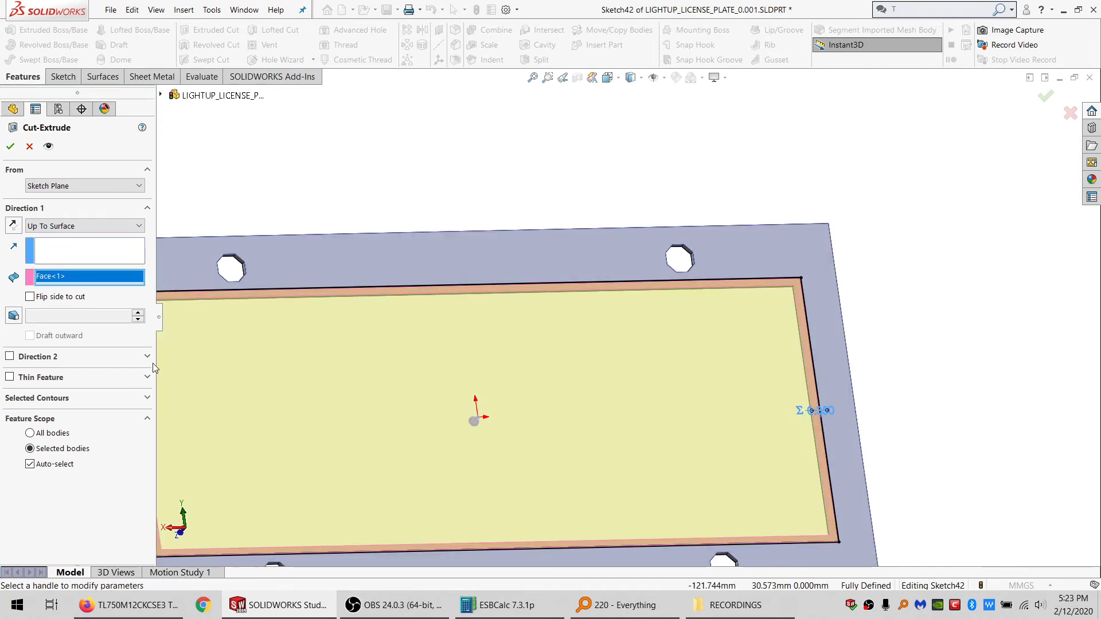
pyautogui.click(57, 466)
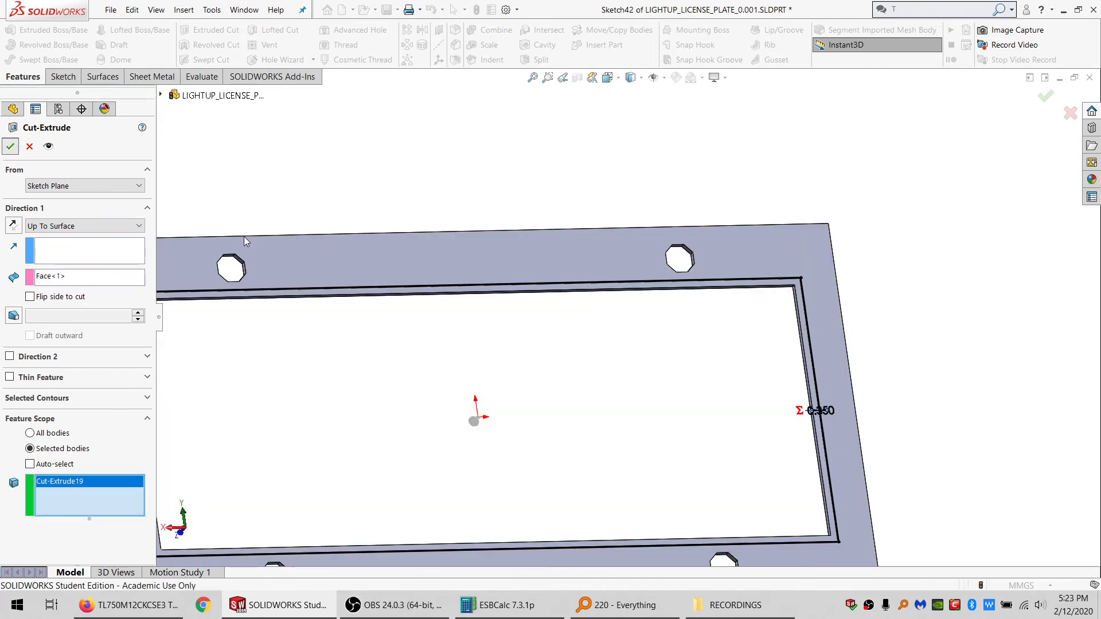
# Step: Start a sketch on the frame's flat face opposite the ledge and convert all its inner loops
pyautogui.moveTo(416, 271); pyautogui.dragTo(365, 260, button='middle')
pyautogui.click(365, 261)
pyautogui.click(62, 76)
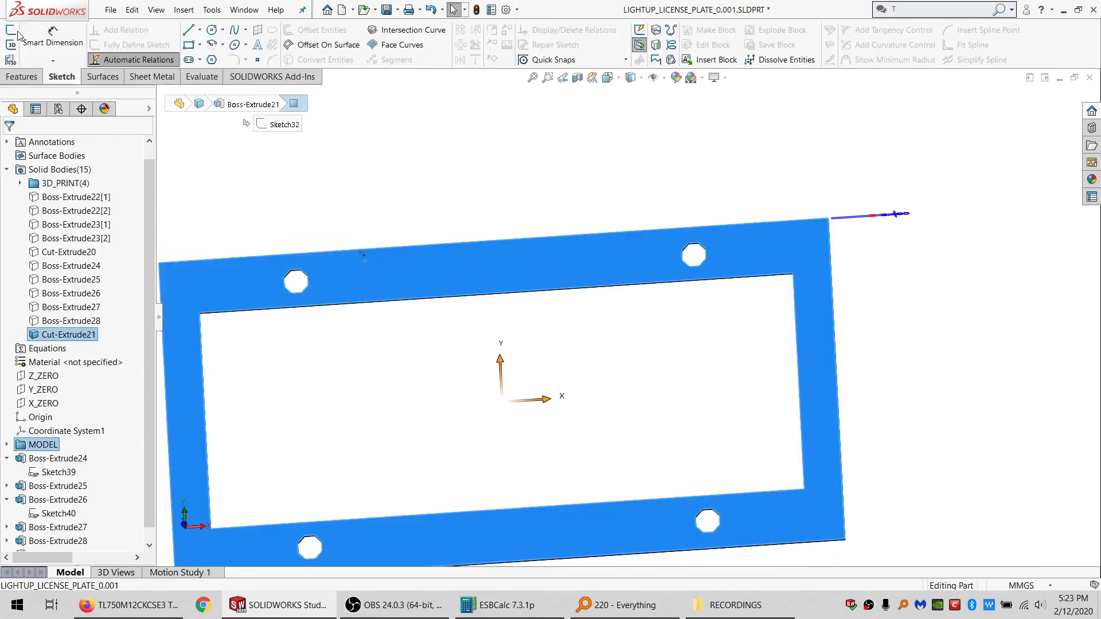
pyautogui.click(11, 29)
pyautogui.click(301, 60)
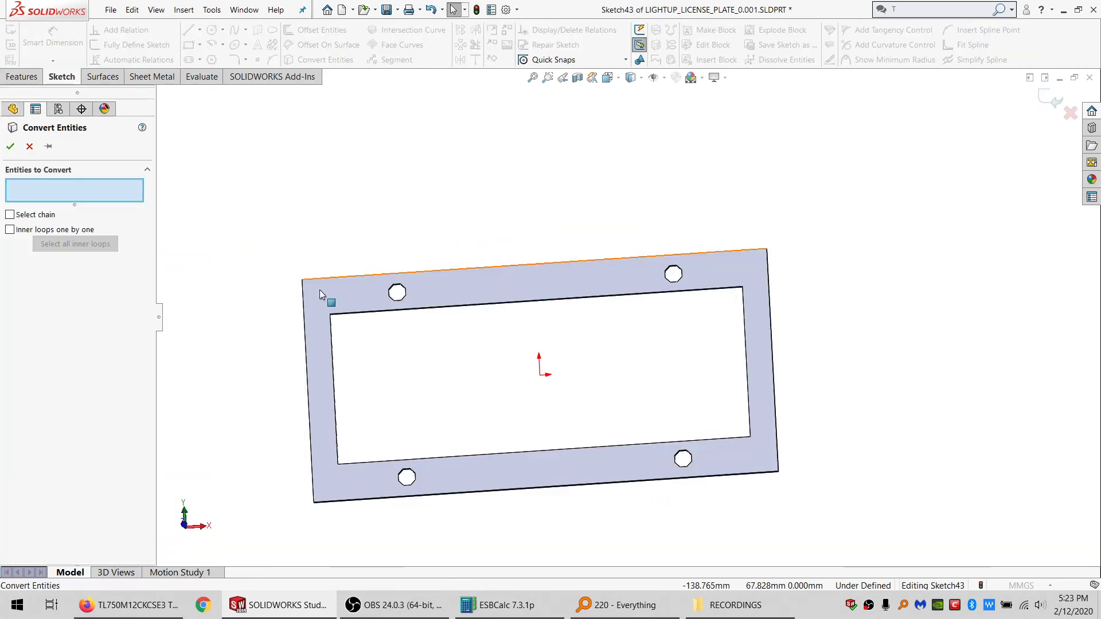
pyautogui.click(321, 288)
pyautogui.click(85, 245)
pyautogui.click(10, 146)
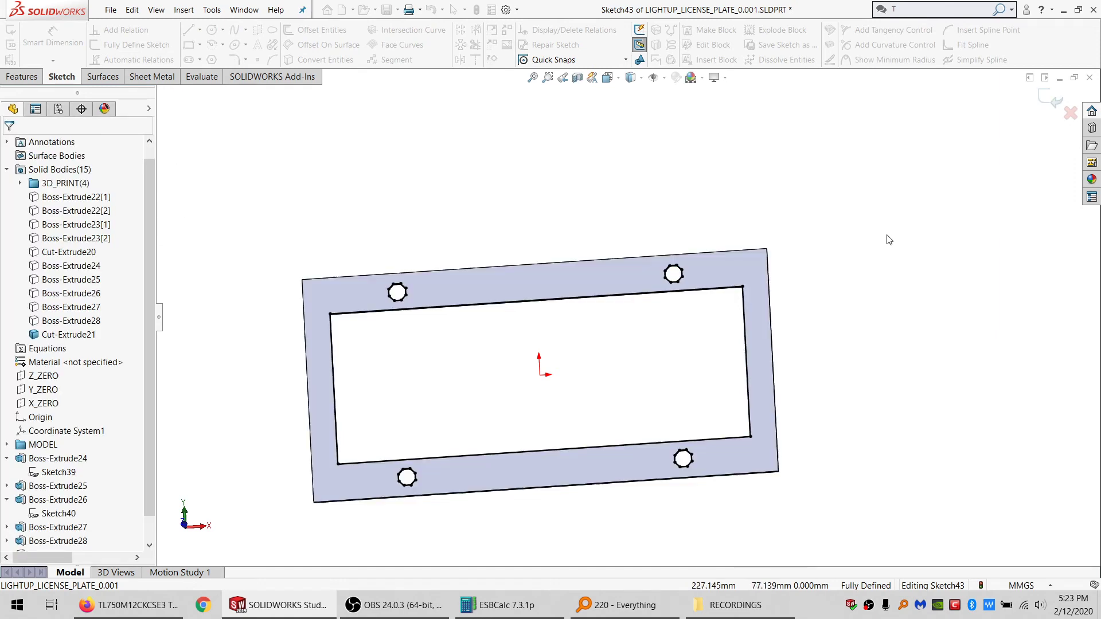
# Step: Offset all converted loops in the reverse direction and set the offset dimension to "SURROUND_MATL_KERF" / 2
pyautogui.moveTo(883, 230)
pyautogui.mouseDown()
pyautogui.moveTo(475, 140)
pyautogui.moveTo(172, 418)
pyautogui.moveTo(888, 547)
pyautogui.moveTo(894, 530)
pyautogui.mouseUp()
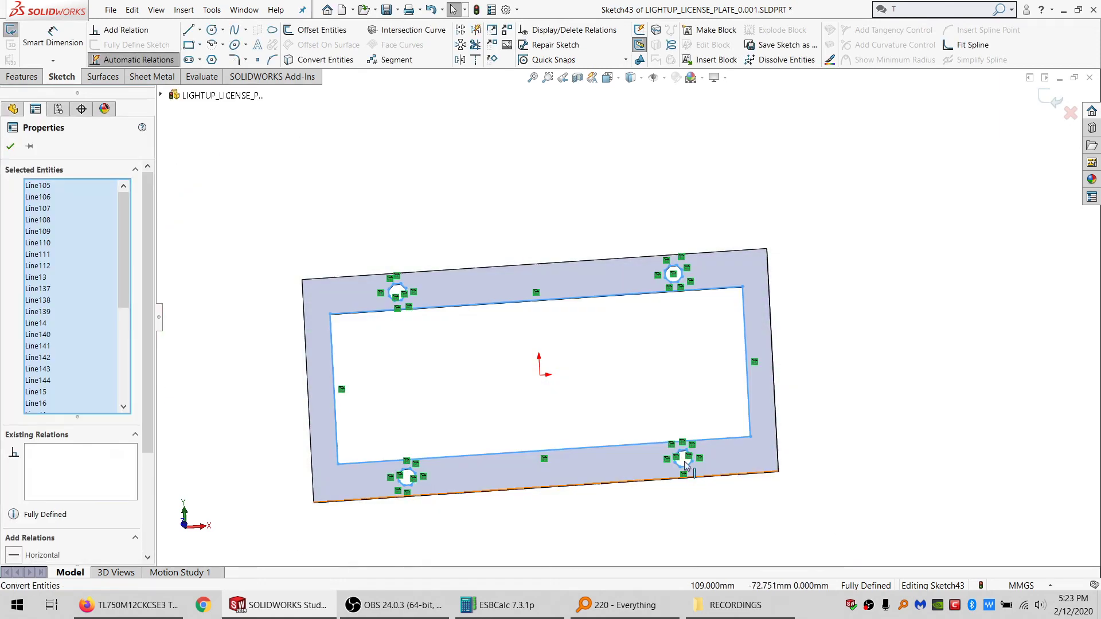
pyautogui.click(335, 32)
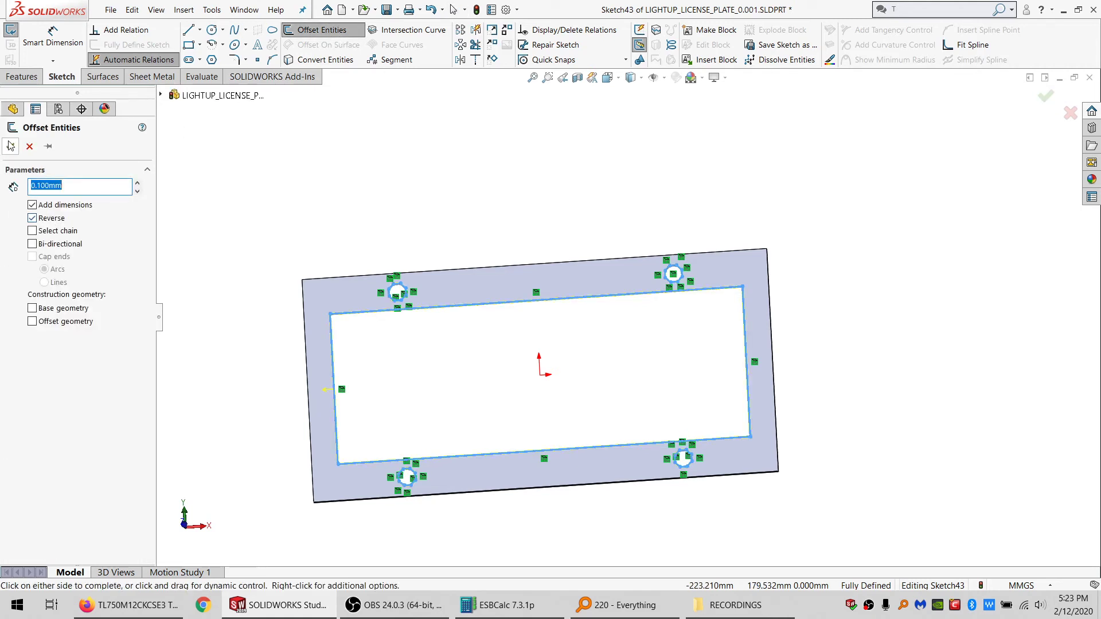
pyautogui.press('Return')
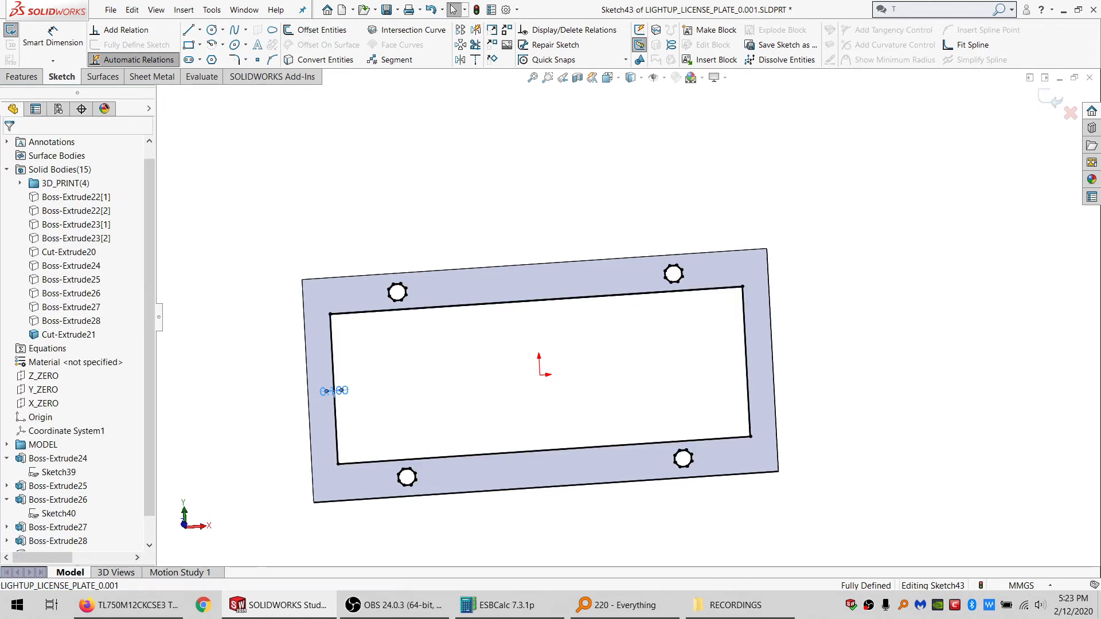
pyautogui.doubleClick(345, 389)
pyautogui.write('="SURROUND_MATL_KERF"')
pyautogui.click(298, 372)
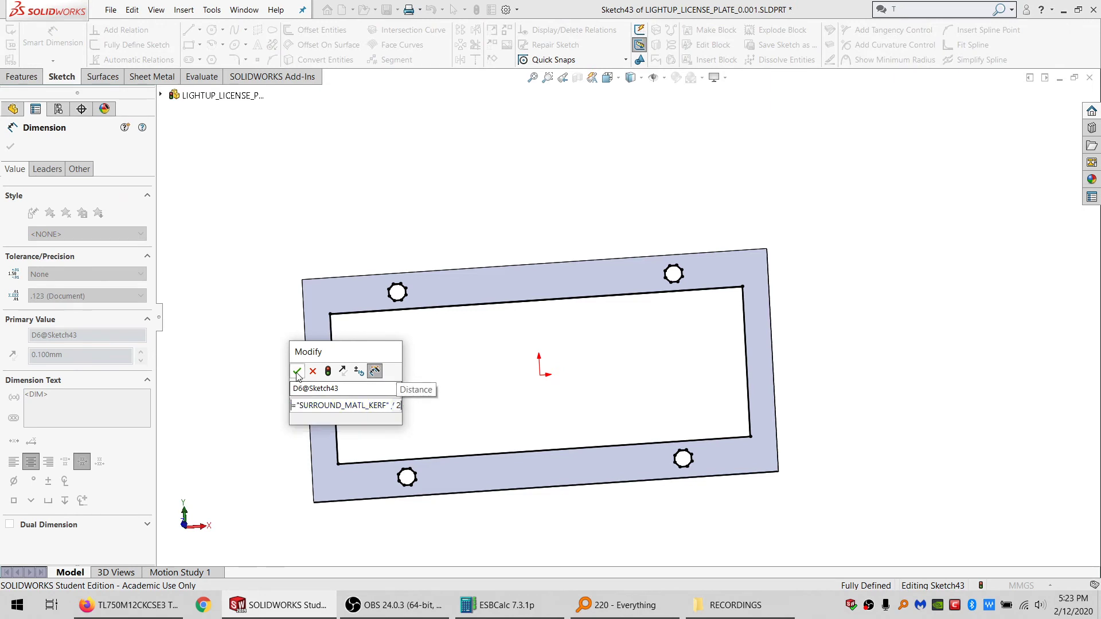
# Step: Extrude the loop offsets up to the frame's outer face on the ledge side, merging only with the frame body
pyautogui.click(21, 76)
pyautogui.click(51, 30)
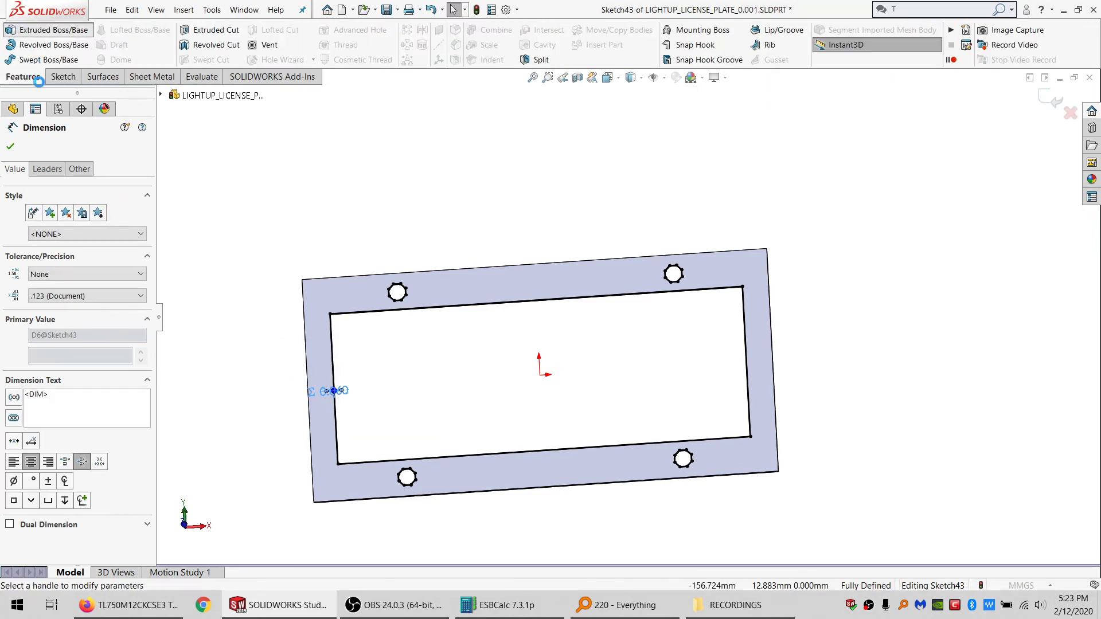
pyautogui.click(51, 226)
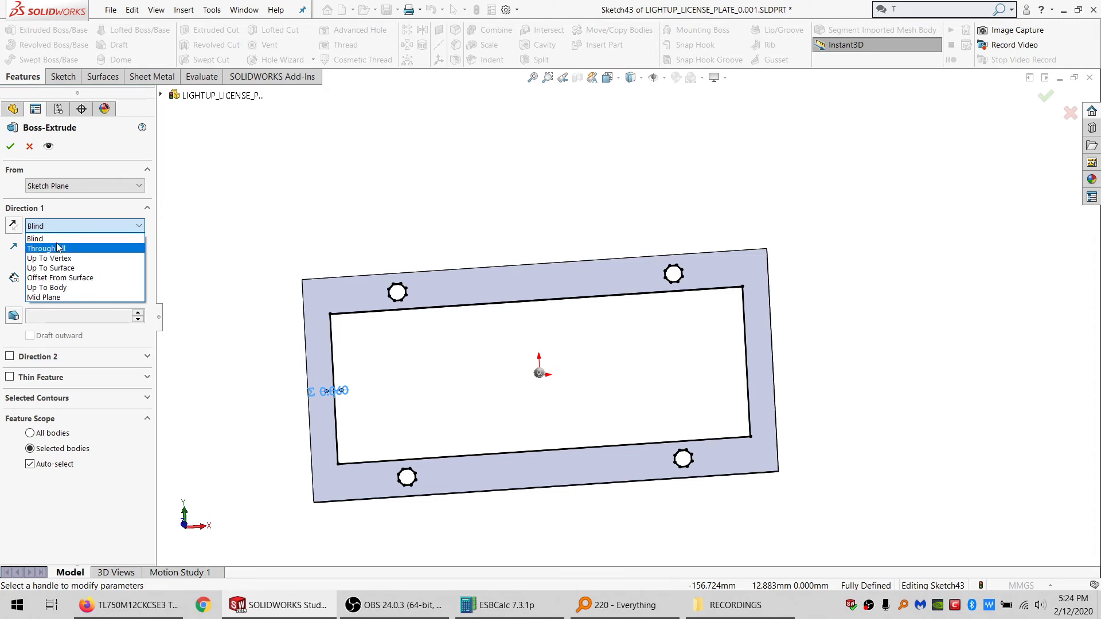
pyautogui.click(58, 267)
pyautogui.moveTo(406, 293); pyautogui.dragTo(589, 286, button='middle')
pyautogui.click(582, 278)
pyautogui.click(30, 464)
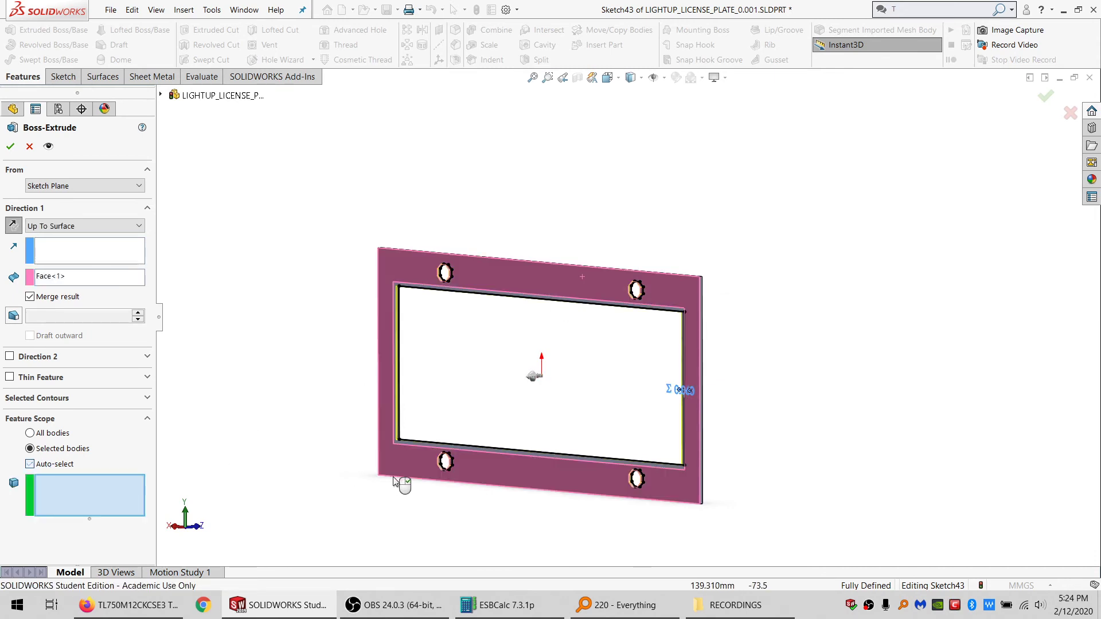
pyautogui.click(401, 481)
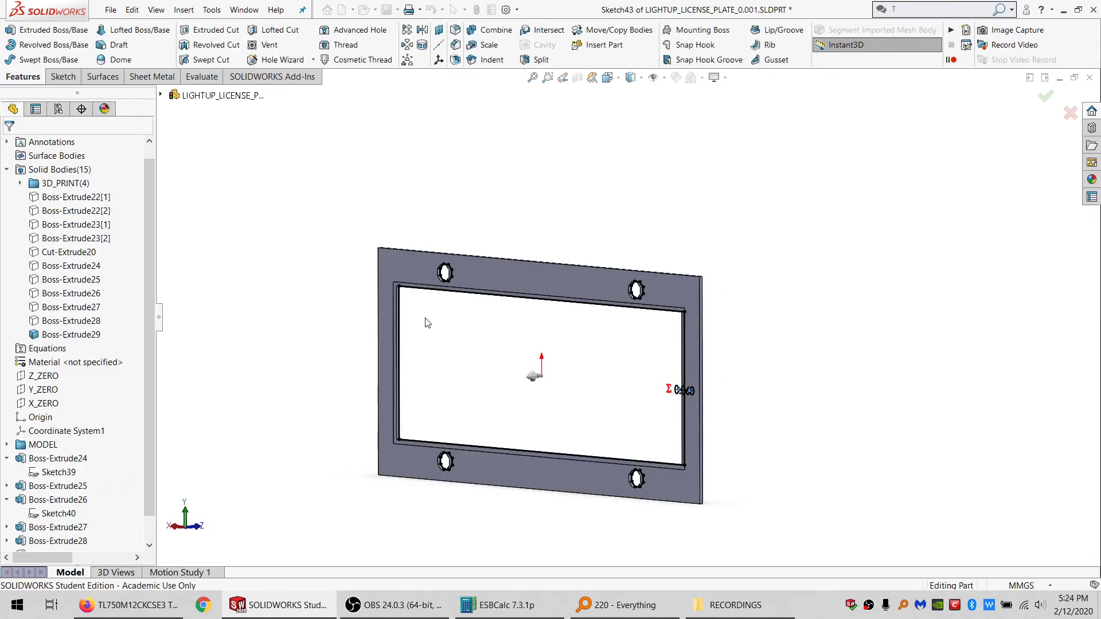
# Step: Reorder the features so that Cut-Extrude21 comes after Boss-Extrude29
pyautogui.scroll(-8, 422, 307)
pyautogui.scroll(-4, 476, 279)
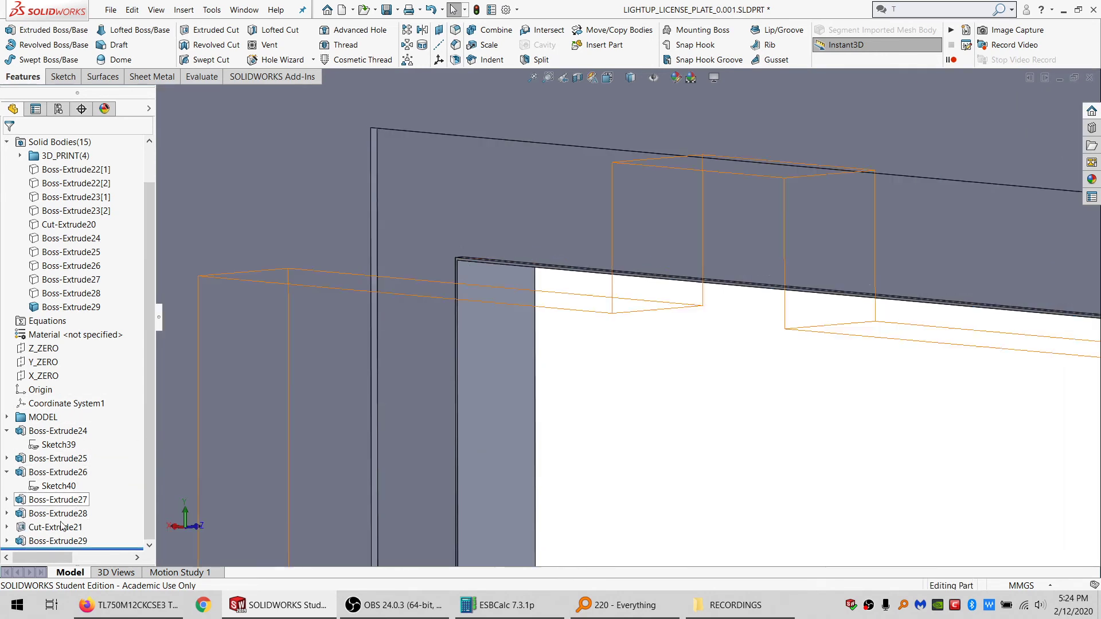
pyautogui.moveTo(55, 527); pyautogui.dragTo(20, 544)
# Step: Start a sketch on the frame's flat face opposite the ledge and convert its outer outline
pyautogui.scroll(5, 612, 430)
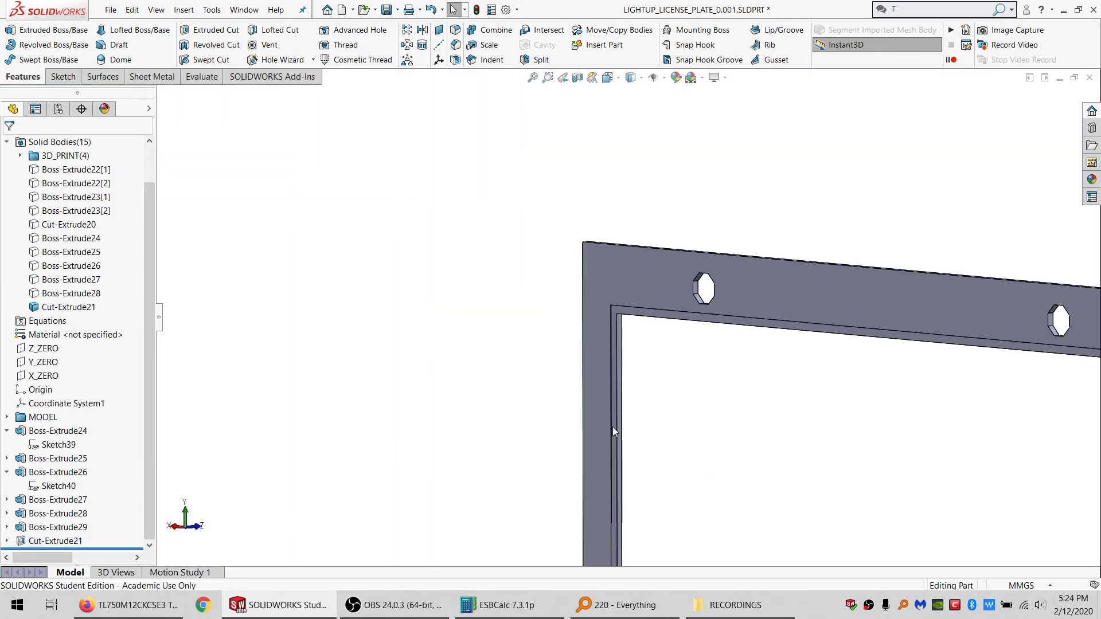
pyautogui.scroll(3, 613, 429)
pyautogui.moveTo(676, 430); pyautogui.dragTo(546, 379, button='middle')
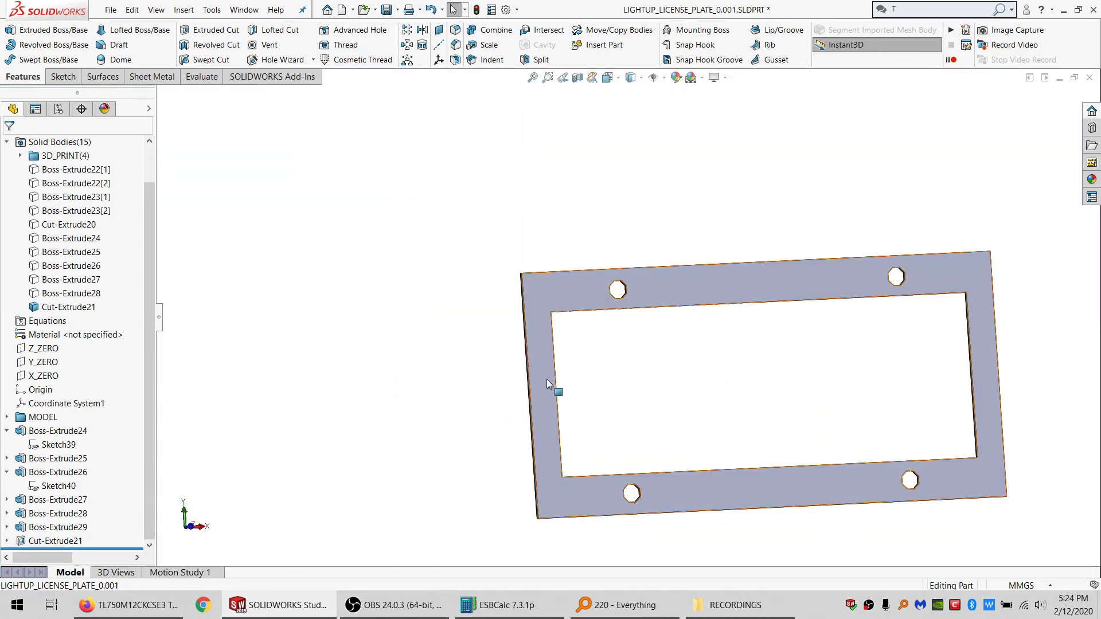
pyautogui.click(546, 383)
pyautogui.click(63, 77)
pyautogui.click(11, 30)
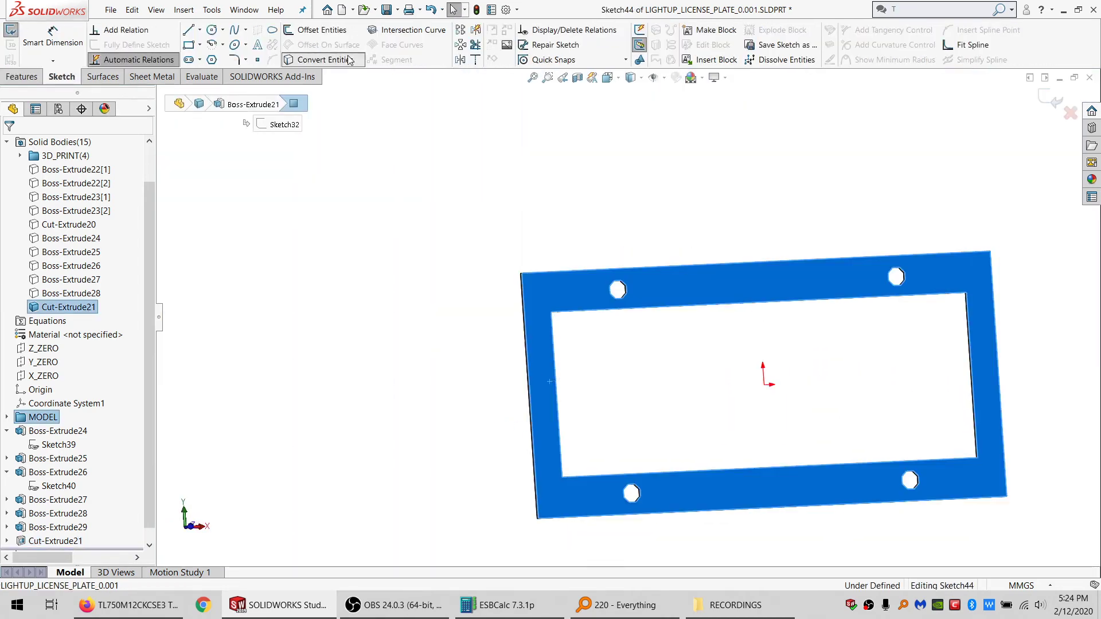
pyautogui.click(350, 60)
# Step: Offset the frame's outer outline outward and set the offset dimension to the copied SURROUND_MATL_KERF expression
pyautogui.click(318, 32)
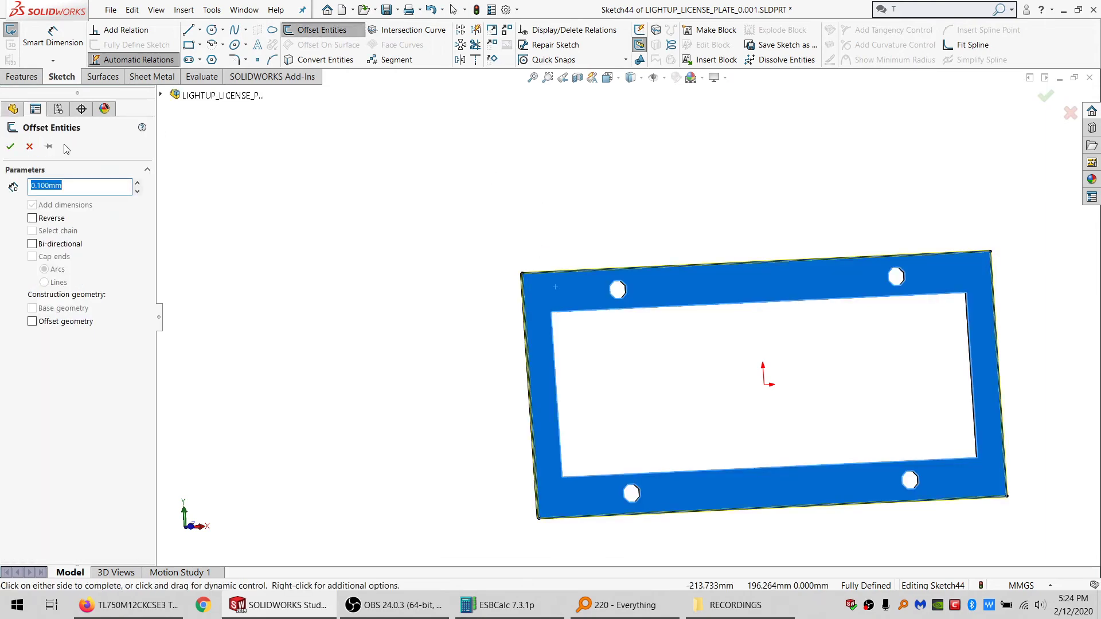
pyautogui.click(17, 146)
pyautogui.click(528, 396)
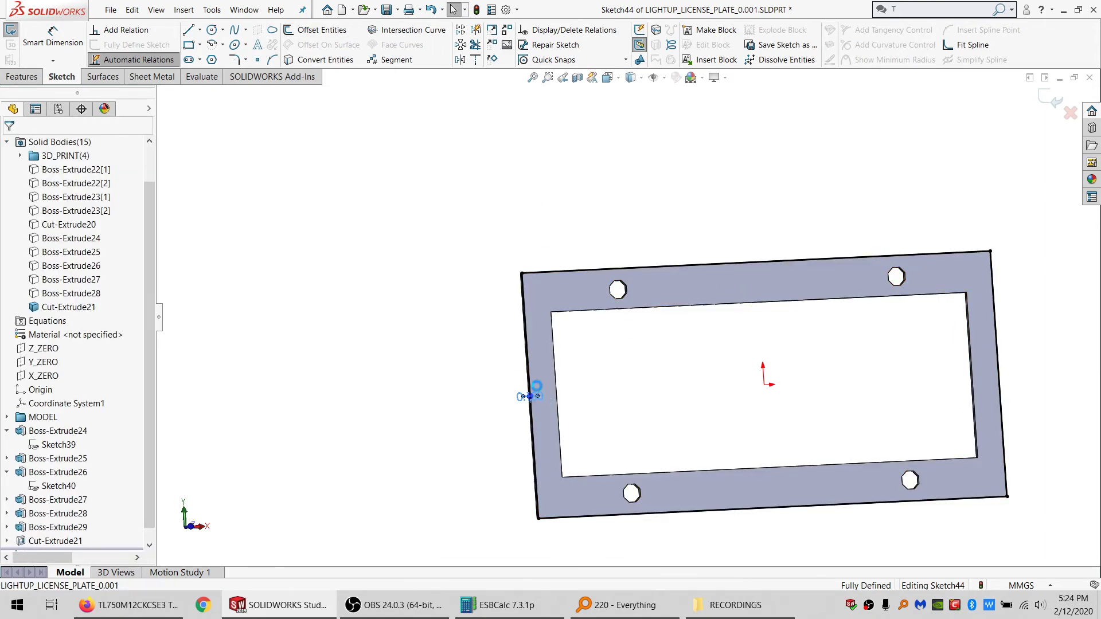
pyautogui.hotkey('ctrl', 'v')
pyautogui.click(487, 373)
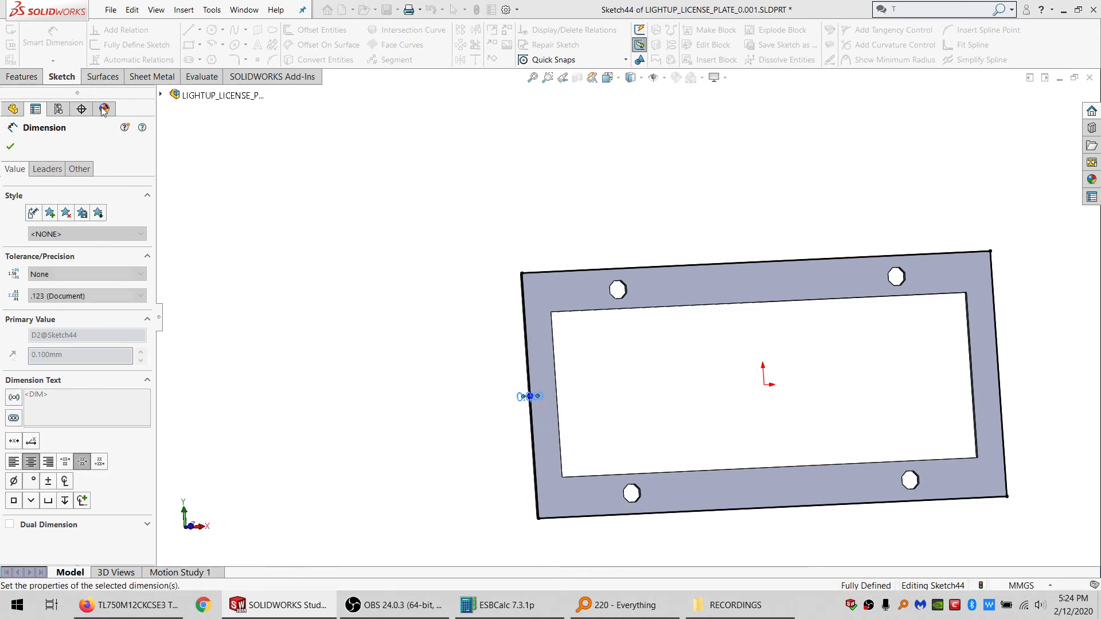
# Step: Extrude the frame's outer outline offset up to the frame's opposite face, merging only with the frame body
pyautogui.click(12, 80)
pyautogui.click(52, 30)
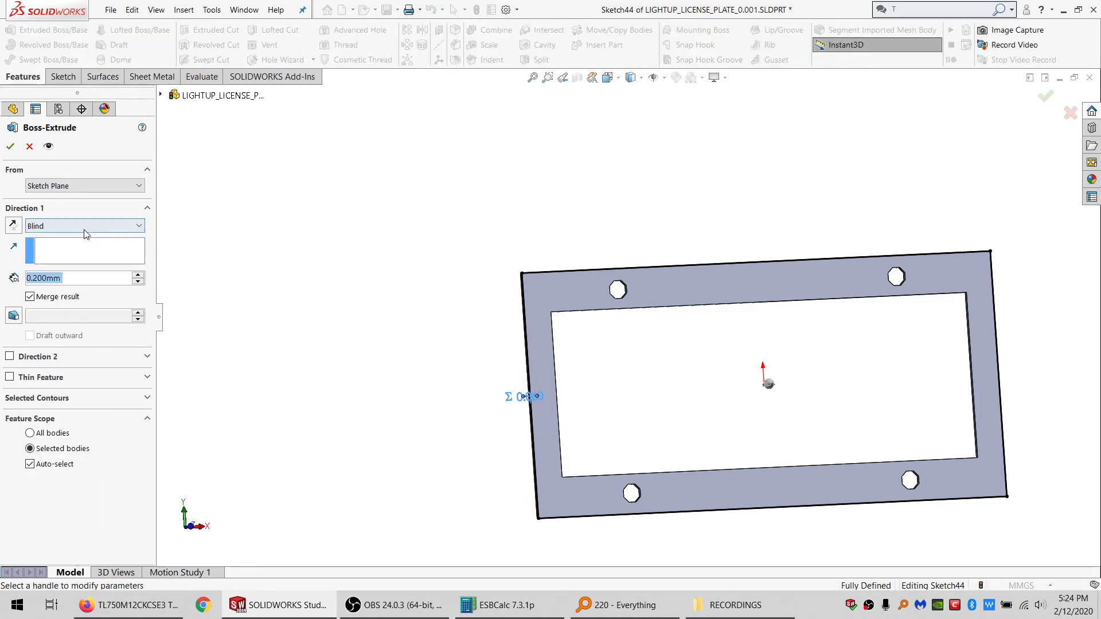
pyautogui.click(53, 226)
pyautogui.click(51, 268)
pyautogui.moveTo(569, 301); pyautogui.dragTo(724, 284, button='middle')
pyautogui.click(724, 283)
pyautogui.click(30, 464)
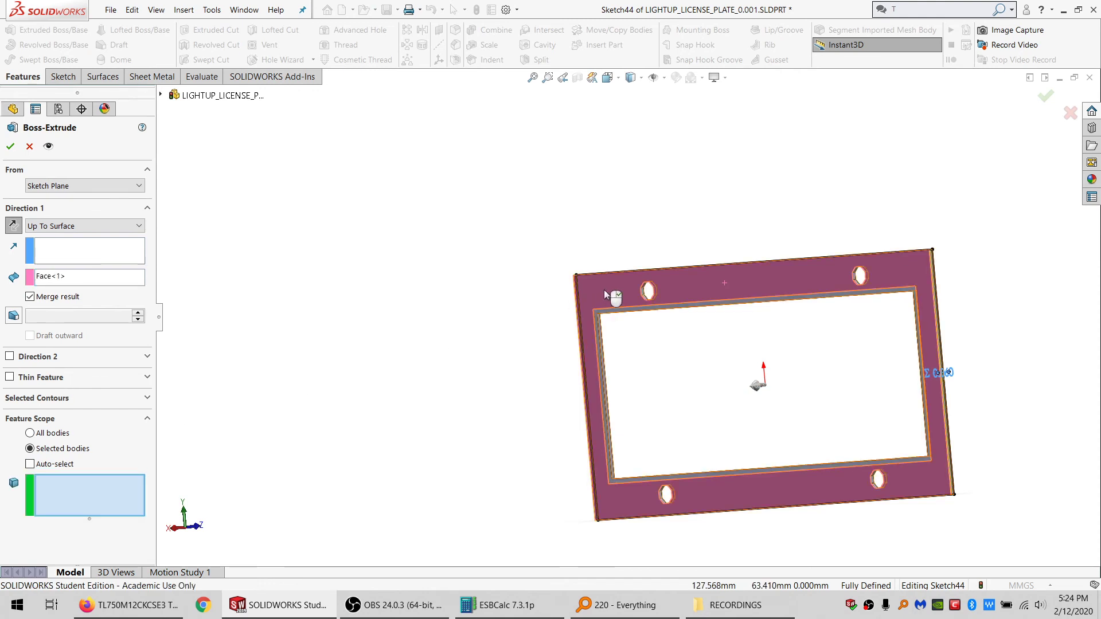
pyautogui.press('Return')
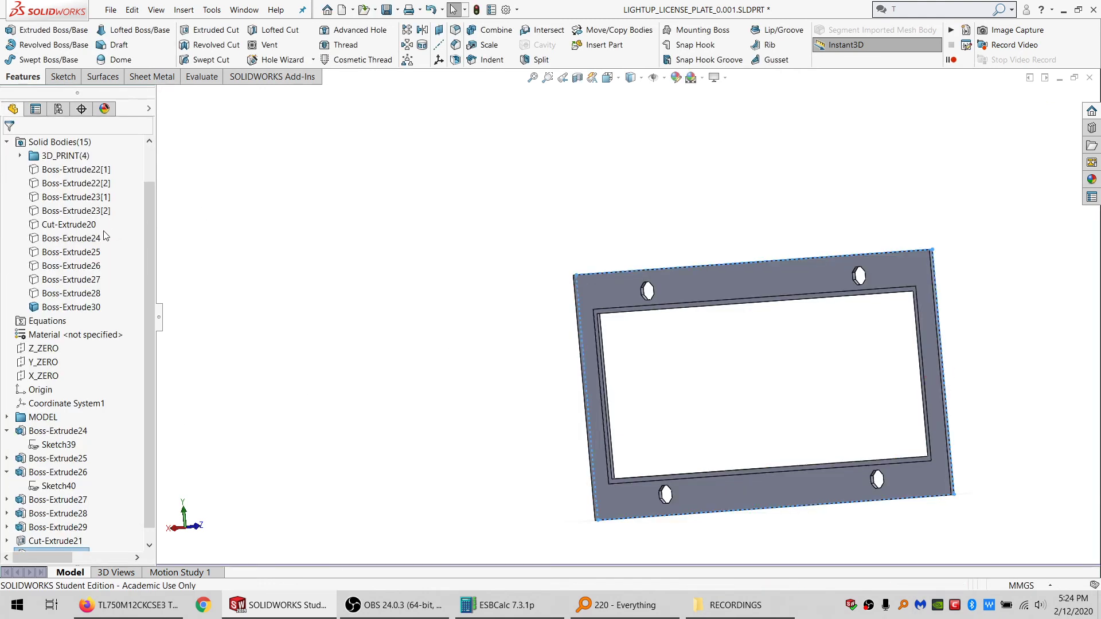
# Step: Hide the frame body Boss-Extrude30 and show the two short side plates, Boss-Extrude22[1] and Boss-Extrude22[2]
pyautogui.click(63, 307)
pyautogui.click(70, 282)
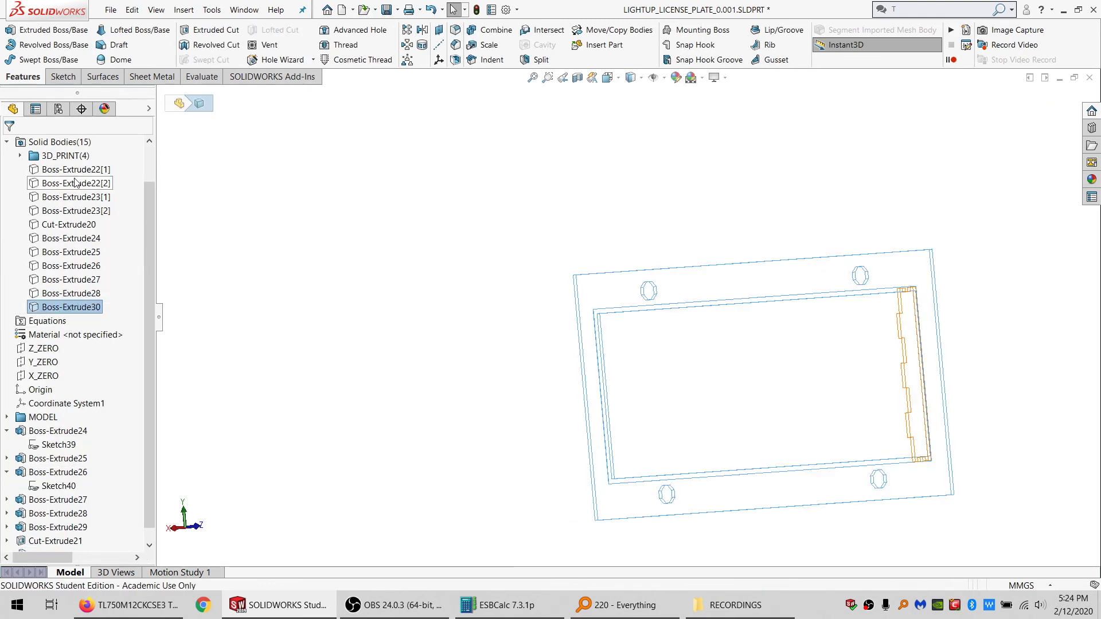
pyautogui.click(75, 175)
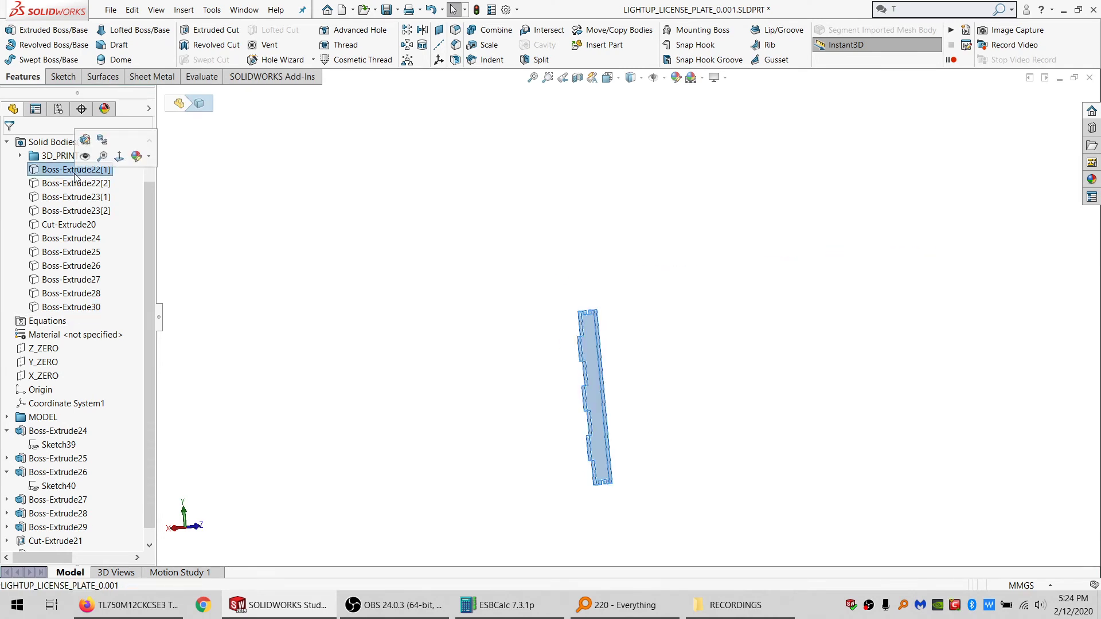
pyautogui.click(84, 156)
pyautogui.click(75, 184)
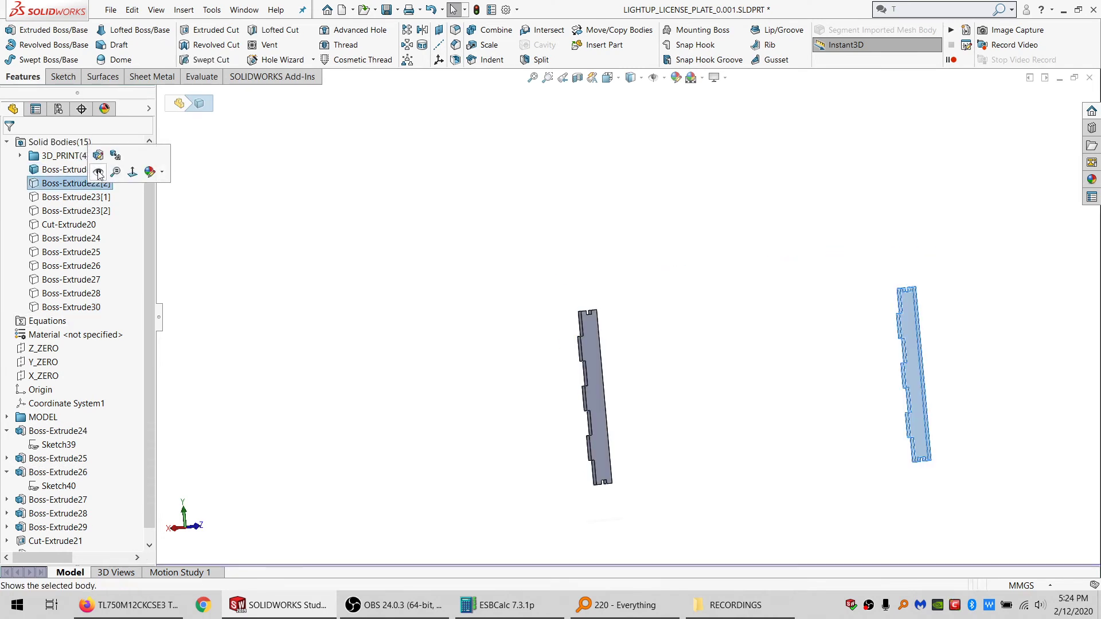
pyautogui.click(85, 169)
# Step: Sketch on one short side plate's outer face, offset its outline outward, and set the offset to "SURROUND_MATL_KERF" / 2
pyautogui.moveTo(780, 381); pyautogui.dragTo(786, 341, button='middle')
pyautogui.scroll(-3, 745, 444)
pyautogui.click(515, 369)
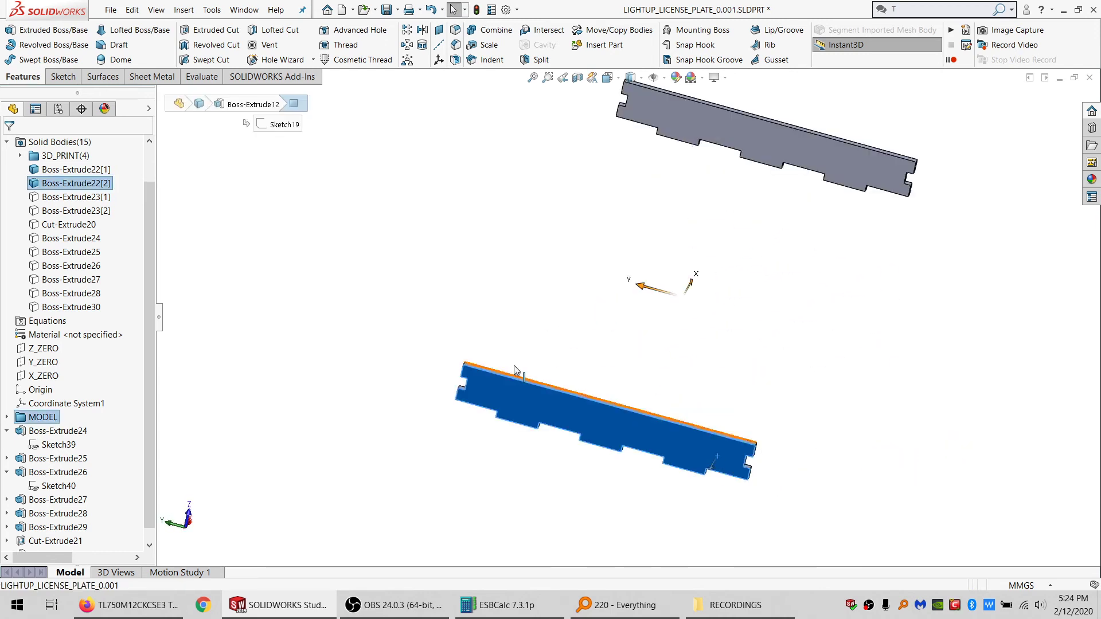
pyautogui.click(58, 76)
pyautogui.click(11, 30)
pyautogui.click(321, 30)
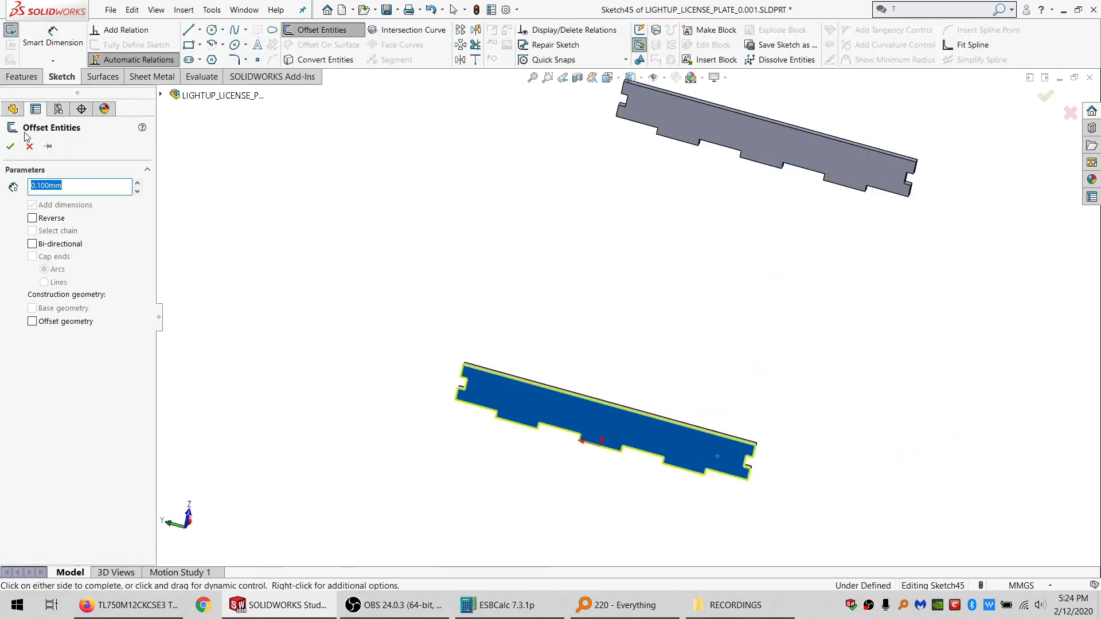
pyautogui.click(10, 146)
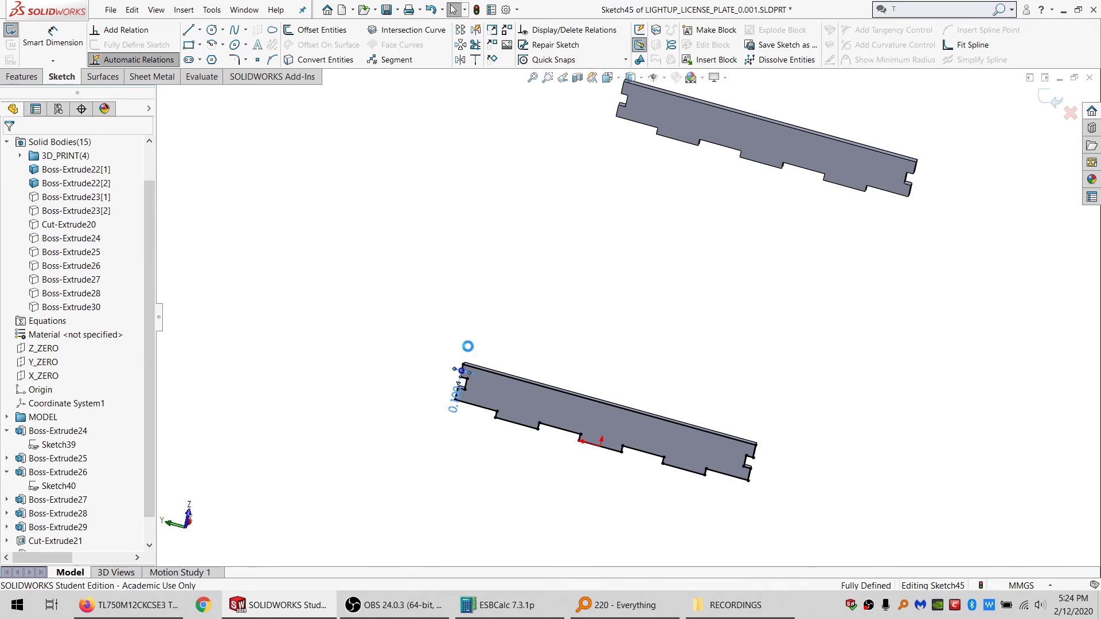
pyautogui.write('="SURROUND_MATL_KERF" / 2')
pyautogui.click(419, 329)
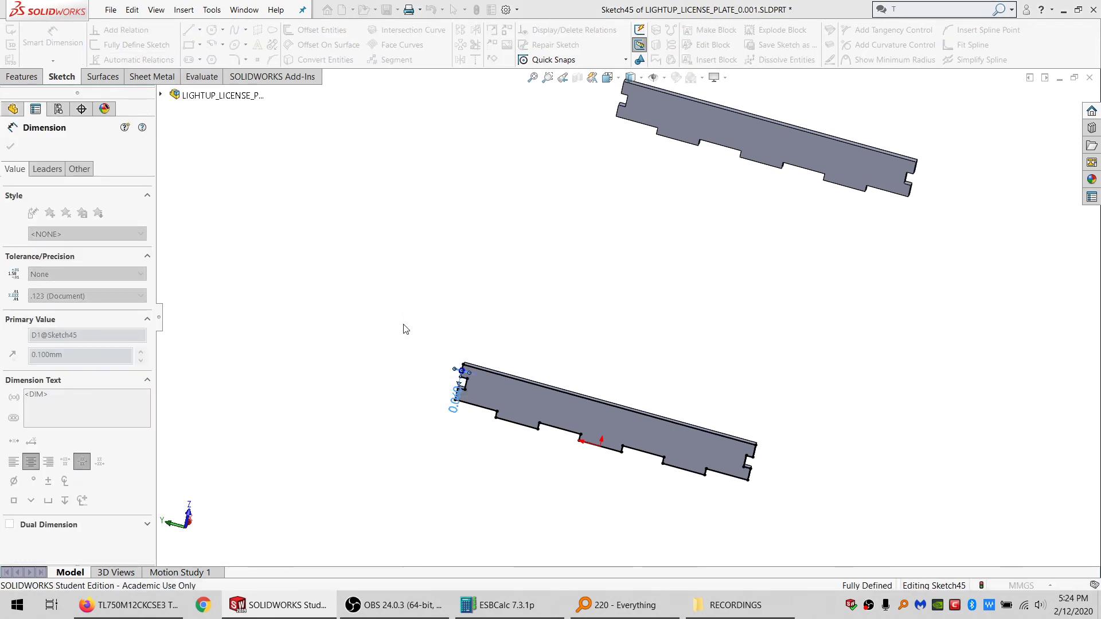
# Step: Extrude the short plate's offset outline up to the plate's opposite face, merging only with that plate's body
pyautogui.click(22, 76)
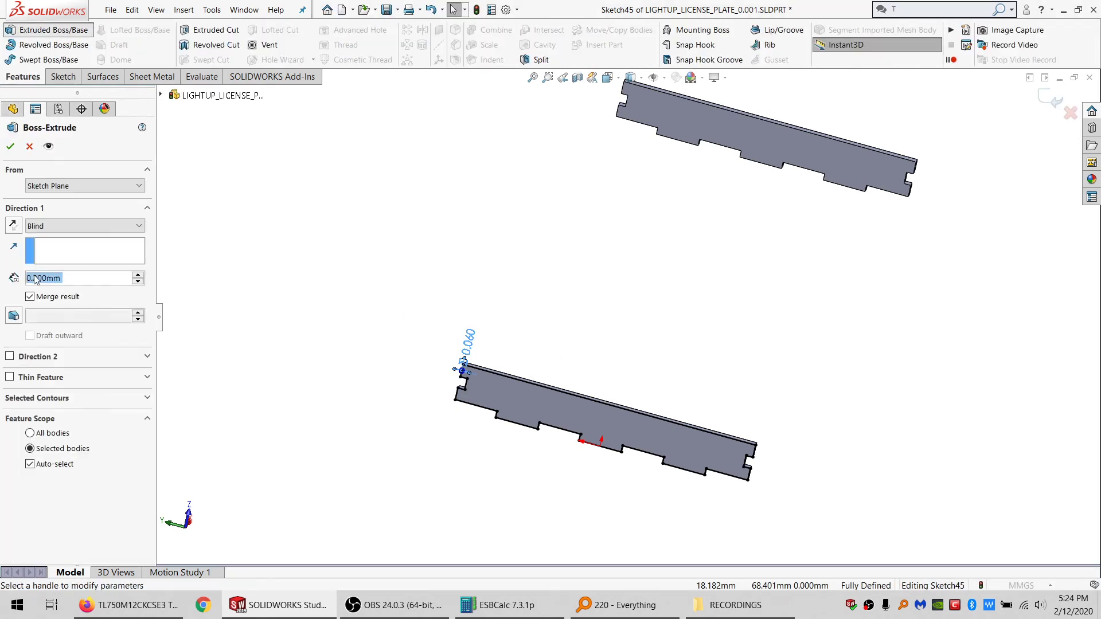
pyautogui.click(85, 225)
pyautogui.click(52, 273)
pyautogui.moveTo(547, 425); pyautogui.dragTo(407, 361, button='middle')
pyautogui.click(380, 283)
pyautogui.click(30, 464)
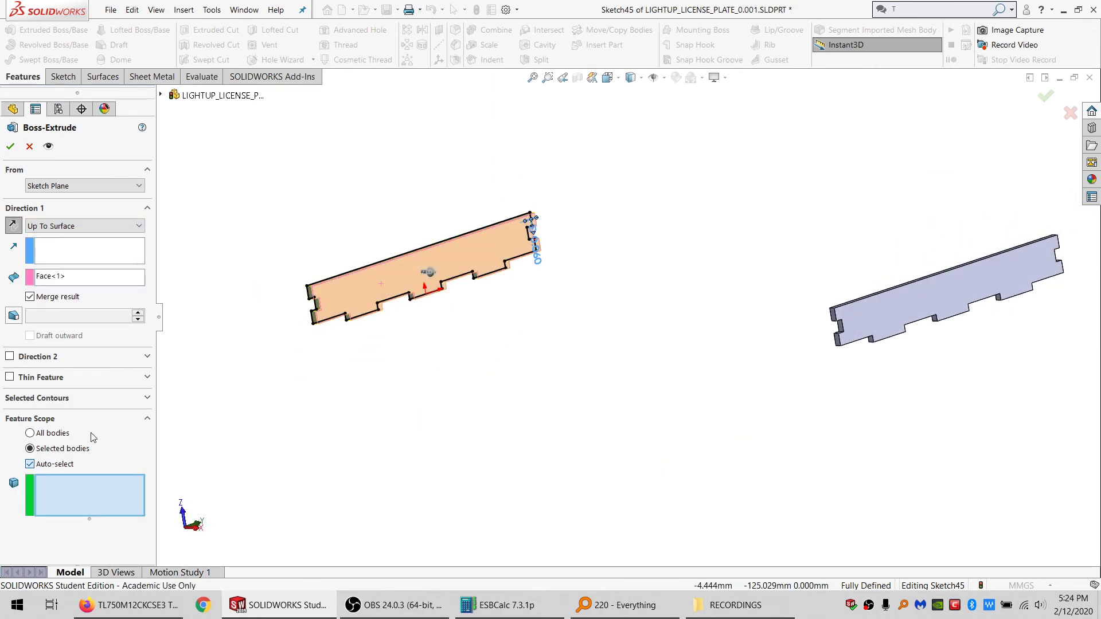
pyautogui.click(11, 147)
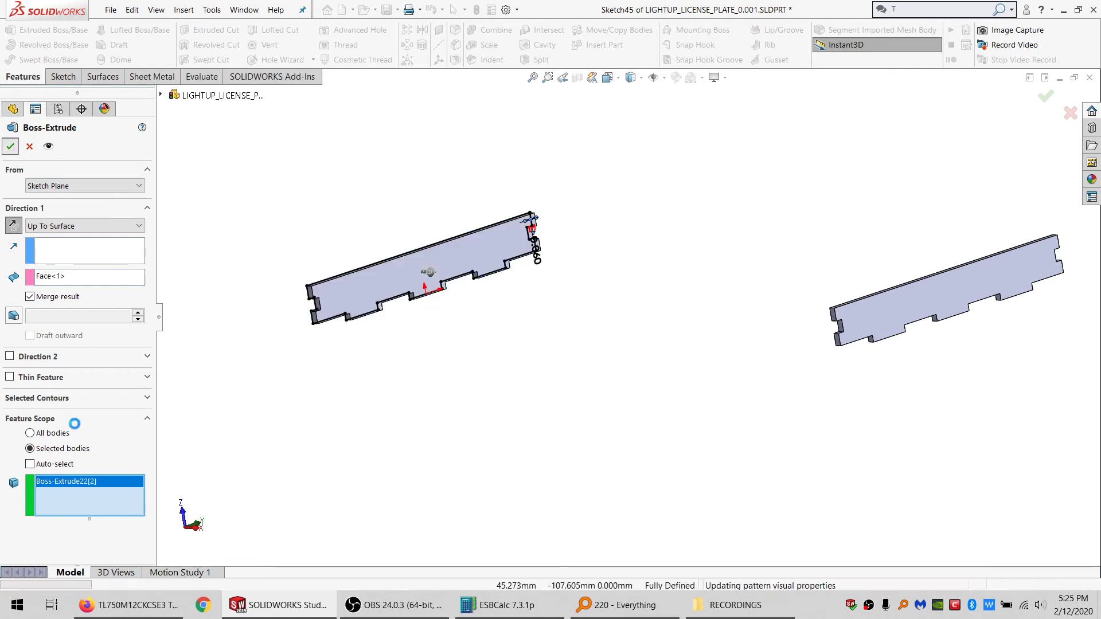
# Step: Reuse the short plate's sketch to extrude from the second short plate's near face up to its opposite face, merging only with that plate
pyautogui.click(8, 541)
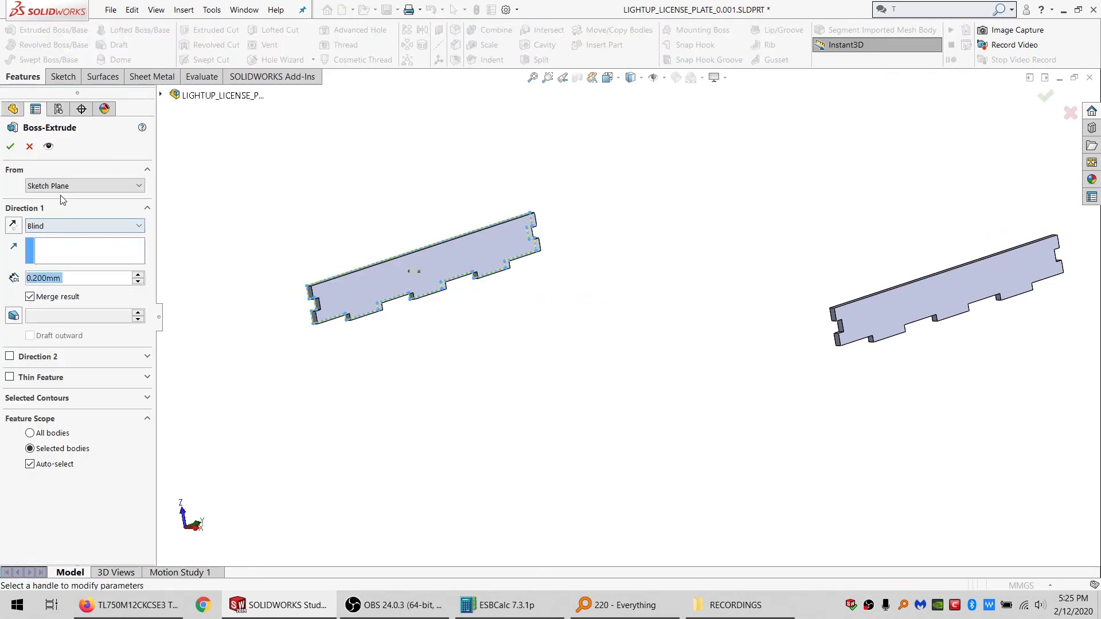
pyautogui.click(60, 187)
pyautogui.click(55, 207)
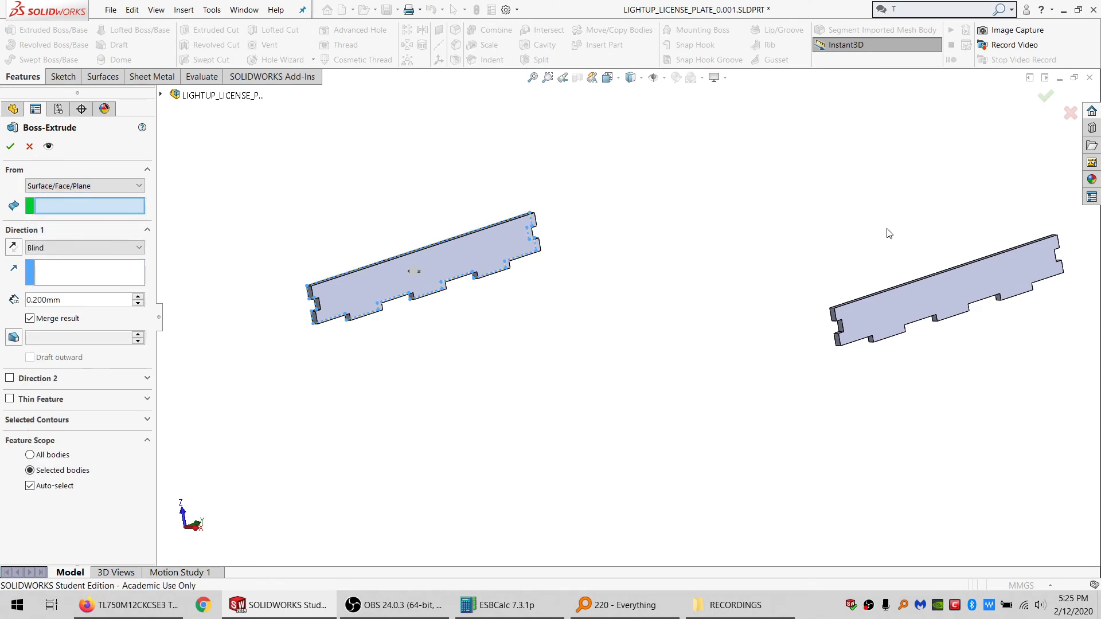
pyautogui.click(836, 309)
pyautogui.click(80, 247)
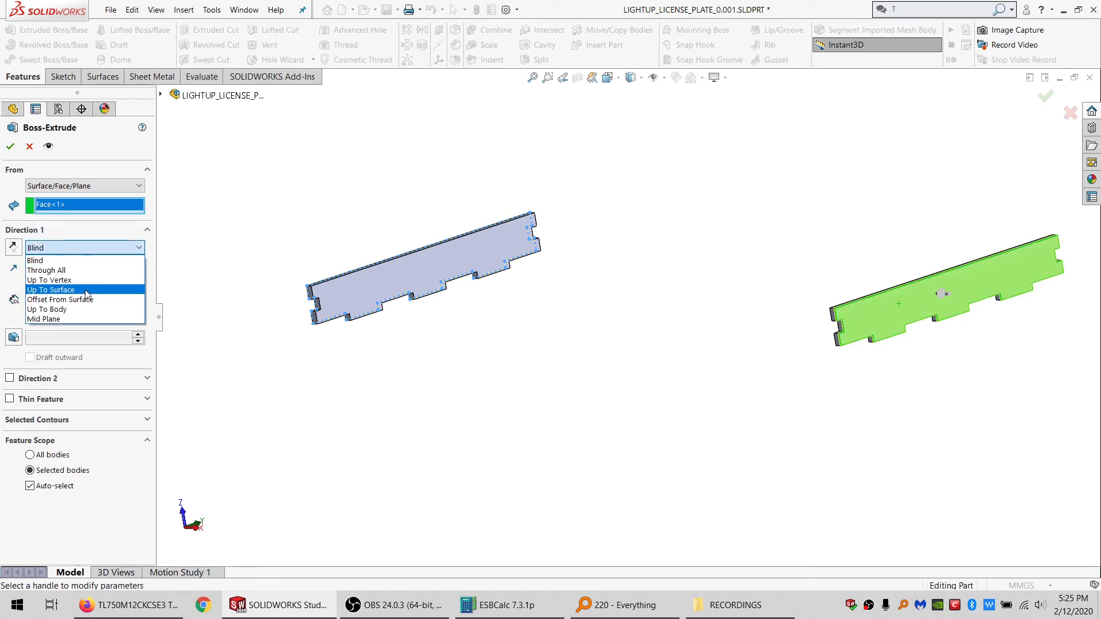
pyautogui.click(86, 290)
pyautogui.moveTo(889, 319); pyautogui.dragTo(969, 261, button='middle')
pyautogui.click(970, 261)
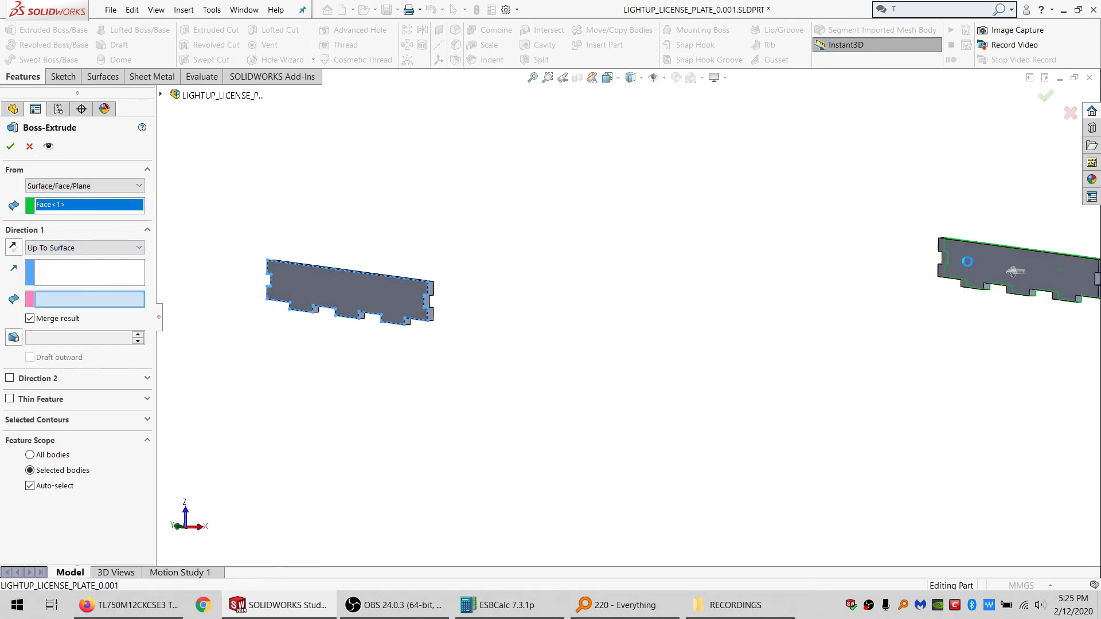
pyautogui.click(30, 486)
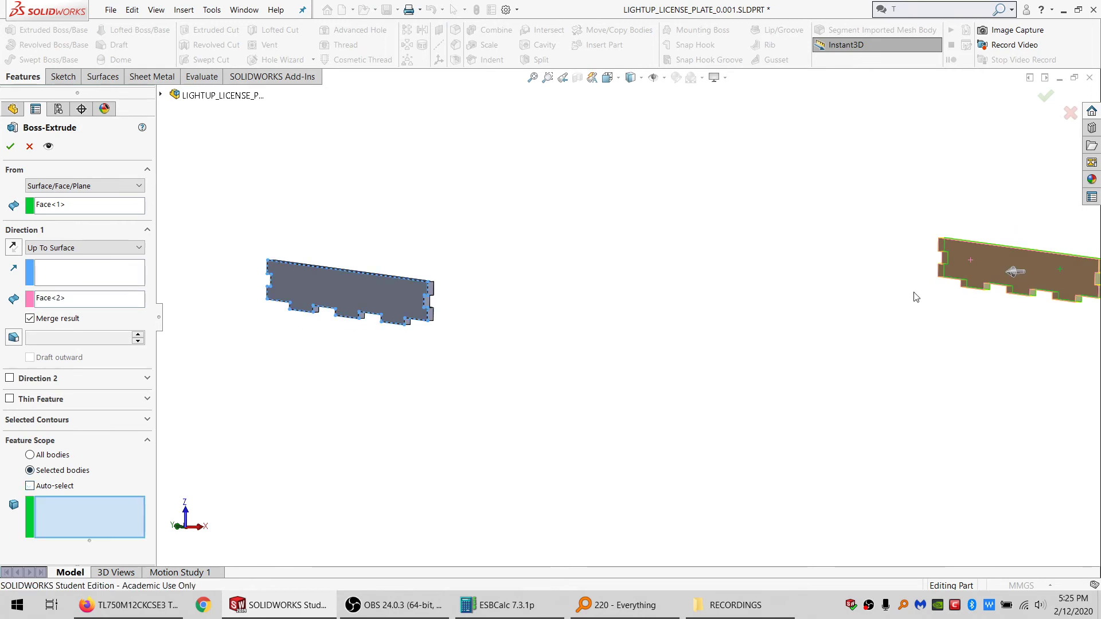
pyautogui.click(982, 266)
pyautogui.click(11, 147)
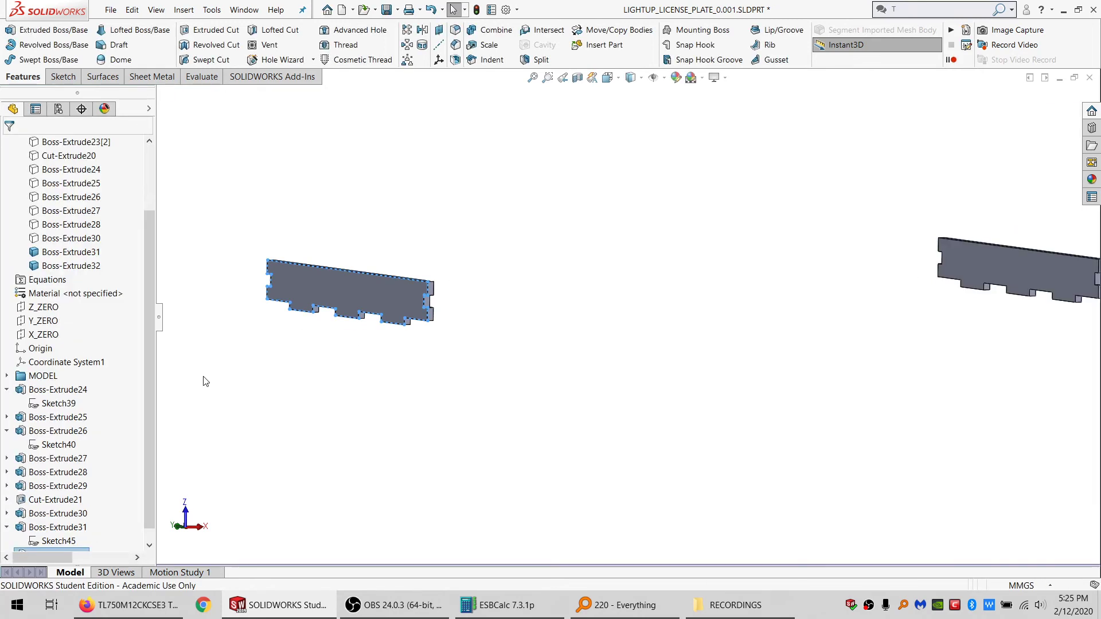
# Step: Hide the two short plates, Boss-Extrude31 and Boss-Extrude32, and show the long plates Boss-Extrude23[1] and Boss-Extrude23[2]
pyautogui.scroll(2, 113, 319)
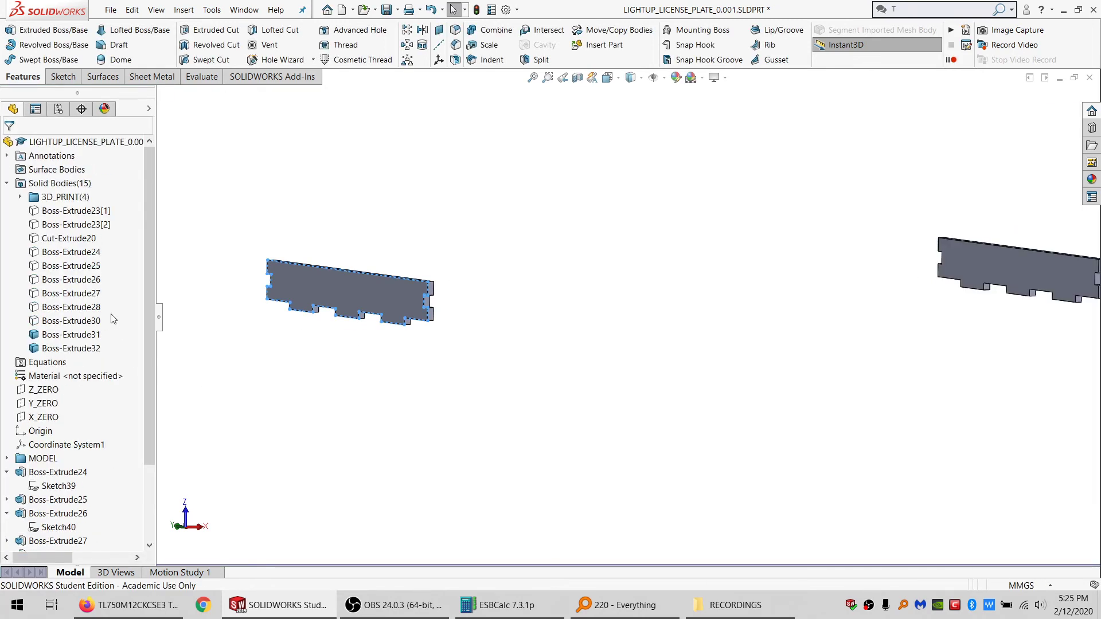
pyautogui.click(87, 338)
pyautogui.keyDown('ctrl'); pyautogui.click(89, 348); pyautogui.keyUp('ctrl')
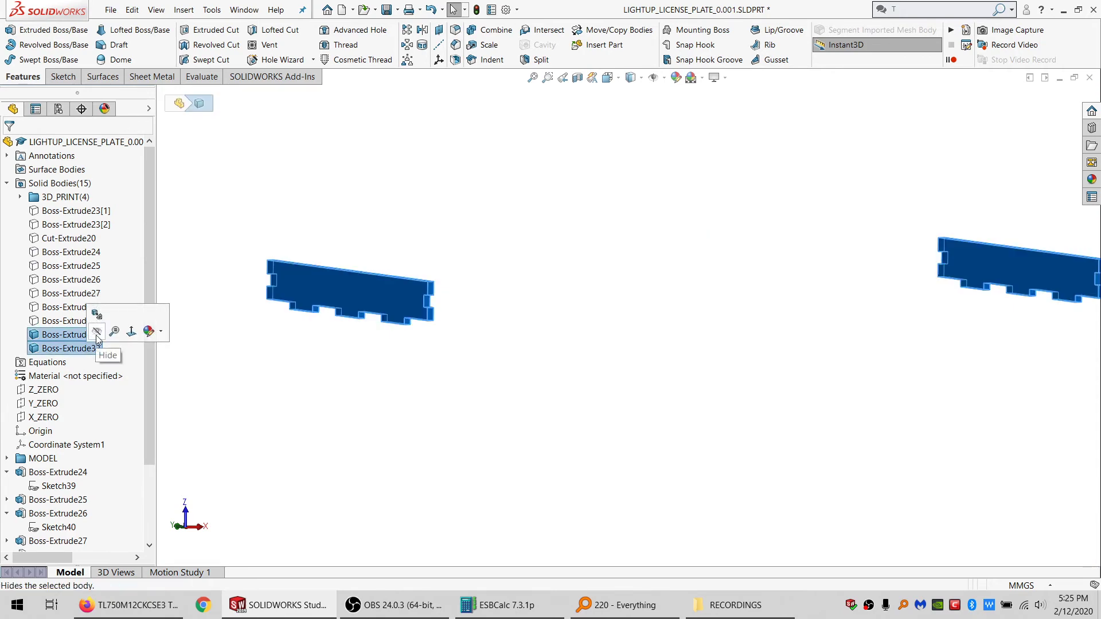
pyautogui.click(97, 332)
pyautogui.click(69, 210)
pyautogui.keyDown('ctrl'); pyautogui.click(86, 224); pyautogui.keyUp('ctrl')
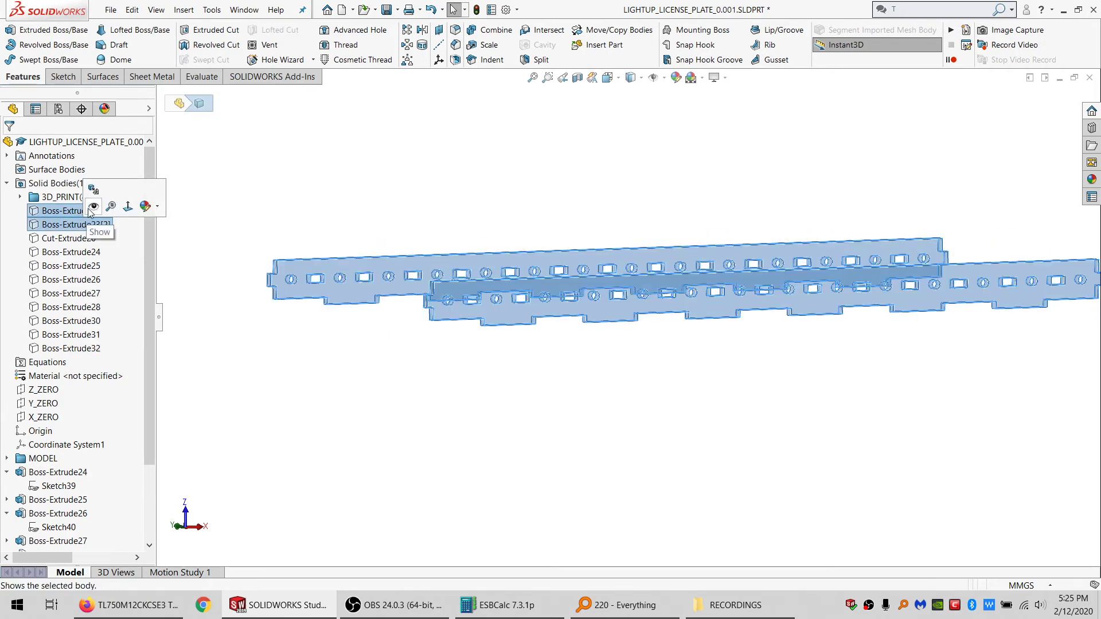
pyautogui.click(93, 207)
# Step: Start a sketch on the front long plate's outer face and convert all its inner hole and slot loops
pyautogui.moveTo(728, 297)
pyautogui.mouseDown(button='middle')
pyautogui.moveTo(751, 314)
pyautogui.moveTo(726, 346)
pyautogui.mouseUp(button='middle')
pyautogui.click(570, 378)
pyautogui.click(56, 78)
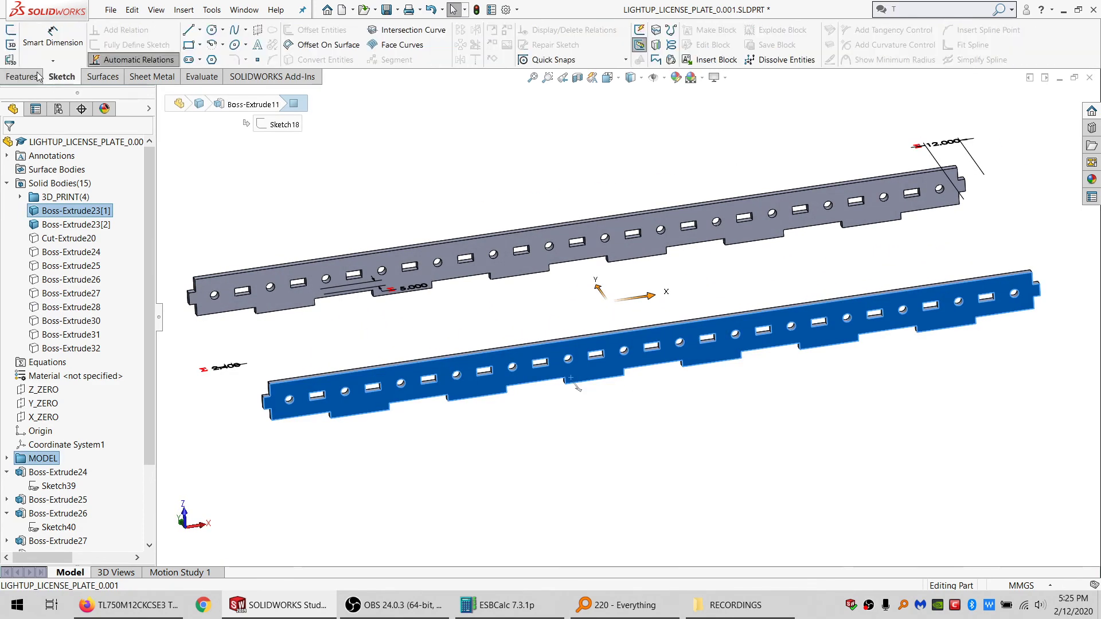
pyautogui.click(283, 189)
pyautogui.click(316, 60)
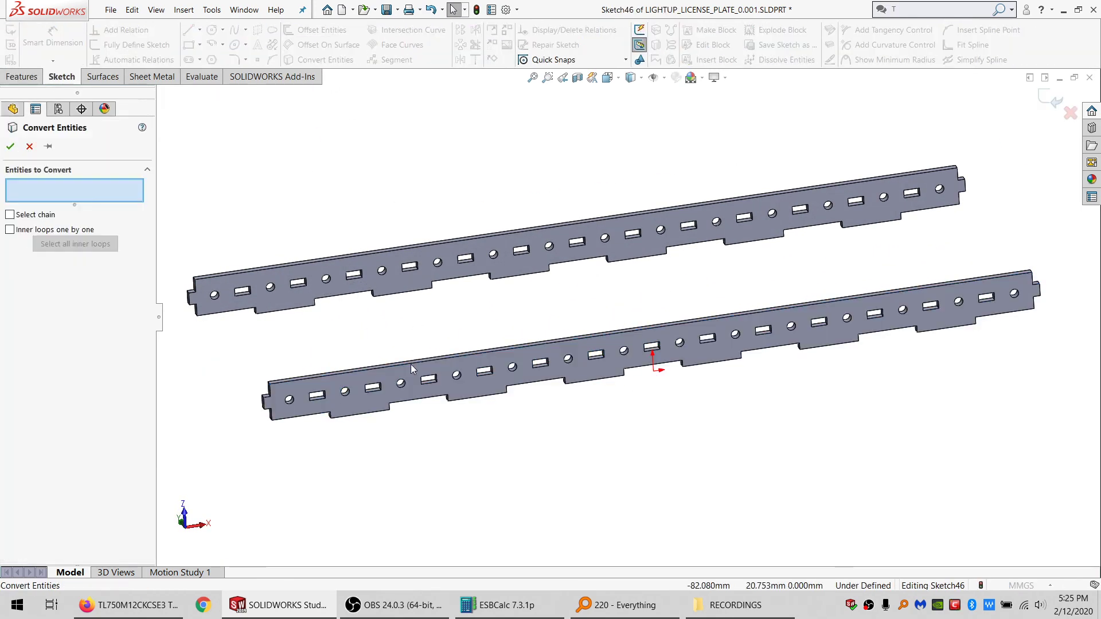
pyautogui.click(391, 401)
pyautogui.click(67, 245)
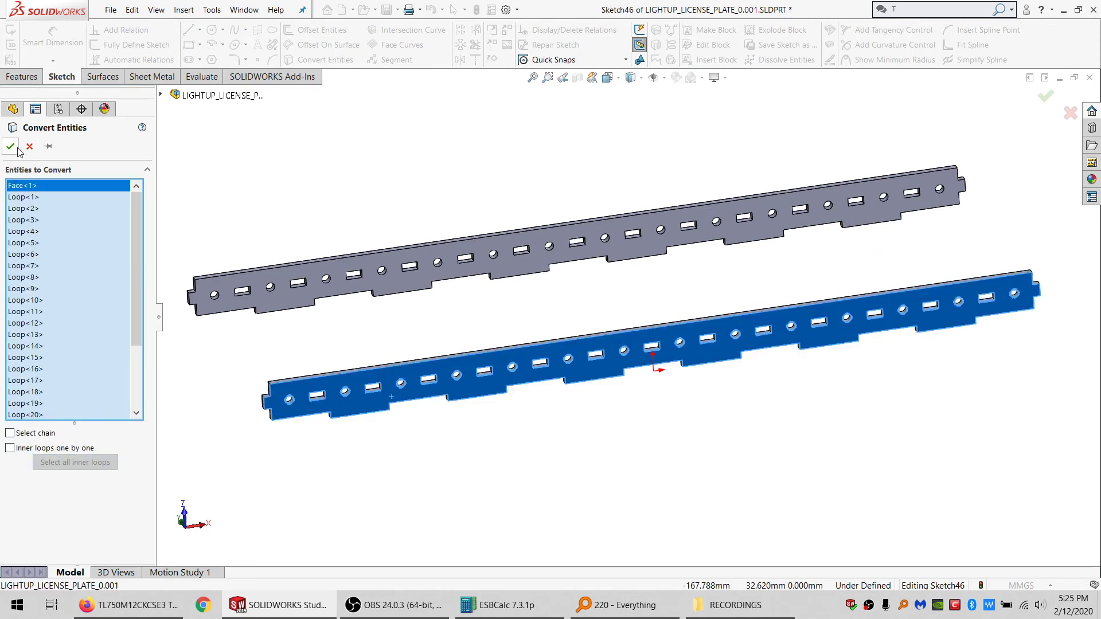
pyautogui.click(11, 146)
# Step: Turn the long plate's converted hole and slot outlines into construction geometry
pyautogui.moveTo(314, 201)
pyautogui.mouseDown()
pyautogui.moveTo(246, 493)
pyautogui.moveTo(1003, 355)
pyautogui.mouseUp()
pyautogui.moveTo(1053, 294); pyautogui.dragTo(1051, 281)
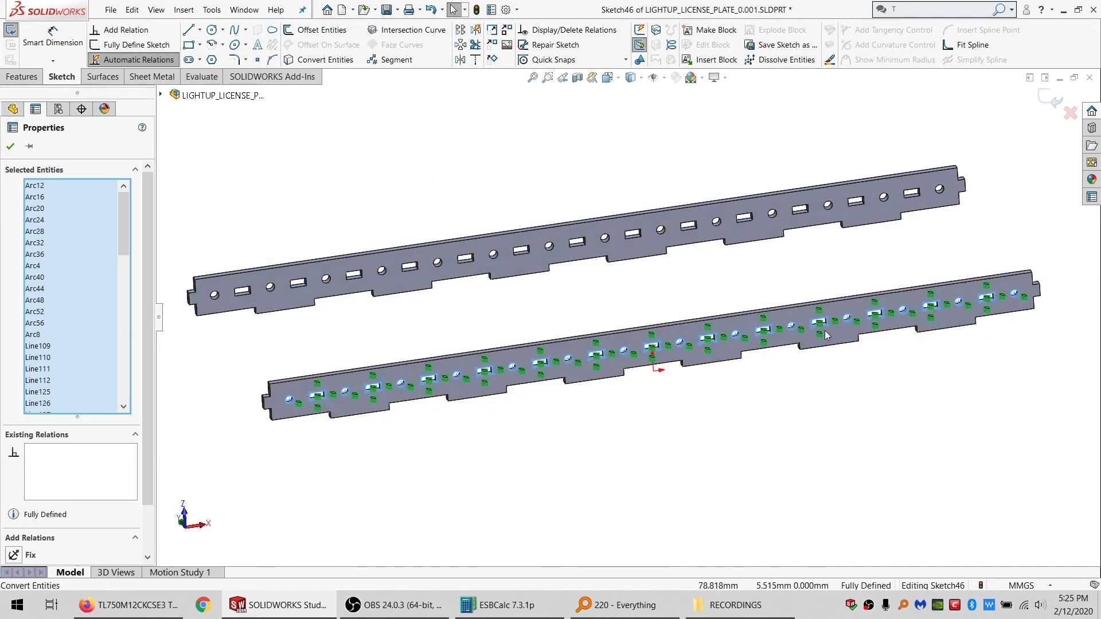
pyautogui.scroll(-2, 102, 509)
pyautogui.click(79, 540)
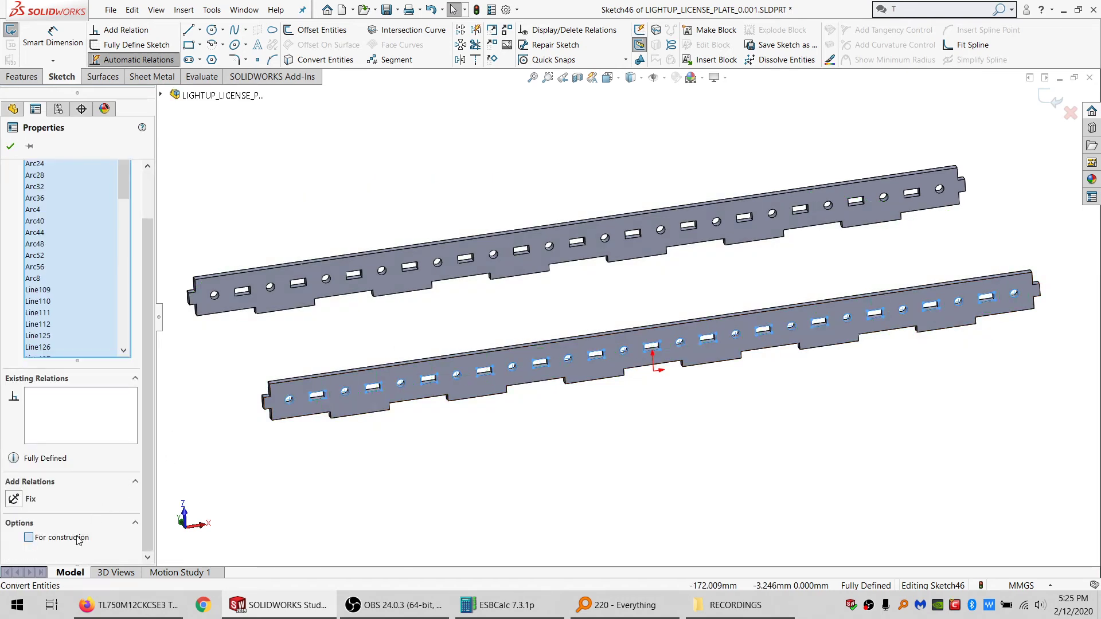
# Step: Offset the long plate's hole and slot outlines inward and set the offset dimension to the copied SURROUND_MATL_KERF expression
pyautogui.click(321, 30)
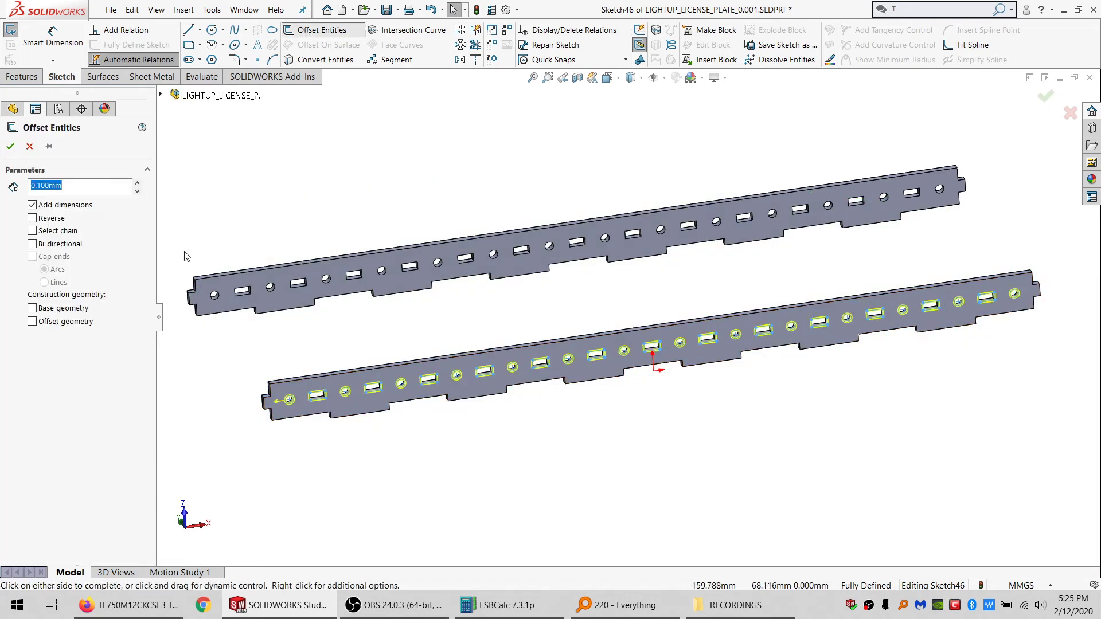
pyautogui.click(33, 219)
pyautogui.click(10, 146)
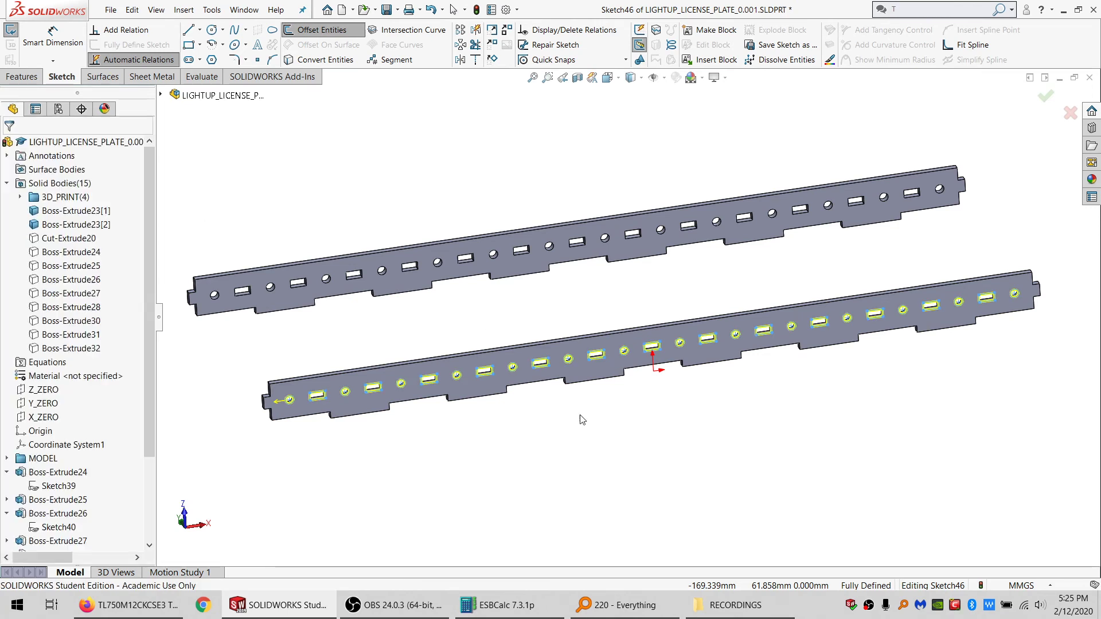
pyautogui.moveTo(975, 305); pyautogui.dragTo(970, 439)
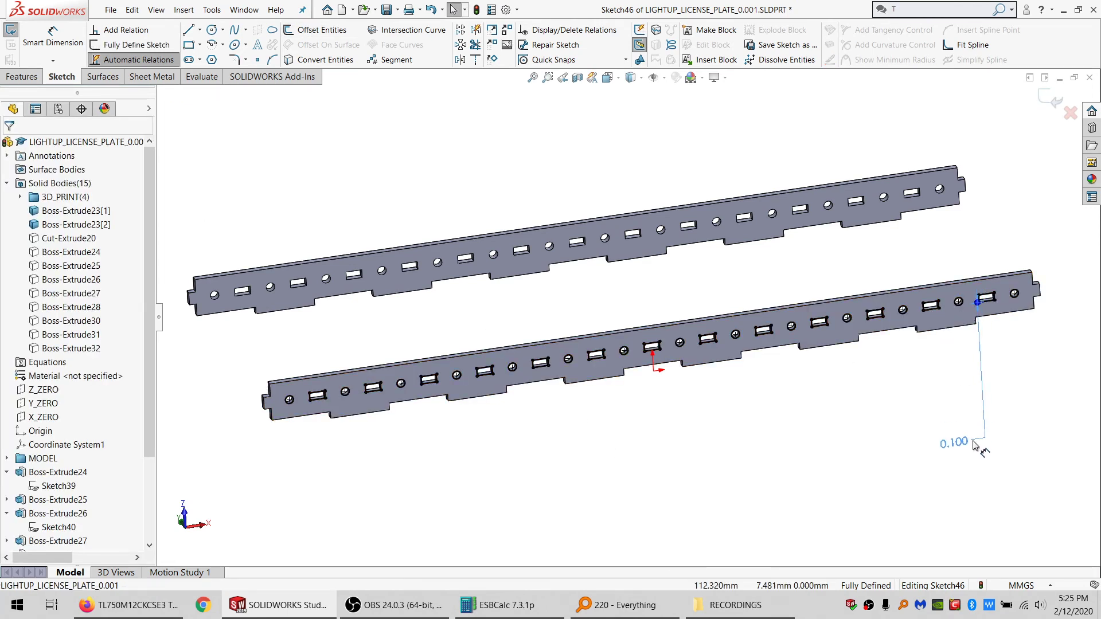
pyautogui.doubleClick(957, 442)
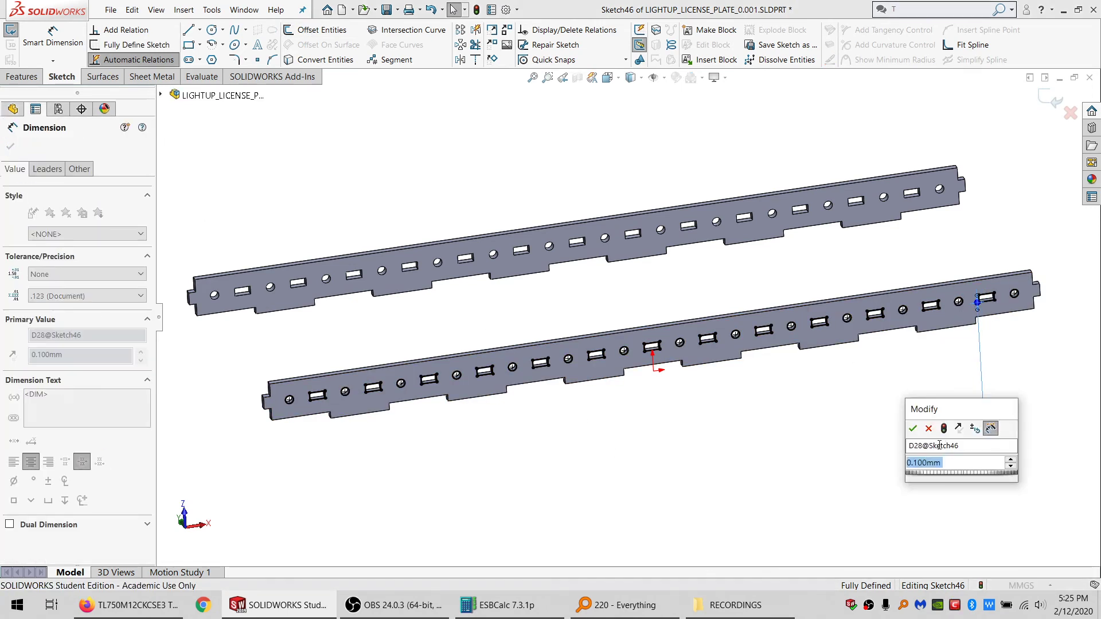
pyautogui.hotkey('ctrl', 'v')
pyautogui.click(913, 428)
# Step: Offset the front long plate's outer outline and set the offset dimension to "SURROUND_MATL_KERF" / 2
pyautogui.click(814, 344)
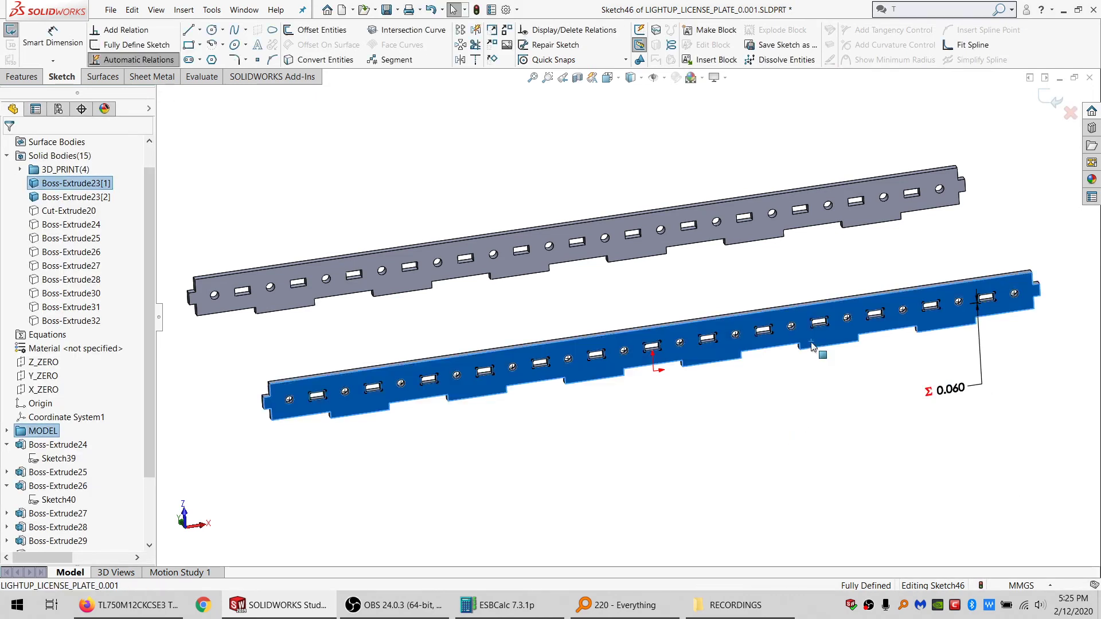
pyautogui.click(321, 30)
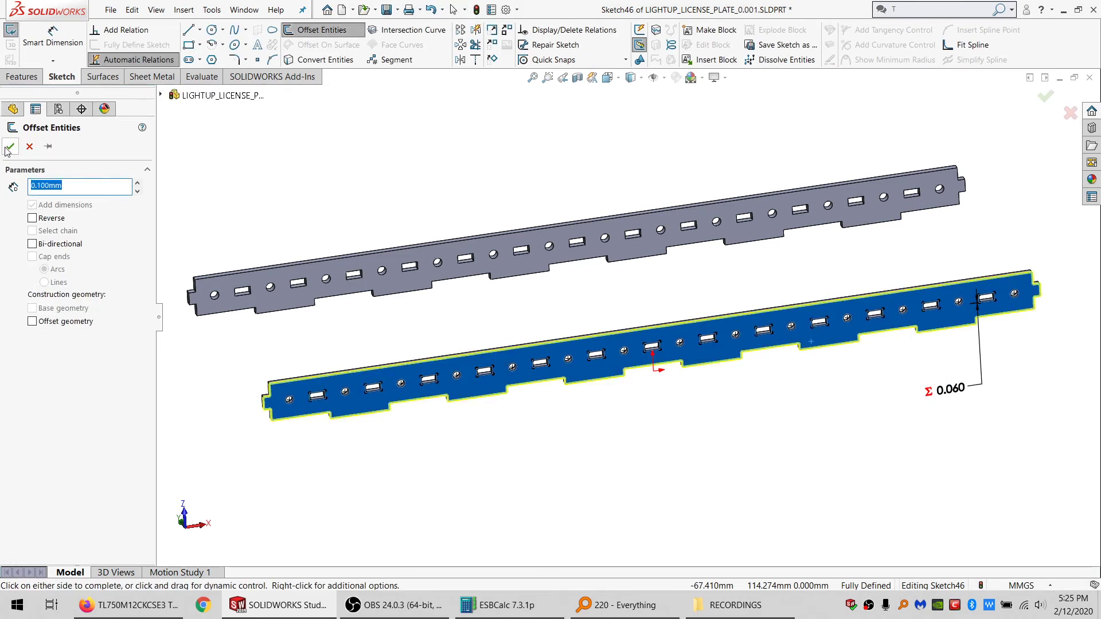
pyautogui.click(710, 419)
pyautogui.moveTo(297, 406); pyautogui.dragTo(236, 415)
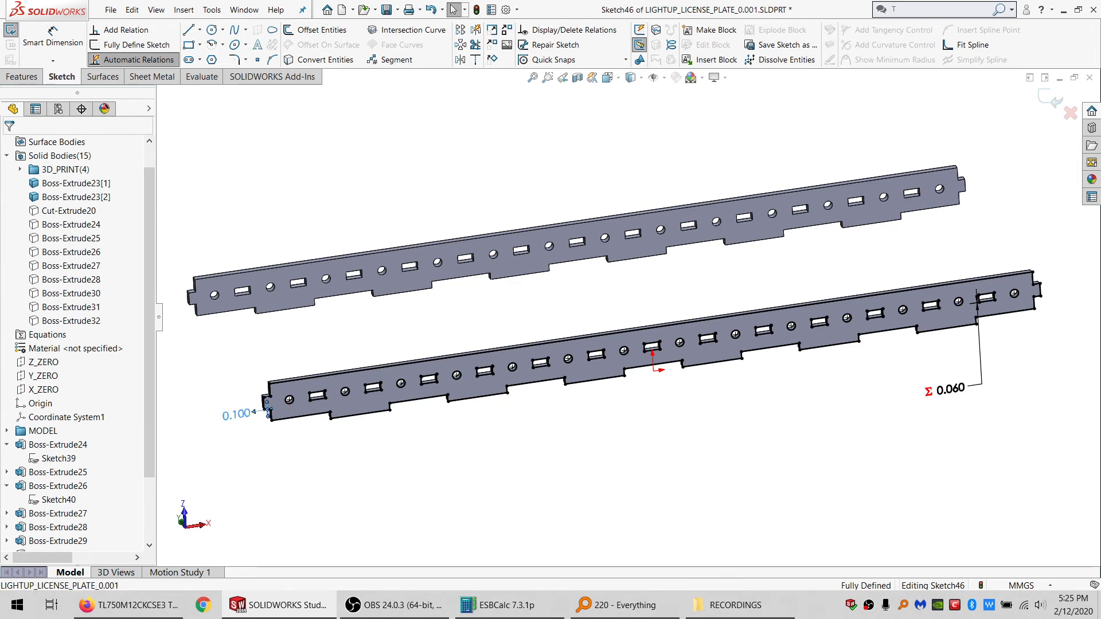
pyautogui.hotkey('ctrl', 'v')
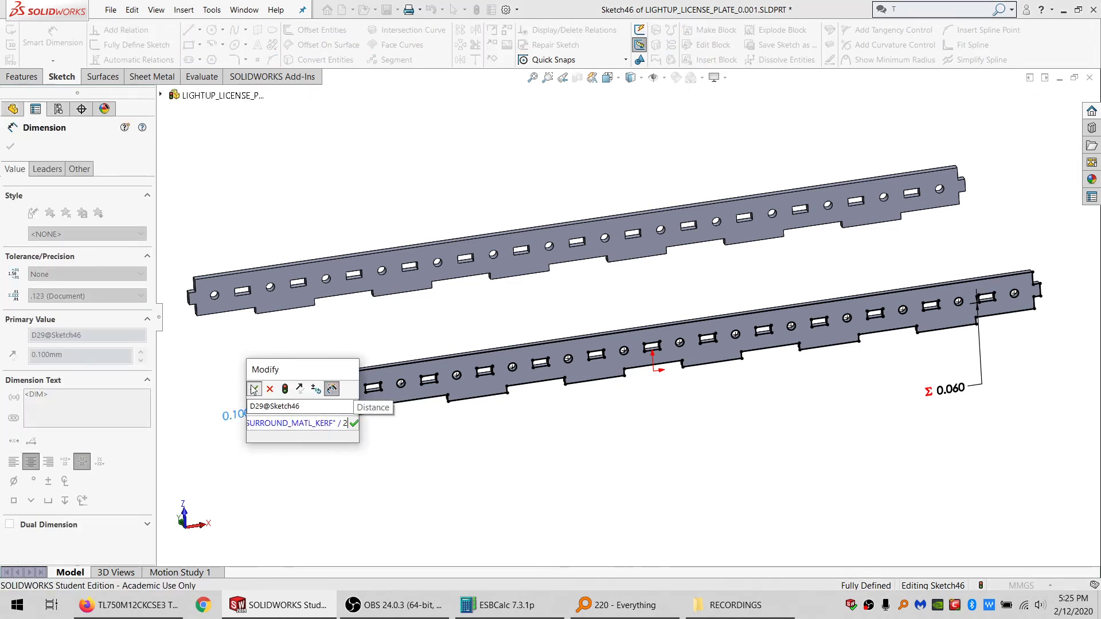
pyautogui.press('Return')
# Step: Extrude the offset sketch up to the front long plate's opposite face, with the feature scope limited to that plate
pyautogui.click(22, 77)
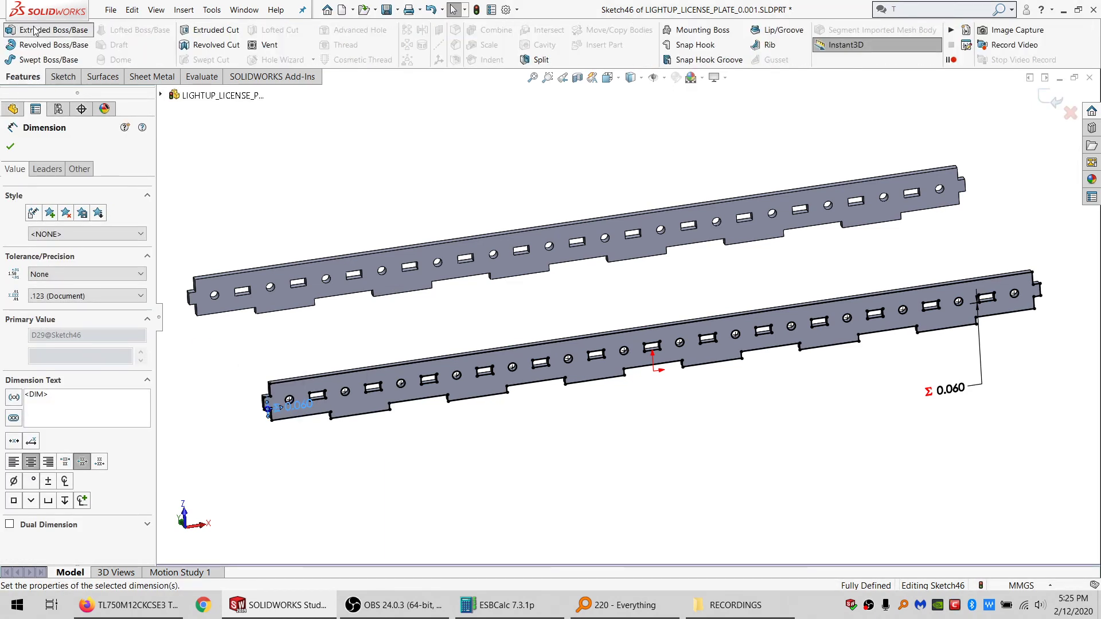
pyautogui.click(85, 225)
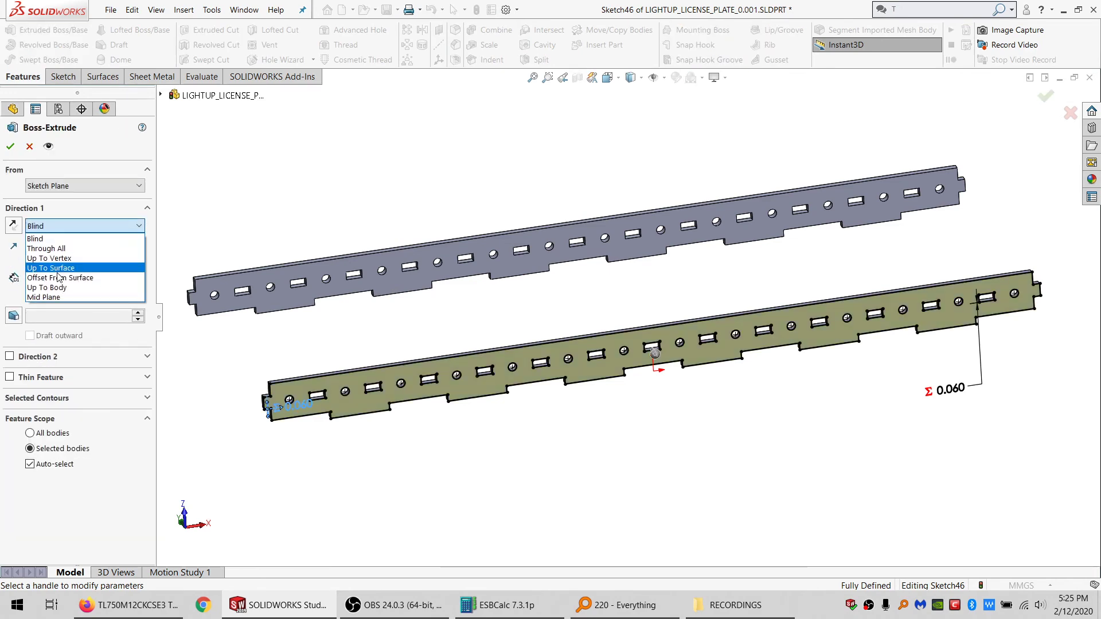
pyautogui.click(55, 273)
pyautogui.moveTo(402, 393); pyautogui.dragTo(559, 430, button='middle')
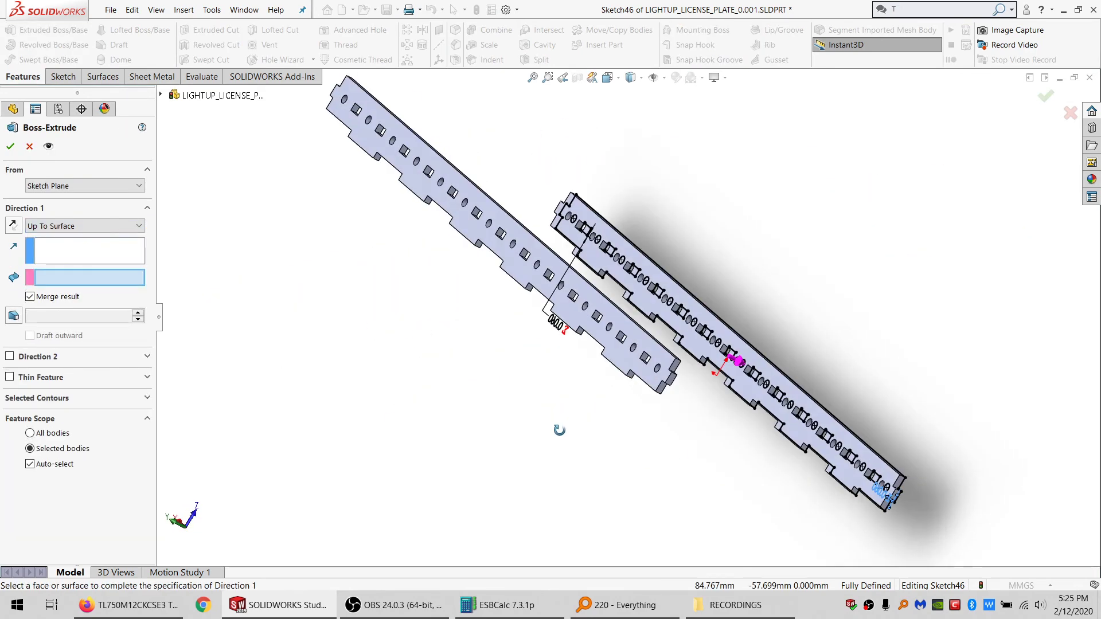
pyautogui.click(744, 387)
pyautogui.click(51, 465)
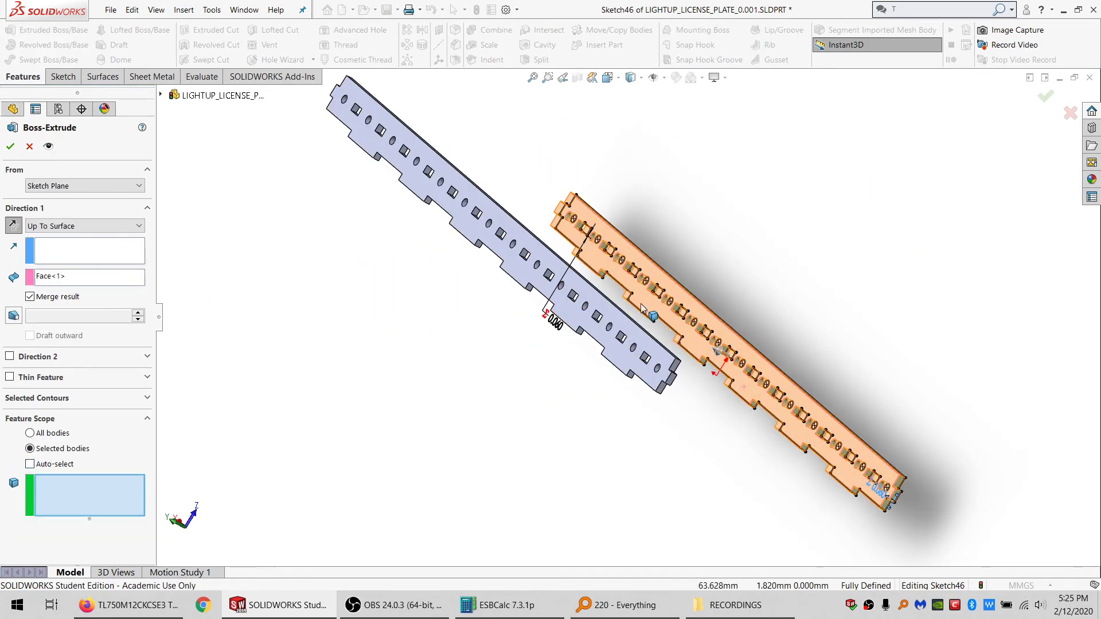
pyautogui.click(10, 147)
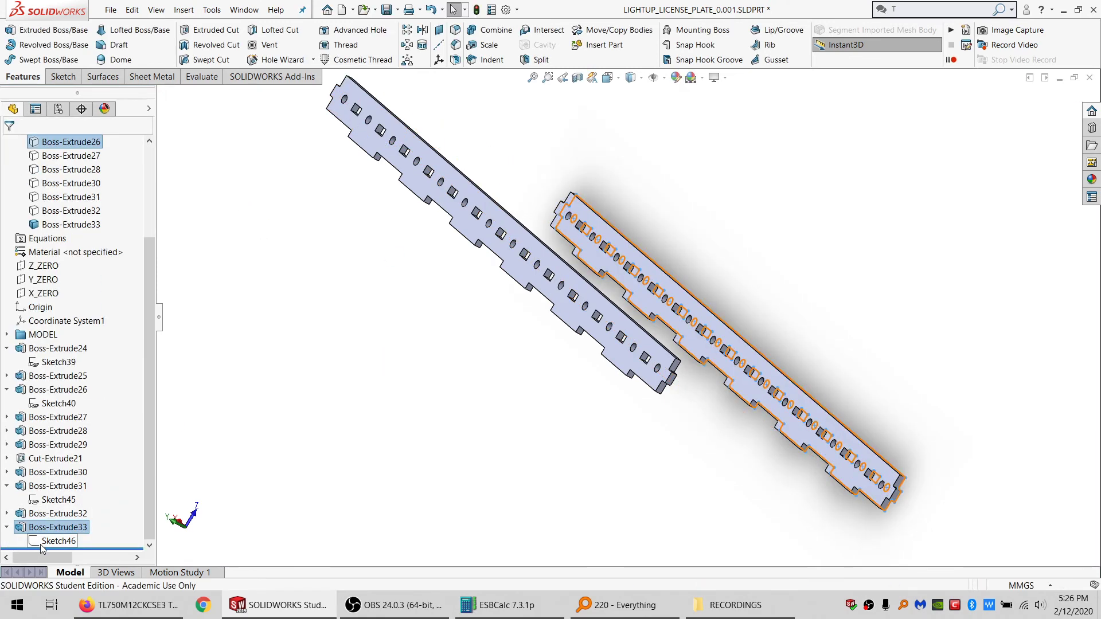
# Step: Reuse Sketch46 to extrude the rear long plate from its near face up to its opposite face
pyautogui.click(42, 543)
pyautogui.click(48, 29)
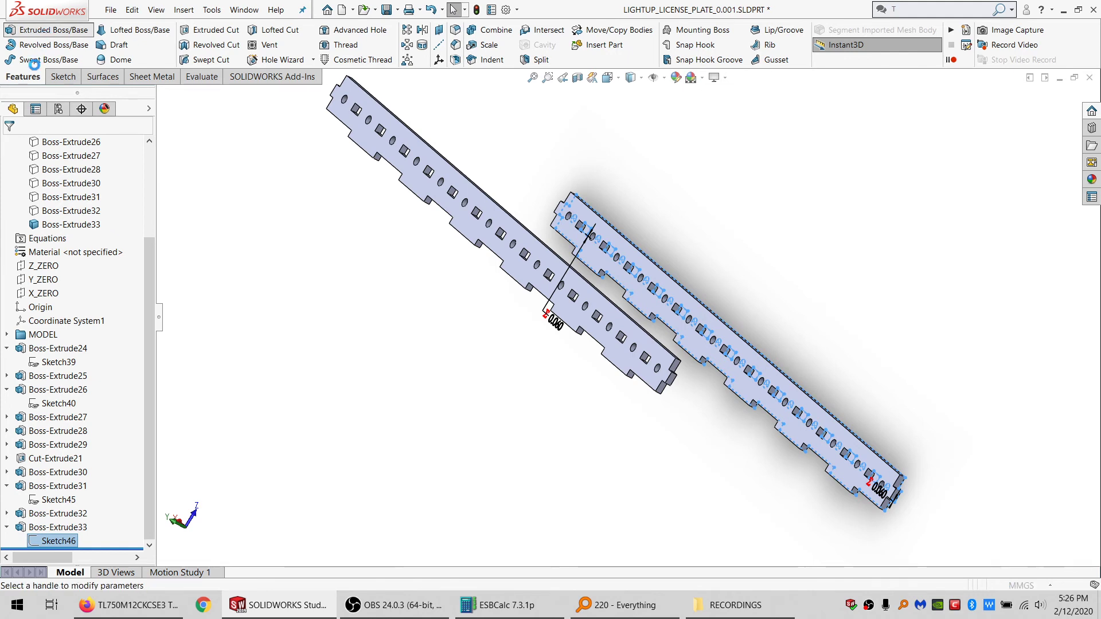
pyautogui.click(85, 185)
pyautogui.click(57, 196)
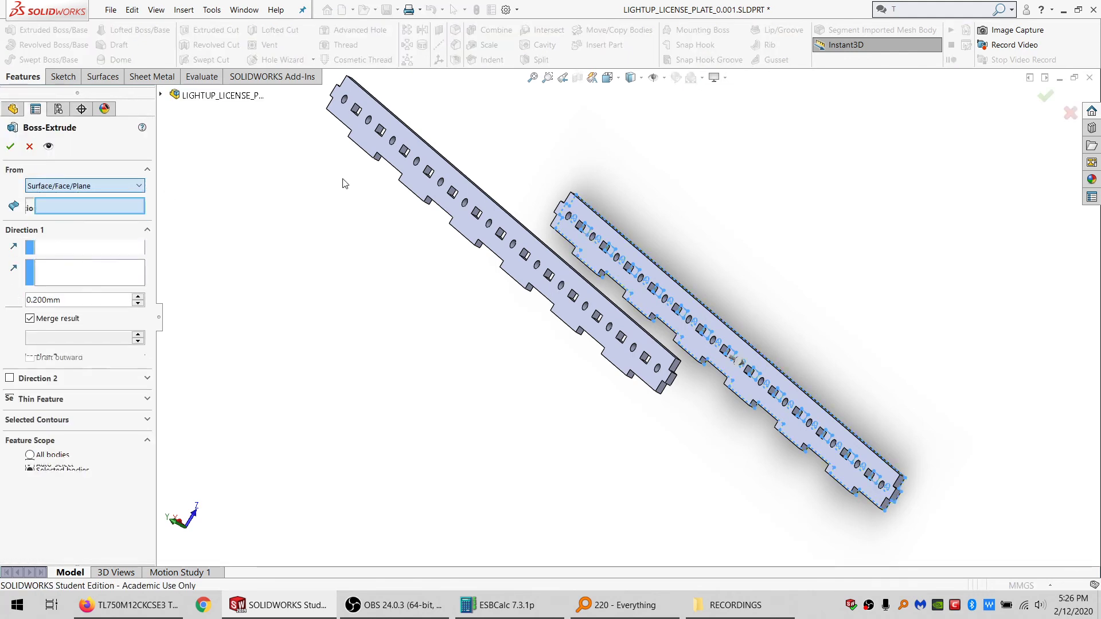
pyautogui.click(416, 185)
pyautogui.click(72, 247)
pyautogui.click(63, 299)
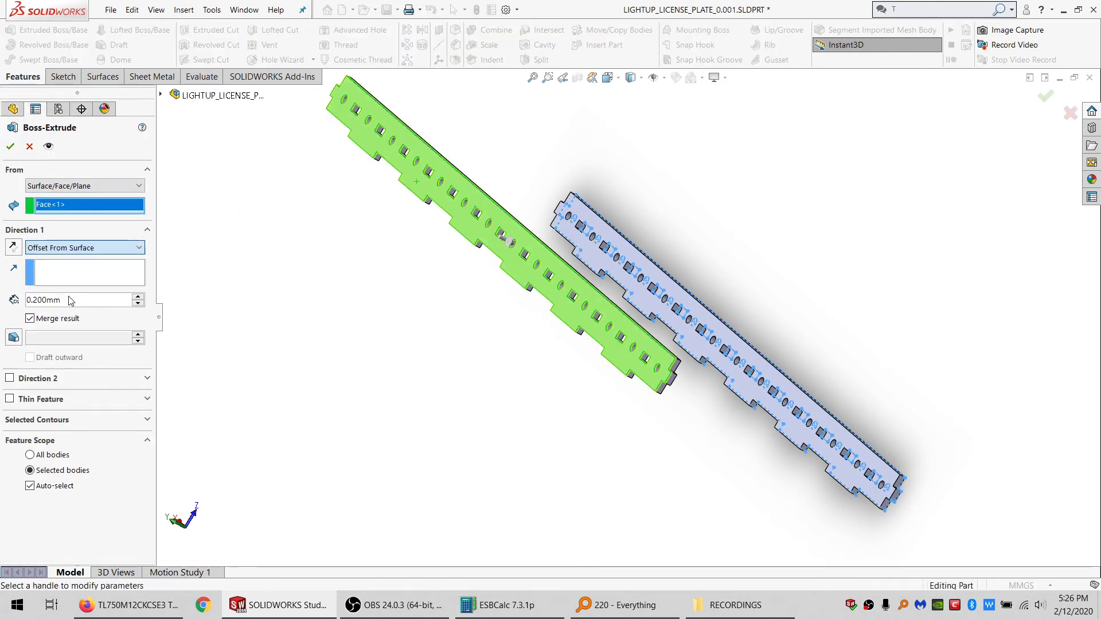
pyautogui.click(61, 249)
pyautogui.click(58, 291)
pyautogui.moveTo(583, 295); pyautogui.dragTo(538, 245, button='middle')
pyautogui.click(538, 248)
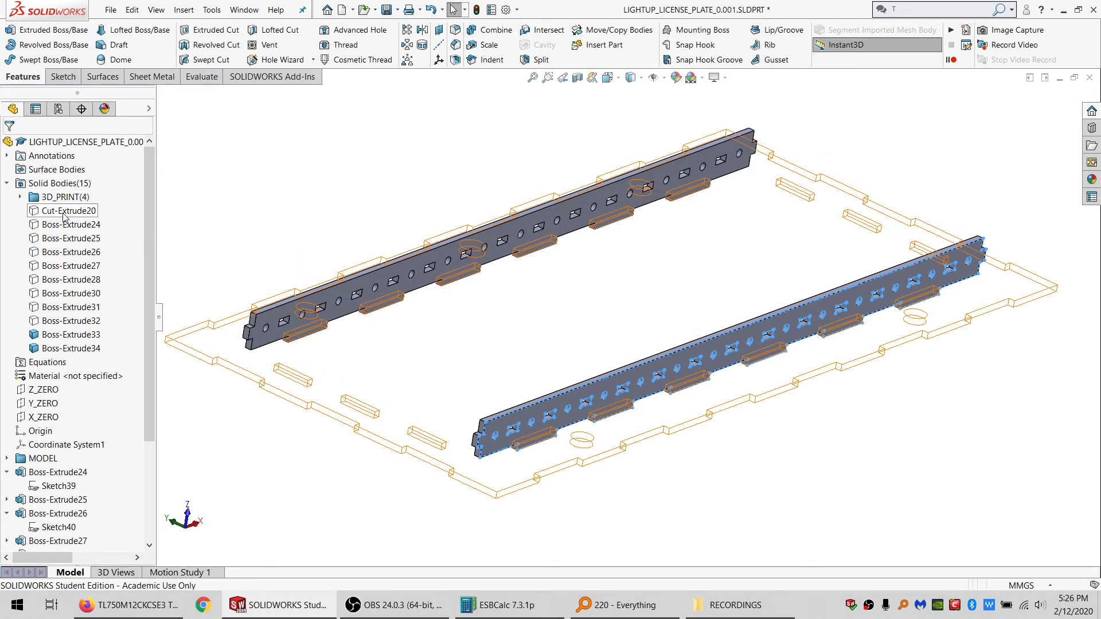
# Step: Show the Cut-Extrude20 base plate and hide the two long plates, Boss-Extrude33 and Boss-Extrude34
pyautogui.click(64, 211)
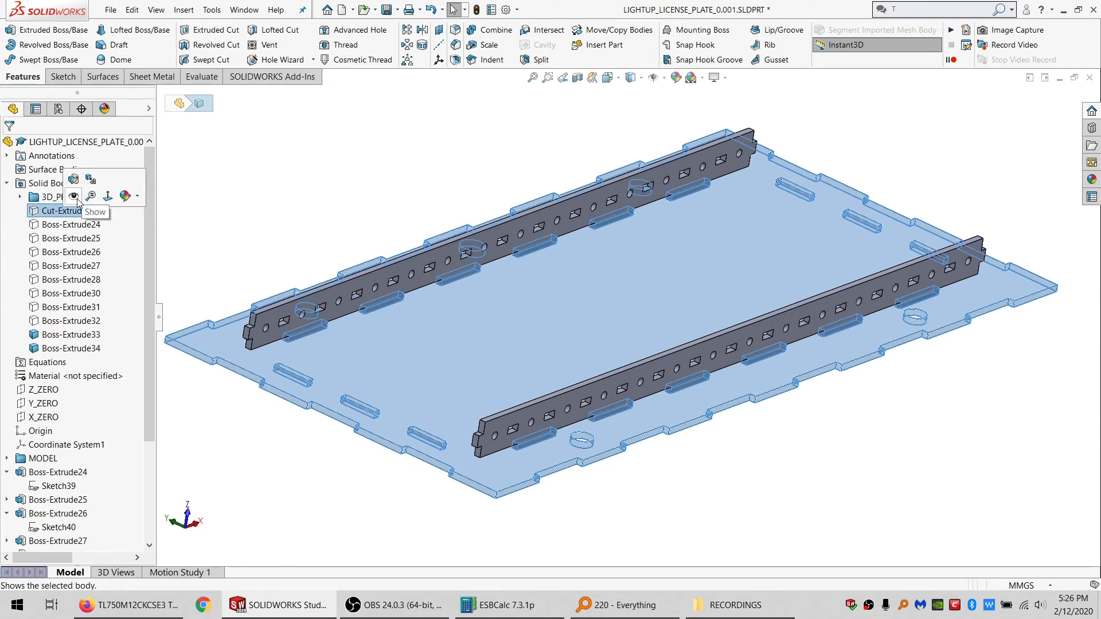
pyautogui.click(71, 335)
pyautogui.keyDown('ctrl'); pyautogui.click(79, 348); pyautogui.keyUp('ctrl')
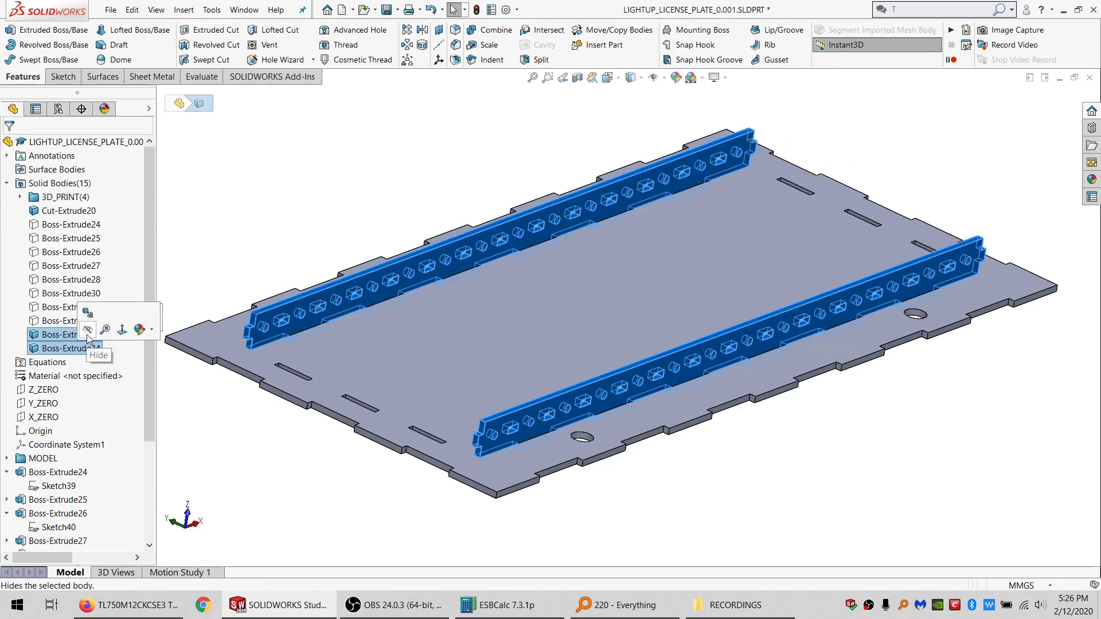
pyautogui.click(91, 324)
pyautogui.scroll(-3, 63, 429)
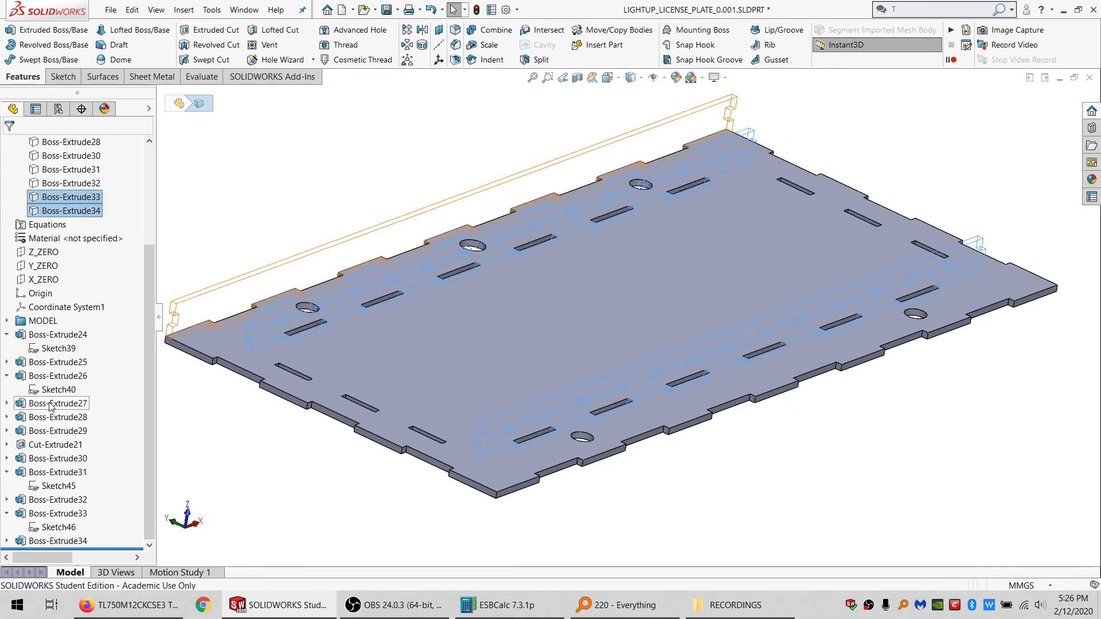
pyautogui.click(57, 446)
pyautogui.click(335, 464)
# Step: Start a sketch on the base plate's large face and convert all its inner hole and slot loops to construction geometry
pyautogui.scroll(5, 587, 380)
pyautogui.scroll(2, 619, 355)
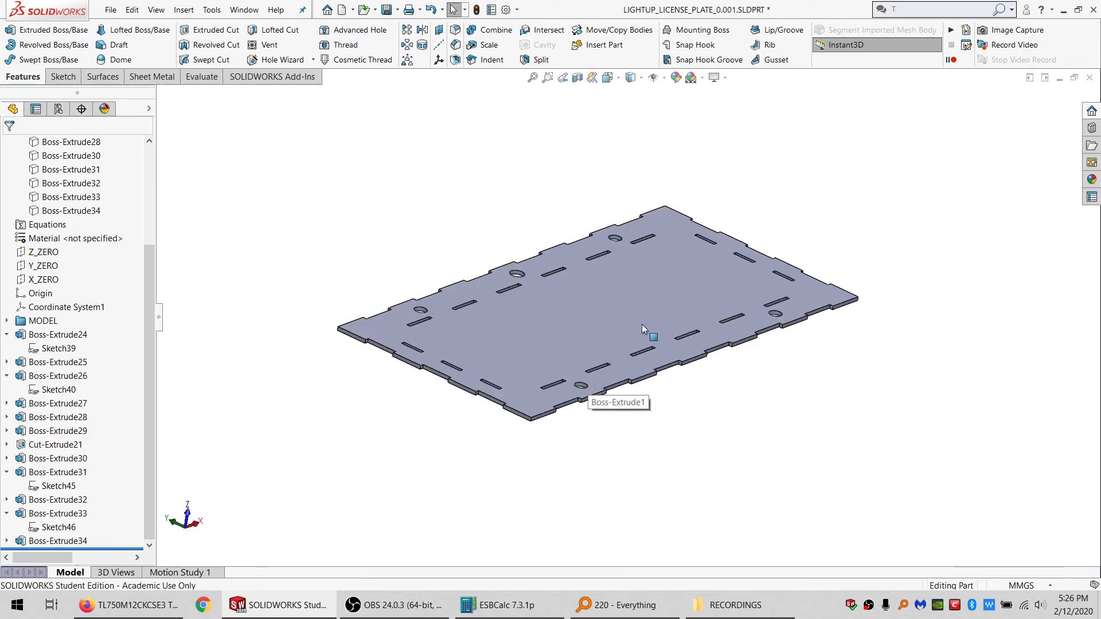
pyautogui.moveTo(642, 324); pyautogui.dragTo(672, 360, button='middle')
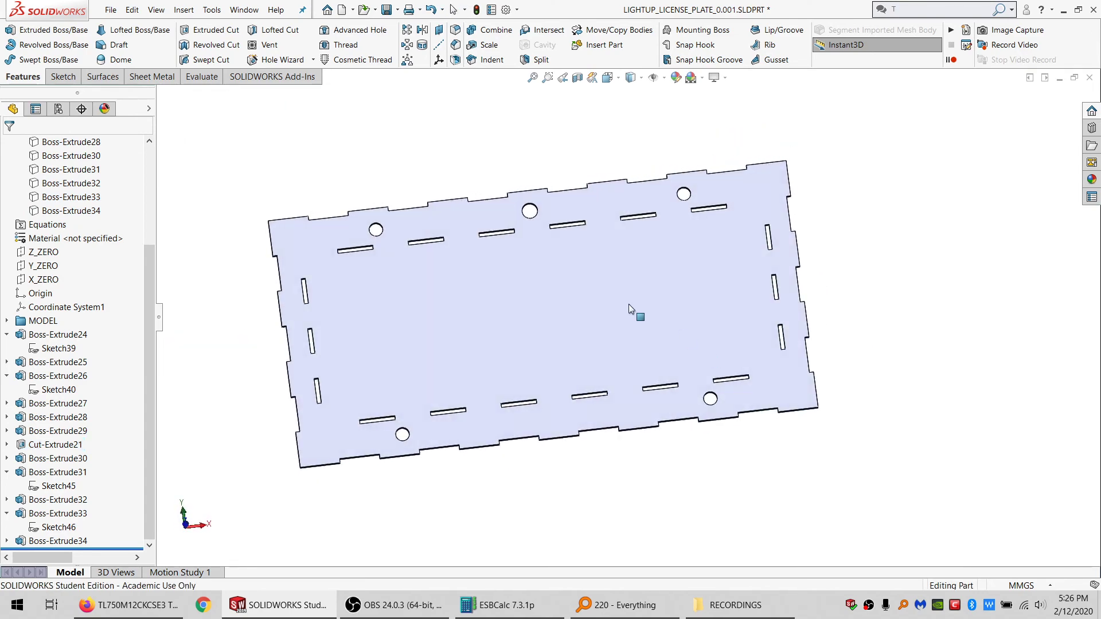
pyautogui.click(631, 310)
pyautogui.click(62, 76)
pyautogui.click(12, 32)
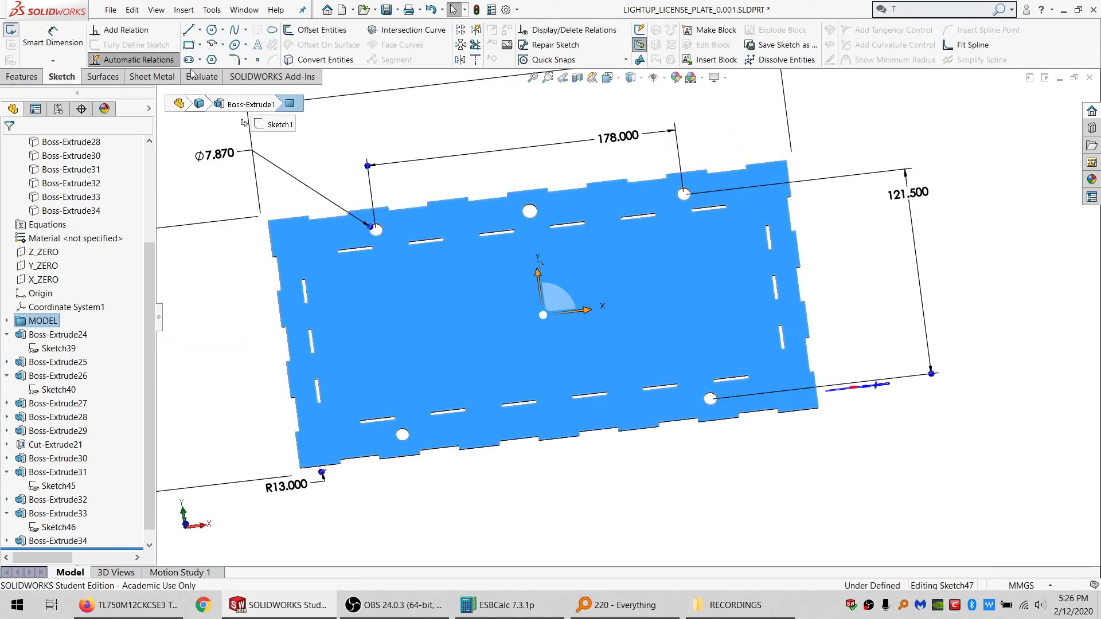
pyautogui.click(325, 59)
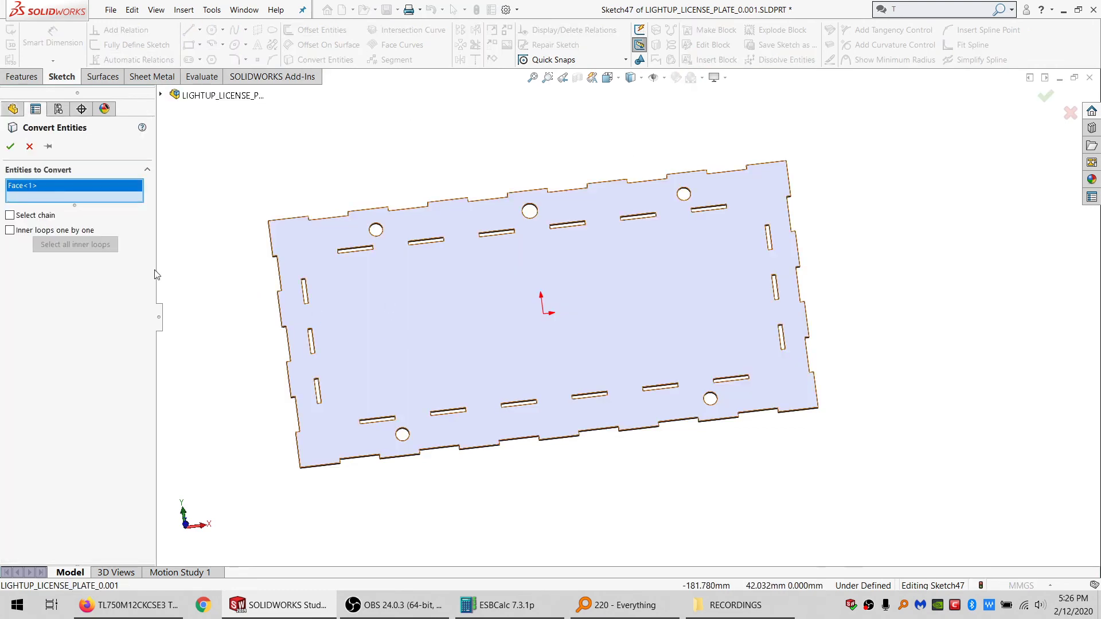
pyautogui.click(75, 241)
pyautogui.click(10, 147)
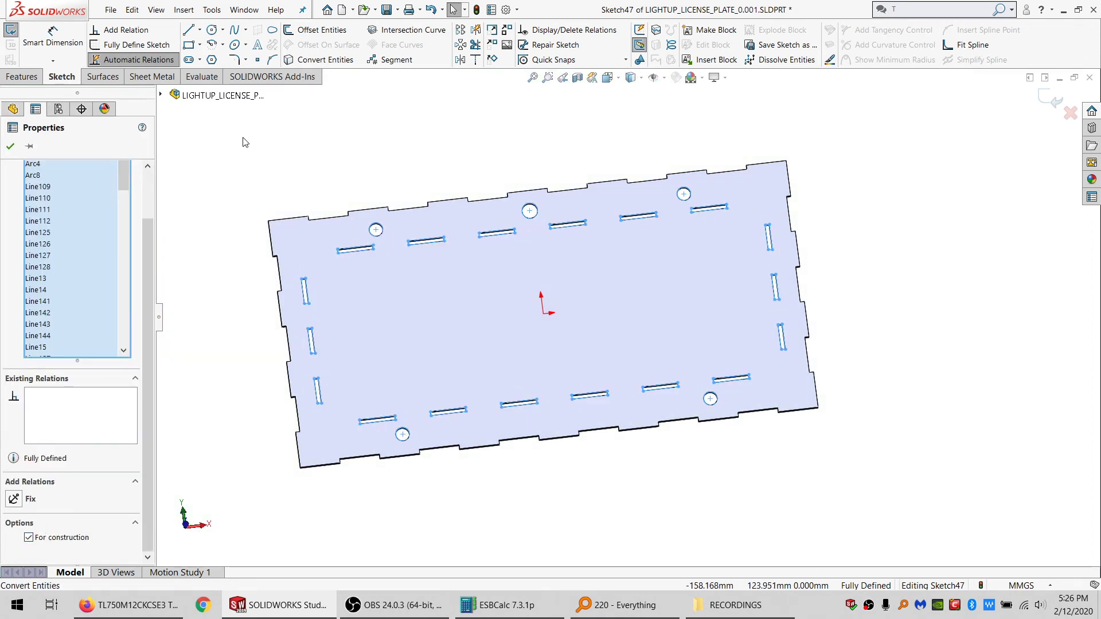
# Step: Offset the base plate's hole and slot outlines and its outer outline by 0.1 mm each
pyautogui.click(322, 29)
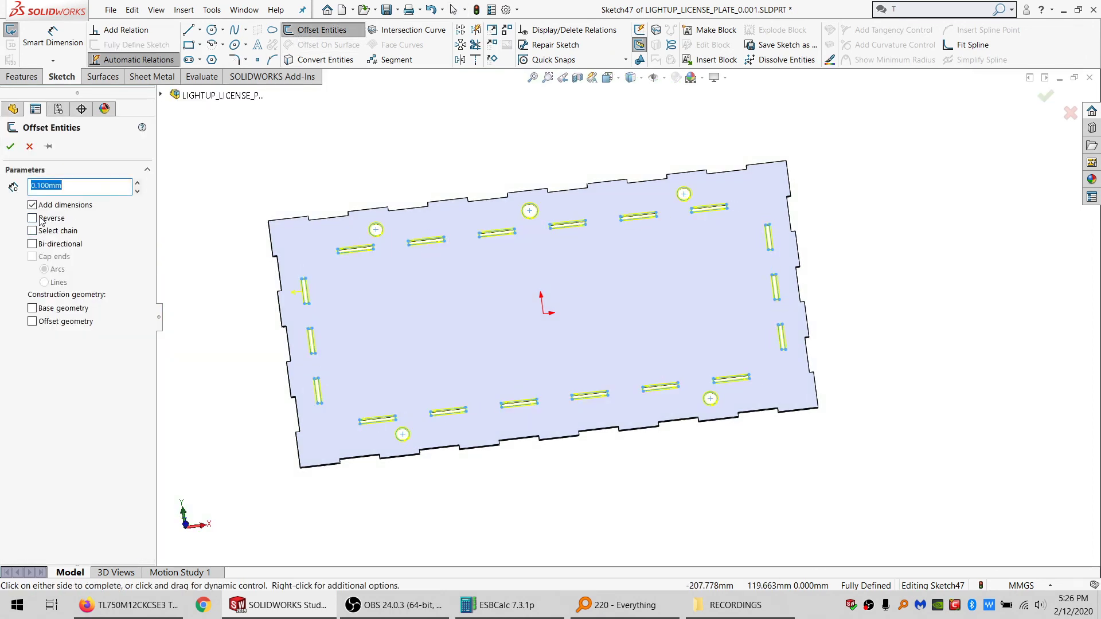
pyautogui.click(11, 147)
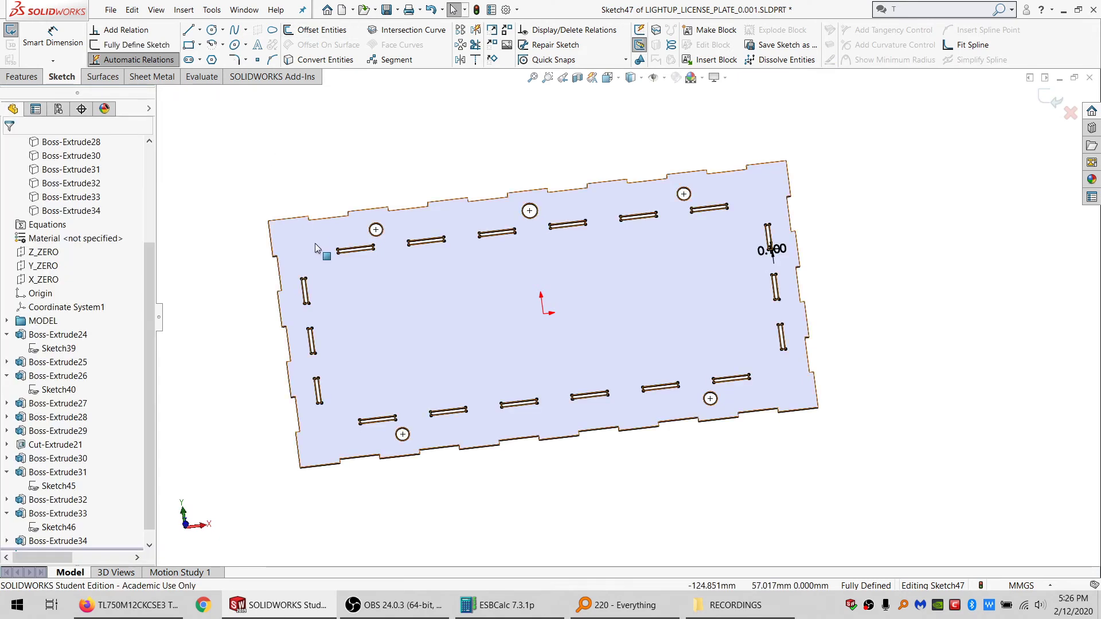
pyautogui.click(408, 140)
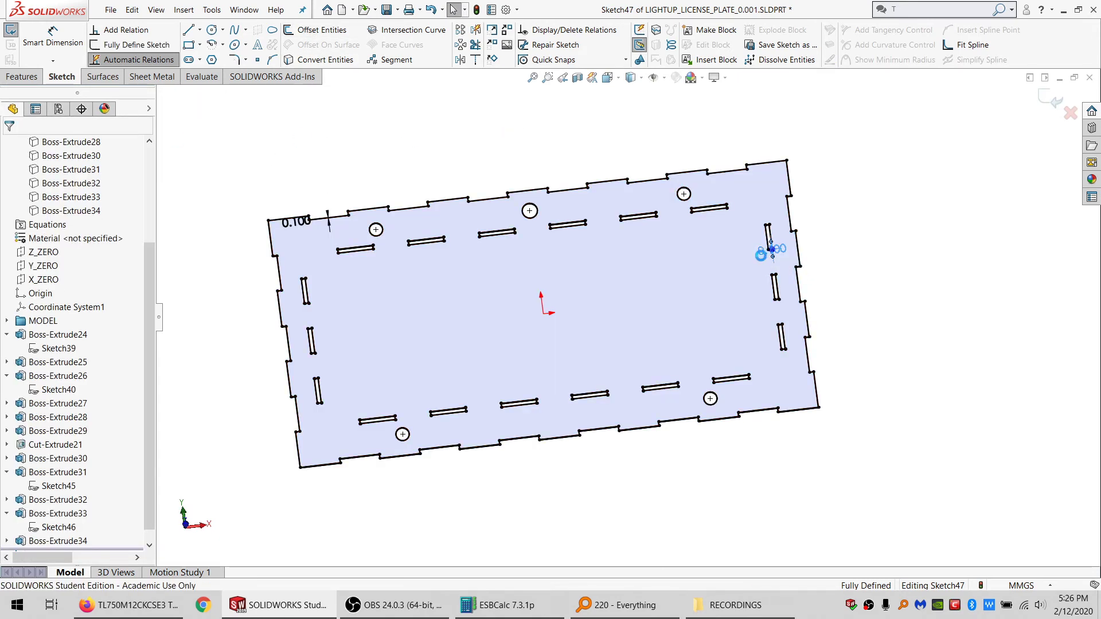
# Step: Set both the openings' and the outer outline's offset dimensions to the copied SURROUND_MATL_KERF expression
pyautogui.doubleClick(761, 254)
pyautogui.hotkey('ctrl', 'v')
pyautogui.click(734, 235)
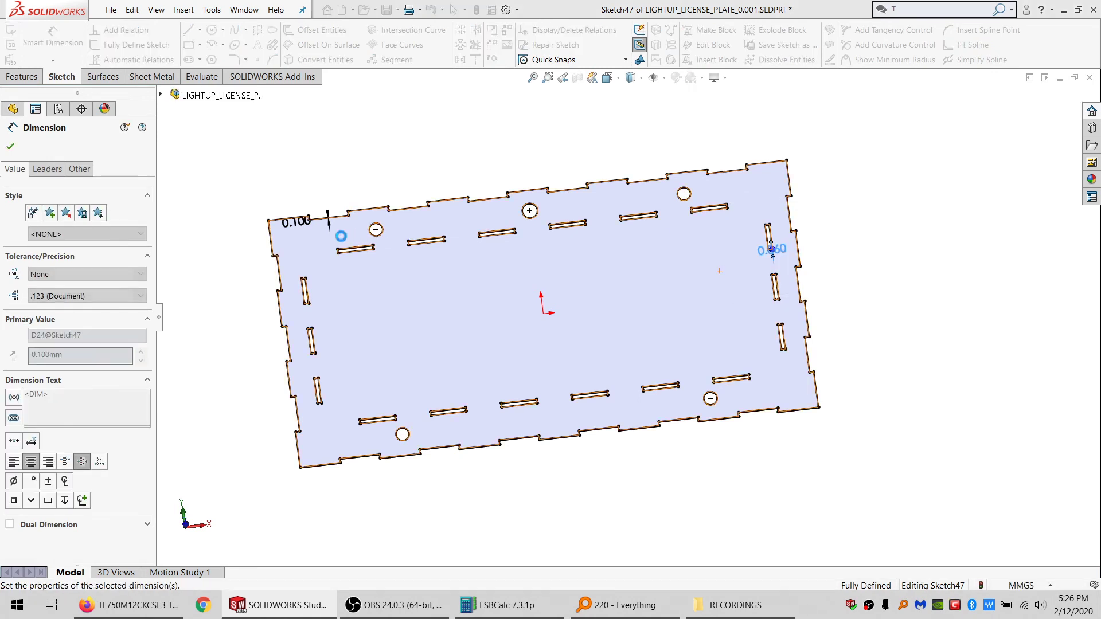
pyautogui.doubleClick(298, 222)
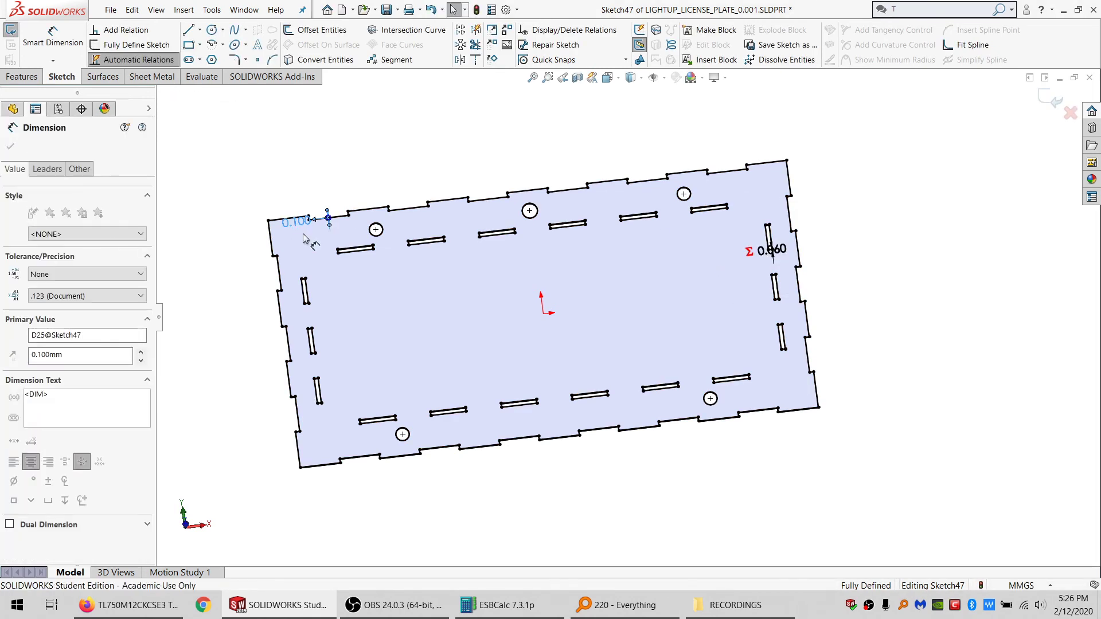
pyautogui.hotkey('ctrl', 'v')
pyautogui.click(245, 210)
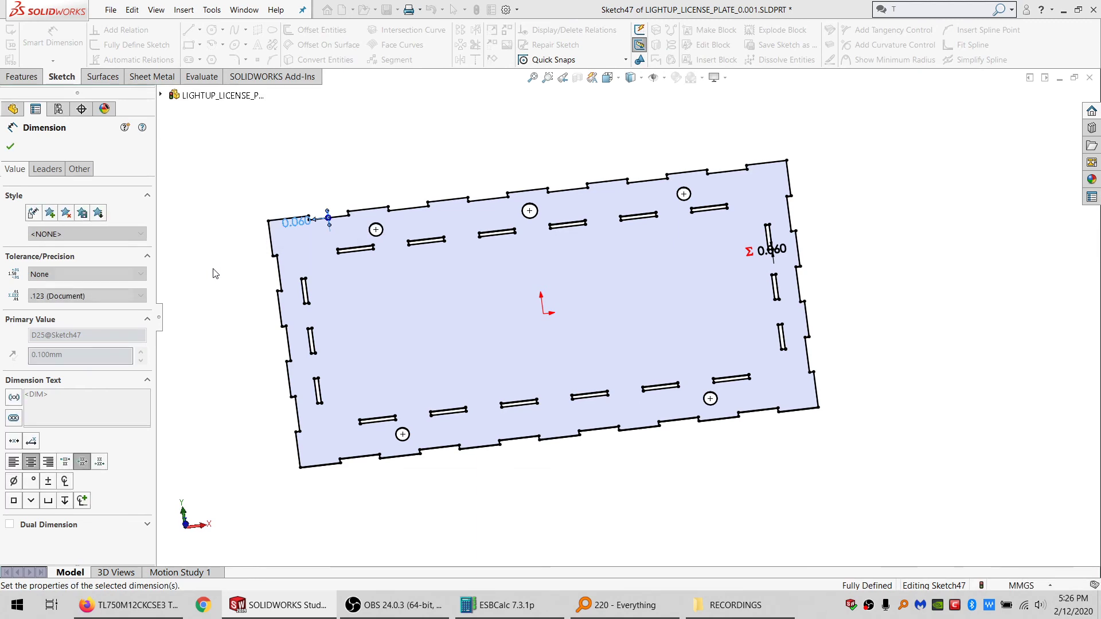
# Step: Extrude the base plate's offset sketch up to the plate's opposite face, with automatic body selection turned off
pyautogui.click(23, 76)
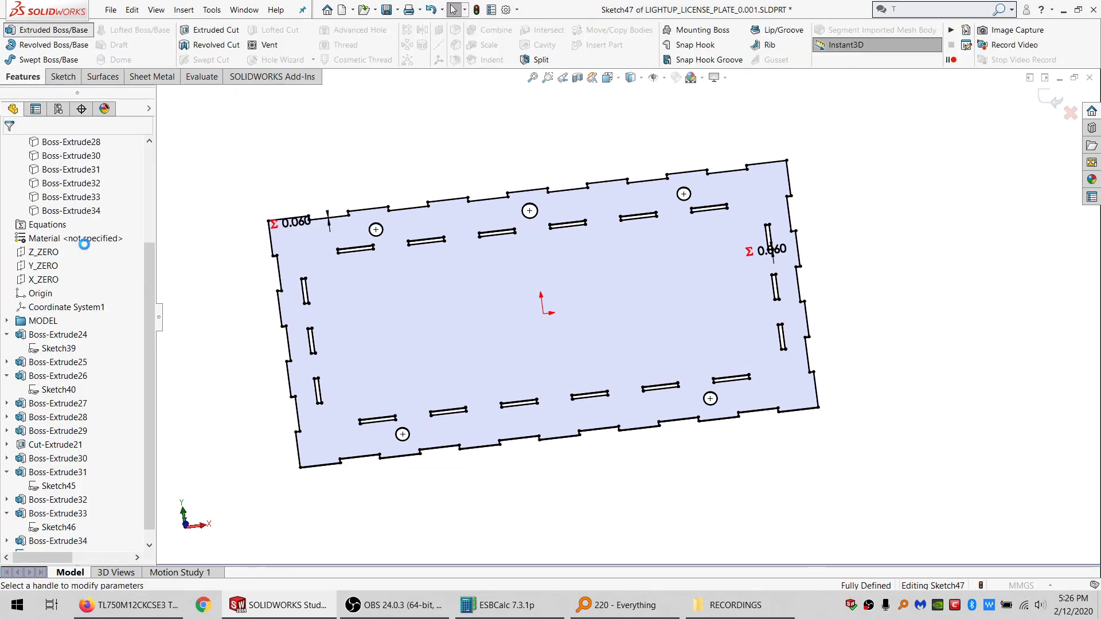
pyautogui.click(61, 227)
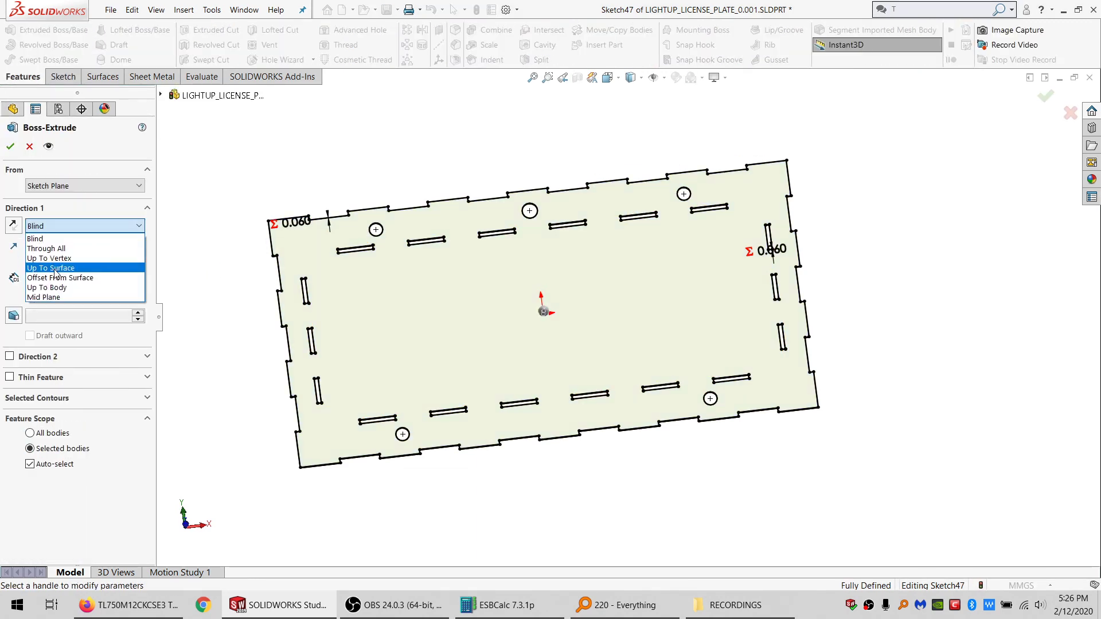
pyautogui.click(62, 269)
pyautogui.moveTo(417, 337); pyautogui.dragTo(539, 261, button='middle')
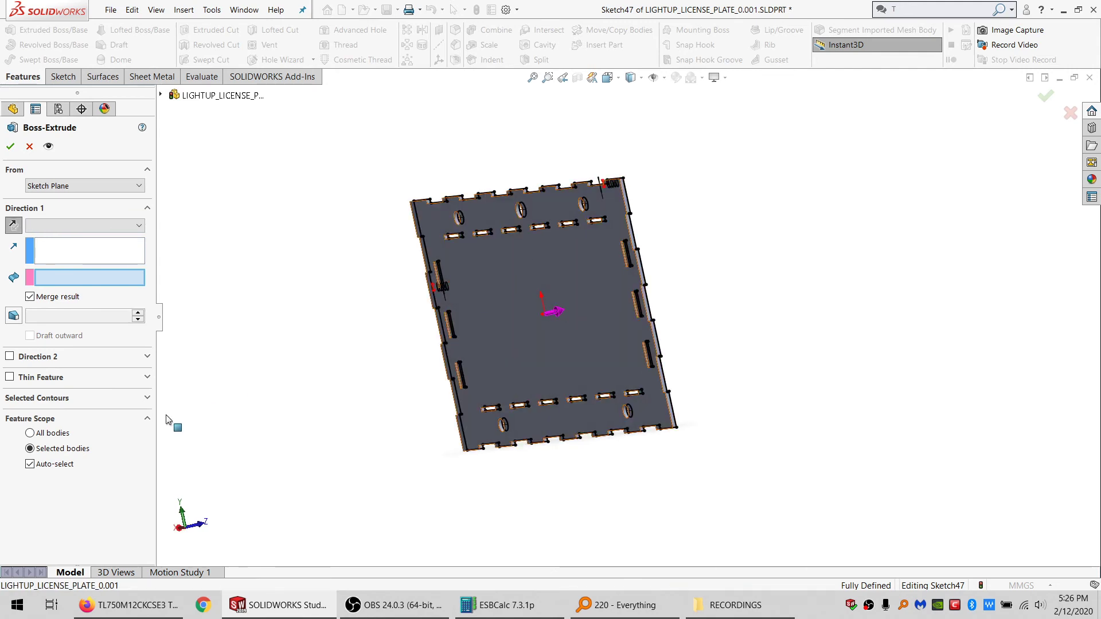
pyautogui.click(30, 464)
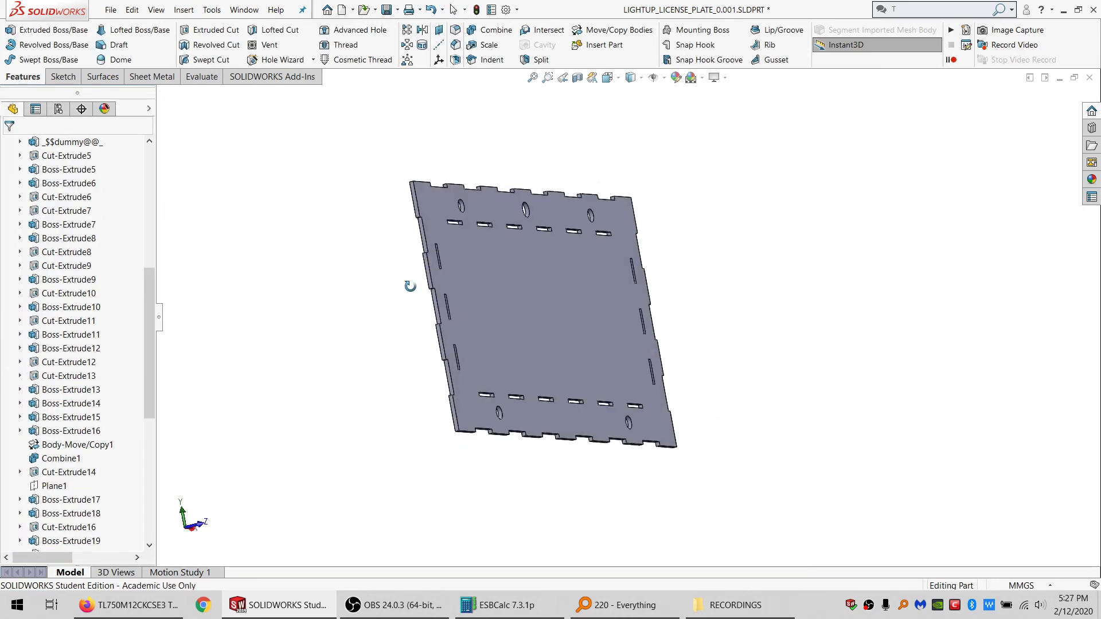
# Step: Select the hidden body Boss-Extrude24 and collapse the MODEL folder in the feature tree
pyautogui.moveTo(411, 286); pyautogui.dragTo(304, 298, button='middle')
pyautogui.scroll(8, 37, 310)
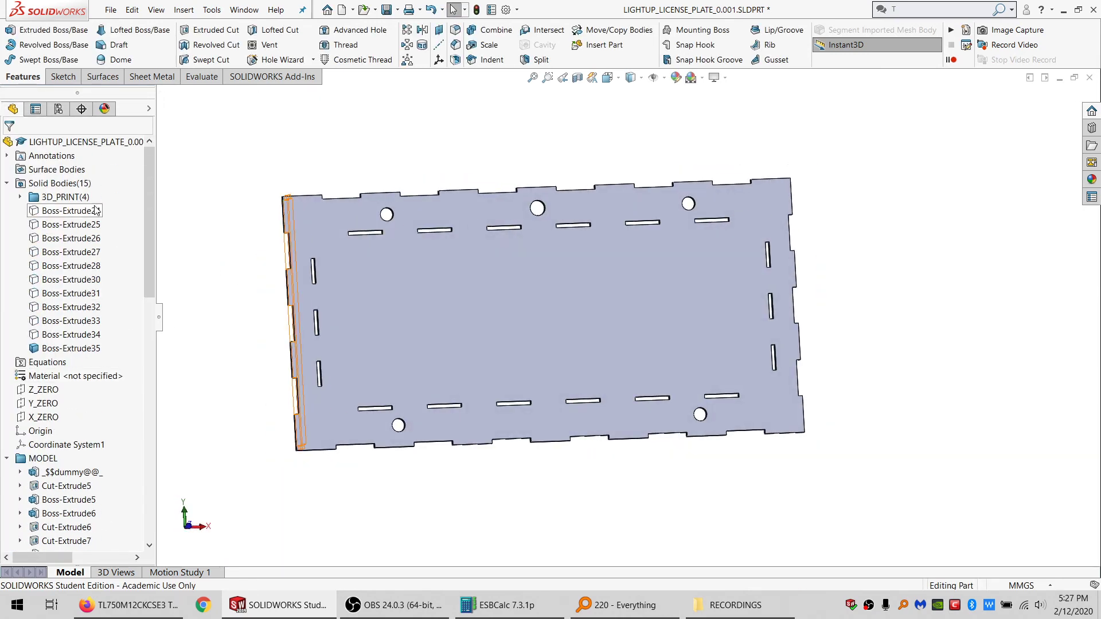
pyautogui.click(83, 212)
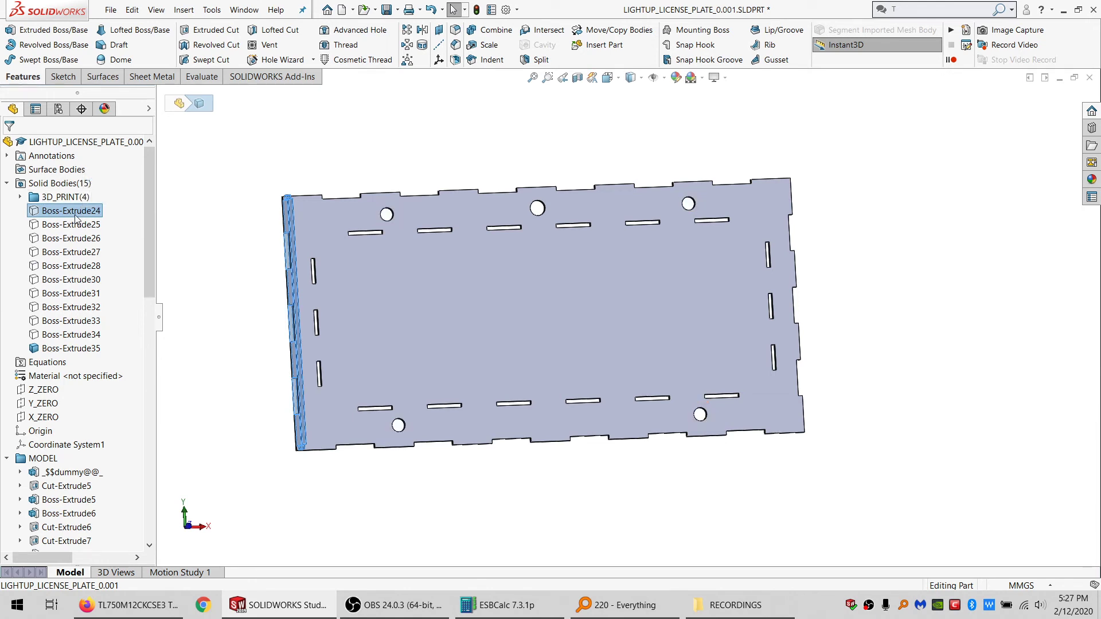
pyautogui.scroll(-10, 75, 216)
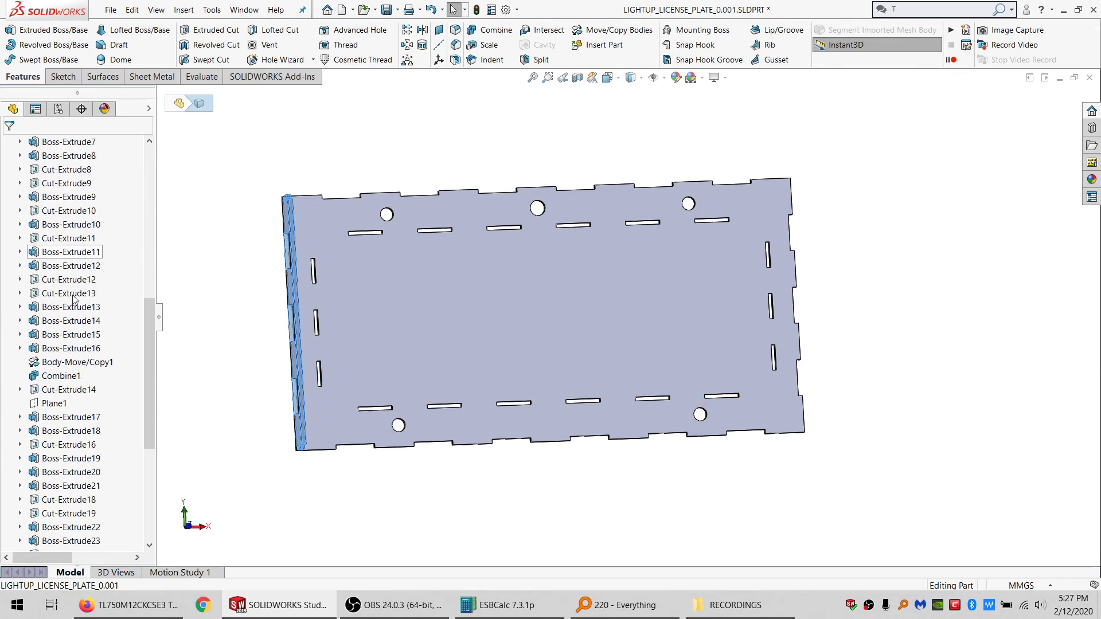
pyautogui.scroll(3, 66, 268)
pyautogui.click(8, 170)
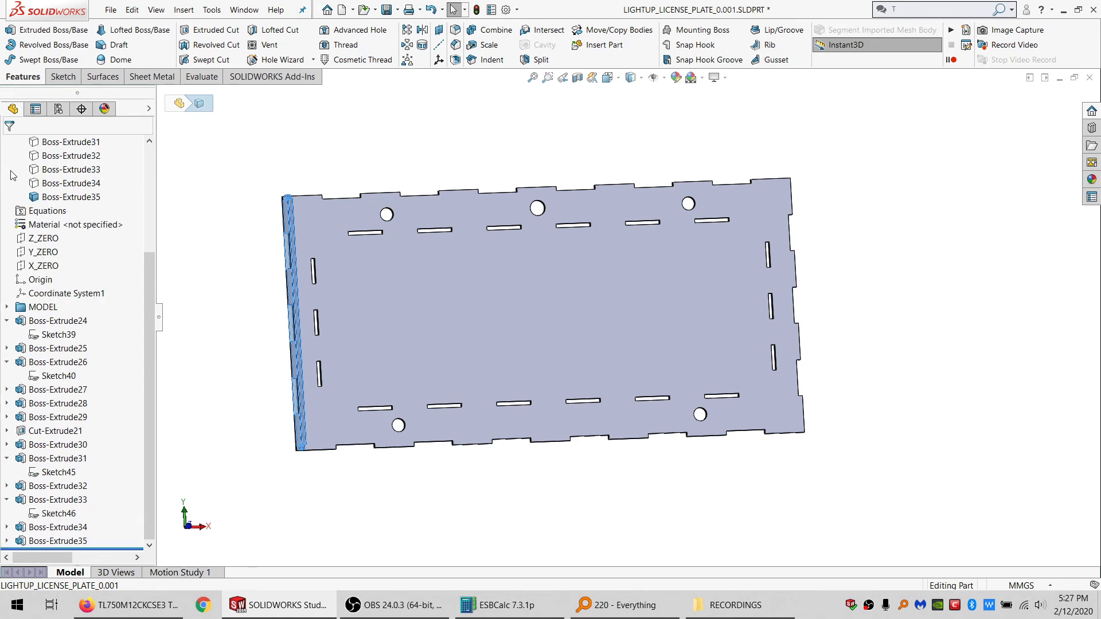
# Step: Group the features from Boss-Extrude24 through Boss-Extrude35 into a new feature tree folder named KERF
pyautogui.click(76, 322)
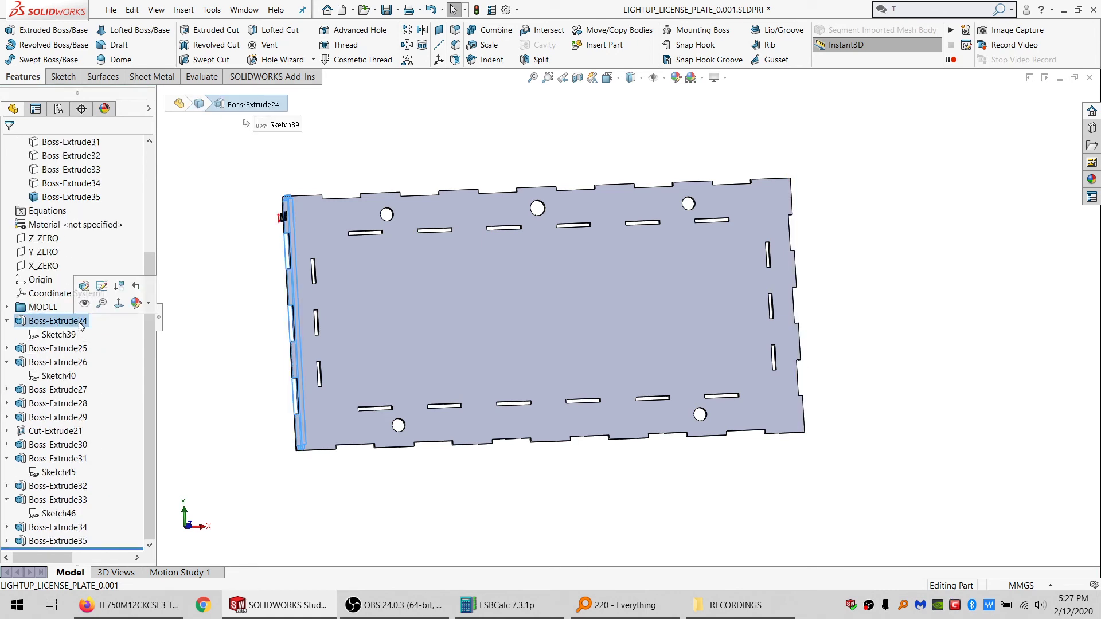
pyautogui.keyDown('shift'); pyautogui.click(66, 540); pyautogui.keyUp('shift')
pyautogui.rightClick(49, 344)
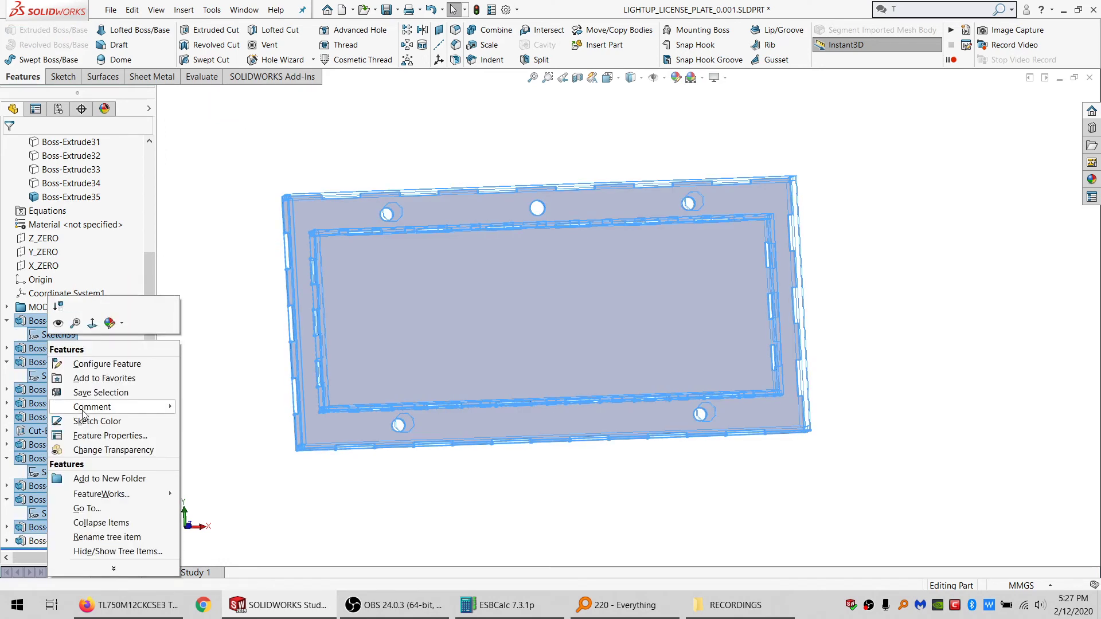
pyautogui.click(102, 477)
pyautogui.press('Return')
pyautogui.write('KERF')
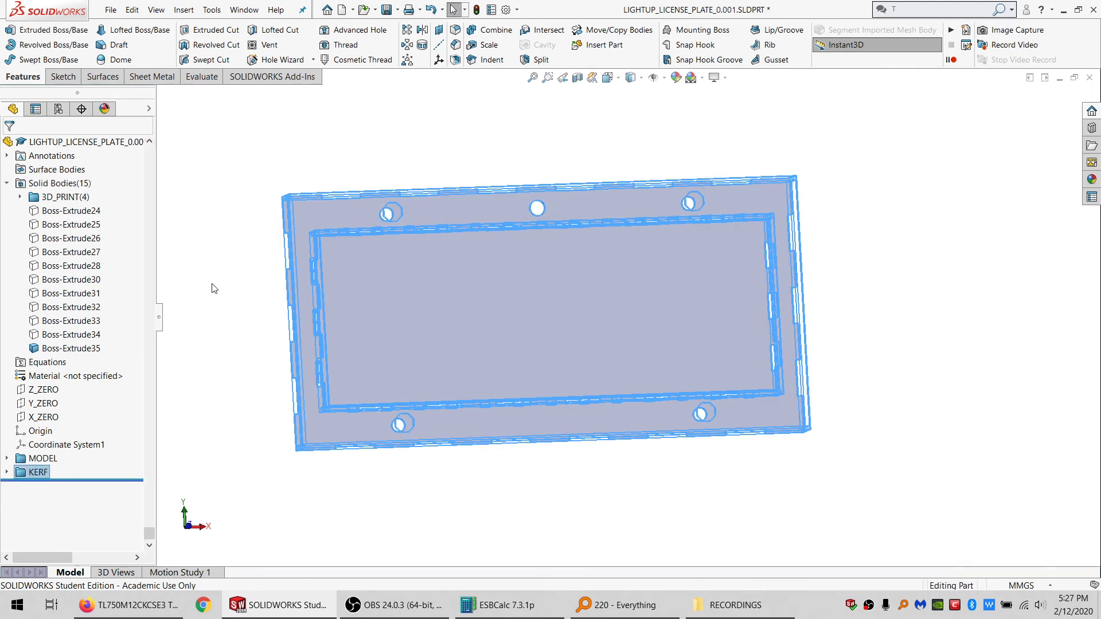
# Step: Show all of the part's solid bodies so the complete license plate surround is displayed
pyautogui.click(212, 285)
pyautogui.click(66, 185)
pyautogui.click(75, 166)
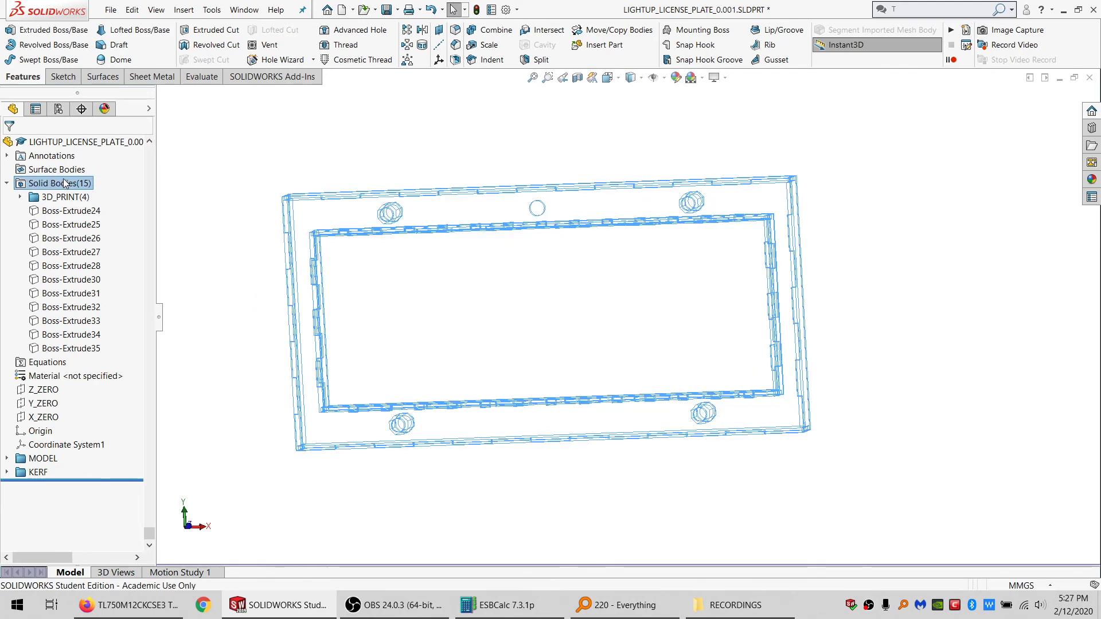
pyautogui.rightClick(65, 180)
pyautogui.click(74, 166)
pyautogui.scroll(3, 557, 280)
pyautogui.moveTo(558, 281); pyautogui.dragTo(534, 254, button='middle')
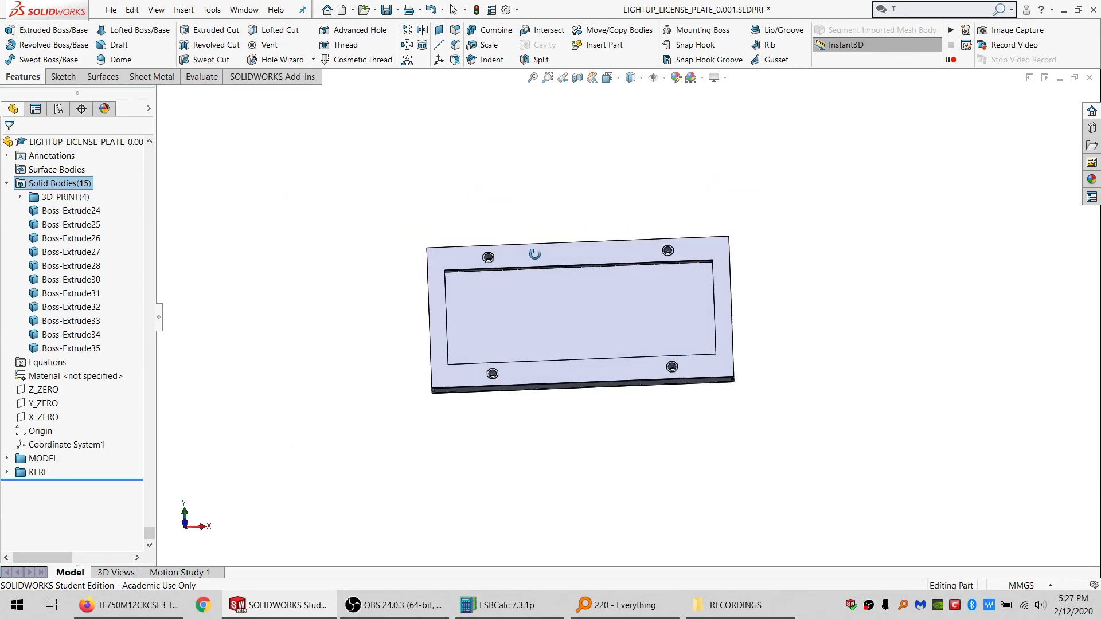
pyautogui.scroll(-3, 619, 334)
pyautogui.moveTo(619, 335); pyautogui.dragTo(628, 351, button='middle')
pyautogui.click(230, 300)
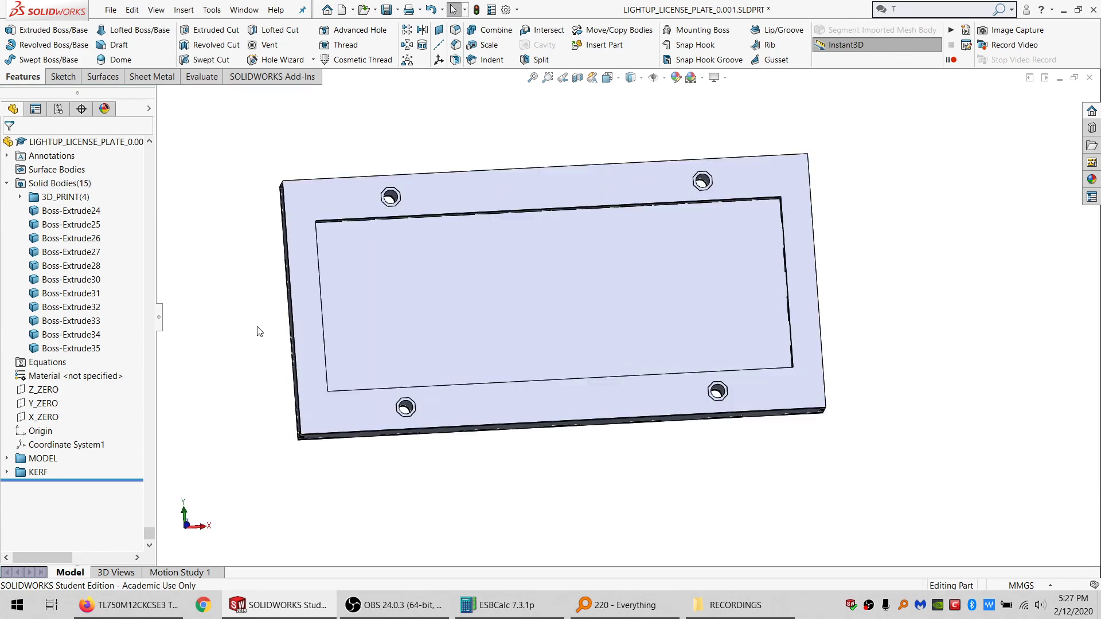
pyautogui.moveTo(257, 327); pyautogui.dragTo(247, 311, button='middle')
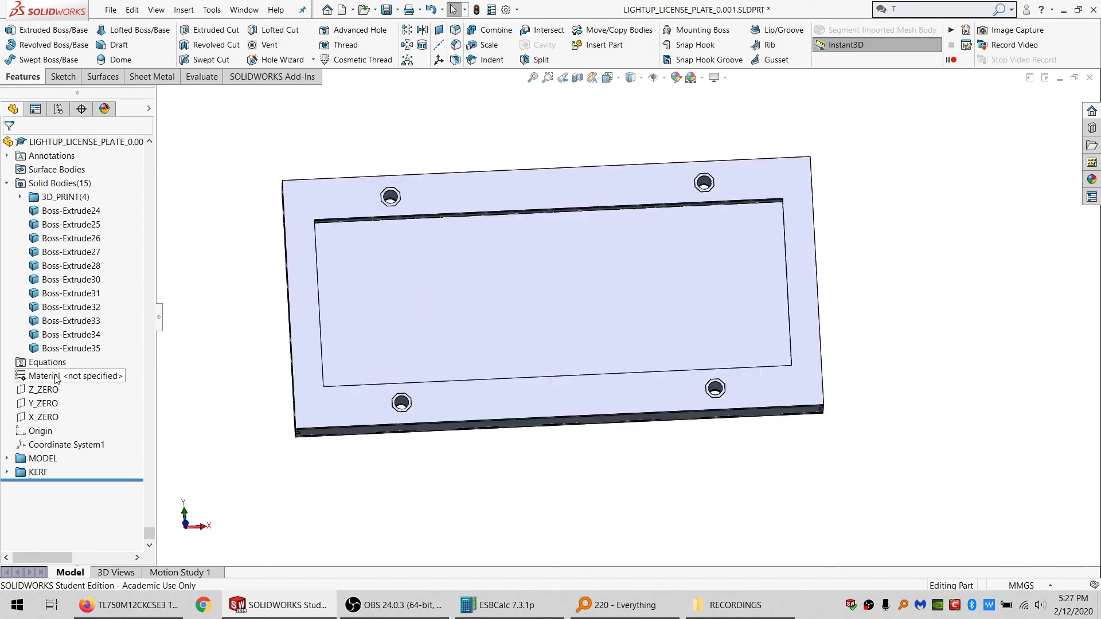
# Step: Assign the plastic material Acrylic (Medium-high impact) to the whole part and check its associated appearance
pyautogui.rightClick(85, 376)
pyautogui.click(108, 117)
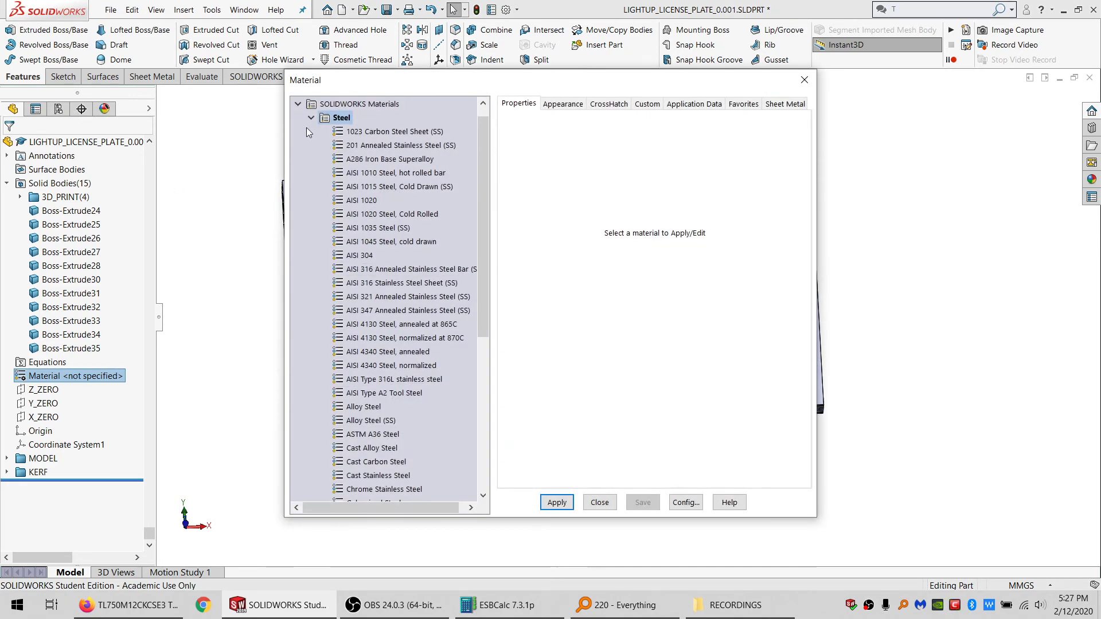
pyautogui.click(311, 118)
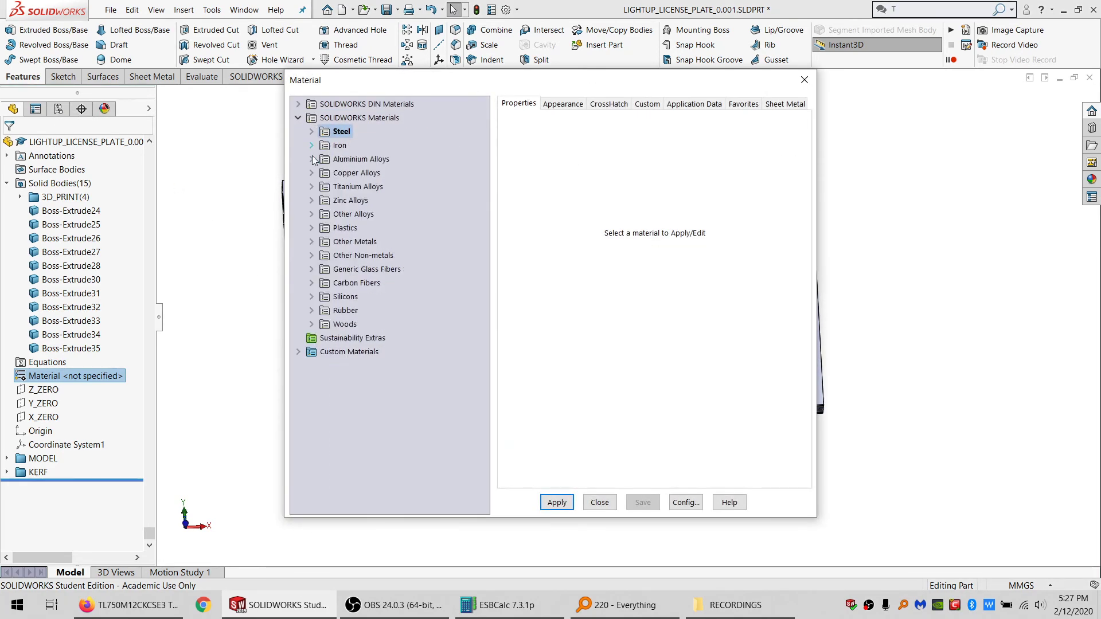
pyautogui.click(311, 227)
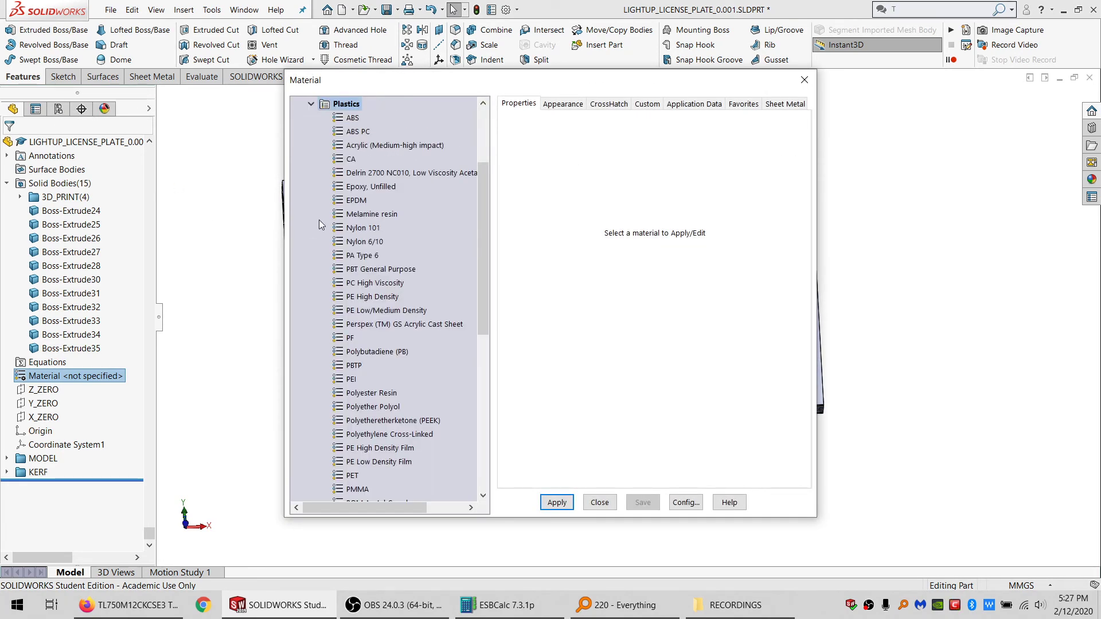
pyautogui.click(361, 147)
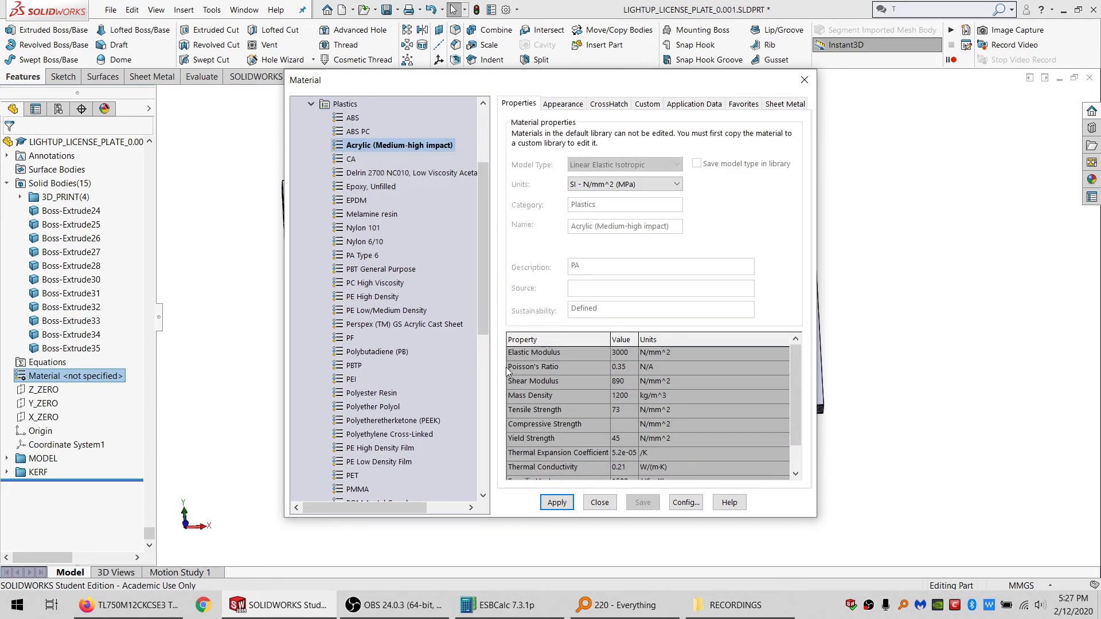
pyautogui.scroll(-2, 400, 424)
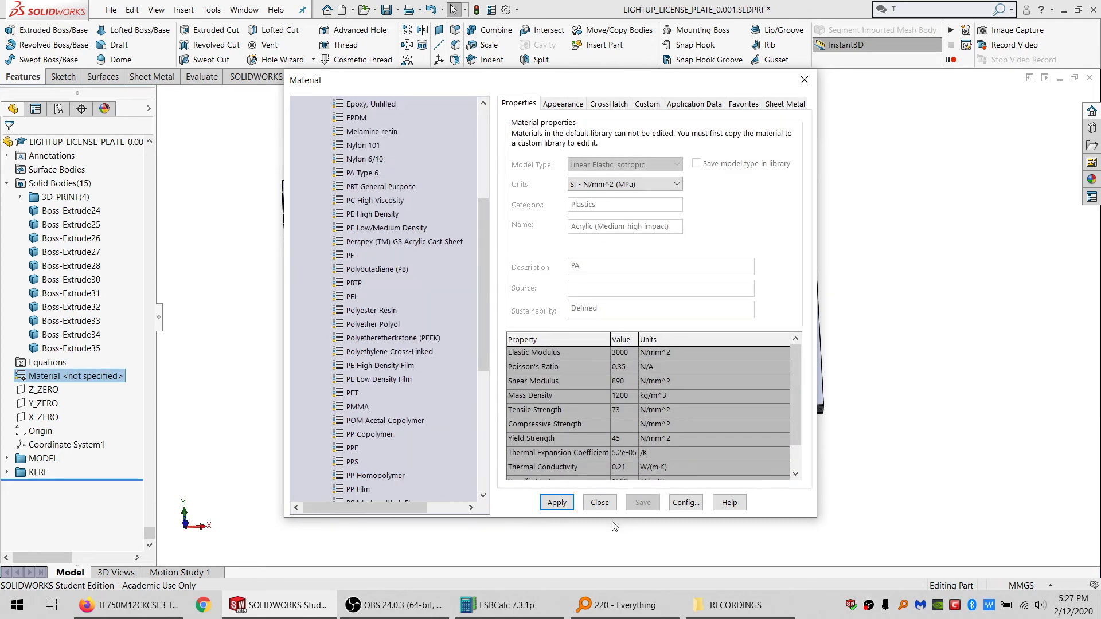
pyautogui.click(556, 502)
pyautogui.moveTo(507, 85); pyautogui.dragTo(507, 117)
pyautogui.scroll(2, 397, 271)
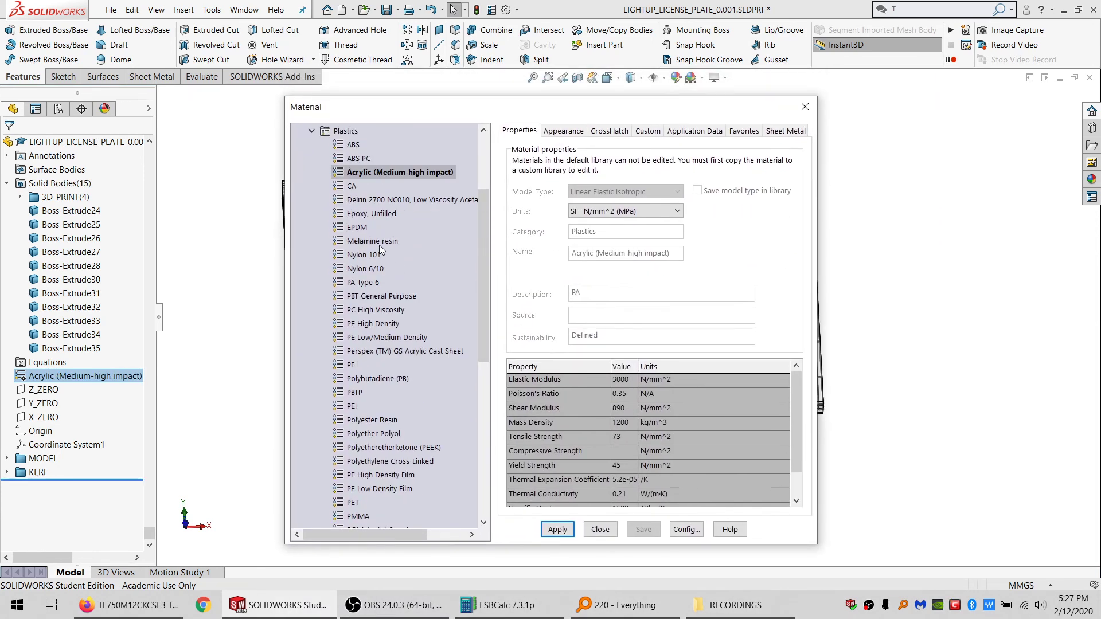
pyautogui.click(563, 131)
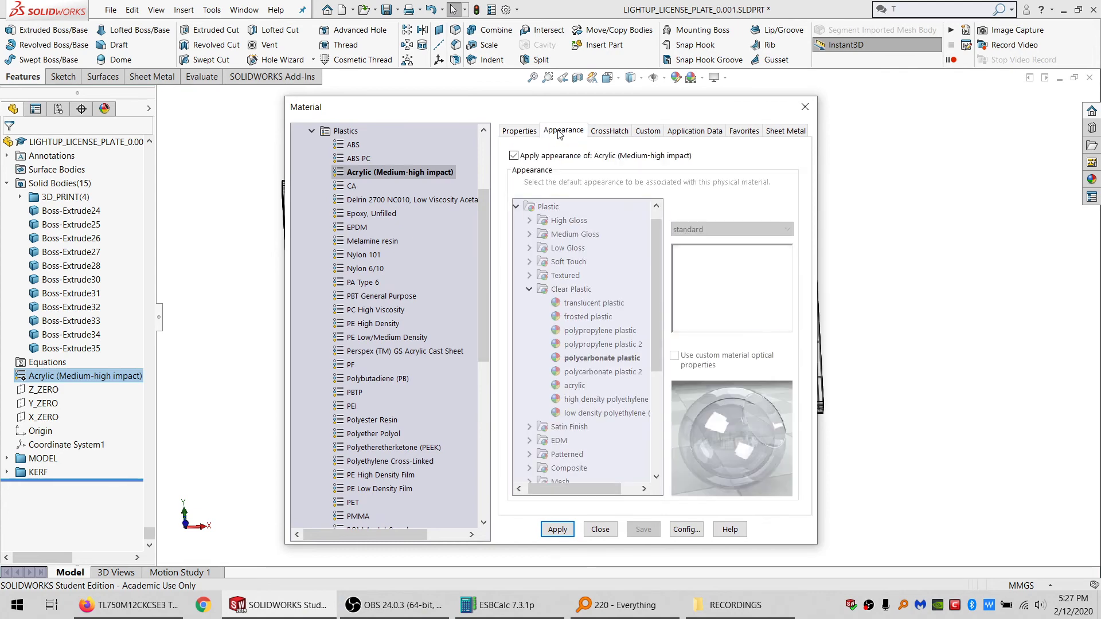
pyautogui.click(600, 530)
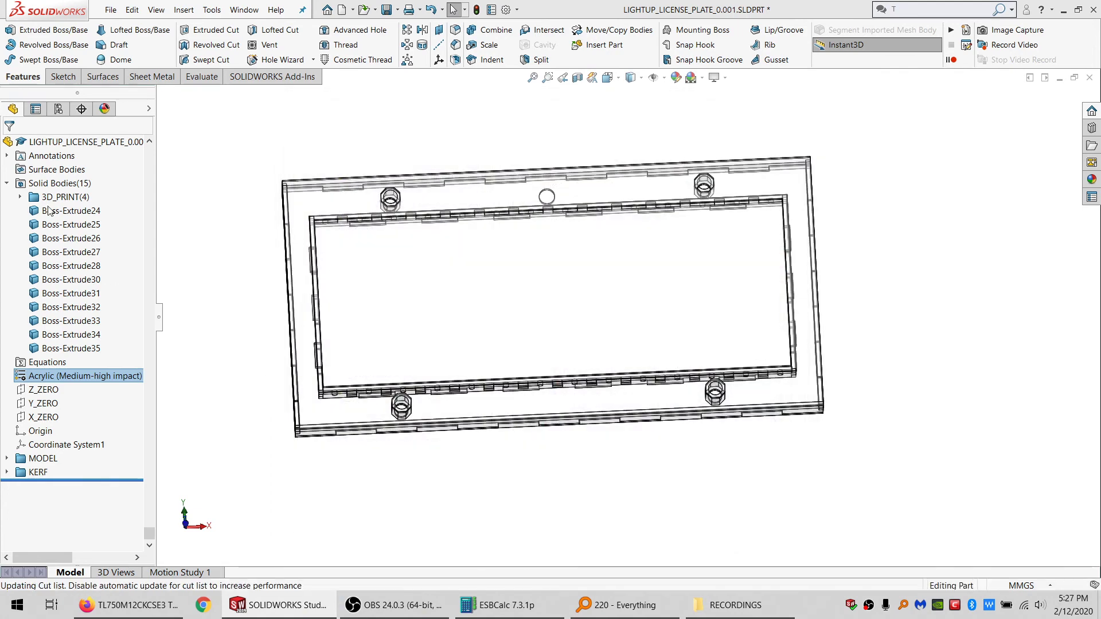
# Step: Apply the black high gloss plastic appearance to the whole part
pyautogui.rightClick(64, 142)
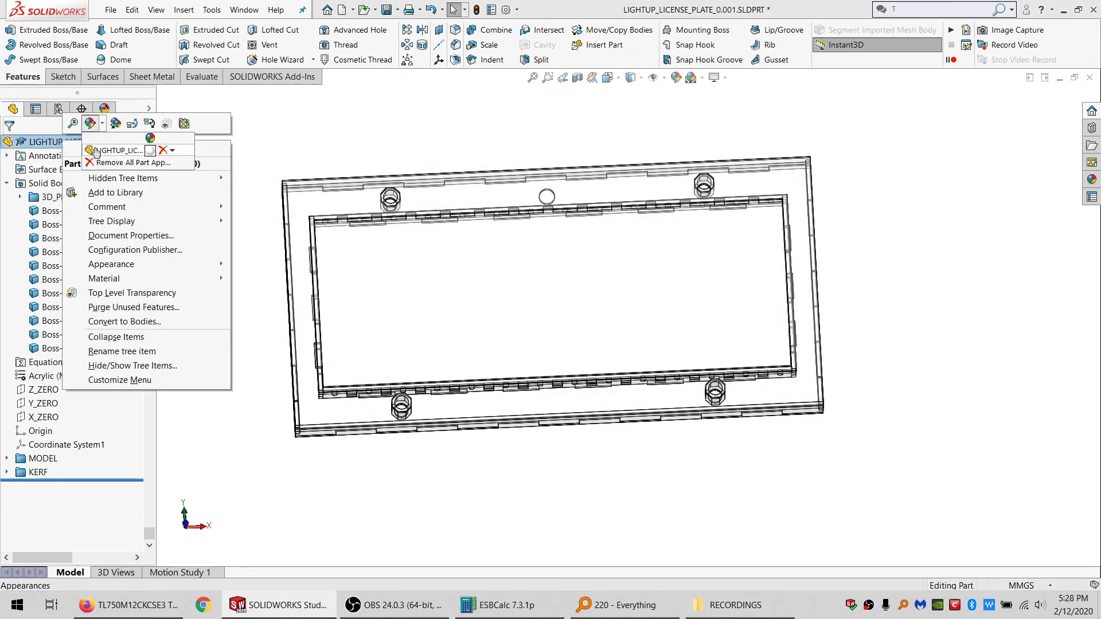
pyautogui.click(115, 150)
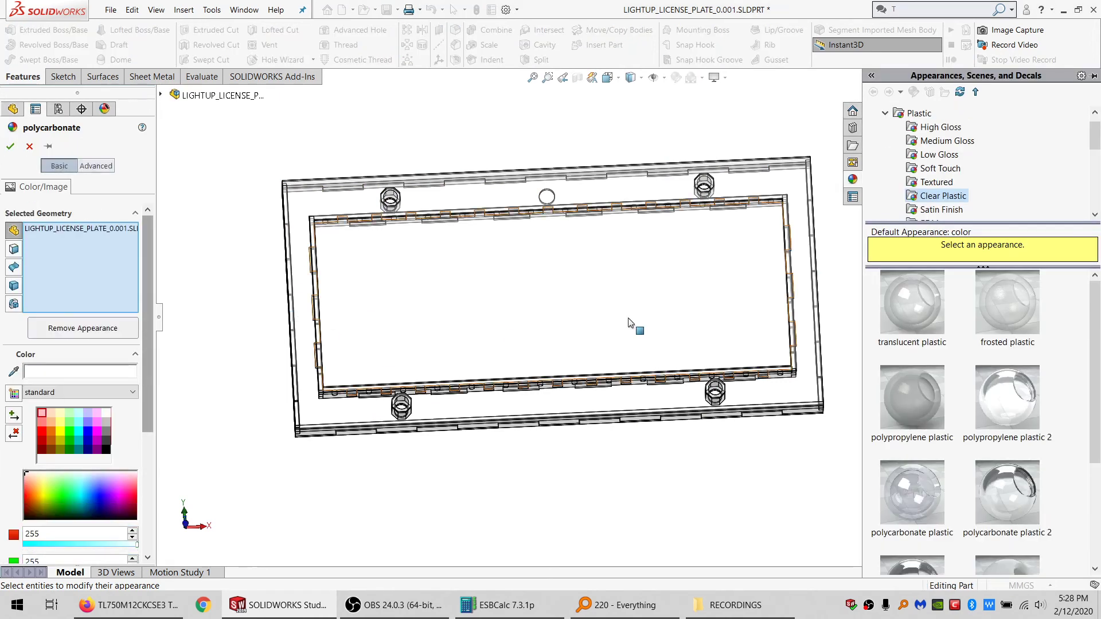
pyautogui.click(938, 129)
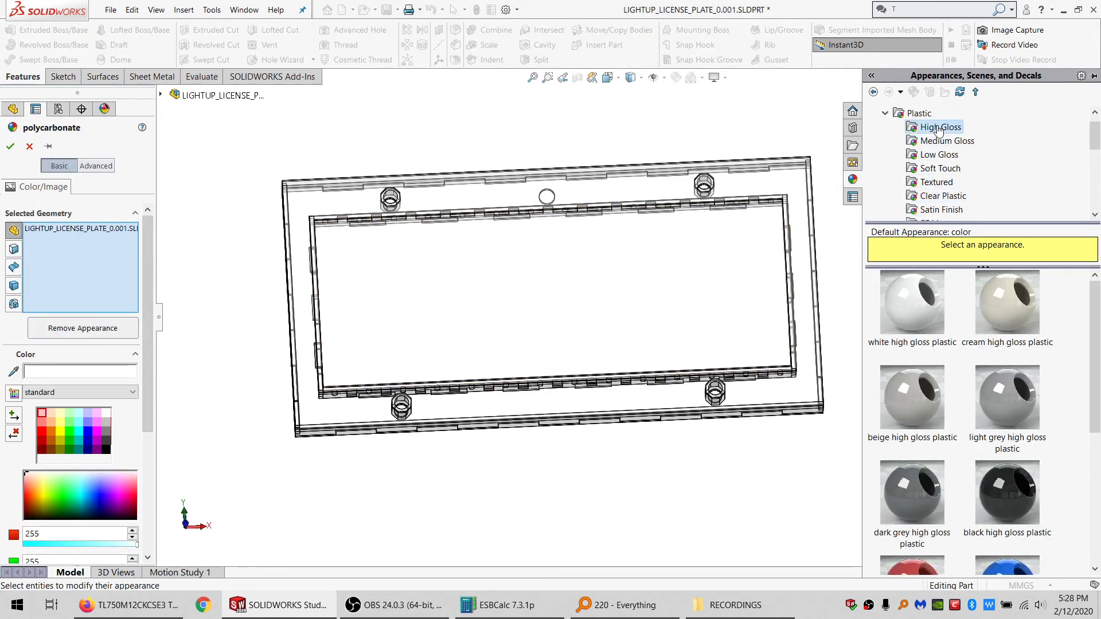
pyautogui.click(998, 494)
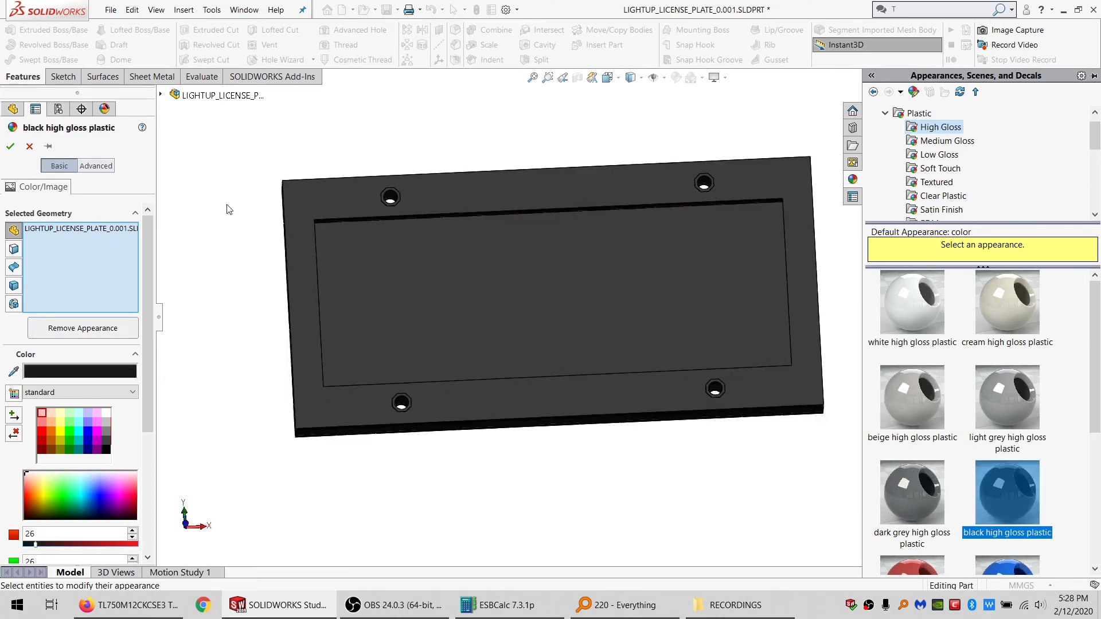
pyautogui.click(12, 147)
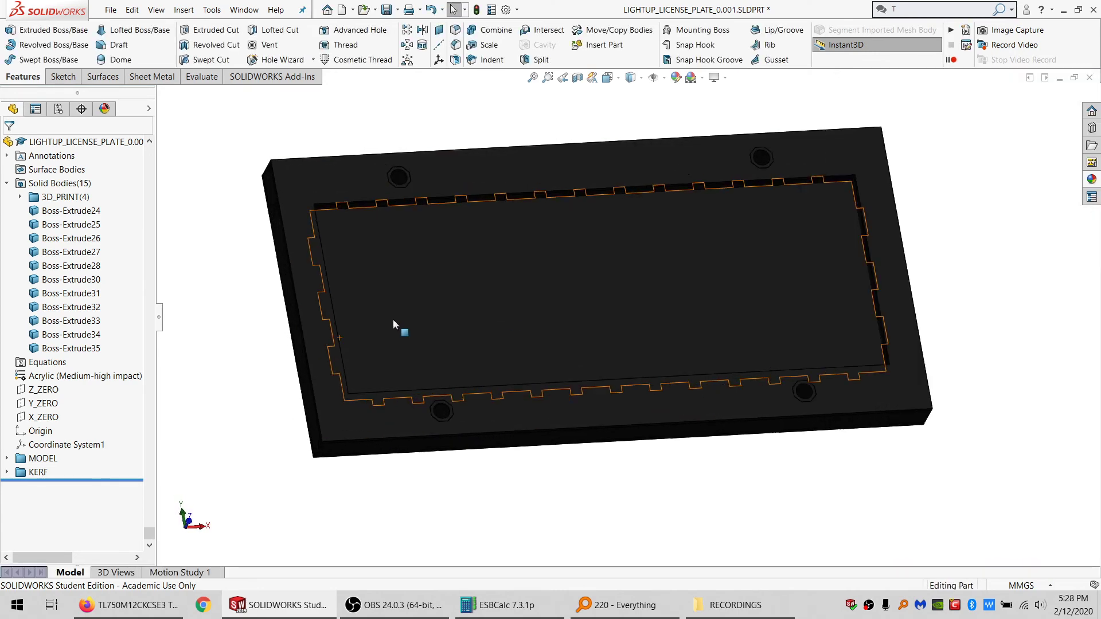
# Step: Assign the material Acrylic (Medium-high impact) to the central window panel's body, Boss-Extrude28
pyautogui.moveTo(393, 318); pyautogui.dragTo(370, 264, button='middle')
pyautogui.click(387, 271)
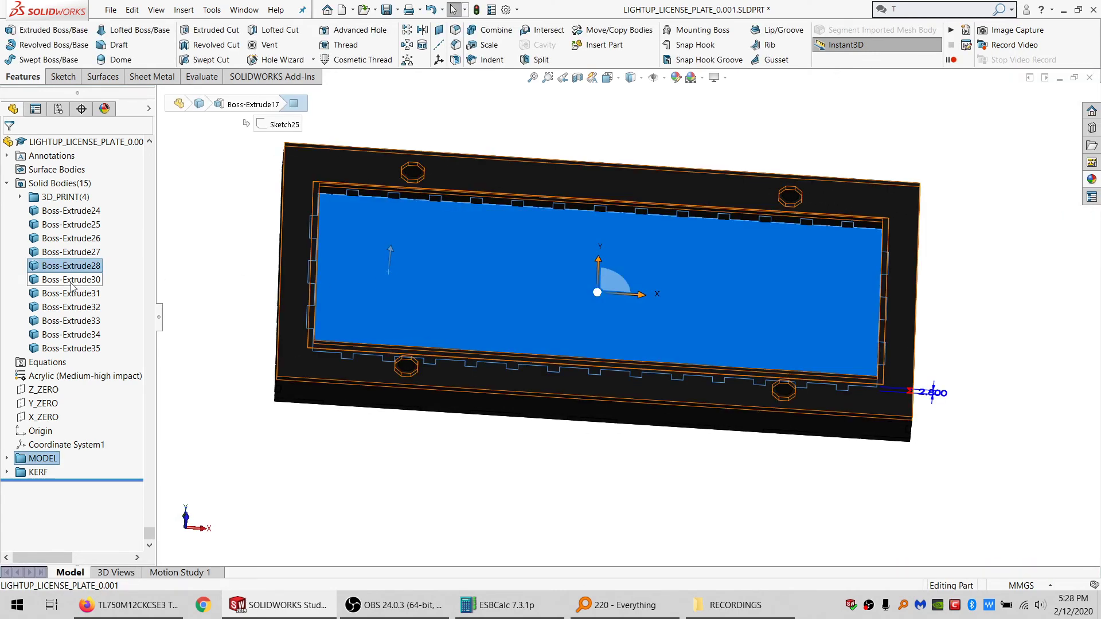
pyautogui.rightClick(73, 267)
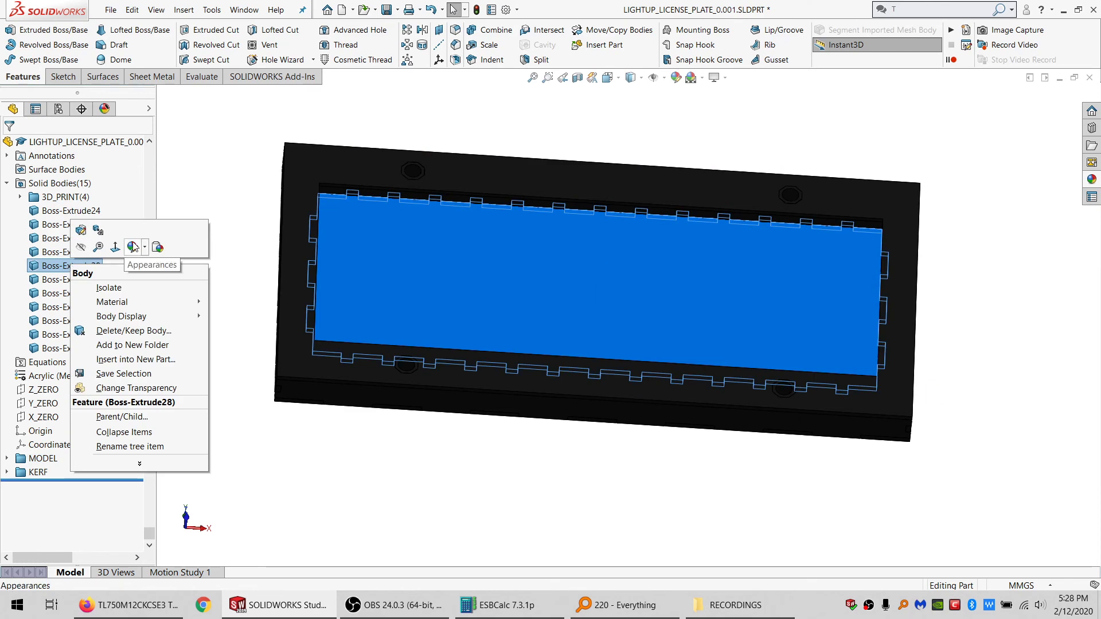
pyautogui.moveTo(120, 303)
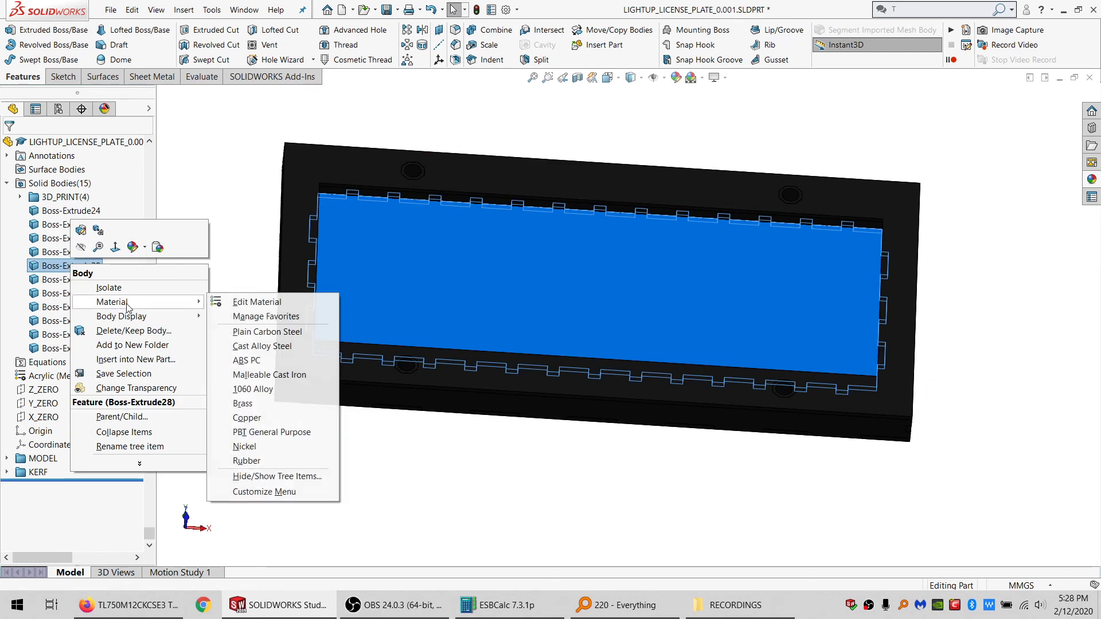
pyautogui.click(232, 303)
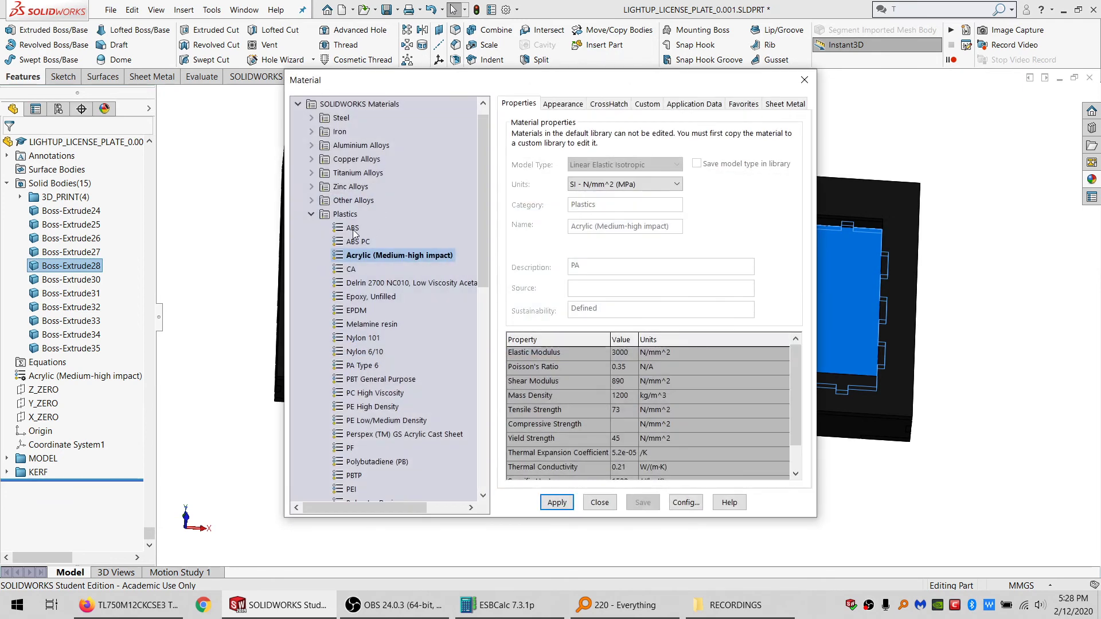
pyautogui.click(352, 270)
pyautogui.click(352, 256)
pyautogui.click(559, 507)
pyautogui.click(600, 503)
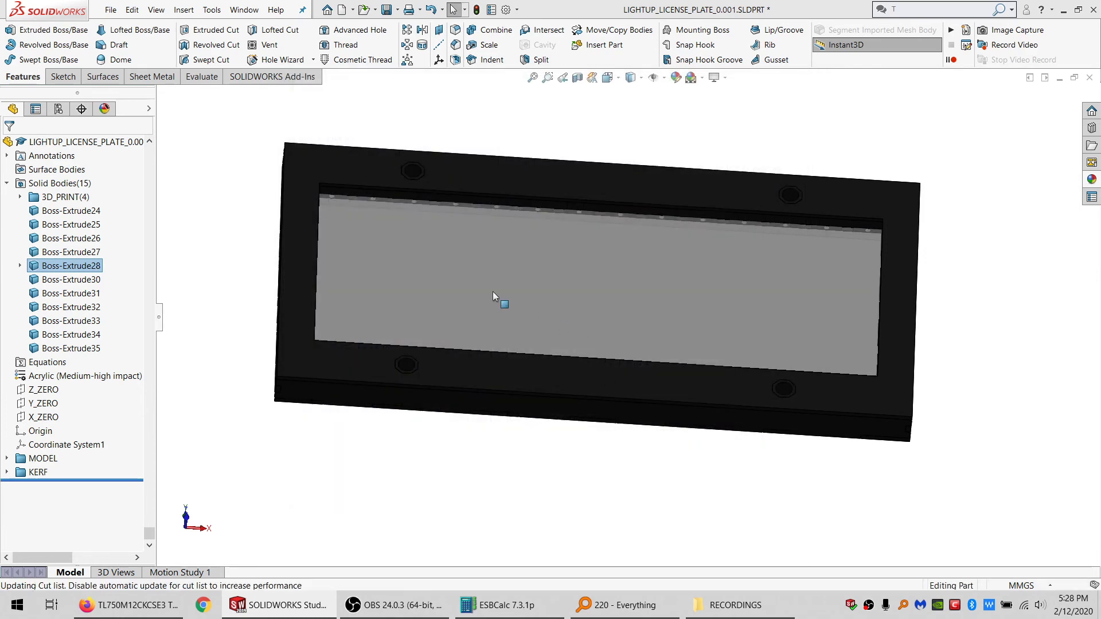
# Step: Examine the clear window panel, the frame's mounting holes and the interlocking corner joints from several angles
pyautogui.click(432, 298)
pyautogui.moveTo(442, 306); pyautogui.dragTo(393, 256, button='middle')
pyautogui.scroll(-4, 393, 246)
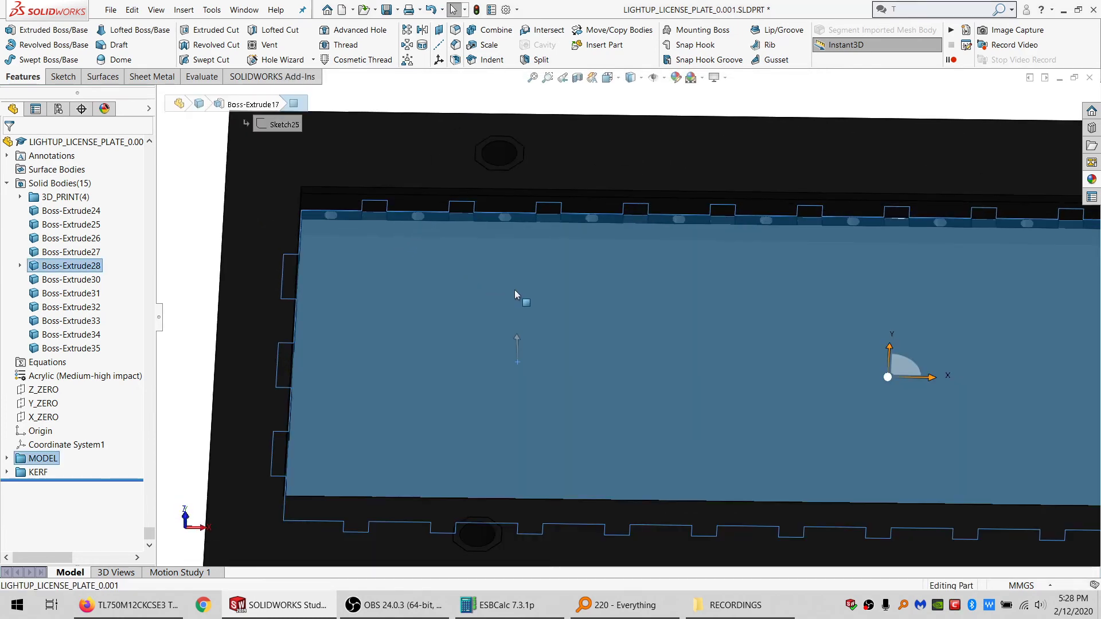
pyautogui.scroll(5, 516, 291)
pyautogui.moveTo(561, 292); pyautogui.dragTo(626, 406, button='middle')
pyautogui.click(369, 336)
pyautogui.scroll(1, 751, 308)
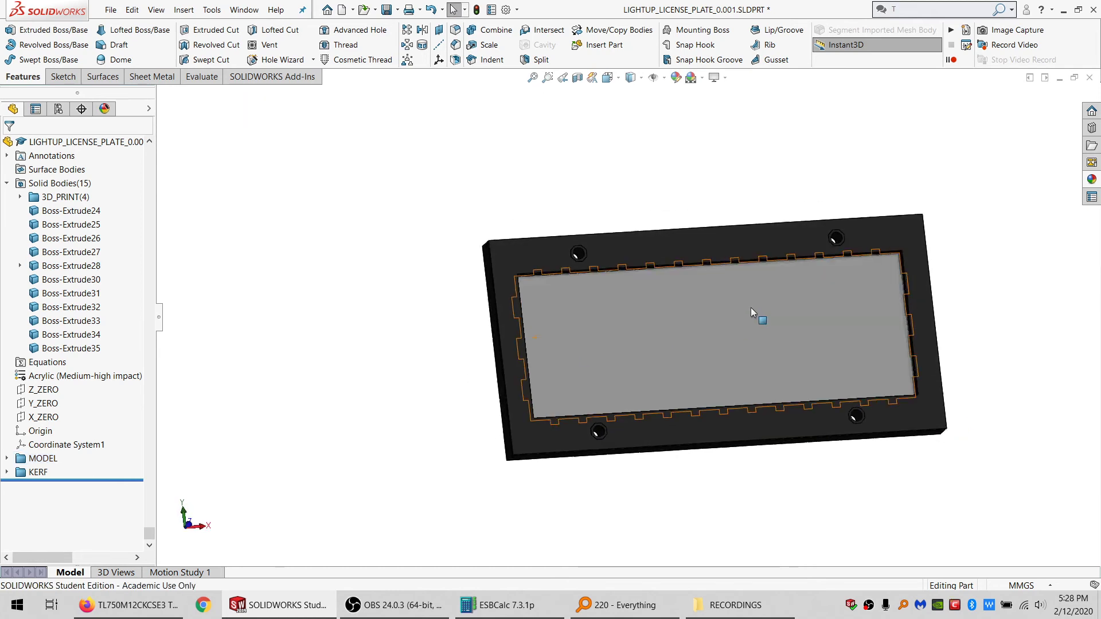
pyautogui.scroll(2, 751, 308)
pyautogui.scroll(-2, 735, 319)
pyautogui.moveTo(596, 322); pyautogui.dragTo(567, 326, button='middle')
pyautogui.scroll(-6, 519, 265)
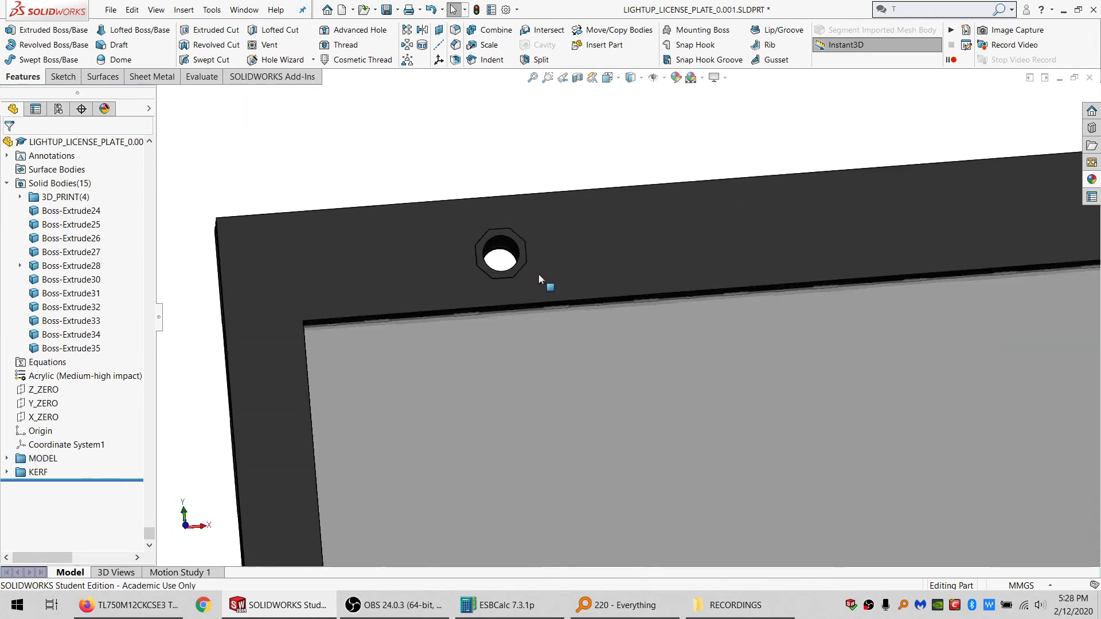
pyautogui.click(514, 277)
pyautogui.scroll(12, 515, 276)
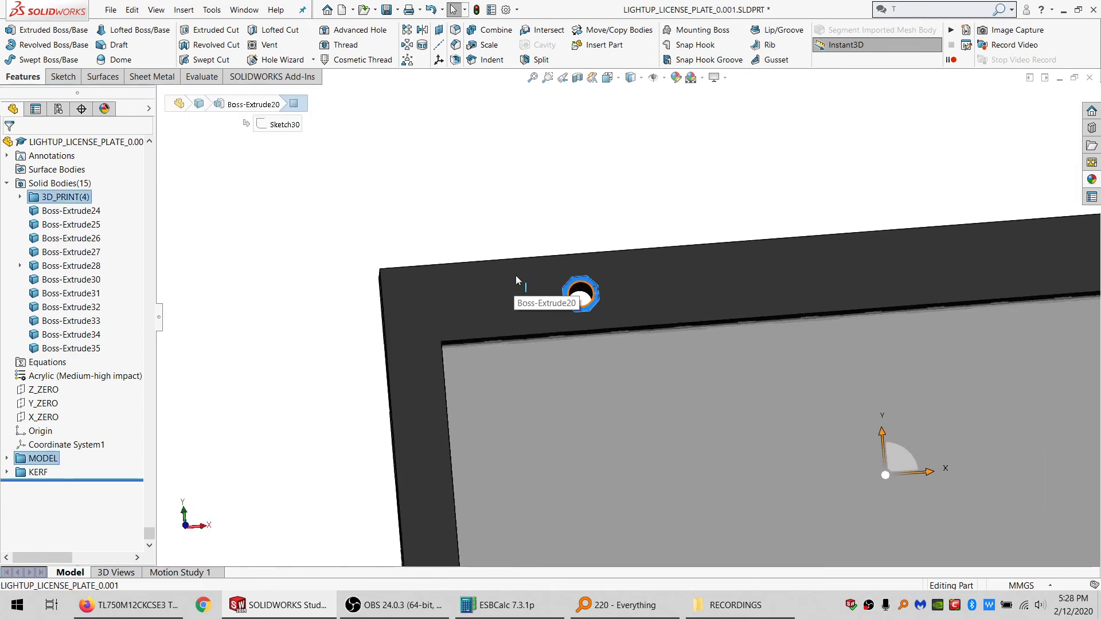
pyautogui.scroll(-5, 748, 339)
pyautogui.moveTo(747, 339); pyautogui.dragTo(739, 328, button='middle')
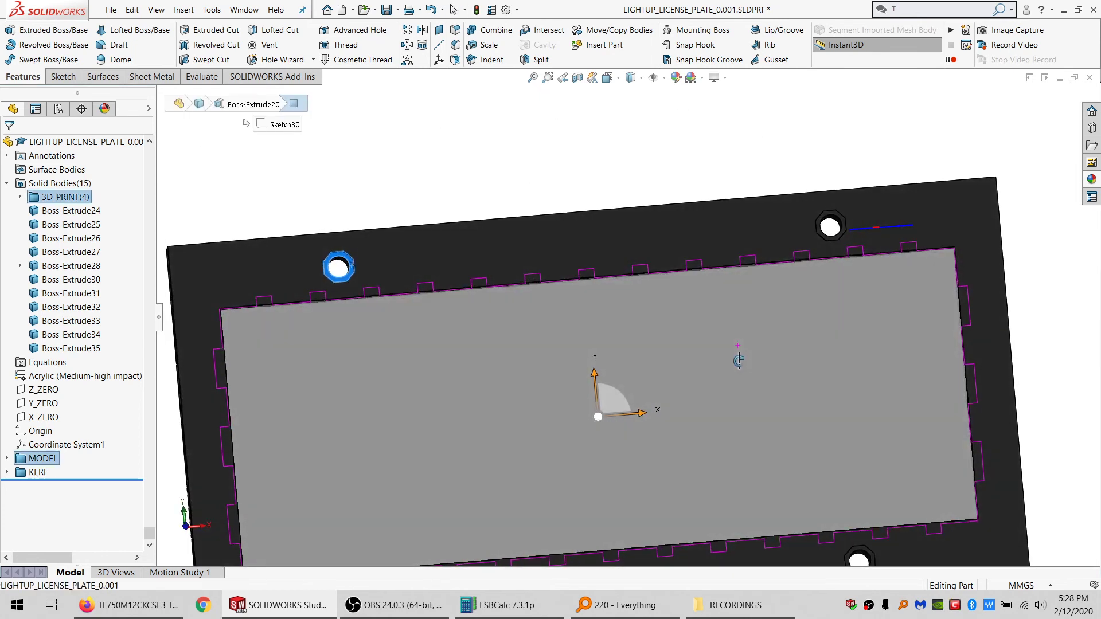
pyautogui.scroll(5, 734, 366)
pyautogui.click(552, 502)
pyautogui.scroll(-4, 582, 418)
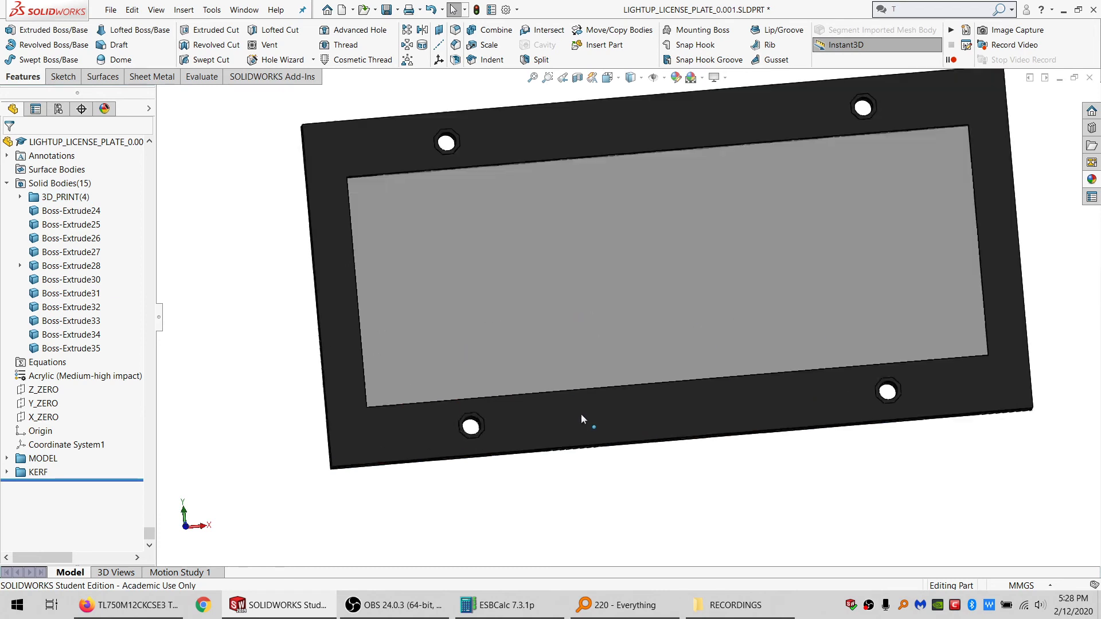
pyautogui.moveTo(583, 418); pyautogui.dragTo(587, 346, button='middle')
pyautogui.scroll(3, 739, 269)
pyautogui.scroll(-2, 730, 293)
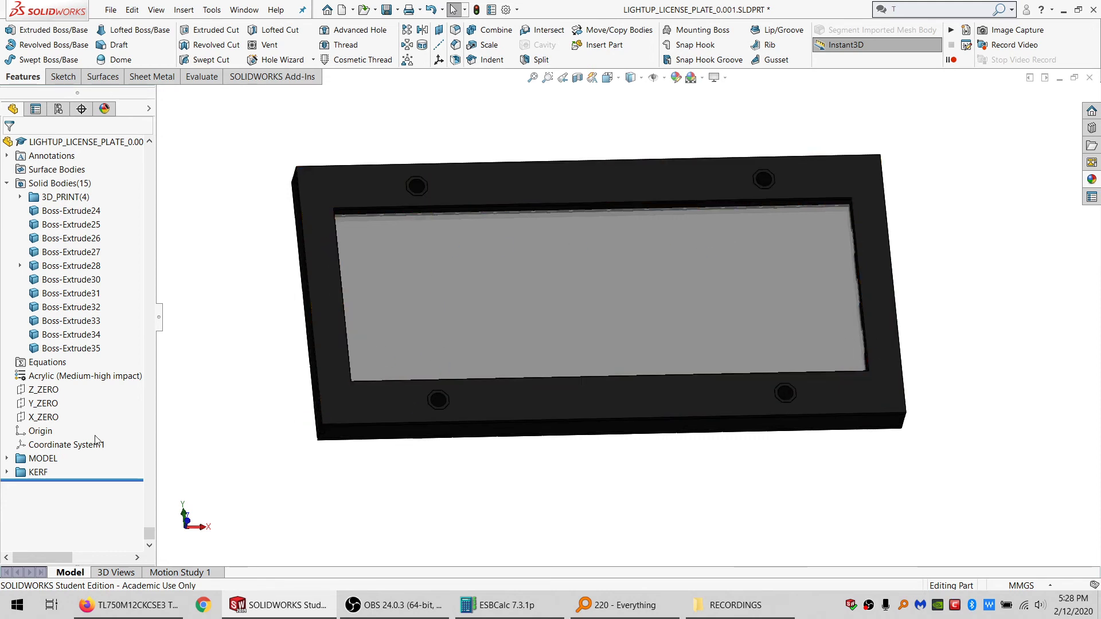
pyautogui.moveTo(429, 260); pyautogui.dragTo(609, 375, button='middle')
pyautogui.scroll(2, 768, 464)
pyautogui.scroll(-6, 772, 467)
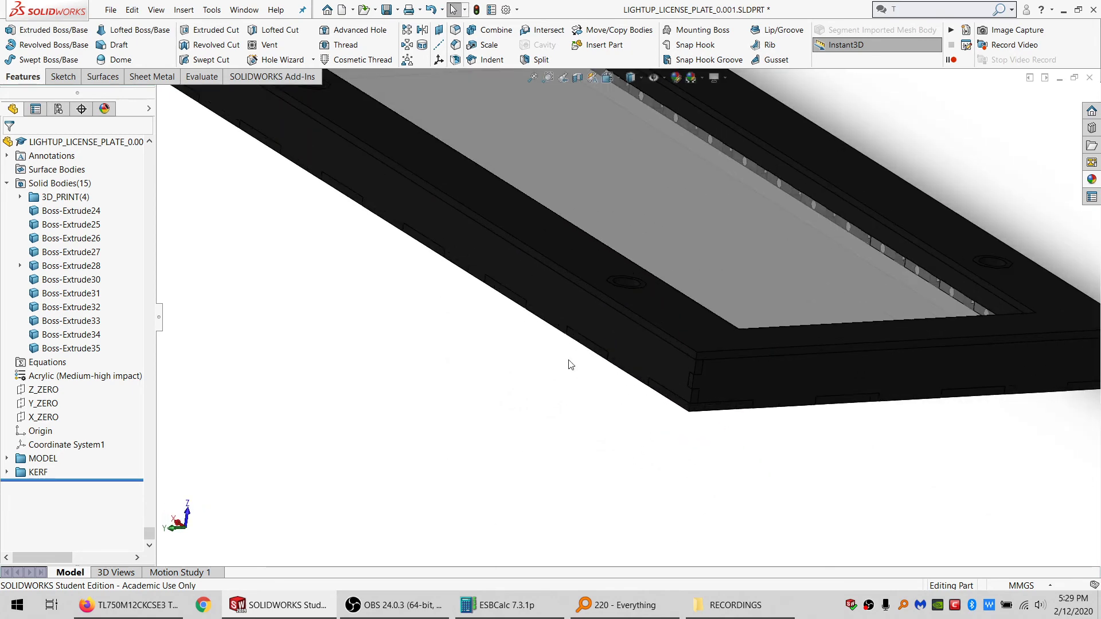
# Step: Hide the upper frame body and the clear window panel body to expose the walls and base plate
pyautogui.click(590, 32)
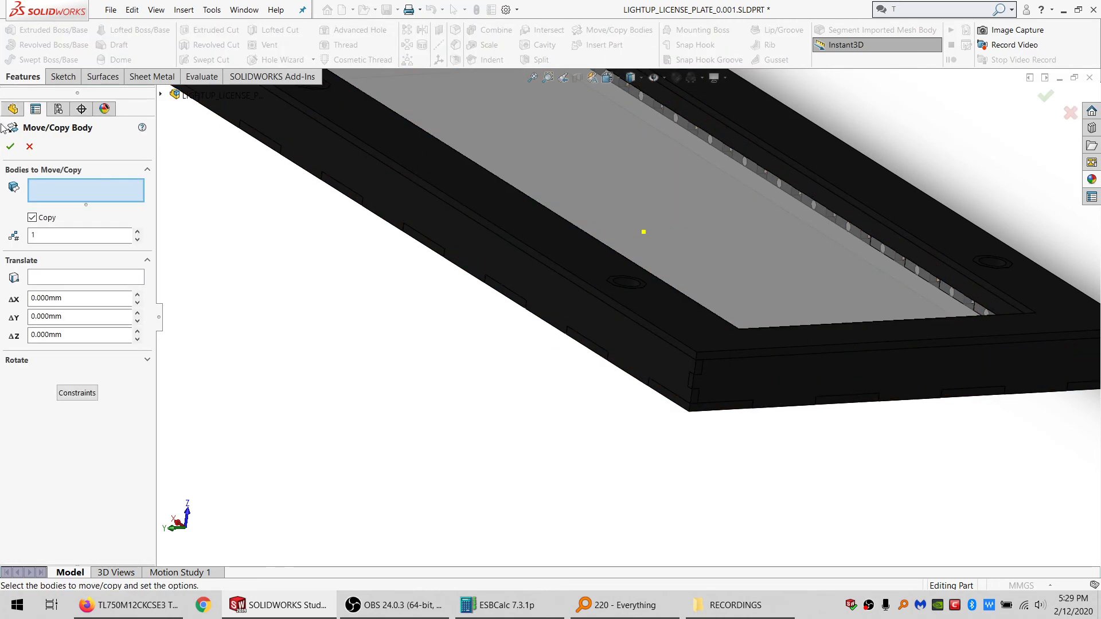
pyautogui.click(29, 146)
pyautogui.rightClick(542, 227)
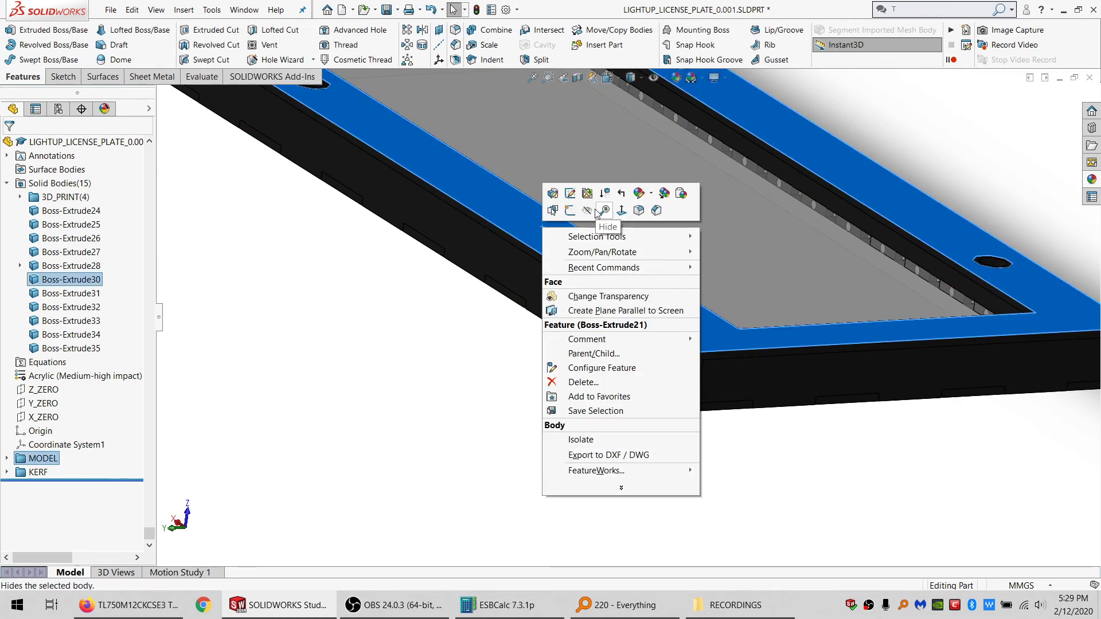
pyautogui.click(619, 211)
pyautogui.rightClick(639, 218)
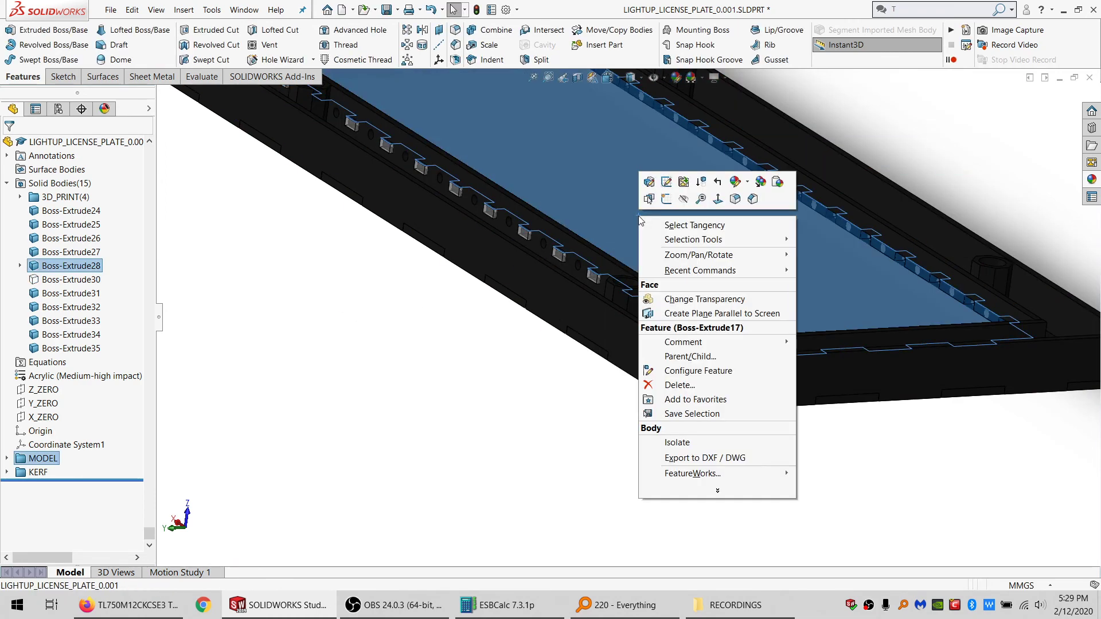
pyautogui.click(687, 201)
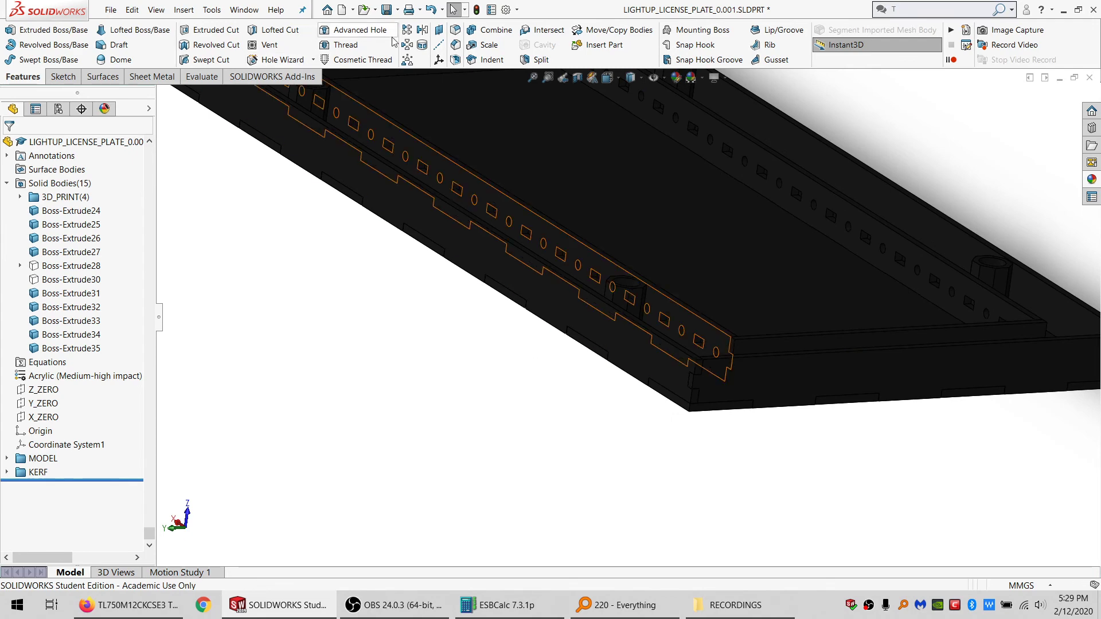
# Step: Start a constrained body move on the long side wall Boss-Extrude27 and mate its end face coincident with the base plate's end face
pyautogui.click(603, 34)
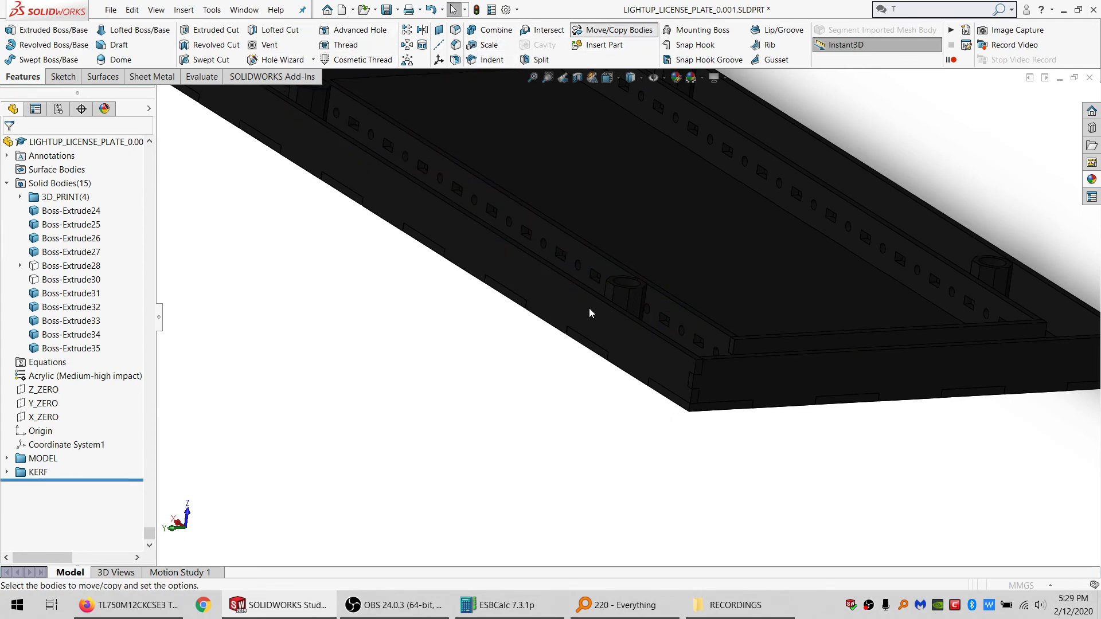
pyautogui.click(602, 319)
pyautogui.click(73, 390)
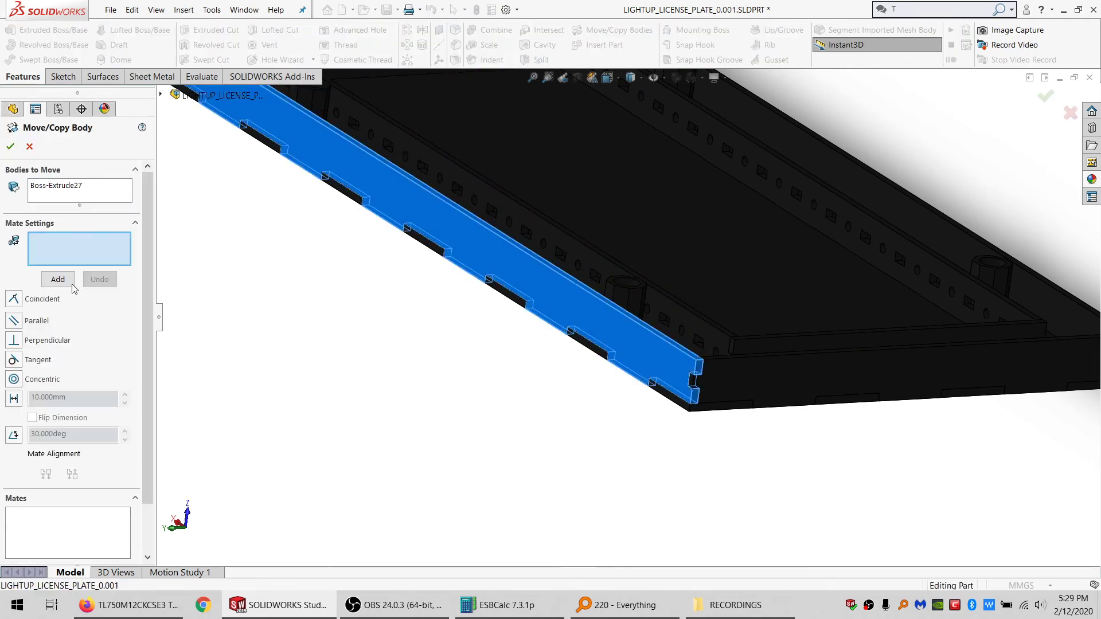
pyautogui.scroll(-4, 692, 393)
pyautogui.click(679, 390)
pyautogui.click(678, 365)
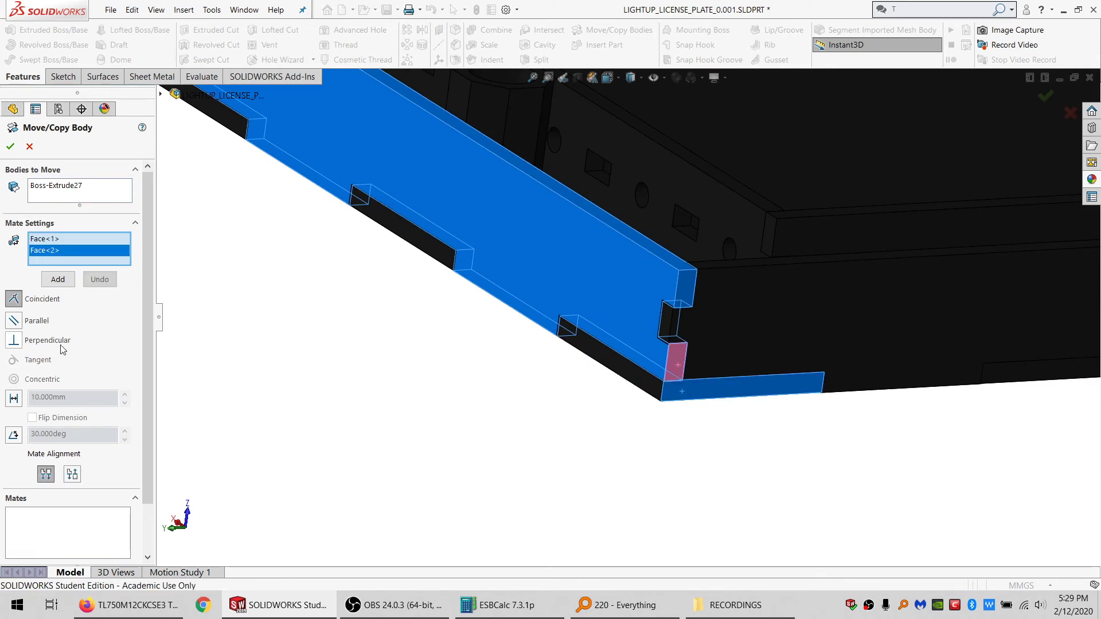
pyautogui.click(58, 279)
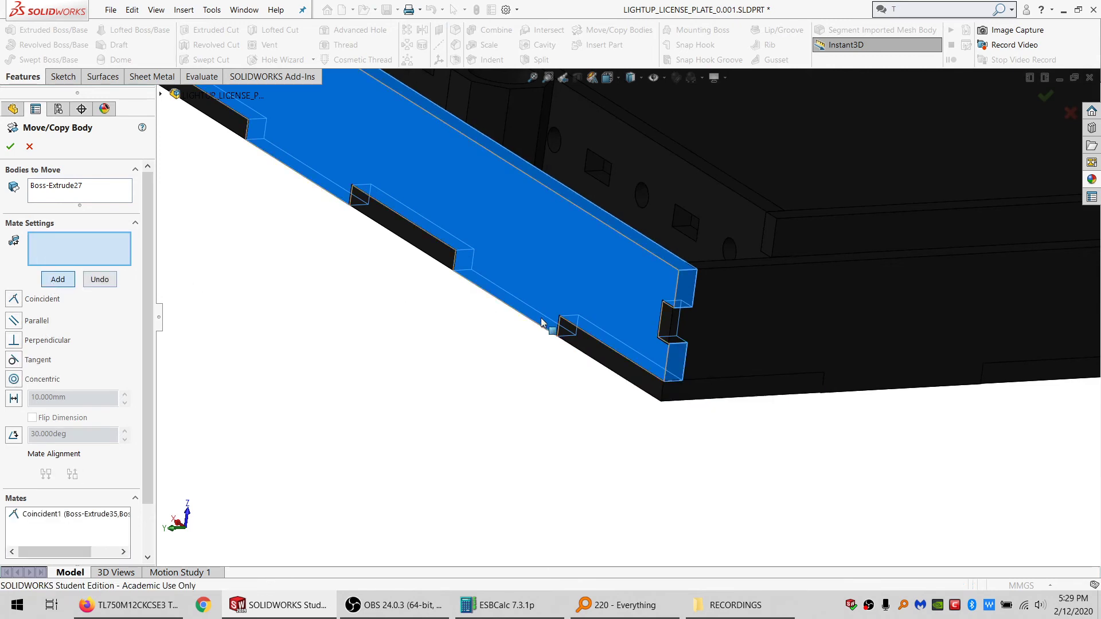
pyautogui.click(579, 341)
pyautogui.moveTo(579, 341); pyautogui.dragTo(565, 230, button='middle')
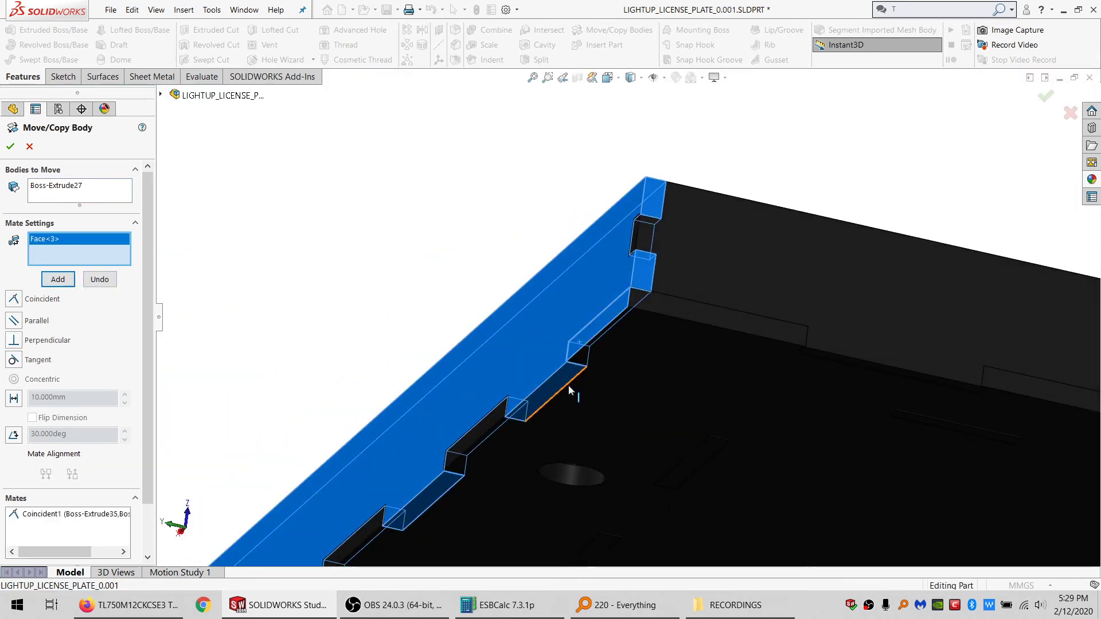
pyautogui.moveTo(594, 298); pyautogui.dragTo(583, 396, button='middle')
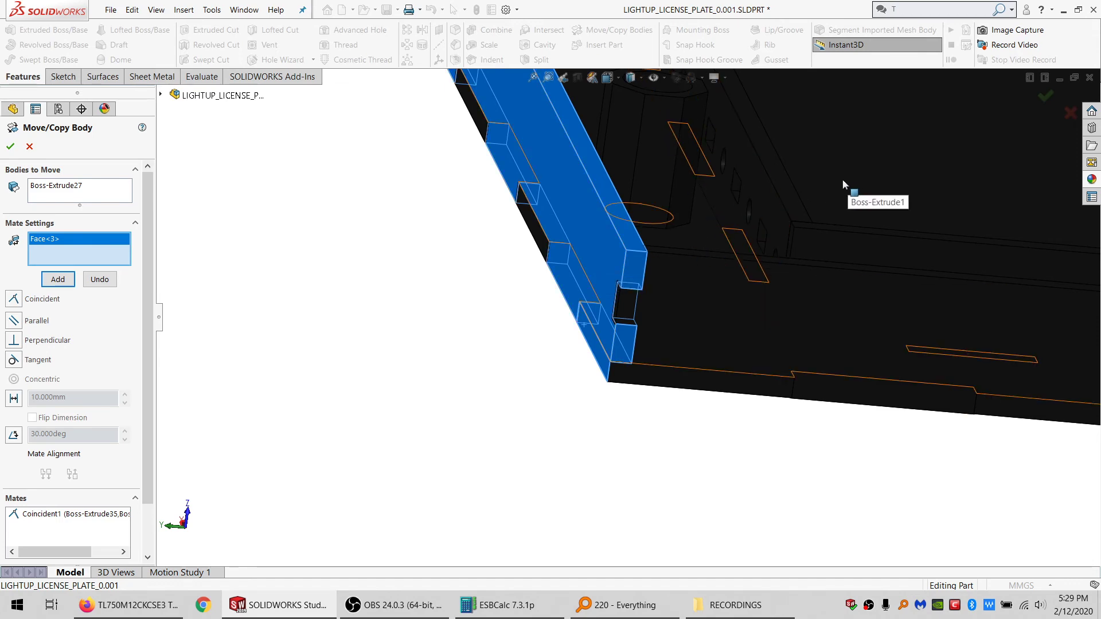
pyautogui.moveTo(708, 339); pyautogui.dragTo(666, 397, button='middle')
pyautogui.moveTo(678, 262); pyautogui.dragTo(612, 248, button='middle')
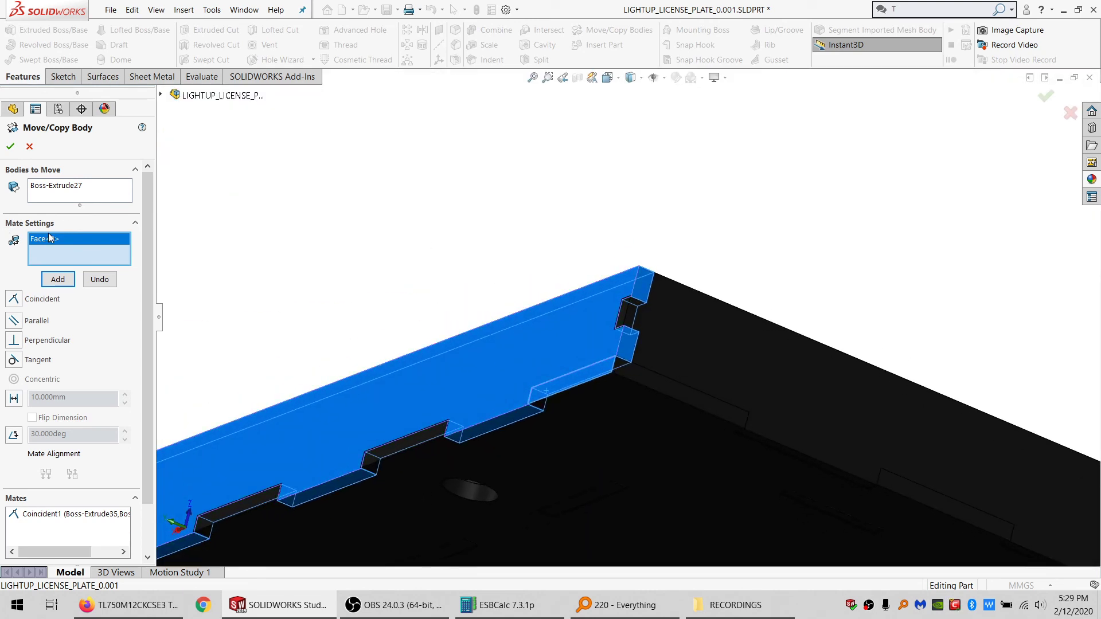
pyautogui.press('Delete')
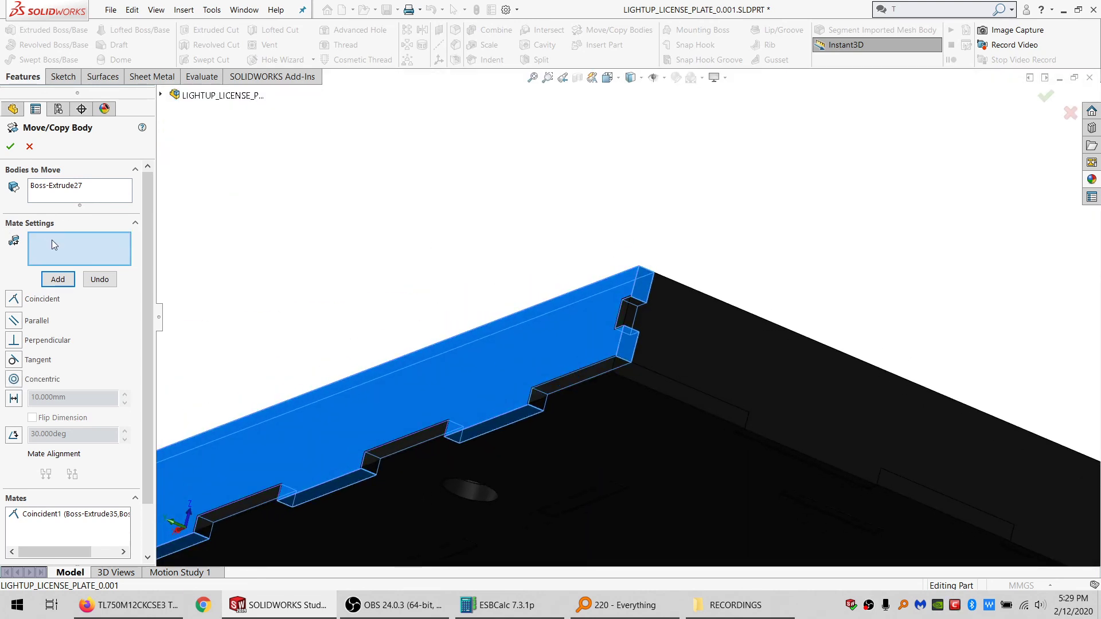
# Step: Add a coincident mate with aligned orientation between the wall's outer face and the base plate's top face, laying the wall outward
pyautogui.click(448, 369)
pyautogui.moveTo(488, 364); pyautogui.dragTo(466, 462, button='middle')
pyautogui.click(527, 406)
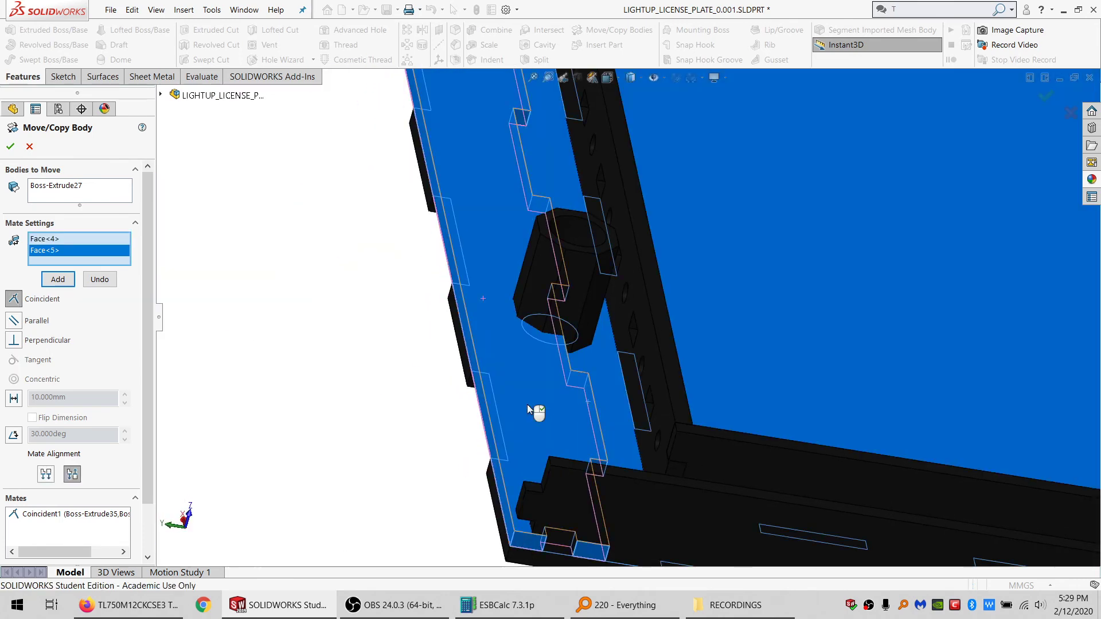
pyautogui.click(46, 475)
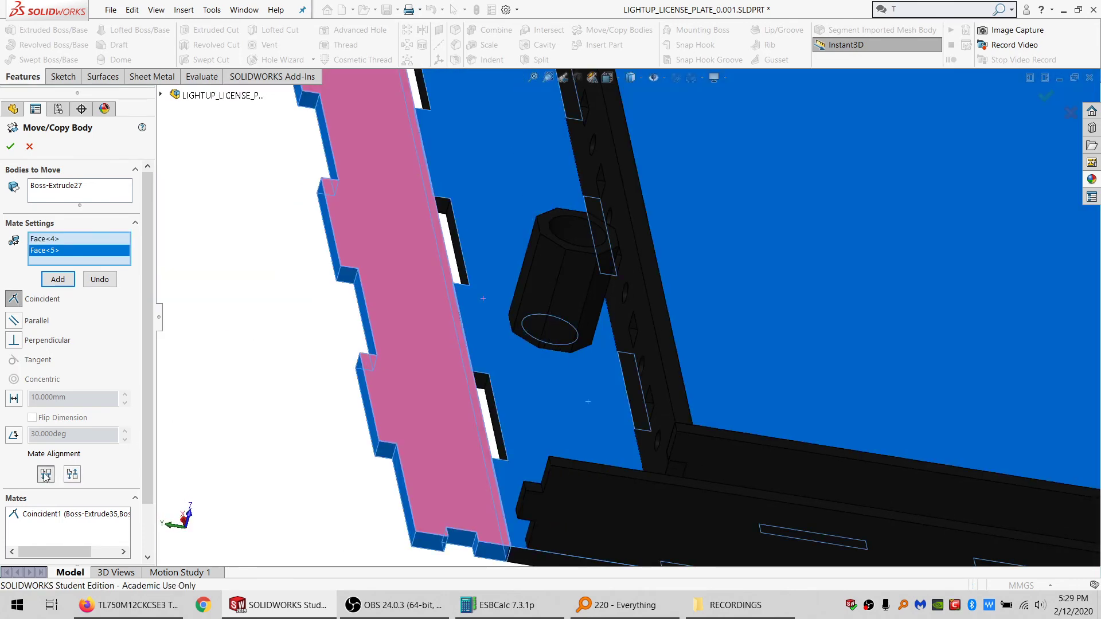
pyautogui.click(58, 279)
pyautogui.moveTo(559, 466); pyautogui.dragTo(531, 366, button='middle')
pyautogui.scroll(-4, 528, 442)
pyautogui.moveTo(528, 445); pyautogui.dragTo(539, 450, button='middle')
pyautogui.scroll(4, 538, 450)
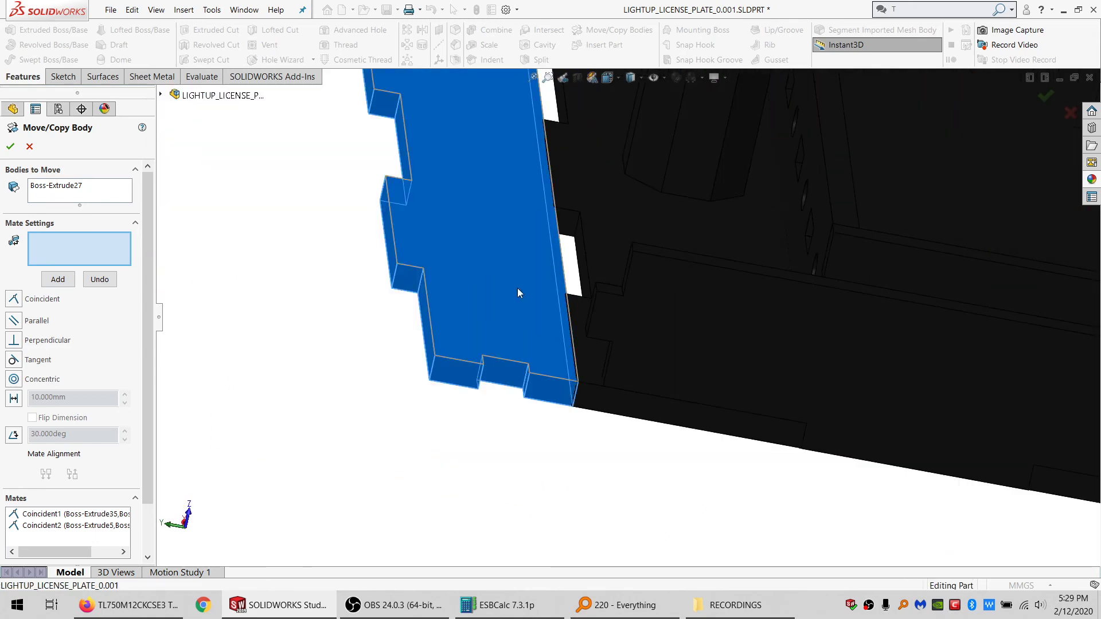
pyautogui.moveTo(517, 292); pyautogui.dragTo(565, 277, button='middle')
pyautogui.click(565, 277)
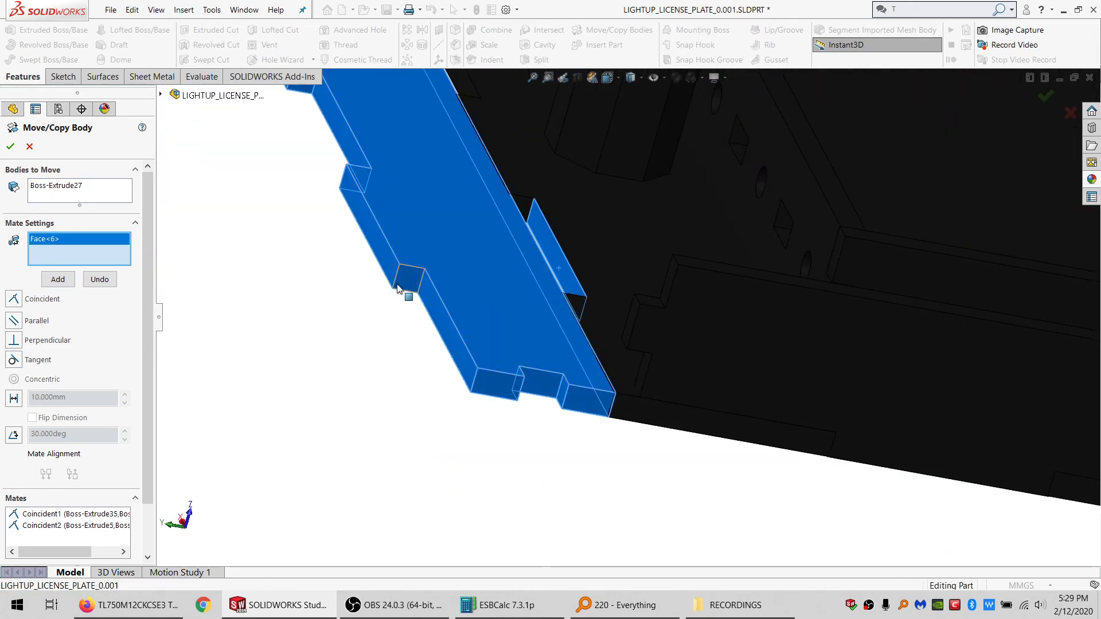
pyautogui.click(433, 300)
pyautogui.click(15, 397)
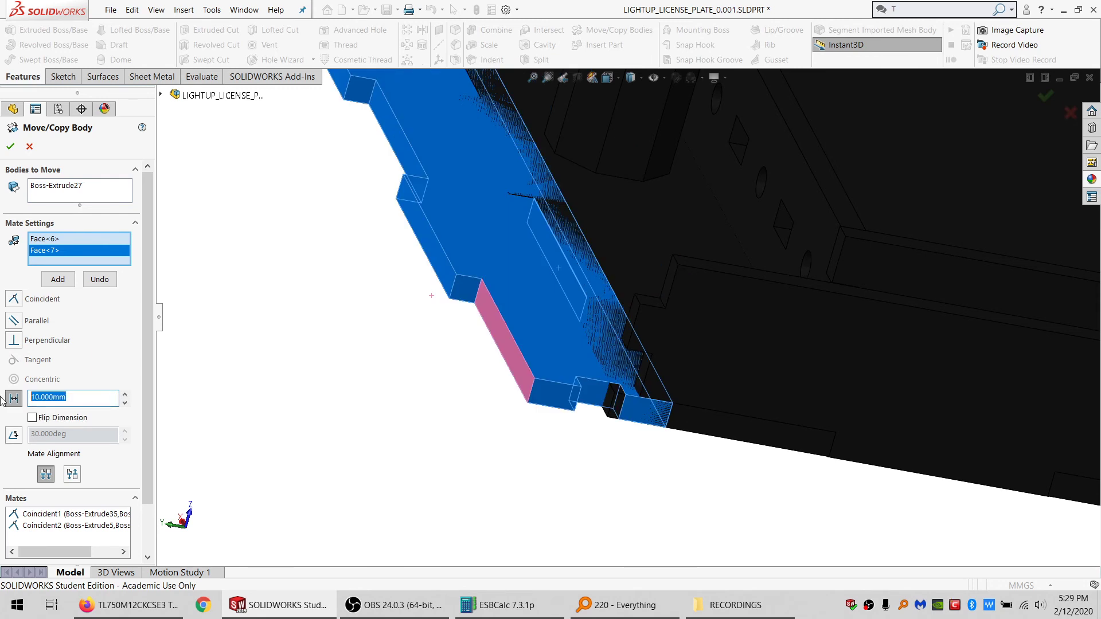
pyautogui.write('33')
pyautogui.press('Return')
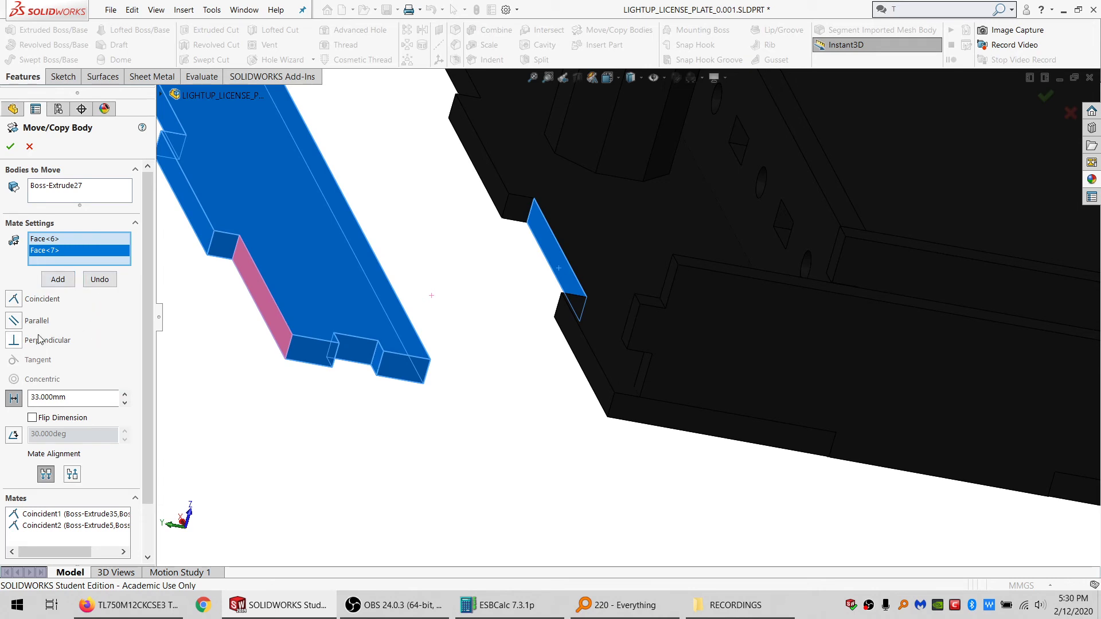
pyautogui.click(67, 240)
pyautogui.press('Delete')
pyautogui.click(45, 237)
pyautogui.press('Delete')
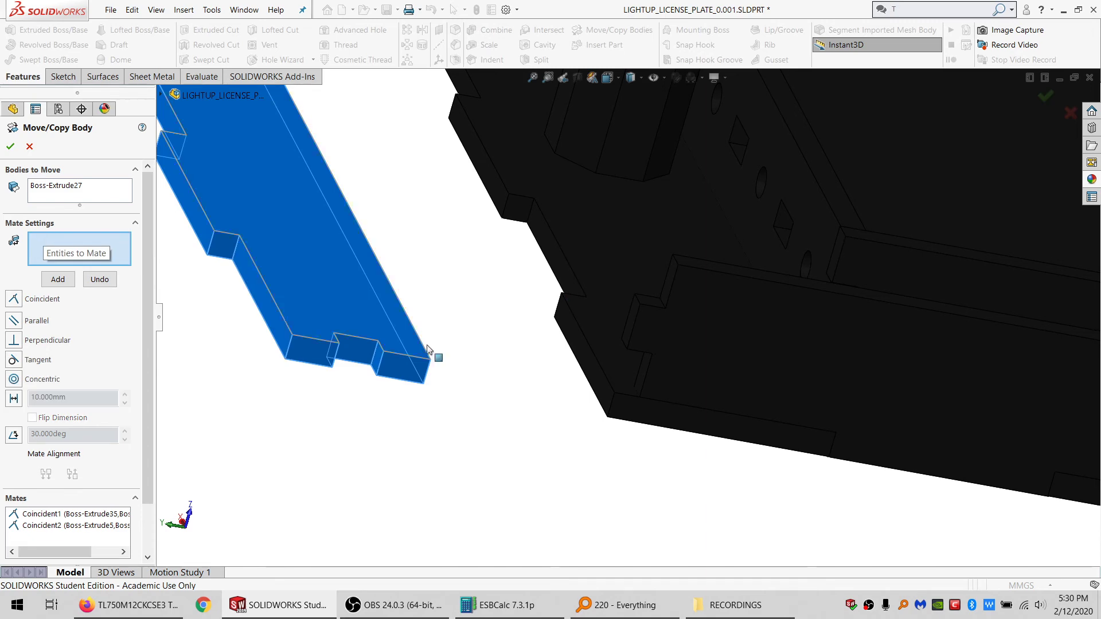
# Step: Add a 2 mm distance mate between the base plate's tabbed edge and the wall's straight edge face, and finish the body move
pyautogui.click(605, 389)
pyautogui.moveTo(624, 402); pyautogui.dragTo(536, 401, button='middle')
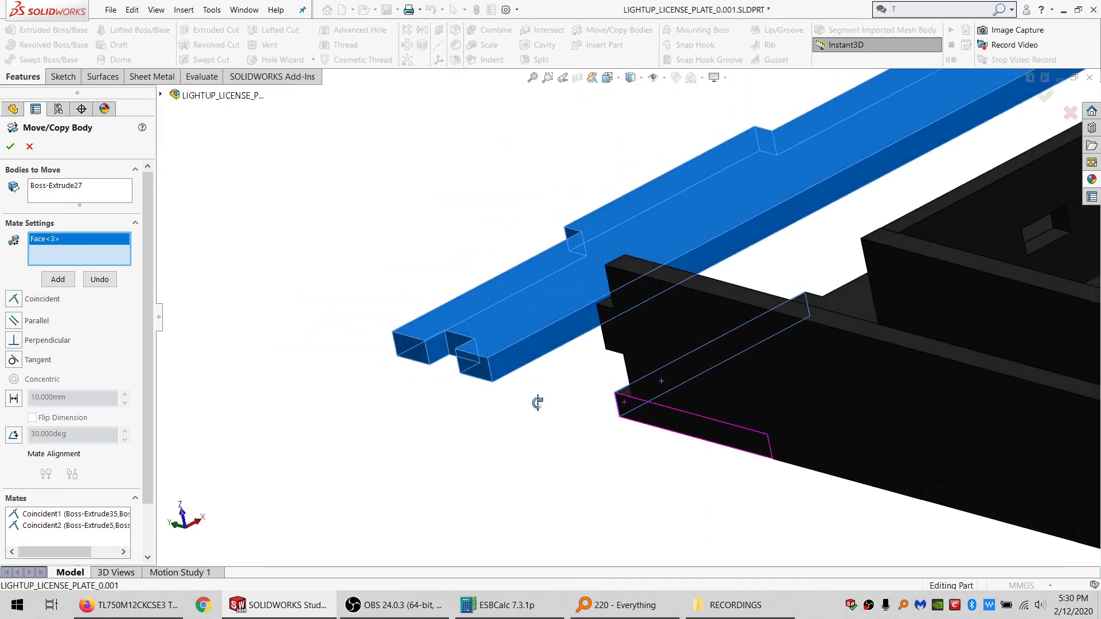
pyautogui.click(523, 359)
pyautogui.click(13, 398)
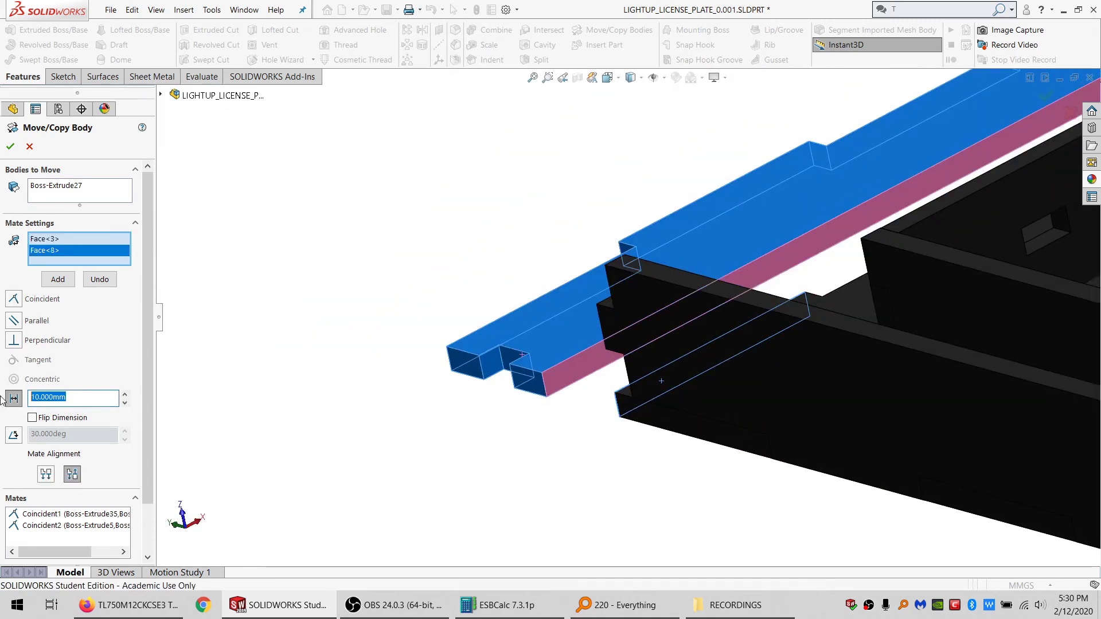
pyautogui.write('2')
pyautogui.press('Return')
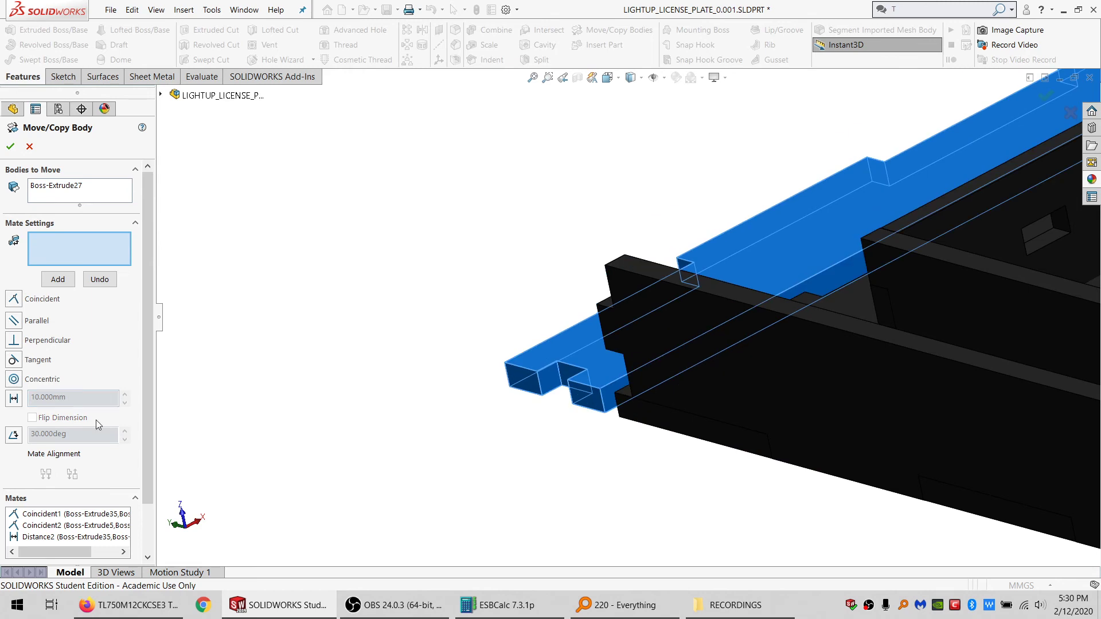
pyautogui.click(13, 148)
# Step: Start another constrained body move on the opposite long wall, Boss-Extrude26, and mate its end face coincident with the base plate's end face
pyautogui.click(432, 300)
pyautogui.scroll(8, 803, 335)
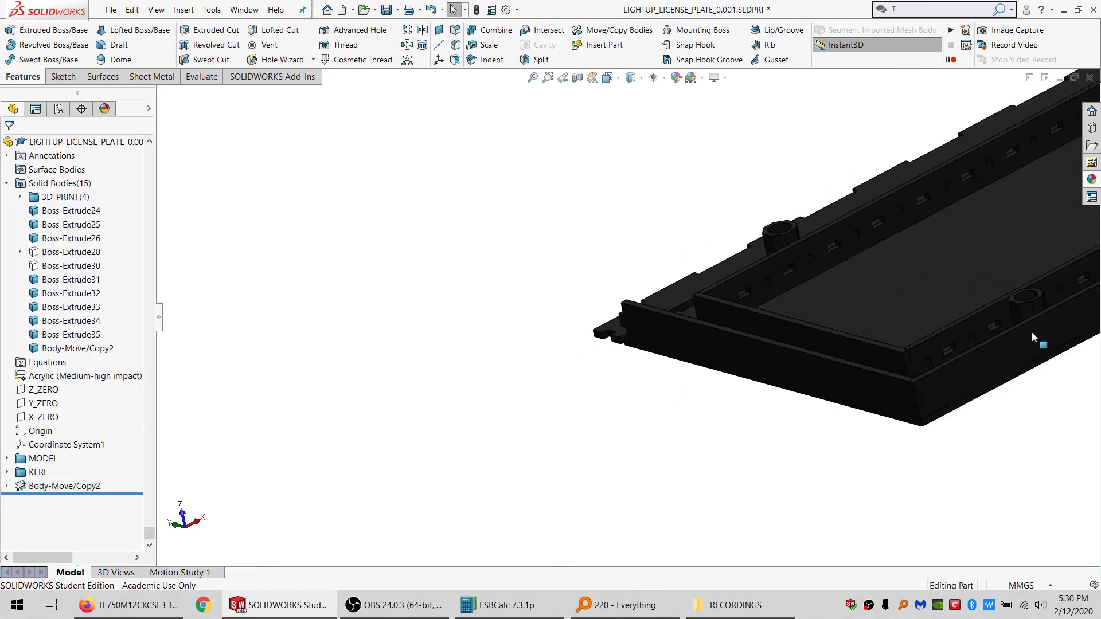
pyautogui.scroll(-2, 1003, 341)
pyautogui.scroll(1, 923, 349)
pyautogui.scroll(-2, 848, 387)
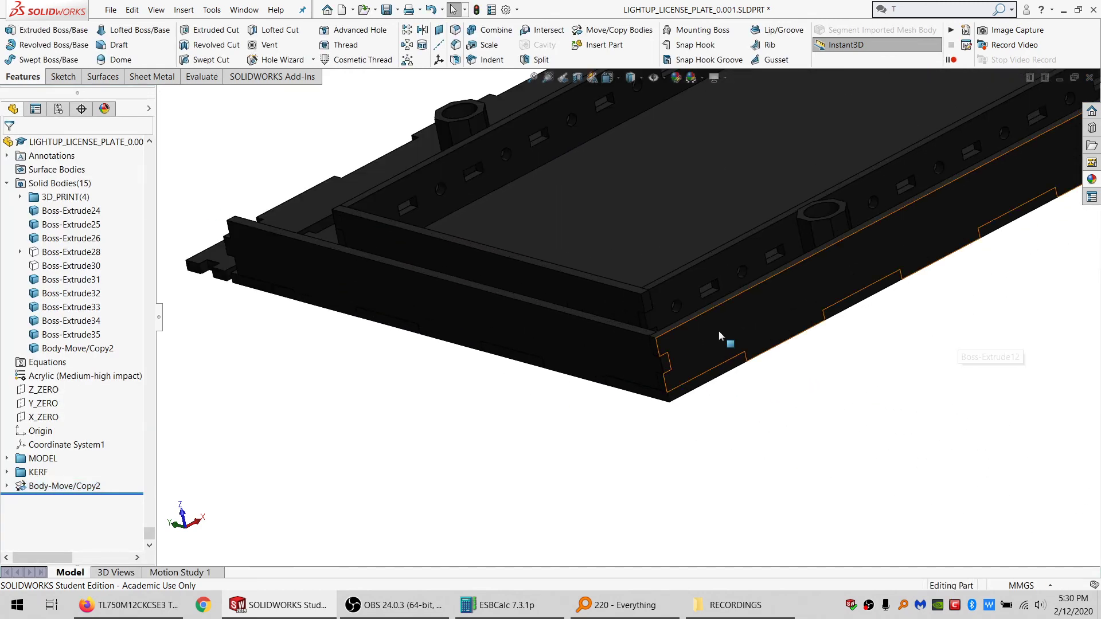
pyautogui.click(603, 45)
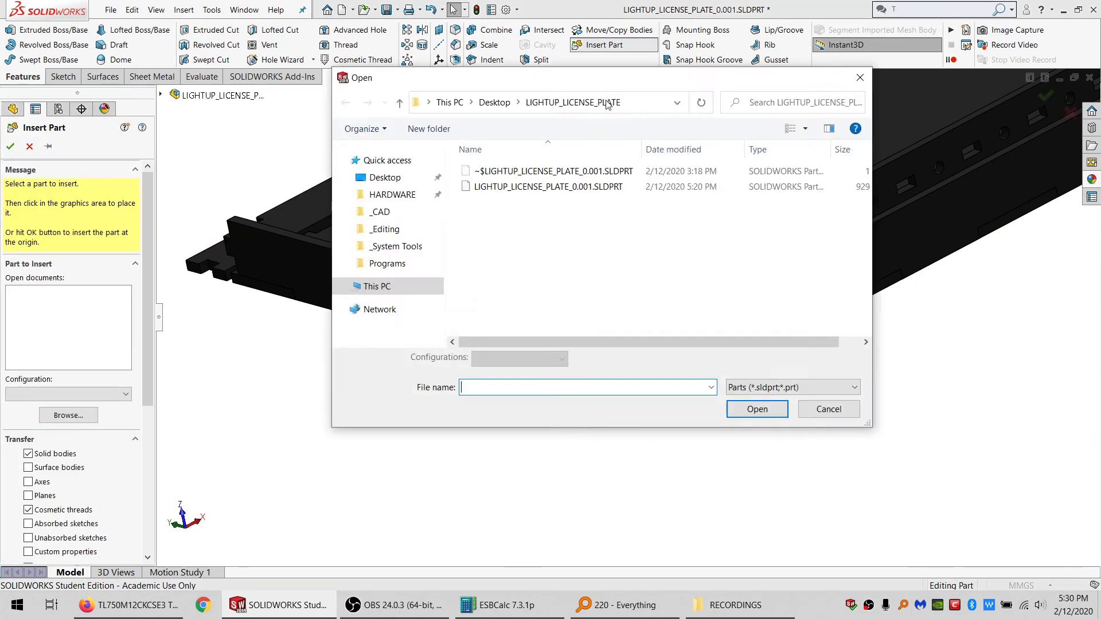
pyautogui.press('Escape')
pyautogui.click(608, 33)
pyautogui.click(734, 331)
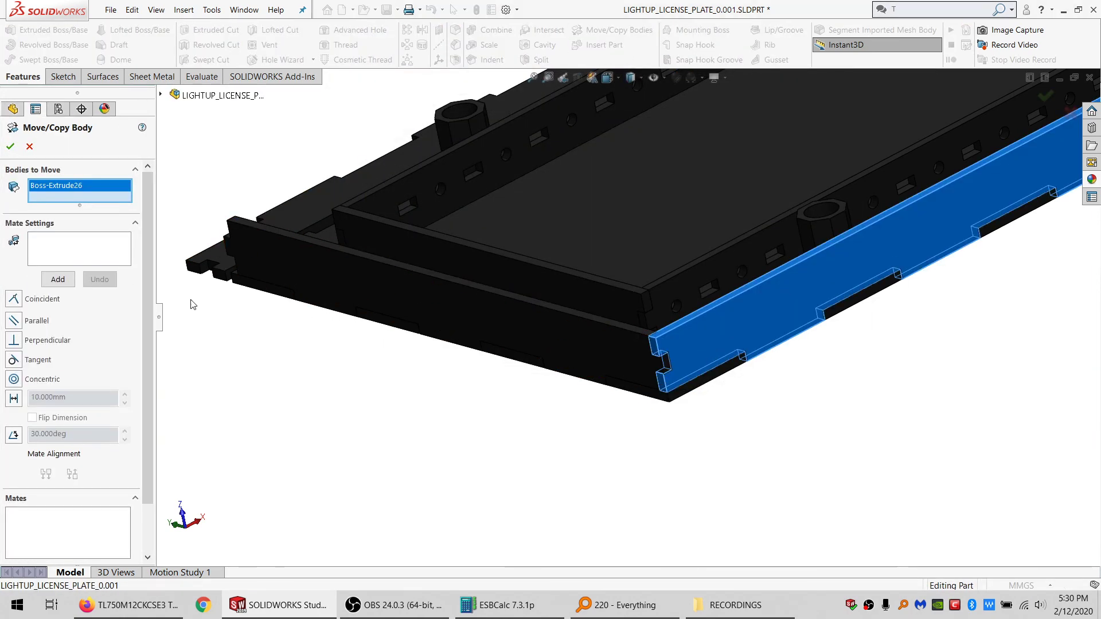
pyautogui.click(110, 263)
pyautogui.scroll(-2, 636, 325)
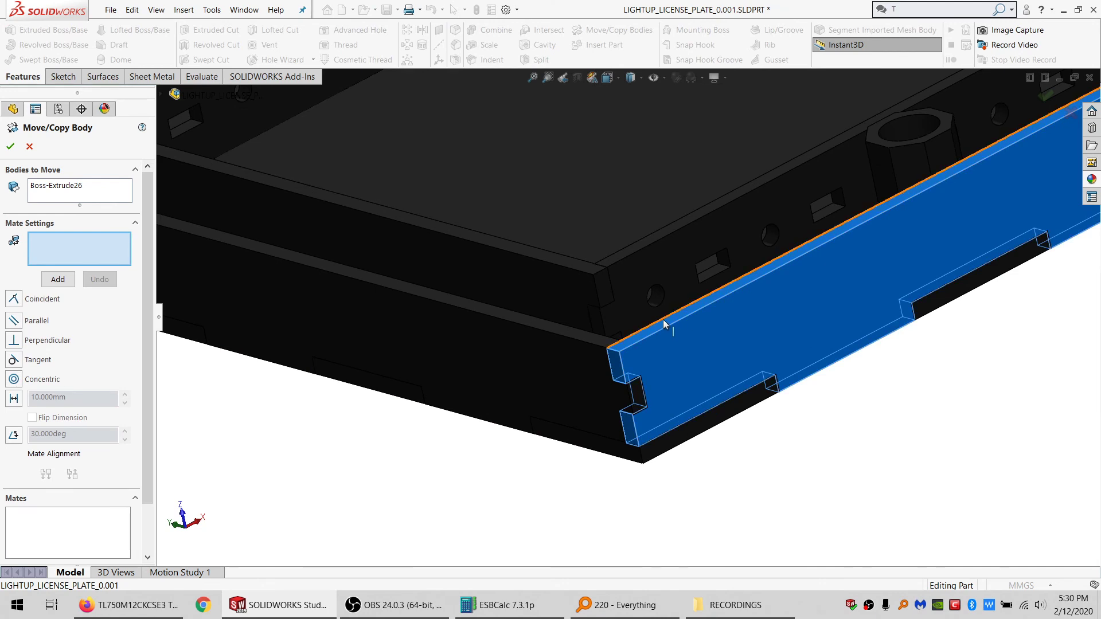
pyautogui.click(612, 361)
pyautogui.click(618, 454)
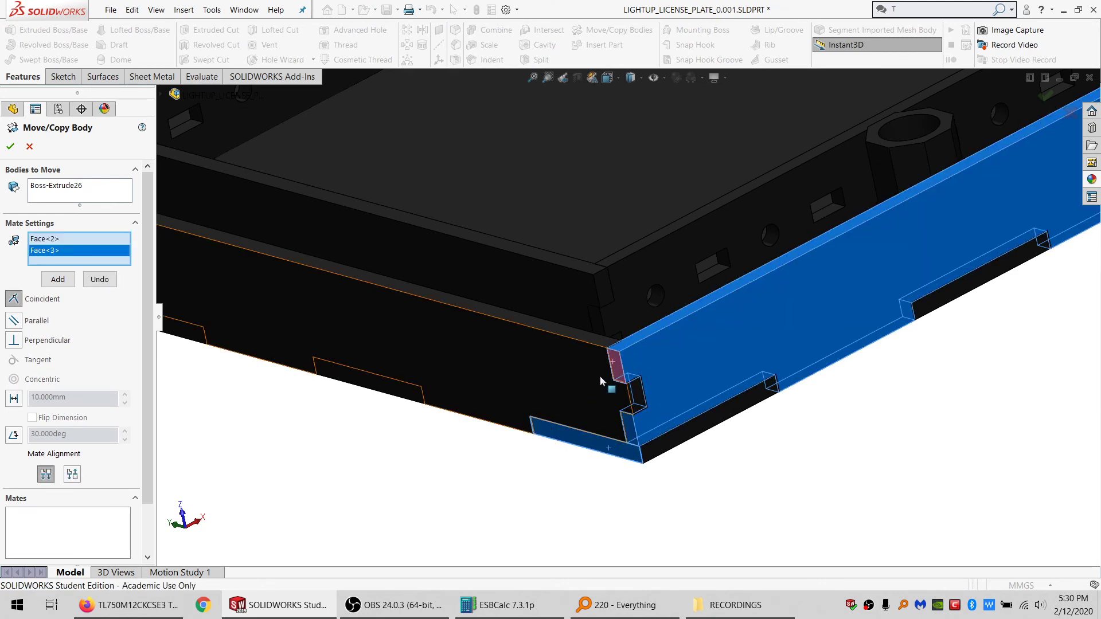
# Step: Mate the outer face of Boss-Extrude26 coincident with the base plate's top face, using aligned orientation to lay the wall outward
pyautogui.click(659, 360)
pyautogui.click(595, 221)
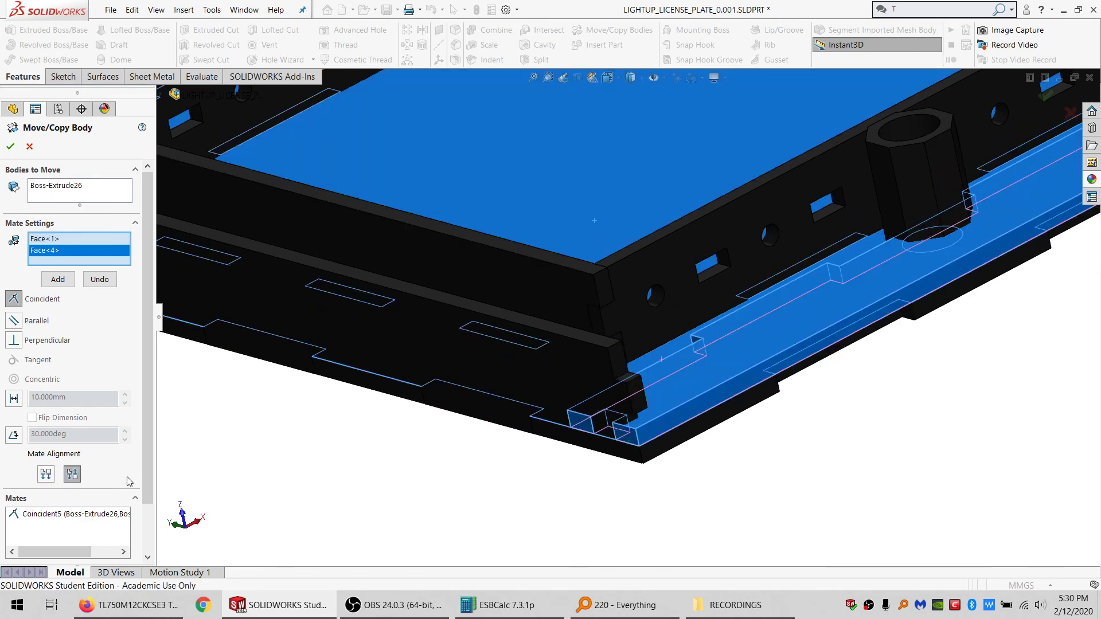
pyautogui.click(46, 474)
pyautogui.click(58, 279)
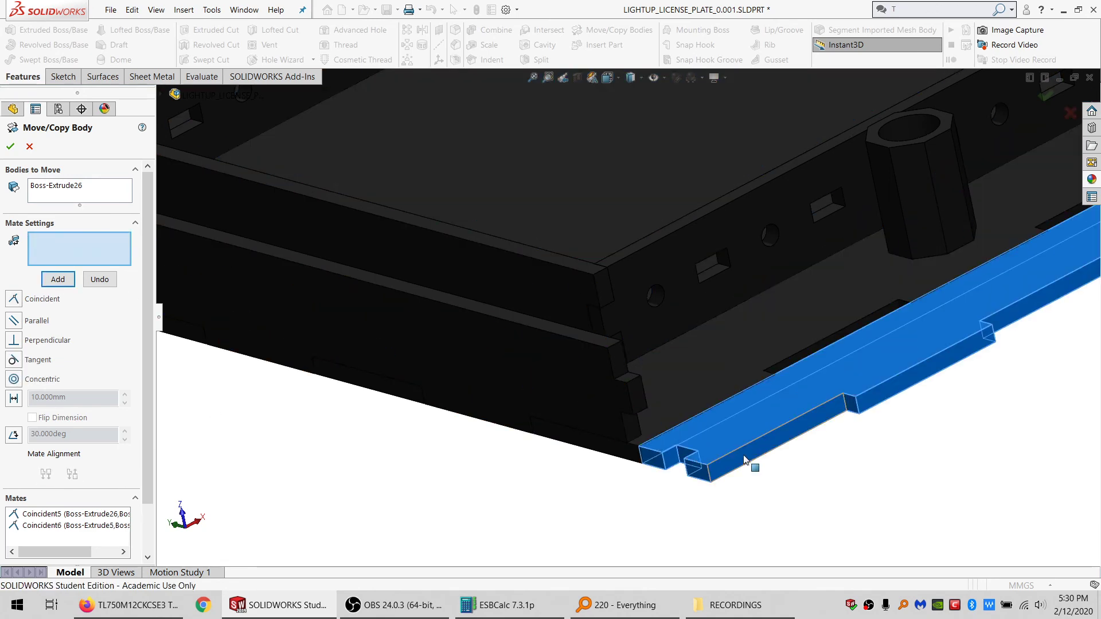
pyautogui.click(771, 419)
pyautogui.click(800, 364)
pyautogui.click(14, 398)
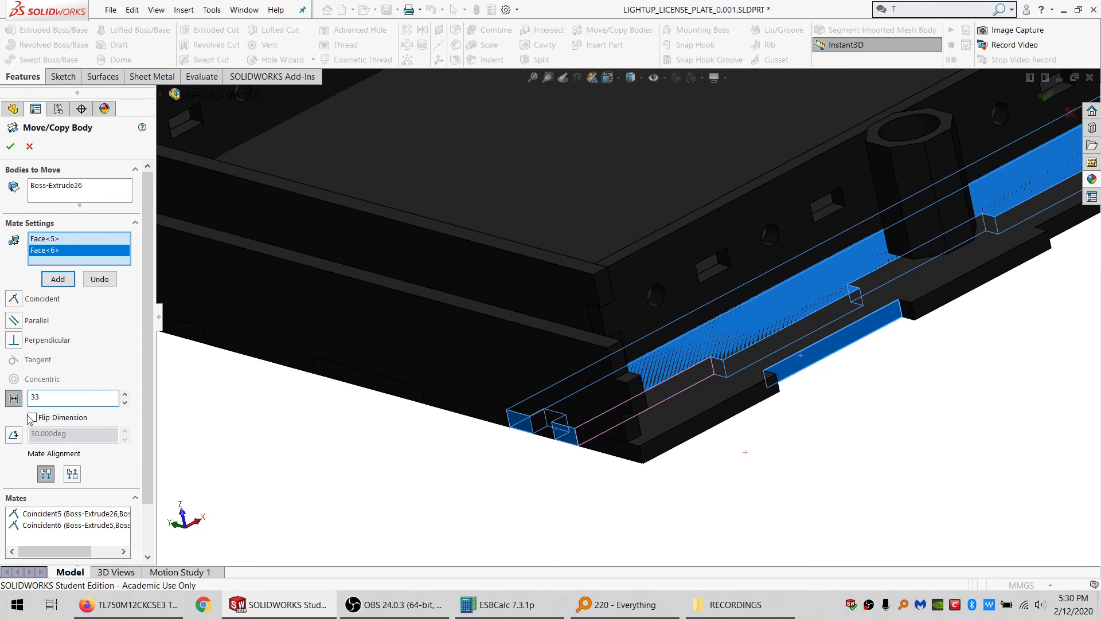
pyautogui.click(32, 418)
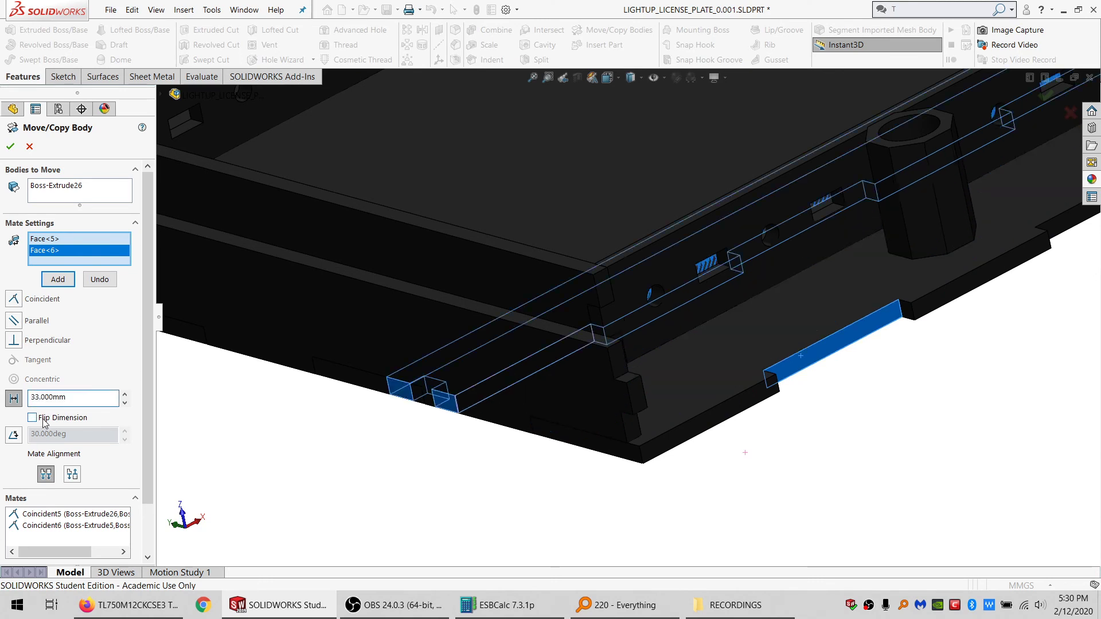
pyautogui.click(55, 249)
pyautogui.press('Delete')
pyautogui.click(55, 240)
pyautogui.press('Delete')
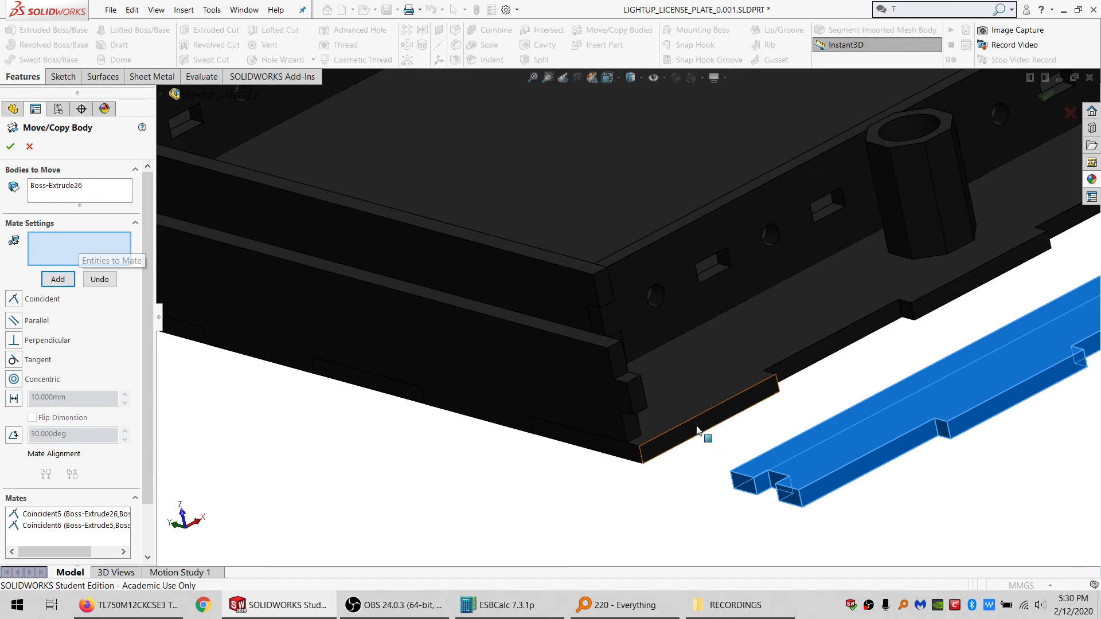
# Step: Add a distance mate between the base plate's outer tab edge and the straight edge face of Boss-Extrude26
pyautogui.click(696, 427)
pyautogui.moveTo(662, 450); pyautogui.dragTo(749, 470, button='middle')
pyautogui.click(735, 466)
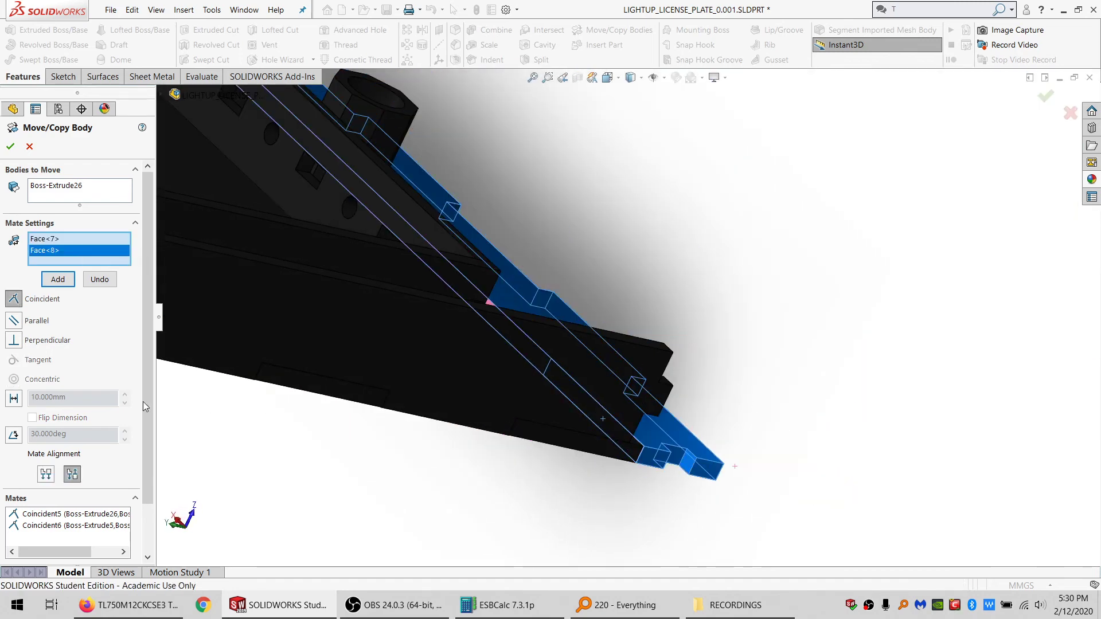
pyautogui.click(13, 400)
pyautogui.press('Return')
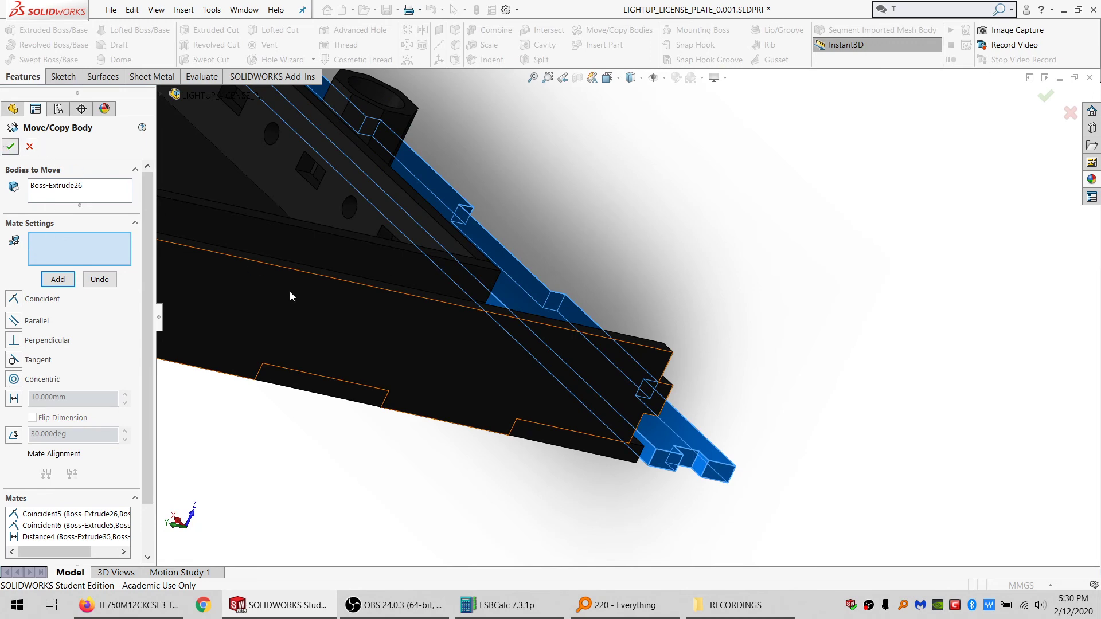
# Step: Finish the Boss-Extrude26 move, and in a new body move mate the inner long wall Boss-Extrude34's end face coincident with the base plate's end face
pyautogui.press('Return')
pyautogui.moveTo(445, 291); pyautogui.dragTo(601, 337, button='middle')
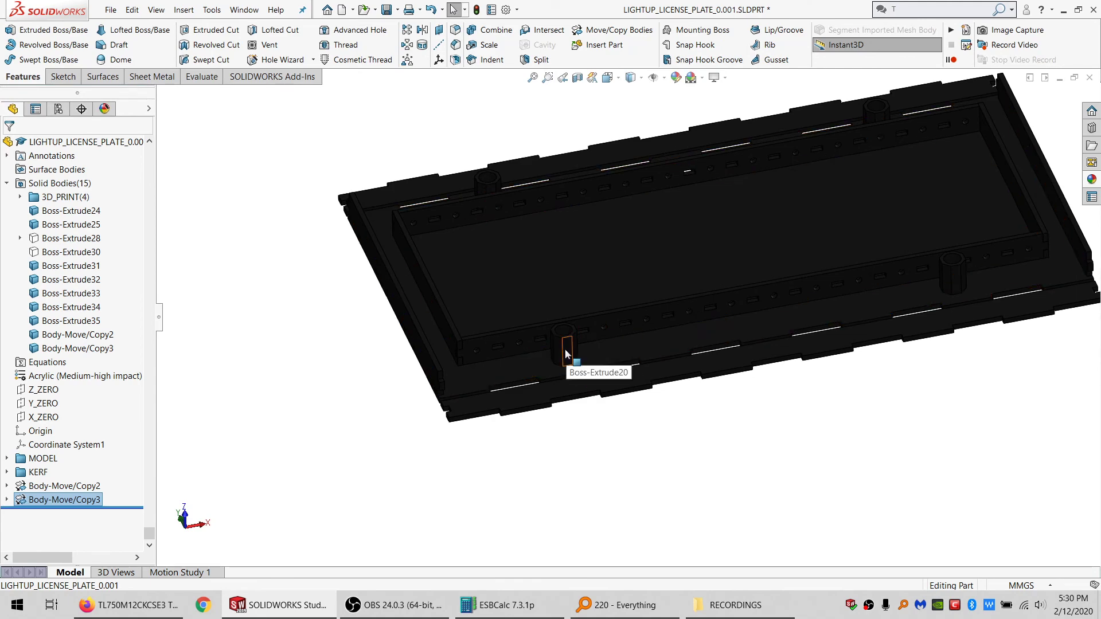
pyautogui.click(605, 36)
pyautogui.click(423, 212)
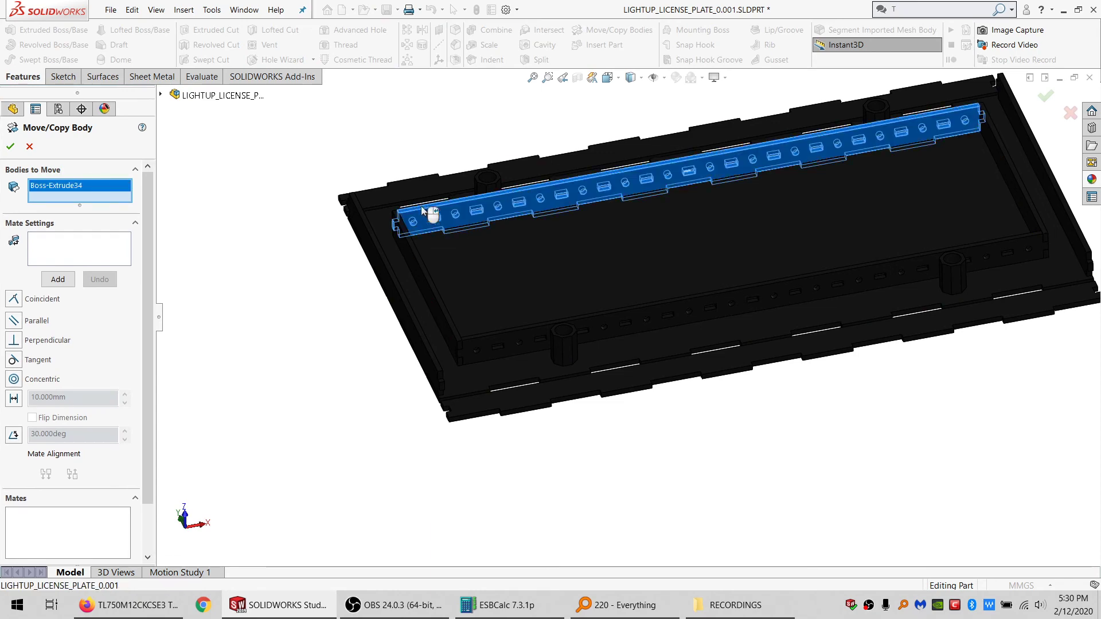
pyautogui.scroll(-5, 422, 218)
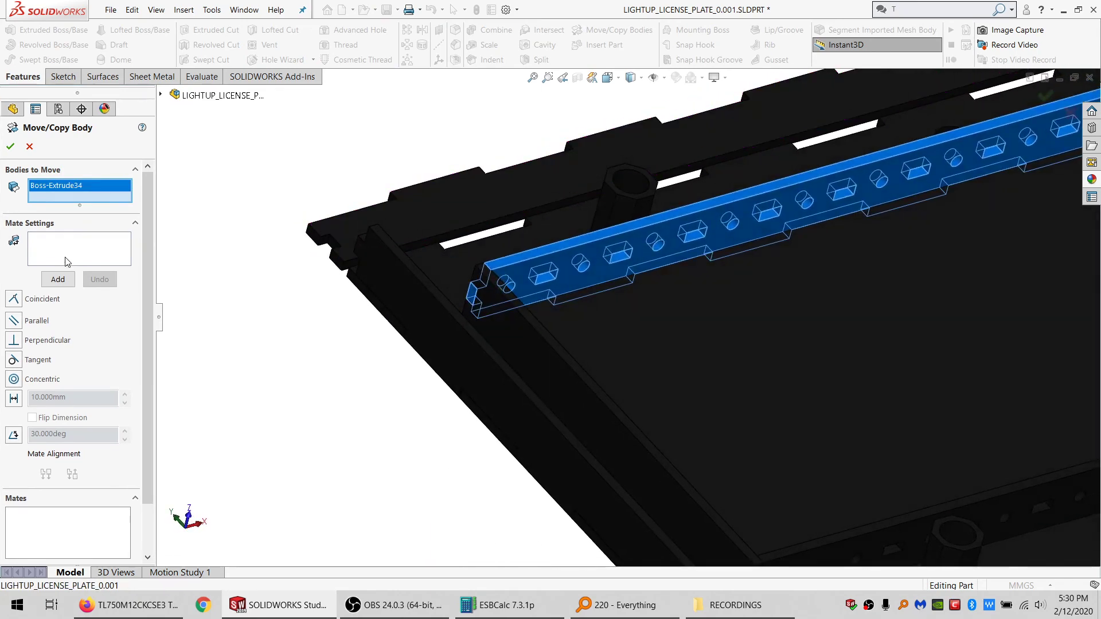
pyautogui.click(66, 261)
pyautogui.click(470, 291)
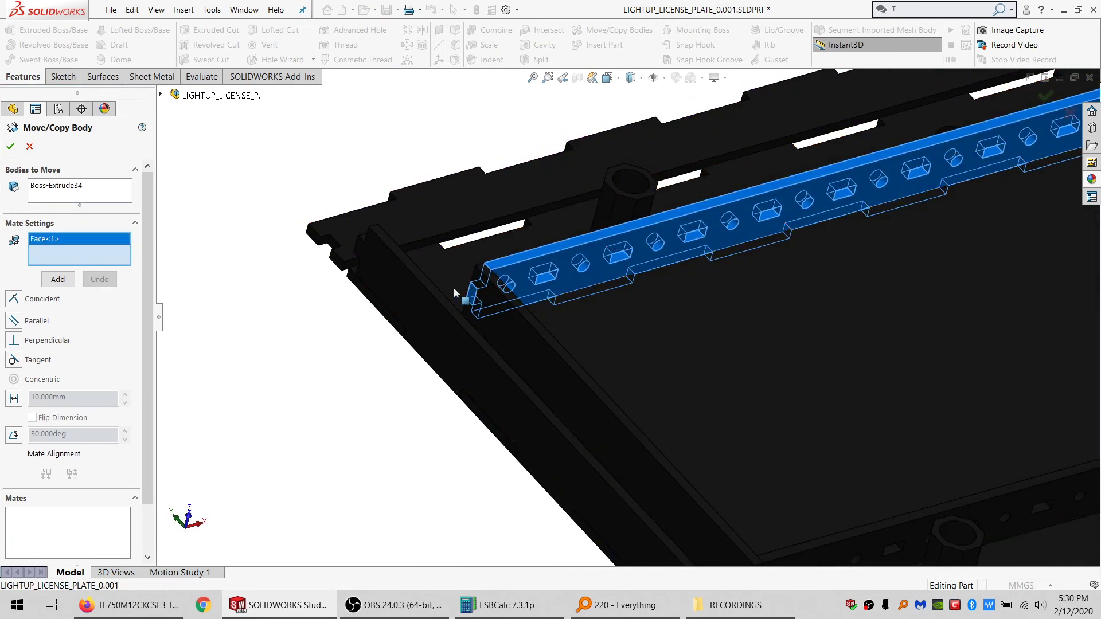
pyautogui.click(357, 284)
pyautogui.click(57, 279)
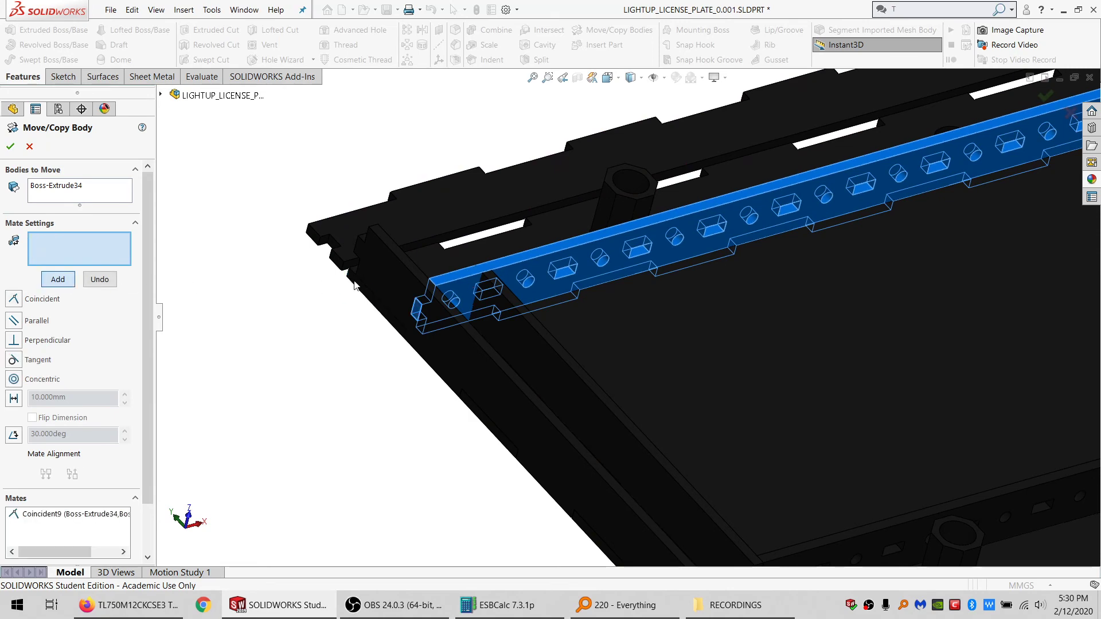
# Step: Mate the perforated face of Boss-Extrude34 coincident with the base plate's top face, using aligned orientation to lay the wall flat
pyautogui.click(554, 295)
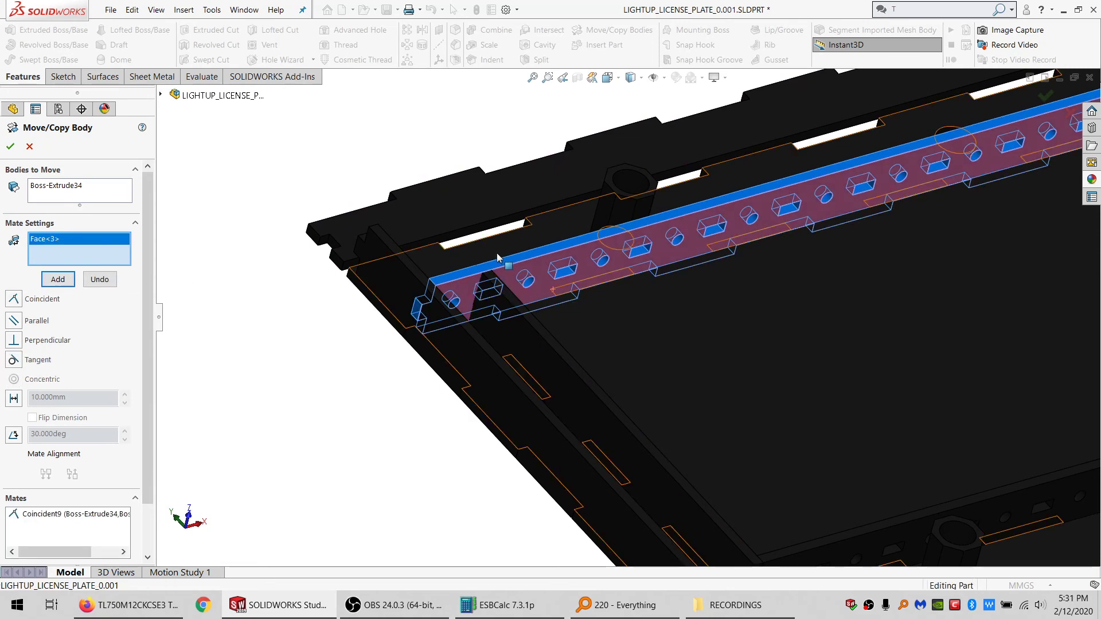
pyautogui.click(496, 252)
pyautogui.scroll(6, 798, 368)
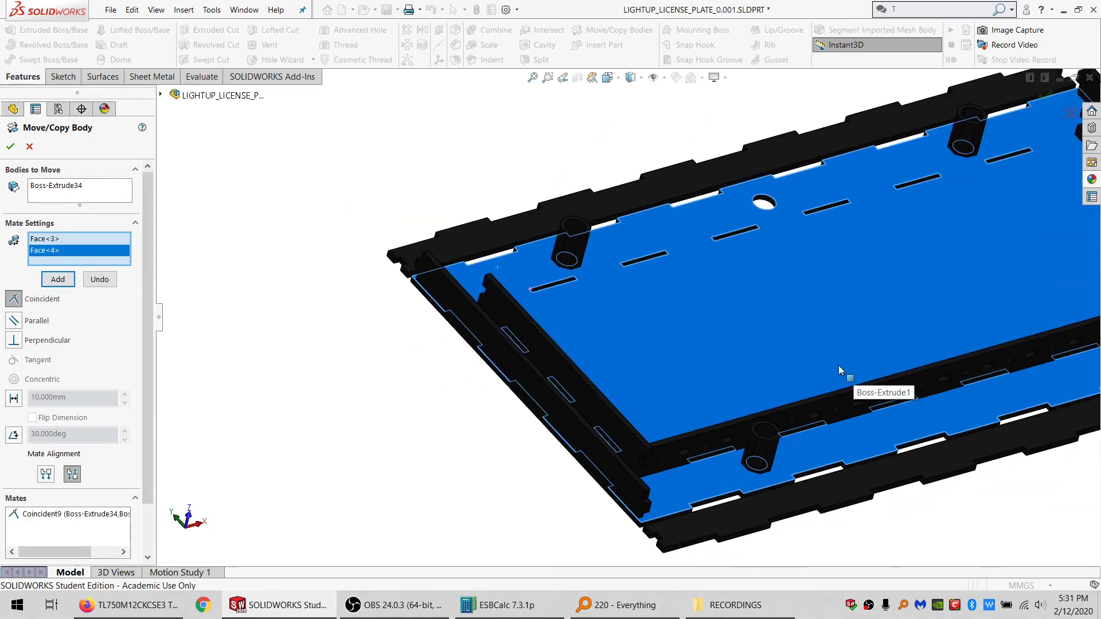
pyautogui.scroll(-2, 753, 400)
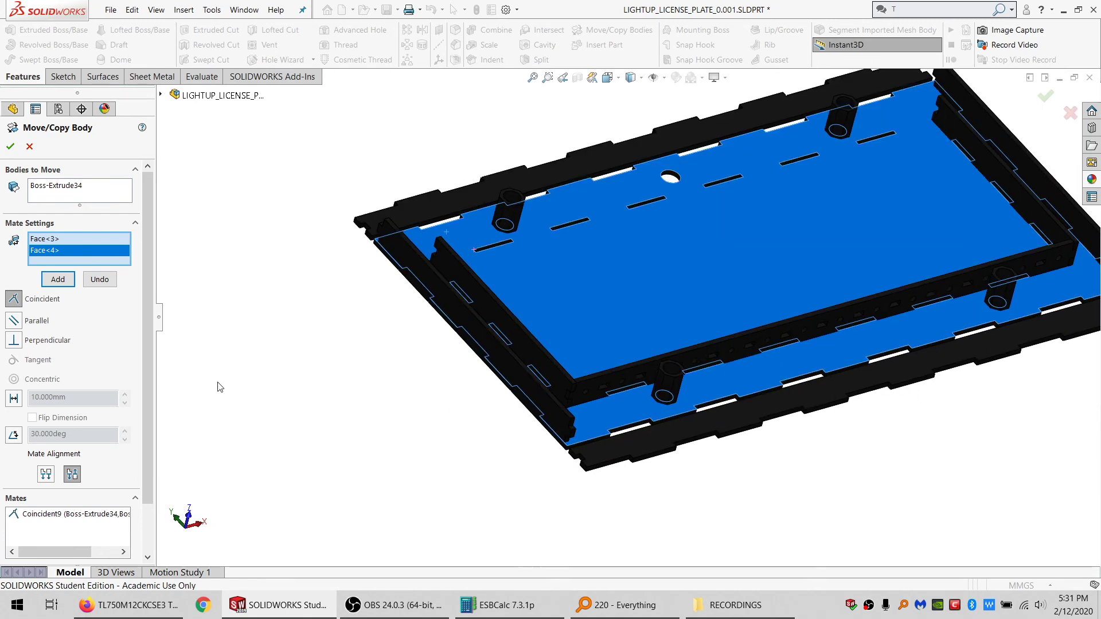
pyautogui.click(46, 474)
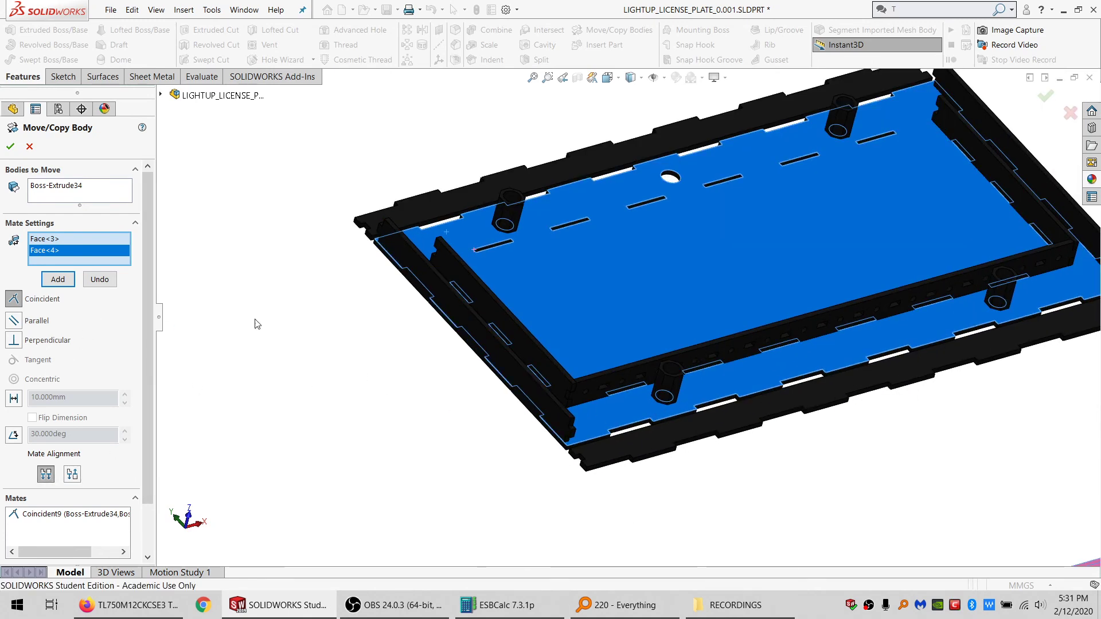
pyautogui.press('f')
pyautogui.scroll(-2, 707, 414)
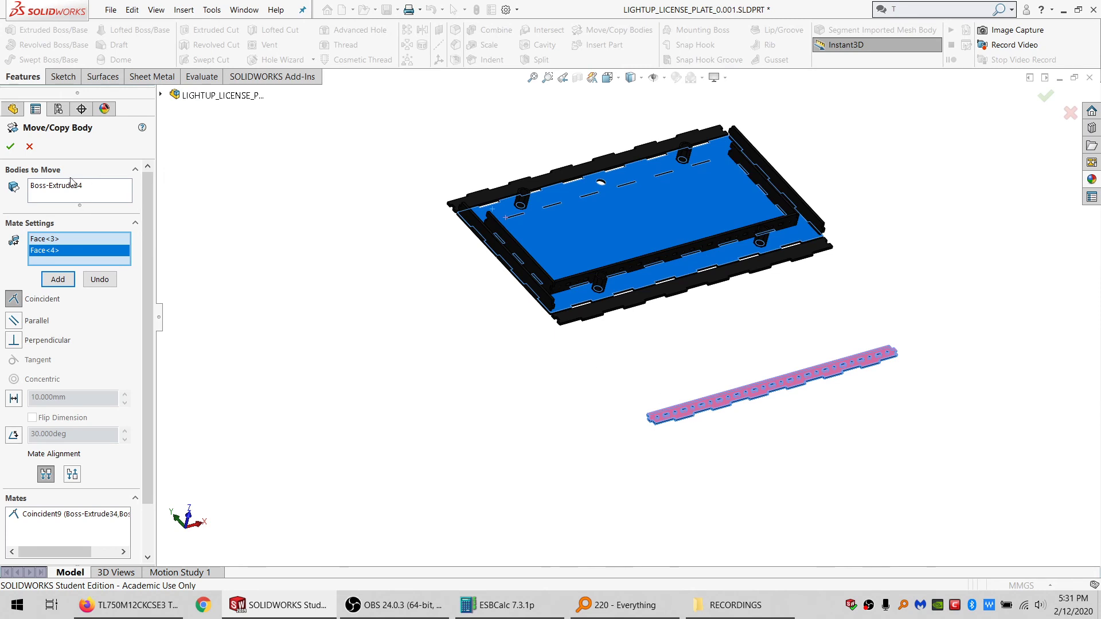
pyautogui.click(62, 280)
# Step: Add a distance mate between the tab edge of Boss-Extrude34 and the outer tab edge of the adjacent flattened wall, and finish the body move
pyautogui.scroll(-5, 668, 418)
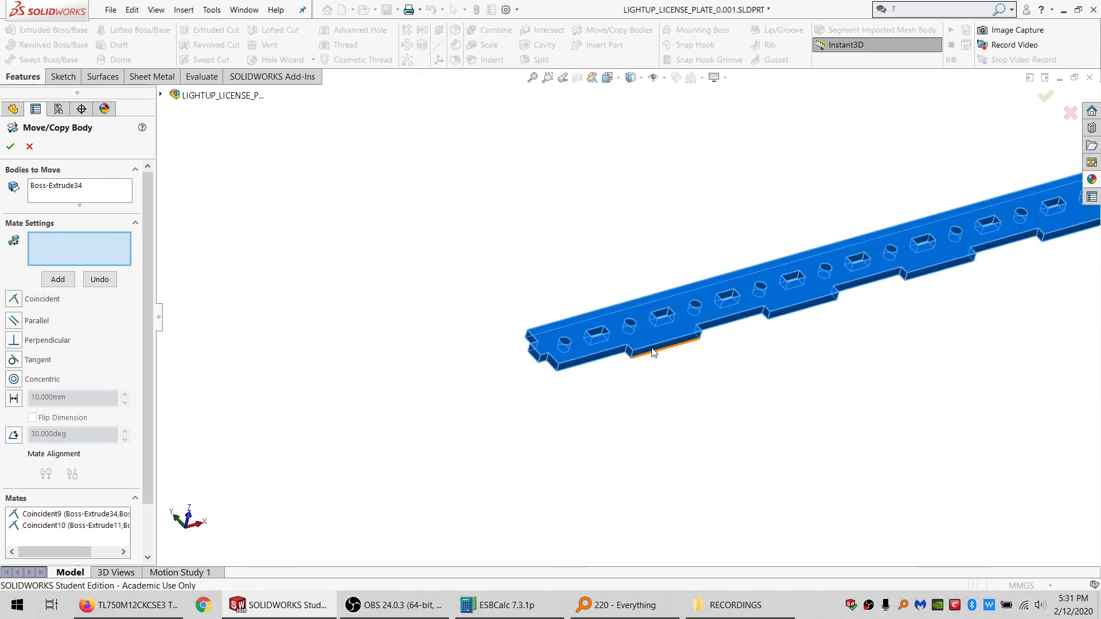
pyautogui.moveTo(566, 336)
pyautogui.mouseDown(button='middle')
pyautogui.moveTo(628, 401)
pyautogui.moveTo(575, 343)
pyautogui.mouseUp(button='middle')
pyautogui.click(648, 352)
pyautogui.scroll(5, 548, 307)
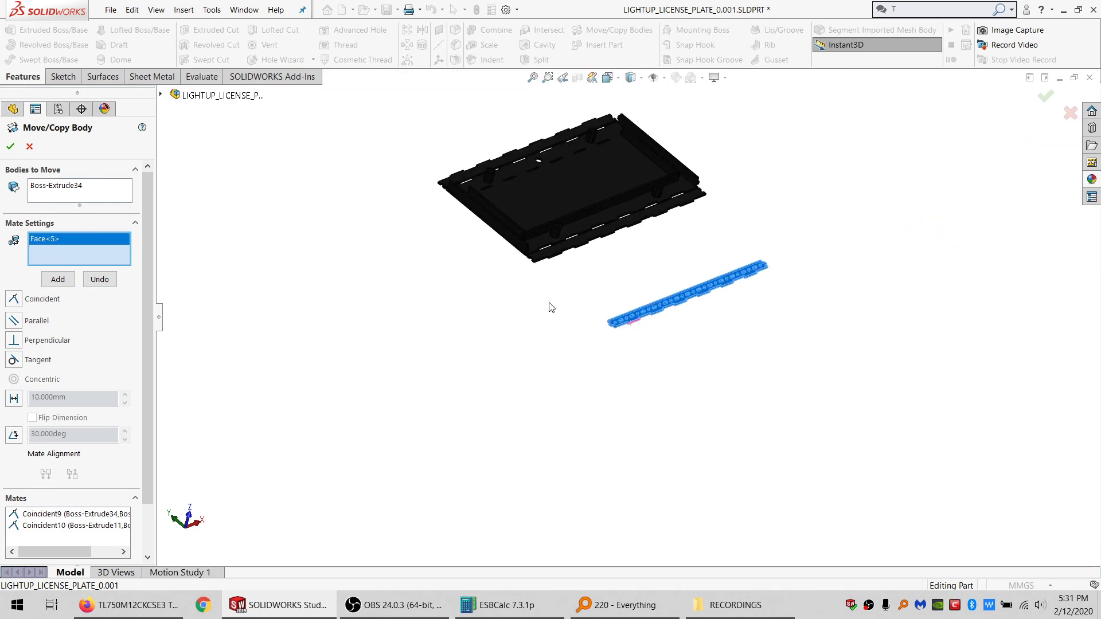
pyautogui.scroll(-5, 496, 202)
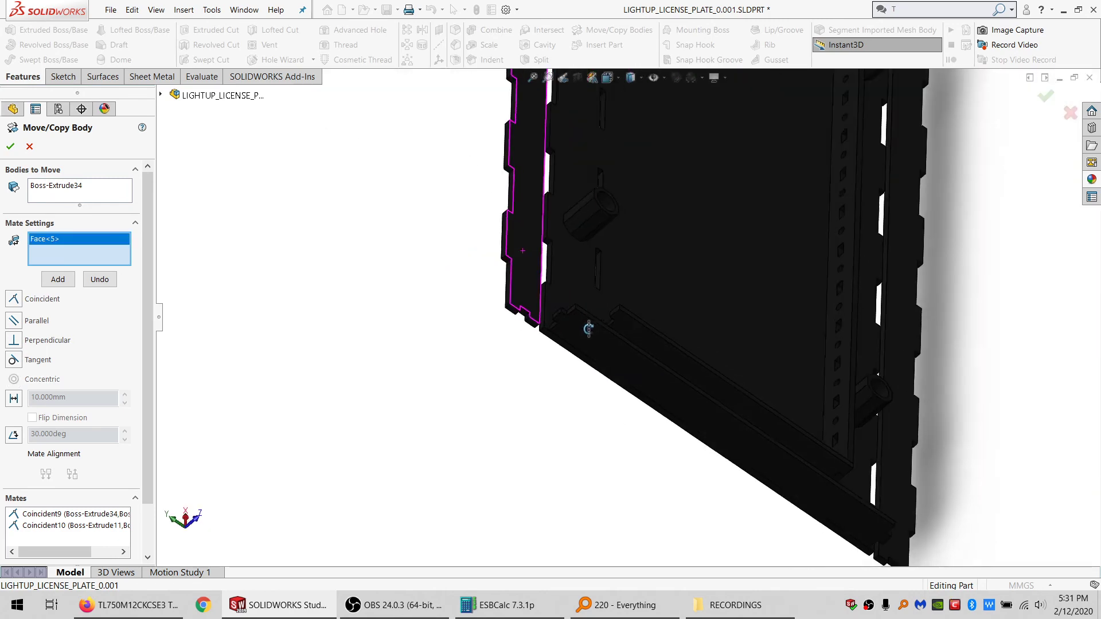
pyautogui.click(510, 252)
pyautogui.moveTo(509, 252); pyautogui.dragTo(431, 258, button='middle')
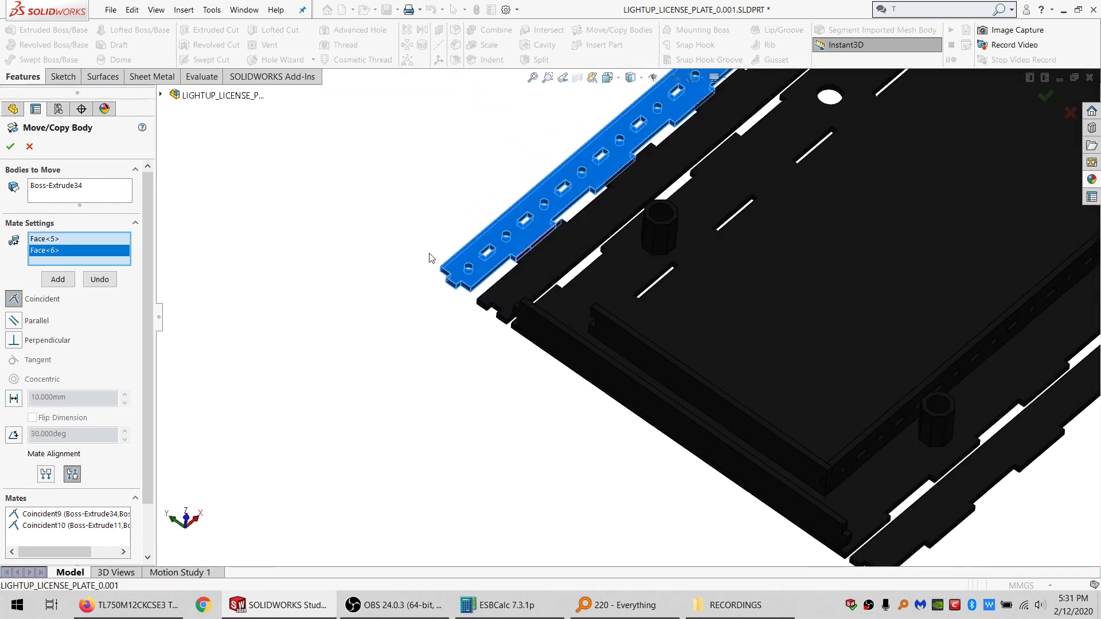
pyautogui.click(15, 399)
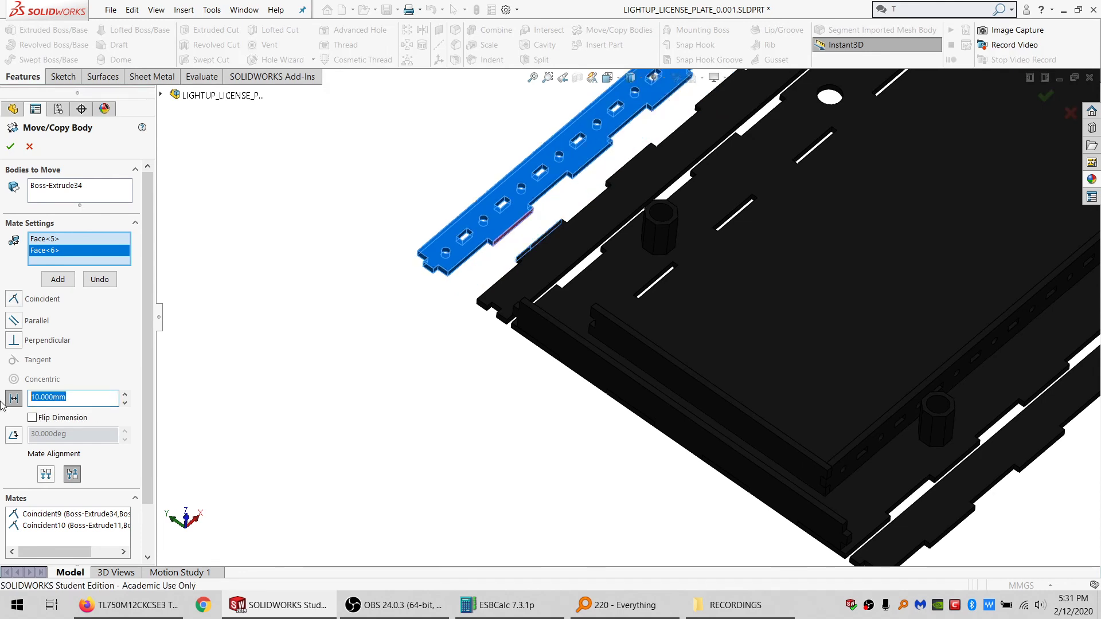
pyautogui.press('Return')
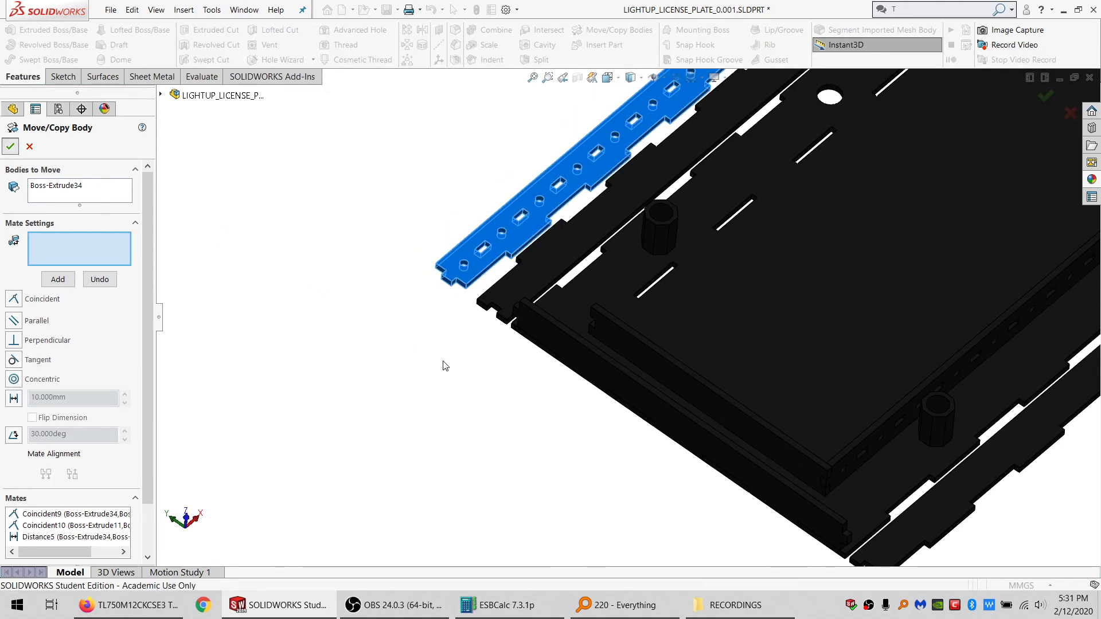
pyautogui.press('Return')
pyautogui.scroll(2, 596, 367)
pyautogui.scroll(-2, 809, 408)
pyautogui.click(612, 32)
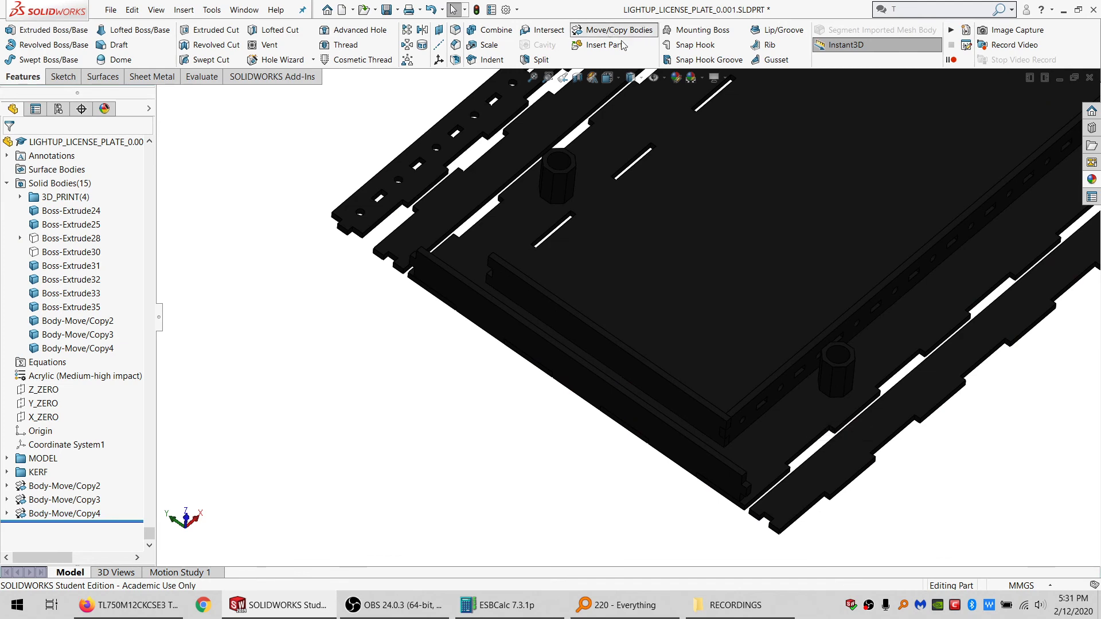
pyautogui.click(760, 419)
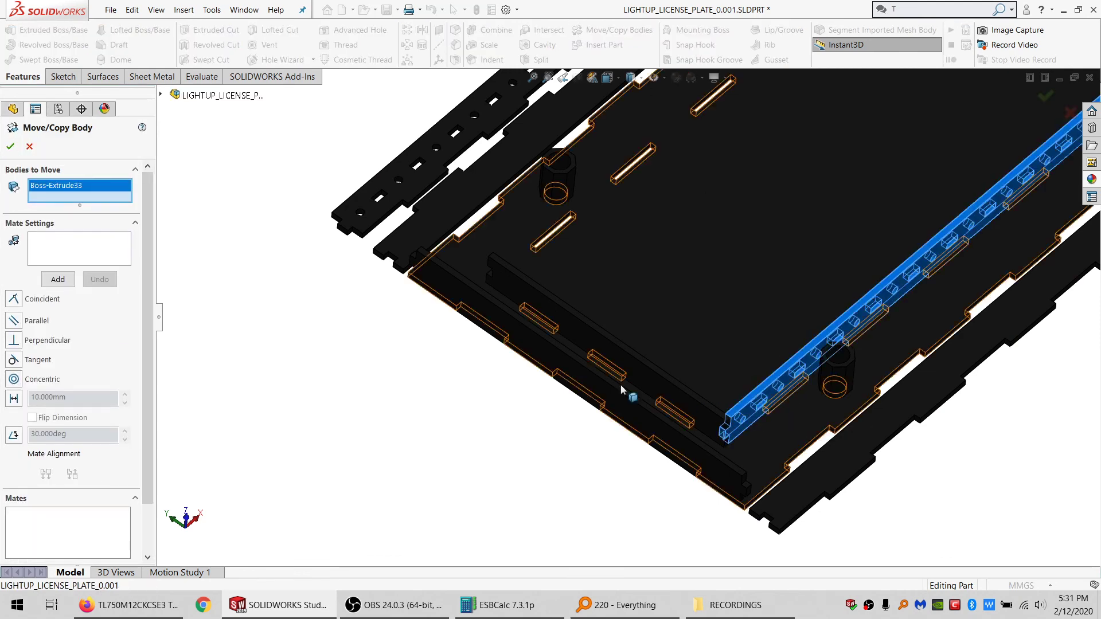
pyautogui.click(30, 148)
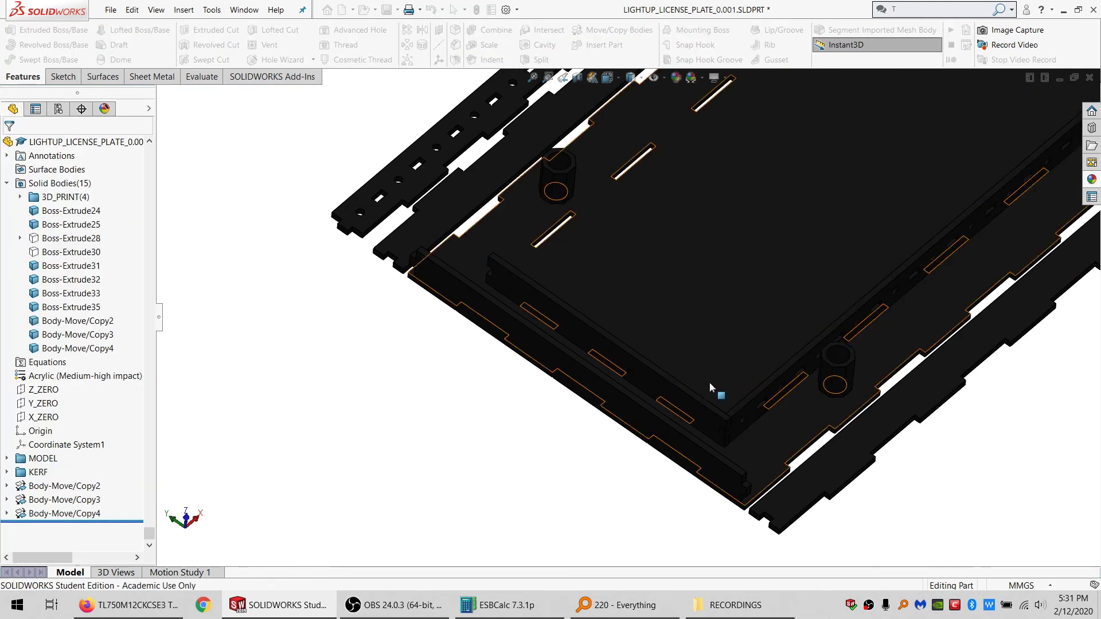
# Step: Create a reference plane offset 1 mm outward from the straight long edge face of the flattened perforated wall
pyautogui.scroll(2, 690, 324)
pyautogui.scroll(-4, 520, 277)
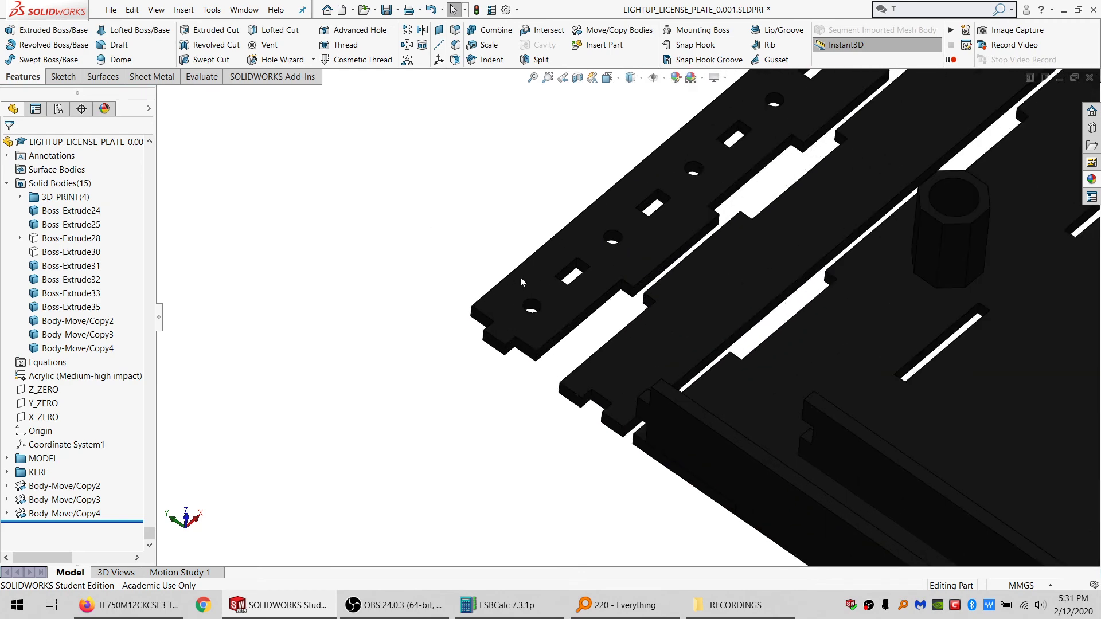
pyautogui.moveTo(520, 277); pyautogui.dragTo(506, 314, button='middle')
pyautogui.click(505, 314)
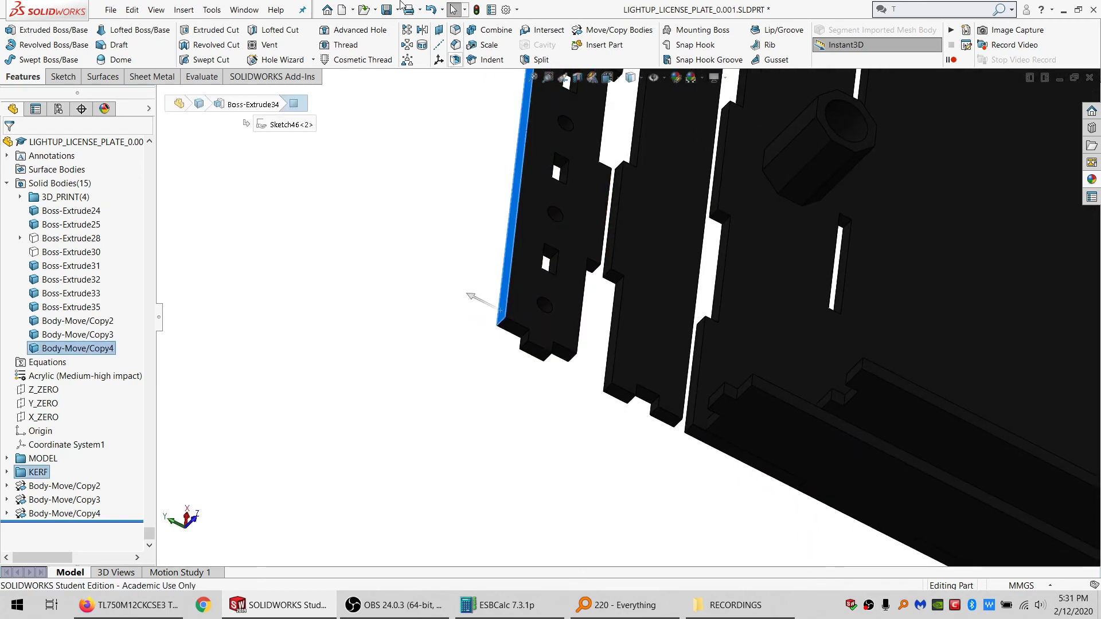
pyautogui.write('1')
pyautogui.click(10, 150)
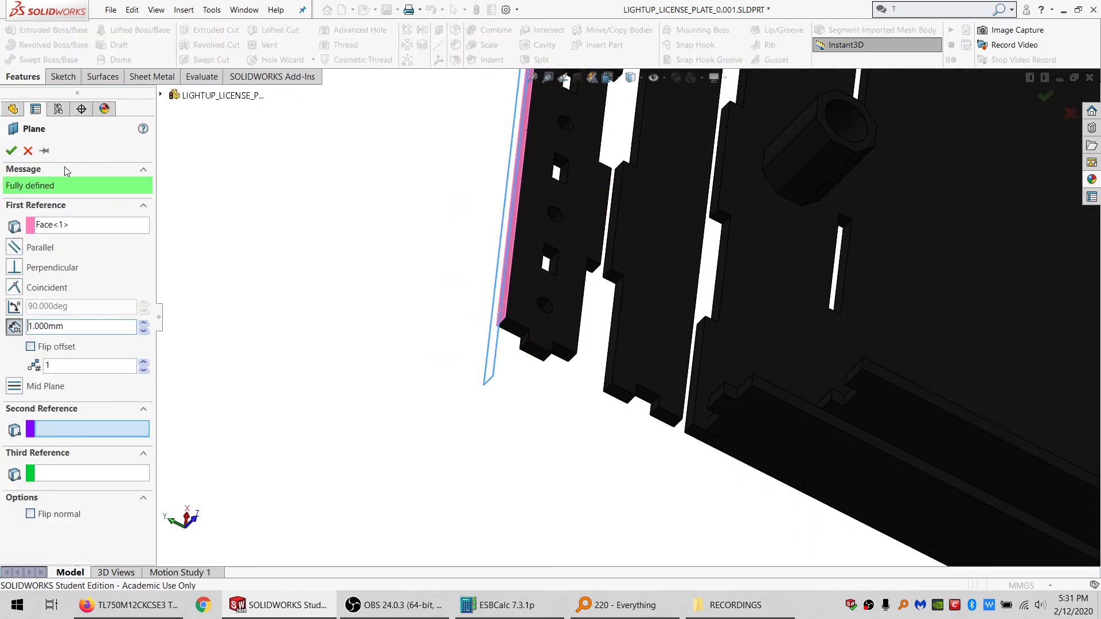
# Step: Mirror the flattened perforated wall as a body about the offset plane with solids unmerged, and hide the plane
pyautogui.click(422, 31)
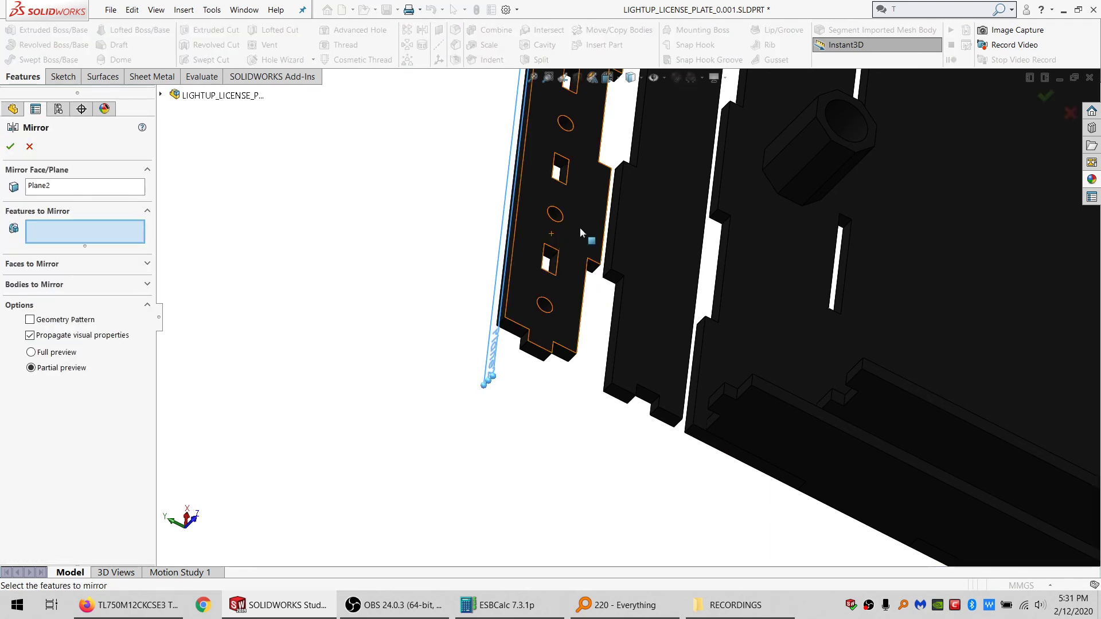
pyautogui.click(585, 235)
pyautogui.click(11, 148)
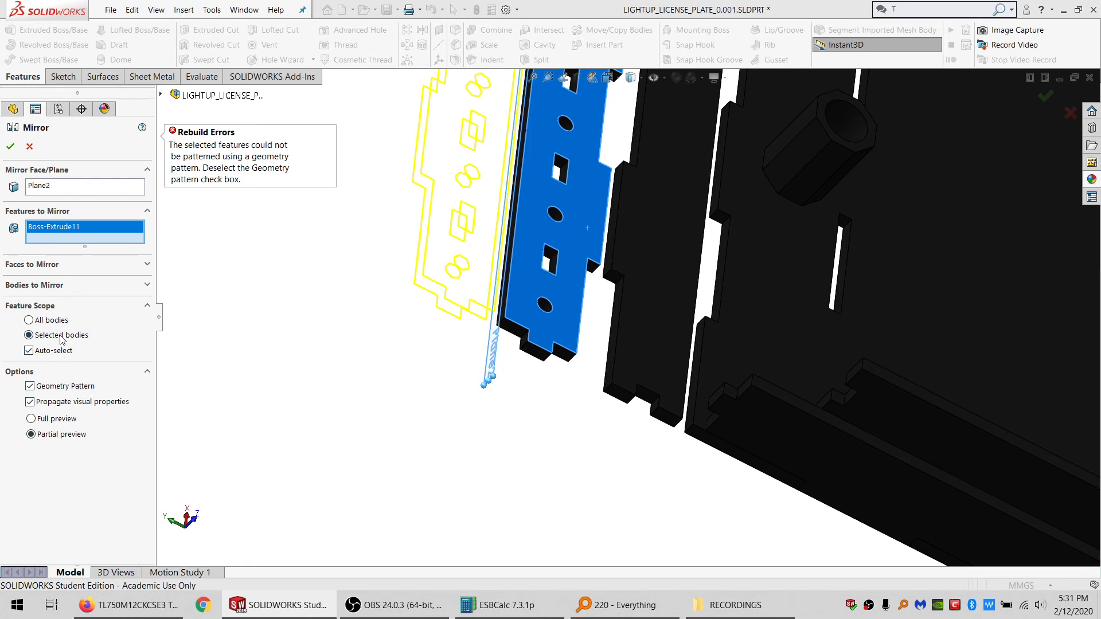
pyautogui.click(51, 285)
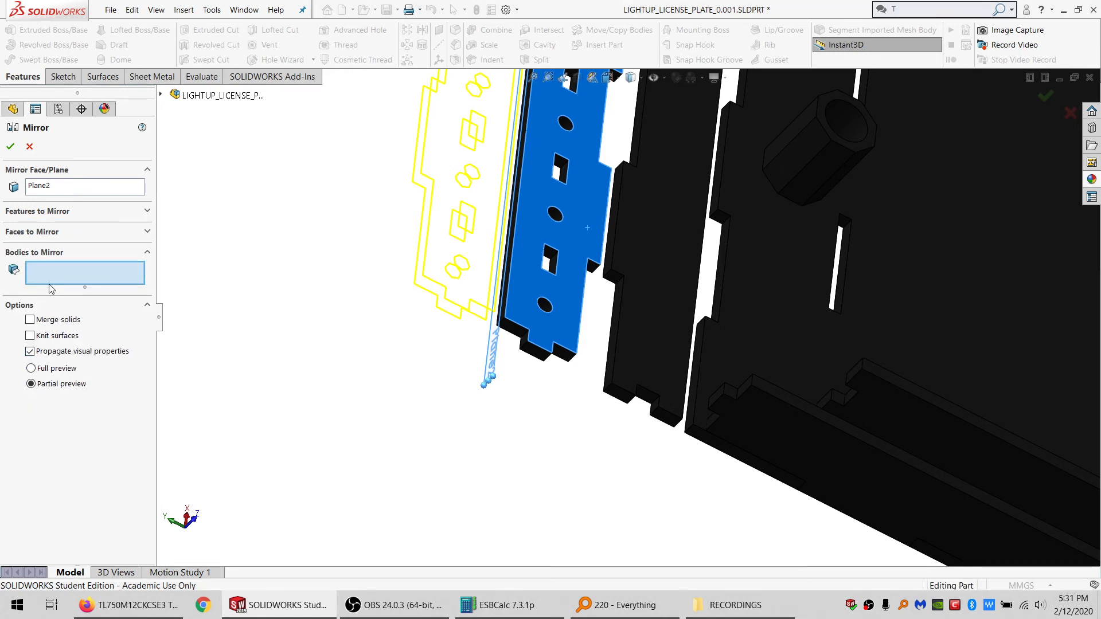
pyautogui.click(494, 303)
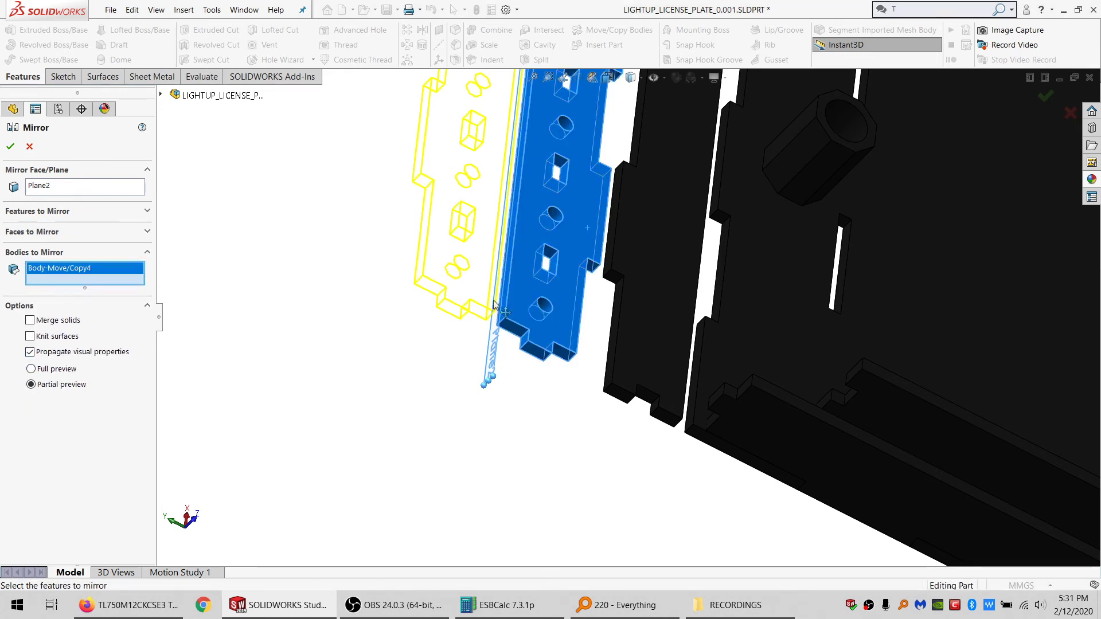
pyautogui.click(13, 150)
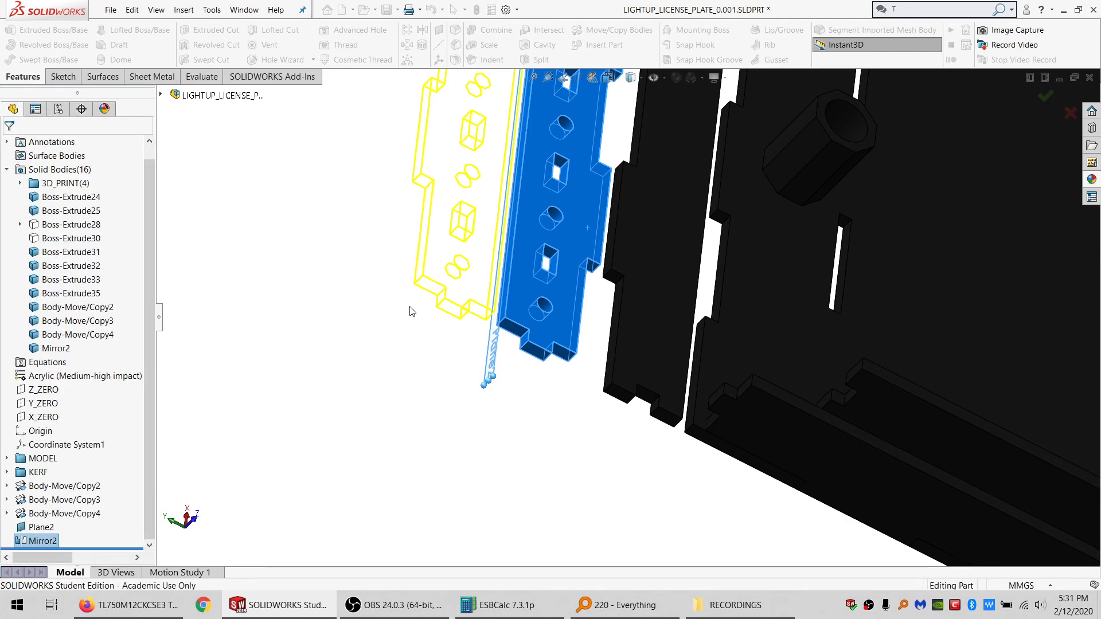
pyautogui.click(48, 528)
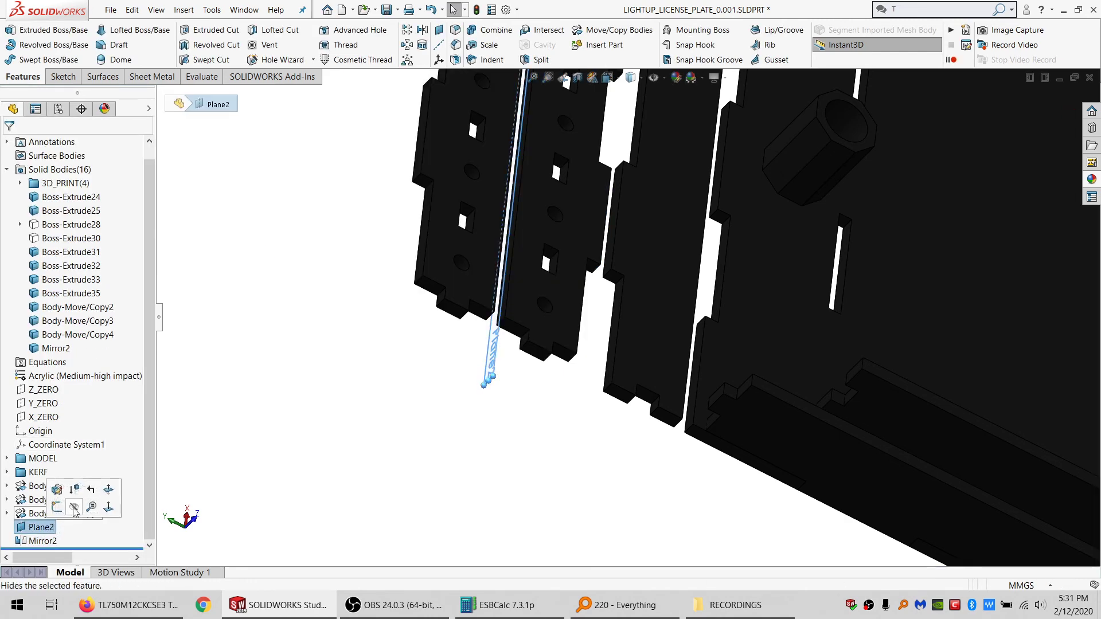
pyautogui.click(307, 460)
# Step: Delete the remaining upright inner long wall body, Boss-Extrude33, from the base plate
pyautogui.moveTo(720, 307); pyautogui.dragTo(821, 272, button='middle')
pyautogui.scroll(5, 822, 272)
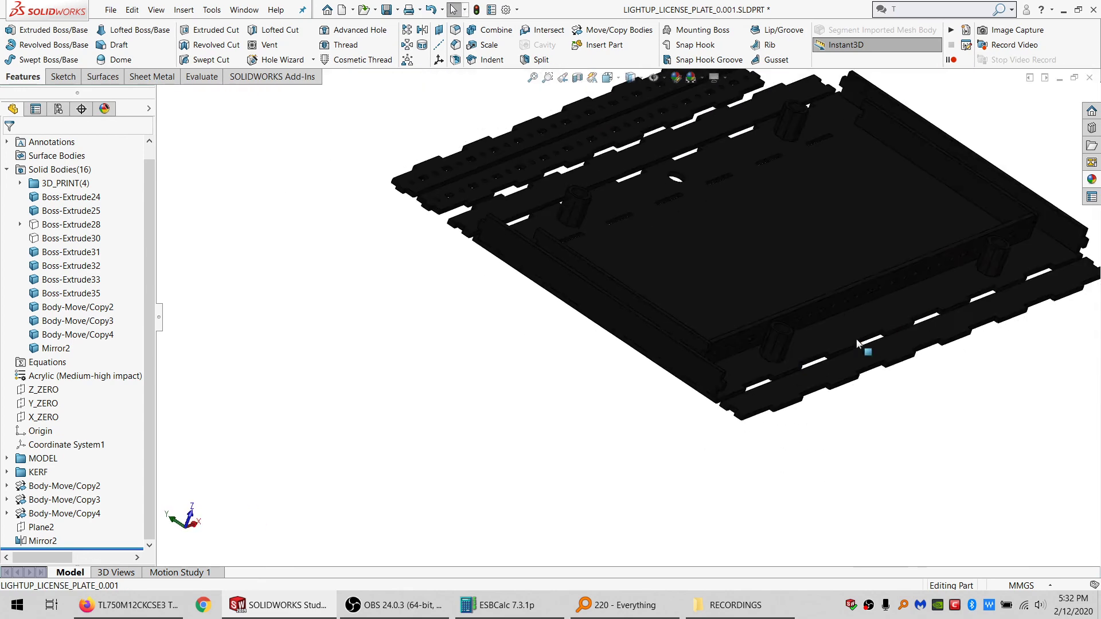
pyautogui.scroll(-6, 778, 286)
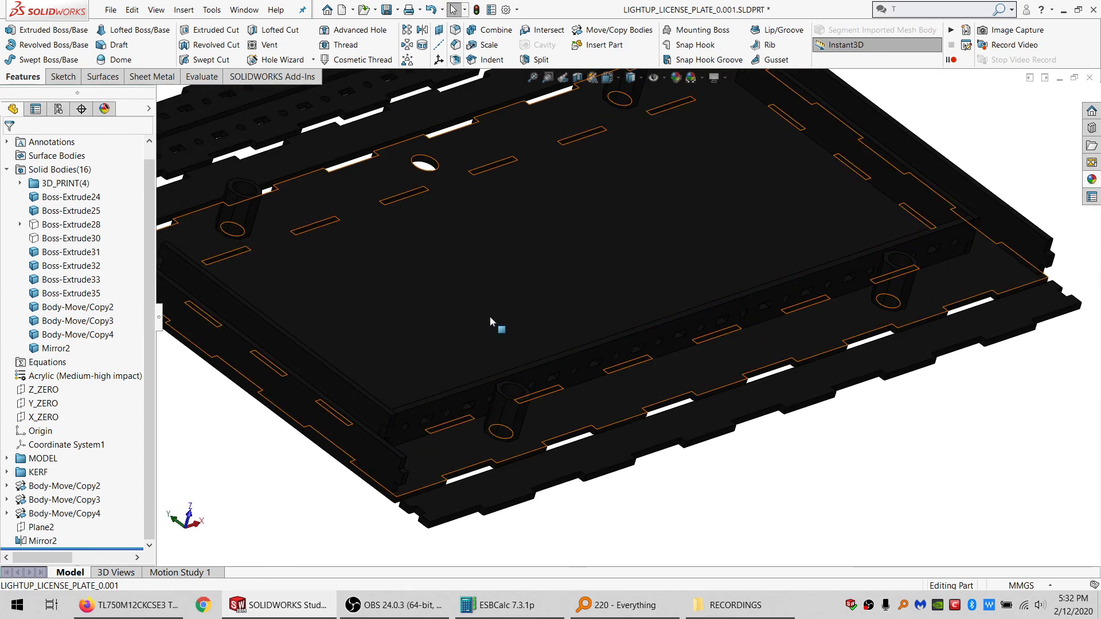
pyautogui.click(544, 378)
pyautogui.press('Delete')
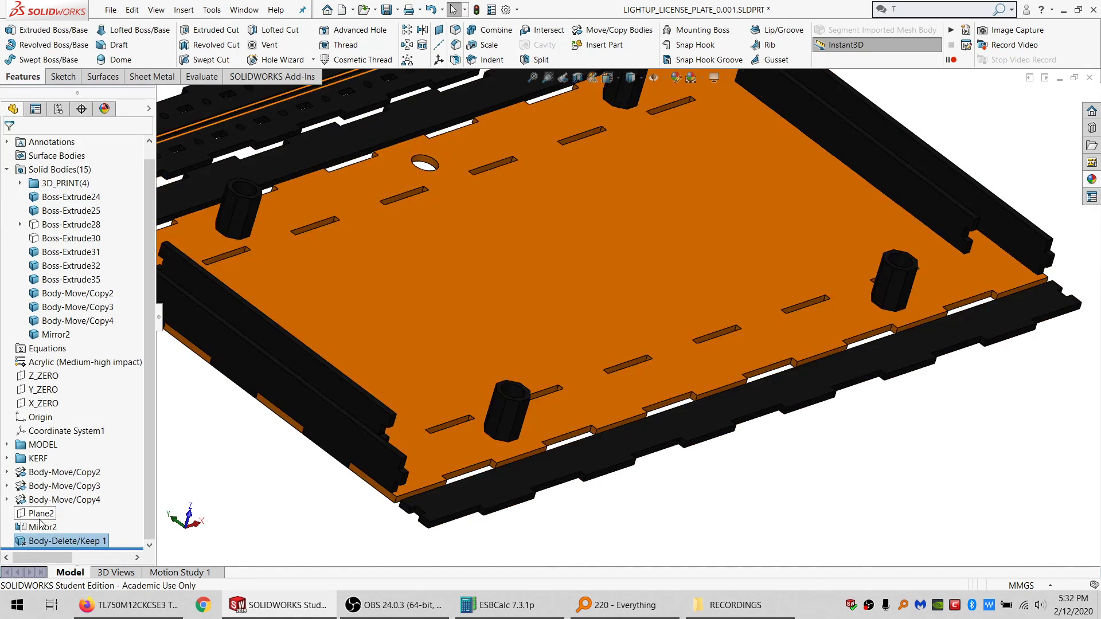
# Step: Show the hidden front frame body, Boss-Extrude30
pyautogui.scroll(4, 468, 348)
pyautogui.scroll(-2, 457, 264)
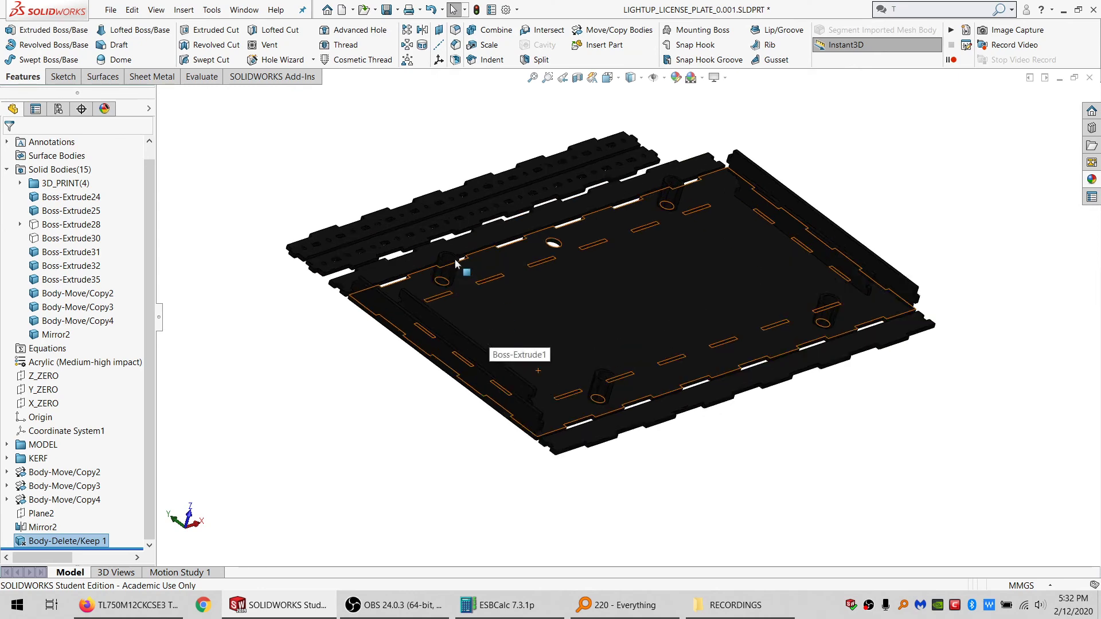
pyautogui.moveTo(434, 327); pyautogui.dragTo(407, 357, button='middle')
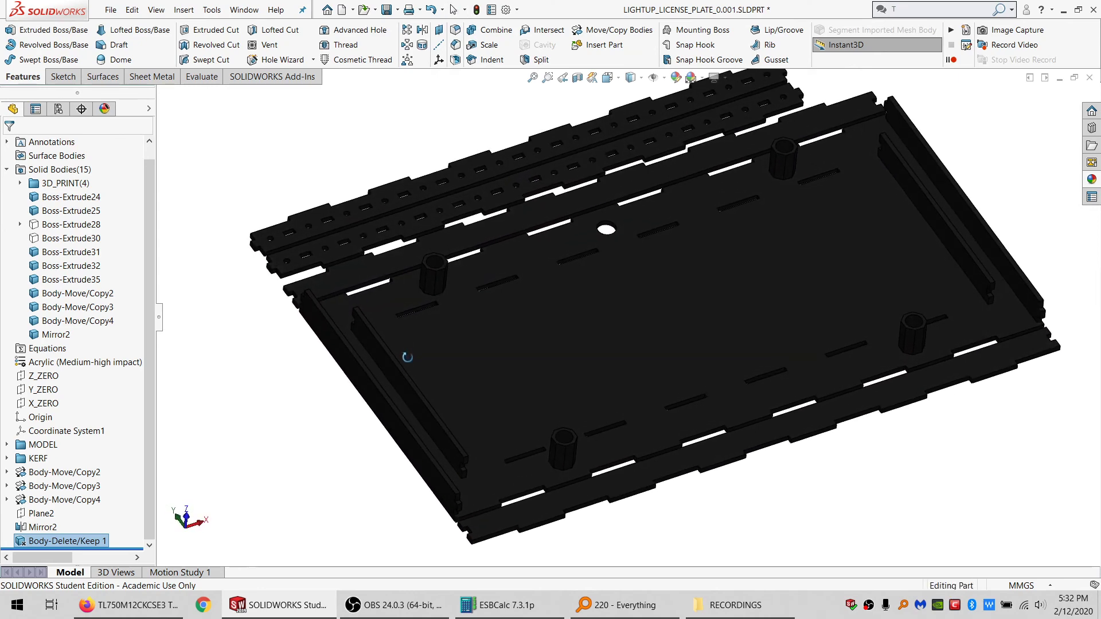
pyautogui.click(63, 238)
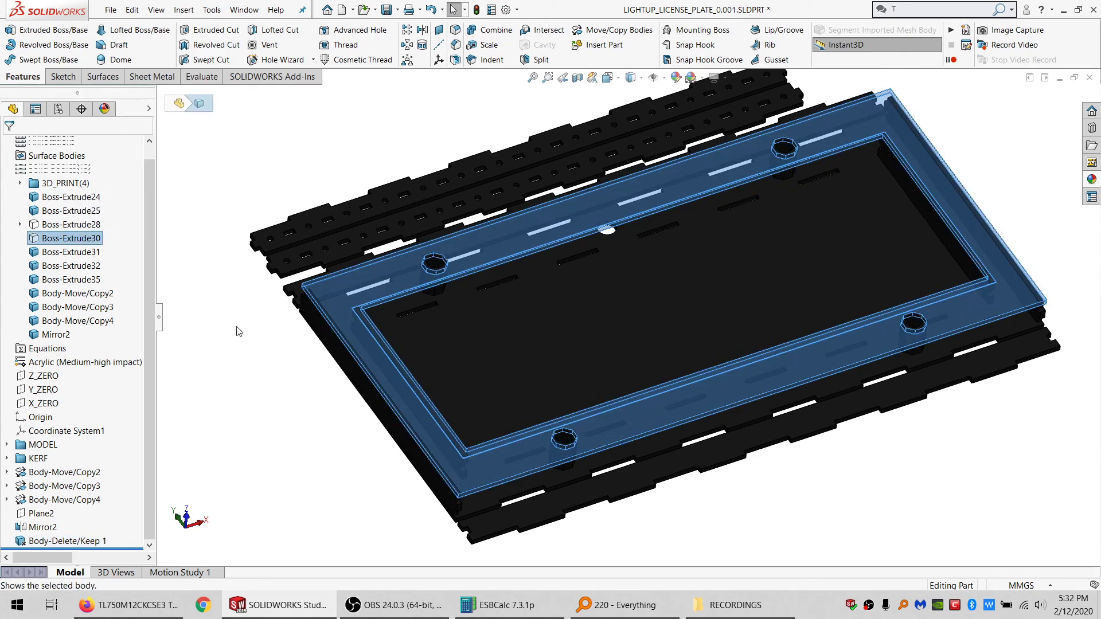
pyautogui.click(239, 331)
# Step: Begin a constrained body move of Boss-Extrude30 with a coincident mate between its short outer edge face and the adjacent short wall's tab face
pyautogui.click(611, 30)
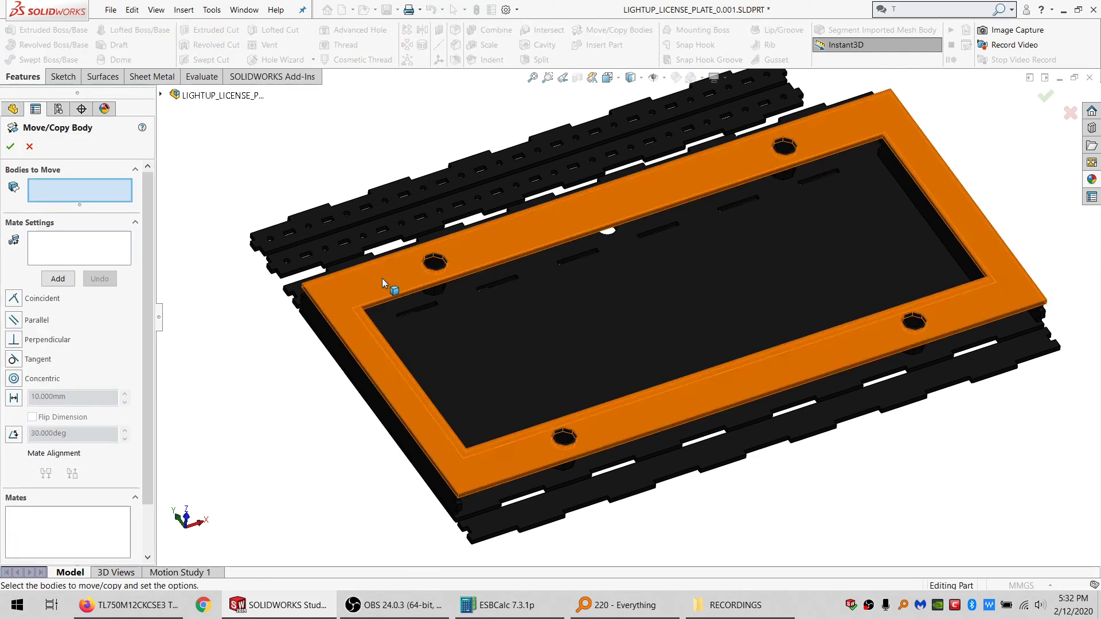
pyautogui.click(381, 281)
pyautogui.scroll(-5, 377, 324)
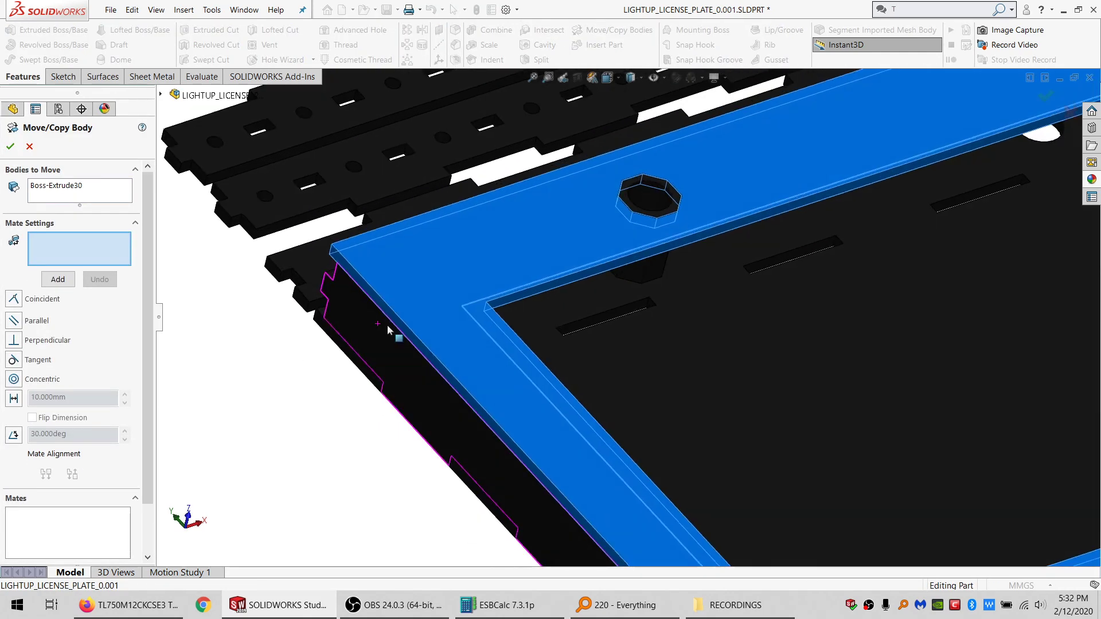
pyautogui.click(364, 366)
pyautogui.click(394, 316)
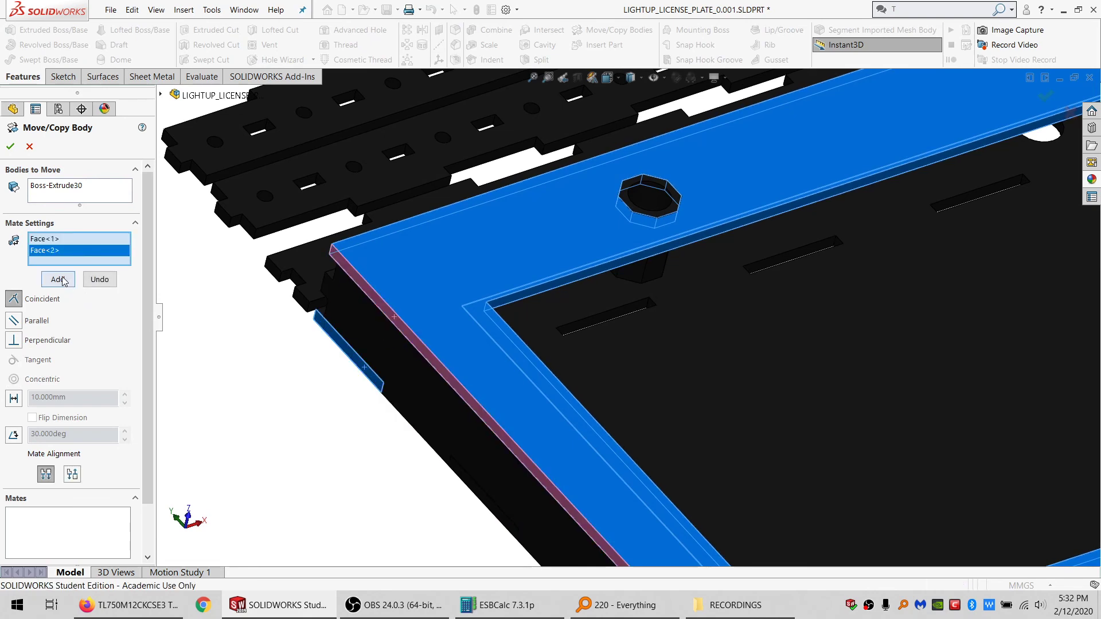
pyautogui.click(58, 279)
# Step: Add a 2 mm distance mate between the frame's long outer edge face and the outer tab edge of the flattened long wall
pyautogui.scroll(-3, 350, 252)
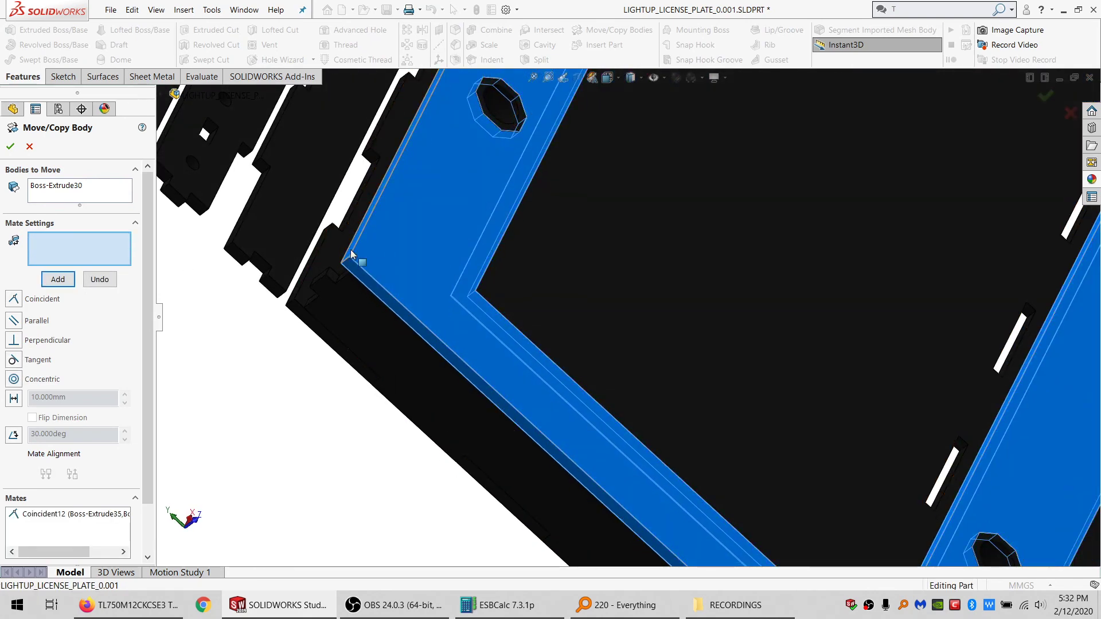
pyautogui.click(350, 251)
pyautogui.scroll(5, 620, 378)
pyautogui.scroll(-5, 709, 445)
pyautogui.moveTo(711, 444); pyautogui.dragTo(743, 498, button='middle')
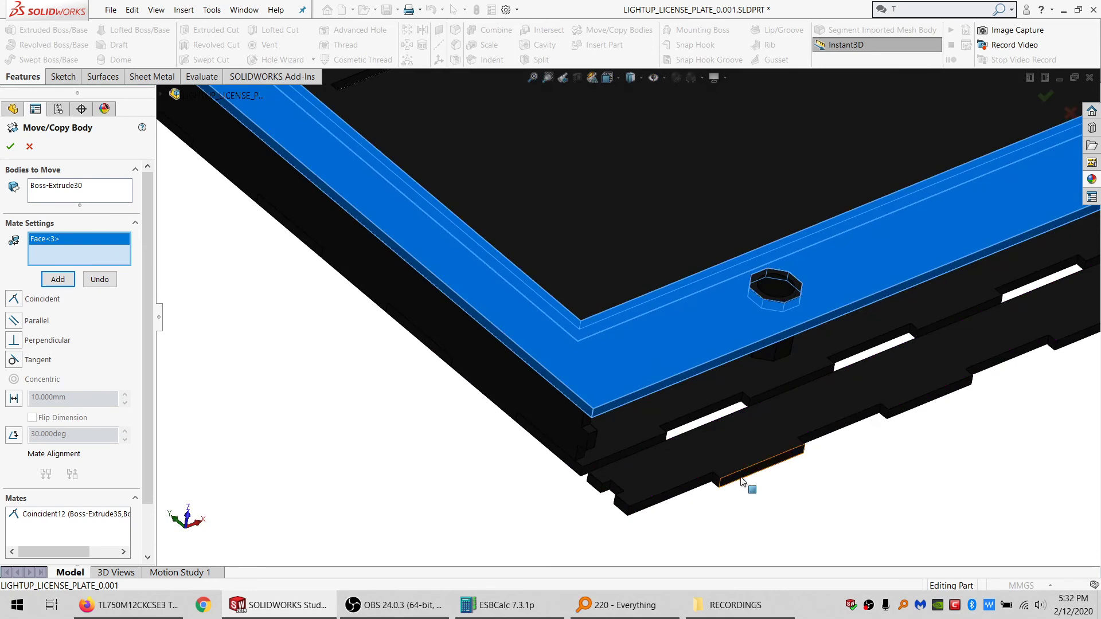
pyautogui.click(742, 481)
pyautogui.scroll(5, 738, 474)
pyautogui.click(13, 398)
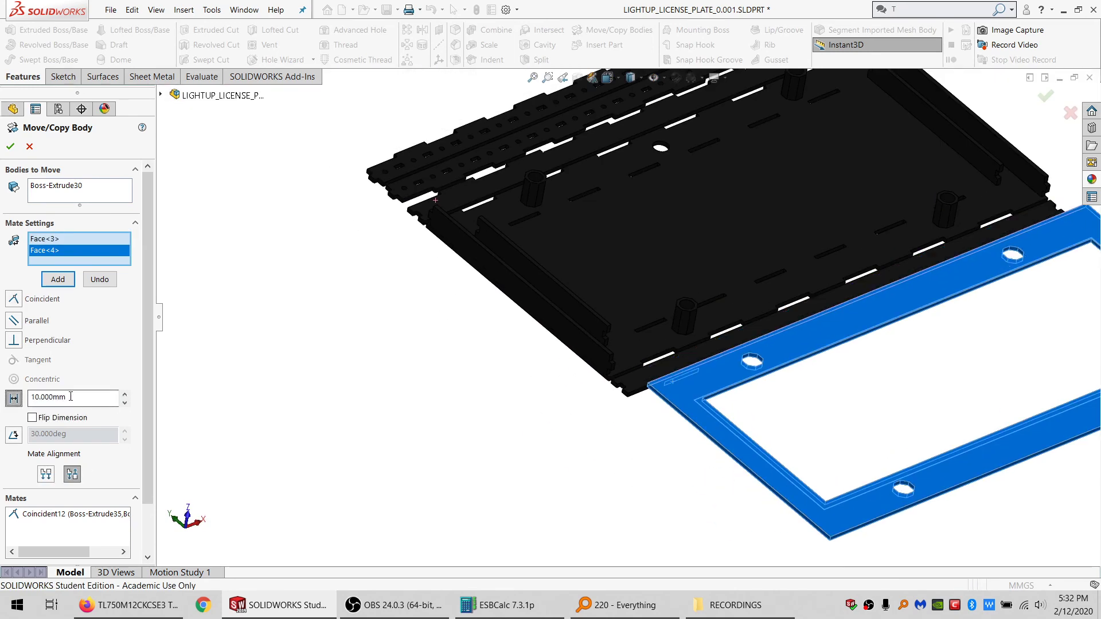
pyautogui.write('2')
pyautogui.press('Return')
# Step: Make the frame's broad face coincident with the base plate's top face and finish the body move
pyautogui.click(680, 388)
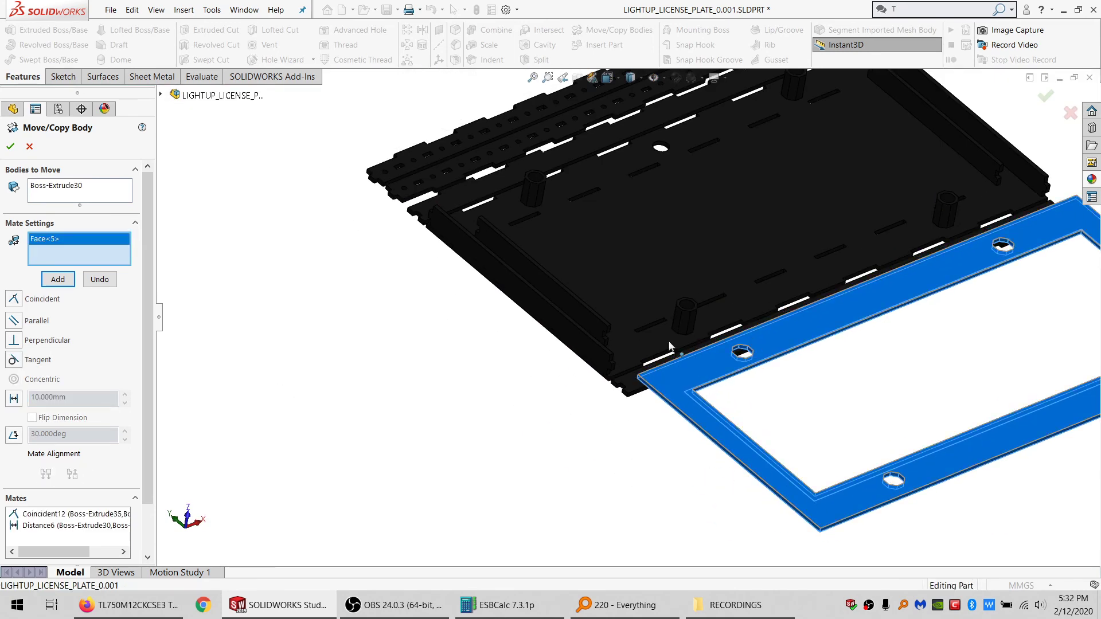
pyautogui.click(638, 304)
pyautogui.click(13, 299)
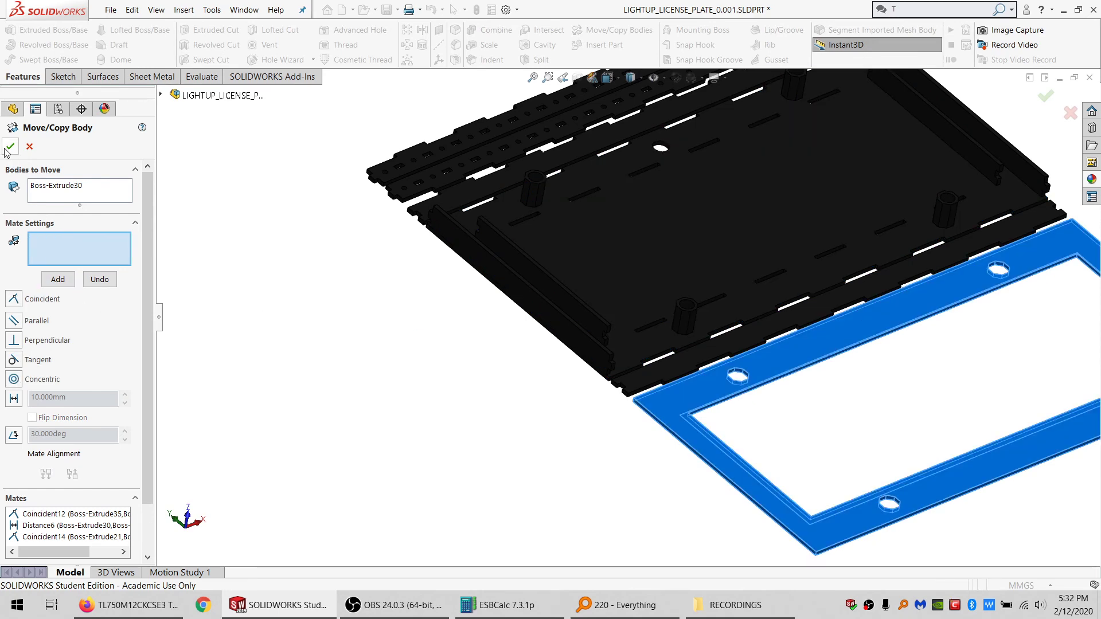
# Step: Begin moving the upright short wall Boss-Extrude24 with a coincident mate between its broad face and the base plate's top face, reversing the mate alignment
pyautogui.moveTo(605, 328)
pyautogui.mouseDown(button='middle')
pyautogui.moveTo(612, 305)
pyautogui.moveTo(617, 341)
pyautogui.mouseUp(button='middle')
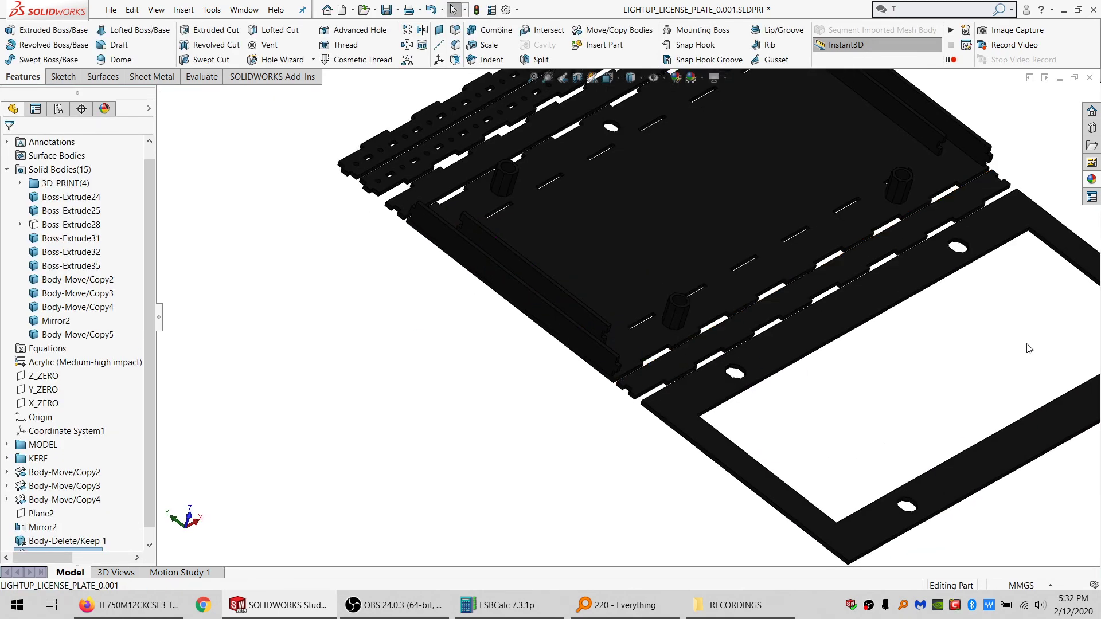
pyautogui.scroll(-3, 604, 342)
pyautogui.moveTo(603, 334); pyautogui.dragTo(624, 359, button='middle')
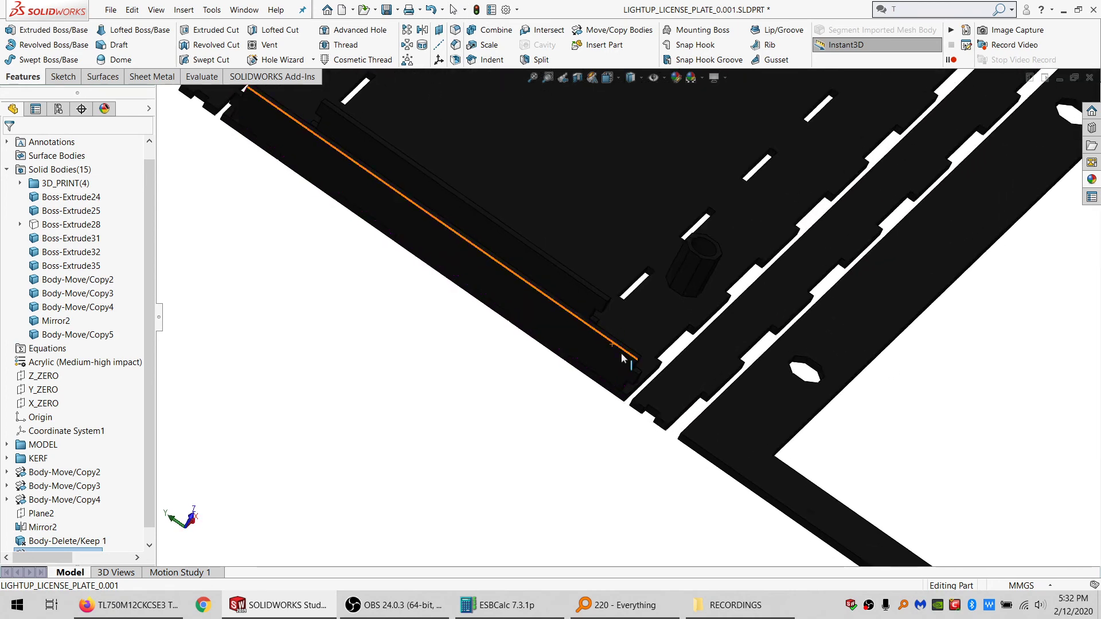
pyautogui.scroll(3, 627, 361)
pyautogui.scroll(-2, 613, 370)
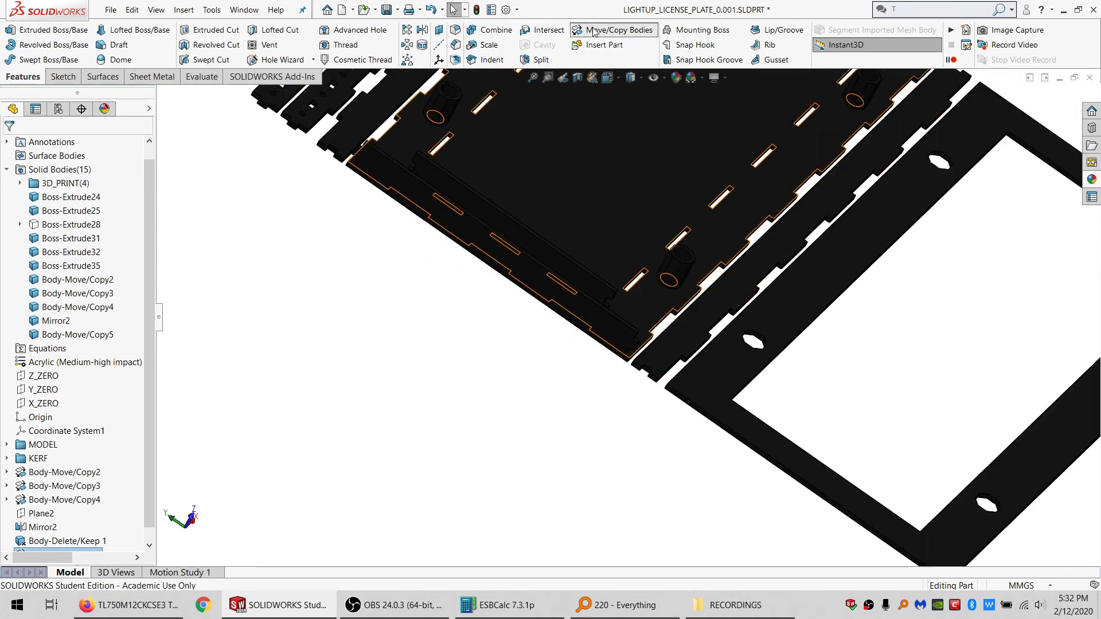
pyautogui.click(611, 30)
pyautogui.click(550, 300)
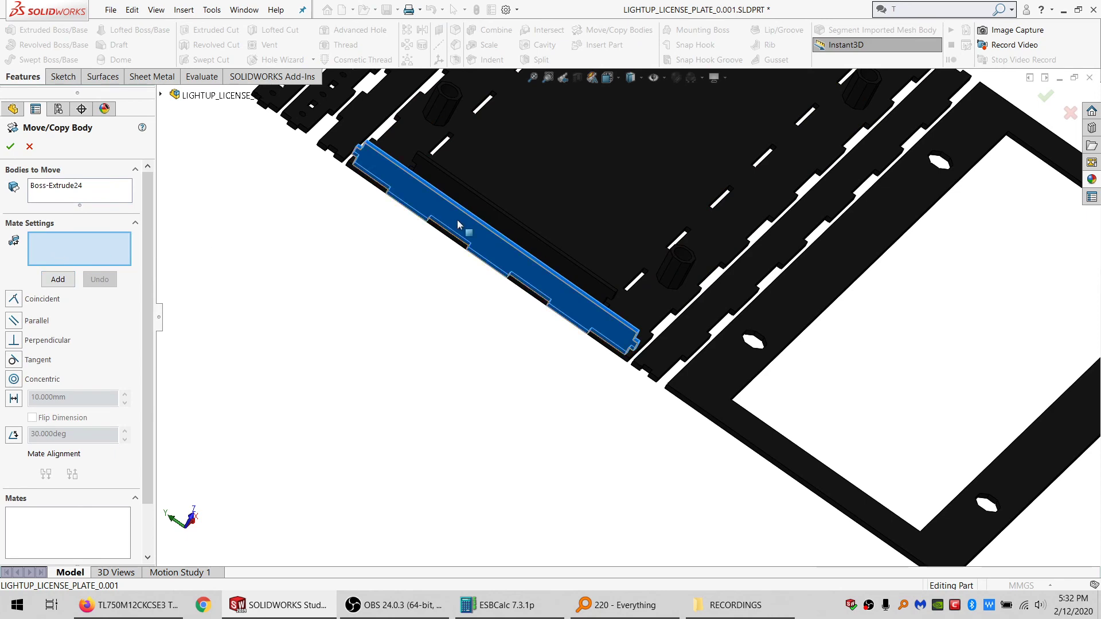
pyautogui.scroll(-2, 457, 219)
pyautogui.click(607, 160)
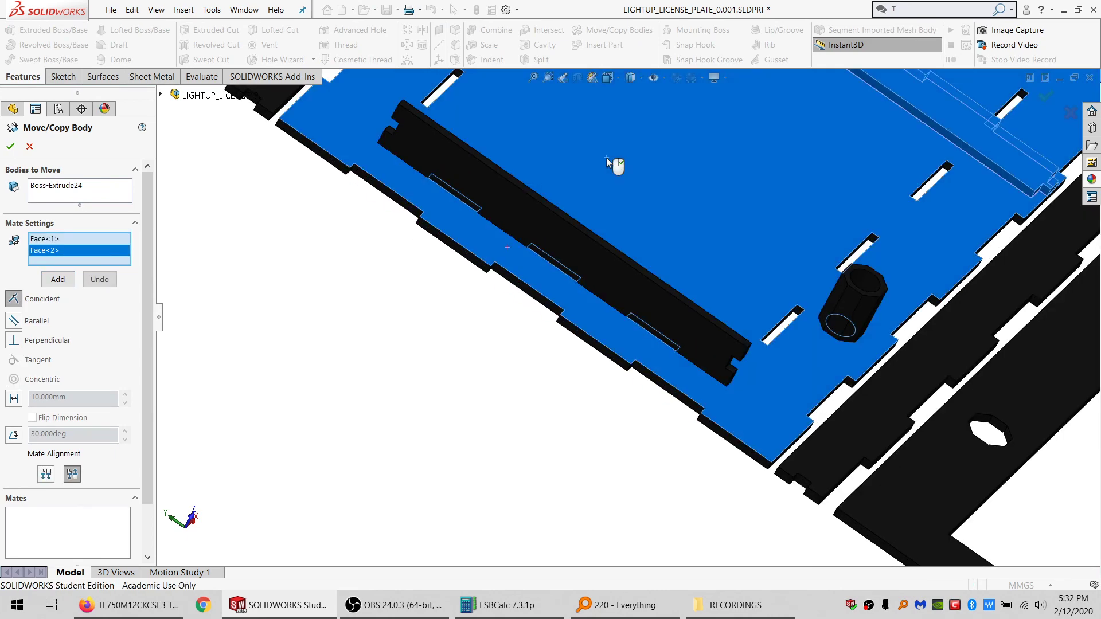
pyautogui.scroll(3, 646, 218)
pyautogui.click(50, 478)
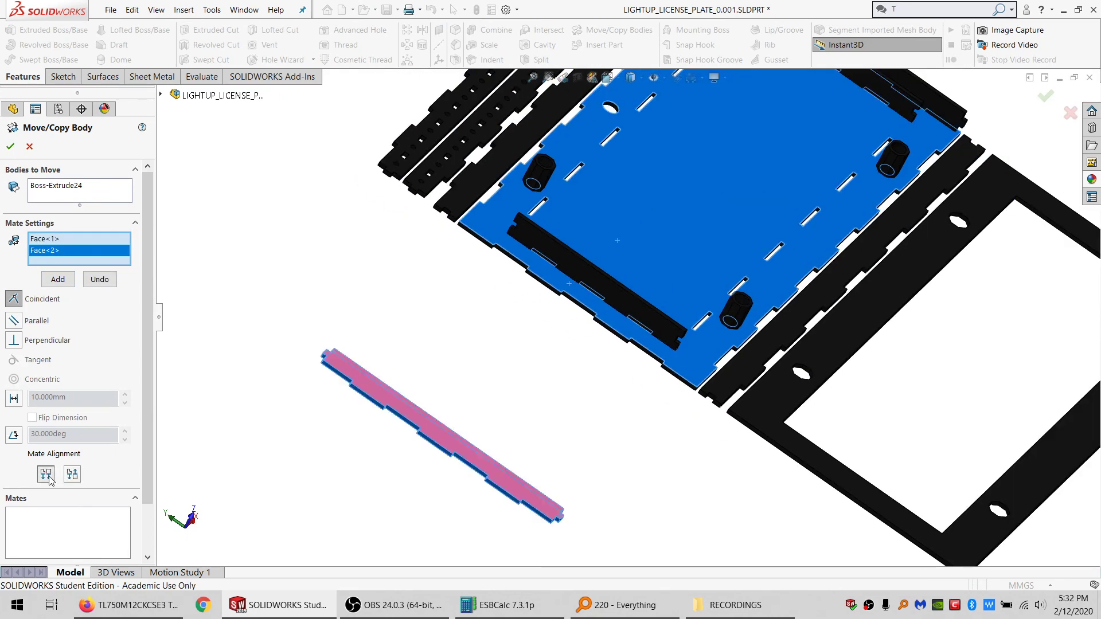
pyautogui.click(56, 281)
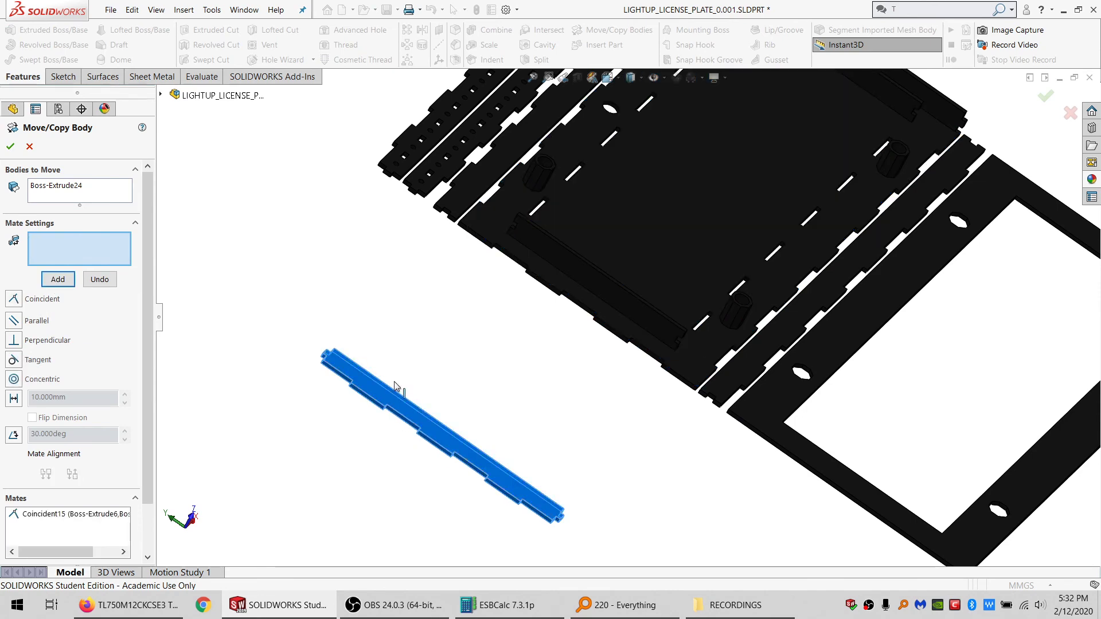
# Step: Add a 1 mm distance mate between the wall's end tab face and the short inner edge face of the frame opening
pyautogui.moveTo(387, 361); pyautogui.dragTo(436, 409, button='middle')
pyautogui.scroll(-4, 350, 385)
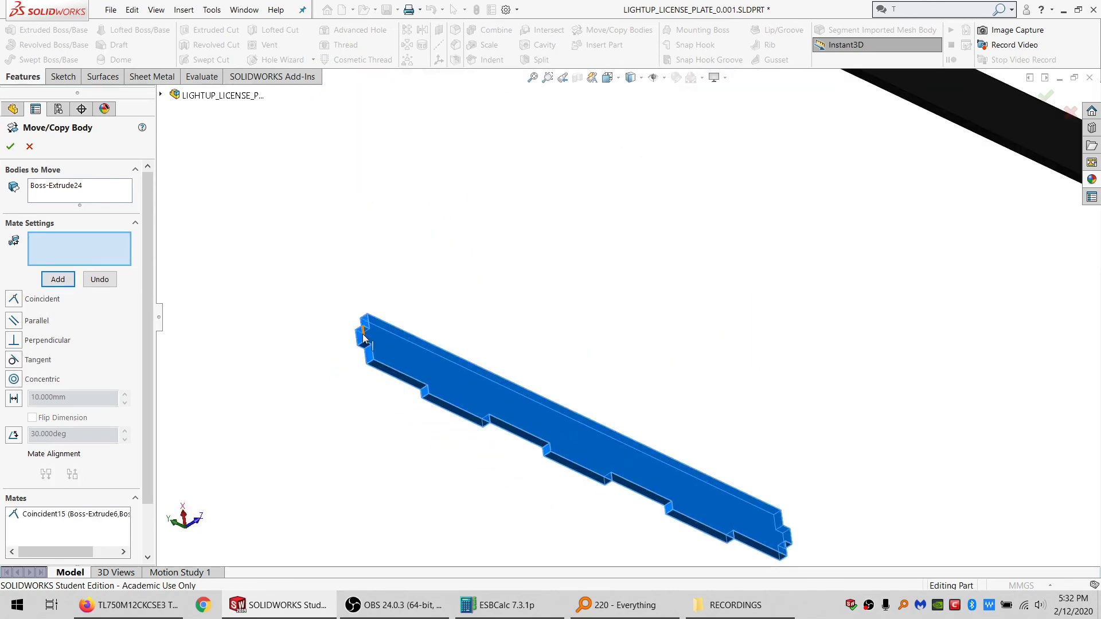
pyautogui.click(363, 339)
pyautogui.click(363, 342)
pyautogui.scroll(5, 619, 267)
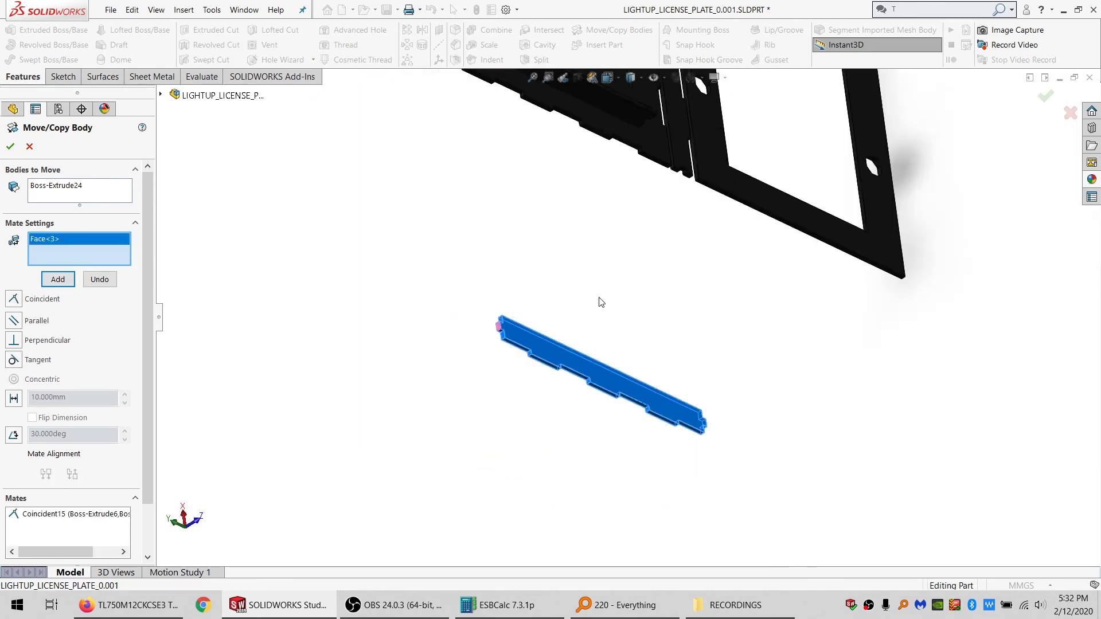
pyautogui.scroll(-3, 596, 272)
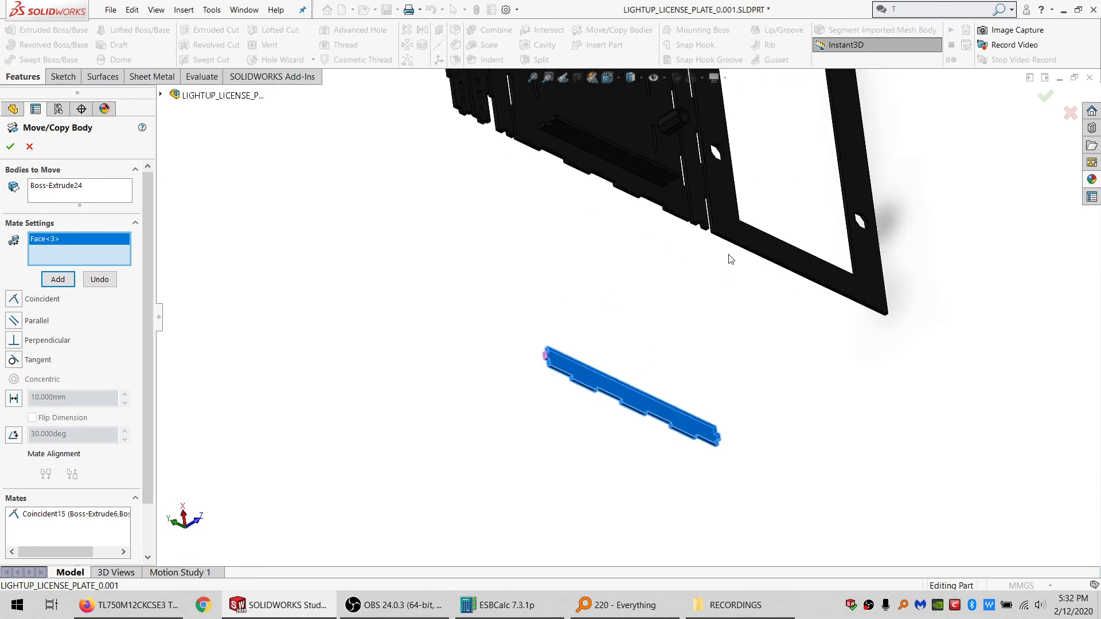
pyautogui.moveTo(730, 259); pyautogui.dragTo(705, 290, button='middle')
pyautogui.scroll(-5, 725, 297)
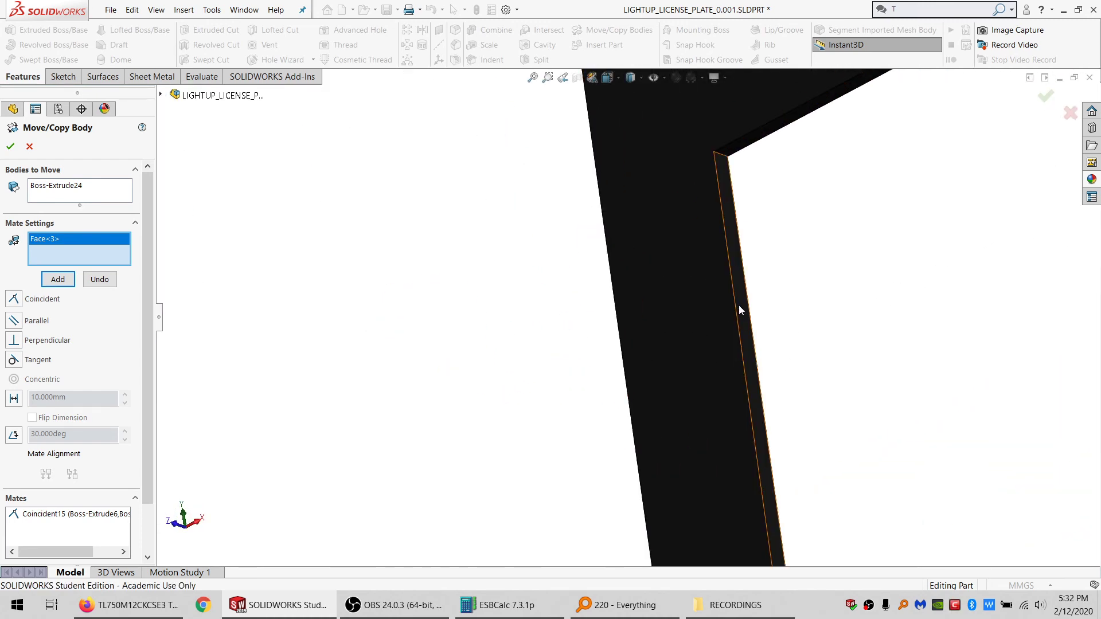
pyautogui.click(738, 309)
pyautogui.scroll(6, 673, 304)
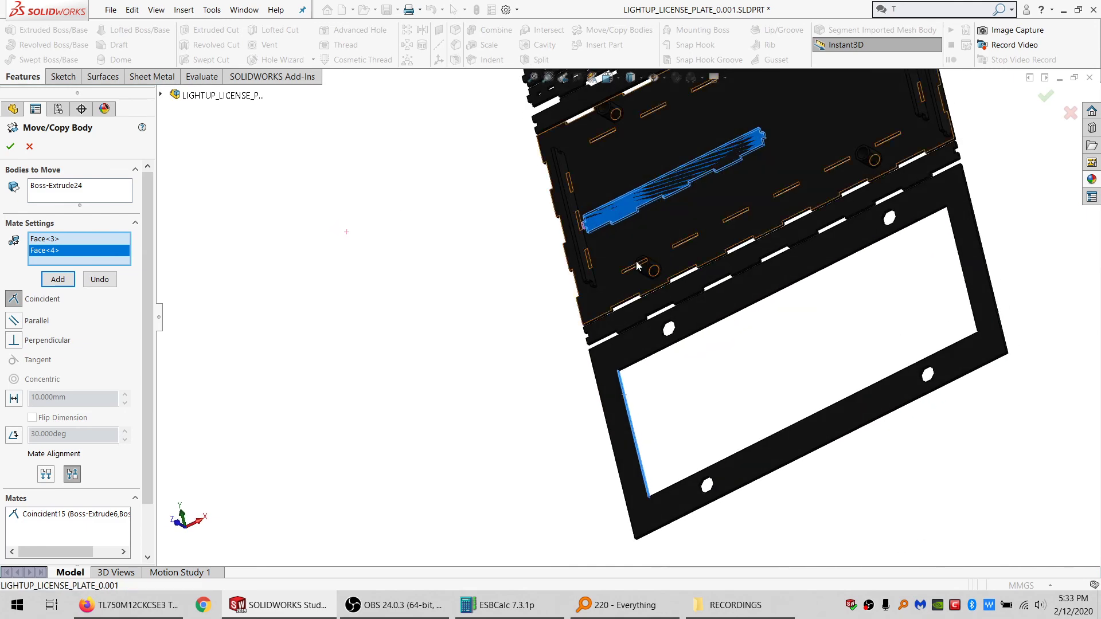
pyautogui.click(14, 397)
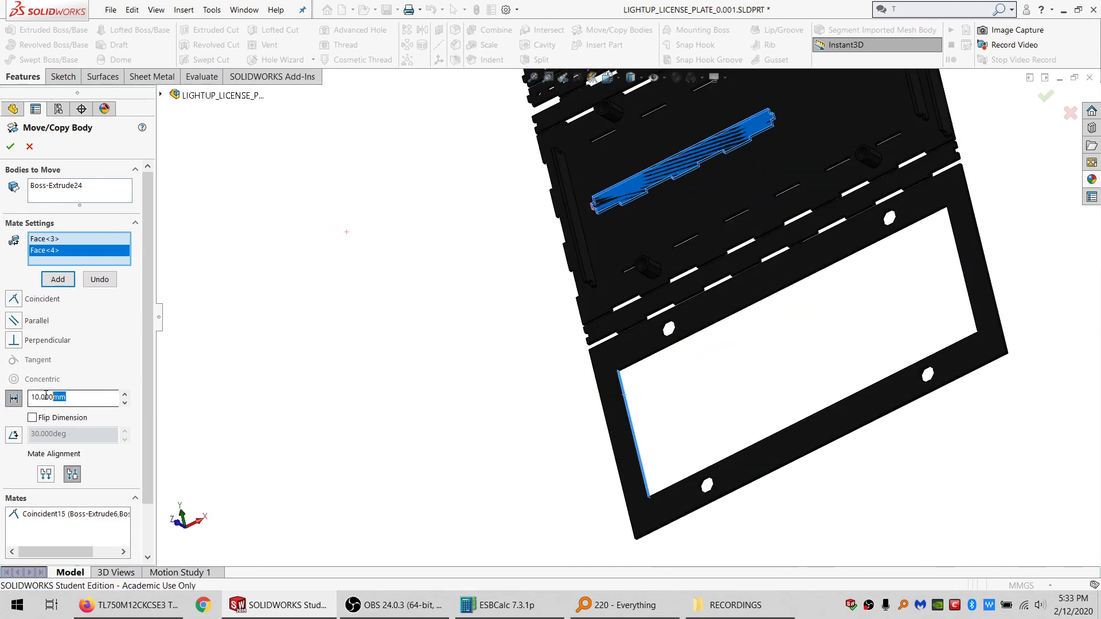
pyautogui.write('1')
pyautogui.press('Return')
# Step: Finish the body move of the short wall and hide the base plate body, Boss-Extrude35
pyautogui.scroll(-5, 619, 304)
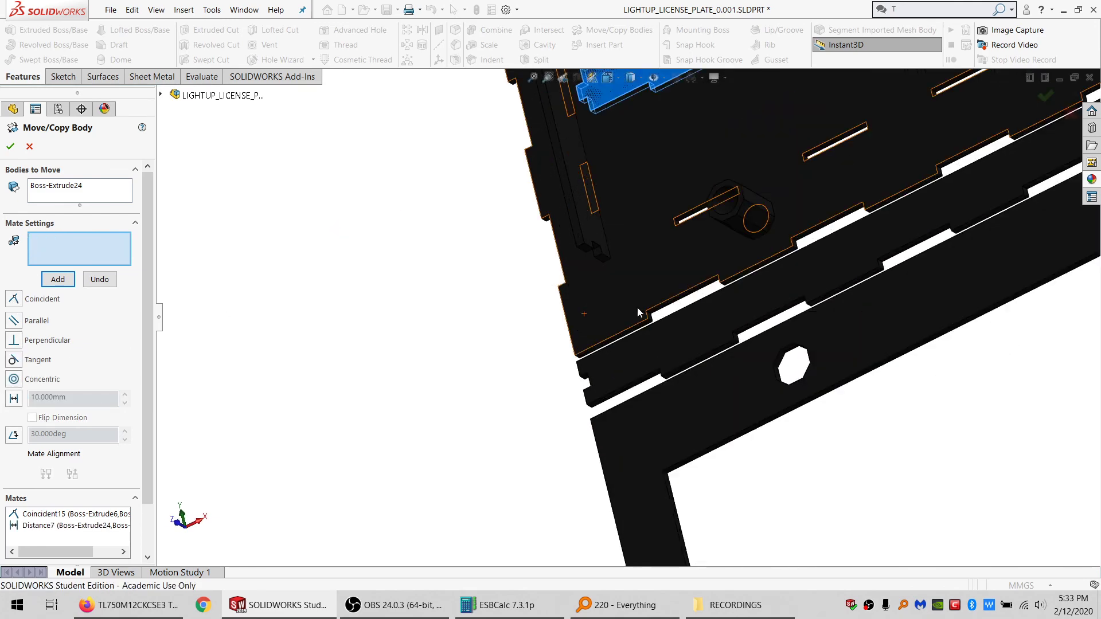
pyautogui.moveTo(638, 305); pyautogui.dragTo(269, 207, button='middle')
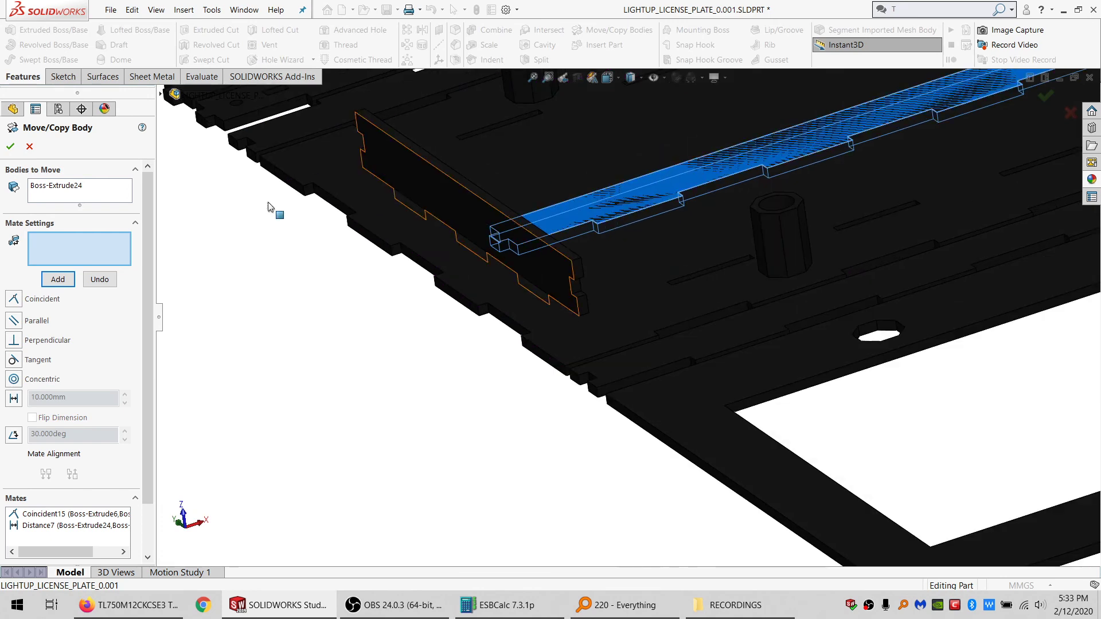
pyautogui.click(10, 146)
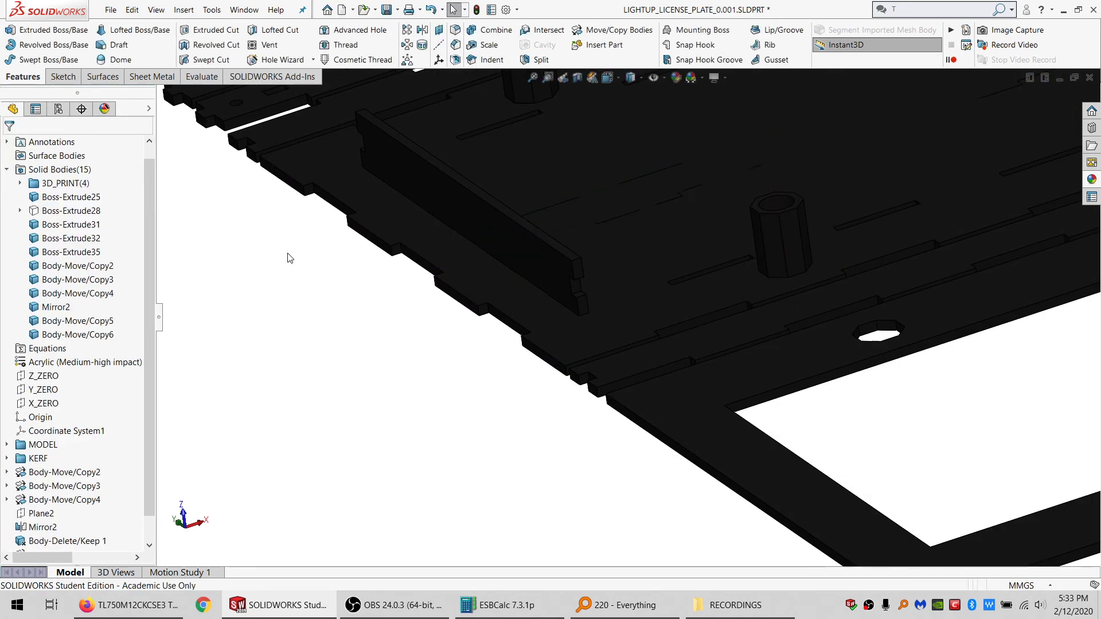
pyautogui.click(465, 277)
pyautogui.click(602, 225)
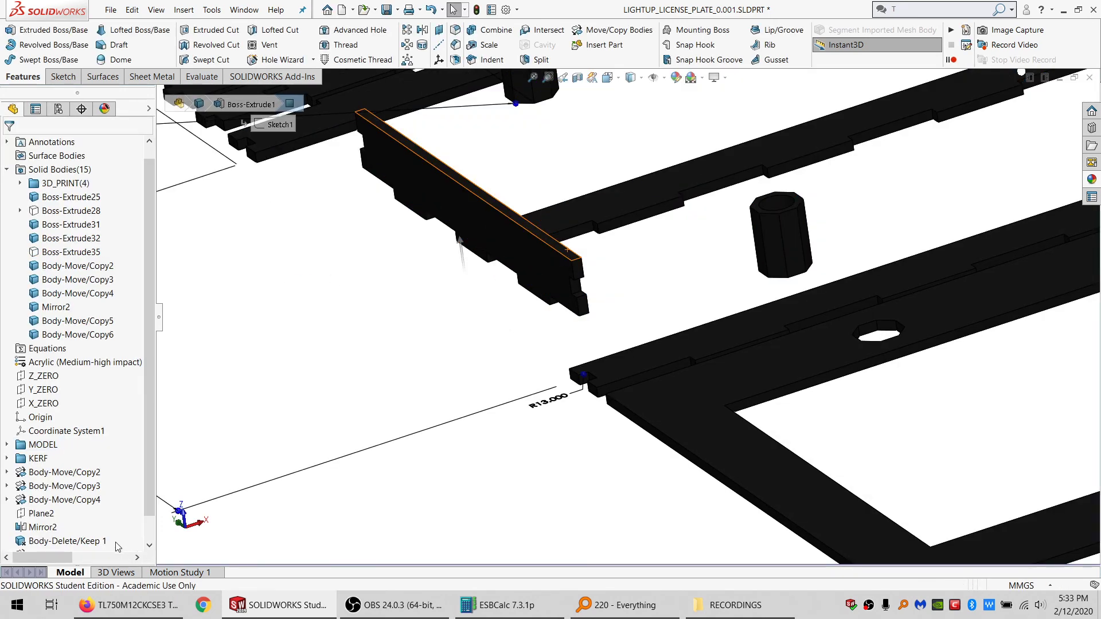
# Step: Edit Body-Move/Copy6 to add a distance mate between the frame opening's long inner edge face and the wall's straight long edge face
pyautogui.scroll(-2, 117, 547)
pyautogui.click(62, 542)
pyautogui.click(73, 511)
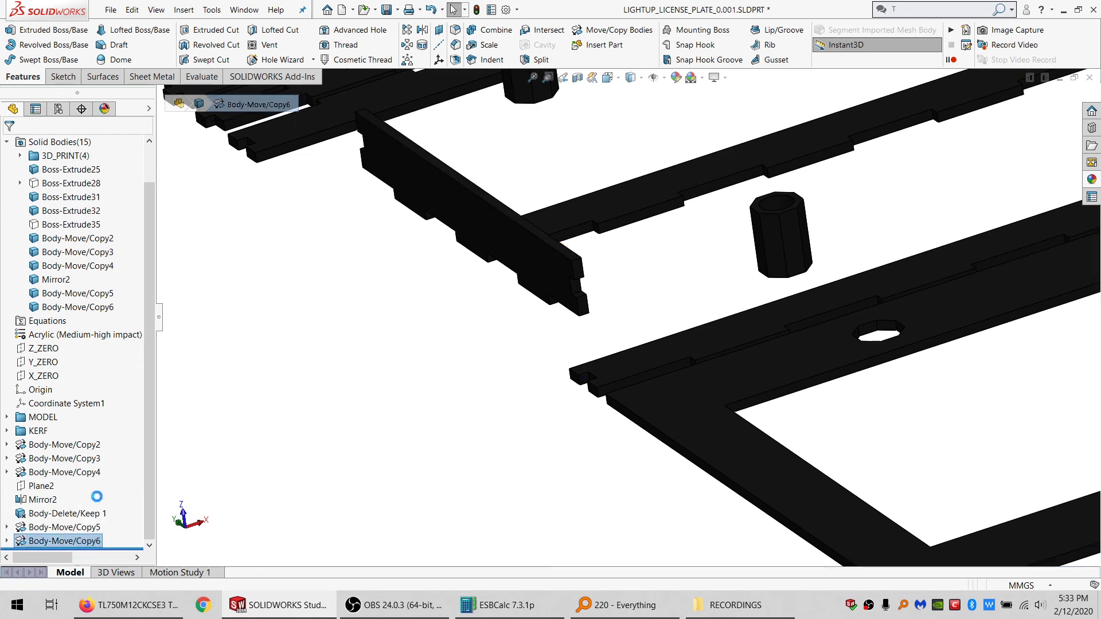
pyautogui.click(755, 406)
pyautogui.moveTo(559, 201); pyautogui.dragTo(551, 221, button='middle')
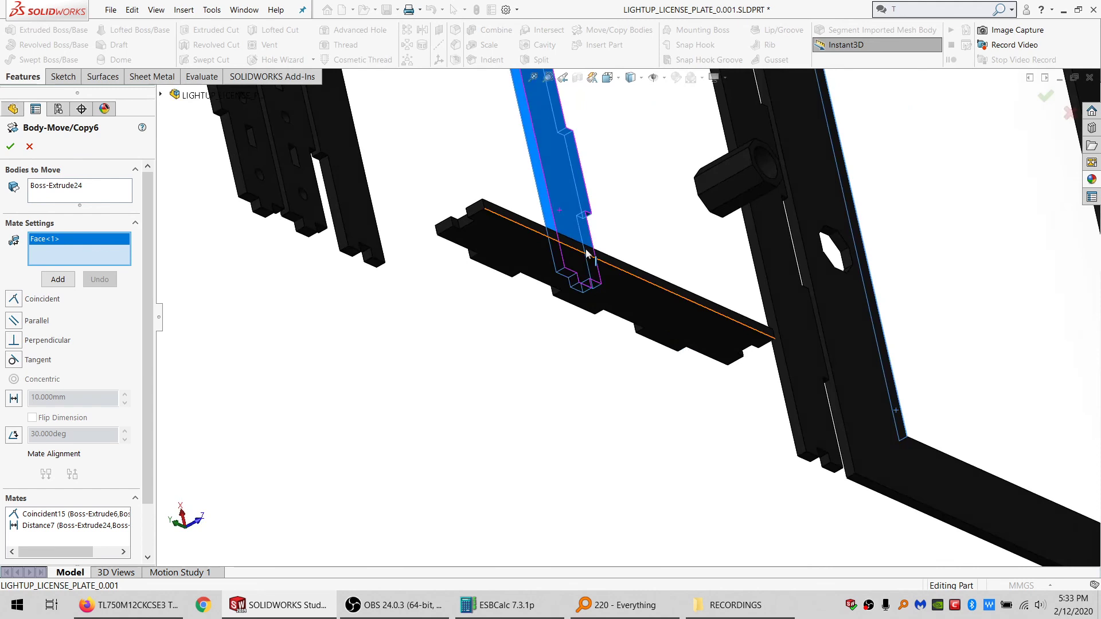
pyautogui.click(550, 222)
pyautogui.click(14, 397)
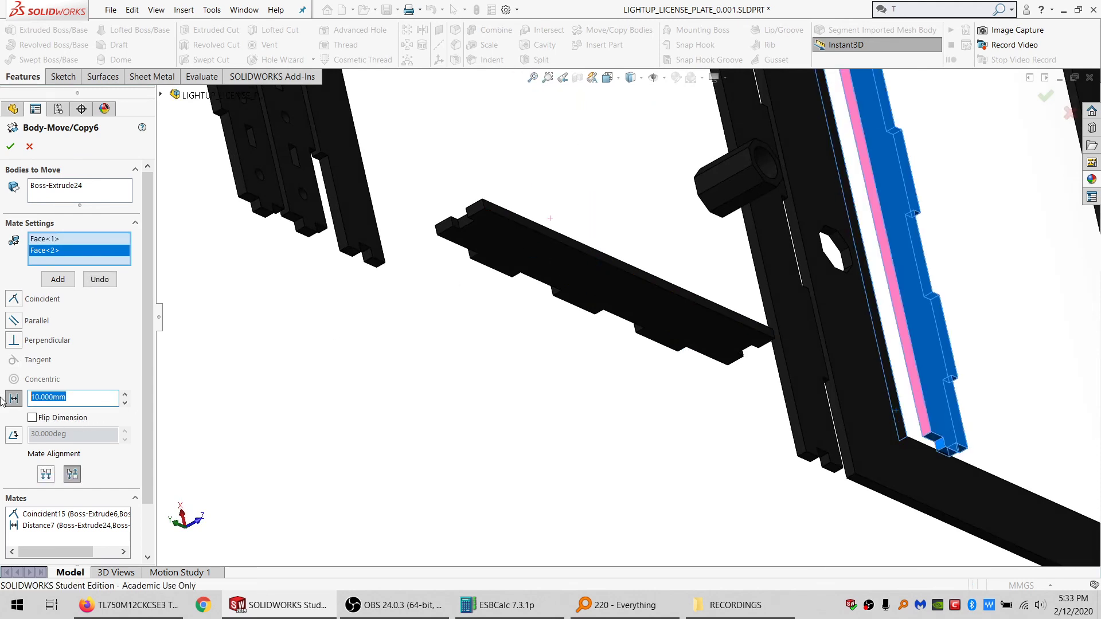
pyautogui.press('Return')
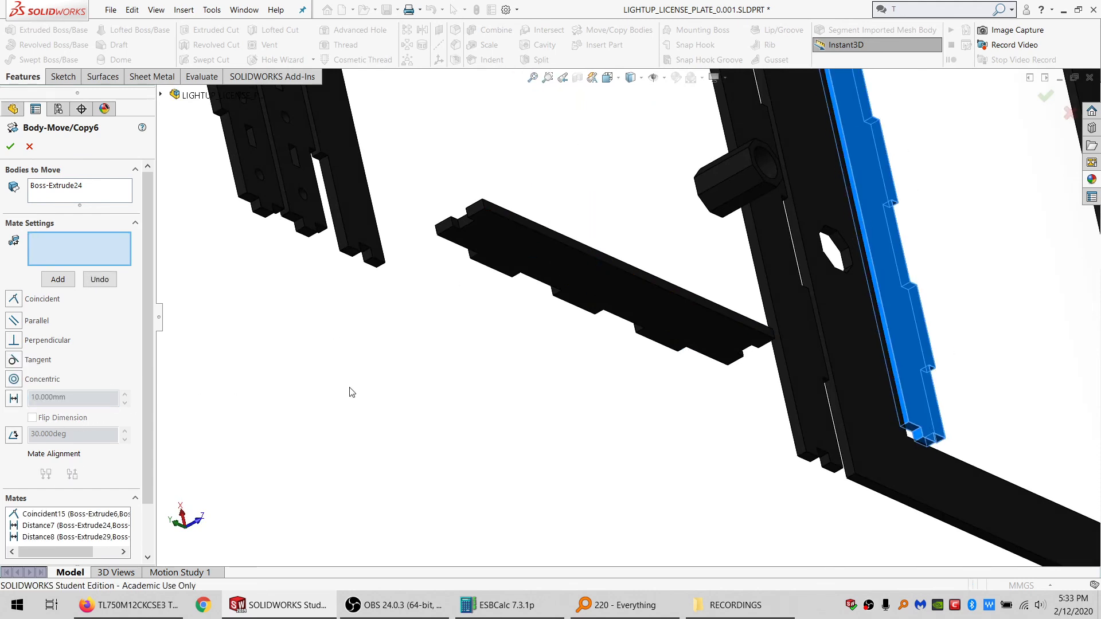
pyautogui.click(6, 150)
# Step: Create a reference plane offset 1 mm outward from a tab edge face of the flattened short wall inside the frame opening
pyautogui.scroll(5, 822, 337)
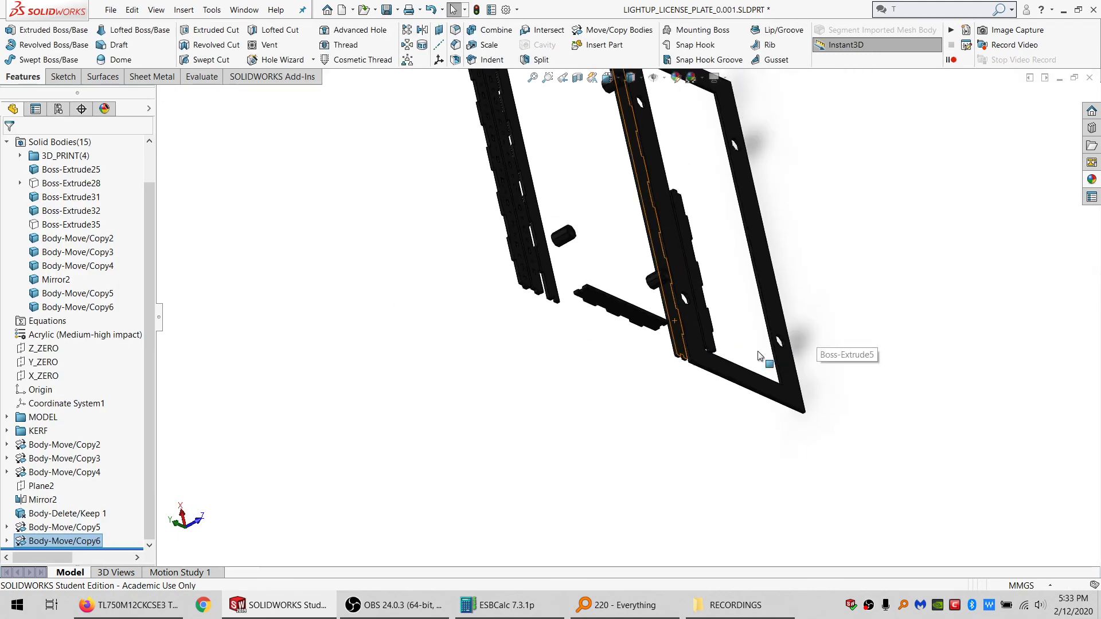
pyautogui.moveTo(762, 357); pyautogui.dragTo(624, 263, button='middle')
pyautogui.scroll(-6, 681, 224)
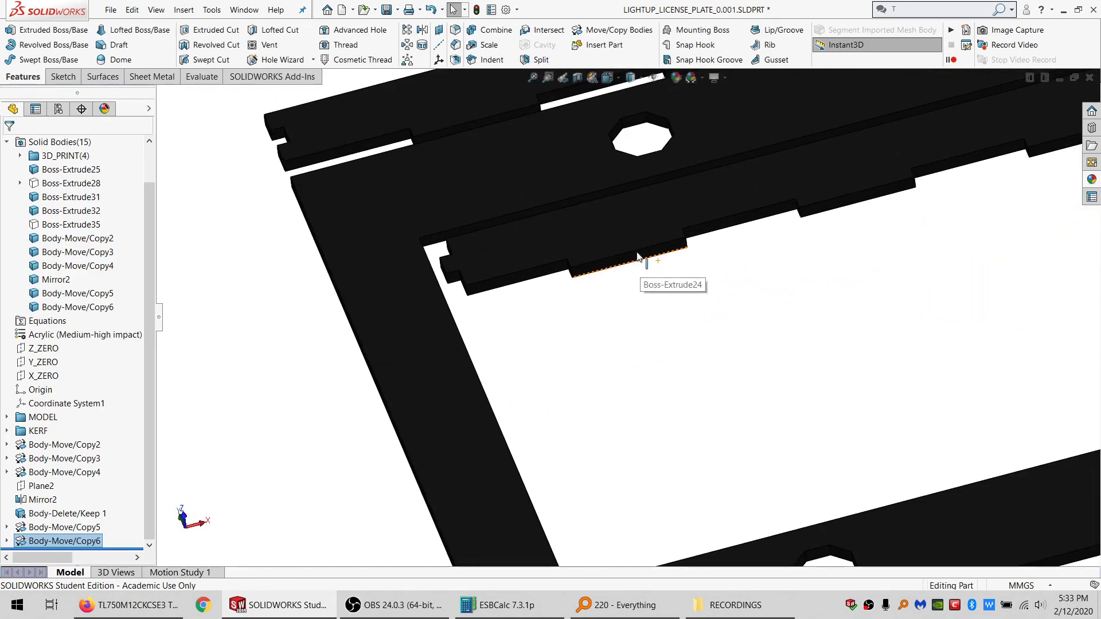
pyautogui.click(637, 257)
pyautogui.click(439, 31)
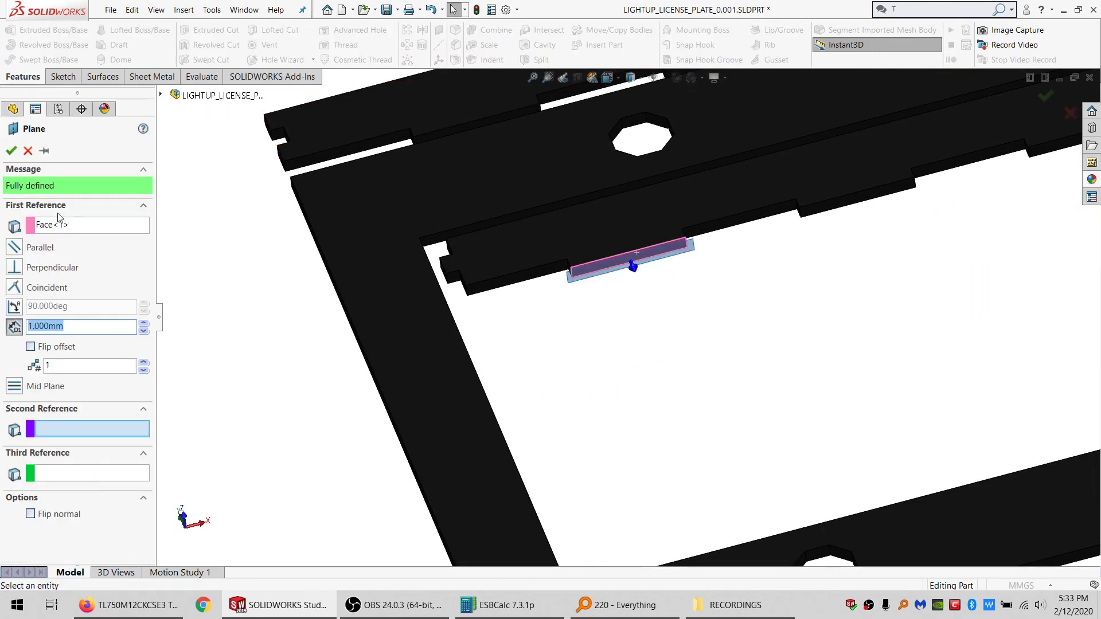
pyautogui.click(10, 150)
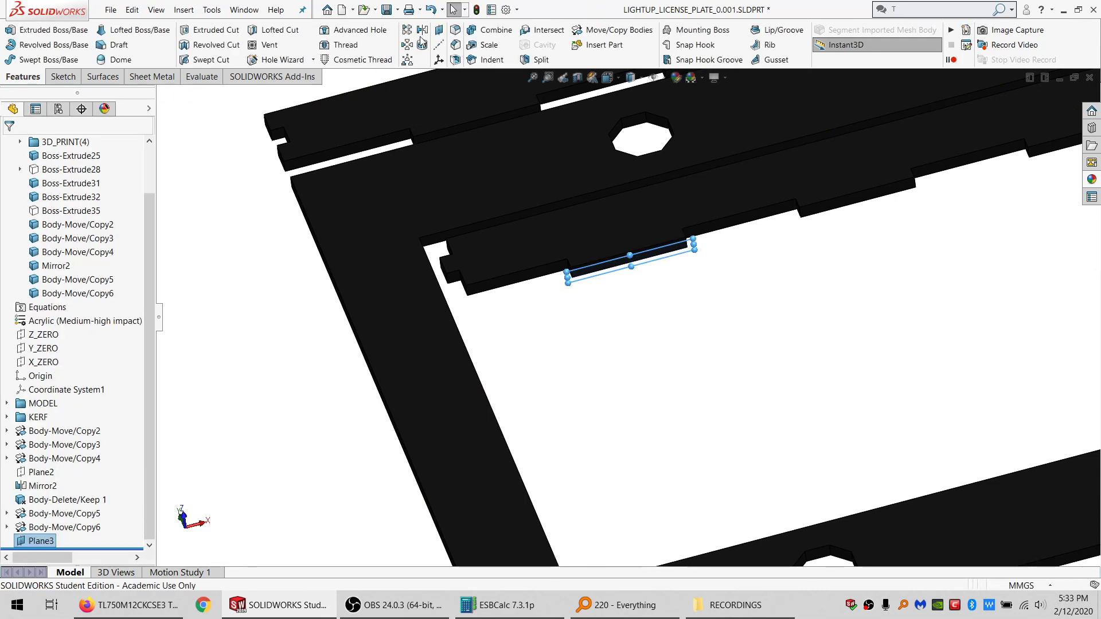
# Step: Mirror the flattened short wall body, Body-Move/Copy6, about Plane3
pyautogui.click(421, 30)
pyautogui.click(481, 237)
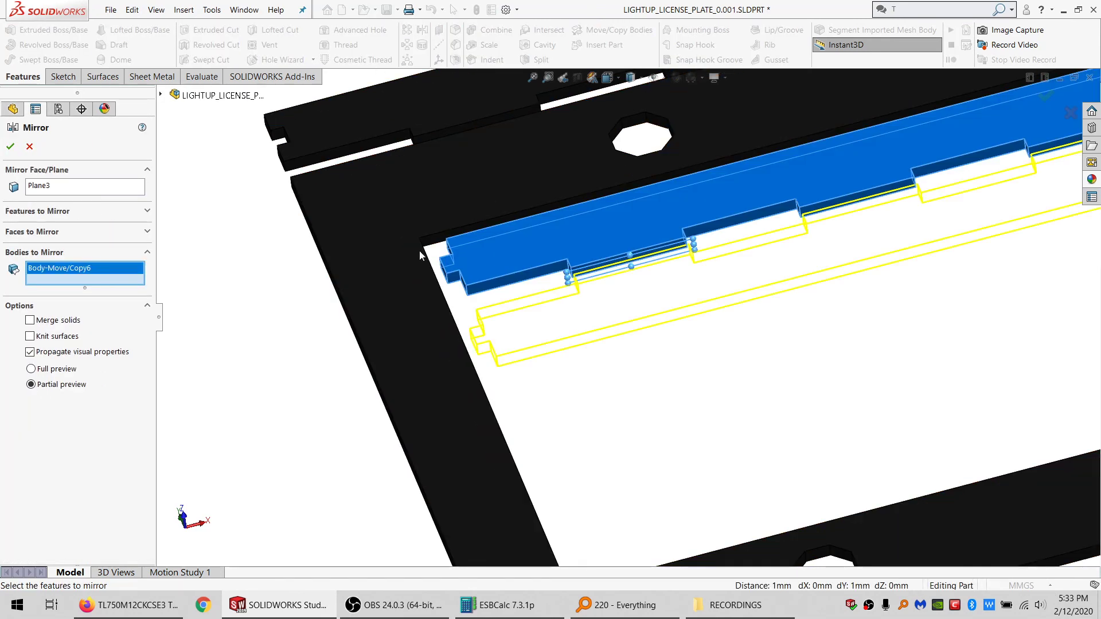
pyautogui.click(10, 147)
pyautogui.press('f')
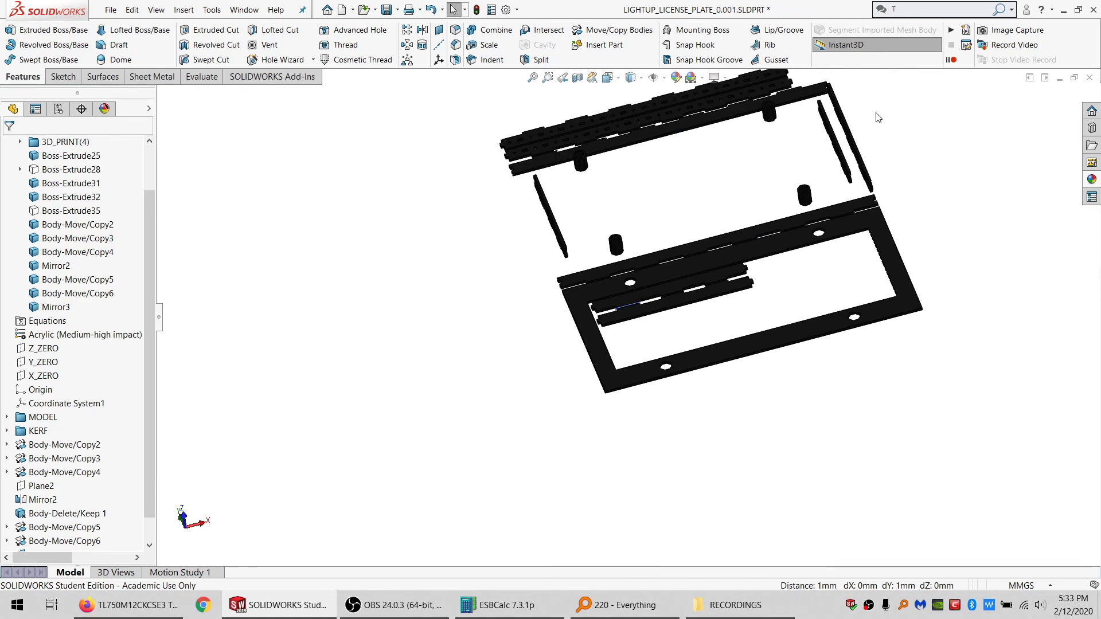
# Step: Edit Body-Delete/Keep 1 to also delete the leftover upright wall bodies Boss-Extrude25 and Boss-Extrude32
pyautogui.scroll(-5, 878, 117)
pyautogui.click(832, 213)
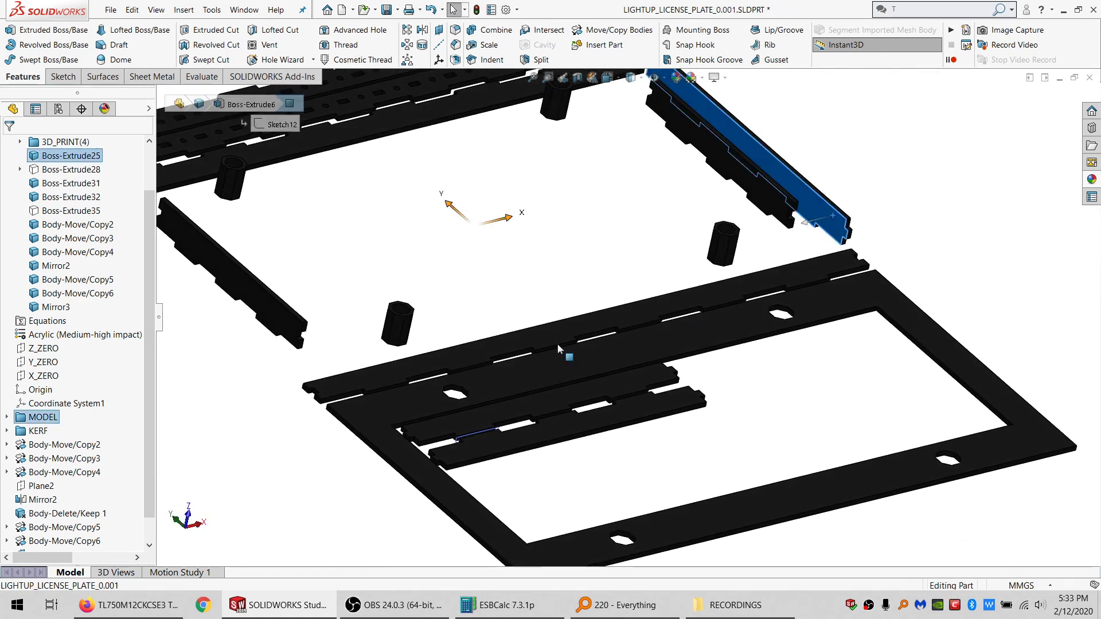
pyautogui.scroll(-1, 79, 530)
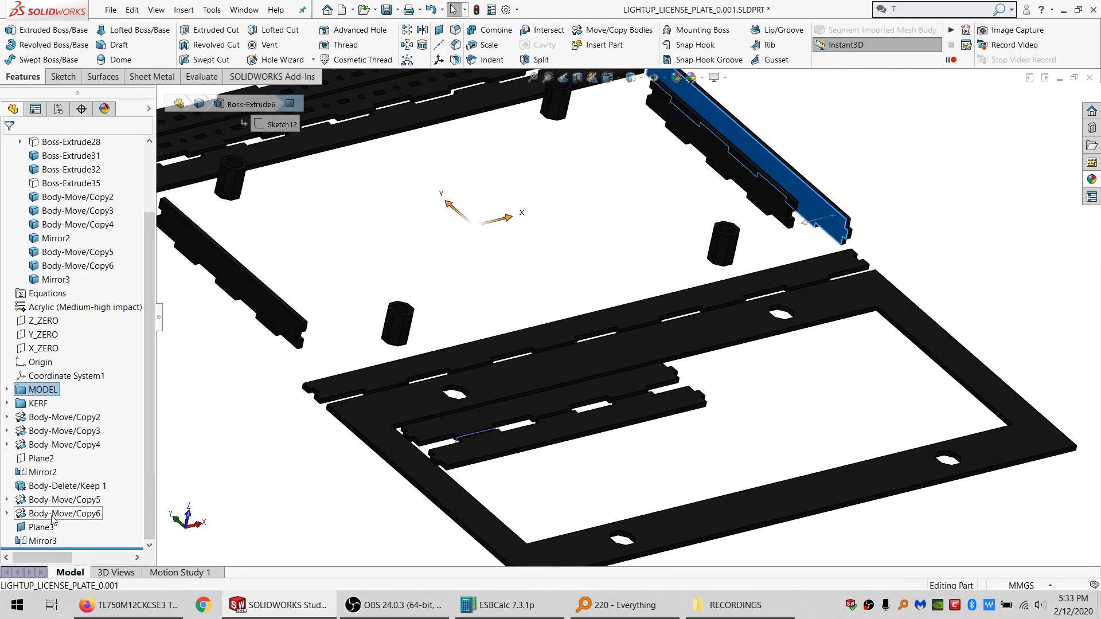
pyautogui.click(56, 488)
pyautogui.click(66, 458)
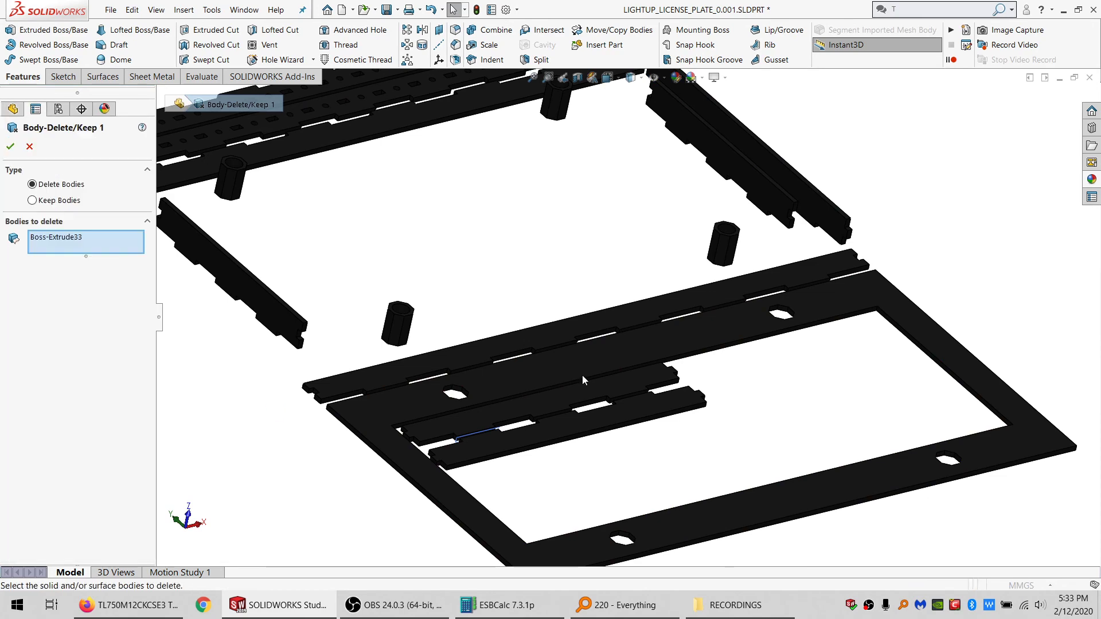
pyautogui.click(838, 235)
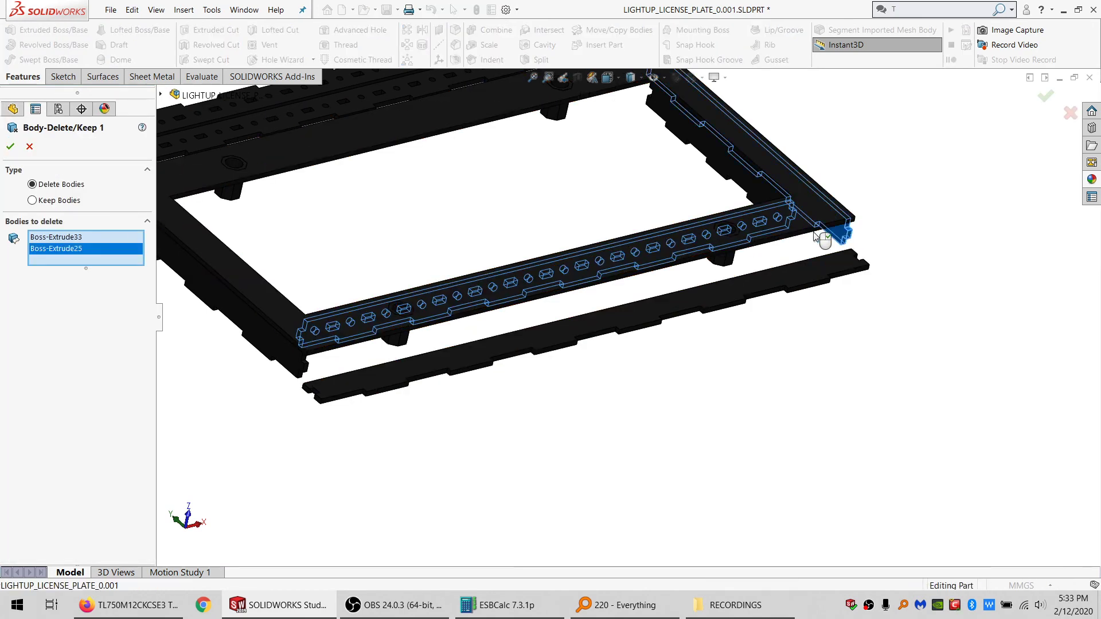
pyautogui.click(744, 184)
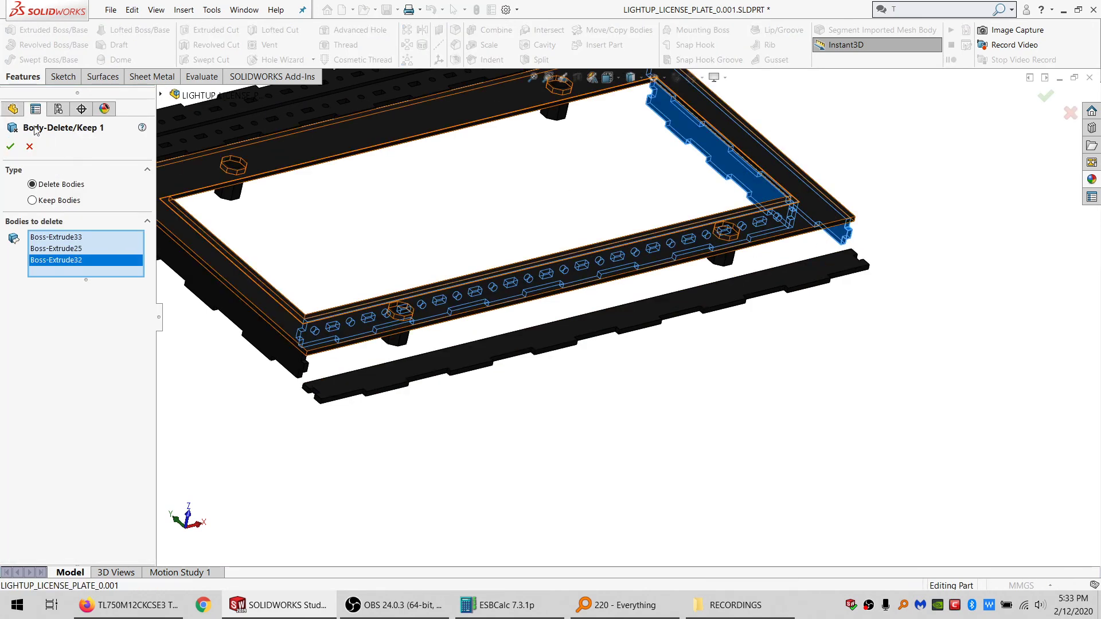
pyautogui.press('Return')
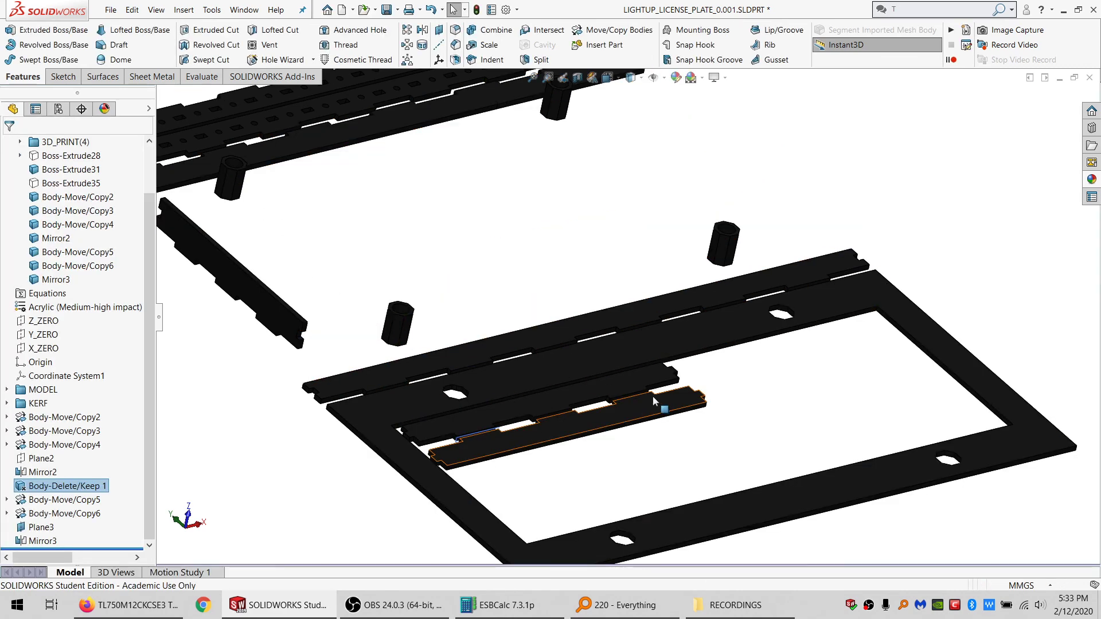
pyautogui.scroll(-3, 464, 425)
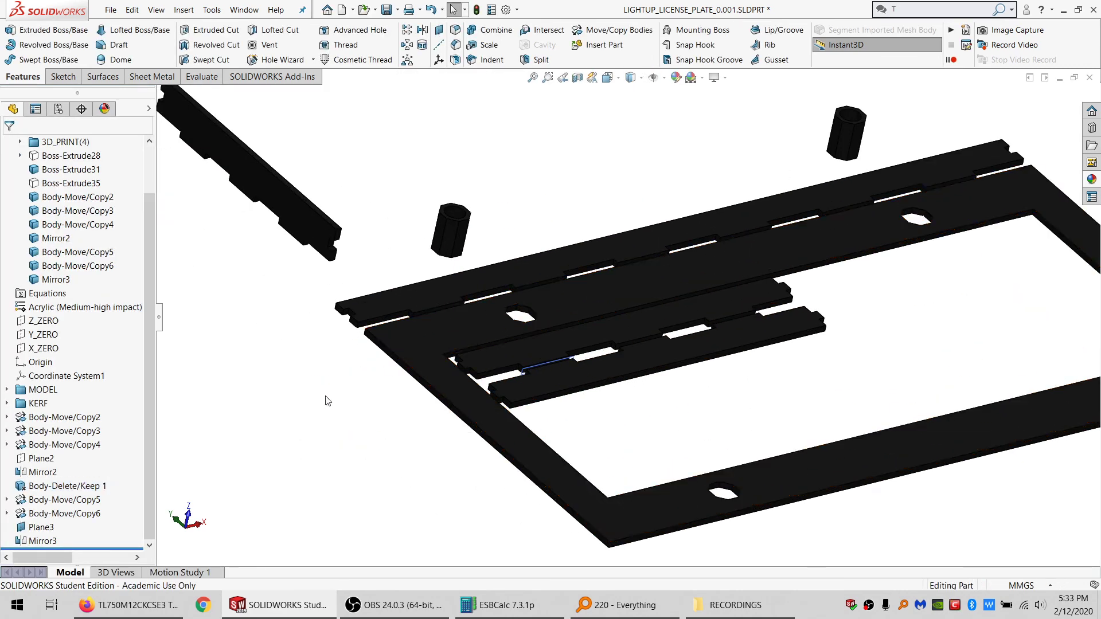
pyautogui.scroll(2, 281, 252)
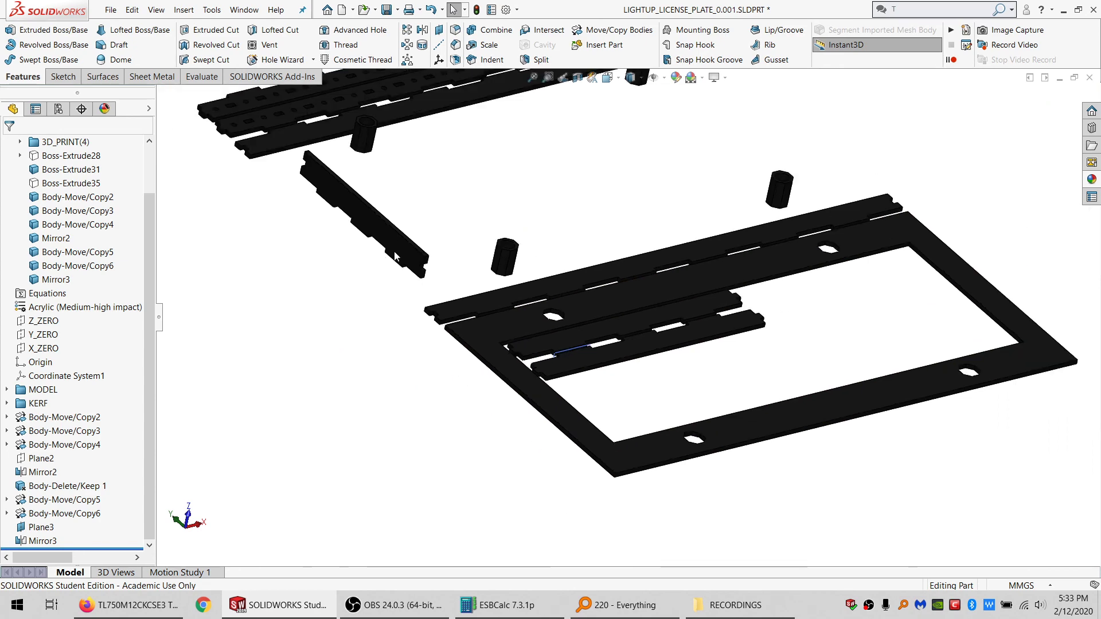
pyautogui.click(611, 30)
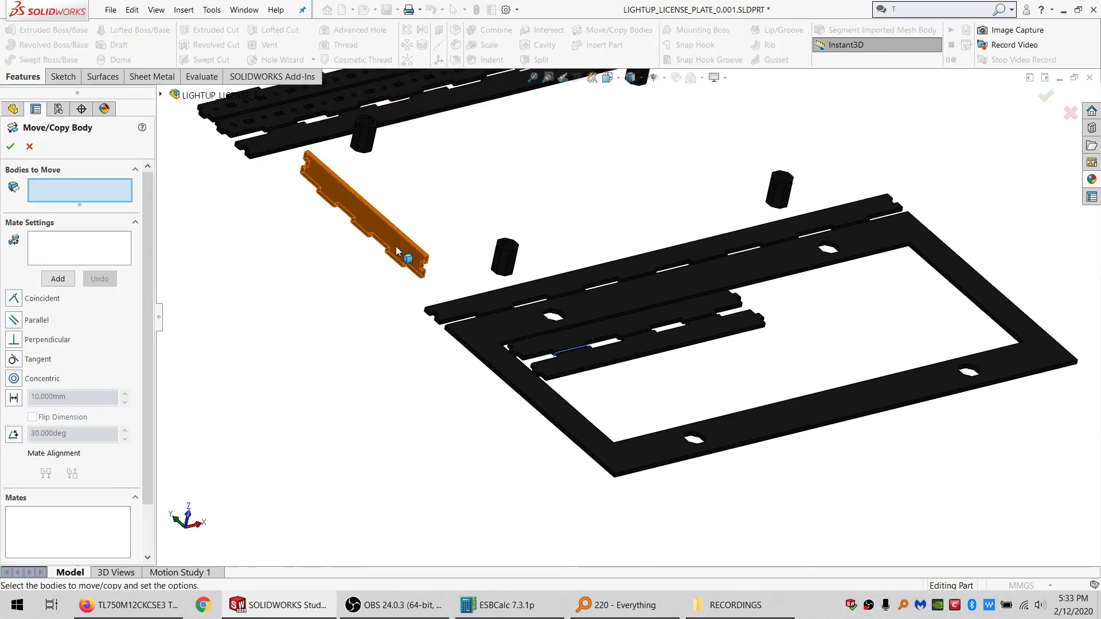
pyautogui.click(362, 213)
pyautogui.scroll(-4, 446, 293)
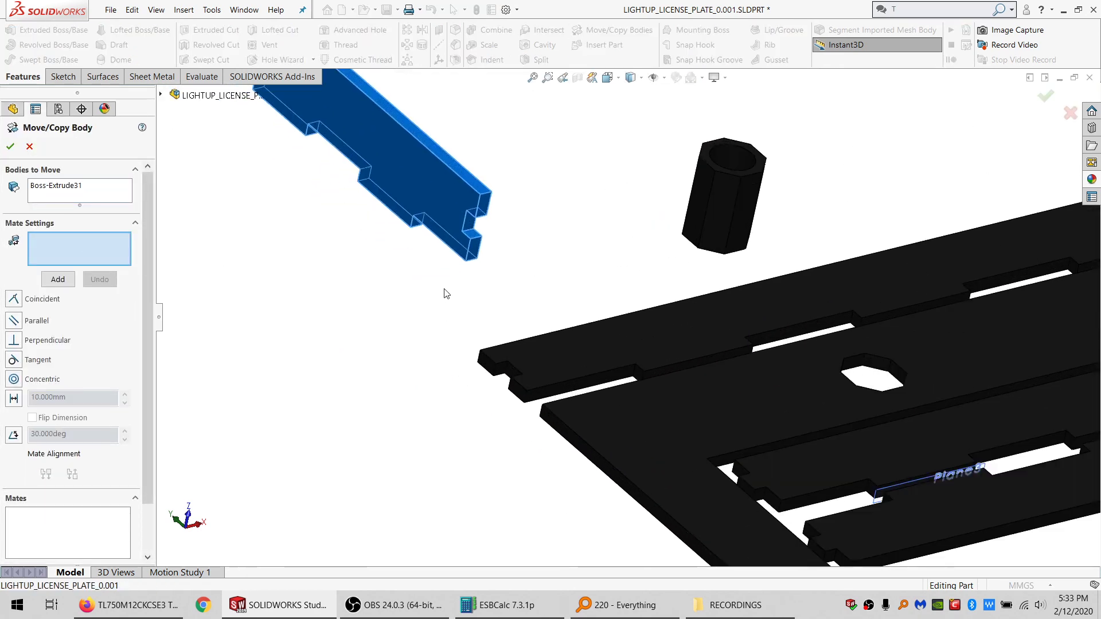
pyautogui.click(471, 252)
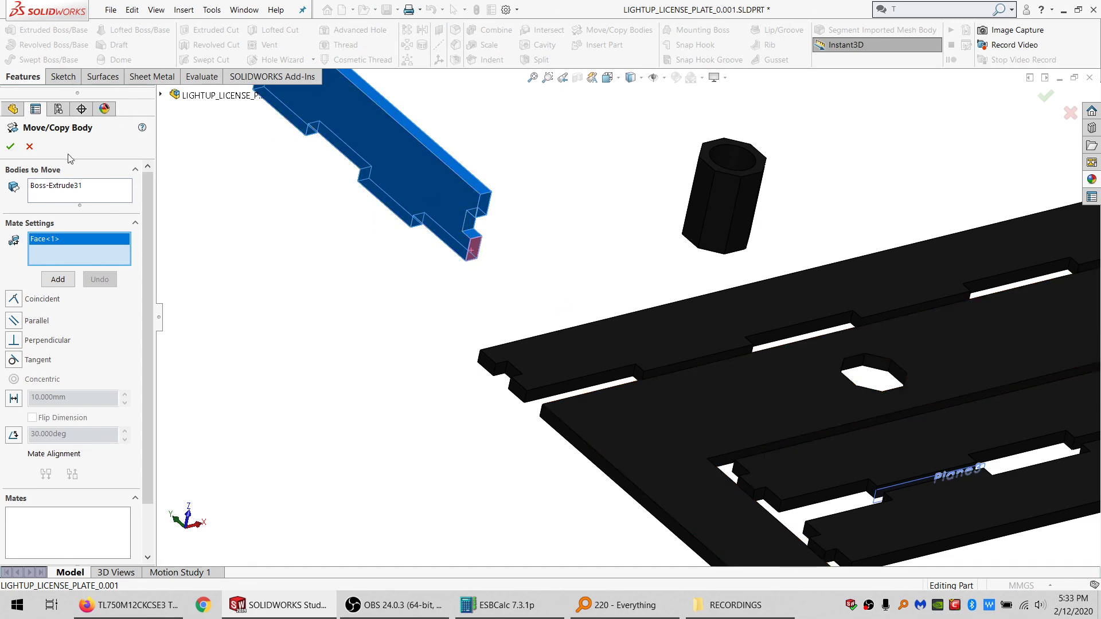
pyautogui.click(29, 147)
# Step: Begin moving the upright wall Boss-Extrude31 with an aligned coincident mate between its broad face and the flattened long wall's top face
pyautogui.moveTo(637, 294); pyautogui.dragTo(528, 315, button='middle')
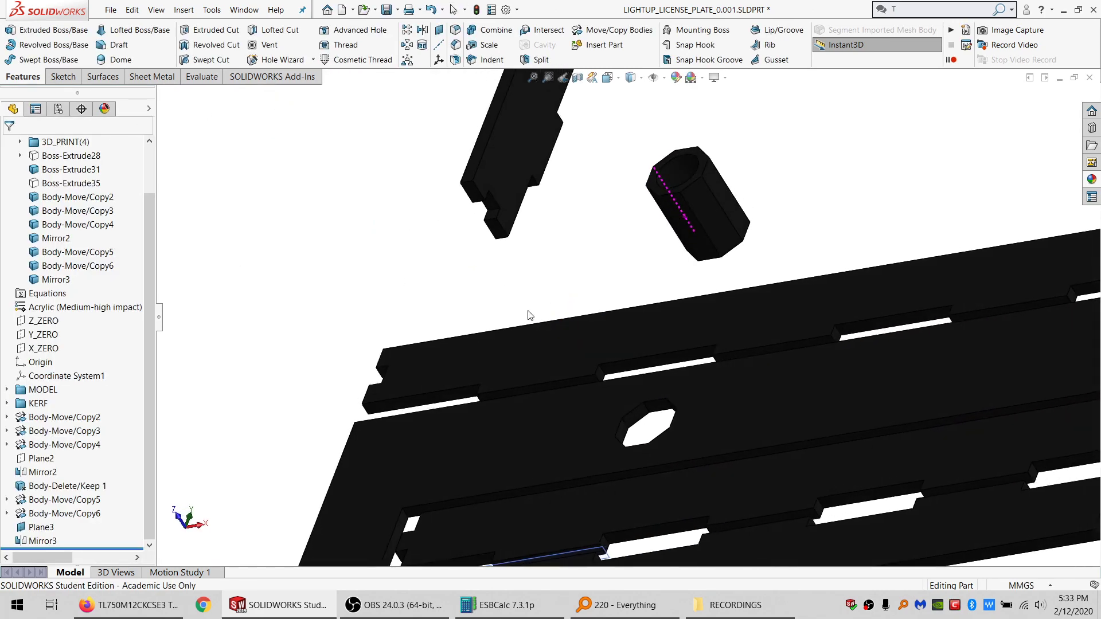
pyautogui.click(602, 29)
pyautogui.click(511, 133)
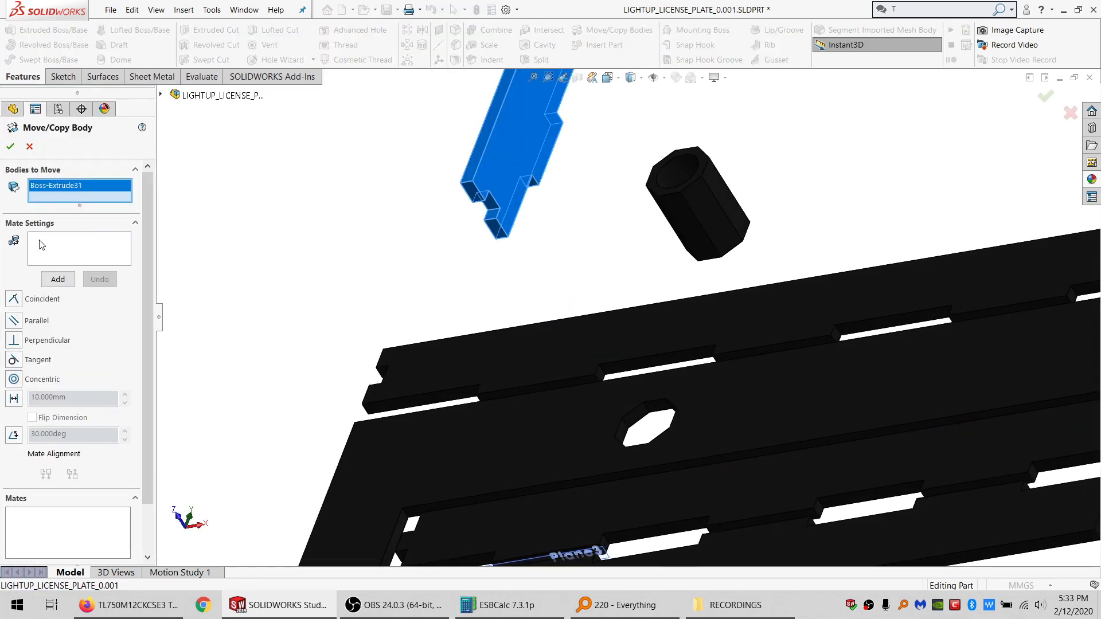
pyautogui.click(435, 367)
pyautogui.click(511, 149)
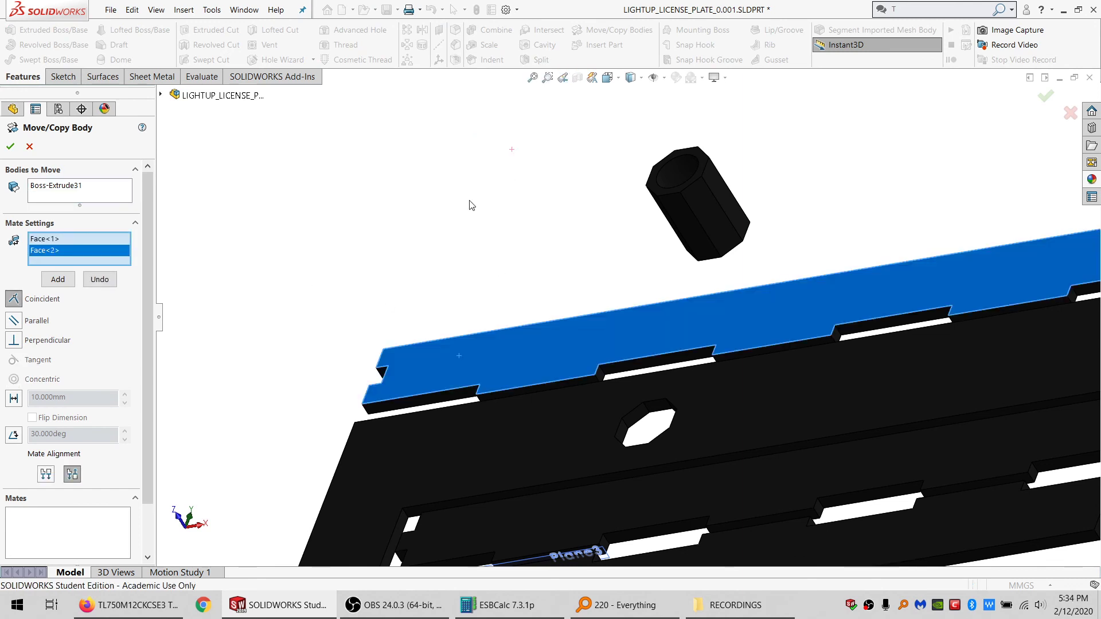
pyautogui.scroll(6, 570, 246)
pyautogui.click(49, 474)
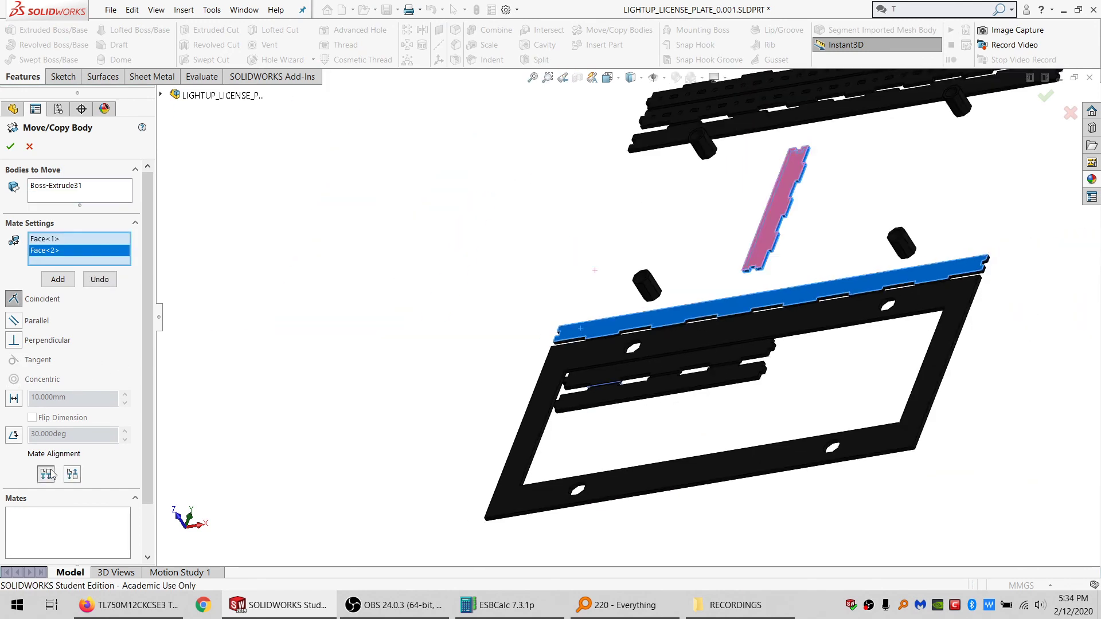
pyautogui.click(57, 279)
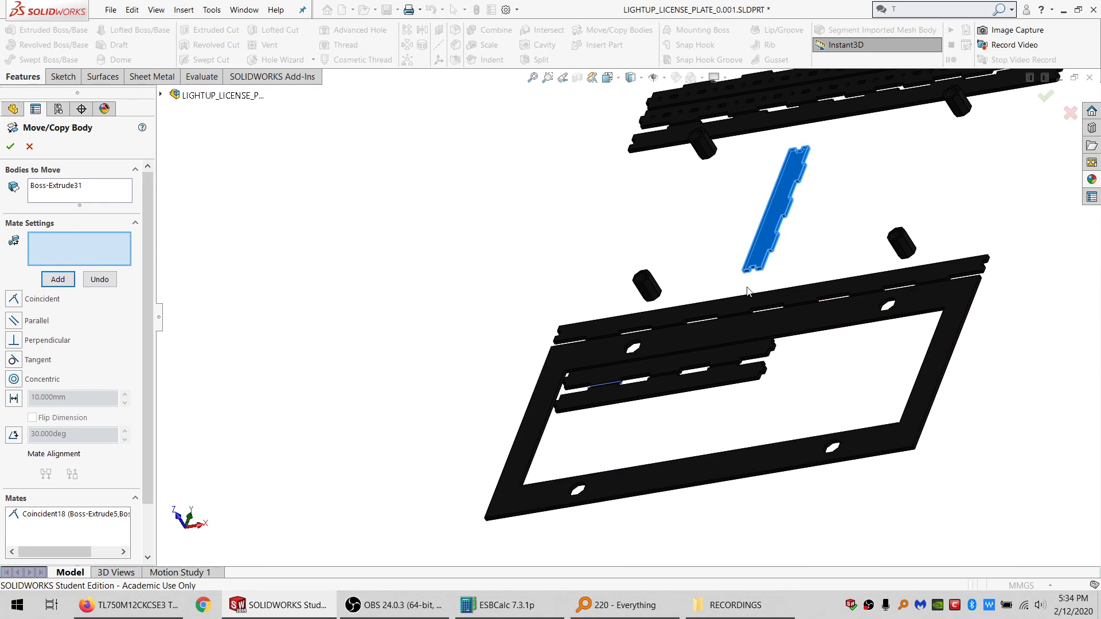
# Step: Add an aligned coincident mate between Boss-Extrude31's end tab face and the end tab face of the first flattened short wall
pyautogui.scroll(-5, 706, 300)
pyautogui.scroll(-5, 545, 450)
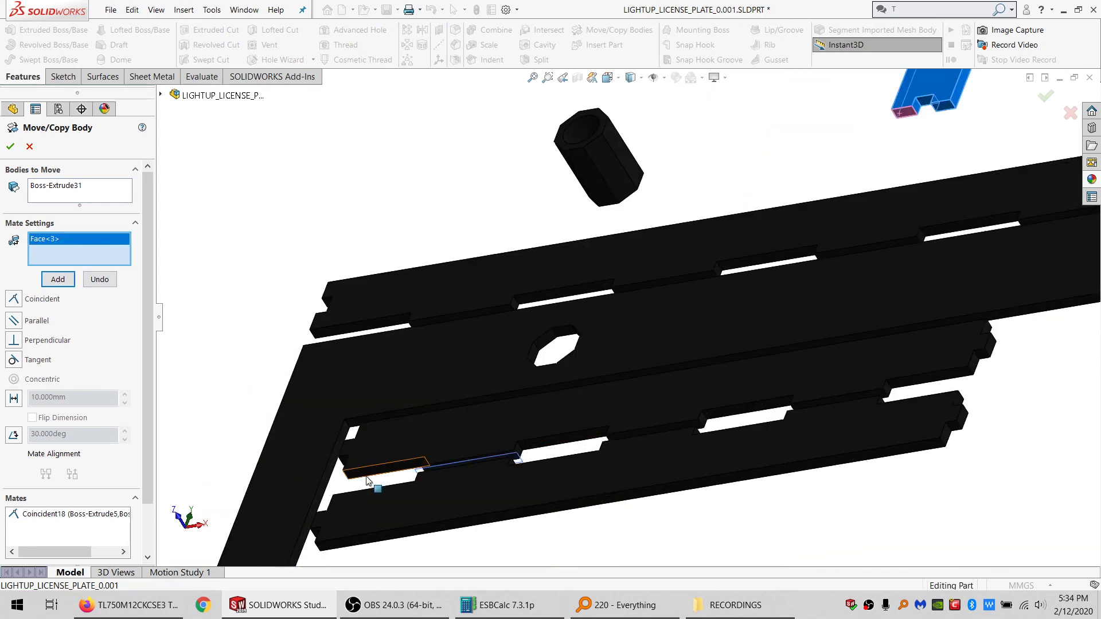
pyautogui.click(332, 451)
pyautogui.click(332, 453)
pyautogui.scroll(5, 321, 330)
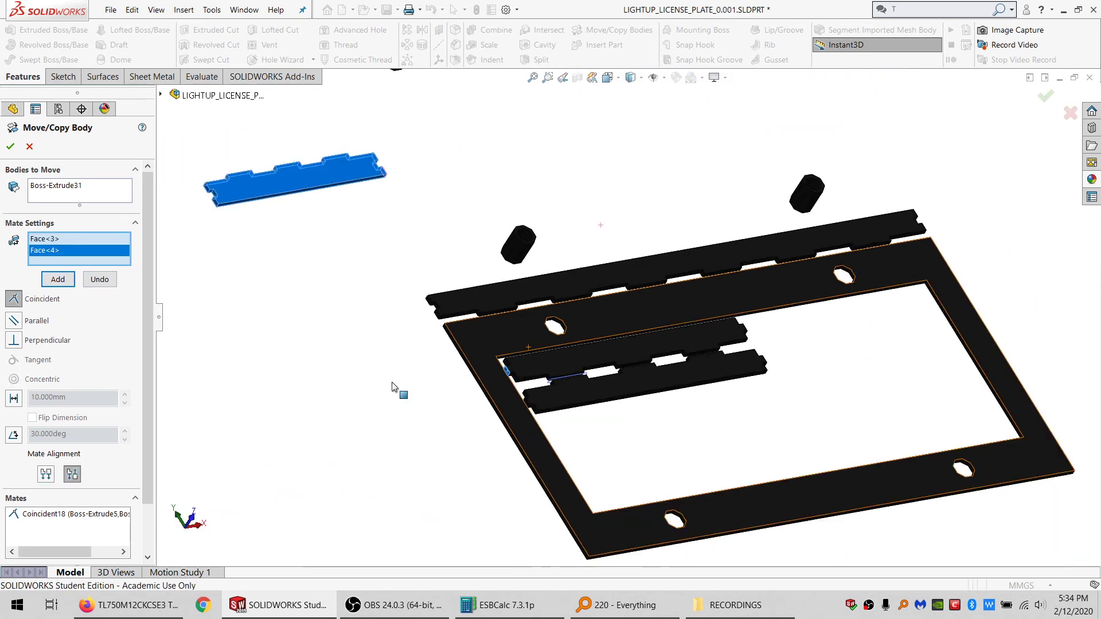
pyautogui.click(50, 478)
pyautogui.click(71, 280)
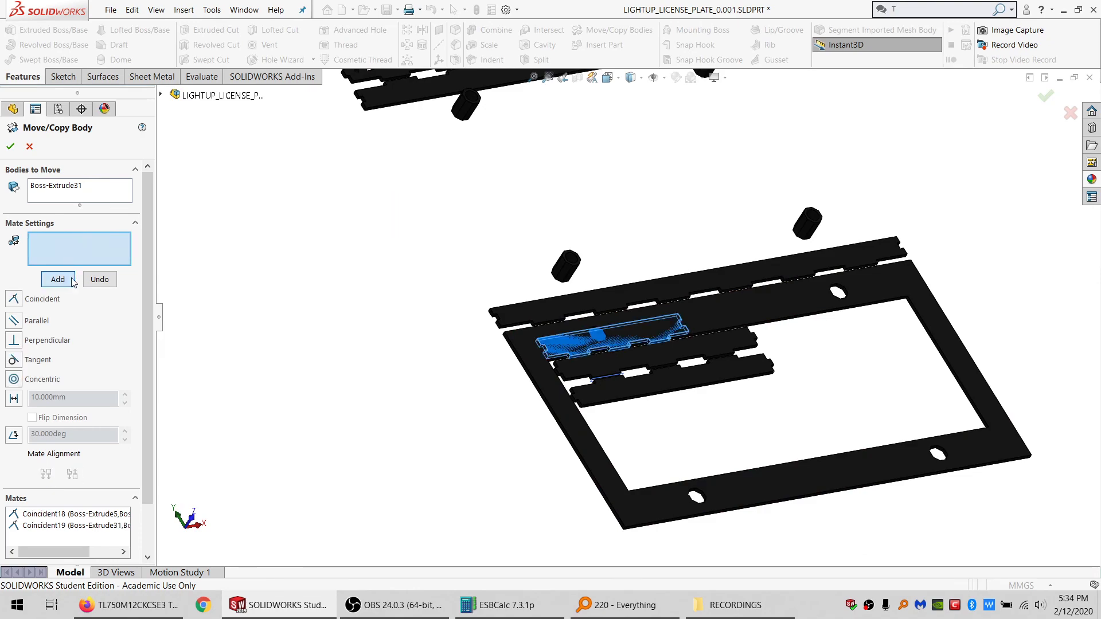
pyautogui.scroll(-6, 628, 393)
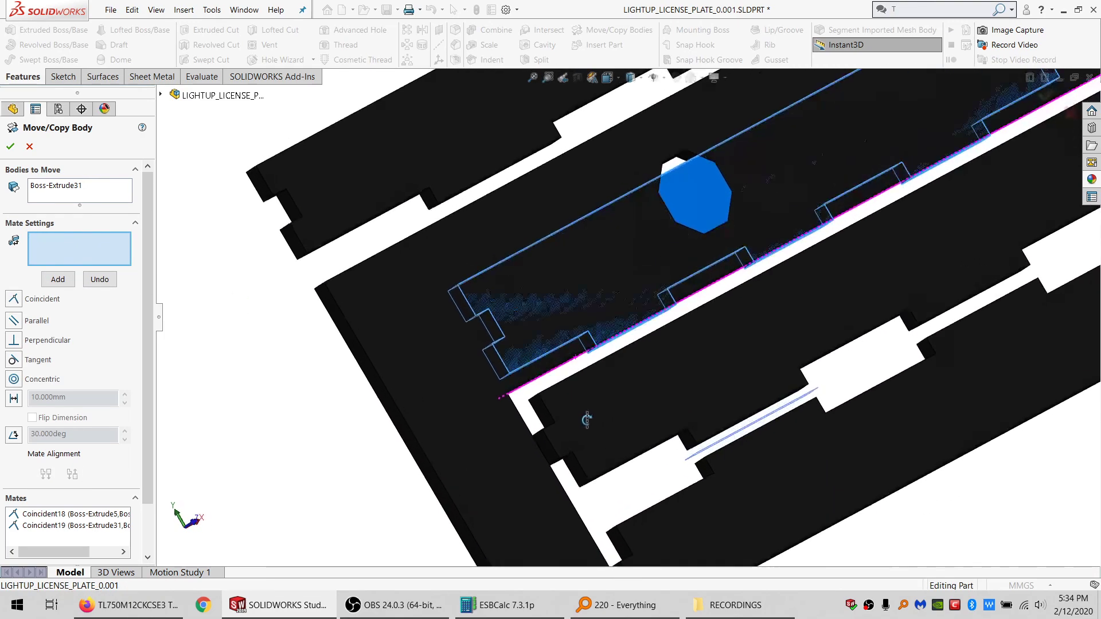
pyautogui.click(581, 355)
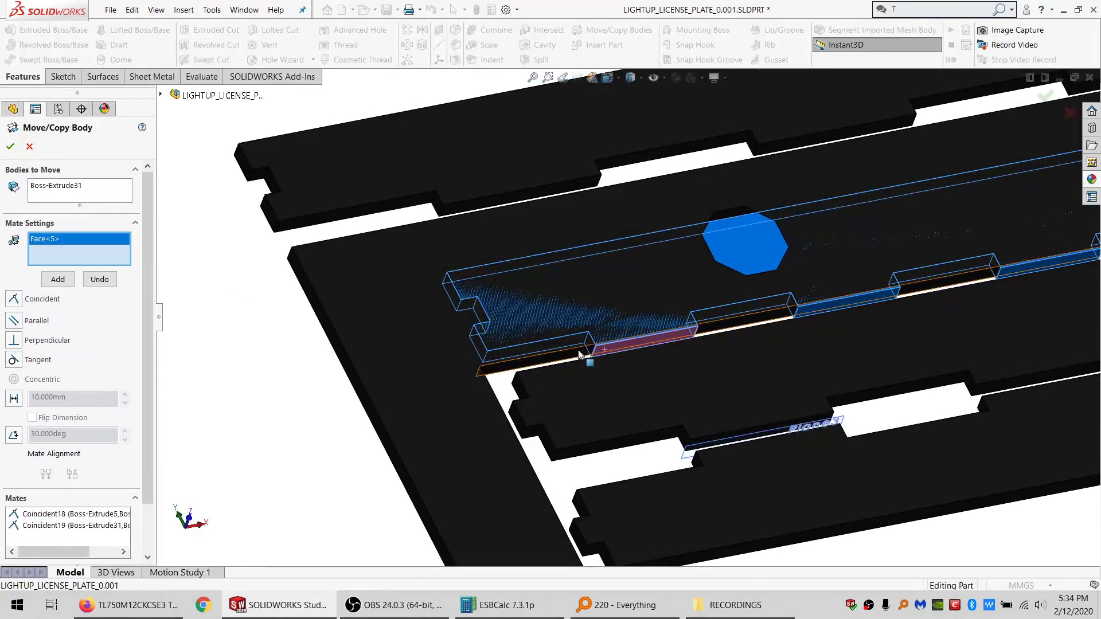
pyautogui.click(575, 357)
pyautogui.click(15, 400)
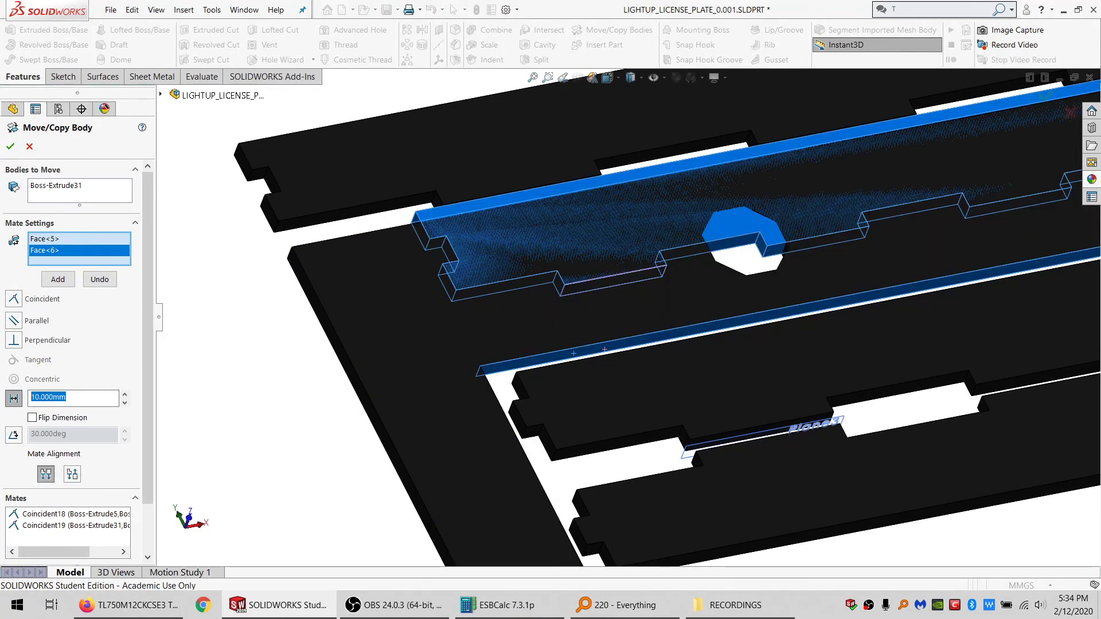
pyautogui.write('33')
pyautogui.press('Tab')
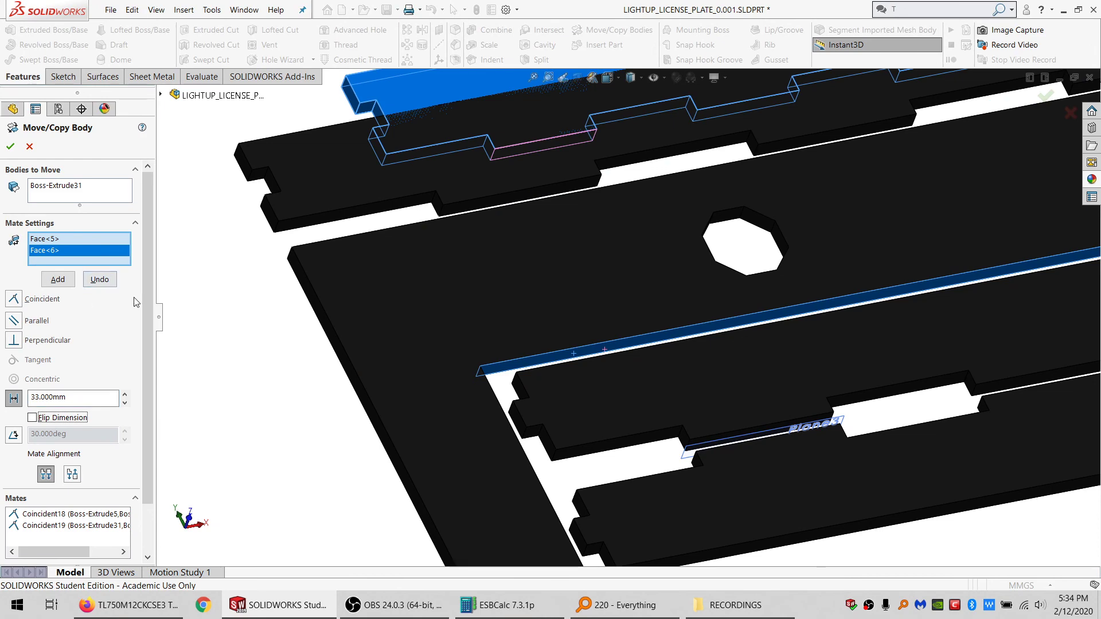
pyautogui.scroll(4, 625, 317)
pyautogui.click(78, 239)
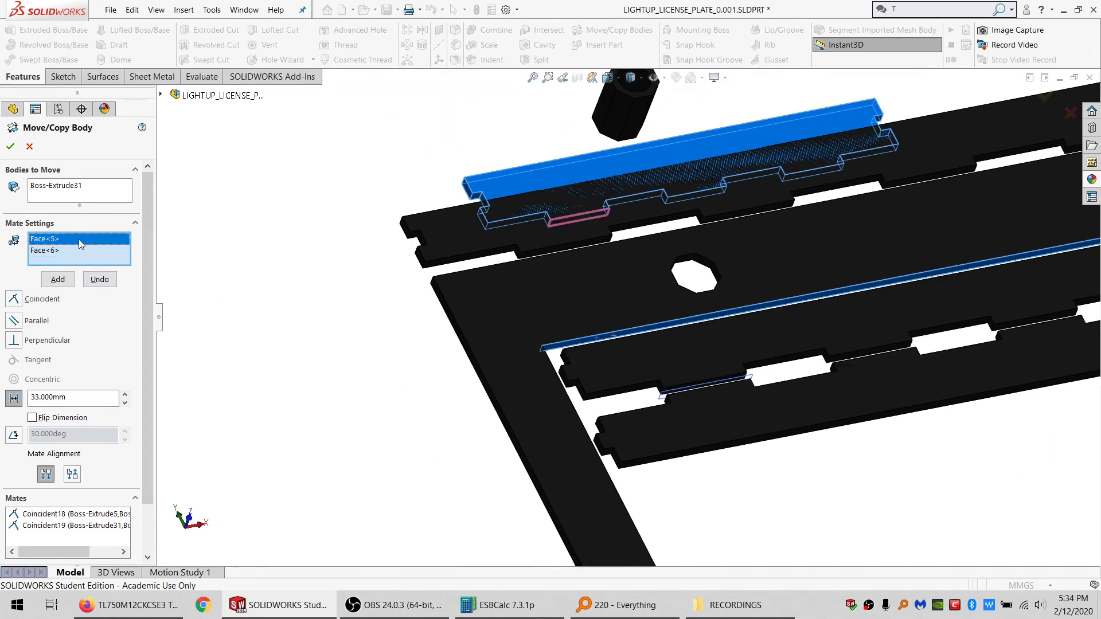
pyautogui.press('Delete')
pyautogui.click(68, 239)
pyautogui.press('Delete')
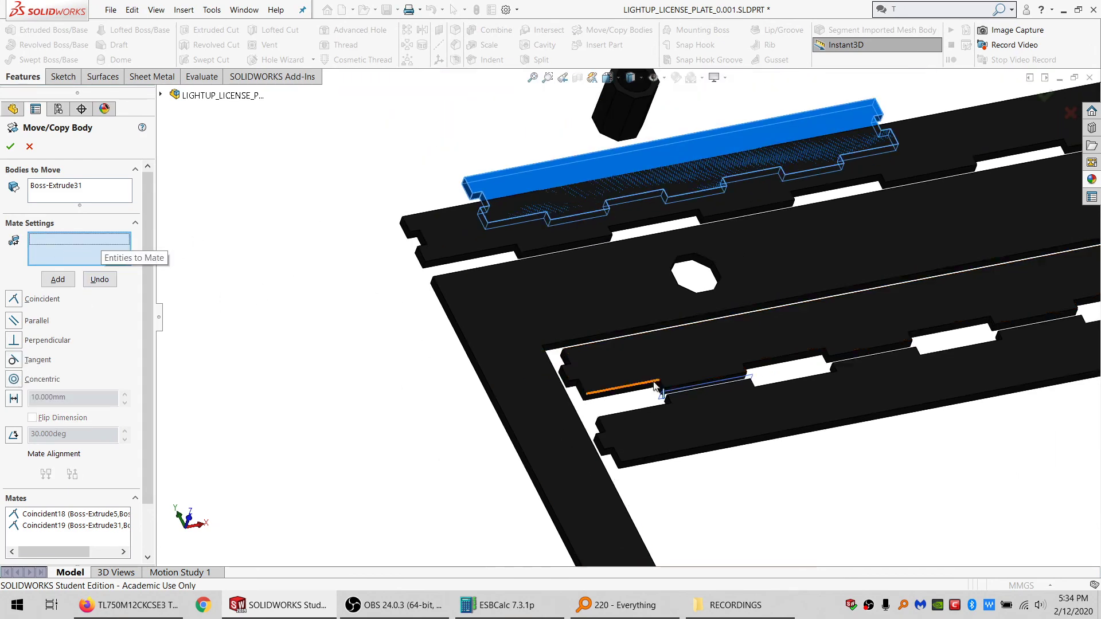
# Step: Add a distance mate between the mirrored short wall's long straight edge face and Boss-Extrude31's straight edge face, and finish the body move
pyautogui.click(635, 467)
pyautogui.moveTo(635, 468); pyautogui.dragTo(507, 188, button='middle')
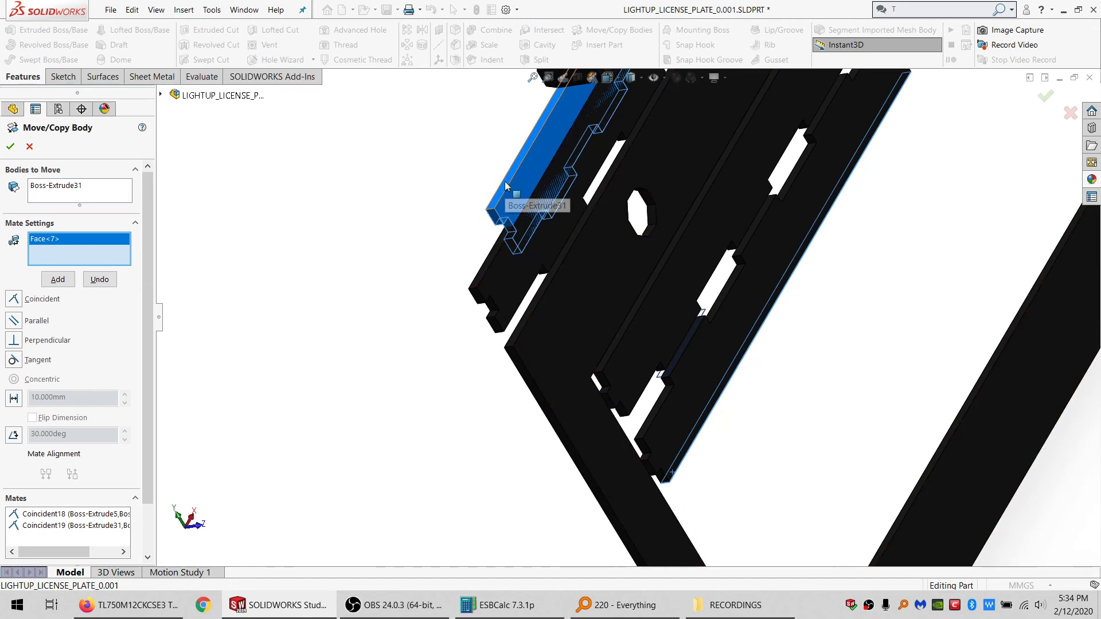
pyautogui.click(505, 182)
pyautogui.moveTo(672, 428); pyautogui.dragTo(592, 395, button='middle')
pyautogui.click(14, 399)
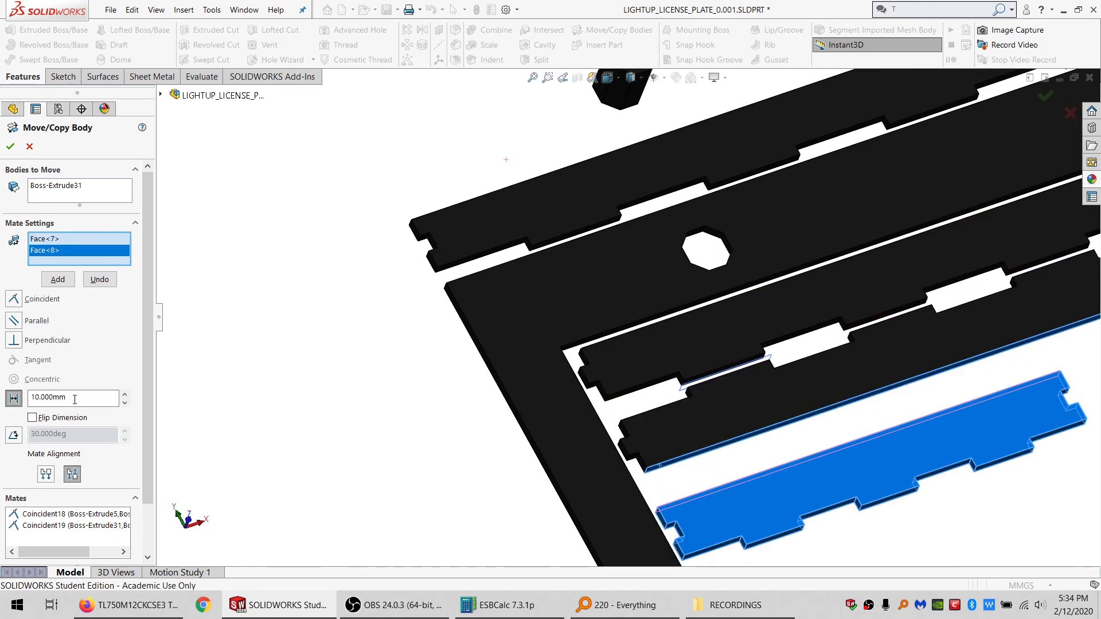
pyautogui.press('Return')
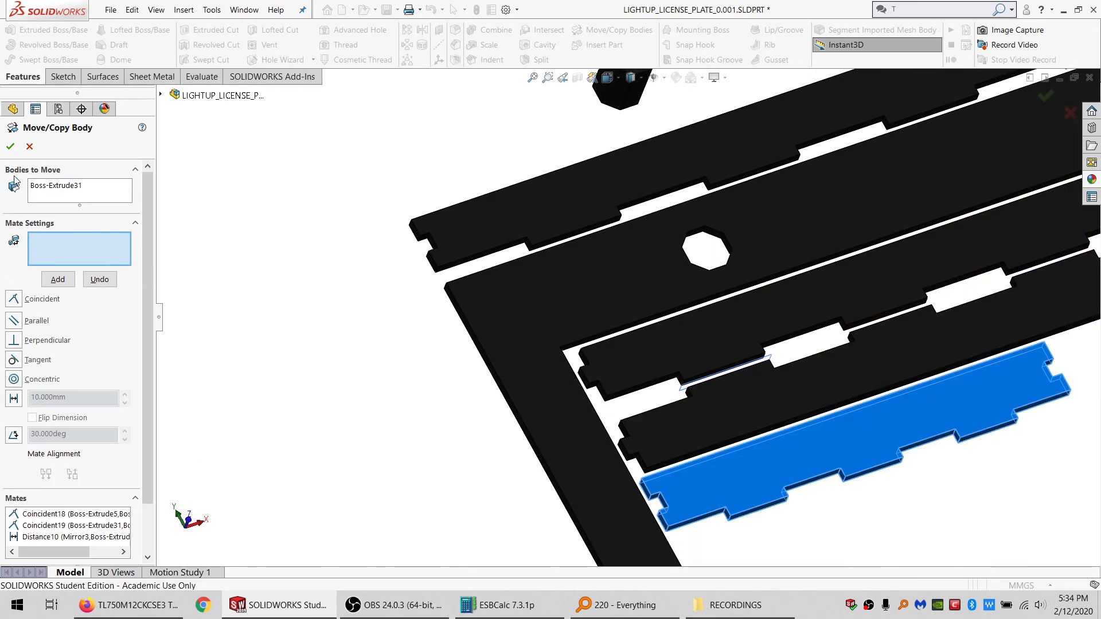
pyautogui.click(11, 146)
pyautogui.moveTo(898, 541); pyautogui.dragTo(701, 396, button='middle')
pyautogui.scroll(1, 702, 395)
pyautogui.scroll(-6, 630, 379)
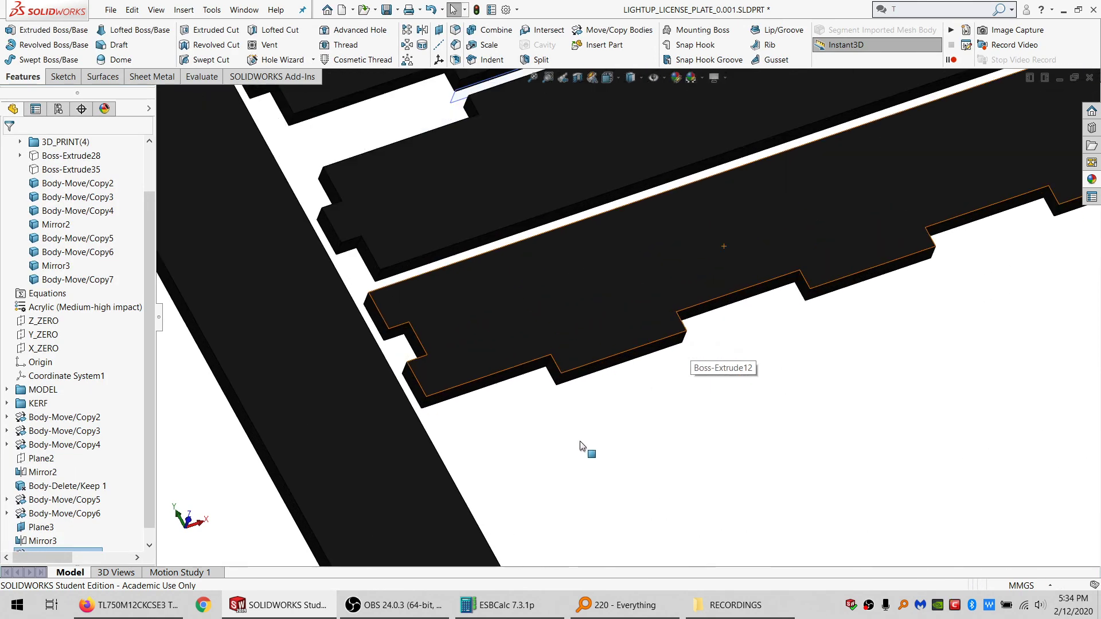
# Step: Create a reference plane offset 1 mm outward from an outer tab face of the newly flattened wall Body-Move/Copy7
pyautogui.click(577, 370)
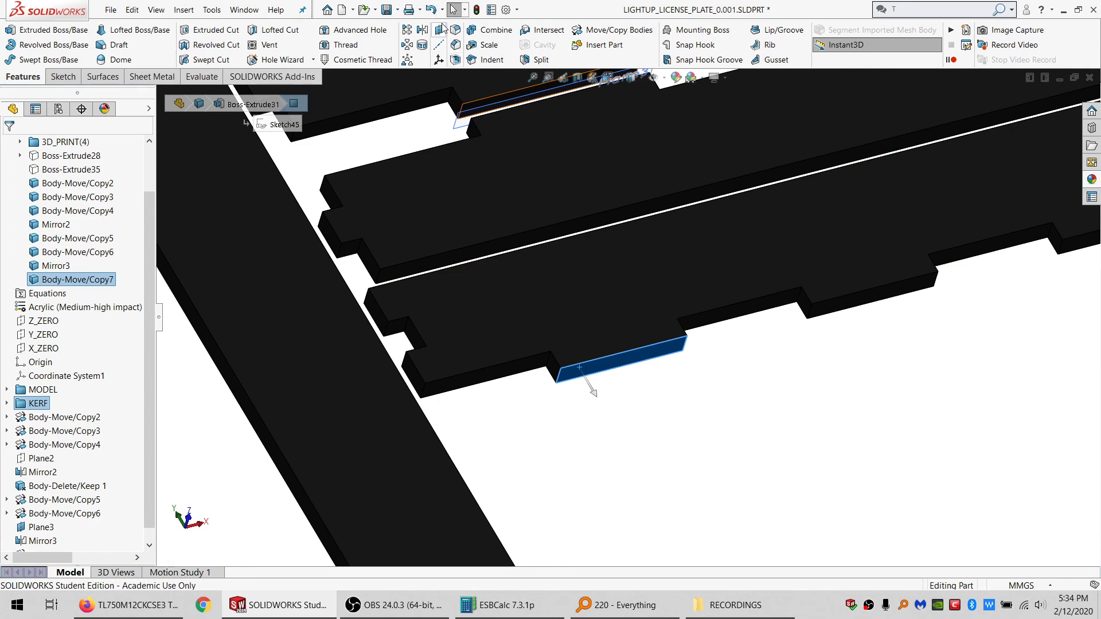
pyautogui.click(440, 30)
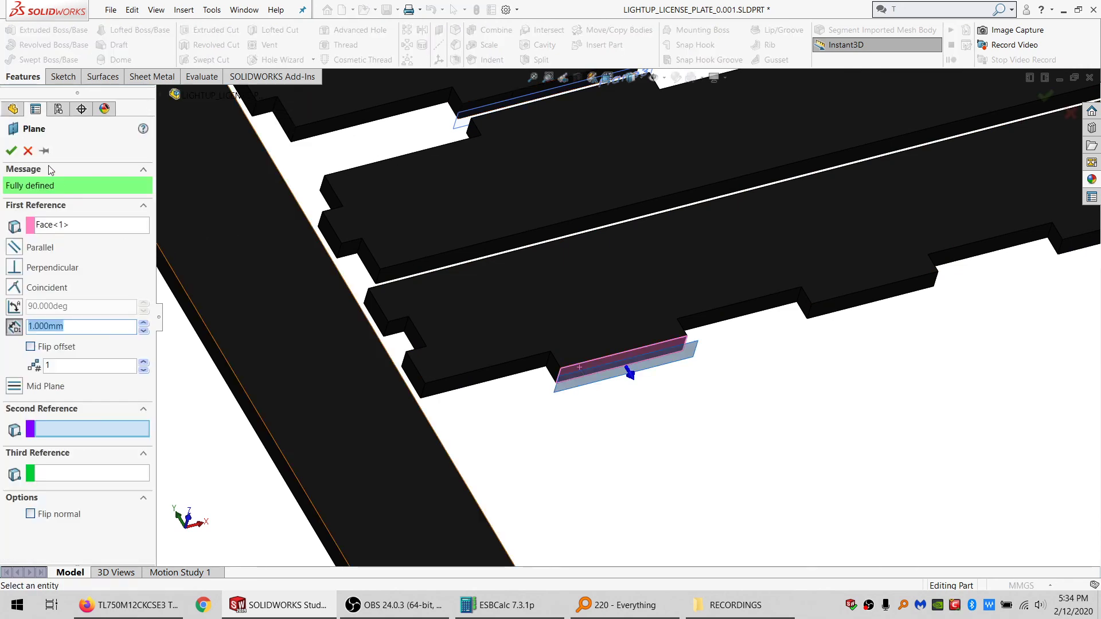
pyautogui.click(11, 151)
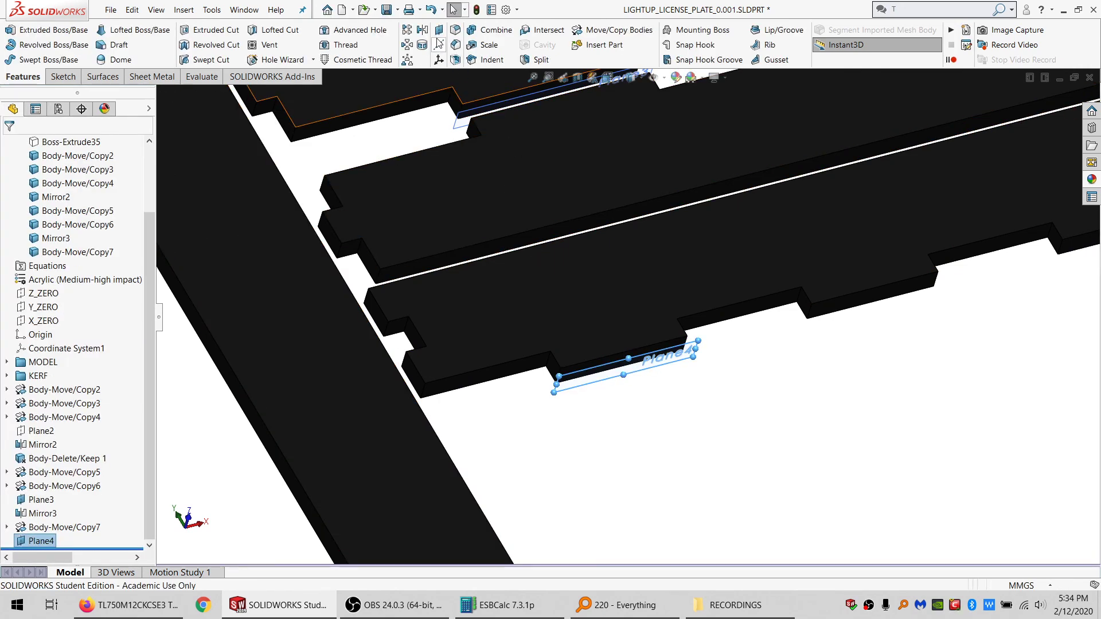
# Step: Mirror the flattened wall body Body-Move/Copy7 about the new Plane4
pyautogui.click(422, 30)
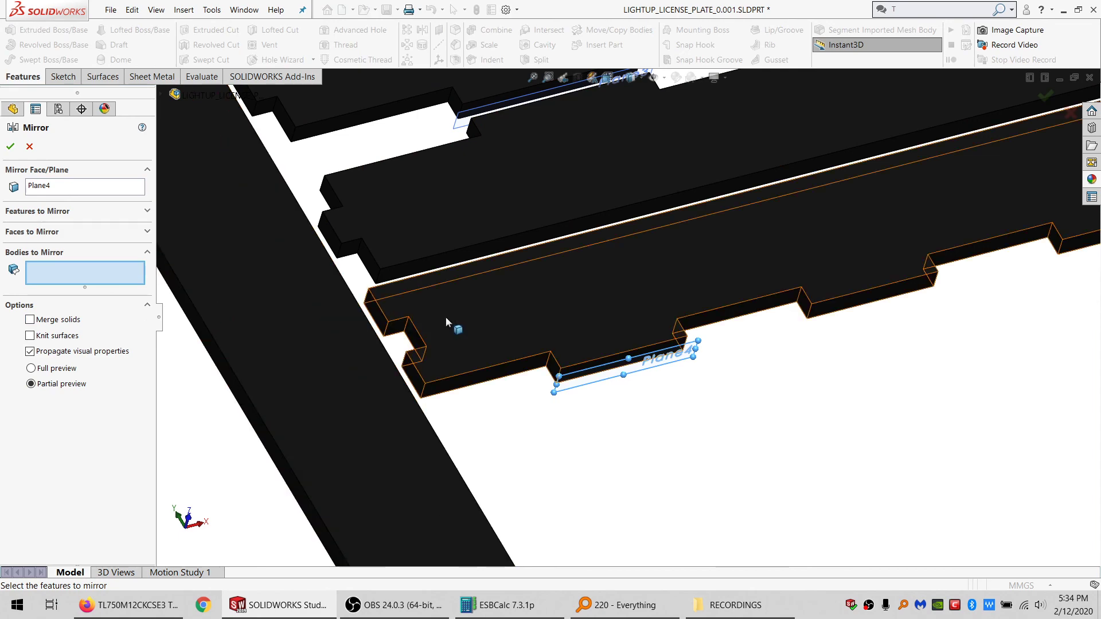
pyautogui.click(483, 319)
pyautogui.scroll(2, 526, 315)
pyautogui.click(11, 148)
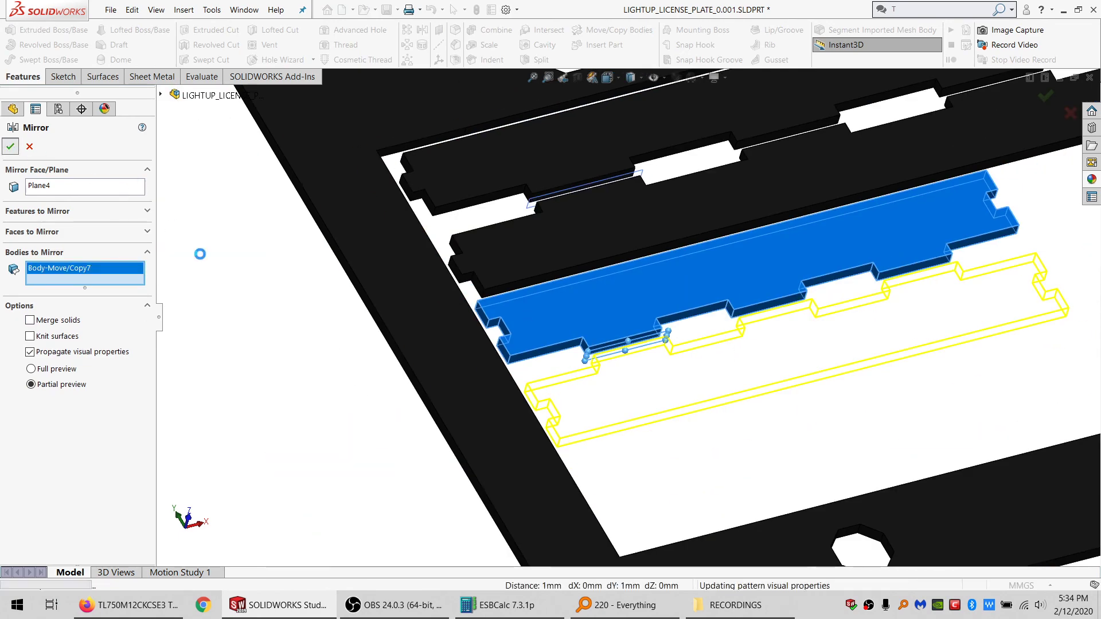
pyautogui.scroll(5, 820, 275)
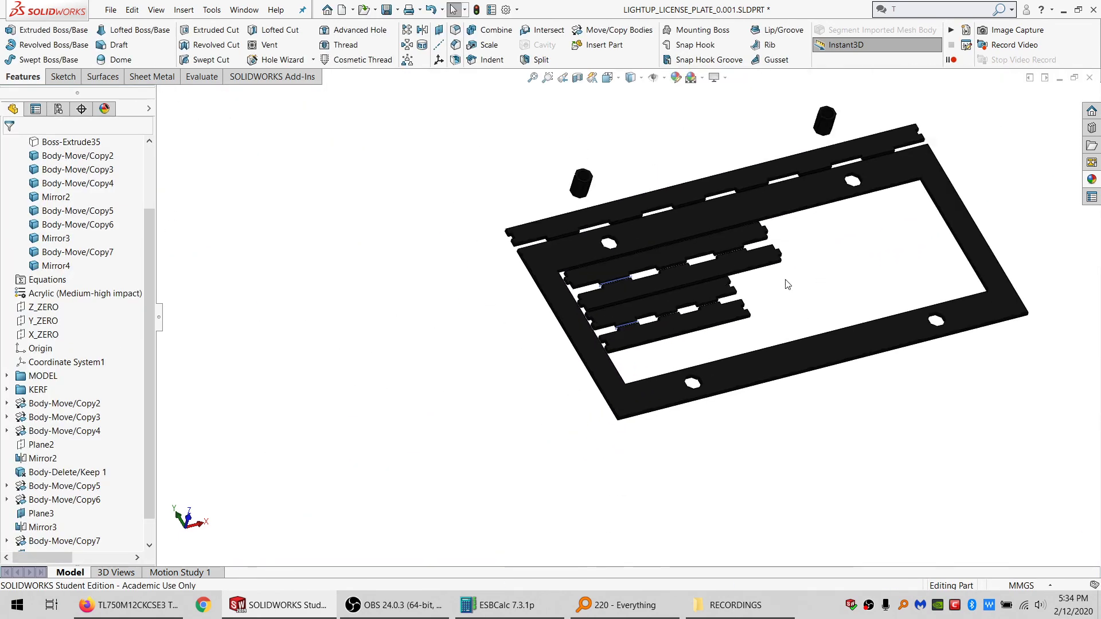
# Step: Show all the hidden bodies in the Solid Bodies folder
pyautogui.scroll(4, 715, 251)
pyautogui.scroll(-2, 664, 249)
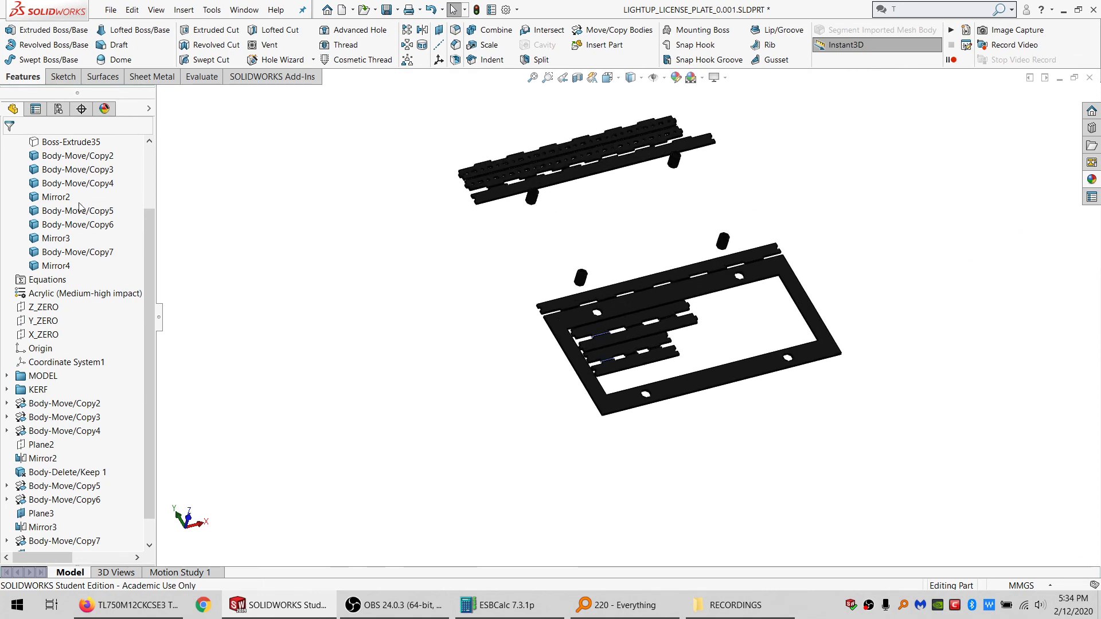
pyautogui.scroll(2, 81, 207)
pyautogui.click(55, 183)
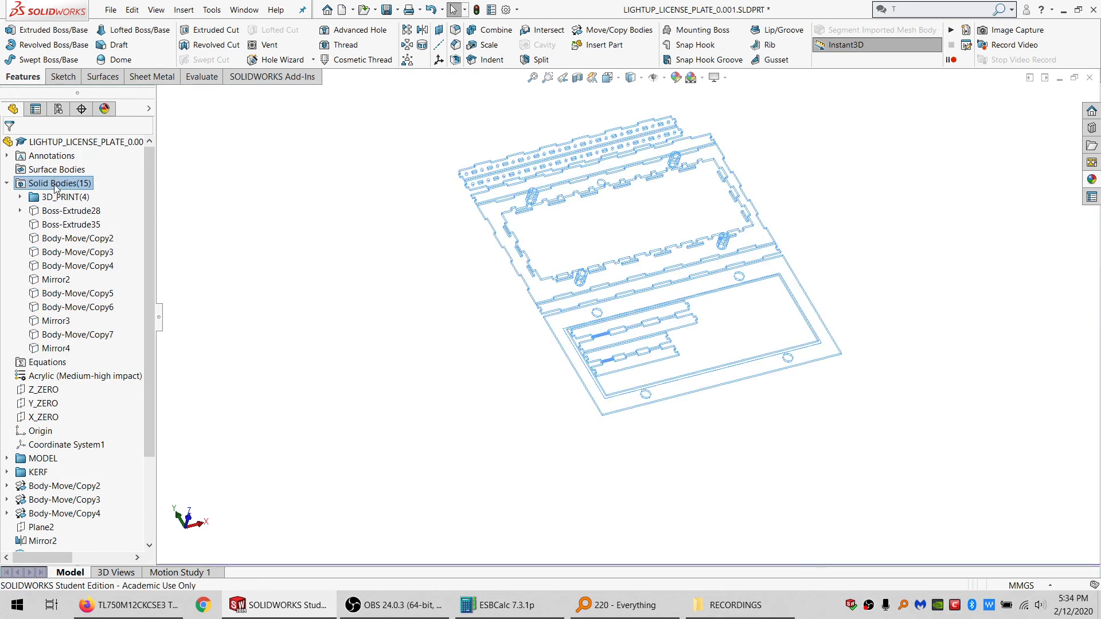
pyautogui.rightClick(56, 187)
pyautogui.click(98, 174)
pyautogui.scroll(-3, 628, 245)
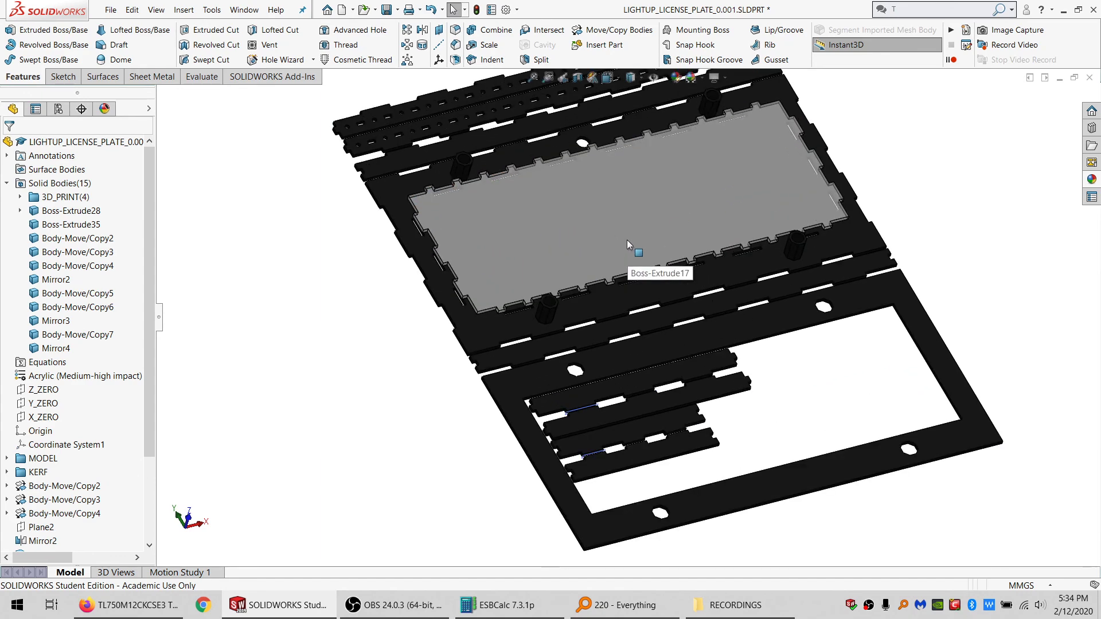
# Step: Begin moving the clear toothed panel Boss-Extrude28 with a 10 mm anti-aligned distance mate between its short-side tab face and the base plate's end face
pyautogui.scroll(2, 627, 241)
pyautogui.click(609, 234)
pyautogui.scroll(2, 659, 237)
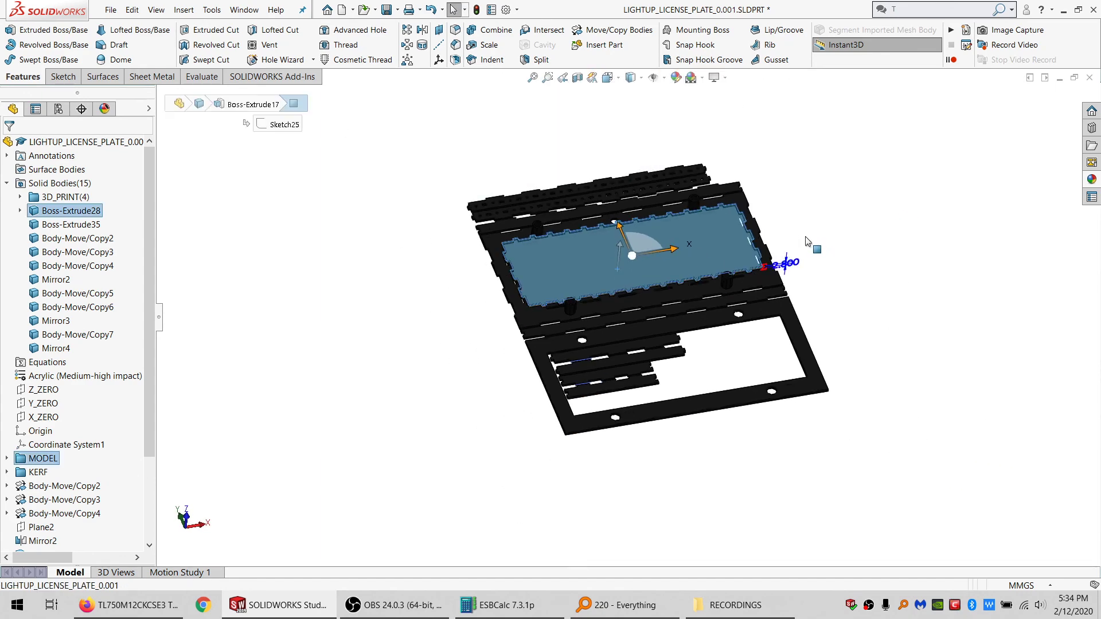
pyautogui.scroll(-2, 805, 241)
pyautogui.click(618, 30)
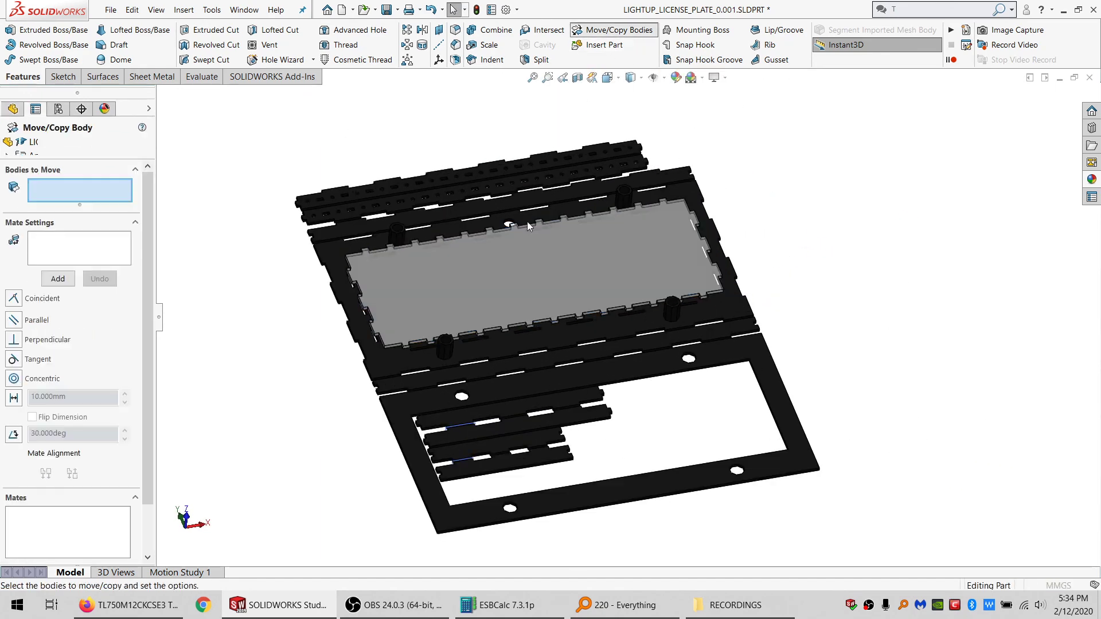
pyautogui.click(352, 274)
pyautogui.scroll(-5, 401, 310)
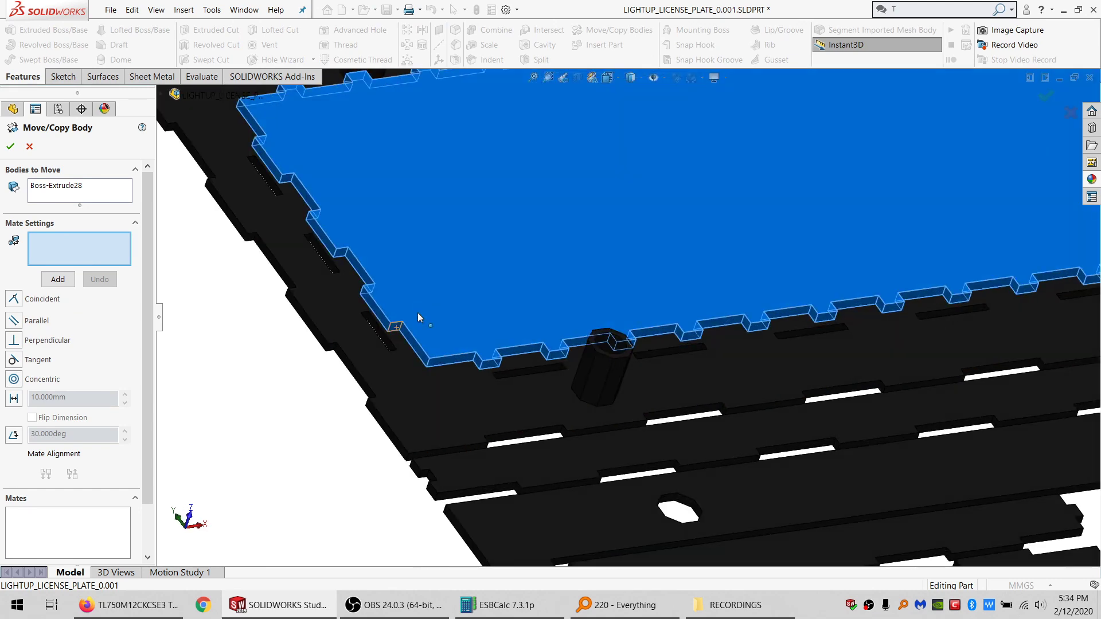
pyautogui.scroll(5, 727, 324)
pyautogui.scroll(-5, 763, 326)
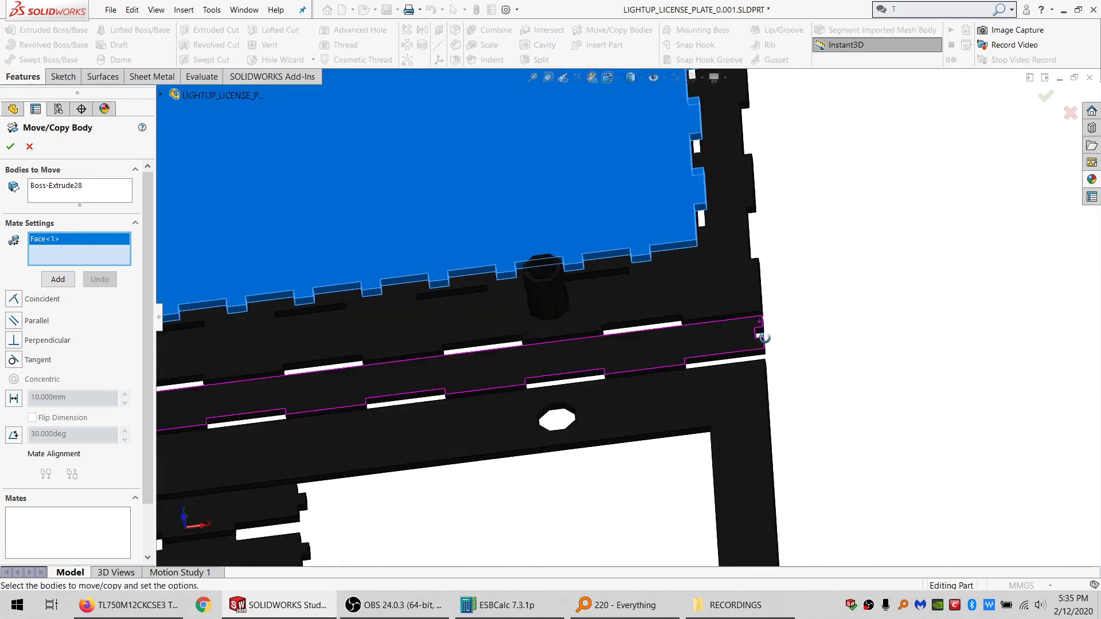
pyautogui.click(776, 302)
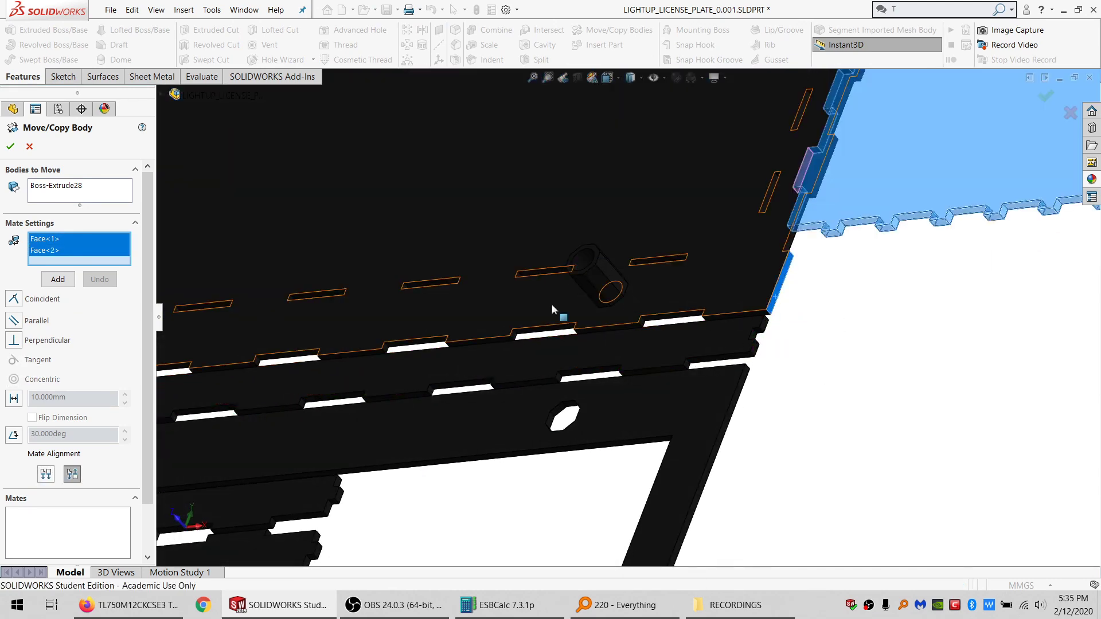
pyautogui.click(14, 398)
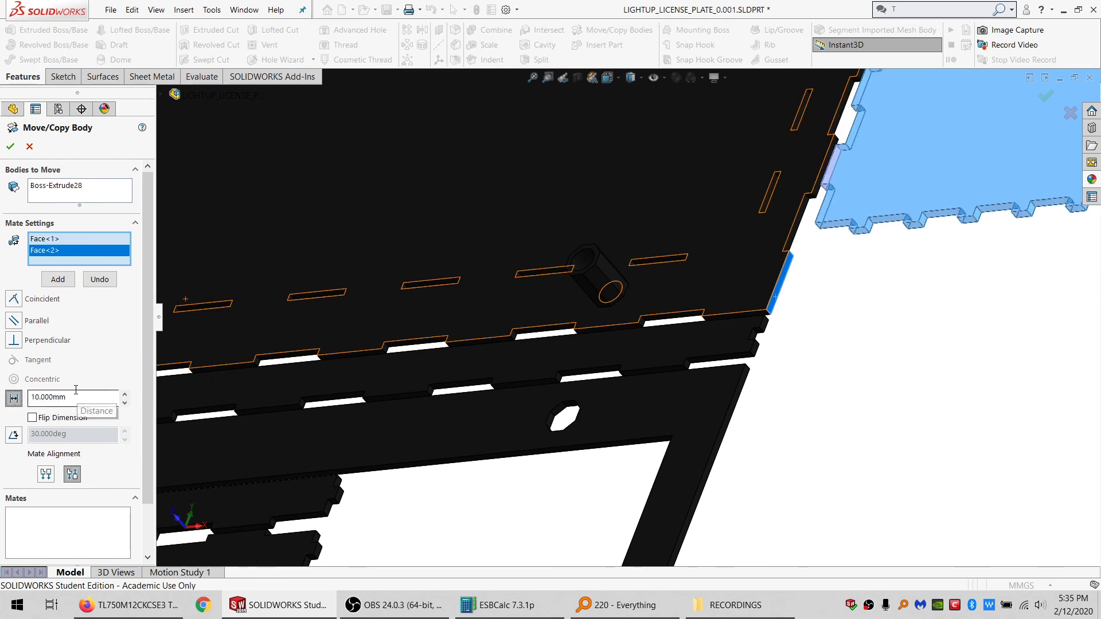
pyautogui.click(50, 283)
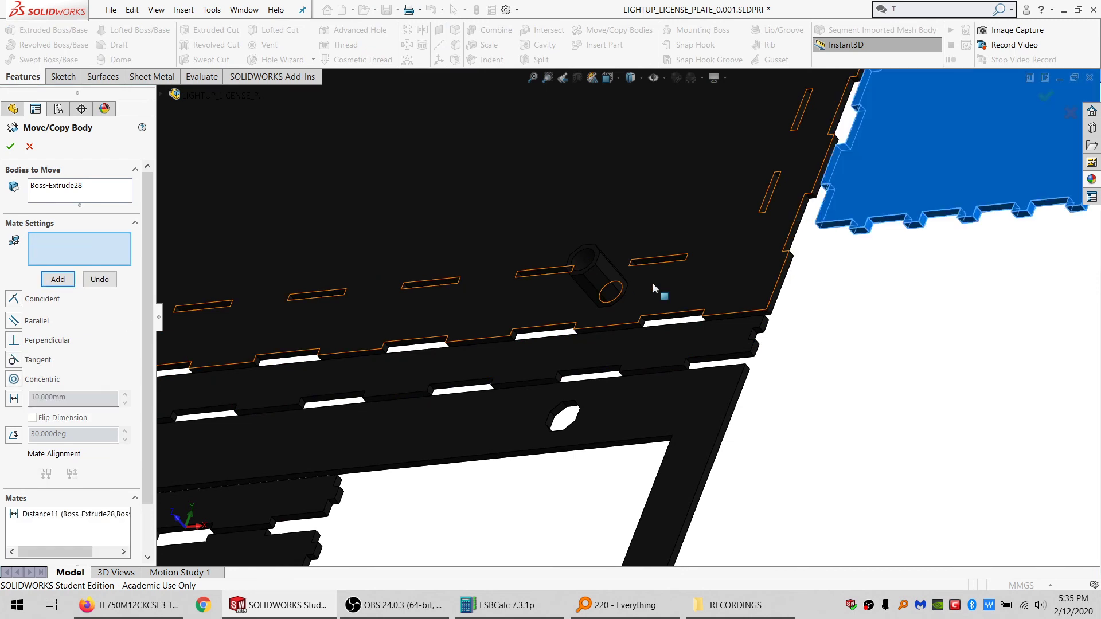
# Step: Add a coincident mate between the base plate's long-edge tab face and the clear panel's long-edge tab face
pyautogui.click(764, 315)
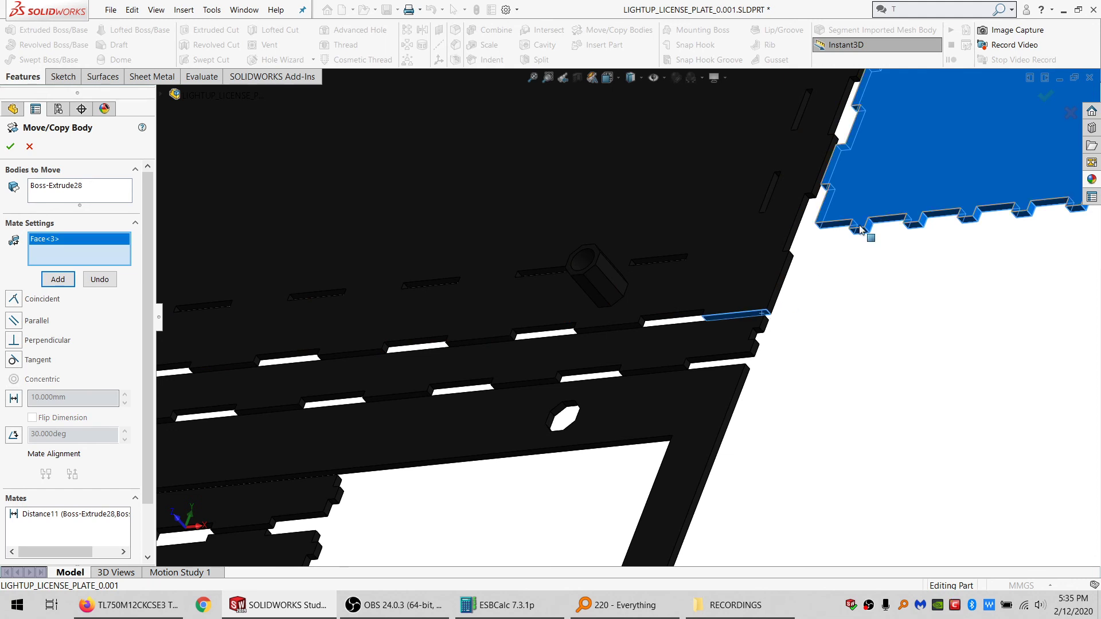
pyautogui.click(858, 235)
pyautogui.click(57, 279)
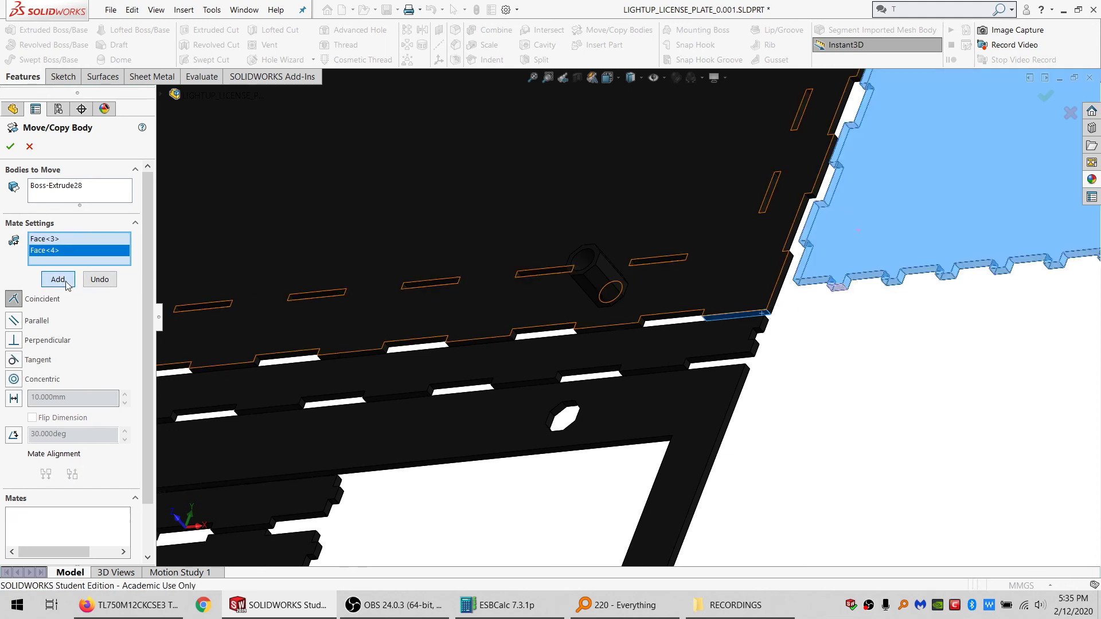
# Step: Add an aligned coincident mate between the broad faces of the base plate and the clear panel, and finish the body move
pyautogui.click(750, 288)
pyautogui.click(889, 232)
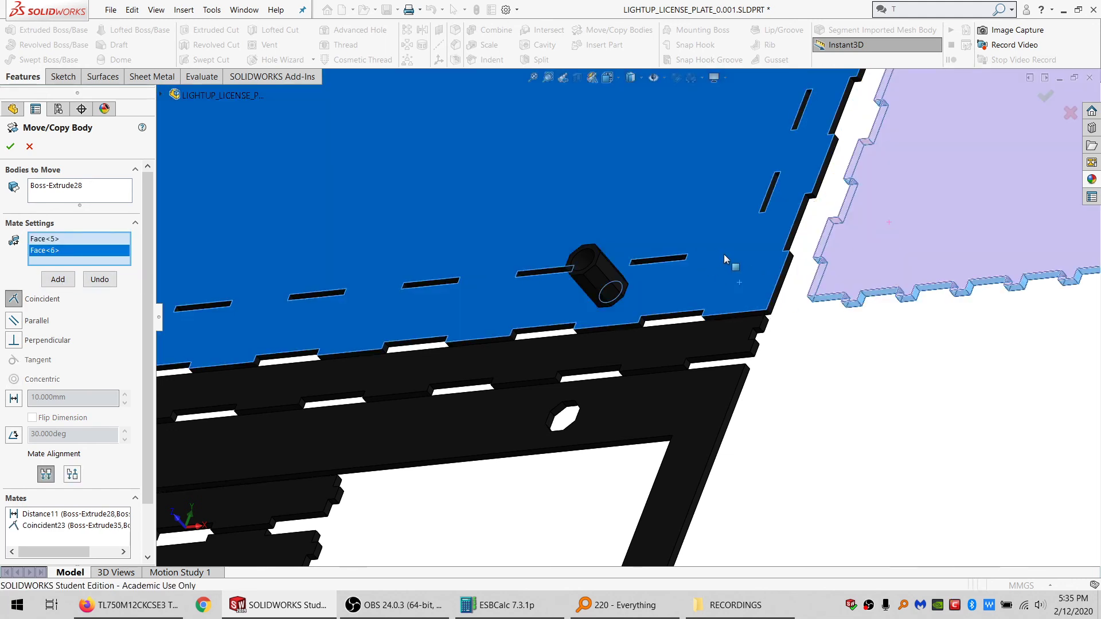
pyautogui.click(57, 279)
pyautogui.click(11, 147)
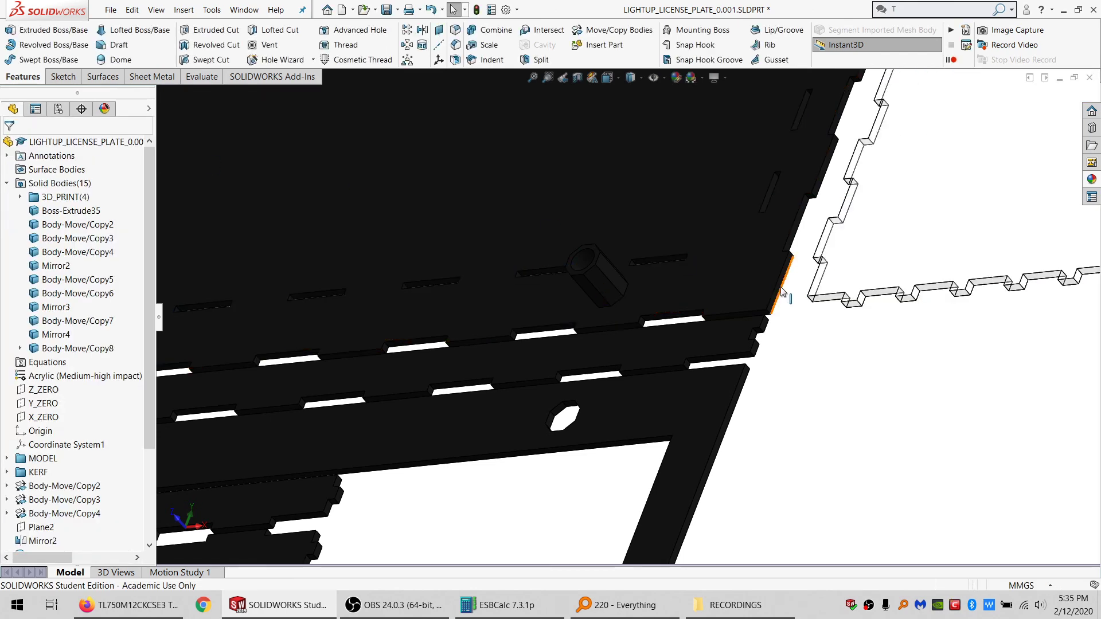
# Step: Examine the layout of the flattened walls, frame, base plate and clear panel for bodies that still need moving
pyautogui.scroll(5, 746, 304)
pyautogui.scroll(-1, 622, 342)
pyautogui.moveTo(622, 342); pyautogui.dragTo(704, 355, button='middle')
pyautogui.scroll(-2, 564, 345)
pyautogui.moveTo(548, 326); pyautogui.dragTo(553, 277, button='middle')
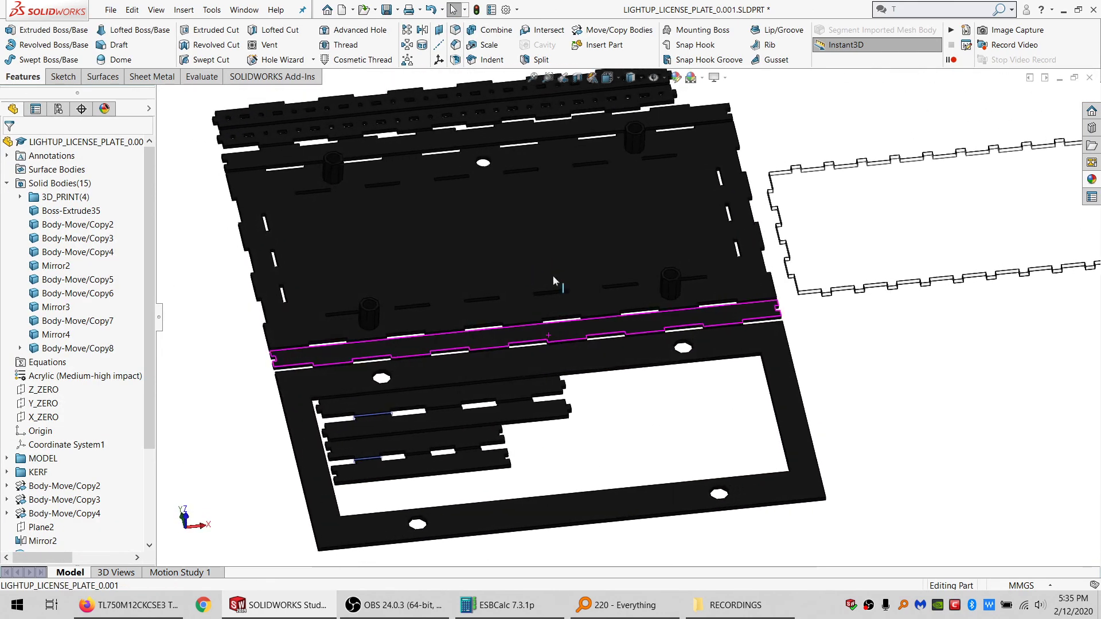
pyautogui.scroll(2, 638, 317)
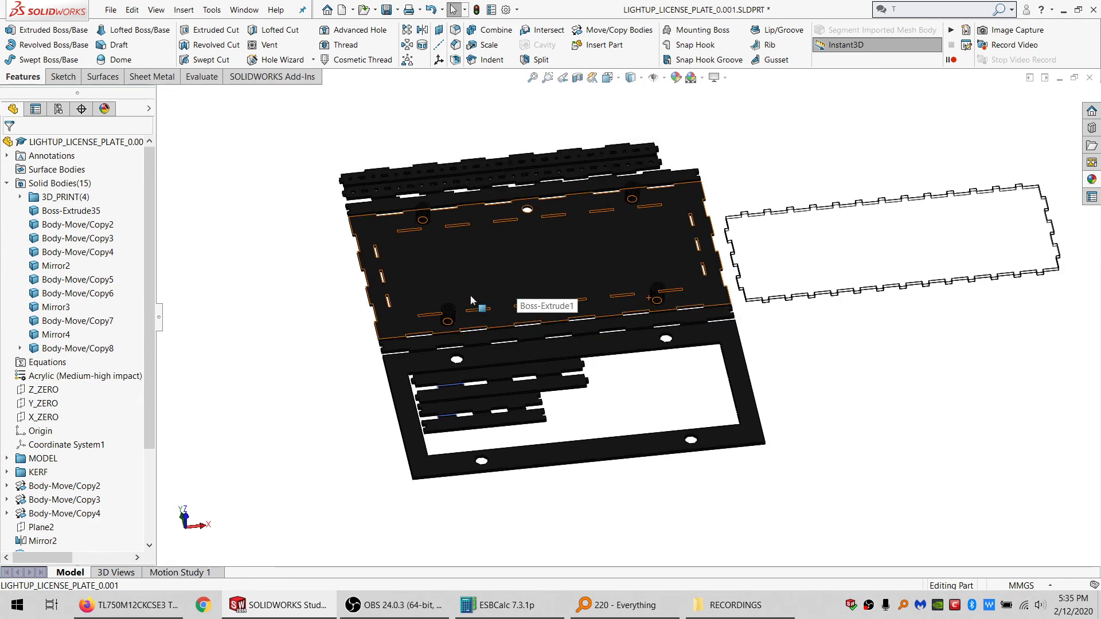
pyautogui.scroll(-2, 436, 322)
pyautogui.scroll(-2, 453, 353)
pyautogui.scroll(3, 532, 340)
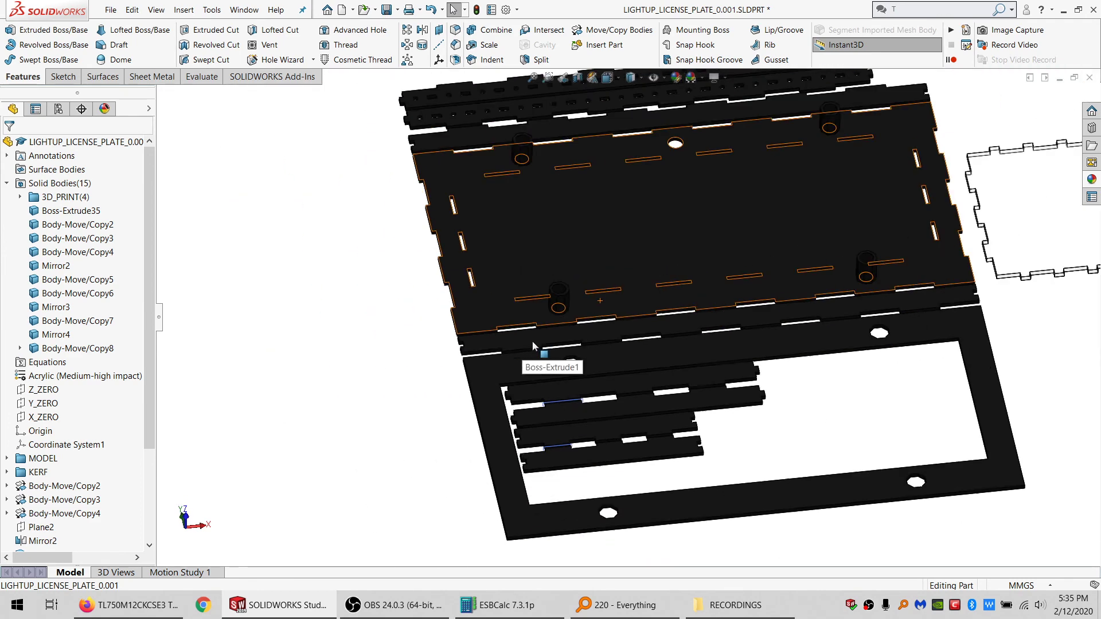
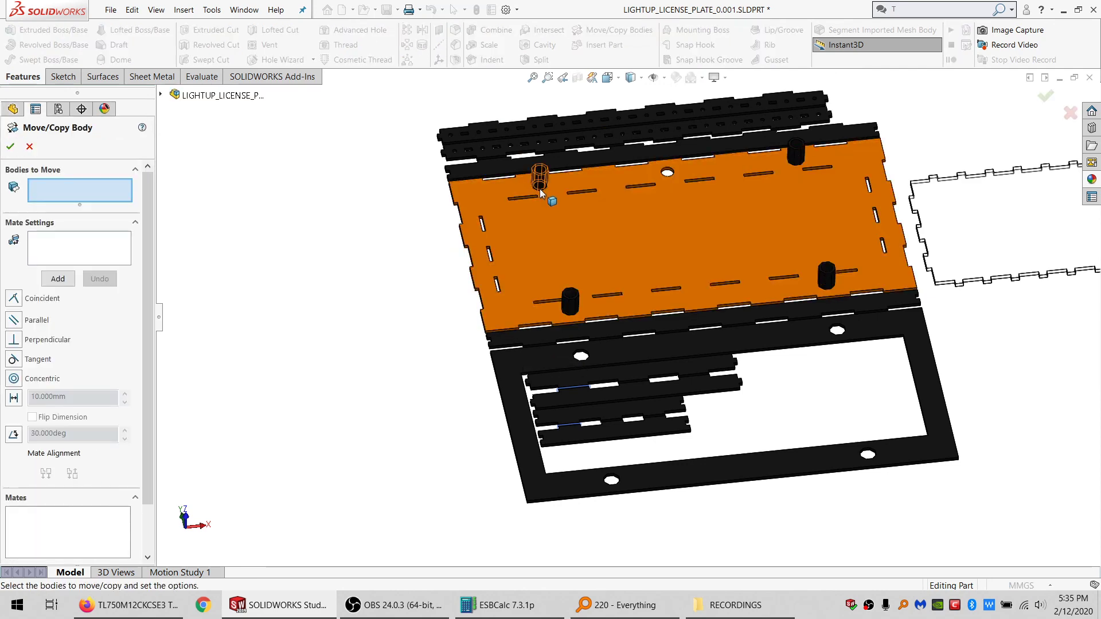
# Step: Begin moving the spacer Boss-Extrude20[4] with an aligned coincident mate between its flat side face and the clear panel's short-side edge face
pyautogui.click(539, 178)
pyautogui.scroll(-5, 566, 207)
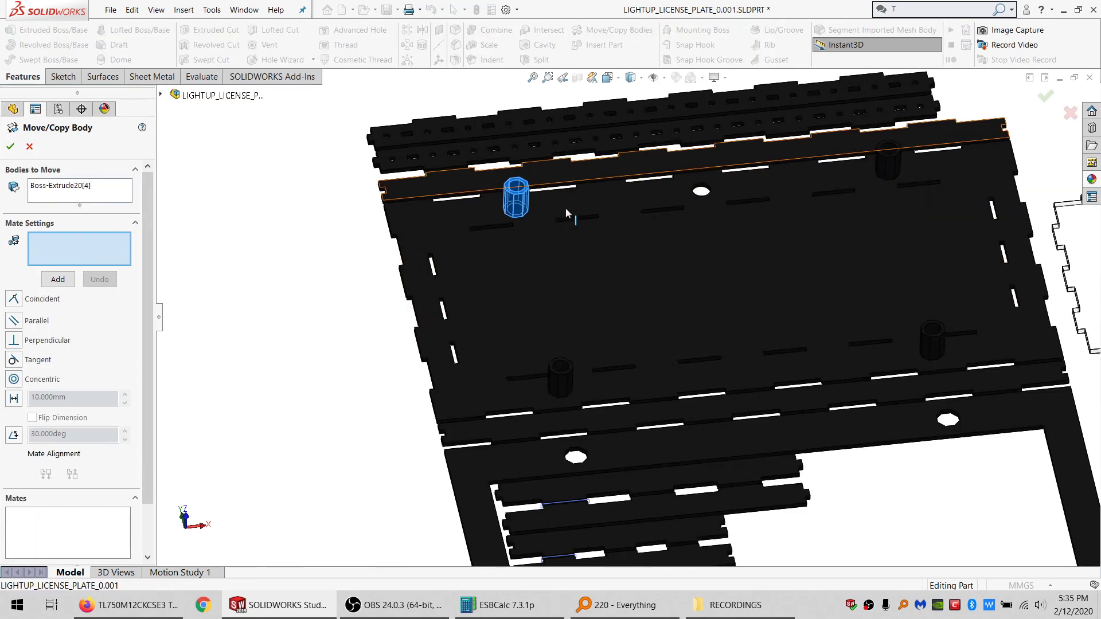
pyautogui.moveTo(466, 230); pyautogui.dragTo(478, 231, button='middle')
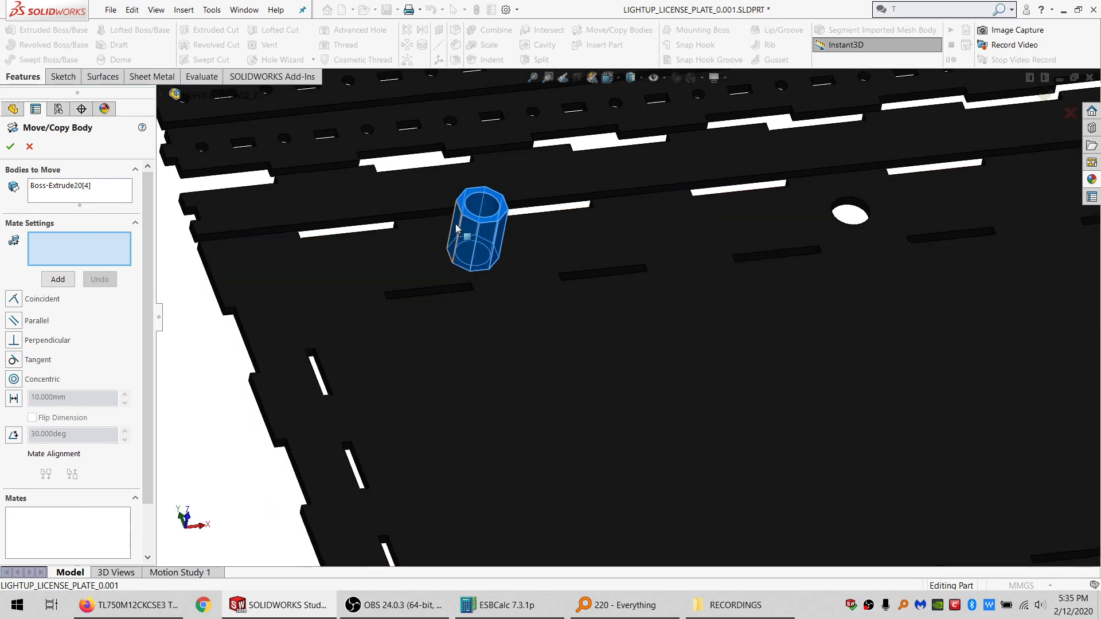
pyautogui.click(457, 228)
pyautogui.scroll(5, 917, 331)
pyautogui.scroll(-6, 917, 332)
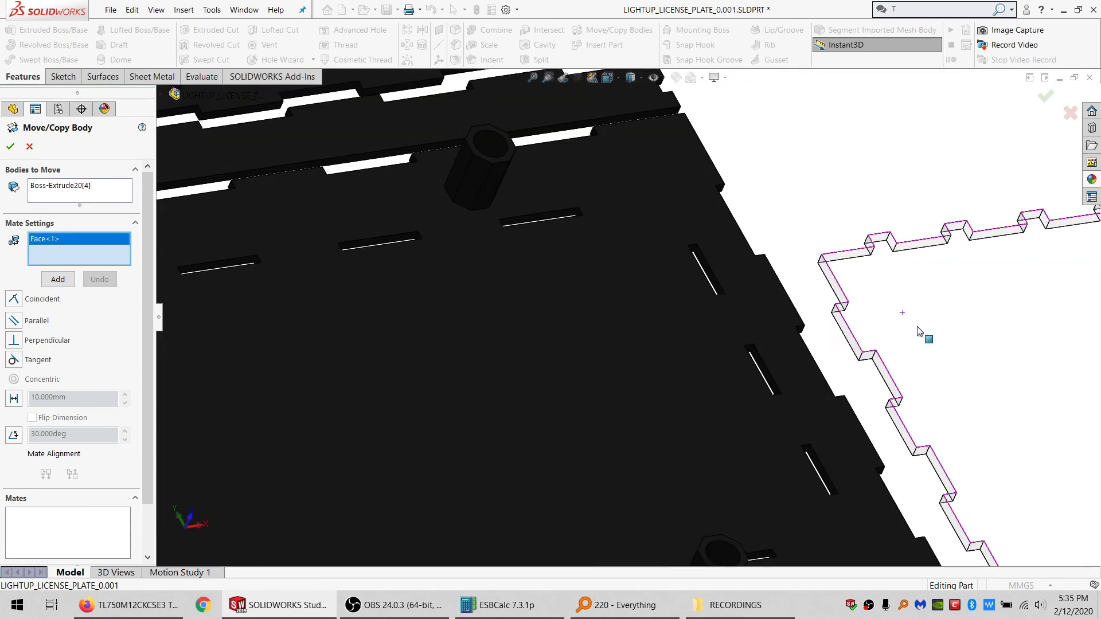
pyautogui.click(842, 330)
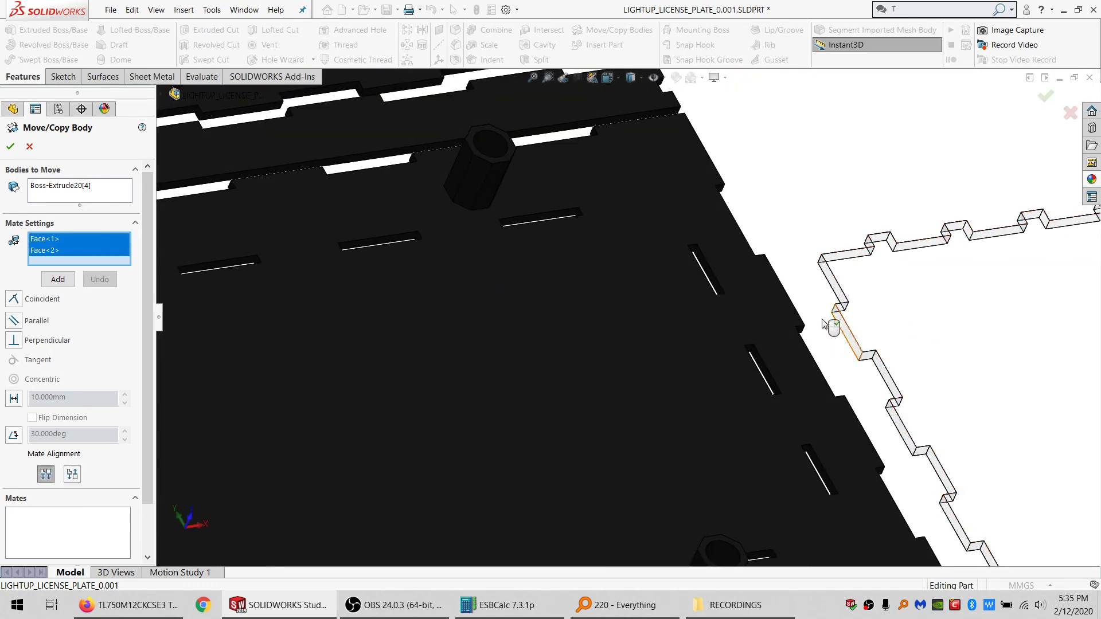
pyautogui.click(58, 279)
# Step: Add a 10 mm distance mate between another flat side of the spacer and the clear panel's long-edge tooth face
pyautogui.click(787, 148)
pyautogui.moveTo(787, 148); pyautogui.dragTo(890, 346, button='middle')
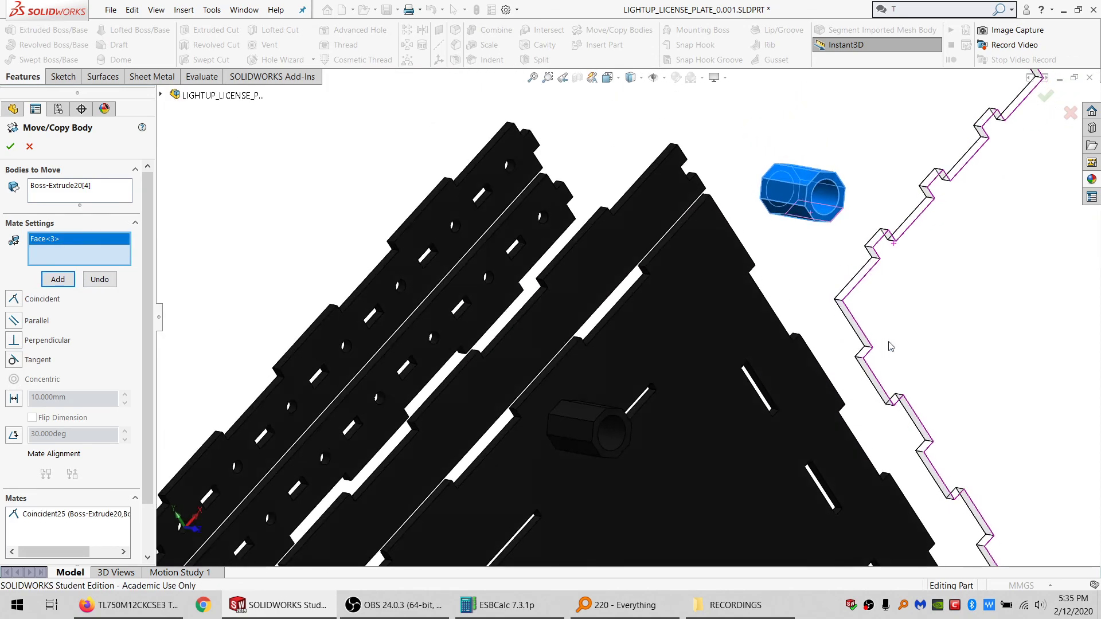
pyautogui.click(875, 244)
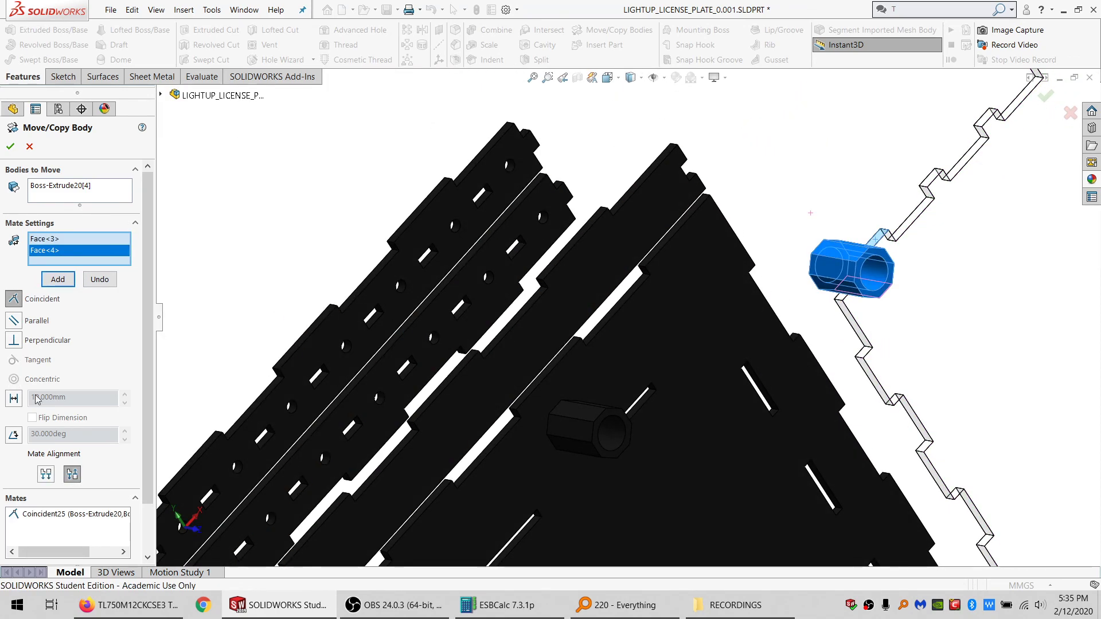
pyautogui.click(14, 397)
pyautogui.click(58, 279)
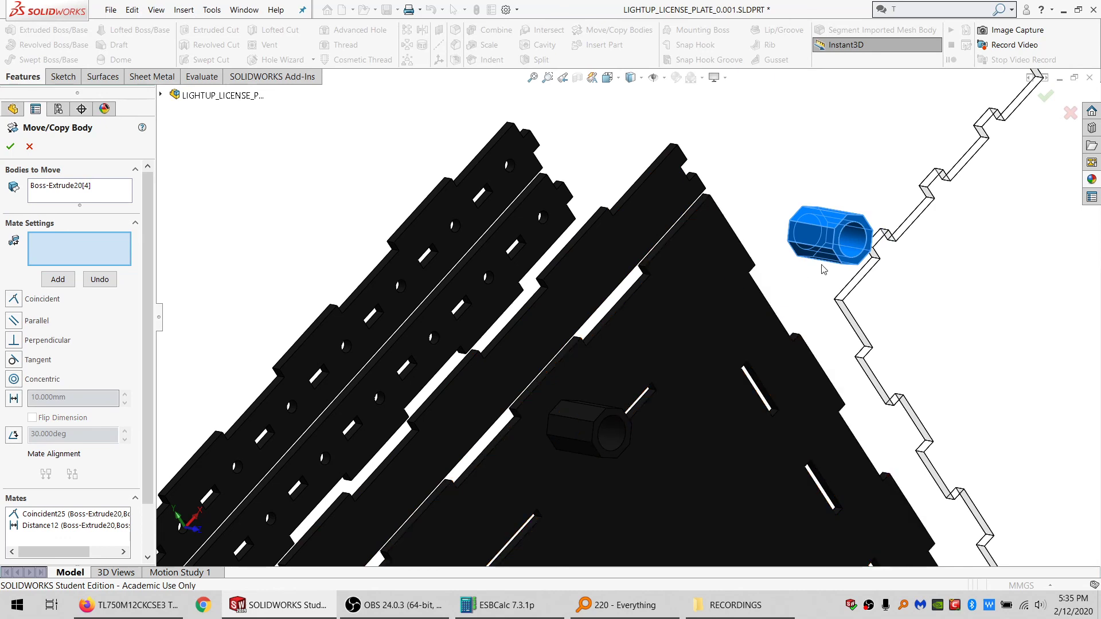
# Step: Add an aligned coincident mate between the base plate's broad face and the spacer's end face, and finish the body move
pyautogui.moveTo(823, 266); pyautogui.dragTo(803, 311, button='middle')
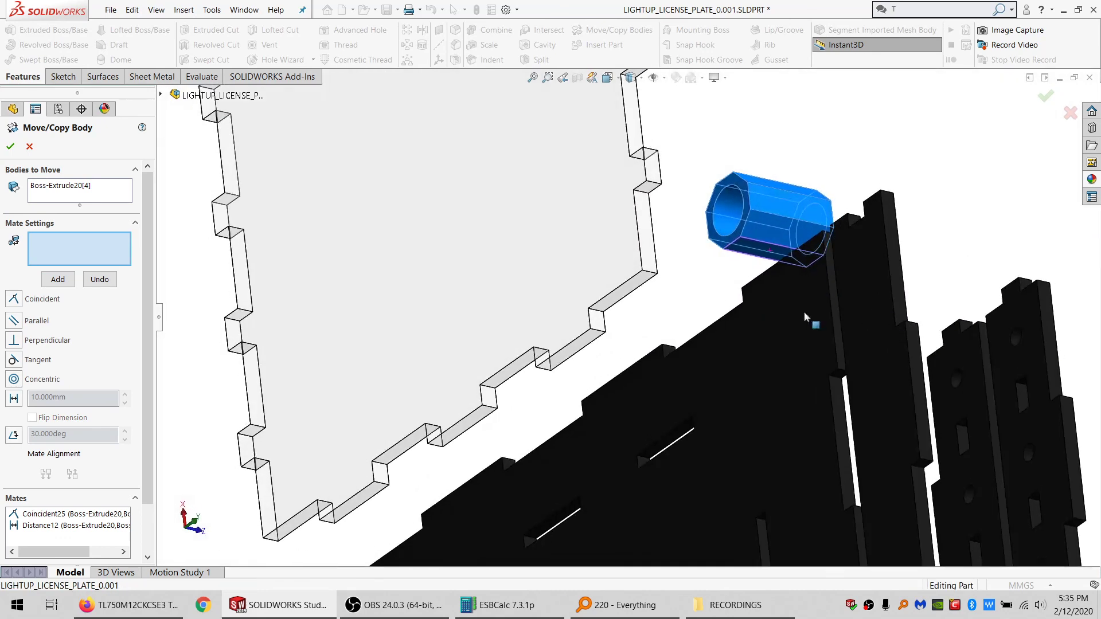
pyautogui.click(765, 313)
pyautogui.click(713, 240)
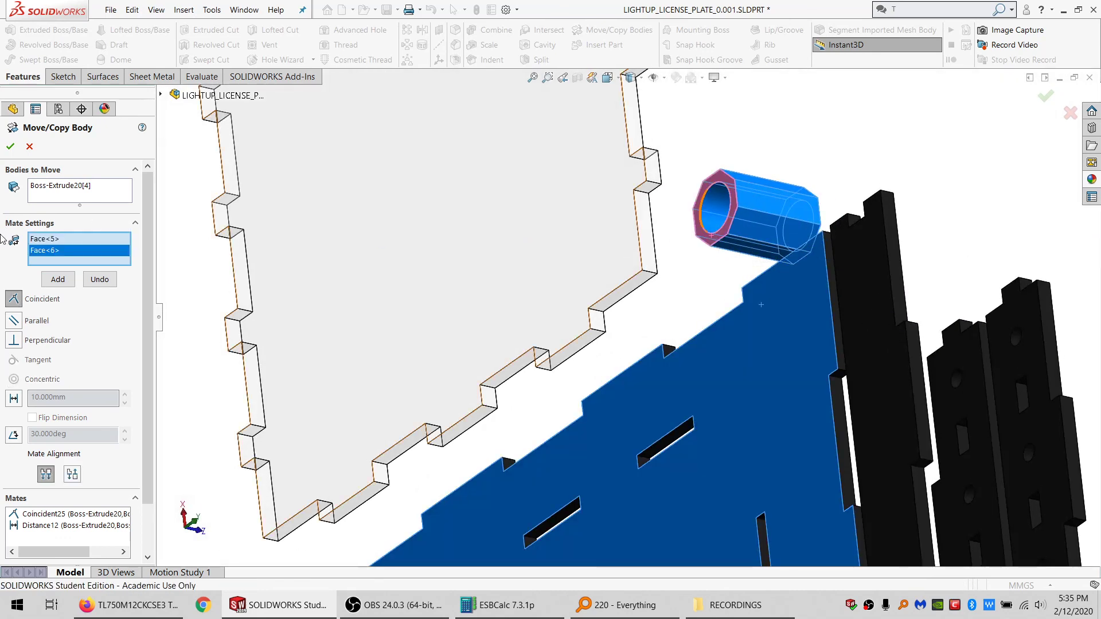
pyautogui.click(47, 282)
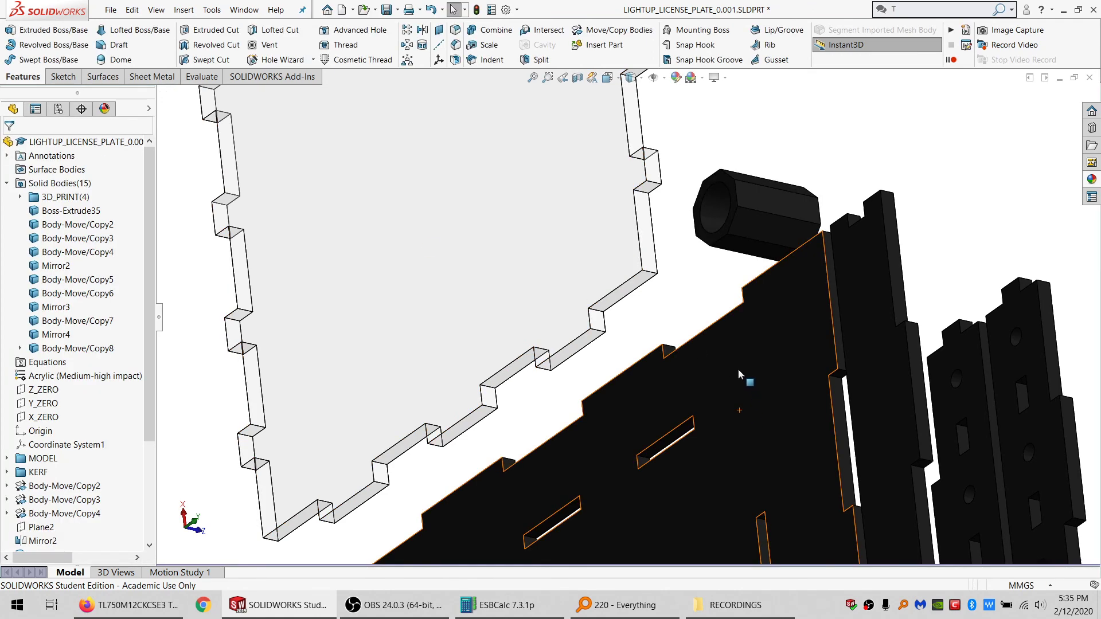
# Step: Create a plane offset 1 mm from the moved spacer's flat side face and mirror the spacer body about it
pyautogui.moveTo(738, 369); pyautogui.dragTo(536, 327, button='middle')
pyautogui.click(810, 322)
pyautogui.moveTo(773, 369); pyautogui.dragTo(722, 307, button='middle')
pyautogui.click(437, 32)
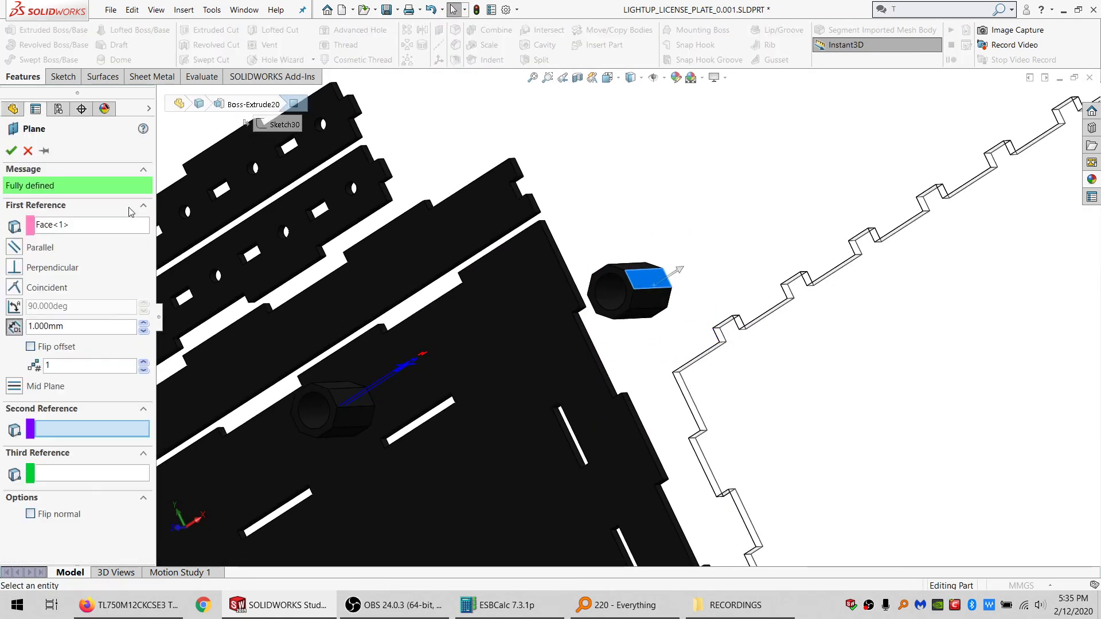
pyautogui.click(16, 153)
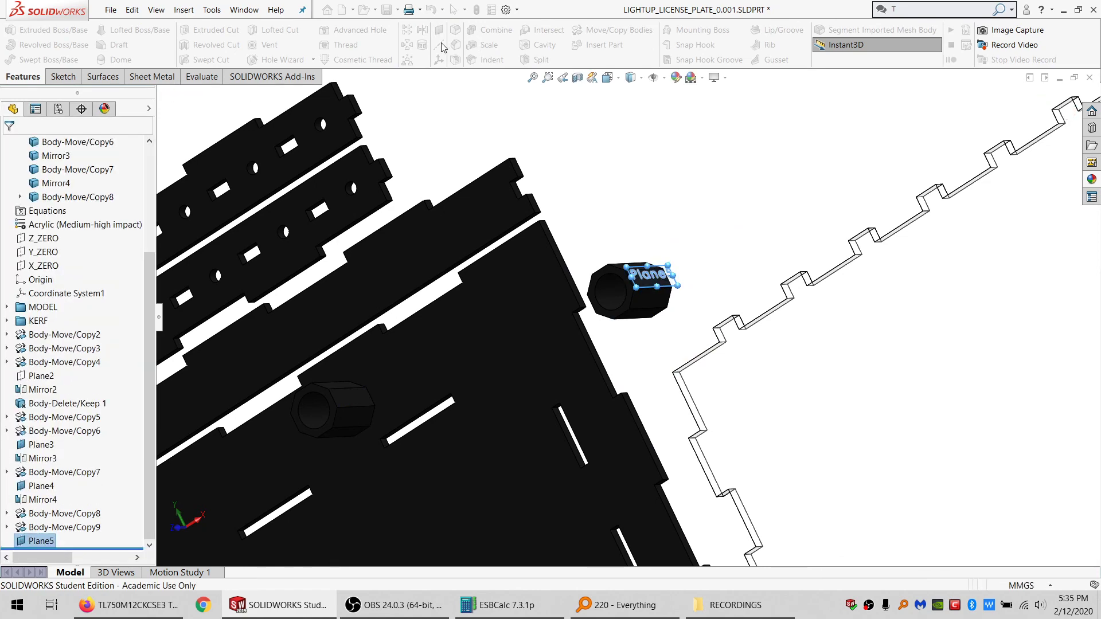
pyautogui.click(423, 31)
pyautogui.click(609, 267)
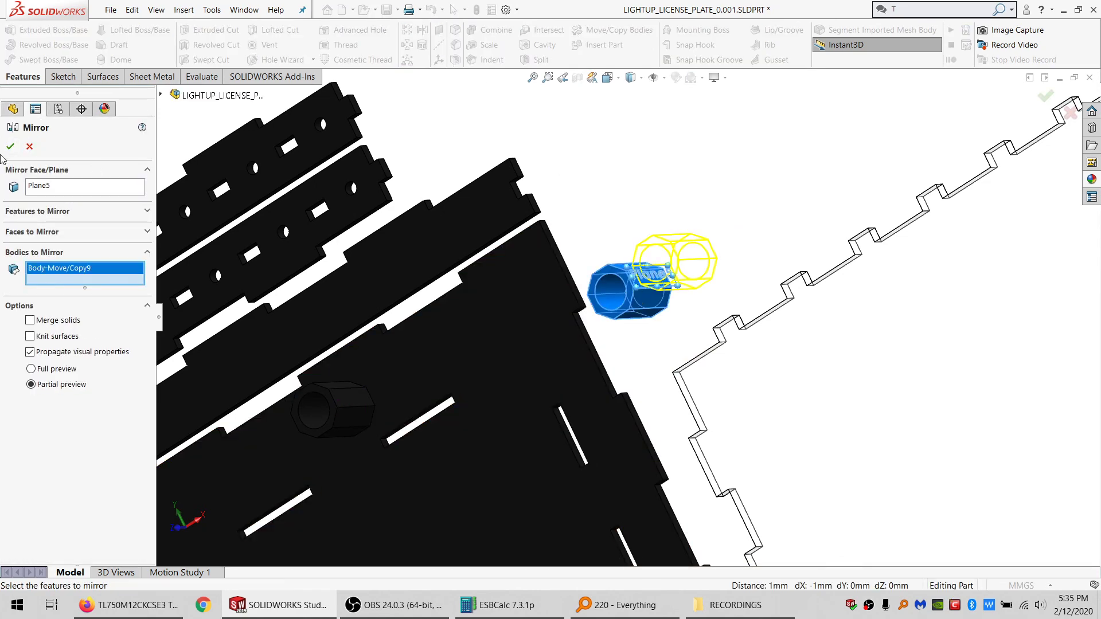
# Step: Create another plane offset 1 mm from the mirrored spacer's adjoining flat face and mirror both spacers about it
pyautogui.scroll(-1, 642, 259)
pyautogui.moveTo(643, 259); pyautogui.dragTo(666, 266, button='middle')
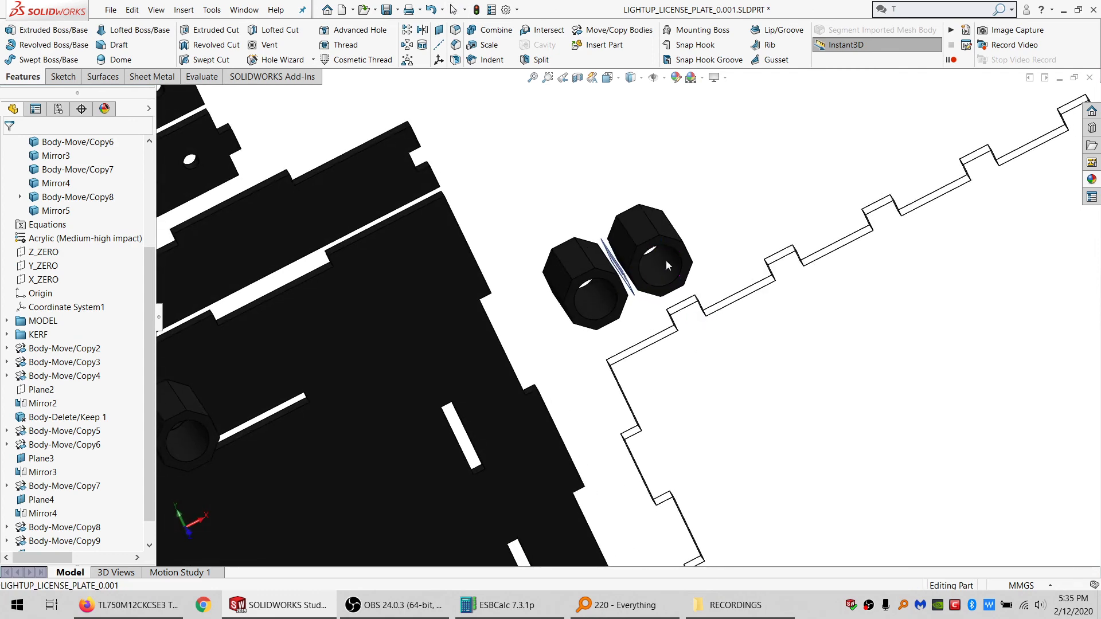
pyautogui.click(642, 239)
pyautogui.click(438, 29)
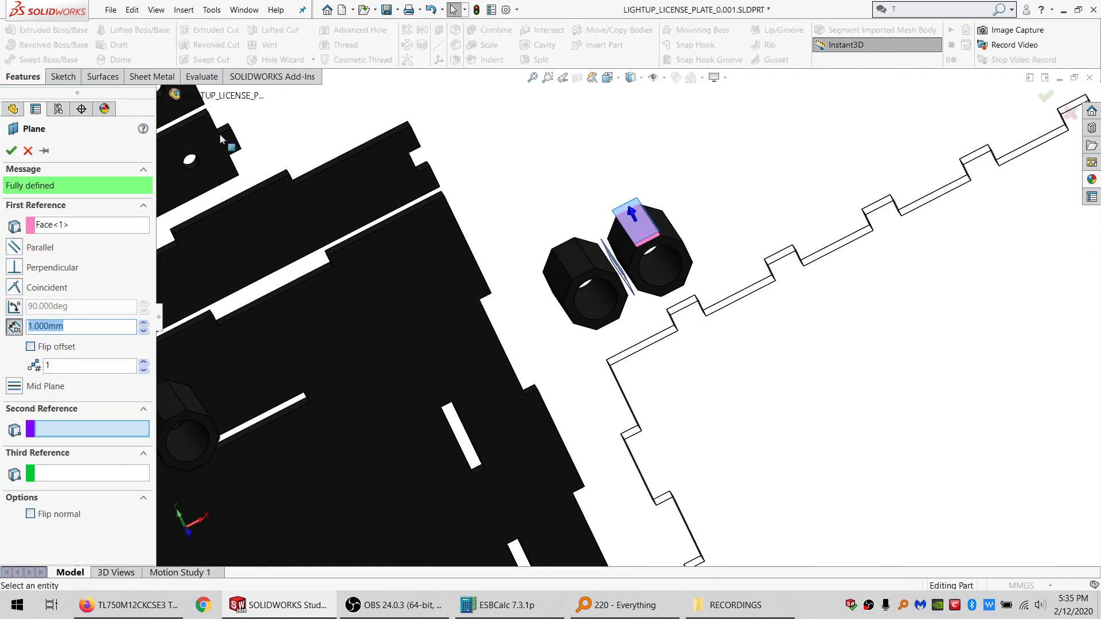
pyautogui.click(11, 151)
pyautogui.click(422, 31)
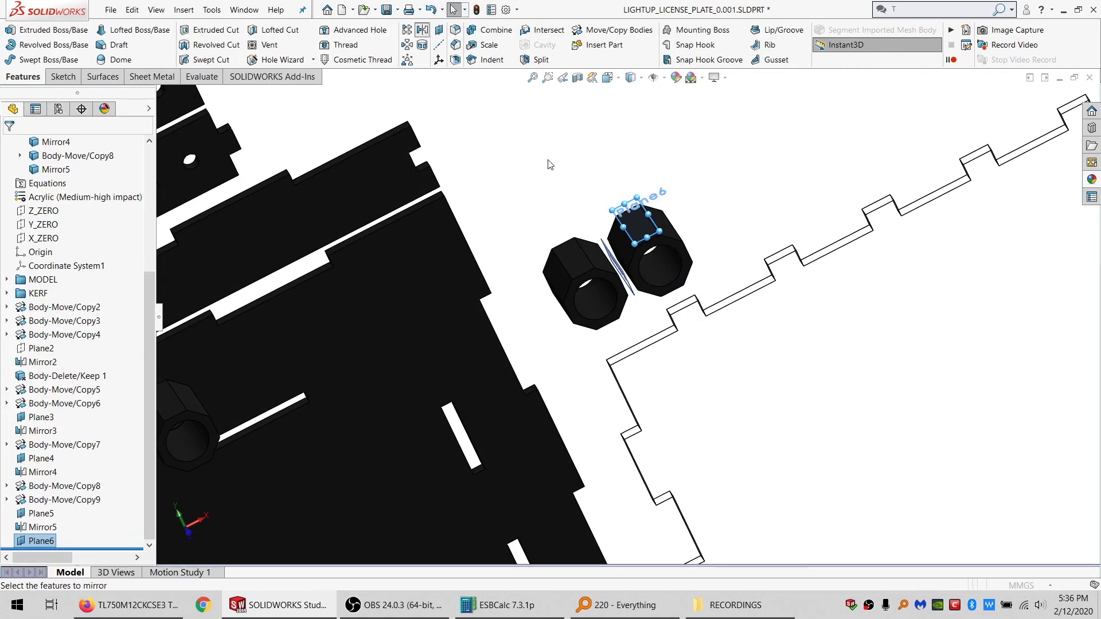
pyautogui.click(644, 279)
pyautogui.click(588, 289)
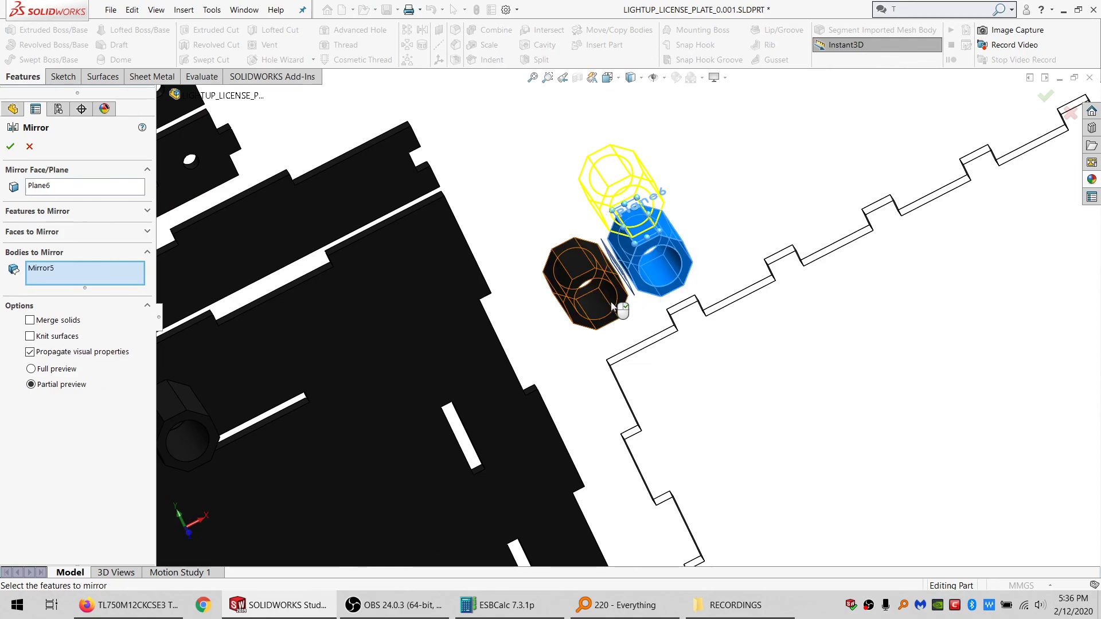
pyautogui.click(11, 146)
# Step: Edit the Body-Delete/Keep 1 feature to also delete the three original spacers still standing on the base plate
pyautogui.scroll(-2, 542, 453)
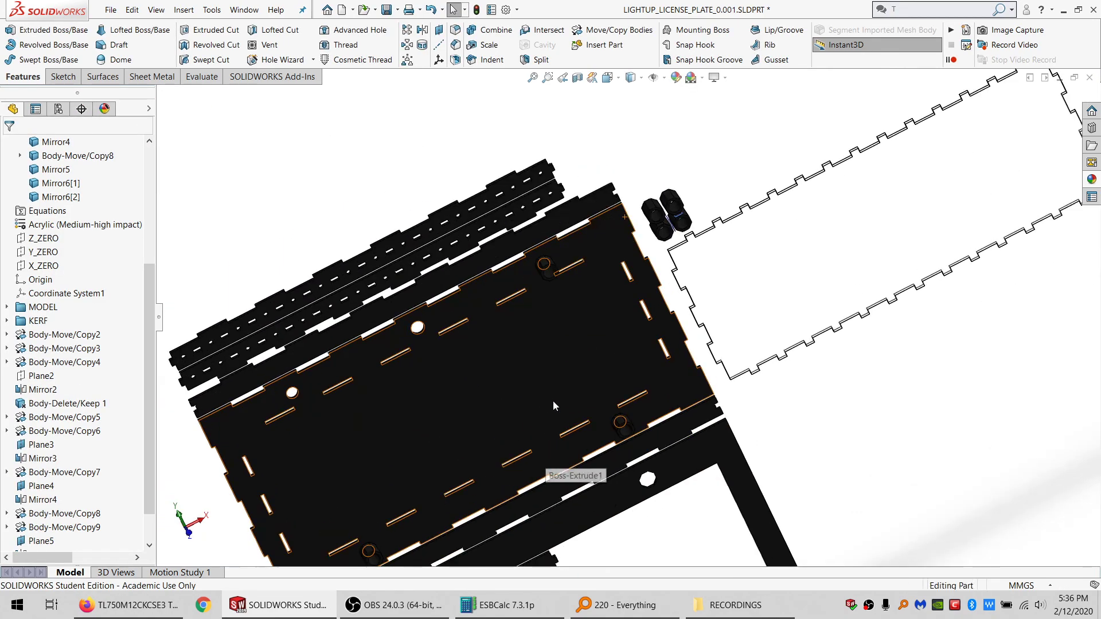
pyautogui.moveTo(552, 405); pyautogui.dragTo(528, 265, button='middle')
pyautogui.scroll(2, 533, 281)
pyautogui.scroll(-3, 490, 410)
pyautogui.scroll(-1, 115, 442)
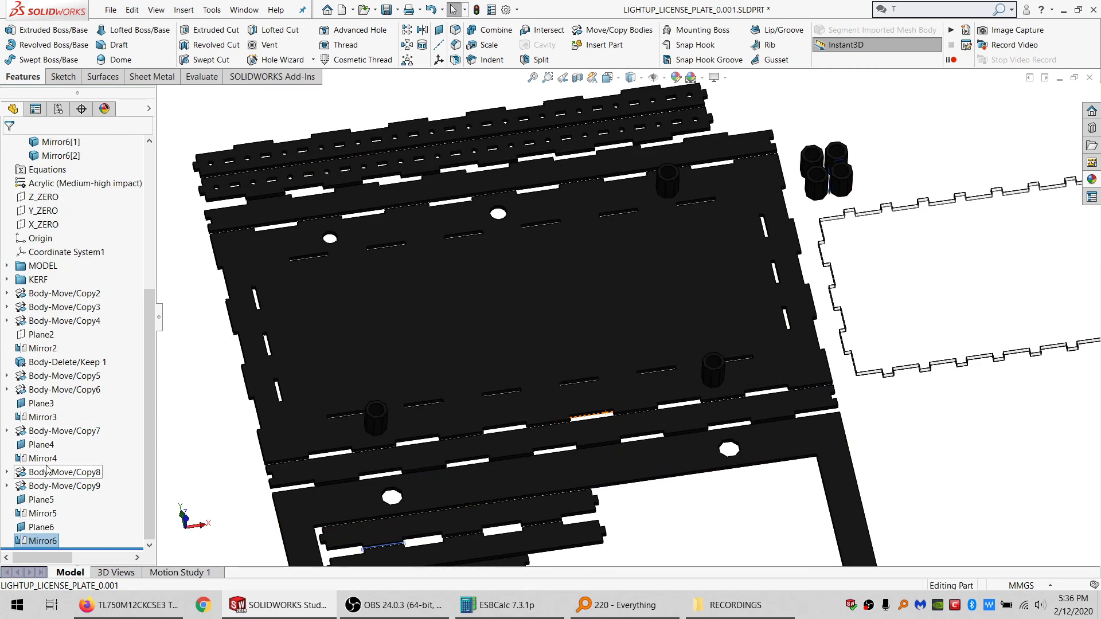
pyautogui.click(47, 366)
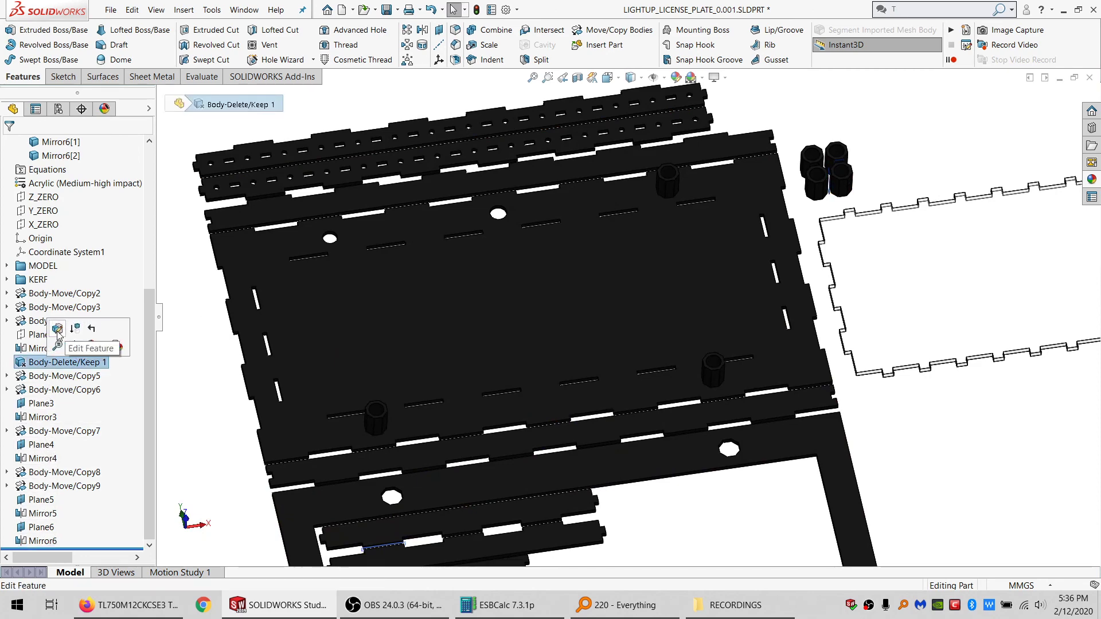
pyautogui.click(73, 345)
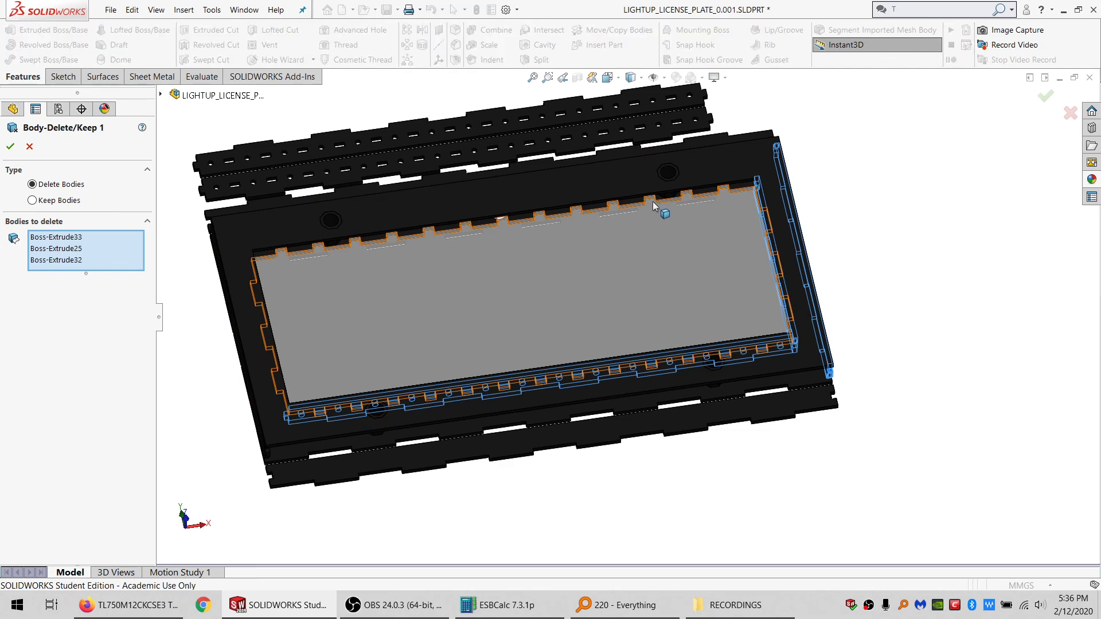
pyautogui.click(706, 342)
pyautogui.click(713, 367)
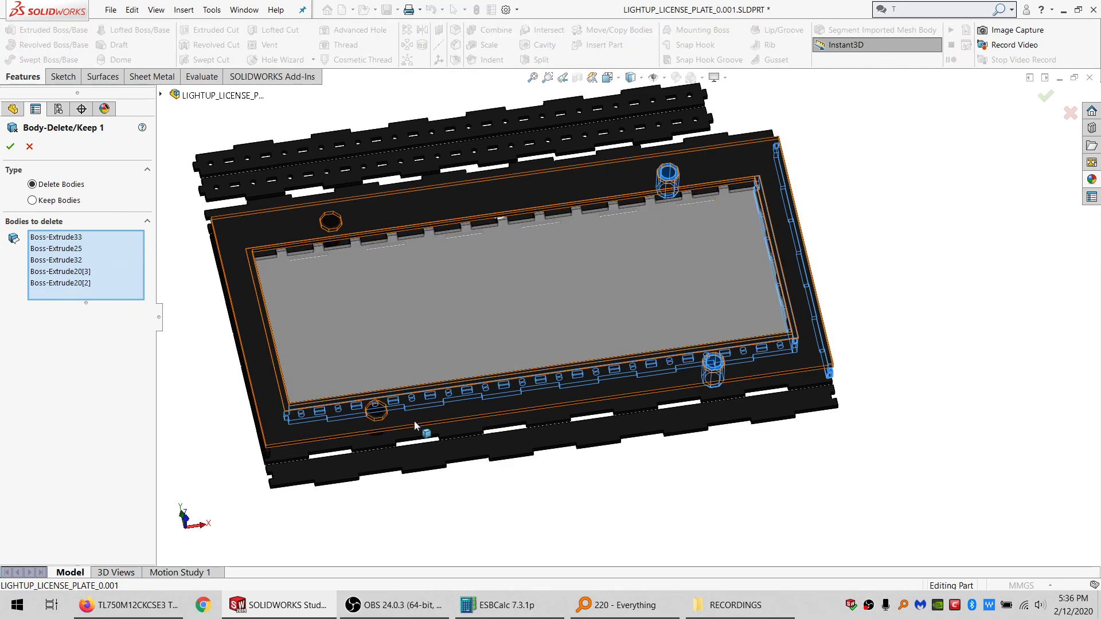
pyautogui.click(376, 415)
pyautogui.click(11, 147)
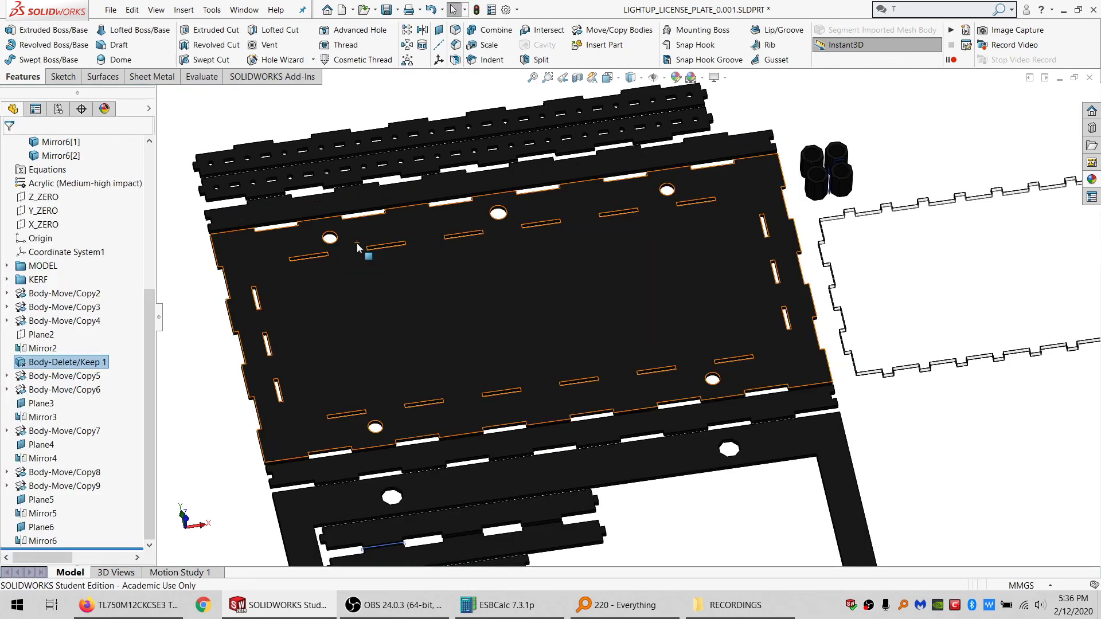
# Step: Show all bodies in the Solid Bodies folder
pyautogui.scroll(-2, 672, 399)
pyautogui.scroll(5, 69, 258)
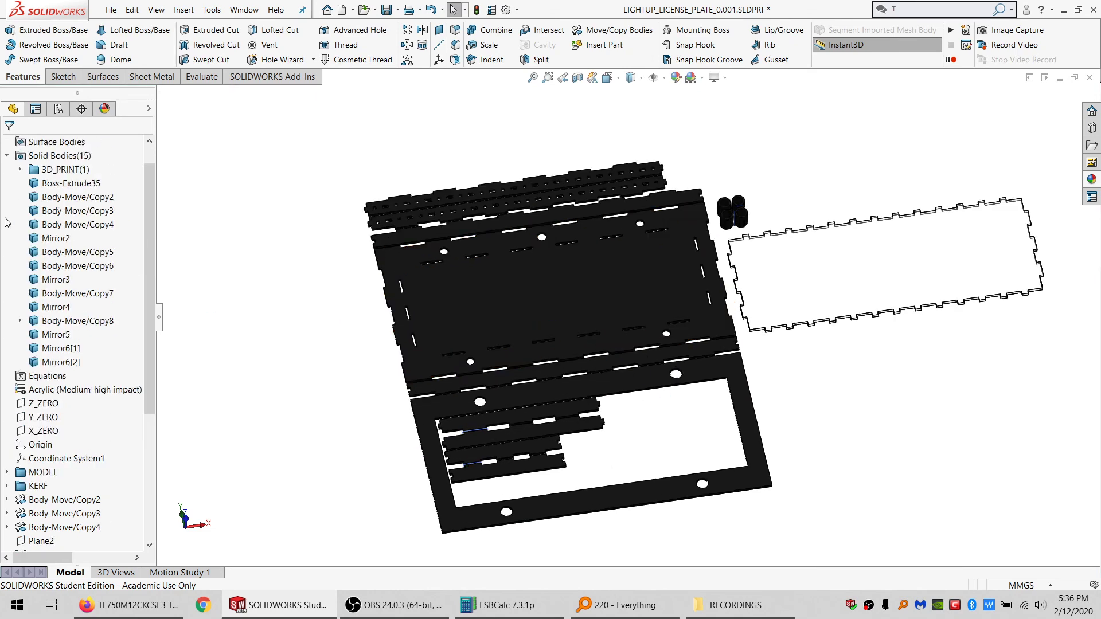
pyautogui.click(57, 155)
pyautogui.click(48, 143)
pyautogui.rightClick(50, 153)
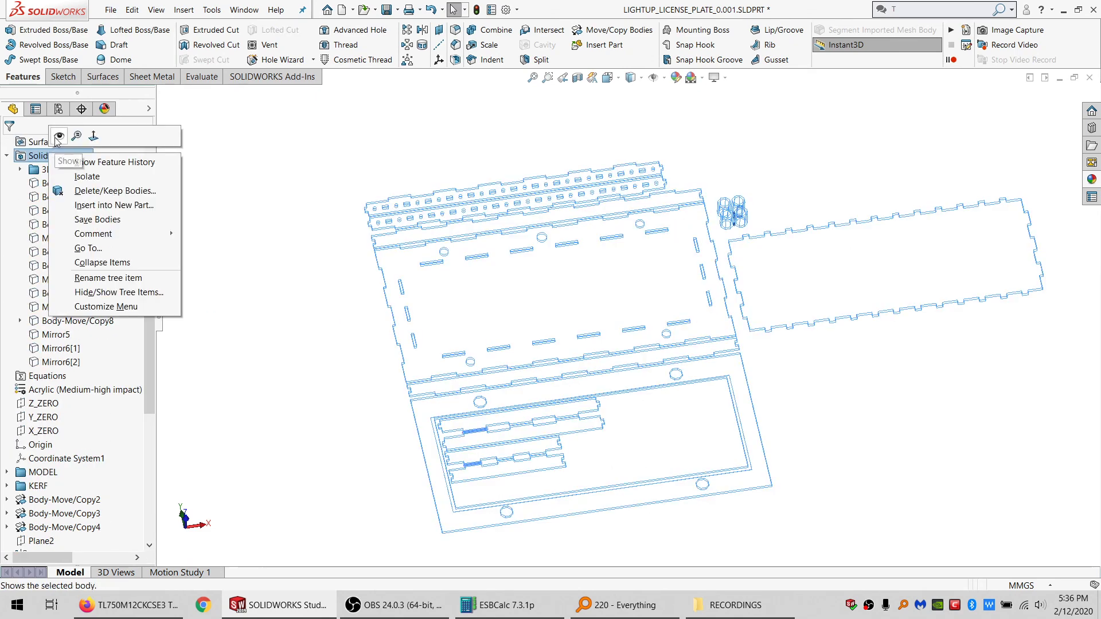
pyautogui.click(59, 137)
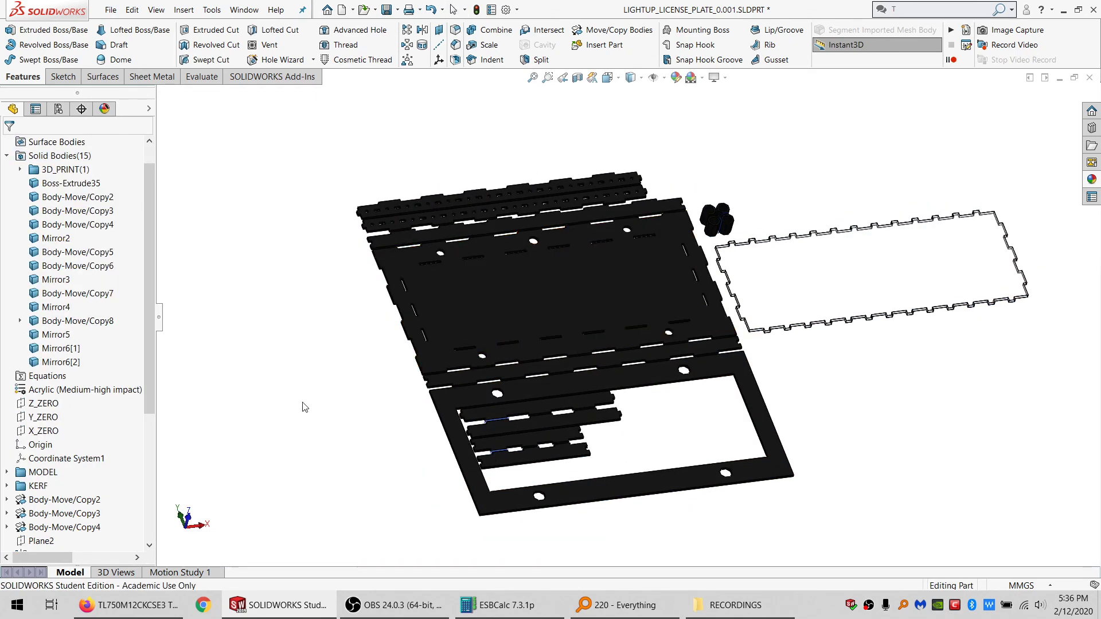
# Step: Hide the reference planes Plane3, Plane4, Plane5 and Plane6
pyautogui.scroll(-5, 88, 438)
pyautogui.moveTo(241, 444); pyautogui.dragTo(365, 457, button='middle')
pyautogui.click(34, 526)
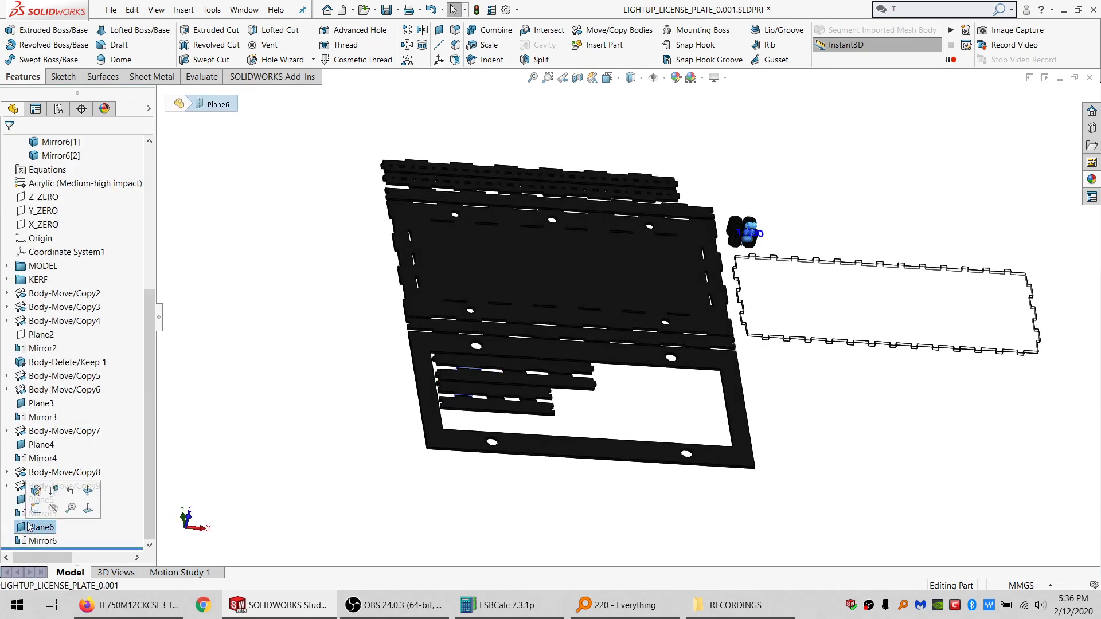
pyautogui.keyDown('ctrl'); pyautogui.click(39, 444); pyautogui.keyUp('ctrl')
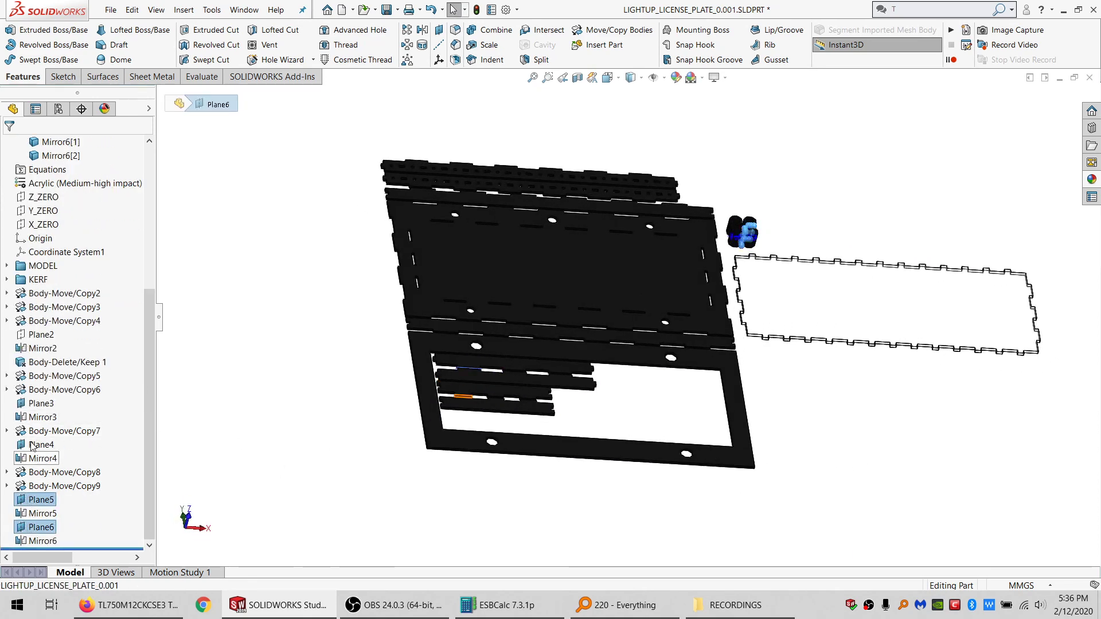
pyautogui.keyDown('ctrl'); pyautogui.click(36, 404); pyautogui.keyUp('ctrl')
pyautogui.click(44, 380)
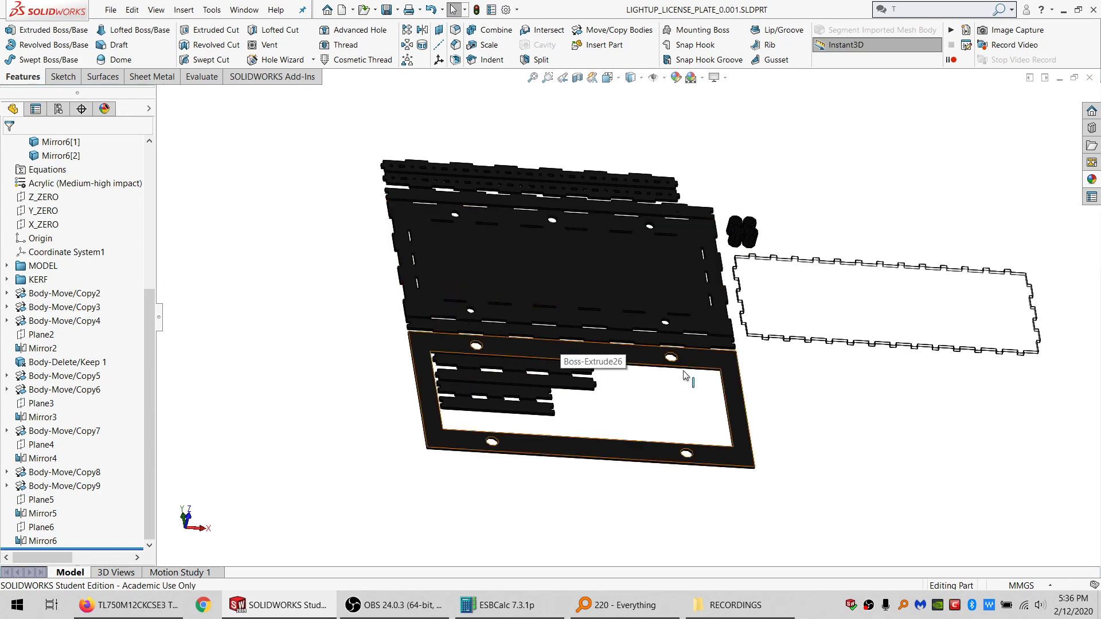
# Step: Group the features from Body-Move/Copy2 through Mirror6 into a new folder named FLAT
pyautogui.scroll(-5, 791, 333)
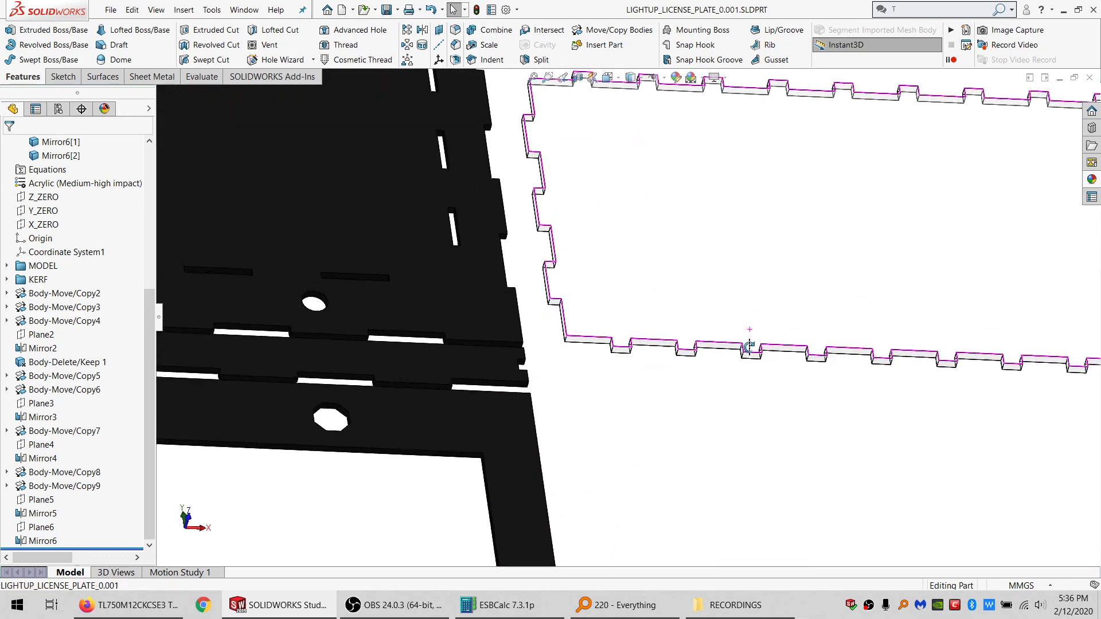
pyautogui.moveTo(750, 347); pyautogui.dragTo(750, 385, button='middle')
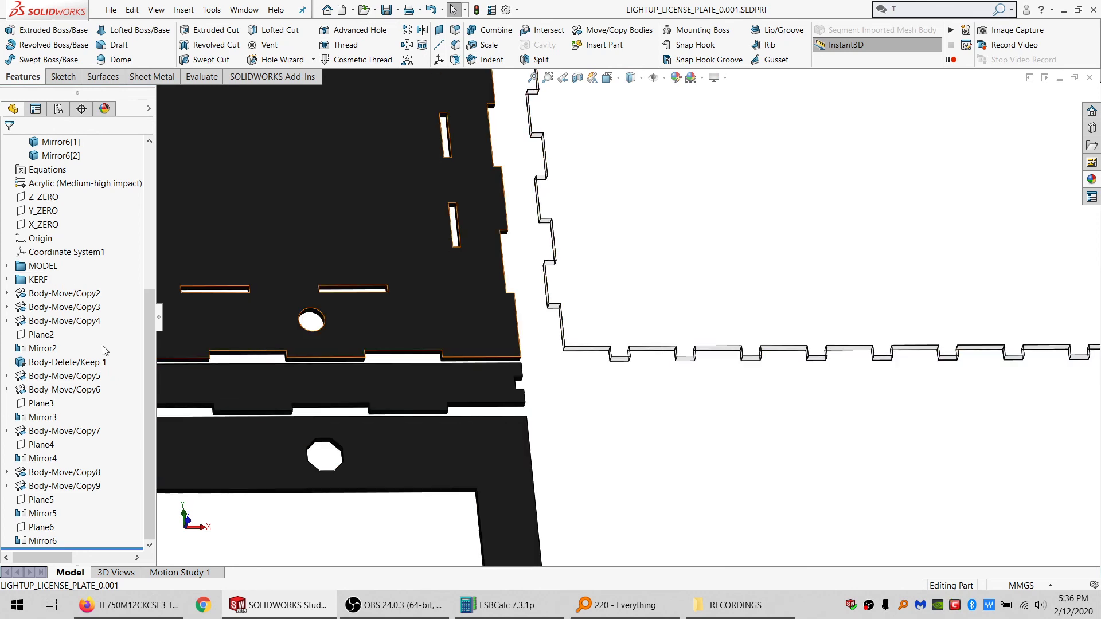
pyautogui.click(60, 293)
pyautogui.keyDown('shift'); pyautogui.click(27, 545); pyautogui.keyUp('shift')
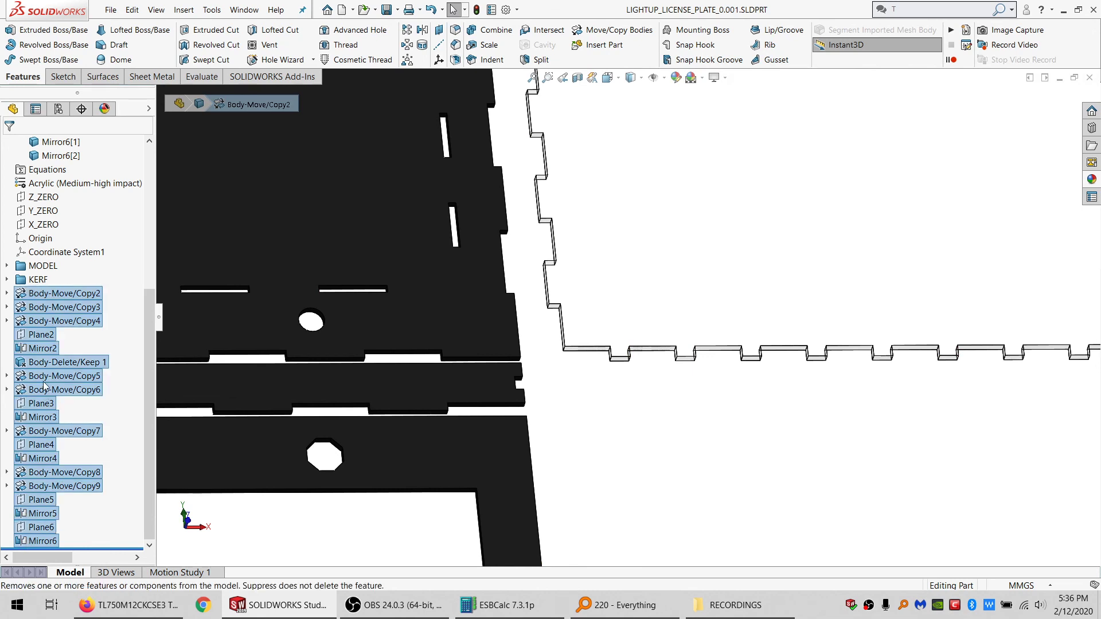
pyautogui.rightClick(45, 540)
pyautogui.click(92, 463)
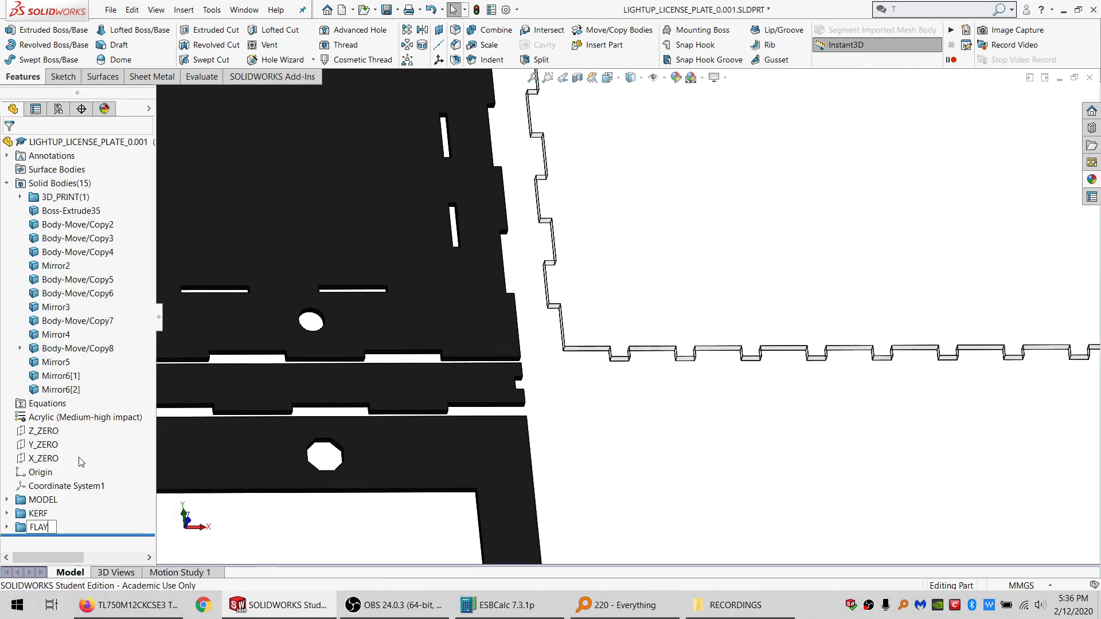
pyautogui.write('FLAY')
pyautogui.press('BackSpace')
pyautogui.write('T')
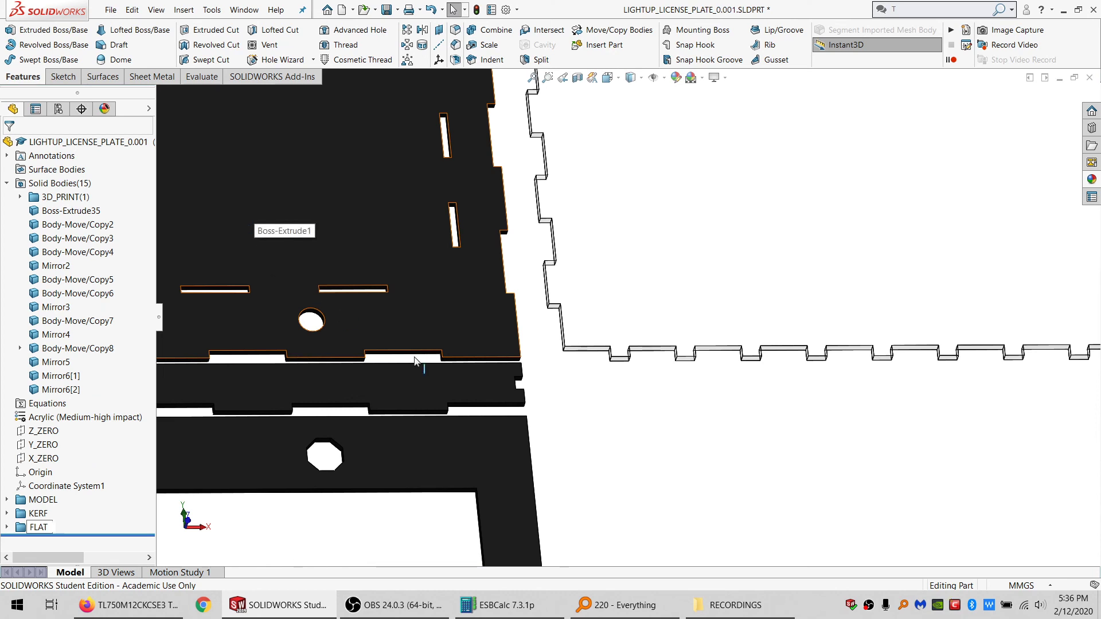
pyautogui.press('Return')
# Step: Start a 1 mm, 45° chamfer on both outer corner edges of the first four teeth along the clear panel's lower long side
pyautogui.scroll(-4, 677, 344)
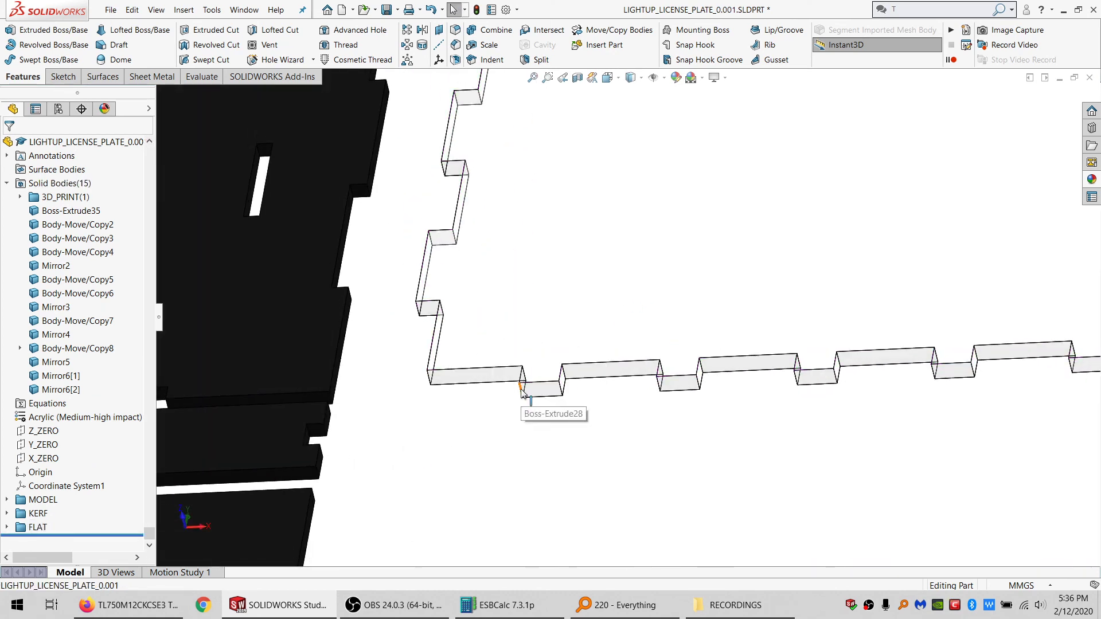
pyautogui.click(456, 46)
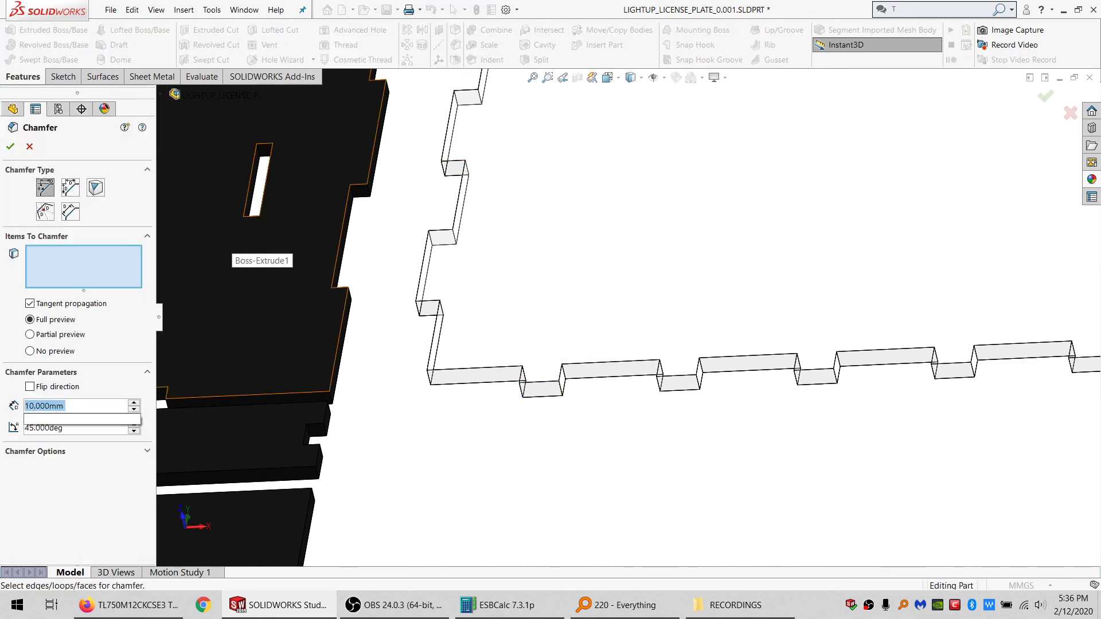
pyautogui.click(523, 392)
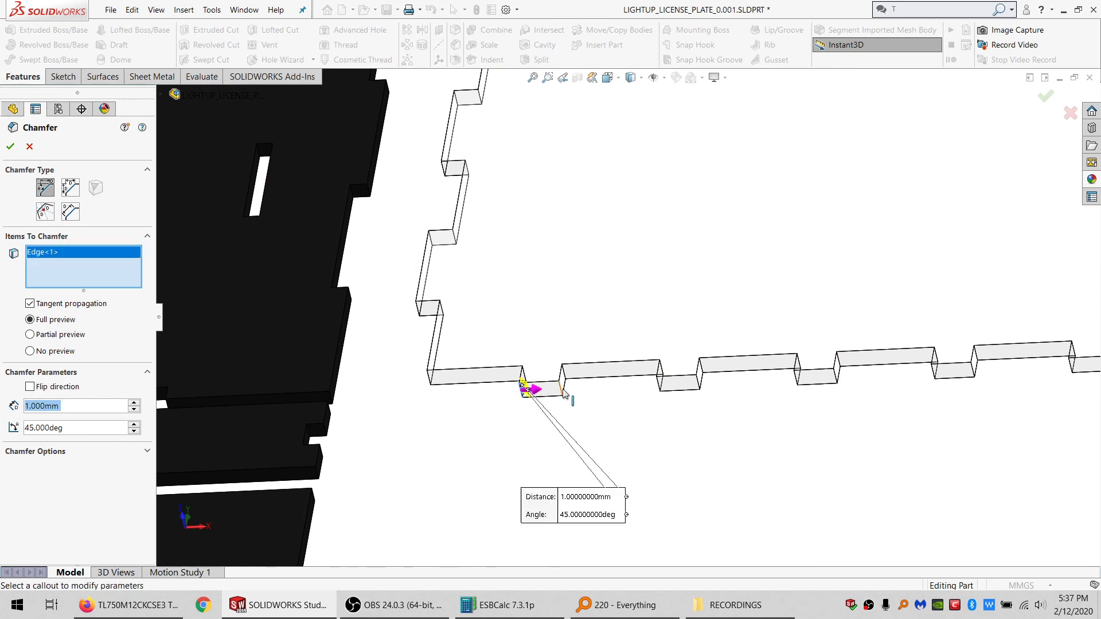
pyautogui.click(561, 390)
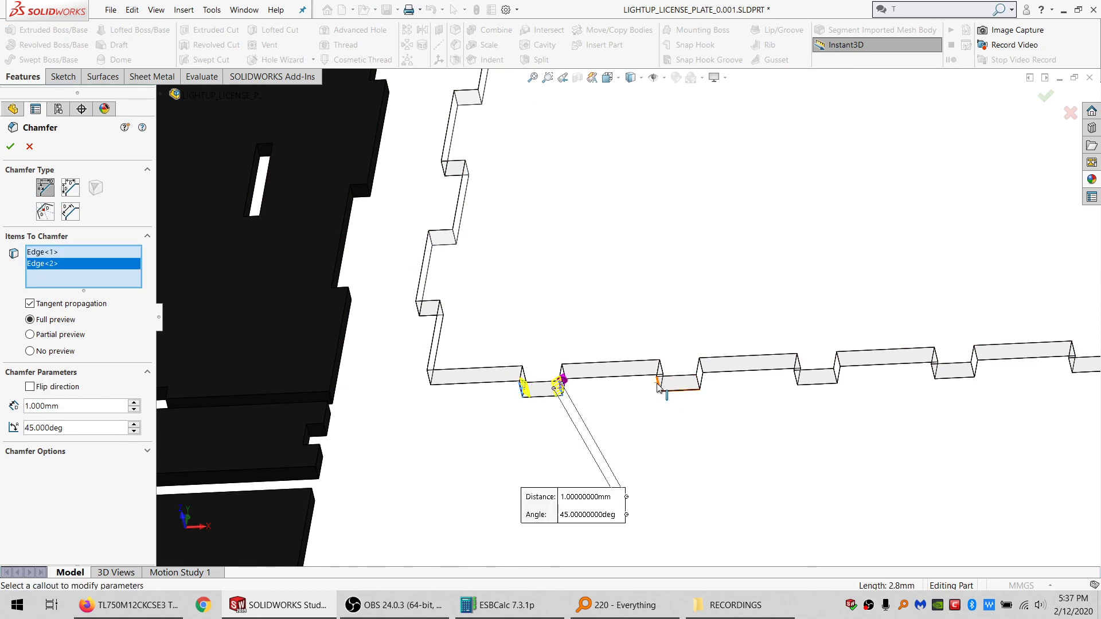
pyautogui.click(658, 385)
pyautogui.click(698, 378)
pyautogui.click(799, 383)
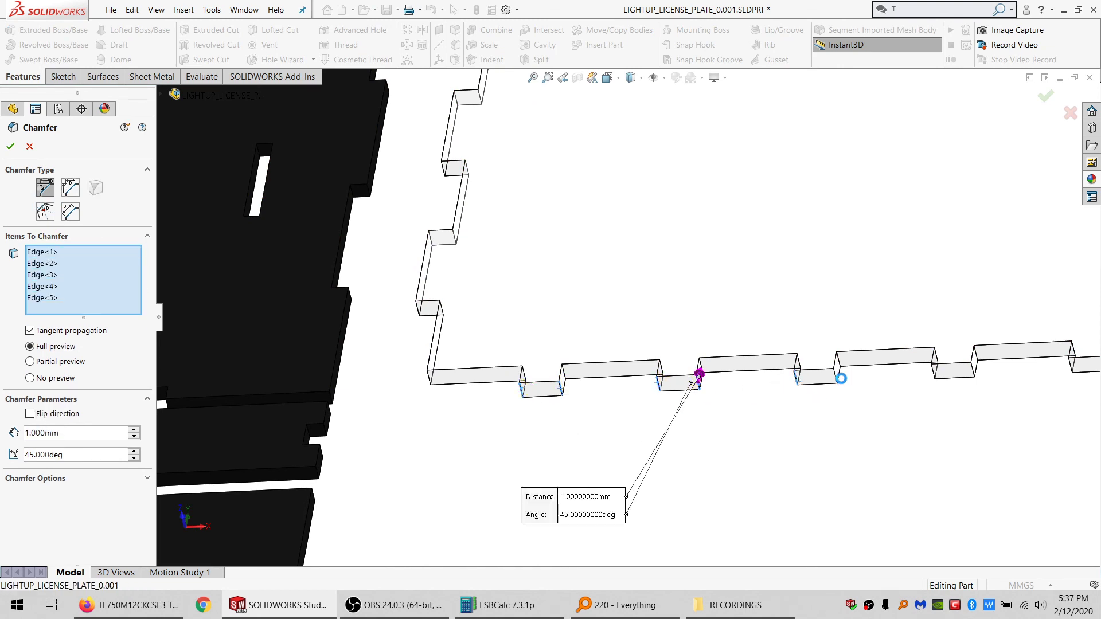
pyautogui.click(834, 377)
pyautogui.click(934, 372)
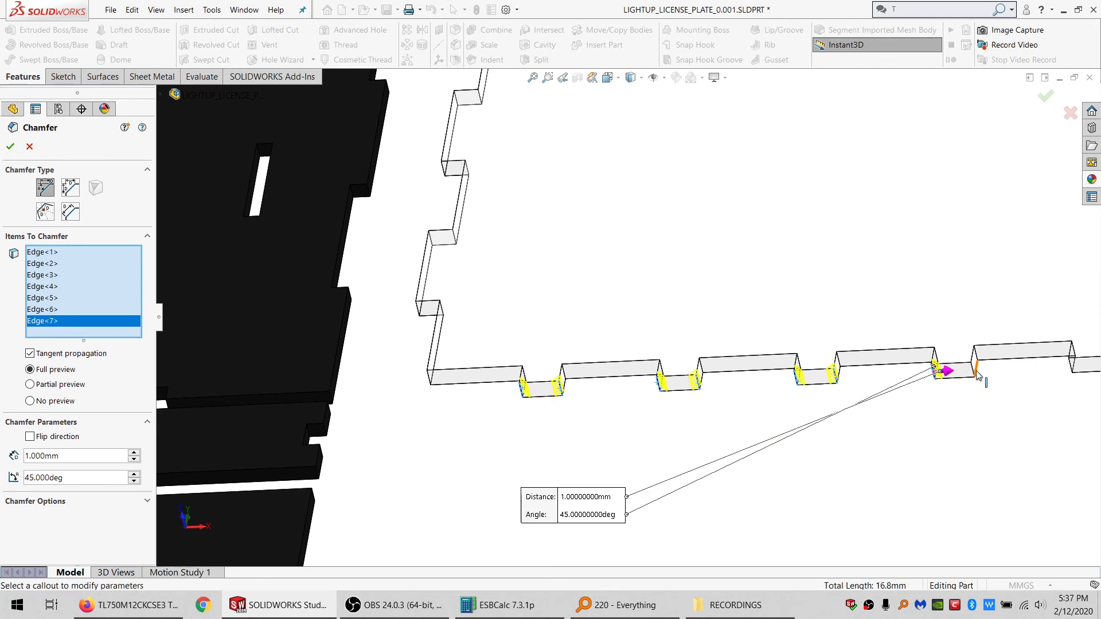
pyautogui.click(973, 373)
# Step: Add the outer corner edges of the fifth through seventh teeth on the clear panel's lower long side to the chamfer
pyautogui.click(1069, 368)
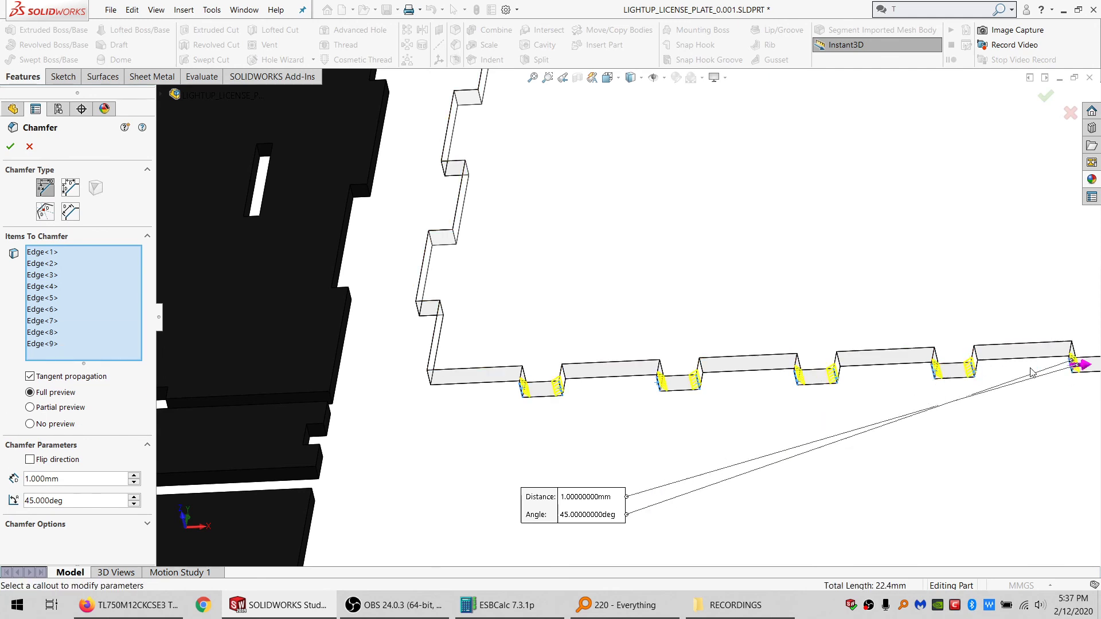
pyautogui.keyDown('ctrl'); pyautogui.moveTo(1081, 367); pyautogui.dragTo(898, 361, button='middle'); pyautogui.keyUp('ctrl')
pyautogui.click(832, 328)
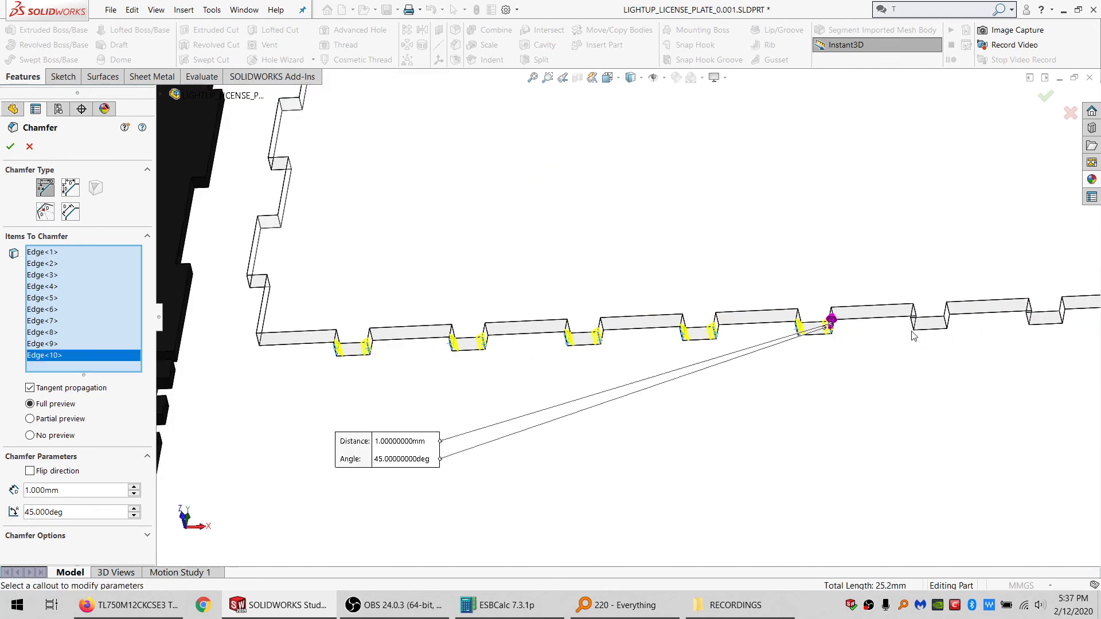
pyautogui.click(943, 326)
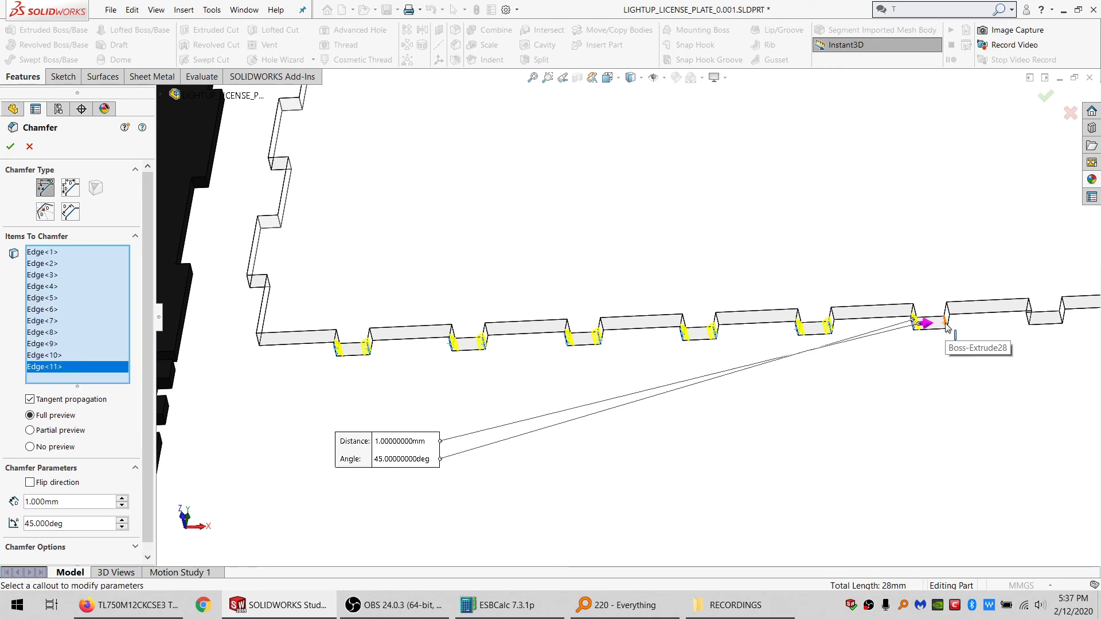
pyautogui.click(946, 325)
pyautogui.click(1028, 322)
pyautogui.click(1061, 322)
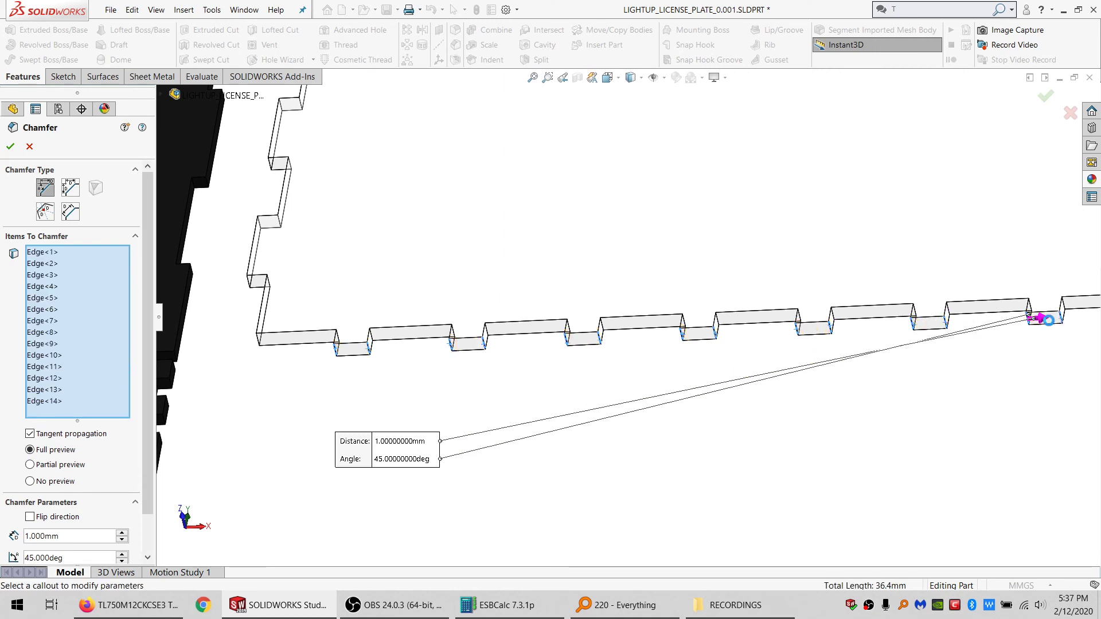
# Step: Add the outer corner edges of the eighth and ninth teeth on the lower long side to the chamfer
pyautogui.scroll(3, 1054, 315)
pyautogui.scroll(-4, 986, 298)
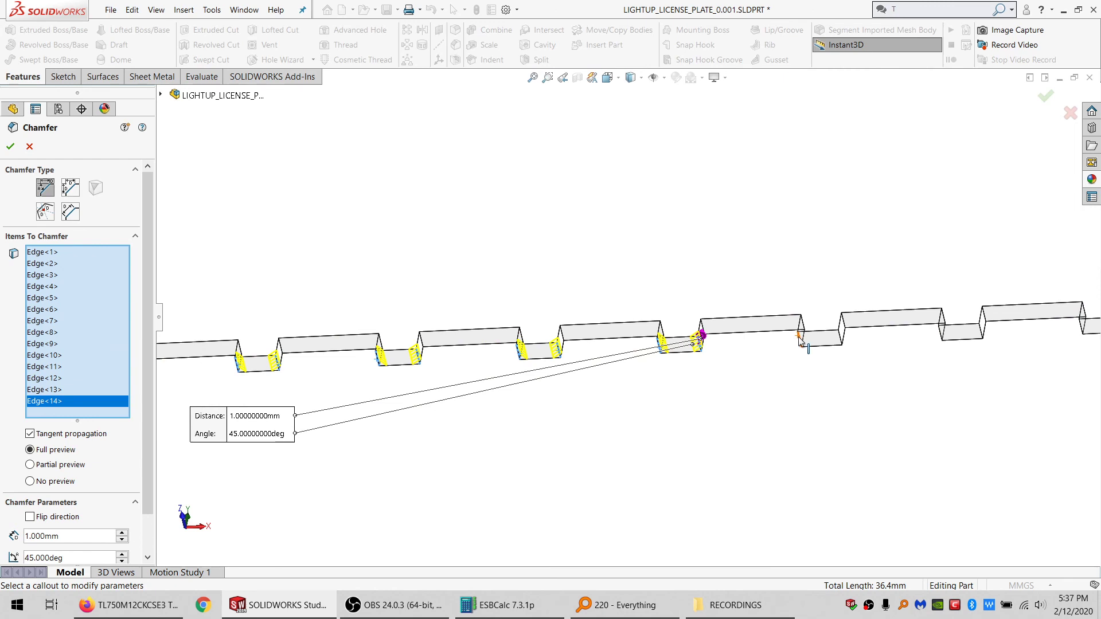
pyautogui.click(802, 338)
pyautogui.click(838, 336)
pyautogui.click(944, 333)
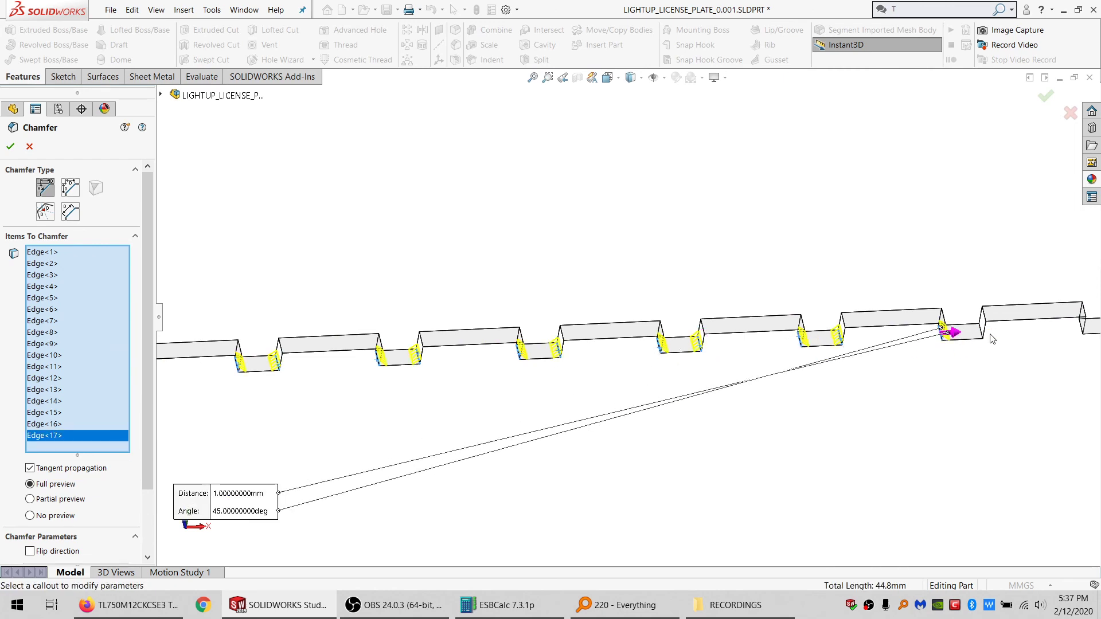
pyautogui.click(982, 337)
# Step: Add the outer corner edges of the last four teeth on the lower long side, up to the panel's right corner
pyautogui.click(1082, 329)
pyautogui.scroll(3, 1070, 337)
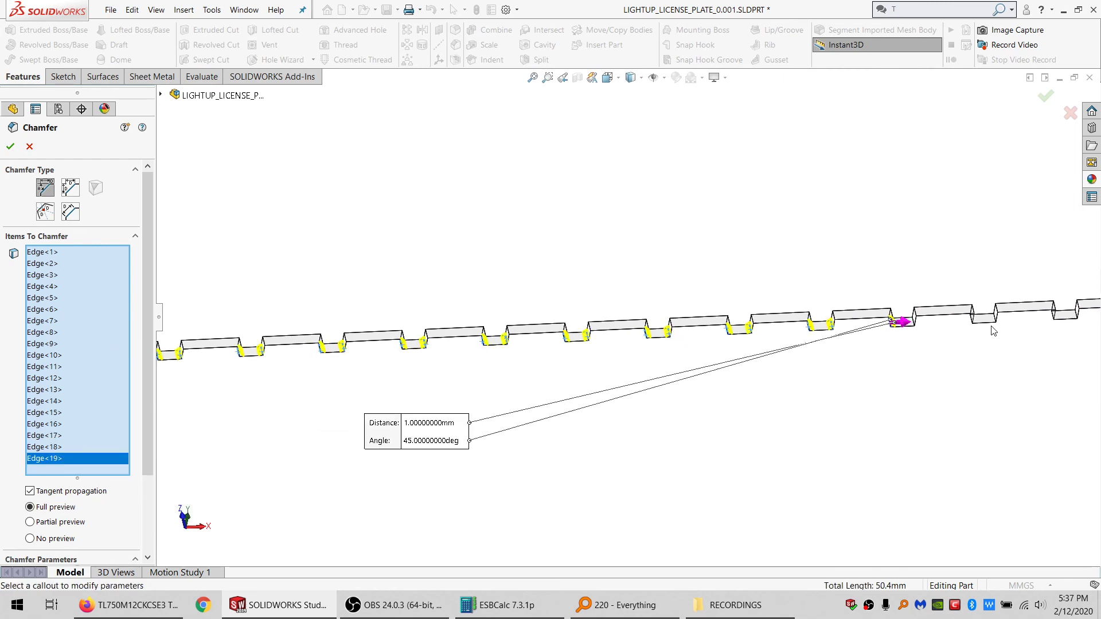
pyautogui.scroll(-3, 992, 327)
pyautogui.click(743, 314)
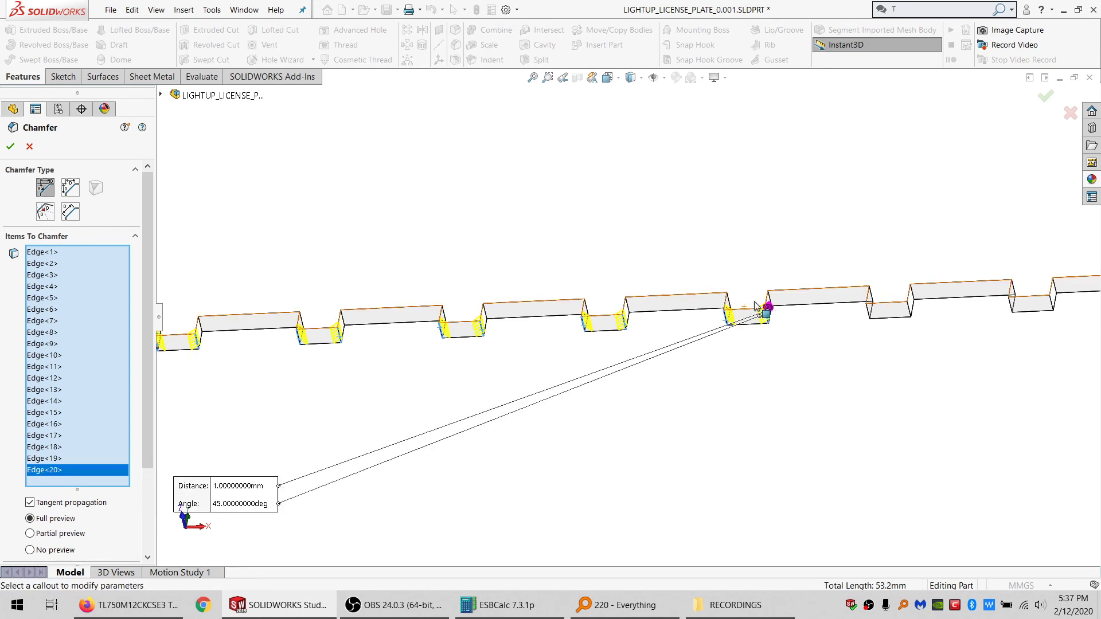
pyautogui.click(868, 312)
pyautogui.click(906, 309)
pyautogui.click(1012, 302)
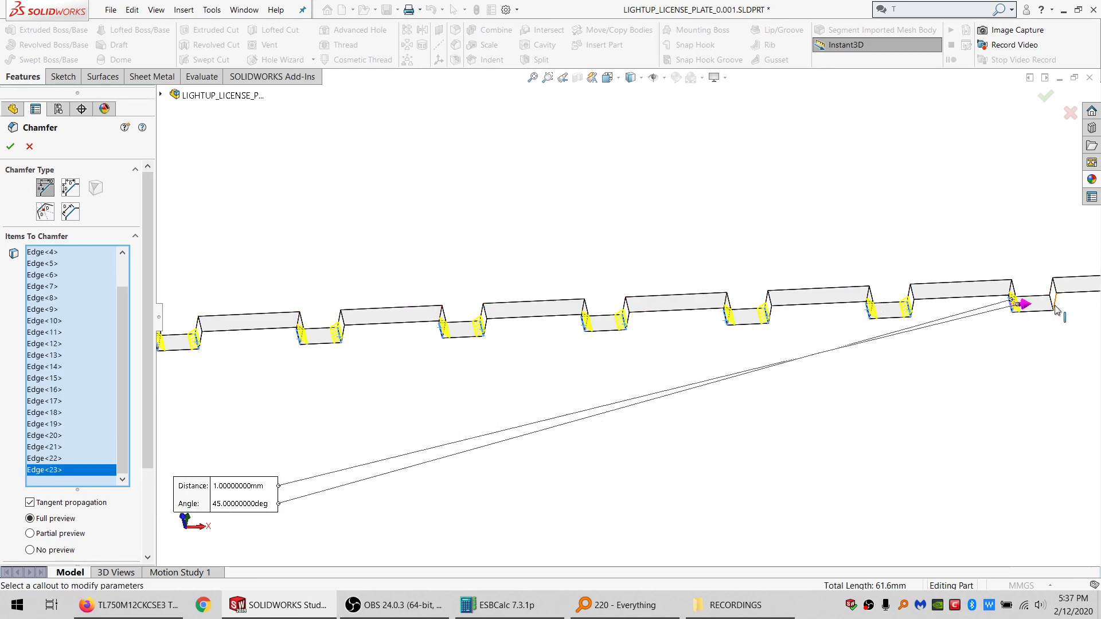
pyautogui.click(1055, 310)
pyautogui.scroll(5, 985, 316)
pyautogui.scroll(-4, 968, 312)
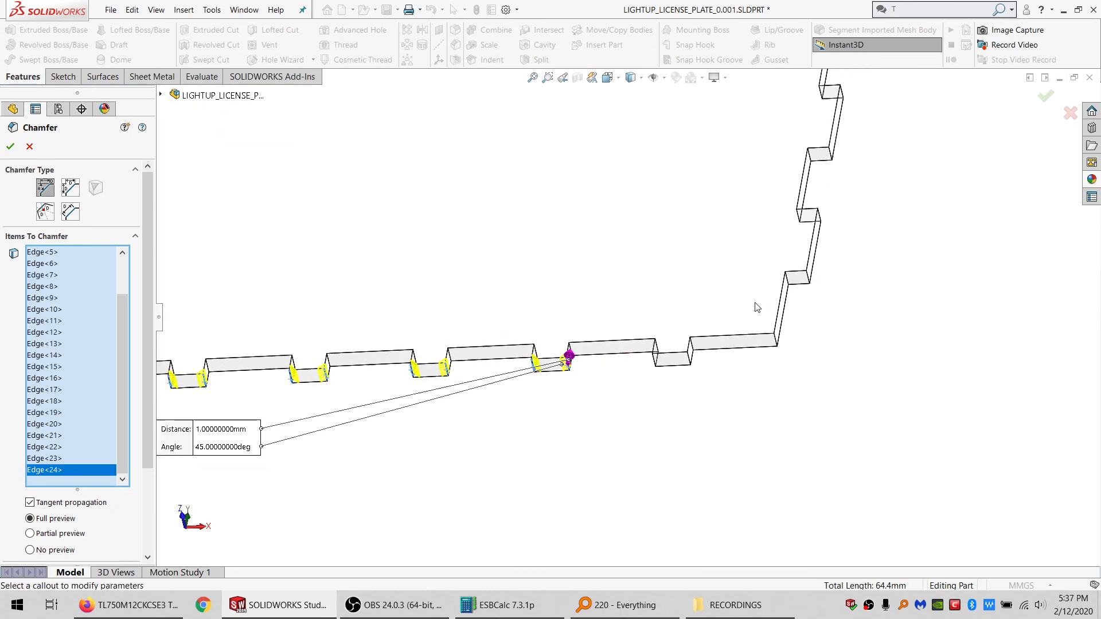
pyautogui.click(655, 360)
pyautogui.click(688, 358)
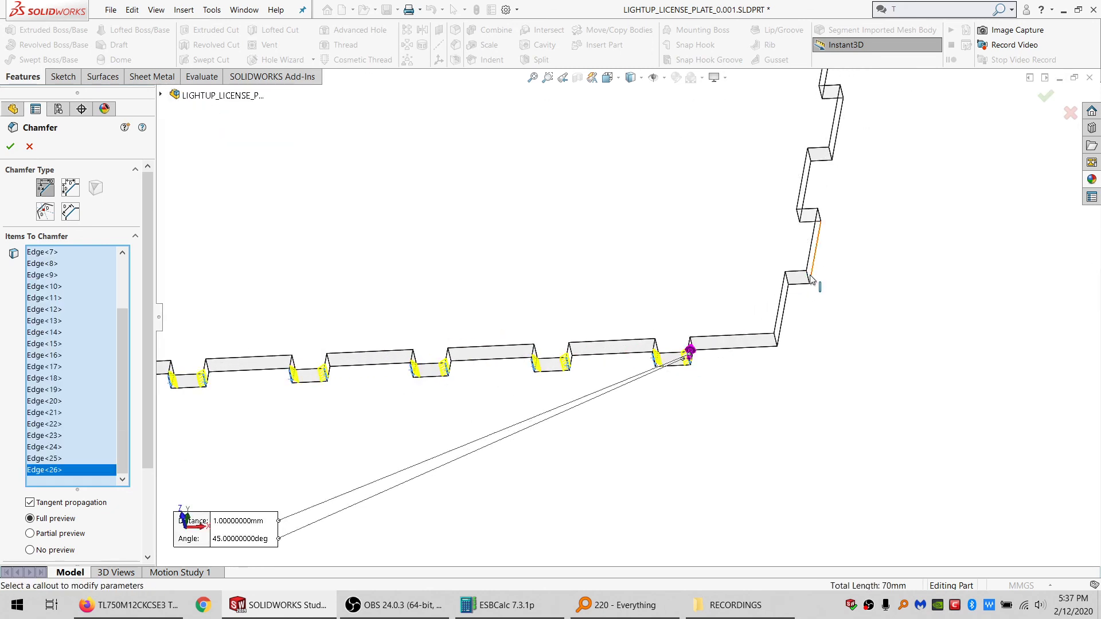
# Step: Add the outer corner edges of the three teeth on the clear panel's right short side to the chamfer
pyautogui.click(807, 278)
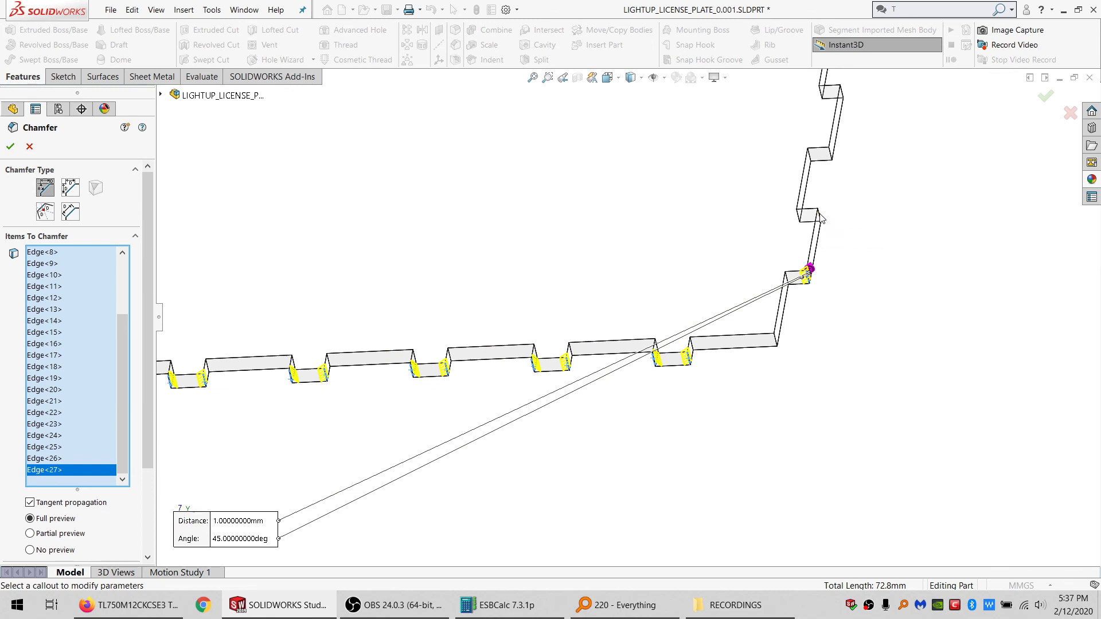
pyautogui.moveTo(817, 218); pyautogui.dragTo(783, 243, button='middle')
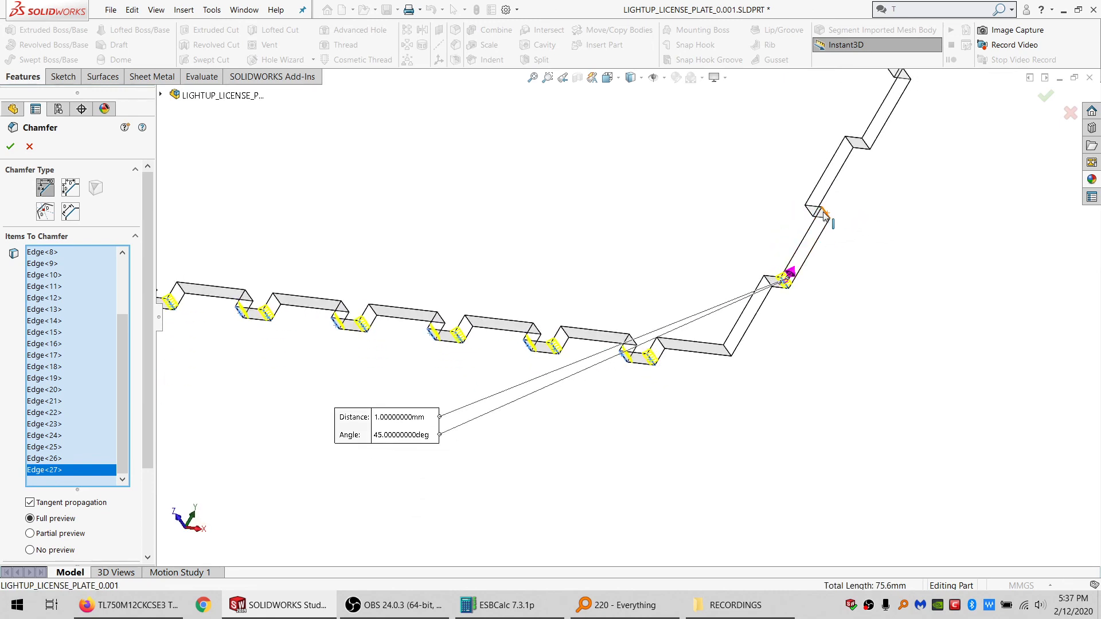
pyautogui.click(827, 212)
pyautogui.click(867, 148)
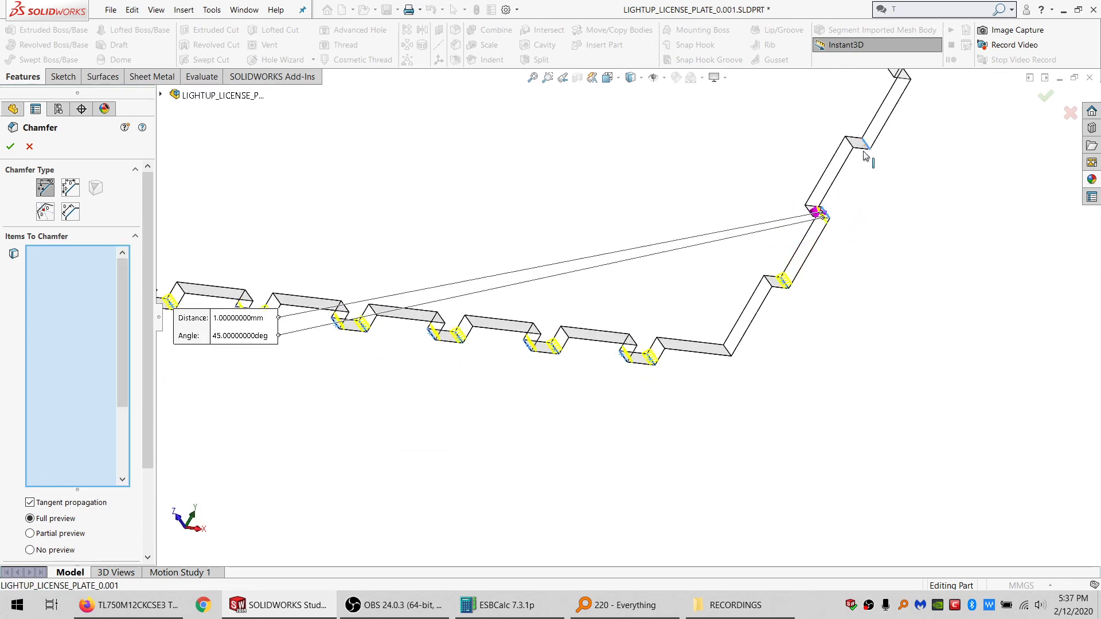
pyautogui.moveTo(867, 148); pyautogui.dragTo(736, 201, button='middle')
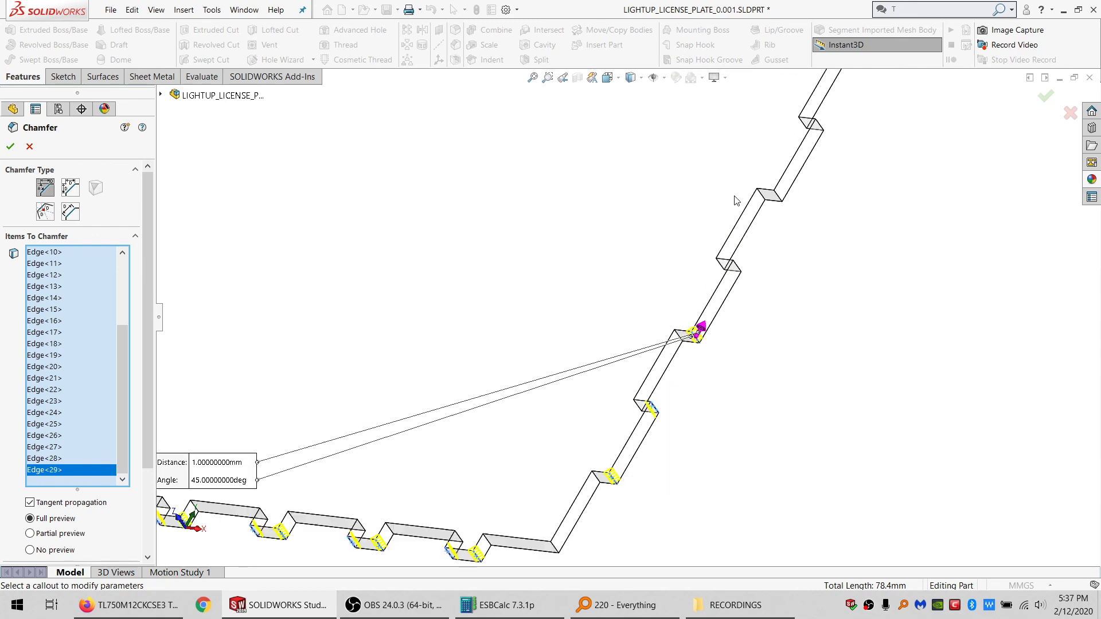
pyautogui.click(729, 266)
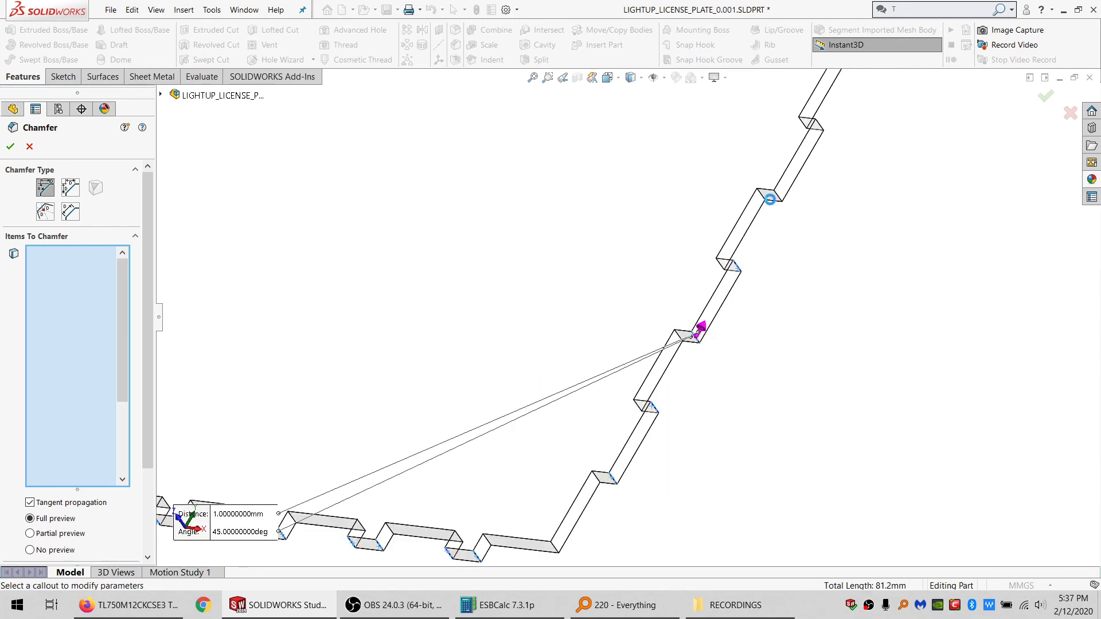
pyautogui.click(820, 125)
# Step: Add the outer corner edges of the three teeth on the clear panel's left short side, facing the black plate, to the chamfer
pyautogui.scroll(6, 773, 162)
pyautogui.moveTo(579, 282); pyautogui.dragTo(523, 413, button='middle')
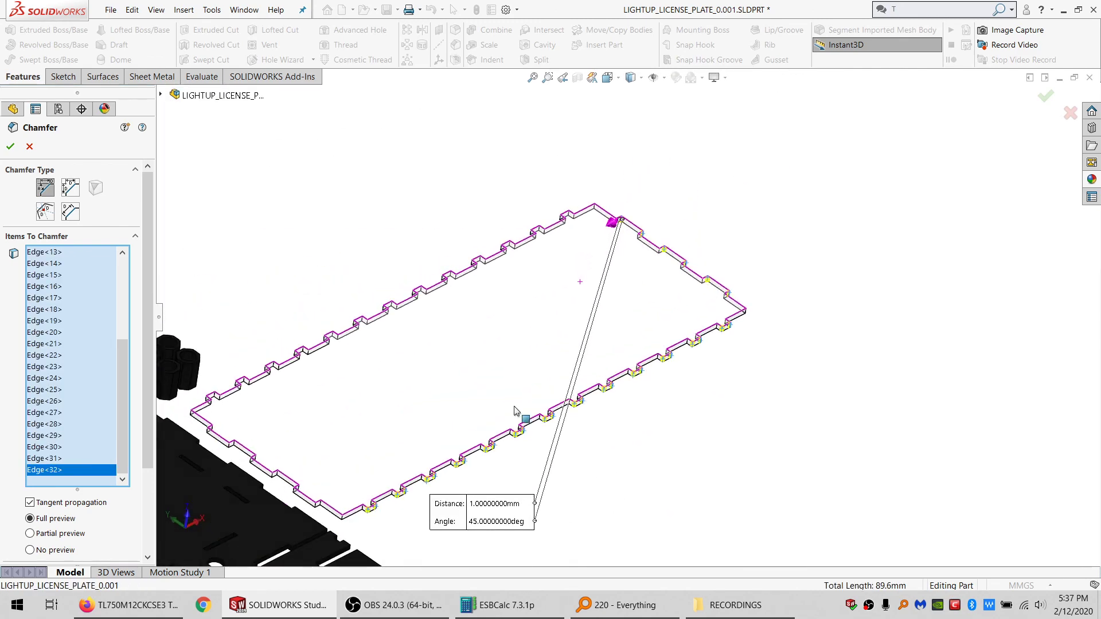
pyautogui.scroll(-5, 277, 437)
pyautogui.scroll(-2, 287, 334)
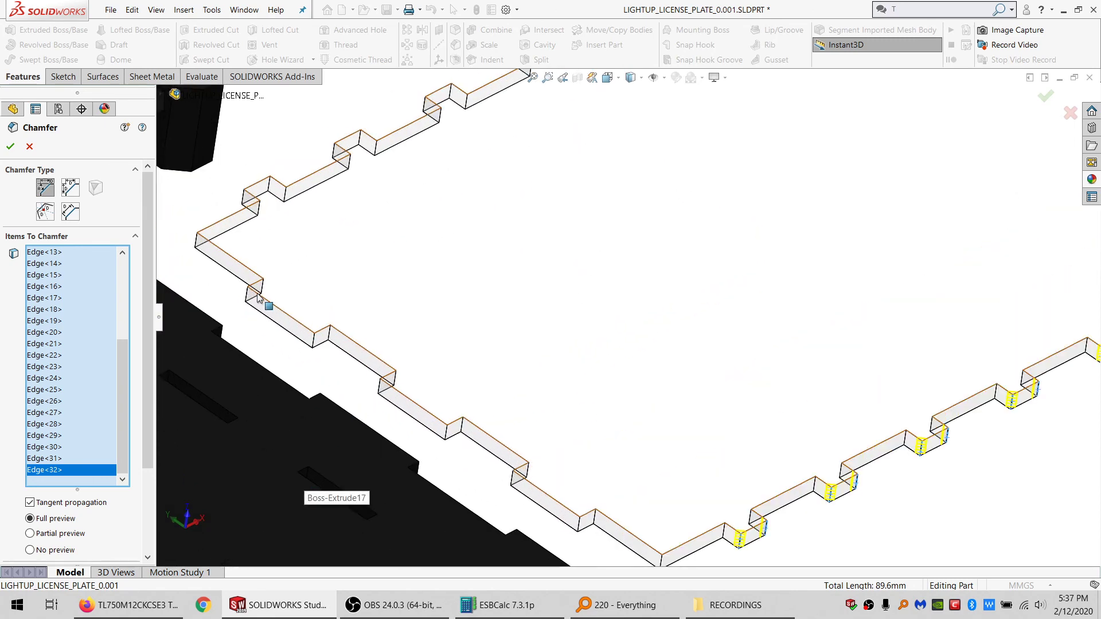
pyautogui.click(250, 295)
pyautogui.click(314, 343)
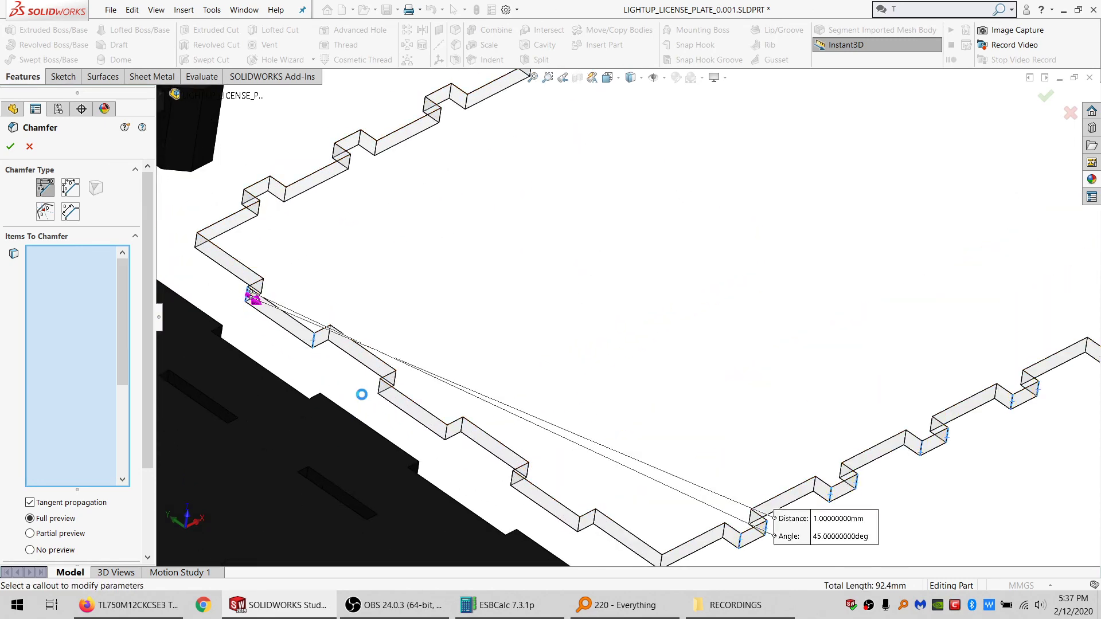
pyautogui.click(382, 387)
pyautogui.click(447, 436)
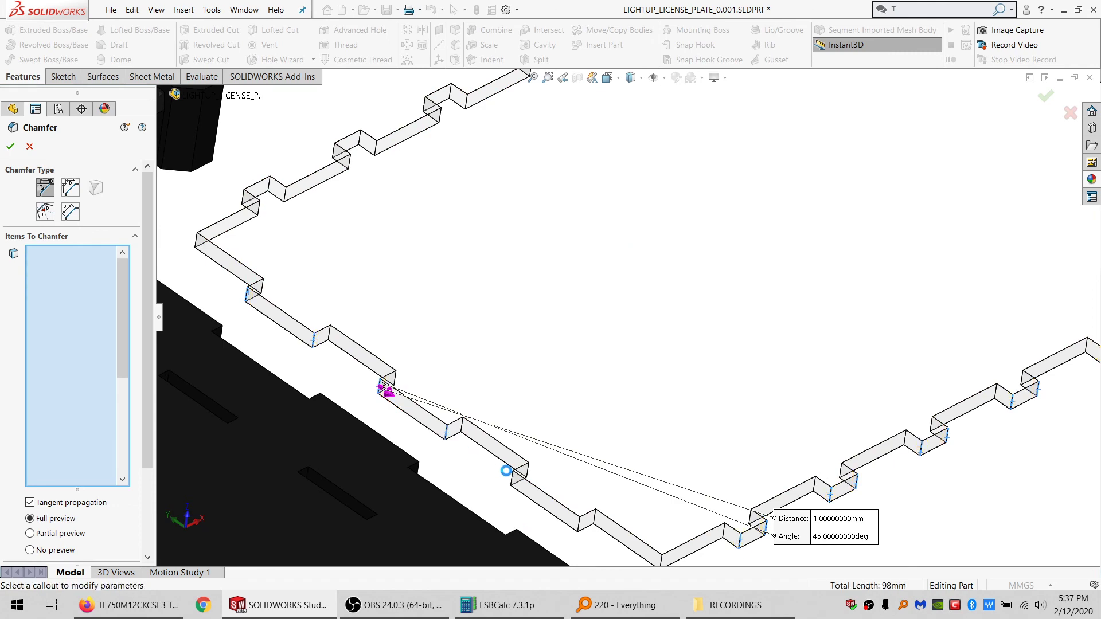
pyautogui.click(514, 474)
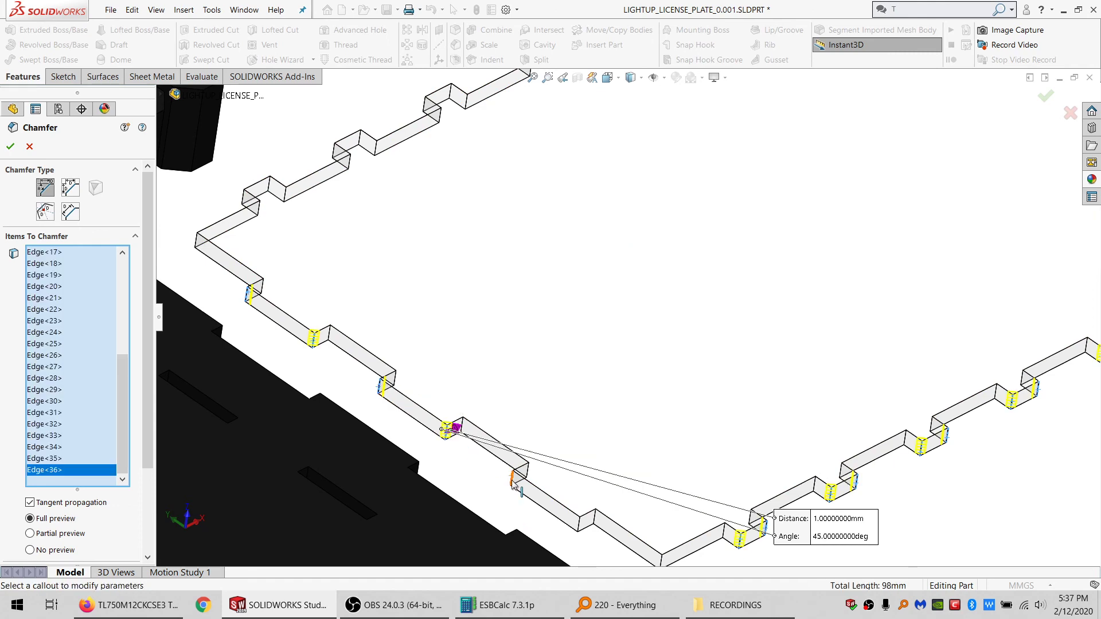
pyautogui.click(580, 532)
# Step: Add the outer corner edges of the first three teeth on the upper long side, starting beside the spacers, to the chamfer
pyautogui.scroll(-4, 475, 385)
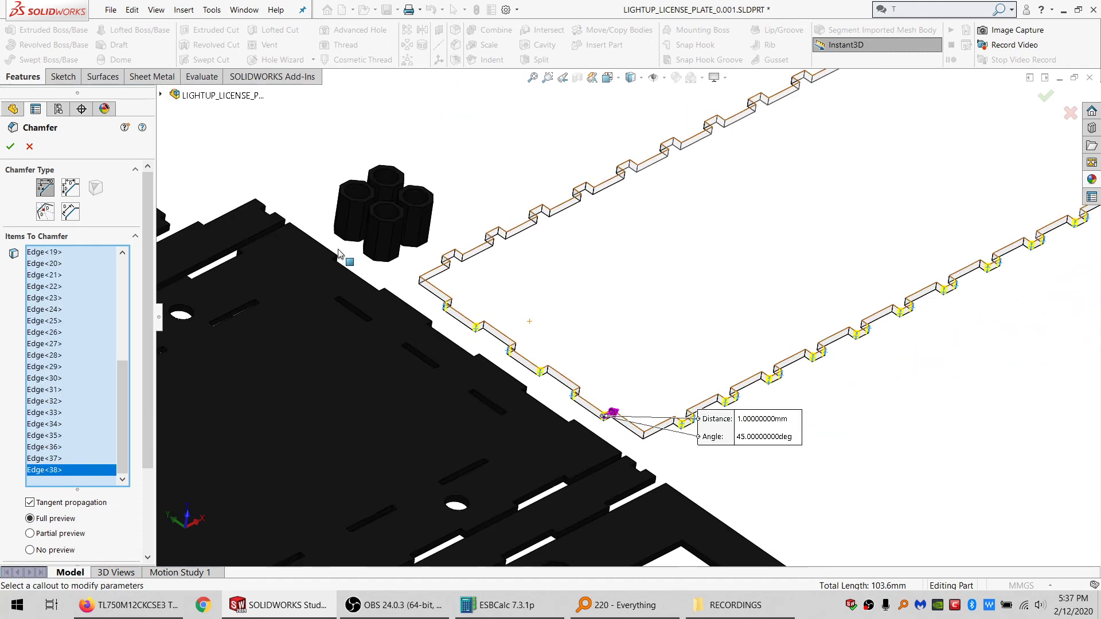
pyautogui.scroll(1, 344, 257)
pyautogui.moveTo(538, 269); pyautogui.dragTo(752, 494, button='middle')
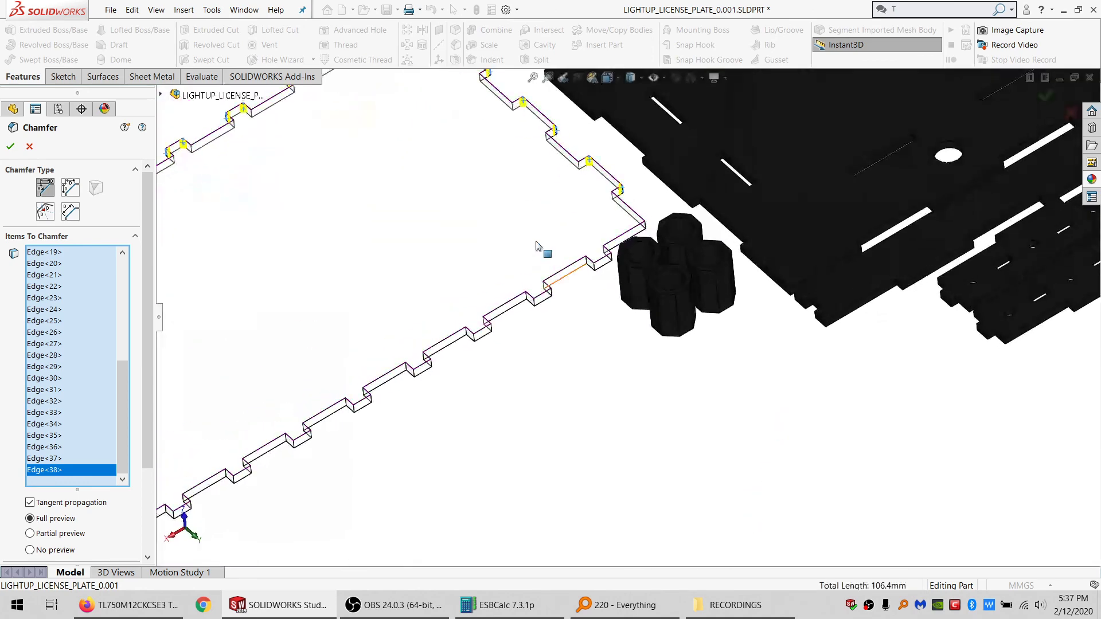
pyautogui.scroll(4, 573, 252)
pyautogui.click(620, 274)
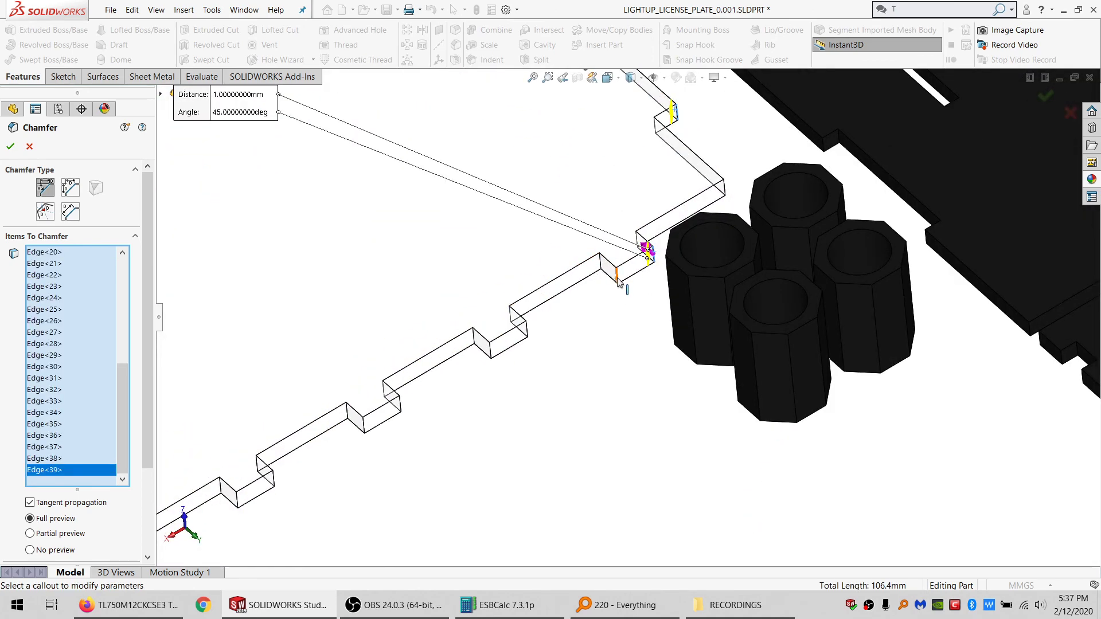
pyautogui.click(526, 329)
pyautogui.click(480, 355)
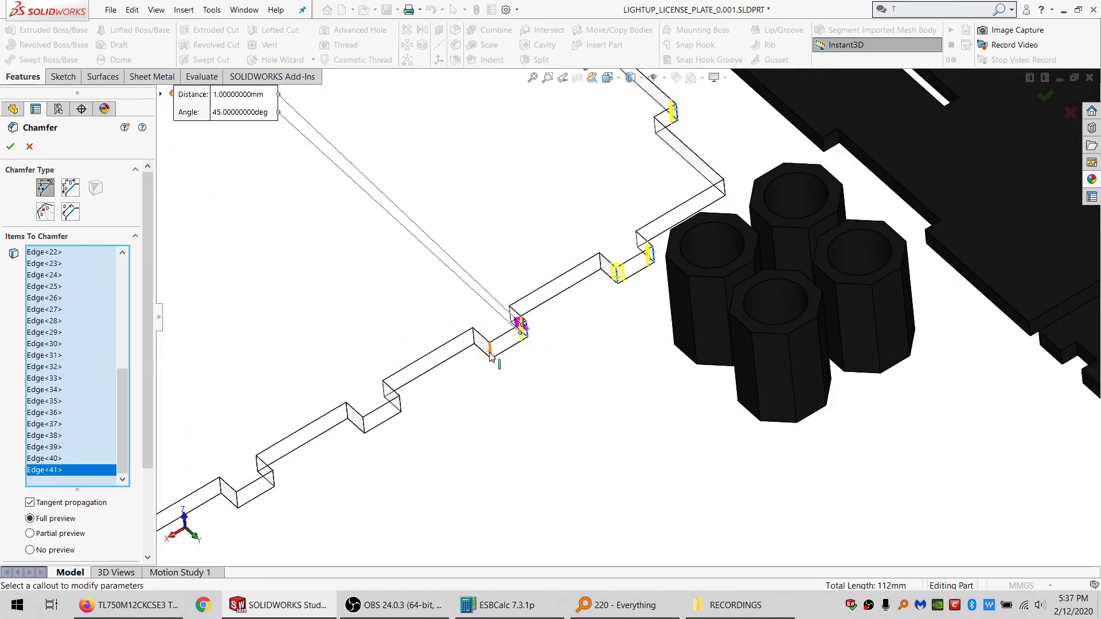
pyautogui.click(395, 407)
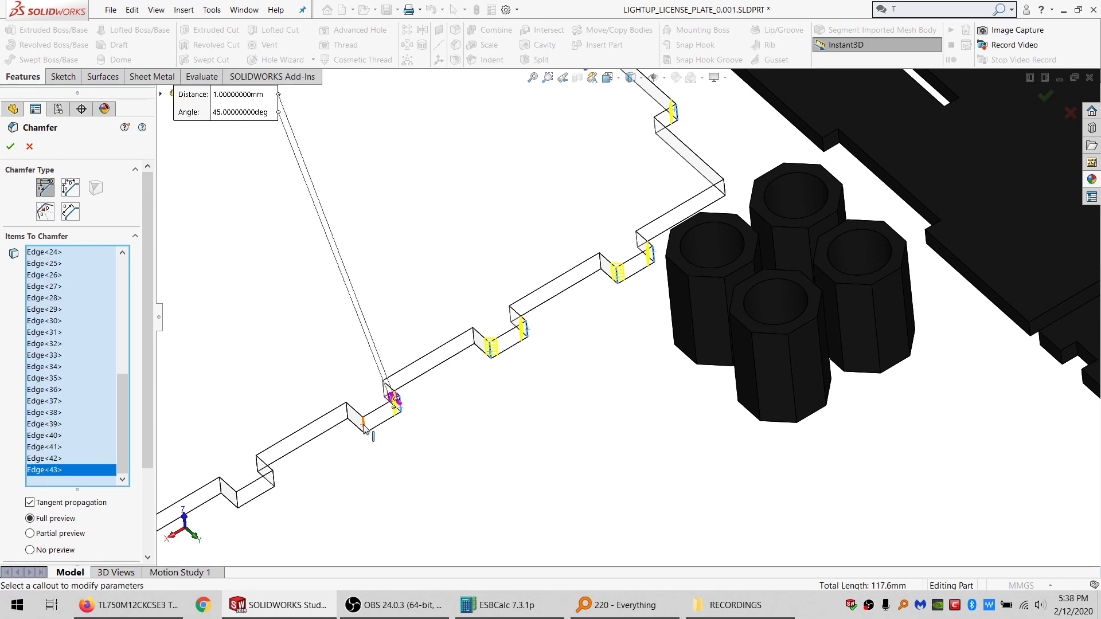
pyautogui.click(364, 425)
# Step: Add the outer corner edges of the next four teeth on the clear panel's upper long side to the chamfer
pyautogui.scroll(-4, 365, 427)
pyautogui.scroll(5, 542, 373)
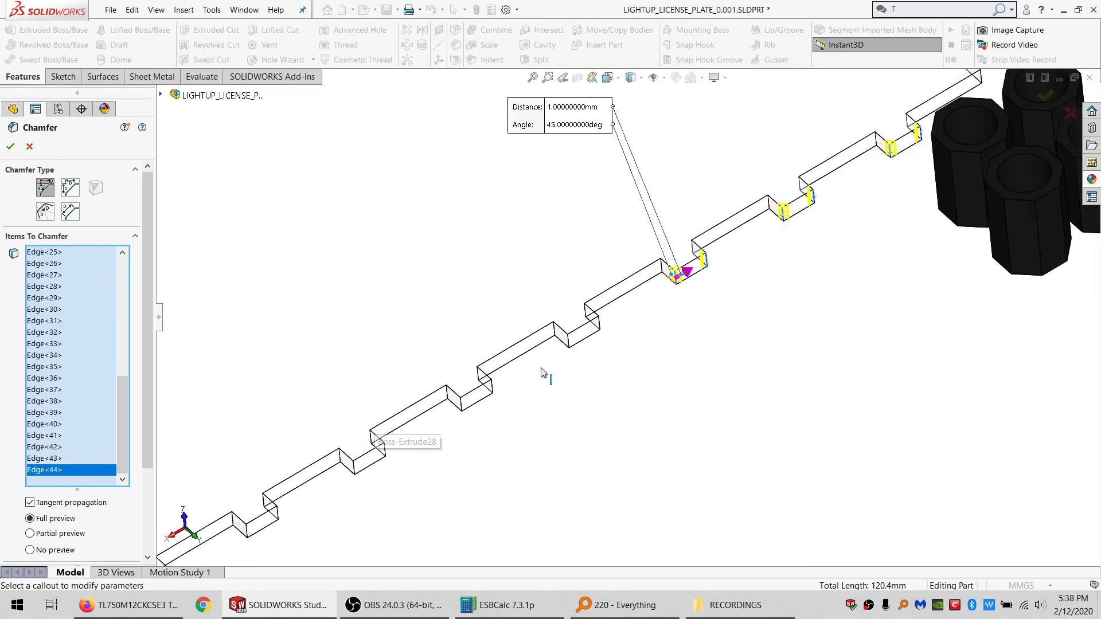
pyautogui.click(599, 324)
pyautogui.click(568, 337)
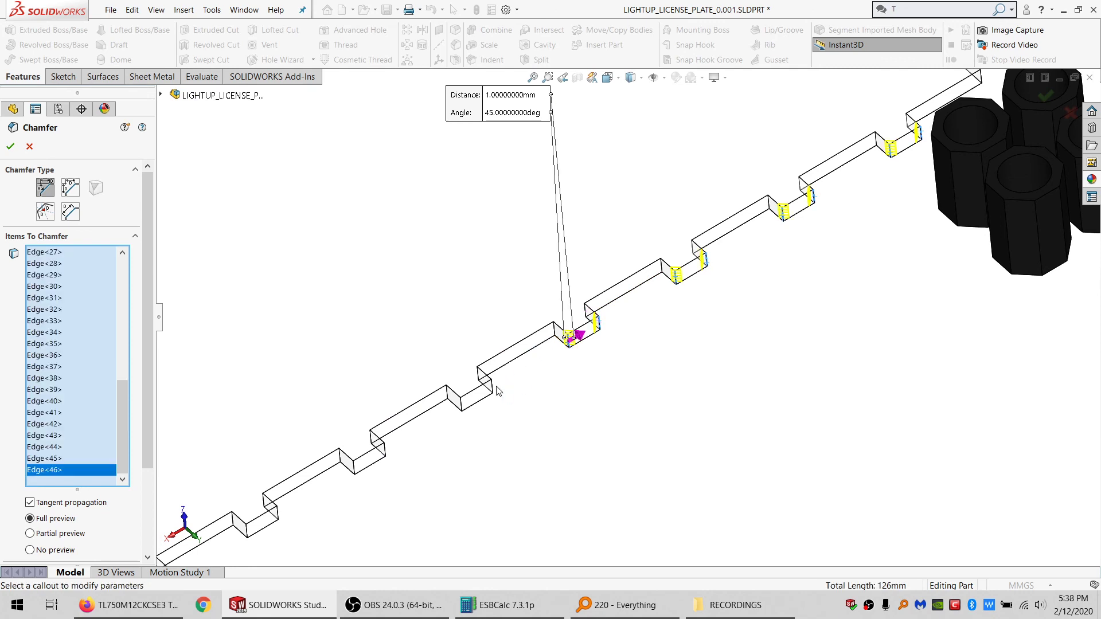
pyautogui.click(492, 388)
pyautogui.click(462, 401)
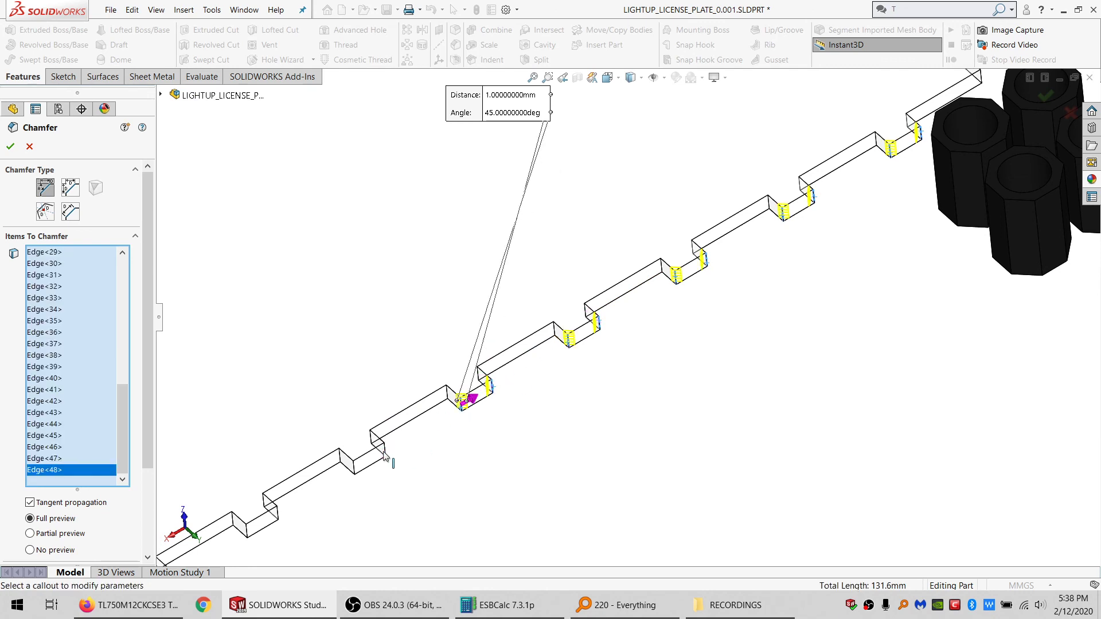
pyautogui.click(382, 450)
pyautogui.click(354, 462)
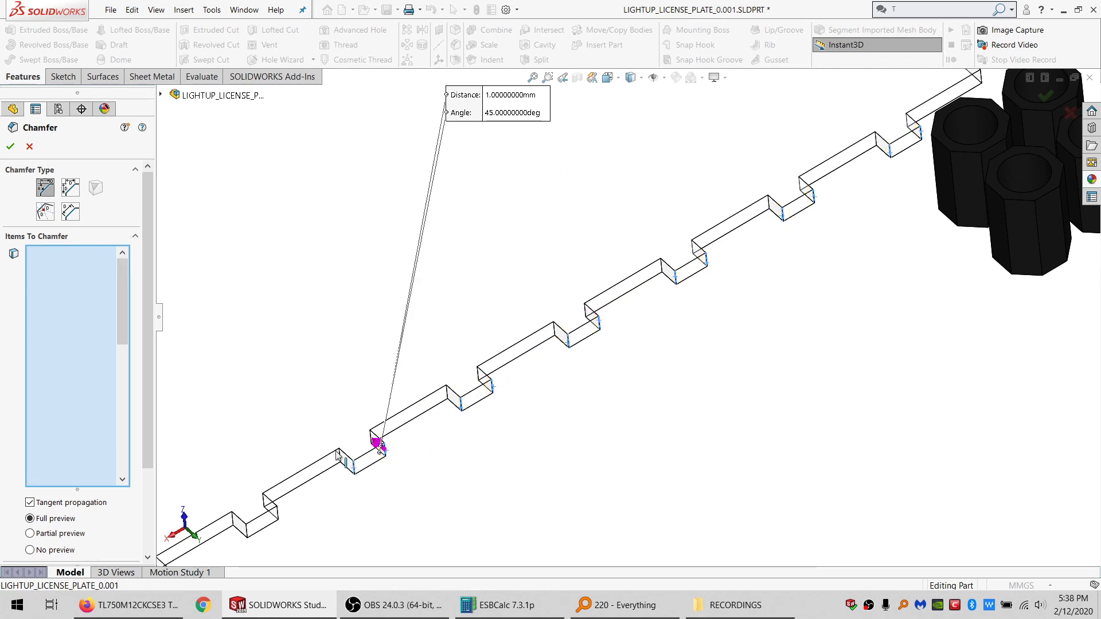
pyautogui.click(279, 512)
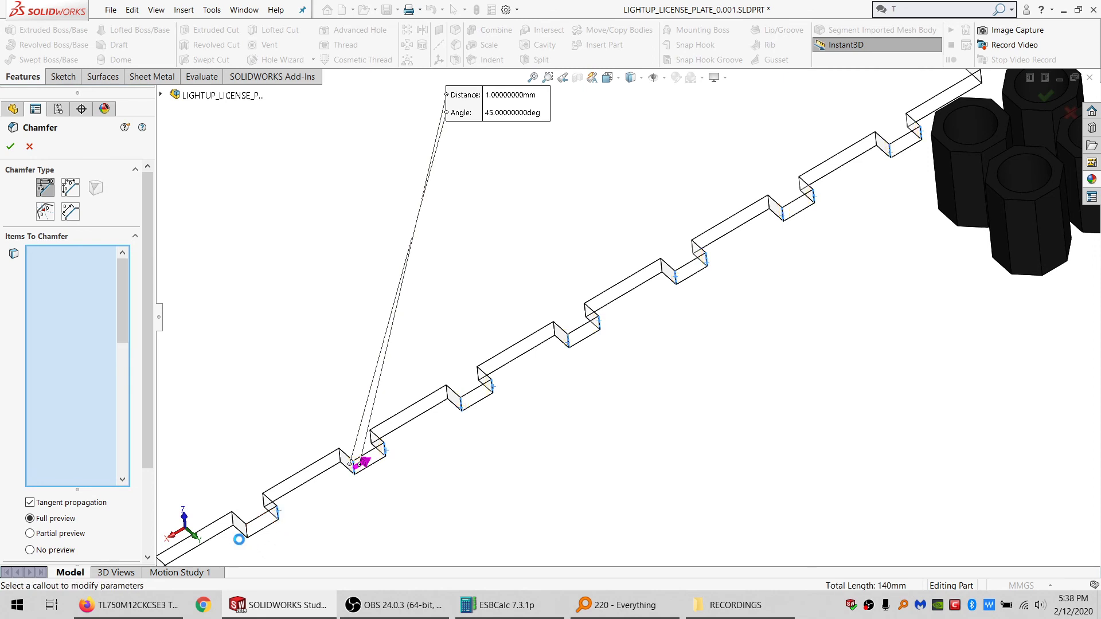
pyautogui.click(247, 531)
# Step: Add the outer corner edges of the following four teeth along the same long side to the chamfer
pyautogui.scroll(5, 255, 528)
pyautogui.scroll(-3, 401, 487)
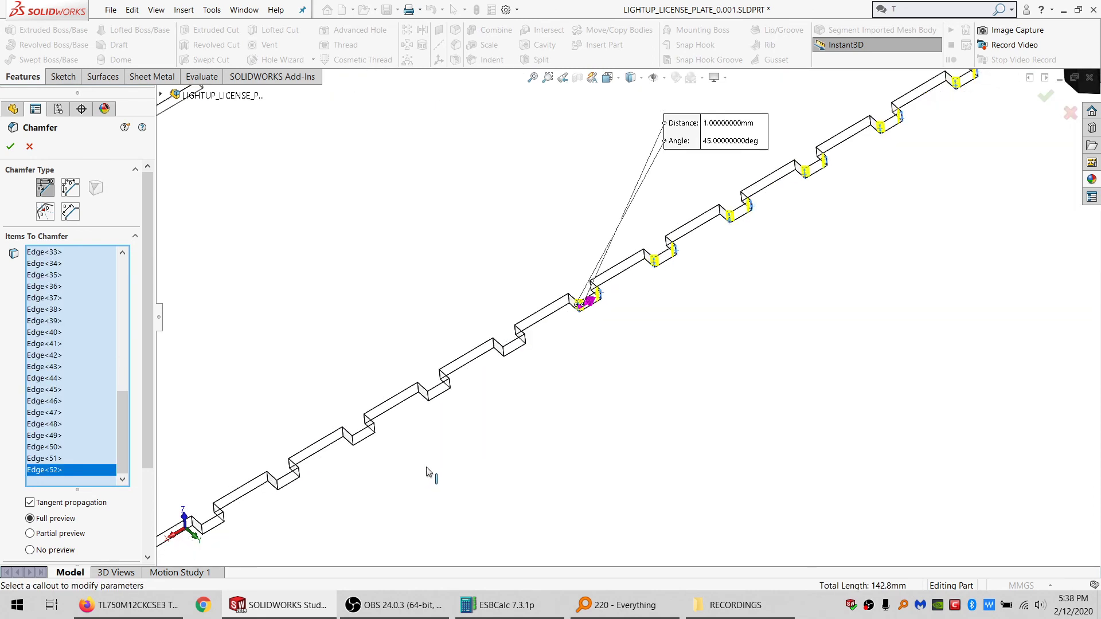
pyautogui.click(525, 340)
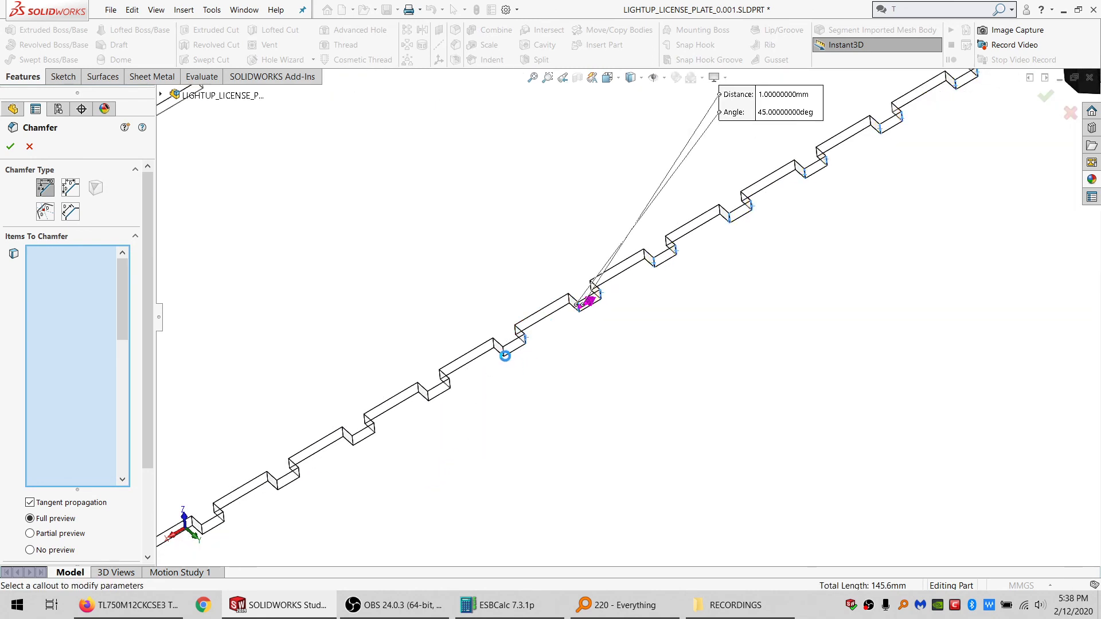
pyautogui.click(504, 351)
pyautogui.click(450, 385)
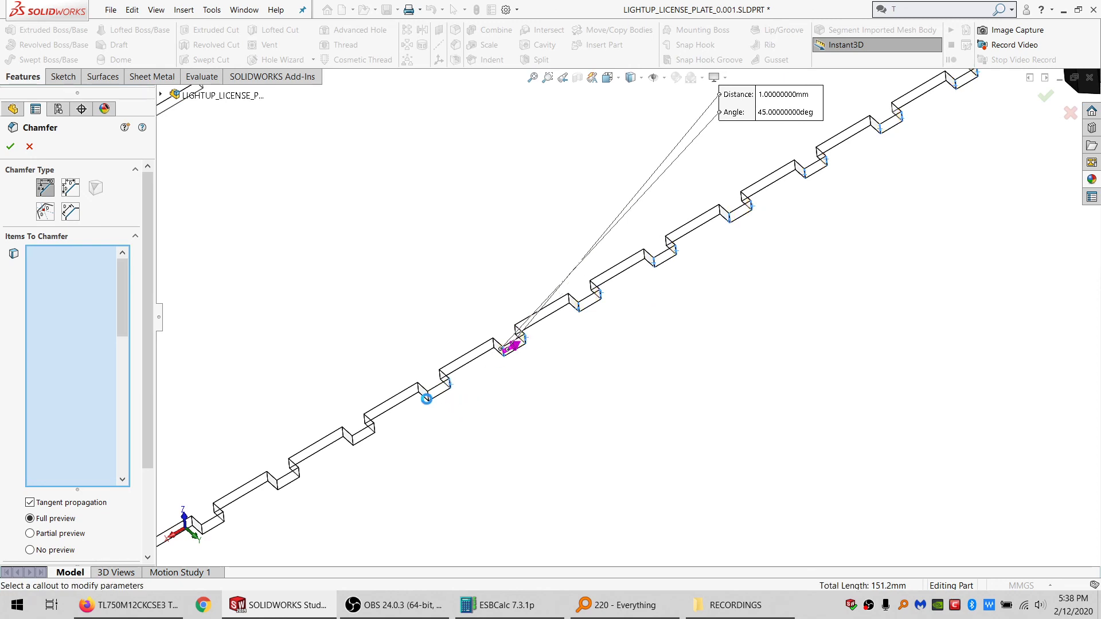
pyautogui.click(429, 396)
pyautogui.click(375, 430)
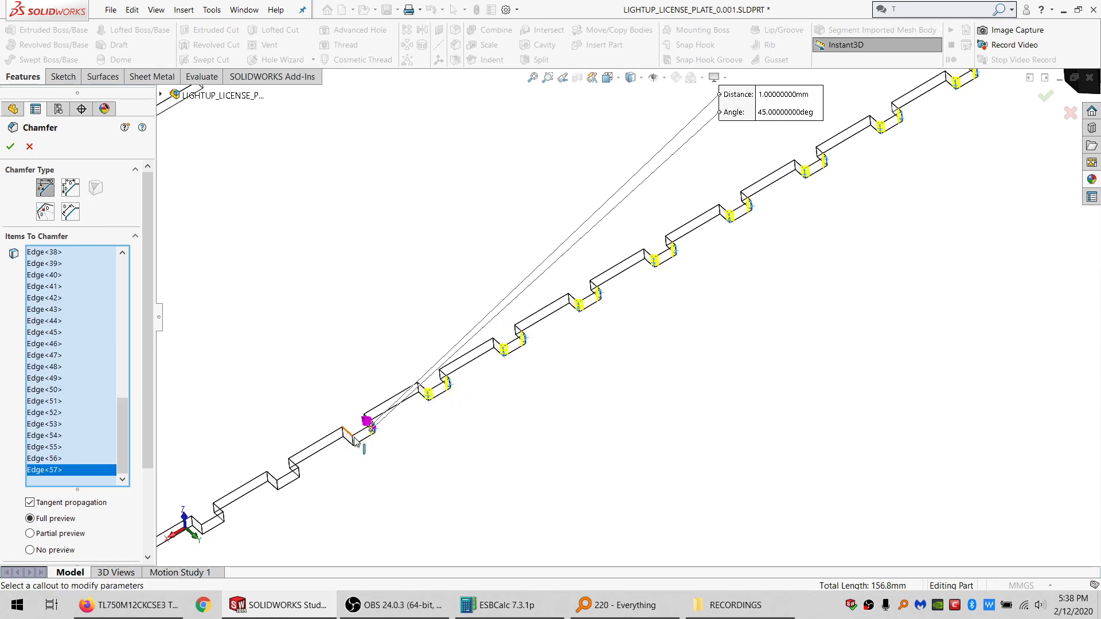
pyautogui.click(353, 444)
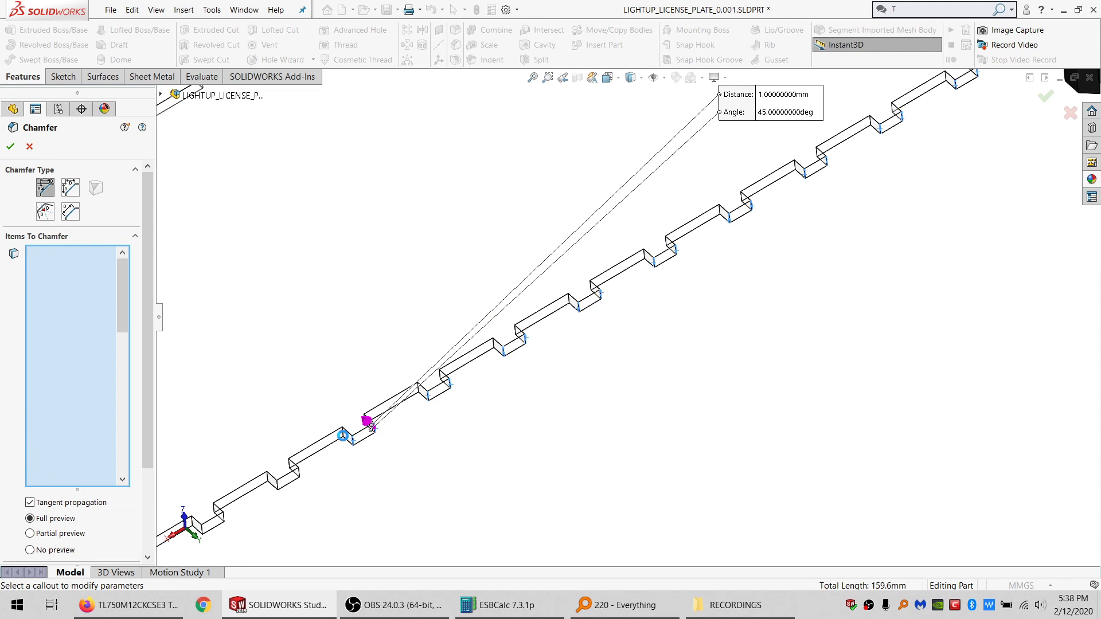
pyautogui.click(297, 476)
pyautogui.click(278, 486)
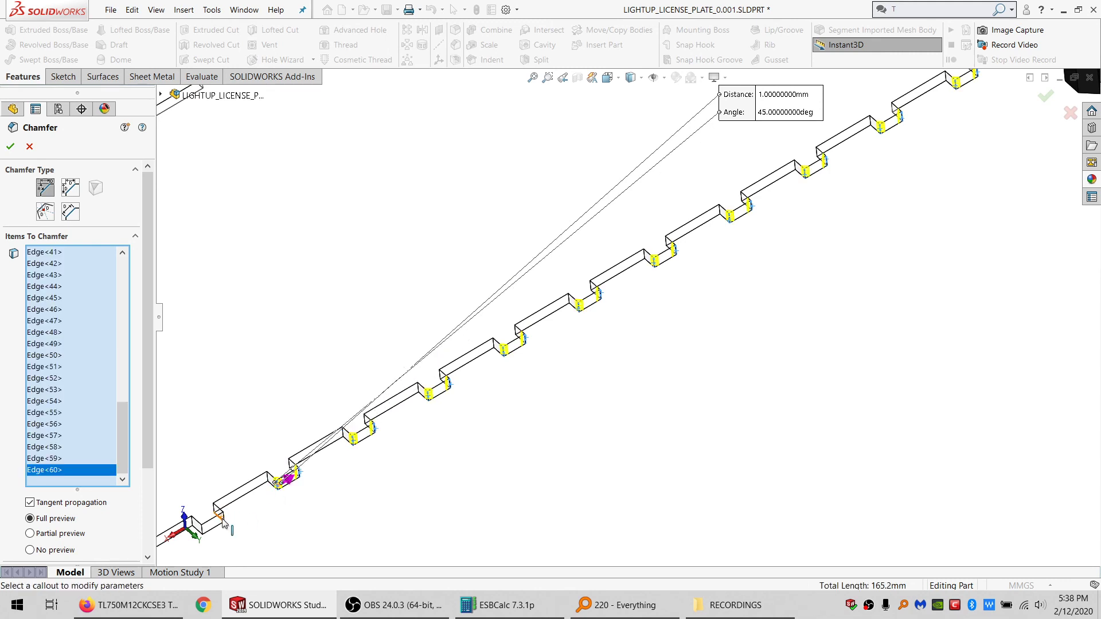
# Step: Add the outer corner edges of the last two teeth on that long side and apply the 1 mm, 45° chamfer
pyautogui.click(223, 519)
pyautogui.scroll(3, 410, 449)
pyautogui.scroll(-5, 424, 417)
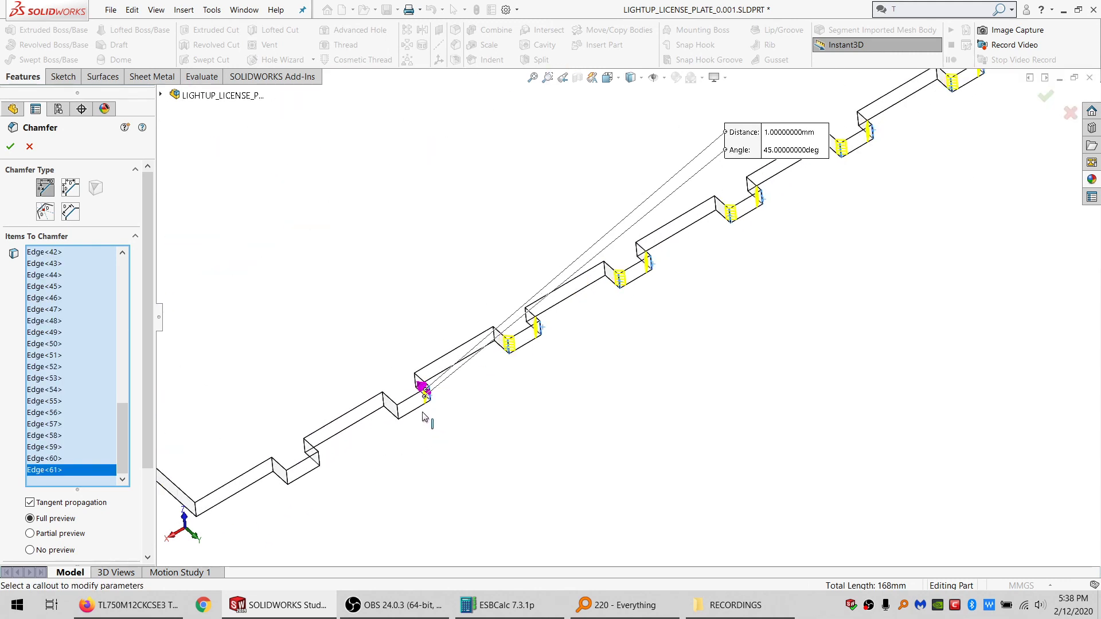
pyautogui.click(400, 414)
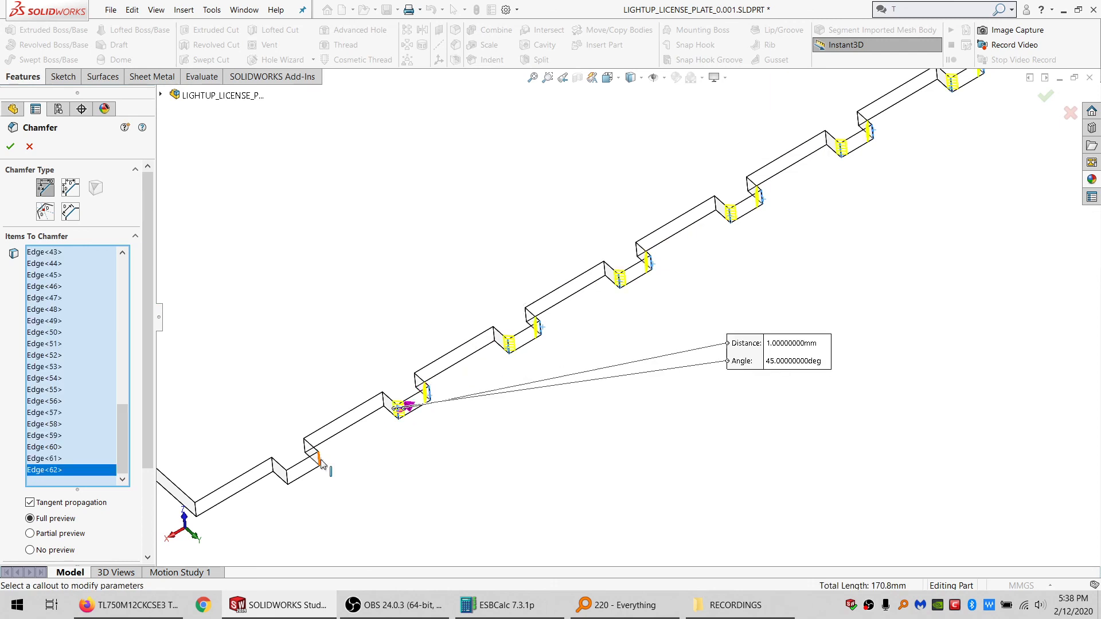
pyautogui.click(319, 460)
pyautogui.click(289, 472)
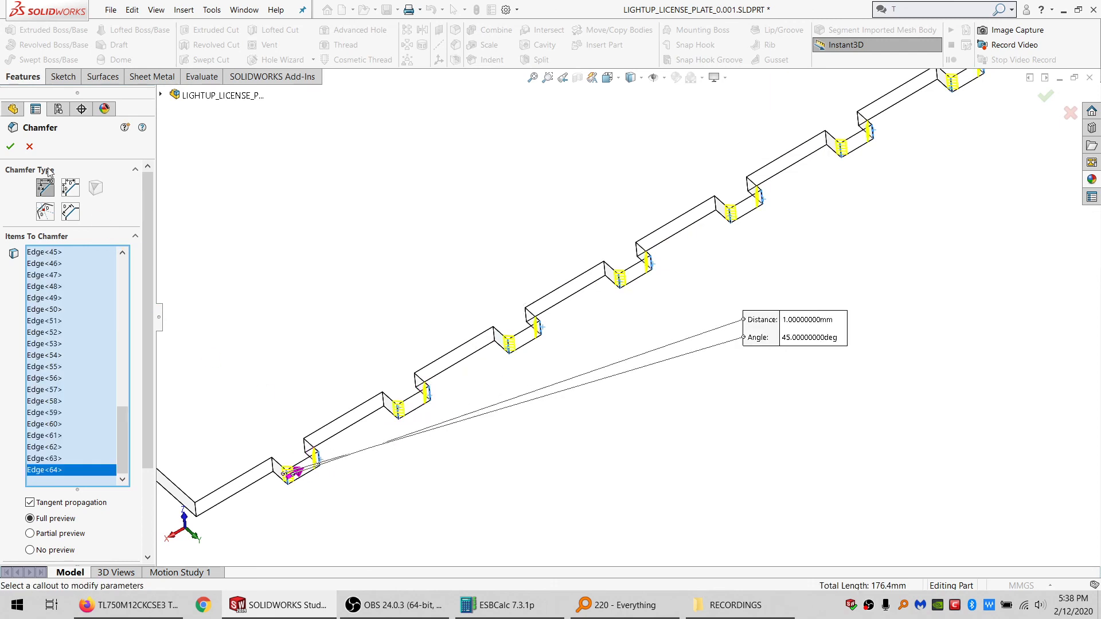
pyautogui.click(11, 147)
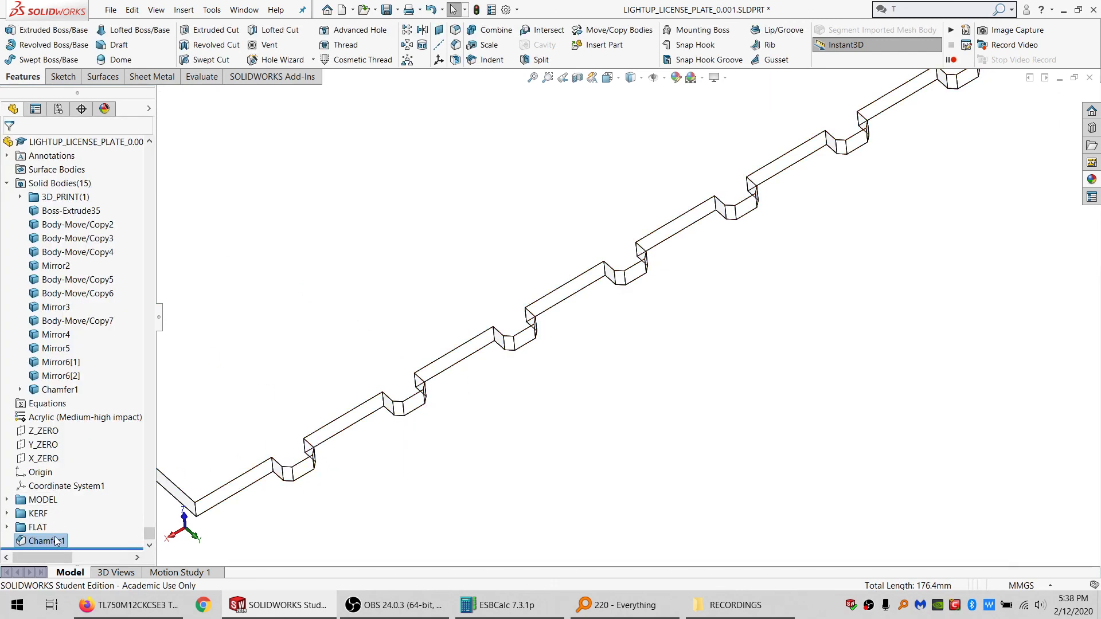
# Step: Rename the new chamfer feature WINDOW_ASM_CHAMFER
pyautogui.click(56, 541)
pyautogui.click(56, 541)
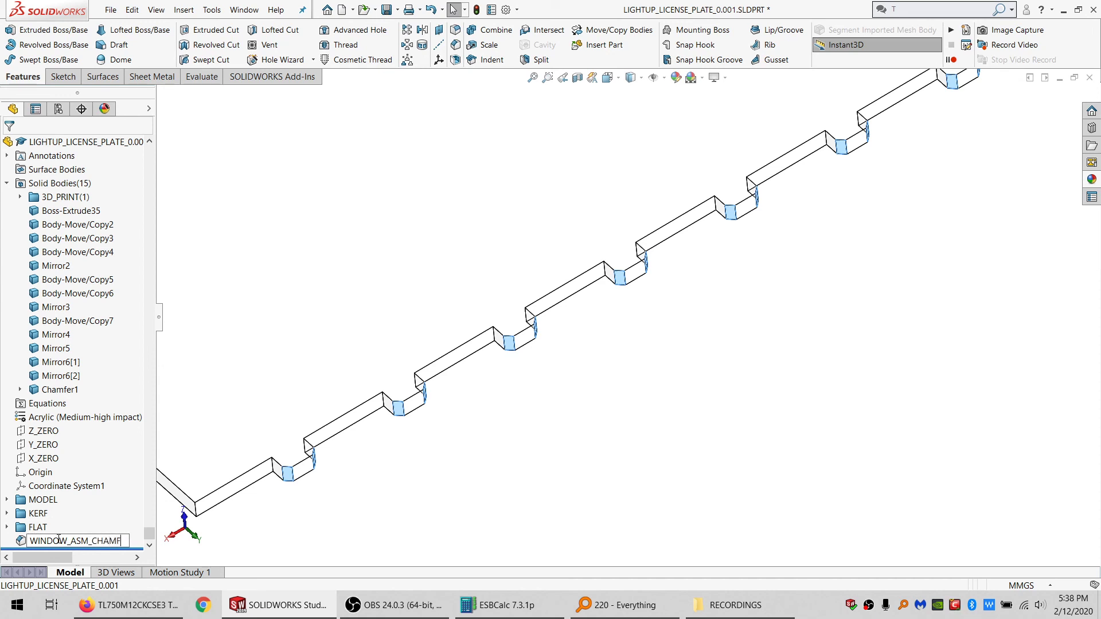
pyautogui.press('Return')
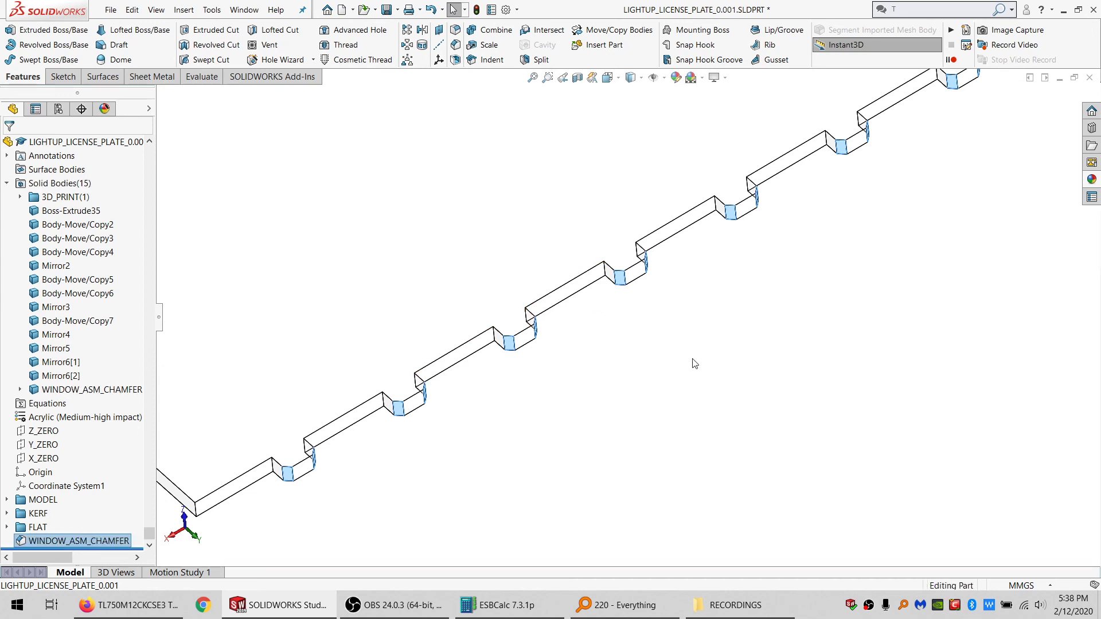
# Step: Show the whole flat layout square to the large black plate's face and save the part
pyautogui.click(694, 363)
pyautogui.scroll(10, 704, 383)
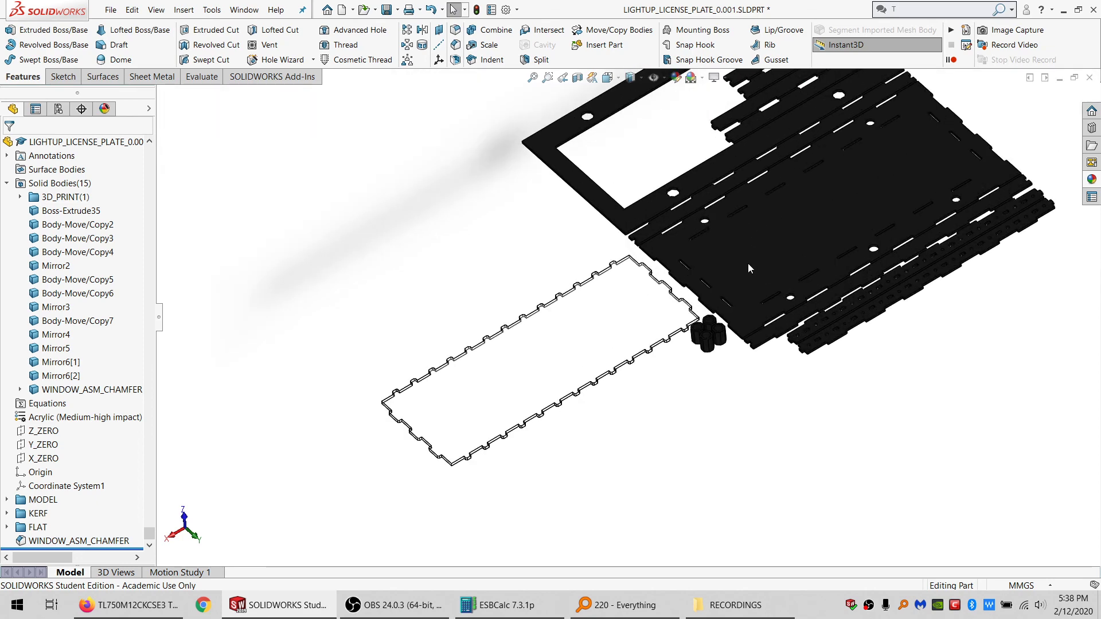
pyautogui.moveTo(747, 263); pyautogui.dragTo(624, 306, button='middle')
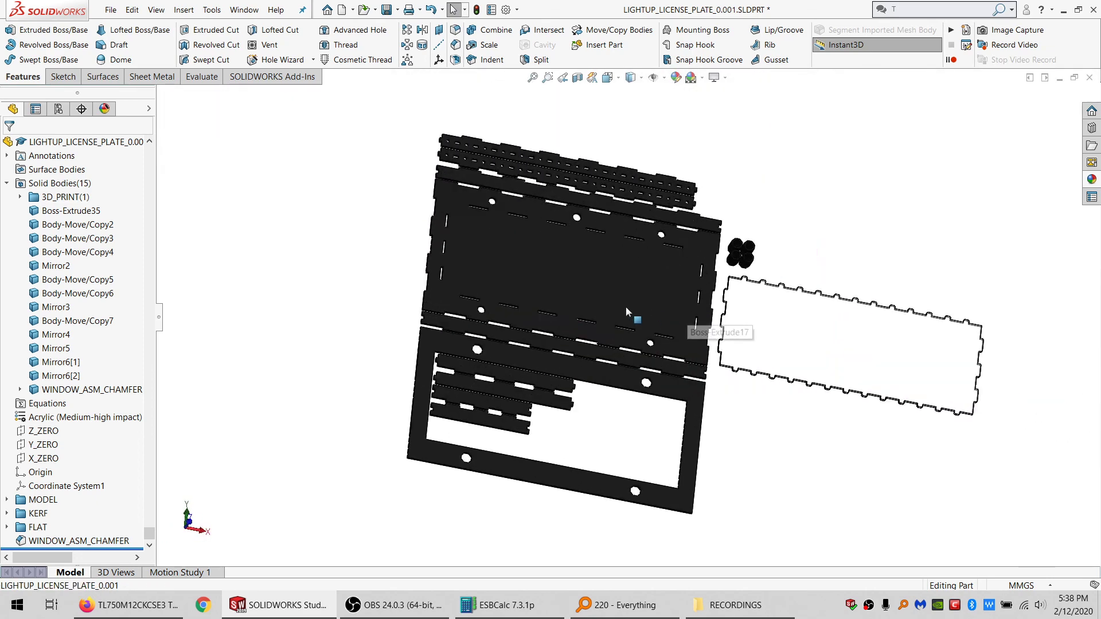
pyautogui.click(625, 306)
pyautogui.click(740, 255)
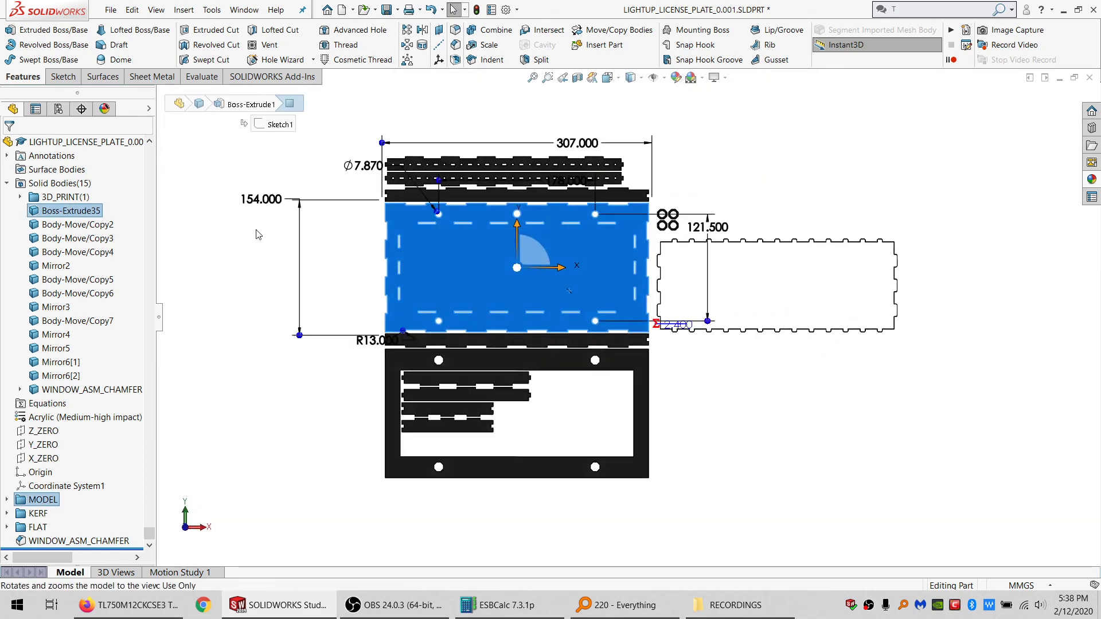
pyautogui.click(258, 233)
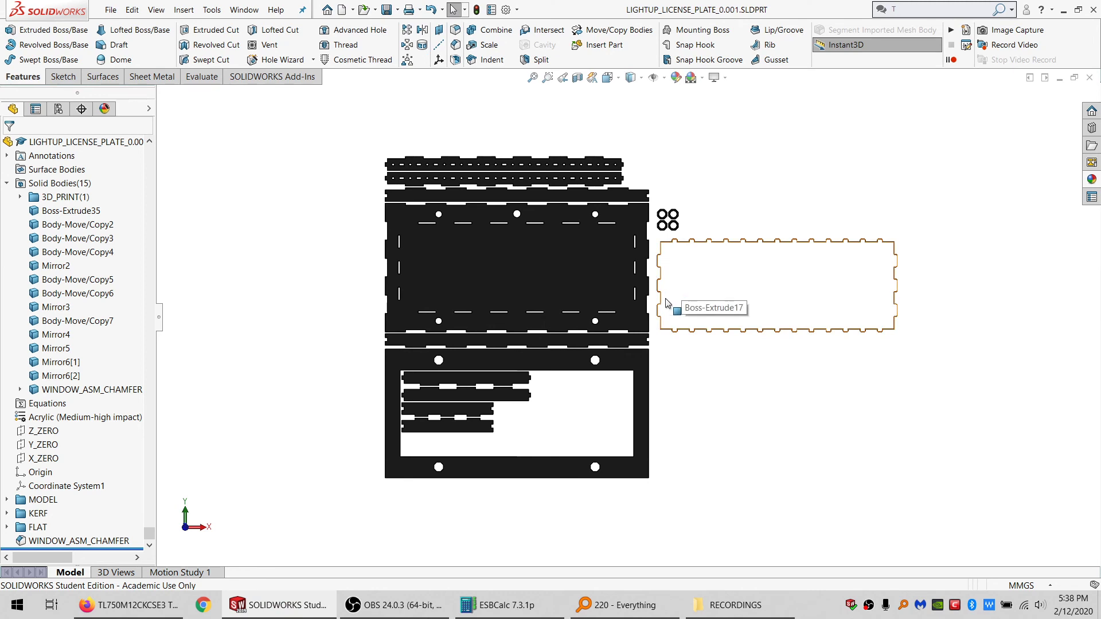
# Step: Examine the flat layout of the black plates, clear panel and four octagonal spacers from an angle and up close
pyautogui.scroll(-1, 665, 303)
pyautogui.moveTo(665, 303); pyautogui.dragTo(655, 243, button='middle')
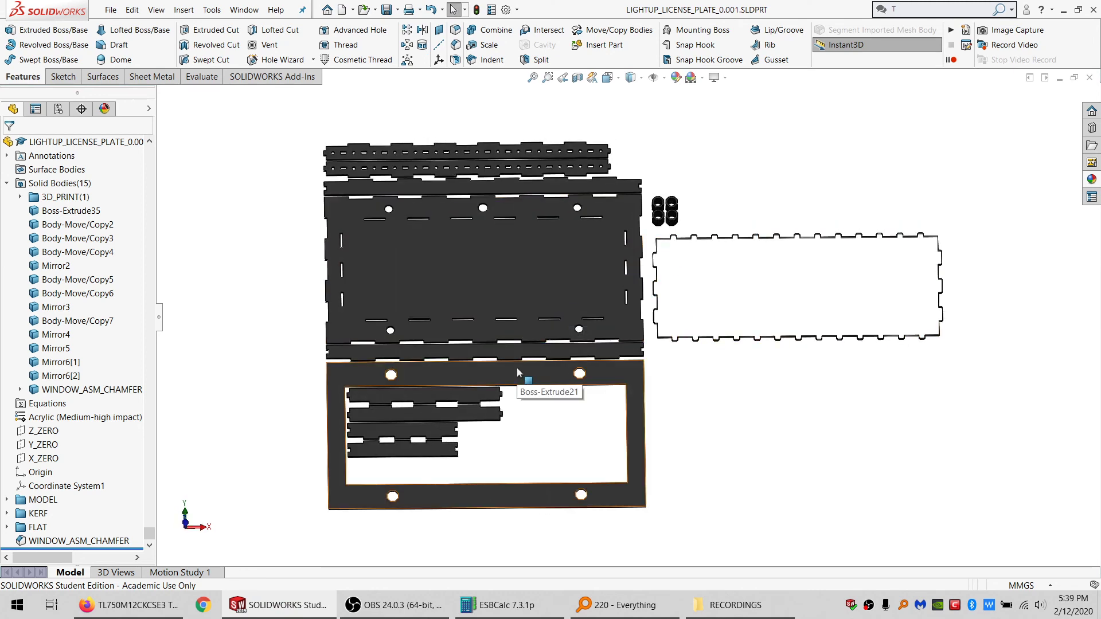
pyautogui.scroll(-1, 473, 367)
pyautogui.moveTo(476, 367); pyautogui.dragTo(553, 285, button='middle')
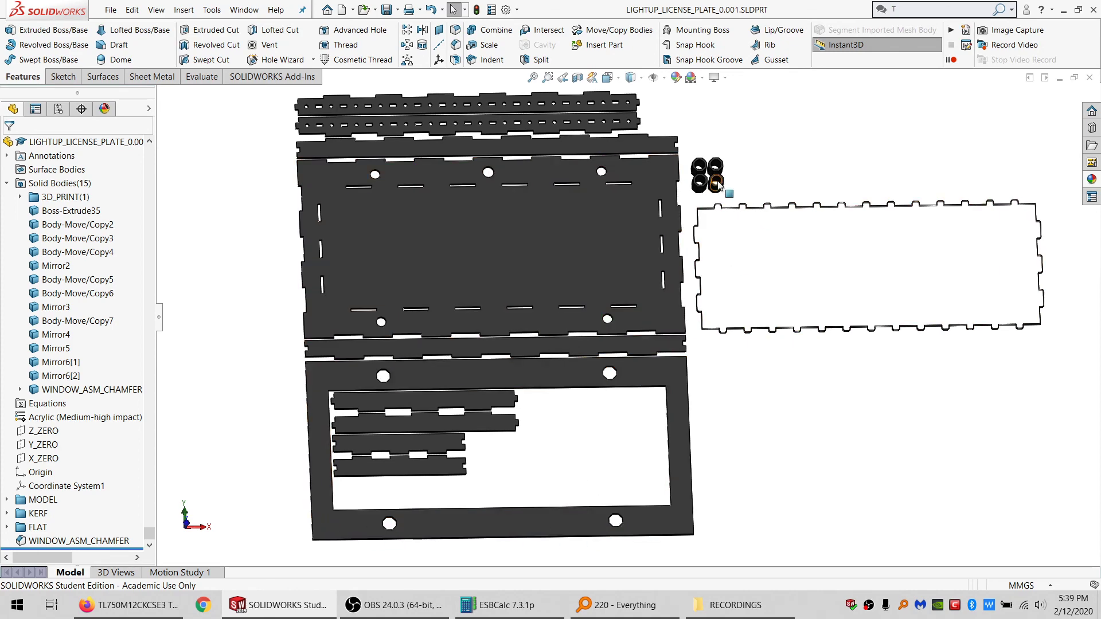
pyautogui.scroll(-6, 708, 178)
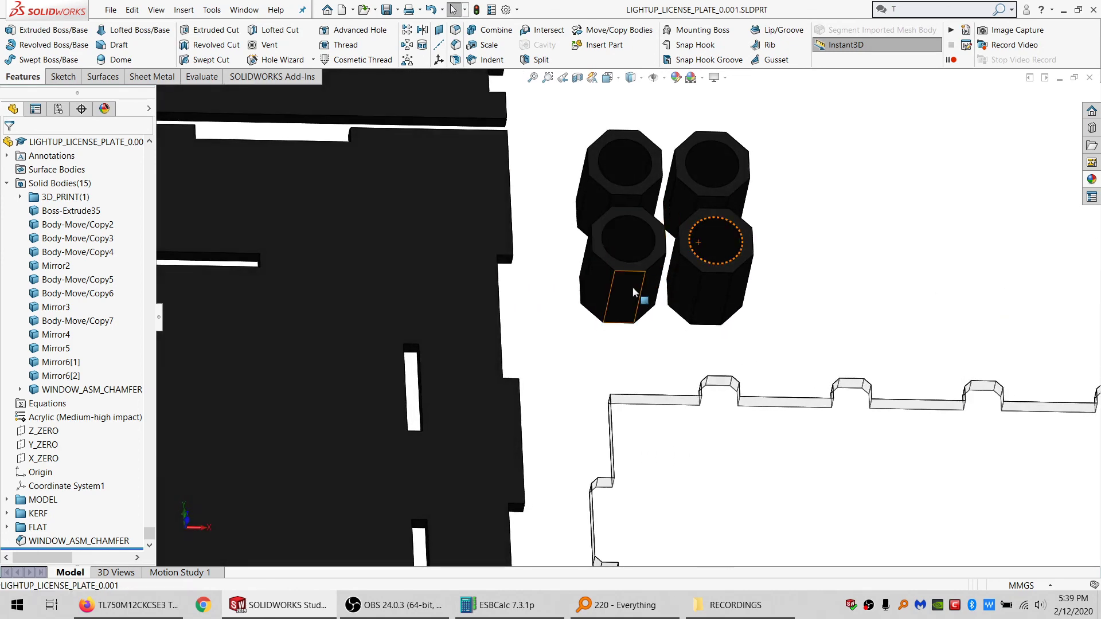
pyautogui.click(632, 297)
pyautogui.click(631, 241)
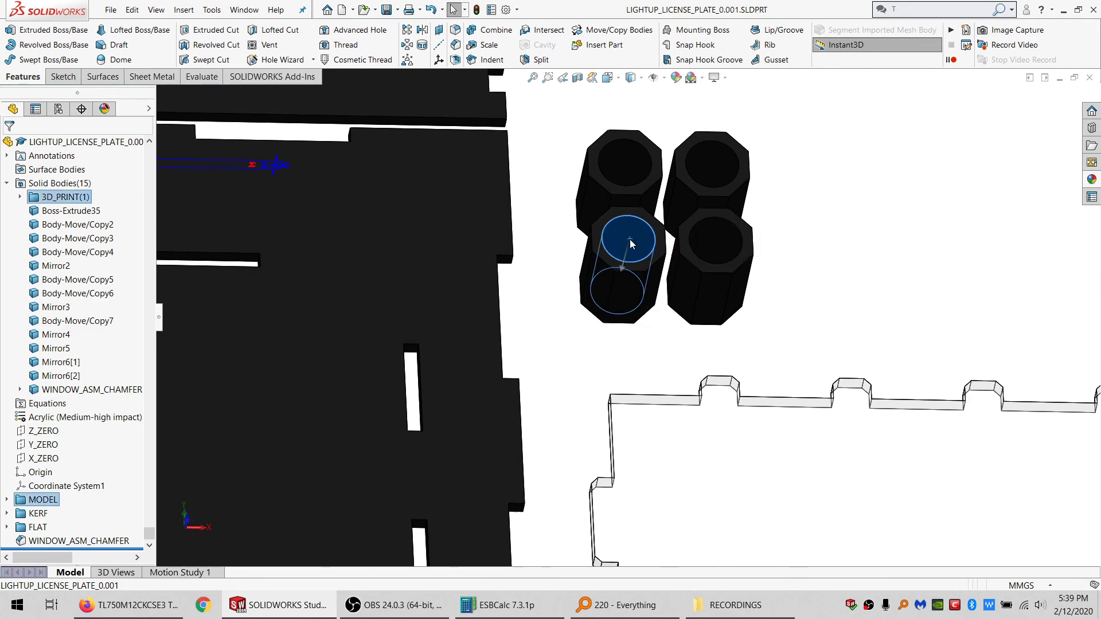
pyautogui.scroll(8, 631, 244)
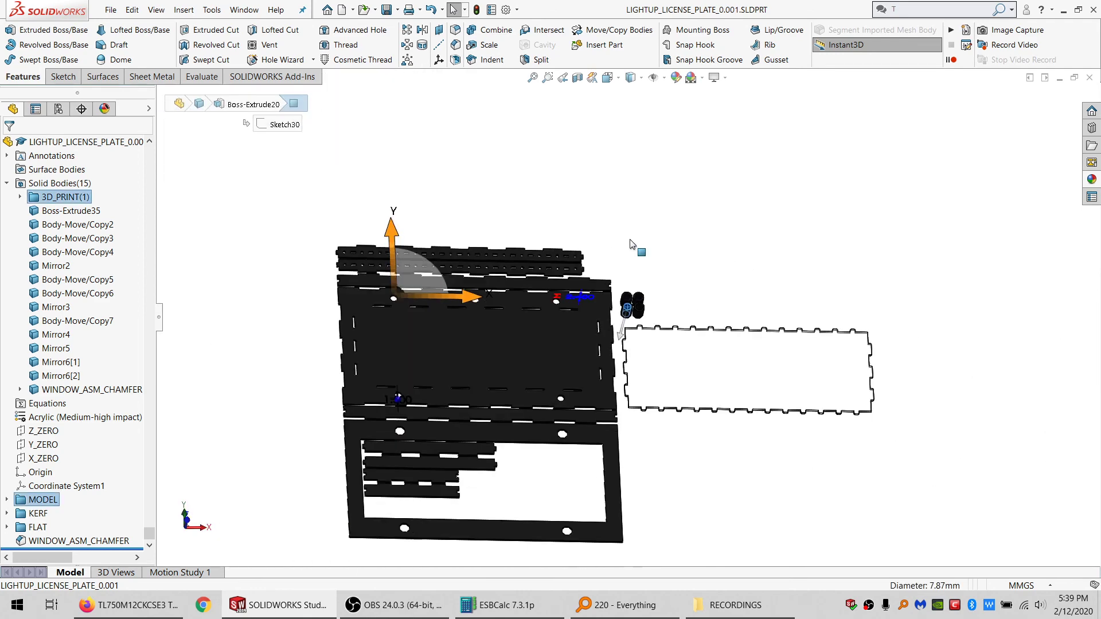
pyautogui.click(619, 238)
pyautogui.scroll(2, 620, 337)
pyautogui.scroll(3, 562, 316)
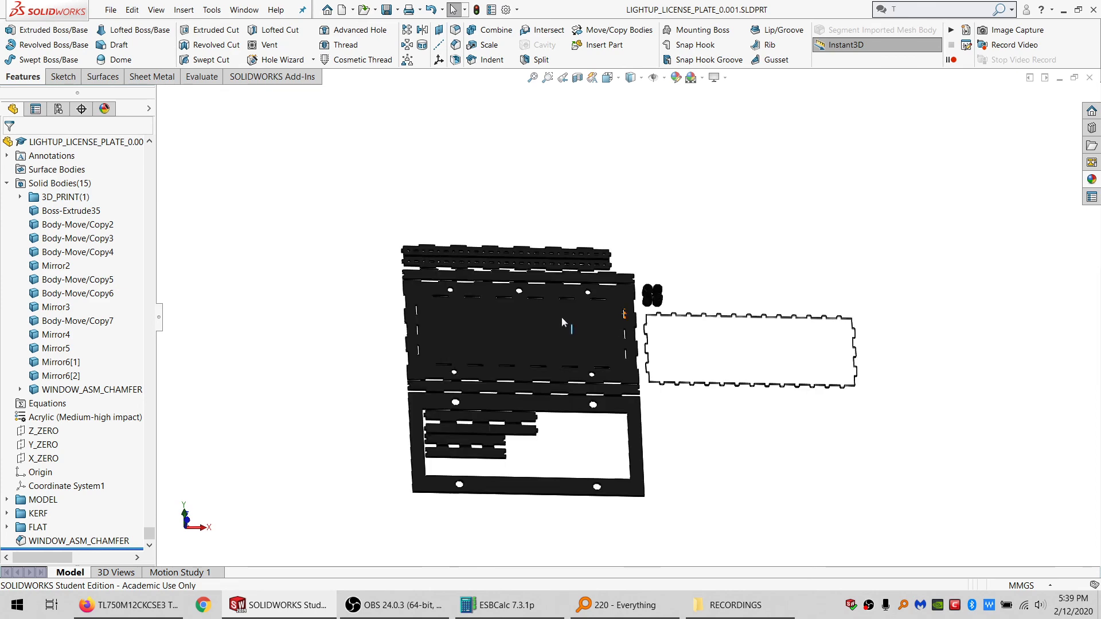
# Step: Orient the view normal to the large black plate's face and clear the selection
pyautogui.click(559, 316)
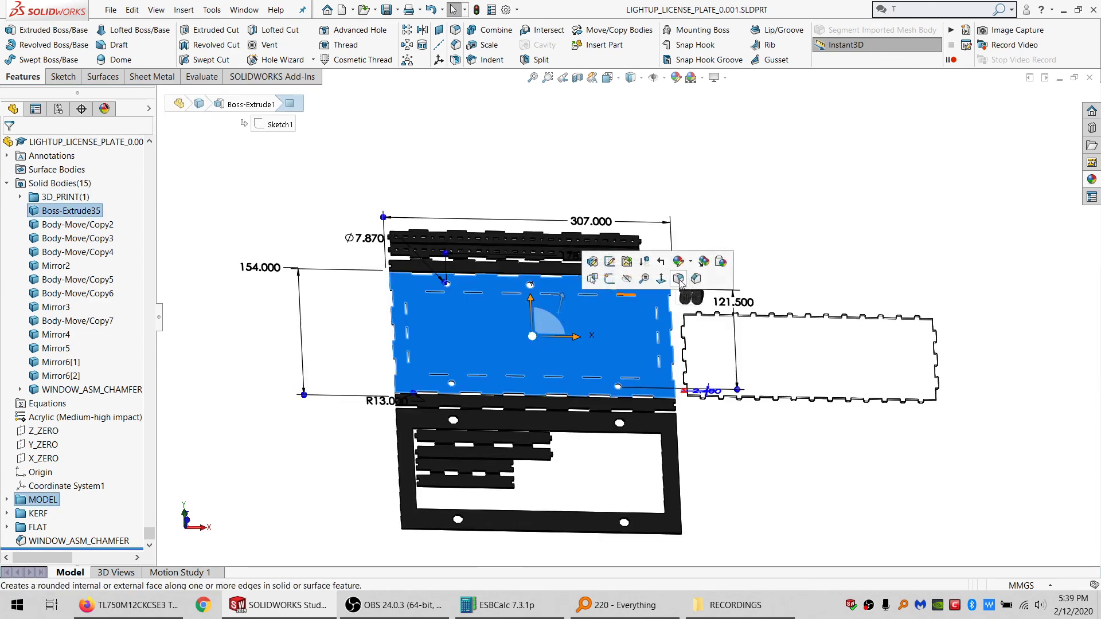
pyautogui.click(685, 289)
pyautogui.click(631, 126)
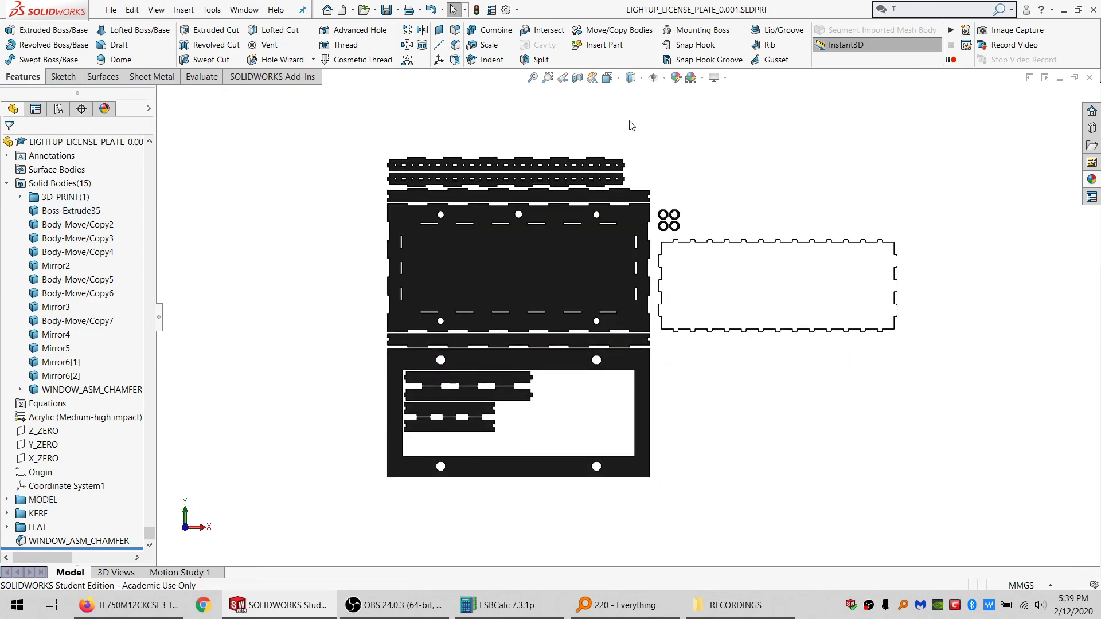